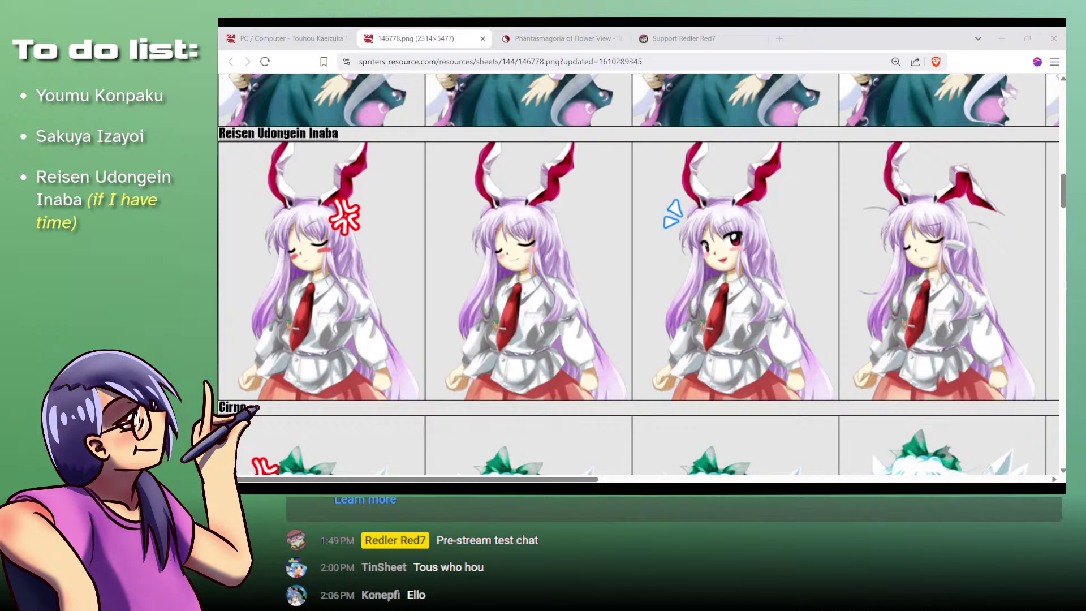
# Step: Remove the Youmu Konpaku and Sakuya Izayoi entries and the "(if I have time)" note from the to-do list
pyautogui.click(239, 388)
pyautogui.click(239, 389)
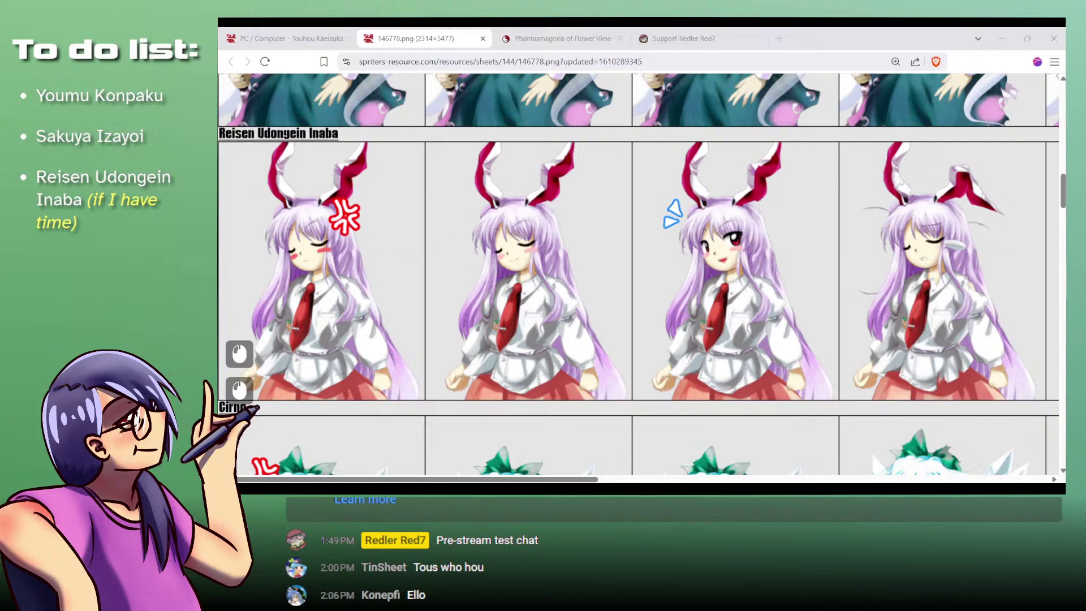
pyautogui.click(239, 389)
pyautogui.click(239, 388)
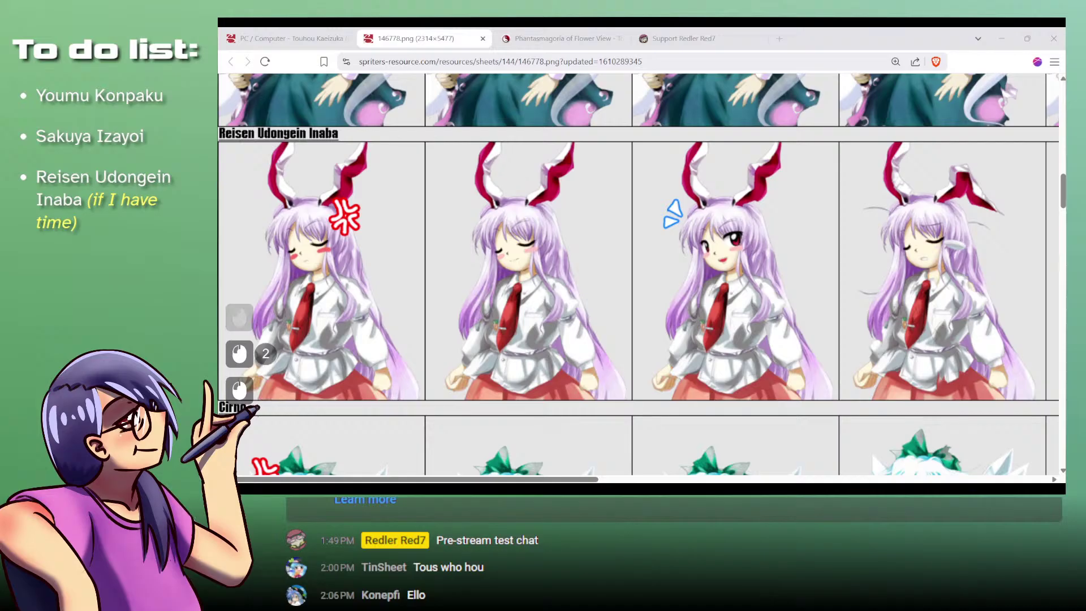
pyautogui.press('BackSpace')
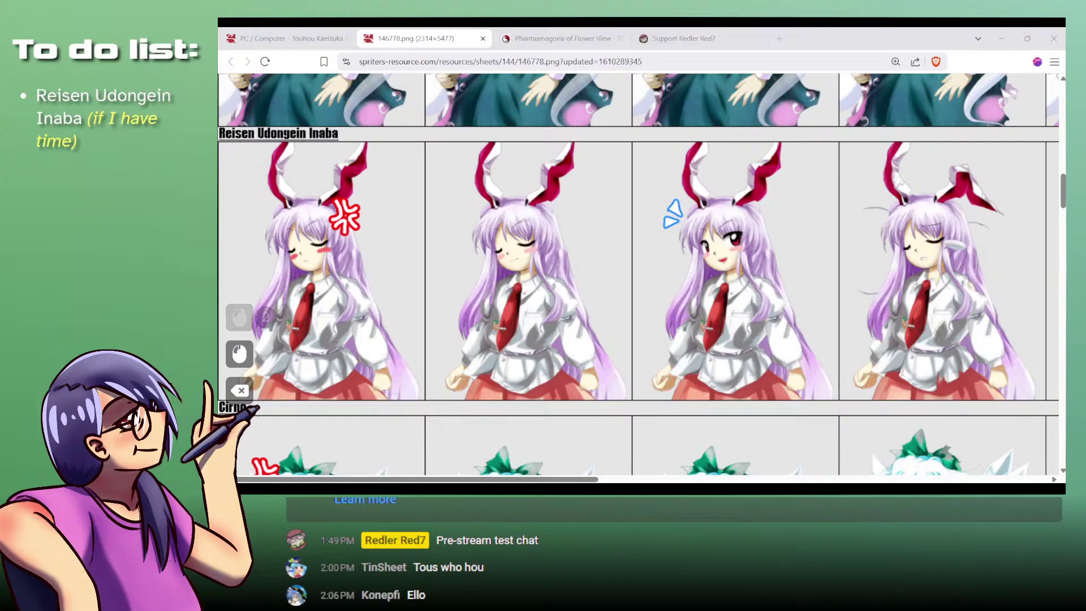
pyautogui.press('BackSpace')
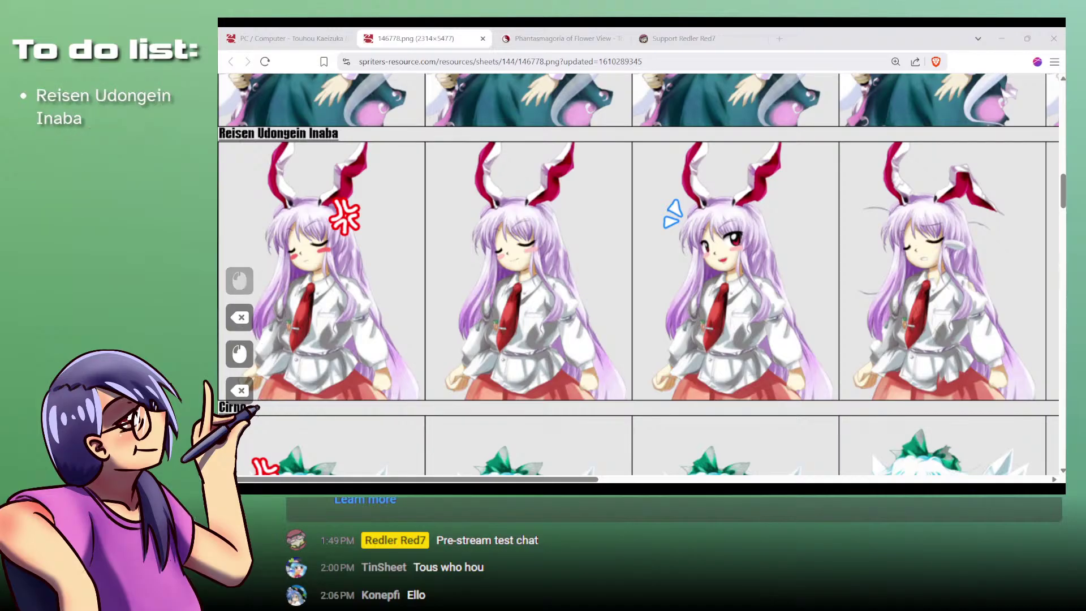
# Step: Add "Tewi Inaba" as a new bullet below Reisen Udongein Inaba in the to-do list
pyautogui.press('Return')
pyautogui.press('Return')
pyautogui.write('* Tewi I')
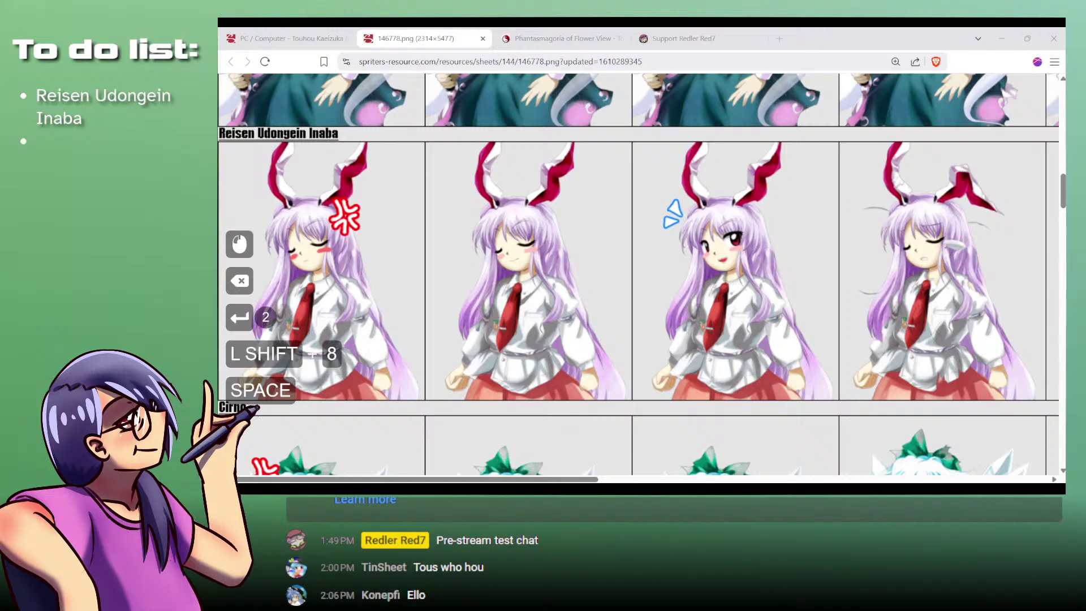
pyautogui.write('naba')
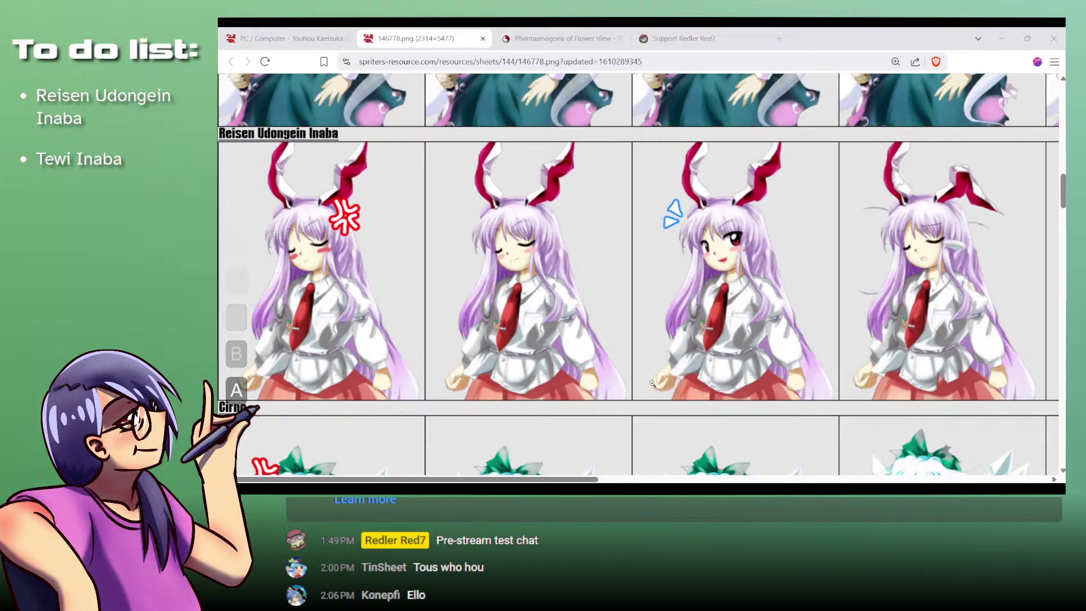
# Step: Look through the character rows of the sprite sheet, including Tewi Inaba's, and return to the Reisen Udongein Inaba row
pyautogui.scroll(-3, 671, 313)
pyautogui.scroll(-4, 671, 313)
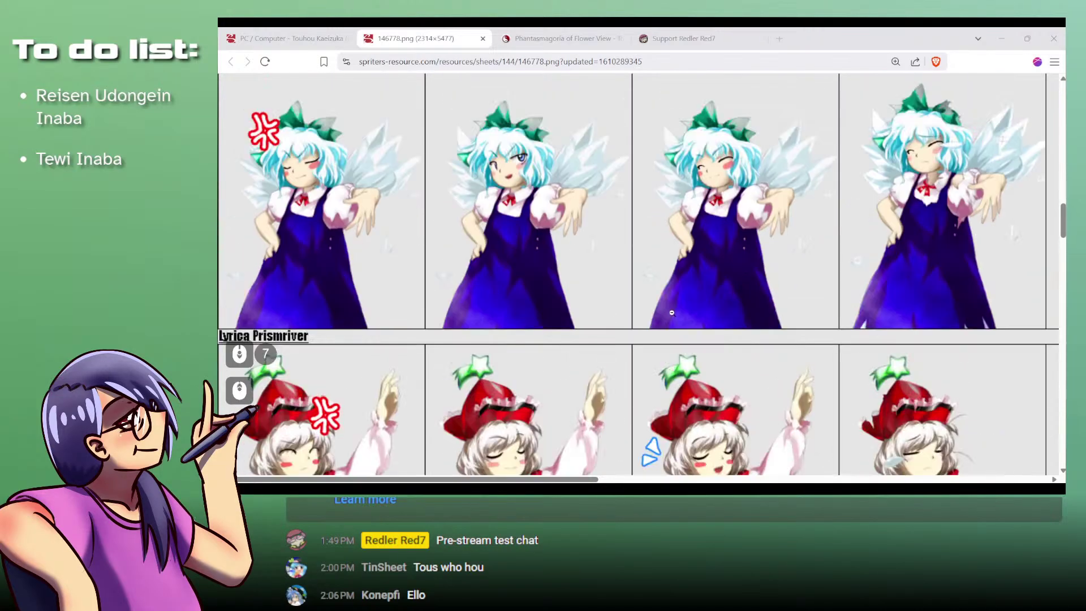
pyautogui.scroll(-14, 672, 312)
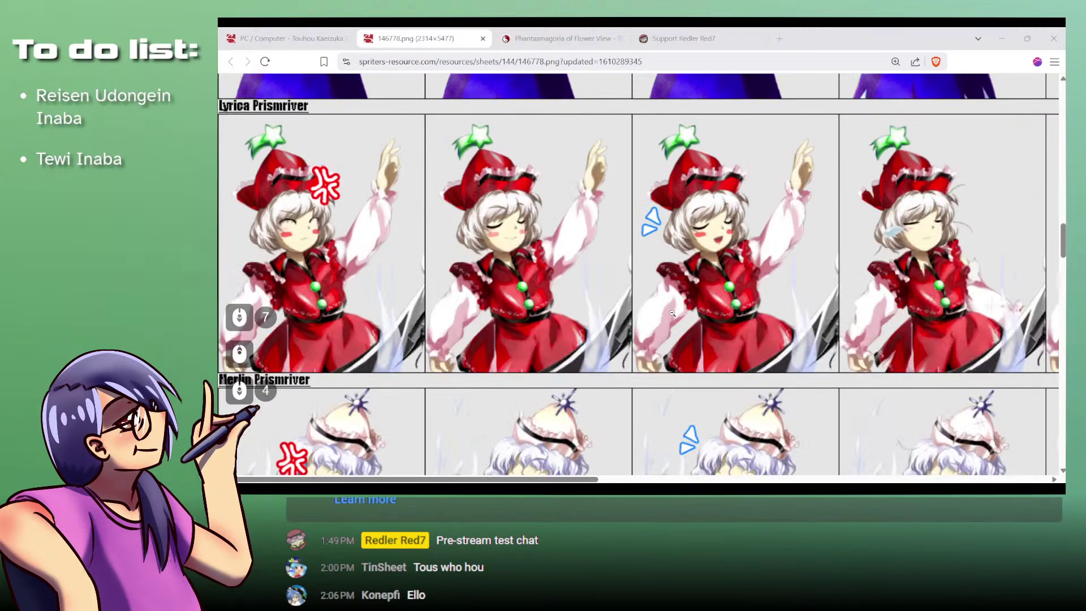
pyautogui.scroll(3, 606, 309)
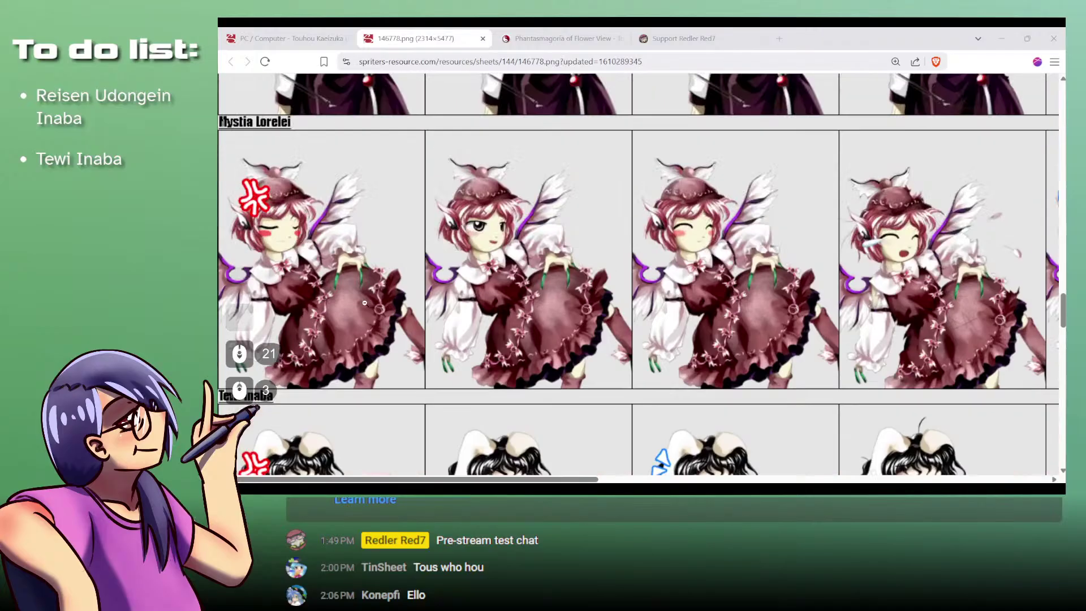
pyautogui.scroll(-12, 514, 304)
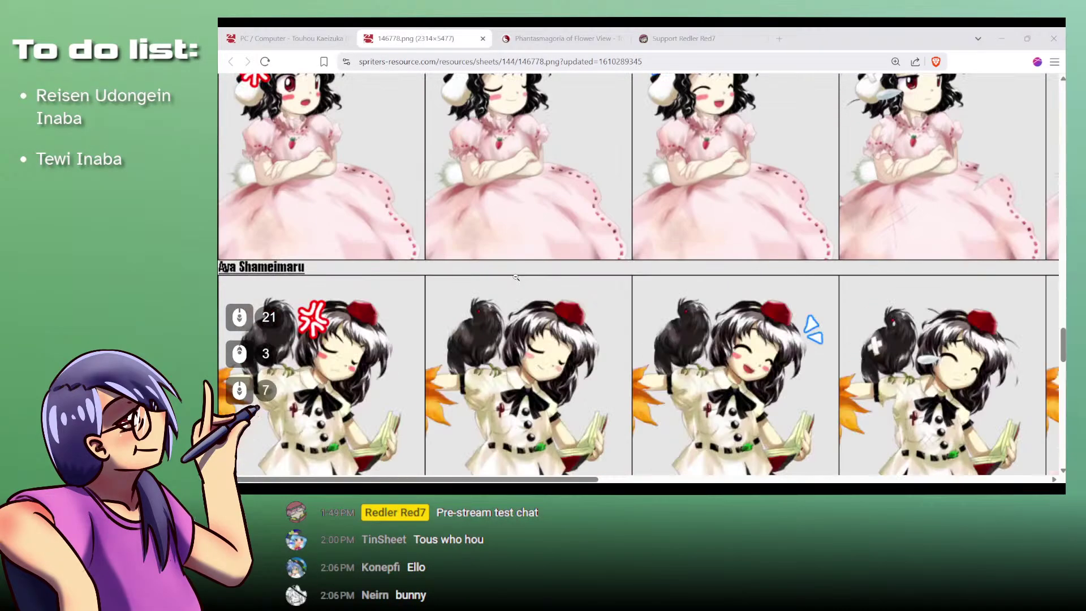
pyautogui.scroll(4, 538, 244)
pyautogui.scroll(-11, 540, 247)
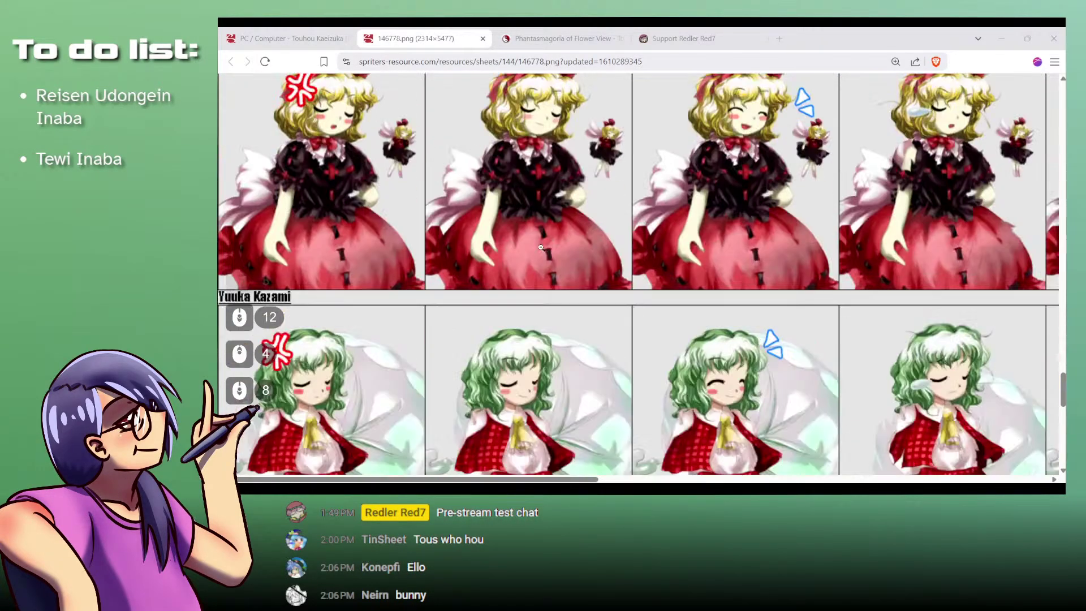
pyautogui.scroll(3, 541, 249)
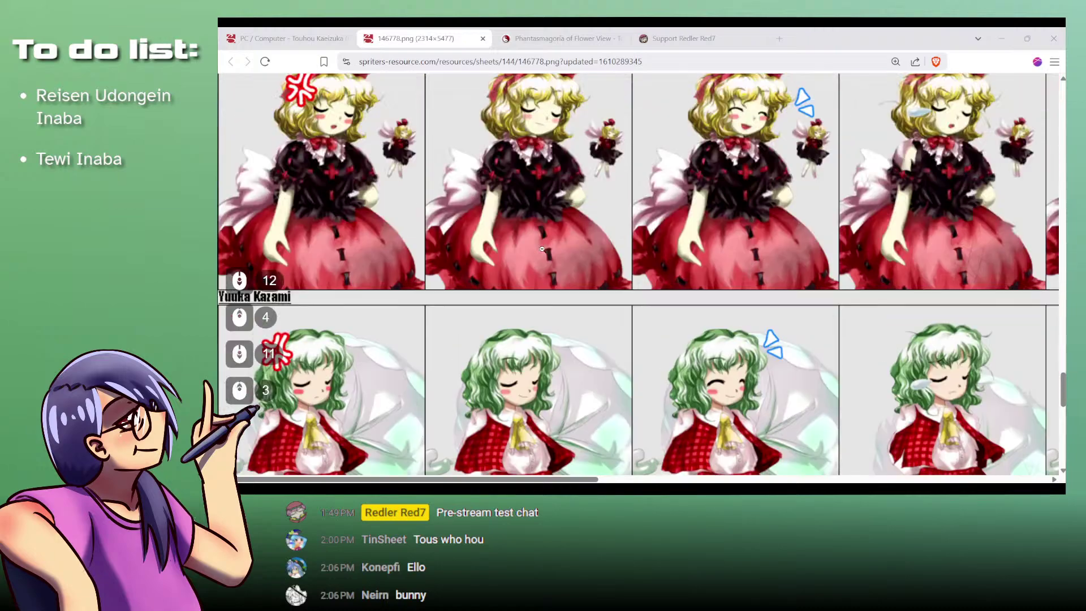
pyautogui.scroll(-7, 542, 248)
pyautogui.scroll(20, 542, 249)
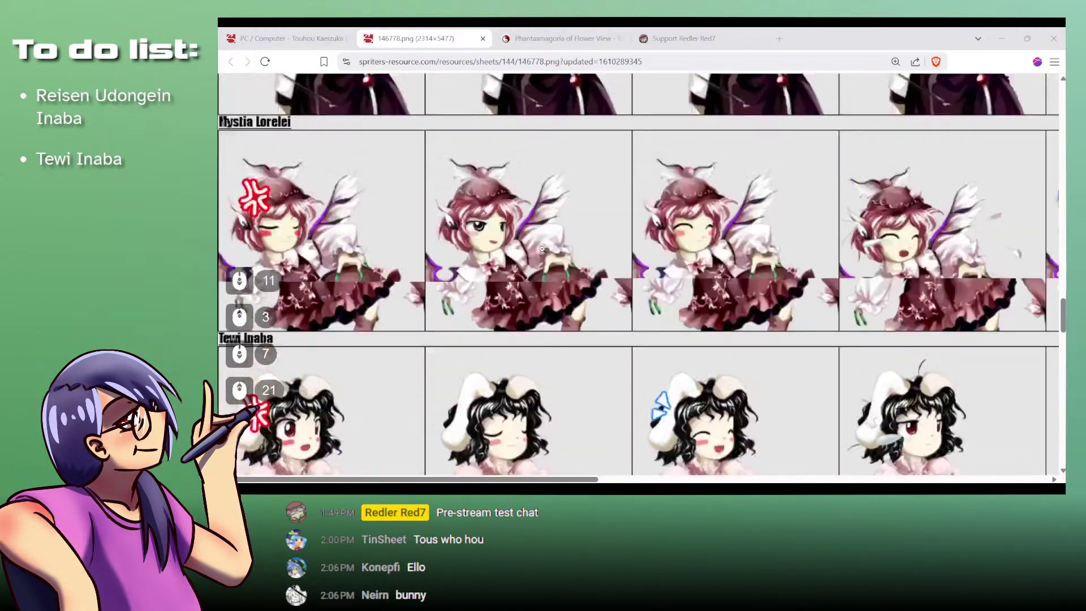
pyautogui.scroll(15, 541, 249)
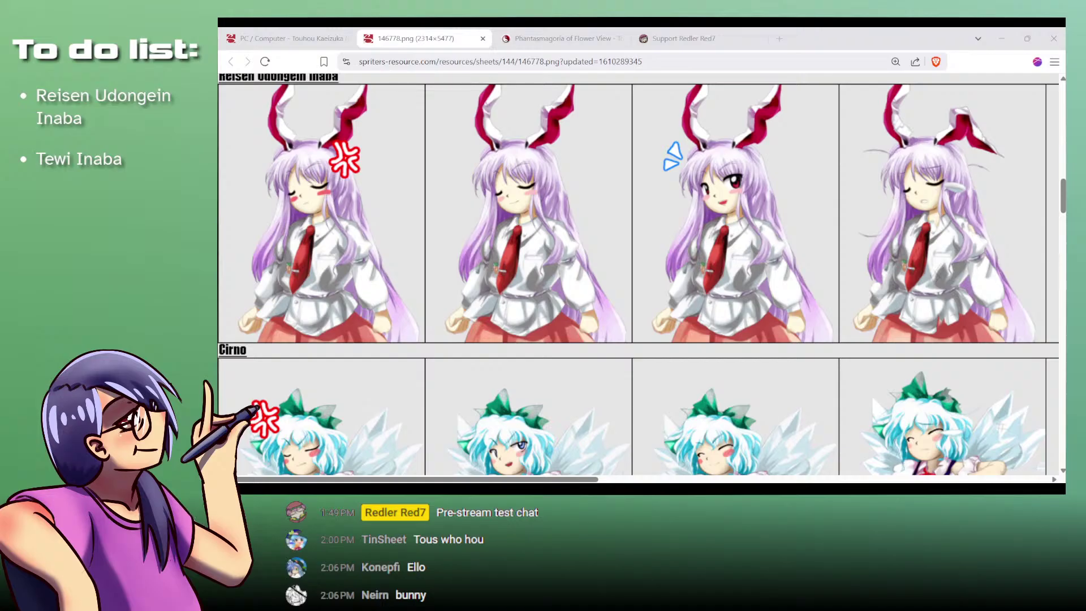
# Step: View the artist's Ko-fi page down to its gallery and tipping options, and go back to the sprite sheet
pyautogui.click(239, 390)
pyautogui.click(239, 390)
pyautogui.click(701, 37)
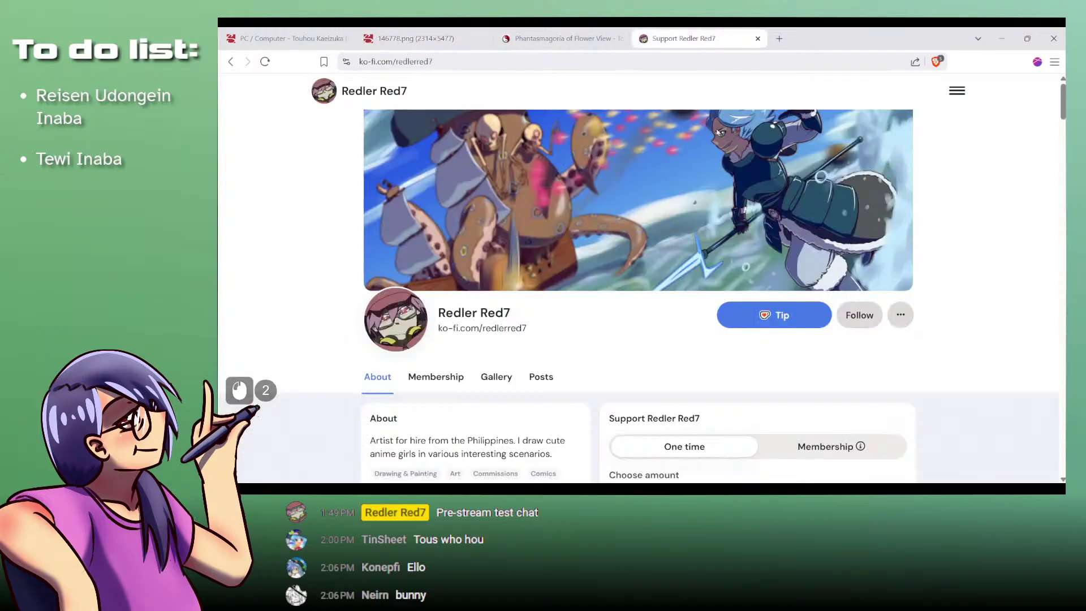
pyautogui.scroll(-4, 434, 311)
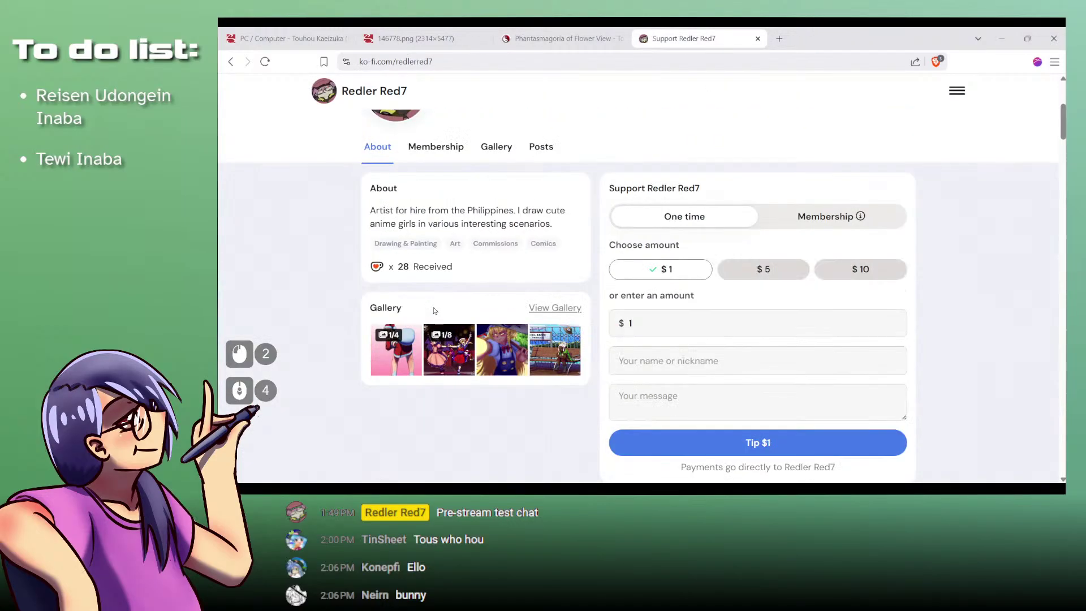
pyautogui.scroll(4, 469, 343)
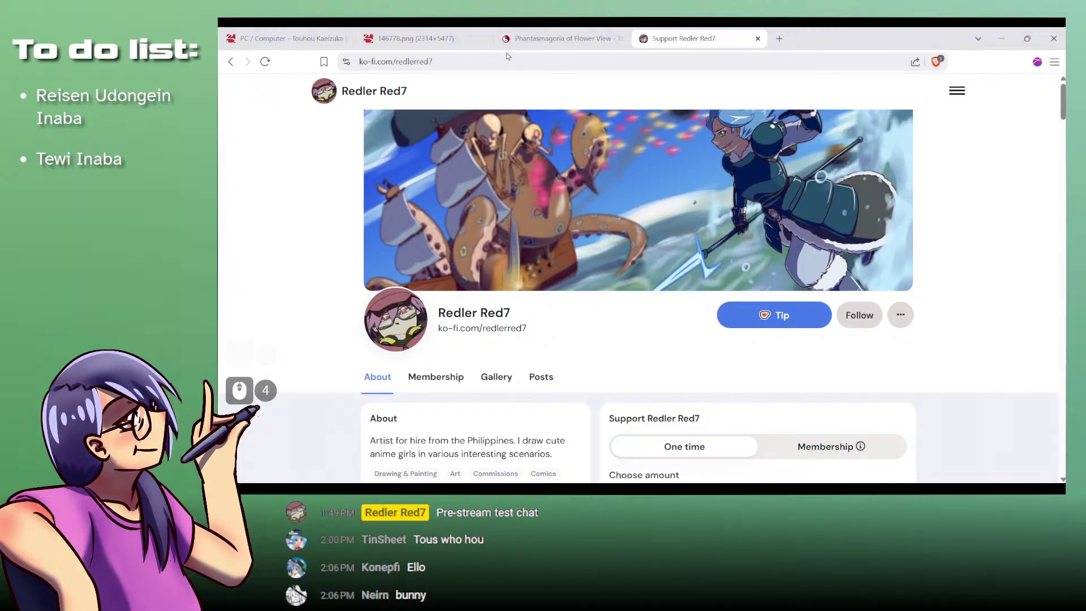
pyautogui.click(427, 34)
# Step: Switch to MediBang Paint Pro and save the untitled canvas in the Art folder as "20250430 PoFV Reisen" in MDP format
pyautogui.hotkey('alt', 'Tab')
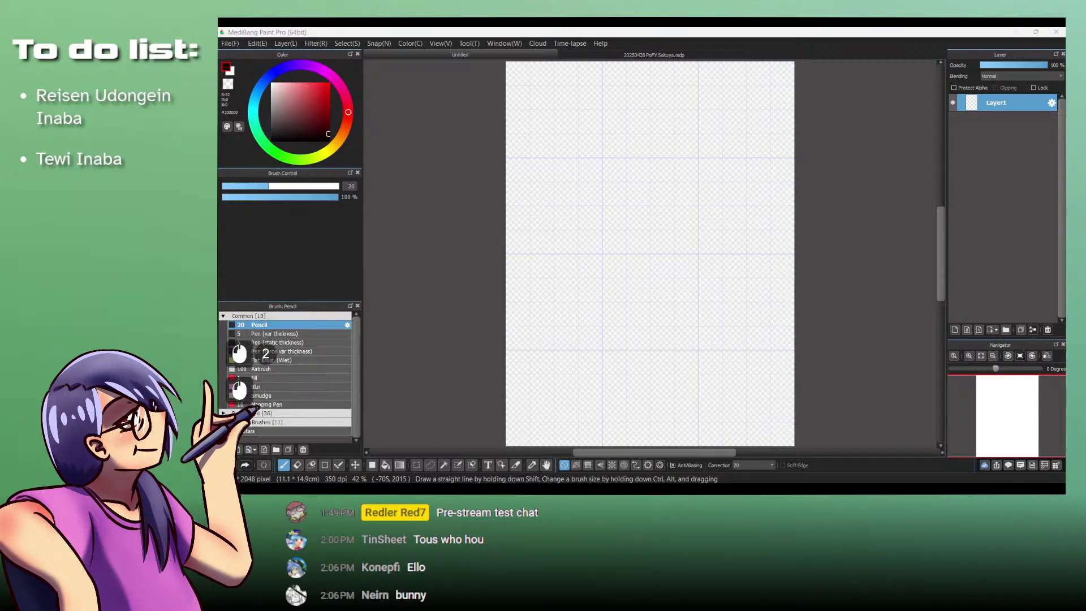
pyautogui.click(752, 31)
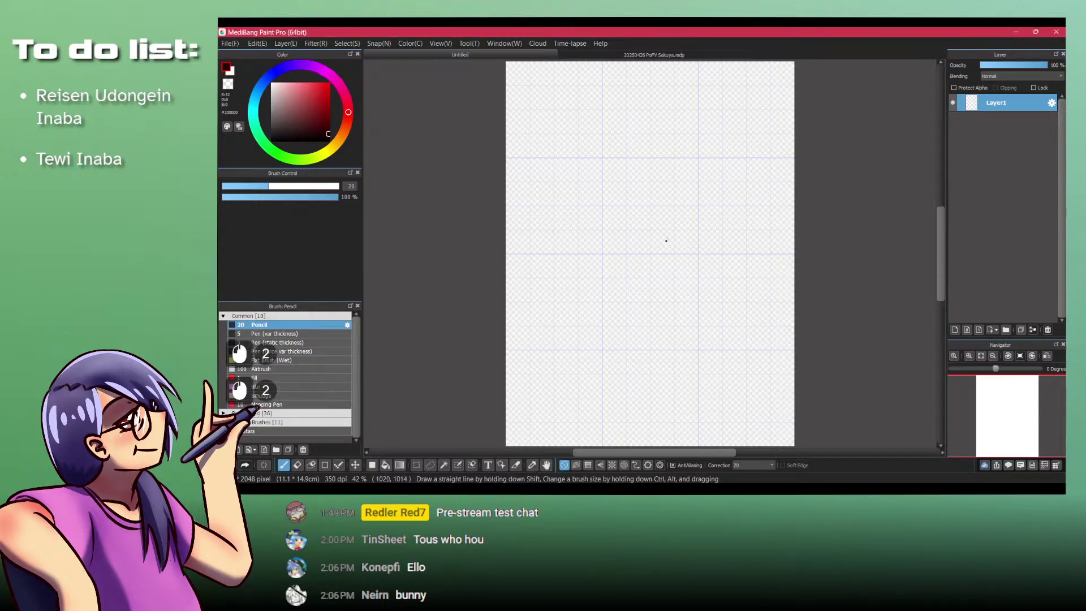
pyautogui.hotkey('ctrl', 's')
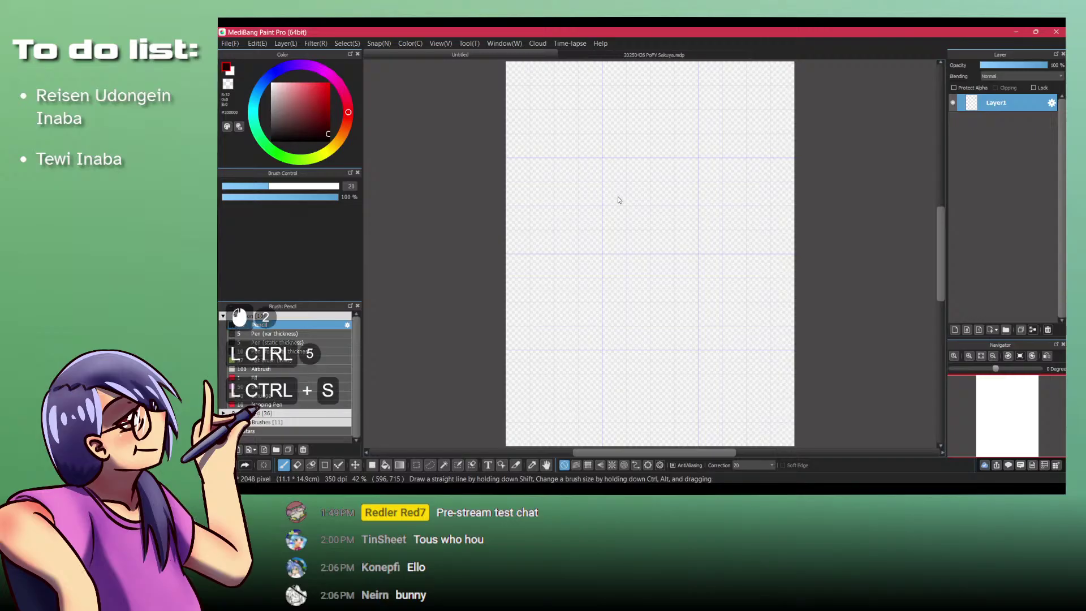
pyautogui.click(471, 129)
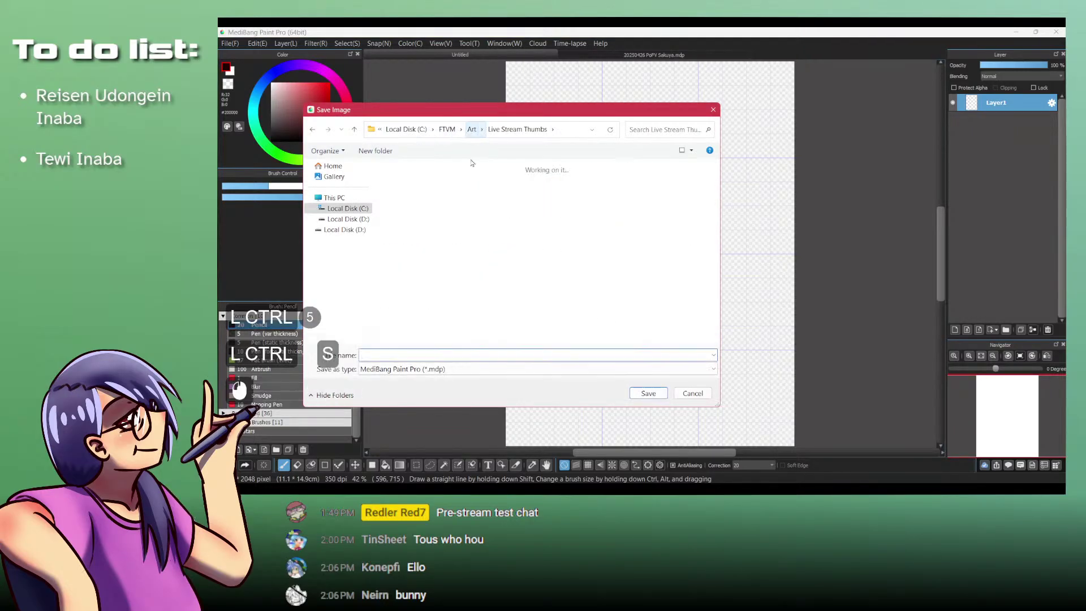
pyautogui.write('202504')
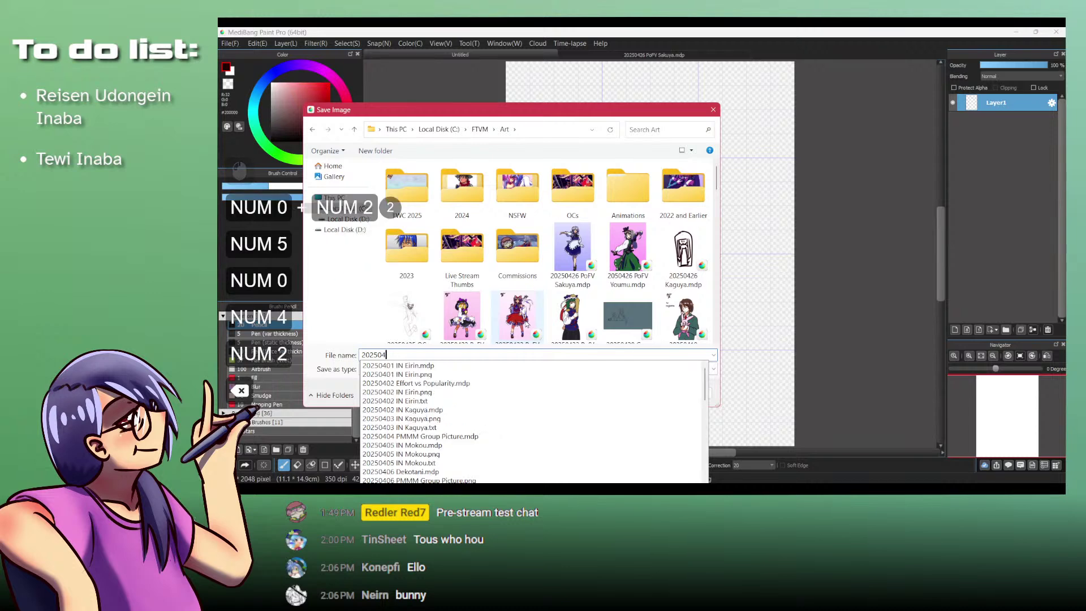
pyautogui.write('230 PoFV ')
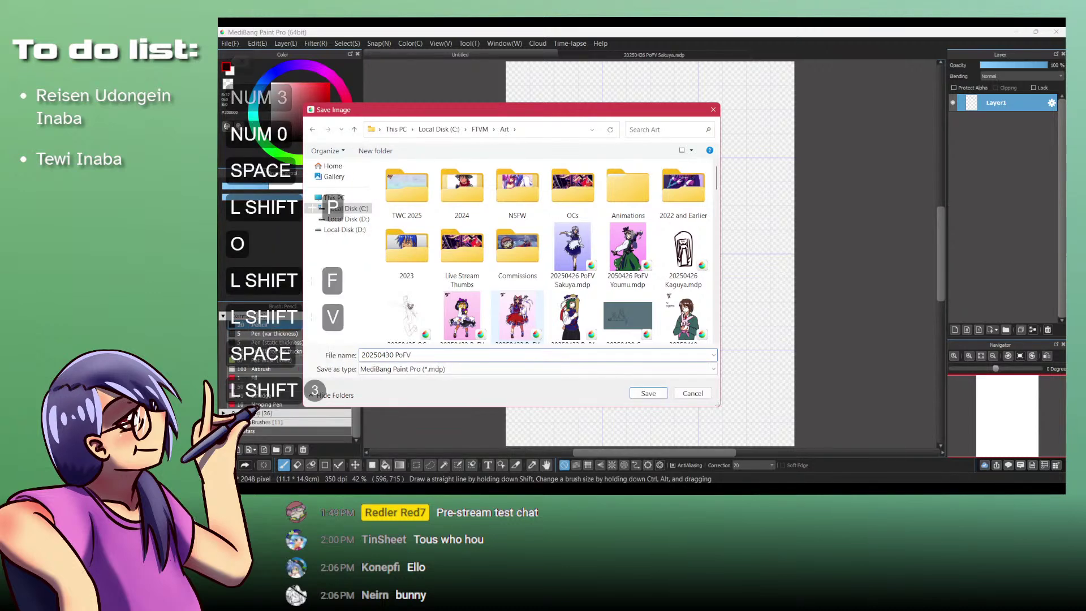
pyautogui.write('Reisen')
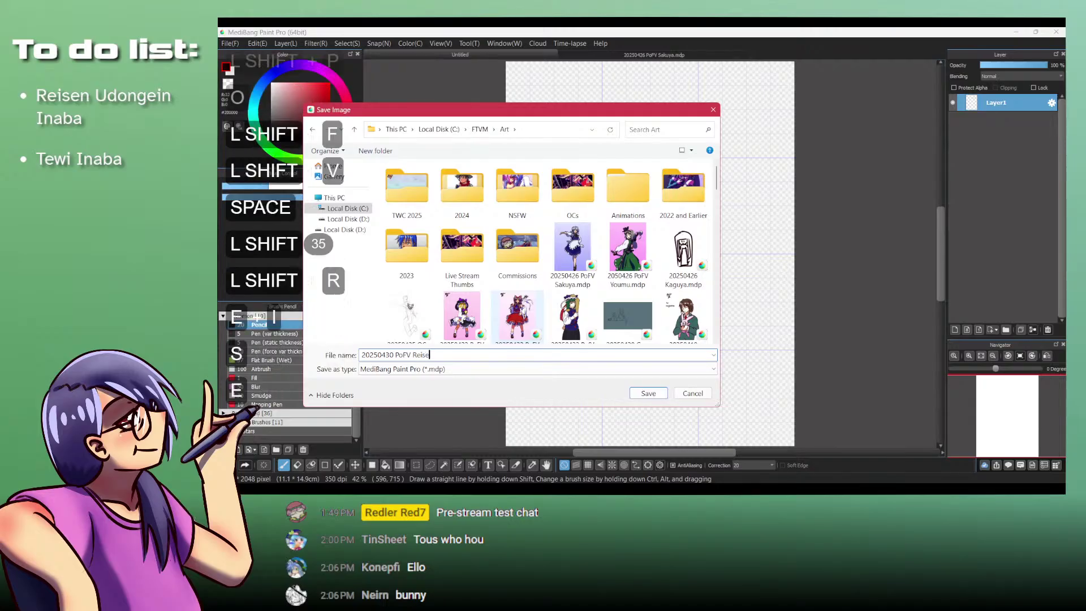
pyautogui.press('Return')
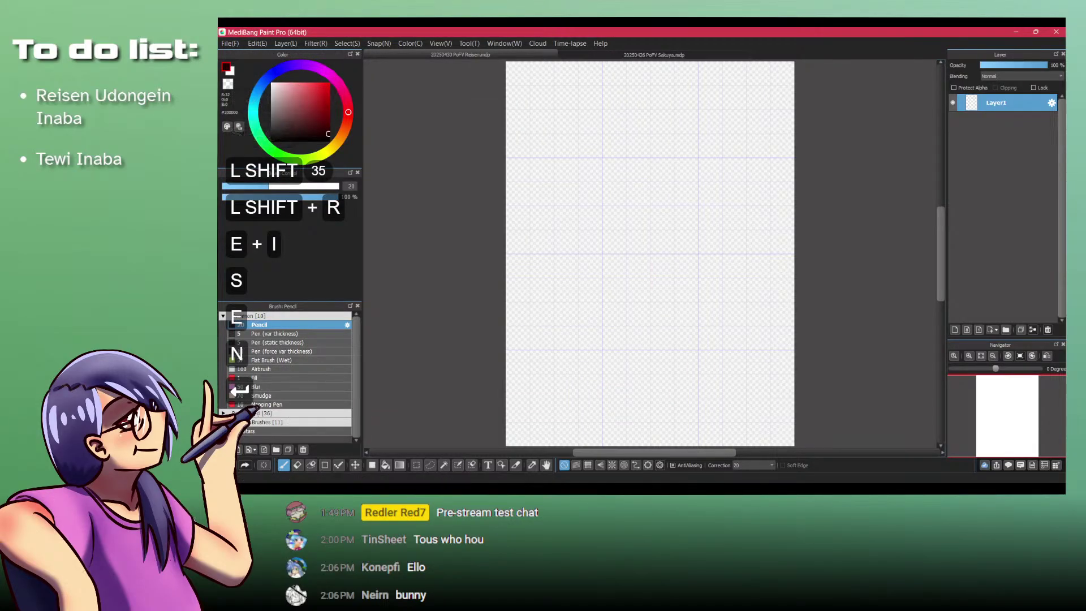
# Step: Review the finished drawing 20250426 PoFV Sakuya.mdp and close it, keeping the Reisen canvas open
pyautogui.click(655, 31)
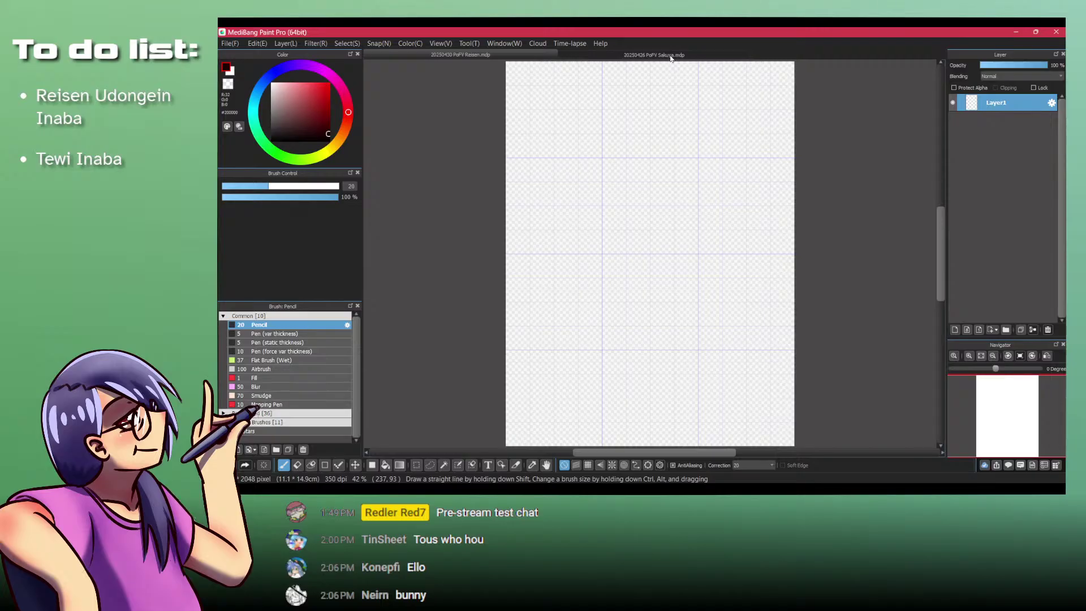
pyautogui.click(671, 56)
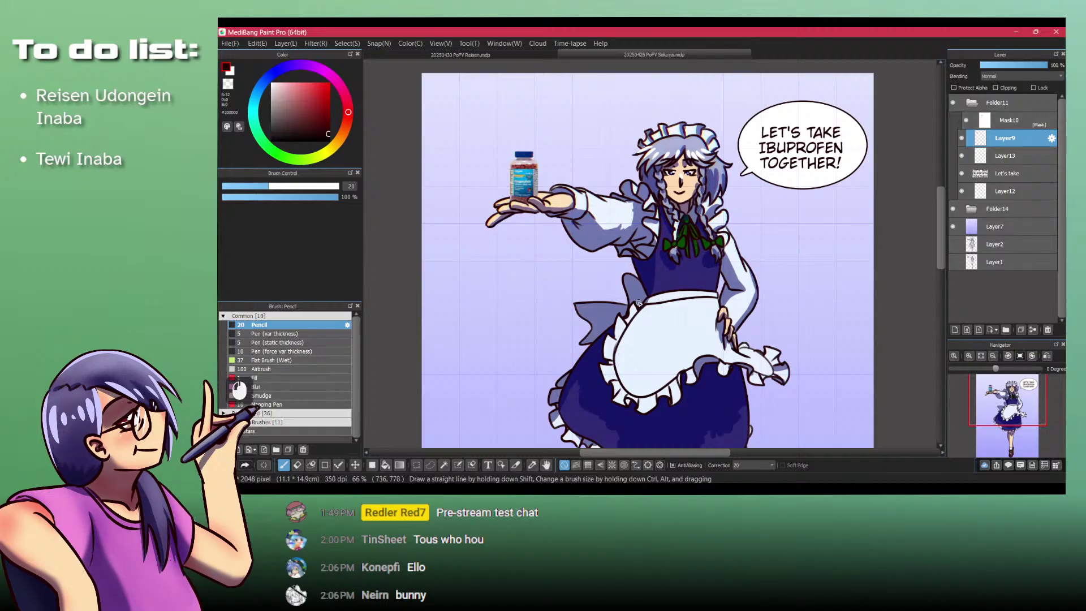
pyautogui.click(471, 55)
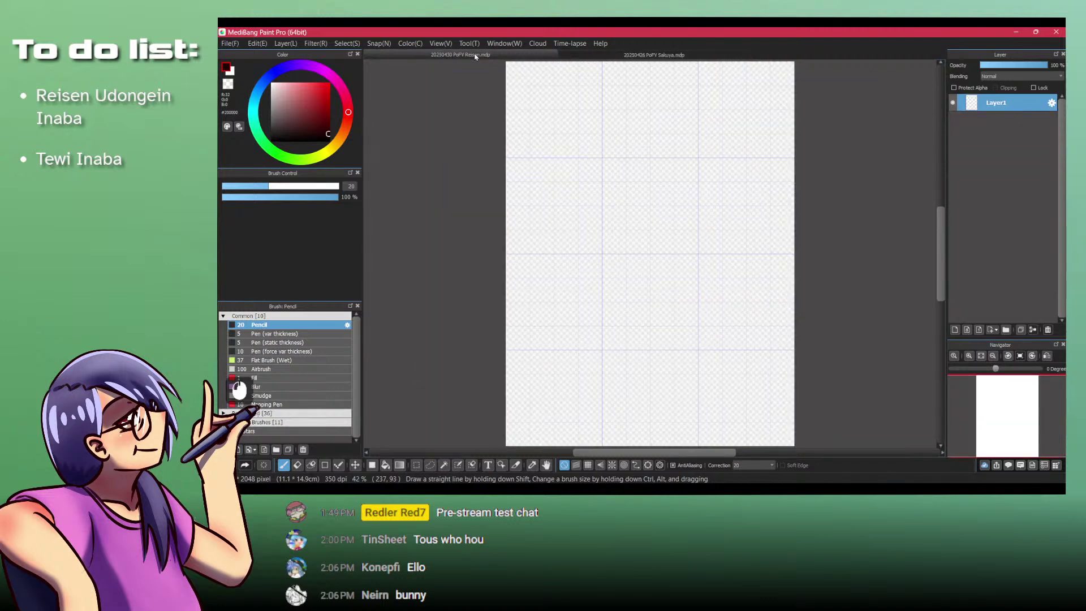
pyautogui.click(622, 54)
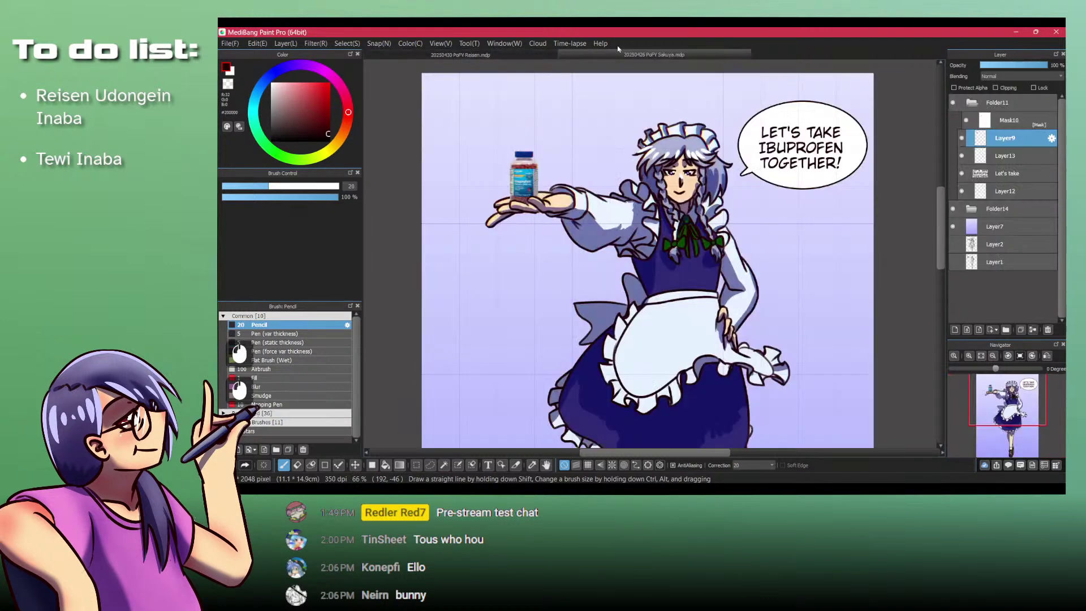
pyautogui.hotkey('ctrl', 'w')
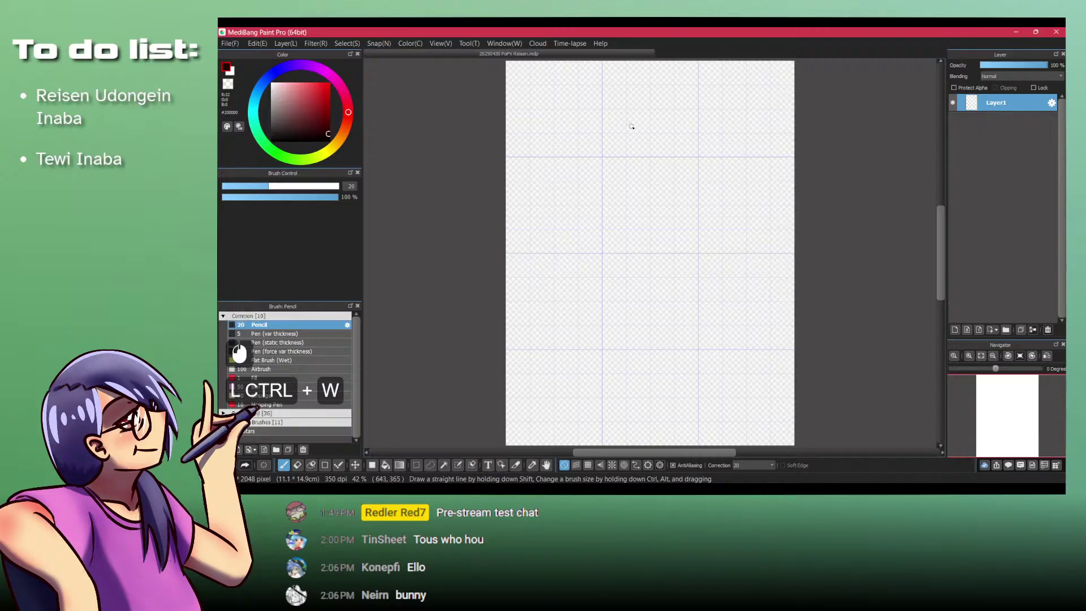
# Step: Switch to the browser and examine Reisen Udongein Inaba's poses and expressions across her sprite row
pyautogui.hotkey('alt', 'Tab')
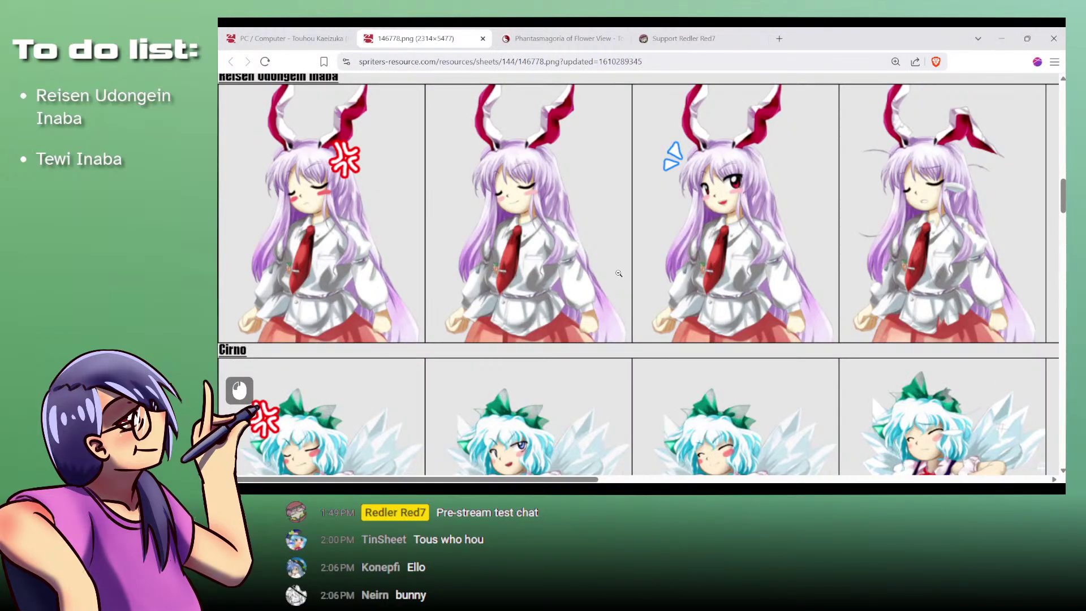
pyautogui.hscroll(10, 618, 273)
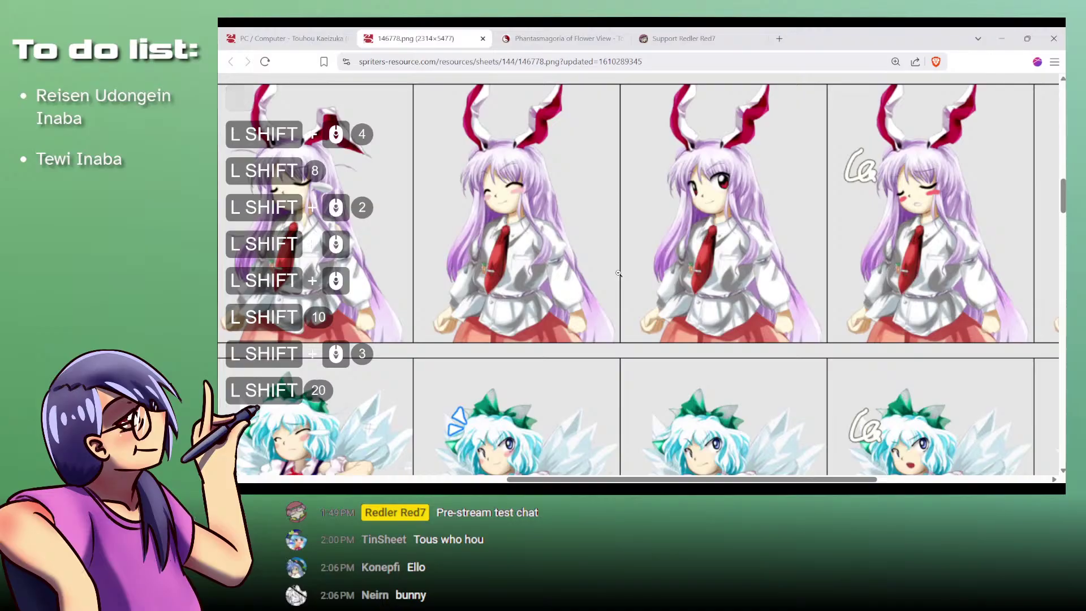
pyautogui.hscroll(4, 619, 273)
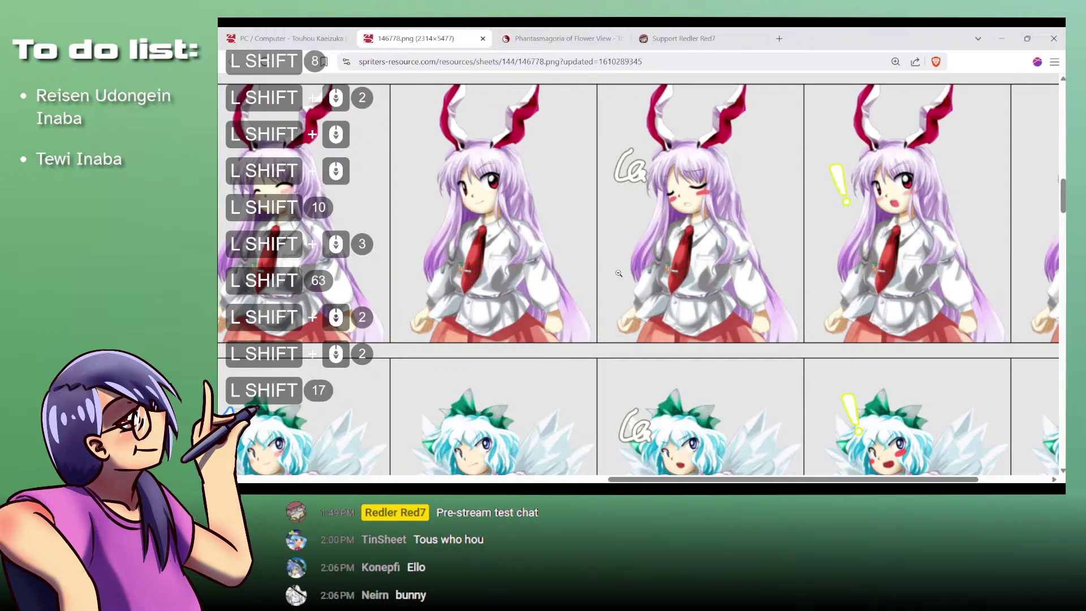
pyautogui.hscroll(-10, 618, 274)
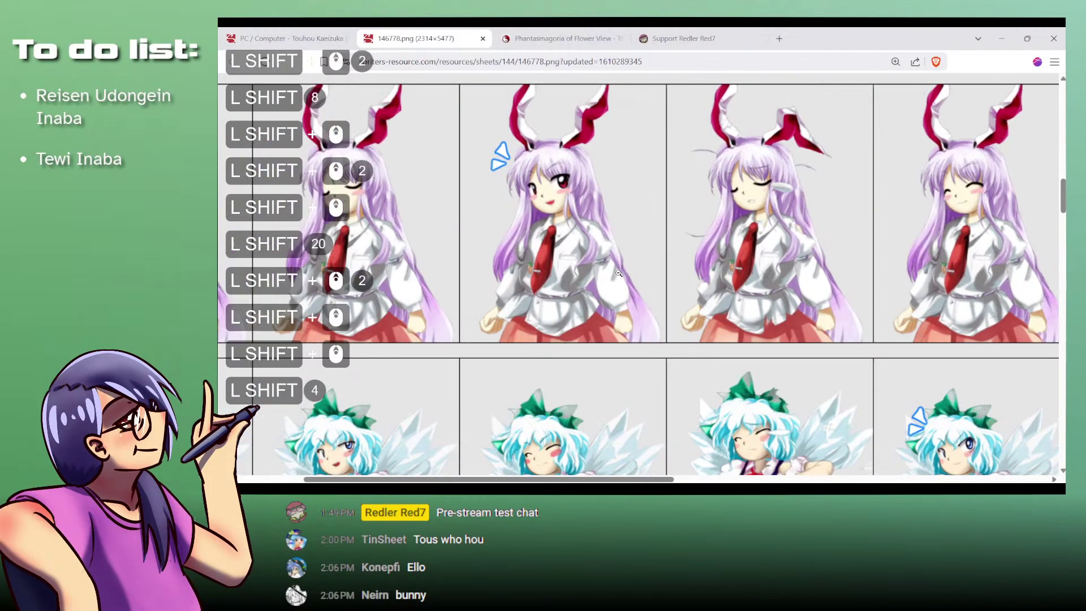
pyautogui.press('shift')
pyautogui.press('shift')
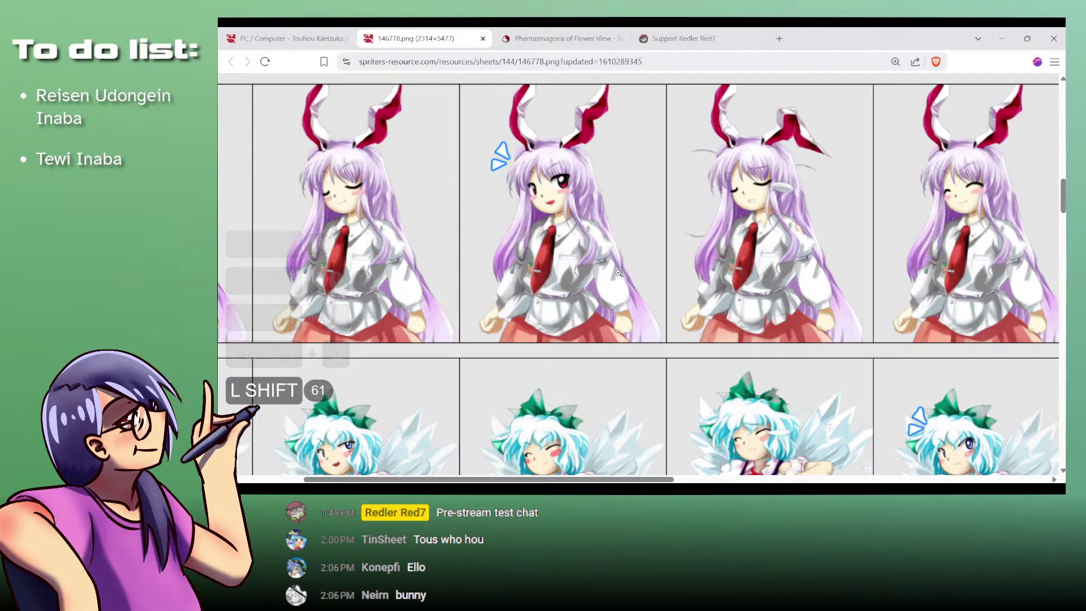
# Step: Switch to MediBang Paint Pro and sketch an oval head in the upper middle of the canvas with the 20 px Pencil
pyautogui.click(1000, 39)
pyautogui.moveTo(645, 126)
pyautogui.mouseDown()
pyautogui.moveTo(655, 127)
pyautogui.moveTo(655, 179)
pyautogui.moveTo(609, 234)
pyautogui.mouseUp()
pyautogui.hotkey('ctrl', 'z')
pyautogui.moveTo(652, 186); pyautogui.dragTo(658, 242)
pyautogui.hotkey('ctrl', 'z')
pyautogui.hotkey('ctrl', 'z')
pyautogui.hotkey('ctrl', 'z')
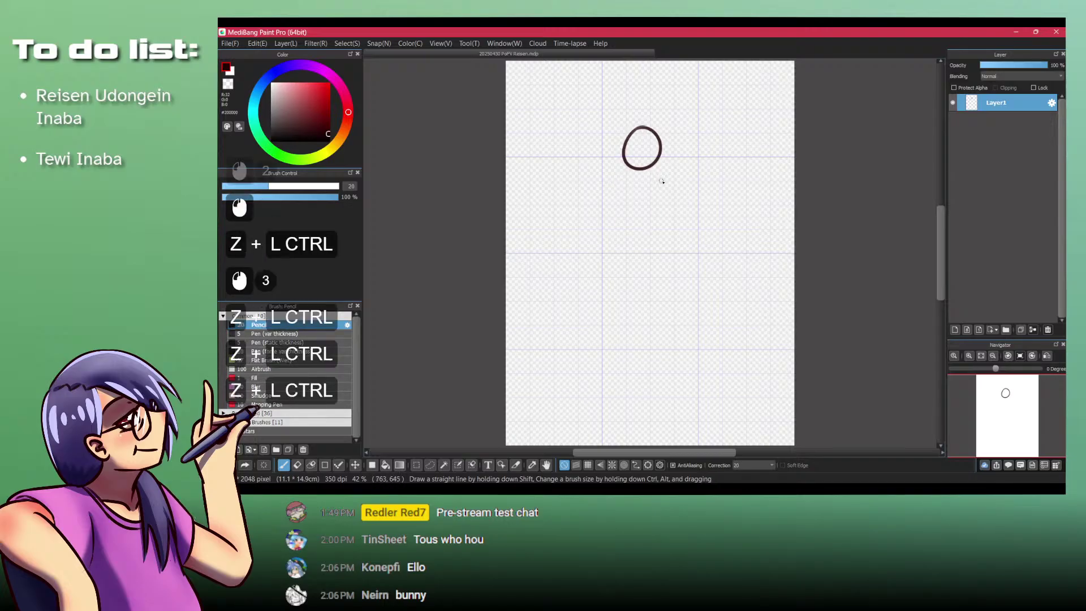
# Step: Block in the torso, pelvis, two bent arms and two spread legs of a standing pose below the head
pyautogui.moveTo(620, 182)
pyautogui.mouseDown()
pyautogui.moveTo(655, 179)
pyautogui.moveTo(610, 242)
pyautogui.mouseUp()
pyautogui.moveTo(667, 179)
pyautogui.mouseDown()
pyautogui.moveTo(653, 247)
pyautogui.moveTo(612, 241)
pyautogui.moveTo(600, 302)
pyautogui.mouseUp()
pyautogui.moveTo(653, 248); pyautogui.dragTo(653, 305)
pyautogui.moveTo(622, 304); pyautogui.dragTo(651, 302)
pyautogui.moveTo(677, 195); pyautogui.dragTo(655, 287)
pyautogui.moveTo(616, 181)
pyautogui.mouseDown()
pyautogui.moveTo(571, 222)
pyautogui.moveTo(591, 280)
pyautogui.moveTo(593, 430)
pyautogui.mouseUp()
pyautogui.moveTo(590, 322)
pyautogui.mouseDown()
pyautogui.moveTo(559, 259)
pyautogui.moveTo(564, 360)
pyautogui.mouseUp()
pyautogui.hotkey('ctrl', 'z')
pyautogui.moveTo(620, 239); pyautogui.dragTo(665, 373)
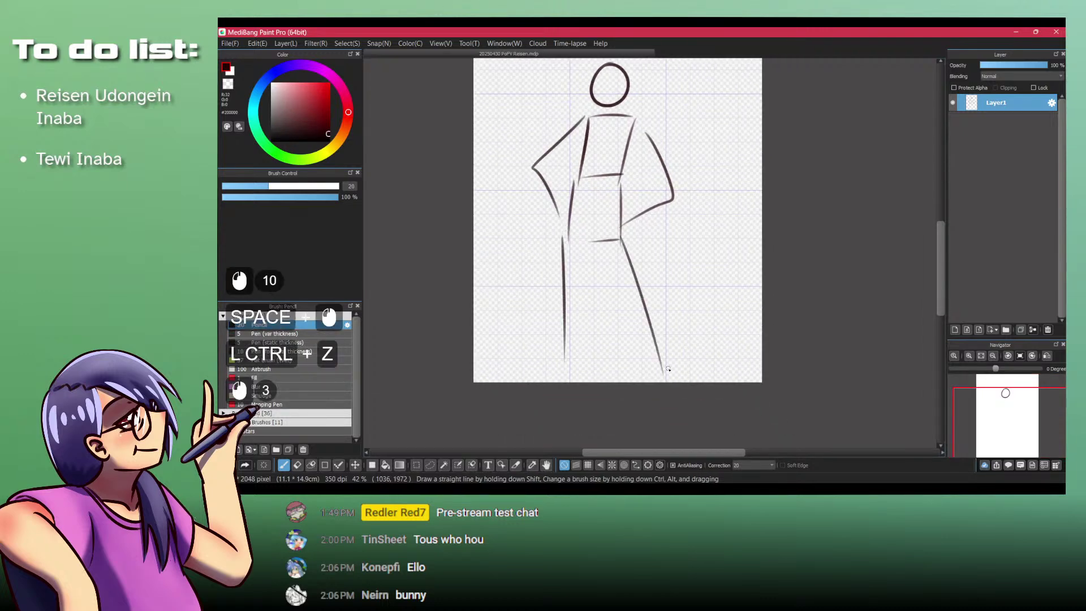
# Step: Glance at Reisen's sprites in the browser, return to the canvas, and scale the whole sketch down and move it up
pyautogui.hotkey('alt', 'Tab')
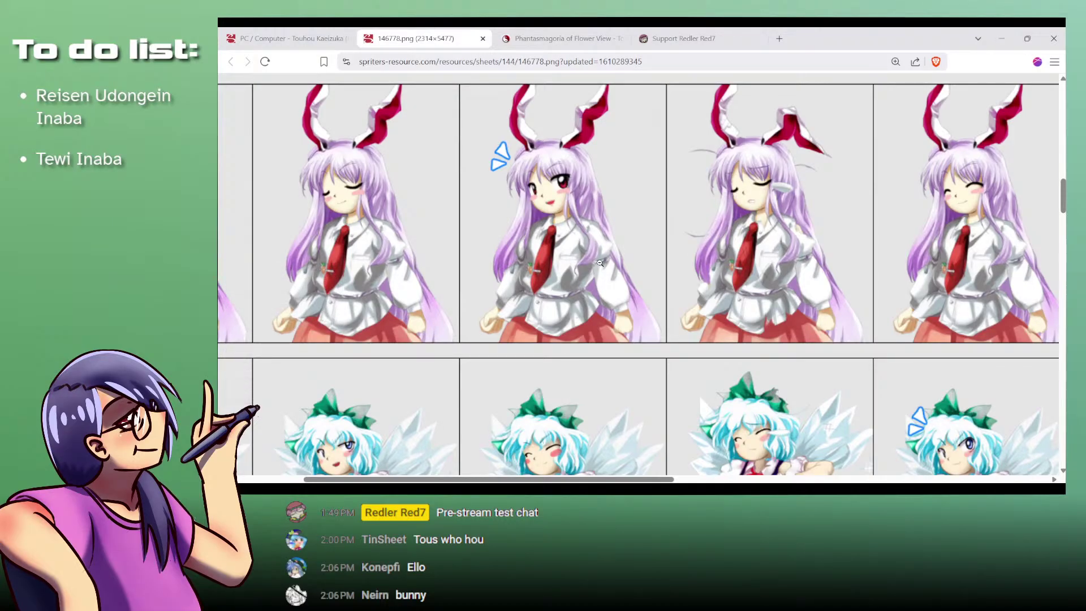
pyautogui.hotkey('alt', 'Tab')
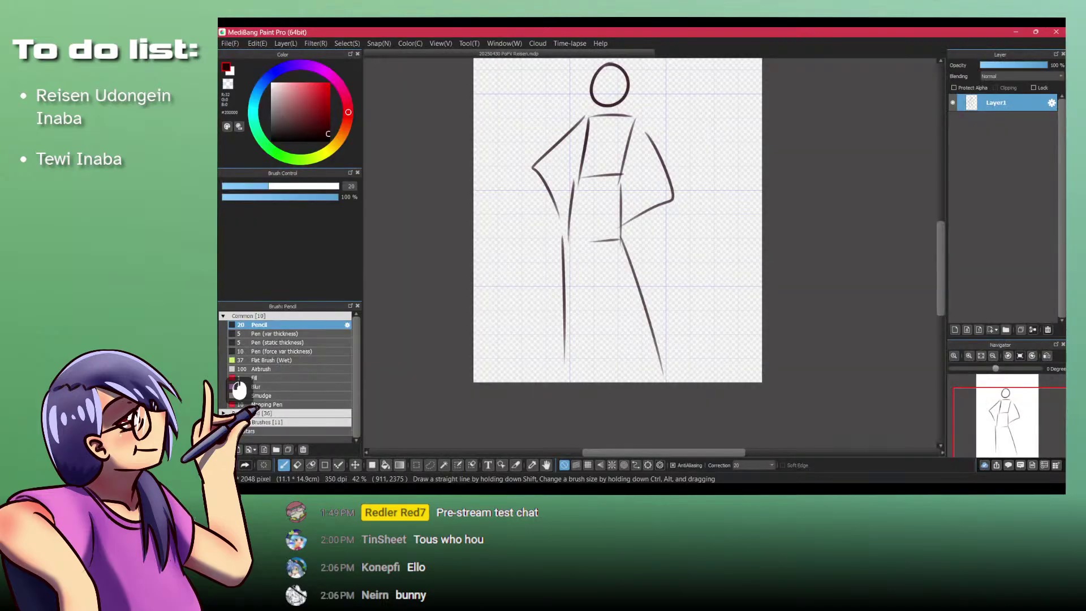
pyautogui.moveTo(562, 205)
pyautogui.mouseDown()
pyautogui.moveTo(547, 253)
pyautogui.moveTo(552, 189)
pyautogui.moveTo(542, 208)
pyautogui.mouseUp()
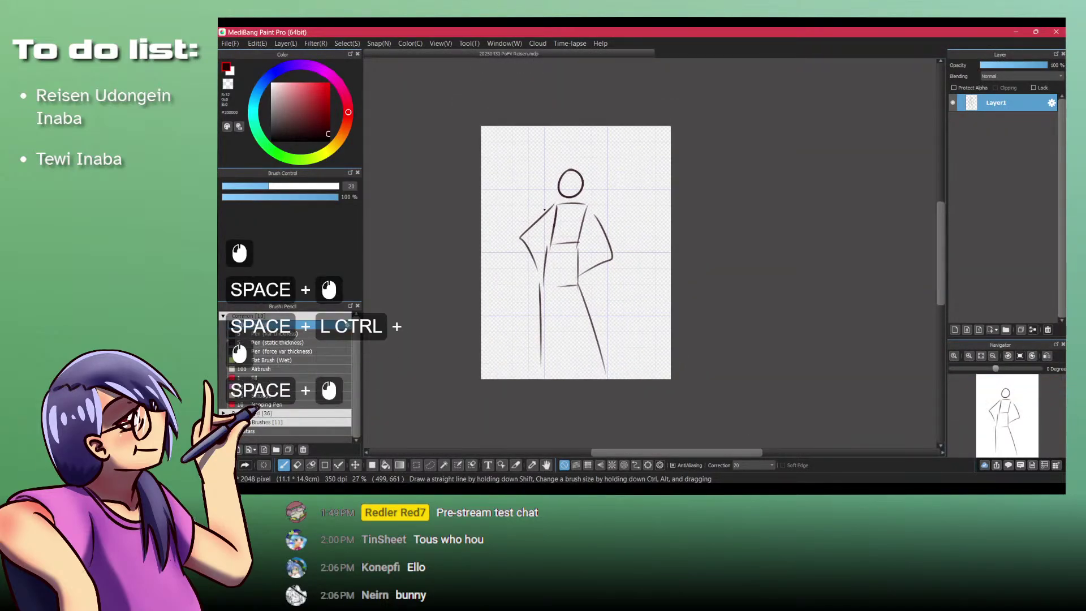
pyautogui.hotkey('ctrl', 't')
pyautogui.moveTo(519, 150); pyautogui.dragTo(542, 208)
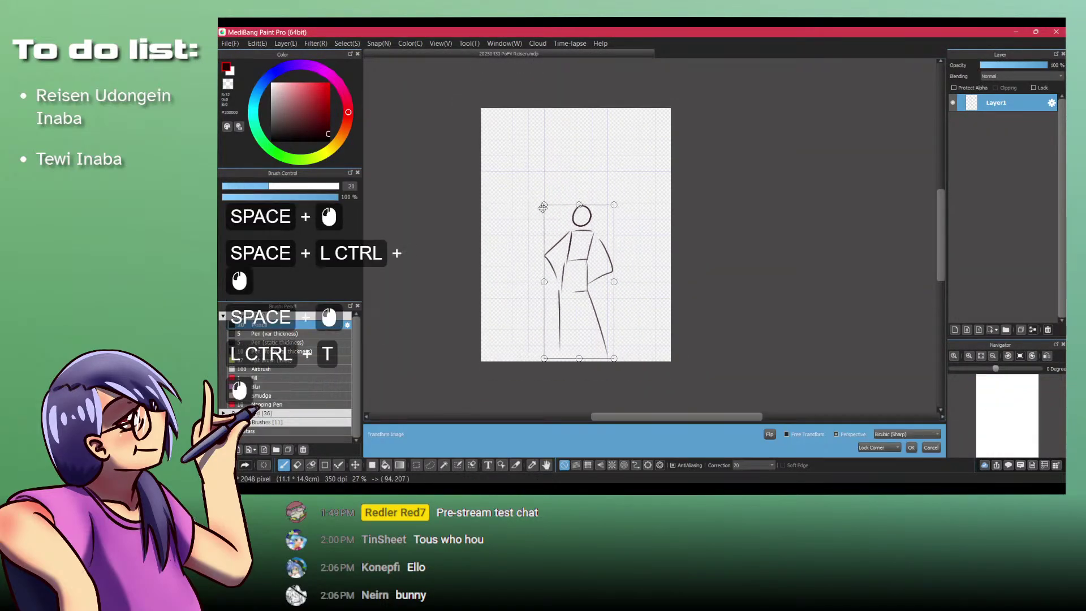
pyautogui.moveTo(583, 268); pyautogui.dragTo(574, 210)
pyautogui.press('KP_Enter')
pyautogui.press('p')
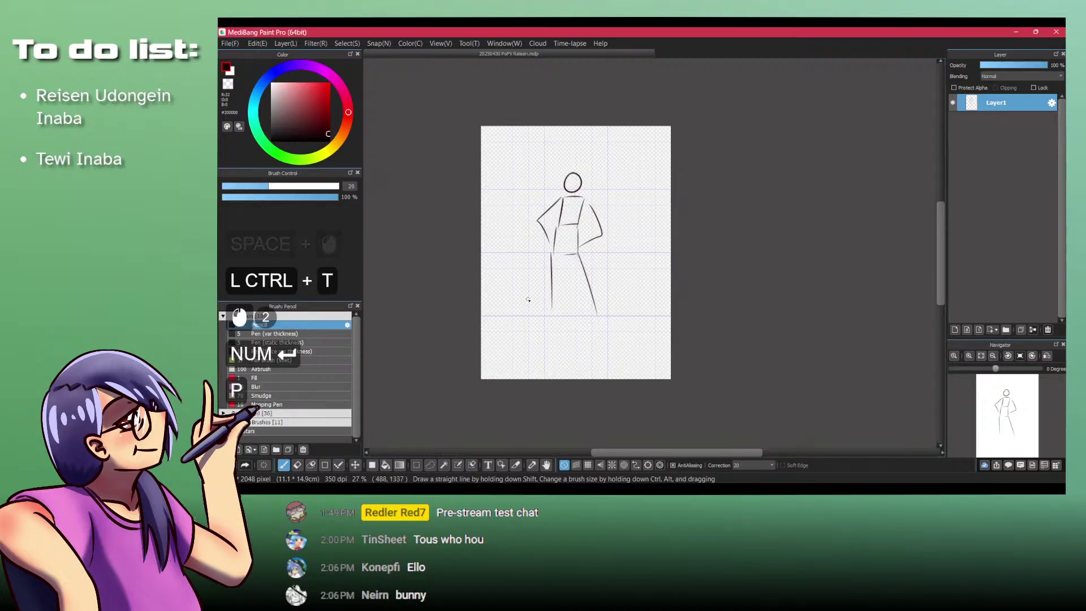
# Step: Redraw the straight leg longer from the hip down, trying several lengths for both legs
pyautogui.moveTo(551, 257); pyautogui.dragTo(550, 340)
pyautogui.hotkey('ctrl', 'z')
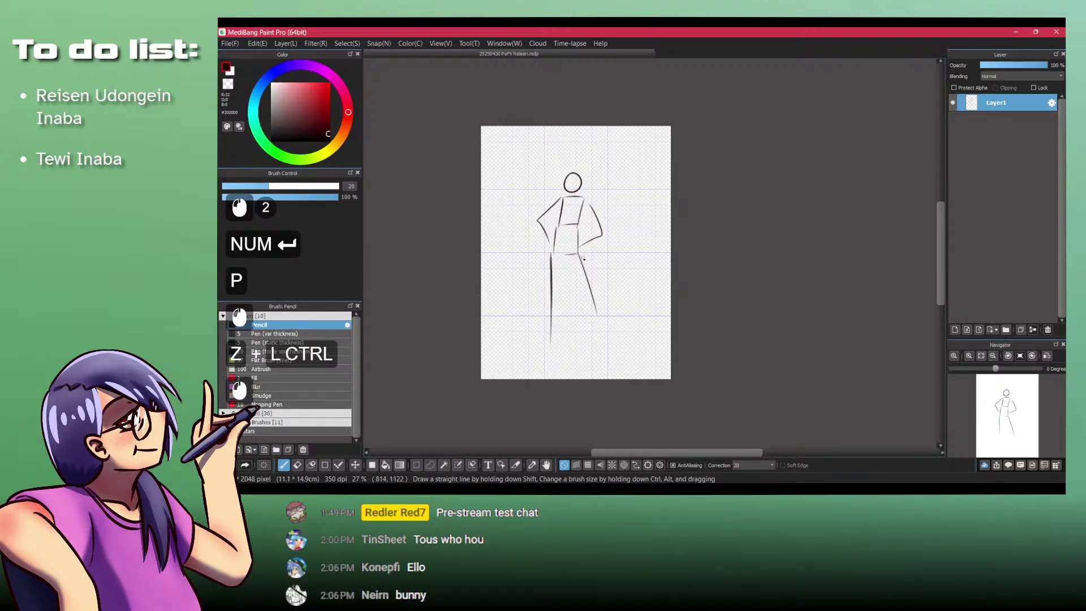
pyautogui.moveTo(580, 256); pyautogui.dragTo(594, 340)
pyautogui.hotkey('ctrl', 'z')
pyautogui.moveTo(579, 255); pyautogui.dragTo(600, 347)
pyautogui.keyDown('ctrl'); pyautogui.click(590, 332); pyautogui.keyUp('ctrl')
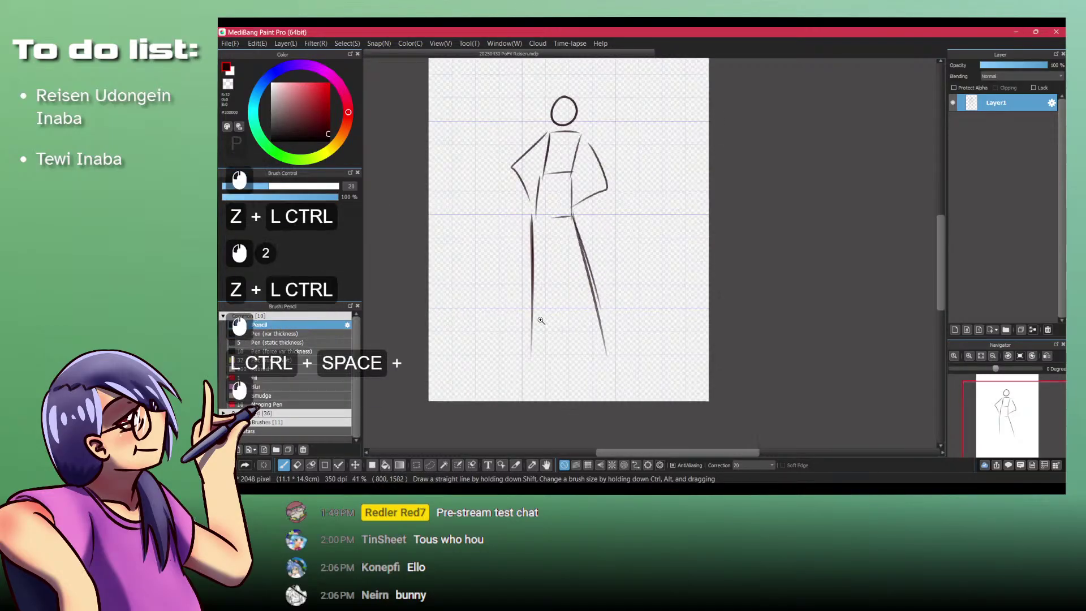
pyautogui.hotkey('ctrl', 'z')
pyautogui.moveTo(532, 218); pyautogui.dragTo(530, 358)
pyautogui.hotkey('ctrl', 'z')
pyautogui.moveTo(533, 222); pyautogui.dragTo(532, 368)
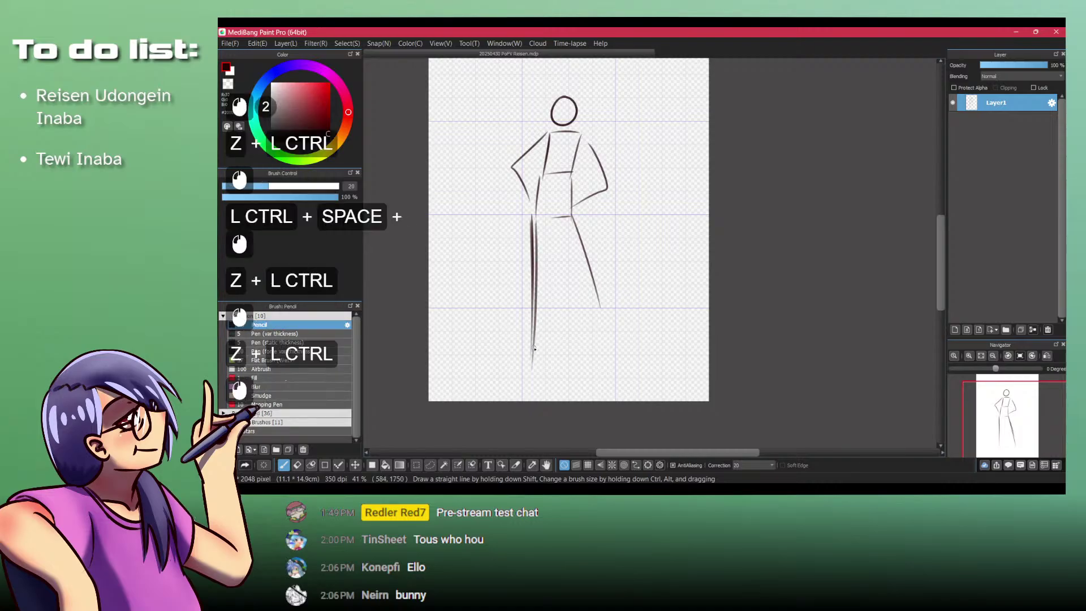
pyautogui.hotkey('ctrl', 'z')
# Step: Extend the slanted leg downward and sketch a small wedge-shaped foot at the end of the straight leg
pyautogui.moveTo(574, 228)
pyautogui.mouseDown()
pyautogui.moveTo(606, 338)
pyautogui.moveTo(606, 366)
pyautogui.mouseUp()
pyautogui.moveTo(609, 344); pyautogui.dragTo(611, 359)
pyautogui.moveTo(528, 345); pyautogui.dragTo(518, 353)
pyautogui.moveTo(518, 354); pyautogui.dragTo(521, 355)
pyautogui.hotkey('ctrl', 'z')
pyautogui.hotkey('ctrl', 'z')
pyautogui.hotkey('ctrl', 'z')
pyautogui.hotkey('ctrl', 'z')
pyautogui.moveTo(521, 355); pyautogui.dragTo(526, 356)
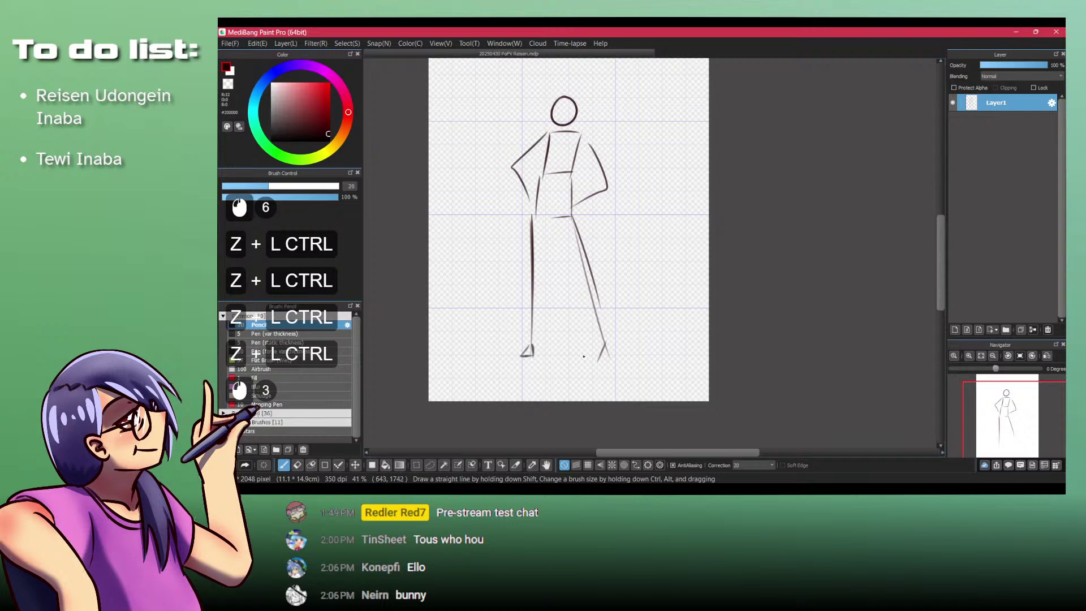
# Step: Sketch the foot at the end of the slanted leg, replacing the strokes that miss its shape
pyautogui.moveTo(607, 343); pyautogui.dragTo(604, 356)
pyautogui.hotkey('ctrl', 'z')
pyautogui.hotkey('ctrl', 'z')
pyautogui.hotkey('ctrl', 'z')
pyautogui.moveTo(607, 343); pyautogui.dragTo(611, 360)
pyautogui.moveTo(606, 341); pyautogui.dragTo(599, 360)
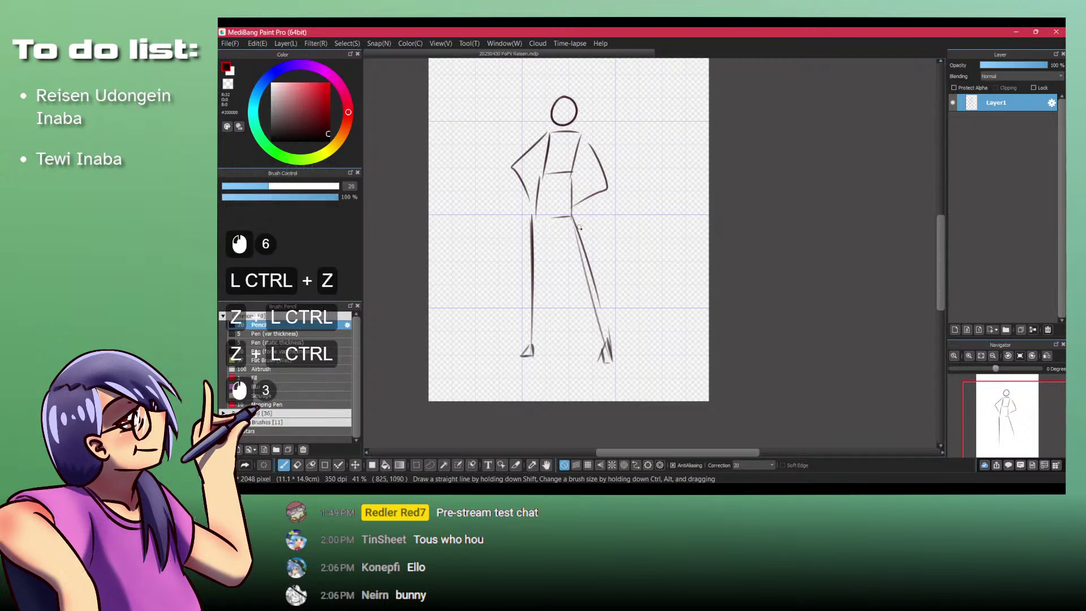
# Step: Reinforce the slanted leg and pelvis outlines and add a second contour to the character's left arm
pyautogui.moveTo(579, 227); pyautogui.dragTo(600, 305)
pyautogui.moveTo(593, 283); pyautogui.dragTo(602, 309)
pyautogui.moveTo(541, 169); pyautogui.dragTo(529, 218)
pyautogui.moveTo(539, 176)
pyautogui.mouseDown()
pyautogui.moveTo(528, 225)
pyautogui.moveTo(571, 215)
pyautogui.mouseUp()
pyautogui.moveTo(560, 100); pyautogui.dragTo(538, 135)
pyautogui.moveTo(538, 135); pyautogui.dragTo(502, 259)
pyautogui.hotkey('ctrl', 'z')
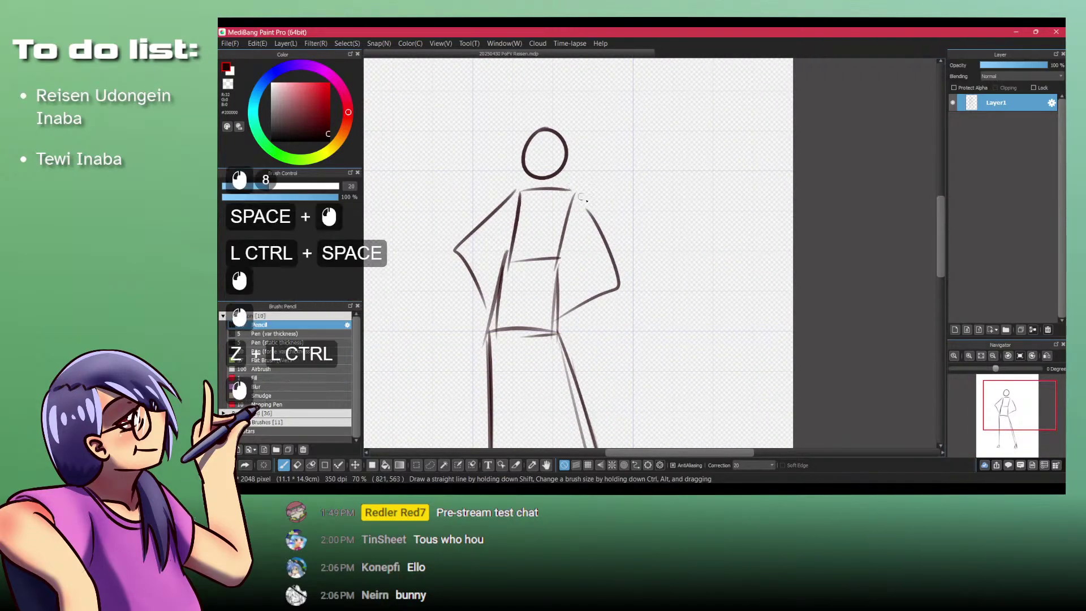
pyautogui.hotkey('ctrl', 'z')
pyautogui.moveTo(578, 188)
pyautogui.mouseDown()
pyautogui.moveTo(615, 267)
pyautogui.moveTo(562, 329)
pyautogui.mouseUp()
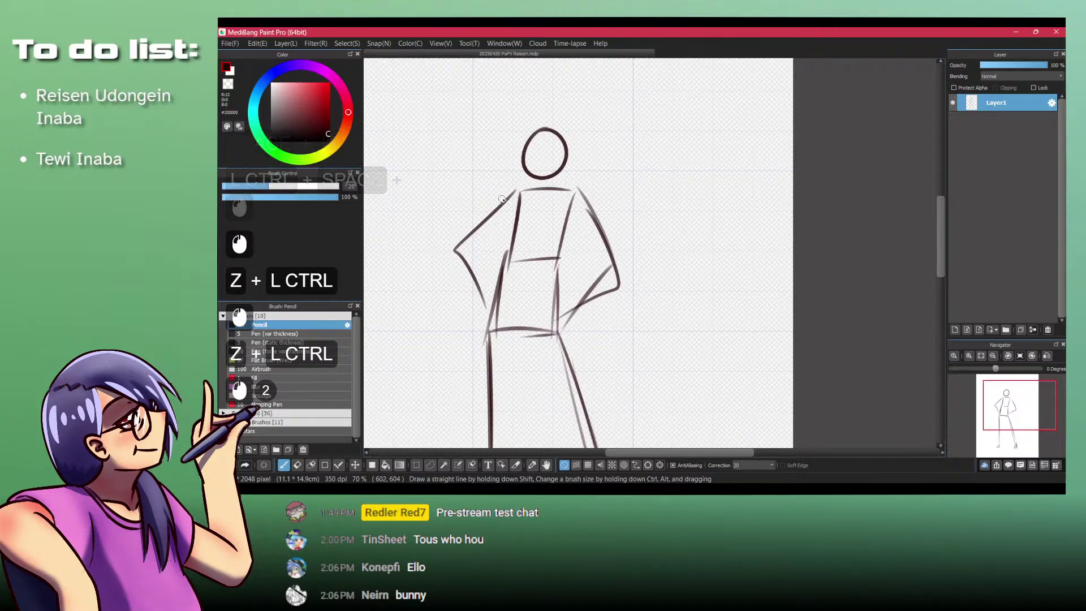
pyautogui.moveTo(513, 192); pyautogui.dragTo(497, 213)
pyautogui.moveTo(475, 294); pyautogui.dragTo(481, 334)
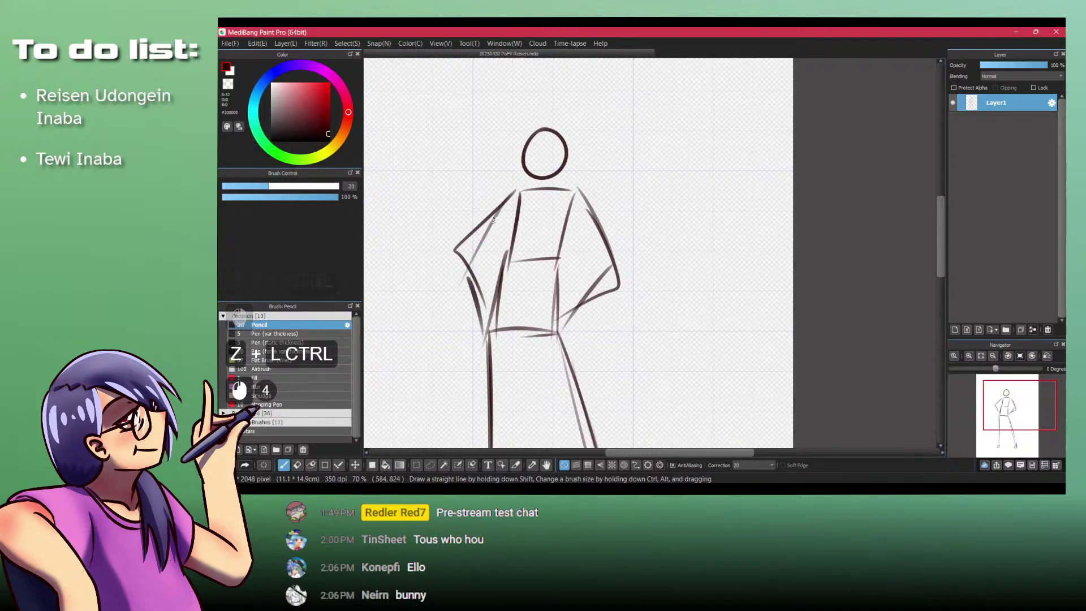
pyautogui.hotkey('ctrl', 'z')
pyautogui.hotkey('ctrl', 'z')
# Step: Strengthen the shoulder line and reshape the head's outline by erasing and redrawing its side
pyautogui.moveTo(526, 197); pyautogui.dragTo(526, 197)
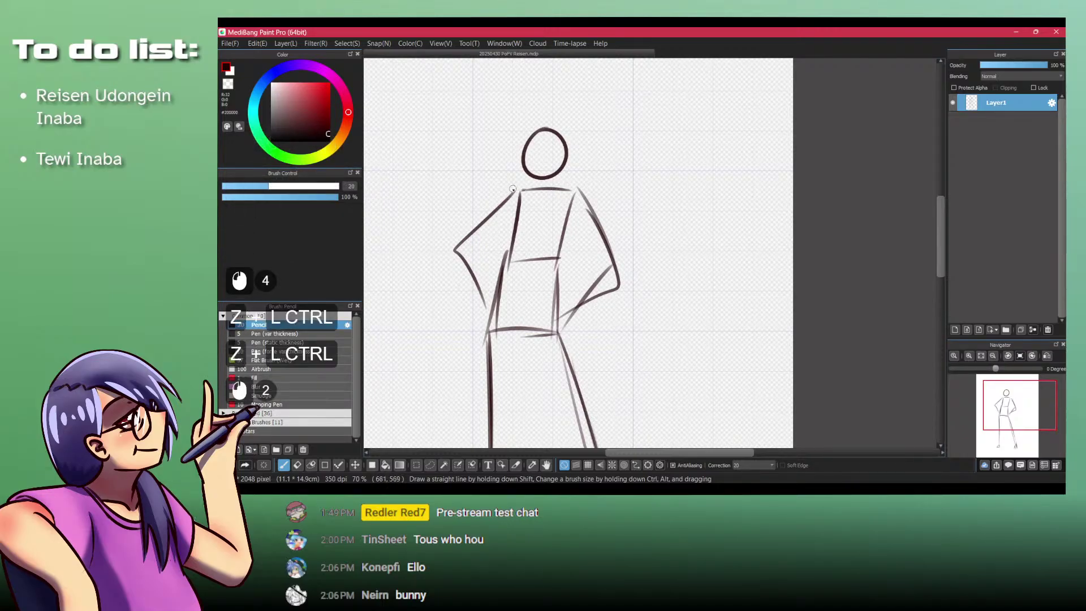
pyautogui.hotkey('shift', 'z')
pyautogui.moveTo(529, 139); pyautogui.dragTo(530, 172)
pyautogui.hotkey('shift', 'z')
pyautogui.moveTo(524, 152); pyautogui.dragTo(528, 152)
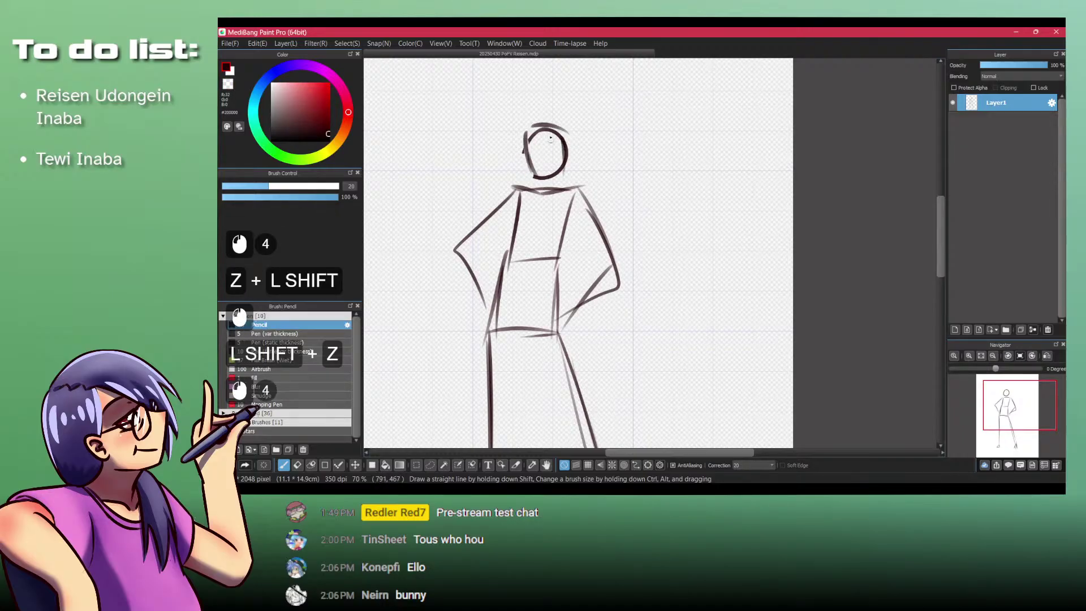
# Step: Sketch two long pointed rabbit ears above the head, angled outward
pyautogui.moveTo(521, 106)
pyautogui.mouseDown()
pyautogui.moveTo(523, 162)
pyautogui.moveTo(497, 122)
pyautogui.moveTo(466, 172)
pyautogui.mouseUp()
pyautogui.moveTo(497, 157); pyautogui.dragTo(466, 191)
pyautogui.moveTo(509, 117); pyautogui.dragTo(524, 167)
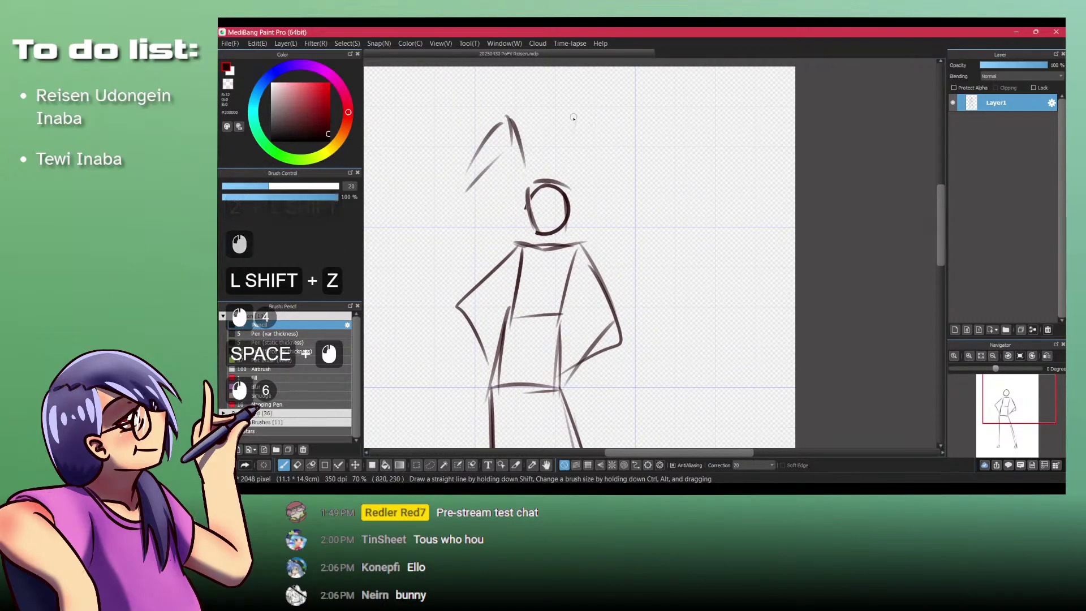
pyautogui.moveTo(577, 120); pyautogui.dragTo(574, 176)
pyautogui.moveTo(575, 121); pyautogui.dragTo(546, 173)
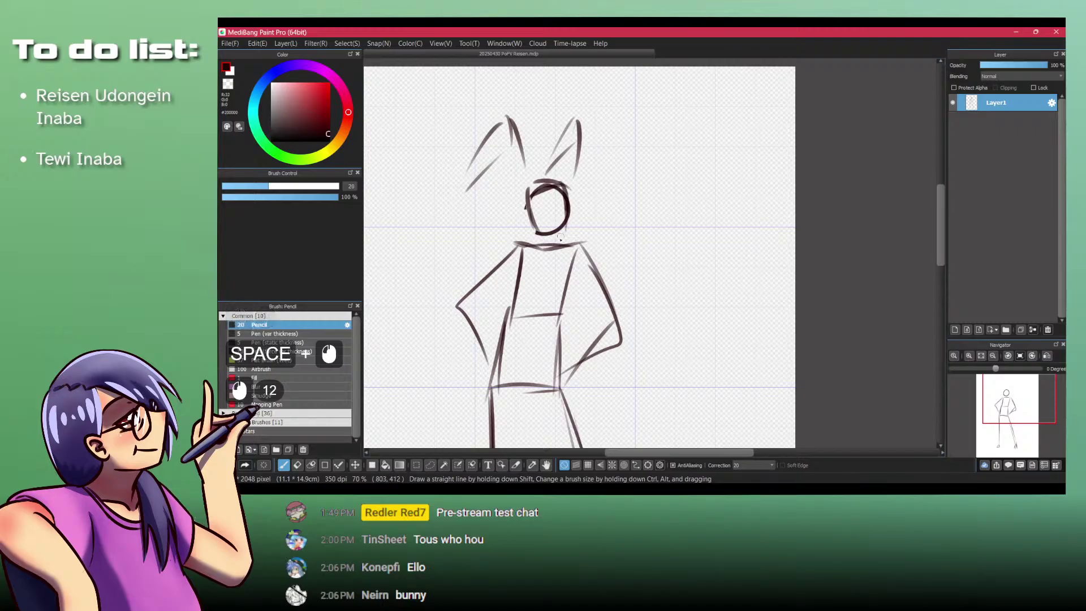
# Step: Sketch the chest curve and torso side lines and build up the volume of the character's left arm
pyautogui.click(502, 282)
pyautogui.hotkey('ctrl', 'z')
pyautogui.hotkey('ctrl', 'z')
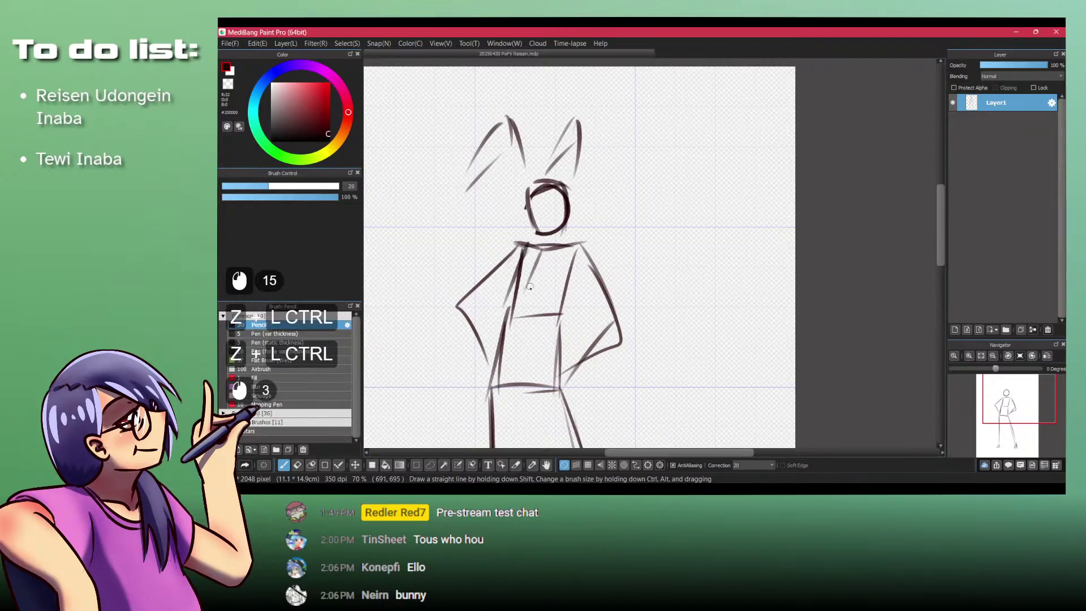
pyautogui.hotkey('ctrl', 'z')
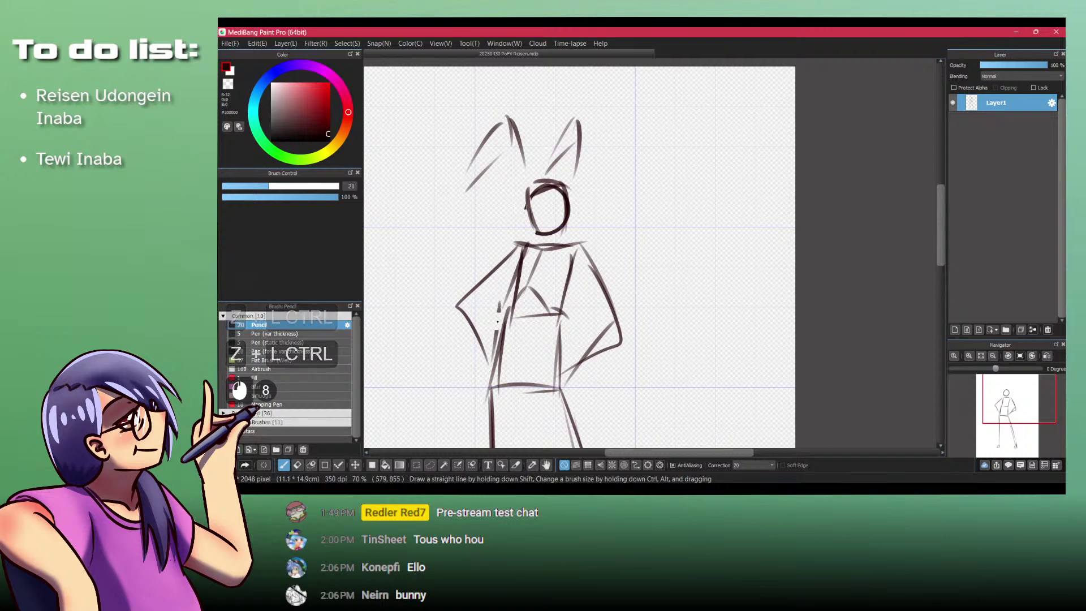
pyautogui.moveTo(496, 305); pyautogui.dragTo(500, 362)
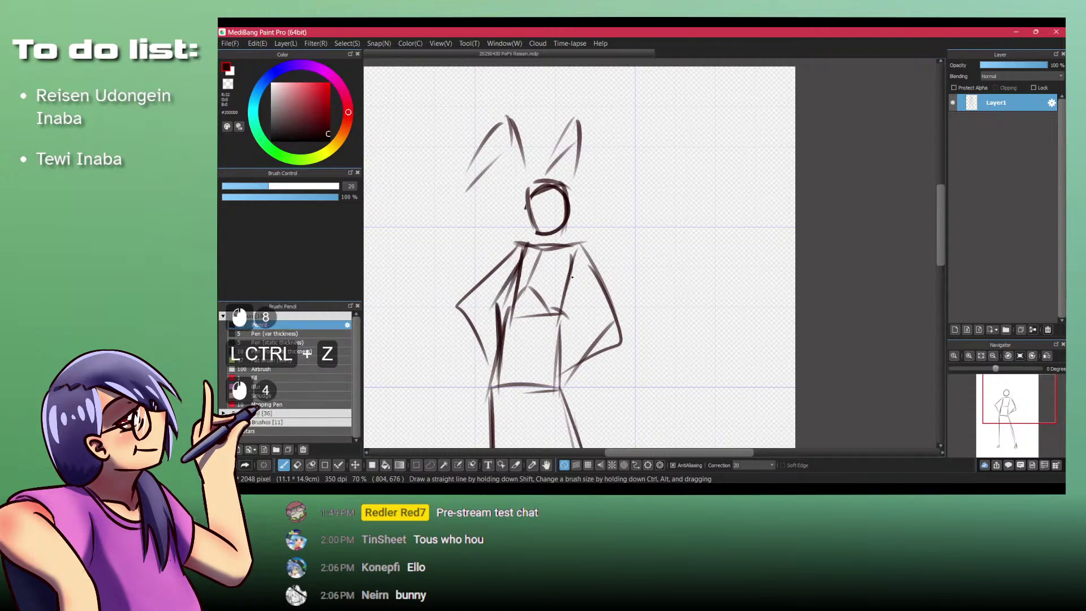
pyautogui.moveTo(522, 248); pyautogui.dragTo(508, 317)
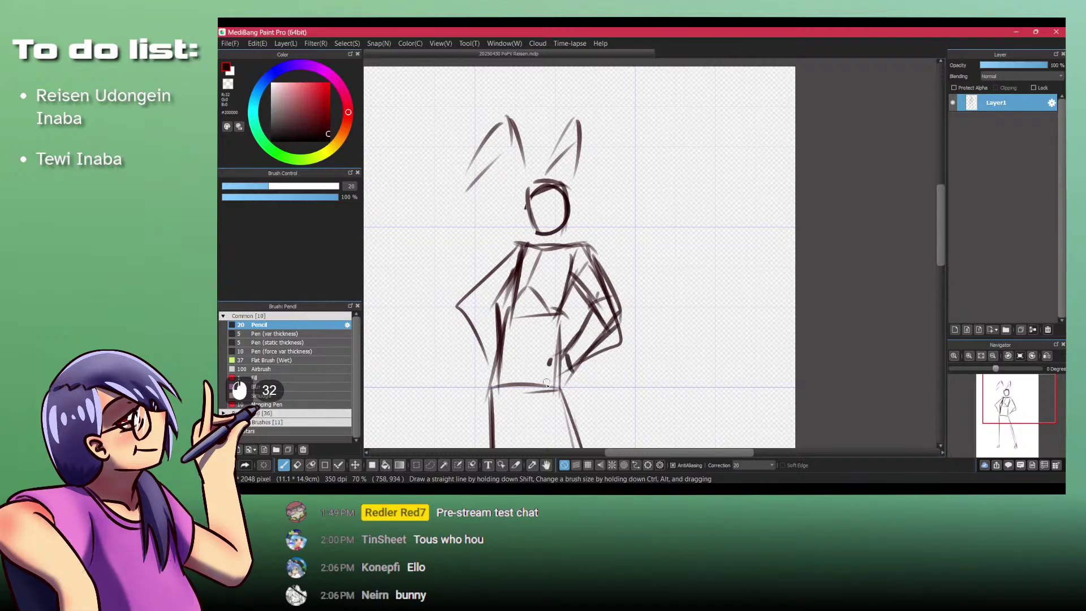
# Step: Sketch the character's left hand as a rounded shape resting on the hip at the end of the forearm
pyautogui.moveTo(546, 382); pyautogui.dragTo(547, 385)
pyautogui.moveTo(555, 359); pyautogui.dragTo(552, 382)
pyautogui.moveTo(560, 356); pyautogui.dragTo(557, 378)
pyautogui.hotkey('ctrl', 'z')
pyautogui.hotkey('ctrl', 'z')
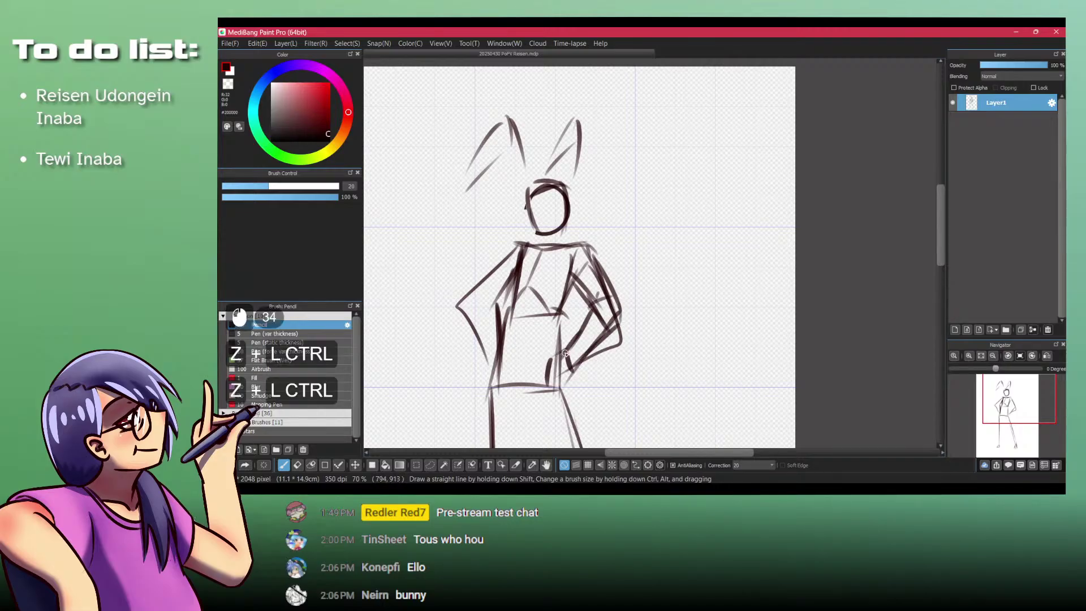
pyautogui.hotkey('ctrl', 'z')
pyautogui.moveTo(570, 370)
pyautogui.mouseDown()
pyautogui.moveTo(550, 394)
pyautogui.moveTo(563, 387)
pyautogui.moveTo(560, 396)
pyautogui.mouseUp()
pyautogui.moveTo(568, 378)
pyautogui.mouseDown()
pyautogui.moveTo(571, 390)
pyautogui.moveTo(557, 396)
pyautogui.mouseUp()
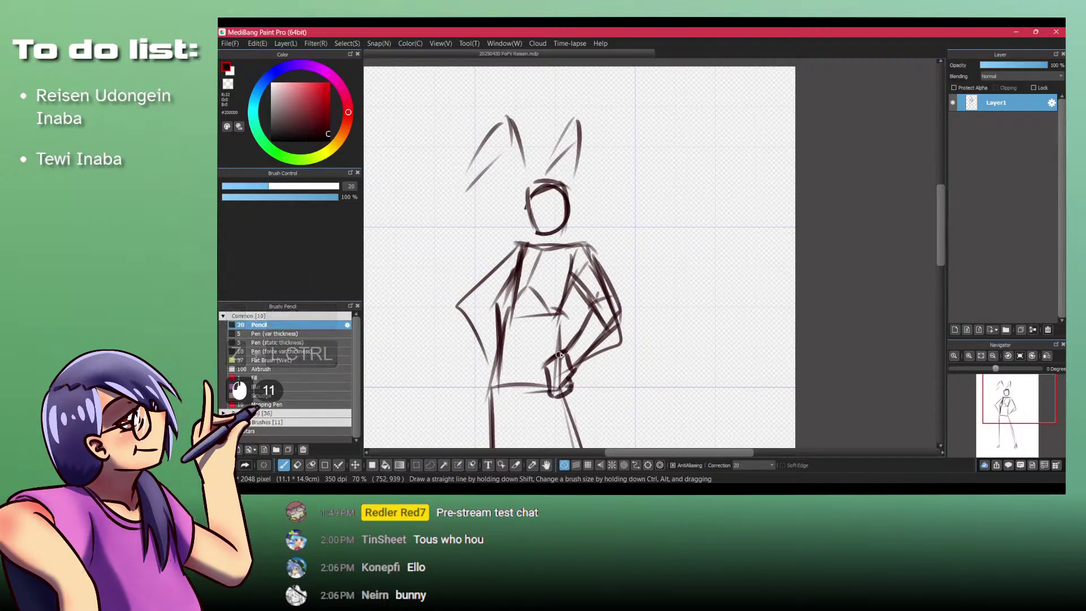
pyautogui.moveTo(564, 353); pyautogui.dragTo(541, 369)
pyautogui.moveTo(541, 367); pyautogui.dragTo(552, 395)
pyautogui.click(475, 363)
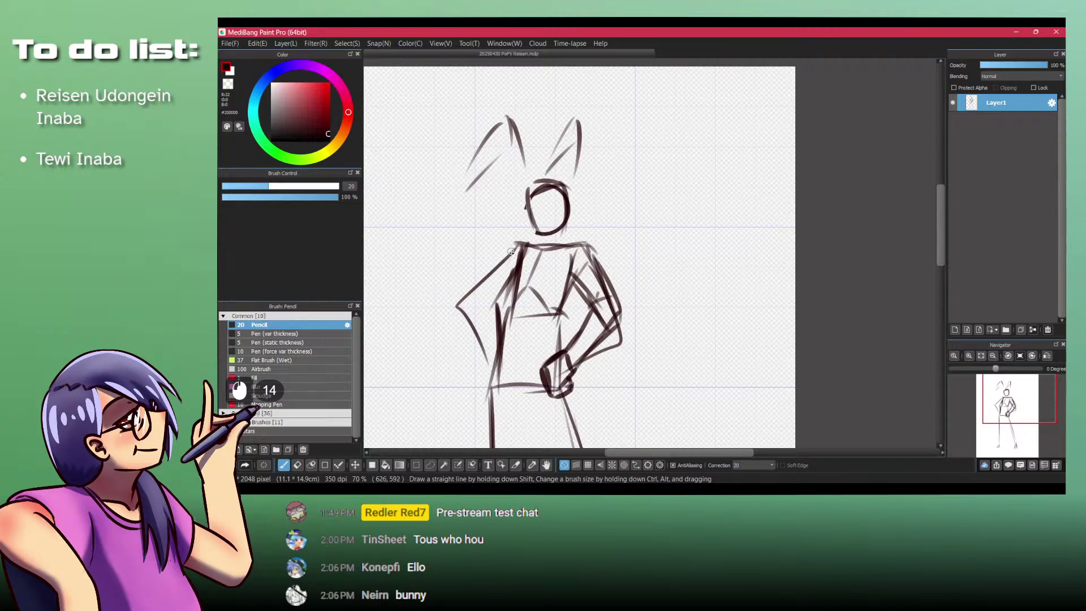
# Step: Erase and redraw the torso edge from the character's right shoulder down to the waist
pyautogui.hotkey('shift', 'z')
pyautogui.moveTo(498, 303)
pyautogui.mouseDown()
pyautogui.moveTo(522, 263)
pyautogui.moveTo(492, 327)
pyautogui.moveTo(500, 304)
pyautogui.mouseUp()
pyautogui.hotkey('shift', 'z')
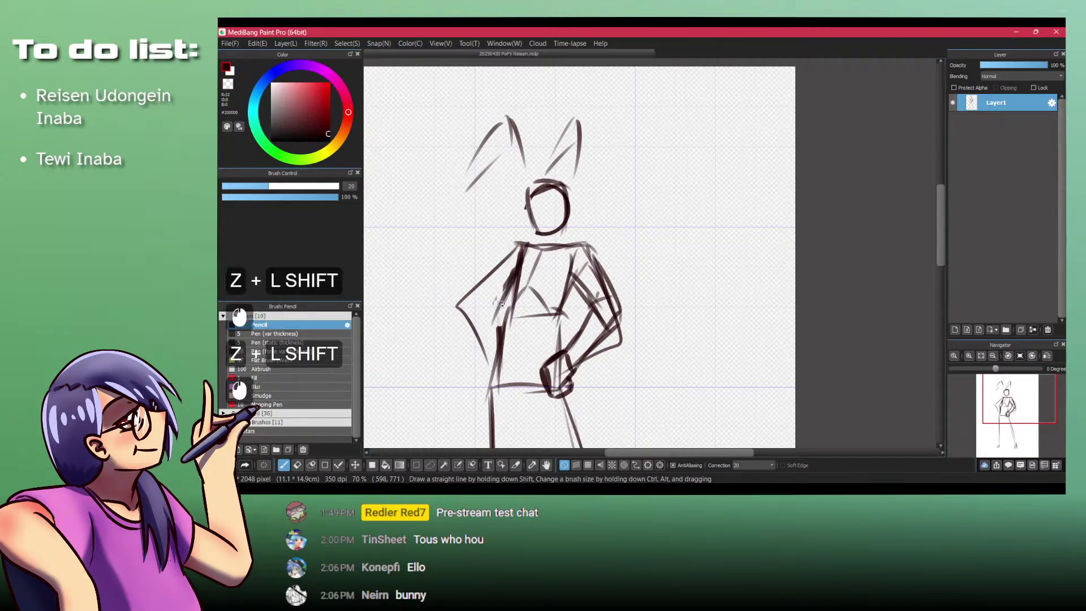
pyautogui.hotkey('ctrl', 'z')
pyautogui.moveTo(520, 251); pyautogui.dragTo(522, 248)
pyautogui.moveTo(495, 308); pyautogui.dragTo(499, 389)
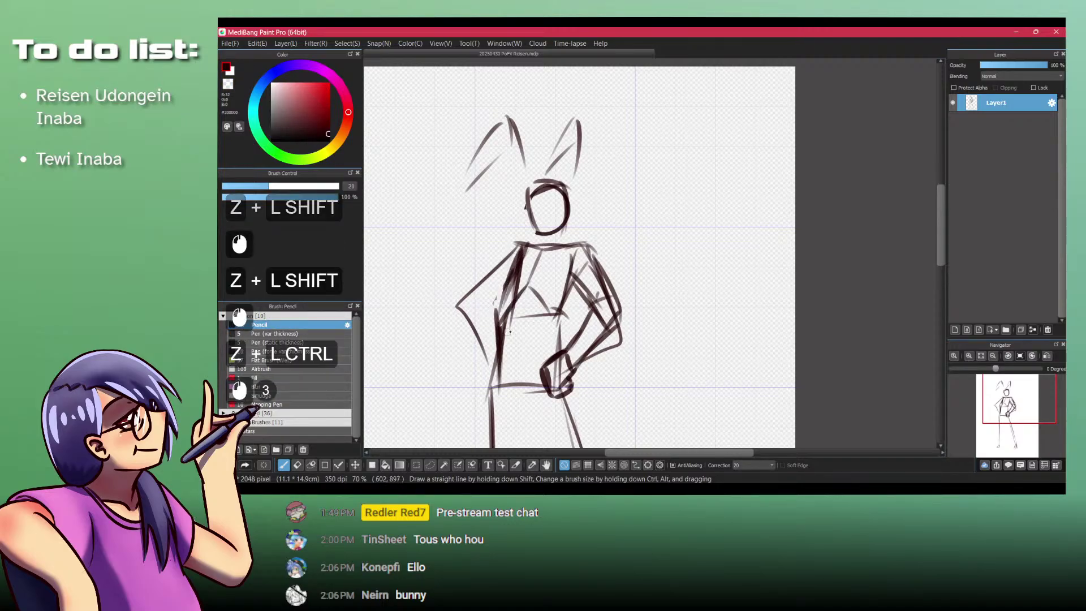
pyautogui.moveTo(576, 291); pyautogui.dragTo(557, 331)
pyautogui.hotkey('ctrl', 'z')
pyautogui.moveTo(515, 244); pyautogui.dragTo(499, 322)
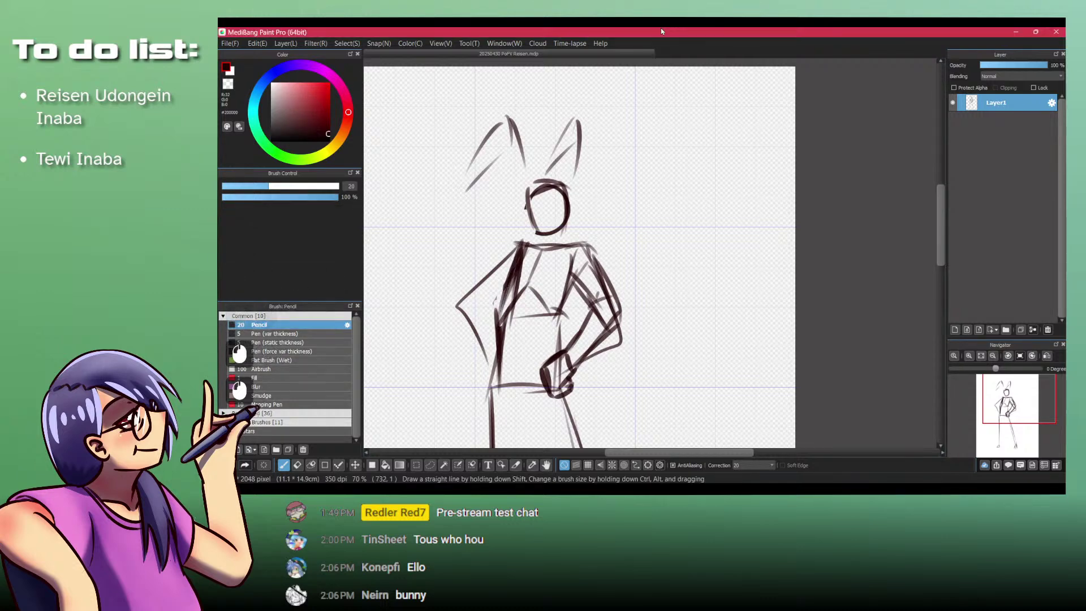
# Step: Refine the chest contour with darker strokes, cleaning up the lines along the front of the torso
pyautogui.press('space')
pyautogui.hotkey('shift', 'z')
pyautogui.moveTo(546, 265)
pyautogui.mouseDown()
pyautogui.moveTo(523, 245)
pyautogui.moveTo(467, 300)
pyautogui.mouseUp()
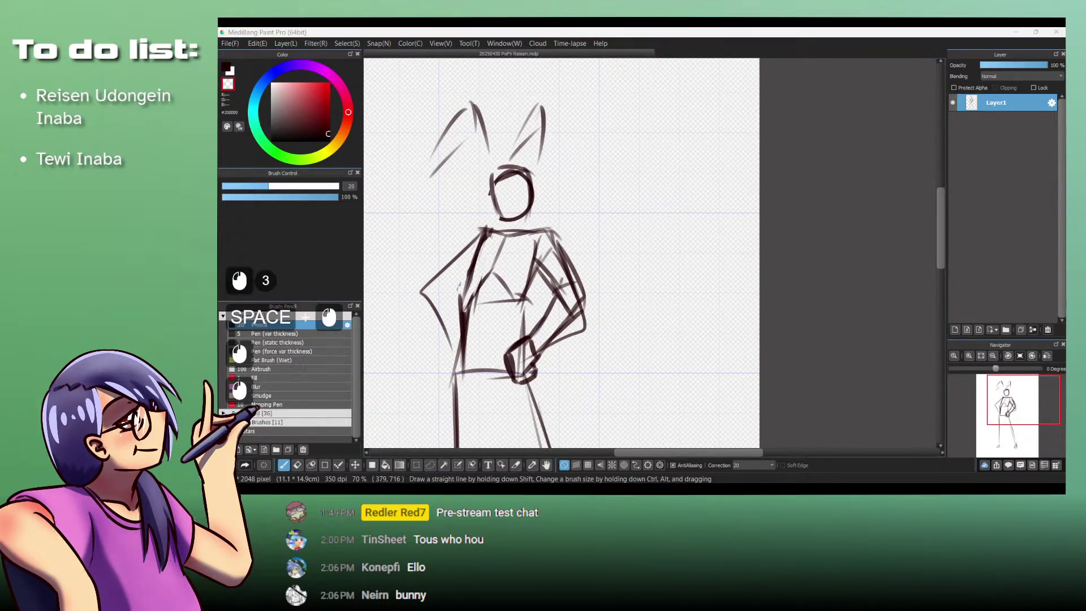
pyautogui.click(471, 31)
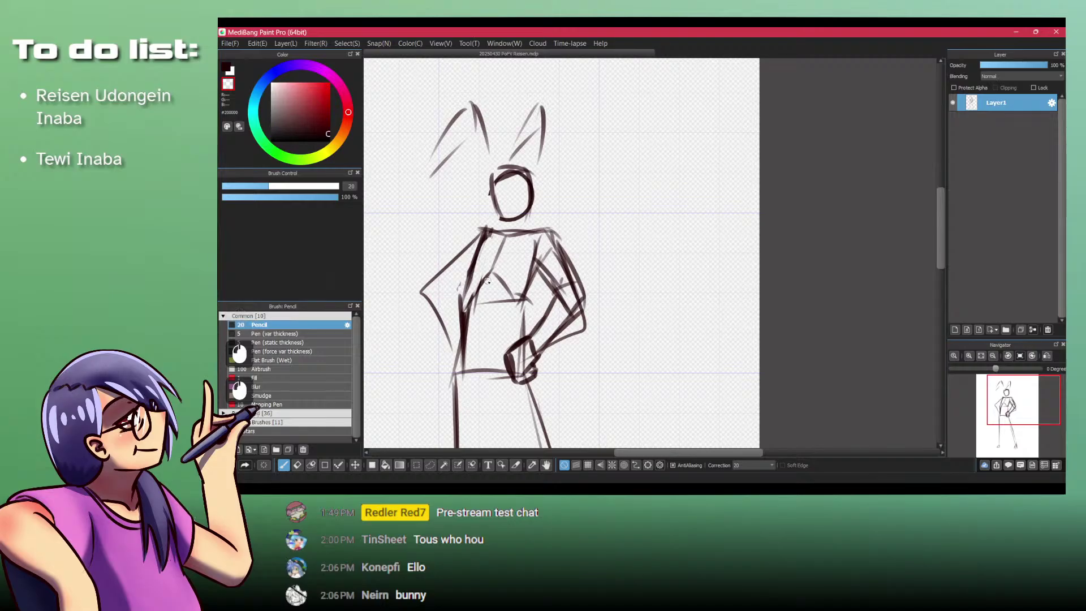
pyautogui.moveTo(505, 233); pyautogui.dragTo(500, 254)
pyautogui.moveTo(504, 235)
pyautogui.mouseDown()
pyautogui.moveTo(496, 266)
pyautogui.moveTo(514, 233)
pyautogui.moveTo(500, 241)
pyautogui.moveTo(493, 274)
pyautogui.moveTo(519, 315)
pyautogui.moveTo(489, 275)
pyautogui.moveTo(528, 295)
pyautogui.mouseUp()
pyautogui.hotkey('shift', 'z')
pyautogui.hotkey('ctrl', 'z')
pyautogui.hotkey('ctrl', 'z')
pyautogui.moveTo(536, 266); pyautogui.dragTo(525, 296)
# Step: Clean up the character's right side of the waist and redraw its contour down to the hip
pyautogui.moveTo(476, 328)
pyautogui.mouseDown()
pyautogui.moveTo(475, 252)
pyautogui.moveTo(461, 280)
pyautogui.mouseUp()
pyautogui.hotkey('shift', 'z')
pyautogui.hotkey('ctrl', 'z')
pyautogui.moveTo(468, 230); pyautogui.dragTo(461, 294)
pyautogui.hotkey('shift', 'z')
pyautogui.moveTo(465, 248)
pyautogui.mouseDown()
pyautogui.moveTo(461, 295)
pyautogui.moveTo(452, 285)
pyautogui.mouseUp()
pyautogui.moveTo(460, 243); pyautogui.dragTo(452, 288)
pyautogui.hotkey('ctrl', 'z')
pyautogui.hotkey('ctrl', 'z')
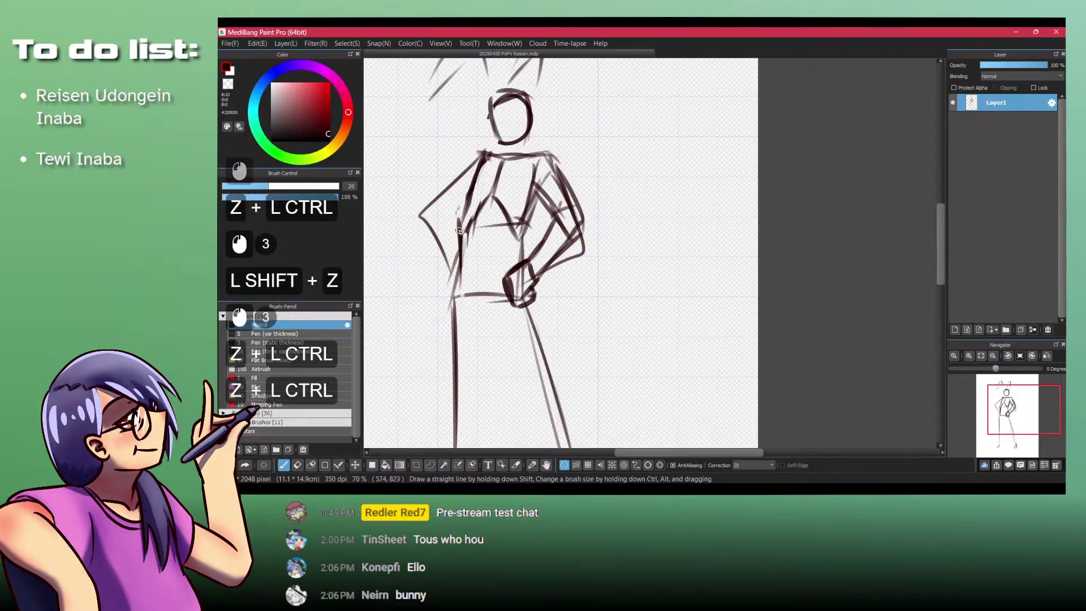
pyautogui.moveTo(459, 232); pyautogui.dragTo(451, 300)
# Step: Sketch the waist and hip contour lines around the hand on the hip
pyautogui.moveTo(522, 235); pyautogui.dragTo(531, 266)
pyautogui.moveTo(524, 240)
pyautogui.mouseDown()
pyautogui.moveTo(541, 292)
pyautogui.moveTo(500, 298)
pyautogui.moveTo(522, 251)
pyautogui.moveTo(485, 309)
pyautogui.moveTo(515, 243)
pyautogui.moveTo(490, 314)
pyautogui.moveTo(512, 321)
pyautogui.mouseUp()
pyautogui.moveTo(489, 317); pyautogui.dragTo(516, 326)
pyautogui.hotkey('ctrl', 'z')
pyautogui.hotkey('ctrl', 'z')
pyautogui.moveTo(518, 245); pyautogui.dragTo(495, 289)
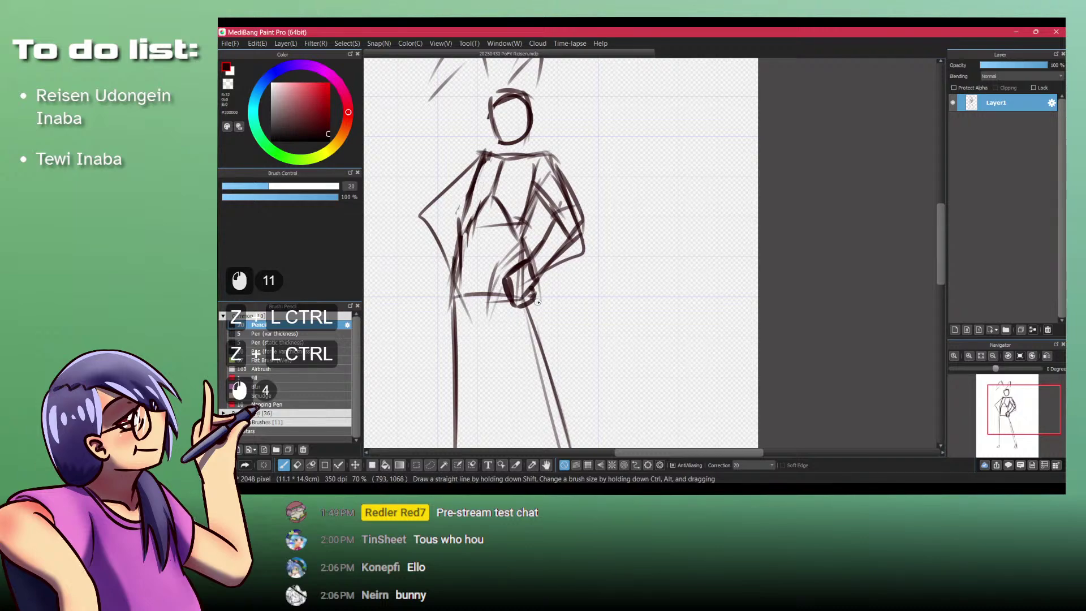
# Step: Redraw the character's left leg guideline with darker strokes from the hip down to a slightly lower foot
pyautogui.moveTo(537, 302)
pyautogui.mouseDown()
pyautogui.moveTo(549, 359)
pyautogui.moveTo(524, 250)
pyautogui.moveTo(508, 249)
pyautogui.mouseUp()
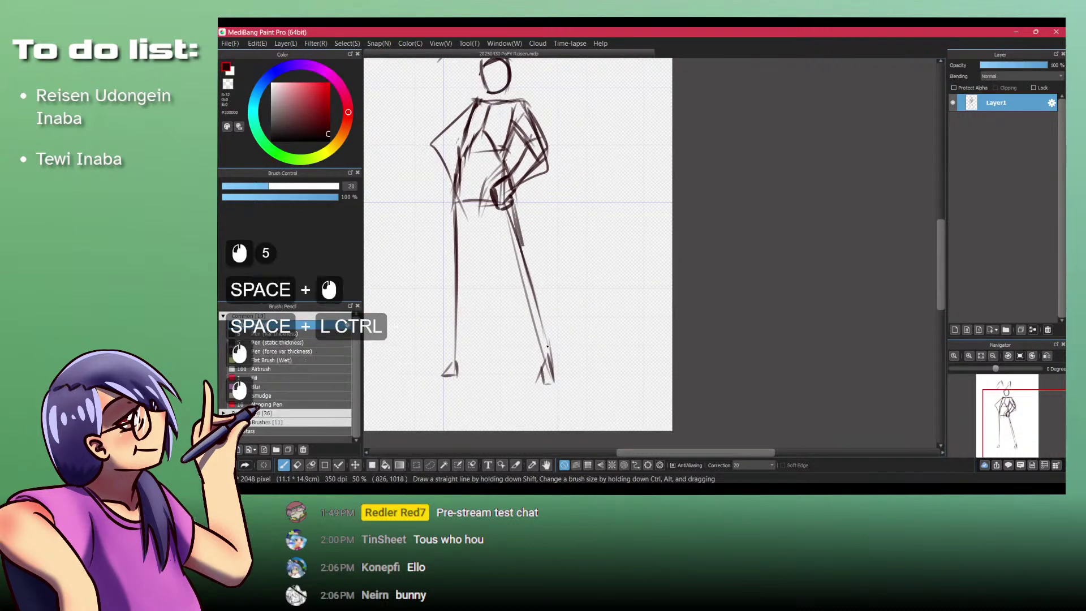
pyautogui.moveTo(446, 200)
pyautogui.mouseDown()
pyautogui.moveTo(458, 194)
pyautogui.moveTo(525, 248)
pyautogui.moveTo(542, 316)
pyautogui.mouseUp()
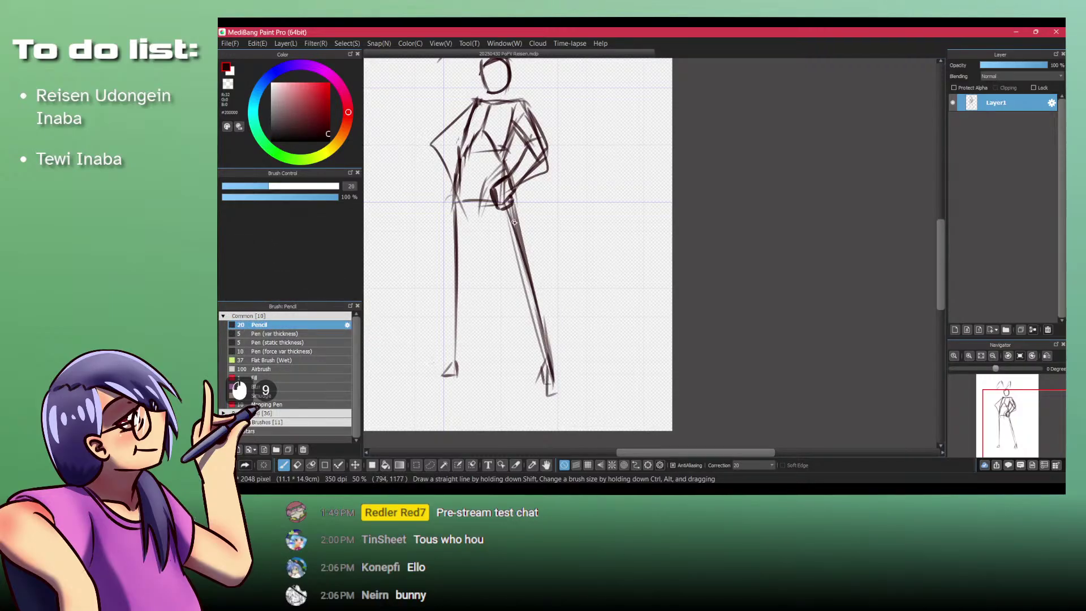
pyautogui.moveTo(514, 222)
pyautogui.mouseDown()
pyautogui.moveTo(497, 222)
pyautogui.moveTo(512, 226)
pyautogui.mouseUp()
# Step: Compare the upper-body length with the leg length using a temporary measuring line on a new layer, and delete that layer
pyautogui.press('d')
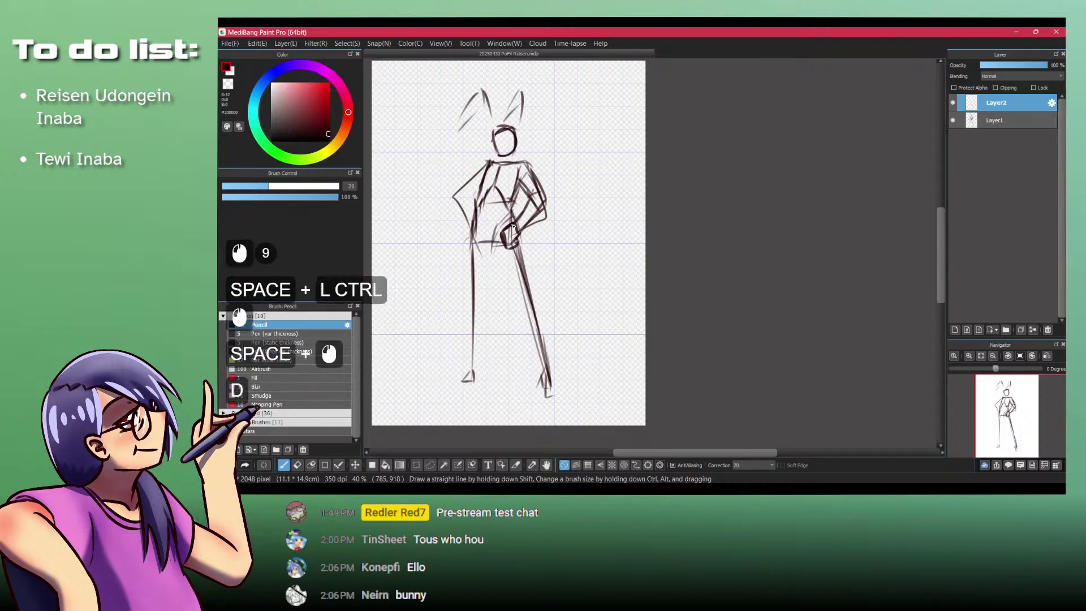
pyautogui.moveTo(538, 127)
pyautogui.mouseDown()
pyautogui.moveTo(558, 128)
pyautogui.moveTo(541, 326)
pyautogui.mouseUp()
pyautogui.press('m')
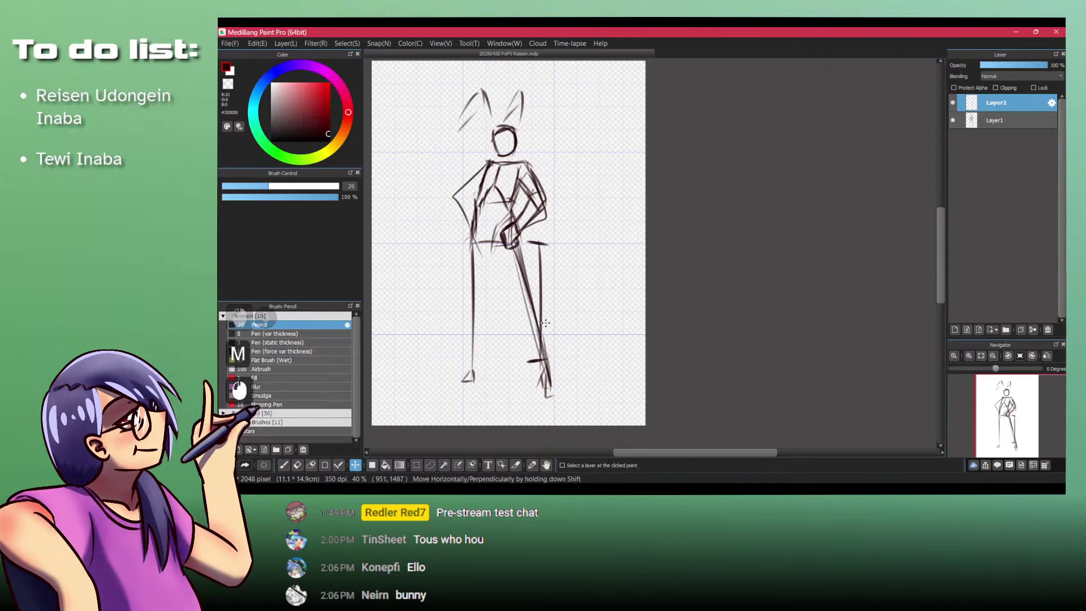
pyautogui.press('Delete')
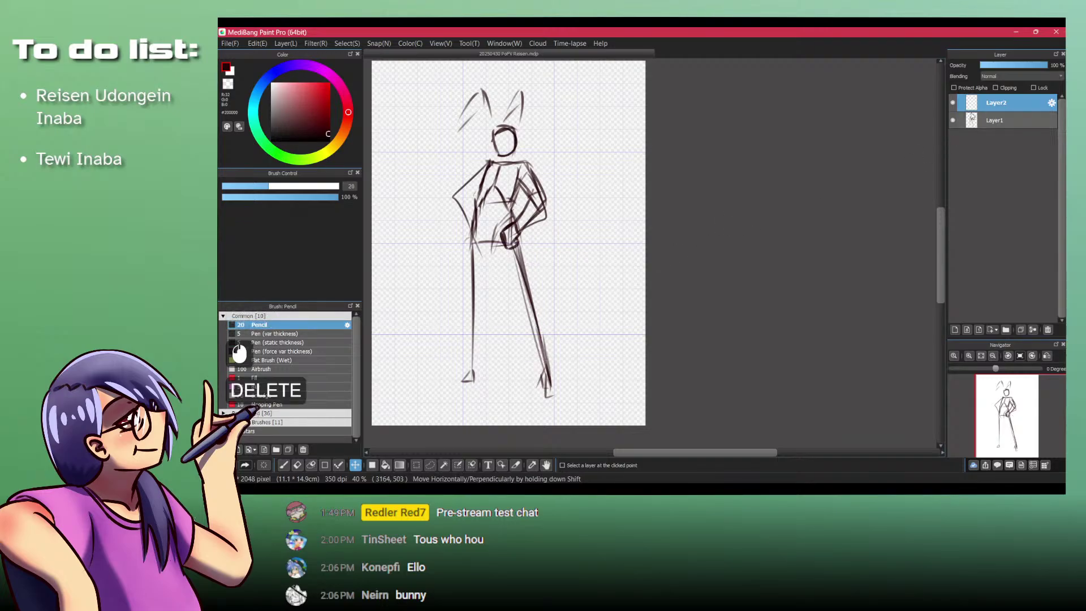
pyautogui.hotkey('ctrl', 'd')
# Step: Sketch the thigh contours of the character's left leg from the hip down to the knee
pyautogui.press('p')
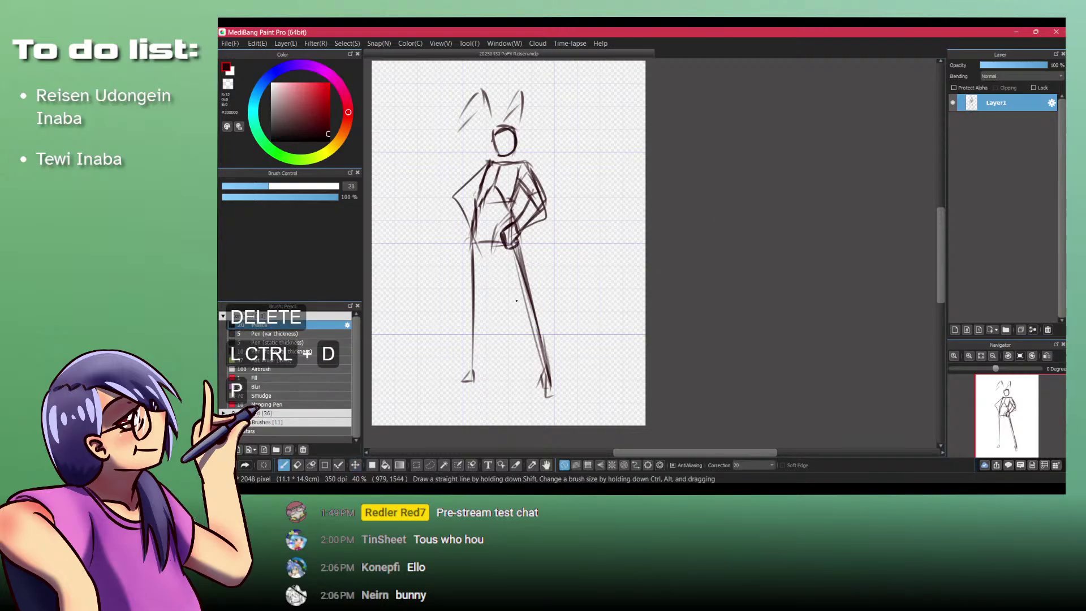
pyautogui.moveTo(501, 254); pyautogui.dragTo(527, 314)
pyautogui.hotkey('ctrl', 'z')
pyautogui.moveTo(494, 250)
pyautogui.mouseDown()
pyautogui.moveTo(500, 242)
pyautogui.moveTo(540, 312)
pyautogui.moveTo(541, 370)
pyautogui.mouseUp()
pyautogui.click(498, 248)
pyautogui.click(517, 308)
pyautogui.hotkey('ctrl', 'z')
pyautogui.moveTo(536, 308); pyautogui.dragTo(549, 338)
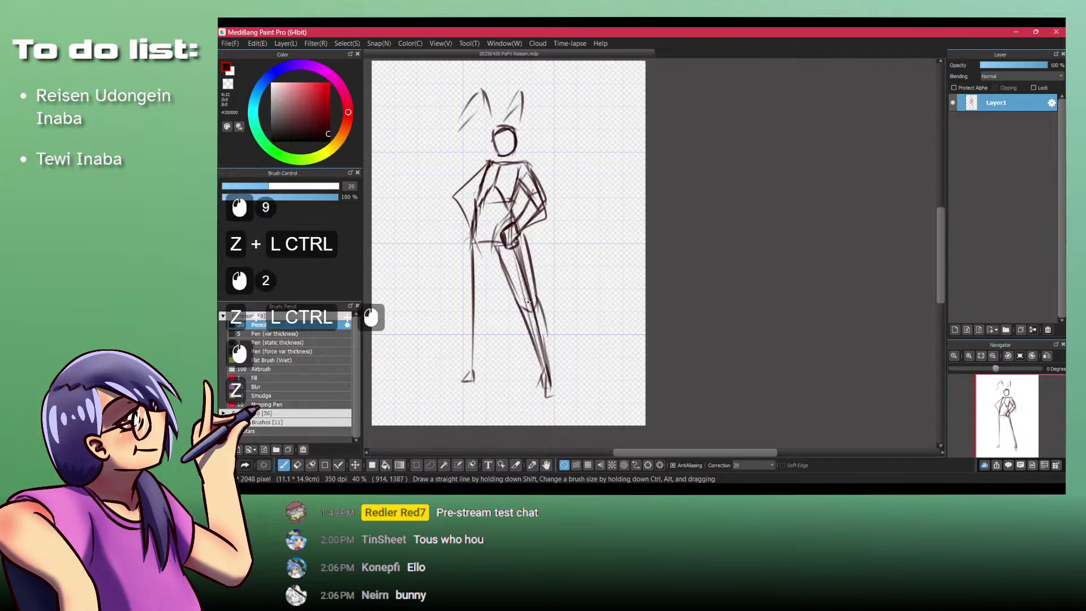
pyautogui.hotkey('ctrl', 'z')
pyautogui.moveTo(515, 304); pyautogui.dragTo(540, 356)
pyautogui.hotkey('ctrl', 'z')
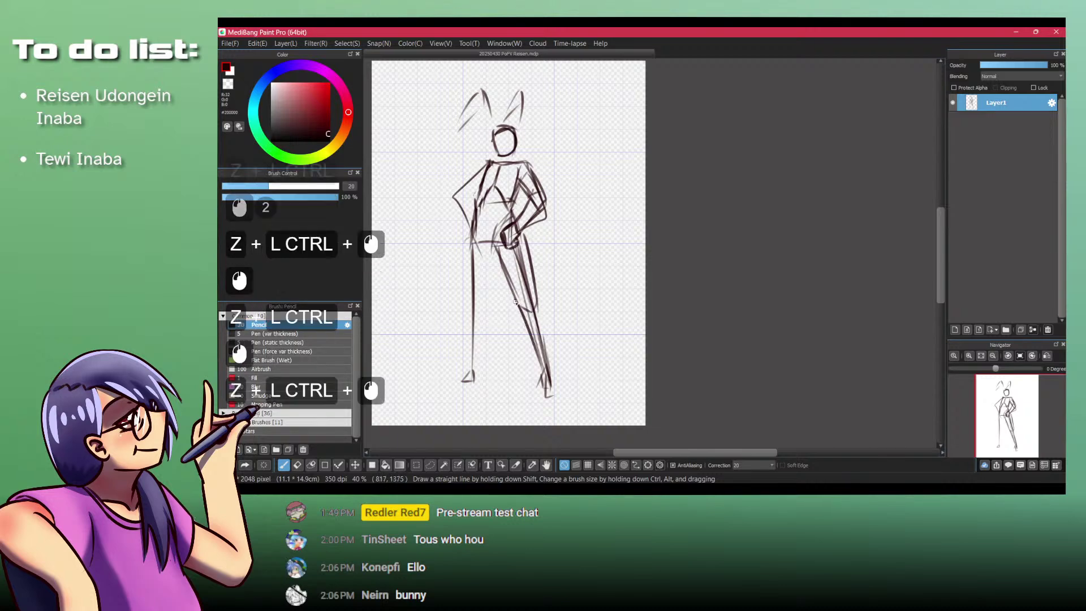
pyautogui.moveTo(516, 306)
pyautogui.mouseDown()
pyautogui.moveTo(543, 365)
pyautogui.moveTo(543, 314)
pyautogui.mouseUp()
pyautogui.moveTo(540, 300); pyautogui.dragTo(548, 328)
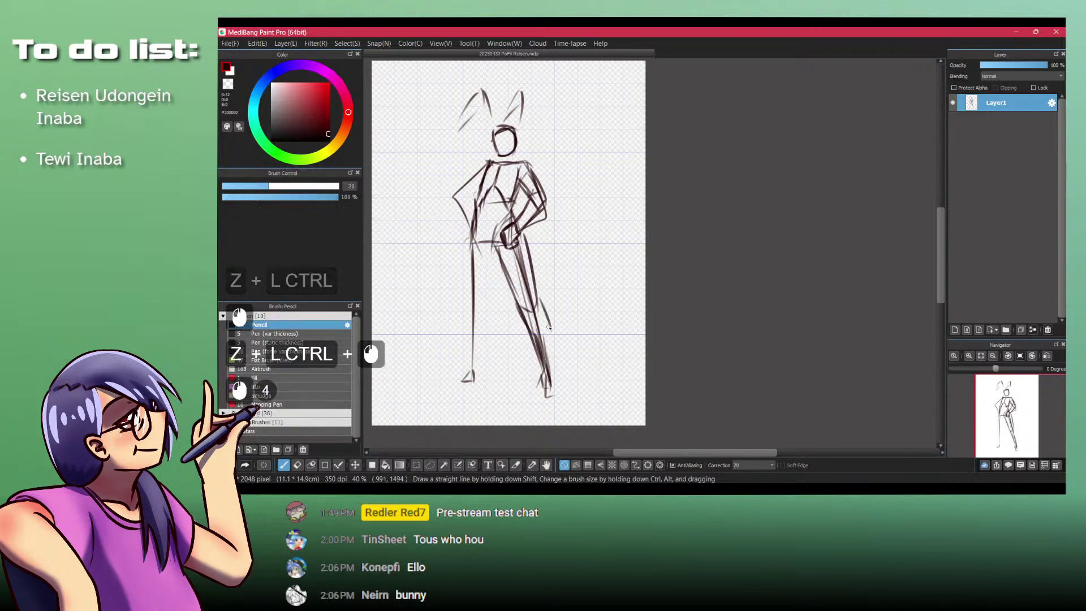
pyautogui.hotkey('ctrl', 'z')
pyautogui.hotkey('ctrl', 'z')
# Step: Mark the knee positions on both legs with short strokes
pyautogui.click(515, 304)
pyautogui.click(515, 304)
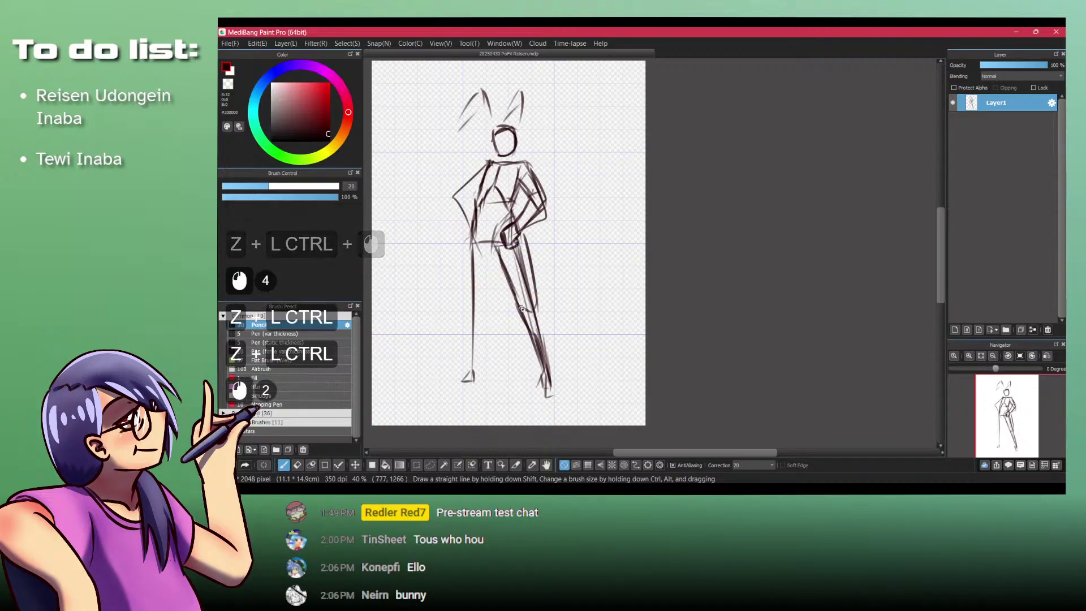
pyautogui.click(515, 304)
pyautogui.moveTo(470, 299); pyautogui.dragTo(465, 313)
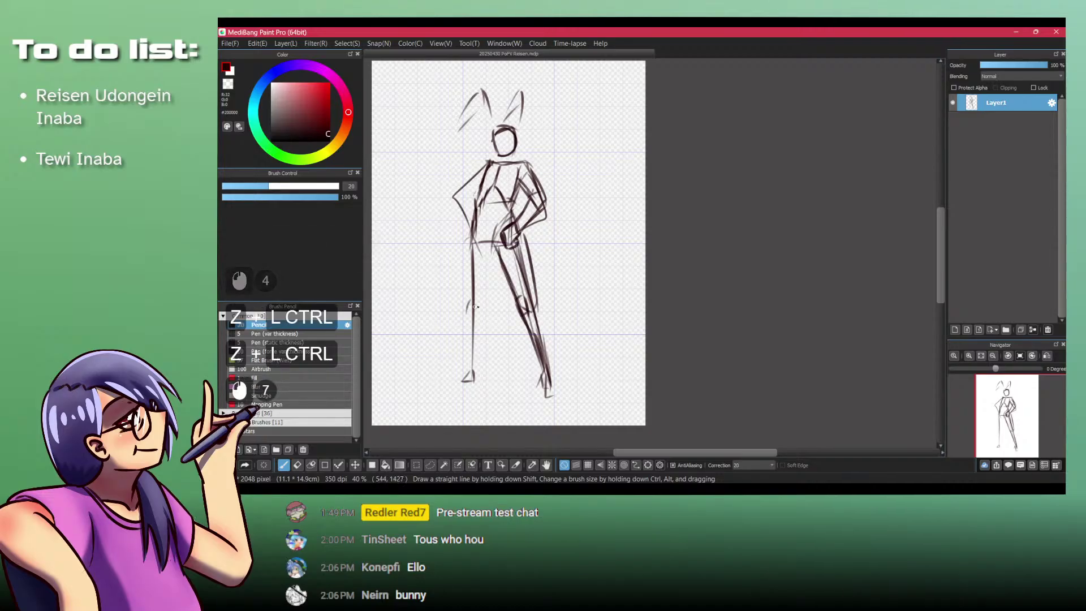
# Step: Redraw the outer thigh line of the character's left leg further inward and erase the old outer line
pyautogui.moveTo(523, 182); pyautogui.dragTo(529, 299)
pyautogui.hotkey('ctrl', 'z')
pyautogui.moveTo(525, 238); pyautogui.dragTo(530, 299)
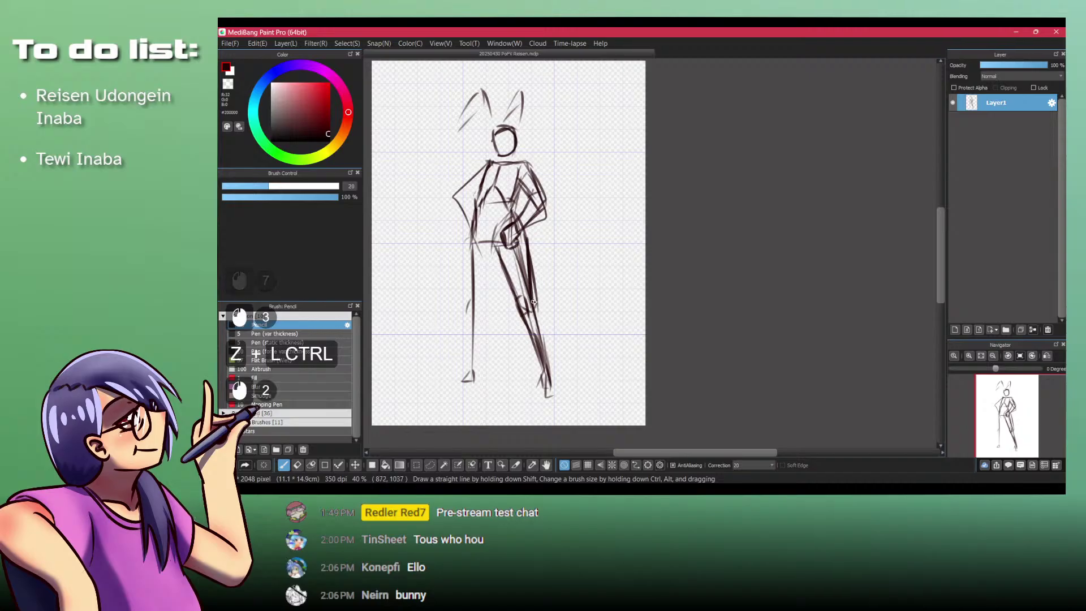
pyautogui.hotkey('shift', 'z')
pyautogui.click(534, 276)
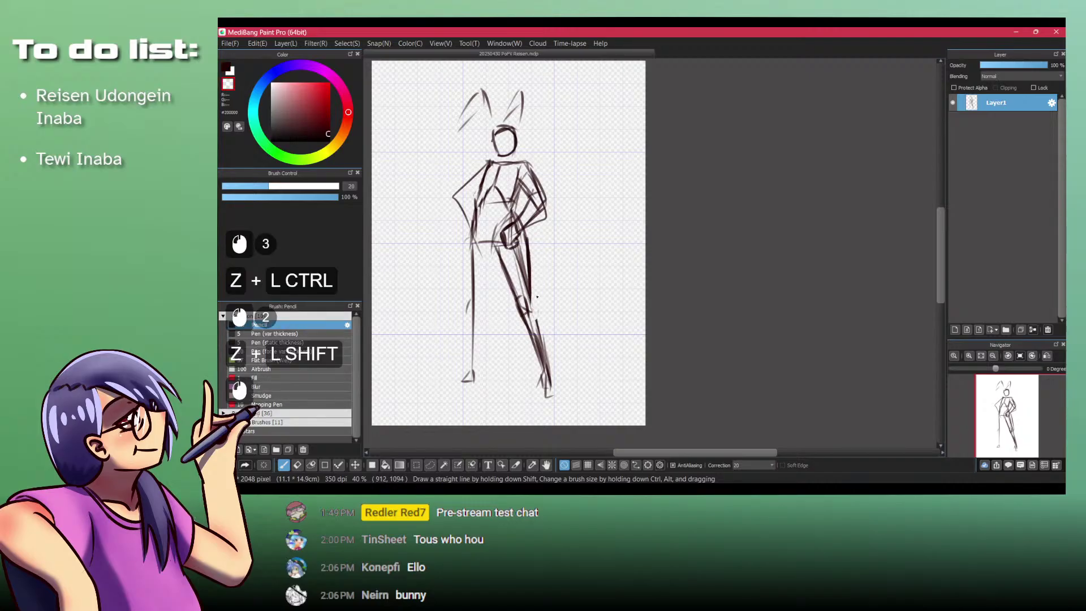
pyautogui.moveTo(533, 257); pyautogui.dragTo(530, 311)
pyautogui.hotkey('shift', 'z')
# Step: Darken the inner thigh contour of the character's left leg from the crotch down to the knee
pyautogui.press('space')
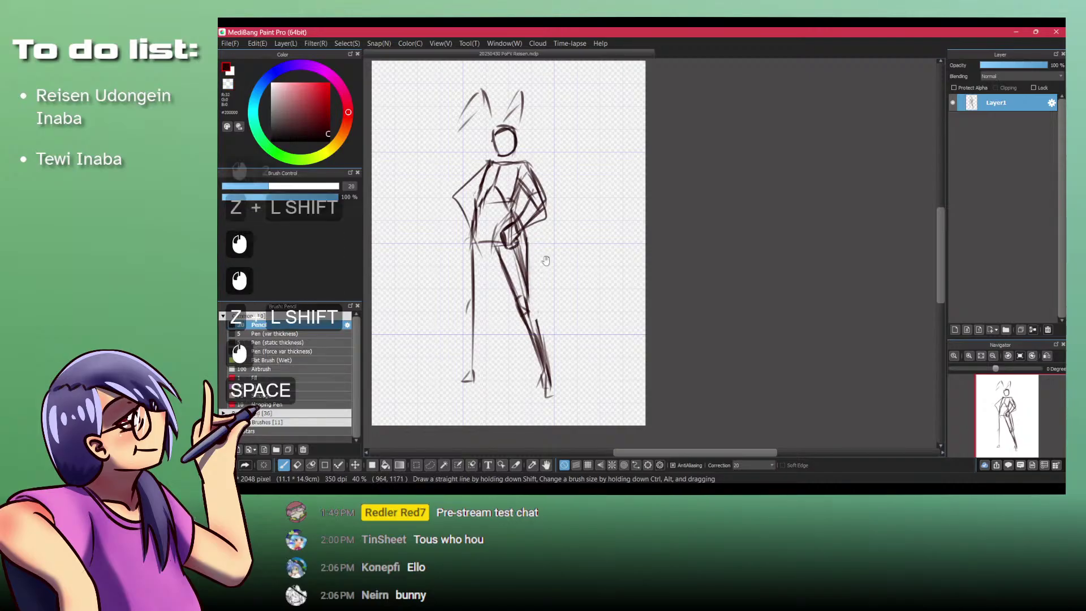
pyautogui.hotkey('ctrl', 'space')
pyautogui.moveTo(546, 261); pyautogui.dragTo(452, 271)
pyautogui.press('space')
pyautogui.moveTo(384, 245); pyautogui.dragTo(504, 219)
pyautogui.moveTo(504, 220); pyautogui.dragTo(536, 299)
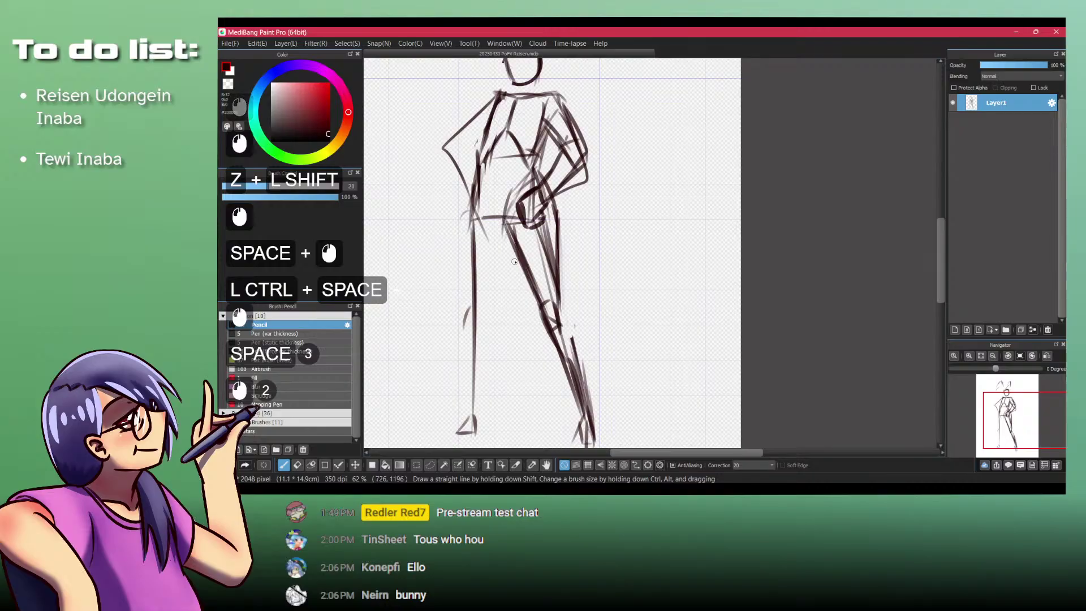
pyautogui.moveTo(514, 261); pyautogui.dragTo(540, 316)
pyautogui.moveTo(515, 263); pyautogui.dragTo(537, 311)
# Step: Reinforce the outer contour of the character's left leg and sketch its calf and foot below the knee
pyautogui.moveTo(556, 241); pyautogui.dragTo(560, 294)
pyautogui.moveTo(557, 249)
pyautogui.mouseDown()
pyautogui.moveTo(577, 366)
pyautogui.moveTo(578, 338)
pyautogui.mouseUp()
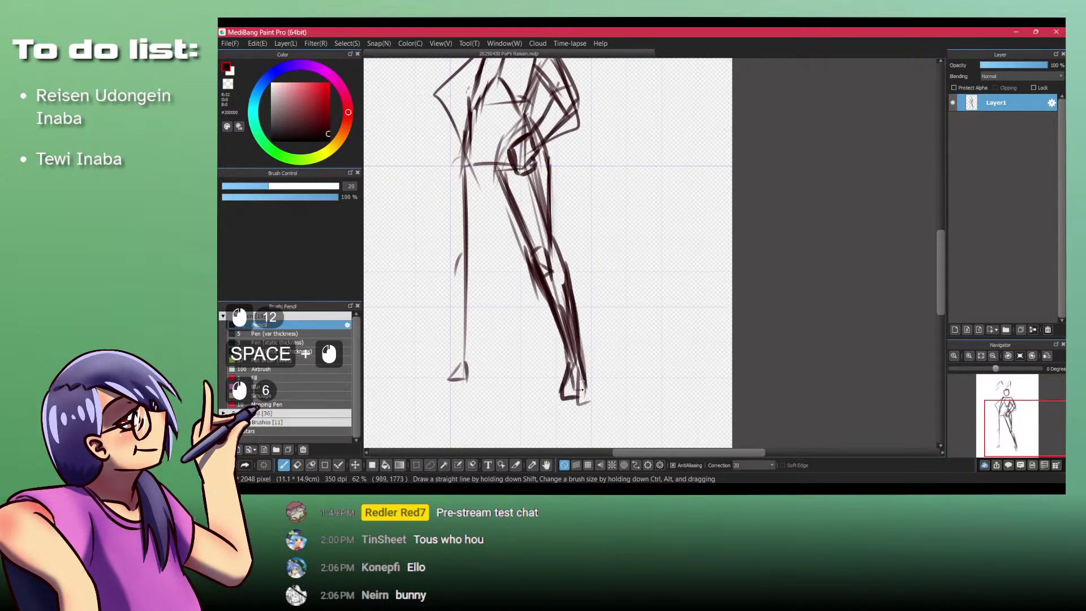
pyautogui.moveTo(582, 378); pyautogui.dragTo(628, 479)
pyautogui.moveTo(572, 294); pyautogui.dragTo(526, 294)
pyautogui.moveTo(586, 398); pyautogui.dragTo(549, 324)
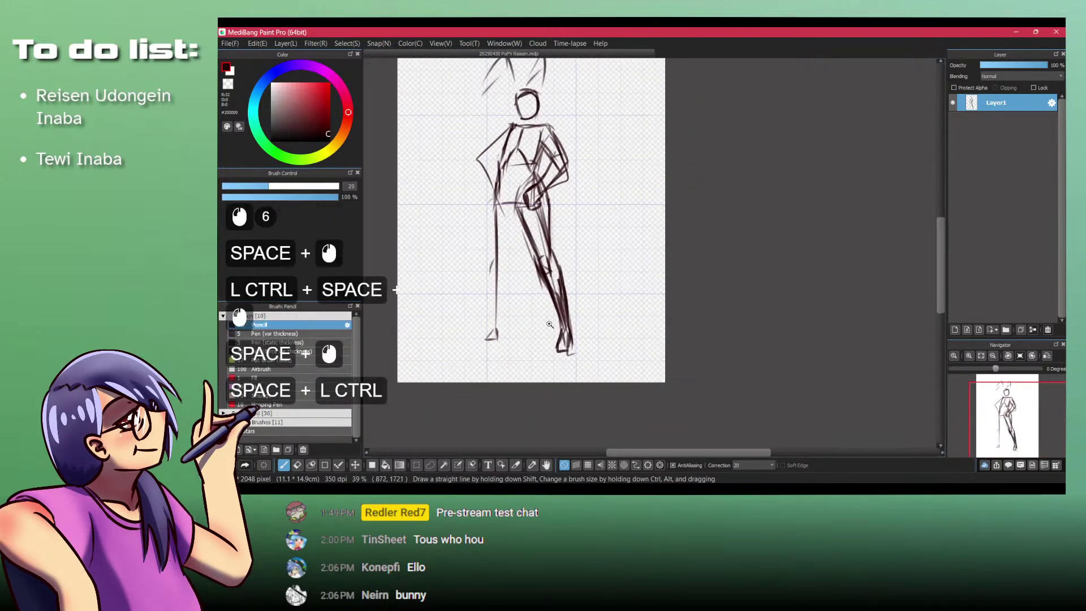
# Step: Draw the outer thigh contour of the character's right leg from the hip to the knee, undoing strokes that miss
pyautogui.hotkey('shift', 'z')
pyautogui.hotkey('shift', 'z')
pyautogui.moveTo(490, 193); pyautogui.dragTo(498, 245)
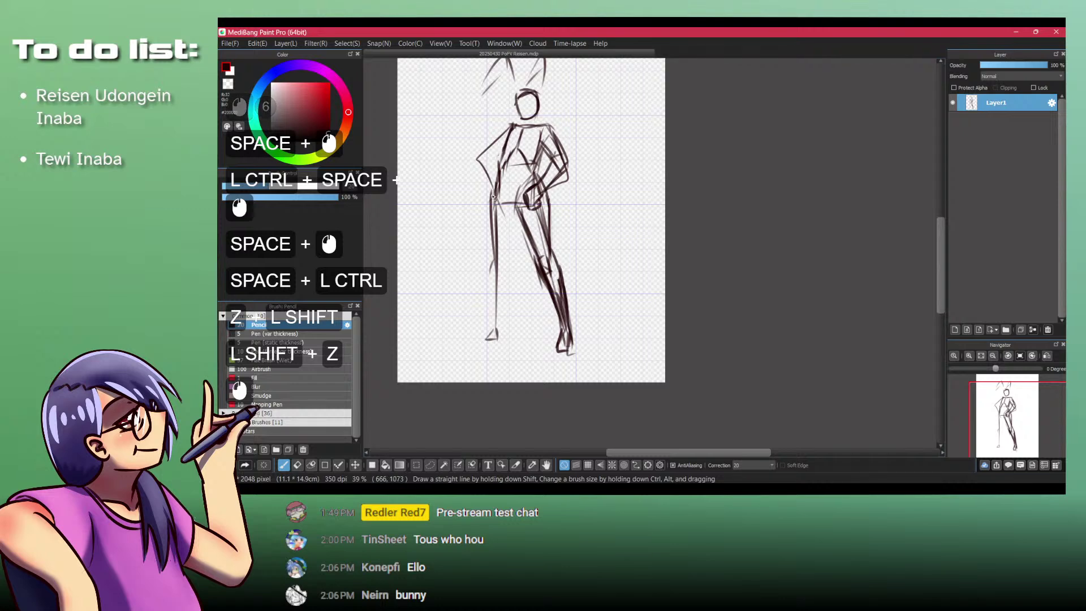
pyautogui.hotkey('ctrl', 'z')
pyautogui.moveTo(492, 200); pyautogui.dragTo(505, 273)
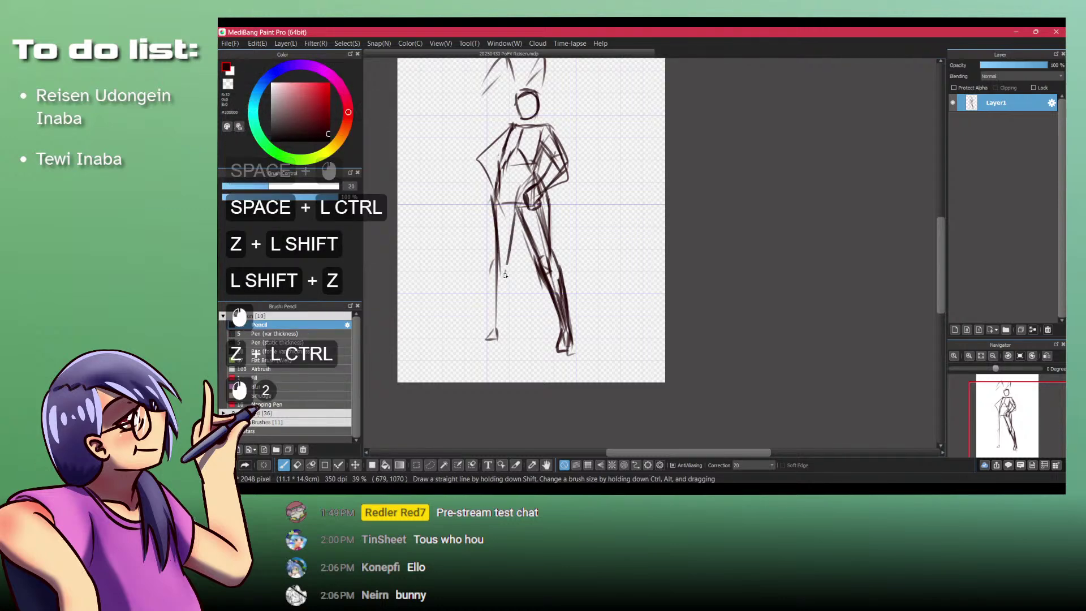
pyautogui.hotkey('ctrl', 'z')
pyautogui.click(489, 203)
pyautogui.hotkey('ctrl', 'z')
pyautogui.moveTo(490, 215); pyautogui.dragTo(475, 263)
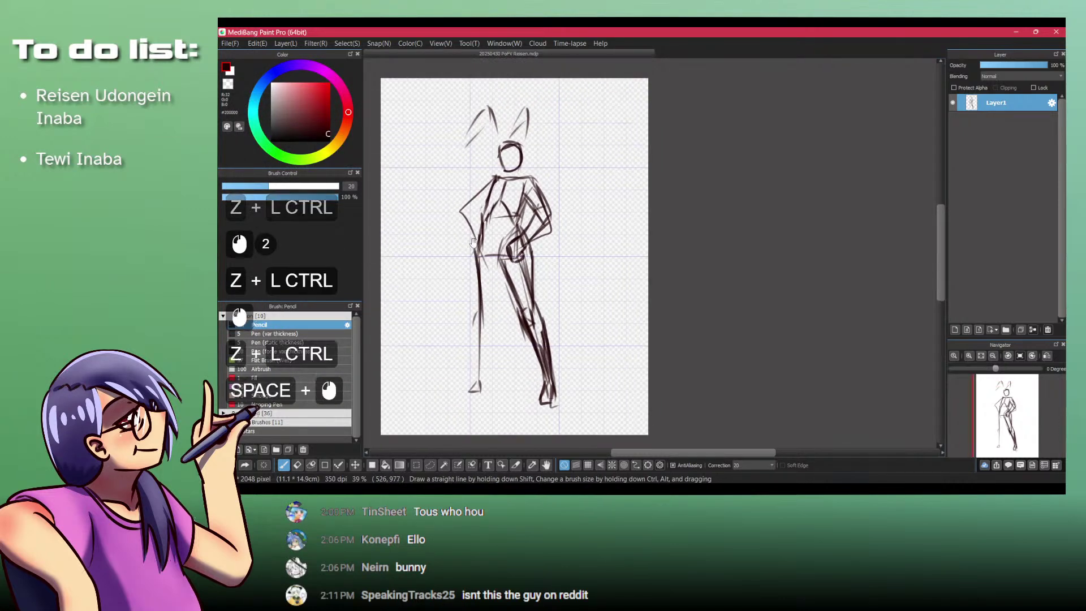
pyautogui.moveTo(487, 280); pyautogui.dragTo(512, 256)
pyautogui.keyDown('ctrl'); pyautogui.click(511, 257); pyautogui.keyUp('ctrl')
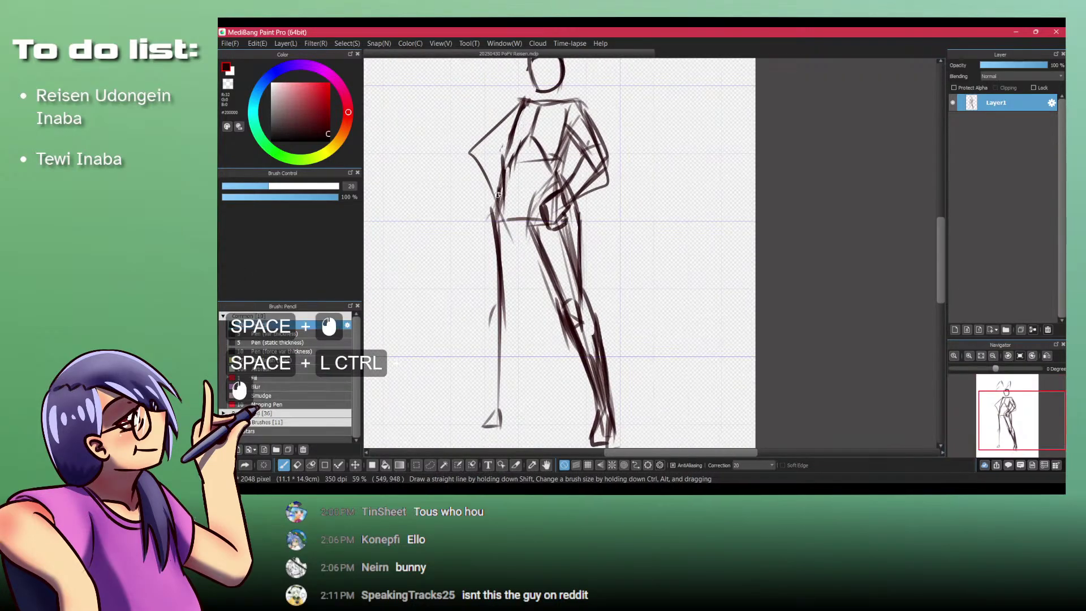
pyautogui.moveTo(501, 187)
pyautogui.mouseDown()
pyautogui.moveTo(489, 225)
pyautogui.moveTo(493, 212)
pyautogui.moveTo(503, 333)
pyautogui.mouseUp()
pyautogui.hotkey('ctrl', 'z')
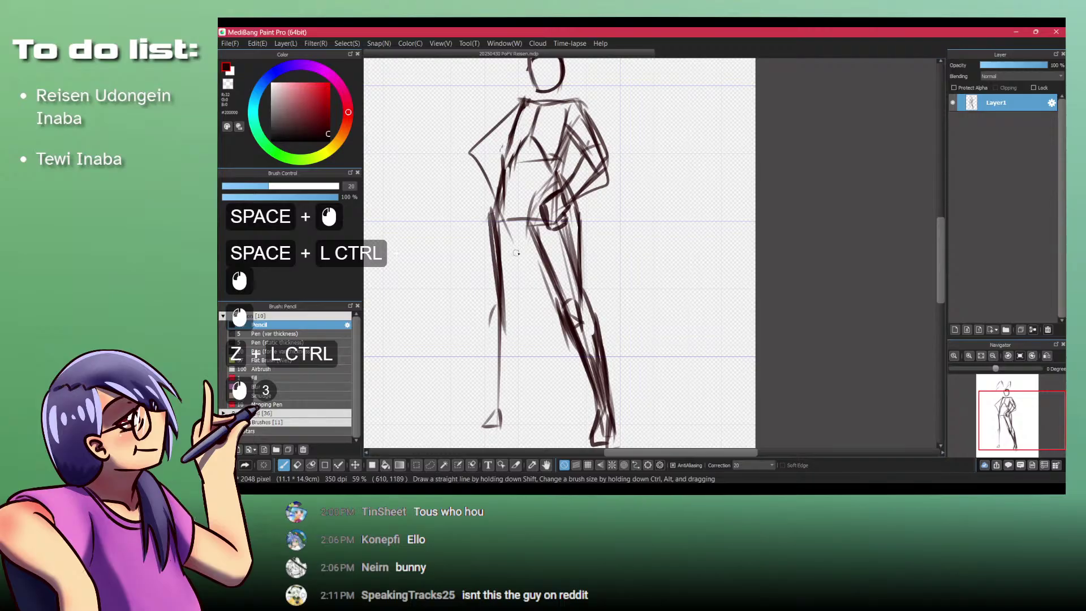
# Step: Draw the inner thigh line of the character's right leg and close it with an angled knee shape
pyautogui.moveTo(532, 237); pyautogui.dragTo(517, 324)
pyautogui.moveTo(509, 428); pyautogui.dragTo(487, 337)
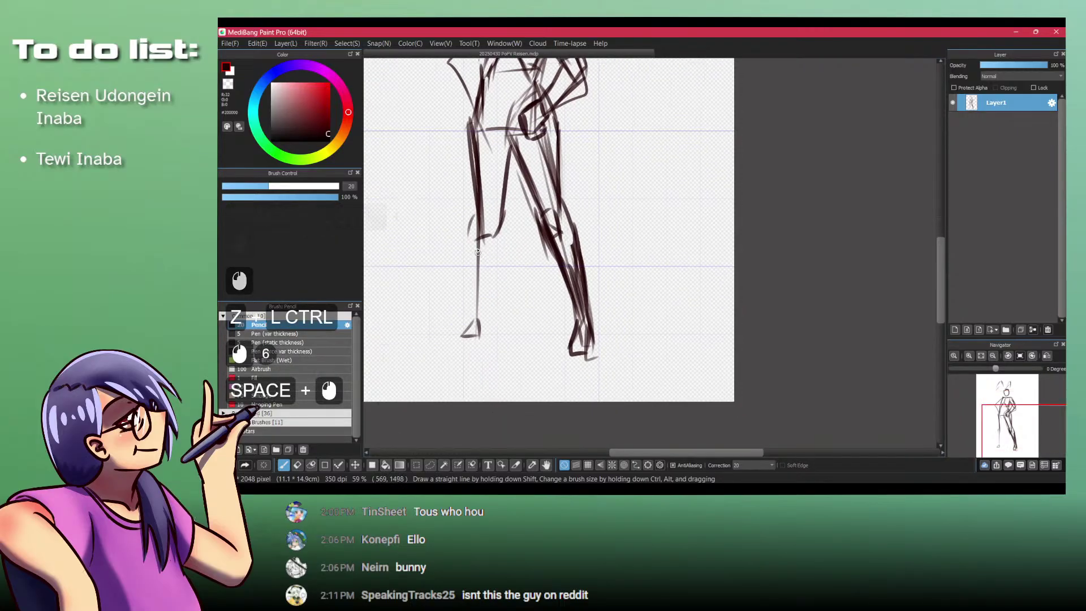
pyautogui.hotkey('ctrl', 'z')
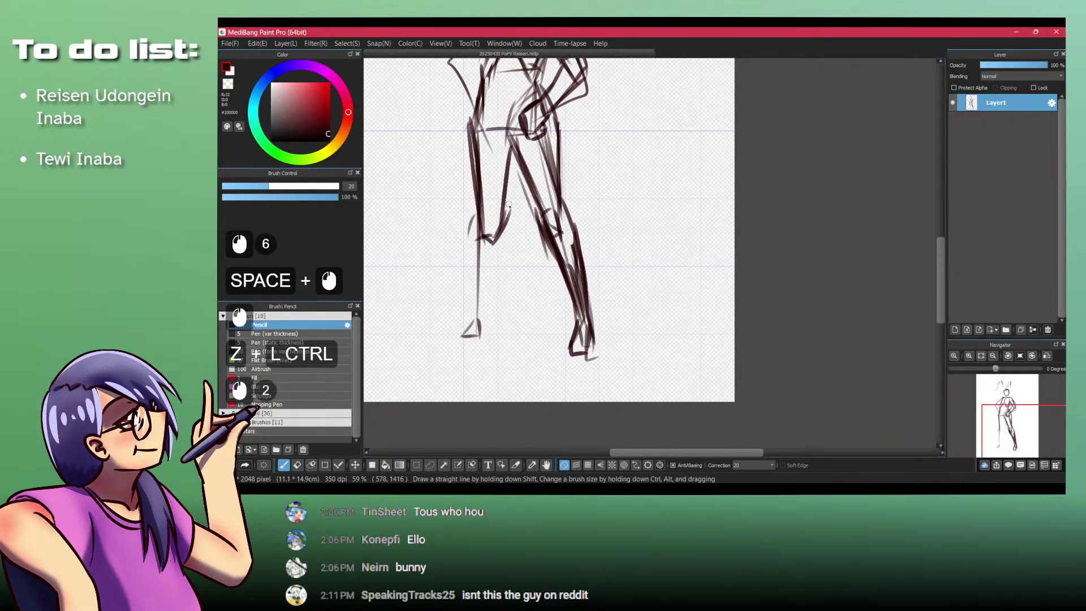
# Step: Sketch the shin and calf lines of the character's right leg below the knee, undoing and retrying misplaced strokes
pyautogui.moveTo(507, 208); pyautogui.dragTo(503, 277)
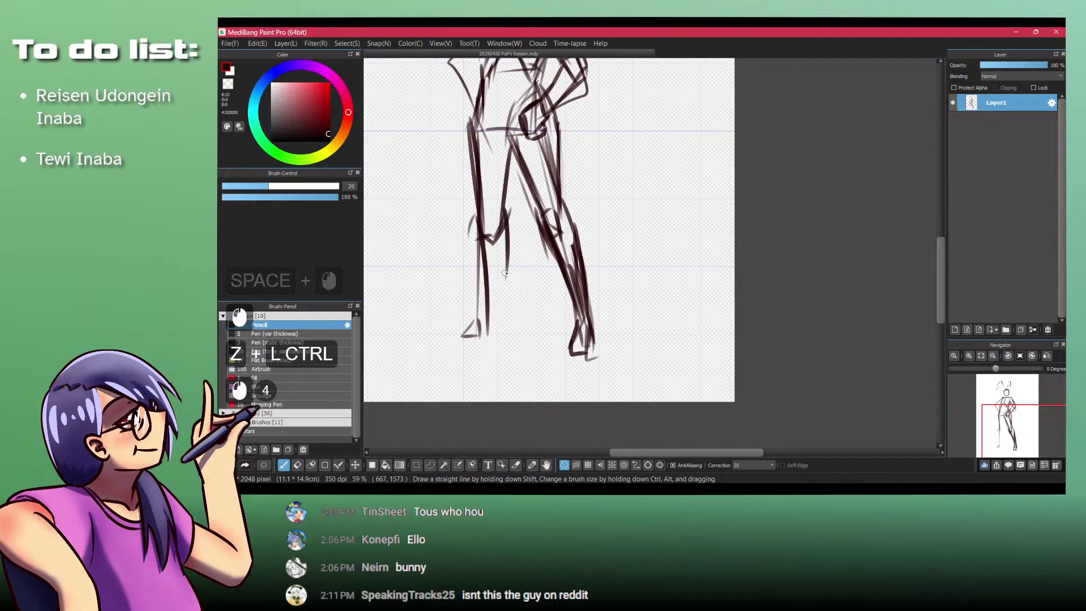
pyautogui.hotkey('ctrl', 'z')
pyautogui.hotkey('ctrl', 'z')
pyautogui.moveTo(482, 235); pyautogui.dragTo(499, 325)
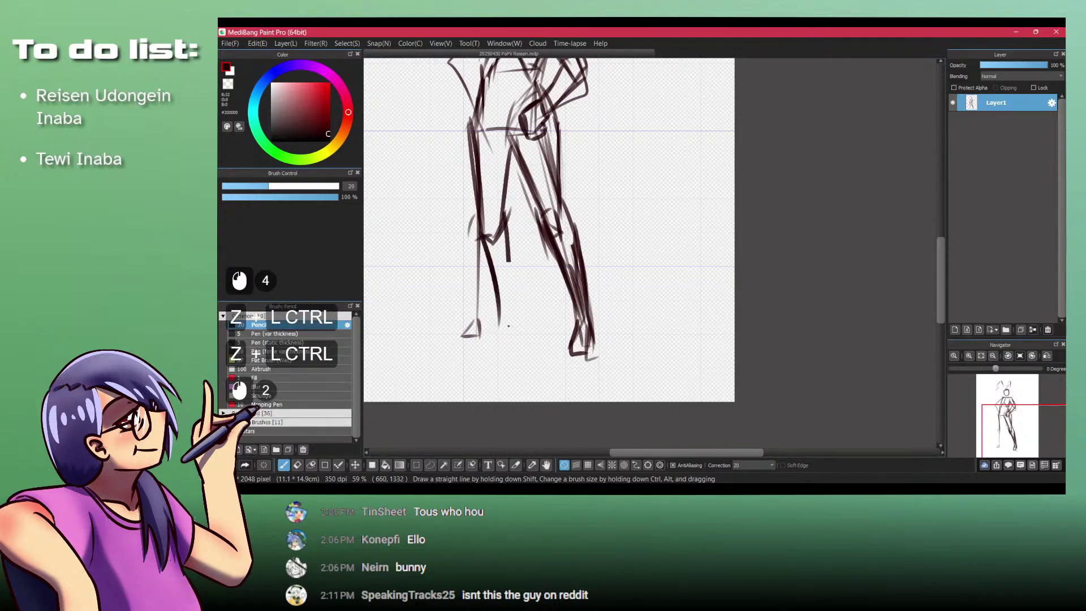
pyautogui.hotkey('ctrl', 'z')
pyautogui.moveTo(495, 242); pyautogui.dragTo(500, 341)
pyautogui.hotkey('ctrl', 'z')
pyautogui.moveTo(505, 216); pyautogui.dragTo(512, 349)
pyautogui.hotkey('ctrl', 'z')
# Step: Undo the misplaced lower-leg strokes and sketch the foot of the character's right leg below the calf
pyautogui.moveTo(517, 310)
pyautogui.mouseDown()
pyautogui.moveTo(516, 343)
pyautogui.moveTo(500, 334)
pyautogui.moveTo(512, 318)
pyautogui.moveTo(515, 338)
pyautogui.moveTo(498, 326)
pyautogui.moveTo(479, 341)
pyautogui.mouseUp()
pyautogui.hotkey('ctrl', 'z')
pyautogui.hotkey('ctrl', 'z')
pyautogui.hotkey('ctrl', 'z')
pyautogui.hotkey('ctrl', 'z')
pyautogui.hotkey('ctrl', 'z')
pyautogui.moveTo(478, 340)
pyautogui.mouseDown()
pyautogui.moveTo(477, 352)
pyautogui.moveTo(509, 348)
pyautogui.mouseUp()
pyautogui.moveTo(571, 285)
pyautogui.mouseDown()
pyautogui.moveTo(479, 343)
pyautogui.moveTo(526, 344)
pyautogui.mouseUp()
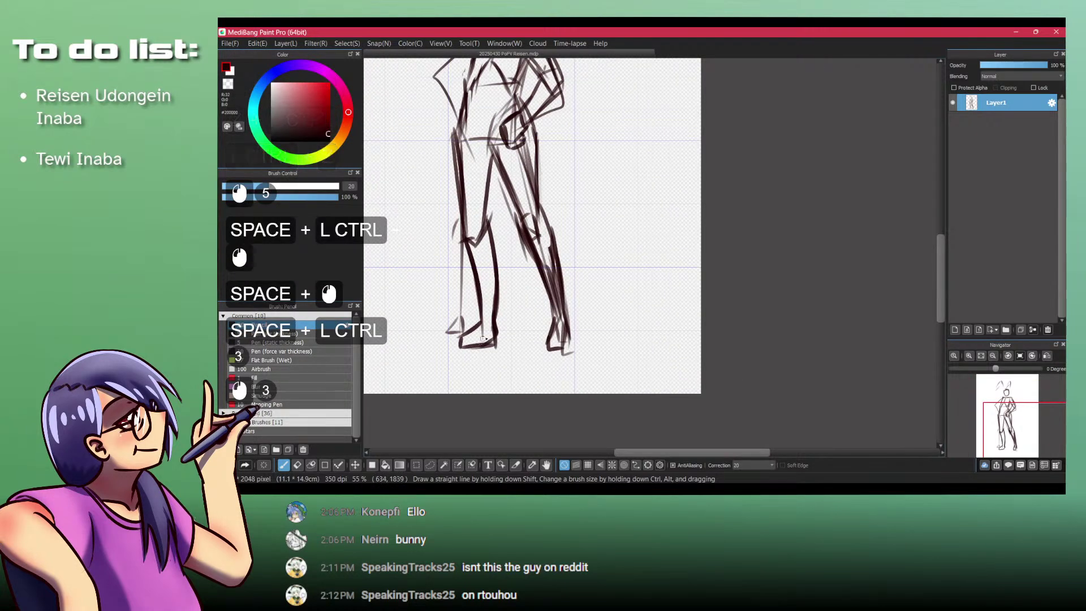
# Step: Erase the old straight guideline and foot beside the character's right lower leg
pyautogui.moveTo(508, 215); pyautogui.dragTo(534, 222)
pyautogui.hotkey('shift', 'z')
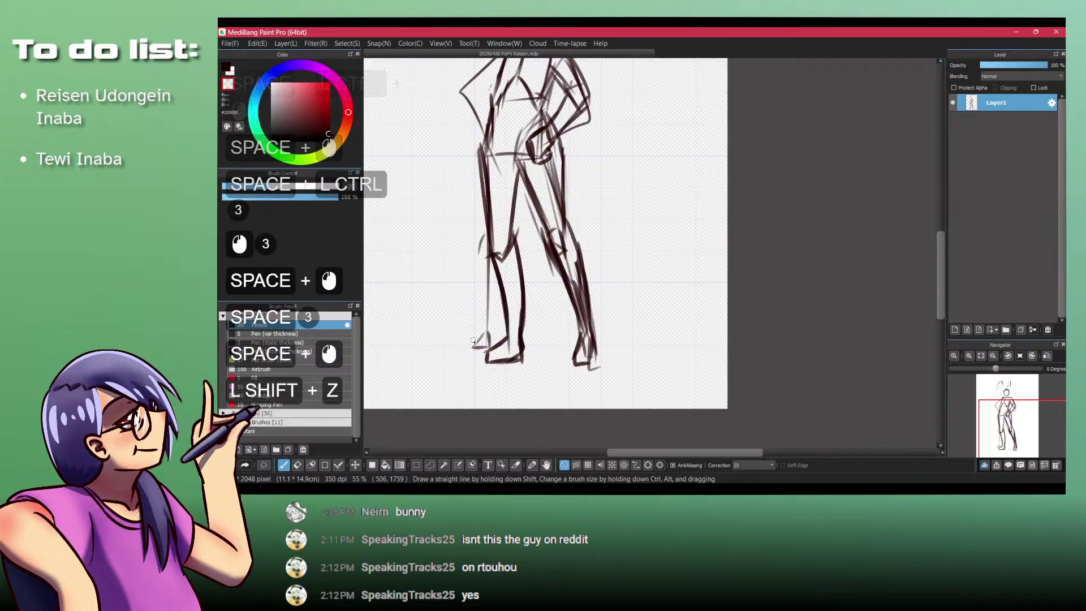
pyautogui.moveTo(477, 247); pyautogui.dragTo(477, 300)
pyautogui.moveTo(505, 248); pyautogui.dragTo(592, 229)
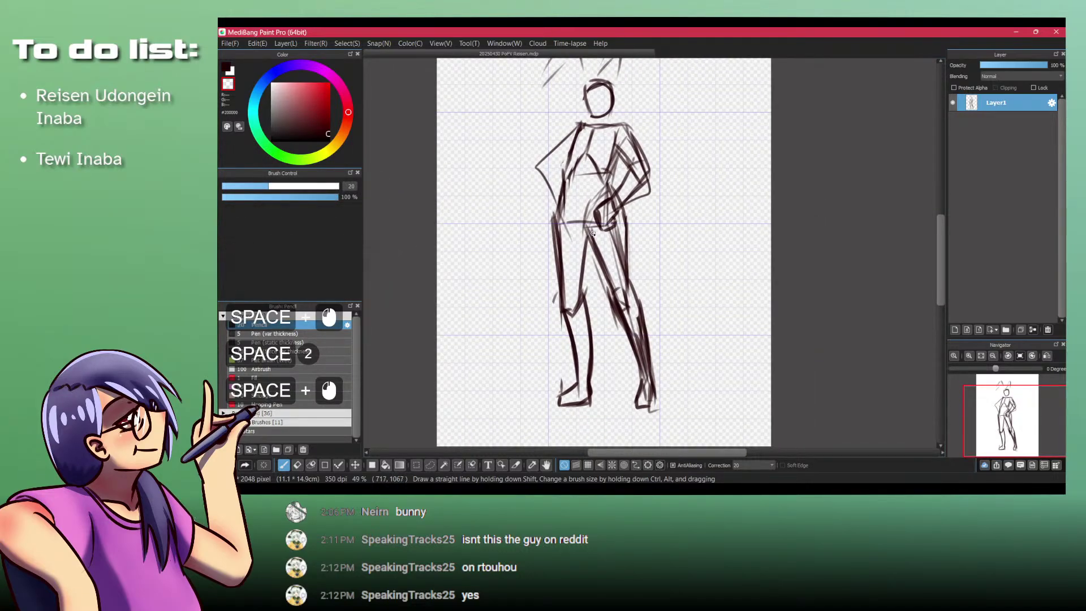
# Step: Lasso and delete the hand on the hip and the character's bent left arm, and clear the selection
pyautogui.click(631, 140)
pyautogui.click(631, 140)
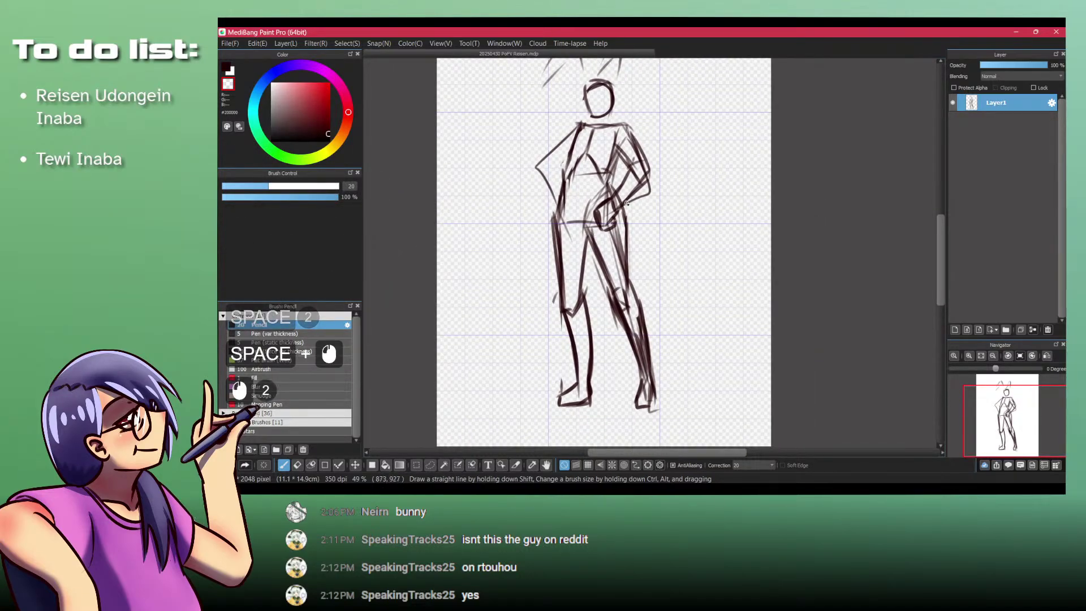
pyautogui.moveTo(626, 203)
pyautogui.mouseDown()
pyautogui.moveTo(540, 233)
pyautogui.moveTo(514, 263)
pyautogui.moveTo(527, 294)
pyautogui.moveTo(509, 253)
pyautogui.mouseUp()
pyautogui.press('l')
pyautogui.press('Delete')
pyautogui.moveTo(550, 183)
pyautogui.mouseDown()
pyautogui.moveTo(546, 234)
pyautogui.moveTo(557, 184)
pyautogui.mouseUp()
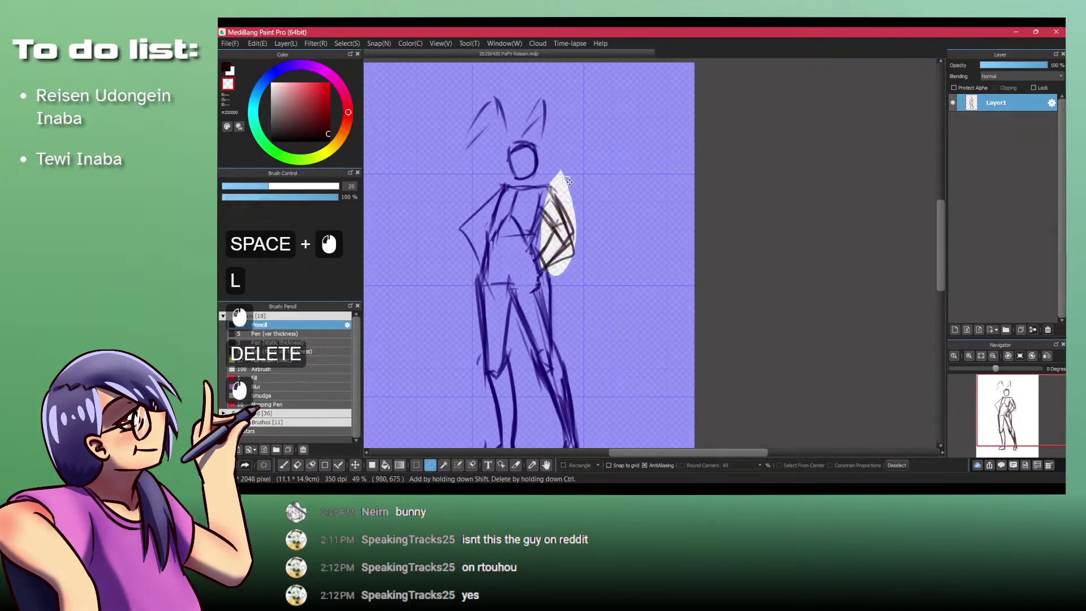
pyautogui.press('Delete')
pyautogui.hotkey('ctrl', 'shift', 'a')
pyautogui.press('p')
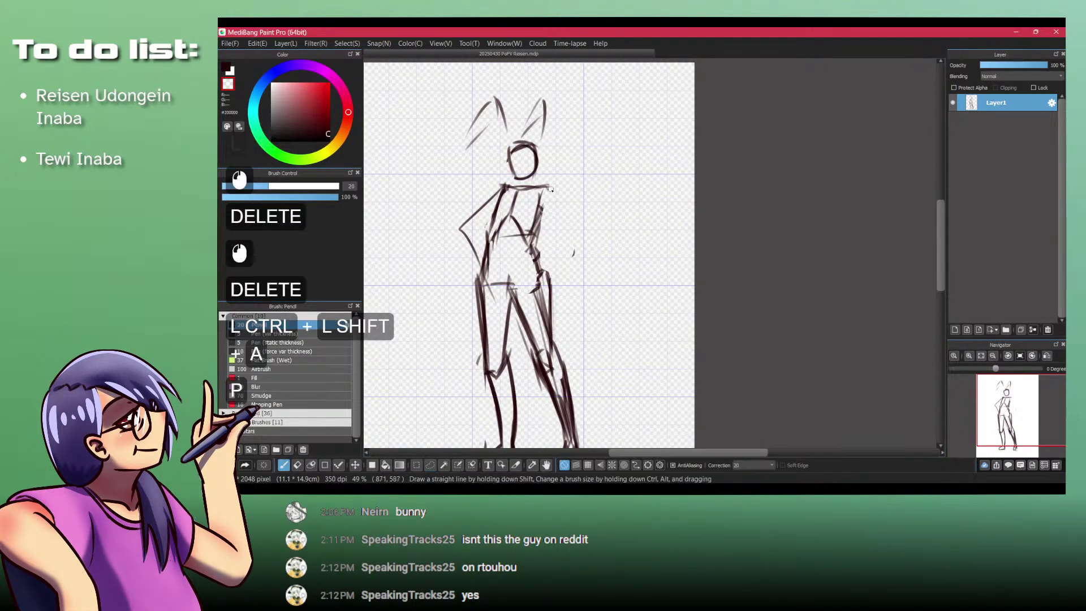
# Step: Clean up and redraw the character's left waist and hip contour where the hand was
pyautogui.moveTo(550, 190)
pyautogui.mouseDown()
pyautogui.moveTo(537, 231)
pyautogui.moveTo(547, 274)
pyautogui.mouseUp()
pyautogui.hotkey('shift', 'z')
pyautogui.hotkey('ctrl', 'z')
pyautogui.moveTo(542, 260); pyautogui.dragTo(549, 286)
# Step: Erase the character's right forearm below the elbow
pyautogui.hotkey('shift', 'z')
pyautogui.moveTo(464, 227); pyautogui.dragTo(464, 255)
pyautogui.hotkey('shift', 'z')
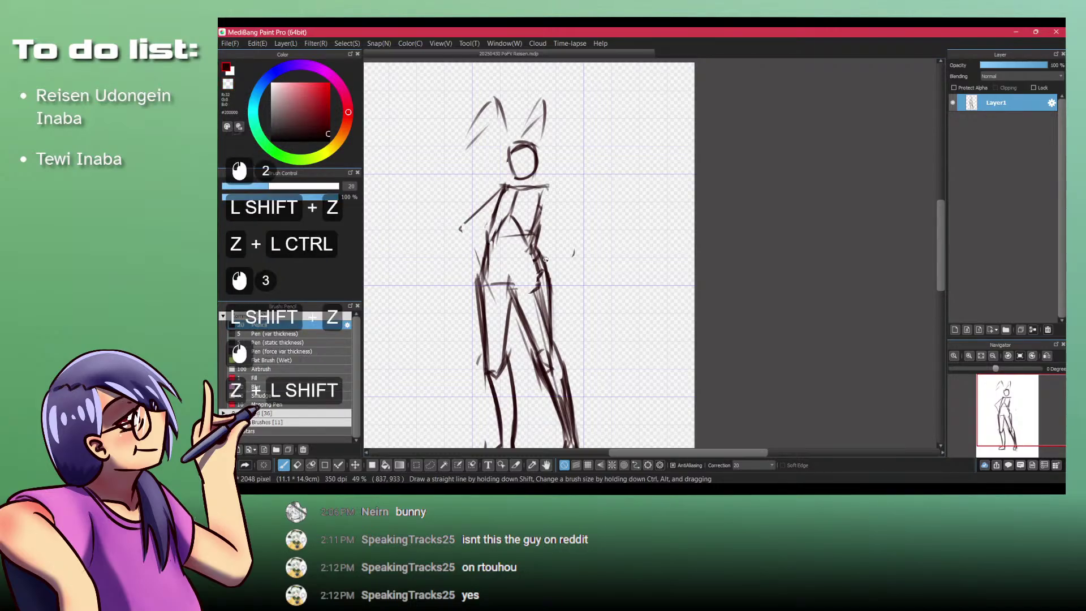
# Step: Sketch a new blocky hand resting against the character's left hip and mark the left shoulder
pyautogui.moveTo(536, 259); pyautogui.dragTo(554, 256)
pyautogui.moveTo(553, 258)
pyautogui.mouseDown()
pyautogui.moveTo(557, 276)
pyautogui.moveTo(546, 277)
pyautogui.mouseUp()
pyautogui.moveTo(539, 267); pyautogui.dragTo(543, 277)
pyautogui.moveTo(547, 183); pyautogui.dragTo(557, 189)
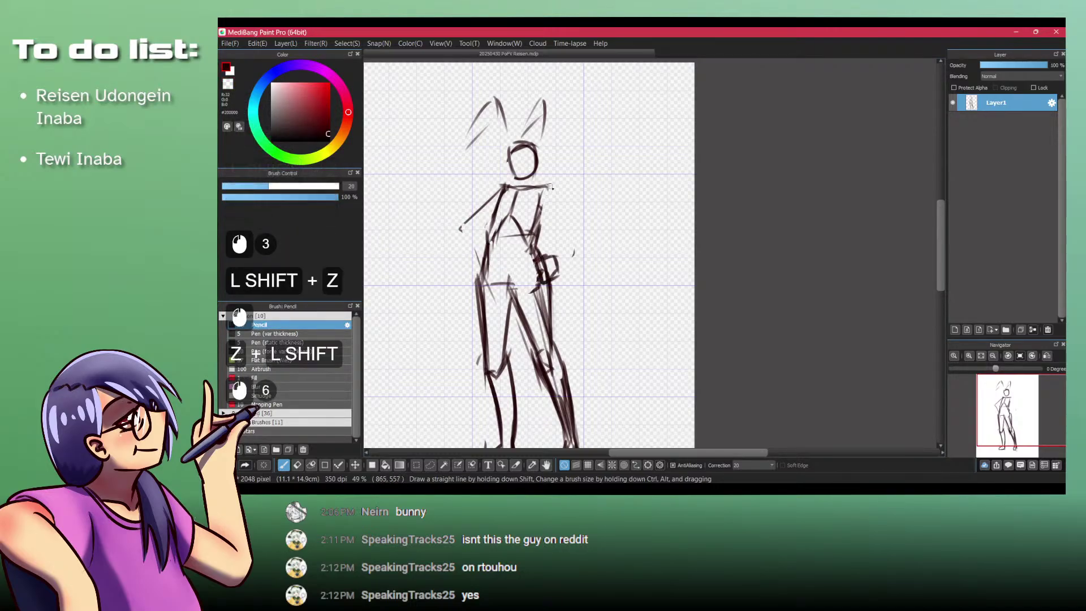
pyautogui.moveTo(512, 311)
pyautogui.mouseDown()
pyautogui.moveTo(526, 200)
pyautogui.moveTo(532, 234)
pyautogui.mouseUp()
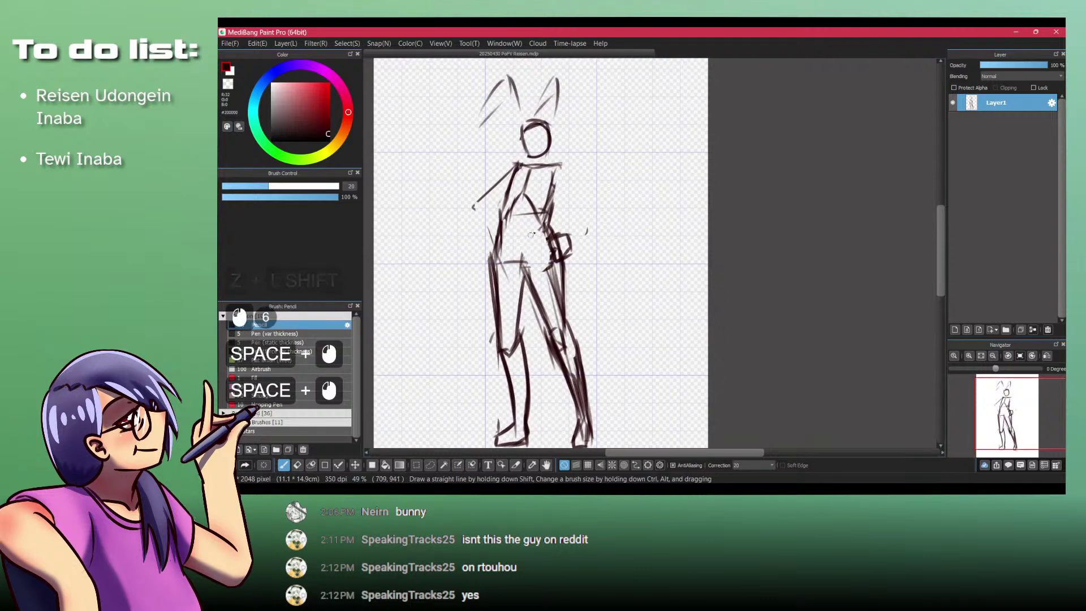
# Step: Rough in the character's left shoulder and mark guide strokes for the bent elbow beside the torso
pyautogui.moveTo(550, 159); pyautogui.dragTo(571, 169)
pyautogui.hotkey('ctrl', 'z')
pyautogui.moveTo(554, 185)
pyautogui.mouseDown()
pyautogui.moveTo(566, 183)
pyautogui.moveTo(574, 246)
pyautogui.mouseUp()
pyautogui.moveTo(566, 210)
pyautogui.mouseDown()
pyautogui.moveTo(596, 198)
pyautogui.moveTo(583, 229)
pyautogui.mouseUp()
pyautogui.hotkey('ctrl', 'z')
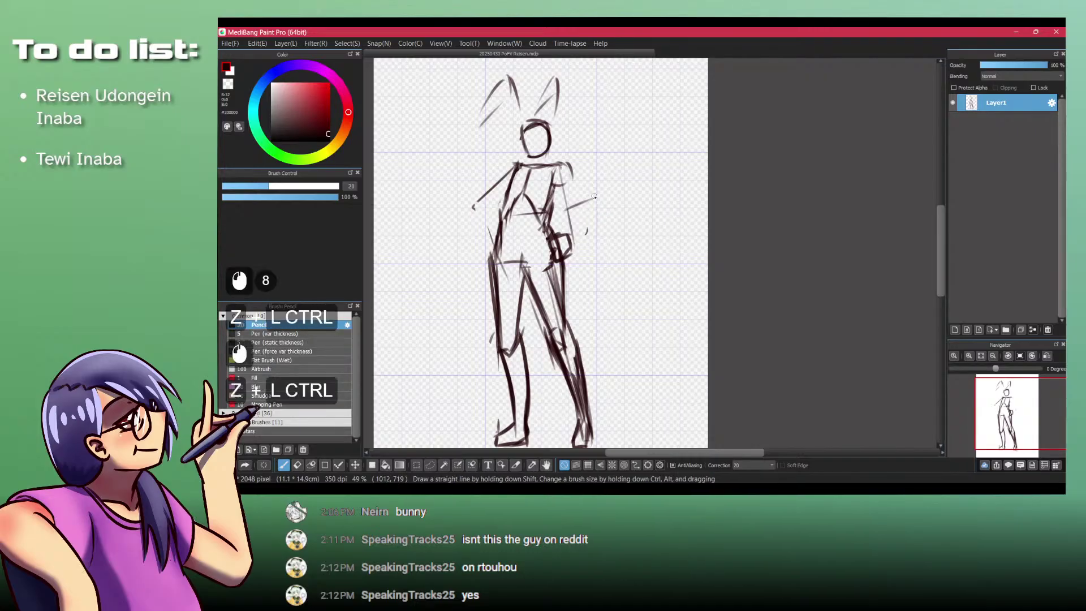
pyautogui.moveTo(595, 192); pyautogui.dragTo(603, 220)
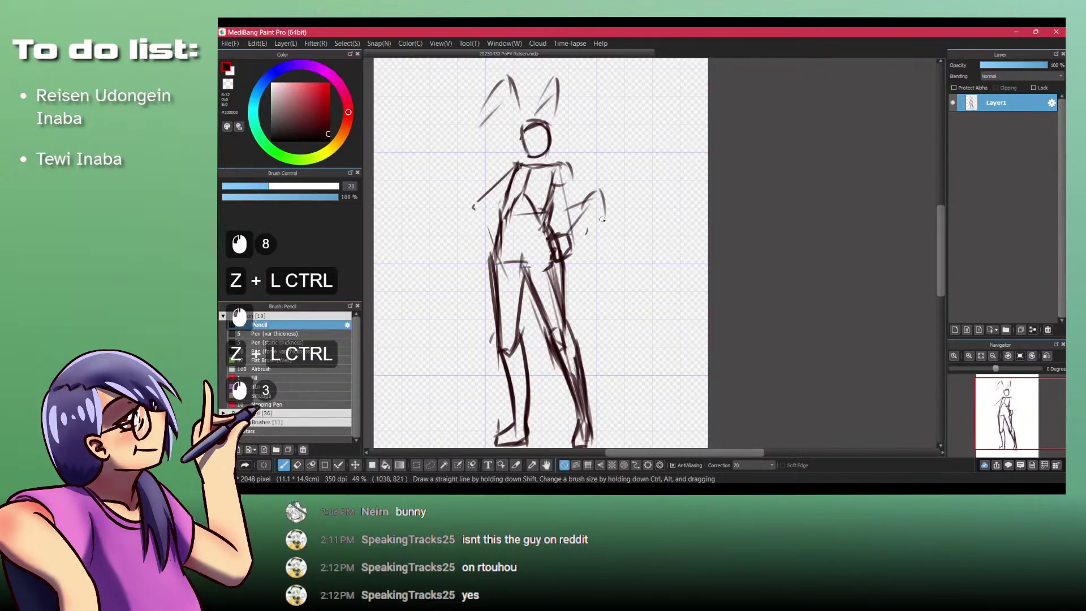
# Step: Draw the outer contour of the character's left arm from the shoulder to the elbow and back to the hip hand
pyautogui.moveTo(559, 161); pyautogui.dragTo(595, 193)
pyautogui.hotkey('ctrl', 'space')
pyautogui.keyDown('ctrl'); pyautogui.click(555, 188); pyautogui.keyUp('ctrl')
pyautogui.hotkey('ctrl', 'z')
pyautogui.hotkey('ctrl', 'z')
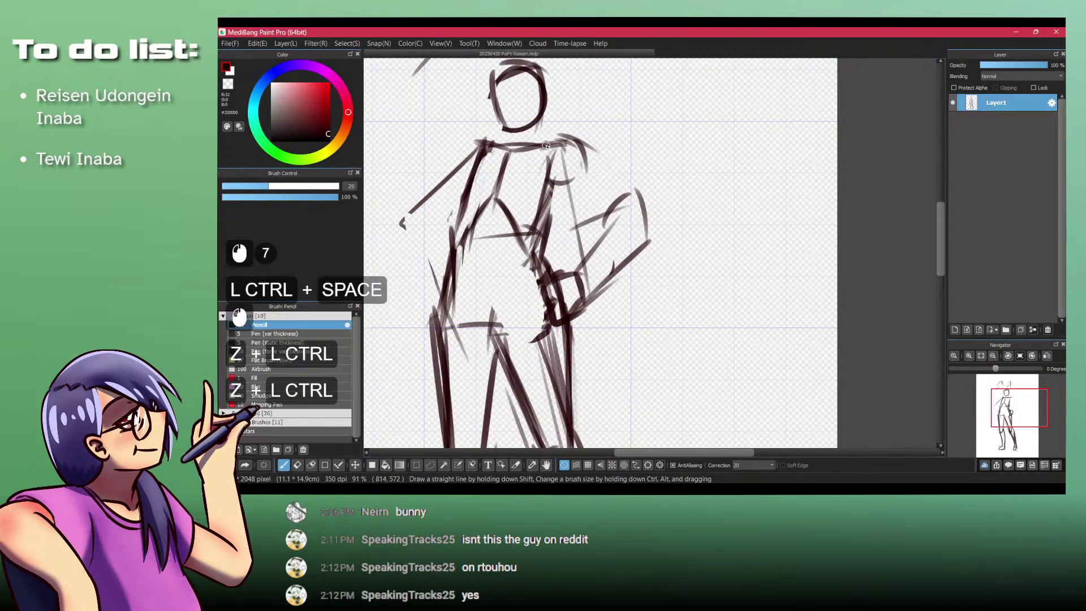
pyautogui.hotkey('ctrl', 'z')
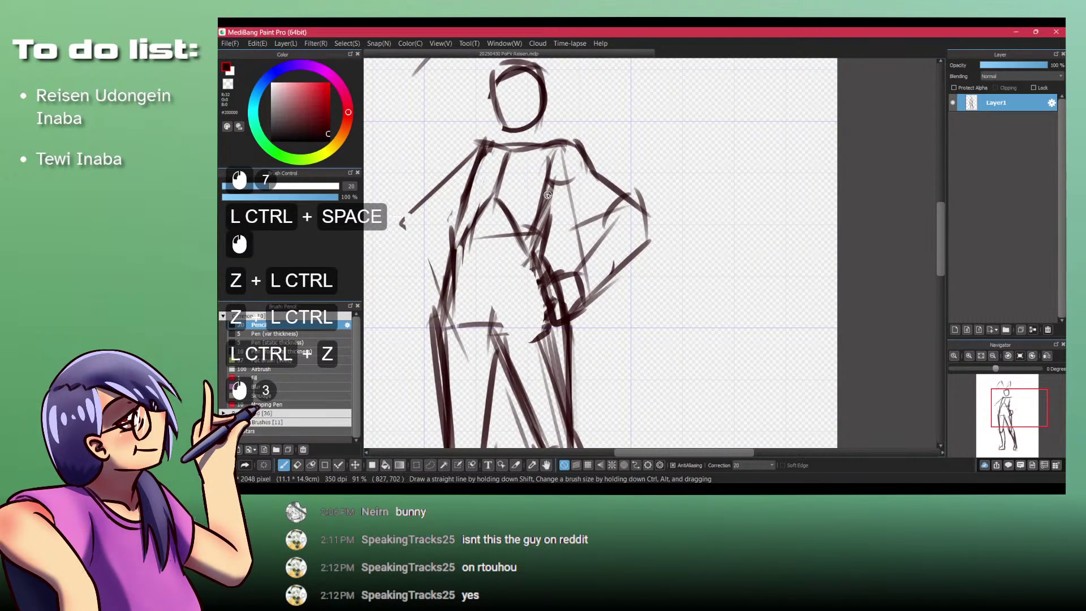
# Step: Draw the inner contour of the bent left arm from the armpit and reinforce the elbow and forearm
pyautogui.moveTo(540, 193); pyautogui.dragTo(552, 190)
pyautogui.moveTo(553, 184); pyautogui.dragTo(614, 226)
pyautogui.hotkey('ctrl', 'z')
pyautogui.moveTo(540, 191); pyautogui.dragTo(555, 191)
pyautogui.moveTo(544, 192)
pyautogui.mouseDown()
pyautogui.moveTo(593, 212)
pyautogui.moveTo(633, 205)
pyautogui.moveTo(602, 219)
pyautogui.moveTo(588, 265)
pyautogui.mouseUp()
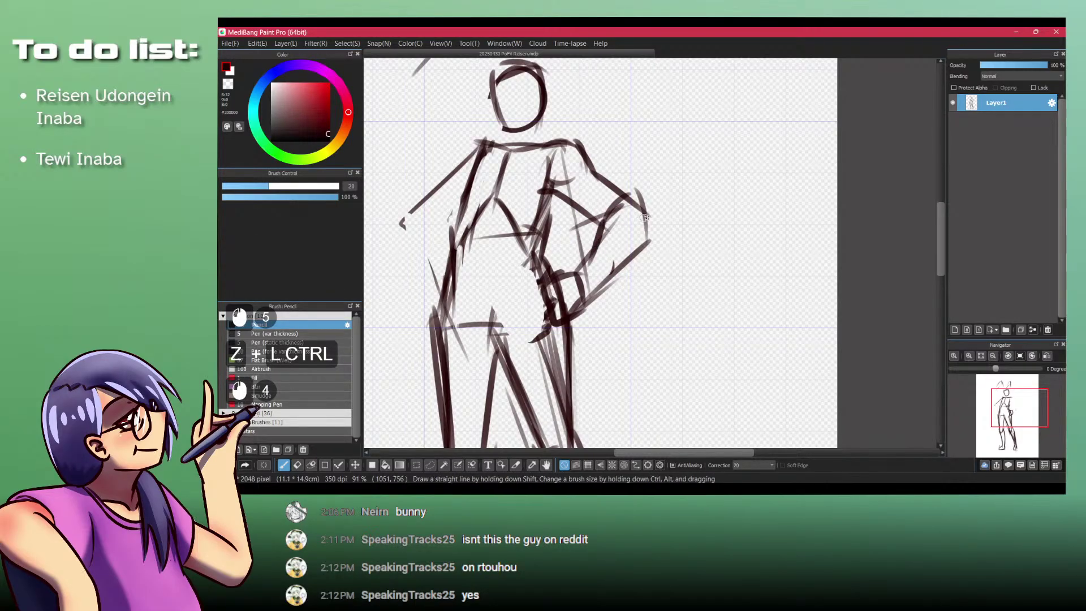
pyautogui.moveTo(644, 218); pyautogui.dragTo(642, 210)
pyautogui.moveTo(642, 209)
pyautogui.mouseDown()
pyautogui.moveTo(644, 231)
pyautogui.moveTo(596, 291)
pyautogui.mouseUp()
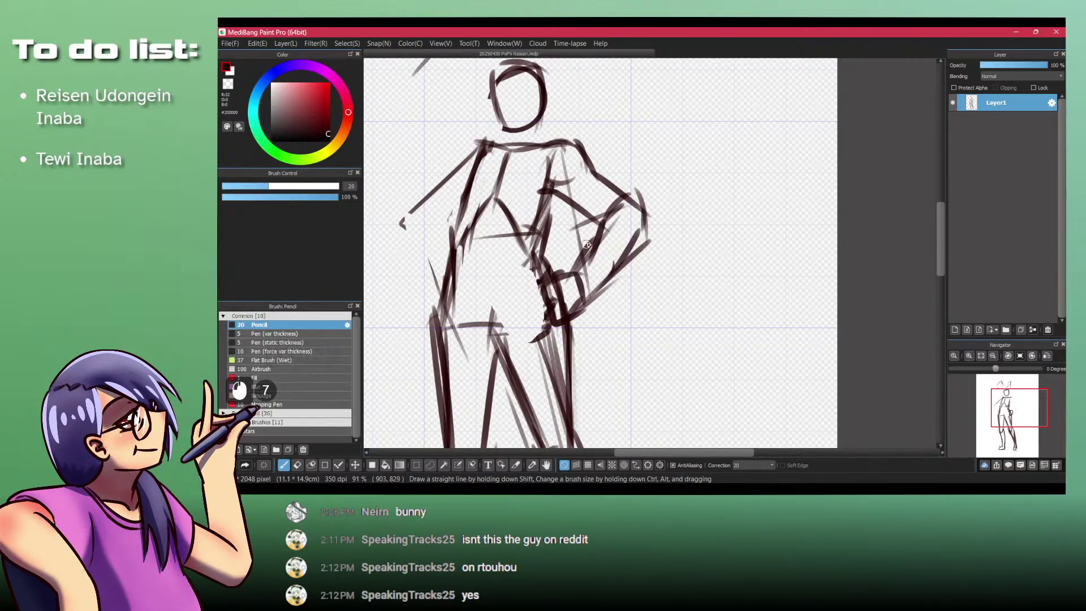
# Step: Refine the character's right shoulder and sketch the right forearm from the elbow back to the hip
pyautogui.press('space')
pyautogui.moveTo(481, 143); pyautogui.dragTo(539, 182)
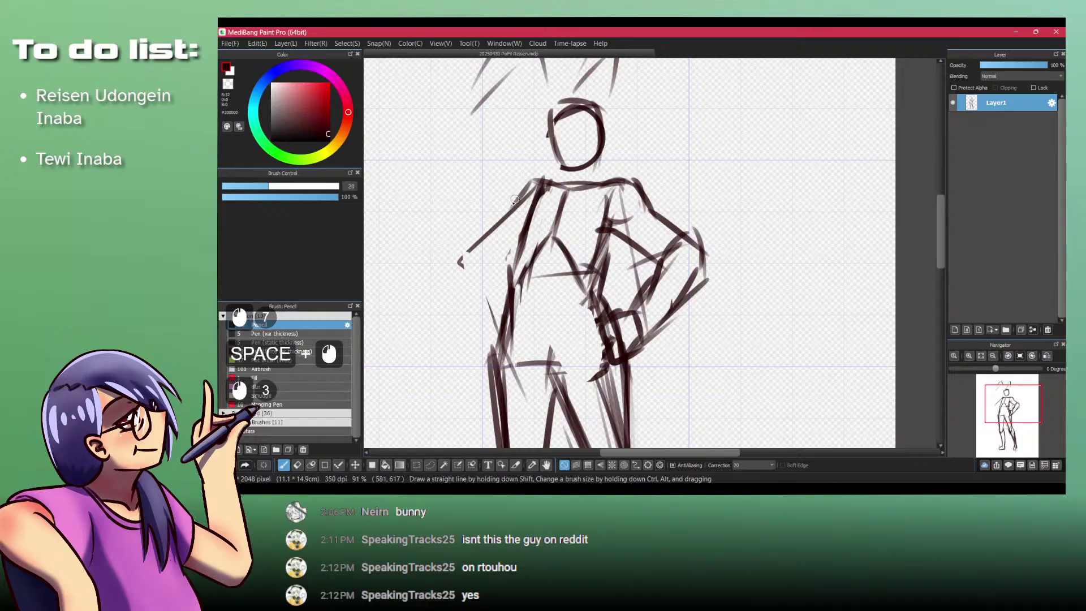
pyautogui.moveTo(480, 264)
pyautogui.mouseDown()
pyautogui.moveTo(522, 240)
pyautogui.moveTo(483, 345)
pyautogui.mouseUp()
pyautogui.hotkey('ctrl', 'z')
pyautogui.moveTo(470, 247); pyautogui.dragTo(496, 331)
pyautogui.moveTo(491, 253)
pyautogui.mouseDown()
pyautogui.moveTo(502, 291)
pyautogui.moveTo(490, 320)
pyautogui.moveTo(497, 339)
pyautogui.mouseUp()
pyautogui.hotkey('ctrl', 'z')
pyautogui.press('space')
pyautogui.hotkey('ctrl', 'space')
pyautogui.moveTo(540, 370); pyautogui.dragTo(548, 291)
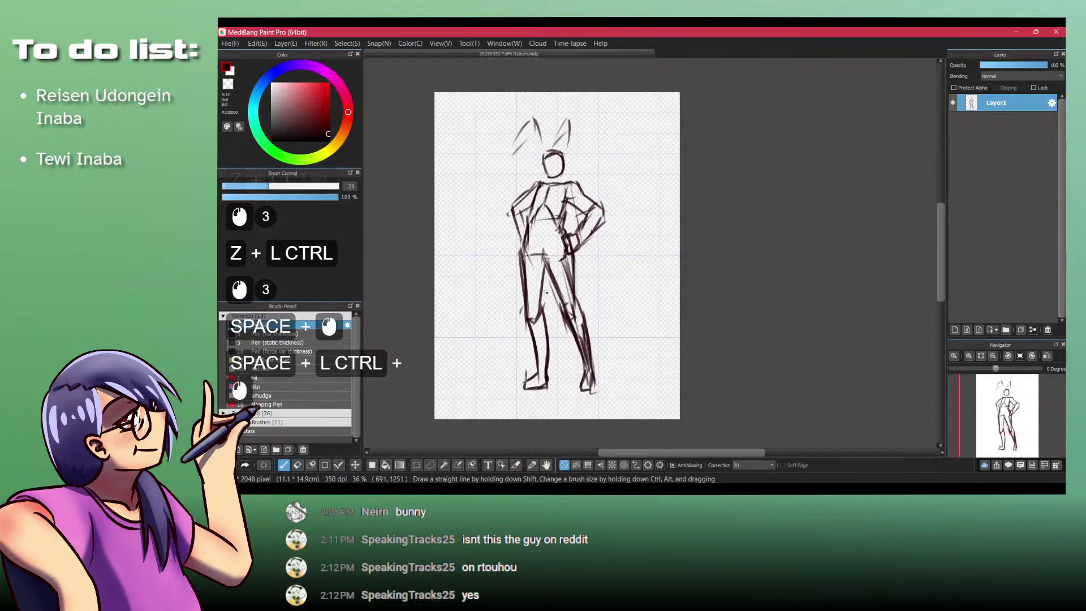
# Step: Lasso and delete the character's left lower leg and foot, clear the selection and return to the pencil
pyautogui.moveTo(587, 373); pyautogui.dragTo(591, 303)
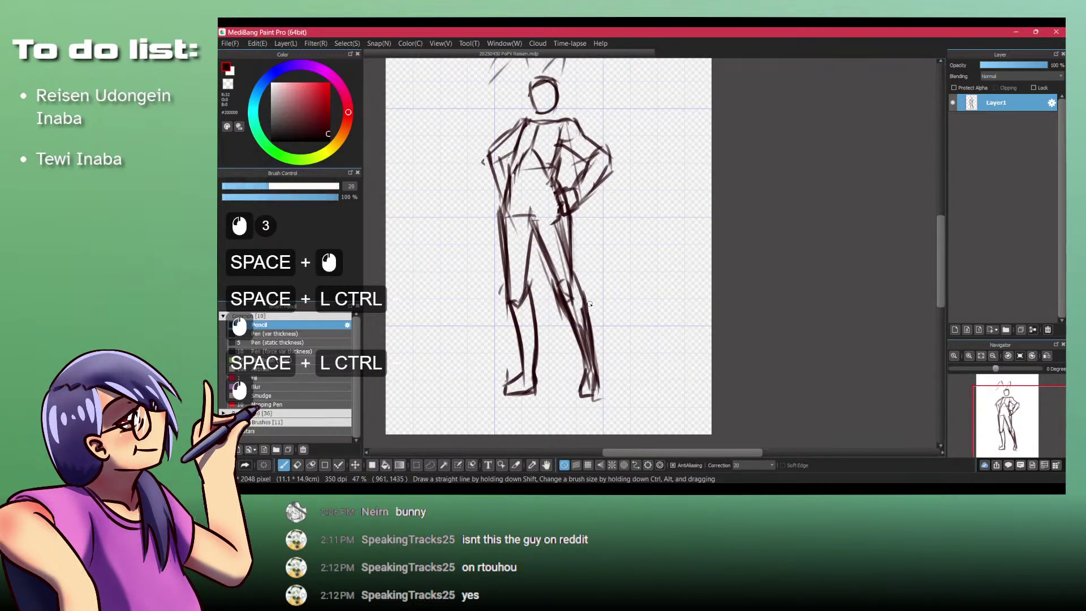
pyautogui.press('l')
pyautogui.moveTo(577, 270)
pyautogui.mouseDown()
pyautogui.moveTo(570, 445)
pyautogui.moveTo(625, 307)
pyautogui.mouseUp()
pyautogui.press('Delete')
pyautogui.hotkey('ctrl', 'shift', 'a')
pyautogui.press('p')
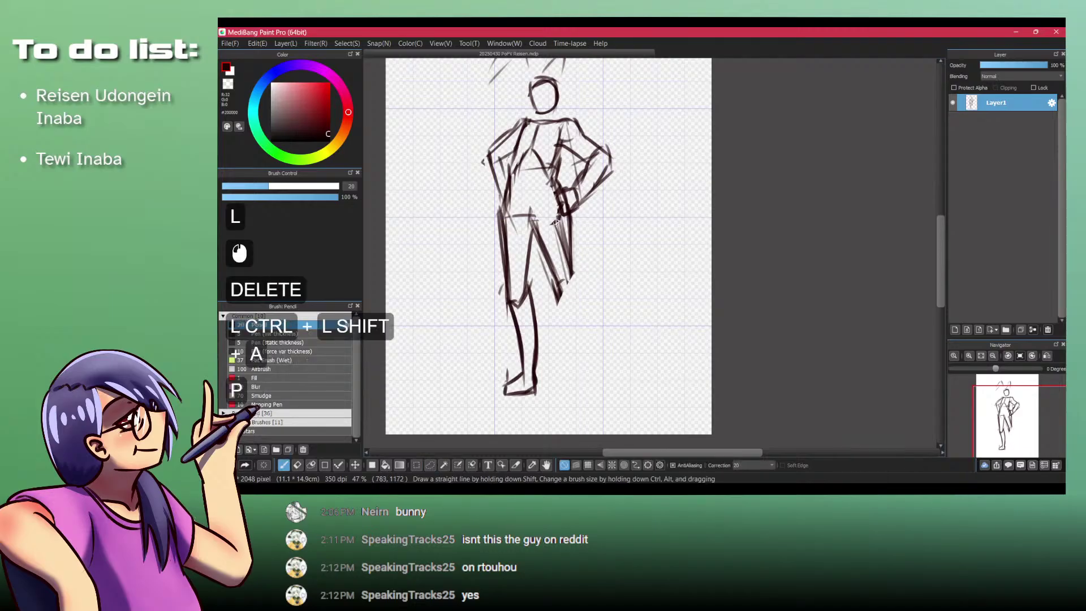
# Step: Sketch a new left knee and a straighter lower leg below it
pyautogui.moveTo(574, 240); pyautogui.dragTo(568, 303)
pyautogui.moveTo(574, 249)
pyautogui.mouseDown()
pyautogui.moveTo(575, 285)
pyautogui.moveTo(559, 315)
pyautogui.moveTo(568, 353)
pyautogui.mouseUp()
pyautogui.hotkey('ctrl', 'z')
pyautogui.moveTo(577, 285); pyautogui.dragTo(586, 333)
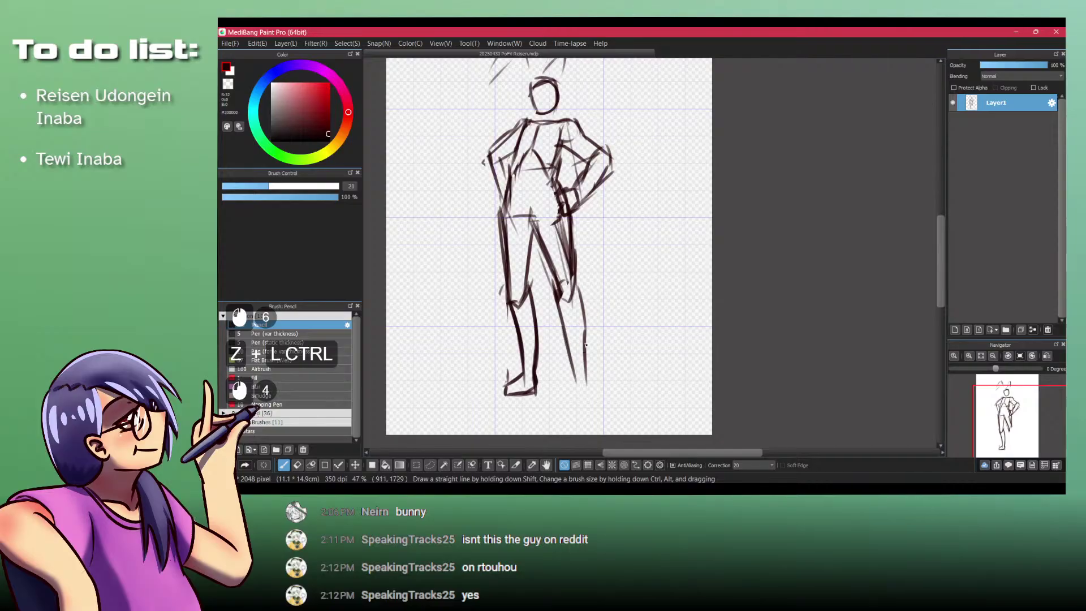
pyautogui.moveTo(571, 371)
pyautogui.mouseDown()
pyautogui.moveTo(572, 398)
pyautogui.moveTo(582, 387)
pyautogui.mouseUp()
pyautogui.hotkey('ctrl', 'z')
pyautogui.hotkey('ctrl', 'z')
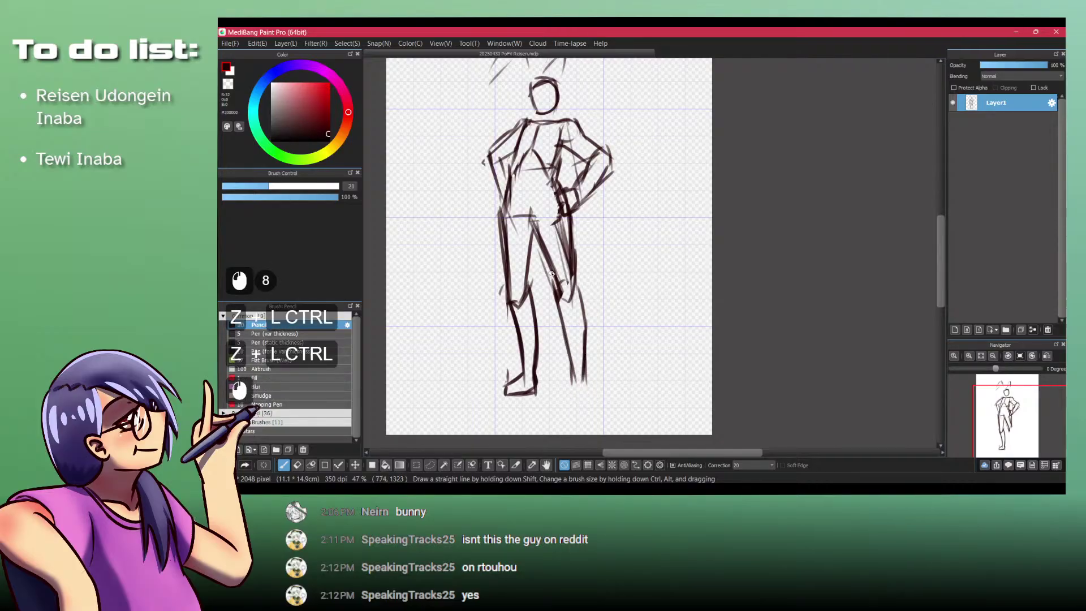
# Step: Darken the inner contour of the left lower leg and add the foot
pyautogui.moveTo(549, 266); pyautogui.dragTo(561, 310)
pyautogui.moveTo(558, 305); pyautogui.dragTo(576, 373)
pyautogui.moveTo(574, 366); pyautogui.dragTo(581, 382)
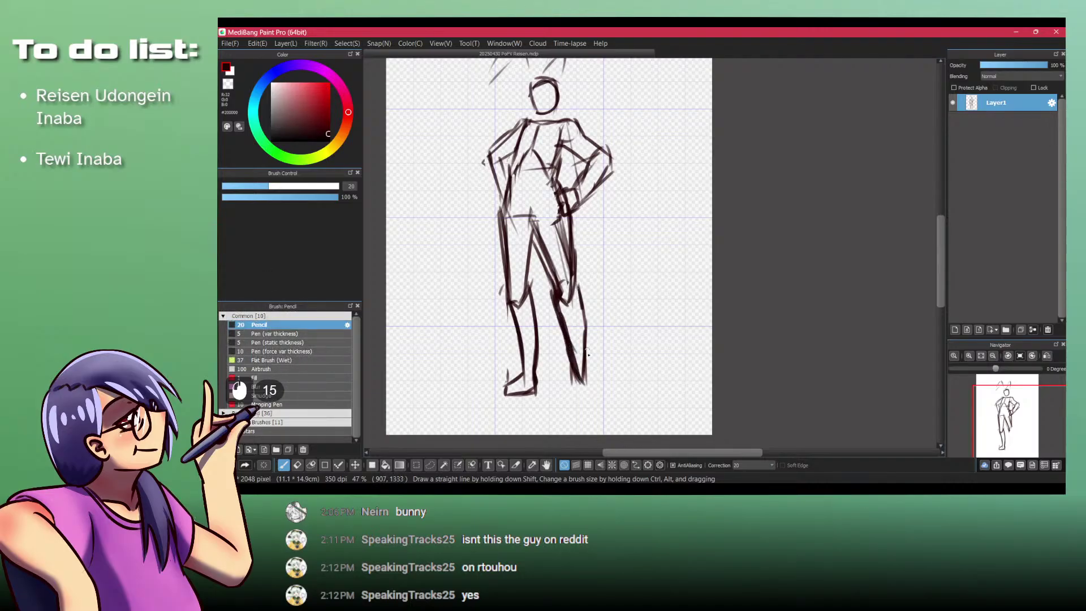
pyautogui.moveTo(587, 375); pyautogui.dragTo(592, 391)
pyautogui.moveTo(579, 204)
pyautogui.mouseDown()
pyautogui.moveTo(586, 284)
pyautogui.moveTo(589, 245)
pyautogui.mouseUp()
pyautogui.keyDown('ctrl'); pyautogui.click(586, 284); pyautogui.keyUp('ctrl')
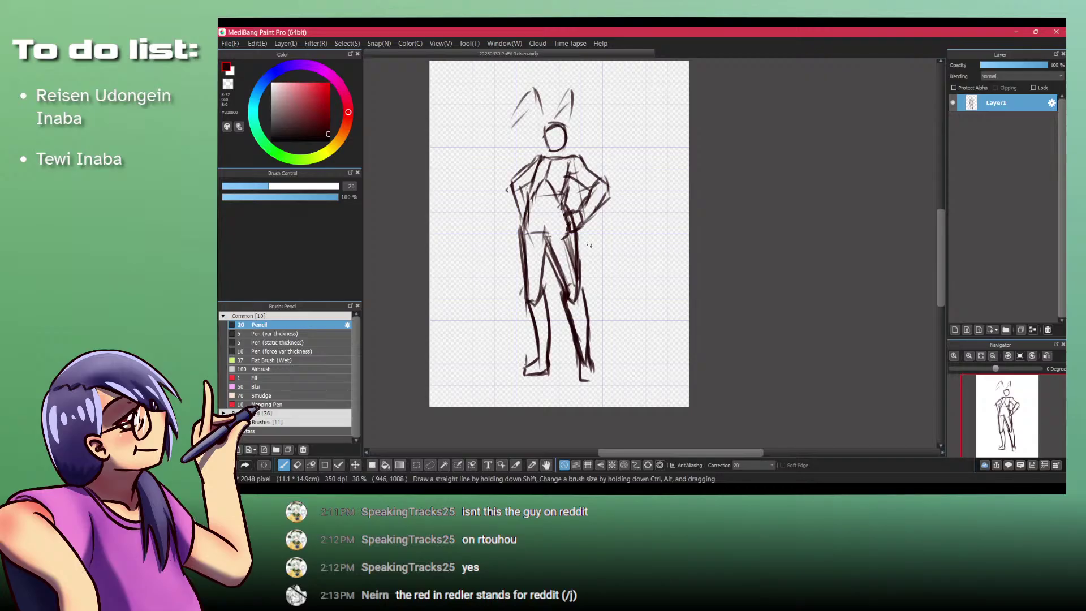
# Step: Clear the entire figure sketch from Layer1
pyautogui.moveTo(486, 176); pyautogui.dragTo(465, 289)
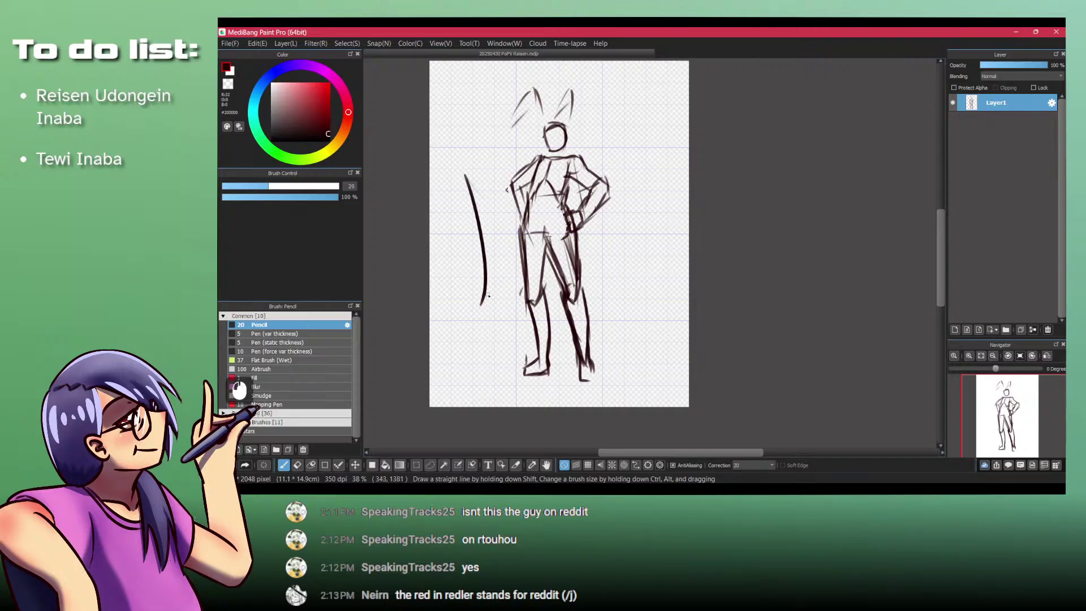
pyautogui.hotkey('ctrl', 'z')
pyautogui.press('Delete')
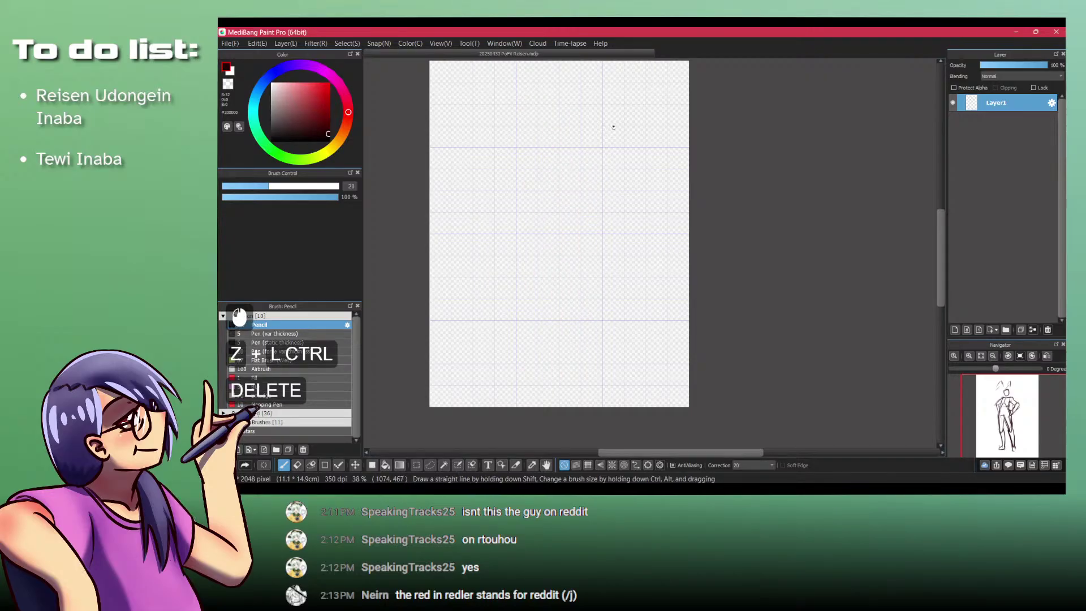
# Step: Start a new figure with a slanted chest box, a hip box beneath it and a line for the outstretched left leg
pyautogui.click(561, 155)
pyautogui.moveTo(582, 149)
pyautogui.mouseDown()
pyautogui.moveTo(540, 153)
pyautogui.moveTo(546, 160)
pyautogui.mouseUp()
pyautogui.hotkey('ctrl', 'z')
pyautogui.moveTo(546, 161); pyautogui.dragTo(538, 208)
pyautogui.moveTo(581, 160)
pyautogui.mouseDown()
pyautogui.moveTo(569, 213)
pyautogui.moveTo(537, 209)
pyautogui.moveTo(530, 269)
pyautogui.mouseUp()
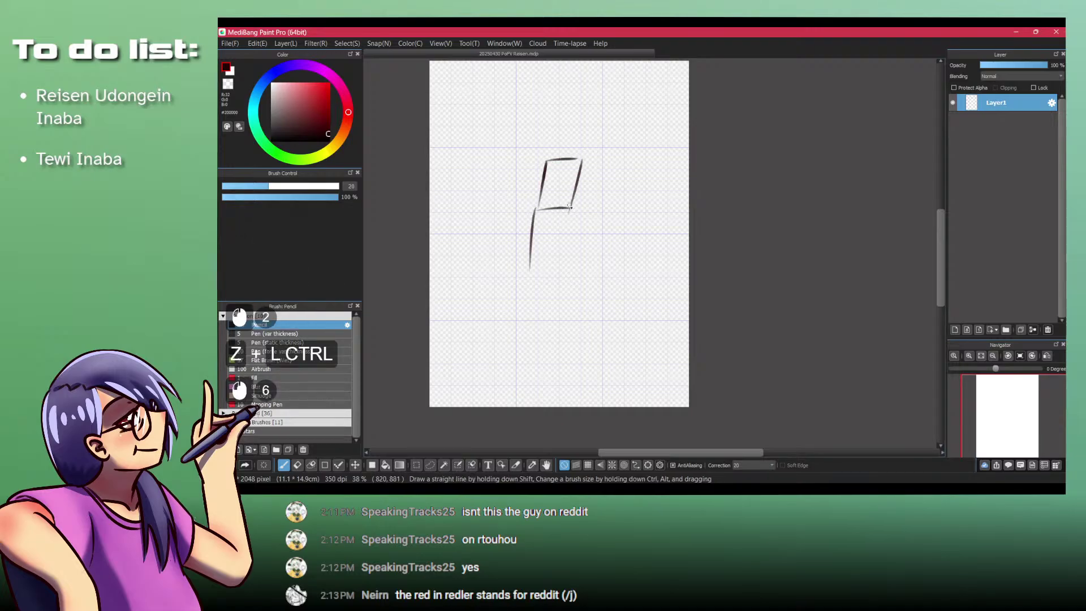
pyautogui.moveTo(570, 208); pyautogui.dragTo(574, 263)
pyautogui.moveTo(537, 262); pyautogui.dragTo(572, 260)
pyautogui.moveTo(599, 362); pyautogui.dragTo(608, 389)
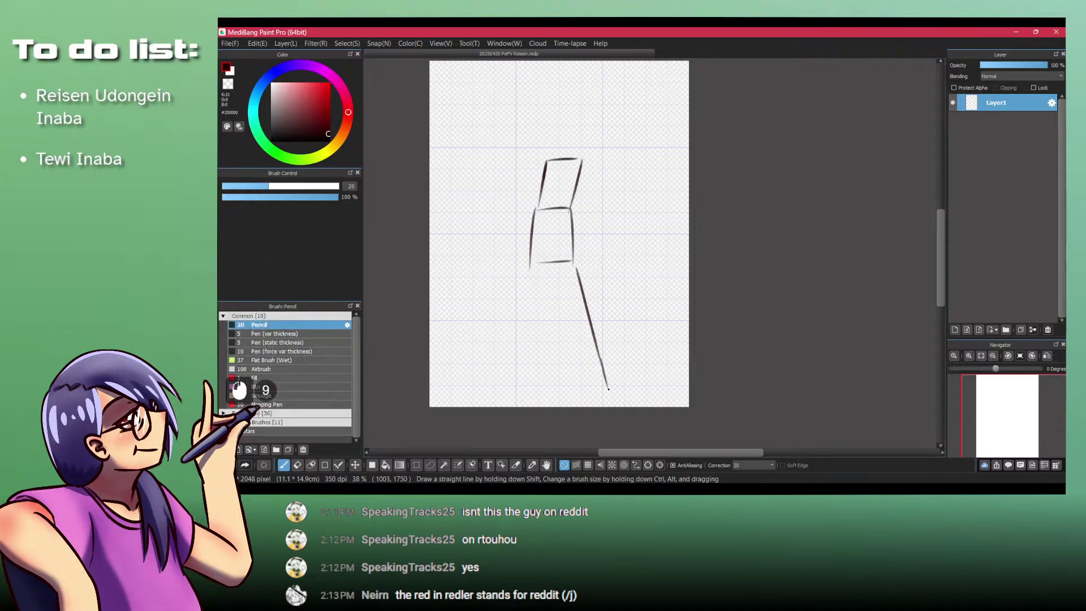
# Step: Check the Reisen sprites in the browser and draw the character's left upper arm line from the shoulder
pyautogui.hotkey('alt', 'Tab')
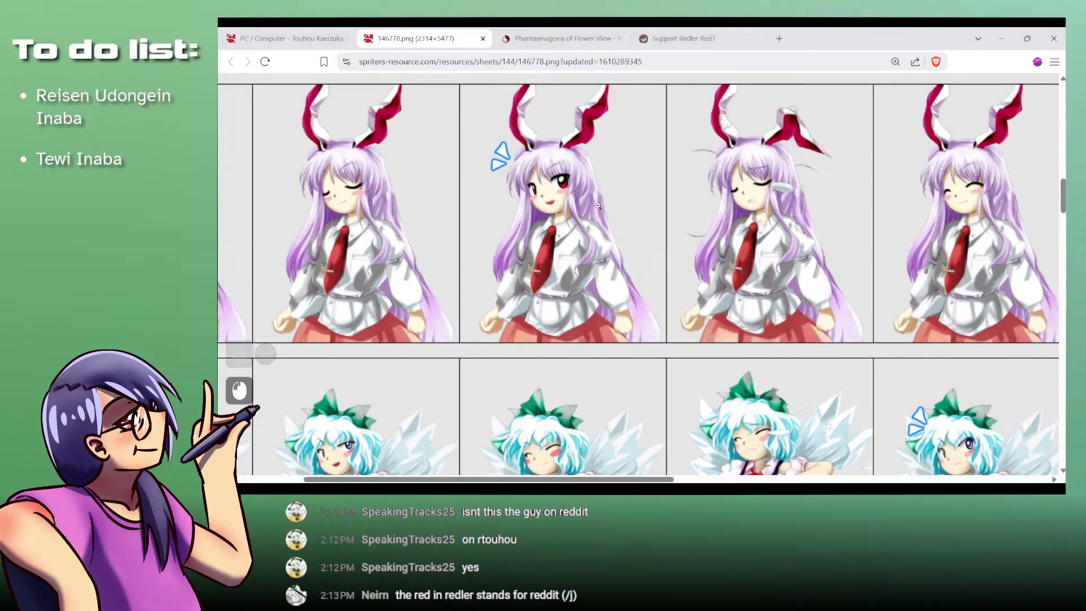
pyautogui.hotkey('alt', 'Tab')
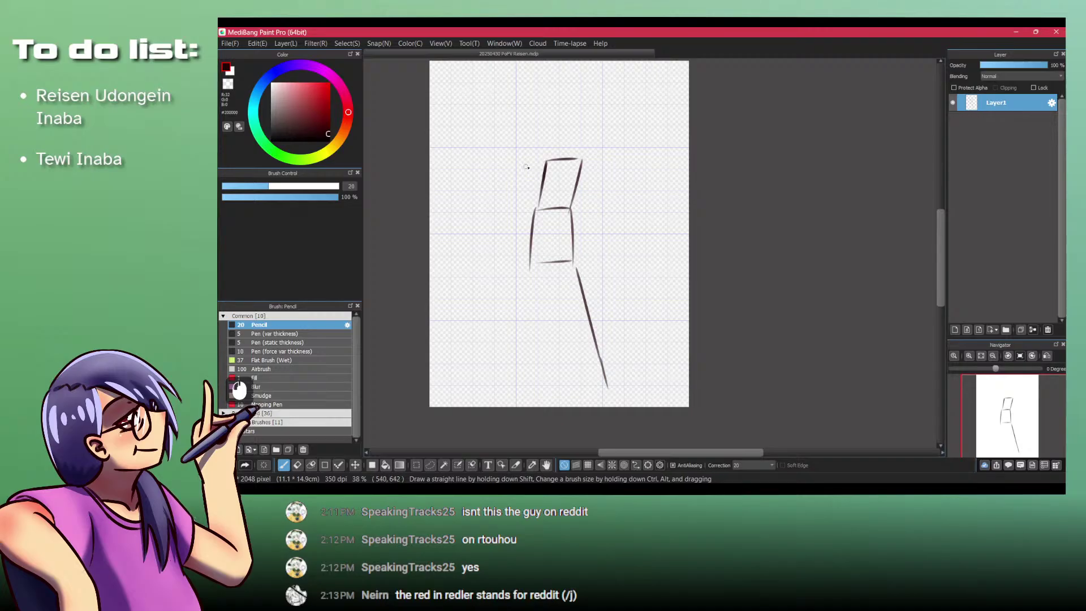
pyautogui.moveTo(582, 162); pyautogui.dragTo(609, 212)
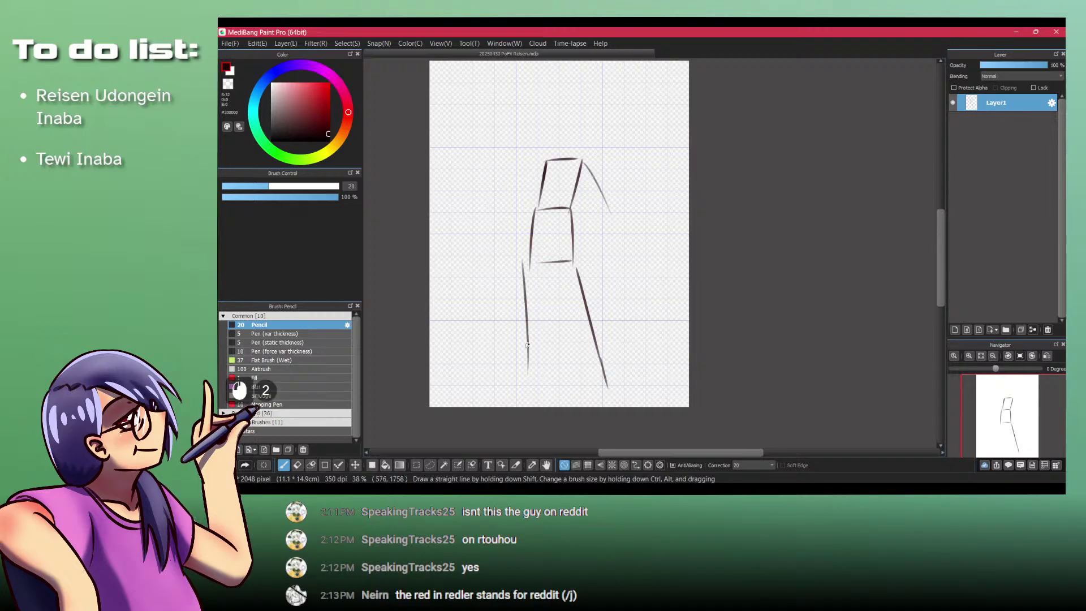
pyautogui.hotkey('ctrl', 'z')
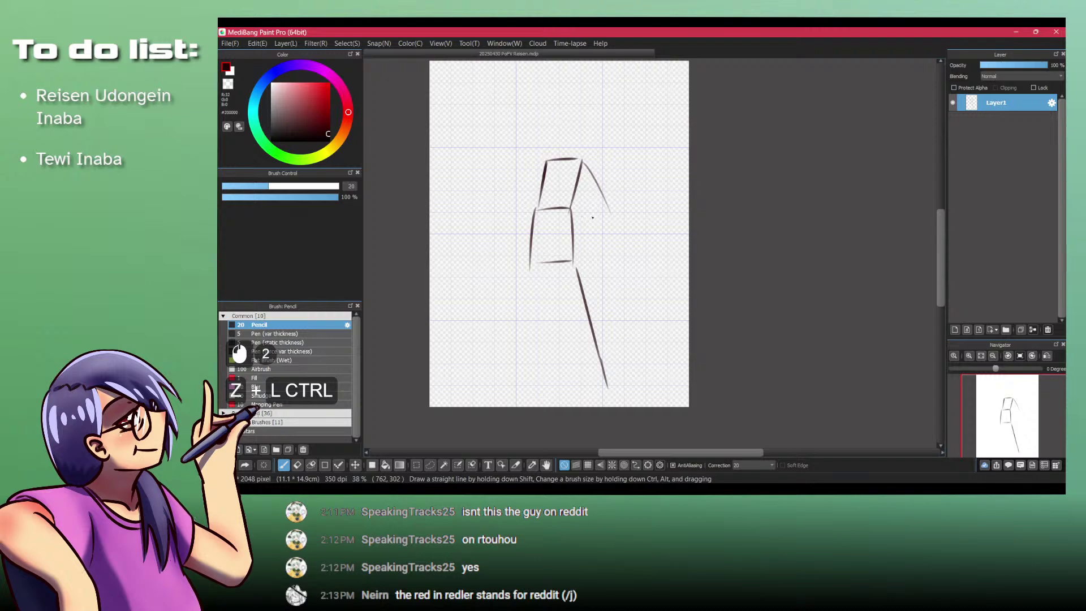
# Step: Browse the character sprite sheet in the browser for pose reference and return to MediBang Paint Pro
pyautogui.click(513, 488)
pyautogui.scroll(4, 719, 226)
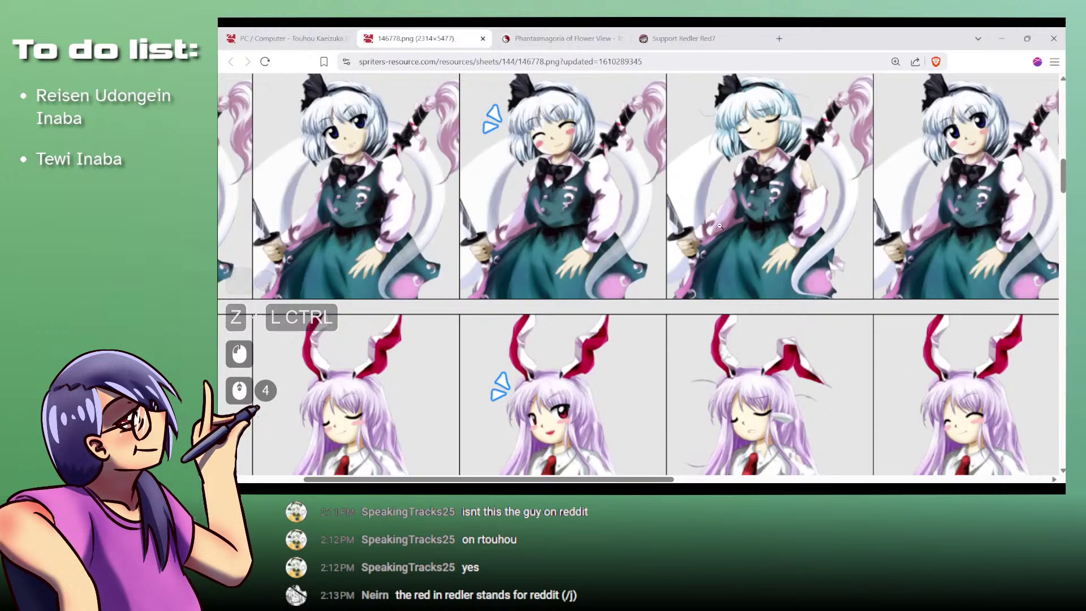
pyautogui.scroll(9, 719, 226)
pyautogui.scroll(-11, 720, 226)
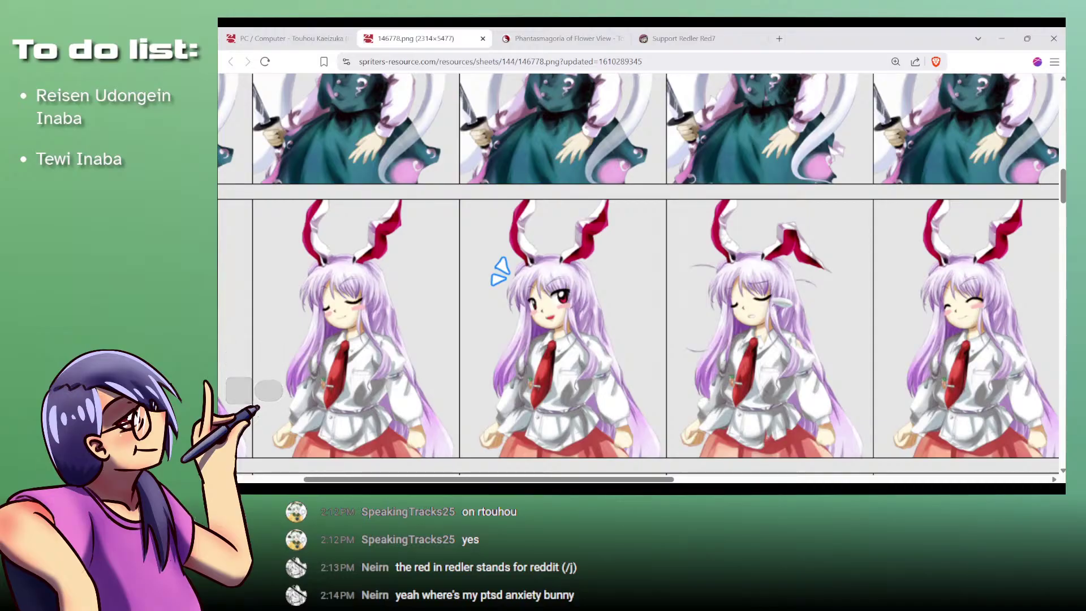
pyautogui.hotkey('alt', 'Tab')
# Step: Draw the supporting right leg as a gently curved line from the hip and sketch both feet
pyautogui.moveTo(527, 254); pyautogui.dragTo(523, 384)
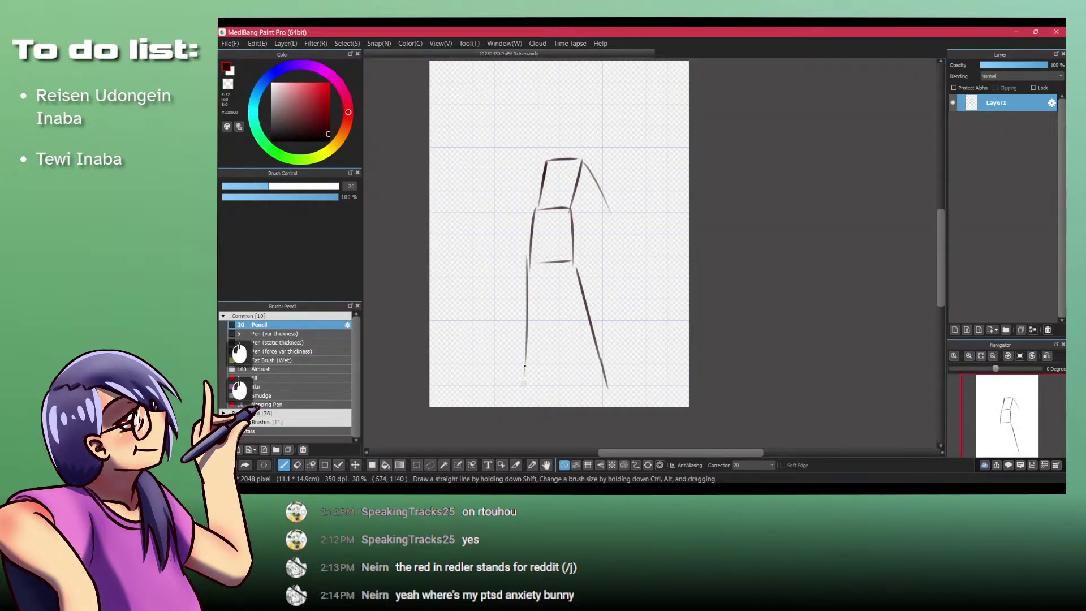
pyautogui.hotkey('ctrl', 'z')
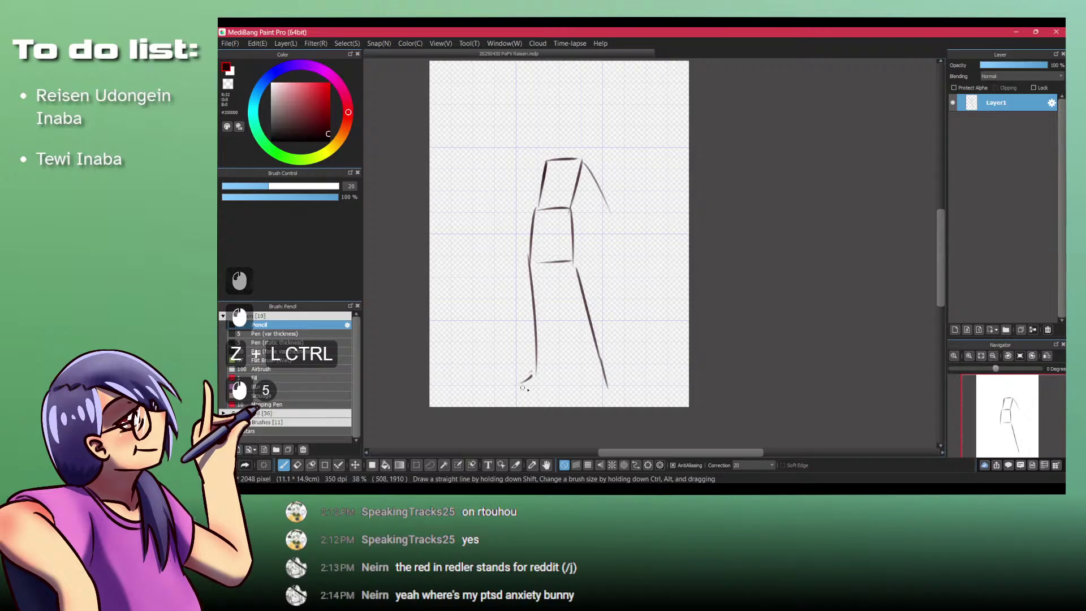
pyautogui.moveTo(602, 375); pyautogui.dragTo(613, 389)
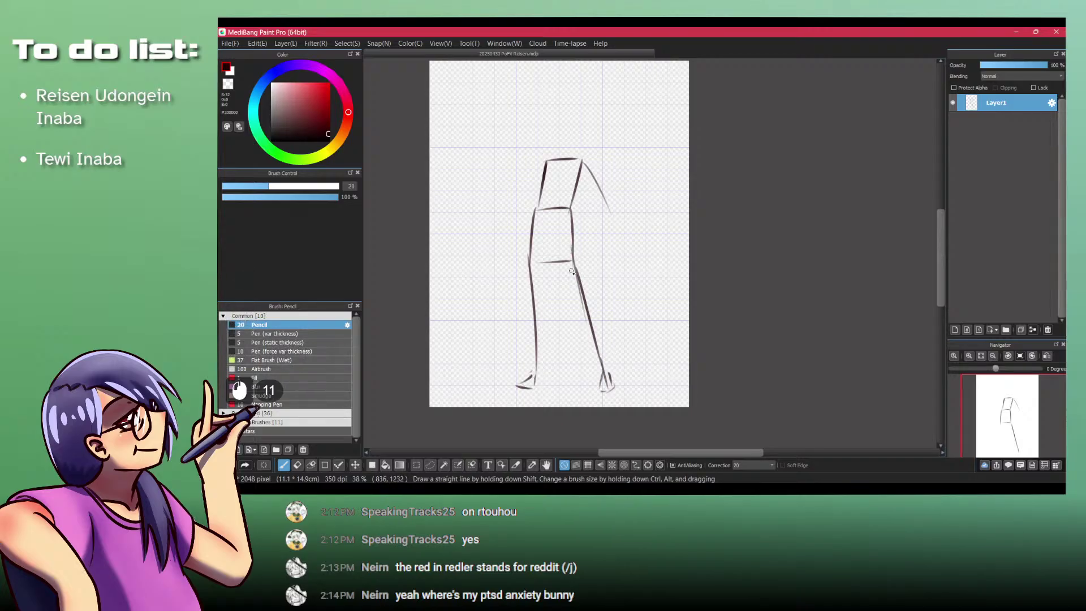
# Step: Move the figure up on the canvas and sketch in the ankles and shoes of both feet
pyautogui.press('m')
pyautogui.moveTo(571, 271)
pyautogui.mouseDown()
pyautogui.moveTo(573, 250)
pyautogui.moveTo(597, 331)
pyautogui.mouseUp()
pyautogui.press('p')
pyautogui.moveTo(599, 339); pyautogui.dragTo(604, 382)
pyautogui.moveTo(534, 354); pyautogui.dragTo(521, 363)
pyautogui.moveTo(535, 356)
pyautogui.mouseDown()
pyautogui.moveTo(528, 375)
pyautogui.moveTo(538, 376)
pyautogui.mouseUp()
pyautogui.moveTo(588, 144); pyautogui.dragTo(591, 213)
pyautogui.hotkey('ctrl', 'z')
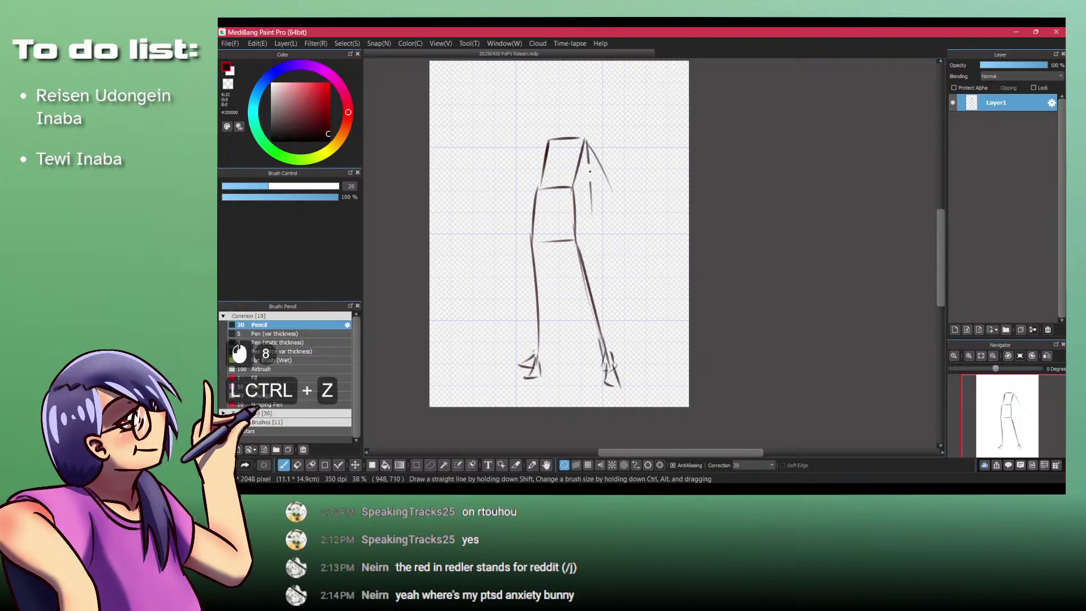
pyautogui.hotkey('ctrl', 'z')
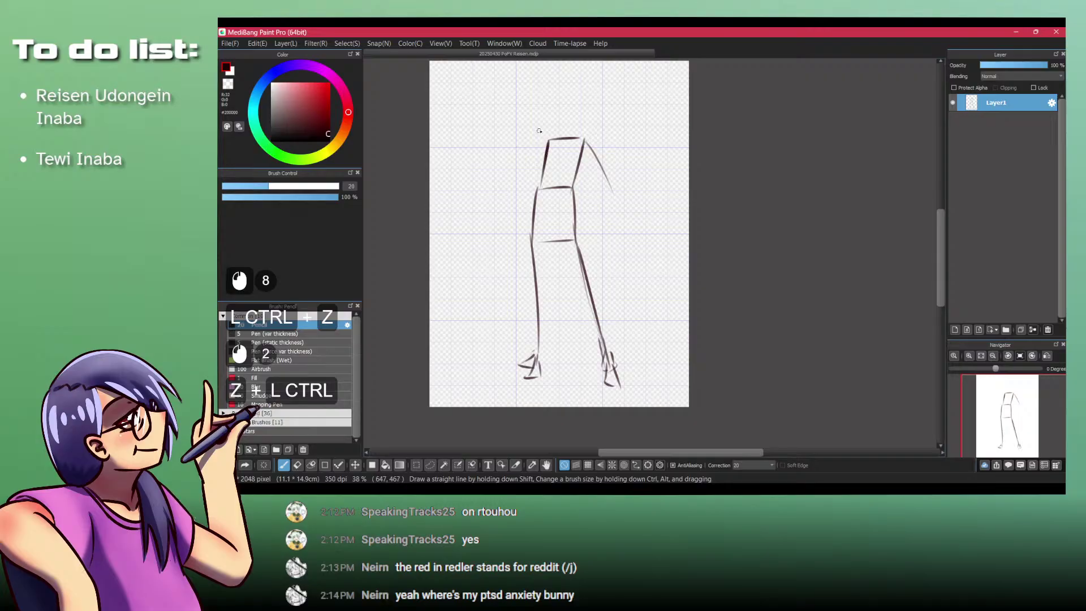
# Step: Try several rough head outlines above the shoulders and undo them
pyautogui.moveTo(557, 98)
pyautogui.mouseDown()
pyautogui.moveTo(551, 107)
pyautogui.moveTo(565, 124)
pyautogui.mouseUp()
pyautogui.hotkey('ctrl', 'z')
pyautogui.moveTo(567, 124)
pyautogui.mouseDown()
pyautogui.moveTo(564, 97)
pyautogui.moveTo(548, 113)
pyautogui.mouseUp()
pyautogui.hotkey('ctrl', 'z')
pyautogui.hotkey('ctrl', 'z')
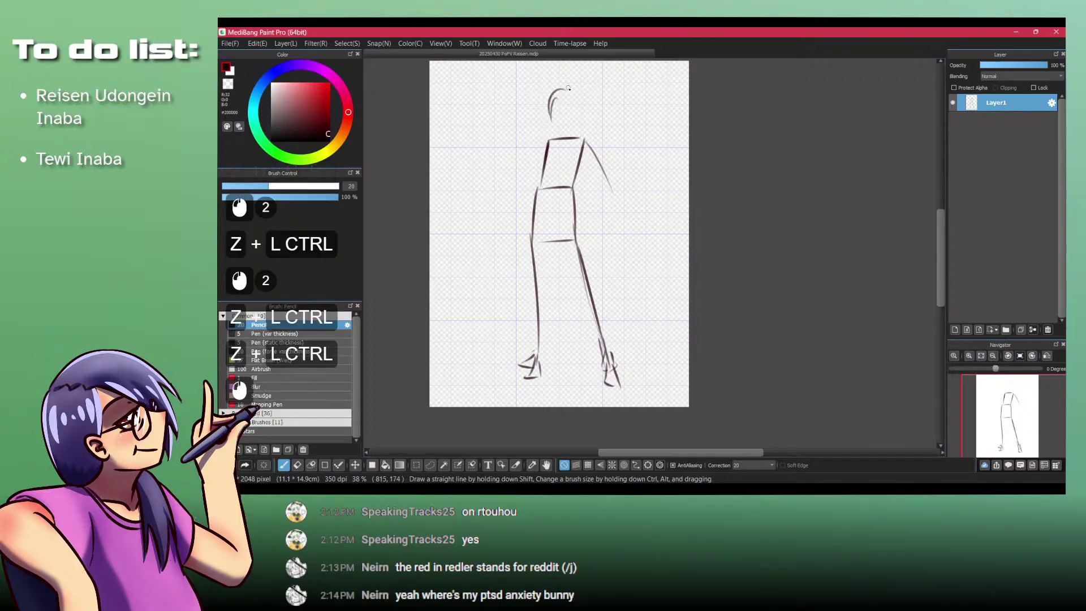
pyautogui.hotkey('ctrl', 'z')
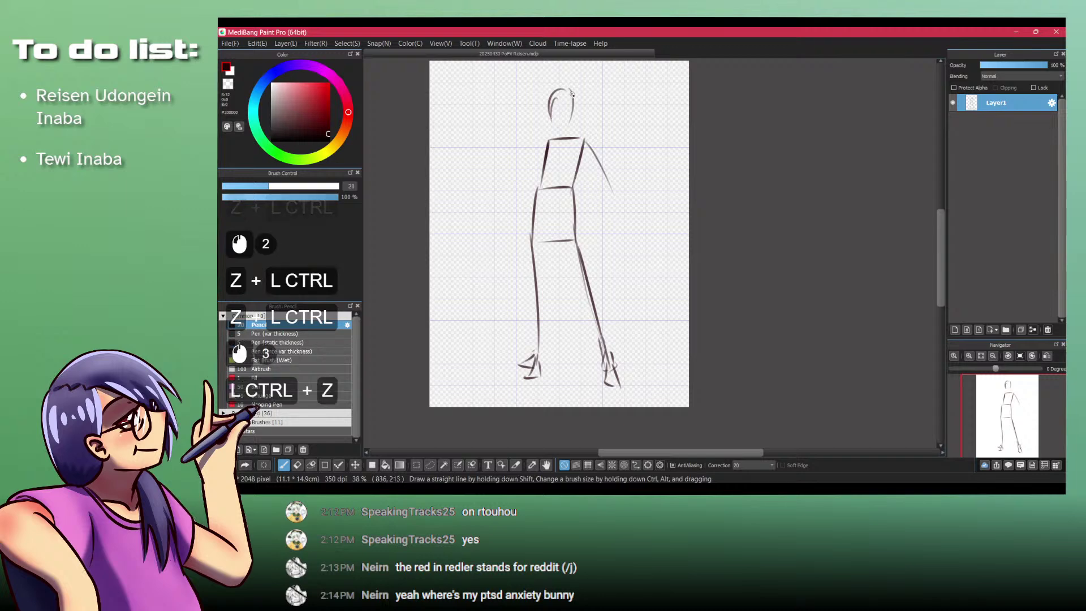
pyautogui.hotkey('ctrl', 'z')
pyautogui.hotkey('ctrl', 'z')
pyautogui.hotkey('ctrl', 'z')
# Step: Sketch the head outline above the shoulders with a rounded skull, side contours and a flat chin
pyautogui.moveTo(567, 89)
pyautogui.mouseDown()
pyautogui.moveTo(519, 210)
pyautogui.moveTo(565, 210)
pyautogui.mouseUp()
pyautogui.moveTo(503, 215); pyautogui.dragTo(538, 209)
pyautogui.moveTo(531, 210); pyautogui.dragTo(545, 193)
pyautogui.moveTo(533, 146); pyautogui.dragTo(543, 201)
pyautogui.moveTo(543, 201)
pyautogui.mouseDown()
pyautogui.moveTo(540, 149)
pyautogui.moveTo(524, 142)
pyautogui.mouseUp()
pyautogui.moveTo(508, 143); pyautogui.dragTo(531, 145)
# Step: Sketch both eyes, the eyebrows and the chin corner on the face in a three-quarter view
pyautogui.moveTo(507, 191)
pyautogui.mouseDown()
pyautogui.moveTo(545, 191)
pyautogui.moveTo(544, 178)
pyautogui.moveTo(514, 178)
pyautogui.mouseUp()
pyautogui.moveTo(529, 181); pyautogui.dragTo(537, 193)
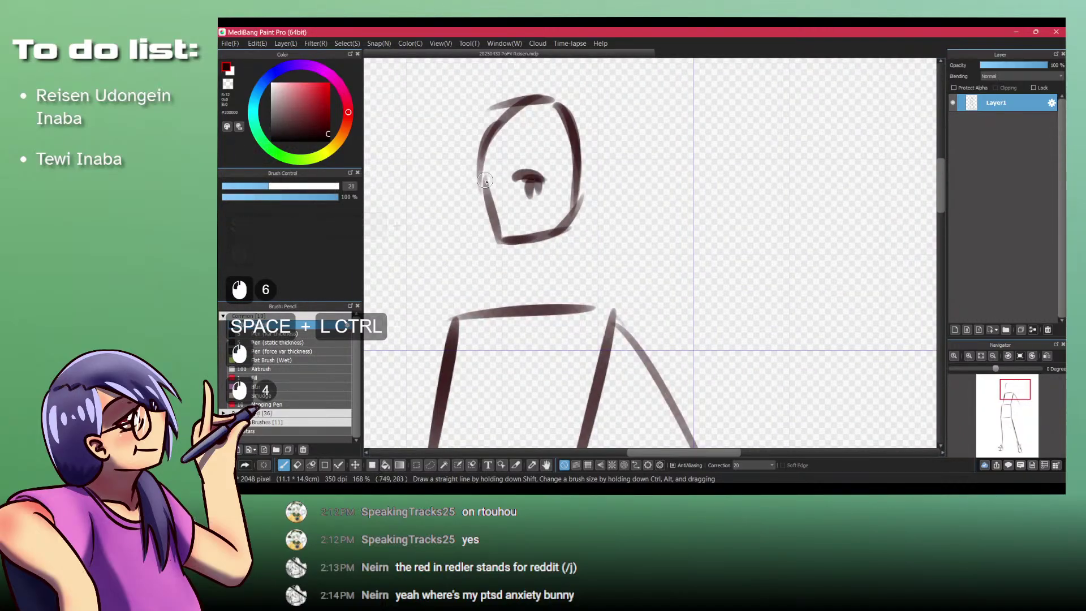
pyautogui.moveTo(503, 227); pyautogui.dragTo(510, 237)
pyautogui.moveTo(503, 229); pyautogui.dragTo(525, 230)
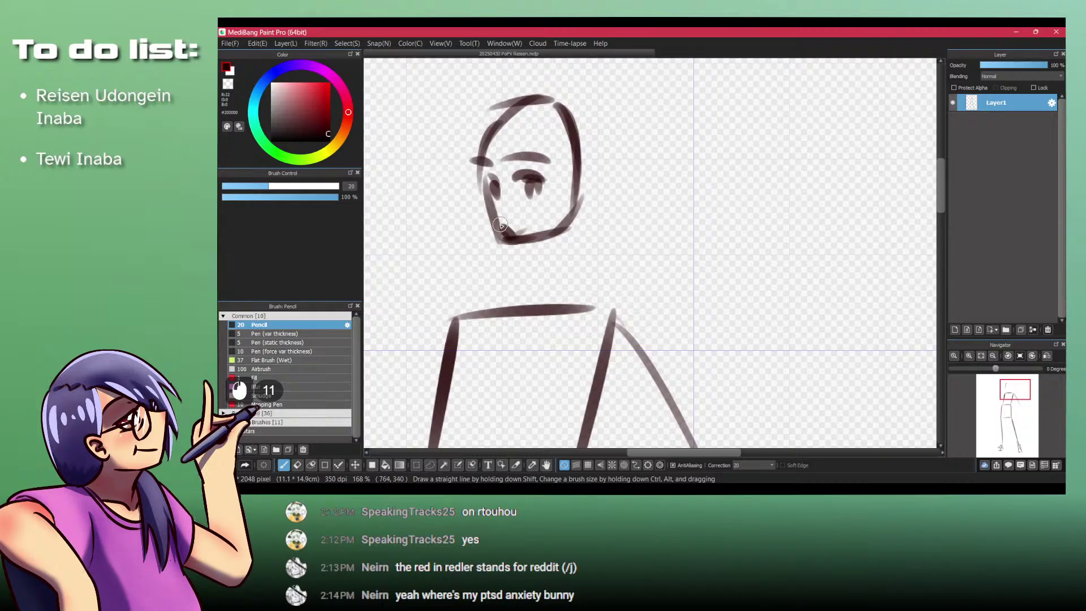
# Step: Erase the flat chin and redraw the far side of the face with a brow dip and a longer cheek contour
pyautogui.moveTo(469, 151)
pyautogui.mouseDown()
pyautogui.moveTo(481, 214)
pyautogui.moveTo(508, 243)
pyautogui.mouseUp()
pyautogui.hotkey('ctrl', 'z')
pyautogui.hotkey('ctrl', 'z')
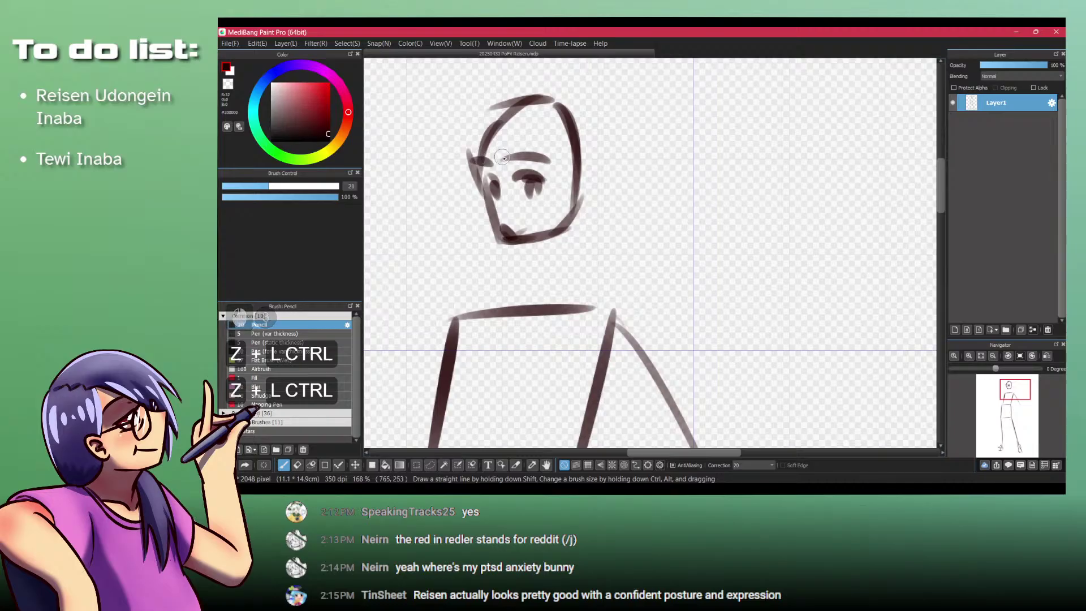
pyautogui.hotkey('shift', 'z')
pyautogui.hotkey('shift', 'z')
pyautogui.moveTo(466, 142)
pyautogui.mouseDown()
pyautogui.moveTo(496, 239)
pyautogui.moveTo(516, 251)
pyautogui.moveTo(549, 221)
pyautogui.mouseUp()
pyautogui.hotkey('shift', 'z')
pyautogui.hotkey('shift', 'z')
pyautogui.hotkey('shift', 'z')
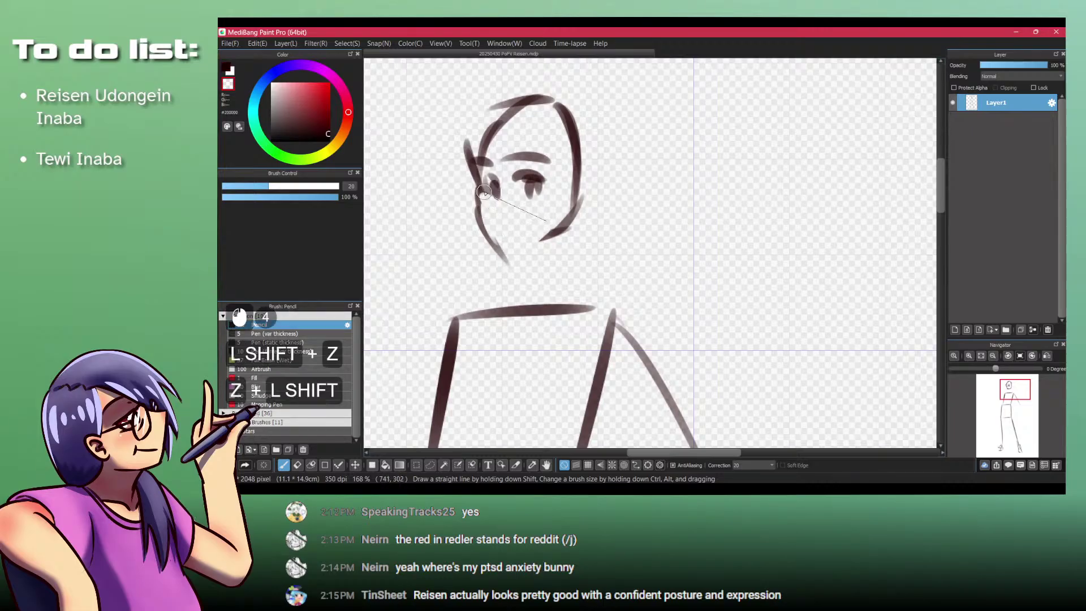
# Step: Clean up the overlap by the far eye, close the jaw into a pointed chin and sketch a small smiling mouth
pyautogui.moveTo(483, 191); pyautogui.dragTo(493, 181)
pyautogui.hotkey('shift', 'z')
pyautogui.moveTo(482, 225); pyautogui.dragTo(493, 246)
pyautogui.moveTo(483, 230)
pyautogui.mouseDown()
pyautogui.moveTo(510, 259)
pyautogui.moveTo(564, 226)
pyautogui.moveTo(530, 226)
pyautogui.mouseUp()
pyautogui.hotkey('ctrl', 'z')
pyautogui.hotkey('ctrl', 'z')
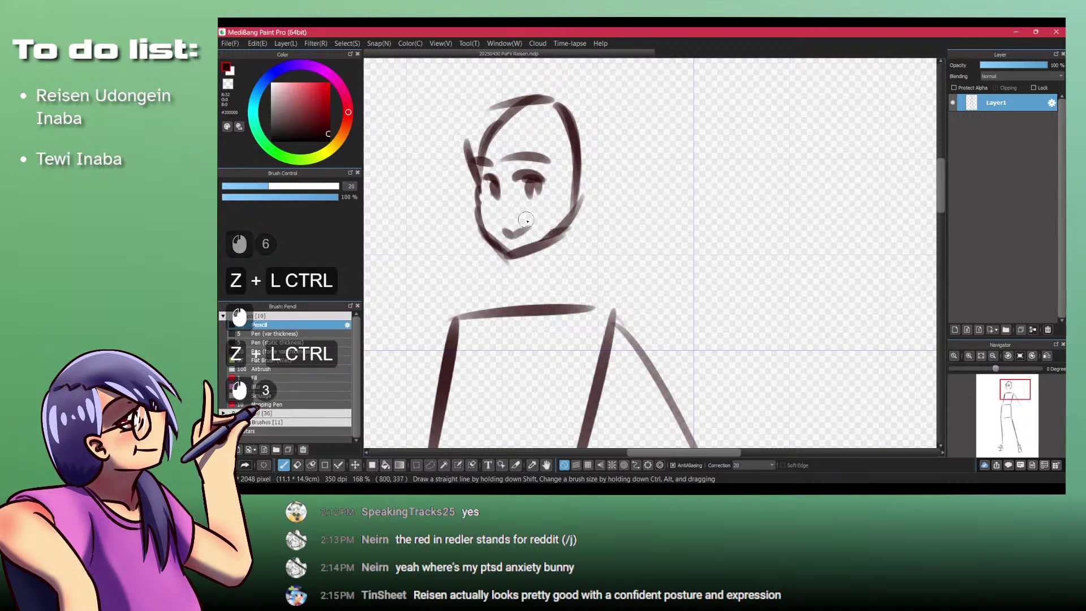
# Step: Mirror the canvas view and sketch the ear on the near side of the head
pyautogui.press('z')
pyautogui.moveTo(666, 197); pyautogui.dragTo(489, 210)
pyautogui.moveTo(548, 192)
pyautogui.mouseDown()
pyautogui.moveTo(541, 182)
pyautogui.moveTo(549, 218)
pyautogui.mouseUp()
# Step: Redraw the skull outline wider and rounder from forehead to ear, erasing the old contour lines inside it
pyautogui.moveTo(657, 160); pyautogui.dragTo(625, 115)
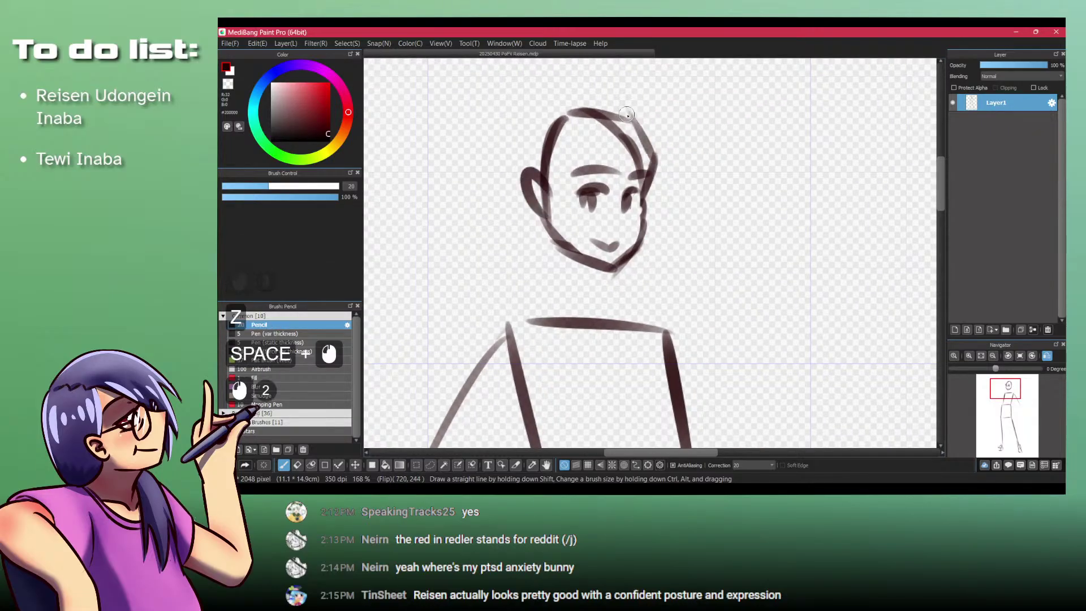
pyautogui.hotkey('ctrl', 'z')
pyautogui.moveTo(656, 156)
pyautogui.mouseDown()
pyautogui.moveTo(540, 110)
pyautogui.moveTo(608, 118)
pyautogui.moveTo(626, 143)
pyautogui.moveTo(534, 118)
pyautogui.mouseUp()
pyautogui.hotkey('ctrl', 'z')
pyautogui.hotkey('shift', 'z')
pyautogui.hotkey('shift', 'z')
pyautogui.hotkey('ctrl', 'z')
pyautogui.moveTo(651, 161)
pyautogui.mouseDown()
pyautogui.moveTo(540, 133)
pyautogui.moveTo(534, 183)
pyautogui.mouseUp()
pyautogui.hotkey('shift', 'z')
pyautogui.moveTo(560, 128); pyautogui.dragTo(546, 156)
pyautogui.moveTo(556, 131)
pyautogui.mouseDown()
pyautogui.moveTo(543, 173)
pyautogui.moveTo(557, 131)
pyautogui.mouseUp()
pyautogui.moveTo(553, 137); pyautogui.dragTo(568, 126)
pyautogui.hotkey('shift', 'z')
pyautogui.hotkey('shift', 'z')
# Step: Erase the jaw line just below the ear and sketch the back of the neck running down from the ear
pyautogui.moveTo(544, 208)
pyautogui.mouseDown()
pyautogui.moveTo(543, 199)
pyautogui.moveTo(552, 223)
pyautogui.mouseUp()
pyautogui.moveTo(557, 231)
pyautogui.mouseDown()
pyautogui.moveTo(547, 222)
pyautogui.moveTo(573, 245)
pyautogui.moveTo(548, 278)
pyautogui.mouseUp()
pyautogui.hotkey('shift', 'z')
pyautogui.hotkey('ctrl', 'z')
pyautogui.moveTo(538, 215); pyautogui.dragTo(542, 276)
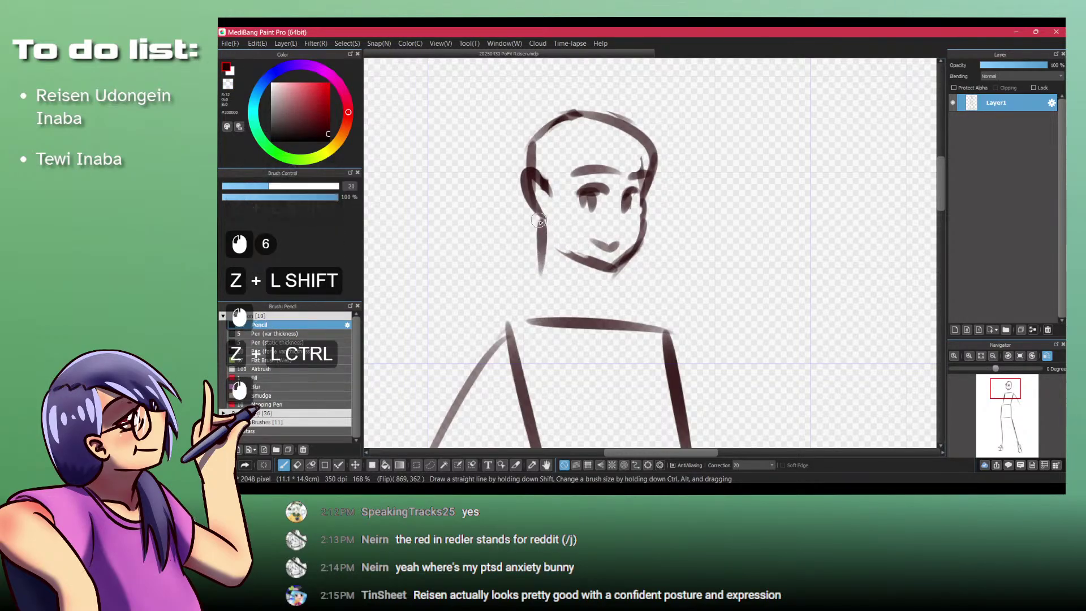
pyautogui.moveTo(536, 218); pyautogui.dragTo(544, 280)
pyautogui.hotkey('ctrl', 'z')
pyautogui.hotkey('ctrl', 'z')
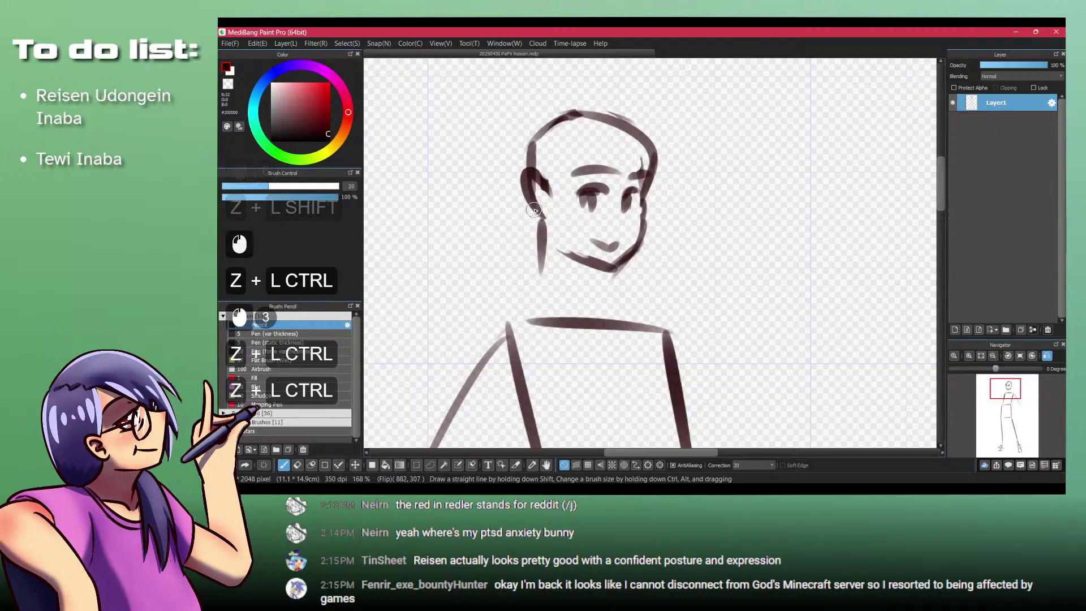
pyautogui.moveTo(539, 218)
pyautogui.mouseDown()
pyautogui.moveTo(541, 274)
pyautogui.moveTo(524, 251)
pyautogui.moveTo(503, 264)
pyautogui.mouseUp()
# Step: Lasso the whole head, move it about 22 px sideways and 13 px down, and deselect
pyautogui.press('space')
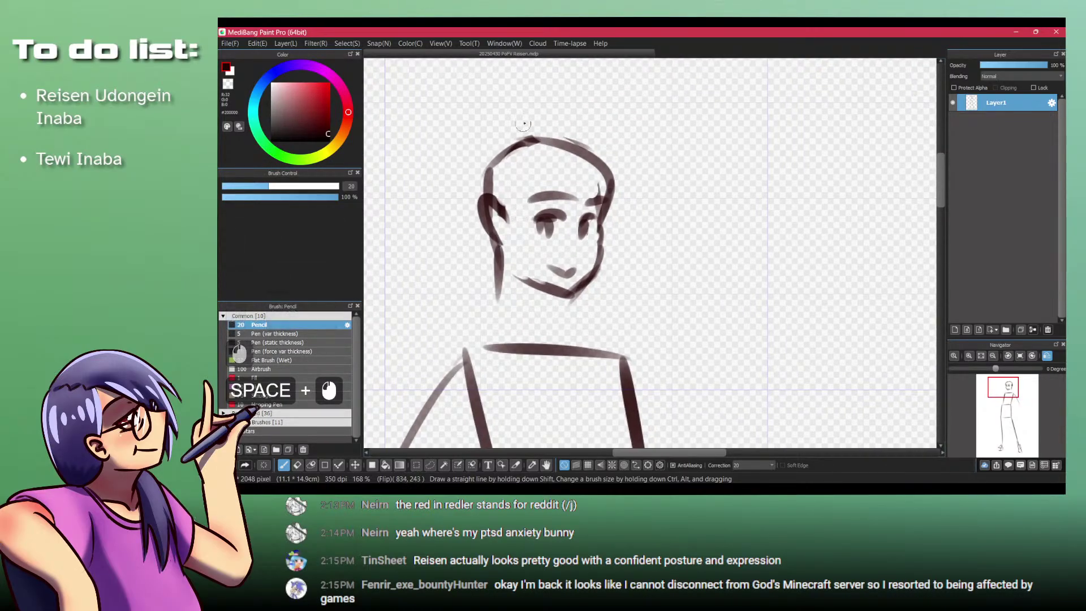
pyautogui.press('l')
pyautogui.moveTo(435, 191); pyautogui.dragTo(461, 305)
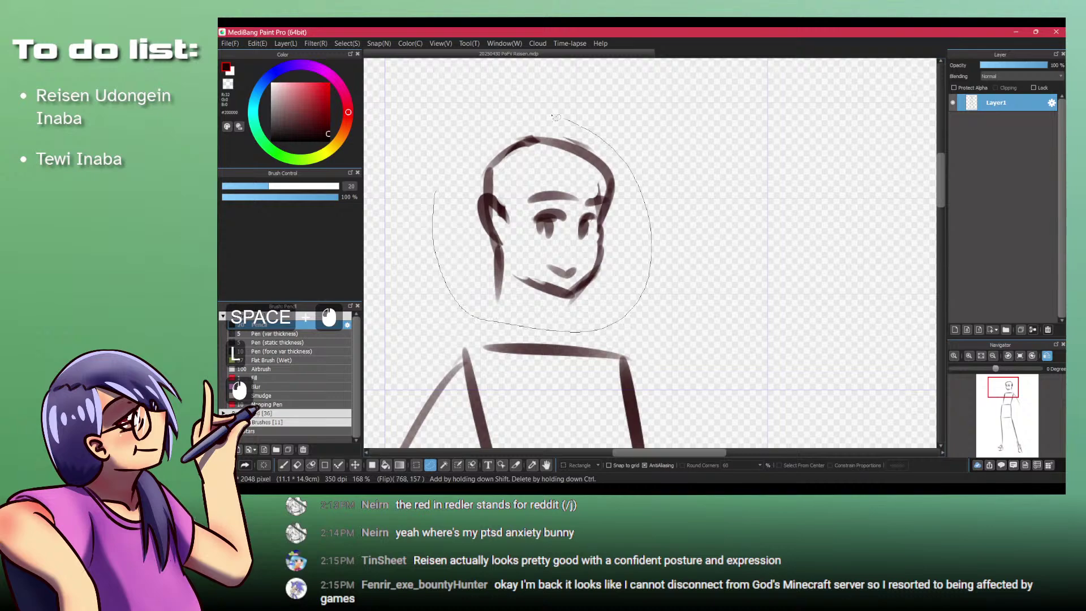
pyautogui.moveTo(556, 117); pyautogui.dragTo(433, 189)
pyautogui.press('m')
pyautogui.moveTo(501, 255); pyautogui.dragTo(518, 264)
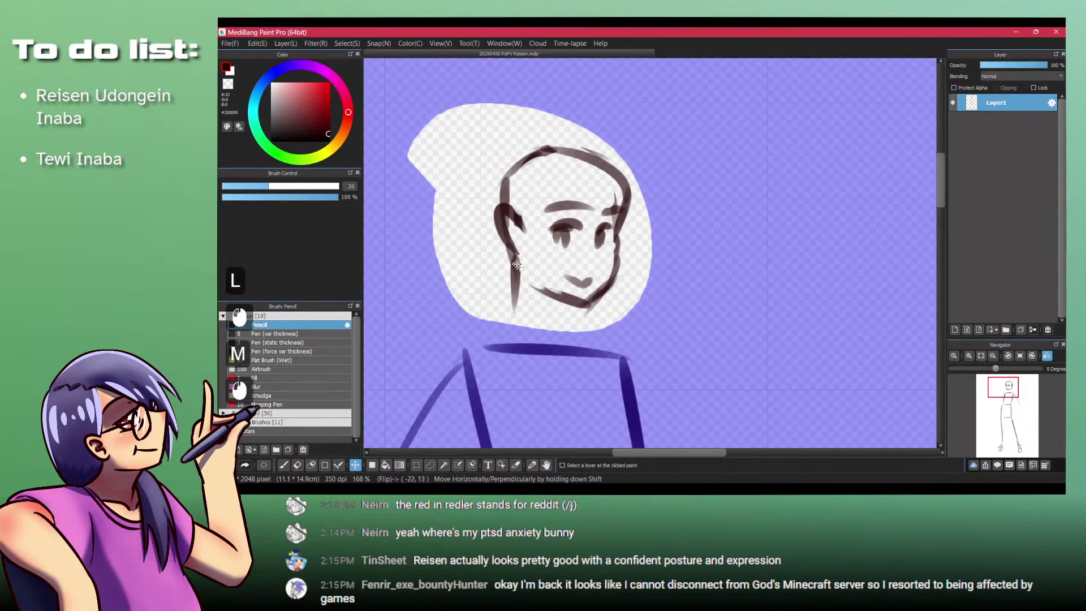
pyautogui.hotkey('ctrl', 'shift', 'a')
pyautogui.press('p')
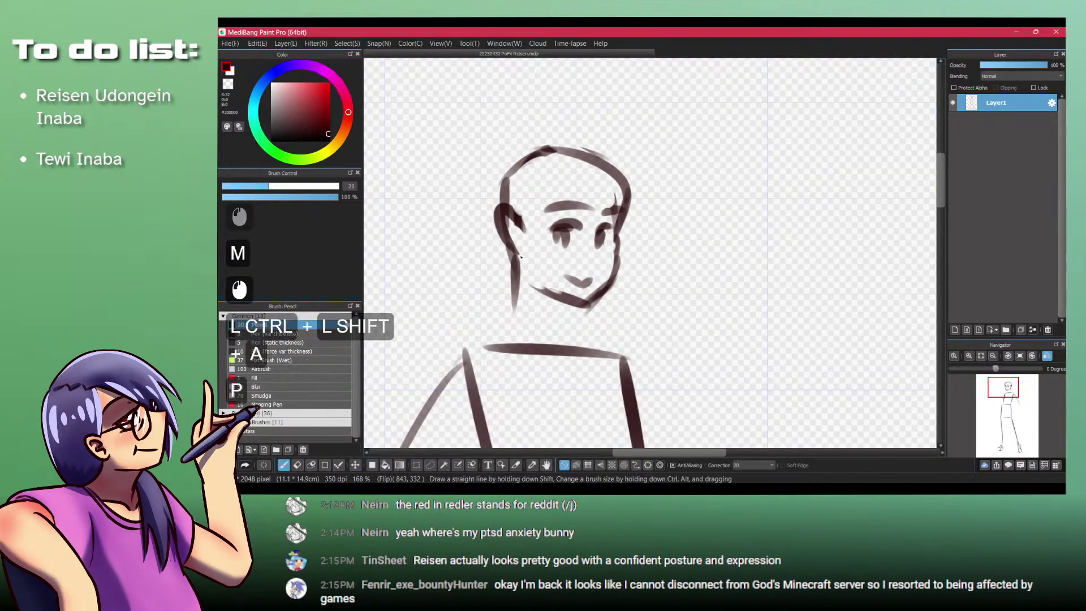
pyautogui.press('Up')
pyautogui.press('Down')
pyautogui.moveTo(626, 110); pyautogui.dragTo(534, 203)
pyautogui.keyDown('ctrl'); pyautogui.click(575, 156); pyautogui.keyUp('ctrl')
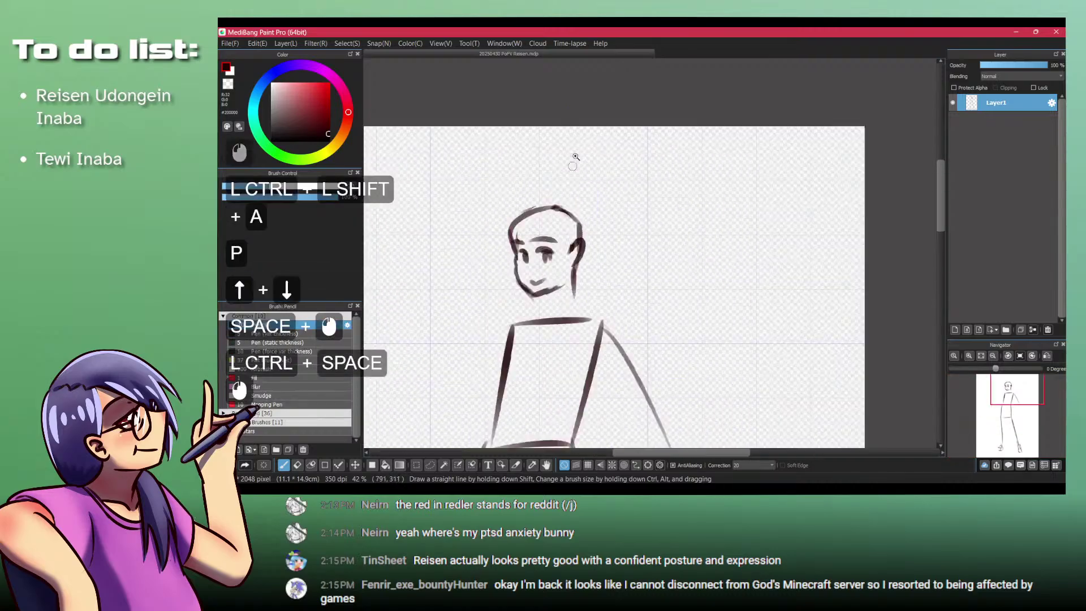
pyautogui.press('l')
pyautogui.moveTo(449, 182)
pyautogui.mouseDown()
pyautogui.moveTo(517, 360)
pyautogui.moveTo(467, 141)
pyautogui.moveTo(446, 181)
pyautogui.mouseUp()
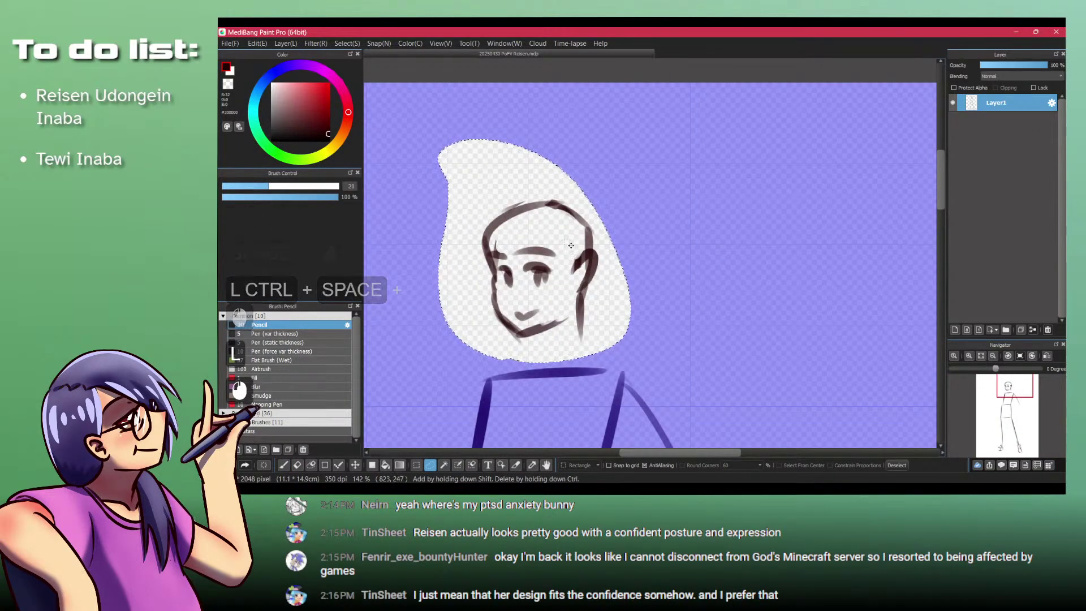
pyautogui.hotkey('ctrl', 'shift', 'a')
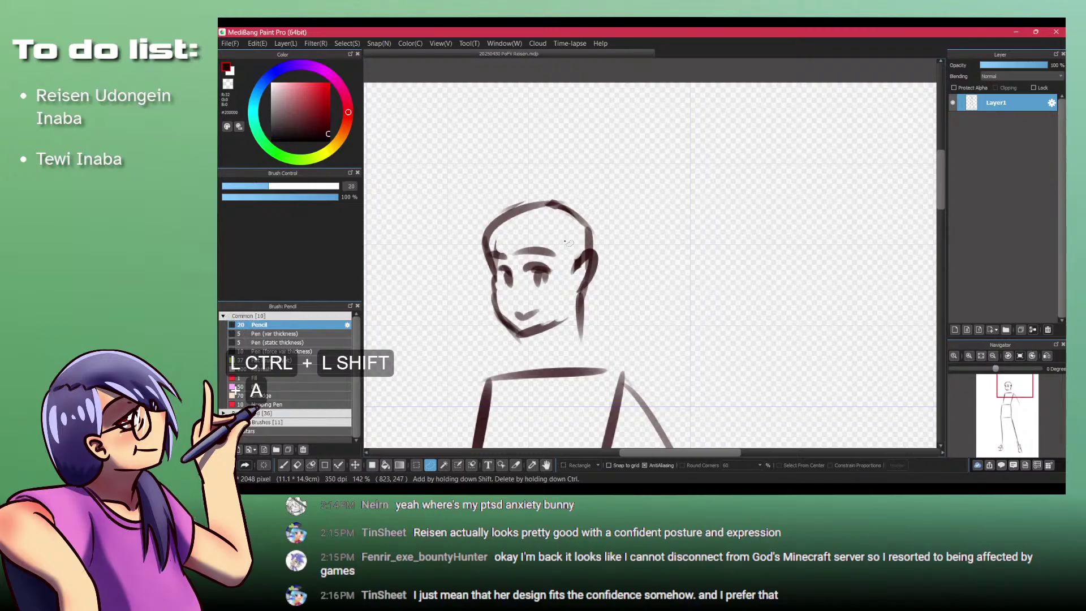
# Step: Extend the back of the neck into the shoulder slope and sketch the front neck line and the neck muscle beneath the jaw
pyautogui.press('p')
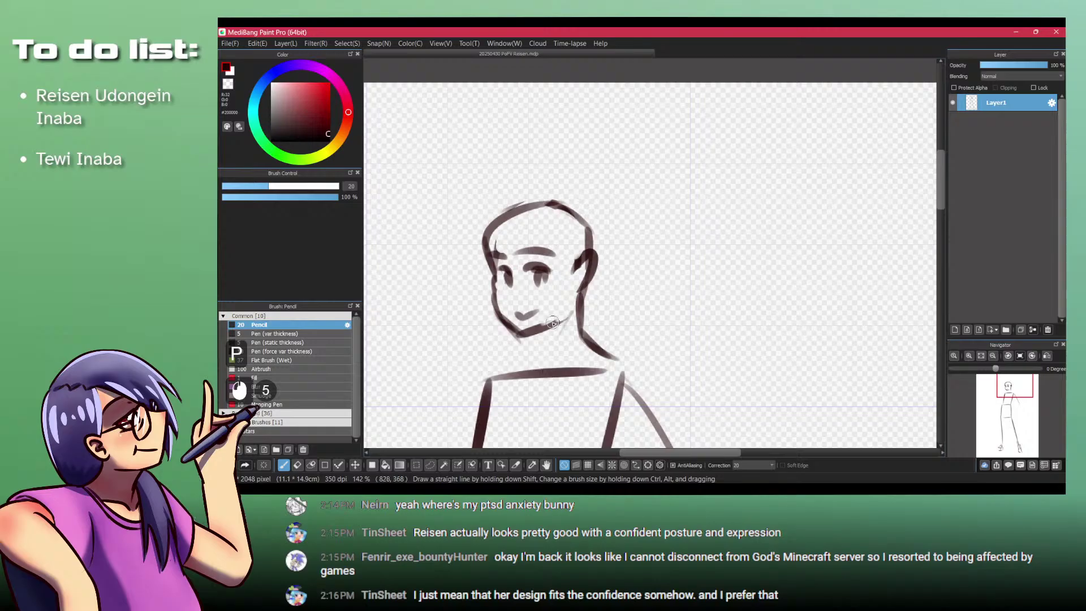
pyautogui.hotkey('ctrl', 'z')
pyautogui.hotkey('ctrl', 'z')
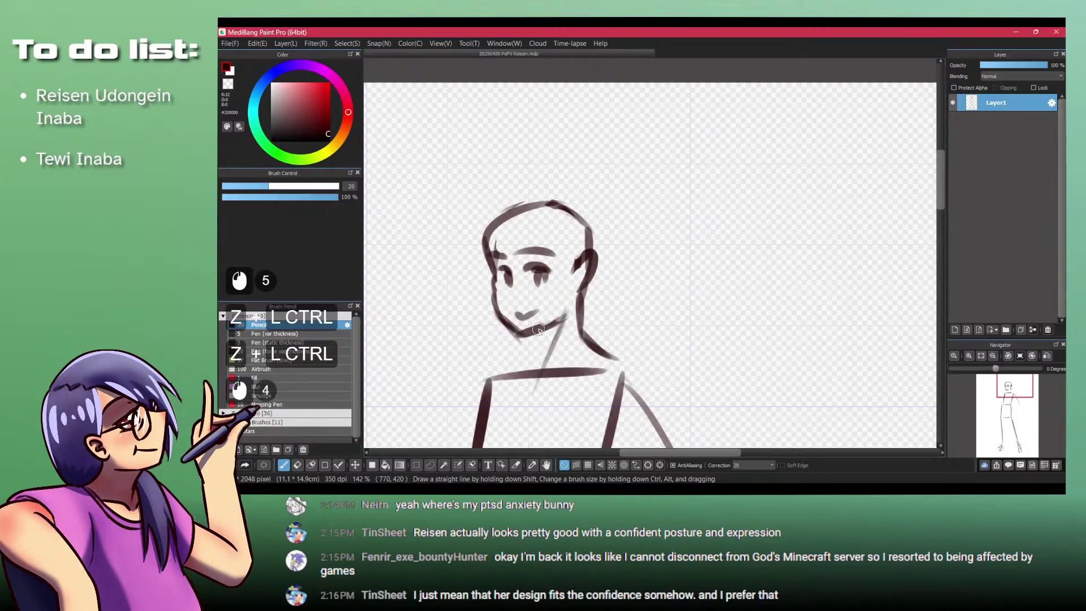
pyautogui.hotkey('ctrl', 'z')
pyautogui.hotkey('ctrl', 'z')
pyautogui.moveTo(535, 334); pyautogui.dragTo(537, 393)
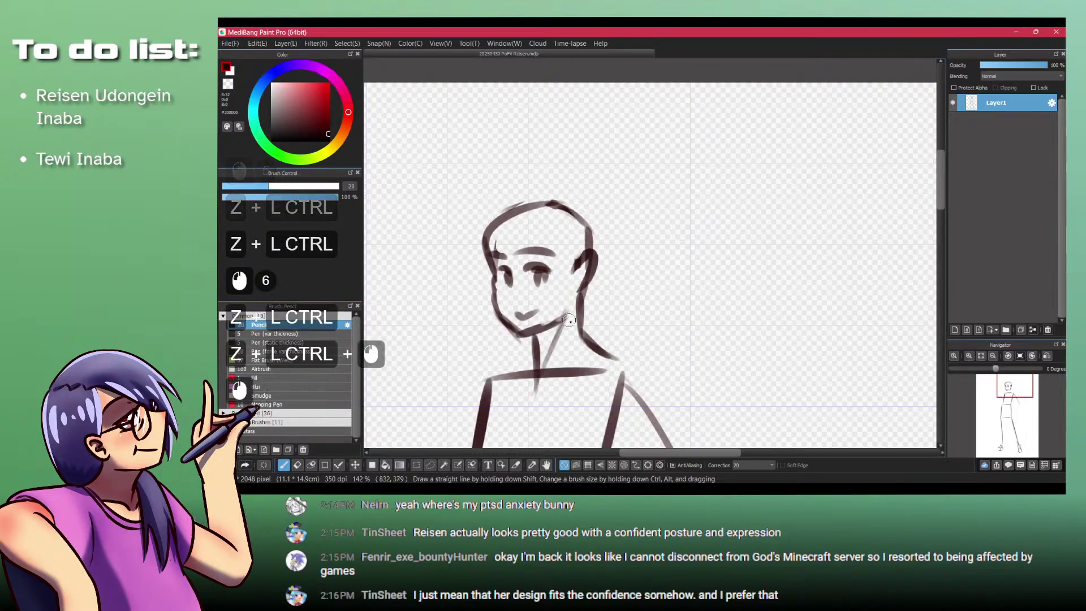
pyautogui.moveTo(565, 317); pyautogui.dragTo(543, 385)
pyautogui.hotkey('ctrl', 'z')
pyautogui.moveTo(567, 315); pyautogui.dragTo(542, 395)
# Step: Erase the straight shoulder line behind the neck and sketch the far shoulder slope and collarbones at the neck's base
pyautogui.hotkey('shift', 'z')
pyautogui.moveTo(561, 333)
pyautogui.mouseDown()
pyautogui.moveTo(545, 388)
pyautogui.moveTo(607, 373)
pyautogui.mouseUp()
pyautogui.hotkey('shift', 'z')
pyautogui.moveTo(533, 346)
pyautogui.mouseDown()
pyautogui.moveTo(502, 368)
pyautogui.moveTo(550, 268)
pyautogui.moveTo(502, 256)
pyautogui.mouseUp()
pyautogui.press('space')
pyautogui.hotkey('ctrl', 'z')
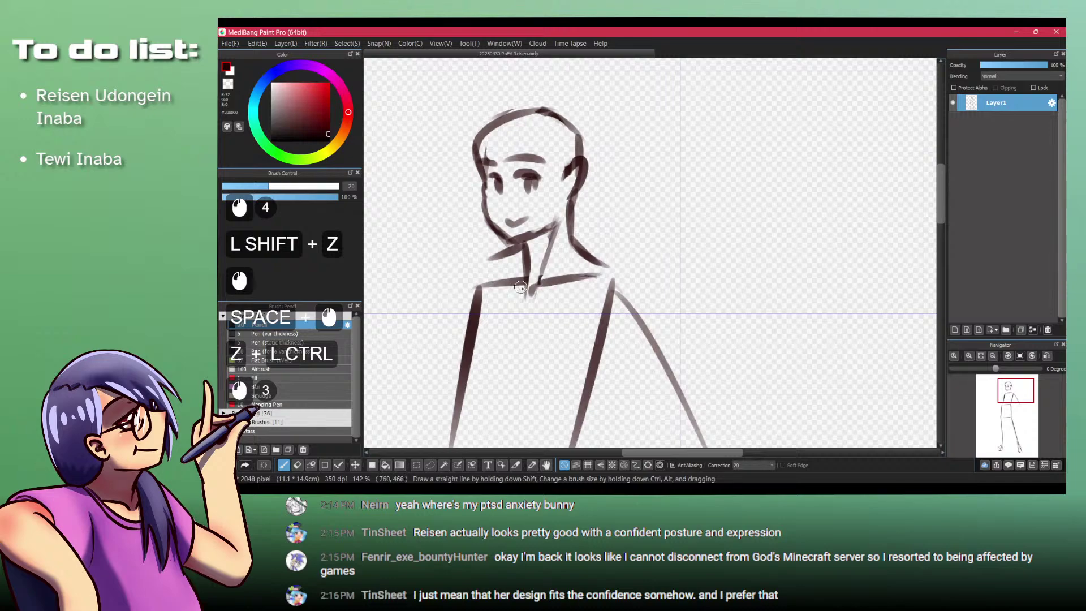
pyautogui.hotkey('ctrl', 'z')
pyautogui.hotkey('ctrl', 'z')
pyautogui.hotkey('ctrl', 'z')
pyautogui.hotkey('ctrl', 'z')
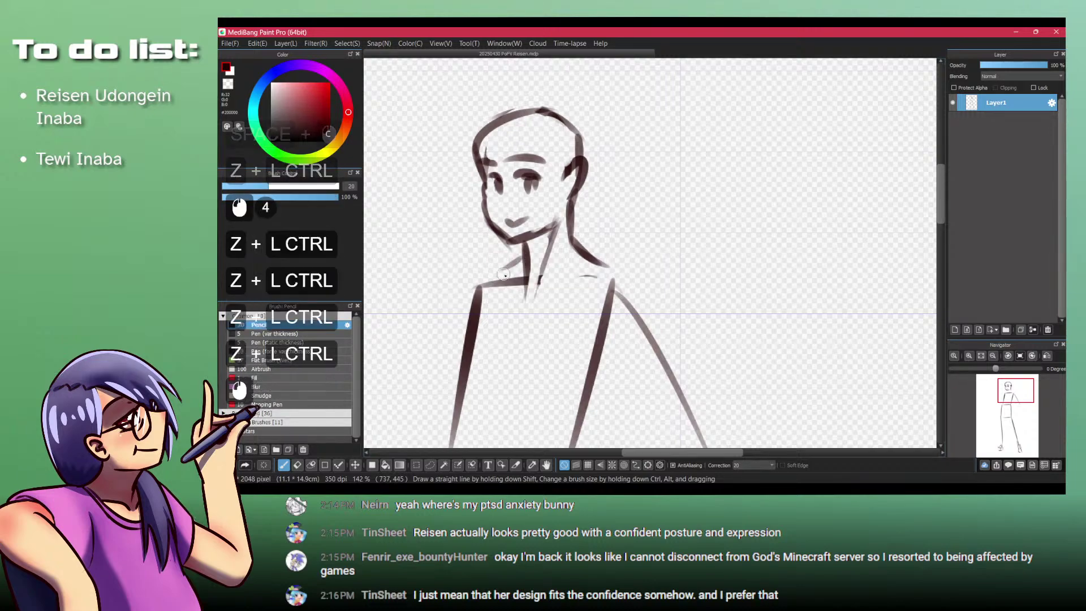
pyautogui.click(527, 293)
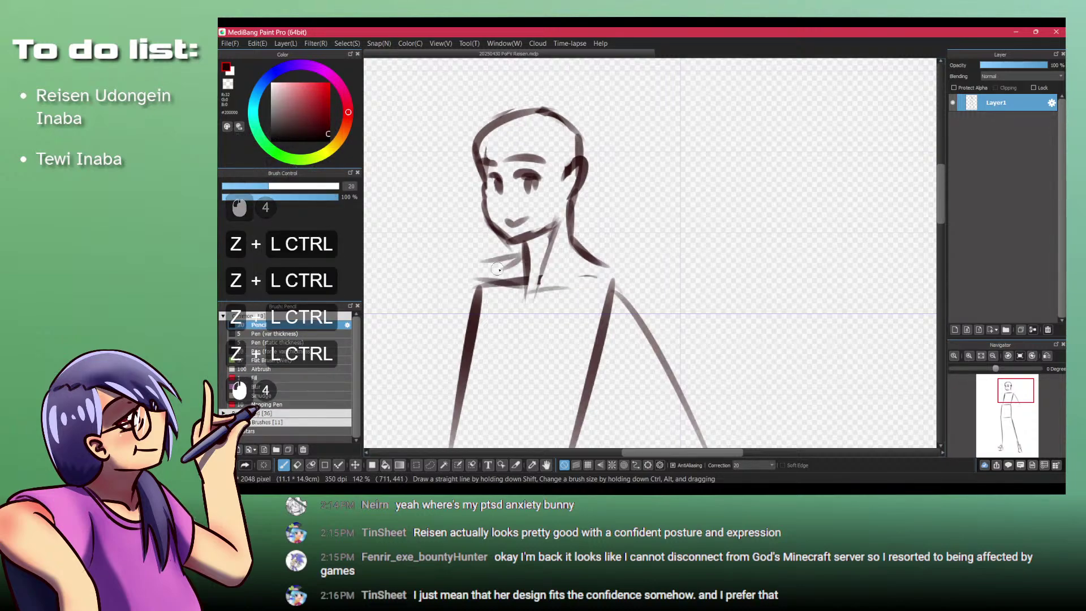
pyautogui.moveTo(497, 269); pyautogui.dragTo(472, 275)
# Step: Join the neck slope to the near shoulder and upper arm, erasing the old shoulder corner above the torso
pyautogui.hotkey('ctrl', 'space')
pyautogui.moveTo(543, 249); pyautogui.dragTo(480, 237)
pyautogui.hotkey('ctrl', 'space')
pyautogui.moveTo(509, 220); pyautogui.dragTo(567, 202)
pyautogui.hotkey('shift', 'z')
pyautogui.moveTo(564, 199)
pyautogui.mouseDown()
pyautogui.moveTo(569, 230)
pyautogui.moveTo(549, 182)
pyautogui.moveTo(567, 207)
pyautogui.moveTo(544, 183)
pyautogui.moveTo(577, 220)
pyautogui.mouseUp()
pyautogui.hotkey('shift', 'z')
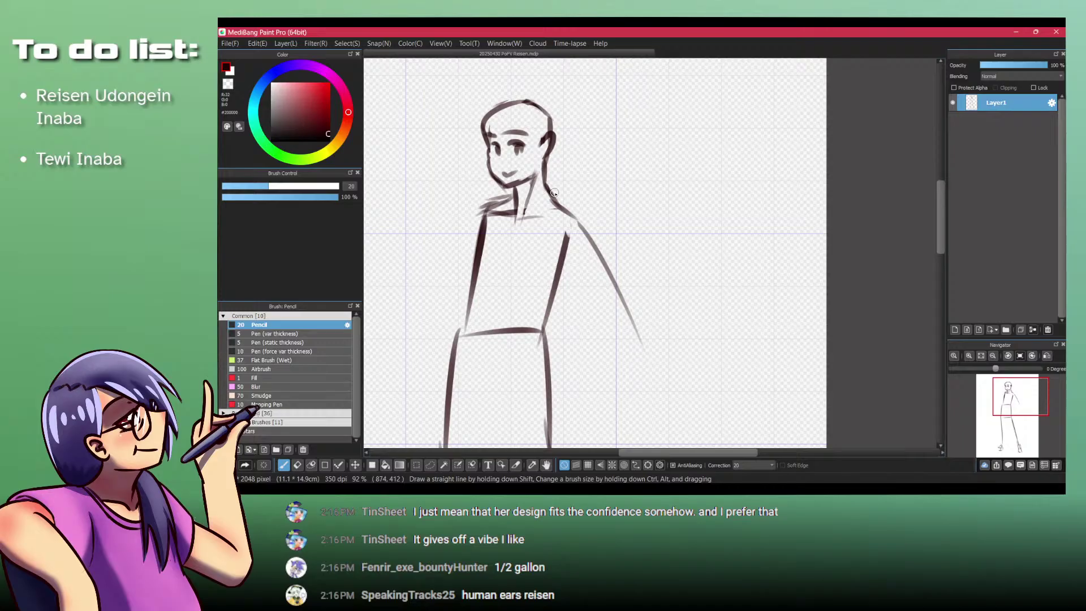
pyautogui.moveTo(541, 132); pyautogui.dragTo(554, 199)
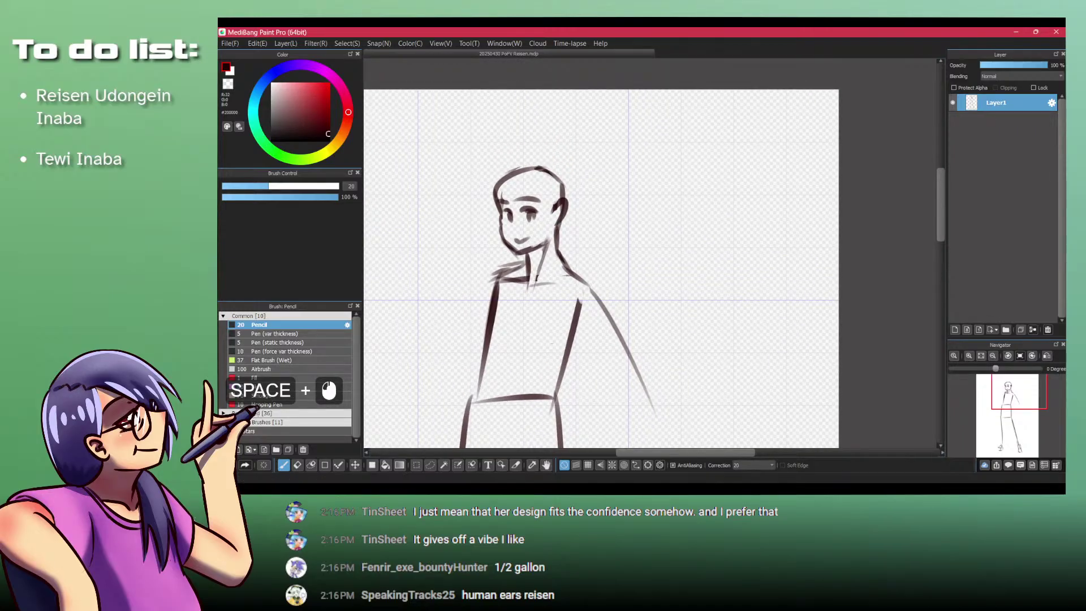
# Step: Switch to the browser and open Touhou Kaeizuka's Endings sheet and the PC / Computer games listing for T in new tabs
pyautogui.hotkey('alt', 'Tab')
pyautogui.click(271, 35)
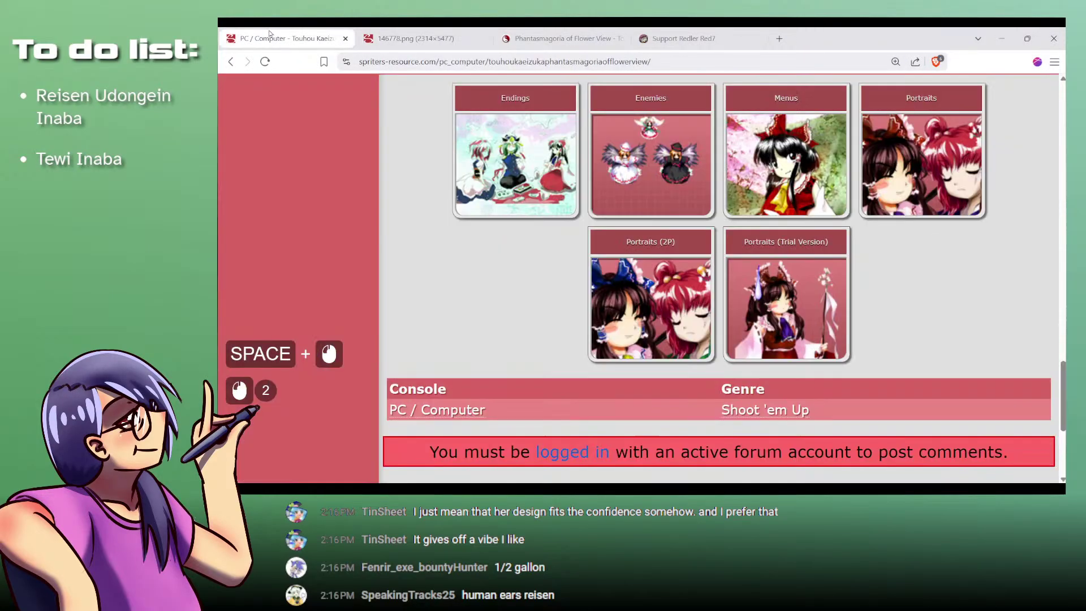
pyautogui.keyDown('ctrl'); pyautogui.click(526, 145); pyautogui.keyUp('ctrl')
pyautogui.scroll(8, 437, 230)
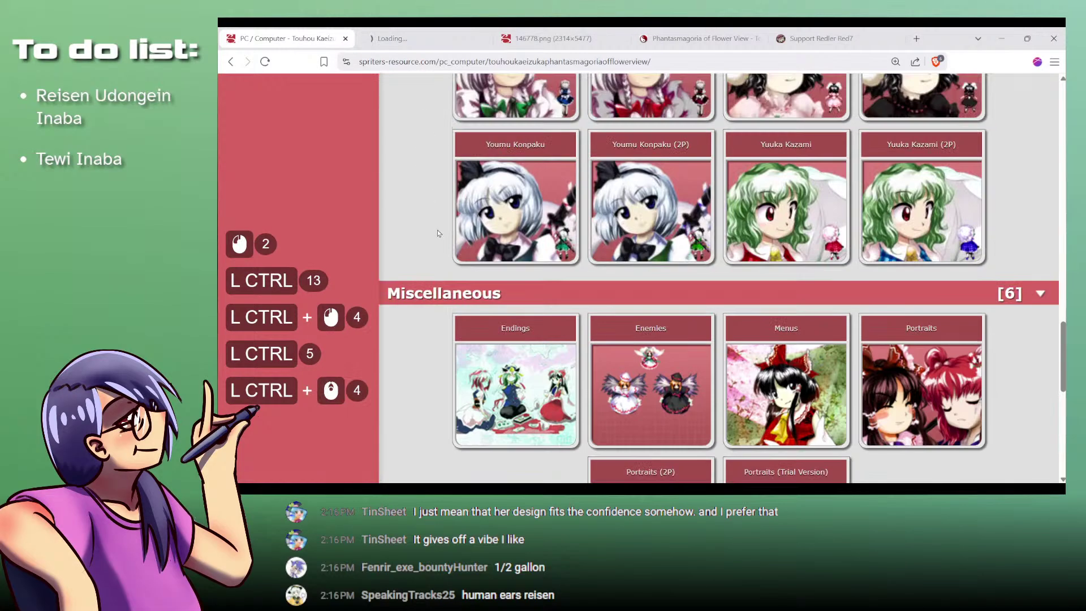
pyautogui.scroll(19, 437, 230)
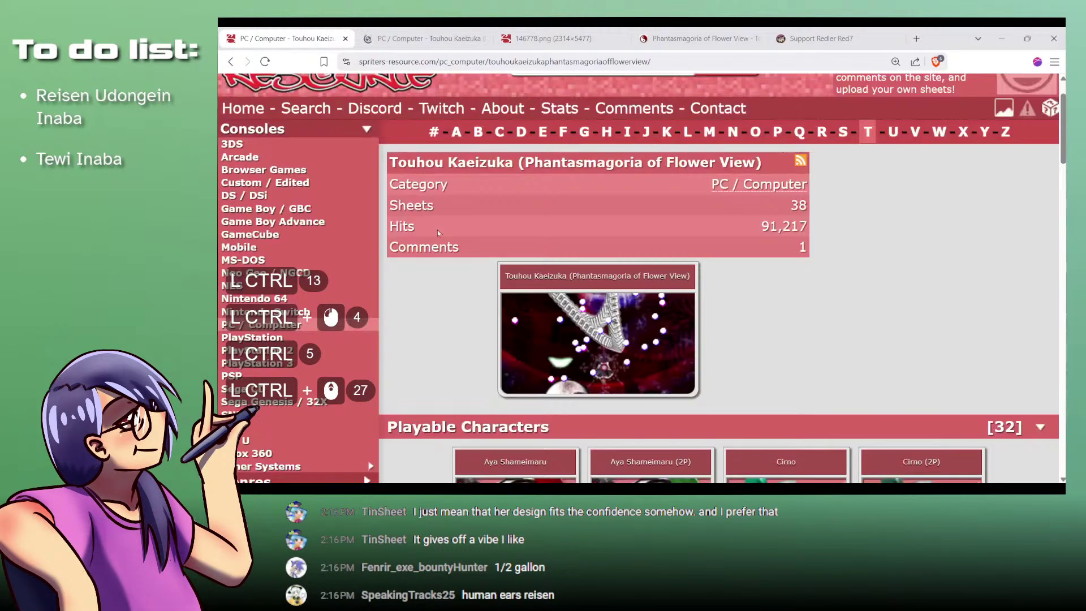
pyautogui.keyDown('ctrl'); pyautogui.click(866, 132); pyautogui.keyUp('ctrl')
pyautogui.click(487, 44)
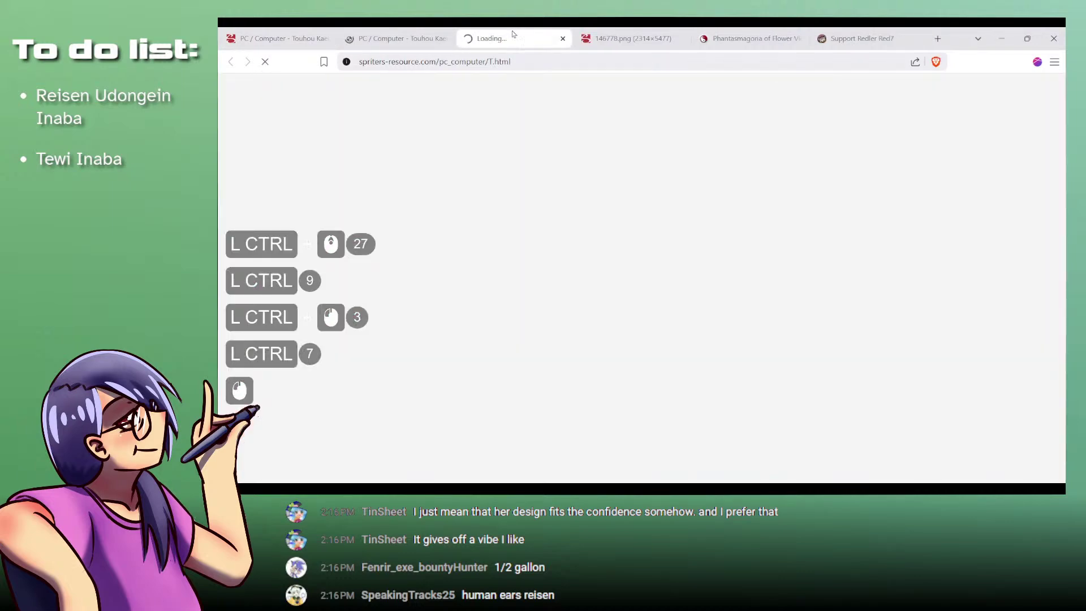
# Step: Examine the Endings sheet for artwork of Reisen to use as reference
pyautogui.click(396, 38)
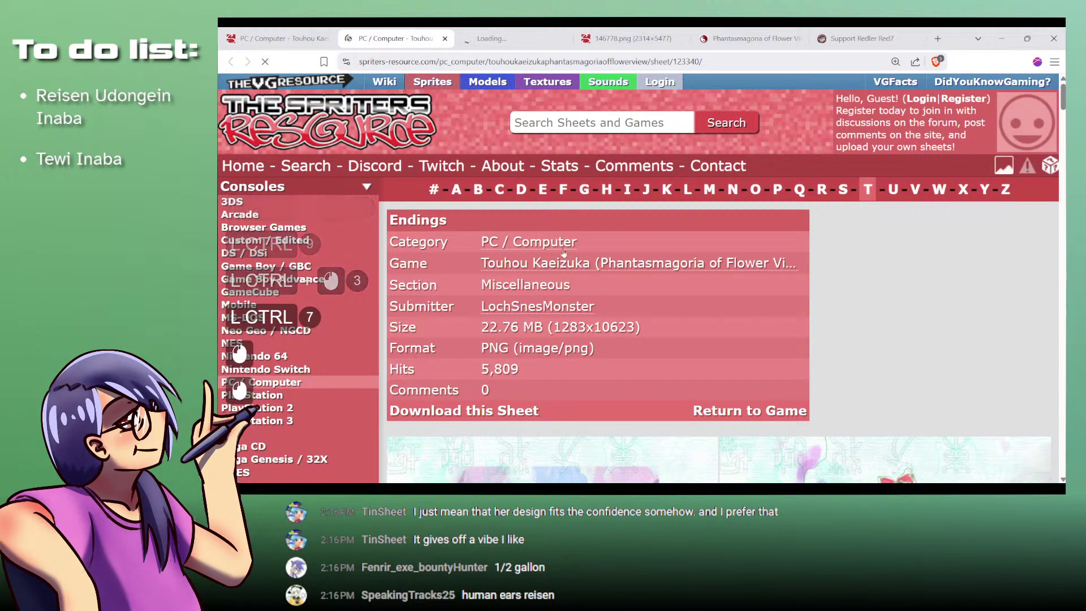
pyautogui.scroll(-4, 564, 253)
pyautogui.scroll(-20, 563, 253)
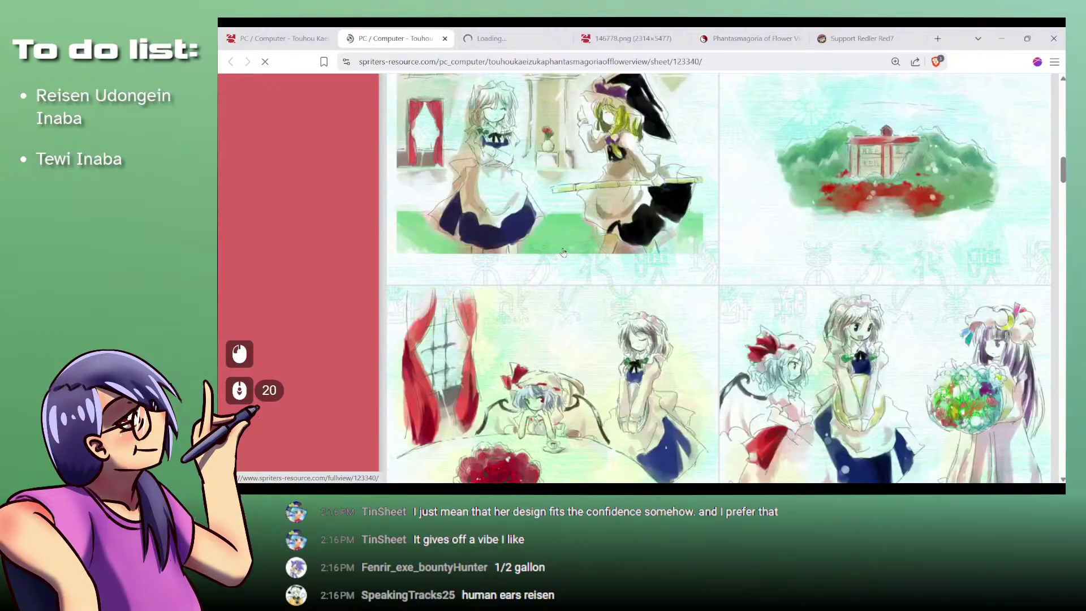
pyautogui.scroll(-12, 563, 253)
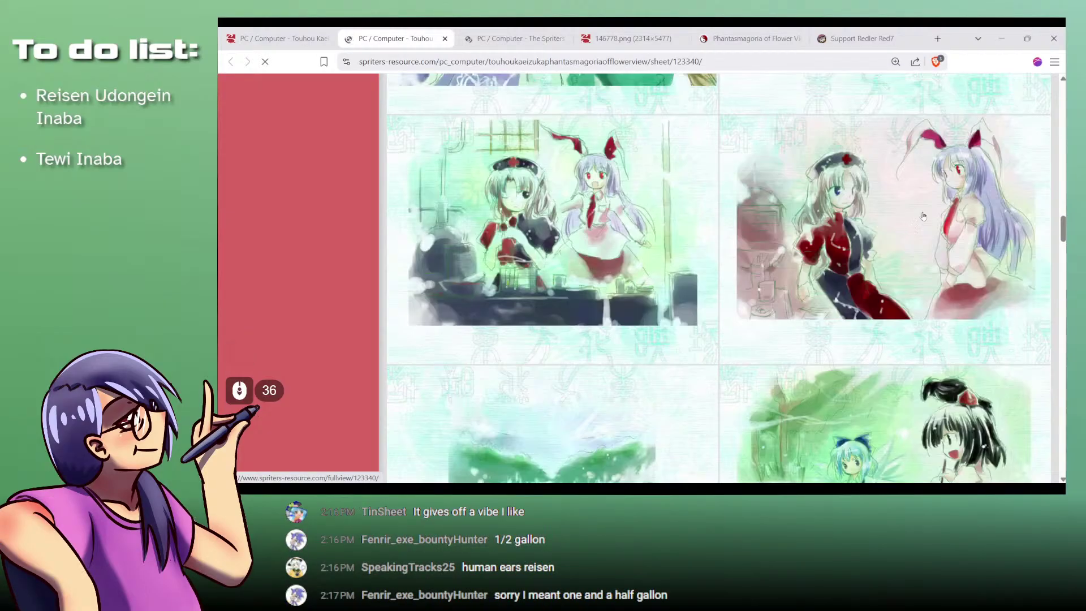
pyautogui.scroll(-4, 923, 216)
# Step: Browse the PC / Computer games listed under T on The Spriters Resource
pyautogui.click(508, 38)
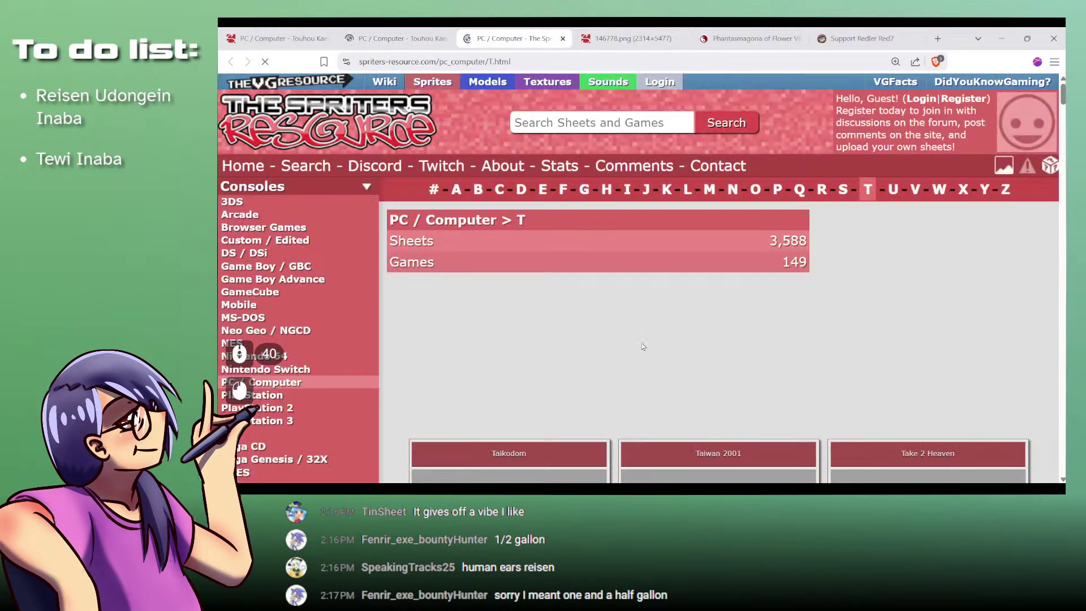
pyautogui.scroll(-4, 641, 358)
pyautogui.scroll(-8, 641, 358)
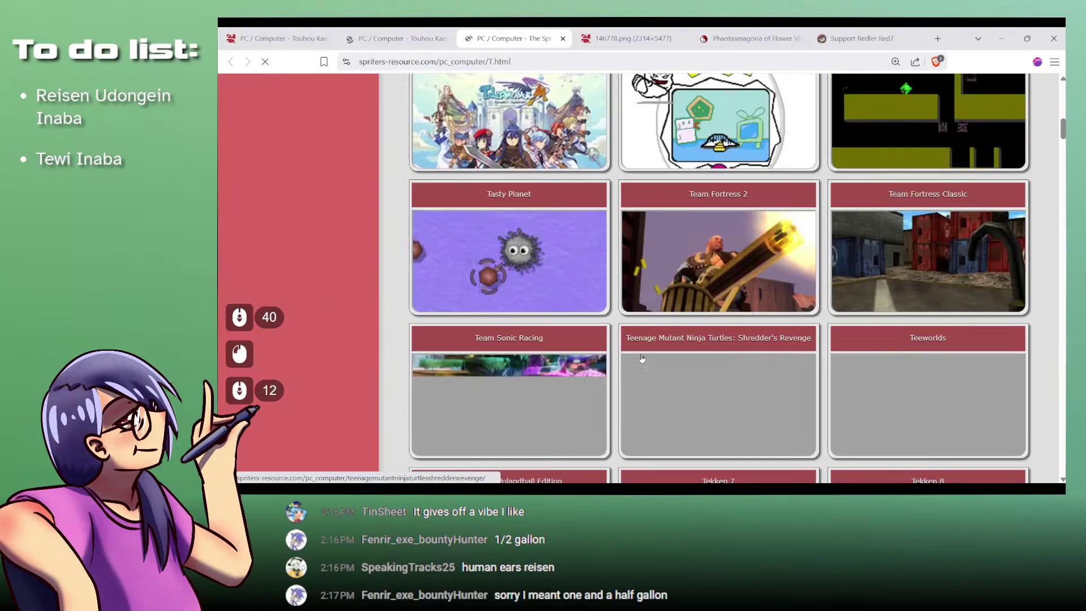
pyautogui.scroll(15, 649, 330)
# Step: Search the web for "imperishable night sprites"
pyautogui.click(474, 63)
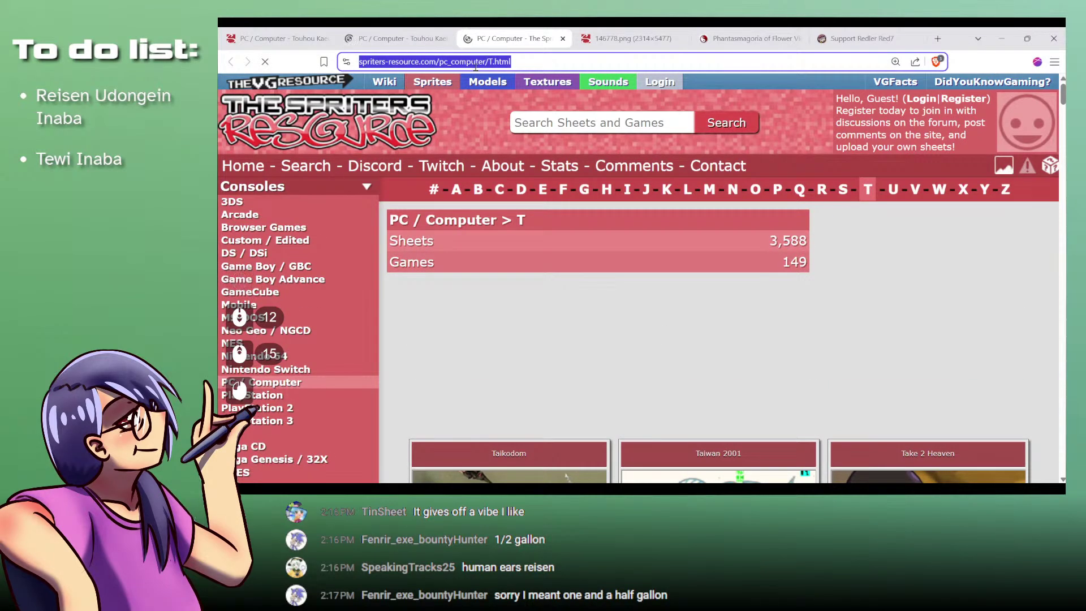
pyautogui.write('imperis')
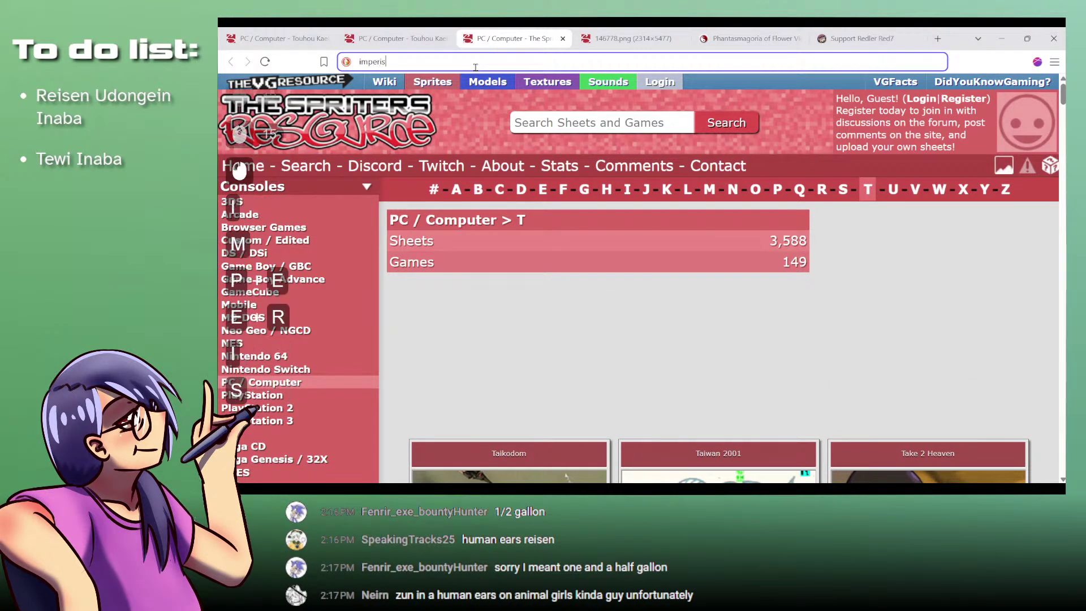
pyautogui.write('hable night s')
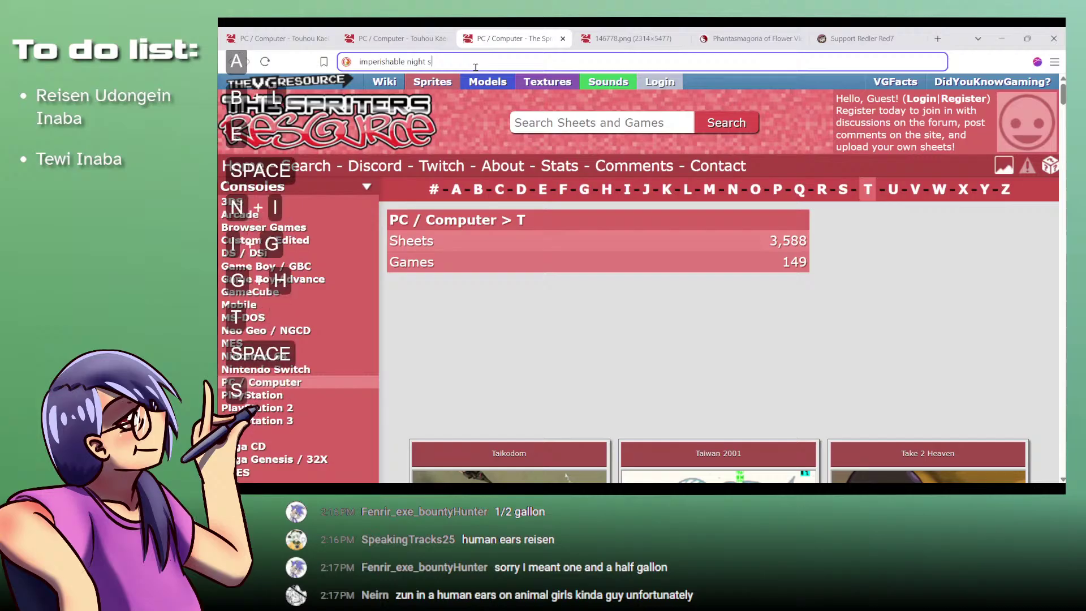
pyautogui.write('pi')
pyautogui.press('BackSpace')
pyautogui.write('rites')
pyautogui.press('Return')
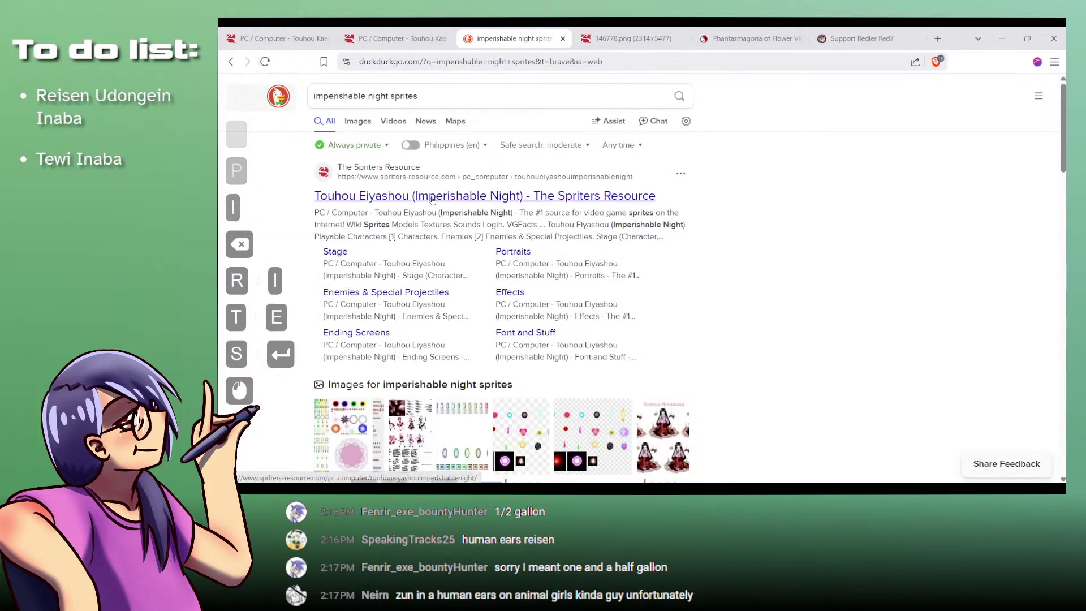
# Step: Open the Touhou Eiyashou (Imperishable Night) page on The Spriters Resource and go to its Ending Screens sheet
pyautogui.click(431, 198)
pyautogui.scroll(-7, 573, 263)
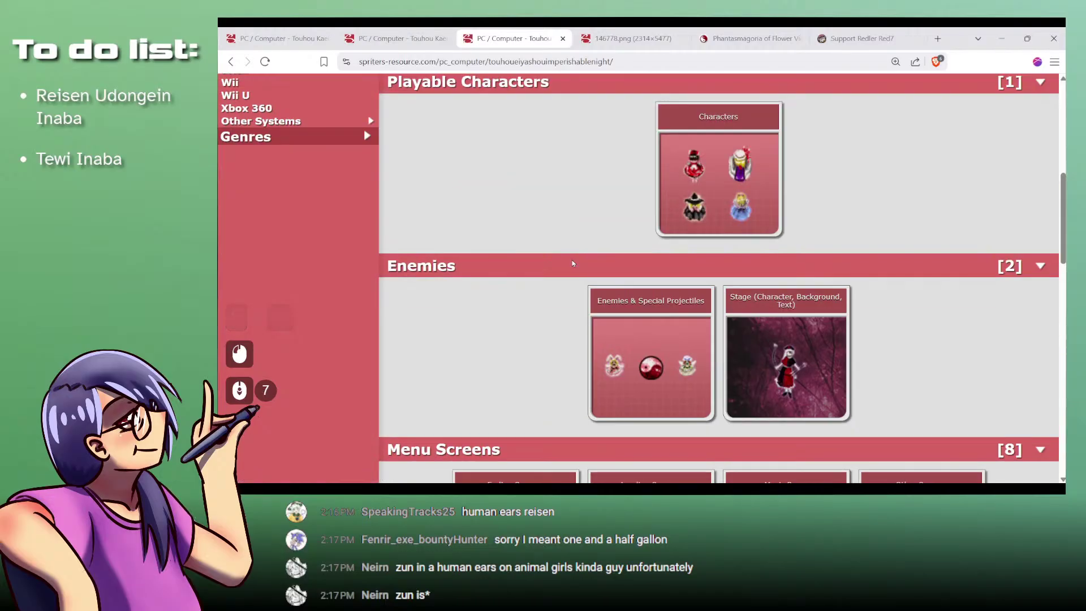
pyautogui.scroll(-4, 572, 263)
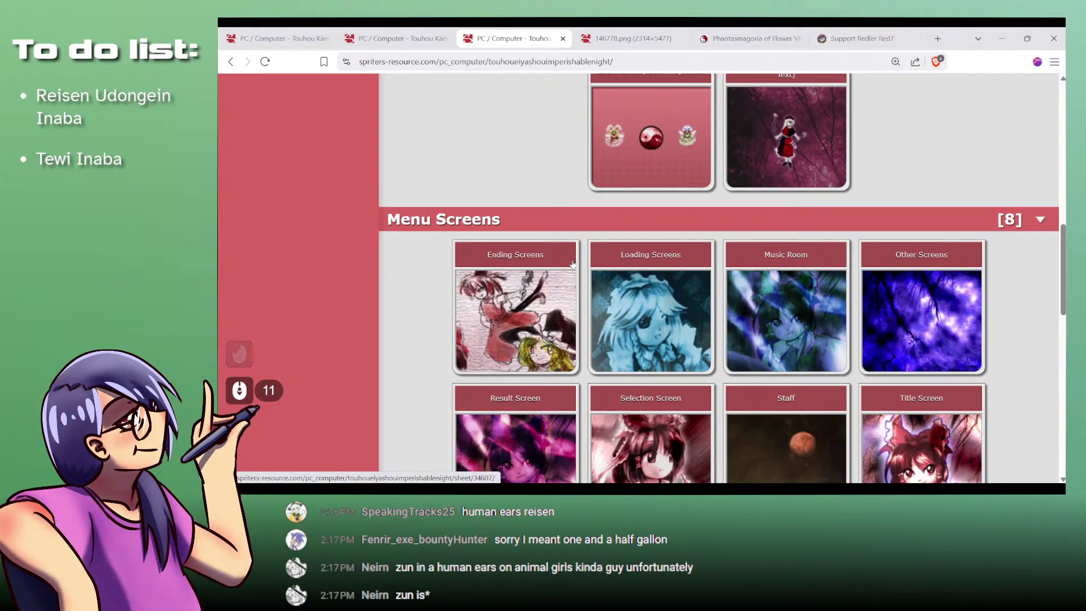
pyautogui.scroll(-3, 572, 263)
pyautogui.click(503, 195)
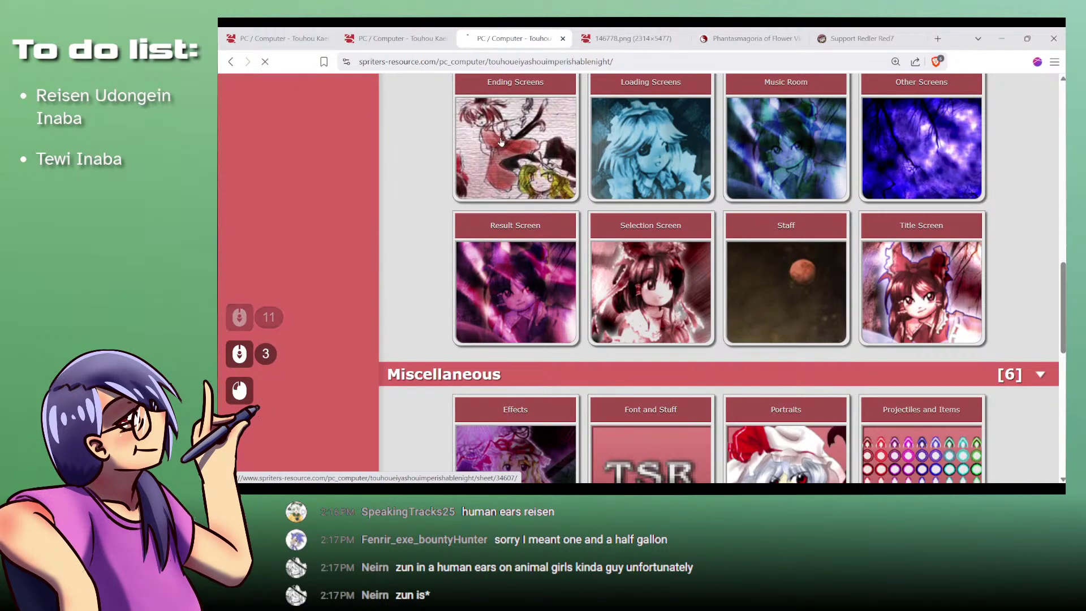
# Step: Look through the Ending Screens sheet for the scenes with Reisen and open it at full size
pyautogui.scroll(-8, 581, 259)
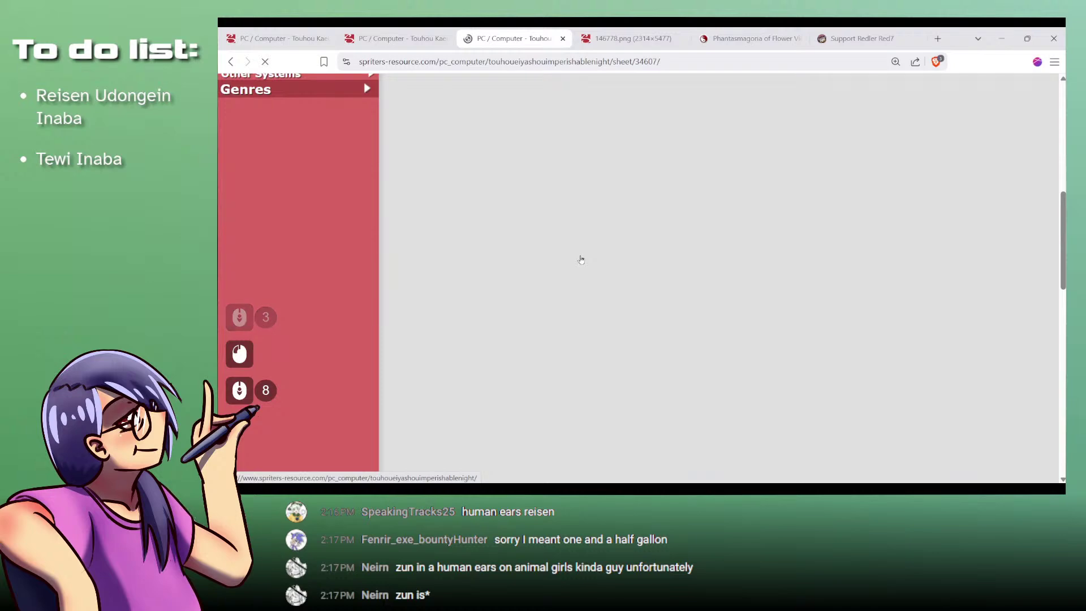
pyautogui.scroll(3, 581, 259)
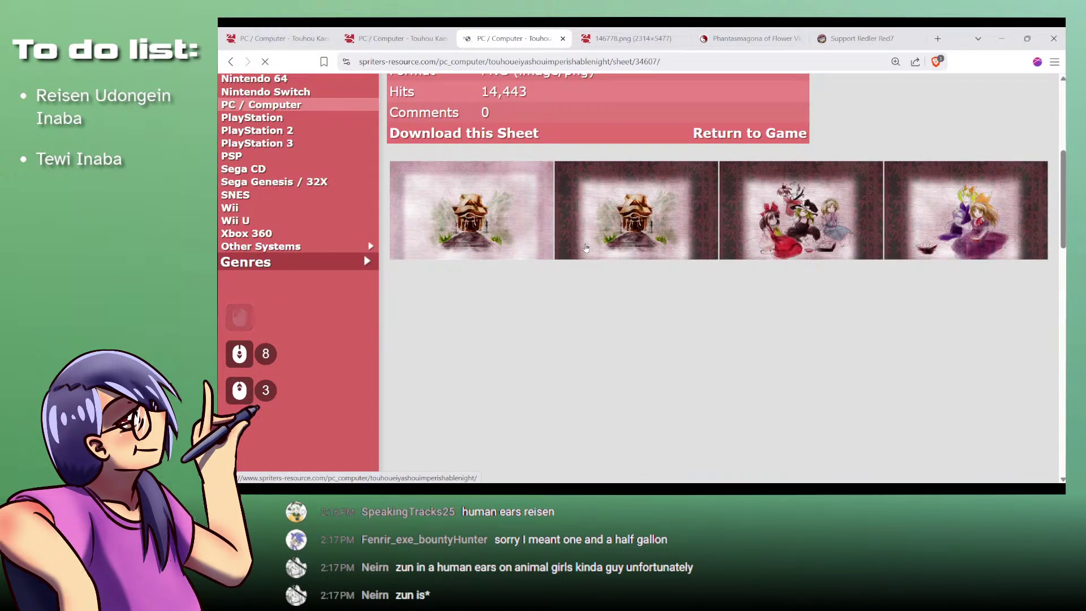
pyautogui.scroll(-5, 768, 235)
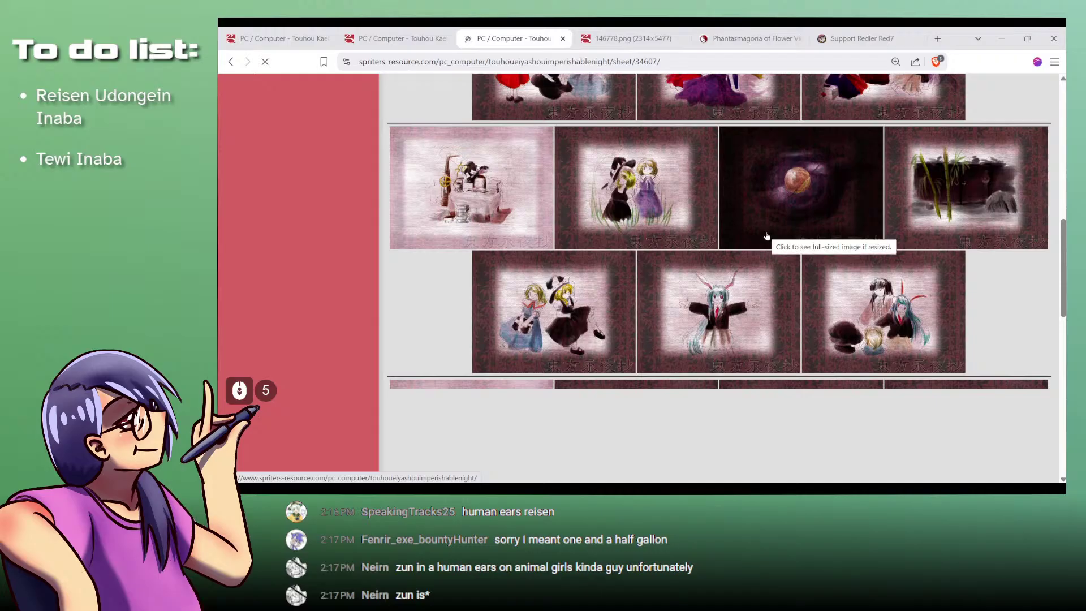
pyautogui.click(768, 324)
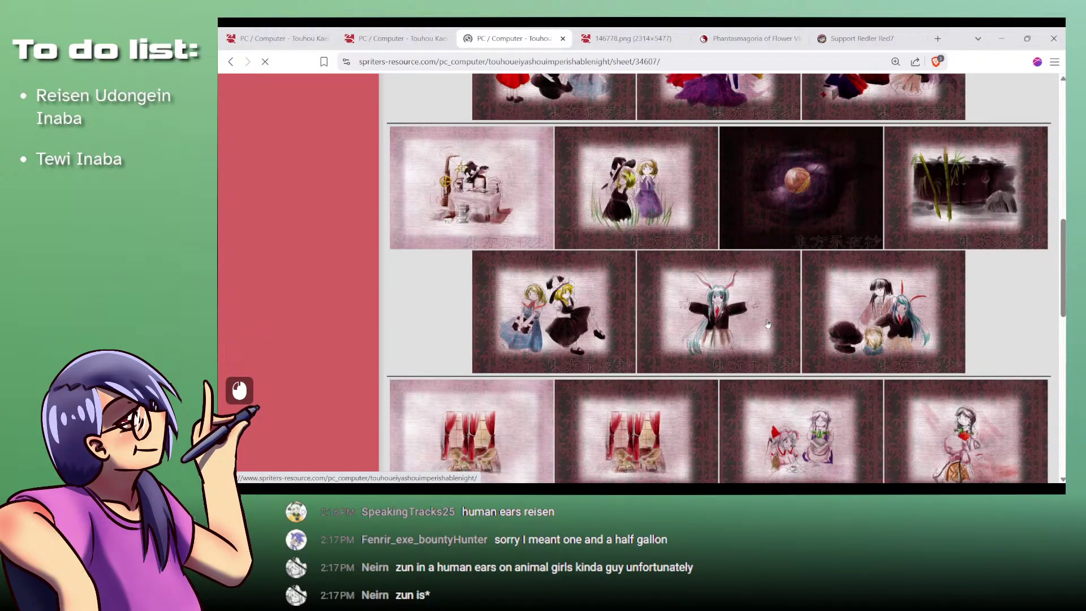
# Step: Examine the full-size Ending Screens artwork row by row for drawings of Reisen, and close the sheet
pyautogui.scroll(-4, 766, 321)
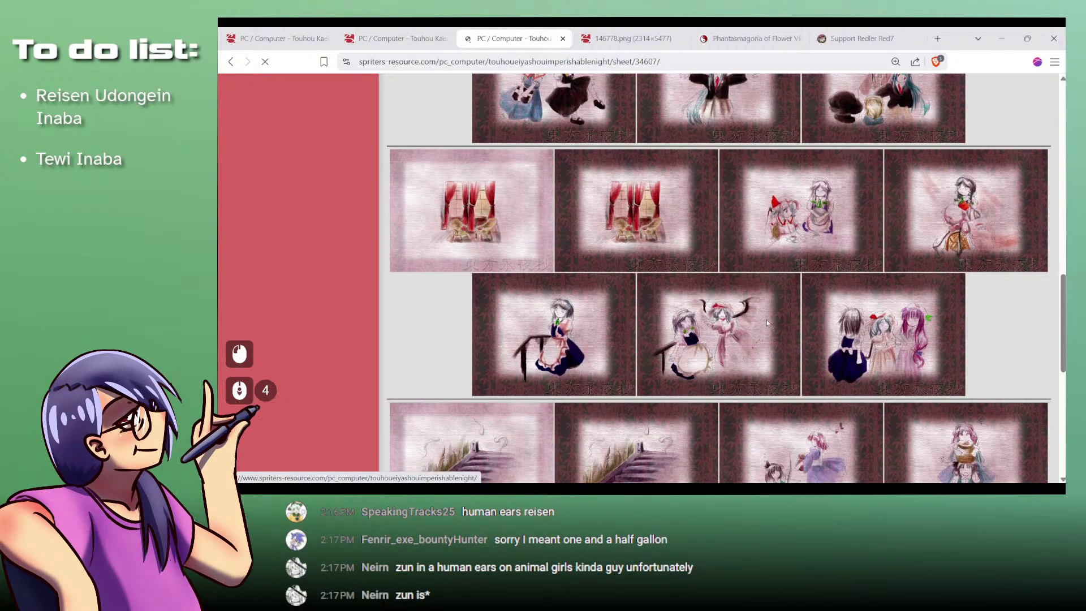
pyautogui.scroll(-20, 599, 286)
pyautogui.scroll(-20, 600, 288)
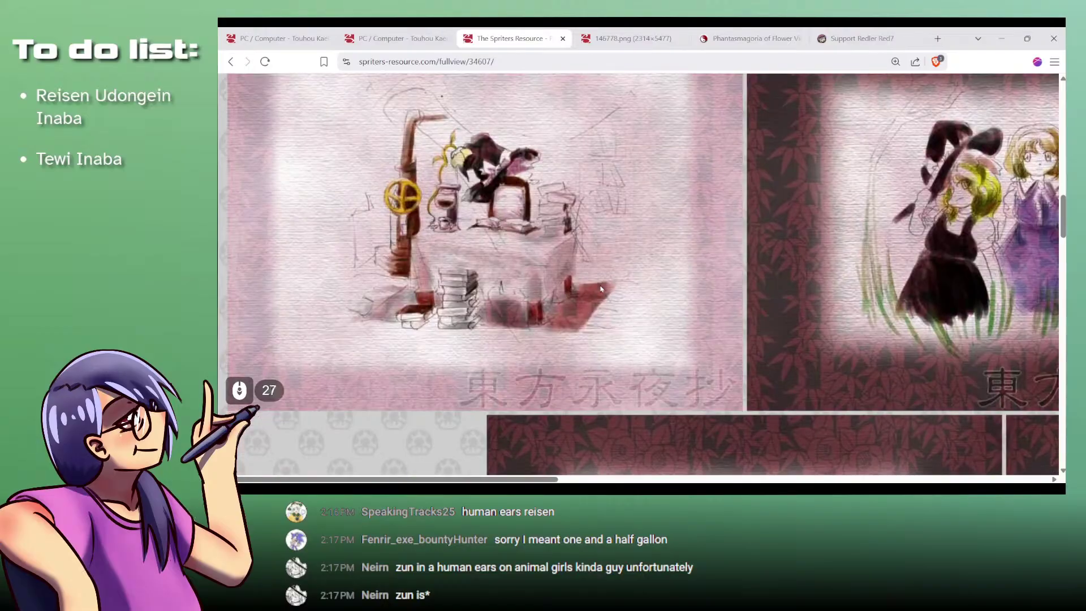
pyautogui.scroll(-4, 600, 288)
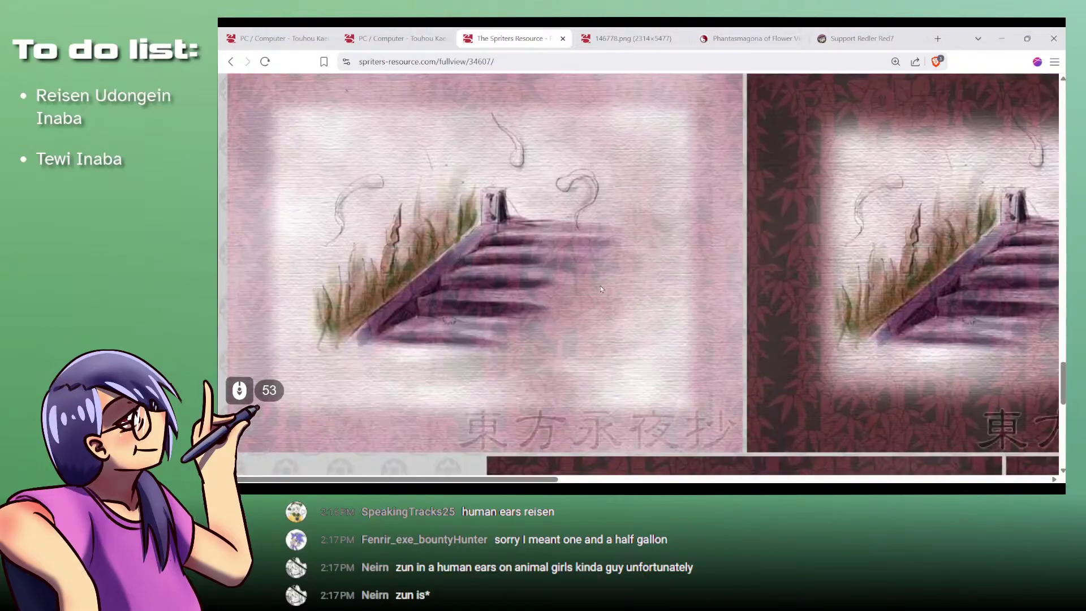
pyautogui.scroll(13, 601, 287)
pyautogui.hscroll(12, 604, 281)
pyautogui.hscroll(4, 605, 281)
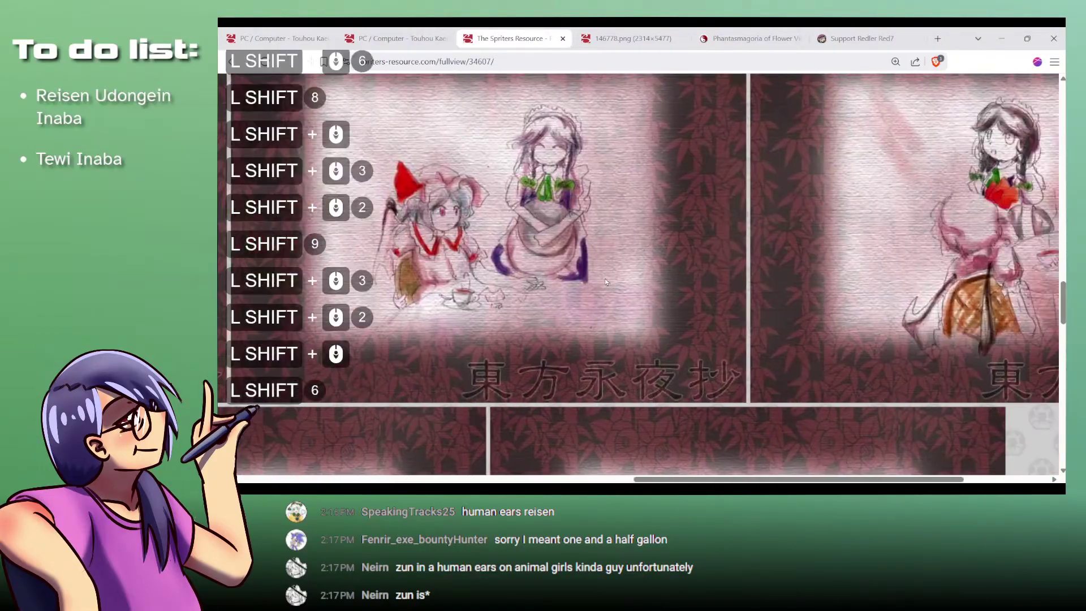
pyautogui.scroll(7, 606, 281)
pyautogui.hscroll(-14, 605, 278)
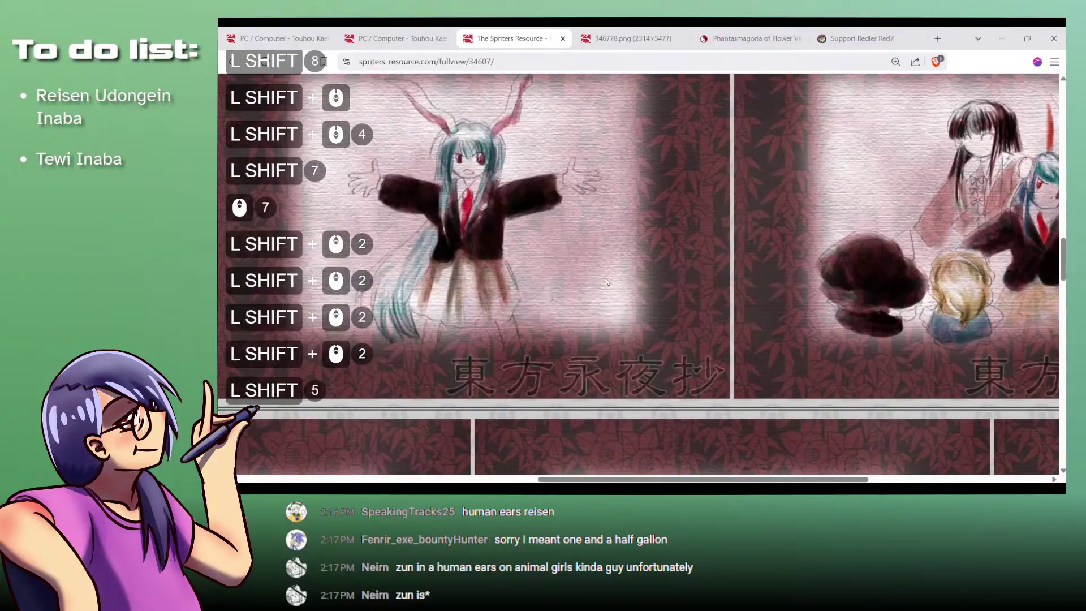
pyautogui.scroll(-8, 605, 280)
pyautogui.scroll(-20, 605, 279)
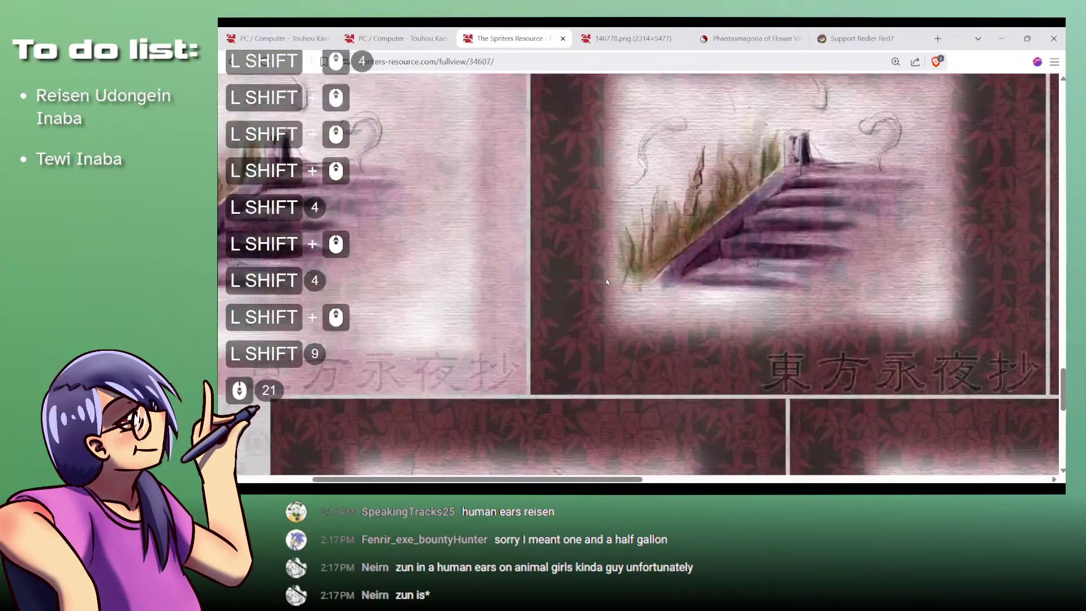
pyautogui.hscroll(8, 607, 281)
pyautogui.hscroll(13, 606, 279)
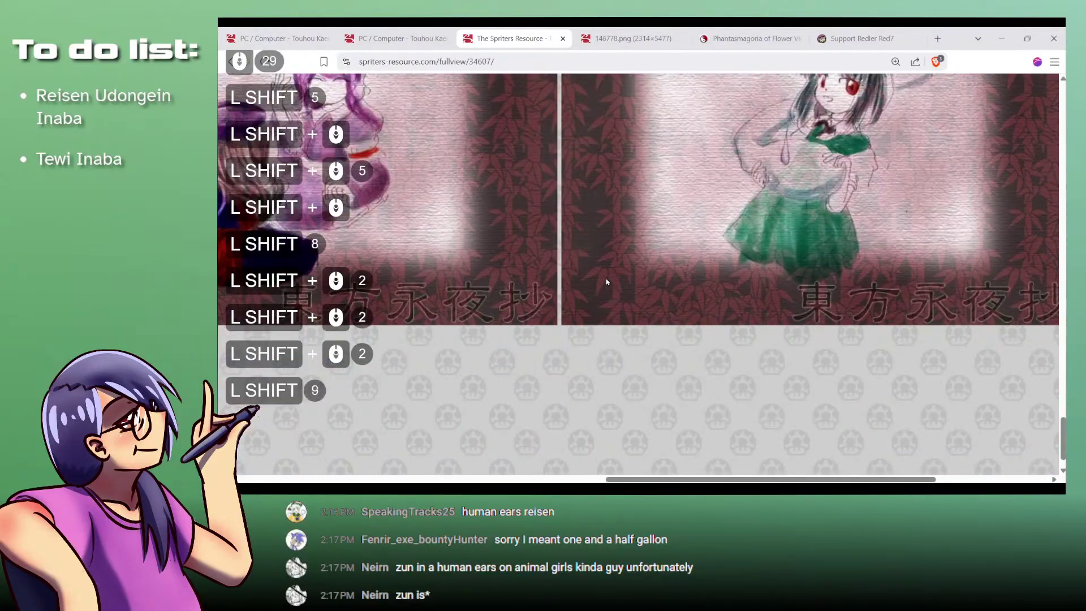
pyautogui.scroll(10, 606, 278)
pyautogui.hscroll(-10, 606, 281)
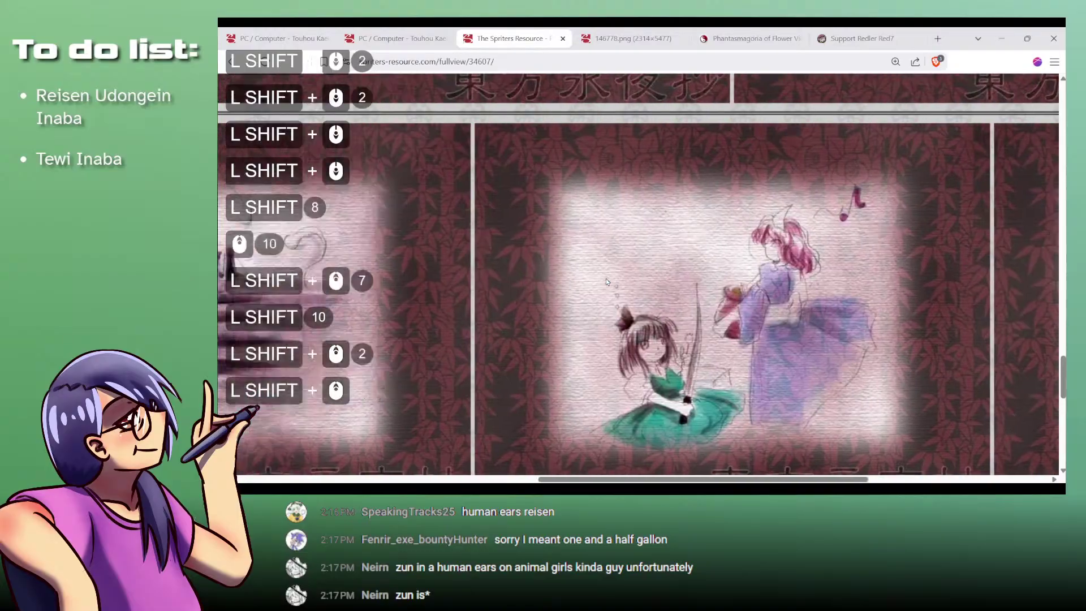
pyautogui.scroll(5, 605, 281)
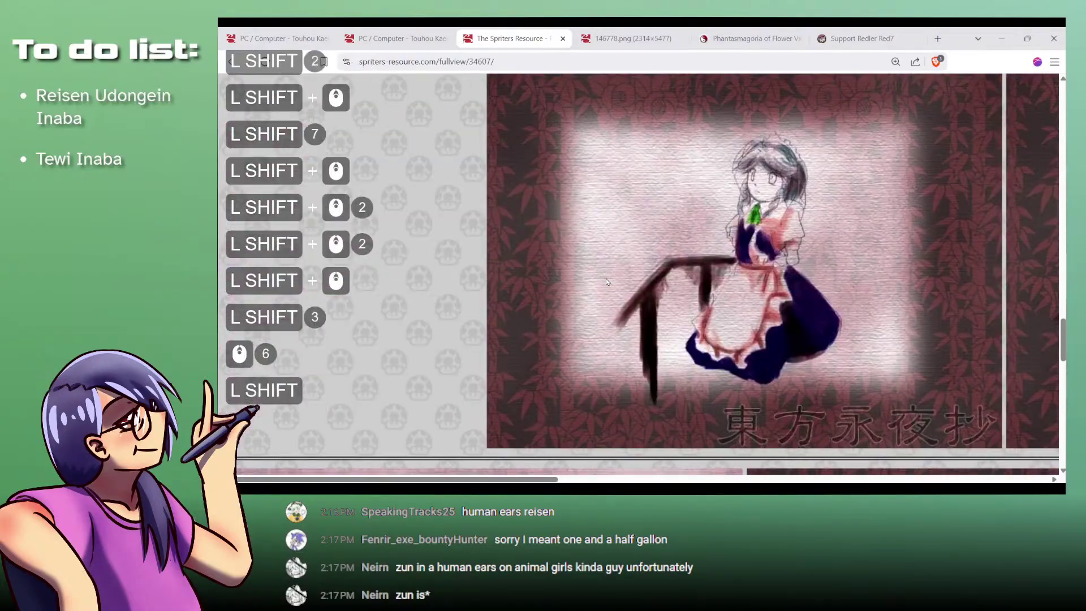
pyautogui.hscroll(10, 605, 281)
pyautogui.scroll(6, 605, 281)
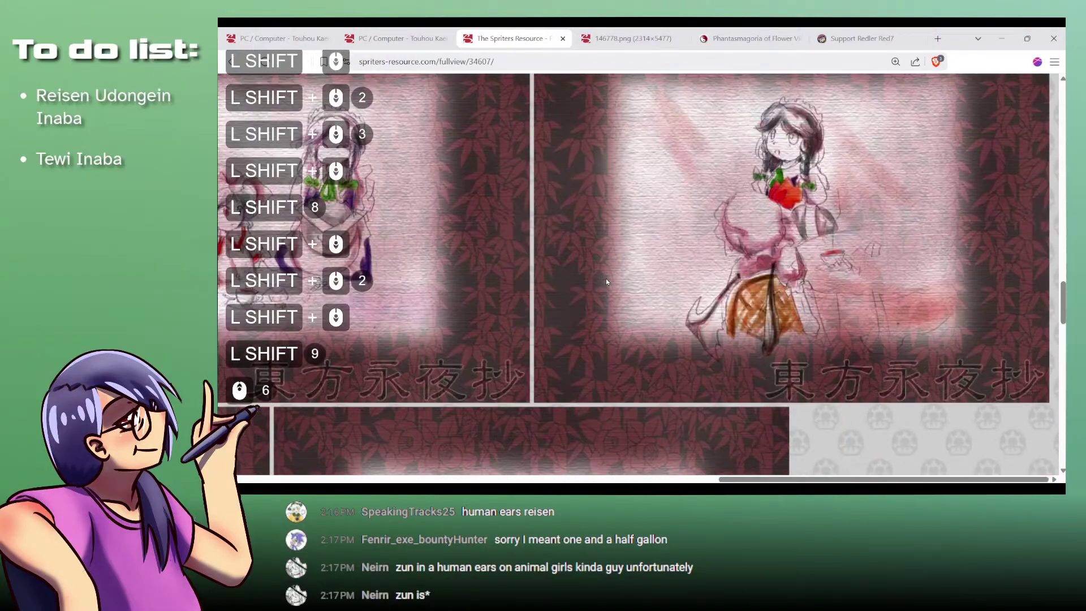
pyautogui.hscroll(-7, 605, 281)
pyautogui.hscroll(-3, 605, 281)
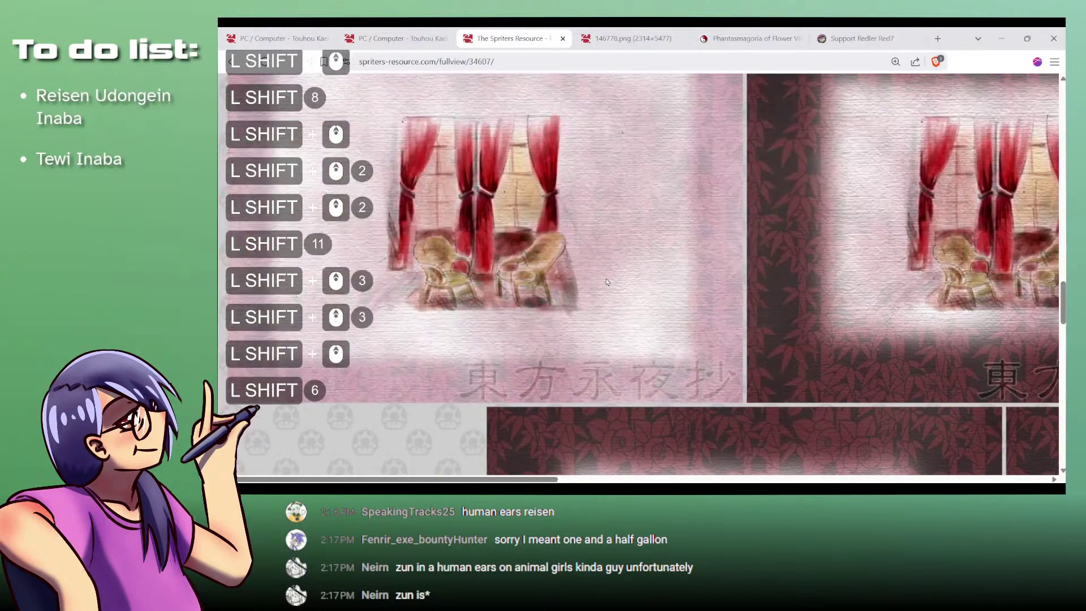
pyautogui.scroll(10, 606, 281)
pyautogui.hscroll(-3, 605, 281)
pyautogui.scroll(3, 607, 281)
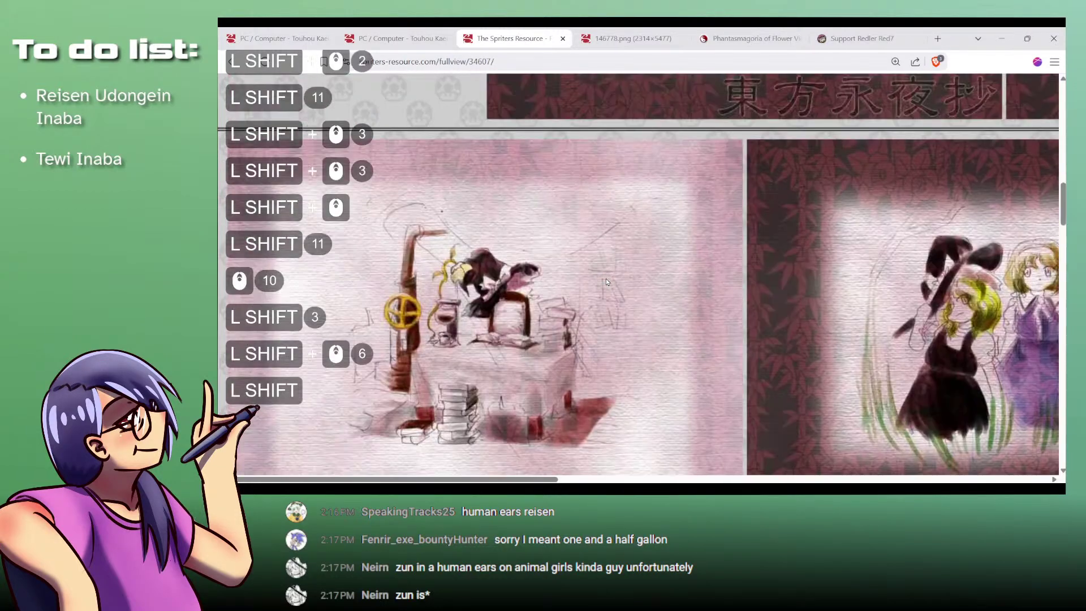
pyautogui.hscroll(10, 606, 281)
pyautogui.scroll(5, 605, 278)
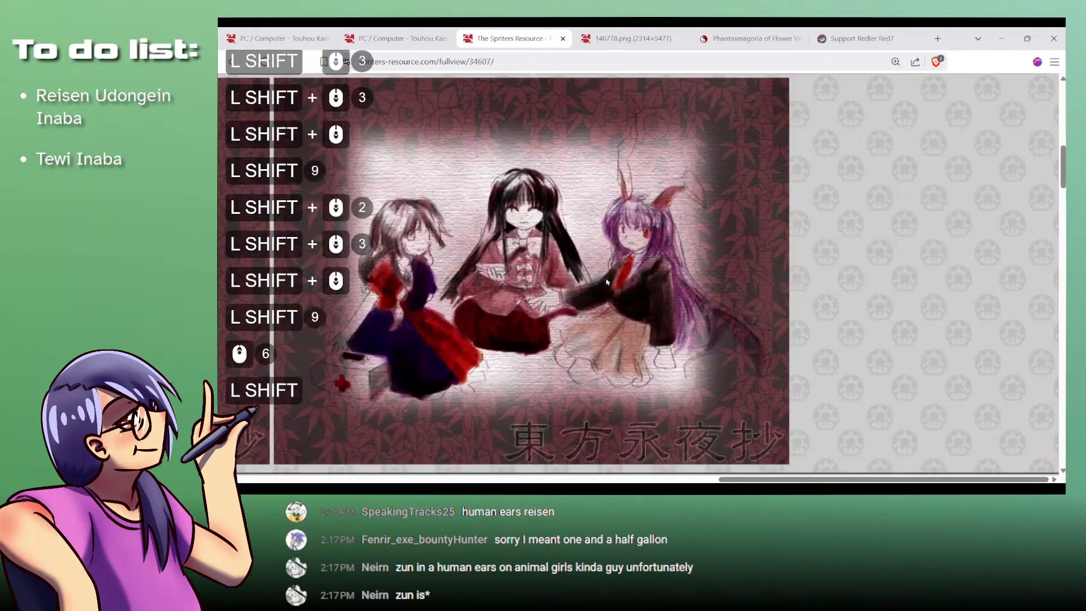
pyautogui.hscroll(-7, 605, 278)
pyautogui.hscroll(5, 605, 279)
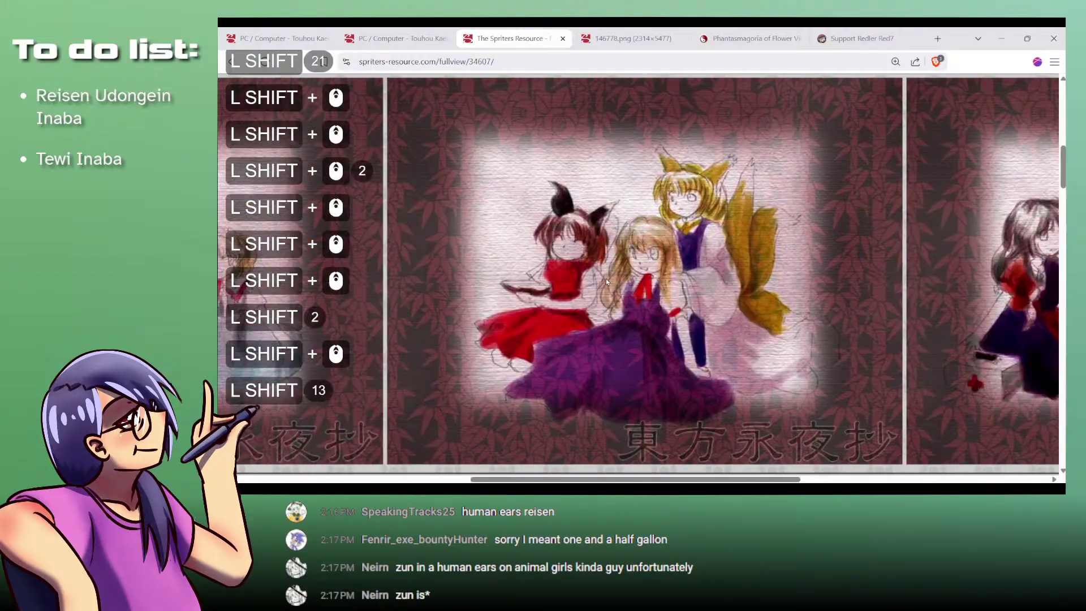
pyautogui.scroll(-7, 606, 279)
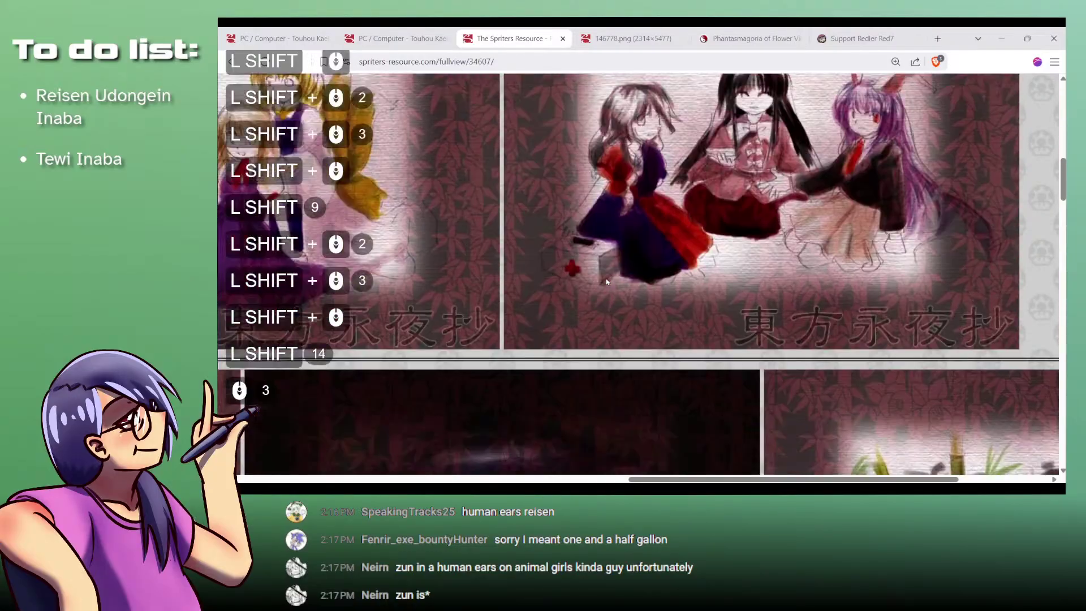
pyautogui.hscroll(5, 605, 278)
pyautogui.scroll(-6, 606, 278)
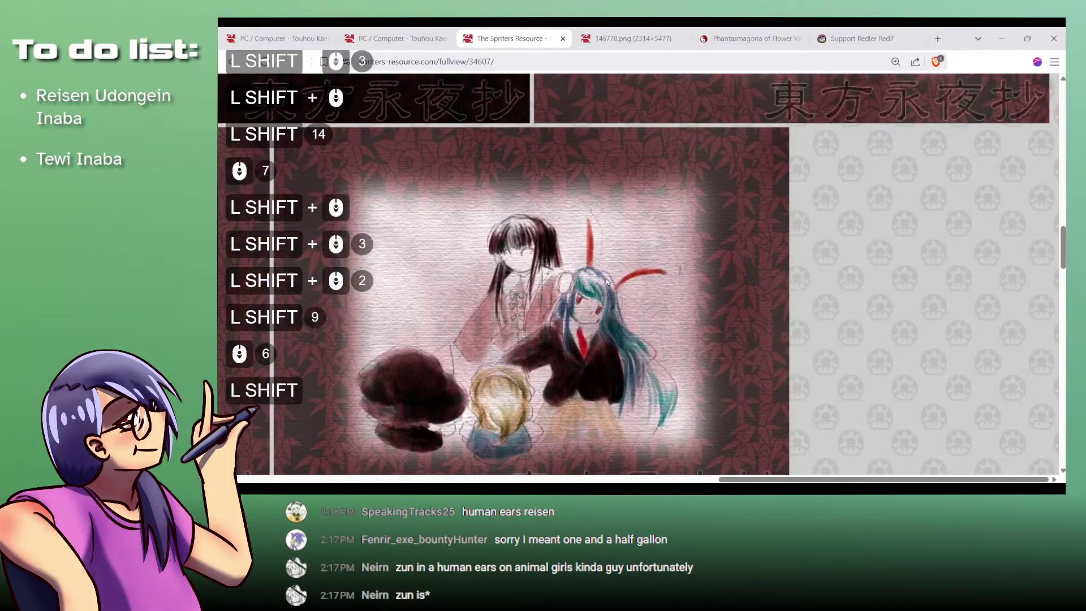
pyautogui.hscroll(-10, 605, 278)
pyautogui.hotkey('ctrl', 'w')
# Step: Examine the Reisen scenes on Touhou Kaeizuka's Endings sheet, and close that page
pyautogui.keyDown('shift'); pyautogui.click(453, 38); pyautogui.keyUp('shift')
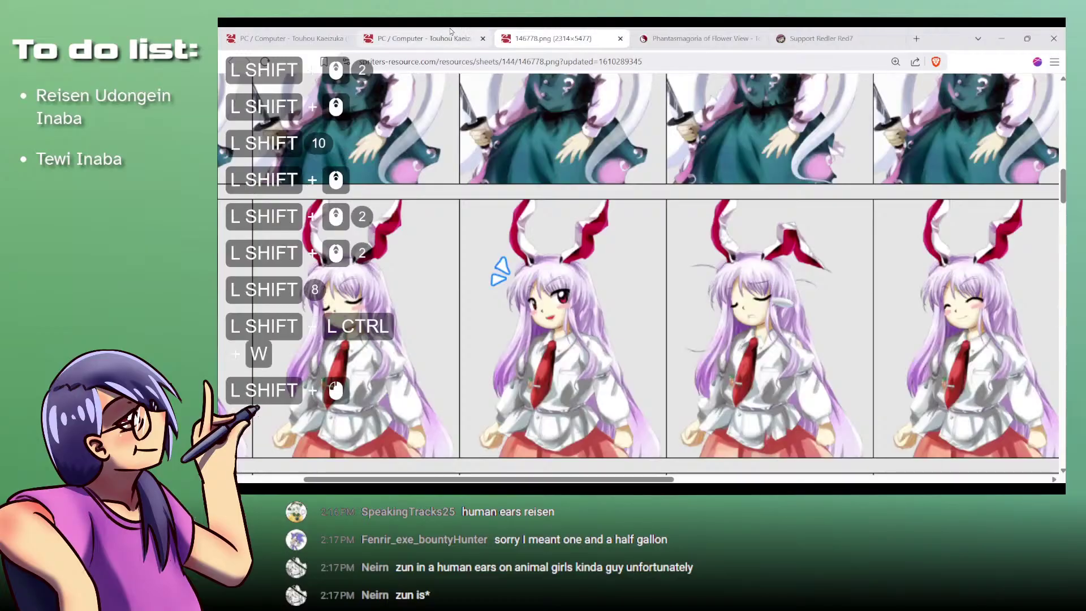
pyautogui.scroll(-17, 620, 232)
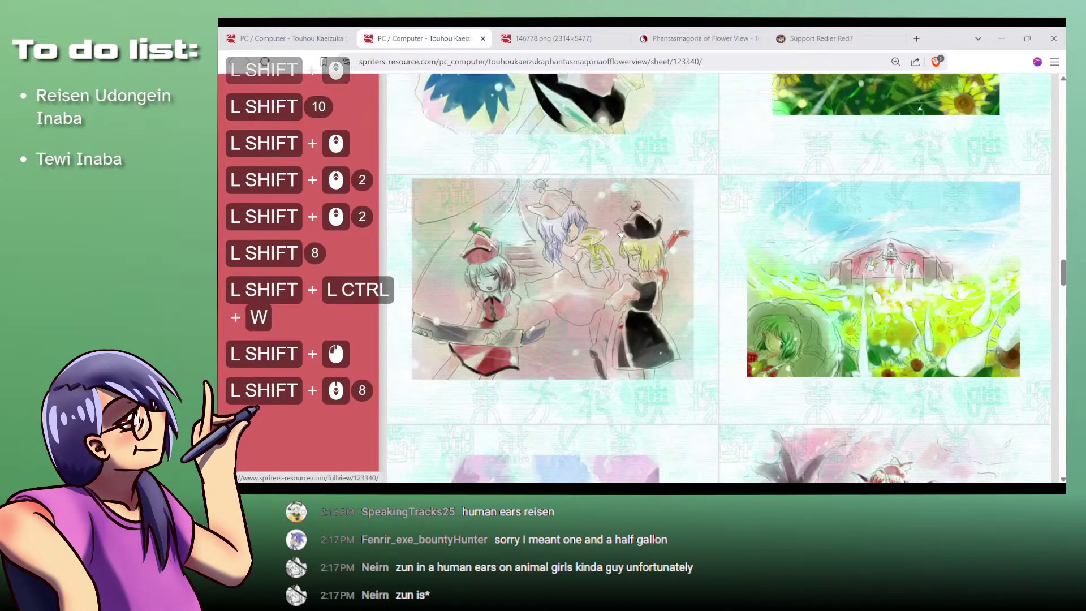
pyautogui.scroll(-5, 620, 232)
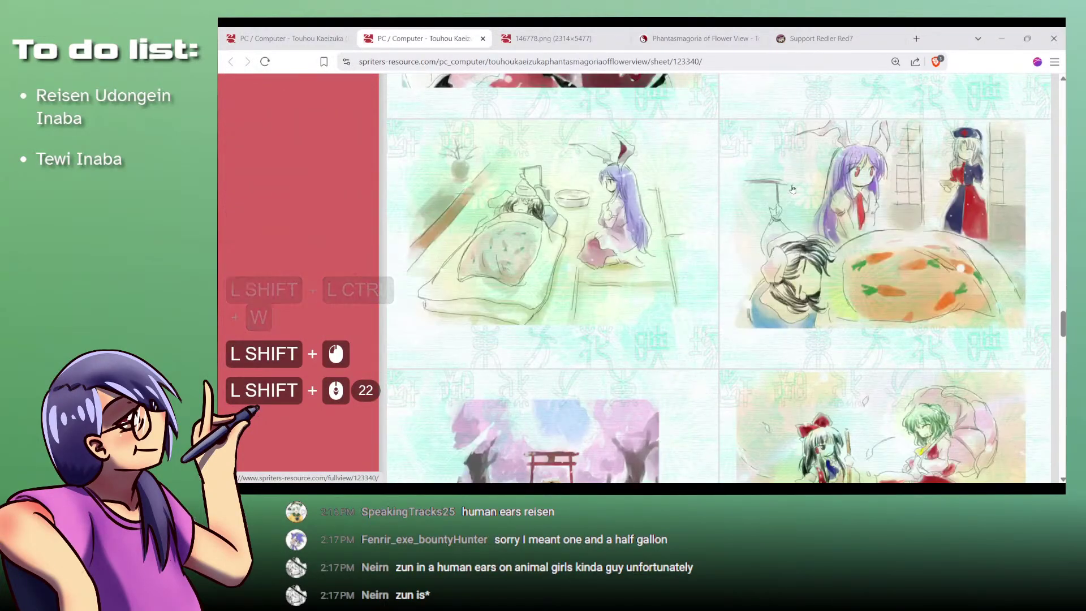
pyautogui.scroll(-4, 603, 198)
pyautogui.scroll(3, 602, 198)
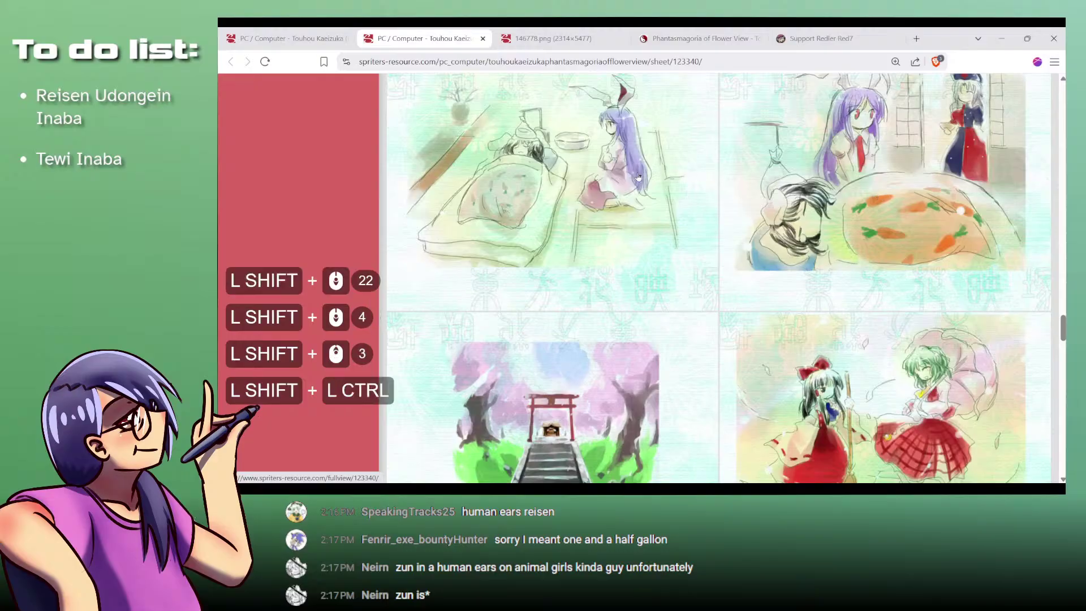
pyautogui.hotkey('ctrl', 'shift', 'w')
# Step: Switch to MediBang Paint Pro and clean up the near ear and the far side of the head with erasing and Pencil strokes
pyautogui.keyDown('shift'); pyautogui.click(689, 449); pyautogui.keyUp('shift')
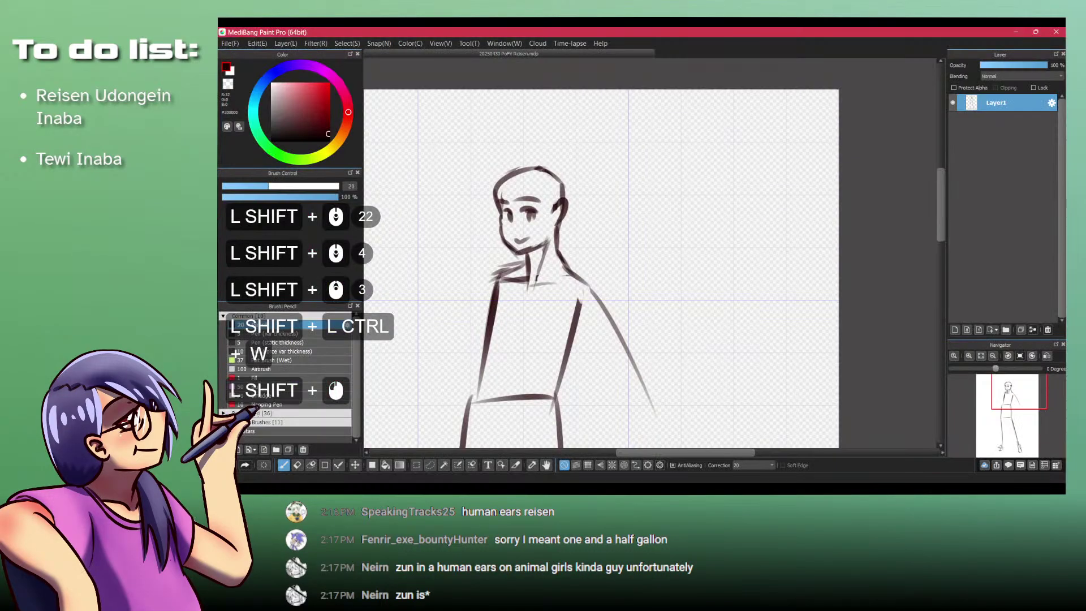
pyautogui.hotkey('shift', 'z')
pyautogui.hotkey('shift', 'z')
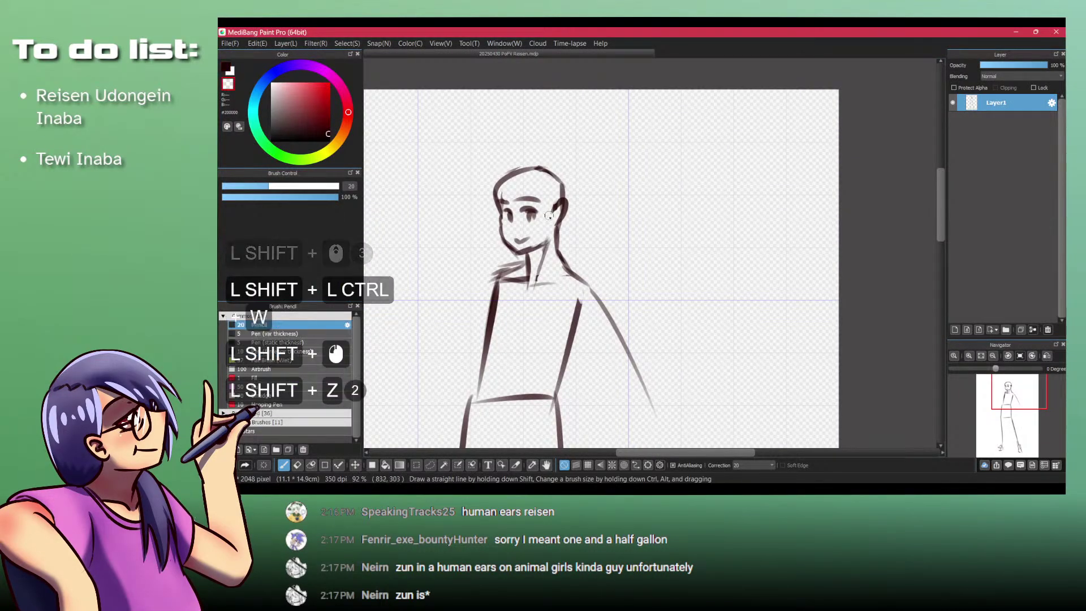
pyautogui.moveTo(561, 204); pyautogui.dragTo(556, 212)
pyautogui.moveTo(561, 207); pyautogui.dragTo(556, 223)
pyautogui.hotkey('shift', 'z')
pyautogui.click(562, 216)
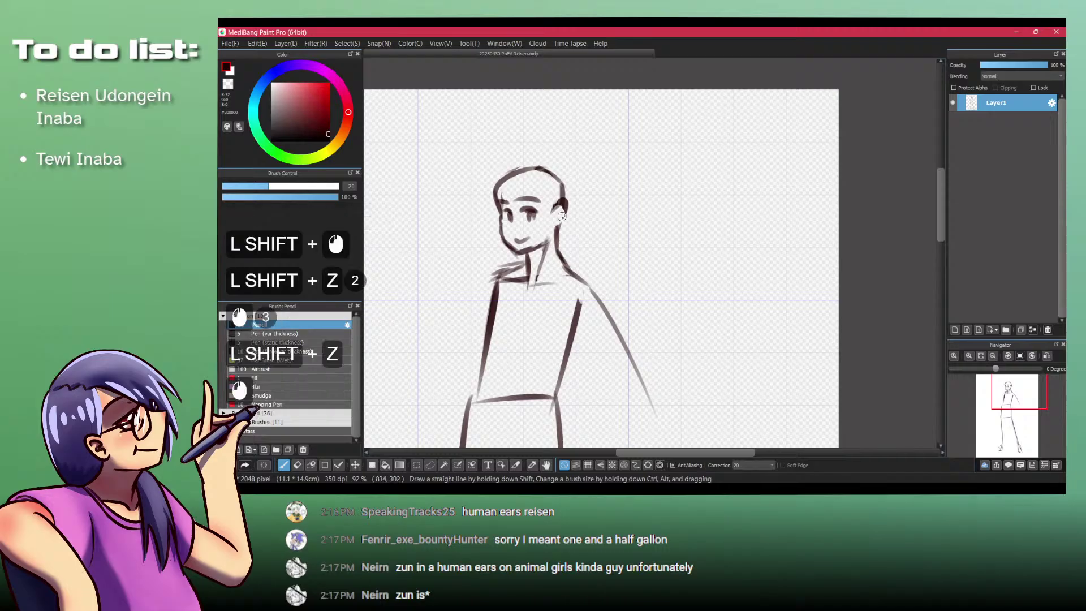
pyautogui.click(497, 207)
pyautogui.click(497, 206)
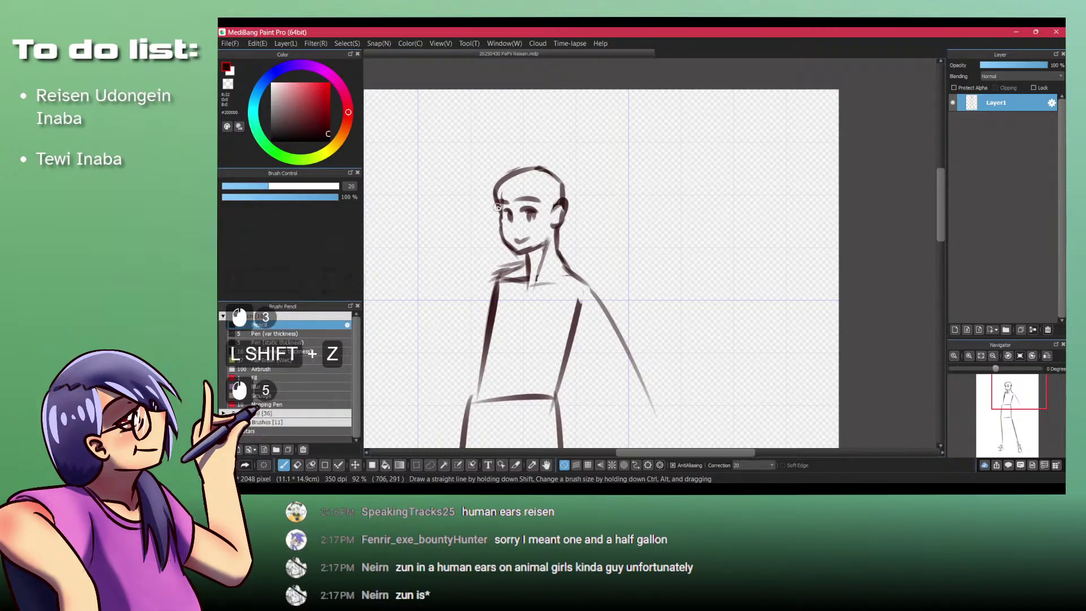
# Step: Redraw the collar line across the base of the neck toward both shoulders, erasing stray marks with transparent color
pyautogui.moveTo(545, 207)
pyautogui.mouseDown()
pyautogui.moveTo(562, 150)
pyautogui.moveTo(532, 170)
pyautogui.moveTo(529, 218)
pyautogui.mouseUp()
pyautogui.moveTo(528, 218); pyautogui.dragTo(520, 199)
pyautogui.click(487, 218)
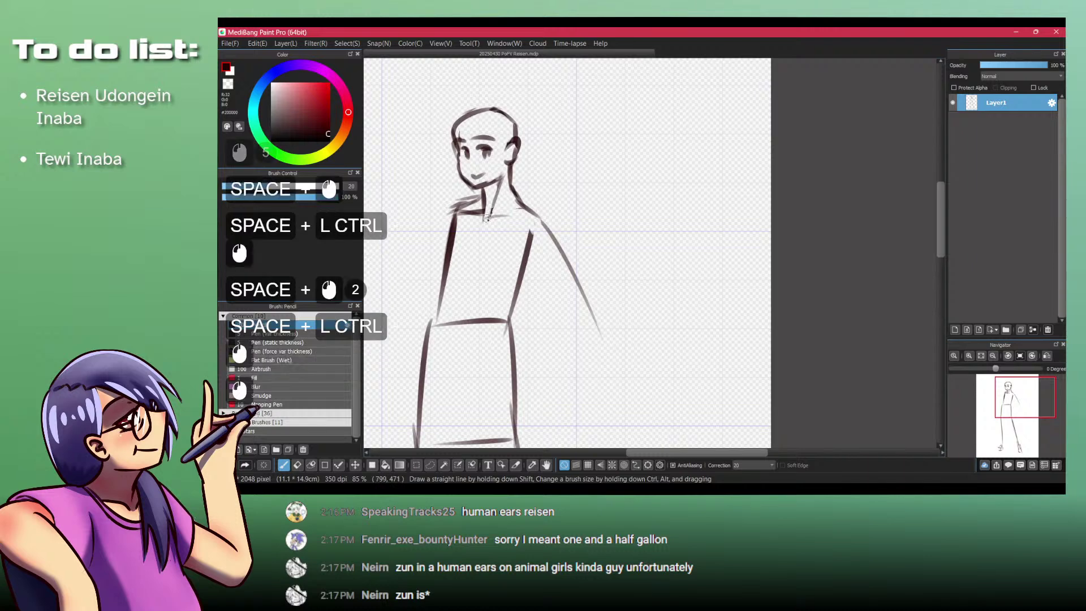
pyautogui.moveTo(456, 213)
pyautogui.mouseDown()
pyautogui.moveTo(539, 209)
pyautogui.moveTo(507, 212)
pyautogui.mouseUp()
pyautogui.hotkey('ctrl', 'z')
pyautogui.hotkey('shift', 'z')
pyautogui.moveTo(513, 208)
pyautogui.mouseDown()
pyautogui.moveTo(495, 214)
pyautogui.moveTo(530, 211)
pyautogui.mouseUp()
pyautogui.hotkey('shift', 'z')
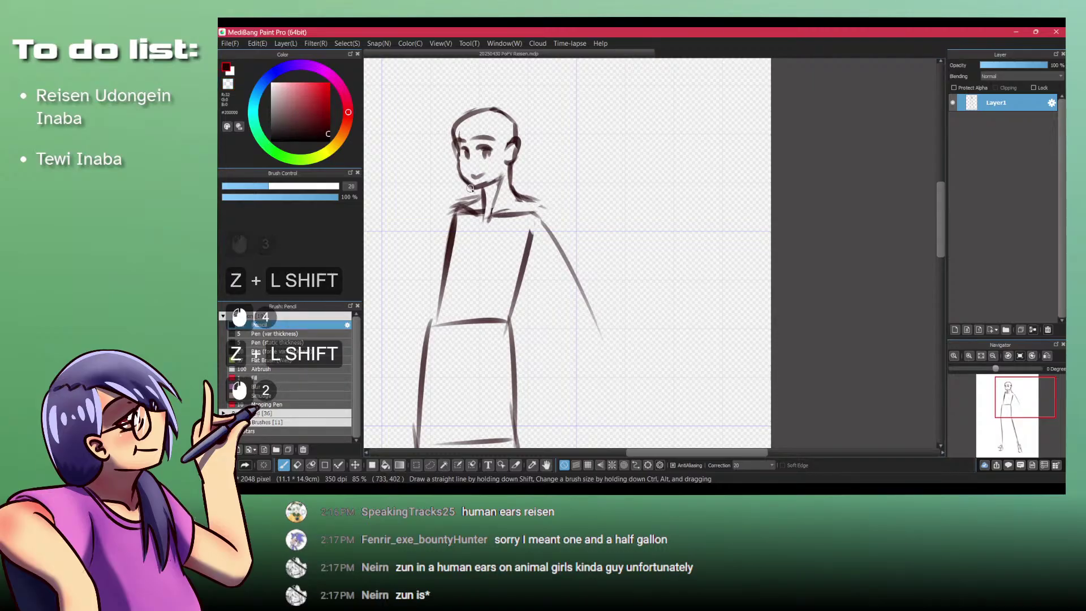
# Step: Rough in the shoulders and arm lines down to the waist, along with the torso's centre line and rib arch
pyautogui.moveTo(458, 195)
pyautogui.mouseDown()
pyautogui.moveTo(533, 214)
pyautogui.moveTo(520, 191)
pyautogui.moveTo(552, 210)
pyautogui.mouseUp()
pyautogui.moveTo(462, 213)
pyautogui.mouseDown()
pyautogui.moveTo(459, 237)
pyautogui.moveTo(482, 191)
pyautogui.moveTo(499, 213)
pyautogui.moveTo(471, 237)
pyautogui.moveTo(500, 215)
pyautogui.moveTo(521, 246)
pyautogui.moveTo(485, 227)
pyautogui.moveTo(475, 255)
pyautogui.mouseUp()
pyautogui.moveTo(474, 194); pyautogui.dragTo(462, 234)
pyautogui.moveTo(462, 235); pyautogui.dragTo(472, 264)
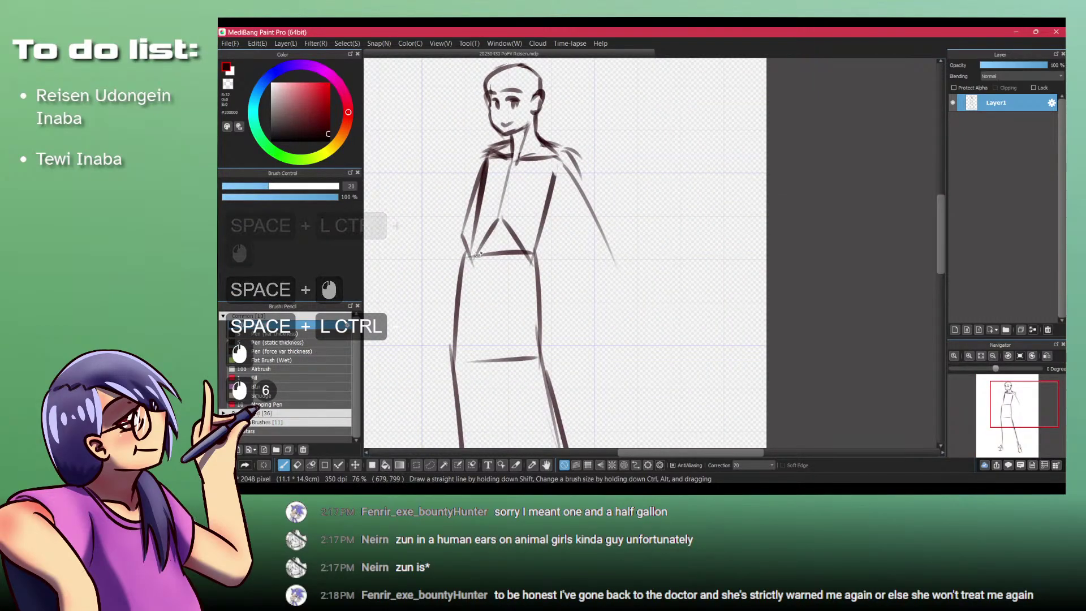
pyautogui.moveTo(569, 193); pyautogui.dragTo(536, 251)
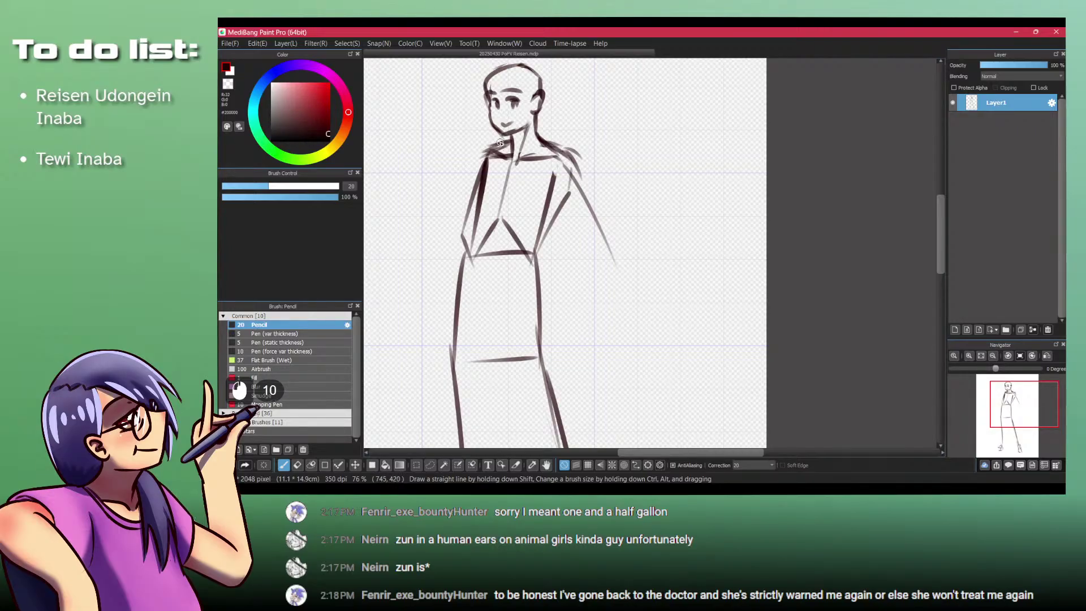
# Step: Erase the rib arch and waist line with transparent color, and redraw the far side of the torso down to the waist
pyautogui.moveTo(499, 141); pyautogui.dragTo(491, 244)
pyautogui.hotkey('shift', 'z')
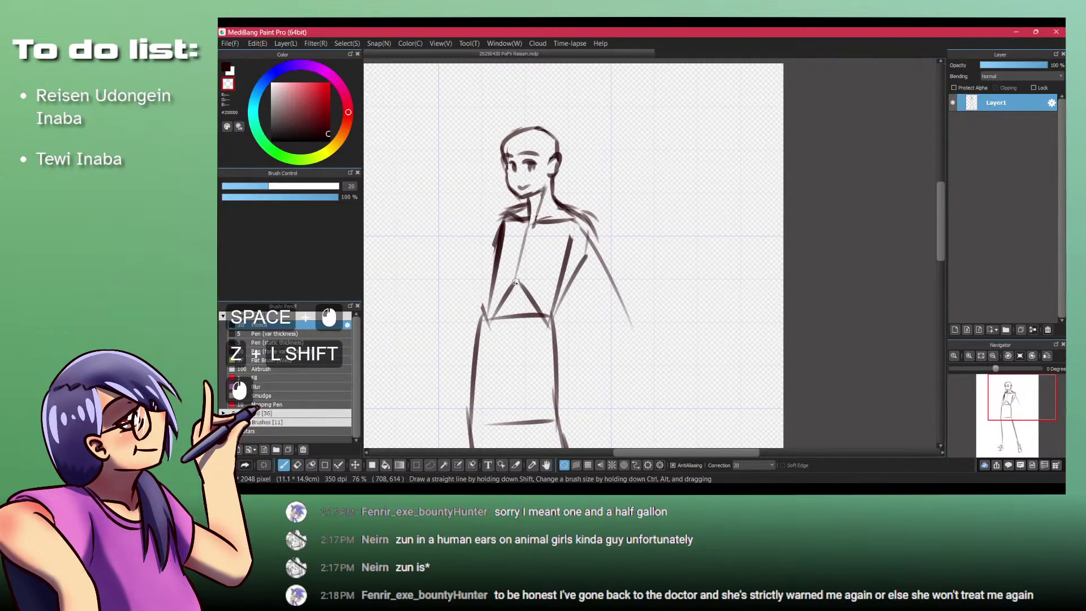
pyautogui.hotkey('shift', 'z')
pyautogui.moveTo(527, 238); pyautogui.dragTo(521, 282)
pyautogui.hotkey('ctrl', 'z')
pyautogui.moveTo(525, 238)
pyautogui.mouseDown()
pyautogui.moveTo(518, 282)
pyautogui.moveTo(529, 291)
pyautogui.mouseUp()
pyautogui.hotkey('shift', 'z')
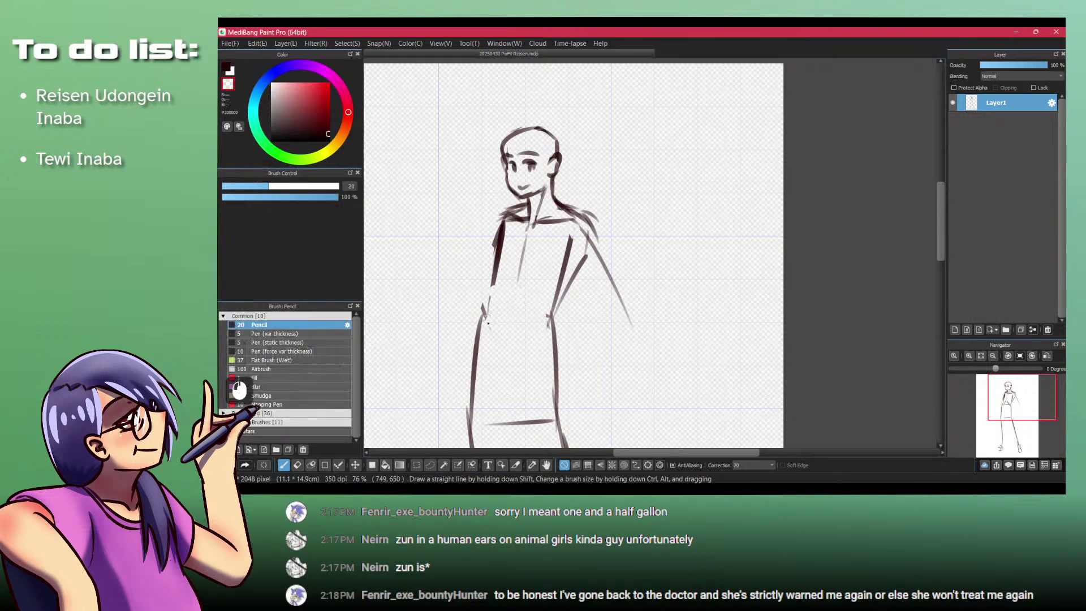
pyautogui.hotkey('shift', 'z')
pyautogui.moveTo(498, 237); pyautogui.dragTo(481, 295)
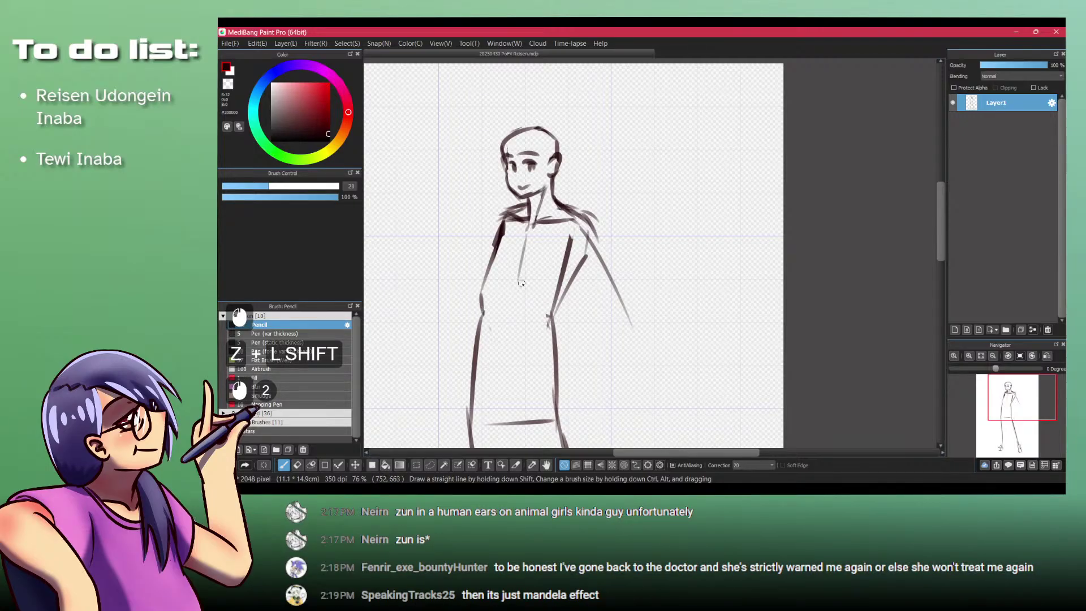
# Step: Redraw the rib arch with a small rounded peak and two curved sides, and reinforce the far side of the waist
pyautogui.hotkey('shift', 'z')
pyautogui.moveTo(520, 272)
pyautogui.mouseDown()
pyautogui.moveTo(515, 288)
pyautogui.moveTo(522, 277)
pyautogui.mouseUp()
pyautogui.hotkey('shift', 'z')
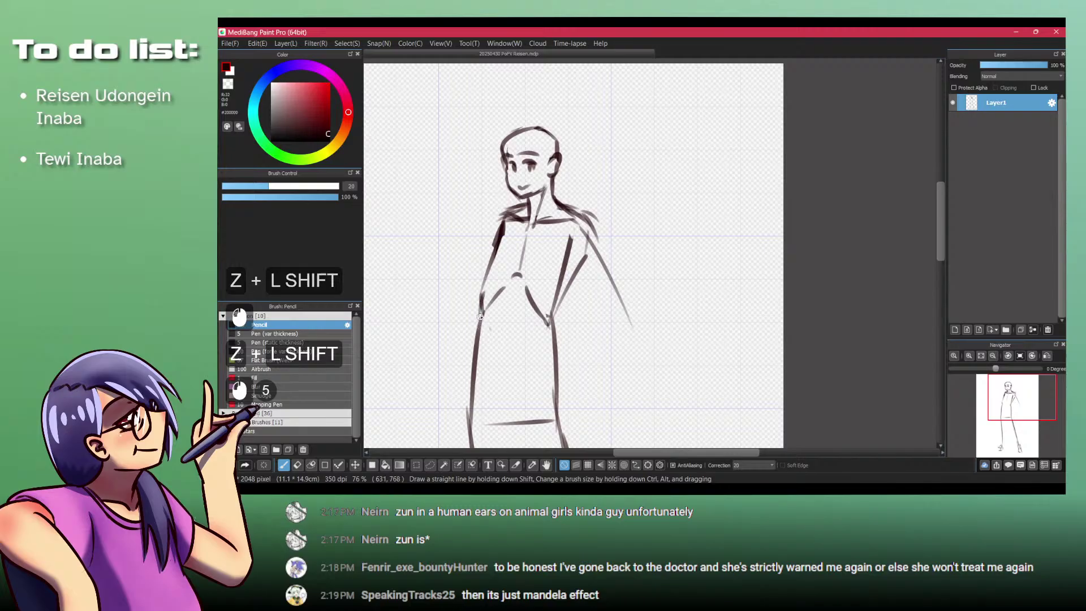
pyautogui.moveTo(478, 316); pyautogui.dragTo(483, 310)
pyautogui.moveTo(547, 326); pyautogui.dragTo(568, 290)
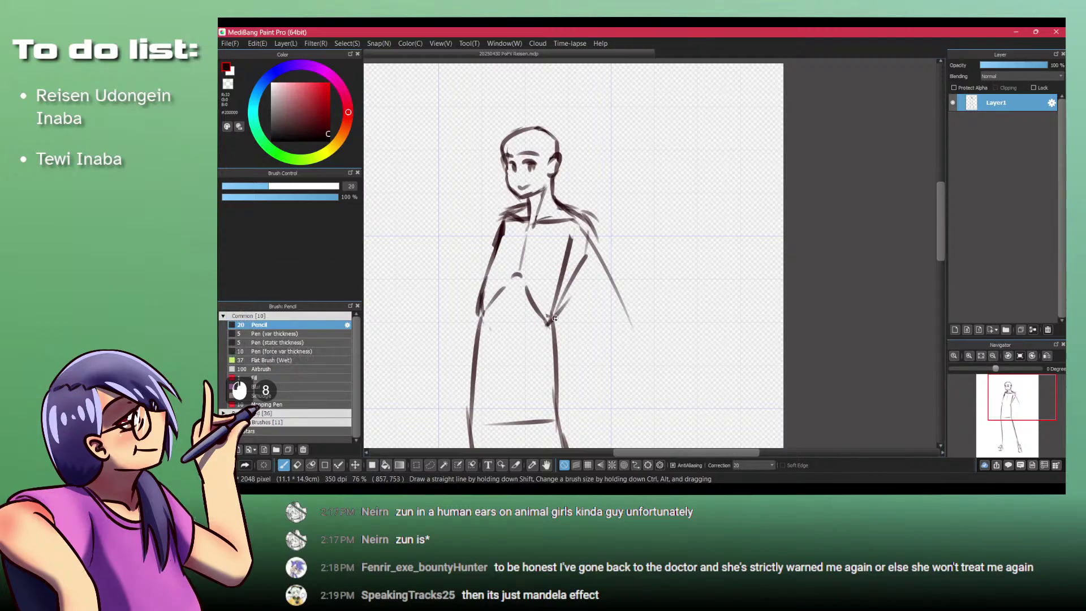
pyautogui.hotkey('ctrl', 'z')
pyautogui.hotkey('ctrl', 'z')
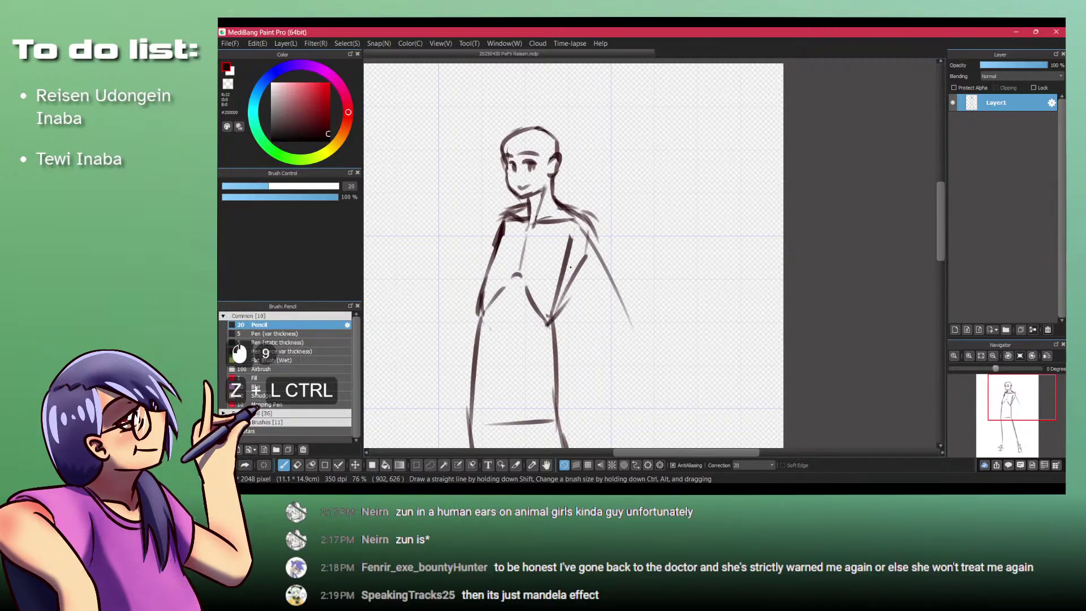
pyautogui.hotkey('ctrl', 'z')
# Step: Sketch the sides of the abdomen and the hip lines between the waist and the tops of the legs
pyautogui.moveTo(479, 309); pyautogui.dragTo(491, 380)
pyautogui.moveTo(491, 380); pyautogui.dragTo(466, 259)
pyautogui.moveTo(466, 259)
pyautogui.mouseDown()
pyautogui.moveTo(441, 259)
pyautogui.moveTo(505, 212)
pyautogui.moveTo(516, 269)
pyautogui.moveTo(472, 294)
pyautogui.mouseUp()
pyautogui.hotkey('ctrl', 'z')
pyautogui.moveTo(506, 245); pyautogui.dragTo(471, 313)
pyautogui.moveTo(438, 272); pyautogui.dragTo(484, 333)
pyautogui.moveTo(497, 275); pyautogui.dragTo(487, 339)
pyautogui.moveTo(504, 294)
pyautogui.mouseDown()
pyautogui.moveTo(491, 256)
pyautogui.moveTo(500, 232)
pyautogui.mouseUp()
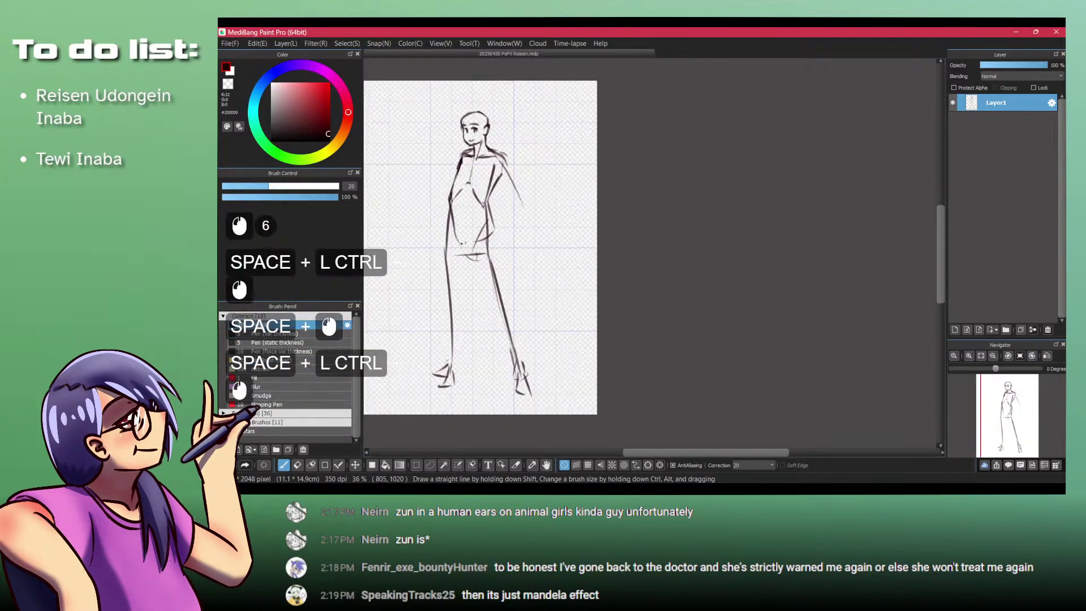
# Step: Select both legs with the Lasso, shift them slightly toward the near side of the figure, and clear the selection
pyautogui.press('l')
pyautogui.moveTo(435, 225)
pyautogui.mouseDown()
pyautogui.moveTo(477, 277)
pyautogui.moveTo(557, 448)
pyautogui.moveTo(395, 243)
pyautogui.mouseUp()
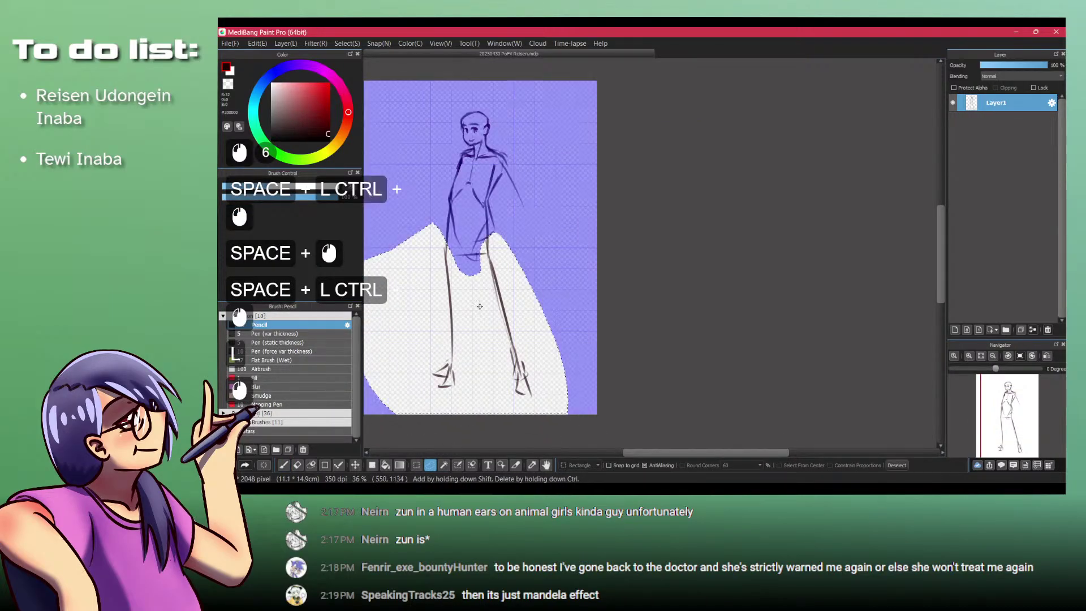
pyautogui.press('m')
pyautogui.moveTo(480, 331); pyautogui.dragTo(481, 326)
pyautogui.hotkey('ctrl', 'shift', 'a')
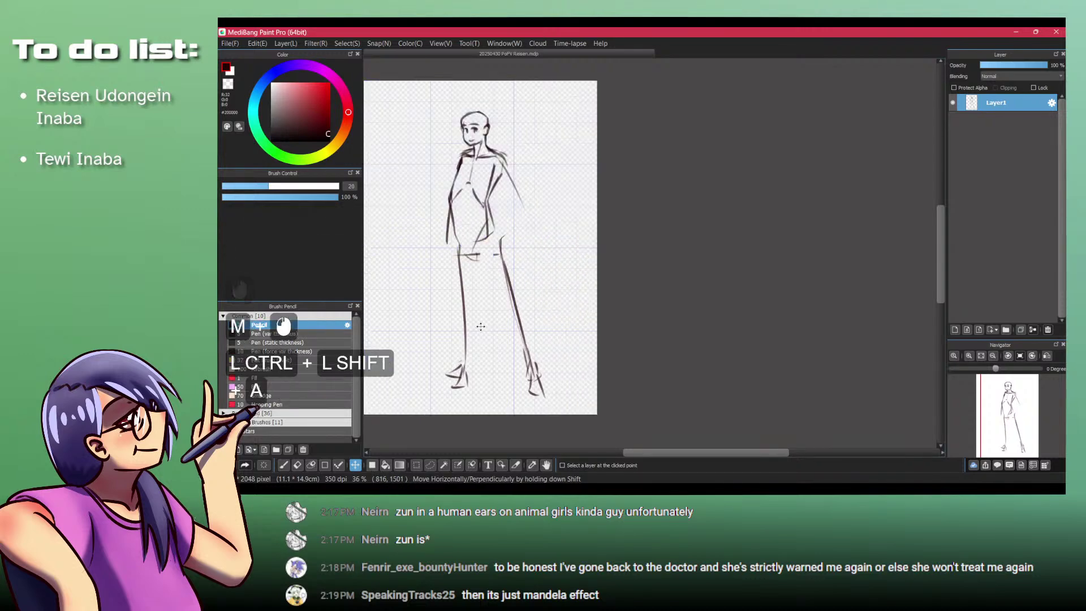
# Step: Sketch the near hip's contour with the Pencil, slanting outward from the waist
pyautogui.press('p')
pyautogui.moveTo(454, 246); pyautogui.dragTo(494, 222)
pyautogui.press('p')
pyautogui.click(532, 197)
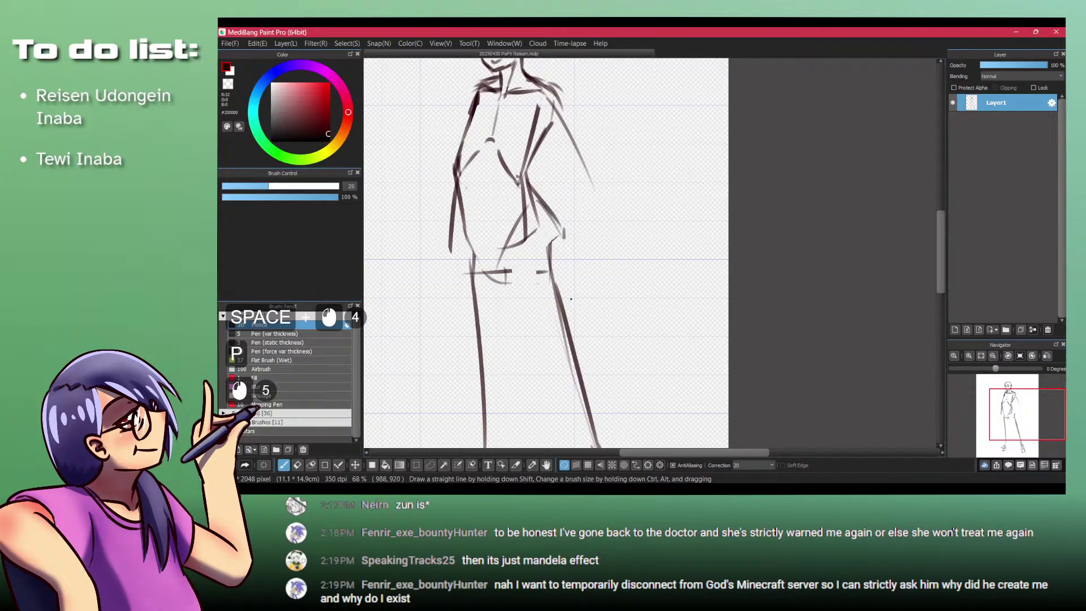
pyautogui.hotkey('ctrl', 'z')
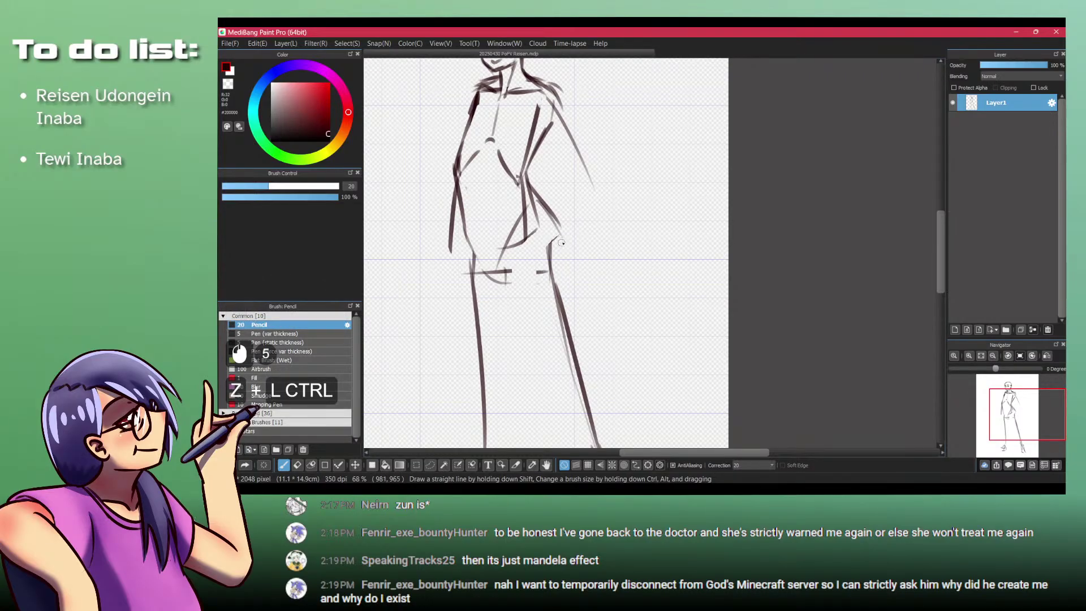
# Step: Try outlining the near leg with inner and outer thigh lines, a knee mark and a shin line
pyautogui.moveTo(559, 231); pyautogui.dragTo(577, 362)
pyautogui.moveTo(506, 277); pyautogui.dragTo(545, 349)
pyautogui.hotkey('ctrl', 'z')
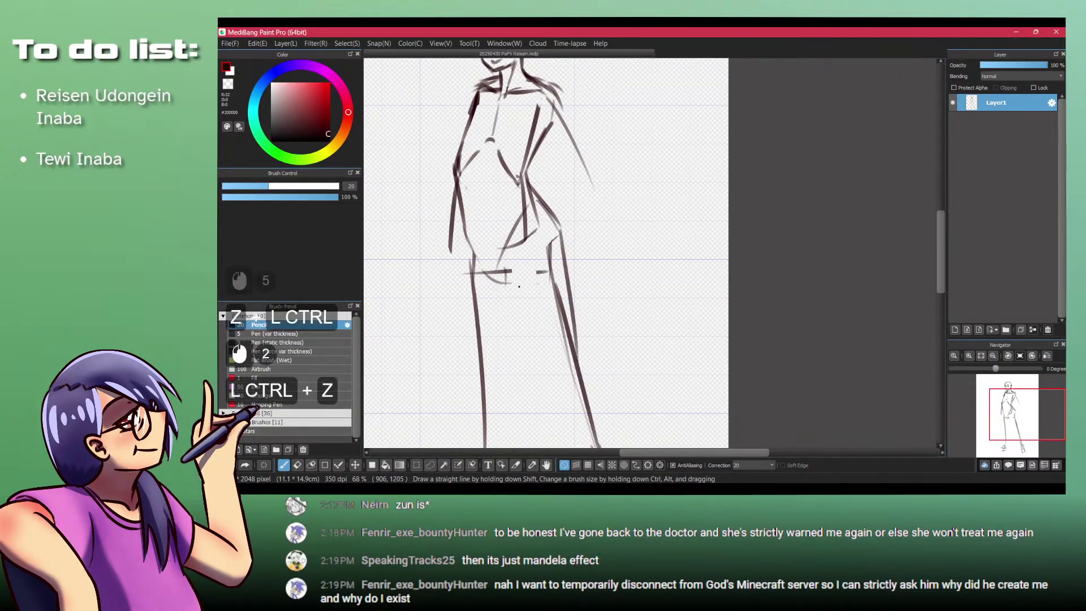
pyautogui.moveTo(512, 261)
pyautogui.mouseDown()
pyautogui.moveTo(551, 395)
pyautogui.moveTo(579, 386)
pyautogui.moveTo(542, 298)
pyautogui.moveTo(579, 370)
pyautogui.mouseUp()
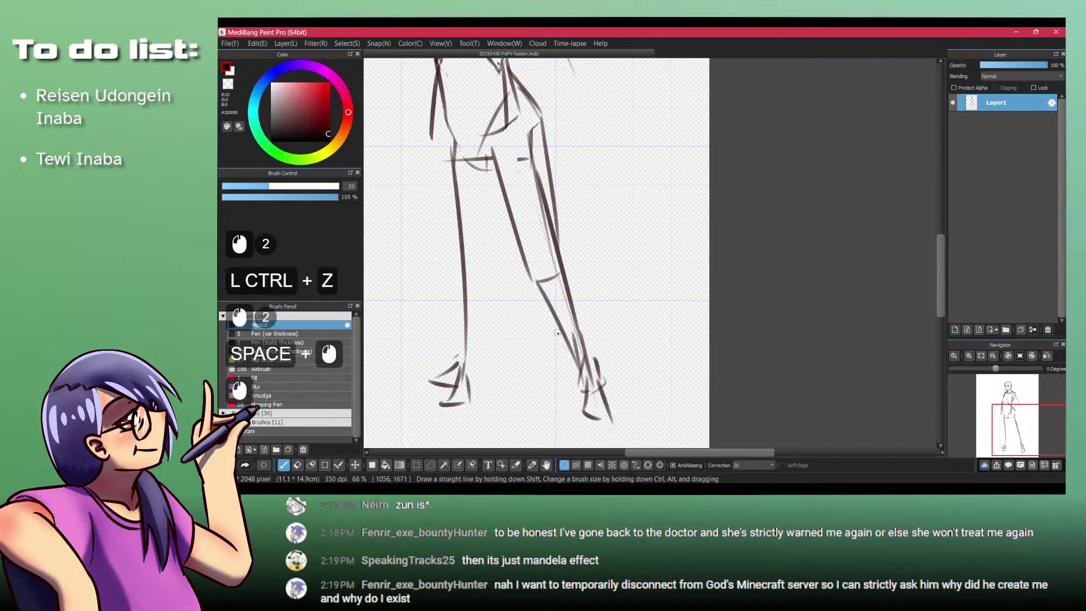
pyautogui.hotkey('ctrl', 'z')
pyautogui.hotkey('ctrl', 'z')
pyautogui.hotkey('ctrl', 'z')
pyautogui.hotkey('ctrl', 'z')
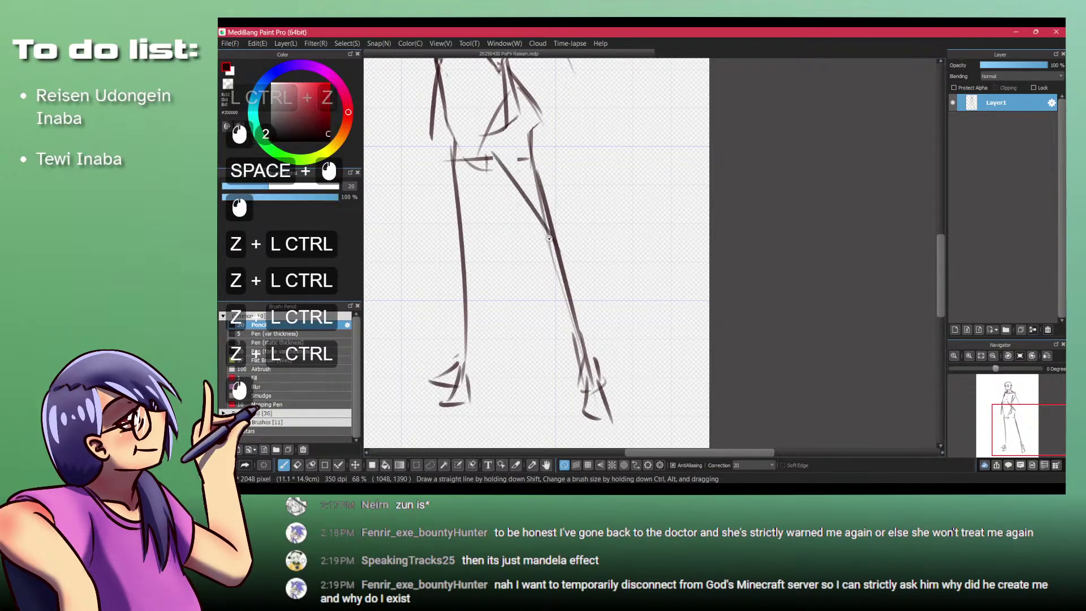
# Step: Try a different near thigh shape, with the outer line running straight down from the hip
pyautogui.moveTo(543, 101)
pyautogui.mouseDown()
pyautogui.moveTo(557, 134)
pyautogui.moveTo(563, 226)
pyautogui.mouseUp()
pyautogui.moveTo(523, 158)
pyautogui.mouseDown()
pyautogui.moveTo(531, 188)
pyautogui.moveTo(507, 141)
pyautogui.moveTo(507, 207)
pyautogui.moveTo(525, 247)
pyautogui.moveTo(532, 204)
pyautogui.moveTo(551, 295)
pyautogui.moveTo(508, 238)
pyautogui.moveTo(540, 291)
pyautogui.mouseUp()
pyautogui.hotkey('ctrl', 'z')
pyautogui.hotkey('ctrl', 'z')
pyautogui.hotkey('ctrl', 'z')
pyautogui.click(507, 238)
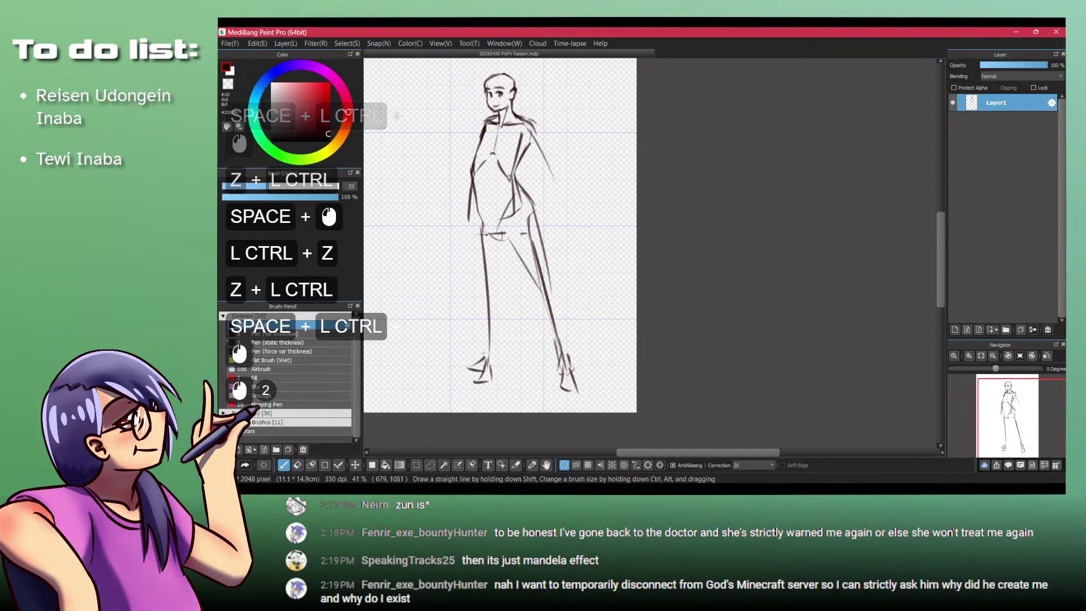
pyautogui.hotkey('ctrl', 'z')
pyautogui.hotkey('ctrl', 'z')
# Step: Try outlining the outer contour of the far thigh from the waist downward
pyautogui.moveTo(532, 211)
pyautogui.mouseDown()
pyautogui.moveTo(536, 252)
pyautogui.moveTo(475, 297)
pyautogui.mouseUp()
pyautogui.hotkey('ctrl', 'z')
pyautogui.moveTo(482, 237); pyautogui.dragTo(476, 291)
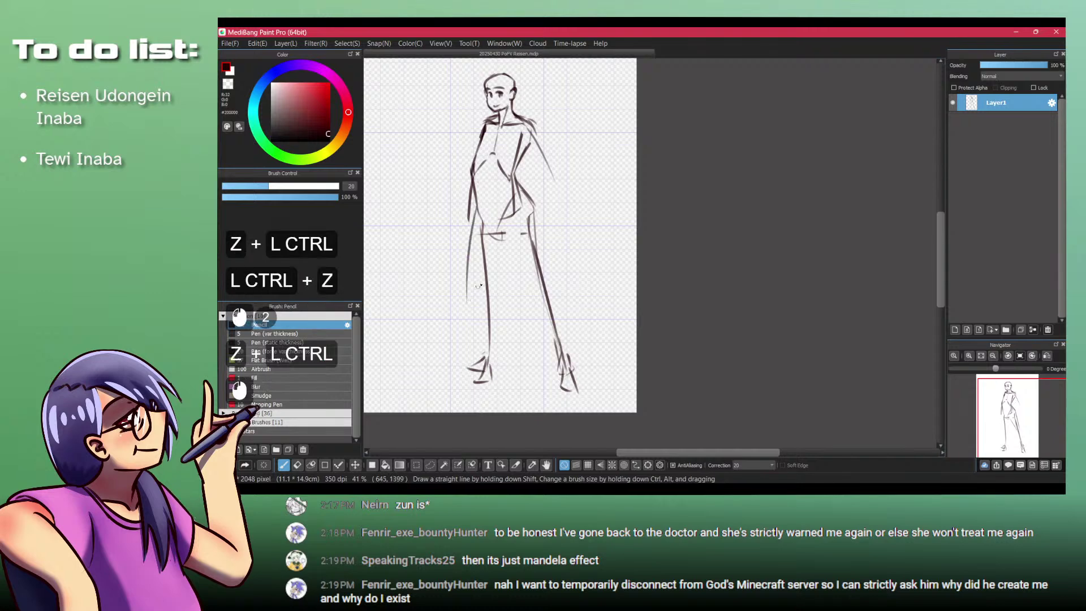
pyautogui.hotkey('ctrl', 'z')
pyautogui.moveTo(471, 166)
pyautogui.mouseDown()
pyautogui.moveTo(510, 434)
pyautogui.moveTo(407, 293)
pyautogui.mouseUp()
pyautogui.hotkey('ctrl', 'z')
pyautogui.hotkey('ctrl', 'z')
# Step: Lasso-select both old legs, delete them, and clear the selection
pyautogui.press('l')
pyautogui.press('Delete')
pyautogui.hotkey('ctrl', 'shift', 'a')
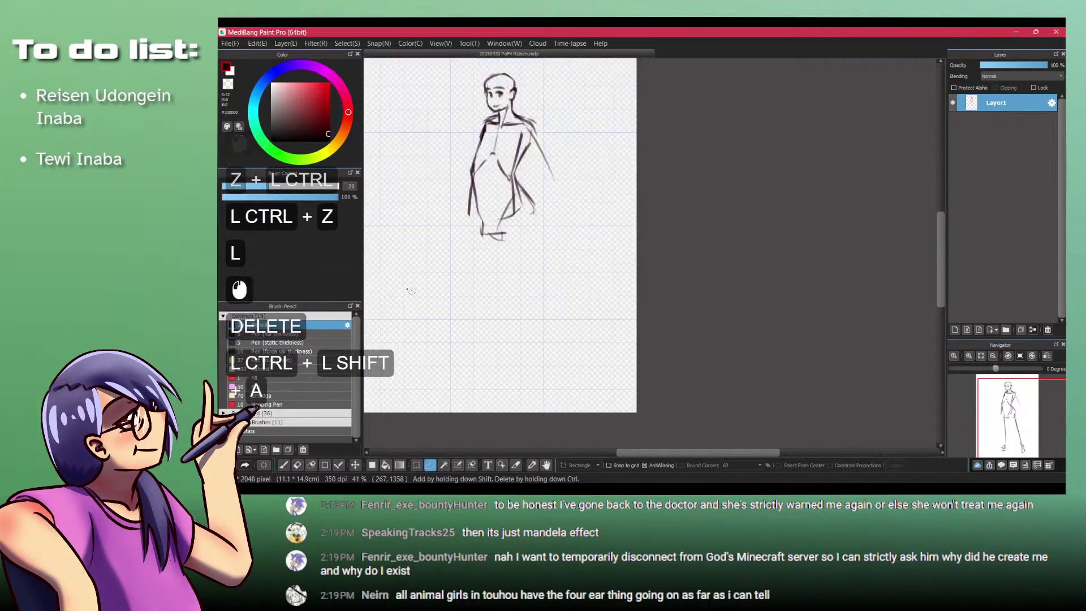
# Step: Rework the near hip line with erasing and Pencil strokes, and close the bottom of the pelvis with a rounded curve
pyautogui.press('p')
pyautogui.moveTo(483, 218); pyautogui.dragTo(496, 237)
pyautogui.hotkey('shift', 'z')
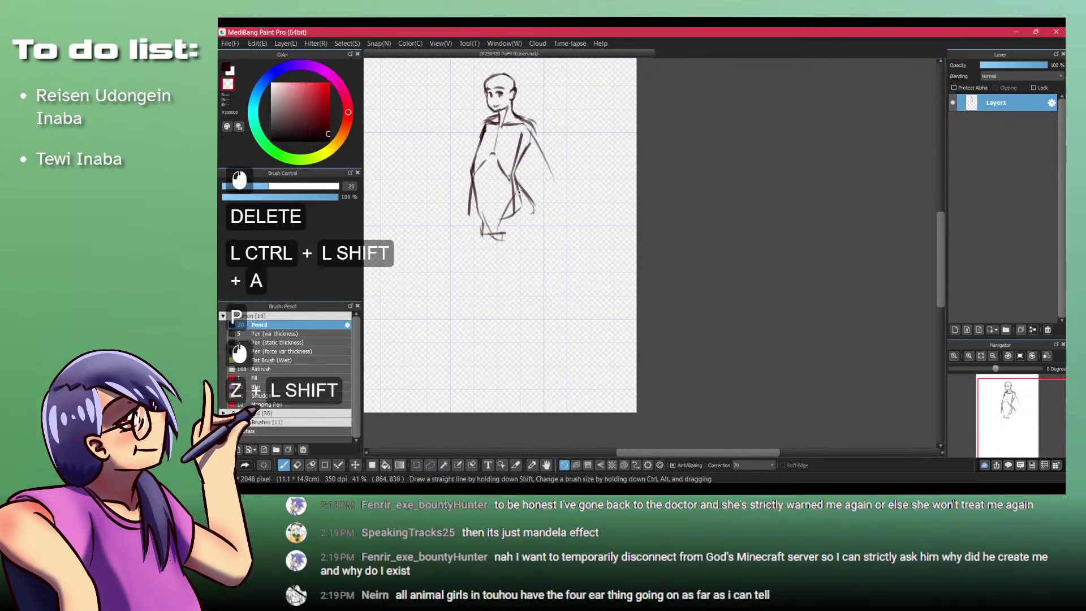
pyautogui.moveTo(518, 183); pyautogui.dragTo(532, 224)
pyautogui.hotkey('shift', 'z')
pyautogui.moveTo(527, 211); pyautogui.dragTo(530, 225)
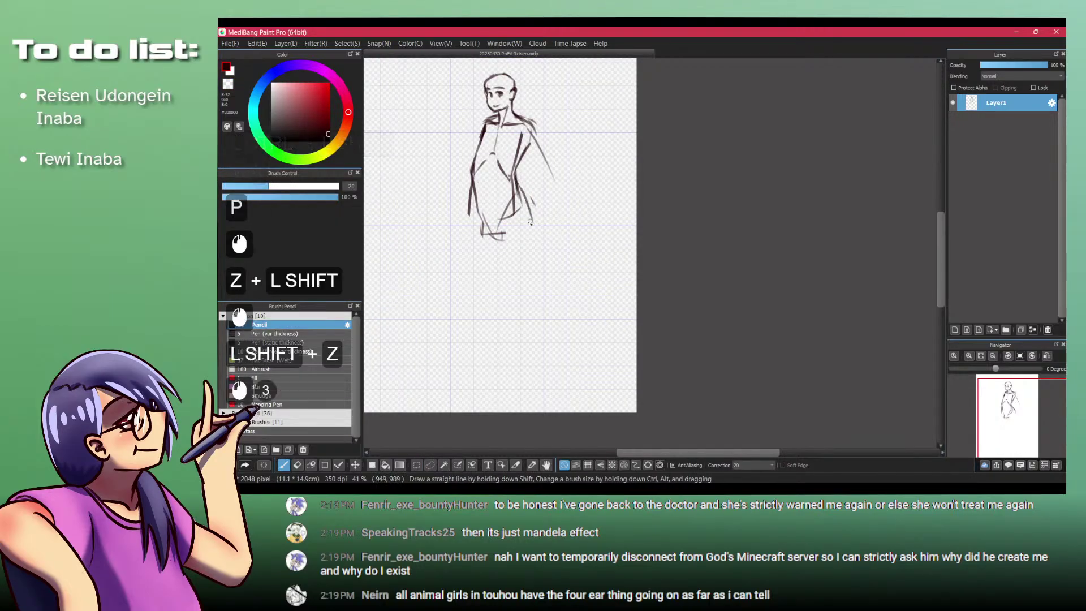
pyautogui.moveTo(477, 191); pyautogui.dragTo(479, 200)
pyautogui.moveTo(485, 237); pyautogui.dragTo(506, 250)
pyautogui.moveTo(506, 250); pyautogui.dragTo(530, 219)
pyautogui.moveTo(488, 124)
pyautogui.mouseDown()
pyautogui.moveTo(491, 195)
pyautogui.moveTo(505, 137)
pyautogui.mouseUp()
# Step: Lasso-select the head, resize and reposition it on the neck with Transform, apply the change and clear the selection
pyautogui.press('l')
pyautogui.moveTo(453, 91); pyautogui.dragTo(492, 180)
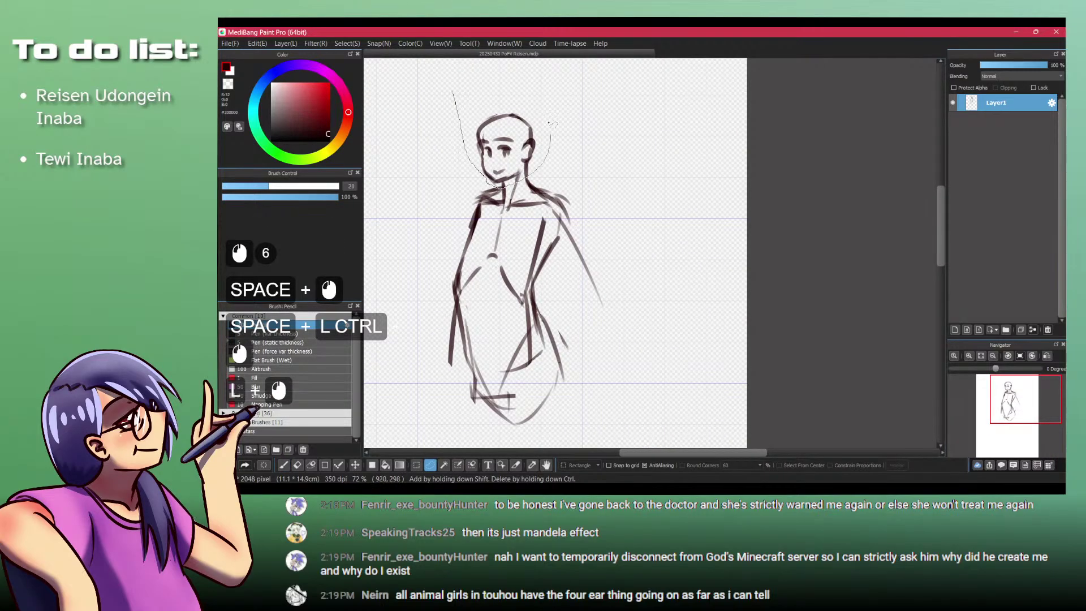
pyautogui.moveTo(551, 121); pyautogui.dragTo(552, 120)
pyautogui.hotkey('ctrl', 't')
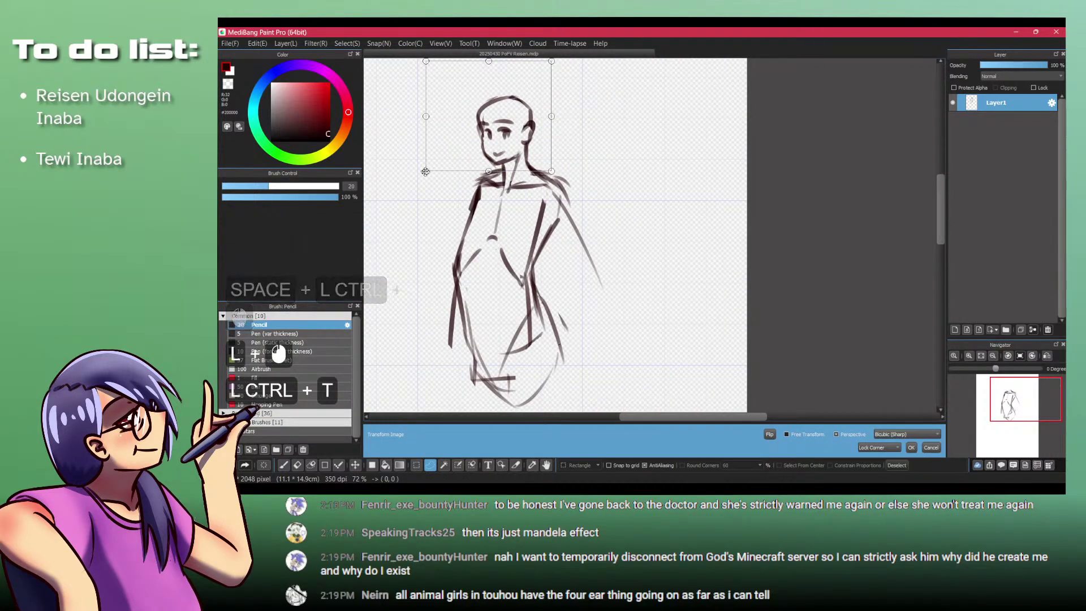
pyautogui.moveTo(425, 172); pyautogui.dragTo(415, 180)
pyautogui.moveTo(483, 148); pyautogui.dragTo(491, 142)
pyautogui.moveTo(396, 144); pyautogui.dragTo(392, 128)
pyautogui.moveTo(496, 159); pyautogui.dragTo(499, 223)
pyautogui.hotkey('ctrl', 'space')
pyautogui.hotkey('ctrl', 'space')
pyautogui.press('KP_Enter')
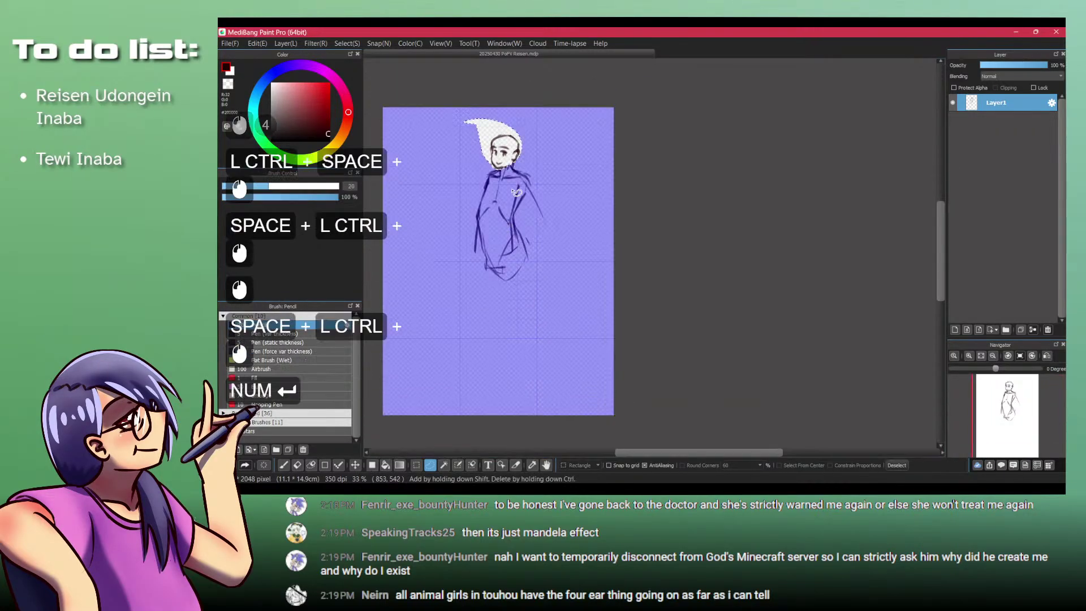
pyautogui.hotkey('ctrl', 'shift', 'a')
# Step: Sketch a light guide line down from the far hip, and extend the torso's centre line into the pelvis
pyautogui.press('p')
pyautogui.moveTo(516, 246); pyautogui.dragTo(528, 341)
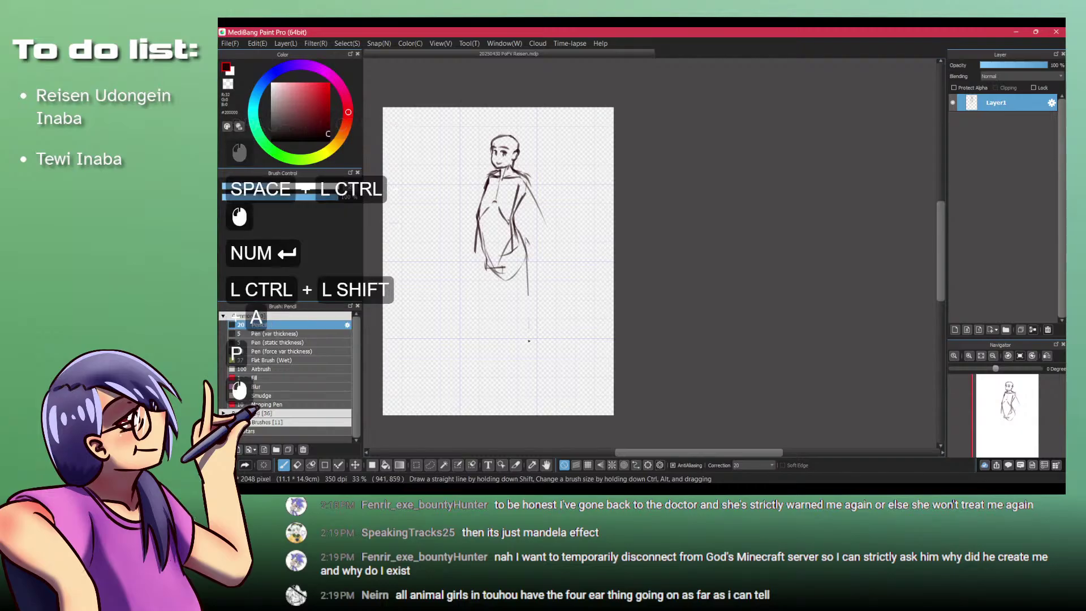
pyautogui.hotkey('ctrl', 'z')
pyautogui.moveTo(484, 252); pyautogui.dragTo(474, 380)
pyautogui.hotkey('ctrl', 'z')
pyautogui.hotkey('ctrl', 'z')
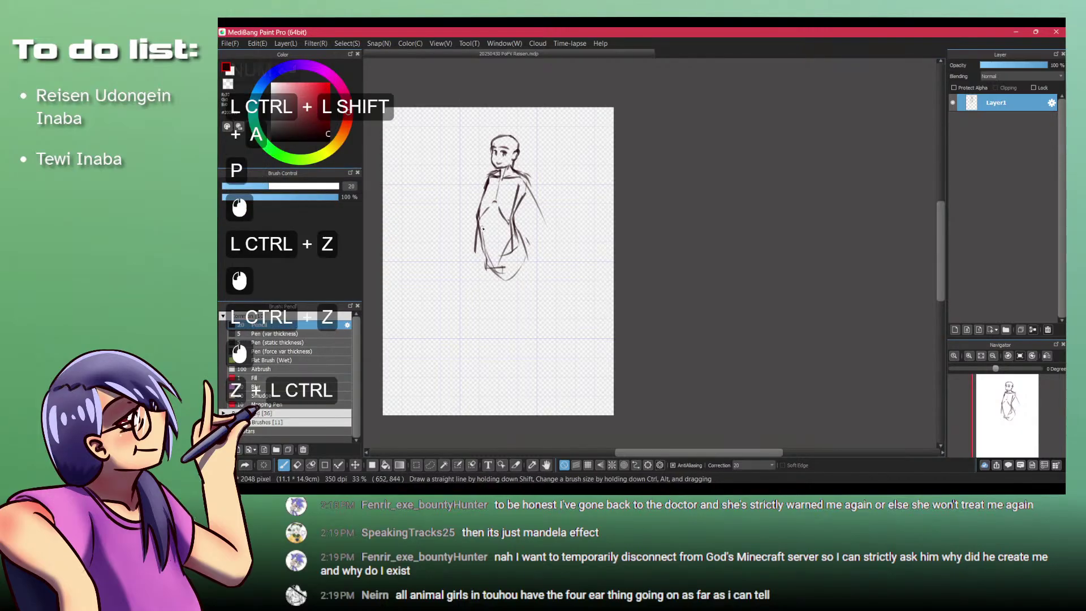
pyautogui.moveTo(481, 252); pyautogui.dragTo(470, 302)
pyautogui.moveTo(500, 179); pyautogui.dragTo(493, 238)
pyautogui.moveTo(492, 218)
pyautogui.mouseDown()
pyautogui.moveTo(497, 263)
pyautogui.moveTo(514, 277)
pyautogui.mouseUp()
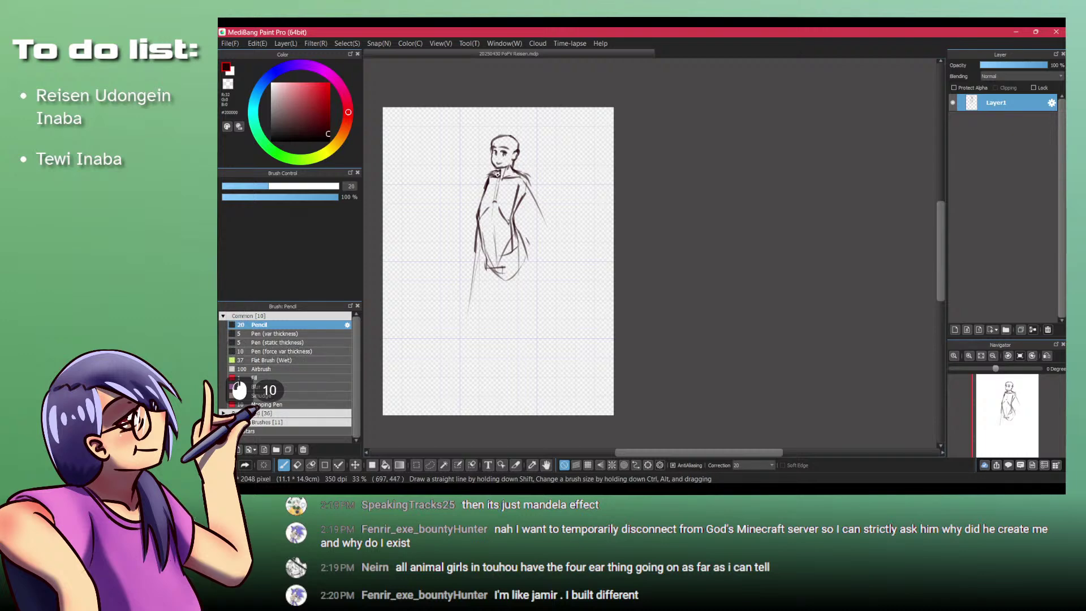
# Step: Try erasing a spot beside the neck and drawing a tilted hip line across the pelvis
pyautogui.moveTo(521, 184); pyautogui.dragTo(554, 184)
pyautogui.hotkey('shift', 'z')
pyautogui.moveTo(512, 148); pyautogui.dragTo(517, 152)
pyautogui.hotkey('shift', 'z')
pyautogui.hotkey('ctrl', 'z')
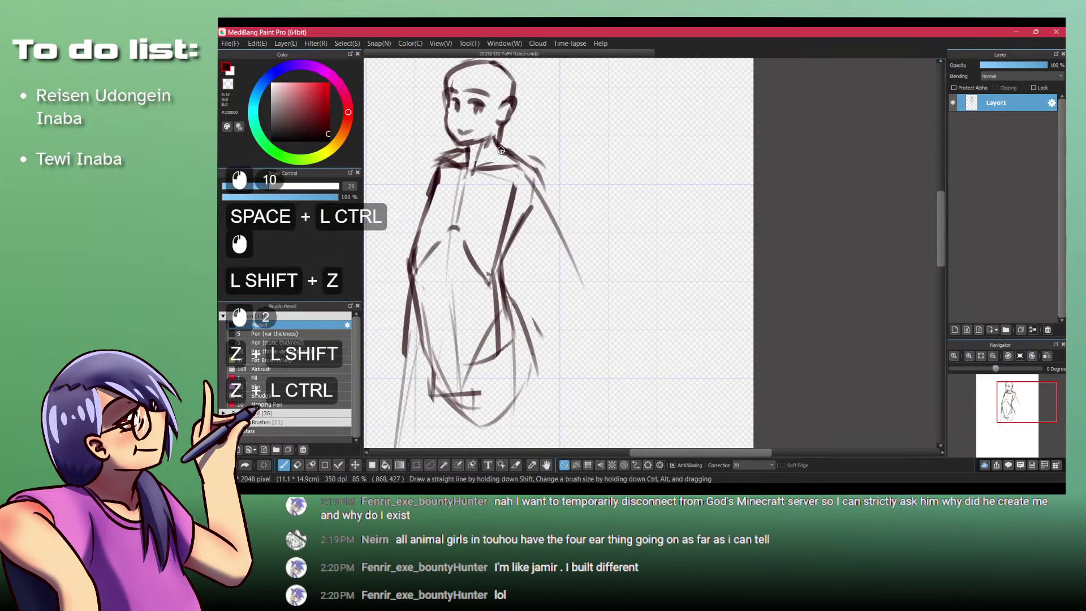
pyautogui.hotkey('ctrl', 'z')
pyautogui.moveTo(518, 342)
pyautogui.mouseDown()
pyautogui.moveTo(547, 239)
pyautogui.moveTo(525, 240)
pyautogui.mouseUp()
pyautogui.click(547, 240)
pyautogui.moveTo(475, 252)
pyautogui.mouseDown()
pyautogui.moveTo(546, 241)
pyautogui.moveTo(553, 202)
pyautogui.mouseUp()
pyautogui.hotkey('ctrl', 'z')
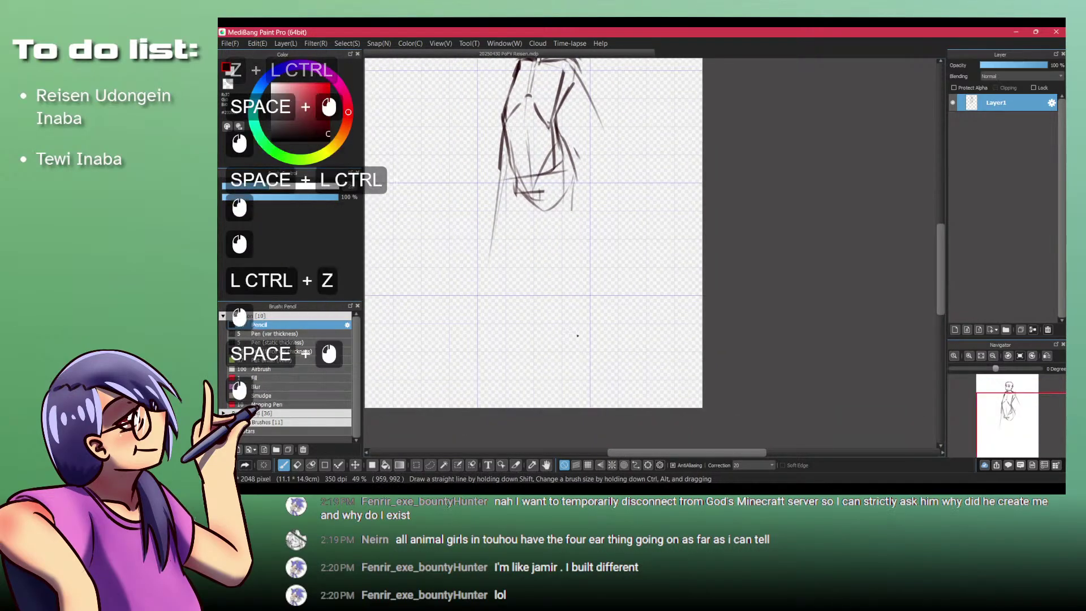
pyautogui.hotkey('ctrl', 'z')
pyautogui.hotkey('ctrl', 'z')
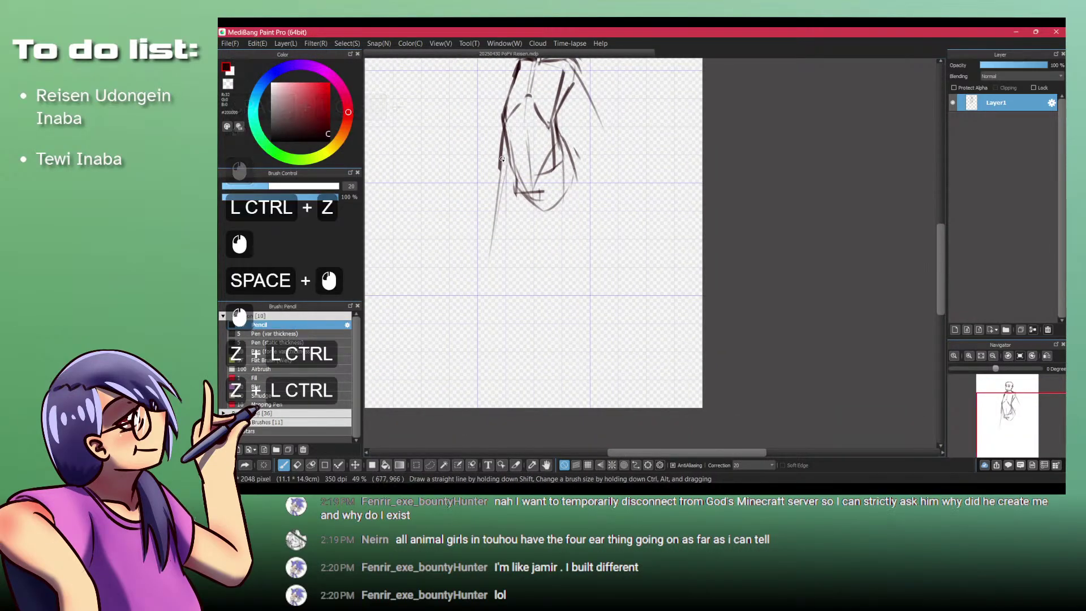
# Step: Draw long gesture lines for both legs in a wide stance, from the hips down to roughed-in feet
pyautogui.moveTo(502, 162)
pyautogui.mouseDown()
pyautogui.moveTo(580, 211)
pyautogui.moveTo(540, 174)
pyautogui.moveTo(514, 333)
pyautogui.mouseUp()
pyautogui.hotkey('ctrl', 'z')
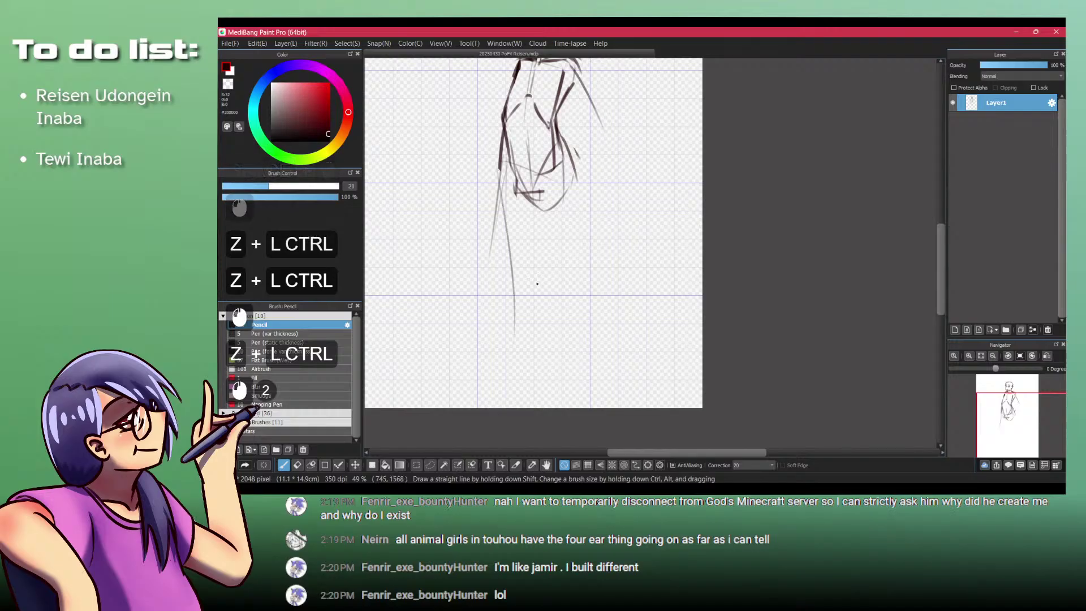
pyautogui.moveTo(562, 180)
pyautogui.mouseDown()
pyautogui.moveTo(649, 379)
pyautogui.moveTo(643, 362)
pyautogui.moveTo(643, 387)
pyautogui.mouseUp()
pyautogui.moveTo(644, 388); pyautogui.dragTo(652, 371)
pyautogui.moveTo(514, 321); pyautogui.dragTo(509, 368)
# Step: Outline the near thigh from the crotch and hip to the knee, and run a line down the shin
pyautogui.moveTo(545, 183); pyautogui.dragTo(518, 238)
pyautogui.moveTo(532, 191); pyautogui.dragTo(542, 210)
pyautogui.moveTo(537, 187)
pyautogui.mouseDown()
pyautogui.moveTo(525, 222)
pyautogui.moveTo(547, 209)
pyautogui.mouseUp()
pyautogui.hotkey('ctrl', 'z')
pyautogui.moveTo(538, 197)
pyautogui.mouseDown()
pyautogui.moveTo(554, 220)
pyautogui.moveTo(569, 306)
pyautogui.mouseUp()
pyautogui.moveTo(531, 275)
pyautogui.mouseDown()
pyautogui.moveTo(565, 318)
pyautogui.moveTo(598, 402)
pyautogui.mouseUp()
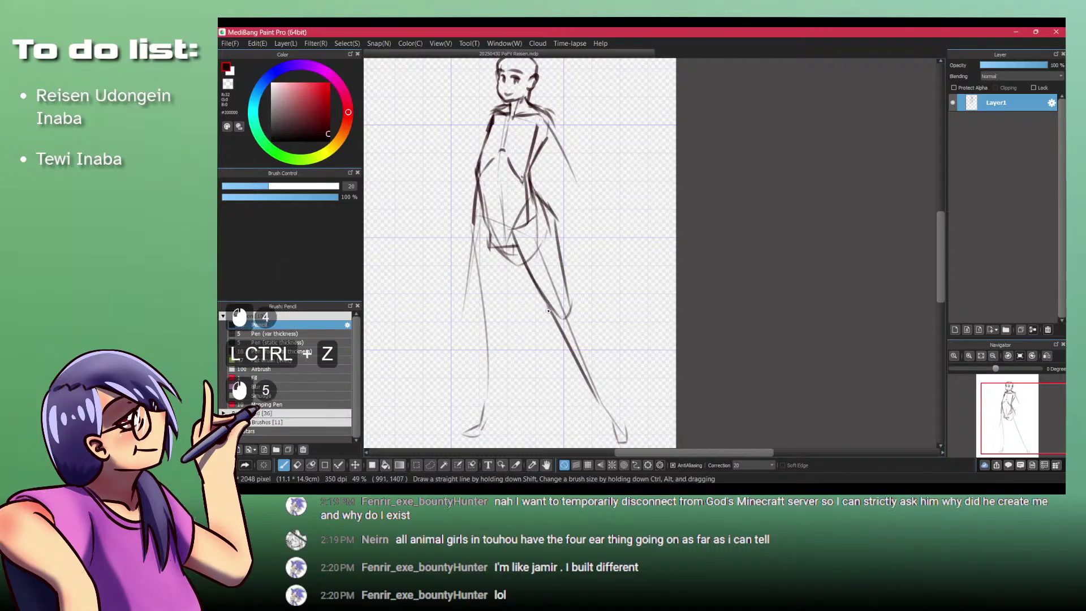
# Step: Shape the near knee and draw the calf and shin contours down to the ankle
pyautogui.moveTo(565, 295)
pyautogui.mouseDown()
pyautogui.moveTo(606, 394)
pyautogui.moveTo(578, 311)
pyautogui.mouseUp()
pyautogui.hotkey('ctrl', 'z')
pyautogui.hotkey('ctrl', 'z')
pyautogui.moveTo(572, 305)
pyautogui.mouseDown()
pyautogui.moveTo(583, 330)
pyautogui.moveTo(549, 306)
pyautogui.mouseUp()
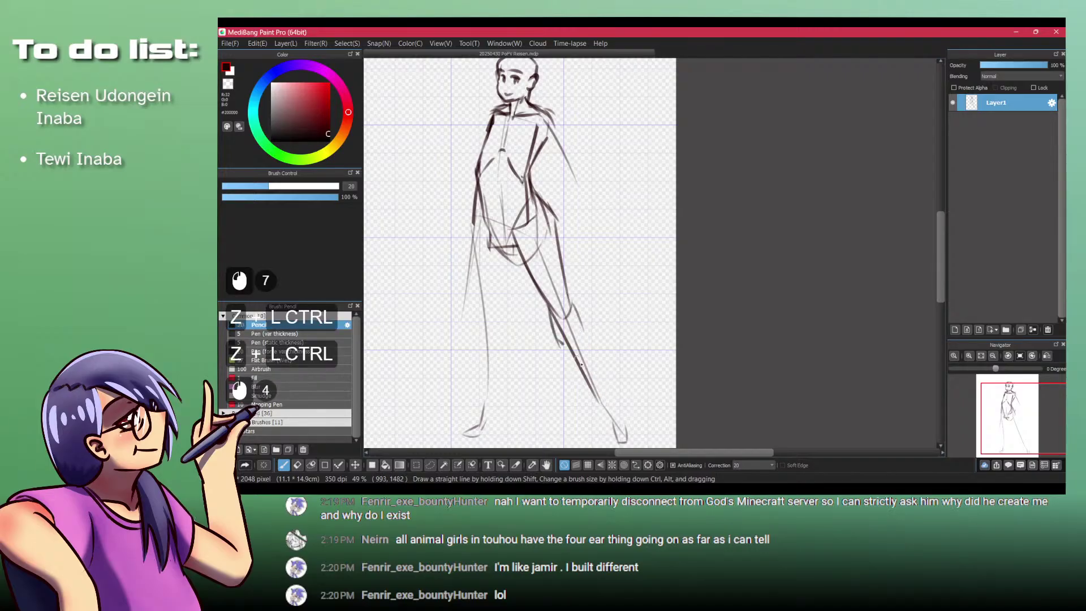
pyautogui.moveTo(567, 352); pyautogui.dragTo(596, 404)
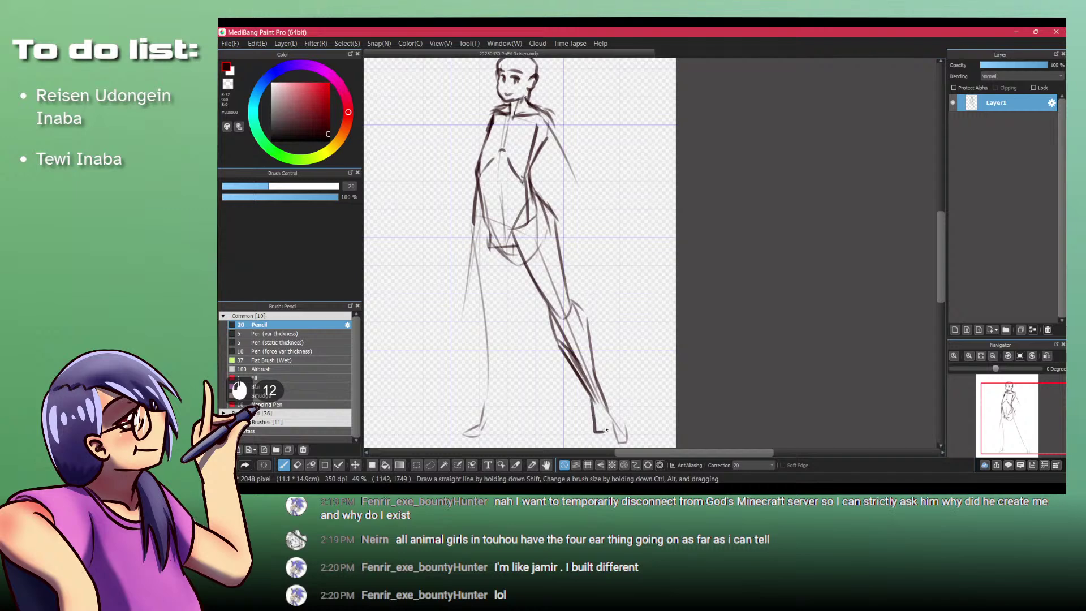
pyautogui.hotkey('ctrl', 'z')
pyautogui.hotkey('ctrl', 'z')
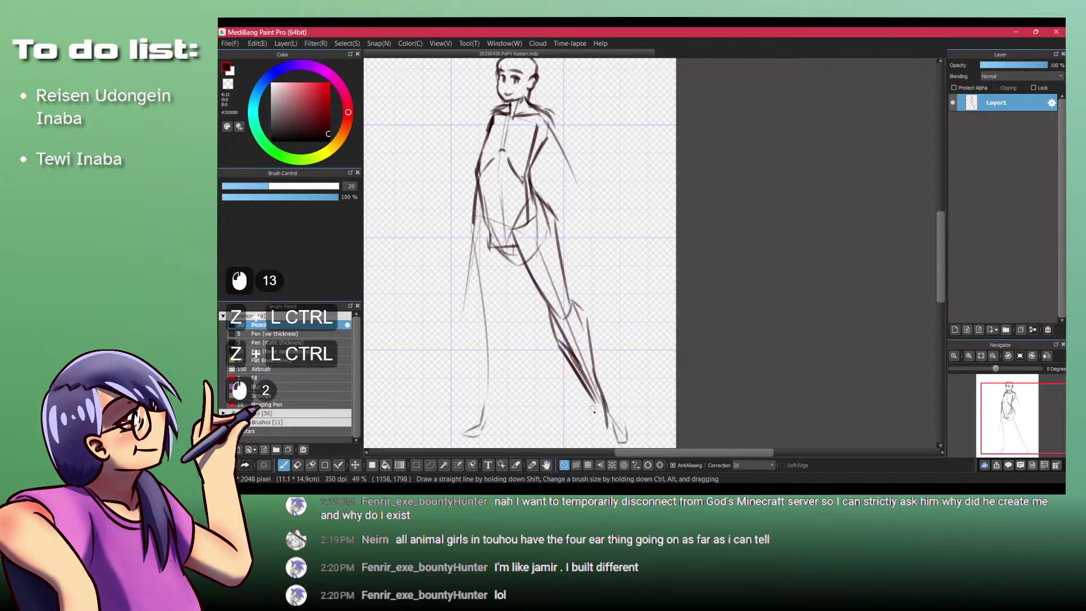
# Step: Outline the far thigh from hip and crotch to the knee, redoing weak strokes, and run the shin contours down to the ankle
pyautogui.moveTo(473, 218); pyautogui.dragTo(488, 324)
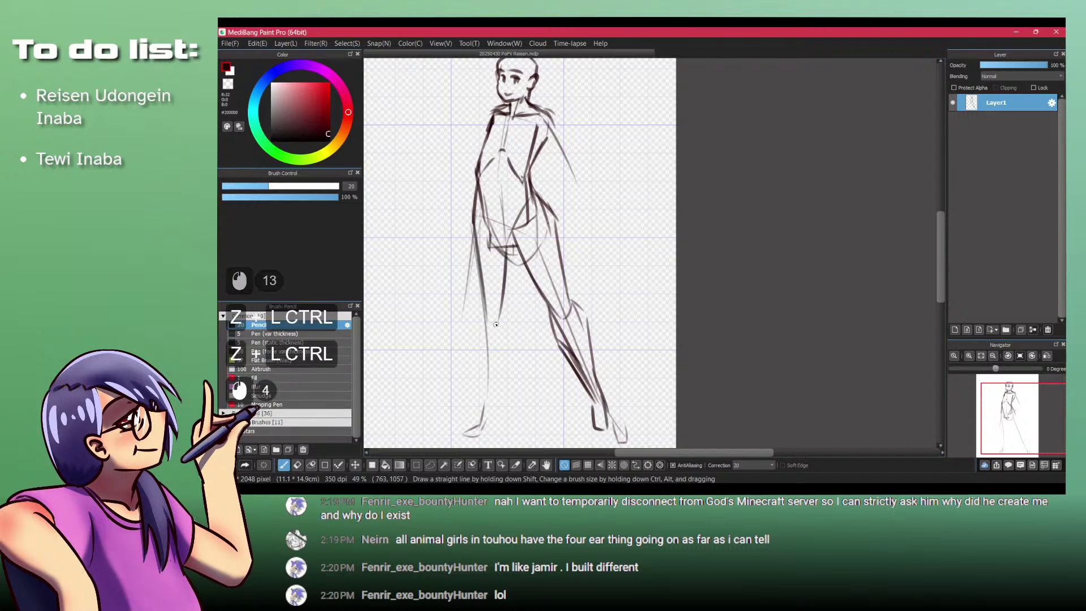
pyautogui.hotkey('ctrl', 'z')
pyautogui.hotkey('ctrl', 'z')
pyautogui.moveTo(469, 229); pyautogui.dragTo(494, 328)
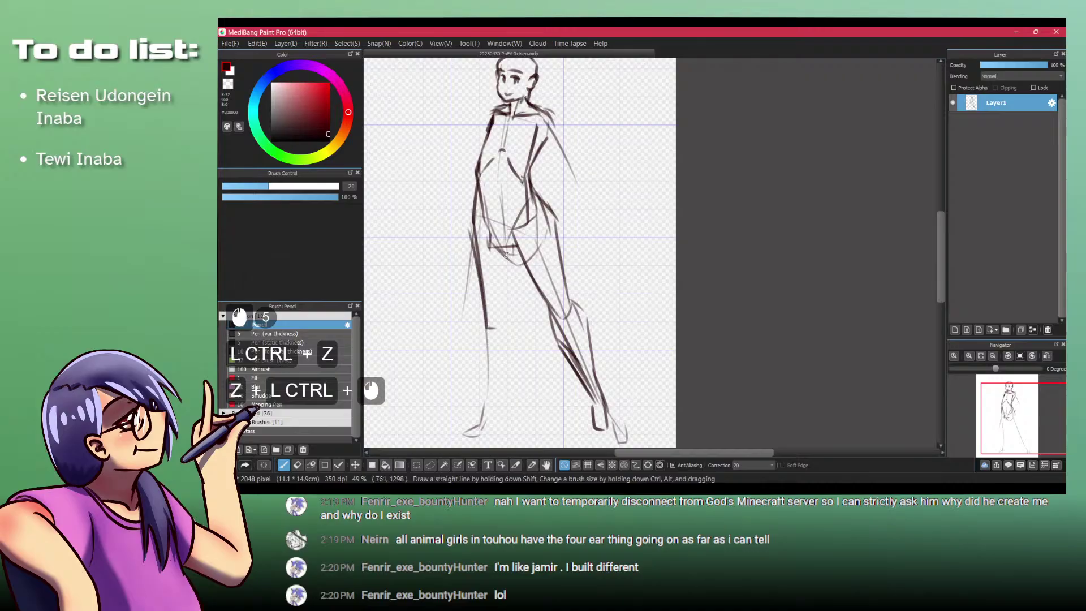
pyautogui.moveTo(505, 247)
pyautogui.mouseDown()
pyautogui.moveTo(504, 321)
pyautogui.moveTo(483, 258)
pyautogui.moveTo(498, 337)
pyautogui.moveTo(496, 359)
pyautogui.moveTo(477, 354)
pyautogui.moveTo(482, 361)
pyautogui.mouseUp()
pyautogui.hotkey('ctrl', 'z')
pyautogui.moveTo(482, 361); pyautogui.dragTo(496, 358)
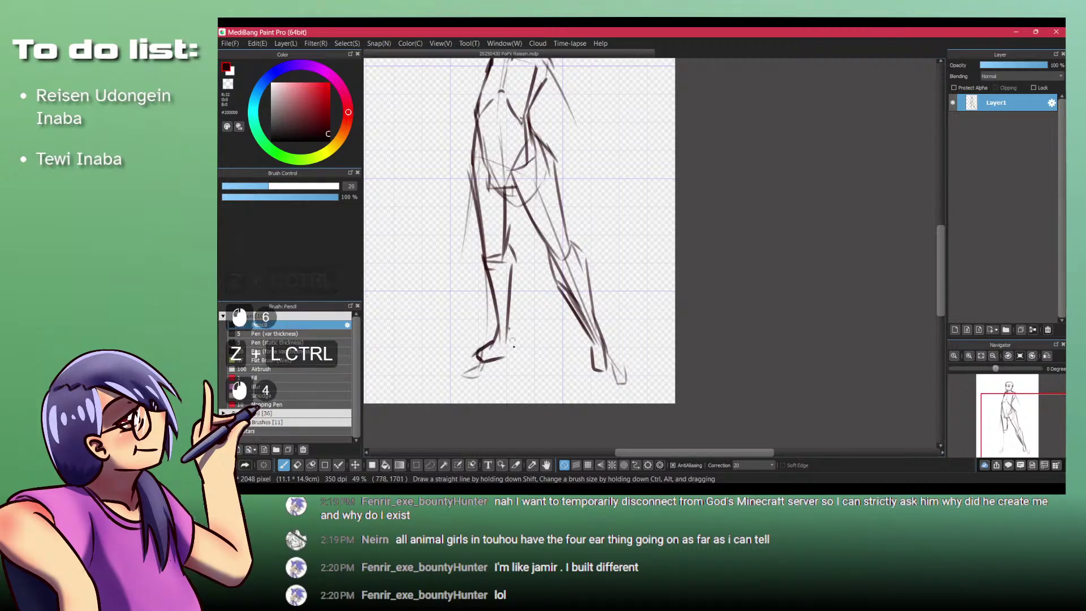
# Step: Define the far leg's ankle and heel and draw its foot as a dark wedge shape
pyautogui.moveTo(618, 326)
pyautogui.mouseDown()
pyautogui.moveTo(593, 294)
pyautogui.moveTo(529, 338)
pyautogui.moveTo(560, 322)
pyautogui.mouseUp()
pyautogui.moveTo(466, 334)
pyautogui.mouseDown()
pyautogui.moveTo(473, 347)
pyautogui.moveTo(478, 313)
pyautogui.mouseUp()
pyautogui.moveTo(478, 377); pyautogui.dragTo(479, 381)
pyautogui.moveTo(475, 350); pyautogui.dragTo(478, 376)
pyautogui.moveTo(445, 389); pyautogui.dragTo(478, 377)
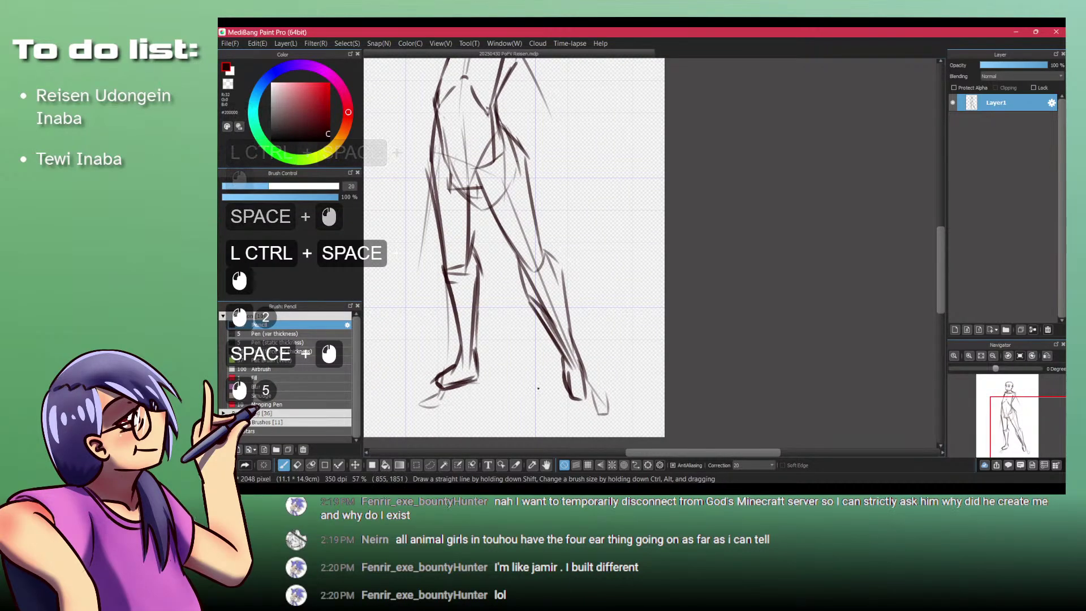
# Step: Erase the leftover gesture lines of both feet with the transparent colour and restore the dark colour for touching up the crotch
pyautogui.hotkey('shift', 'z')
pyautogui.moveTo(588, 385); pyautogui.dragTo(595, 402)
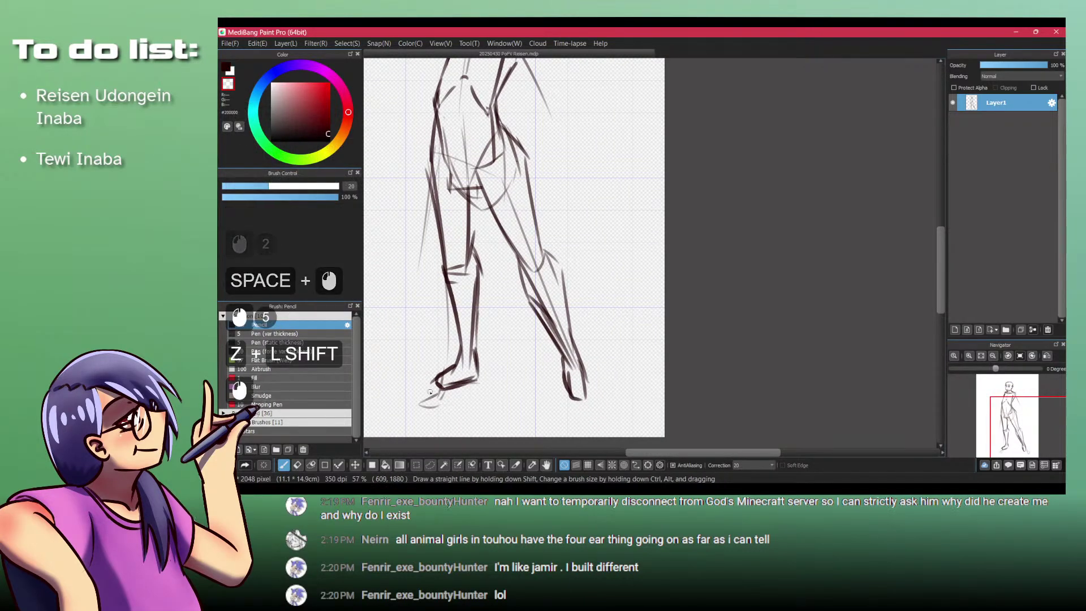
pyautogui.moveTo(463, 208)
pyautogui.mouseDown()
pyautogui.moveTo(480, 316)
pyautogui.moveTo(493, 310)
pyautogui.mouseUp()
pyautogui.hotkey('shift', 'z')
pyautogui.moveTo(485, 306); pyautogui.dragTo(503, 311)
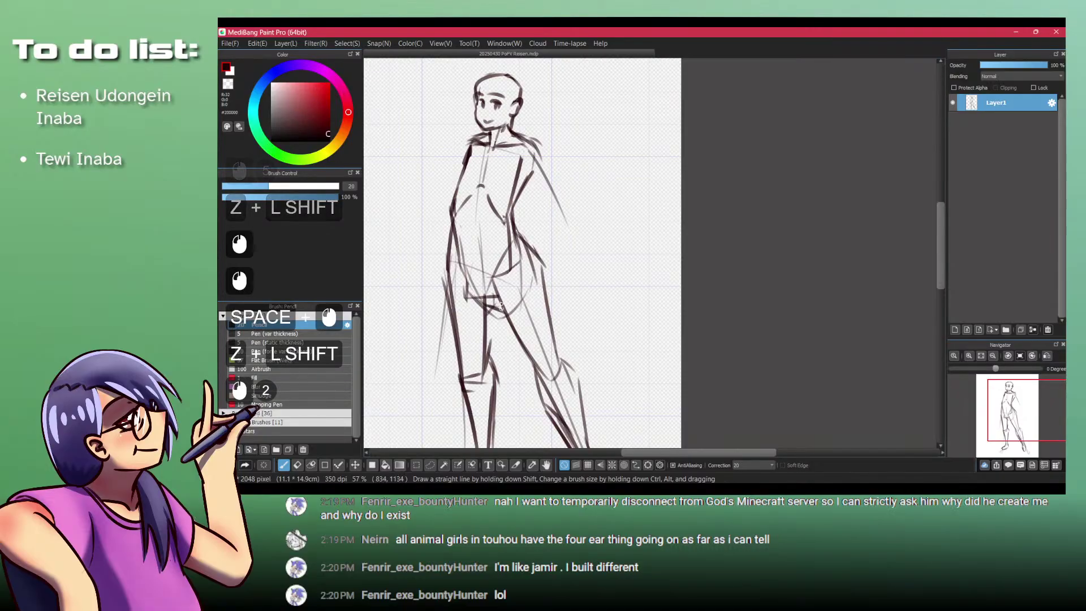
# Step: Try blocking in a boxy hand resting on the near hip
pyautogui.moveTo(564, 206); pyautogui.dragTo(567, 208)
pyautogui.hotkey('ctrl', 'z')
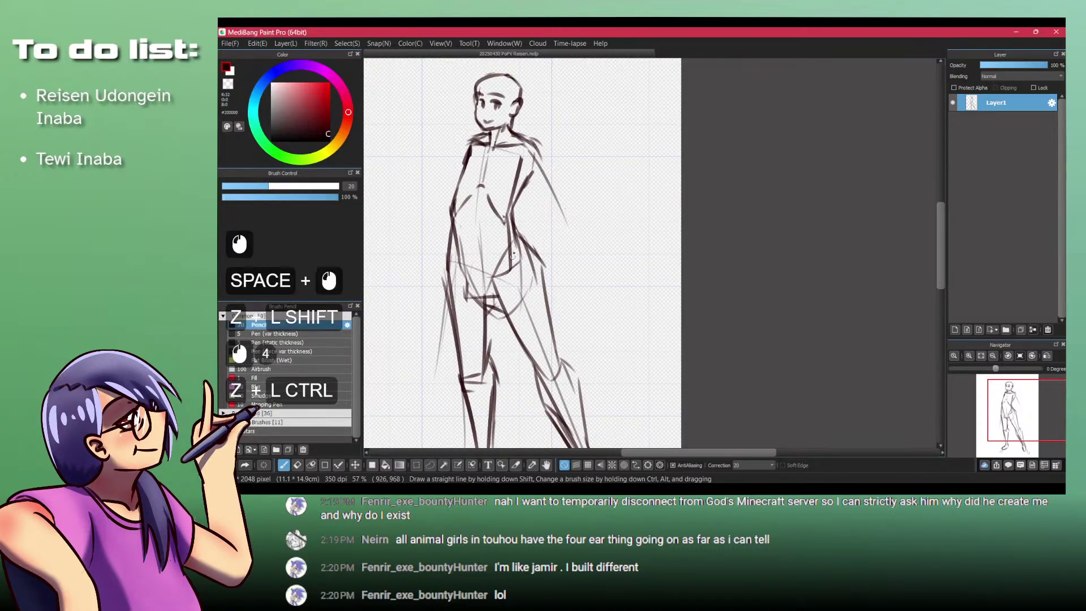
pyautogui.moveTo(520, 241); pyautogui.dragTo(542, 234)
pyautogui.moveTo(524, 238)
pyautogui.mouseDown()
pyautogui.moveTo(527, 261)
pyautogui.moveTo(517, 246)
pyautogui.mouseUp()
pyautogui.hotkey('ctrl', 'z')
pyautogui.moveTo(521, 251)
pyautogui.mouseDown()
pyautogui.moveTo(528, 272)
pyautogui.moveTo(551, 256)
pyautogui.mouseUp()
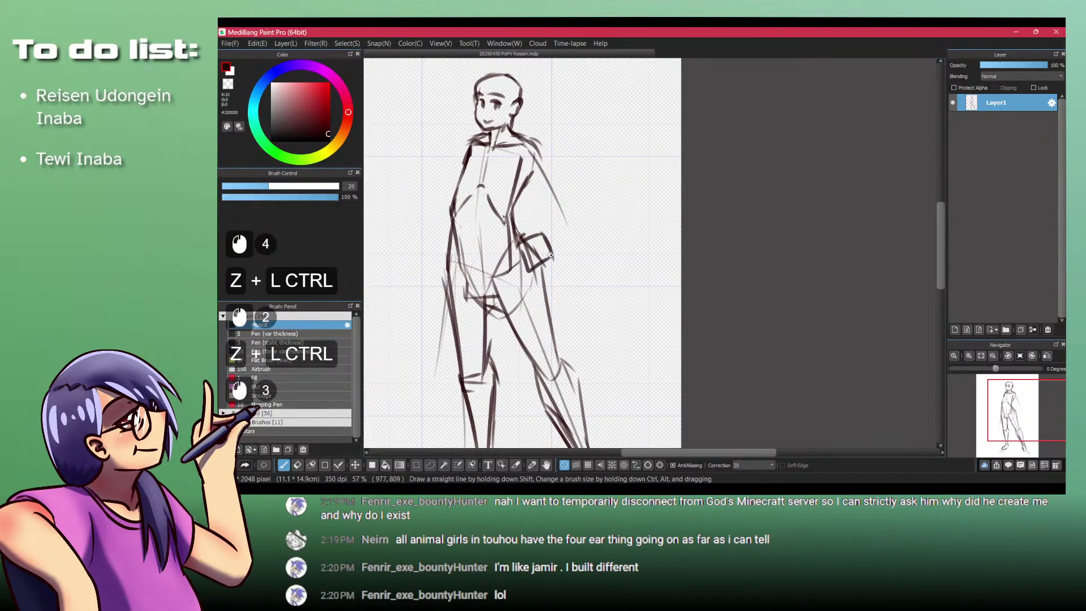
# Step: Switch to the browser's sprite sheet to examine Reisen's pose and outfit, and return to the drawing
pyautogui.click(536, 488)
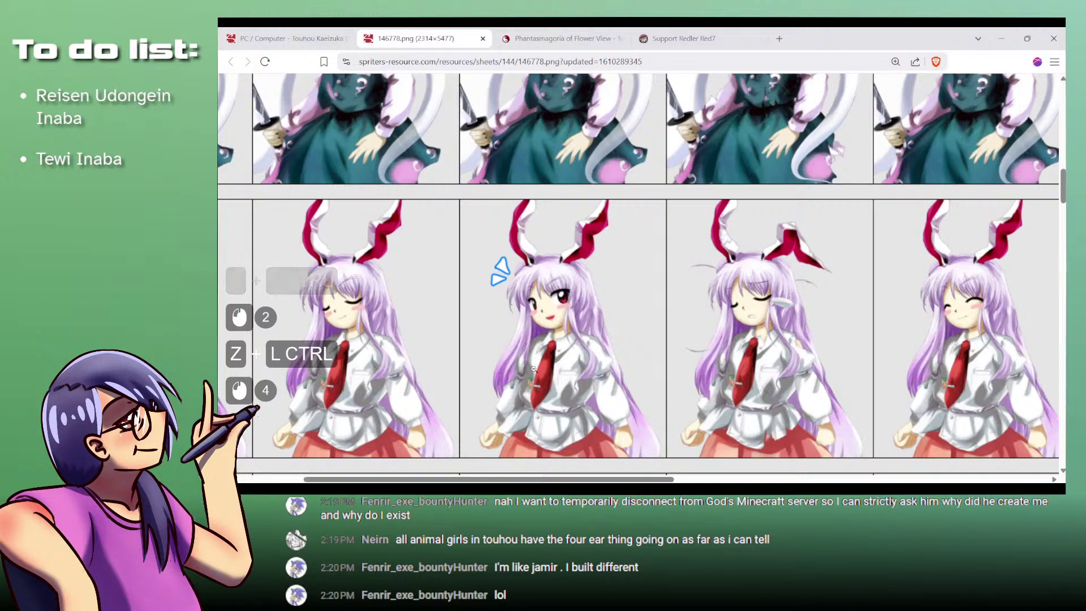
pyautogui.scroll(-1, 536, 426)
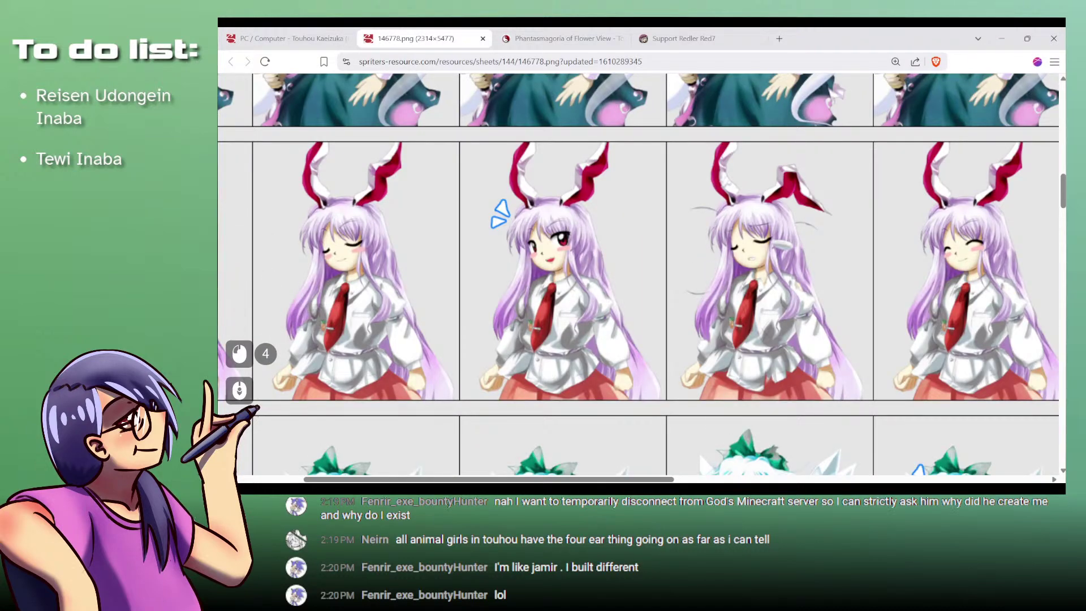
pyautogui.click(701, 489)
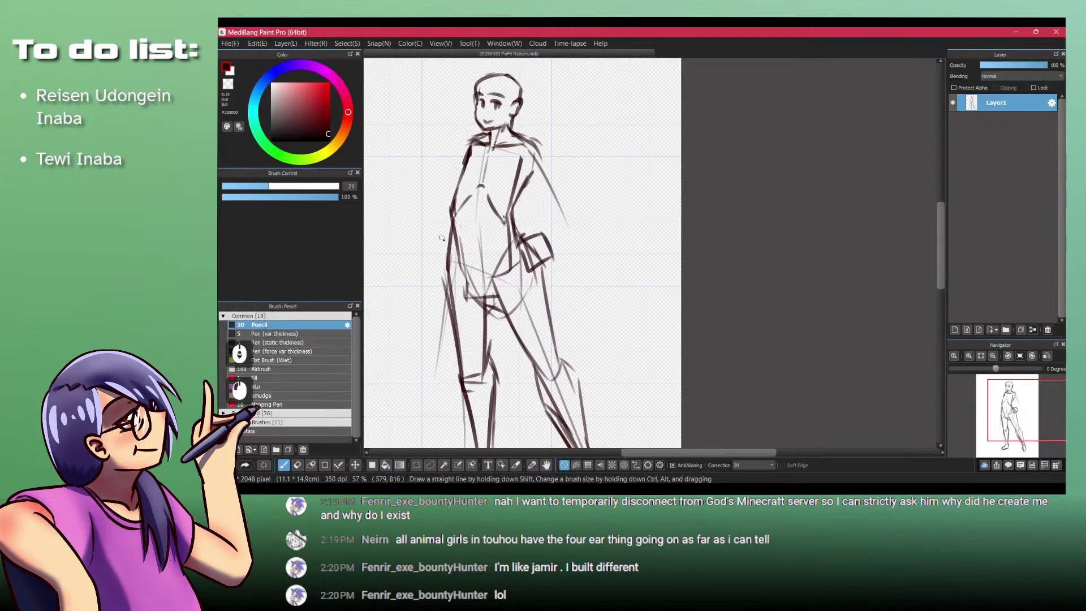
# Step: Undo the boxy hand strokes on the near hip
pyautogui.hotkey('ctrl', 'z')
pyautogui.hotkey('ctrl', 'z')
pyautogui.hotkey('ctrl', 'z')
pyautogui.hotkey('ctrl', 'z')
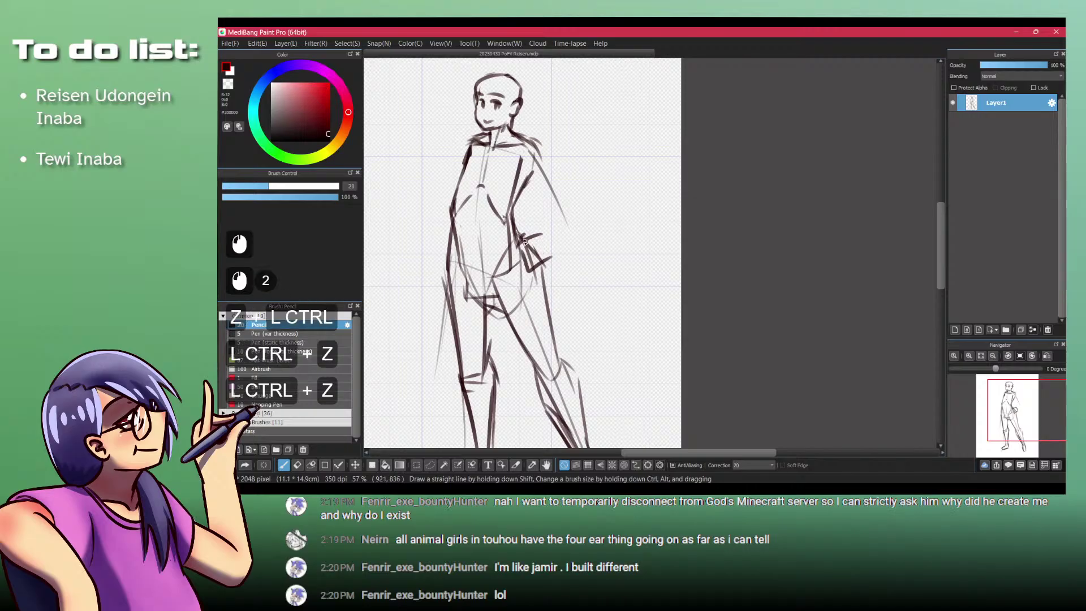
pyautogui.hotkey('ctrl', 'z')
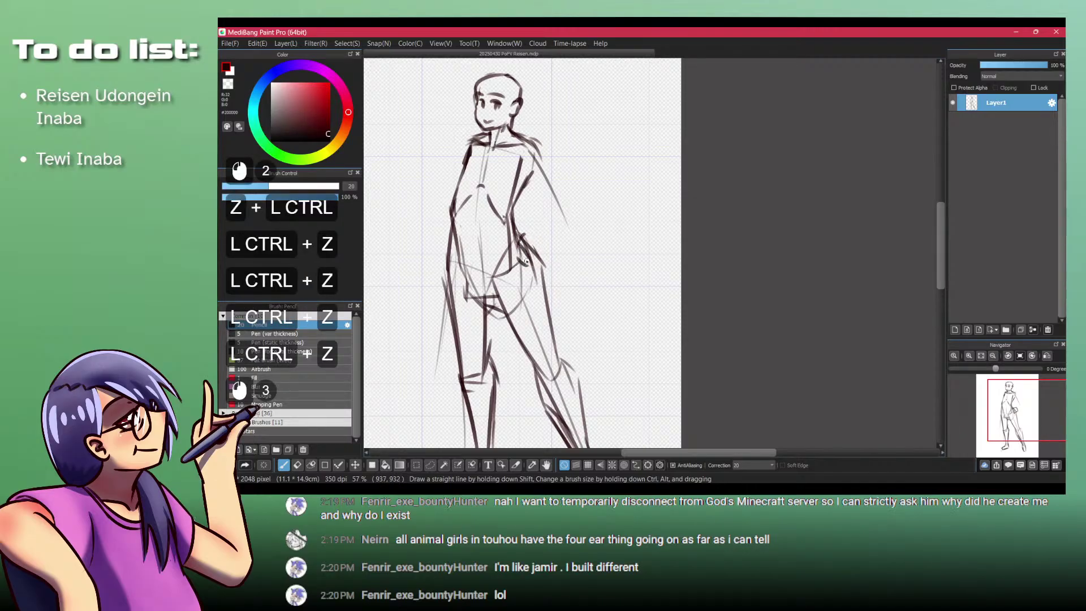
# Step: Redraw the near hand as a closed fist on the hip with the wrist and finger lines
pyautogui.keyDown('ctrl'); pyautogui.click(529, 264); pyautogui.keyUp('ctrl')
pyautogui.moveTo(507, 229)
pyautogui.mouseDown()
pyautogui.moveTo(529, 213)
pyautogui.moveTo(529, 254)
pyautogui.mouseUp()
pyautogui.moveTo(532, 213); pyautogui.dragTo(548, 244)
pyautogui.moveTo(547, 243); pyautogui.dragTo(521, 266)
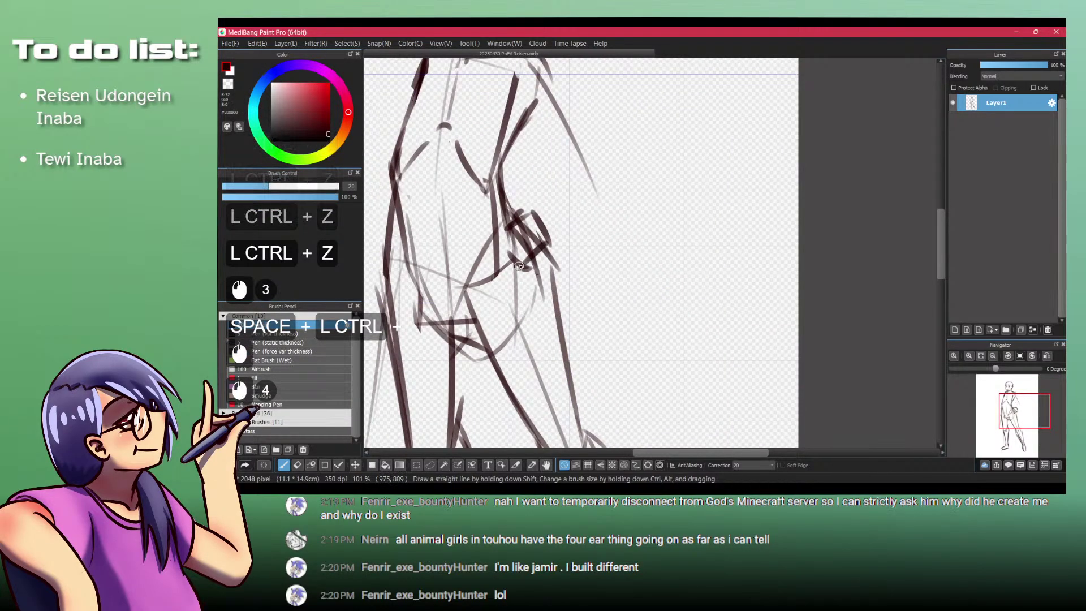
pyautogui.moveTo(525, 215); pyautogui.dragTo(530, 249)
pyautogui.moveTo(528, 235); pyautogui.dragTo(518, 228)
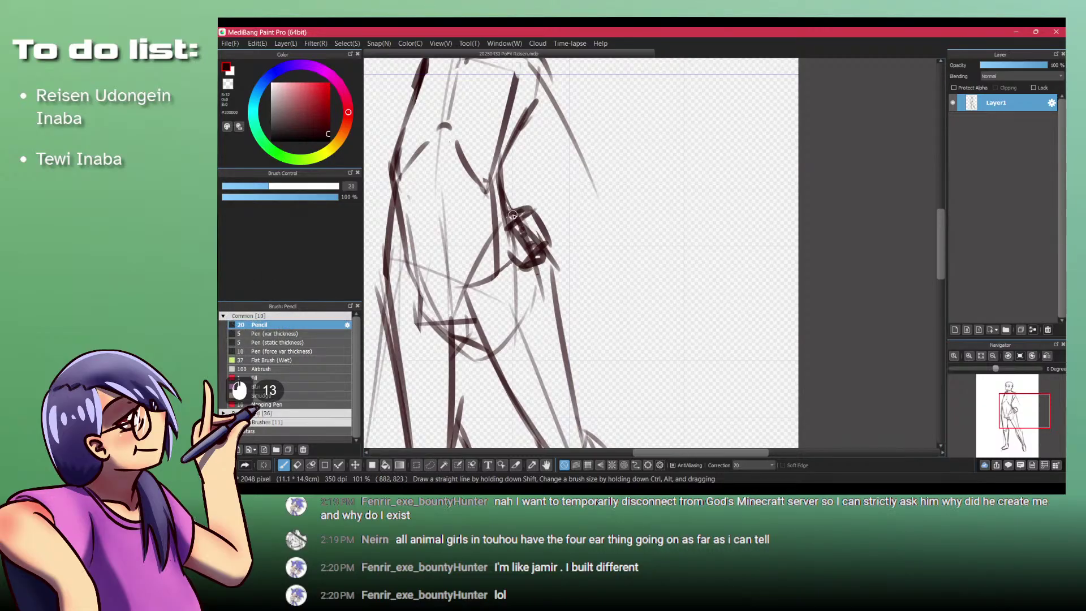
pyautogui.moveTo(520, 209)
pyautogui.mouseDown()
pyautogui.moveTo(509, 228)
pyautogui.moveTo(547, 234)
pyautogui.mouseUp()
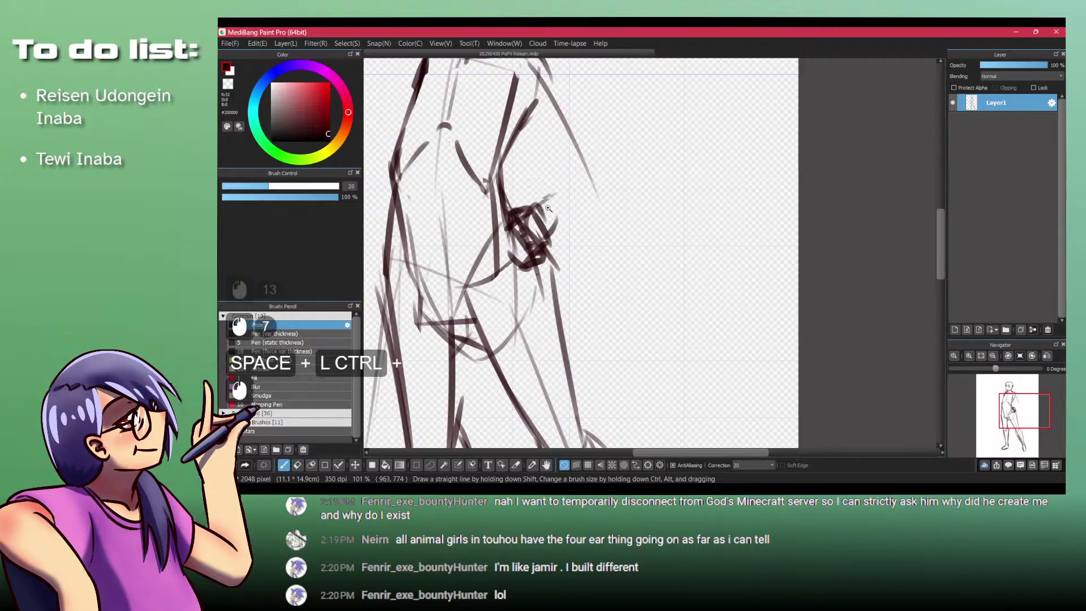
# Step: Round the near shoulder and sketch guide lines for the arm, redoing the stroke that marks the outward elbow
pyautogui.moveTo(540, 183); pyautogui.dragTo(538, 305)
pyautogui.press('Up')
pyautogui.press('Up')
pyautogui.press('Down')
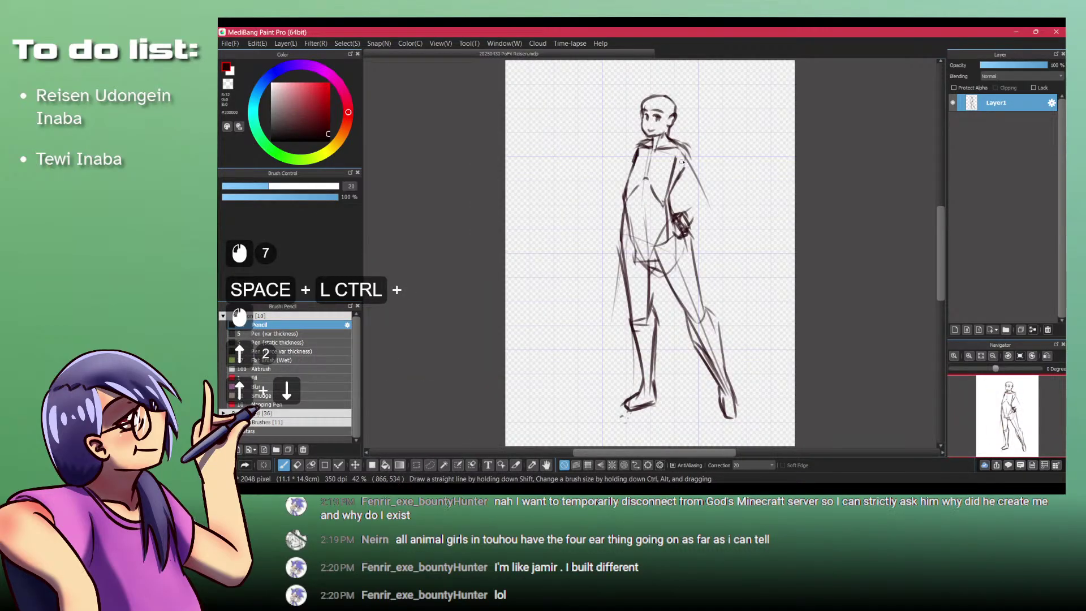
pyautogui.moveTo(681, 162); pyautogui.dragTo(542, 234)
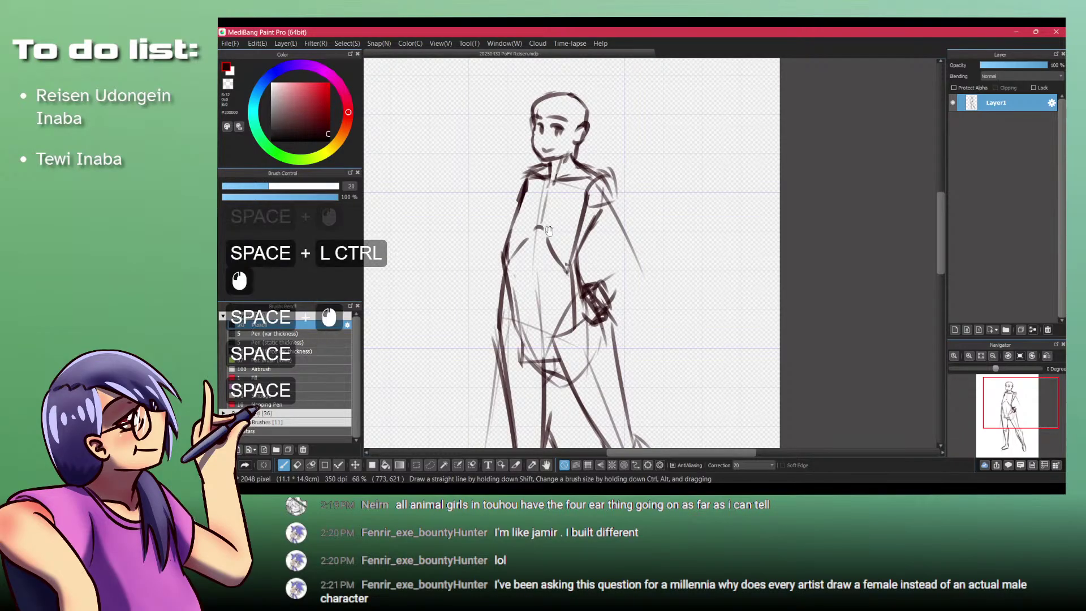
pyautogui.moveTo(547, 224); pyautogui.dragTo(528, 202)
pyautogui.moveTo(592, 260); pyautogui.dragTo(579, 270)
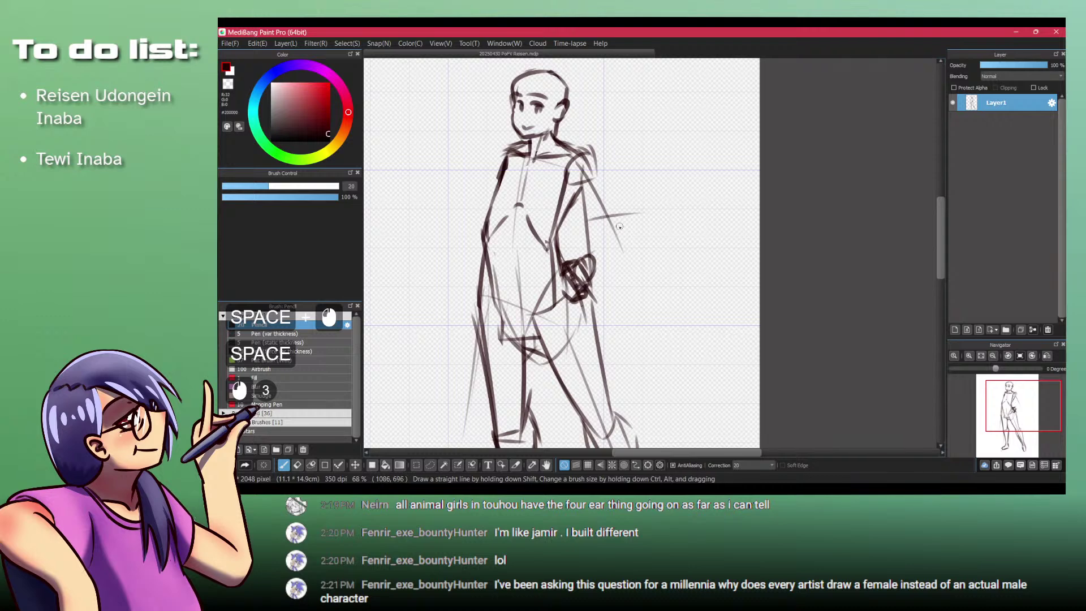
pyautogui.hotkey('ctrl', 'z')
pyautogui.moveTo(585, 215); pyautogui.dragTo(637, 207)
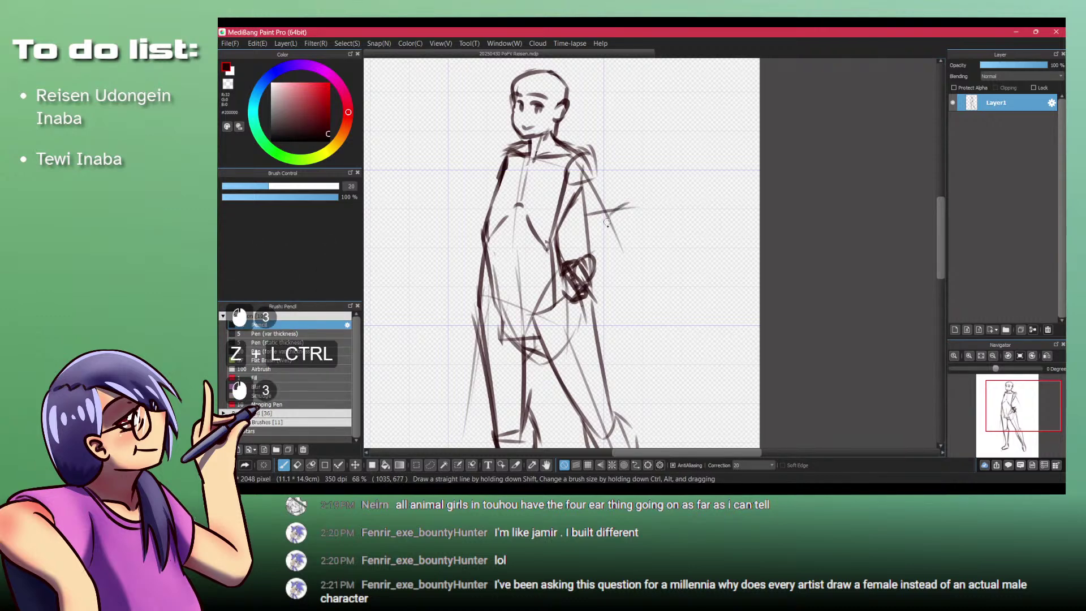
# Step: Draw the near arm bent at the elbow, contouring the upper arm and forearm down to the fist and darkening the hand
pyautogui.click(641, 209)
pyautogui.moveTo(644, 224); pyautogui.dragTo(588, 277)
pyautogui.hotkey('ctrl', 'z')
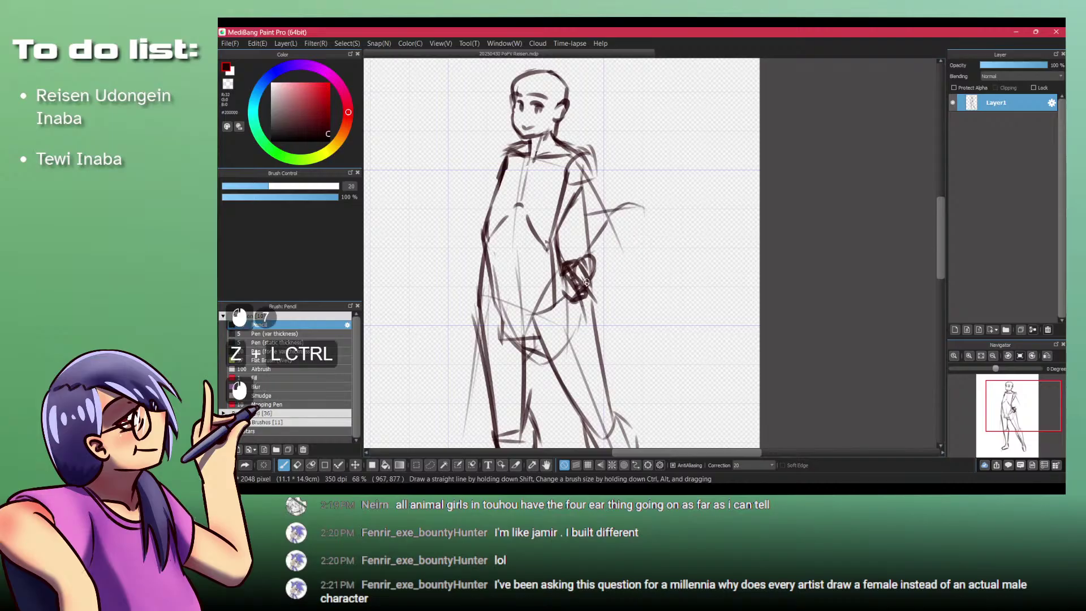
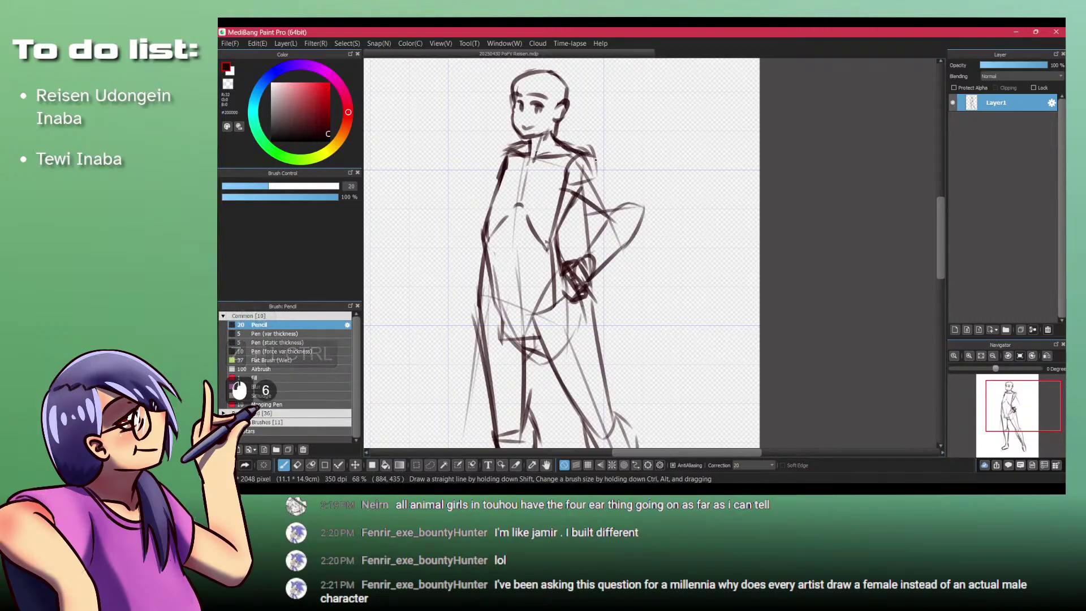
pyautogui.moveTo(591, 151); pyautogui.dragTo(613, 185)
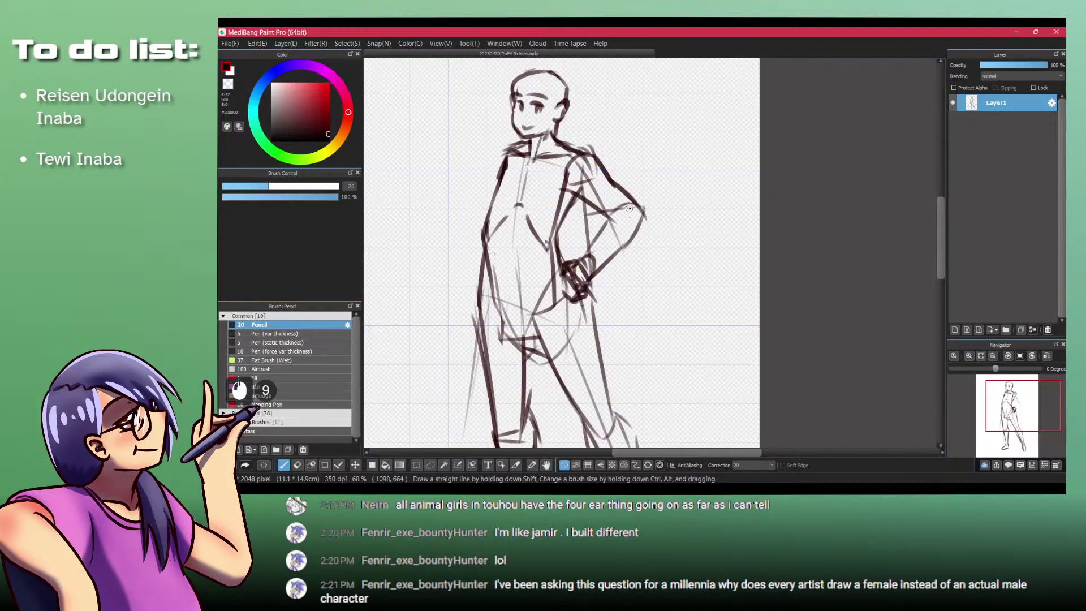
pyautogui.moveTo(605, 223); pyautogui.dragTo(581, 264)
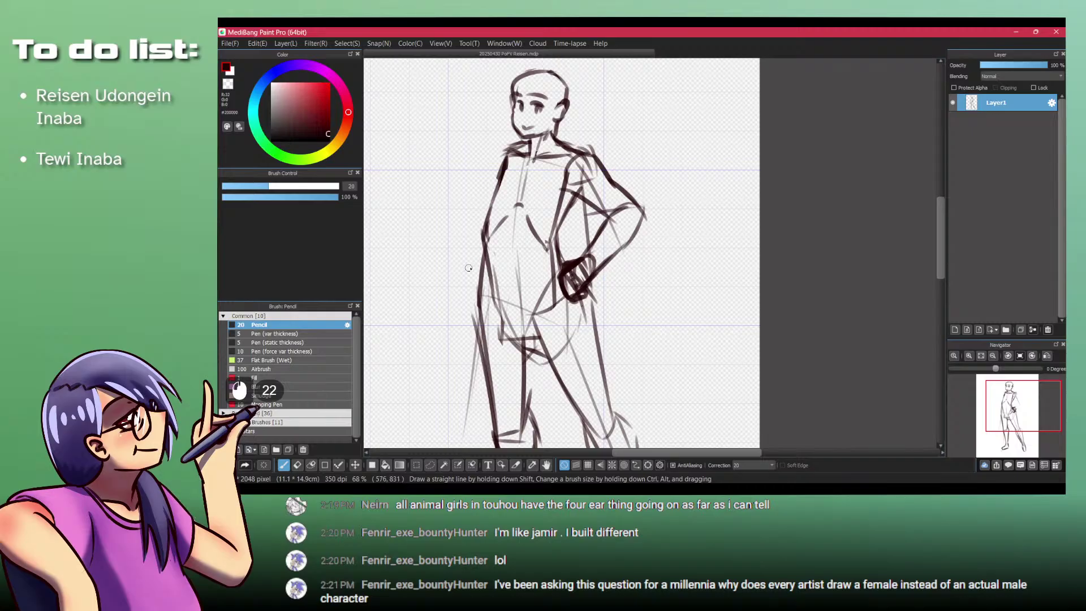
# Step: Draw the far shoulder and slope the upper arm outward to a bent elbow, undoing and redoing stray strokes
pyautogui.hotkey('ctrl', 'z')
pyautogui.moveTo(500, 142); pyautogui.dragTo(506, 147)
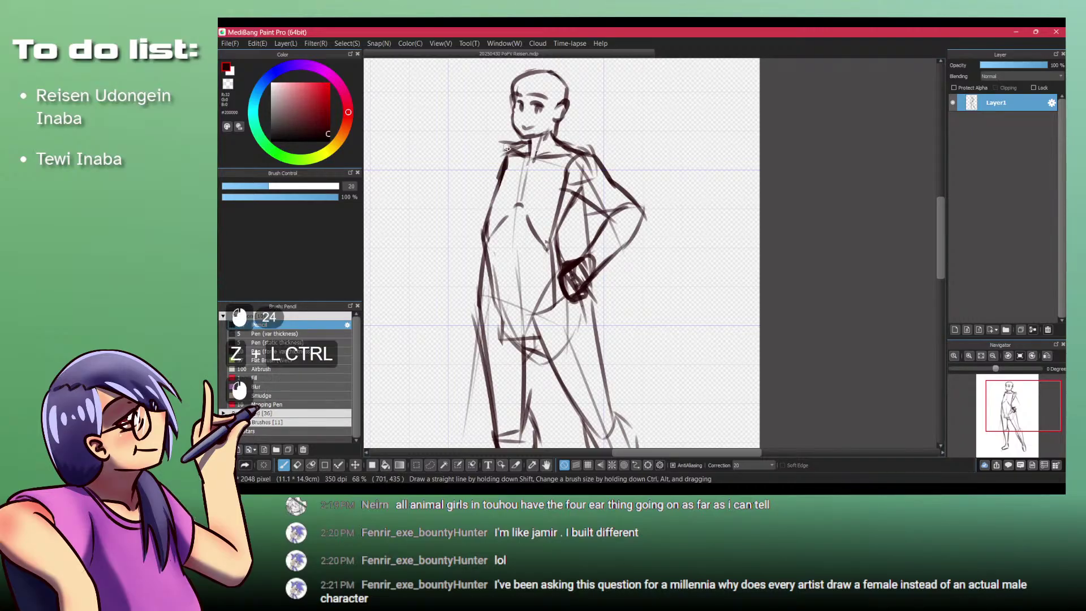
pyautogui.hotkey('ctrl', 'z')
pyautogui.click(501, 145)
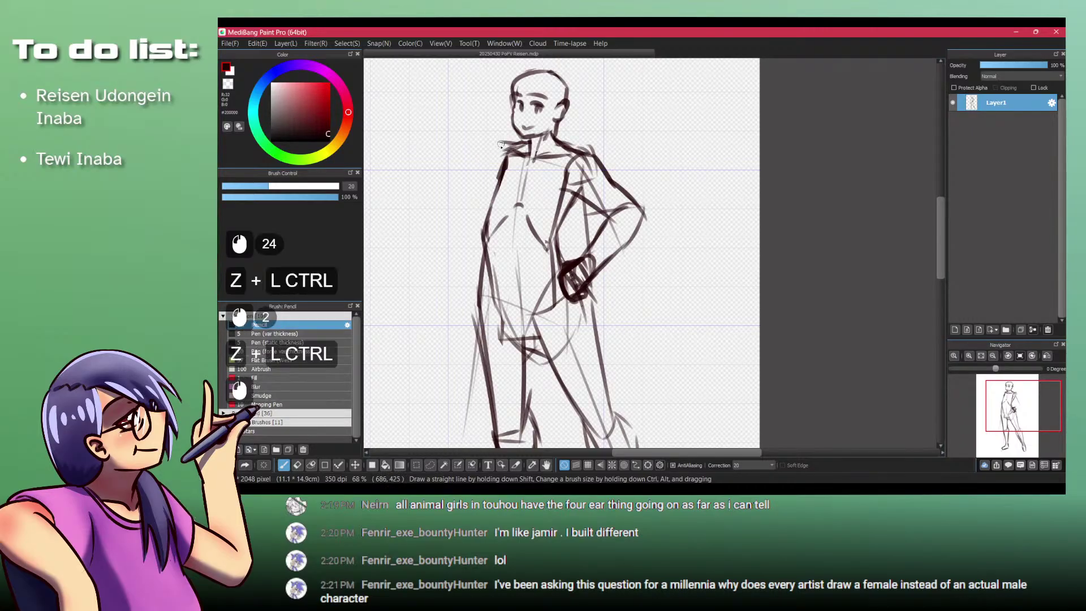
pyautogui.moveTo(473, 176); pyautogui.dragTo(486, 207)
pyautogui.hotkey('ctrl', 'z')
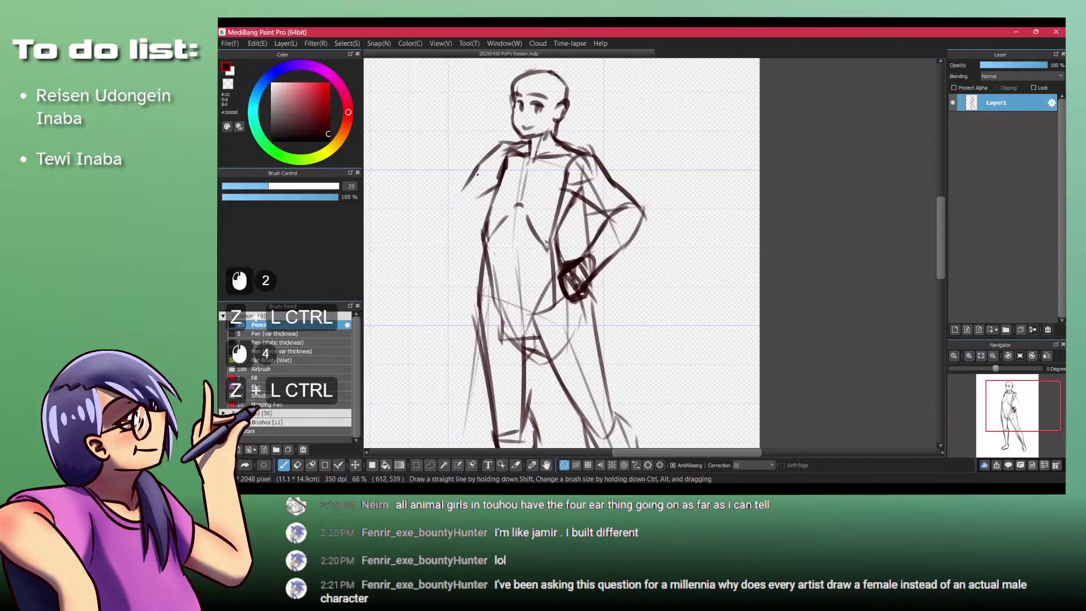
pyautogui.moveTo(477, 168); pyautogui.dragTo(461, 188)
pyautogui.click(457, 189)
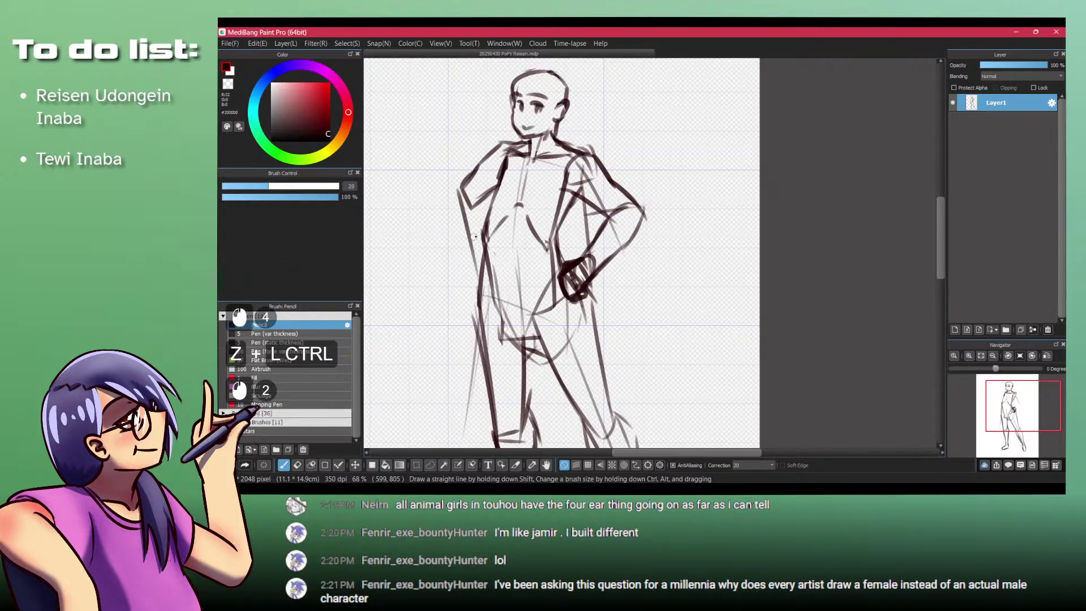
# Step: Undo the far elbow and forearm, then redraw the upper arm longer and correct its contour by erasing
pyautogui.hotkey('ctrl', 'z')
pyautogui.hotkey('ctrl', 'z')
pyautogui.hotkey('ctrl', 'z')
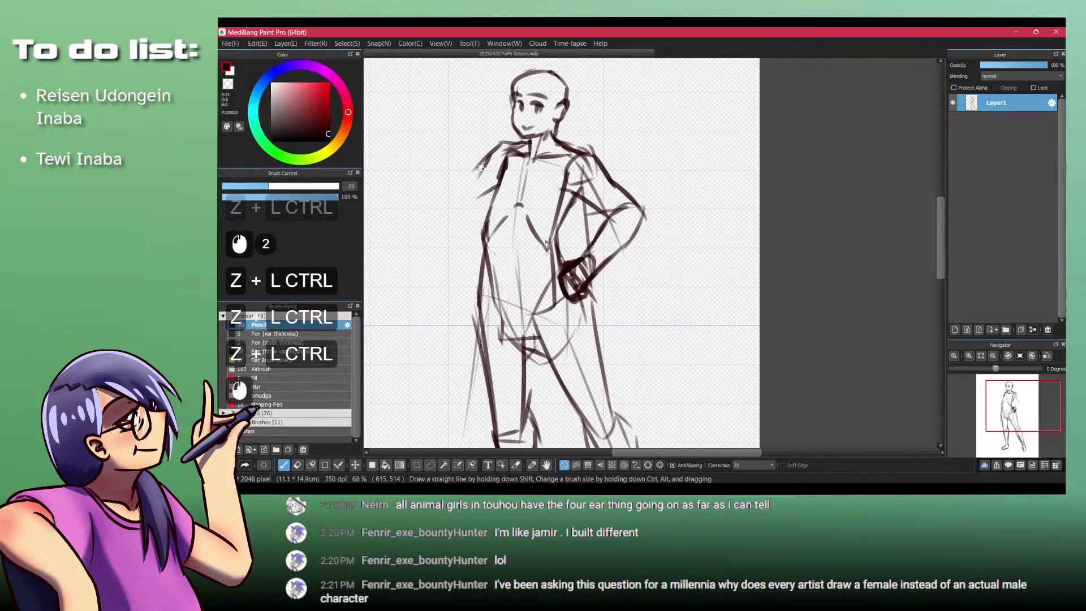
pyautogui.moveTo(485, 161); pyautogui.dragTo(462, 200)
pyautogui.hotkey('shift', 'z')
pyautogui.moveTo(486, 160)
pyautogui.mouseDown()
pyautogui.moveTo(465, 197)
pyautogui.moveTo(482, 164)
pyautogui.moveTo(466, 185)
pyautogui.moveTo(469, 243)
pyautogui.mouseUp()
pyautogui.hotkey('shift', 'z')
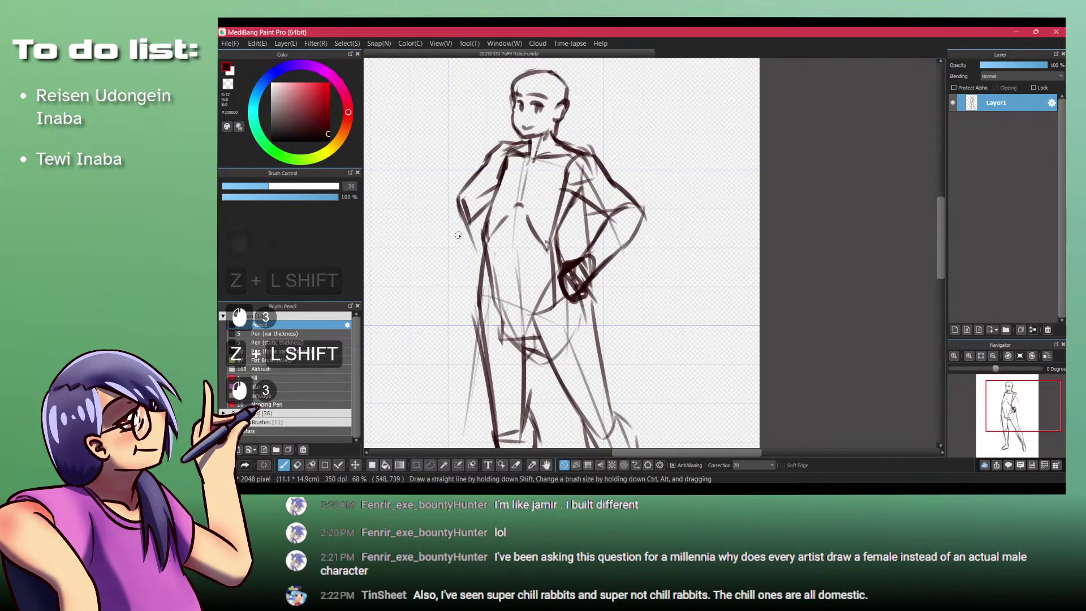
# Step: Retry the far forearm's outer line from the elbow and erase the excess strokes on the arm's inner side
pyautogui.hotkey('ctrl', 'z')
pyautogui.moveTo(459, 198)
pyautogui.mouseDown()
pyautogui.moveTo(455, 229)
pyautogui.moveTo(469, 249)
pyautogui.mouseUp()
pyautogui.hotkey('ctrl', 'z')
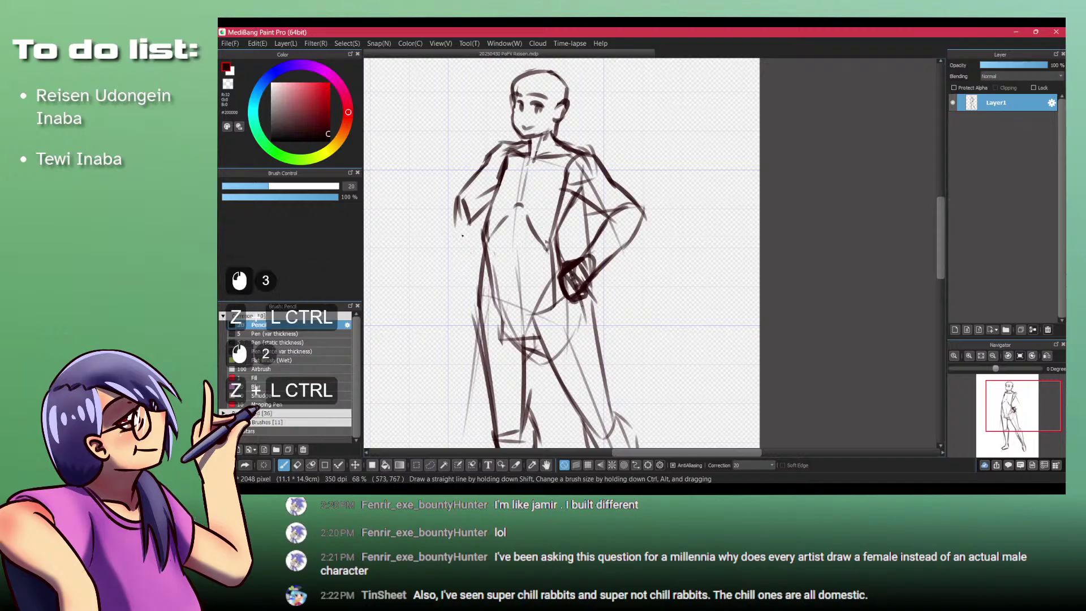
pyautogui.hotkey('shift', 'z')
pyautogui.moveTo(488, 198); pyautogui.dragTo(462, 227)
pyautogui.hotkey('shift', 'z')
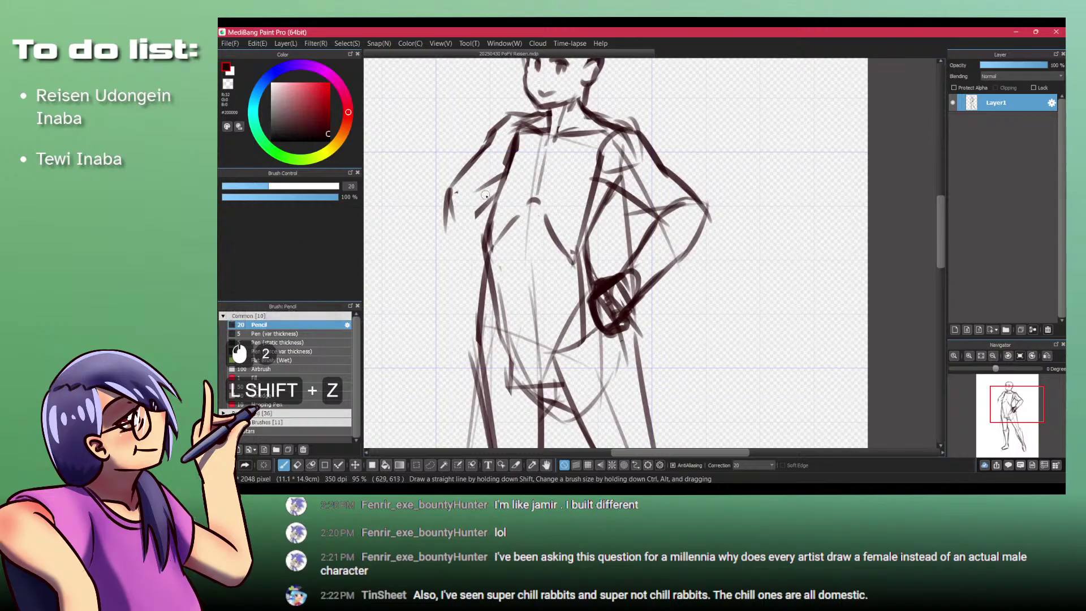
# Step: Clean up the far elbow and draw the forearm's outer contour angling back toward the waist
pyautogui.press('space')
pyautogui.moveTo(486, 187)
pyautogui.mouseDown()
pyautogui.moveTo(474, 257)
pyautogui.moveTo(484, 275)
pyautogui.moveTo(469, 324)
pyautogui.mouseUp()
pyautogui.hotkey('shift', 'z')
pyautogui.click(481, 273)
pyautogui.hotkey('shift', 'z')
pyautogui.hotkey('ctrl', 'z')
pyautogui.hotkey('ctrl', 'z')
pyautogui.moveTo(445, 287); pyautogui.dragTo(464, 313)
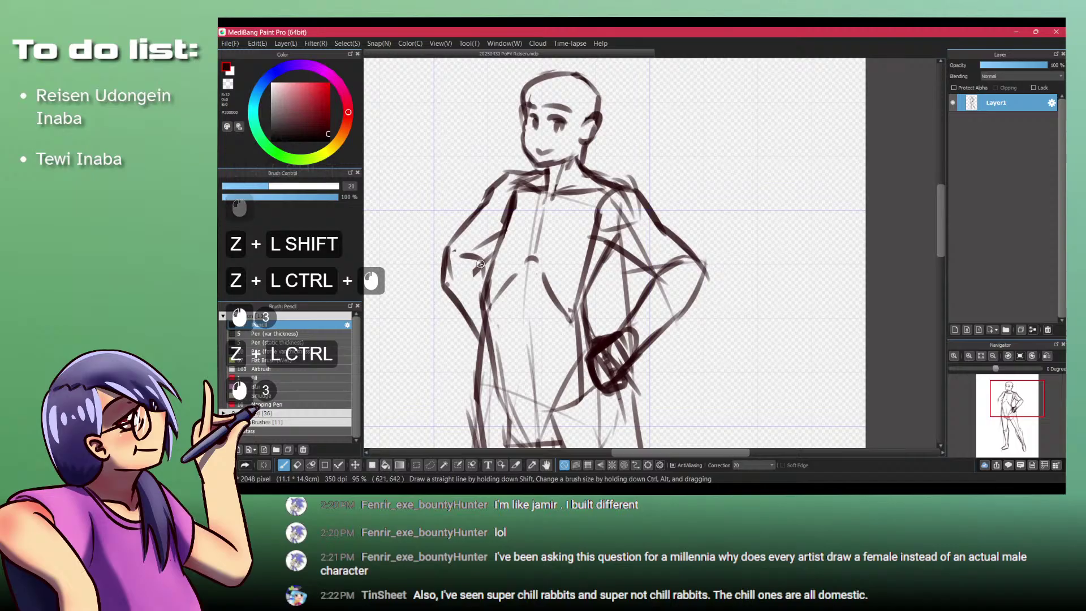
# Step: Add the far elbow's inner crease and close the forearm where it tucks behind the waist and hip
pyautogui.moveTo(480, 263); pyautogui.dragTo(487, 284)
pyautogui.moveTo(468, 322)
pyautogui.mouseDown()
pyautogui.moveTo(479, 339)
pyautogui.moveTo(466, 264)
pyautogui.moveTo(483, 337)
pyautogui.mouseUp()
pyautogui.moveTo(483, 337); pyautogui.dragTo(486, 274)
pyautogui.keyDown('ctrl'); pyautogui.click(489, 174); pyautogui.keyUp('ctrl')
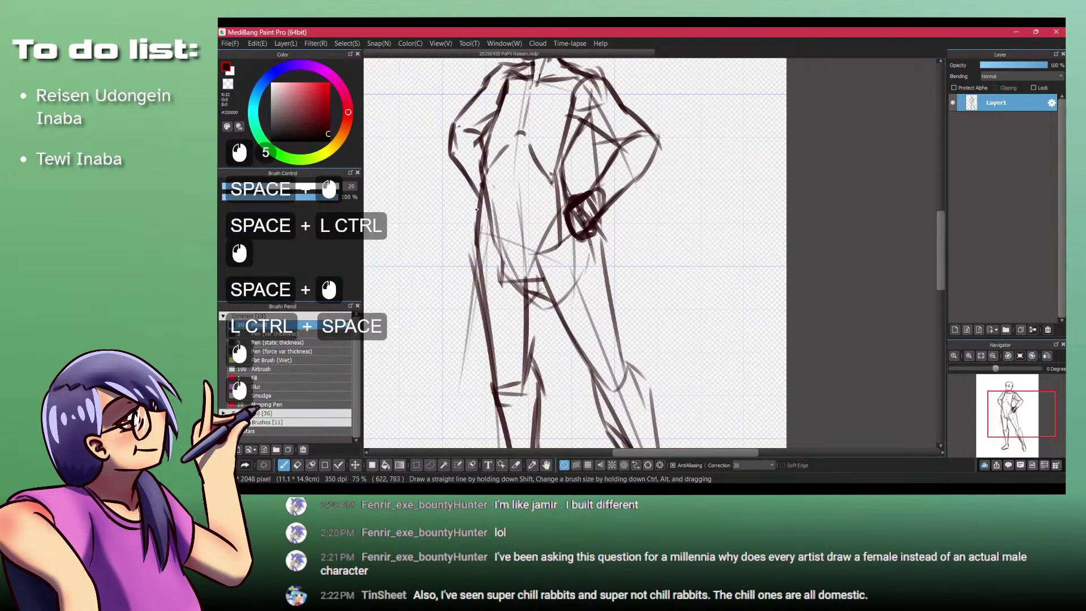
pyautogui.click(475, 226)
# Step: Erase stray strokes beneath the crotch and check the proportions of the whole figure
pyautogui.moveTo(483, 245); pyautogui.dragTo(430, 245)
pyautogui.moveTo(523, 307); pyautogui.dragTo(521, 266)
pyautogui.moveTo(521, 269); pyautogui.dragTo(535, 343)
pyautogui.keyDown('ctrl'); pyautogui.click(534, 344); pyautogui.keyUp('ctrl')
pyautogui.hotkey('shift', 'z')
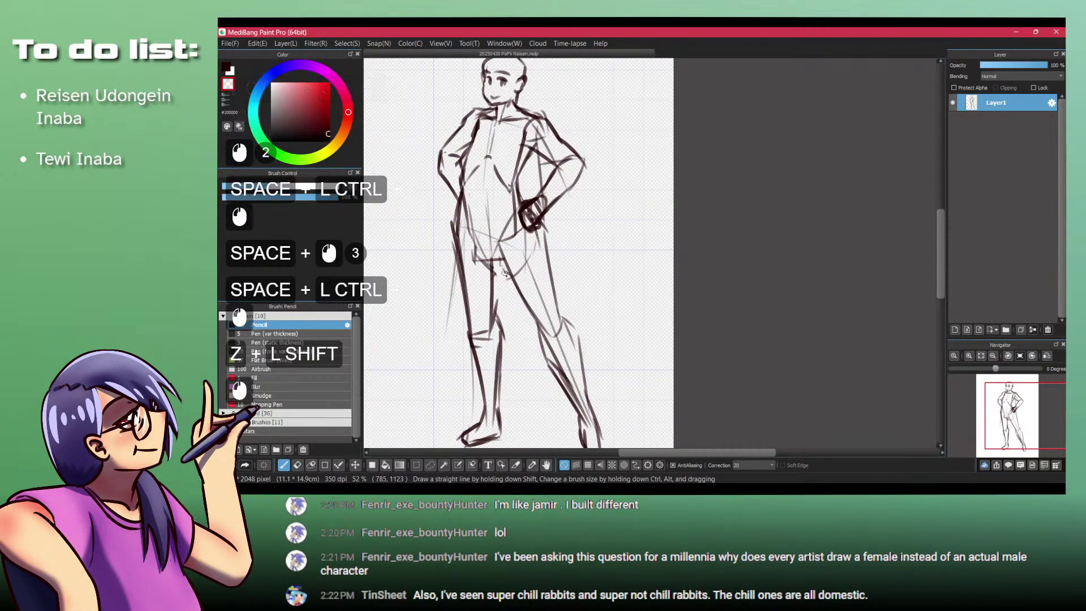
pyautogui.keyDown('ctrl'); pyautogui.click(519, 256); pyautogui.keyUp('ctrl')
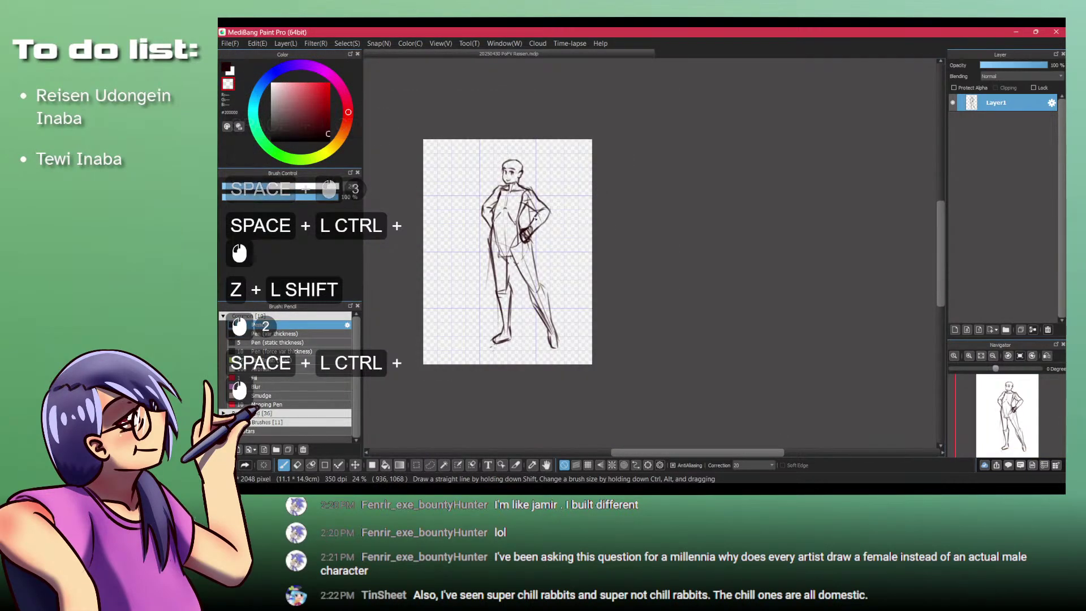
pyautogui.keyDown('ctrl'); pyautogui.click(508, 196); pyautogui.keyUp('ctrl')
pyautogui.moveTo(508, 196); pyautogui.dragTo(498, 121)
pyautogui.moveTo(515, 122); pyautogui.dragTo(527, 246)
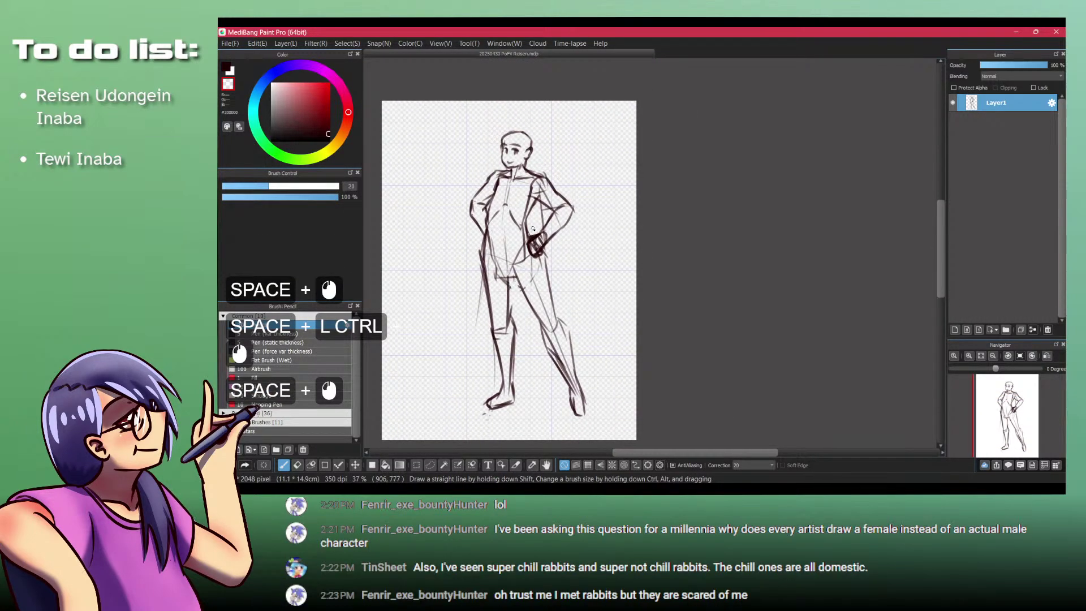
pyautogui.hotkey('ctrl', 'space')
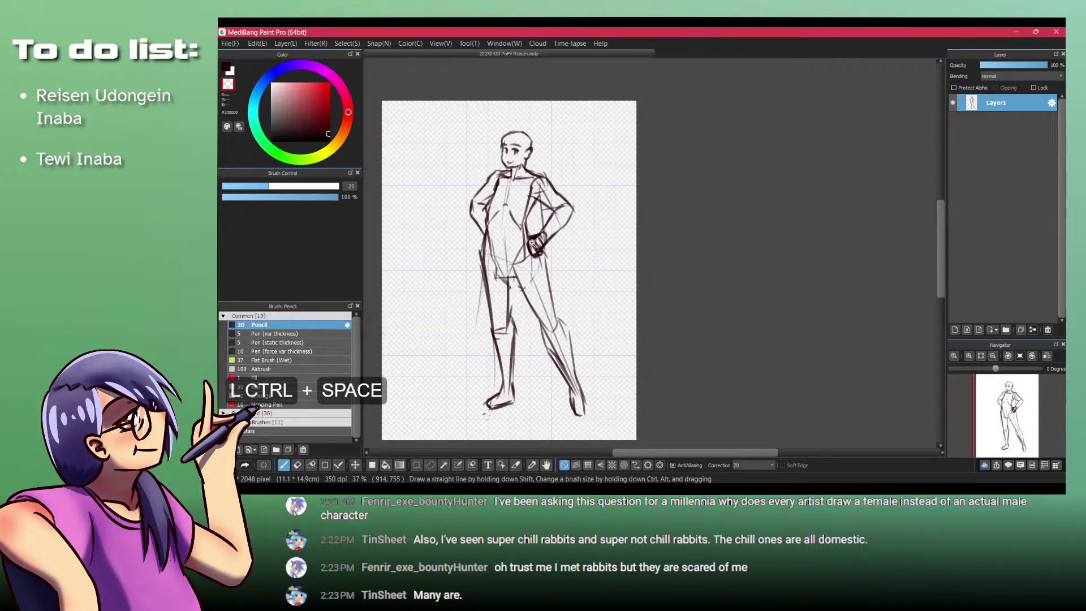
pyautogui.click(532, 243)
pyautogui.hotkey('shift', 'z')
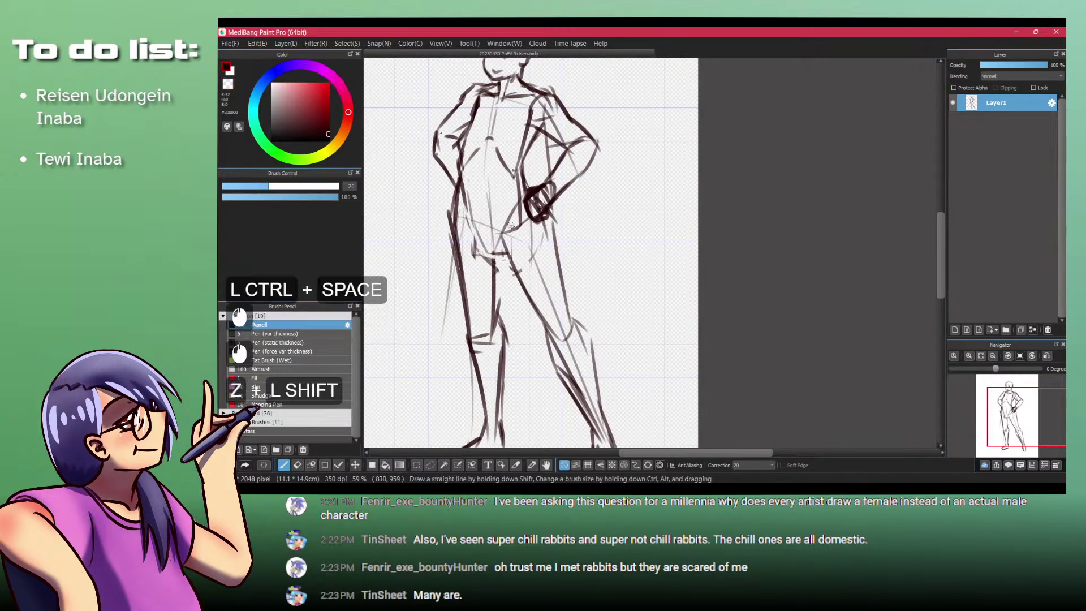
# Step: Rework the crotch line and redraw the outstretched leg's thigh with darker inner and outer contours down to the knee
pyautogui.hotkey('ctrl', 'z')
pyautogui.hotkey('ctrl', 'z')
pyautogui.moveTo(493, 247)
pyautogui.mouseDown()
pyautogui.moveTo(508, 261)
pyautogui.moveTo(533, 238)
pyautogui.moveTo(515, 249)
pyautogui.moveTo(523, 245)
pyautogui.mouseUp()
pyautogui.moveTo(512, 245)
pyautogui.mouseDown()
pyautogui.moveTo(520, 198)
pyautogui.moveTo(511, 251)
pyautogui.mouseUp()
pyautogui.hotkey('ctrl', 'z')
pyautogui.moveTo(502, 234); pyautogui.dragTo(566, 299)
pyautogui.moveTo(551, 238); pyautogui.dragTo(567, 320)
pyautogui.moveTo(556, 263); pyautogui.dragTo(568, 323)
# Step: Redraw the outstretched leg's calf and shin contours and erase its old ankle and foot, roughing in a narrower foot
pyautogui.press('space')
pyautogui.moveTo(558, 365)
pyautogui.mouseDown()
pyautogui.moveTo(519, 289)
pyautogui.moveTo(551, 352)
pyautogui.mouseUp()
pyautogui.hotkey('ctrl', 'z')
pyautogui.moveTo(534, 252)
pyautogui.mouseDown()
pyautogui.moveTo(557, 342)
pyautogui.moveTo(552, 307)
pyautogui.moveTo(563, 332)
pyautogui.mouseUp()
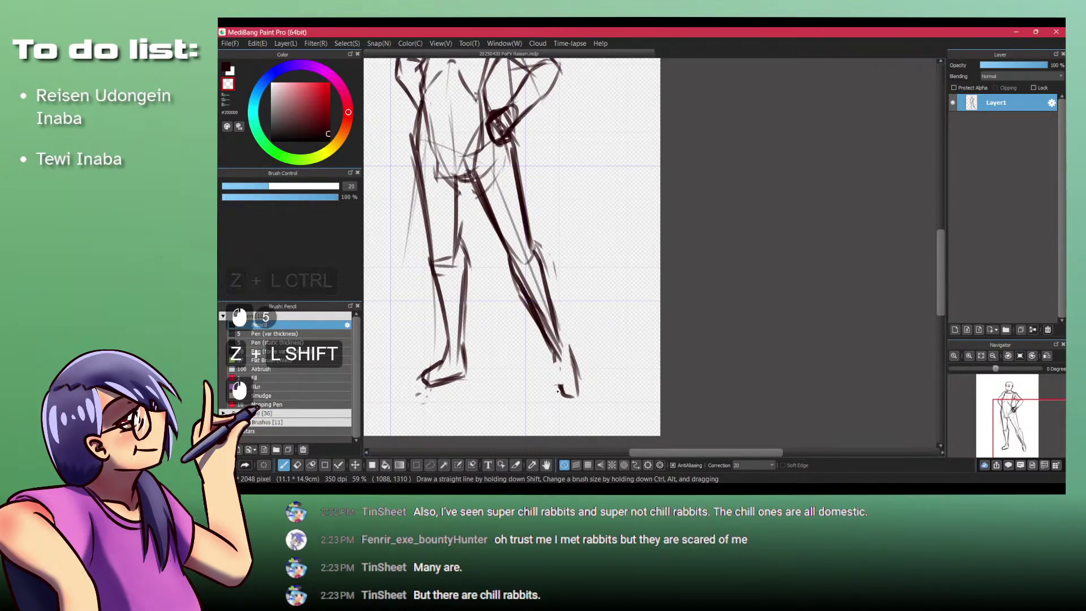
pyautogui.moveTo(532, 288)
pyautogui.mouseDown()
pyautogui.moveTo(559, 371)
pyautogui.moveTo(543, 336)
pyautogui.mouseUp()
pyautogui.hotkey('shift', 'z')
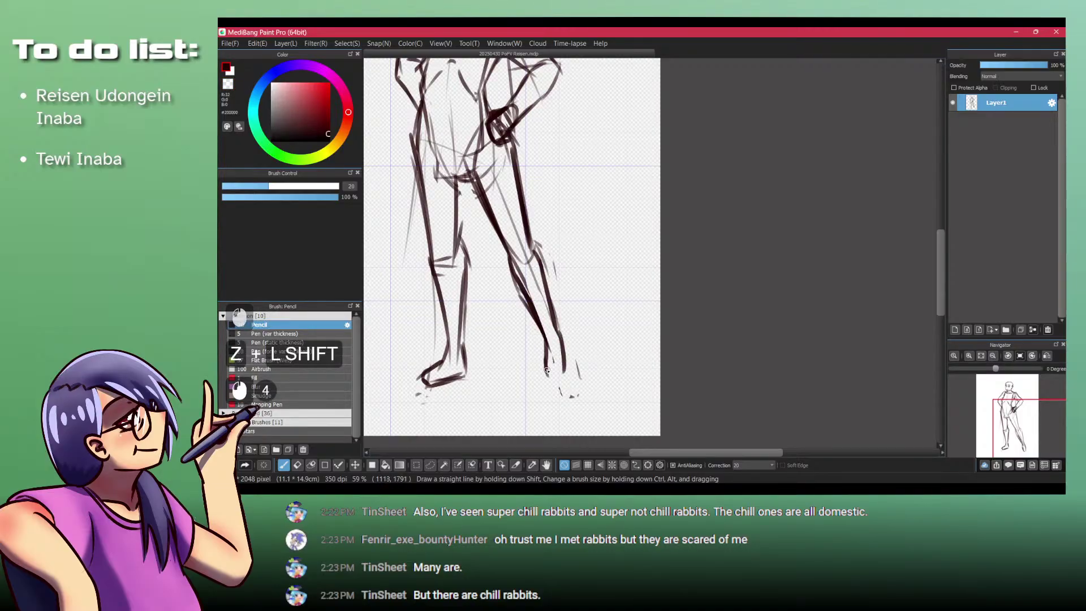
# Step: Lasso the standing leg from the knee down, delete it, clear the selection and return to the pencil
pyautogui.moveTo(456, 224)
pyautogui.mouseDown()
pyautogui.moveTo(511, 242)
pyautogui.moveTo(446, 407)
pyautogui.mouseUp()
pyautogui.press('l')
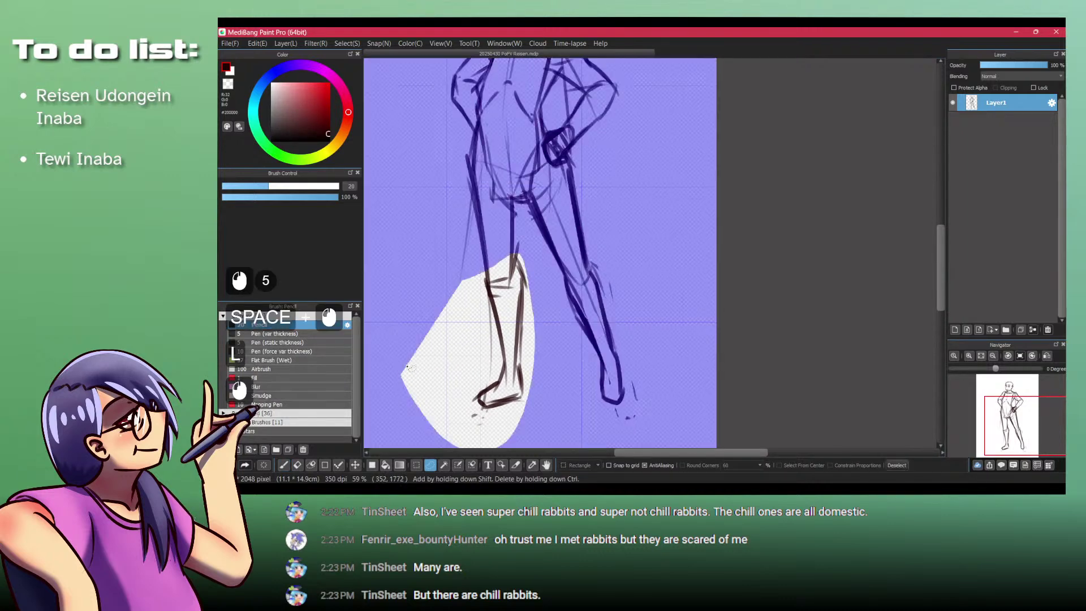
pyautogui.press('Delete')
pyautogui.hotkey('ctrl', 'shift', 'a')
pyautogui.press('p')
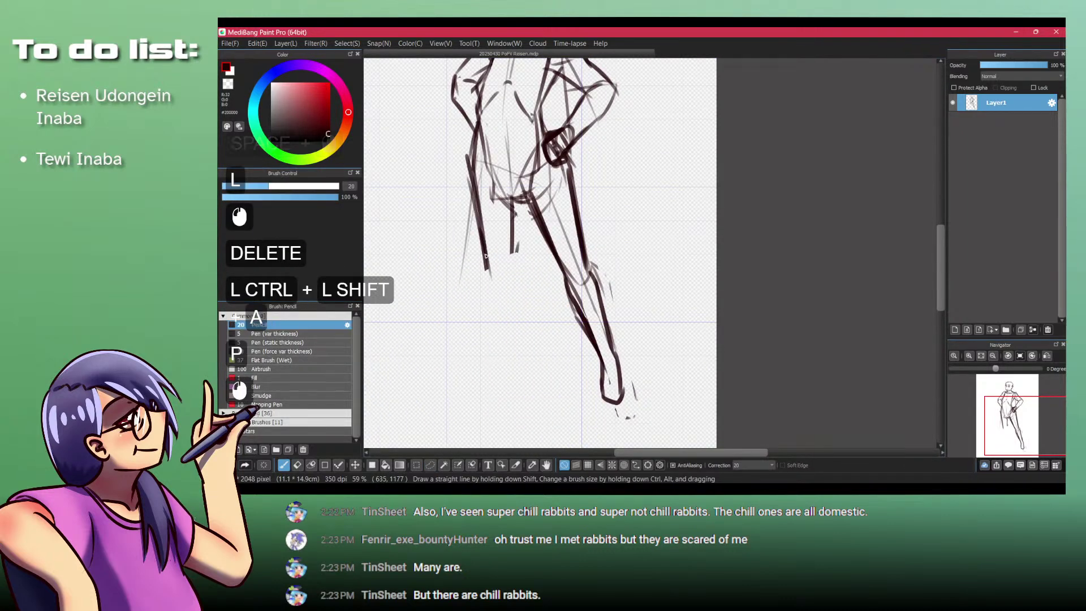
# Step: Darken the standing leg's thigh lines and close them with a curved knee line, undoing the unsuitable strokes
pyautogui.hotkey('ctrl', 'z')
pyautogui.moveTo(510, 202)
pyautogui.mouseDown()
pyautogui.moveTo(509, 272)
pyautogui.moveTo(490, 273)
pyautogui.moveTo(500, 283)
pyautogui.moveTo(509, 260)
pyautogui.moveTo(490, 320)
pyautogui.mouseUp()
pyautogui.hotkey('ctrl', 'z')
pyautogui.moveTo(485, 275); pyautogui.dragTo(493, 359)
pyautogui.moveTo(514, 273); pyautogui.dragTo(516, 302)
pyautogui.hotkey('ctrl', 'z')
pyautogui.hotkey('ctrl', 'z')
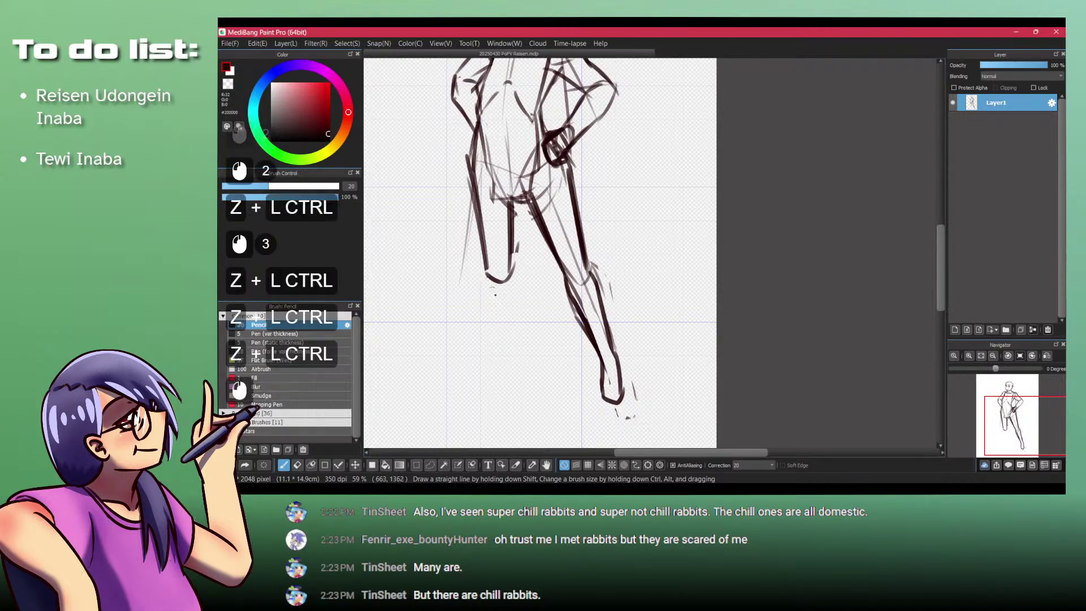
# Step: Redraw the standing leg's shin, calf and foot below the new knee line
pyautogui.moveTo(505, 326)
pyautogui.mouseDown()
pyautogui.moveTo(483, 384)
pyautogui.moveTo(520, 373)
pyautogui.moveTo(496, 383)
pyautogui.mouseUp()
pyautogui.hotkey('ctrl', 'z')
pyautogui.hotkey('ctrl', 'z')
pyautogui.moveTo(514, 302)
pyautogui.mouseDown()
pyautogui.moveTo(483, 305)
pyautogui.moveTo(534, 337)
pyautogui.moveTo(489, 352)
pyautogui.moveTo(496, 345)
pyautogui.mouseUp()
pyautogui.moveTo(514, 318); pyautogui.dragTo(501, 336)
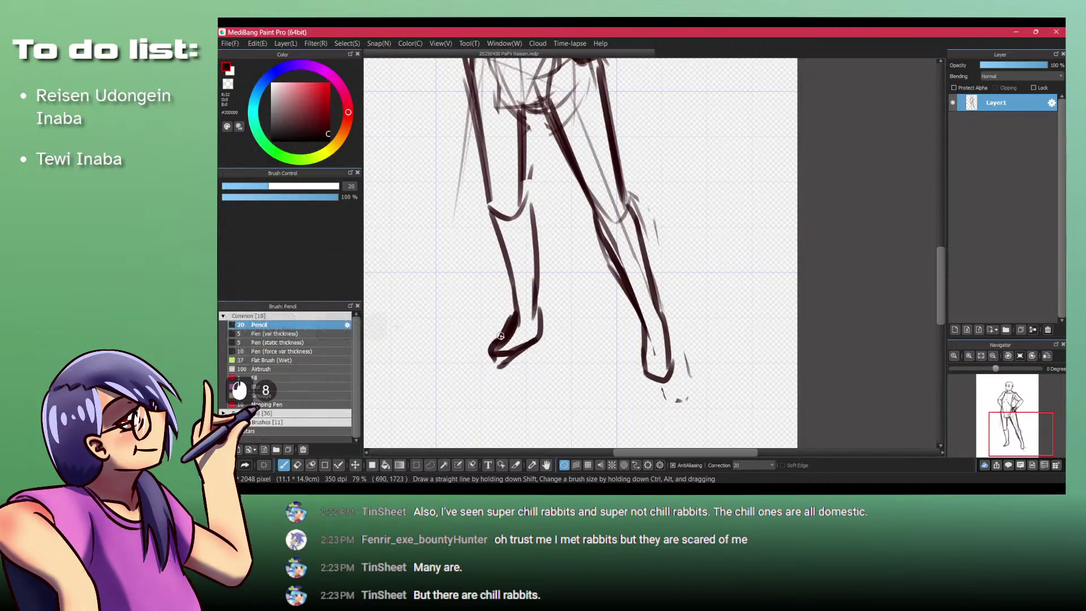
# Step: Erase the rough heel line on the standing leg and redraw a cleaner ankle and heel contour
pyautogui.hotkey('shift', 'z')
pyautogui.moveTo(537, 300); pyautogui.dragTo(537, 323)
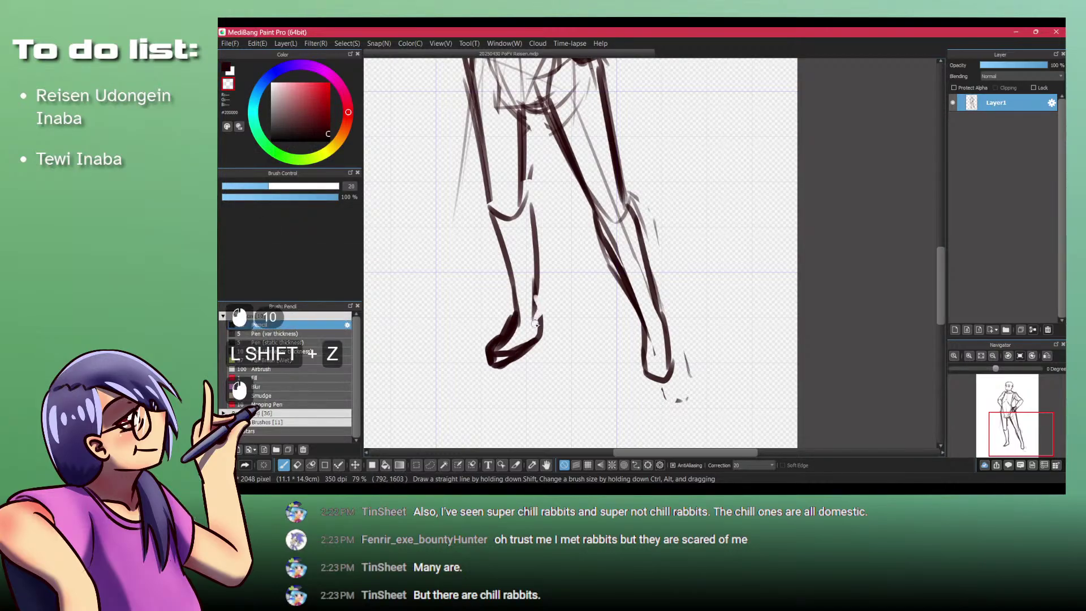
pyautogui.hotkey('ctrl', 'shift', 'z')
pyautogui.hotkey('ctrl', 'z')
pyautogui.moveTo(534, 286); pyautogui.dragTo(538, 303)
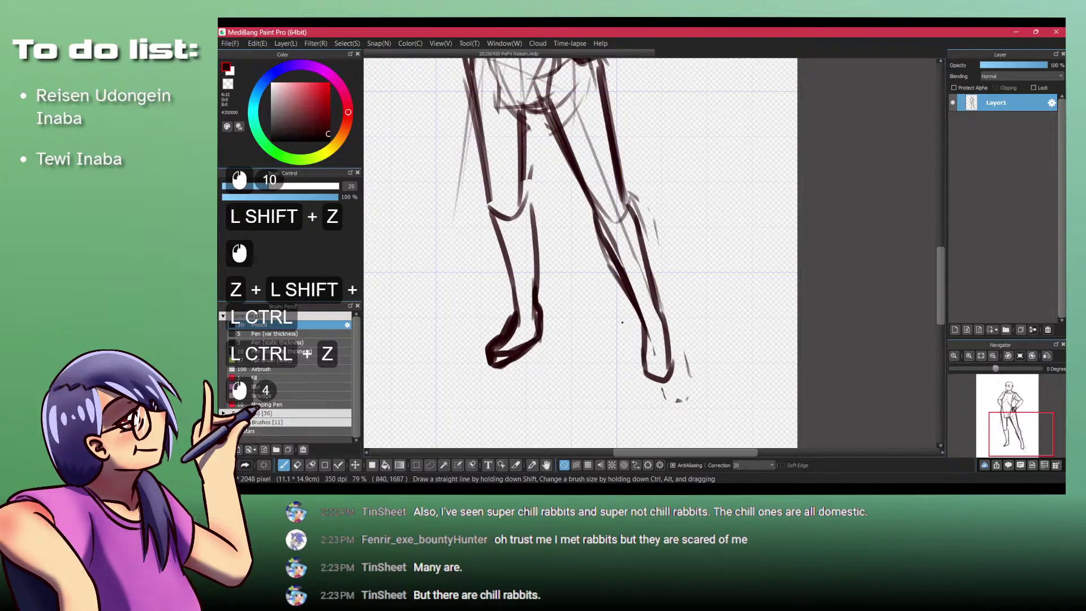
# Step: Reshape the outstretched leg's calf, erase its outer lower contour and redraw it down to the ankle and foot
pyautogui.moveTo(655, 299); pyautogui.dragTo(668, 314)
pyautogui.moveTo(656, 300); pyautogui.dragTo(668, 314)
pyautogui.hotkey('ctrl', 'z')
pyautogui.moveTo(629, 209)
pyautogui.mouseDown()
pyautogui.moveTo(638, 228)
pyautogui.moveTo(624, 283)
pyautogui.mouseUp()
pyautogui.moveTo(592, 208)
pyautogui.mouseDown()
pyautogui.moveTo(610, 256)
pyautogui.moveTo(655, 297)
pyautogui.mouseUp()
pyautogui.hotkey('shift', 'z')
pyautogui.moveTo(649, 285); pyautogui.dragTo(663, 311)
pyautogui.hotkey('shift', 'z')
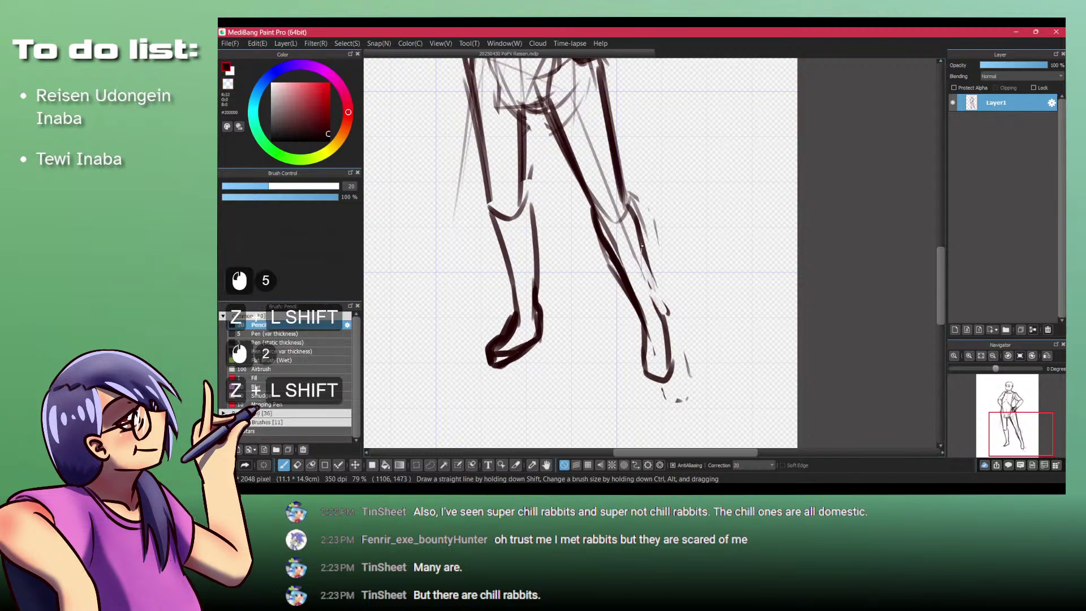
pyautogui.moveTo(639, 247)
pyautogui.mouseDown()
pyautogui.moveTo(658, 298)
pyautogui.moveTo(583, 308)
pyautogui.moveTo(658, 294)
pyautogui.moveTo(666, 279)
pyautogui.moveTo(674, 333)
pyautogui.mouseUp()
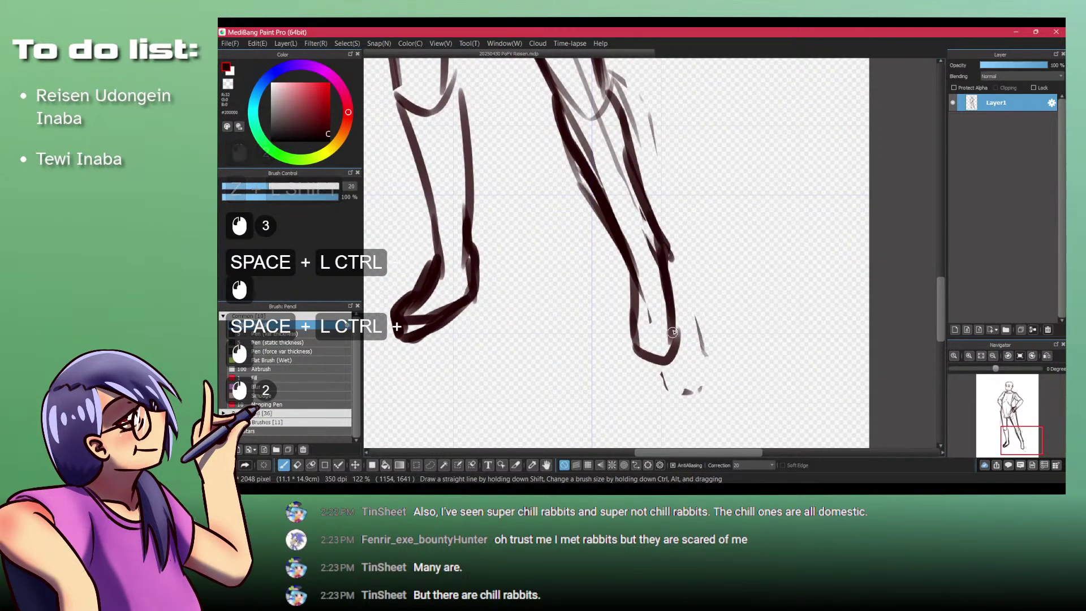
# Step: Erase stray strokes at the far elbow and the old inner upper-arm line on the near arm
pyautogui.moveTo(667, 286)
pyautogui.mouseDown()
pyautogui.moveTo(672, 309)
pyautogui.moveTo(600, 305)
pyautogui.mouseUp()
pyautogui.moveTo(588, 226); pyautogui.dragTo(565, 317)
pyautogui.moveTo(560, 192)
pyautogui.mouseDown()
pyautogui.moveTo(537, 299)
pyautogui.moveTo(540, 288)
pyautogui.moveTo(484, 294)
pyautogui.moveTo(507, 356)
pyautogui.mouseUp()
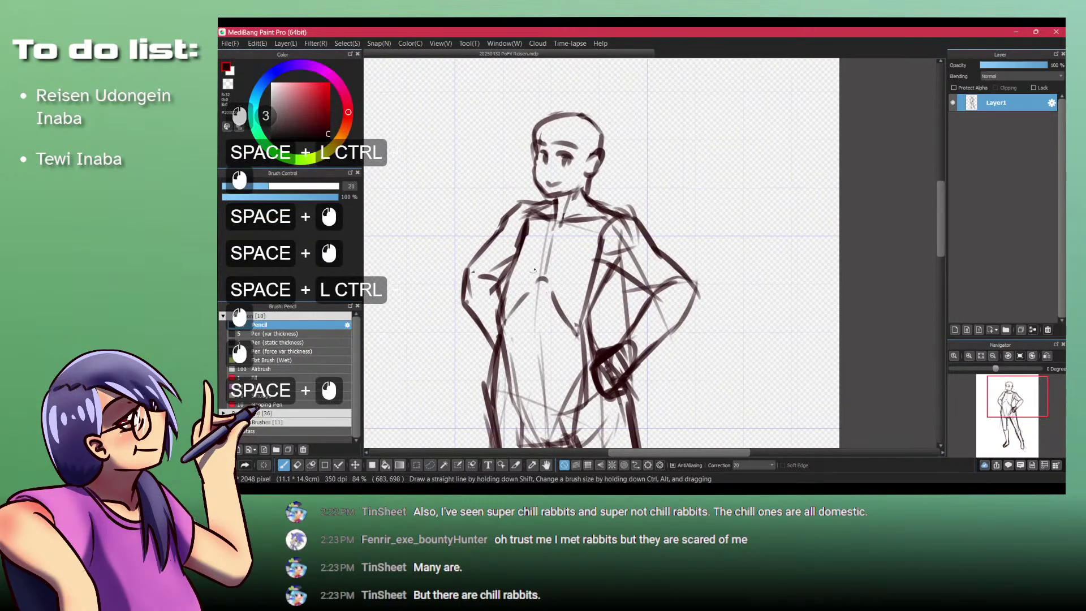
pyautogui.hotkey('ctrl', 'z')
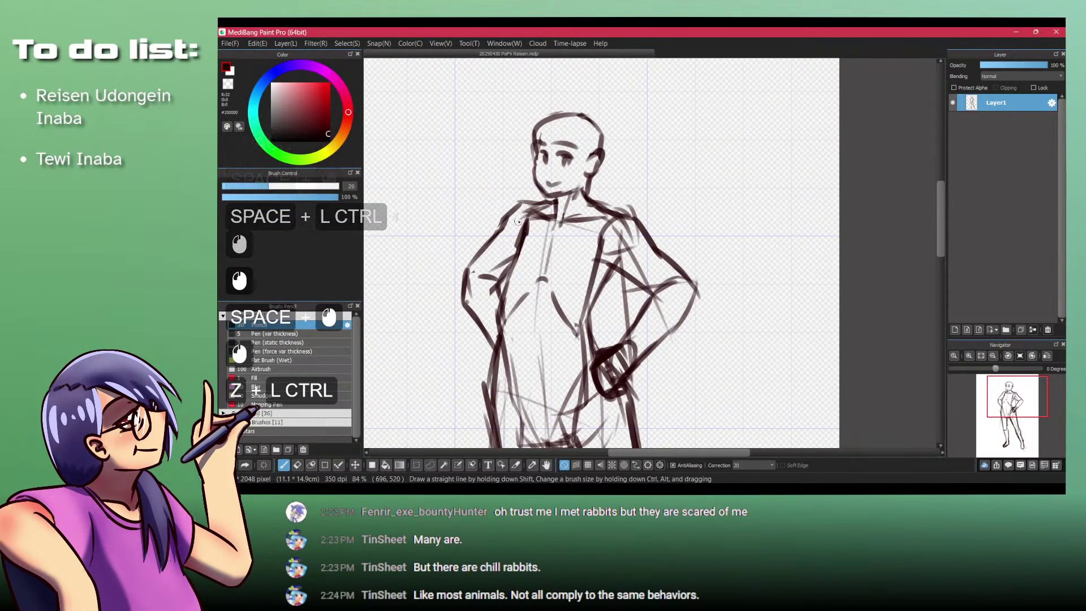
pyautogui.hotkey('shift', 'z')
pyautogui.moveTo(500, 267); pyautogui.dragTo(495, 272)
pyautogui.moveTo(624, 268); pyautogui.dragTo(646, 290)
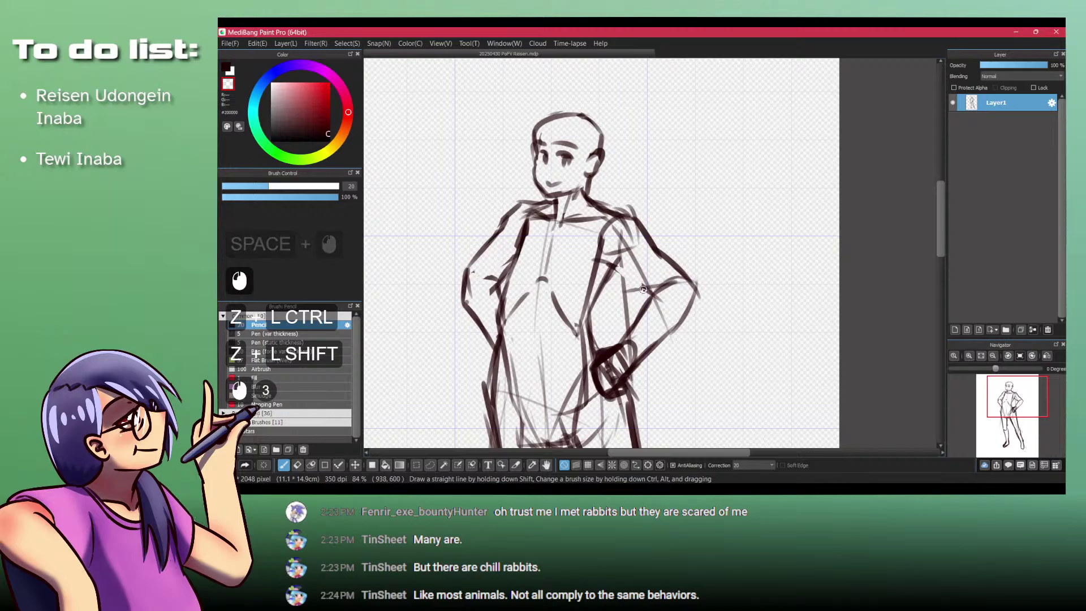
pyautogui.hotkey('shift', 'z')
pyautogui.moveTo(606, 257); pyautogui.dragTo(631, 269)
pyautogui.moveTo(619, 249); pyautogui.dragTo(652, 290)
pyautogui.hotkey('ctrl', 'z')
pyautogui.hotkey('ctrl', 'z')
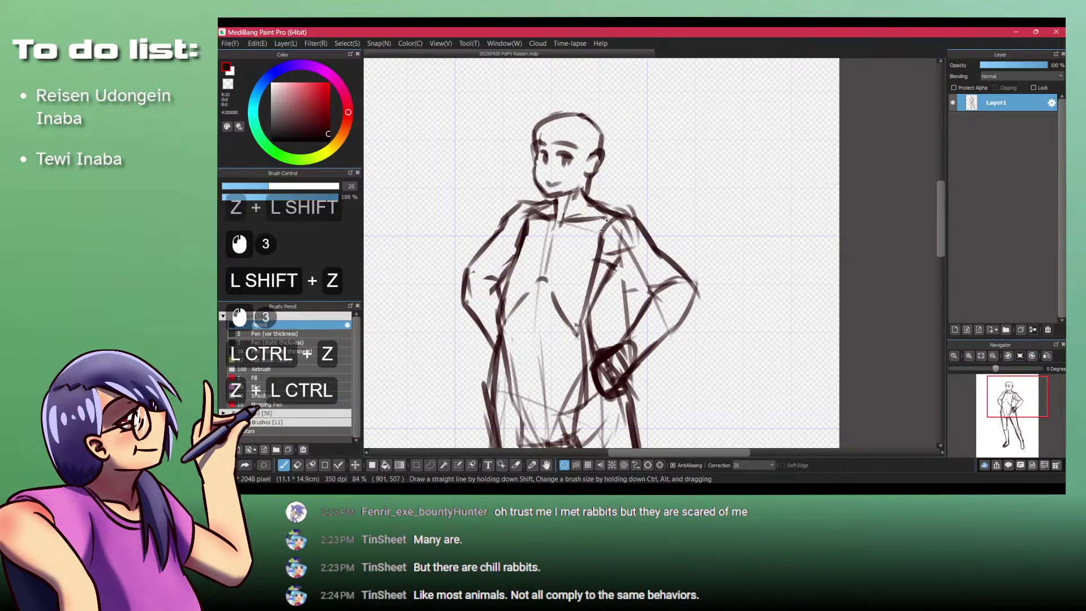
# Step: Redraw the near arm's shoulder and outer upper arm, trim the protruding elbow tip and darken the forearm contours
pyautogui.moveTo(596, 208)
pyautogui.mouseDown()
pyautogui.moveTo(631, 222)
pyautogui.moveTo(674, 297)
pyautogui.mouseUp()
pyautogui.hotkey('ctrl', 'z')
pyautogui.hotkey('ctrl', 'z')
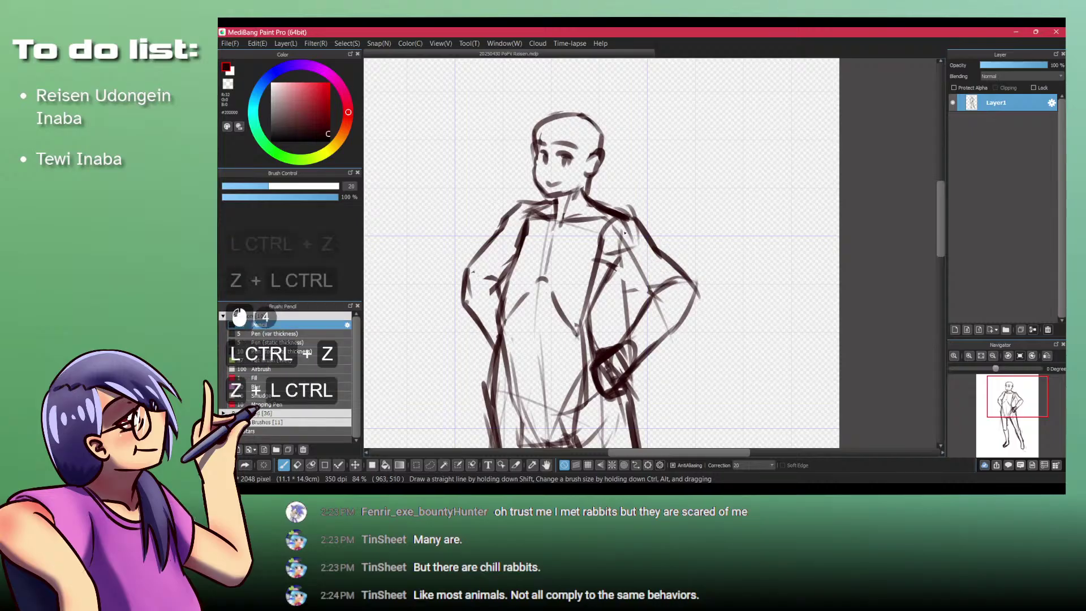
pyautogui.moveTo(618, 212)
pyautogui.mouseDown()
pyautogui.moveTo(675, 284)
pyautogui.moveTo(662, 255)
pyautogui.mouseUp()
pyautogui.hotkey('shift', 'z')
pyautogui.moveTo(638, 218)
pyautogui.mouseDown()
pyautogui.moveTo(691, 291)
pyautogui.moveTo(673, 330)
pyautogui.moveTo(681, 295)
pyautogui.moveTo(642, 353)
pyautogui.mouseUp()
pyautogui.hotkey('shift', 'z')
pyautogui.moveTo(638, 300); pyautogui.dragTo(629, 321)
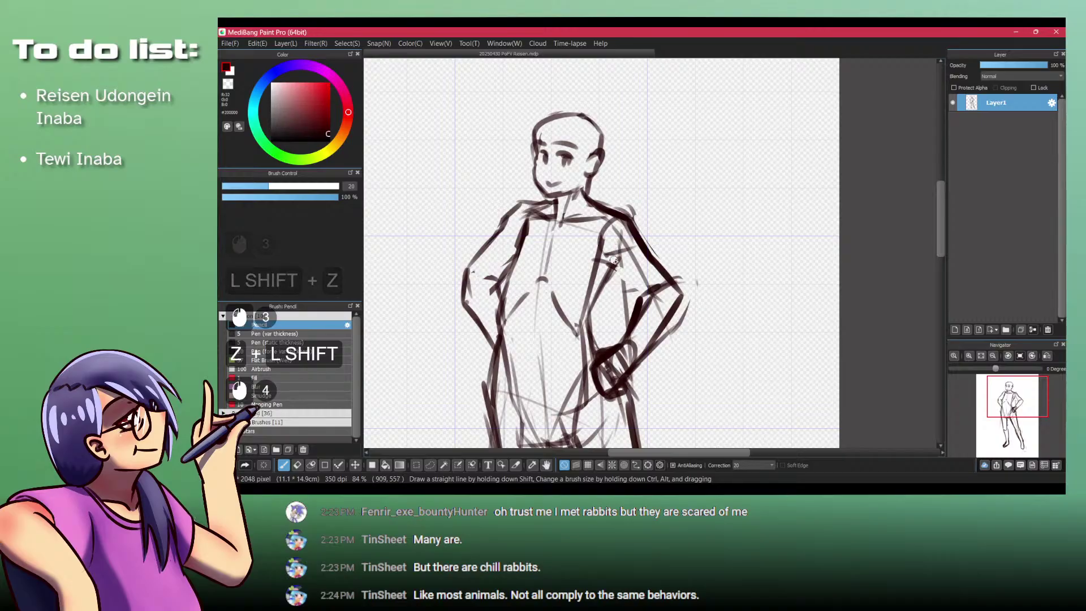
# Step: Redraw the far arm with darker shoulder, elbow and forearm contours, including the inner elbow crease
pyautogui.moveTo(517, 239); pyautogui.dragTo(501, 268)
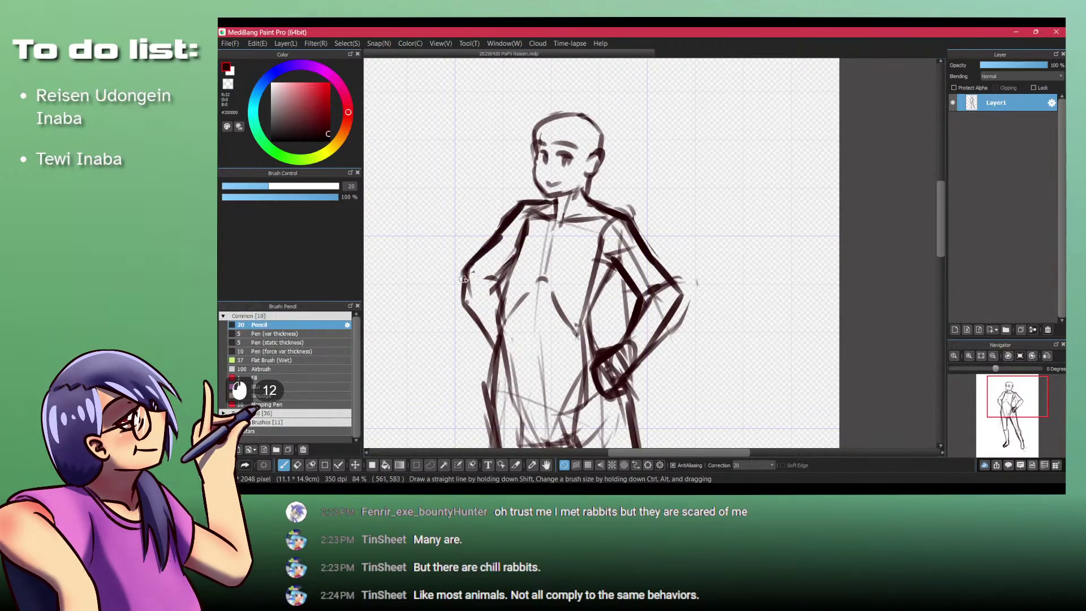
pyautogui.hotkey('ctrl', 'z')
pyautogui.hotkey('ctrl', 'z')
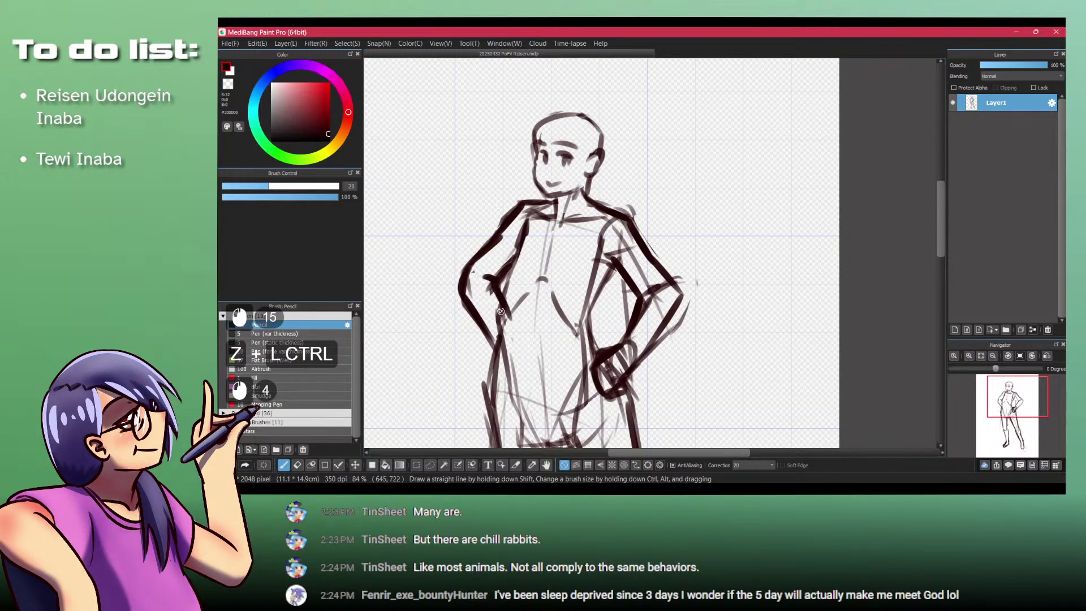
pyautogui.hotkey('ctrl', 'z')
pyautogui.moveTo(484, 277); pyautogui.dragTo(498, 285)
pyautogui.moveTo(491, 282)
pyautogui.mouseDown()
pyautogui.moveTo(503, 312)
pyautogui.moveTo(509, 270)
pyautogui.moveTo(490, 353)
pyautogui.mouseUp()
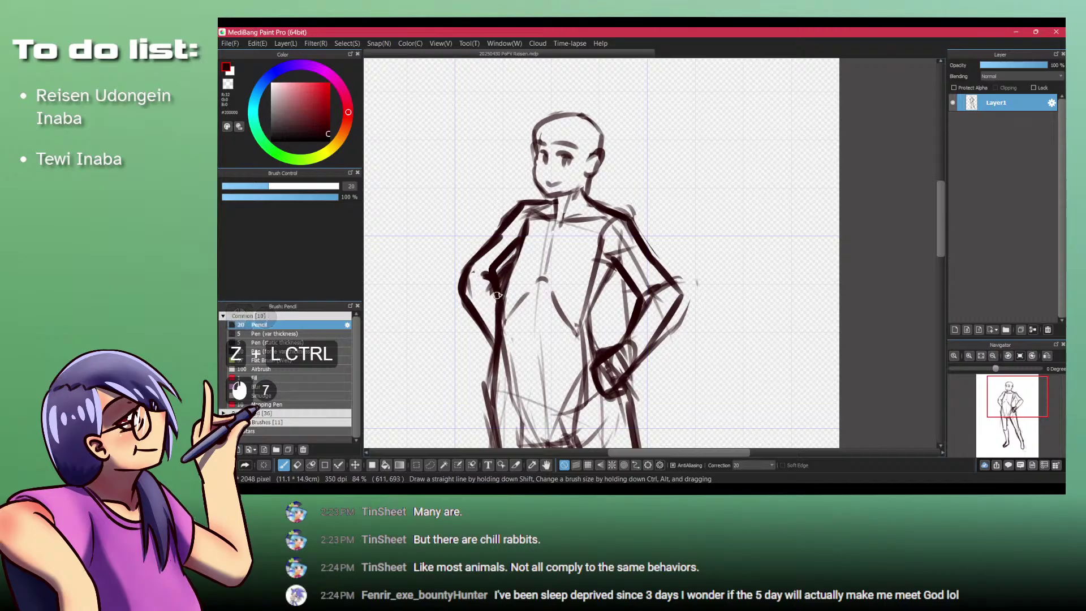
# Step: Move the whole figure lower on the canvas to leave more room above the head, and return to the pencil
pyautogui.moveTo(537, 213); pyautogui.dragTo(487, 214)
pyautogui.moveTo(542, 247)
pyautogui.mouseDown()
pyautogui.moveTo(536, 208)
pyautogui.moveTo(541, 264)
pyautogui.mouseUp()
pyautogui.press('m')
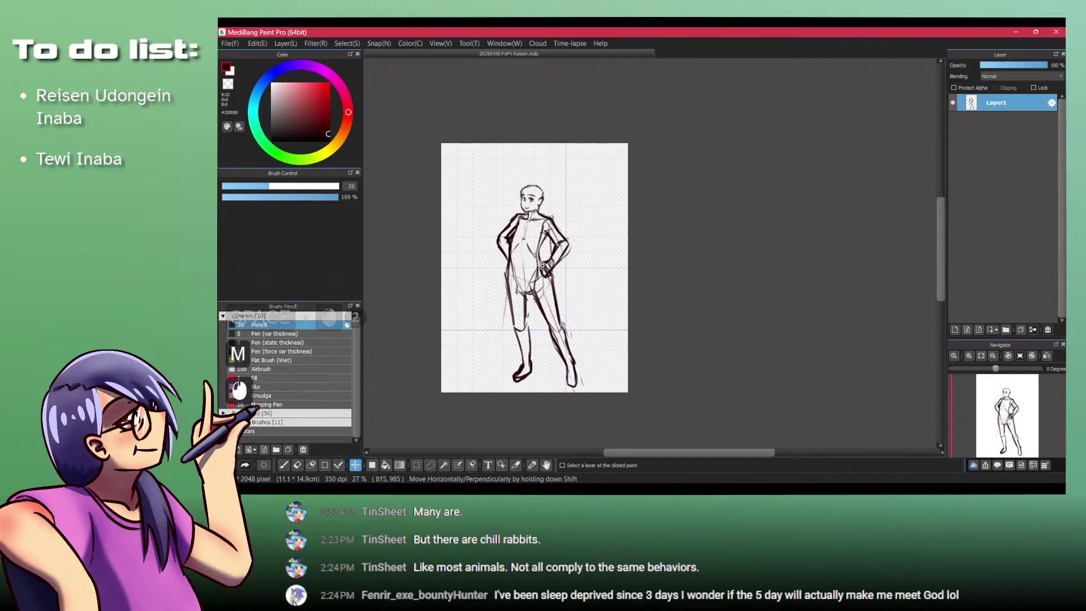
pyautogui.press('p')
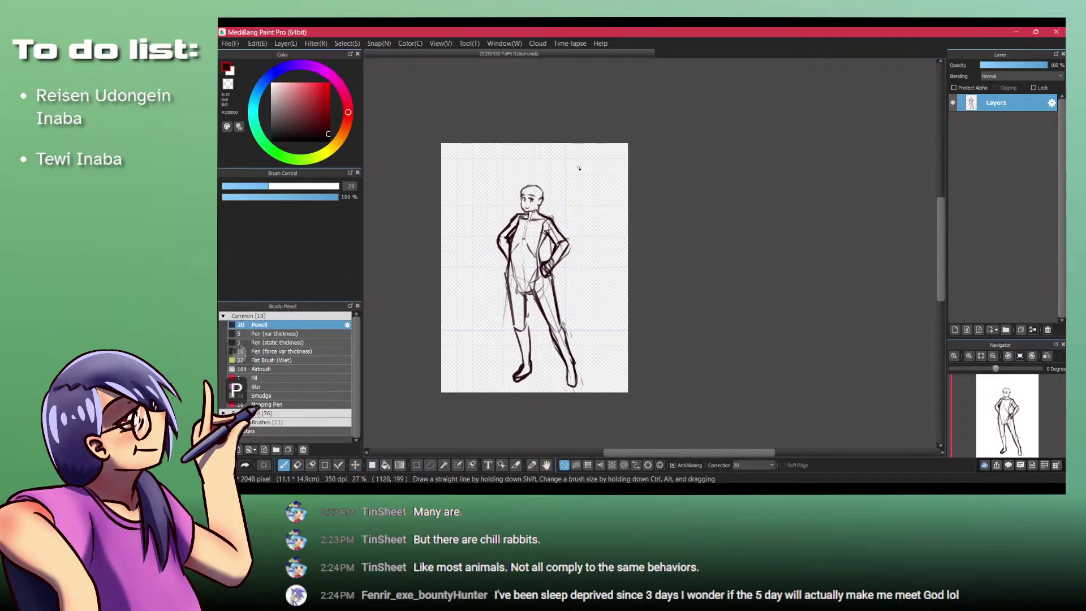
# Step: Frame the head, check Reisen's hair and rabbit ears on the browser's sprite sheet, and return to the drawing
pyautogui.press('space')
pyautogui.moveTo(480, 162); pyautogui.dragTo(487, 206)
pyautogui.moveTo(524, 252)
pyautogui.keyDown('ctrl'); pyautogui.mouseDown()
pyautogui.moveTo(550, 188)
pyautogui.moveTo(562, 191)
pyautogui.mouseUp(); pyautogui.keyUp('ctrl')
pyautogui.hotkey('alt', 'Tab')
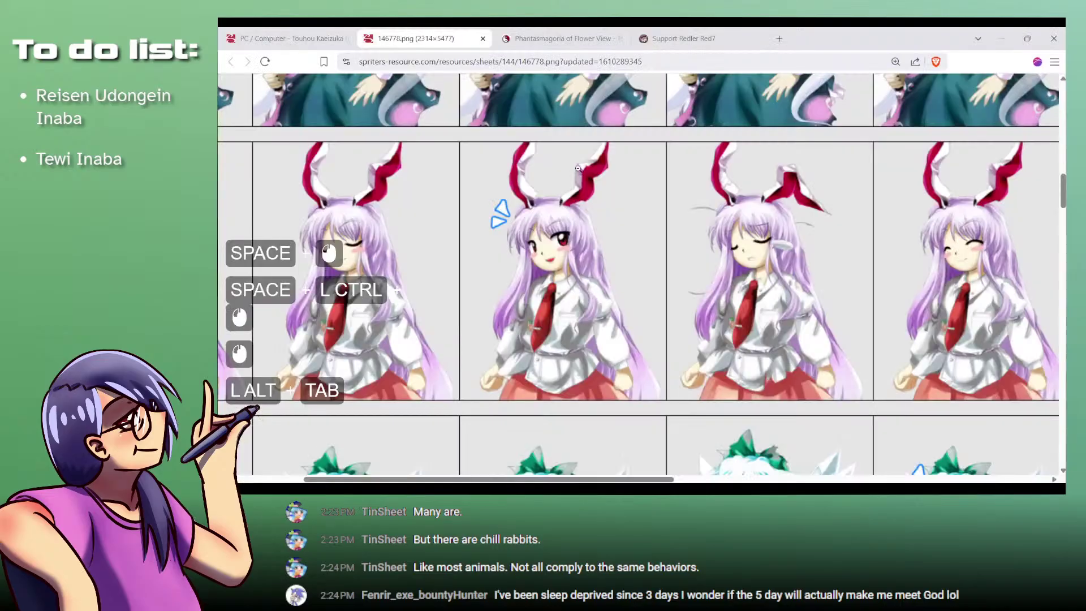
pyautogui.hotkey('alt', 'Tab')
# Step: Sketch the bangs across the forehead and curved hair strands sweeping outward from the crown on the far side
pyautogui.hotkey('ctrl', 'z')
pyautogui.moveTo(578, 161)
pyautogui.mouseDown()
pyautogui.moveTo(580, 205)
pyautogui.moveTo(561, 194)
pyautogui.mouseUp()
pyautogui.moveTo(573, 163)
pyautogui.mouseDown()
pyautogui.moveTo(559, 195)
pyautogui.moveTo(570, 169)
pyautogui.moveTo(579, 206)
pyautogui.moveTo(577, 196)
pyautogui.moveTo(612, 213)
pyautogui.mouseUp()
pyautogui.hotkey('ctrl', 'z')
pyautogui.hotkey('ctrl', 'z')
pyautogui.hotkey('ctrl', 'z')
pyautogui.hotkey('ctrl', 'z')
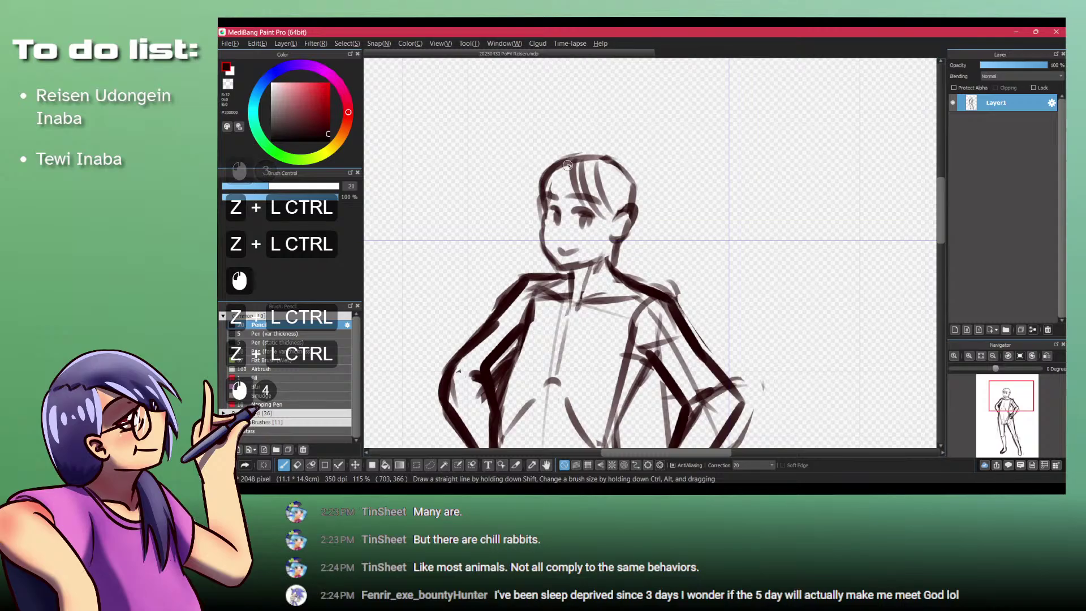
pyautogui.moveTo(567, 166)
pyautogui.mouseDown()
pyautogui.moveTo(553, 198)
pyautogui.moveTo(512, 210)
pyautogui.mouseUp()
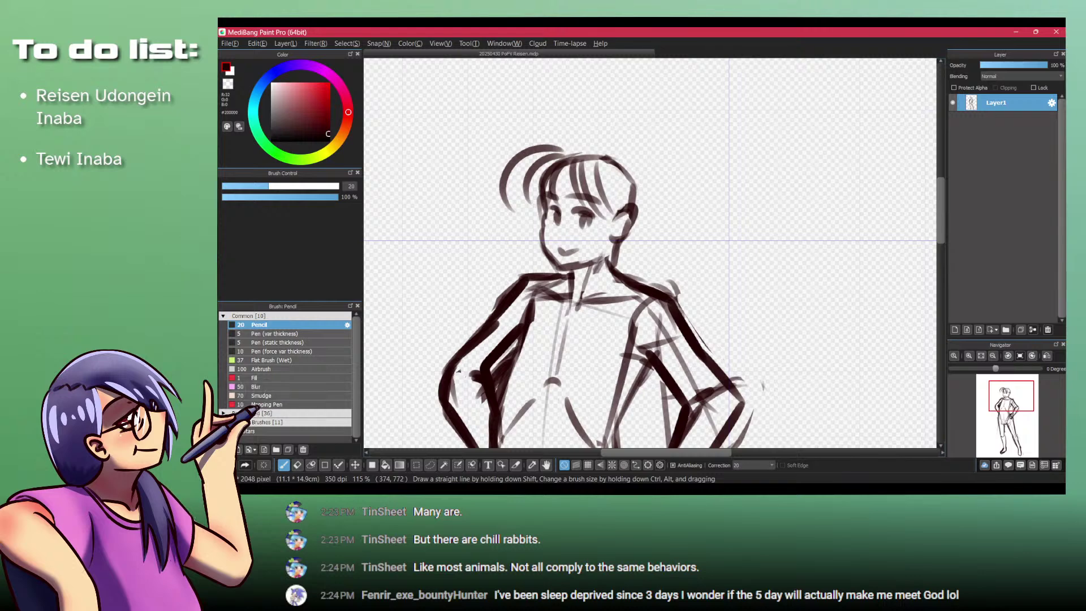
# Step: Draw the hair contour over the crown and long strands falling behind the ear on the near side
pyautogui.click(239, 389)
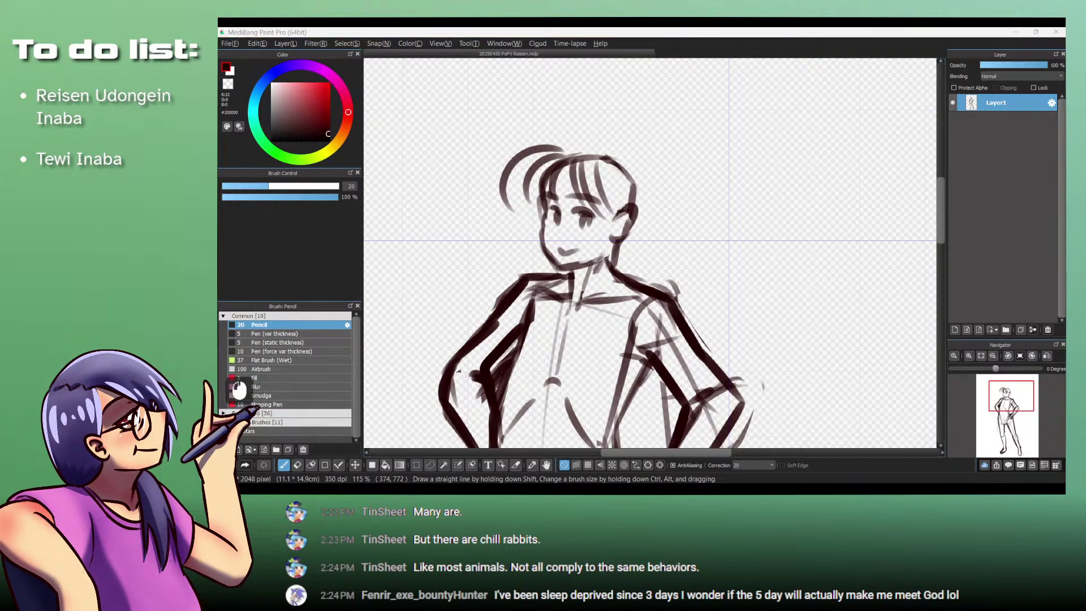
pyautogui.click(526, 31)
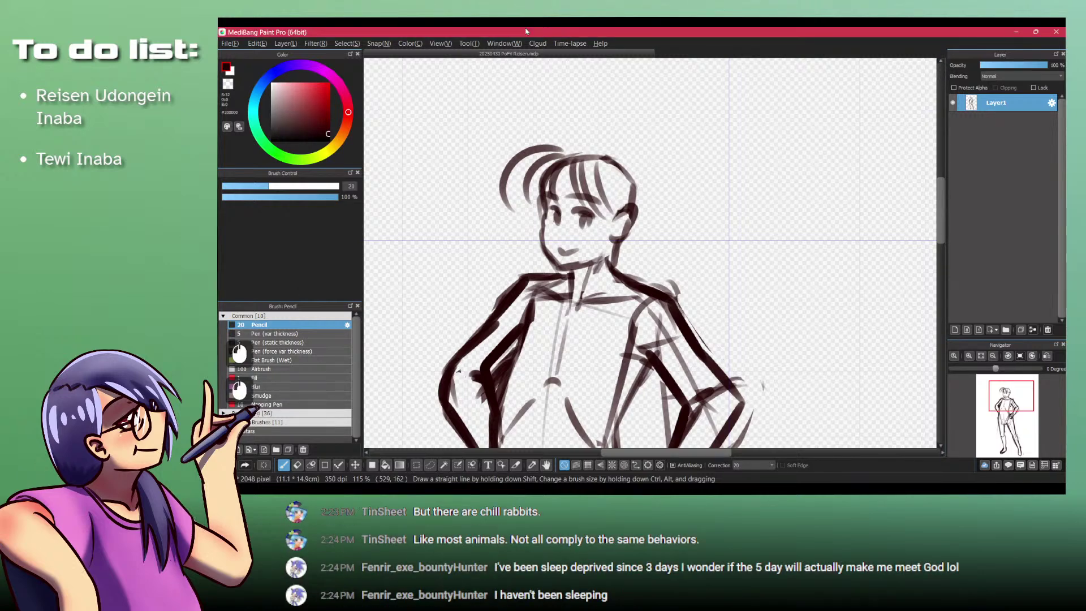
pyautogui.press('space')
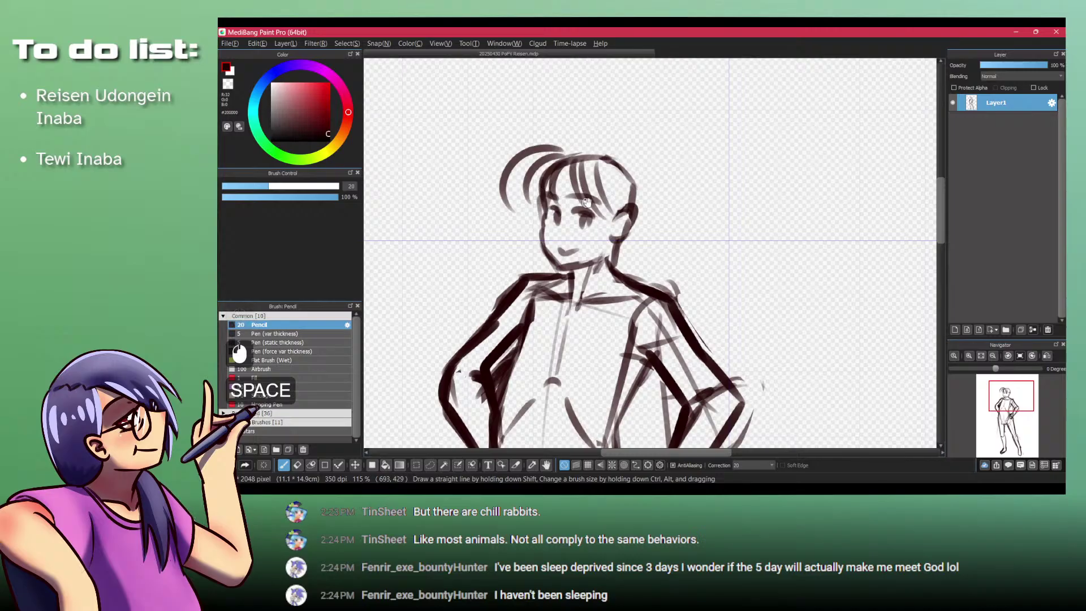
pyautogui.moveTo(586, 202)
pyautogui.mouseDown()
pyautogui.moveTo(547, 254)
pyautogui.moveTo(496, 166)
pyautogui.moveTo(566, 216)
pyautogui.mouseUp()
pyautogui.press('space')
pyautogui.hotkey('ctrl', 'z')
pyautogui.moveTo(465, 180)
pyautogui.mouseDown()
pyautogui.moveTo(550, 210)
pyautogui.moveTo(540, 301)
pyautogui.mouseUp()
pyautogui.moveTo(569, 222); pyautogui.dragTo(547, 311)
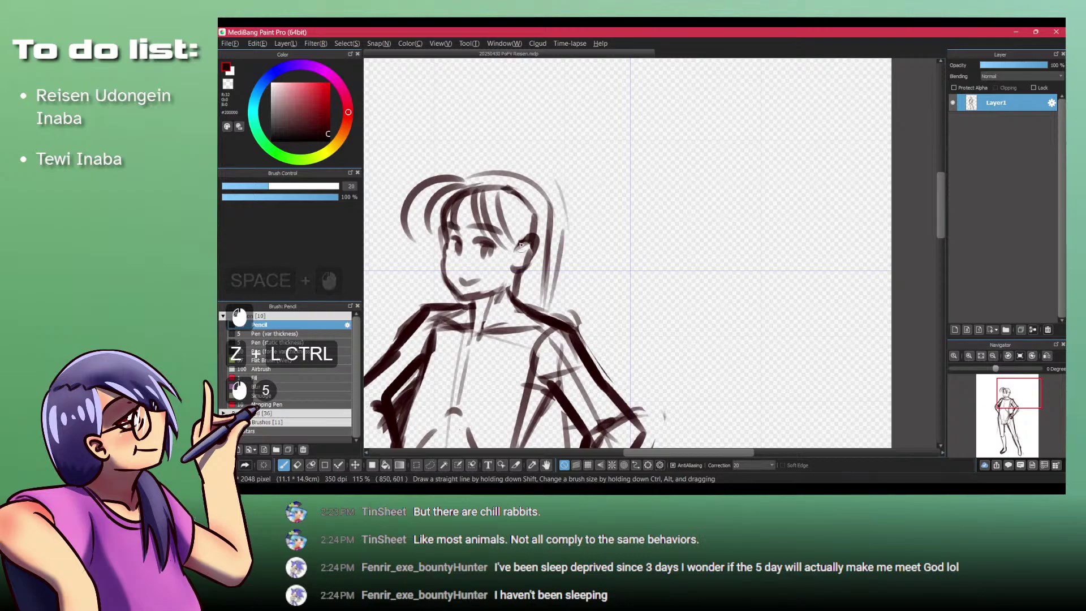
# Step: Check the hair on the browser's sprite sheet and draw a long side lock from the bangs down over the chest
pyautogui.click(562, 488)
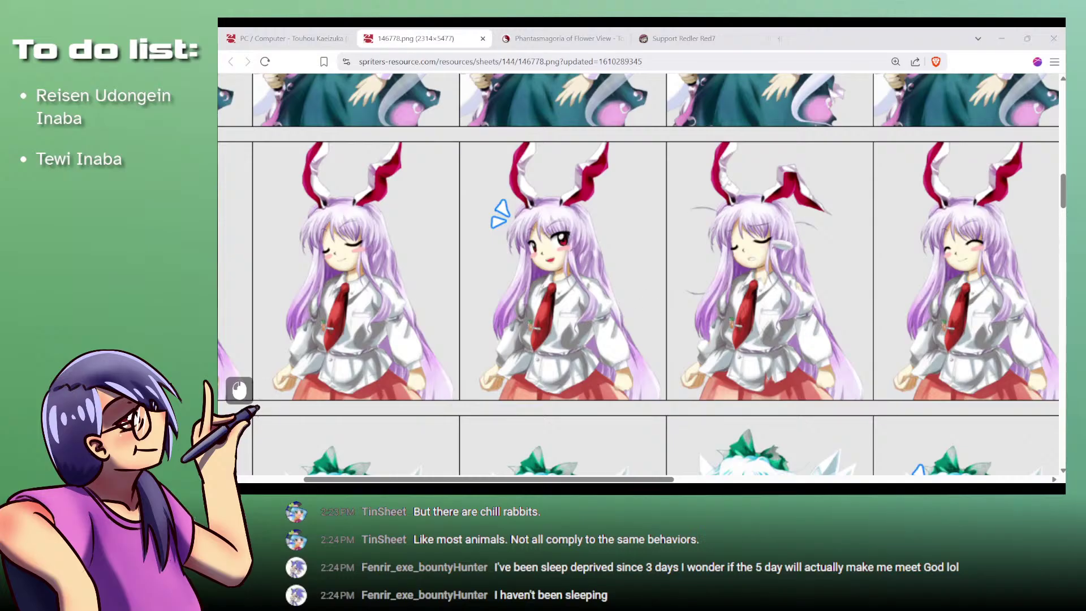
pyautogui.hotkey('alt', 'Tab')
pyautogui.moveTo(491, 291); pyautogui.dragTo(488, 295)
pyautogui.hotkey('ctrl', 'z')
pyautogui.moveTo(513, 196); pyautogui.dragTo(477, 388)
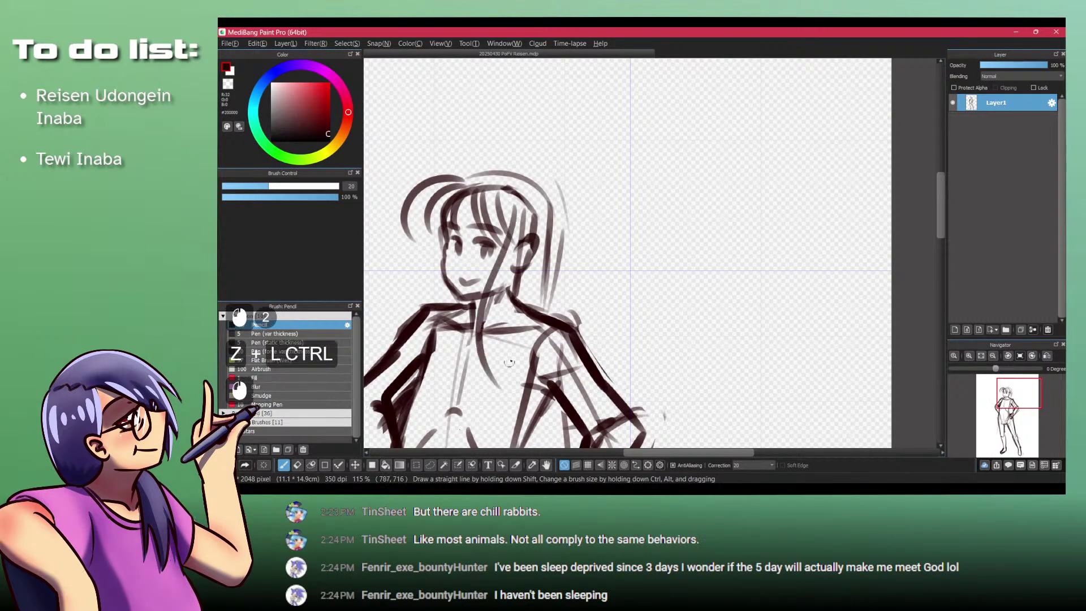
# Step: Redraw the long side lock from the bangs over the shoulder, tapering to a point on the chest
pyautogui.hotkey('ctrl', 'z')
pyautogui.moveTo(513, 194)
pyautogui.mouseDown()
pyautogui.moveTo(479, 434)
pyautogui.moveTo(520, 419)
pyautogui.mouseUp()
pyautogui.moveTo(520, 418); pyautogui.dragTo(541, 366)
pyautogui.moveTo(497, 299); pyautogui.dragTo(541, 394)
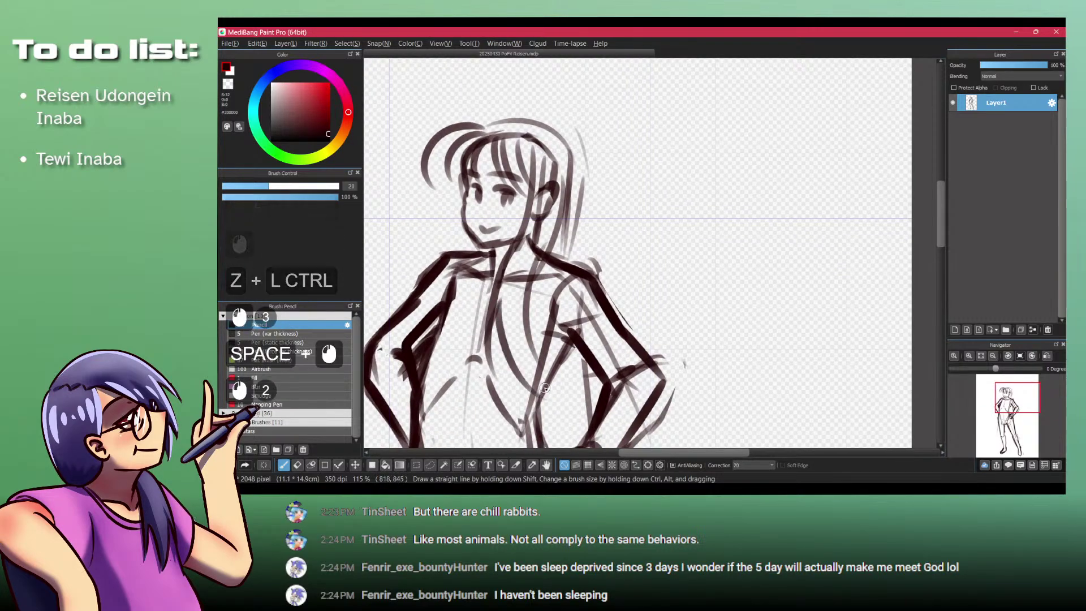
# Step: Sketch the hair on the far side of the face, falling behind the shoulder and past the bent arm
pyautogui.hotkey('ctrl', 'z')
pyautogui.moveTo(454, 184); pyautogui.dragTo(448, 229)
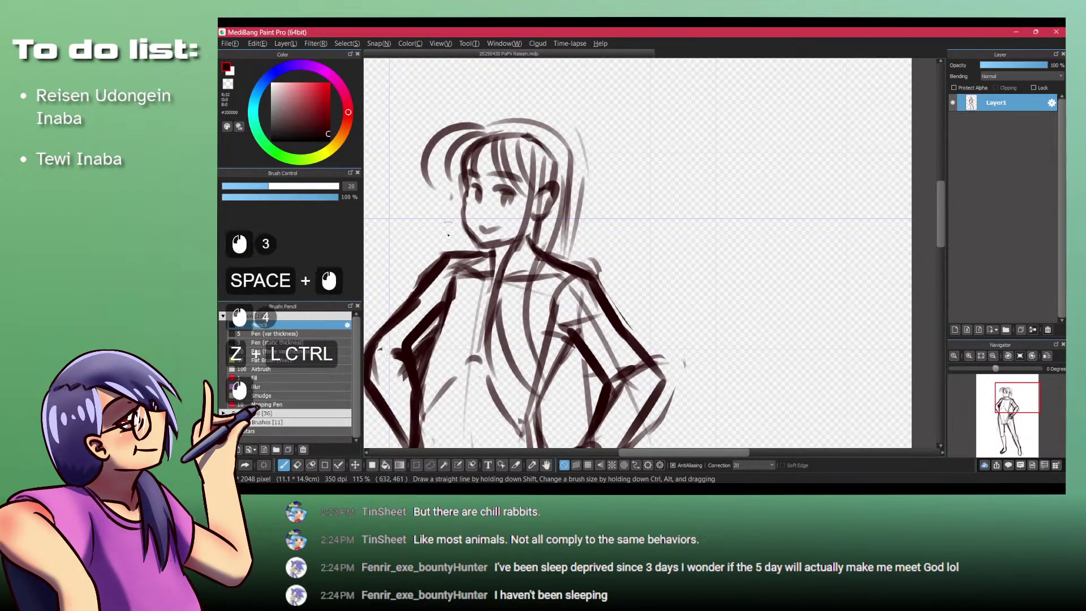
pyautogui.moveTo(401, 346); pyautogui.dragTo(430, 316)
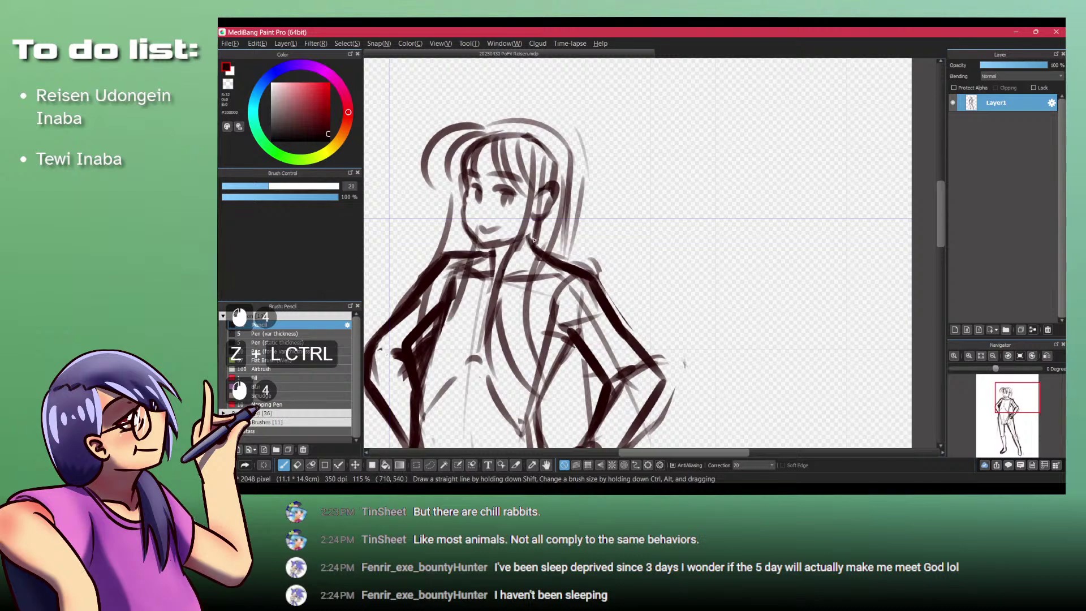
# Step: Raise the hair contour over the crown and sketch long strands hanging from behind the near elbow beside the thigh
pyautogui.moveTo(584, 260)
pyautogui.mouseDown()
pyautogui.moveTo(584, 314)
pyautogui.moveTo(584, 274)
pyautogui.mouseUp()
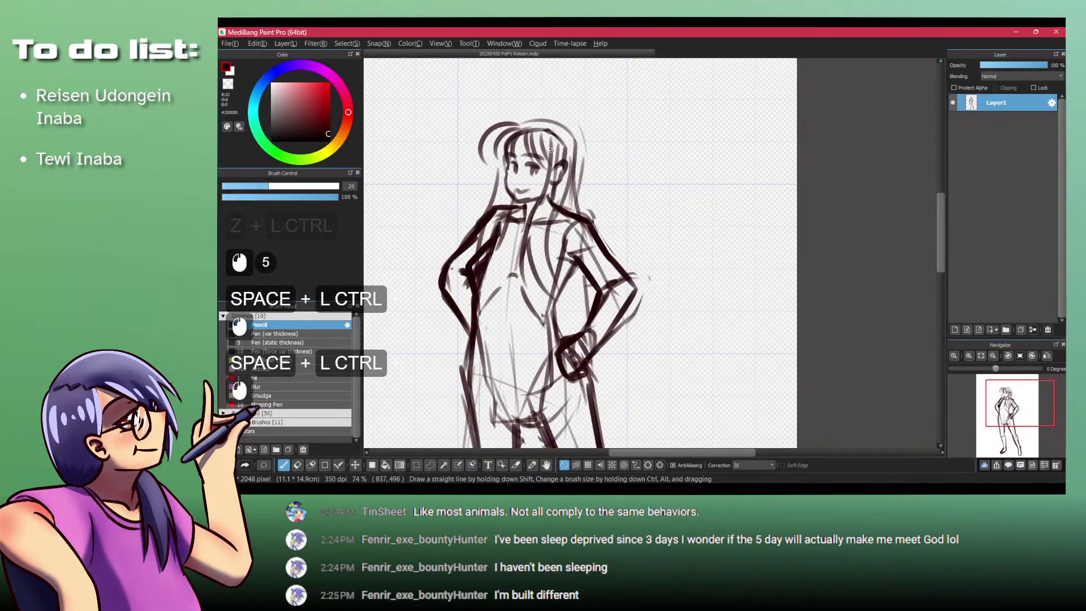
pyautogui.moveTo(519, 119); pyautogui.dragTo(548, 109)
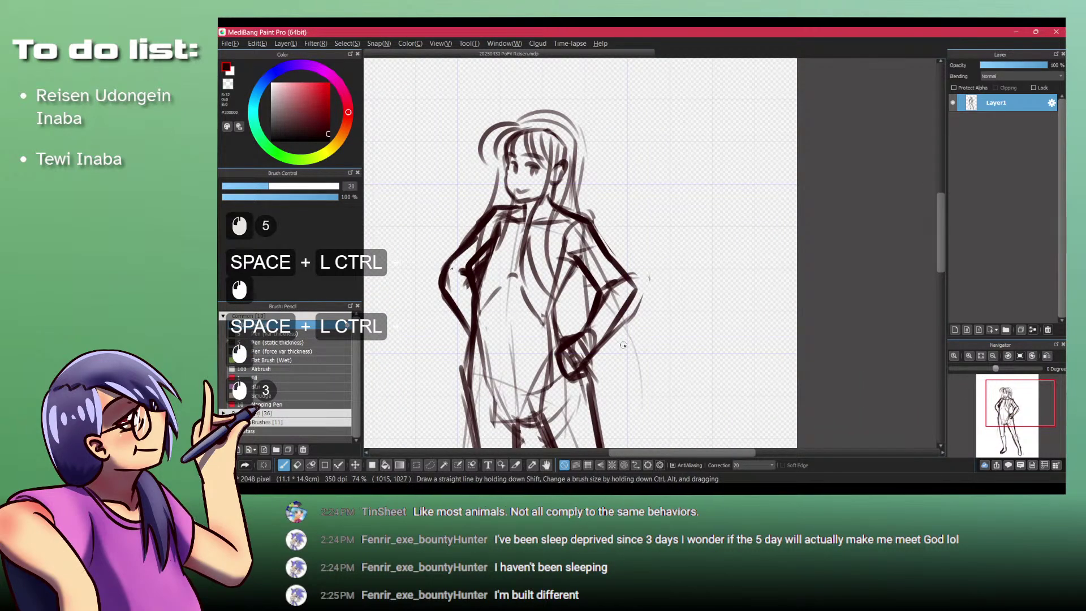
pyautogui.moveTo(587, 273); pyautogui.dragTo(568, 167)
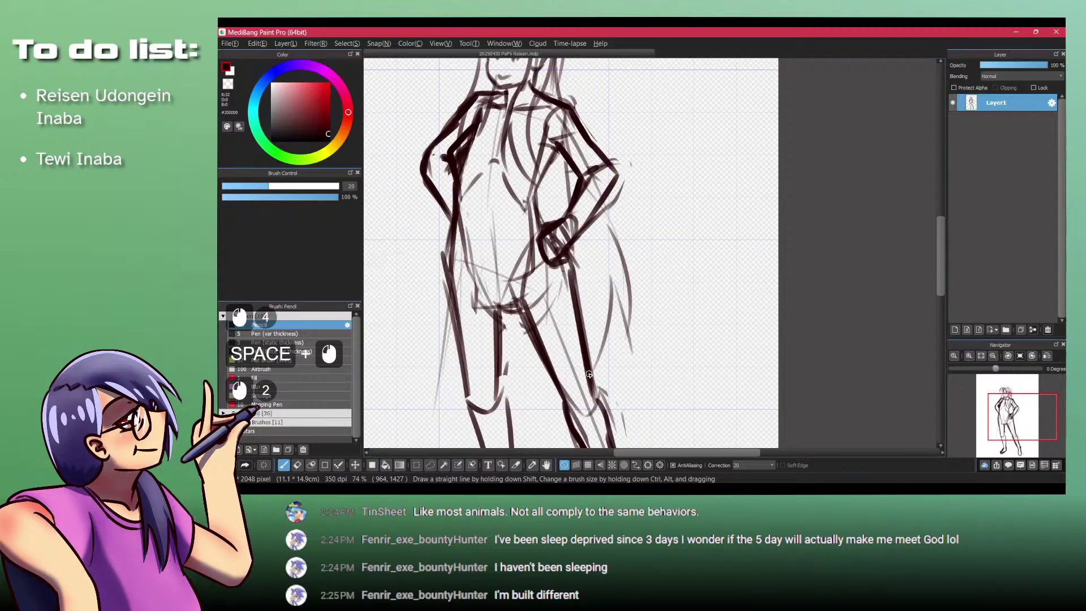
# Step: Switch to the browser, find Reisen on the Phantasmagoria of Flower View characters page and open her wiki article
pyautogui.hotkey('alt', 'Tab')
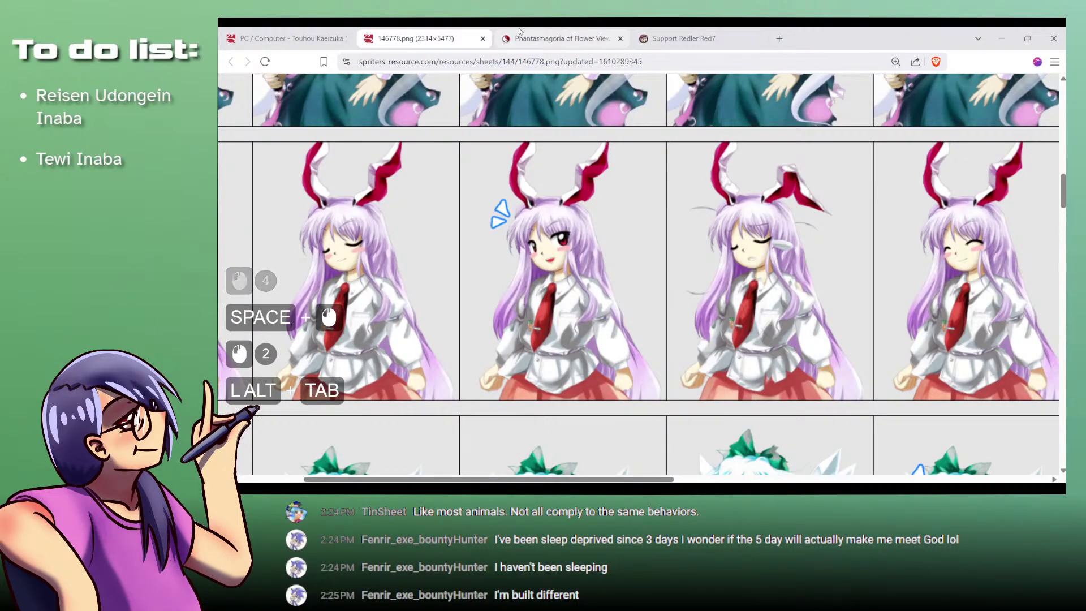
pyautogui.click(560, 38)
pyautogui.click(426, 334)
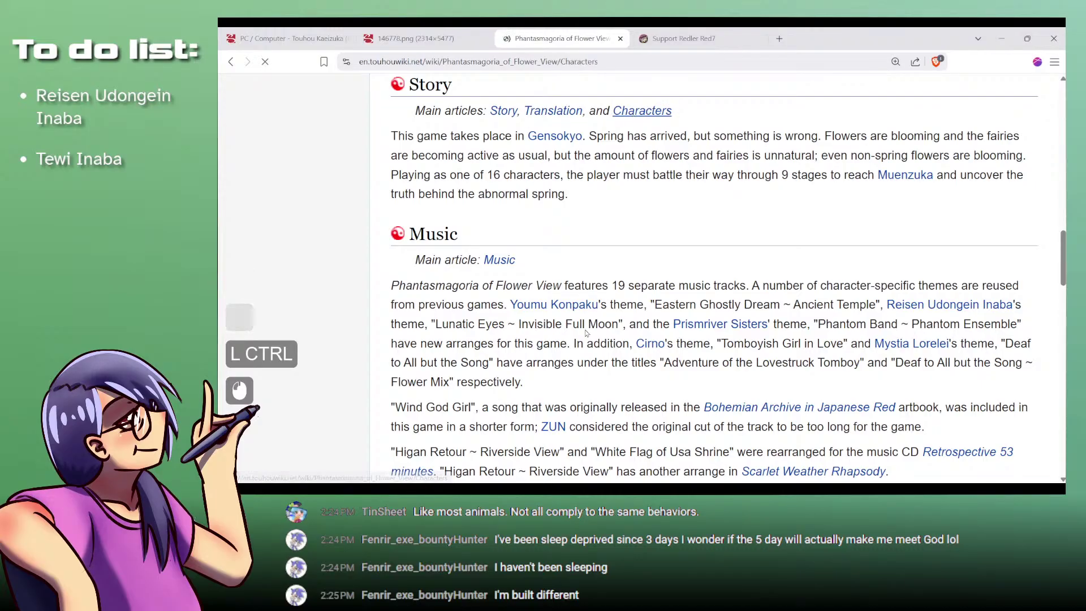
pyautogui.scroll(-19, 645, 322)
pyautogui.scroll(-5, 645, 322)
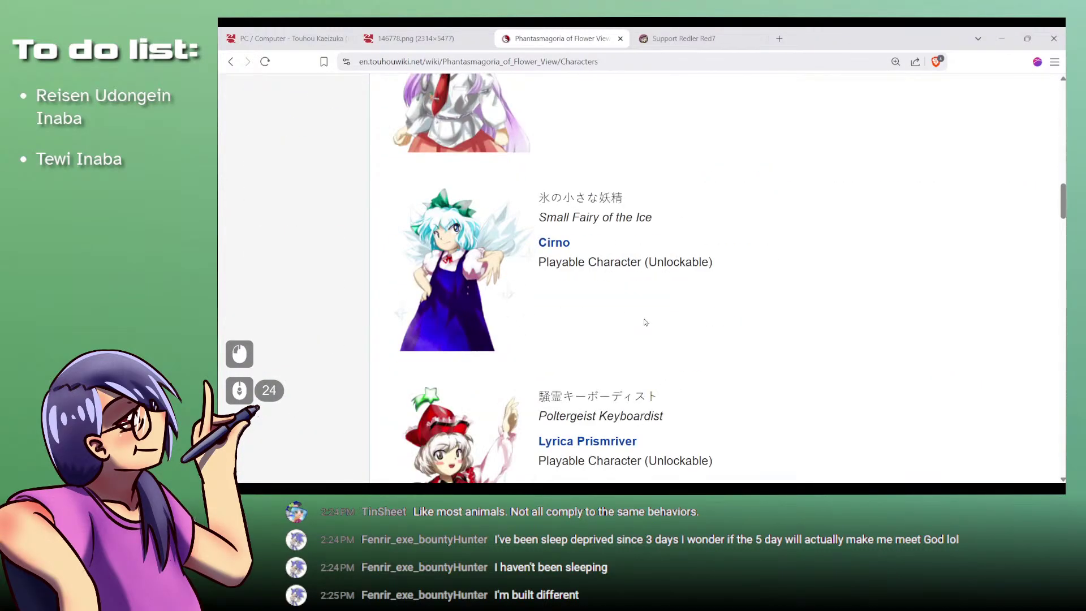
pyautogui.scroll(3, 611, 299)
pyautogui.keyDown('ctrl'); pyautogui.click(576, 185); pyautogui.keyUp('ctrl')
pyautogui.click(706, 32)
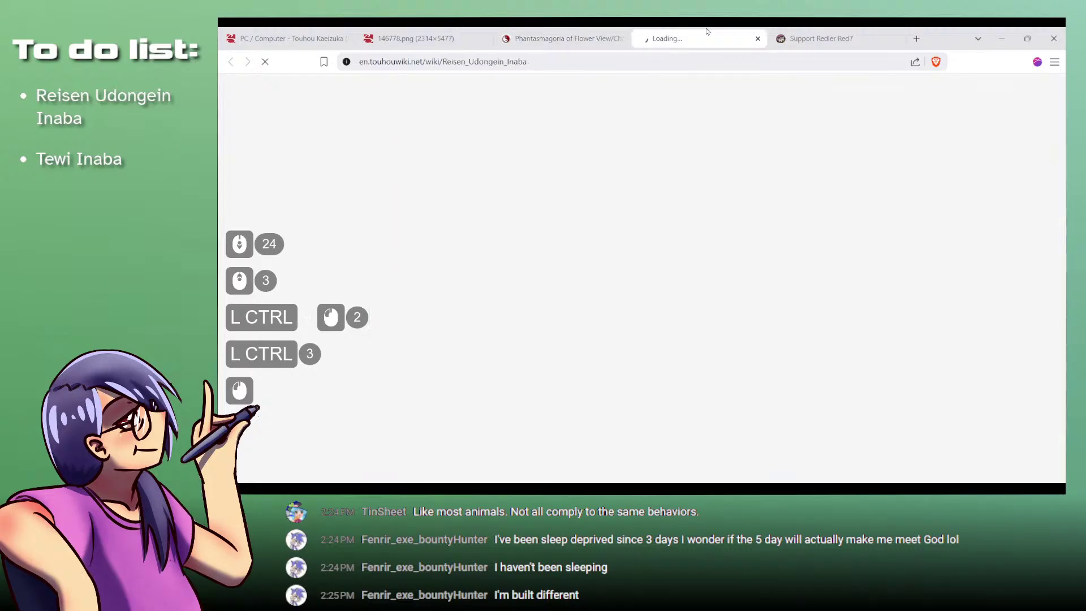
# Step: Search Reisen's article for "phantasmagoria of" and step through the matches to the Artworks section
pyautogui.hotkey('ctrl', 'f')
pyautogui.write('p')
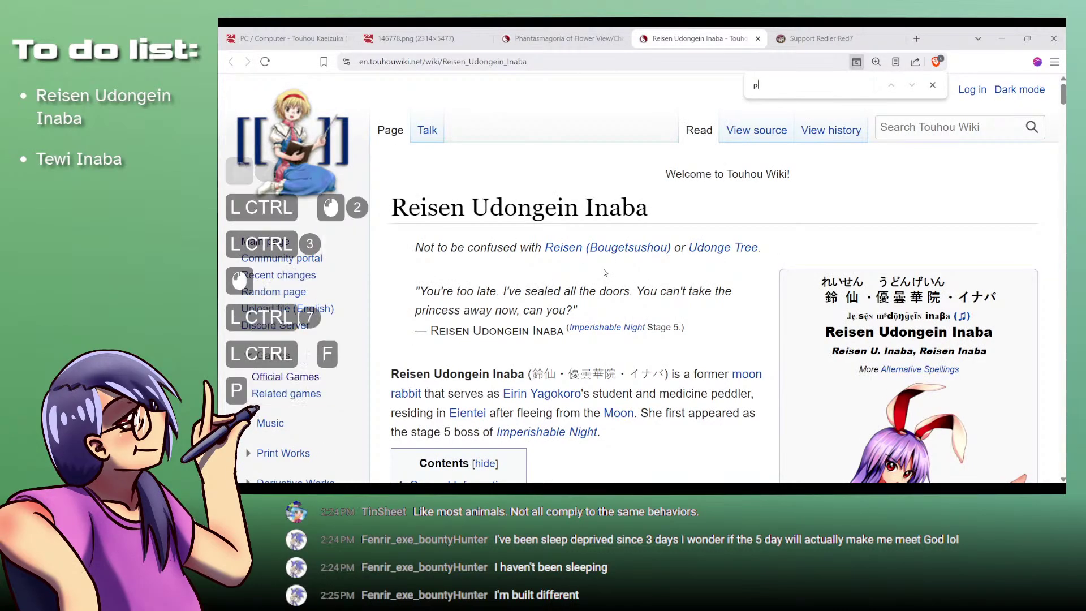
pyautogui.write('hantasmagoria of')
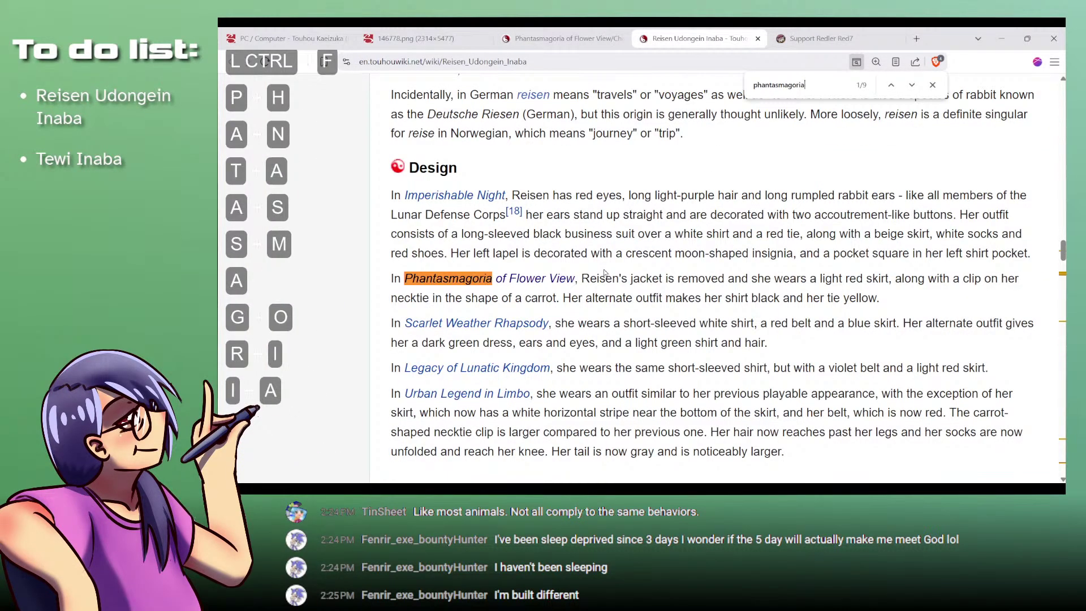
pyautogui.press('Return')
pyautogui.press('Return')
pyautogui.press('Return')
pyautogui.press('Return')
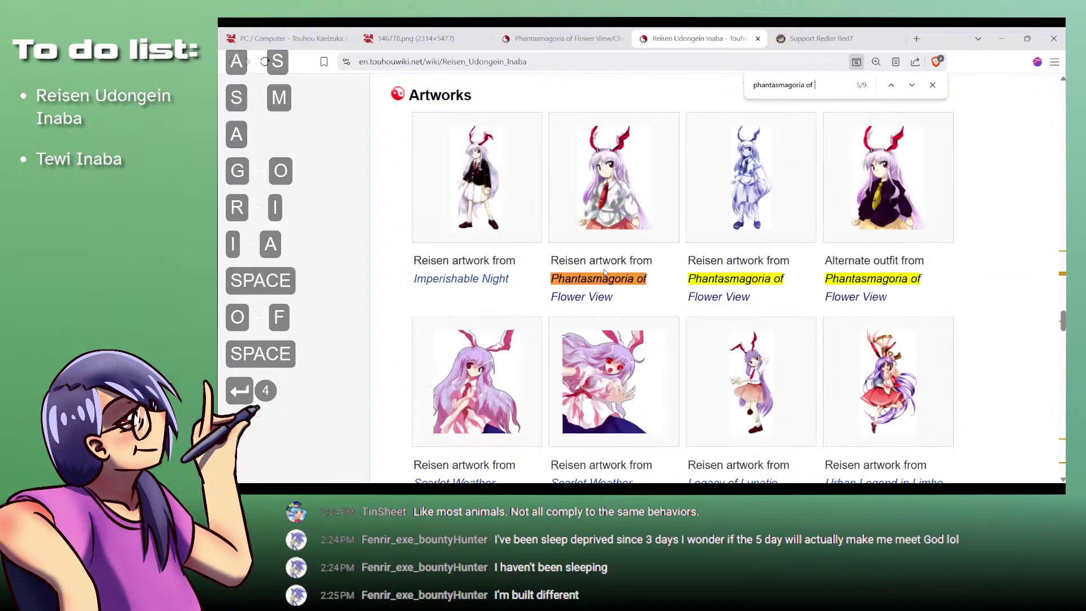
# Step: Open the full-body Phantasmagoria artwork to examine Reisen's hair length, close it and return to the drawing
pyautogui.keyDown('ctrl'); pyautogui.click(613, 177); pyautogui.keyUp('ctrl')
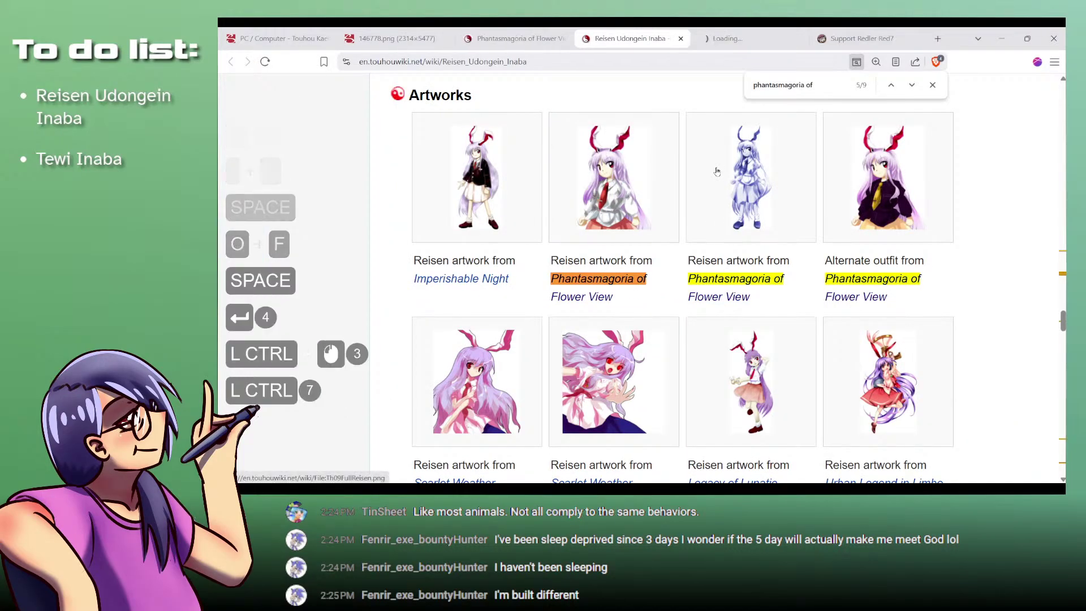
pyautogui.click(743, 38)
pyautogui.scroll(-4, 604, 326)
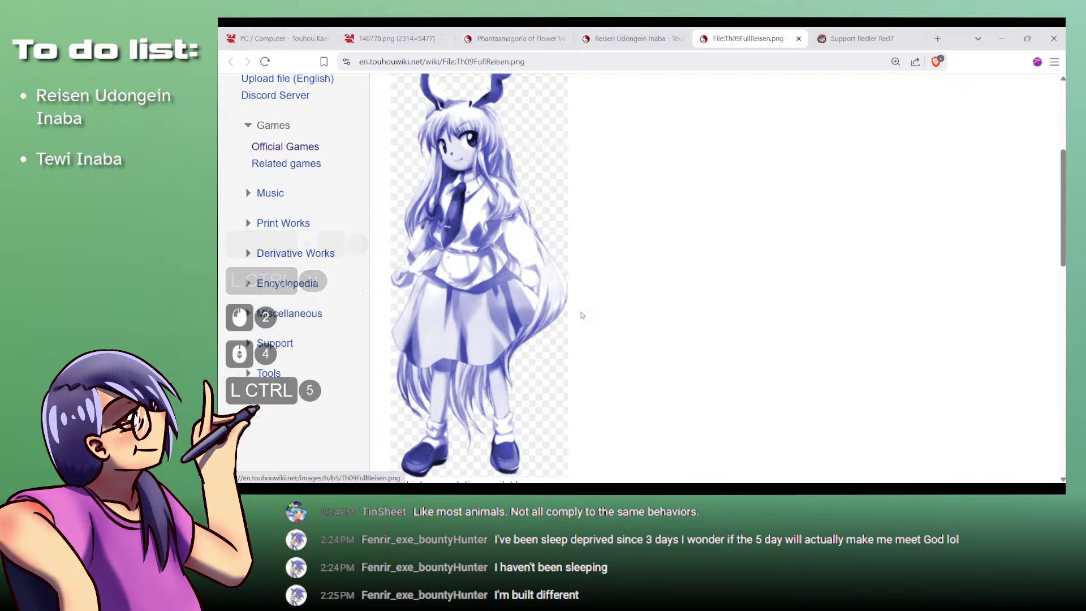
pyautogui.hotkey('ctrl', 'w')
pyautogui.hotkey('alt', 'Tab')
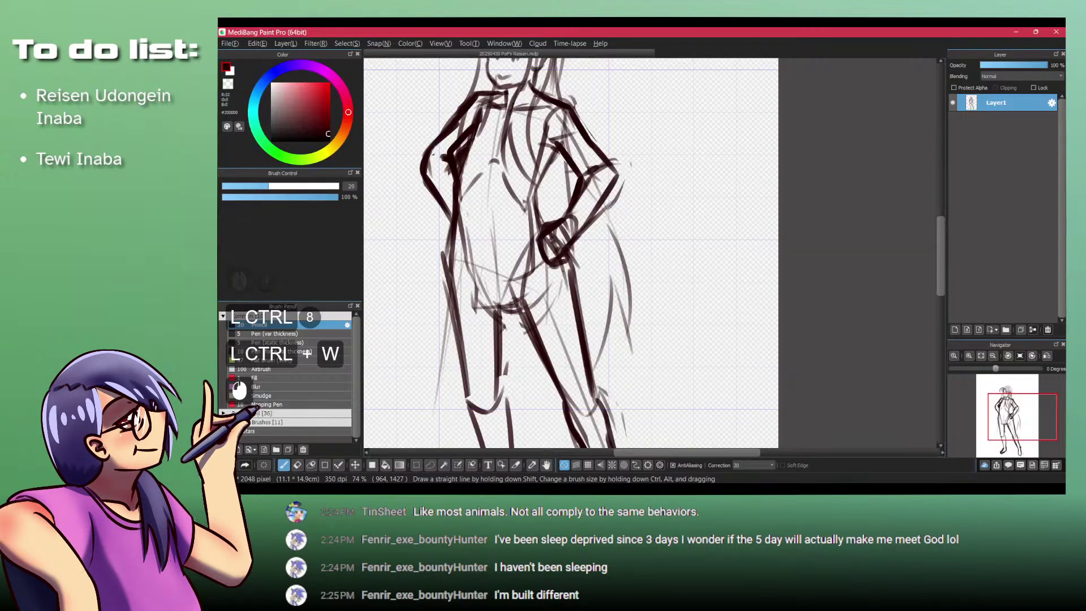
# Step: Redraw the near-side hair sweeping out from the elbow to a flicked tip, with a lower curve down to the calf
pyautogui.moveTo(603, 194)
pyautogui.mouseDown()
pyautogui.moveTo(570, 148)
pyautogui.moveTo(596, 188)
pyautogui.moveTo(655, 380)
pyautogui.mouseUp()
pyautogui.hotkey('ctrl', 'z')
pyautogui.hotkey('ctrl', 'z')
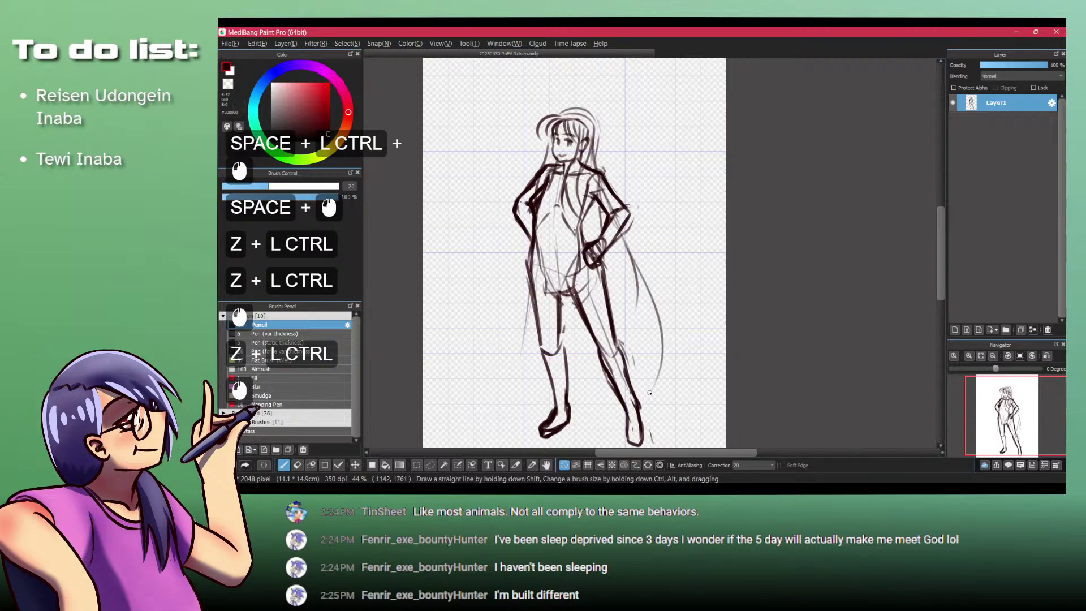
pyautogui.hotkey('ctrl', 'z')
pyautogui.moveTo(602, 187)
pyautogui.mouseDown()
pyautogui.moveTo(691, 297)
pyautogui.moveTo(681, 314)
pyautogui.mouseUp()
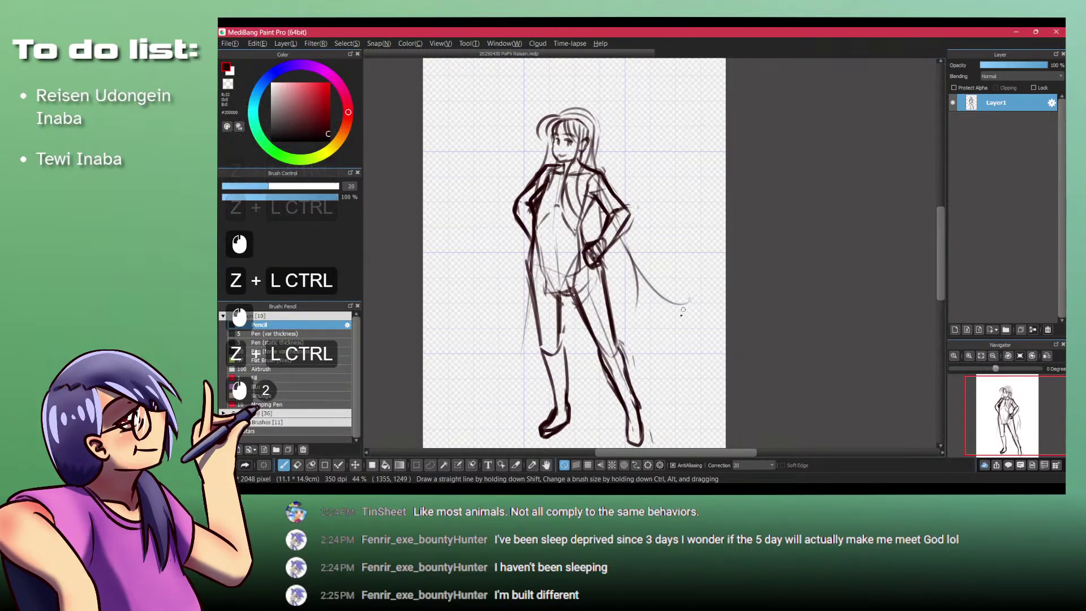
pyautogui.click(557, 151)
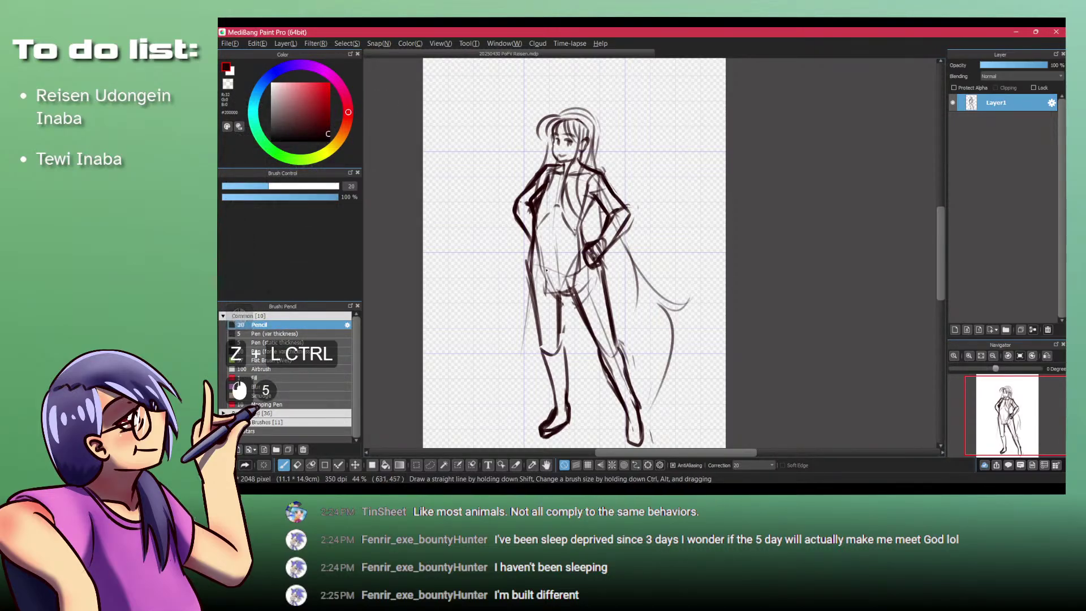
# Step: Sketch the hair ends beside the far leg and between the legs, and add inner strands on the near side
pyautogui.moveTo(529, 286); pyautogui.dragTo(511, 373)
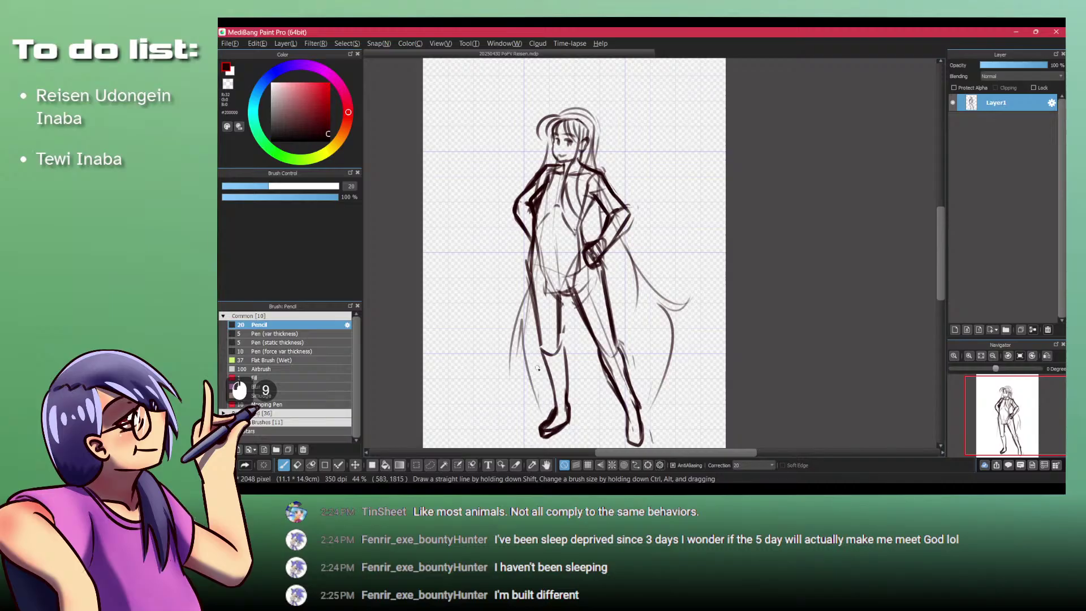
pyautogui.moveTo(634, 409); pyautogui.dragTo(627, 353)
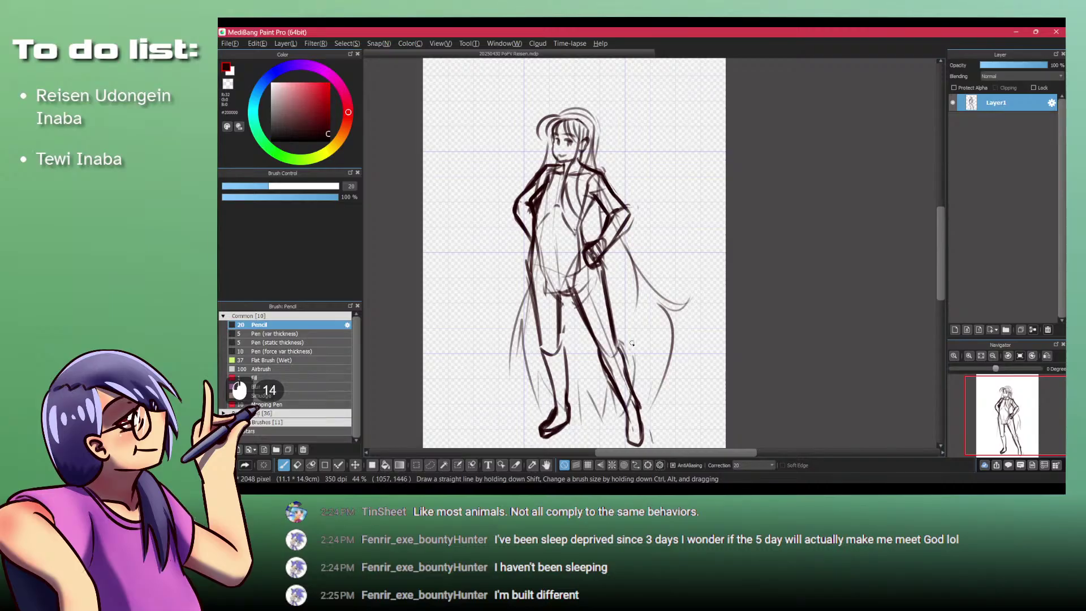
pyautogui.moveTo(622, 236); pyautogui.dragTo(654, 310)
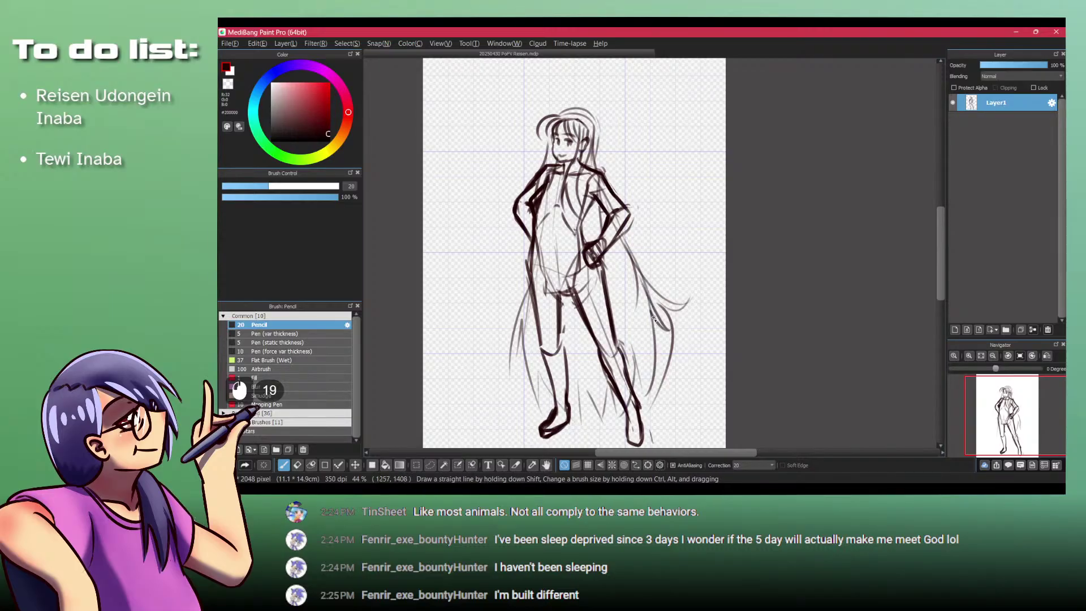
# Step: Erase the flicked tip of the near-side hair with transparent colour and touch up the hair around the head
pyautogui.hotkey('shift', 'z')
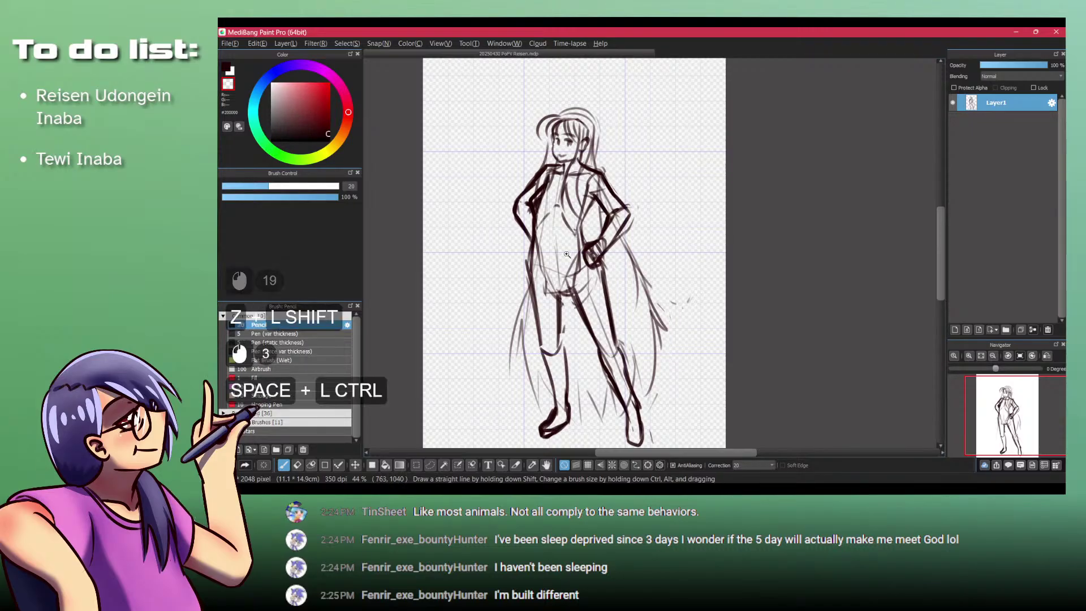
pyautogui.keyDown('ctrl'); pyautogui.click(567, 229); pyautogui.keyUp('ctrl')
pyautogui.keyDown('ctrl'); pyautogui.click(567, 229); pyautogui.keyUp('ctrl')
pyautogui.hotkey('shift', 'z')
pyautogui.moveTo(581, 107); pyautogui.dragTo(604, 138)
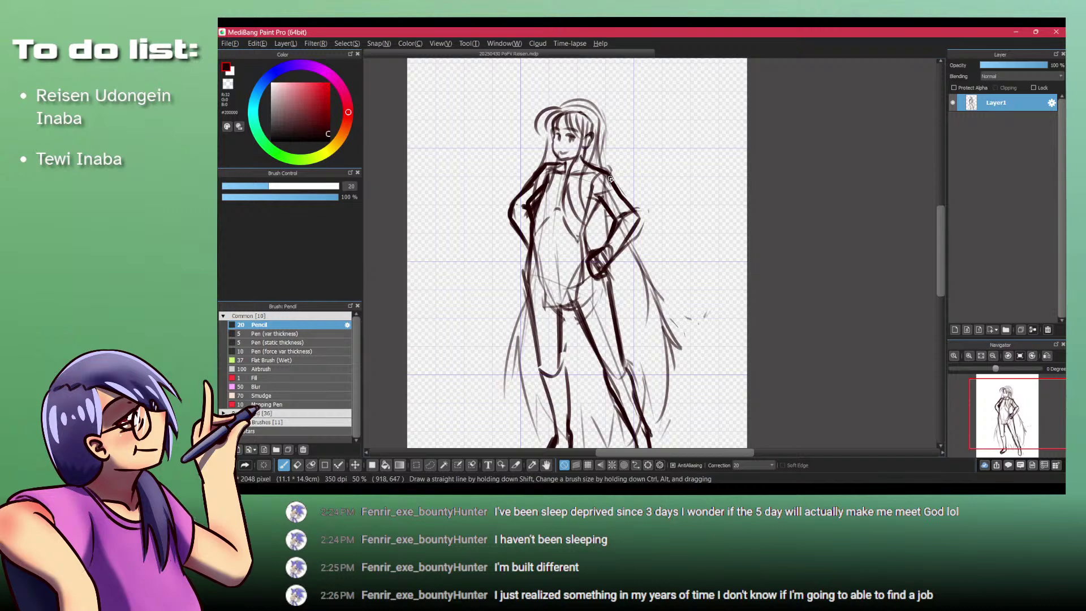
# Step: Frame the space above the head, check Reisen's rabbit ears on the browser's sprite sheet and return to the drawing
pyautogui.moveTo(610, 179); pyautogui.dragTo(611, 248)
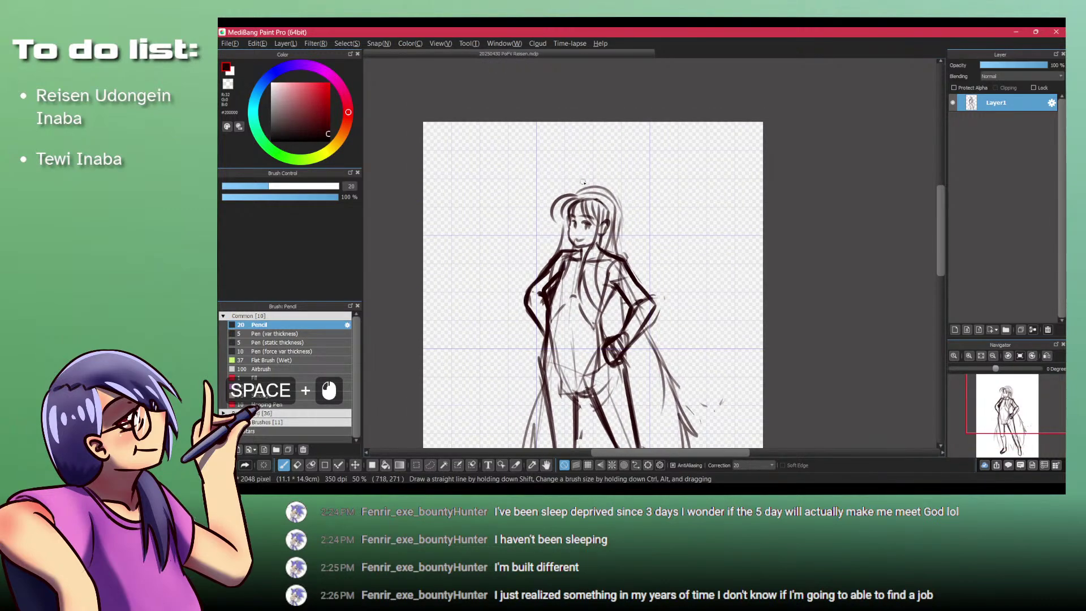
pyautogui.moveTo(583, 182); pyautogui.dragTo(605, 133)
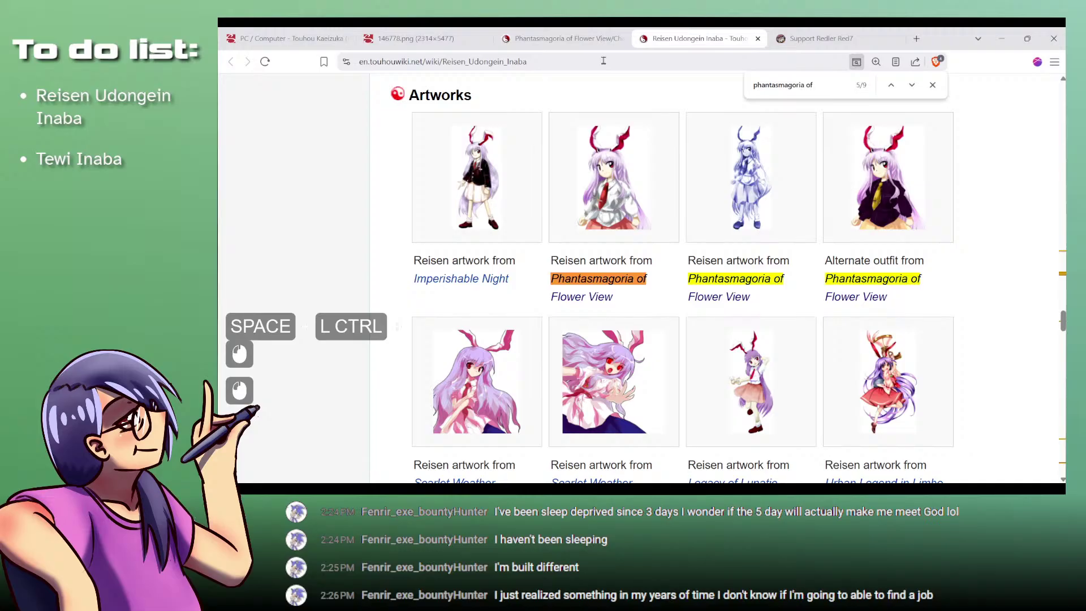
pyautogui.click(569, 35)
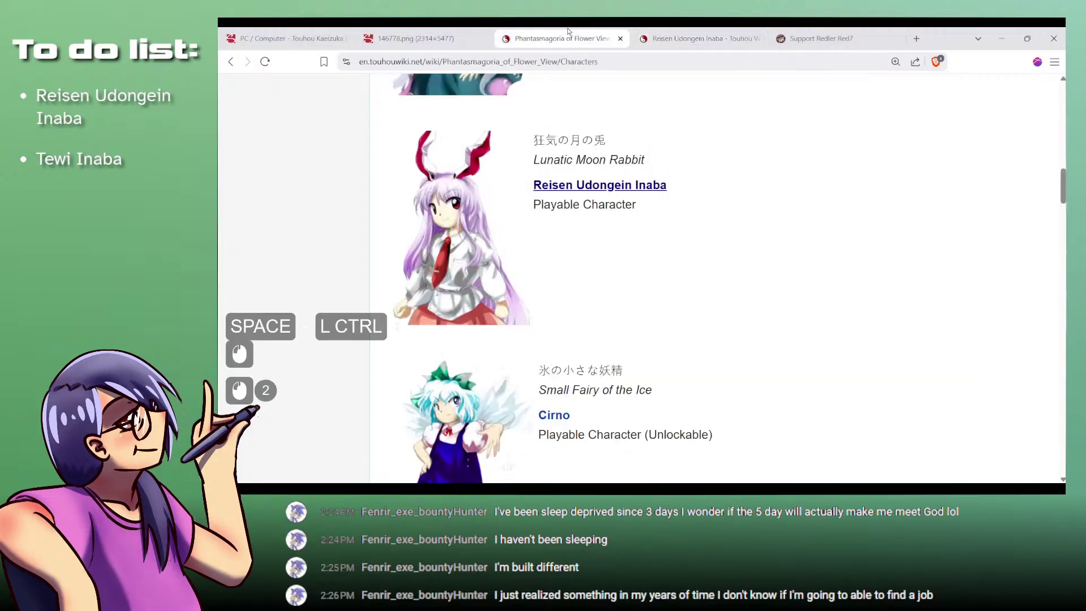
pyautogui.click(463, 30)
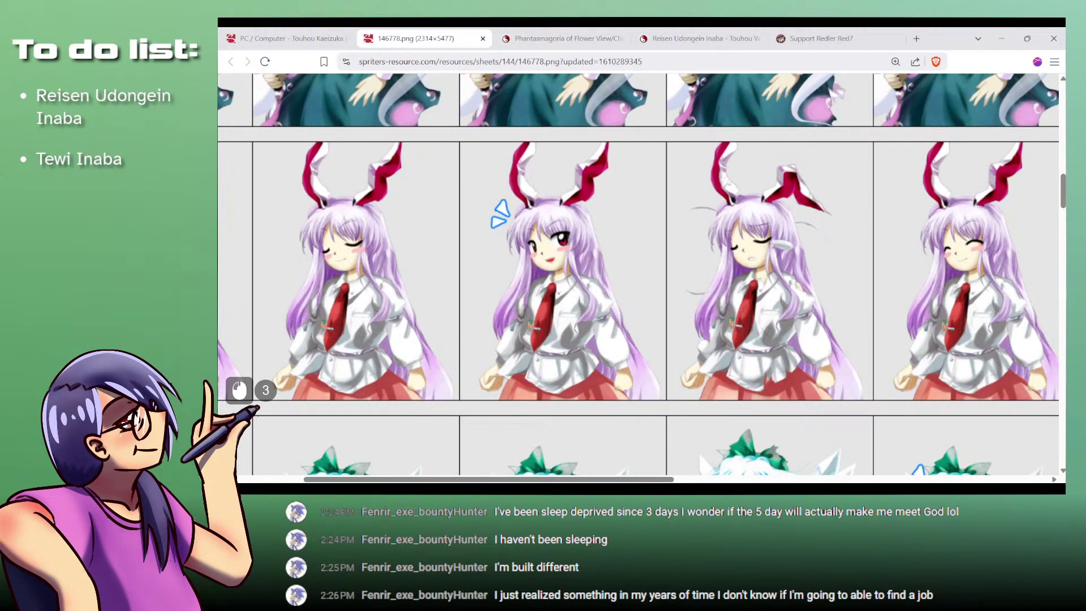
pyautogui.hotkey('alt', 'Tab')
# Step: Draw the far-side rabbit ear rising from the crown and bending outward in a crumpled shape with a blunt tip
pyautogui.moveTo(525, 169)
pyautogui.mouseDown()
pyautogui.moveTo(549, 224)
pyautogui.moveTo(532, 225)
pyautogui.mouseUp()
pyautogui.moveTo(544, 226)
pyautogui.mouseDown()
pyautogui.moveTo(615, 209)
pyautogui.moveTo(614, 223)
pyautogui.moveTo(562, 157)
pyautogui.mouseUp()
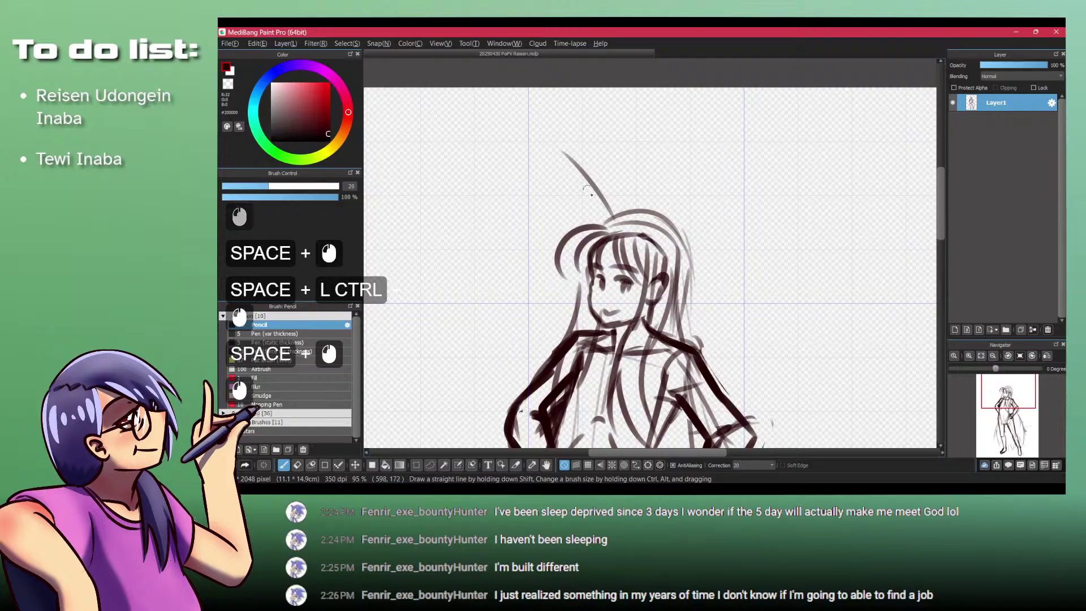
pyautogui.hotkey('ctrl', 'z')
pyautogui.moveTo(620, 214); pyautogui.dragTo(584, 174)
pyautogui.moveTo(583, 174)
pyautogui.mouseDown()
pyautogui.moveTo(563, 191)
pyautogui.moveTo(544, 176)
pyautogui.moveTo(520, 193)
pyautogui.moveTo(478, 207)
pyautogui.mouseUp()
pyautogui.moveTo(476, 214)
pyautogui.mouseDown()
pyautogui.moveTo(492, 225)
pyautogui.moveTo(513, 208)
pyautogui.mouseUp()
pyautogui.moveTo(510, 211); pyautogui.dragTo(583, 174)
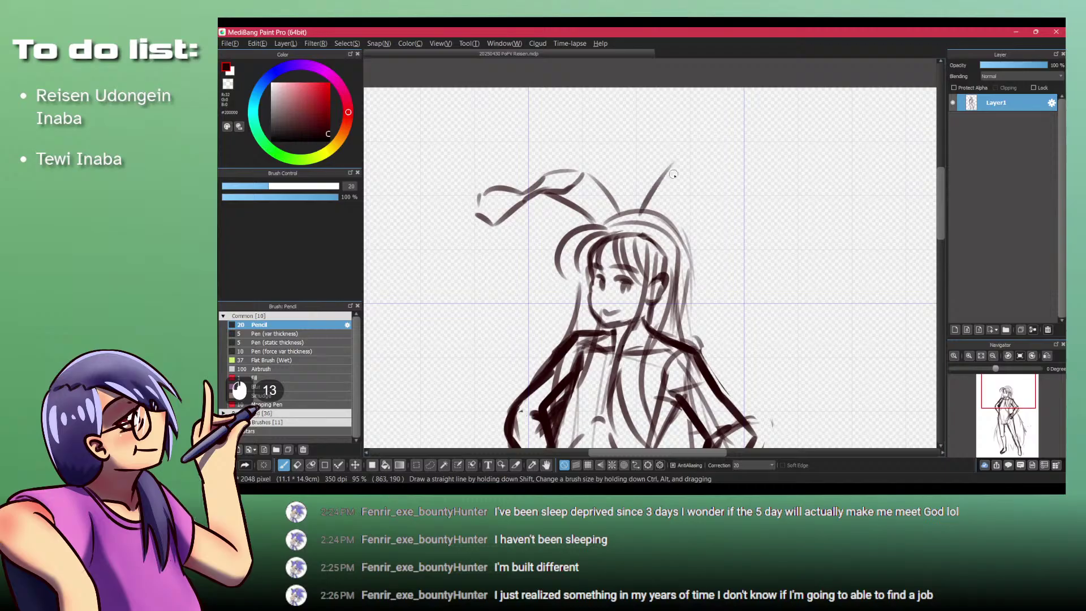
pyautogui.moveTo(667, 161)
pyautogui.mouseDown()
pyautogui.moveTo(655, 141)
pyautogui.moveTo(617, 174)
pyautogui.moveTo(706, 155)
pyautogui.moveTo(717, 193)
pyautogui.mouseUp()
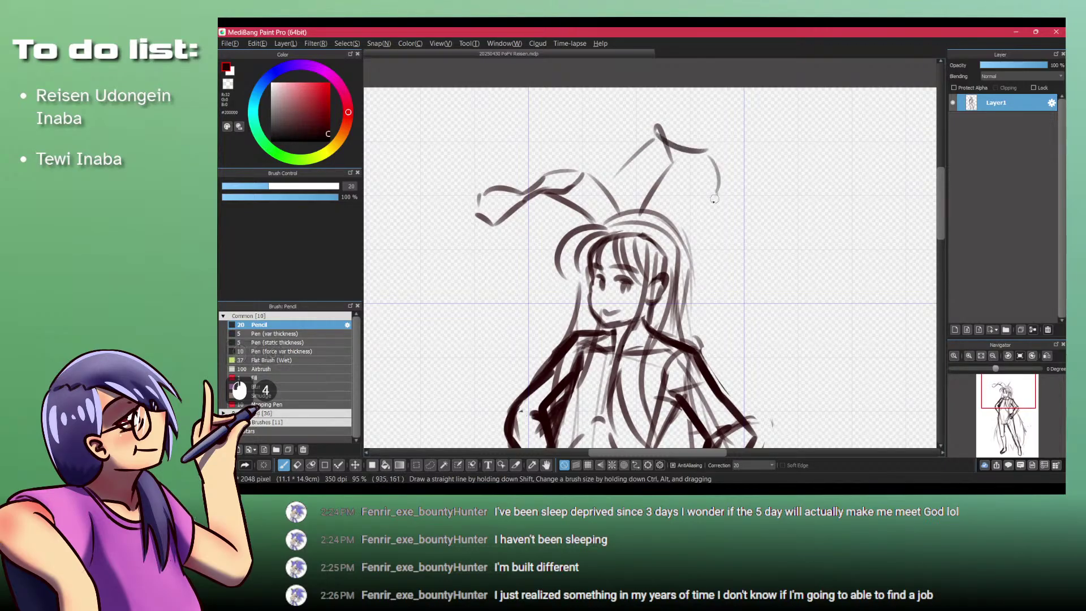
pyautogui.hotkey('ctrl', 'z')
pyautogui.hotkey('ctrl', 'z')
pyautogui.moveTo(629, 159); pyautogui.dragTo(593, 162)
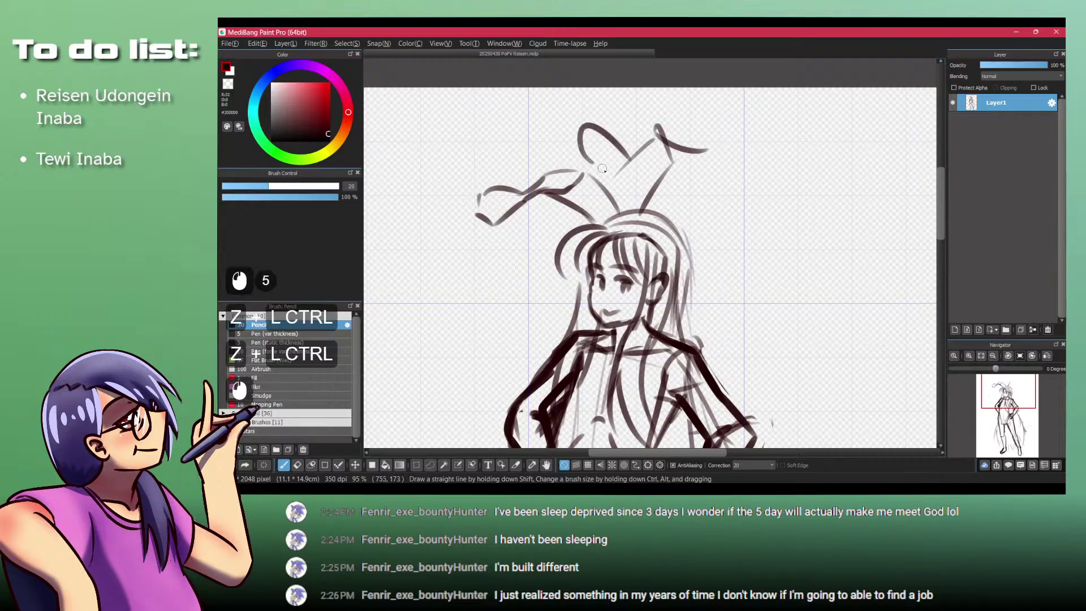
pyautogui.hotkey('ctrl', 'z')
pyautogui.hotkey('ctrl', 'z')
pyautogui.hotkey('ctrl', 'z')
pyautogui.hotkey('ctrl', 'z')
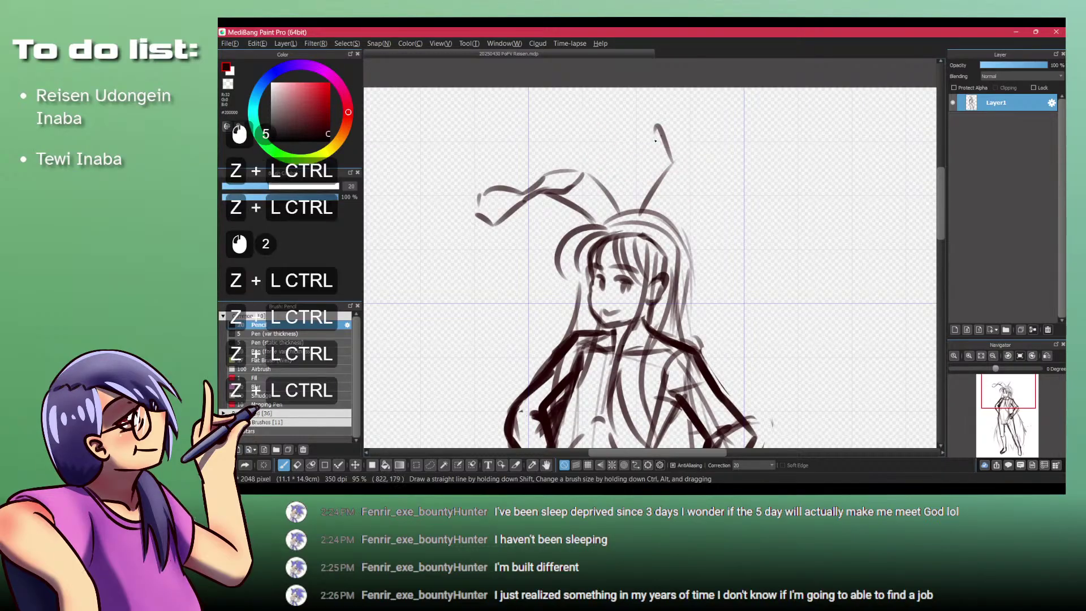
pyautogui.hotkey('ctrl', 'z')
pyautogui.hotkey('ctrl', 'z')
# Step: Check the browser reference again and redraw the near-side rabbit ear low on the crown with its upper part folded over
pyautogui.hotkey('alt', 'Tab')
pyautogui.hotkey('alt', 'Tab')
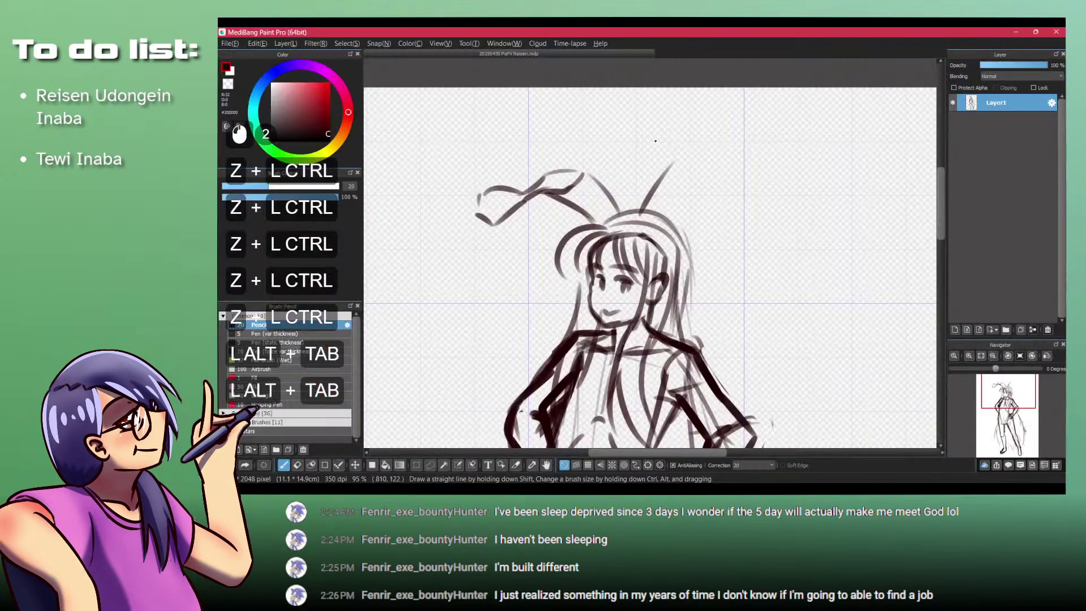
pyautogui.hotkey('ctrl', 'z')
pyautogui.moveTo(636, 210)
pyautogui.mouseDown()
pyautogui.moveTo(674, 191)
pyautogui.moveTo(671, 232)
pyautogui.moveTo(701, 205)
pyautogui.mouseUp()
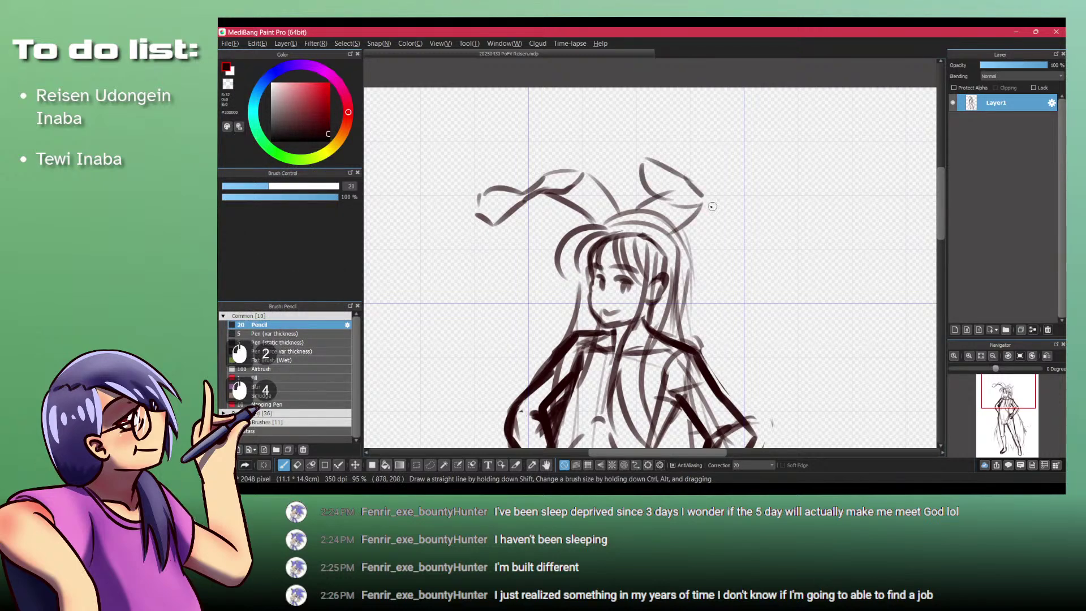
# Step: Draw the folded-over tip of the near-side rabbit ear above the crown and reinforce the ear's whole outline with bold pencil strokes
pyautogui.moveTo(636, 162); pyautogui.dragTo(629, 124)
pyautogui.moveTo(662, 198)
pyautogui.mouseDown()
pyautogui.moveTo(624, 122)
pyautogui.moveTo(659, 141)
pyautogui.moveTo(661, 158)
pyautogui.moveTo(638, 182)
pyautogui.mouseUp()
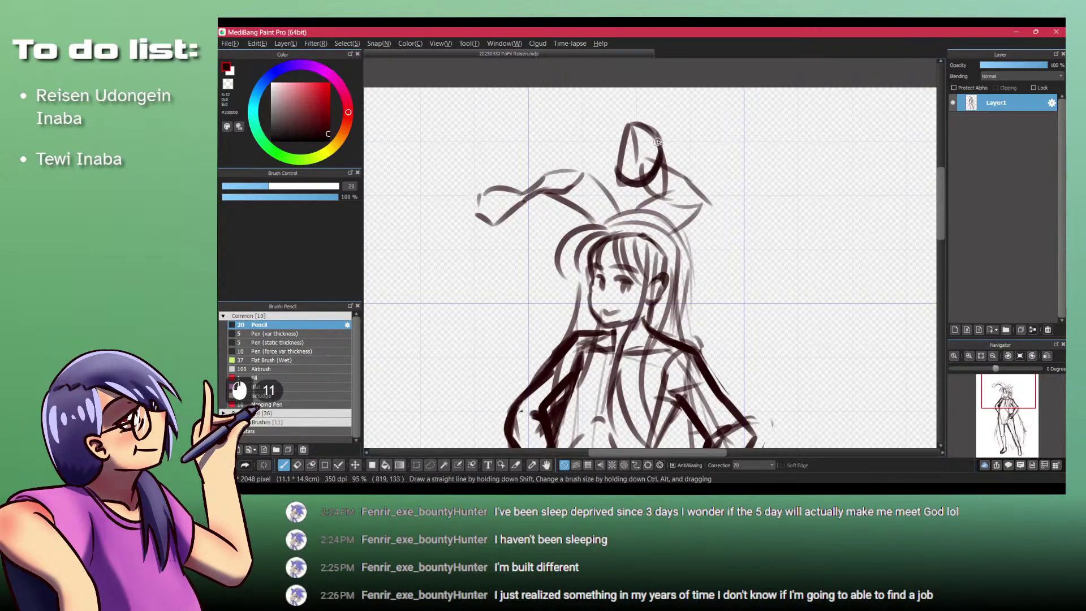
pyautogui.moveTo(630, 128)
pyautogui.mouseDown()
pyautogui.moveTo(618, 178)
pyautogui.moveTo(661, 174)
pyautogui.moveTo(644, 125)
pyautogui.mouseUp()
pyautogui.moveTo(644, 125)
pyautogui.mouseDown()
pyautogui.moveTo(666, 139)
pyautogui.moveTo(658, 157)
pyautogui.mouseUp()
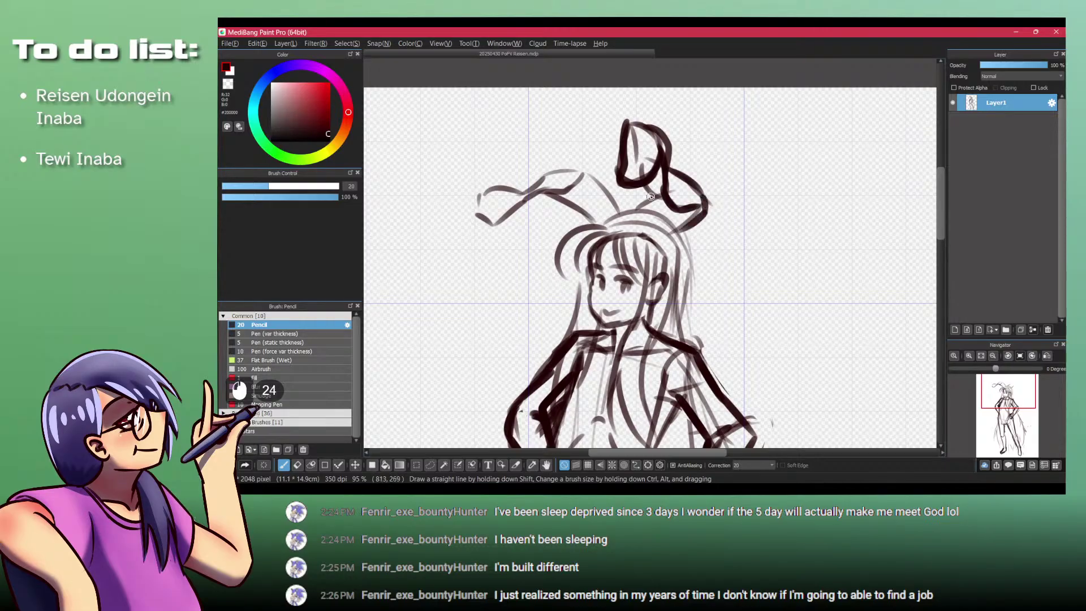
pyautogui.hotkey('ctrl', 'z')
pyautogui.hotkey('ctrl', 'z')
pyautogui.hotkey('ctrl', 'z')
pyautogui.moveTo(663, 176)
pyautogui.mouseDown()
pyautogui.moveTo(704, 206)
pyautogui.moveTo(664, 208)
pyautogui.mouseUp()
pyautogui.moveTo(656, 197)
pyautogui.mouseDown()
pyautogui.moveTo(637, 208)
pyautogui.moveTo(676, 231)
pyautogui.mouseUp()
# Step: Go over the far-side rabbit ear with bold strokes, closing it into a rounded tip and joining it to the crown
pyautogui.moveTo(695, 107); pyautogui.dragTo(651, 113)
pyautogui.moveTo(643, 132); pyautogui.dragTo(645, 113)
pyautogui.click(637, 140)
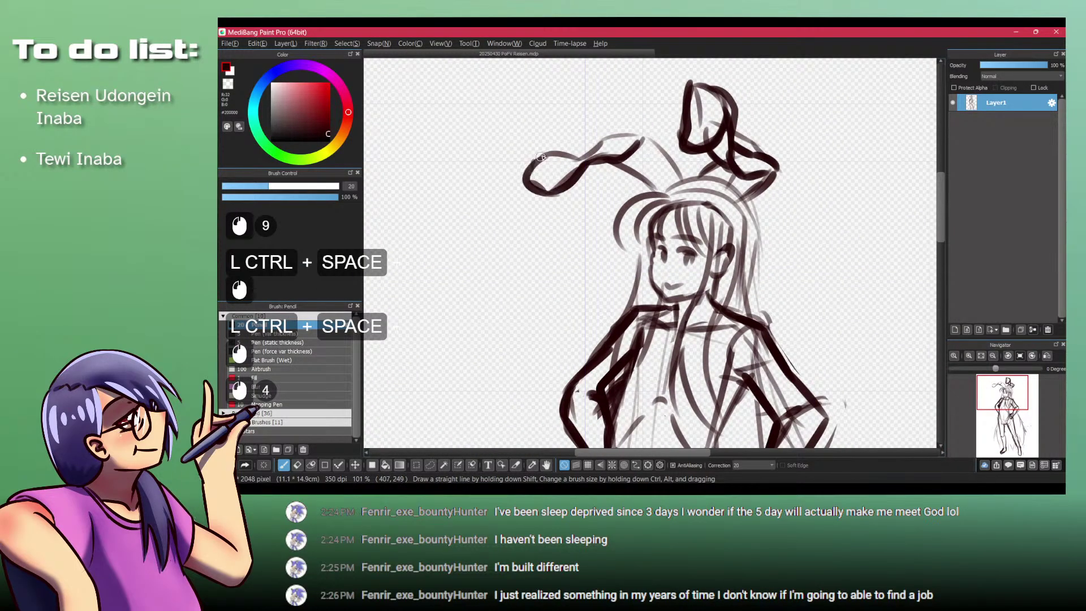
pyautogui.moveTo(541, 157); pyautogui.dragTo(639, 136)
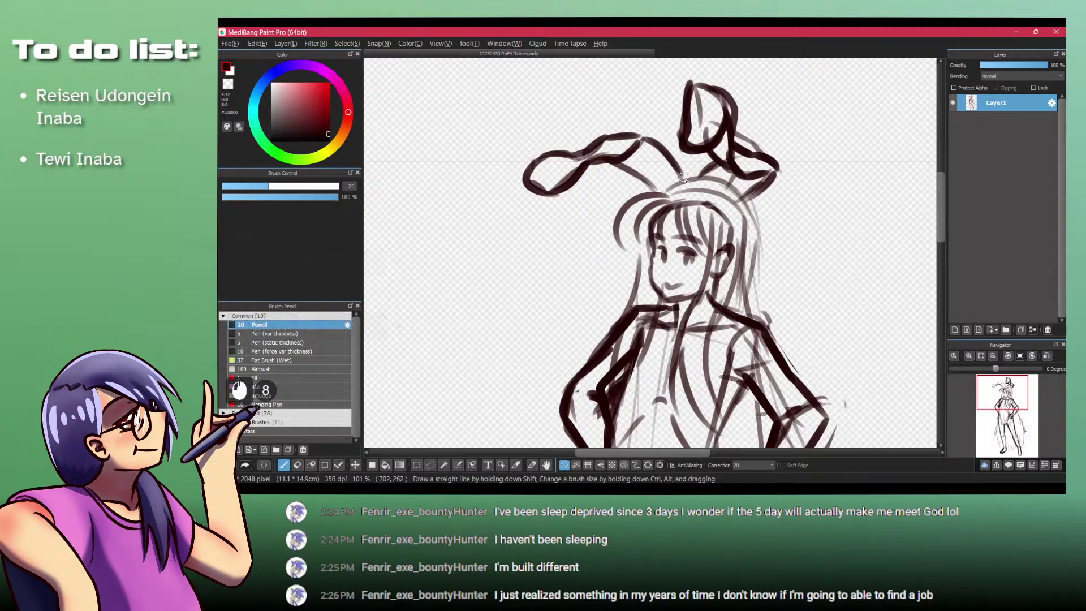
pyautogui.moveTo(645, 186); pyautogui.dragTo(574, 164)
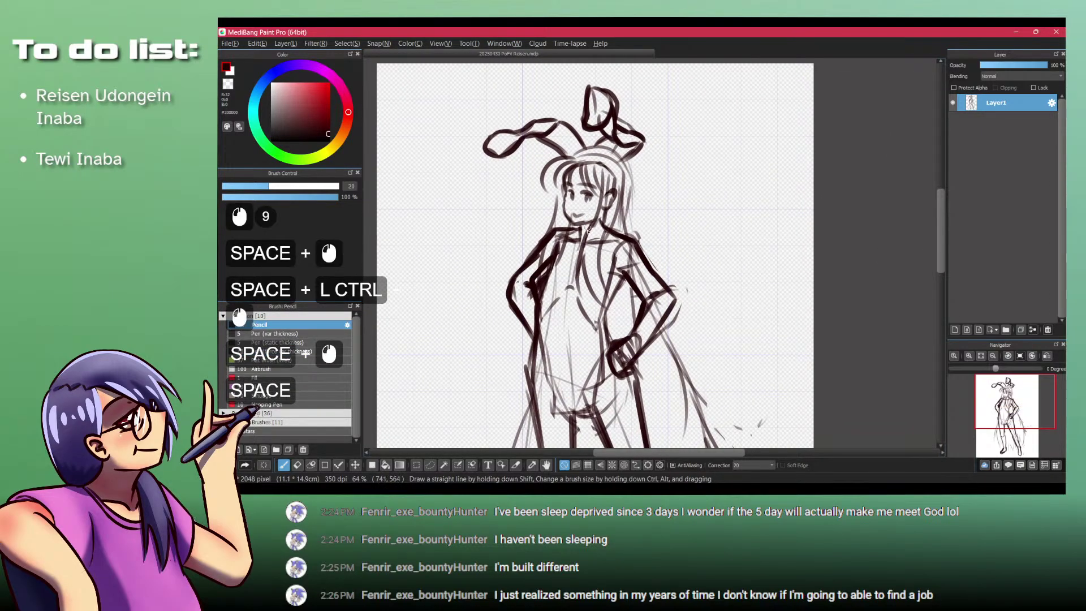
# Step: Check the face in the flipped canvas view and redraw the jaw line and chin with short strokes
pyautogui.moveTo(583, 222)
pyautogui.mouseDown()
pyautogui.moveTo(557, 229)
pyautogui.moveTo(579, 162)
pyautogui.moveTo(582, 227)
pyautogui.mouseUp()
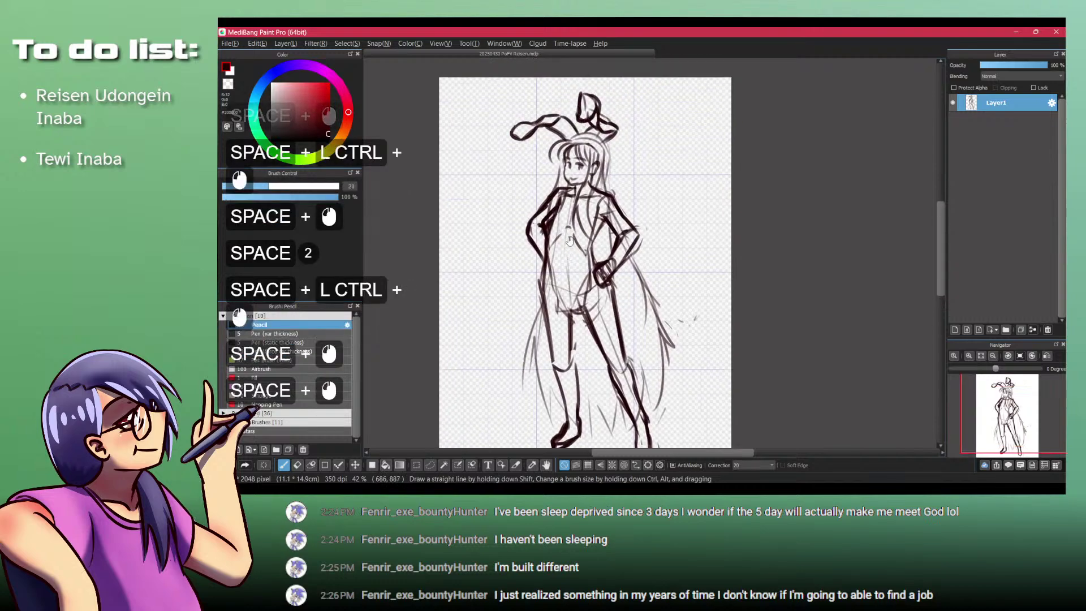
pyautogui.moveTo(579, 148); pyautogui.dragTo(656, 148)
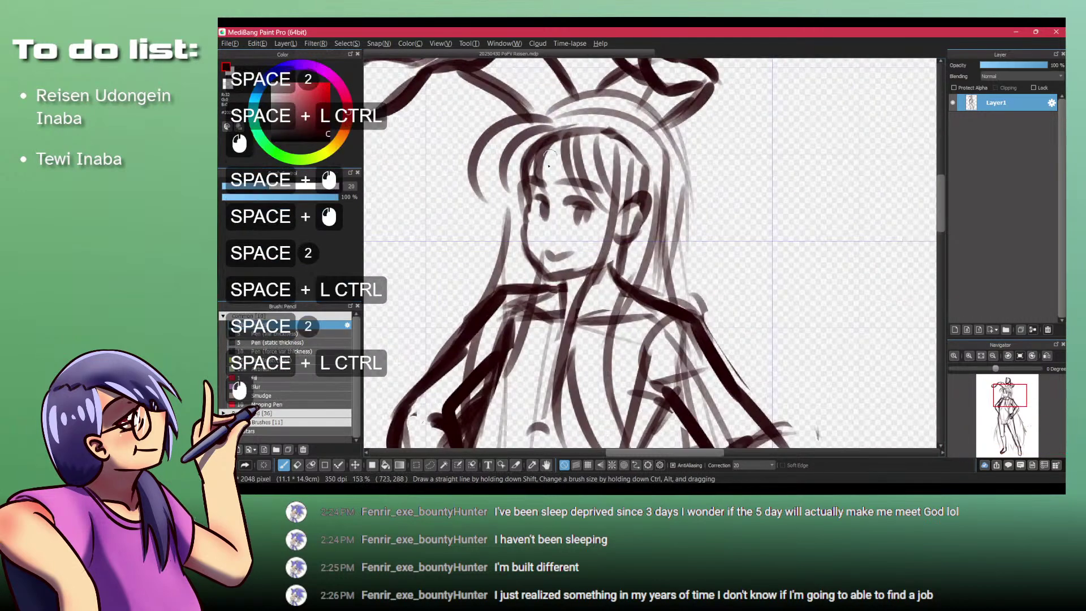
pyautogui.click(517, 173)
pyautogui.press('z')
pyautogui.press('z')
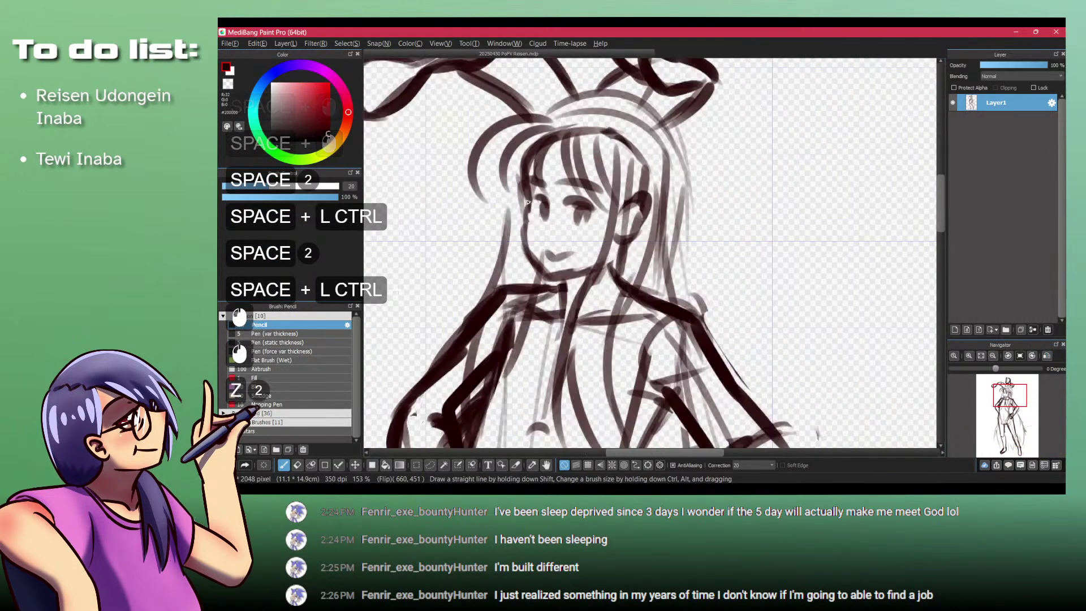
pyautogui.moveTo(538, 198)
pyautogui.mouseDown()
pyautogui.moveTo(547, 216)
pyautogui.moveTo(526, 237)
pyautogui.moveTo(559, 284)
pyautogui.mouseUp()
pyautogui.hotkey('ctrl', 'z')
pyautogui.hotkey('ctrl', 'z')
pyautogui.hotkey('shift', 'z')
pyautogui.moveTo(533, 249); pyautogui.dragTo(553, 274)
pyautogui.moveTo(555, 275)
pyautogui.mouseDown()
pyautogui.moveTo(580, 272)
pyautogui.moveTo(555, 275)
pyautogui.moveTo(559, 251)
pyautogui.moveTo(530, 255)
pyautogui.moveTo(552, 278)
pyautogui.mouseUp()
pyautogui.hotkey('shift', 'z')
pyautogui.moveTo(554, 280)
pyautogui.mouseDown()
pyautogui.moveTo(588, 273)
pyautogui.moveTo(504, 291)
pyautogui.mouseUp()
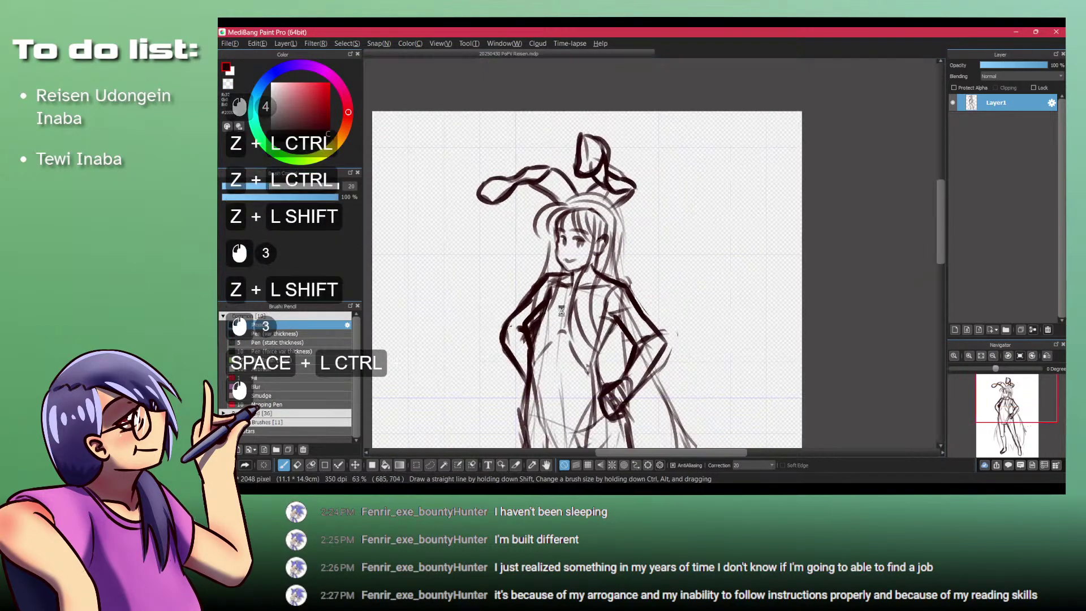
# Step: Check Reisen's outfit on the browser's sprite sheet and sketch the shirt collar at the base of the neck
pyautogui.moveTo(616, 242); pyautogui.dragTo(575, 156)
pyautogui.hotkey('alt', 'Tab')
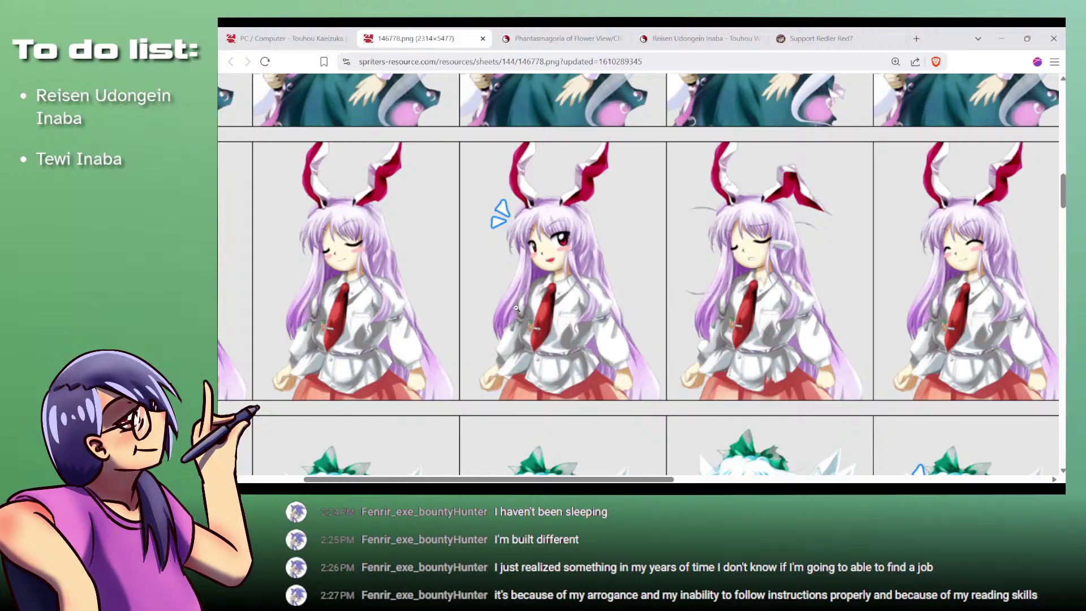
pyautogui.hotkey('alt', 'Tab')
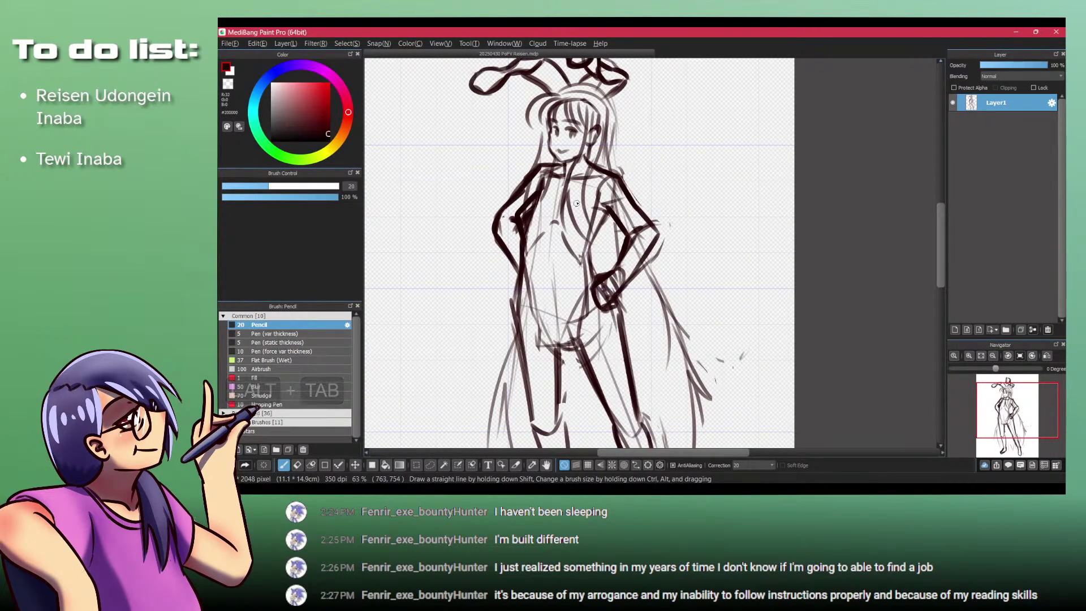
pyautogui.moveTo(524, 190)
pyautogui.mouseDown()
pyautogui.moveTo(506, 213)
pyautogui.moveTo(546, 198)
pyautogui.moveTo(538, 227)
pyautogui.mouseUp()
pyautogui.hotkey('ctrl', 'z')
pyautogui.moveTo(587, 172)
pyautogui.mouseDown()
pyautogui.moveTo(521, 194)
pyautogui.moveTo(546, 201)
pyautogui.moveTo(547, 226)
pyautogui.moveTo(530, 211)
pyautogui.moveTo(505, 285)
pyautogui.mouseUp()
pyautogui.hotkey('ctrl', 'z')
pyautogui.hotkey('ctrl', 'z')
# Step: Draw the long necktie hanging from the collar along the far side of the chest, ending in a pointed tip
pyautogui.moveTo(536, 225)
pyautogui.mouseDown()
pyautogui.moveTo(490, 339)
pyautogui.moveTo(542, 317)
pyautogui.mouseUp()
pyautogui.hotkey('ctrl', 'z')
pyautogui.hotkey('ctrl', 'z')
pyautogui.moveTo(536, 226)
pyautogui.mouseDown()
pyautogui.moveTo(498, 270)
pyautogui.moveTo(528, 266)
pyautogui.mouseUp()
pyautogui.moveTo(540, 241)
pyautogui.mouseDown()
pyautogui.moveTo(490, 367)
pyautogui.moveTo(496, 391)
pyautogui.mouseUp()
pyautogui.moveTo(547, 232); pyautogui.dragTo(507, 320)
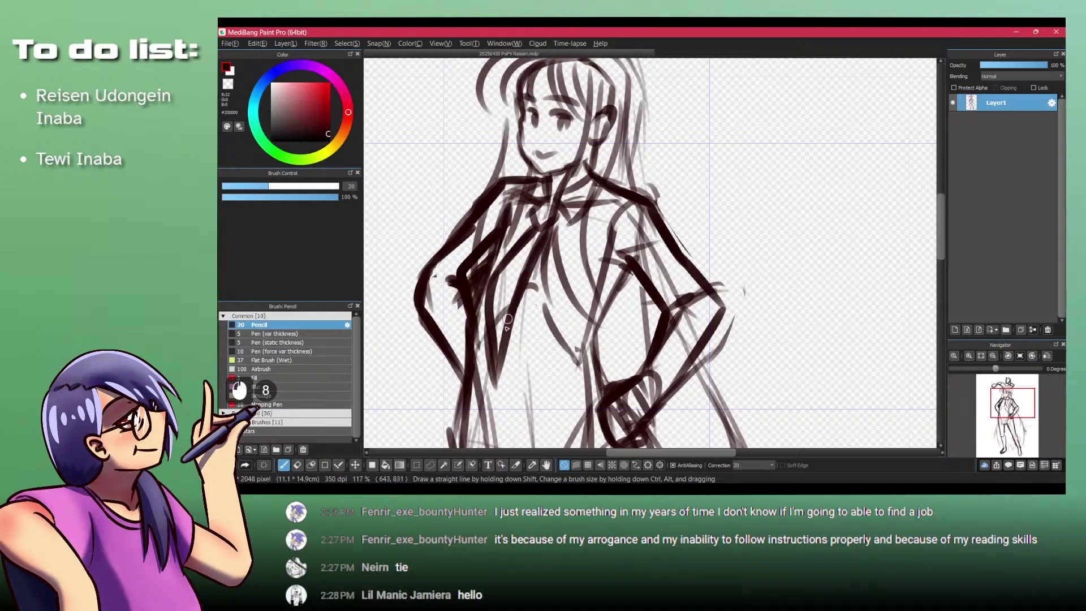
pyautogui.hotkey('ctrl', 'z')
pyautogui.hotkey('ctrl', 'z')
pyautogui.moveTo(547, 235)
pyautogui.mouseDown()
pyautogui.moveTo(506, 366)
pyautogui.moveTo(407, 317)
pyautogui.moveTo(446, 267)
pyautogui.moveTo(451, 365)
pyautogui.mouseUp()
pyautogui.hotkey('ctrl', 'z')
pyautogui.moveTo(446, 269); pyautogui.dragTo(451, 367)
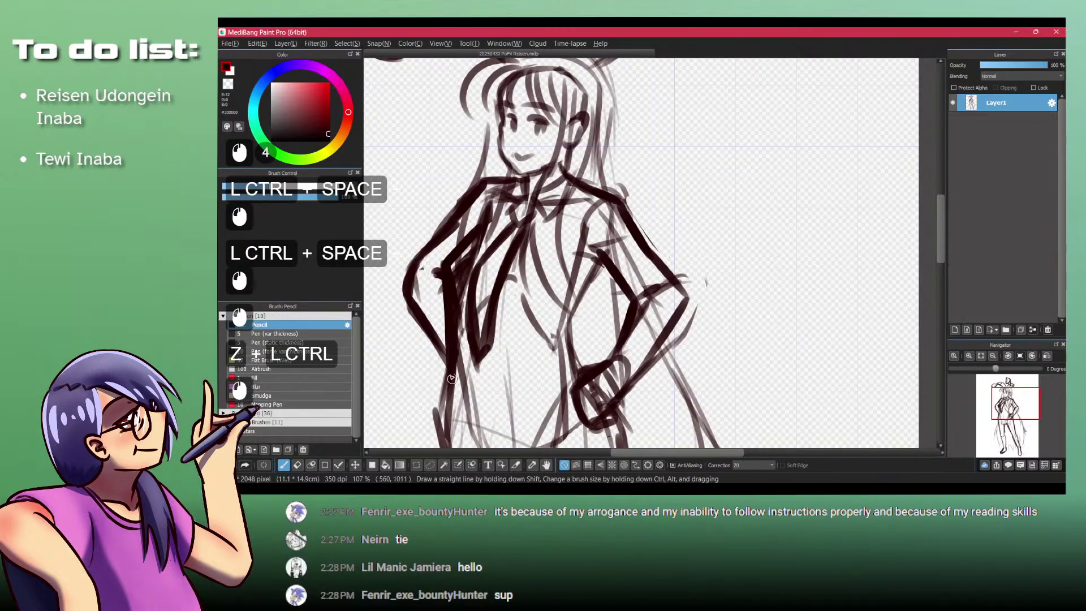
# Step: Add shirt lines down the front of the torso beside the tie, comparing with the sprite reference
pyautogui.moveTo(533, 273); pyautogui.dragTo(508, 373)
pyautogui.moveTo(601, 265); pyautogui.dragTo(565, 352)
pyautogui.moveTo(619, 198)
pyautogui.mouseDown()
pyautogui.moveTo(604, 203)
pyautogui.moveTo(581, 124)
pyautogui.mouseUp()
pyautogui.hotkey('alt', 'Tab')
pyautogui.hotkey('alt', 'Tab')
pyautogui.press('space')
pyautogui.moveTo(572, 290)
pyautogui.mouseDown()
pyautogui.moveTo(581, 286)
pyautogui.moveTo(595, 322)
pyautogui.mouseUp()
pyautogui.moveTo(586, 280); pyautogui.dragTo(602, 317)
pyautogui.press('space')
pyautogui.moveTo(403, 263); pyautogui.dragTo(508, 296)
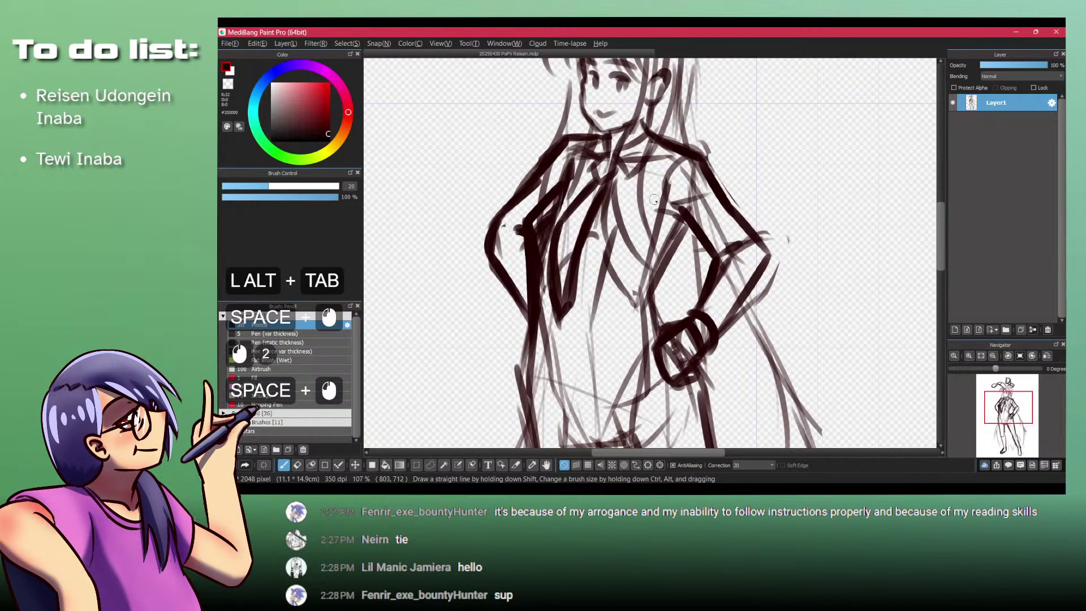
pyautogui.moveTo(669, 153); pyautogui.dragTo(672, 153)
# Step: Check the sprite's blouse again and draw a curved gather line across the waist, the near-side sleeve line and a puffed near-side shoulder
pyautogui.hotkey('alt', 'Tab')
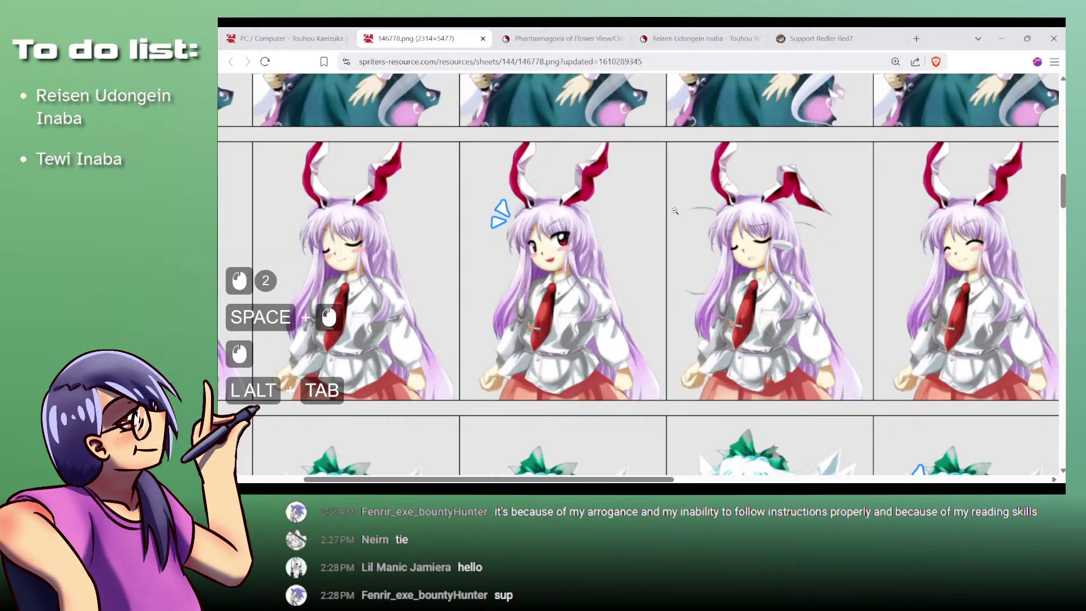
pyautogui.hotkey('alt', 'Tab')
pyautogui.hotkey('alt', 'Tab')
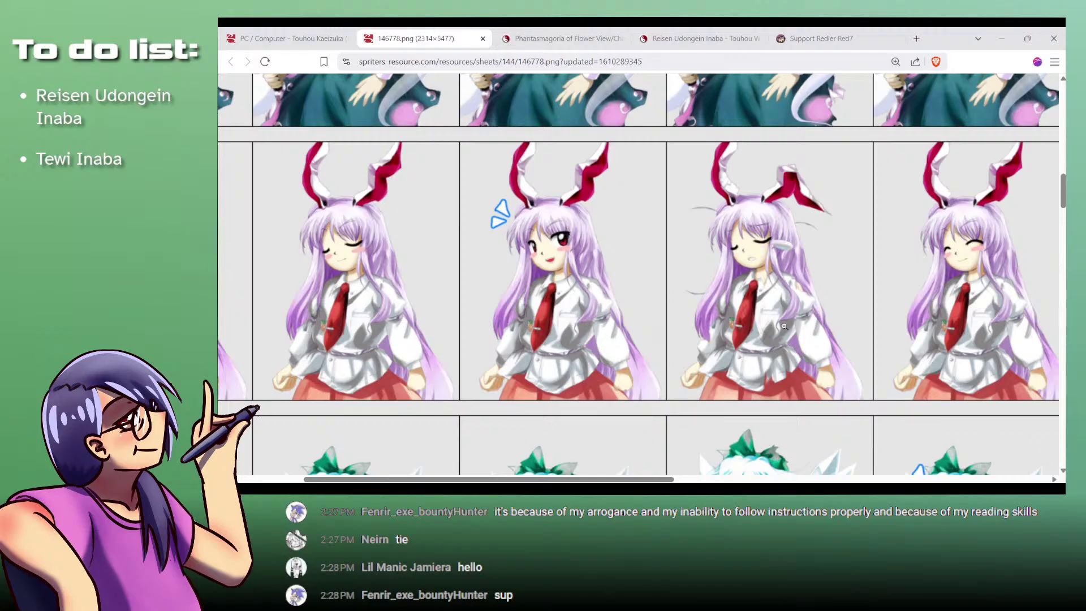
pyautogui.hotkey('alt', 'Tab')
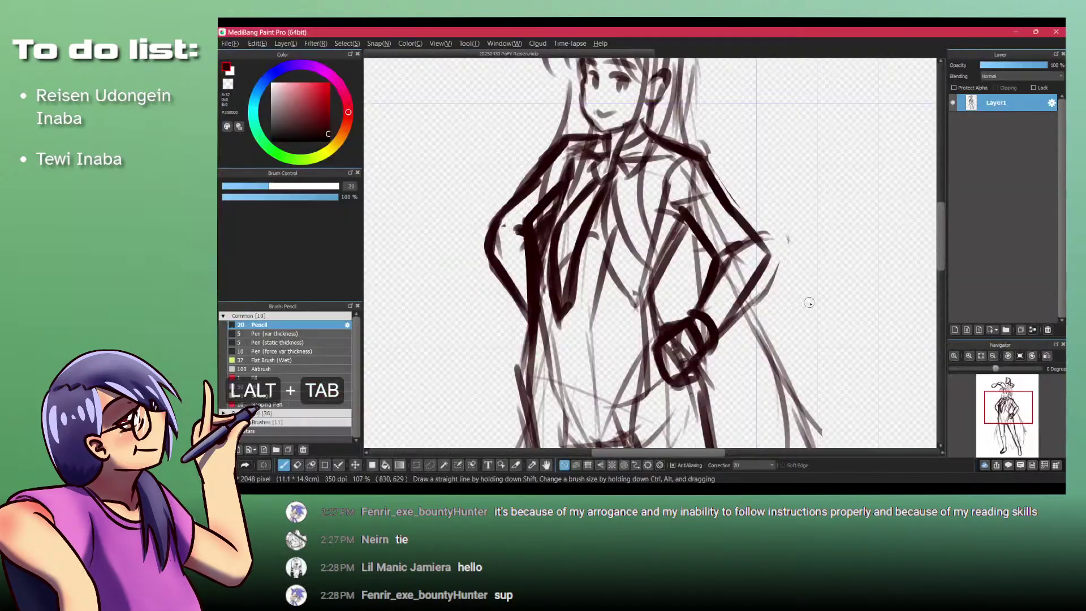
pyautogui.hotkey('ctrl', 'z')
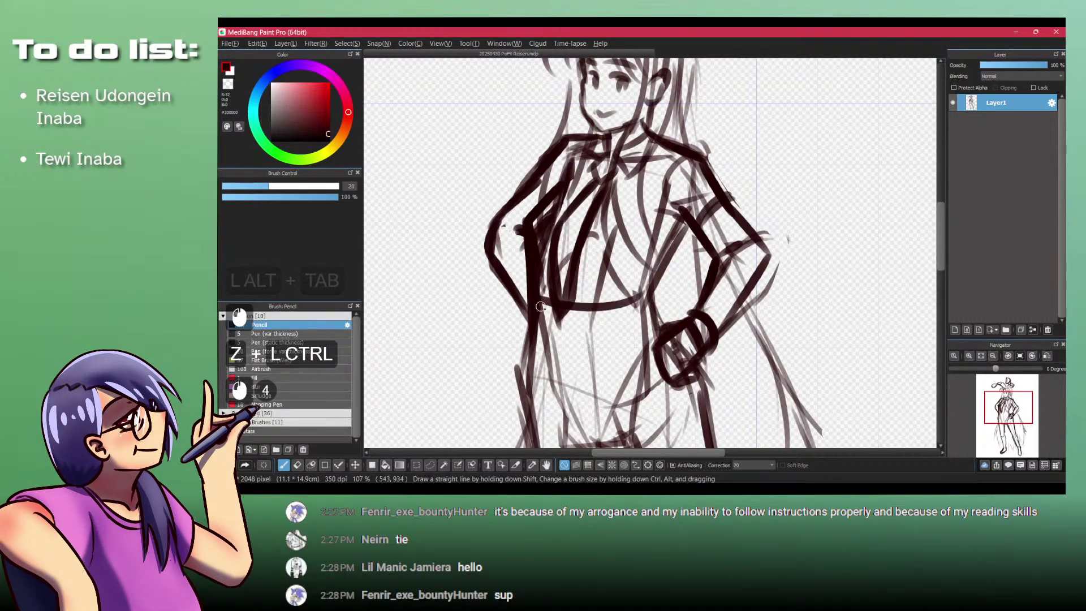
pyautogui.moveTo(641, 301); pyautogui.dragTo(540, 299)
pyautogui.moveTo(661, 139)
pyautogui.mouseDown()
pyautogui.moveTo(719, 152)
pyautogui.moveTo(733, 199)
pyautogui.moveTo(701, 140)
pyautogui.moveTo(719, 177)
pyautogui.mouseUp()
pyautogui.hotkey('ctrl', 'z')
pyautogui.hotkey('ctrl', 'z')
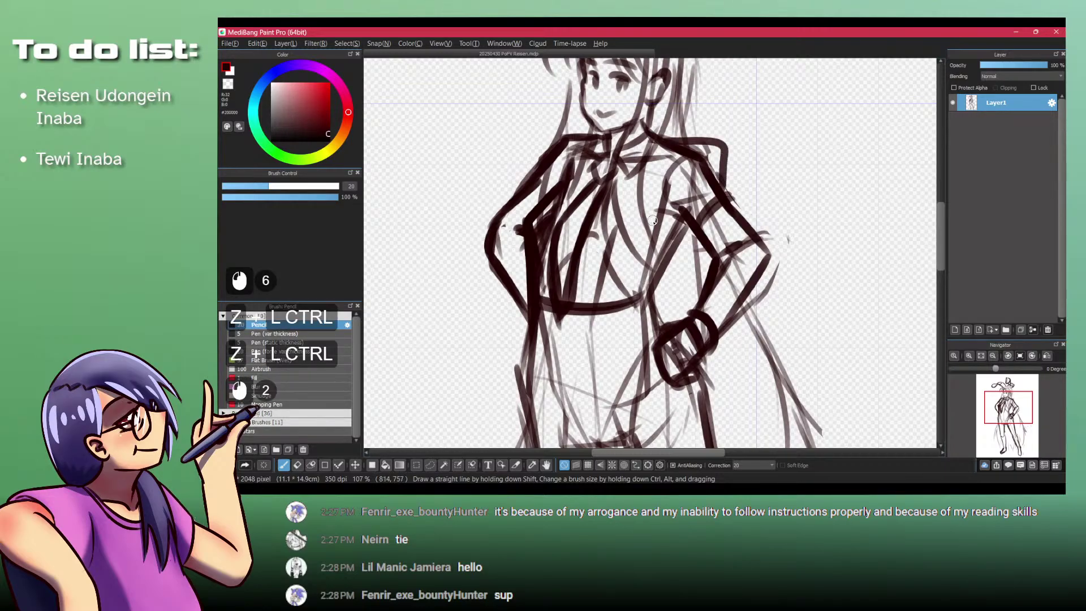
# Step: Draw the far-side shoulder puff and the blouse fabric bulging out beside the near-side waist
pyautogui.moveTo(673, 247)
pyautogui.mouseDown()
pyautogui.moveTo(665, 293)
pyautogui.moveTo(628, 296)
pyautogui.mouseUp()
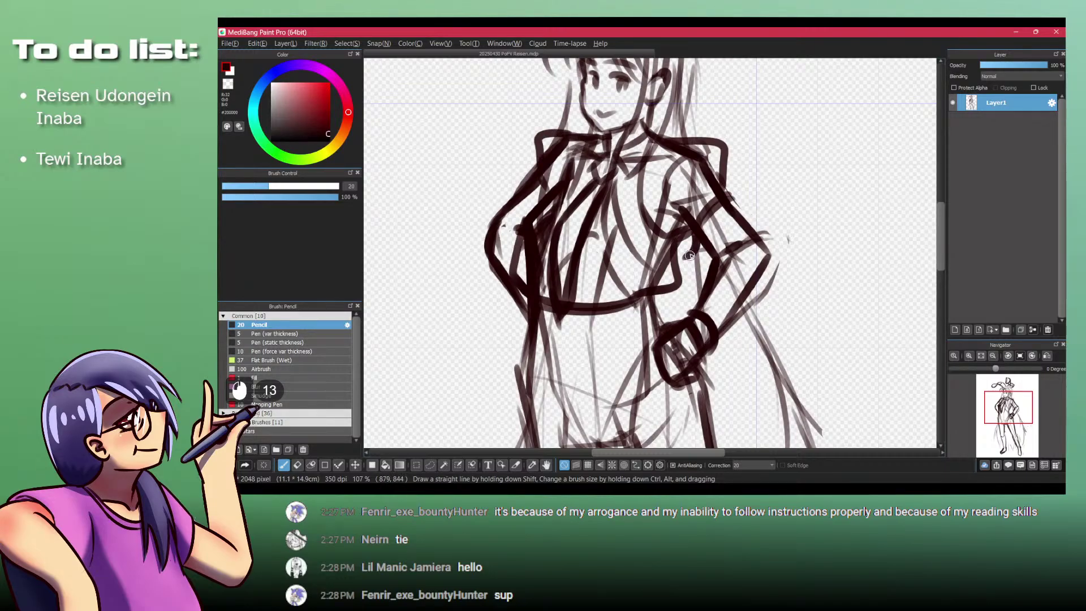
pyautogui.hotkey('ctrl', 'z')
pyautogui.hotkey('ctrl', 'z')
pyautogui.hotkey('ctrl', 'z')
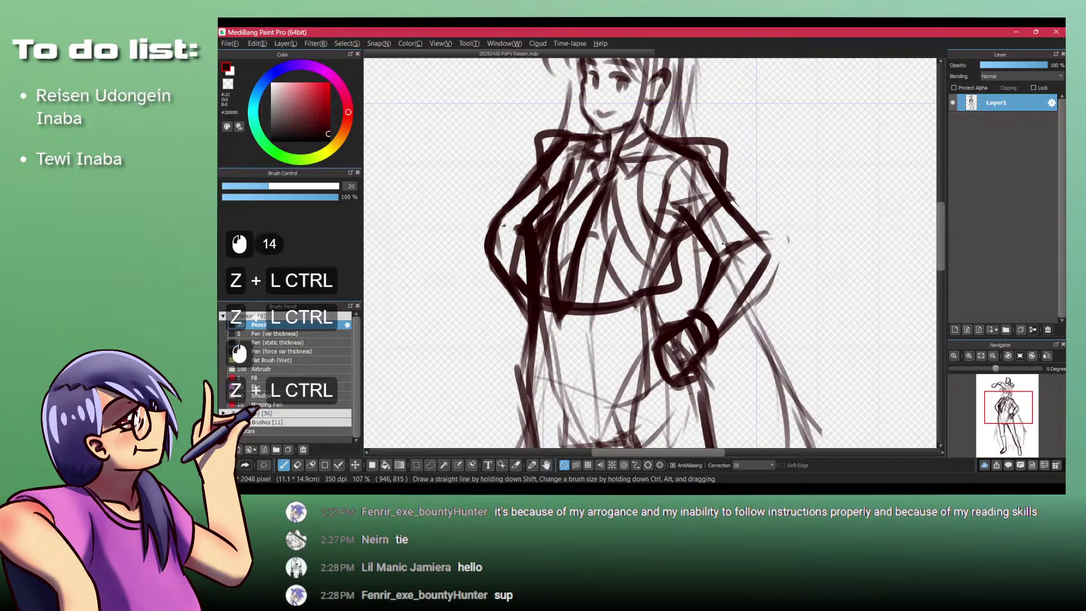
# Step: Draw loose sleeve fabric around the near-side elbow and forearm and below the far-side elbow
pyautogui.moveTo(740, 205); pyautogui.dragTo(768, 232)
pyautogui.hotkey('ctrl', 'z')
pyautogui.moveTo(770, 259)
pyautogui.mouseDown()
pyautogui.moveTo(757, 323)
pyautogui.moveTo(716, 357)
pyautogui.mouseUp()
pyautogui.click(693, 303)
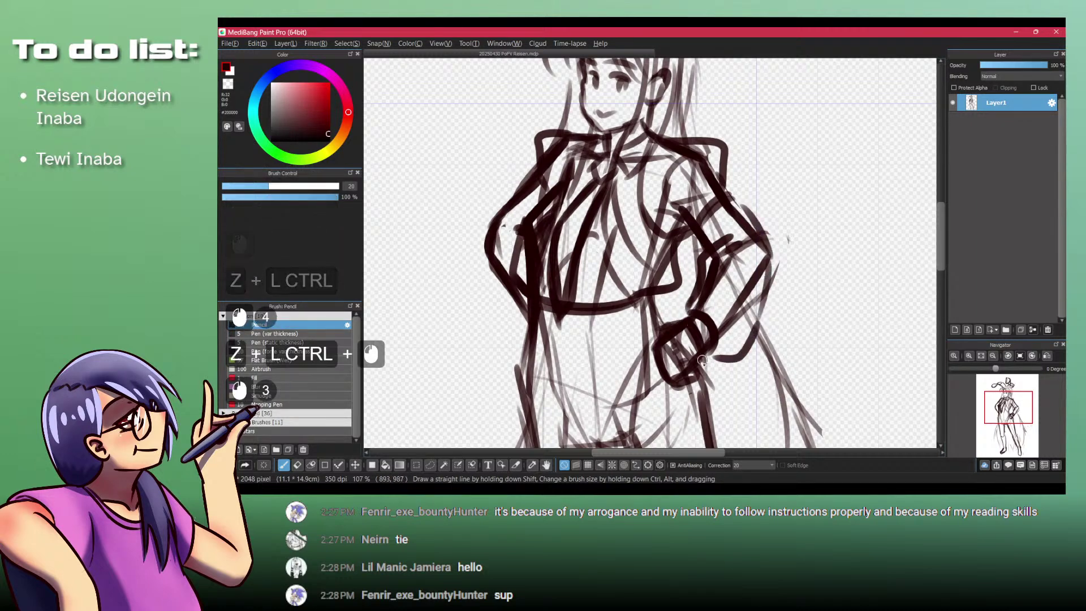
pyautogui.click(531, 303)
# Step: Check the sprite's waist and skirt in the browser and start sketching the clothing lines below the blouse's gather line
pyautogui.moveTo(531, 288); pyautogui.dragTo(568, 210)
pyautogui.hotkey('alt', 'Tab')
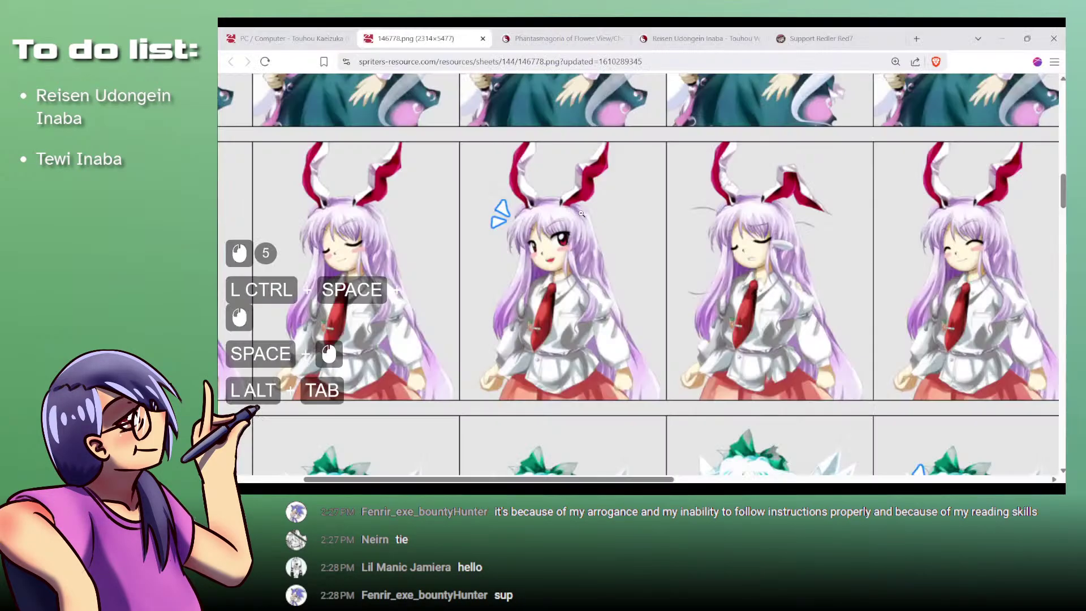
pyautogui.hotkey('alt', 'Tab')
pyautogui.moveTo(588, 231)
pyautogui.mouseDown()
pyautogui.moveTo(568, 208)
pyautogui.moveTo(610, 194)
pyautogui.moveTo(540, 200)
pyautogui.moveTo(599, 266)
pyautogui.mouseUp()
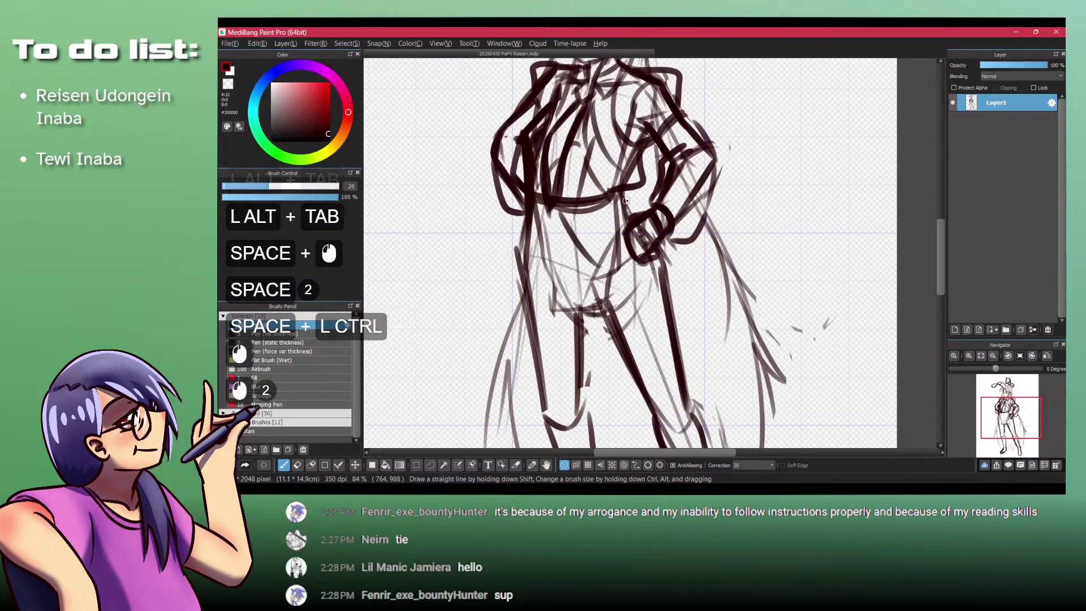
# Step: Sketch short strokes for the garment edge at the figure's hip beside the left-hand sleeve
pyautogui.click(541, 230)
pyautogui.moveTo(553, 208); pyautogui.dragTo(523, 250)
pyautogui.moveTo(519, 213)
pyautogui.mouseDown()
pyautogui.moveTo(501, 231)
pyautogui.moveTo(521, 258)
pyautogui.moveTo(550, 191)
pyautogui.mouseUp()
# Step: Switch to the browser, view the full-body Th09FullReisen.png artwork from the Touhou Wiki gallery, and return to MediBang Paint Pro
pyautogui.hotkey('alt', 'Tab')
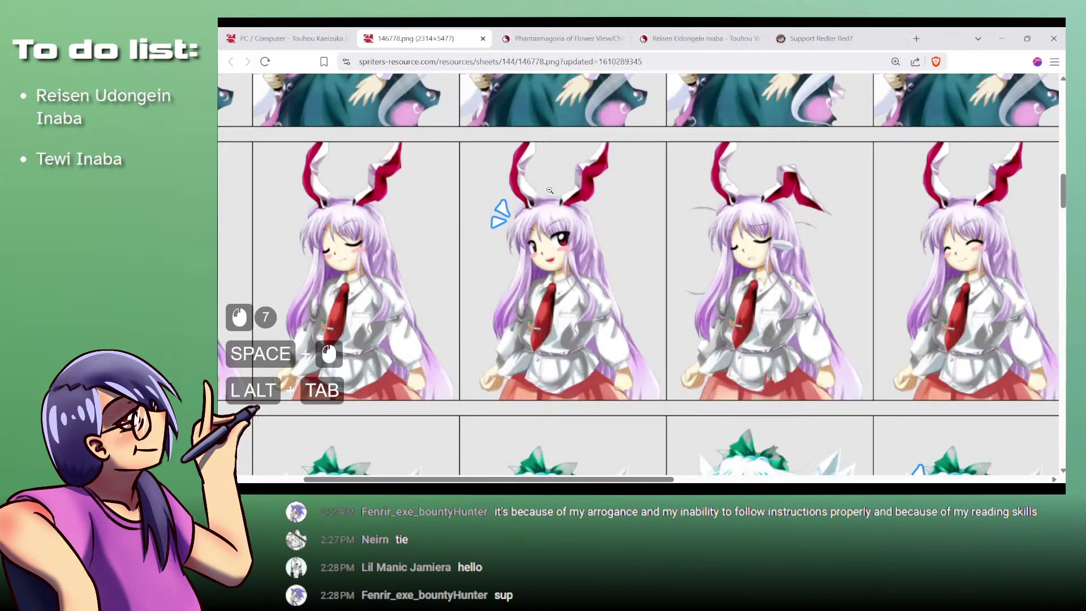
pyautogui.hotkey('alt', 'Tab')
pyautogui.hotkey('alt', 'Tab')
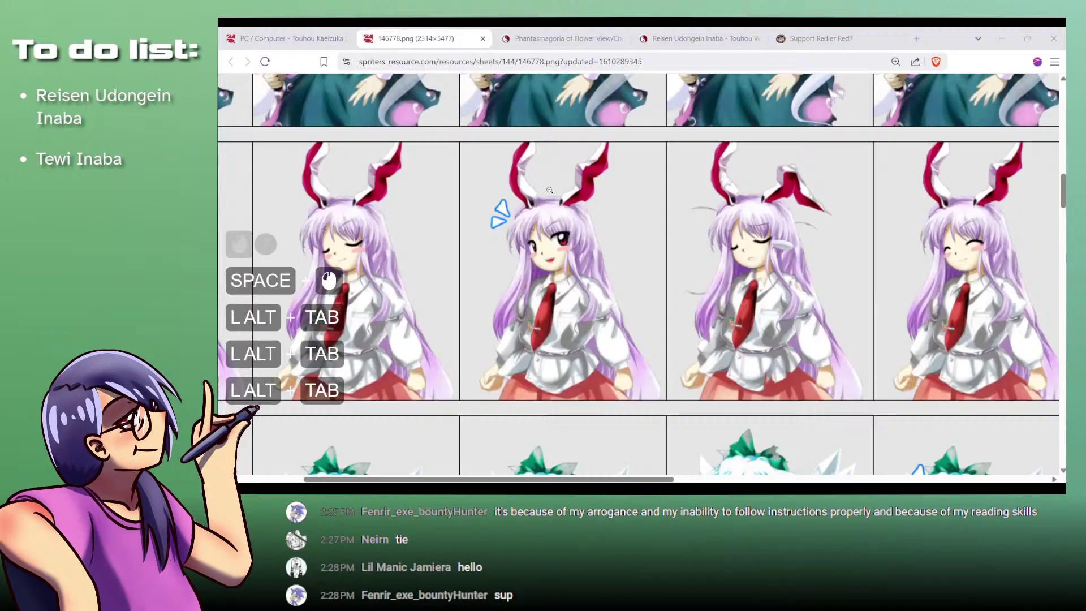
pyautogui.click(564, 36)
pyautogui.click(699, 38)
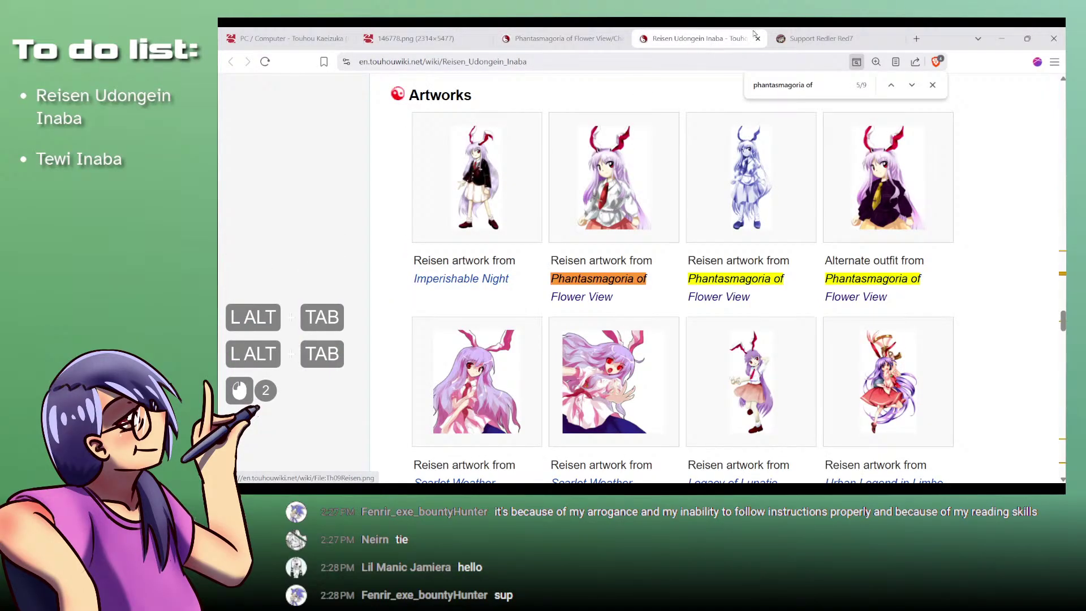
pyautogui.click(746, 176)
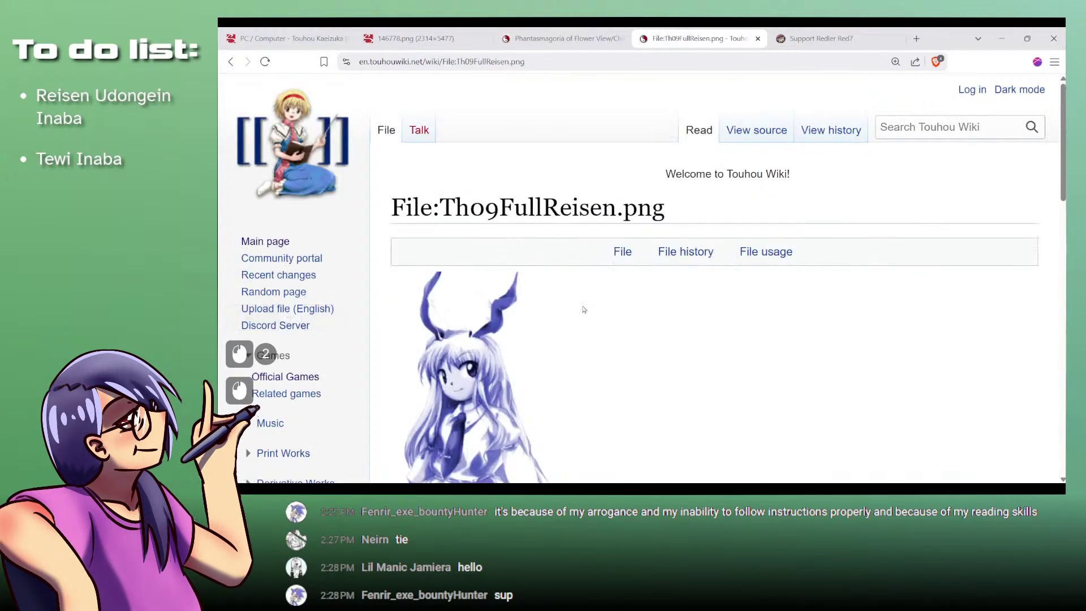
pyautogui.scroll(-4, 584, 309)
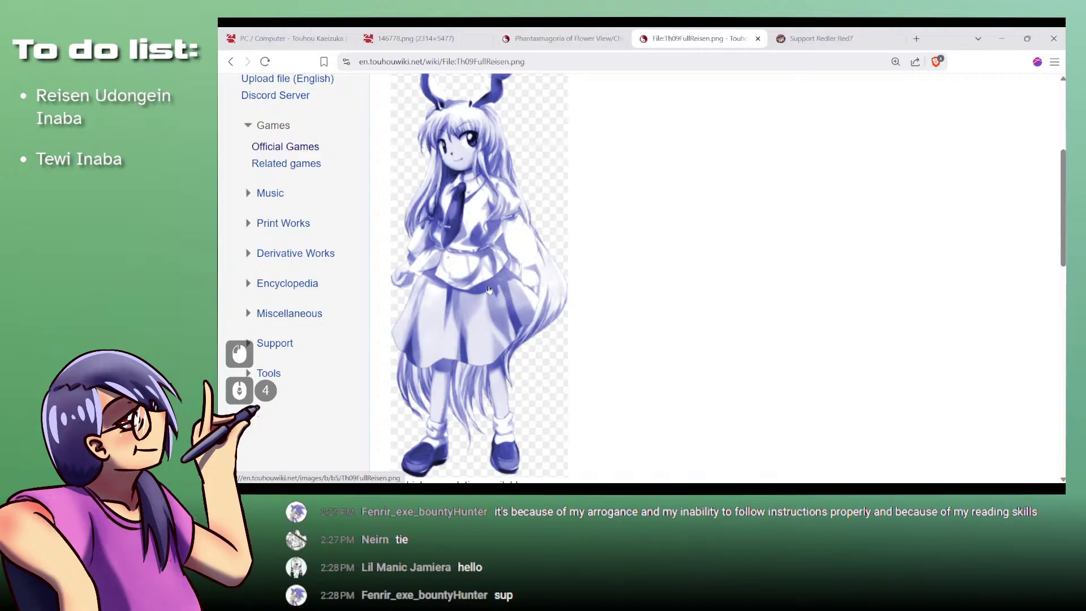
pyautogui.hotkey('alt', 'Tab')
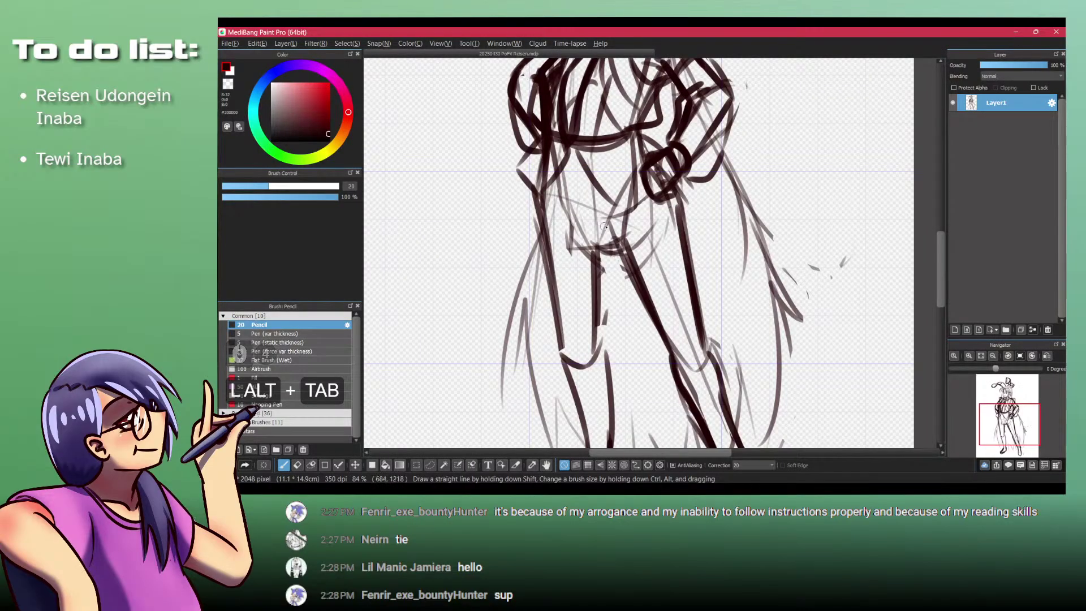
# Step: Try to sketch the skirt hem as a curve across both legs near knee height
pyautogui.keyDown('ctrl'); pyautogui.click(548, 209); pyautogui.keyUp('ctrl')
pyautogui.moveTo(555, 178)
pyautogui.mouseDown()
pyautogui.moveTo(536, 286)
pyautogui.moveTo(534, 271)
pyautogui.moveTo(612, 301)
pyautogui.mouseUp()
pyautogui.hotkey('ctrl', 'z')
pyautogui.moveTo(641, 202); pyautogui.dragTo(678, 287)
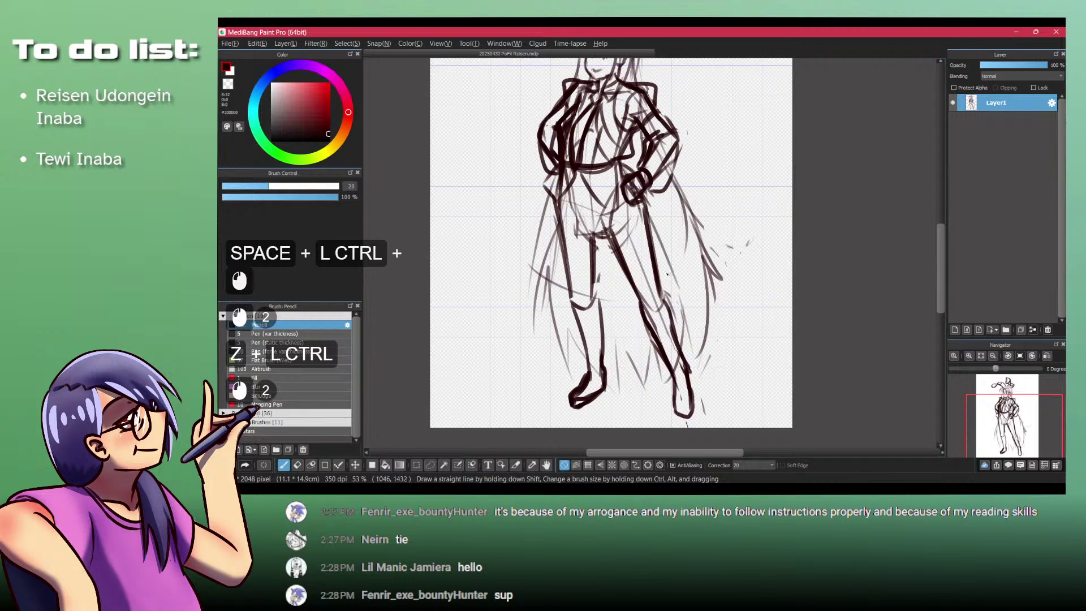
pyautogui.hotkey('ctrl', 'z')
pyautogui.click(588, 171)
pyautogui.click(588, 171)
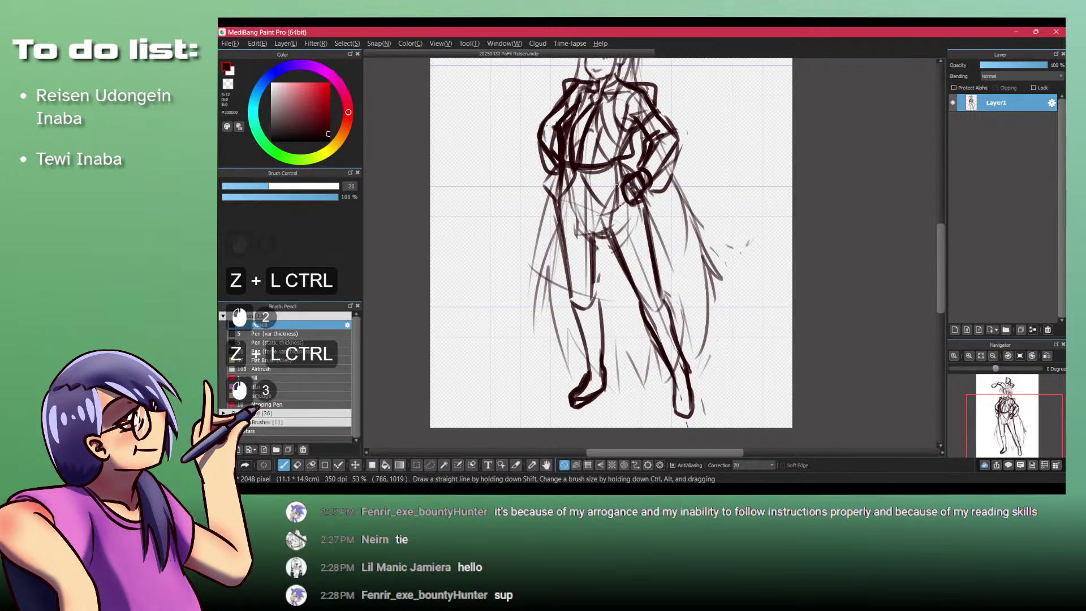
pyautogui.moveTo(536, 271); pyautogui.dragTo(634, 301)
pyautogui.hotkey('ctrl', 'z')
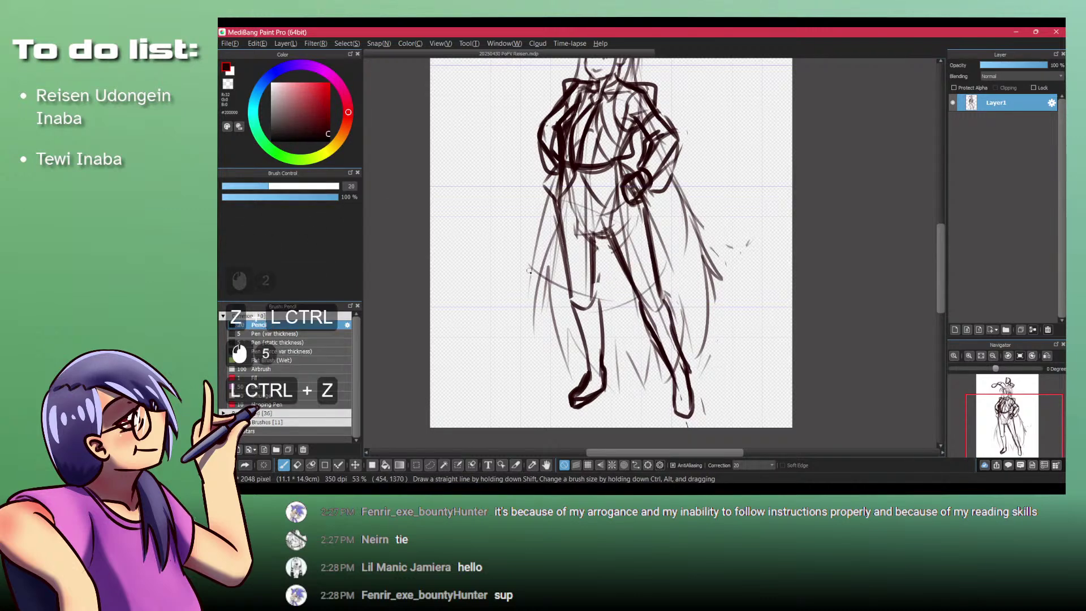
pyautogui.hotkey('ctrl', 'z')
# Step: Sketch the skirt's hem around knee height with a rounded fold beside the left-hand leg and a long curve across both legs
pyautogui.moveTo(528, 267)
pyautogui.mouseDown()
pyautogui.moveTo(543, 287)
pyautogui.moveTo(591, 296)
pyautogui.mouseUp()
pyautogui.moveTo(591, 295); pyautogui.dragTo(677, 283)
pyautogui.hotkey('ctrl', 'z')
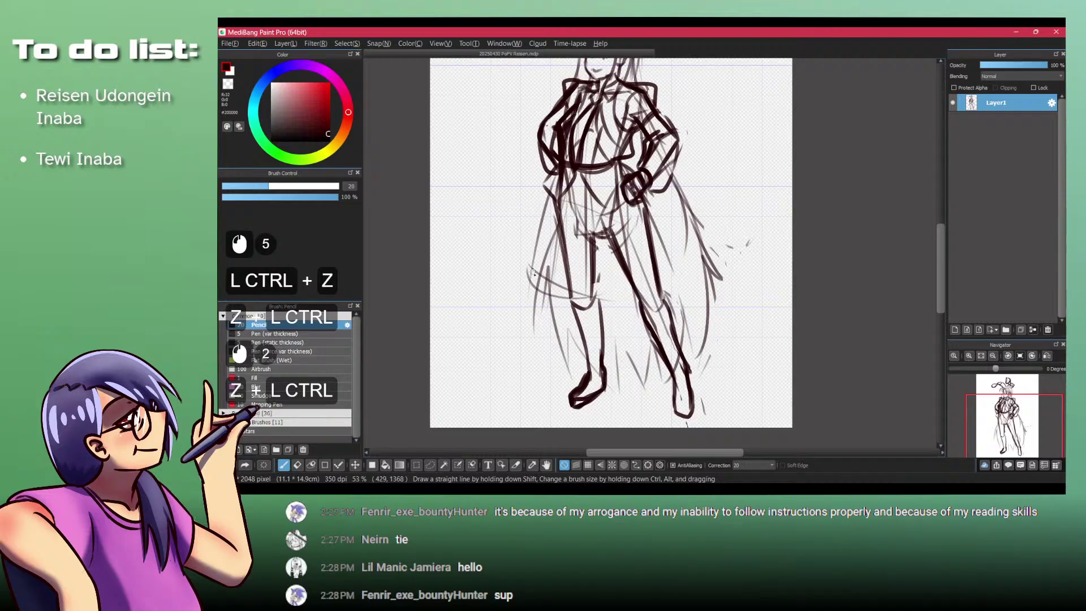
pyautogui.moveTo(533, 271)
pyautogui.mouseDown()
pyautogui.moveTo(588, 300)
pyautogui.moveTo(648, 295)
pyautogui.moveTo(659, 259)
pyautogui.moveTo(560, 262)
pyautogui.mouseUp()
pyautogui.moveTo(560, 261); pyautogui.dragTo(529, 276)
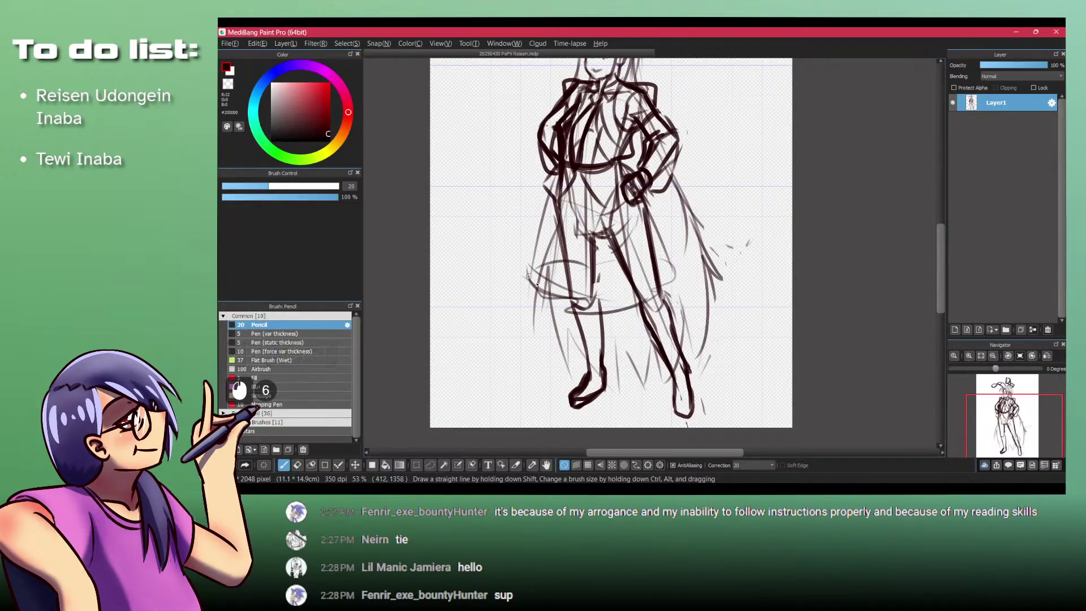
pyautogui.hotkey('ctrl', 'z')
pyautogui.moveTo(576, 210)
pyautogui.mouseDown()
pyautogui.moveTo(573, 306)
pyautogui.moveTo(622, 290)
pyautogui.moveTo(636, 306)
pyautogui.moveTo(625, 210)
pyautogui.mouseUp()
pyautogui.hotkey('ctrl', 'z')
pyautogui.moveTo(648, 305); pyautogui.dragTo(644, 295)
pyautogui.moveTo(576, 232); pyautogui.dragTo(582, 254)
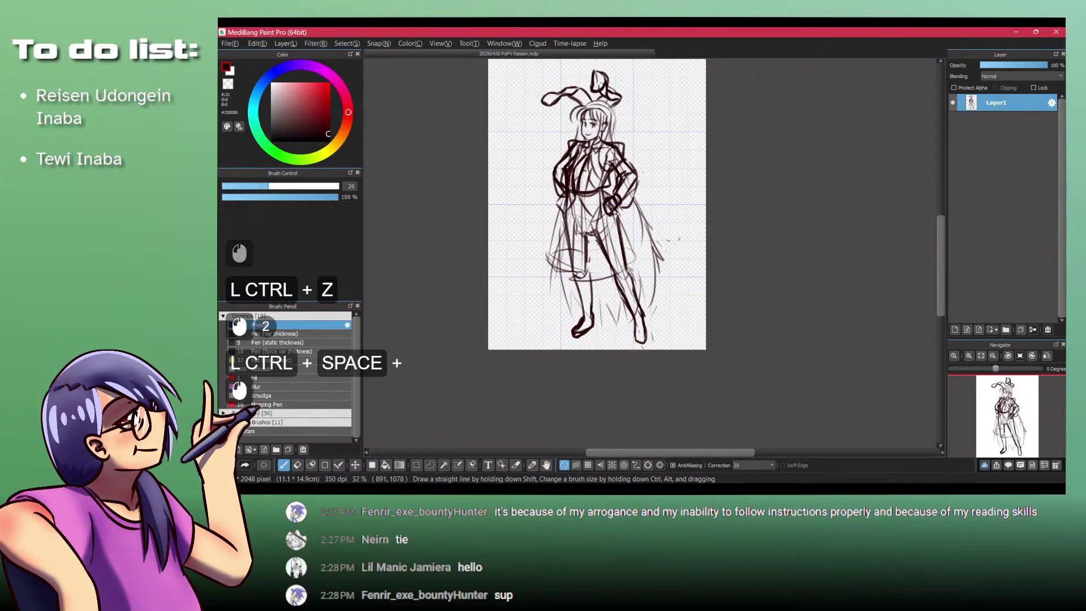
# Step: Try to delete the right-hand foot with a lasso selection and redraw it
pyautogui.moveTo(615, 213); pyautogui.dragTo(613, 228)
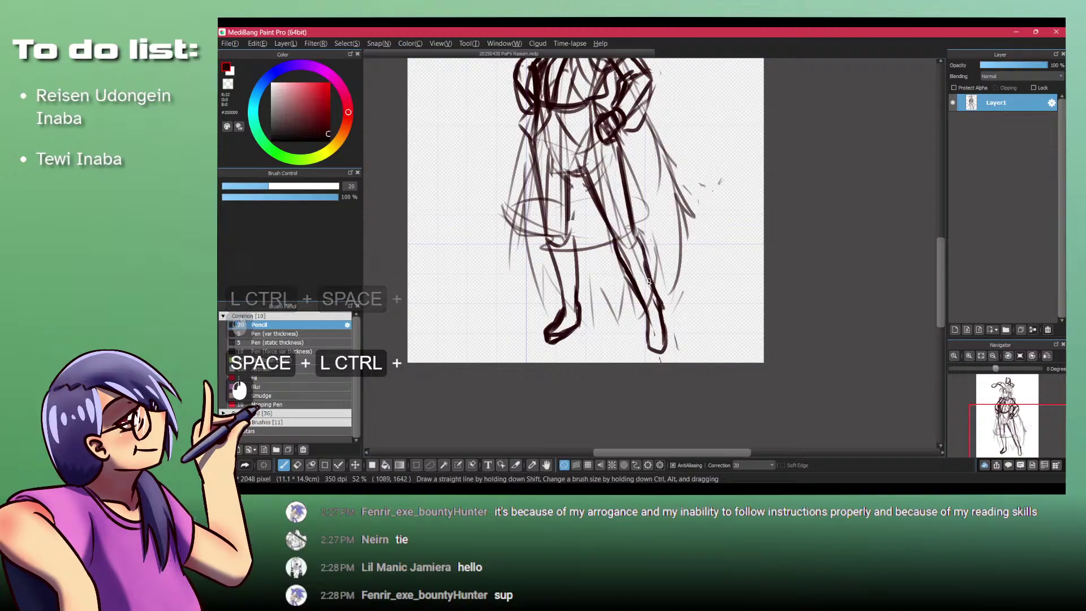
pyautogui.press('l')
pyautogui.moveTo(649, 286)
pyautogui.mouseDown()
pyautogui.moveTo(638, 345)
pyautogui.moveTo(662, 300)
pyautogui.mouseUp()
pyautogui.press('Delete')
pyautogui.hotkey('ctrl', 'shift', 'a')
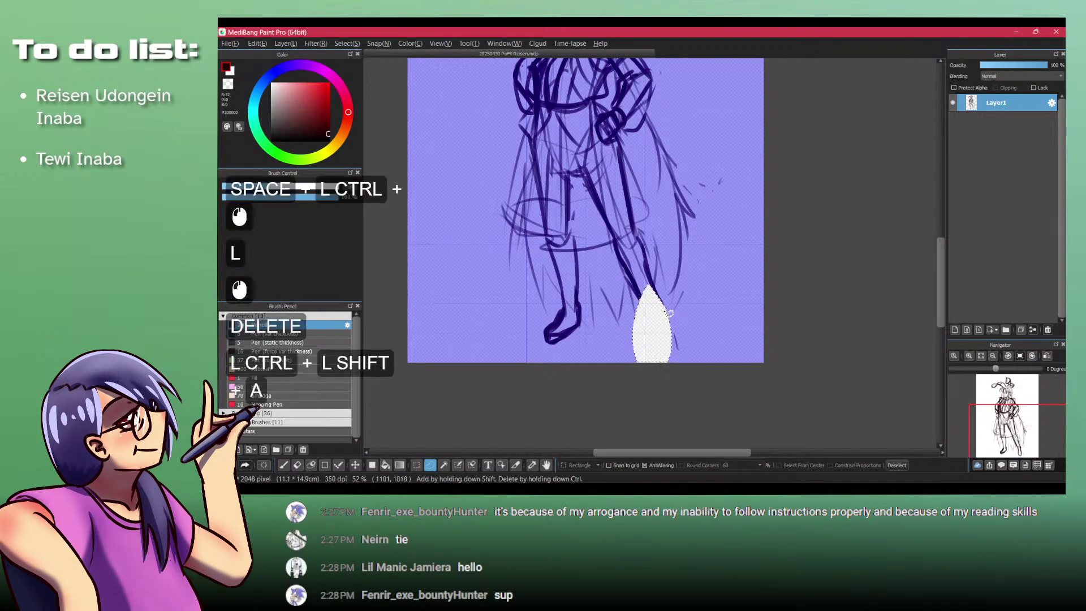
pyautogui.press('p')
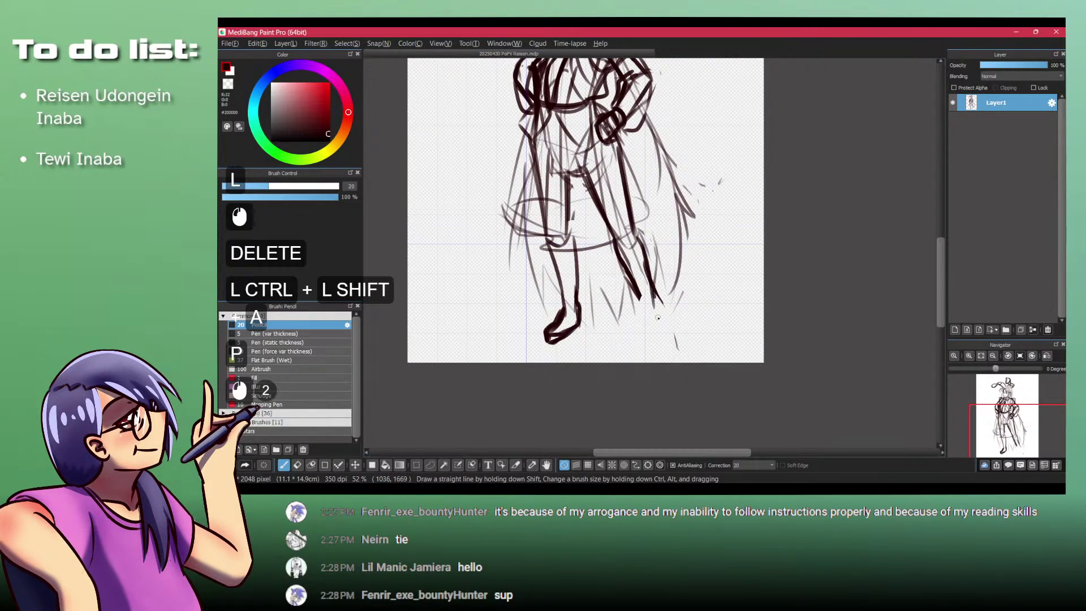
pyautogui.moveTo(638, 294)
pyautogui.mouseDown()
pyautogui.moveTo(634, 334)
pyautogui.moveTo(646, 342)
pyautogui.moveTo(606, 305)
pyautogui.moveTo(546, 351)
pyautogui.moveTo(588, 345)
pyautogui.mouseUp()
pyautogui.hotkey('ctrl', 'z')
# Step: Erase the left-hand foot and rough in a new one pointing outward, undoing its last strokes
pyautogui.hotkey('ctrl', 'space')
pyautogui.press('space')
pyautogui.hotkey('ctrl', 'space')
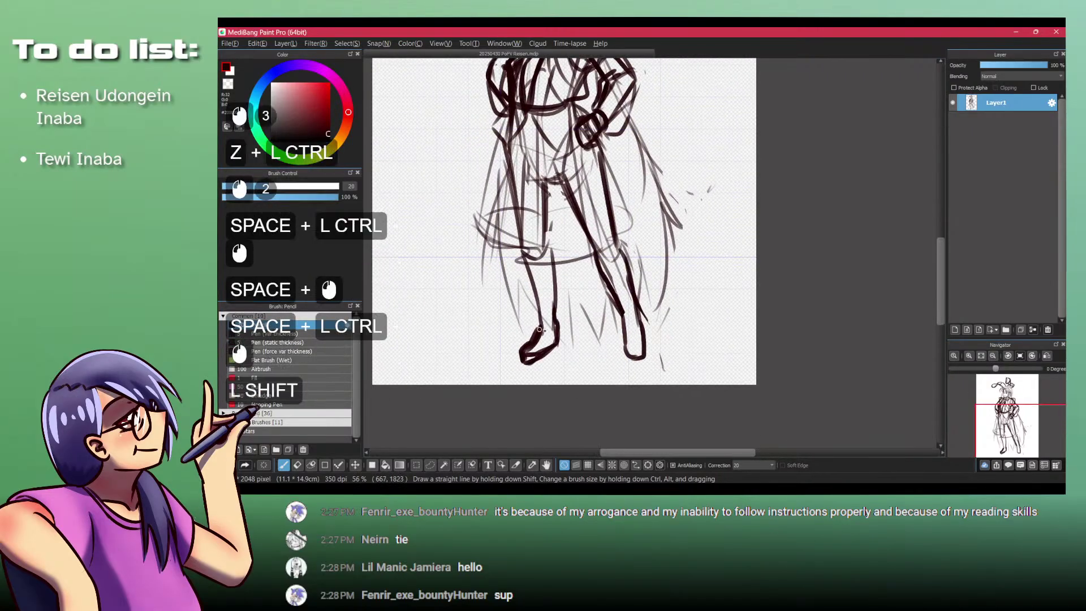
pyautogui.hotkey('shift', 'z')
pyautogui.moveTo(526, 361)
pyautogui.mouseDown()
pyautogui.moveTo(552, 349)
pyautogui.moveTo(520, 350)
pyautogui.moveTo(511, 363)
pyautogui.moveTo(525, 360)
pyautogui.moveTo(519, 338)
pyautogui.moveTo(514, 351)
pyautogui.moveTo(543, 352)
pyautogui.moveTo(557, 344)
pyautogui.mouseUp()
pyautogui.hotkey('shift', 'z')
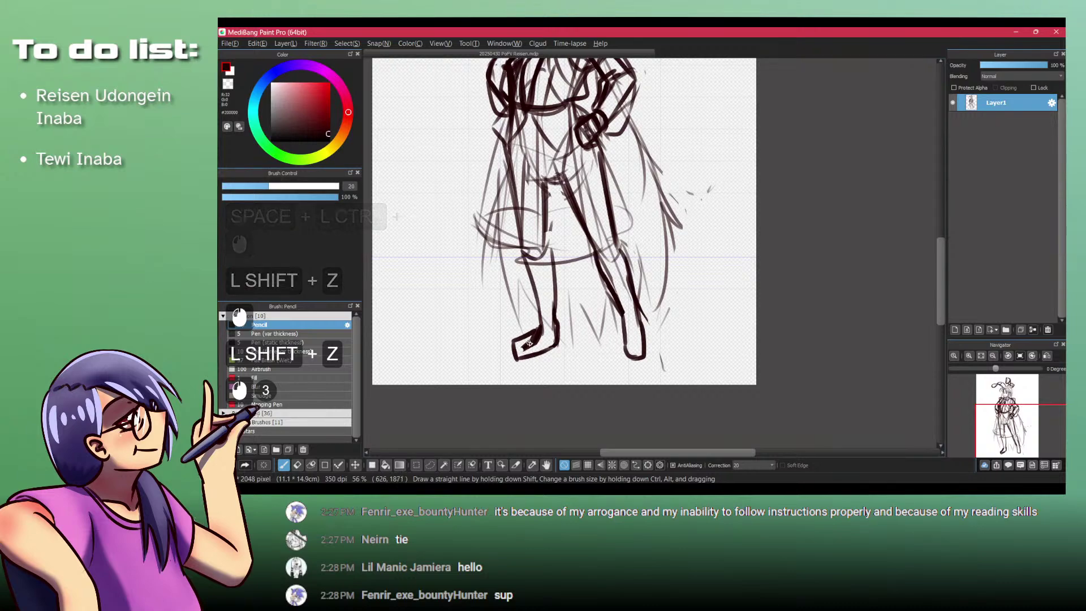
pyautogui.hotkey('ctrl', 'space')
pyautogui.moveTo(551, 305); pyautogui.dragTo(512, 305)
pyautogui.press('space')
pyautogui.moveTo(555, 273); pyautogui.dragTo(544, 320)
pyautogui.hotkey('ctrl', 'z')
pyautogui.hotkey('ctrl', 'z')
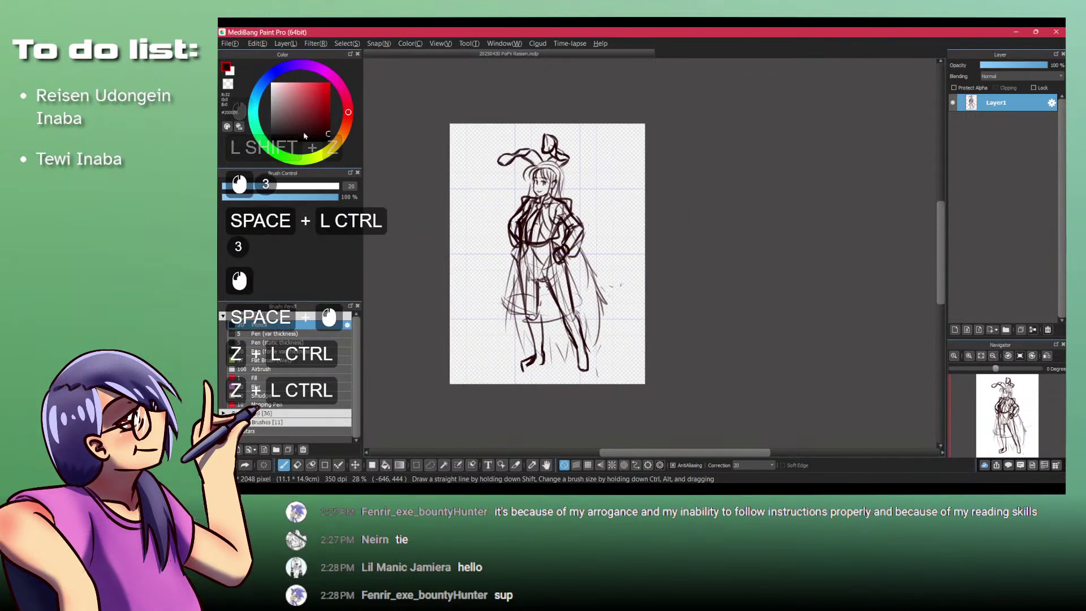
# Step: Draw a straight horizontal ground line across the canvas at the level of the feet
pyautogui.press('3')
pyautogui.moveTo(638, 364); pyautogui.dragTo(325, 374)
pyautogui.press('1')
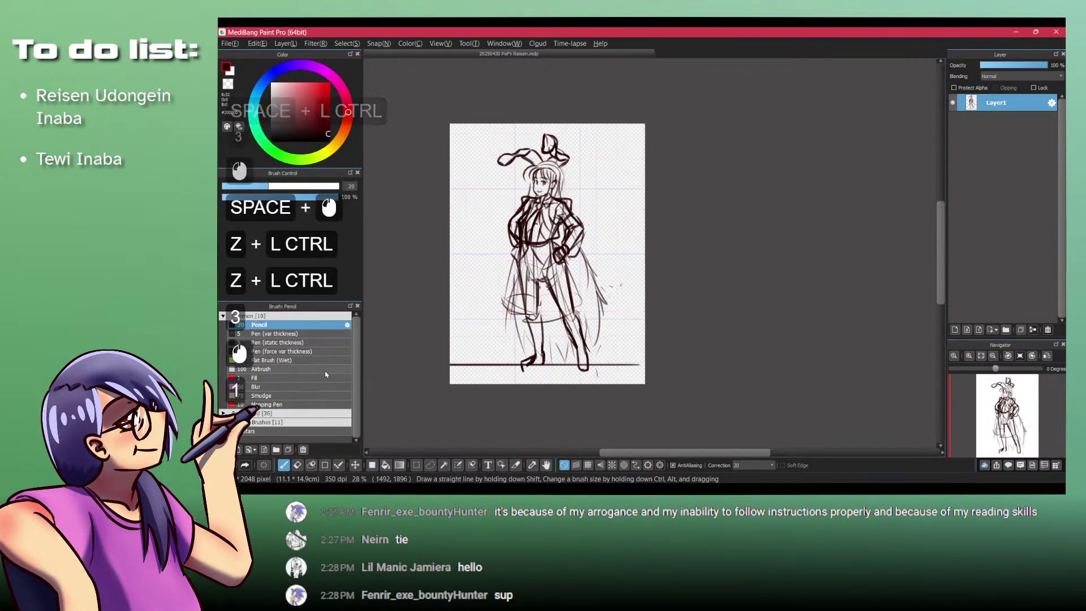
# Step: Erase the ground line inside the left-hand foot and redraw the foot's outline with a rounded sole reaching below the line
pyautogui.hotkey('ctrl', 'space')
pyautogui.press('space')
pyautogui.moveTo(550, 363)
pyautogui.mouseDown()
pyautogui.moveTo(604, 363)
pyautogui.moveTo(627, 340)
pyautogui.mouseUp()
pyautogui.hotkey('shift', 'z')
pyautogui.moveTo(513, 349)
pyautogui.mouseDown()
pyautogui.moveTo(534, 335)
pyautogui.moveTo(560, 339)
pyautogui.mouseUp()
pyautogui.hotkey('shift', 'z')
pyautogui.moveTo(559, 338); pyautogui.dragTo(547, 353)
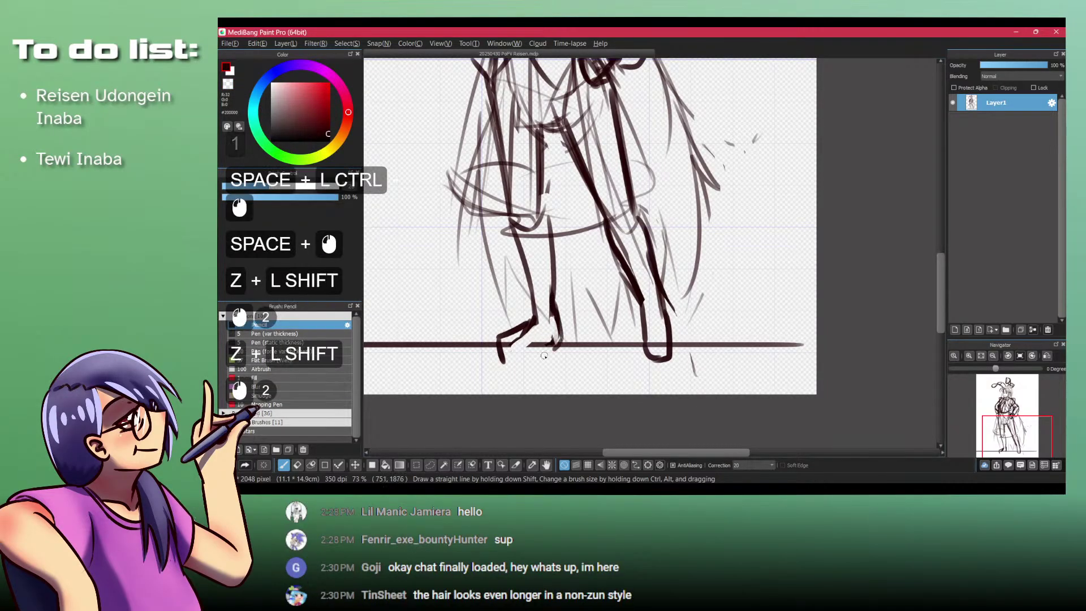
pyautogui.moveTo(531, 307); pyautogui.dragTo(527, 319)
pyautogui.moveTo(504, 368); pyautogui.dragTo(535, 361)
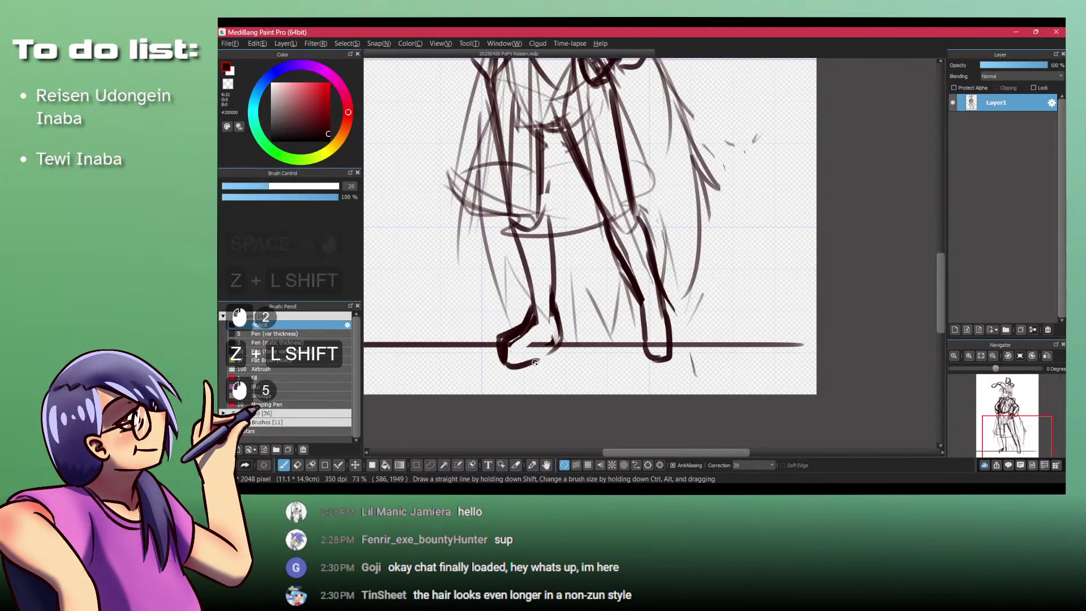
# Step: Redraw the right-hand foot wider and below the ground line, erase the leftover lines inside it, and undo the last stroke
pyautogui.moveTo(639, 308); pyautogui.dragTo(642, 339)
pyautogui.moveTo(642, 334)
pyautogui.mouseDown()
pyautogui.moveTo(653, 357)
pyautogui.moveTo(663, 328)
pyautogui.mouseUp()
pyautogui.click(638, 337)
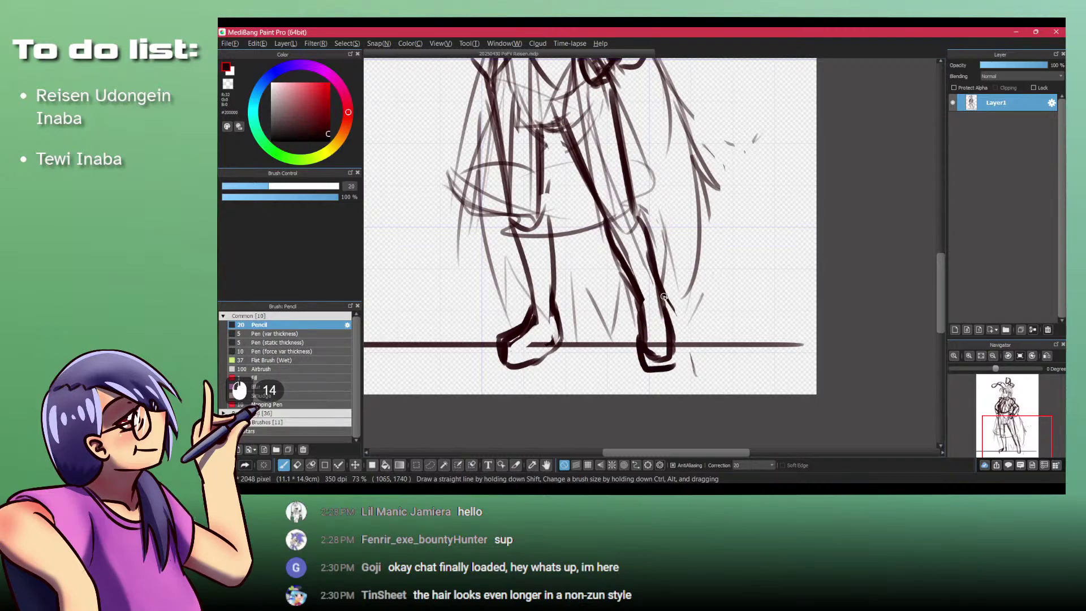
pyautogui.hotkey('shift', 'z')
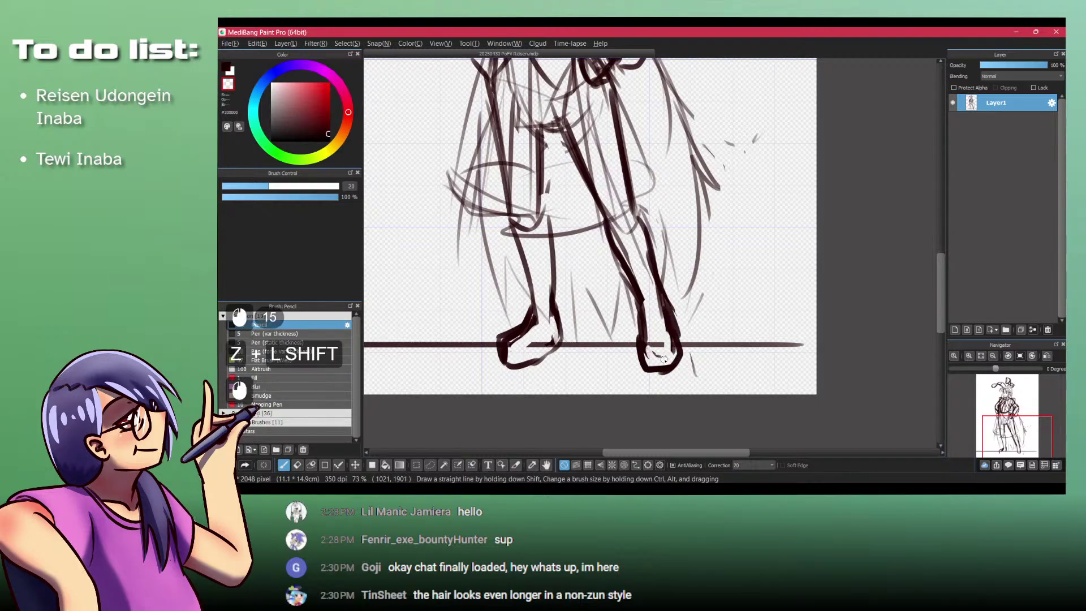
pyautogui.moveTo(659, 331); pyautogui.dragTo(672, 351)
pyautogui.moveTo(658, 294)
pyautogui.mouseDown()
pyautogui.moveTo(603, 250)
pyautogui.moveTo(559, 325)
pyautogui.mouseUp()
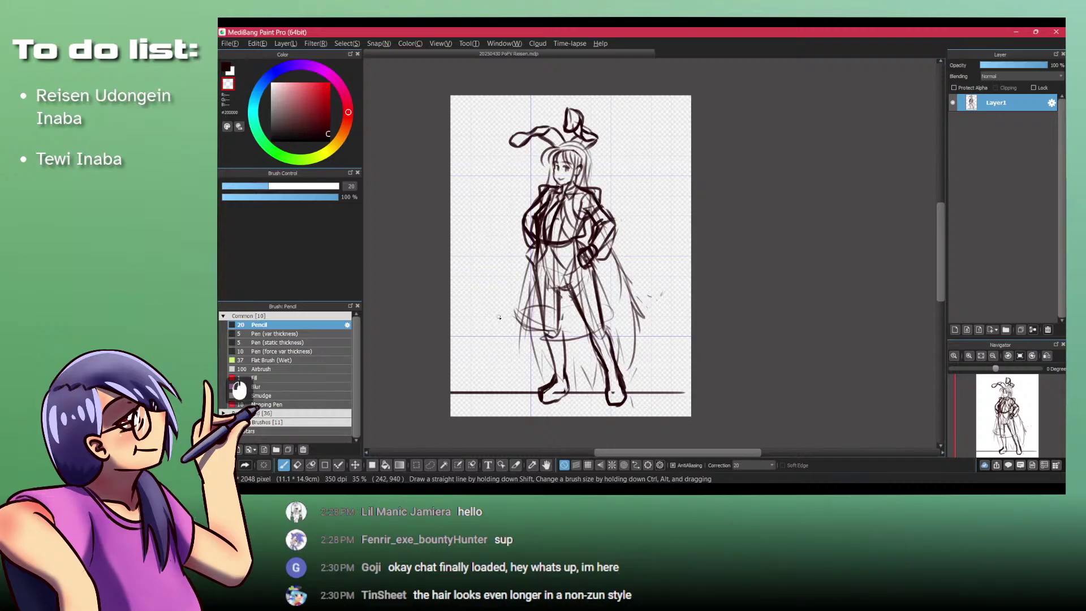
pyautogui.hotkey('ctrl', 'z')
# Step: Check the reference artwork in the browser, and nudge the whole sketch slightly down and left on the canvas with Transform
pyautogui.hotkey('alt', 'Tab')
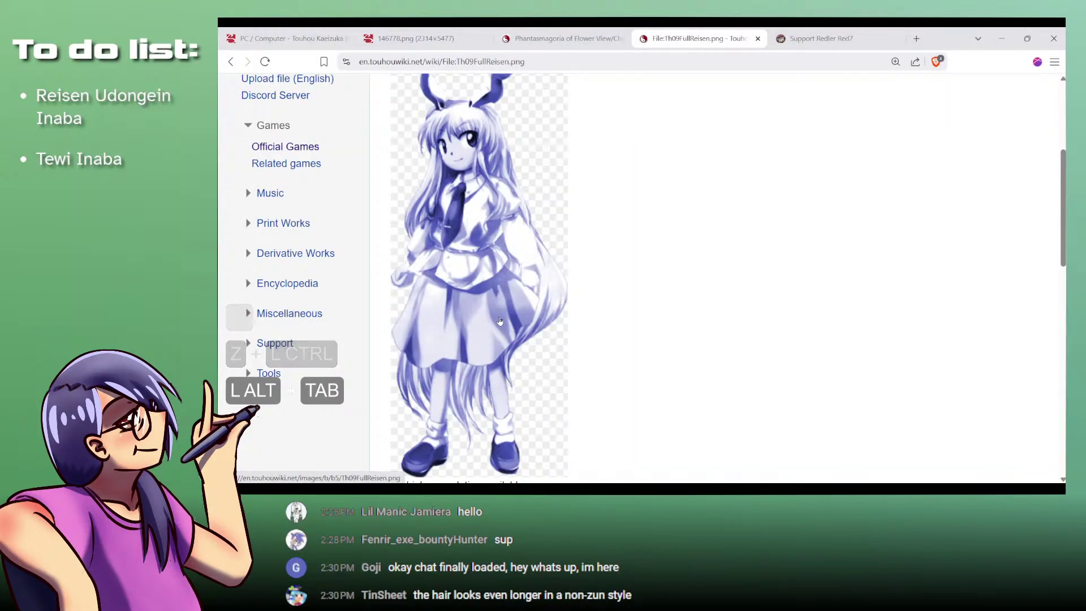
pyautogui.hotkey('alt', 'Tab')
pyautogui.press('space')
pyautogui.moveTo(562, 233); pyautogui.dragTo(606, 197)
pyautogui.hotkey('ctrl', 't')
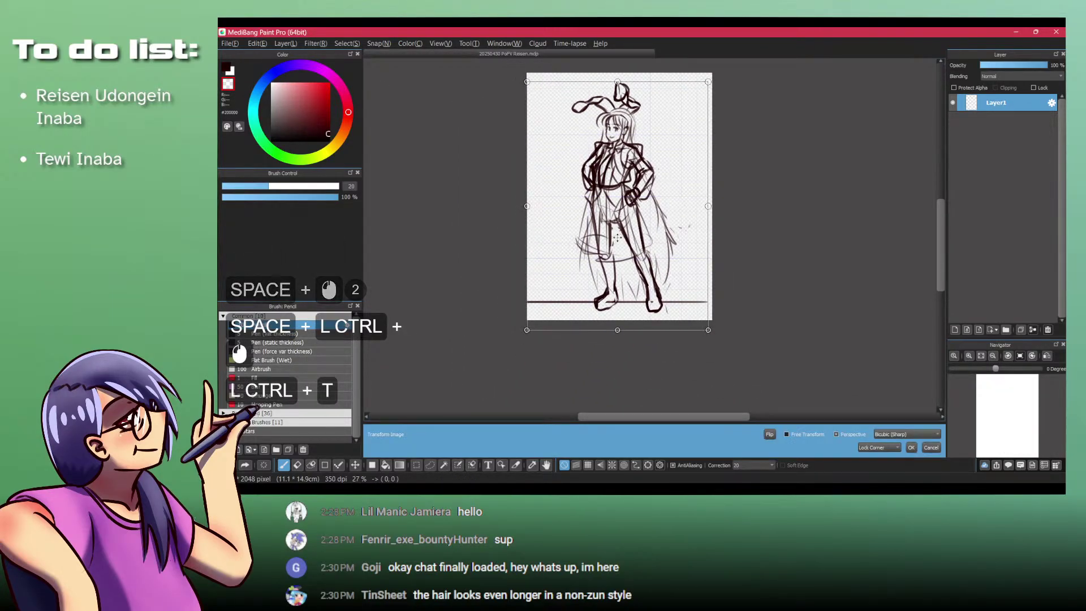
pyautogui.moveTo(623, 240); pyautogui.dragTo(620, 242)
pyautogui.press('Return')
pyautogui.press('Return')
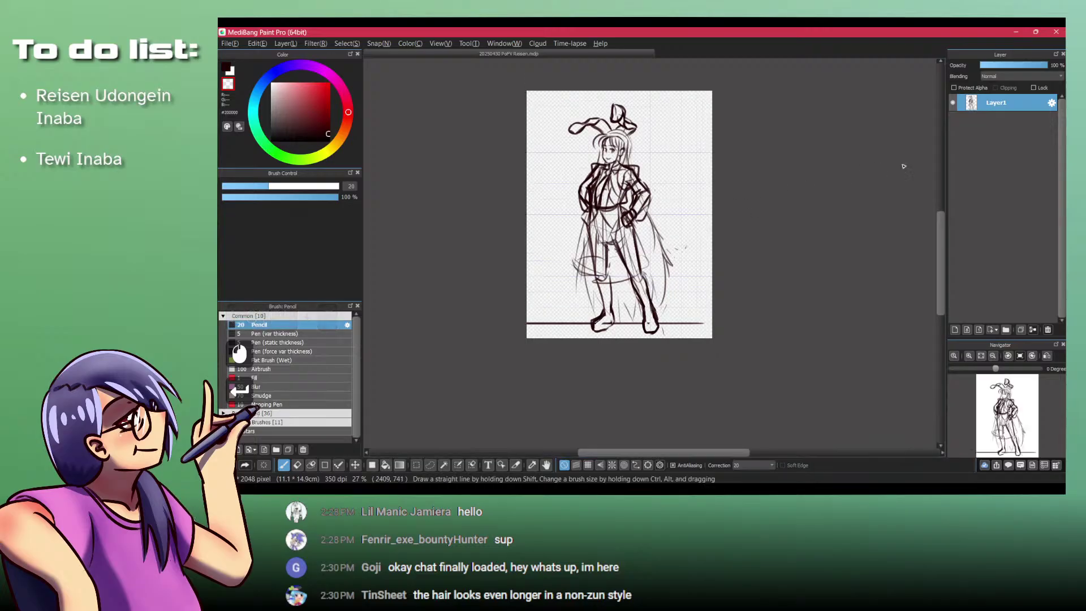
# Step: Lower the sketch layer's opacity to about 28% and add a new layer above it
pyautogui.moveTo(1014, 68); pyautogui.dragTo(999, 69)
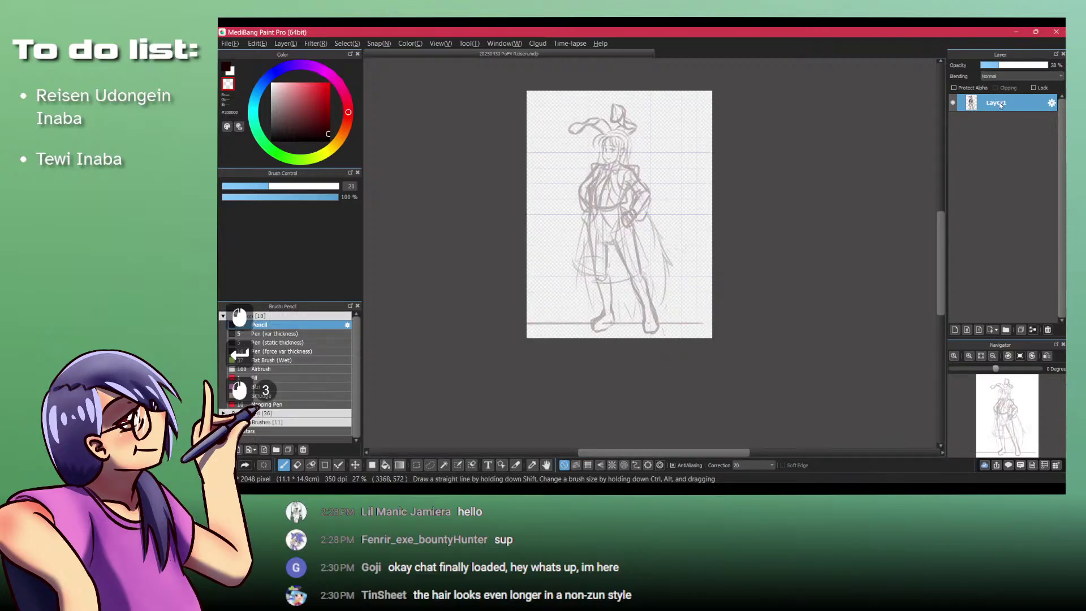
pyautogui.press('d')
# Step: Set the pencil size to 10 and switch from transparent back to the dark drawing colour, clearing the test stroke from the new layer
pyautogui.click(351, 186)
pyautogui.write('10')
pyautogui.press('Return')
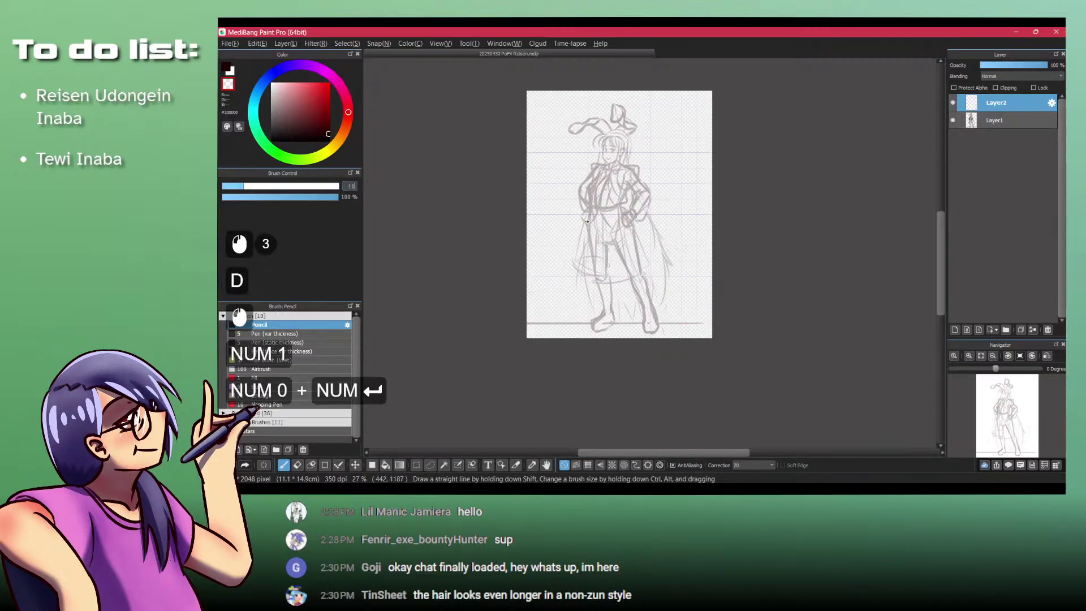
pyautogui.moveTo(587, 221); pyautogui.dragTo(557, 240)
pyautogui.hotkey('shift', 'z')
pyautogui.moveTo(590, 158); pyautogui.dragTo(644, 236)
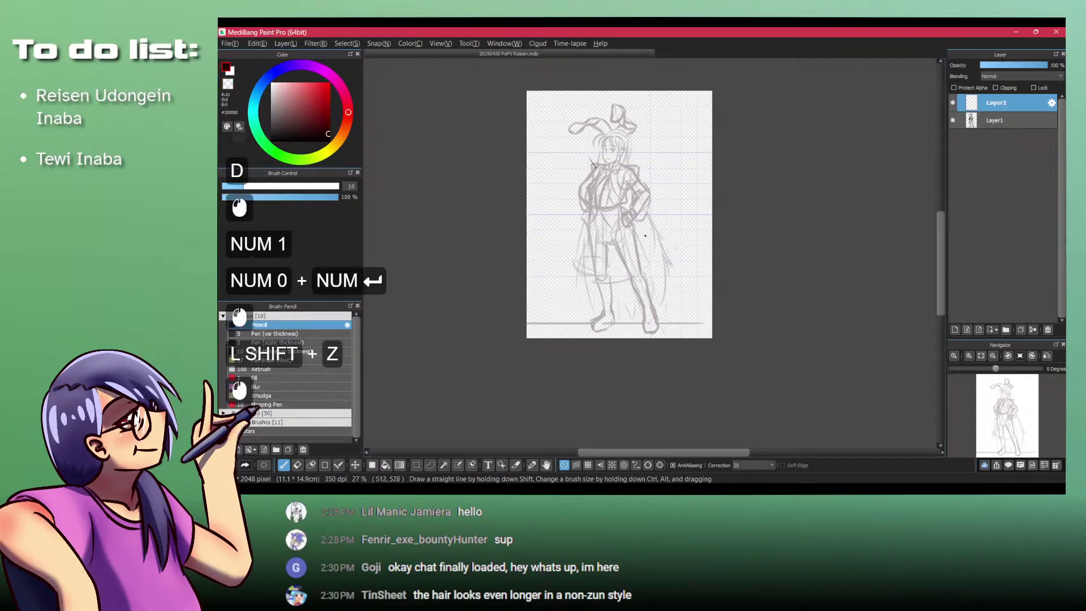
pyautogui.press('Delete')
# Step: Draw both eyes with thick upper lashes and oval irises over the faded face sketch on the new layer, undoing unsatisfactory strokes
pyautogui.press('space')
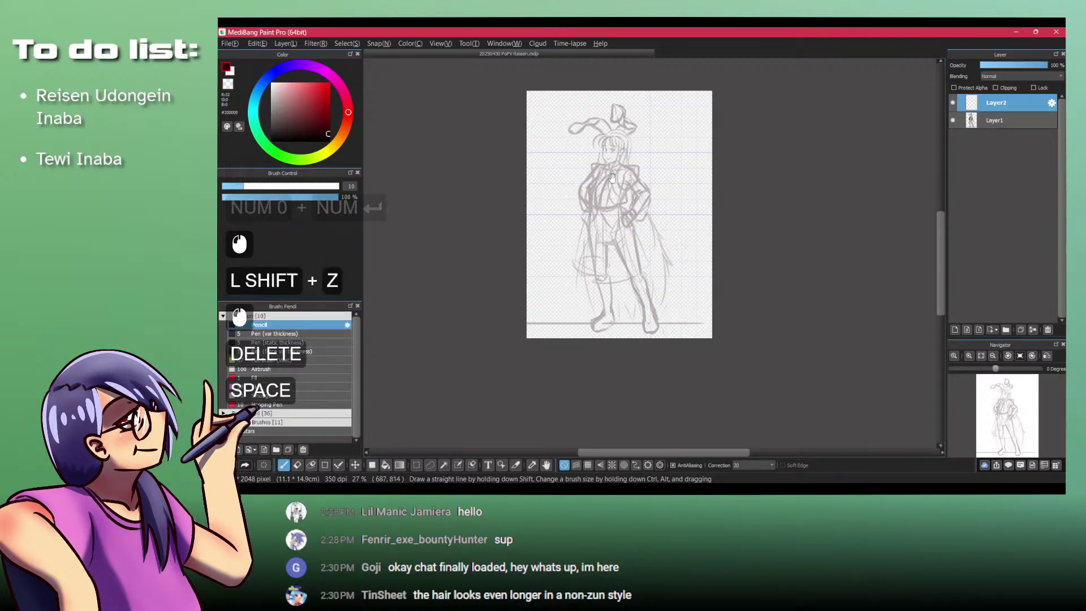
pyautogui.moveTo(605, 171)
pyautogui.mouseDown()
pyautogui.moveTo(556, 273)
pyautogui.moveTo(591, 227)
pyautogui.mouseUp()
pyautogui.hotkey('ctrl', 'space')
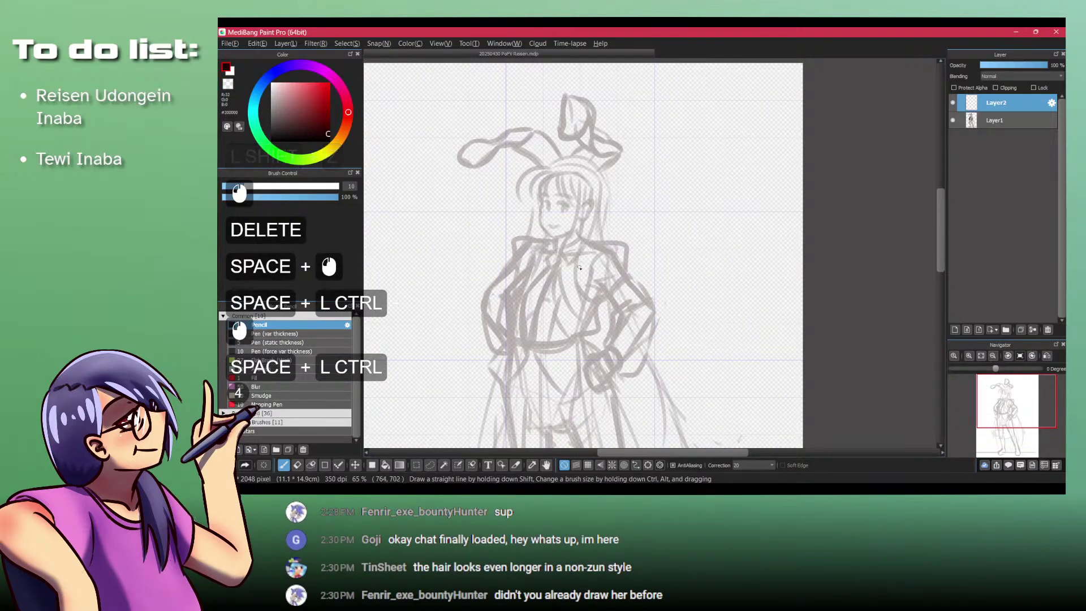
pyautogui.hotkey('ctrl', 'space')
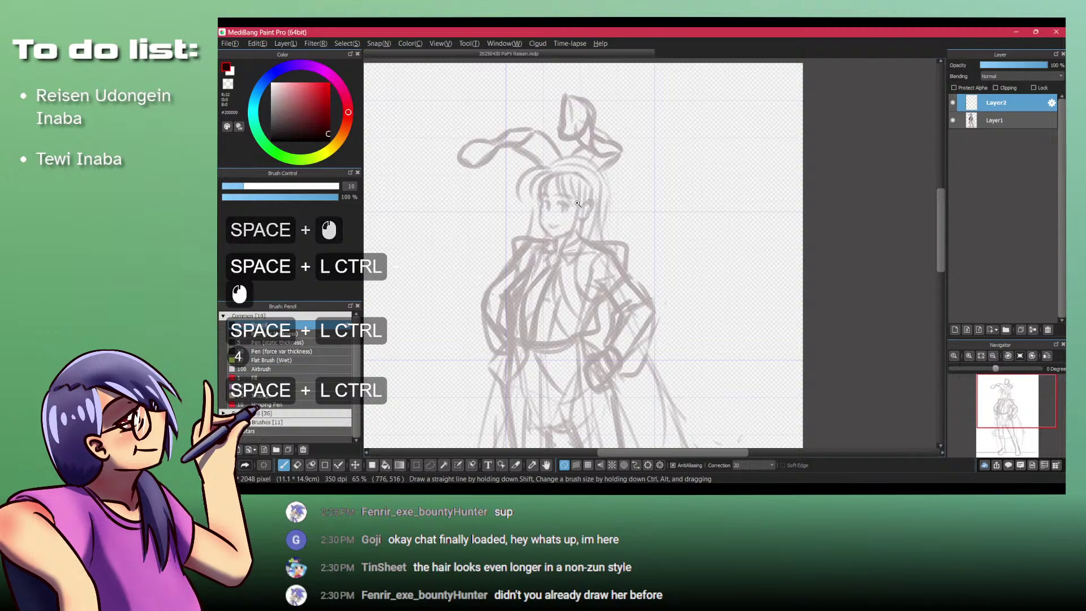
pyautogui.click(577, 203)
pyautogui.click(577, 204)
pyautogui.moveTo(558, 190); pyautogui.dragTo(604, 214)
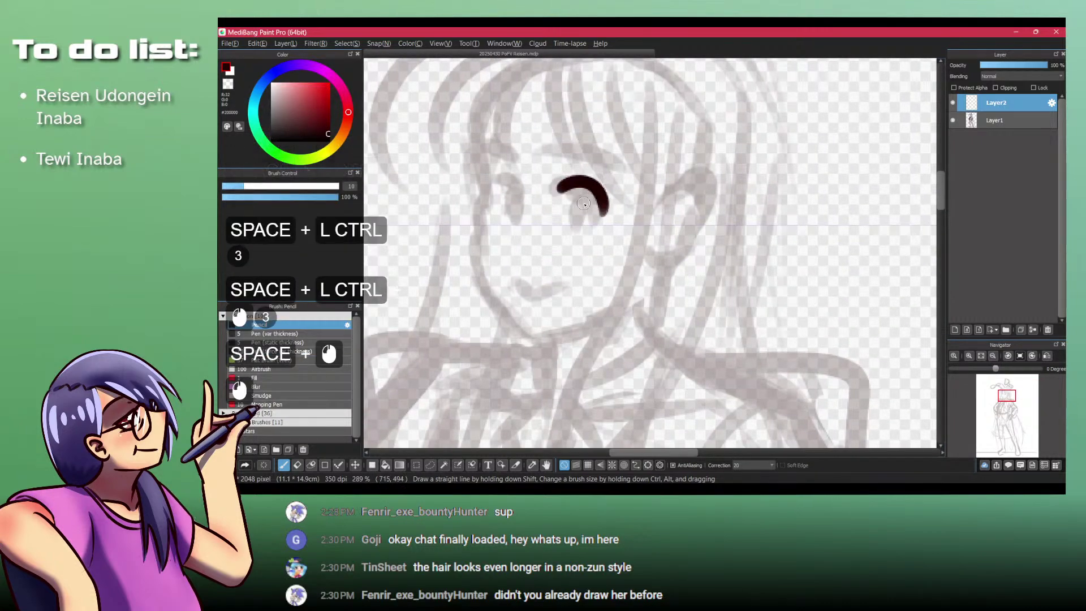
pyautogui.hotkey('ctrl', 'z')
pyautogui.moveTo(557, 186)
pyautogui.mouseDown()
pyautogui.moveTo(622, 213)
pyautogui.moveTo(582, 226)
pyautogui.moveTo(595, 225)
pyautogui.mouseUp()
pyautogui.hotkey('ctrl', 'z')
pyautogui.moveTo(521, 189)
pyautogui.mouseDown()
pyautogui.moveTo(488, 184)
pyautogui.moveTo(525, 226)
pyautogui.mouseUp()
pyautogui.hotkey('ctrl', 'z')
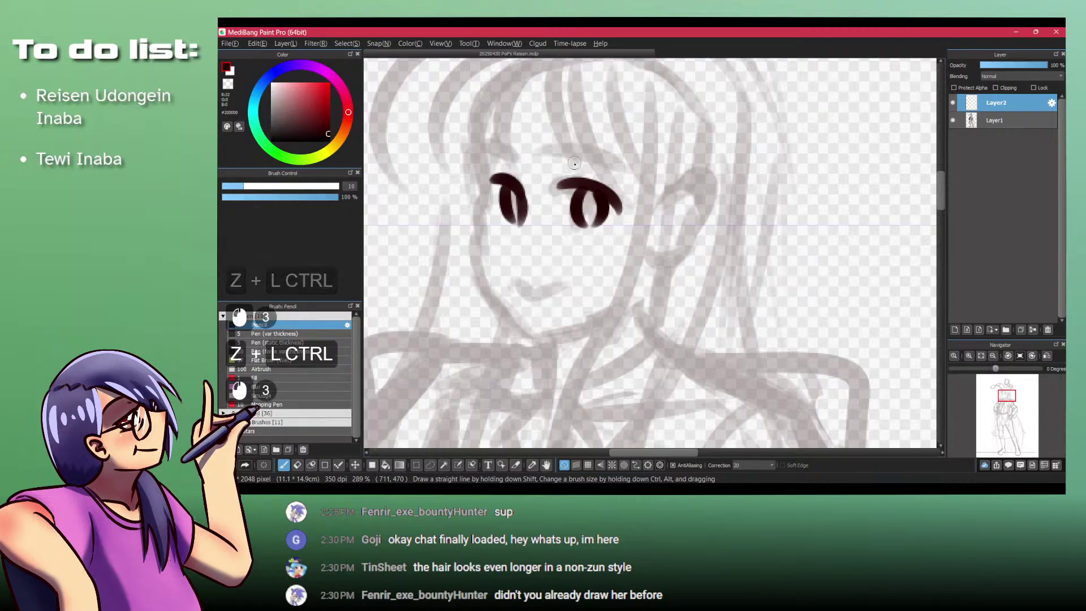
# Step: Draw thick dark curved eyebrows above both eyes, following the faded face sketch
pyautogui.moveTo(558, 152); pyautogui.dragTo(629, 187)
pyautogui.press('z')
pyautogui.press('z')
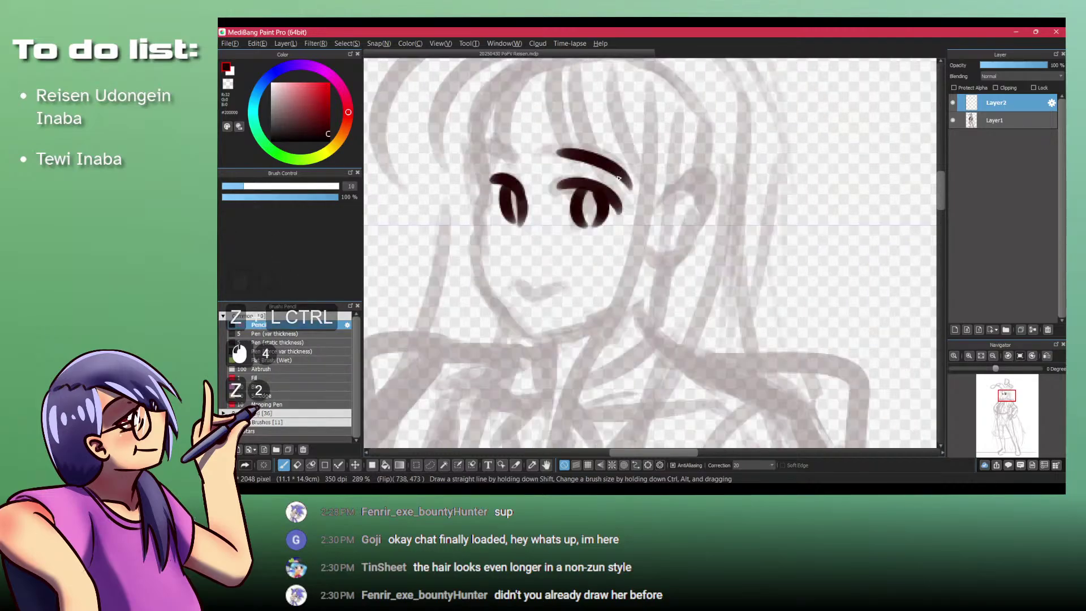
pyautogui.moveTo(506, 154); pyautogui.dragTo(492, 140)
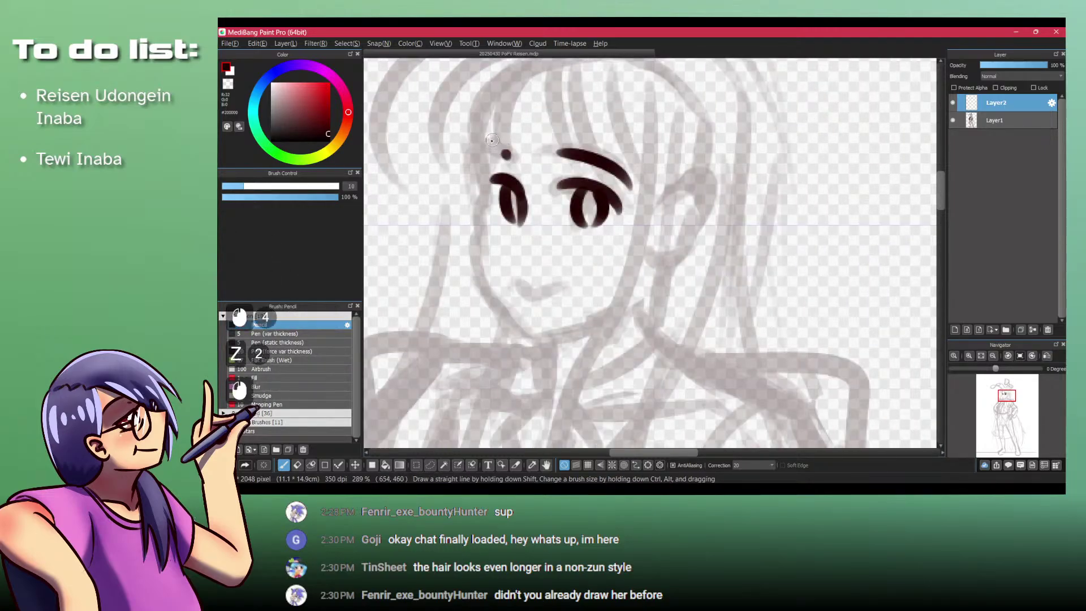
# Step: Draw a short smiling mouth and a small thick nose stroke over the faded sketch, undoing unsatisfactory strokes
pyautogui.click(514, 287)
pyautogui.hotkey('ctrl', 'z')
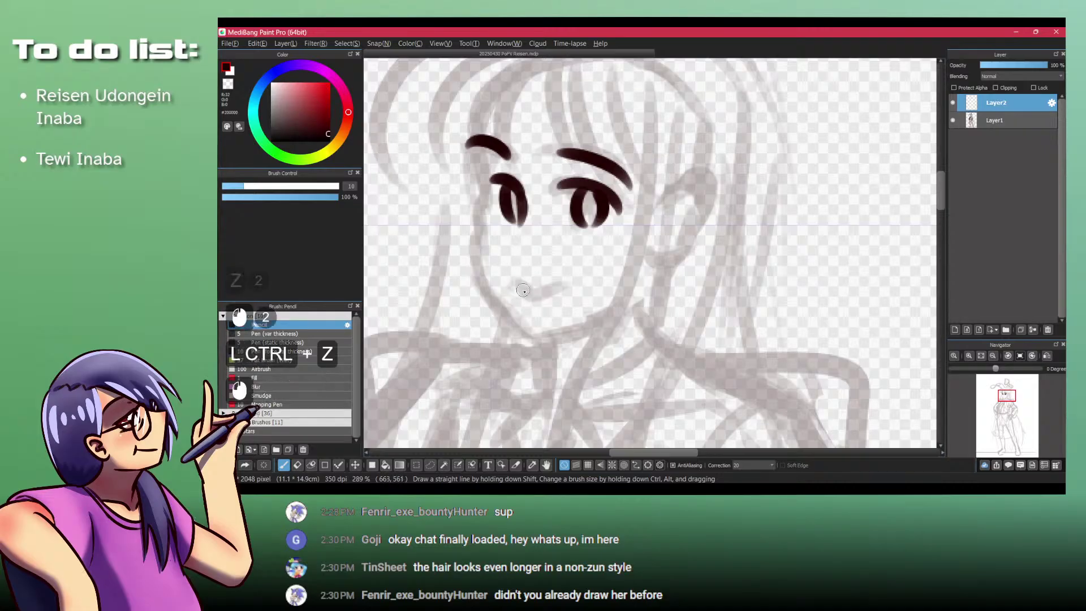
pyautogui.moveTo(507, 238); pyautogui.dragTo(512, 263)
pyautogui.hotkey('ctrl', 'z')
# Step: Add short vertical strokes beside the irises at the left edge of both eyes, redoing those that do not fit
pyautogui.hotkey('ctrl', 'space')
pyautogui.moveTo(510, 202)
pyautogui.mouseDown()
pyautogui.moveTo(527, 274)
pyautogui.moveTo(522, 202)
pyautogui.moveTo(495, 211)
pyautogui.mouseUp()
pyautogui.hotkey('ctrl', 'z')
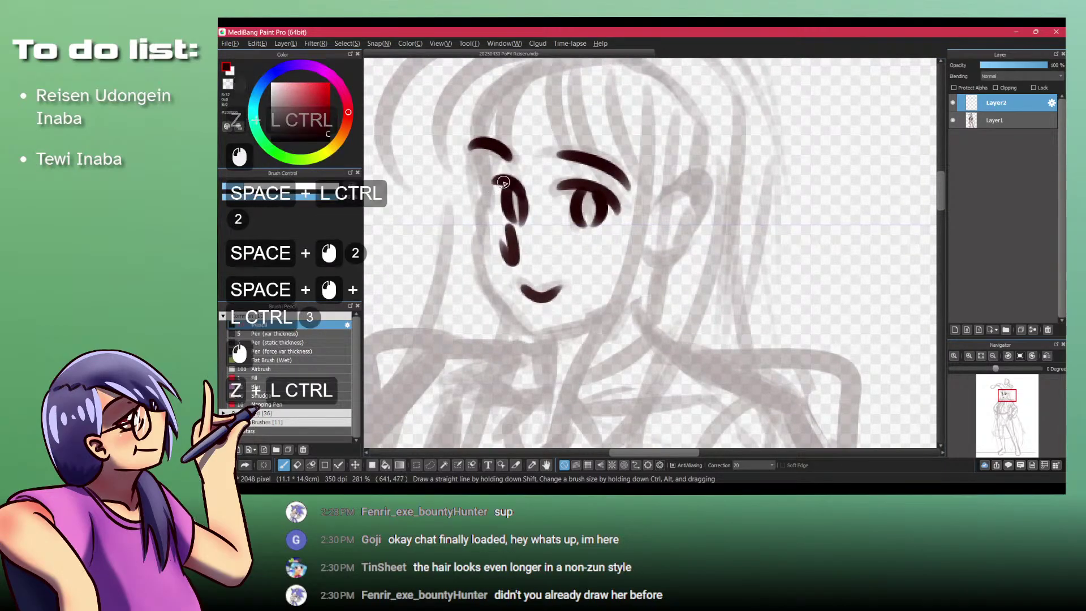
pyautogui.moveTo(561, 225); pyautogui.dragTo(557, 188)
pyautogui.hotkey('ctrl', 'z')
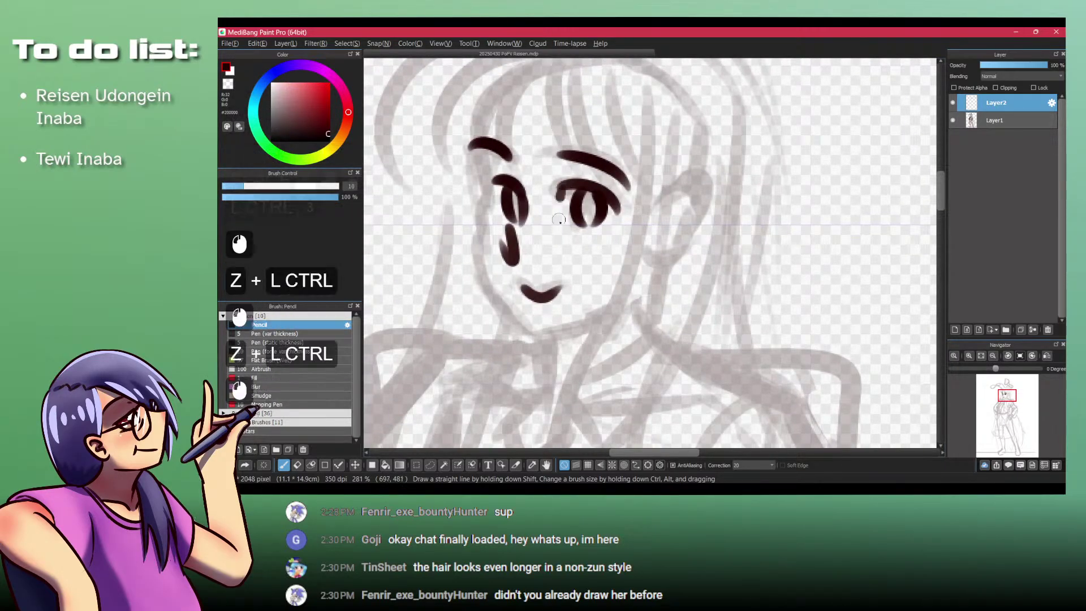
pyautogui.moveTo(491, 194)
pyautogui.mouseDown()
pyautogui.moveTo(507, 215)
pyautogui.moveTo(532, 202)
pyautogui.moveTo(532, 183)
pyautogui.moveTo(563, 183)
pyautogui.mouseUp()
pyautogui.hotkey('ctrl', 'z')
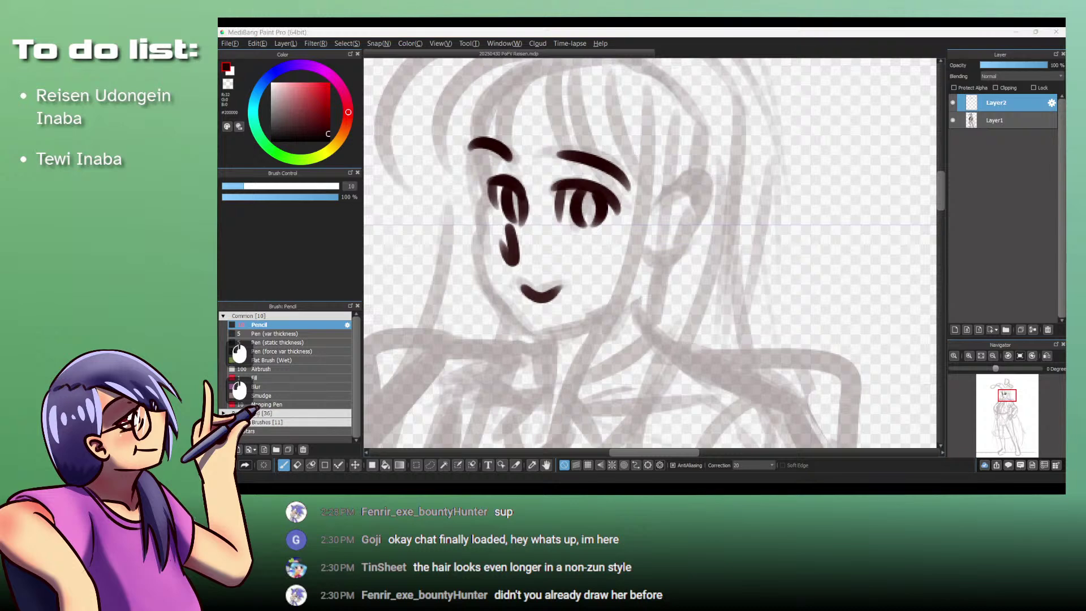
# Step: Switch to the browser and open the streams page of the artist's YouTube channel in a new tab
pyautogui.hotkey('alt', 'Tab')
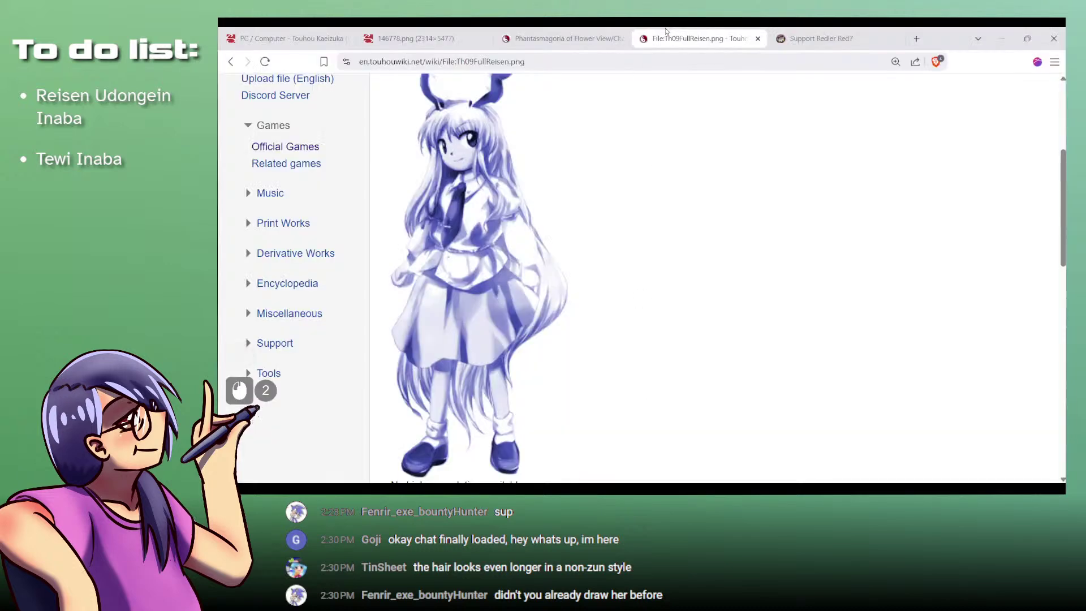
pyautogui.click(918, 30)
pyautogui.write('you')
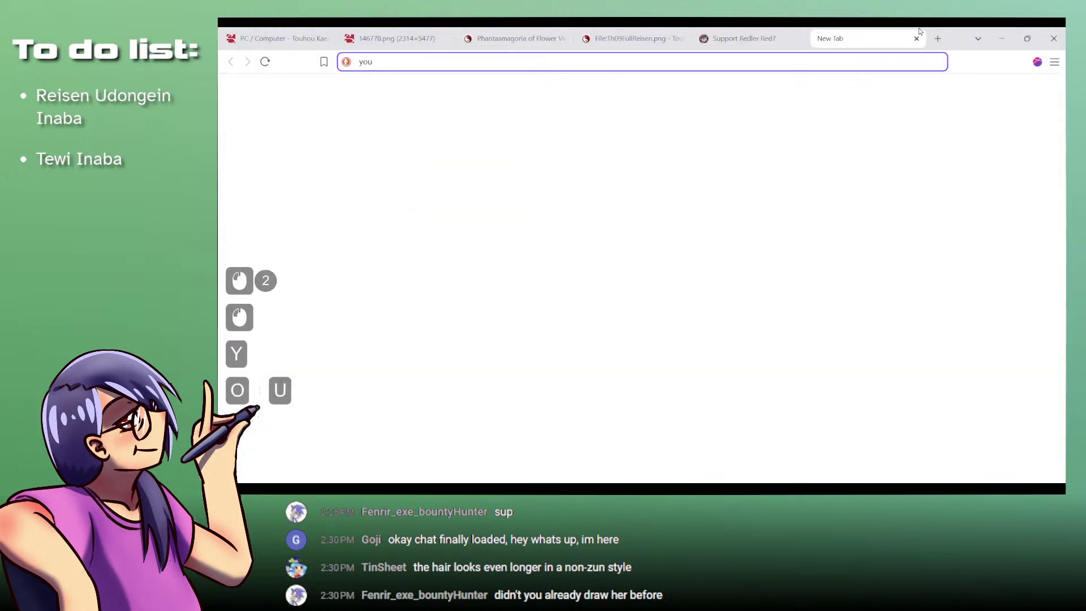
pyautogui.write('tube.com/')
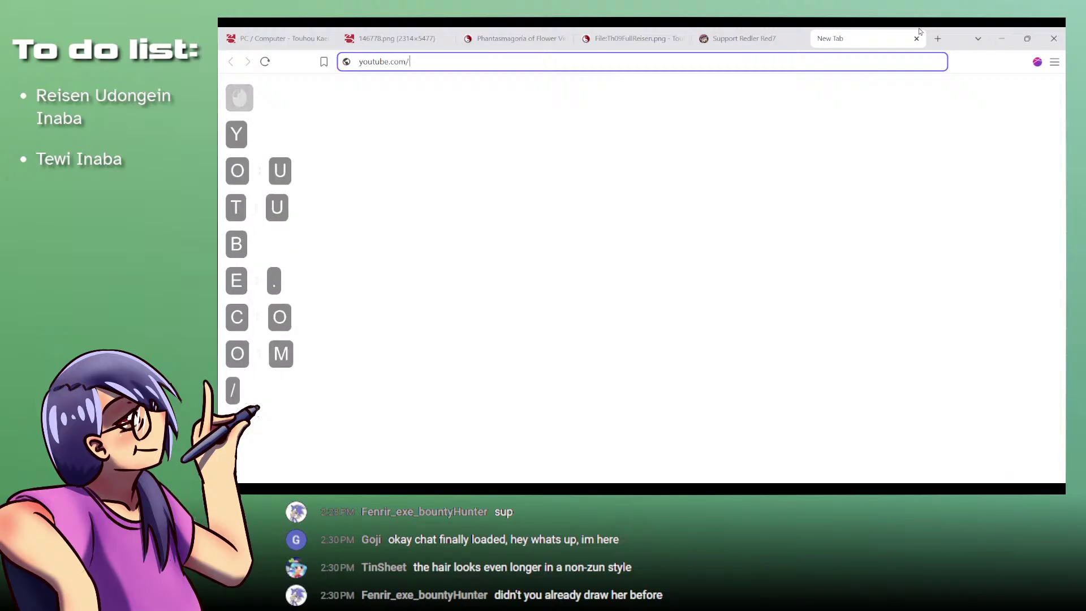
pyautogui.write('@redlerred')
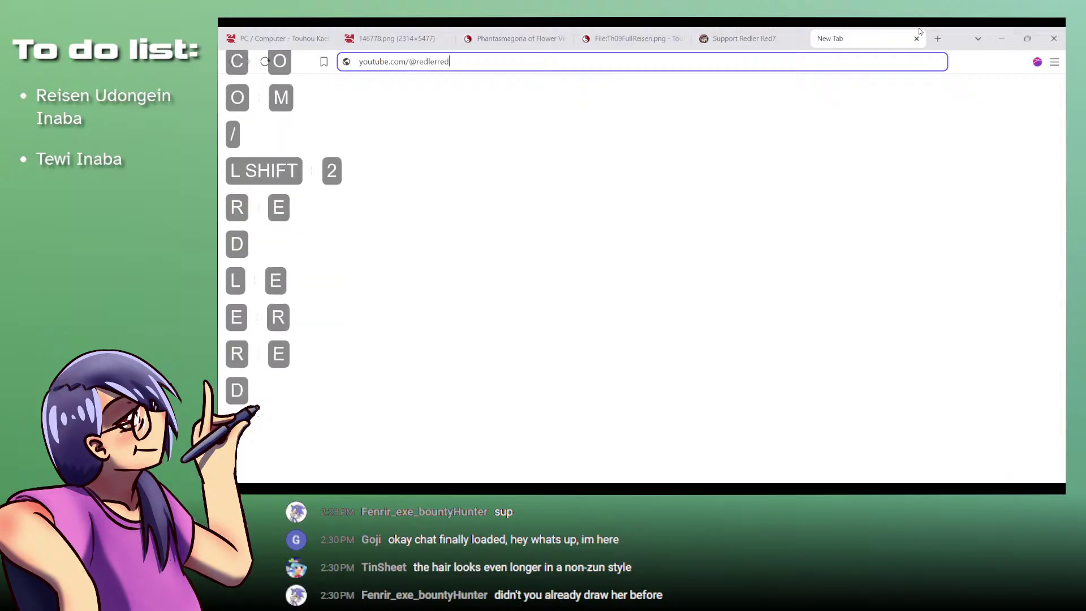
pyautogui.write('7//')
pyautogui.write('streams')
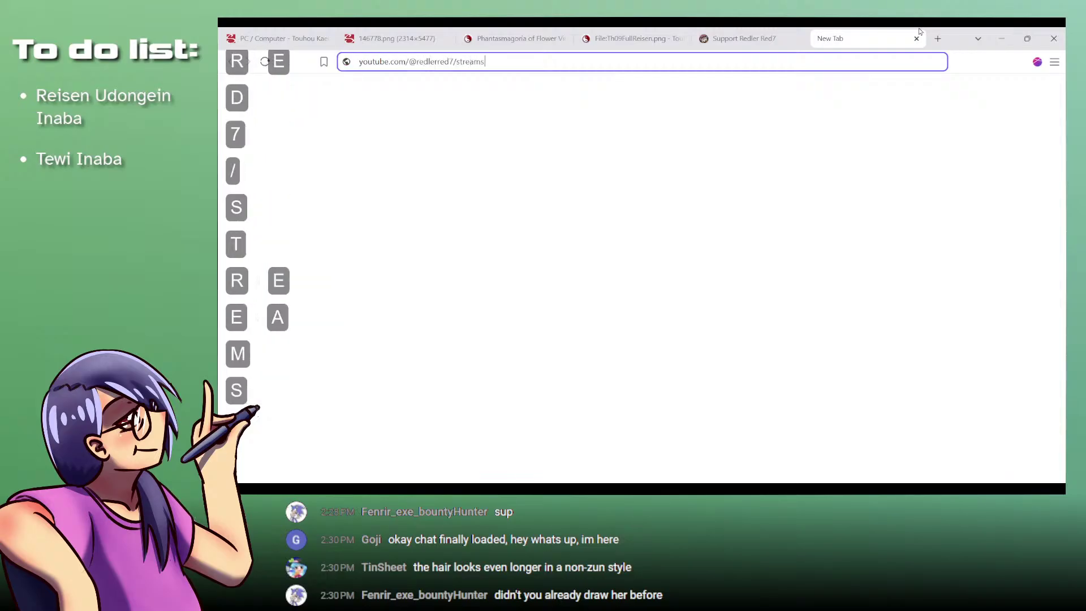
pyautogui.press('Return')
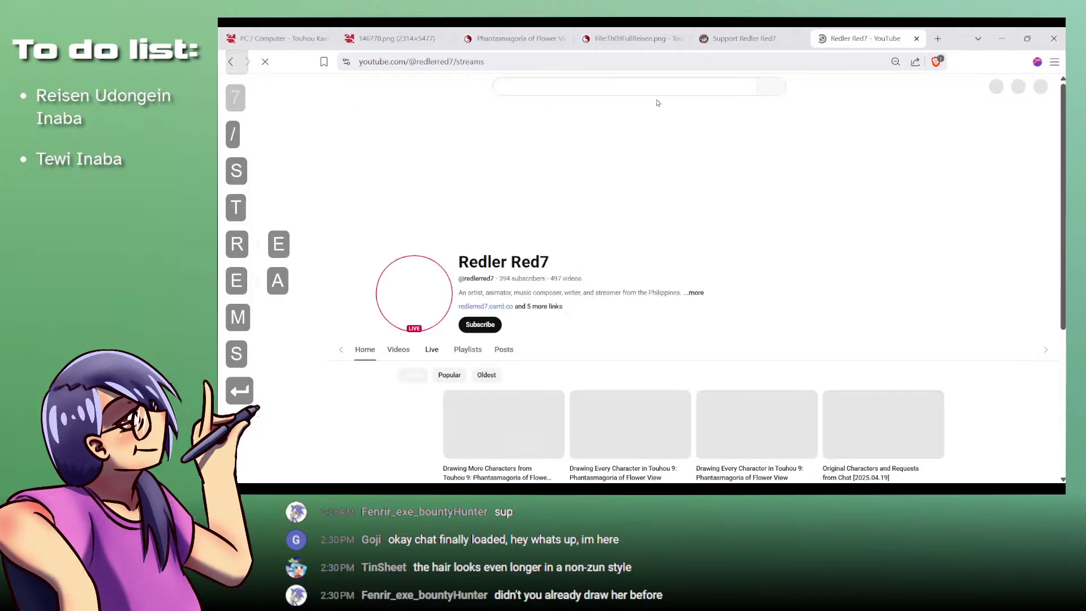
# Step: Check the description of the stream "Drawing Late Game Characters from Touhou 8: Imperishable Night", close its tab and return to MediBang Paint
pyautogui.scroll(-4, 749, 232)
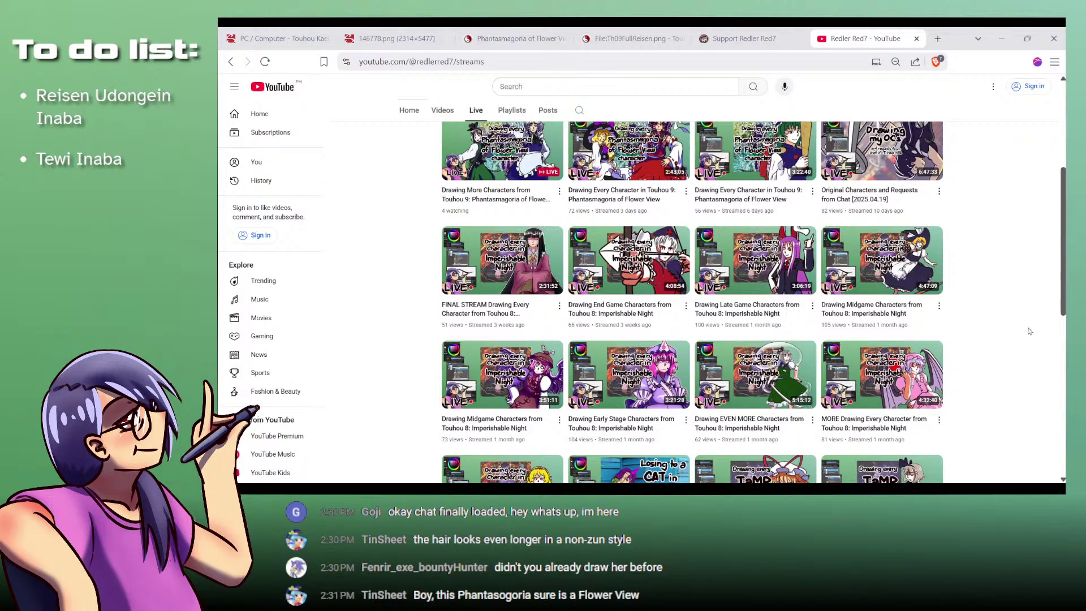
pyautogui.click(758, 310)
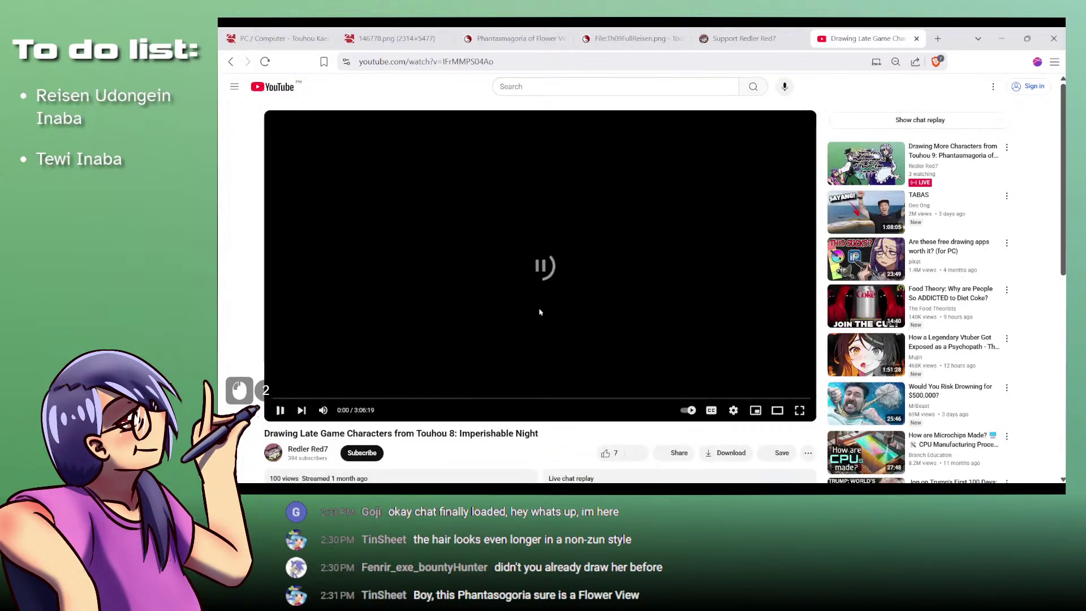
pyautogui.scroll(-2, 540, 311)
pyautogui.click(328, 384)
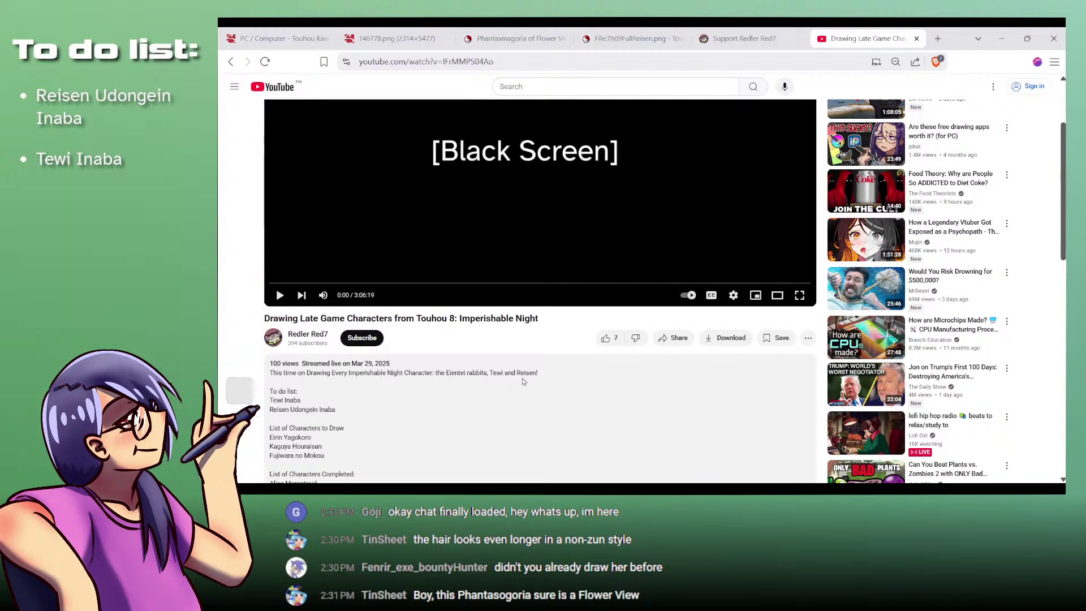
pyautogui.scroll(3, 523, 382)
pyautogui.hotkey('ctrl', 'w')
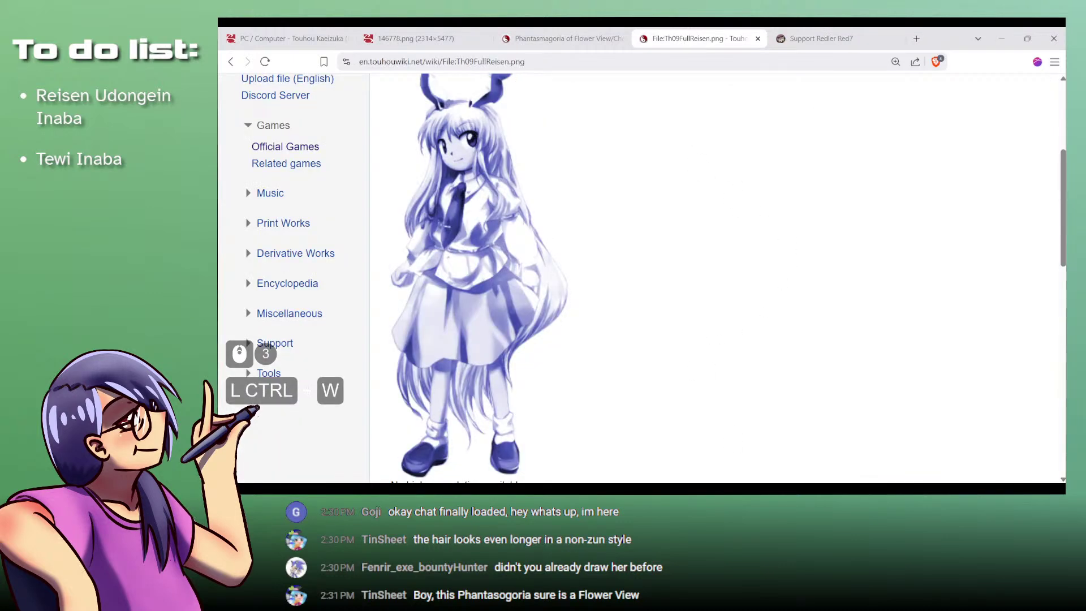
pyautogui.click(699, 489)
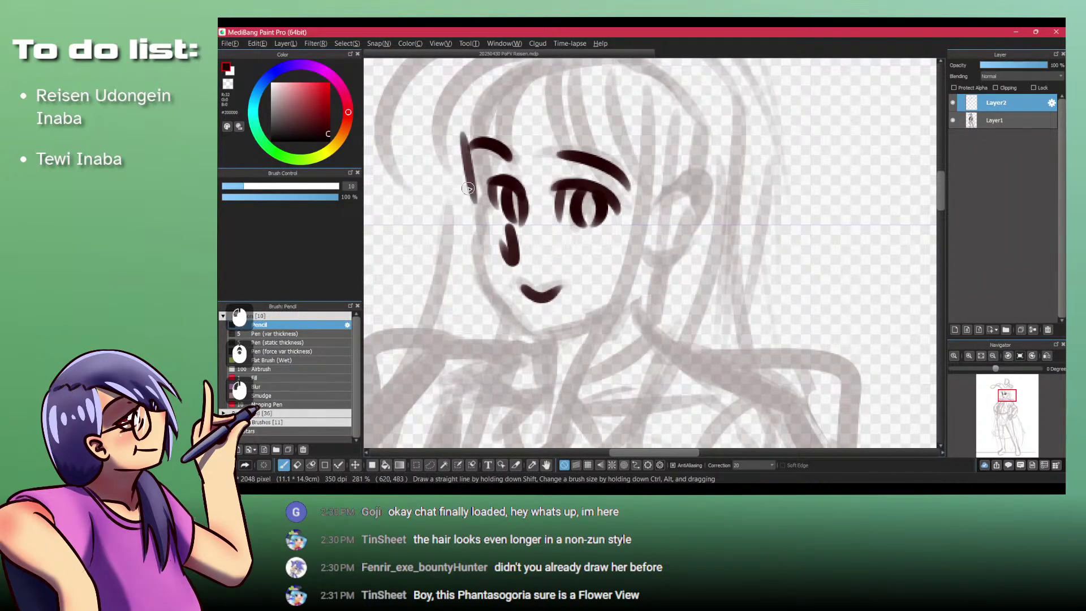
# Step: Draw the face contour from the left brow down the cheek to the chin and along the jaw, undoing unsatisfactory strokes
pyautogui.hotkey('ctrl', 'z')
pyautogui.moveTo(469, 149); pyautogui.dragTo(480, 199)
pyautogui.hotkey('ctrl', 'z')
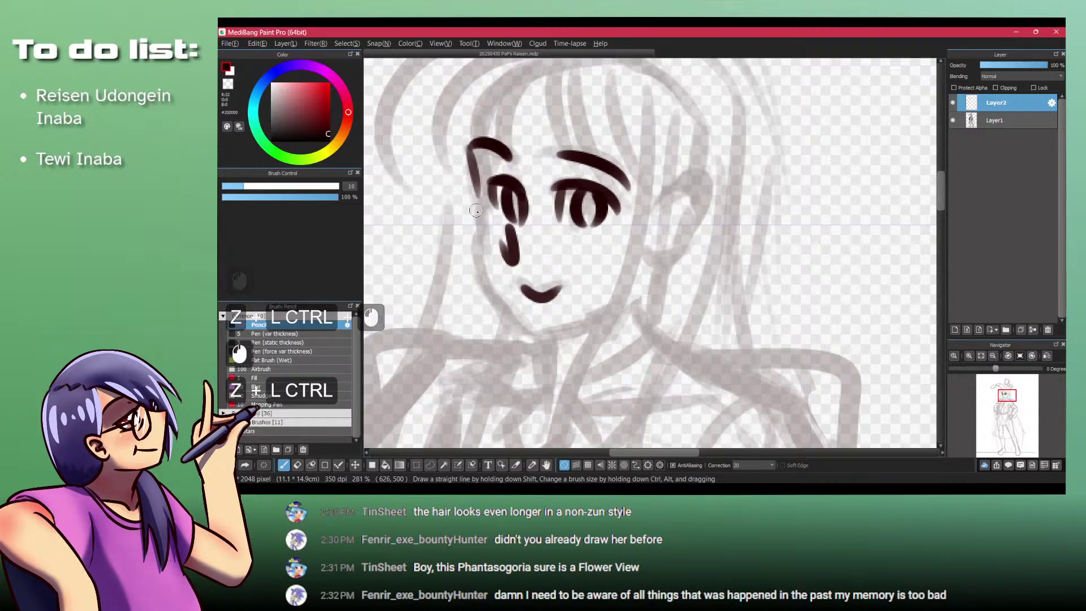
pyautogui.hotkey('ctrl', 'z')
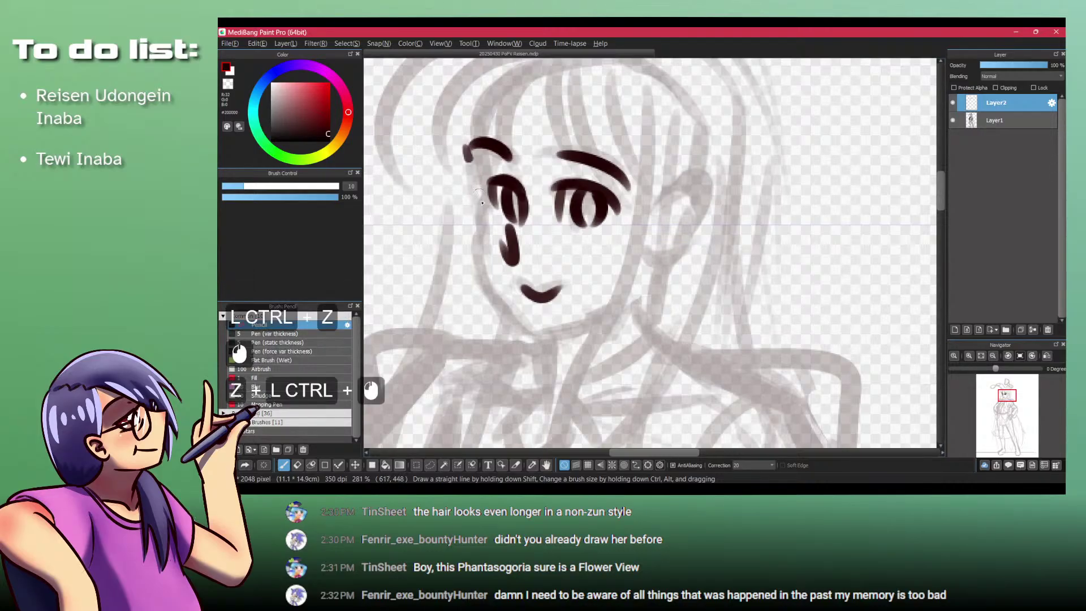
pyautogui.moveTo(465, 147)
pyautogui.mouseDown()
pyautogui.moveTo(485, 287)
pyautogui.moveTo(525, 331)
pyautogui.mouseUp()
pyautogui.hotkey('ctrl', 'z')
pyautogui.hotkey('ctrl', 'z')
pyautogui.moveTo(481, 201)
pyautogui.mouseDown()
pyautogui.moveTo(480, 251)
pyautogui.moveTo(534, 337)
pyautogui.moveTo(639, 302)
pyautogui.moveTo(628, 256)
pyautogui.mouseUp()
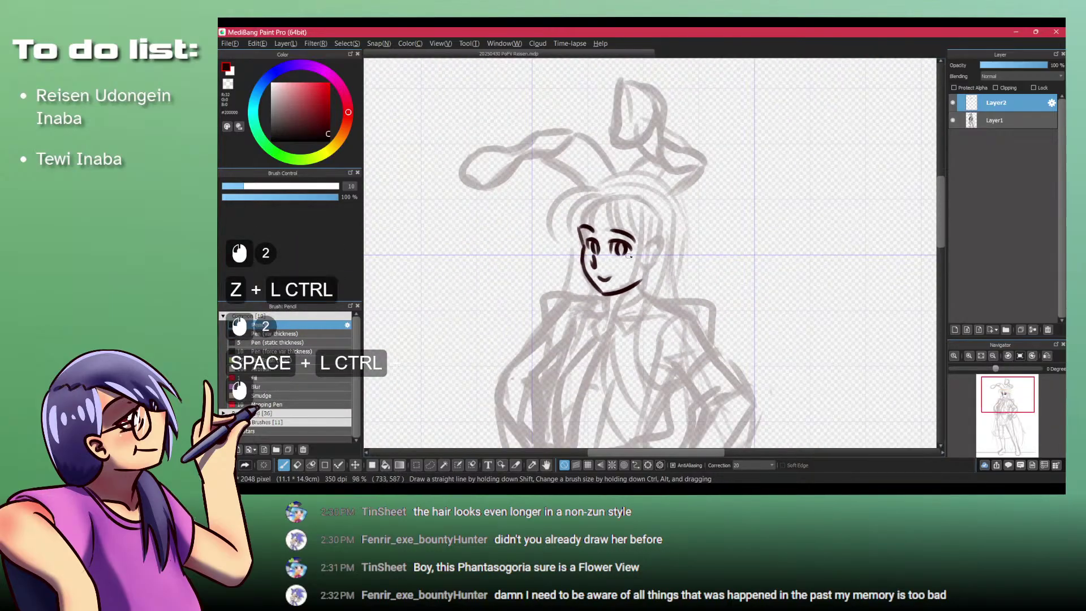
# Step: Switch to the browser, reopen the closed YouTube tab, look through the channel's past live streams and close the tab
pyautogui.hotkey('alt', 'Tab')
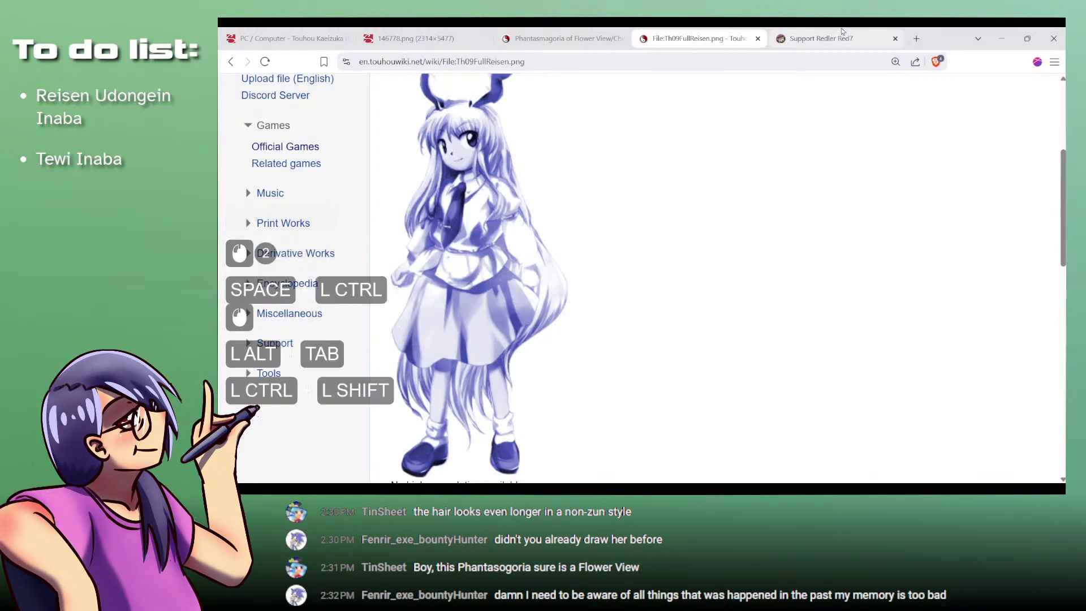
pyautogui.hotkey('ctrl', 'shift', 't')
pyautogui.click(231, 62)
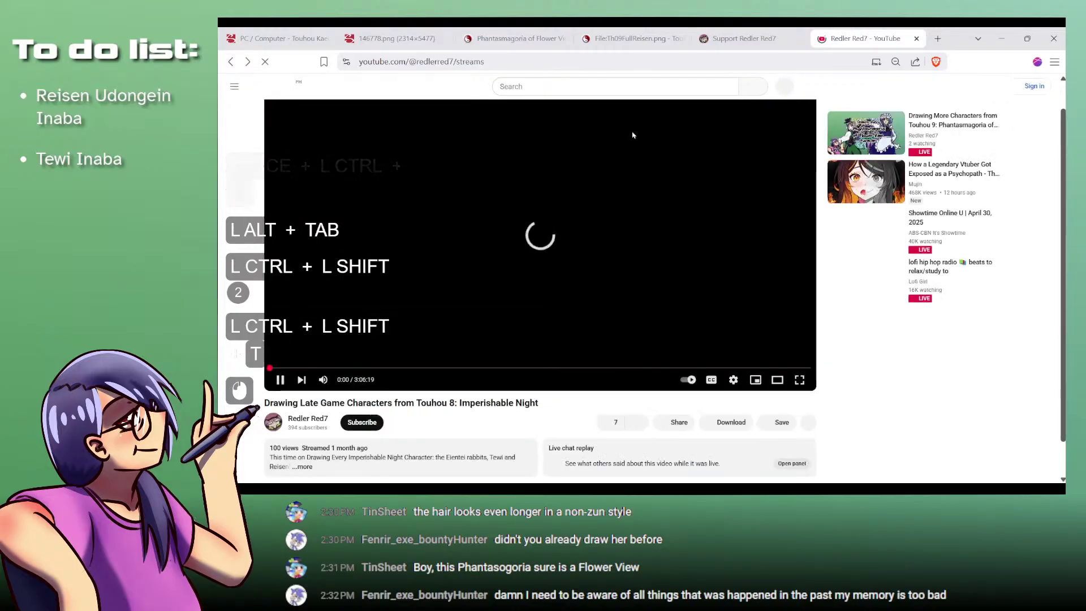
pyautogui.scroll(-4, 707, 266)
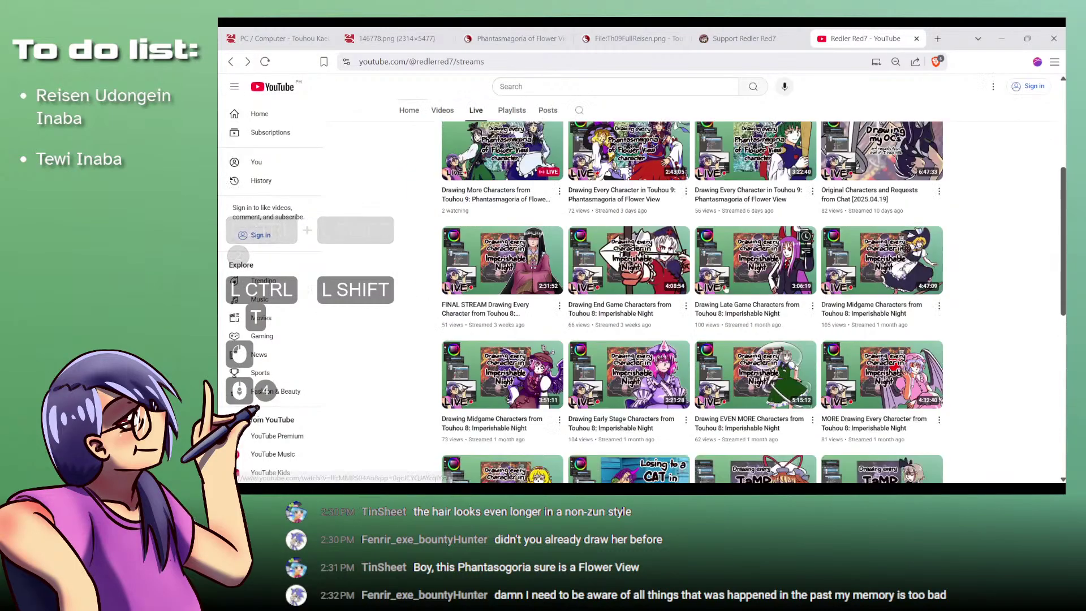
pyautogui.click(877, 32)
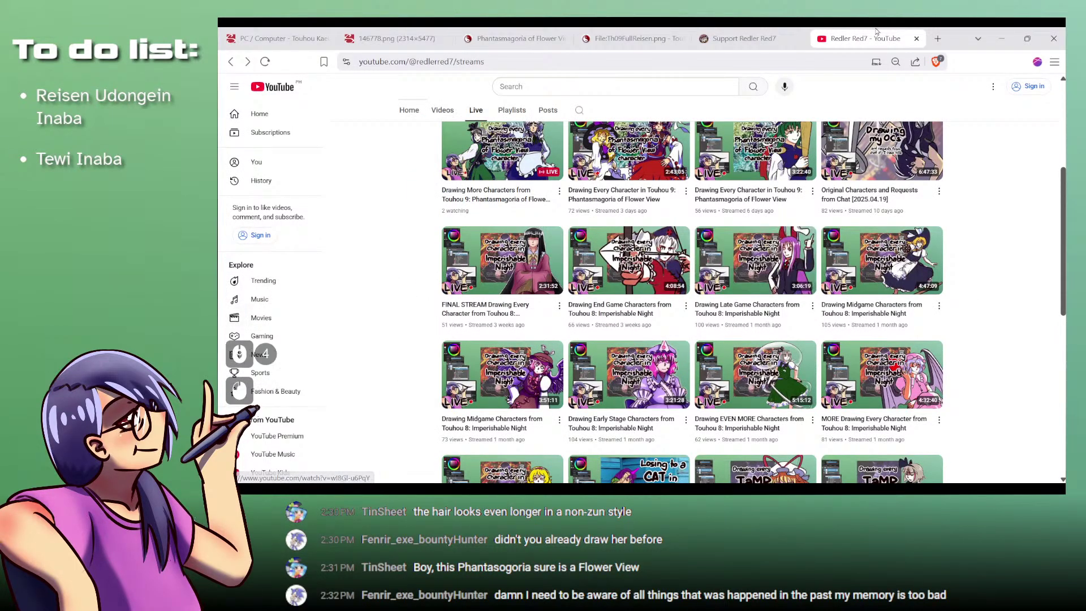
pyautogui.hotkey('ctrl', 'w')
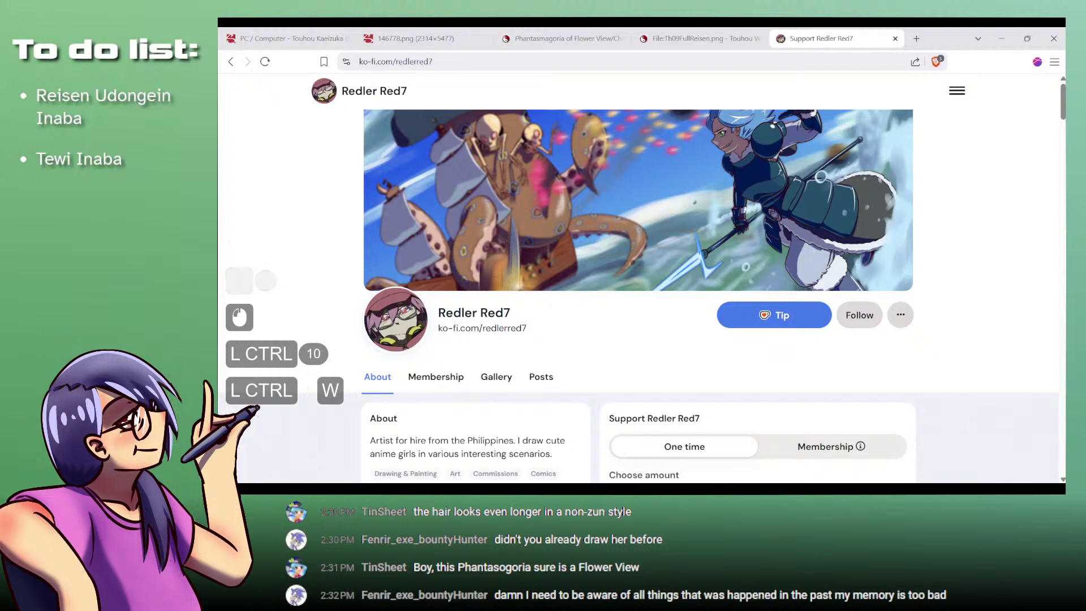
# Step: View the earlier drawing 20250330 IN Reisen.png in the image viewer, close it and return to MediBang Paint
pyautogui.scroll(4, 639, 282)
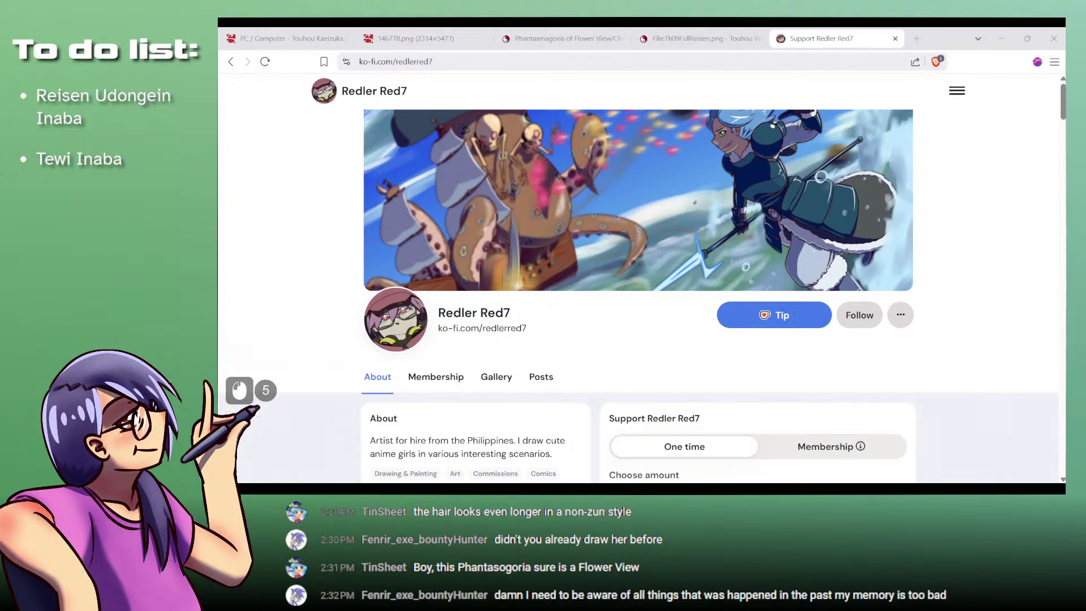
pyautogui.click(1001, 38)
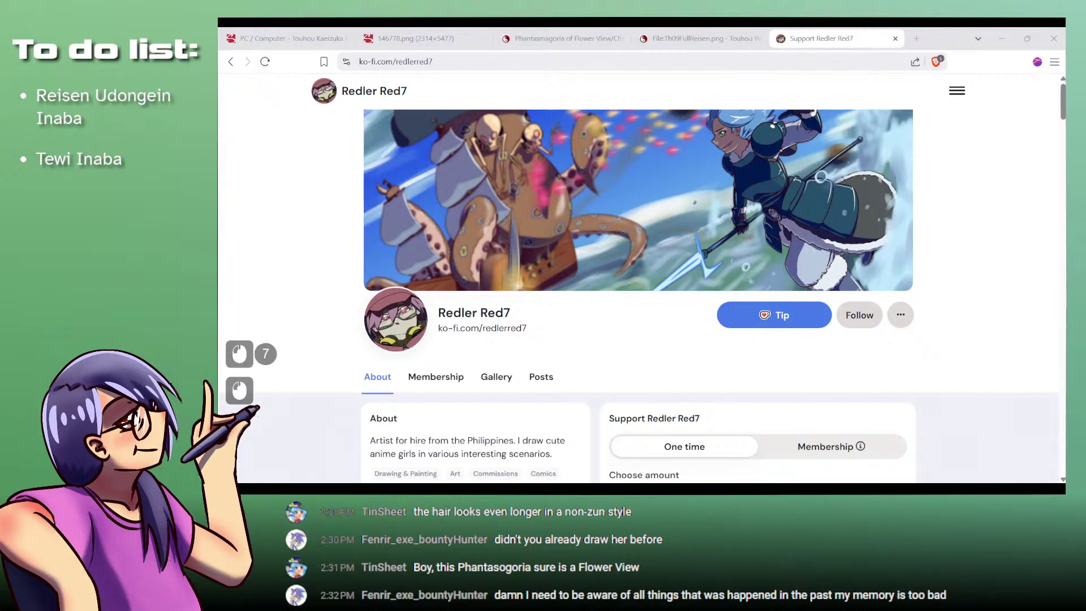
pyautogui.scroll(-4, 649, 253)
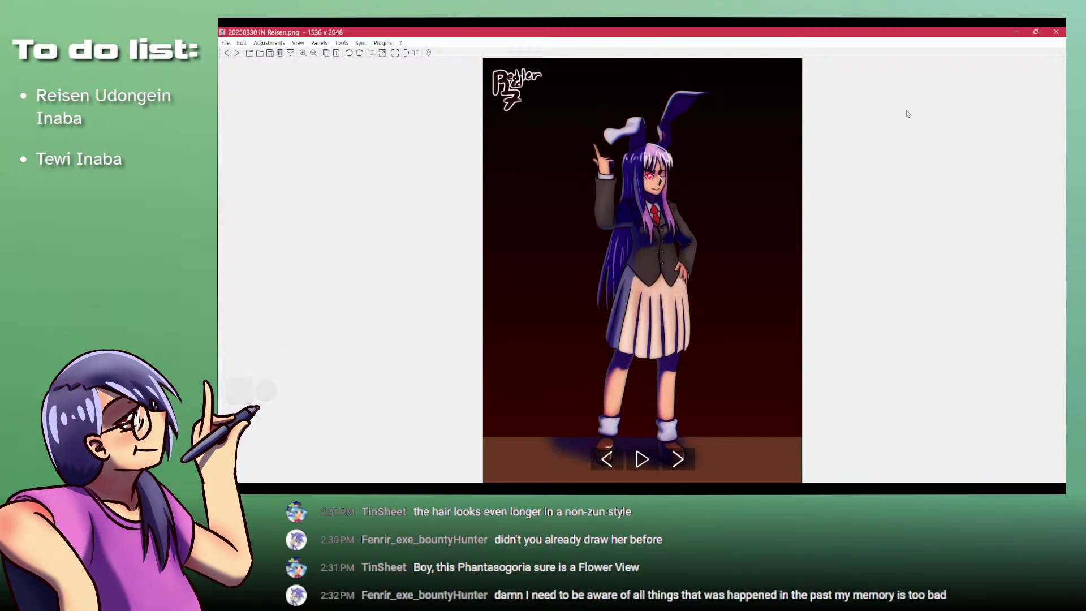
pyautogui.click(1056, 31)
pyautogui.click(697, 32)
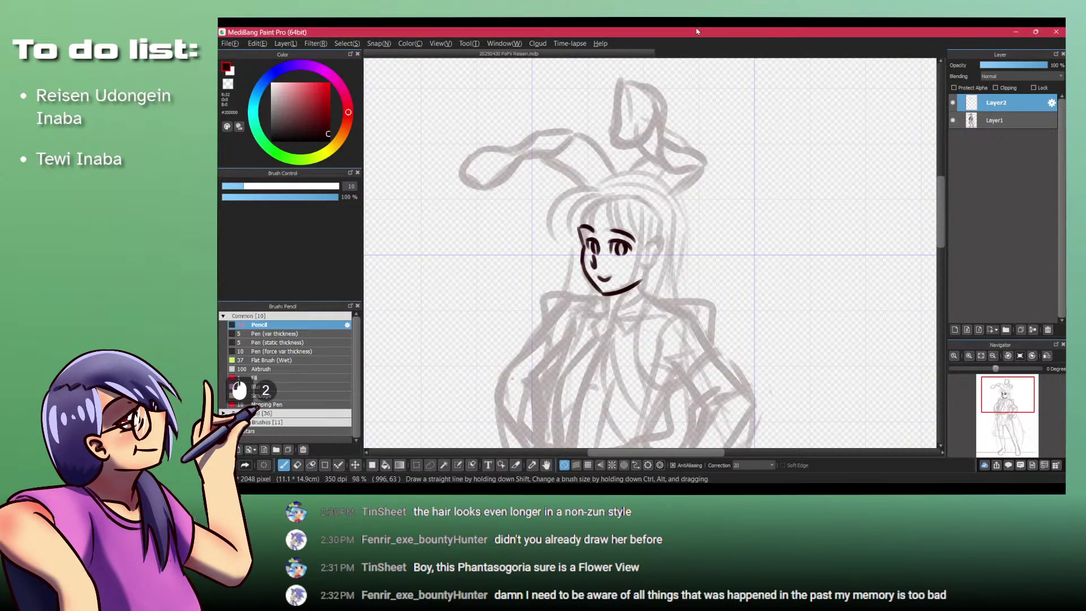
# Step: Try to draw the fringe strands from the hair parting down the forehead, undoing the strokes
pyautogui.moveTo(637, 181)
pyautogui.mouseDown()
pyautogui.moveTo(607, 190)
pyautogui.moveTo(656, 190)
pyautogui.mouseUp()
pyautogui.moveTo(531, 211); pyautogui.dragTo(569, 319)
pyautogui.hotkey('ctrl', 'z')
pyautogui.moveTo(552, 231); pyautogui.dragTo(567, 301)
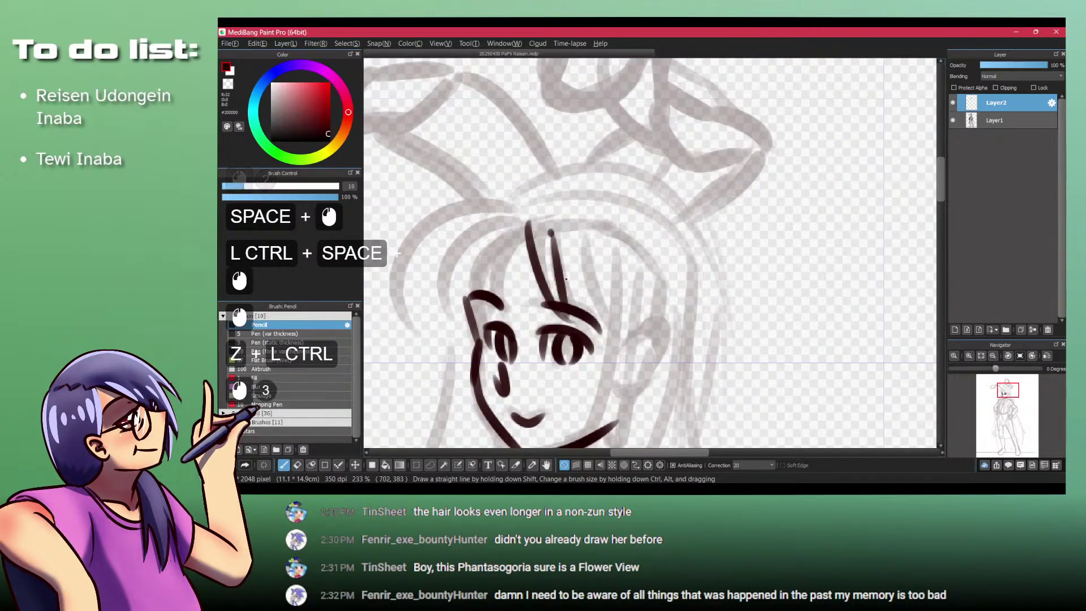
pyautogui.moveTo(585, 237); pyautogui.dragTo(621, 337)
pyautogui.hotkey('ctrl', 'z')
pyautogui.hotkey('ctrl', 'z')
pyautogui.hotkey('ctrl', 'z')
pyautogui.moveTo(545, 235); pyautogui.dragTo(578, 303)
pyautogui.moveTo(544, 247); pyautogui.dragTo(560, 309)
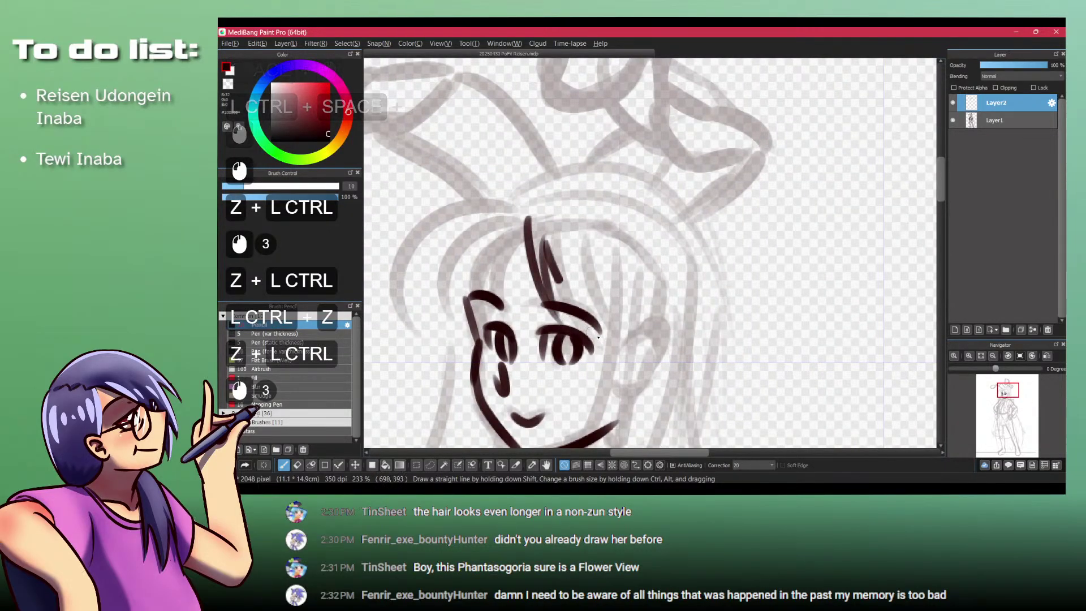
pyautogui.moveTo(573, 170)
pyautogui.mouseDown()
pyautogui.moveTo(526, 170)
pyautogui.moveTo(560, 148)
pyautogui.mouseUp()
pyautogui.moveTo(532, 186); pyautogui.dragTo(560, 207)
pyautogui.hotkey('ctrl', 'z')
pyautogui.hotkey('ctrl', 'z')
pyautogui.hotkey('ctrl', 'z')
pyautogui.hotkey('ctrl', 'z')
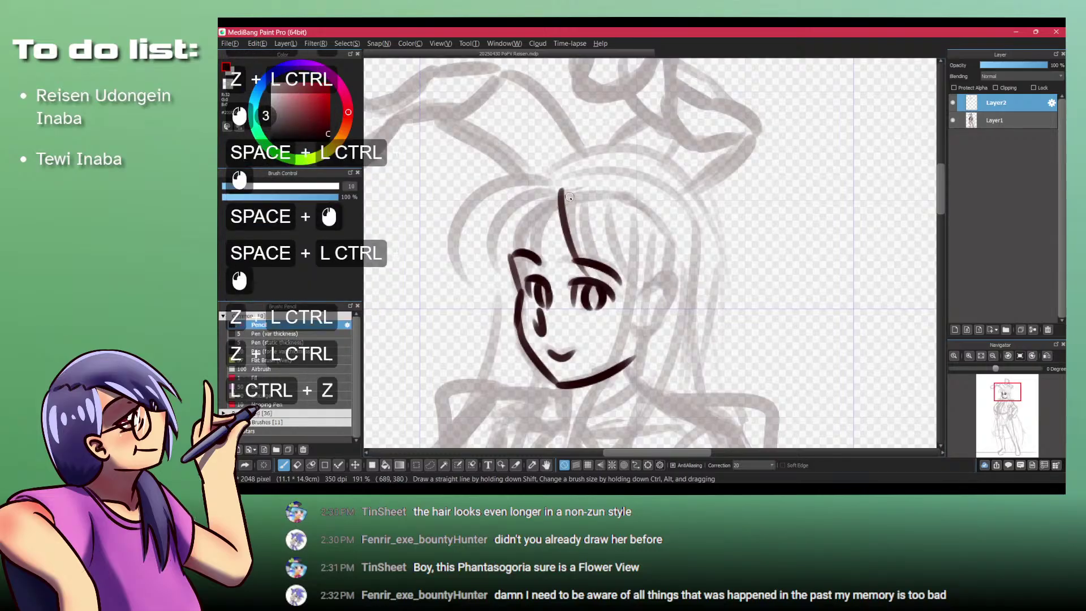
pyautogui.hotkey('ctrl', 'z')
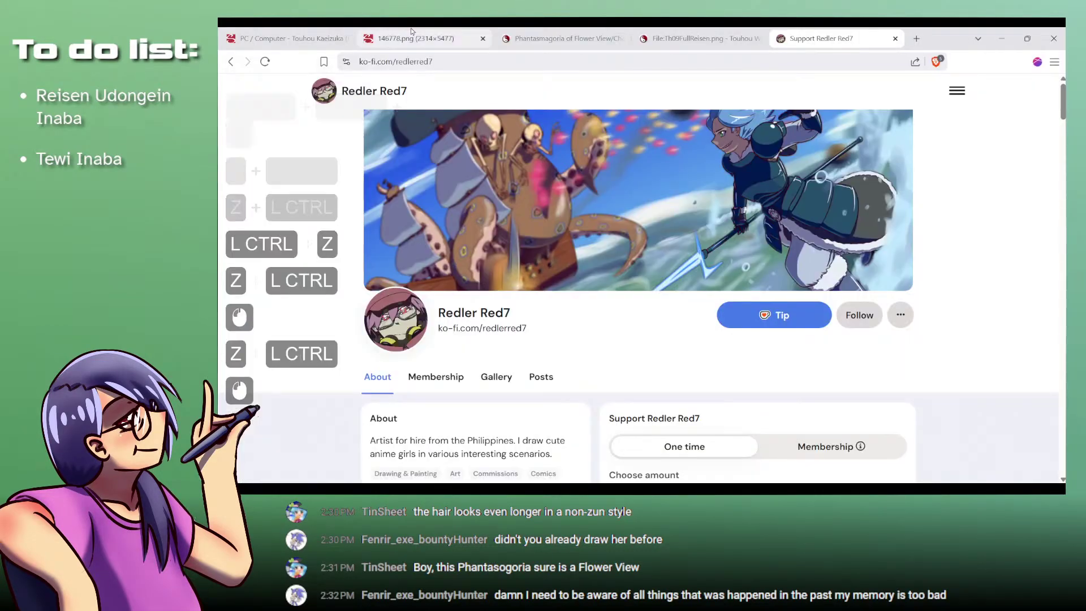
# Step: Check the fringe and hair on the Reisen sprite sheet 146778.png in the browser
pyautogui.click(417, 31)
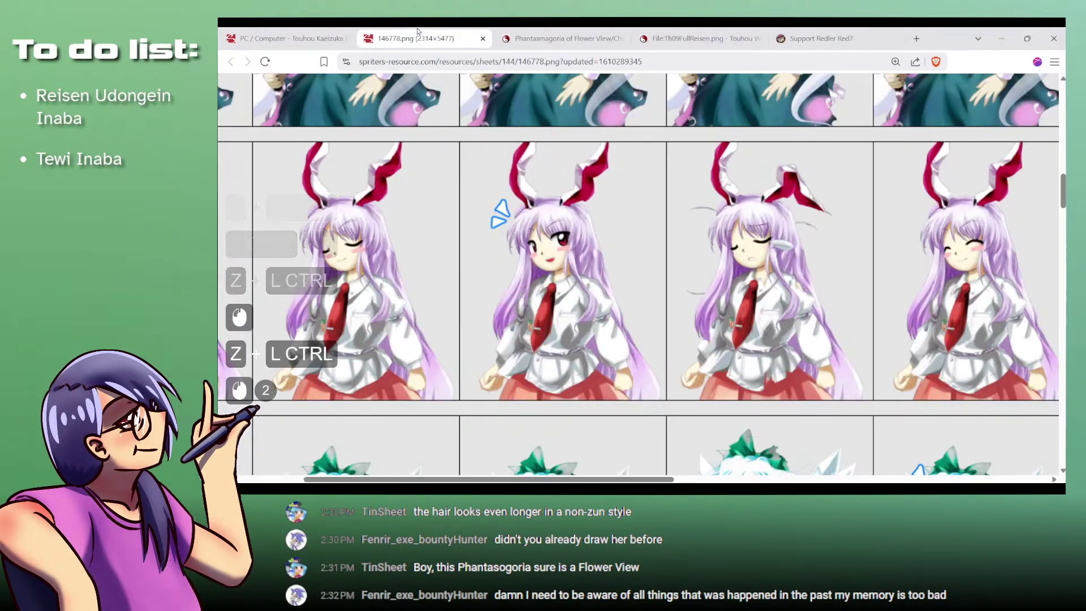
pyautogui.click(632, 367)
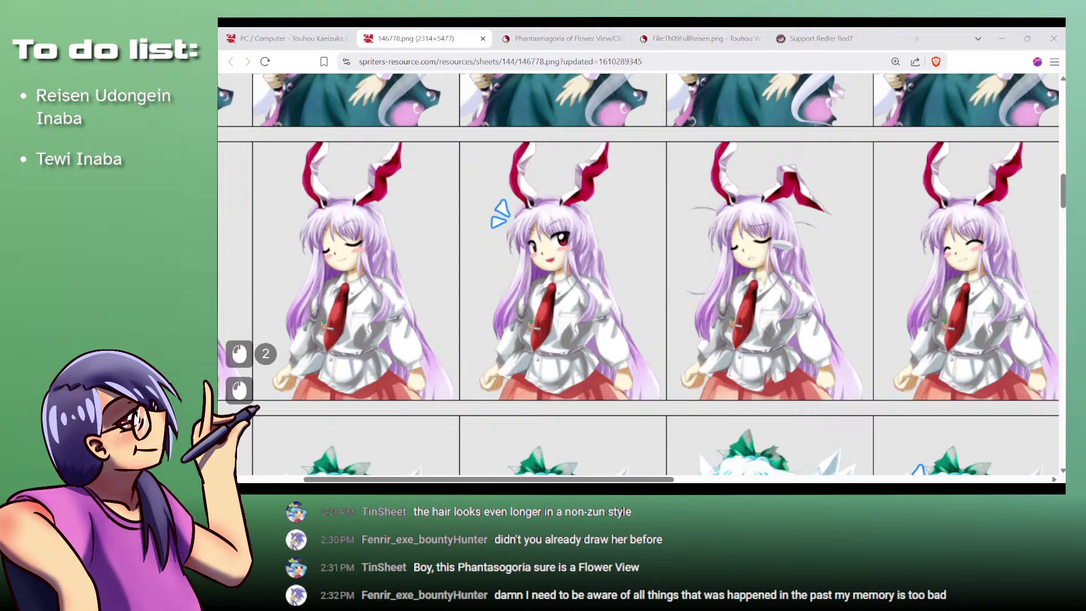
# Step: Try a curved strand and pointed fringe over the forehead, undoing all of the strokes
pyautogui.moveTo(570, 191); pyautogui.dragTo(577, 261)
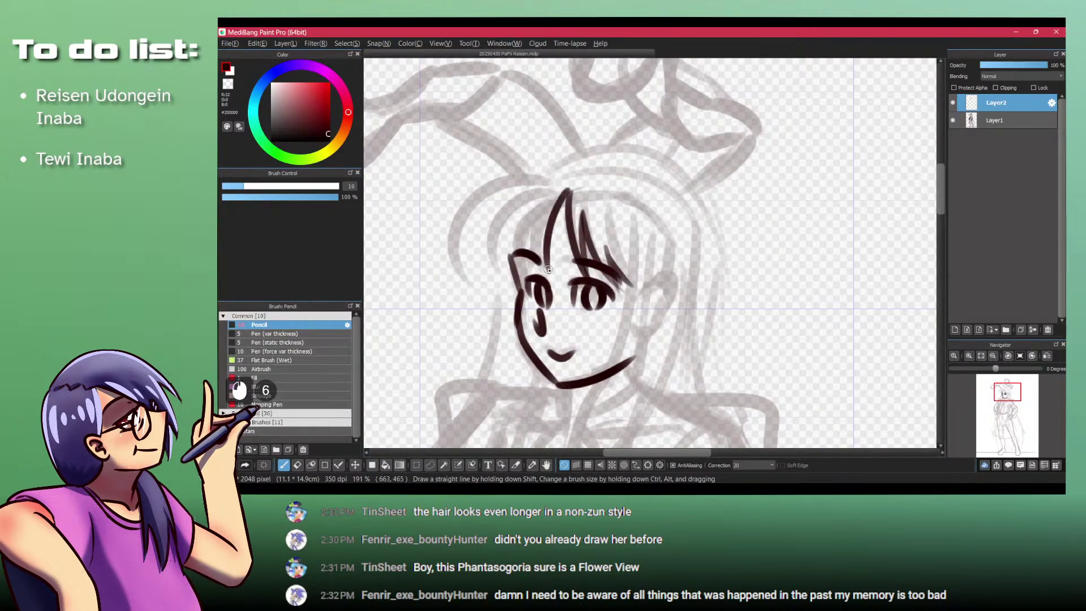
pyautogui.hotkey('ctrl', 'z')
pyautogui.hotkey('ctrl', 'z')
pyautogui.hotkey('ctrl', 'z')
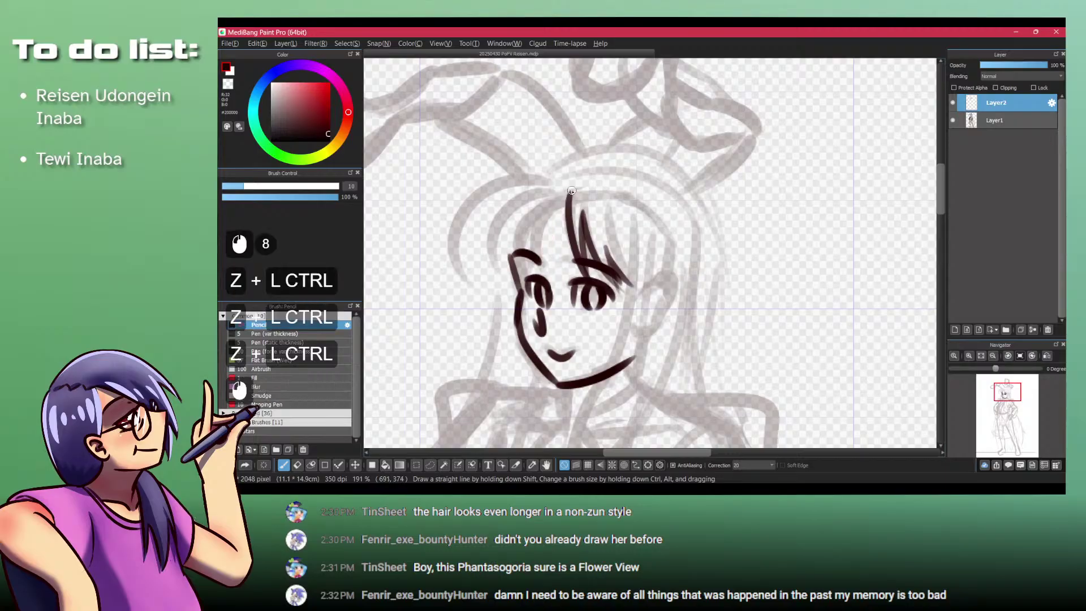
pyautogui.hotkey('ctrl', 'z')
pyautogui.hotkey('ctrl', 'z')
pyautogui.hotkey('ctrl', 'z')
pyautogui.hotkey('ctrl', 'z')
pyautogui.hotkey('ctrl', 'z')
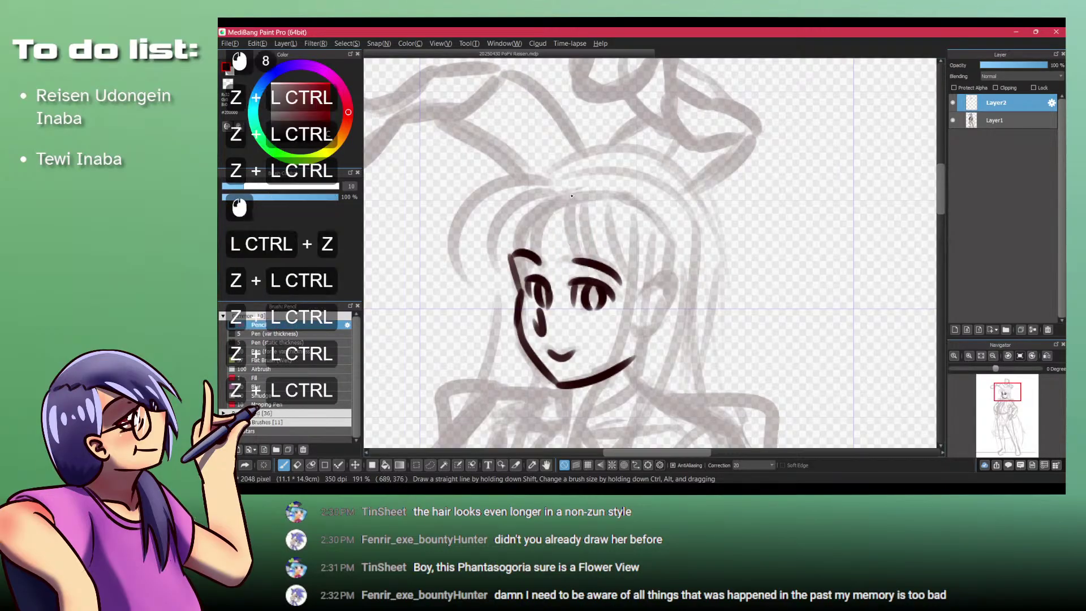
# Step: Draw the pointed fringe on both sides of the hair parting and the outer tuft over the far temple
pyautogui.moveTo(569, 191)
pyautogui.mouseDown()
pyautogui.moveTo(590, 274)
pyautogui.moveTo(584, 212)
pyautogui.moveTo(631, 292)
pyautogui.moveTo(609, 231)
pyautogui.mouseUp()
pyautogui.moveTo(610, 231); pyautogui.dragTo(633, 273)
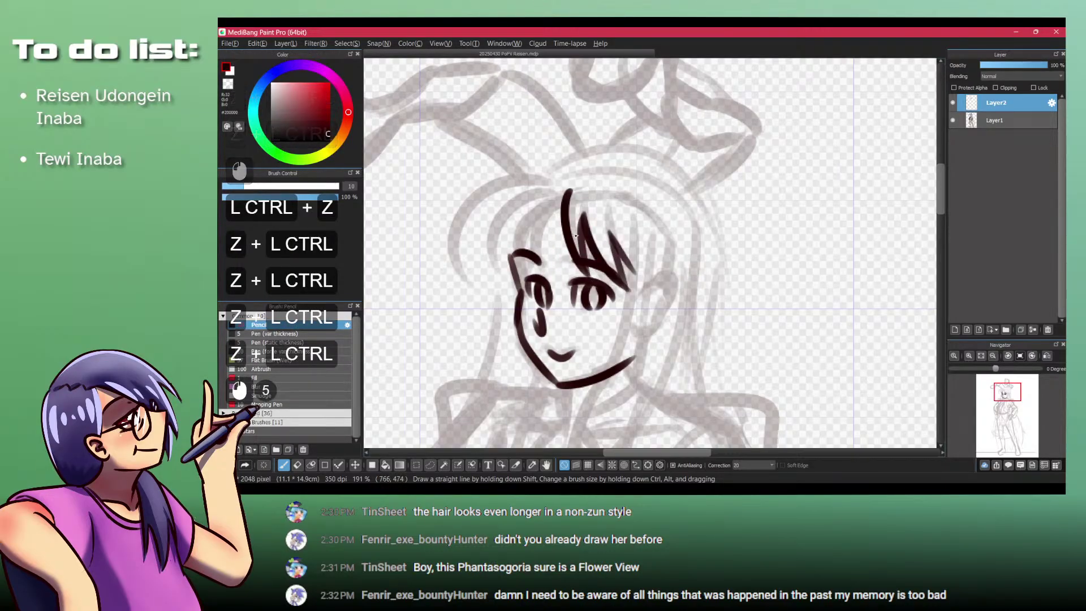
pyautogui.moveTo(569, 192); pyautogui.dragTo(526, 252)
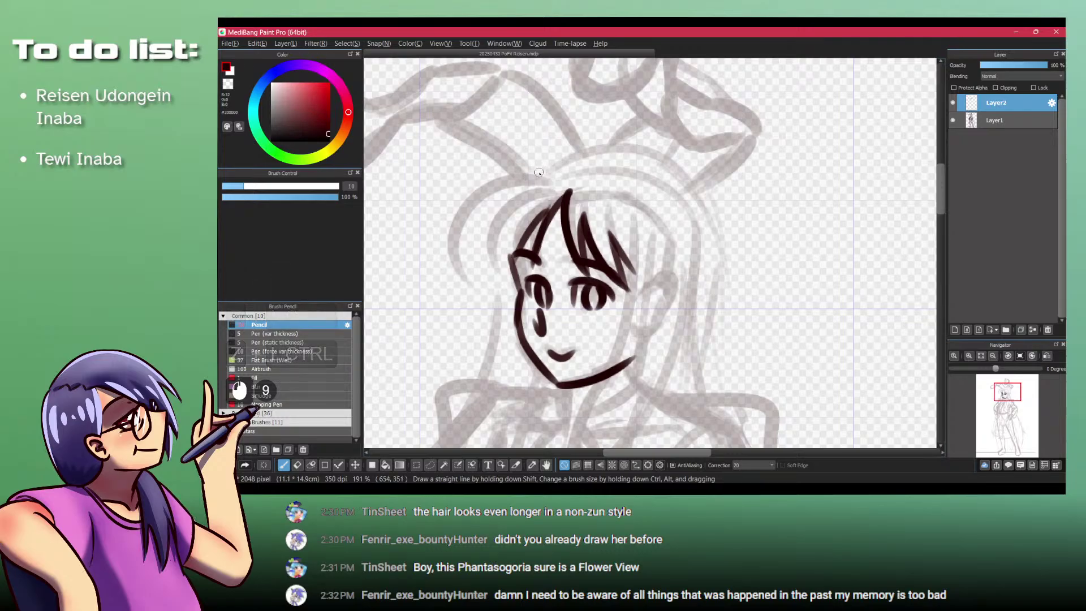
pyautogui.moveTo(537, 172)
pyautogui.mouseDown()
pyautogui.moveTo(470, 221)
pyautogui.moveTo(472, 269)
pyautogui.mouseUp()
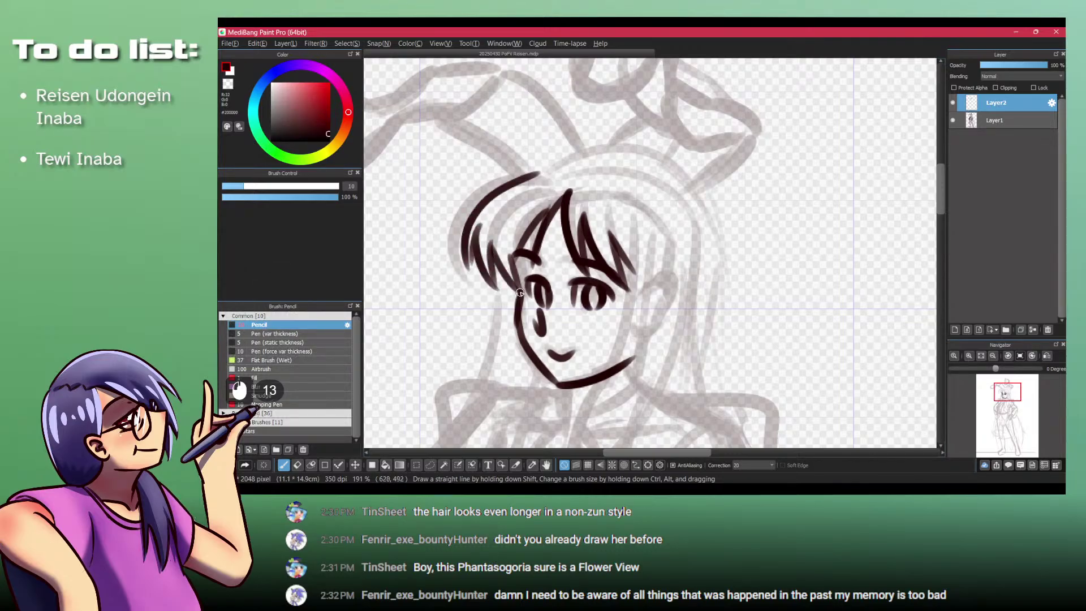
# Step: Draw the long near-side hair lock from the fringe past the cheek to jagged tips on the chest
pyautogui.moveTo(630, 222); pyautogui.dragTo(614, 363)
pyautogui.hotkey('ctrl', 'z')
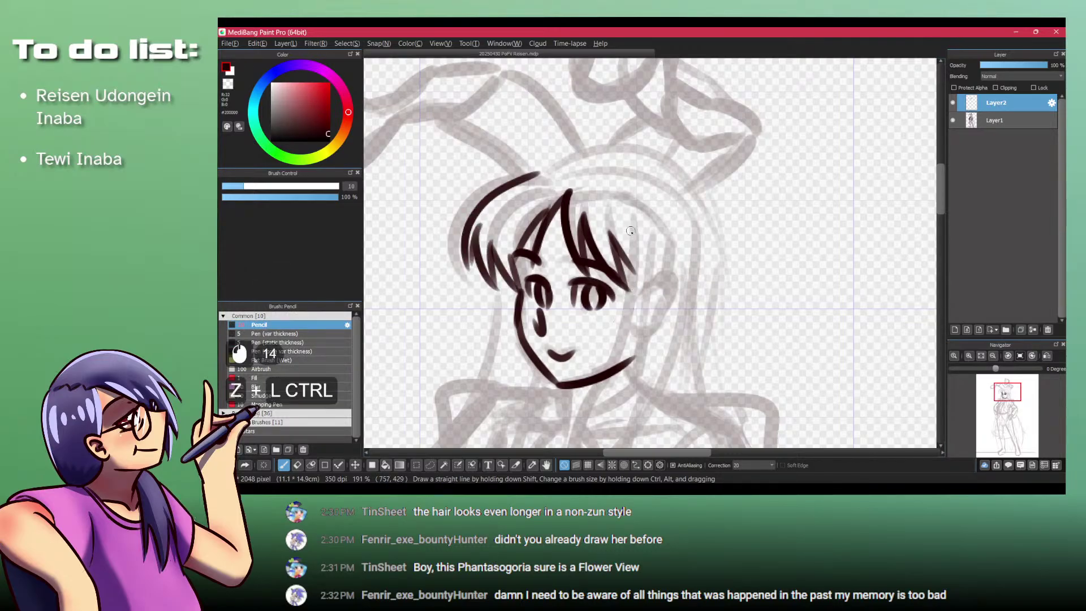
pyautogui.moveTo(632, 231); pyautogui.dragTo(621, 142)
pyautogui.moveTo(621, 141); pyautogui.dragTo(611, 201)
pyautogui.moveTo(619, 136); pyautogui.dragTo(615, 195)
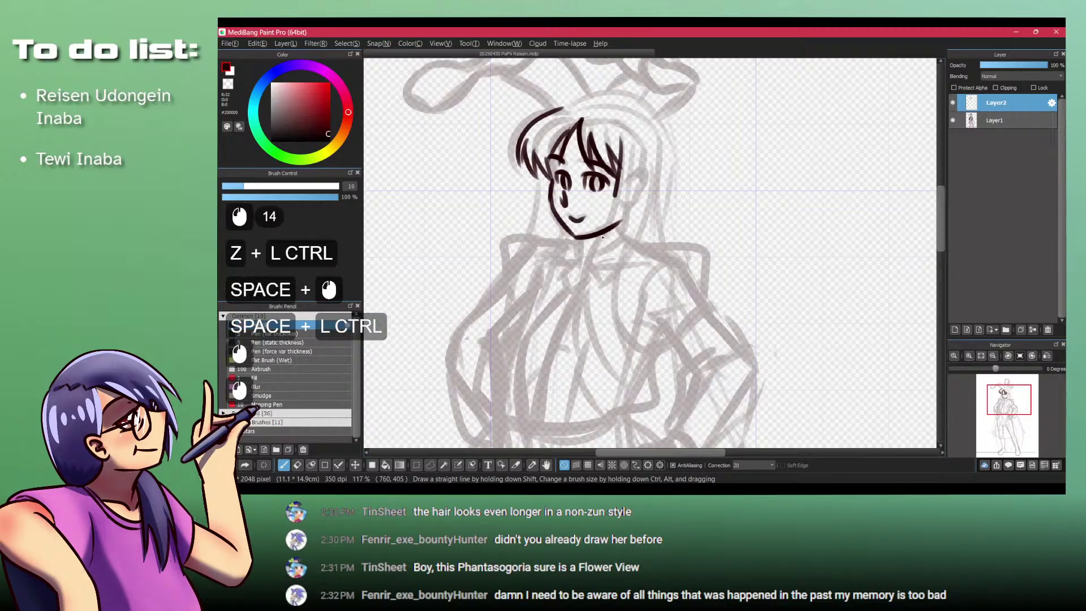
pyautogui.moveTo(646, 149); pyautogui.dragTo(630, 257)
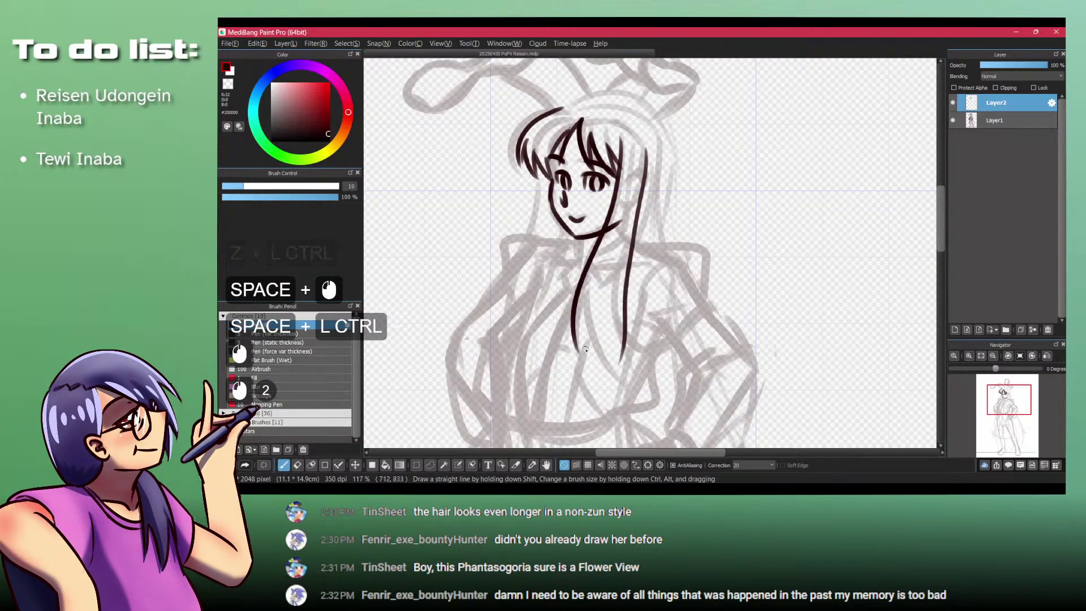
pyautogui.moveTo(582, 315); pyautogui.dragTo(628, 420)
# Step: Erase the end of the jaw line where it overlaps the near-side hair lock
pyautogui.moveTo(618, 274); pyautogui.dragTo(667, 275)
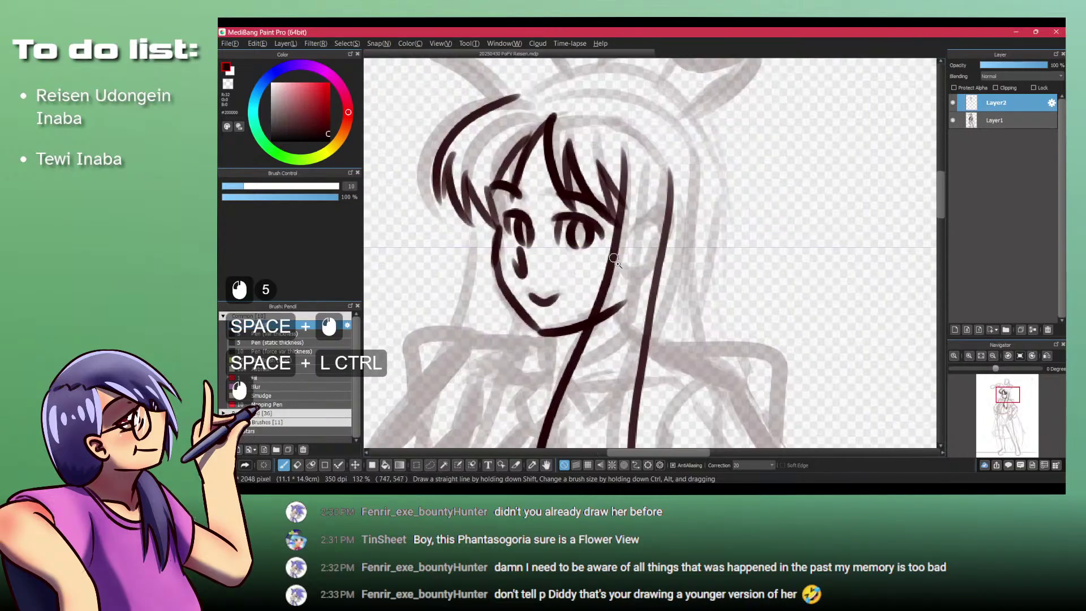
pyautogui.hotkey('shift', 'z')
pyautogui.moveTo(590, 334)
pyautogui.mouseDown()
pyautogui.moveTo(611, 305)
pyautogui.moveTo(601, 333)
pyautogui.mouseUp()
pyautogui.hotkey('ctrl', 'z')
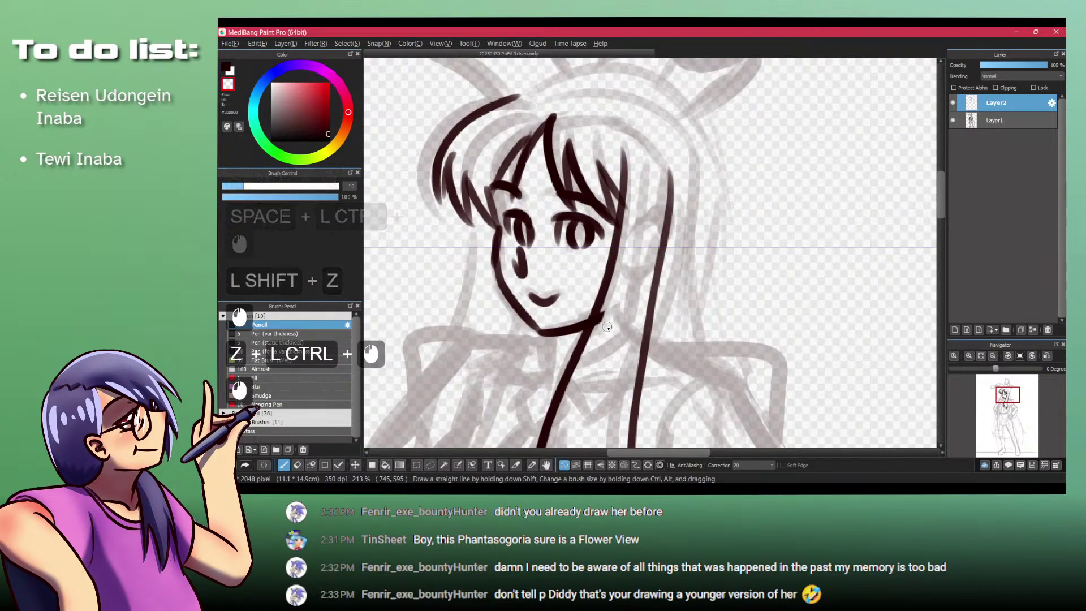
pyautogui.hotkey('ctrl', 'space')
pyautogui.hotkey('ctrl', 'space')
pyautogui.moveTo(626, 267)
pyautogui.mouseDown()
pyautogui.moveTo(565, 267)
pyautogui.moveTo(704, 291)
pyautogui.mouseUp()
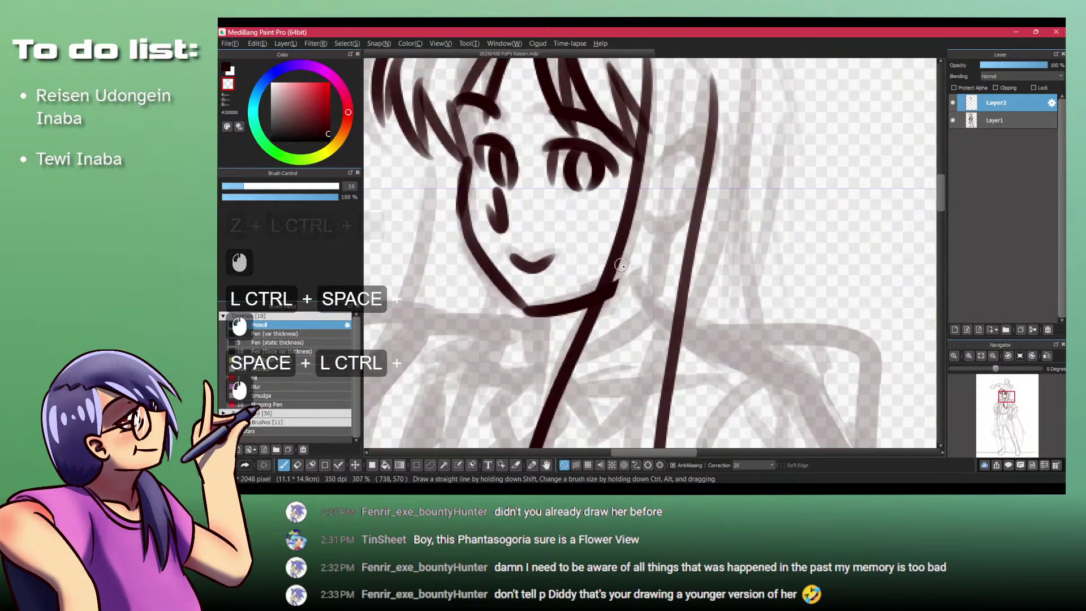
pyautogui.moveTo(617, 285); pyautogui.dragTo(611, 294)
pyautogui.moveTo(656, 128)
pyautogui.mouseDown()
pyautogui.moveTo(635, 229)
pyautogui.moveTo(644, 239)
pyautogui.mouseUp()
pyautogui.moveTo(678, 172)
pyautogui.mouseDown()
pyautogui.moveTo(688, 219)
pyautogui.moveTo(616, 224)
pyautogui.mouseUp()
# Step: Draw the long outer edge of the far-side hair from the temple tuft past the shoulder, retrying the stroke
pyautogui.hotkey('ctrl', 'space')
pyautogui.press('space')
pyautogui.moveTo(619, 232); pyautogui.dragTo(617, 148)
pyautogui.hotkey('ctrl', 'space')
pyautogui.press('z')
pyautogui.hotkey('ctrl', 'z')
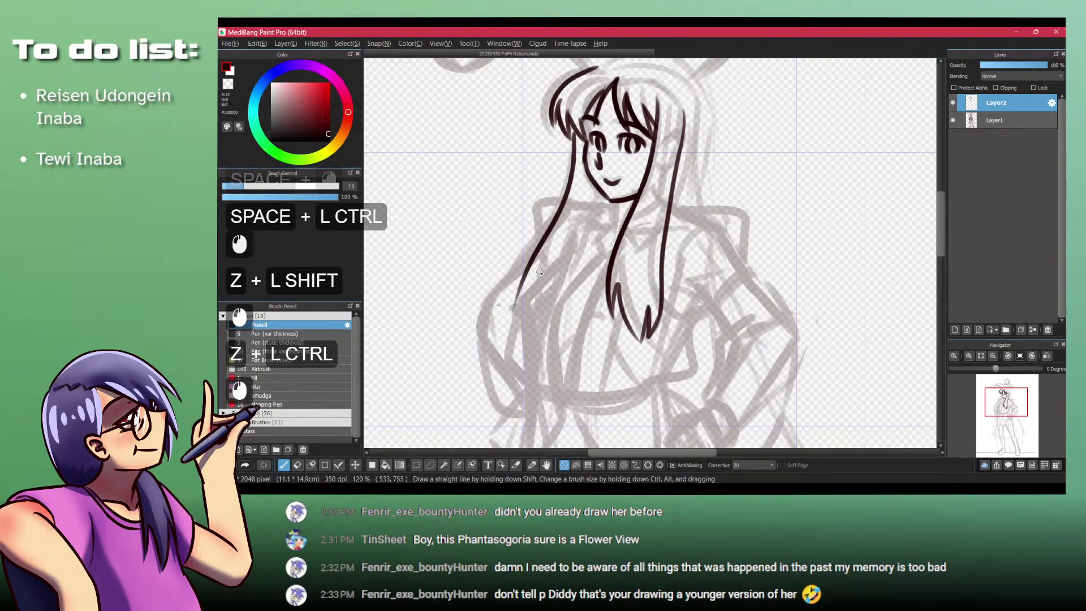
pyautogui.hotkey('ctrl', 'z')
pyautogui.moveTo(575, 132); pyautogui.dragTo(552, 237)
pyautogui.hotkey('ctrl', 'z')
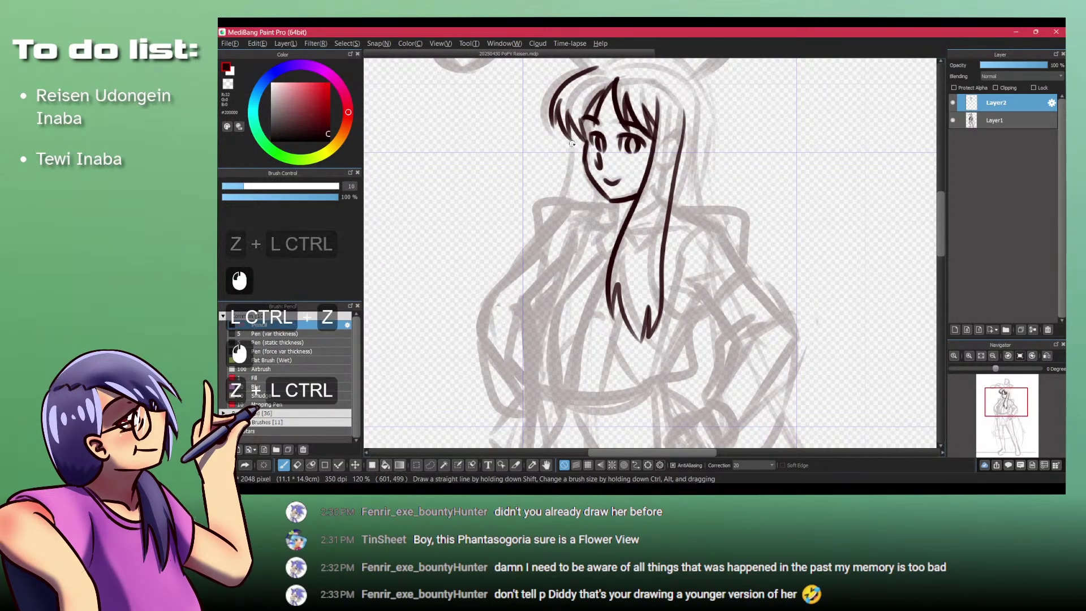
pyautogui.moveTo(583, 127); pyautogui.dragTo(540, 221)
pyautogui.hotkey('ctrl', 'z')
pyautogui.moveTo(577, 136)
pyautogui.mouseDown()
pyautogui.moveTo(507, 300)
pyautogui.moveTo(574, 171)
pyautogui.moveTo(531, 248)
pyautogui.mouseUp()
pyautogui.hotkey('ctrl', 'z')
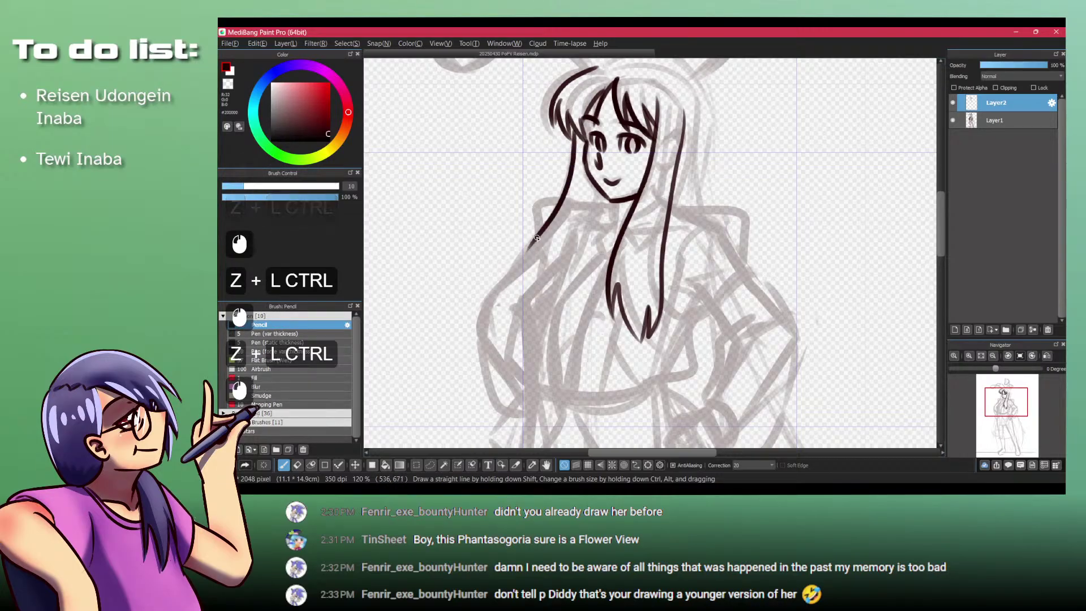
# Step: Draw the inner edge and jagged tips of the far-side hair lock over the chest, tidying the tips
pyautogui.moveTo(526, 339)
pyautogui.mouseDown()
pyautogui.moveTo(599, 204)
pyautogui.moveTo(574, 297)
pyautogui.mouseUp()
pyautogui.hotkey('ctrl', 'z')
pyautogui.hotkey('ctrl', 'z')
pyautogui.moveTo(601, 197)
pyautogui.mouseDown()
pyautogui.moveTo(567, 286)
pyautogui.moveTo(549, 282)
pyautogui.mouseUp()
pyautogui.hotkey('shift', 'z')
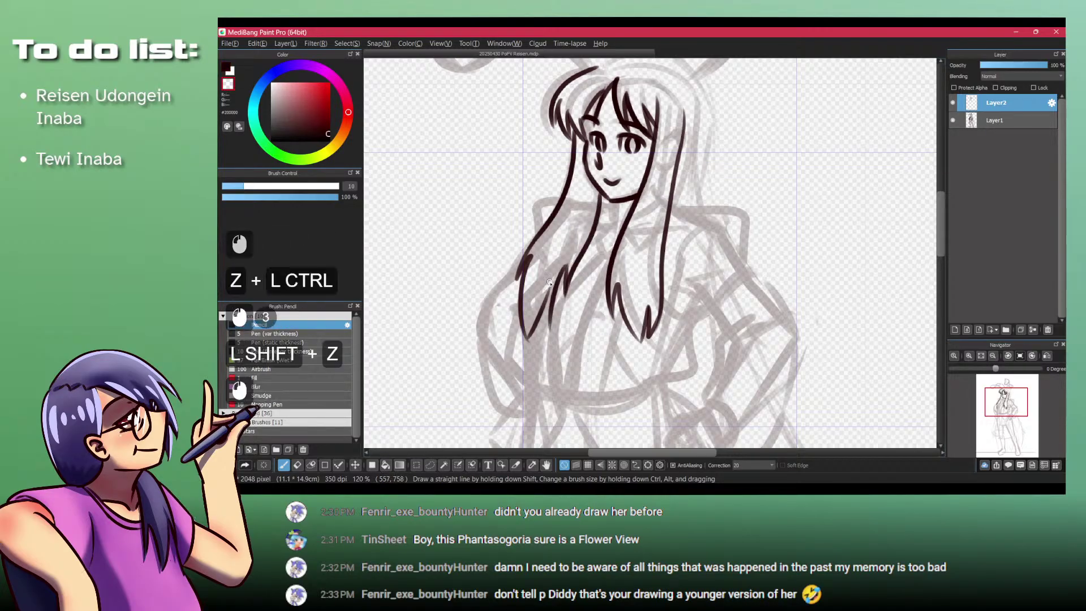
pyautogui.hotkey('shift', 'z')
pyautogui.moveTo(527, 339)
pyautogui.mouseDown()
pyautogui.moveTo(539, 313)
pyautogui.moveTo(549, 333)
pyautogui.mouseUp()
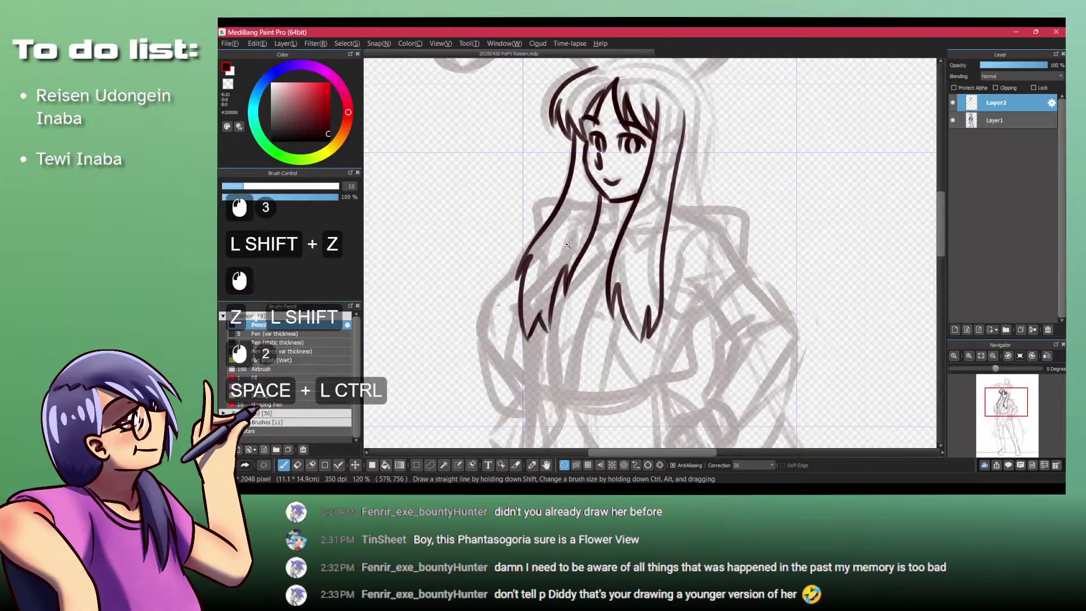
# Step: Undo the inner edge and tips of the far-side hair lock and redraw them with a shorter pointed end
pyautogui.moveTo(567, 241)
pyautogui.keyDown('ctrl'); pyautogui.mouseDown()
pyautogui.moveTo(564, 275)
pyautogui.moveTo(571, 222)
pyautogui.mouseUp(); pyautogui.keyUp('ctrl')
pyautogui.hotkey('ctrl', 'z')
pyautogui.hotkey('ctrl', 'z')
pyautogui.hotkey('ctrl', 'z')
pyautogui.hotkey('ctrl', 'z')
pyautogui.hotkey('ctrl', 'z')
pyautogui.hotkey('ctrl', 'z')
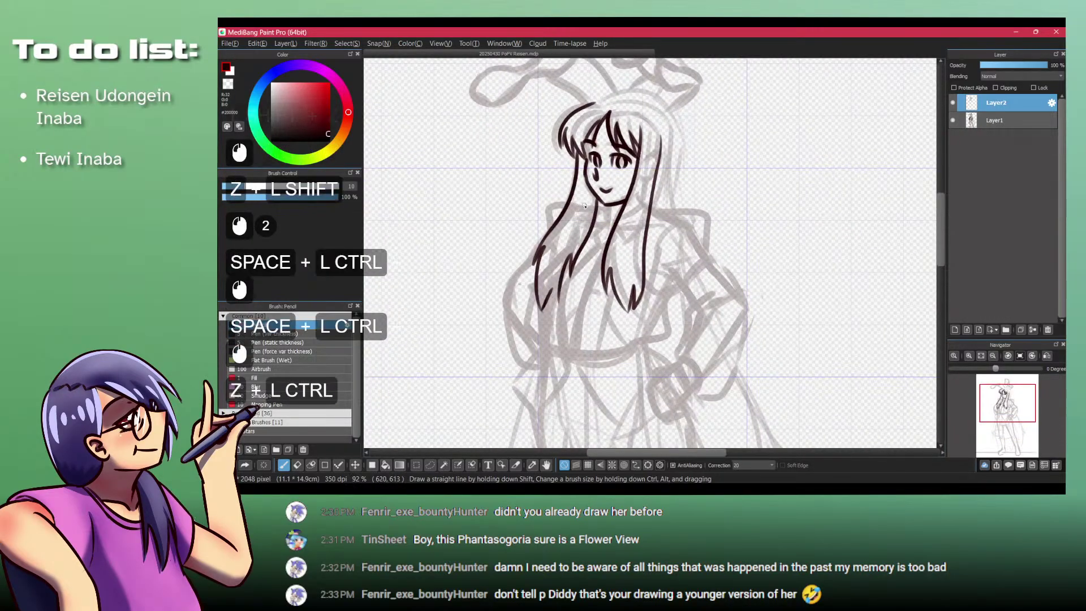
pyautogui.hotkey('ctrl', 'z')
pyautogui.hotkey('shift', 'z')
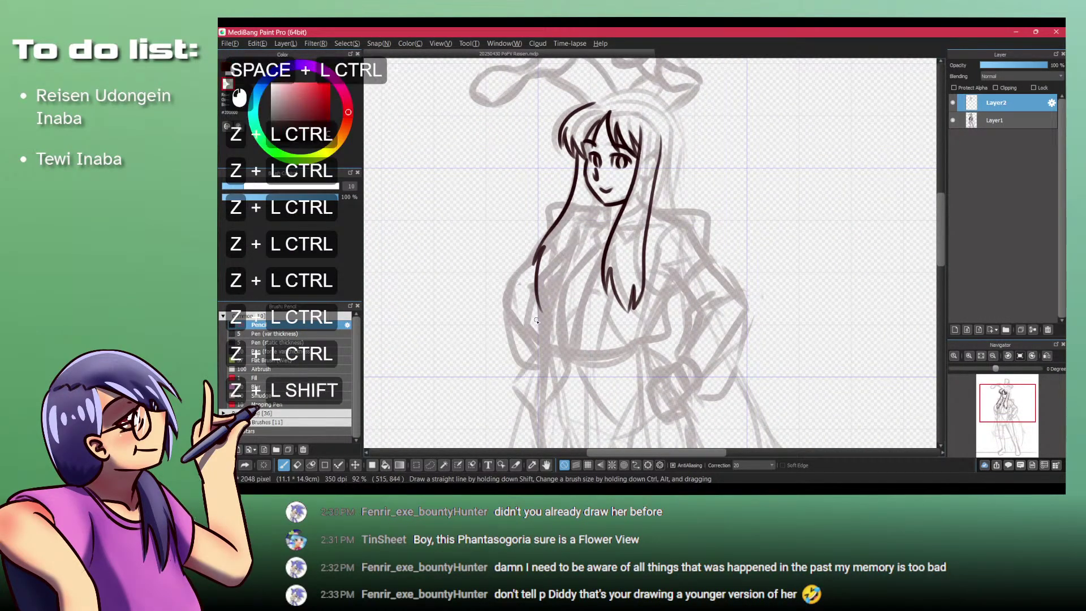
pyautogui.click(542, 306)
pyautogui.hotkey('shift', 'z')
pyautogui.moveTo(537, 302); pyautogui.dragTo(592, 226)
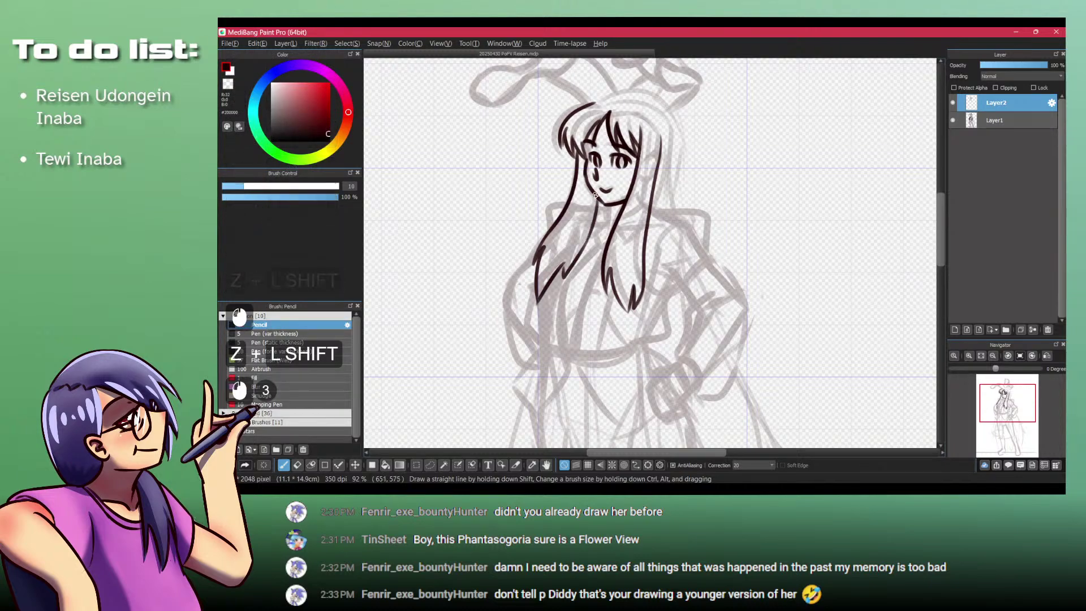
pyautogui.hotkey('ctrl', 'z')
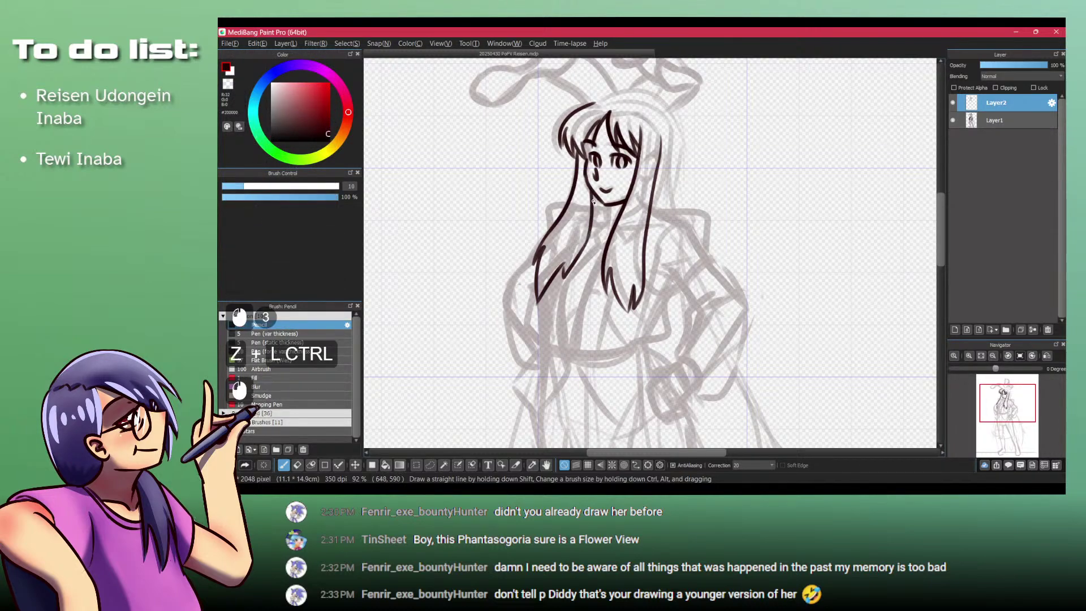
# Step: Trace the double-lined rim of the sideways-bent rabbit ear from its fold down to the head, with the inner fold crease
pyautogui.moveTo(606, 168)
pyautogui.mouseDown()
pyautogui.moveTo(623, 163)
pyautogui.moveTo(544, 242)
pyautogui.moveTo(605, 166)
pyautogui.mouseUp()
pyautogui.moveTo(559, 127)
pyautogui.mouseDown()
pyautogui.moveTo(556, 197)
pyautogui.moveTo(549, 126)
pyautogui.mouseUp()
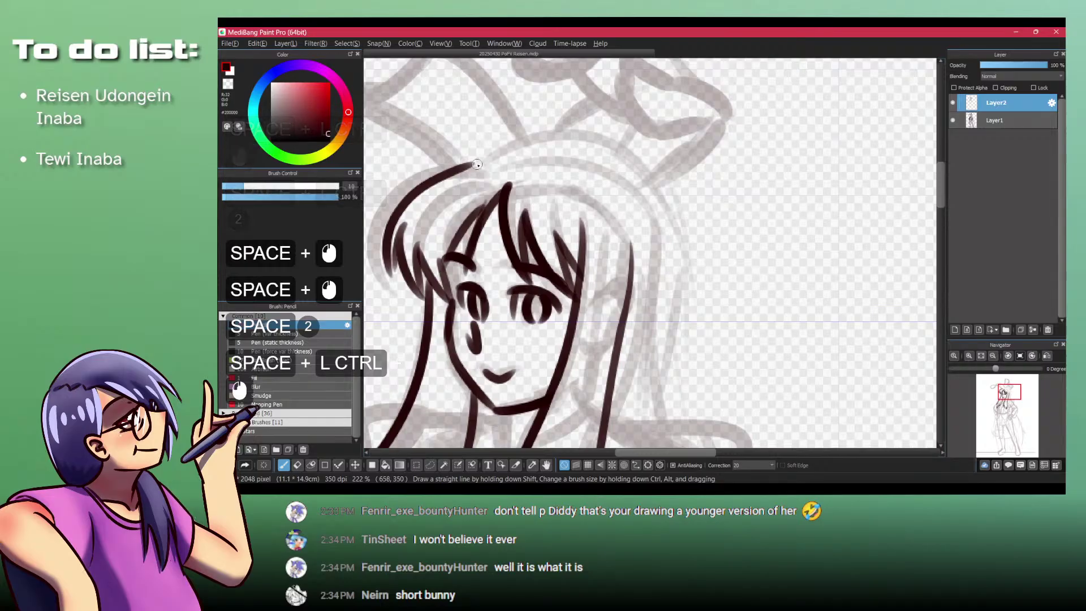
pyautogui.hotkey('ctrl', 'z')
pyautogui.moveTo(543, 97); pyautogui.dragTo(699, 180)
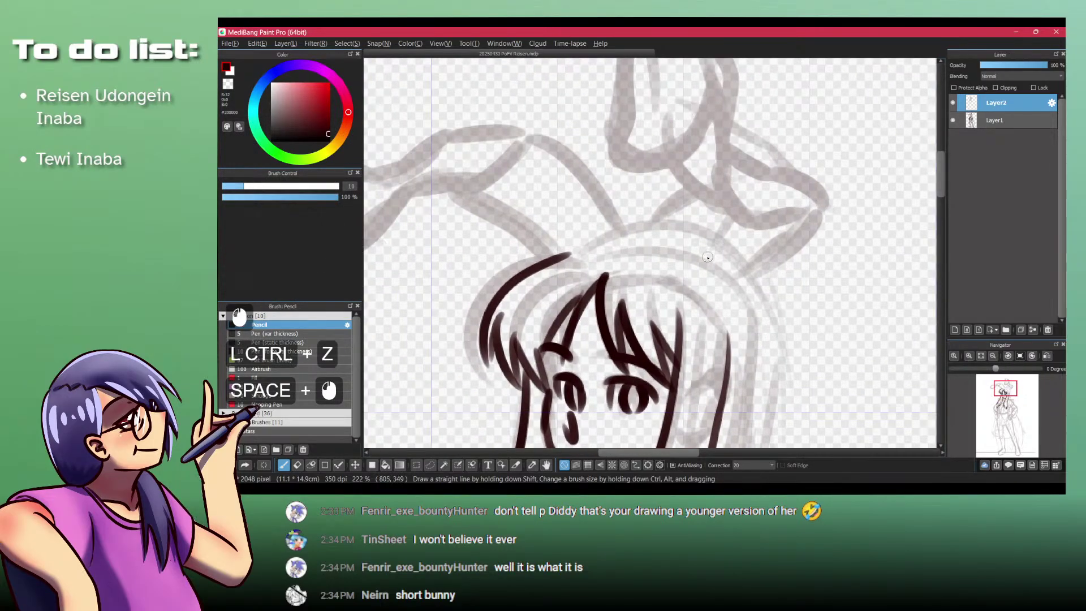
pyautogui.moveTo(652, 236); pyautogui.dragTo(665, 238)
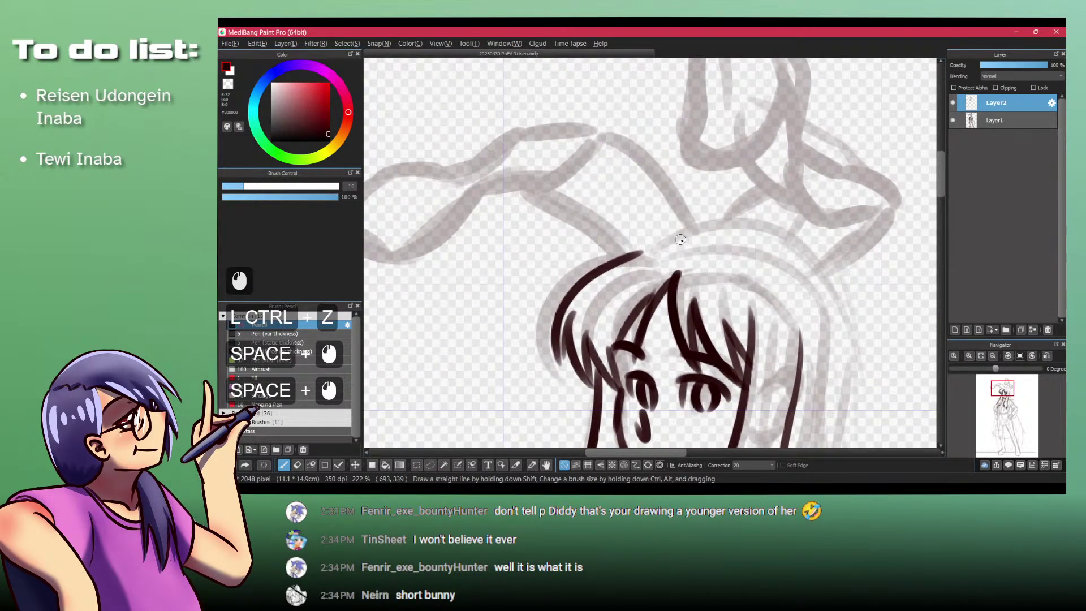
pyautogui.moveTo(574, 141); pyautogui.dragTo(688, 241)
pyautogui.moveTo(585, 119)
pyautogui.mouseDown()
pyautogui.moveTo(687, 207)
pyautogui.moveTo(717, 268)
pyautogui.mouseUp()
pyautogui.hotkey('ctrl', 'z')
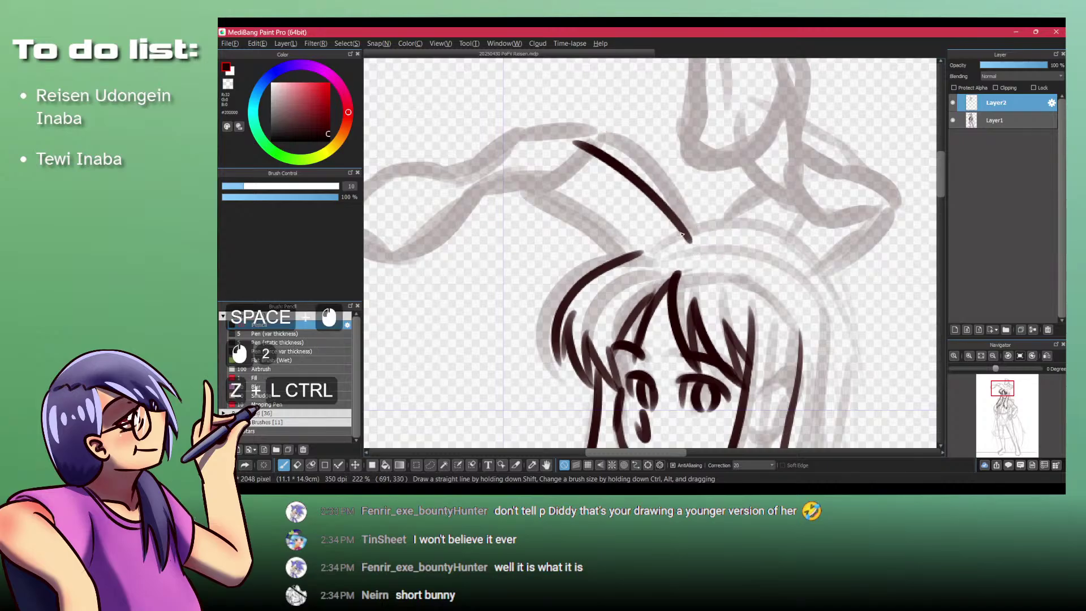
pyautogui.moveTo(600, 133); pyautogui.dragTo(703, 243)
pyautogui.moveTo(585, 146); pyautogui.dragTo(546, 192)
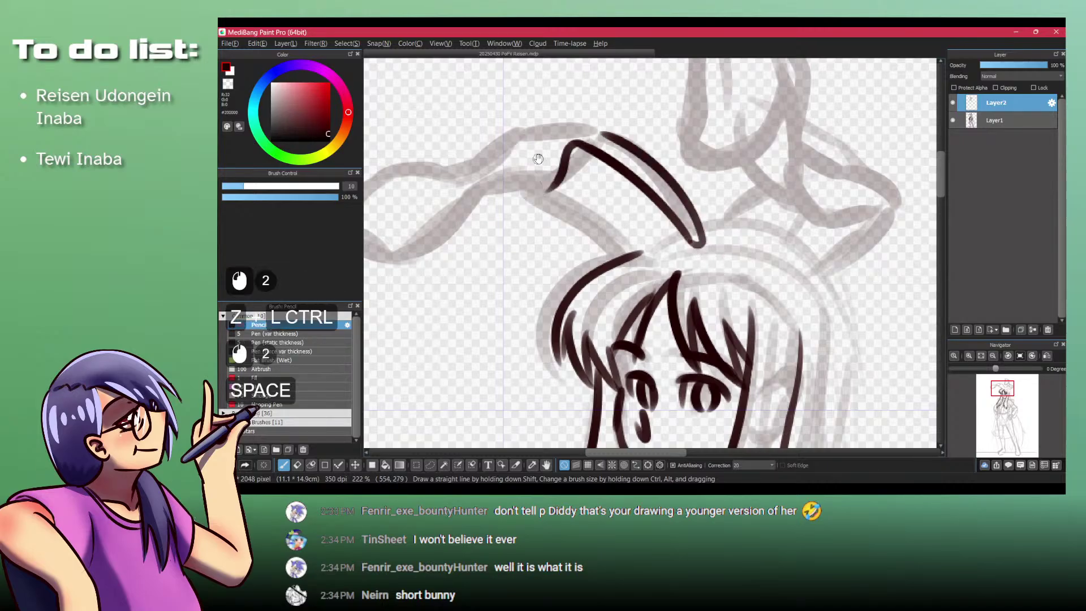
# Step: Extend the sideways-bent ear's upper edge and trace its wavy underside and rounded tip
pyautogui.moveTo(537, 155); pyautogui.dragTo(614, 204)
pyautogui.moveTo(681, 184); pyautogui.dragTo(589, 184)
pyautogui.moveTo(637, 225); pyautogui.dragTo(625, 240)
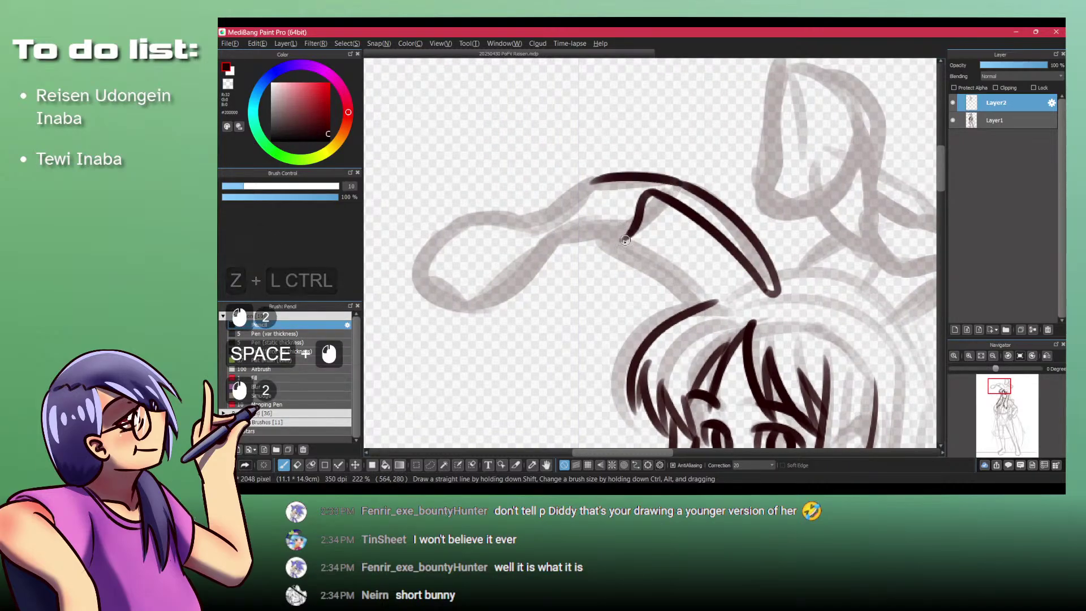
pyautogui.moveTo(537, 247); pyautogui.dragTo(425, 296)
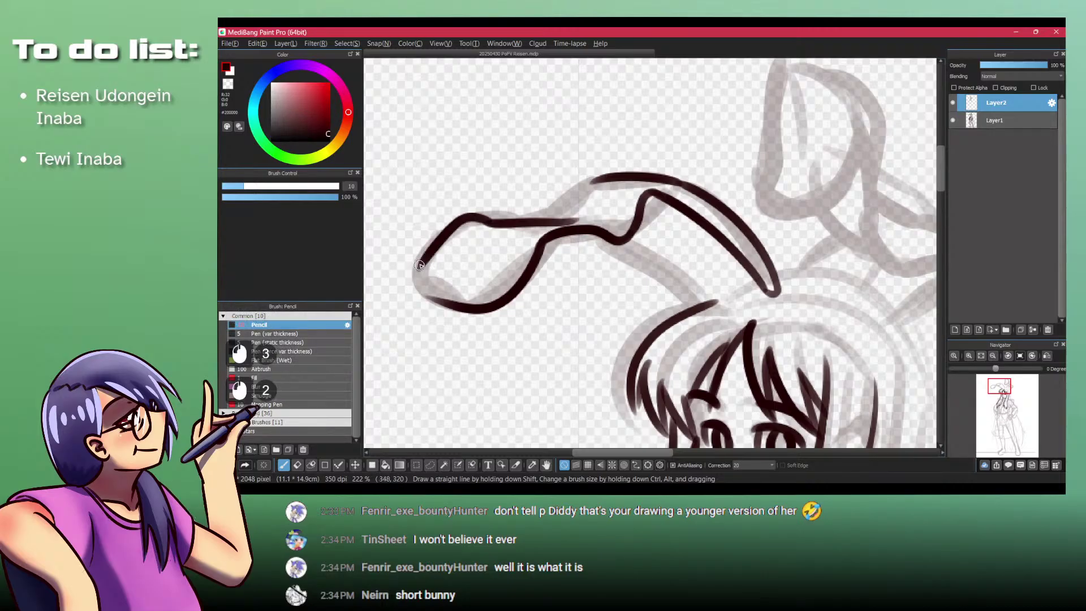
pyautogui.moveTo(565, 220)
pyautogui.mouseDown()
pyautogui.moveTo(608, 225)
pyautogui.moveTo(596, 213)
pyautogui.moveTo(500, 240)
pyautogui.mouseUp()
# Step: Redo the overlapping fold line in the sideways-bent ear and join its upper edge to the tip section
pyautogui.hotkey('ctrl', 'z')
pyautogui.hotkey('ctrl', 'z')
pyautogui.hotkey('ctrl', 'shift', 'z')
pyautogui.hotkey('shift', 'z')
pyautogui.hotkey('ctrl', 'z')
pyautogui.moveTo(597, 216)
pyautogui.mouseDown()
pyautogui.moveTo(521, 235)
pyautogui.moveTo(559, 221)
pyautogui.mouseUp()
pyautogui.hotkey('shift', 'z')
pyautogui.moveTo(596, 181); pyautogui.dragTo(541, 218)
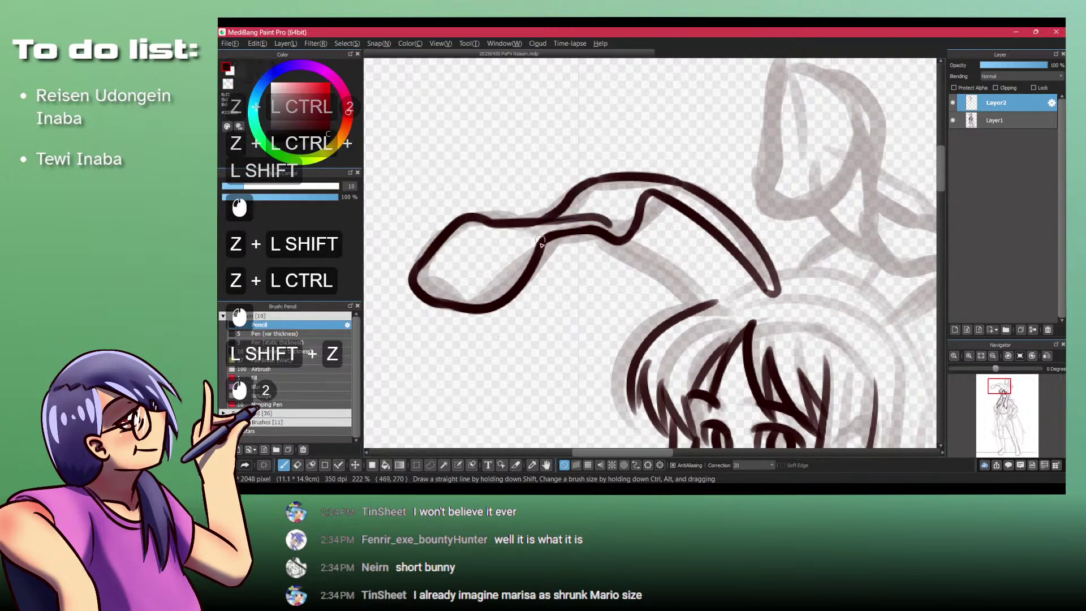
# Step: Add the small fold beneath the sideways-bent ear, retrying its strokes, and close the ear's base with a double-lined lower rim
pyautogui.moveTo(601, 241); pyautogui.dragTo(540, 253)
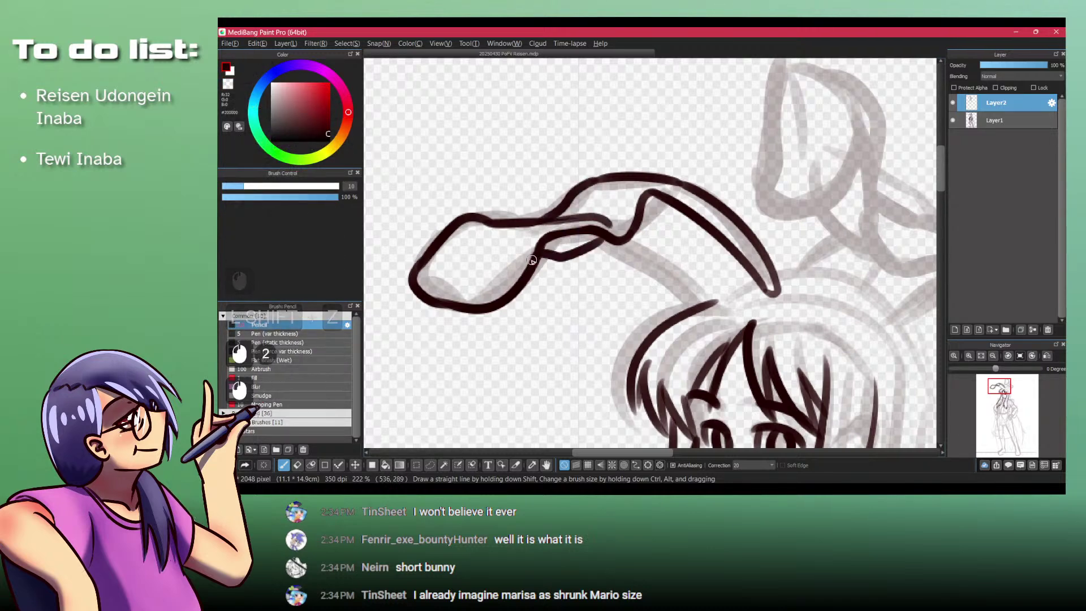
pyautogui.hotkey('ctrl', 'z')
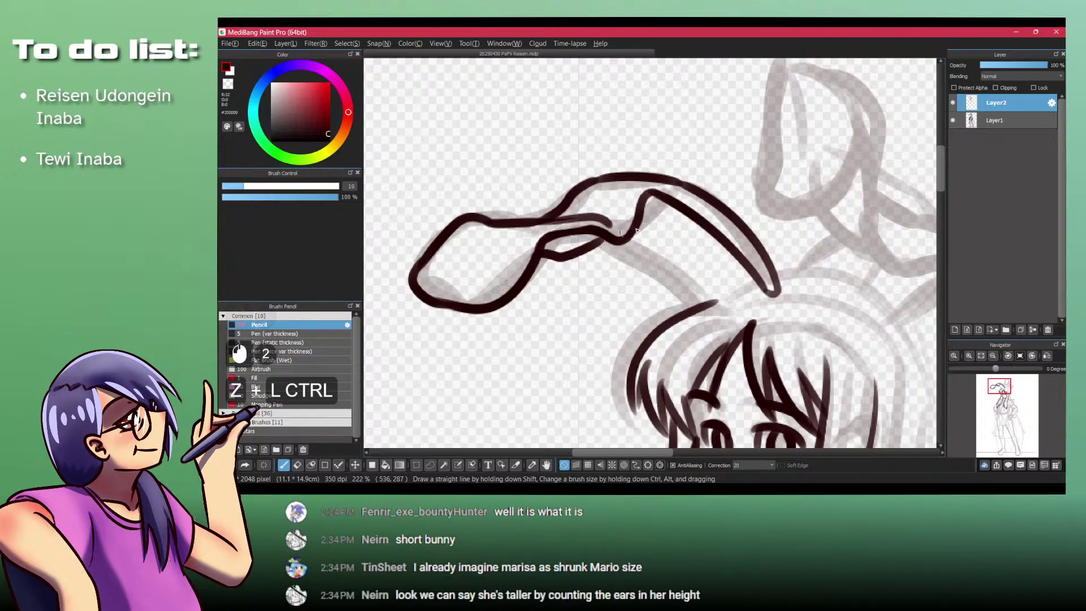
pyautogui.hotkey('ctrl', 'z')
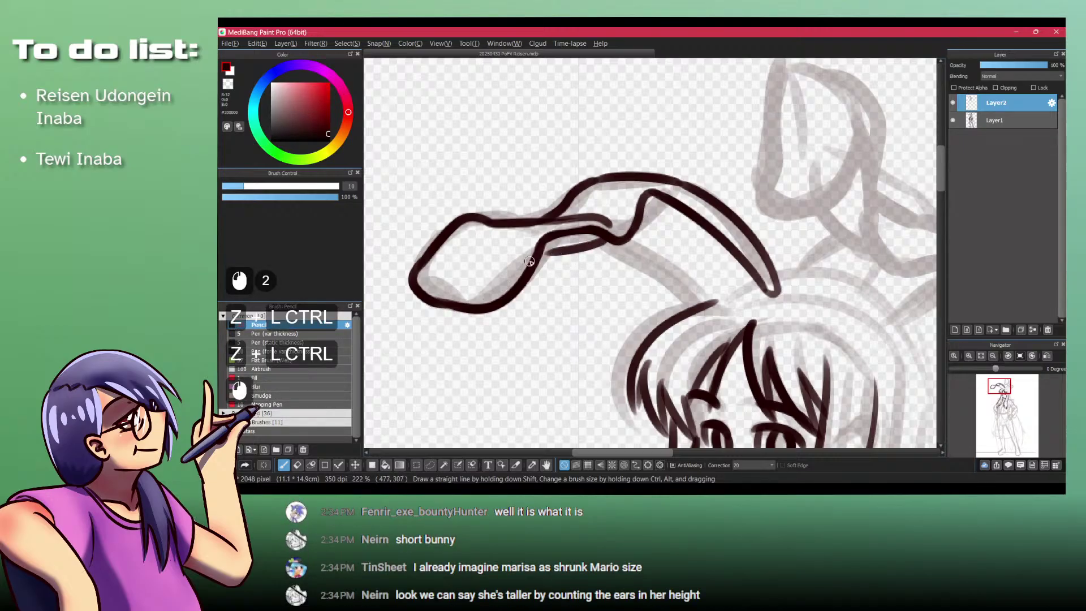
pyautogui.hotkey('ctrl', 'z')
pyautogui.moveTo(628, 236)
pyautogui.mouseDown()
pyautogui.moveTo(682, 254)
pyautogui.moveTo(687, 281)
pyautogui.moveTo(718, 298)
pyautogui.moveTo(765, 287)
pyautogui.moveTo(625, 274)
pyautogui.mouseUp()
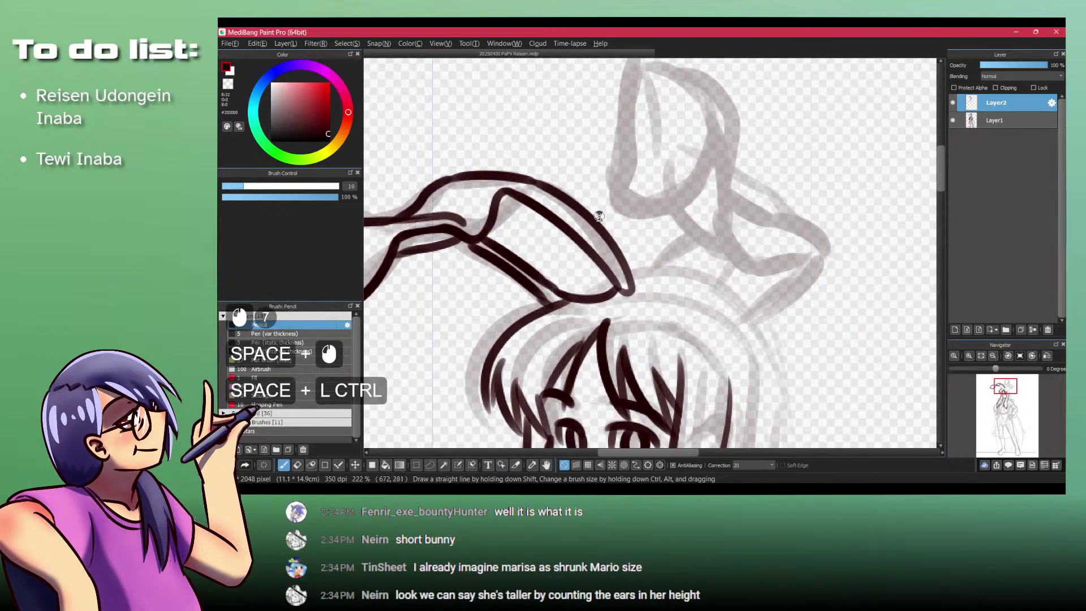
# Step: Trace the upright rabbit ear's folded-over tip flap and its double edge down to the bend
pyautogui.moveTo(601, 213); pyautogui.dragTo(612, 239)
pyautogui.moveTo(630, 173); pyautogui.dragTo(612, 222)
pyautogui.moveTo(606, 224)
pyautogui.mouseDown()
pyautogui.moveTo(617, 187)
pyautogui.moveTo(603, 165)
pyautogui.moveTo(651, 175)
pyautogui.moveTo(593, 171)
pyautogui.moveTo(576, 237)
pyautogui.moveTo(644, 195)
pyautogui.moveTo(653, 176)
pyautogui.moveTo(657, 184)
pyautogui.mouseUp()
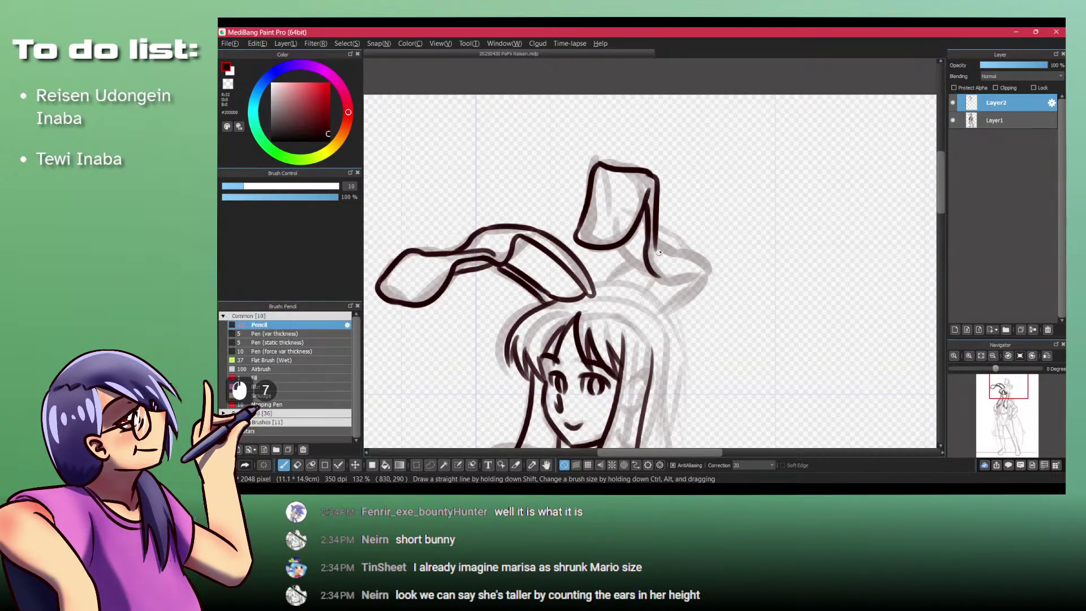
pyautogui.moveTo(659, 252); pyautogui.dragTo(664, 261)
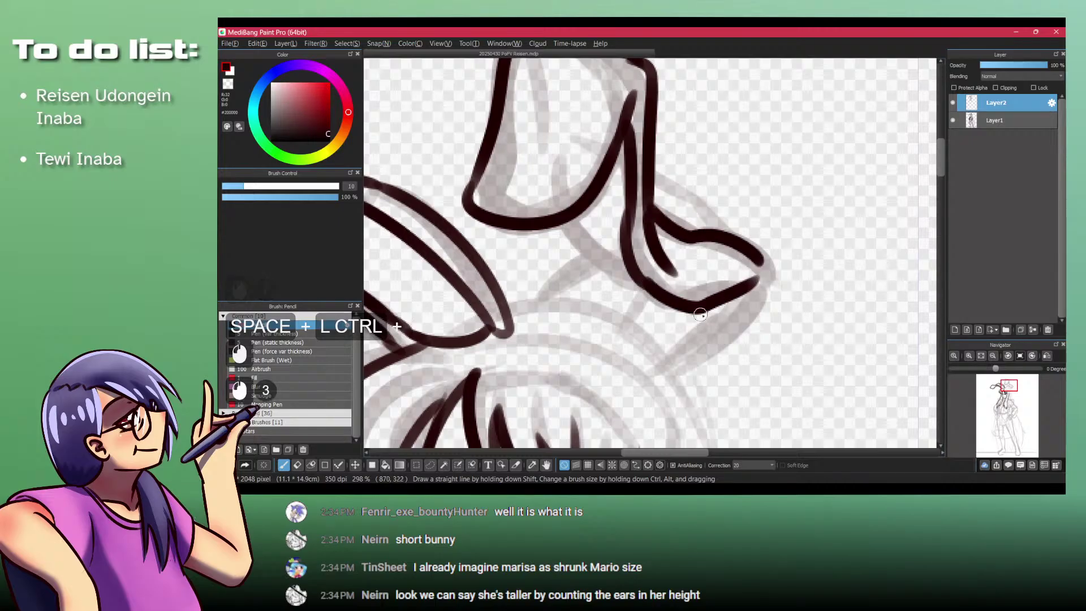
# Step: Trace the upright ear's pointed outer bend and close its lower section with short base strokes toward the head
pyautogui.moveTo(763, 259); pyautogui.dragTo(741, 316)
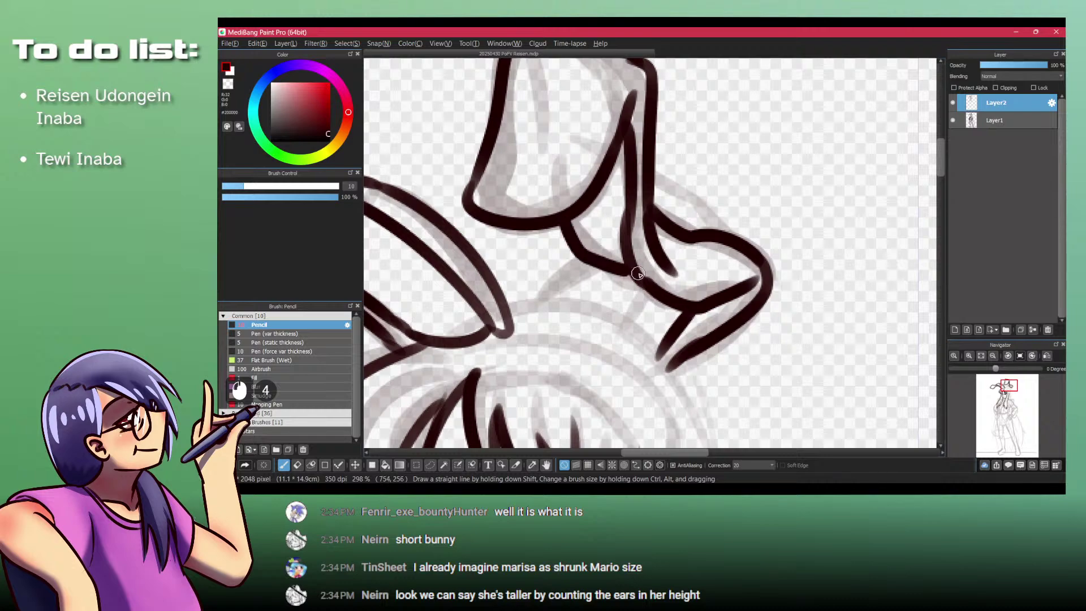
pyautogui.moveTo(590, 262); pyautogui.dragTo(566, 317)
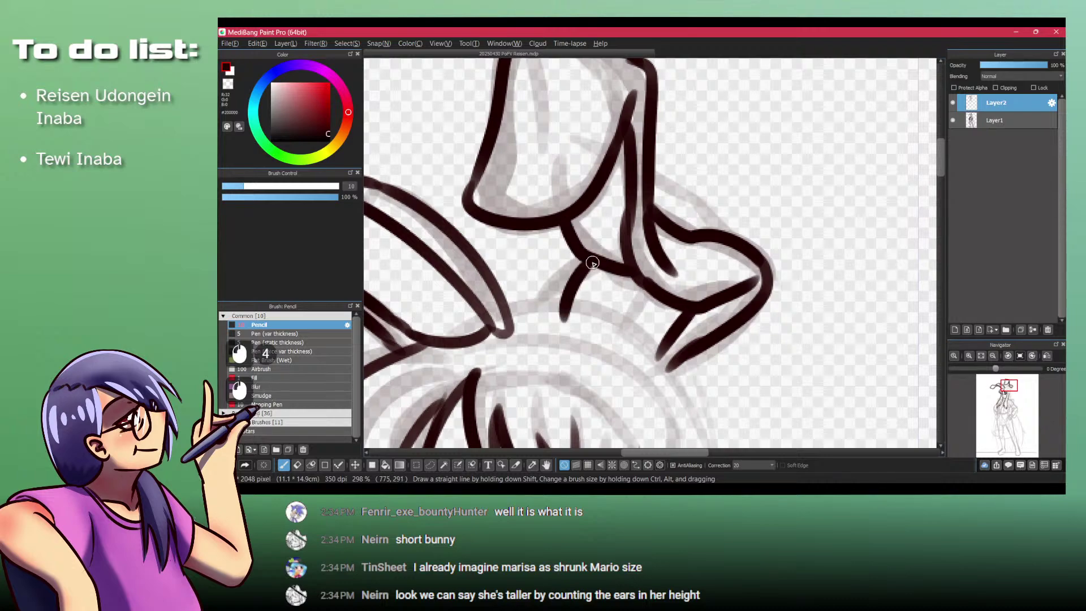
pyautogui.hotkey('ctrl', 'z')
pyautogui.moveTo(620, 250)
pyautogui.mouseDown()
pyautogui.moveTo(565, 250)
pyautogui.moveTo(599, 282)
pyautogui.moveTo(561, 304)
pyautogui.moveTo(535, 303)
pyautogui.mouseUp()
# Step: Erase the sideways-bent ear's overlapping base rim and trace the crown of the head between the two ears
pyautogui.hotkey('shift', 'z')
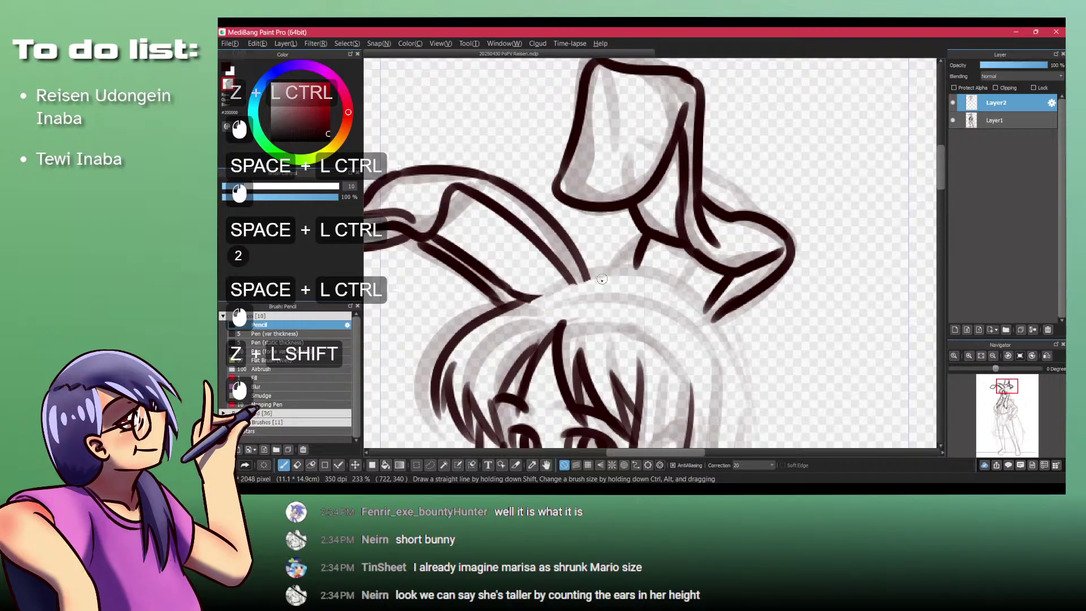
pyautogui.moveTo(591, 275); pyautogui.dragTo(527, 301)
pyautogui.hotkey('shift', 'z')
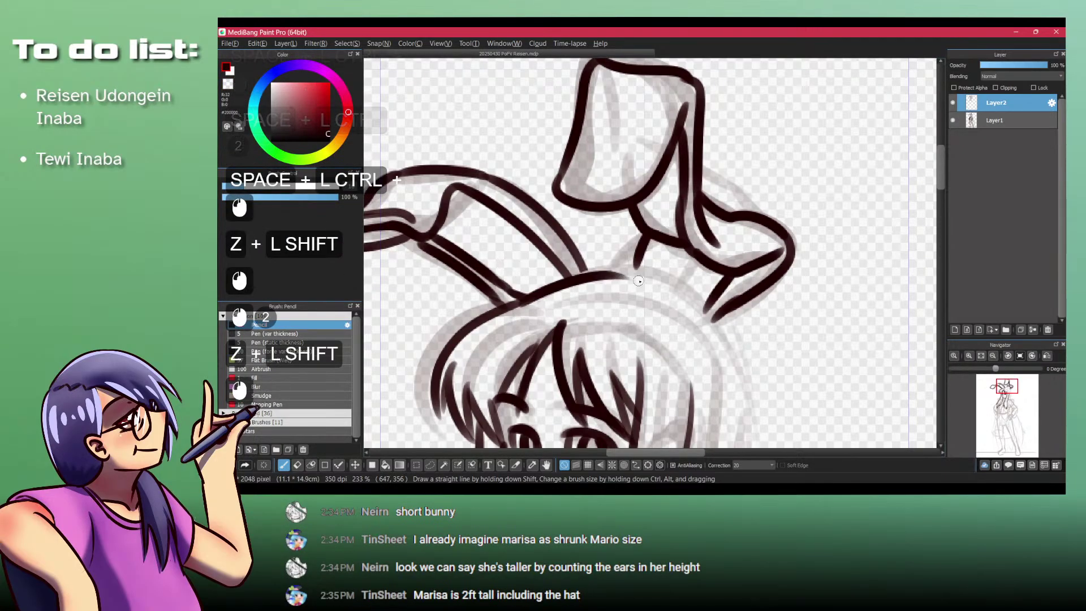
pyautogui.hotkey('ctrl', 'z')
pyautogui.moveTo(676, 286)
pyautogui.mouseDown()
pyautogui.moveTo(527, 299)
pyautogui.moveTo(664, 275)
pyautogui.moveTo(711, 321)
pyautogui.mouseUp()
pyautogui.hotkey('ctrl', 'z')
# Step: Trace the outer back hair edge from the upright ear's base down toward the shoulder, retrying the stroke
pyautogui.press('space')
pyautogui.moveTo(711, 321); pyautogui.dragTo(629, 176)
pyautogui.press('space')
pyautogui.moveTo(591, 117); pyautogui.dragTo(618, 258)
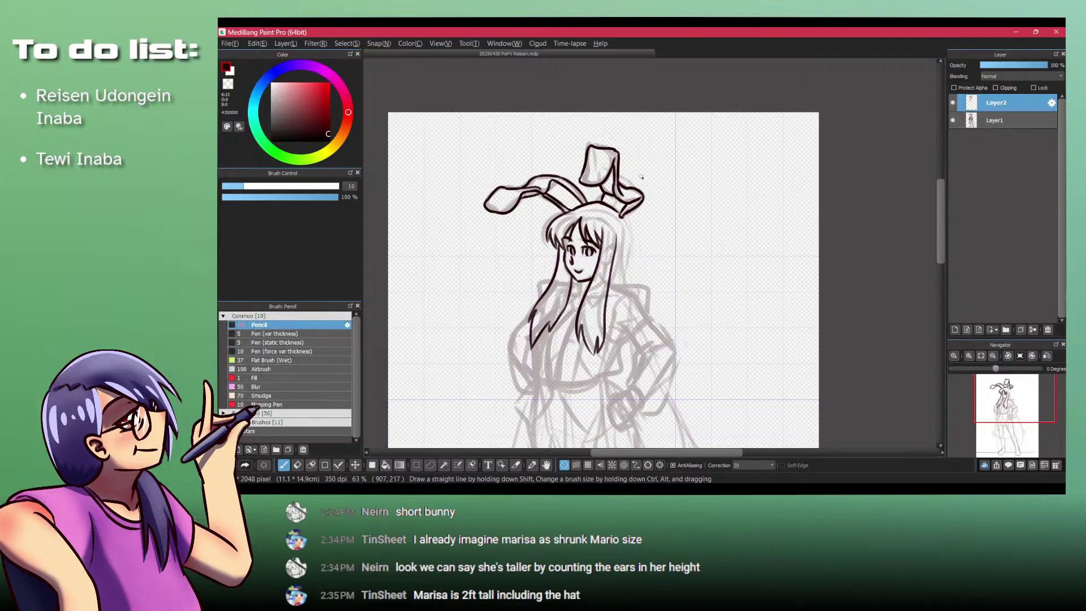
pyautogui.hotkey('ctrl', 'space')
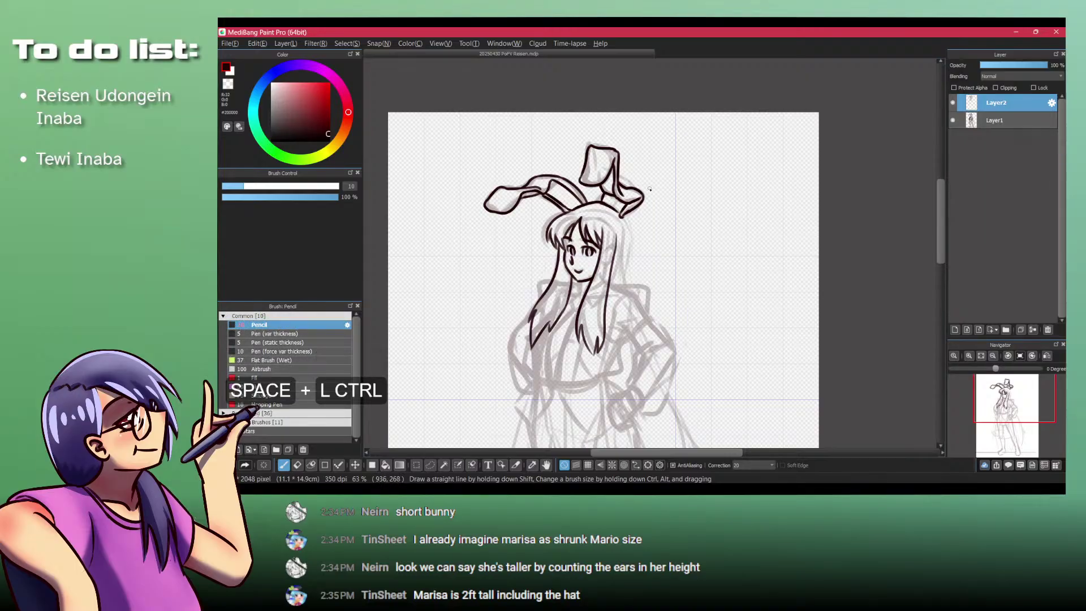
pyautogui.moveTo(643, 185); pyautogui.dragTo(571, 198)
pyautogui.moveTo(563, 209); pyautogui.dragTo(622, 209)
pyautogui.moveTo(535, 252)
pyautogui.mouseDown()
pyautogui.moveTo(613, 134)
pyautogui.moveTo(620, 331)
pyautogui.mouseUp()
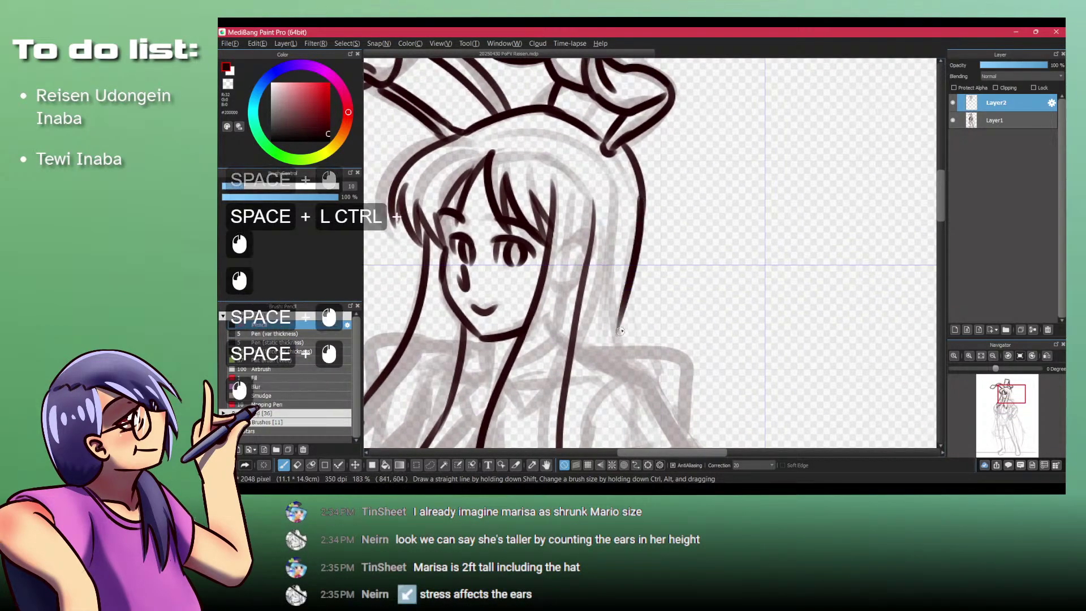
pyautogui.hotkey('ctrl', 'z')
# Step: Trace the neck line beneath the chin, the shirt collar and the tie knot between the front hair locks
pyautogui.moveTo(642, 205)
pyautogui.mouseDown()
pyautogui.moveTo(633, 342)
pyautogui.moveTo(722, 231)
pyautogui.mouseUp()
pyautogui.moveTo(566, 253); pyautogui.dragTo(600, 252)
pyautogui.moveTo(569, 201); pyautogui.dragTo(579, 274)
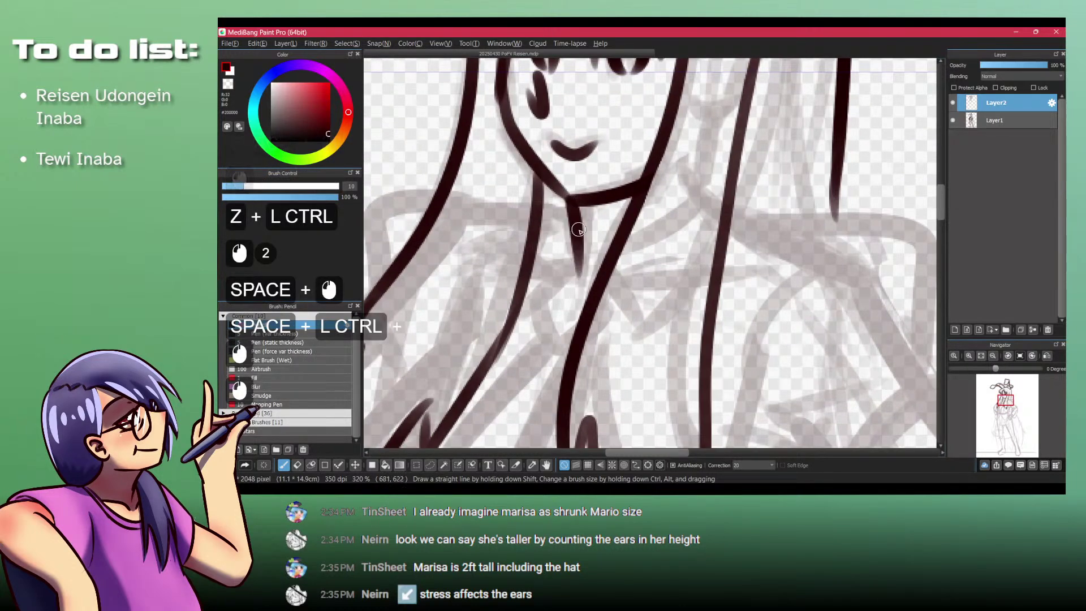
pyautogui.hotkey('ctrl', 'z')
pyautogui.moveTo(573, 201)
pyautogui.mouseDown()
pyautogui.moveTo(583, 274)
pyautogui.moveTo(594, 270)
pyautogui.moveTo(589, 286)
pyautogui.moveTo(549, 292)
pyautogui.mouseUp()
pyautogui.hotkey('ctrl', 'z')
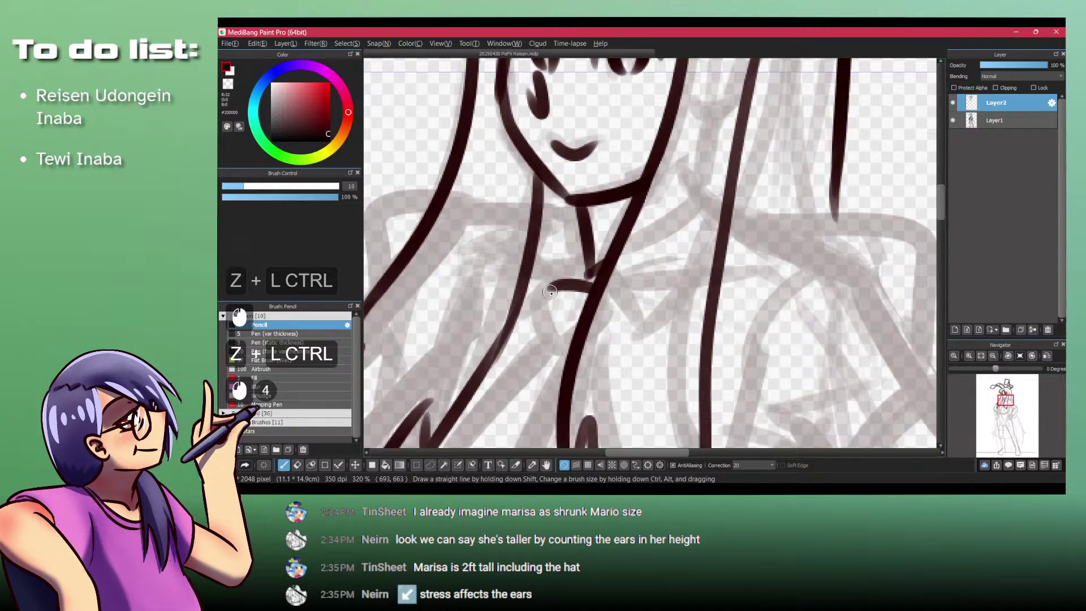
pyautogui.hotkey('ctrl', 'z')
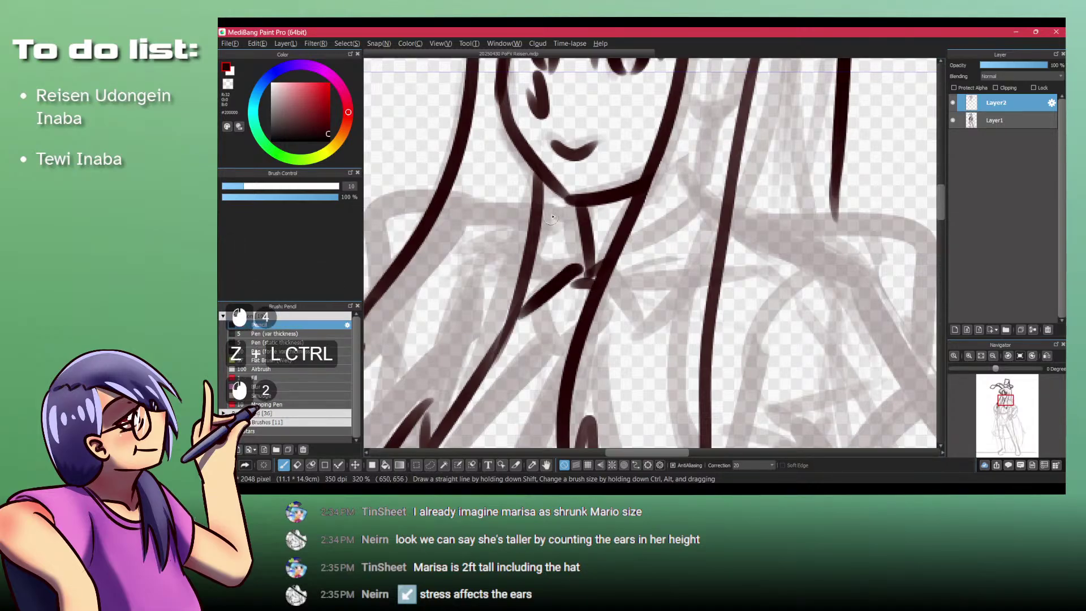
pyautogui.moveTo(536, 304)
pyautogui.mouseDown()
pyautogui.moveTo(563, 338)
pyautogui.moveTo(572, 251)
pyautogui.mouseUp()
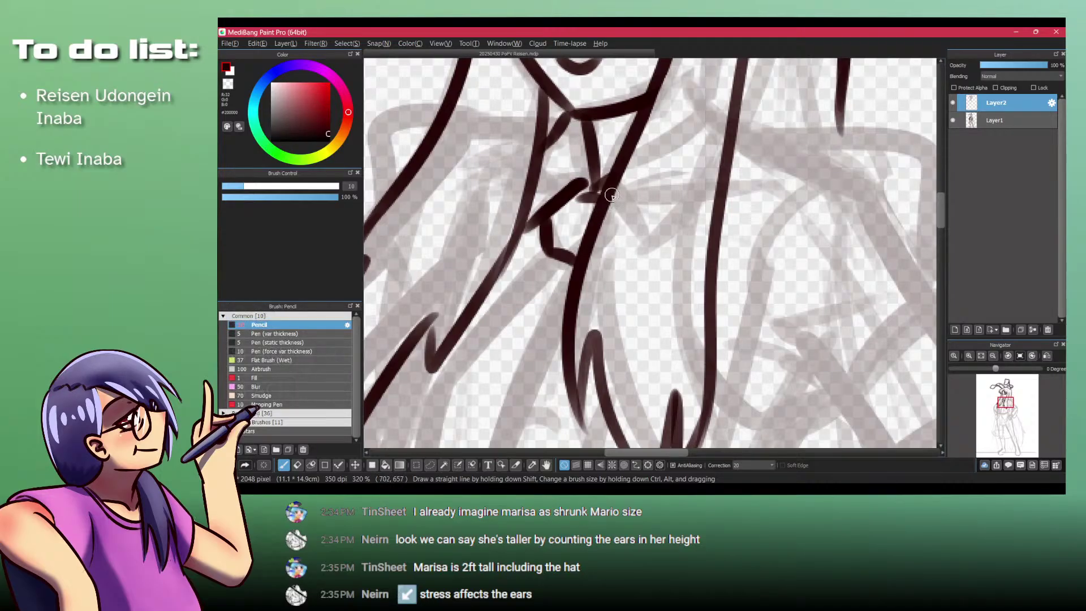
# Step: Trace the necktie's outer edge from the knot diagonally across the chest and down toward the tip
pyautogui.moveTo(603, 191)
pyautogui.mouseDown()
pyautogui.moveTo(566, 191)
pyautogui.moveTo(595, 203)
pyautogui.moveTo(475, 367)
pyautogui.moveTo(550, 257)
pyautogui.moveTo(543, 374)
pyautogui.mouseUp()
pyautogui.hotkey('ctrl', 'z')
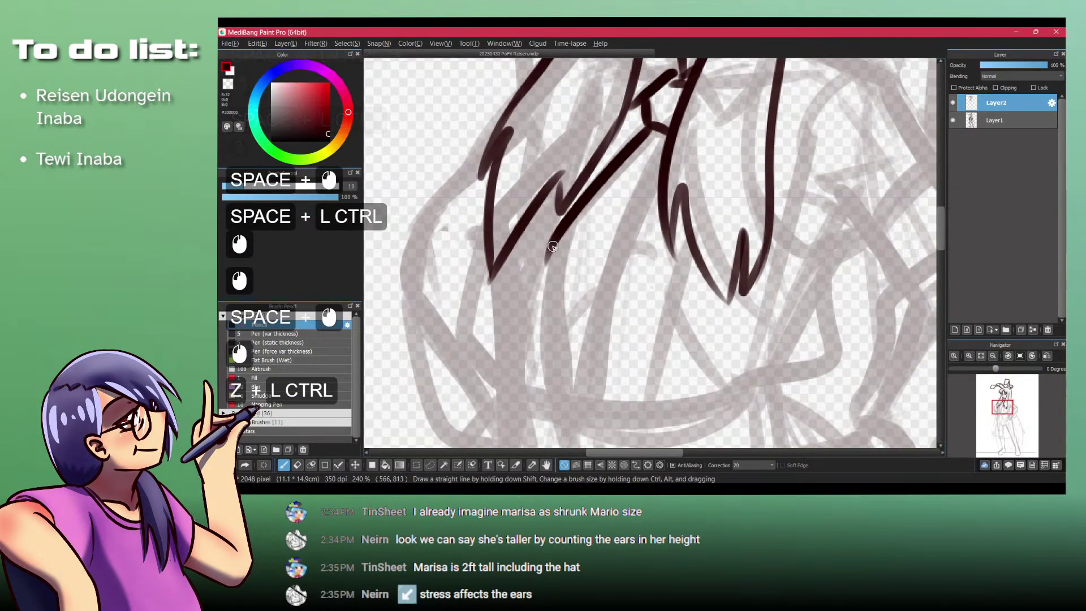
pyautogui.moveTo(551, 238); pyautogui.dragTo(560, 376)
# Step: Try to trace the necktie's inner edge and tip, retrying the stroke and trimming its curve
pyautogui.moveTo(658, 192); pyautogui.dragTo(589, 330)
pyautogui.hotkey('ctrl', 'z')
pyautogui.moveTo(621, 252); pyautogui.dragTo(600, 307)
pyautogui.hotkey('ctrl', 'z')
pyautogui.hotkey('ctrl', 'z')
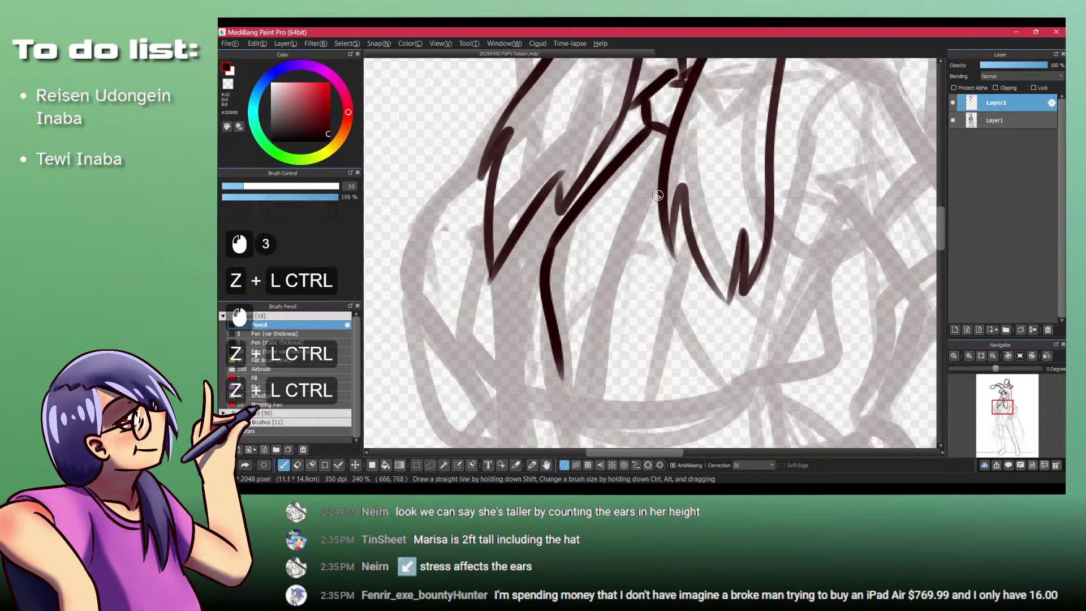
pyautogui.moveTo(657, 195)
pyautogui.mouseDown()
pyautogui.moveTo(600, 339)
pyautogui.moveTo(606, 325)
pyautogui.moveTo(563, 377)
pyautogui.mouseUp()
pyautogui.hotkey('ctrl', 'z')
pyautogui.moveTo(610, 321)
pyautogui.mouseDown()
pyautogui.moveTo(606, 341)
pyautogui.moveTo(629, 304)
pyautogui.mouseUp()
pyautogui.hotkey('shift', 'z')
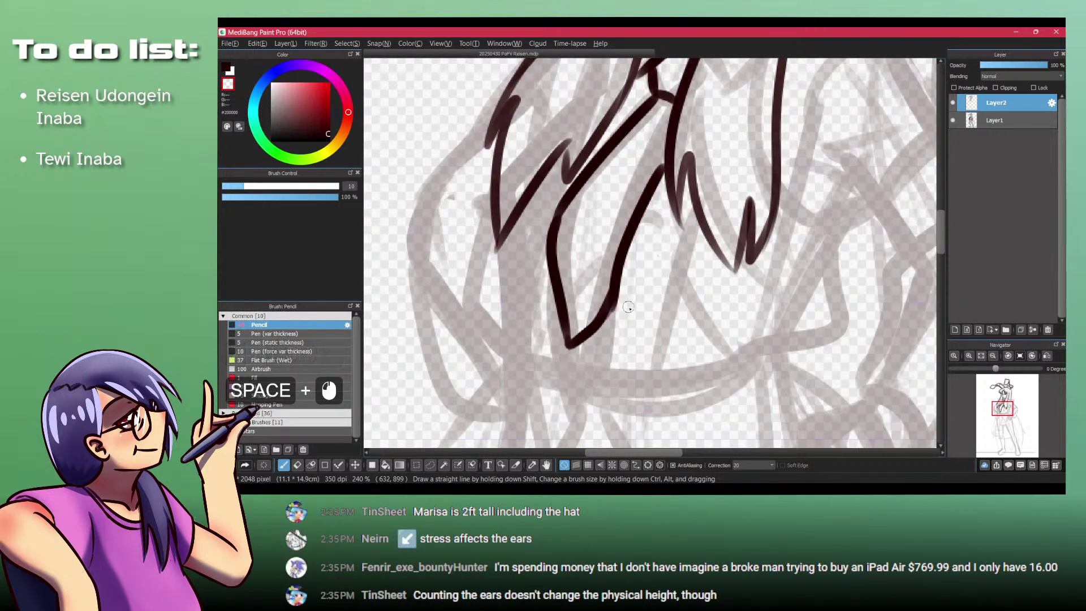
pyautogui.moveTo(627, 285); pyautogui.dragTo(595, 343)
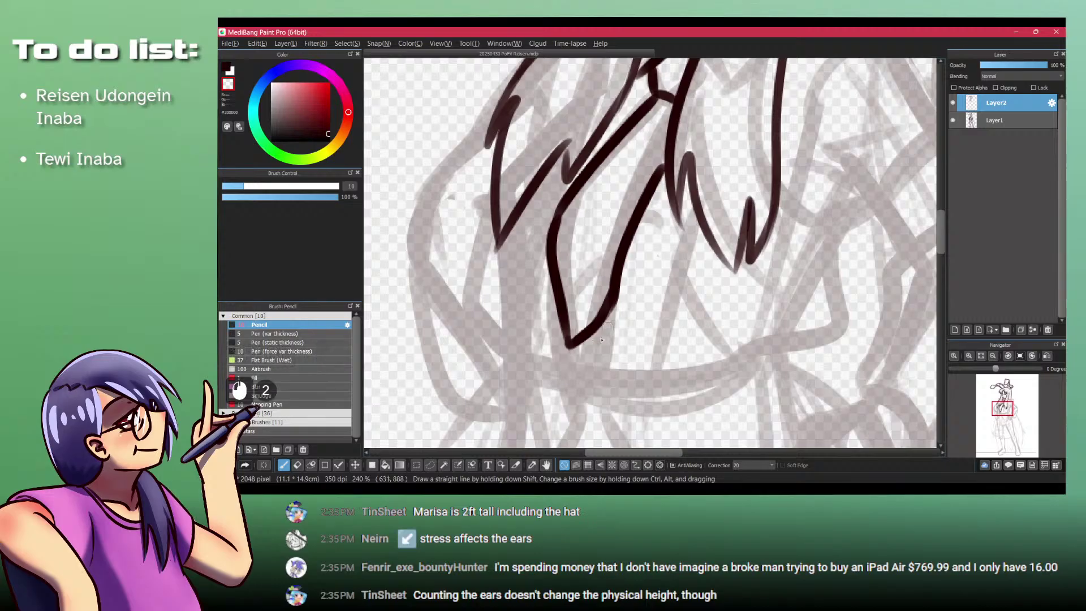
# Step: Undo the necktie's inner edge and tip strokes
pyautogui.moveTo(640, 231)
pyautogui.mouseDown()
pyautogui.moveTo(604, 298)
pyautogui.moveTo(611, 313)
pyautogui.moveTo(529, 262)
pyautogui.mouseUp()
pyautogui.hotkey('ctrl', 'z')
pyautogui.hotkey('ctrl', 'z')
pyautogui.hotkey('ctrl', 'z')
pyautogui.hotkey('ctrl', 'z')
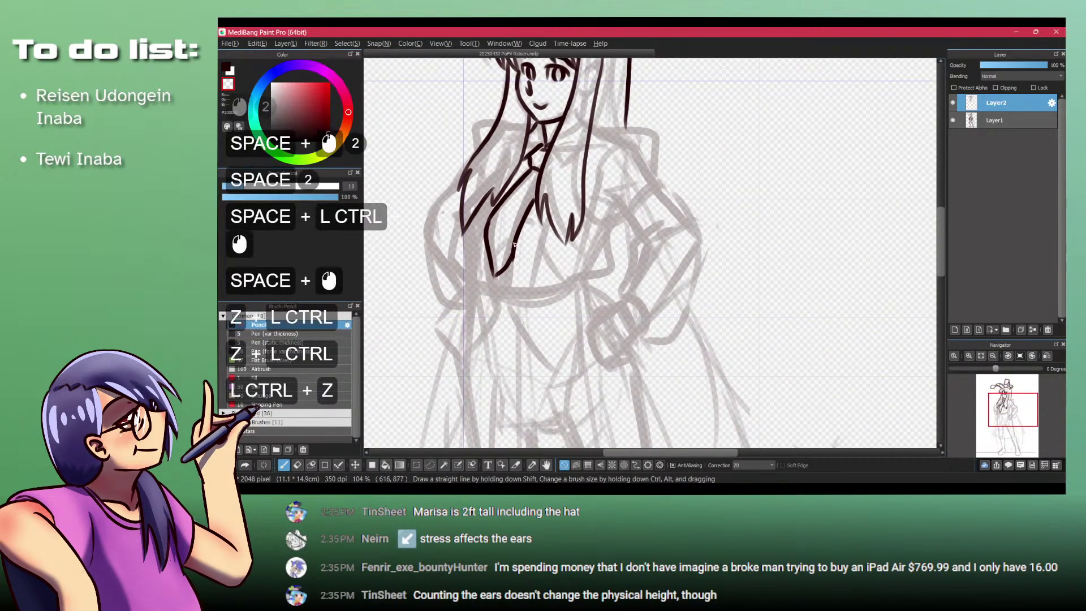
pyautogui.hotkey('ctrl', 'z')
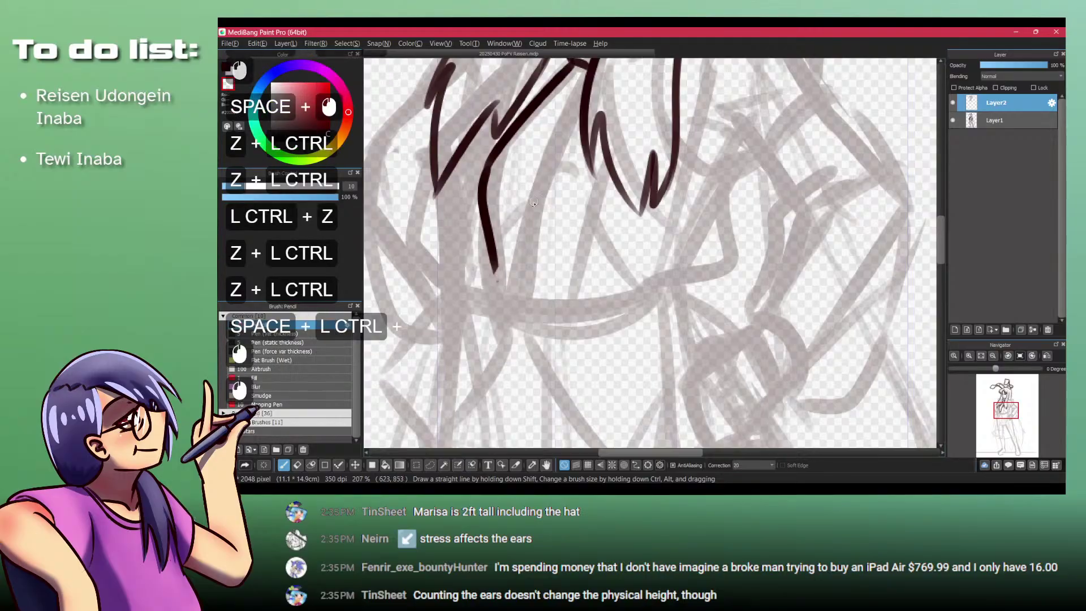
# Step: Redraw the necktie's inner edge from the hair lock down to a sharp pointed tip
pyautogui.moveTo(497, 277)
pyautogui.mouseDown()
pyautogui.moveTo(550, 178)
pyautogui.moveTo(567, 110)
pyautogui.mouseUp()
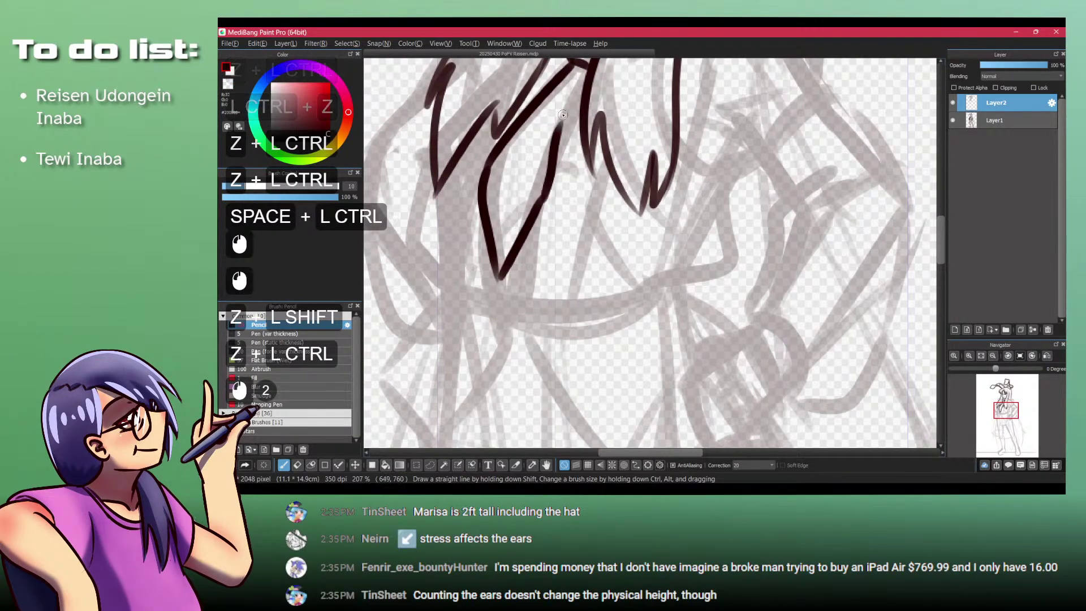
pyautogui.hotkey('ctrl', 'z')
pyautogui.moveTo(542, 200)
pyautogui.mouseDown()
pyautogui.moveTo(581, 80)
pyautogui.moveTo(537, 201)
pyautogui.moveTo(474, 201)
pyautogui.moveTo(492, 249)
pyautogui.mouseUp()
pyautogui.hotkey('ctrl', 'z')
pyautogui.hotkey('ctrl', 'z')
pyautogui.moveTo(492, 226); pyautogui.dragTo(554, 172)
pyautogui.moveTo(553, 172); pyautogui.dragTo(459, 180)
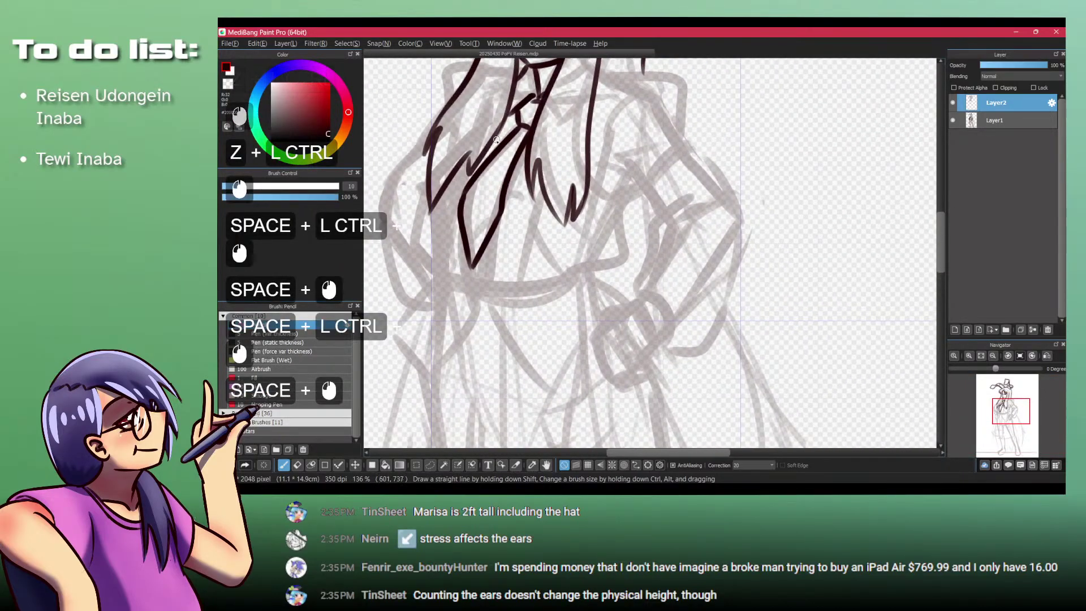
# Step: Trace the shirt's side outline from the long hair lock down to the waist and add crease marks above the waistline
pyautogui.moveTo(495, 140); pyautogui.dragTo(538, 157)
pyautogui.moveTo(455, 203)
pyautogui.mouseDown()
pyautogui.moveTo(490, 202)
pyautogui.moveTo(473, 291)
pyautogui.moveTo(511, 334)
pyautogui.mouseUp()
pyautogui.moveTo(509, 290)
pyautogui.mouseDown()
pyautogui.moveTo(522, 330)
pyautogui.moveTo(529, 312)
pyautogui.moveTo(524, 335)
pyautogui.mouseUp()
pyautogui.moveTo(639, 307); pyautogui.dragTo(638, 346)
pyautogui.moveTo(664, 258); pyautogui.dragTo(597, 350)
pyautogui.moveTo(645, 282); pyautogui.dragTo(604, 353)
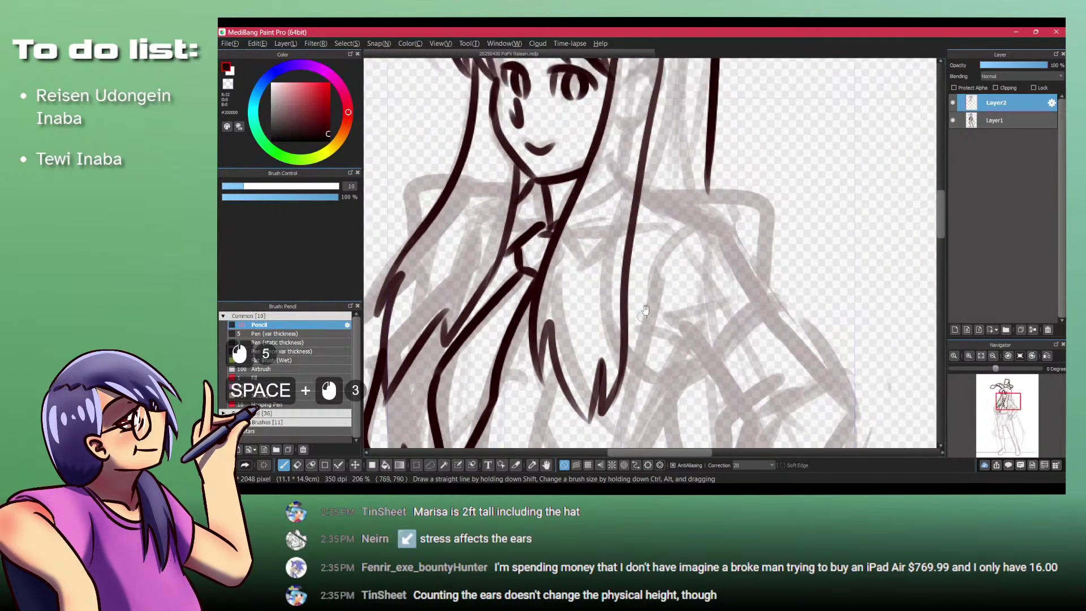
# Step: Trace the collar edge beside the hair, the shoulder, and the short sleeve's outer edge and underside
pyautogui.moveTo(656, 166); pyautogui.dragTo(645, 221)
pyautogui.moveTo(546, 270)
pyautogui.mouseDown()
pyautogui.moveTo(537, 284)
pyautogui.moveTo(552, 267)
pyautogui.mouseUp()
pyautogui.moveTo(631, 270)
pyautogui.mouseDown()
pyautogui.moveTo(565, 195)
pyautogui.moveTo(599, 199)
pyautogui.moveTo(644, 235)
pyautogui.moveTo(549, 187)
pyautogui.moveTo(580, 194)
pyautogui.mouseUp()
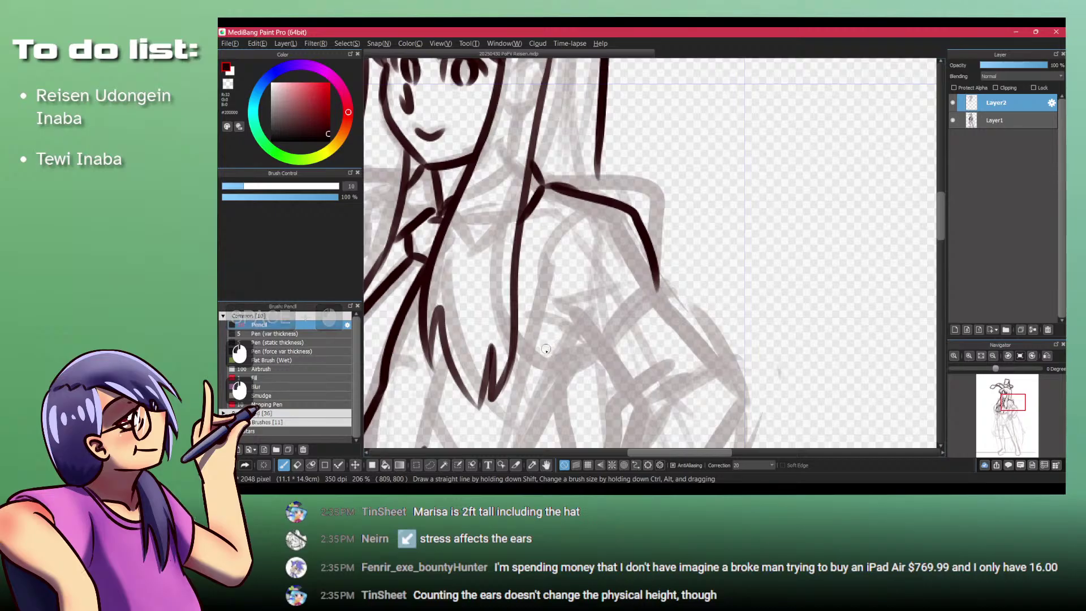
pyautogui.moveTo(544, 355); pyautogui.dragTo(598, 342)
pyautogui.hotkey('ctrl', 'z')
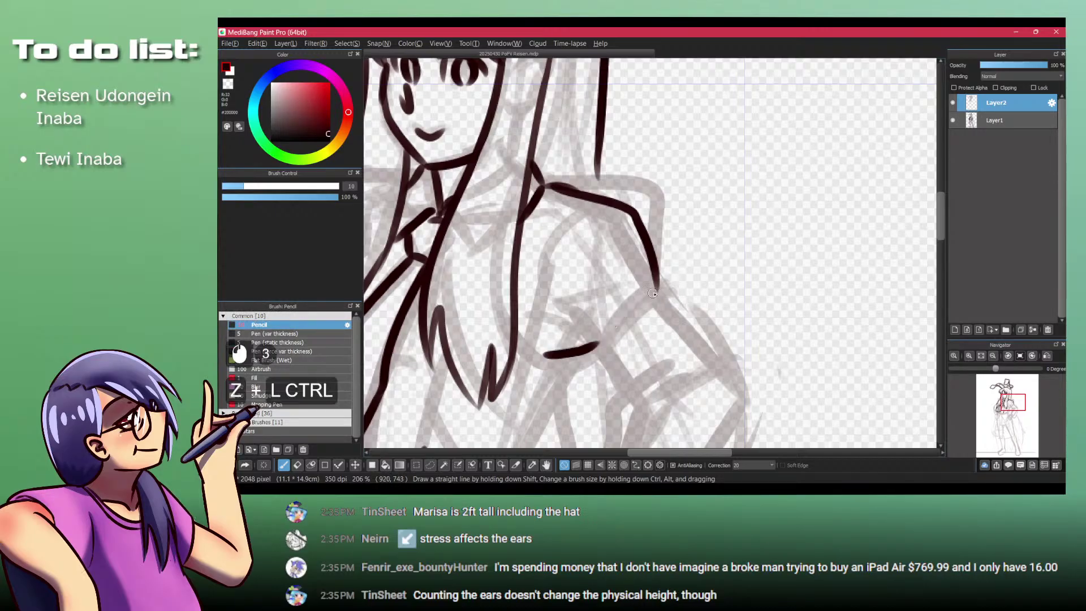
# Step: Draw the short sleeve's double-lined cuff band with closed ends and small crease marks above it
pyautogui.moveTo(658, 291); pyautogui.dragTo(605, 349)
pyautogui.moveTo(667, 301); pyautogui.dragTo(610, 363)
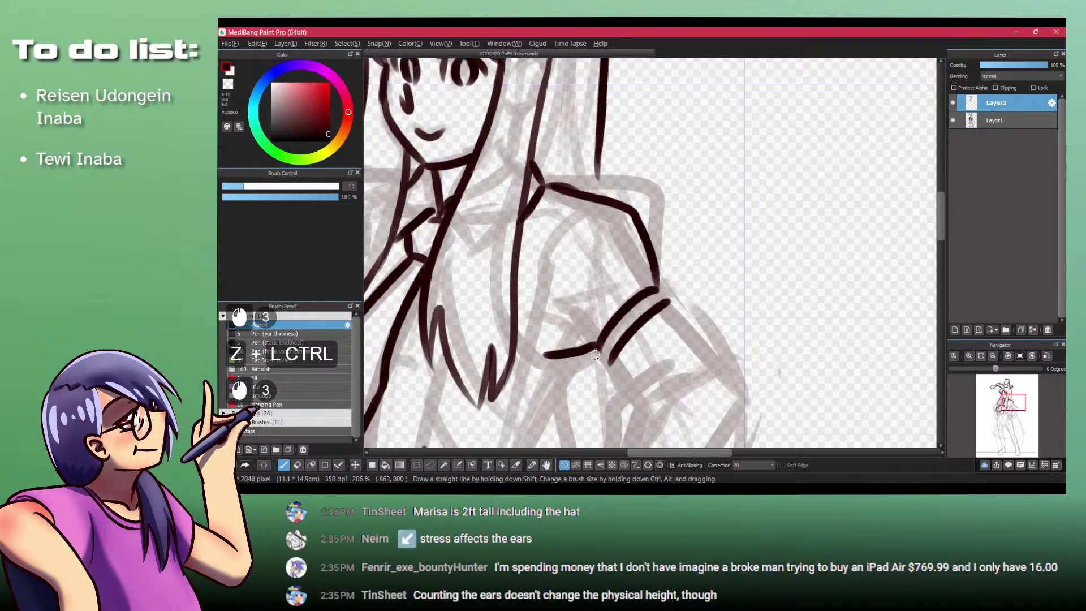
pyautogui.moveTo(653, 291); pyautogui.dragTo(669, 301)
pyautogui.moveTo(573, 230)
pyautogui.mouseDown()
pyautogui.moveTo(769, 290)
pyautogui.moveTo(543, 229)
pyautogui.moveTo(421, 144)
pyautogui.mouseUp()
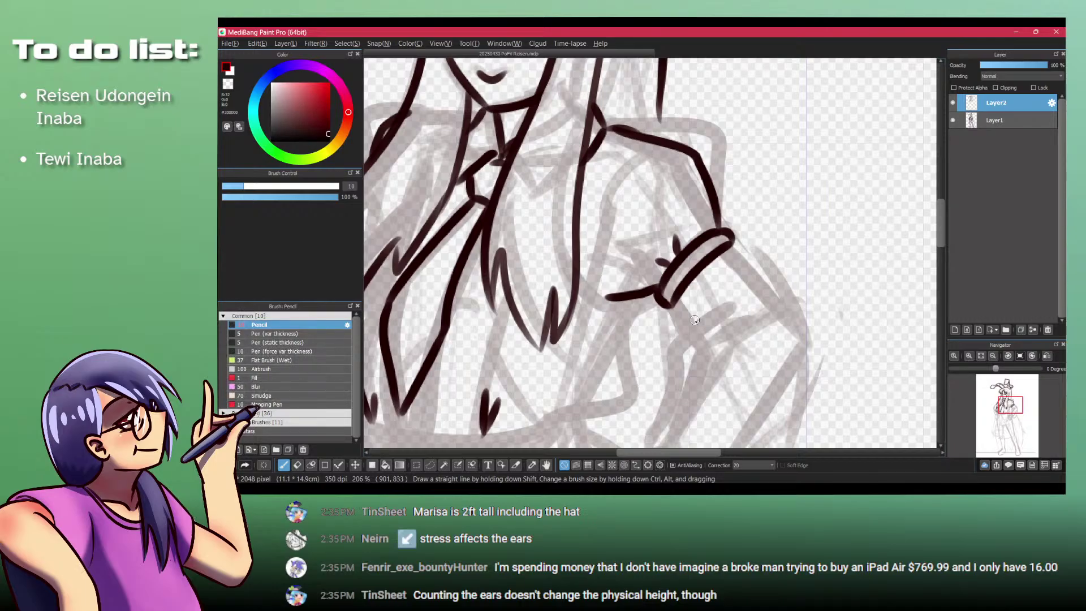
# Step: Trace the shirt's other side from beneath the sleeve down to the waist, retrying the stroke
pyautogui.press('space')
pyautogui.moveTo(667, 324); pyautogui.dragTo(525, 285)
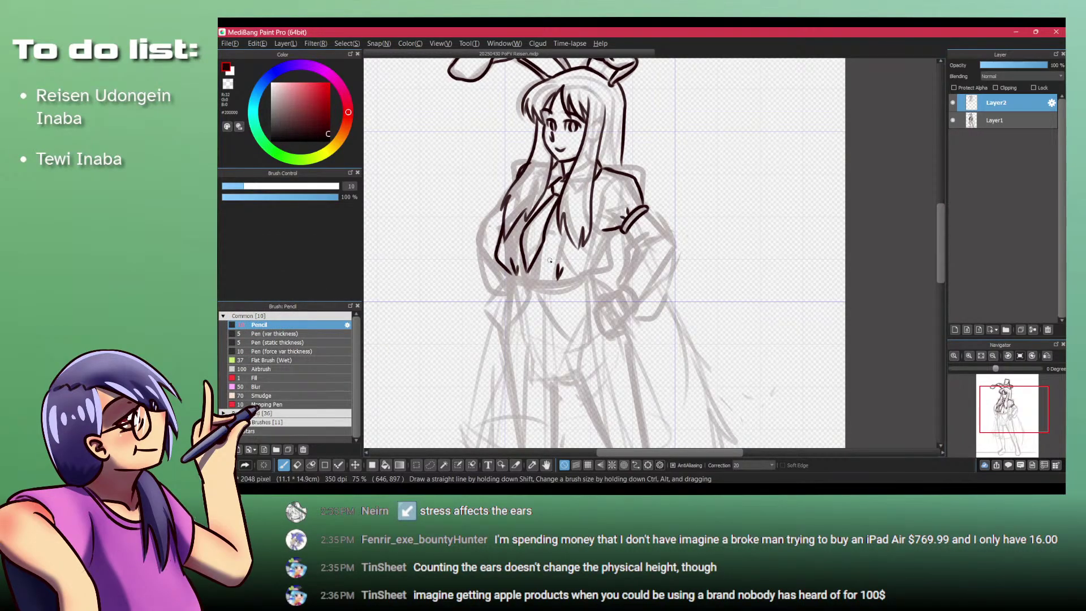
pyautogui.keyDown('ctrl'); pyautogui.click(601, 252); pyautogui.keyUp('ctrl')
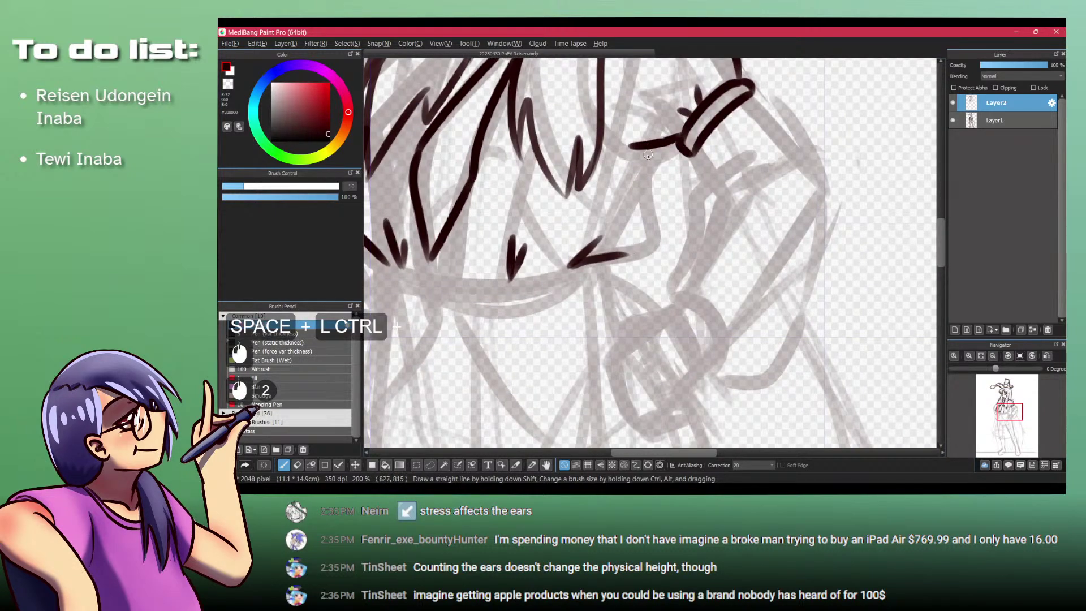
pyautogui.moveTo(641, 150); pyautogui.dragTo(633, 233)
pyautogui.hotkey('ctrl', 'z')
pyautogui.moveTo(641, 150)
pyautogui.mouseDown()
pyautogui.moveTo(633, 239)
pyautogui.moveTo(604, 262)
pyautogui.mouseUp()
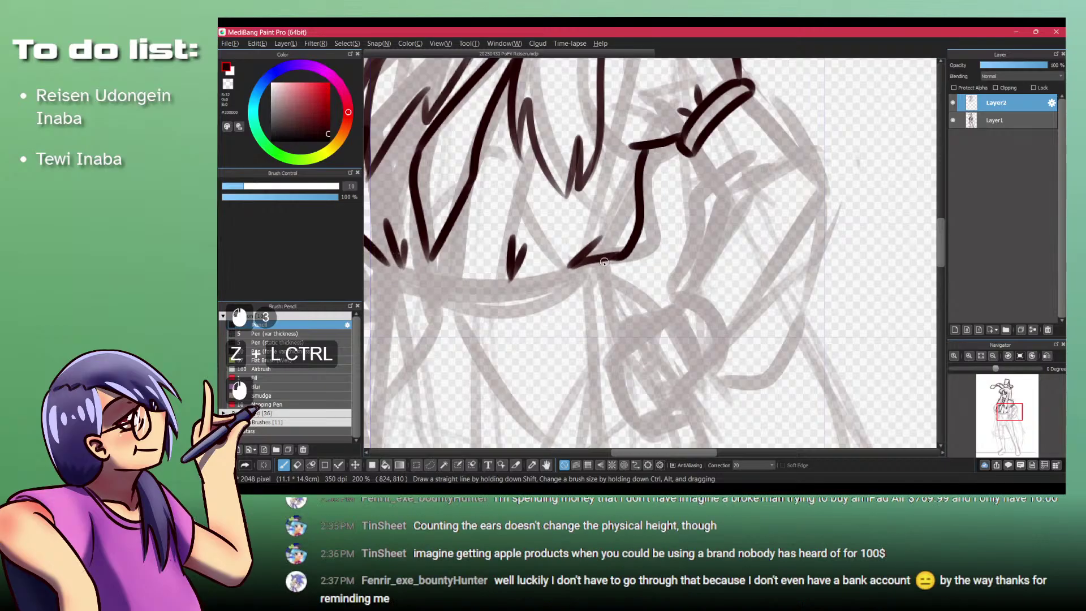
# Step: Trace the curved waistline joining both sides of the shirt, redoing the stroke until it follows the sketch
pyautogui.moveTo(641, 232); pyautogui.dragTo(750, 239)
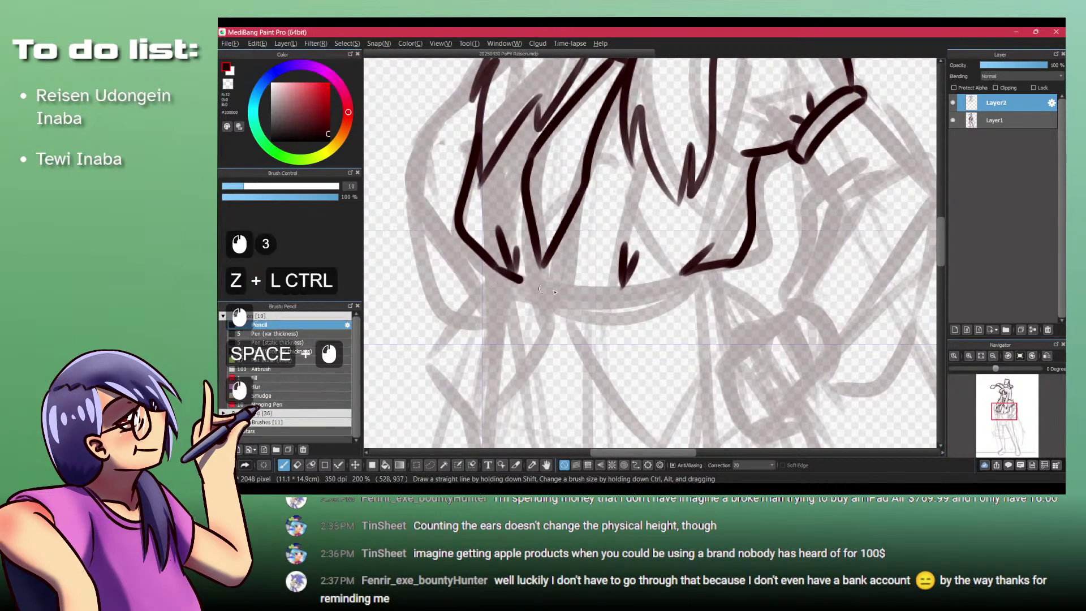
pyautogui.moveTo(458, 226); pyautogui.dragTo(664, 288)
pyautogui.hotkey('ctrl', 'z')
pyautogui.moveTo(496, 269)
pyautogui.mouseDown()
pyautogui.moveTo(526, 281)
pyautogui.moveTo(648, 287)
pyautogui.moveTo(569, 292)
pyautogui.moveTo(685, 288)
pyautogui.moveTo(490, 263)
pyautogui.mouseUp()
pyautogui.hotkey('ctrl', 'z')
pyautogui.hotkey('ctrl', 'z')
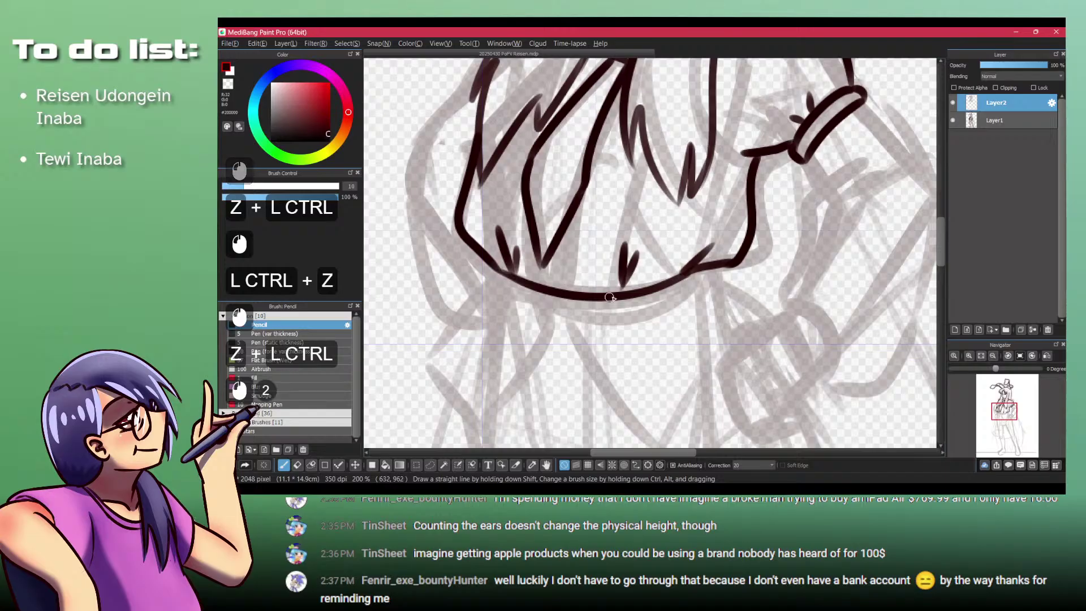
# Step: Draw a second curve beneath the shirt's waistline to form the waistband, retrying until it runs parallel
pyautogui.moveTo(703, 272); pyautogui.dragTo(582, 326)
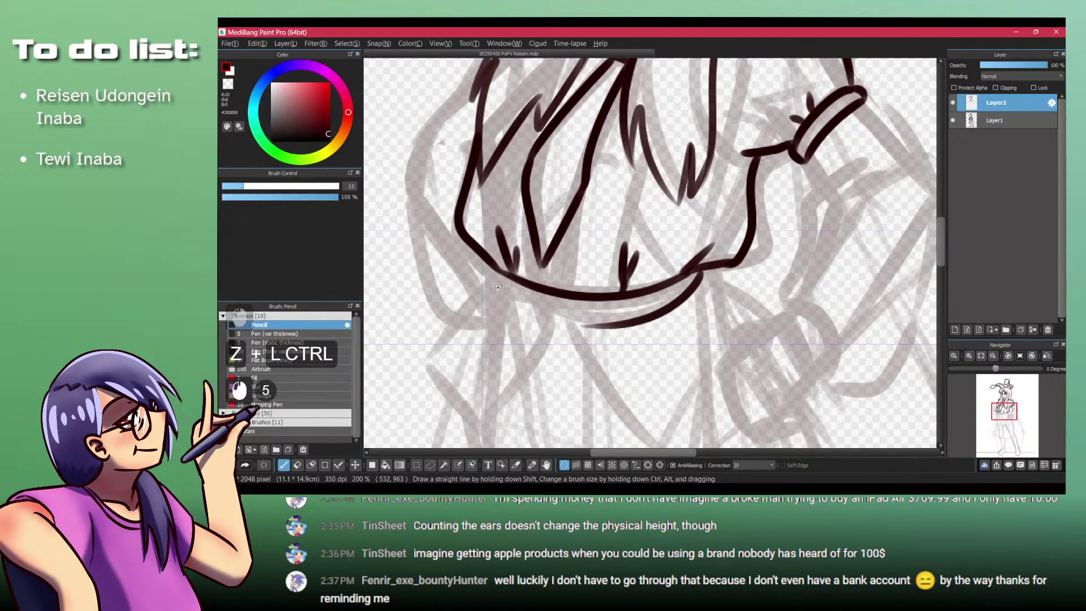
pyautogui.hotkey('ctrl', 'z')
pyautogui.moveTo(496, 279)
pyautogui.mouseDown()
pyautogui.moveTo(510, 298)
pyautogui.moveTo(502, 283)
pyautogui.moveTo(643, 314)
pyautogui.mouseUp()
pyautogui.hotkey('ctrl', 'z')
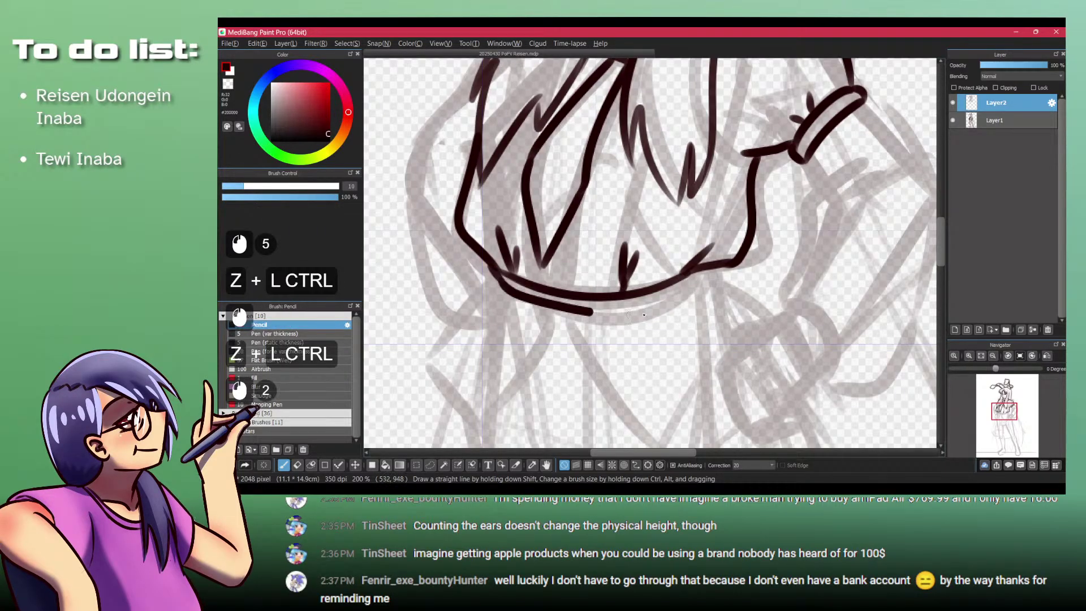
pyautogui.hotkey('ctrl', 'z')
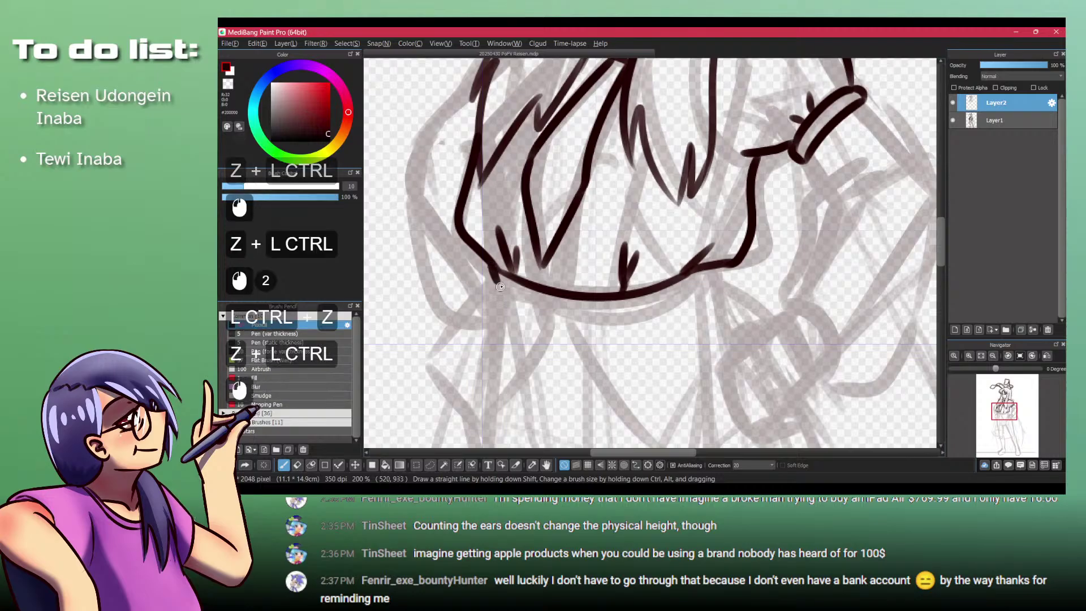
pyautogui.moveTo(496, 283)
pyautogui.mouseDown()
pyautogui.moveTo(628, 316)
pyautogui.moveTo(681, 300)
pyautogui.moveTo(703, 276)
pyautogui.mouseUp()
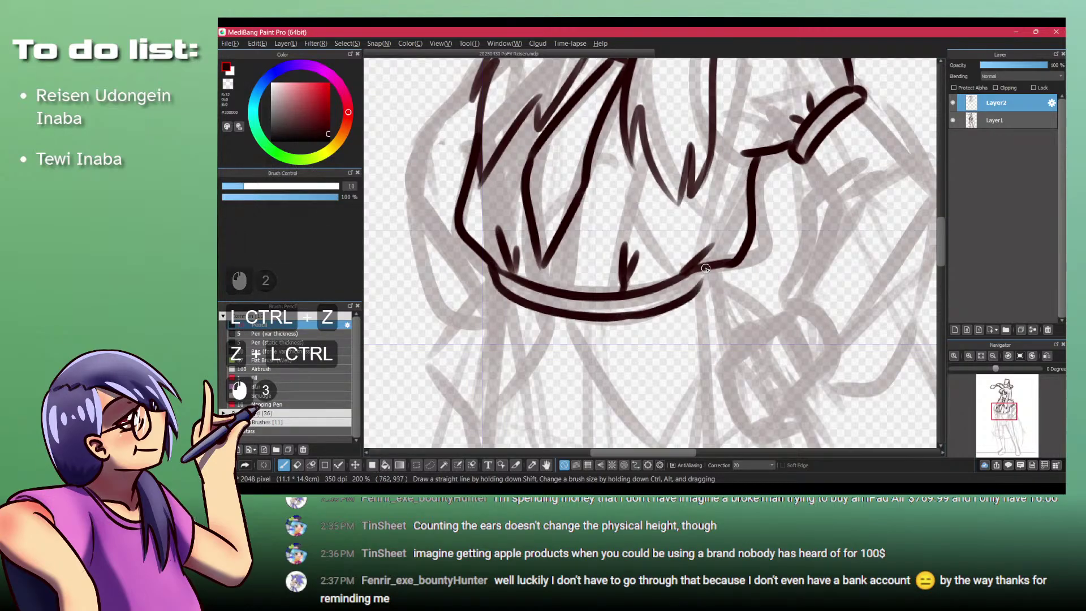
# Step: Redo the end of the waistband's lower curve until it sweeps up to meet the shirt's side
pyautogui.hotkey('ctrl', 'z')
pyautogui.moveTo(632, 317); pyautogui.dragTo(707, 270)
pyautogui.hotkey('ctrl', 'z')
pyautogui.moveTo(620, 318)
pyautogui.mouseDown()
pyautogui.moveTo(704, 266)
pyautogui.moveTo(684, 293)
pyautogui.mouseUp()
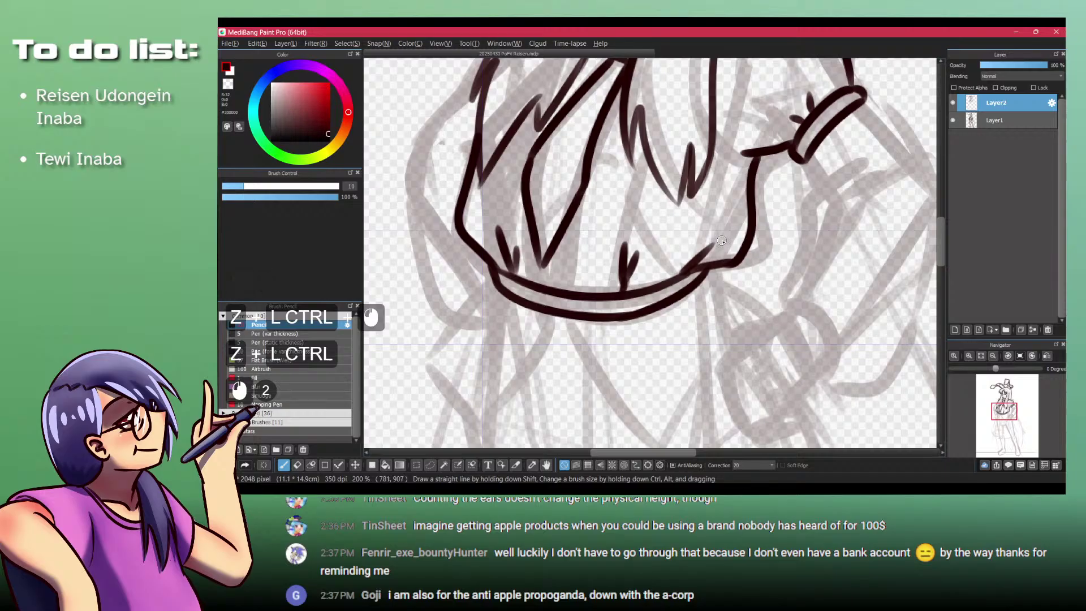
# Step: Draw the short placket line beneath the tie's tip and the shirt tail's slanted opening edge below the waistband
pyautogui.moveTo(548, 254); pyautogui.dragTo(541, 296)
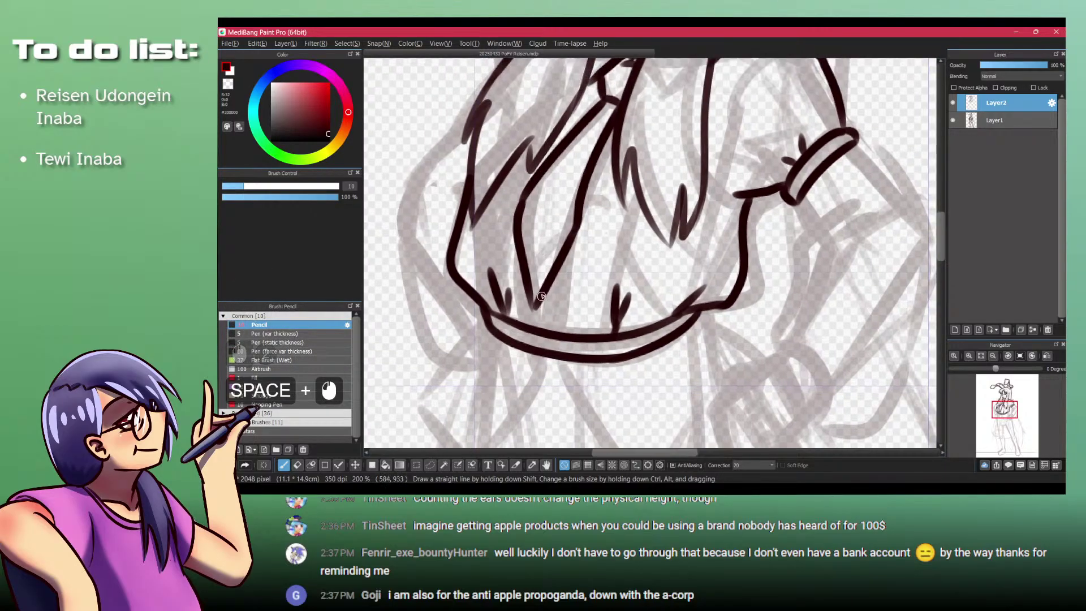
pyautogui.click(532, 310)
pyautogui.hotkey('ctrl', 'z')
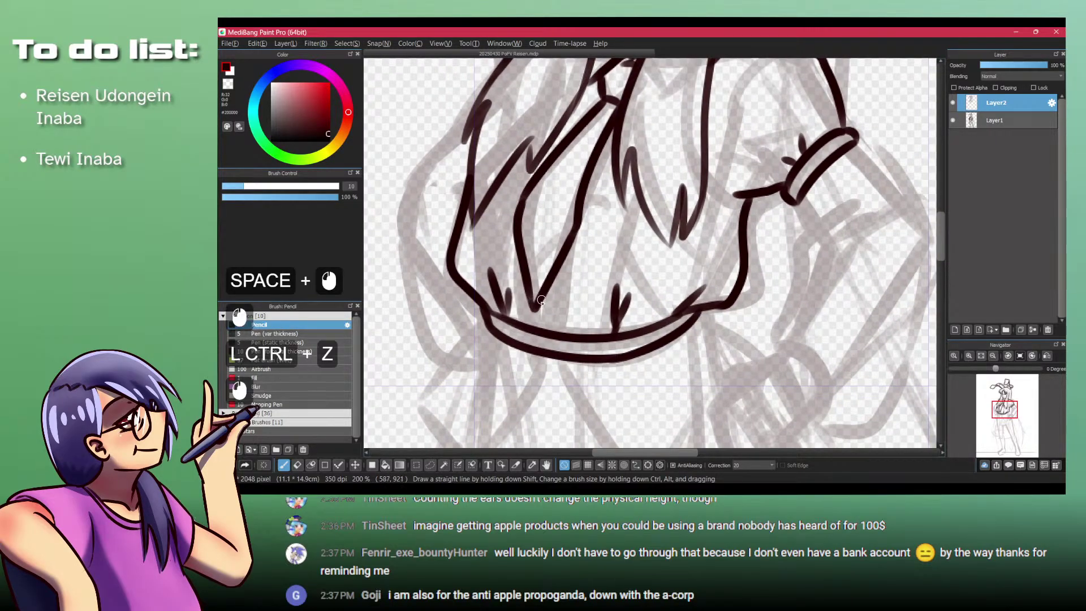
pyautogui.moveTo(540, 298); pyautogui.dragTo(546, 329)
pyautogui.moveTo(548, 374)
pyautogui.mouseDown()
pyautogui.moveTo(506, 247)
pyautogui.moveTo(553, 339)
pyautogui.mouseUp()
pyautogui.hotkey('ctrl', 'z')
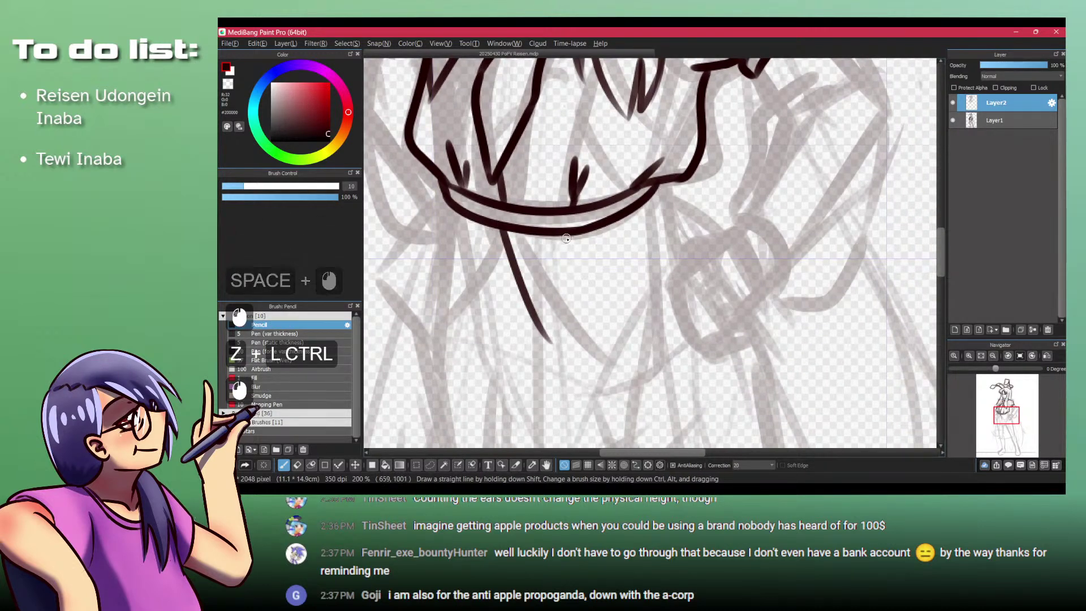
# Step: Add small crease marks under the waistband at its middle and outer end, retrying the outer one
pyautogui.moveTo(566, 236); pyautogui.dragTo(577, 248)
pyautogui.click(667, 204)
pyautogui.hotkey('ctrl', 'z')
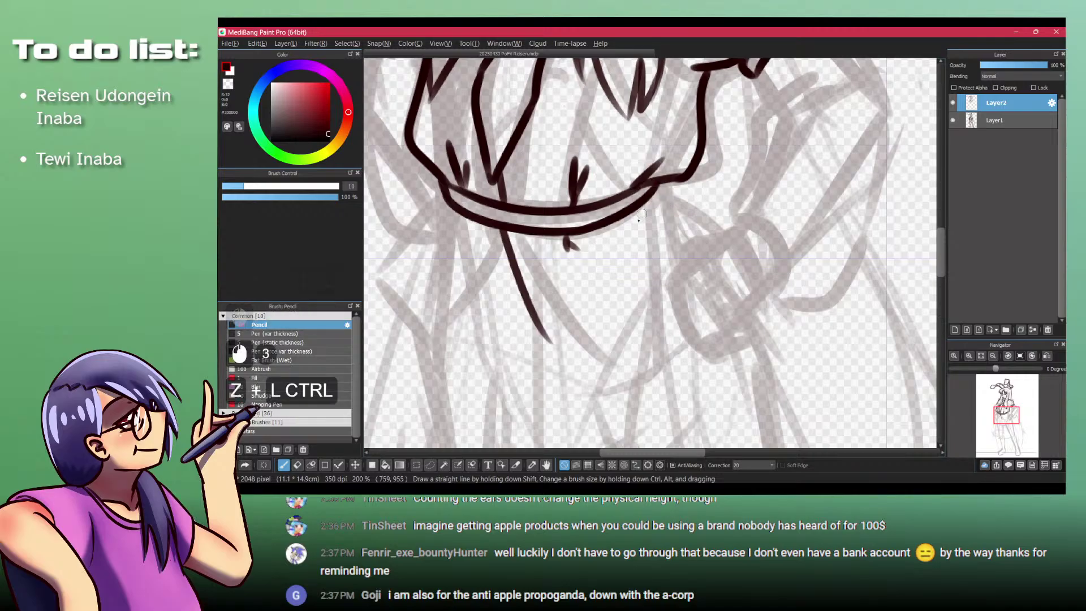
pyautogui.click(634, 216)
pyautogui.hotkey('ctrl', 'z')
pyautogui.click(631, 210)
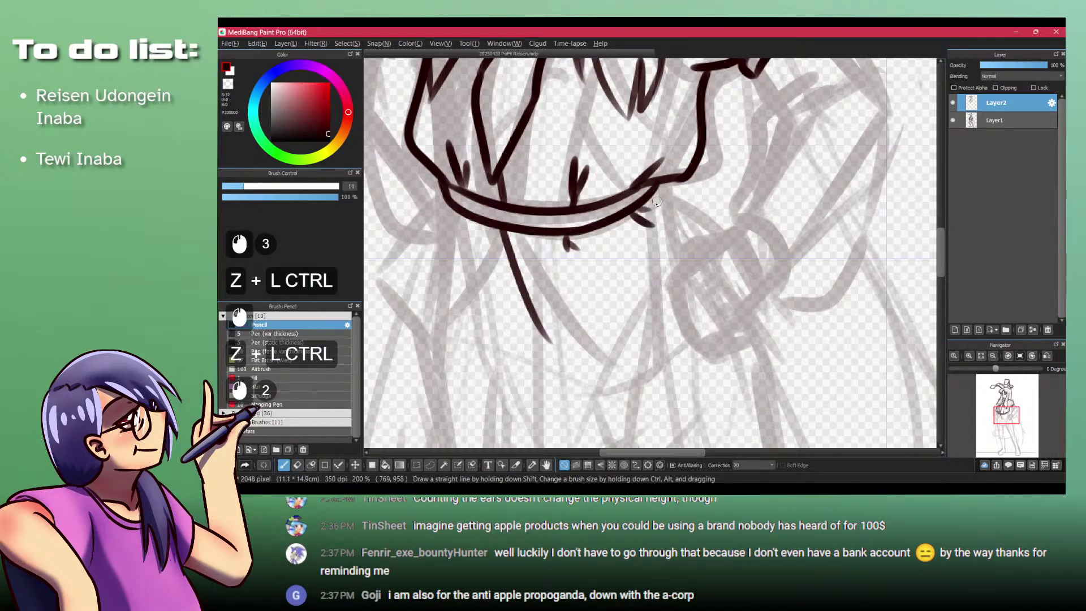
# Step: Trace the front shirt tail's wavy hem from its lower point out and up to the waistband, redoing strokes
pyautogui.moveTo(578, 362); pyautogui.dragTo(580, 364)
pyautogui.hotkey('ctrl', 'z')
pyautogui.moveTo(540, 326)
pyautogui.mouseDown()
pyautogui.moveTo(564, 348)
pyautogui.moveTo(635, 269)
pyautogui.moveTo(666, 253)
pyautogui.mouseUp()
pyautogui.hotkey('ctrl', 'z')
pyautogui.moveTo(562, 343)
pyautogui.mouseDown()
pyautogui.moveTo(621, 317)
pyautogui.moveTo(673, 249)
pyautogui.mouseUp()
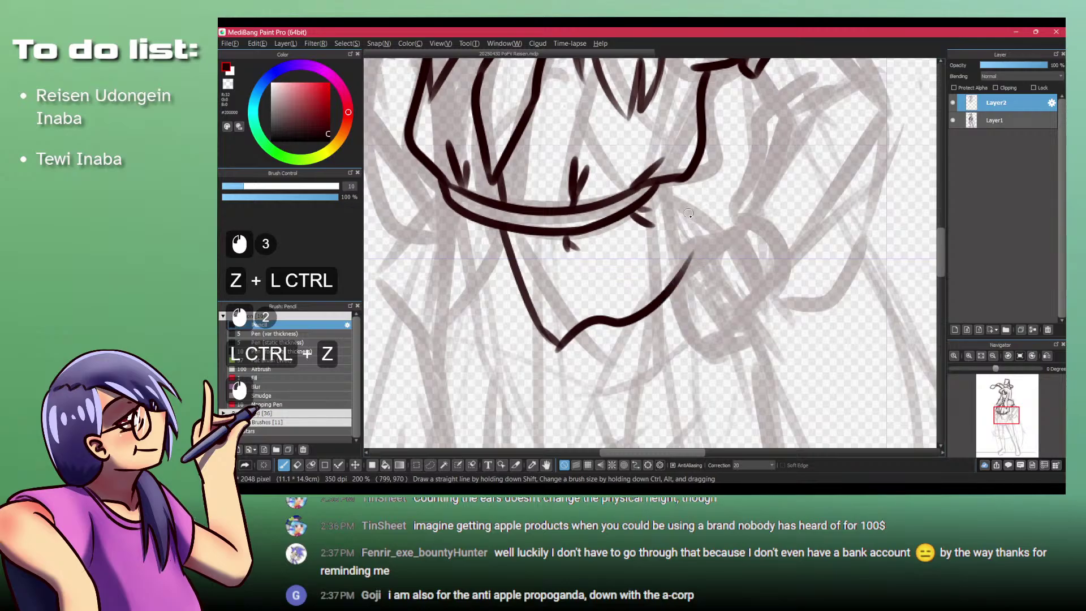
pyautogui.hotkey('ctrl', 'z')
pyautogui.moveTo(567, 342)
pyautogui.mouseDown()
pyautogui.moveTo(661, 274)
pyautogui.moveTo(698, 212)
pyautogui.moveTo(667, 191)
pyautogui.mouseUp()
# Step: Draw the opposite shirt tail below the waistband with its slanted inner edge and folded, ruffled hem
pyautogui.moveTo(477, 248); pyautogui.dragTo(603, 263)
pyautogui.moveTo(563, 325); pyautogui.dragTo(632, 257)
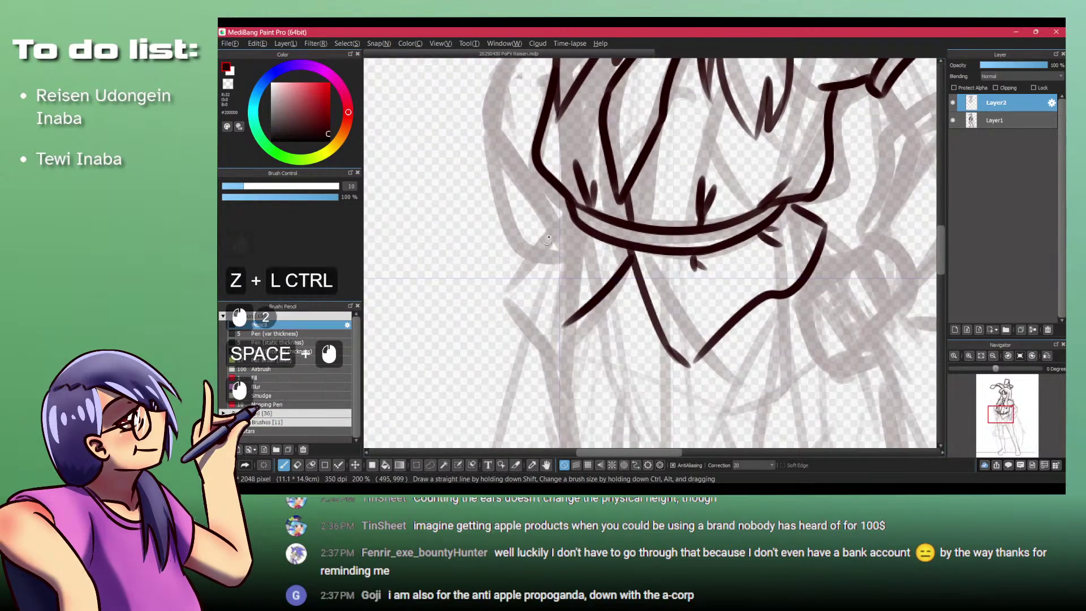
pyautogui.hotkey('ctrl', 'z')
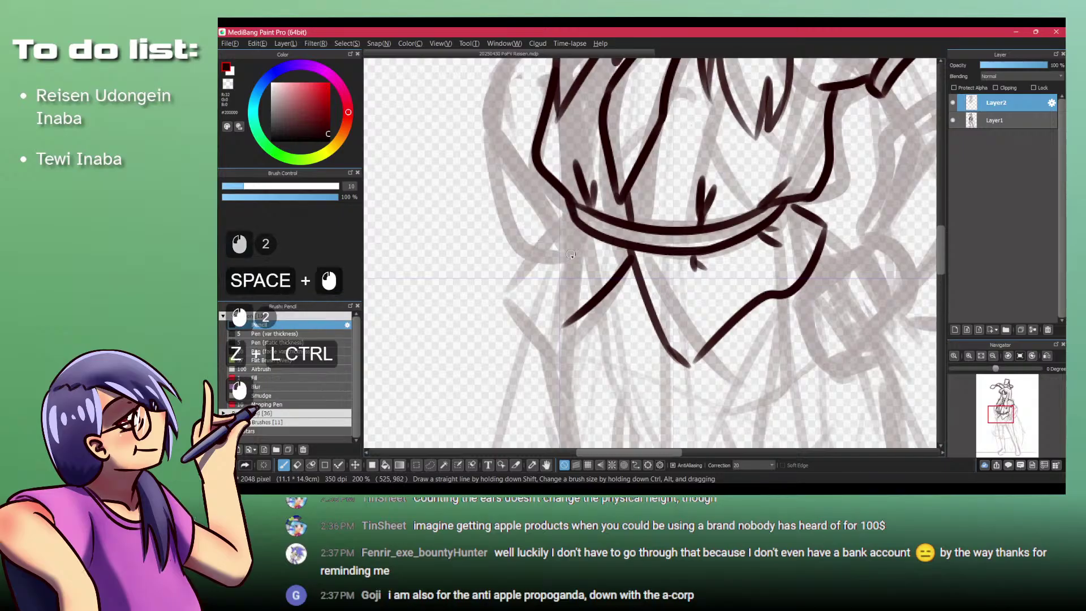
pyautogui.moveTo(580, 232)
pyautogui.mouseDown()
pyautogui.moveTo(519, 262)
pyautogui.moveTo(539, 276)
pyautogui.moveTo(523, 301)
pyautogui.moveTo(547, 290)
pyautogui.moveTo(501, 274)
pyautogui.moveTo(542, 216)
pyautogui.moveTo(511, 230)
pyautogui.moveTo(481, 217)
pyautogui.mouseUp()
pyautogui.hotkey('ctrl', 'z')
pyautogui.hotkey('ctrl', 'z')
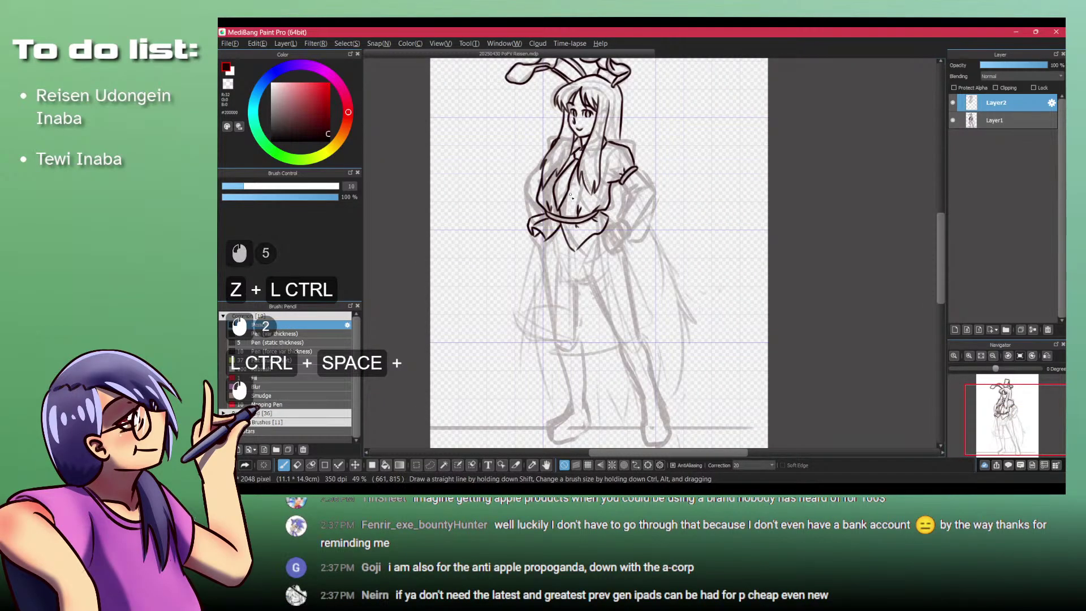
pyautogui.moveTo(568, 210); pyautogui.dragTo(589, 253)
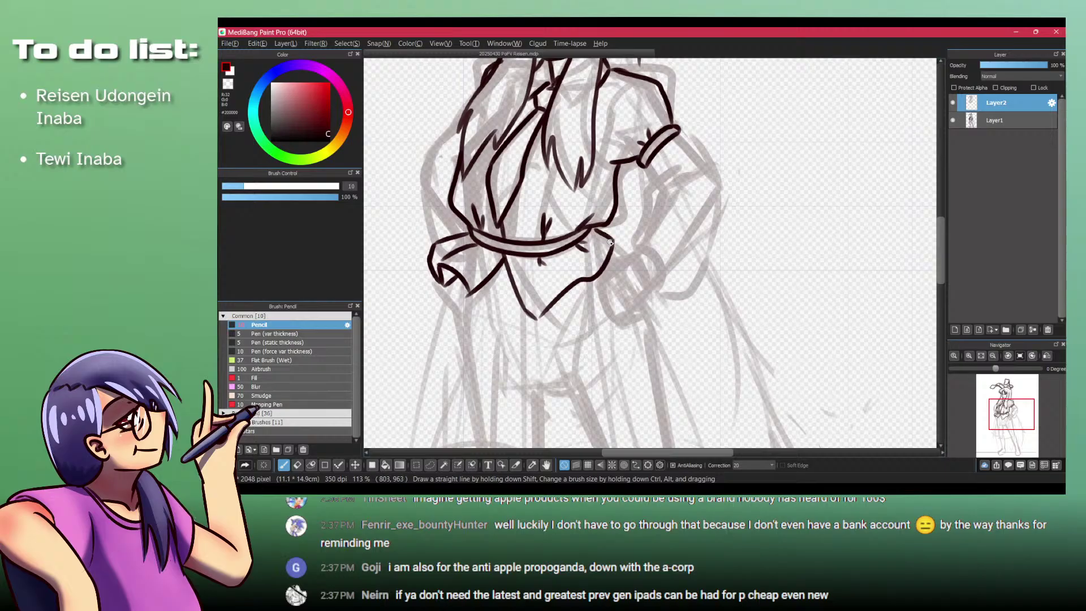
# Step: Erase the front shirt tail's outer side and redraw it as a wider, rounder curve bulging outward
pyautogui.press('space')
pyautogui.moveTo(578, 244); pyautogui.dragTo(582, 256)
pyautogui.moveTo(583, 249); pyautogui.dragTo(621, 235)
pyautogui.press('space')
pyautogui.keyDown('ctrl'); pyautogui.click(606, 283); pyautogui.keyUp('ctrl')
pyautogui.press('z')
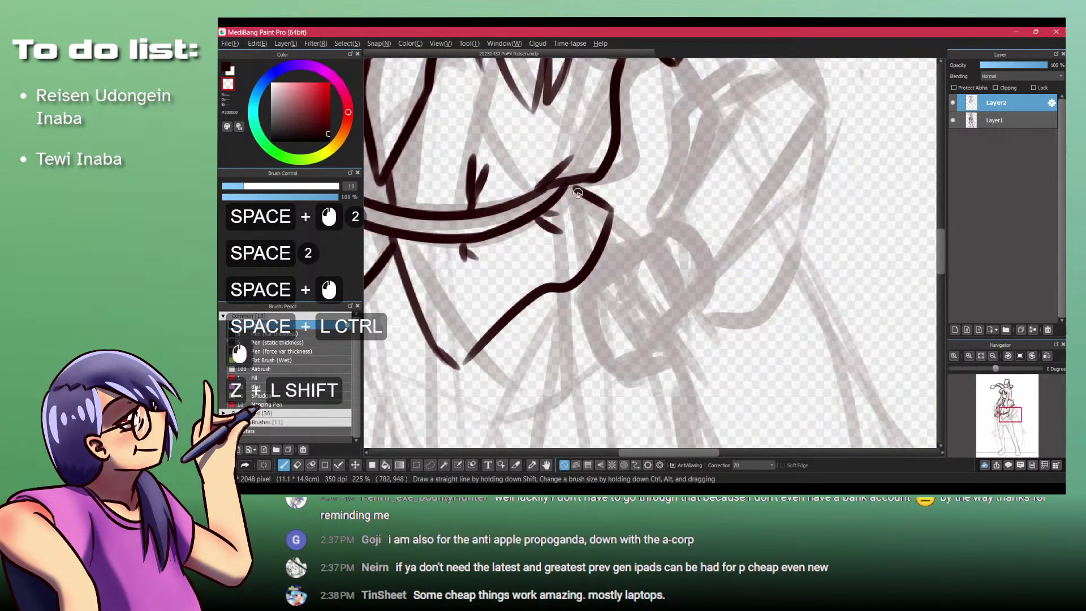
pyautogui.moveTo(577, 193)
pyautogui.mouseDown()
pyautogui.moveTo(600, 202)
pyautogui.moveTo(574, 187)
pyautogui.moveTo(607, 225)
pyautogui.mouseUp()
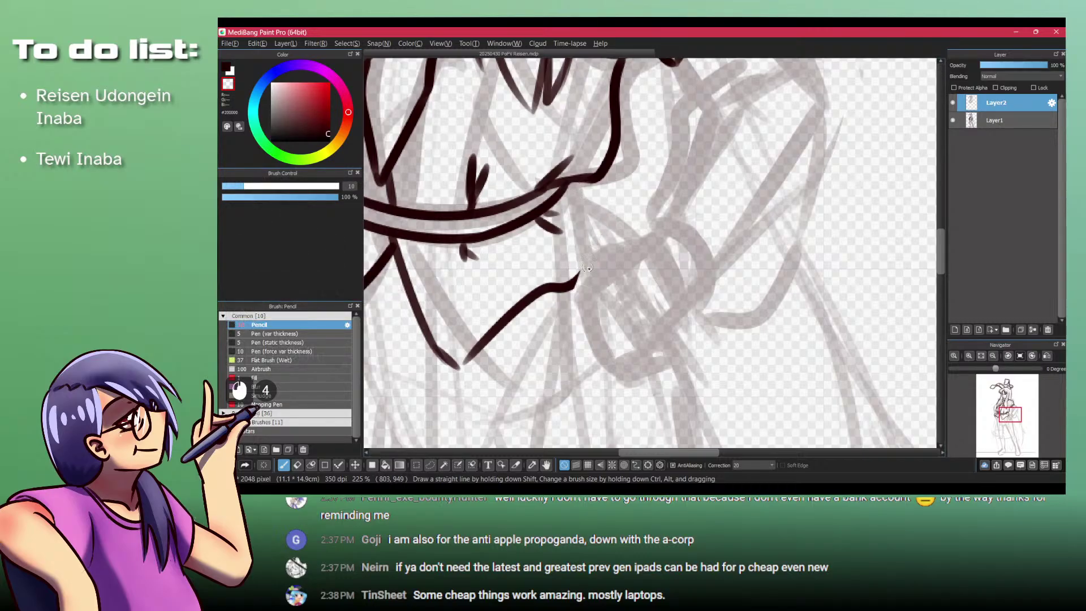
pyautogui.hotkey('shift', 'z')
pyautogui.moveTo(553, 286)
pyautogui.mouseDown()
pyautogui.moveTo(608, 288)
pyautogui.moveTo(632, 205)
pyautogui.mouseUp()
pyautogui.hotkey('shift', 'z')
pyautogui.hotkey('shift', 'z')
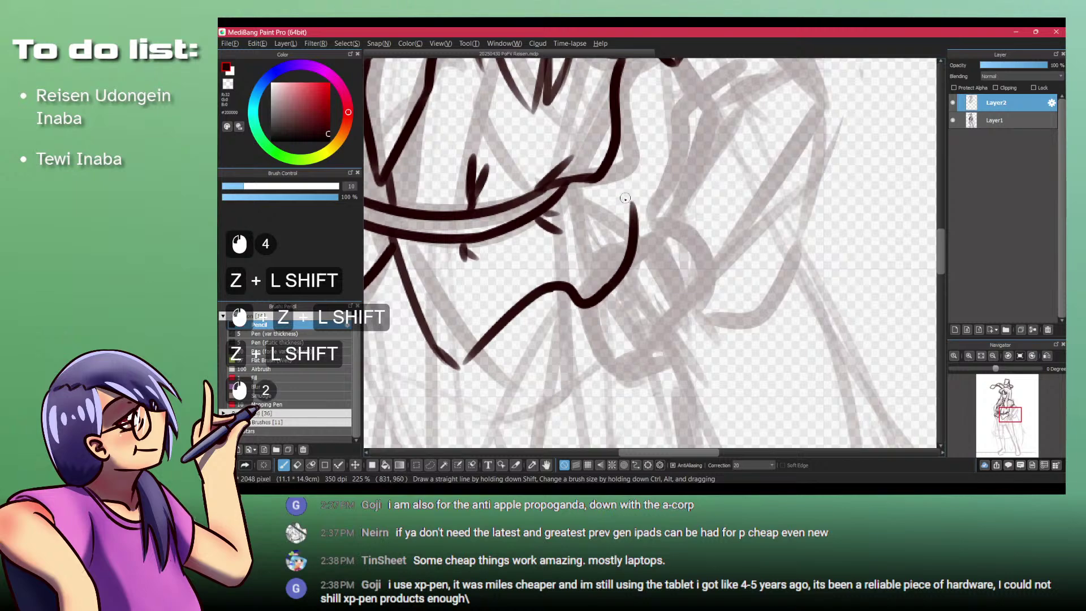
# Step: Extend the widened shirt tail's outer curve upward to join the shirt's side at the waistband, and add a crease beneath it
pyautogui.moveTo(568, 190)
pyautogui.mouseDown()
pyautogui.moveTo(616, 222)
pyautogui.moveTo(623, 208)
pyautogui.moveTo(481, 227)
pyautogui.mouseUp()
pyautogui.moveTo(571, 198); pyautogui.dragTo(679, 215)
pyautogui.hotkey('shift', 'z')
pyautogui.moveTo(562, 197)
pyautogui.mouseDown()
pyautogui.moveTo(601, 198)
pyautogui.moveTo(558, 169)
pyautogui.mouseUp()
pyautogui.hotkey('shift', 'z')
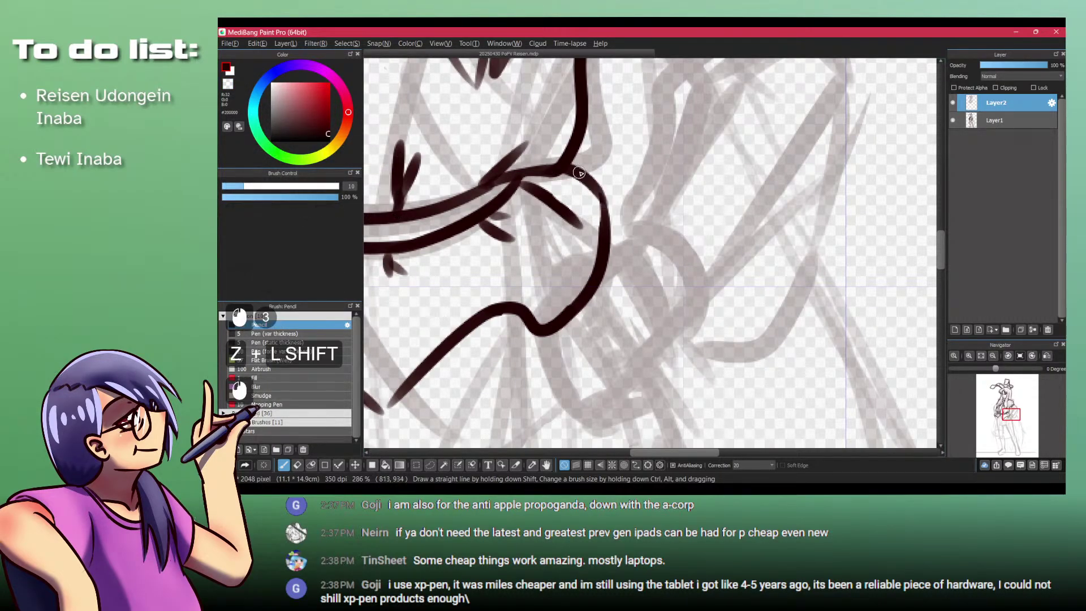
# Step: Shorten the crease mark inside the shirt tail's upper outer corner
pyautogui.hotkey('shift', 'z')
pyautogui.moveTo(552, 229)
pyautogui.mouseDown()
pyautogui.moveTo(584, 217)
pyautogui.moveTo(574, 221)
pyautogui.mouseUp()
pyautogui.click(571, 210)
pyautogui.hotkey('shift', 'z')
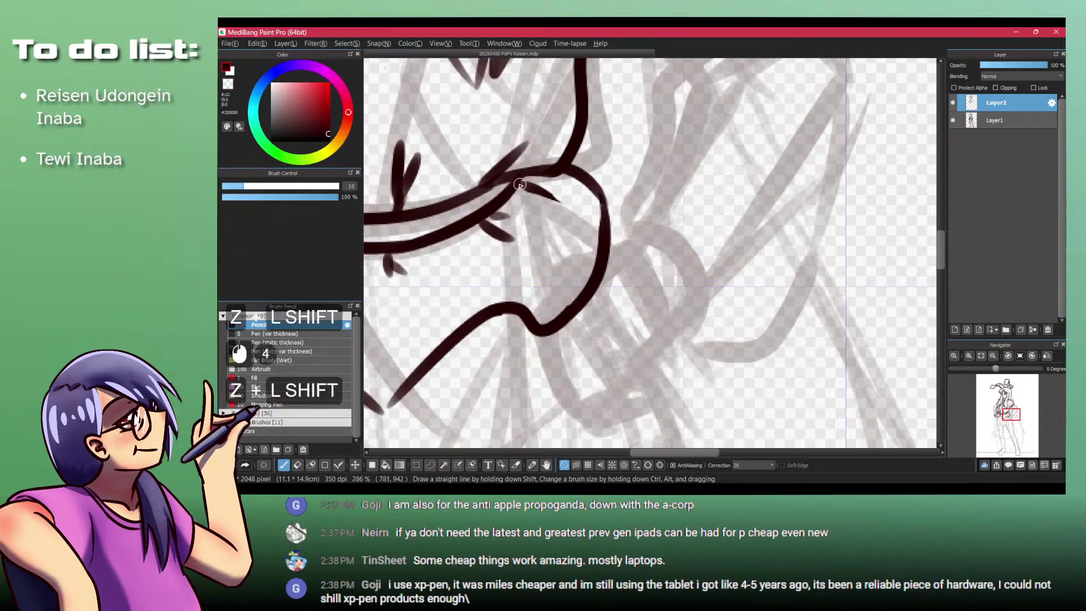
pyautogui.moveTo(519, 184); pyautogui.dragTo(568, 237)
# Step: Erase the lines around the front shirt tail's lower point to open up its corner
pyautogui.hotkey('ctrl', 'space')
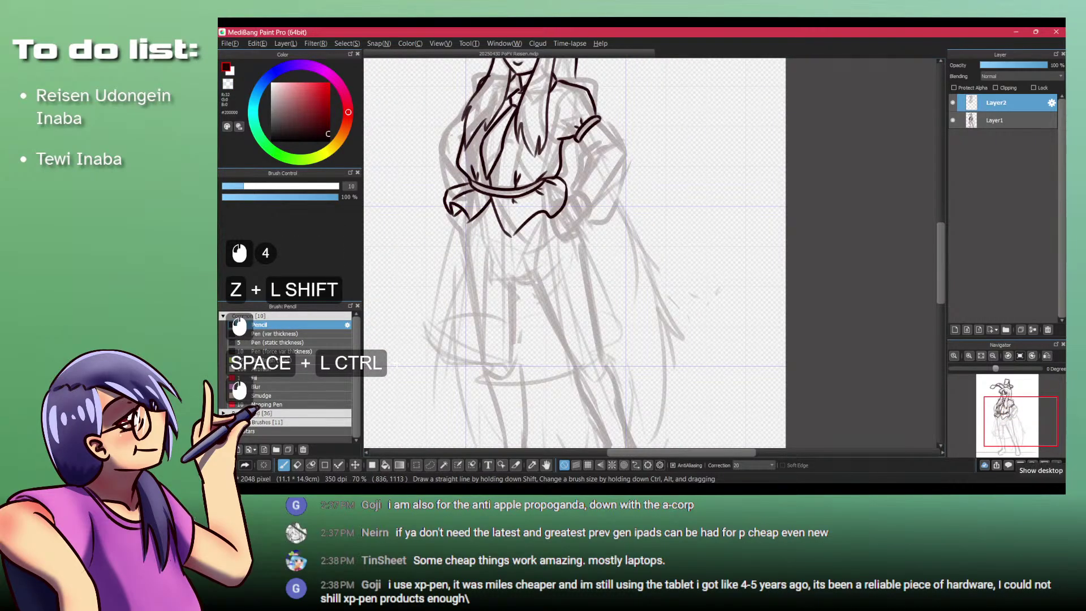
pyautogui.press('space')
pyautogui.hotkey('ctrl', 'space')
pyautogui.moveTo(459, 226)
pyautogui.mouseDown()
pyautogui.moveTo(486, 268)
pyautogui.moveTo(527, 268)
pyautogui.moveTo(554, 224)
pyautogui.moveTo(511, 226)
pyautogui.mouseUp()
pyautogui.hotkey('shift', 'z')
pyautogui.click(527, 269)
pyautogui.hotkey('shift', 'z')
pyautogui.click(520, 221)
pyautogui.hotkey('ctrl', 'z')
pyautogui.hotkey('ctrl', 'space')
pyautogui.press('space')
pyautogui.moveTo(571, 243)
pyautogui.mouseDown()
pyautogui.moveTo(515, 240)
pyautogui.moveTo(575, 289)
pyautogui.mouseUp()
pyautogui.hotkey('shift', 'z')
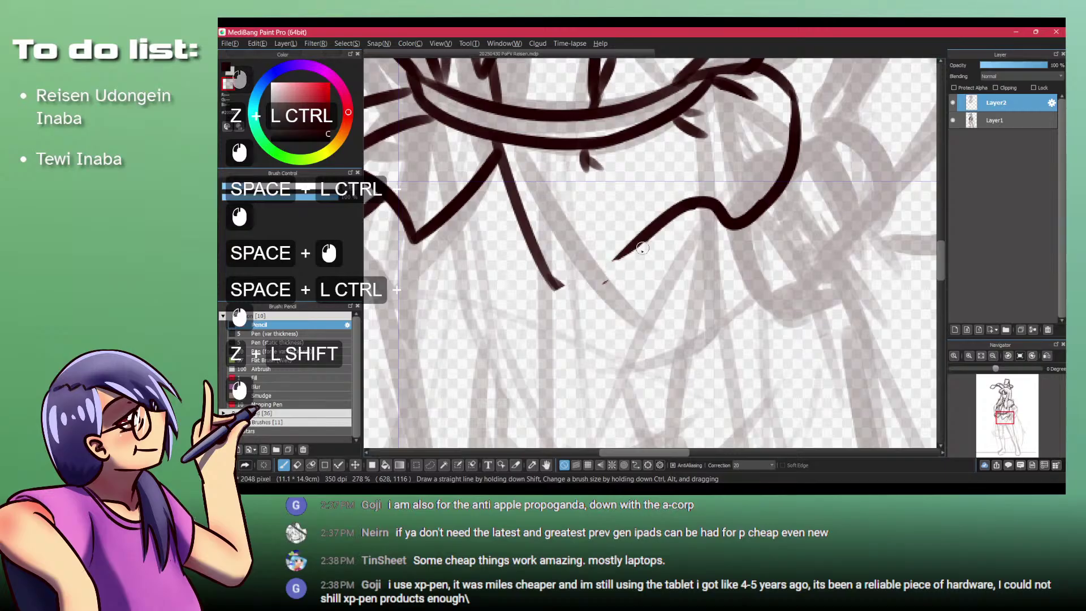
pyautogui.moveTo(637, 242); pyautogui.dragTo(611, 261)
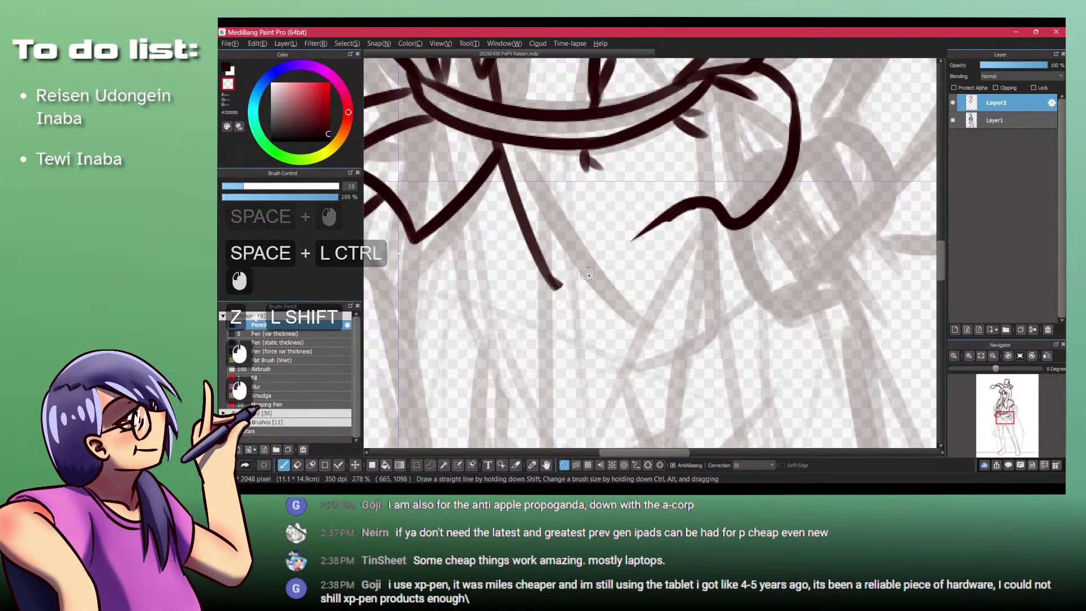
# Step: Redraw the front shirt tail's hem so it rejoins the opening edge in a closed point
pyautogui.hotkey('shift', 'z')
pyautogui.moveTo(557, 285)
pyautogui.mouseDown()
pyautogui.moveTo(689, 210)
pyautogui.moveTo(633, 198)
pyautogui.mouseUp()
pyautogui.hotkey('ctrl', 'space')
pyautogui.press('space')
pyautogui.moveTo(676, 191); pyautogui.dragTo(557, 253)
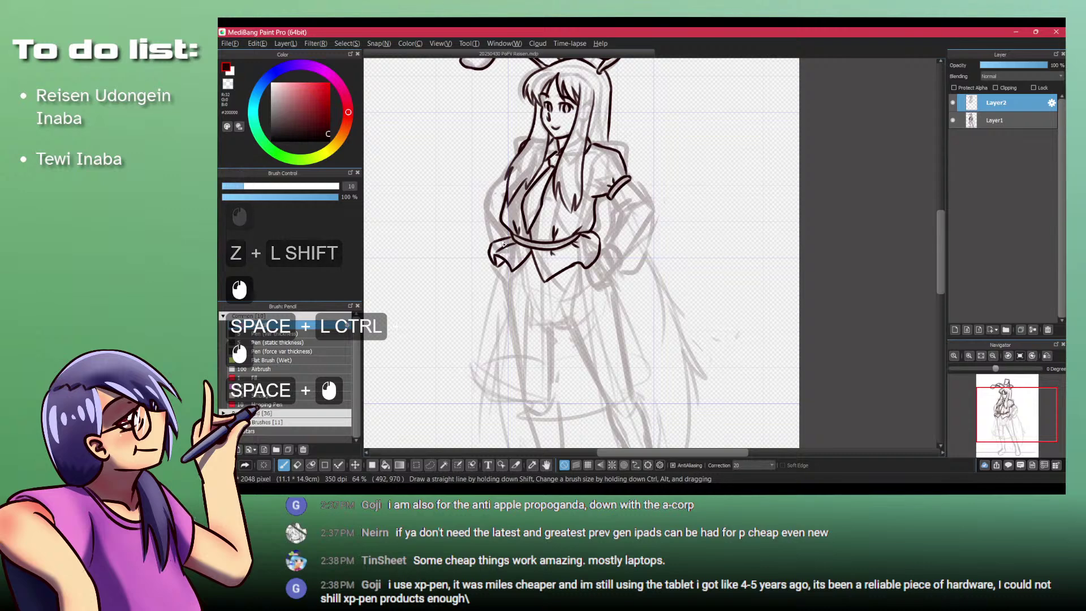
# Step: Erase the shirt tail's lower outer bulge and draw a diagonal edge across it where the hand rests on the hip
pyautogui.moveTo(493, 223); pyautogui.dragTo(498, 172)
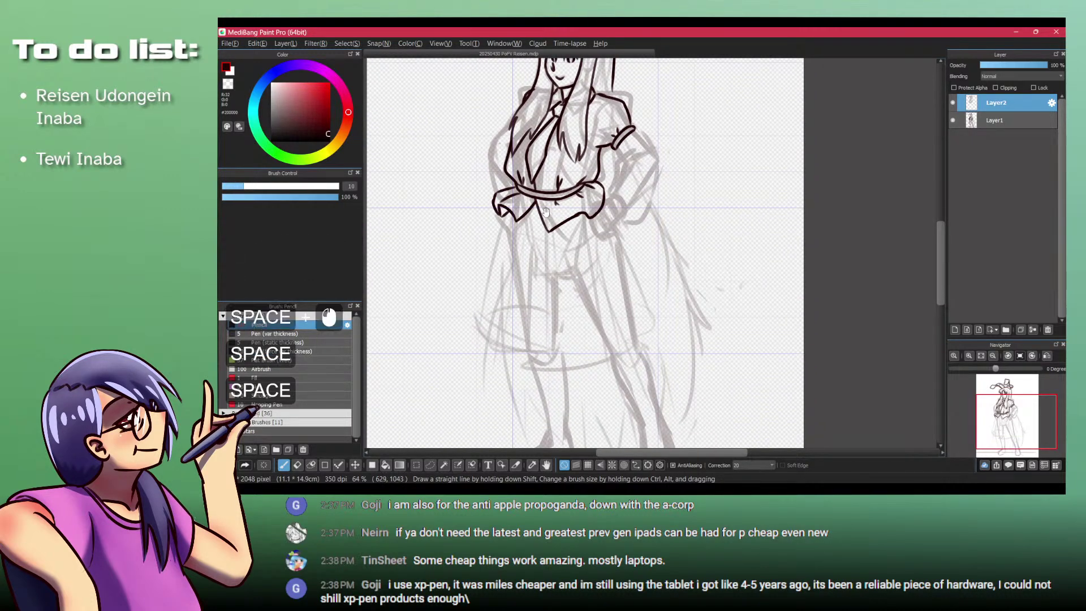
pyautogui.moveTo(545, 213); pyautogui.dragTo(582, 255)
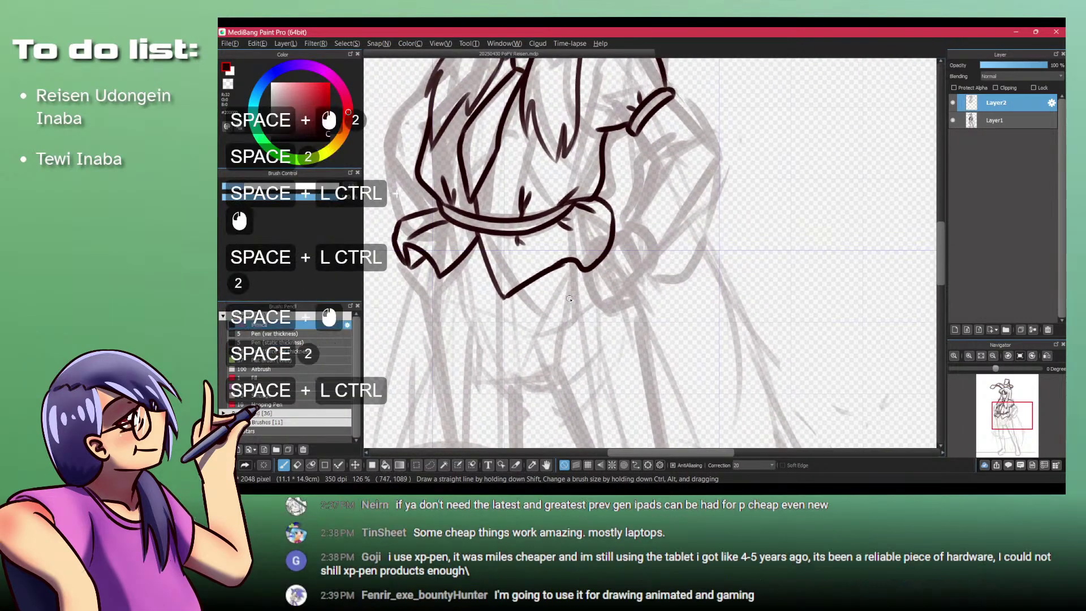
pyautogui.moveTo(565, 328); pyautogui.dragTo(516, 307)
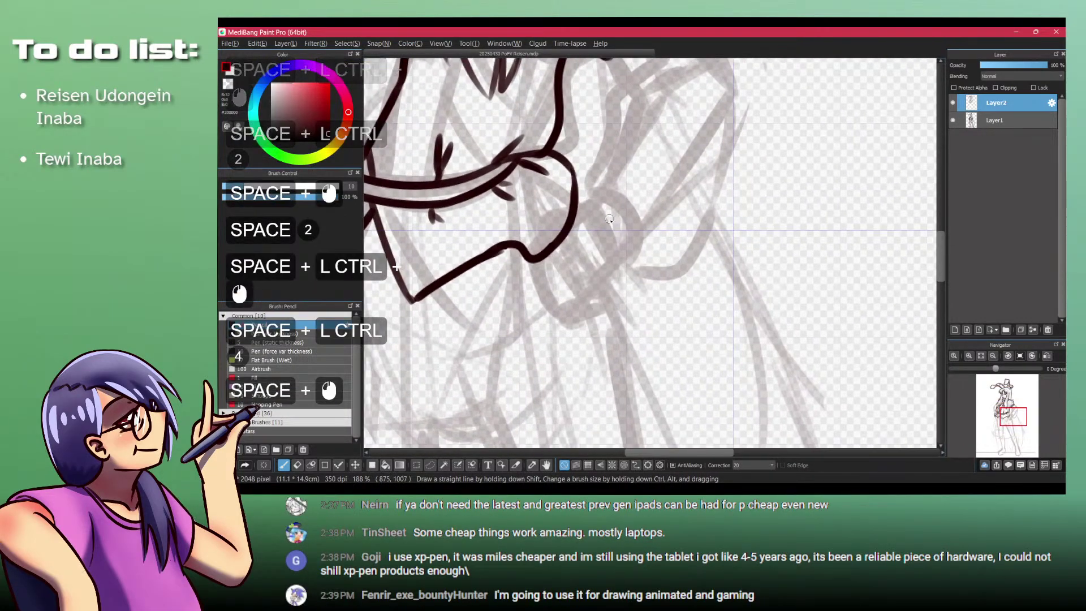
pyautogui.hotkey('shift', 'z')
pyautogui.moveTo(572, 232); pyautogui.dragTo(536, 261)
pyautogui.click(565, 255)
pyautogui.hotkey('shift', 'z')
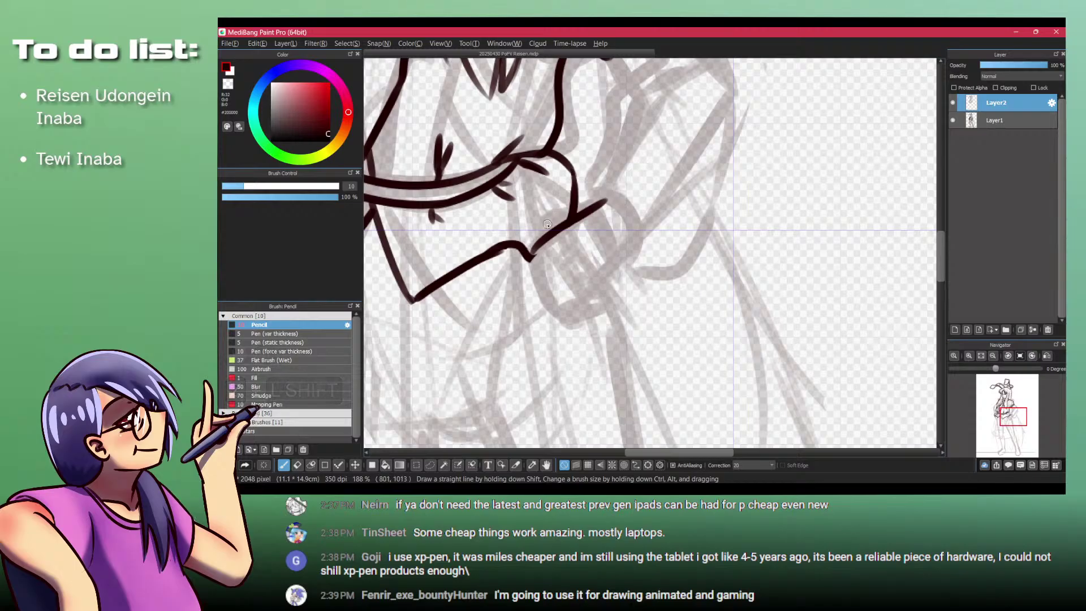
# Step: Clear the old hem corner and redraw the hem as a lower wave running into the diagonal edge
pyautogui.hotkey('shift', 'z')
pyautogui.click(529, 246)
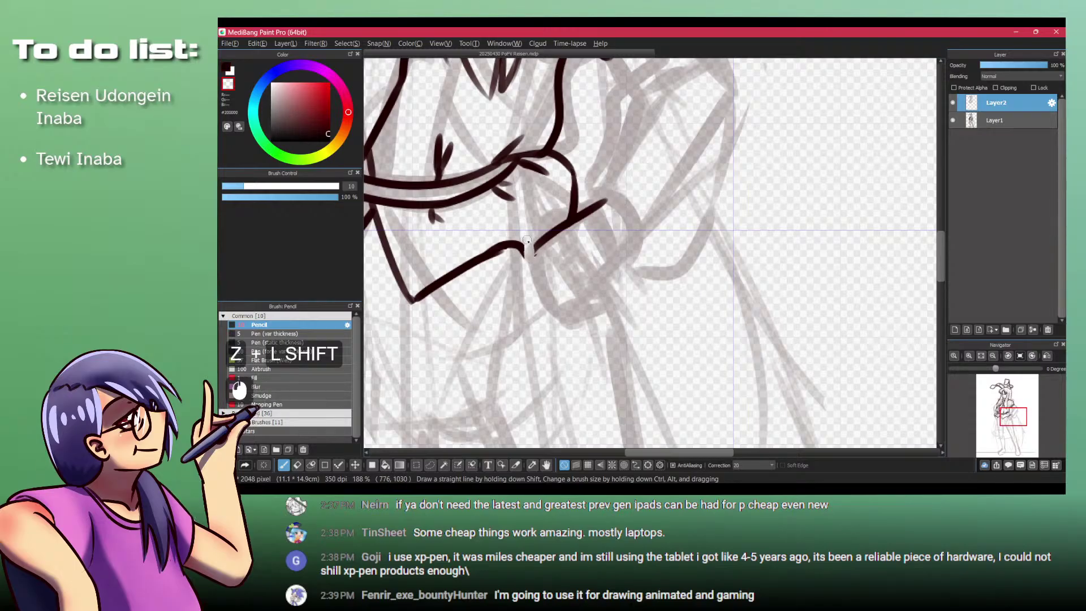
pyautogui.hotkey('shift', 'z')
pyautogui.moveTo(568, 219); pyautogui.dragTo(562, 220)
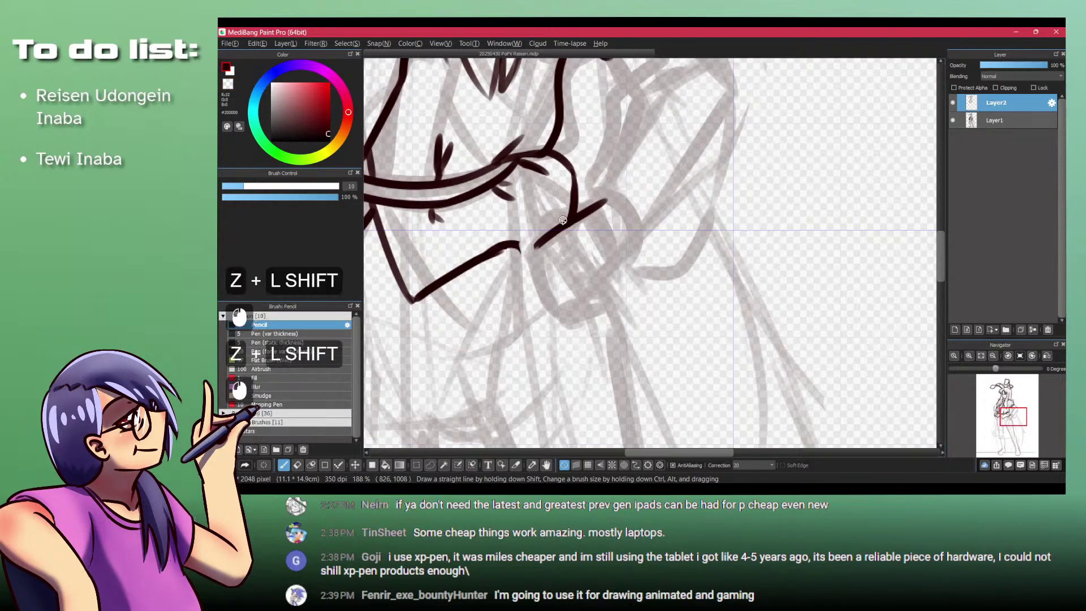
pyautogui.hotkey('ctrl', 'z')
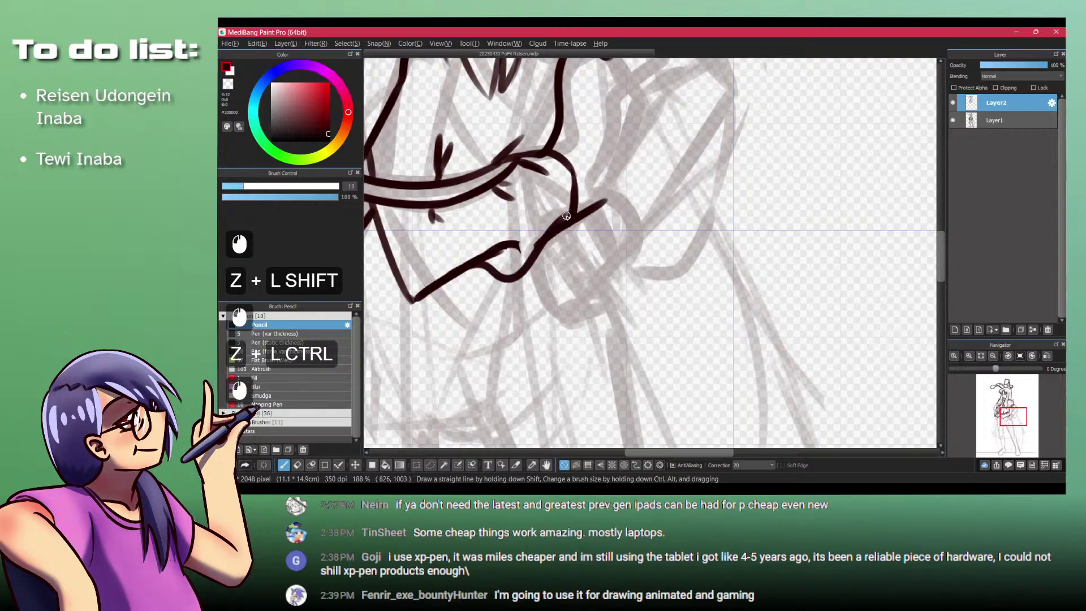
pyautogui.hotkey('ctrl', 'z')
pyautogui.moveTo(567, 220)
pyautogui.mouseDown()
pyautogui.moveTo(529, 256)
pyautogui.moveTo(469, 268)
pyautogui.moveTo(516, 248)
pyautogui.moveTo(477, 259)
pyautogui.moveTo(500, 244)
pyautogui.moveTo(562, 308)
pyautogui.mouseUp()
pyautogui.hotkey('shift', 'z')
pyautogui.hotkey('shift', 'z')
pyautogui.hotkey('ctrl', 'z')
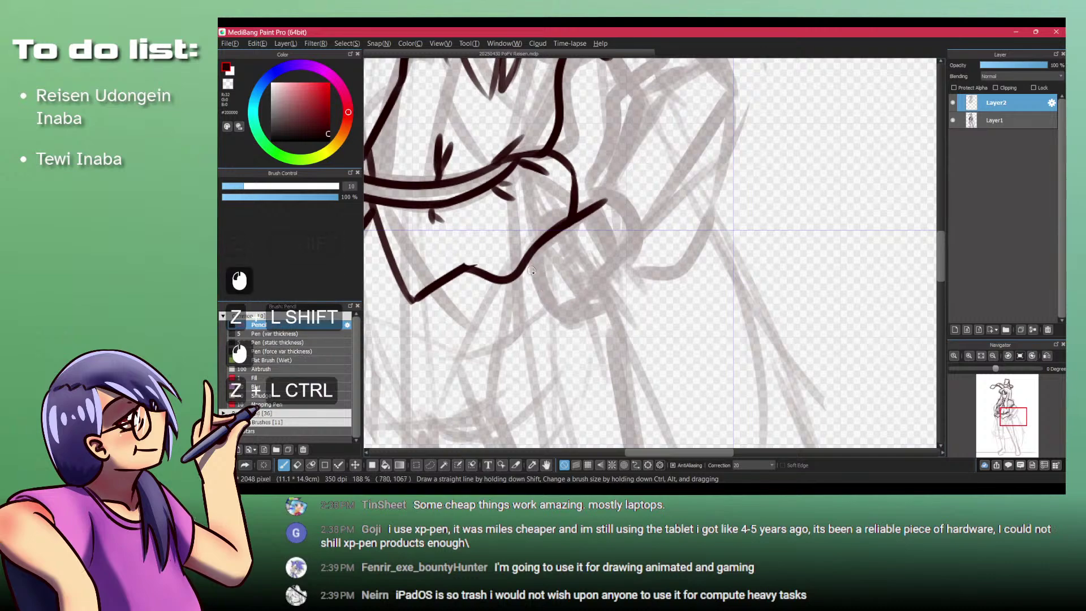
pyautogui.moveTo(528, 266); pyautogui.dragTo(534, 272)
pyautogui.moveTo(639, 254)
pyautogui.mouseDown()
pyautogui.moveTo(567, 315)
pyautogui.moveTo(602, 294)
pyautogui.moveTo(543, 299)
pyautogui.mouseUp()
pyautogui.moveTo(599, 226)
pyautogui.mouseDown()
pyautogui.moveTo(575, 296)
pyautogui.moveTo(611, 218)
pyautogui.mouseUp()
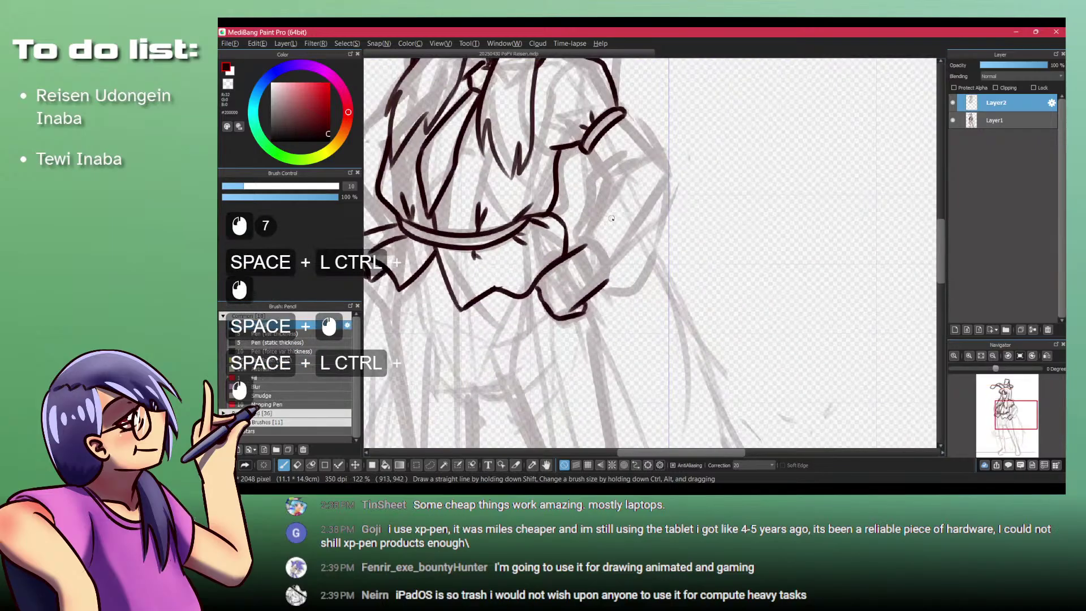
pyautogui.hotkey('ctrl', 'z')
pyautogui.hotkey('ctrl', 'z')
pyautogui.hotkey('ctrl', 'z')
pyautogui.hotkey('ctrl', 'z')
pyautogui.hotkey('ctrl', 'z')
pyautogui.hotkey('ctrl', 'z')
pyautogui.hotkey('ctrl', 'z')
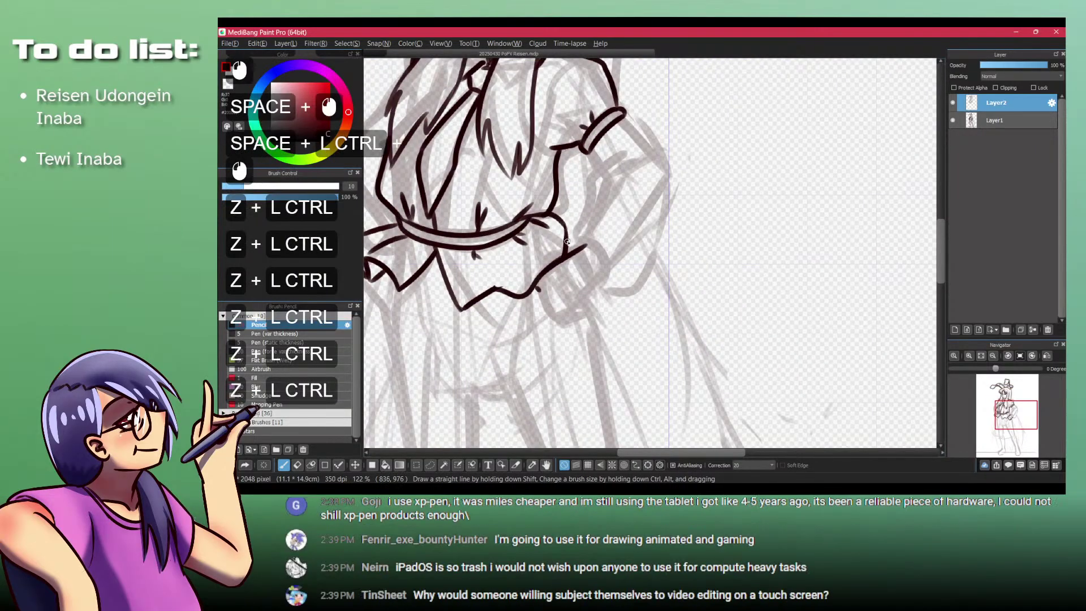
pyautogui.hotkey('ctrl', 'y')
pyautogui.hotkey('ctrl', 'y')
pyautogui.hotkey('ctrl', 'z')
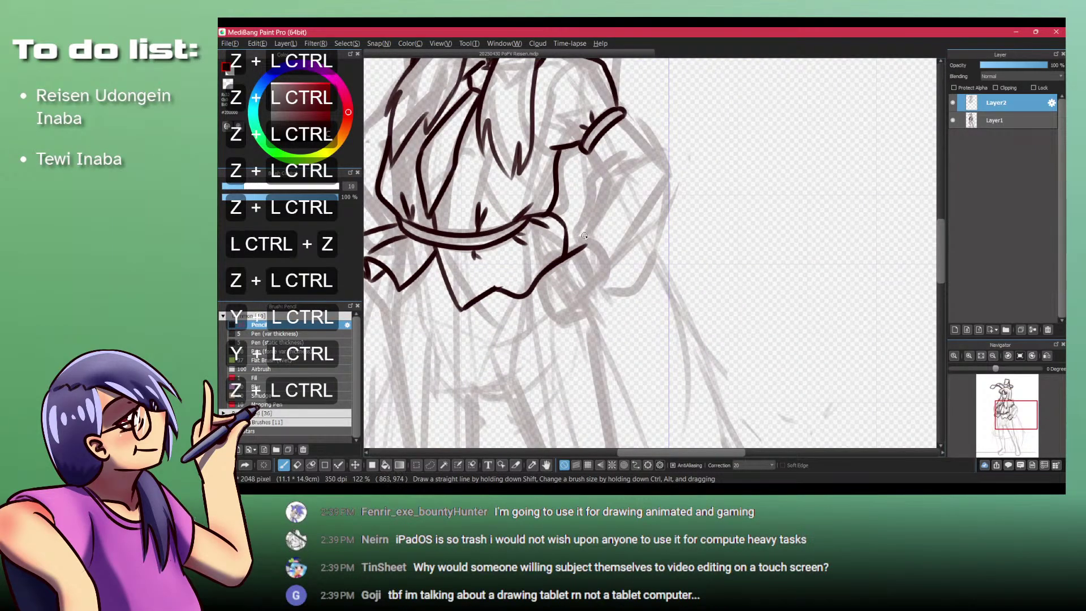
# Step: Trim the end of the shirt tail's diagonal edge where it overshoots into the hand
pyautogui.hotkey('shift', 'z')
pyautogui.click(589, 238)
pyautogui.moveTo(588, 245)
pyautogui.mouseDown()
pyautogui.moveTo(570, 254)
pyautogui.moveTo(585, 300)
pyautogui.moveTo(572, 314)
pyautogui.mouseUp()
pyautogui.hotkey('shift', 'z')
pyautogui.hotkey('ctrl', 'z')
pyautogui.hotkey('ctrl', 'z')
# Step: Draw the short diagonal line along the outer lower side of the hand on the hip, discarding extra strokes
pyautogui.moveTo(604, 276); pyautogui.dragTo(574, 309)
pyautogui.hotkey('ctrl', 'z')
pyautogui.moveTo(573, 245)
pyautogui.mouseDown()
pyautogui.moveTo(540, 292)
pyautogui.moveTo(571, 313)
pyautogui.mouseUp()
pyautogui.hotkey('ctrl', 'z')
pyautogui.hotkey('ctrl', 'z')
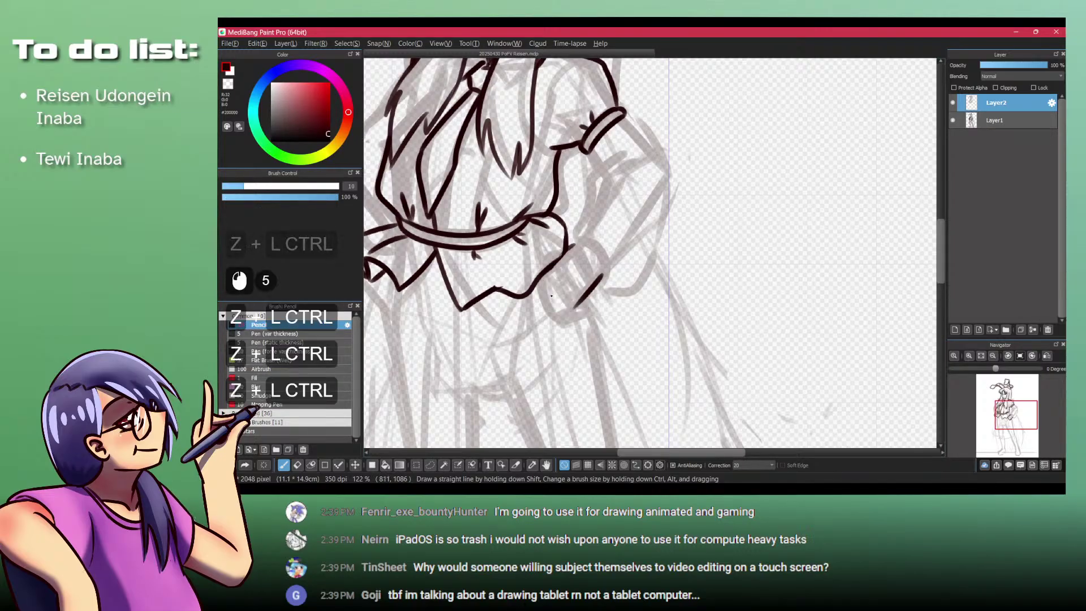
# Step: Outline the hand's curled fingers and rounded back against the shirt tail, redrawing the back slightly wider
pyautogui.click(546, 281)
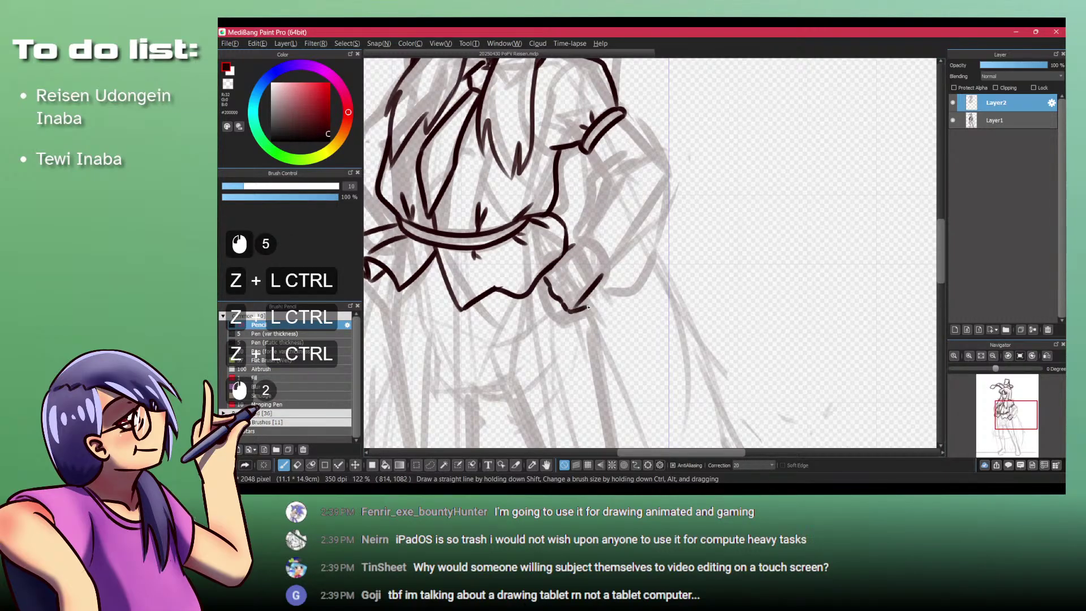
pyautogui.moveTo(588, 297); pyautogui.dragTo(586, 307)
pyautogui.moveTo(574, 243); pyautogui.dragTo(601, 276)
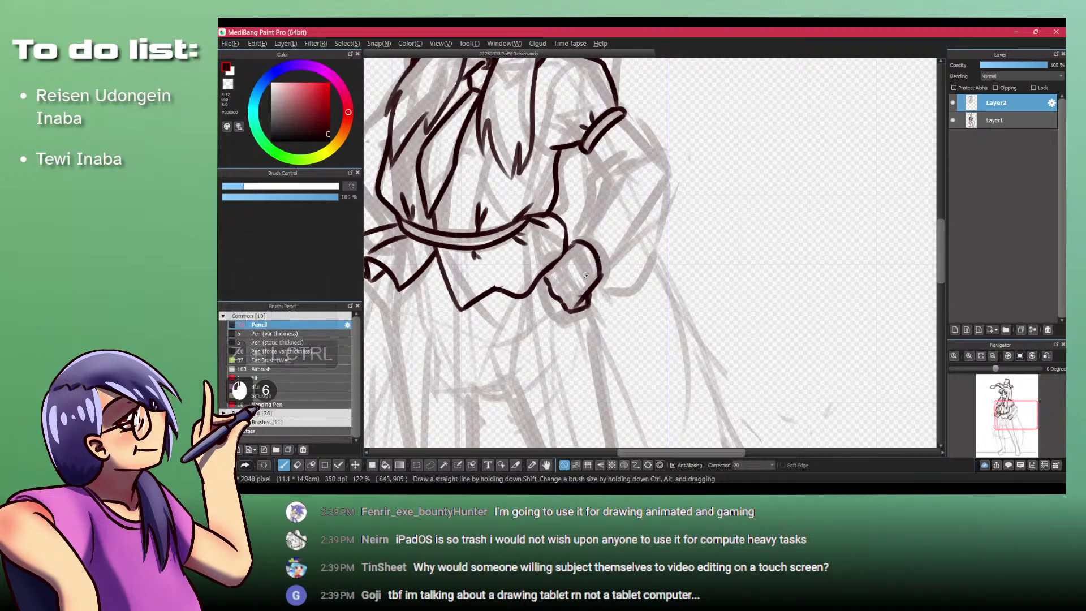
pyautogui.hotkey('ctrl', 'z')
pyautogui.moveTo(578, 240); pyautogui.dragTo(607, 275)
pyautogui.click(581, 240)
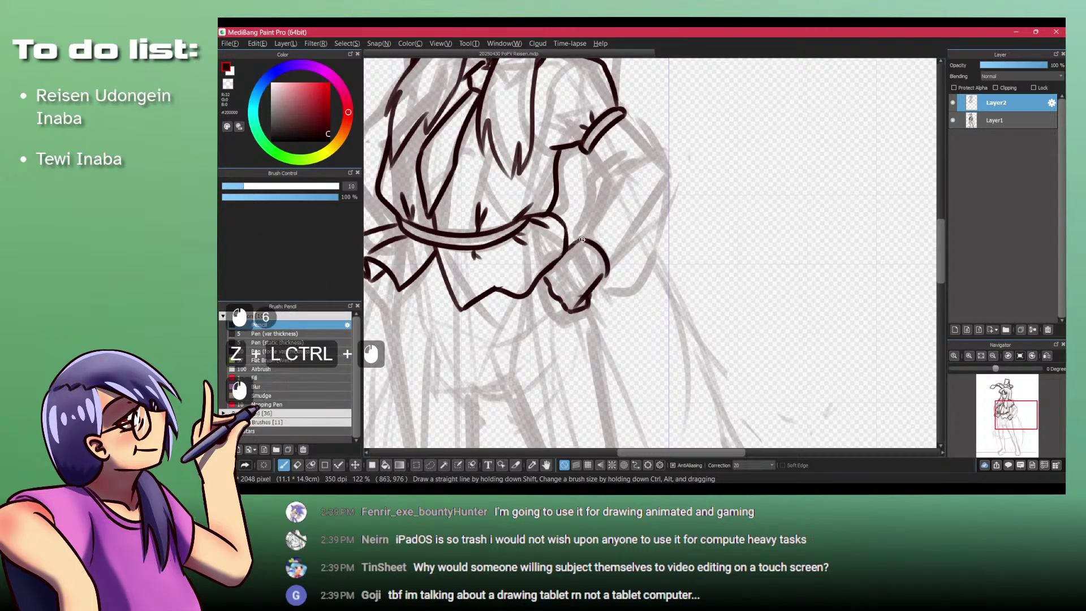
# Step: Undo the strokes forming the hand's rounded back and redraw them with a trial cuff arc around the wrist
pyautogui.hotkey('ctrl', 'z')
pyautogui.hotkey('ctrl', 'z')
pyautogui.hotkey('ctrl', 'z')
pyautogui.hotkey('ctrl', 'z')
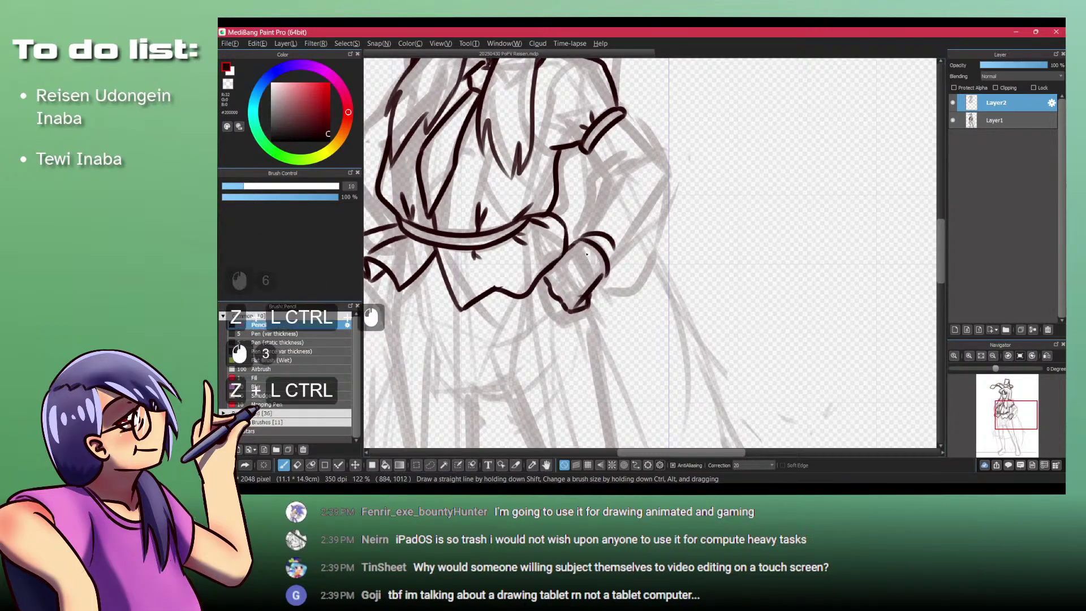
pyautogui.hotkey('shift', 'z')
pyautogui.click(604, 272)
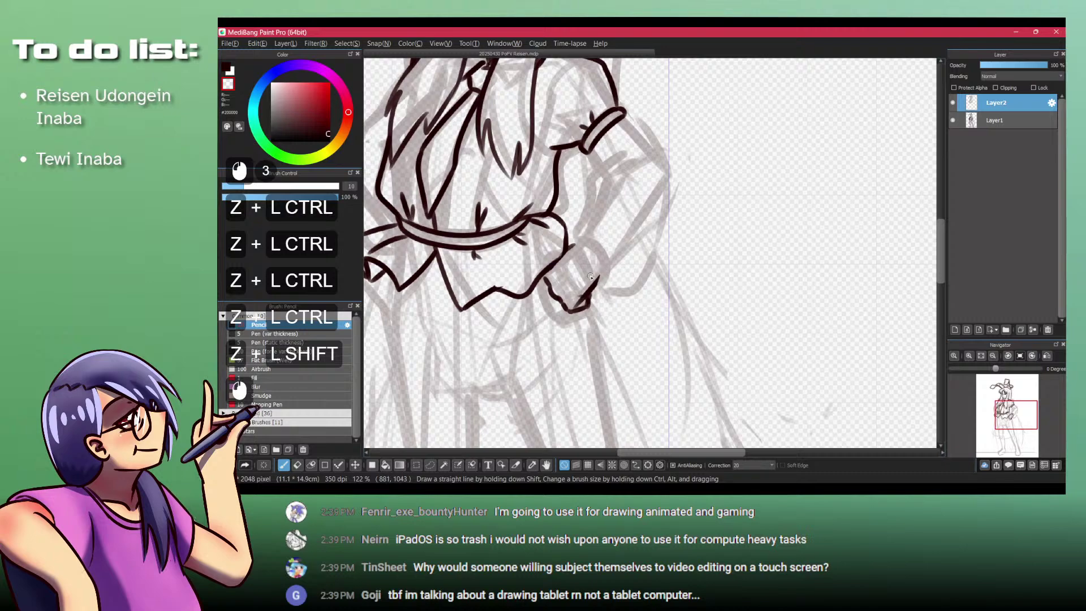
pyautogui.hotkey('shift', 'z')
pyautogui.moveTo(600, 273)
pyautogui.mouseDown()
pyautogui.moveTo(590, 299)
pyautogui.moveTo(600, 272)
pyautogui.moveTo(573, 244)
pyautogui.moveTo(587, 232)
pyautogui.moveTo(599, 280)
pyautogui.mouseUp()
pyautogui.hotkey('ctrl', 'z')
pyautogui.hotkey('ctrl', 'z')
pyautogui.hotkey('ctrl', 'z')
pyautogui.moveTo(578, 235); pyautogui.dragTo(612, 262)
pyautogui.moveTo(612, 262); pyautogui.dragTo(600, 280)
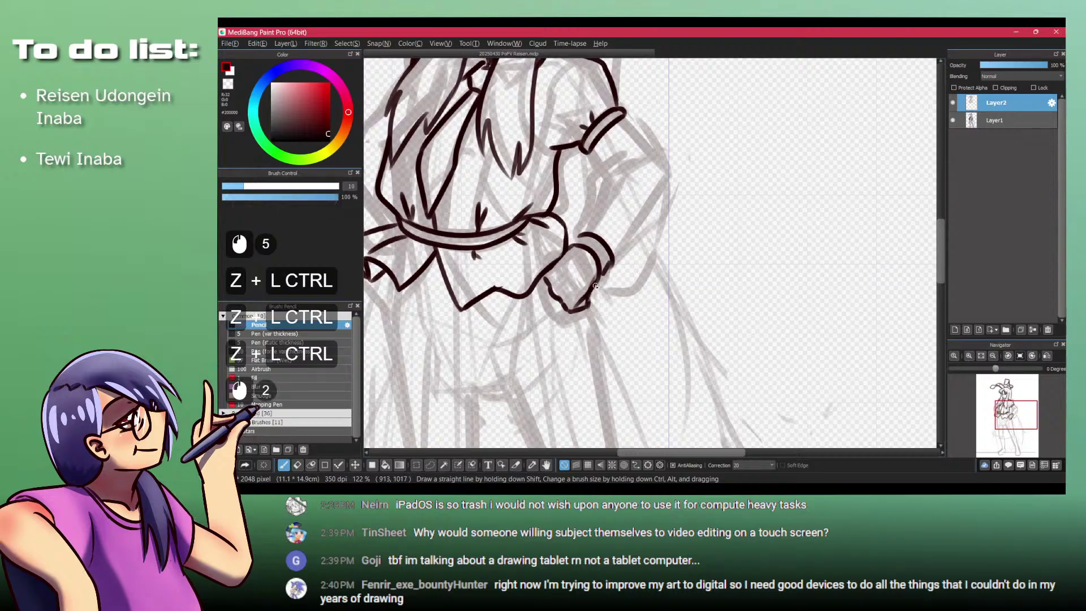
# Step: Discard the trial strokes and redraw the hand's back and outer side with a curved cuff arc behind it
pyautogui.moveTo(583, 234)
pyautogui.mouseDown()
pyautogui.moveTo(595, 280)
pyautogui.moveTo(583, 292)
pyautogui.moveTo(584, 233)
pyautogui.moveTo(602, 266)
pyautogui.mouseUp()
pyautogui.hotkey('ctrl', 'z')
pyautogui.hotkey('ctrl', 'z')
pyautogui.hotkey('ctrl', 'z')
pyautogui.hotkey('ctrl', 'z')
pyautogui.click(572, 250)
pyautogui.click(580, 247)
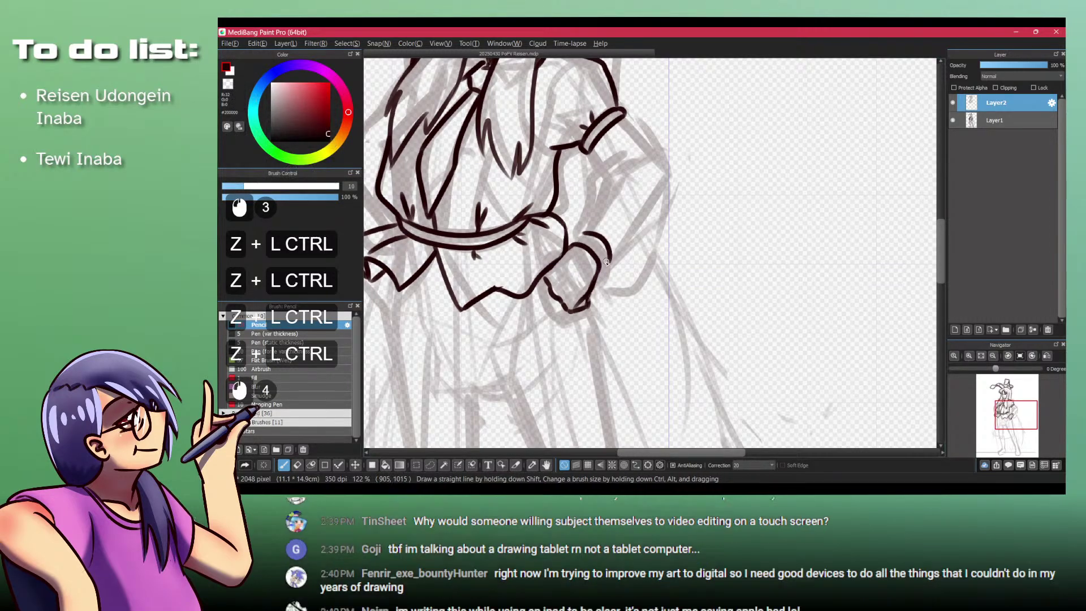
# Step: Try a puffed lower sleeve with an inner crease, rounded outer elbow contour, lower edge and small cuff folds
pyautogui.moveTo(612, 169)
pyautogui.mouseDown()
pyautogui.moveTo(590, 157)
pyautogui.moveTo(599, 187)
pyautogui.mouseUp()
pyautogui.hotkey('ctrl', 'z')
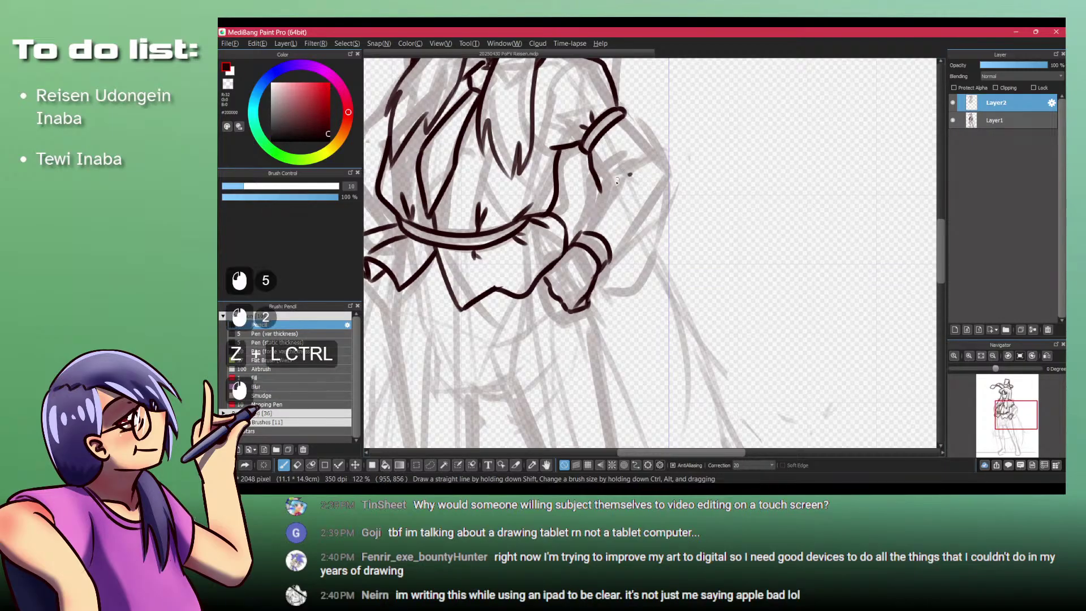
pyautogui.hotkey('ctrl', 'z')
pyautogui.moveTo(579, 230)
pyautogui.mouseDown()
pyautogui.moveTo(602, 205)
pyautogui.moveTo(589, 222)
pyautogui.mouseUp()
pyautogui.hotkey('shift', 'z')
pyautogui.hotkey('shift', 'z')
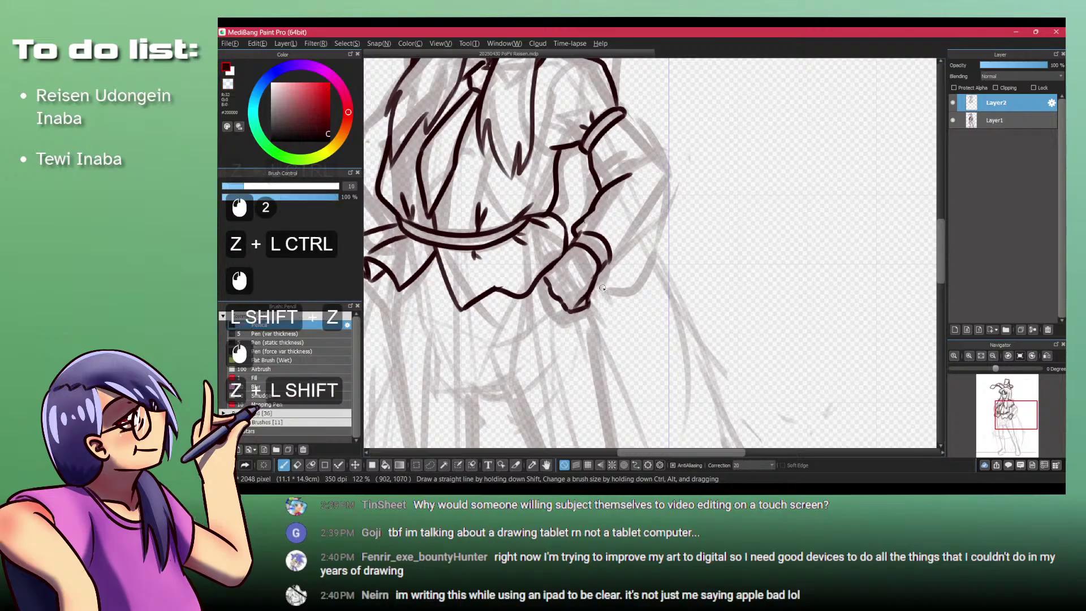
pyautogui.moveTo(598, 277); pyautogui.dragTo(639, 294)
pyautogui.moveTo(622, 116)
pyautogui.mouseDown()
pyautogui.moveTo(664, 167)
pyautogui.moveTo(670, 244)
pyautogui.moveTo(611, 260)
pyautogui.mouseUp()
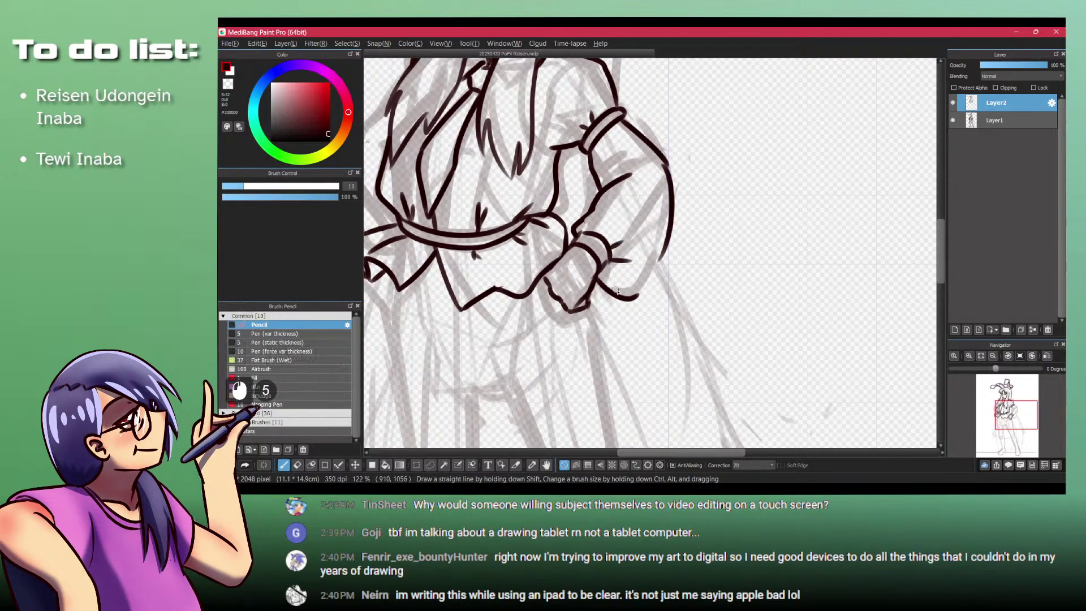
pyautogui.moveTo(660, 170); pyautogui.dragTo(656, 193)
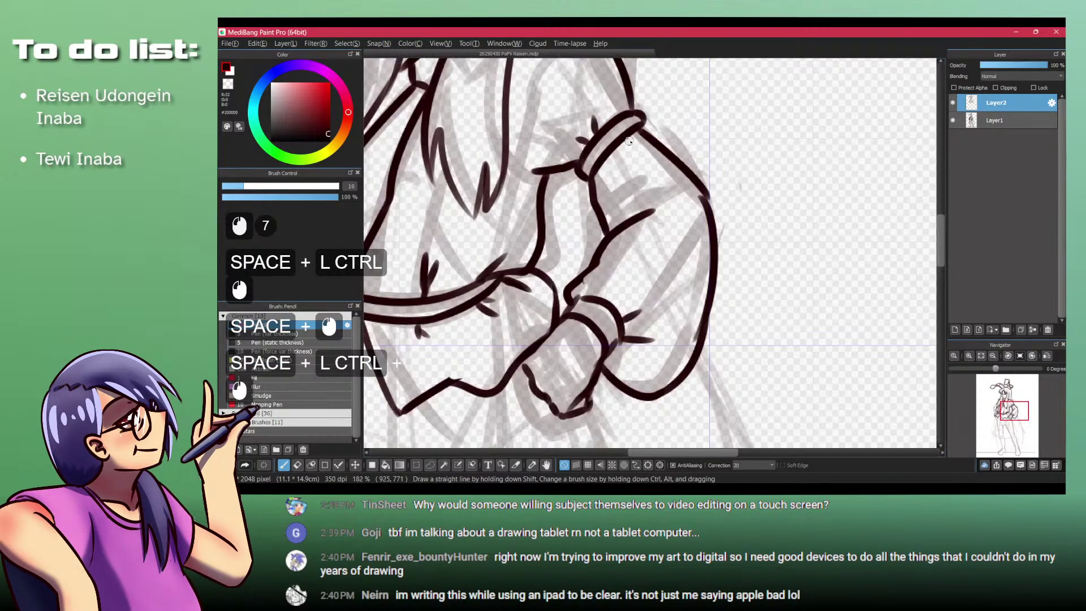
pyautogui.moveTo(635, 134); pyautogui.dragTo(695, 168)
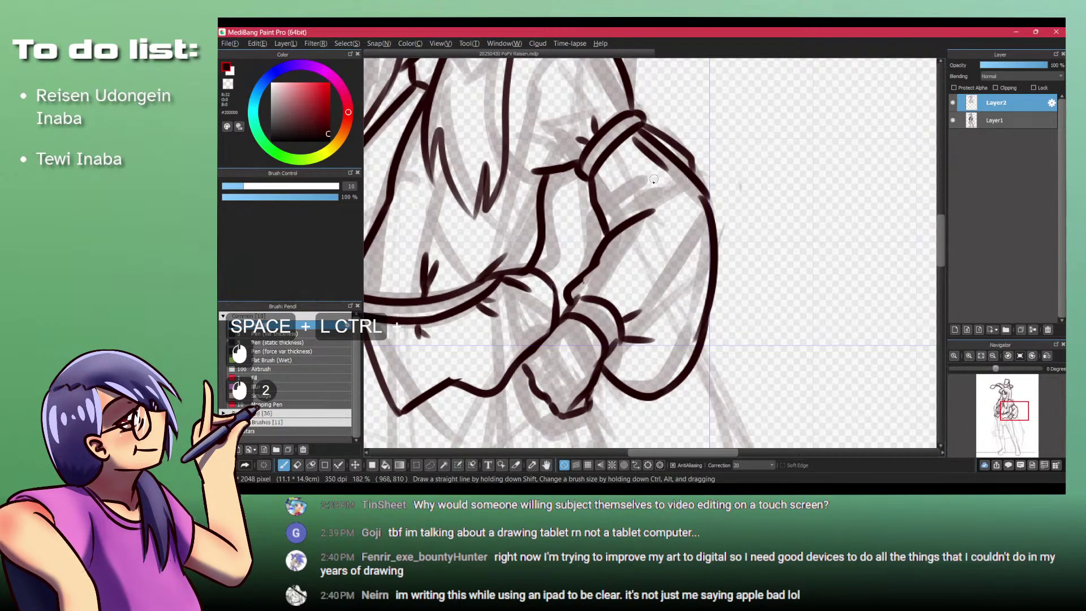
# Step: Undo all the lower sleeve and cuff strokes back to the bare hand outline
pyautogui.hotkey('ctrl', 'z')
pyautogui.hotkey('ctrl', 'z')
pyautogui.hotkey('ctrl', 'z')
pyautogui.hotkey('ctrl', 'z')
pyautogui.hotkey('ctrl', 'z')
pyautogui.hotkey('ctrl', 'z')
pyautogui.hotkey('ctrl', 'z')
pyautogui.hotkey('ctrl', 'z')
pyautogui.hotkey('ctrl', 'z')
pyautogui.hotkey('ctrl', 'z')
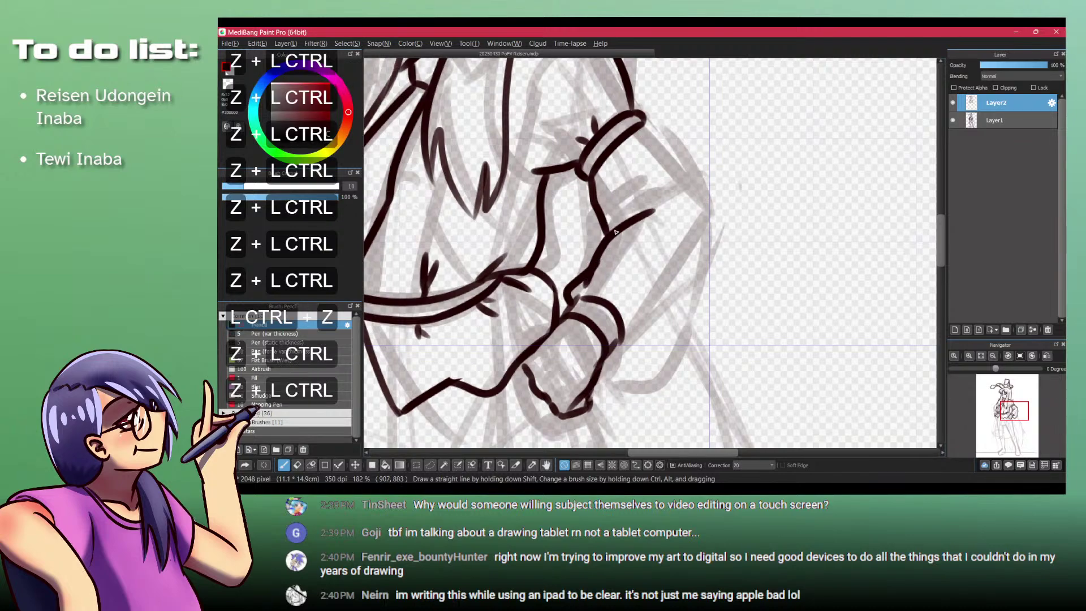
pyautogui.hotkey('ctrl', 'z')
pyautogui.hotkey('ctrl', 'z')
pyautogui.hotkey('ctrl', 'z')
pyautogui.hotkey('ctrl', 'z')
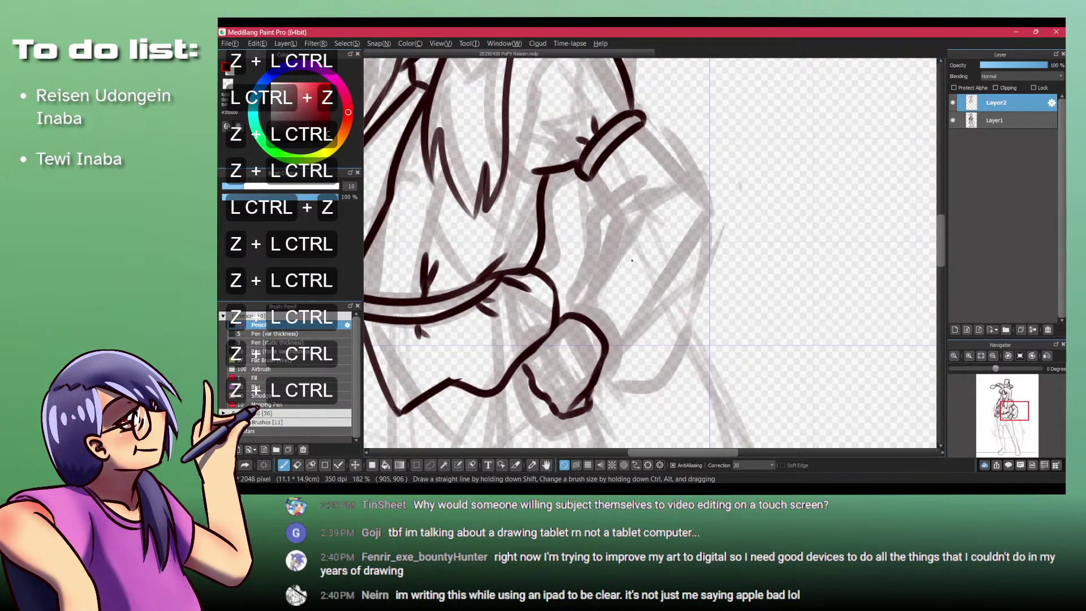
# Step: Check Reisen's arm on the reference sprite sheet in the browser and draw the cuff band around the wrist
pyautogui.click(592, 488)
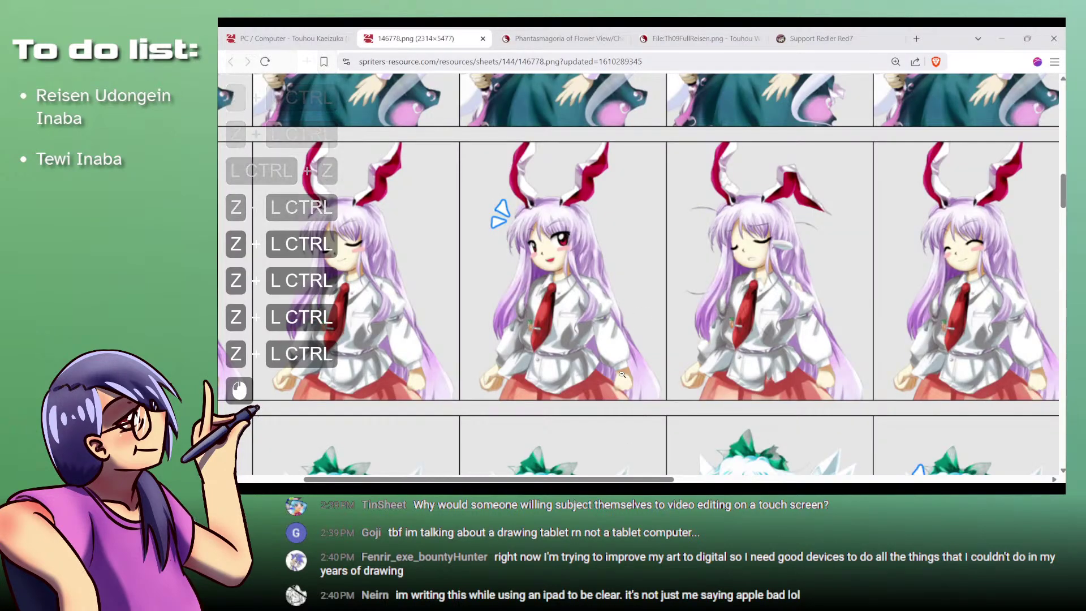
pyautogui.click(592, 488)
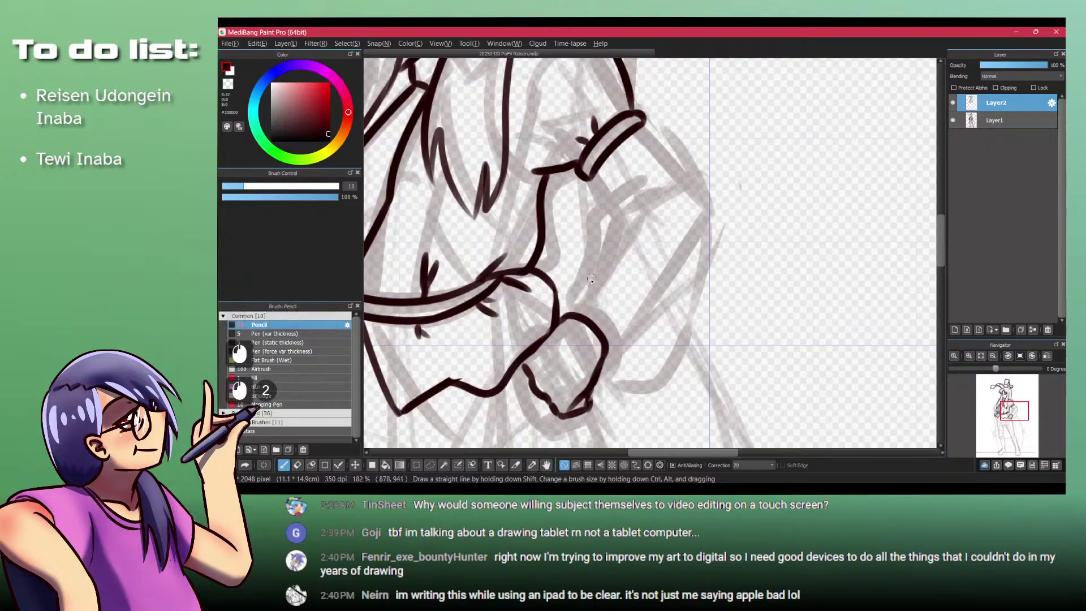
pyautogui.hotkey('ctrl', 'z')
pyautogui.moveTo(591, 289); pyautogui.dragTo(559, 321)
pyautogui.moveTo(605, 360)
pyautogui.mouseDown()
pyautogui.moveTo(634, 321)
pyautogui.moveTo(606, 364)
pyautogui.mouseUp()
pyautogui.hotkey('ctrl', 'z')
pyautogui.moveTo(587, 292); pyautogui.dragTo(637, 327)
pyautogui.moveTo(626, 270)
pyautogui.mouseDown()
pyautogui.moveTo(625, 320)
pyautogui.moveTo(626, 257)
pyautogui.mouseUp()
# Step: Tidy the short line running from the shirt's side to the inner end of the upper-arm band
pyautogui.moveTo(578, 100); pyautogui.dragTo(542, 212)
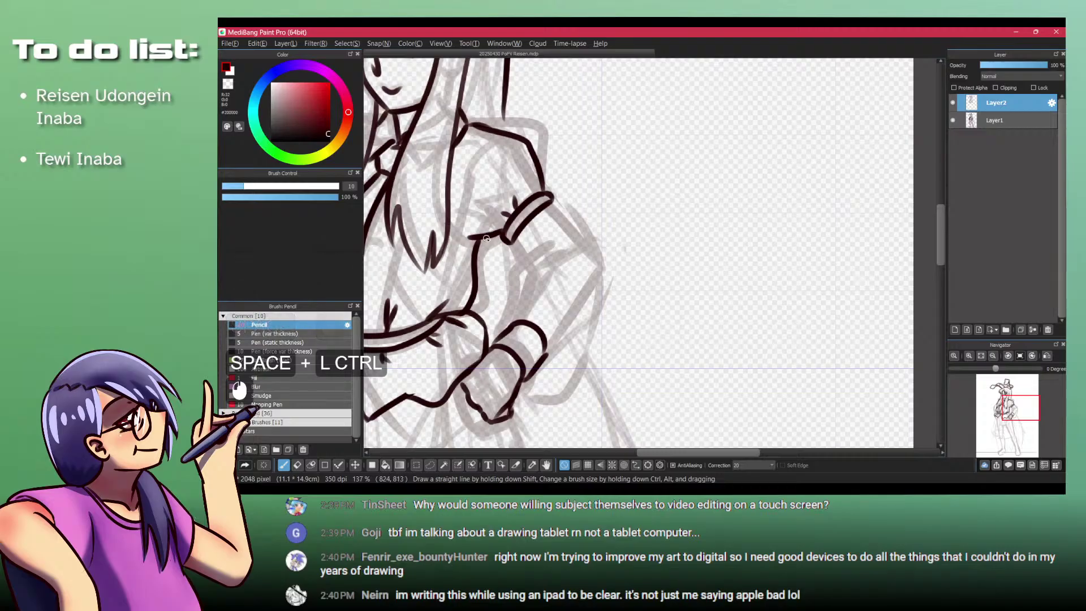
pyautogui.hotkey('shift', 'z')
pyautogui.hotkey('shift', 'z')
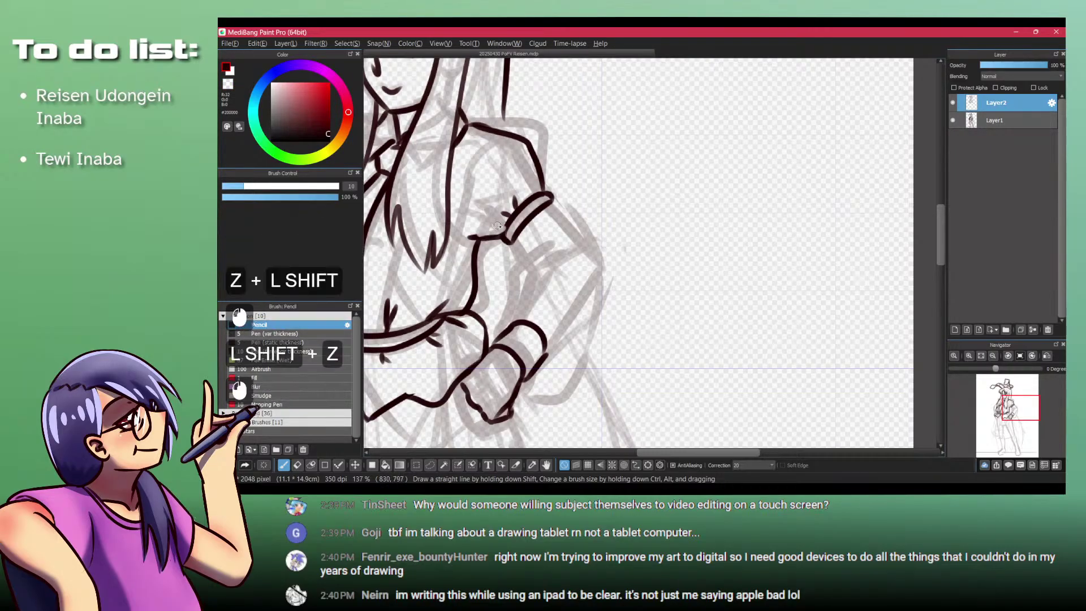
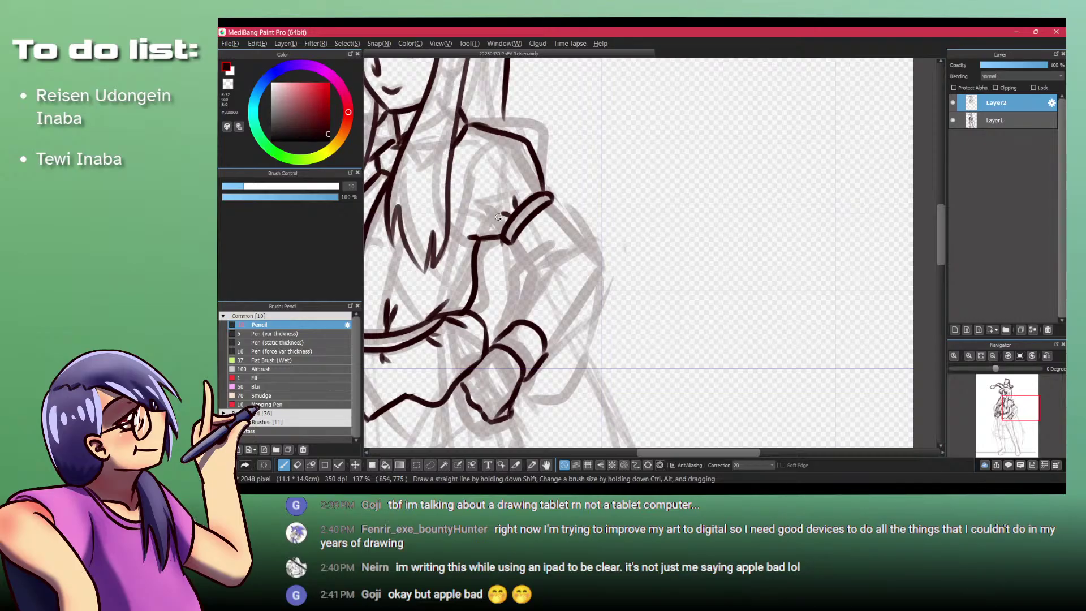
# Step: Draw the forearm's inner edge from the cuff to a forked elbow crease, joined by a line from the upper-arm band
pyautogui.moveTo(515, 252); pyautogui.dragTo(544, 220)
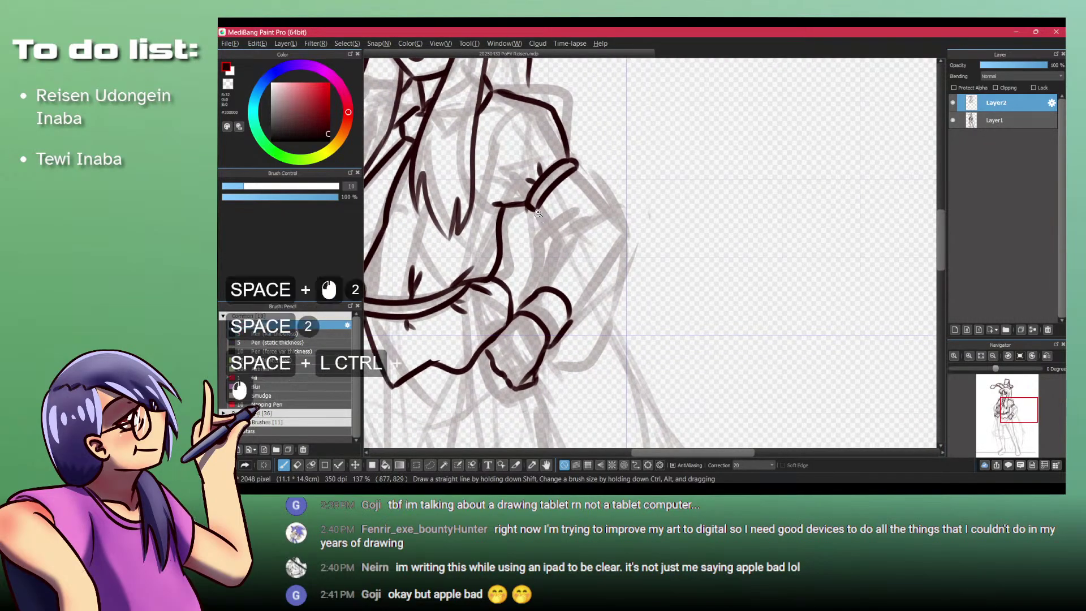
pyautogui.keyDown('ctrl'); pyautogui.click(544, 220); pyautogui.keyUp('ctrl')
pyautogui.moveTo(656, 222)
pyautogui.mouseDown()
pyautogui.moveTo(570, 264)
pyautogui.moveTo(546, 297)
pyautogui.moveTo(625, 254)
pyautogui.mouseUp()
pyautogui.hotkey('ctrl', 'z')
pyautogui.hotkey('ctrl', 'z')
pyautogui.moveTo(546, 325)
pyautogui.mouseDown()
pyautogui.moveTo(577, 272)
pyautogui.moveTo(629, 234)
pyautogui.moveTo(586, 253)
pyautogui.mouseUp()
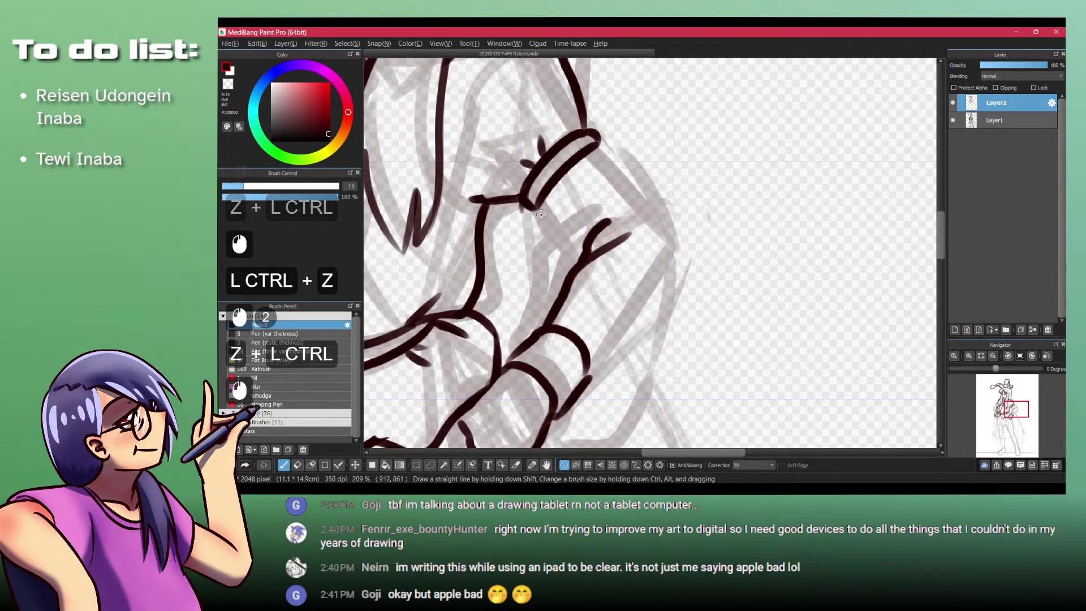
pyautogui.moveTo(531, 206); pyautogui.dragTo(543, 244)
# Step: Try the sleeve's outer contour from the upper-arm band around the elbow, with a second line inside it
pyautogui.moveTo(599, 145); pyautogui.dragTo(675, 345)
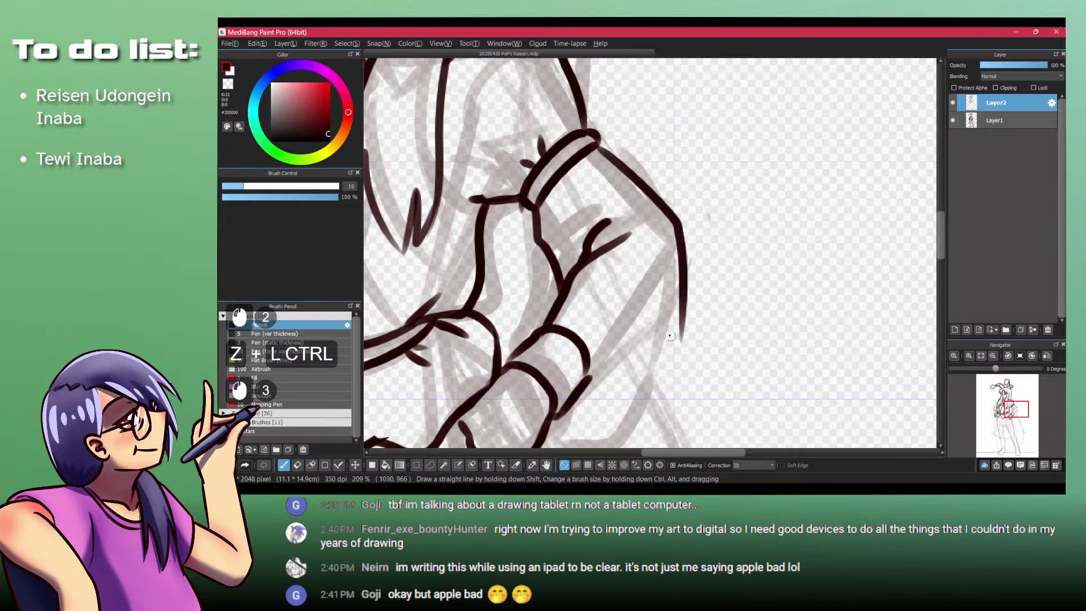
pyautogui.moveTo(654, 258); pyautogui.dragTo(673, 350)
pyautogui.moveTo(609, 392)
pyautogui.mouseDown()
pyautogui.moveTo(592, 308)
pyautogui.moveTo(553, 321)
pyautogui.mouseUp()
pyautogui.hotkey('shift', 'z')
pyautogui.click(575, 287)
pyautogui.hotkey('shift', 'z')
pyautogui.hotkey('ctrl', 'z')
pyautogui.hotkey('ctrl', 'z')
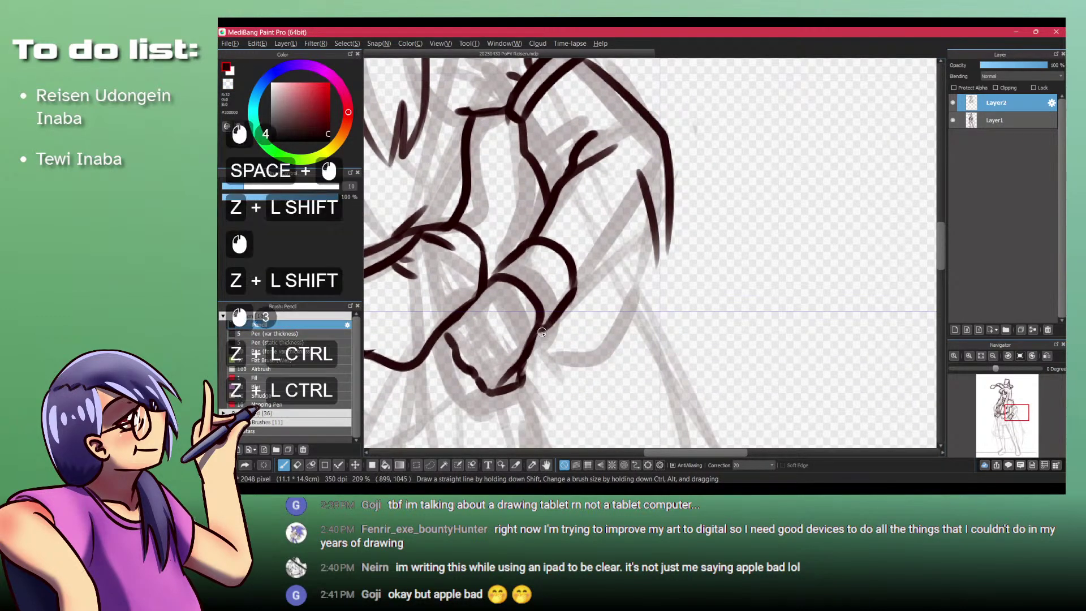
# Step: Try the sleeve's lower edge from the cuff towards the outer contour and undo the trial strokes
pyautogui.moveTo(542, 331); pyautogui.dragTo(596, 354)
pyautogui.moveTo(577, 279)
pyautogui.mouseDown()
pyautogui.moveTo(603, 301)
pyautogui.moveTo(592, 315)
pyautogui.mouseUp()
pyautogui.hotkey('ctrl', 'z')
pyautogui.moveTo(671, 254)
pyautogui.mouseDown()
pyautogui.moveTo(639, 317)
pyautogui.moveTo(595, 354)
pyautogui.mouseUp()
pyautogui.hotkey('ctrl', 'space')
pyautogui.moveTo(599, 265); pyautogui.dragTo(636, 208)
pyautogui.hotkey('ctrl', 'z')
pyautogui.hotkey('ctrl', 'z')
pyautogui.hotkey('ctrl', 'z')
pyautogui.hotkey('ctrl', 'z')
pyautogui.hotkey('ctrl', 'z')
pyautogui.hotkey('ctrl', 'z')
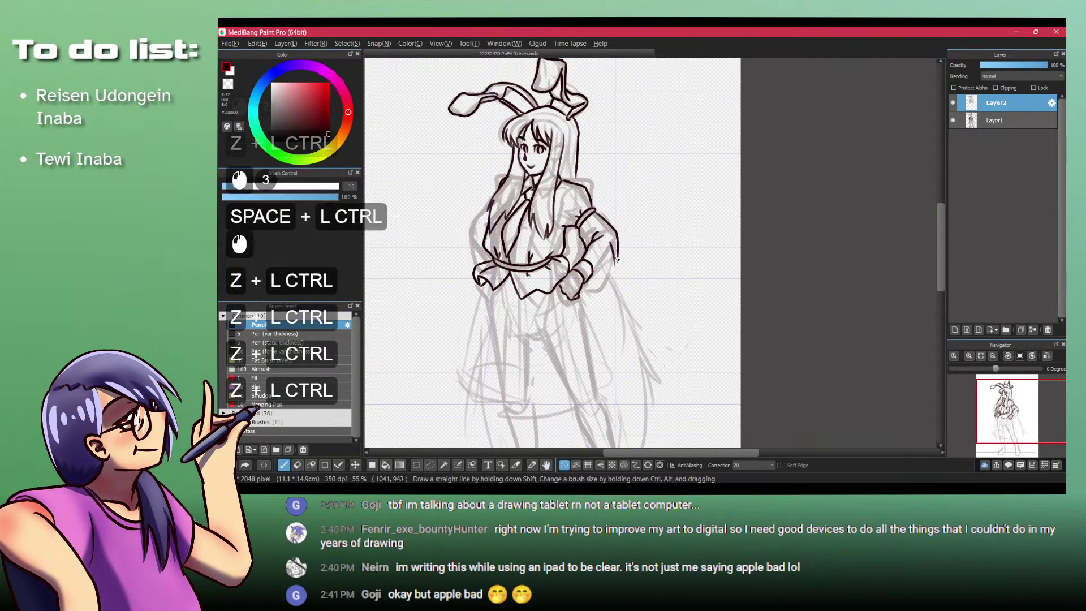
# Step: Try a wider outer side for the lower sleeve and undo the whole outer contour
pyautogui.hotkey('ctrl', 'y')
pyautogui.hotkey('ctrl', 'space')
pyautogui.hotkey('shift', 'z')
pyautogui.moveTo(617, 252)
pyautogui.mouseDown()
pyautogui.moveTo(602, 280)
pyautogui.moveTo(601, 233)
pyautogui.moveTo(621, 252)
pyautogui.moveTo(625, 283)
pyautogui.moveTo(633, 235)
pyautogui.mouseUp()
pyautogui.hotkey('shift', 'z')
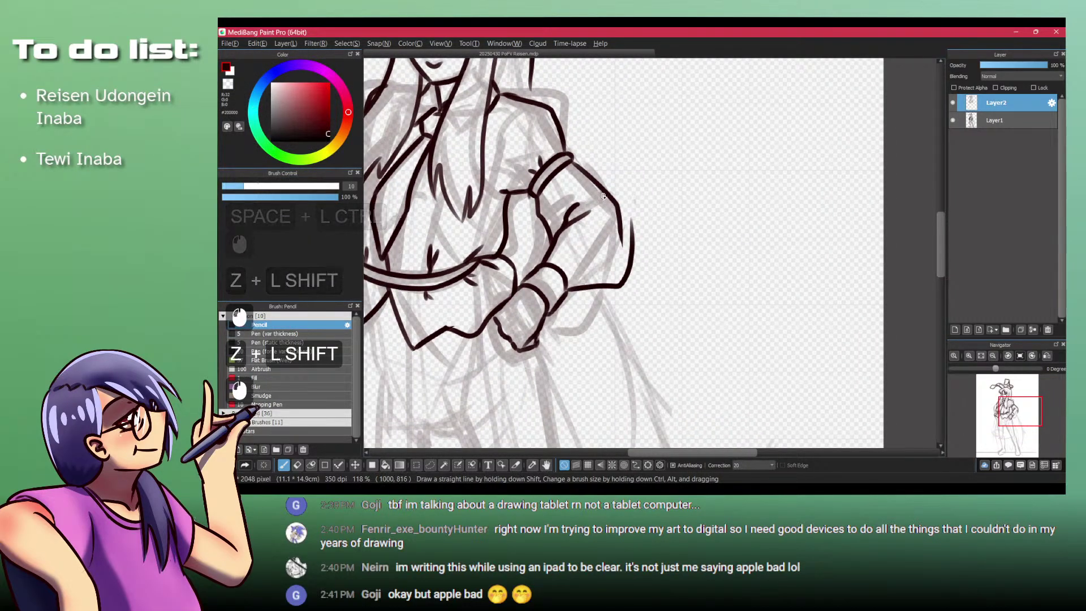
pyautogui.hotkey('ctrl', 'z')
pyautogui.hotkey('ctrl', 'z')
pyautogui.hotkey('ctrl', 'z')
pyautogui.hotkey('ctrl', 'z')
pyautogui.hotkey('ctrl', 'z')
pyautogui.hotkey('ctrl', 'z')
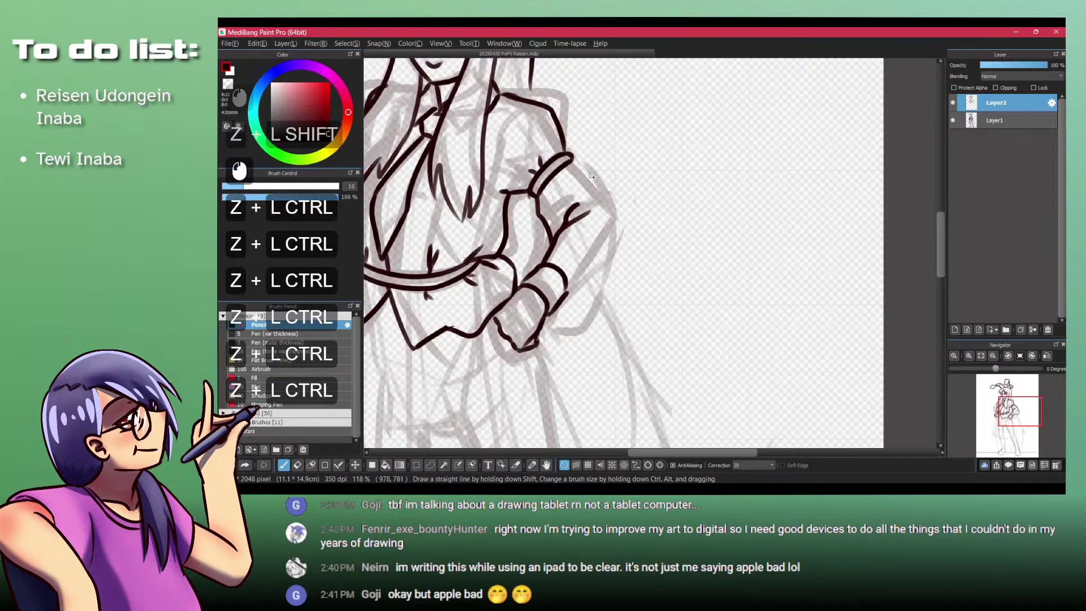
# Step: Lasso the inner forearm edge and elbow crease lines, delete them and clear the selection
pyautogui.hotkey('shift', 'z')
pyautogui.moveTo(561, 303)
pyautogui.mouseDown()
pyautogui.moveTo(565, 252)
pyautogui.moveTo(595, 399)
pyautogui.mouseUp()
pyautogui.hotkey('shift', 'z')
pyautogui.hotkey('ctrl', 'z')
pyautogui.hotkey('shift', 'z')
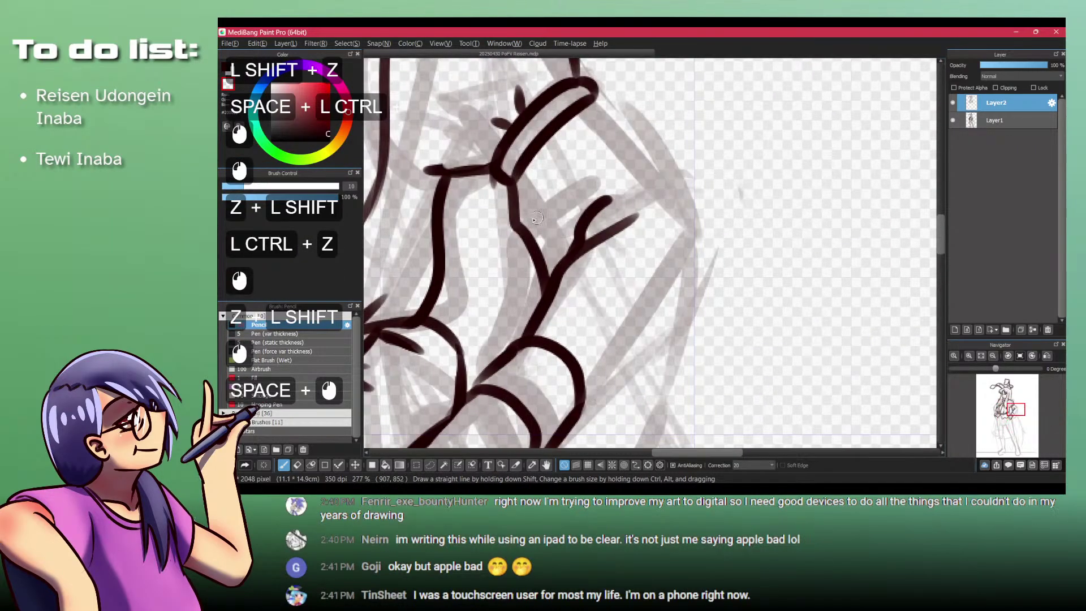
pyautogui.press('l')
pyautogui.moveTo(530, 174)
pyautogui.mouseDown()
pyautogui.moveTo(495, 267)
pyautogui.moveTo(504, 329)
pyautogui.moveTo(531, 330)
pyautogui.moveTo(675, 196)
pyautogui.moveTo(531, 175)
pyautogui.mouseUp()
pyautogui.press('Delete')
pyautogui.hotkey('ctrl', 'shift', 'a')
pyautogui.press('p')
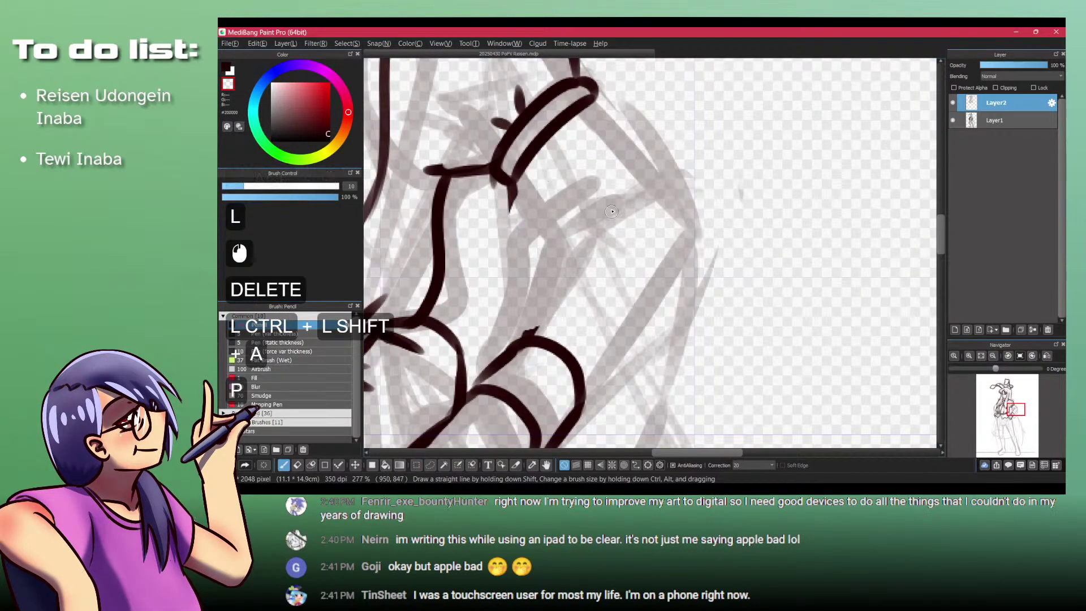
# Step: Draw a single curved elbow crease across the sleeve below the upper-arm band, discarding extra strokes
pyautogui.click(611, 212)
pyautogui.press('z')
pyautogui.moveTo(619, 184)
pyautogui.mouseDown()
pyautogui.moveTo(556, 274)
pyautogui.moveTo(599, 214)
pyautogui.mouseUp()
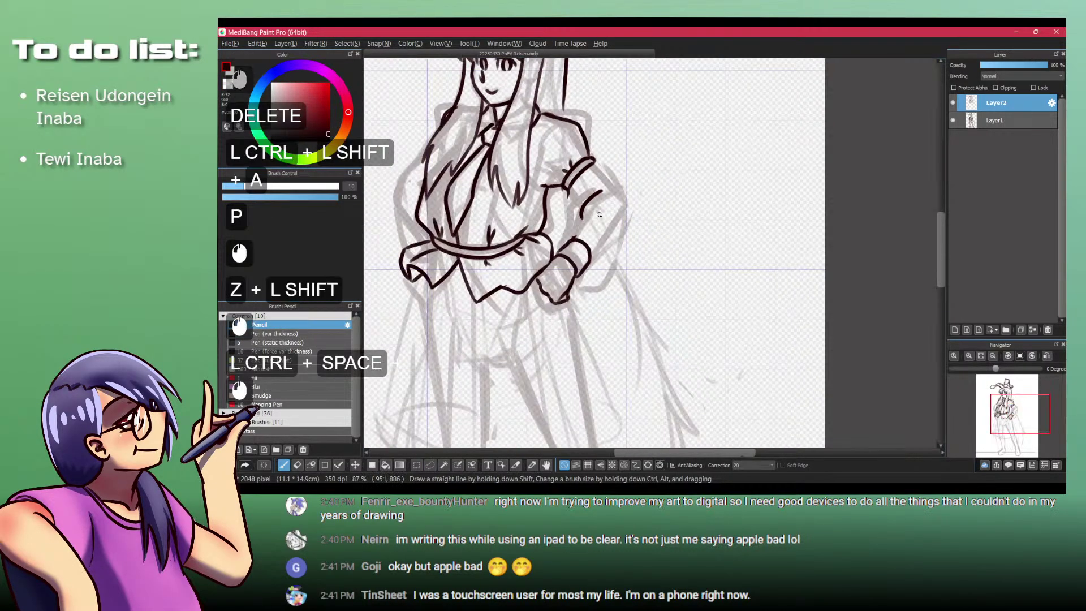
pyautogui.moveTo(588, 167)
pyautogui.mouseDown()
pyautogui.moveTo(591, 180)
pyautogui.moveTo(630, 179)
pyautogui.mouseUp()
pyautogui.hotkey('ctrl', 'z')
pyautogui.moveTo(645, 245)
pyautogui.mouseDown()
pyautogui.moveTo(594, 275)
pyautogui.moveTo(622, 252)
pyautogui.mouseUp()
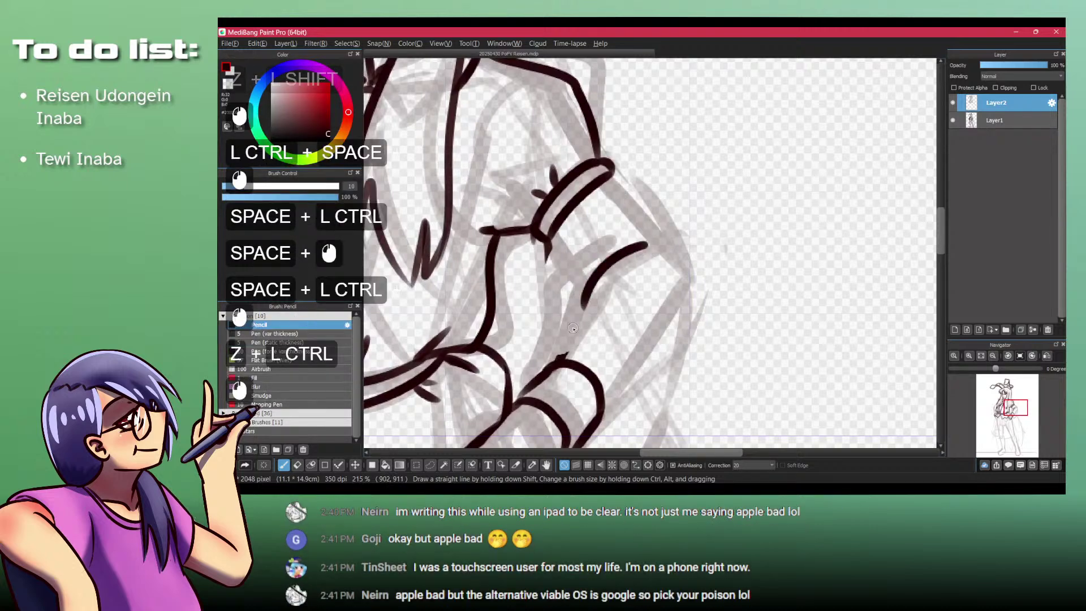
pyautogui.click(618, 230)
pyautogui.hotkey('ctrl', 'z')
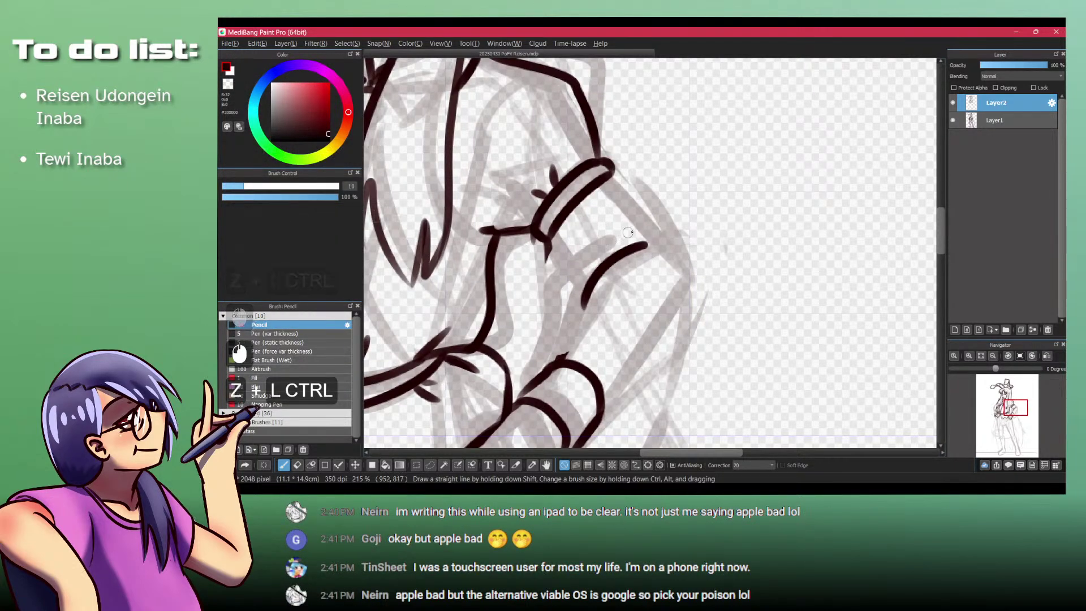
pyautogui.moveTo(593, 300)
pyautogui.mouseDown()
pyautogui.moveTo(643, 263)
pyautogui.moveTo(622, 176)
pyautogui.mouseUp()
pyautogui.hotkey('ctrl', 'z')
# Step: Draw the sleeve's outer edge as a slanted line down from the elbow point, redoing it until it follows the sketch
pyautogui.click(642, 287)
pyautogui.hotkey('ctrl', 'z')
pyautogui.moveTo(634, 354); pyautogui.dragTo(640, 164)
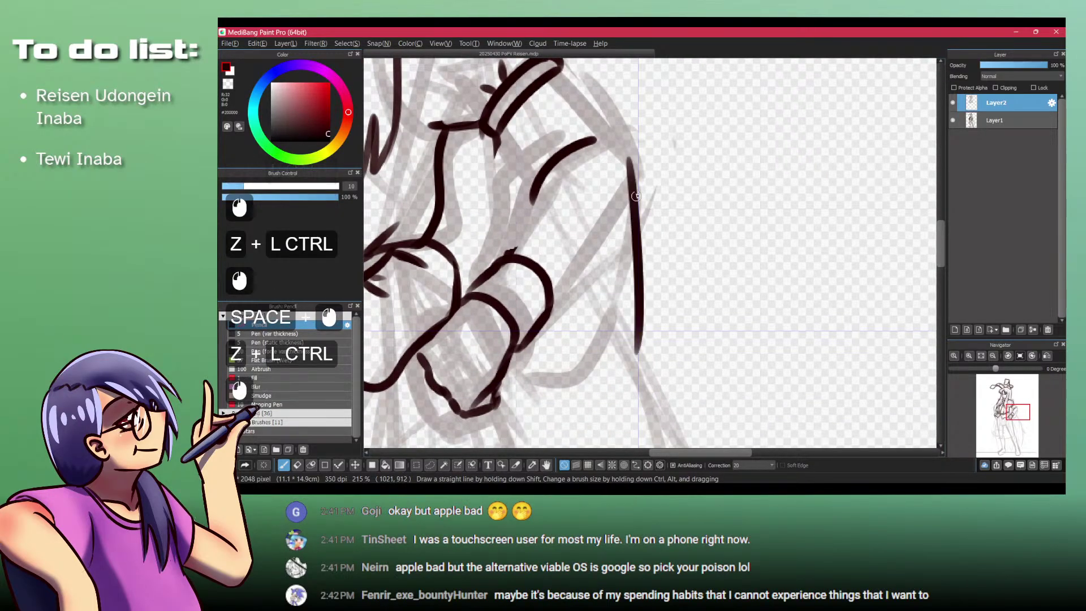
pyautogui.hotkey('ctrl', 'z')
pyautogui.moveTo(636, 338)
pyautogui.mouseDown()
pyautogui.moveTo(637, 190)
pyautogui.moveTo(597, 307)
pyautogui.mouseUp()
pyautogui.hotkey('ctrl', 'z')
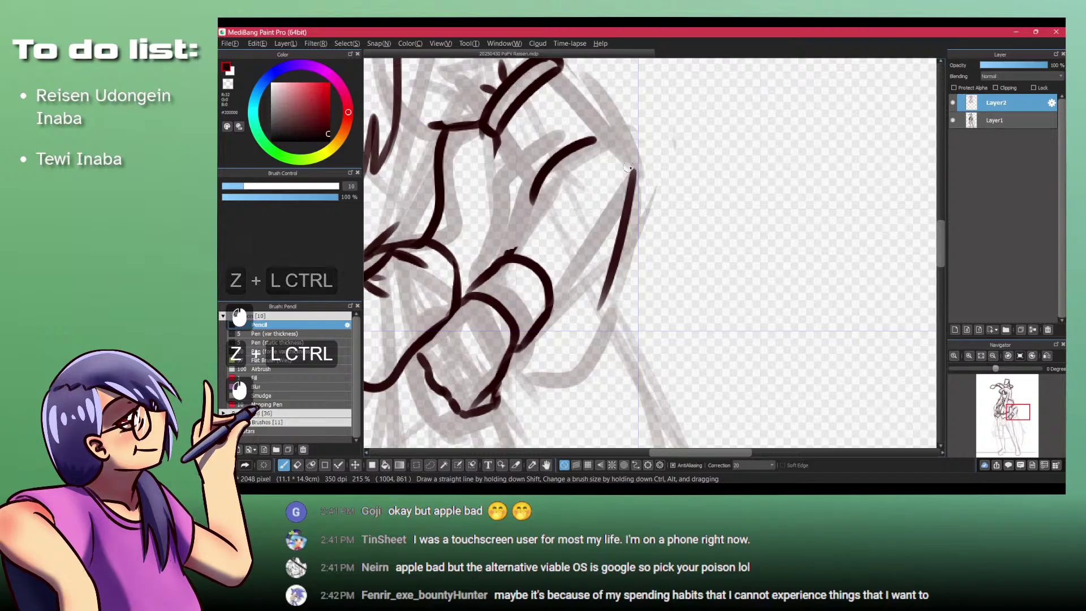
pyautogui.hotkey('ctrl', 'z')
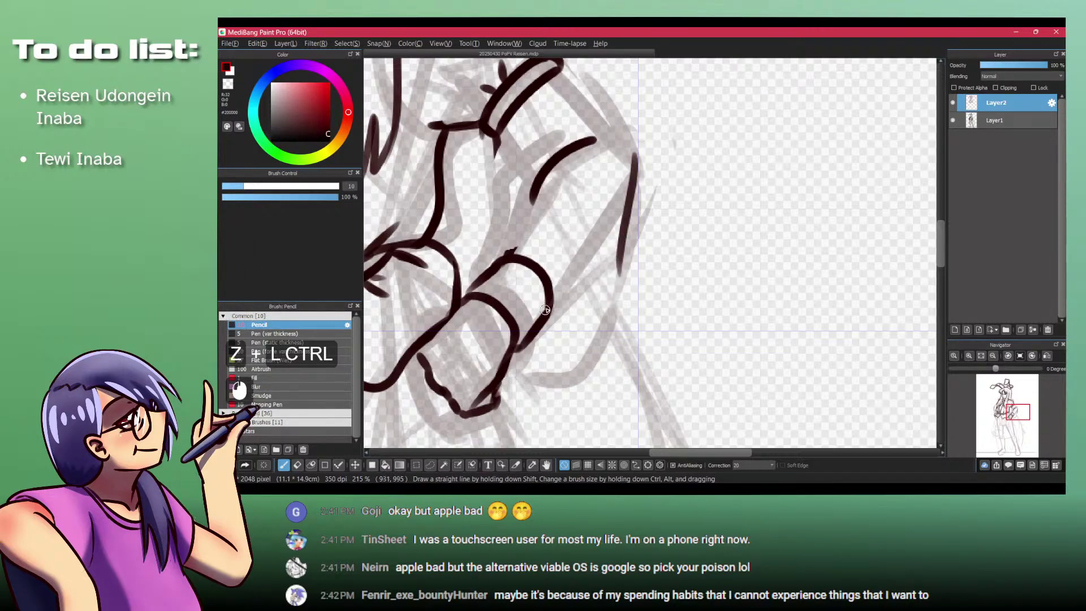
pyautogui.moveTo(553, 283); pyautogui.dragTo(534, 292)
pyautogui.hotkey('ctrl', 'z')
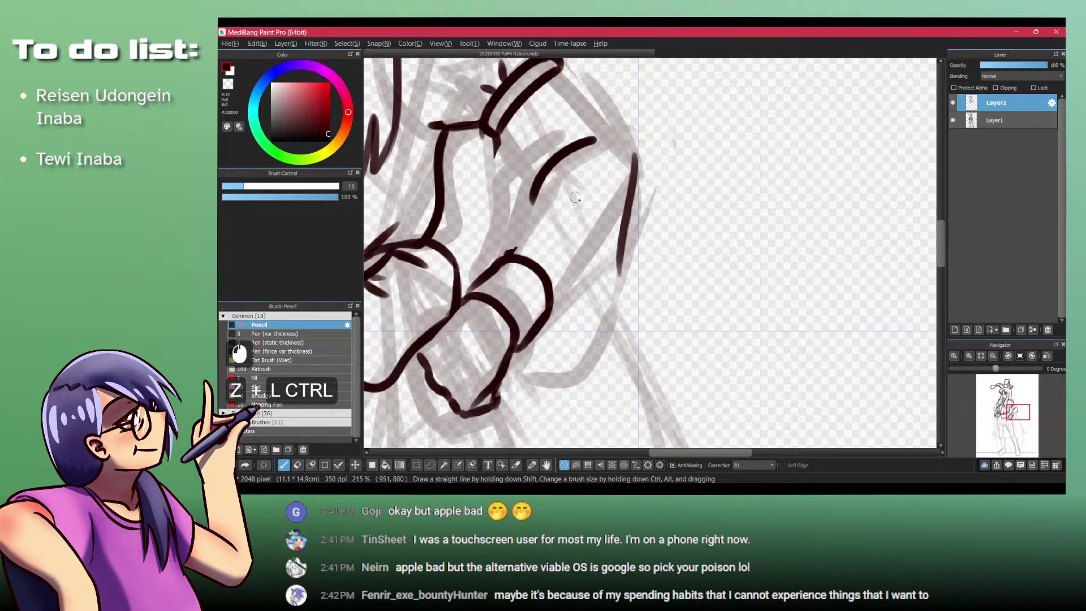
pyautogui.moveTo(591, 179); pyautogui.dragTo(542, 261)
pyautogui.hotkey('ctrl', 'z')
pyautogui.moveTo(598, 160); pyautogui.dragTo(517, 274)
pyautogui.hotkey('ctrl', 'z')
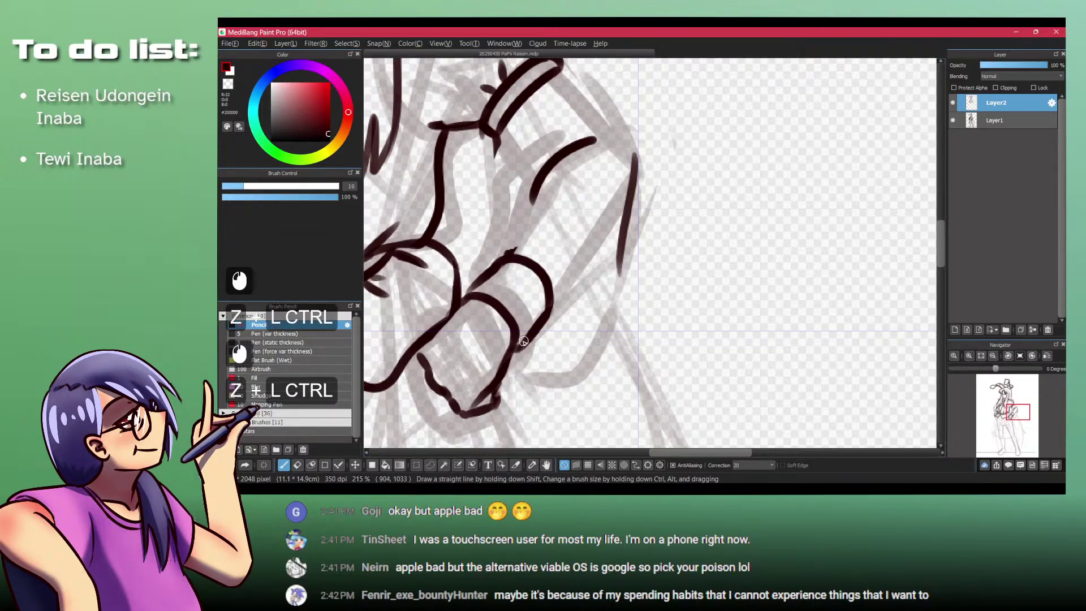
# Step: Draw the sleeve's lower edge from the cuff up to the outer line and extend the elbow crease down to the cuff
pyautogui.moveTo(527, 343)
pyautogui.mouseDown()
pyautogui.moveTo(584, 342)
pyautogui.moveTo(624, 253)
pyautogui.mouseUp()
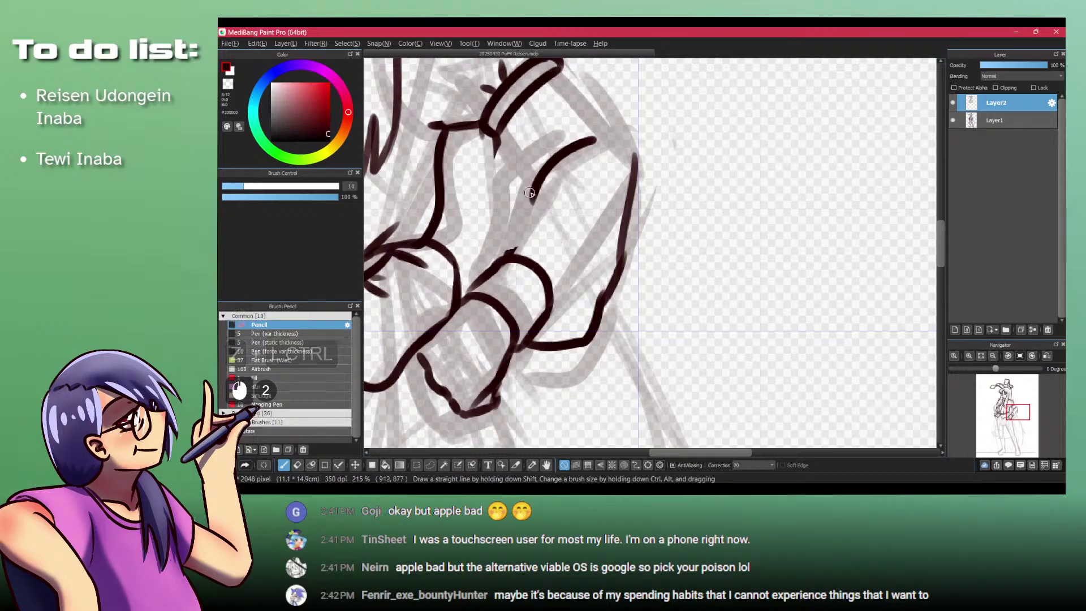
pyautogui.moveTo(536, 190)
pyautogui.mouseDown()
pyautogui.moveTo(491, 251)
pyautogui.moveTo(512, 249)
pyautogui.moveTo(489, 287)
pyautogui.mouseUp()
pyautogui.hotkey('shift', 'z')
pyautogui.hotkey('shift', 'z')
pyautogui.hotkey('shift', 'z')
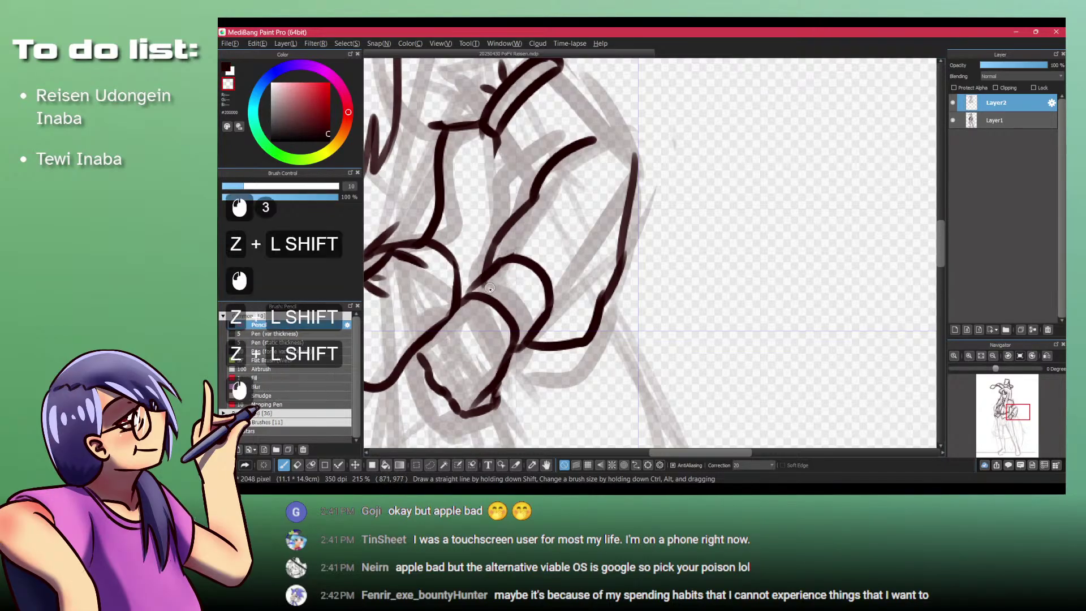
# Step: Draw a second elbow crease beside the first one and add short fold marks inside the lower sleeve and at the cuff
pyautogui.hotkey('shift', 'z')
pyautogui.moveTo(565, 126); pyautogui.dragTo(538, 167)
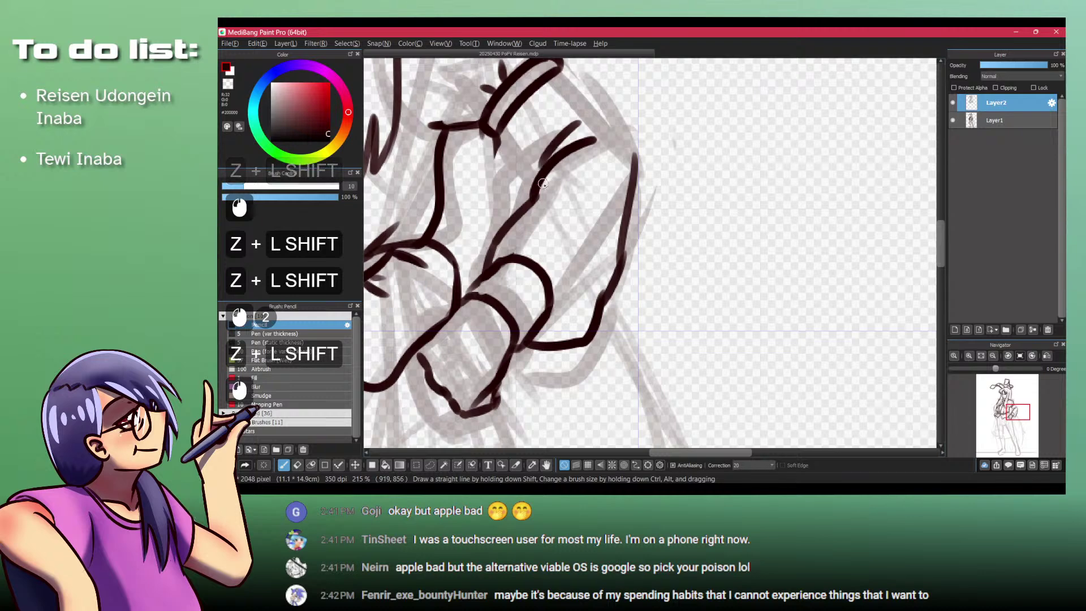
pyautogui.hotkey('ctrl', 'z')
pyautogui.moveTo(572, 124); pyautogui.dragTo(551, 152)
pyautogui.moveTo(619, 159)
pyautogui.mouseDown()
pyautogui.moveTo(606, 239)
pyautogui.moveTo(556, 296)
pyautogui.moveTo(570, 315)
pyautogui.mouseUp()
pyautogui.hotkey('ctrl', 'z')
pyautogui.click(550, 257)
pyautogui.moveTo(550, 317); pyautogui.dragTo(556, 331)
pyautogui.moveTo(557, 267); pyautogui.dragTo(545, 268)
pyautogui.click(522, 253)
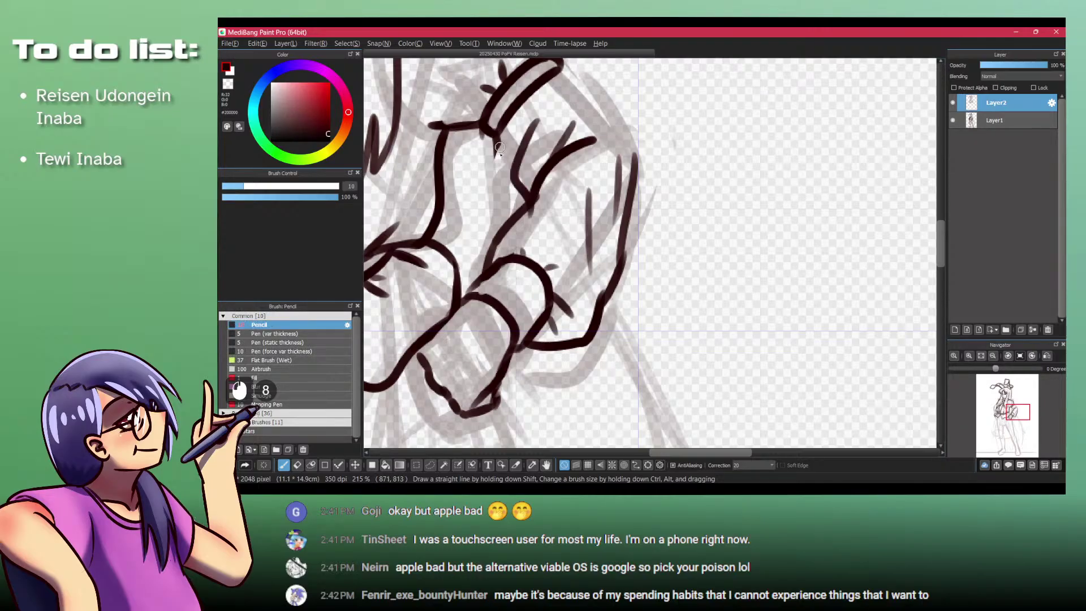
# Step: Draw the sleeve's jagged inner edge from the upper-arm band down to the elbow crease, redoing unwanted strokes
pyautogui.moveTo(524, 145)
pyautogui.mouseDown()
pyautogui.moveTo(551, 206)
pyautogui.moveTo(542, 276)
pyautogui.mouseUp()
pyautogui.hotkey('ctrl', 'z')
pyautogui.hotkey('ctrl', 'z')
pyautogui.hotkey('ctrl', 'z')
pyautogui.hotkey('ctrl', 'y')
pyautogui.moveTo(555, 212); pyautogui.dragTo(528, 262)
# Step: Draw the sleeve's upper outer edge from the upper-arm band down to the elbow point
pyautogui.moveTo(569, 151); pyautogui.dragTo(649, 264)
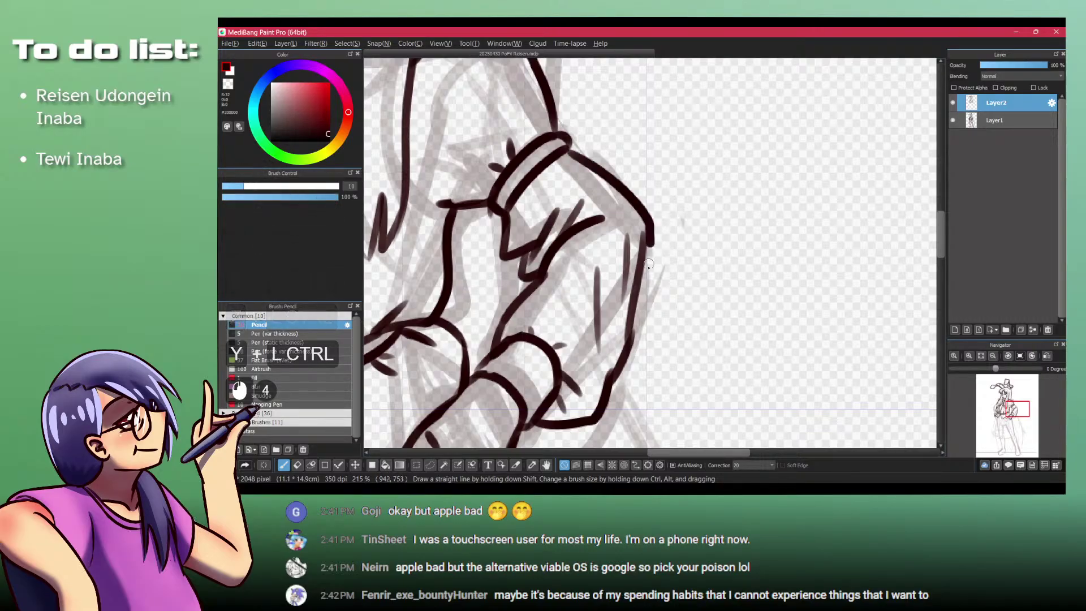
pyautogui.moveTo(591, 221); pyautogui.dragTo(450, 243)
pyautogui.moveTo(475, 238)
pyautogui.mouseDown()
pyautogui.moveTo(546, 204)
pyautogui.moveTo(540, 237)
pyautogui.moveTo(651, 243)
pyautogui.mouseUp()
# Step: Erase the long elbow crease strokes and trim the overlapping line ends around the elbow folds
pyautogui.hotkey('shift', 'z')
pyautogui.moveTo(672, 204); pyautogui.dragTo(627, 242)
pyautogui.moveTo(654, 194); pyautogui.dragTo(612, 240)
pyautogui.hotkey('shift', 'z')
pyautogui.click(657, 209)
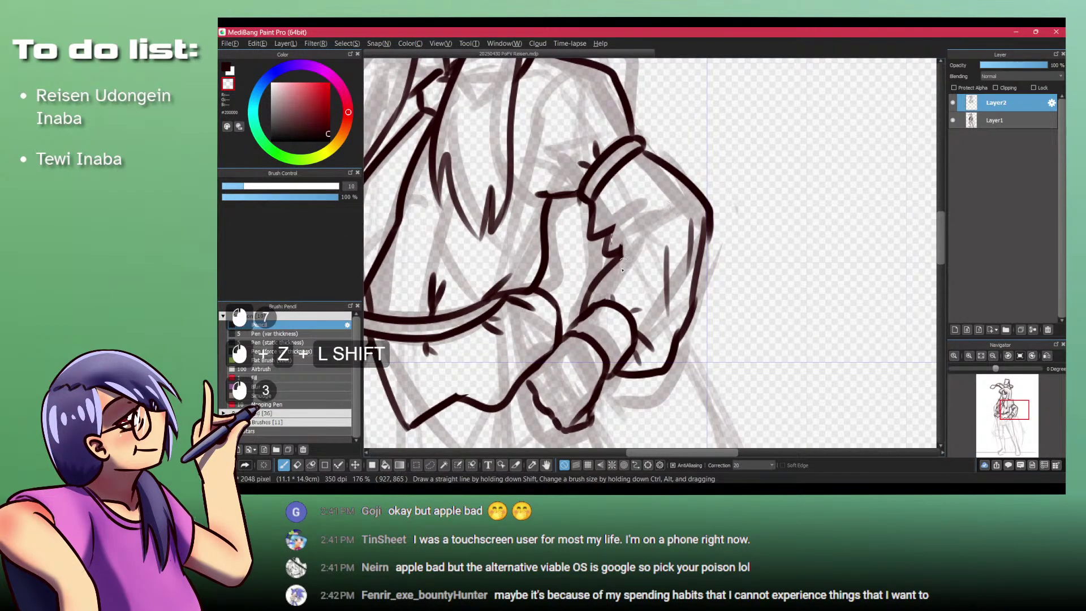
pyautogui.hotkey('shift', 'z')
pyautogui.moveTo(621, 249); pyautogui.dragTo(615, 262)
pyautogui.hotkey('shift', 'z')
pyautogui.hotkey('ctrl', 'z')
# Step: Draw two short slanted crease lines inside the sleeve at the elbow bend
pyautogui.moveTo(665, 193)
pyautogui.mouseDown()
pyautogui.moveTo(618, 253)
pyautogui.moveTo(633, 229)
pyautogui.mouseUp()
pyautogui.press('space')
pyautogui.moveTo(387, 194); pyautogui.dragTo(562, 203)
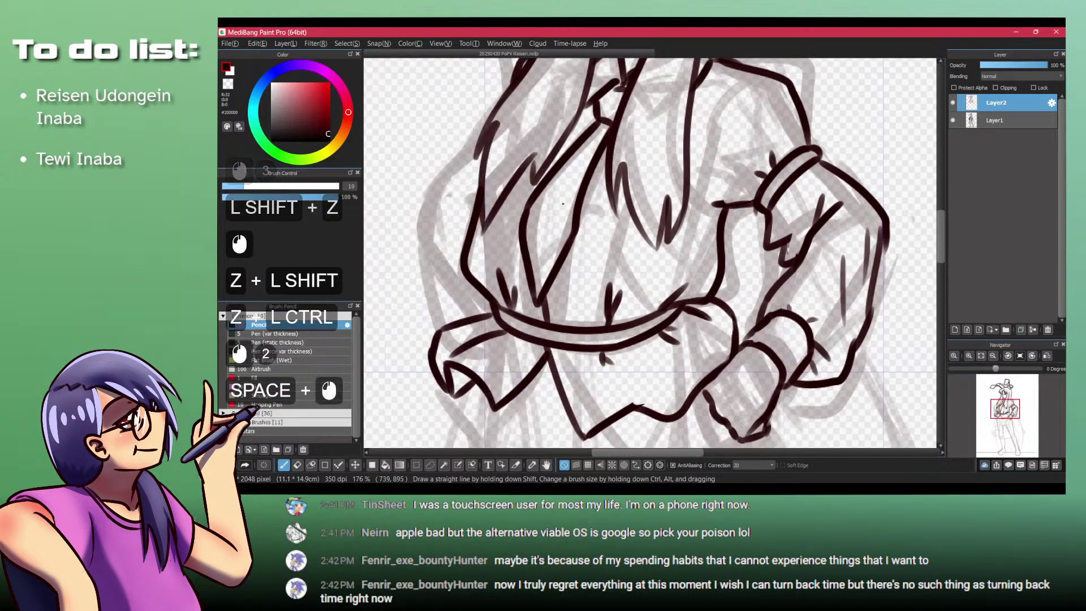
pyautogui.moveTo(801, 204); pyautogui.dragTo(785, 245)
# Step: Draw the other sleeve's outer edge from the upper arm out to the elbow and down to the cuff, with short elbow folds
pyautogui.press('space')
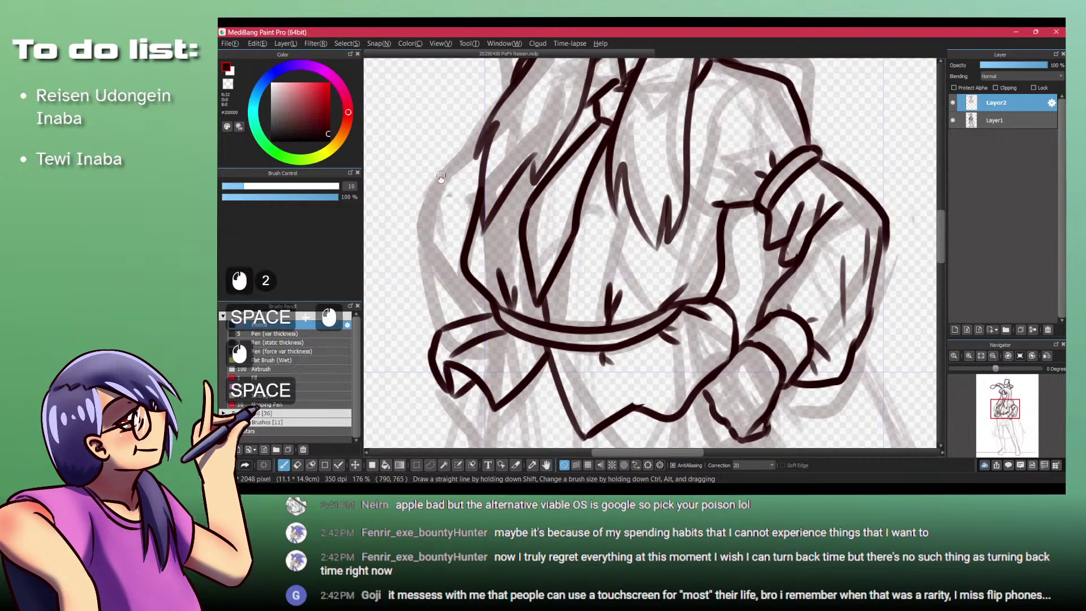
pyautogui.moveTo(441, 177); pyautogui.dragTo(484, 270)
pyautogui.press('space')
pyautogui.hotkey('ctrl', 'space')
pyautogui.press('space')
pyautogui.hotkey('ctrl', 'space')
pyautogui.moveTo(485, 270); pyautogui.dragTo(489, 172)
pyautogui.press('space')
pyautogui.moveTo(489, 173)
pyautogui.mouseDown()
pyautogui.moveTo(500, 230)
pyautogui.moveTo(531, 260)
pyautogui.mouseUp()
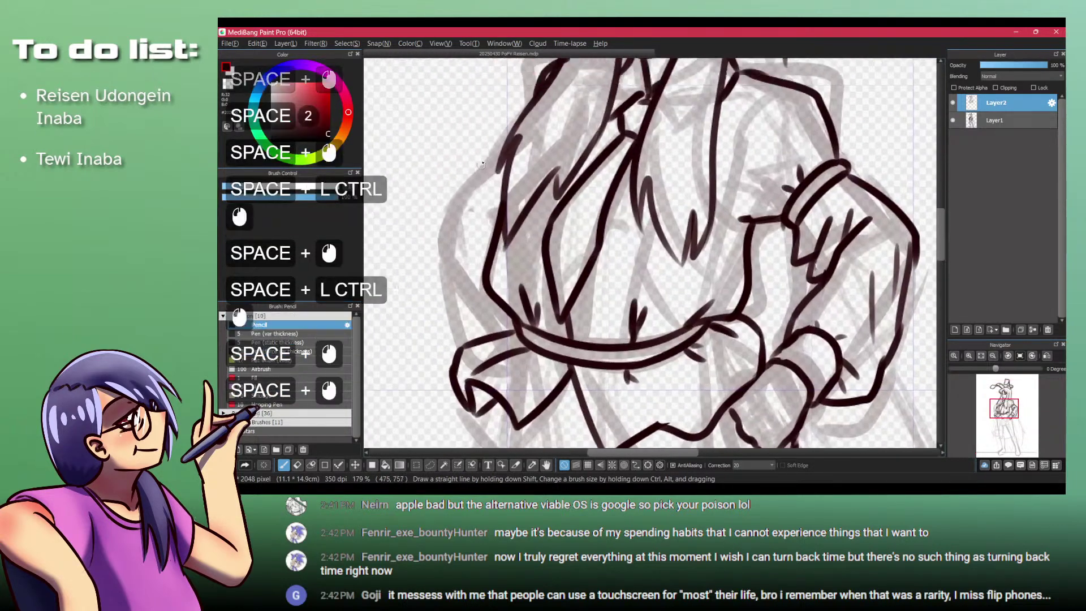
pyautogui.moveTo(499, 154)
pyautogui.mouseDown()
pyautogui.moveTo(444, 212)
pyautogui.moveTo(442, 305)
pyautogui.moveTo(456, 343)
pyautogui.mouseUp()
pyautogui.moveTo(471, 210)
pyautogui.mouseDown()
pyautogui.moveTo(467, 287)
pyautogui.moveTo(494, 220)
pyautogui.mouseUp()
pyautogui.hotkey('ctrl', 'z')
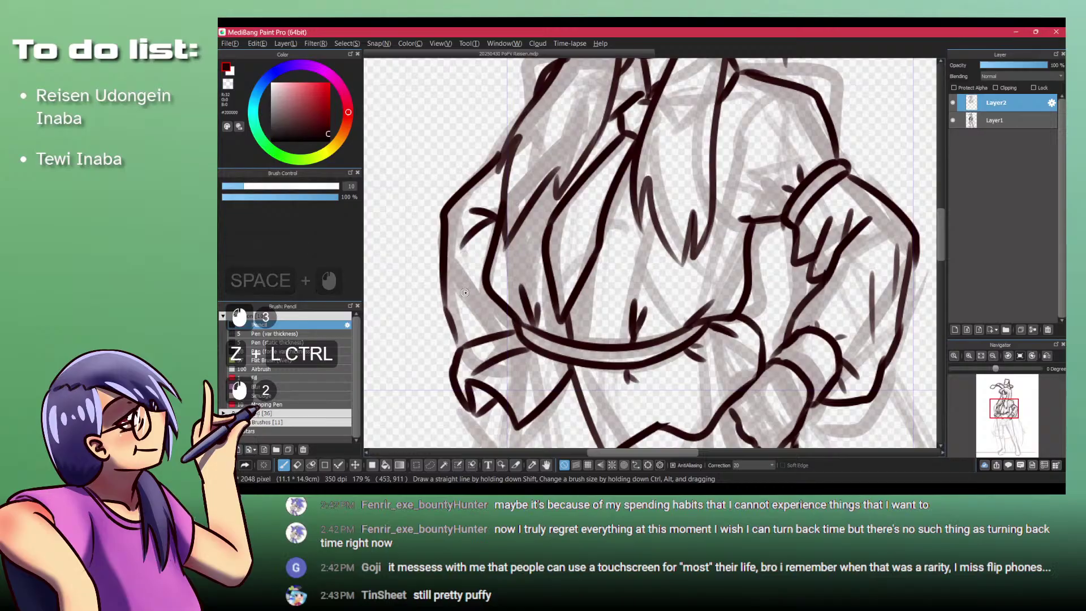
# Step: Examine the whole figure and the faded skirt and leg sketch below the shirt
pyautogui.press('space')
pyautogui.moveTo(460, 345); pyautogui.dragTo(384, 194)
pyautogui.hotkey('ctrl', 'space')
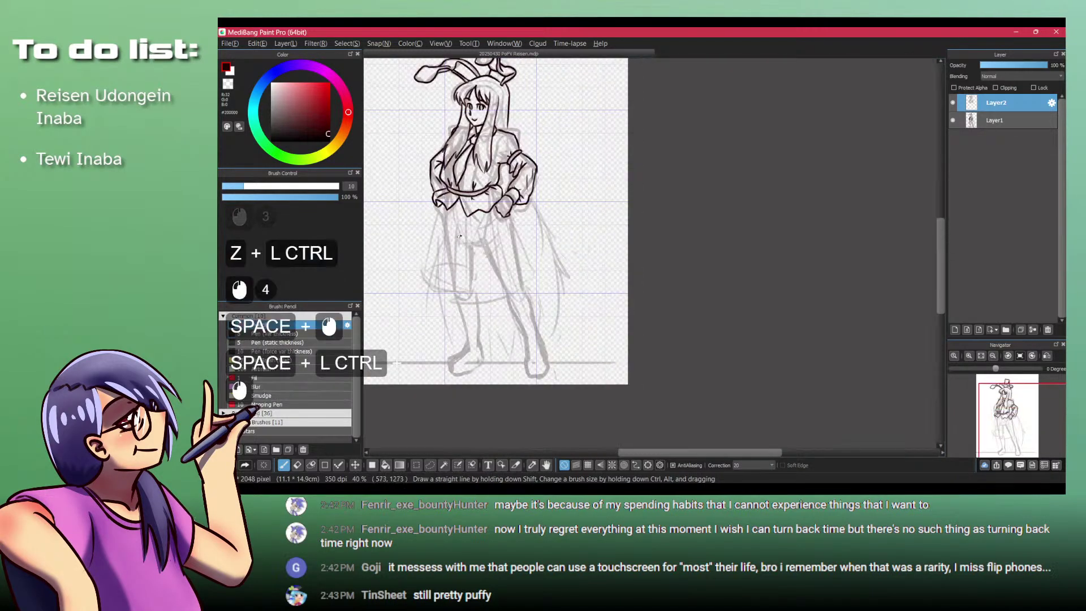
pyautogui.press('space')
pyautogui.press('space')
pyautogui.moveTo(488, 185)
pyautogui.mouseDown()
pyautogui.moveTo(520, 219)
pyautogui.moveTo(616, 214)
pyautogui.mouseUp()
pyautogui.press('space')
pyautogui.hotkey('ctrl', 'space')
pyautogui.press('space')
pyautogui.moveTo(509, 218)
pyautogui.mouseDown()
pyautogui.moveTo(605, 243)
pyautogui.moveTo(569, 184)
pyautogui.moveTo(544, 223)
pyautogui.moveTo(565, 225)
pyautogui.moveTo(535, 220)
pyautogui.moveTo(683, 325)
pyautogui.moveTo(676, 229)
pyautogui.mouseUp()
pyautogui.press('z')
pyautogui.hotkey('shift', 'z')
pyautogui.hotkey('ctrl', 'z')
pyautogui.hotkey('ctrl', 'space')
pyautogui.press('space')
pyautogui.moveTo(615, 208); pyautogui.dragTo(583, 237)
pyautogui.hotkey('ctrl', 'space')
pyautogui.press('space')
pyautogui.moveTo(593, 294); pyautogui.dragTo(558, 238)
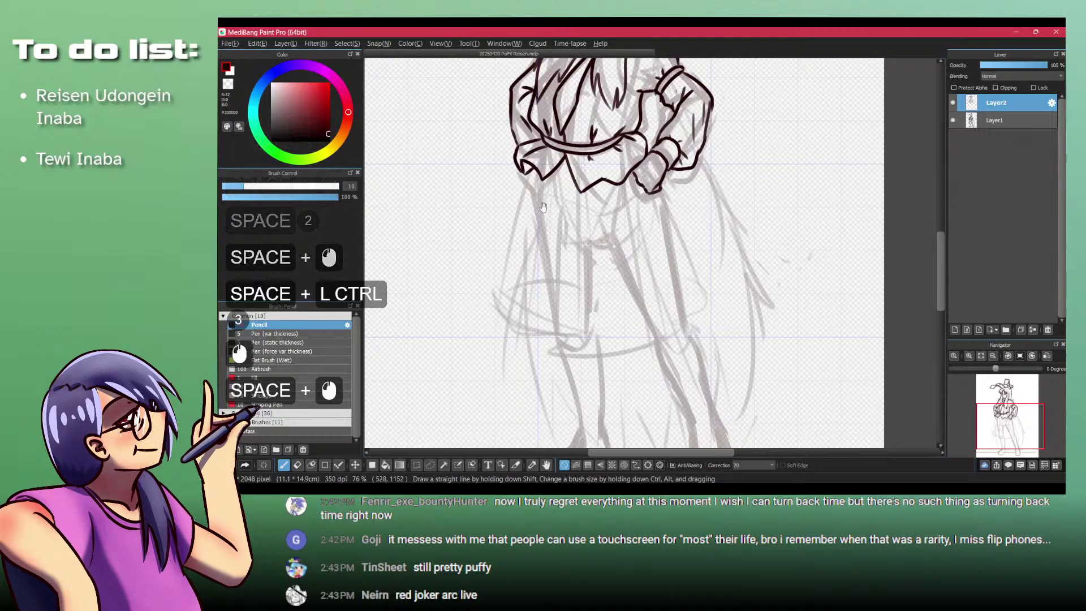
pyautogui.moveTo(543, 207); pyautogui.dragTo(522, 232)
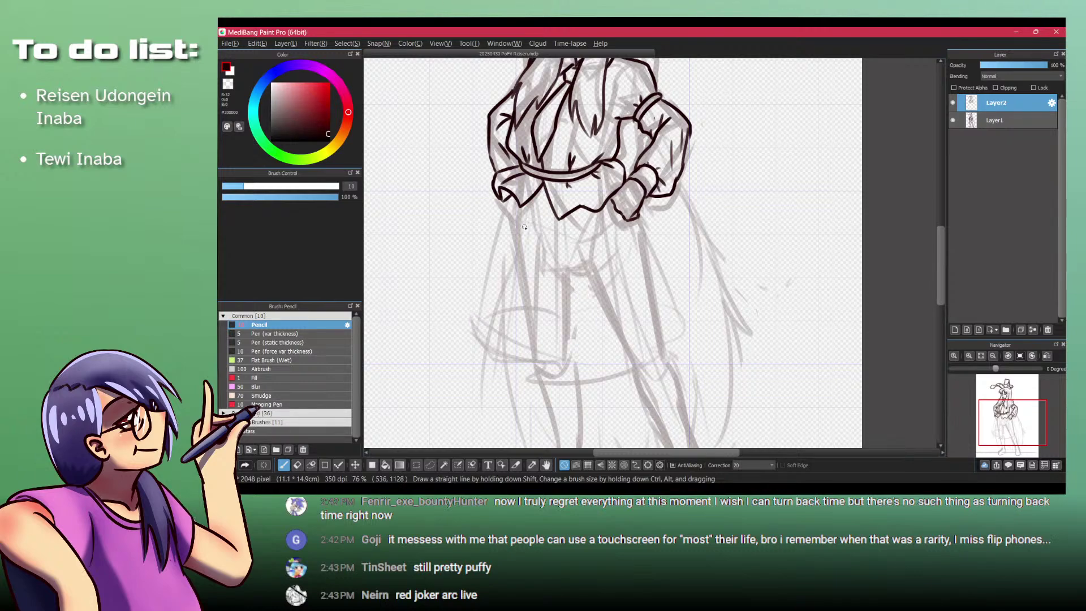
# Step: Draw the skirt's two slanted outer side lines down from beneath the hands, redoing them to follow the sketch
pyautogui.moveTo(526, 225); pyautogui.dragTo(553, 192)
pyautogui.moveTo(544, 198); pyautogui.dragTo(559, 225)
pyautogui.press('z')
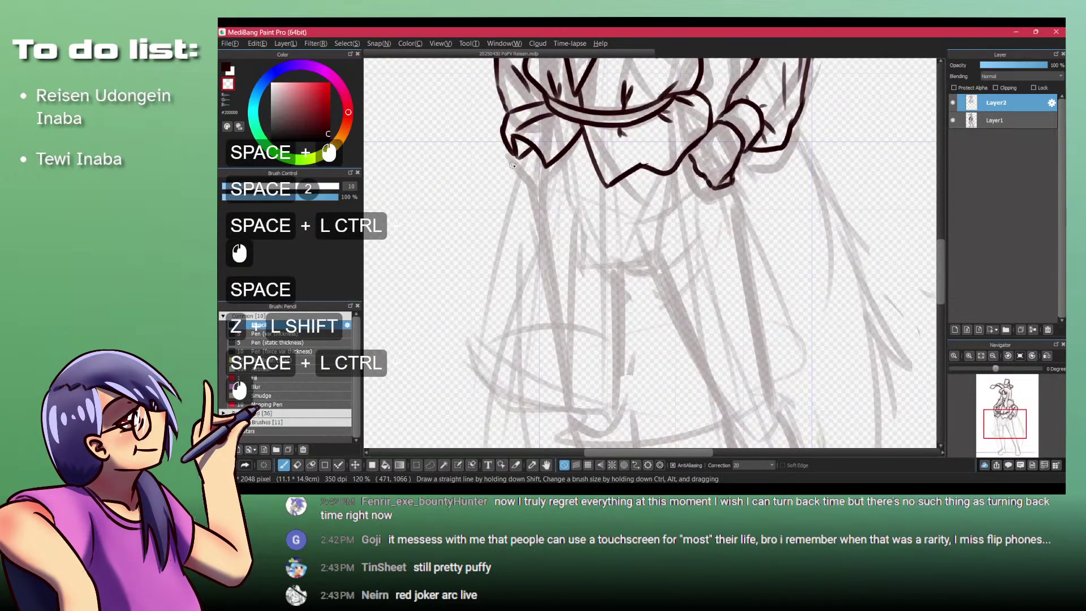
pyautogui.moveTo(517, 162); pyautogui.dragTo(511, 196)
pyautogui.hotkey('shift', 'z')
pyautogui.hotkey('ctrl', 'z')
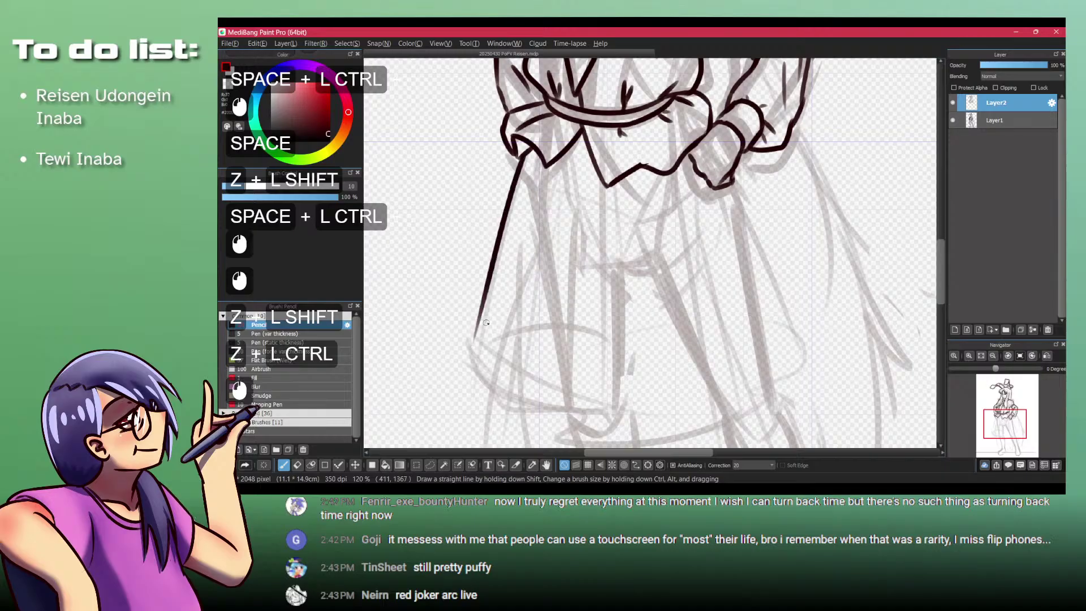
pyautogui.moveTo(735, 170)
pyautogui.mouseDown()
pyautogui.moveTo(635, 176)
pyautogui.moveTo(703, 356)
pyautogui.mouseUp()
pyautogui.hotkey('ctrl', 'z')
pyautogui.moveTo(637, 179); pyautogui.dragTo(702, 357)
# Step: Draw four long pleat lines fanning down the skirt from beneath the shirt hem
pyautogui.moveTo(465, 313); pyautogui.dragTo(470, 266)
pyautogui.moveTo(453, 134)
pyautogui.mouseDown()
pyautogui.moveTo(417, 357)
pyautogui.moveTo(435, 266)
pyautogui.mouseUp()
pyautogui.hotkey('ctrl', 'z')
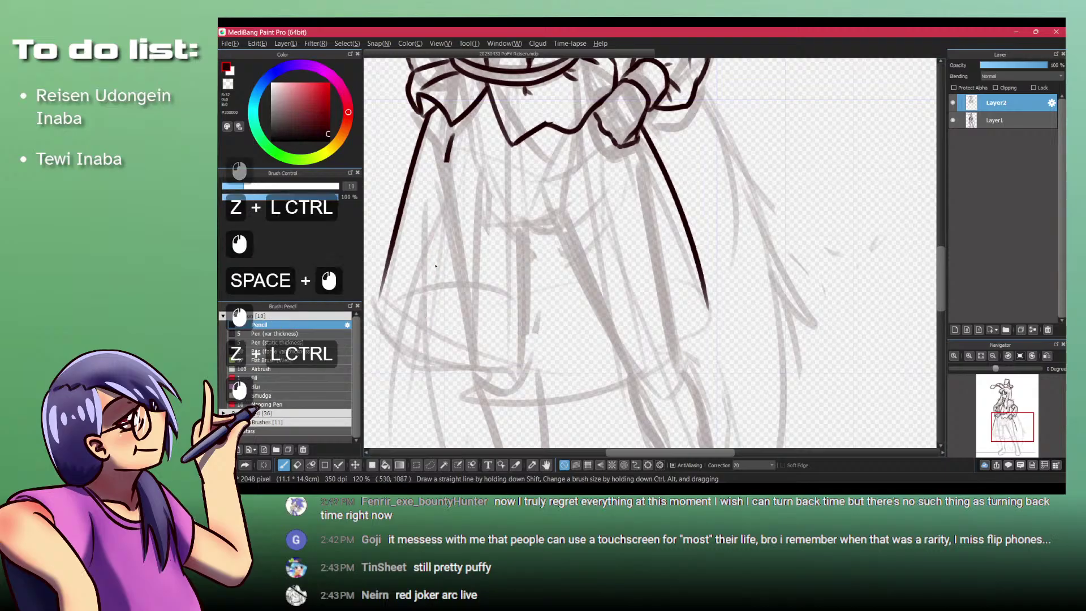
pyautogui.moveTo(449, 162); pyautogui.dragTo(424, 368)
pyautogui.moveTo(504, 156); pyautogui.dragTo(512, 396)
pyautogui.moveTo(570, 155); pyautogui.dragTo(622, 403)
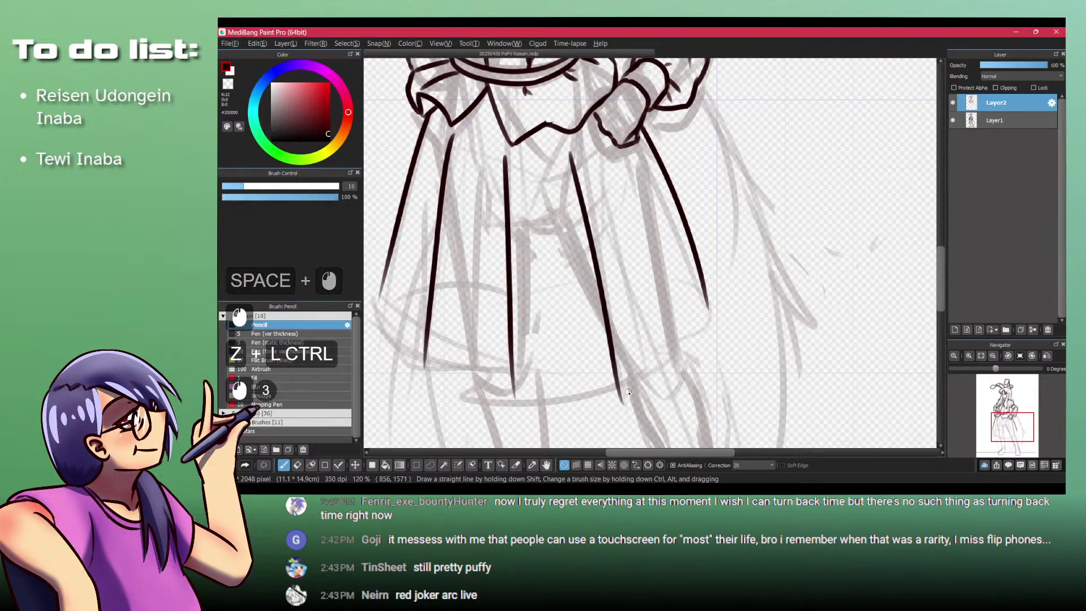
pyautogui.hotkey('ctrl', 'z')
pyautogui.moveTo(553, 150); pyautogui.dragTo(615, 391)
pyautogui.moveTo(612, 153)
pyautogui.mouseDown()
pyautogui.moveTo(676, 354)
pyautogui.moveTo(692, 271)
pyautogui.moveTo(694, 352)
pyautogui.moveTo(626, 149)
pyautogui.mouseUp()
# Step: Draw the hem of the skirt's two right-hand panels with inner pleat folds and short connecting strokes
pyautogui.moveTo(630, 310); pyautogui.dragTo(627, 350)
pyautogui.moveTo(636, 362)
pyautogui.mouseDown()
pyautogui.moveTo(648, 328)
pyautogui.moveTo(532, 270)
pyautogui.mouseUp()
pyautogui.hotkey('ctrl', 'z')
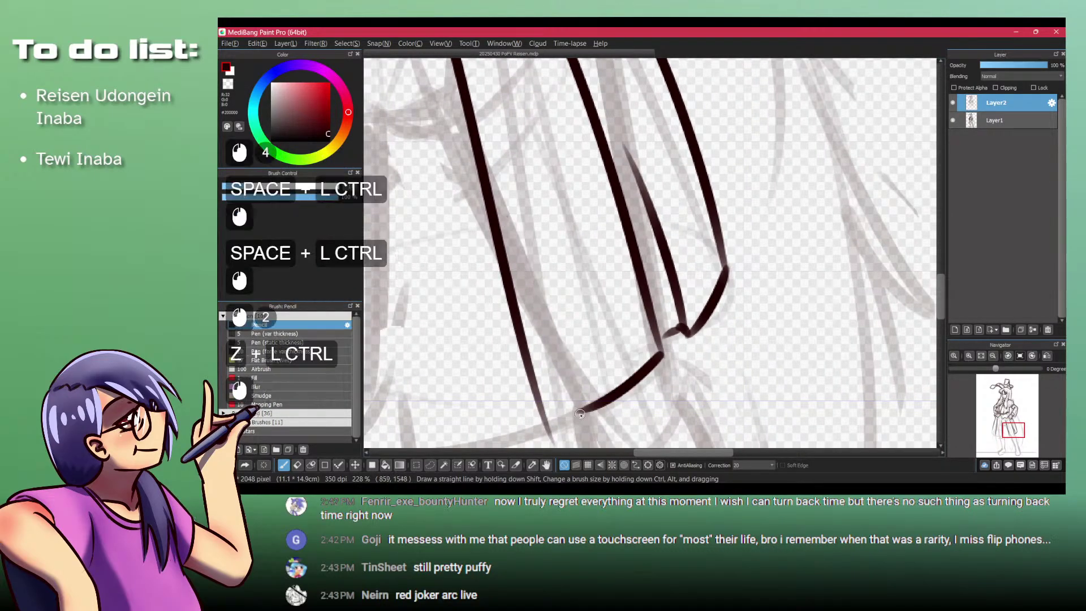
pyautogui.moveTo(571, 407); pyautogui.dragTo(489, 107)
pyautogui.moveTo(567, 408); pyautogui.dragTo(548, 416)
pyautogui.moveTo(547, 415)
pyautogui.mouseDown()
pyautogui.moveTo(506, 416)
pyautogui.moveTo(528, 379)
pyautogui.moveTo(557, 384)
pyautogui.mouseUp()
pyautogui.moveTo(586, 355)
pyautogui.mouseDown()
pyautogui.moveTo(571, 364)
pyautogui.moveTo(591, 386)
pyautogui.moveTo(624, 340)
pyautogui.mouseUp()
pyautogui.hotkey('shift', 'z')
pyautogui.hotkey('shift', 'z')
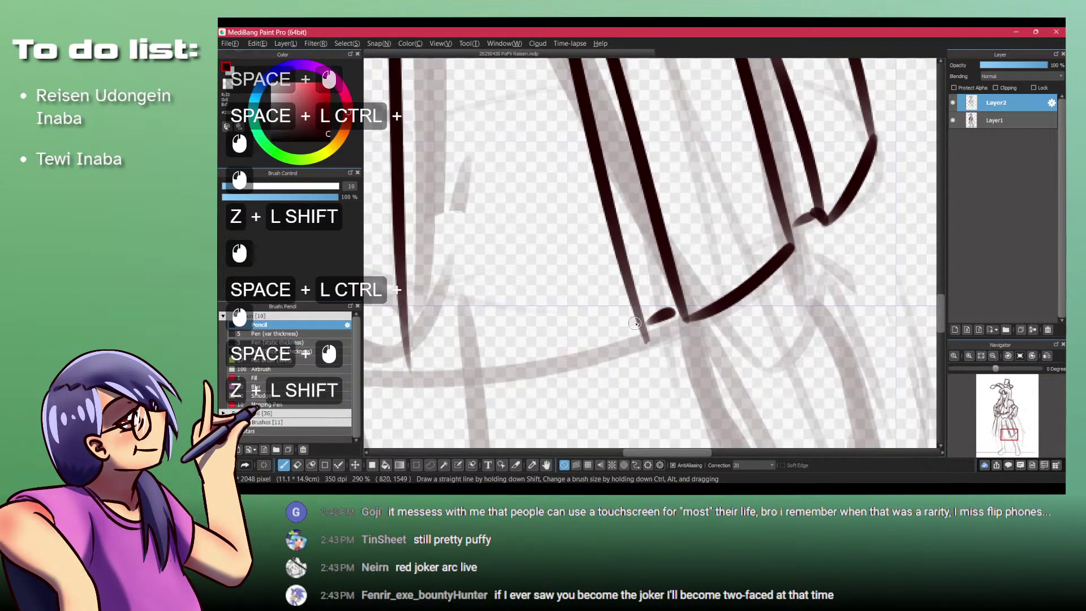
# Step: Draw the centre skirt panel's inner fold line and curved hem, tidy its corner and connect it to the neighbouring pleat
pyautogui.moveTo(627, 300)
pyautogui.mouseDown()
pyautogui.moveTo(588, 301)
pyautogui.moveTo(587, 358)
pyautogui.mouseUp()
pyautogui.moveTo(550, 227)
pyautogui.mouseDown()
pyautogui.moveTo(563, 374)
pyautogui.moveTo(584, 322)
pyautogui.moveTo(761, 333)
pyautogui.moveTo(773, 324)
pyautogui.moveTo(763, 339)
pyautogui.mouseUp()
pyautogui.hotkey('shift', 'z')
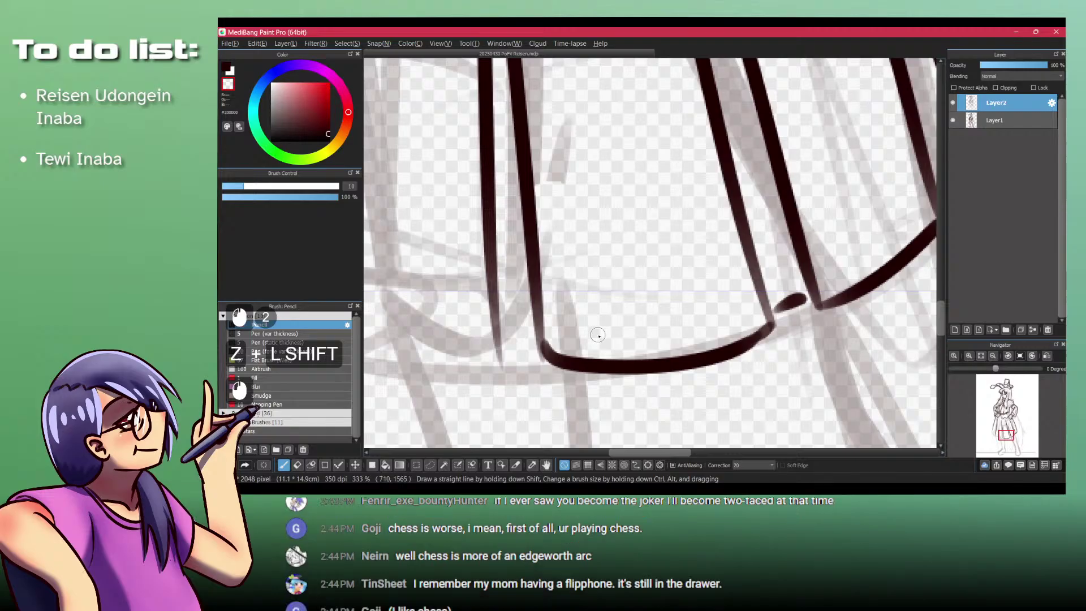
pyautogui.hotkey('shift', 'z')
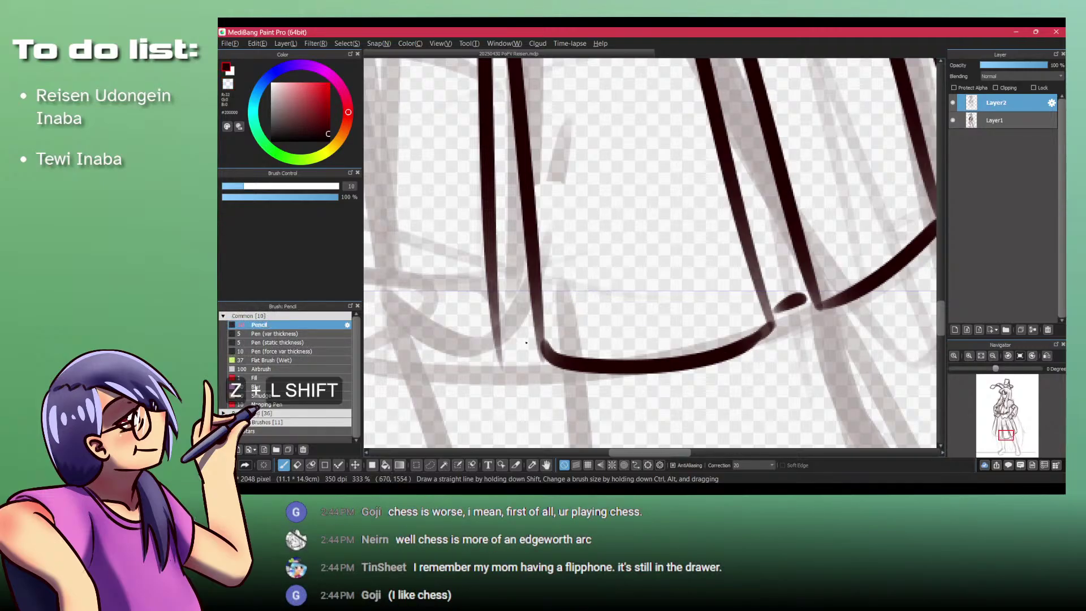
pyautogui.moveTo(535, 333)
pyautogui.mouseDown()
pyautogui.moveTo(500, 333)
pyautogui.moveTo(542, 361)
pyautogui.moveTo(551, 357)
pyautogui.mouseUp()
pyautogui.hotkey('shift', 'z')
pyautogui.hotkey('shift', 'z')
pyautogui.hotkey('ctrl', 'z')
pyautogui.moveTo(494, 317)
pyautogui.mouseDown()
pyautogui.moveTo(499, 362)
pyautogui.moveTo(622, 322)
pyautogui.mouseUp()
# Step: Try inner fold lines beside the skirt's left pleat, undoing the strokes that miss the intended shape
pyautogui.moveTo(436, 237)
pyautogui.mouseDown()
pyautogui.moveTo(399, 237)
pyautogui.moveTo(416, 223)
pyautogui.mouseUp()
pyautogui.moveTo(416, 209)
pyautogui.mouseDown()
pyautogui.moveTo(453, 303)
pyautogui.moveTo(469, 147)
pyautogui.moveTo(451, 339)
pyautogui.mouseUp()
pyautogui.hotkey('ctrl', 'z')
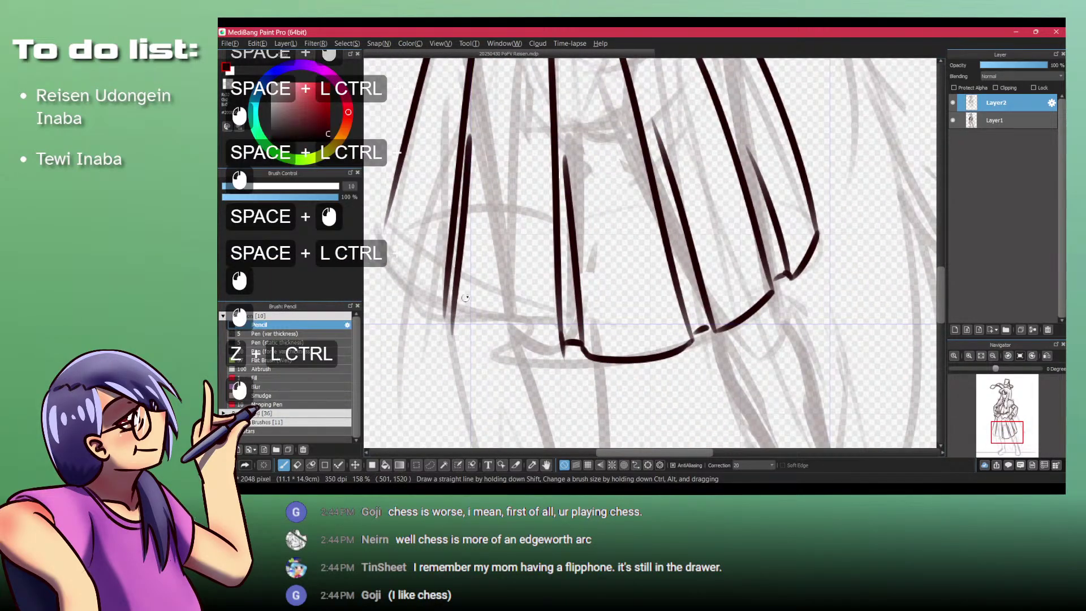
pyautogui.hotkey('ctrl', 'z')
pyautogui.moveTo(475, 100)
pyautogui.mouseDown()
pyautogui.moveTo(457, 314)
pyautogui.moveTo(492, 295)
pyautogui.mouseUp()
pyautogui.hotkey('ctrl', 'z')
pyautogui.moveTo(462, 247); pyautogui.dragTo(455, 325)
pyautogui.hotkey('ctrl', 'z')
# Step: Draw the curved hem of the left-centre skirt panel and clean up its line ends
pyautogui.moveTo(460, 287)
pyautogui.mouseDown()
pyautogui.moveTo(463, 346)
pyautogui.moveTo(563, 374)
pyautogui.moveTo(611, 356)
pyautogui.moveTo(614, 382)
pyautogui.moveTo(624, 352)
pyautogui.moveTo(606, 367)
pyautogui.moveTo(612, 354)
pyautogui.moveTo(631, 366)
pyautogui.moveTo(610, 359)
pyautogui.mouseUp()
pyautogui.hotkey('shift', 'z')
pyautogui.hotkey('shift', 'z')
pyautogui.hotkey('shift', 'z')
pyautogui.hotkey('shift', 'z')
# Step: Draw the curved hem of the leftmost skirt panel and connect it to the neighbouring pleat with a short stroke
pyautogui.moveTo(407, 285); pyautogui.dragTo(510, 356)
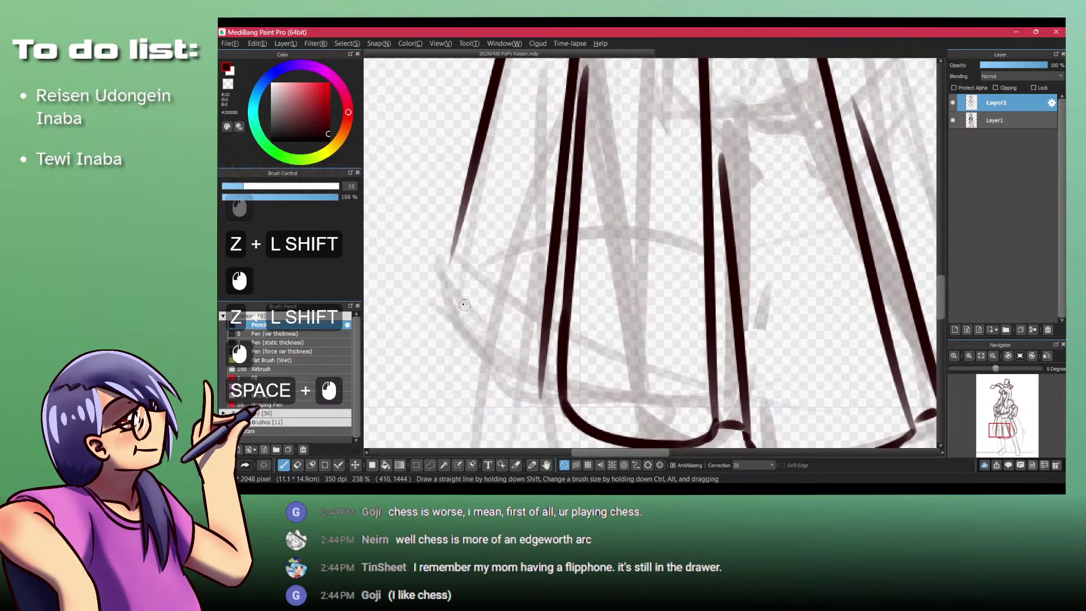
pyautogui.hotkey('shift', 'z')
pyautogui.click(459, 233)
pyautogui.hotkey('shift', 'z')
pyautogui.hotkey('ctrl', 'z')
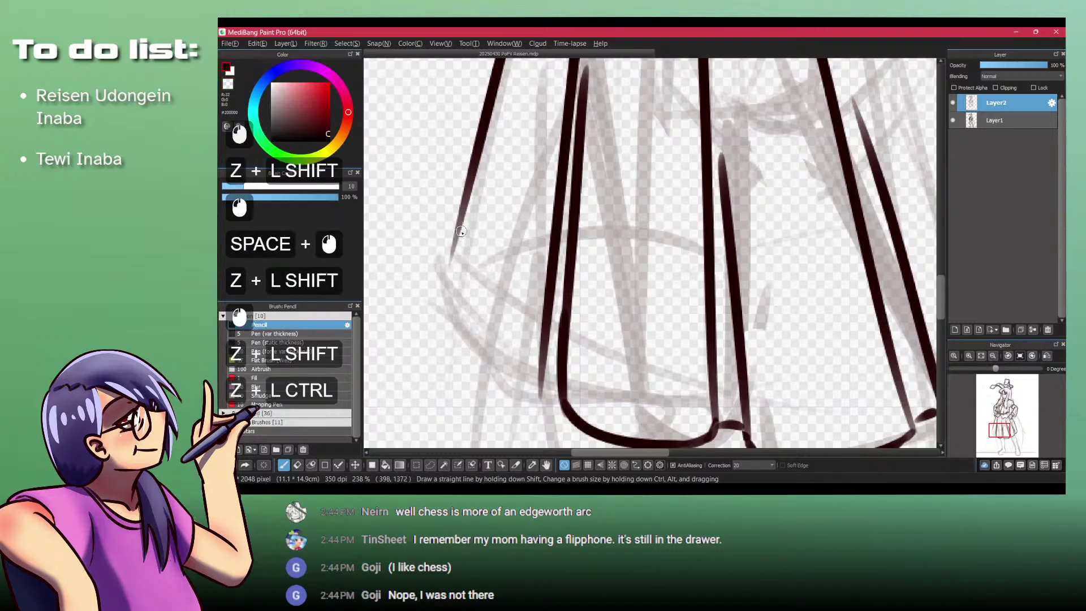
pyautogui.moveTo(452, 249)
pyautogui.mouseDown()
pyautogui.moveTo(517, 385)
pyautogui.moveTo(557, 380)
pyautogui.mouseUp()
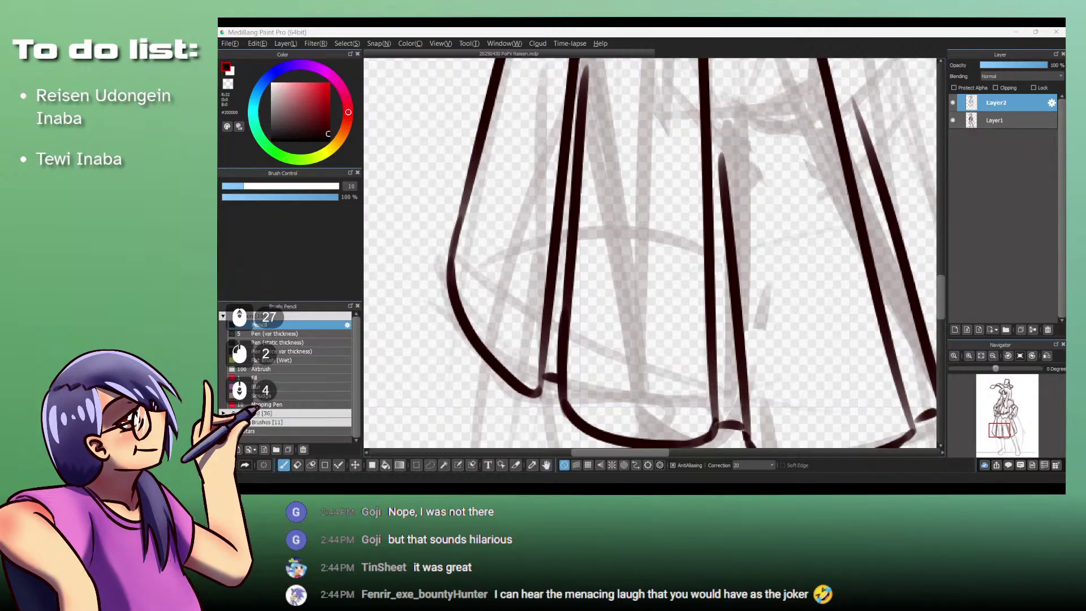
# Step: Search the artwork files for "chess" and open the Orin Chess picture
pyautogui.press('BackSpace')
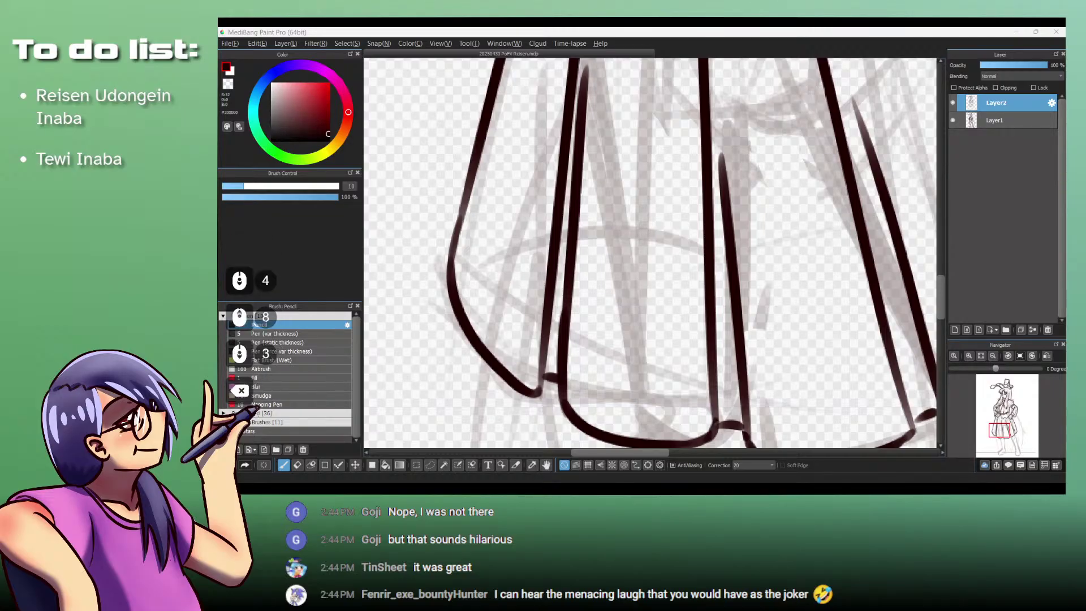
pyautogui.scroll(-1, 650, 252)
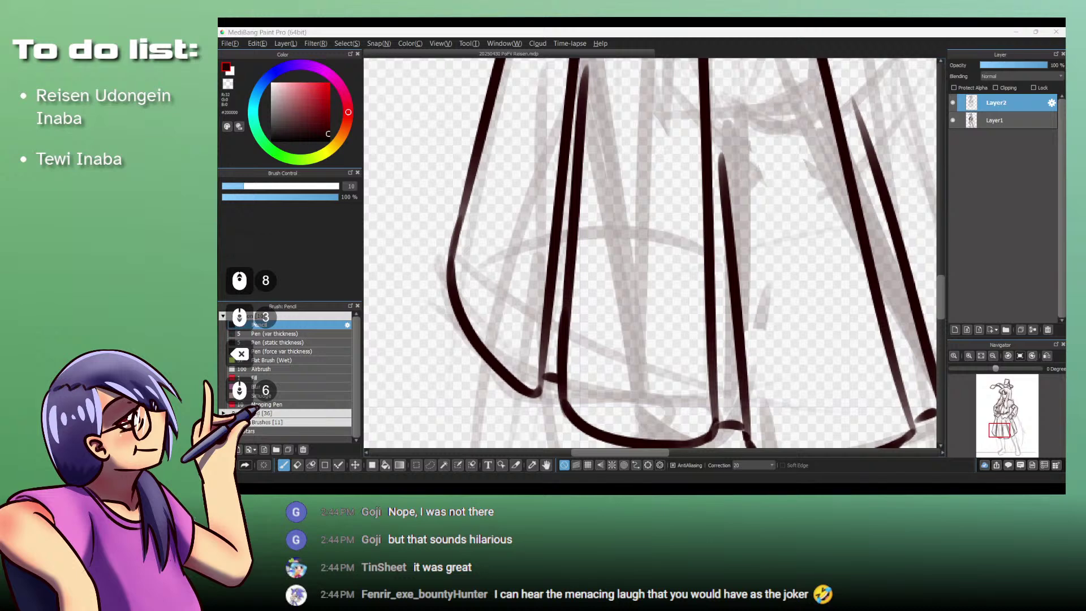
pyautogui.hotkey('ctrl', 'f')
pyautogui.write('chess')
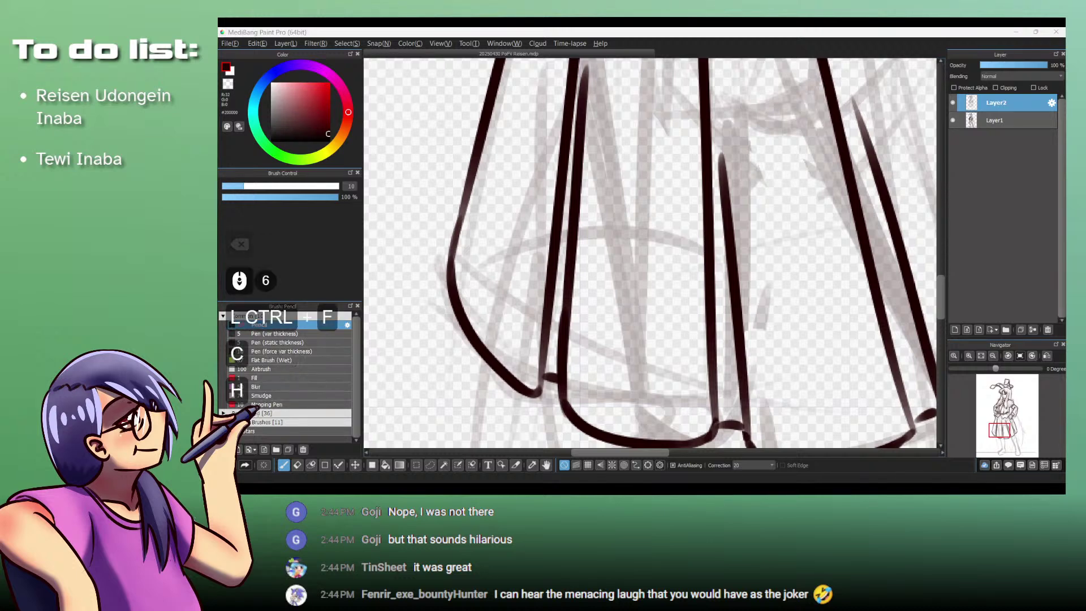
pyautogui.press('Return')
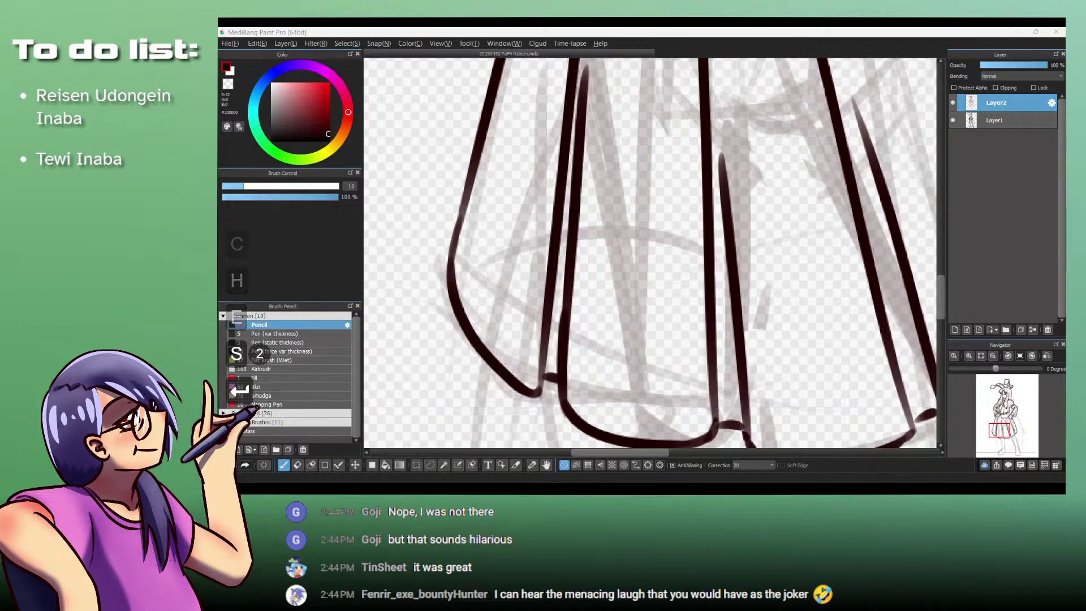
pyautogui.doubleClick(629, 389)
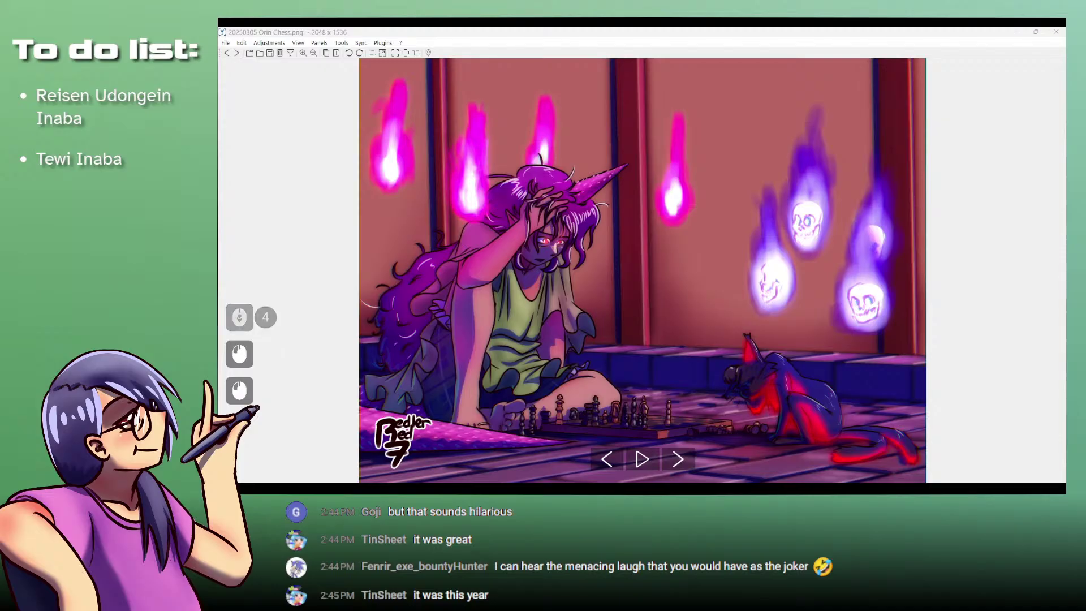
# Step: Switch to the Orin Chess document in MediBang Paint, hide Folder60 and Layer64, and show the reference photo on Layer2
pyautogui.hotkey('alt', 'Tab')
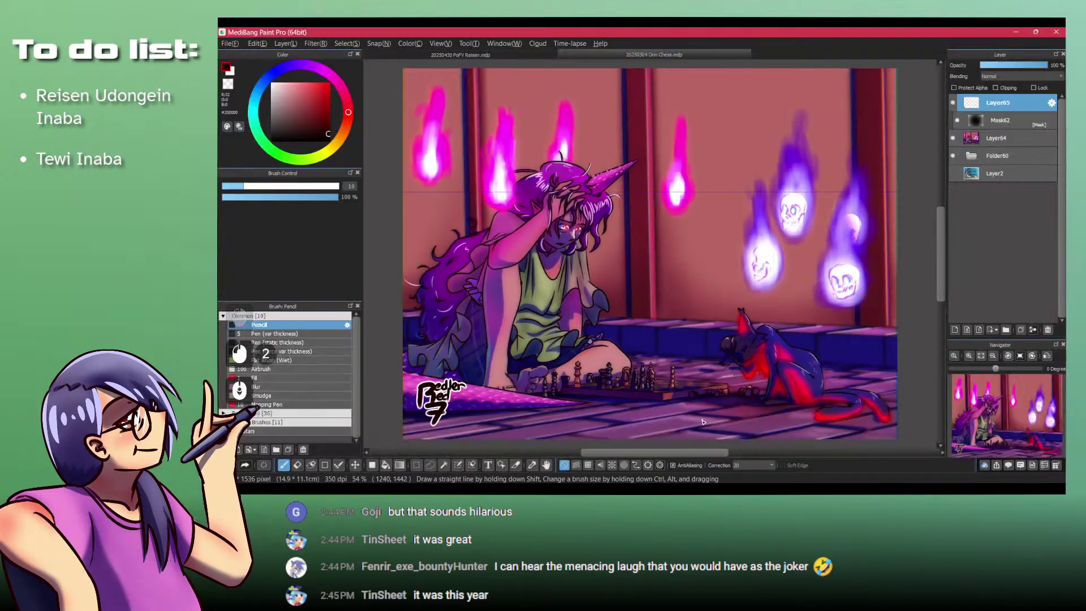
pyautogui.click(953, 156)
pyautogui.click(954, 138)
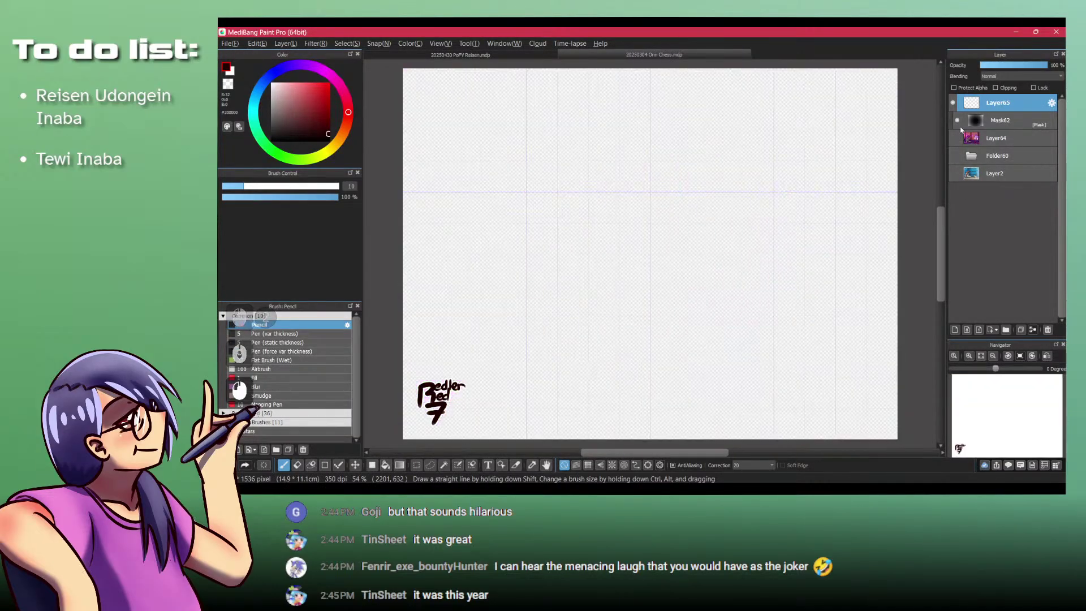
pyautogui.click(953, 173)
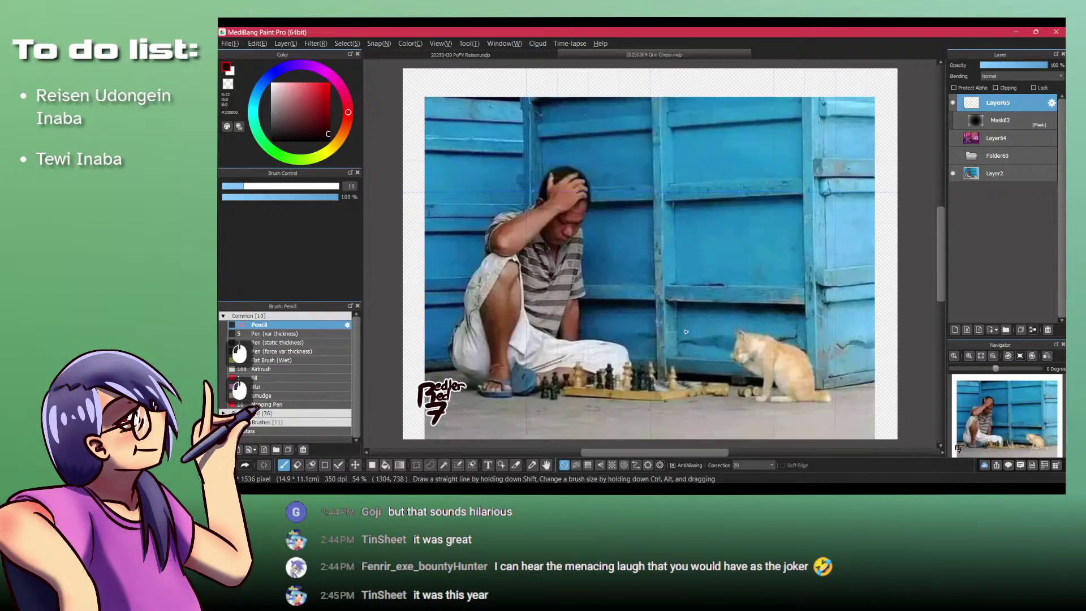
# Step: Examine the chess board and pieces in the reference photo up close
pyautogui.scroll(4, 633, 367)
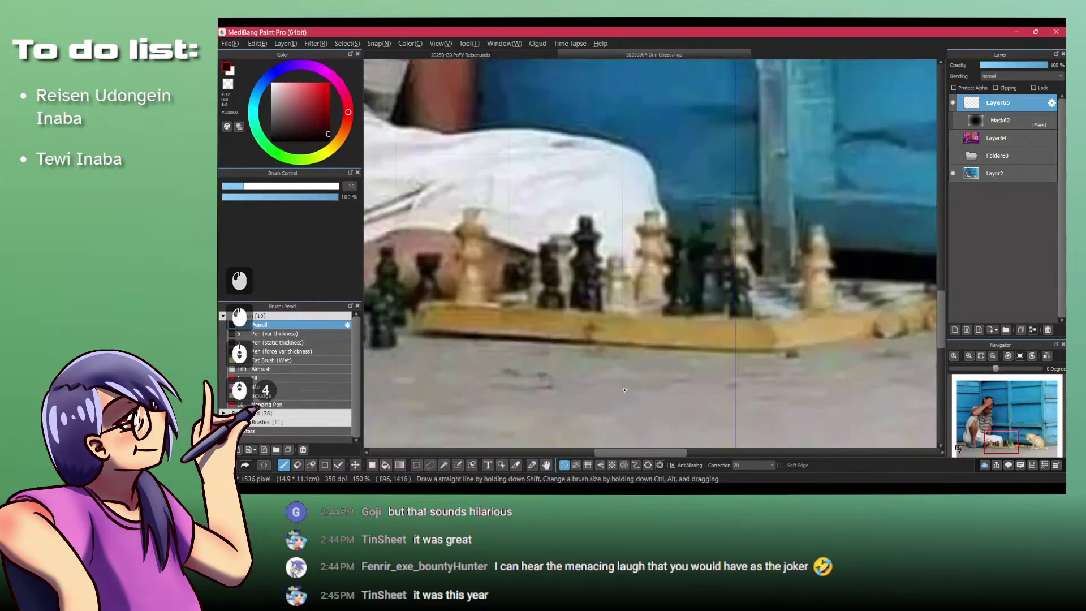
pyautogui.scroll(-3, 634, 366)
pyautogui.scroll(6, 698, 369)
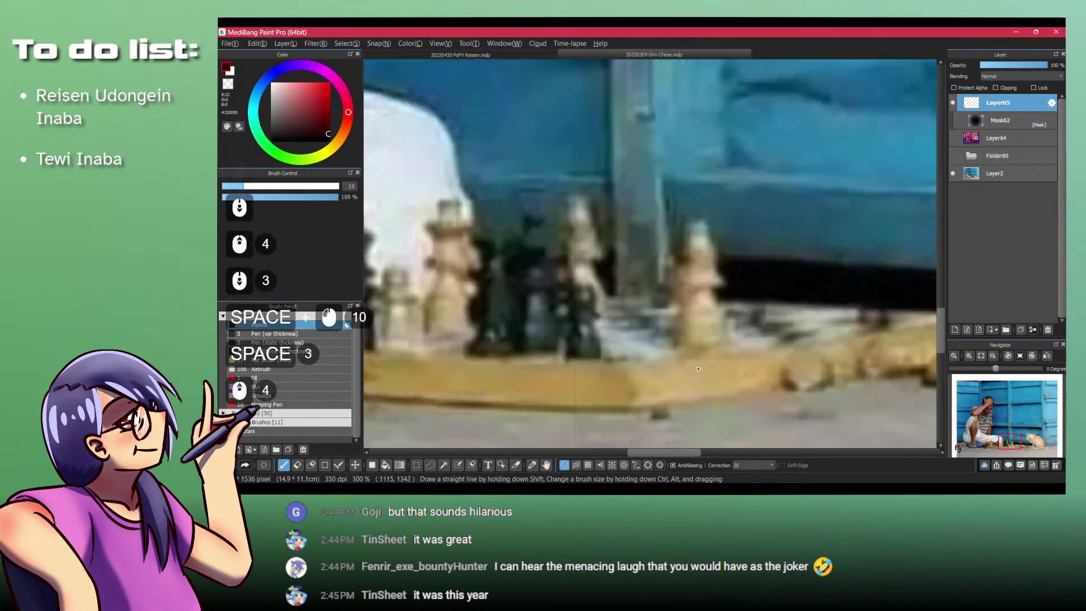
pyautogui.scroll(1, 580, 296)
pyautogui.moveTo(581, 296); pyautogui.dragTo(571, 272)
pyautogui.scroll(2, 625, 281)
pyautogui.scroll(-1, 641, 292)
pyautogui.scroll(-1, 641, 291)
pyautogui.moveTo(622, 226); pyautogui.dragTo(792, 206)
pyautogui.moveTo(539, 227); pyautogui.dragTo(644, 232)
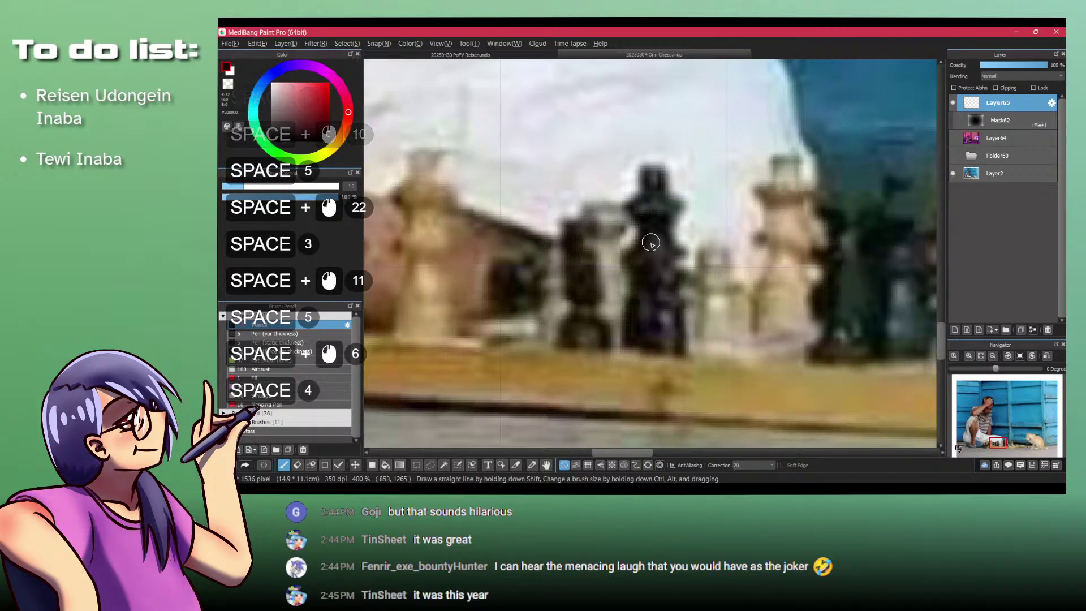
pyautogui.hotkey('ctrl', 'space')
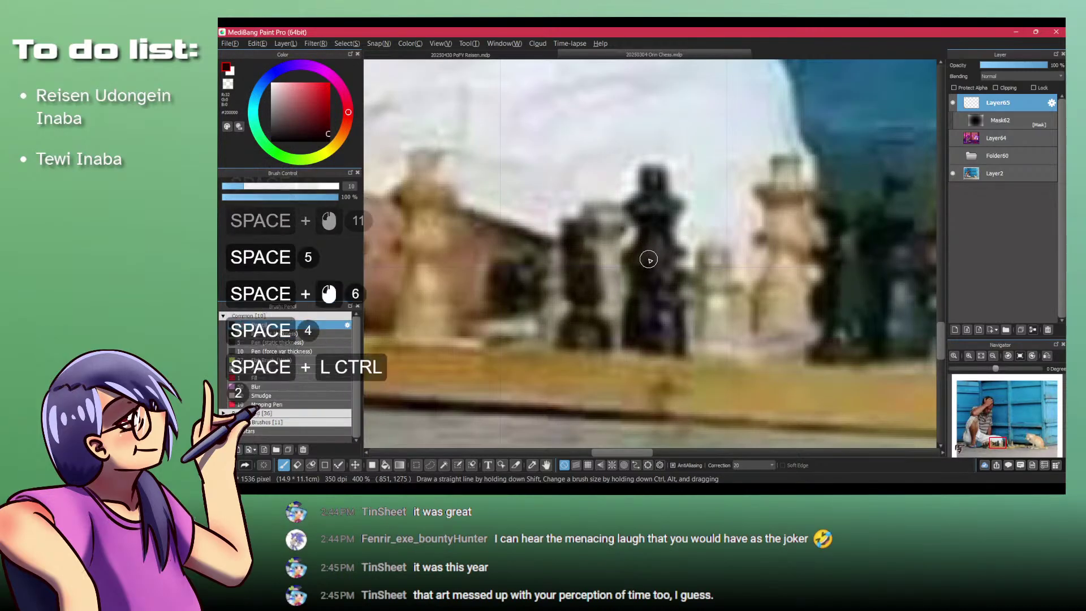
# Step: Close the Orin Chess document and return to the legs and feet of the Reisen drawing
pyautogui.hotkey('ctrl', 'w')
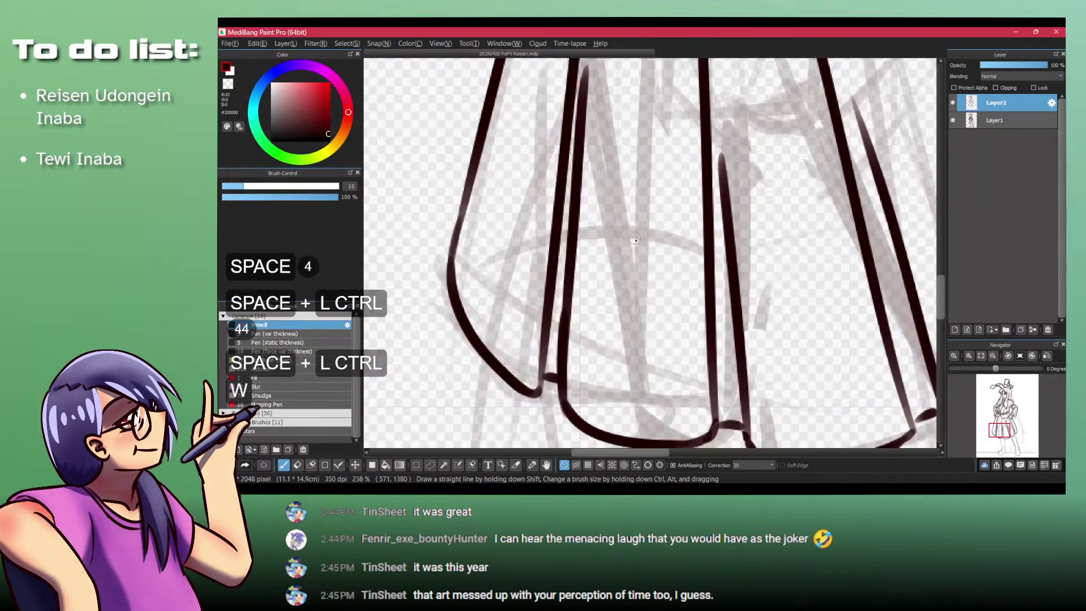
pyautogui.scroll(-3, 634, 238)
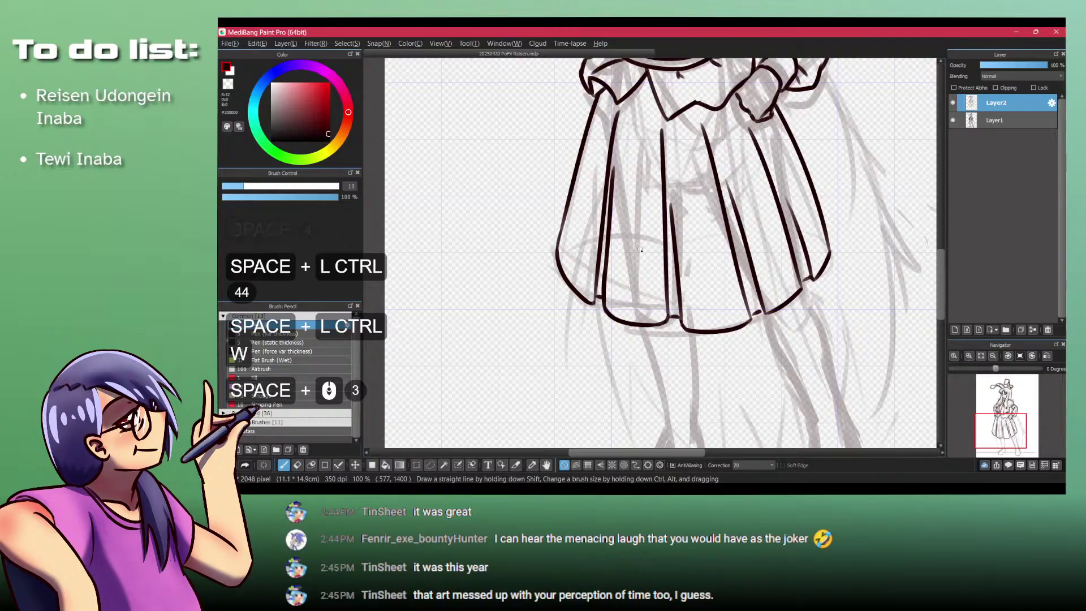
pyautogui.moveTo(649, 225); pyautogui.dragTo(551, 303)
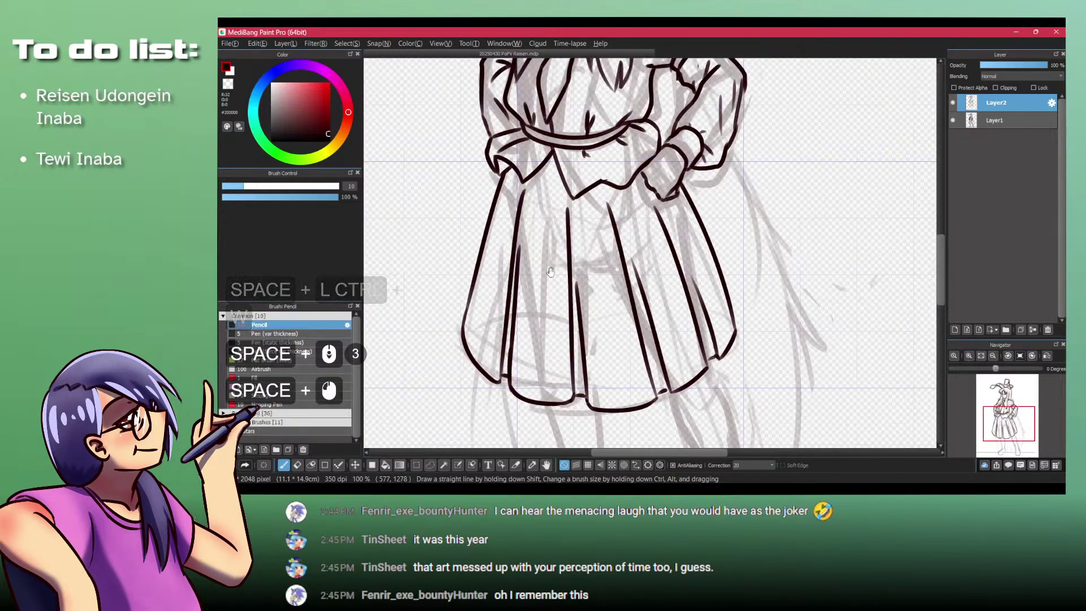
pyautogui.moveTo(556, 231); pyautogui.dragTo(564, 246)
pyautogui.moveTo(601, 304); pyautogui.dragTo(603, 266)
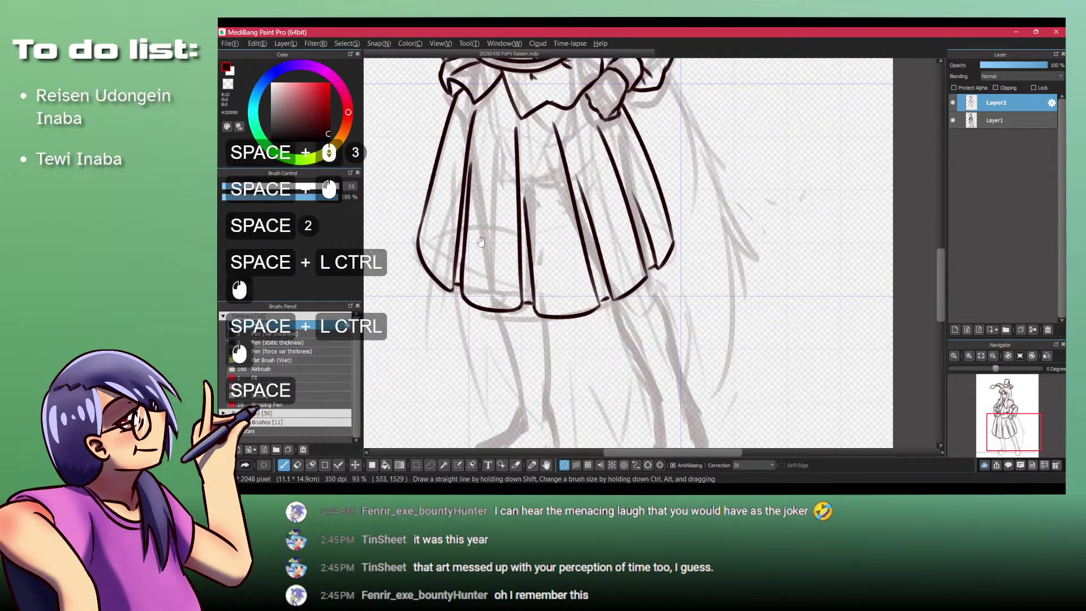
pyautogui.moveTo(463, 157); pyautogui.dragTo(494, 255)
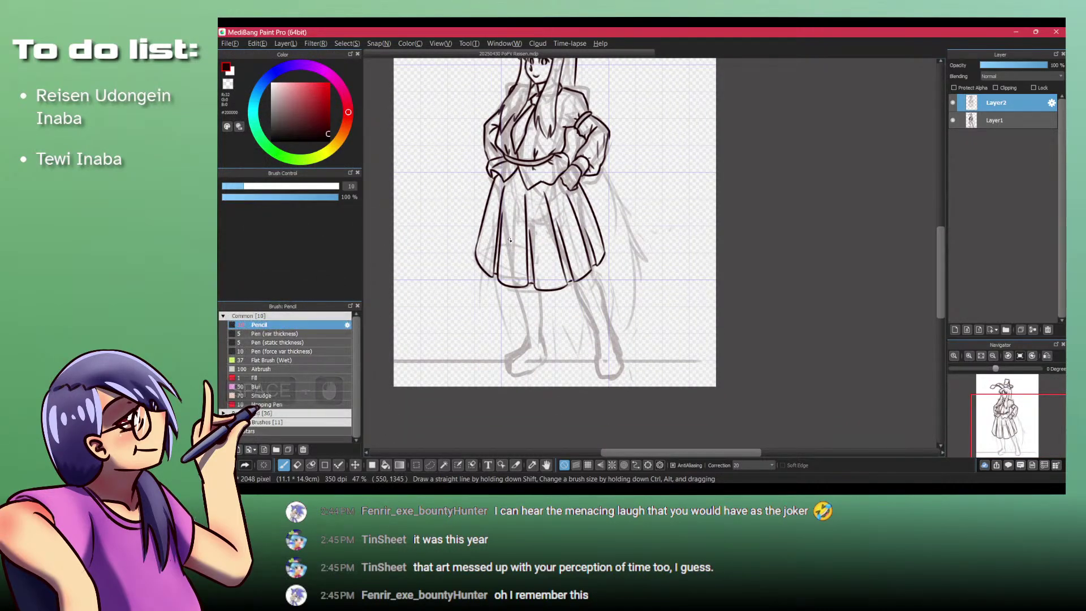
pyautogui.moveTo(509, 240); pyautogui.dragTo(506, 195)
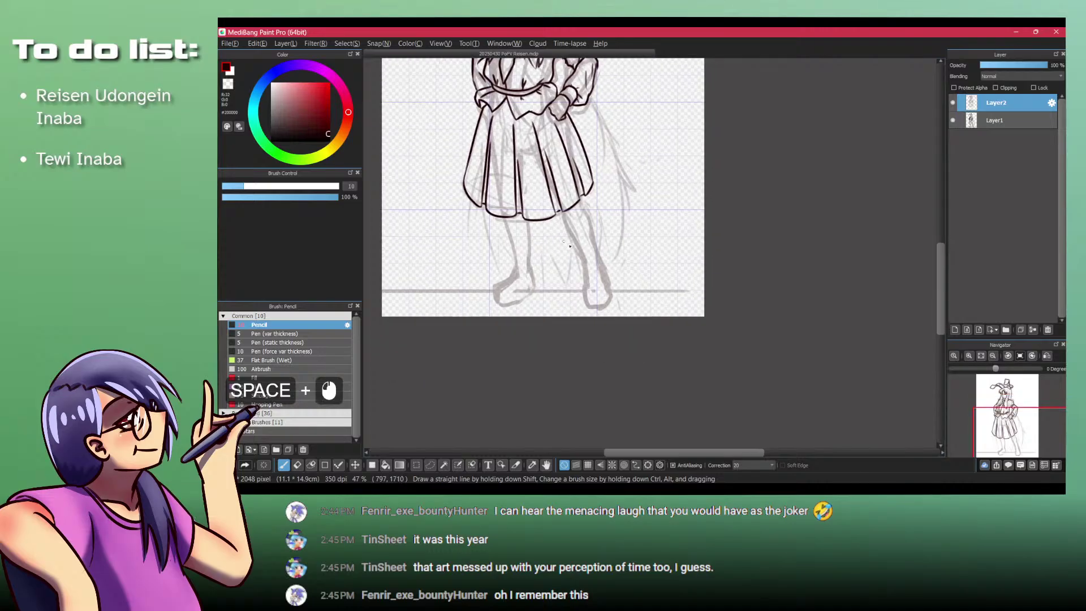
pyautogui.keyDown('ctrl'); pyautogui.click(503, 244); pyautogui.keyUp('ctrl')
pyautogui.keyDown('ctrl'); pyautogui.click(490, 290); pyautogui.keyUp('ctrl')
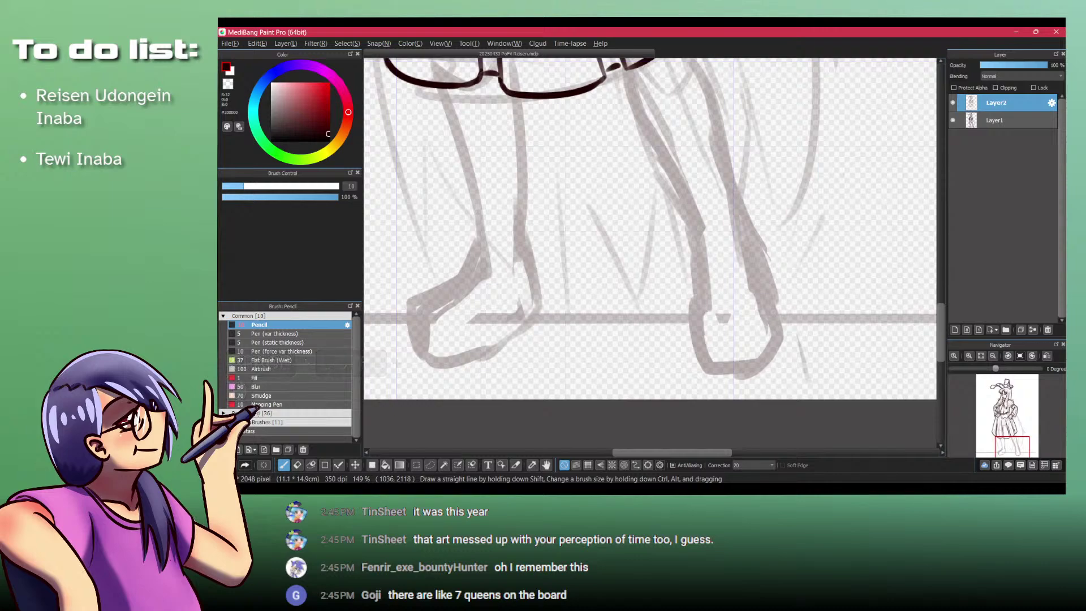
# Step: Look at the socks and shoes in the full-body Reisen reference on the Touhou Wiki, and return to MediBang Paint
pyautogui.moveTo(619, 487)
pyautogui.click(619, 449)
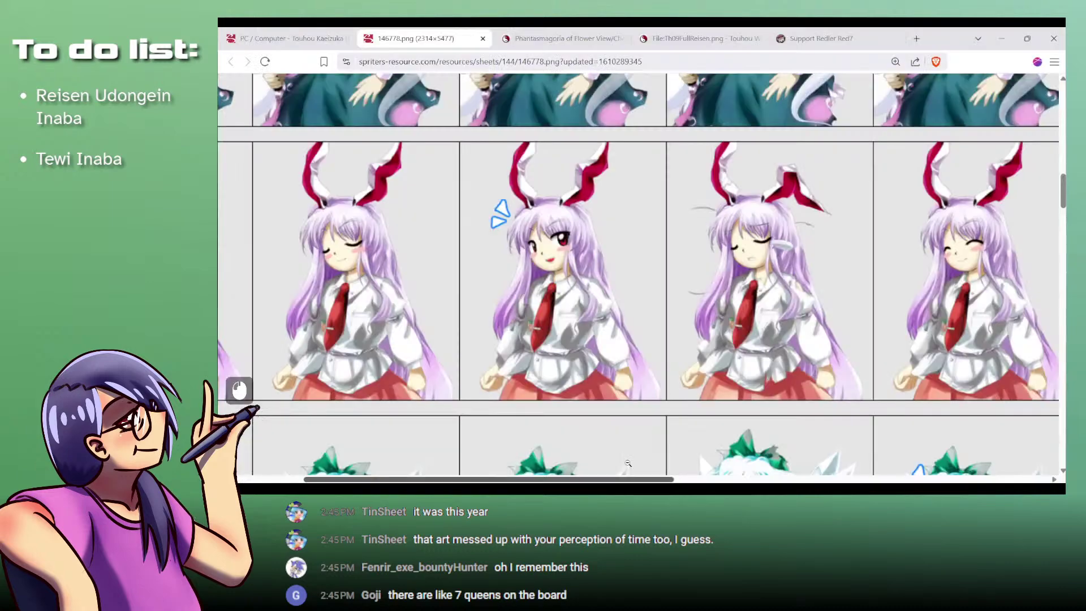
pyautogui.click(588, 32)
pyautogui.click(711, 34)
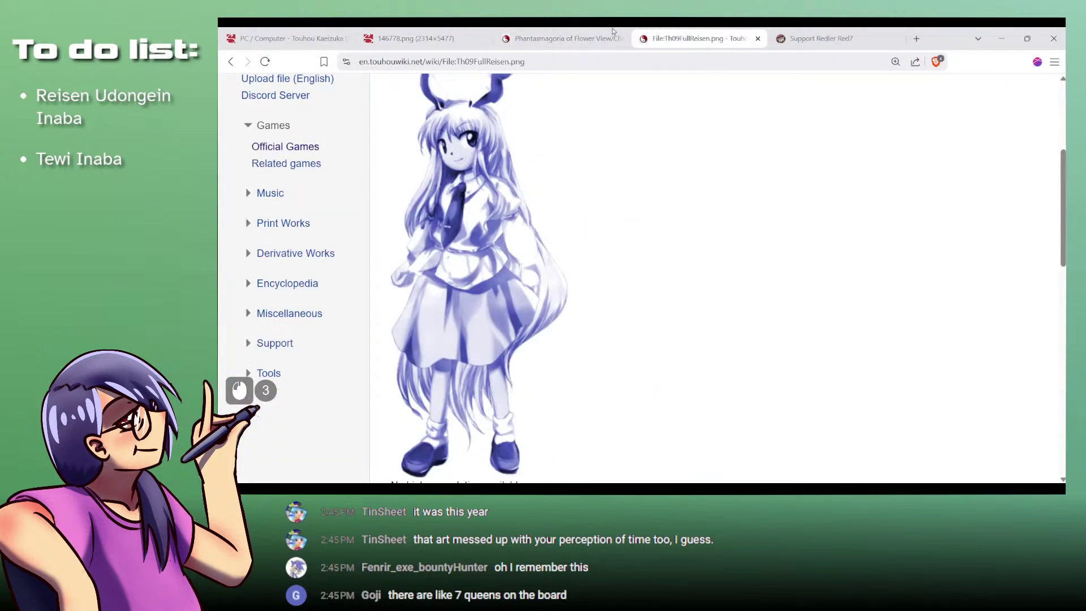
pyautogui.click(418, 35)
pyautogui.hotkey('alt', 'Tab')
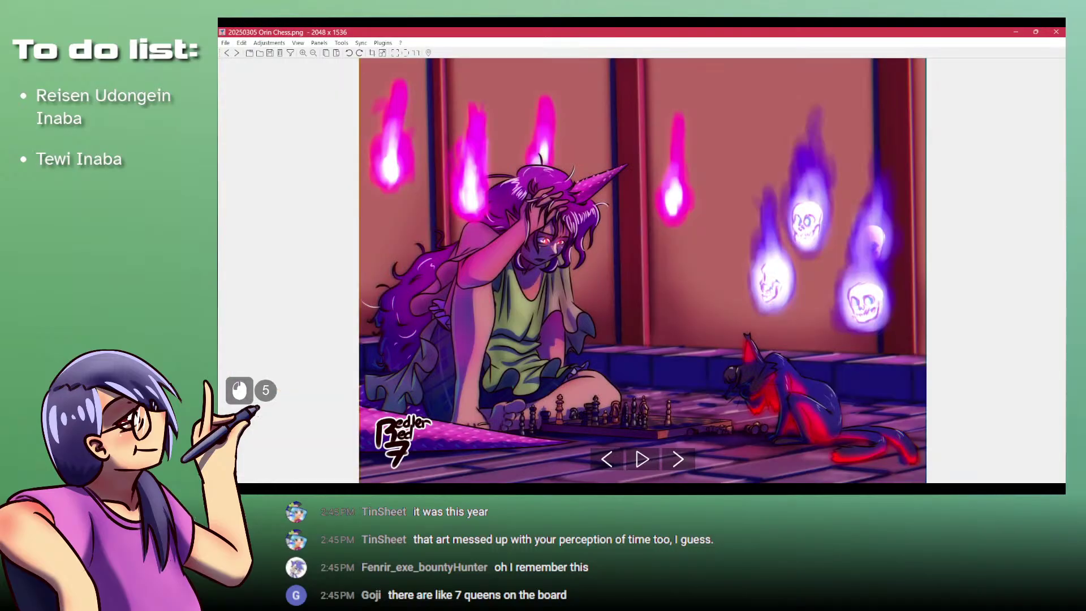
pyautogui.hotkey('alt', 'Tab')
pyautogui.hotkey('alt', 'Tab')
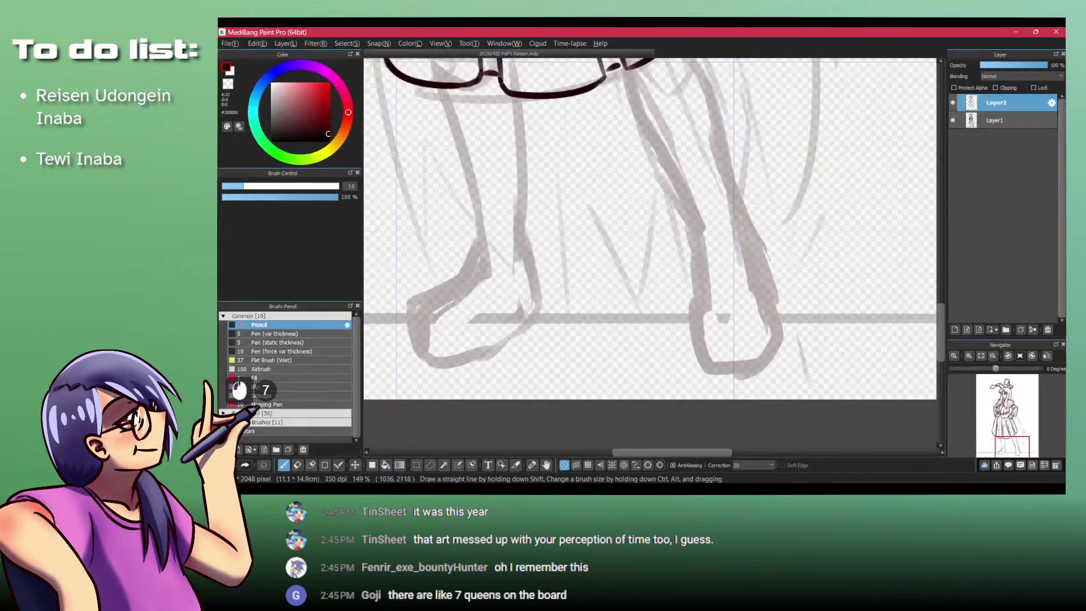
# Step: Draw the slouched ankle sock and the closed shoe outline over the sketch of the left-hand foot
pyautogui.moveTo(512, 221); pyautogui.dragTo(521, 214)
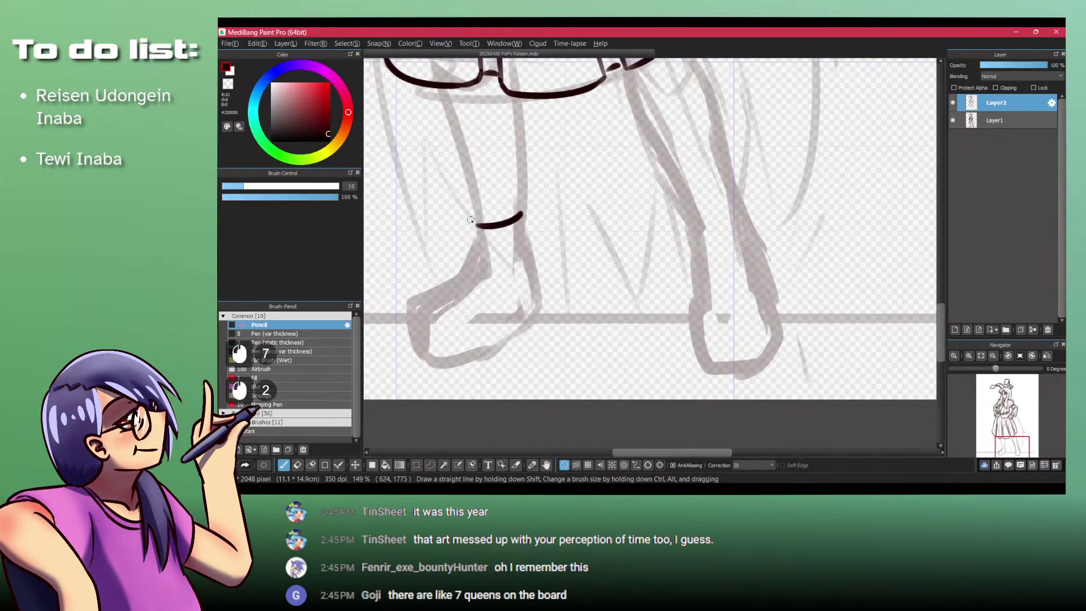
pyautogui.moveTo(524, 262); pyautogui.dragTo(510, 271)
pyautogui.moveTo(476, 277); pyautogui.dragTo(533, 236)
pyautogui.keyDown('ctrl'); pyautogui.click(534, 236); pyautogui.keyUp('ctrl')
pyautogui.moveTo(614, 210); pyautogui.dragTo(613, 215)
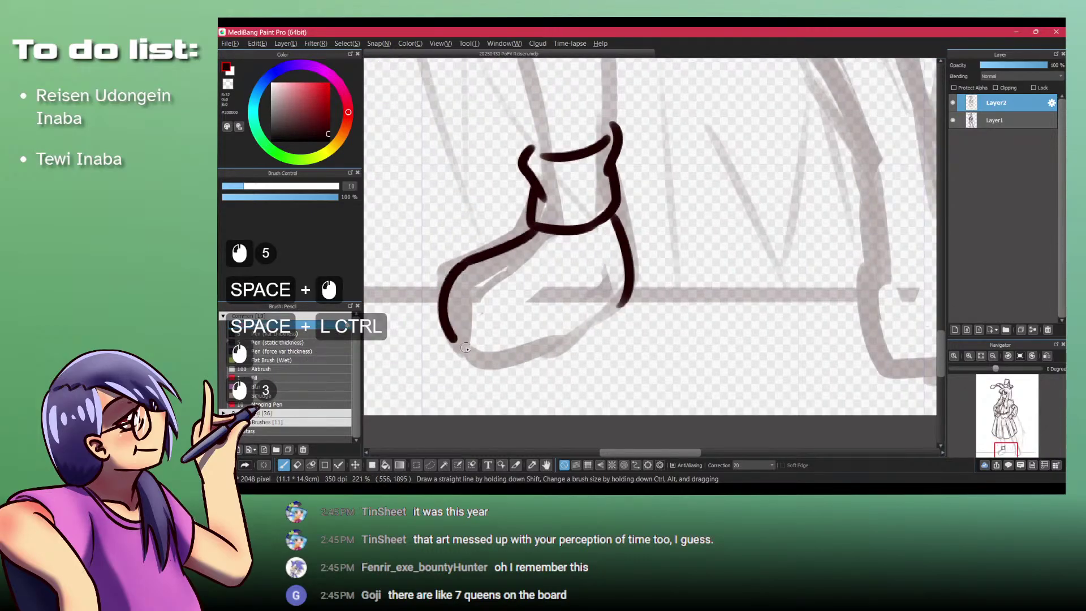
pyautogui.hotkey('ctrl', 'z')
pyautogui.hotkey('ctrl', 'z')
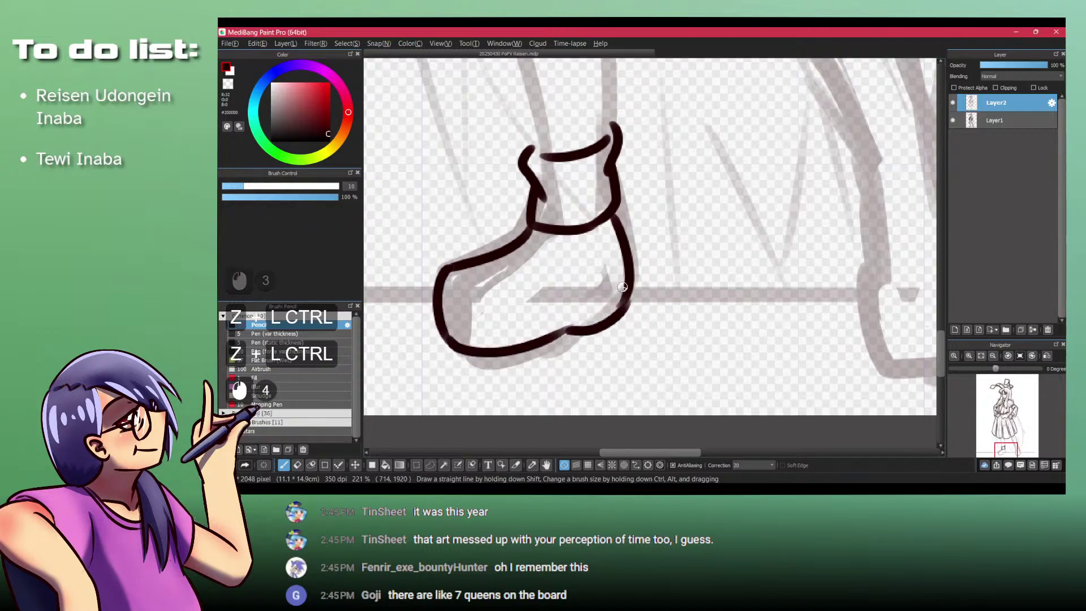
pyautogui.moveTo(624, 289); pyautogui.dragTo(563, 327)
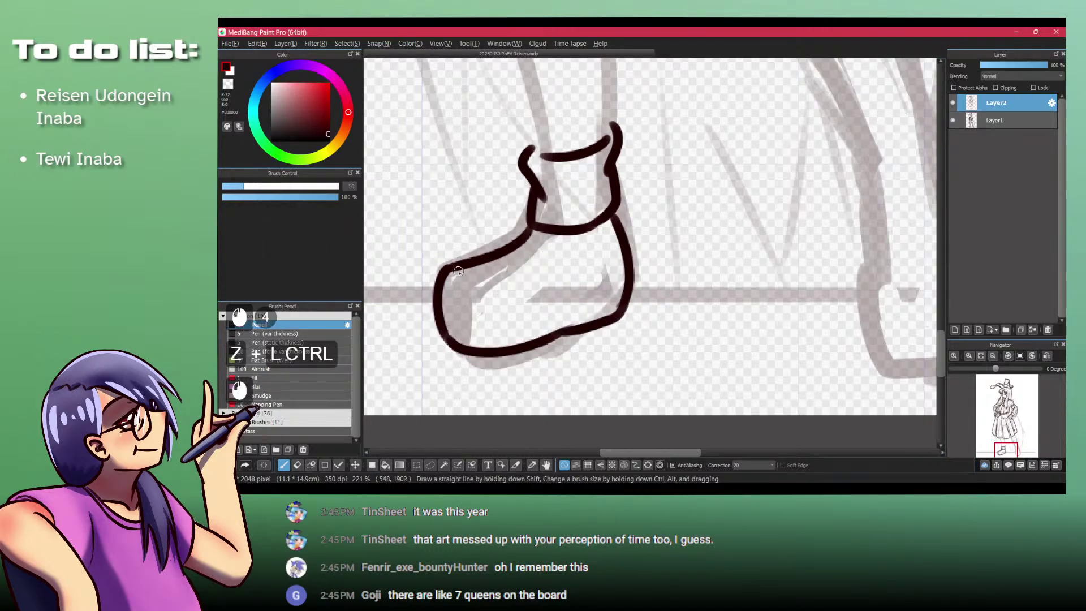
# Step: Draw the shoe's curved opening line from the toe up towards the sock on the left-hand foot, checking the full-body reference
pyautogui.moveTo(450, 275); pyautogui.dragTo(565, 256)
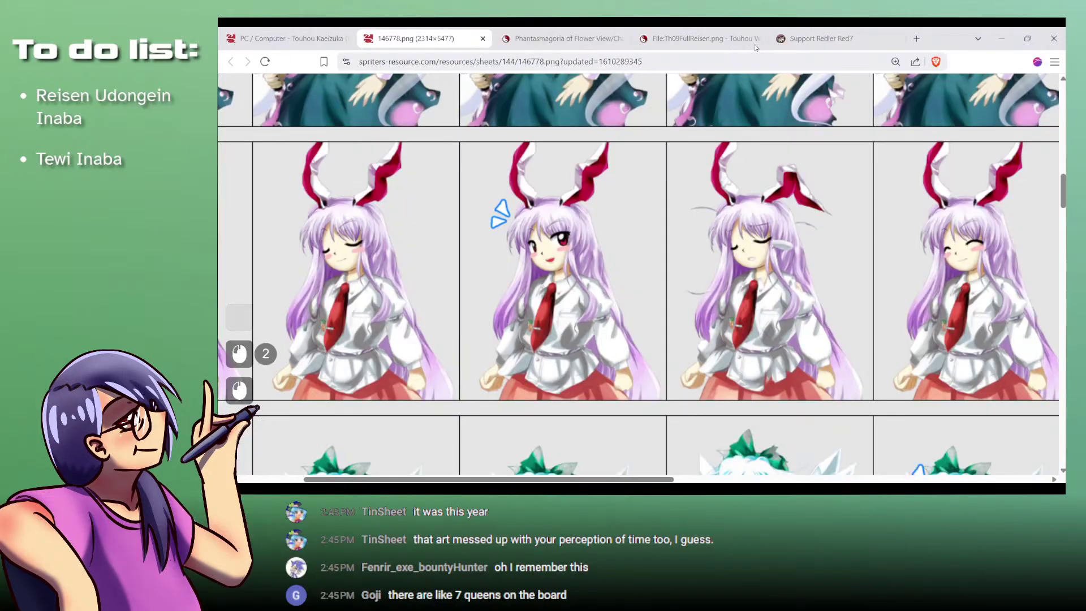
pyautogui.click(701, 36)
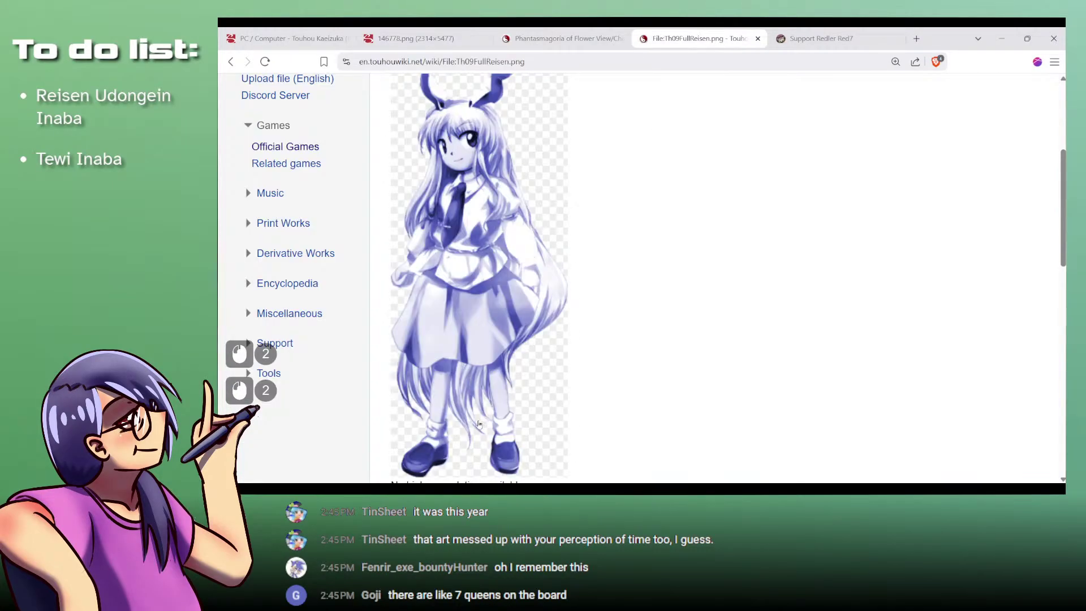
pyautogui.hotkey('alt', 'Tab')
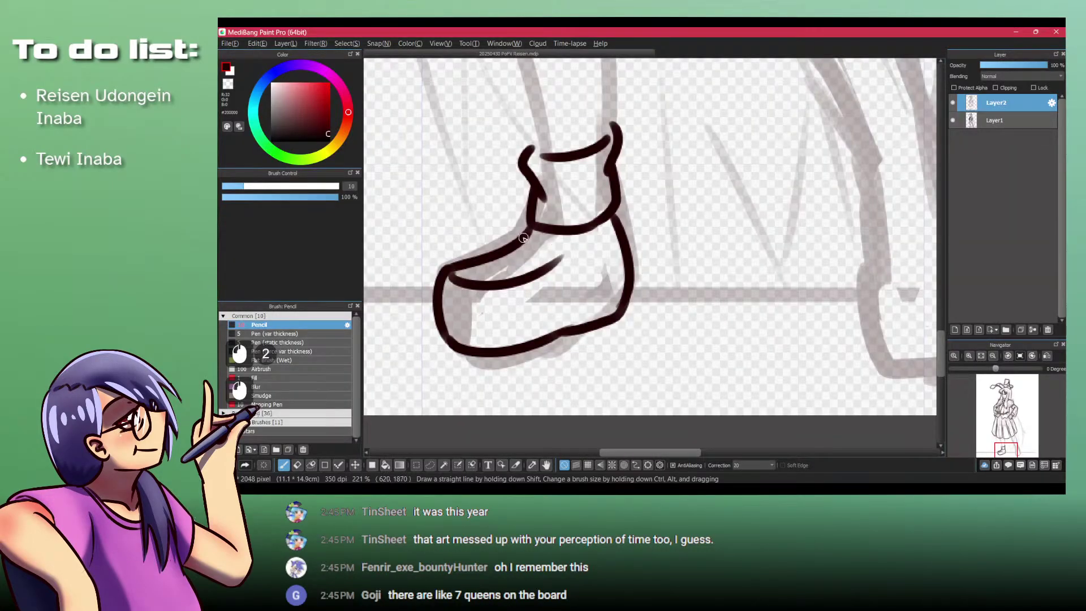
pyautogui.press('space')
pyautogui.hotkey('ctrl', 'z')
pyautogui.hotkey('ctrl', 'z')
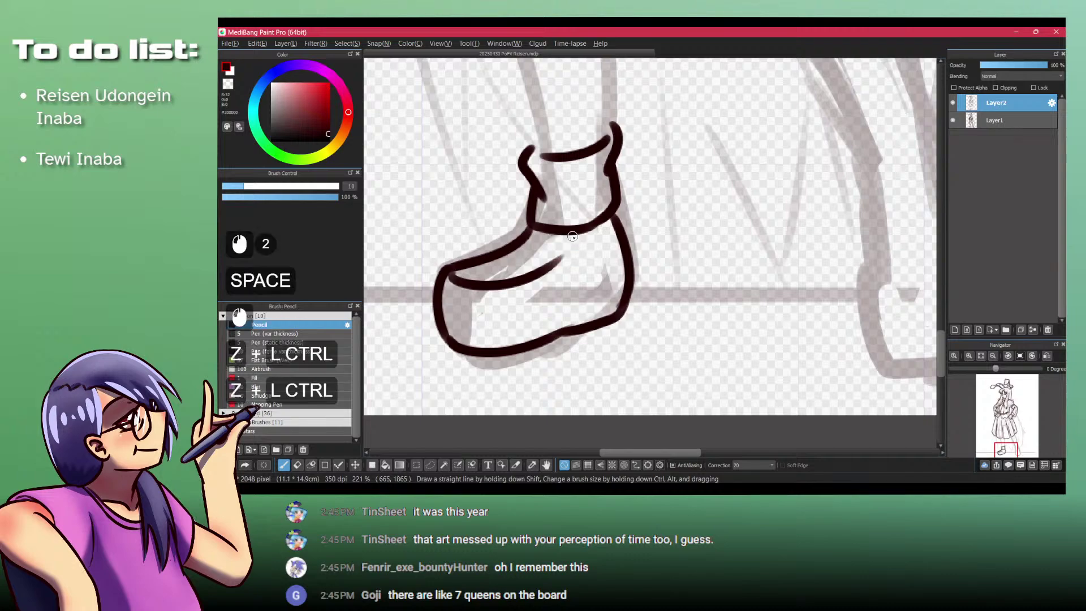
pyautogui.moveTo(572, 240); pyautogui.dragTo(557, 254)
pyautogui.hotkey('ctrl', 'z')
# Step: Try drawing a U-shaped shoe opening and a folded ankle sock on the right-hand foot
pyautogui.moveTo(620, 235); pyautogui.dragTo(537, 211)
pyautogui.moveTo(708, 234)
pyautogui.mouseDown()
pyautogui.moveTo(570, 268)
pyautogui.moveTo(658, 268)
pyautogui.mouseUp()
pyautogui.hotkey('ctrl', 'z')
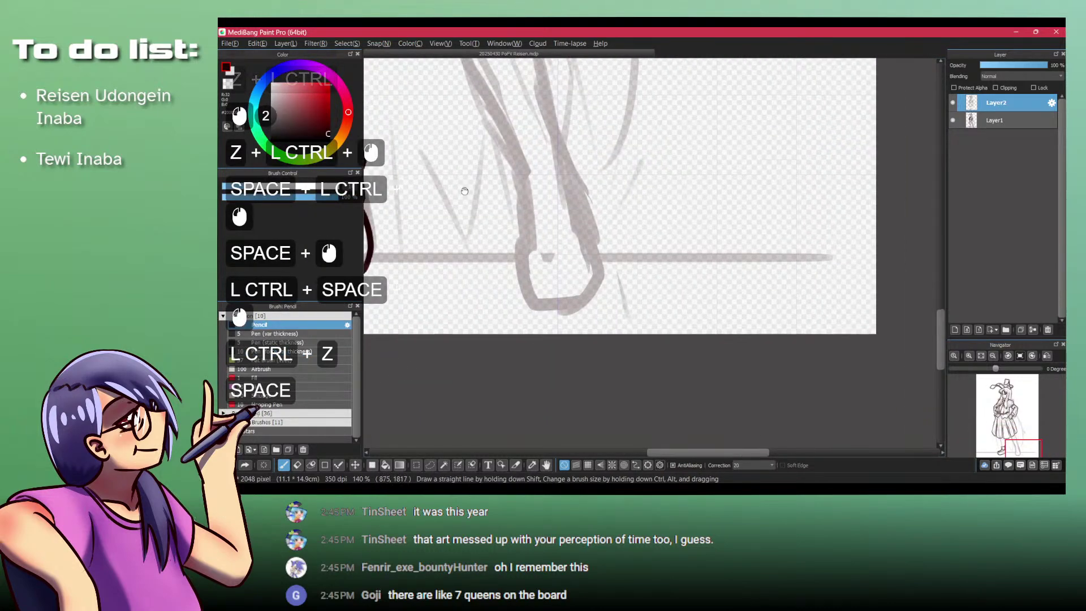
pyautogui.moveTo(466, 189); pyautogui.dragTo(520, 196)
pyautogui.moveTo(449, 204); pyautogui.dragTo(504, 211)
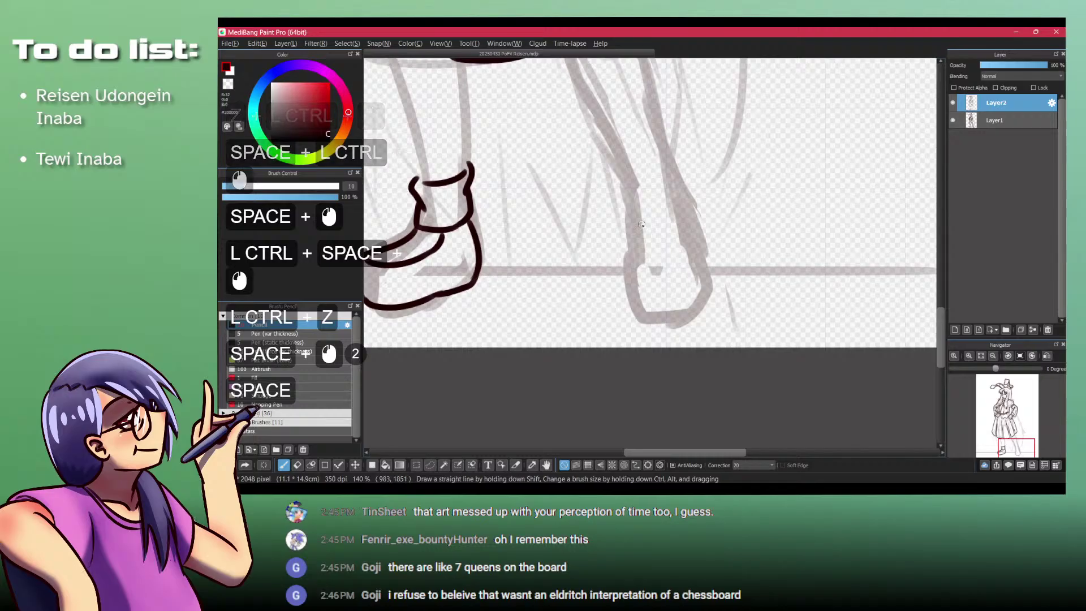
pyautogui.moveTo(644, 220)
pyautogui.mouseDown()
pyautogui.moveTo(638, 260)
pyautogui.moveTo(682, 229)
pyautogui.moveTo(686, 254)
pyautogui.mouseUp()
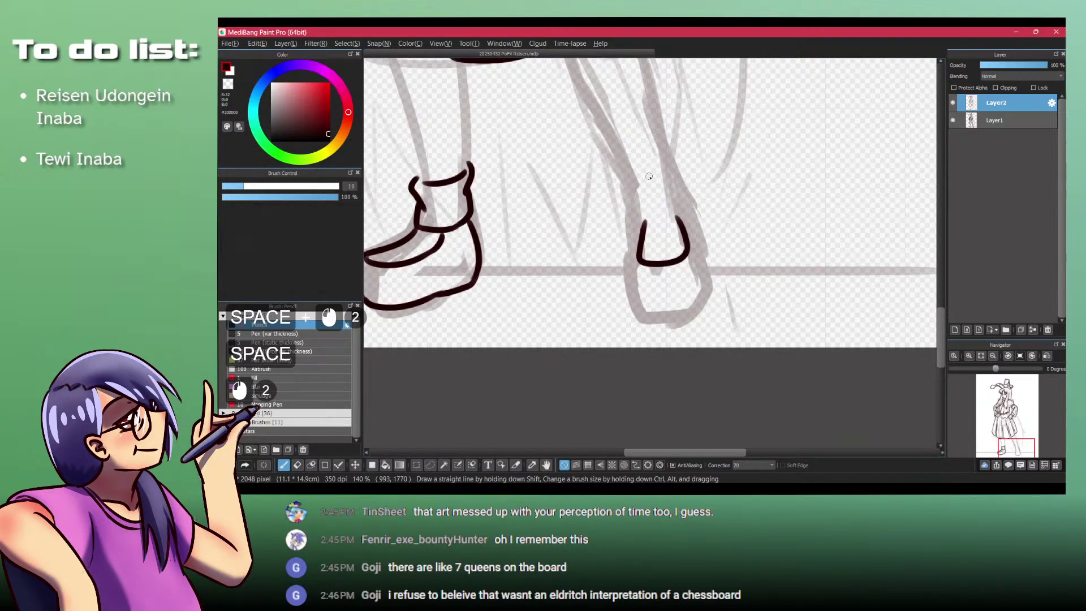
pyautogui.moveTo(671, 165); pyautogui.dragTo(615, 191)
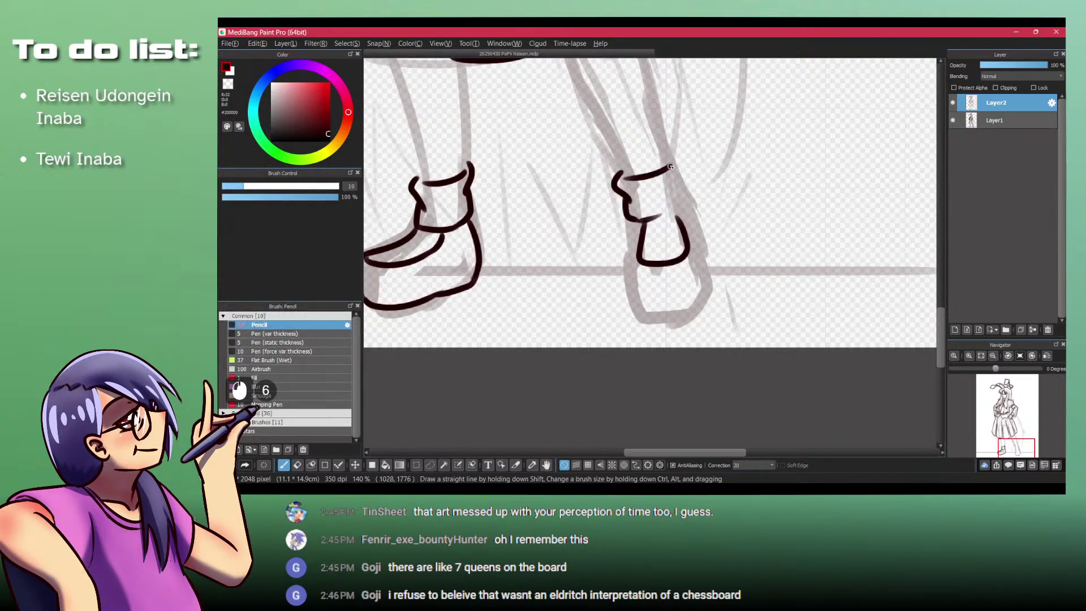
pyautogui.hotkey('ctrl', 'z')
pyautogui.hotkey('ctrl', 'z')
pyautogui.moveTo(673, 154); pyautogui.dragTo(681, 161)
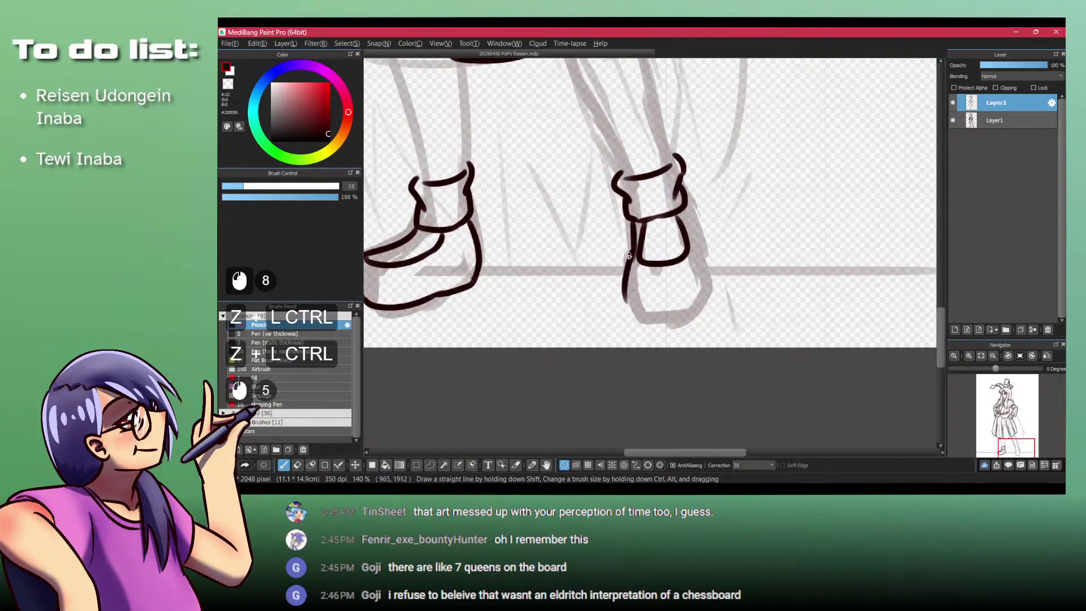
# Step: Try several strokes for the inner side outline of the right-hand shoe
pyautogui.hotkey('ctrl', 'z')
pyautogui.hotkey('ctrl', 'z')
pyautogui.moveTo(630, 222); pyautogui.dragTo(623, 291)
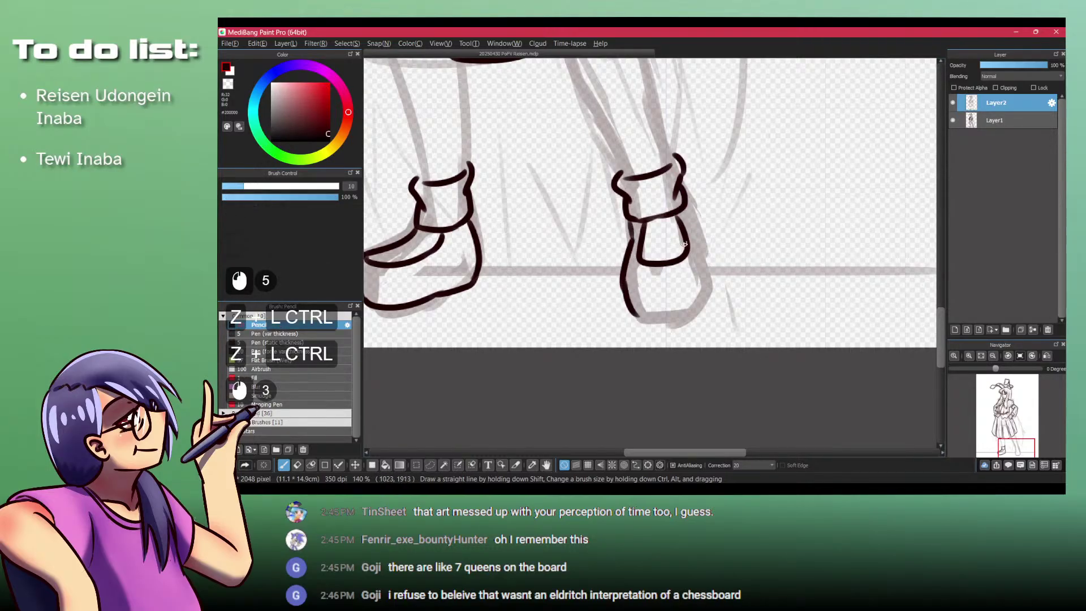
pyautogui.hotkey('ctrl', 'z')
pyautogui.hotkey('ctrl', 'z')
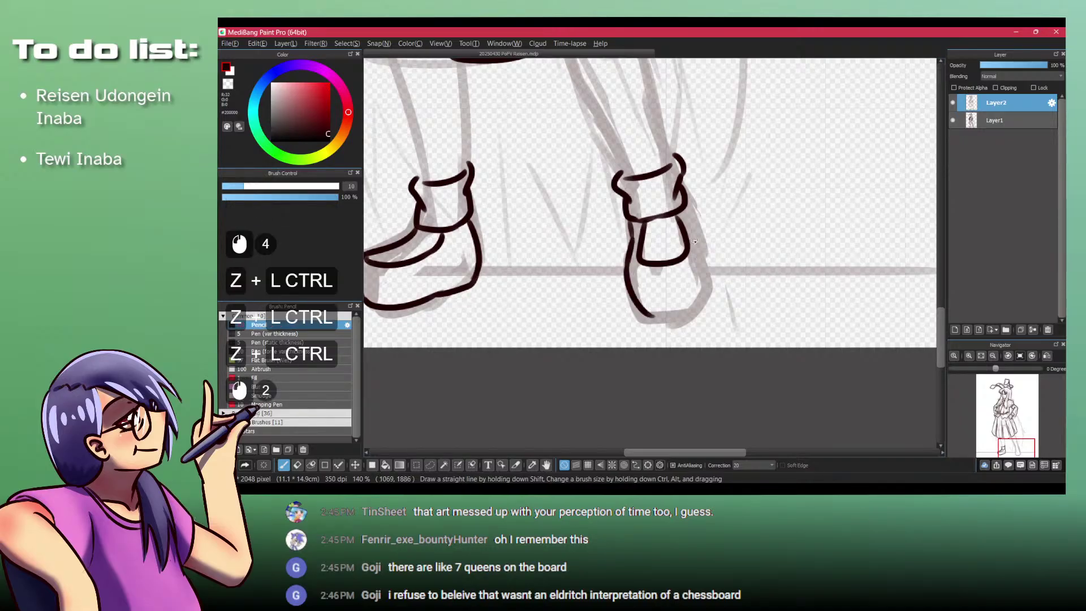
# Step: Undo the right-hand foot's shoe and sock strokes, lasso and delete leftover lines, and clear the selection
pyautogui.hotkey('ctrl', 'z')
pyautogui.hotkey('ctrl', 'z')
pyautogui.hotkey('ctrl', 'z')
pyautogui.hotkey('ctrl', 'z')
pyautogui.hotkey('ctrl', 'z')
pyautogui.hotkey('ctrl', 'z')
pyautogui.hotkey('ctrl', 'z')
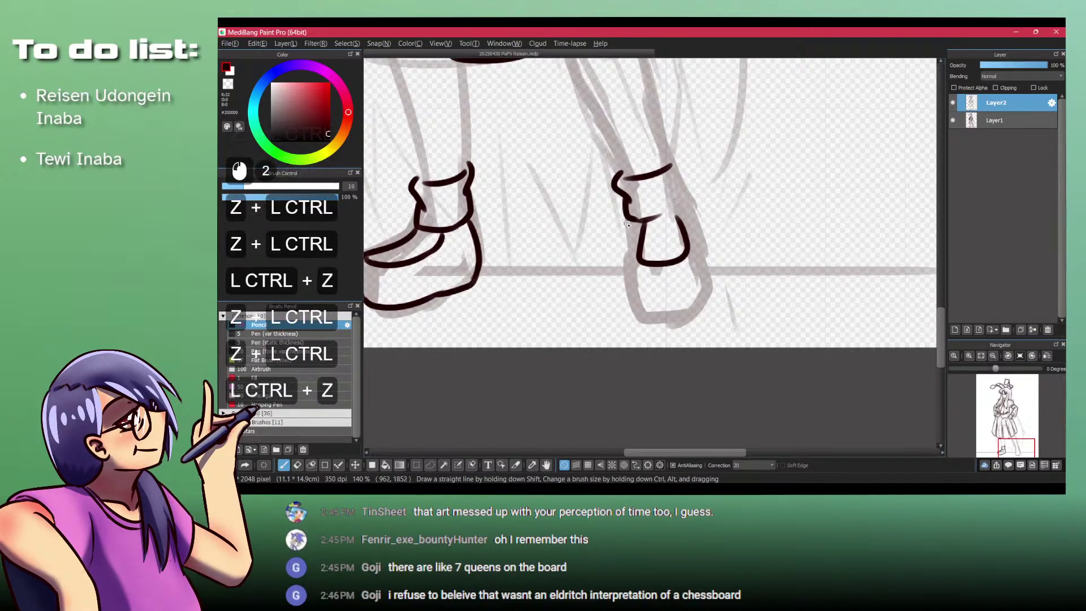
pyautogui.hotkey('ctrl', 'z')
pyautogui.press('l')
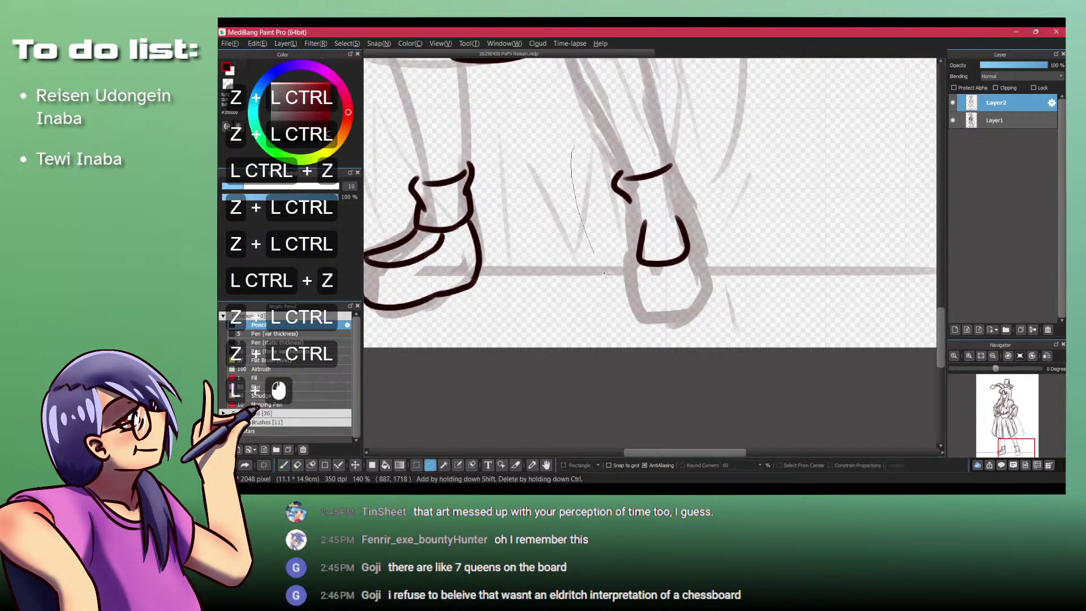
pyautogui.moveTo(617, 152)
pyautogui.mouseDown()
pyautogui.moveTo(589, 169)
pyautogui.moveTo(619, 150)
pyautogui.moveTo(672, 166)
pyautogui.mouseUp()
pyautogui.press('Delete')
pyautogui.hotkey('ctrl', 'shift', 'a')
# Step: Redraw the slouched ankle sock with its flared cuff on the right-hand foot
pyautogui.press('p')
pyautogui.moveTo(608, 190); pyautogui.dragTo(626, 210)
pyautogui.hotkey('ctrl', 'z')
pyautogui.hotkey('ctrl', 'z')
pyautogui.hotkey('ctrl', 'z')
pyautogui.moveTo(615, 161); pyautogui.dragTo(624, 177)
pyautogui.hotkey('ctrl', 'z')
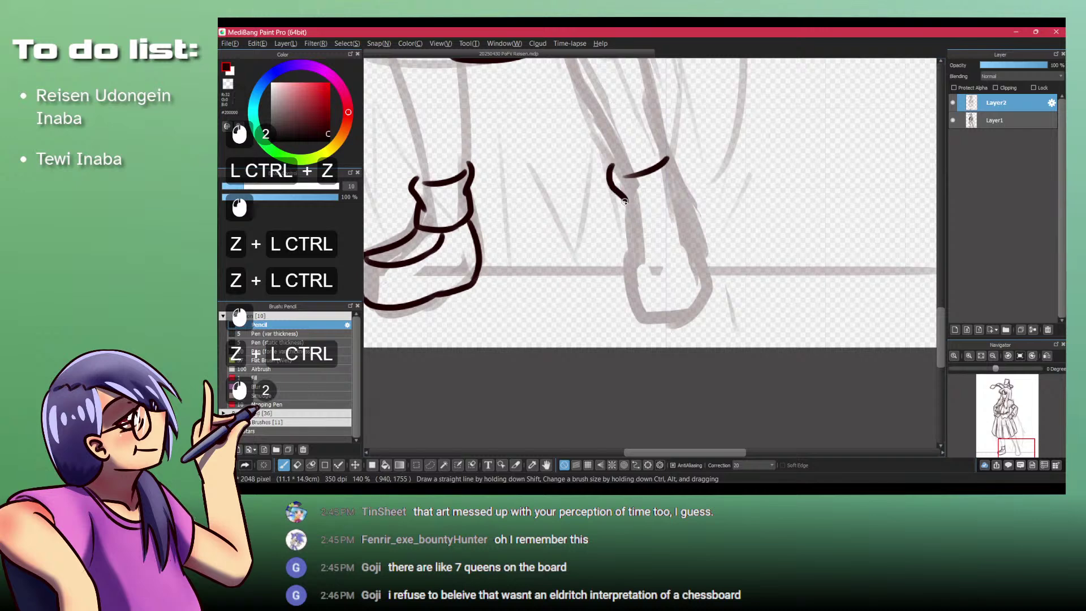
pyautogui.moveTo(629, 225); pyautogui.dragTo(672, 146)
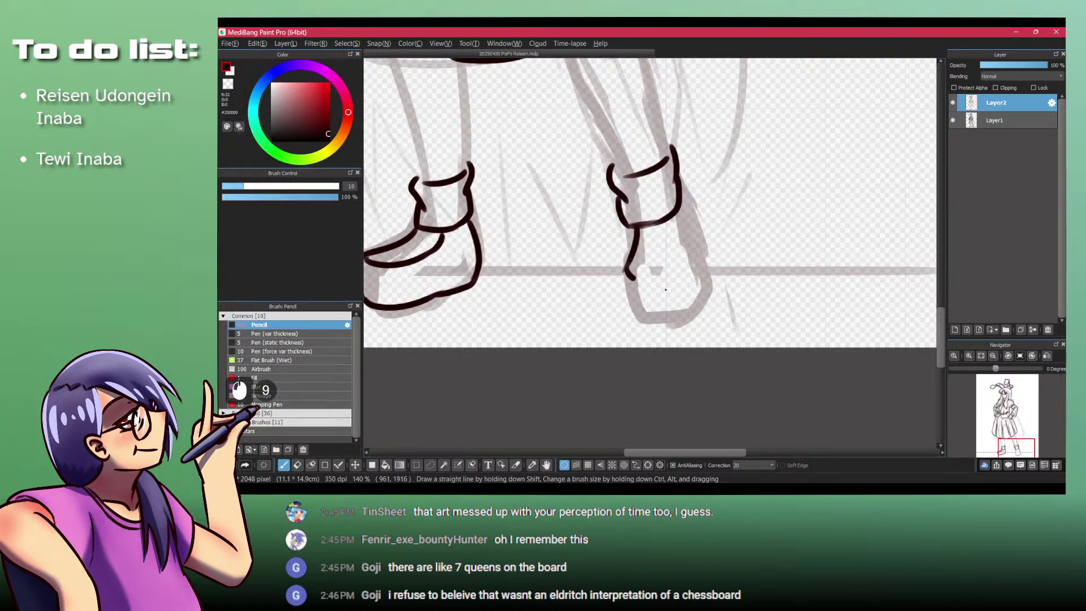
# Step: Draw the curved shoe opening below the right-hand sock and outline the shoe's inner side down towards the toe
pyautogui.hotkey('ctrl', 'z')
pyautogui.moveTo(678, 213)
pyautogui.mouseDown()
pyautogui.moveTo(691, 246)
pyautogui.moveTo(627, 272)
pyautogui.mouseUp()
pyautogui.moveTo(627, 311); pyautogui.dragTo(632, 315)
pyautogui.hotkey('ctrl', 'z')
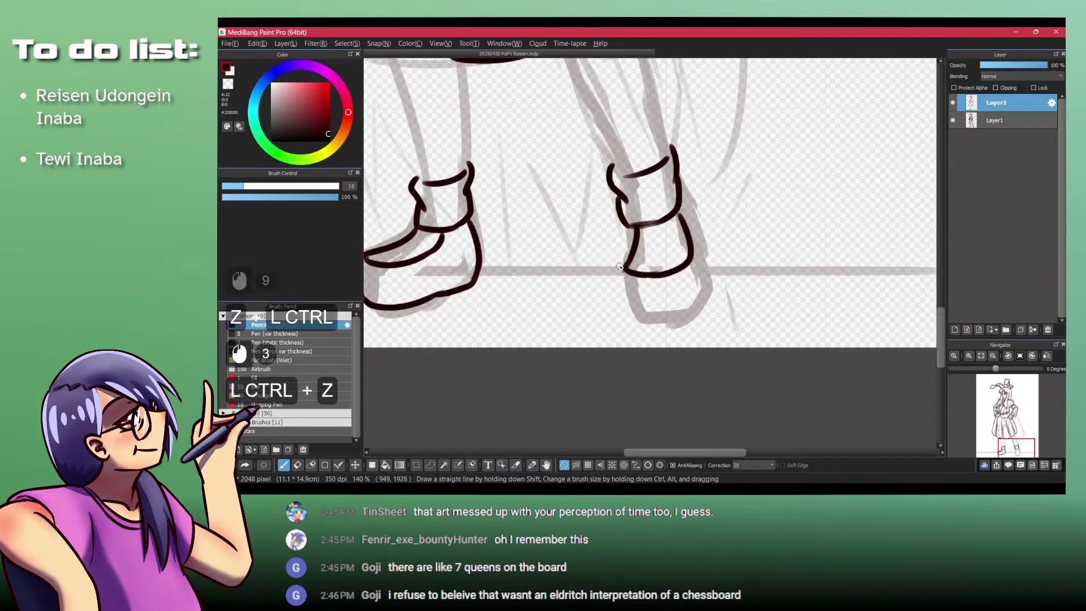
pyautogui.moveTo(624, 267); pyautogui.dragTo(631, 318)
pyautogui.hotkey('ctrl', 'z')
pyautogui.moveTo(621, 269); pyautogui.dragTo(635, 316)
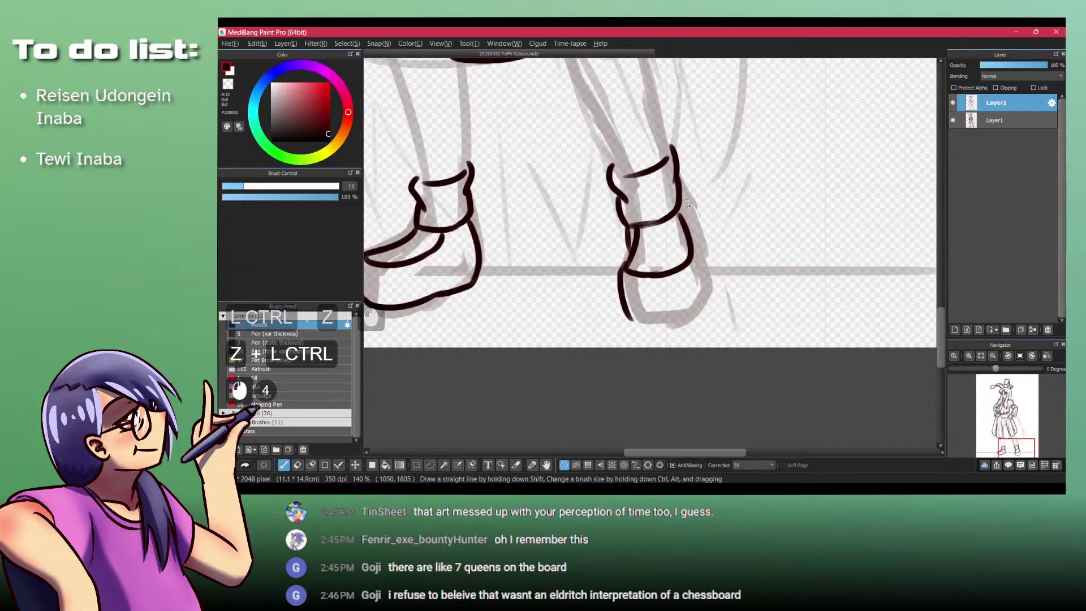
# Step: Outline the outer side of the right-hand shoe and close the outline with a curve around the toe
pyautogui.moveTo(683, 197); pyautogui.dragTo(707, 252)
pyautogui.hotkey('ctrl', 'z')
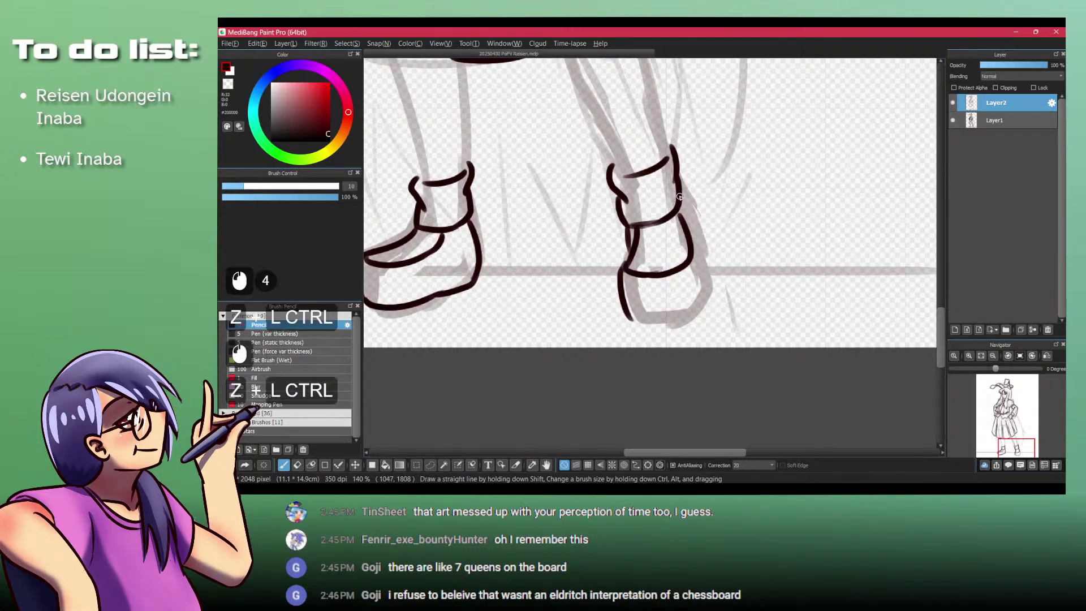
pyautogui.moveTo(683, 197); pyautogui.dragTo(701, 247)
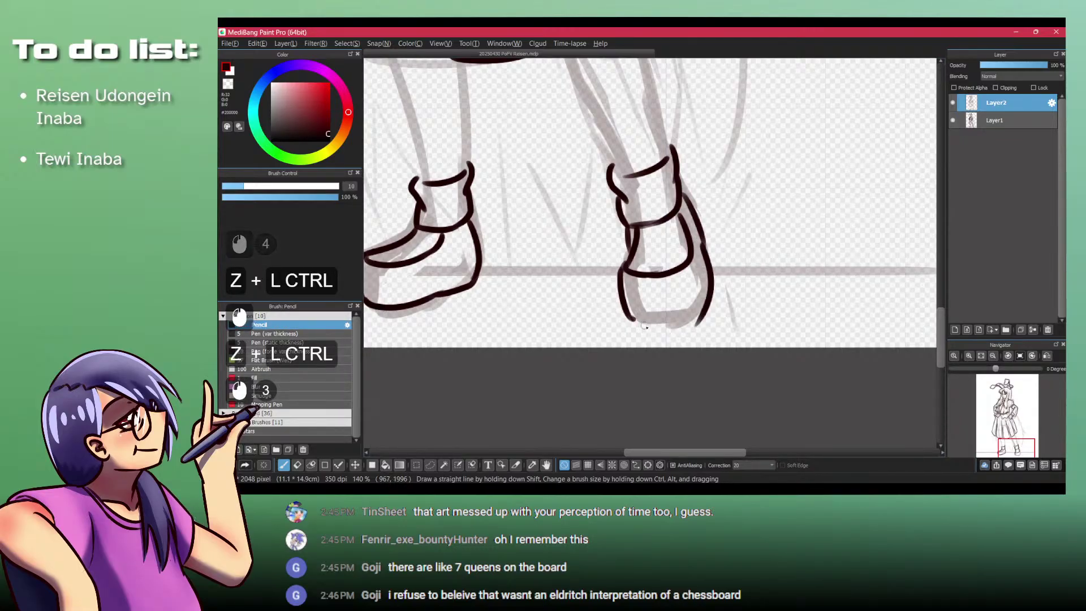
pyautogui.moveTo(632, 317); pyautogui.dragTo(703, 315)
pyautogui.hotkey('shift', 'z')
pyautogui.click(700, 323)
pyautogui.hotkey('shift', 'z')
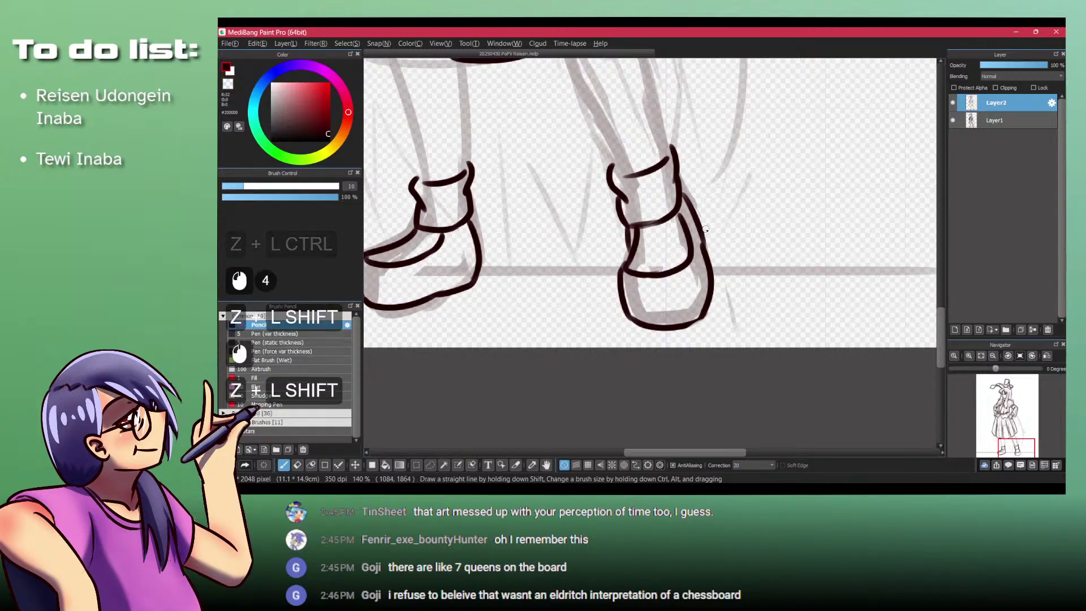
# Step: Add a small bump to the outer side of the right-hand shoe and draw the sole line beneath its toe
pyautogui.moveTo(705, 229); pyautogui.dragTo(710, 266)
pyautogui.hotkey('ctrl', 'z')
pyautogui.moveTo(703, 229); pyautogui.dragTo(706, 266)
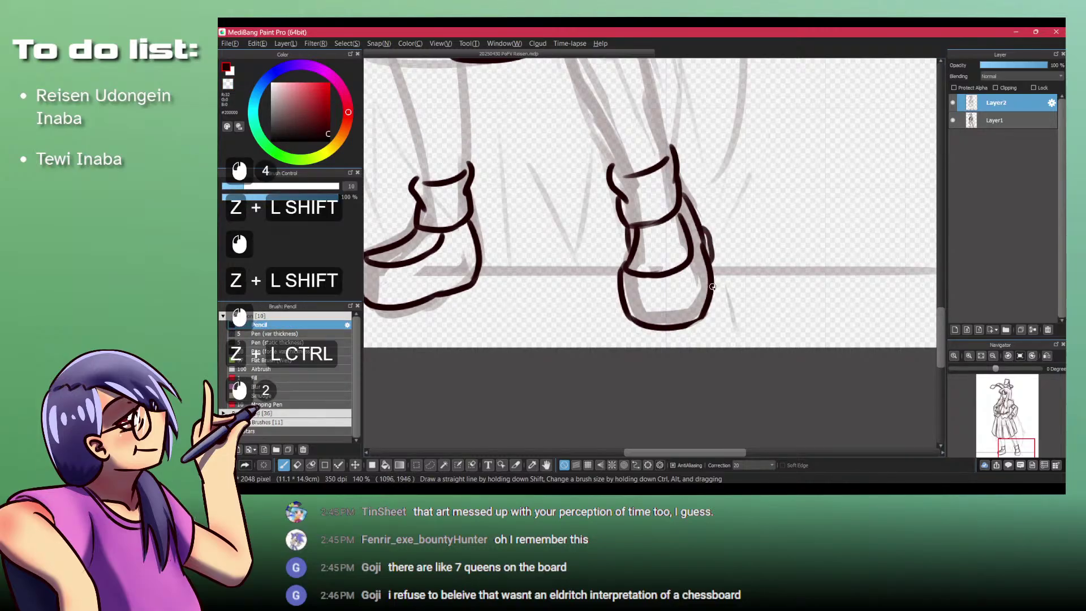
pyautogui.moveTo(631, 318); pyautogui.dragTo(668, 335)
# Step: Draw the sole line beneath the left-hand shoe and close it with a short heel below the ankle
pyautogui.moveTo(425, 291); pyautogui.dragTo(579, 291)
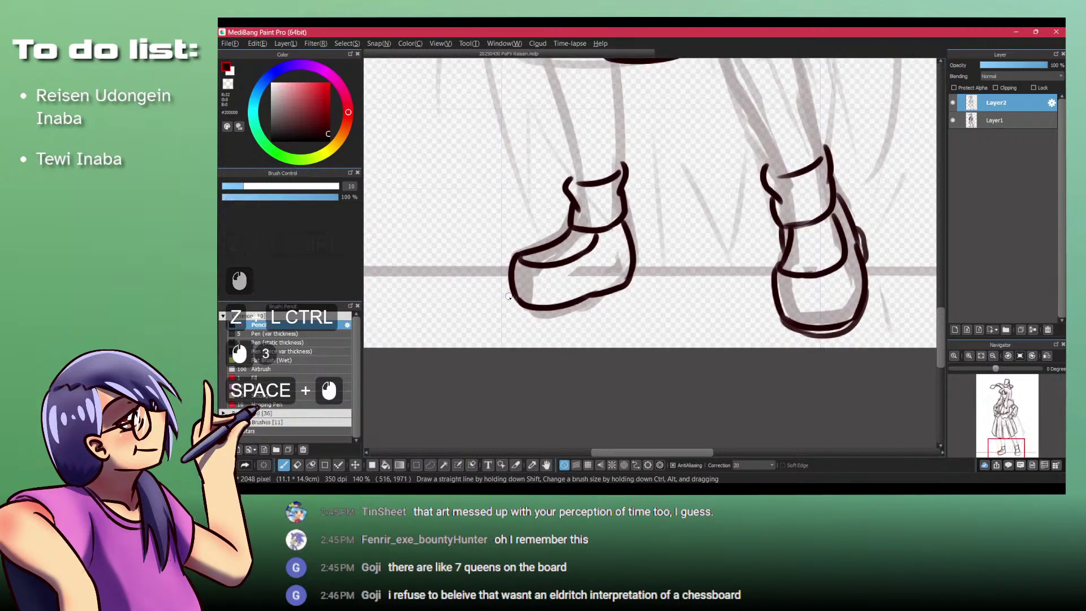
pyautogui.moveTo(512, 301); pyautogui.dragTo(572, 314)
pyautogui.hotkey('ctrl', 'z')
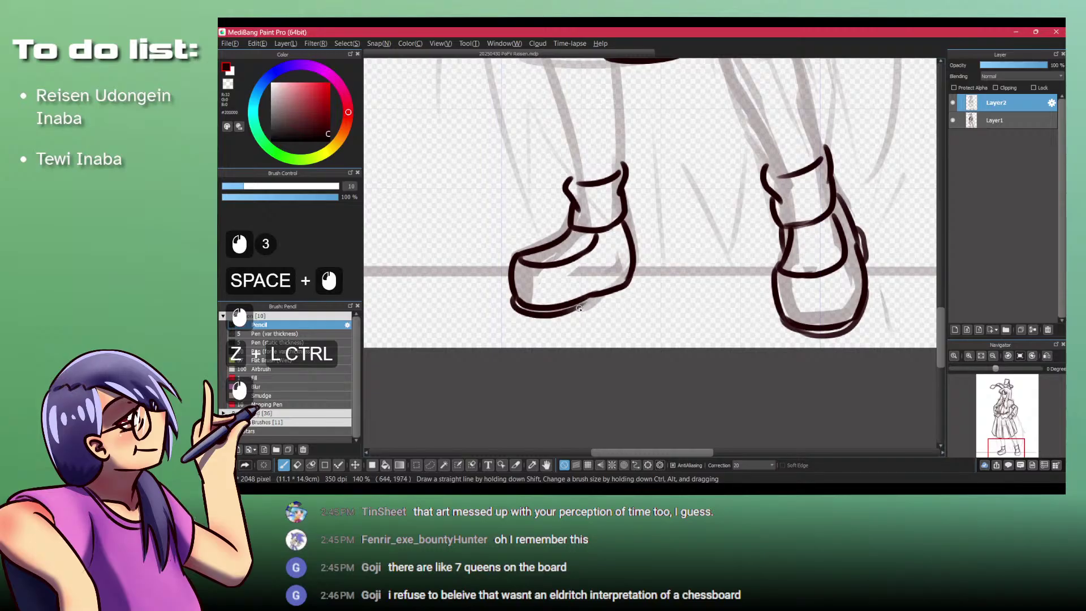
pyautogui.hotkey('ctrl', 'z')
pyautogui.moveTo(587, 307); pyautogui.dragTo(600, 304)
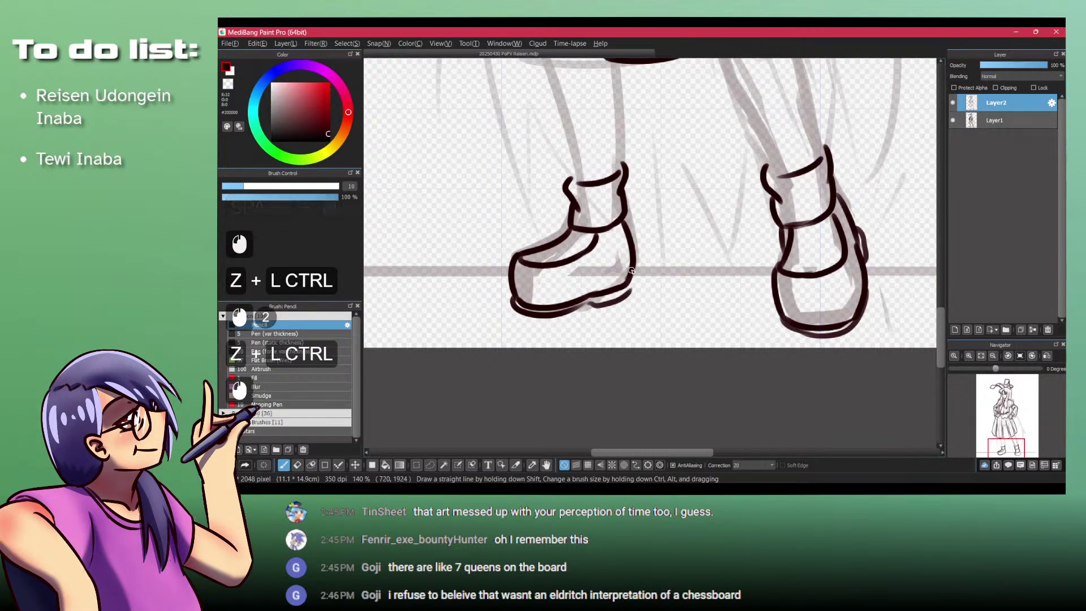
pyautogui.moveTo(631, 271); pyautogui.dragTo(629, 290)
pyautogui.moveTo(635, 228); pyautogui.dragTo(628, 288)
pyautogui.moveTo(703, 242)
pyautogui.mouseDown()
pyautogui.moveTo(617, 334)
pyautogui.moveTo(617, 269)
pyautogui.moveTo(639, 300)
pyautogui.mouseUp()
pyautogui.hotkey('shift', 'z')
pyautogui.hotkey('shift', 'z')
pyautogui.moveTo(637, 287)
pyautogui.mouseDown()
pyautogui.moveTo(638, 317)
pyautogui.moveTo(630, 284)
pyautogui.moveTo(646, 307)
pyautogui.moveTo(593, 208)
pyautogui.moveTo(623, 225)
pyautogui.mouseUp()
pyautogui.hotkey('ctrl', 'z')
pyautogui.hotkey('ctrl', 'z')
pyautogui.hotkey('ctrl', 'z')
pyautogui.hotkey('ctrl', 'z')
# Step: Erase the bump on the right-hand shoe's outer side and clean up that side into a single smooth outline
pyautogui.moveTo(624, 225)
pyautogui.mouseDown()
pyautogui.moveTo(630, 216)
pyautogui.moveTo(612, 312)
pyautogui.mouseUp()
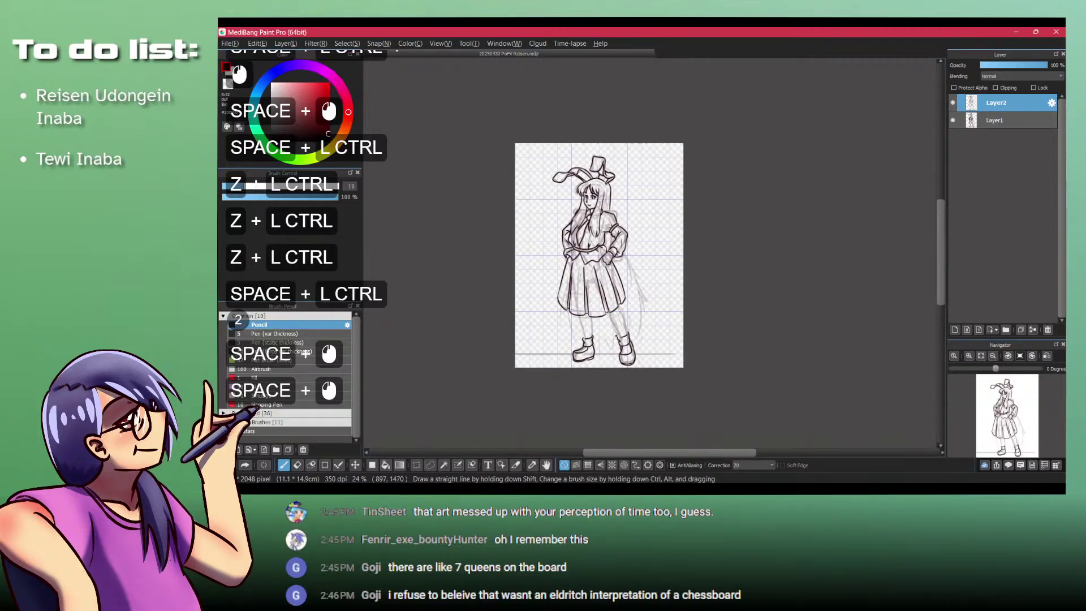
pyautogui.moveTo(621, 356)
pyautogui.mouseDown()
pyautogui.moveTo(656, 356)
pyautogui.moveTo(678, 323)
pyautogui.mouseUp()
pyautogui.hotkey('shift', 'z')
pyautogui.moveTo(636, 278); pyautogui.dragTo(646, 309)
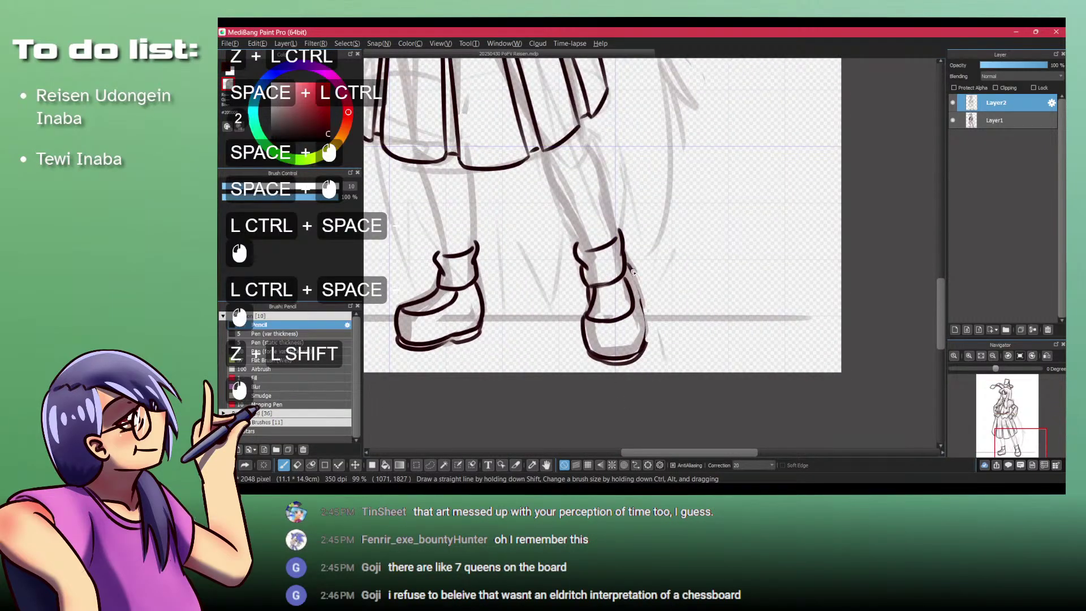
pyautogui.moveTo(634, 272); pyautogui.dragTo(644, 315)
pyautogui.hotkey('shift', 'z')
pyautogui.moveTo(629, 267); pyautogui.dragTo(642, 315)
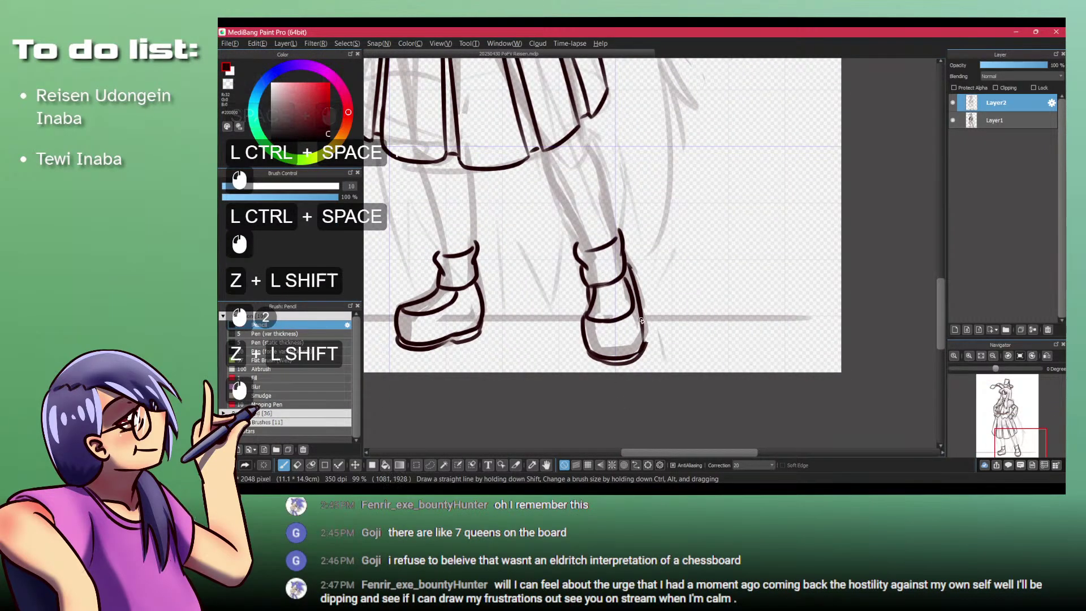
pyautogui.hotkey('shift', 'z')
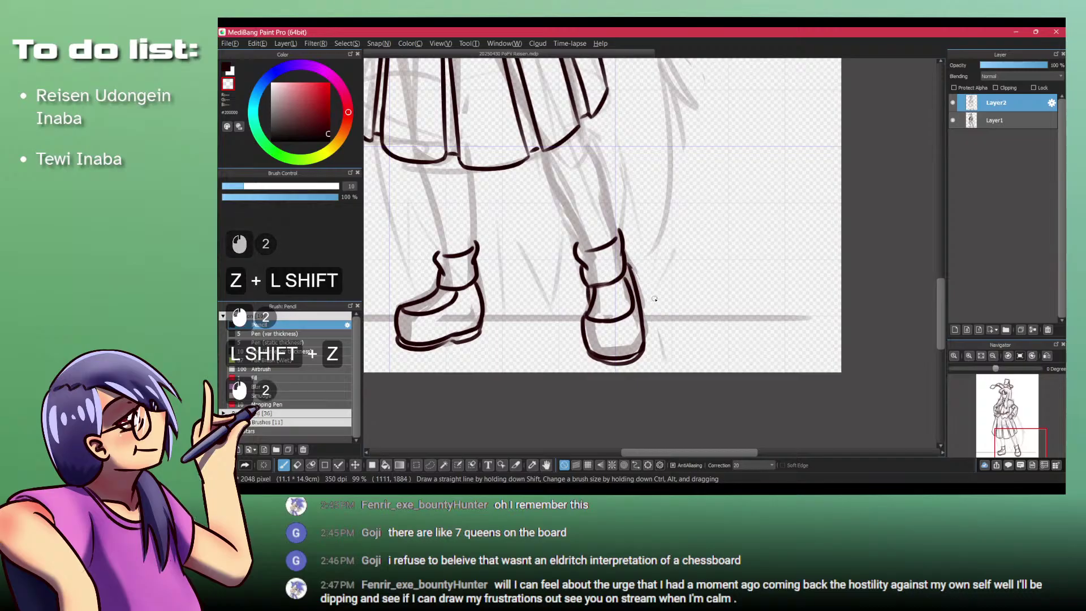
pyautogui.moveTo(655, 298); pyautogui.dragTo(603, 282)
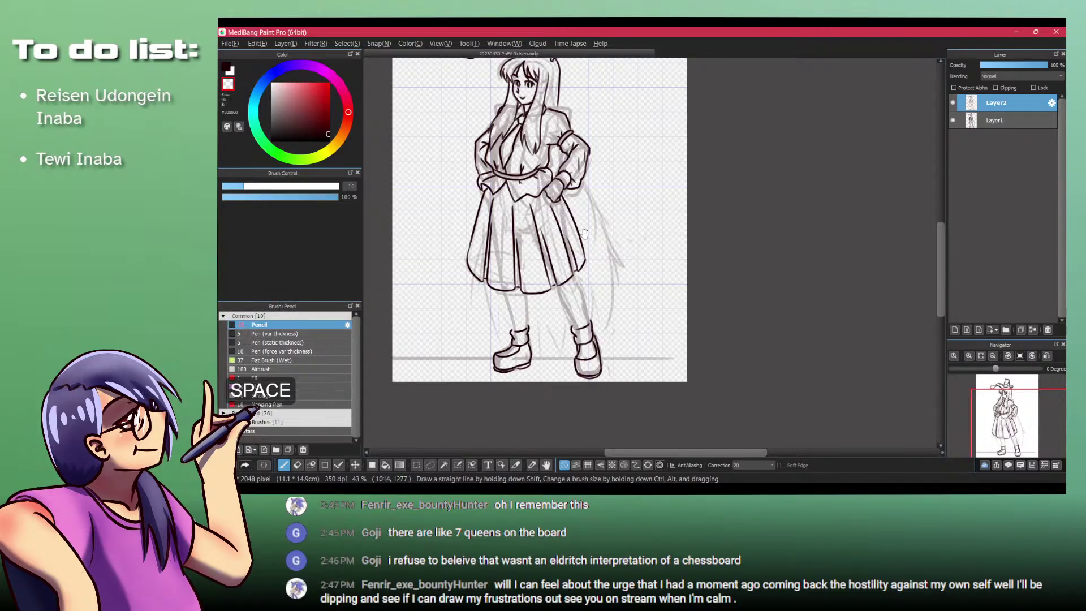
# Step: Touch up the long hair line where it meets the right-hand shoulder
pyautogui.moveTo(584, 235); pyautogui.dragTo(588, 280)
pyautogui.moveTo(576, 339); pyautogui.dragTo(567, 168)
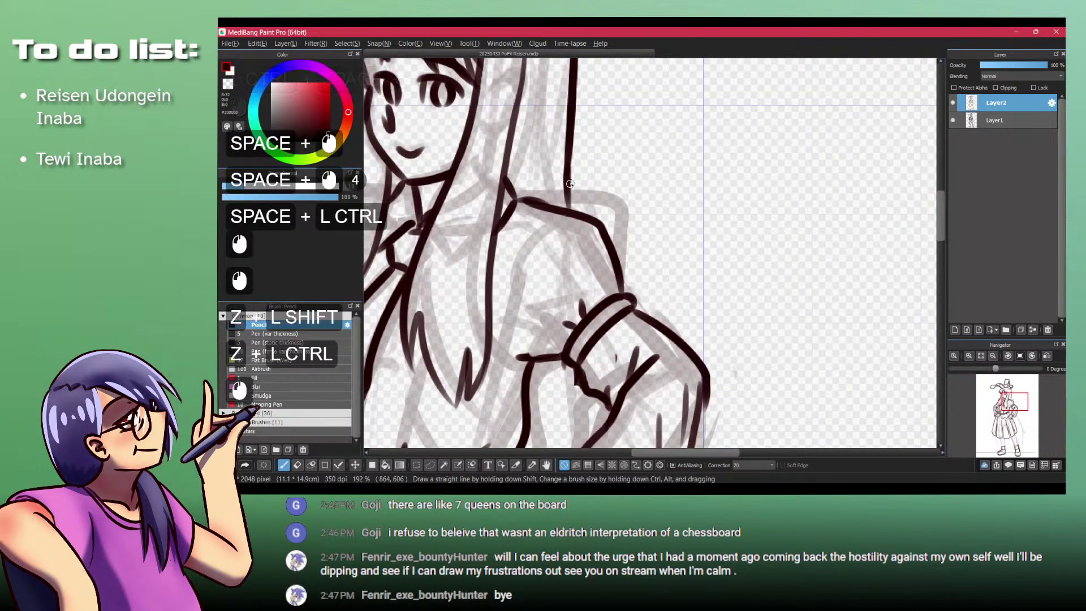
pyautogui.moveTo(567, 169); pyautogui.dragTo(551, 223)
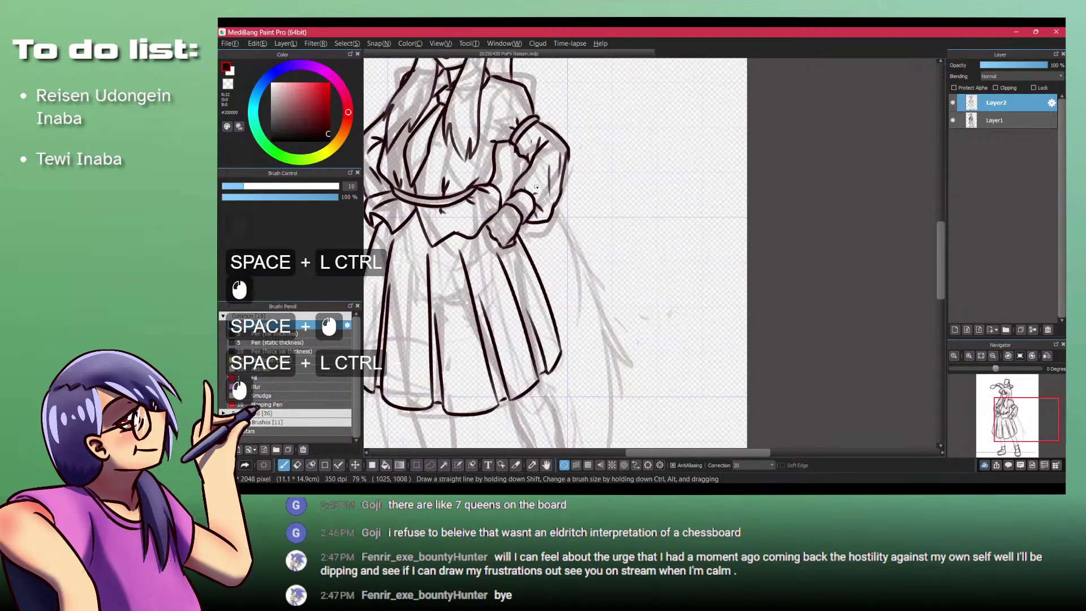
pyautogui.moveTo(497, 72)
pyautogui.mouseDown()
pyautogui.moveTo(553, 182)
pyautogui.moveTo(511, 90)
pyautogui.moveTo(484, 67)
pyautogui.mouseUp()
pyautogui.moveTo(562, 232); pyautogui.dragTo(581, 263)
pyautogui.moveTo(564, 150); pyautogui.dragTo(539, 101)
pyautogui.hotkey('ctrl', 'z')
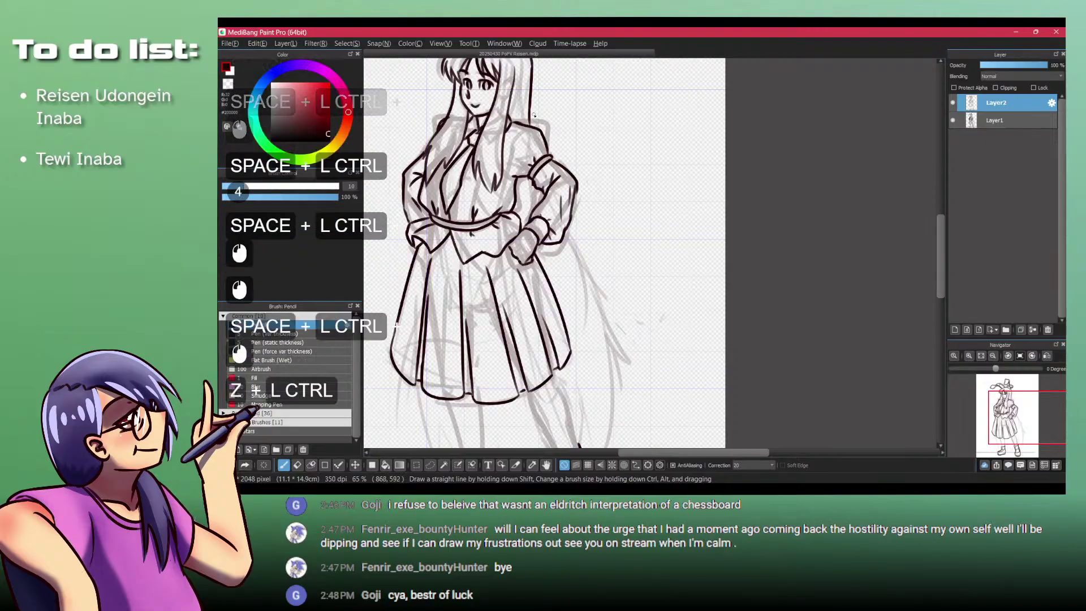
pyautogui.hotkey('ctrl', 'z')
# Step: Add a new layer and draw the long hair line from the right-hand shoulder, sweeping outward past the skirt to a pointed tip
pyautogui.press('d')
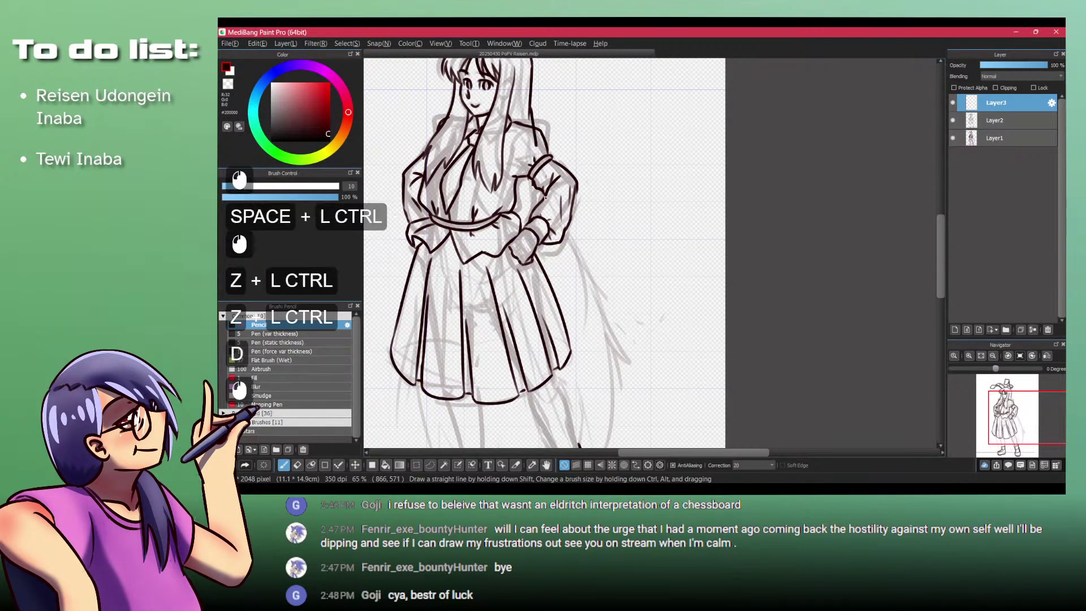
pyautogui.moveTo(539, 170); pyautogui.dragTo(603, 314)
pyautogui.hotkey('ctrl', 'z')
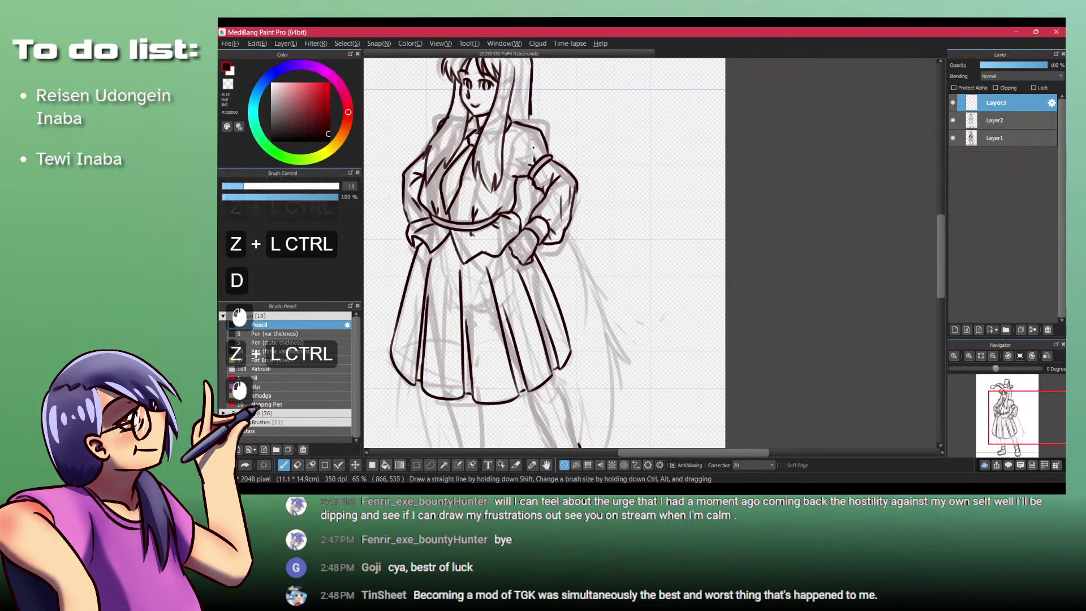
pyautogui.moveTo(531, 116)
pyautogui.mouseDown()
pyautogui.moveTo(622, 347)
pyautogui.moveTo(610, 344)
pyautogui.moveTo(617, 333)
pyautogui.moveTo(590, 281)
pyautogui.mouseUp()
pyautogui.hotkey('ctrl', 'z')
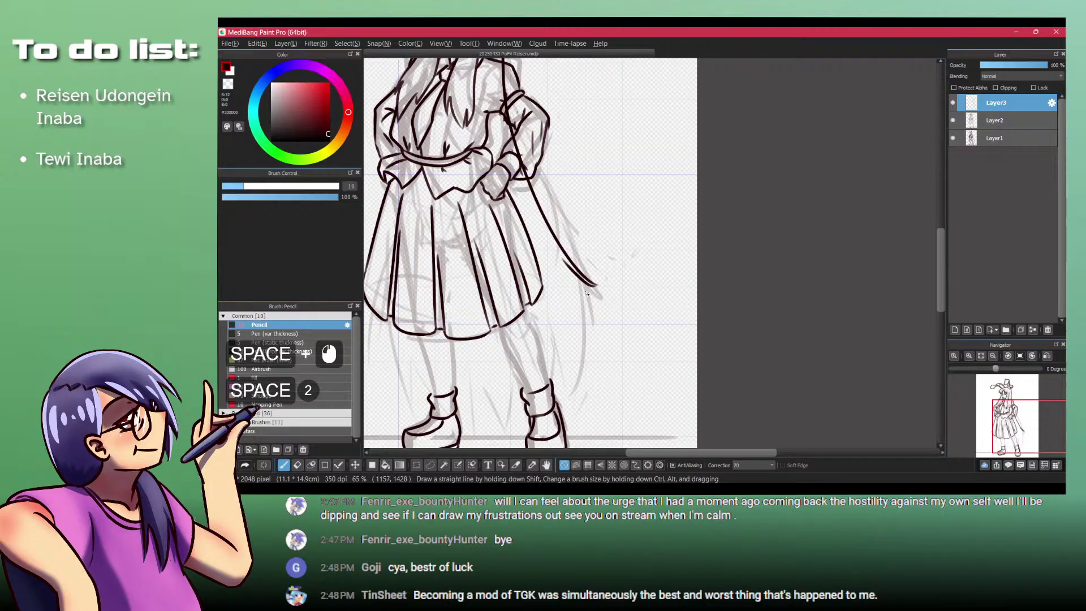
pyautogui.moveTo(587, 293); pyautogui.dragTo(571, 260)
# Step: Draw the pointed hair strands hanging below the skirt on the left-hand side, reaching down to the left-hand ankle
pyautogui.moveTo(524, 310)
pyautogui.mouseDown()
pyautogui.moveTo(518, 266)
pyautogui.moveTo(521, 363)
pyautogui.mouseUp()
pyautogui.click(517, 250)
pyautogui.hotkey('ctrl', 'z')
pyautogui.moveTo(521, 295)
pyautogui.mouseDown()
pyautogui.moveTo(531, 320)
pyautogui.moveTo(531, 186)
pyautogui.mouseUp()
pyautogui.moveTo(531, 186); pyautogui.dragTo(526, 154)
pyautogui.moveTo(451, 103); pyautogui.dragTo(524, 335)
pyautogui.moveTo(504, 208)
pyautogui.mouseDown()
pyautogui.moveTo(510, 257)
pyautogui.moveTo(586, 341)
pyautogui.mouseUp()
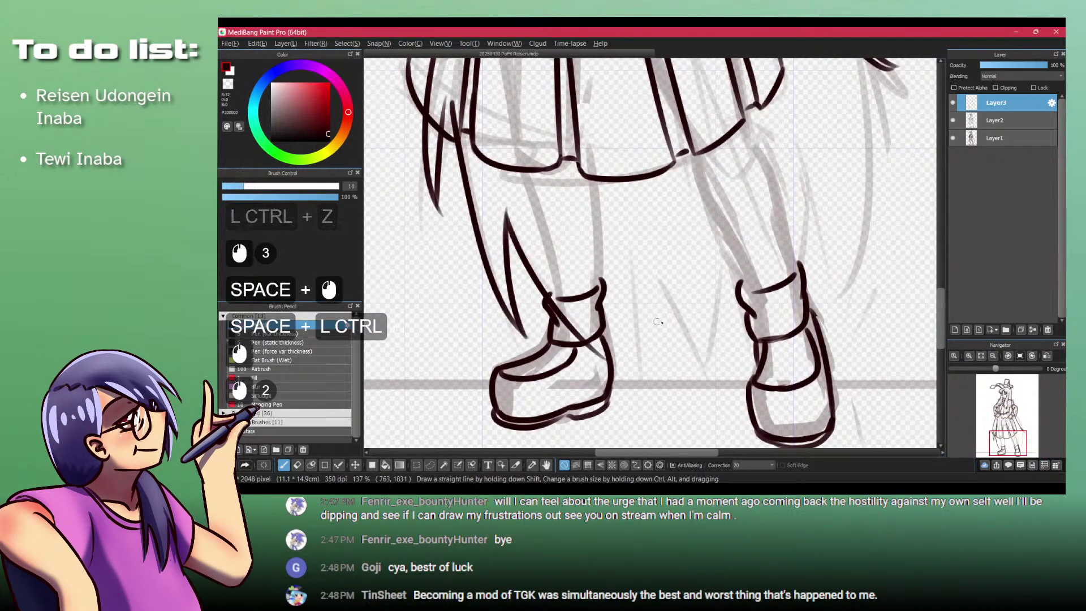
# Step: Draw the outer hair curve on the right-hand side from the swept tip down to the right-hand ankle, with a pointed notch
pyautogui.moveTo(770, 175); pyautogui.dragTo(589, 235)
pyautogui.moveTo(657, 98); pyautogui.dragTo(685, 341)
pyautogui.hotkey('ctrl', 'z')
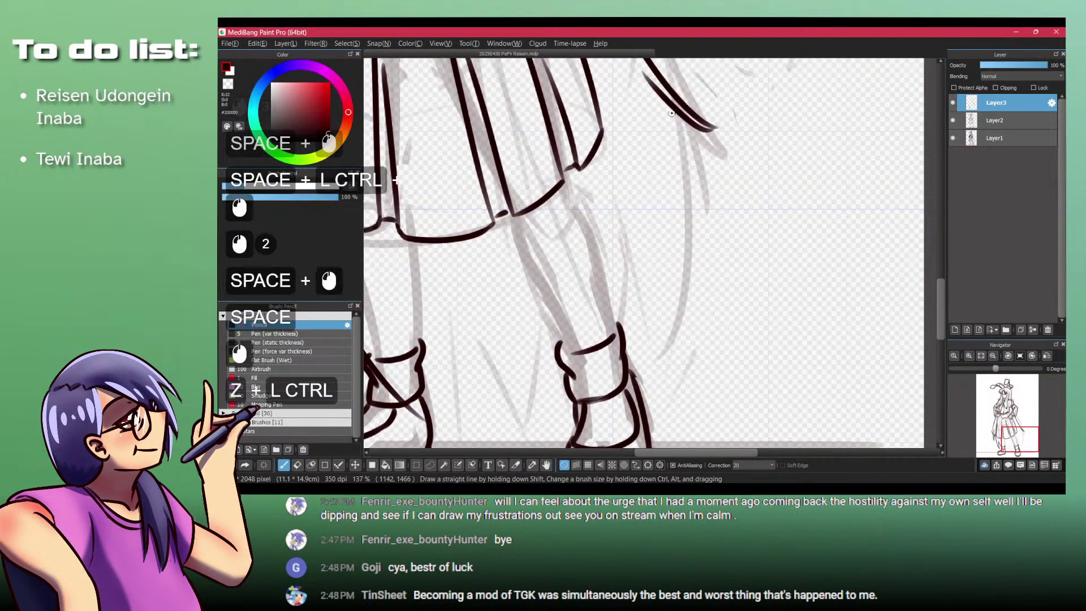
pyautogui.moveTo(659, 96)
pyautogui.mouseDown()
pyautogui.moveTo(685, 342)
pyautogui.moveTo(686, 278)
pyautogui.mouseUp()
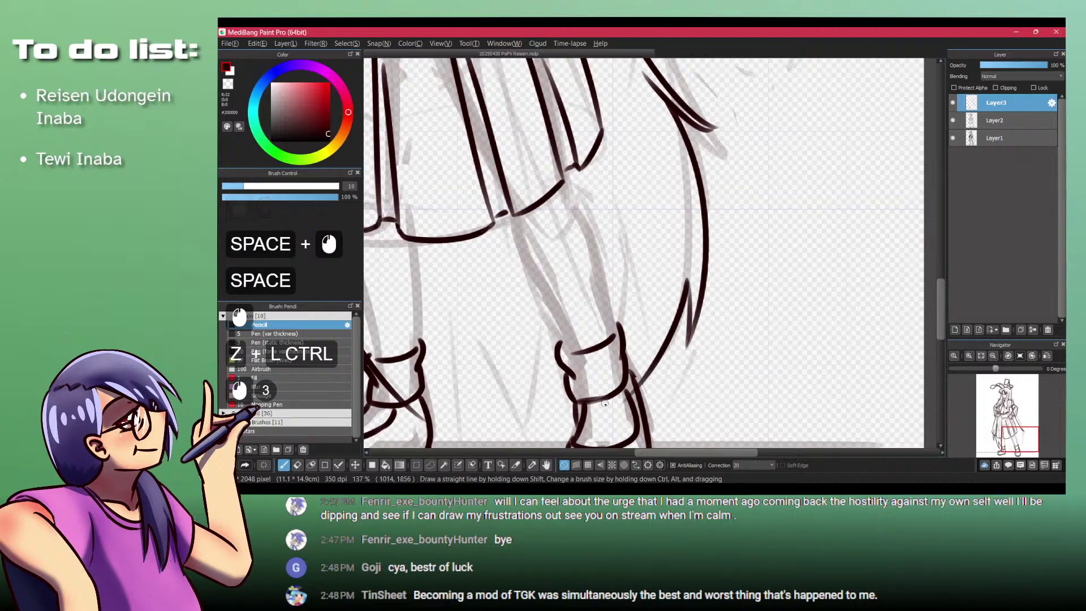
# Step: Fill the space between the two feet with zigzag pointed hair tips joining the left-hand and right-hand strands
pyautogui.moveTo(605, 403); pyautogui.dragTo(687, 319)
pyautogui.moveTo(583, 210); pyautogui.dragTo(594, 312)
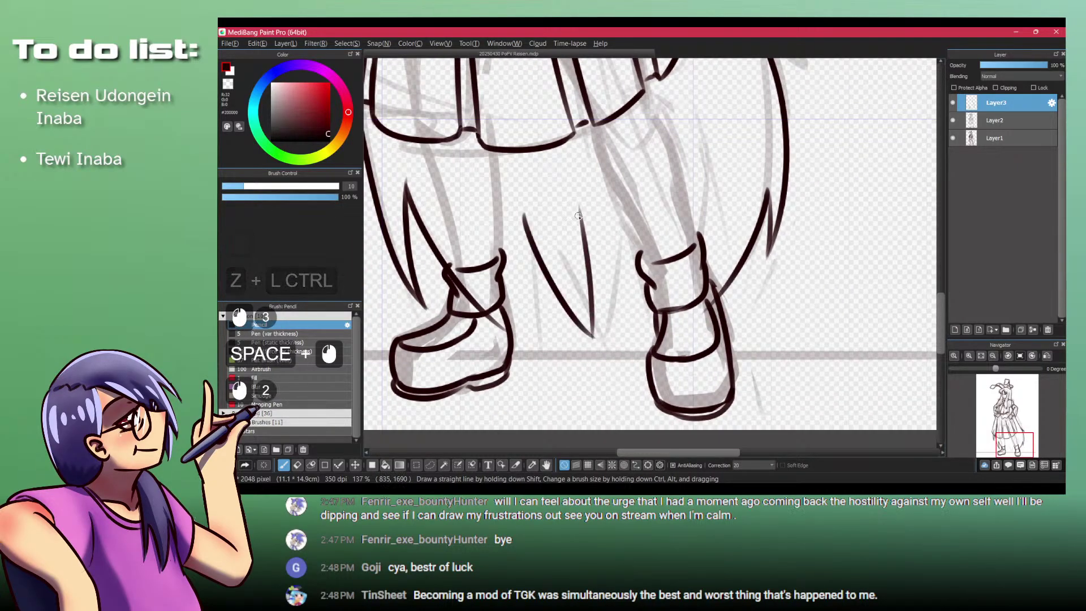
pyautogui.hotkey('ctrl', 'z')
pyautogui.moveTo(582, 213)
pyautogui.mouseDown()
pyautogui.moveTo(595, 337)
pyautogui.moveTo(633, 338)
pyautogui.mouseUp()
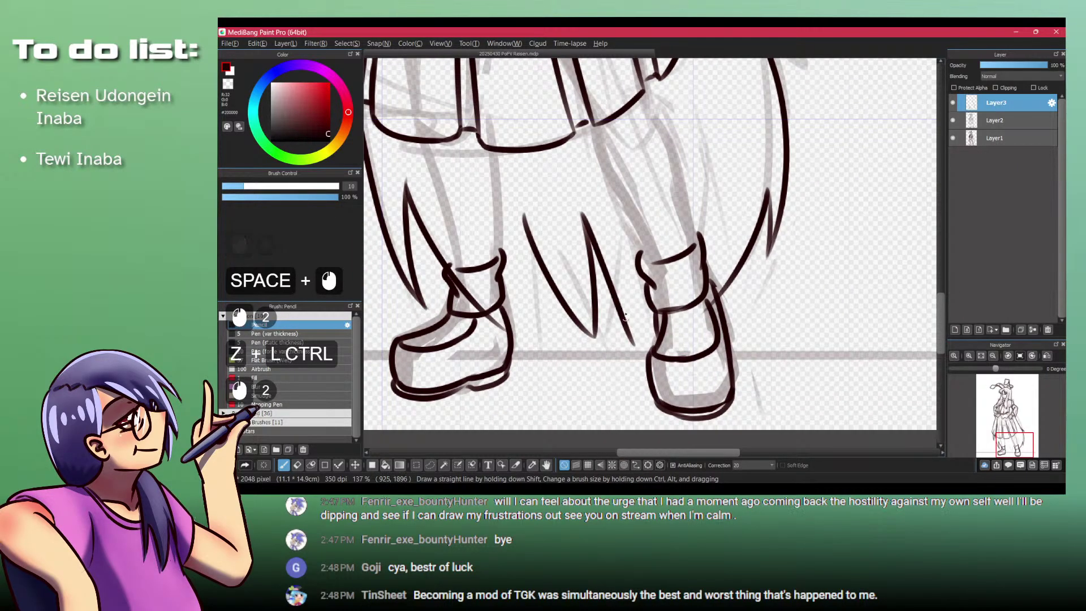
pyautogui.hotkey('ctrl', 'z')
pyautogui.moveTo(582, 215); pyautogui.dragTo(631, 335)
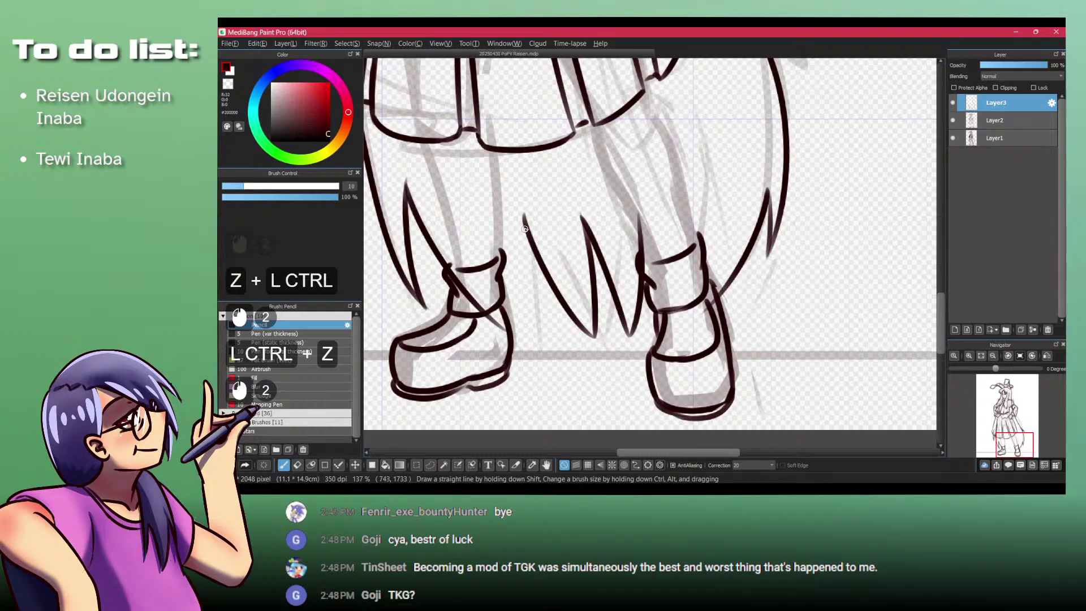
pyautogui.moveTo(456, 195); pyautogui.dragTo(487, 263)
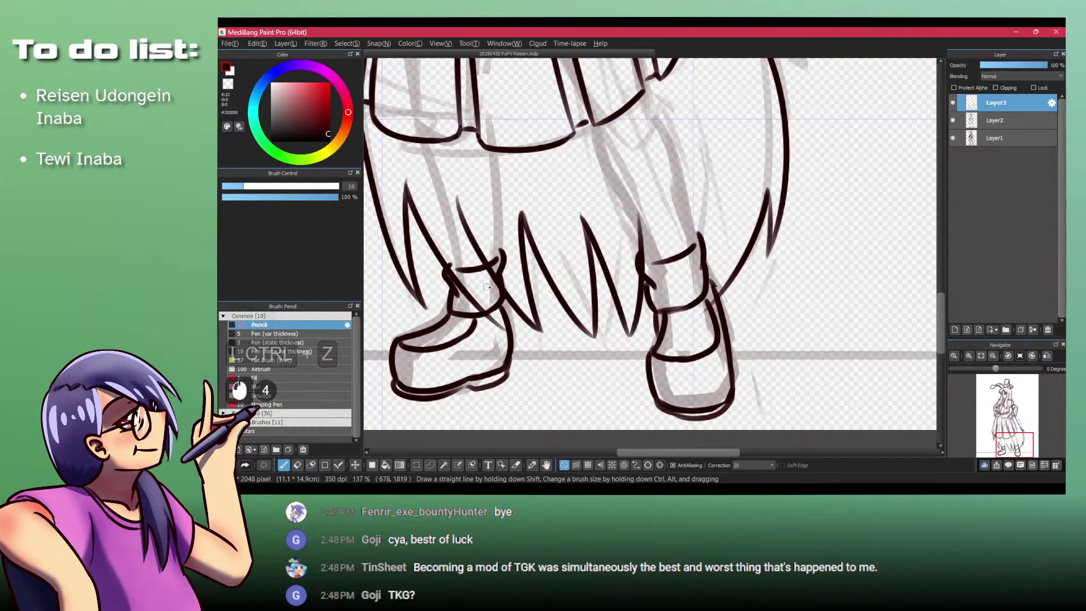
# Step: Lower the opacity of Layer3 to 44% and make Layer2 the active layer
pyautogui.moveTo(448, 219)
pyautogui.mouseDown()
pyautogui.moveTo(479, 281)
pyautogui.moveTo(487, 260)
pyautogui.mouseUp()
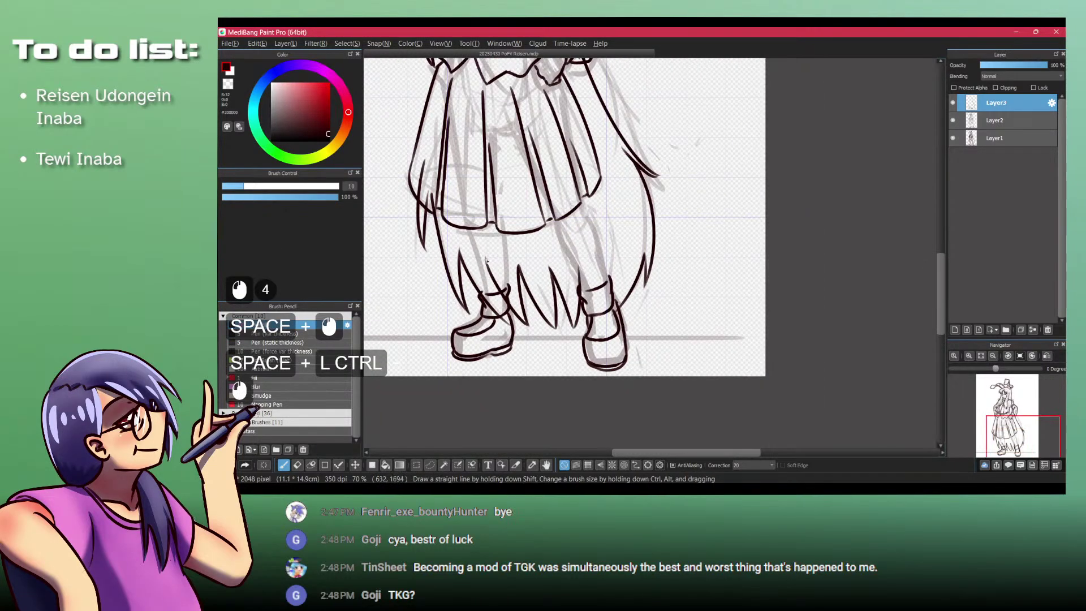
pyautogui.click(1009, 65)
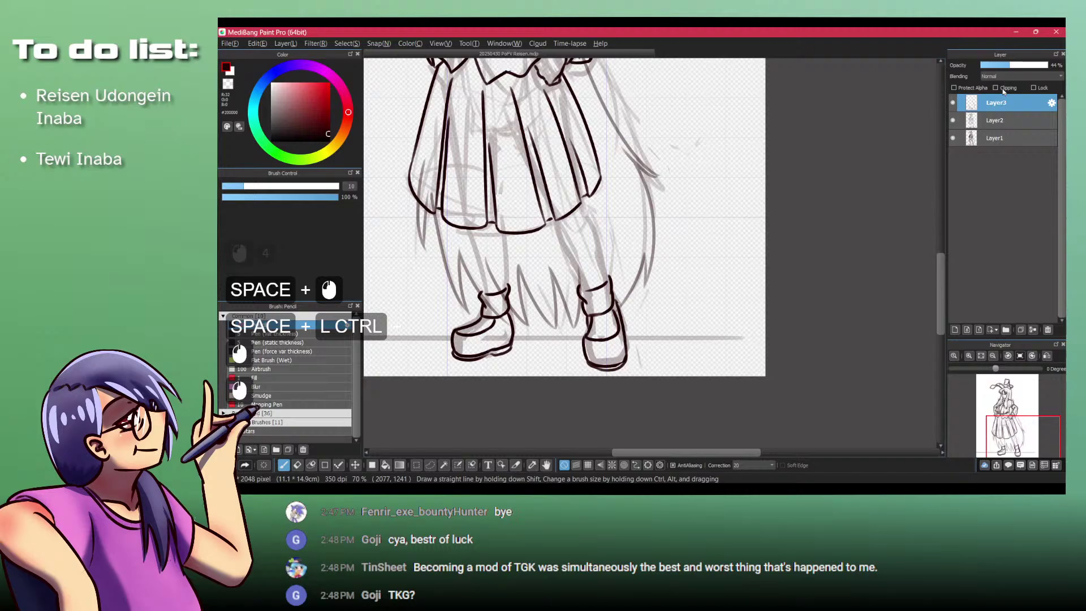
pyautogui.click(994, 123)
# Step: Close the gap in the skirt hem at the pleat fold above the right-hand leg
pyautogui.moveTo(571, 236); pyautogui.dragTo(610, 235)
pyautogui.click(530, 201)
pyautogui.hotkey('ctrl', 'z')
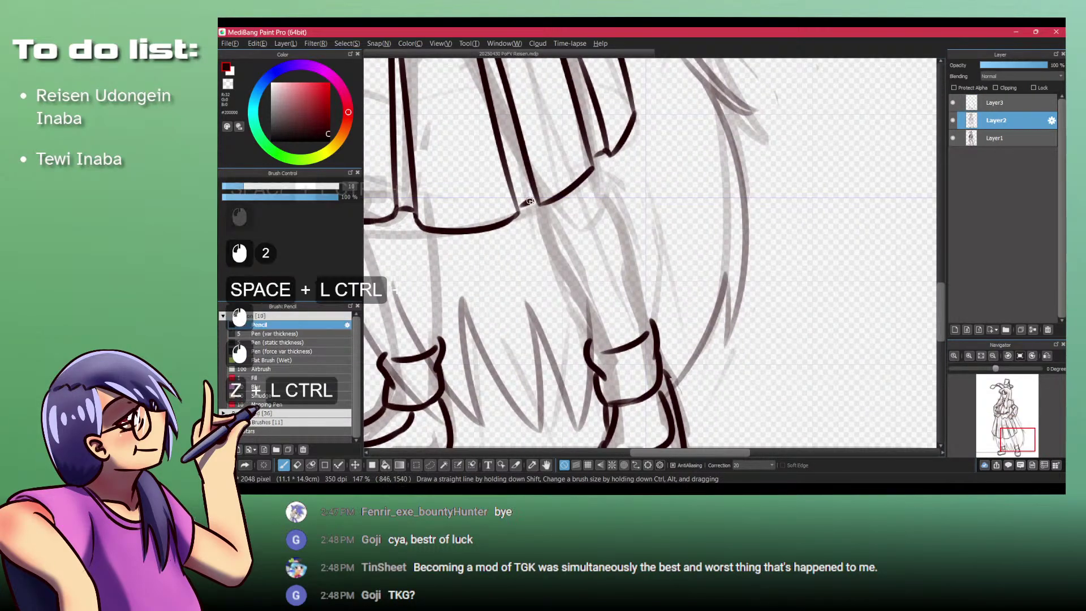
pyautogui.moveTo(530, 201); pyautogui.dragTo(532, 203)
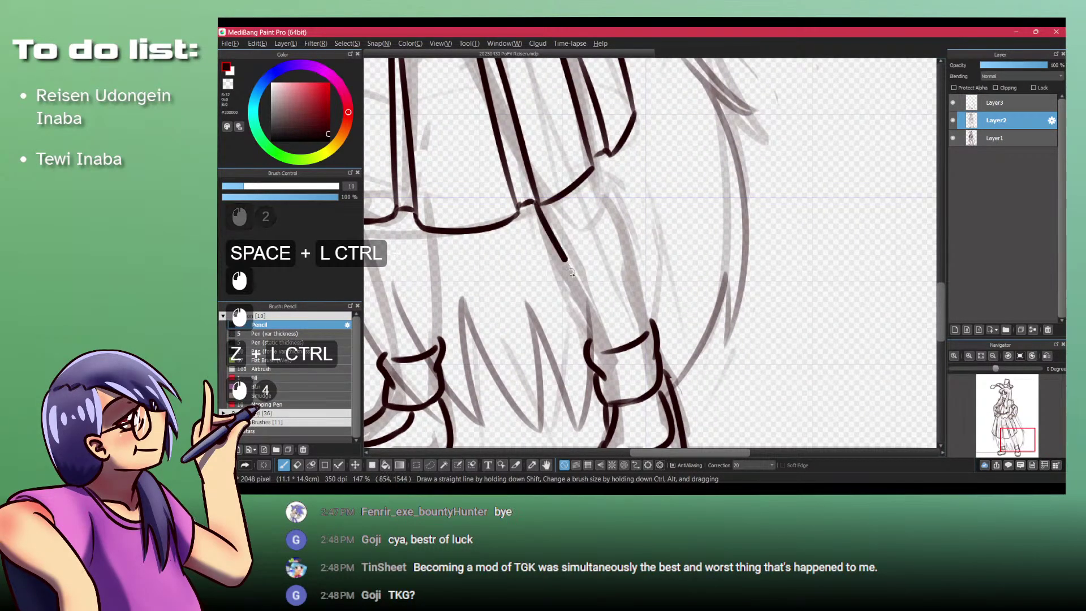
# Step: Redraw the inner line of the right-hand lower leg from the skirt hem down to the sock cuff
pyautogui.moveTo(570, 272); pyautogui.dragTo(590, 344)
pyautogui.hotkey('ctrl', 'z')
pyautogui.hotkey('ctrl', 'z')
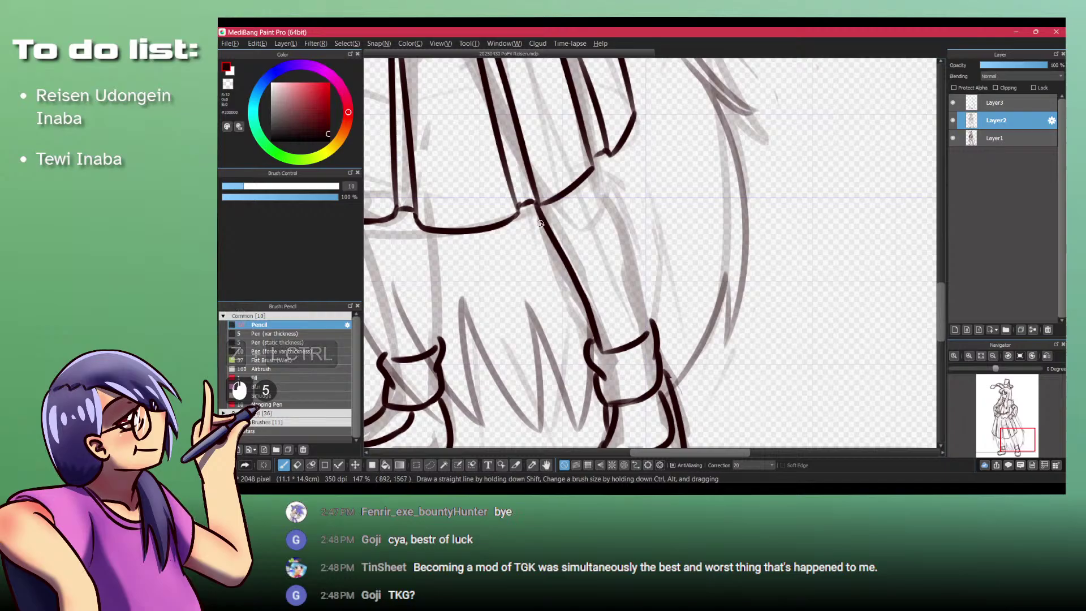
pyautogui.moveTo(529, 207); pyautogui.dragTo(567, 287)
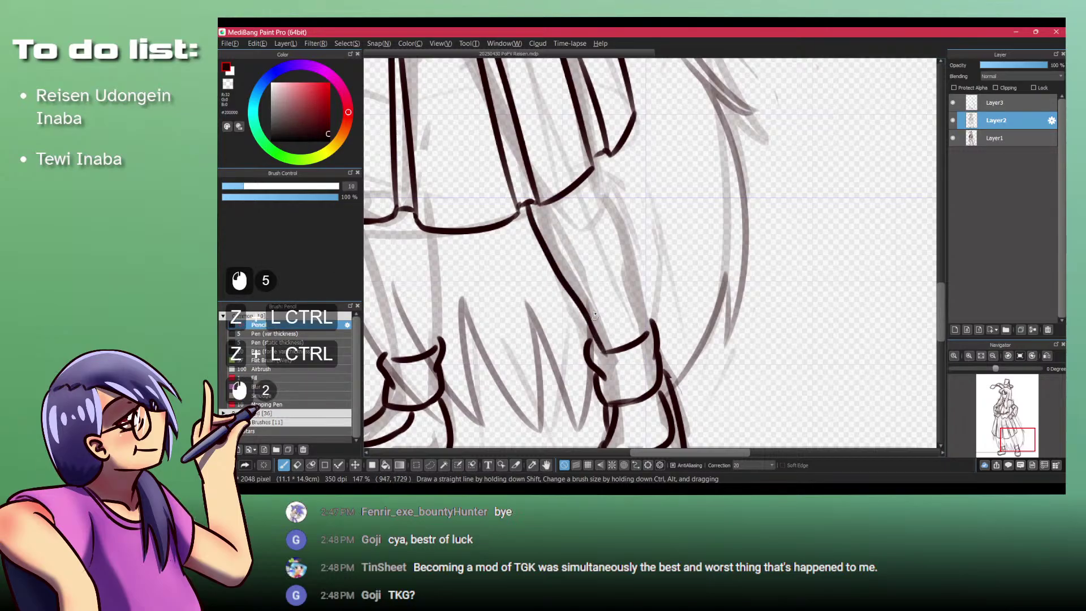
pyautogui.click(582, 183)
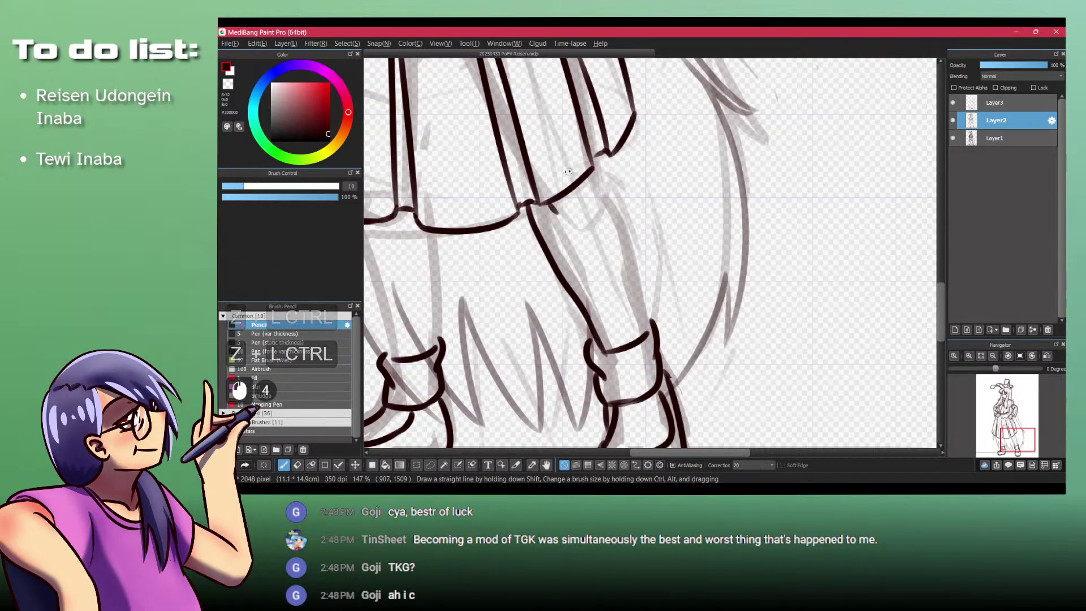
pyautogui.moveTo(548, 202); pyautogui.dragTo(573, 160)
pyautogui.hotkey('ctrl', 'z')
# Step: Draw the outer calf line of the right-hand leg from the skirt hem down to the sock cuff
pyautogui.click(600, 168)
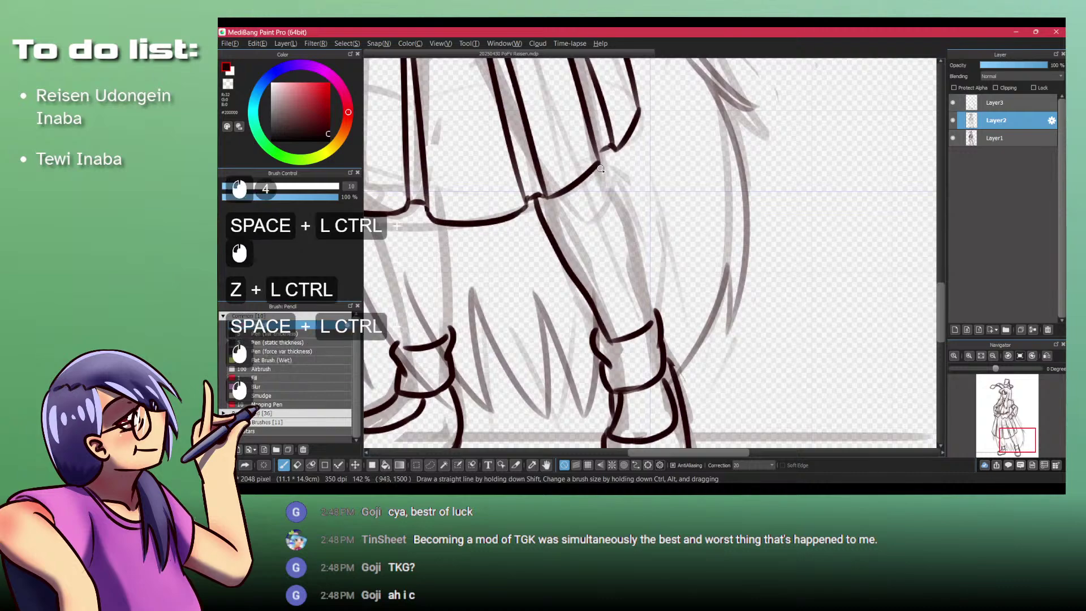
pyautogui.moveTo(625, 216); pyautogui.dragTo(650, 322)
pyautogui.hotkey('ctrl', 'z')
pyautogui.moveTo(626, 219); pyautogui.dragTo(642, 271)
pyautogui.moveTo(638, 263); pyautogui.dragTo(652, 312)
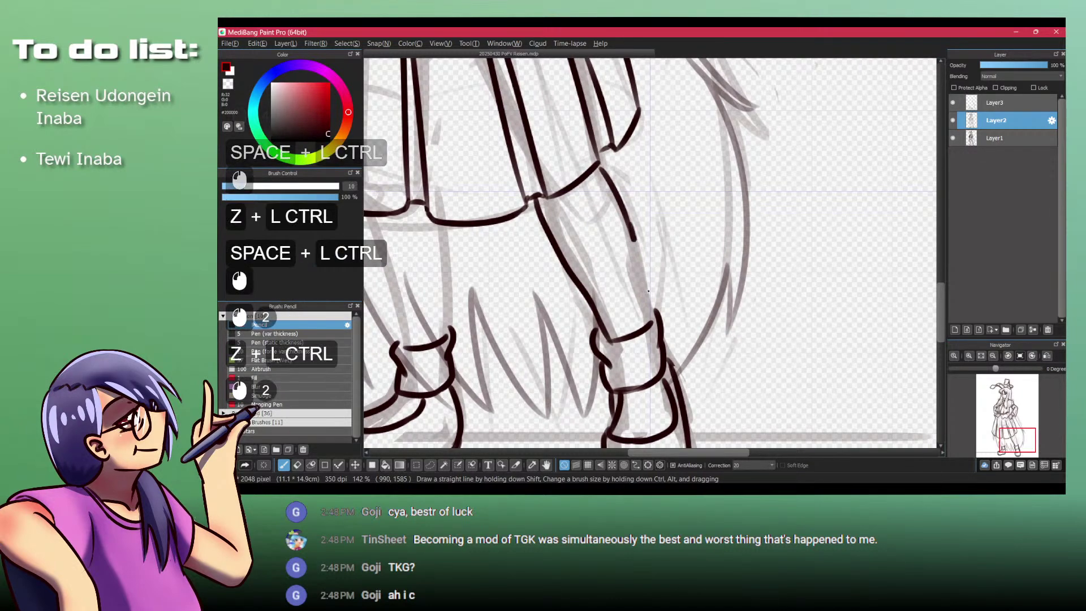
pyautogui.moveTo(638, 271); pyautogui.dragTo(650, 310)
pyautogui.moveTo(647, 302); pyautogui.dragTo(653, 312)
# Step: Draw both side lines of the left-hand lower leg from the skirt hem down to the ankle sock
pyautogui.moveTo(602, 175)
pyautogui.mouseDown()
pyautogui.moveTo(624, 256)
pyautogui.moveTo(762, 171)
pyautogui.mouseUp()
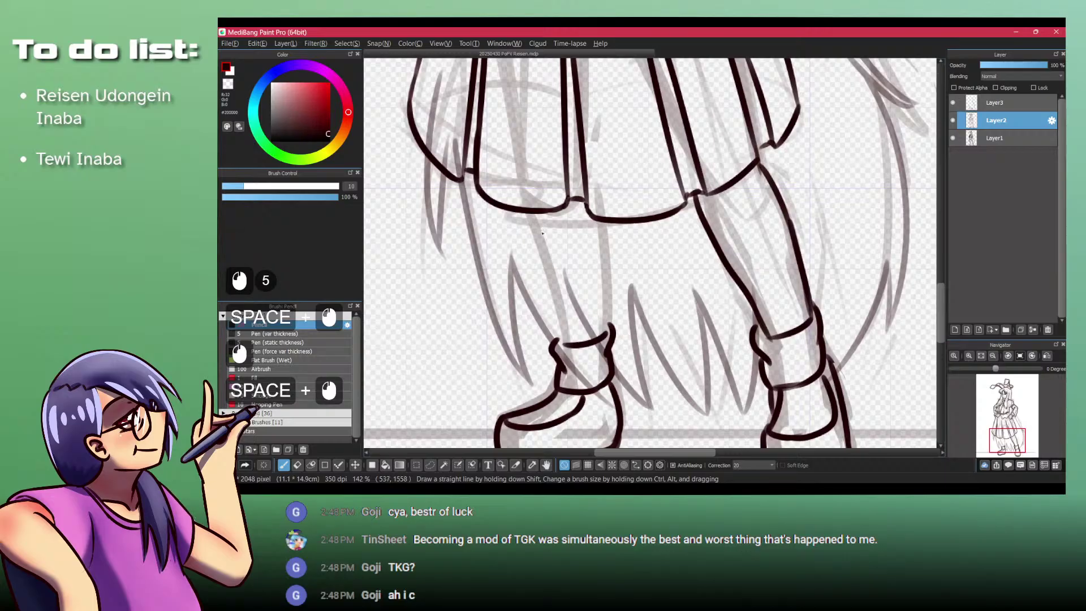
pyautogui.moveTo(526, 211)
pyautogui.mouseDown()
pyautogui.moveTo(566, 352)
pyautogui.moveTo(525, 210)
pyautogui.mouseUp()
pyautogui.hotkey('ctrl', 'z')
pyautogui.hotkey('ctrl', 'z')
pyautogui.moveTo(559, 315); pyautogui.dragTo(564, 336)
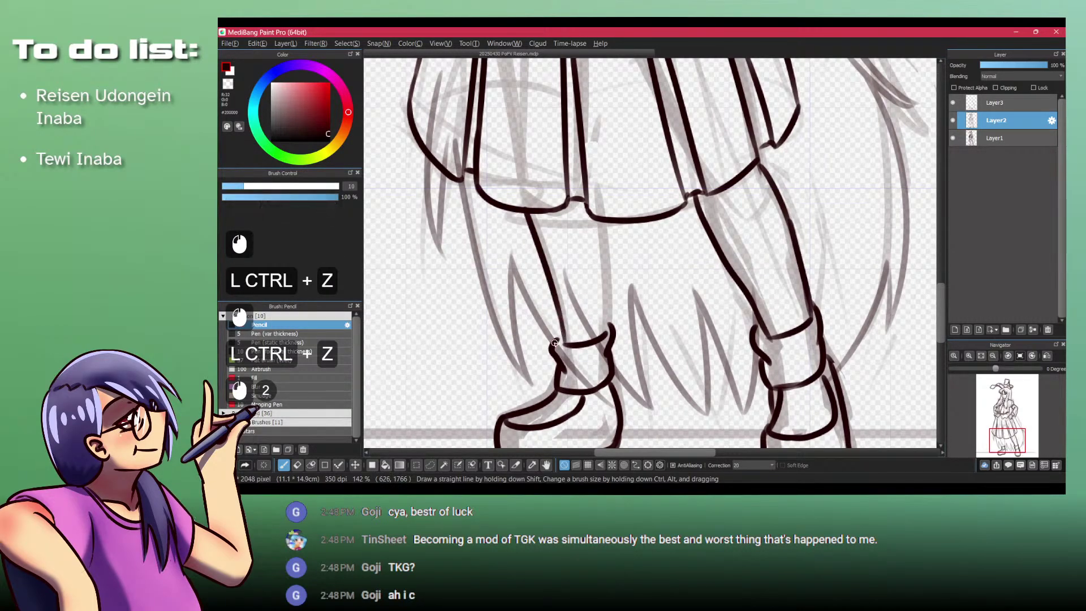
pyautogui.moveTo(602, 240)
pyautogui.mouseDown()
pyautogui.moveTo(607, 154)
pyautogui.moveTo(547, 238)
pyautogui.mouseUp()
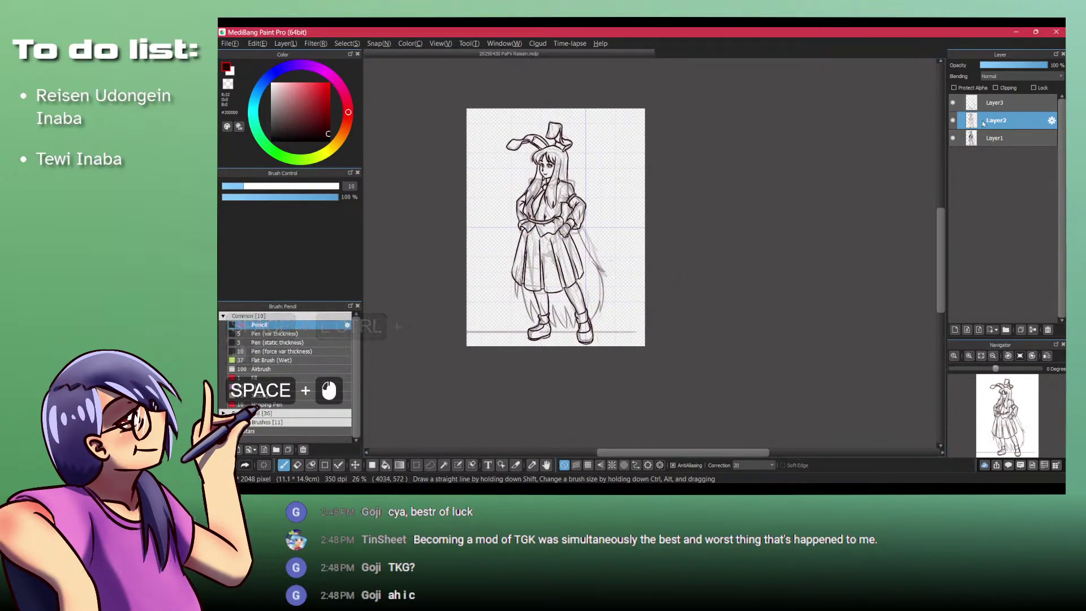
# Step: On Layer3, lasso the inside of the left-hand lower leg and sock and delete the hair lines crossing it
pyautogui.click(994, 103)
pyautogui.moveTo(507, 291); pyautogui.dragTo(494, 234)
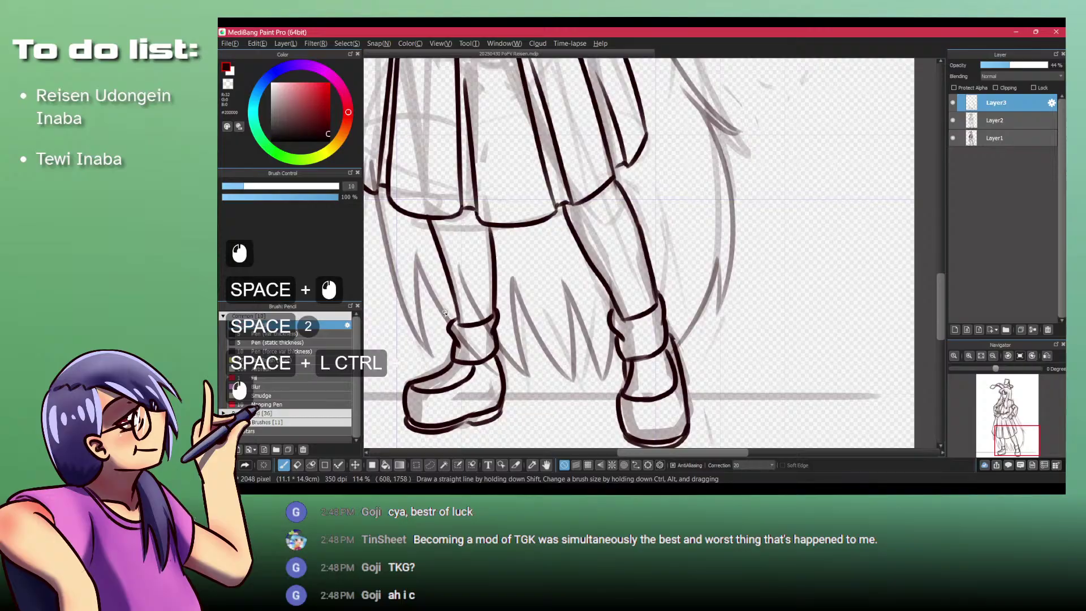
pyautogui.press('l')
pyautogui.moveTo(456, 325)
pyautogui.mouseDown()
pyautogui.moveTo(477, 385)
pyautogui.moveTo(500, 370)
pyautogui.moveTo(490, 300)
pyautogui.moveTo(459, 242)
pyautogui.moveTo(445, 246)
pyautogui.mouseUp()
pyautogui.press('Delete')
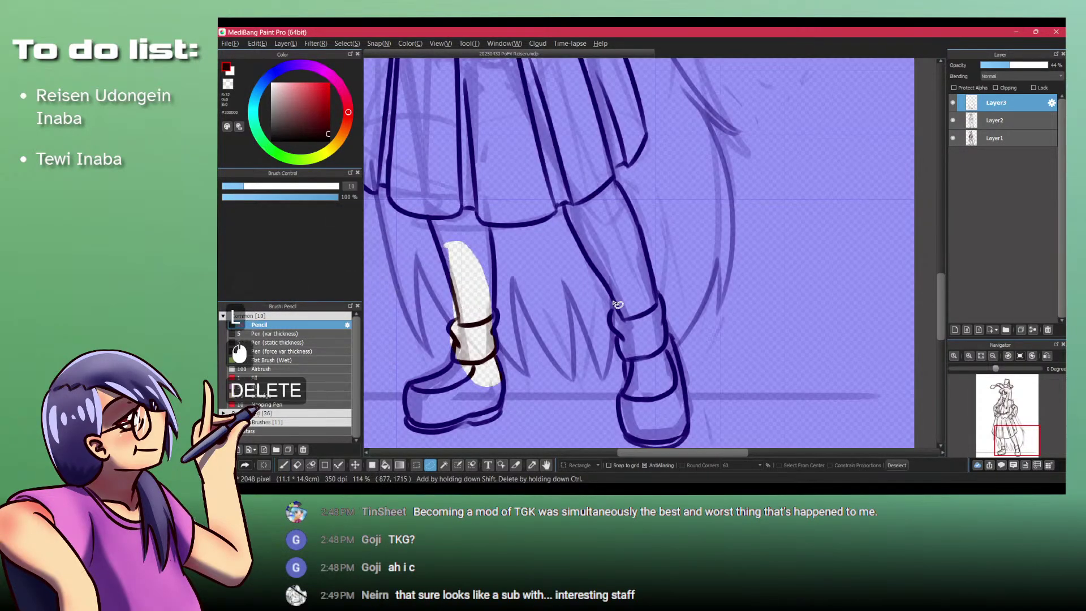
# Step: Delete the hair lines overlapping the right-hand lower leg and shoe, then clear the selection and compare with Layer3 hidden and shown
pyautogui.moveTo(604, 276)
pyautogui.mouseDown()
pyautogui.moveTo(621, 301)
pyautogui.moveTo(604, 259)
pyautogui.mouseUp()
pyautogui.press('Delete')
pyautogui.moveTo(669, 341)
pyautogui.mouseDown()
pyautogui.moveTo(673, 349)
pyautogui.moveTo(637, 343)
pyautogui.mouseUp()
pyautogui.press('Delete')
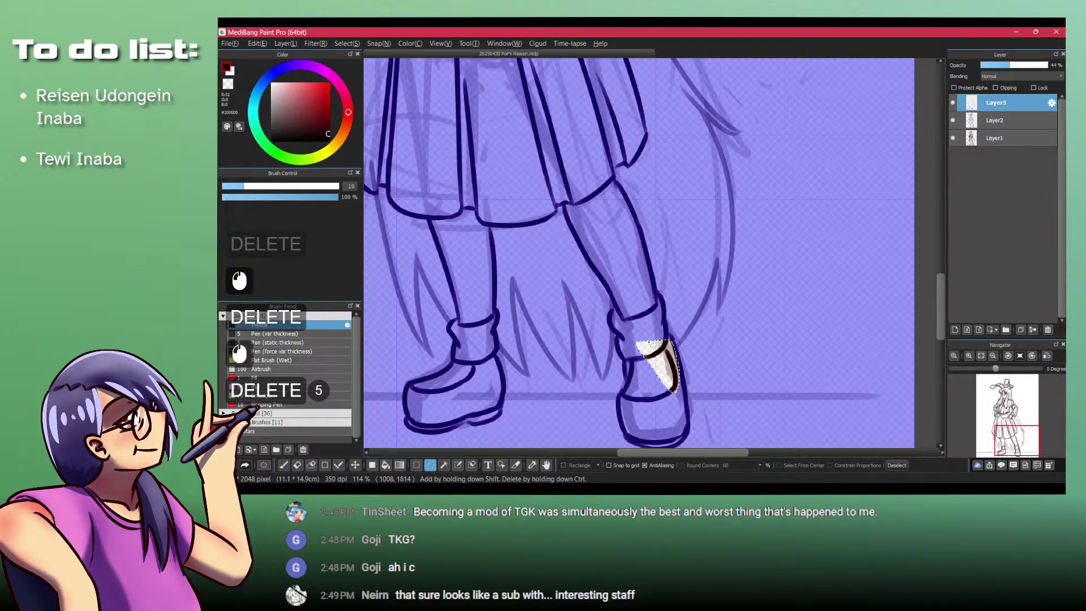
pyautogui.hotkey('ctrl', 'shift', 'a')
pyautogui.click(952, 104)
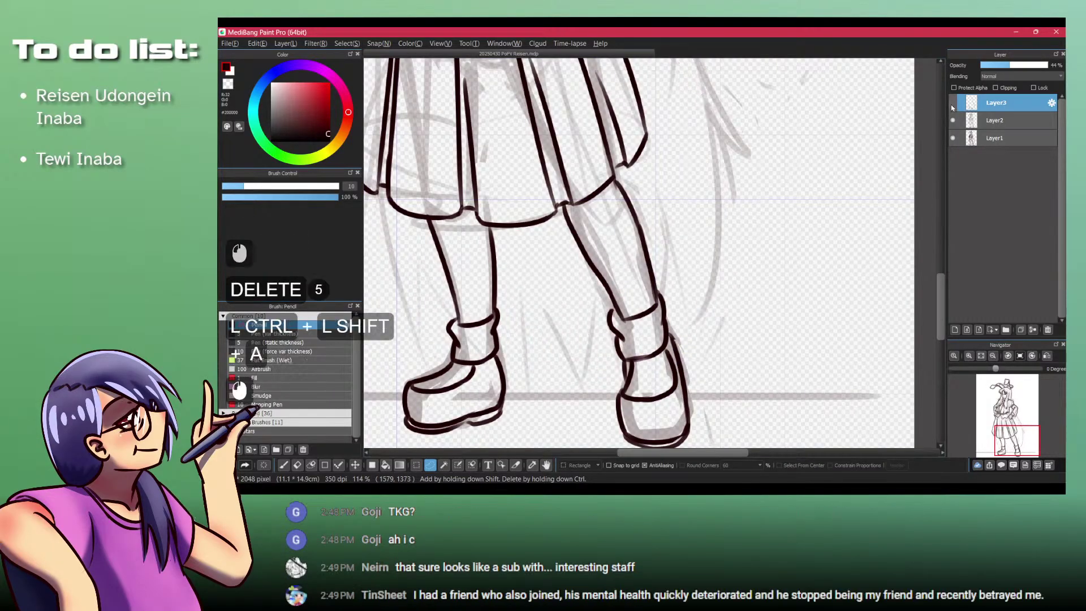
pyautogui.click(952, 103)
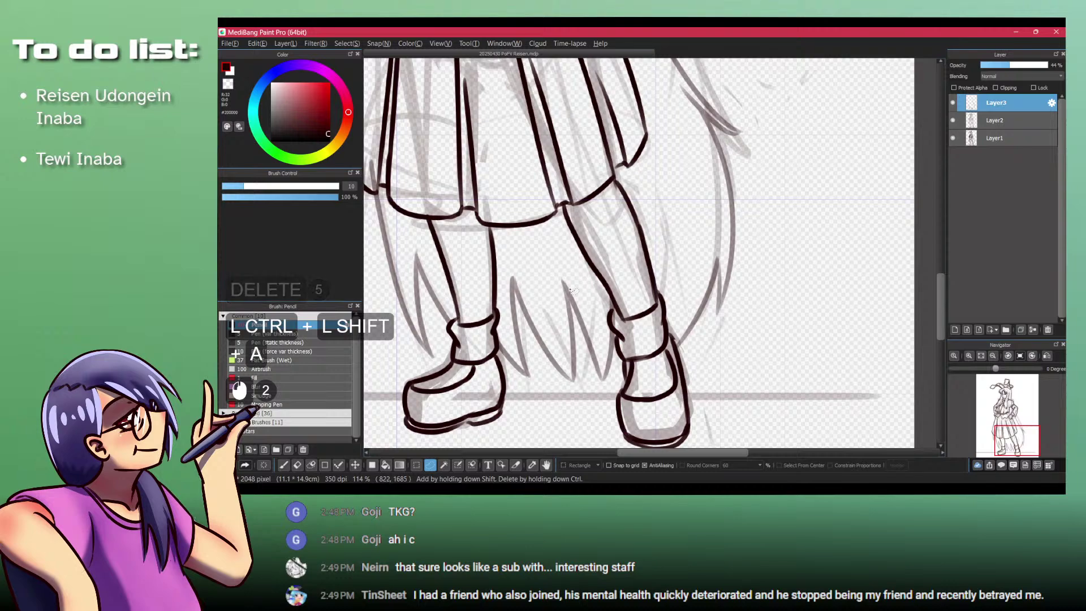
# Step: Remove the leftover hair line inside the top of the right-hand sock cuff and clear the selection
pyautogui.moveTo(600, 308); pyautogui.dragTo(595, 268)
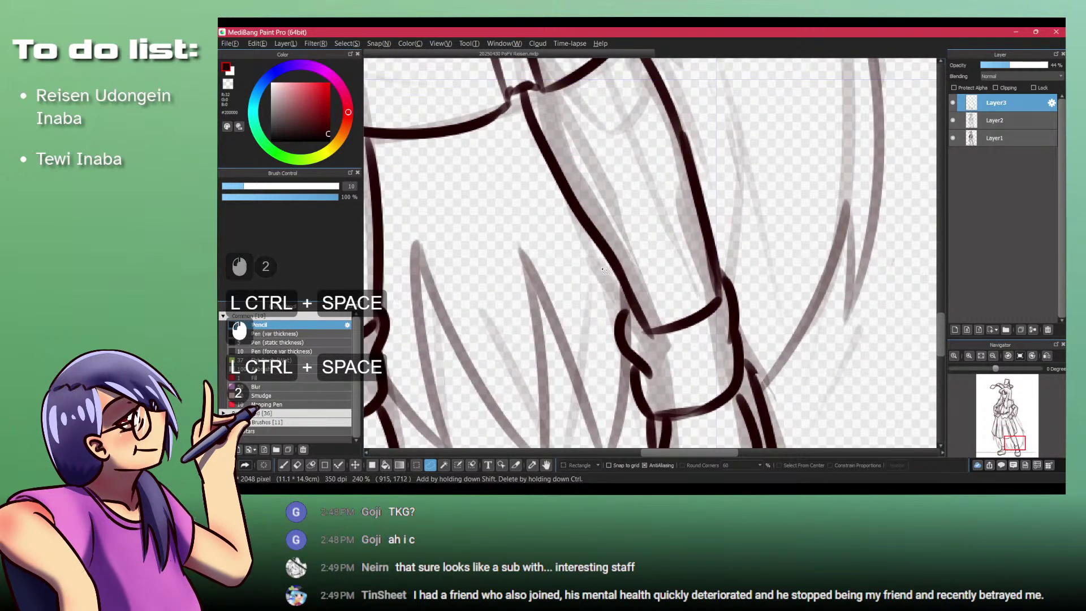
pyautogui.moveTo(603, 270); pyautogui.dragTo(532, 264)
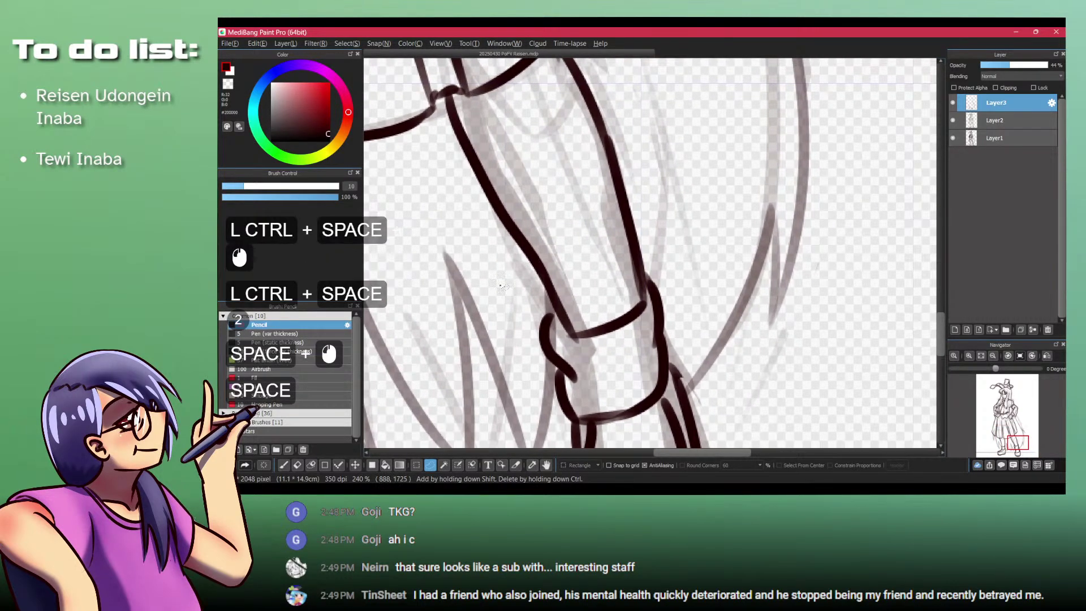
pyautogui.click(562, 322)
pyautogui.press('Delete')
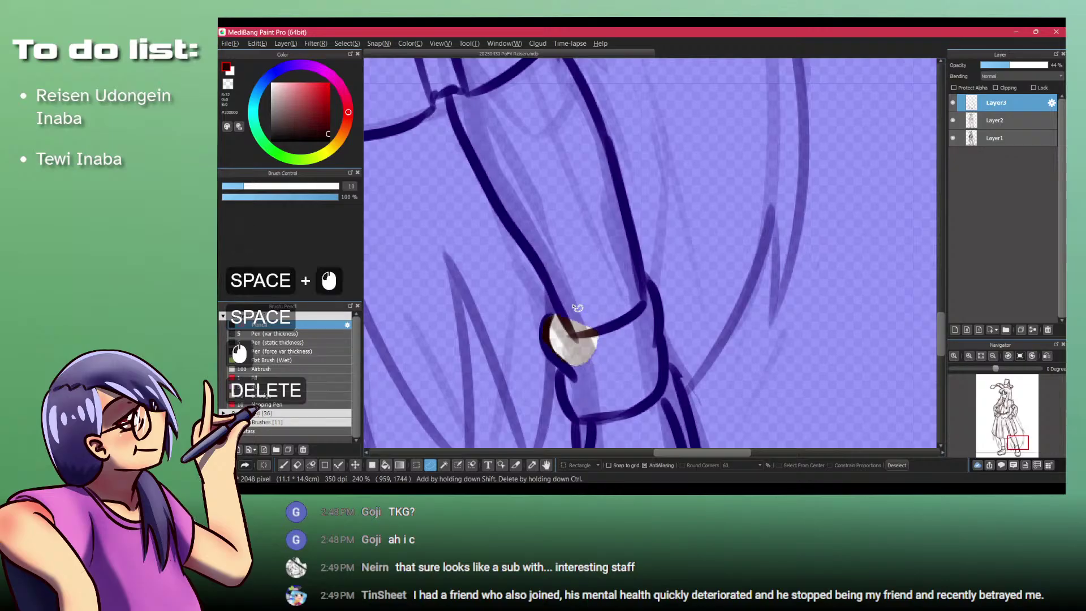
pyautogui.hotkey('ctrl', 'shift', 'a')
pyautogui.press('p')
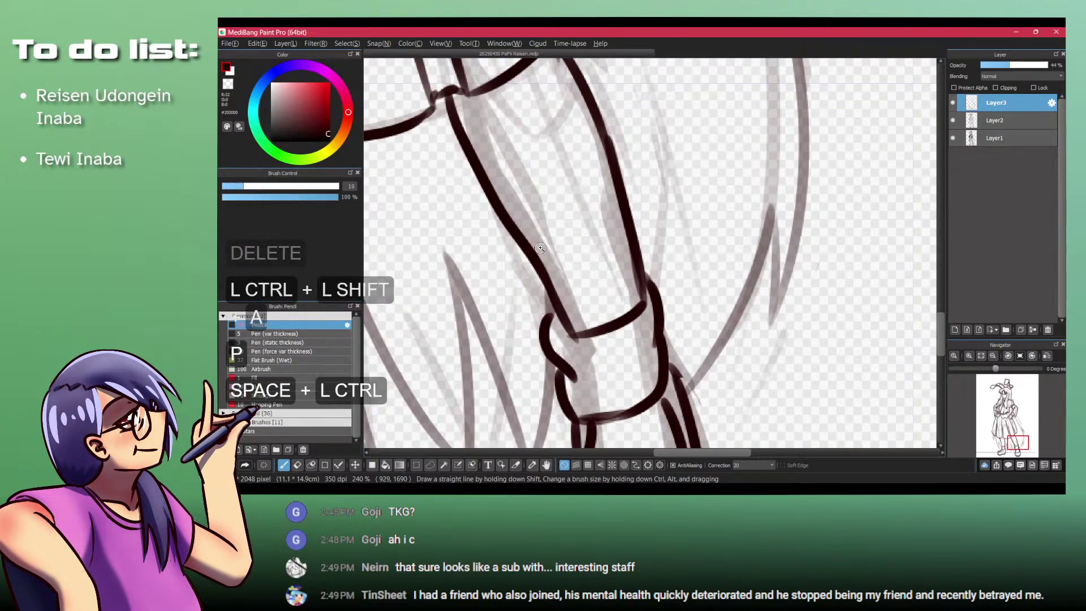
# Step: Touch up the hair strand lines beside the right-hand leg and sock cuff, alternating between drawing and erasing
pyautogui.moveTo(567, 254)
pyautogui.mouseDown()
pyautogui.moveTo(521, 178)
pyautogui.moveTo(585, 250)
pyautogui.mouseUp()
pyautogui.moveTo(603, 351); pyautogui.dragTo(613, 288)
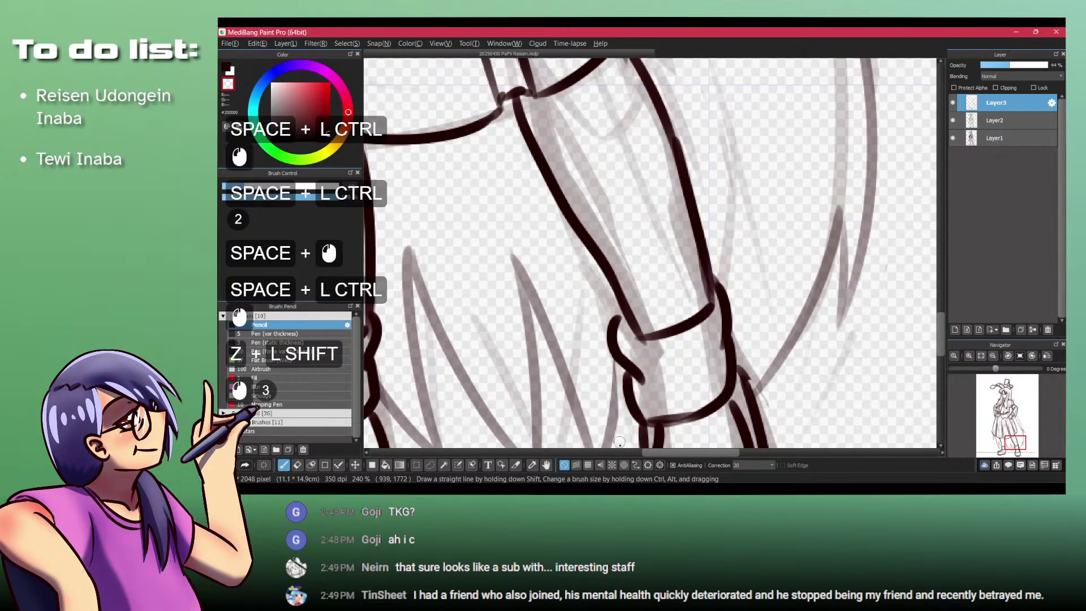
pyautogui.hotkey('shift', 'z')
pyautogui.moveTo(606, 273)
pyautogui.mouseDown()
pyautogui.moveTo(619, 339)
pyautogui.moveTo(616, 295)
pyautogui.moveTo(519, 234)
pyautogui.mouseUp()
pyautogui.hotkey('shift', 'z')
pyautogui.click(616, 331)
pyautogui.hotkey('shift', 'z')
# Step: Lasso the left-hand skirt panel near the hem and delete the hair lines inside it
pyautogui.moveTo(467, 201); pyautogui.dragTo(467, 249)
pyautogui.moveTo(502, 283); pyautogui.dragTo(582, 311)
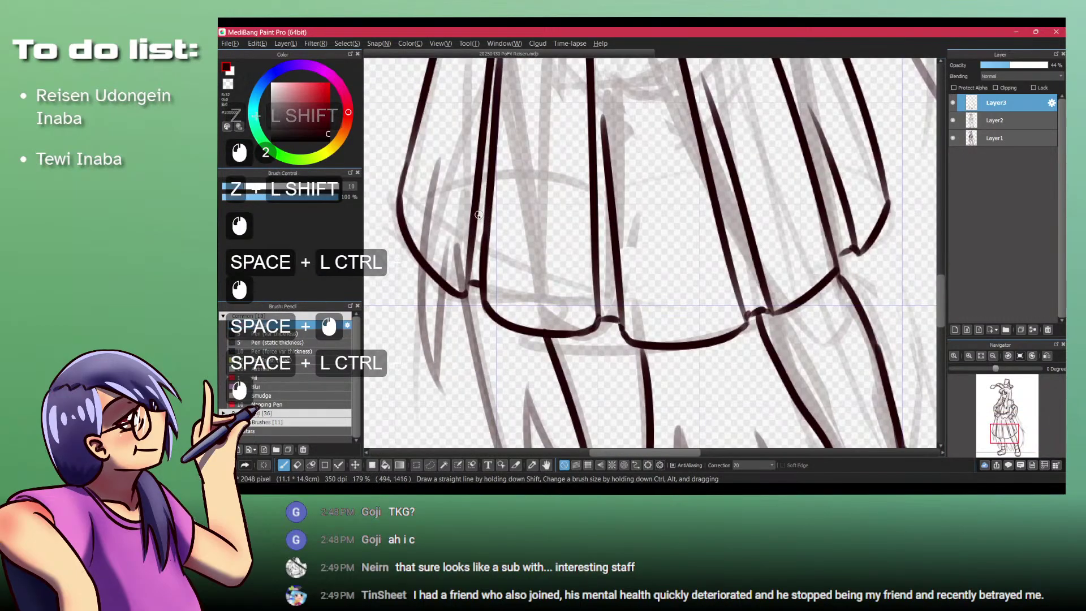
pyautogui.press('l')
pyautogui.moveTo(417, 240)
pyautogui.mouseDown()
pyautogui.moveTo(449, 289)
pyautogui.moveTo(470, 292)
pyautogui.moveTo(446, 135)
pyautogui.moveTo(414, 153)
pyautogui.mouseUp()
pyautogui.press('Delete')
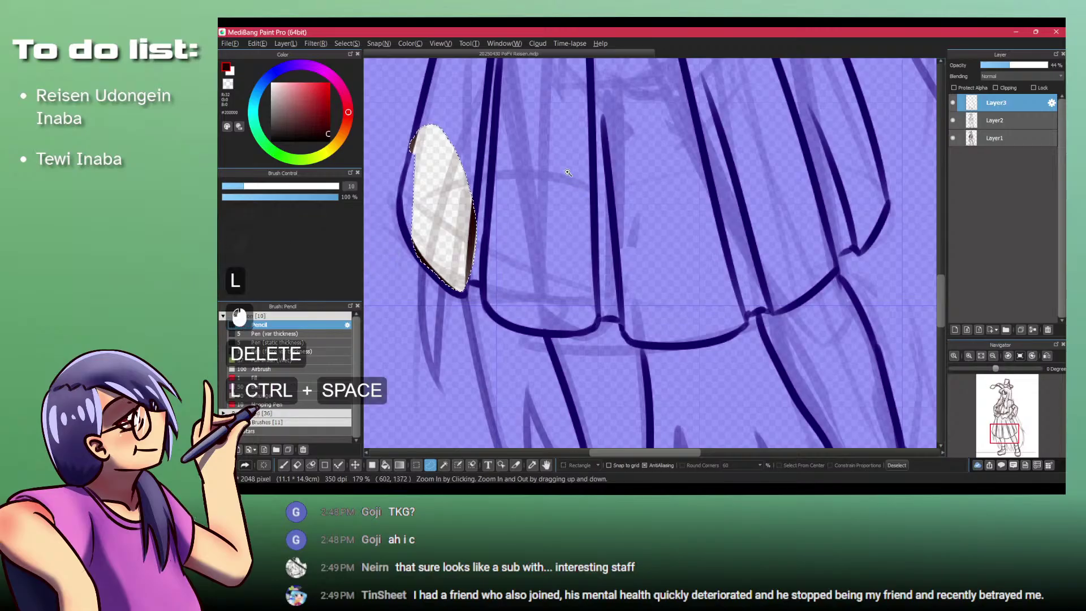
# Step: Delete the hair lines crossing the right-hand upper sleeve, its armband and the elbow folds
pyautogui.moveTo(559, 165)
pyautogui.mouseDown()
pyautogui.moveTo(487, 164)
pyautogui.moveTo(537, 246)
pyautogui.moveTo(495, 314)
pyautogui.mouseUp()
pyautogui.moveTo(523, 218); pyautogui.dragTo(509, 275)
pyautogui.moveTo(507, 214); pyautogui.dragTo(500, 263)
pyautogui.moveTo(499, 205); pyautogui.dragTo(497, 256)
pyautogui.moveTo(536, 307); pyautogui.dragTo(506, 177)
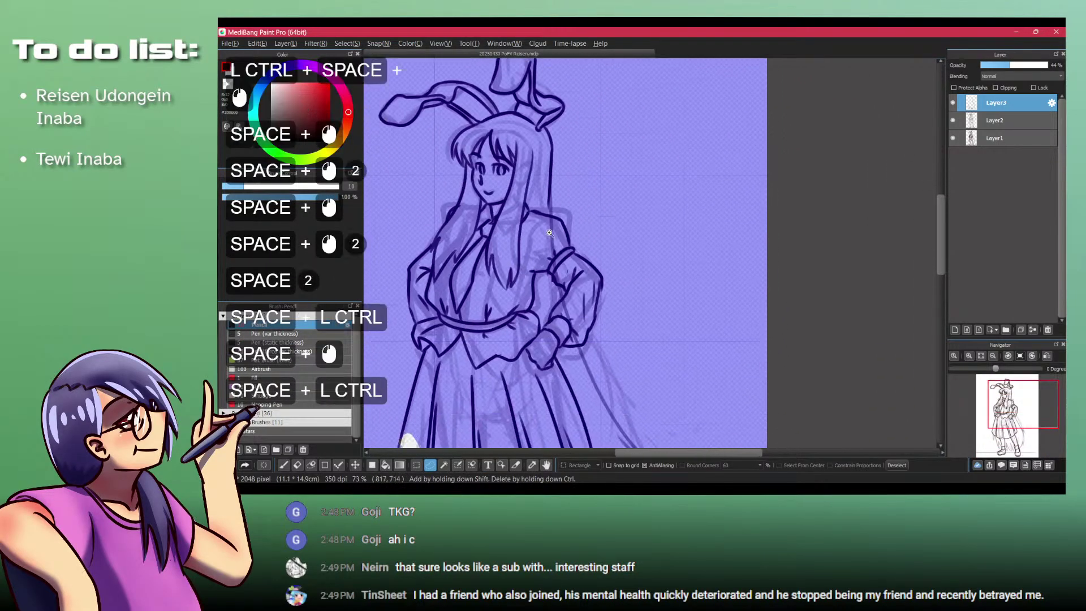
pyautogui.moveTo(532, 243); pyautogui.dragTo(650, 243)
pyautogui.moveTo(543, 138)
pyautogui.mouseDown()
pyautogui.moveTo(577, 158)
pyautogui.moveTo(593, 339)
pyautogui.moveTo(466, 334)
pyautogui.mouseUp()
pyautogui.press('Delete')
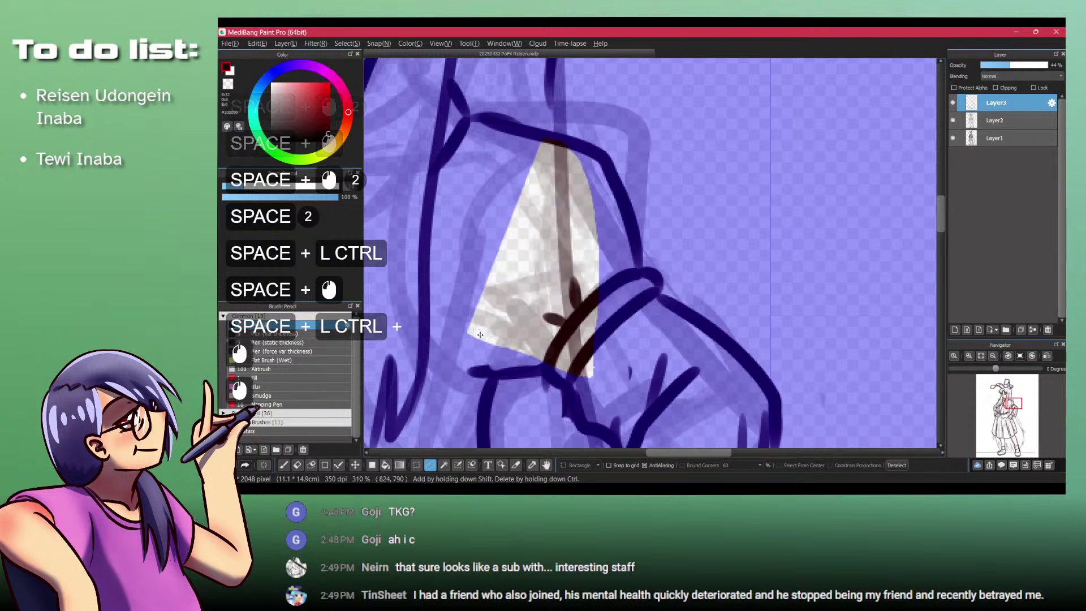
pyautogui.moveTo(560, 385)
pyautogui.mouseDown()
pyautogui.moveTo(615, 337)
pyautogui.moveTo(558, 320)
pyautogui.mouseUp()
pyautogui.press('Delete')
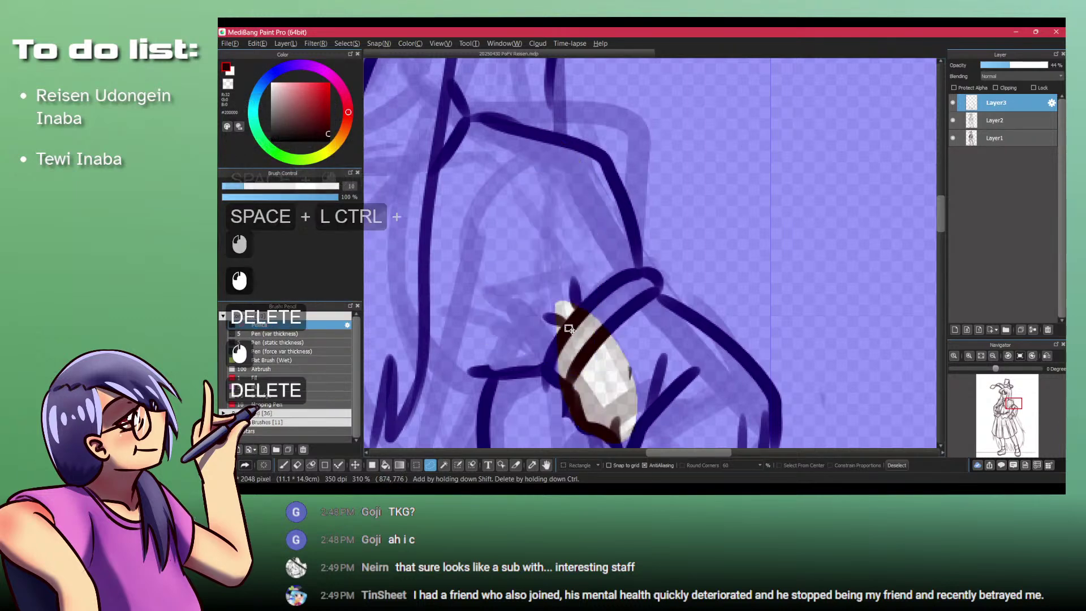
# Step: Delete the hair lines crossing the right-hand forearm sleeve and wrist cuff, and clear the selection
pyautogui.press('space')
pyautogui.moveTo(643, 382)
pyautogui.mouseDown()
pyautogui.moveTo(613, 377)
pyautogui.moveTo(608, 237)
pyautogui.moveTo(611, 300)
pyautogui.moveTo(567, 257)
pyautogui.mouseUp()
pyautogui.moveTo(620, 399); pyautogui.dragTo(551, 141)
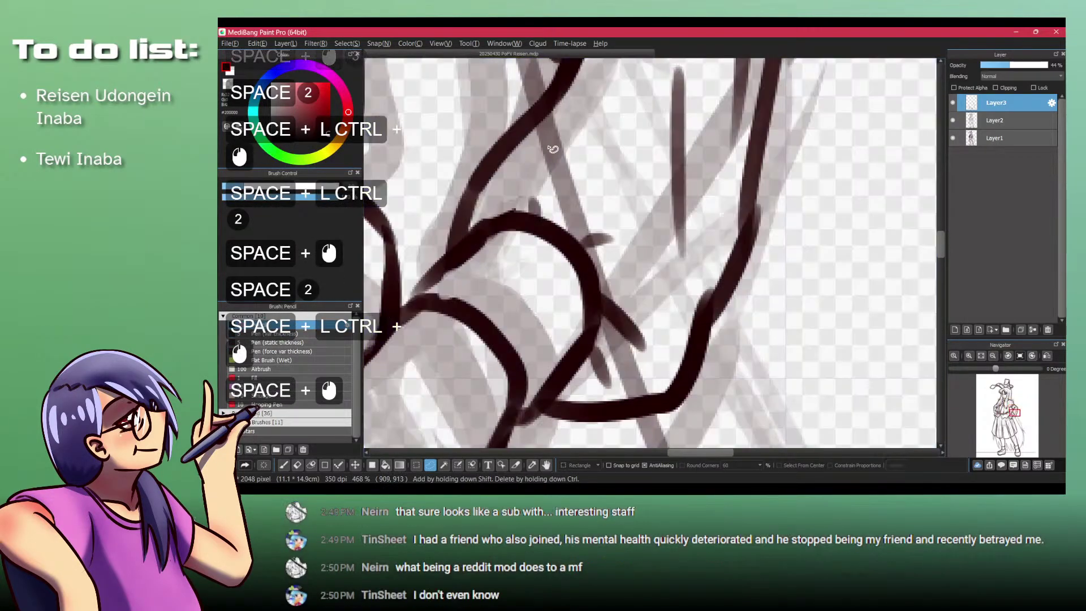
pyautogui.click(560, 105)
pyautogui.moveTo(587, 389)
pyautogui.mouseDown()
pyautogui.moveTo(636, 408)
pyautogui.moveTo(629, 169)
pyautogui.moveTo(547, 197)
pyautogui.mouseUp()
pyautogui.press('Delete')
pyautogui.press('Up')
pyautogui.press('Down')
pyautogui.hotkey('ctrl', 'shift', 'a')
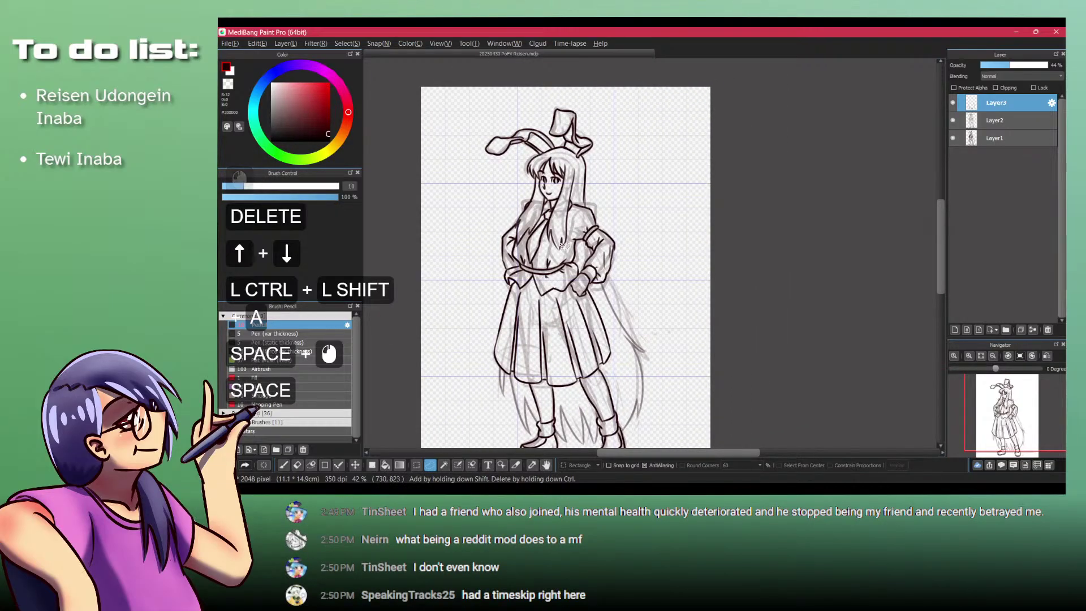
# Step: Restore the hair line layer to 100% opacity and merge it into Layer2, with the Layer1 sketch hidden
pyautogui.hotkey('ctrl', 'space')
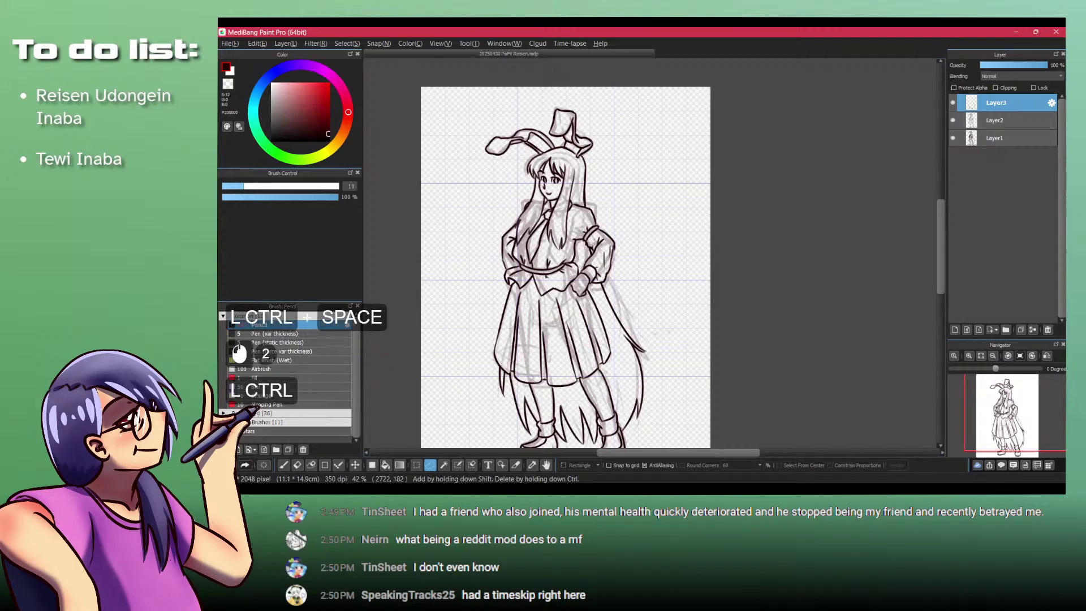
pyautogui.hotkey('ctrl', 'd')
pyautogui.press('space')
pyautogui.moveTo(492, 339); pyautogui.dragTo(503, 298)
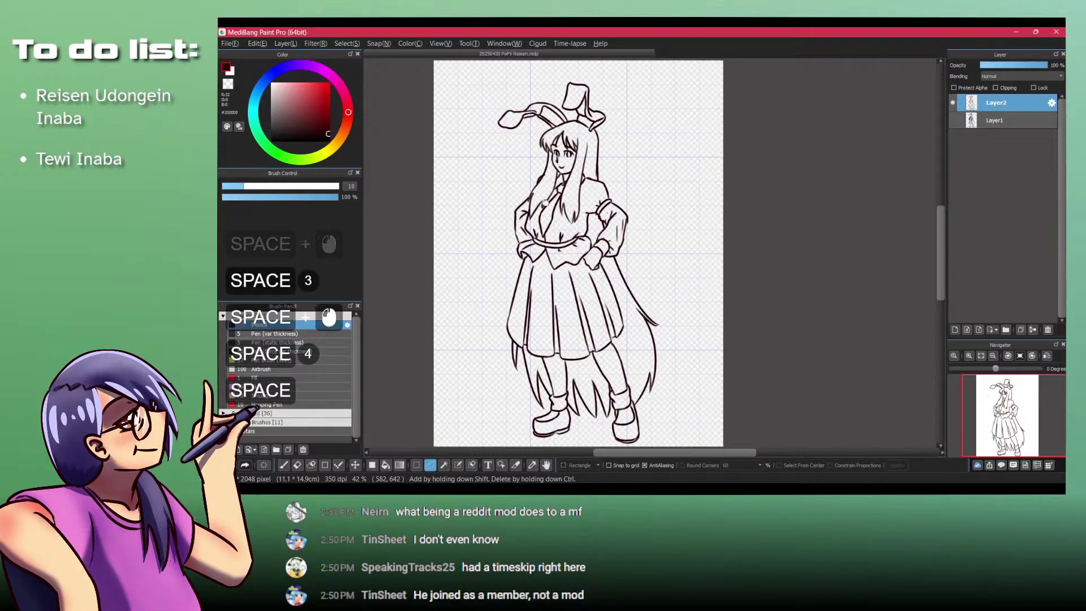
pyautogui.moveTo(550, 213); pyautogui.dragTo(608, 211)
pyautogui.moveTo(653, 242); pyautogui.dragTo(657, 243)
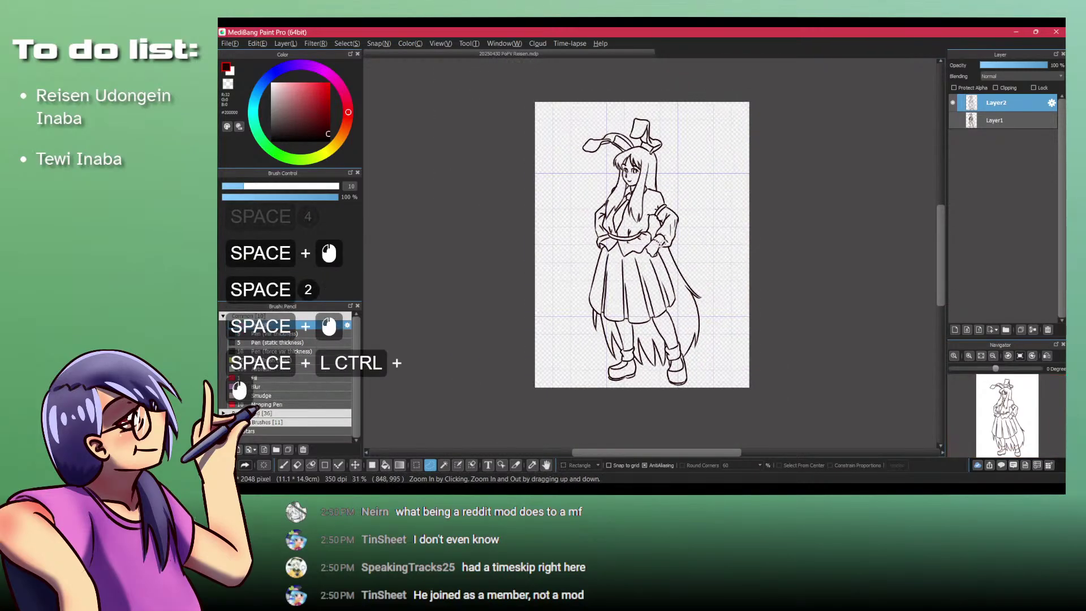
# Step: Add a new layer directly above Layer1 and set the Magic Wand selection to expand by 1 pixel
pyautogui.click(1005, 121)
pyautogui.press('d')
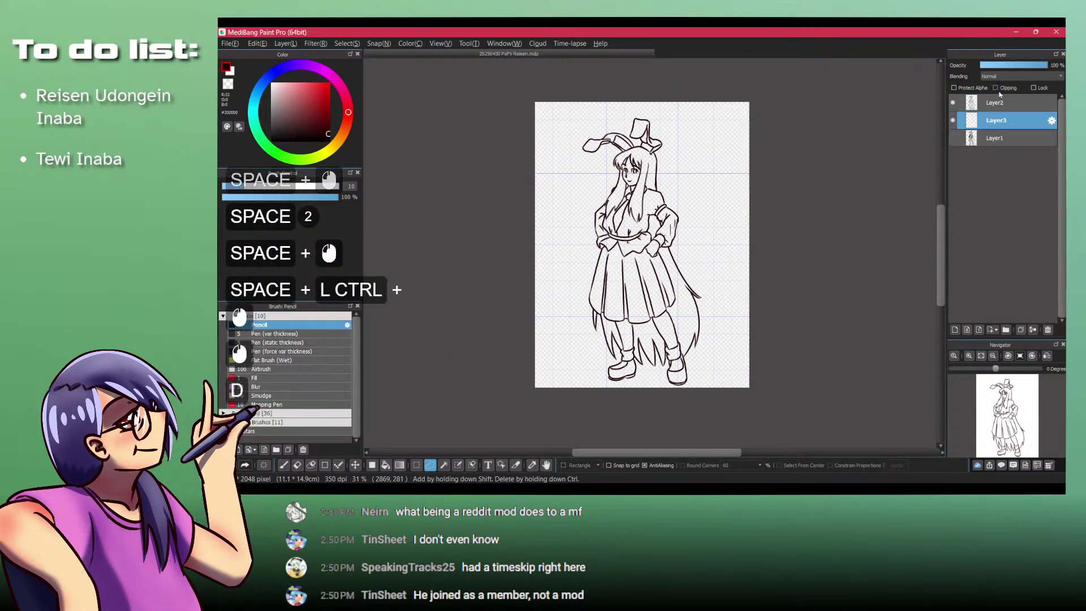
pyautogui.press('w')
pyautogui.click(698, 176)
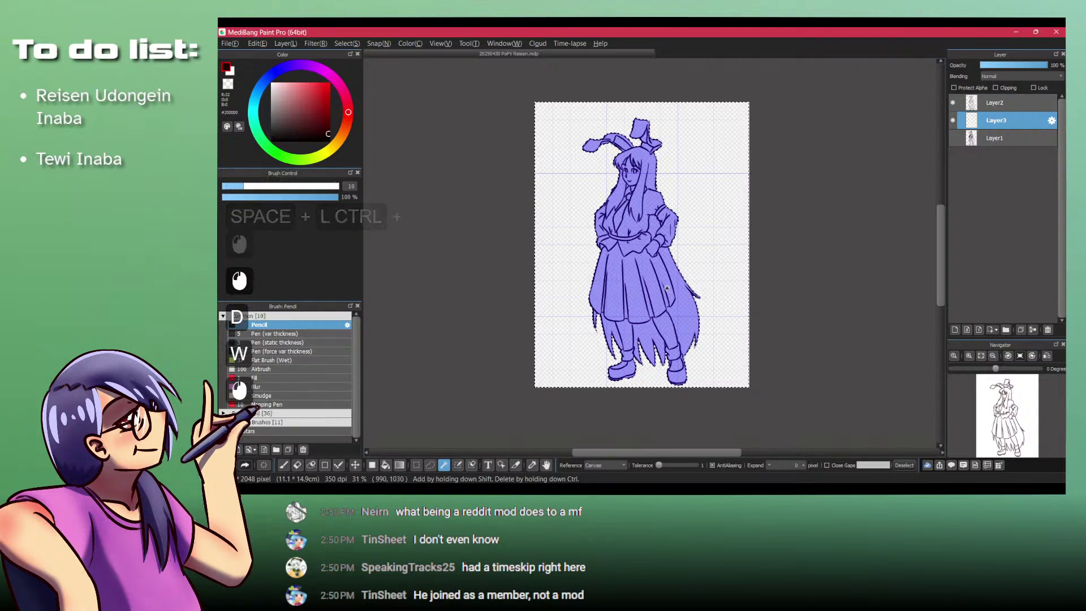
pyautogui.click(803, 463)
pyautogui.hotkey('ctrl', 'shift', 'a')
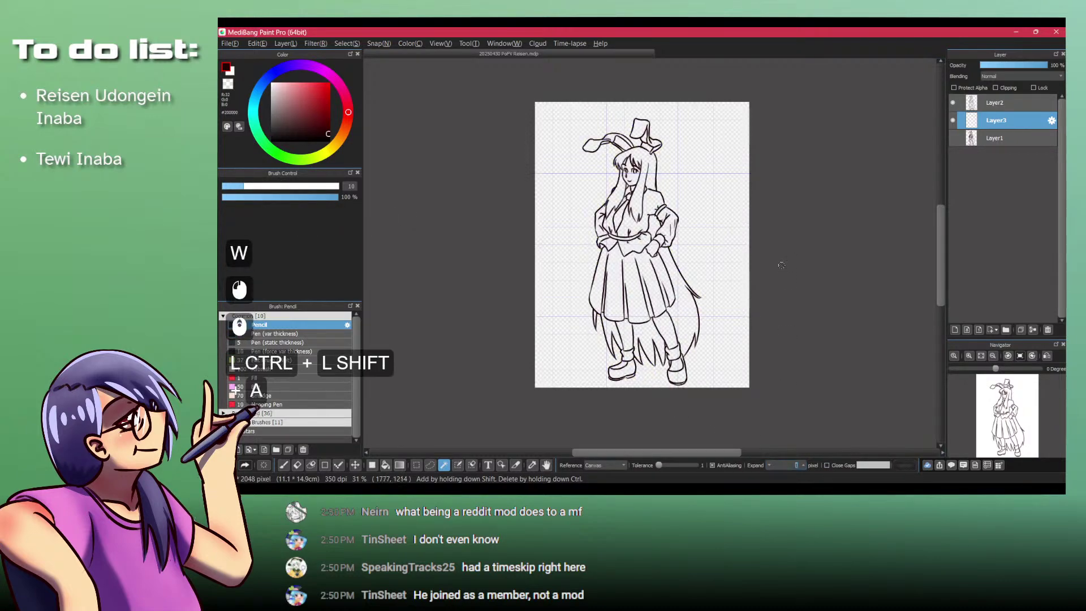
# Step: Try to select the background outside the figure and the small enclosed gaps with the Magic Wand
pyautogui.click(670, 225)
pyautogui.scroll(9, 669, 225)
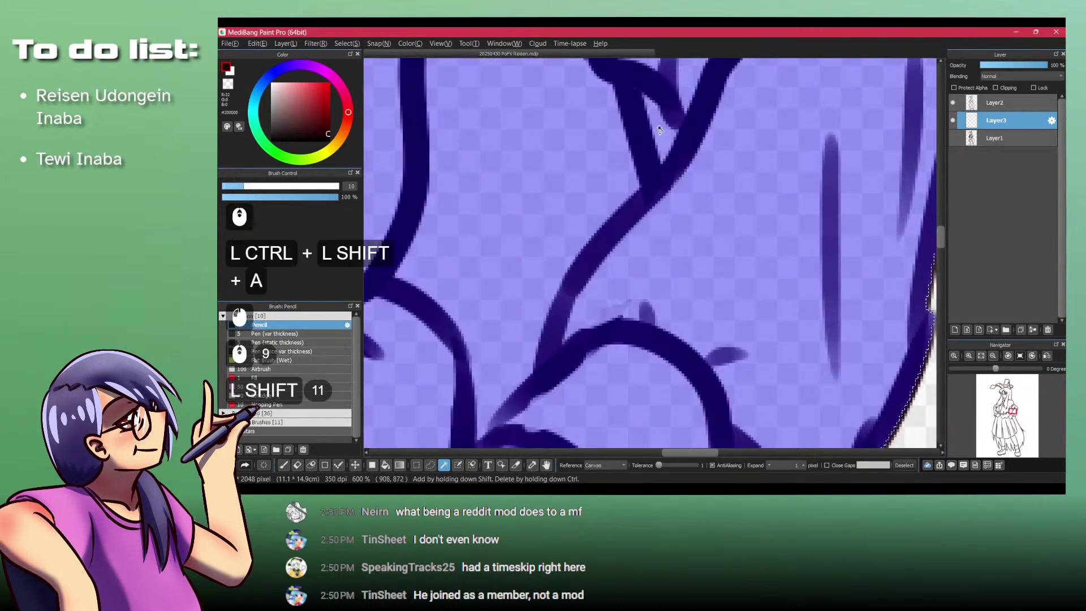
pyautogui.scroll(-5, 703, 292)
pyautogui.scroll(-3, 636, 134)
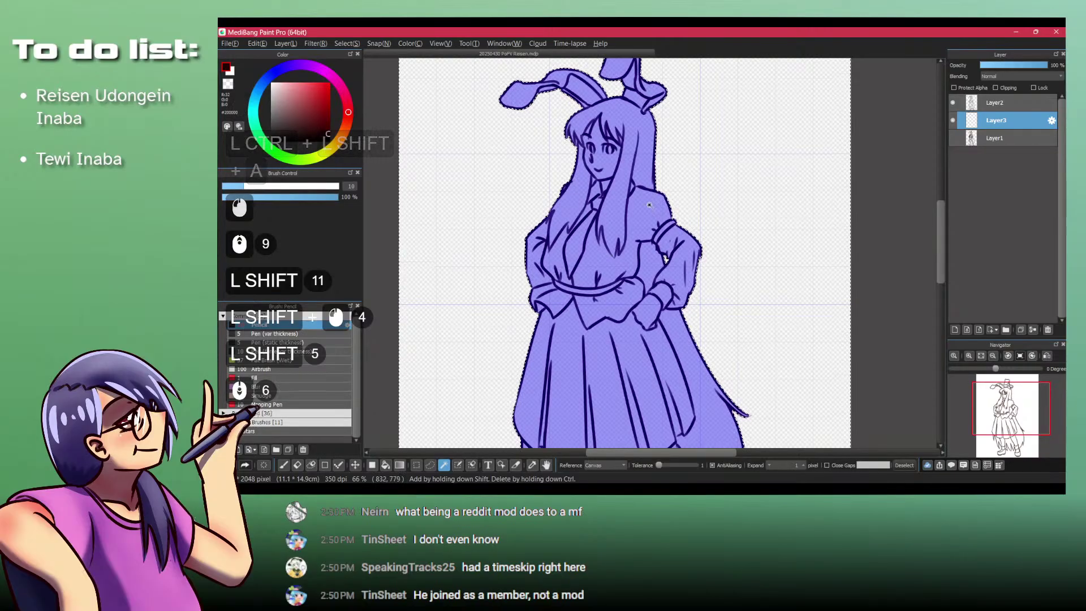
pyautogui.scroll(4, 676, 354)
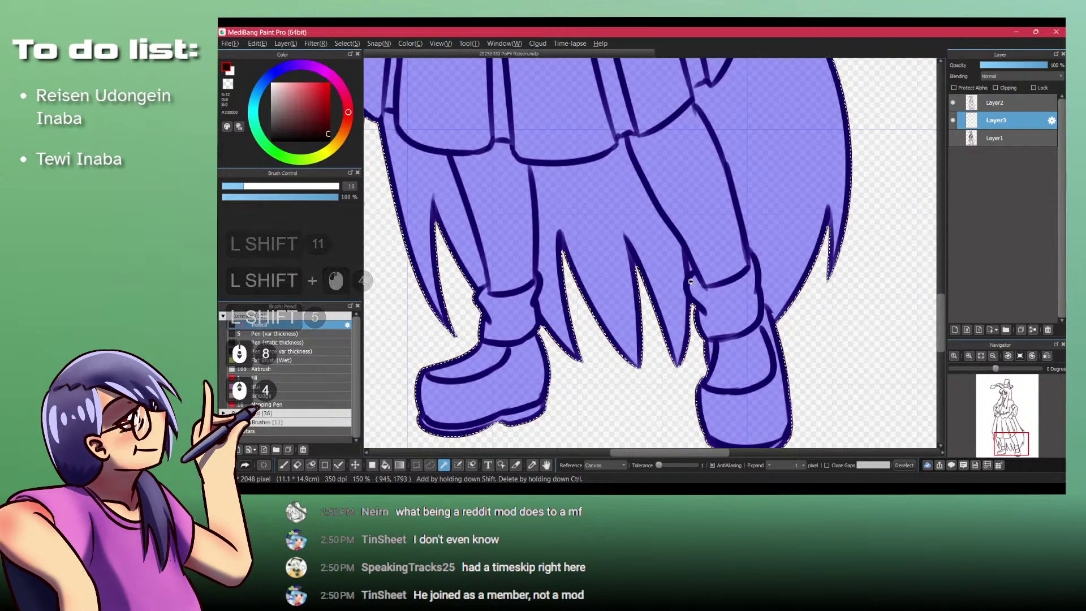
pyautogui.scroll(3, 692, 252)
pyautogui.scroll(-4, 692, 252)
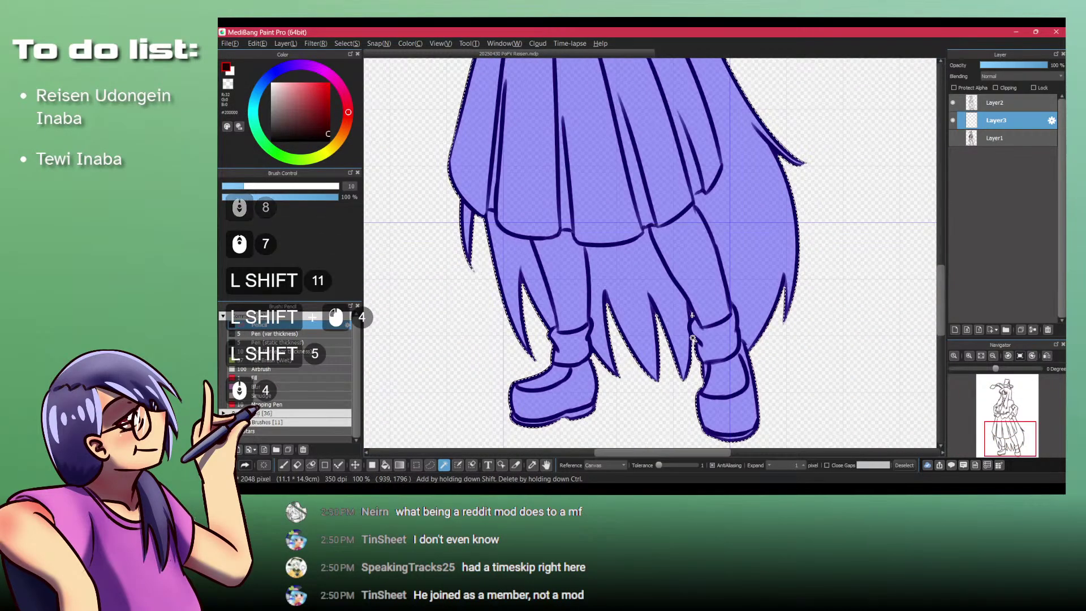
pyautogui.scroll(-3, 691, 338)
pyautogui.scroll(3, 634, 308)
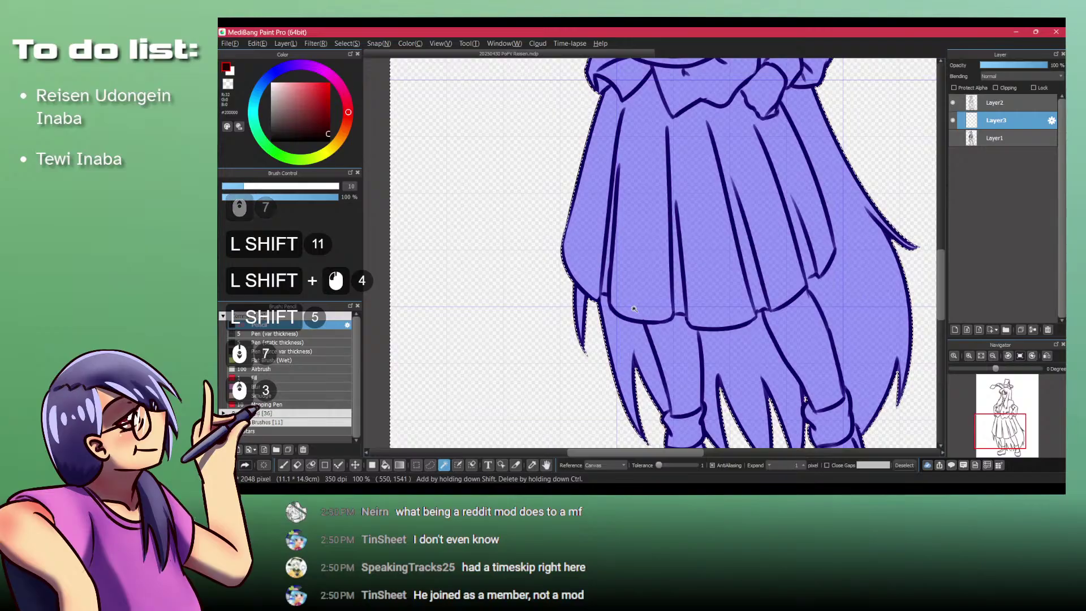
pyautogui.scroll(4, 633, 354)
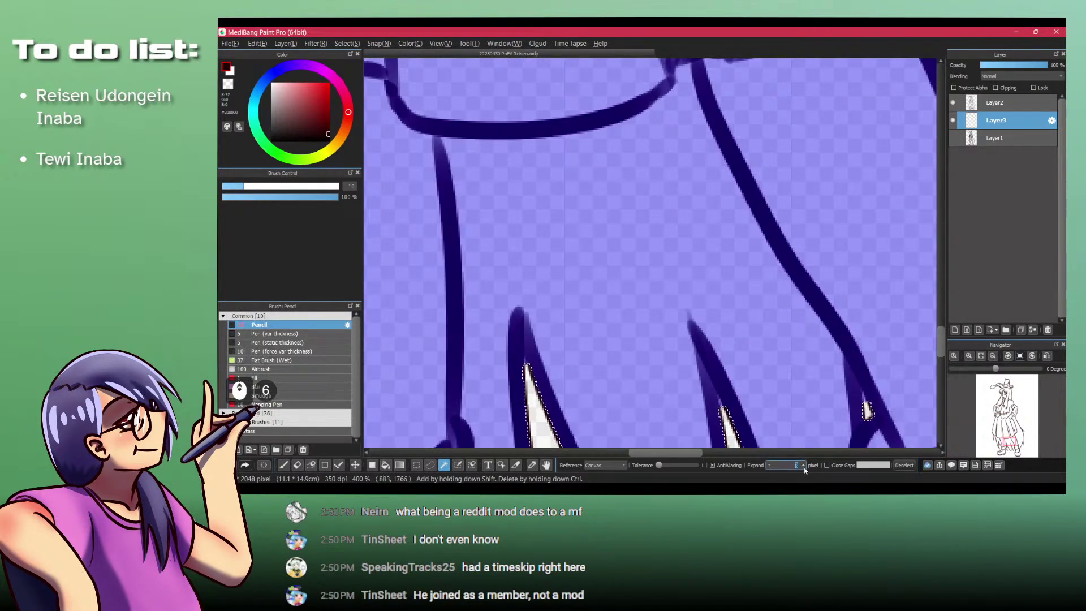
# Step: Reselect the background and the small enclosed gaps around the figure with the Magic Wand expanding by 2 pixels
pyautogui.scroll(-4, 868, 411)
pyautogui.hotkey('ctrl', 'shift', 'a')
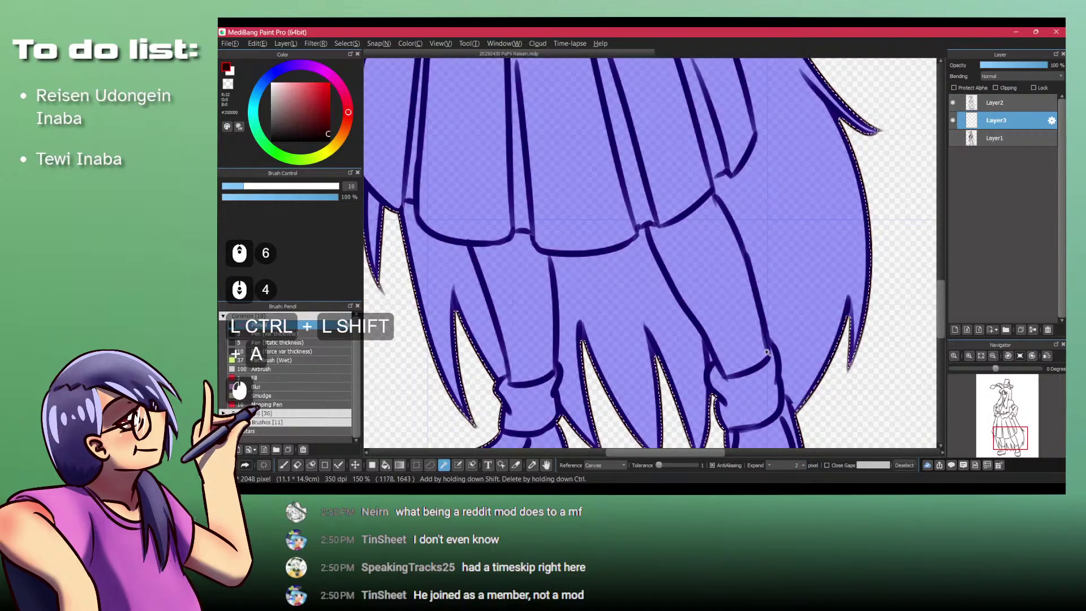
pyautogui.scroll(5, 764, 390)
pyautogui.scroll(-9, 780, 359)
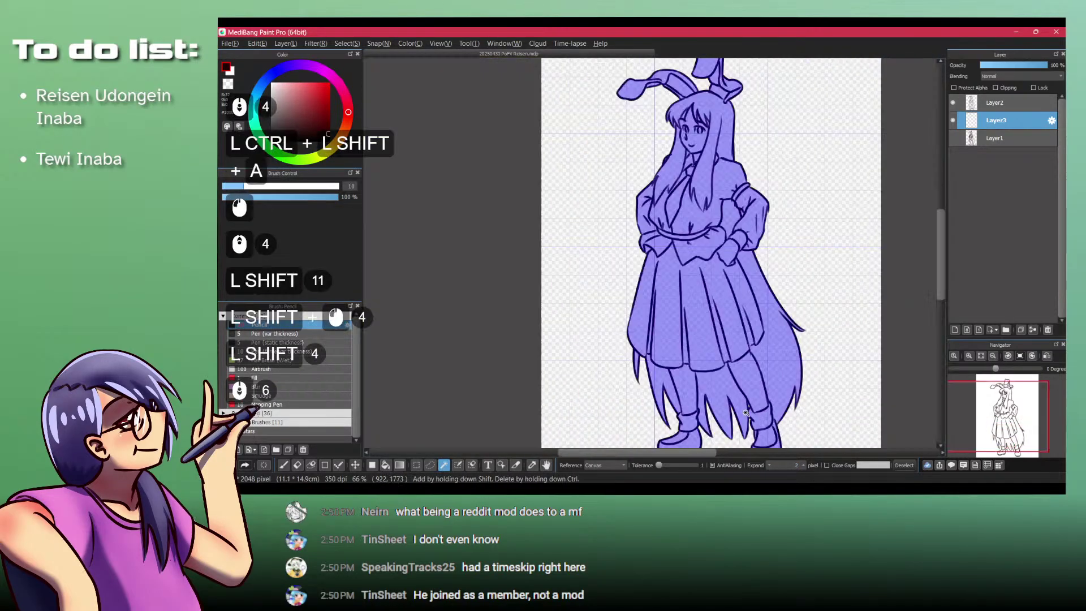
pyautogui.scroll(4, 761, 280)
pyautogui.scroll(-2, 769, 339)
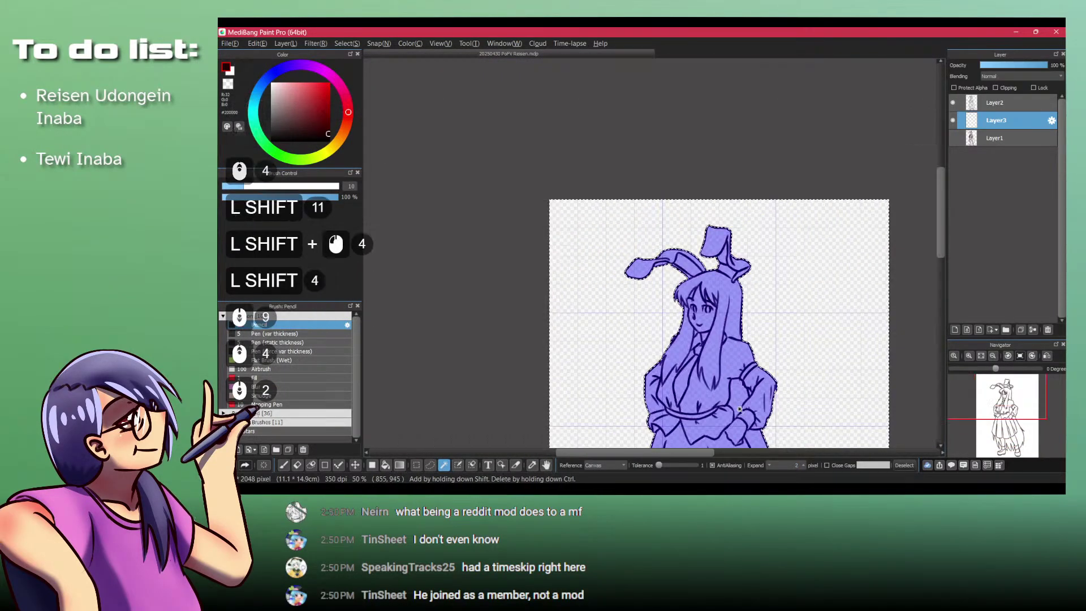
pyautogui.scroll(7, 775, 372)
pyautogui.keyDown('shift'); pyautogui.click(735, 301); pyautogui.keyUp('shift')
pyautogui.scroll(-9, 735, 300)
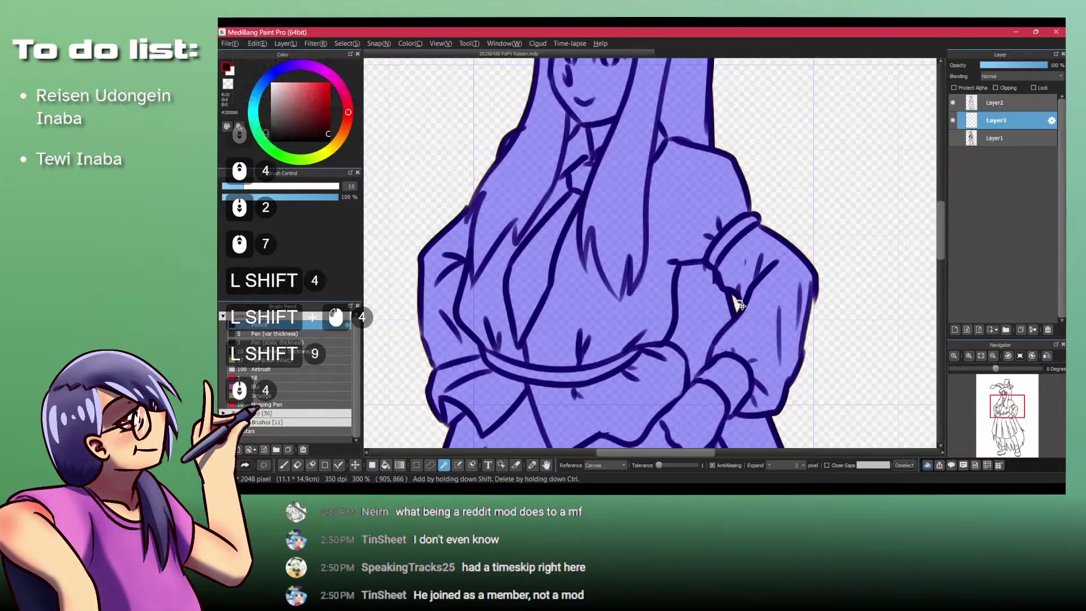
# Step: Fill the whole figure silhouette with flat mid grey on Layer3 by inverting the selection, and add a new layer above it
pyautogui.hotkey('ctrl', 'shift', 'i')
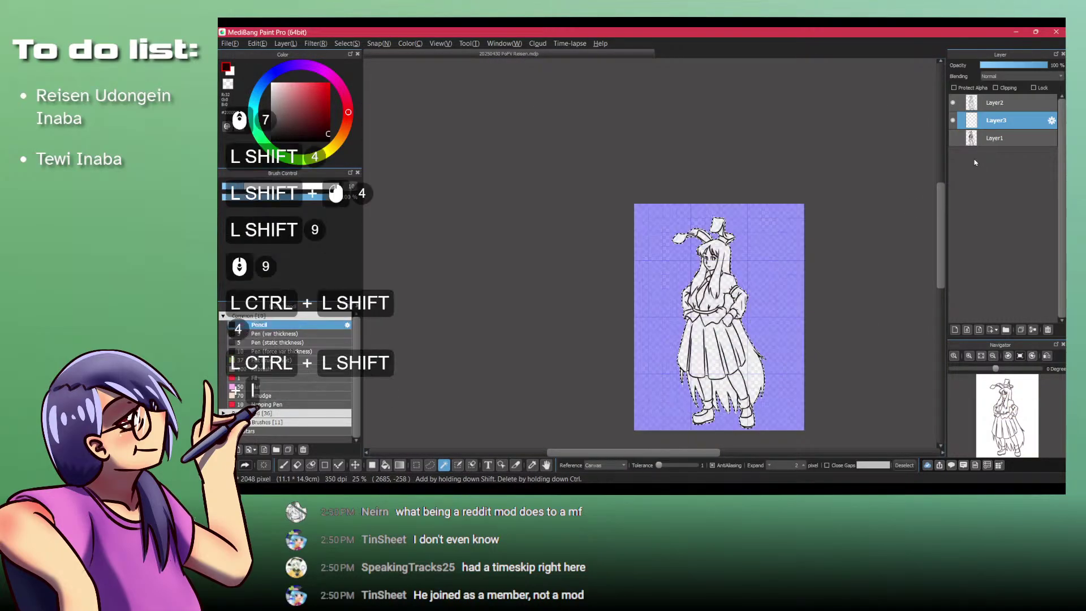
pyautogui.press('x')
pyautogui.click(272, 109)
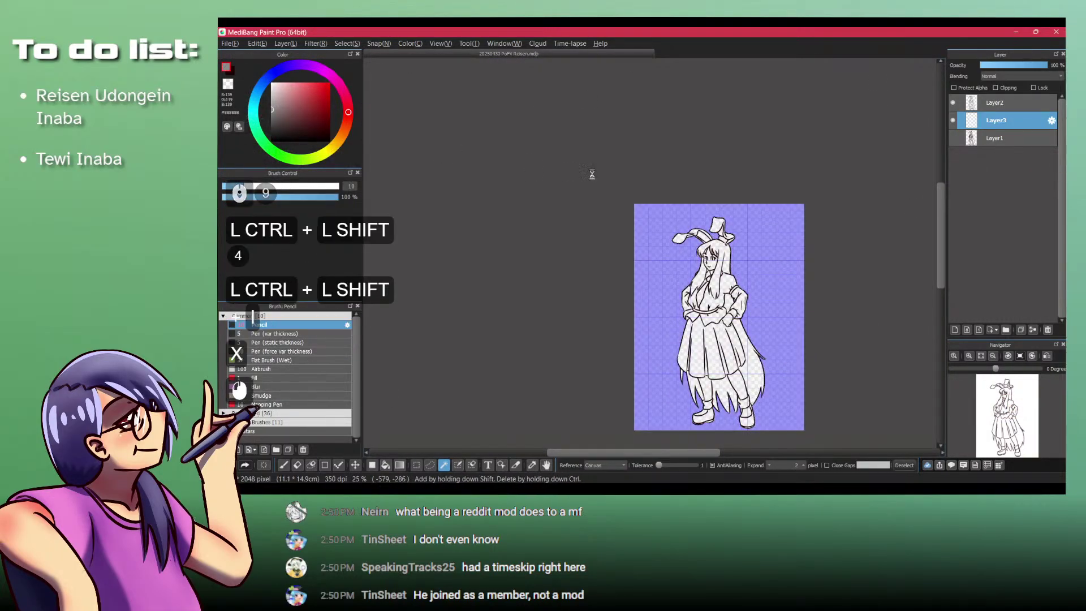
pyautogui.scroll(-3, 573, 159)
pyautogui.press('f')
pyautogui.moveTo(519, 137); pyautogui.dragTo(664, 236)
pyautogui.scroll(5, 663, 236)
pyautogui.hotkey('ctrl', 'shift', 'a')
pyautogui.press('d')
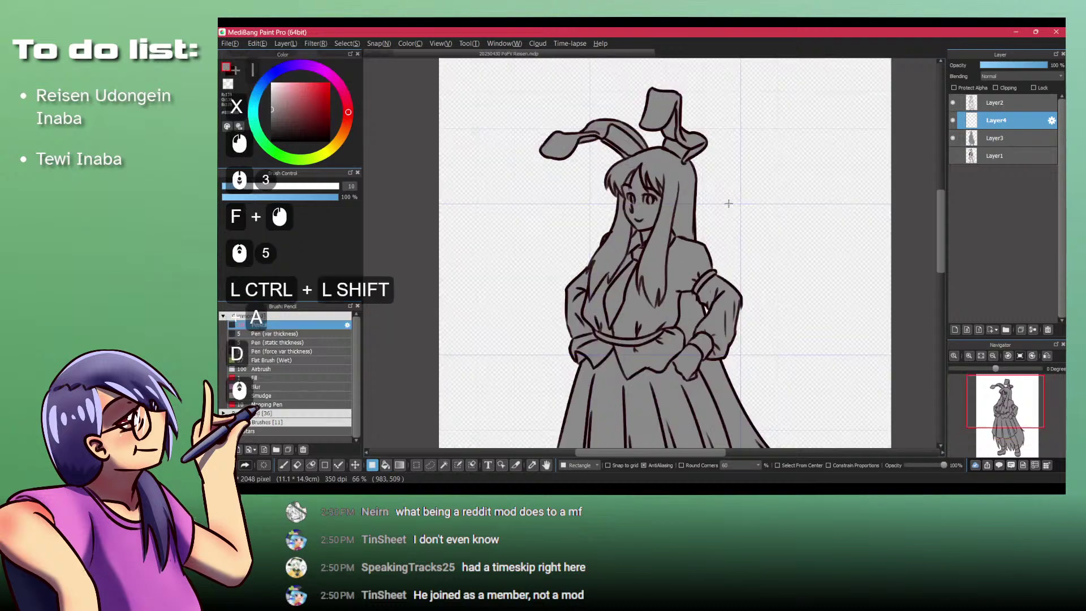
# Step: Switch to the web browser and check Reisen Udongein Inaba's colours on the Phantasmagoria of Flower View characters page
pyautogui.click(615, 488)
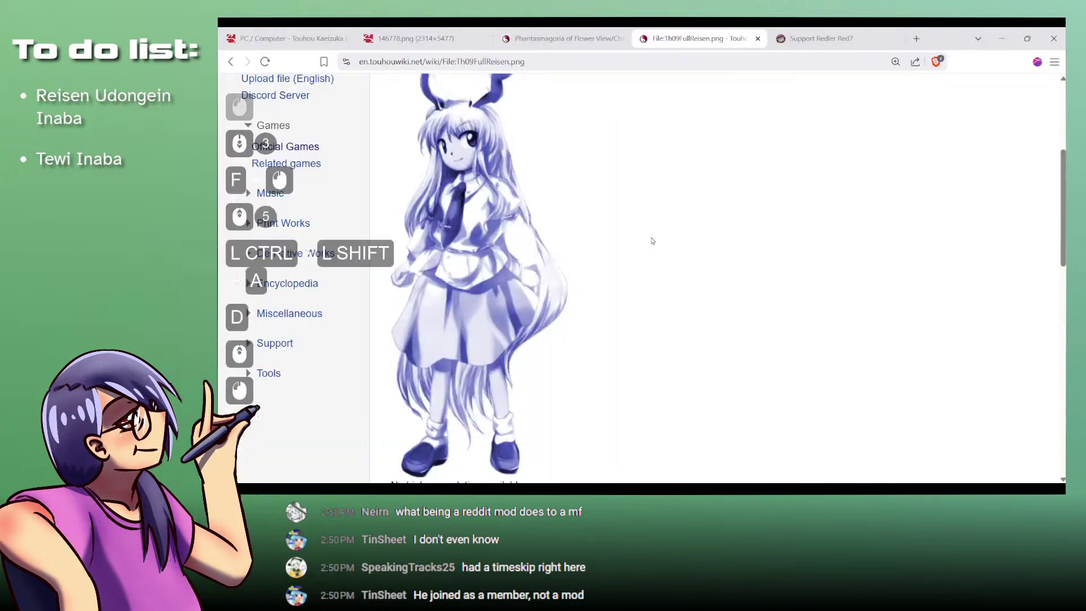
pyautogui.click(576, 37)
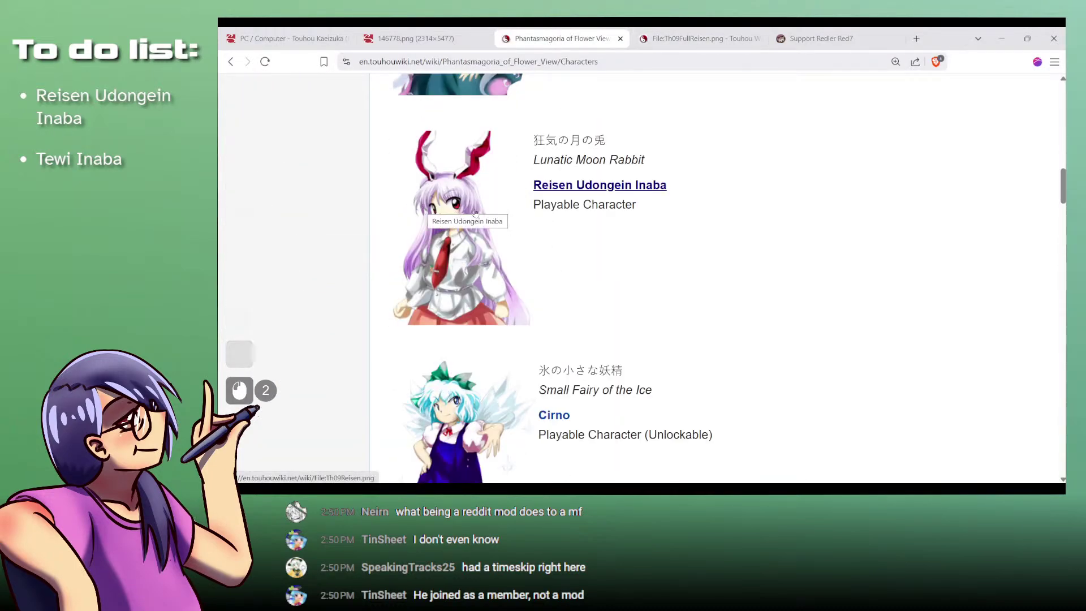
pyautogui.hotkey('alt', 'Tab')
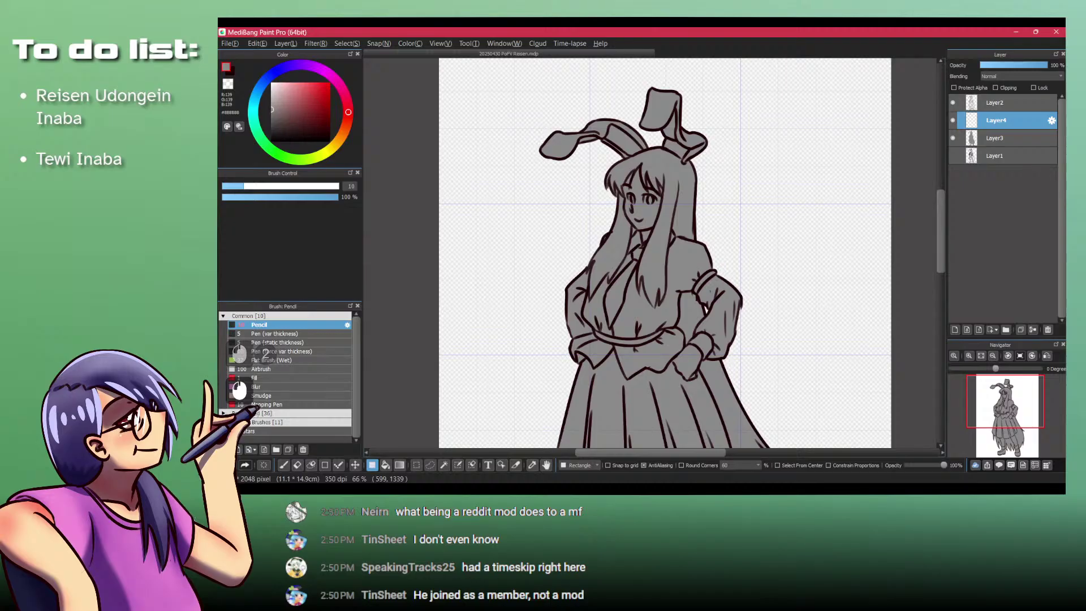
# Step: Fill the hair around the head and both front side locks with light pinkish purple on the new layer
pyautogui.press('b')
pyautogui.click(661, 252)
pyautogui.click(602, 258)
# Step: Fill the long hair behind the skirt, between the legs and in the small strands with the same light purple
pyautogui.press('space')
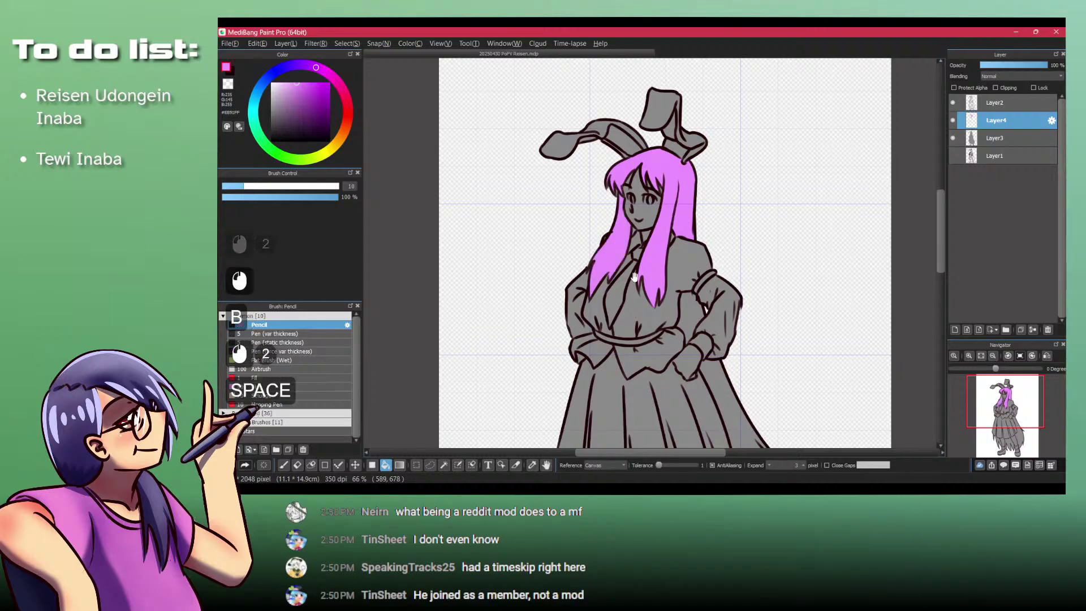
pyautogui.moveTo(714, 403); pyautogui.dragTo(674, 296)
pyautogui.click(678, 296)
pyautogui.moveTo(627, 433); pyautogui.dragTo(625, 292)
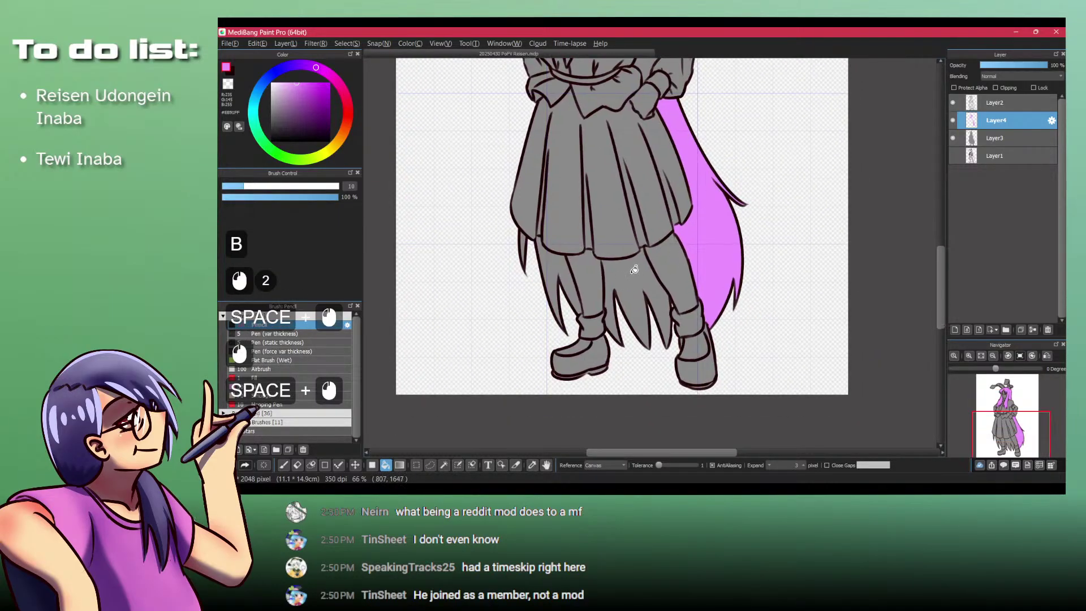
pyautogui.click(634, 270)
pyautogui.click(550, 250)
pyautogui.moveTo(525, 254); pyautogui.dragTo(456, 244)
pyautogui.click(522, 231)
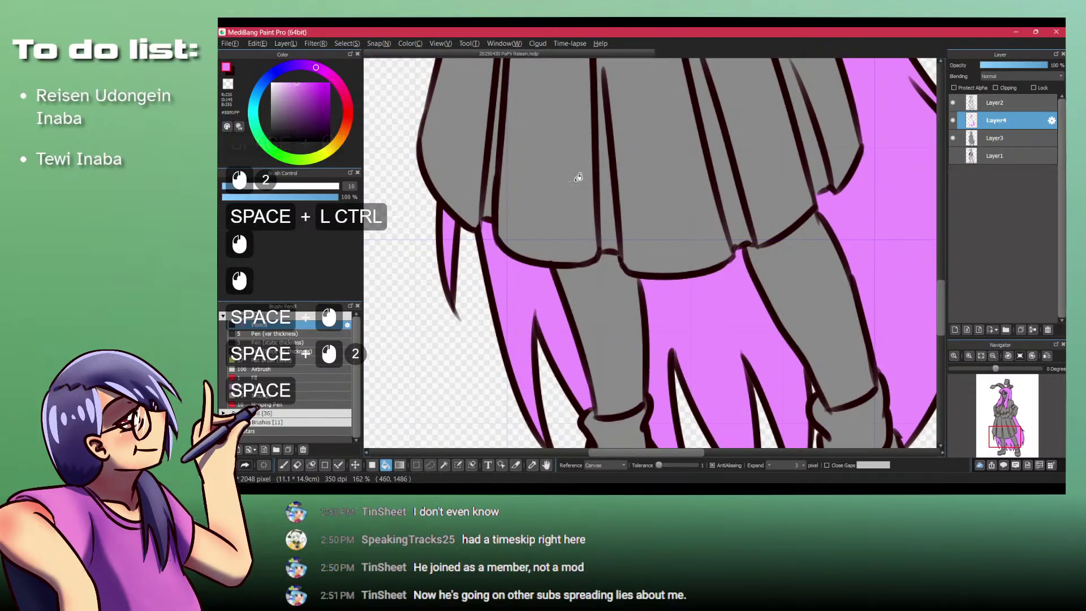
# Step: Clip Layer4 to the grey base layer and touch up the unfilled purple hair tips below the skirt with the Pencil
pyautogui.click(995, 87)
pyautogui.moveTo(448, 296); pyautogui.dragTo(466, 266)
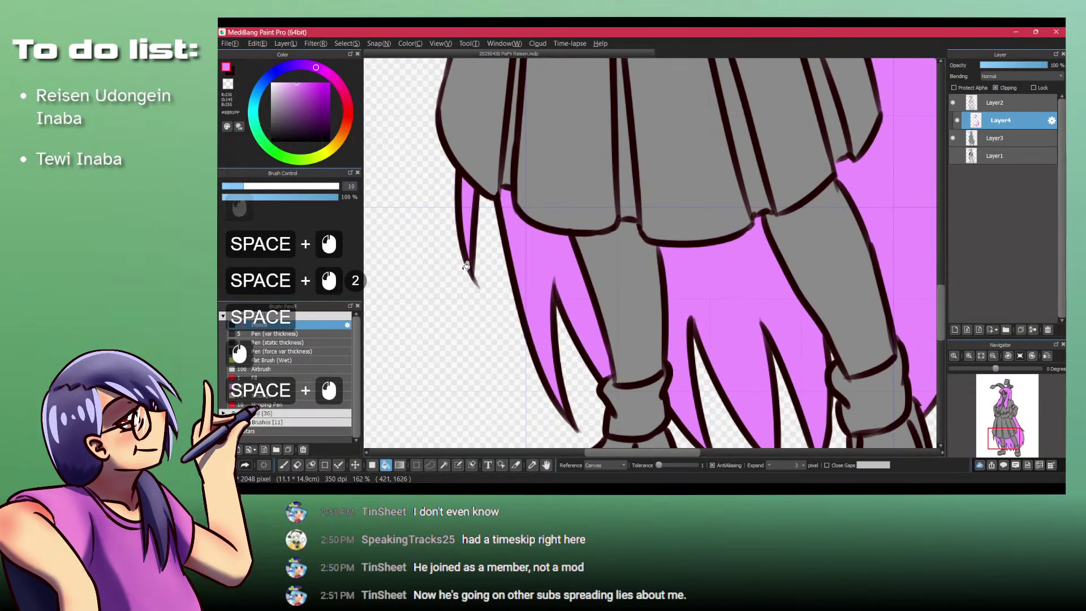
pyautogui.press('p')
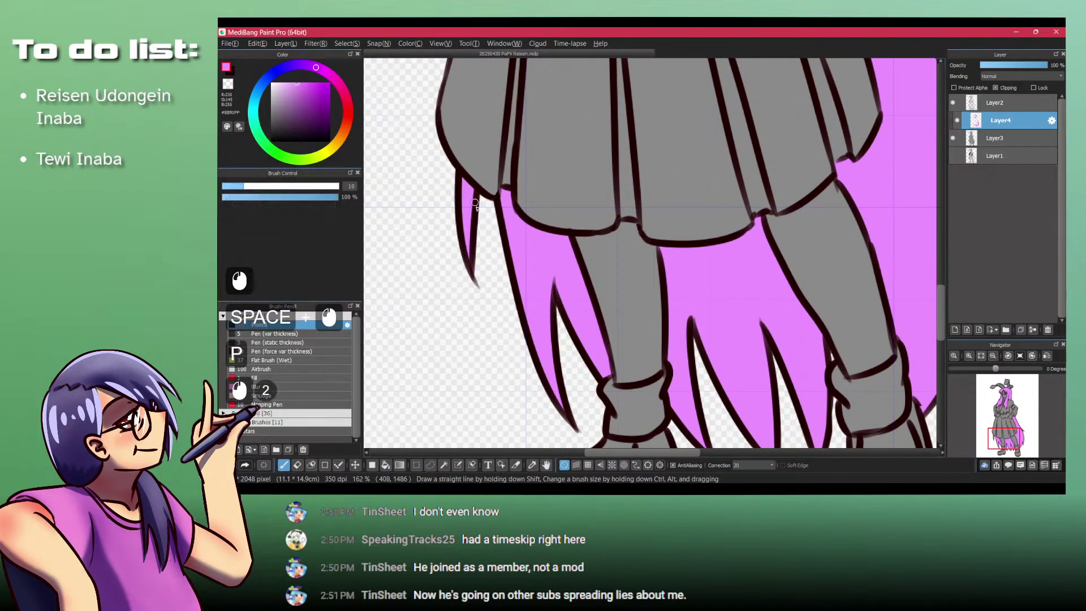
pyautogui.click(507, 192)
pyautogui.moveTo(551, 367); pyautogui.dragTo(513, 255)
pyautogui.click(527, 301)
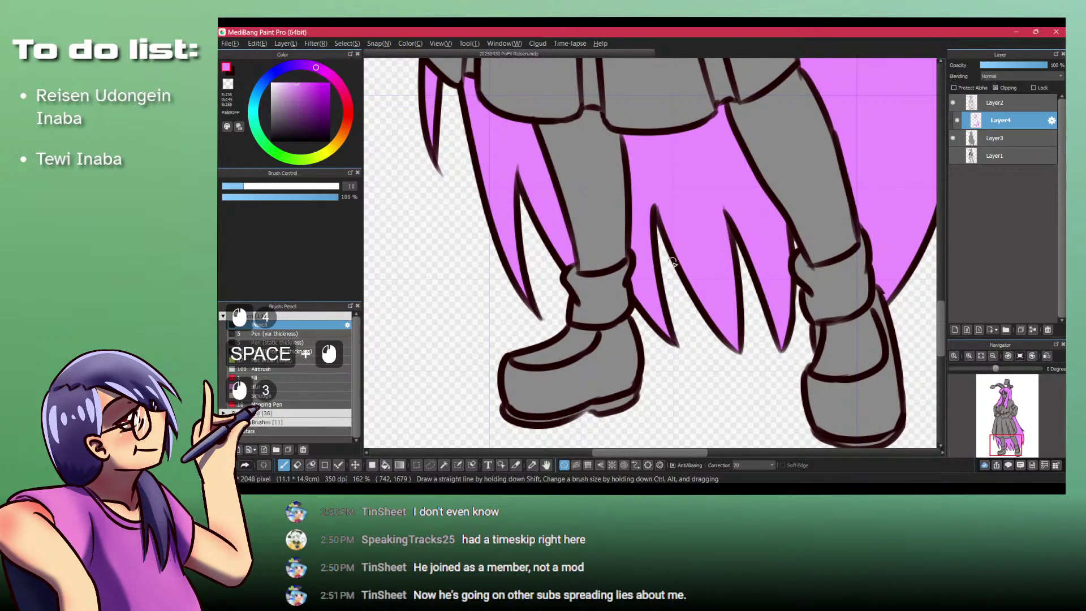
pyautogui.moveTo(746, 268); pyautogui.dragTo(777, 331)
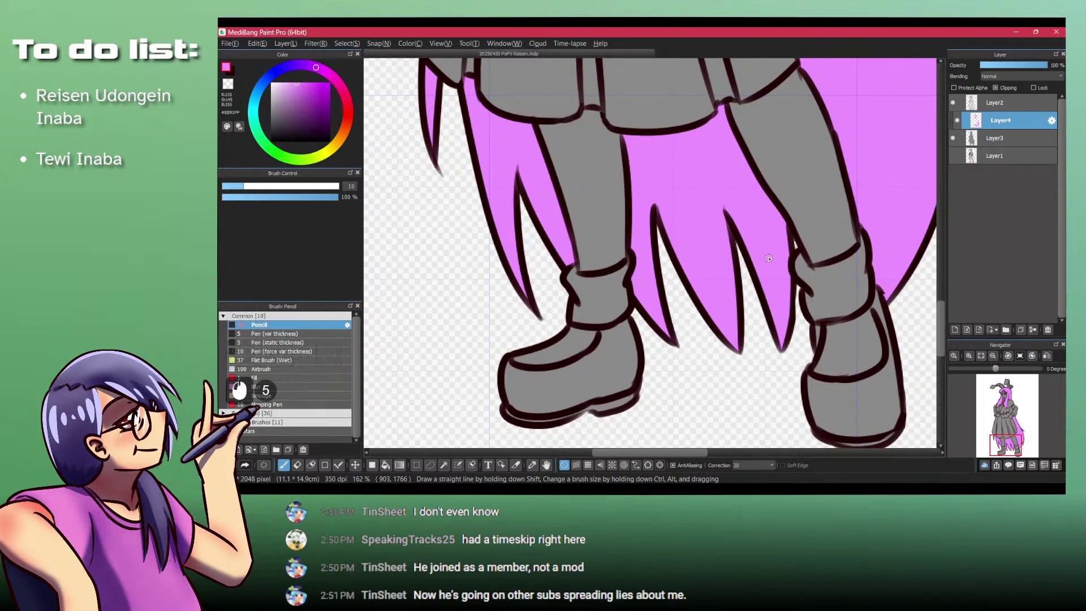
pyautogui.moveTo(787, 233); pyautogui.dragTo(577, 205)
# Step: Touch up the purple on the outer pointed strand of the long hair beside the far leg
pyautogui.moveTo(632, 255); pyautogui.dragTo(634, 276)
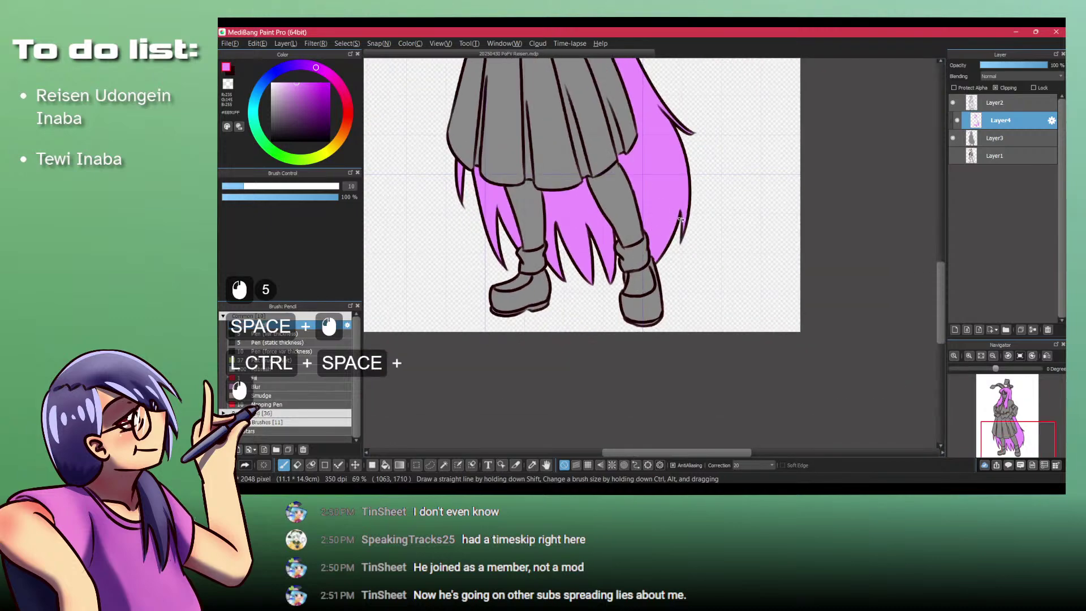
pyautogui.moveTo(673, 233); pyautogui.dragTo(680, 121)
pyautogui.moveTo(686, 229); pyautogui.dragTo(680, 253)
pyautogui.moveTo(690, 142); pyautogui.dragTo(694, 189)
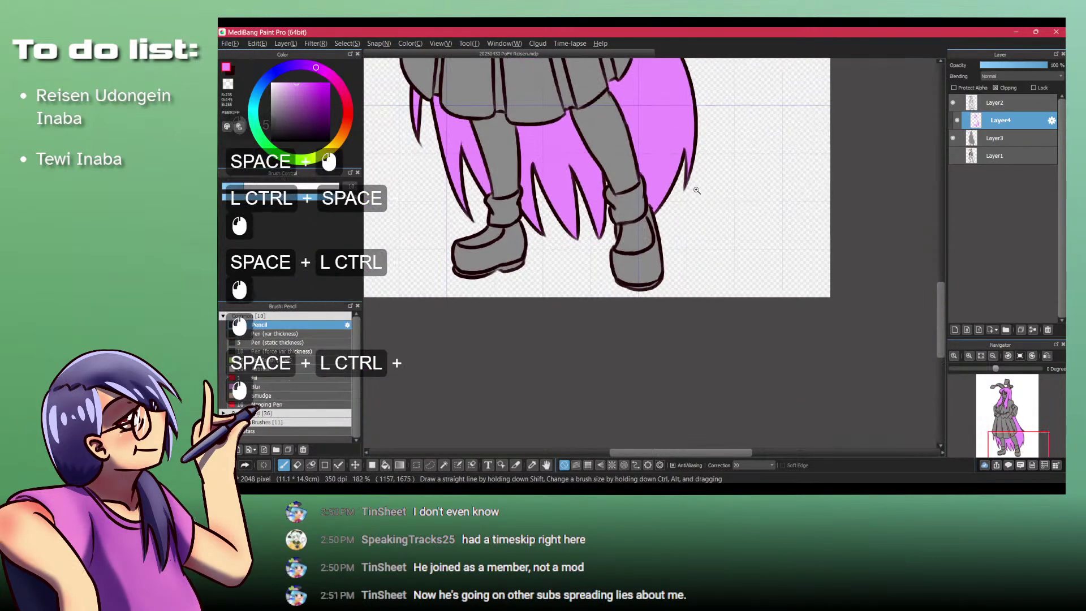
# Step: Fill the hair visible between the bent arm and torso and the remaining hair around the face with light purple
pyautogui.moveTo(684, 112)
pyautogui.mouseDown()
pyautogui.moveTo(659, 311)
pyautogui.moveTo(686, 251)
pyautogui.moveTo(700, 303)
pyautogui.moveTo(682, 376)
pyautogui.mouseUp()
pyautogui.moveTo(597, 266); pyautogui.dragTo(599, 238)
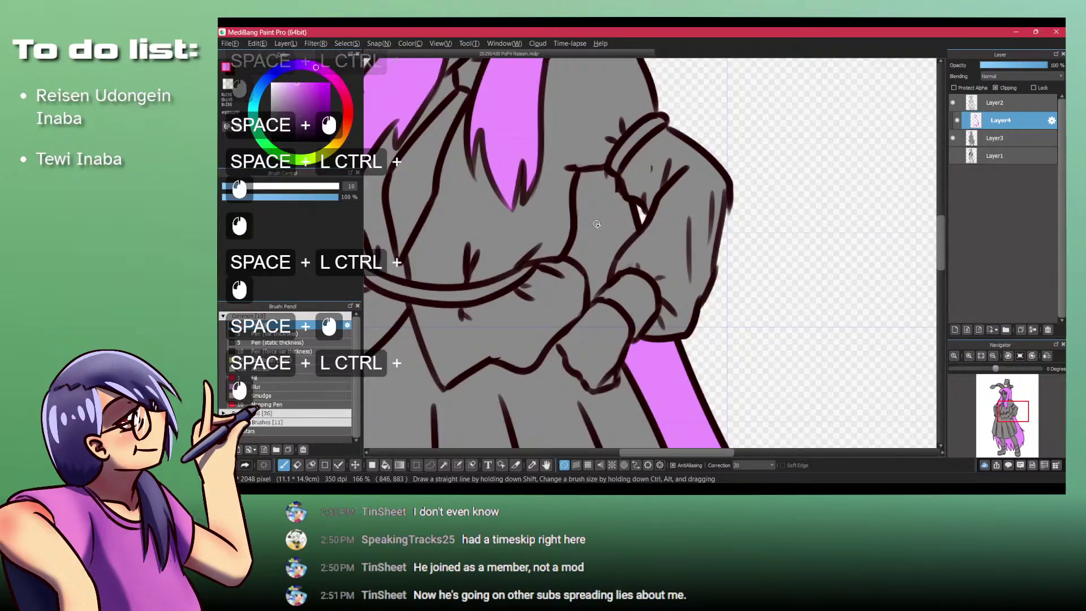
pyautogui.press('b')
pyautogui.click(593, 226)
pyautogui.moveTo(608, 173); pyautogui.dragTo(710, 412)
pyautogui.moveTo(655, 188); pyautogui.dragTo(669, 254)
pyautogui.click(654, 274)
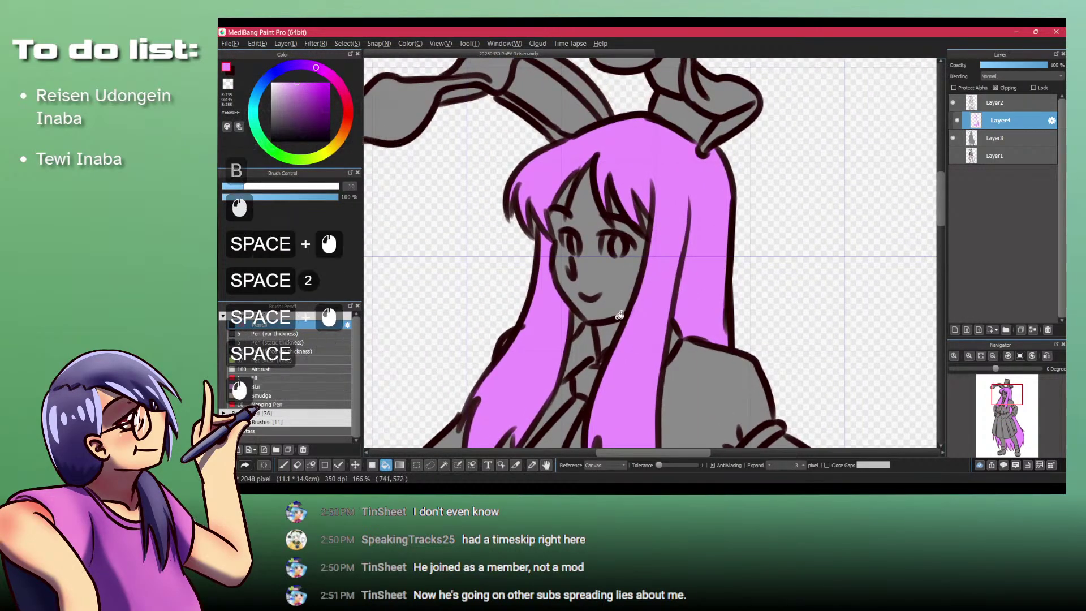
# Step: Touch up the purple along the edges and tips of the front side locks using the Pen (var thickness) brush
pyautogui.moveTo(528, 381); pyautogui.dragTo(511, 253)
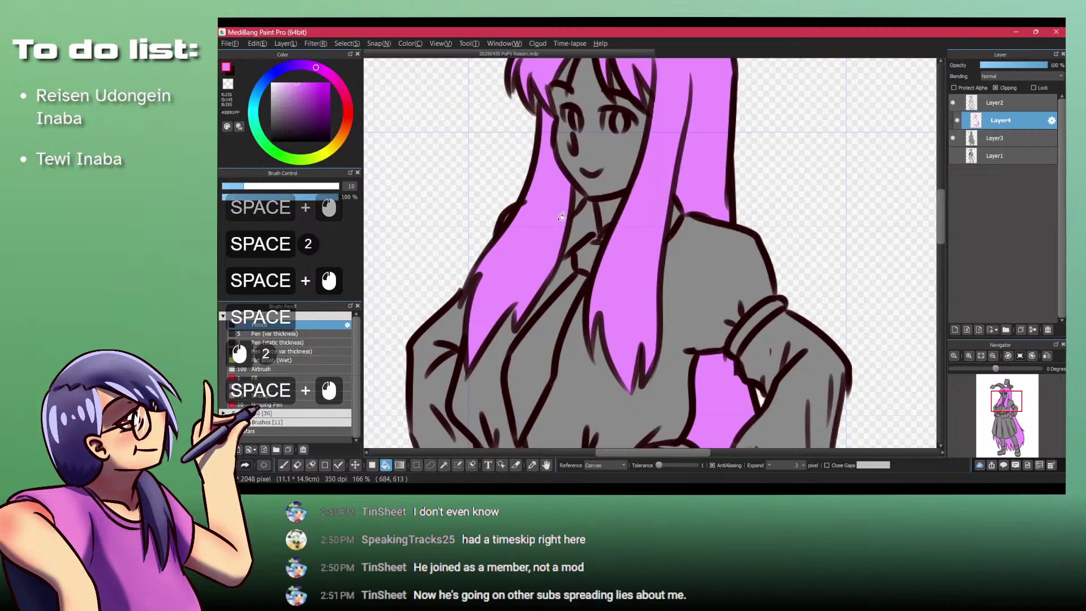
pyautogui.moveTo(559, 217); pyautogui.dragTo(474, 273)
pyautogui.press('p')
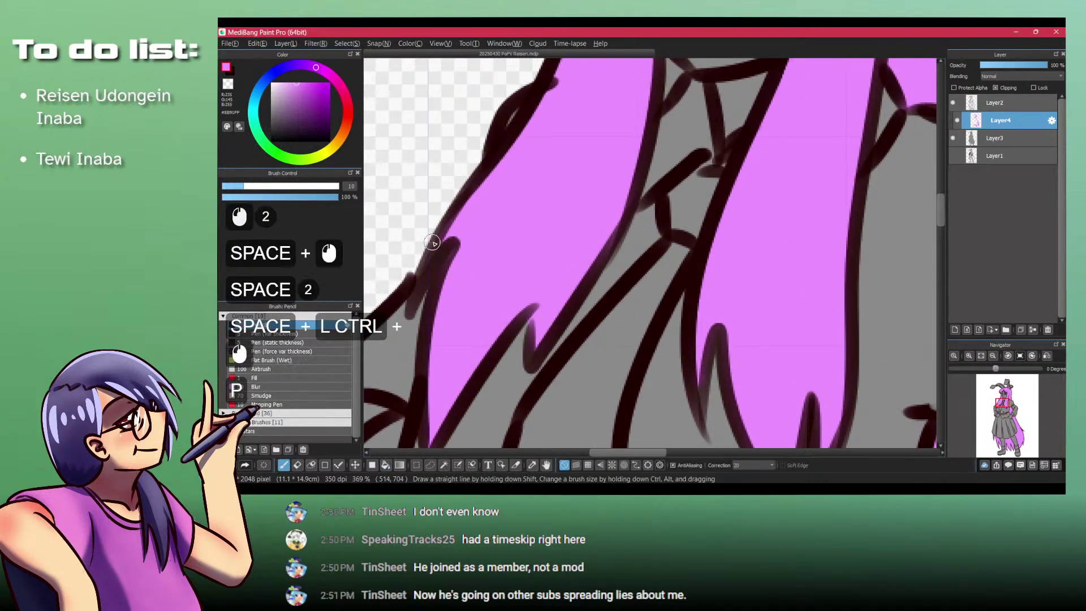
pyautogui.click(292, 334)
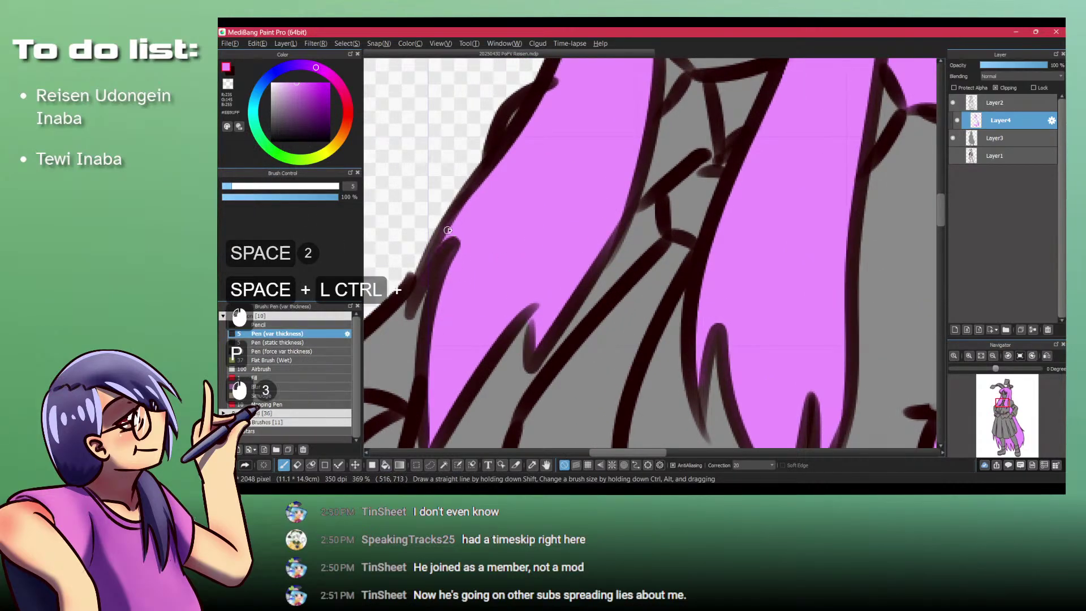
pyautogui.moveTo(416, 339); pyautogui.dragTo(573, 217)
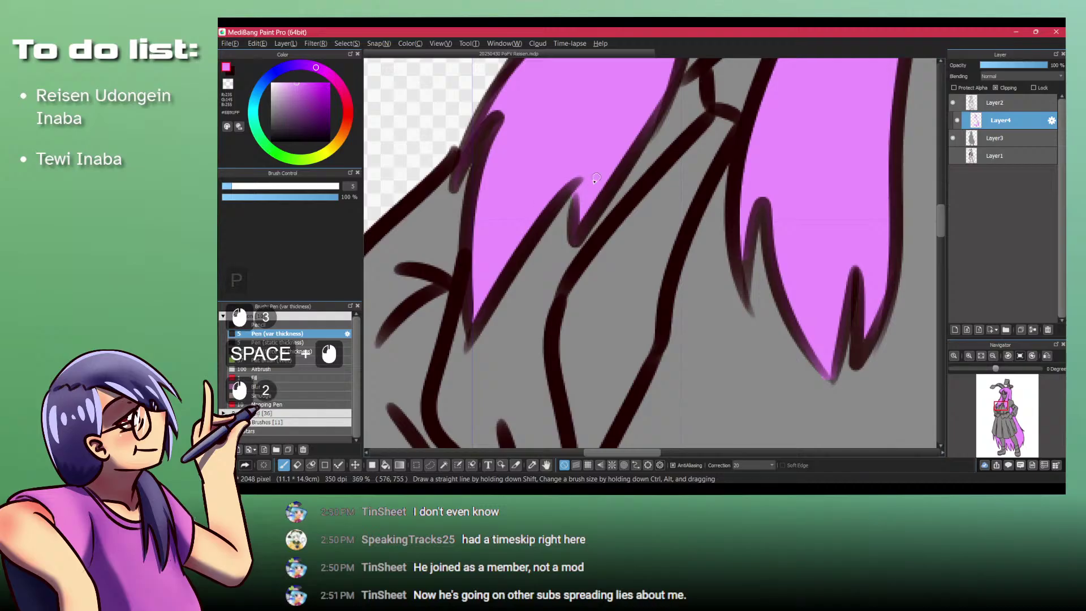
# Step: Paint pink into the remaining grey slivers at the tips of the front hair locks on Layer4
pyautogui.moveTo(471, 310); pyautogui.dragTo(481, 314)
pyautogui.moveTo(561, 243); pyautogui.dragTo(497, 243)
pyautogui.moveTo(662, 260); pyautogui.dragTo(723, 260)
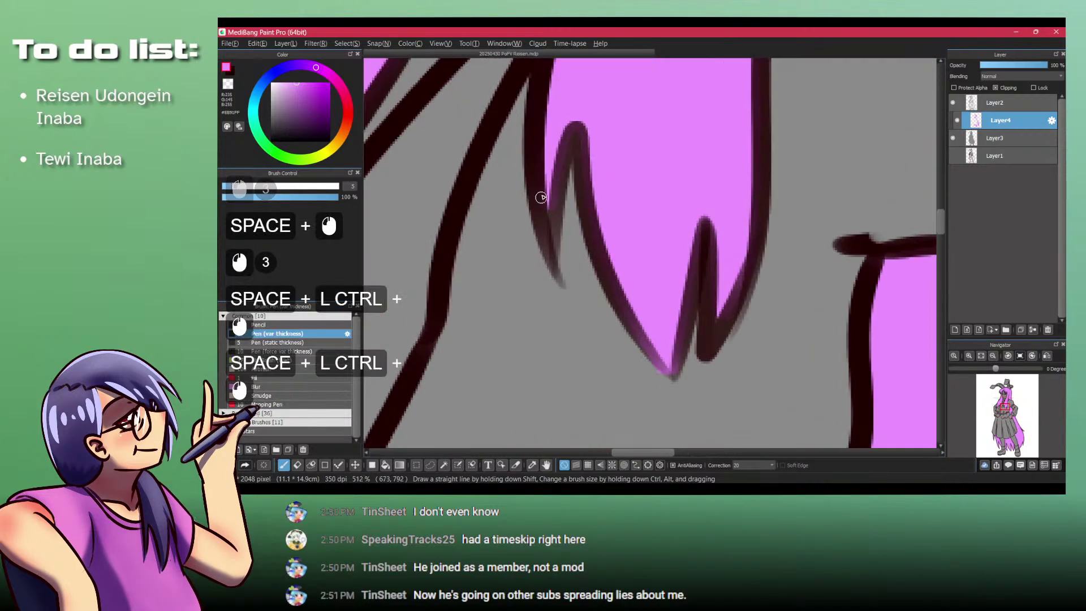
pyautogui.moveTo(541, 197); pyautogui.dragTo(560, 163)
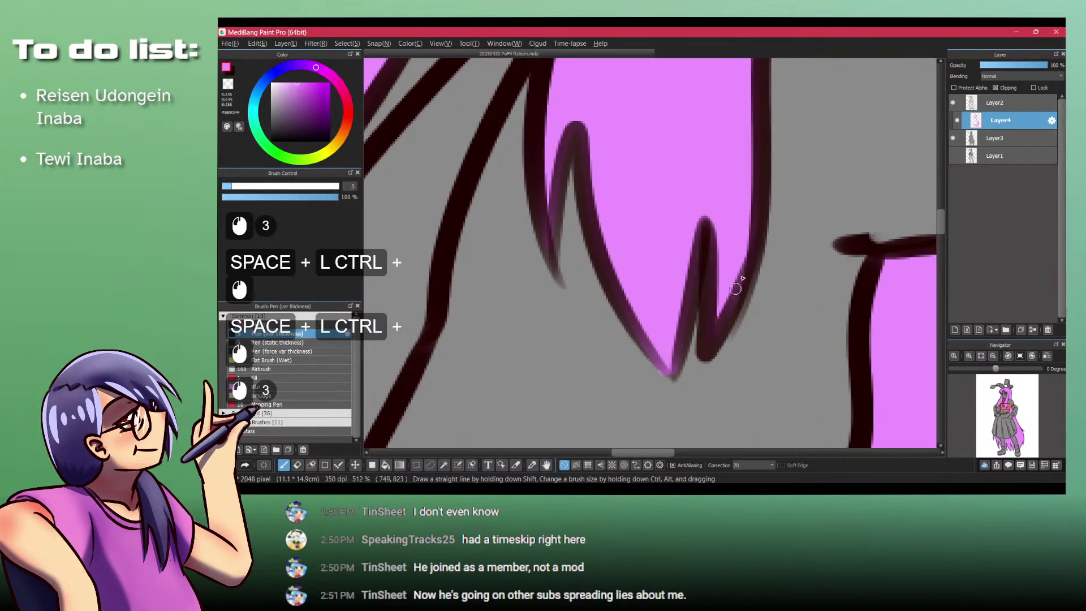
pyautogui.moveTo(755, 203); pyautogui.dragTo(748, 269)
# Step: Erase the grey base on Layer3 from the gap between the outer bangs and the side lock, using the transparent colour
pyautogui.moveTo(687, 187); pyautogui.dragTo(588, 282)
pyautogui.moveTo(585, 232); pyautogui.dragTo(585, 252)
pyautogui.moveTo(582, 226); pyautogui.dragTo(582, 245)
pyautogui.moveTo(560, 306)
pyautogui.mouseDown()
pyautogui.moveTo(555, 275)
pyautogui.moveTo(510, 344)
pyautogui.mouseUp()
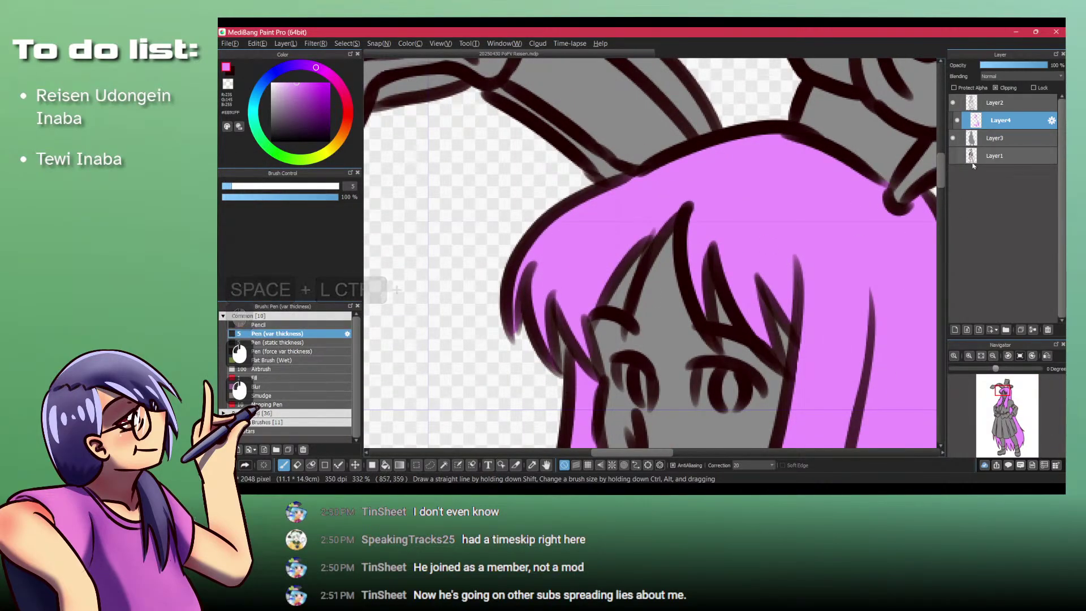
pyautogui.click(995, 138)
pyautogui.moveTo(584, 314); pyautogui.dragTo(565, 273)
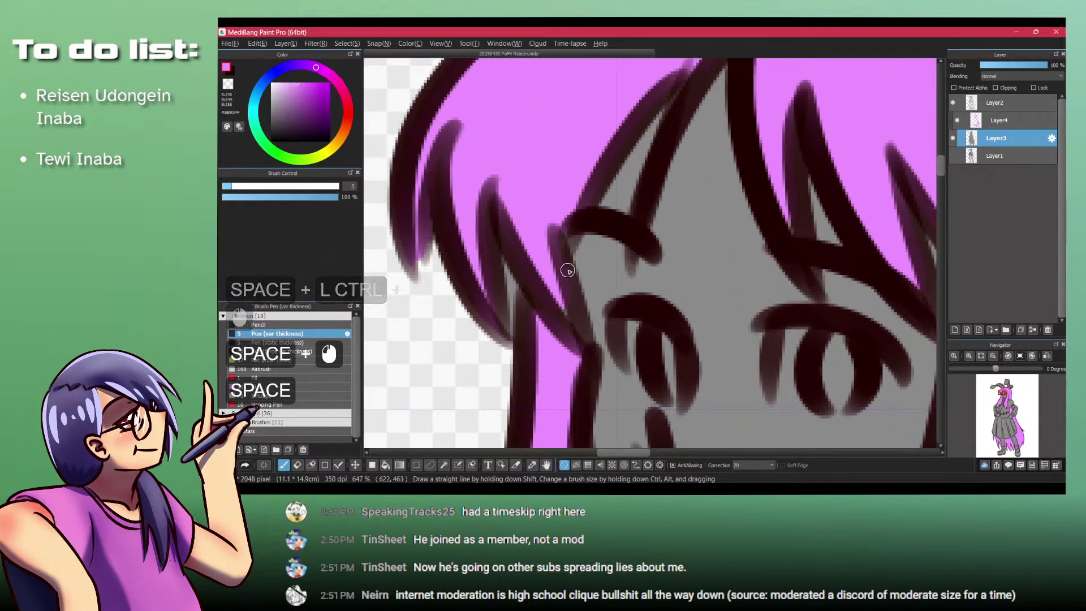
pyautogui.hotkey('shift', 'z')
pyautogui.moveTo(552, 294)
pyautogui.mouseDown()
pyautogui.moveTo(561, 257)
pyautogui.moveTo(517, 225)
pyautogui.mouseUp()
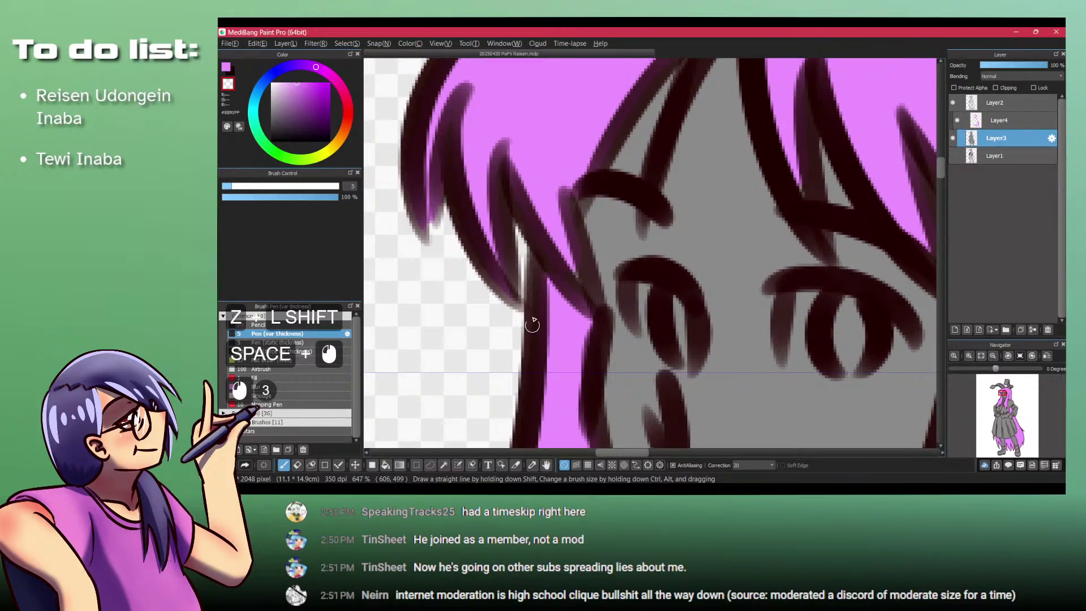
pyautogui.moveTo(532, 324); pyautogui.dragTo(540, 289)
# Step: Switch back to Layer4 and touch up the bangs over the forehead with pink
pyautogui.click(999, 120)
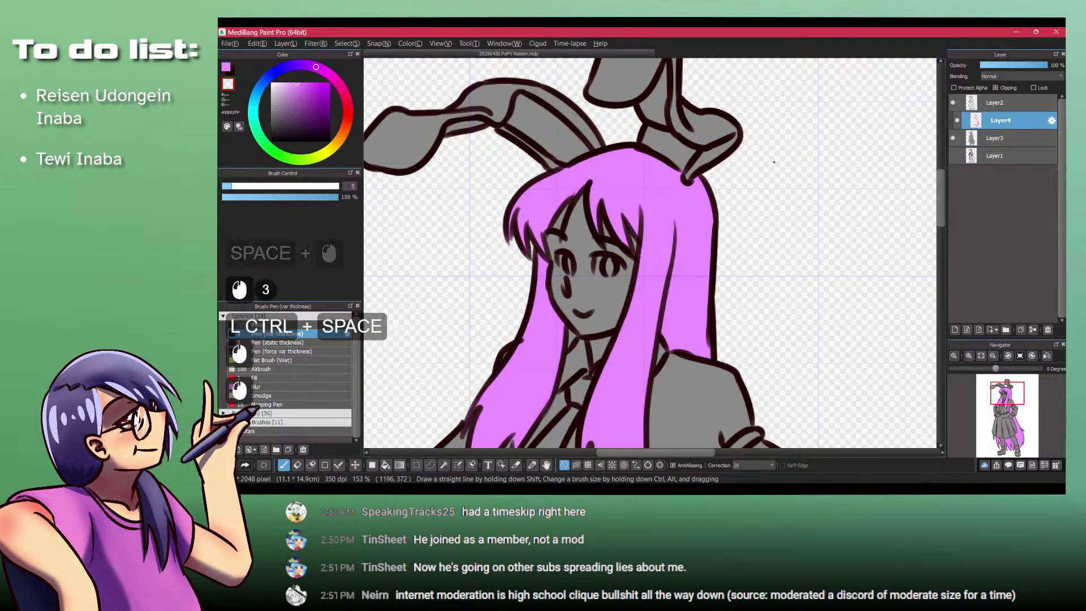
pyautogui.moveTo(582, 209); pyautogui.dragTo(596, 192)
pyautogui.hotkey('shift', 'z')
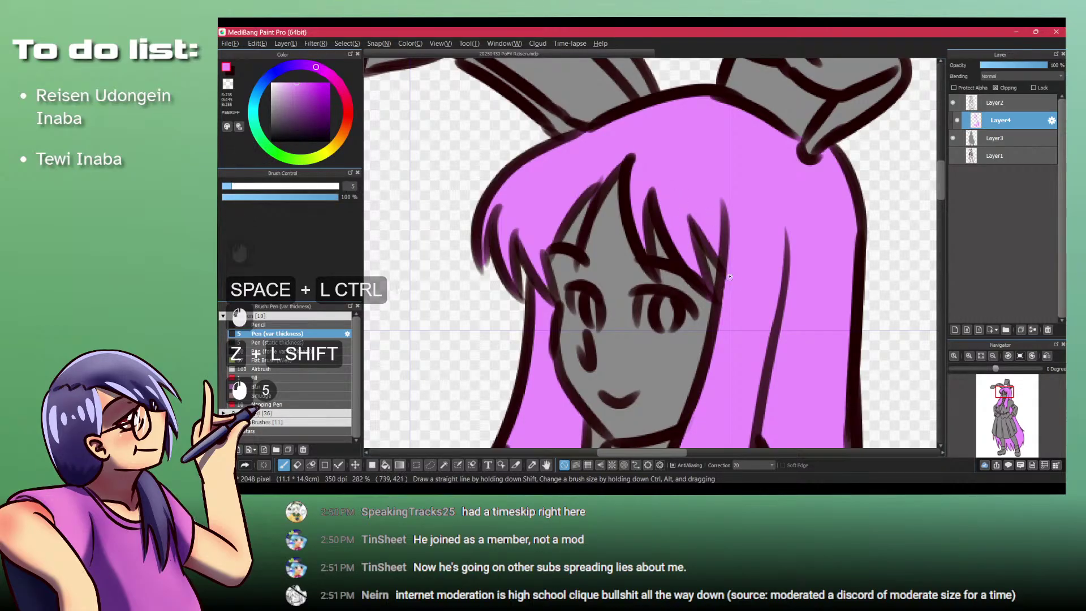
pyautogui.click(695, 216)
pyautogui.click(639, 247)
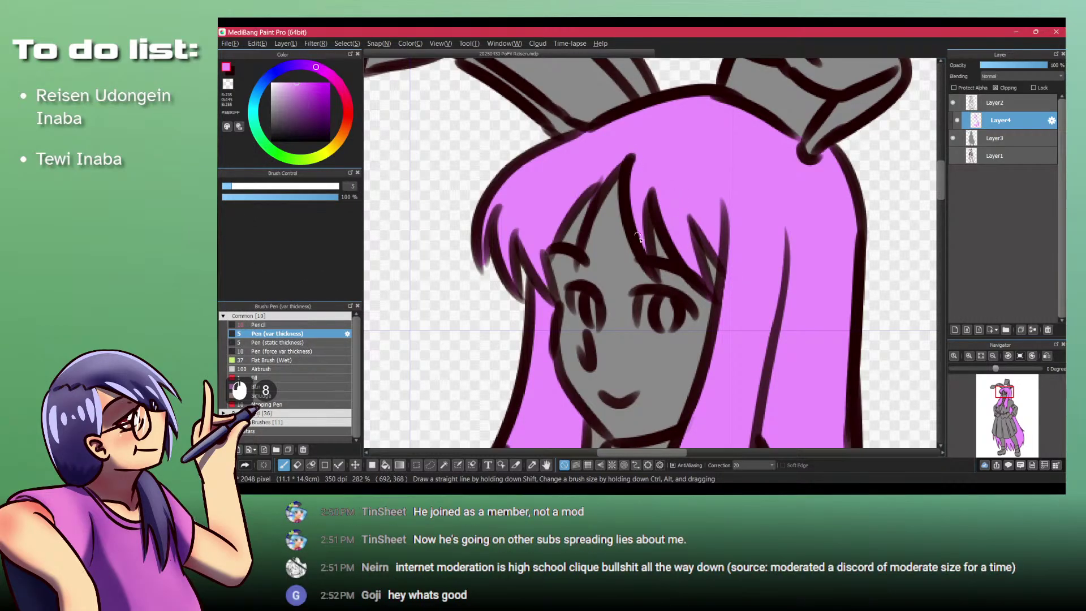
pyautogui.moveTo(641, 198); pyautogui.dragTo(646, 210)
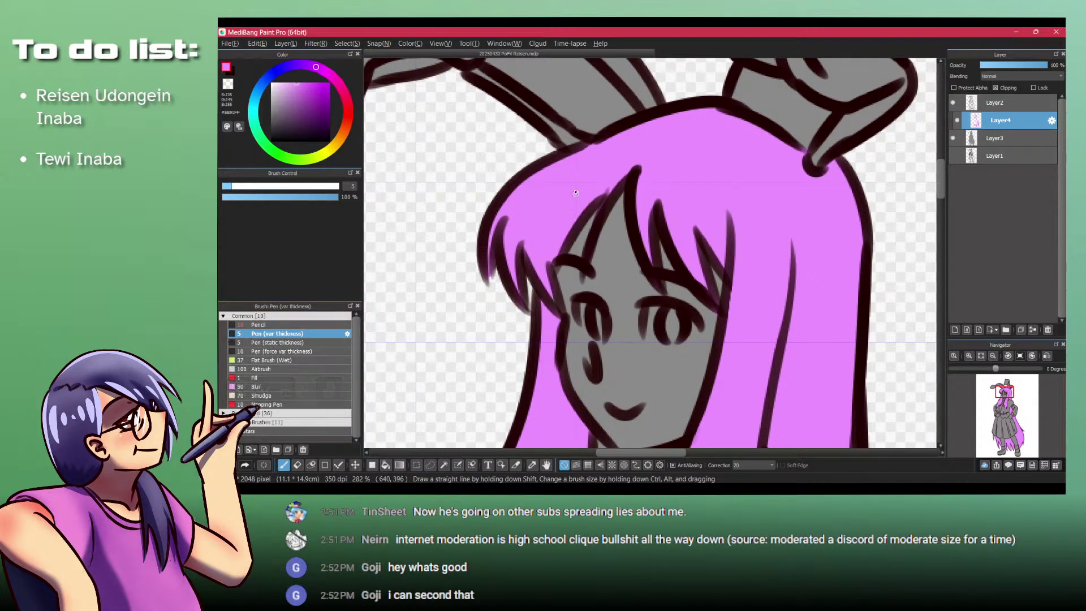
# Step: Erase the stray shoulder line overlapping the side hair lock on Layer2 with the transparent colour
pyautogui.keyDown('ctrl'); pyautogui.moveTo(575, 194); pyautogui.dragTo(591, 194); pyautogui.keyUp('ctrl')
pyautogui.moveTo(582, 254)
pyautogui.mouseDown()
pyautogui.moveTo(587, 180)
pyautogui.moveTo(576, 166)
pyautogui.moveTo(554, 171)
pyautogui.mouseUp()
pyautogui.click(994, 102)
pyautogui.hotkey('shift', 'z')
pyautogui.click(489, 215)
pyautogui.click(489, 215)
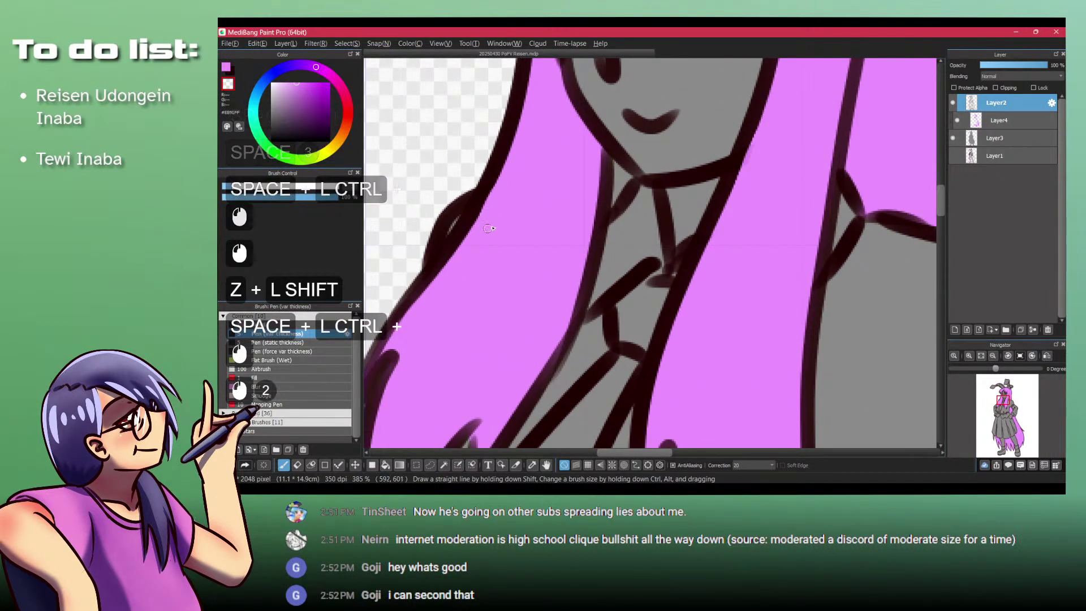
# Step: Draw a short dark outline under the jaw beside the hair lock on Layer2 with the Pencil brush
pyautogui.click(999, 120)
pyautogui.keyDown('ctrl'); pyautogui.moveTo(623, 146); pyautogui.dragTo(579, 281); pyautogui.keyUp('ctrl')
pyautogui.keyDown('ctrl'); pyautogui.click(580, 281); pyautogui.keyUp('ctrl')
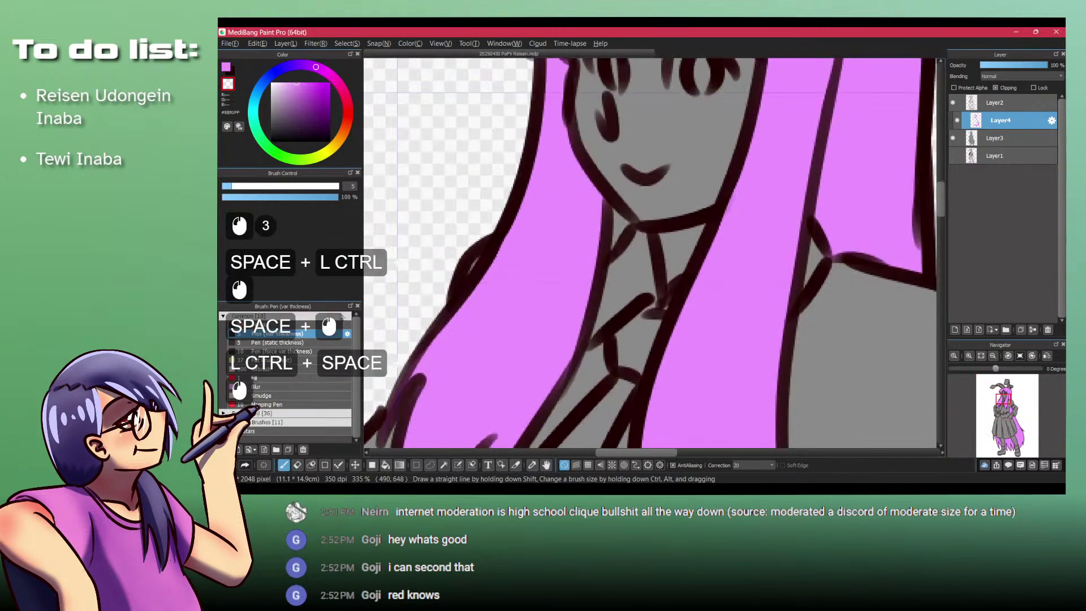
pyautogui.click(283, 324)
pyautogui.press('x')
pyautogui.press('z')
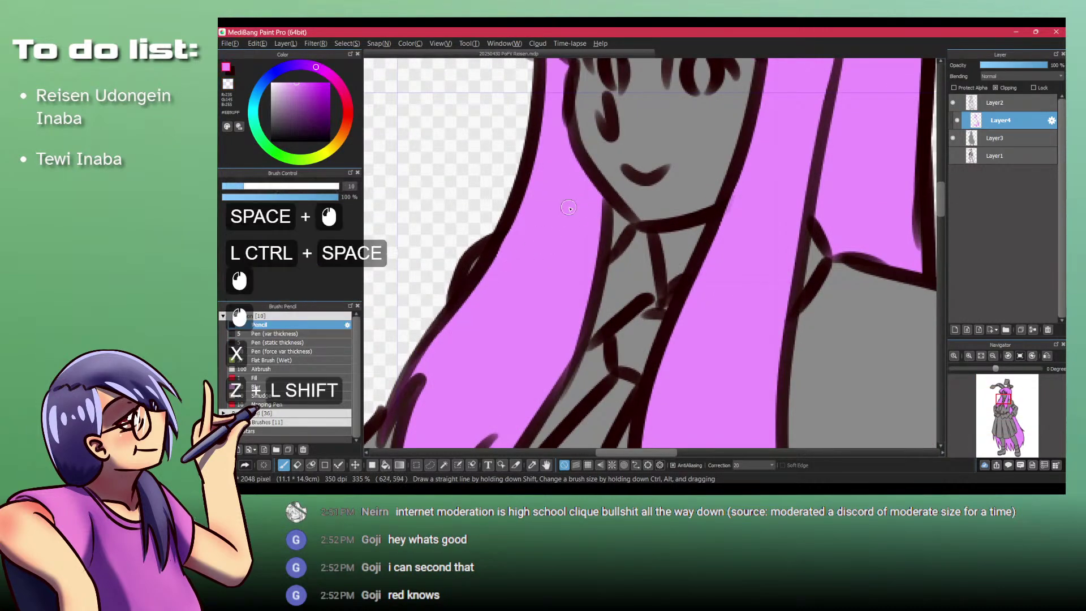
pyautogui.press('x')
pyautogui.click(990, 103)
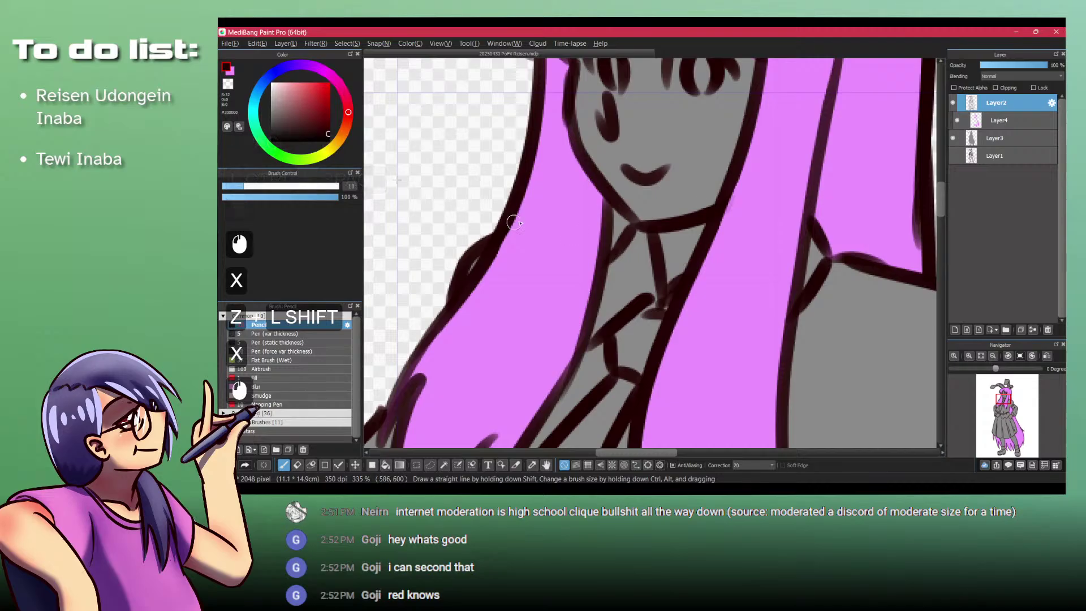
# Step: Paint the small gap under the jaw pink on Layer4 with Pen (var thickness) at size 10
pyautogui.click(991, 123)
pyautogui.click(291, 334)
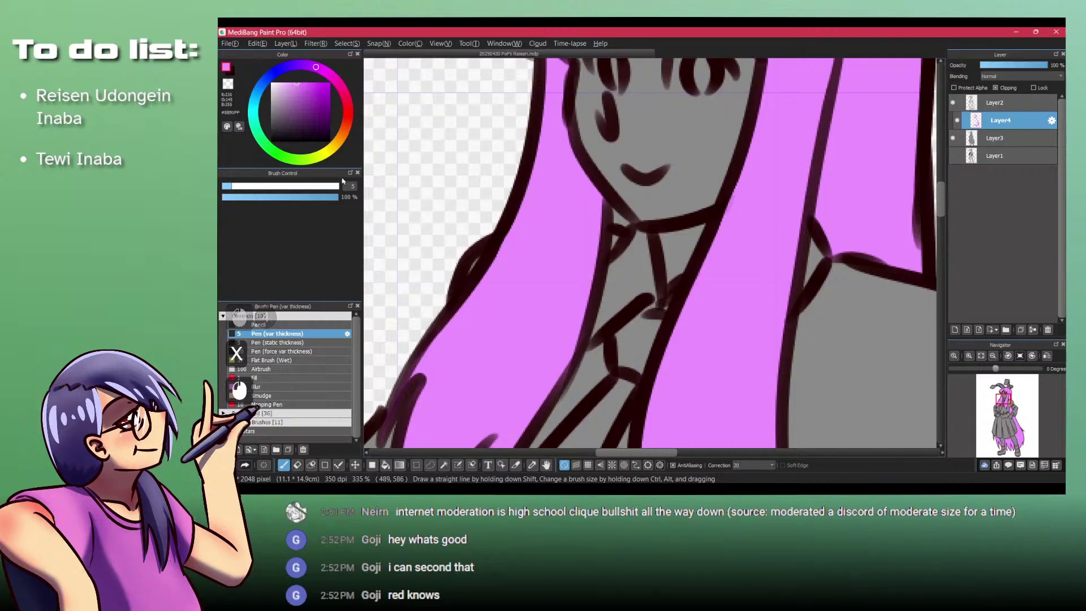
pyautogui.write('10')
pyautogui.press('KP_Enter')
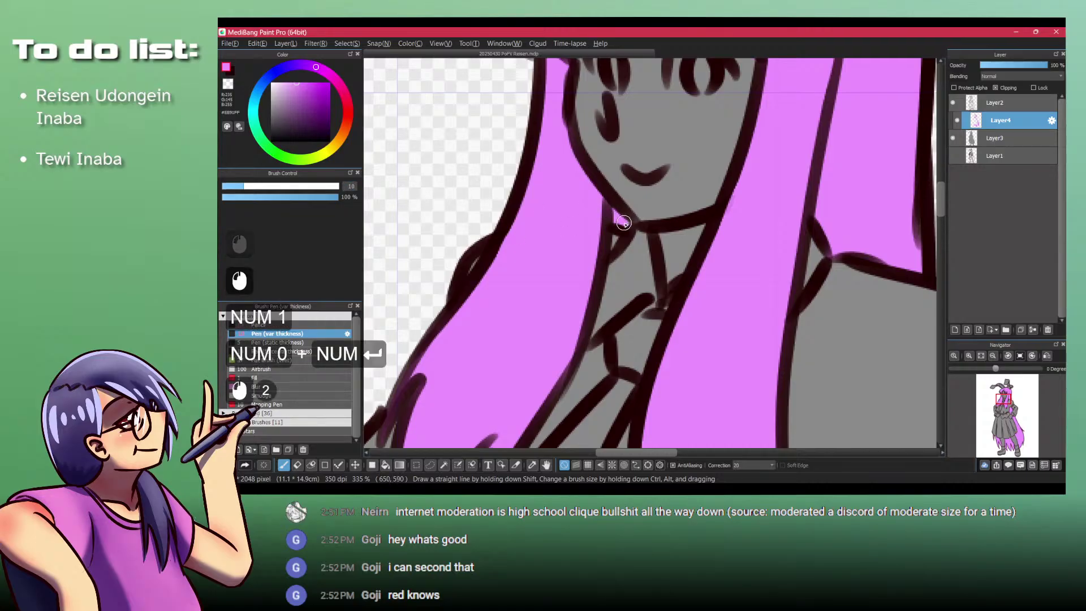
pyautogui.moveTo(624, 222); pyautogui.dragTo(573, 261)
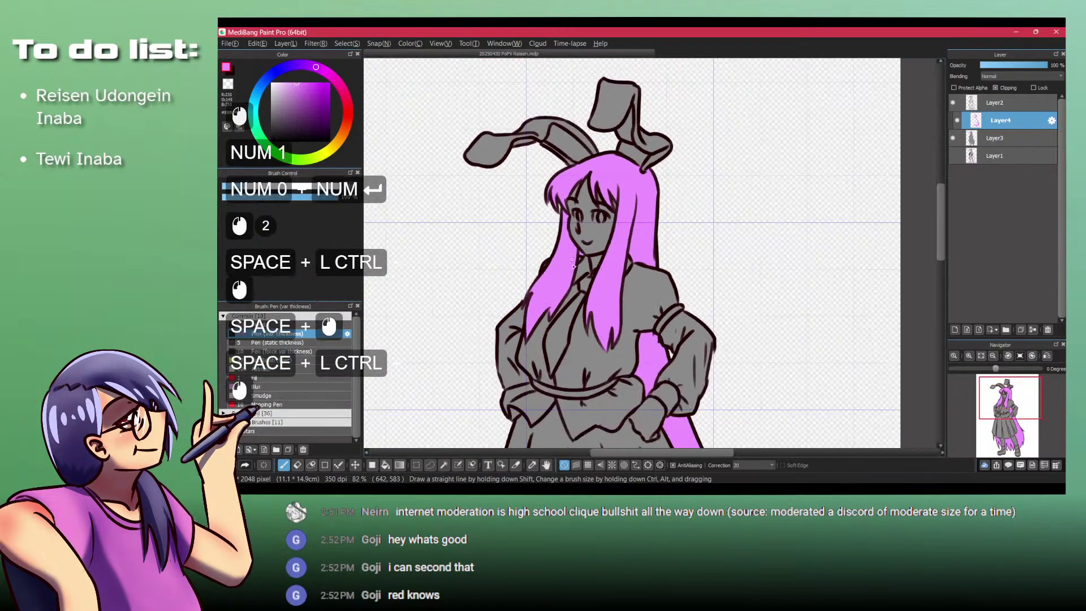
# Step: Examine the whole figure for unpainted hair areas and compare it with the Reisen character art in the browser
pyautogui.moveTo(592, 393); pyautogui.dragTo(599, 257)
pyautogui.moveTo(595, 344); pyautogui.dragTo(590, 291)
pyautogui.moveTo(577, 243); pyautogui.dragTo(597, 329)
pyautogui.moveTo(635, 315); pyautogui.dragTo(593, 258)
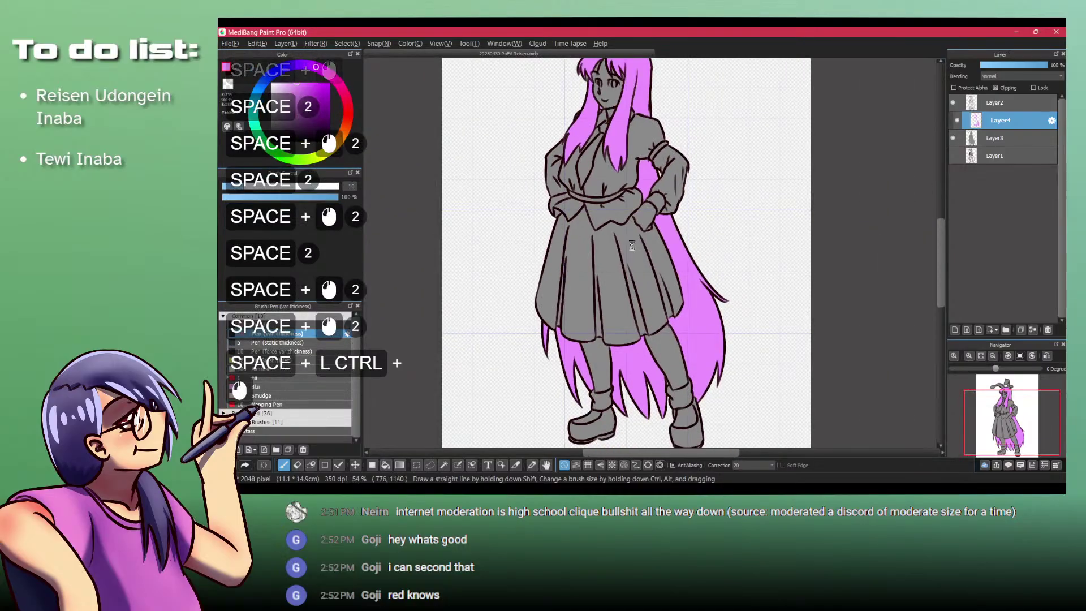
pyautogui.moveTo(616, 212); pyautogui.dragTo(622, 288)
pyautogui.moveTo(622, 232); pyautogui.dragTo(626, 286)
pyautogui.keyDown('ctrl'); pyautogui.click(594, 298); pyautogui.keyUp('ctrl')
pyautogui.keyDown('ctrl'); pyautogui.click(595, 297); pyautogui.keyUp('ctrl')
pyautogui.keyDown('ctrl'); pyautogui.click(595, 298); pyautogui.keyUp('ctrl')
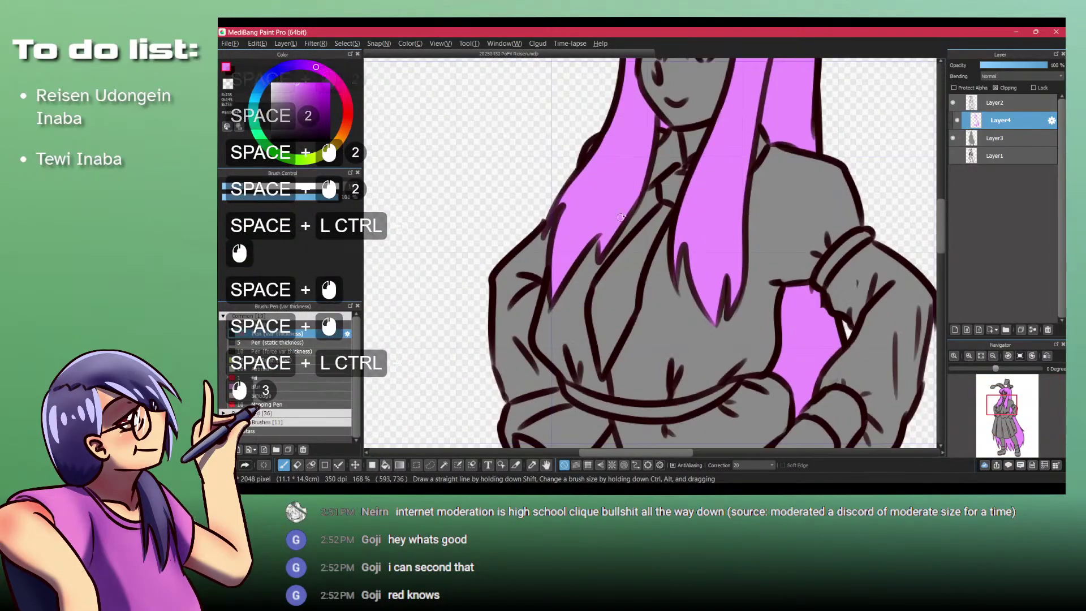
pyautogui.moveTo(656, 113); pyautogui.dragTo(629, 272)
pyautogui.moveTo(626, 224); pyautogui.dragTo(613, 300)
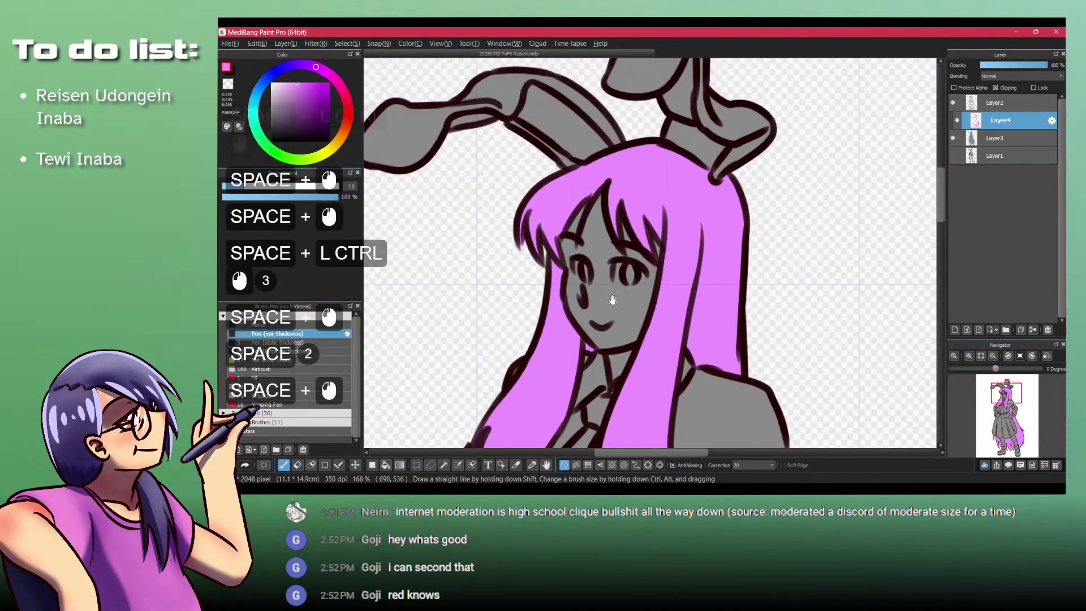
pyautogui.moveTo(600, 183); pyautogui.dragTo(623, 254)
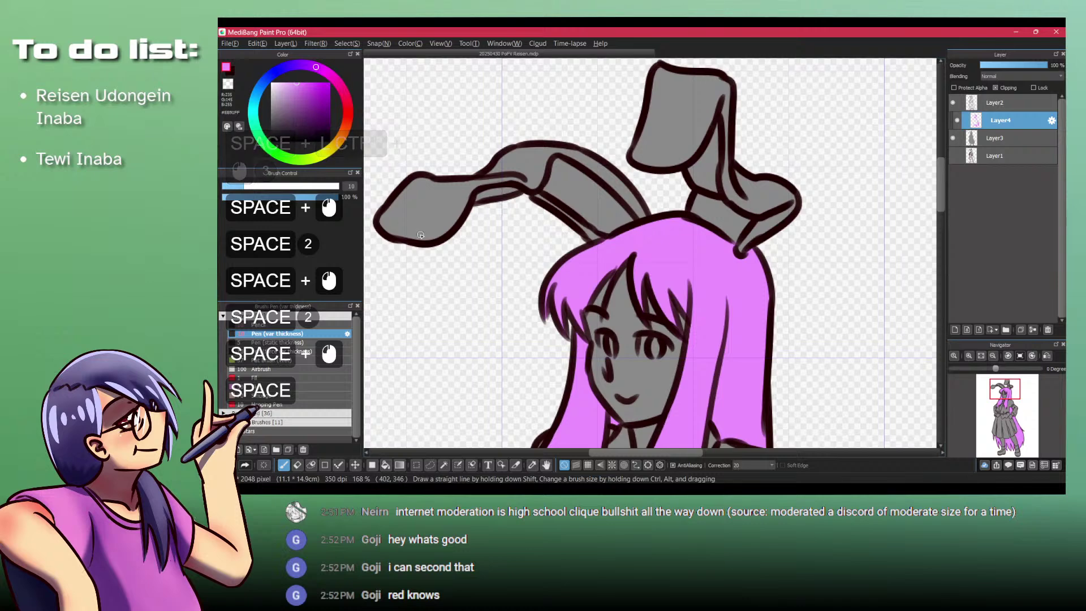
pyautogui.hotkey('alt', 'Tab')
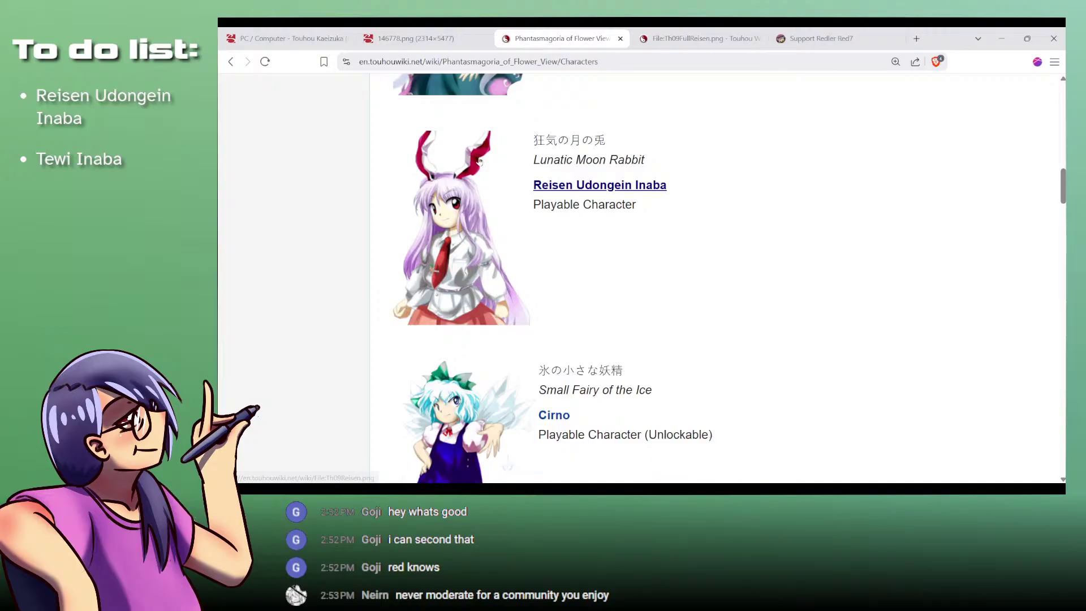
pyautogui.hotkey('alt', 'Tab')
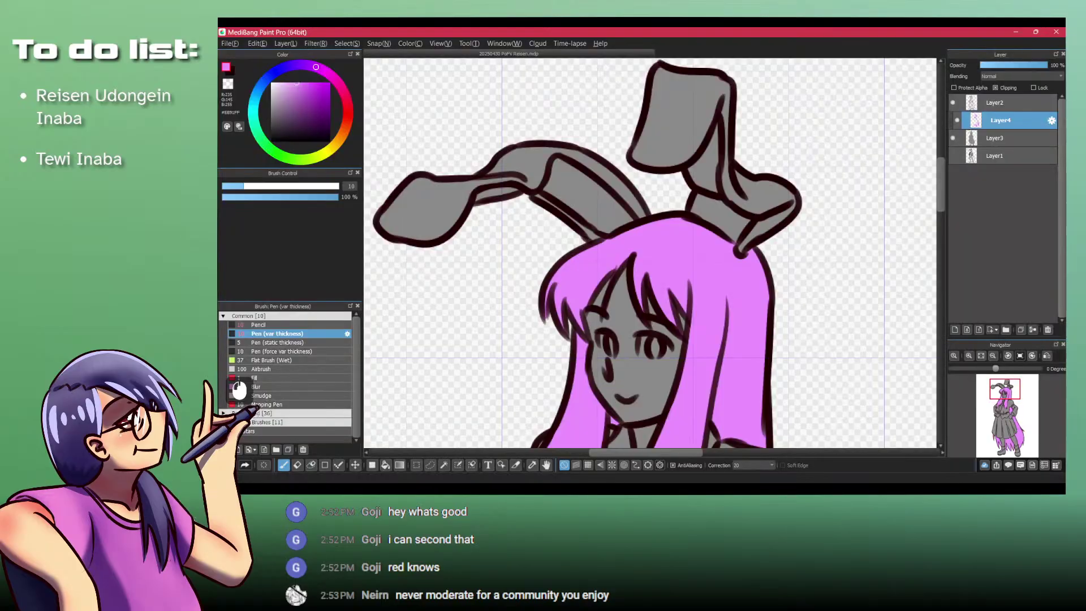
# Step: Bucket-fill the face and neck on Layer4 with a light skin tone, shifting the face to a pinker peach
pyautogui.click(342, 152)
pyautogui.click(286, 82)
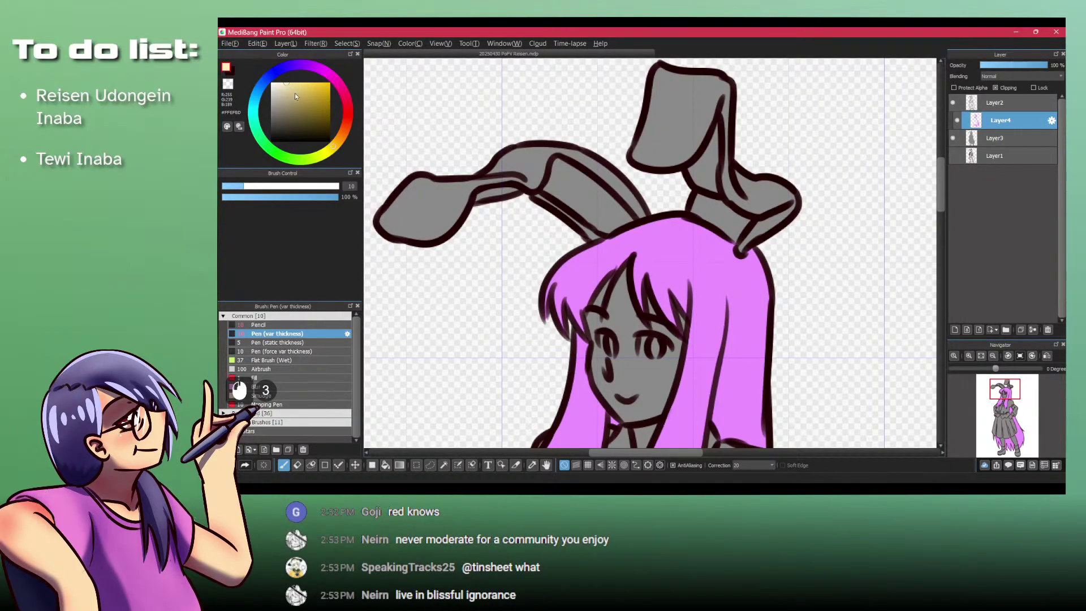
pyautogui.click(340, 138)
pyautogui.press('b')
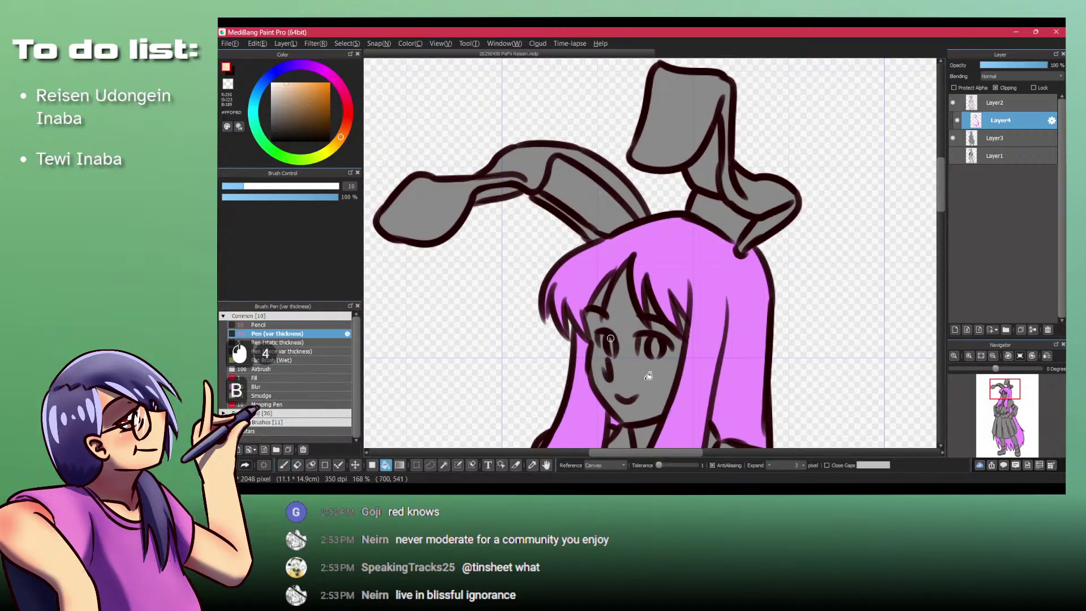
pyautogui.click(648, 375)
pyautogui.moveTo(641, 424); pyautogui.dragTo(599, 328)
pyautogui.click(559, 196)
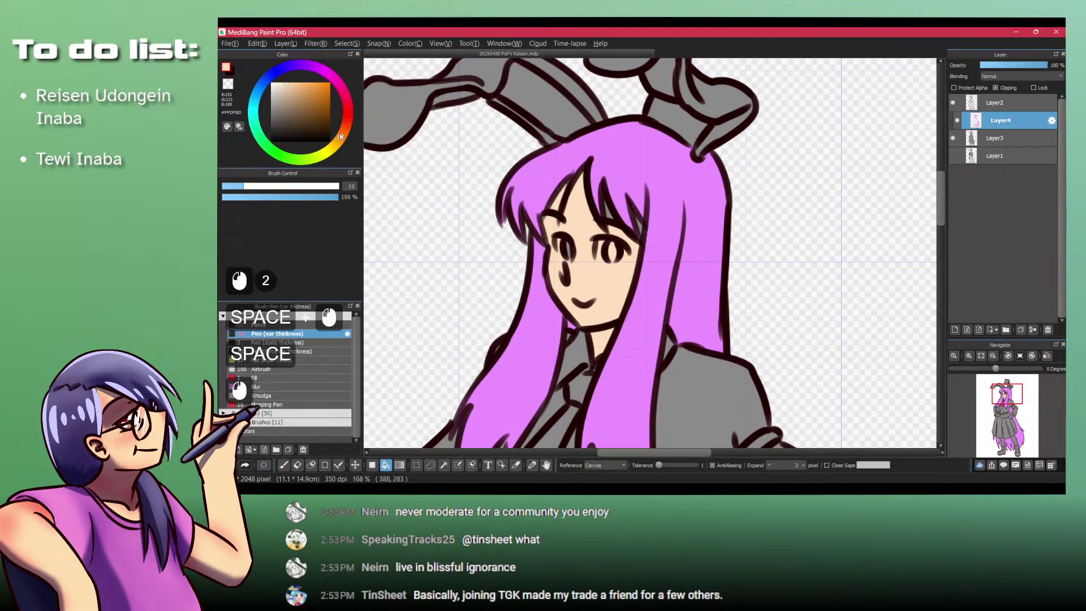
pyautogui.click(577, 281)
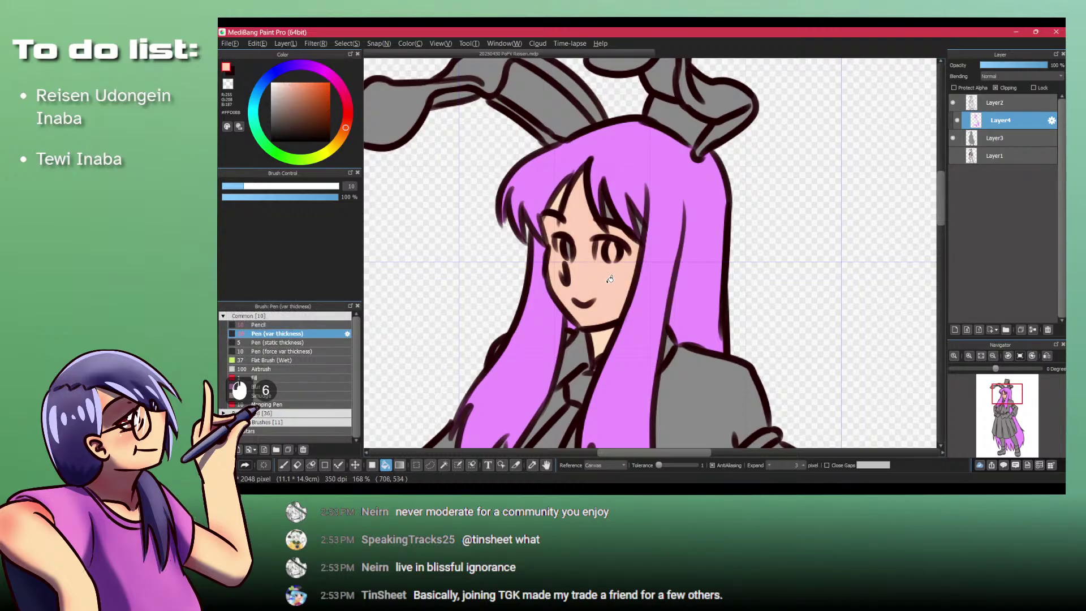
# Step: Paint the leftover gaps between the bangs and around the eyes with the peach skin tone using the pen
pyautogui.moveTo(604, 335); pyautogui.dragTo(575, 258)
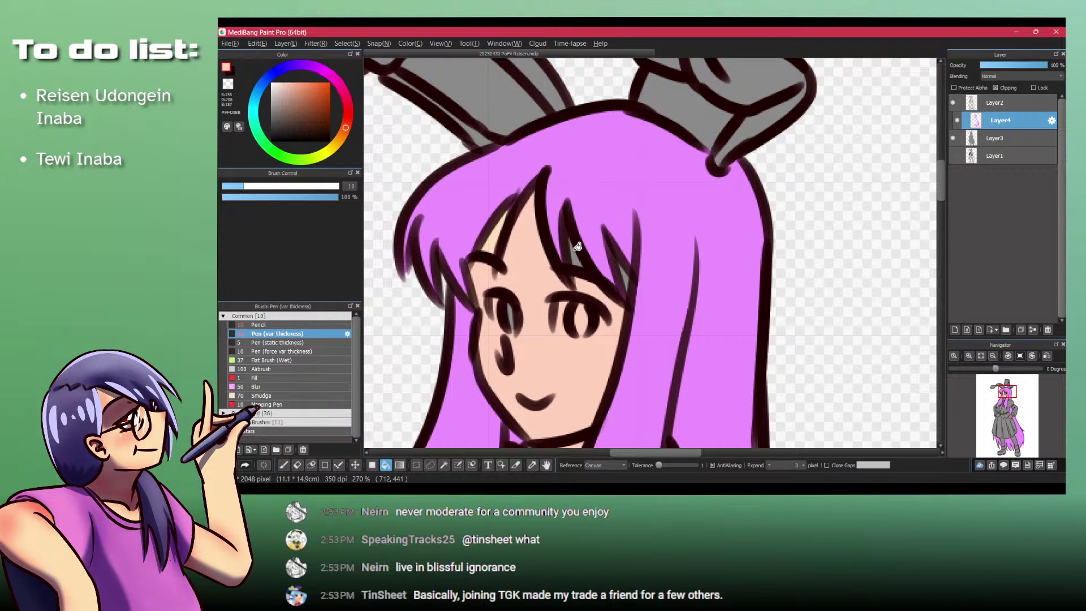
pyautogui.press('p')
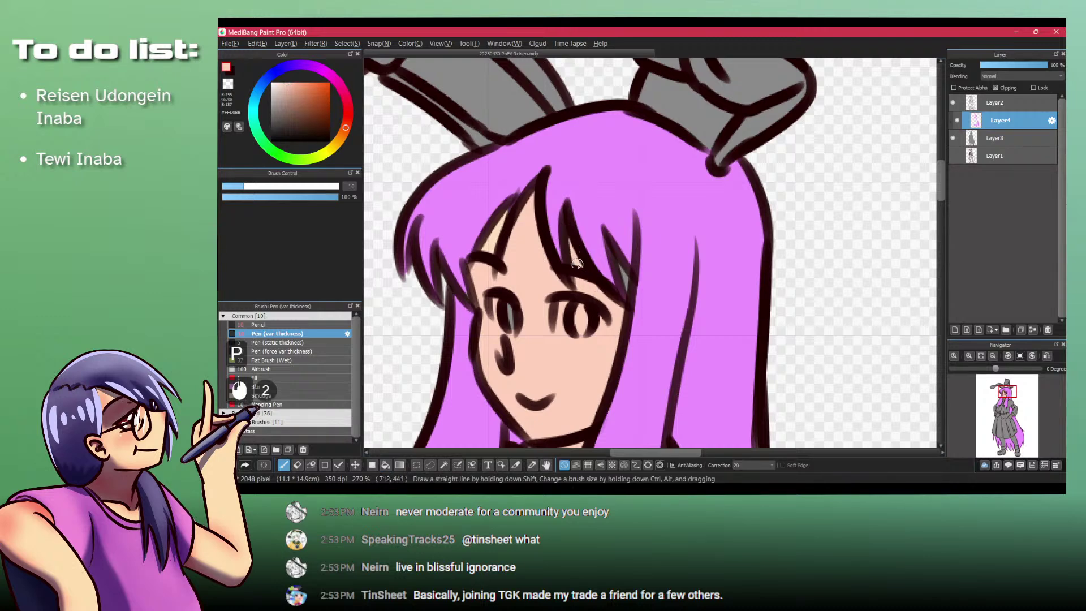
pyautogui.click(610, 248)
pyautogui.moveTo(610, 249); pyautogui.dragTo(572, 249)
pyautogui.moveTo(588, 339)
pyautogui.mouseDown()
pyautogui.moveTo(569, 206)
pyautogui.moveTo(571, 256)
pyautogui.moveTo(604, 331)
pyautogui.mouseUp()
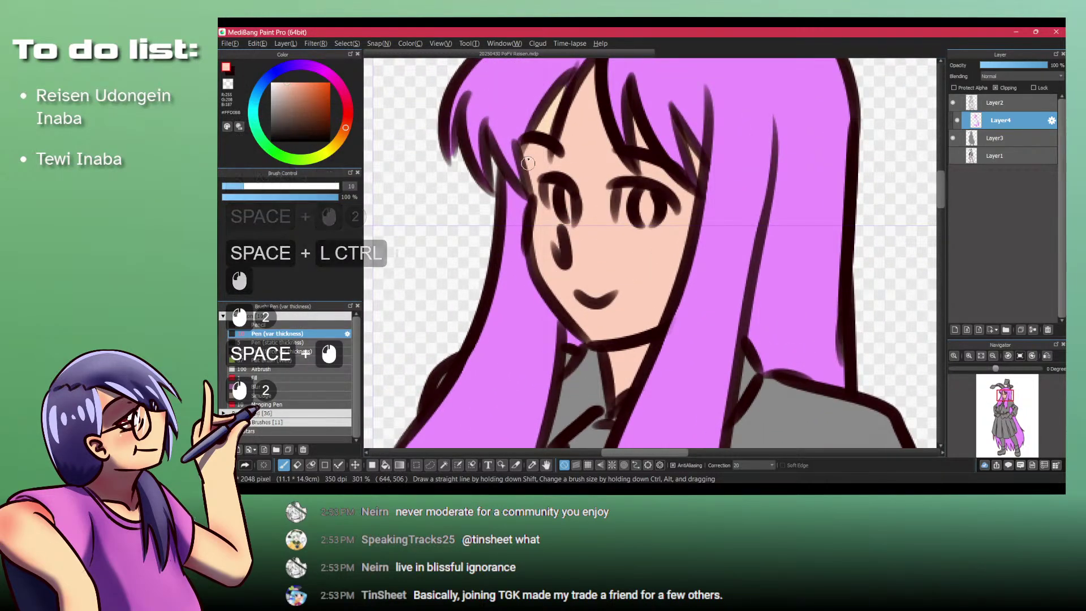
pyautogui.click(558, 228)
# Step: Fill the hand on the hip with the peach skin tone, touch up its lower corner and erase the overflow at its edge
pyautogui.moveTo(639, 170); pyautogui.dragTo(565, 170)
pyautogui.moveTo(632, 360); pyautogui.dragTo(557, 221)
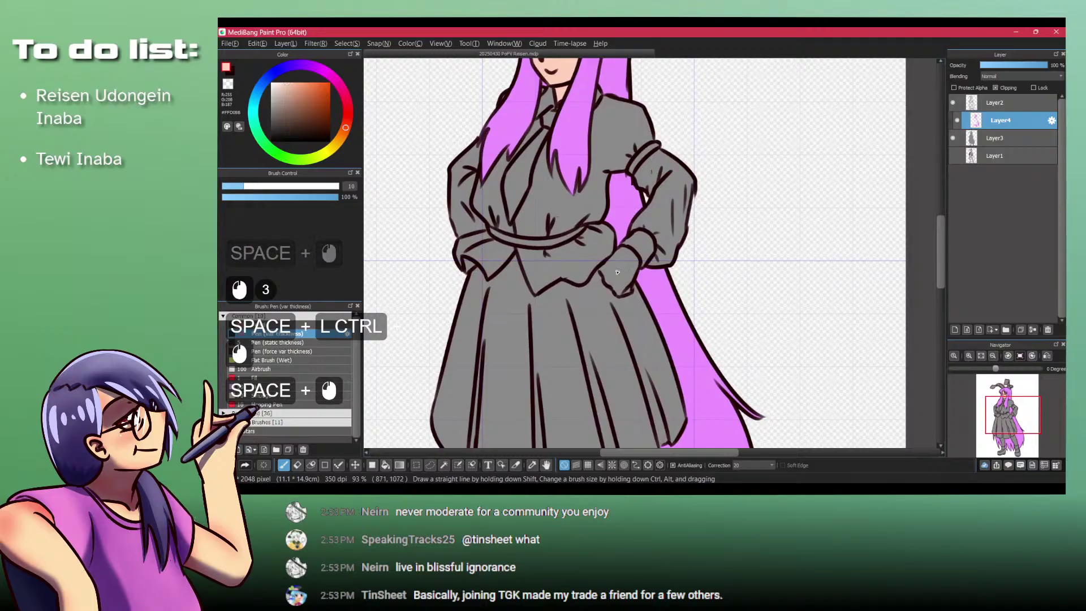
pyautogui.press('b')
pyautogui.click(619, 260)
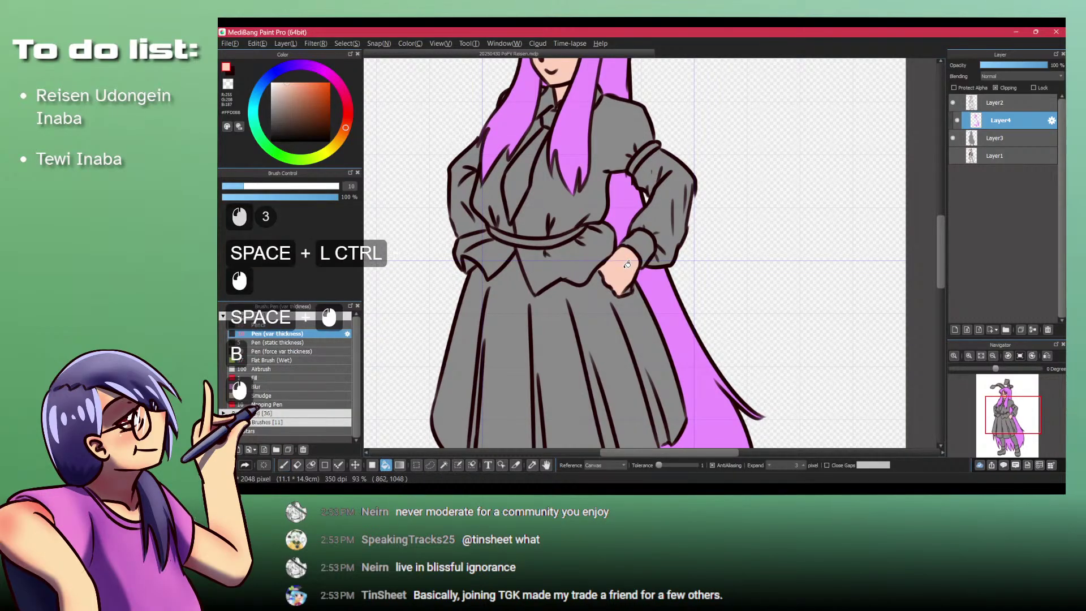
pyautogui.moveTo(622, 279); pyautogui.dragTo(625, 225)
pyautogui.press('p')
pyautogui.click(639, 316)
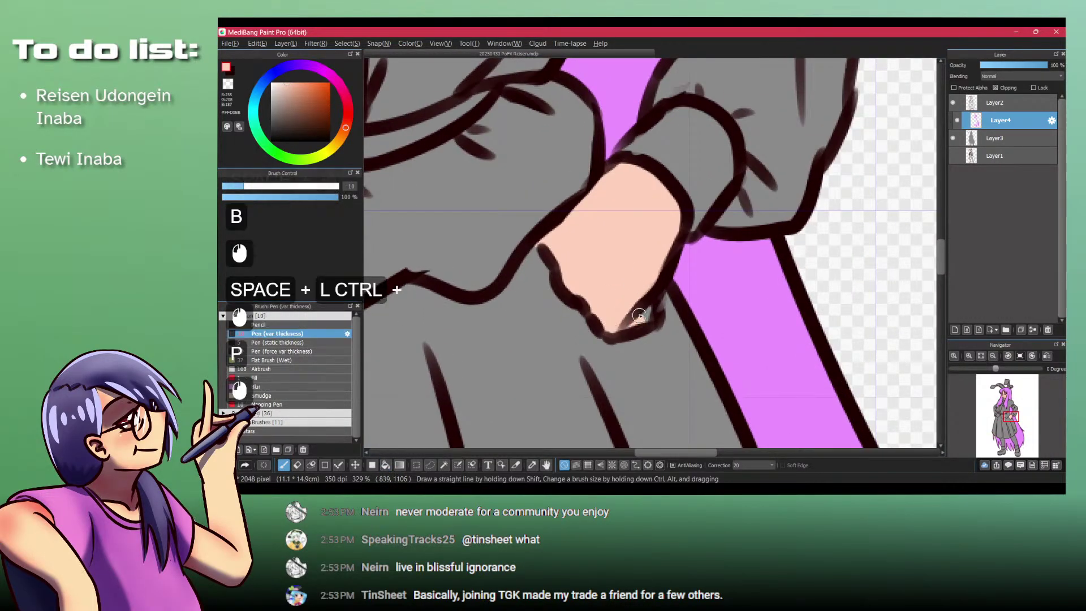
pyautogui.hotkey('shift', 'z')
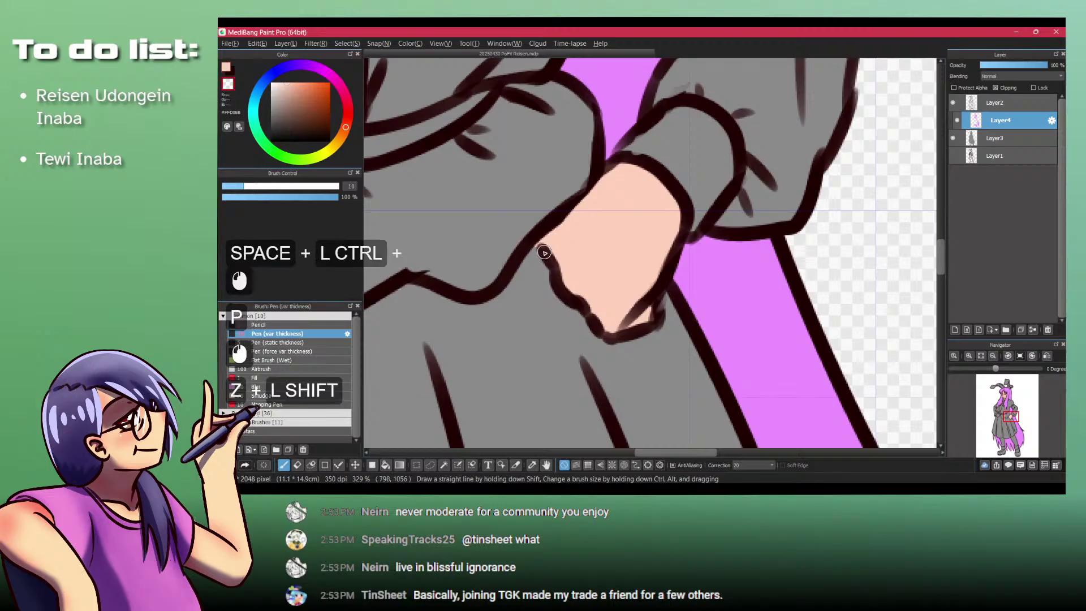
# Step: Bucket-fill both bare legs below the skirt with the peach skin tone
pyautogui.moveTo(557, 244)
pyautogui.mouseDown()
pyautogui.moveTo(563, 338)
pyautogui.moveTo(562, 174)
pyautogui.mouseUp()
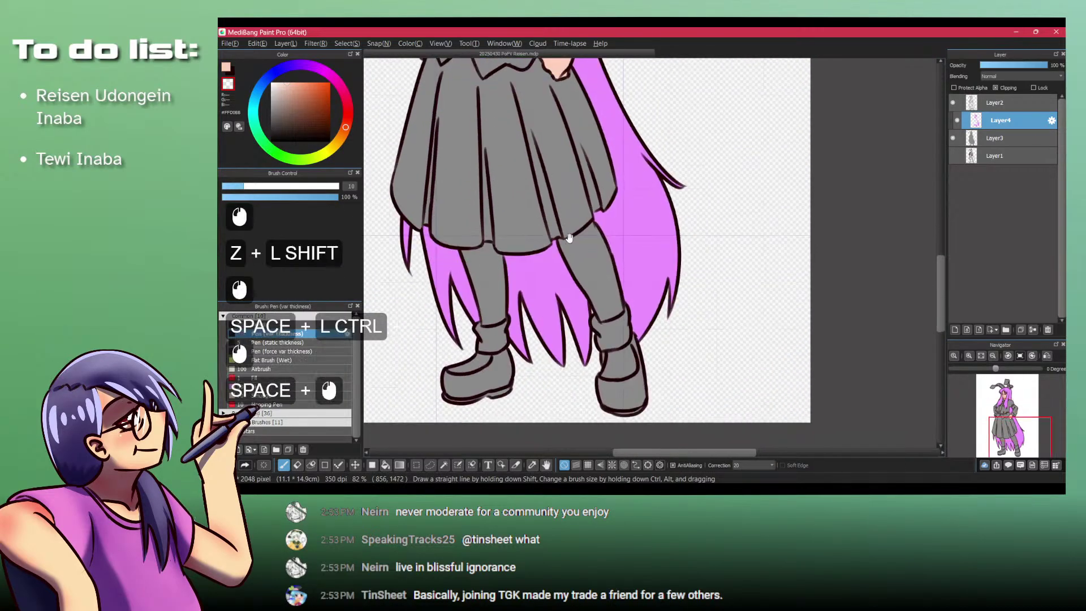
pyautogui.press('b')
pyautogui.click(488, 288)
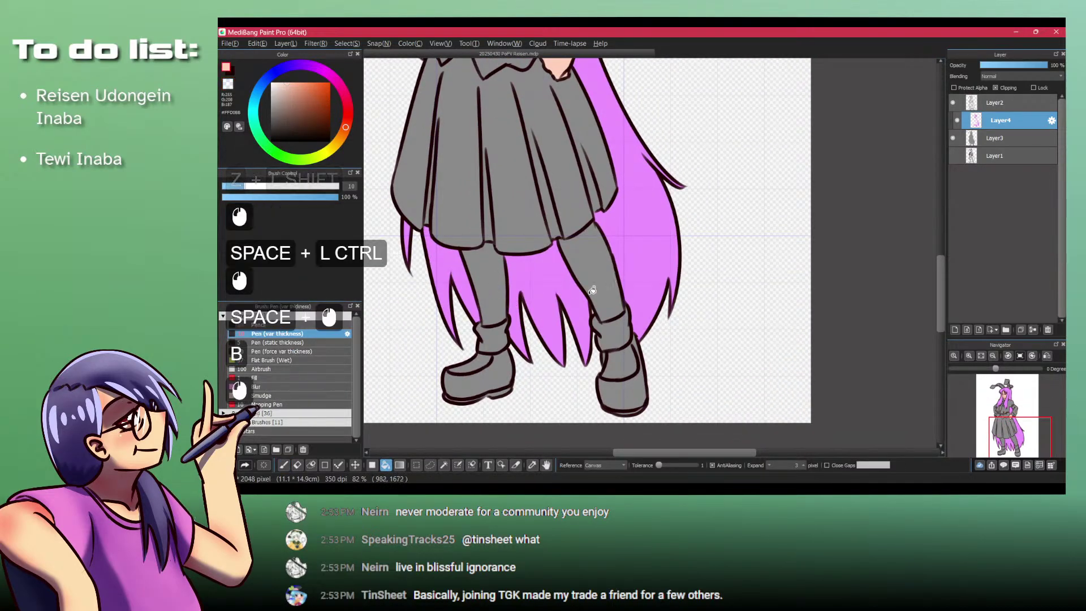
pyautogui.hotkey('shift', 'z')
pyautogui.click(503, 277)
pyautogui.click(603, 284)
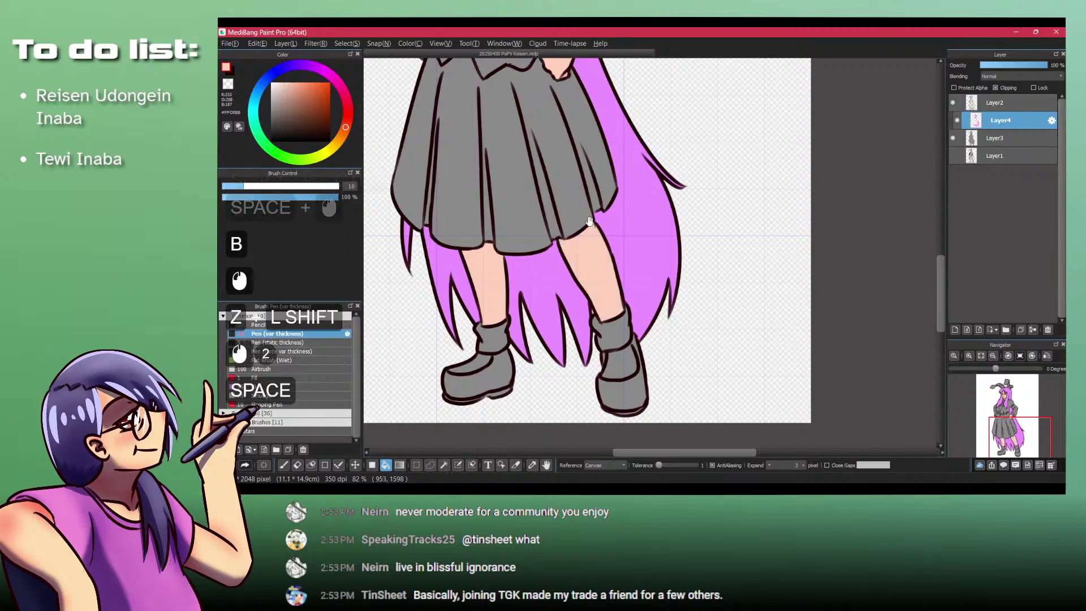
# Step: Mix a dark red and bucket-fill the necktie and its knot with it
pyautogui.moveTo(558, 144); pyautogui.dragTo(594, 264)
pyautogui.moveTo(589, 218); pyautogui.dragTo(591, 325)
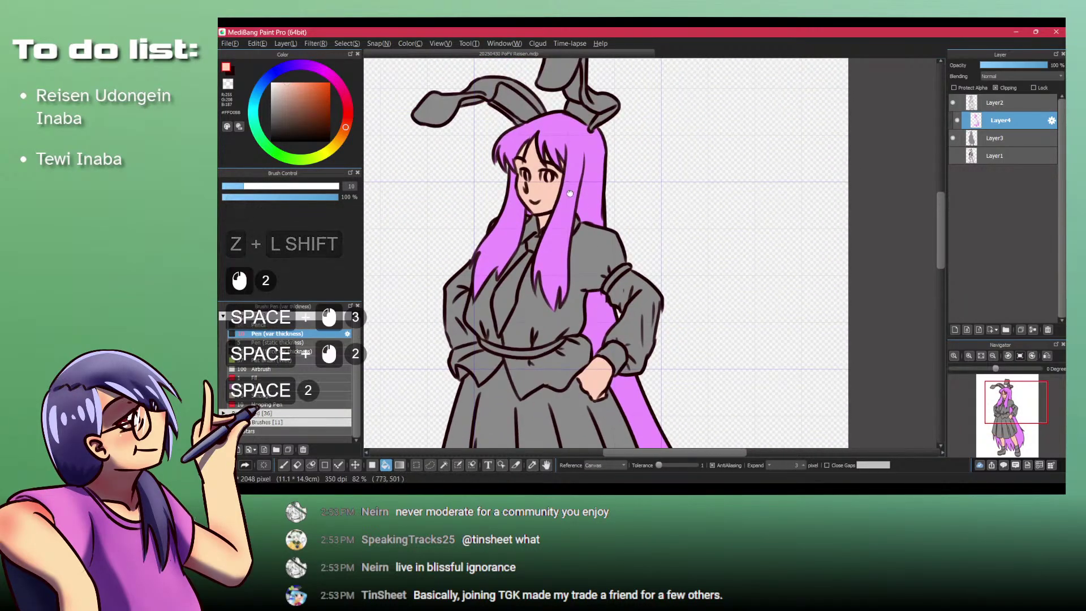
pyautogui.moveTo(553, 240); pyautogui.dragTo(586, 311)
pyautogui.click(347, 110)
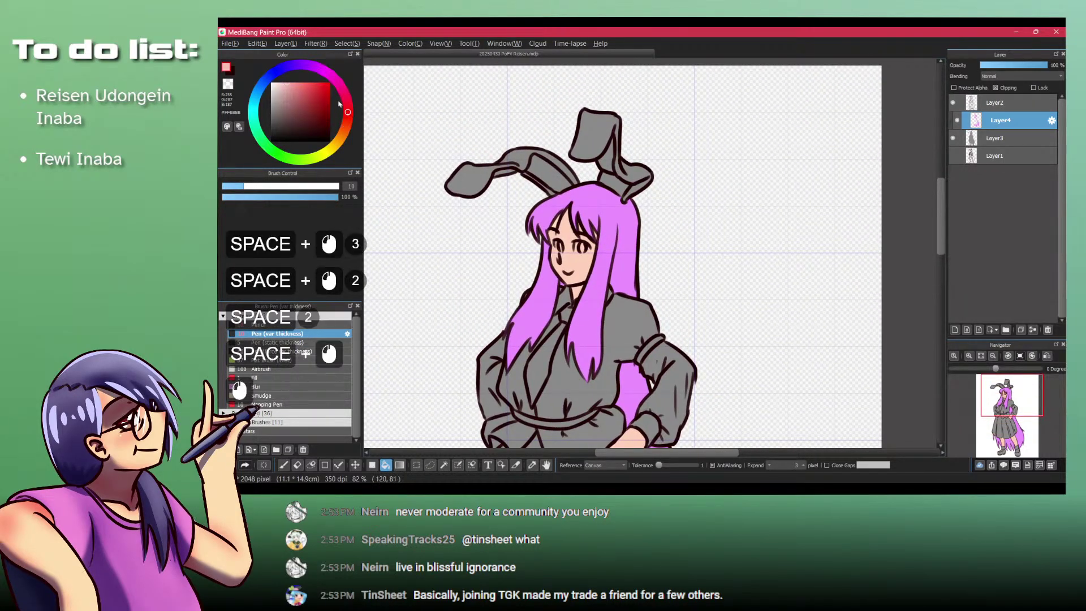
pyautogui.moveTo(314, 80); pyautogui.dragTo(323, 99)
pyautogui.click(347, 105)
pyautogui.moveTo(550, 335); pyautogui.dragTo(551, 259)
pyautogui.moveTo(551, 259); pyautogui.dragTo(593, 259)
pyautogui.click(565, 252)
# Step: Paint the unfilled gap at the upper corner of the tie knot dark red with the pen
pyautogui.moveTo(581, 202); pyautogui.dragTo(579, 219)
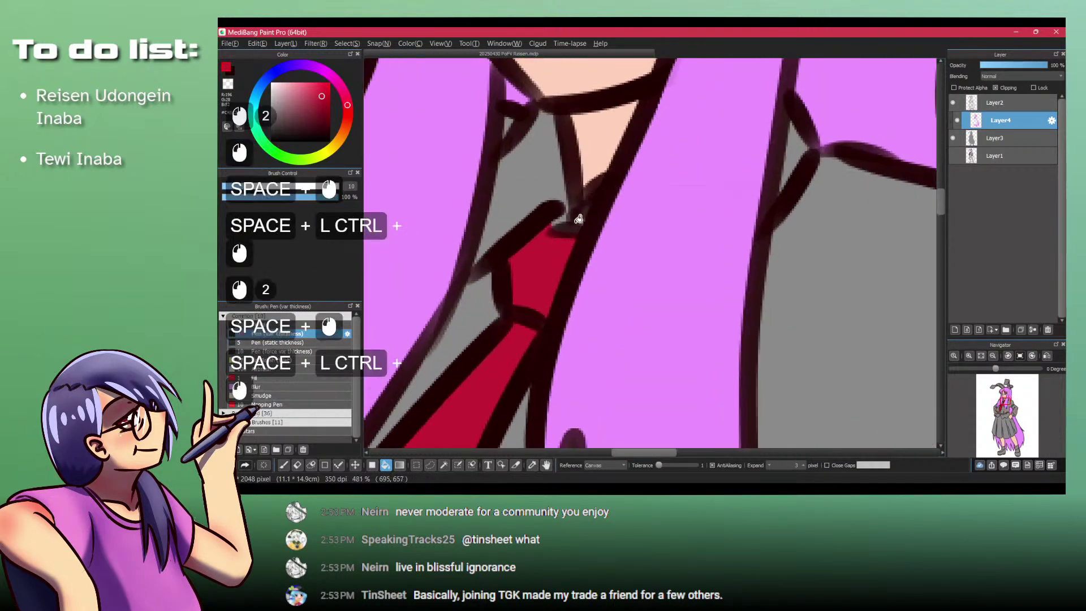
pyautogui.click(562, 221)
pyautogui.press('p')
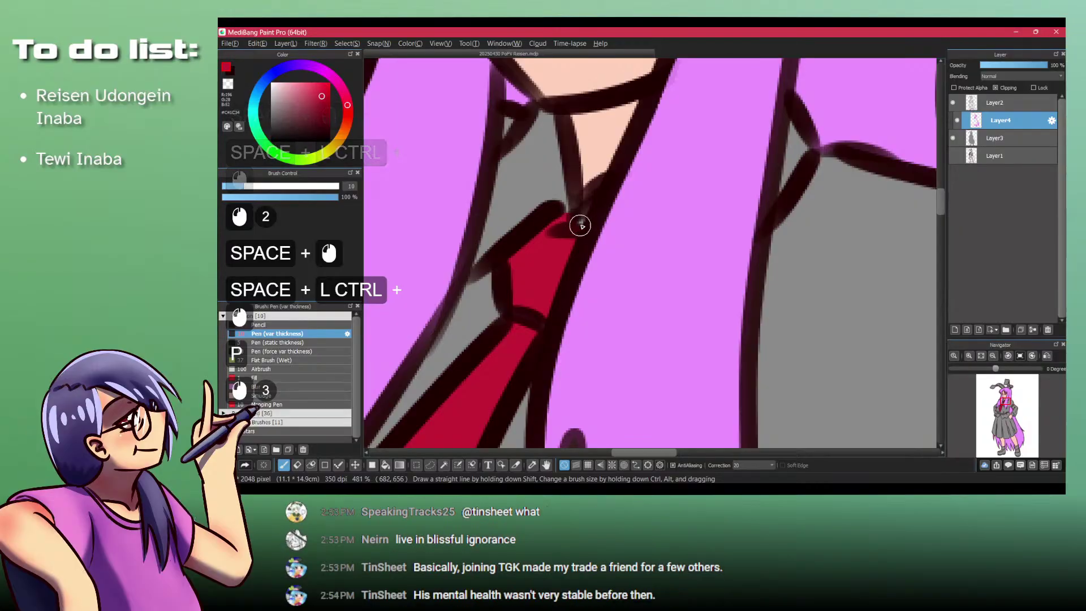
pyautogui.moveTo(573, 227); pyautogui.dragTo(534, 249)
pyautogui.moveTo(582, 384); pyautogui.dragTo(582, 315)
pyautogui.moveTo(571, 243)
pyautogui.mouseDown()
pyautogui.moveTo(568, 189)
pyautogui.moveTo(579, 252)
pyautogui.mouseUp()
# Step: Bucket-fill the inner base of the sideways-drooping ear dark red, then try the fill on the other ear and undo it
pyautogui.moveTo(577, 336); pyautogui.dragTo(582, 314)
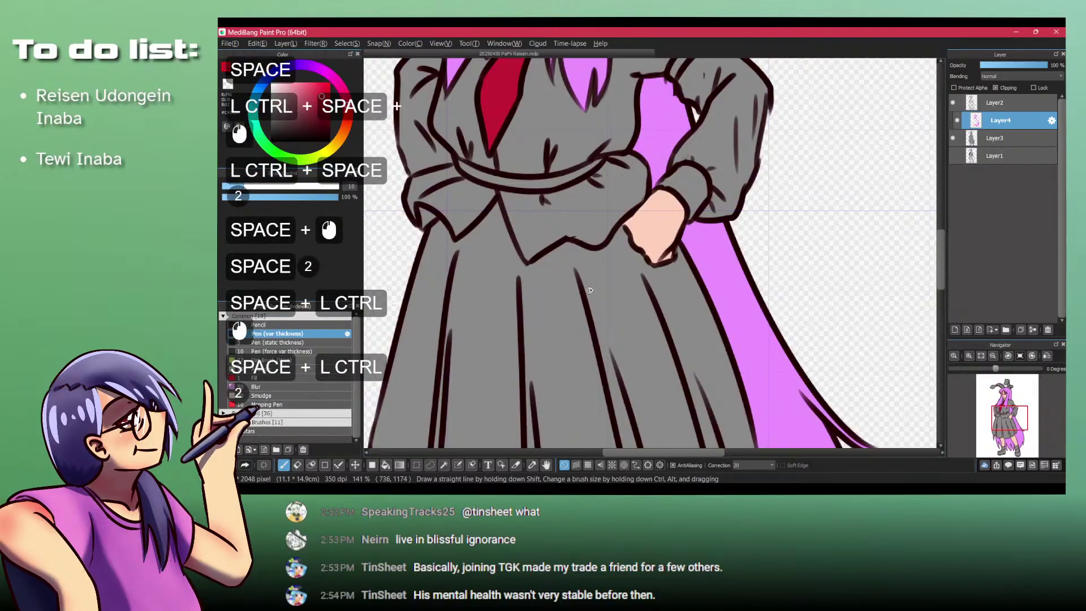
pyautogui.moveTo(589, 178); pyautogui.dragTo(581, 281)
pyautogui.moveTo(587, 122); pyautogui.dragTo(582, 221)
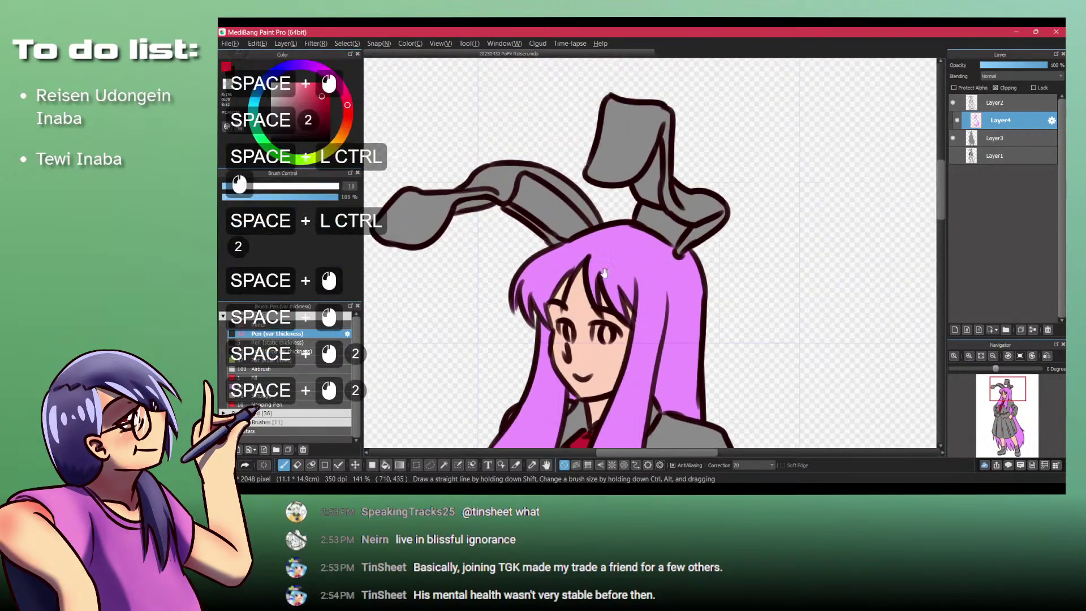
pyautogui.press('b')
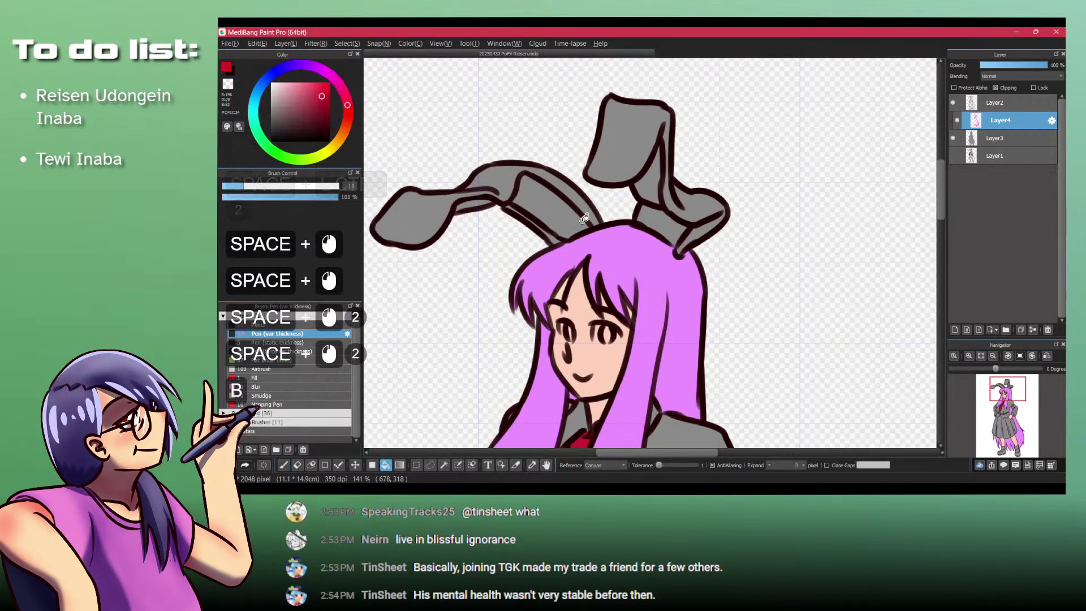
pyautogui.click(569, 212)
pyautogui.click(662, 221)
pyautogui.hotkey('ctrl', 'z')
# Step: Draw the missing inner-edge lines at the base of the upright folded ear on Layer2 with the dark Pencil, undoing stray strokes
pyautogui.moveTo(685, 232); pyautogui.dragTo(683, 190)
pyautogui.click(990, 102)
pyautogui.click(274, 325)
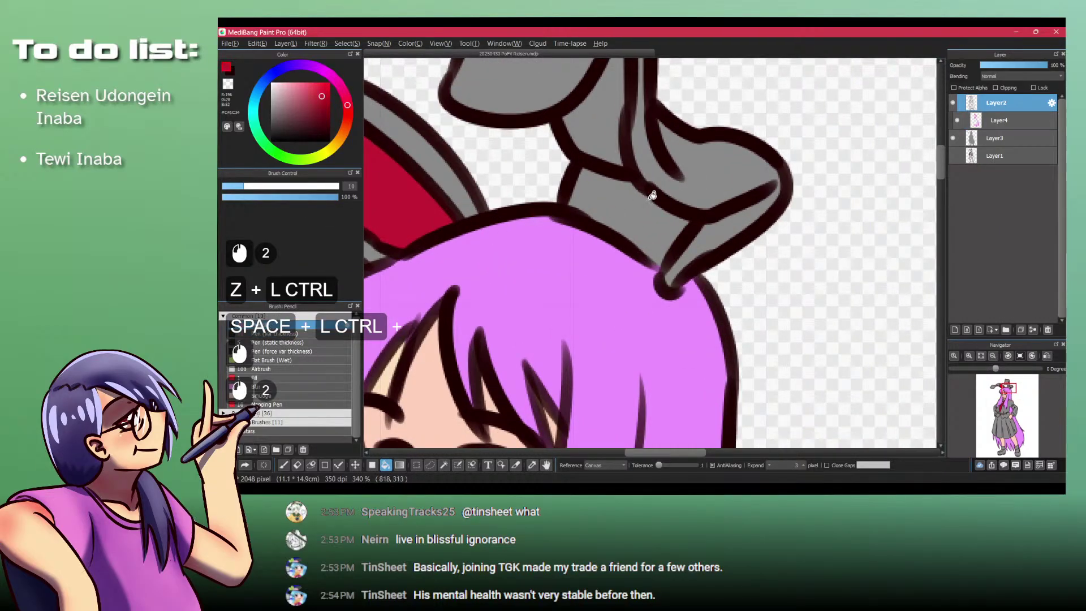
pyautogui.press('x')
pyautogui.press('p')
pyautogui.moveTo(596, 187)
pyautogui.mouseDown()
pyautogui.moveTo(589, 220)
pyautogui.moveTo(571, 161)
pyautogui.moveTo(608, 215)
pyautogui.moveTo(590, 181)
pyautogui.moveTo(625, 215)
pyautogui.mouseUp()
pyautogui.hotkey('ctrl', 'z')
pyautogui.hotkey('ctrl', 'z')
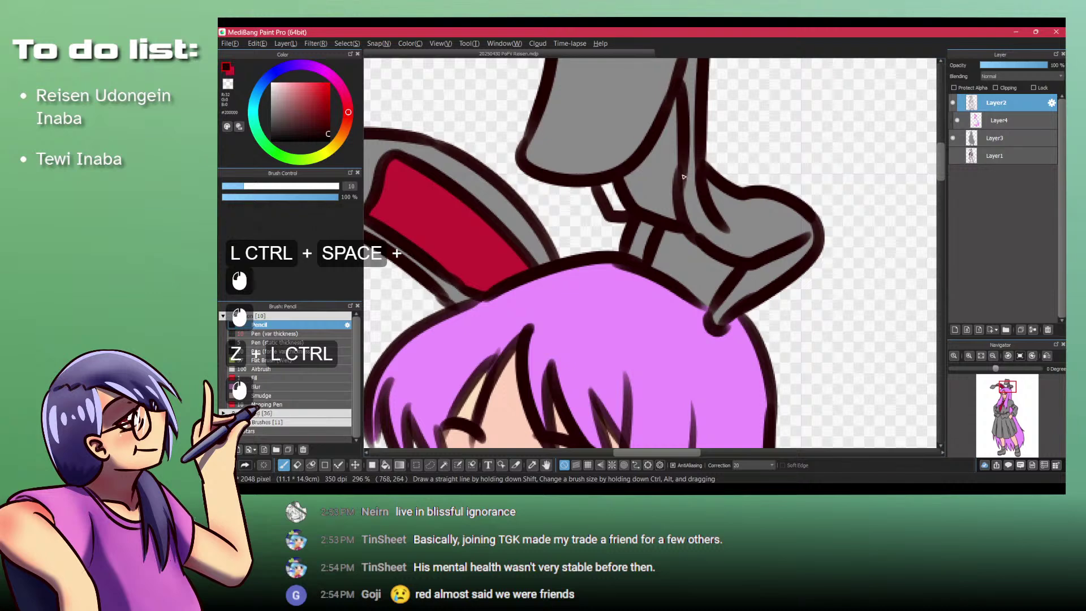
# Step: Paint the transparent gap inside the newly drawn ear edge on Layer3 with the base gray, using the pen
pyautogui.click(997, 138)
pyautogui.press('x')
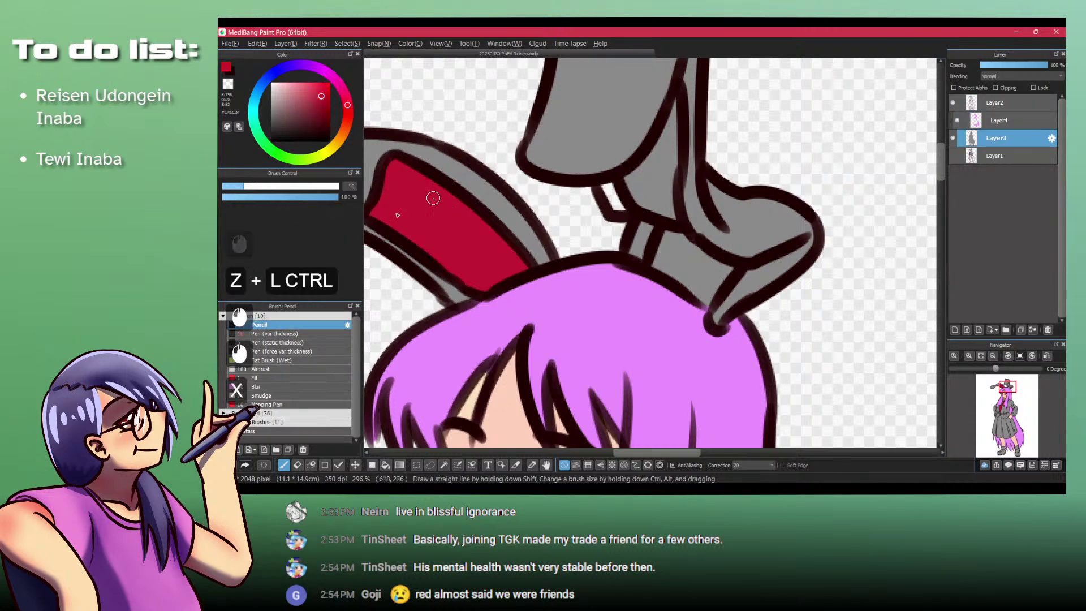
pyautogui.click(287, 333)
pyautogui.keyDown('alt'); pyautogui.click(627, 222); pyautogui.keyUp('alt')
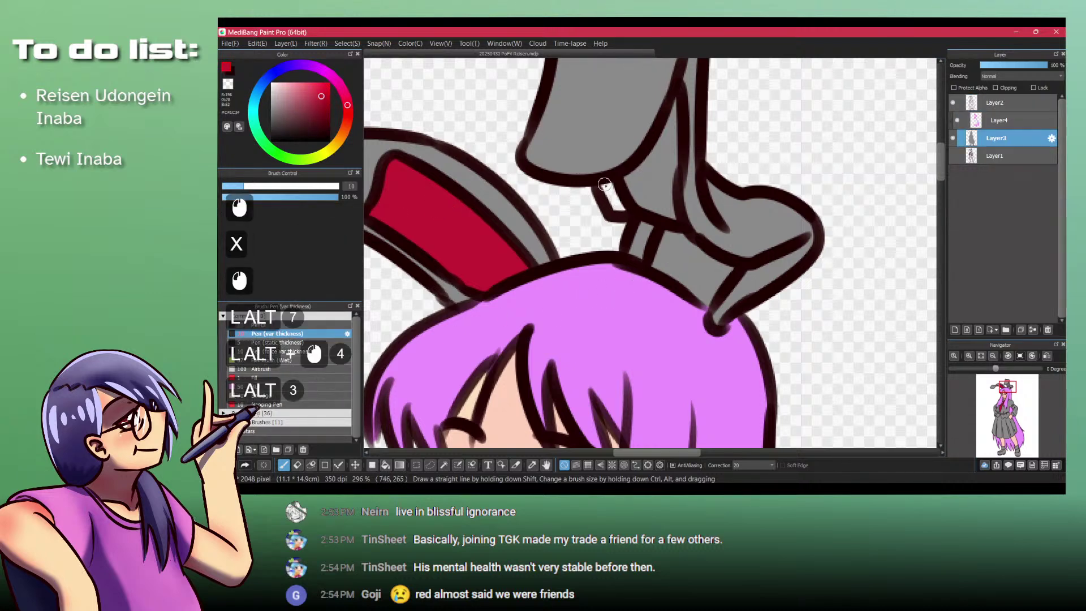
pyautogui.moveTo(604, 184)
pyautogui.mouseDown()
pyautogui.moveTo(619, 211)
pyautogui.moveTo(612, 189)
pyautogui.mouseUp()
pyautogui.press('x')
pyautogui.press('x')
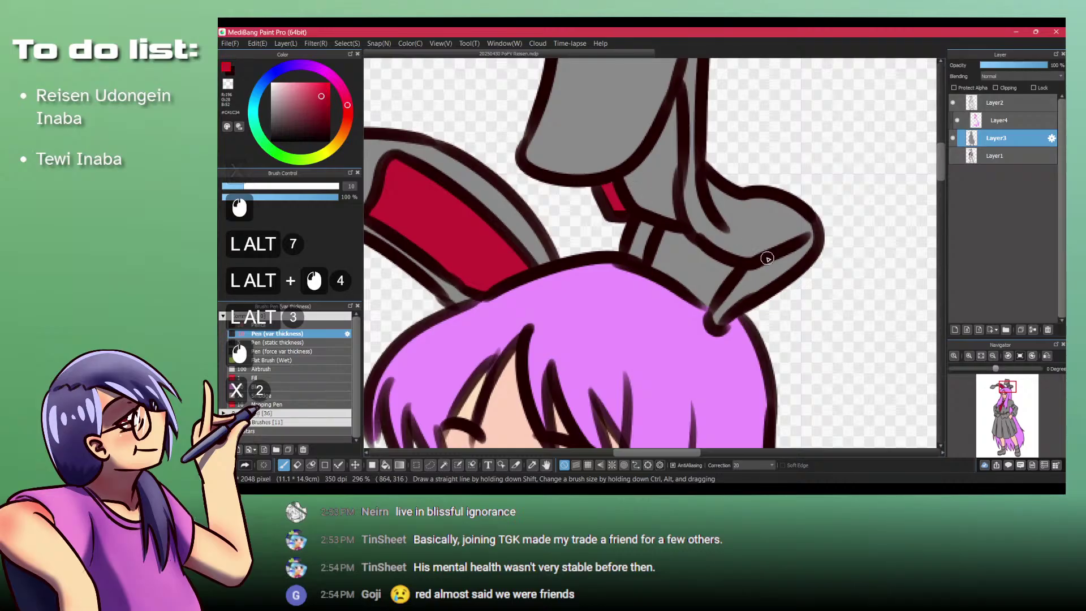
pyautogui.keyDown('alt'); pyautogui.click(724, 252); pyautogui.keyUp('alt')
pyautogui.moveTo(620, 208); pyautogui.dragTo(610, 181)
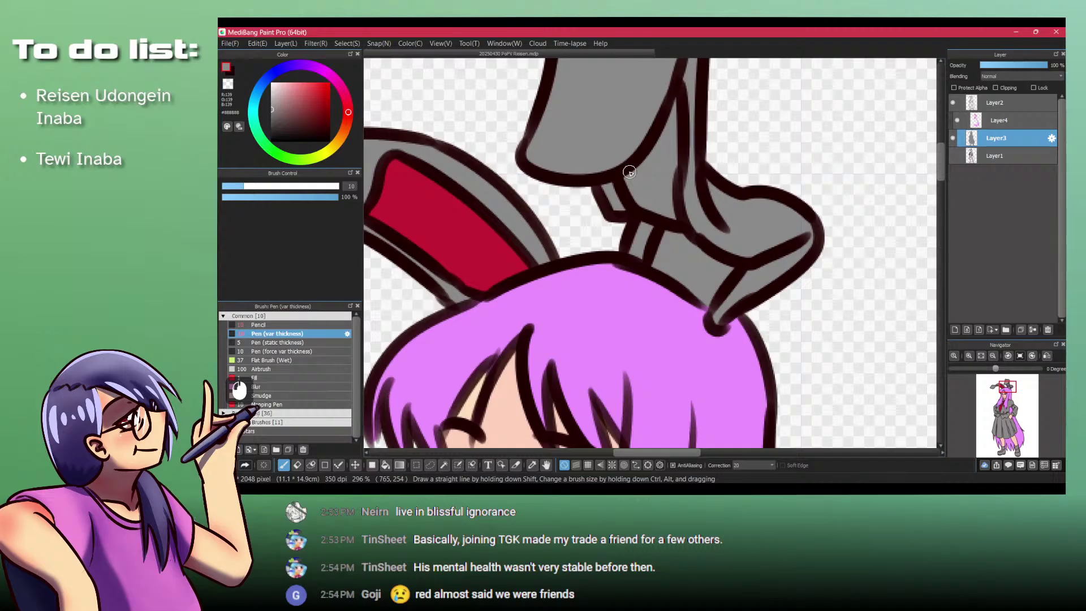
# Step: Sample the dark red and bucket-fill the two inner sections of the upright folded ear on Layer4
pyautogui.click(1016, 120)
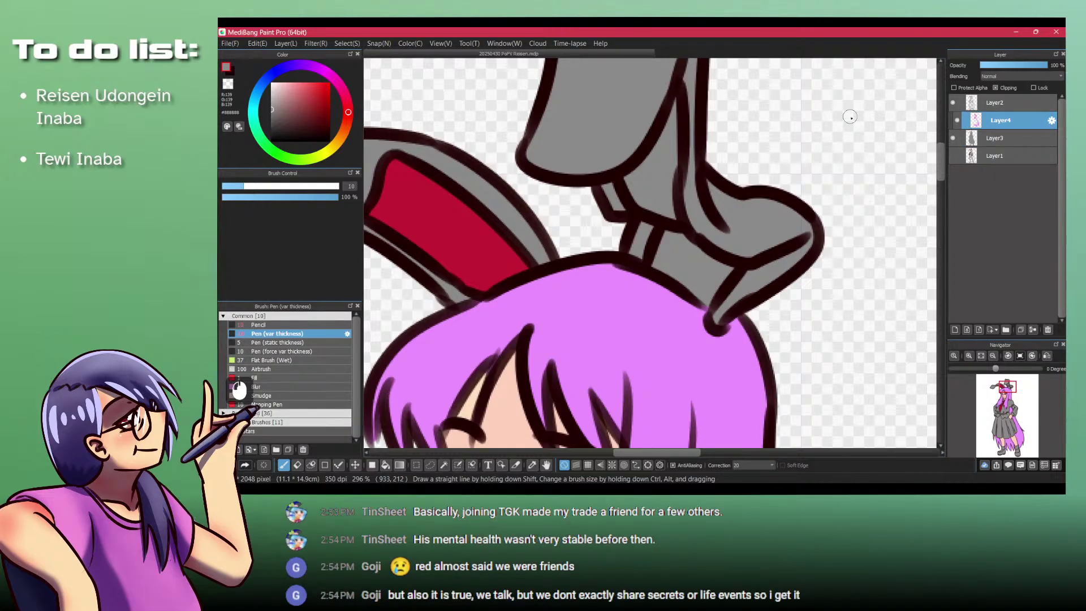
pyautogui.keyDown('alt'); pyautogui.click(455, 219); pyautogui.keyUp('alt')
pyautogui.press('b')
pyautogui.click(693, 249)
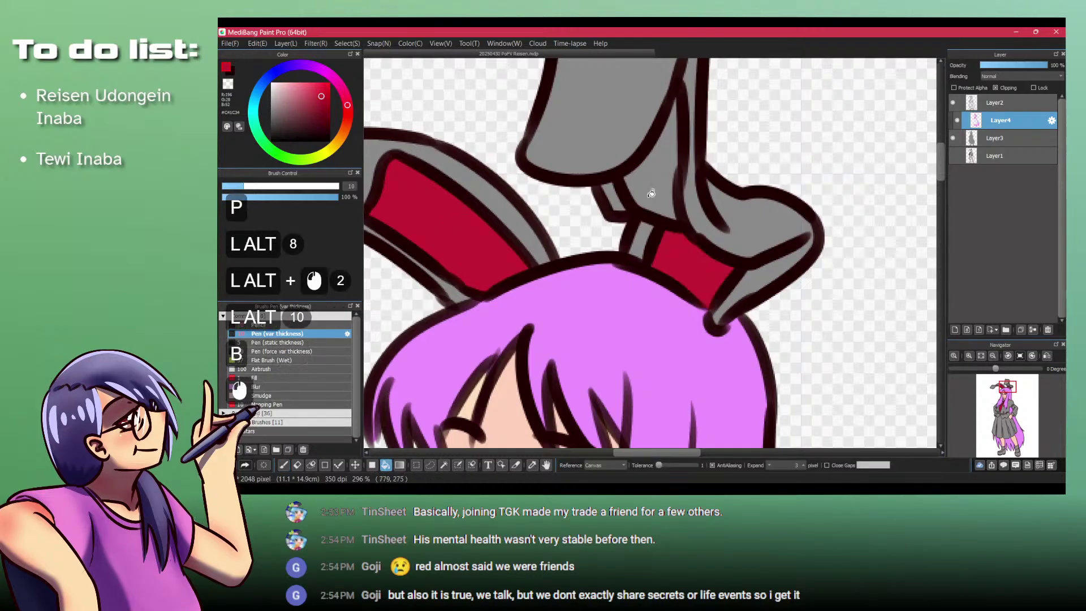
pyautogui.click(653, 192)
# Step: Paint the narrow inner strip beneath the sideways-drooping ear's fold dark red with the pen
pyautogui.moveTo(663, 159); pyautogui.dragTo(593, 158)
pyautogui.moveTo(627, 317); pyautogui.dragTo(593, 198)
pyautogui.moveTo(628, 355); pyautogui.dragTo(621, 269)
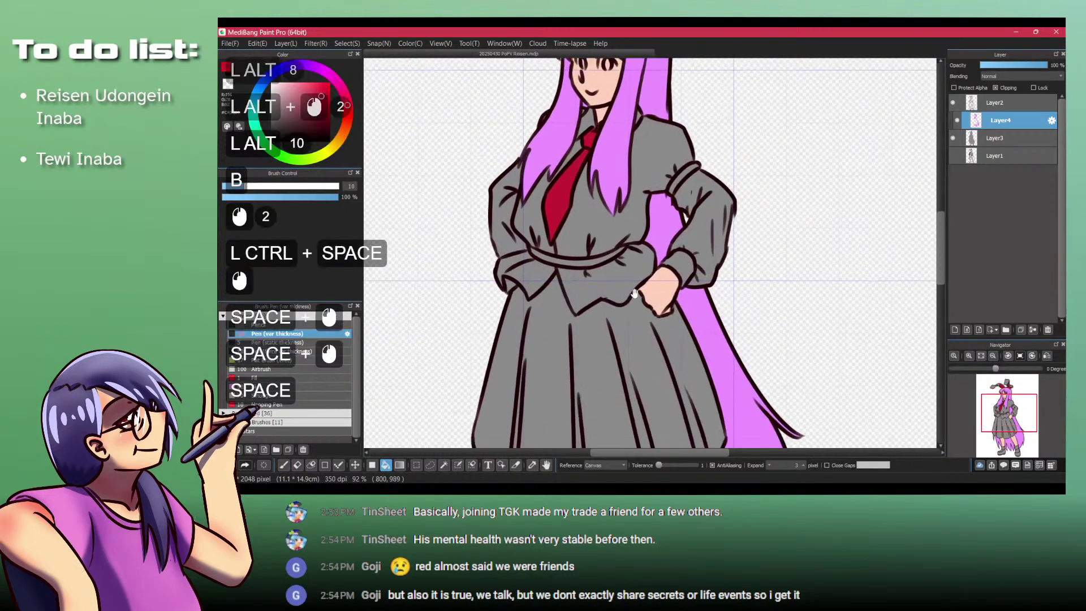
pyautogui.moveTo(640, 410); pyautogui.dragTo(627, 287)
pyautogui.moveTo(622, 201); pyautogui.dragTo(622, 317)
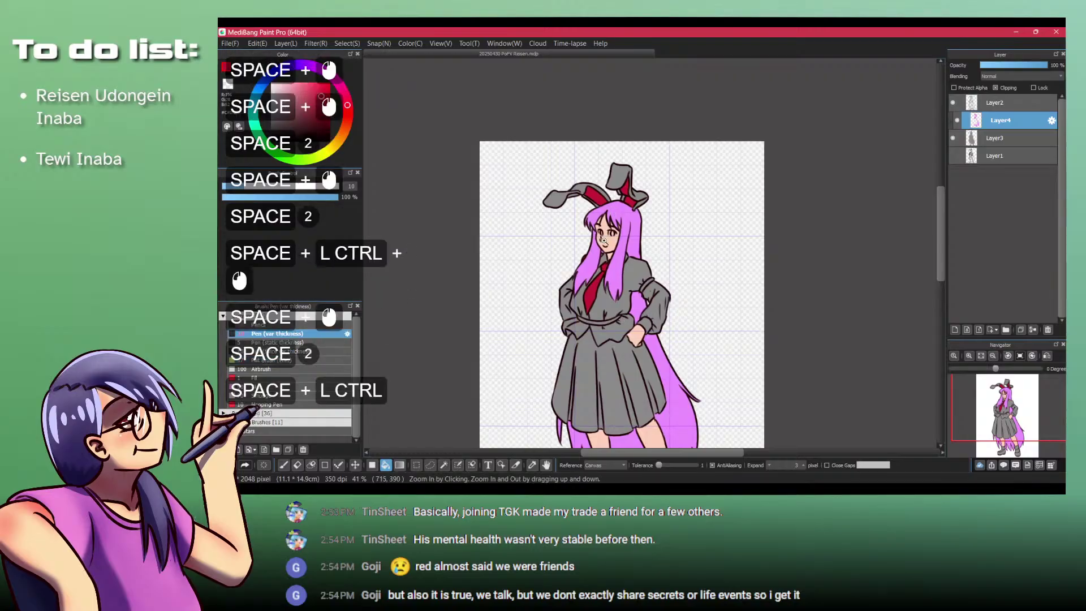
pyautogui.moveTo(601, 255); pyautogui.dragTo(653, 255)
pyautogui.moveTo(605, 192); pyautogui.dragTo(598, 319)
pyautogui.moveTo(545, 194); pyautogui.dragTo(594, 194)
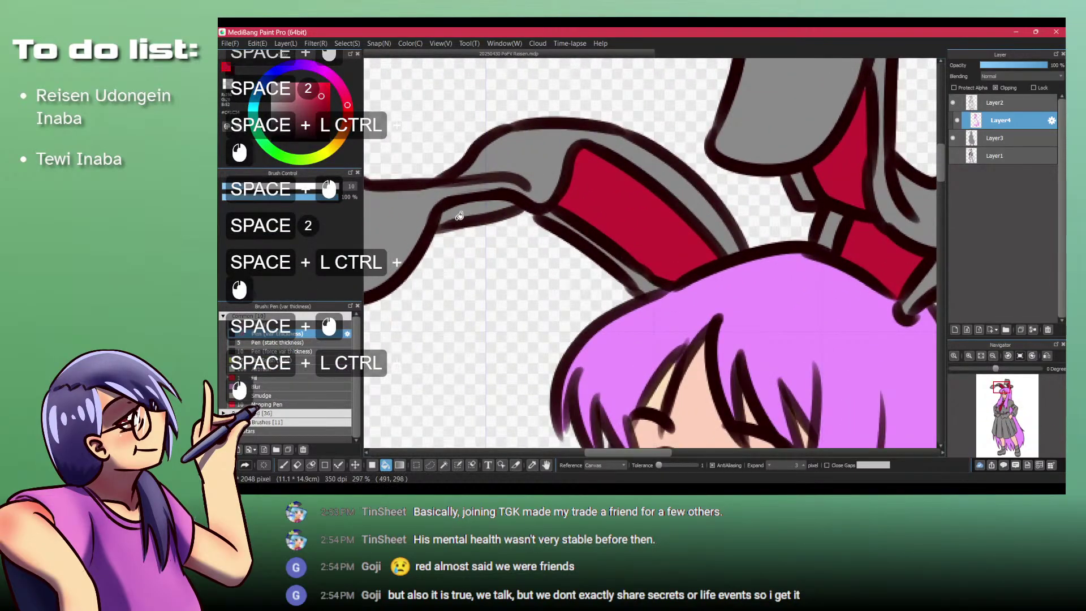
pyautogui.press('p')
pyautogui.moveTo(444, 222)
pyautogui.mouseDown()
pyautogui.moveTo(496, 206)
pyautogui.moveTo(447, 217)
pyautogui.mouseUp()
pyautogui.moveTo(447, 220)
pyautogui.mouseDown()
pyautogui.moveTo(499, 196)
pyautogui.moveTo(492, 215)
pyautogui.mouseUp()
pyautogui.moveTo(506, 148)
pyautogui.mouseDown()
pyautogui.moveTo(535, 199)
pyautogui.moveTo(586, 228)
pyautogui.mouseUp()
pyautogui.moveTo(540, 272); pyautogui.dragTo(582, 271)
pyautogui.moveTo(568, 206); pyautogui.dragTo(494, 254)
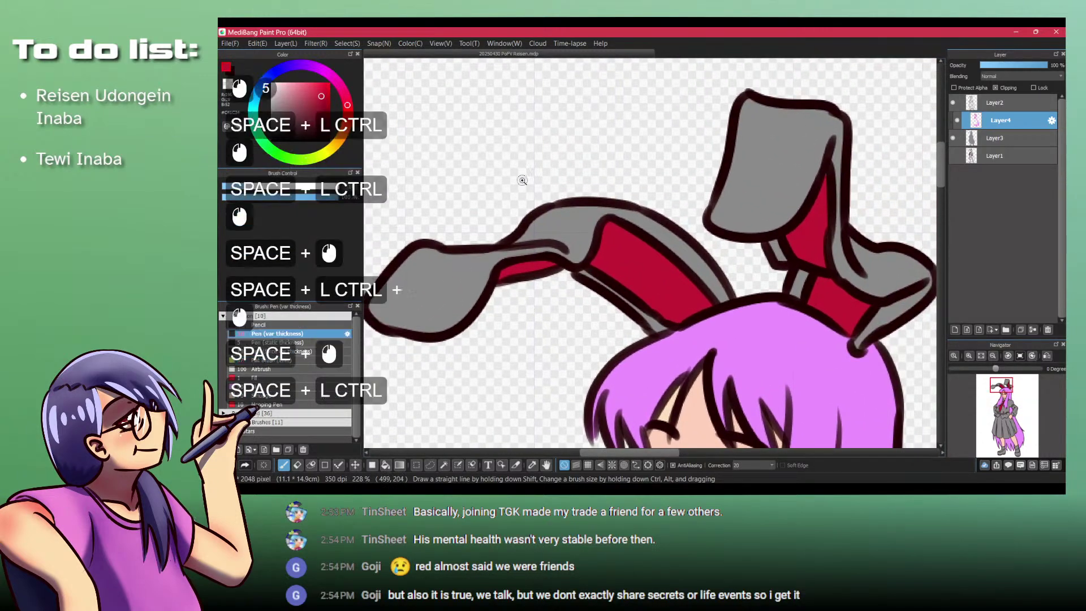
pyautogui.moveTo(522, 181); pyautogui.dragTo(485, 181)
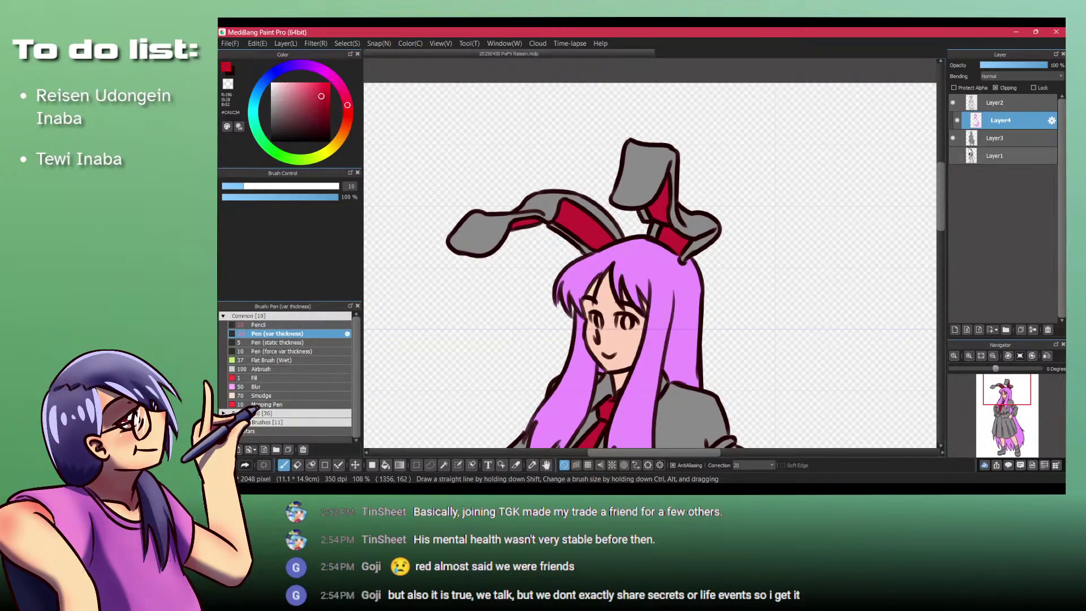
# Step: Erase the skin tone inside the near eye on Layer4 with the transparent pen
pyautogui.moveTo(681, 385); pyautogui.dragTo(704, 209)
pyautogui.moveTo(507, 73)
pyautogui.mouseDown()
pyautogui.moveTo(574, 232)
pyautogui.moveTo(643, 259)
pyautogui.mouseUp()
pyautogui.hotkey('shift', 'z')
pyautogui.moveTo(586, 241)
pyautogui.mouseDown()
pyautogui.moveTo(604, 245)
pyautogui.moveTo(617, 276)
pyautogui.moveTo(605, 236)
pyautogui.moveTo(583, 279)
pyautogui.mouseUp()
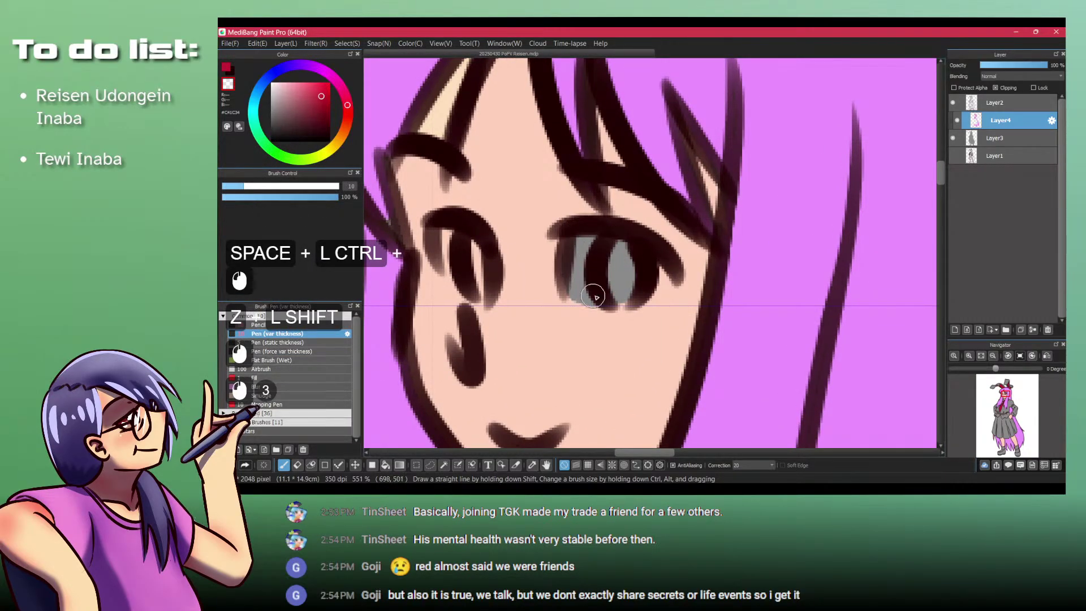
pyautogui.moveTo(630, 247); pyautogui.dragTo(645, 292)
pyautogui.moveTo(643, 296); pyautogui.dragTo(655, 281)
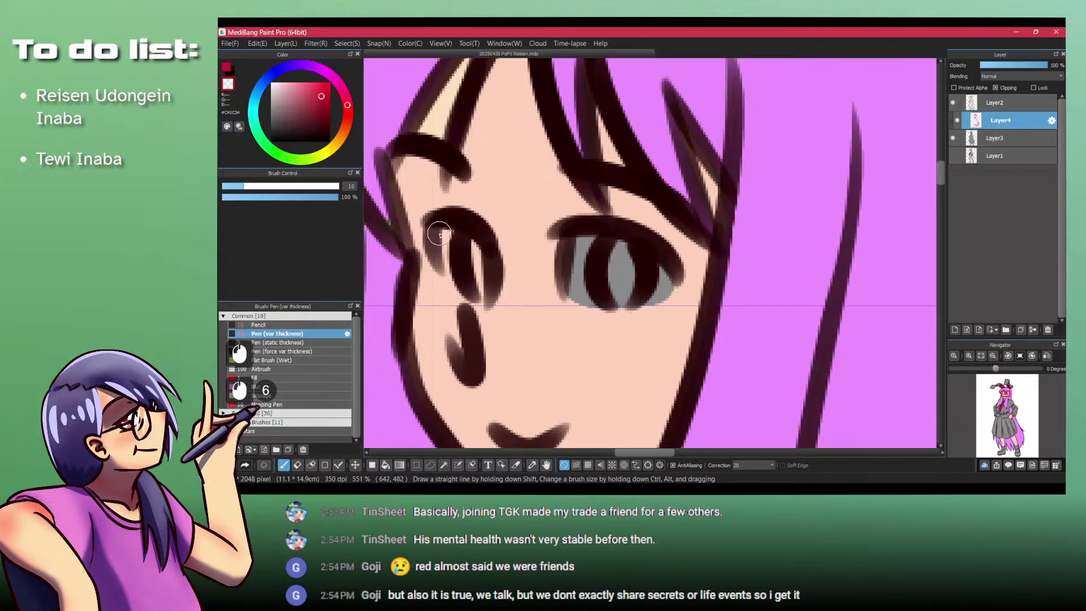
# Step: Erase the skin tone inside the far eye, undoing a stray stroke, and clean up the near eye
pyautogui.moveTo(440, 234); pyautogui.dragTo(447, 283)
pyautogui.moveTo(470, 240); pyautogui.dragTo(475, 265)
pyautogui.hotkey('ctrl', 'z')
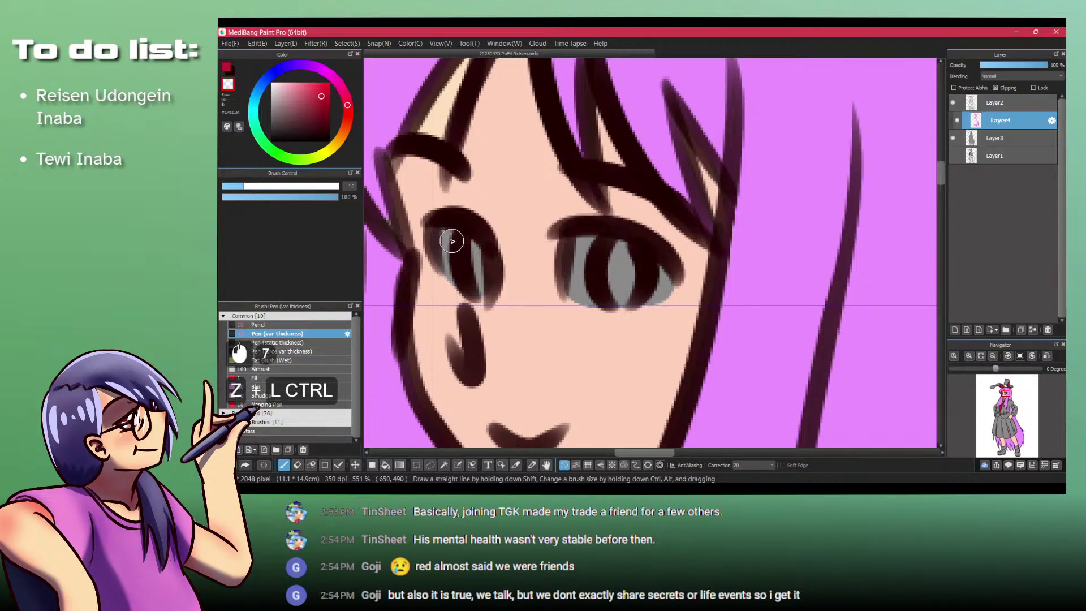
pyautogui.hotkey('ctrl', 'space')
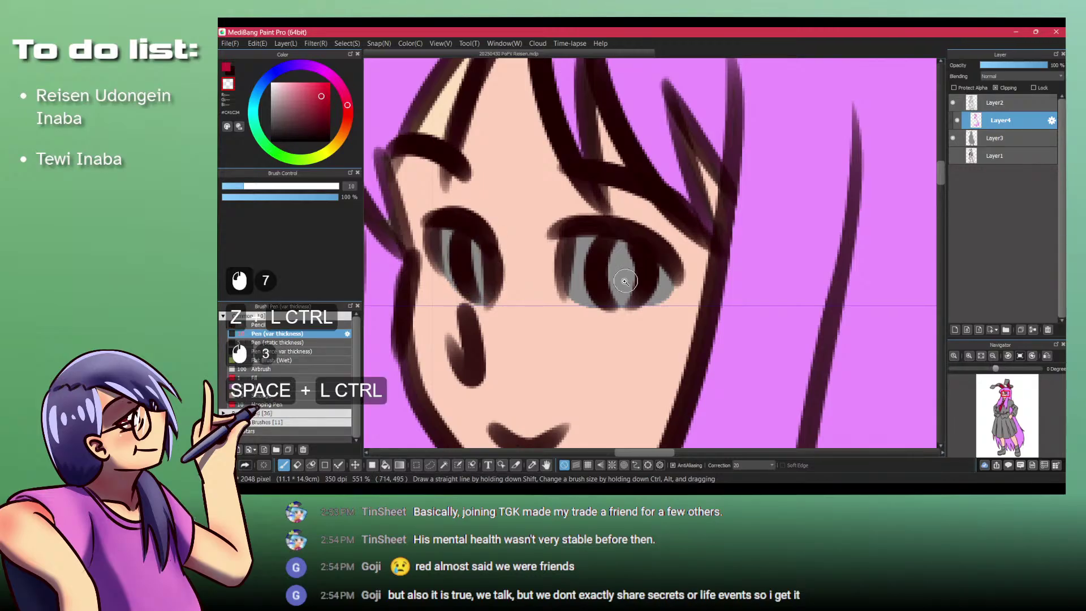
pyautogui.click(587, 275)
pyautogui.hotkey('ctrl', 'space')
pyautogui.moveTo(639, 249); pyautogui.dragTo(565, 255)
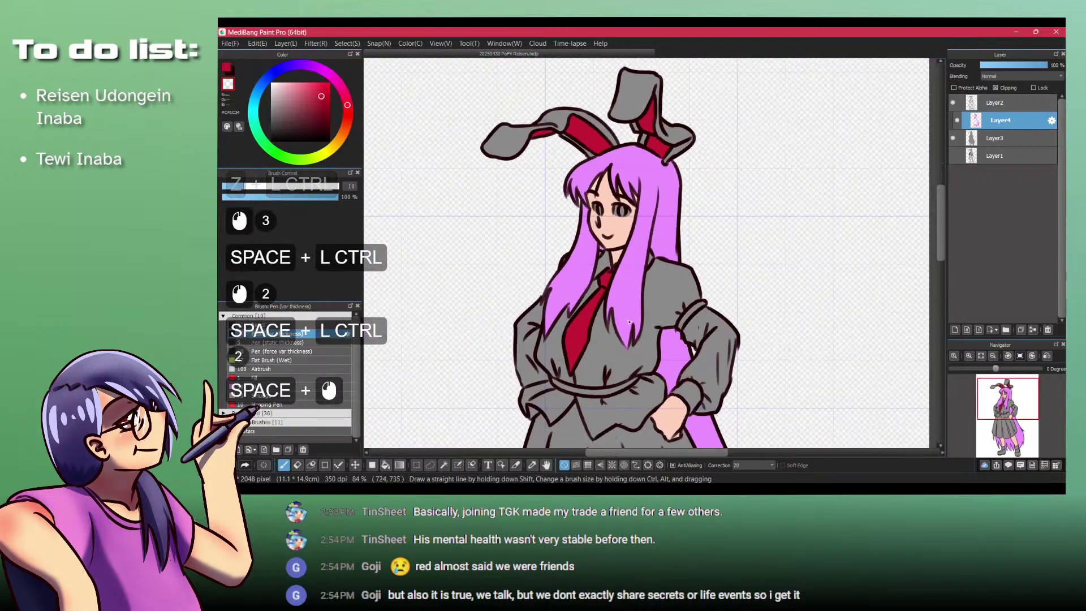
# Step: Switch to the browser and compare the unpainted outfit with Reisen's sprite sheet, then return to the drawing
pyautogui.moveTo(611, 340); pyautogui.dragTo(630, 249)
pyautogui.moveTo(576, 222); pyautogui.dragTo(563, 219)
pyautogui.moveTo(621, 390); pyautogui.dragTo(526, 283)
pyautogui.hotkey('alt', 'Tab')
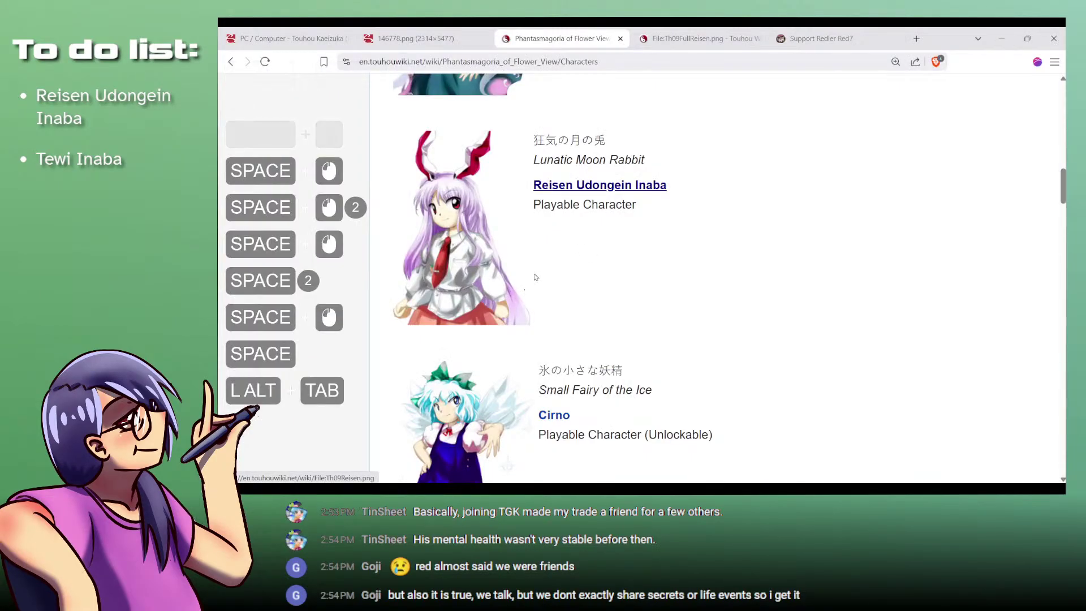
pyautogui.click(415, 38)
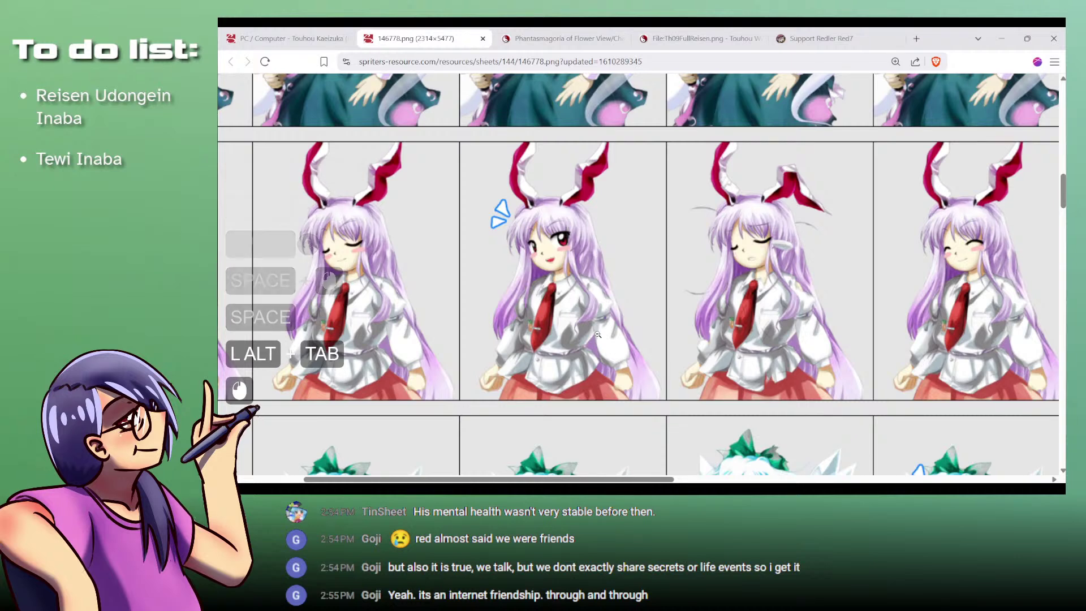
pyautogui.hotkey('alt', 'Tab')
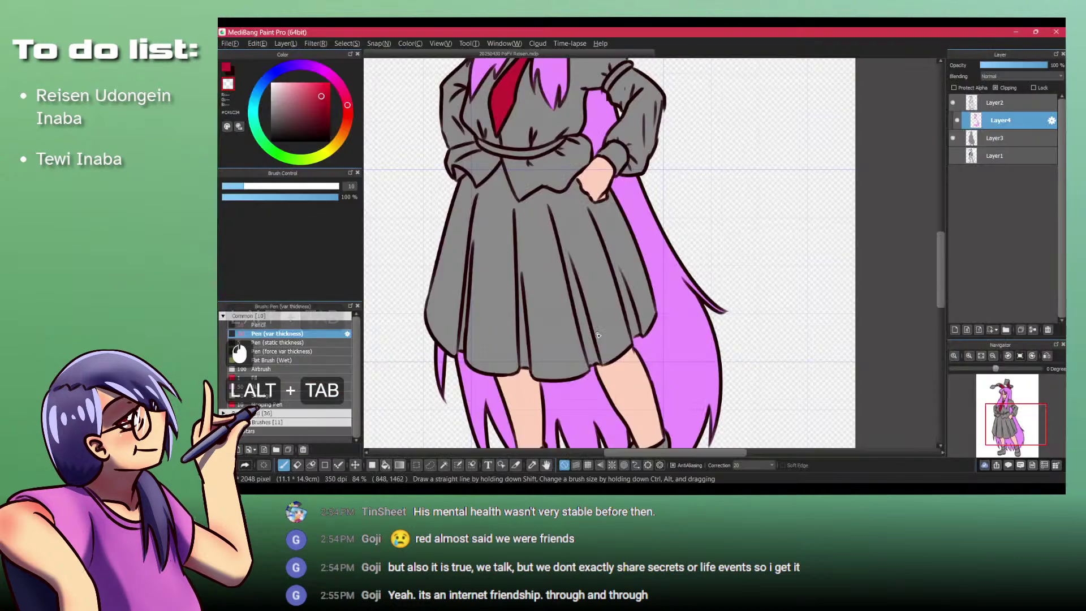
# Step: Mix a muted coral red and bucket-fill the whole pleated skirt with it
pyautogui.click(348, 119)
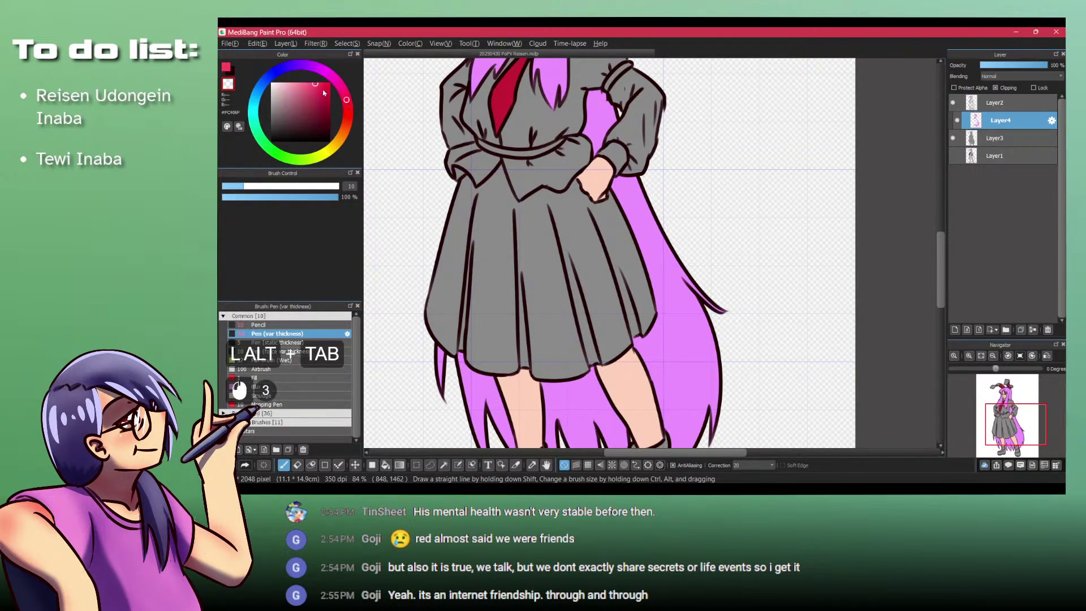
pyautogui.click(297, 85)
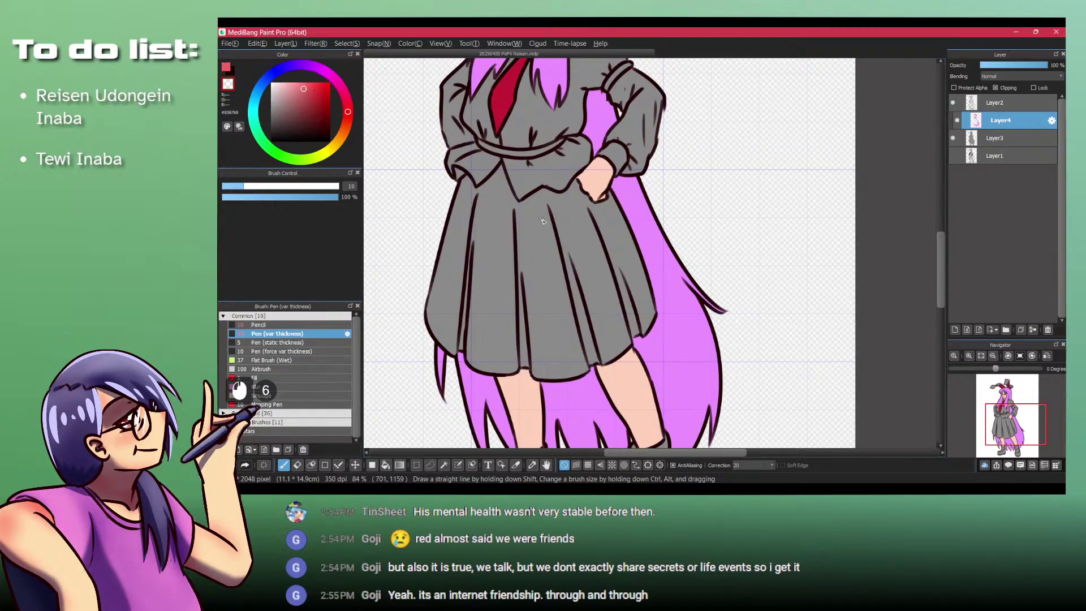
pyautogui.press('b')
pyautogui.hotkey('shift', 'z')
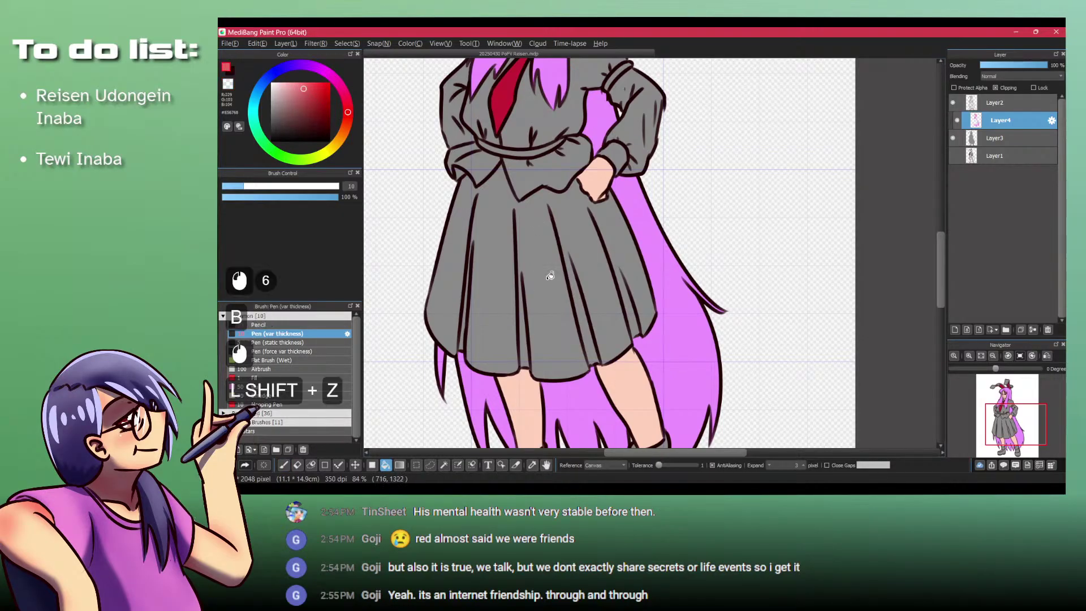
pyautogui.click(550, 277)
pyautogui.moveTo(524, 223); pyautogui.dragTo(529, 274)
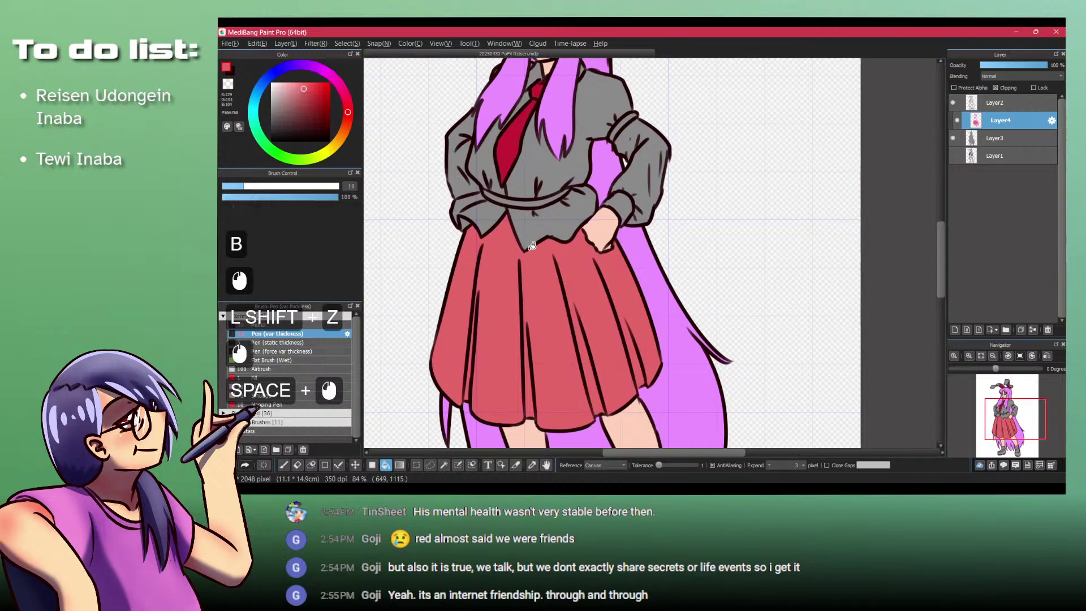
# Step: Bucket-fill the shoe on the foot nearest the long trailing hair, trying several dark reds and settling on a deep maroon
pyautogui.moveTo(563, 338); pyautogui.dragTo(540, 217)
pyautogui.moveTo(545, 282); pyautogui.dragTo(525, 164)
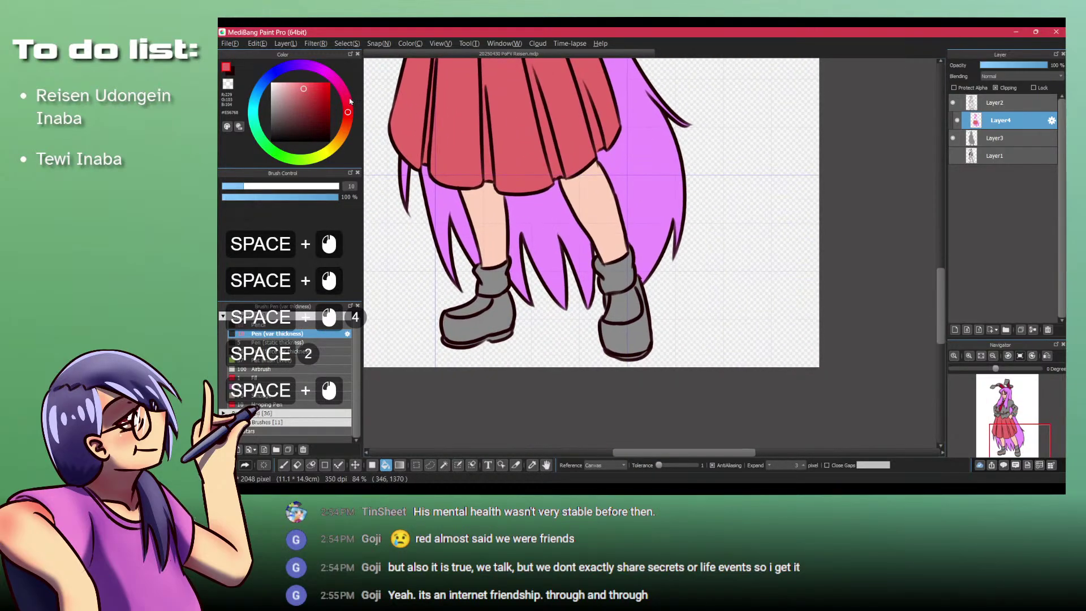
pyautogui.click(321, 117)
pyautogui.click(610, 344)
pyautogui.click(622, 310)
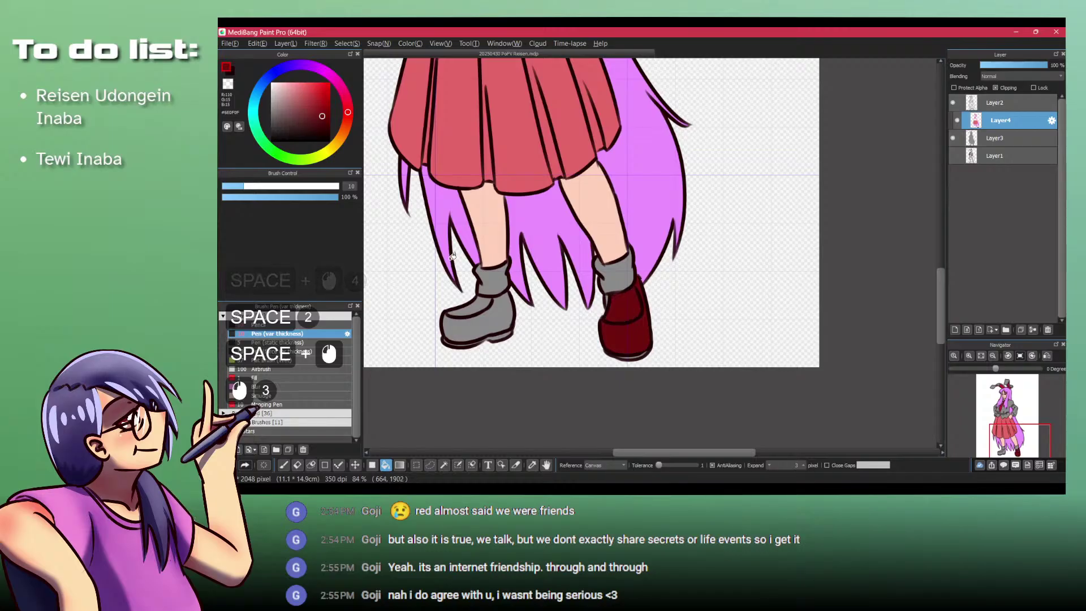
pyautogui.click(307, 113)
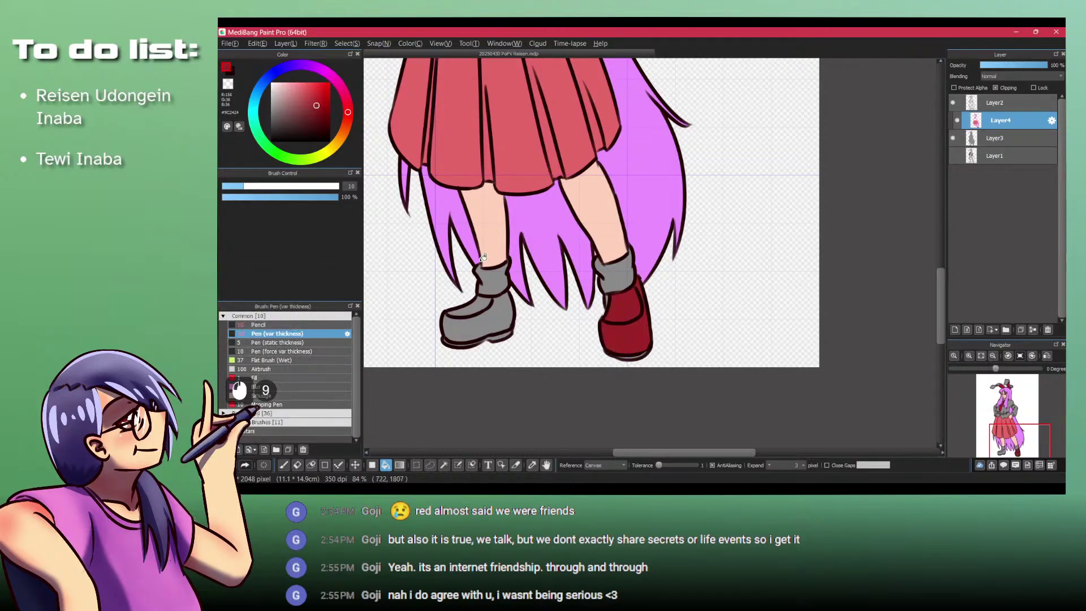
pyautogui.click(322, 119)
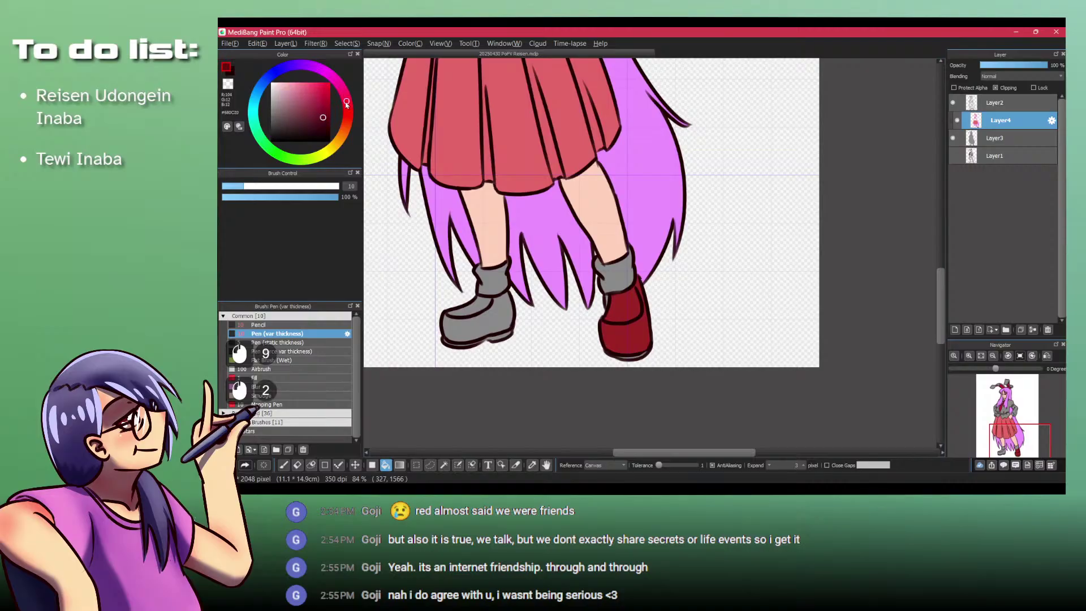
pyautogui.click(617, 328)
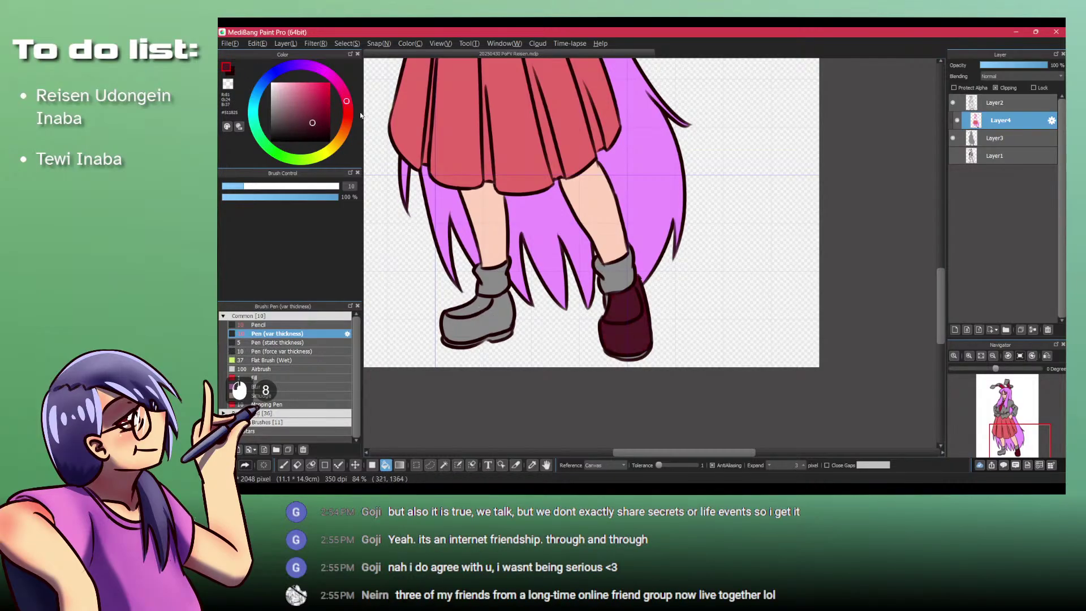
# Step: Fill the other shoe with the same deep maroon and cover the unfilled gaps on both shoes with filled rectangles
pyautogui.click(470, 304)
pyautogui.moveTo(451, 345); pyautogui.dragTo(539, 390)
pyautogui.press('f')
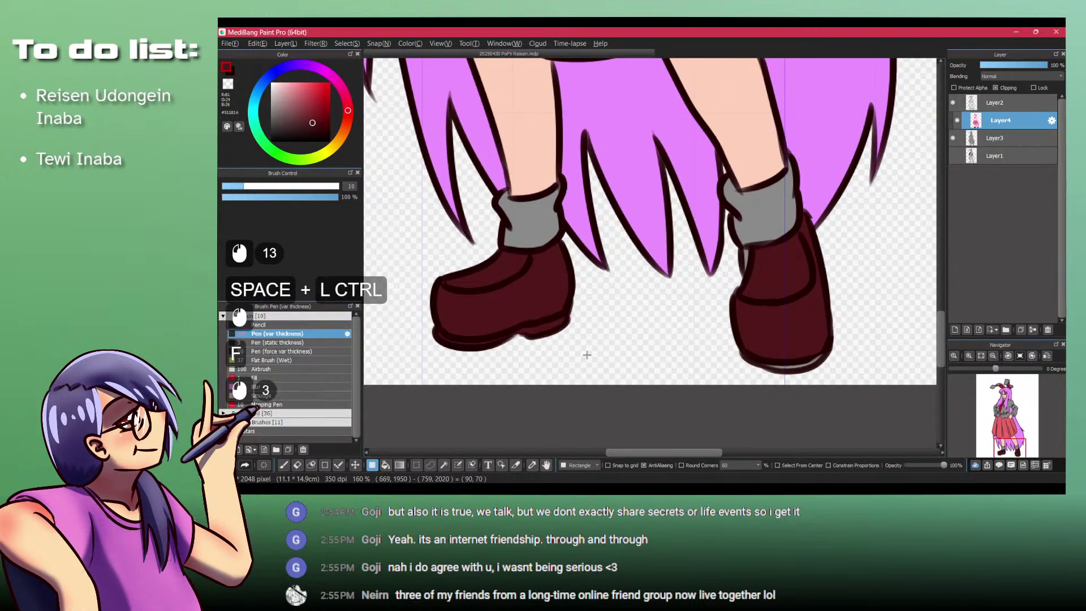
pyautogui.moveTo(712, 328); pyautogui.dragTo(834, 407)
pyautogui.moveTo(867, 403); pyautogui.dragTo(792, 353)
pyautogui.click(802, 318)
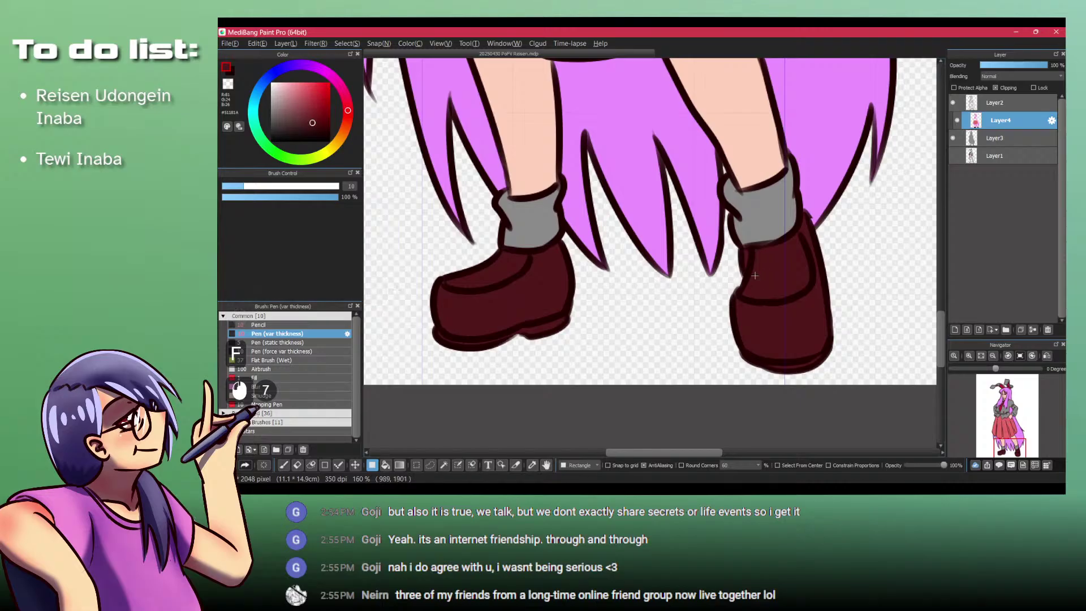
# Step: Inspect the flat colours across the figure from the shoes up to the face, ears and blouse
pyautogui.moveTo(597, 229); pyautogui.dragTo(535, 309)
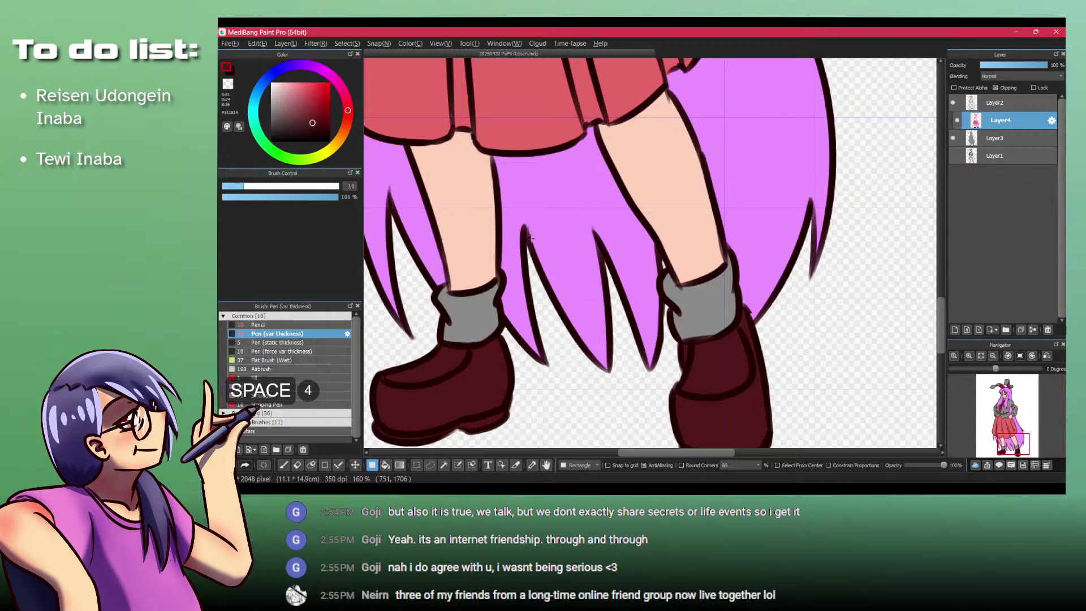
pyautogui.moveTo(531, 239); pyautogui.dragTo(464, 239)
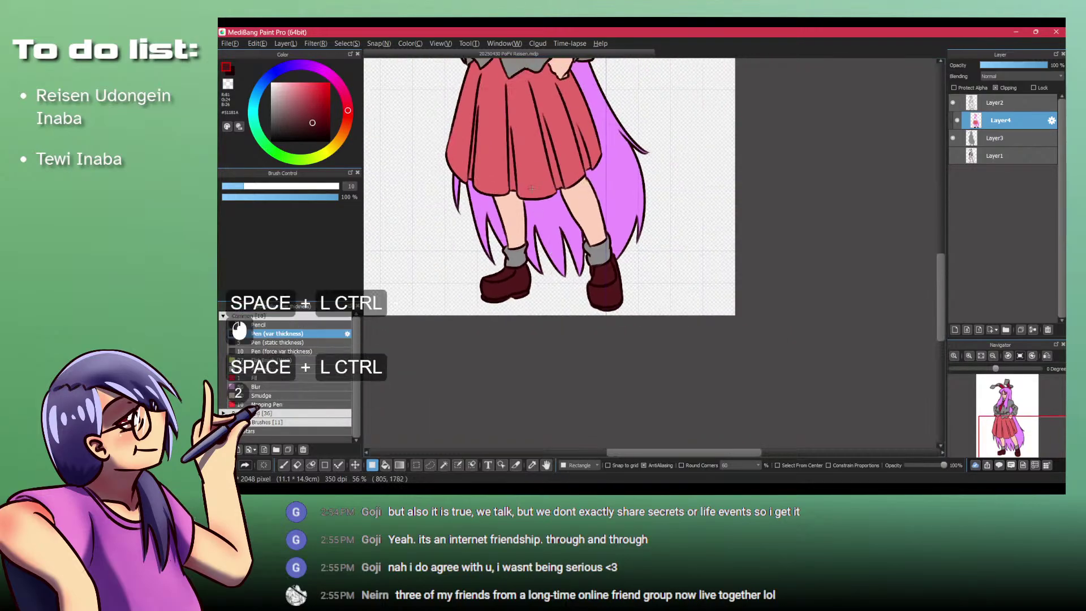
pyautogui.moveTo(550, 174); pyautogui.dragTo(577, 262)
pyautogui.moveTo(573, 158); pyautogui.dragTo(567, 289)
pyautogui.press('space')
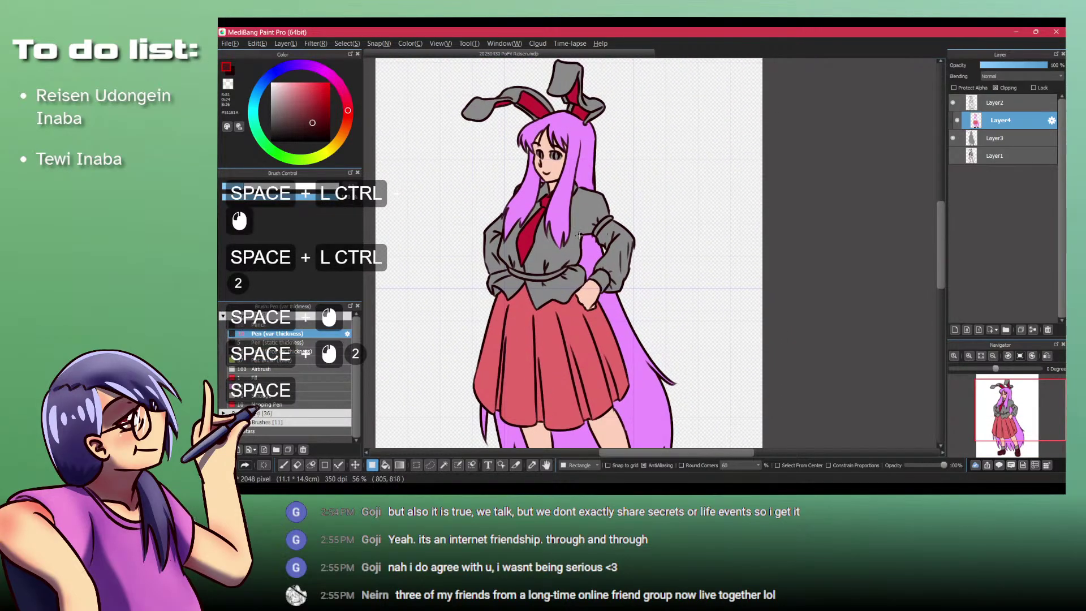
pyautogui.moveTo(582, 220); pyautogui.dragTo(591, 293)
pyautogui.moveTo(558, 332); pyautogui.dragTo(609, 226)
pyautogui.moveTo(518, 287); pyautogui.dragTo(600, 403)
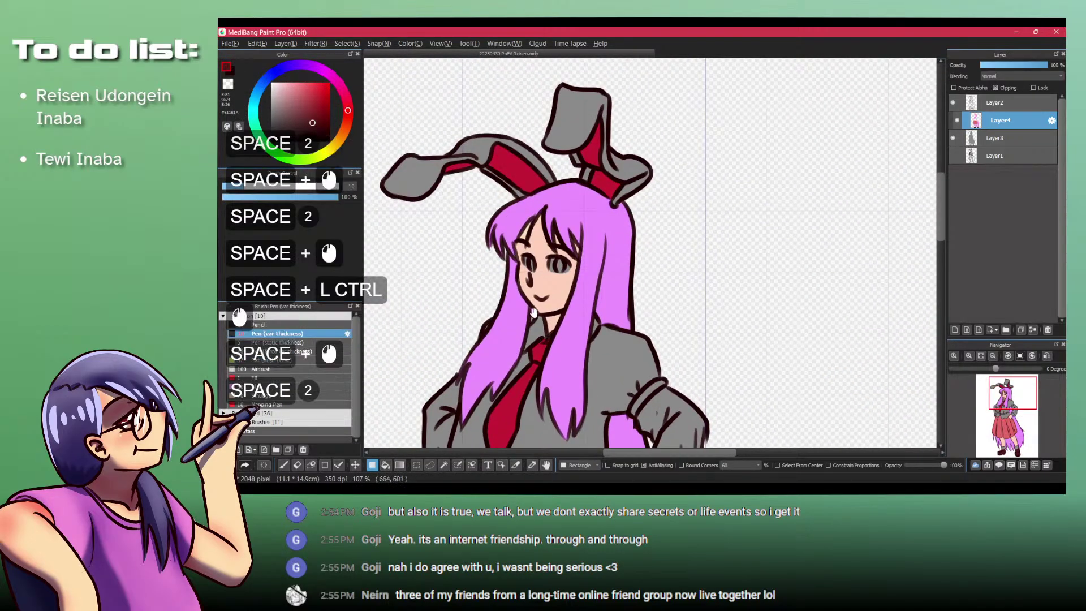
pyautogui.press('space')
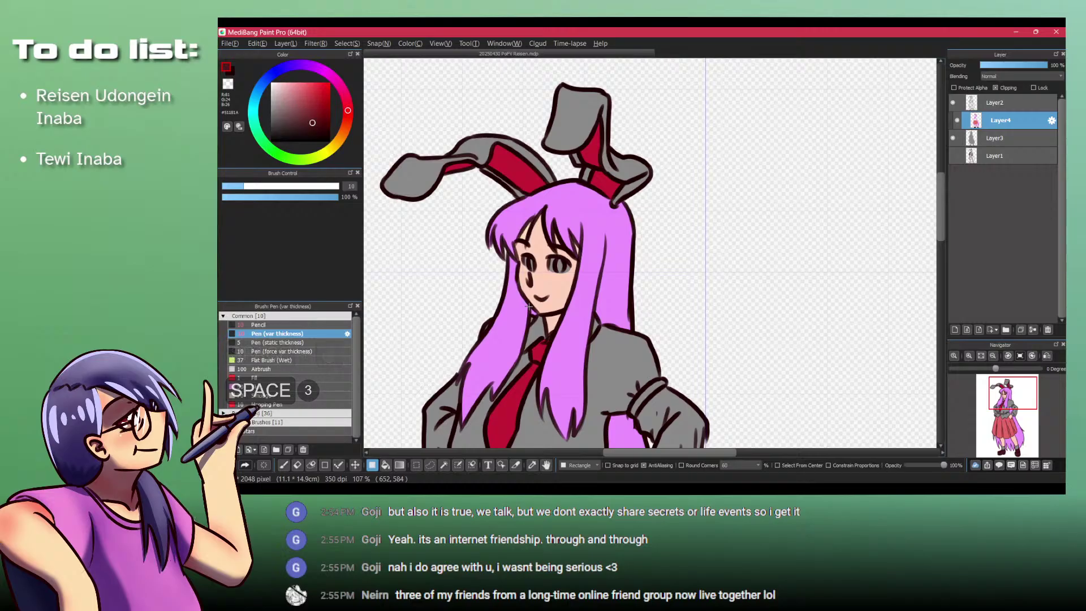
pyautogui.hotkey('ctrl', 'space')
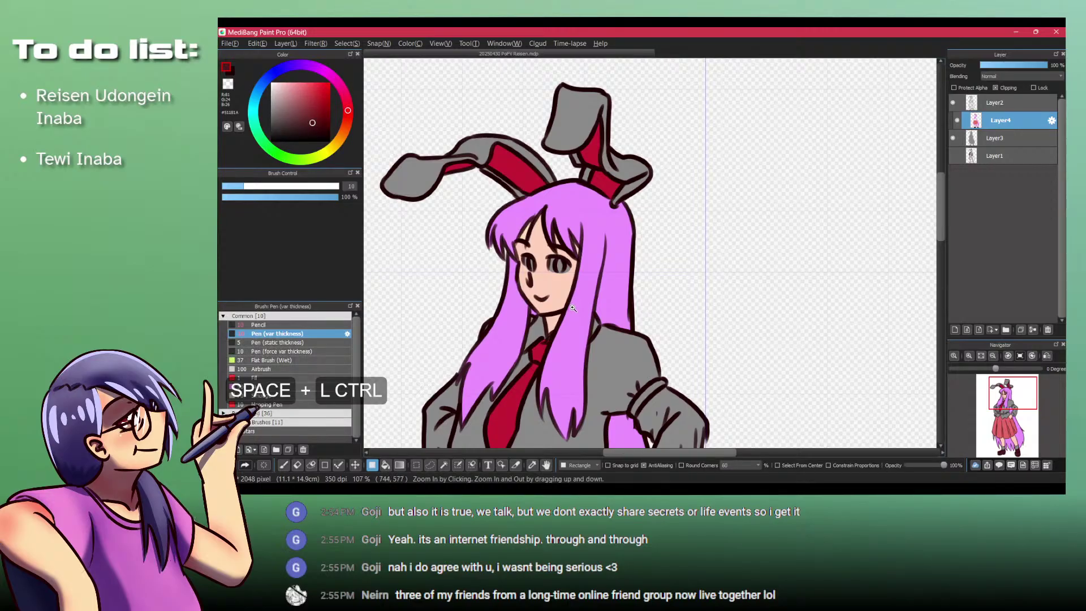
pyautogui.press('space')
pyautogui.moveTo(598, 402); pyautogui.dragTo(576, 250)
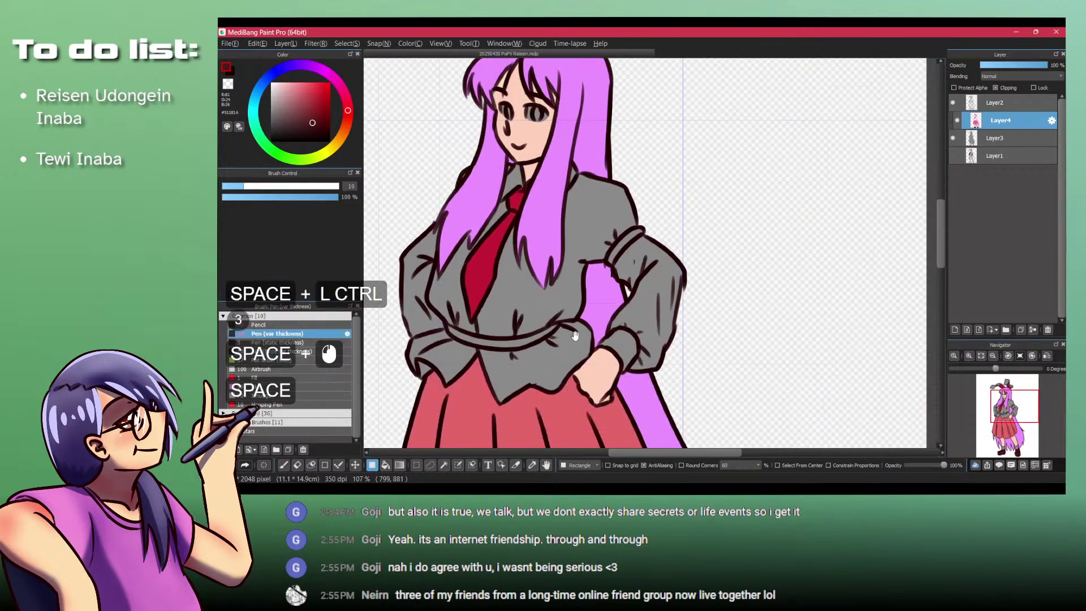
# Step: Switch to the browser and check Reisen's colours on the sprite sheet, then return to the drawing in MediBang Paint Pro
pyautogui.click(664, 488)
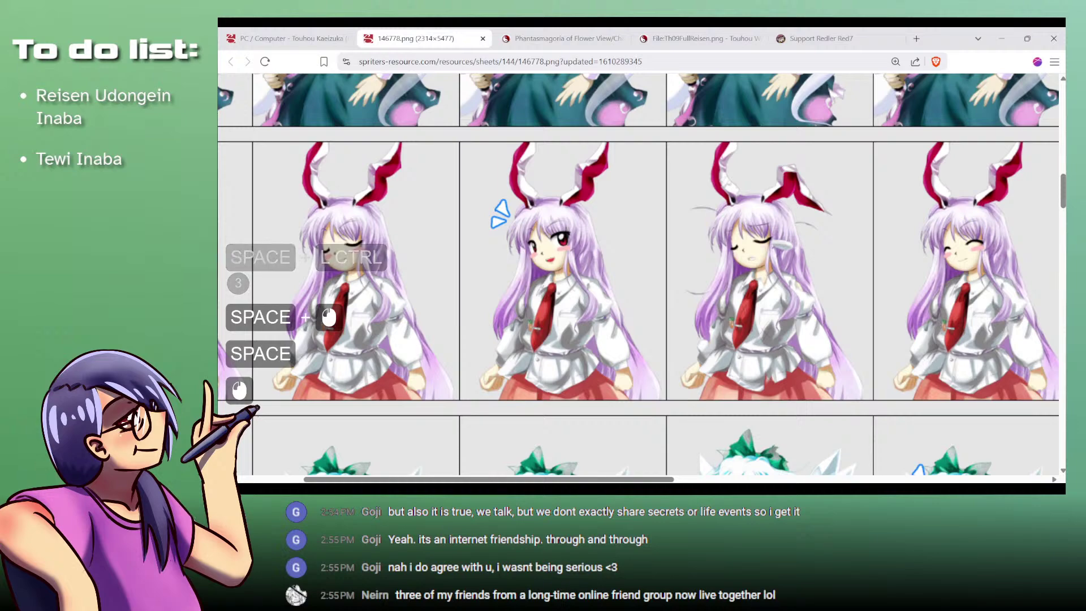
pyautogui.click(720, 489)
pyautogui.click(720, 490)
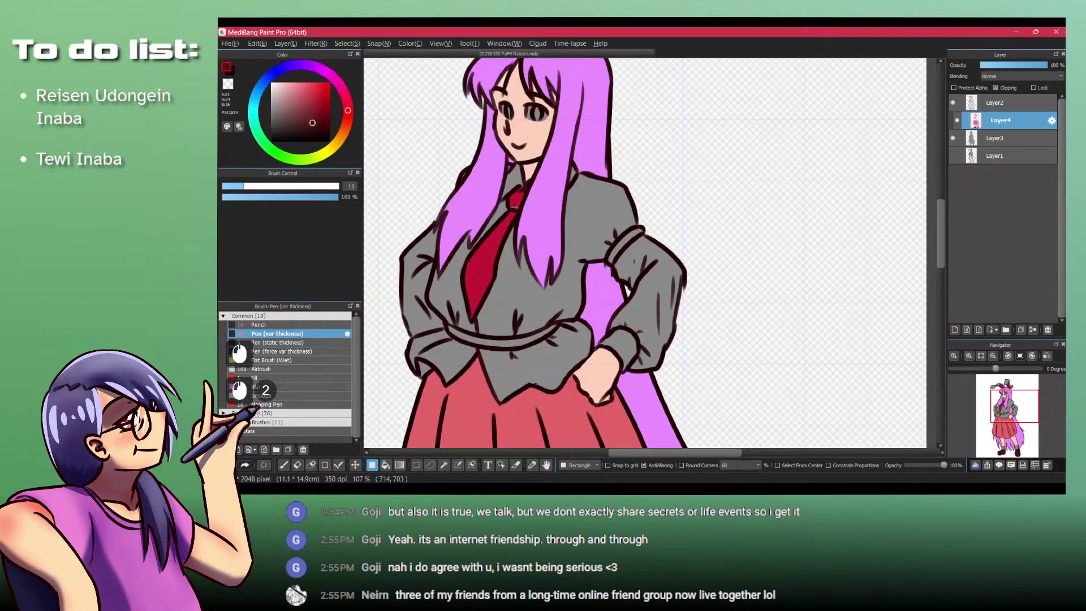
# Step: Pick a pure bright red and paint the irises of both eyes on Layer4 with the pen
pyautogui.press('space')
pyautogui.moveTo(535, 149); pyautogui.dragTo(650, 299)
pyautogui.hotkey('ctrl', 'space')
pyautogui.click(321, 97)
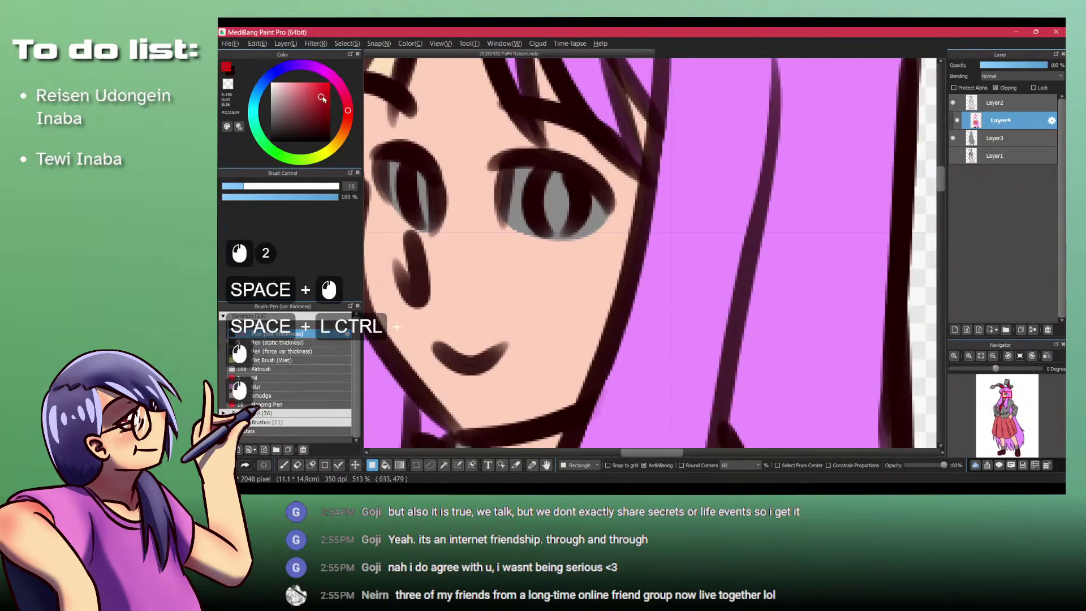
pyautogui.press('p')
pyautogui.moveTo(557, 174); pyautogui.dragTo(552, 207)
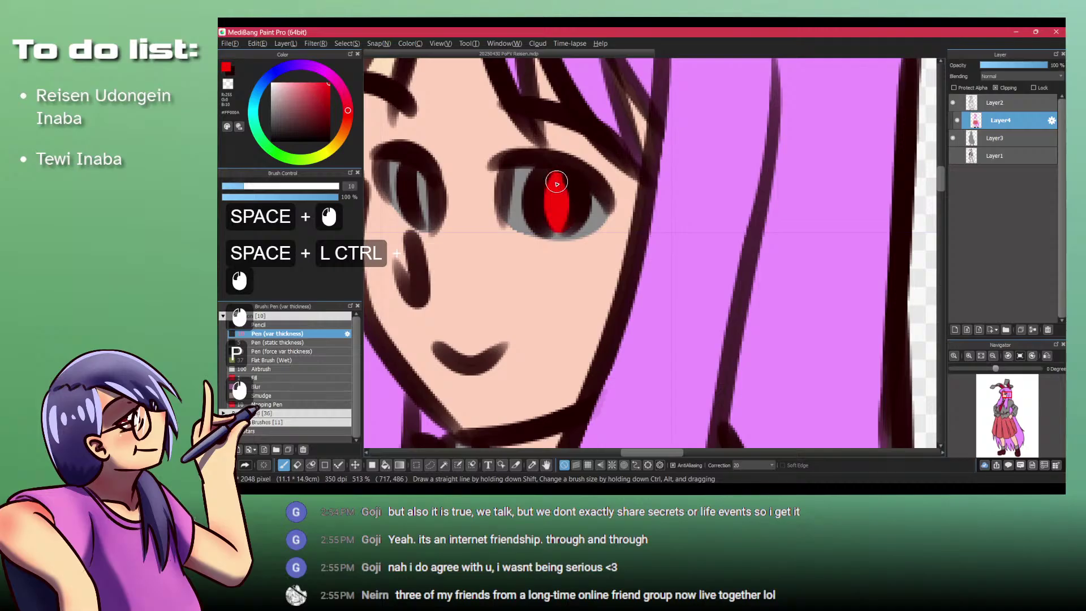
pyautogui.moveTo(419, 175); pyautogui.dragTo(424, 221)
# Step: Mix a light greyish lavender and paint the belt around the waist with the pen
pyautogui.hotkey('ctrl', 'space')
pyautogui.moveTo(455, 176); pyautogui.dragTo(502, 362)
pyautogui.press('space')
pyautogui.moveTo(502, 362)
pyautogui.mouseDown()
pyautogui.moveTo(496, 326)
pyautogui.moveTo(571, 223)
pyautogui.moveTo(573, 259)
pyautogui.mouseUp()
pyautogui.press('space')
pyautogui.hotkey('ctrl', 'space')
pyautogui.moveTo(571, 214); pyautogui.dragTo(523, 390)
pyautogui.hotkey('ctrl', 'space')
pyautogui.press('space')
pyautogui.moveTo(524, 266); pyautogui.dragTo(512, 339)
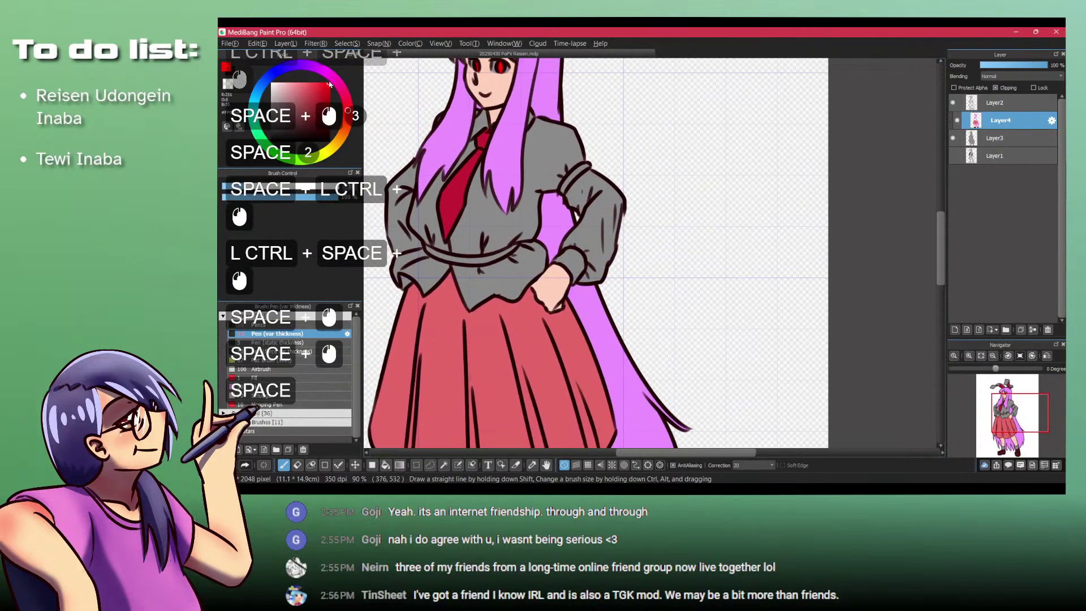
pyautogui.click(276, 72)
pyautogui.click(279, 98)
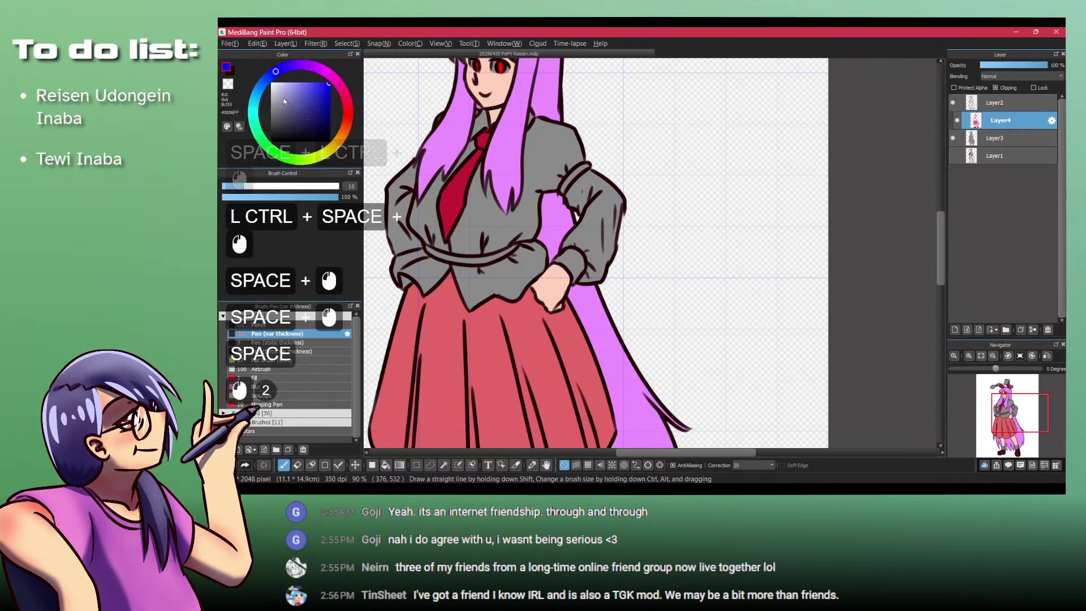
pyautogui.hotkey('ctrl', 'space')
pyautogui.moveTo(436, 257); pyautogui.dragTo(498, 257)
pyautogui.moveTo(414, 226)
pyautogui.mouseDown()
pyautogui.moveTo(490, 256)
pyautogui.moveTo(619, 242)
pyautogui.moveTo(562, 213)
pyautogui.mouseUp()
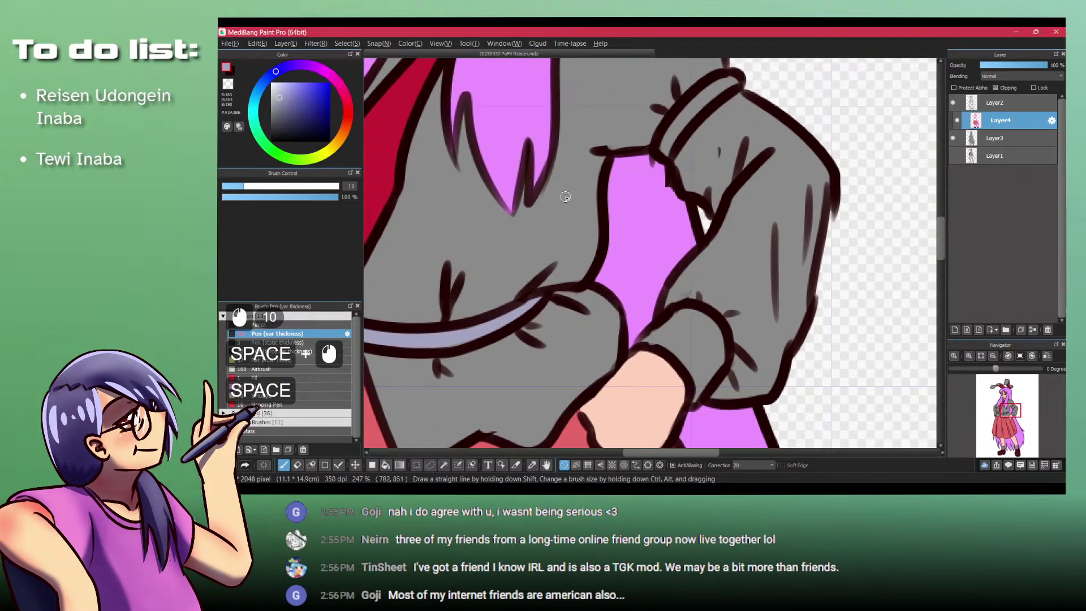
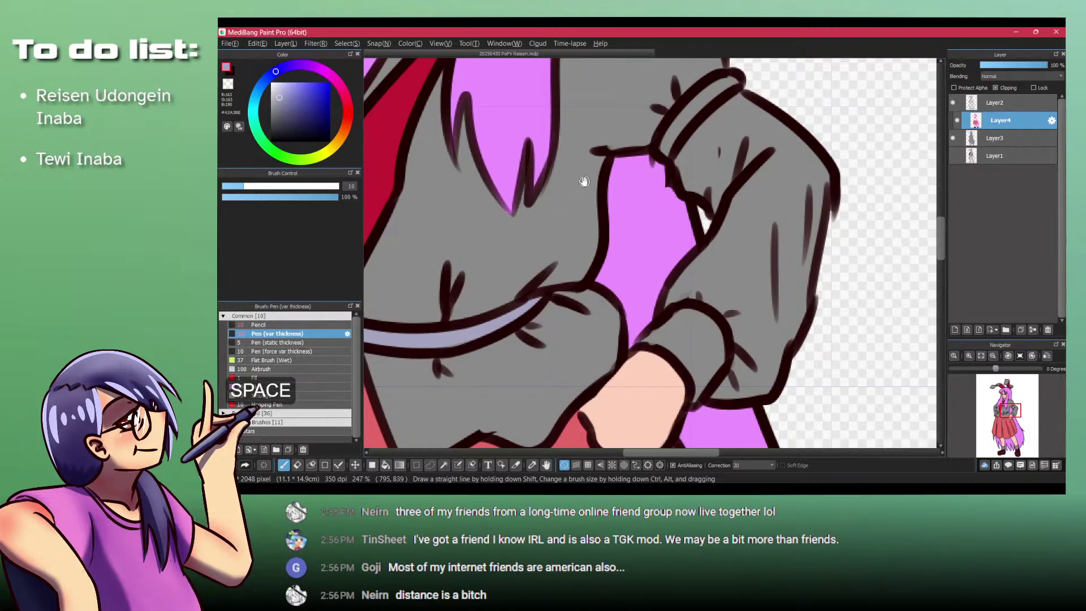
# Step: Paint the band around the upper sleeve with the same greyish lavender
pyautogui.moveTo(584, 181); pyautogui.dragTo(511, 294)
pyautogui.moveTo(585, 264); pyautogui.dragTo(598, 245)
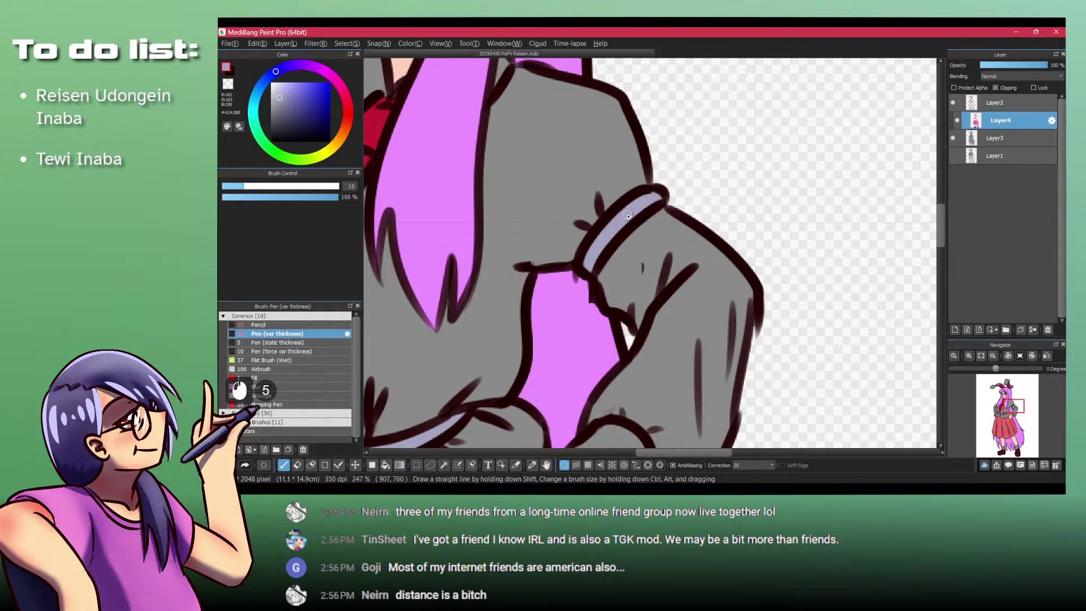
pyautogui.moveTo(626, 215); pyautogui.dragTo(577, 213)
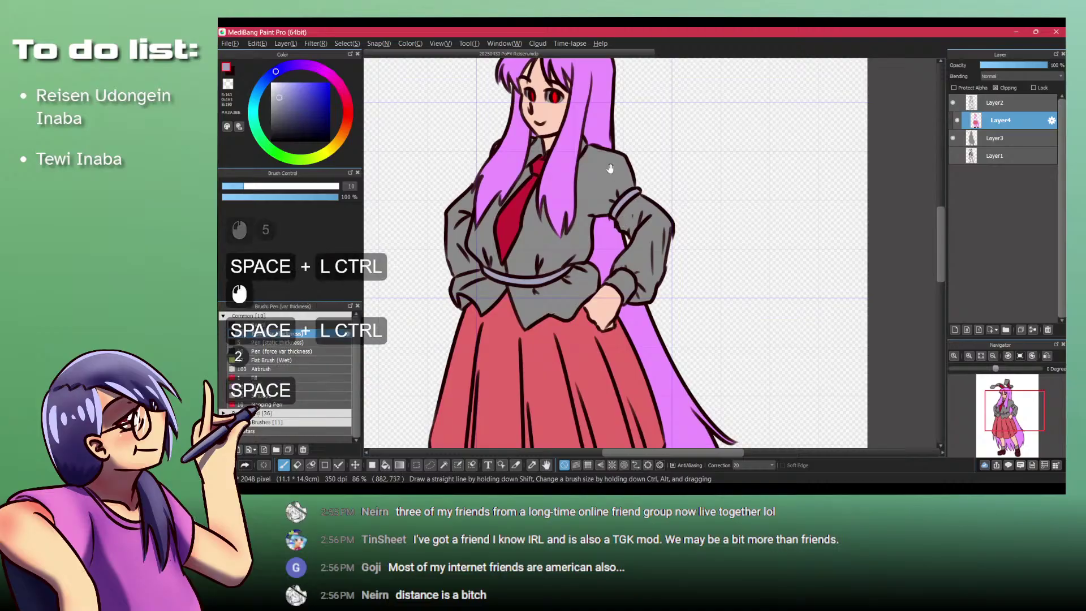
# Step: Protect the alpha of Layer3 and recolour its grey base pale bluish white with a filled rectangle spanning the whole canvas
pyautogui.moveTo(610, 169); pyautogui.dragTo(621, 252)
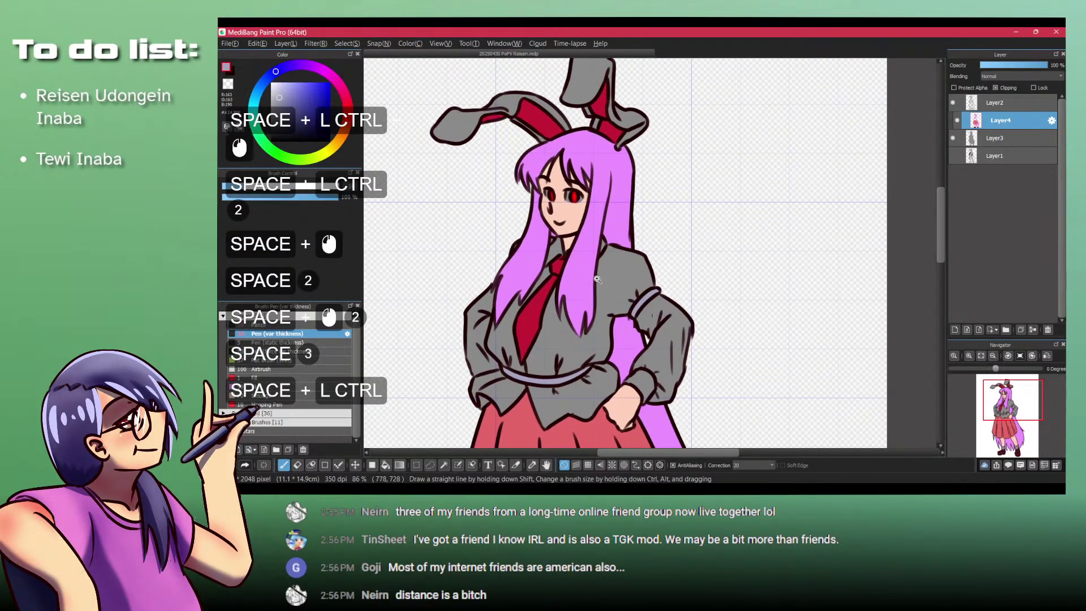
pyautogui.moveTo(656, 367); pyautogui.dragTo(631, 369)
pyautogui.moveTo(632, 369); pyautogui.dragTo(603, 224)
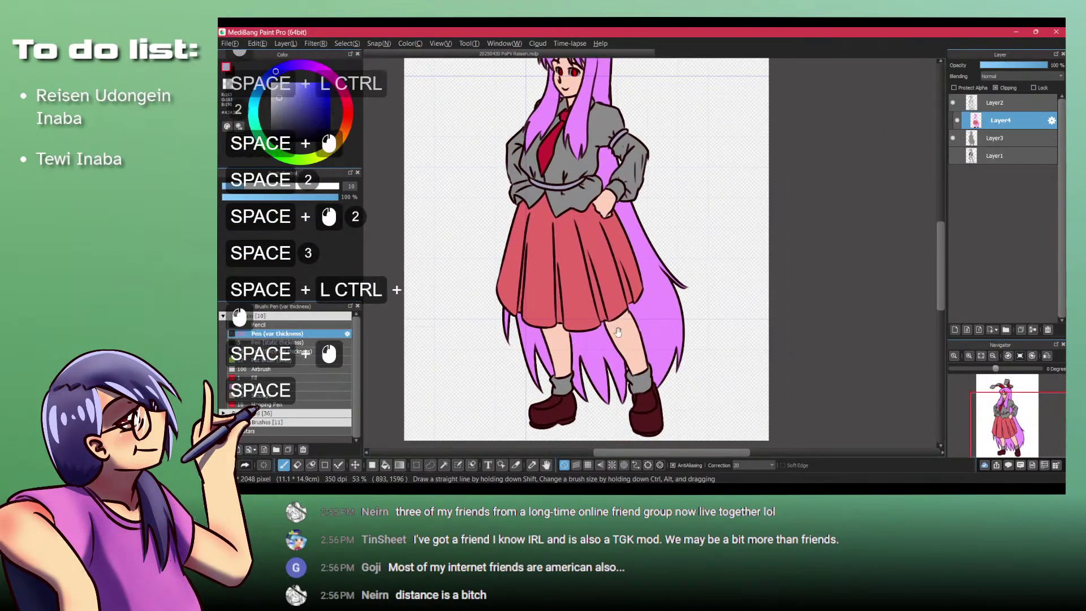
pyautogui.click(1008, 137)
pyautogui.click(953, 88)
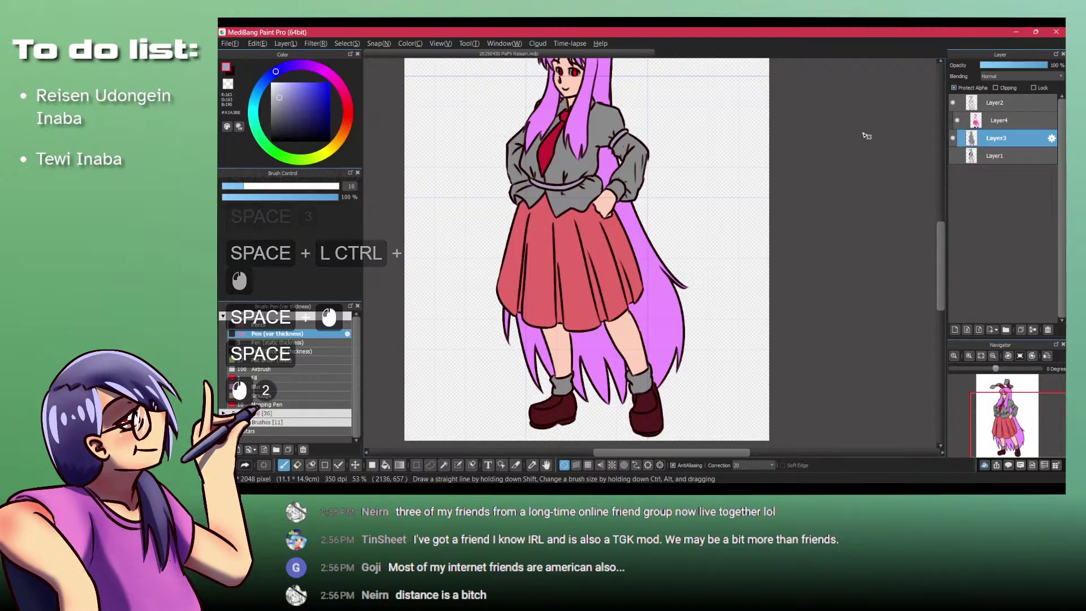
pyautogui.click(278, 83)
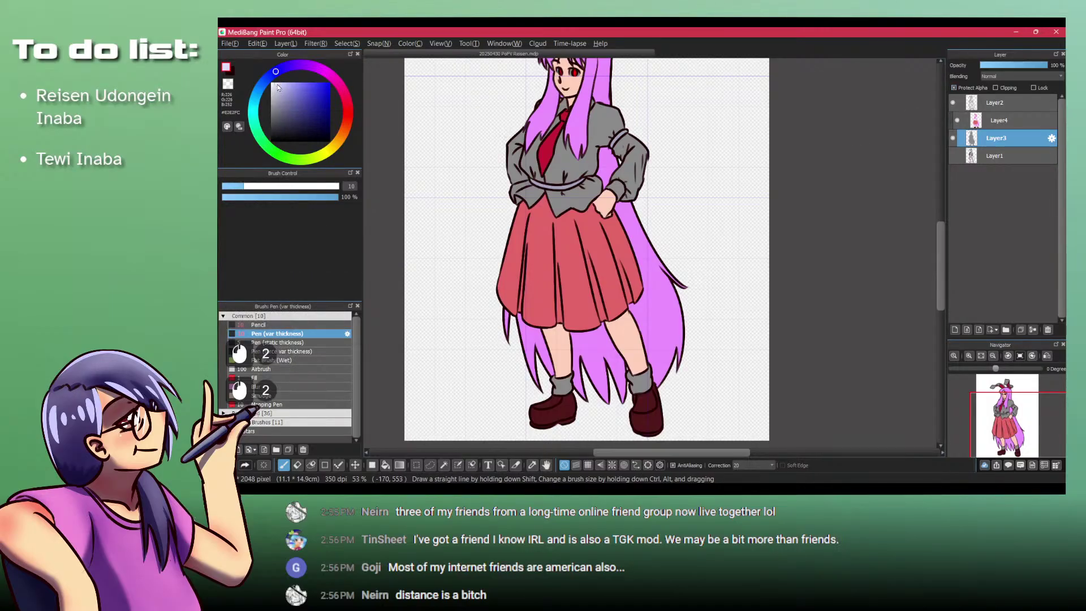
pyautogui.click(267, 79)
pyautogui.press('f')
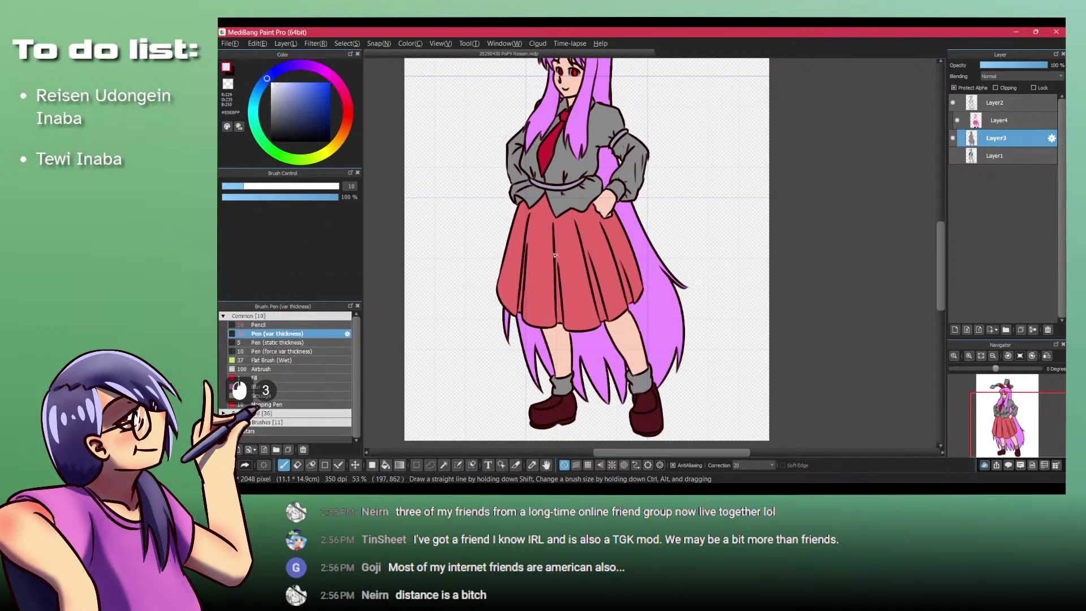
pyautogui.scroll(-3, 503, 189)
pyautogui.moveTo(585, 136); pyautogui.dragTo(861, 451)
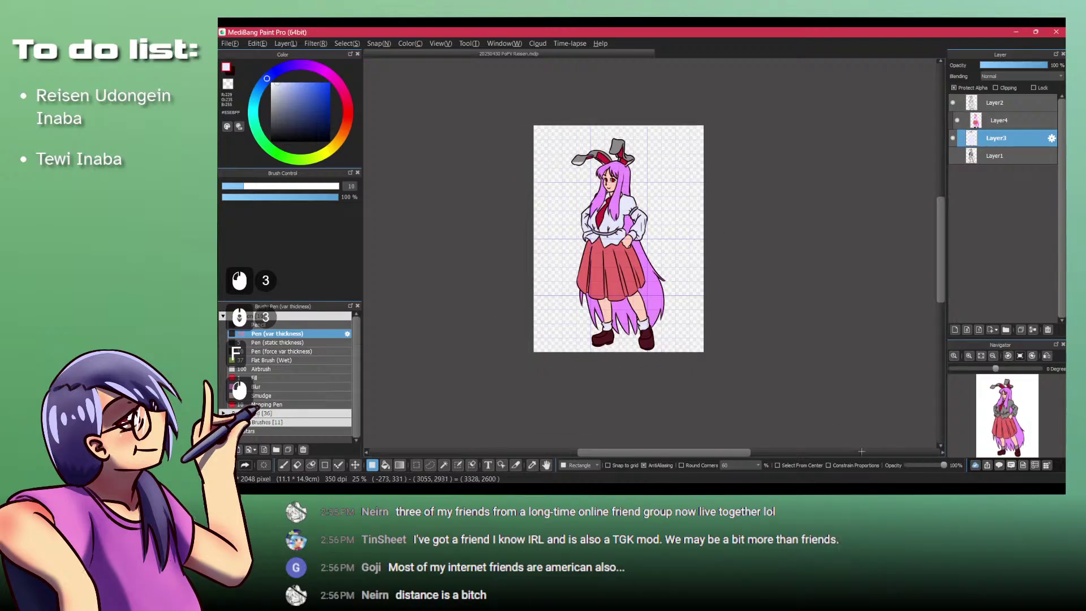
pyautogui.scroll(3, 616, 288)
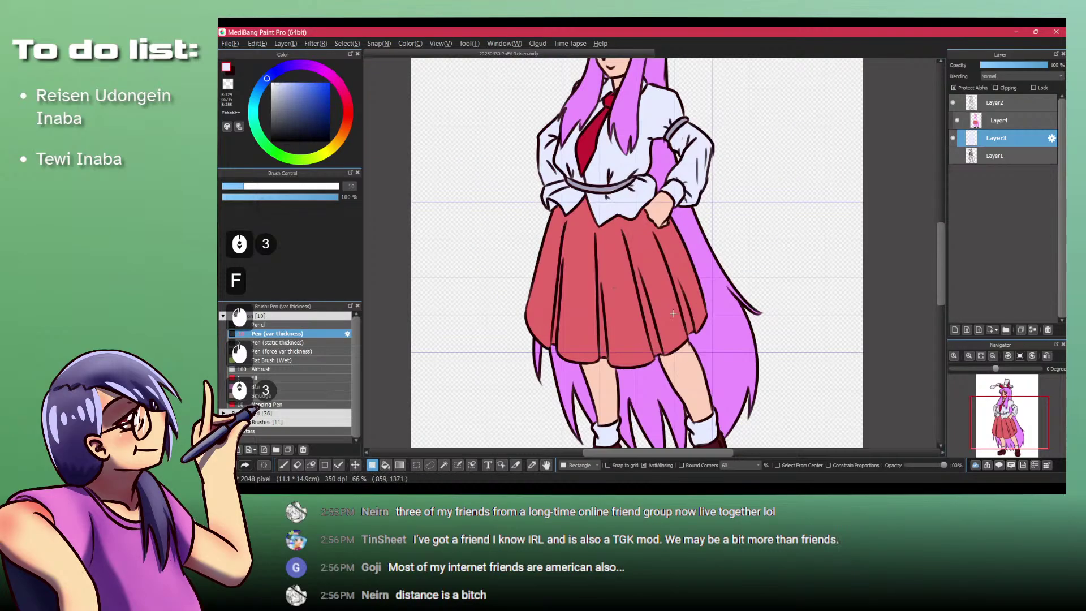
pyautogui.scroll(-2, 655, 250)
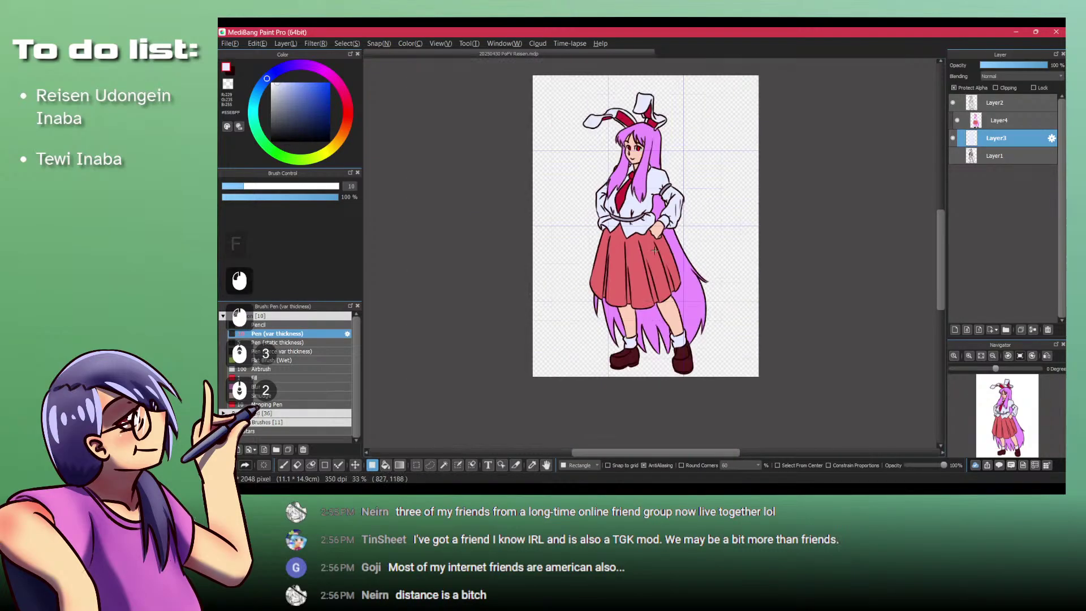
# Step: Mix a darker muted blue-grey from the belt's colour and repaint the waist belt on Layer4 with the pen
pyautogui.click(998, 119)
pyautogui.scroll(3, 668, 206)
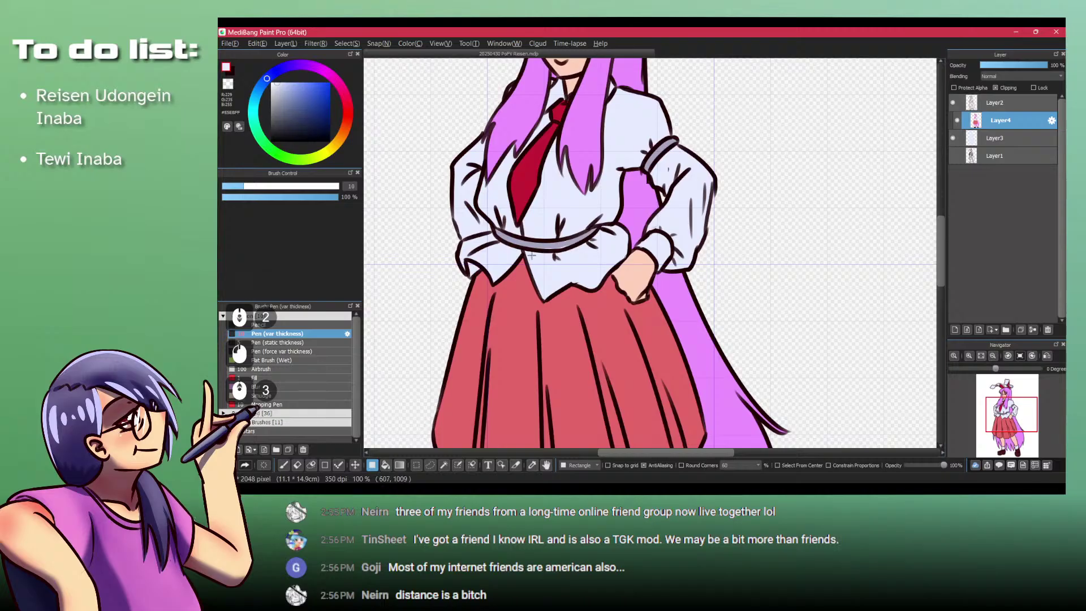
pyautogui.press('p')
pyautogui.keyDown('alt'); pyautogui.click(538, 244); pyautogui.keyUp('alt')
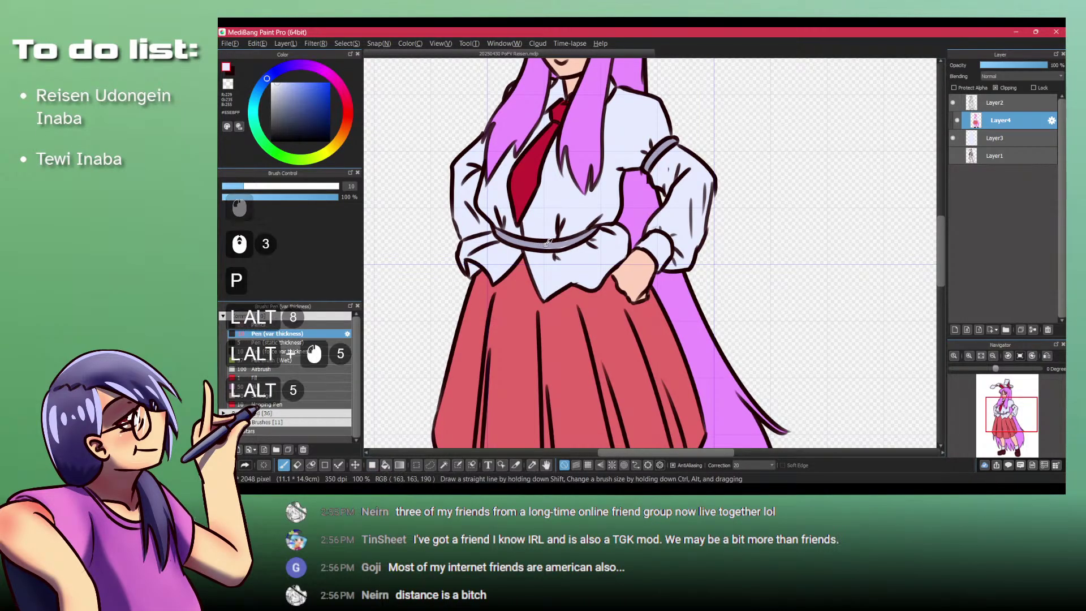
pyautogui.keyDown('alt'); pyautogui.click(537, 243); pyautogui.keyUp('alt')
pyautogui.click(279, 108)
pyautogui.moveTo(532, 254)
pyautogui.mouseDown()
pyautogui.moveTo(515, 228)
pyautogui.moveTo(572, 241)
pyautogui.mouseUp()
pyautogui.moveTo(492, 232); pyautogui.dragTo(543, 240)
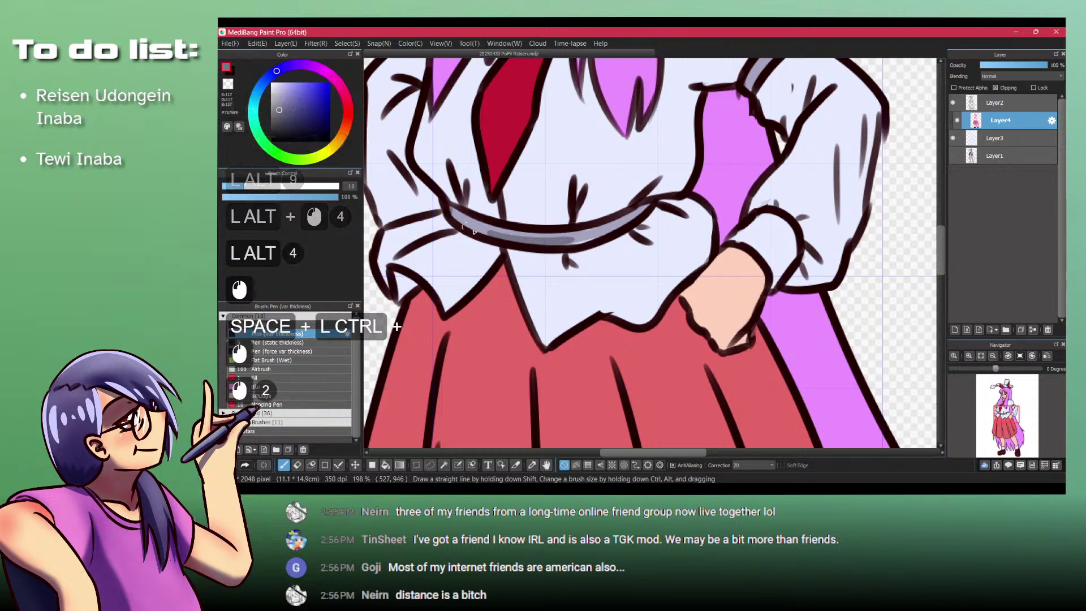
pyautogui.moveTo(451, 209)
pyautogui.mouseDown()
pyautogui.moveTo(499, 229)
pyautogui.moveTo(588, 236)
pyautogui.moveTo(543, 278)
pyautogui.moveTo(476, 273)
pyautogui.mouseUp()
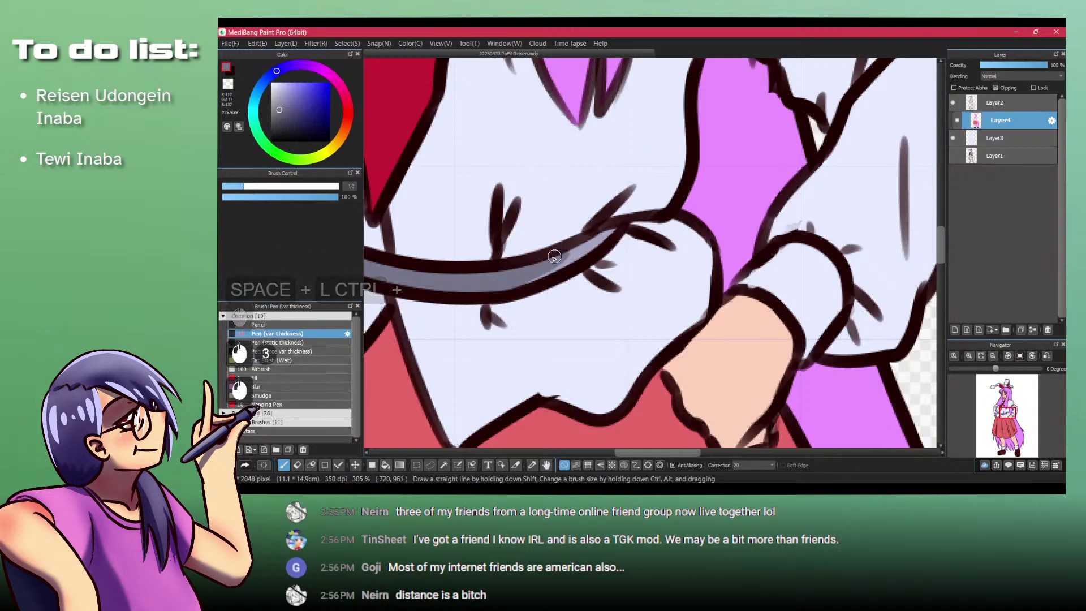
pyautogui.moveTo(582, 249)
pyautogui.mouseDown()
pyautogui.moveTo(546, 266)
pyautogui.moveTo(612, 232)
pyautogui.moveTo(477, 264)
pyautogui.mouseUp()
pyautogui.moveTo(645, 244); pyautogui.dragTo(517, 273)
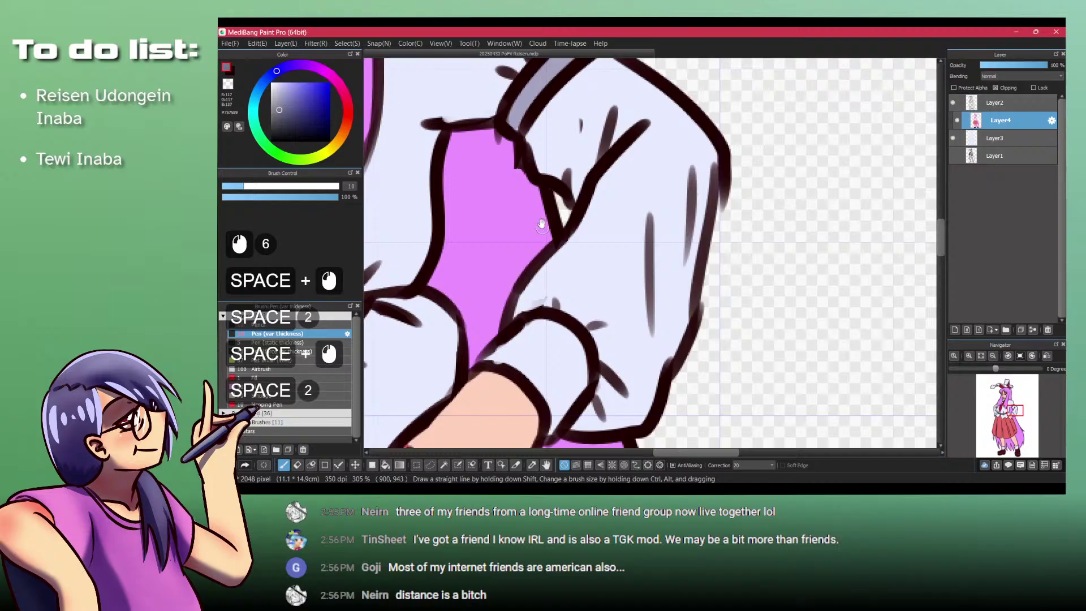
# Step: Repaint the band around the upper sleeve with the same darker blue-grey
pyautogui.moveTo(541, 224); pyautogui.dragTo(535, 340)
pyautogui.moveTo(516, 242)
pyautogui.mouseDown()
pyautogui.moveTo(504, 230)
pyautogui.moveTo(572, 157)
pyautogui.mouseUp()
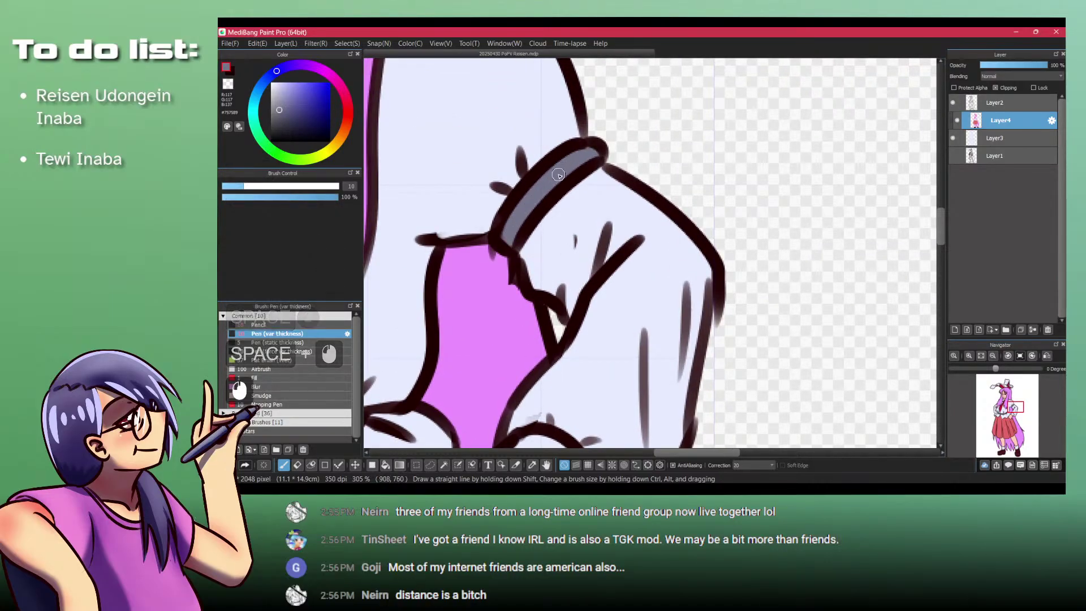
pyautogui.hotkey('Up', 'Down')
pyautogui.press('space')
pyautogui.moveTo(616, 317); pyautogui.dragTo(579, 225)
pyautogui.moveTo(591, 181); pyautogui.dragTo(591, 201)
pyautogui.moveTo(591, 184); pyautogui.dragTo(593, 237)
pyautogui.press('space')
pyautogui.press('space')
pyautogui.press('space')
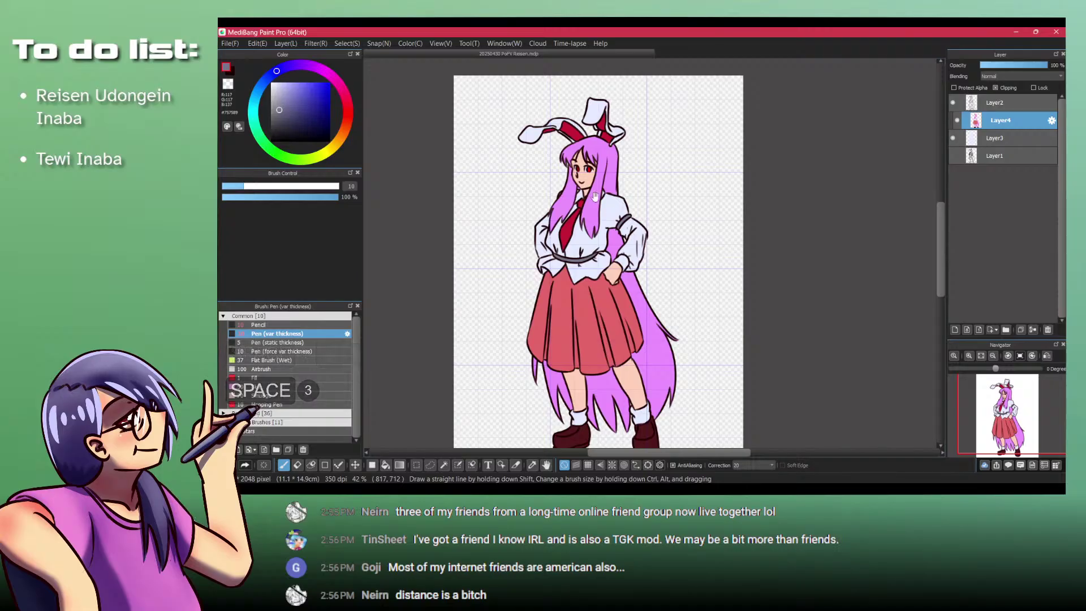
# Step: Try to touch up the line art at the fold of the bent ear on Layer2 with the pencil
pyautogui.moveTo(540, 105); pyautogui.dragTo(539, 145)
pyautogui.moveTo(556, 181); pyautogui.dragTo(548, 83)
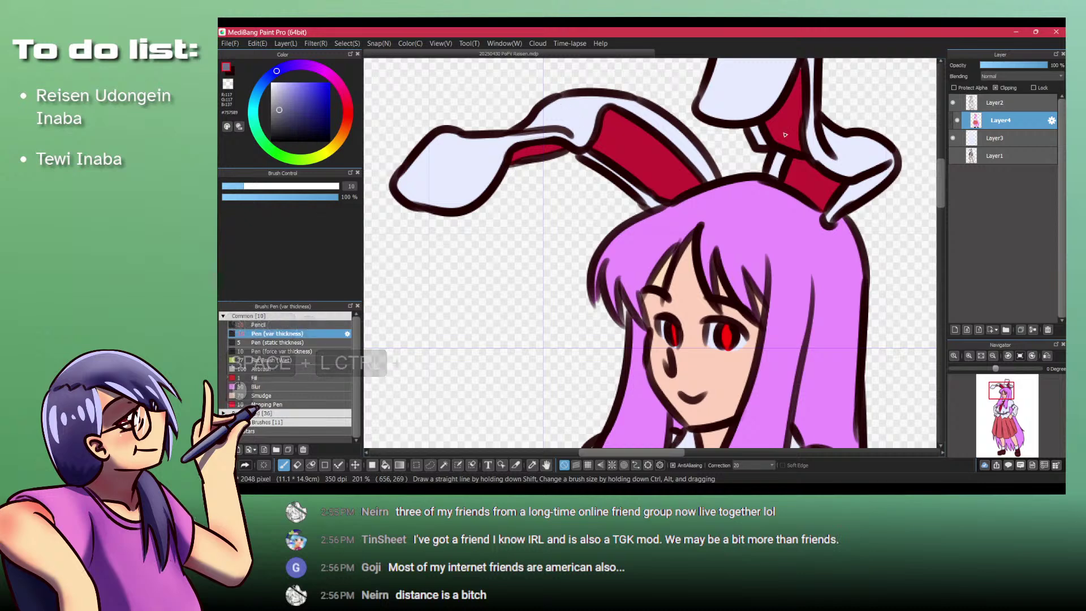
pyautogui.click(995, 102)
pyautogui.click(259, 324)
pyautogui.press('x')
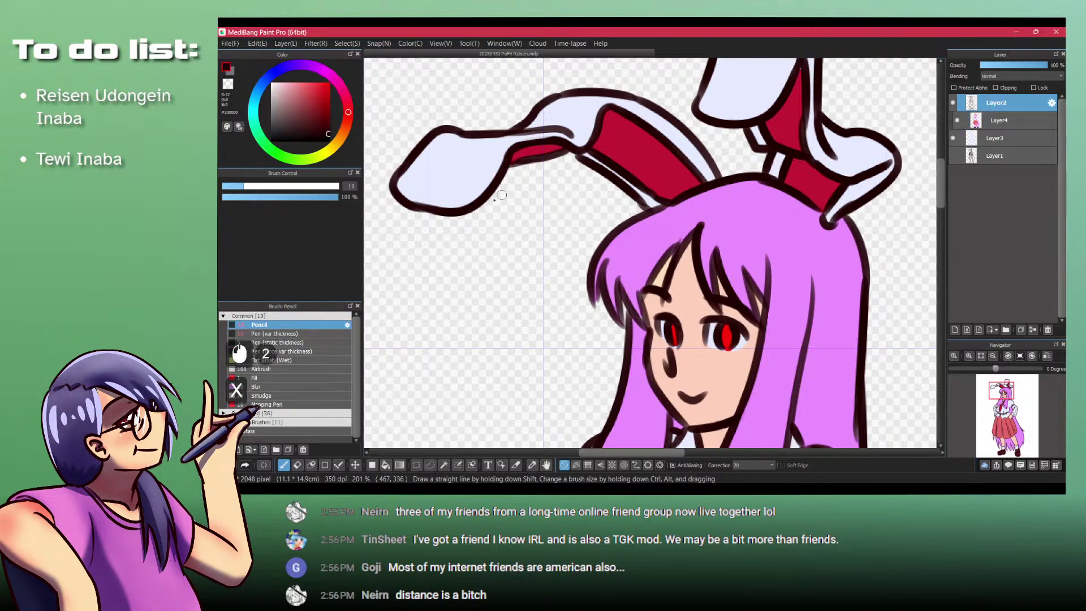
pyautogui.moveTo(571, 152)
pyautogui.mouseDown()
pyautogui.moveTo(581, 158)
pyautogui.moveTo(547, 107)
pyautogui.mouseUp()
pyautogui.hotkey('ctrl', 'z')
# Step: Inspect the ears up close and the coloured figure as a whole
pyautogui.hotkey('ctrl', 'space')
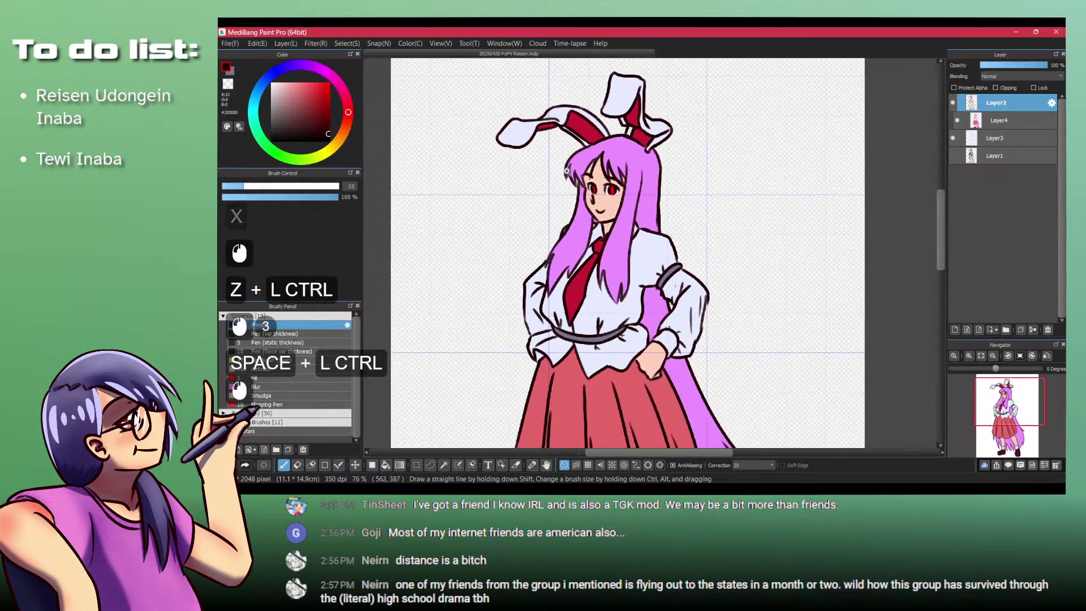
pyautogui.keyDown('ctrl'); pyautogui.click(547, 107); pyautogui.keyUp('ctrl')
pyautogui.keyDown('ctrl'); pyautogui.click(548, 107); pyautogui.keyUp('ctrl')
pyautogui.keyDown('ctrl'); pyautogui.click(547, 107); pyautogui.keyUp('ctrl')
pyautogui.keyDown('ctrl'); pyautogui.click(547, 107); pyautogui.keyUp('ctrl')
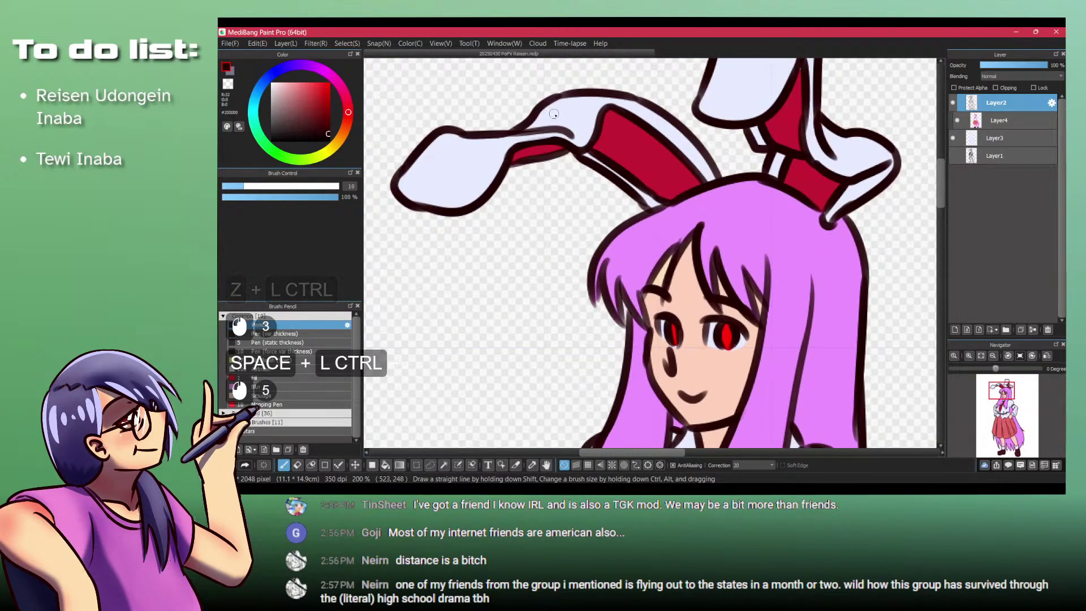
pyautogui.hotkey('ctrl', 'space')
pyautogui.moveTo(557, 122); pyautogui.dragTo(499, 257)
pyautogui.moveTo(549, 331); pyautogui.dragTo(532, 247)
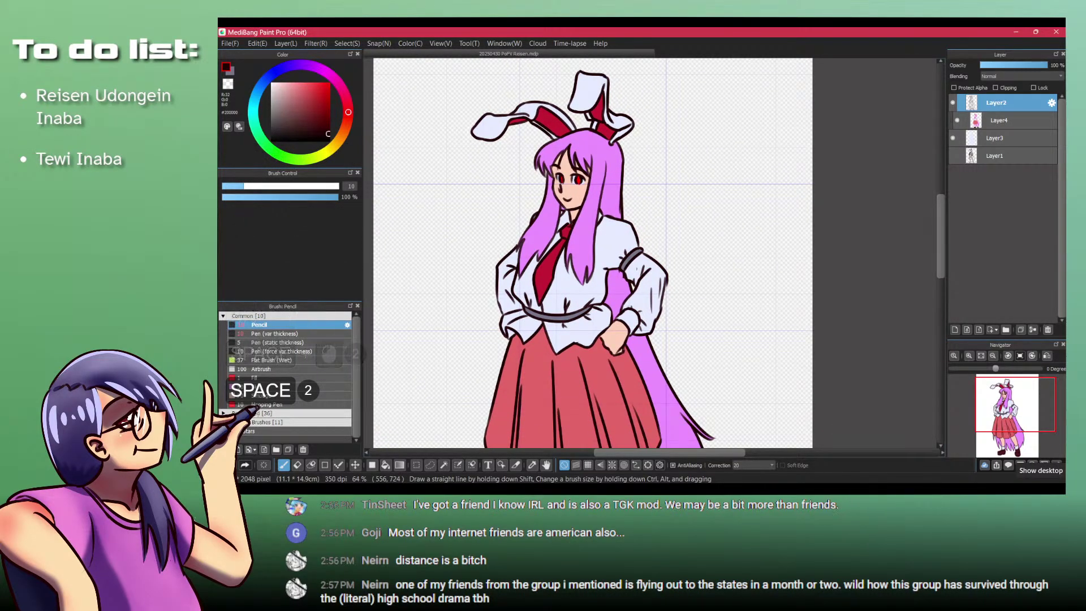
pyautogui.moveTo(532, 246); pyautogui.dragTo(498, 245)
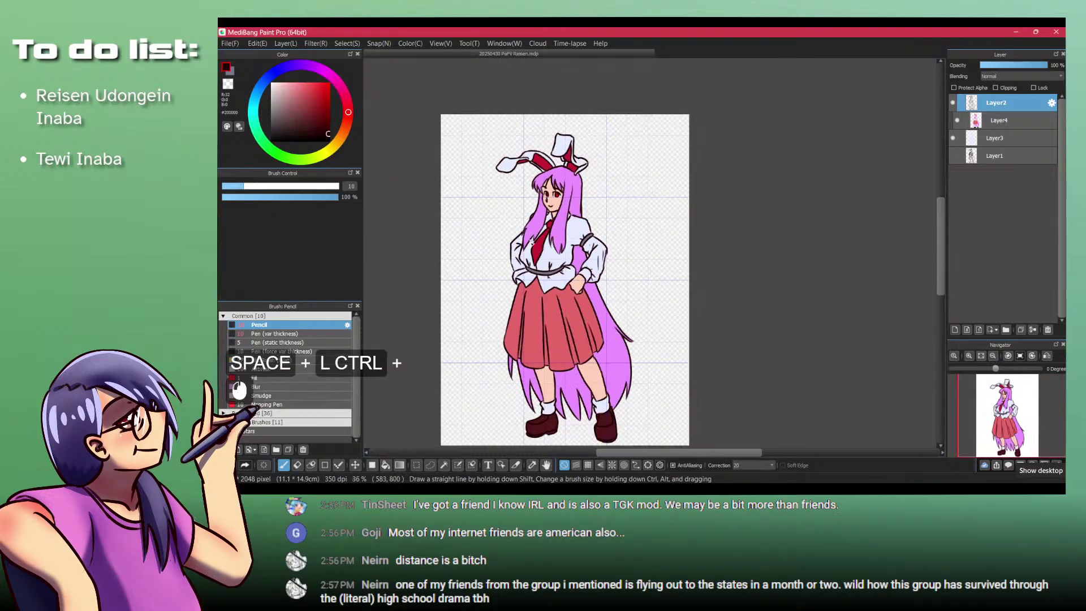
pyautogui.moveTo(553, 282); pyautogui.dragTo(571, 269)
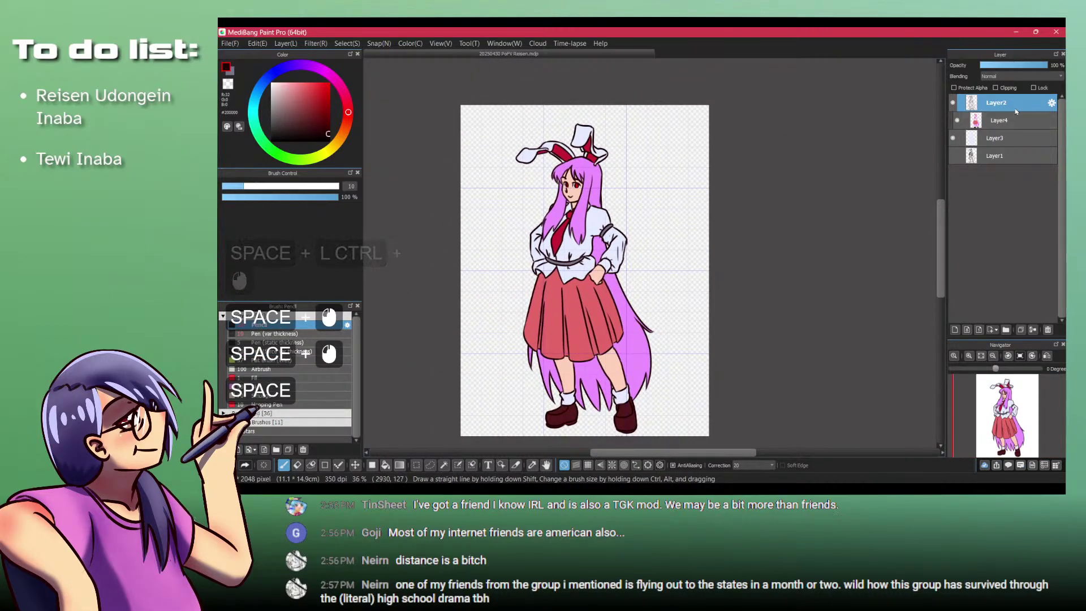
# Step: Group Layer2, Layer4 and Layer3 into a new folder
pyautogui.keyDown('shift'); pyautogui.click(1005, 137); pyautogui.keyUp('shift')
pyautogui.rightClick(1005, 138)
pyautogui.click(973, 179)
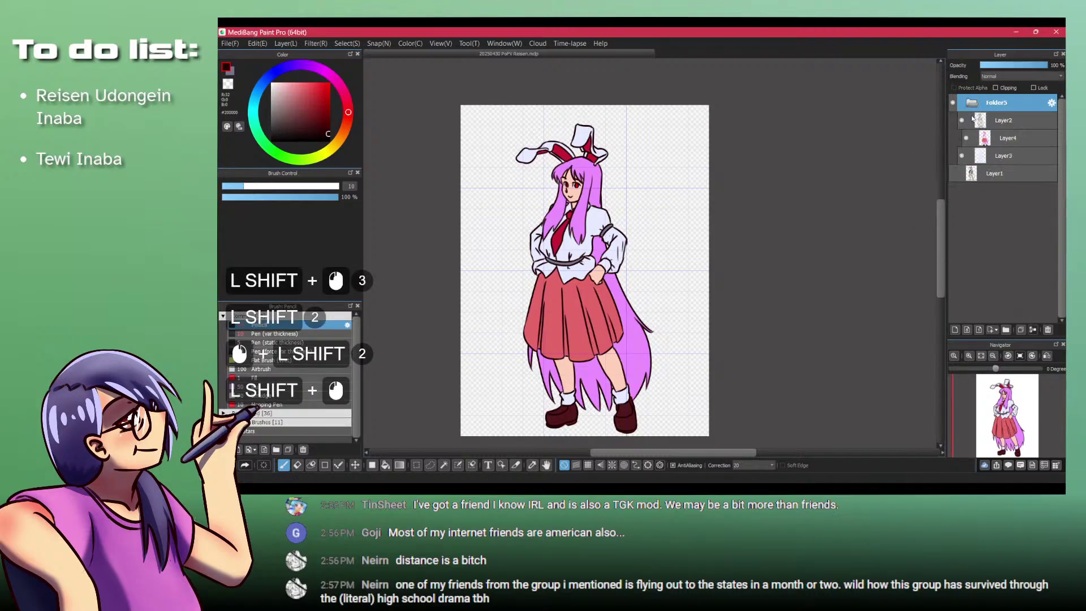
# Step: Try to move Layer4 and Layer3 into their own subfolder and merge them there
pyautogui.click(1002, 170)
pyautogui.click(1003, 157)
pyautogui.keyDown('shift'); pyautogui.click(1003, 140); pyautogui.keyUp('shift')
pyautogui.rightClick(1002, 139)
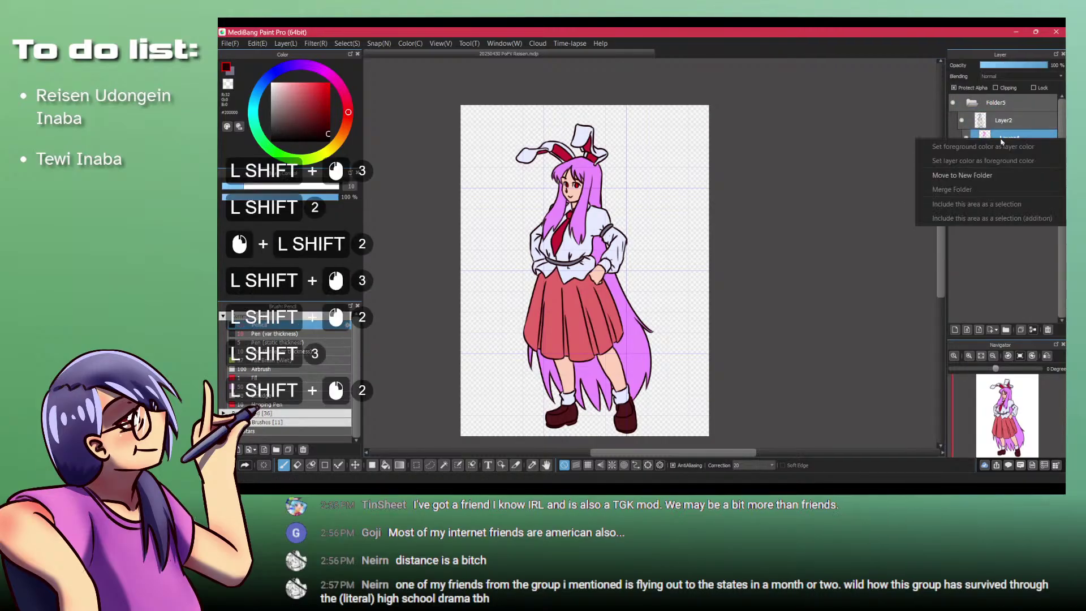
pyautogui.click(987, 177)
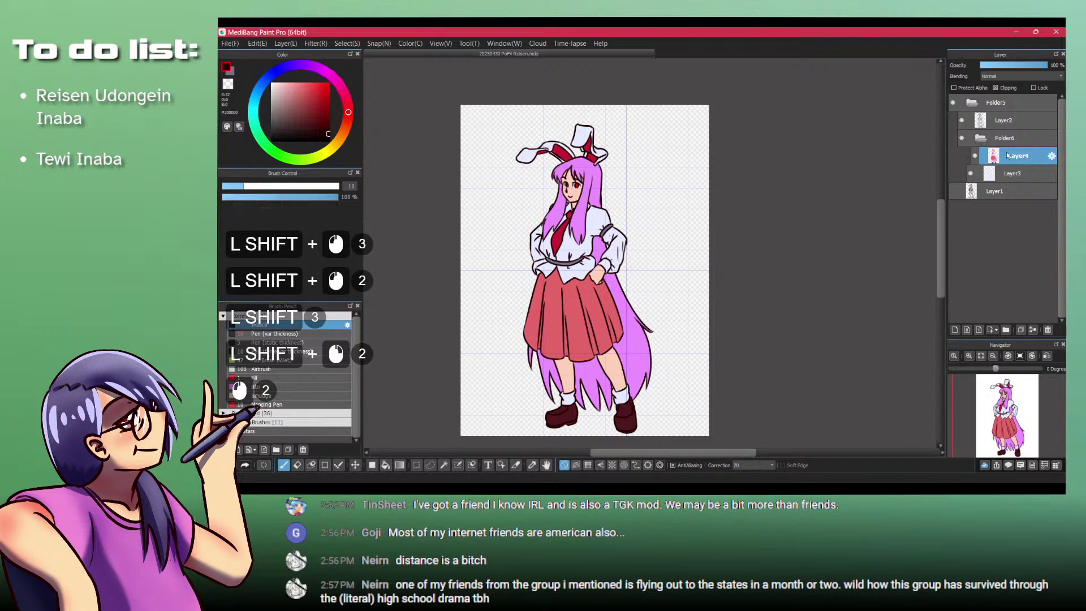
pyautogui.hotkey('ctrl', 'd')
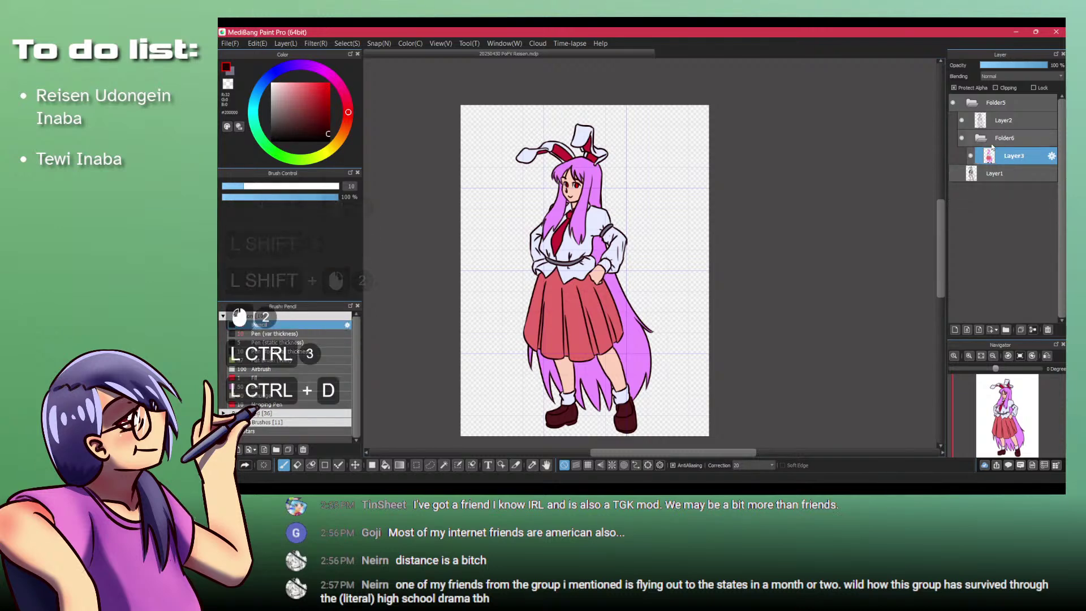
pyautogui.hotkey('ctrl', 'z')
pyautogui.hotkey('ctrl', 'z')
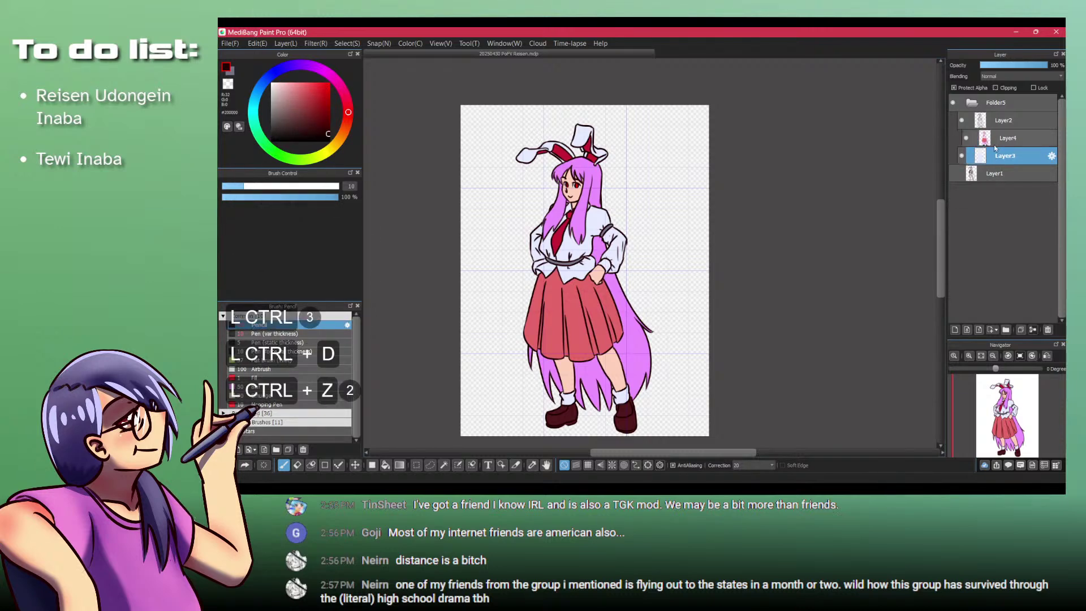
pyautogui.keyDown('shift'); pyautogui.click(997, 153); pyautogui.keyUp('shift')
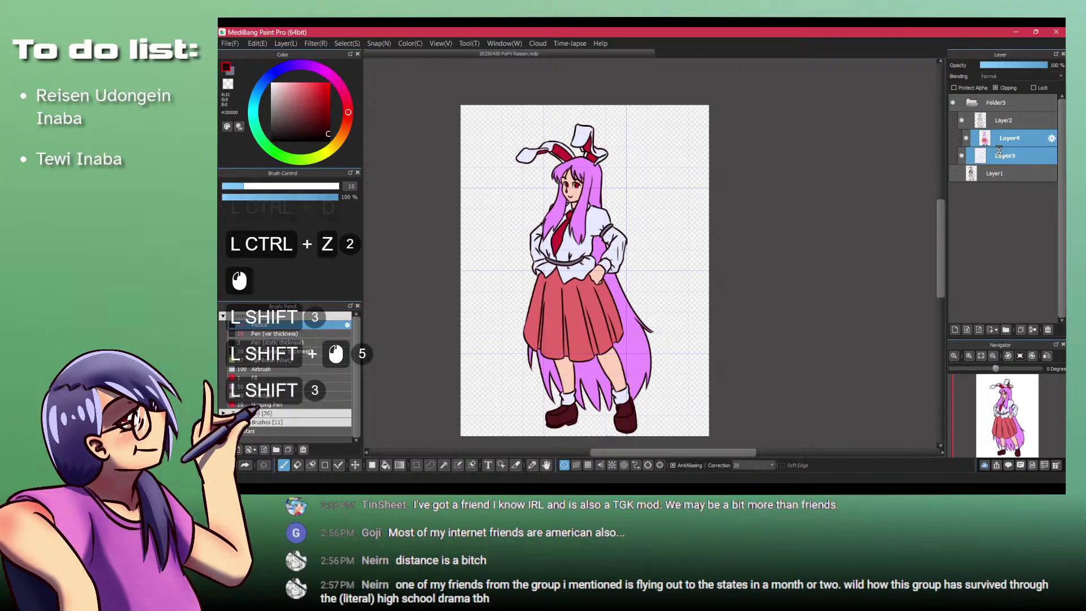
pyautogui.keyDown('shift'); pyautogui.rightClick(995, 151); pyautogui.keyUp('shift')
pyautogui.click(982, 187)
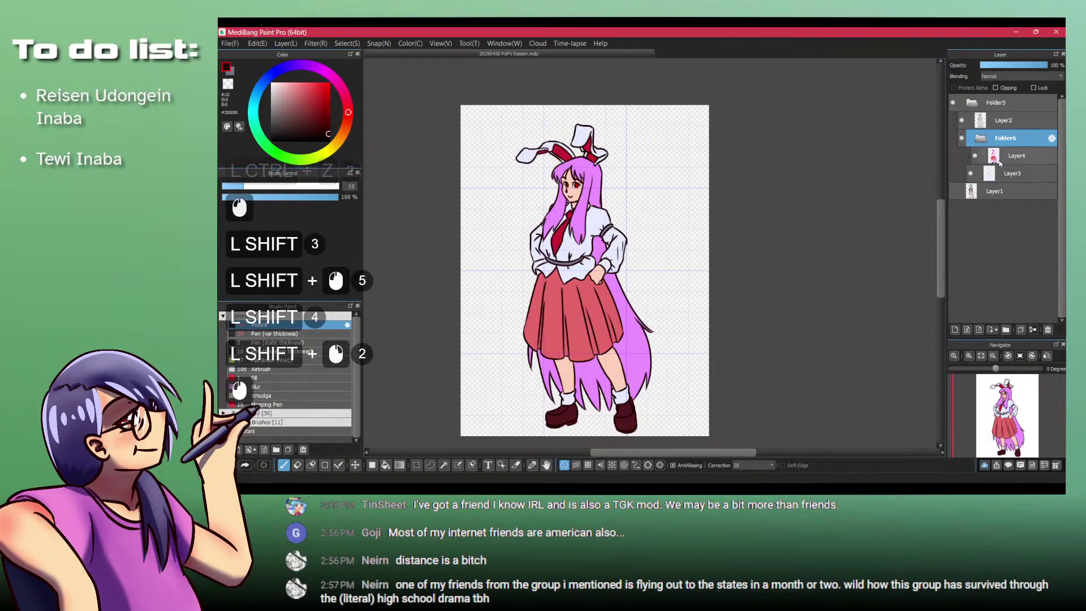
pyautogui.hotkey('ctrl', 'z')
# Step: Merge Layer4 down into Layer3 and add a clipping layer named "Shadows" directly above it
pyautogui.click(997, 145)
pyautogui.hotkey('ctrl', 'd')
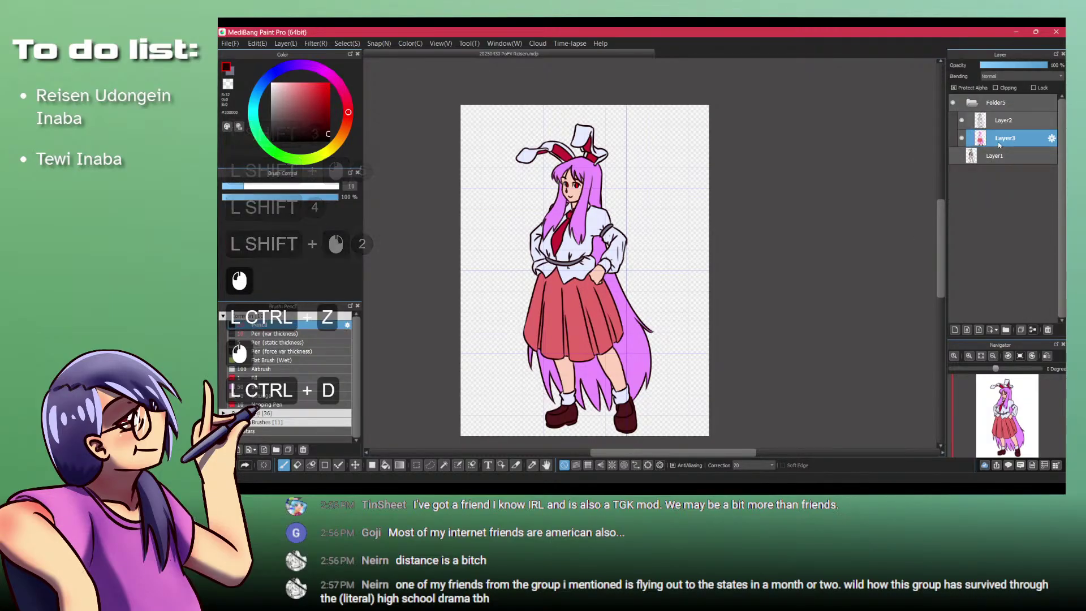
pyautogui.press('d')
pyautogui.click(1001, 140)
pyautogui.click(1010, 142)
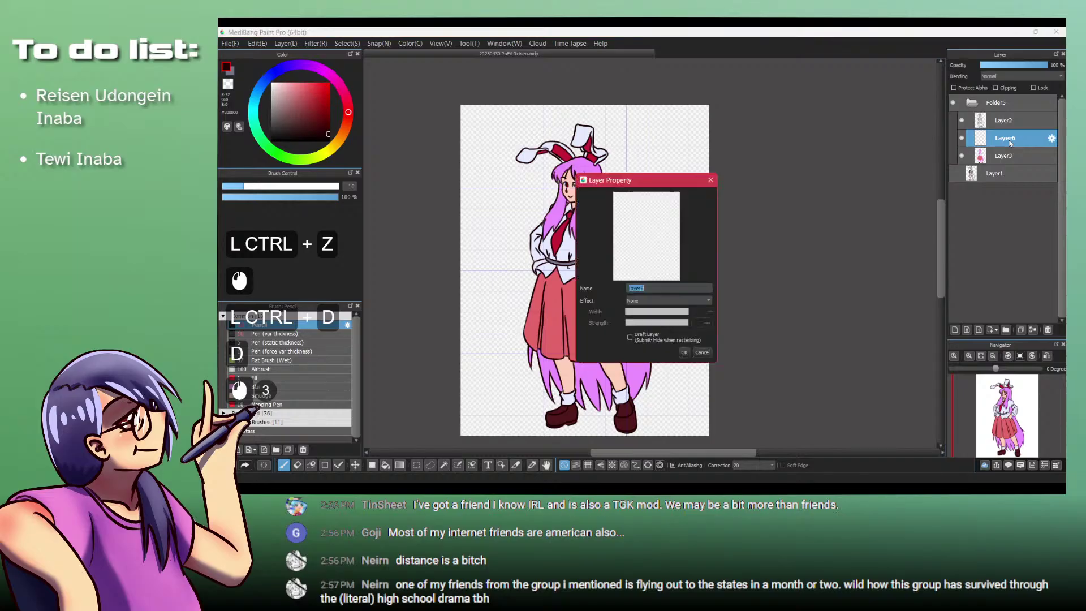
pyautogui.write('Shadows')
pyautogui.press('Return')
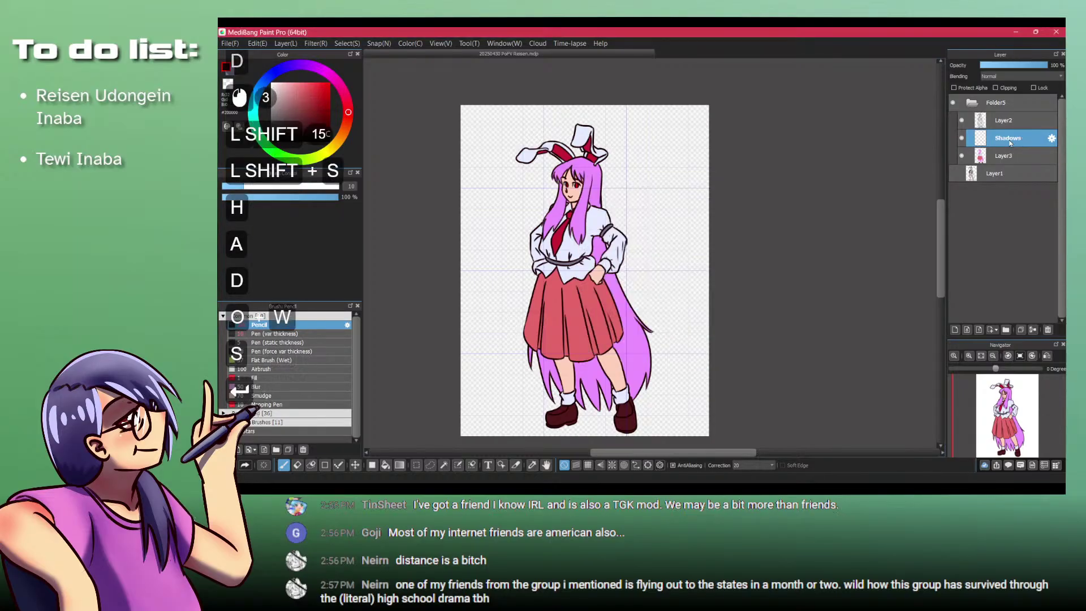
pyautogui.click(995, 88)
# Step: Open the earlier Sakuya .mdp drawing as a second canvas
pyautogui.press('super')
pyautogui.press('super')
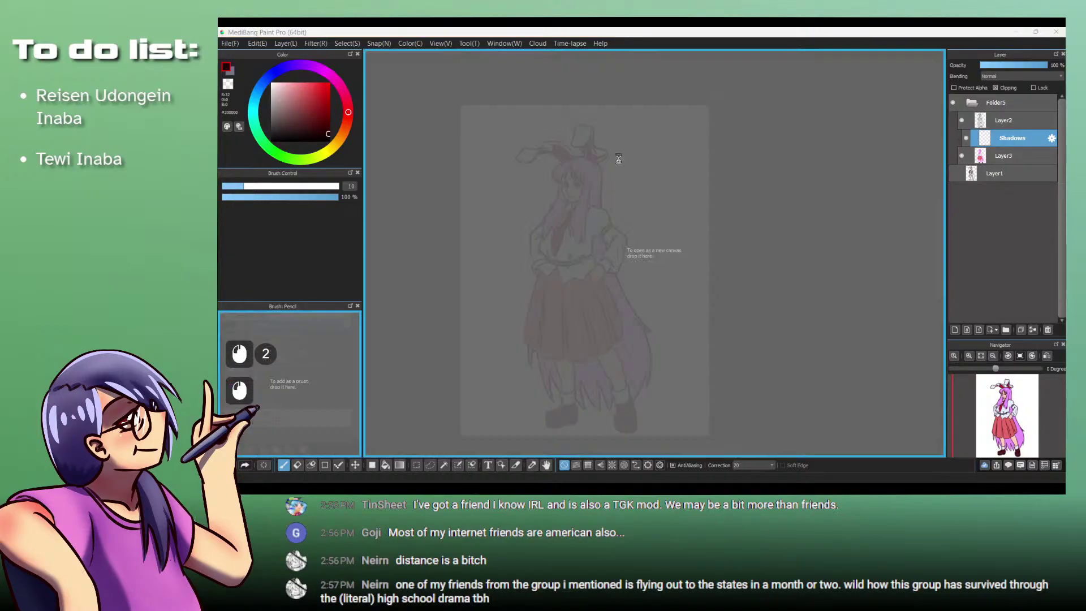
pyautogui.moveTo(618, 160); pyautogui.dragTo(618, 160)
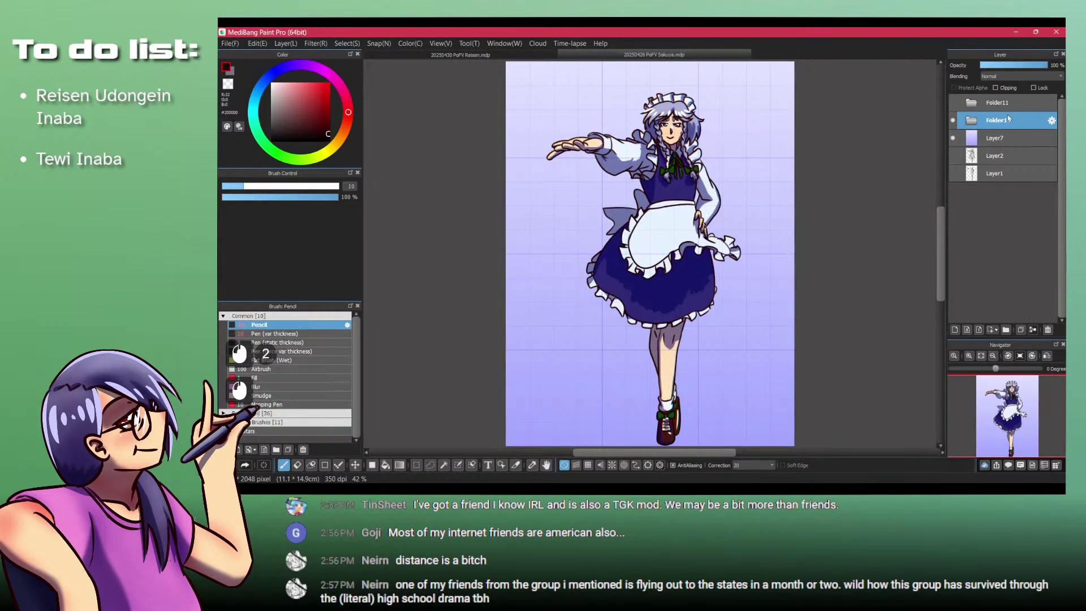
# Step: Pick the dark navy shadow colour from Layer5 in Folder14 of the Sakuya drawing, and close that drawing
pyautogui.click(972, 123)
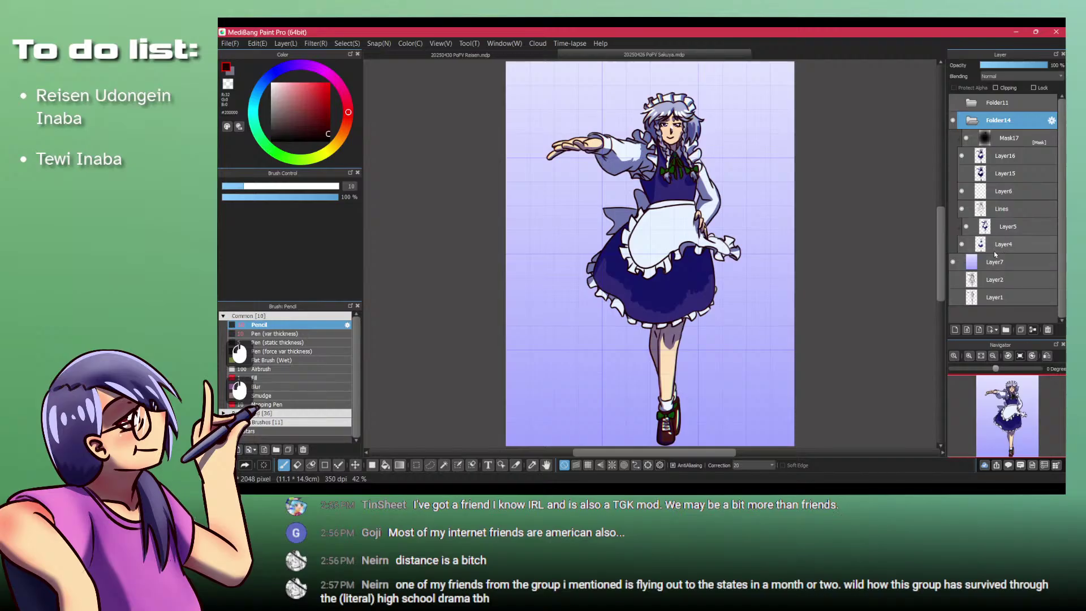
pyautogui.click(1002, 230)
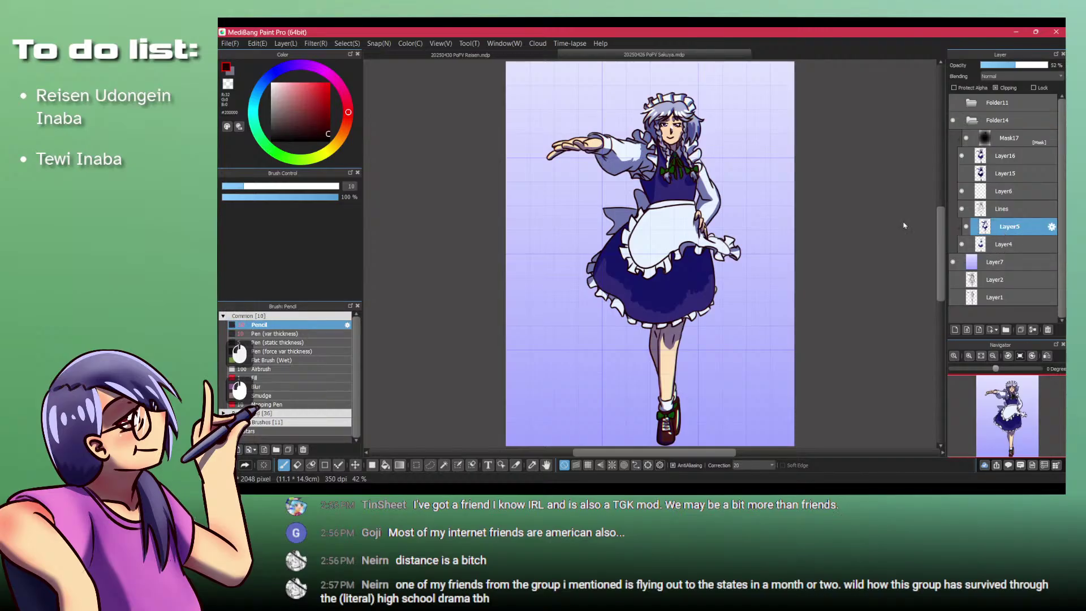
pyautogui.press('alt')
pyautogui.keyDown('alt'); pyautogui.click(657, 183); pyautogui.keyUp('alt')
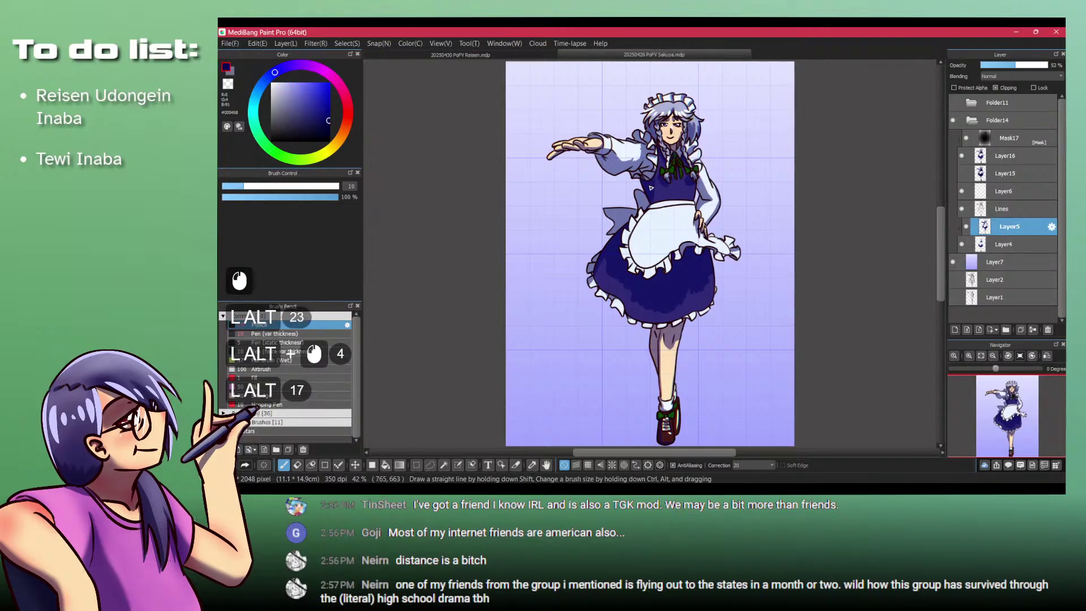
pyautogui.press('x')
pyautogui.hotkey('ctrl', 'w')
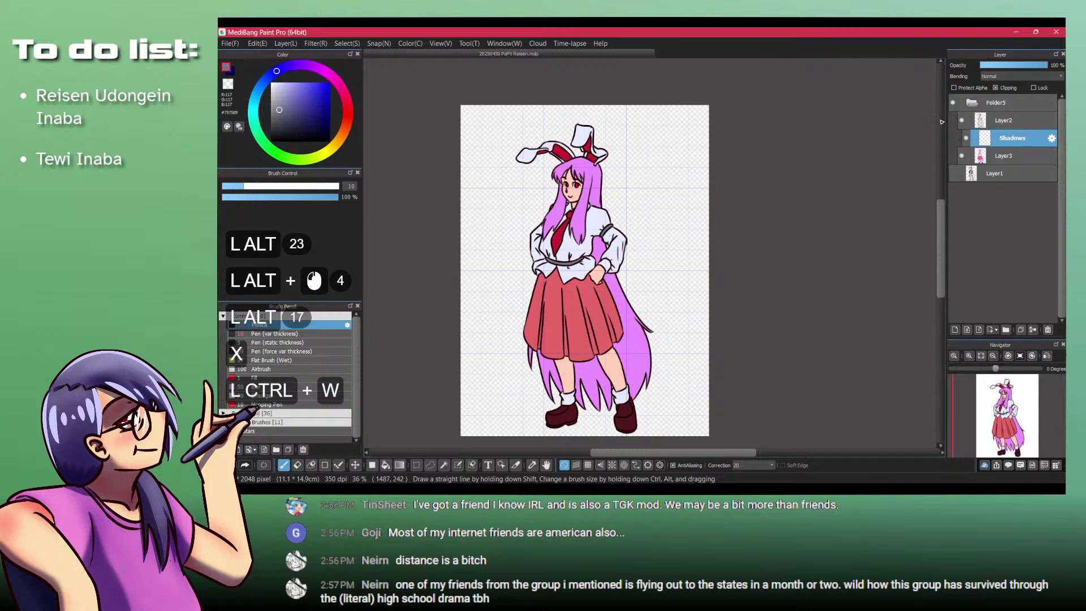
# Step: Sample the dark line art colour from Layer2 as the secondary colour, keeping the navy as the active colour
pyautogui.click(1003, 120)
pyautogui.scroll(5, 471, 205)
pyautogui.press('alt')
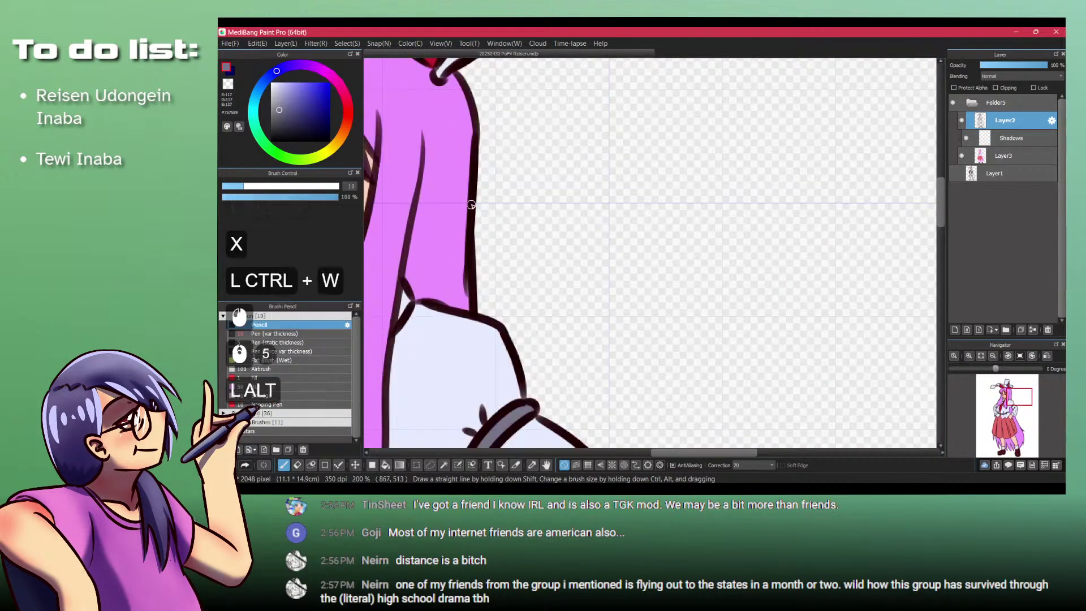
pyautogui.keyDown('alt'); pyautogui.click(474, 204); pyautogui.keyUp('alt')
pyautogui.press('x')
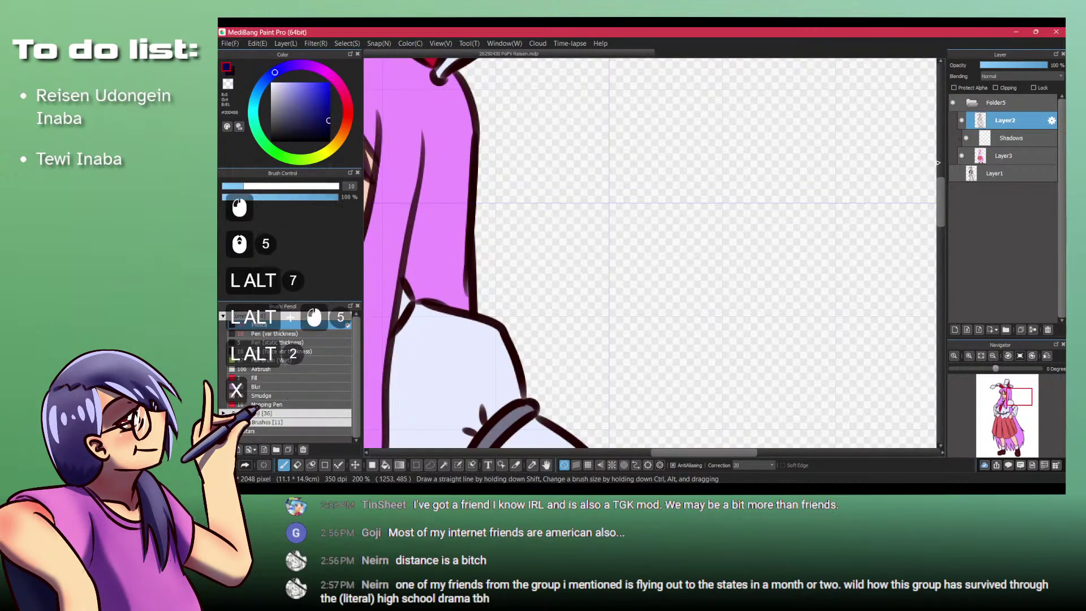
# Step: Cover the whole canvas on the Shadows layer with a filled navy rectangle and set the layer's opacity to 51%
pyautogui.click(1006, 142)
pyautogui.scroll(-4, 676, 190)
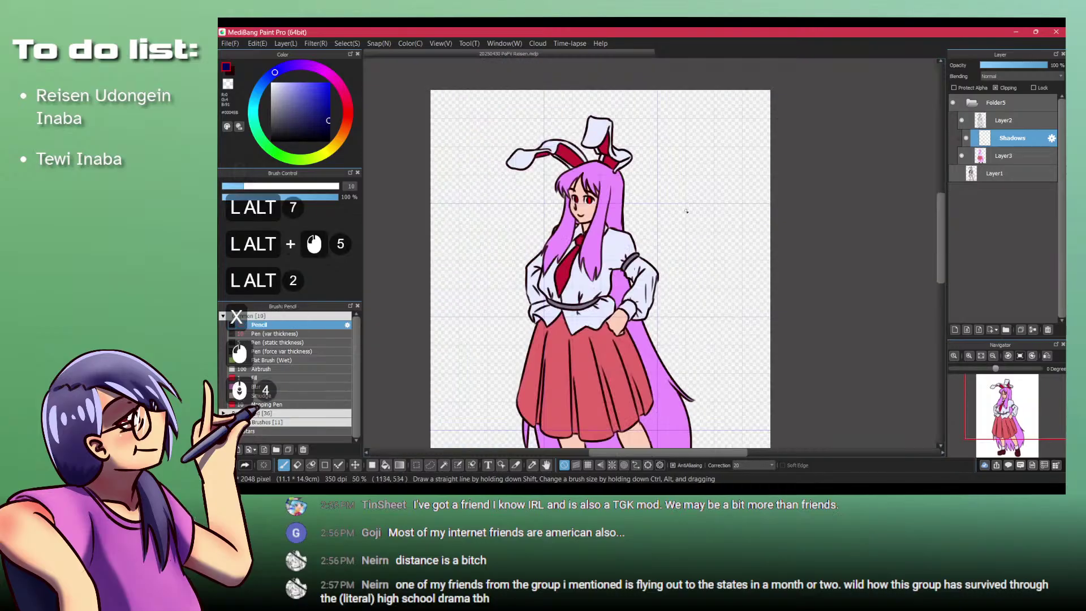
pyautogui.scroll(1, 654, 243)
pyautogui.click(654, 243)
pyautogui.scroll(-3, 655, 243)
pyautogui.press('f')
pyautogui.moveTo(515, 157); pyautogui.dragTo(803, 371)
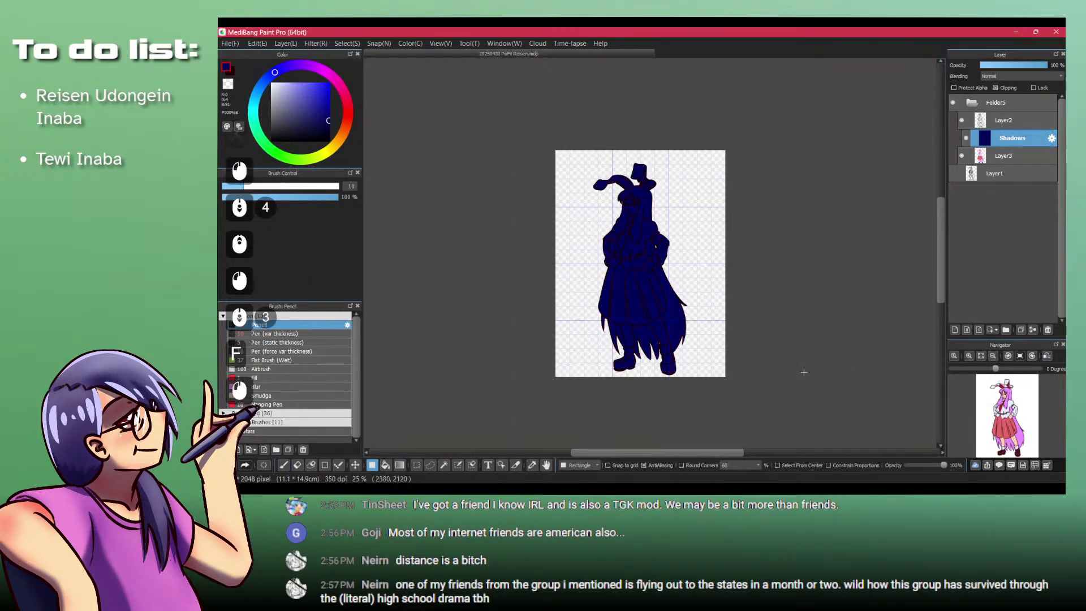
pyautogui.scroll(3, 665, 207)
pyautogui.click(1015, 69)
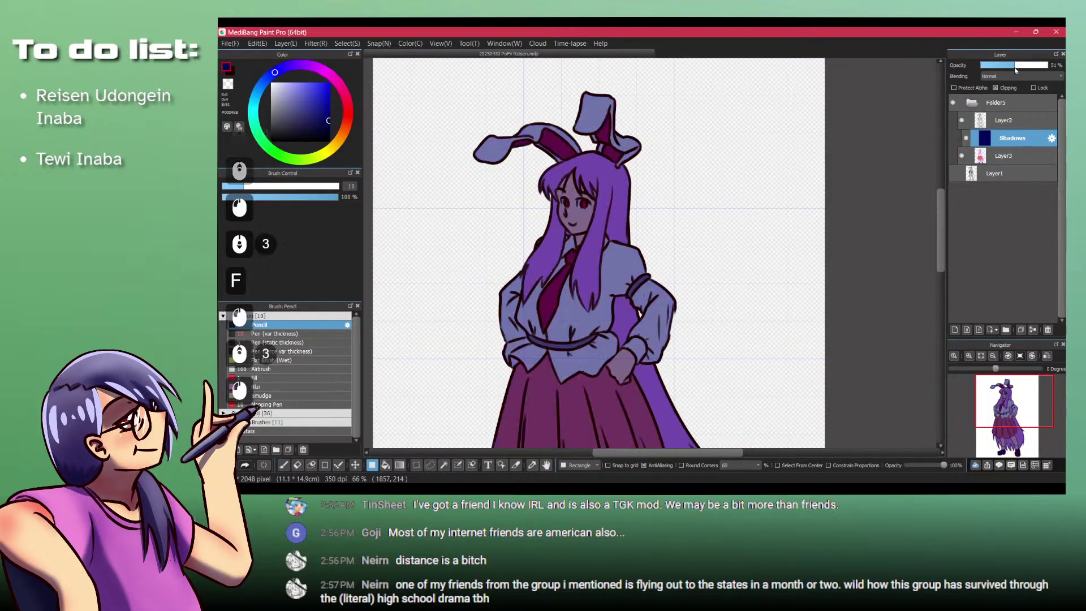
# Step: Clear the navy fill from the Shadows layer and choose the Pen (var thickness) brush at size 20
pyautogui.scroll(2, 655, 166)
pyautogui.press('p')
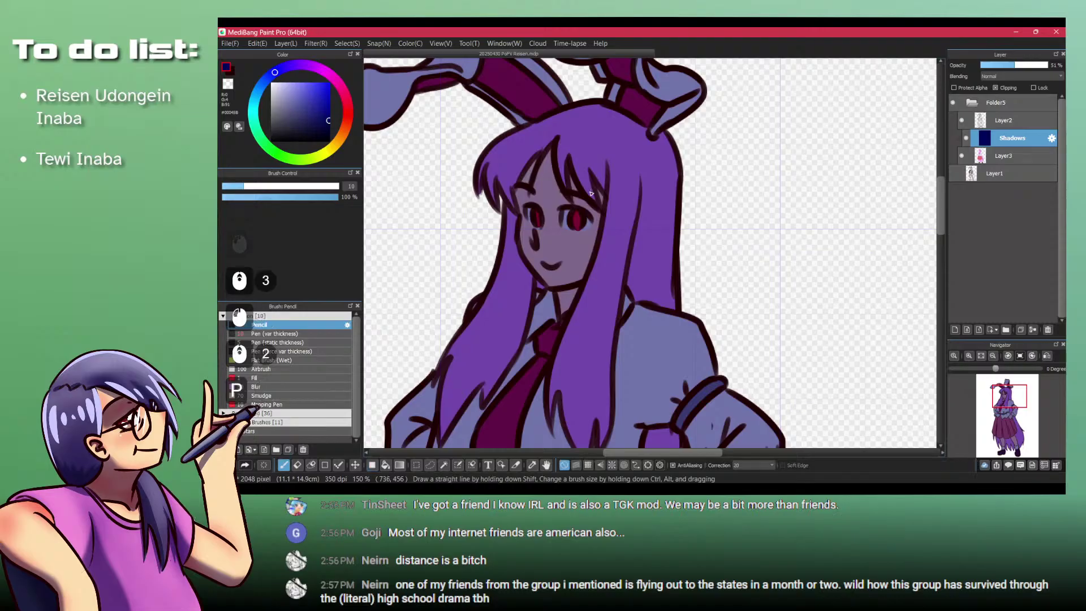
pyautogui.press('Delete')
pyautogui.click(291, 334)
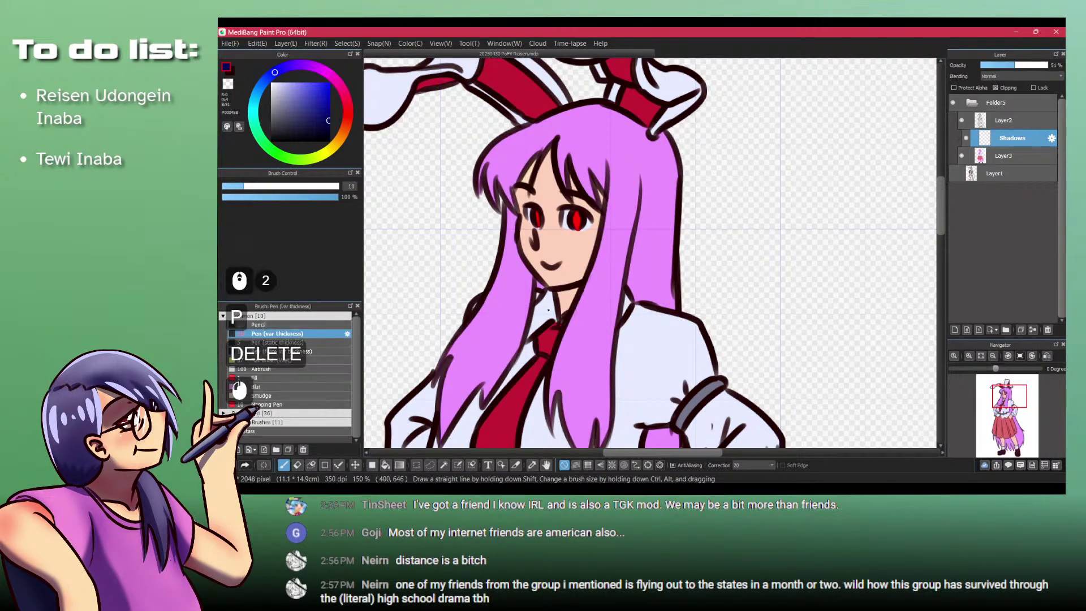
pyautogui.click(351, 186)
pyautogui.write('20')
pyautogui.press('KP_Enter')
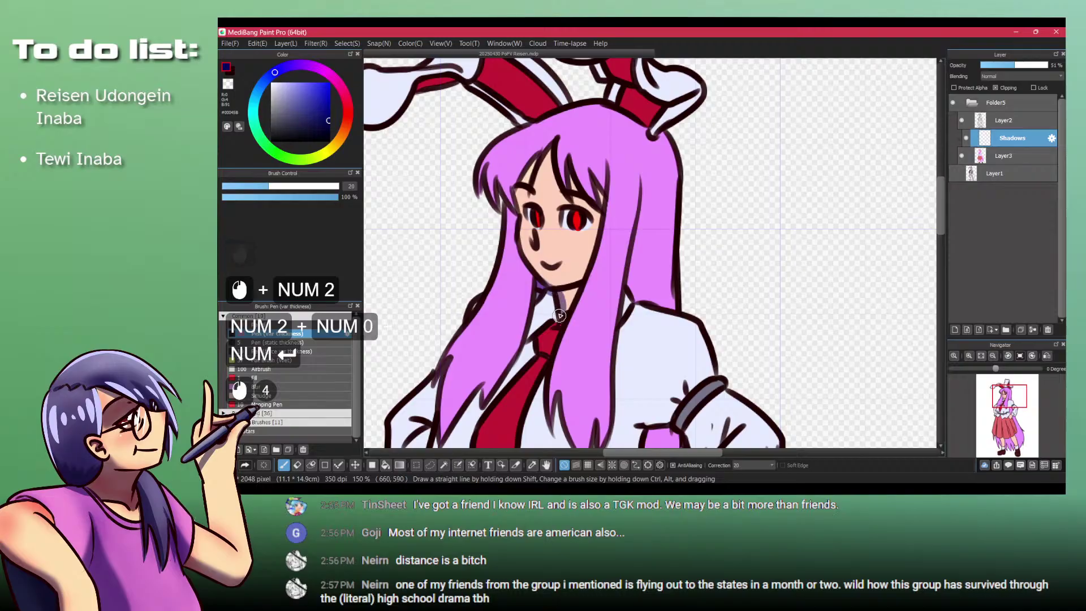
# Step: Paint shadows on the neck, around the eyes, under the fringe and along the edge of the cheek and jaw
pyautogui.moveTo(568, 298); pyautogui.dragTo(581, 276)
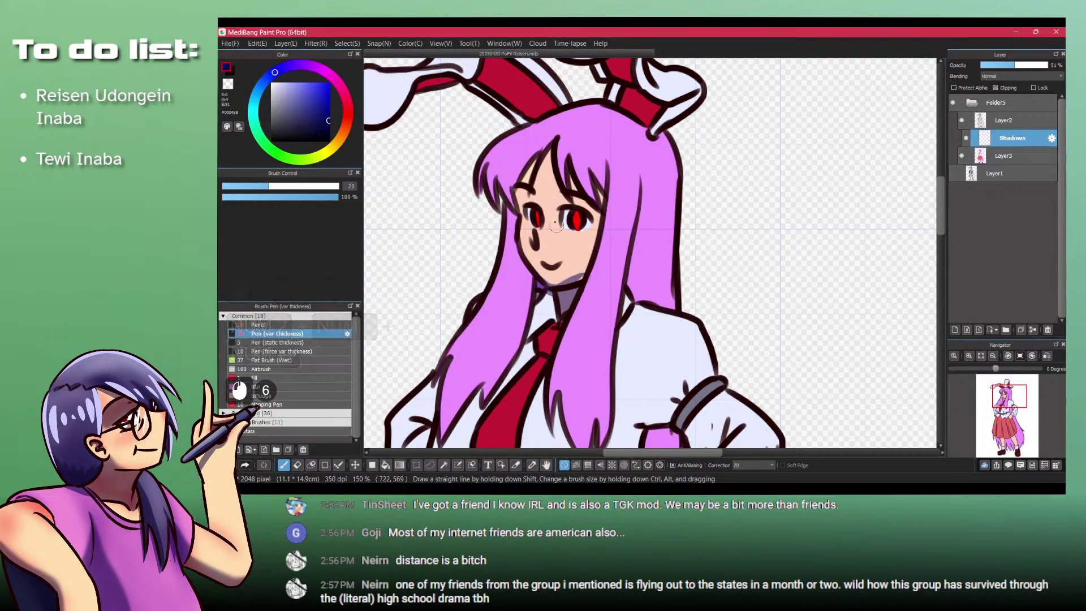
pyautogui.moveTo(526, 196); pyautogui.dragTo(538, 205)
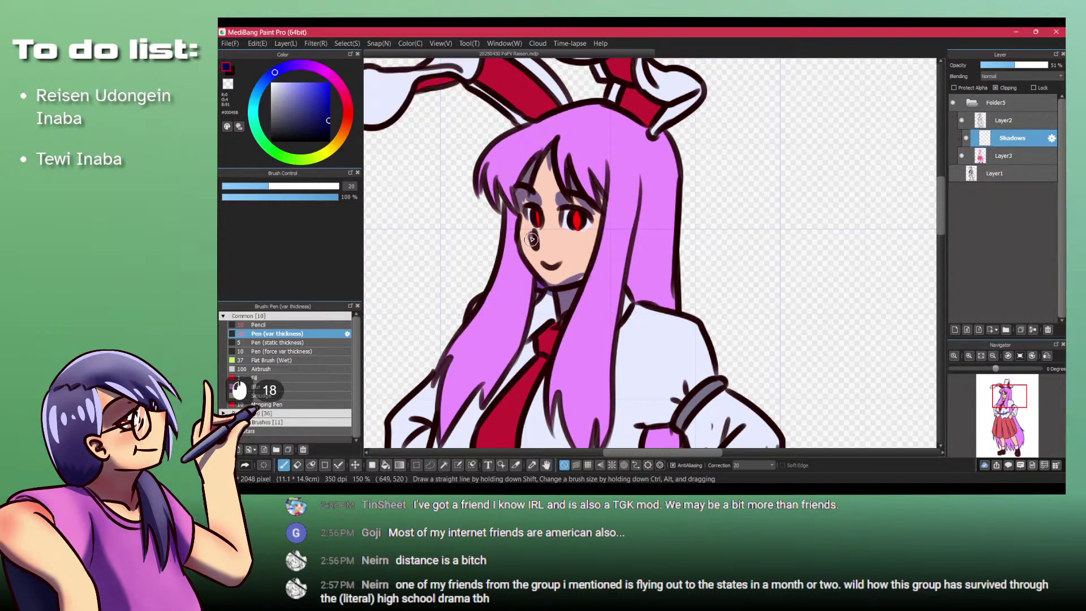
pyautogui.moveTo(578, 272); pyautogui.dragTo(586, 265)
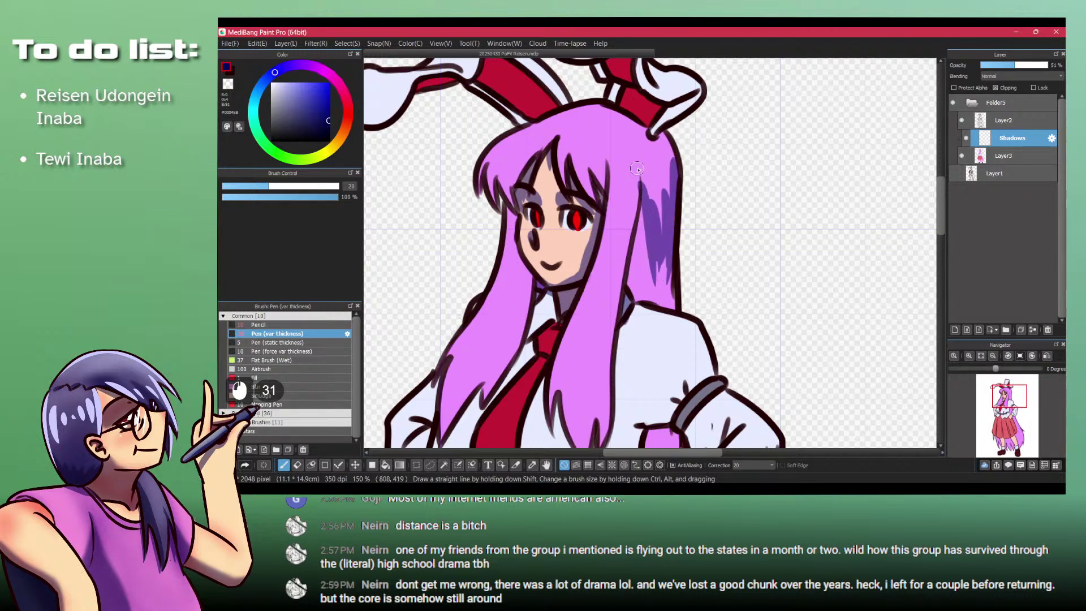
# Step: Shade the back hair beside the face, trimming its jagged upper edge and filling the area down to the shoulder
pyautogui.hotkey('shift', 'z')
pyautogui.moveTo(641, 176)
pyautogui.mouseDown()
pyautogui.moveTo(625, 265)
pyautogui.moveTo(633, 260)
pyautogui.mouseUp()
pyautogui.hotkey('shift', 'z')
pyautogui.press('space')
pyautogui.moveTo(623, 222)
pyautogui.mouseDown()
pyautogui.moveTo(544, 225)
pyautogui.moveTo(536, 204)
pyautogui.mouseUp()
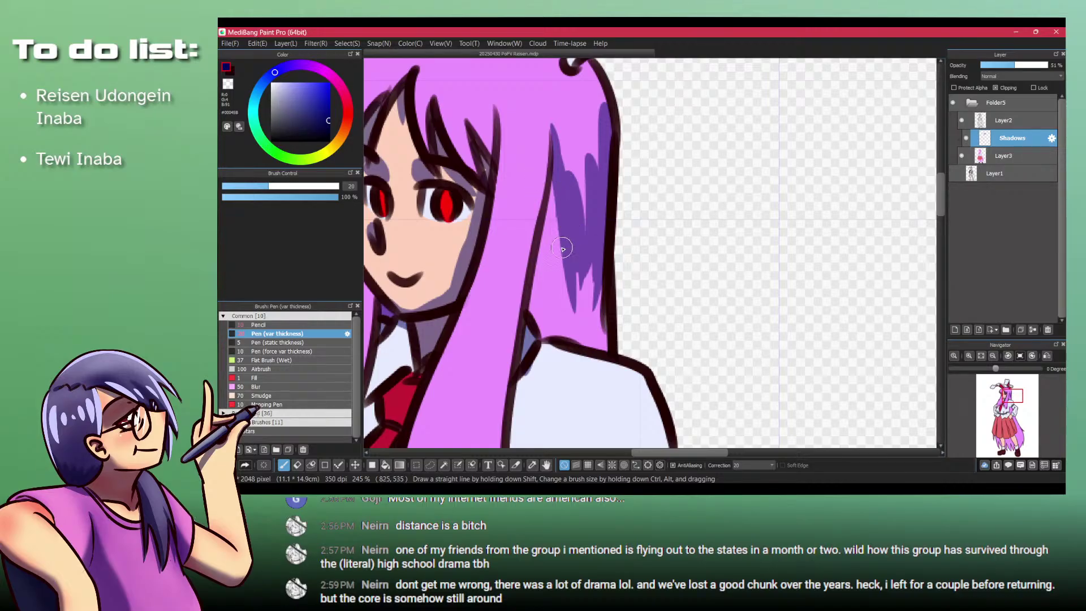
pyautogui.press('b')
pyautogui.click(547, 293)
pyautogui.moveTo(550, 290)
pyautogui.mouseDown()
pyautogui.moveTo(579, 213)
pyautogui.moveTo(552, 247)
pyautogui.moveTo(593, 293)
pyautogui.mouseUp()
# Step: Paint a narrow shadow down the outer edge and split tips of the long front hair lock, redoing unsatisfactory strokes
pyautogui.press('p')
pyautogui.moveTo(579, 224)
pyautogui.mouseDown()
pyautogui.moveTo(576, 186)
pyautogui.moveTo(577, 221)
pyautogui.moveTo(534, 309)
pyautogui.moveTo(547, 299)
pyautogui.moveTo(555, 232)
pyautogui.moveTo(541, 325)
pyautogui.mouseUp()
pyautogui.hotkey('ctrl', 'z')
pyautogui.hotkey('ctrl', 'z')
pyautogui.moveTo(551, 260); pyautogui.dragTo(548, 412)
pyautogui.hotkey('ctrl', 'z')
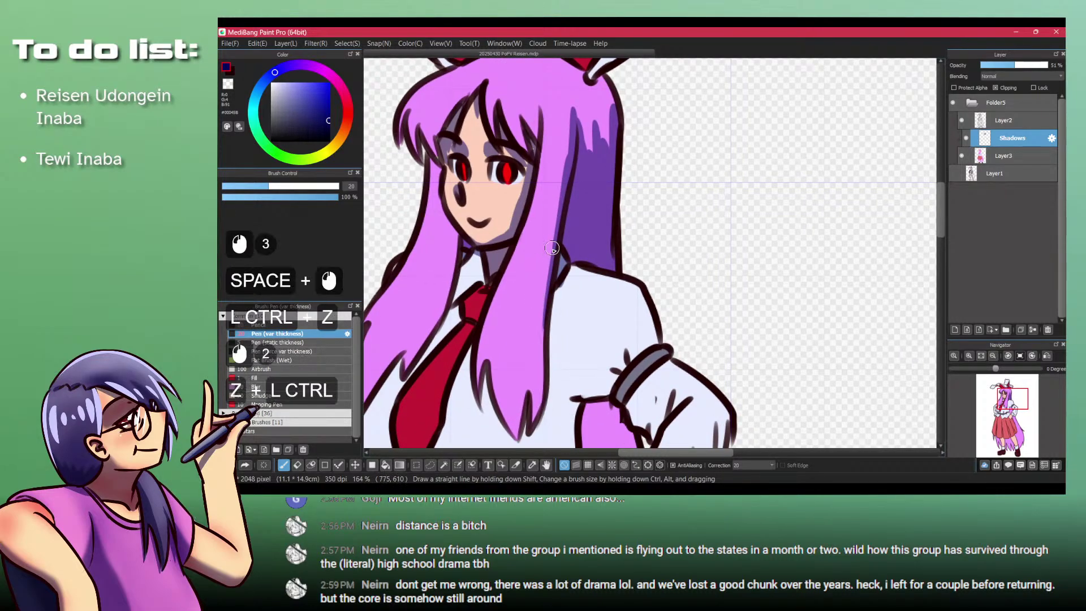
pyautogui.moveTo(546, 271); pyautogui.dragTo(528, 412)
pyautogui.moveTo(543, 341); pyautogui.dragTo(528, 432)
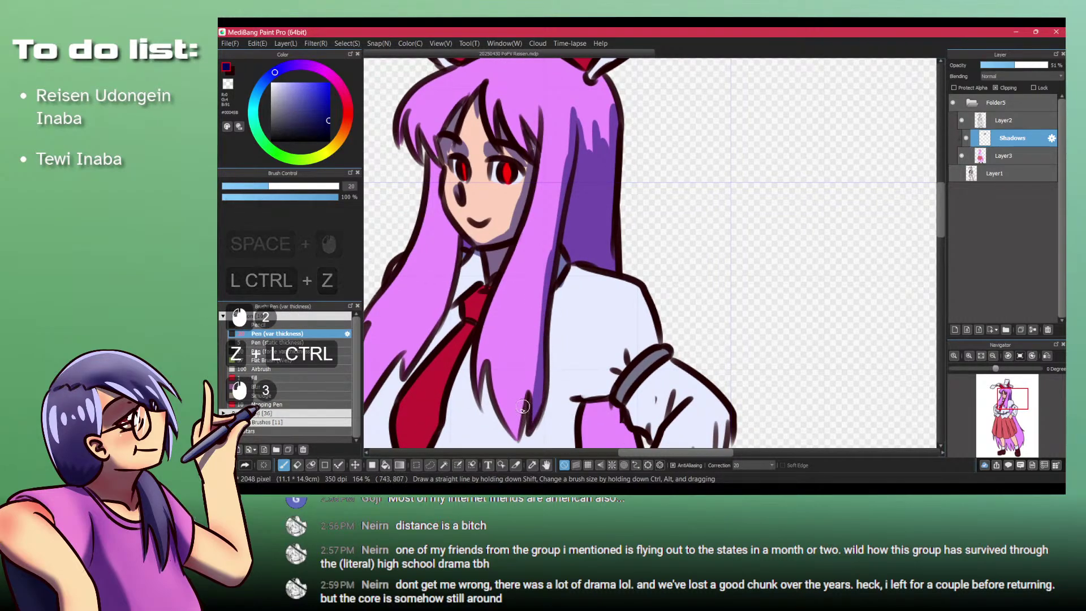
pyautogui.moveTo(529, 362); pyautogui.dragTo(516, 438)
pyautogui.hotkey('ctrl', 'z')
pyautogui.hotkey('ctrl', 'z')
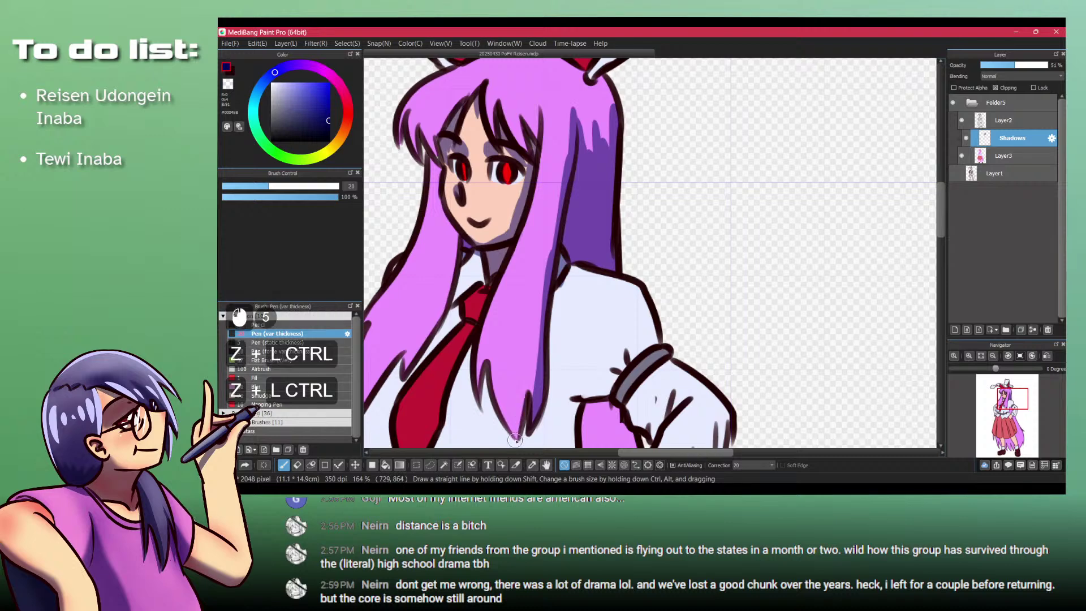
pyautogui.moveTo(532, 350); pyautogui.dragTo(516, 436)
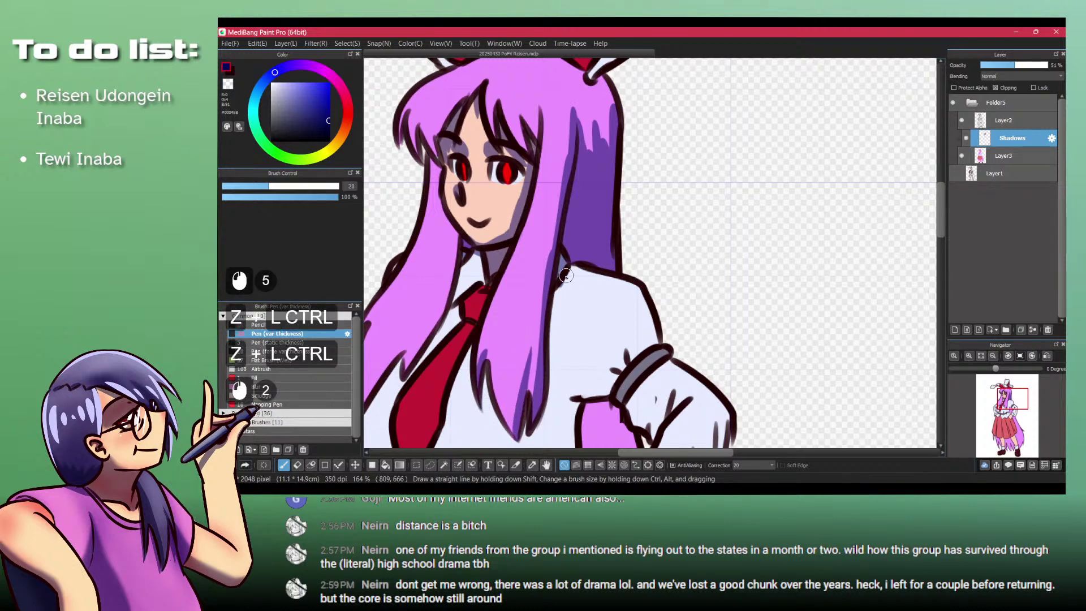
# Step: Shade the shirt beside the front hair lock and the sleeve folds above the armband
pyautogui.moveTo(568, 265); pyautogui.dragTo(553, 345)
pyautogui.hotkey('ctrl', 'z')
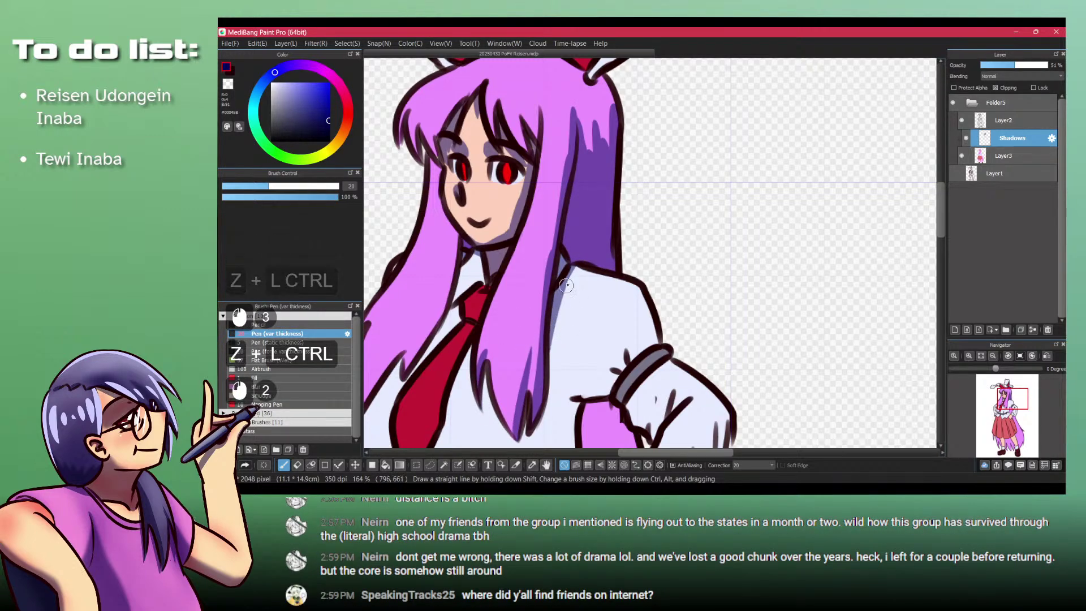
pyautogui.moveTo(652, 335); pyautogui.dragTo(611, 358)
pyautogui.moveTo(627, 354); pyautogui.dragTo(612, 355)
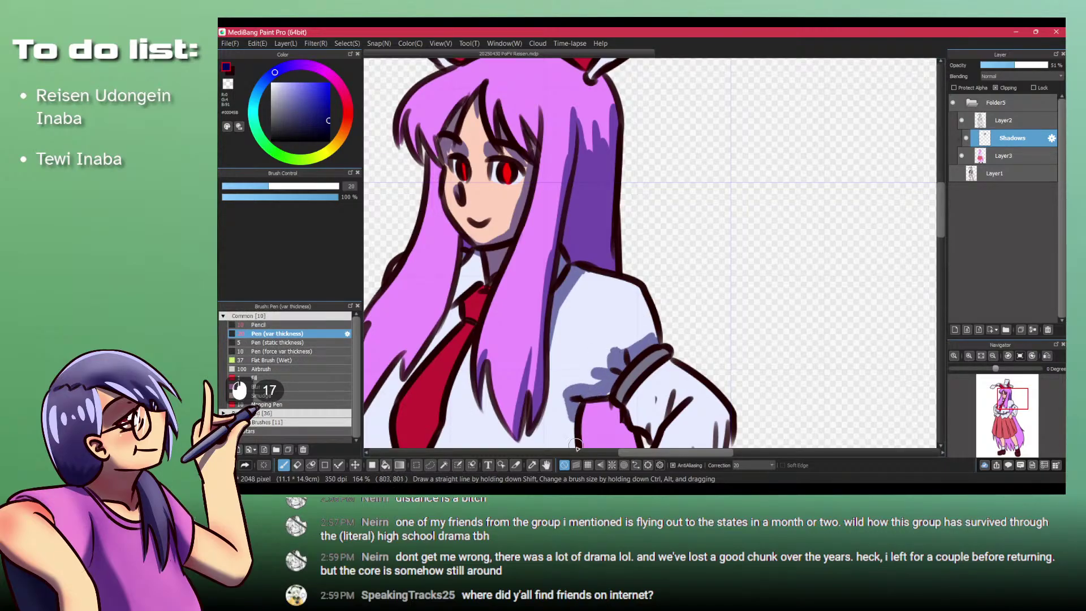
# Step: Fill the hair visible between the torso and the bent arm with the navy shadow
pyautogui.moveTo(576, 445); pyautogui.dragTo(619, 337)
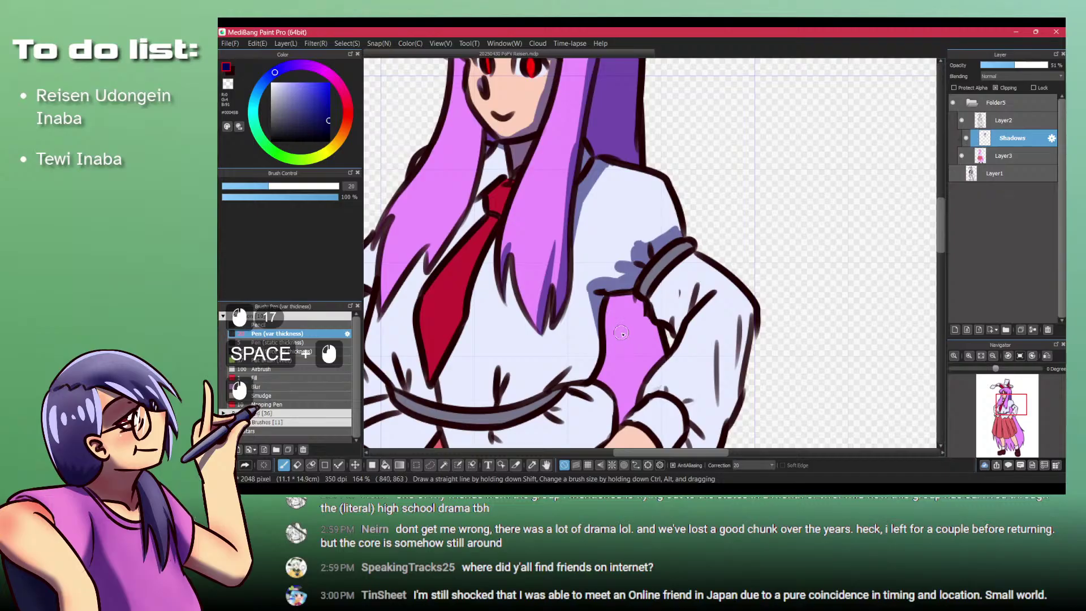
pyautogui.press('b')
pyautogui.click(620, 325)
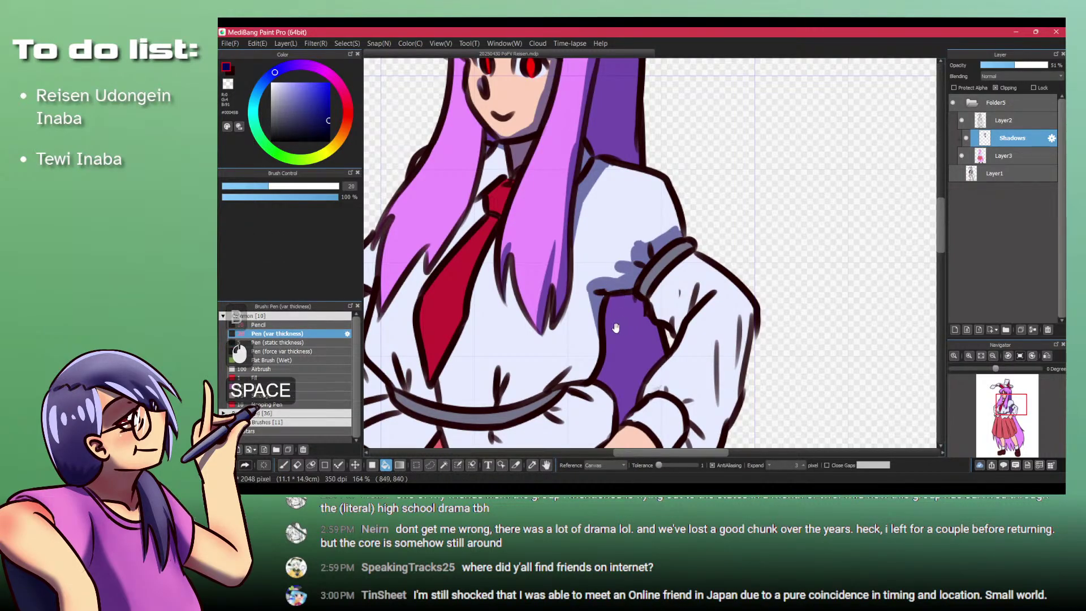
# Step: Paint pen shadows on the shirt folds above the belt and on the shirt's lower hem beside the hand
pyautogui.moveTo(631, 294); pyautogui.dragTo(547, 222)
pyautogui.press('p')
pyautogui.moveTo(546, 221)
pyautogui.mouseDown()
pyautogui.moveTo(567, 299)
pyautogui.moveTo(514, 317)
pyautogui.moveTo(547, 295)
pyautogui.moveTo(516, 323)
pyautogui.mouseUp()
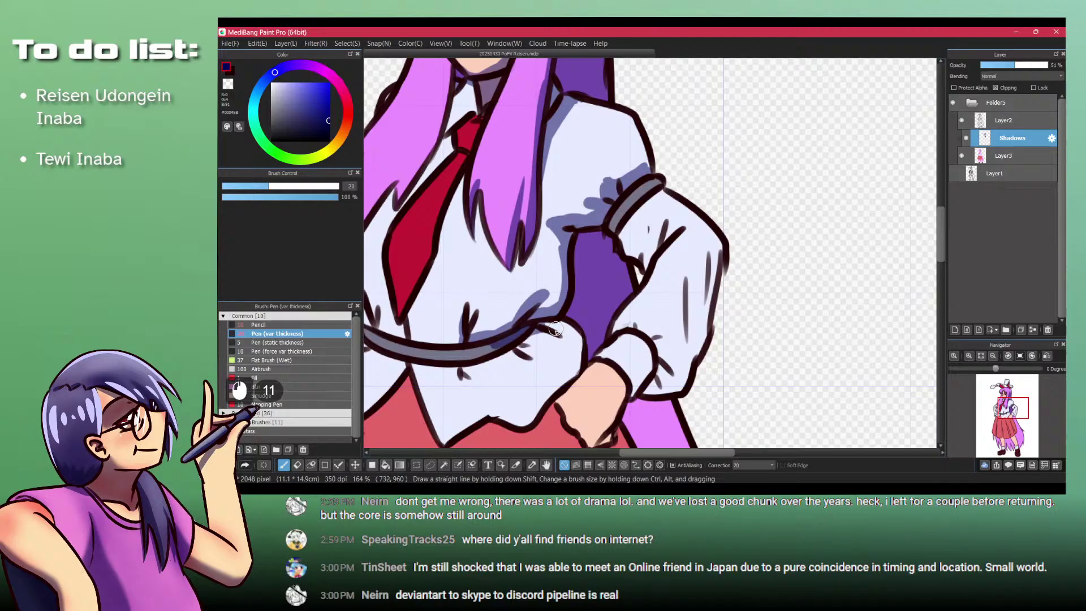
pyautogui.moveTo(567, 383); pyautogui.dragTo(521, 416)
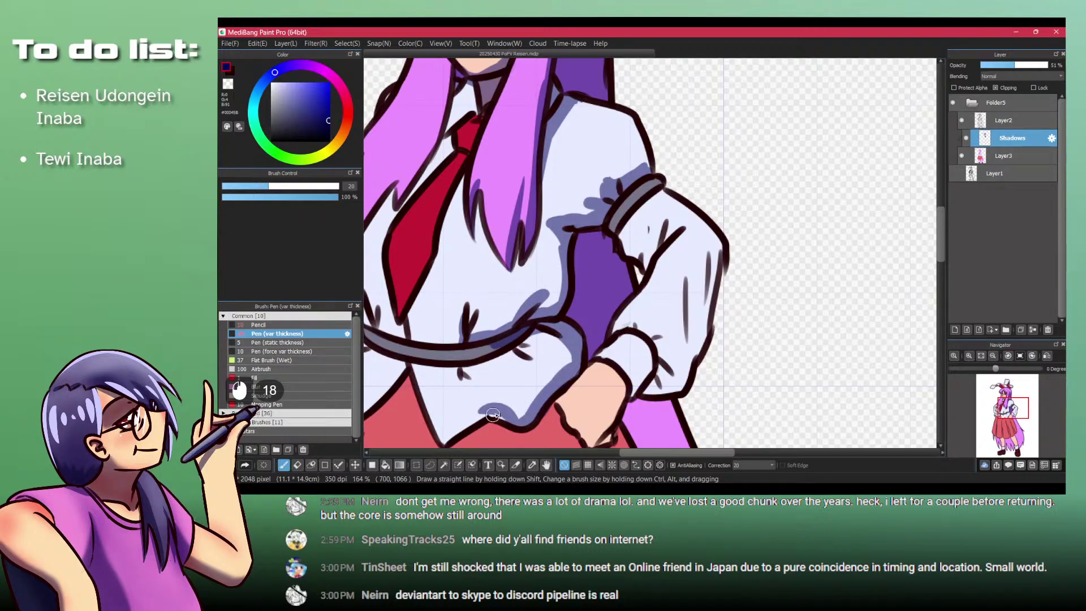
pyautogui.hotkey('ctrl', 'z')
pyautogui.moveTo(483, 378); pyautogui.dragTo(522, 420)
pyautogui.hotkey('ctrl', 'z')
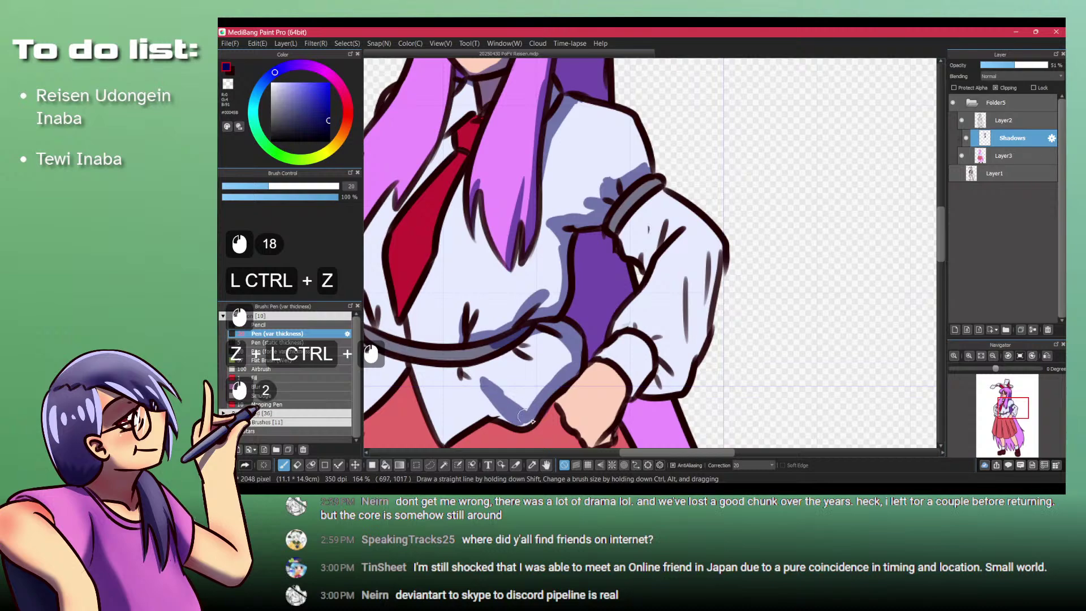
pyautogui.moveTo(480, 376); pyautogui.dragTo(495, 393)
# Step: Shade the shirt folds along the other side of the waist, under the chest and just below the belt
pyautogui.moveTo(382, 367); pyautogui.dragTo(590, 378)
pyautogui.moveTo(560, 320); pyautogui.dragTo(572, 334)
pyautogui.moveTo(564, 316); pyautogui.dragTo(578, 337)
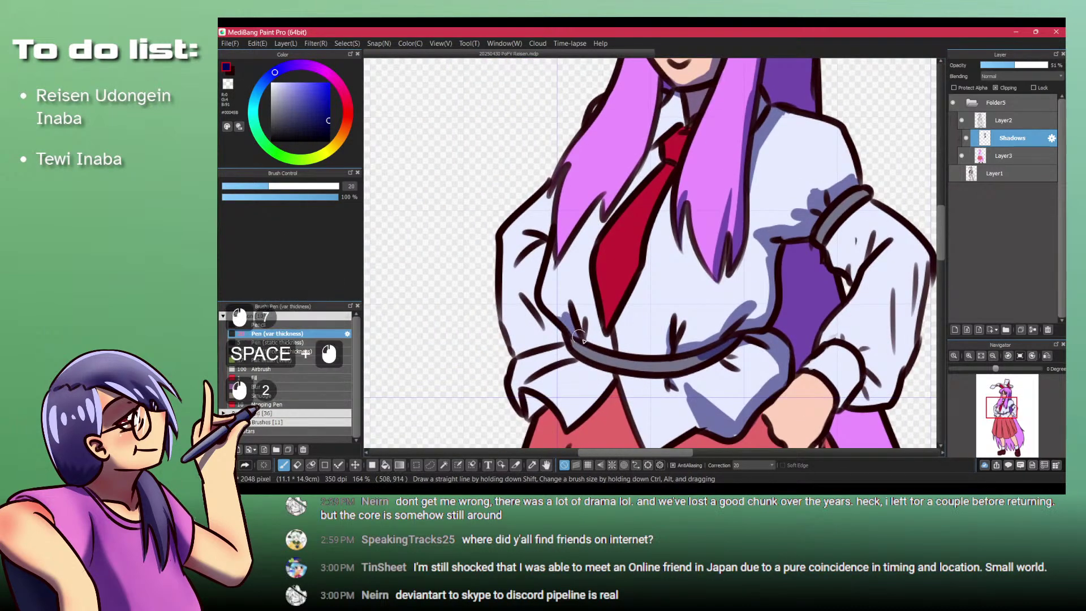
pyautogui.moveTo(574, 295)
pyautogui.mouseDown()
pyautogui.moveTo(509, 325)
pyautogui.moveTo(647, 285)
pyautogui.moveTo(653, 249)
pyautogui.moveTo(677, 270)
pyautogui.mouseUp()
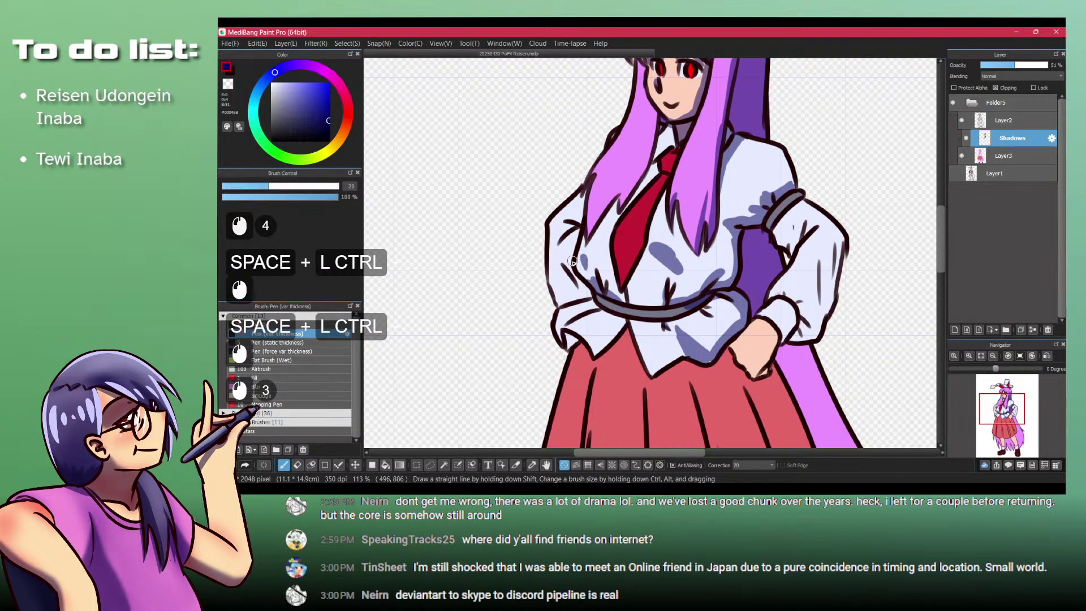
pyautogui.hotkey('ctrl', 'z')
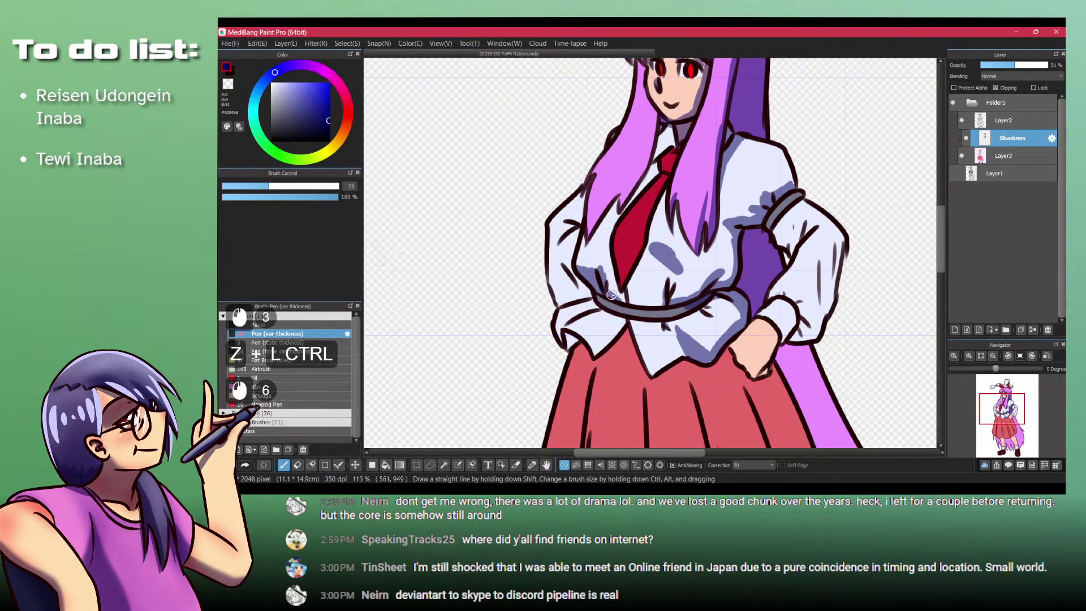
pyautogui.moveTo(668, 307)
pyautogui.mouseDown()
pyautogui.moveTo(631, 308)
pyautogui.moveTo(691, 304)
pyautogui.moveTo(660, 318)
pyautogui.moveTo(635, 310)
pyautogui.moveTo(667, 328)
pyautogui.mouseUp()
pyautogui.moveTo(667, 324); pyautogui.dragTo(660, 329)
# Step: Shade the armband, the sleeve folds beneath it and the outer edge of the lower sleeve
pyautogui.moveTo(587, 311); pyautogui.dragTo(562, 392)
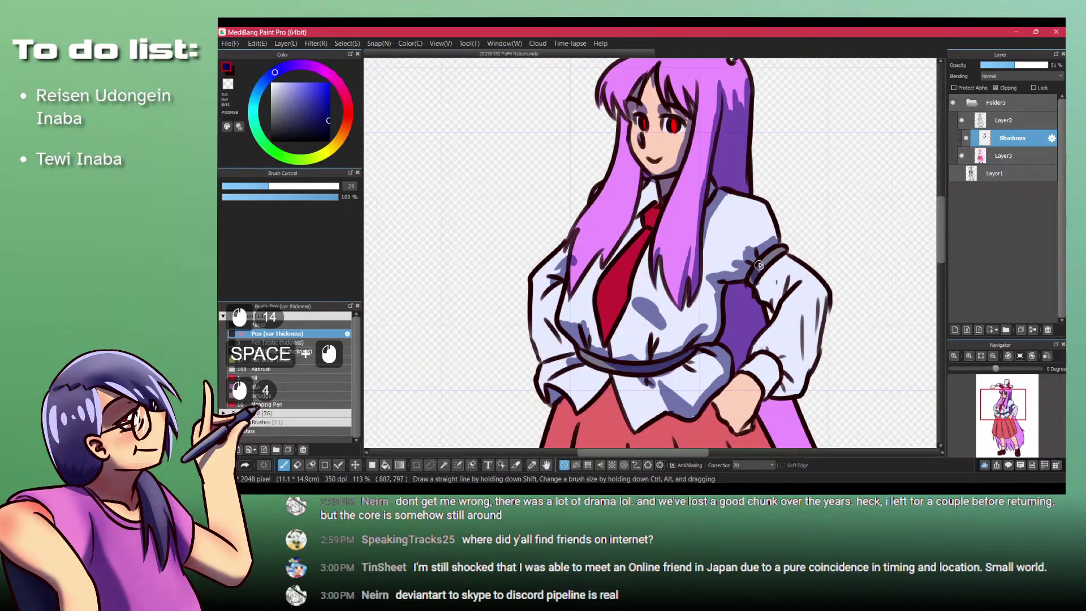
pyautogui.moveTo(763, 260)
pyautogui.mouseDown()
pyautogui.moveTo(772, 251)
pyautogui.moveTo(759, 283)
pyautogui.mouseUp()
pyautogui.moveTo(756, 270); pyautogui.dragTo(775, 314)
pyautogui.hotkey('shift', 'z')
pyautogui.hotkey('shift', 'z')
pyautogui.hotkey('ctrl', 'z')
pyautogui.hotkey('ctrl', 'z')
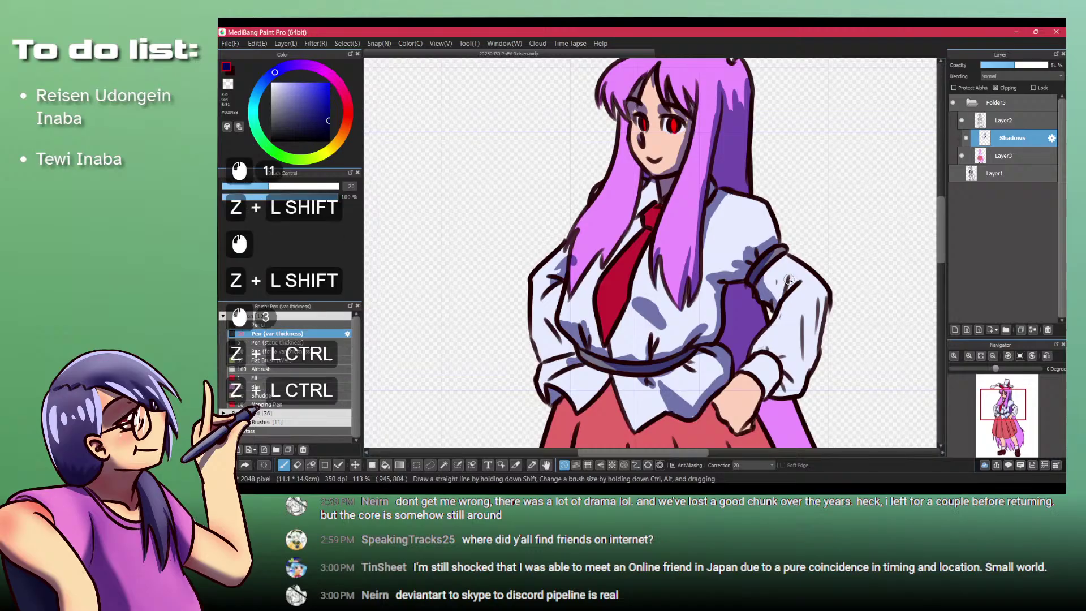
pyautogui.moveTo(801, 319)
pyautogui.mouseDown()
pyautogui.moveTo(803, 342)
pyautogui.moveTo(814, 342)
pyautogui.moveTo(806, 379)
pyautogui.mouseUp()
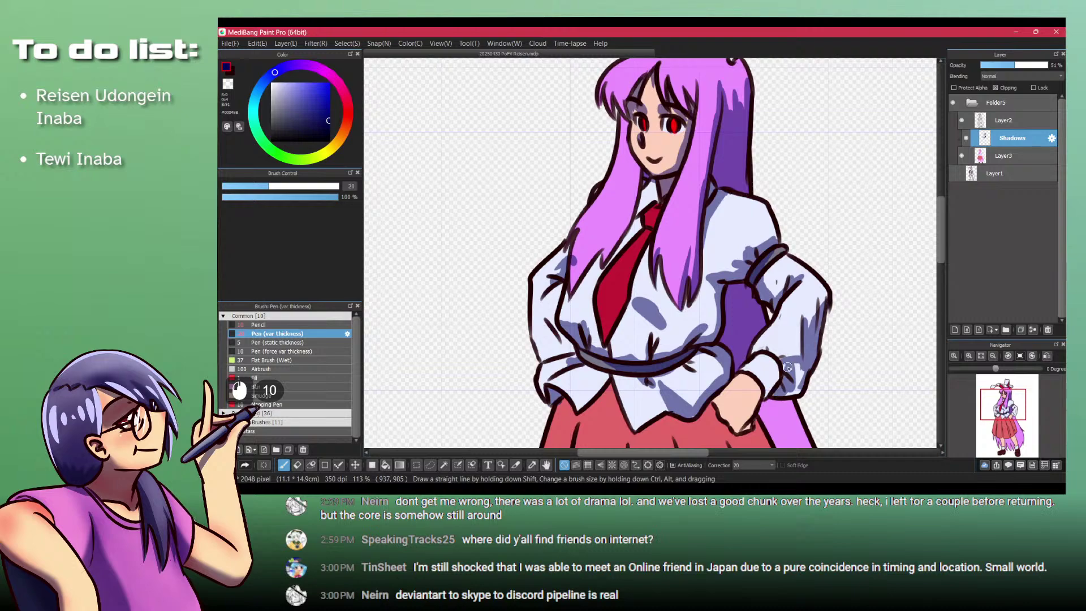
# Step: Touch up the sleeve shadow beside the cuff and reshape the shirt hem shadow by alternating navy and transparent strokes
pyautogui.moveTo(781, 399); pyautogui.dragTo(694, 290)
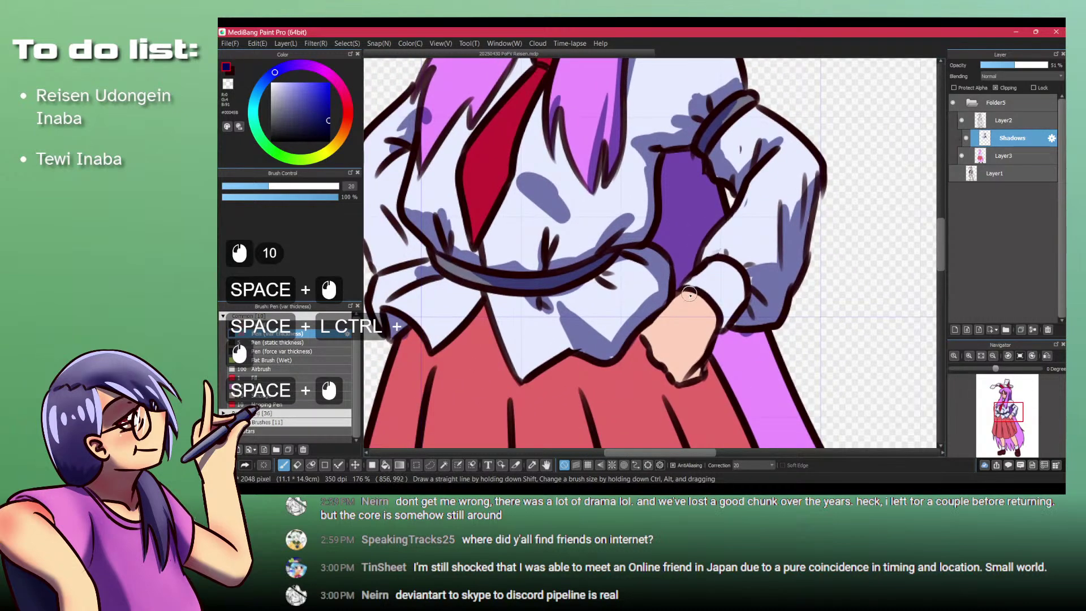
pyautogui.click(751, 288)
pyautogui.click(745, 308)
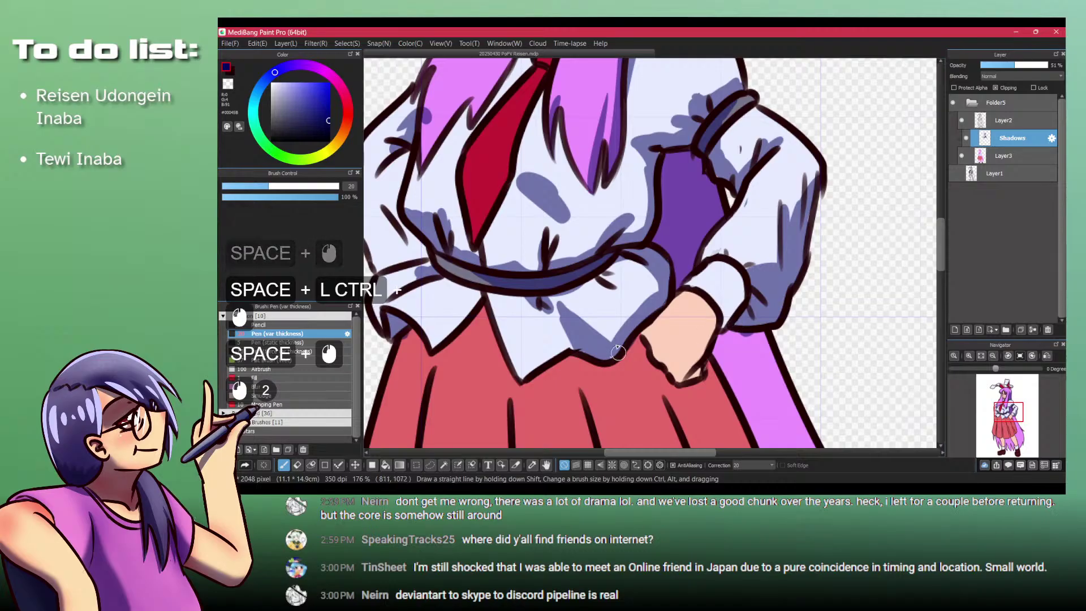
pyautogui.click(591, 326)
pyautogui.click(590, 334)
pyautogui.click(572, 339)
pyautogui.hotkey('shift', 'z')
pyautogui.click(551, 303)
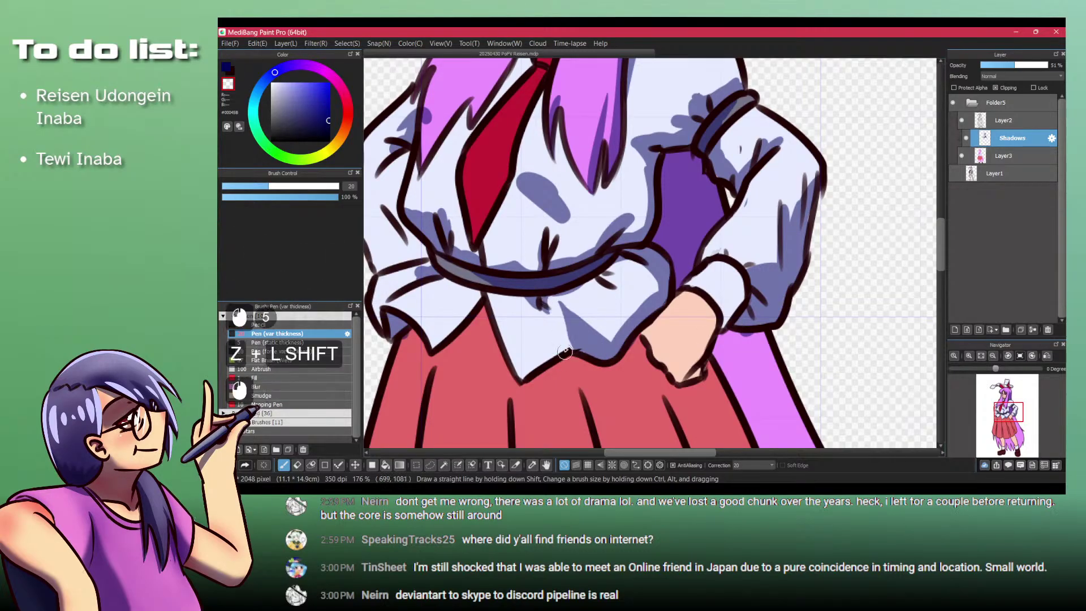
pyautogui.hotkey('ctrl', 'z')
pyautogui.click(556, 299)
pyautogui.hotkey('shift', 'z')
pyautogui.moveTo(572, 338); pyautogui.dragTo(582, 353)
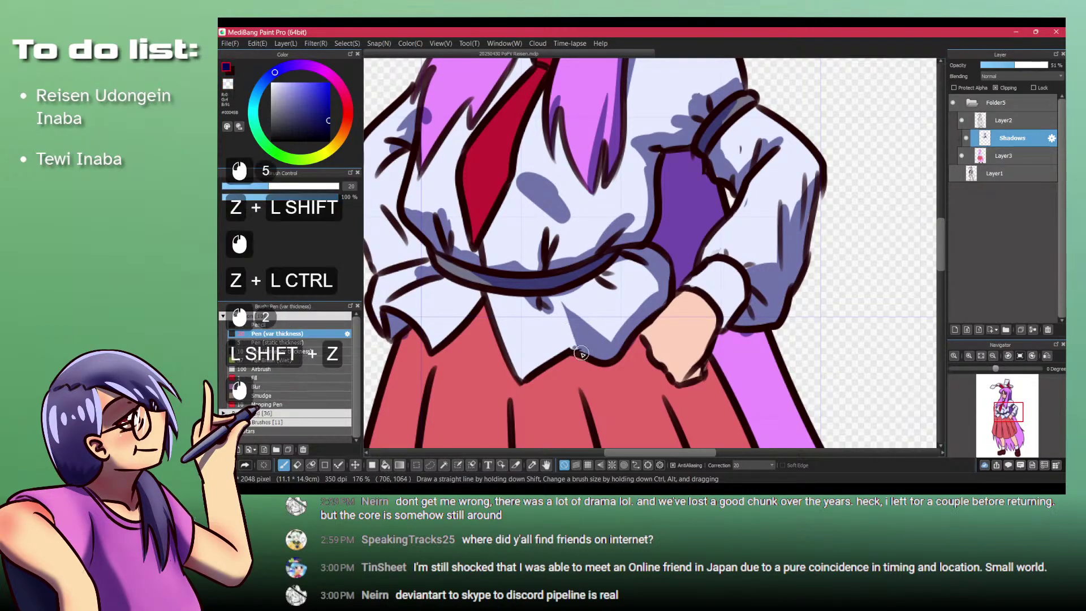
pyautogui.hotkey('shift', 'z')
# Step: Paint shadows along the top of the hand and the edges of the shirt cuff
pyautogui.click(670, 303)
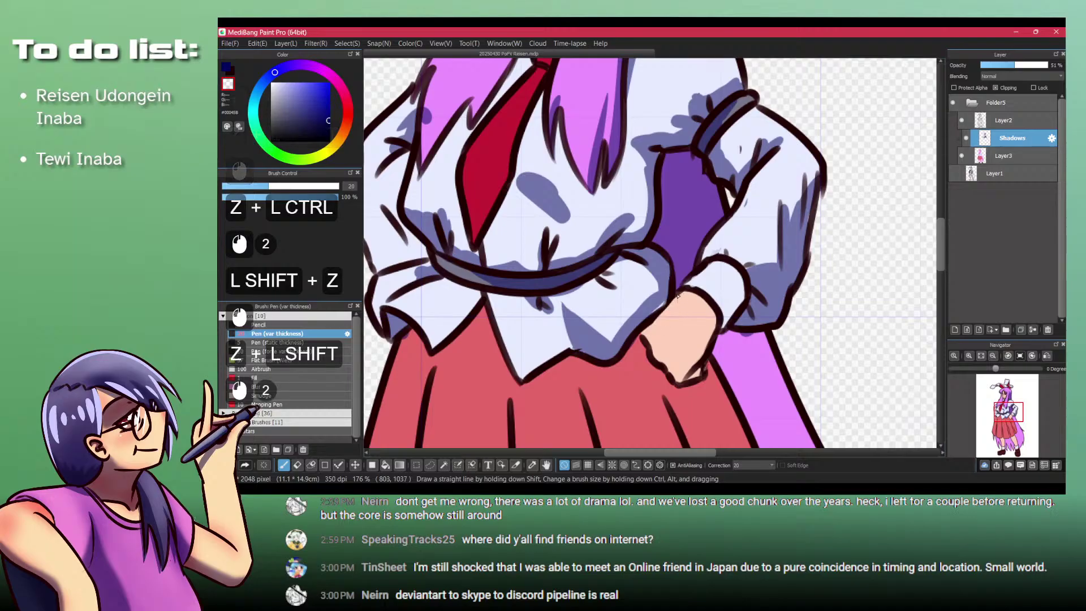
pyautogui.hotkey('shift', 'z')
pyautogui.hotkey('ctrl', 'z')
pyautogui.hotkey('ctrl', 'z')
pyautogui.click(677, 295)
pyautogui.moveTo(679, 297)
pyautogui.mouseDown()
pyautogui.moveTo(649, 320)
pyautogui.moveTo(681, 301)
pyautogui.moveTo(700, 306)
pyautogui.moveTo(681, 290)
pyautogui.moveTo(735, 290)
pyautogui.mouseUp()
pyautogui.click(702, 288)
pyautogui.click(730, 288)
pyautogui.click(714, 287)
pyautogui.click(694, 277)
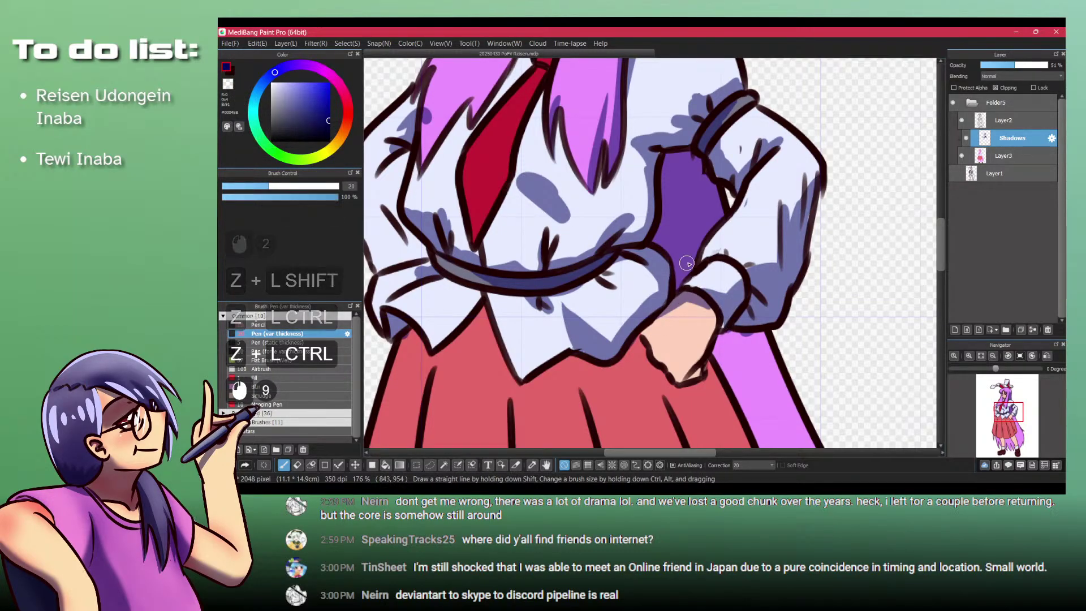
pyautogui.click(698, 266)
pyautogui.click(707, 249)
# Step: Refine the cuff and hand shadows, trimming excess with the transparent colour and adding small navy touches
pyautogui.hotkey('shift', 'z')
pyautogui.click(734, 286)
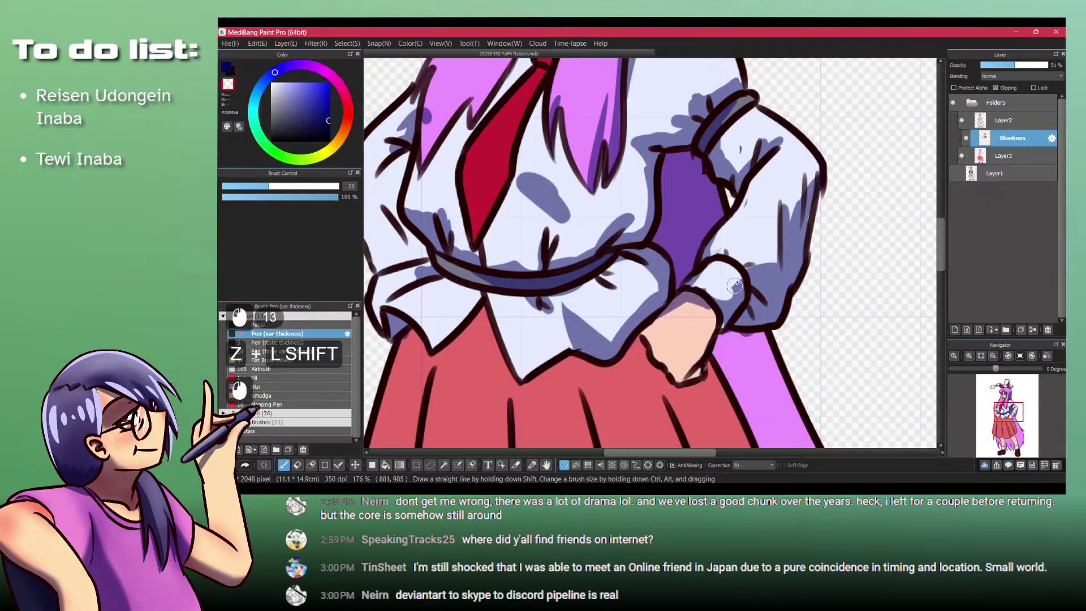
pyautogui.hotkey('shift', 'z')
pyautogui.hotkey('shift', 'z')
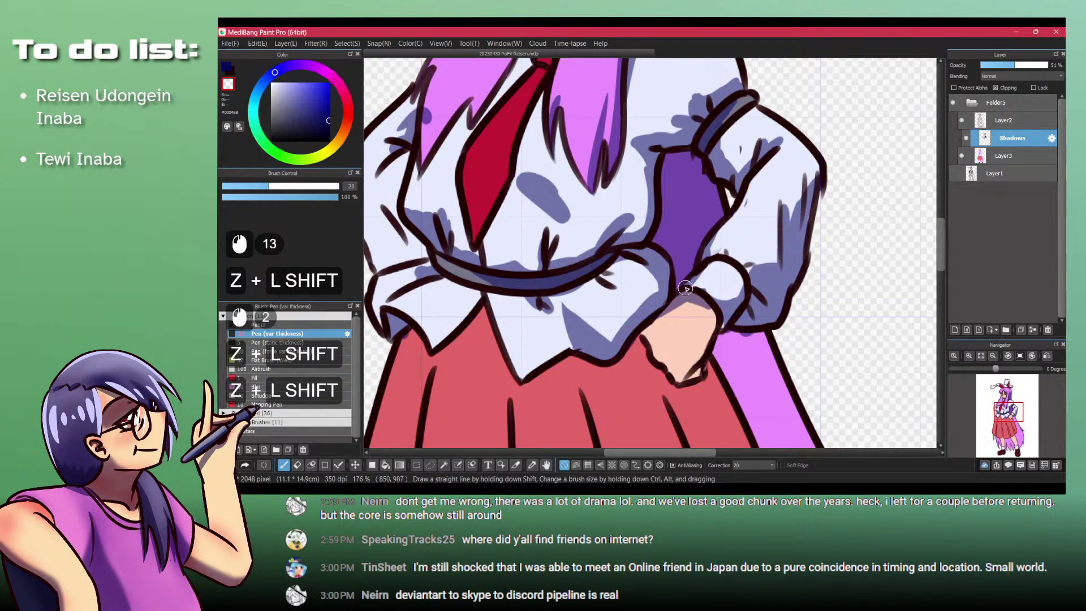
pyautogui.moveTo(685, 288)
pyautogui.mouseDown()
pyautogui.moveTo(711, 311)
pyautogui.moveTo(681, 228)
pyautogui.moveTo(639, 229)
pyautogui.moveTo(678, 239)
pyautogui.mouseUp()
pyautogui.hotkey('shift', 'z')
pyautogui.hotkey('ctrl', 'z')
pyautogui.click(710, 311)
pyautogui.click(704, 300)
pyautogui.click(714, 308)
pyautogui.moveTo(665, 225)
pyautogui.mouseDown()
pyautogui.moveTo(685, 255)
pyautogui.moveTo(697, 241)
pyautogui.moveTo(671, 249)
pyautogui.moveTo(669, 281)
pyautogui.mouseUp()
pyautogui.hotkey('shift', 'z')
pyautogui.moveTo(620, 237); pyautogui.dragTo(636, 225)
pyautogui.moveTo(625, 233)
pyautogui.mouseDown()
pyautogui.moveTo(639, 225)
pyautogui.moveTo(671, 235)
pyautogui.moveTo(658, 288)
pyautogui.mouseUp()
pyautogui.hotkey('shift', 'z')
pyautogui.hotkey('ctrl', 'z')
# Step: Outline in navy the zigzag shadow that the shirt hem casts on the skirt beside the hand
pyautogui.moveTo(681, 246); pyautogui.dragTo(646, 312)
pyautogui.moveTo(670, 300)
pyautogui.mouseDown()
pyautogui.moveTo(662, 310)
pyautogui.moveTo(645, 274)
pyautogui.moveTo(589, 273)
pyautogui.mouseUp()
pyautogui.moveTo(600, 279); pyautogui.dragTo(662, 279)
pyautogui.moveTo(705, 221)
pyautogui.mouseDown()
pyautogui.moveTo(669, 269)
pyautogui.moveTo(684, 322)
pyautogui.moveTo(665, 356)
pyautogui.moveTo(631, 344)
pyautogui.moveTo(589, 370)
pyautogui.mouseUp()
pyautogui.hotkey('ctrl', 'z')
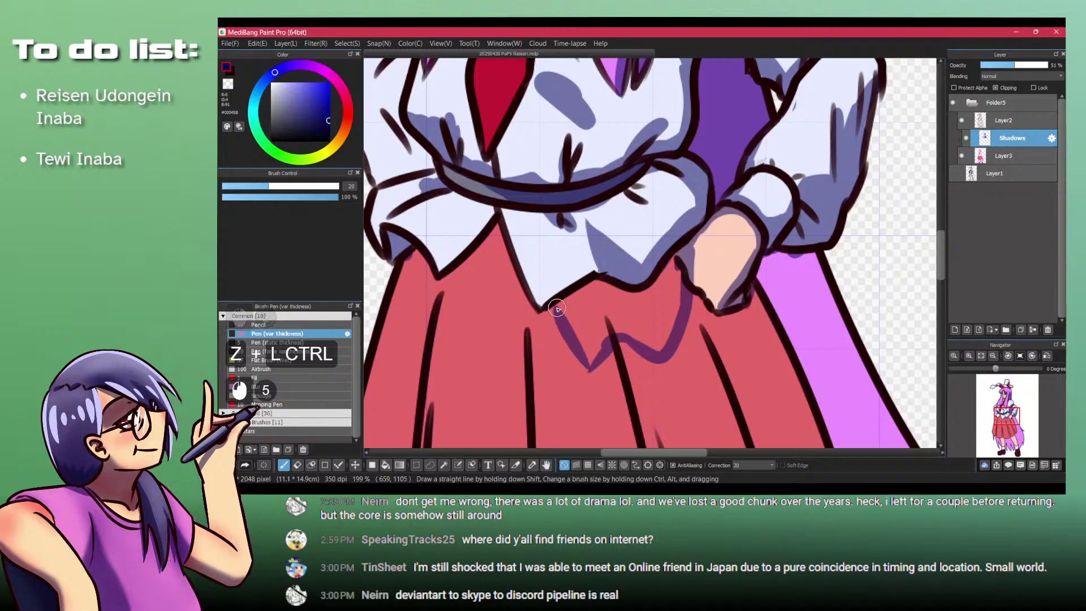
pyautogui.moveTo(554, 308); pyautogui.dragTo(560, 321)
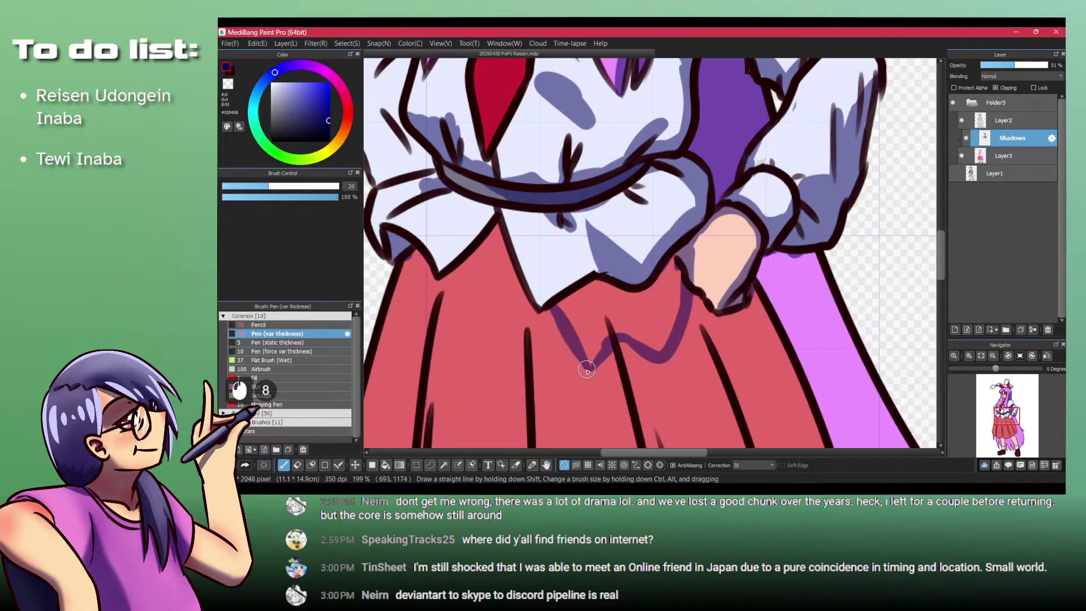
# Step: Outline the hem's shadow on the skirt's left side and fill both outlined shadow areas with navy
pyautogui.moveTo(466, 249)
pyautogui.mouseDown()
pyautogui.moveTo(608, 229)
pyautogui.moveTo(568, 318)
pyautogui.mouseUp()
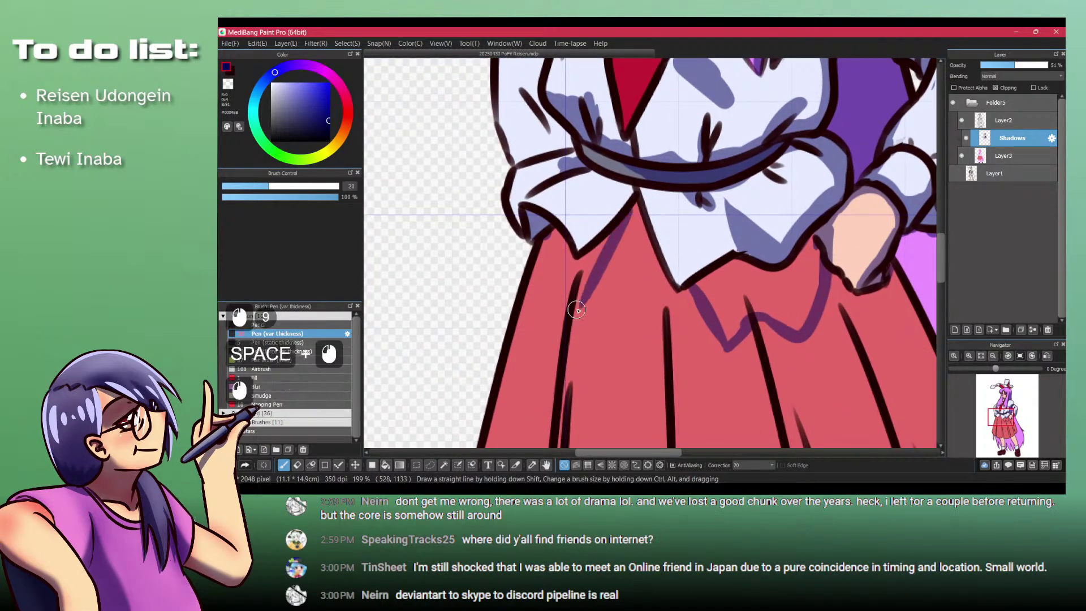
pyautogui.hotkey('ctrl', 'z')
pyautogui.click(616, 225)
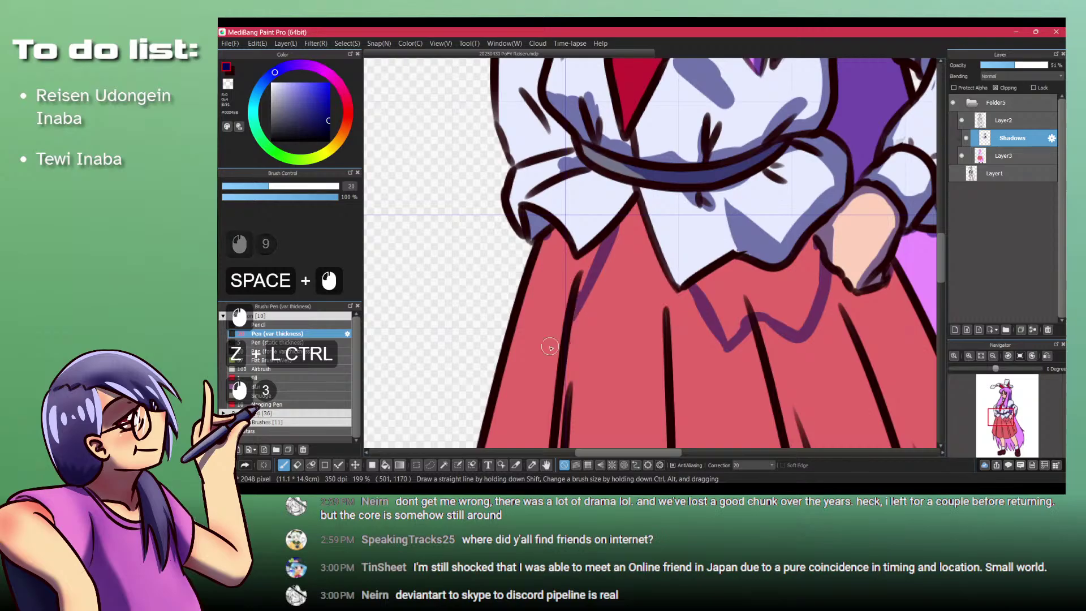
pyautogui.press('b')
pyautogui.click(544, 263)
pyautogui.click(728, 301)
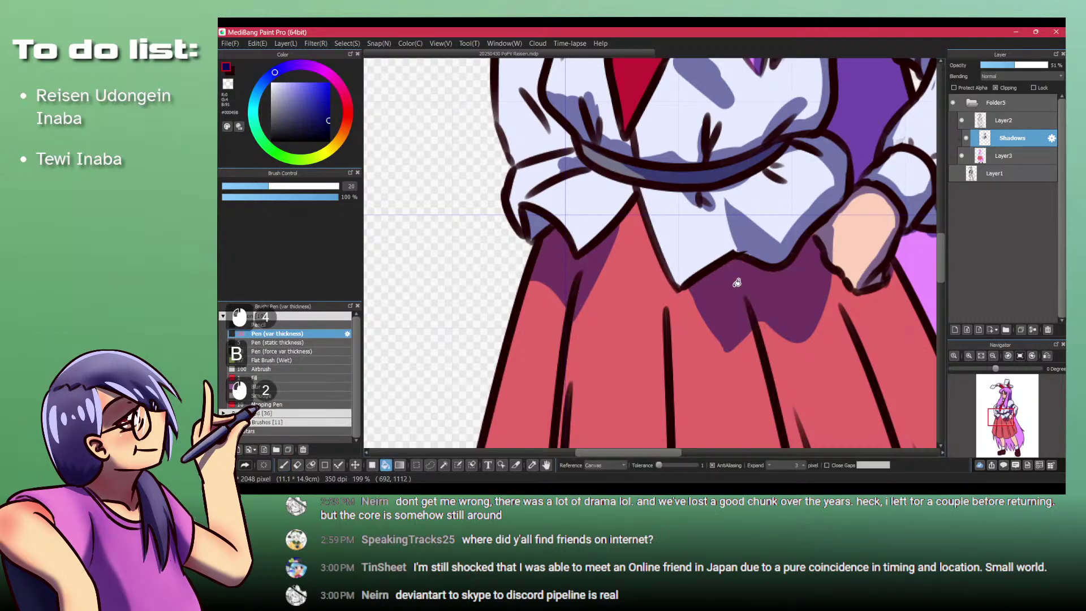
# Step: Paint a navy shadow from beneath the hand down the skirt's outer right edge
pyautogui.moveTo(752, 238); pyautogui.dragTo(588, 244)
pyautogui.moveTo(675, 208); pyautogui.dragTo(596, 216)
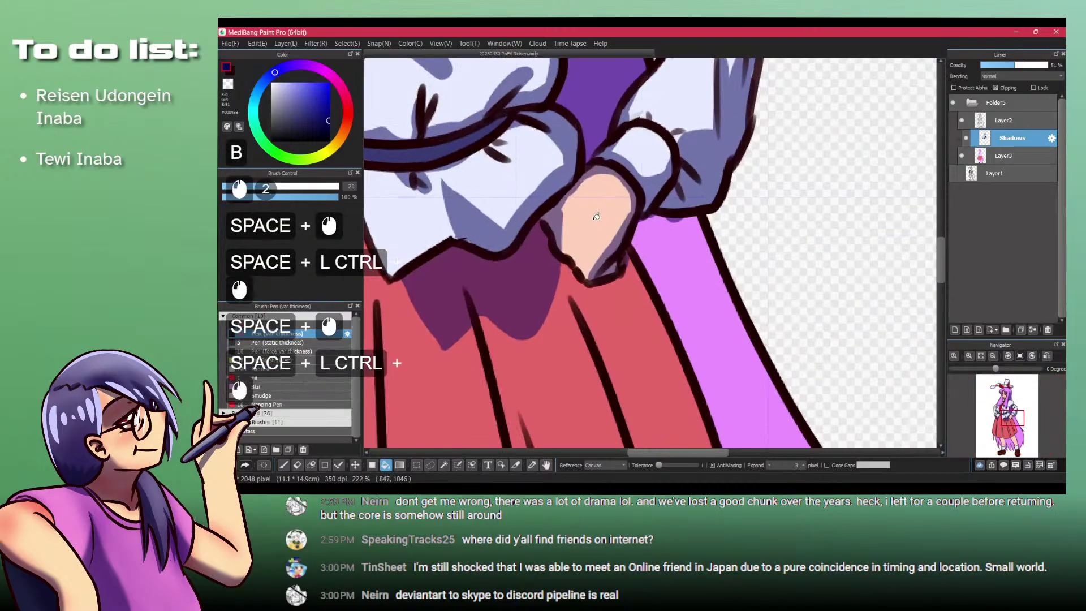
pyautogui.press('p')
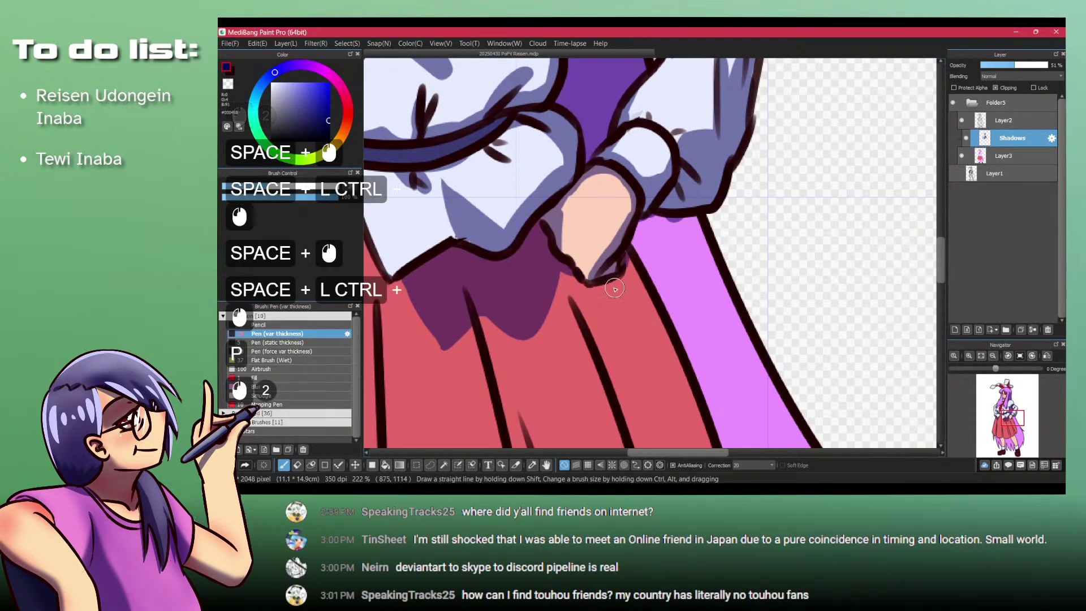
pyautogui.moveTo(647, 297); pyautogui.dragTo(625, 301)
pyautogui.moveTo(627, 291)
pyautogui.mouseDown()
pyautogui.moveTo(607, 173)
pyautogui.moveTo(611, 240)
pyautogui.moveTo(592, 234)
pyautogui.moveTo(661, 173)
pyautogui.moveTo(678, 220)
pyautogui.mouseUp()
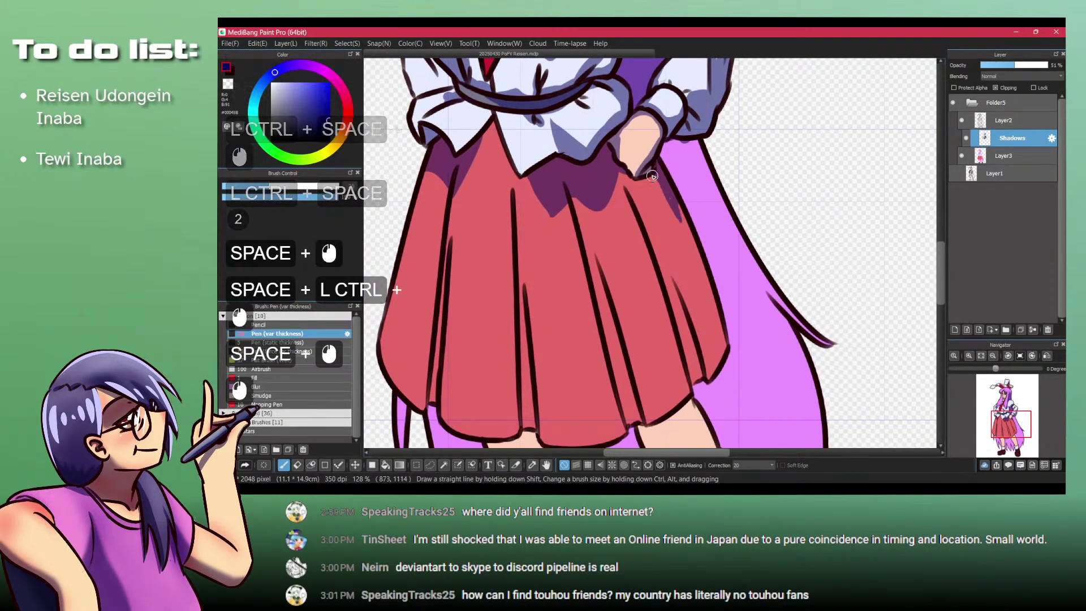
pyautogui.hotkey('ctrl', 'z')
pyautogui.moveTo(658, 172); pyautogui.dragTo(721, 326)
pyautogui.moveTo(673, 204); pyautogui.dragTo(702, 266)
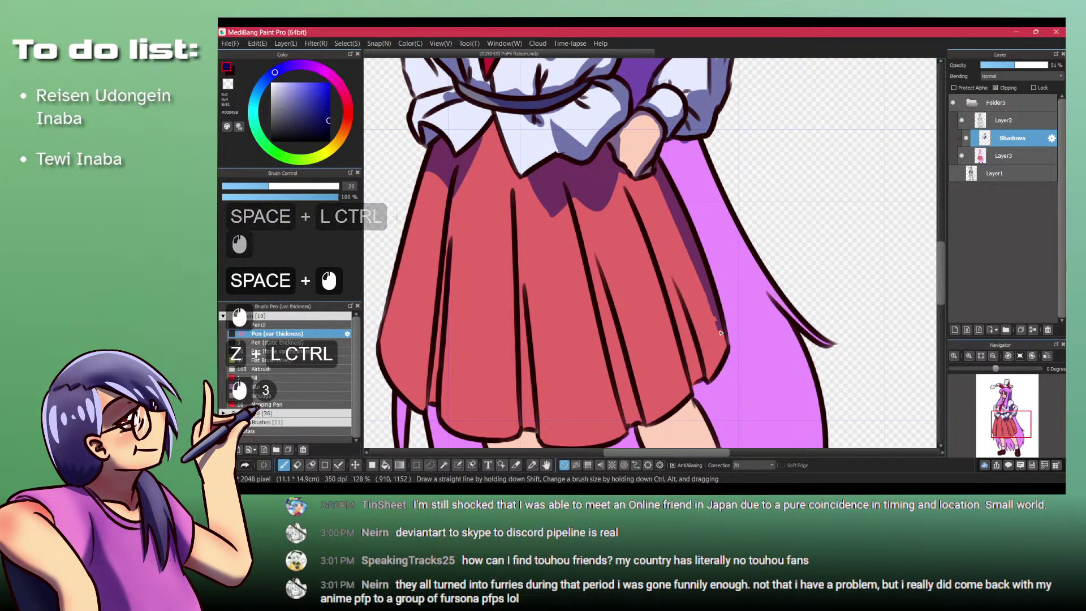
# Step: Join the hem shadow to the skirt's right-edge shadow and widen it down toward the skirt's bottom
pyautogui.moveTo(622, 175)
pyautogui.mouseDown()
pyautogui.moveTo(637, 190)
pyautogui.moveTo(621, 165)
pyautogui.moveTo(661, 225)
pyautogui.mouseUp()
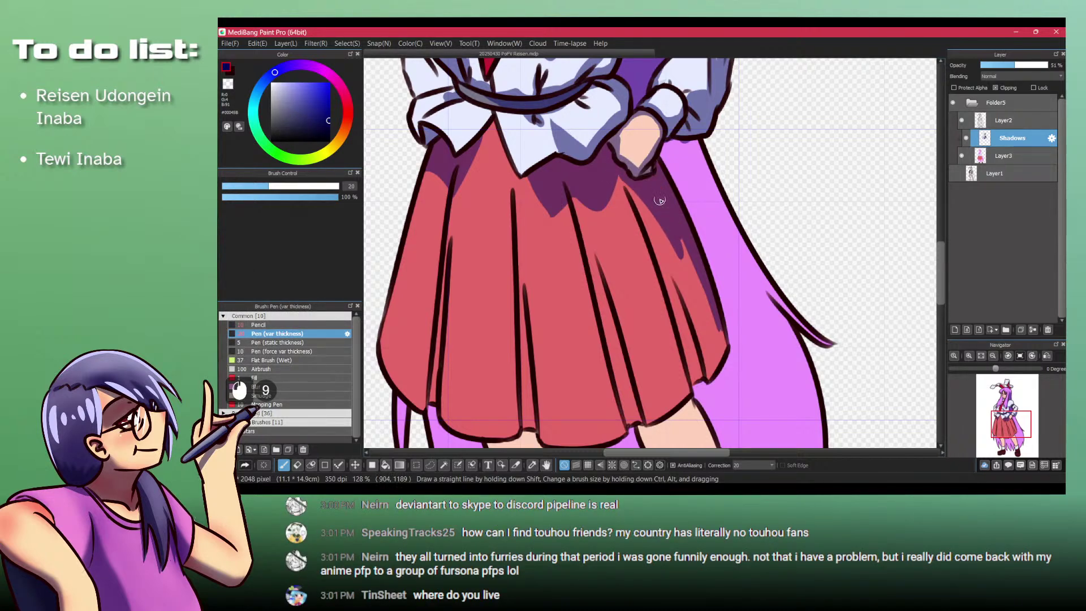
pyautogui.hotkey('ctrl', 'z')
pyautogui.moveTo(657, 216); pyautogui.dragTo(710, 332)
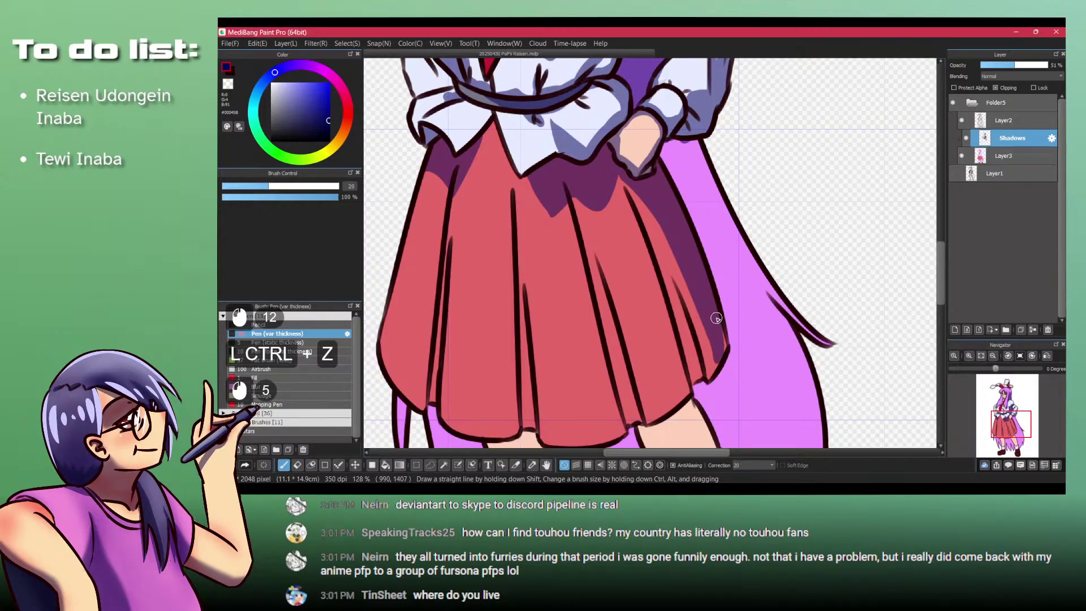
# Step: Fill the long back hair behind the skirt and legs with the navy shadow colour
pyautogui.keyDown('ctrl'); pyautogui.click(725, 354); pyautogui.keyUp('ctrl')
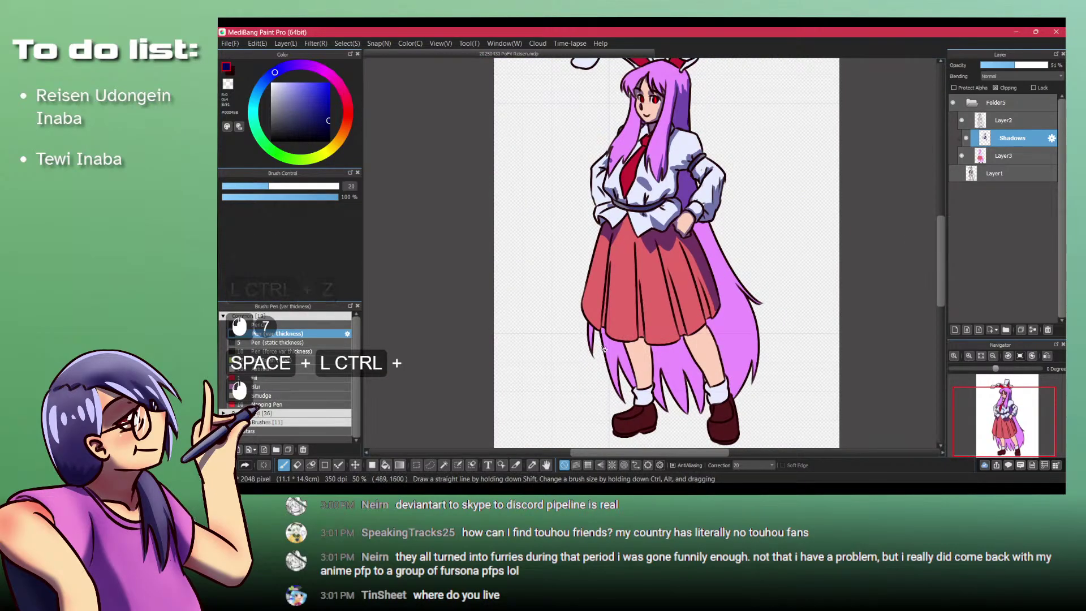
pyautogui.press('b')
pyautogui.click(673, 352)
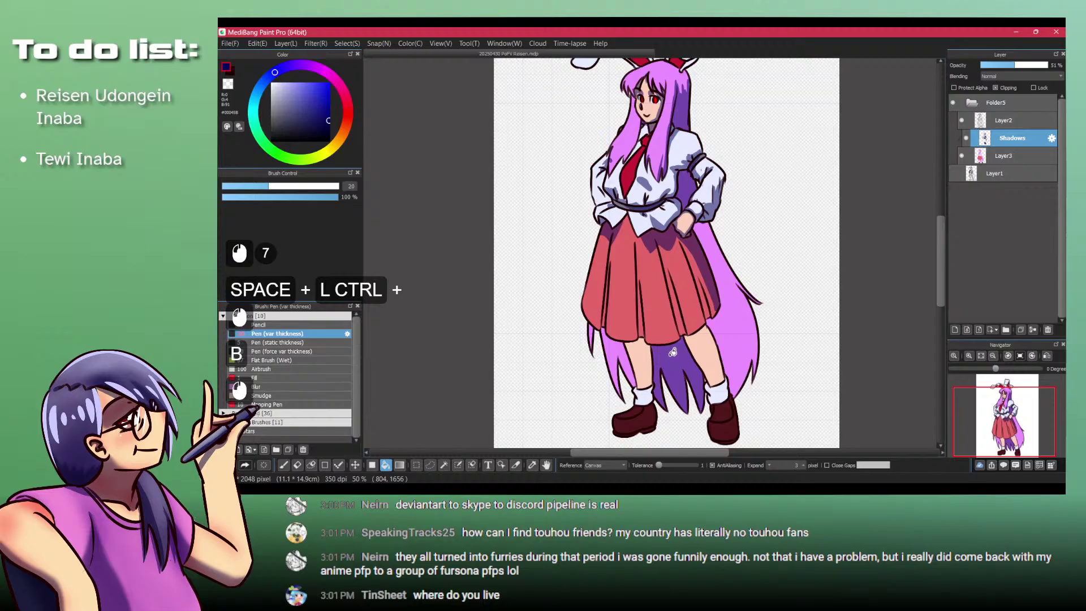
pyautogui.click(617, 346)
pyautogui.click(738, 328)
# Step: Carve a lit strip along the outer right edge of the shaded back hair with the transparent colour
pyautogui.moveTo(598, 332); pyautogui.dragTo(521, 360)
pyautogui.click(575, 329)
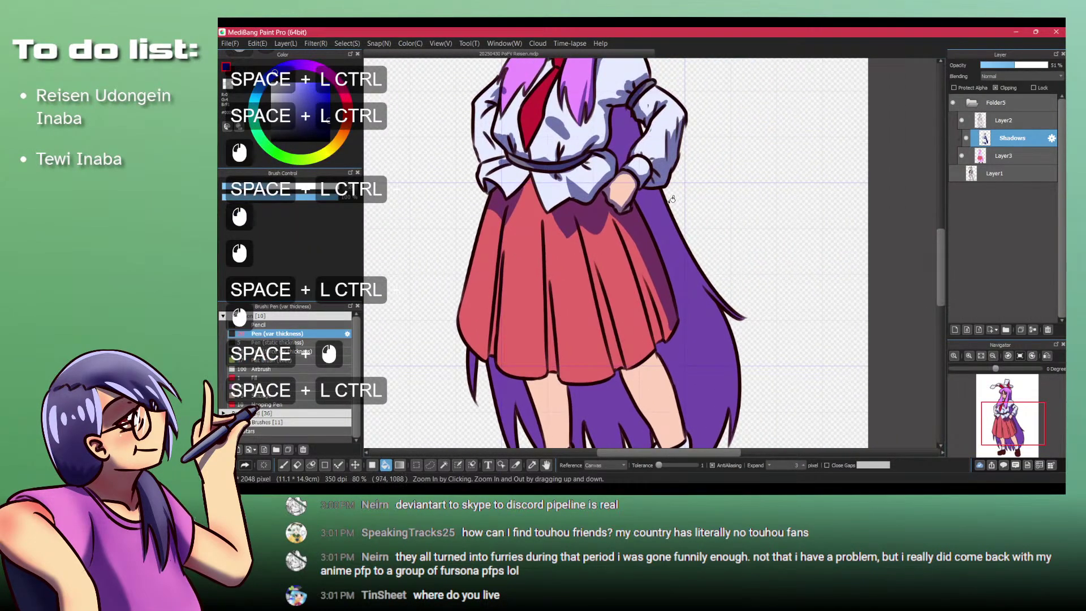
pyautogui.moveTo(672, 199)
pyautogui.mouseDown()
pyautogui.moveTo(565, 180)
pyautogui.moveTo(611, 256)
pyautogui.mouseUp()
pyautogui.press('p')
pyautogui.hotkey('shift', 'z')
pyautogui.hotkey('ctrl', 'z')
pyautogui.moveTo(557, 184)
pyautogui.mouseDown()
pyautogui.moveTo(612, 256)
pyautogui.moveTo(623, 419)
pyautogui.mouseUp()
pyautogui.moveTo(605, 270)
pyautogui.mouseDown()
pyautogui.moveTo(638, 401)
pyautogui.moveTo(636, 316)
pyautogui.moveTo(615, 385)
pyautogui.mouseUp()
pyautogui.hotkey('ctrl', 'z')
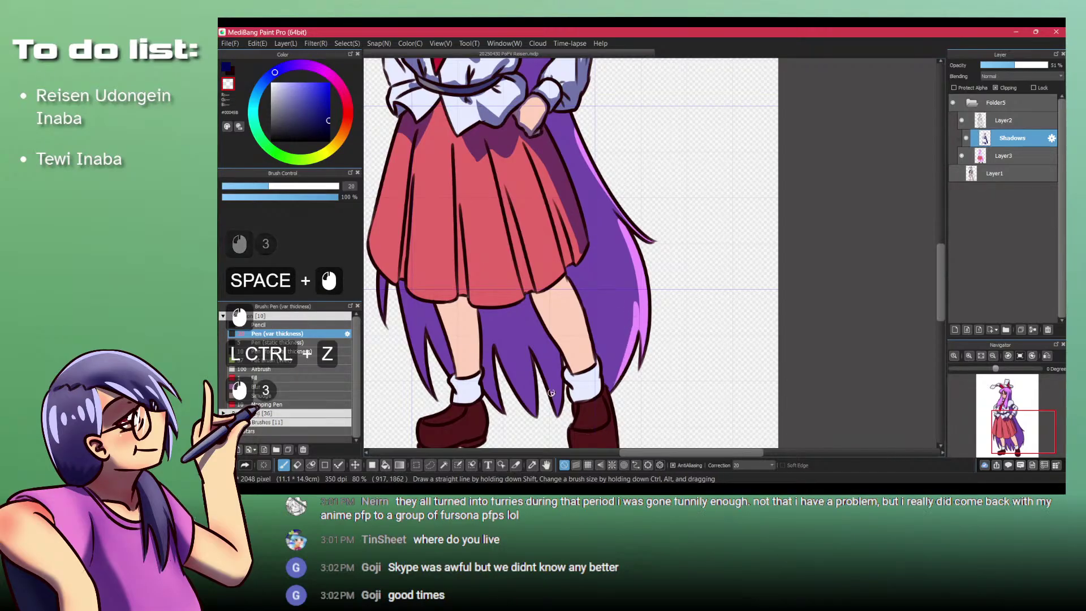
# Step: Carve thin lit edges along the hair strands left of the legs with the transparent colour
pyautogui.moveTo(398, 336); pyautogui.dragTo(518, 351)
pyautogui.moveTo(501, 292)
pyautogui.mouseDown()
pyautogui.moveTo(508, 341)
pyautogui.moveTo(552, 421)
pyautogui.mouseUp()
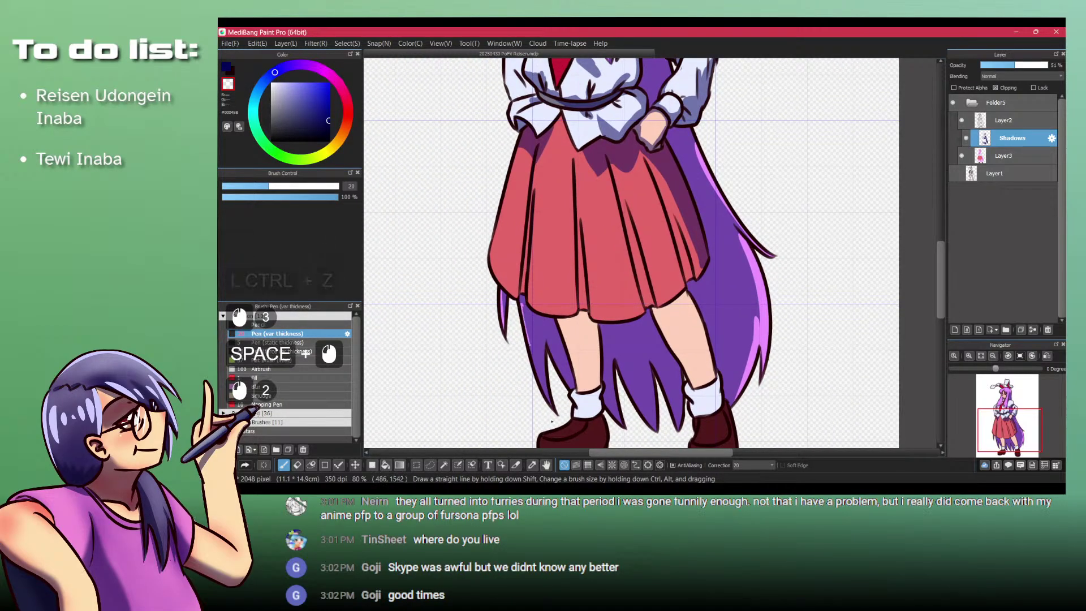
pyautogui.hotkey('ctrl', 'z')
pyautogui.click(569, 436)
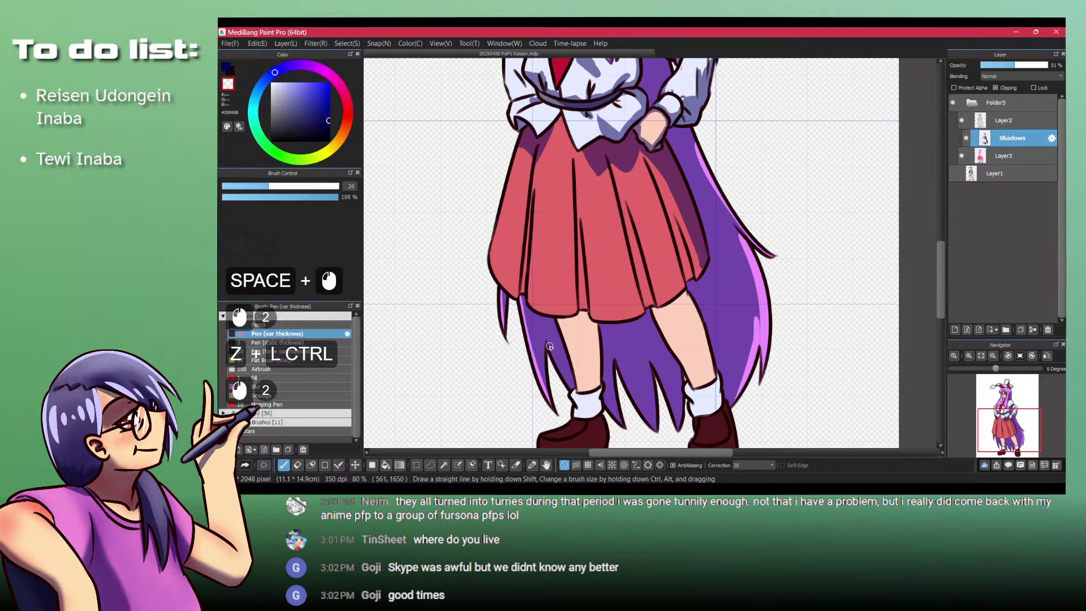
pyautogui.moveTo(549, 346)
pyautogui.mouseDown()
pyautogui.moveTo(568, 389)
pyautogui.moveTo(645, 419)
pyautogui.mouseUp()
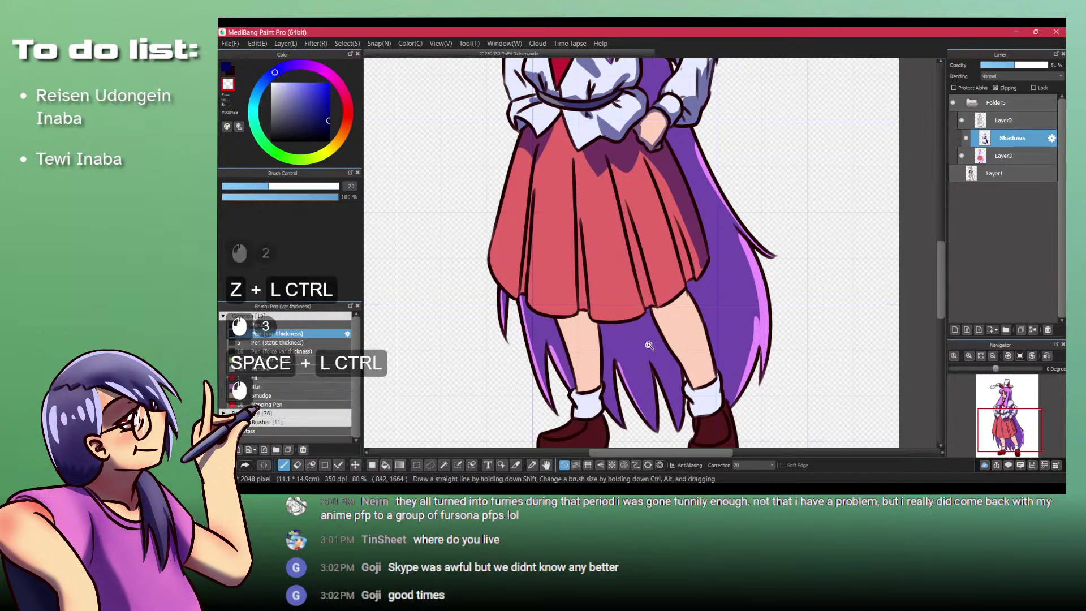
pyautogui.moveTo(647, 344)
pyautogui.mouseDown()
pyautogui.moveTo(659, 367)
pyautogui.moveTo(653, 283)
pyautogui.moveTo(673, 320)
pyautogui.mouseUp()
pyautogui.hotkey('shift', 'z')
pyautogui.click(673, 321)
pyautogui.moveTo(685, 358)
pyautogui.mouseDown()
pyautogui.moveTo(690, 333)
pyautogui.moveTo(581, 310)
pyautogui.mouseUp()
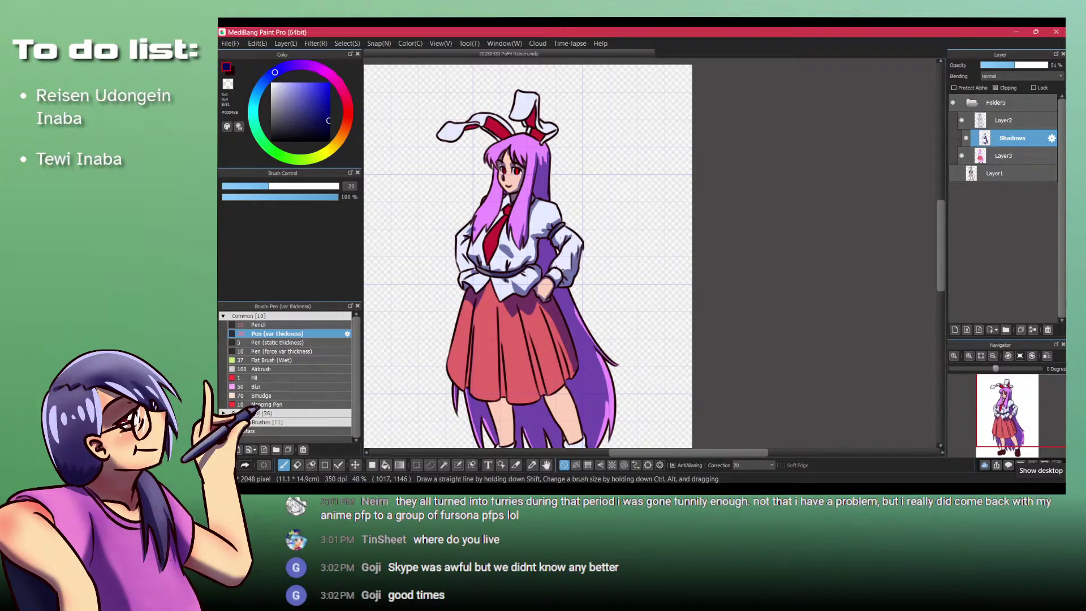
# Step: Refine the lit strip along the outer right back hair and its inner highlight using the transparent colour
pyautogui.hotkey('ctrl', 'space')
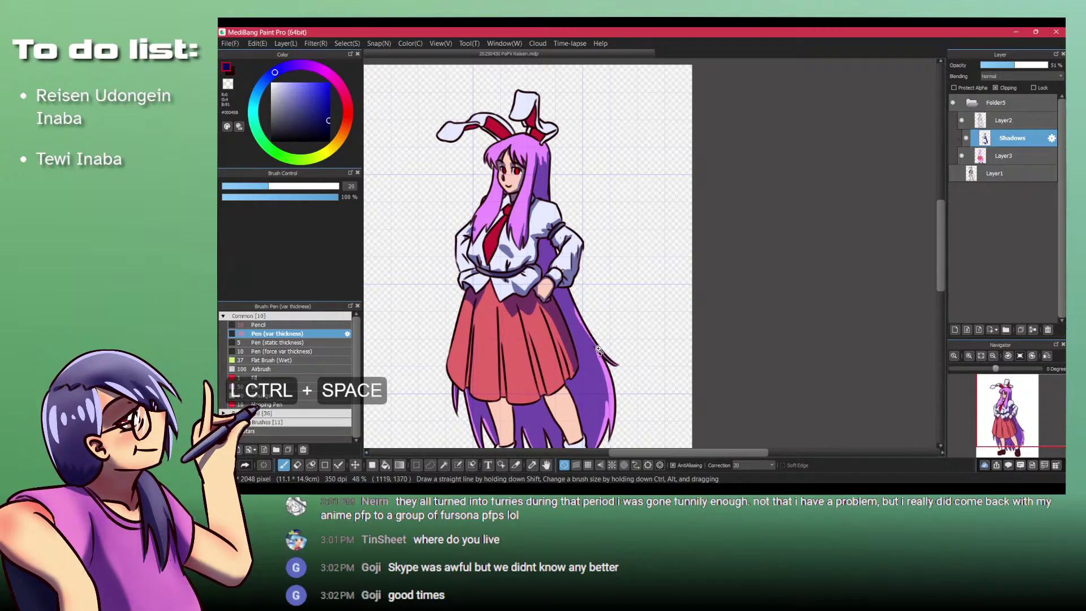
pyautogui.moveTo(598, 355); pyautogui.dragTo(633, 355)
pyautogui.hotkey('shift', 'z')
pyautogui.moveTo(534, 205); pyautogui.dragTo(616, 349)
pyautogui.moveTo(528, 220)
pyautogui.mouseDown()
pyautogui.moveTo(612, 358)
pyautogui.moveTo(575, 214)
pyautogui.moveTo(617, 405)
pyautogui.moveTo(623, 248)
pyautogui.mouseUp()
pyautogui.press('space')
pyautogui.hotkey('ctrl', 'z')
pyautogui.moveTo(618, 275); pyautogui.dragTo(621, 308)
pyautogui.moveTo(617, 267); pyautogui.dragTo(621, 294)
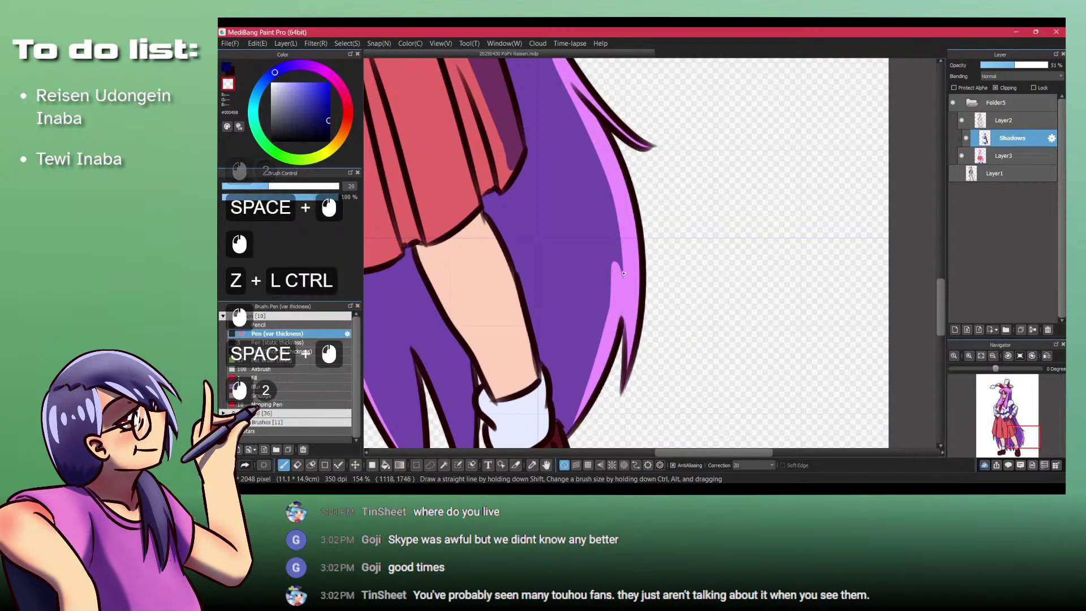
# Step: Add a pointed lit streak above the inner highlight on the outer right back hair
pyautogui.moveTo(604, 224); pyautogui.dragTo(586, 421)
pyautogui.hotkey('ctrl', 'z')
pyautogui.moveTo(604, 224); pyautogui.dragTo(616, 272)
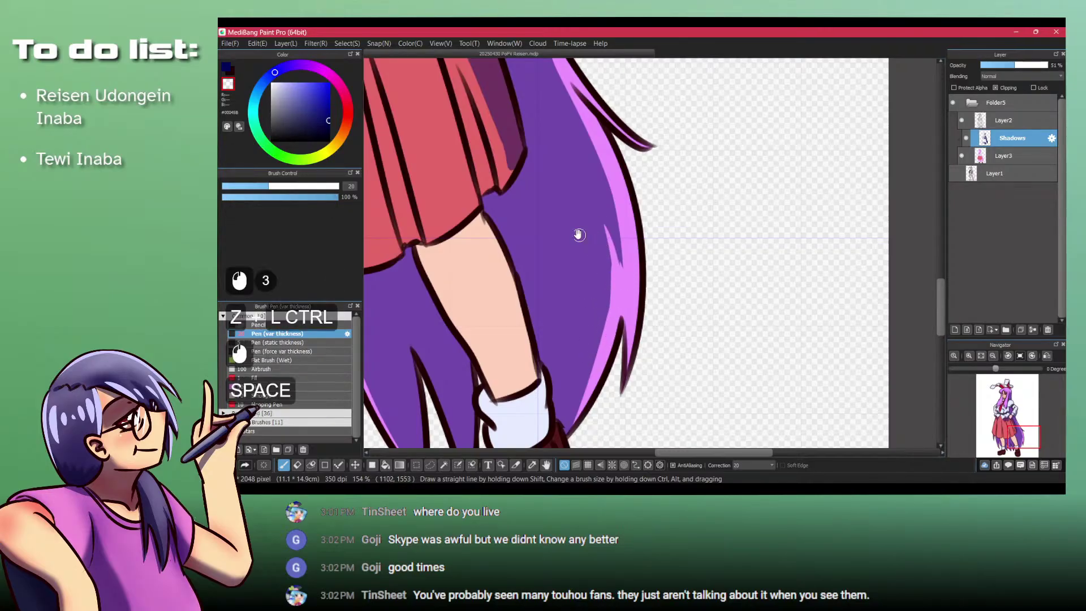
pyautogui.moveTo(550, 212); pyautogui.dragTo(611, 320)
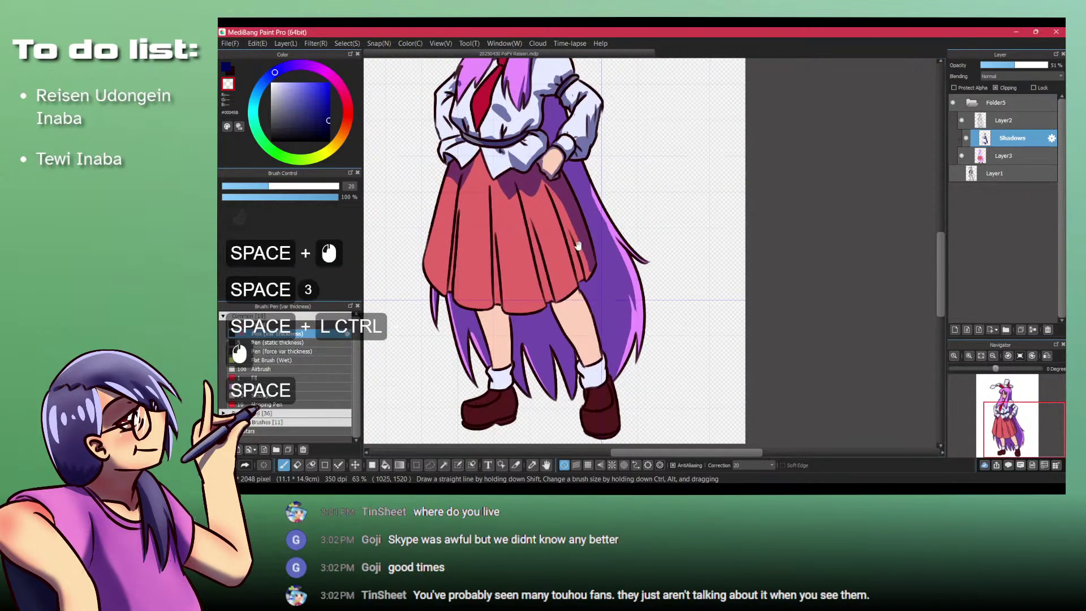
# Step: Shade the right side of the skirt's central pleat line in navy down to the skirt hem
pyautogui.moveTo(576, 246); pyautogui.dragTo(636, 355)
pyautogui.moveTo(547, 361)
pyautogui.mouseDown()
pyautogui.moveTo(561, 436)
pyautogui.moveTo(552, 226)
pyautogui.moveTo(565, 346)
pyautogui.mouseUp()
pyautogui.click(553, 208)
pyautogui.press('z')
pyautogui.moveTo(556, 238); pyautogui.dragTo(564, 345)
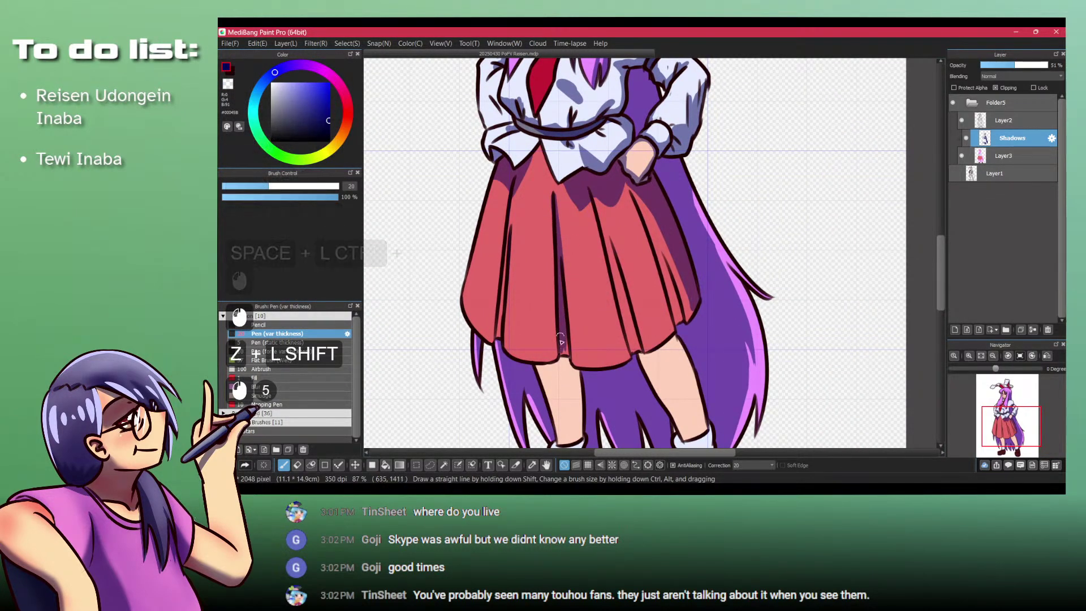
pyautogui.moveTo(559, 294); pyautogui.dragTo(565, 353)
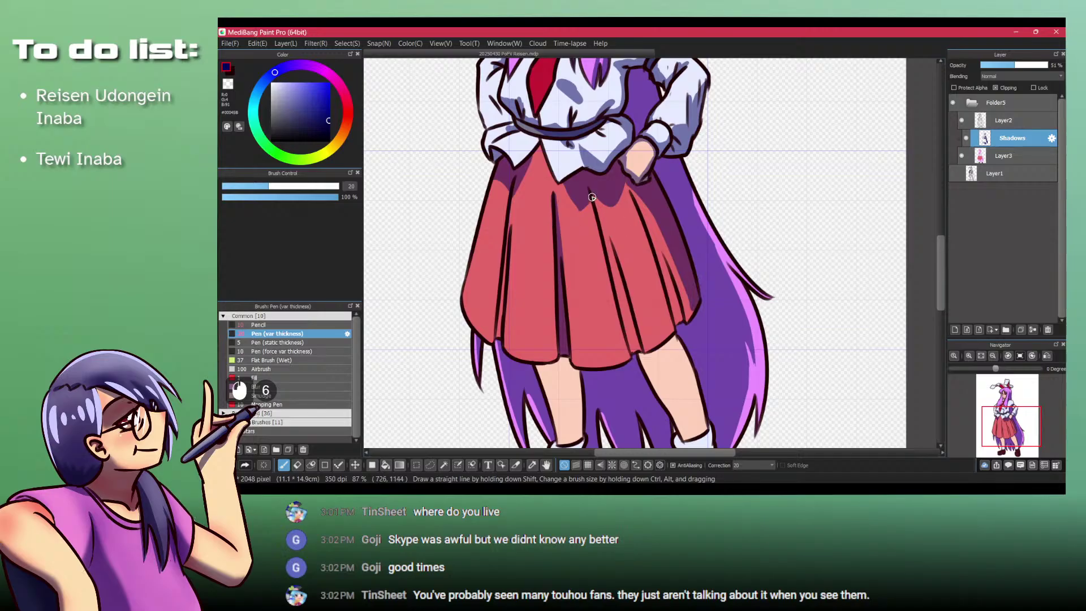
# Step: Shade along the two pleat lines right of the skirt's centre, from the waist shadow toward the hem
pyautogui.moveTo(592, 197); pyautogui.dragTo(620, 278)
pyautogui.hotkey('ctrl', 'z')
pyautogui.moveTo(601, 223); pyautogui.dragTo(616, 271)
pyautogui.moveTo(603, 229); pyautogui.dragTo(613, 252)
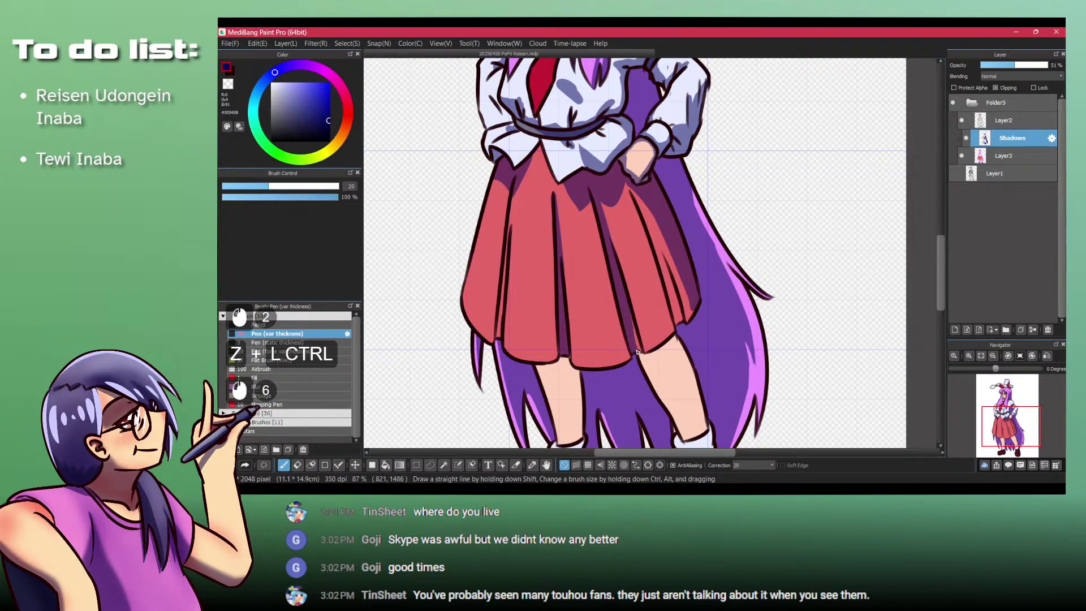
pyautogui.moveTo(634, 328); pyautogui.dragTo(639, 351)
pyautogui.moveTo(635, 333); pyautogui.dragTo(638, 351)
pyautogui.moveTo(632, 194); pyautogui.dragTo(673, 298)
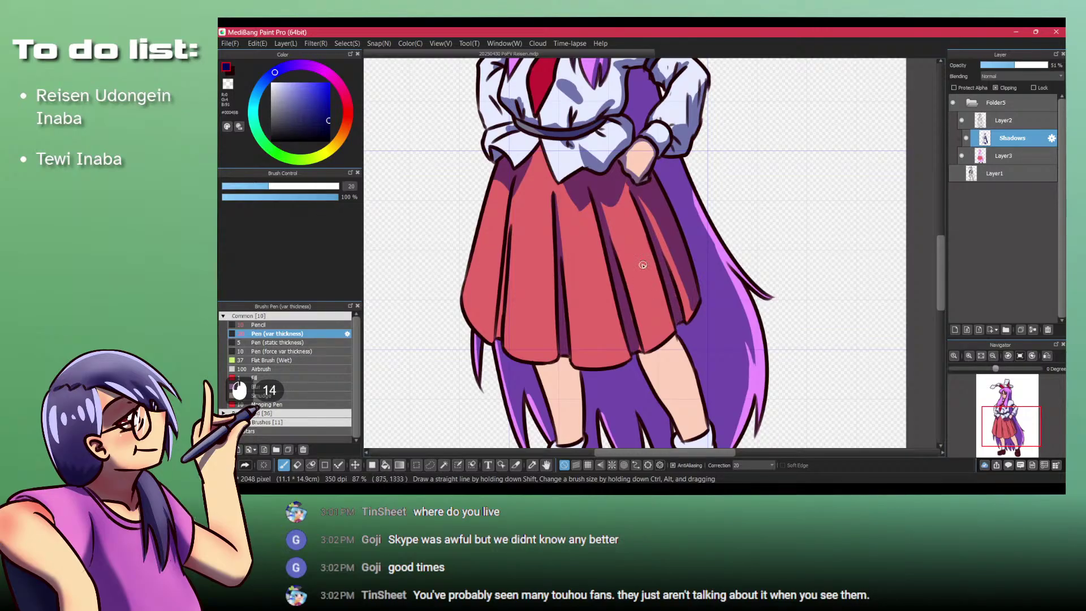
# Step: Paint a navy shadow along the skirt's left pleat from the shirt shadow down to the hem
pyautogui.moveTo(509, 189); pyautogui.dragTo(505, 315)
pyautogui.hotkey('ctrl', 'z')
pyautogui.moveTo(504, 264); pyautogui.dragTo(497, 339)
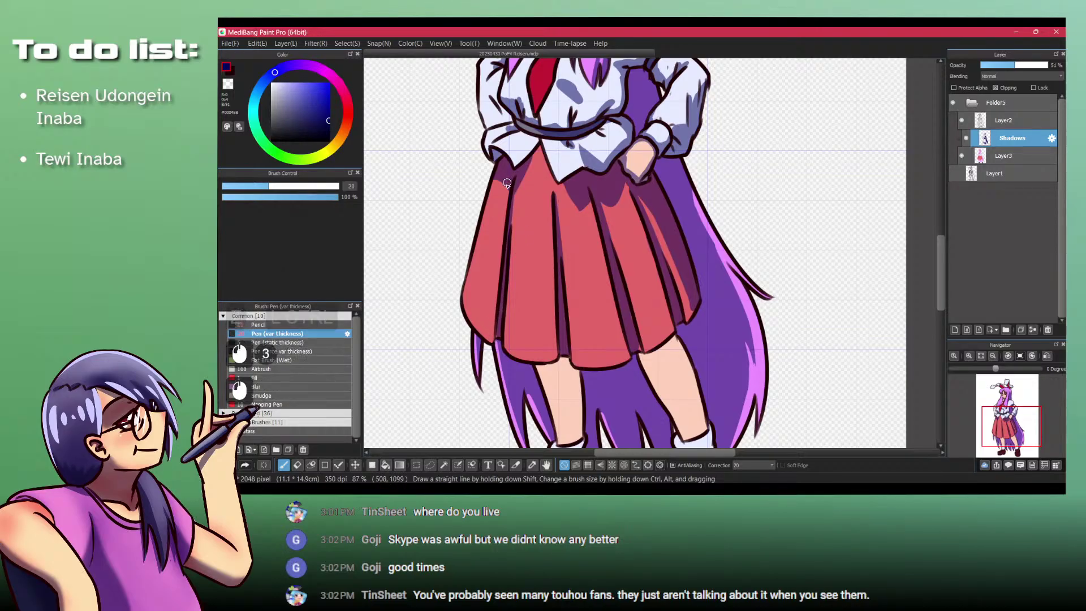
pyautogui.moveTo(504, 186); pyautogui.dragTo(490, 323)
pyautogui.moveTo(506, 227); pyautogui.dragTo(491, 330)
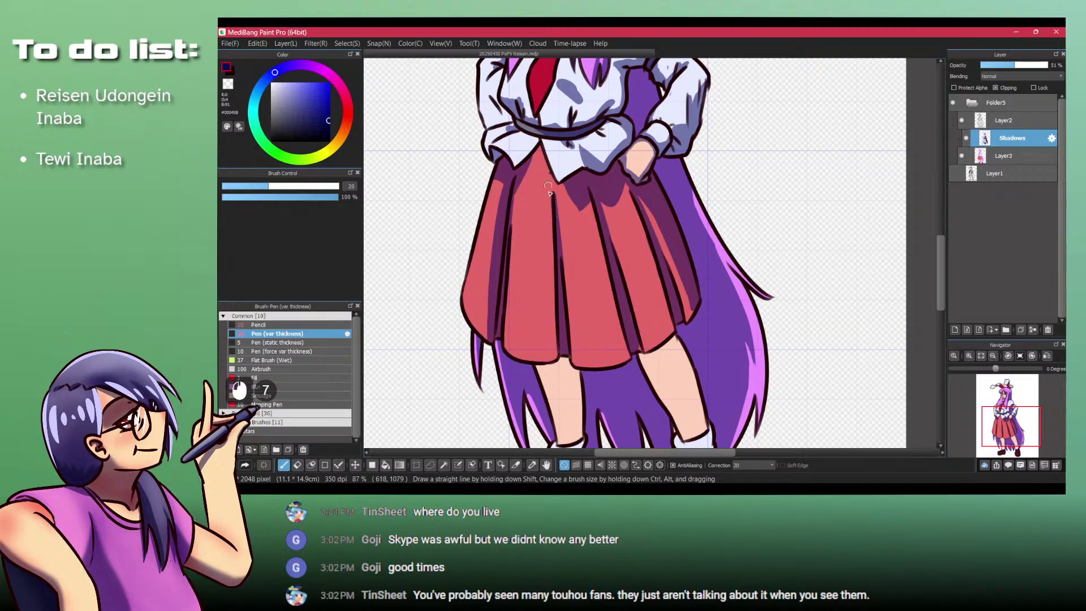
# Step: Shade the left side of the central pleat line and trim the excess at the hem with the transparent colour
pyautogui.hotkey('ctrl', 'z')
pyautogui.moveTo(548, 185); pyautogui.dragTo(553, 362)
pyautogui.moveTo(550, 278); pyautogui.dragTo(550, 280)
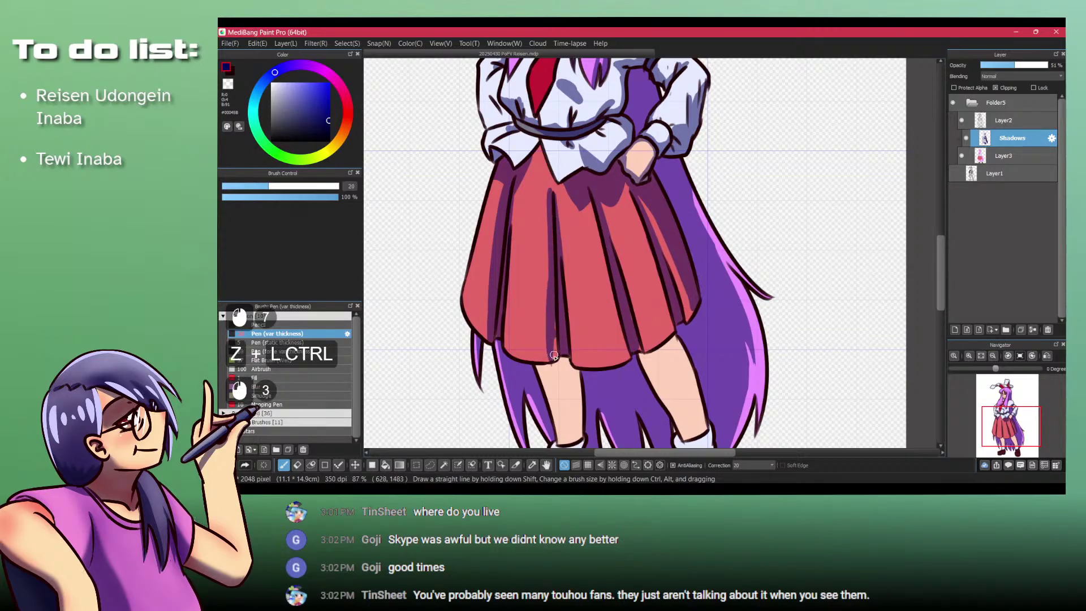
pyautogui.hotkey('shift', 'z')
pyautogui.moveTo(545, 368); pyautogui.dragTo(544, 370)
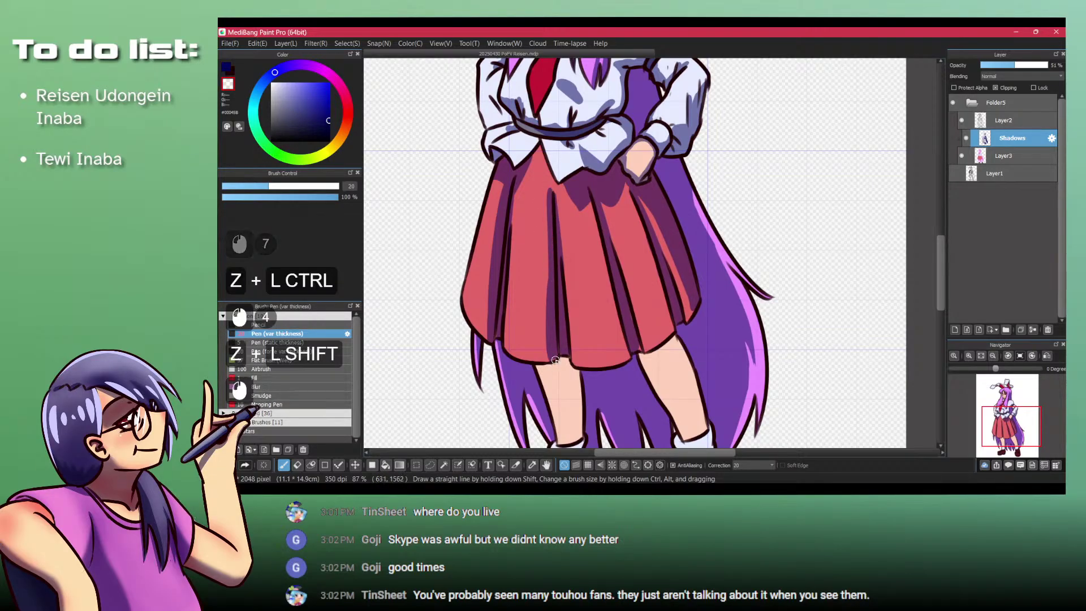
pyautogui.hotkey('shift', 'z')
pyautogui.moveTo(550, 192); pyautogui.dragTo(553, 210)
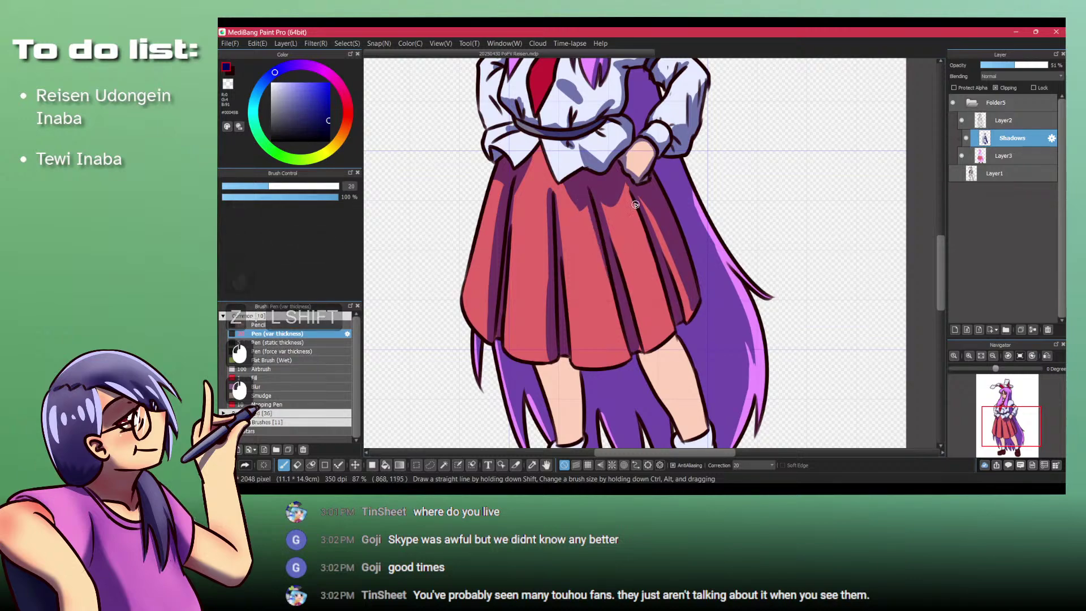
# Step: Extend the shirt's shadow on the skirt up to the shirt opening and undo the extra stroke below the hem's point
pyautogui.moveTo(631, 205)
pyautogui.mouseDown()
pyautogui.moveTo(629, 193)
pyautogui.moveTo(564, 272)
pyautogui.mouseUp()
pyautogui.moveTo(564, 316); pyautogui.dragTo(565, 277)
pyautogui.moveTo(515, 185)
pyautogui.mouseDown()
pyautogui.moveTo(517, 152)
pyautogui.moveTo(494, 187)
pyautogui.mouseUp()
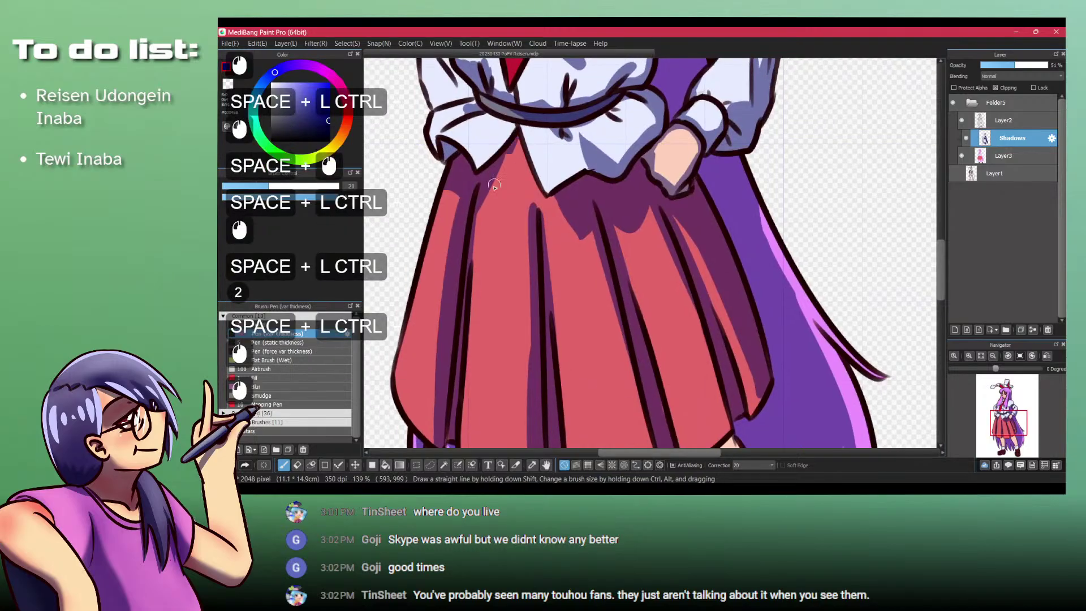
pyautogui.moveTo(514, 146); pyautogui.dragTo(481, 204)
pyautogui.moveTo(512, 148); pyautogui.dragTo(476, 212)
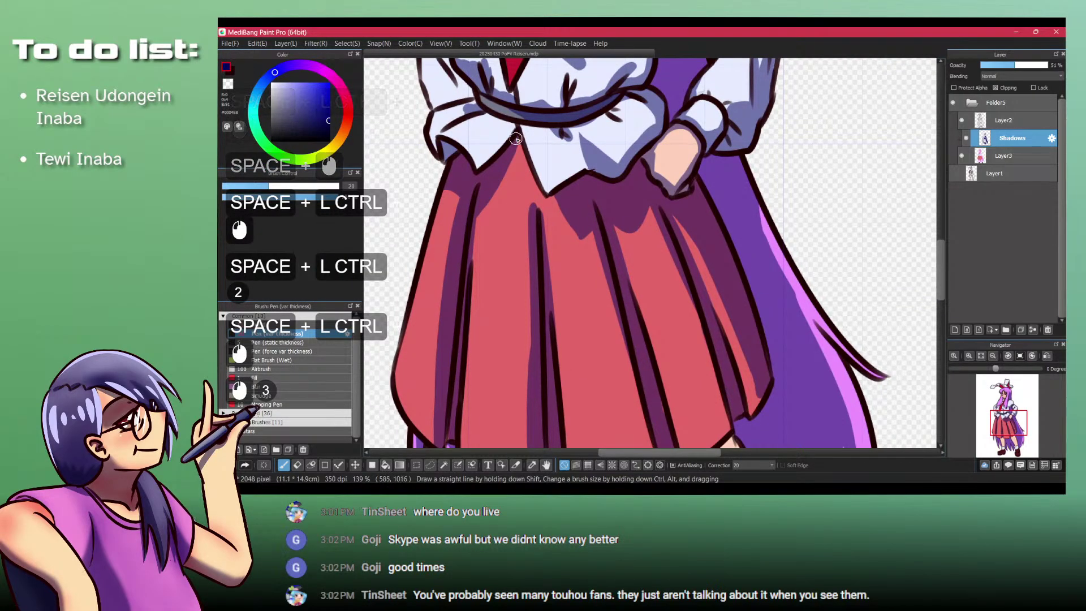
pyautogui.moveTo(547, 196)
pyautogui.mouseDown()
pyautogui.moveTo(588, 254)
pyautogui.moveTo(530, 245)
pyautogui.moveTo(543, 193)
pyautogui.mouseUp()
pyautogui.hotkey('ctrl', 'z')
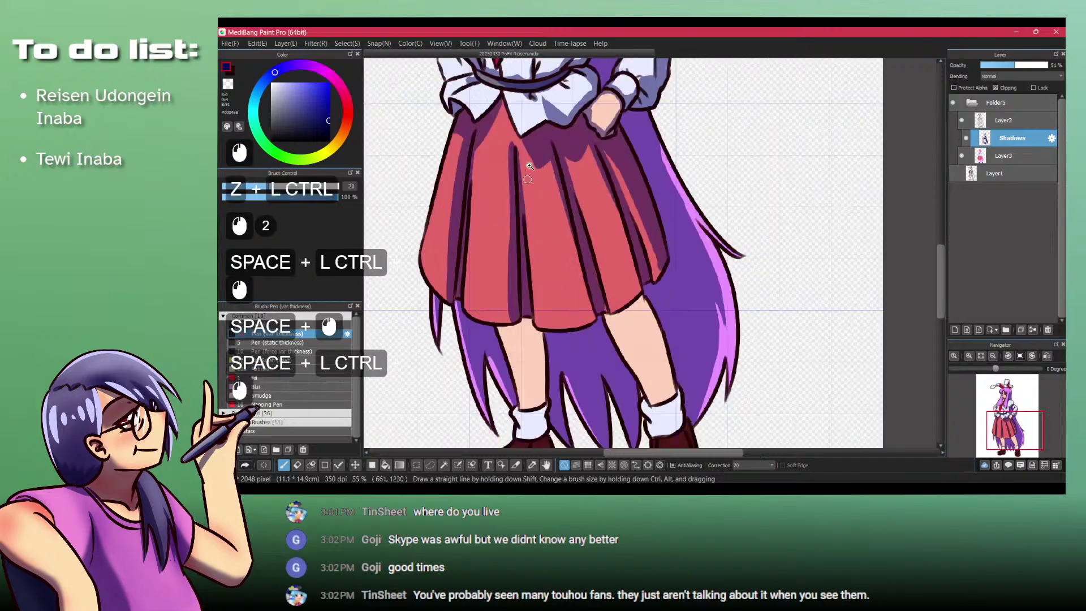
# Step: Touch up the shadow with small dabs at the shirt's pointed hem above the skirt
pyautogui.moveTo(565, 102); pyautogui.dragTo(573, 242)
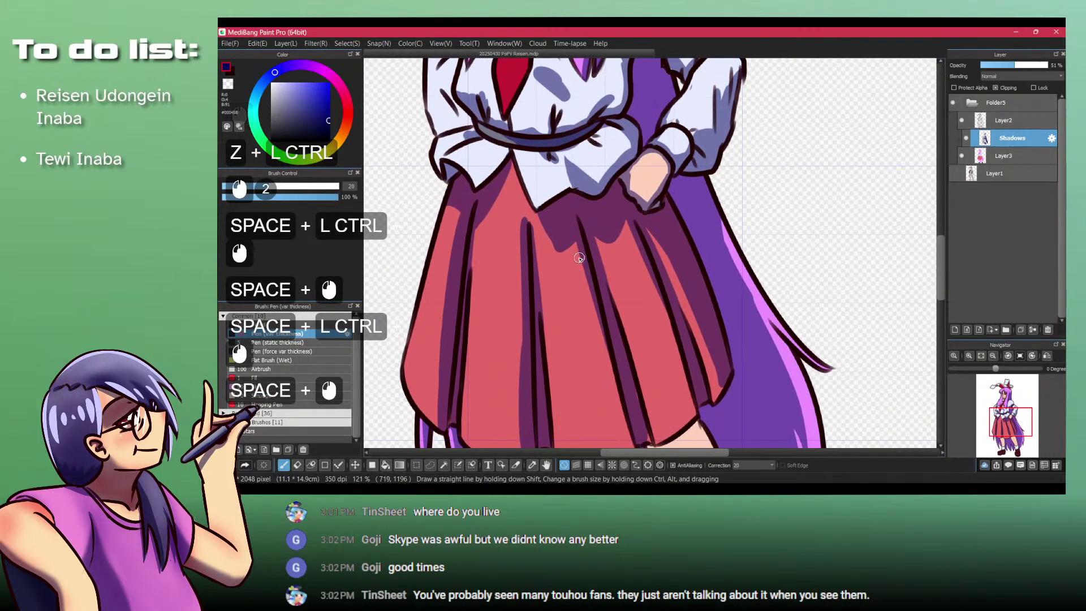
pyautogui.moveTo(570, 186); pyautogui.dragTo(575, 189)
pyautogui.click(575, 189)
pyautogui.click(575, 189)
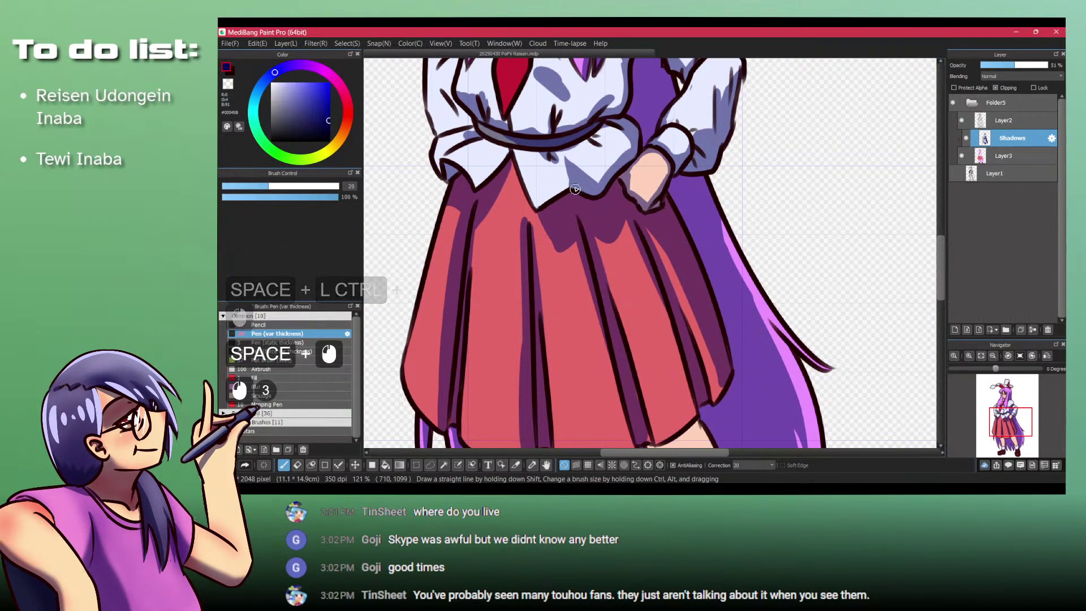
# Step: Fill both bare legs and both white socks with the semi-transparent navy shadow colour
pyautogui.moveTo(572, 370); pyautogui.dragTo(546, 243)
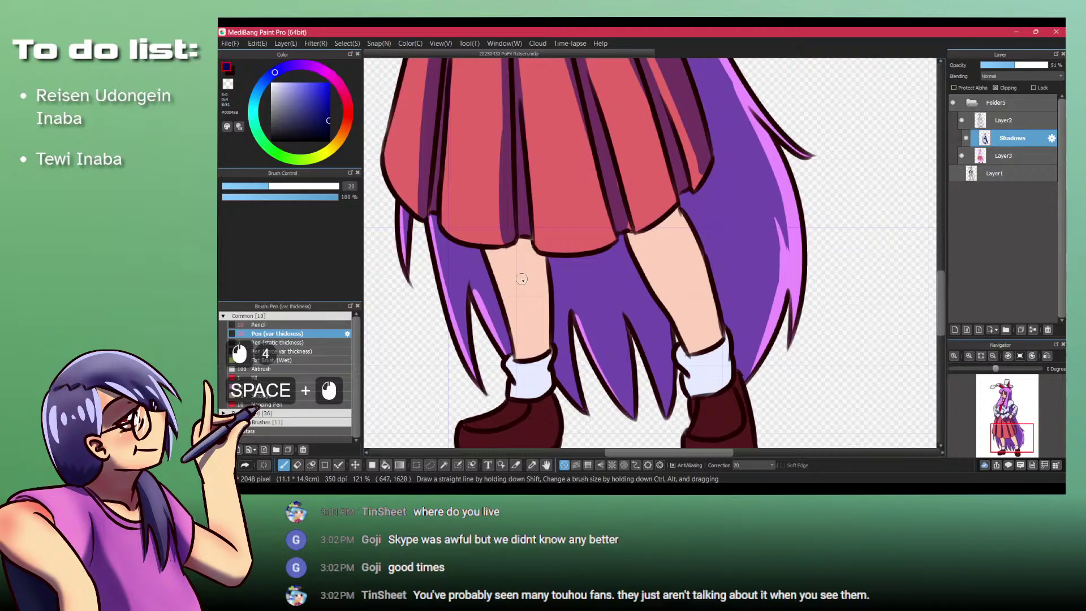
pyautogui.press('b')
pyautogui.click(523, 282)
pyautogui.click(683, 289)
pyautogui.click(714, 368)
pyautogui.click(543, 380)
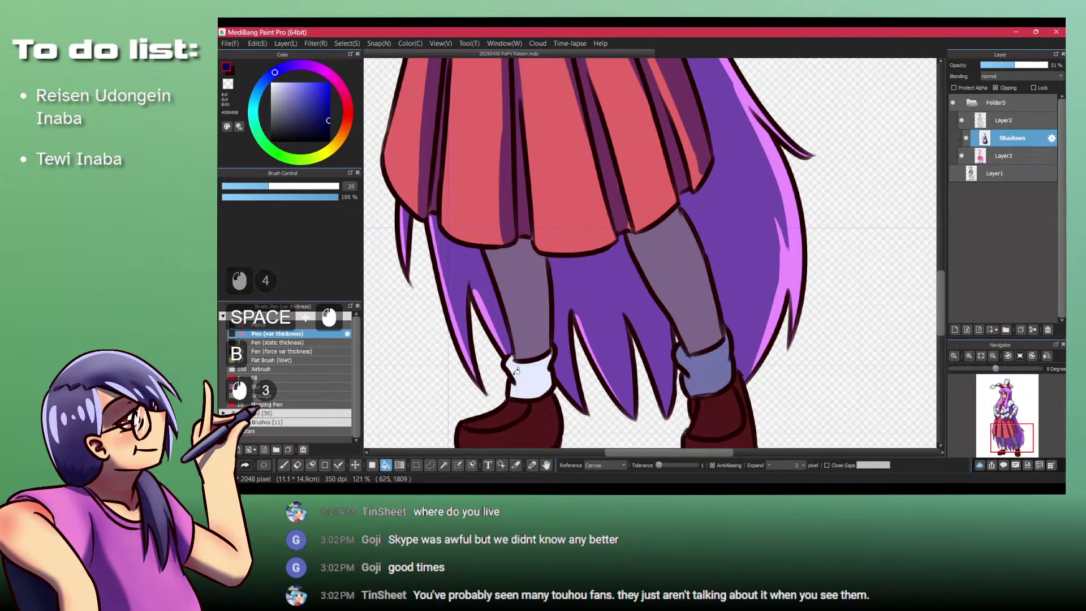
# Step: Touch up the sock edges with the pen and shade the upper part and outer side of the right shoe
pyautogui.moveTo(544, 380); pyautogui.dragTo(530, 275)
pyautogui.press('p')
pyautogui.click(538, 249)
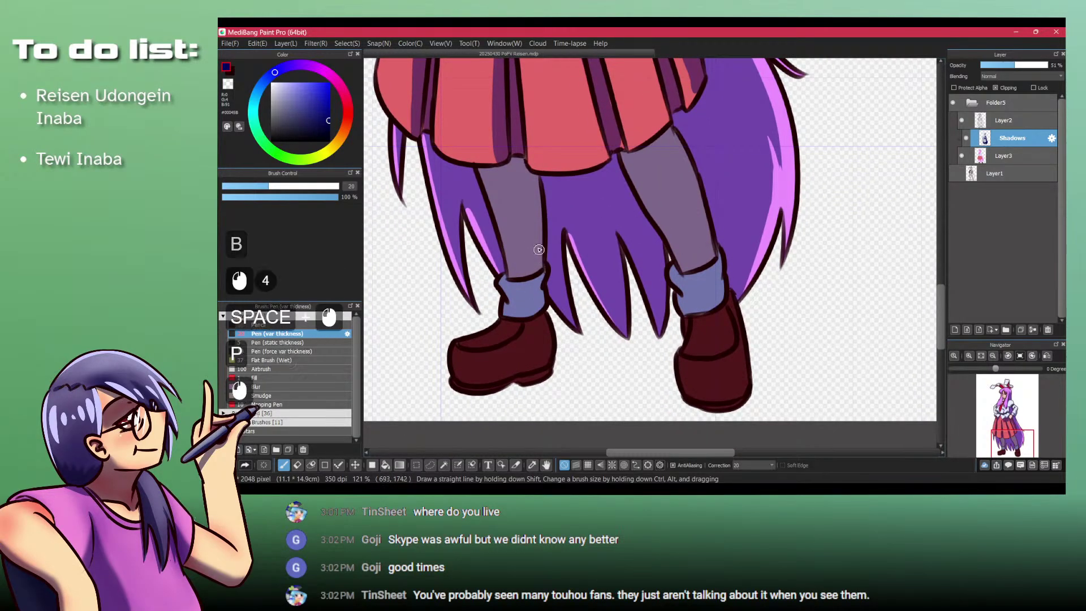
pyautogui.click(670, 262)
pyautogui.moveTo(728, 335)
pyautogui.mouseDown()
pyautogui.moveTo(684, 349)
pyautogui.moveTo(689, 316)
pyautogui.moveTo(699, 330)
pyautogui.moveTo(726, 318)
pyautogui.mouseUp()
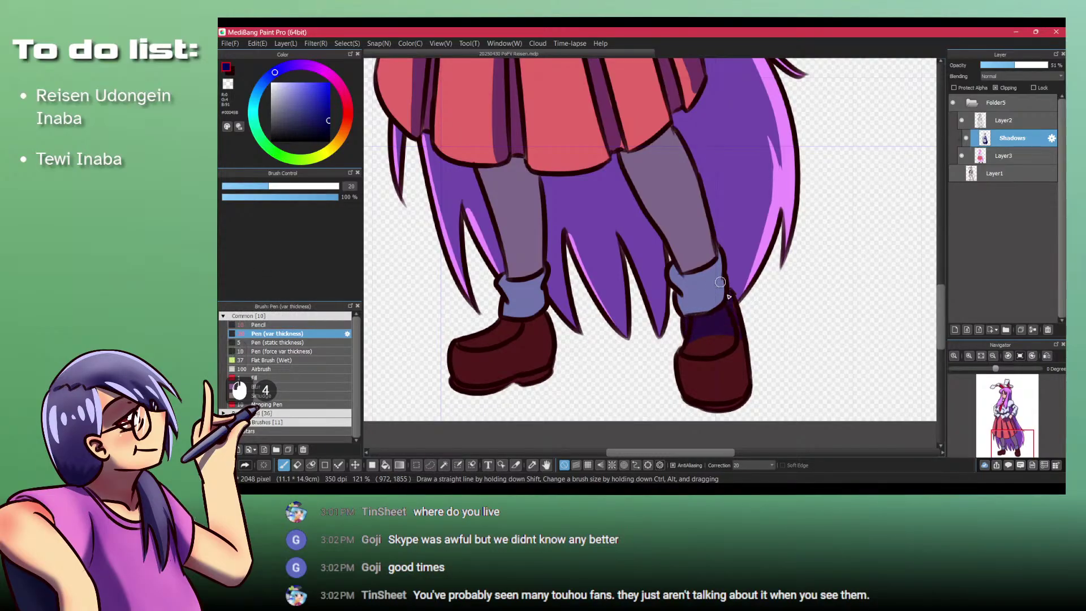
pyautogui.click(742, 340)
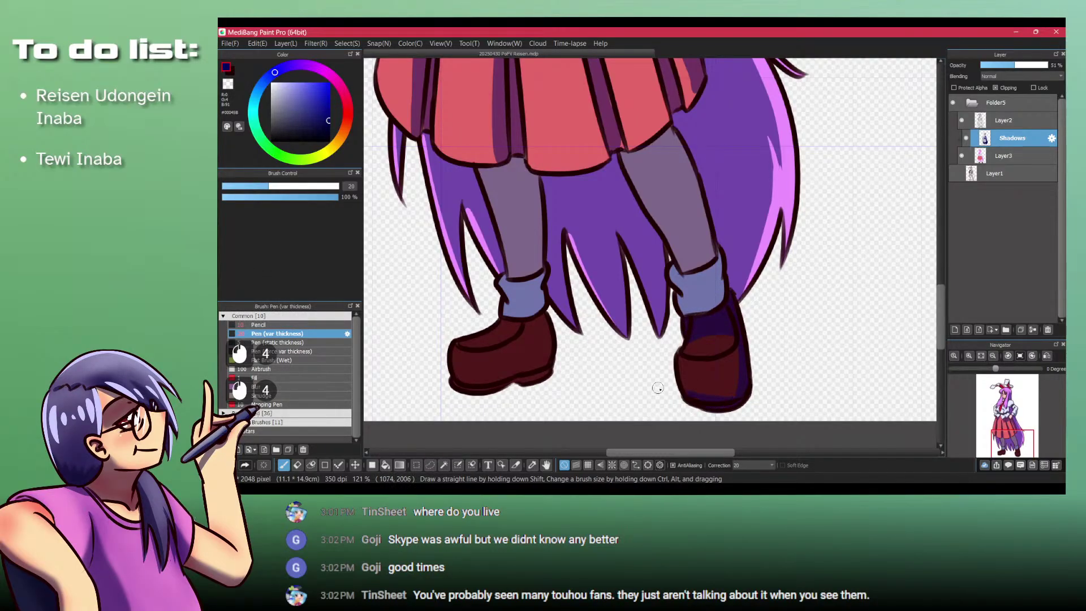
# Step: Shade the heel side of the left shoe down to the sole and undo the last stray mark
pyautogui.moveTo(475, 354); pyautogui.dragTo(544, 306)
pyautogui.moveTo(574, 345); pyautogui.dragTo(567, 300)
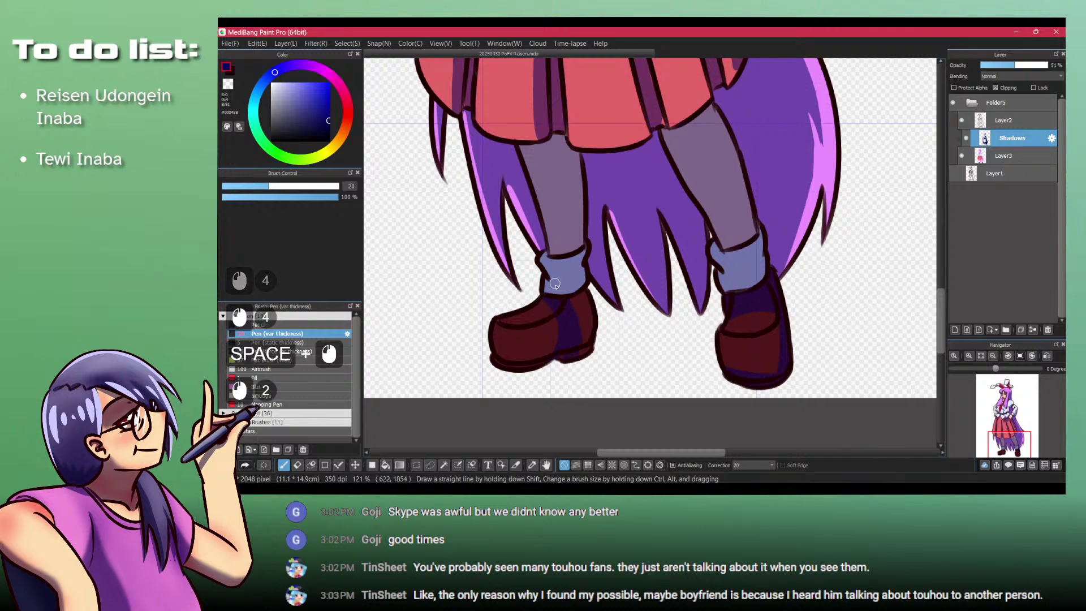
pyautogui.moveTo(594, 334); pyautogui.dragTo(587, 299)
pyautogui.click(566, 359)
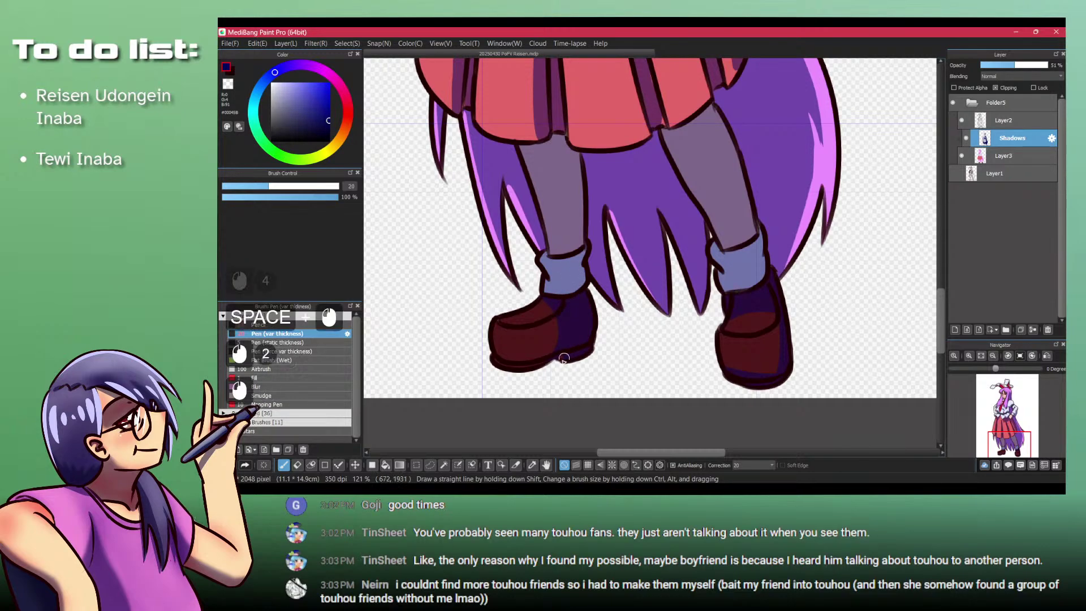
pyautogui.click(773, 306)
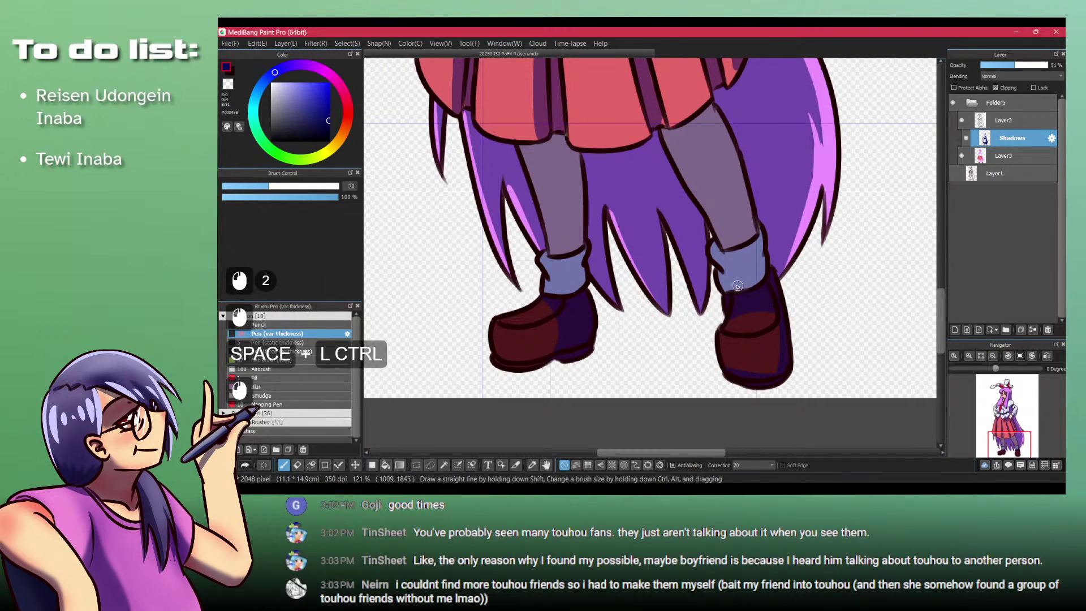
pyautogui.hotkey('ctrl', 'z')
# Step: Shade the red inside and the outer edge of the folded ear on the right
pyautogui.moveTo(658, 201); pyautogui.dragTo(512, 277)
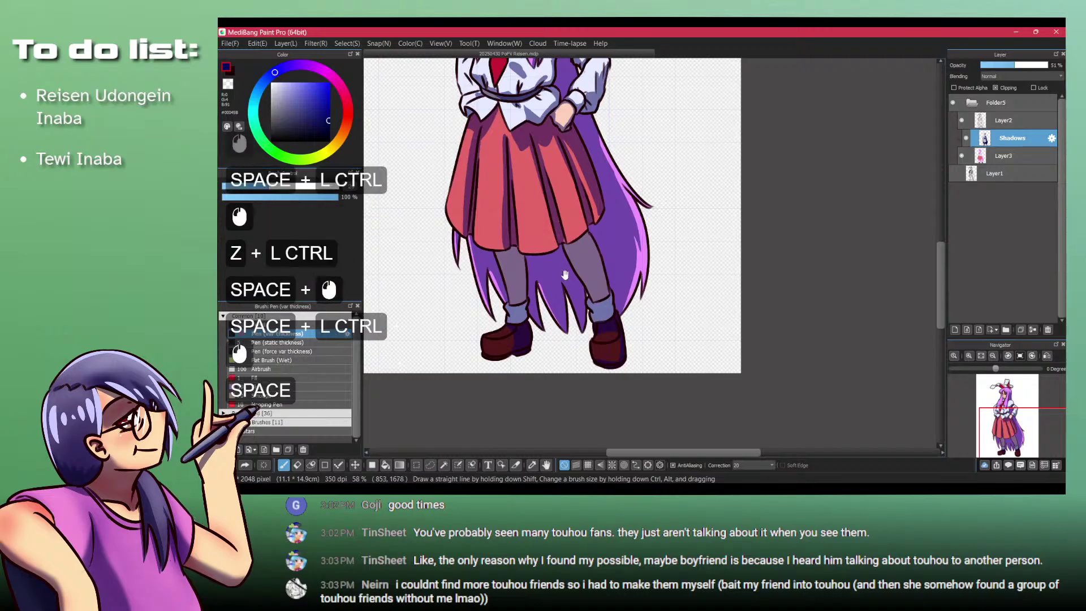
pyautogui.moveTo(542, 217); pyautogui.dragTo(563, 276)
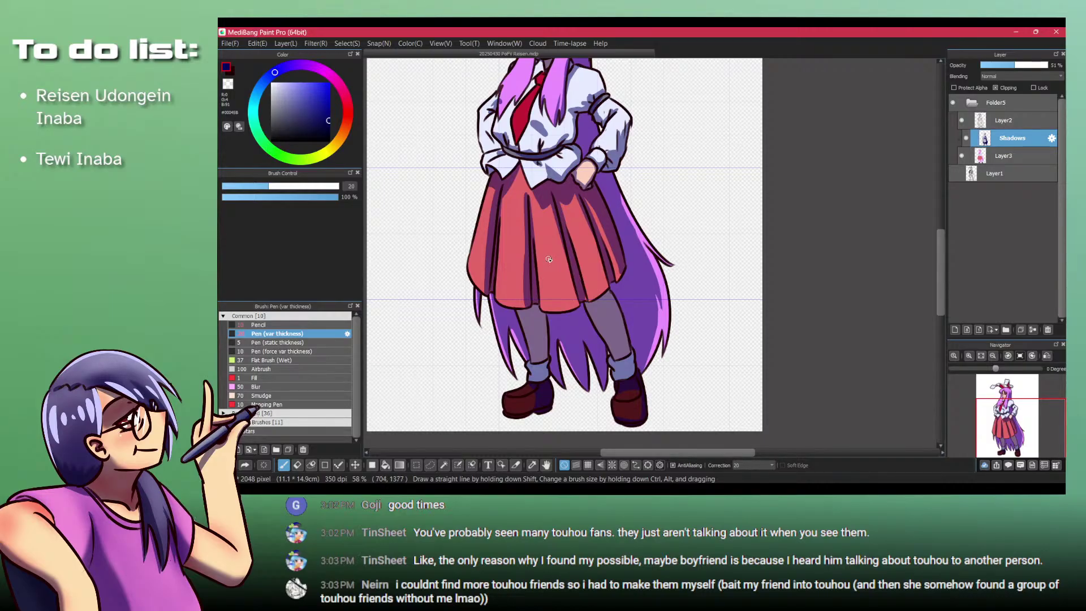
pyautogui.moveTo(524, 213); pyautogui.dragTo(519, 328)
pyautogui.hotkey('Up', 'Down')
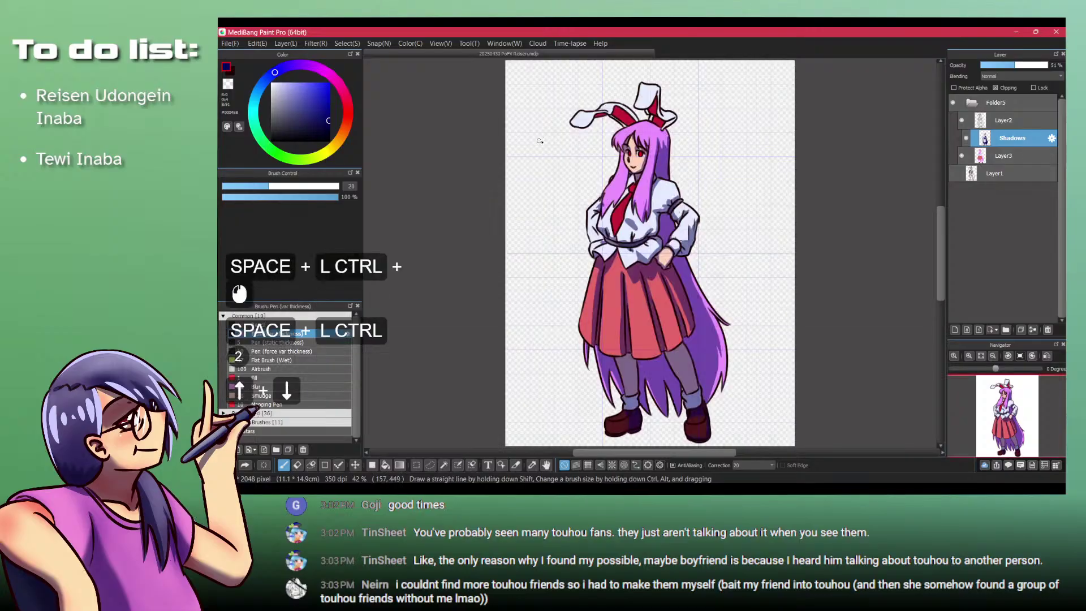
pyautogui.moveTo(655, 118); pyautogui.dragTo(575, 165)
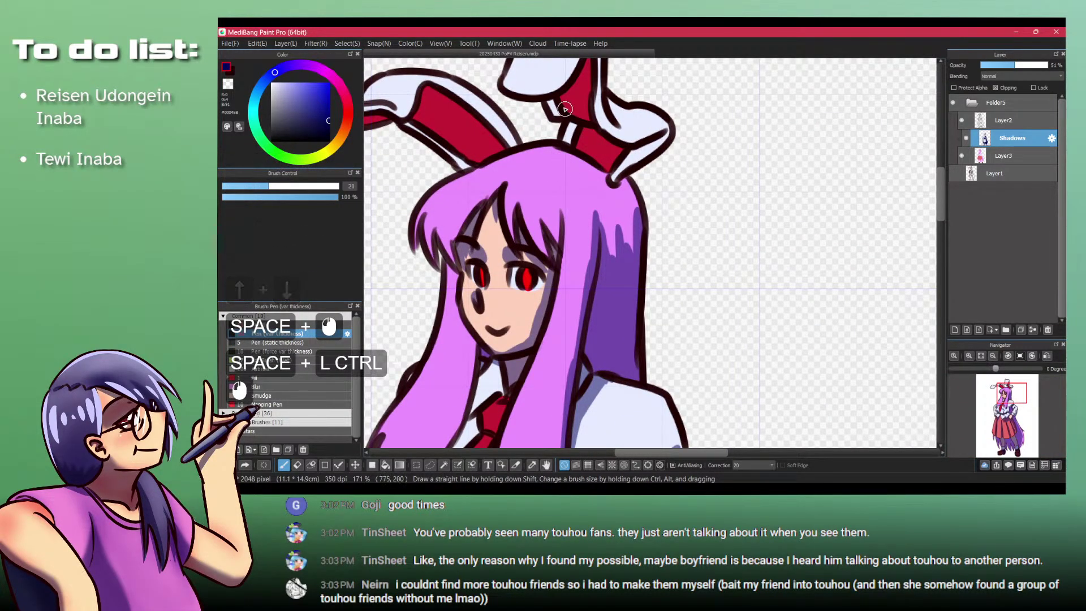
pyautogui.moveTo(549, 122)
pyautogui.mouseDown()
pyautogui.moveTo(536, 178)
pyautogui.moveTo(565, 173)
pyautogui.mouseUp()
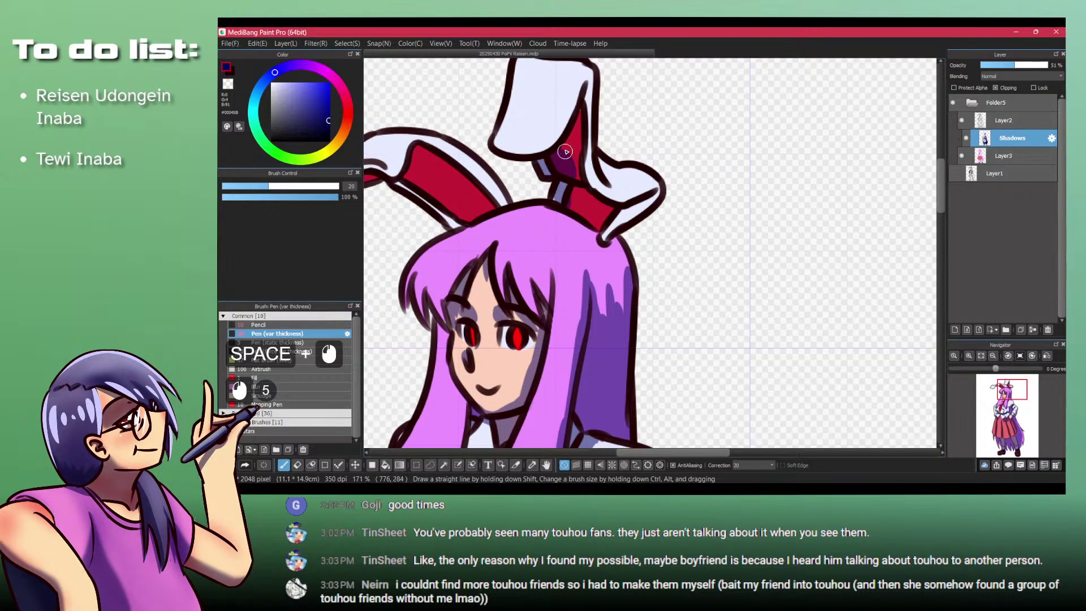
pyautogui.moveTo(587, 86); pyautogui.dragTo(557, 172)
pyautogui.hotkey('ctrl', 'z')
pyautogui.moveTo(588, 85)
pyautogui.mouseDown()
pyautogui.moveTo(550, 157)
pyautogui.moveTo(579, 122)
pyautogui.moveTo(574, 184)
pyautogui.moveTo(593, 72)
pyautogui.moveTo(579, 140)
pyautogui.moveTo(586, 125)
pyautogui.moveTo(616, 201)
pyautogui.mouseUp()
# Step: Paint a shadow from the crown down the hair lock right of the face, undoing unsatisfactory strokes
pyautogui.moveTo(593, 180)
pyautogui.mouseDown()
pyautogui.moveTo(608, 218)
pyautogui.moveTo(577, 207)
pyautogui.moveTo(585, 224)
pyautogui.moveTo(561, 205)
pyautogui.moveTo(560, 269)
pyautogui.mouseUp()
pyautogui.hotkey('ctrl', 'z')
pyautogui.moveTo(555, 208)
pyautogui.mouseDown()
pyautogui.moveTo(541, 225)
pyautogui.moveTo(553, 301)
pyautogui.mouseUp()
pyautogui.moveTo(557, 217); pyautogui.dragTo(564, 308)
pyautogui.hotkey('ctrl', 'z')
pyautogui.moveTo(548, 226)
pyautogui.mouseDown()
pyautogui.moveTo(546, 322)
pyautogui.moveTo(540, 227)
pyautogui.moveTo(560, 310)
pyautogui.mouseUp()
# Step: Shade the right ear's lower edge and red base, and widen the shadow over the hair beneath it
pyautogui.moveTo(560, 294); pyautogui.dragTo(551, 164)
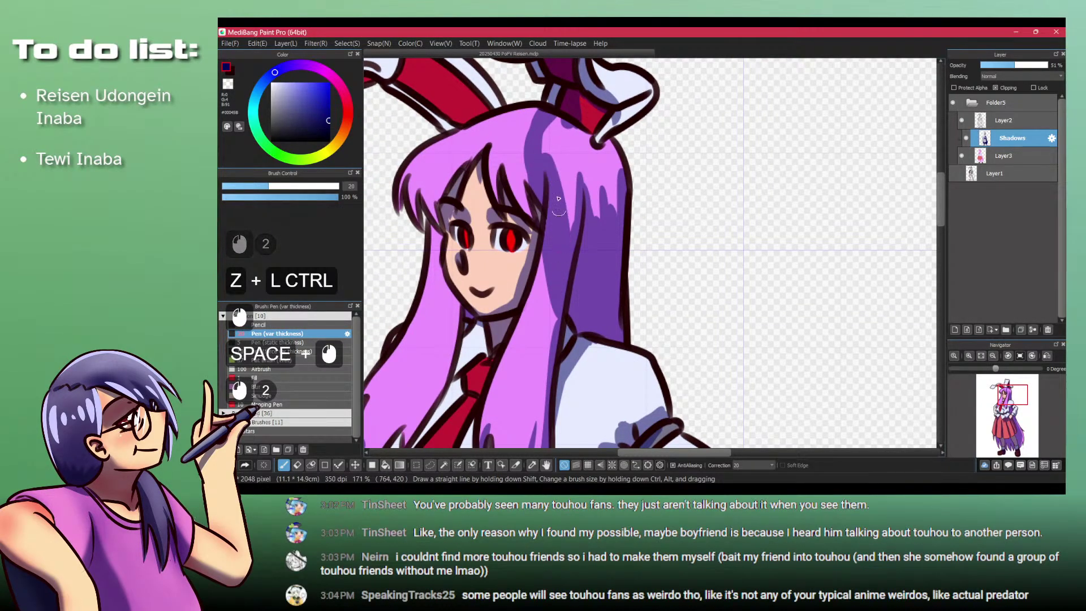
pyautogui.moveTo(595, 134); pyautogui.dragTo(597, 136)
pyautogui.moveTo(597, 136)
pyautogui.mouseDown()
pyautogui.moveTo(645, 104)
pyautogui.moveTo(615, 120)
pyautogui.mouseUp()
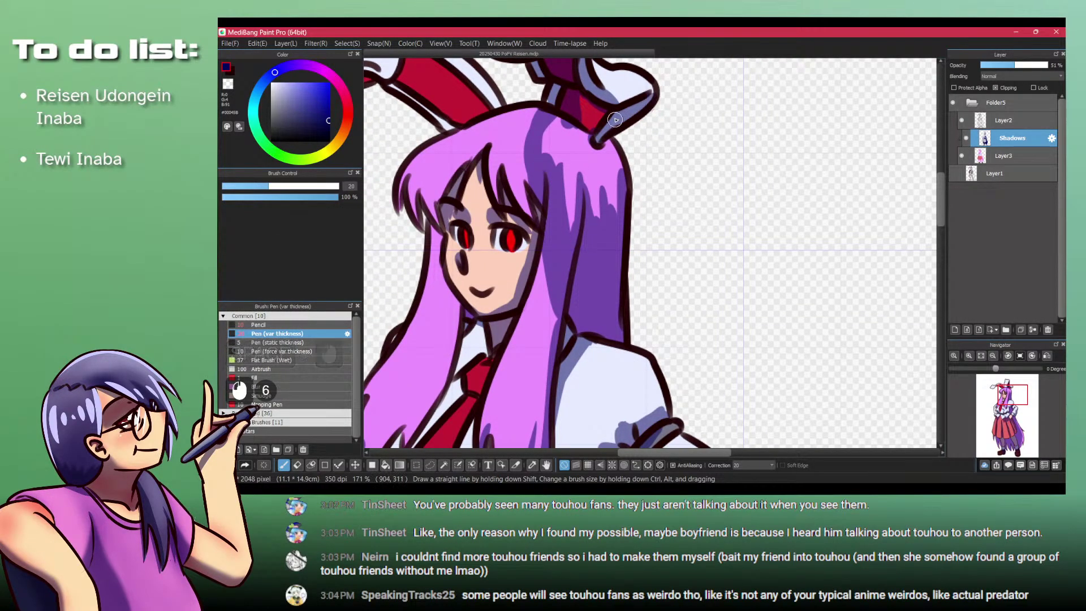
pyautogui.moveTo(547, 122); pyautogui.dragTo(558, 185)
pyautogui.moveTo(552, 108); pyautogui.dragTo(565, 234)
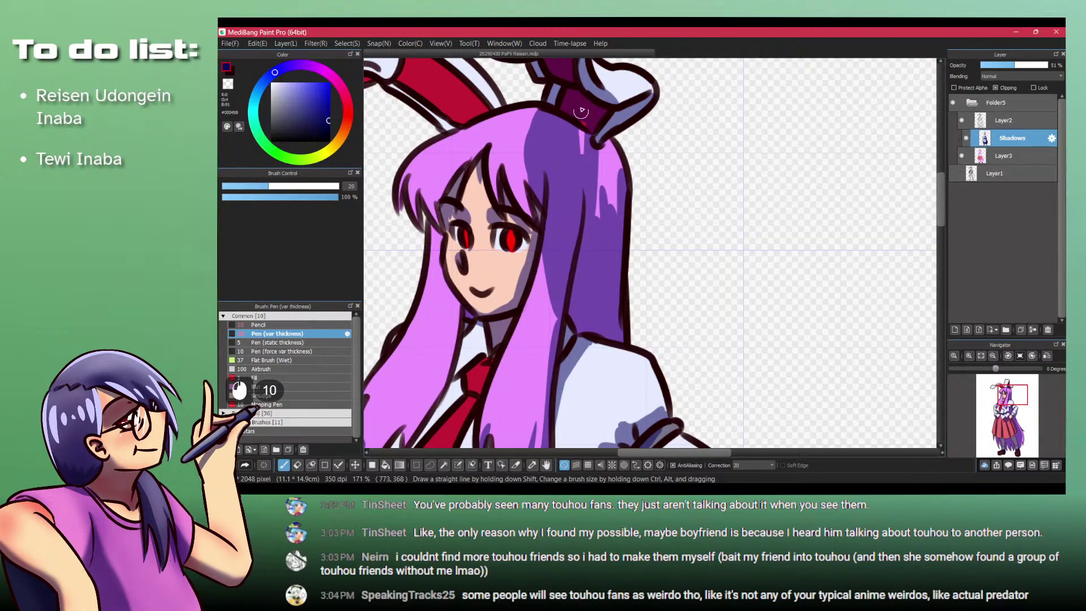
# Step: Shade the red inside of the left ear and the underside of its drooping tip
pyautogui.moveTo(407, 62); pyautogui.dragTo(540, 141)
pyautogui.moveTo(467, 170)
pyautogui.mouseDown()
pyautogui.moveTo(505, 164)
pyautogui.moveTo(484, 181)
pyautogui.mouseUp()
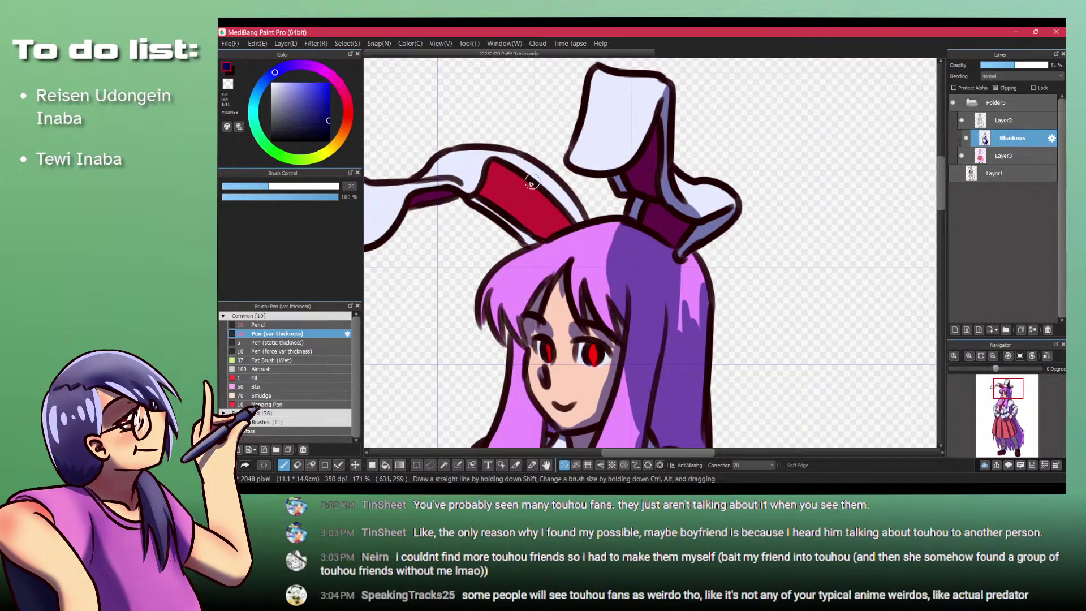
pyautogui.moveTo(469, 195)
pyautogui.mouseDown()
pyautogui.moveTo(493, 169)
pyautogui.moveTo(485, 205)
pyautogui.moveTo(524, 184)
pyautogui.moveTo(548, 191)
pyautogui.moveTo(505, 220)
pyautogui.moveTo(548, 203)
pyautogui.moveTo(538, 188)
pyautogui.moveTo(488, 178)
pyautogui.moveTo(479, 196)
pyautogui.moveTo(605, 204)
pyautogui.mouseUp()
pyautogui.hotkey('ctrl', 'z')
pyautogui.hotkey('ctrl', 'z')
pyautogui.press('space')
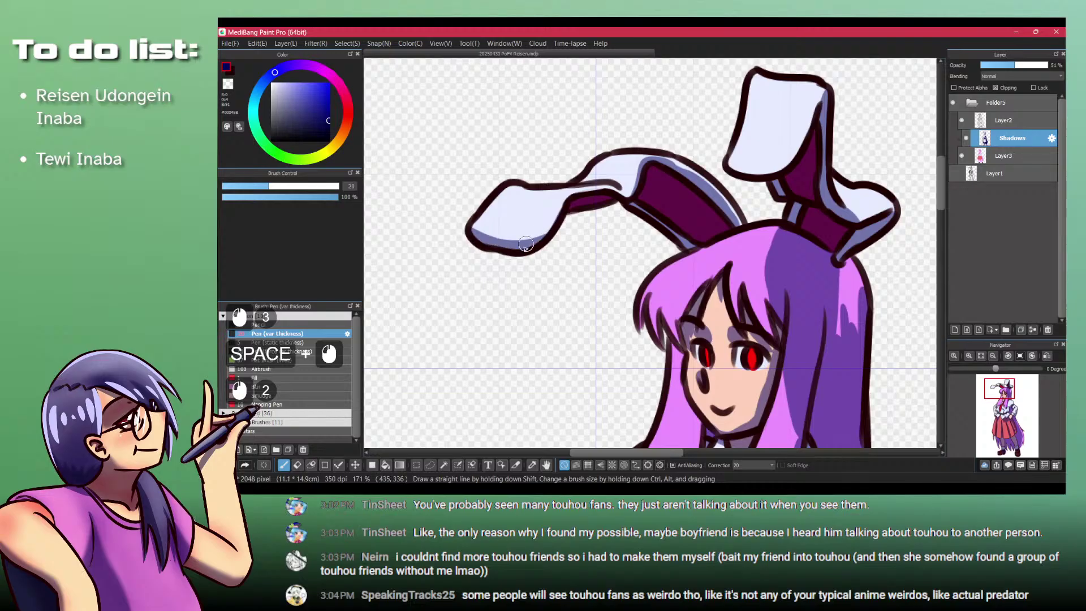
pyautogui.moveTo(556, 213); pyautogui.dragTo(590, 199)
pyautogui.hotkey('ctrl', 'z')
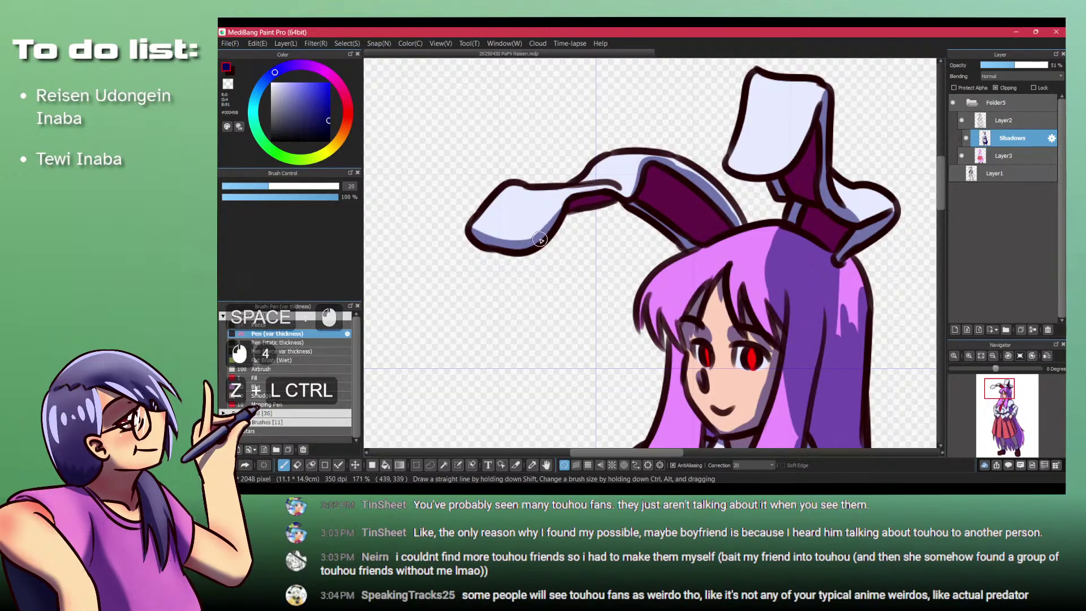
pyautogui.moveTo(537, 234)
pyautogui.mouseDown()
pyautogui.moveTo(560, 210)
pyautogui.moveTo(618, 199)
pyautogui.moveTo(497, 203)
pyautogui.moveTo(498, 169)
pyautogui.moveTo(523, 137)
pyautogui.moveTo(582, 136)
pyautogui.moveTo(482, 189)
pyautogui.mouseUp()
# Step: Paint a shadow along the inner side of the left front hair lock, starting beside the face
pyautogui.press('space')
pyautogui.hotkey('ctrl', 'space')
pyautogui.press('space')
pyautogui.hotkey('ctrl', 'space')
pyautogui.hotkey('ctrl', 'space')
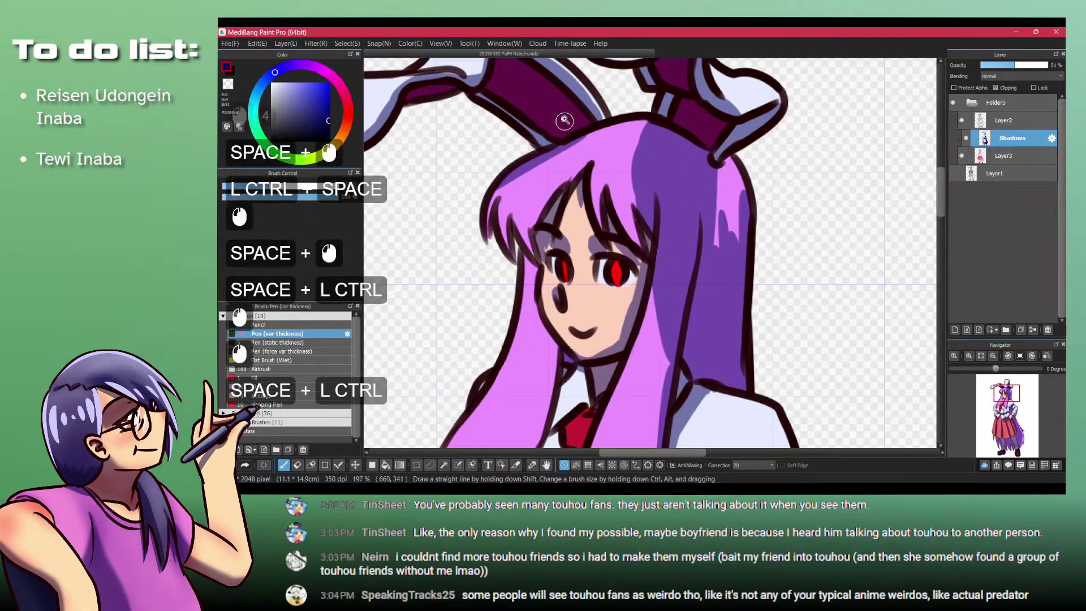
pyautogui.moveTo(562, 120); pyautogui.dragTo(567, 201)
pyautogui.press('space')
pyautogui.hotkey('ctrl', 'space')
pyautogui.hotkey('shift', 'z')
pyautogui.press('space')
pyautogui.moveTo(595, 150); pyautogui.dragTo(592, 164)
pyautogui.moveTo(596, 148); pyautogui.dragTo(588, 186)
pyautogui.hotkey('shift', 'z')
pyautogui.moveTo(594, 139); pyautogui.dragTo(601, 288)
pyautogui.hotkey('ctrl', 'z')
pyautogui.moveTo(602, 179)
pyautogui.mouseDown()
pyautogui.moveTo(603, 259)
pyautogui.moveTo(600, 199)
pyautogui.mouseUp()
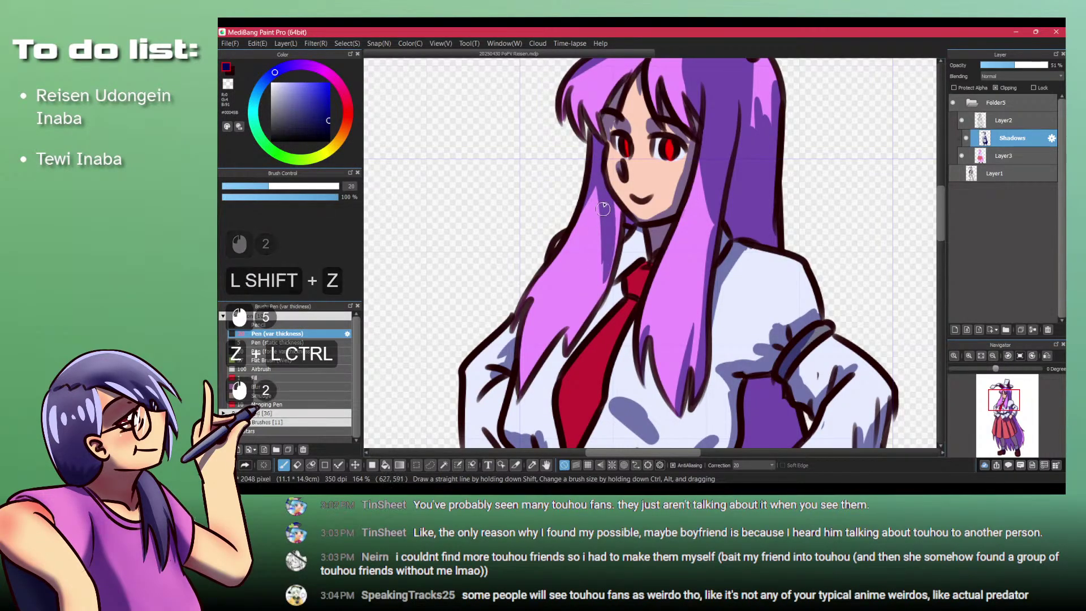
# Step: Extend the left front lock's shadow down to its pointed ends and shade the shirt beside its tip
pyautogui.moveTo(610, 270)
pyautogui.mouseDown()
pyautogui.moveTo(612, 213)
pyautogui.moveTo(568, 338)
pyautogui.moveTo(582, 323)
pyautogui.mouseUp()
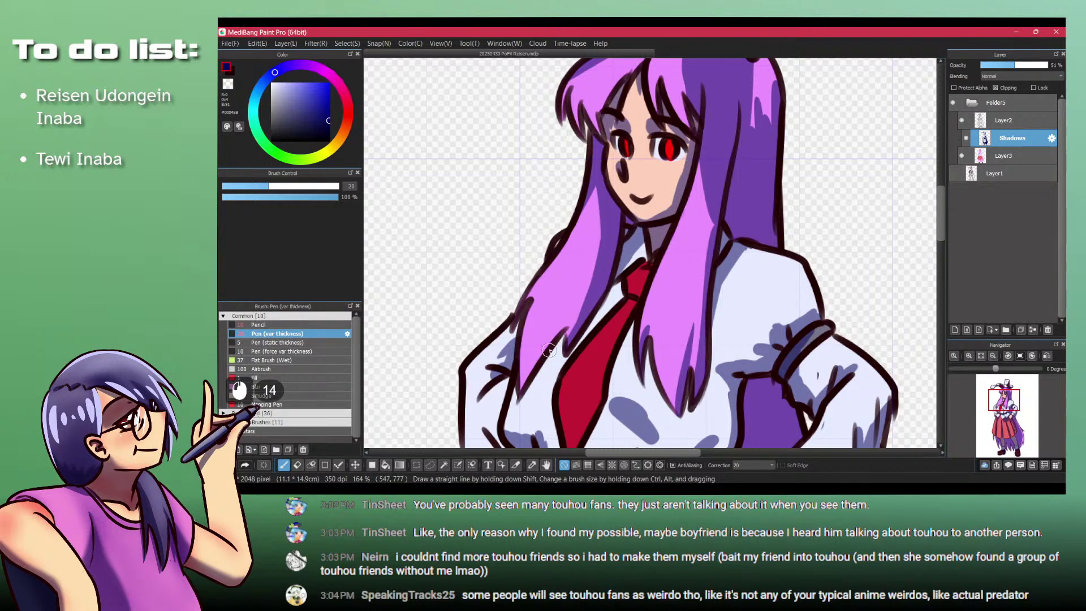
pyautogui.moveTo(519, 389); pyautogui.dragTo(569, 320)
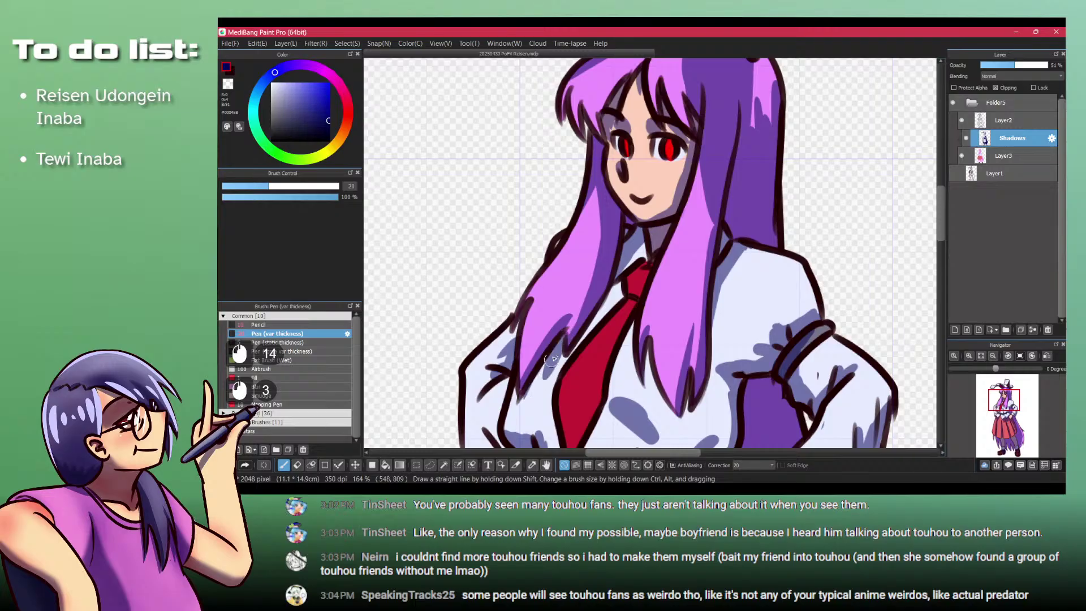
pyautogui.moveTo(552, 359); pyautogui.dragTo(545, 369)
# Step: Add a new layer above Layer2 and set the brush colour to white
pyautogui.moveTo(560, 279)
pyautogui.mouseDown()
pyautogui.moveTo(560, 352)
pyautogui.moveTo(533, 383)
pyautogui.moveTo(553, 258)
pyautogui.moveTo(554, 343)
pyautogui.mouseUp()
pyautogui.moveTo(565, 164); pyautogui.dragTo(567, 246)
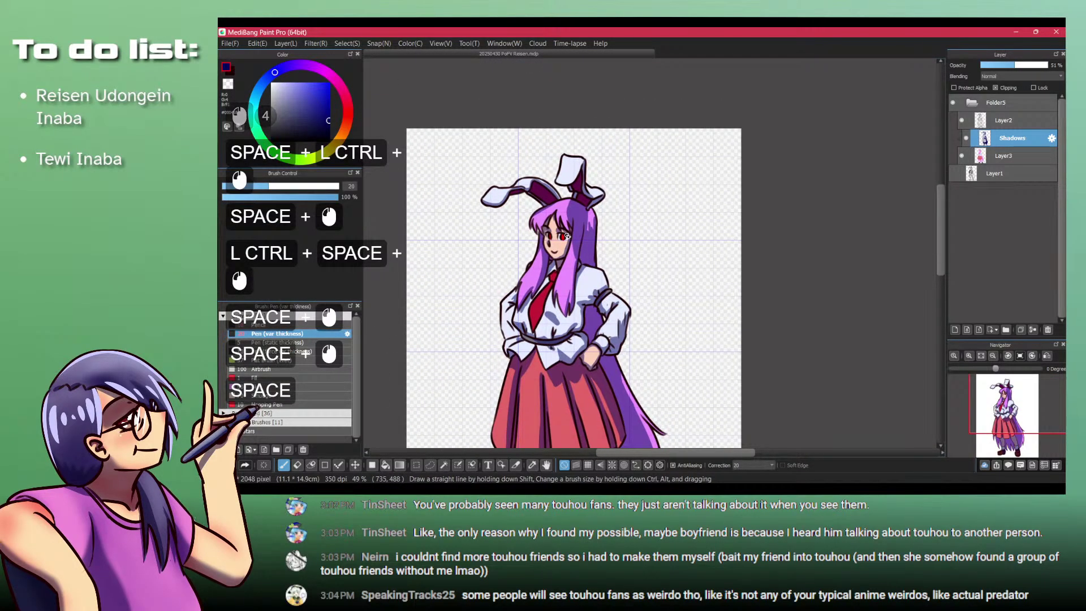
pyautogui.click(1012, 120)
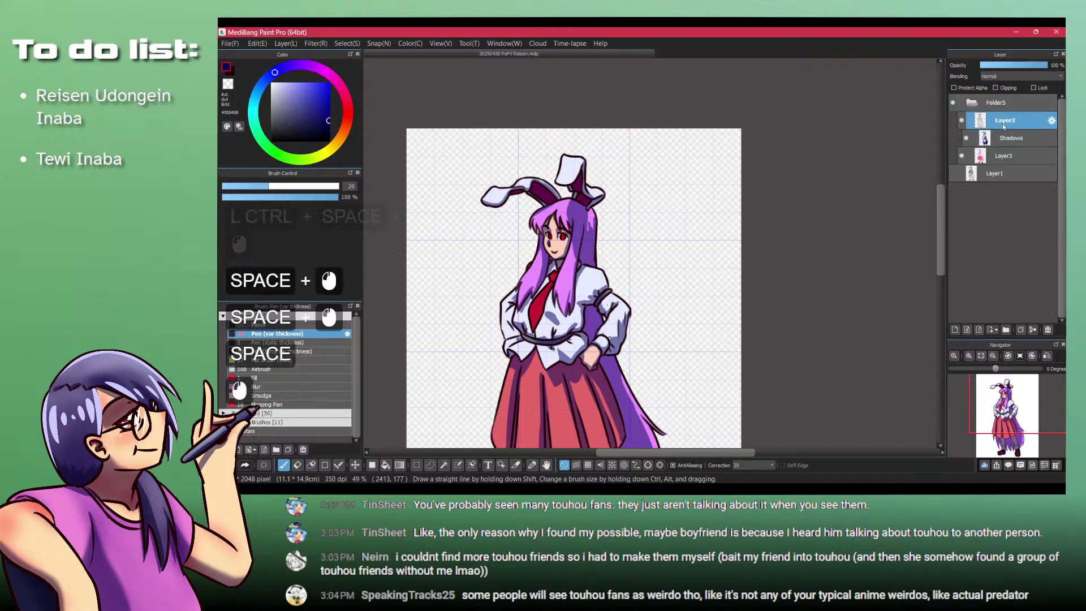
pyautogui.press('d')
pyautogui.click(271, 83)
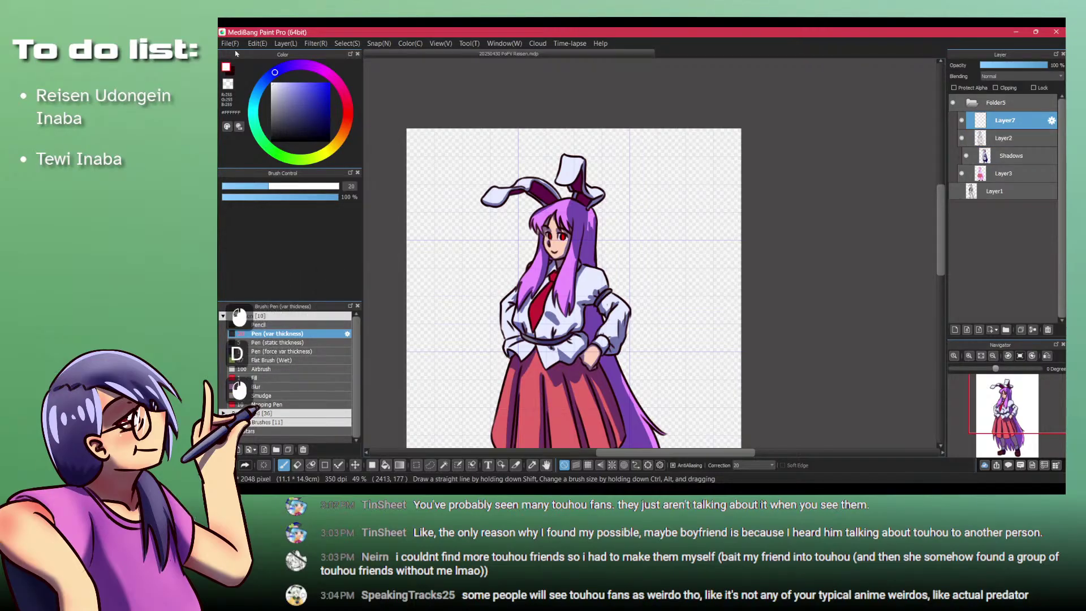
# Step: Set the brush size to 5 and dot three white highlights in the right eye's pupil and around its iris
pyautogui.keyDown('ctrl'); pyautogui.click(555, 244); pyautogui.keyUp('ctrl')
pyautogui.keyDown('ctrl'); pyautogui.click(554, 244); pyautogui.keyUp('ctrl')
pyautogui.keyDown('ctrl'); pyautogui.click(555, 224); pyautogui.keyUp('ctrl')
pyautogui.keyDown('ctrl'); pyautogui.click(555, 223); pyautogui.keyUp('ctrl')
pyautogui.click(646, 217)
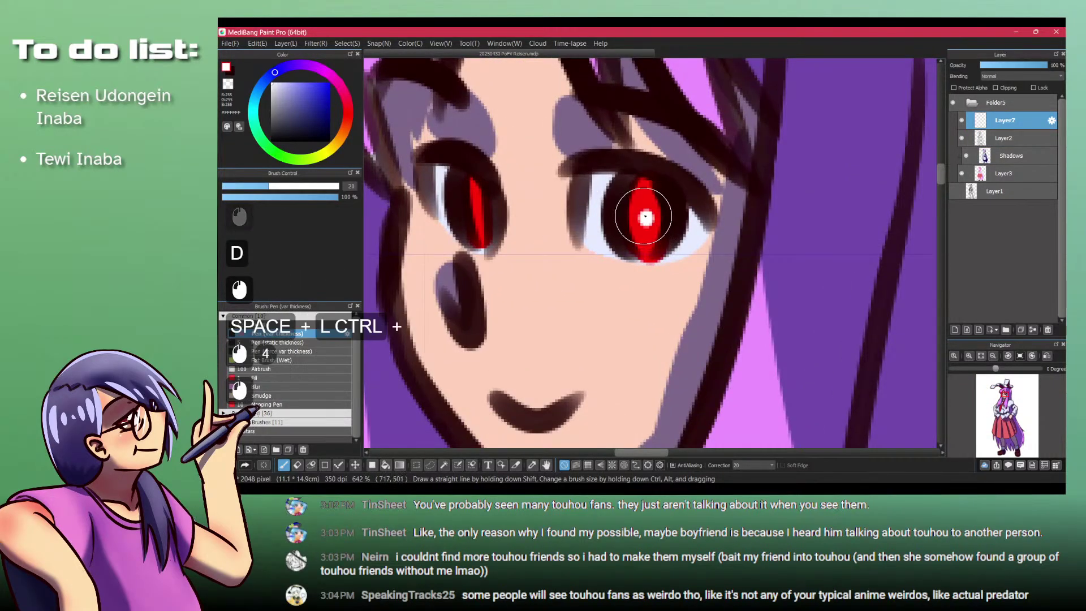
pyautogui.hotkey('ctrl', 'z')
pyautogui.click(349, 186)
pyautogui.write('5')
pyautogui.press('Return')
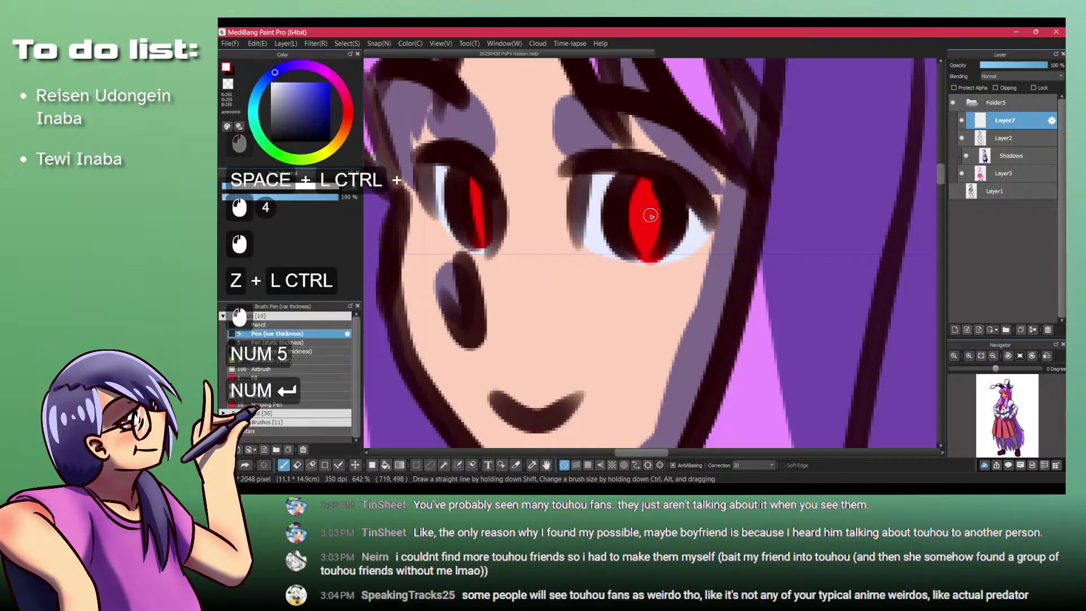
pyautogui.click(646, 216)
pyautogui.click(666, 192)
pyautogui.click(616, 243)
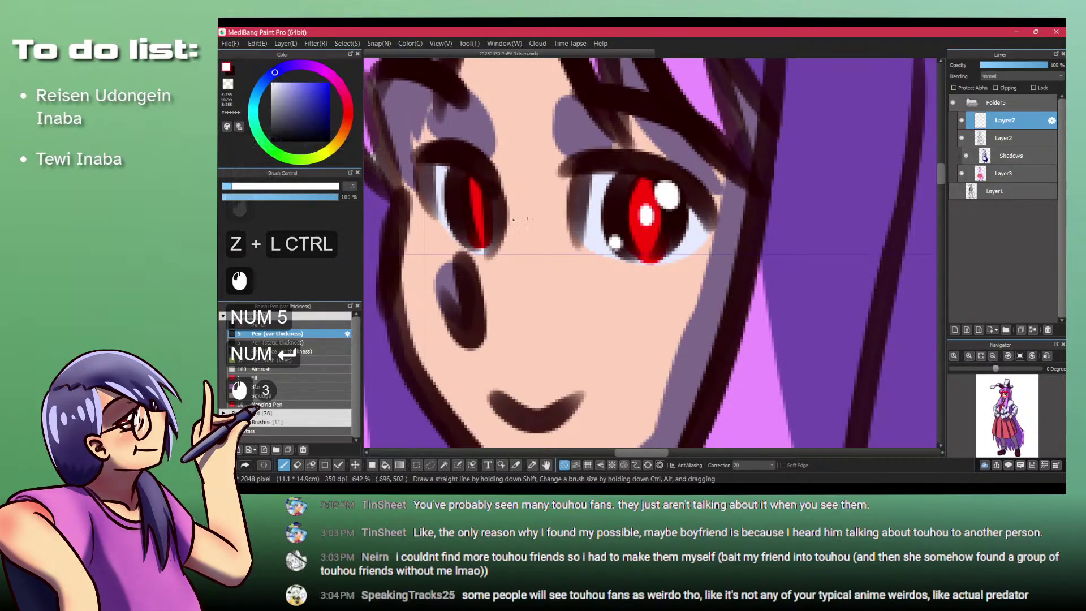
# Step: Dot matching white highlights in the left eye's pupil, upper iris and lower iris
pyautogui.click(480, 207)
pyautogui.click(477, 195)
pyautogui.click(483, 187)
pyautogui.click(456, 227)
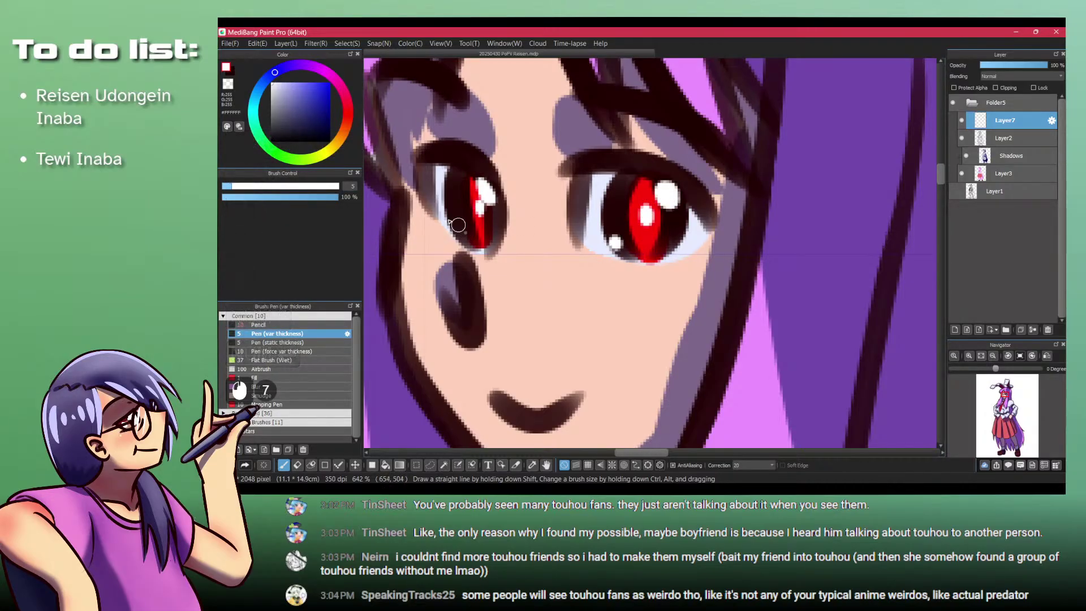
pyautogui.moveTo(470, 197); pyautogui.dragTo(396, 197)
pyautogui.hotkey('ctrl', 'z')
pyautogui.moveTo(472, 211); pyautogui.dragTo(525, 212)
pyautogui.click(462, 173)
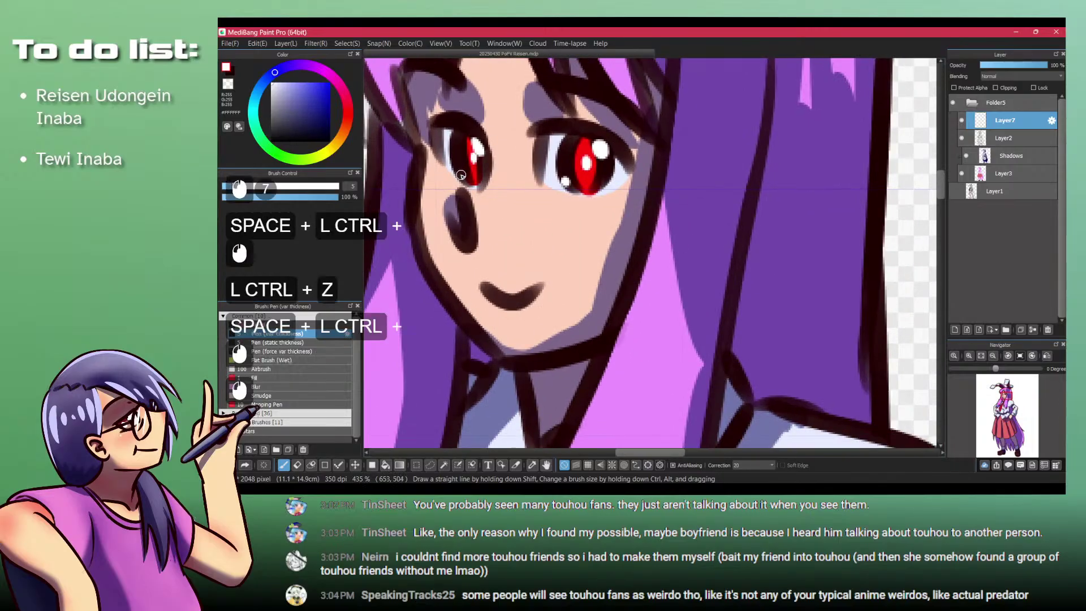
# Step: Try a white stroke just below the left eye
pyautogui.moveTo(466, 126); pyautogui.dragTo(481, 185)
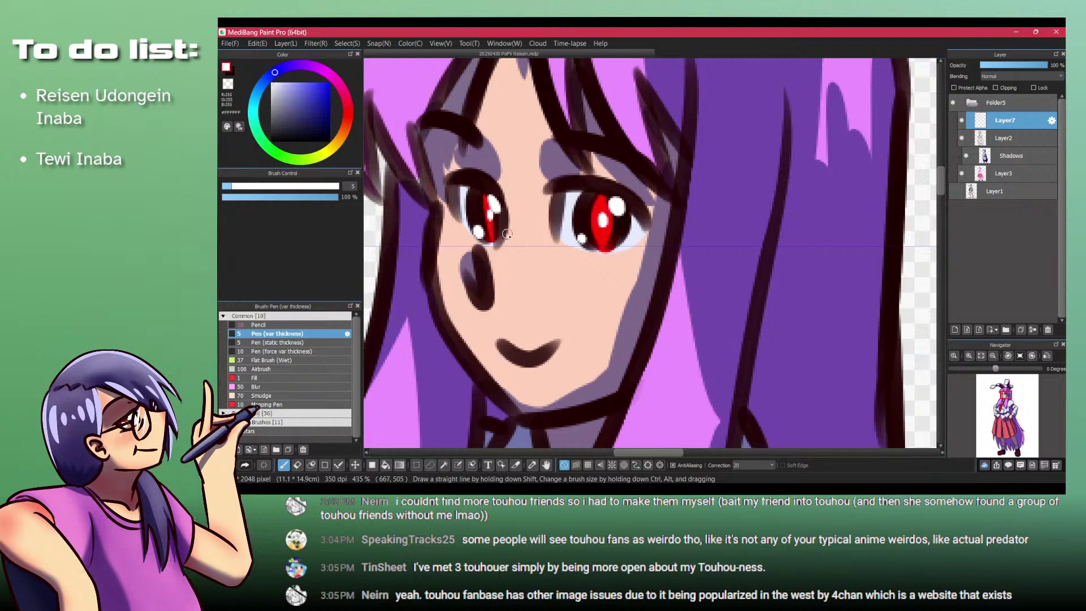
pyautogui.moveTo(507, 234); pyautogui.dragTo(484, 248)
pyautogui.hotkey('ctrl', 'z')
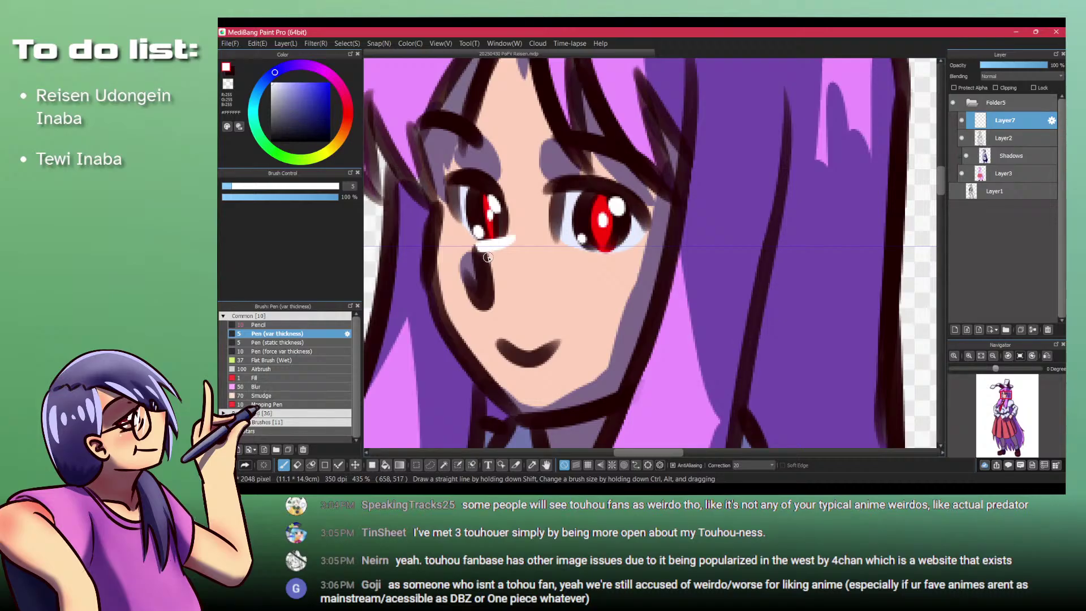
# Step: Redraw the white highlight as a curve from the left eye's inner corner down over the top of the nose shadow
pyautogui.press('space')
pyautogui.moveTo(489, 255)
pyautogui.mouseDown()
pyautogui.moveTo(548, 270)
pyautogui.moveTo(529, 279)
pyautogui.mouseUp()
pyautogui.hotkey('shift', 'z')
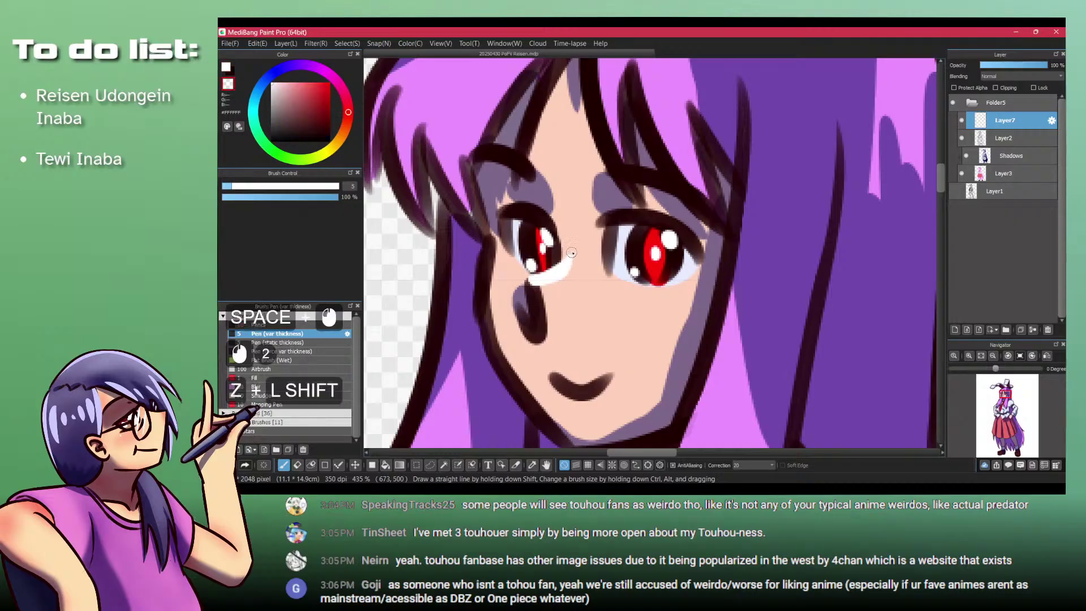
pyautogui.click(531, 279)
pyautogui.hotkey('shift', 'z')
pyautogui.click(533, 278)
pyautogui.click(526, 283)
pyautogui.hotkey('ctrl', 'z')
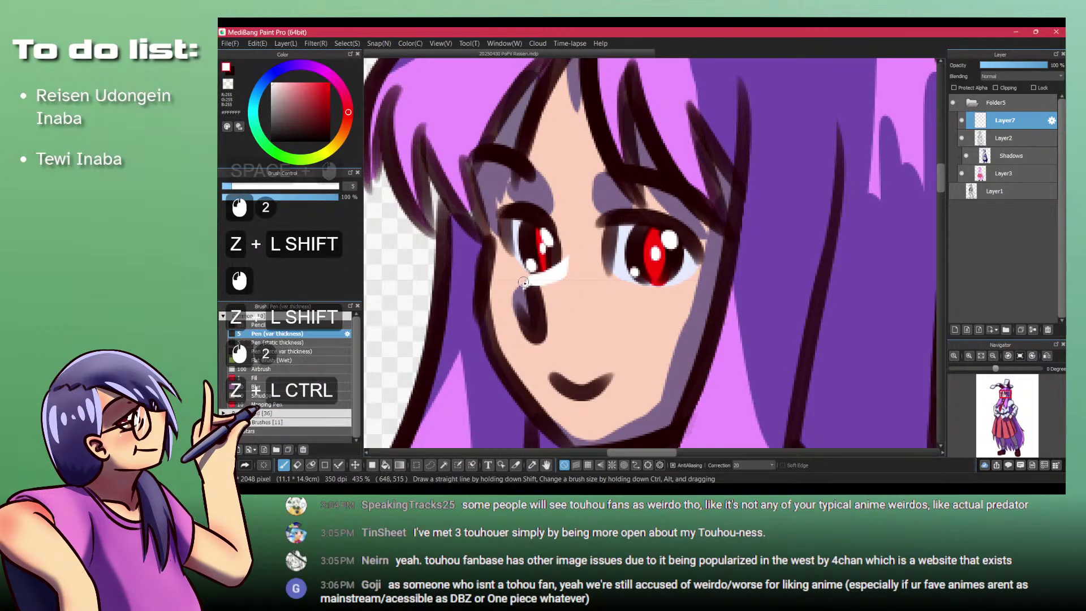
pyautogui.moveTo(566, 261); pyautogui.dragTo(515, 300)
pyautogui.moveTo(563, 170); pyautogui.dragTo(535, 210)
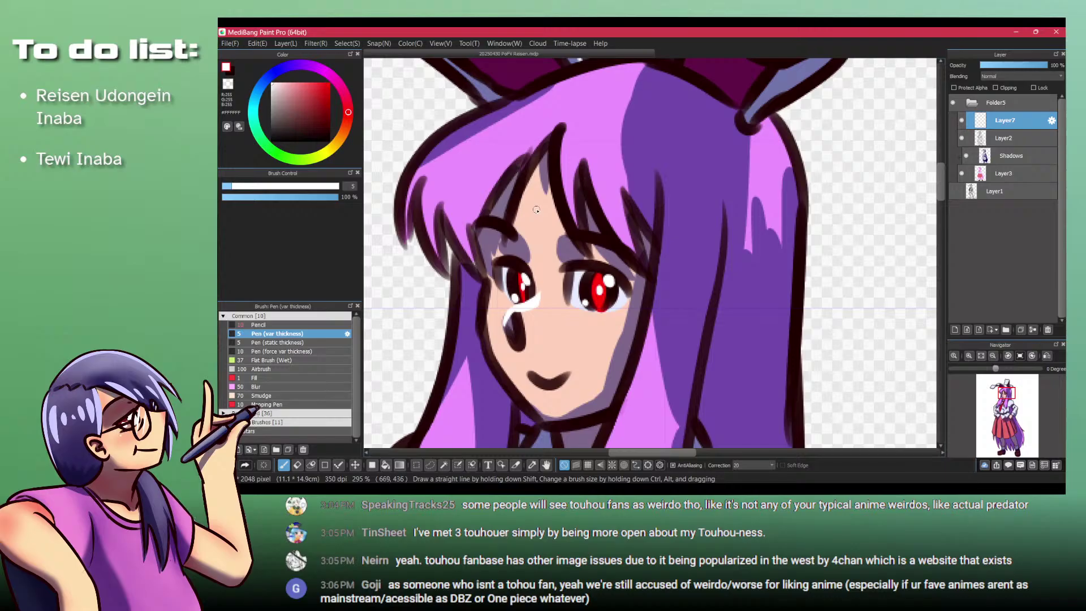
# Step: Set the brush size to 10 and paint a white highlight along the outer left edge of the hair
pyautogui.press('space')
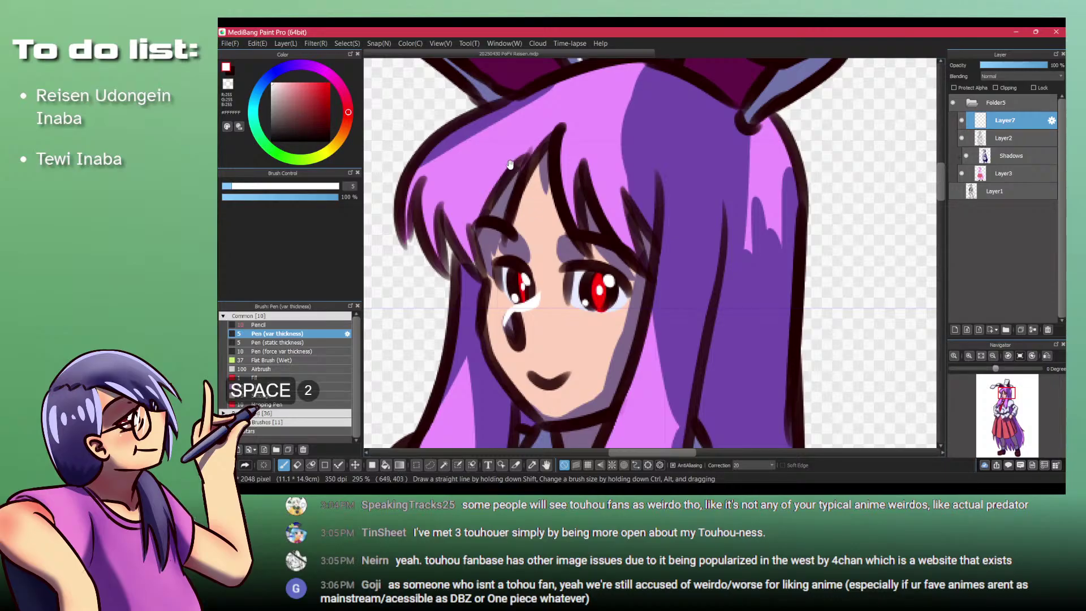
pyautogui.moveTo(507, 151); pyautogui.dragTo(511, 181)
pyautogui.moveTo(508, 104); pyautogui.dragTo(536, 206)
pyautogui.moveTo(544, 259); pyautogui.dragTo(549, 212)
pyautogui.moveTo(549, 212); pyautogui.dragTo(618, 212)
pyautogui.moveTo(471, 262); pyautogui.dragTo(542, 238)
pyautogui.click(350, 186)
pyautogui.write('10')
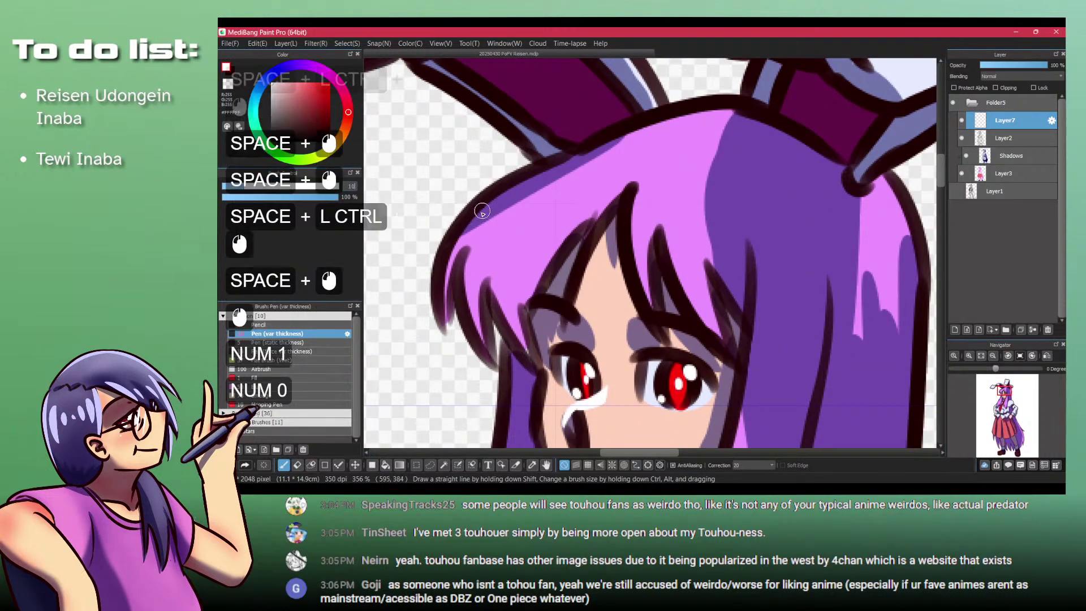
pyautogui.press('Return')
pyautogui.moveTo(478, 214); pyautogui.dragTo(438, 302)
pyautogui.hotkey('ctrl', 'z')
pyautogui.moveTo(488, 199); pyautogui.dragTo(435, 301)
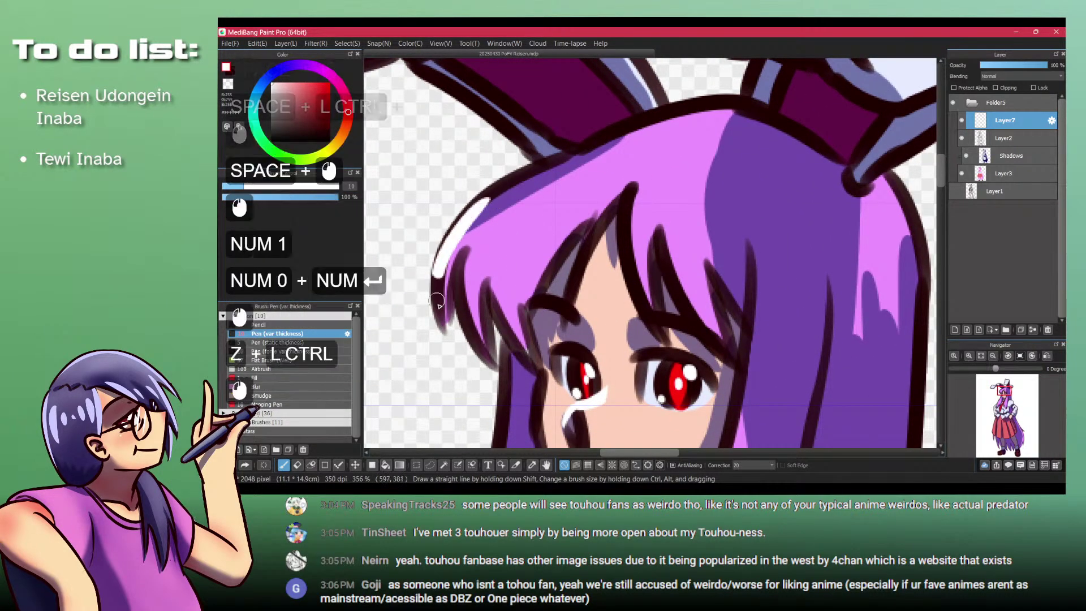
# Step: Paint a row of tapered white highlight strokes across the strands of the fringe
pyautogui.moveTo(481, 224)
pyautogui.mouseDown()
pyautogui.moveTo(462, 300)
pyautogui.moveTo(481, 283)
pyautogui.mouseUp()
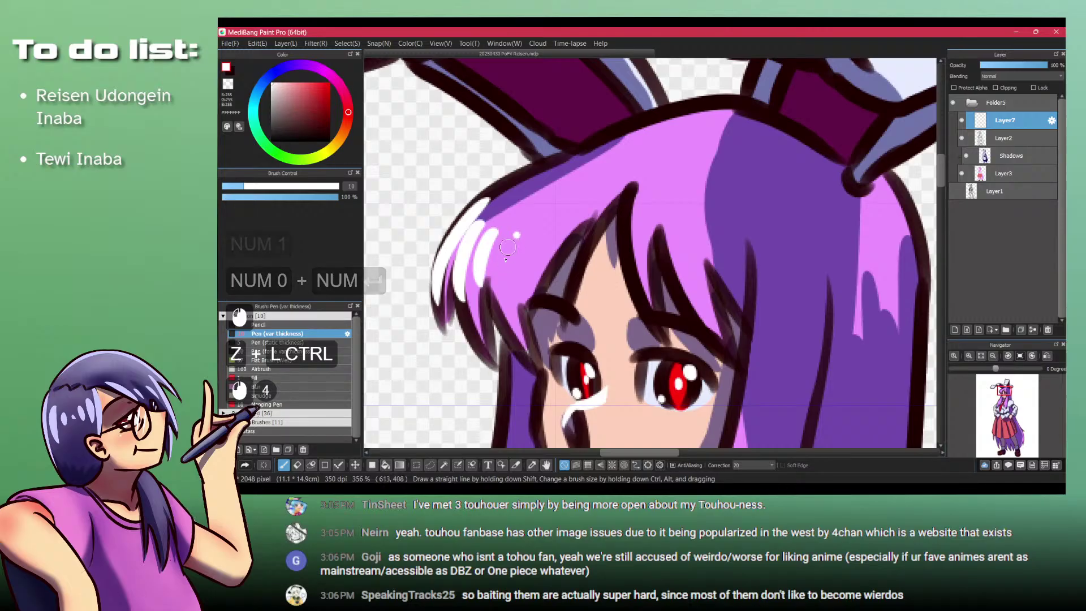
pyautogui.moveTo(517, 233); pyautogui.dragTo(505, 293)
pyautogui.moveTo(561, 215); pyautogui.dragTo(521, 297)
pyautogui.moveTo(628, 199); pyautogui.dragTo(648, 293)
pyautogui.moveTo(602, 214); pyautogui.dragTo(571, 300)
pyautogui.moveTo(666, 216); pyautogui.dragTo(698, 305)
pyautogui.moveTo(691, 248); pyautogui.dragTo(705, 287)
# Step: Continue the row of white highlight strokes across the dark and light hair on the right side of the head
pyautogui.moveTo(703, 264)
pyautogui.mouseDown()
pyautogui.moveTo(526, 244)
pyautogui.moveTo(557, 271)
pyautogui.mouseUp()
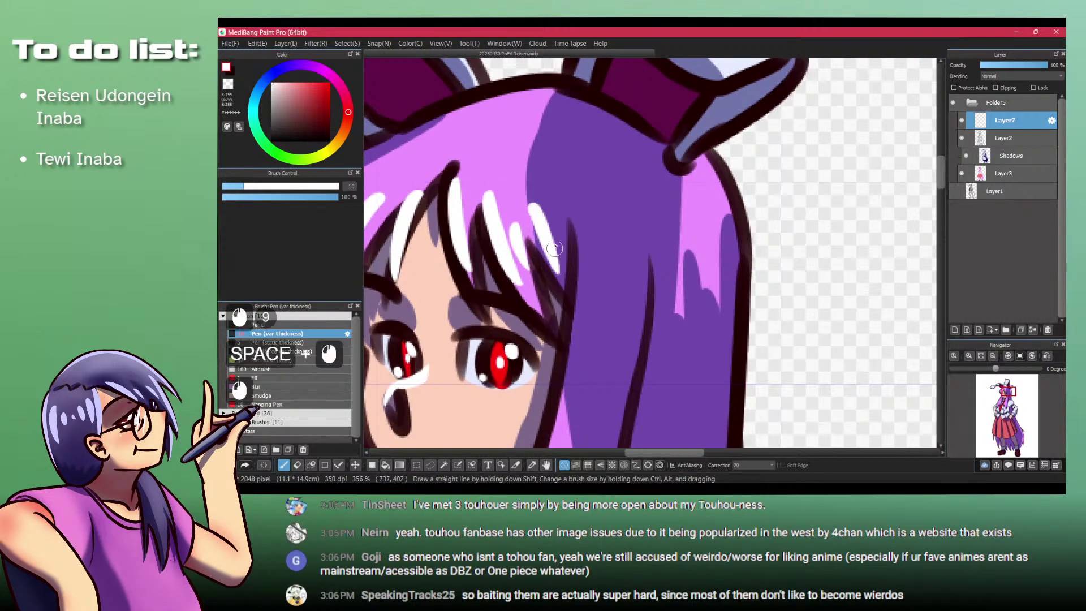
pyautogui.moveTo(557, 210); pyautogui.dragTo(566, 250)
pyautogui.moveTo(568, 229)
pyautogui.mouseDown()
pyautogui.moveTo(570, 283)
pyautogui.moveTo(582, 206)
pyautogui.mouseUp()
pyautogui.moveTo(581, 186); pyautogui.dragTo(585, 251)
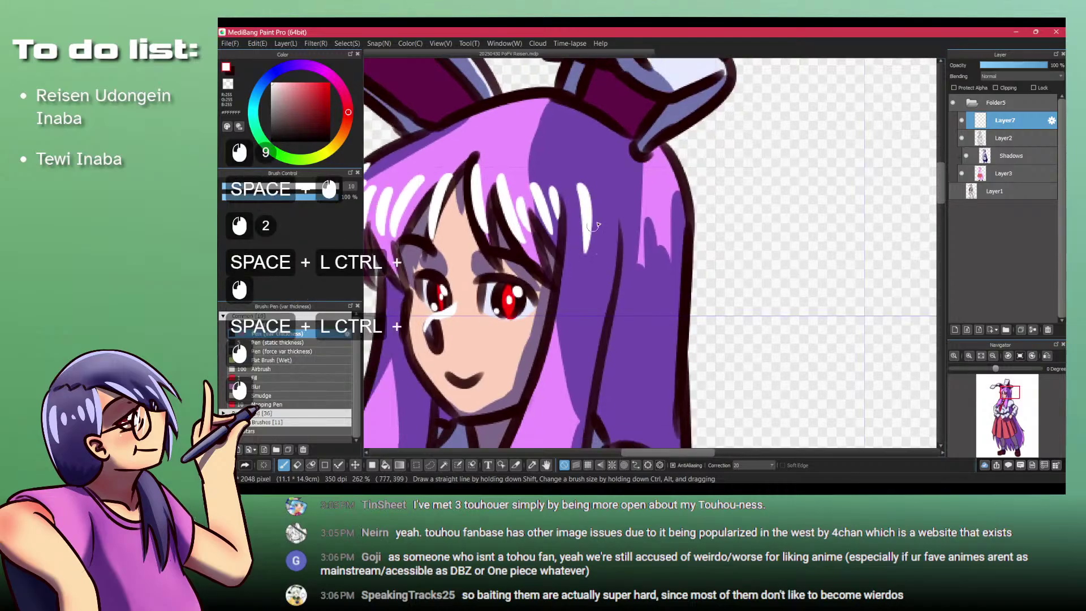
pyautogui.moveTo(664, 167); pyautogui.dragTo(683, 254)
pyautogui.moveTo(658, 189); pyautogui.dragTo(665, 225)
pyautogui.moveTo(650, 205); pyautogui.dragTo(656, 223)
# Step: Add short white highlight strokes to the two front hair locks hanging over the chest
pyautogui.moveTo(626, 179); pyautogui.dragTo(633, 255)
pyautogui.moveTo(607, 201); pyautogui.dragTo(606, 222)
pyautogui.moveTo(599, 169)
pyautogui.mouseDown()
pyautogui.moveTo(557, 187)
pyautogui.moveTo(591, 214)
pyautogui.moveTo(608, 212)
pyautogui.moveTo(601, 249)
pyautogui.mouseUp()
pyautogui.moveTo(611, 226); pyautogui.dragTo(607, 252)
pyautogui.moveTo(617, 233)
pyautogui.mouseDown()
pyautogui.moveTo(646, 215)
pyautogui.moveTo(636, 253)
pyautogui.mouseUp()
pyautogui.moveTo(562, 203); pyautogui.dragTo(541, 249)
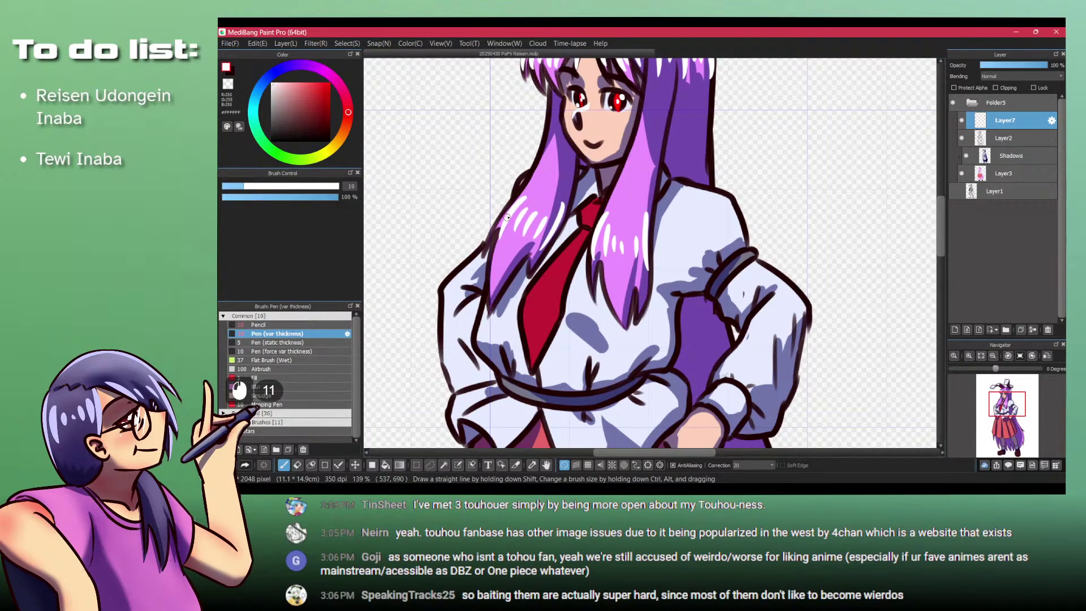
pyautogui.moveTo(541, 197); pyautogui.dragTo(550, 249)
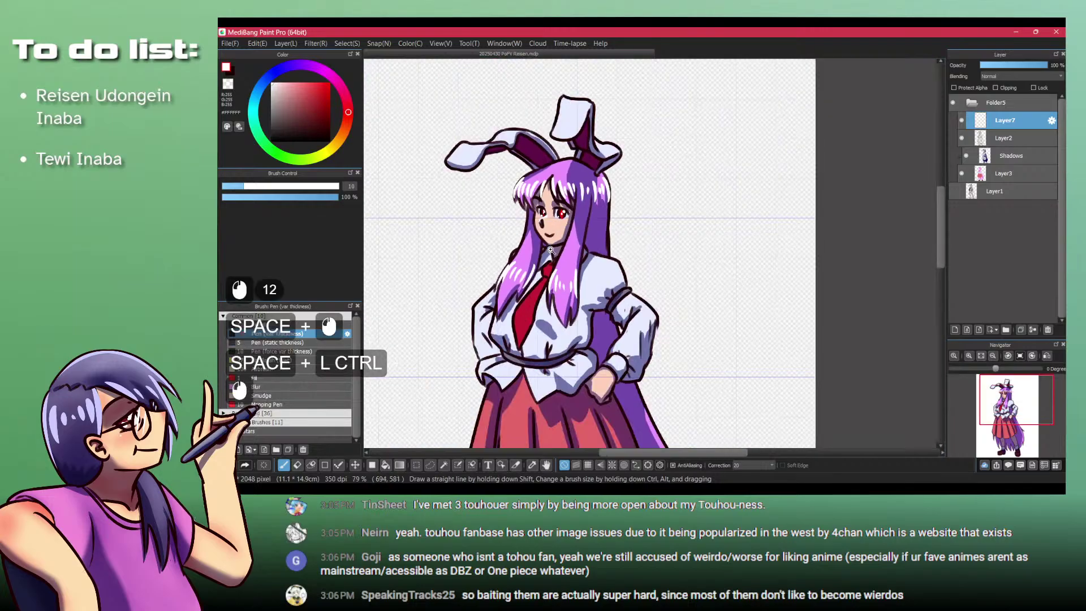
# Step: Paint long curved white highlights down the back hair to the right of the skirt
pyautogui.moveTo(606, 209); pyautogui.dragTo(628, 133)
pyautogui.moveTo(557, 396); pyautogui.dragTo(599, 215)
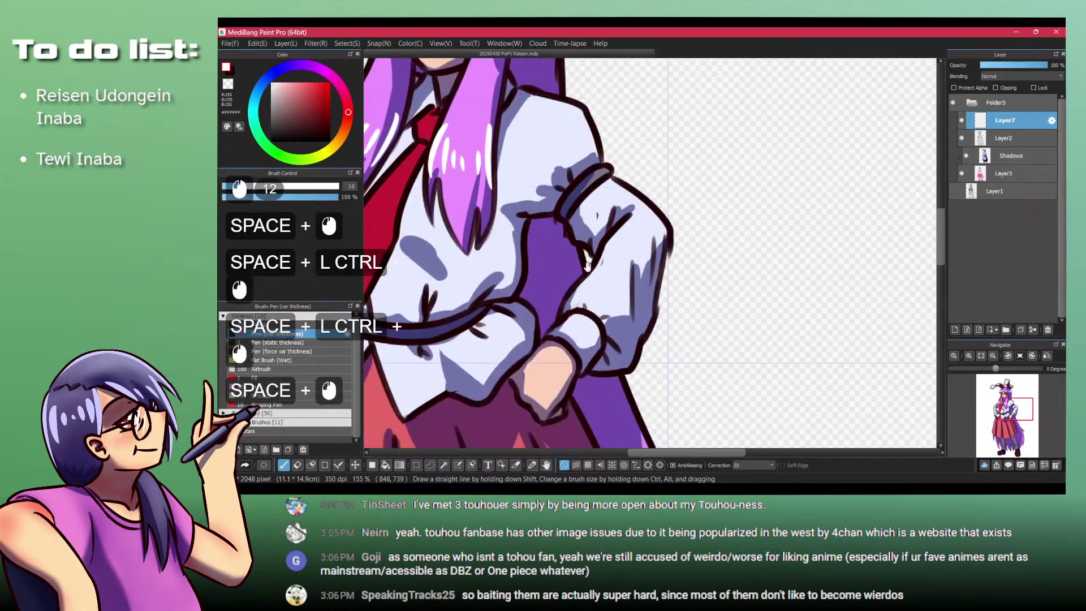
pyautogui.moveTo(655, 323); pyautogui.dragTo(605, 236)
pyautogui.moveTo(656, 323)
pyautogui.mouseDown()
pyautogui.moveTo(605, 235)
pyautogui.moveTo(615, 296)
pyautogui.mouseUp()
pyautogui.moveTo(634, 357)
pyautogui.mouseDown()
pyautogui.moveTo(645, 291)
pyautogui.moveTo(703, 474)
pyautogui.mouseUp()
pyautogui.moveTo(661, 328)
pyautogui.mouseDown()
pyautogui.moveTo(653, 219)
pyautogui.moveTo(676, 256)
pyautogui.moveTo(653, 346)
pyautogui.mouseUp()
pyautogui.moveTo(604, 245); pyautogui.dragTo(615, 295)
# Step: Paint thin white highlights along the edges of the back hair strands below the skirt's left side
pyautogui.moveTo(388, 272); pyautogui.dragTo(589, 248)
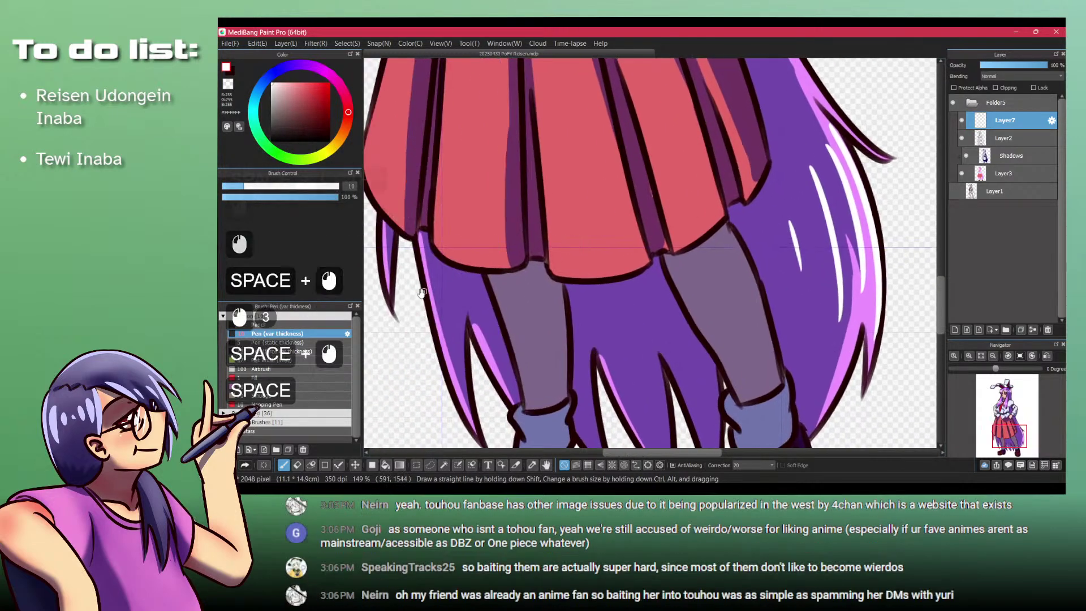
pyautogui.moveTo(422, 293); pyautogui.dragTo(463, 282)
pyautogui.moveTo(438, 212)
pyautogui.mouseDown()
pyautogui.moveTo(466, 212)
pyautogui.moveTo(479, 311)
pyautogui.moveTo(554, 424)
pyautogui.mouseUp()
pyautogui.hotkey('ctrl', 'z')
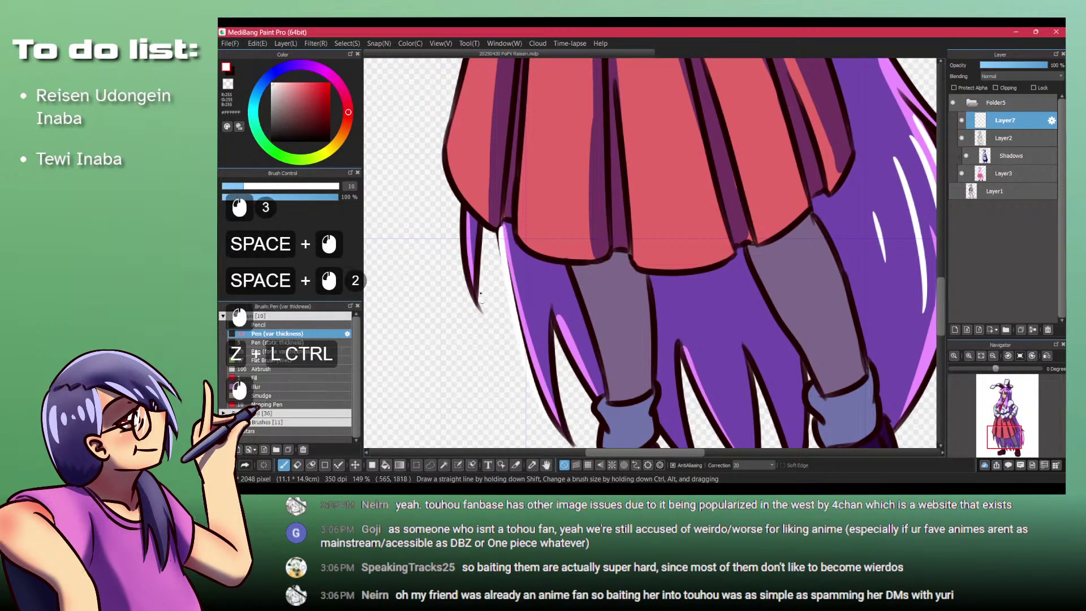
pyautogui.hotkey('ctrl', 'z')
pyautogui.moveTo(499, 227); pyautogui.dragTo(551, 415)
pyautogui.hotkey('ctrl', 'z')
pyautogui.moveTo(496, 223); pyautogui.dragTo(549, 410)
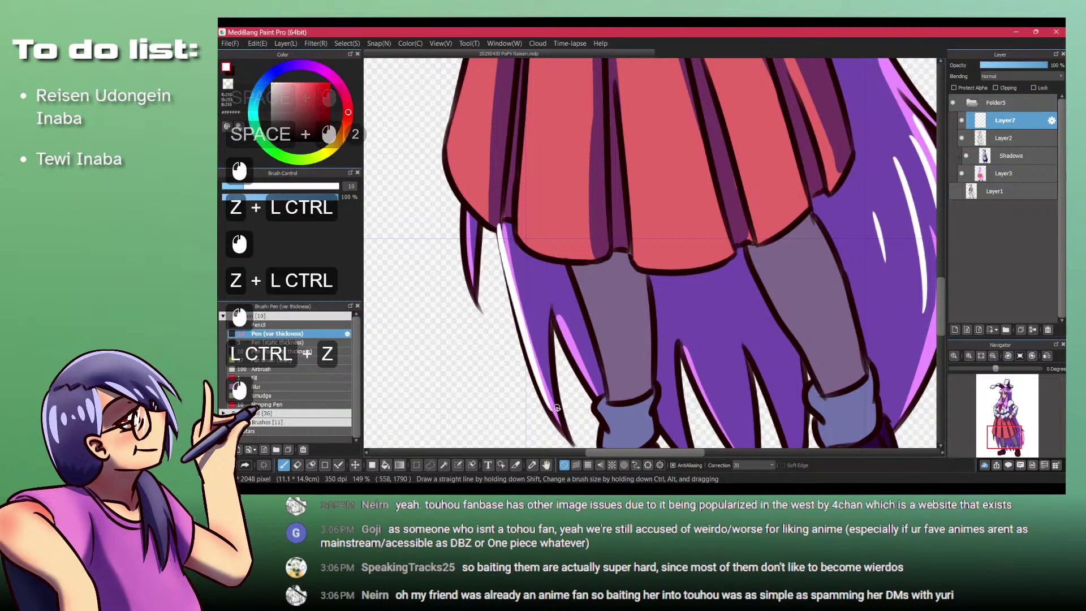
pyautogui.moveTo(464, 222); pyautogui.dragTo(480, 310)
# Step: Examine the hair highlights on the whole figure, from the legs up to the head
pyautogui.moveTo(549, 307)
pyautogui.mouseDown()
pyautogui.moveTo(582, 377)
pyautogui.moveTo(481, 312)
pyautogui.mouseUp()
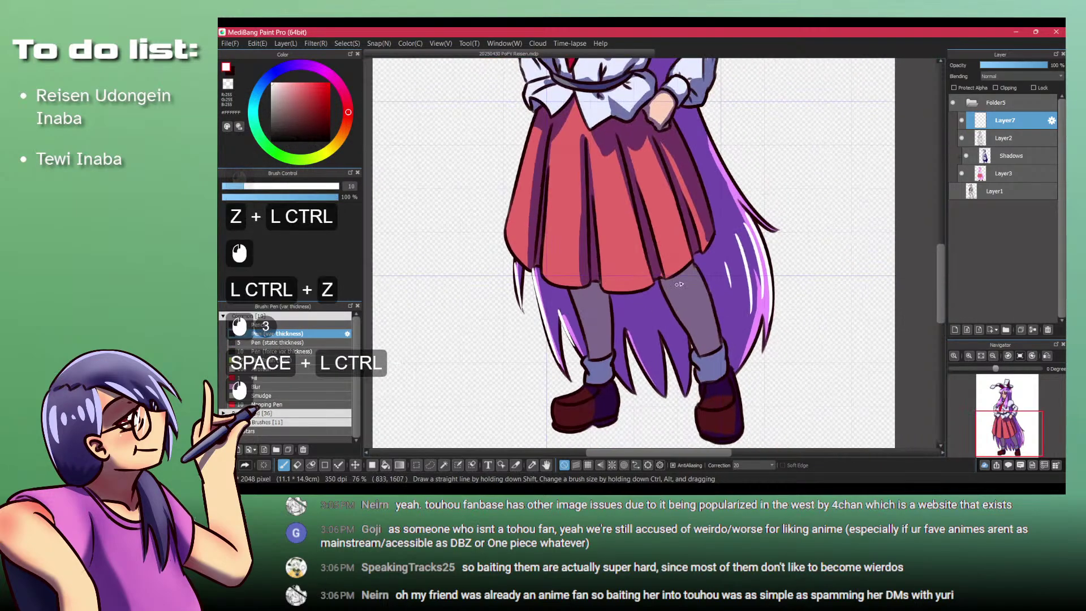
pyautogui.moveTo(703, 262); pyautogui.dragTo(701, 313)
pyautogui.moveTo(653, 177); pyautogui.dragTo(653, 218)
pyautogui.moveTo(653, 219); pyautogui.dragTo(639, 102)
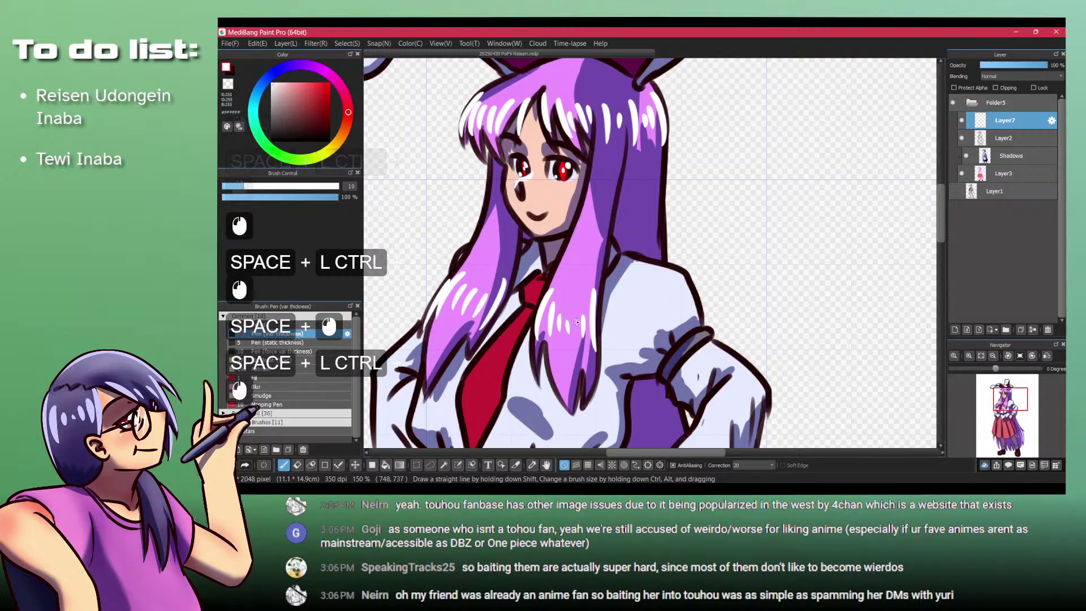
pyautogui.moveTo(592, 317); pyautogui.dragTo(614, 365)
pyautogui.moveTo(651, 209); pyautogui.dragTo(650, 258)
pyautogui.moveTo(650, 257); pyautogui.dragTo(632, 233)
pyautogui.moveTo(639, 172); pyautogui.dragTo(653, 145)
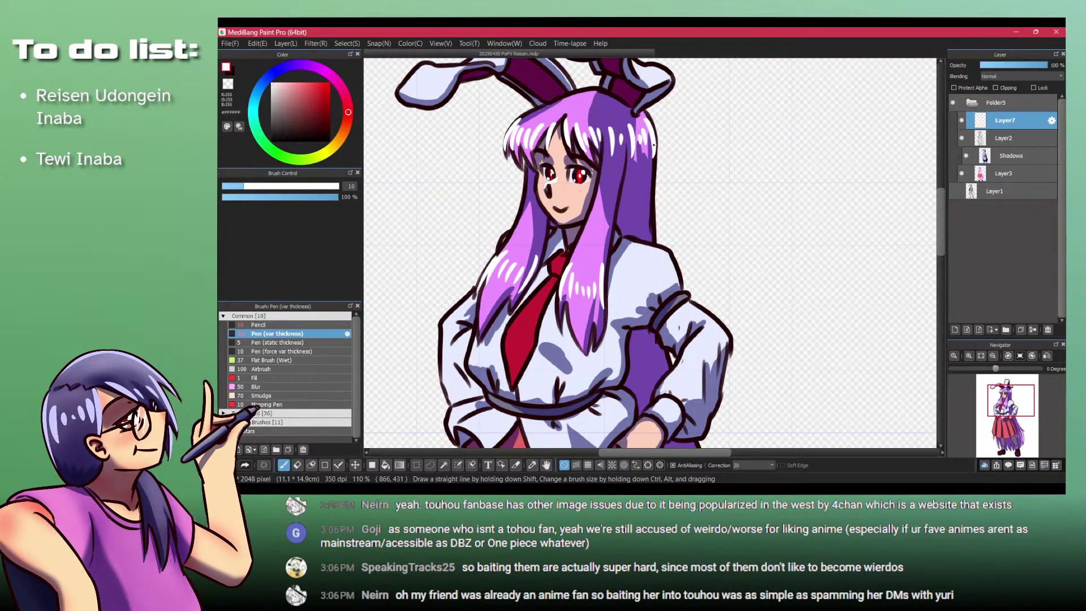
pyautogui.scroll(-5, 548, 224)
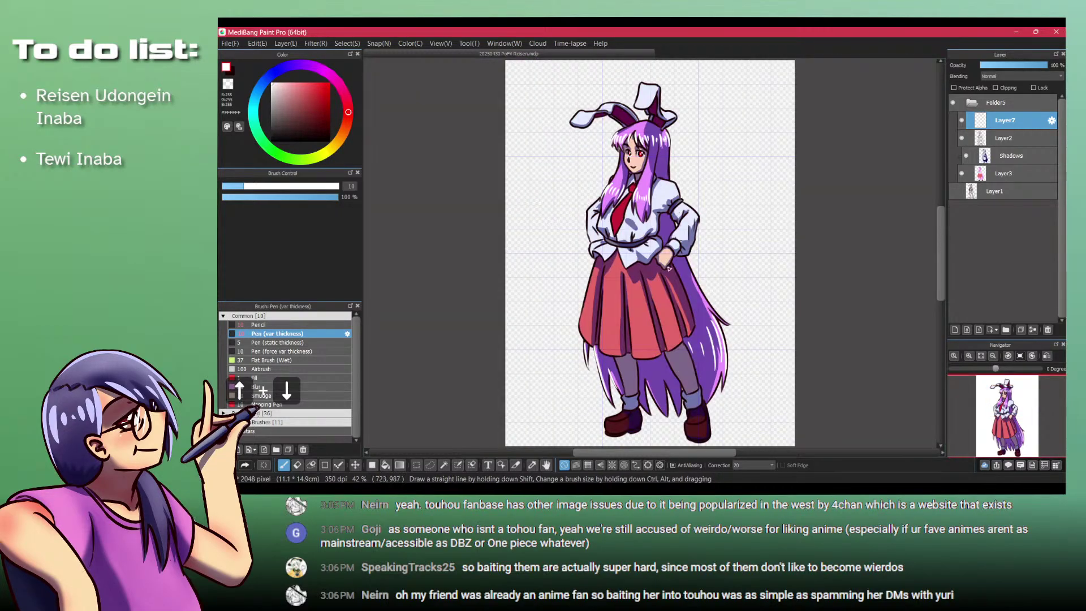
# Step: Paint small white highlight strokes on both shoes
pyautogui.moveTo(678, 418); pyautogui.dragTo(709, 391)
pyautogui.moveTo(588, 424)
pyautogui.mouseDown()
pyautogui.moveTo(562, 330)
pyautogui.moveTo(596, 289)
pyautogui.moveTo(544, 322)
pyautogui.mouseUp()
pyautogui.hotkey('ctrl', 'z')
pyautogui.moveTo(632, 286); pyautogui.dragTo(503, 344)
pyautogui.moveTo(709, 340)
pyautogui.mouseDown()
pyautogui.moveTo(645, 316)
pyautogui.moveTo(673, 305)
pyautogui.moveTo(618, 337)
pyautogui.mouseUp()
pyautogui.moveTo(664, 303); pyautogui.dragTo(627, 353)
pyautogui.moveTo(616, 193); pyautogui.dragTo(615, 354)
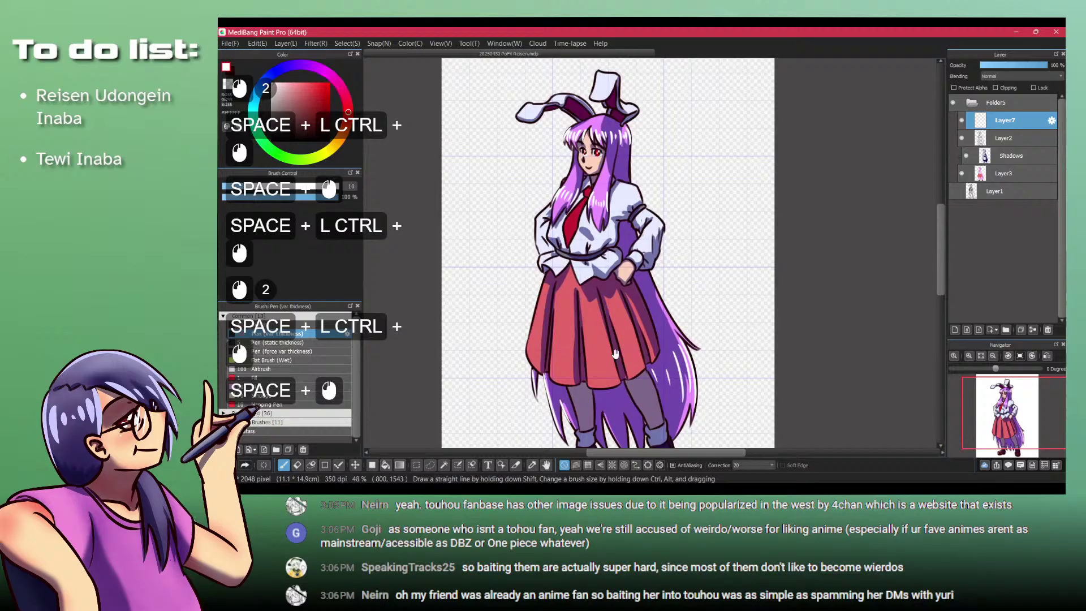
pyautogui.keyDown('ctrl'); pyautogui.click(610, 215); pyautogui.keyUp('ctrl')
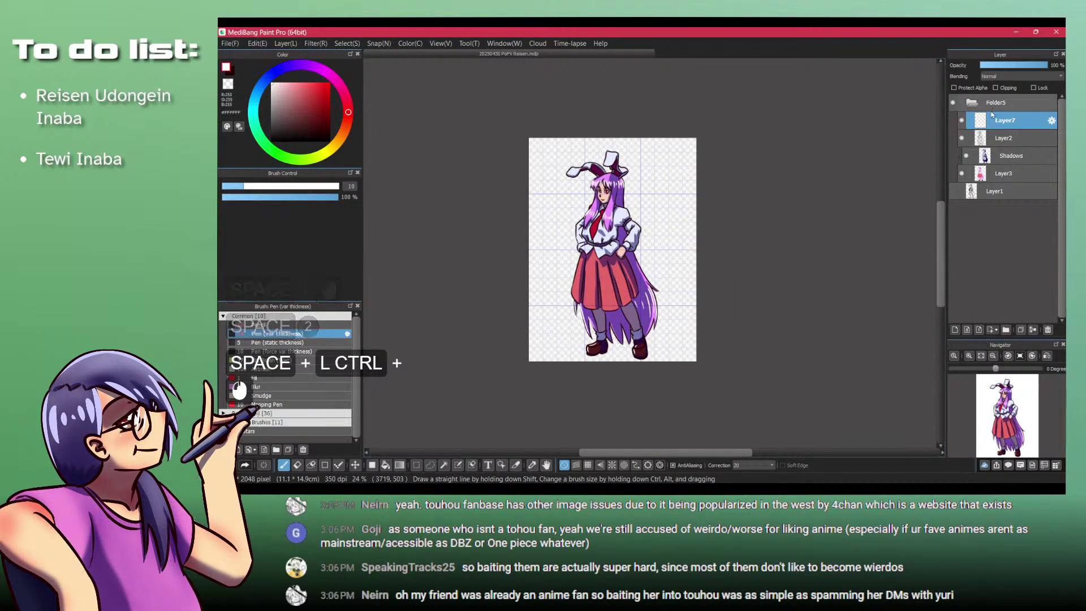
# Step: Collapse Folder5, add a new layer directly beneath it, and fill the whole canvas with a white rectangle
pyautogui.click(975, 106)
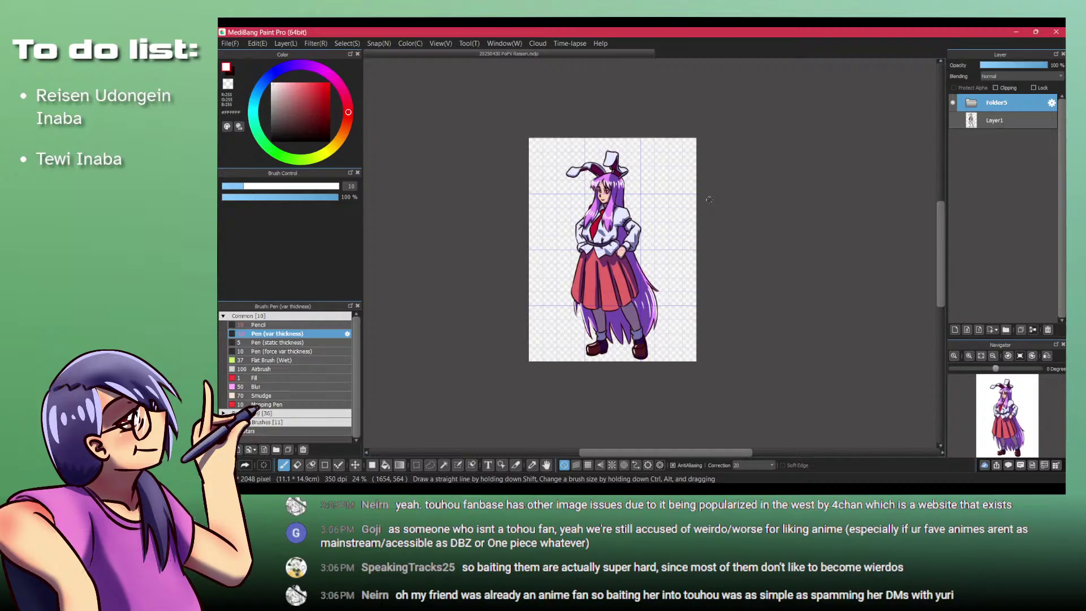
pyautogui.press('d')
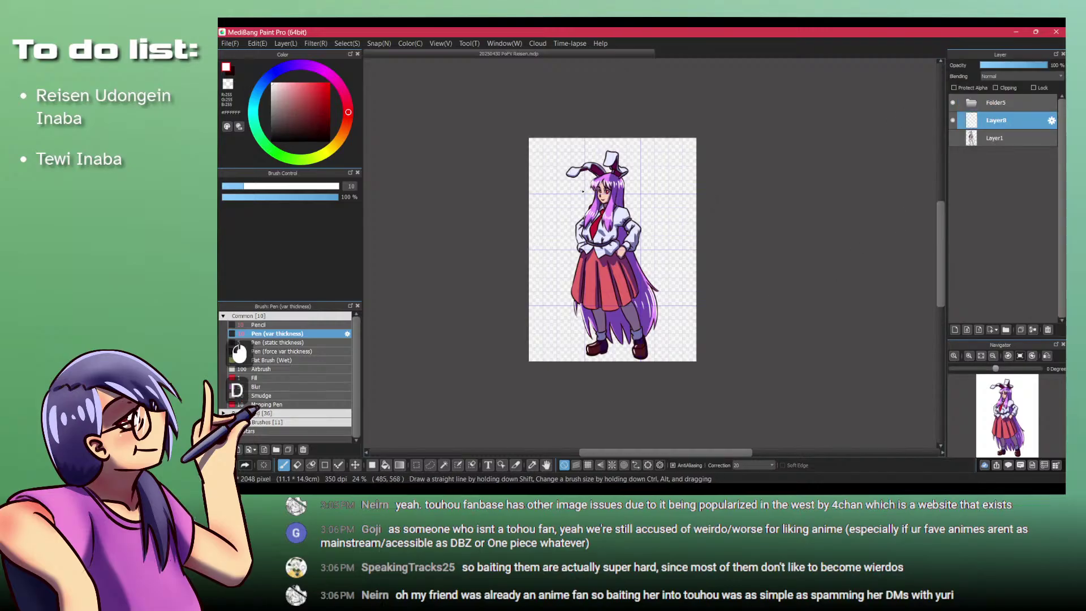
pyautogui.press('f')
pyautogui.moveTo(500, 126); pyautogui.dragTo(922, 448)
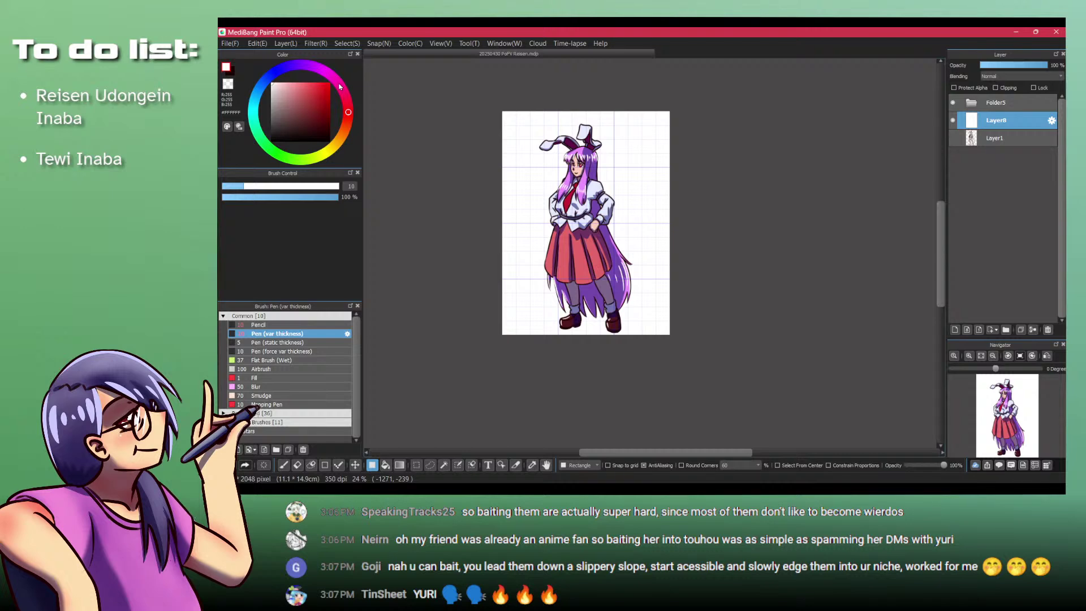
# Step: Pick a bright purple, set a linear Foreground-Transparent gradient, and try it upward over the white background
pyautogui.click(311, 71)
pyautogui.press('g')
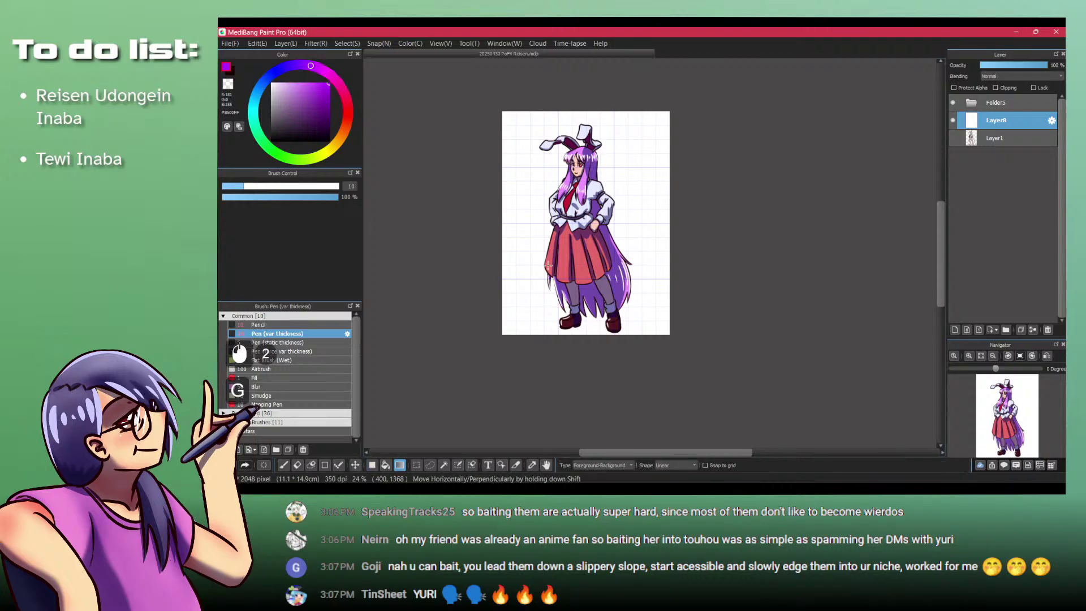
pyautogui.scroll(-2, 556, 409)
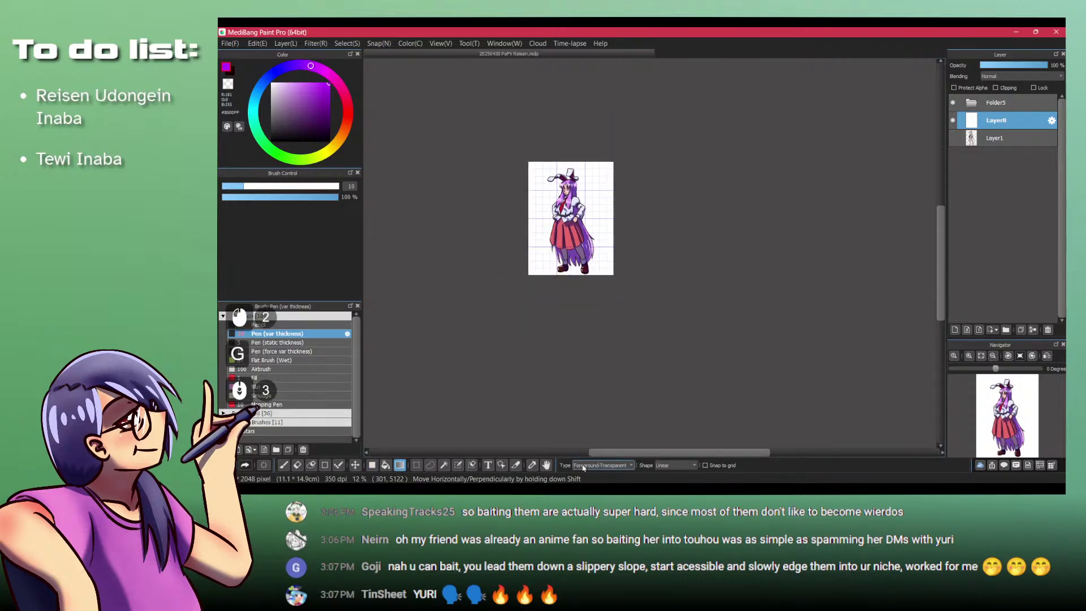
pyautogui.moveTo(595, 380); pyautogui.dragTo(576, 173)
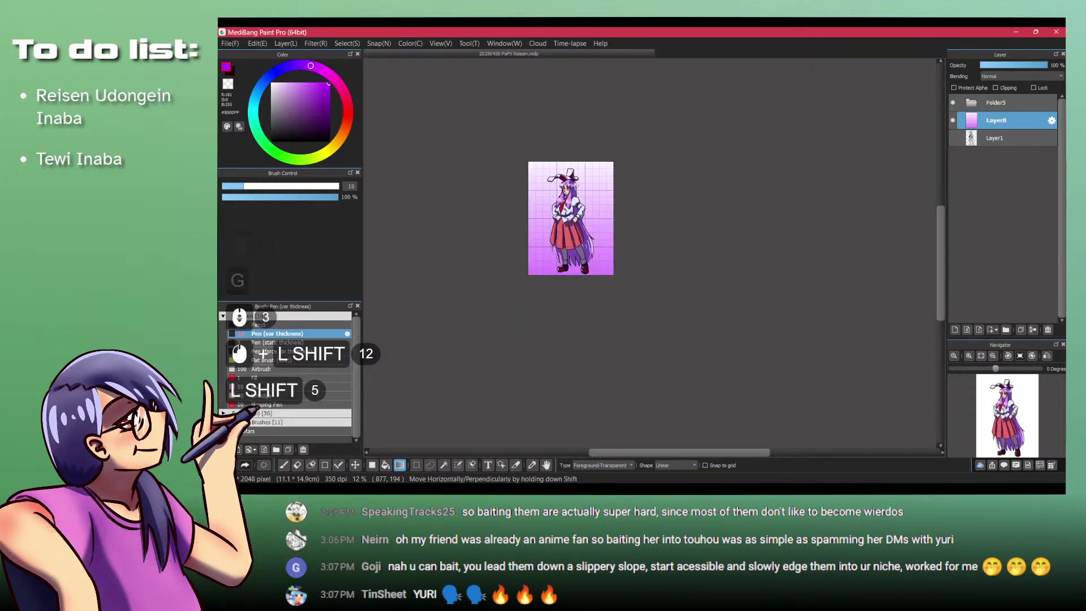
pyautogui.scroll(2, 579, 192)
pyautogui.scroll(-3, 579, 192)
pyautogui.hotkey('ctrl', 'z')
pyautogui.moveTo(591, 386); pyautogui.dragTo(592, 107)
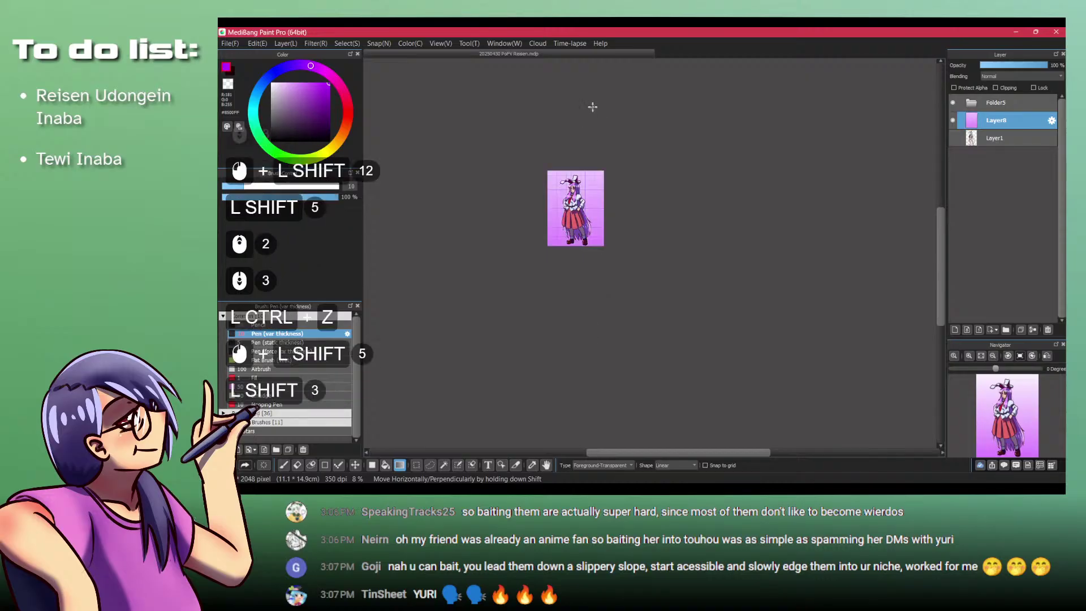
pyautogui.scroll(4, 592, 106)
pyautogui.scroll(-1, 592, 107)
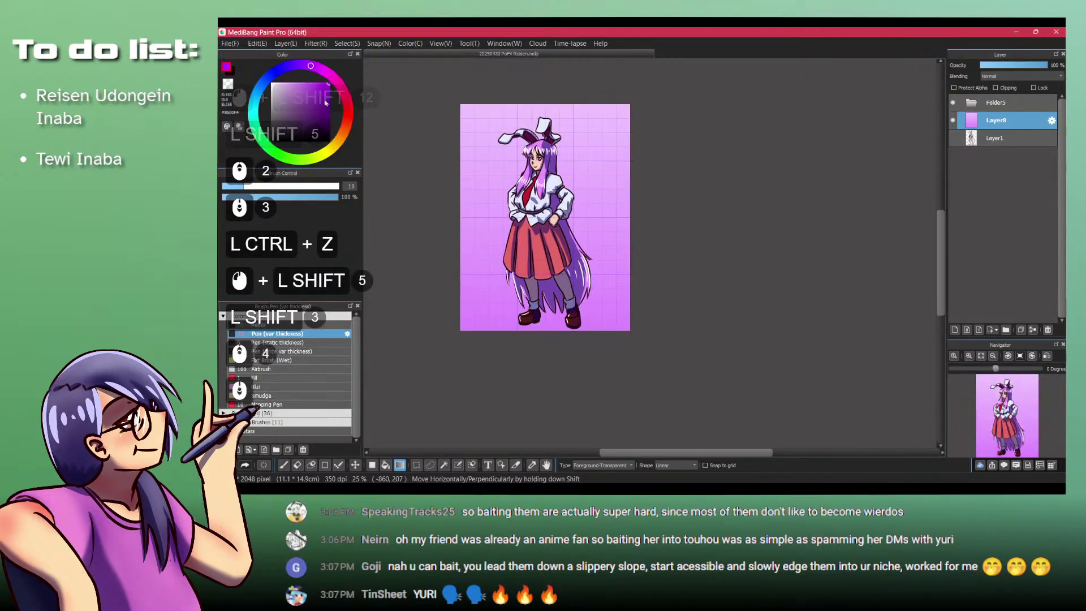
# Step: Undo the purple gradient, change the colour to blue-violet, and apply a vertical gradient fading toward the top of the background
pyautogui.click(289, 65)
pyautogui.hotkey('ctrl', 'z')
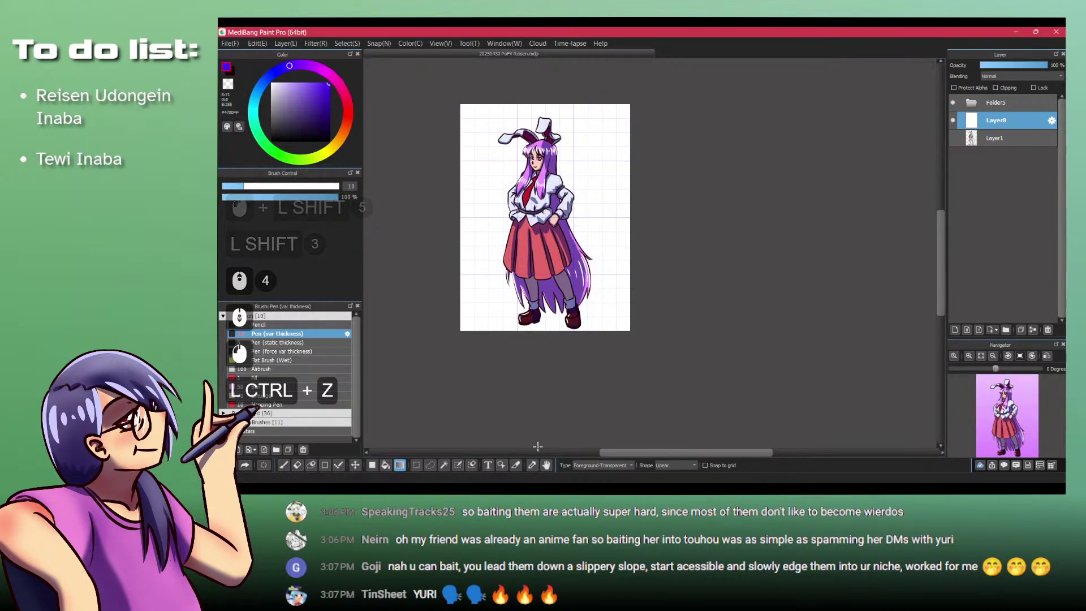
pyautogui.moveTo(537, 446); pyautogui.dragTo(554, 115)
pyautogui.scroll(-2, 553, 116)
pyautogui.hotkey('ctrl', 'shift', 'z')
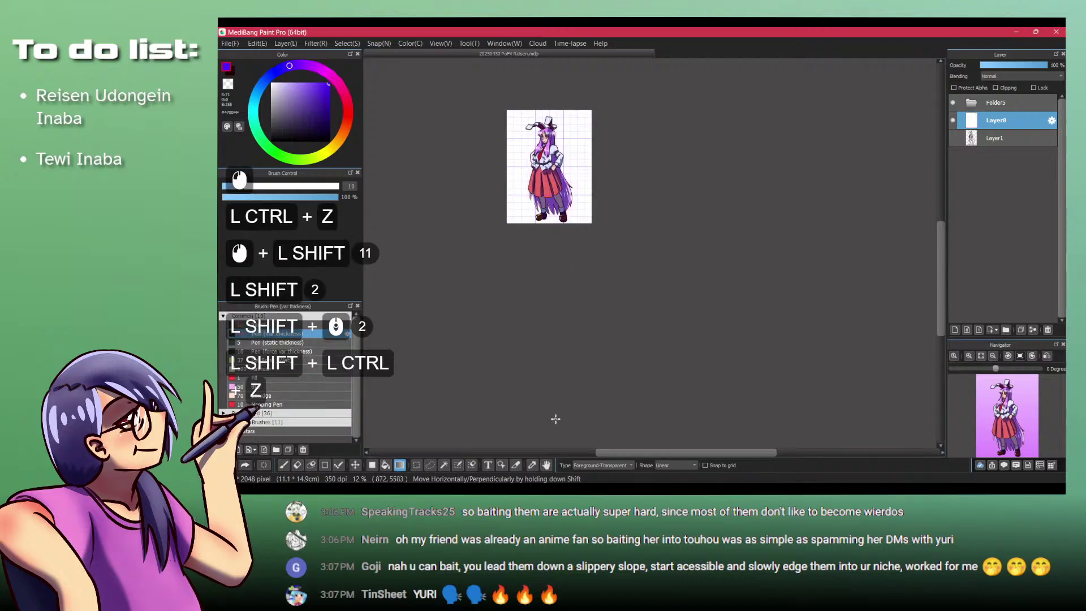
pyautogui.moveTo(555, 418); pyautogui.dragTo(551, 94)
pyautogui.scroll(4, 570, 260)
pyautogui.scroll(-4, 570, 260)
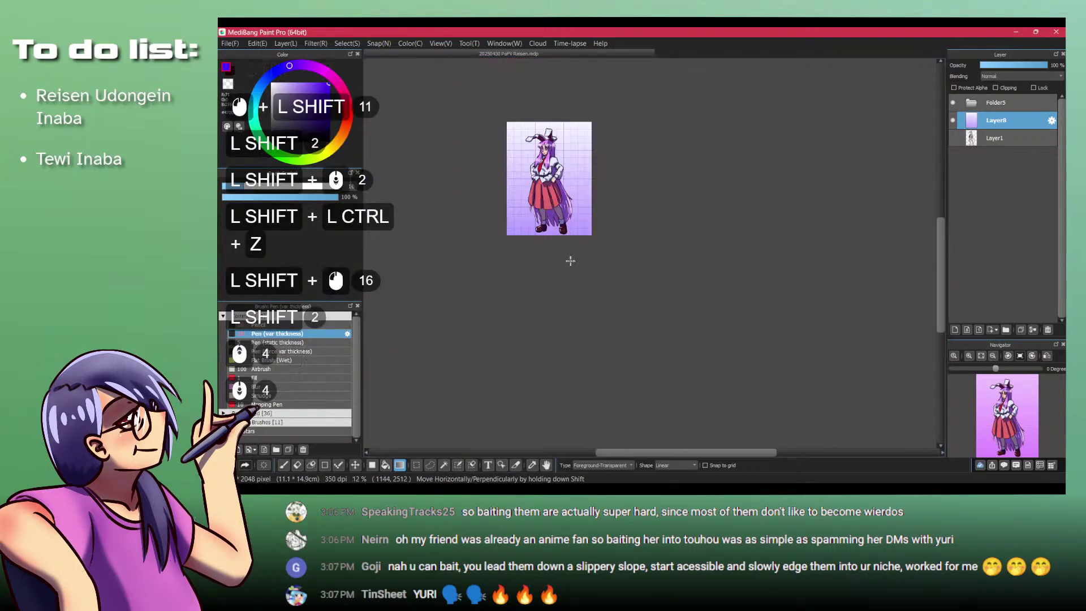
pyautogui.scroll(3, 571, 260)
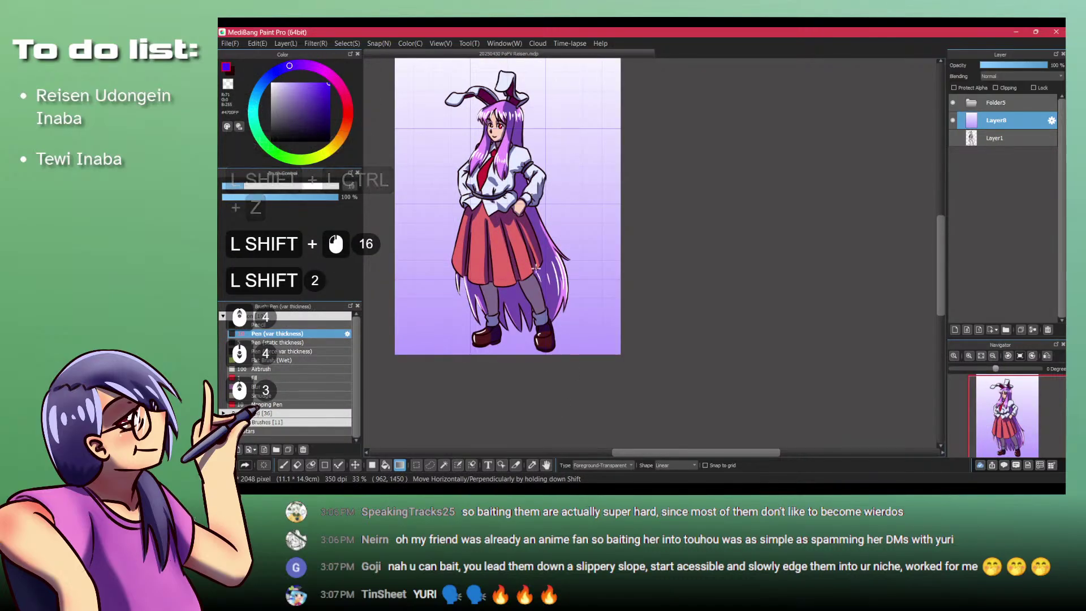
pyautogui.scroll(2, 535, 268)
pyautogui.scroll(-3, 509, 274)
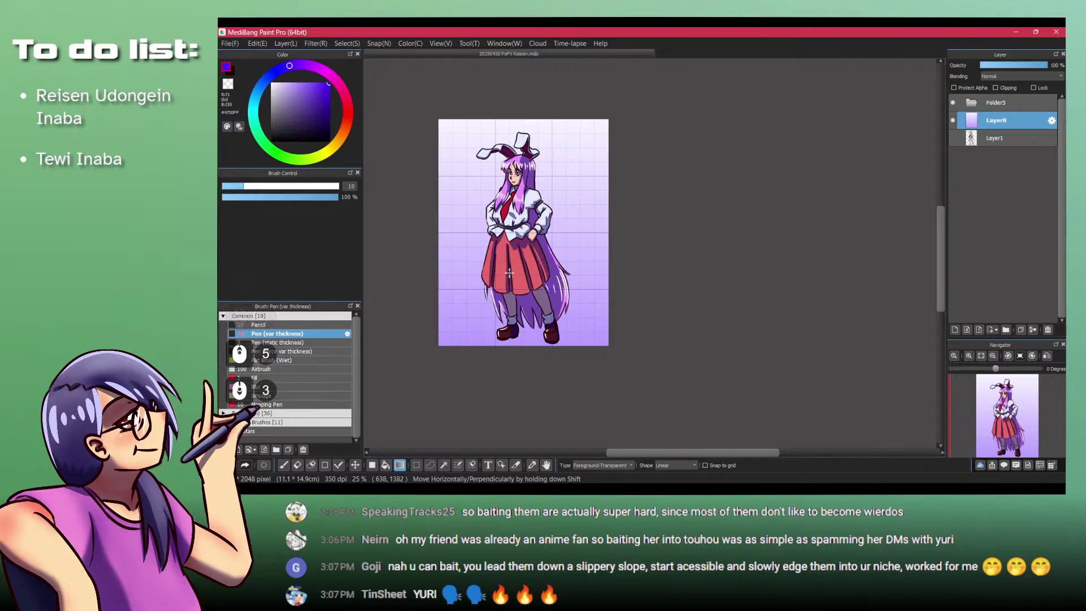
pyautogui.scroll(2, 509, 262)
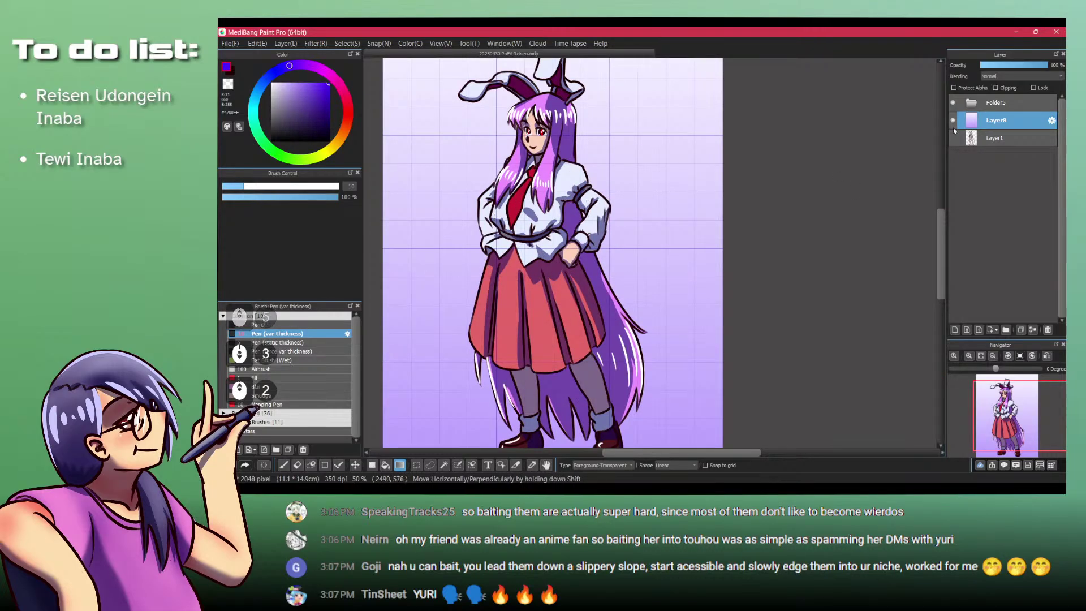
# Step: Review the whole Reisen drawing with its gradient background and save the file
pyautogui.scroll(-2, 550, 290)
pyautogui.scroll(2, 550, 290)
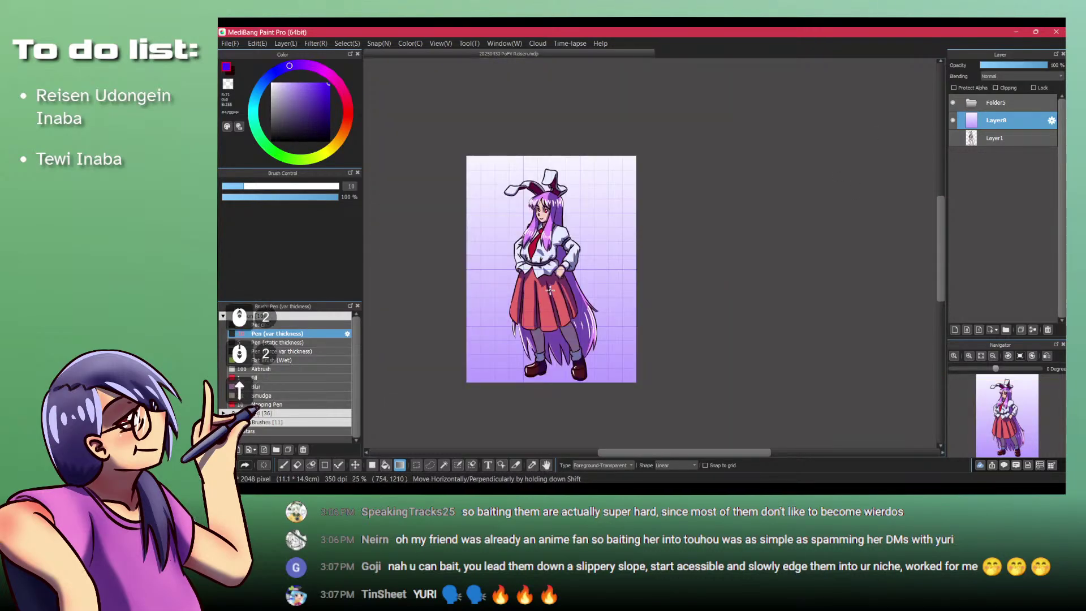
pyautogui.hotkey('ctrl', 's')
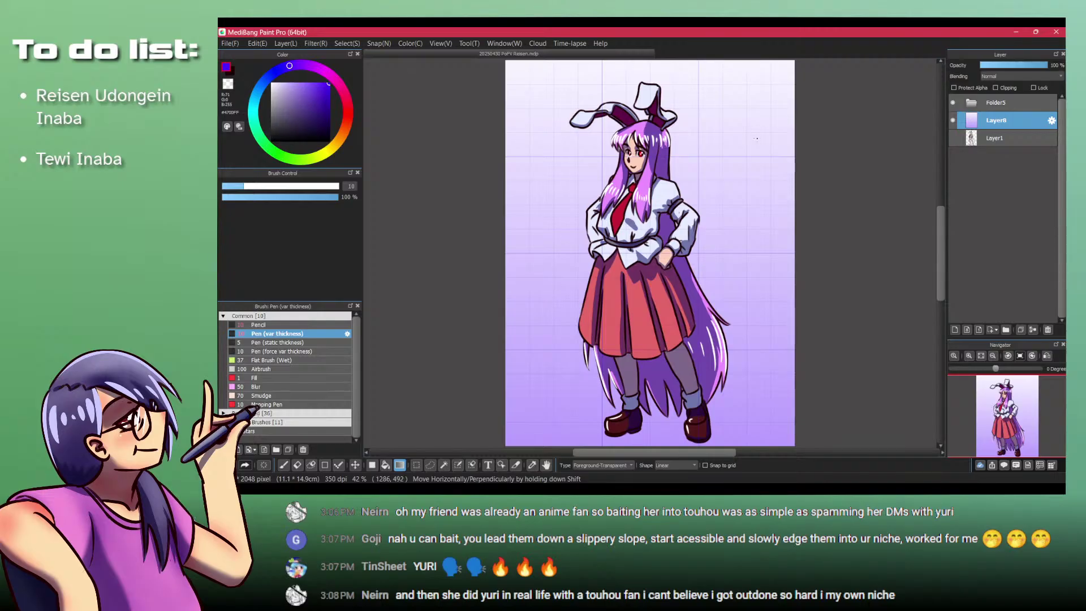
# Step: Strike through the Reisen Udongein Inaba entry in the on-stream to-do list by enclosing it in double tildes
pyautogui.press('super')
pyautogui.press('super')
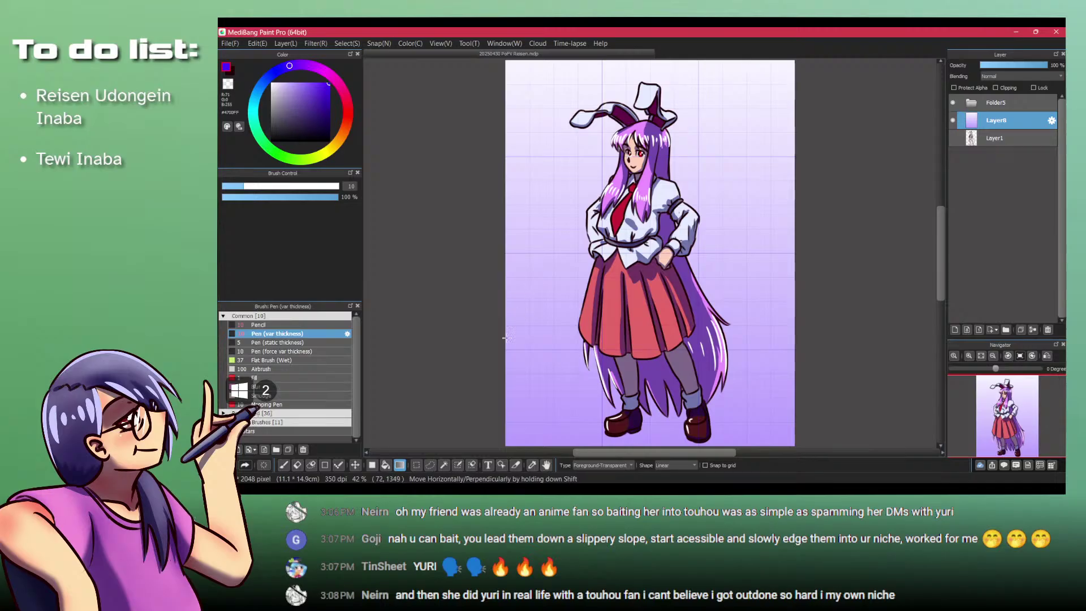
pyautogui.click(613, 29)
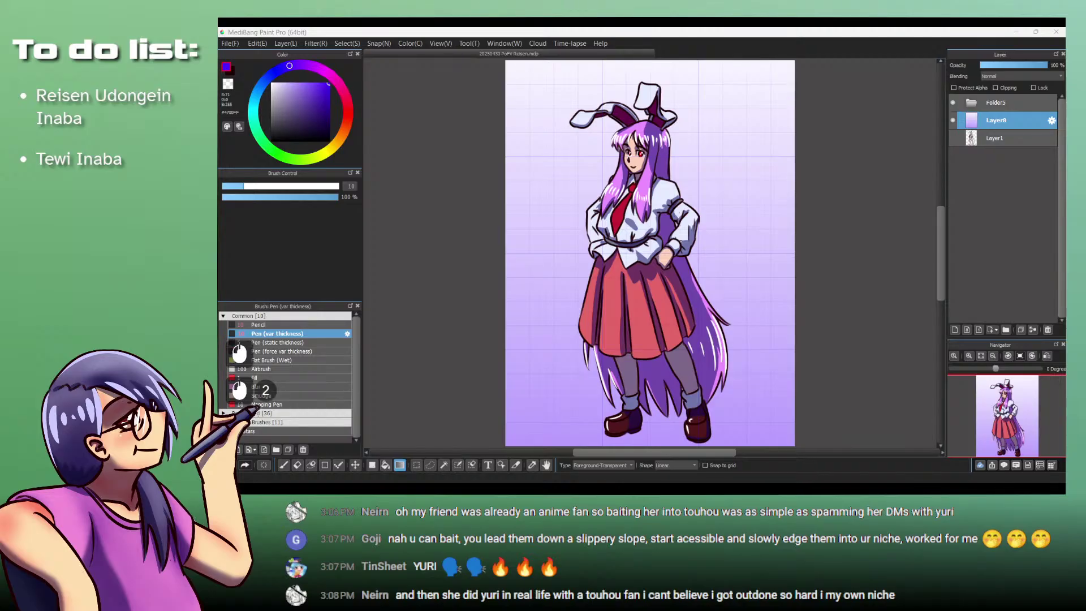
pyautogui.write('~~')
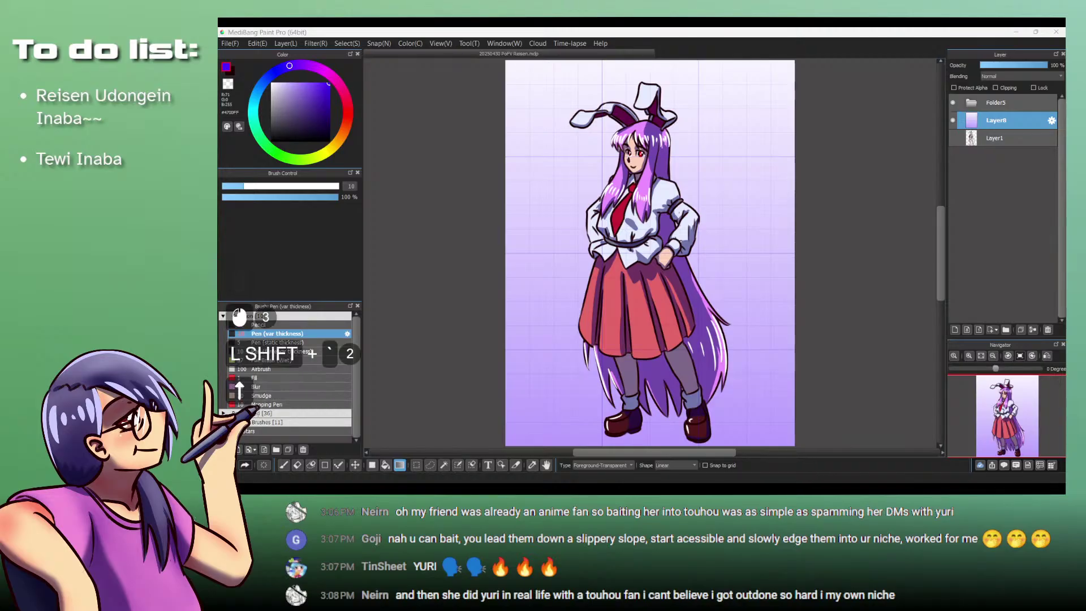
pyautogui.press('Right')
pyautogui.write('~~')
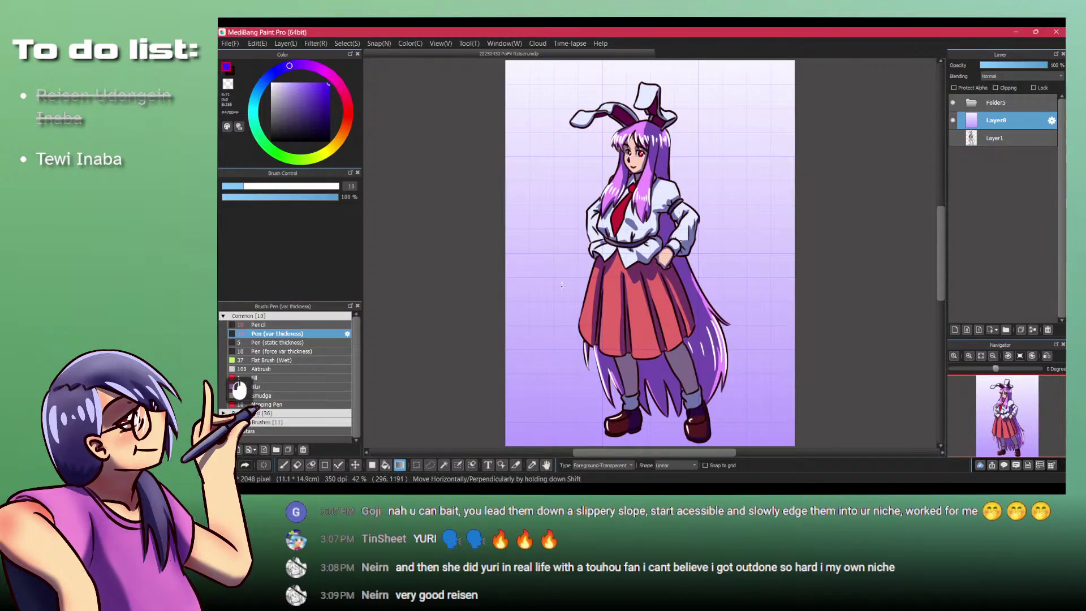
# Step: Create a new transparent image of 1536 × 2048 pixels at 350 dpi
pyautogui.hotkey('ctrl', 'n')
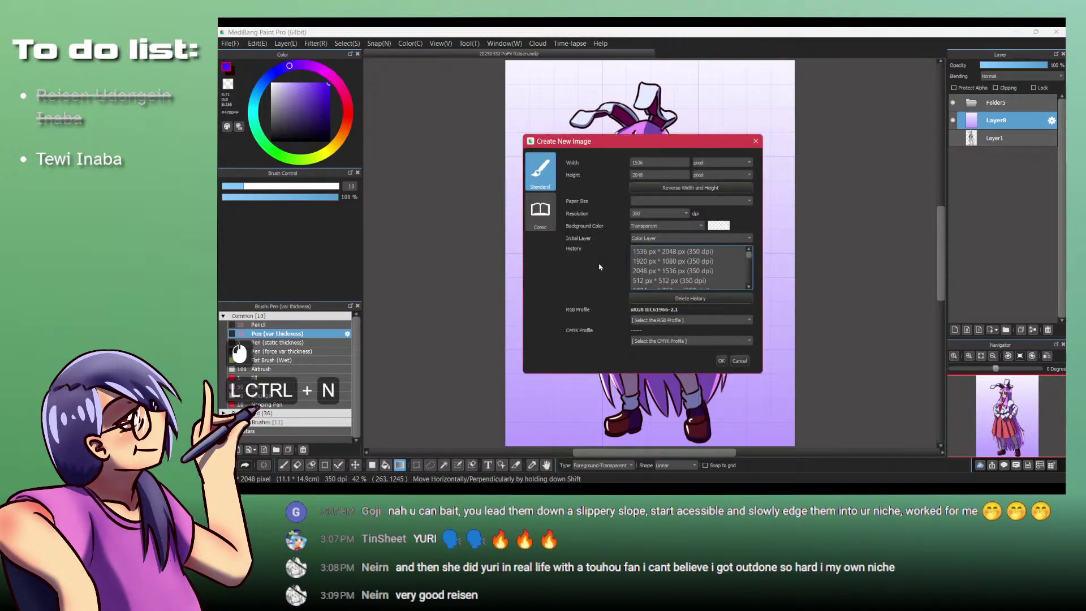
pyautogui.click(721, 361)
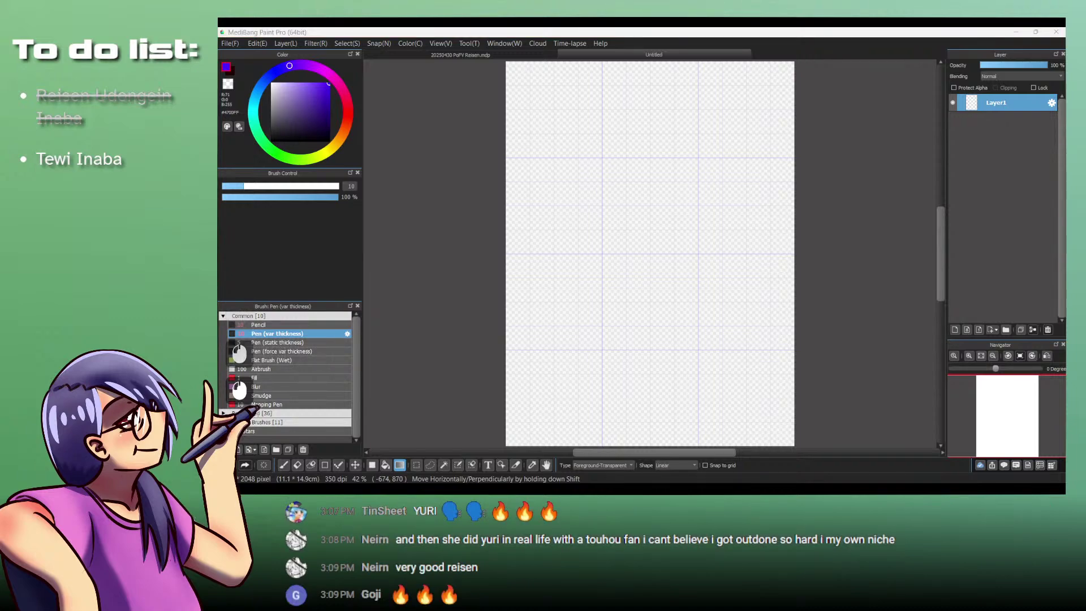
# Step: Switch to the browser and examine the pink-dressed rabbit girl's portraits and expressions on the sprite sheet
pyautogui.click(635, 490)
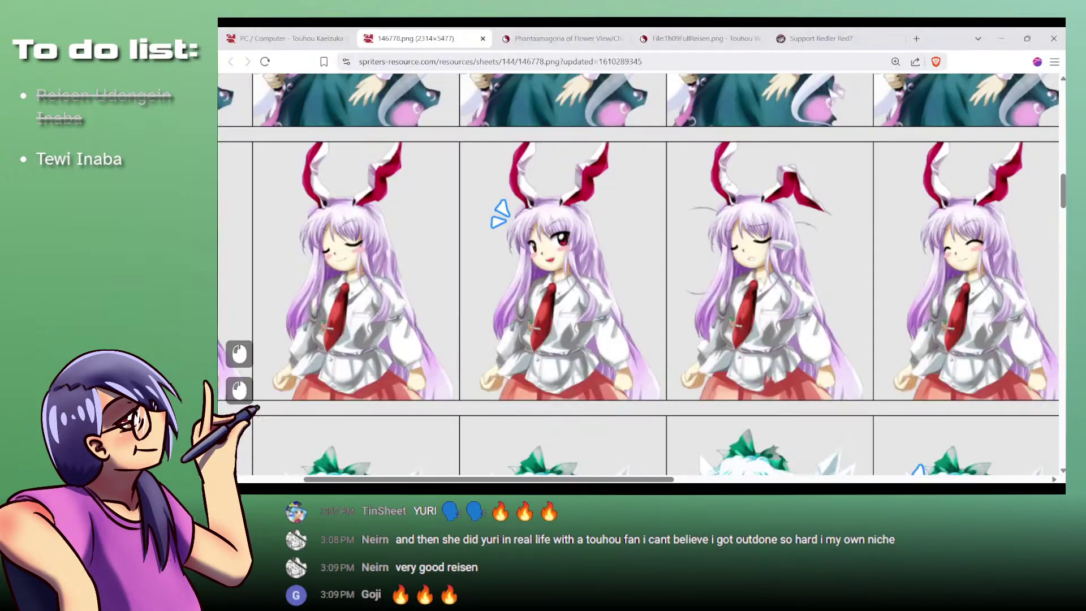
pyautogui.scroll(-20, 604, 331)
pyautogui.scroll(-10, 604, 330)
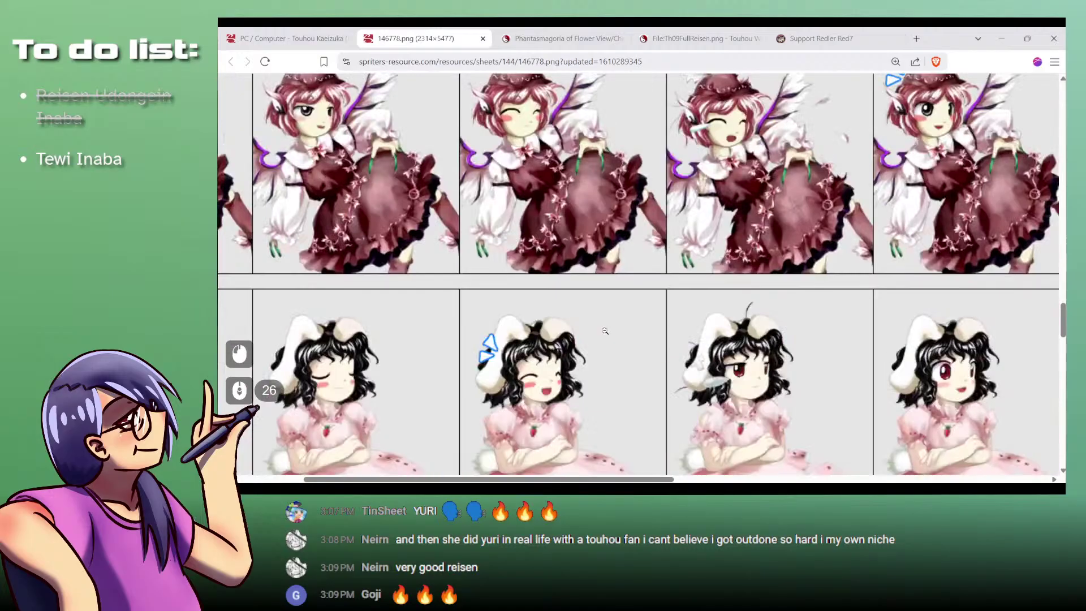
pyautogui.scroll(2, 604, 330)
pyautogui.hscroll(4, 605, 330)
pyautogui.hscroll(12, 604, 330)
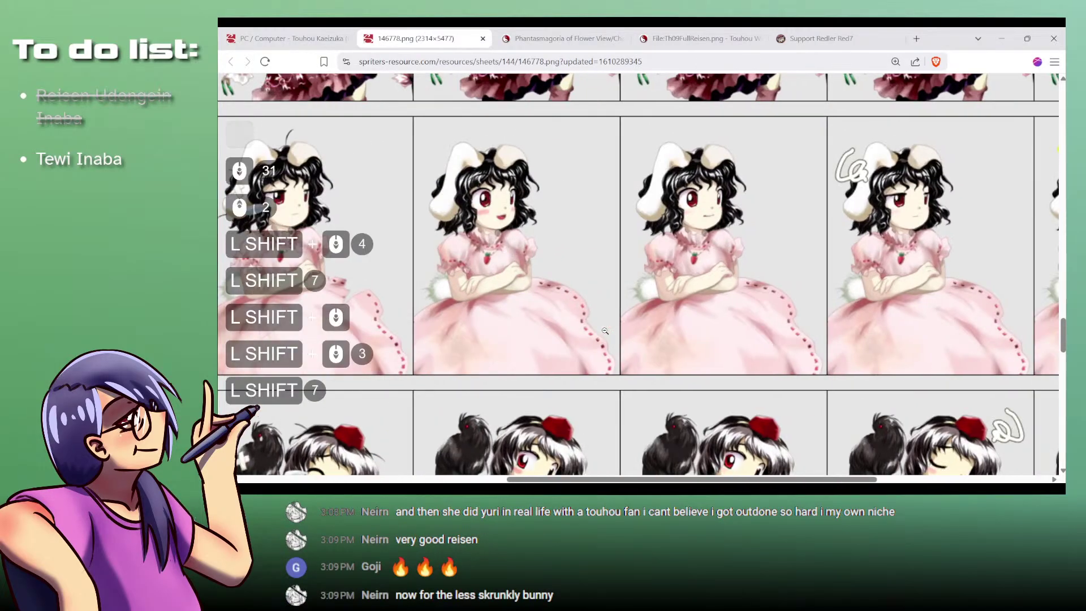
pyautogui.hscroll(-10, 604, 331)
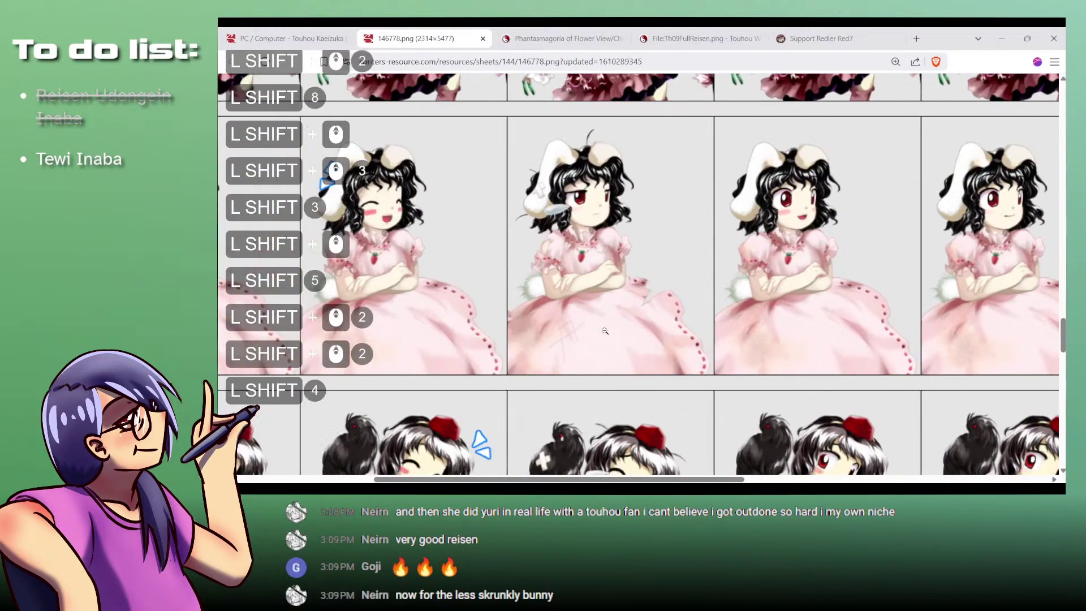
pyautogui.hscroll(-3, 605, 331)
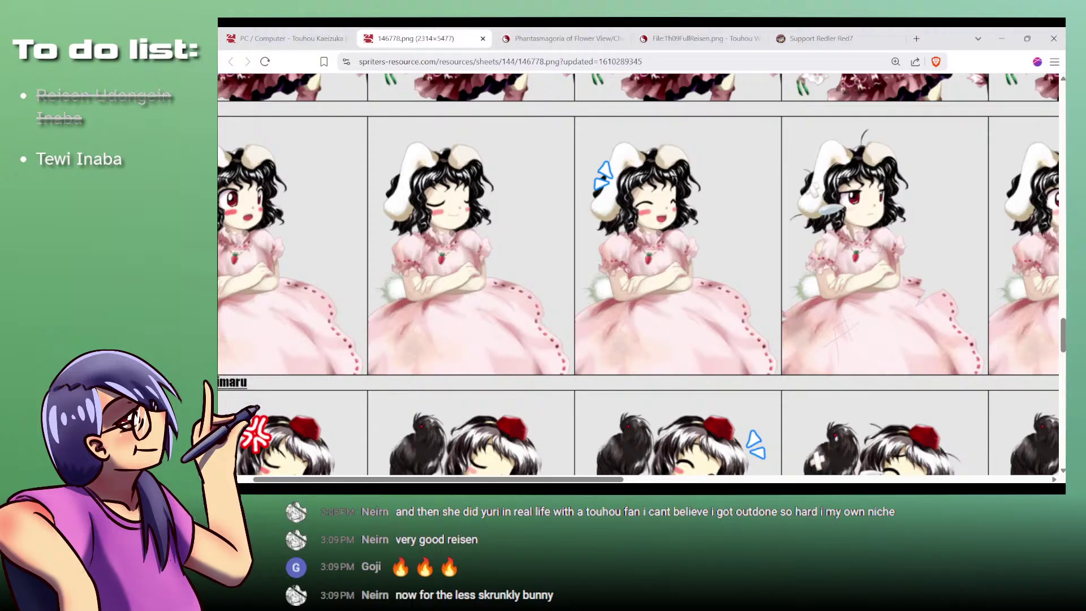
# Step: Return to MediBang Paint Pro, pick white, and choose the Pencil brush at size 20
pyautogui.click(239, 389)
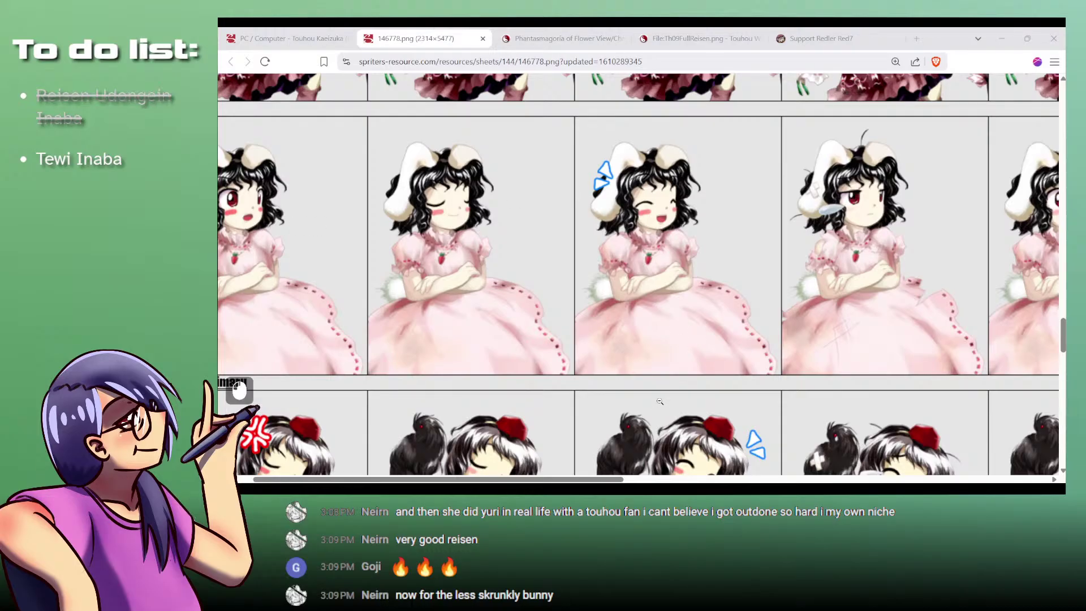
pyautogui.click(695, 451)
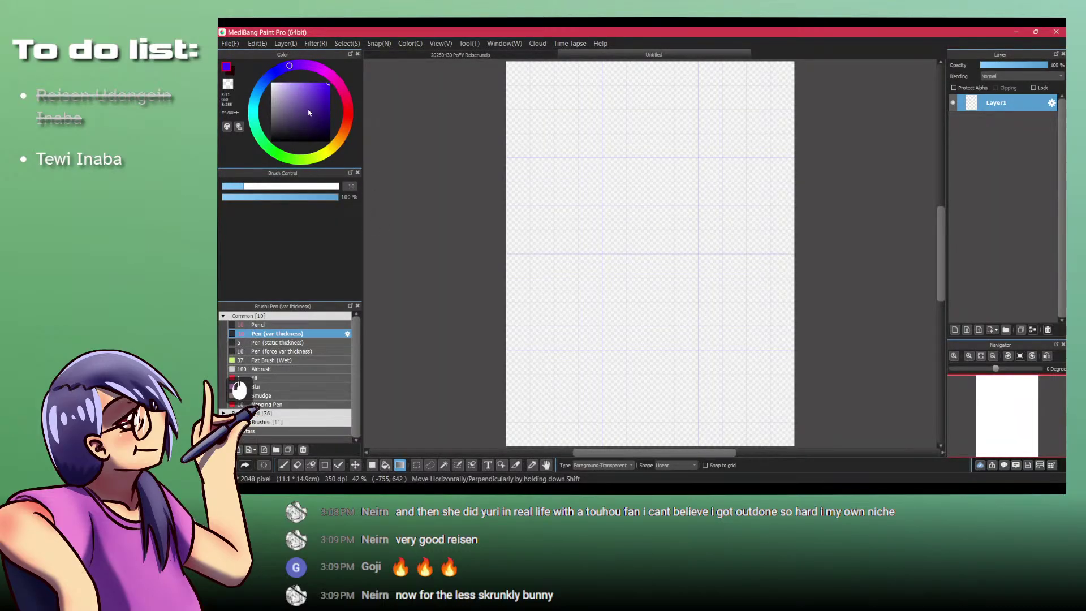
pyautogui.click(271, 83)
pyautogui.click(277, 324)
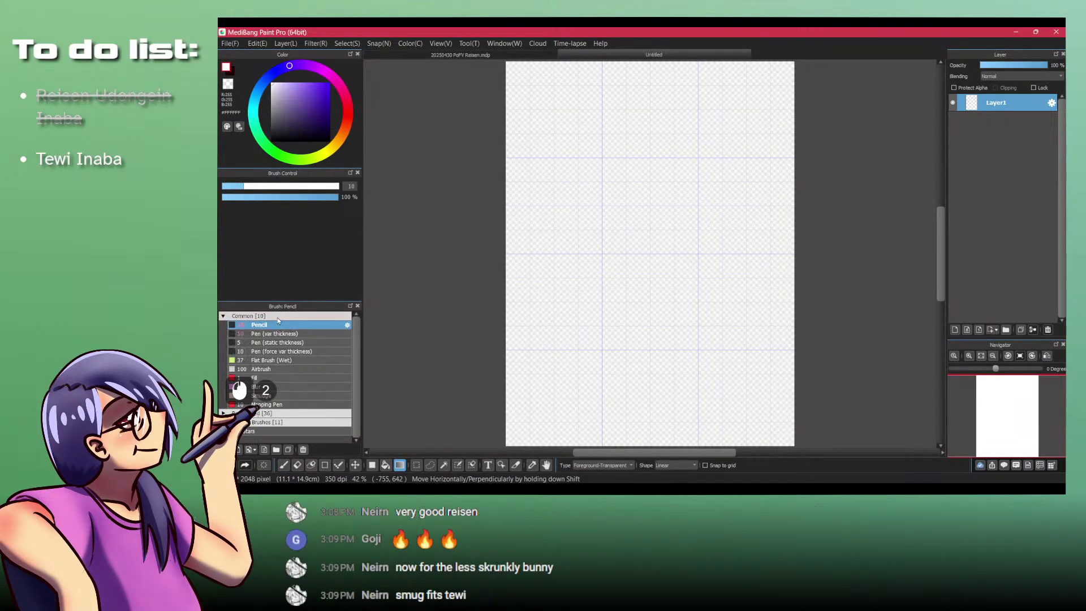
pyautogui.write('20')
pyautogui.press('KP_Enter')
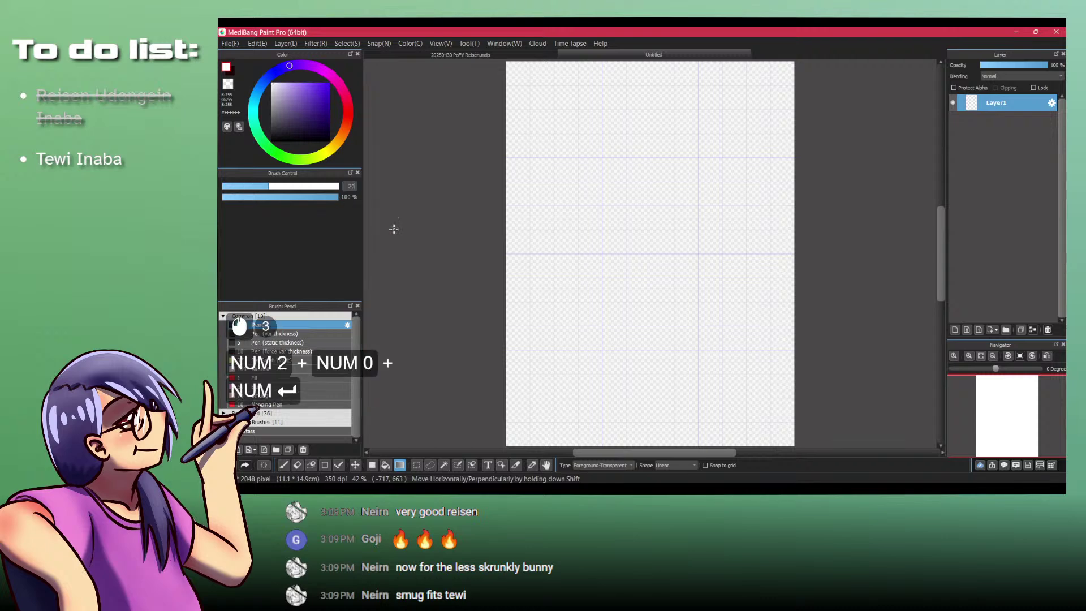
# Step: Try a head oval in white with the Pencil, swap to the dark colour, and clear the layer
pyautogui.moveTo(413, 222); pyautogui.dragTo(423, 362)
pyautogui.press('Delete')
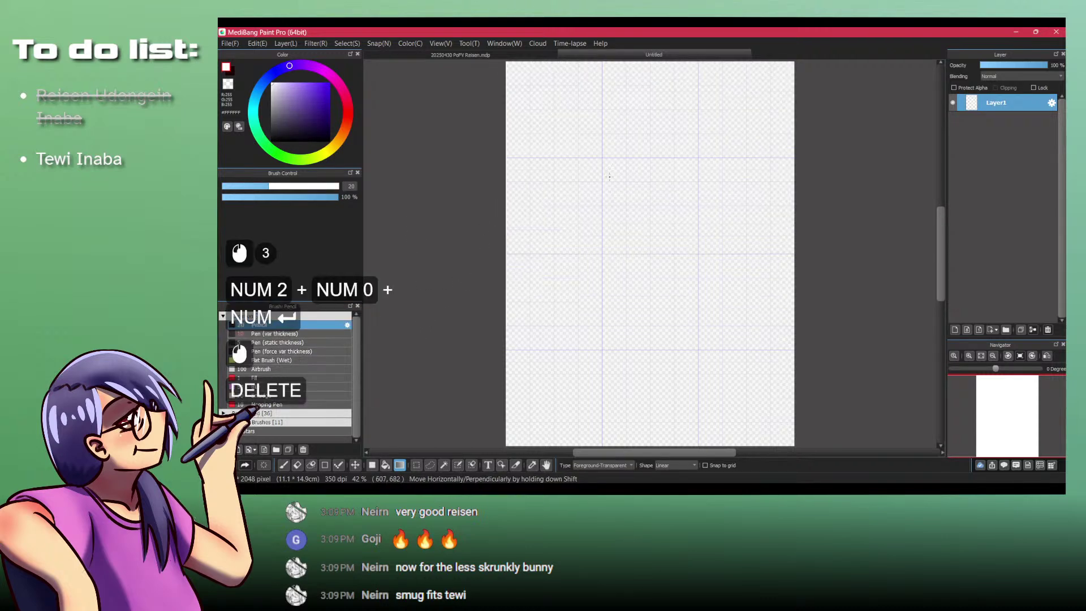
pyautogui.press('p')
pyautogui.moveTo(624, 160); pyautogui.dragTo(625, 214)
pyautogui.press('x')
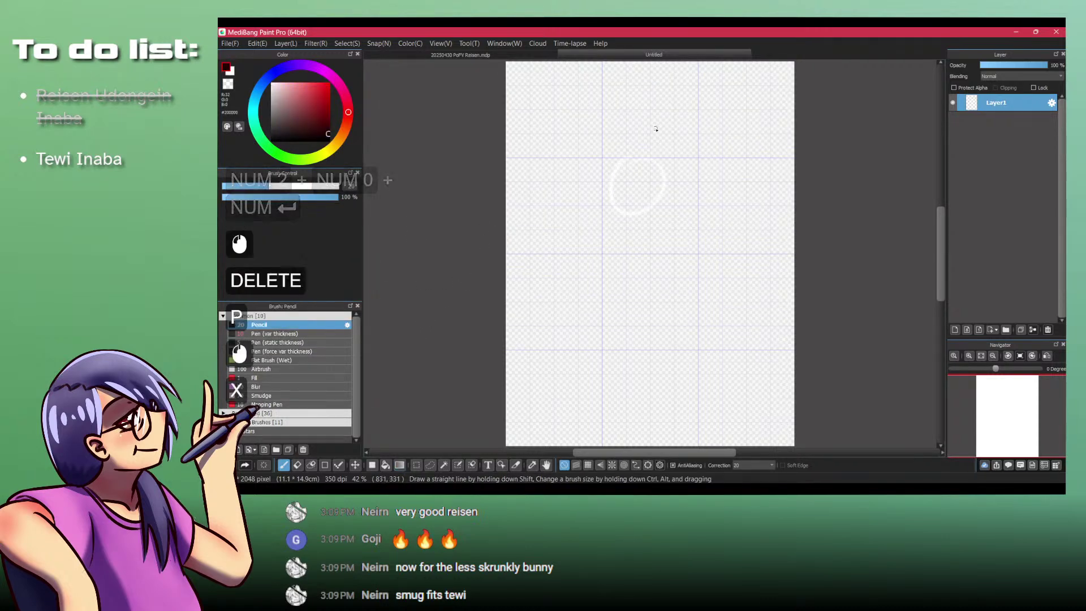
pyautogui.press('Delete')
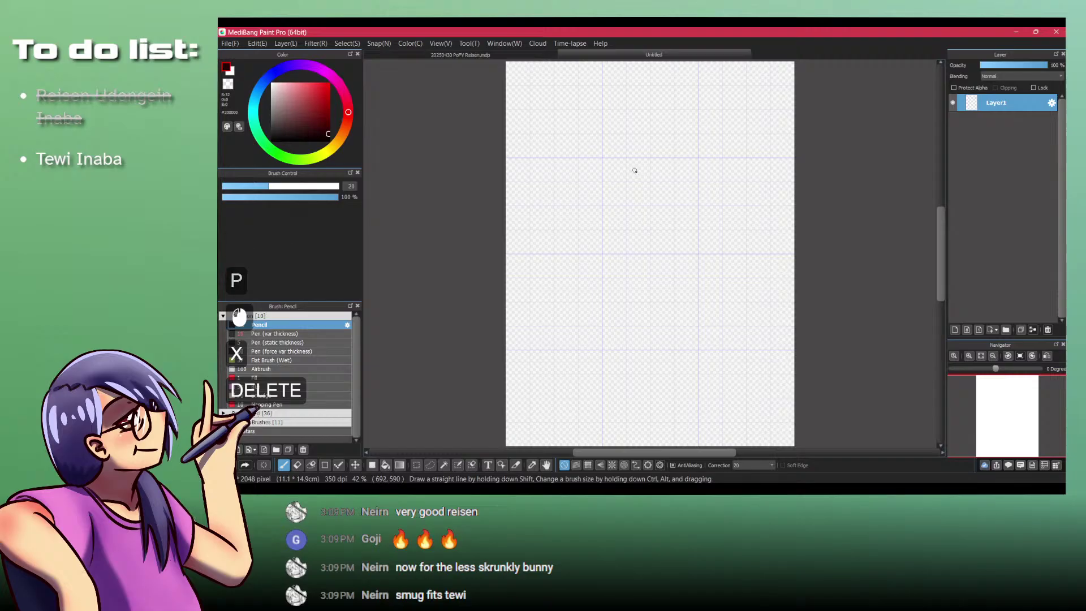
pyautogui.moveTo(634, 170); pyautogui.dragTo(618, 206)
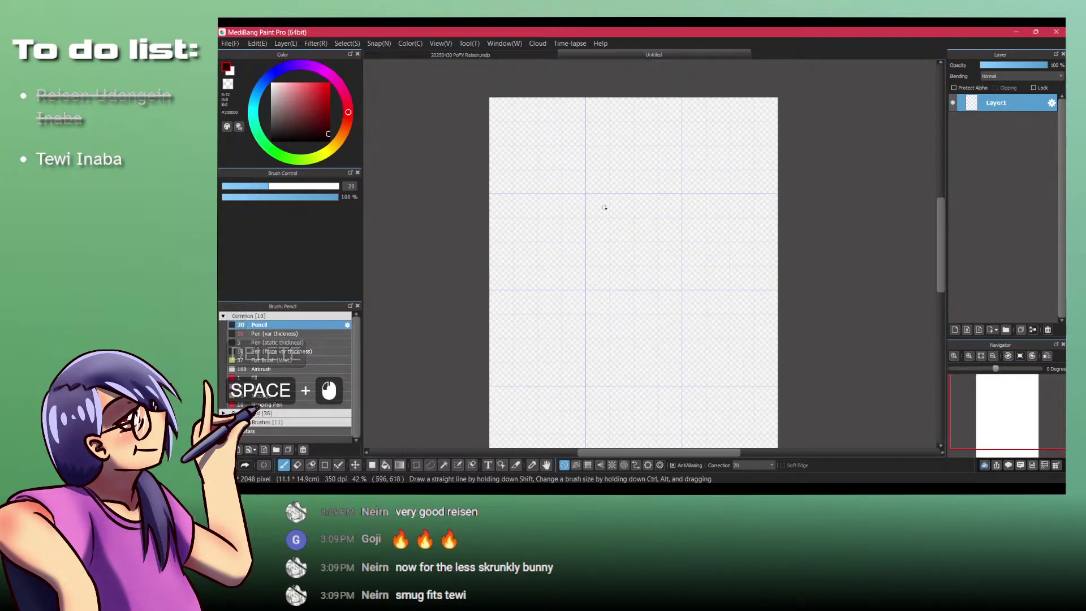
pyautogui.moveTo(618, 195)
pyautogui.mouseDown()
pyautogui.moveTo(625, 180)
pyautogui.moveTo(625, 212)
pyautogui.mouseUp()
pyautogui.hotkey('ctrl', 'z')
pyautogui.hotkey('ctrl', 'z')
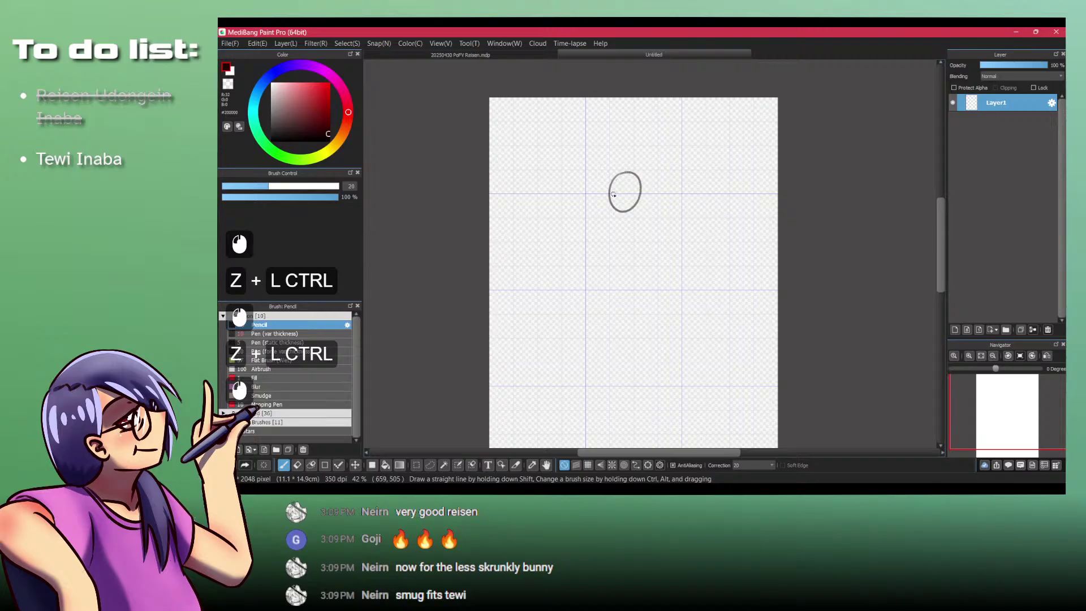
pyautogui.hotkey('ctrl', 'z')
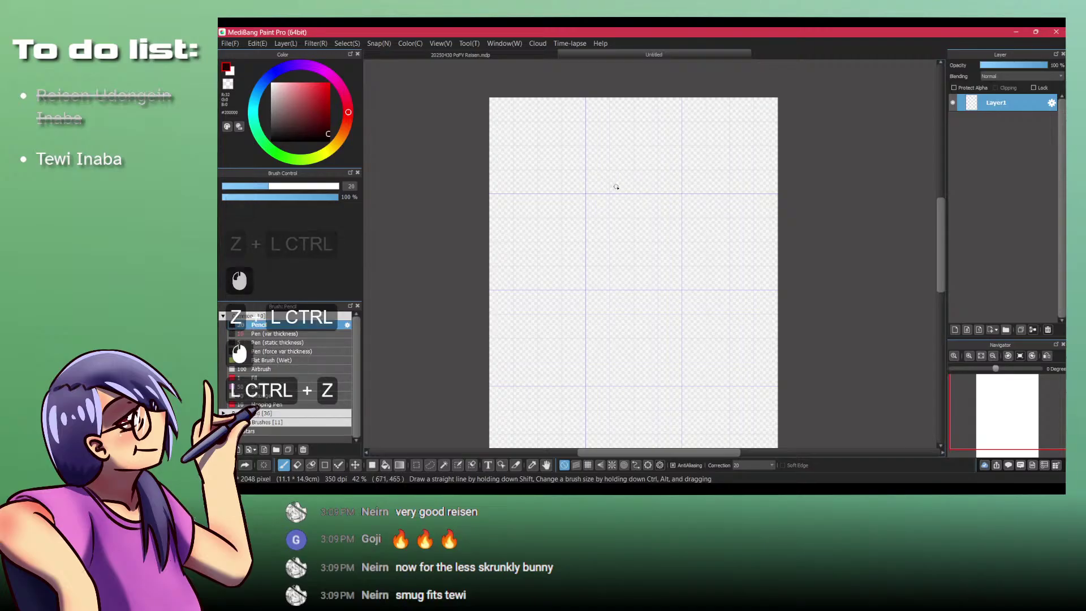
pyautogui.moveTo(611, 169)
pyautogui.mouseDown()
pyautogui.moveTo(599, 209)
pyautogui.moveTo(602, 175)
pyautogui.moveTo(626, 212)
pyautogui.moveTo(601, 179)
pyautogui.mouseUp()
pyautogui.hotkey('ctrl', 'z')
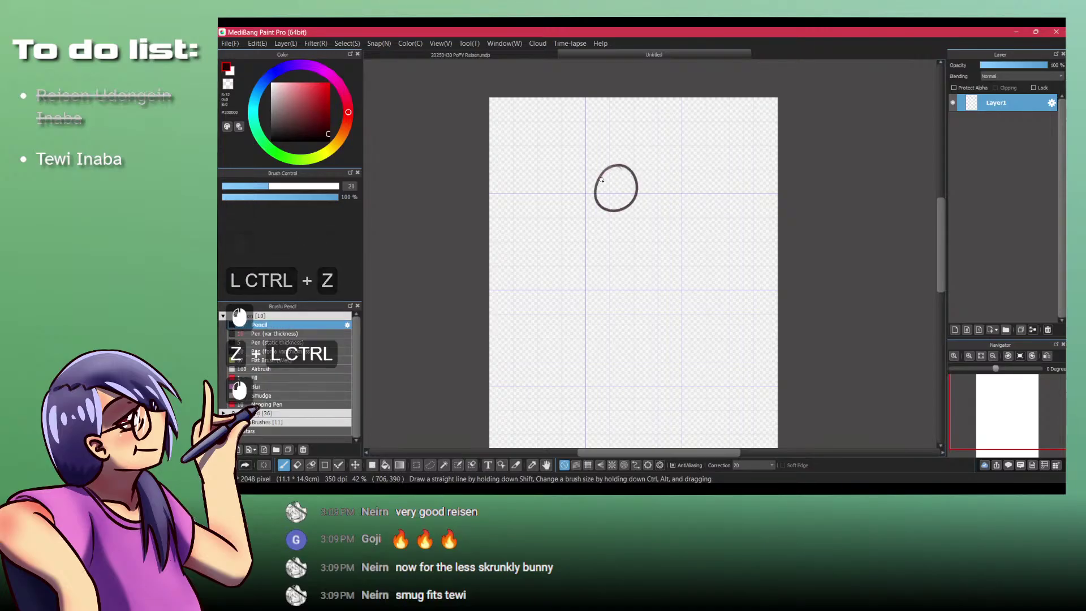
pyautogui.hotkey('ctrl', 'z')
pyautogui.hotkey('ctrl', 'z')
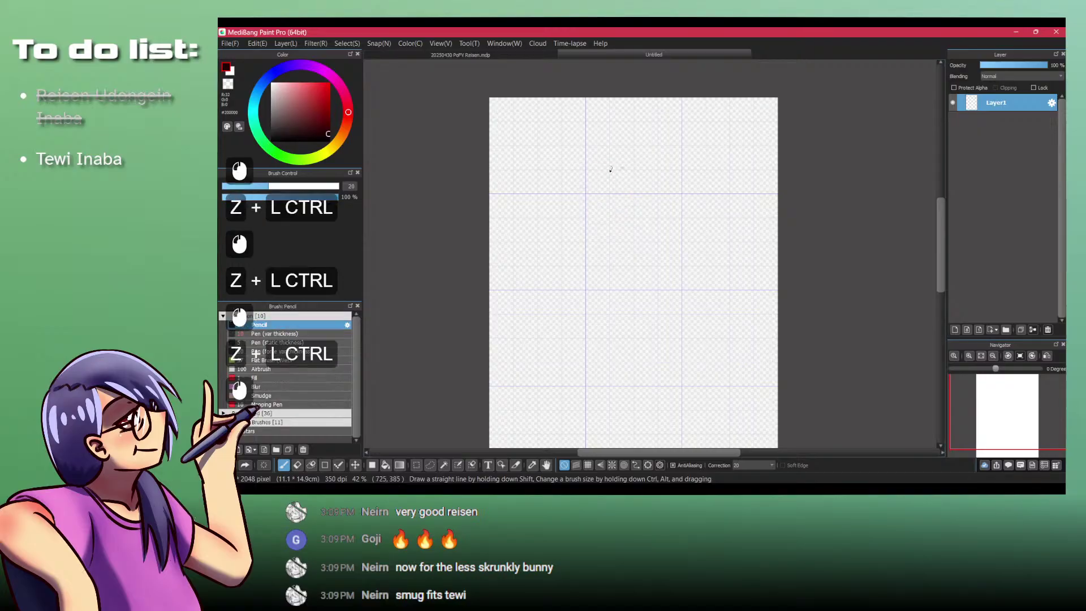
pyautogui.hotkey('ctrl', 'z')
# Step: Sketch an oval for the head in the upper middle of the canvas and undo the trial body strokes beneath it
pyautogui.moveTo(628, 172)
pyautogui.mouseDown()
pyautogui.moveTo(642, 185)
pyautogui.moveTo(610, 181)
pyautogui.mouseUp()
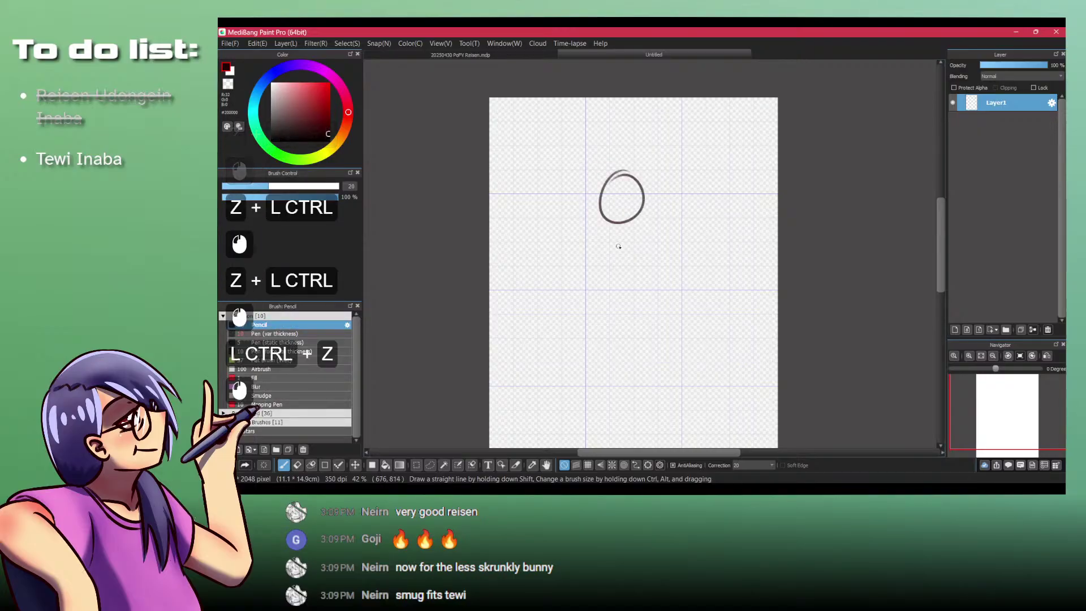
pyautogui.keyDown('ctrl'); pyautogui.click(629, 257); pyautogui.keyUp('ctrl')
pyautogui.moveTo(590, 229); pyautogui.dragTo(605, 301)
pyautogui.hotkey('ctrl', 'z')
pyautogui.hotkey('ctrl', 'z')
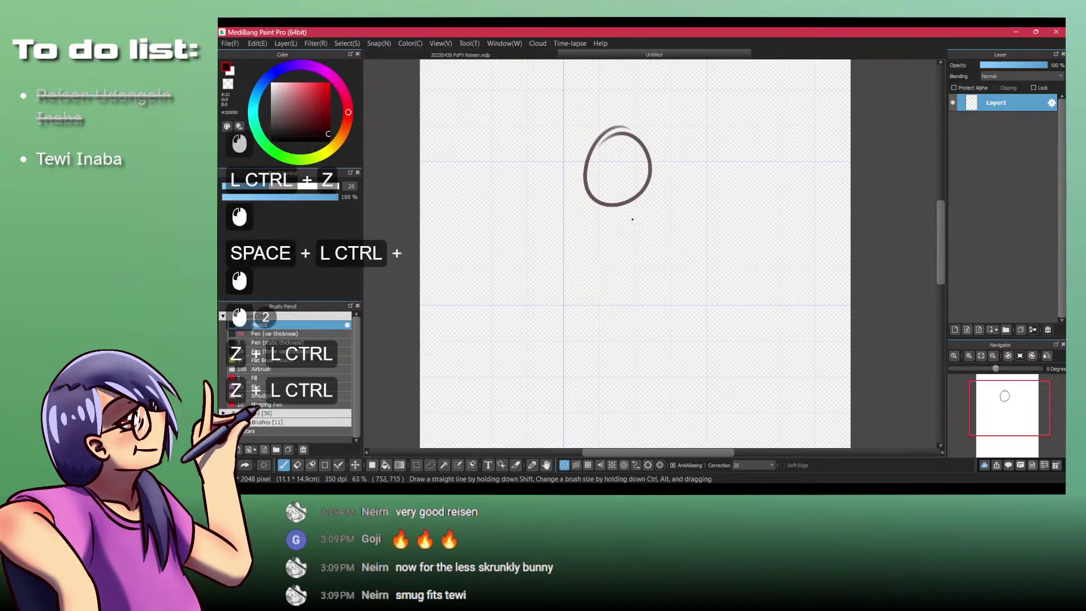
# Step: Sketch the torso as a slightly tilted, tapering block beneath the head, replacing the first narrower attempt
pyautogui.moveTo(622, 218)
pyautogui.mouseDown()
pyautogui.moveTo(602, 236)
pyautogui.moveTo(646, 325)
pyautogui.mouseUp()
pyautogui.moveTo(652, 222)
pyautogui.mouseDown()
pyautogui.moveTo(678, 320)
pyautogui.moveTo(644, 338)
pyautogui.mouseUp()
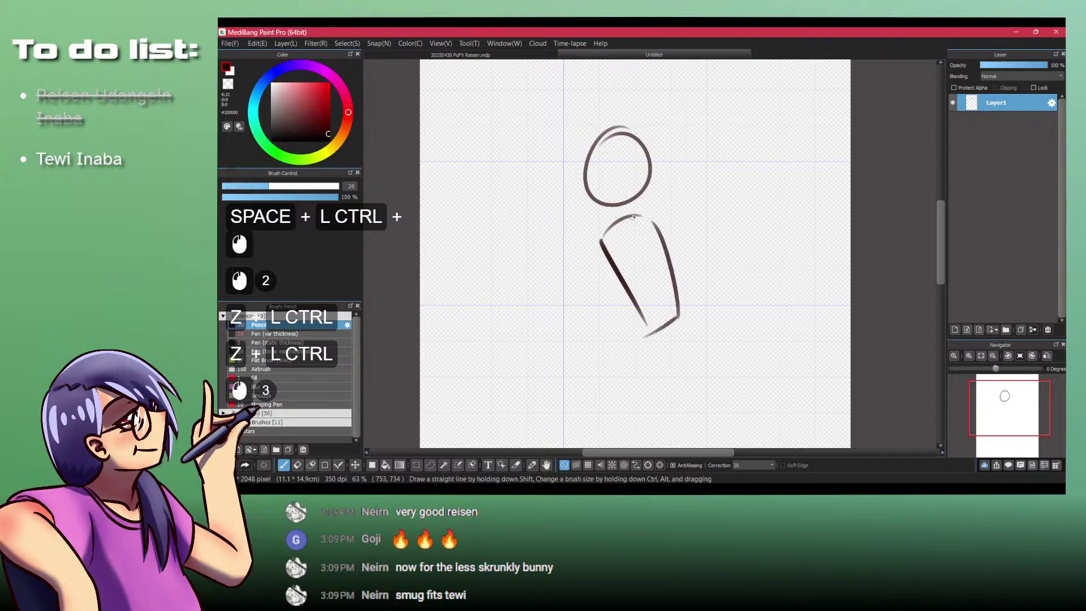
pyautogui.hotkey('ctrl', 'z')
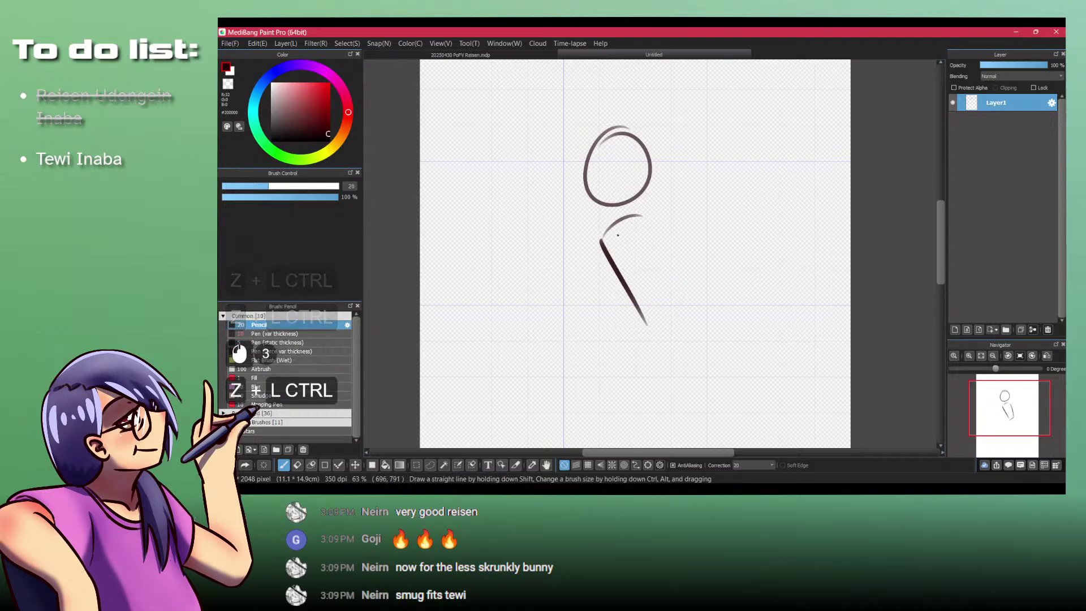
pyautogui.hotkey('ctrl', 'z')
pyautogui.hotkey('ctrl', 'z')
pyautogui.moveTo(656, 214)
pyautogui.mouseDown()
pyautogui.moveTo(588, 227)
pyautogui.moveTo(615, 338)
pyautogui.moveTo(675, 314)
pyautogui.moveTo(617, 336)
pyautogui.mouseUp()
pyautogui.press('space')
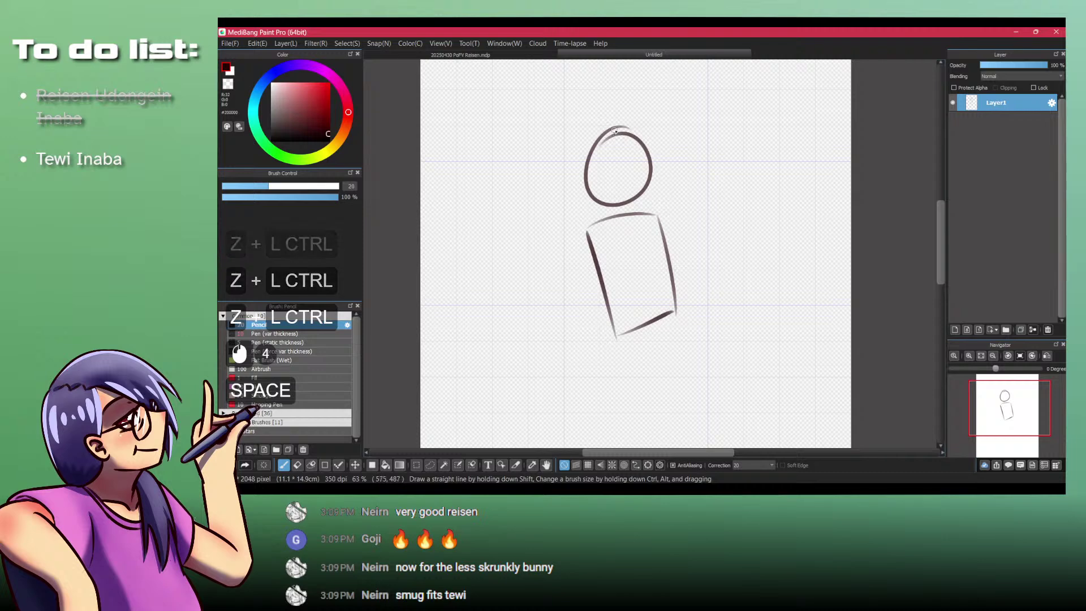
# Step: Add the outer skull curve and angular face side to the head, and rough in the brow, closed eye and smile
pyautogui.moveTo(578, 174); pyautogui.dragTo(636, 131)
pyautogui.moveTo(604, 202)
pyautogui.mouseDown()
pyautogui.moveTo(655, 185)
pyautogui.moveTo(645, 152)
pyautogui.mouseUp()
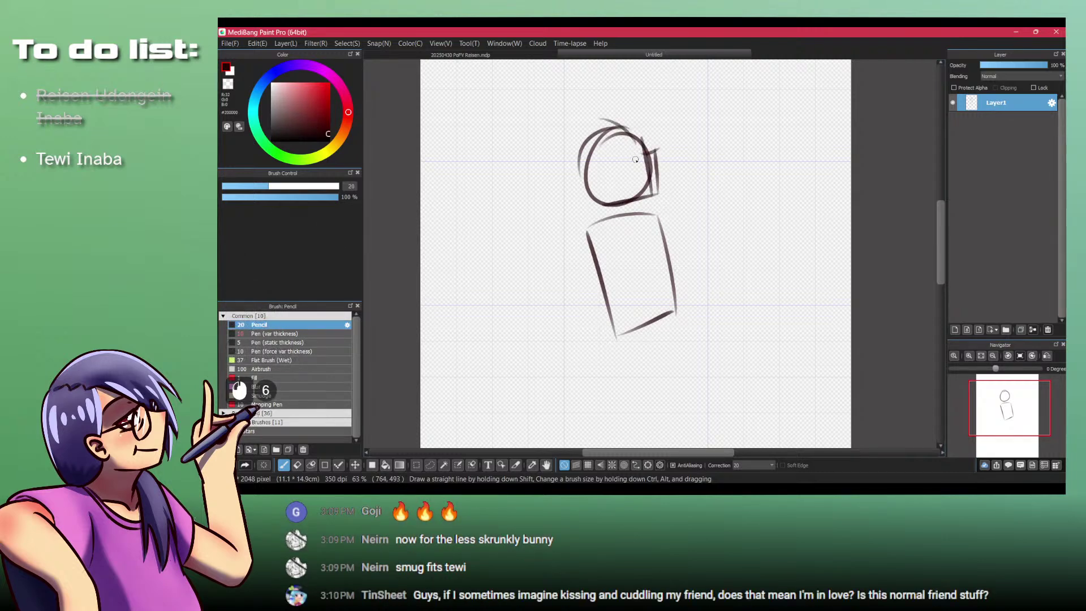
pyautogui.moveTo(638, 158); pyautogui.dragTo(624, 159)
pyautogui.hotkey('ctrl', 'z')
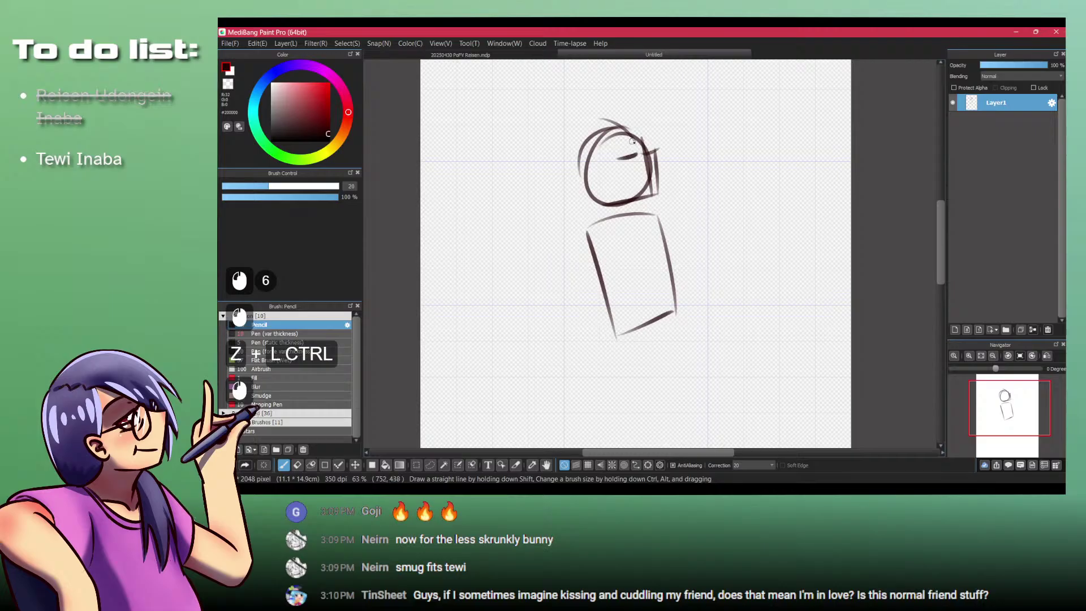
pyautogui.hotkey('ctrl', 'z')
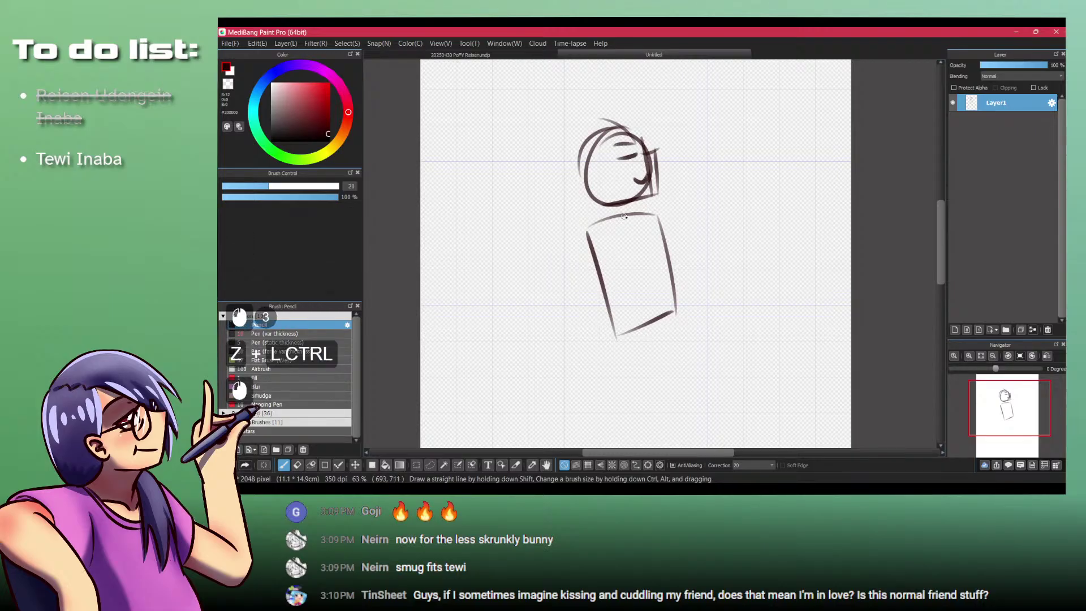
# Step: Sketch the hip block beneath the torso with a first leg line running down from its back side, undoing the trial curves
pyautogui.moveTo(623, 216)
pyautogui.mouseDown()
pyautogui.moveTo(630, 135)
pyautogui.moveTo(641, 122)
pyautogui.moveTo(705, 225)
pyautogui.moveTo(695, 312)
pyautogui.mouseUp()
pyautogui.hotkey('ctrl', 'z')
pyautogui.hotkey('ctrl', 'z')
pyautogui.moveTo(625, 260)
pyautogui.mouseDown()
pyautogui.moveTo(614, 327)
pyautogui.moveTo(680, 332)
pyautogui.mouseUp()
pyautogui.moveTo(610, 298); pyautogui.dragTo(609, 402)
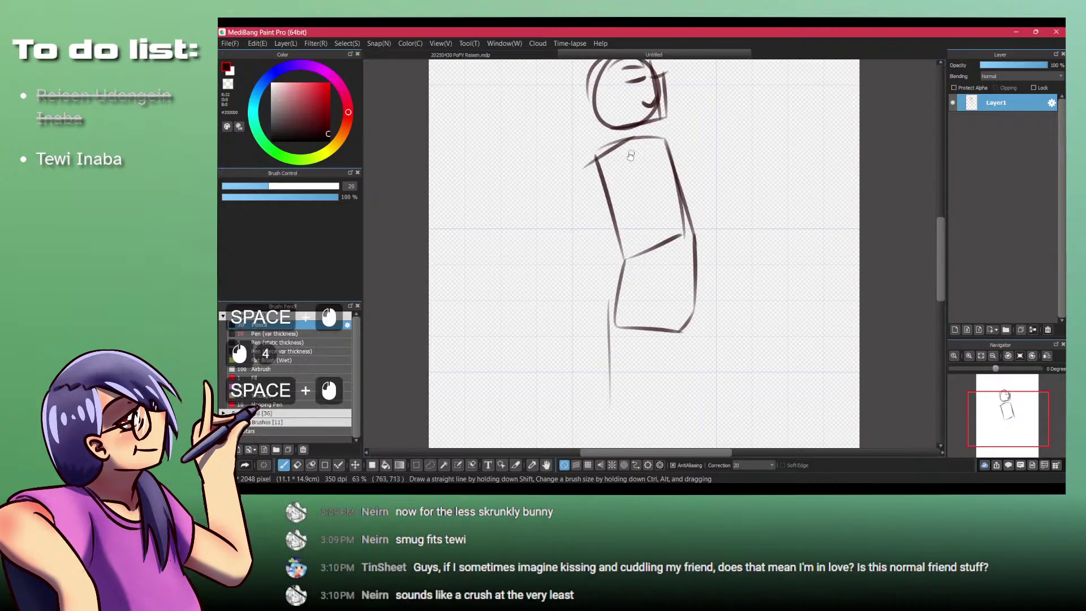
# Step: Thicken the back curve of the head and undo the trial neck stroke and forehead marks
pyautogui.moveTo(628, 127); pyautogui.dragTo(610, 199)
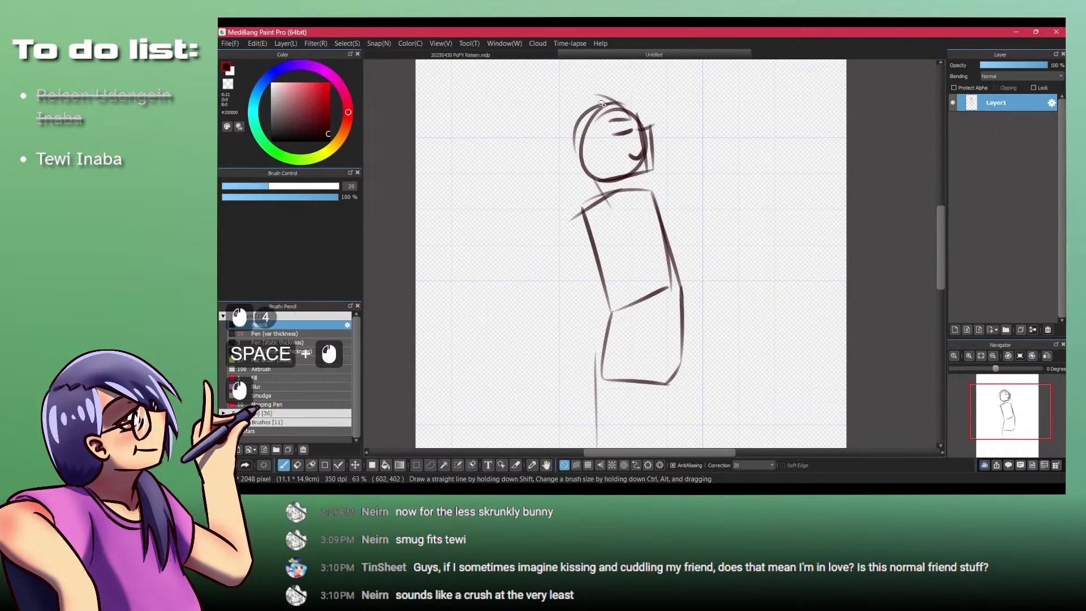
pyautogui.hotkey('ctrl', 'z')
pyautogui.moveTo(601, 104)
pyautogui.mouseDown()
pyautogui.moveTo(589, 108)
pyautogui.moveTo(584, 155)
pyautogui.mouseUp()
pyautogui.hotkey('ctrl', 'z')
pyautogui.moveTo(592, 104); pyautogui.dragTo(575, 160)
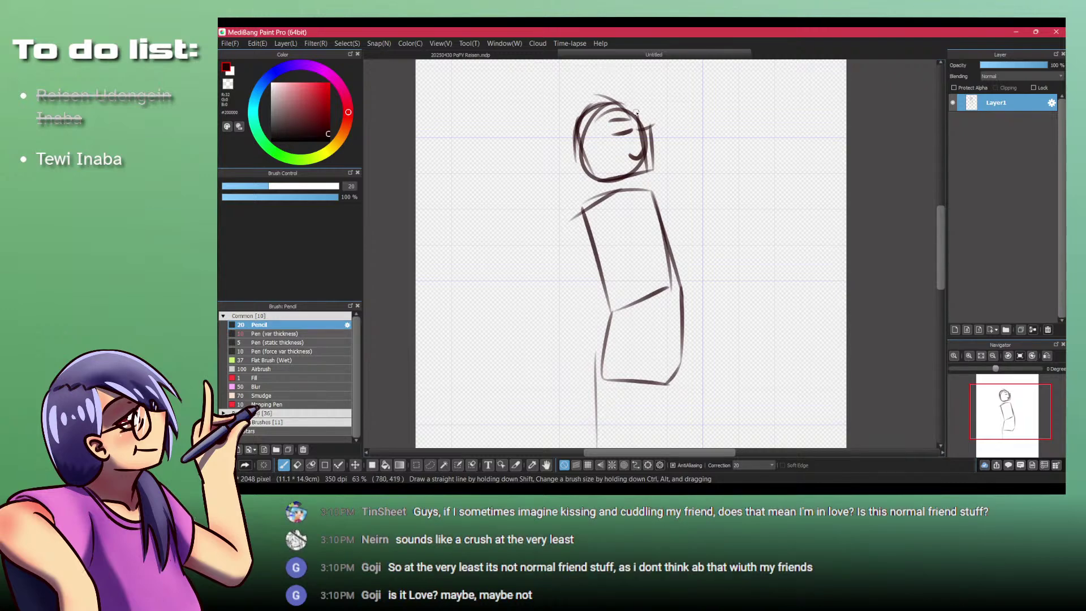
pyautogui.moveTo(630, 108); pyautogui.dragTo(636, 108)
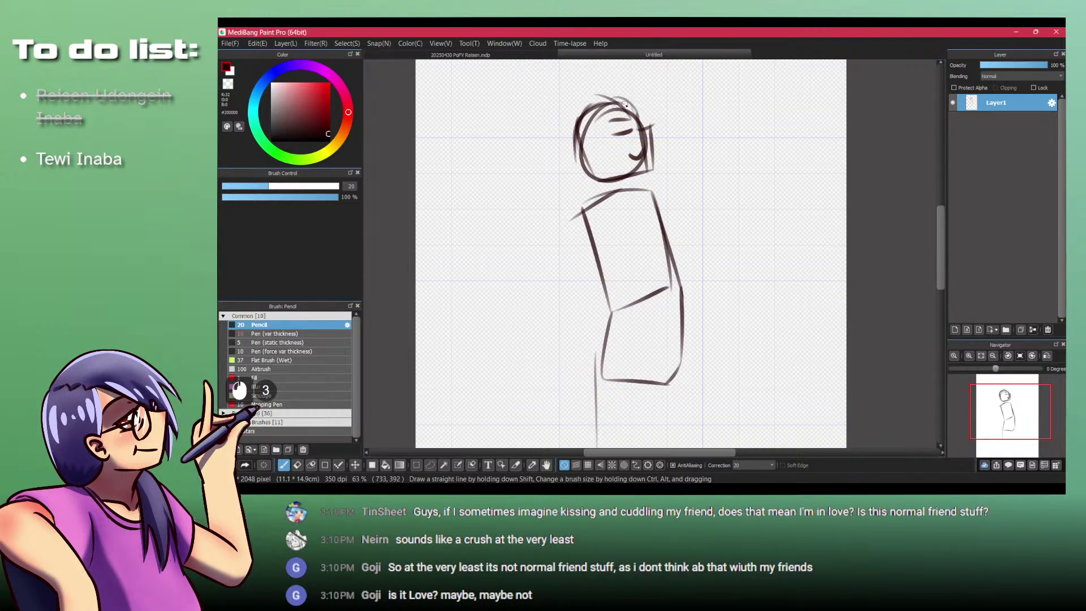
pyautogui.hotkey('ctrl', 'z')
pyautogui.click(638, 110)
pyautogui.hotkey('ctrl', 'z')
pyautogui.hotkey('ctrl', 'z')
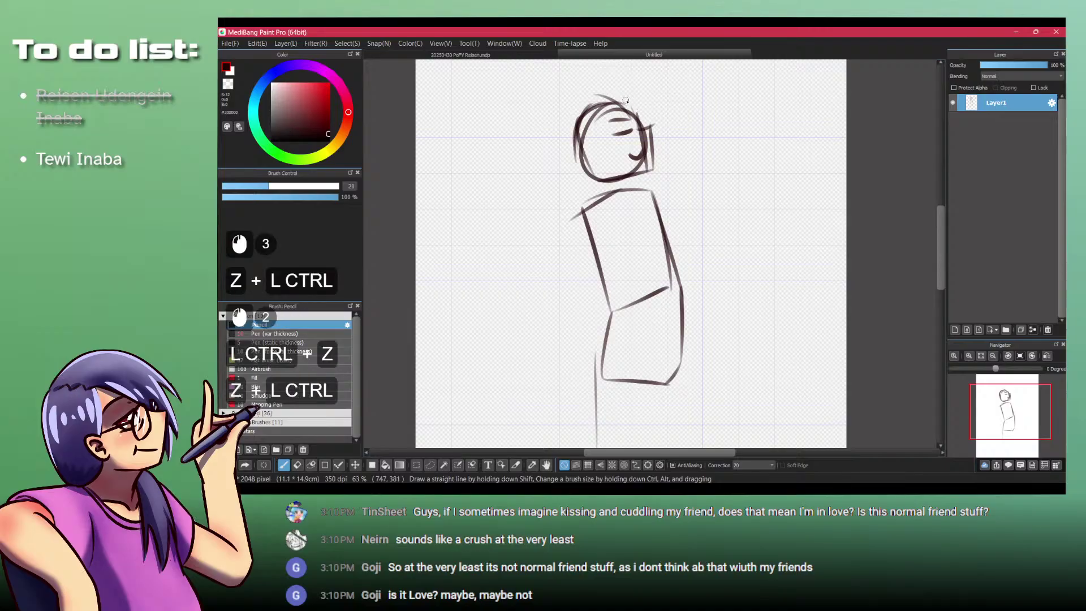
# Step: Sketch the short neck lines joining the head to the torso and undo the last extra stroke
pyautogui.click(625, 102)
pyautogui.moveTo(569, 124)
pyautogui.mouseDown()
pyautogui.moveTo(567, 147)
pyautogui.moveTo(597, 196)
pyautogui.moveTo(638, 214)
pyautogui.moveTo(578, 65)
pyautogui.mouseUp()
pyautogui.hotkey('ctrl', 'z')
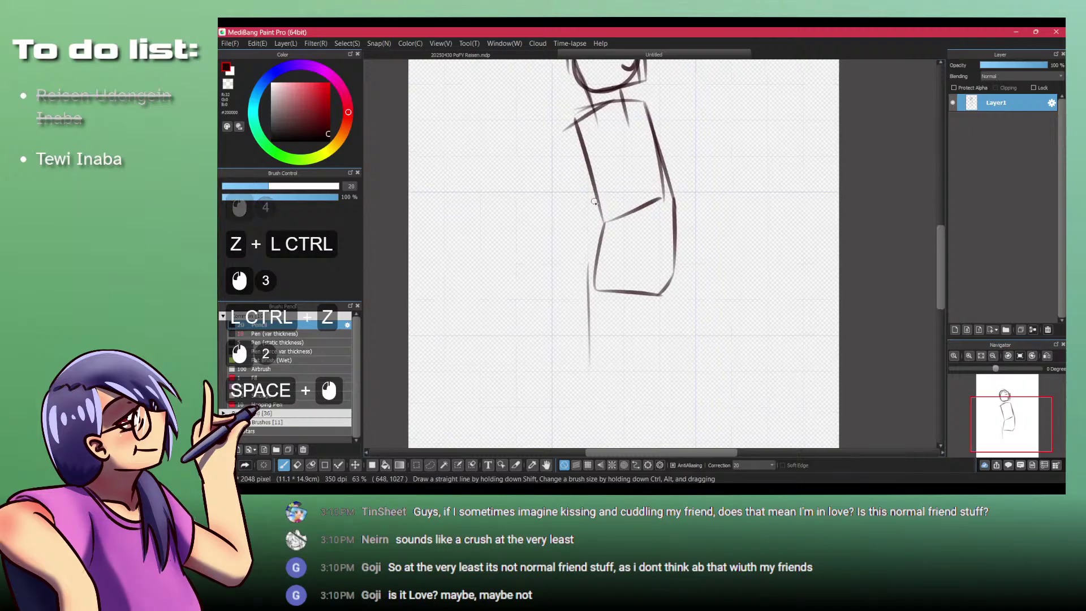
# Step: Shrink the whole figure sketch with a transform and move it up to leave room for the legs
pyautogui.moveTo(581, 267); pyautogui.dragTo(574, 237)
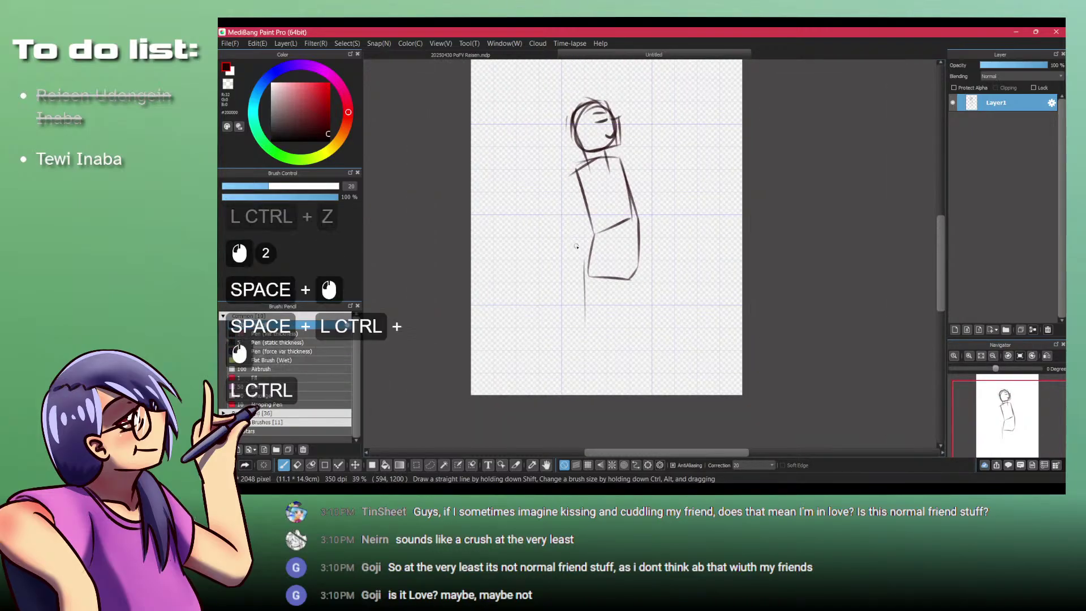
pyautogui.hotkey('ctrl', 't')
pyautogui.moveTo(572, 153); pyautogui.dragTo(573, 239)
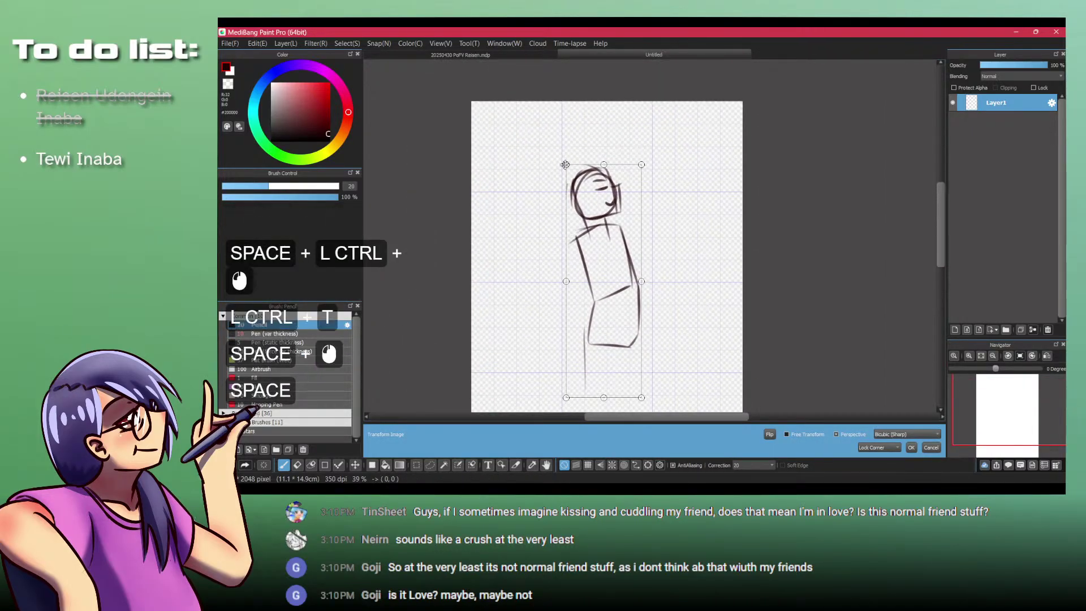
pyautogui.moveTo(565, 165); pyautogui.dragTo(581, 211)
pyautogui.moveTo(610, 246); pyautogui.dragTo(610, 184)
pyautogui.press('Return')
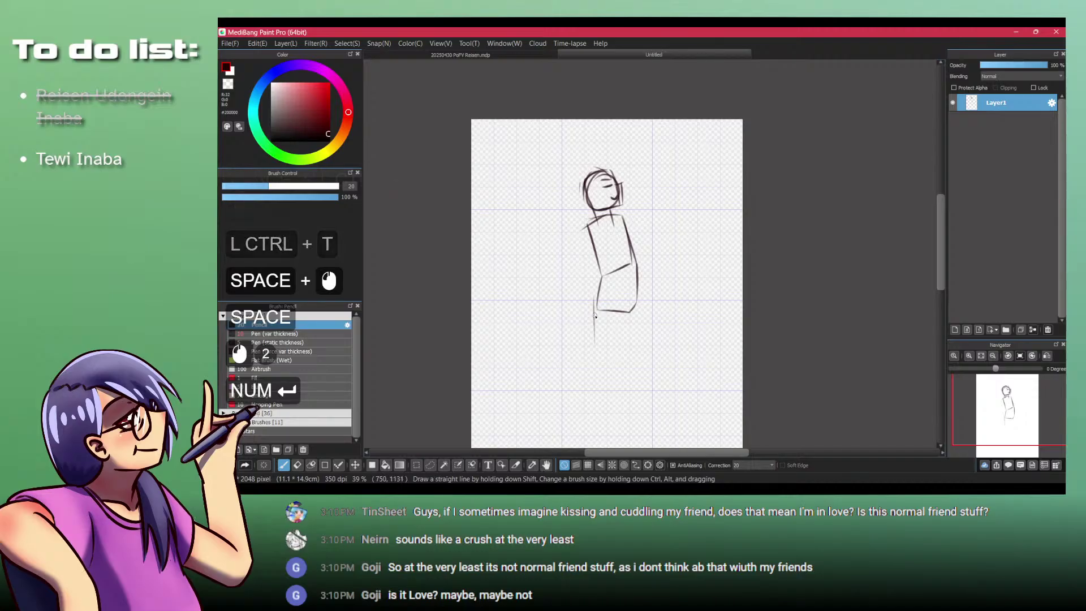
# Step: Try several long front leg lines down from the hip block with the Pencil, undoing each one
pyautogui.press('p')
pyautogui.moveTo(636, 281)
pyautogui.mouseDown()
pyautogui.moveTo(630, 222)
pyautogui.moveTo(622, 346)
pyautogui.mouseUp()
pyautogui.hotkey('ctrl', 'z')
pyautogui.moveTo(626, 239); pyautogui.dragTo(624, 361)
pyautogui.hotkey('ctrl', 'z')
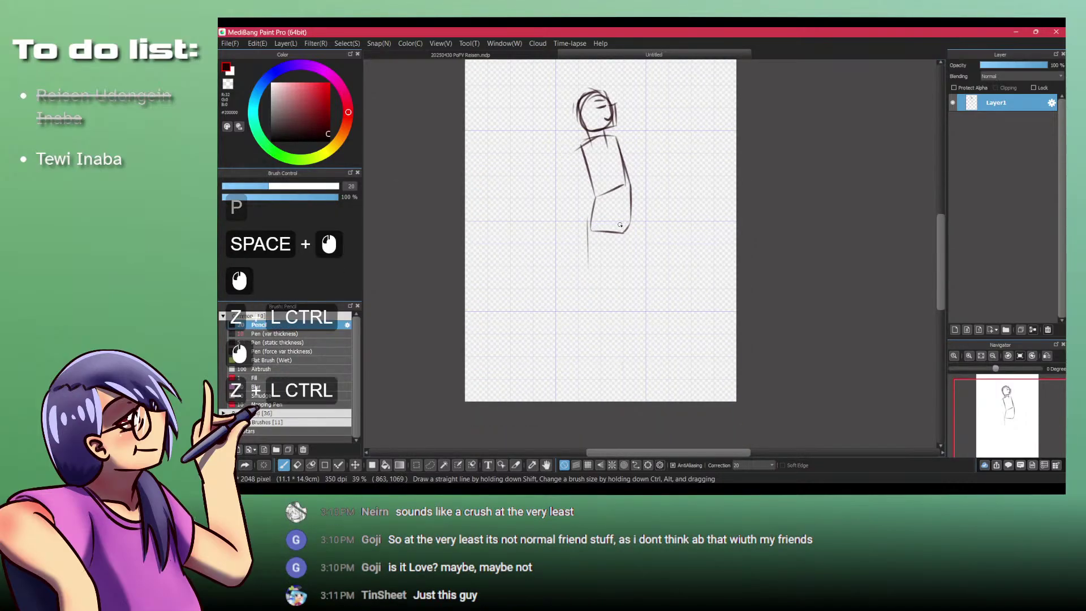
pyautogui.moveTo(620, 225); pyautogui.dragTo(622, 373)
pyautogui.hotkey('ctrl', 'z')
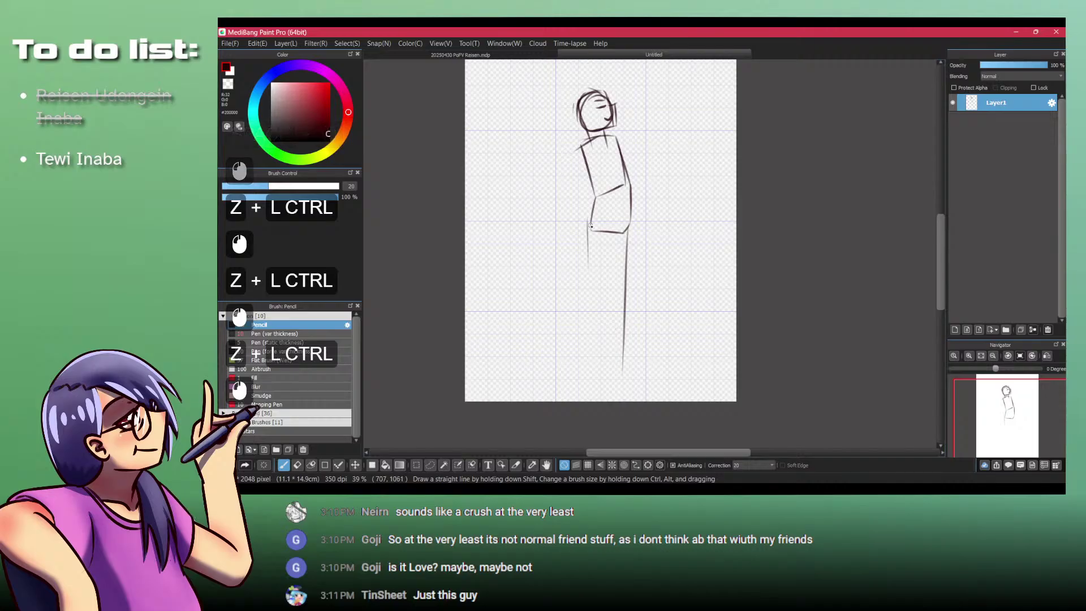
pyautogui.hotkey('ctrl', 'z')
pyautogui.moveTo(627, 233); pyautogui.dragTo(620, 373)
pyautogui.hotkey('ctrl', 'z')
pyautogui.moveTo(635, 228); pyautogui.dragTo(614, 377)
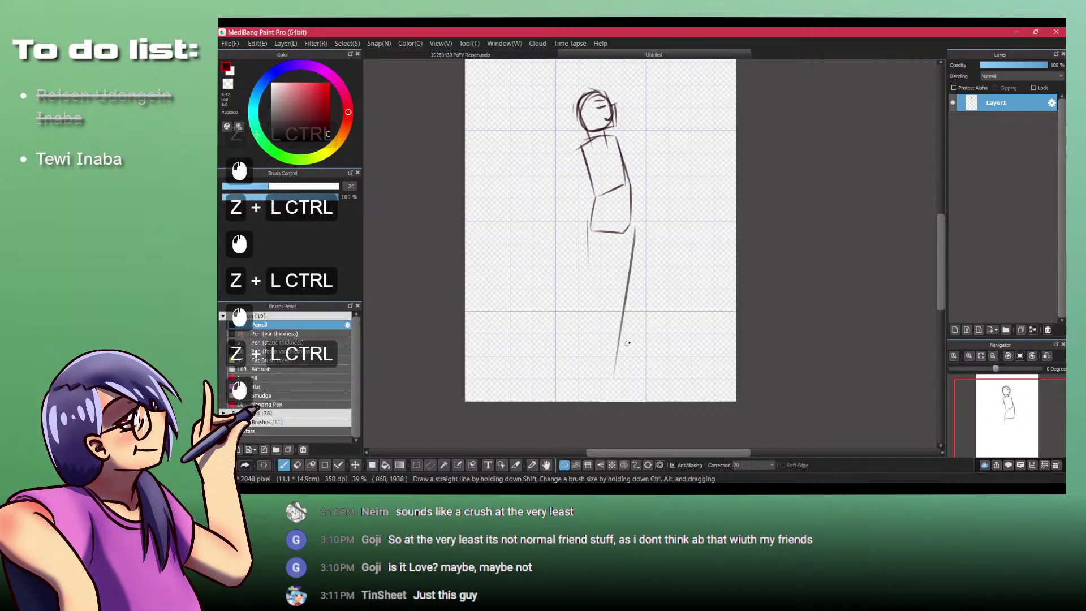
pyautogui.hotkey('ctrl', 'z')
# Step: Sketch the front and back leg outlines tapering from the hips to the lower canvas, redrawing the back line until it fits
pyautogui.moveTo(635, 222)
pyautogui.mouseDown()
pyautogui.moveTo(624, 373)
pyautogui.moveTo(568, 378)
pyautogui.mouseUp()
pyautogui.hotkey('ctrl', 'z')
pyautogui.moveTo(586, 221); pyautogui.dragTo(588, 383)
pyautogui.hotkey('ctrl', 'z')
pyautogui.moveTo(582, 219); pyautogui.dragTo(596, 371)
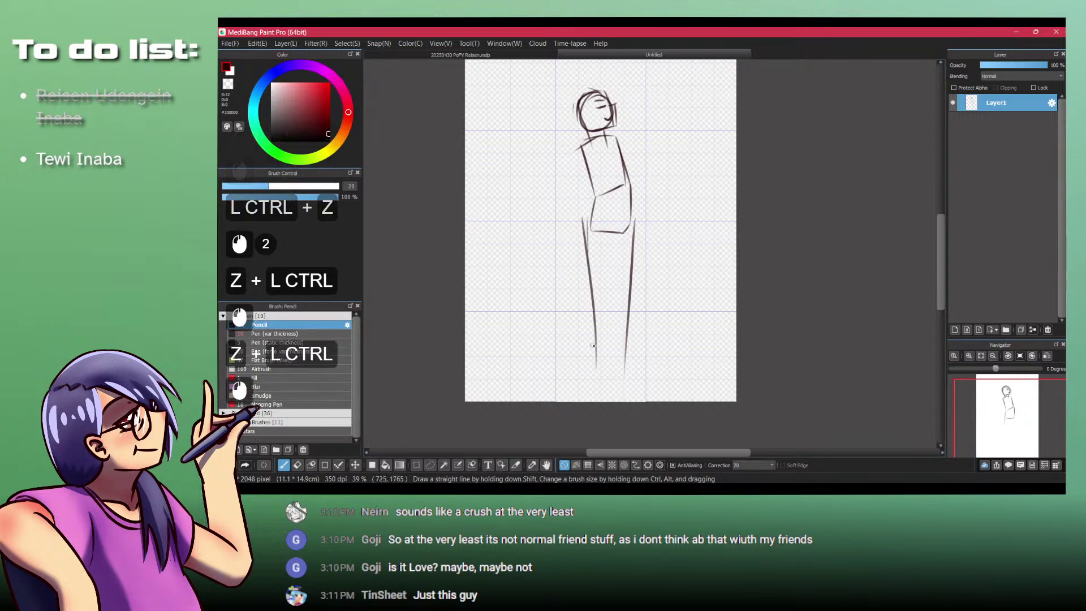
pyautogui.hotkey('ctrl', 'z')
pyautogui.moveTo(585, 221)
pyautogui.mouseDown()
pyautogui.moveTo(592, 383)
pyautogui.moveTo(639, 373)
pyautogui.mouseUp()
# Step: Rough in both feet with short strokes at the ends of the leg lines
pyautogui.moveTo(642, 373)
pyautogui.mouseDown()
pyautogui.moveTo(643, 383)
pyautogui.moveTo(632, 375)
pyautogui.mouseUp()
pyautogui.moveTo(627, 372)
pyautogui.mouseDown()
pyautogui.moveTo(636, 376)
pyautogui.moveTo(585, 386)
pyautogui.mouseUp()
pyautogui.moveTo(599, 372); pyautogui.dragTo(602, 385)
pyautogui.moveTo(587, 388); pyautogui.dragTo(600, 390)
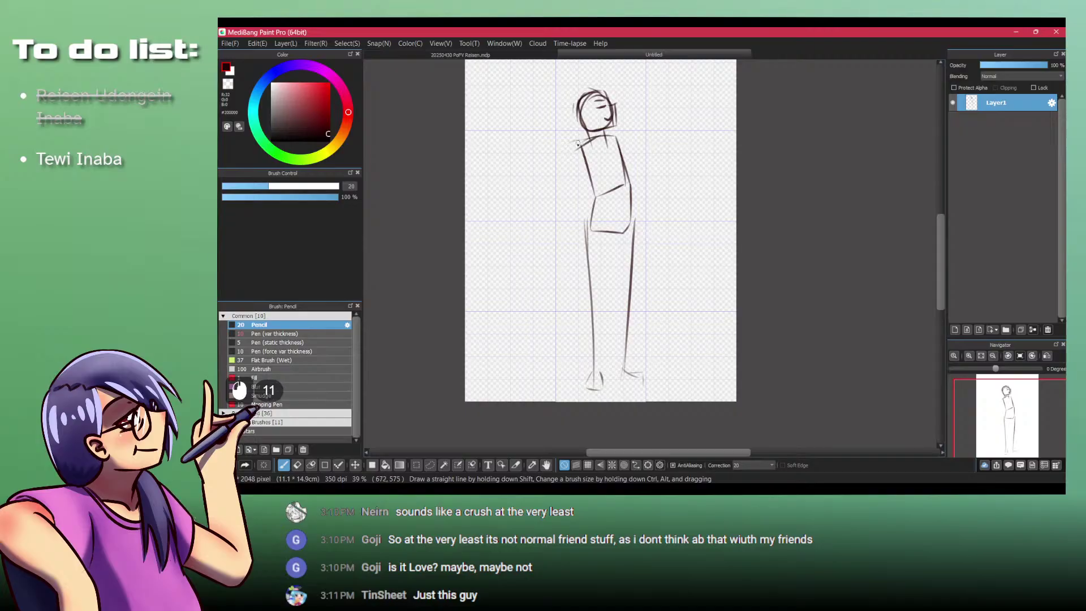
# Step: Extend the shoulder line out past the back of the torso and undo the trial strokes around it
pyautogui.hotkey('ctrl', 'z')
pyautogui.hotkey('ctrl', 'space')
pyautogui.moveTo(613, 146)
pyautogui.mouseDown()
pyautogui.moveTo(638, 141)
pyautogui.moveTo(593, 152)
pyautogui.mouseUp()
pyautogui.hotkey('ctrl', 'z')
pyautogui.hotkey('ctrl', 'z')
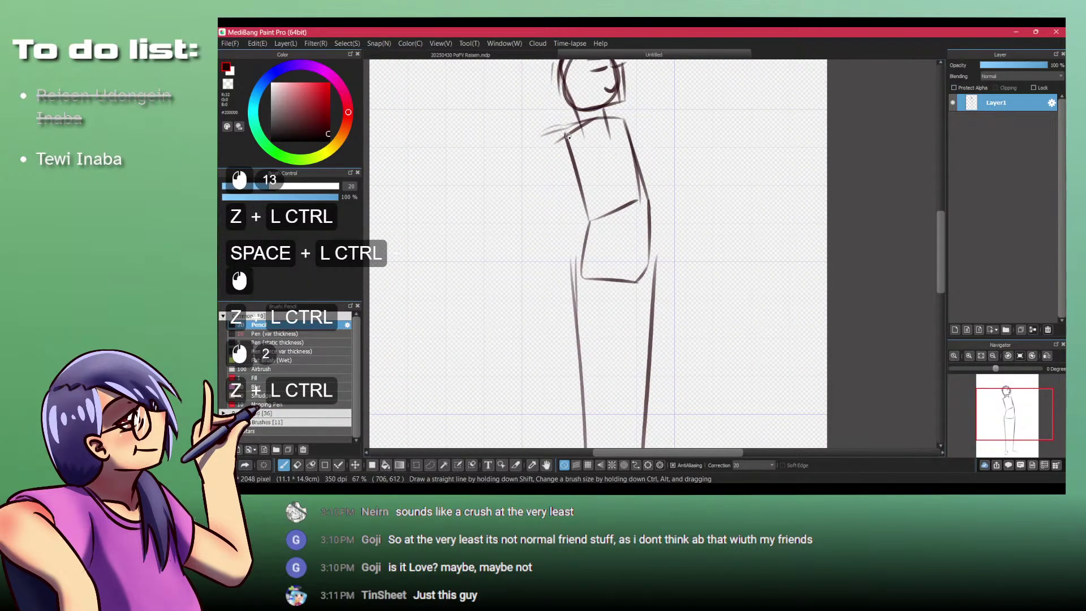
pyautogui.click(604, 111)
pyautogui.click(604, 111)
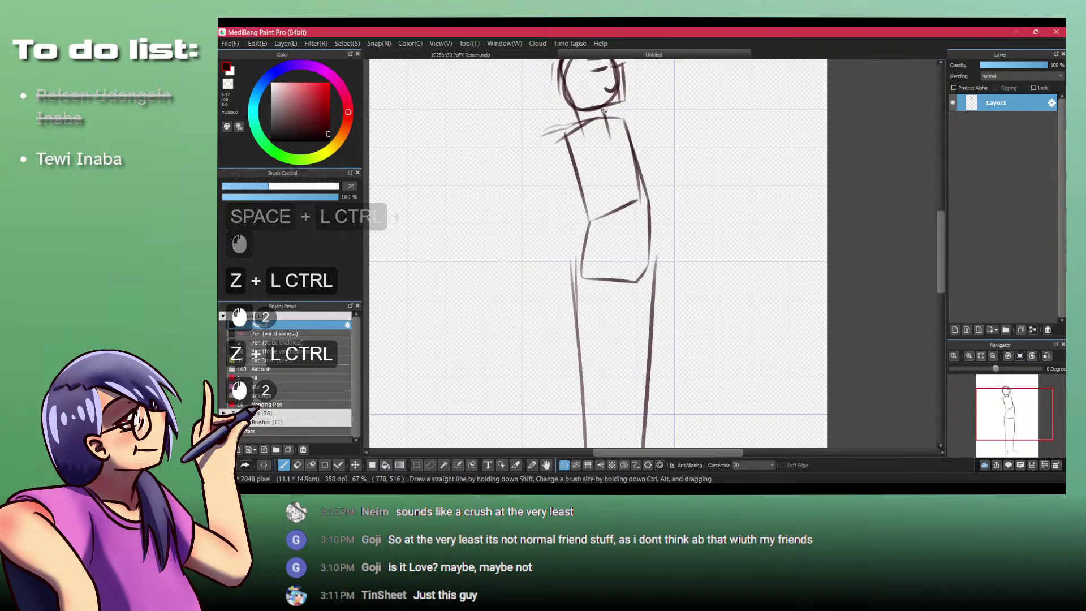
# Step: Reinforce the front neck line and both upper sides of the torso with darker strokes
pyautogui.moveTo(604, 111); pyautogui.dragTo(610, 136)
pyautogui.moveTo(602, 111)
pyautogui.mouseDown()
pyautogui.moveTo(582, 122)
pyautogui.moveTo(625, 132)
pyautogui.moveTo(638, 175)
pyautogui.mouseUp()
pyautogui.moveTo(564, 135); pyautogui.dragTo(577, 176)
pyautogui.moveTo(564, 136); pyautogui.dragTo(578, 174)
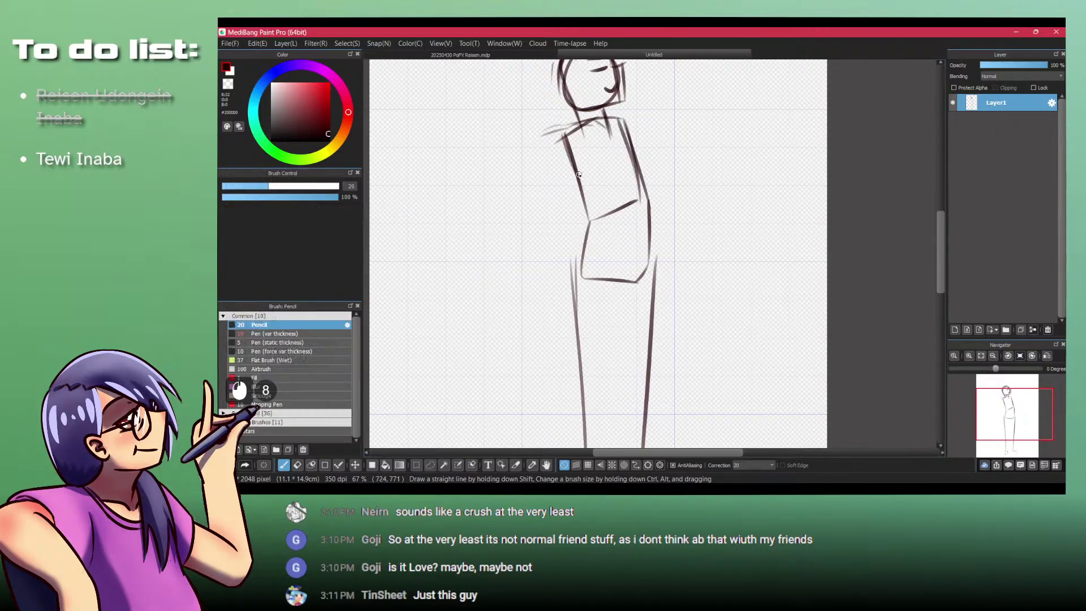
pyautogui.hotkey('ctrl', 'z')
# Step: Try crossed forearm lines over the chest and undo them
pyautogui.click(604, 144)
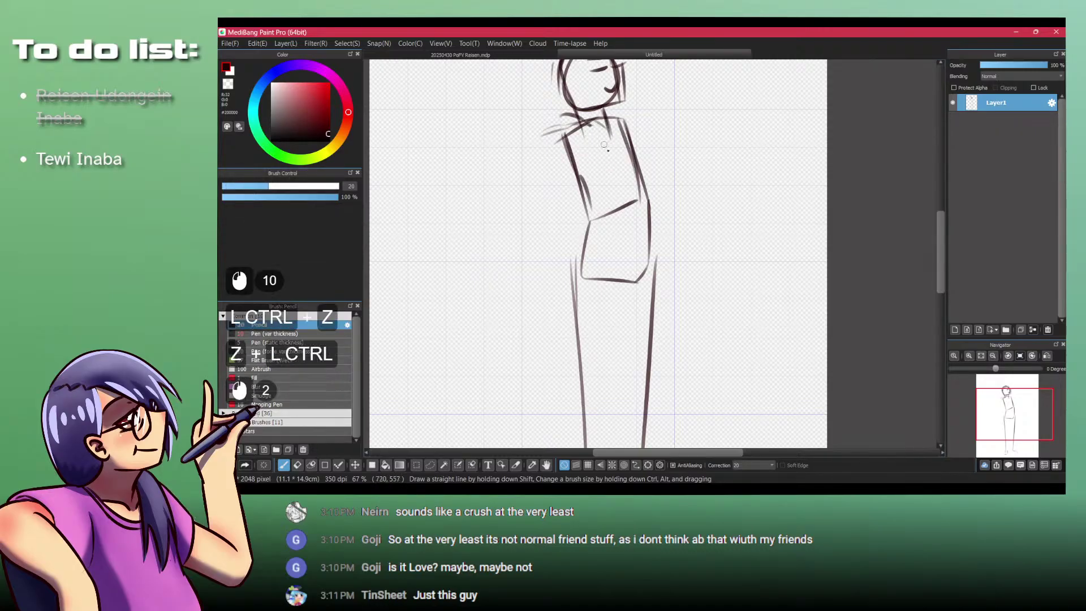
pyautogui.hotkey('ctrl', 'z')
pyautogui.hotkey('ctrl', 'z')
pyautogui.hotkey('ctrl', 'z')
pyautogui.moveTo(641, 153)
pyautogui.mouseDown()
pyautogui.moveTo(591, 141)
pyautogui.moveTo(634, 149)
pyautogui.moveTo(583, 157)
pyautogui.moveTo(599, 152)
pyautogui.mouseUp()
pyautogui.hotkey('ctrl', 'z')
pyautogui.moveTo(585, 188); pyautogui.dragTo(642, 155)
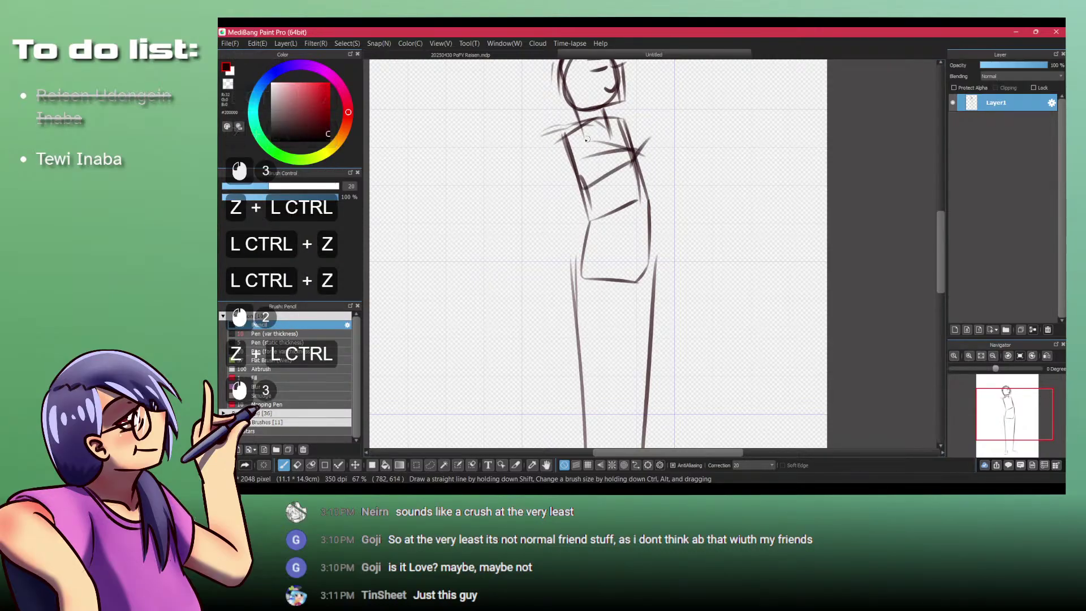
pyautogui.hotkey('ctrl', 'z')
pyautogui.hotkey('ctrl', 'z')
pyautogui.hotkey('ctrl', 'z')
# Step: Rough in upper arm strokes along the back and front sides of the torso, undoing the trial inner lines
pyautogui.moveTo(563, 152); pyautogui.dragTo(591, 200)
pyautogui.moveTo(606, 125)
pyautogui.mouseDown()
pyautogui.moveTo(631, 181)
pyautogui.moveTo(643, 180)
pyautogui.mouseUp()
pyautogui.moveTo(625, 134); pyautogui.dragTo(642, 192)
pyautogui.moveTo(626, 169); pyautogui.dragTo(621, 197)
pyautogui.moveTo(625, 120); pyautogui.dragTo(648, 195)
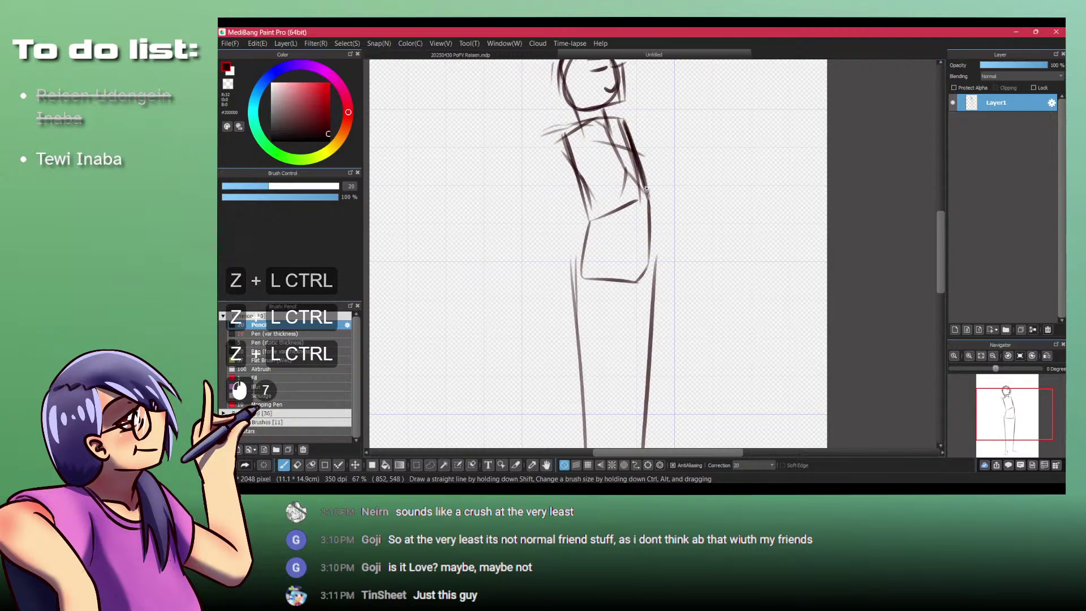
pyautogui.hotkey('ctrl', 'z')
pyautogui.hotkey('ctrl', 'z')
pyautogui.moveTo(573, 137); pyautogui.dragTo(597, 203)
pyautogui.hotkey('ctrl', 'z')
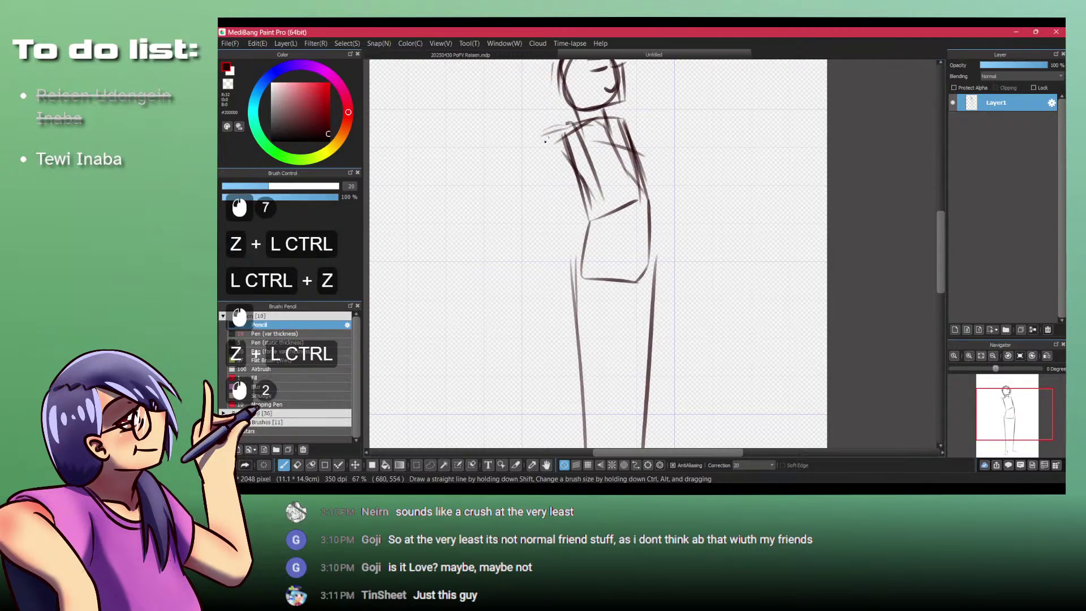
pyautogui.hotkey('ctrl', 'z')
pyautogui.hotkey('ctrl', 'z')
pyautogui.hotkey('ctrl', 'z')
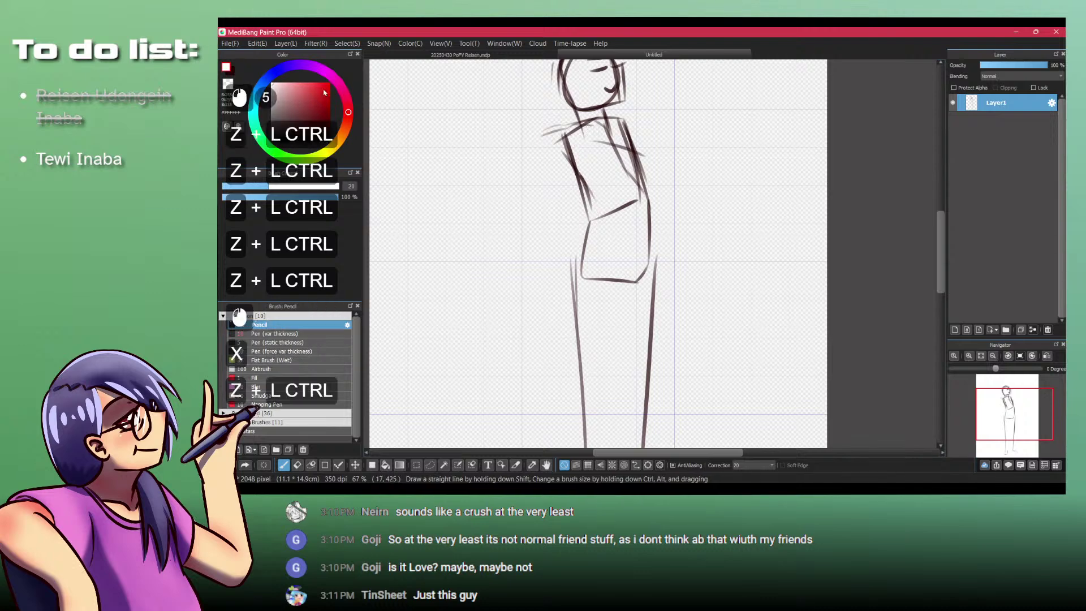
# Step: Switch to bright red and overlay the torso with a tilted box showing its side plane, undoing the stray strokes
pyautogui.press('x')
pyautogui.moveTo(556, 139)
pyautogui.mouseDown()
pyautogui.moveTo(586, 220)
pyautogui.moveTo(604, 203)
pyautogui.mouseUp()
pyautogui.moveTo(604, 203); pyautogui.dragTo(590, 217)
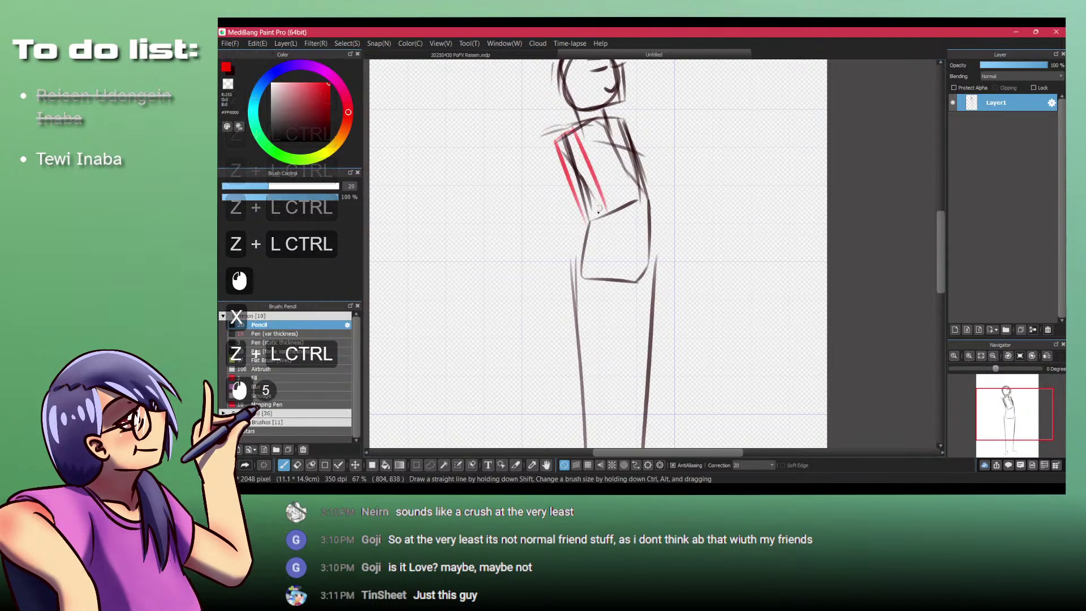
pyautogui.moveTo(624, 120)
pyautogui.mouseDown()
pyautogui.moveTo(653, 197)
pyautogui.moveTo(604, 203)
pyautogui.moveTo(620, 284)
pyautogui.mouseUp()
pyautogui.hotkey('ctrl', 'z')
pyautogui.hotkey('ctrl', 'z')
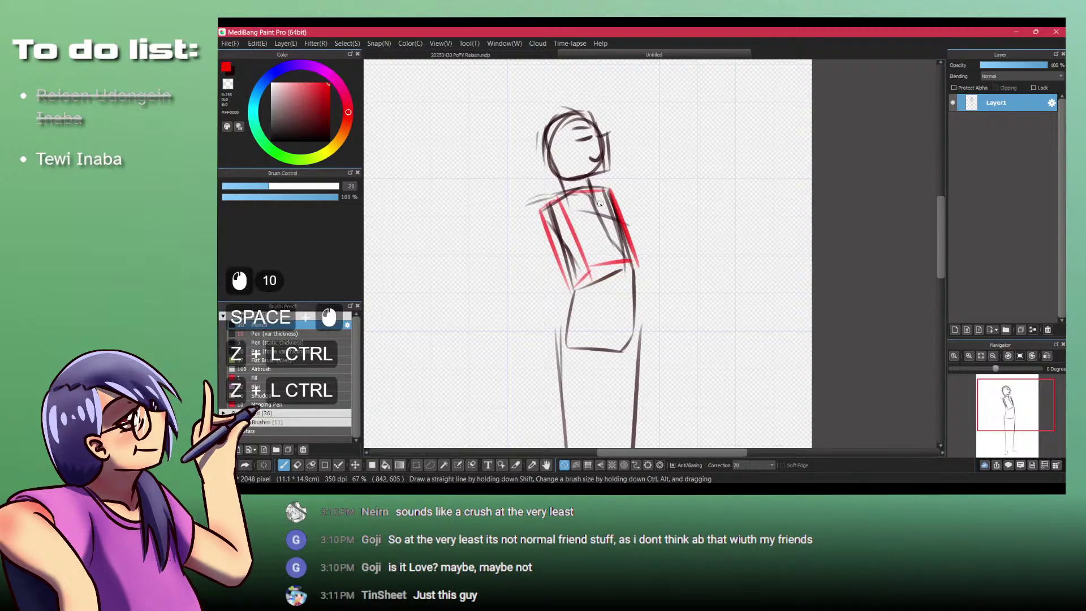
pyautogui.hotkey('ctrl', 'z')
pyautogui.hotkey('ctrl', 'z')
pyautogui.hotkey('ctrl', 'z')
# Step: Draw a red two-plane box for the hips over the top of the legs
pyautogui.moveTo(604, 199)
pyautogui.mouseDown()
pyautogui.moveTo(622, 266)
pyautogui.moveTo(622, 164)
pyautogui.moveTo(655, 213)
pyautogui.moveTo(611, 314)
pyautogui.mouseUp()
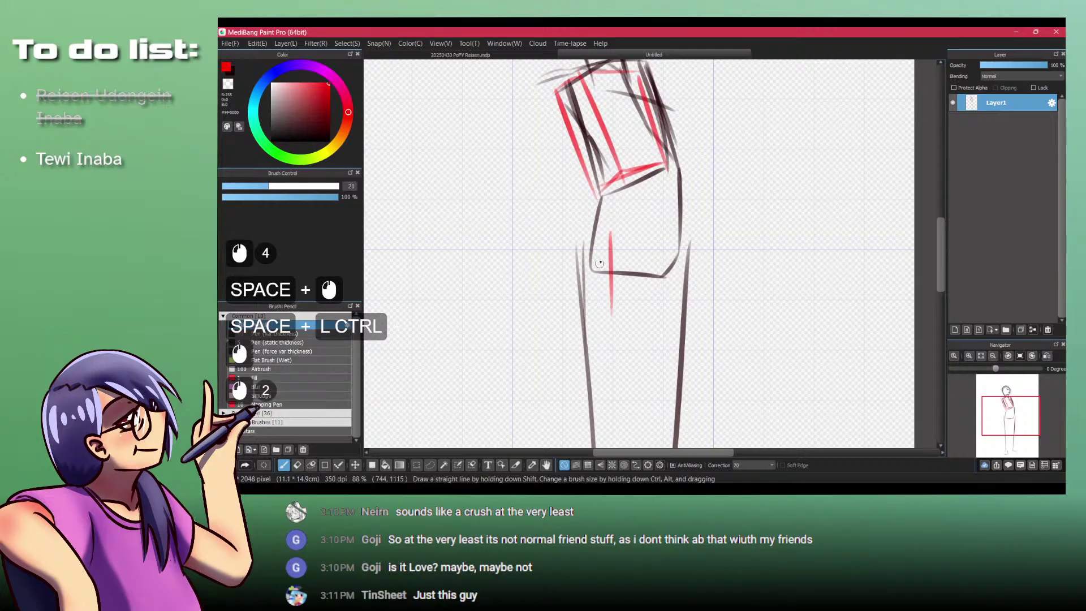
pyautogui.moveTo(609, 232)
pyautogui.mouseDown()
pyautogui.moveTo(569, 237)
pyautogui.moveTo(570, 303)
pyautogui.mouseUp()
pyautogui.moveTo(571, 305); pyautogui.dragTo(612, 312)
pyautogui.moveTo(687, 230)
pyautogui.mouseDown()
pyautogui.moveTo(682, 297)
pyautogui.moveTo(619, 236)
pyautogui.mouseUp()
pyautogui.moveTo(616, 312); pyautogui.dragTo(683, 305)
# Step: Reinforce the side and lower edges of the red torso box
pyautogui.moveTo(578, 76)
pyautogui.mouseDown()
pyautogui.moveTo(580, 172)
pyautogui.moveTo(605, 292)
pyautogui.mouseUp()
pyautogui.hotkey('ctrl', 'z')
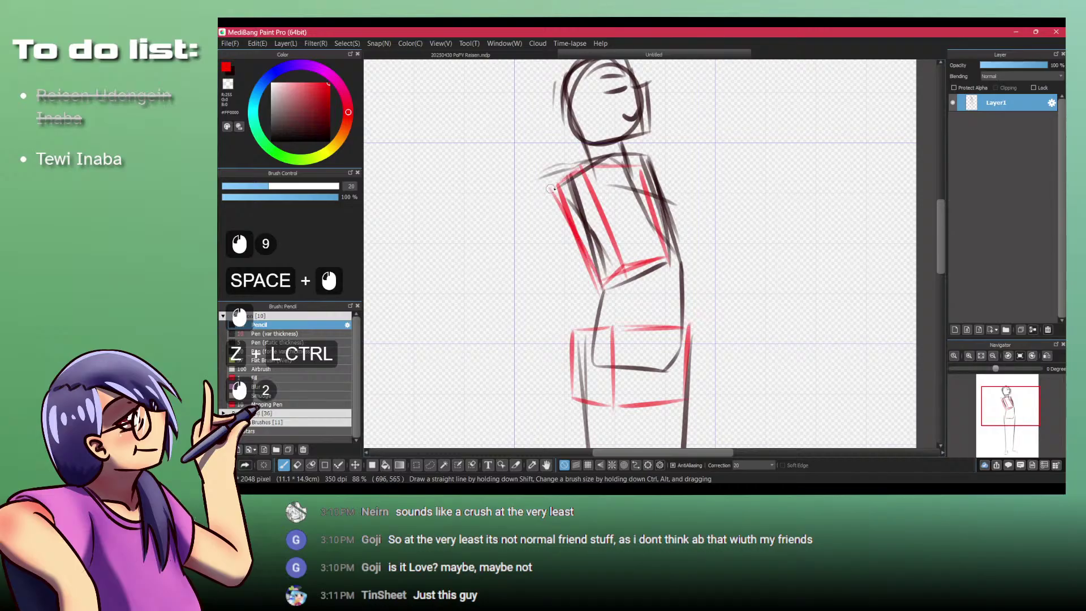
pyautogui.moveTo(668, 249); pyautogui.dragTo(675, 261)
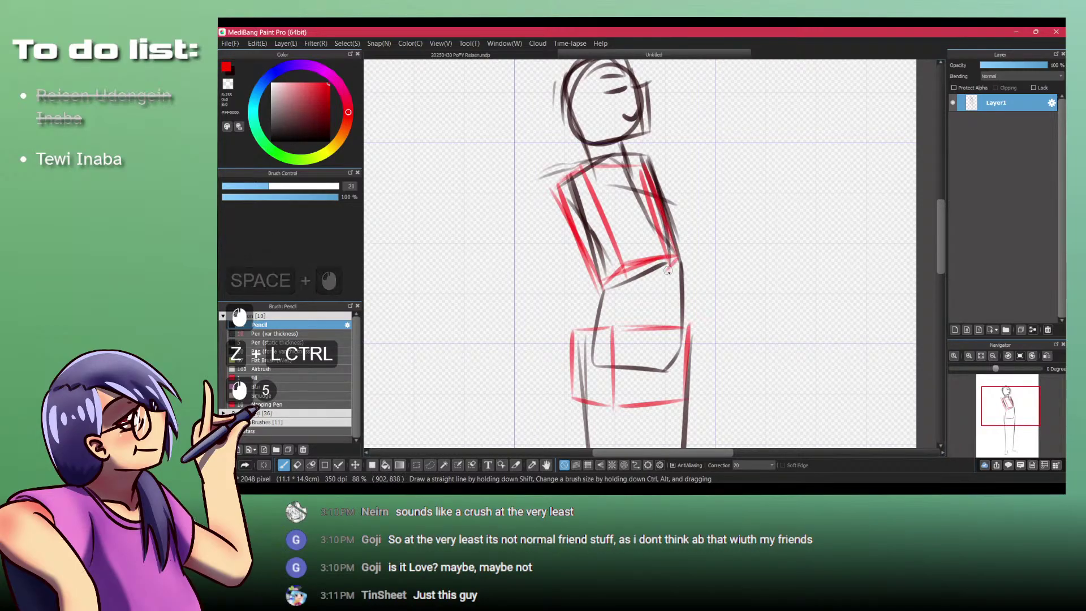
pyautogui.moveTo(609, 280); pyautogui.dragTo(673, 265)
# Step: Swap back to the dark colour and sketch arm strokes across the torso, undoing the trial shoulder outlines
pyautogui.press('x')
pyautogui.moveTo(564, 187)
pyautogui.mouseDown()
pyautogui.moveTo(548, 214)
pyautogui.moveTo(619, 240)
pyautogui.mouseUp()
pyautogui.hotkey('ctrl', 'z')
pyautogui.hotkey('ctrl', 'z')
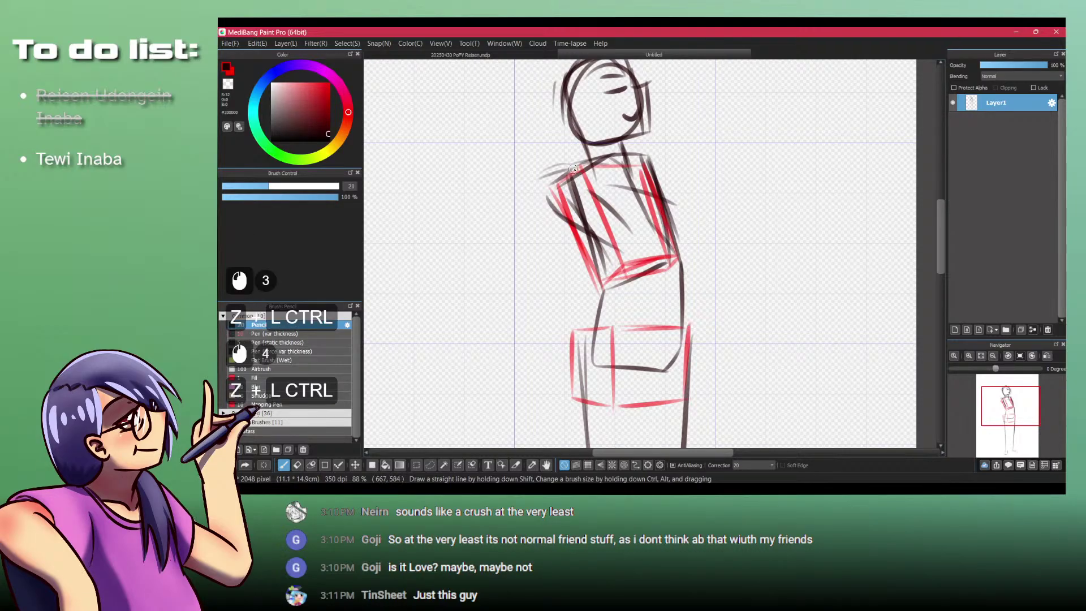
pyautogui.moveTo(573, 168)
pyautogui.mouseDown()
pyautogui.moveTo(548, 171)
pyautogui.moveTo(541, 205)
pyautogui.mouseUp()
pyautogui.moveTo(544, 185); pyautogui.dragTo(546, 209)
pyautogui.hotkey('ctrl', 'z')
pyautogui.hotkey('ctrl', 'z')
pyautogui.hotkey('ctrl', 'z')
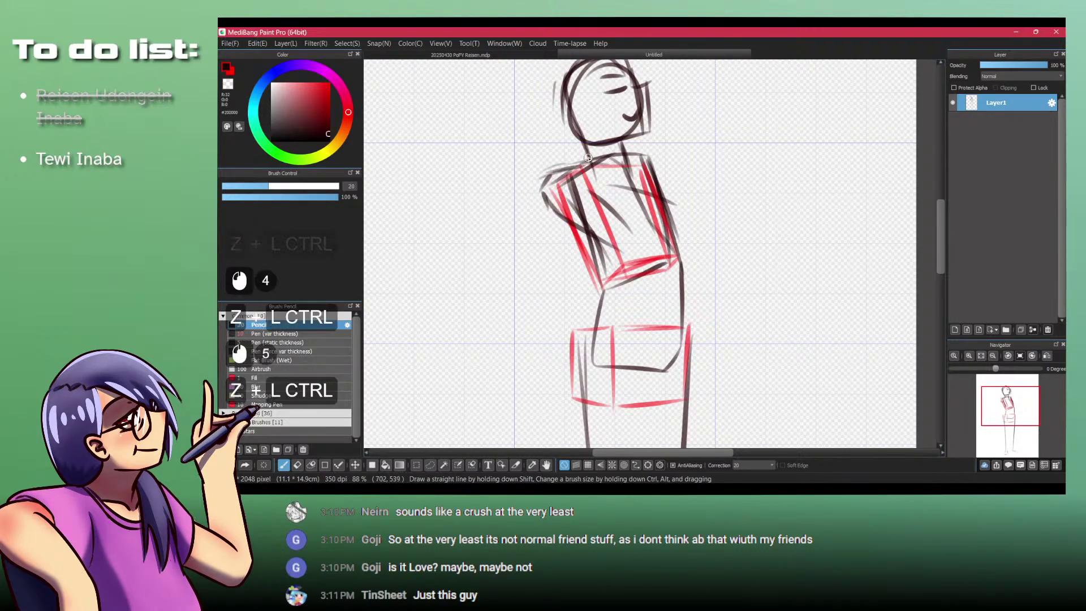
# Step: Sketch the near shoulder and upper arm with a forearm folded across the chest, undoing the last trial stroke
pyautogui.moveTo(590, 160); pyautogui.dragTo(563, 156)
pyautogui.moveTo(562, 162)
pyautogui.mouseDown()
pyautogui.moveTo(564, 200)
pyautogui.moveTo(586, 226)
pyautogui.mouseUp()
pyautogui.moveTo(591, 161); pyautogui.dragTo(632, 253)
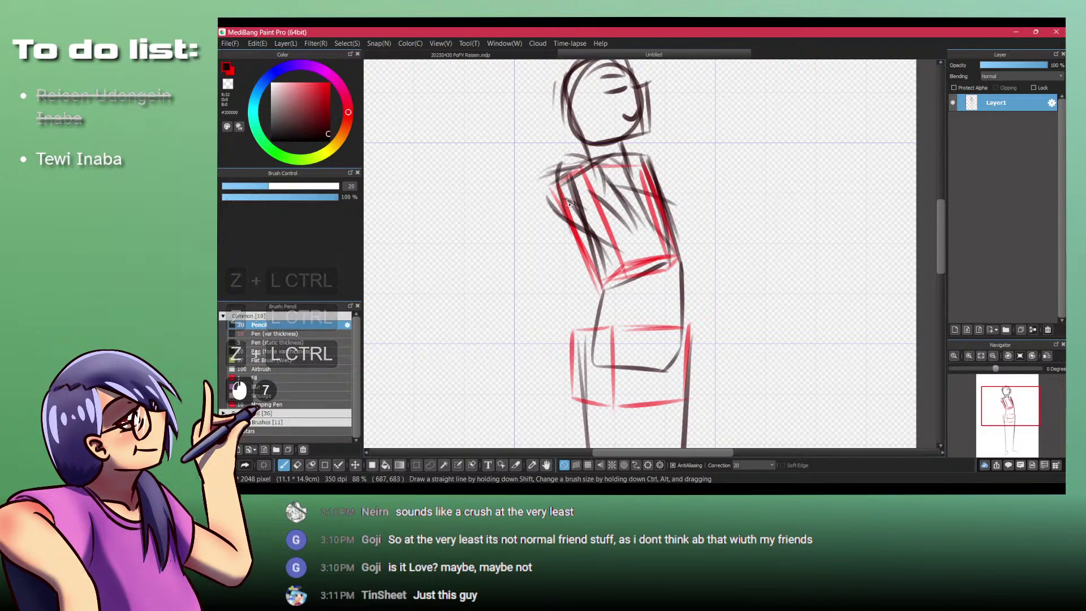
pyautogui.moveTo(601, 187); pyautogui.dragTo(610, 197)
pyautogui.hotkey('ctrl', 'z')
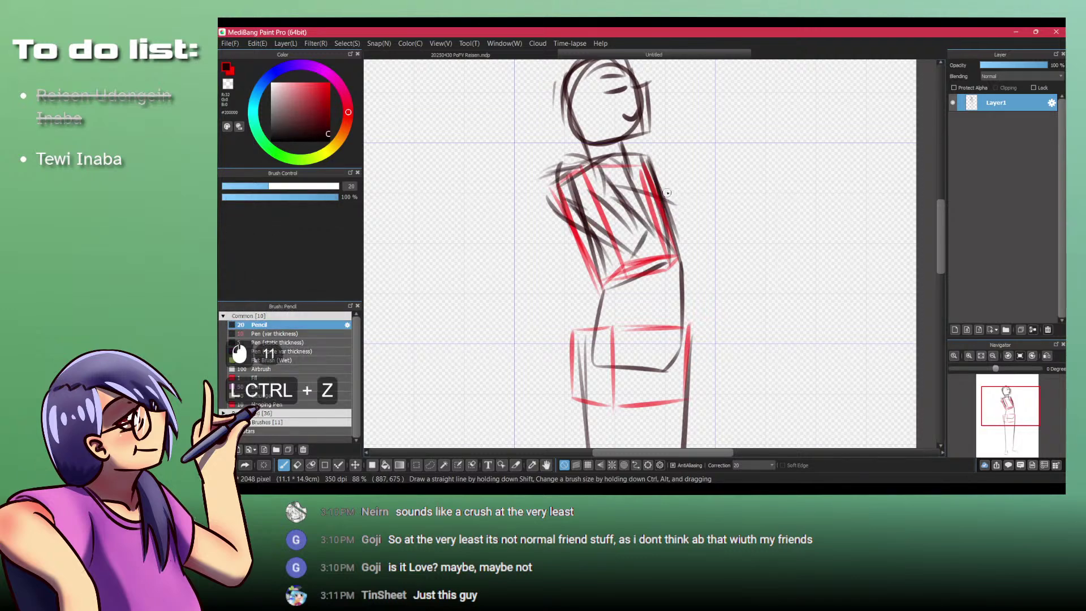
# Step: Add the far shoulder and outer arm line, then darken the near shoulder and the crossed forearms on the chest
pyautogui.moveTo(639, 155); pyautogui.dragTo(666, 166)
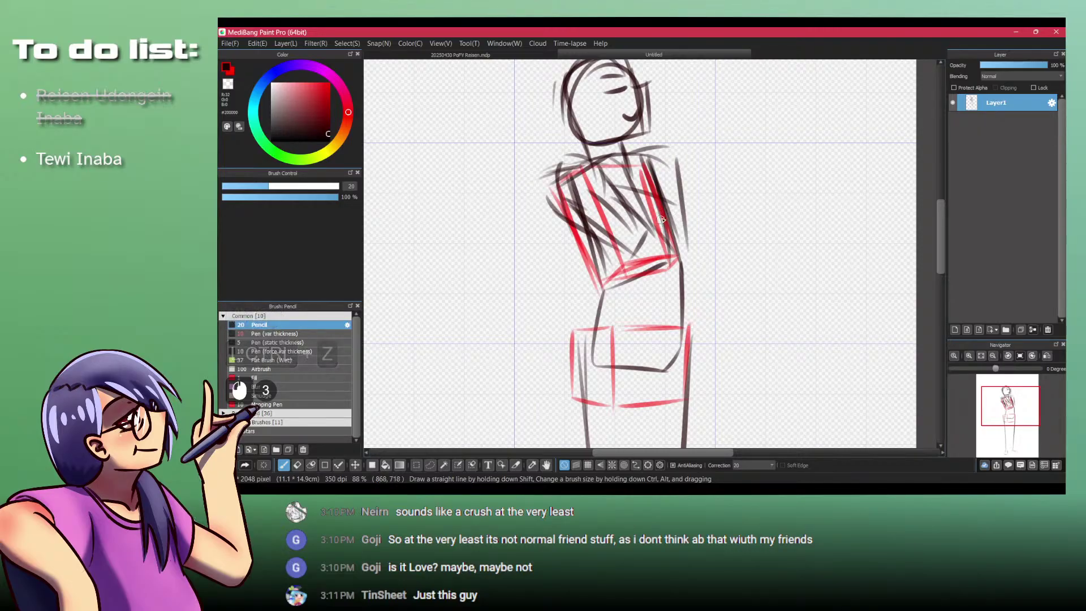
pyautogui.moveTo(554, 169); pyautogui.dragTo(585, 158)
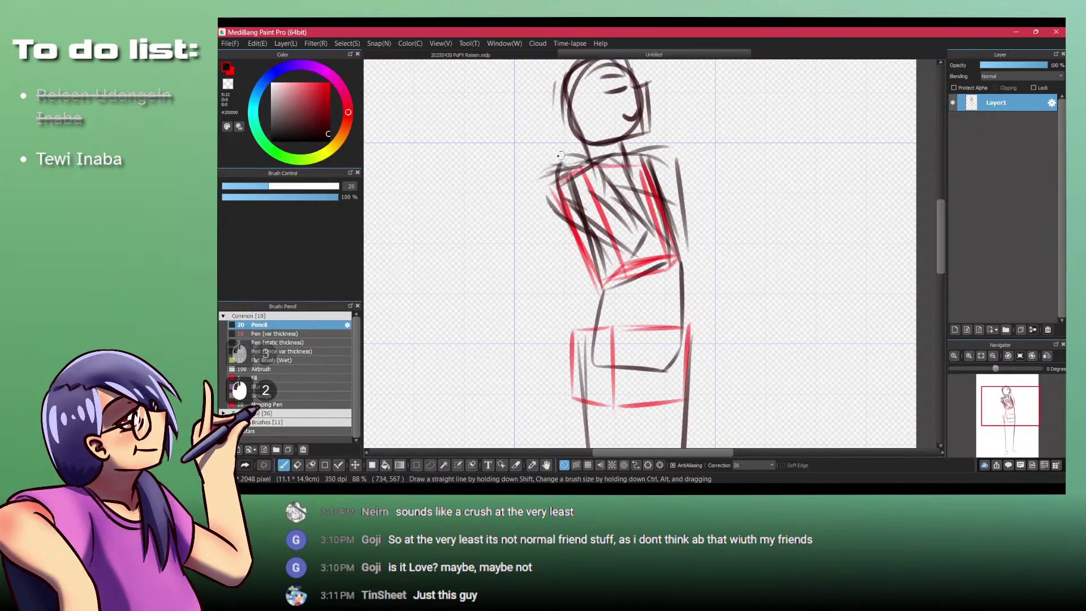
pyautogui.click(550, 161)
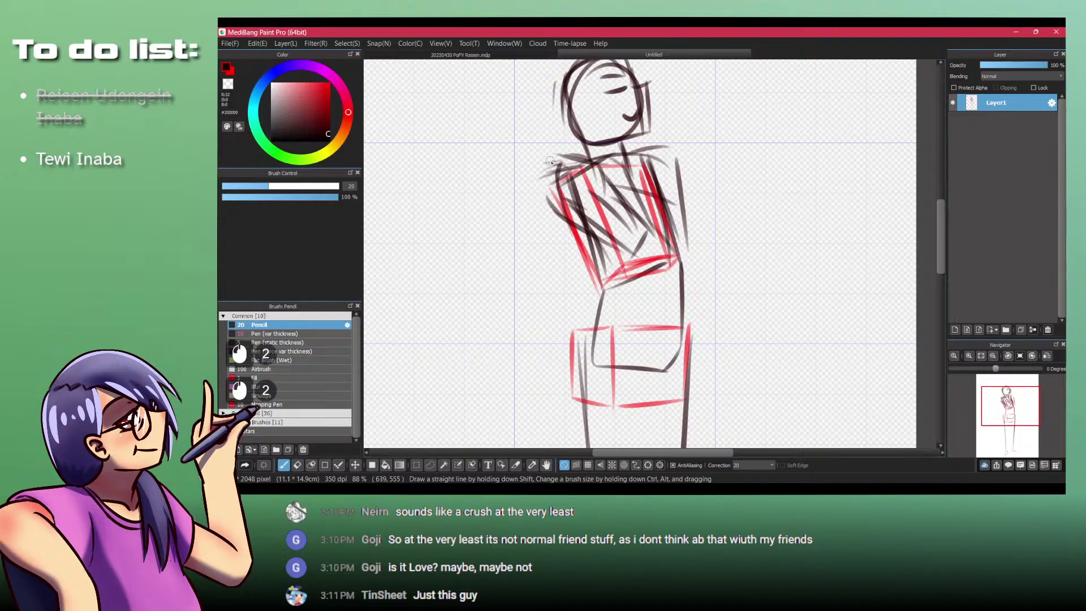
pyautogui.moveTo(597, 182); pyautogui.dragTo(618, 229)
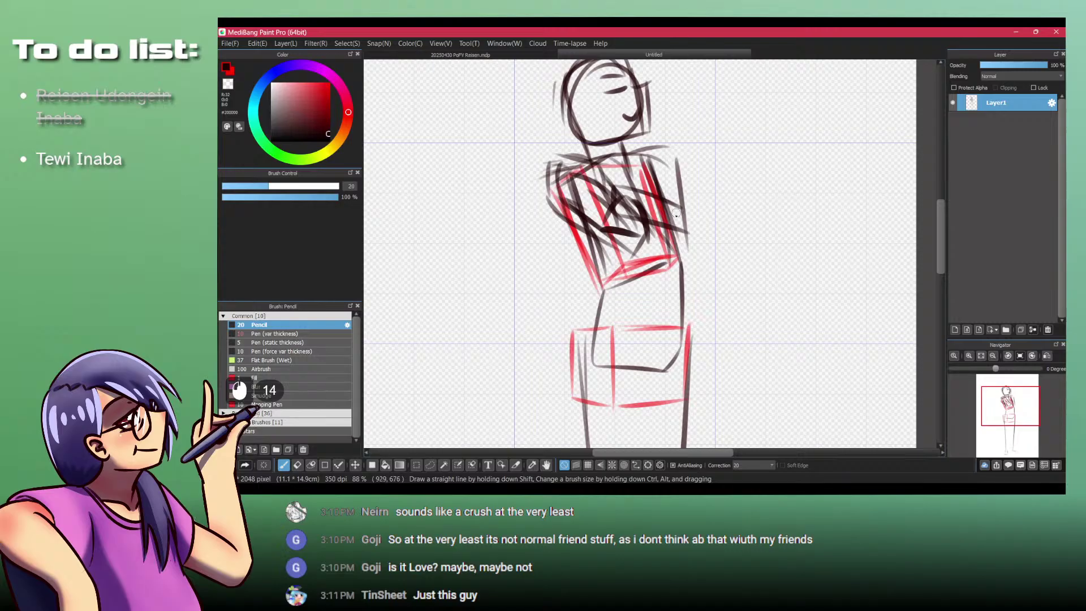
# Step: Undo the darkened crossed-forearm strokes on the chest
pyautogui.hotkey('ctrl', 'z')
pyautogui.hotkey('ctrl', 'z')
pyautogui.hotkey('ctrl', 'z')
pyautogui.hotkey('ctrl', 'z')
pyautogui.hotkey('ctrl', 'z')
pyautogui.hotkey('ctrl', 'z')
pyautogui.hotkey('ctrl', 'z')
pyautogui.hotkey('ctrl', 'z')
pyautogui.hotkey('ctrl', 'z')
pyautogui.hotkey('ctrl', 'z')
pyautogui.hotkey('ctrl', 'z')
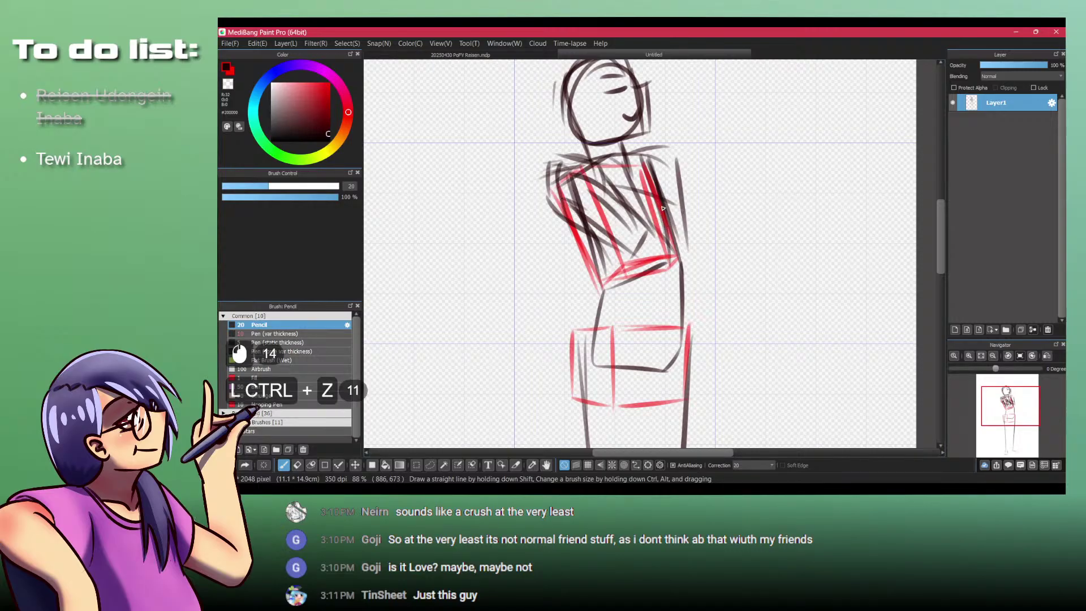
pyautogui.hotkey('ctrl', 'z')
pyautogui.hotkey('ctrl', 'z')
# Step: Try a darker near shoulder, folded forearm and far shoulder over the torso, undoing the last trial stroke
pyautogui.moveTo(589, 155); pyautogui.dragTo(548, 161)
pyautogui.moveTo(547, 169); pyautogui.dragTo(540, 195)
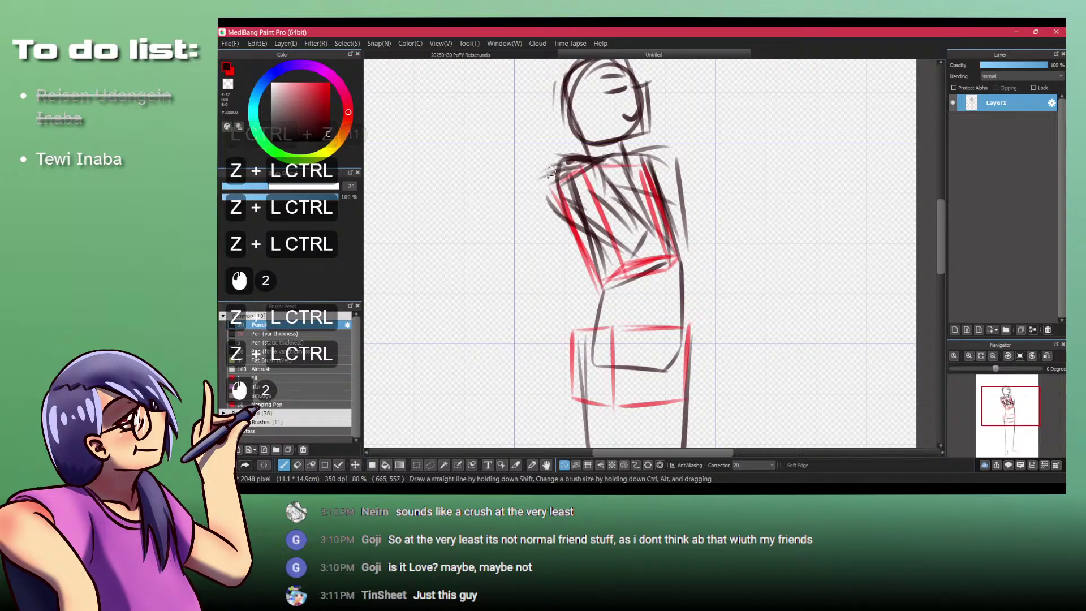
pyautogui.moveTo(568, 162)
pyautogui.mouseDown()
pyautogui.moveTo(553, 194)
pyautogui.moveTo(622, 231)
pyautogui.mouseUp()
pyautogui.moveTo(601, 176); pyautogui.dragTo(650, 229)
pyautogui.moveTo(587, 216); pyautogui.dragTo(651, 232)
pyautogui.moveTo(629, 153); pyautogui.dragTo(663, 150)
pyautogui.moveTo(645, 151); pyautogui.dragTo(675, 161)
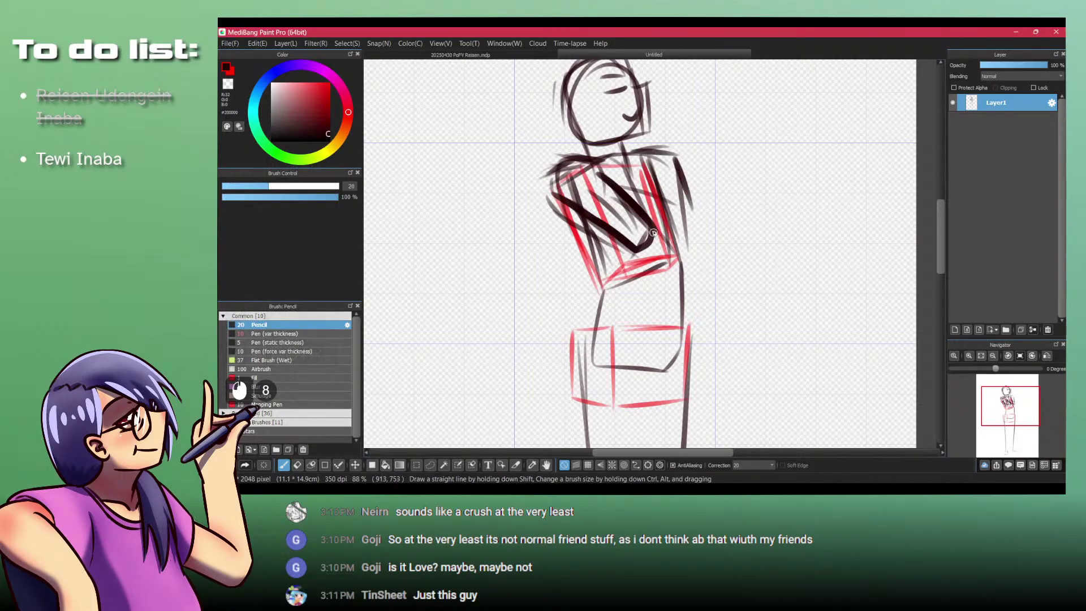
pyautogui.hotkey('ctrl', 'z')
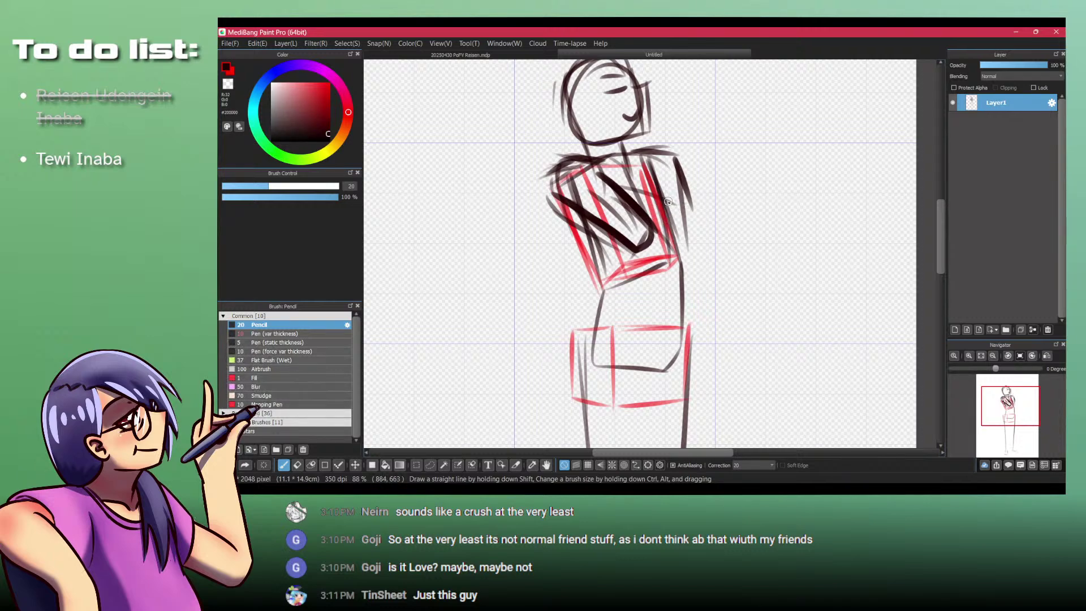
# Step: Try short hand strokes between the folded forearm and the far side of the torso
pyautogui.moveTo(667, 201)
pyautogui.mouseDown()
pyautogui.moveTo(639, 212)
pyautogui.moveTo(664, 218)
pyautogui.moveTo(689, 191)
pyautogui.moveTo(684, 179)
pyautogui.moveTo(642, 219)
pyautogui.moveTo(618, 194)
pyautogui.moveTo(661, 221)
pyautogui.moveTo(623, 229)
pyautogui.moveTo(630, 202)
pyautogui.moveTo(672, 234)
pyautogui.mouseUp()
pyautogui.hotkey('ctrl', 'z')
pyautogui.hotkey('ctrl', 'z')
pyautogui.hotkey('ctrl', 'z')
pyautogui.moveTo(669, 236)
pyautogui.mouseDown()
pyautogui.moveTo(623, 242)
pyautogui.moveTo(643, 258)
pyautogui.mouseUp()
pyautogui.hotkey('ctrl', 'z')
pyautogui.click(645, 207)
pyautogui.click(636, 205)
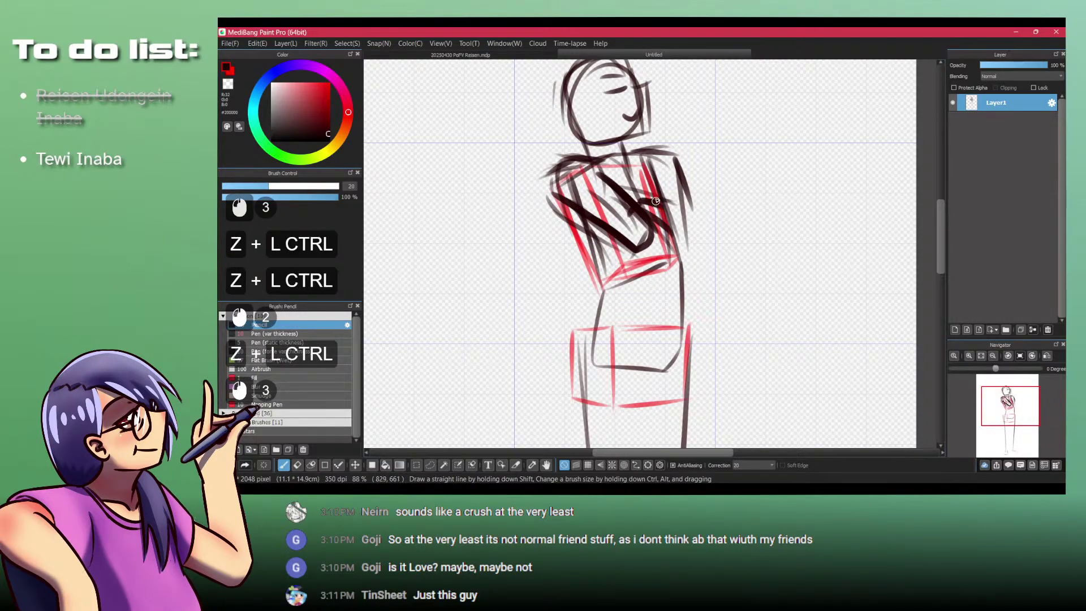
# Step: Try a second forearm with a hand extending past the torso's far edge, and a lower edge for the near arm
pyautogui.moveTo(641, 201)
pyautogui.mouseDown()
pyautogui.moveTo(663, 206)
pyautogui.moveTo(656, 194)
pyautogui.moveTo(670, 205)
pyautogui.mouseUp()
pyautogui.hotkey('ctrl', 'z')
pyautogui.hotkey('ctrl', 'z')
pyautogui.moveTo(661, 201); pyautogui.dragTo(703, 225)
pyautogui.hotkey('ctrl', 'z')
pyautogui.moveTo(656, 198)
pyautogui.mouseDown()
pyautogui.moveTo(701, 232)
pyautogui.moveTo(670, 245)
pyautogui.moveTo(699, 259)
pyautogui.moveTo(699, 225)
pyautogui.moveTo(698, 259)
pyautogui.mouseUp()
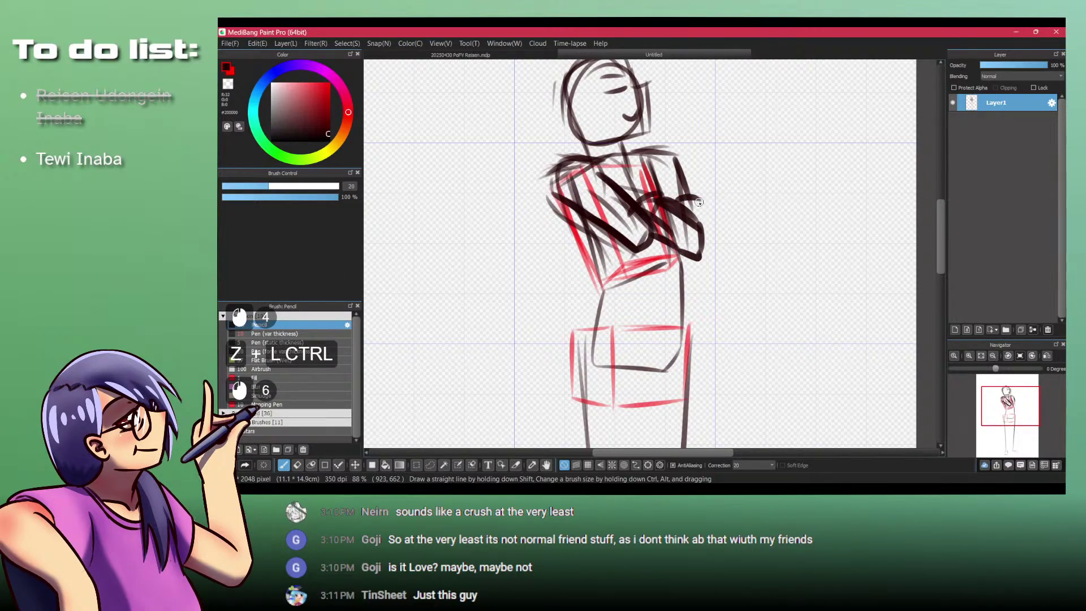
pyautogui.moveTo(699, 202); pyautogui.dragTo(707, 217)
pyautogui.moveTo(706, 212); pyautogui.dragTo(694, 223)
pyautogui.moveTo(557, 195); pyautogui.dragTo(629, 267)
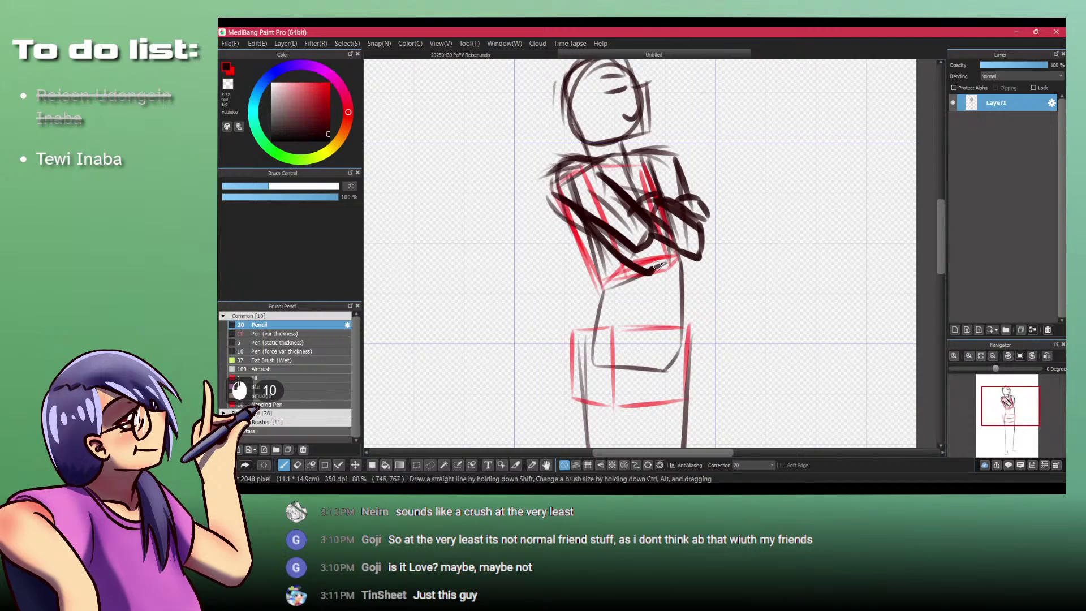
# Step: Undo the redrawn crossed arms and the far shoulder and outer arm lines
pyautogui.hotkey('ctrl', 'z')
pyautogui.hotkey('ctrl', 'z')
pyautogui.hotkey('ctrl', 'z')
pyautogui.hotkey('ctrl', 'z')
pyautogui.hotkey('ctrl', 'z')
pyautogui.hotkey('ctrl', 'z')
pyautogui.hotkey('ctrl', 'z')
pyautogui.hotkey('ctrl', 'z')
pyautogui.hotkey('ctrl', 'z')
pyautogui.hotkey('ctrl', 'z')
pyautogui.hotkey('ctrl', 'z')
pyautogui.hotkey('ctrl', 'z')
pyautogui.hotkey('ctrl', 'z')
pyautogui.hotkey('ctrl', 'z')
pyautogui.hotkey('ctrl', 'z')
pyautogui.hotkey('ctrl', 'z')
pyautogui.hotkey('ctrl', 'z')
pyautogui.hotkey('ctrl', 'z')
pyautogui.hotkey('ctrl', 'z')
pyautogui.hotkey('ctrl', 'z')
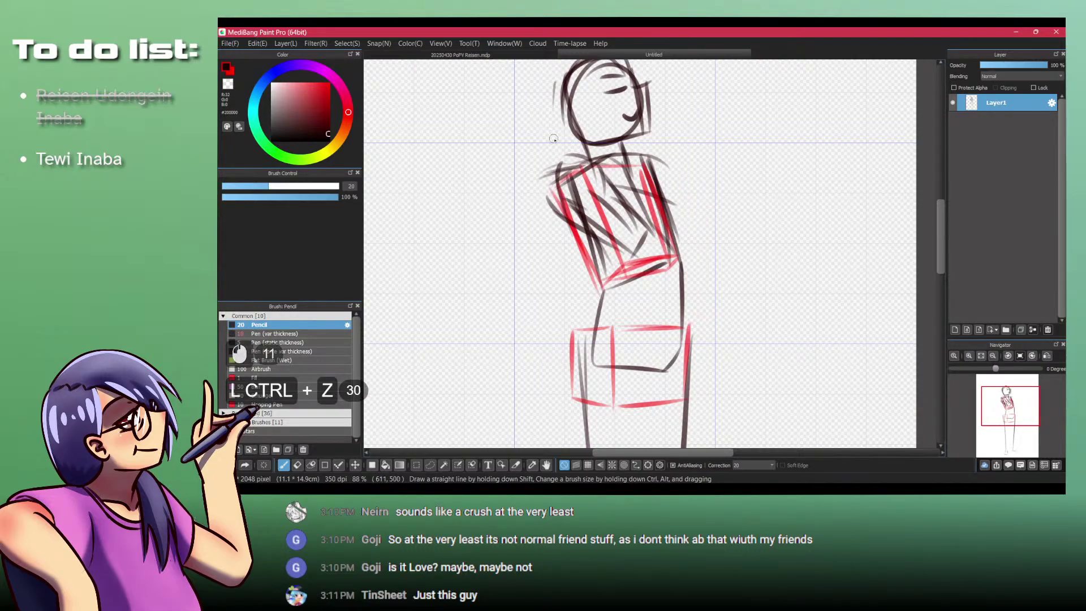
# Step: Add a new layer, swap to red and draw circles for the near and far shoulders, undoing the trial strokes
pyautogui.press('d')
pyautogui.moveTo(517, 205)
pyautogui.mouseDown()
pyautogui.moveTo(470, 235)
pyautogui.moveTo(512, 191)
pyautogui.mouseUp()
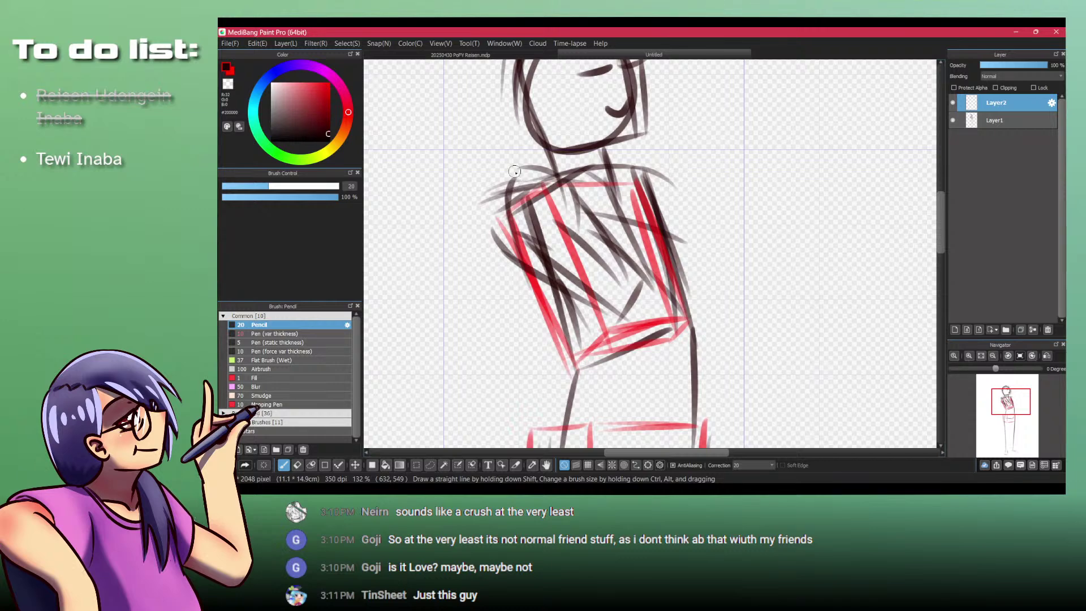
pyautogui.moveTo(514, 171); pyautogui.dragTo(565, 217)
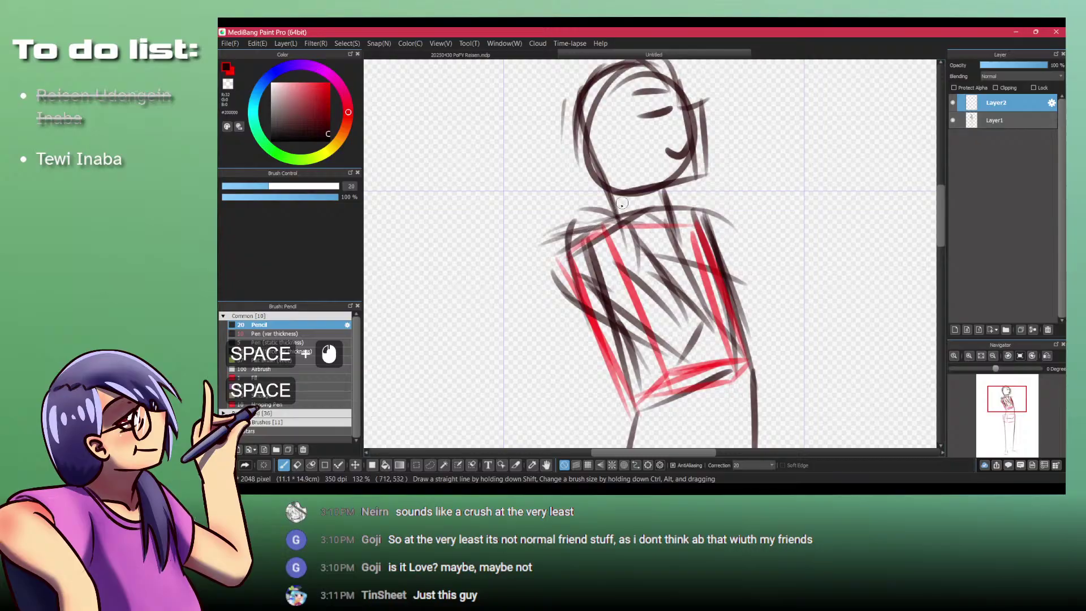
pyautogui.moveTo(590, 224); pyautogui.dragTo(537, 256)
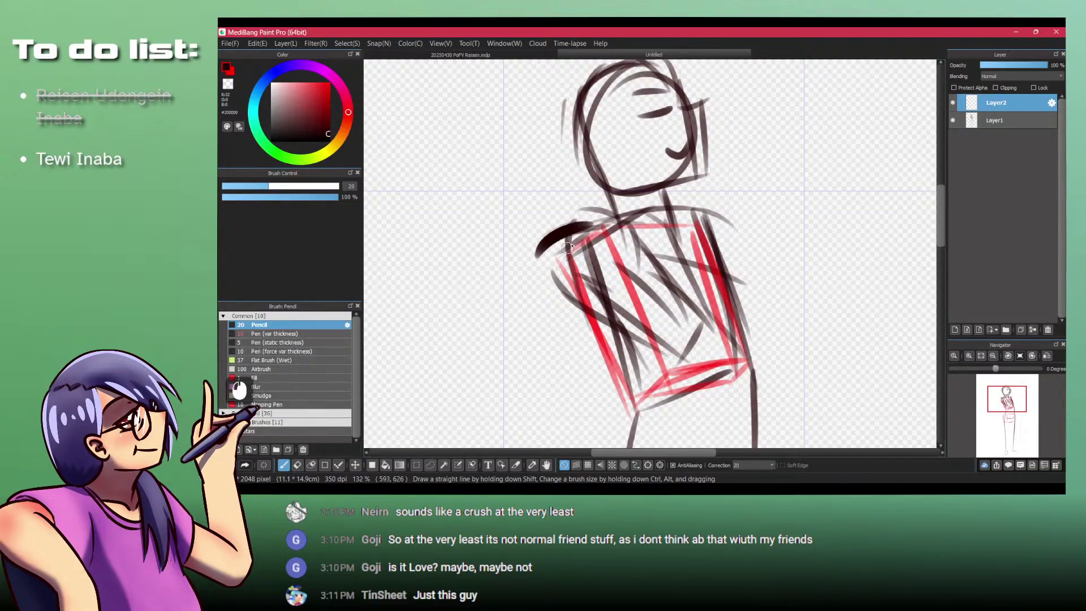
pyautogui.press('x')
pyautogui.hotkey('ctrl', 'z')
pyautogui.moveTo(582, 224)
pyautogui.mouseDown()
pyautogui.moveTo(597, 272)
pyautogui.moveTo(594, 226)
pyautogui.mouseUp()
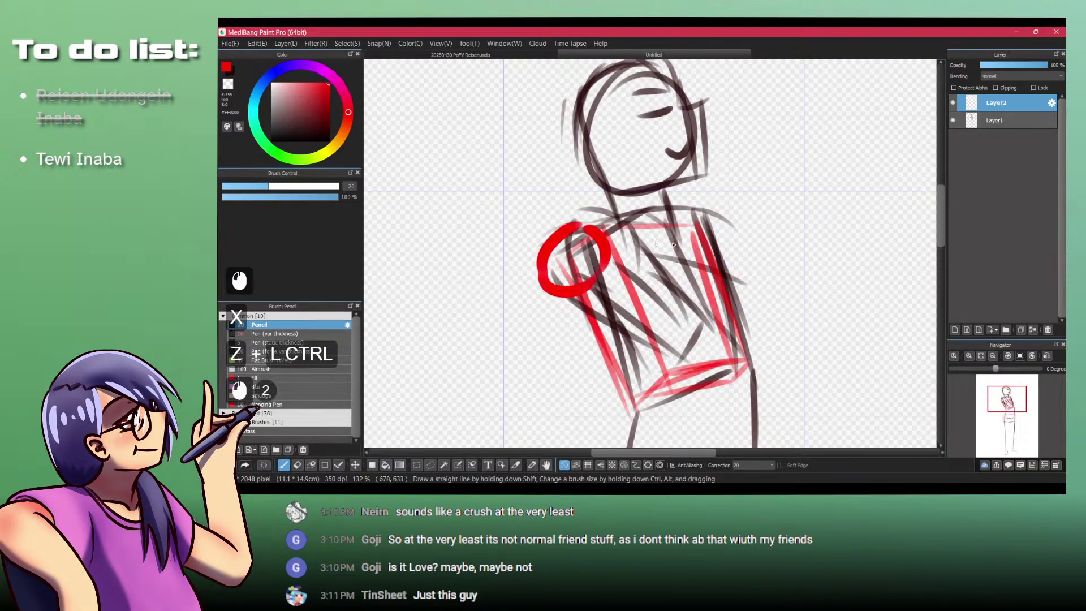
pyautogui.moveTo(721, 214)
pyautogui.mouseDown()
pyautogui.moveTo(724, 244)
pyautogui.moveTo(744, 249)
pyautogui.moveTo(721, 233)
pyautogui.moveTo(735, 266)
pyautogui.mouseUp()
pyautogui.hotkey('ctrl', 'z')
pyautogui.hotkey('ctrl', 'z')
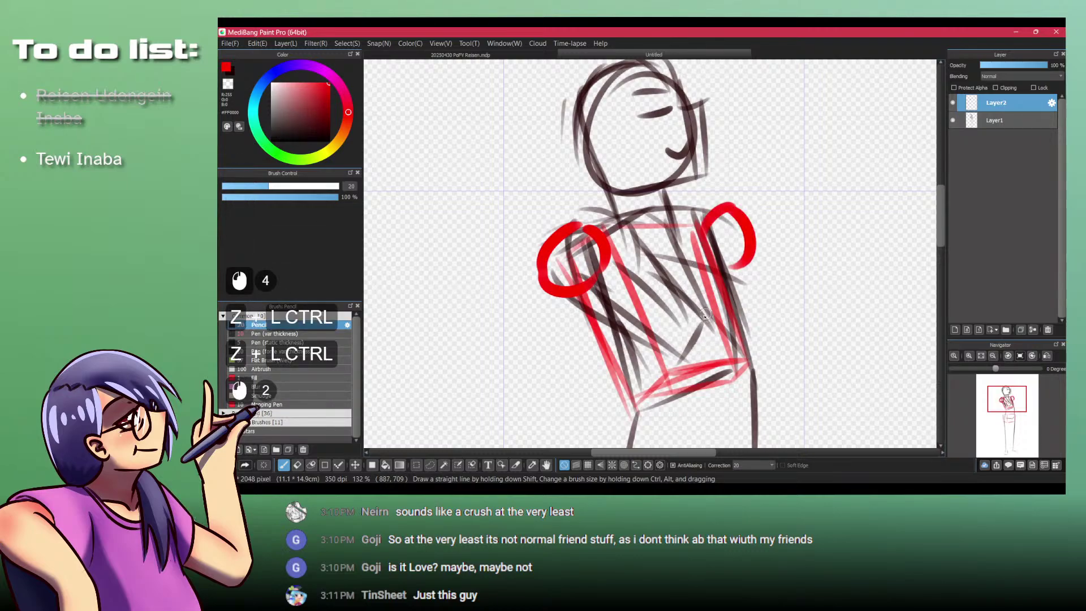
# Step: Undo the first shoulder circles and redraw them in red, with the near one closer to the neck
pyautogui.moveTo(706, 313); pyautogui.dragTo(669, 328)
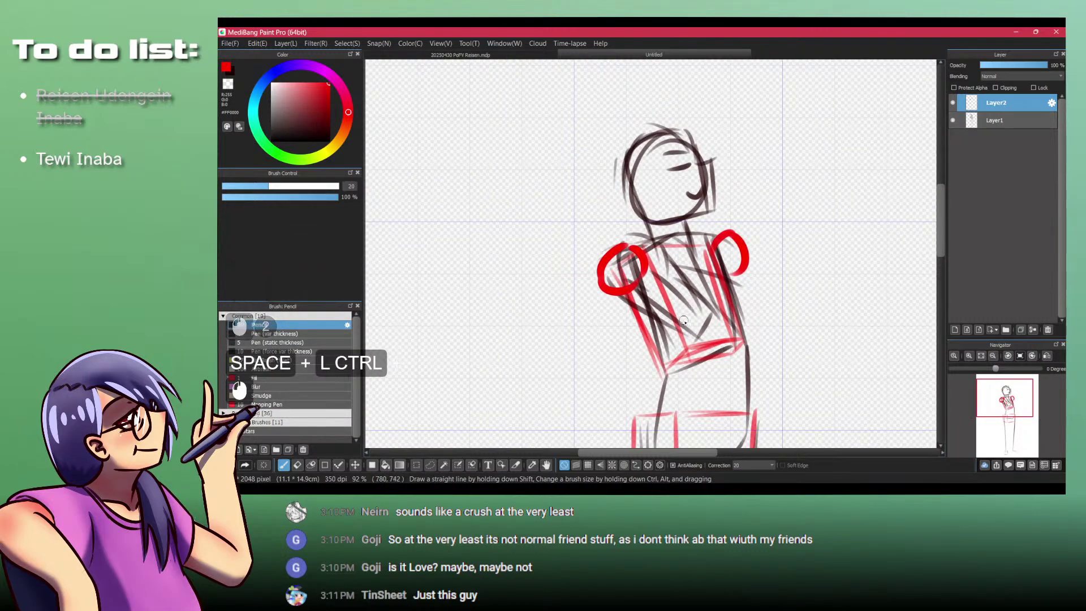
pyautogui.hotkey('ctrl', 'z')
pyautogui.hotkey('ctrl', 'z')
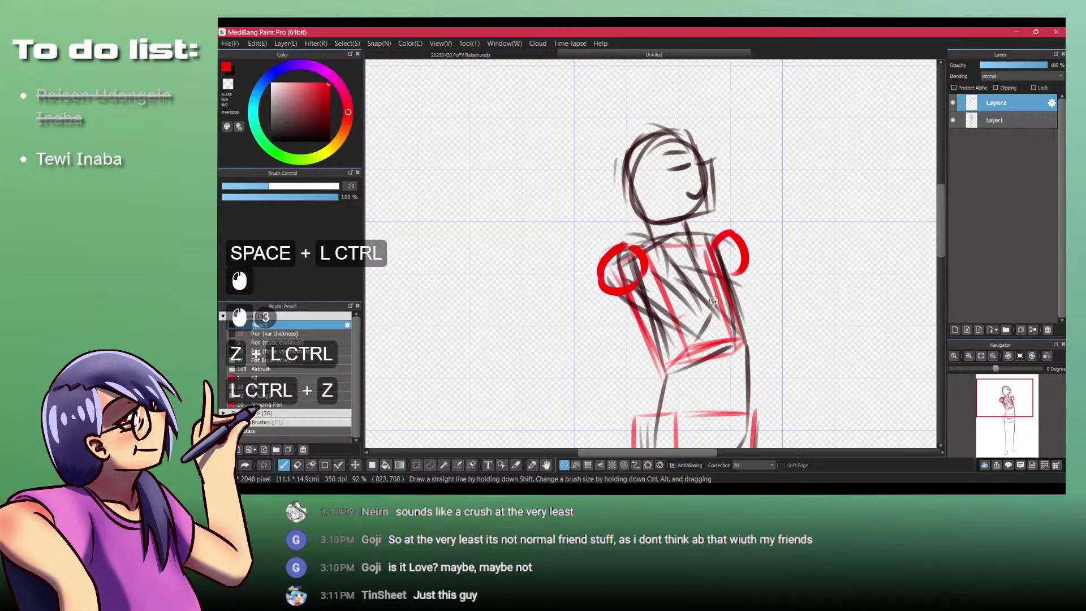
pyautogui.hotkey('ctrl', 'z')
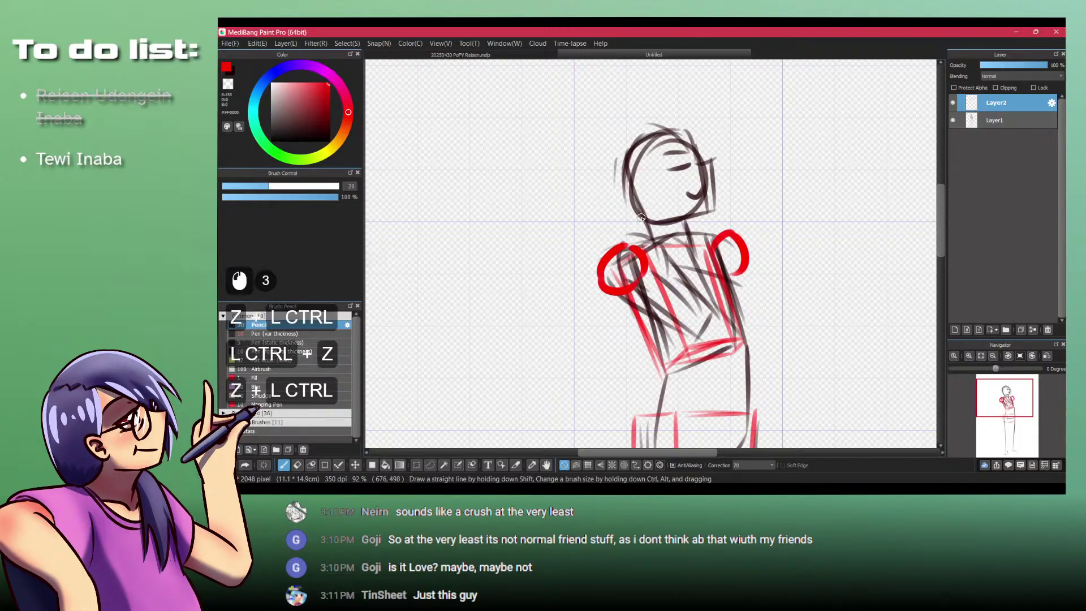
pyautogui.hotkey('ctrl', 'z')
pyautogui.hotkey('ctrl', 'z')
pyautogui.hotkey('ctrl', 'z')
pyautogui.hotkey('ctrl', 'z')
# Step: Sketch red upper arm lines down from both shoulder circles, angling the far arm outward and undoing trial lines
pyautogui.moveTo(732, 267)
pyautogui.mouseDown()
pyautogui.moveTo(711, 240)
pyautogui.moveTo(722, 331)
pyautogui.mouseUp()
pyautogui.hotkey('ctrl', 'z')
pyautogui.moveTo(637, 257); pyautogui.dragTo(733, 337)
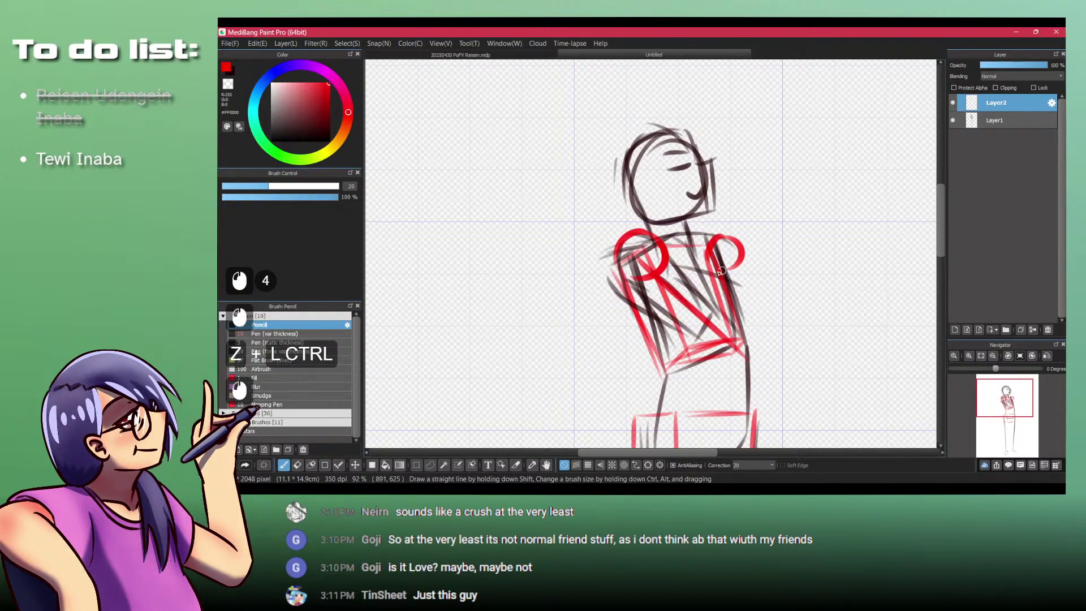
pyautogui.hotkey('ctrl', 'z')
pyautogui.moveTo(643, 250)
pyautogui.mouseDown()
pyautogui.moveTo(691, 356)
pyautogui.moveTo(708, 331)
pyautogui.mouseUp()
pyautogui.hotkey('ctrl', 'z')
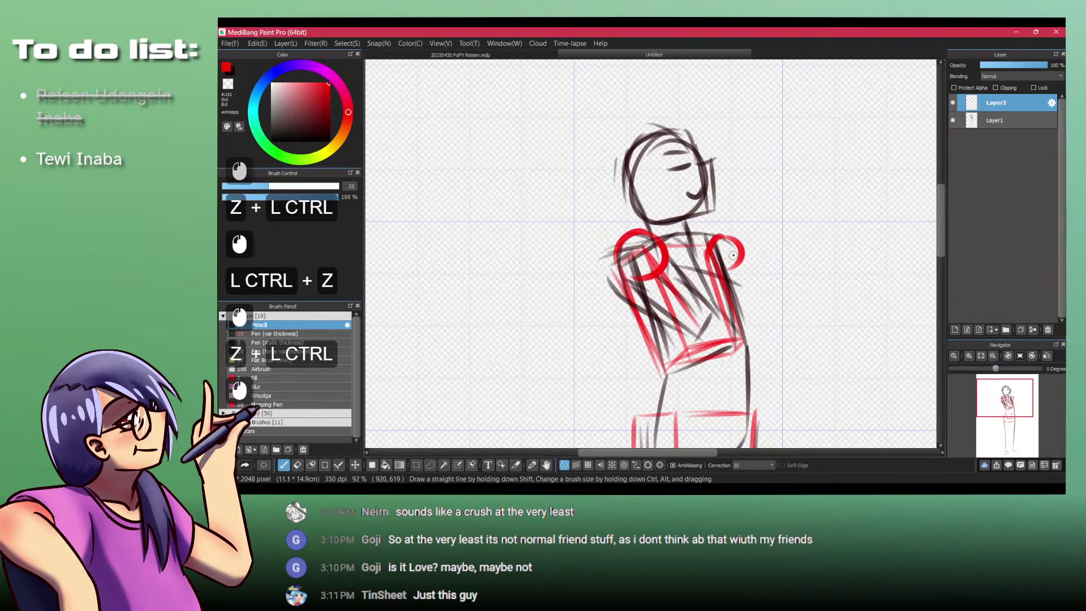
pyautogui.moveTo(733, 253)
pyautogui.mouseDown()
pyautogui.moveTo(774, 313)
pyautogui.moveTo(709, 283)
pyautogui.moveTo(673, 325)
pyautogui.mouseUp()
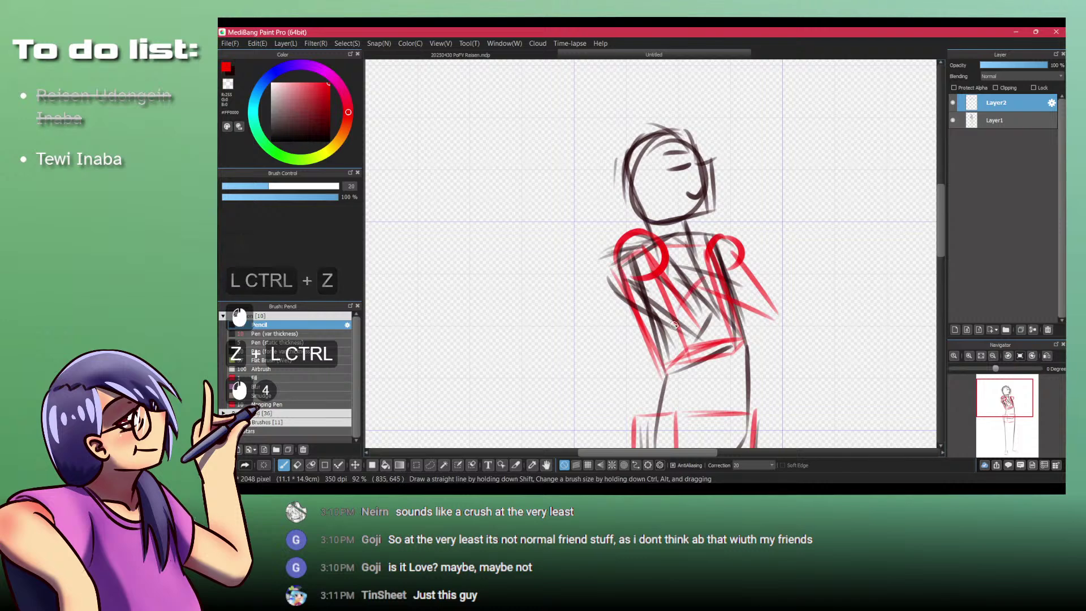
# Step: Try red forearm strokes crossing the middle of the chest between the two upper arms
pyautogui.moveTo(705, 280)
pyautogui.mouseDown()
pyautogui.moveTo(679, 317)
pyautogui.moveTo(727, 323)
pyautogui.mouseUp()
pyautogui.hotkey('ctrl', 'z')
pyautogui.hotkey('ctrl', 'z')
pyautogui.hotkey('ctrl', 'z')
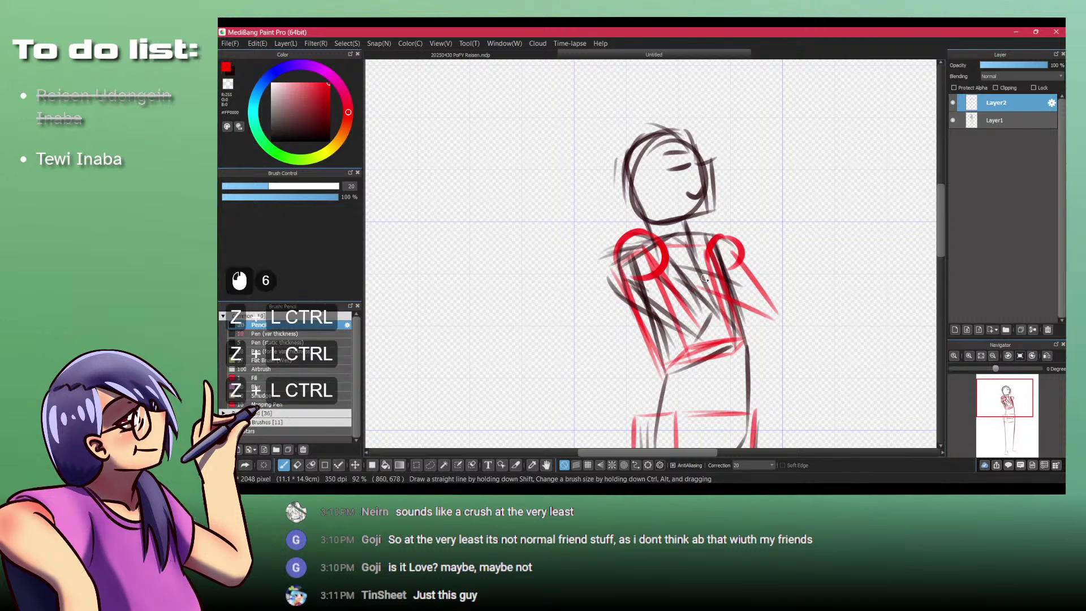
pyautogui.moveTo(701, 280); pyautogui.dragTo(688, 326)
pyautogui.hotkey('ctrl', 'z')
pyautogui.moveTo(714, 288)
pyautogui.mouseDown()
pyautogui.moveTo(726, 321)
pyautogui.moveTo(717, 292)
pyautogui.moveTo(686, 335)
pyautogui.moveTo(734, 319)
pyautogui.mouseUp()
pyautogui.hotkey('ctrl', 'z')
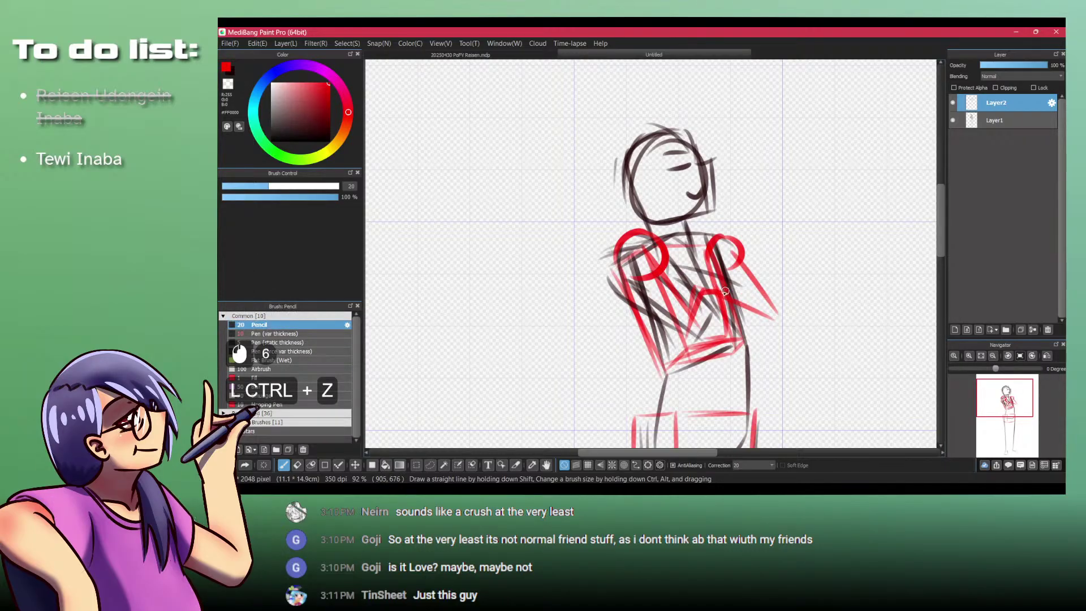
pyautogui.moveTo(716, 276); pyautogui.dragTo(668, 338)
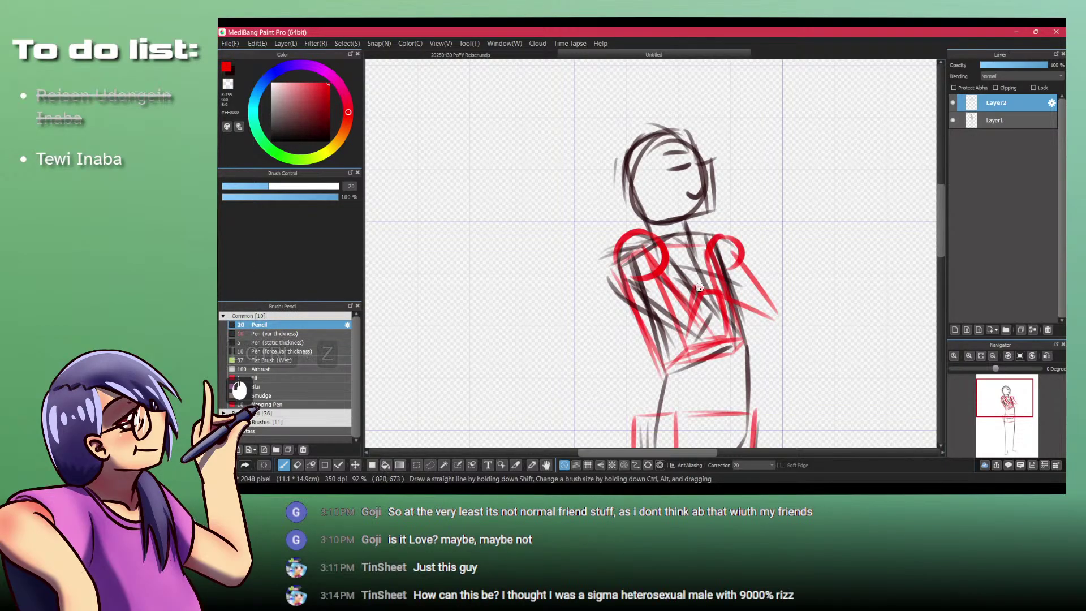
pyautogui.hotkey('ctrl', 'z')
pyautogui.hotkey('ctrl', 'z')
pyautogui.hotkey('ctrl', 'z')
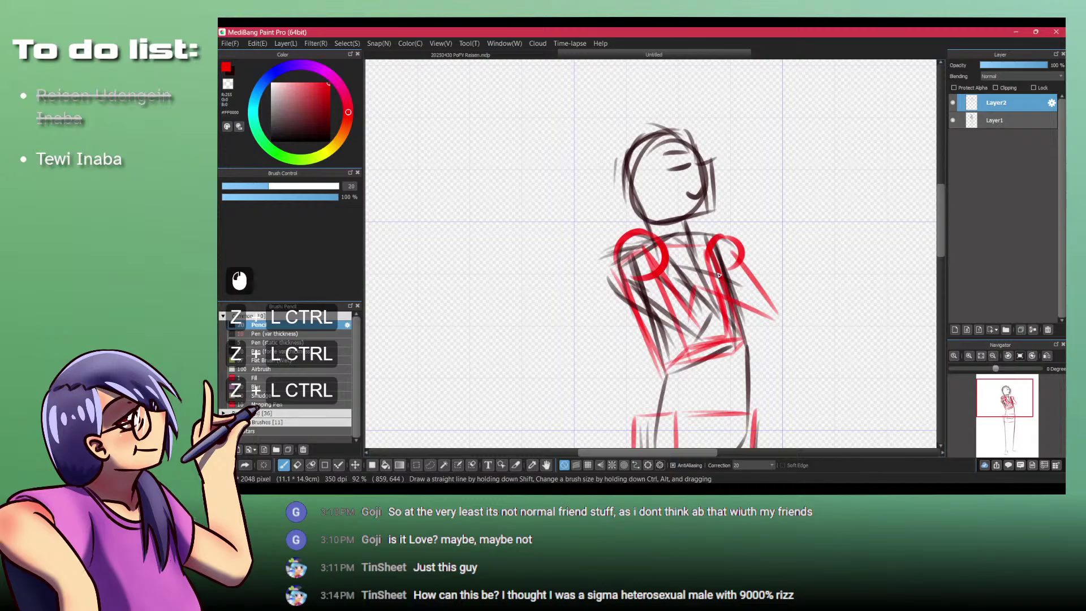
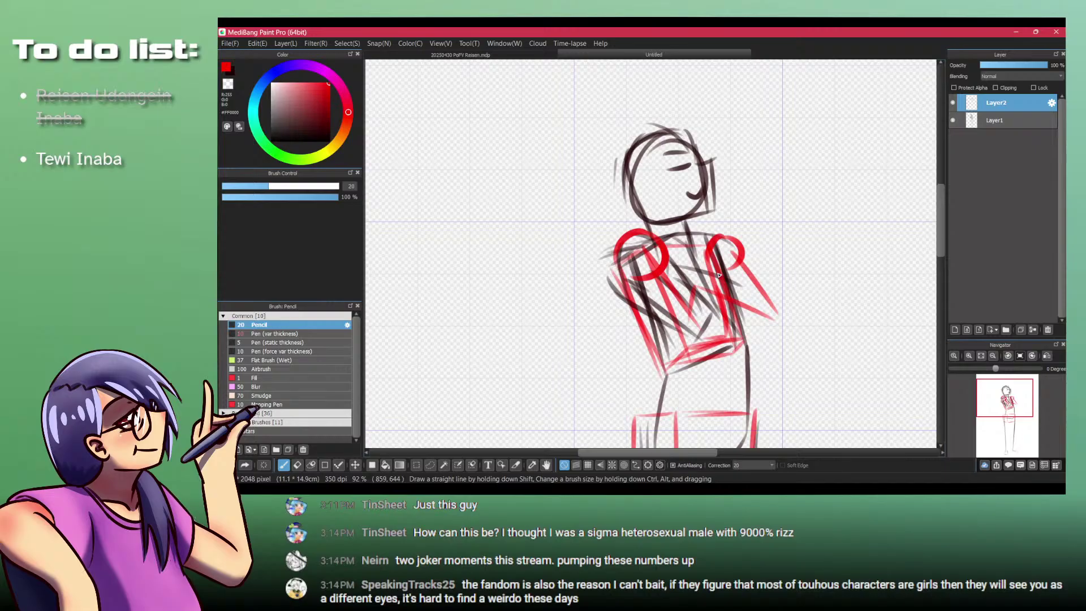
# Step: Sketch the near arm folded across the torso in red and add strokes over the far arm, undoing trial lines
pyautogui.moveTo(663, 252)
pyautogui.mouseDown()
pyautogui.moveTo(718, 321)
pyautogui.moveTo(639, 276)
pyautogui.moveTo(660, 249)
pyautogui.moveTo(722, 318)
pyautogui.mouseUp()
pyautogui.hotkey('ctrl', 'z')
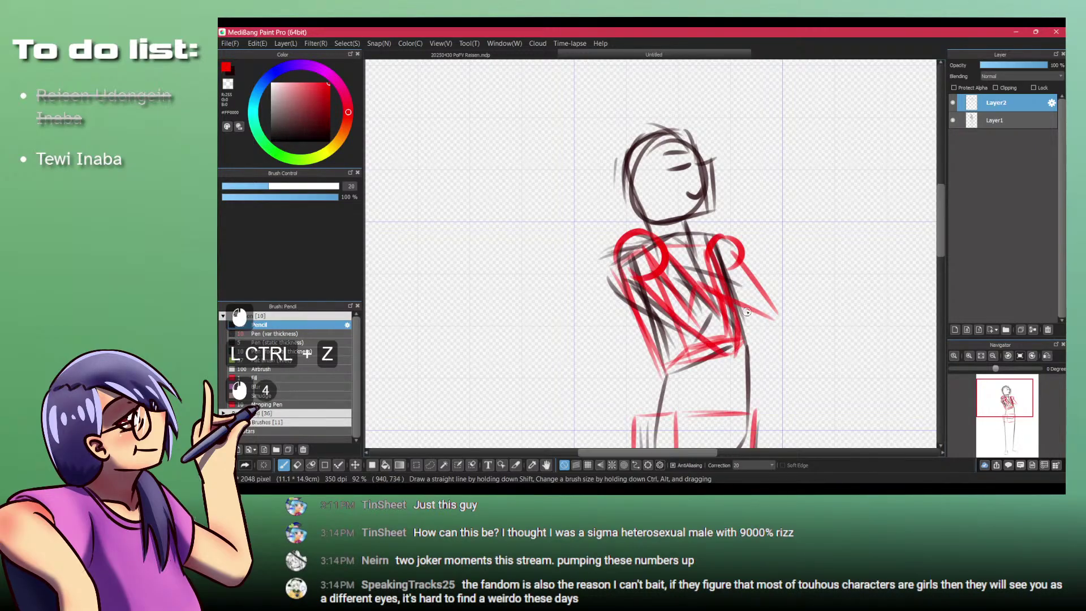
pyautogui.moveTo(735, 292); pyautogui.dragTo(742, 290)
pyautogui.moveTo(738, 290)
pyautogui.mouseDown()
pyautogui.moveTo(760, 307)
pyautogui.moveTo(757, 343)
pyautogui.moveTo(732, 357)
pyautogui.mouseUp()
pyautogui.hotkey('ctrl', 'z')
pyautogui.hotkey('ctrl', 'z')
pyautogui.hotkey('ctrl', 'z')
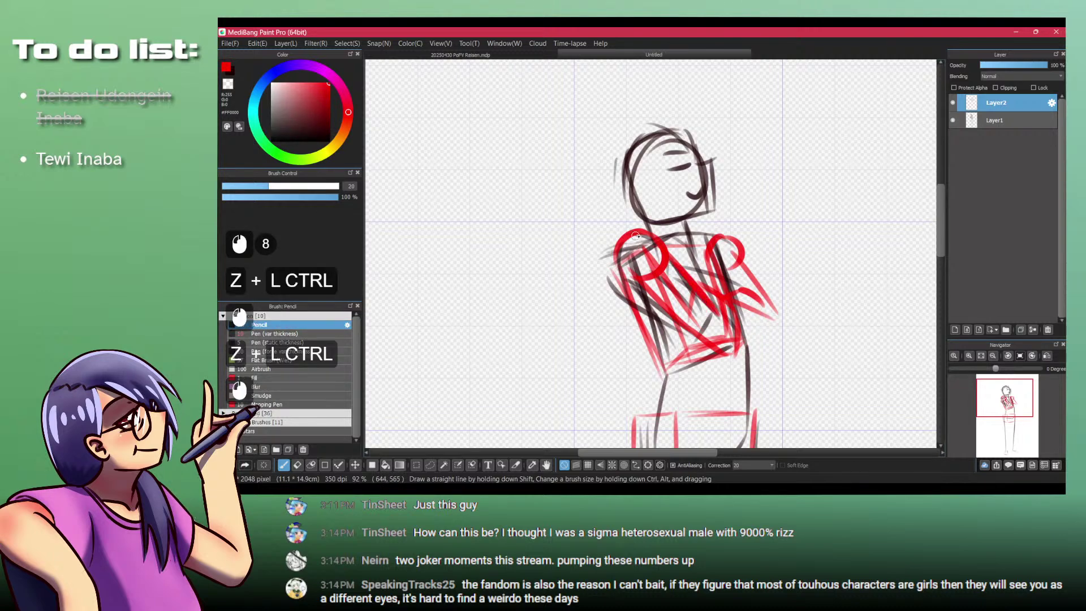
# Step: Draw the left-hand folded arm in thick red pencil strokes, from the shoulder circle down to the elbow and across the chest
pyautogui.hotkey('ctrl', 'z')
pyautogui.moveTo(623, 236); pyautogui.dragTo(610, 255)
pyautogui.moveTo(612, 255); pyautogui.dragTo(643, 321)
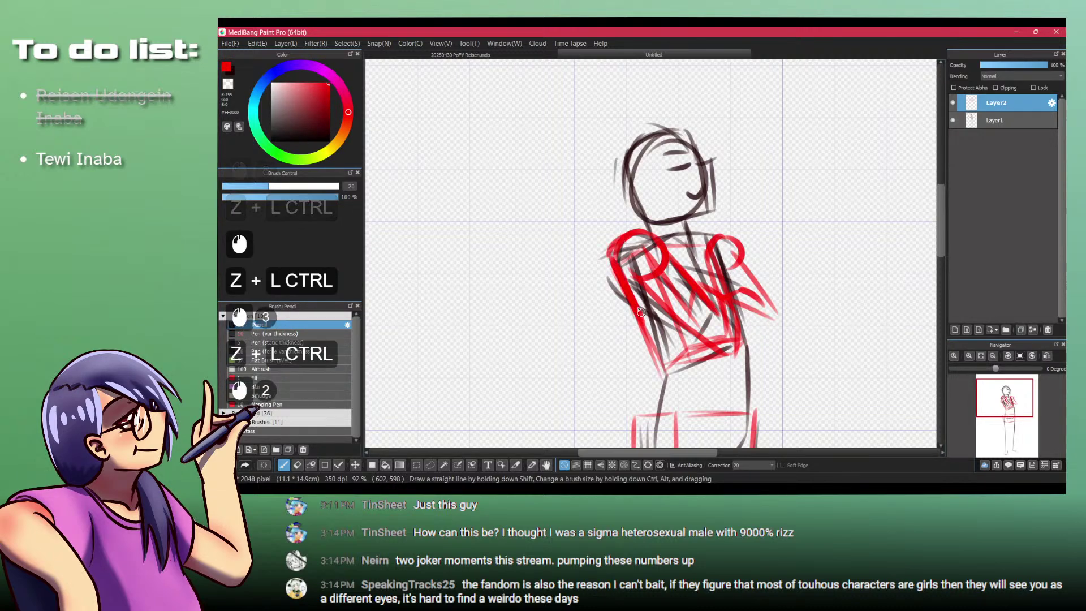
pyautogui.moveTo(629, 275)
pyautogui.mouseDown()
pyautogui.moveTo(704, 345)
pyautogui.moveTo(670, 312)
pyautogui.moveTo(694, 346)
pyautogui.moveTo(729, 360)
pyautogui.mouseUp()
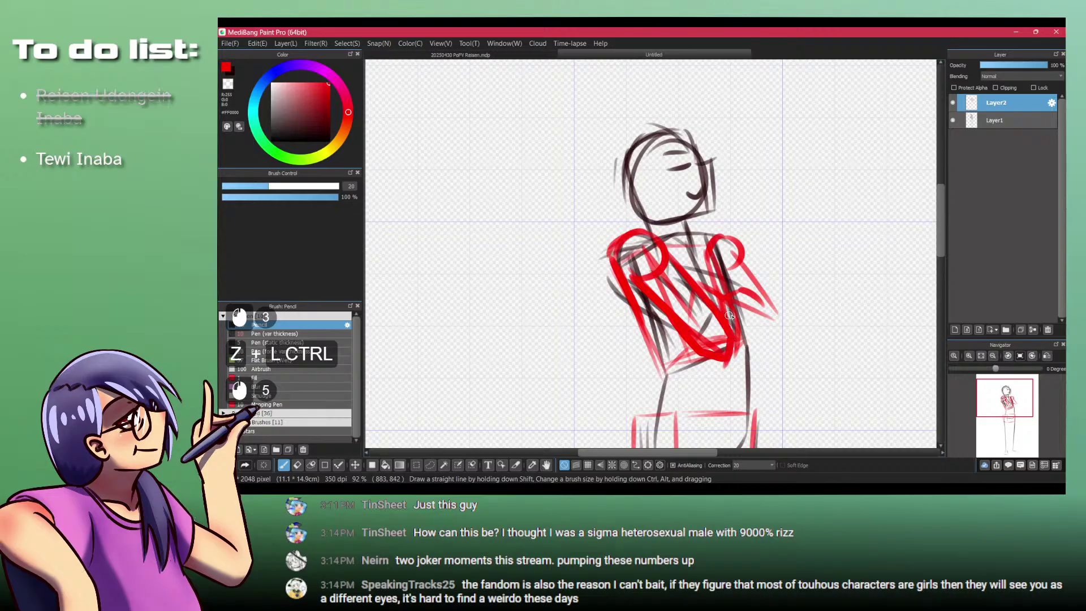
pyautogui.moveTo(752, 295)
pyautogui.mouseDown()
pyautogui.moveTo(742, 353)
pyautogui.moveTo(711, 361)
pyautogui.mouseUp()
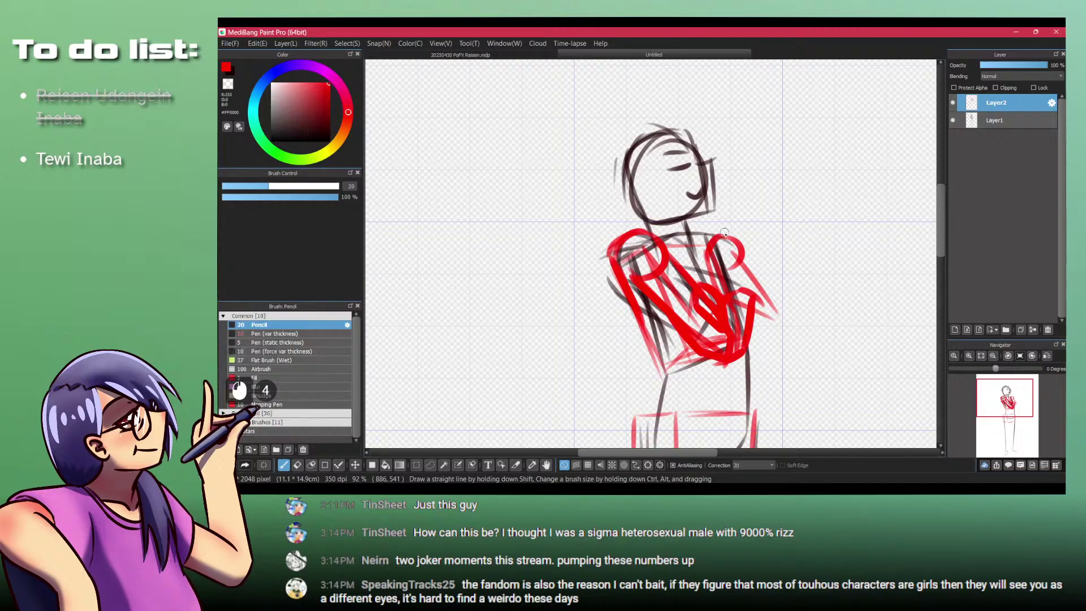
# Step: Outline the right-hand upper arm and elbow in red, and strengthen the forearm overlap in the crossed-arms pose
pyautogui.moveTo(724, 235); pyautogui.dragTo(748, 245)
pyautogui.moveTo(741, 239)
pyautogui.mouseDown()
pyautogui.moveTo(763, 291)
pyautogui.moveTo(757, 278)
pyautogui.mouseUp()
pyautogui.hotkey('ctrl', 'z')
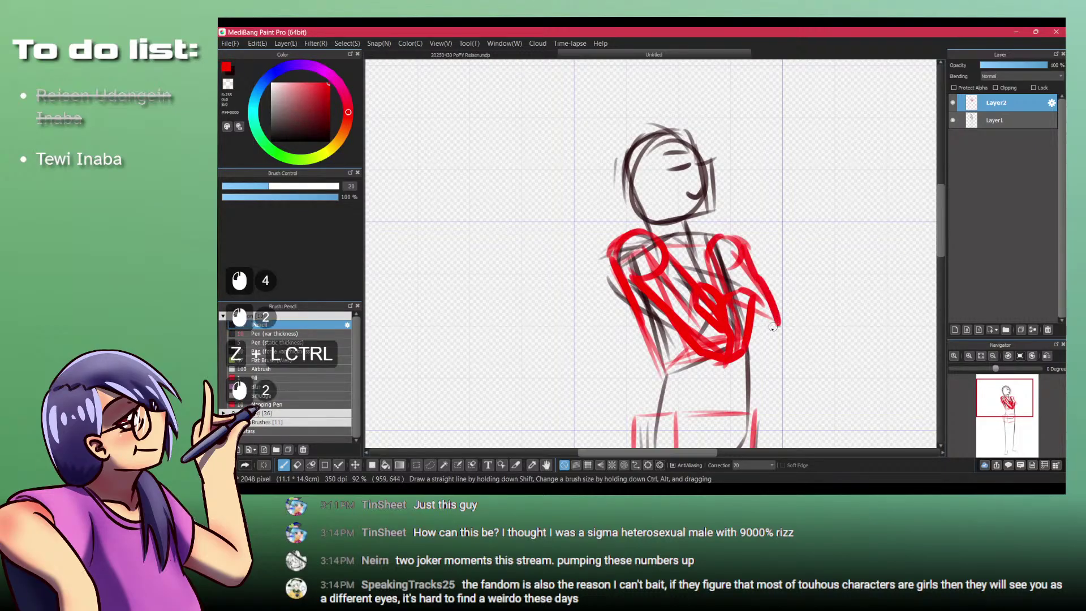
pyautogui.moveTo(772, 327); pyautogui.dragTo(761, 324)
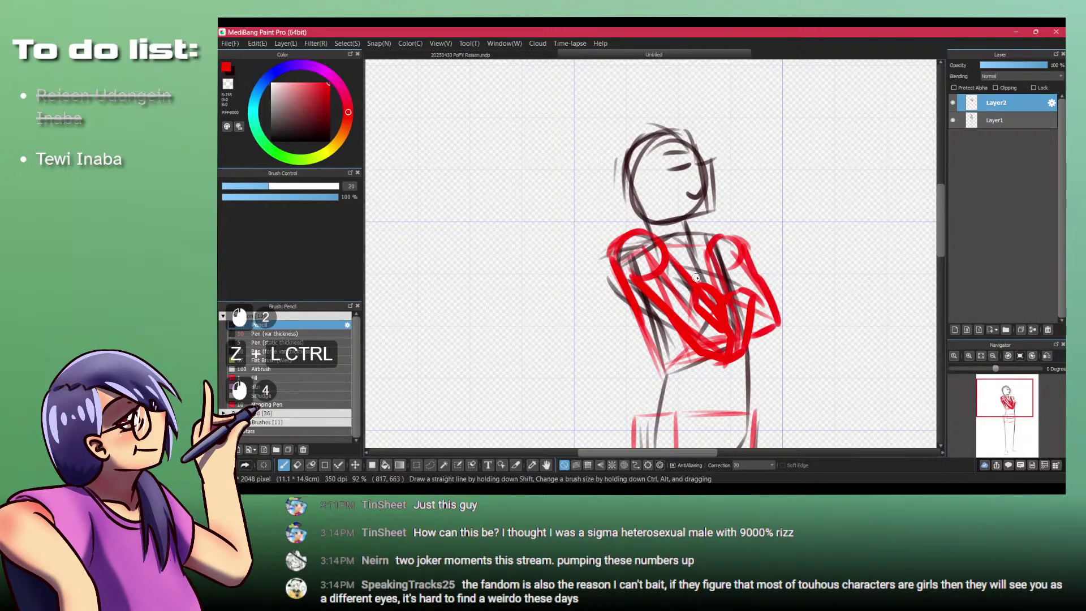
pyautogui.moveTo(695, 278); pyautogui.dragTo(720, 310)
# Step: Switch the brush colour to near-black #200000 and merge Layer2 down into Layer1
pyautogui.hotkey('shift', 'z')
pyautogui.moveTo(733, 249); pyautogui.dragTo(667, 251)
pyautogui.moveTo(749, 266); pyautogui.dragTo(797, 265)
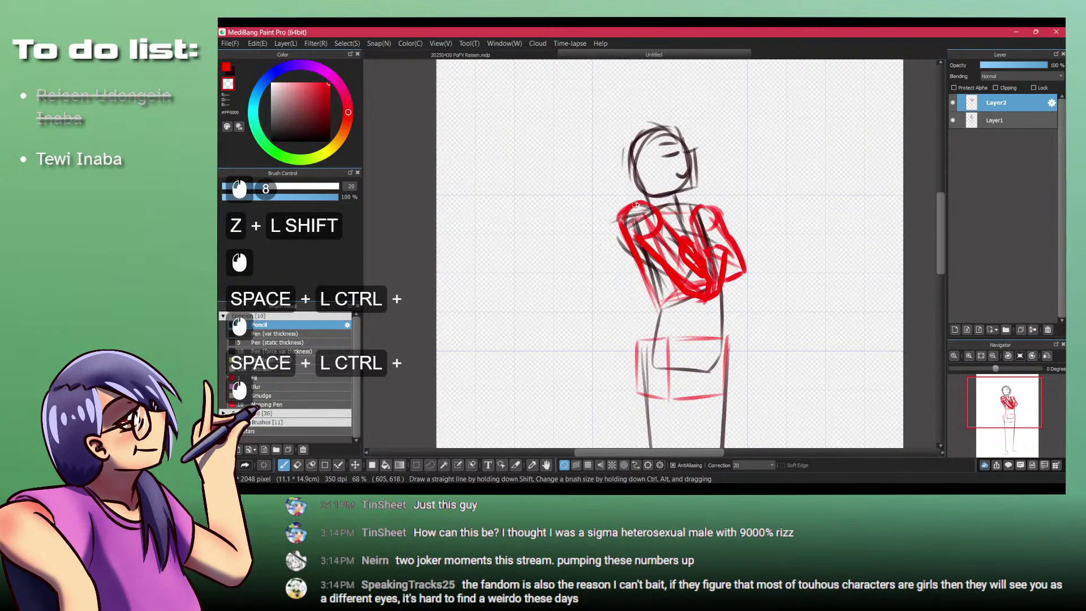
pyautogui.press('x')
pyautogui.hotkey('shift', 'z')
pyautogui.press('x')
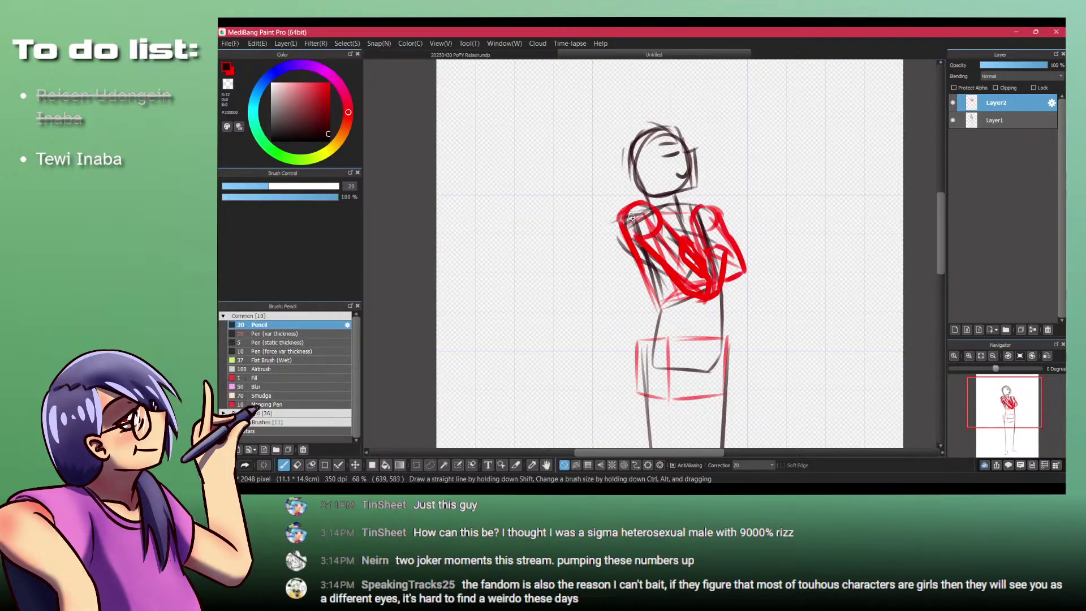
pyautogui.hotkey('ctrl', 'd')
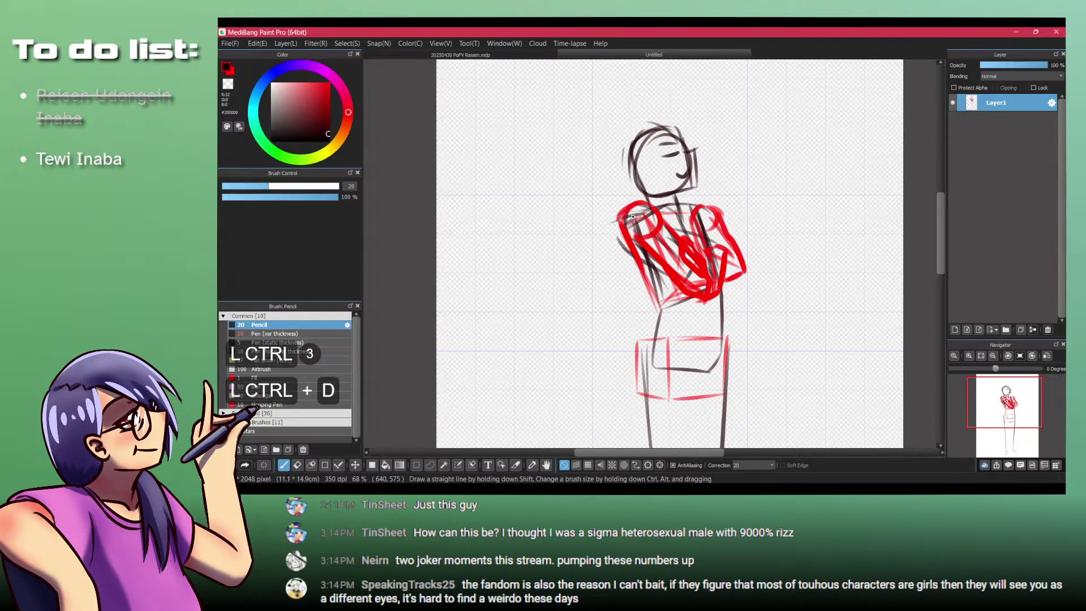
# Step: Darken the torso contours beside and beneath the crossed arms with near-black pencil strokes
pyautogui.moveTo(618, 216); pyautogui.dragTo(671, 306)
pyautogui.hotkey('ctrl', 'z')
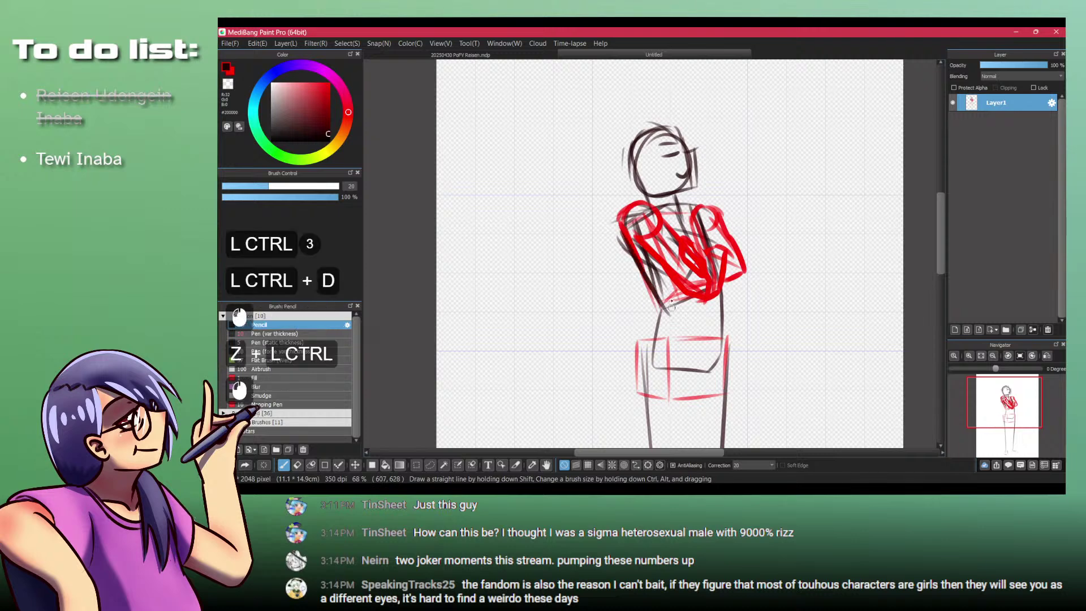
pyautogui.moveTo(697, 217)
pyautogui.mouseDown()
pyautogui.moveTo(721, 261)
pyautogui.moveTo(720, 307)
pyautogui.mouseUp()
pyautogui.hotkey('ctrl', 'z')
pyautogui.hotkey('ctrl', 'z')
pyautogui.moveTo(703, 225)
pyautogui.mouseDown()
pyautogui.moveTo(736, 281)
pyautogui.moveTo(702, 220)
pyautogui.moveTo(734, 298)
pyautogui.moveTo(727, 351)
pyautogui.mouseUp()
pyautogui.hotkey('ctrl', 'z')
# Step: Sketch both waist and hip contours below the arms and a light curve along the underside of the pelvis
pyautogui.click(735, 298)
pyautogui.moveTo(734, 283); pyautogui.dragTo(734, 341)
pyautogui.moveTo(649, 287); pyautogui.dragTo(655, 351)
pyautogui.hotkey('ctrl', 'z')
pyautogui.moveTo(736, 339)
pyautogui.mouseDown()
pyautogui.moveTo(730, 381)
pyautogui.moveTo(733, 357)
pyautogui.mouseUp()
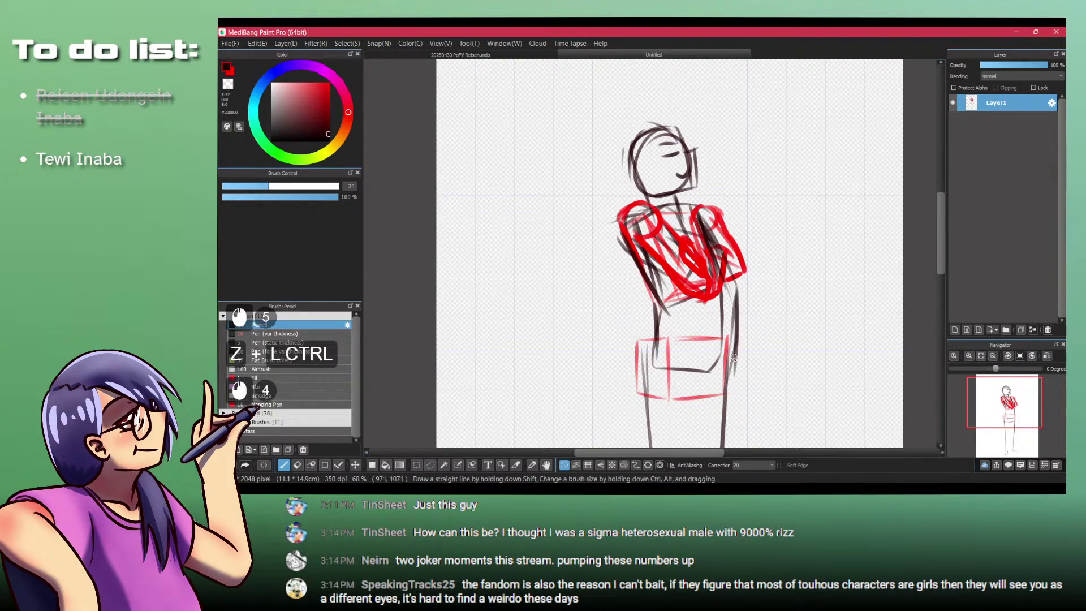
pyautogui.moveTo(659, 309); pyautogui.dragTo(653, 362)
pyautogui.moveTo(698, 409); pyautogui.dragTo(669, 423)
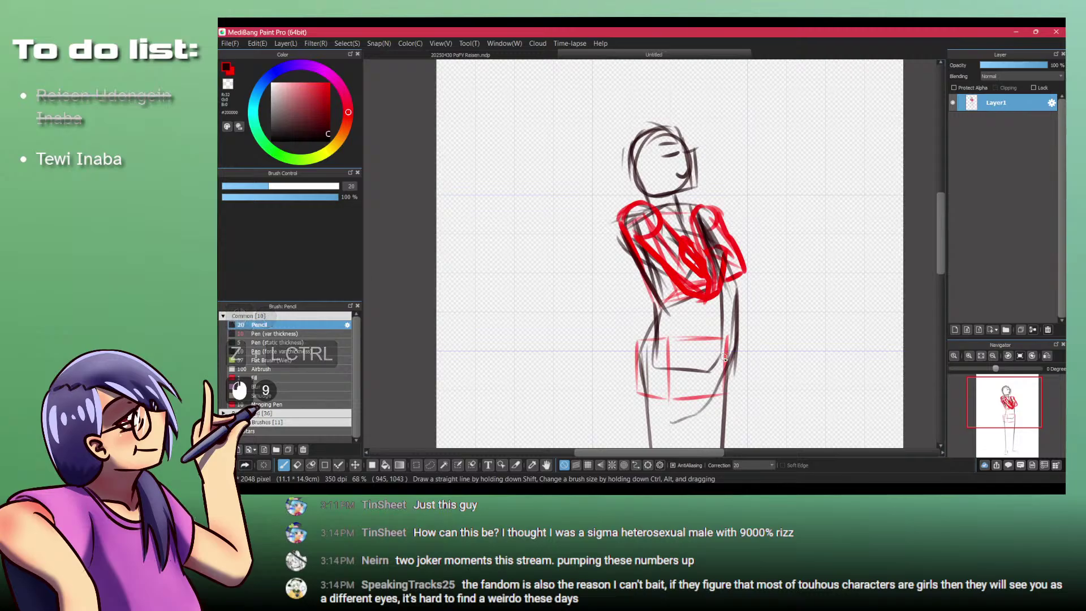
# Step: Try a contour line running from the left-hand hip down along the leg
pyautogui.moveTo(662, 366); pyautogui.dragTo(672, 220)
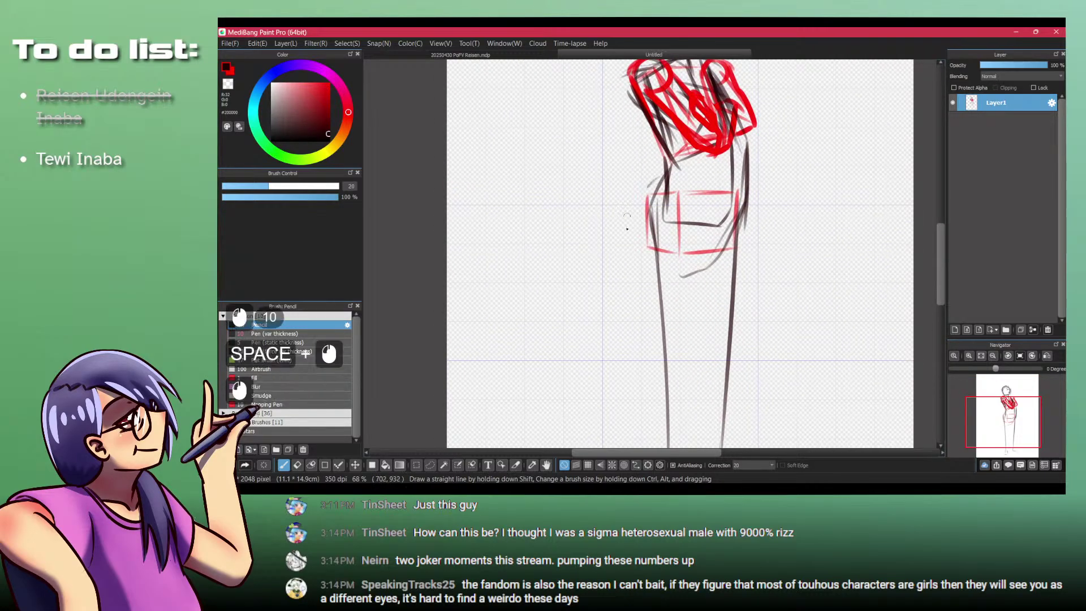
pyautogui.hotkey('ctrl', 'z')
pyautogui.moveTo(663, 174)
pyautogui.mouseDown()
pyautogui.moveTo(626, 240)
pyautogui.moveTo(658, 393)
pyautogui.mouseUp()
pyautogui.moveTo(654, 271)
pyautogui.mouseDown()
pyautogui.moveTo(622, 271)
pyautogui.moveTo(674, 270)
pyautogui.mouseUp()
pyautogui.hotkey('ctrl', 'z')
pyautogui.hotkey('ctrl', 'z')
# Step: Lasso the head, torso and hips, scale them down slightly, move them into place above the legs, and deselect
pyautogui.moveTo(655, 210); pyautogui.dragTo(648, 260)
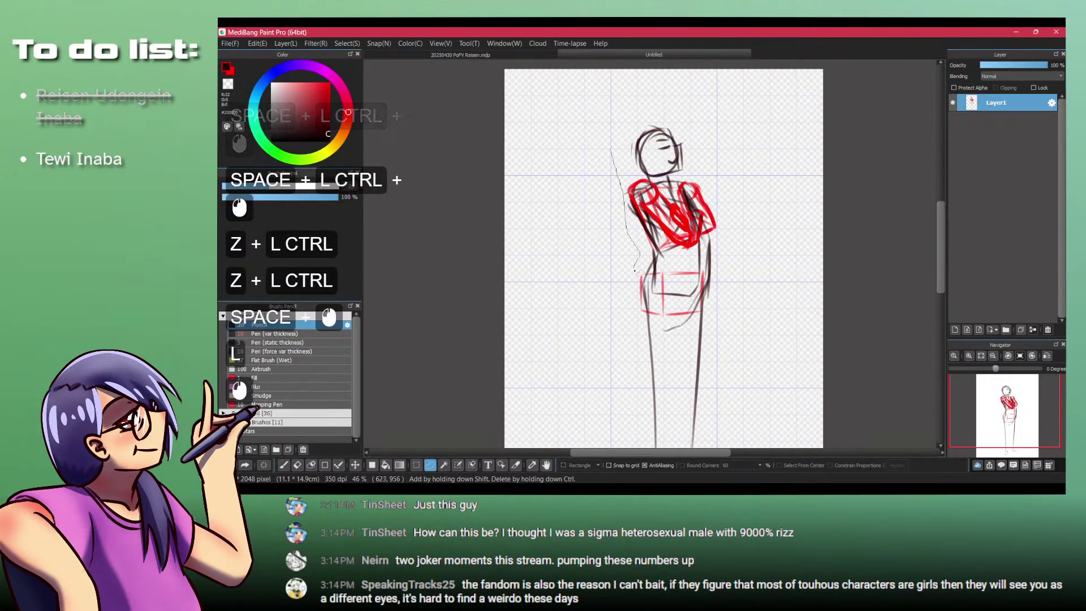
pyautogui.press('l')
pyautogui.moveTo(611, 150)
pyautogui.mouseDown()
pyautogui.moveTo(675, 342)
pyautogui.moveTo(747, 244)
pyautogui.moveTo(622, 136)
pyautogui.moveTo(601, 174)
pyautogui.mouseUp()
pyautogui.hotkey('ctrl', 't')
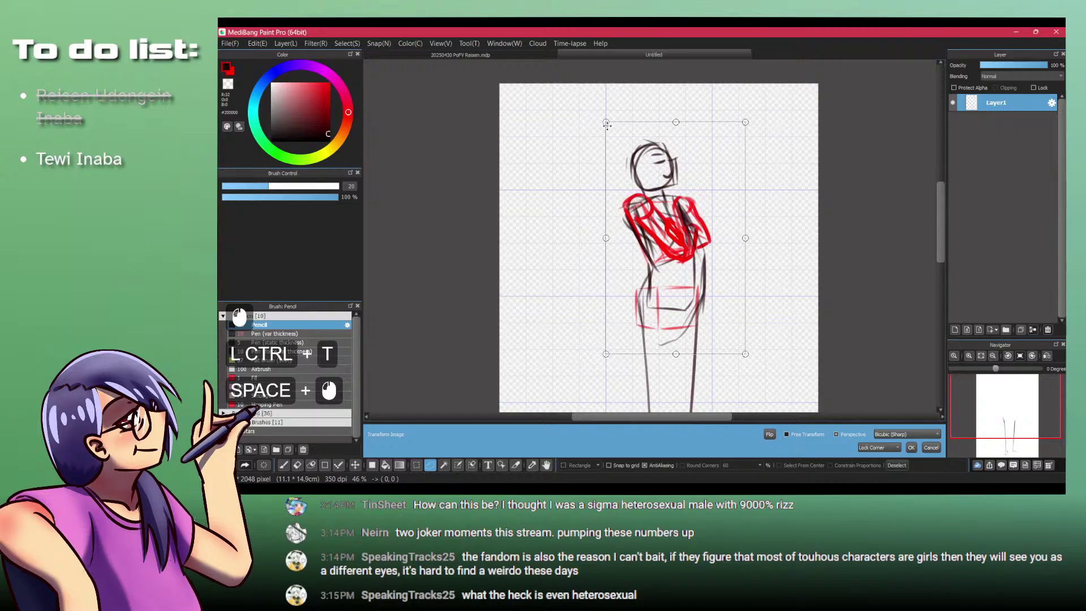
pyautogui.moveTo(607, 125); pyautogui.dragTo(620, 147)
pyautogui.moveTo(662, 282); pyautogui.dragTo(655, 265)
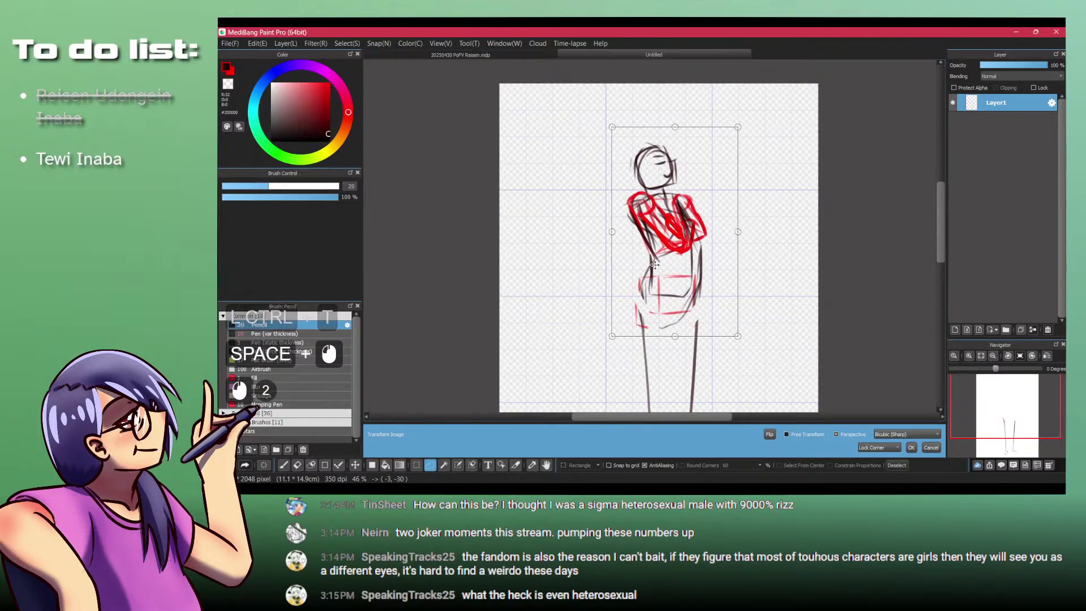
pyautogui.press('KP_Enter')
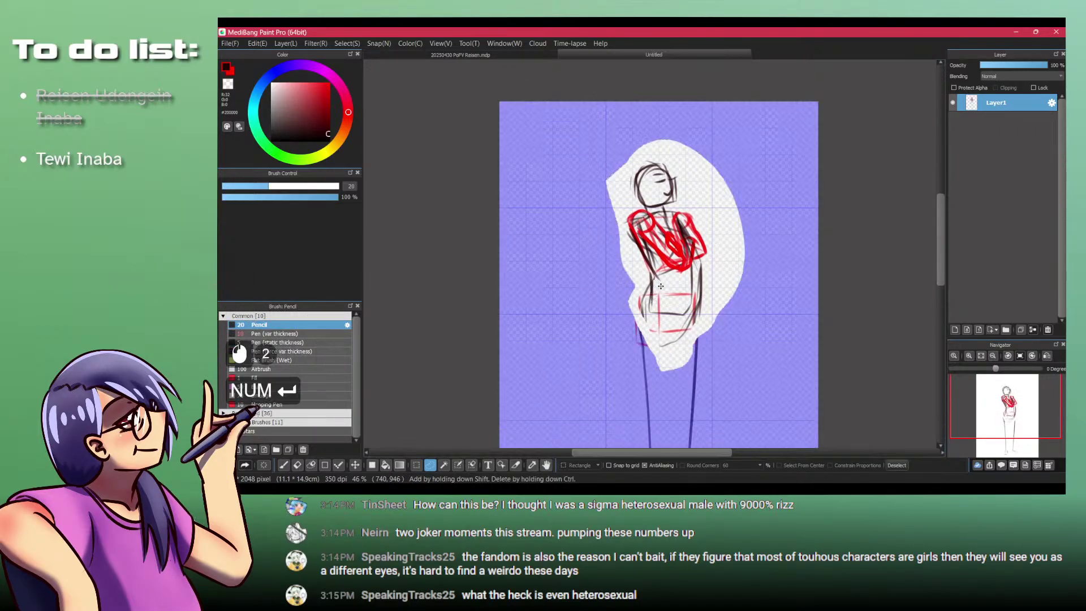
pyautogui.hotkey('ctrl', 'shift', 'a')
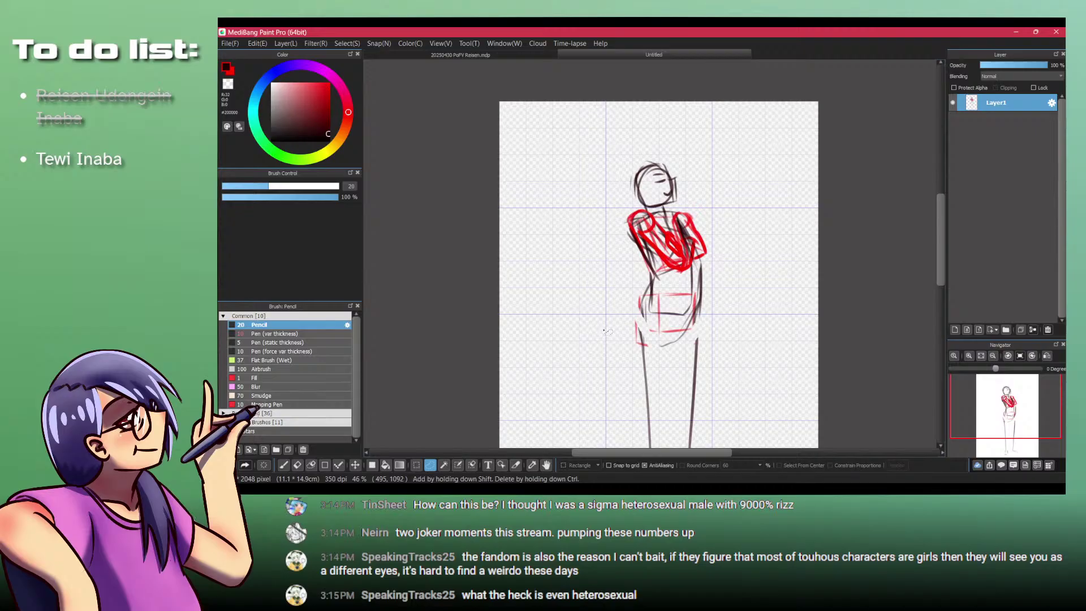
# Step: Refine the torso and the right-hand side of the pelvis with pencil strokes curving in towards the crotch
pyautogui.press('p')
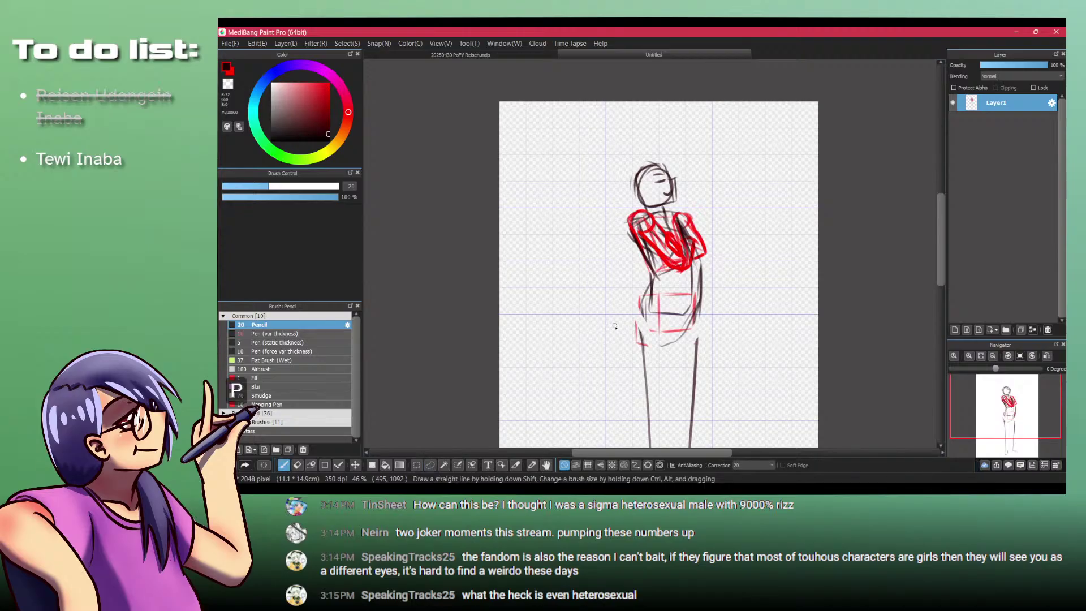
pyautogui.keyDown('ctrl'); pyautogui.click(684, 236); pyautogui.keyUp('ctrl')
pyautogui.hotkey('ctrl', 'z')
pyautogui.moveTo(666, 214); pyautogui.dragTo(684, 255)
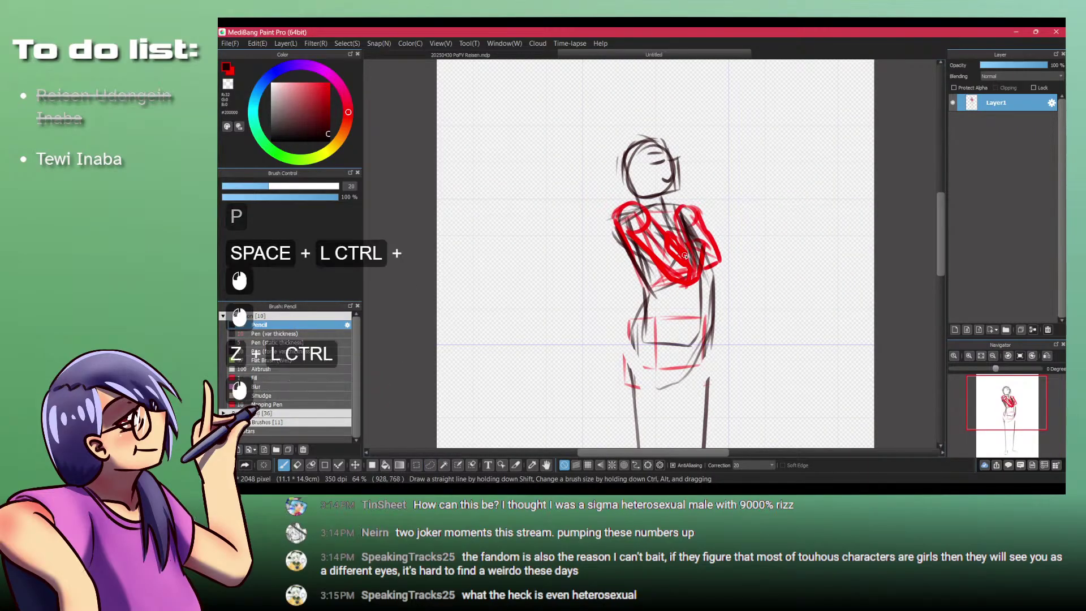
pyautogui.hotkey('ctrl', 'z')
pyautogui.moveTo(707, 316); pyautogui.dragTo(687, 373)
pyautogui.moveTo(701, 353); pyautogui.dragTo(670, 384)
pyautogui.moveTo(713, 335)
pyautogui.mouseDown()
pyautogui.moveTo(692, 368)
pyautogui.moveTo(671, 269)
pyautogui.moveTo(668, 291)
pyautogui.mouseUp()
# Step: Redraw the outer hip contours on both sides, widening the left-hand hip below the waist
pyautogui.click(665, 365)
pyautogui.hotkey('ctrl', 'z')
pyautogui.moveTo(645, 218)
pyautogui.mouseDown()
pyautogui.moveTo(623, 279)
pyautogui.moveTo(638, 421)
pyautogui.mouseUp()
pyautogui.hotkey('ctrl', 'z')
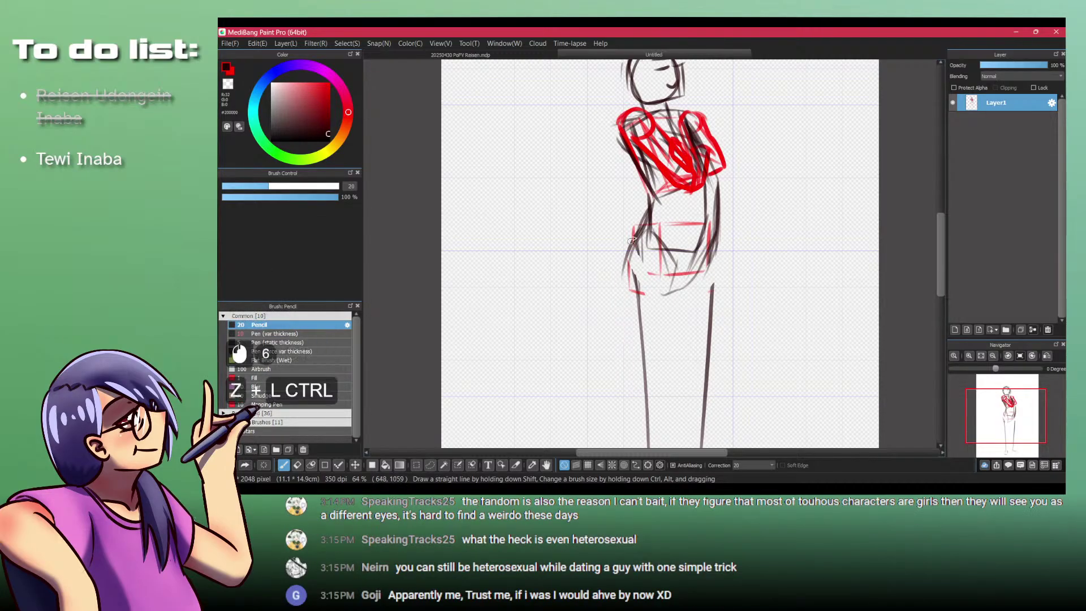
pyautogui.moveTo(631, 241); pyautogui.dragTo(624, 265)
pyautogui.moveTo(719, 228); pyautogui.dragTo(715, 259)
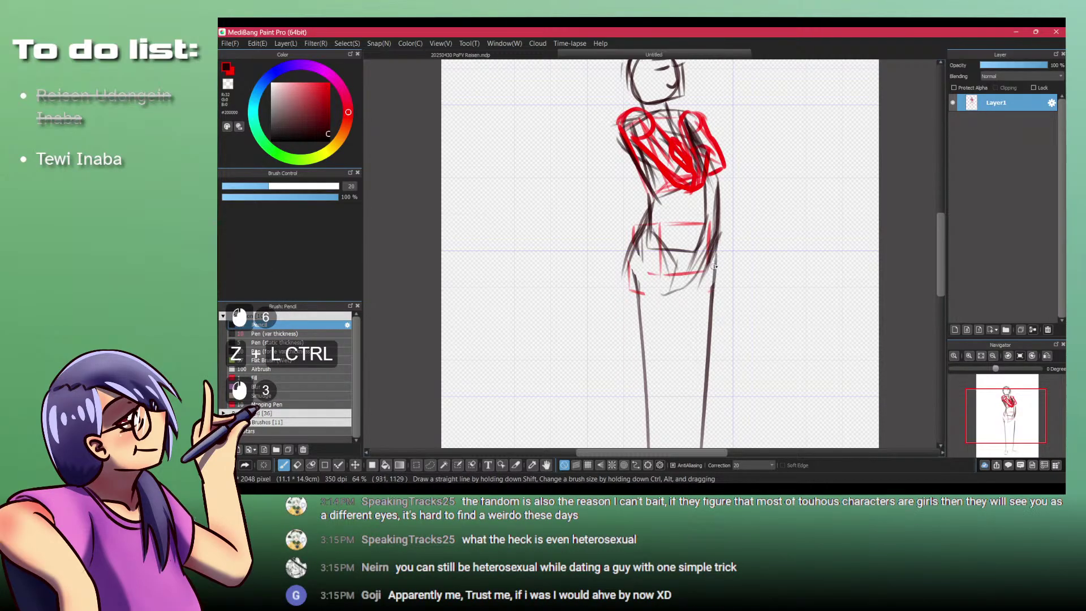
# Step: Draw the outer contour of the left-hand leg from the hip down towards the ankle
pyautogui.moveTo(626, 264); pyautogui.dragTo(643, 443)
pyautogui.hotkey('ctrl', 'z')
pyautogui.moveTo(638, 388); pyautogui.dragTo(630, 284)
pyautogui.moveTo(623, 236); pyautogui.dragTo(640, 350)
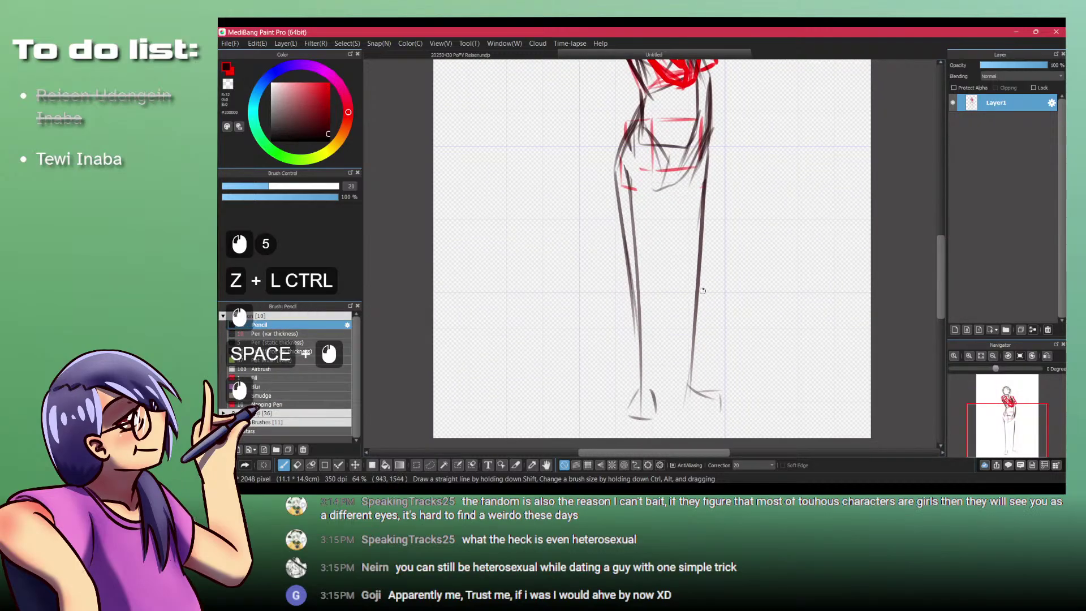
# Step: Darken the right-hand leg line and sketch the shapes of both feet
pyautogui.moveTo(676, 215); pyautogui.dragTo(657, 352)
pyautogui.moveTo(650, 423)
pyautogui.mouseDown()
pyautogui.moveTo(639, 339)
pyautogui.moveTo(642, 390)
pyautogui.moveTo(627, 394)
pyautogui.mouseUp()
pyautogui.hotkey('ctrl', 'z')
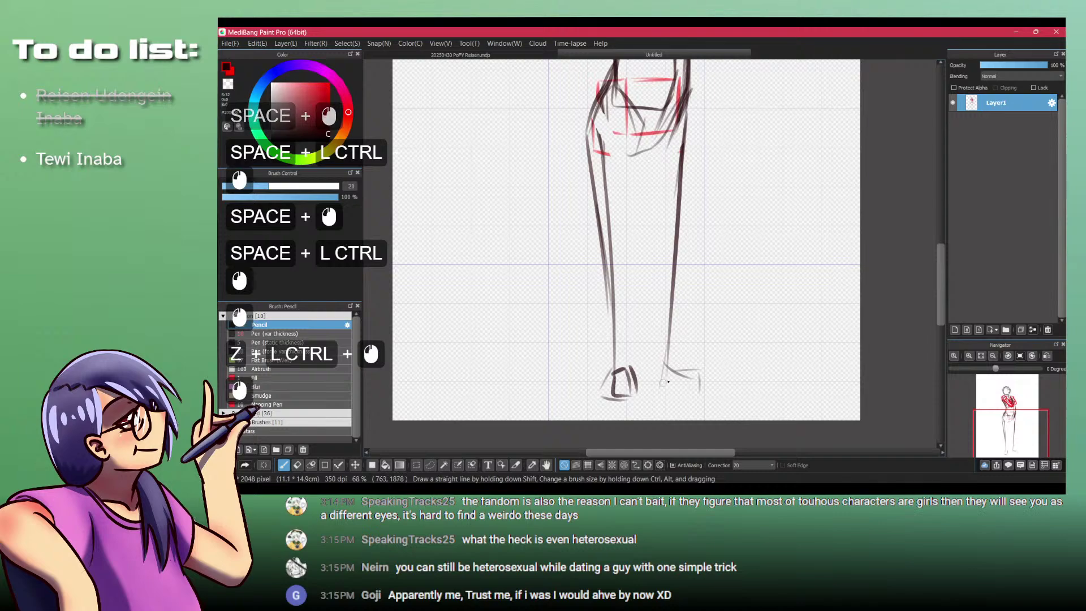
pyautogui.moveTo(671, 358)
pyautogui.mouseDown()
pyautogui.moveTo(697, 371)
pyautogui.moveTo(699, 390)
pyautogui.mouseUp()
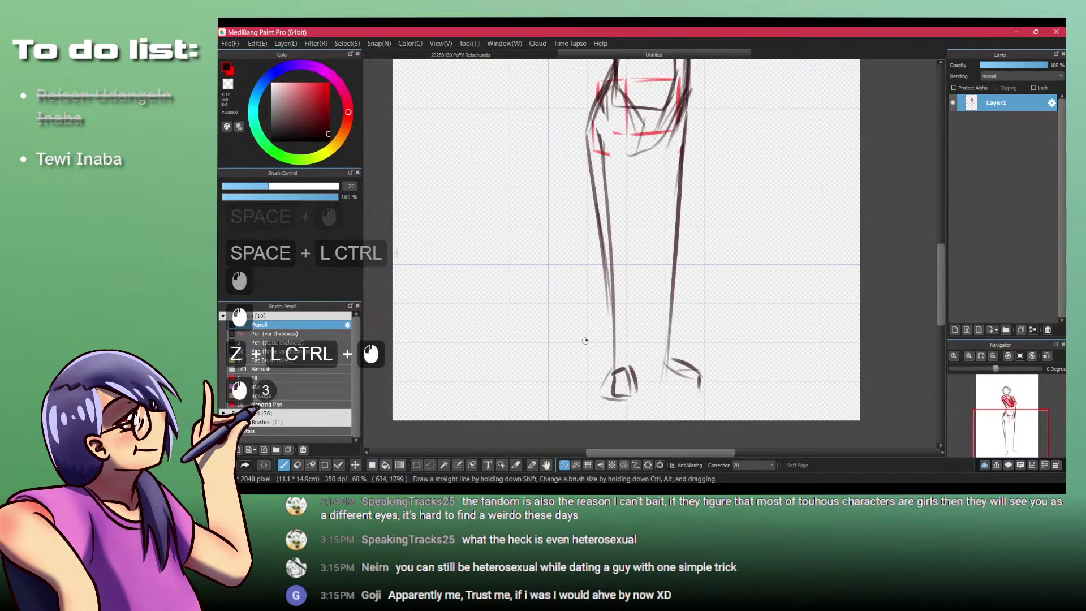
# Step: Redraw the right-hand hip and outer thigh contour, connecting the pelvis to the leg
pyautogui.moveTo(554, 276)
pyautogui.mouseDown()
pyautogui.moveTo(508, 314)
pyautogui.moveTo(573, 283)
pyautogui.mouseUp()
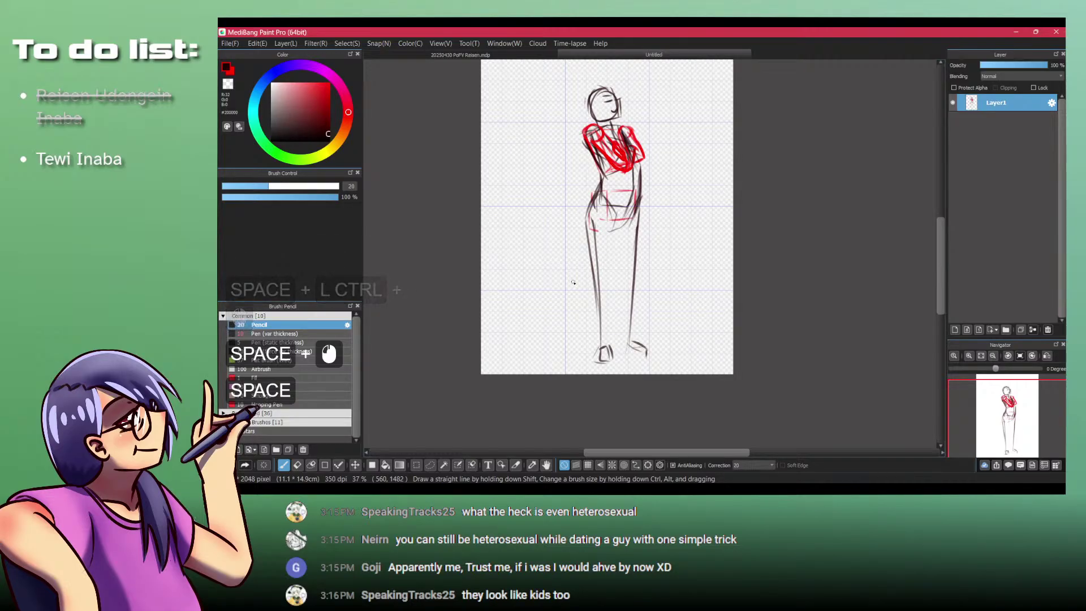
pyautogui.moveTo(574, 283)
pyautogui.mouseDown()
pyautogui.moveTo(581, 241)
pyautogui.moveTo(583, 389)
pyautogui.mouseUp()
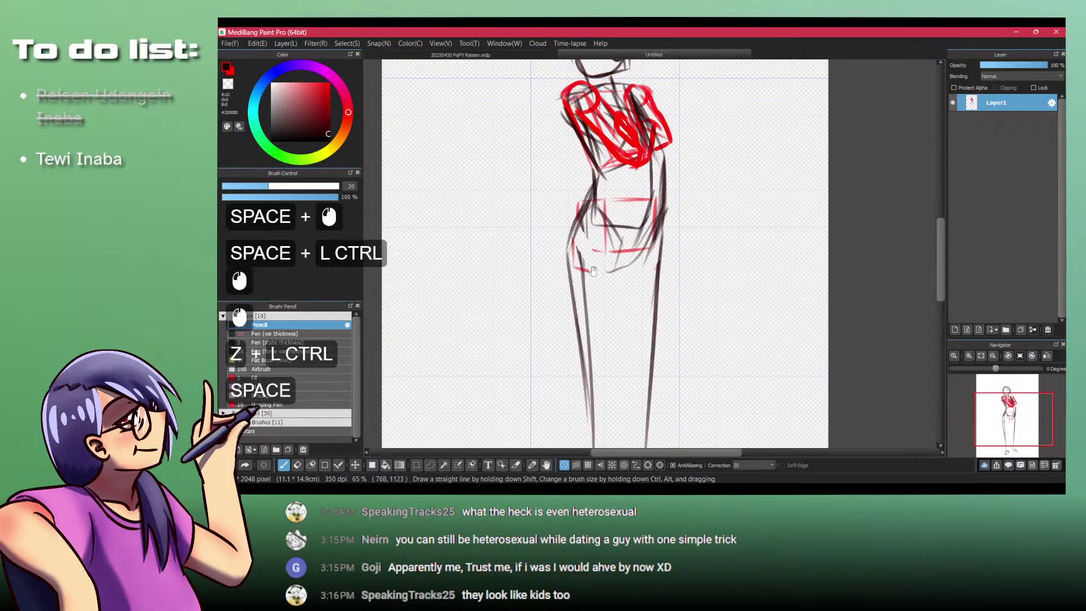
pyautogui.moveTo(605, 254); pyautogui.dragTo(615, 208)
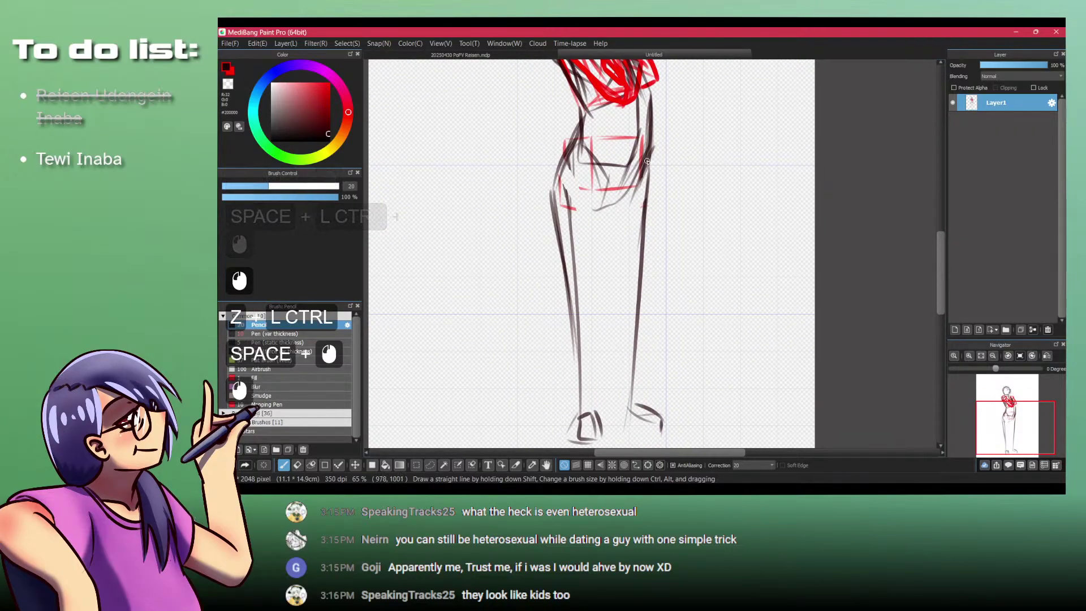
pyautogui.hotkey('shift', 'z')
pyautogui.moveTo(651, 131)
pyautogui.mouseDown()
pyautogui.moveTo(635, 193)
pyautogui.moveTo(653, 133)
pyautogui.moveTo(634, 172)
pyautogui.moveTo(642, 160)
pyautogui.moveTo(630, 299)
pyautogui.mouseUp()
pyautogui.hotkey('shift', 'z')
pyautogui.hotkey('ctrl', 'z')
pyautogui.hotkey('ctrl', 'z')
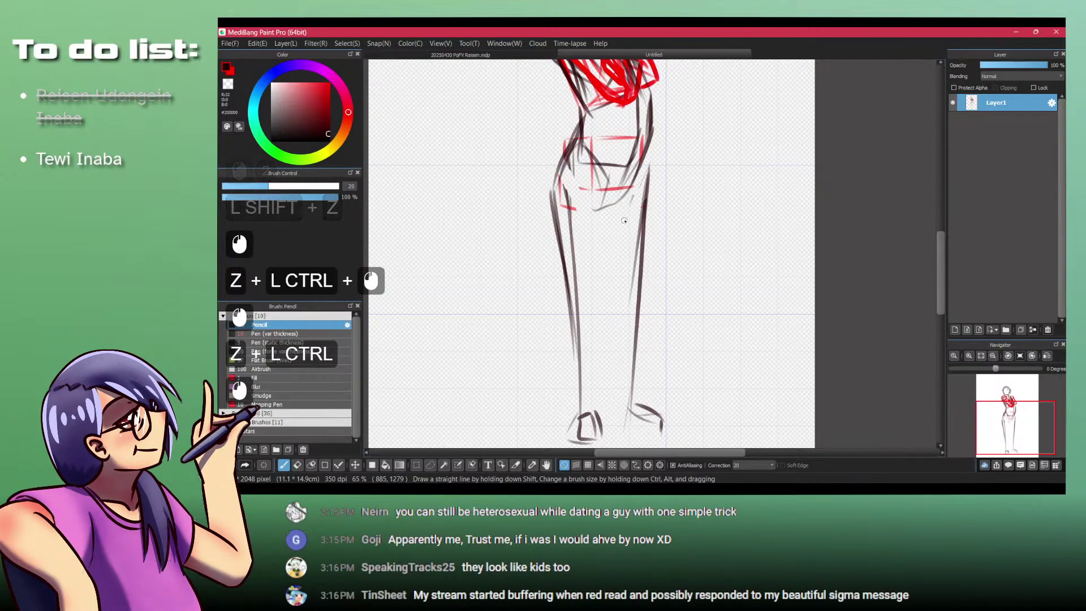
# Step: Try an inner thigh line on the right-hand leg, running from the crotch towards the knee
pyautogui.hotkey('ctrl', 'z')
pyautogui.moveTo(622, 210)
pyautogui.mouseDown()
pyautogui.moveTo(618, 311)
pyautogui.moveTo(630, 293)
pyautogui.mouseUp()
pyautogui.hotkey('ctrl', 'z')
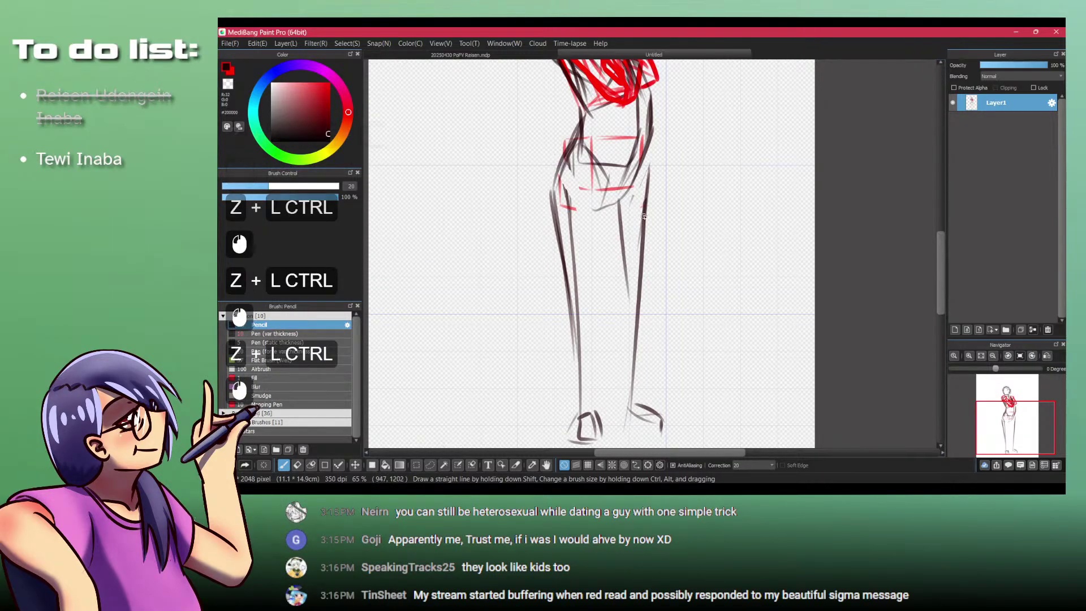
pyautogui.moveTo(654, 204); pyautogui.dragTo(667, 226)
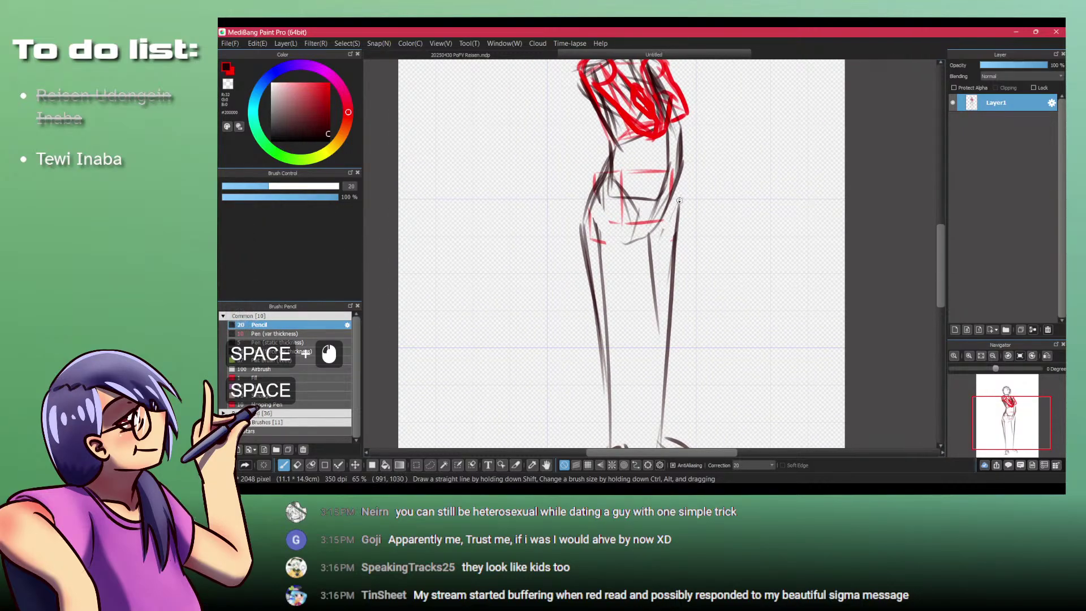
pyautogui.hotkey('ctrl', 'z')
# Step: Try lassoing both legs and shifting them horizontally to the left, and clear the selection
pyautogui.moveTo(672, 255)
pyautogui.mouseDown()
pyautogui.moveTo(674, 165)
pyautogui.moveTo(648, 181)
pyautogui.moveTo(692, 188)
pyautogui.moveTo(622, 255)
pyautogui.moveTo(643, 375)
pyautogui.moveTo(636, 197)
pyautogui.mouseUp()
pyautogui.press('l')
pyautogui.press('m')
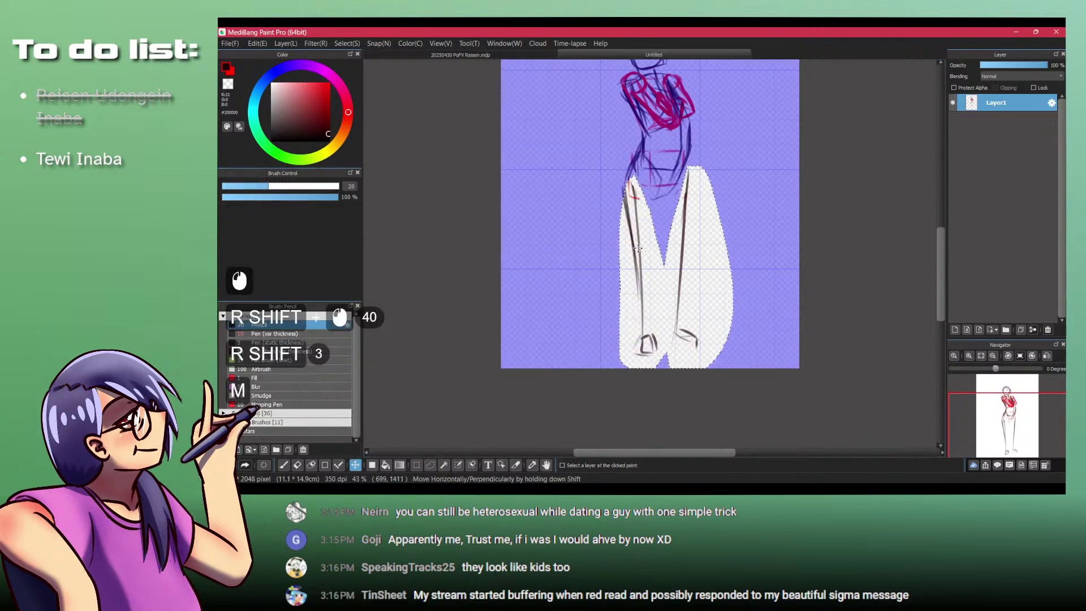
pyautogui.moveTo(643, 244); pyautogui.dragTo(629, 244)
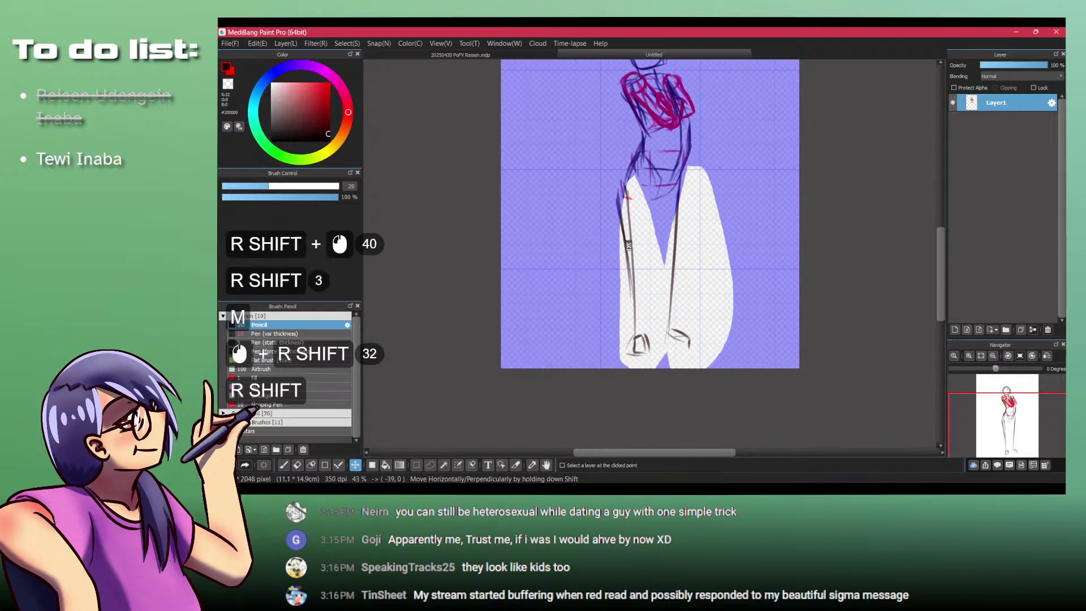
pyautogui.hotkey('ctrl', 'z')
pyautogui.hotkey('ctrl', 'shift', 'a')
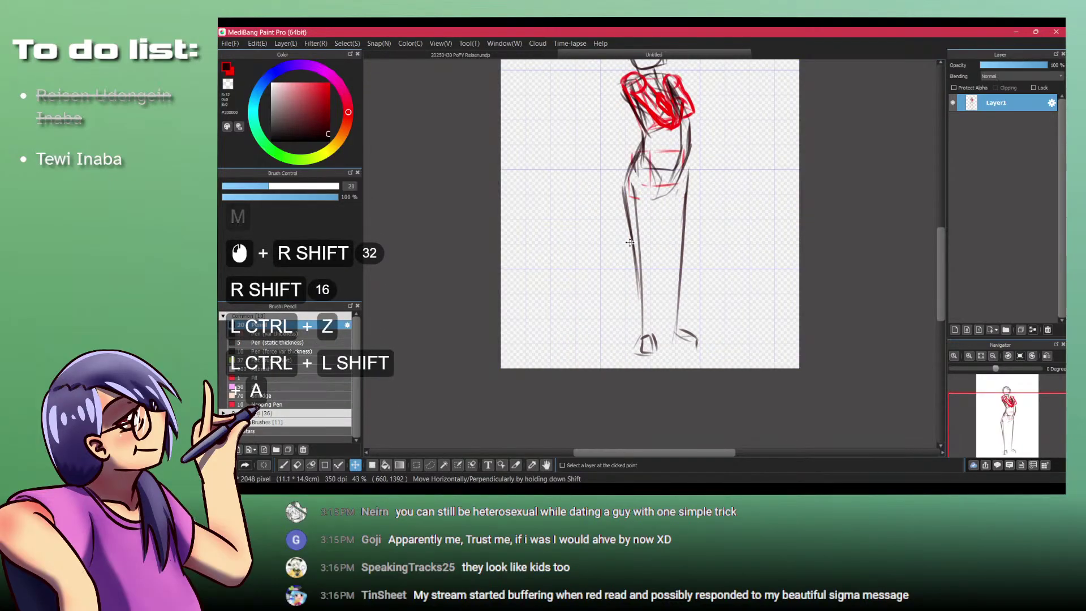
# Step: Draw the inner contour of the right-hand leg with the pencil, from the crotch down to the foot
pyautogui.press('p')
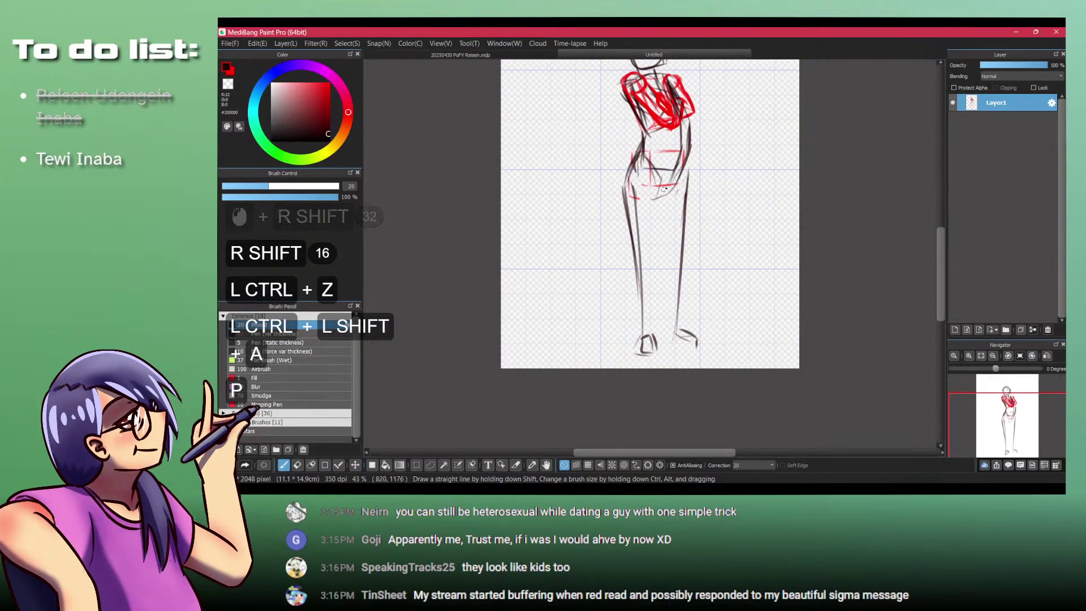
pyautogui.moveTo(675, 175); pyautogui.dragTo(665, 338)
pyautogui.hotkey('ctrl', 'z')
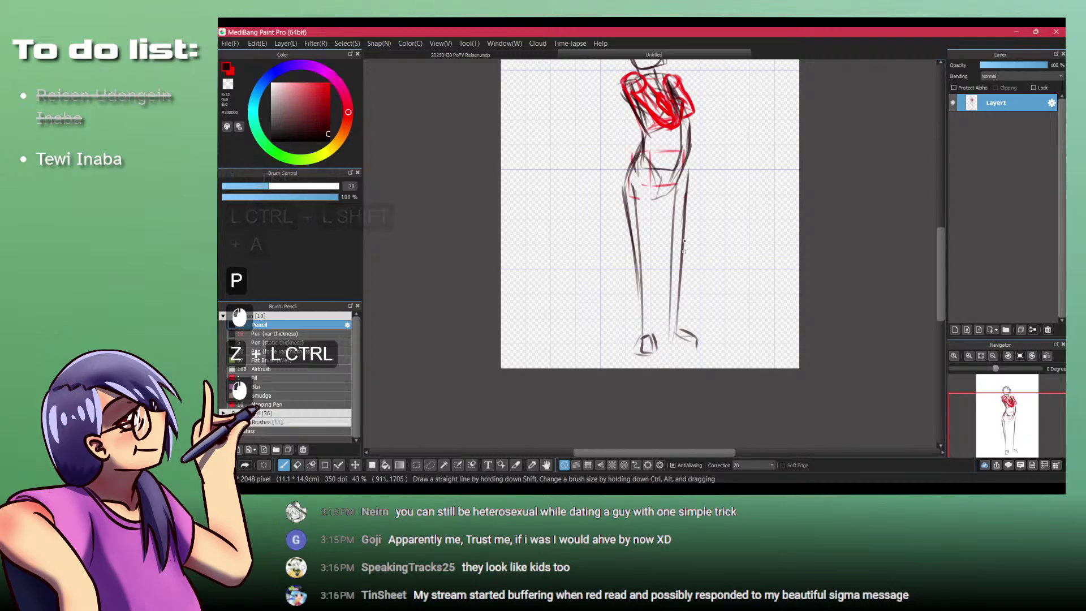
# Step: Redraw the right-hand leg's inner line slanting inward from the hip to the foot, and erase the old outer contour
pyautogui.hotkey('ctrl', 'z')
pyautogui.moveTo(673, 191); pyautogui.dragTo(661, 339)
pyautogui.hotkey('ctrl', 'z')
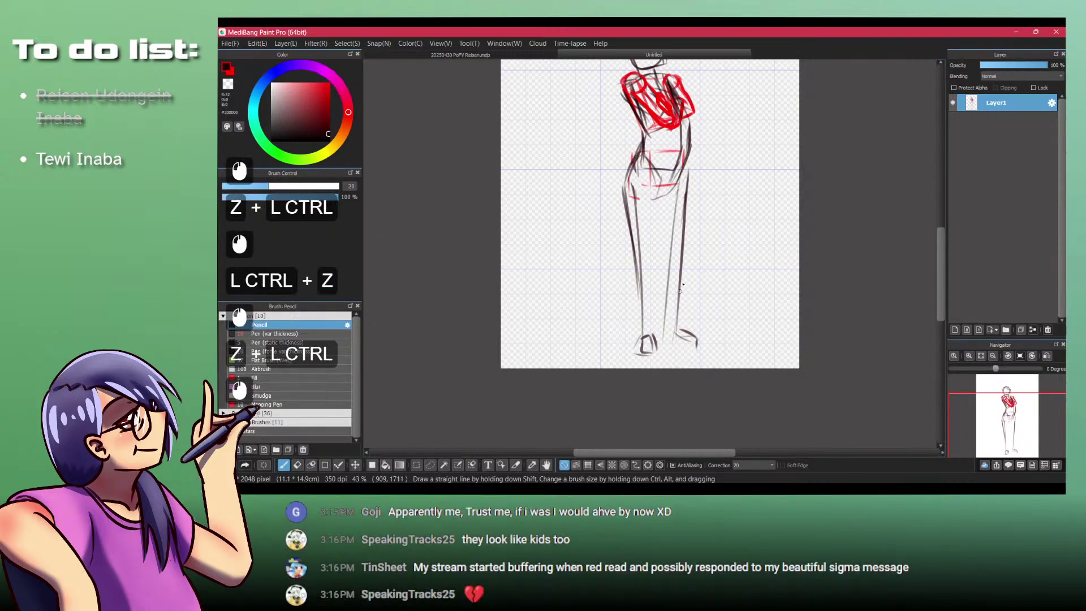
pyautogui.hotkey('shift', 'z')
pyautogui.moveTo(685, 243); pyautogui.dragTo(684, 346)
pyautogui.hotkey('shift', 'z')
pyautogui.hotkey('ctrl', 'z')
# Step: Sketch the right-hand foot beneath the slanted leg, and undo the trial lines inside the left-hand leg
pyautogui.moveTo(637, 176)
pyautogui.mouseDown()
pyautogui.moveTo(632, 276)
pyautogui.moveTo(679, 267)
pyautogui.mouseUp()
pyautogui.moveTo(639, 237); pyautogui.dragTo(625, 300)
pyautogui.hotkey('ctrl', 'z')
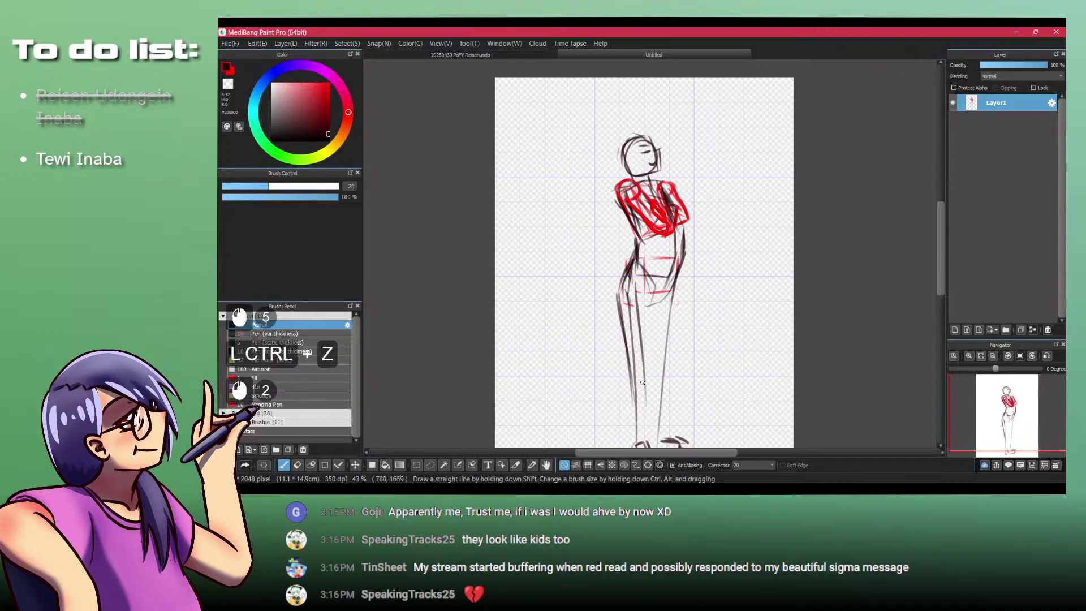
pyautogui.hotkey('ctrl', 'z')
pyautogui.moveTo(642, 383); pyautogui.dragTo(613, 320)
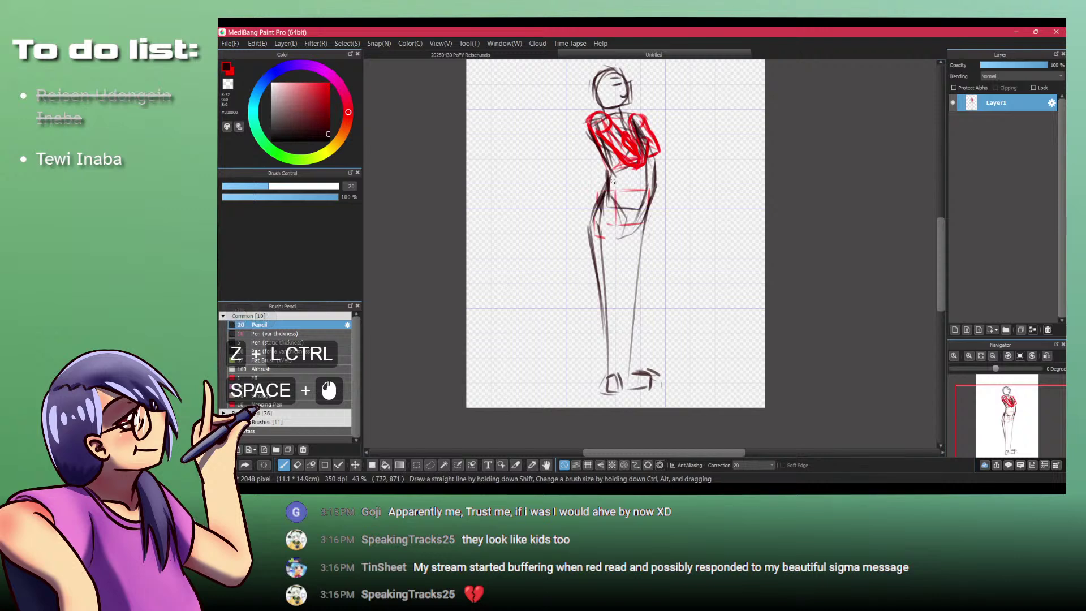
# Step: Try lassoing the head, torso and hips and shifting them horizontally to the left, undo the move, and clear the selection
pyautogui.moveTo(559, 75)
pyautogui.mouseDown()
pyautogui.moveTo(532, 155)
pyautogui.moveTo(561, 314)
pyautogui.mouseUp()
pyautogui.press('l')
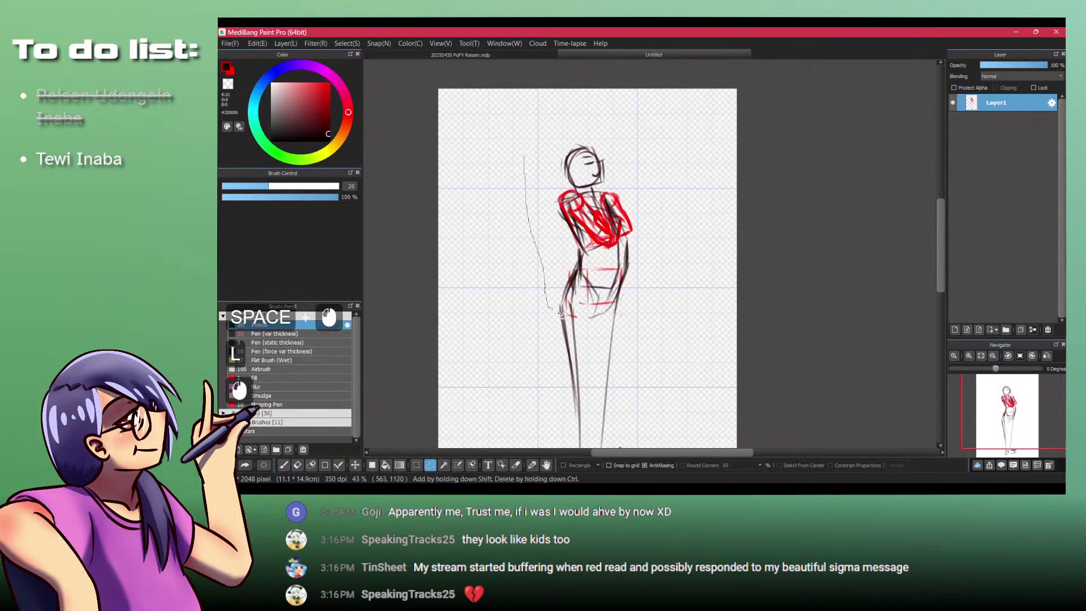
pyautogui.moveTo(656, 192); pyautogui.dragTo(526, 151)
pyautogui.press('m')
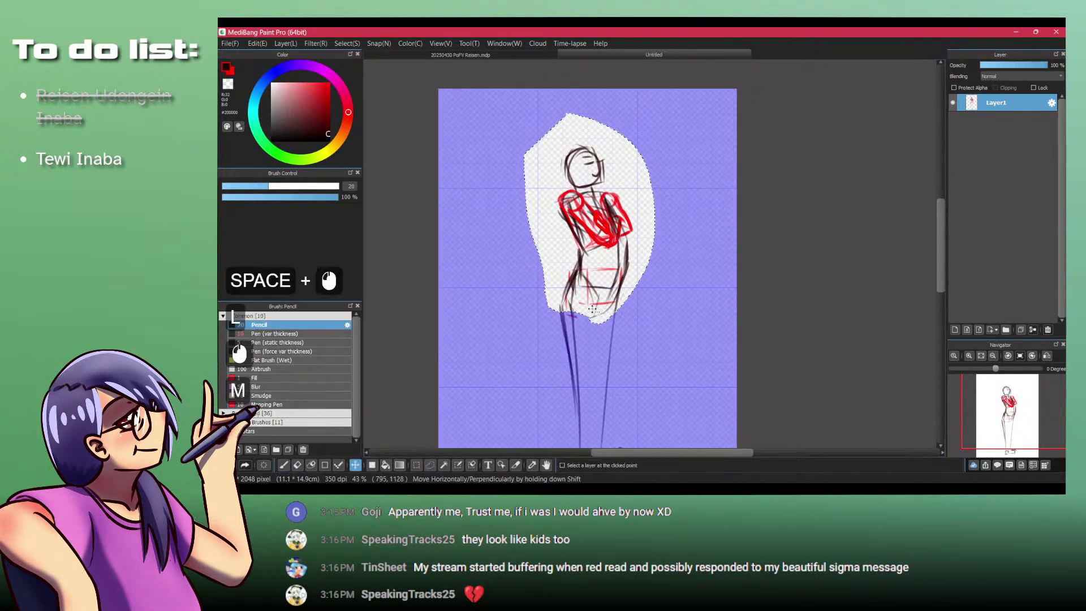
pyautogui.moveTo(595, 320); pyautogui.dragTo(581, 262)
pyautogui.hotkey('ctrl', 'shift', 'a', 'p')
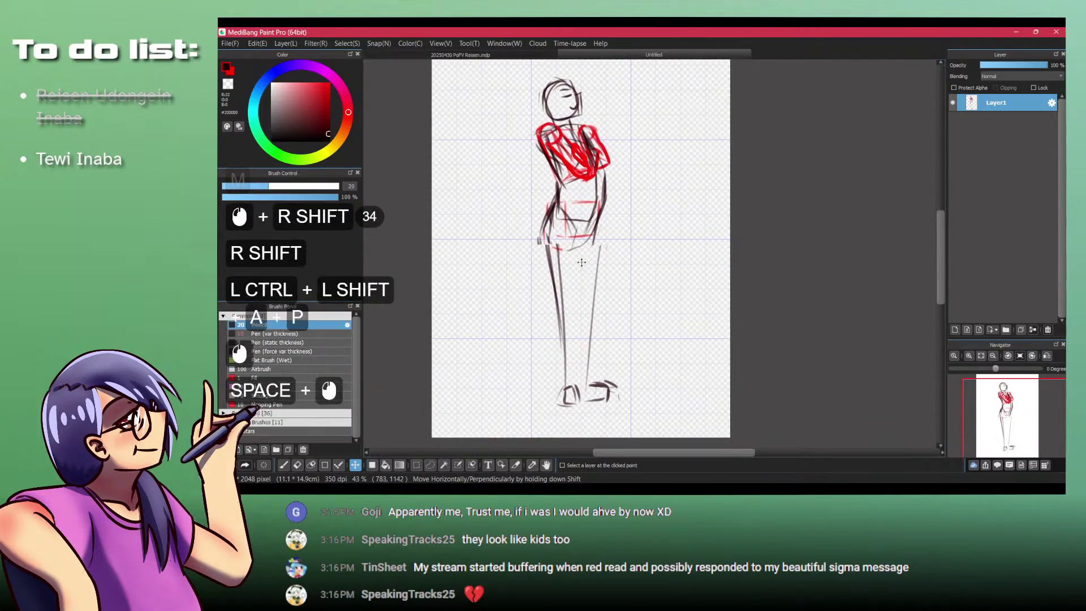
pyautogui.hotkey('ctrl', 'z')
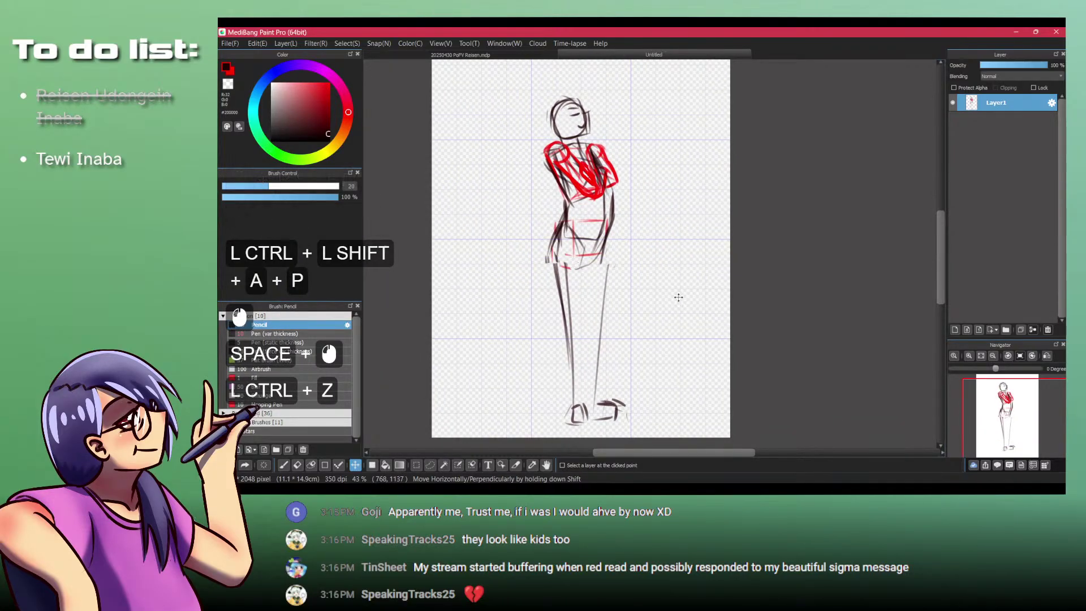
pyautogui.hotkey('ctrl', 'z')
pyautogui.hotkey('ctrl', 'z')
pyautogui.hotkey('ctrl', 'shift', 'a')
pyautogui.press('p')
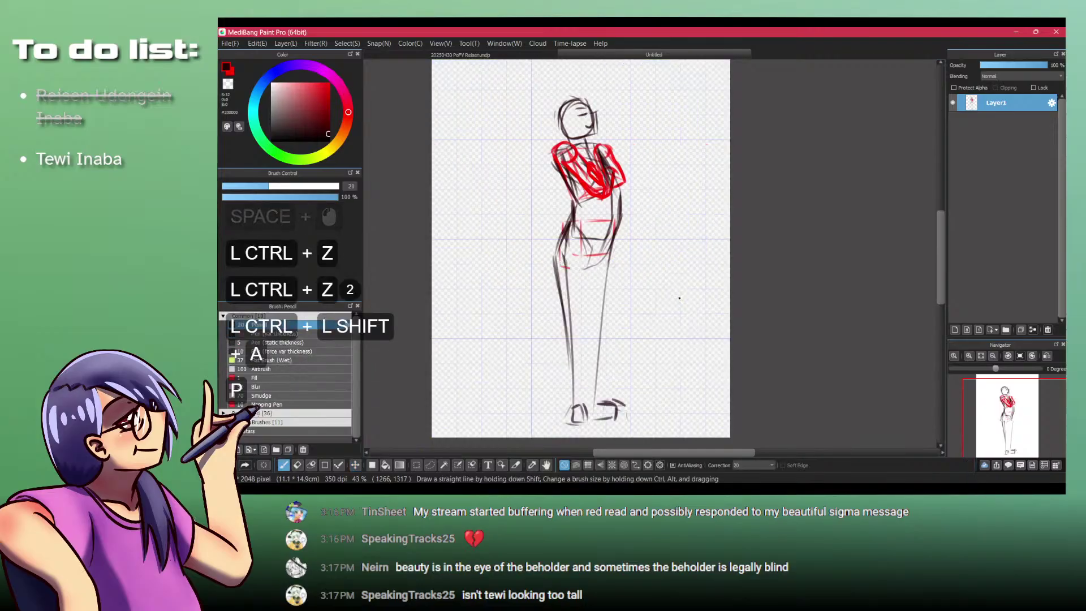
# Step: Try pencil strokes for the left-hand leg's outer contour and a dividing line between the legs, and undo them all
pyautogui.moveTo(550, 254); pyautogui.dragTo(571, 345)
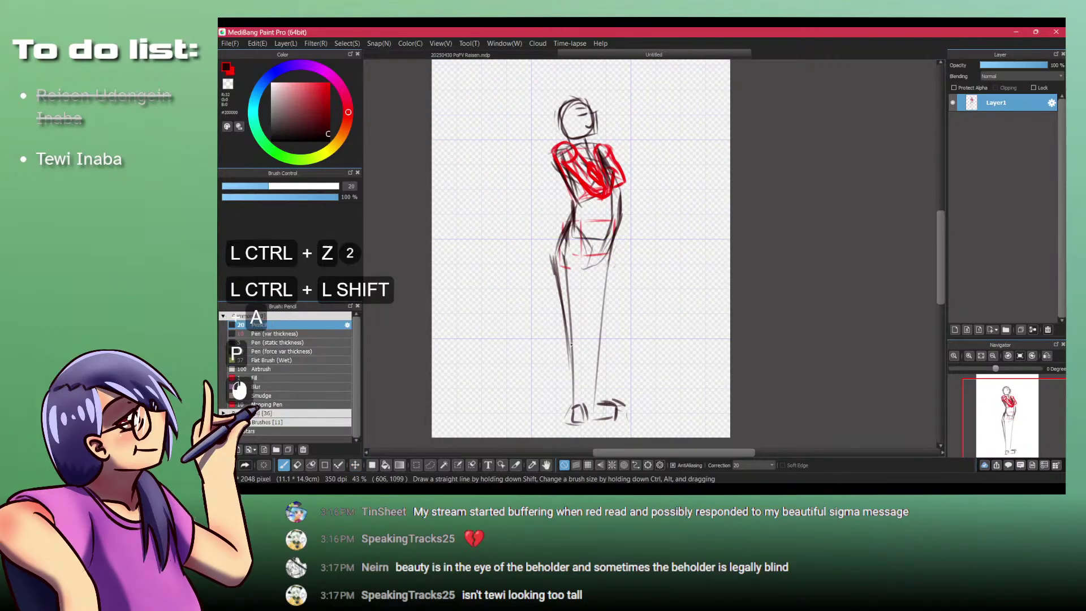
pyautogui.hotkey('ctrl', 'z')
pyautogui.moveTo(587, 259); pyautogui.dragTo(587, 356)
pyautogui.hotkey('ctrl', 'z')
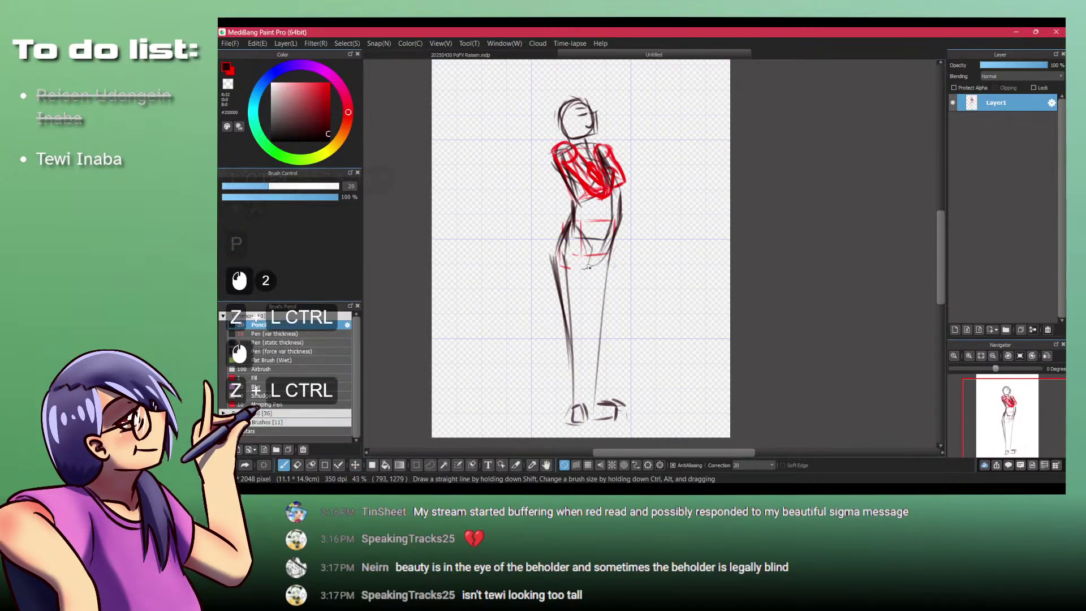
pyautogui.moveTo(586, 259); pyautogui.dragTo(586, 357)
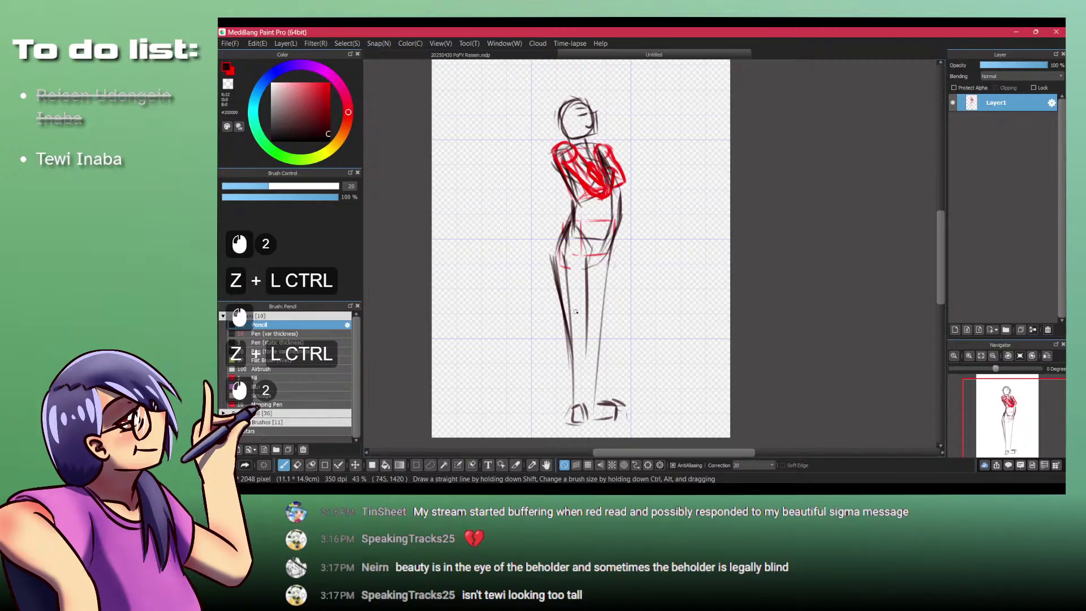
pyautogui.moveTo(565, 328)
pyautogui.mouseDown()
pyautogui.moveTo(561, 368)
pyautogui.moveTo(583, 417)
pyautogui.moveTo(569, 344)
pyautogui.mouseUp()
pyautogui.hotkey('ctrl', 'z')
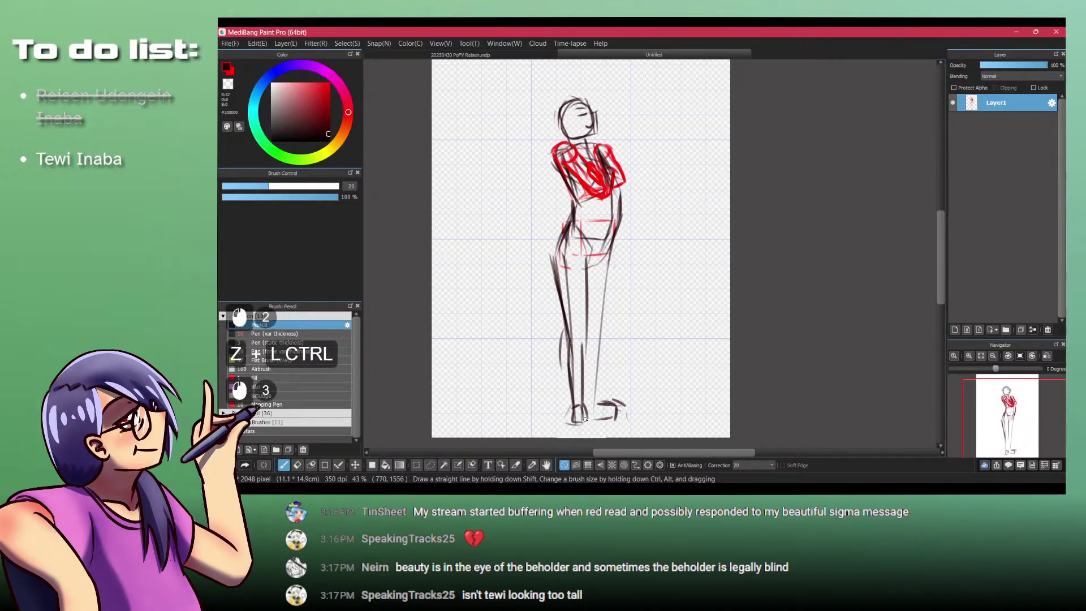
pyautogui.hotkey('ctrl', 'z')
pyautogui.hotkey('ctrl', 'z')
pyautogui.hotkey('ctrl', 'z')
pyautogui.hotkey('ctrl', 'z')
pyautogui.hotkey('ctrl', 'z')
pyautogui.hotkey('ctrl', 'z')
pyautogui.hotkey('ctrl', 'z')
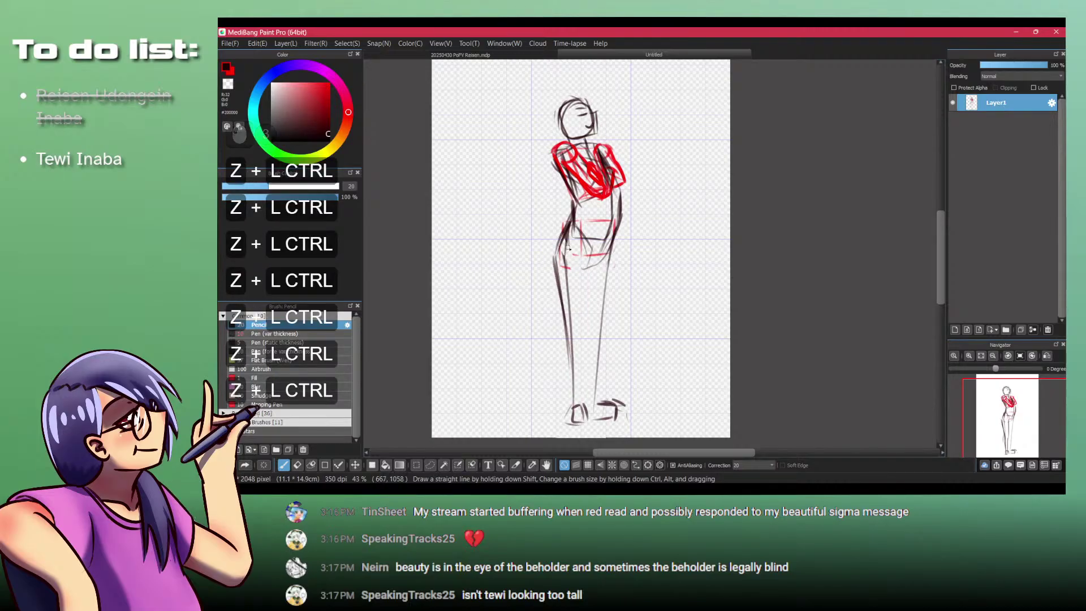
# Step: Redraw both legs and feet with darker pencil contours from the hips down, and clean up the left-hand hip by erasing
pyautogui.moveTo(582, 260)
pyautogui.mouseDown()
pyautogui.moveTo(581, 302)
pyautogui.moveTo(563, 312)
pyautogui.moveTo(558, 348)
pyautogui.moveTo(568, 390)
pyautogui.mouseUp()
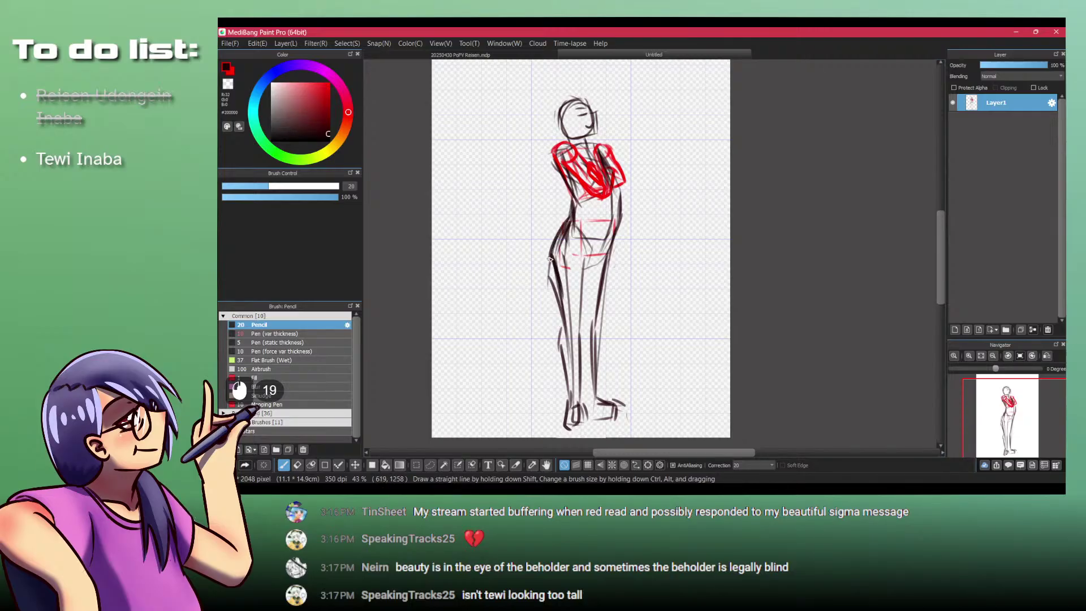
pyautogui.hotkey('shift', 'z')
pyautogui.hotkey('shift', 'z')
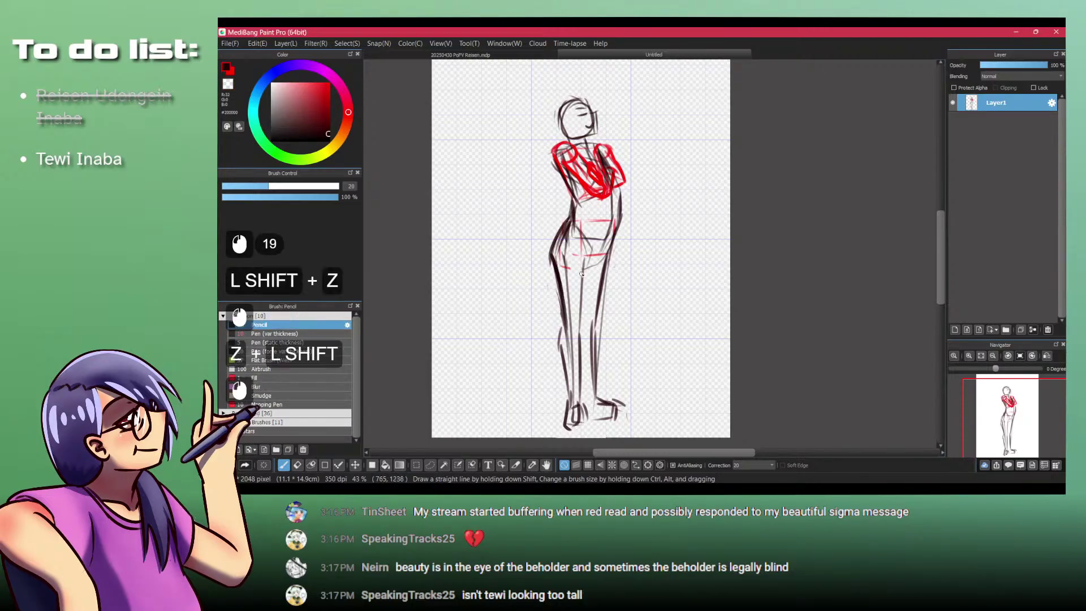
# Step: Darken the curved crotch line running from the pelvis down to the gap between the thighs
pyautogui.moveTo(574, 226); pyautogui.dragTo(592, 251)
pyautogui.moveTo(592, 251); pyautogui.dragTo(584, 278)
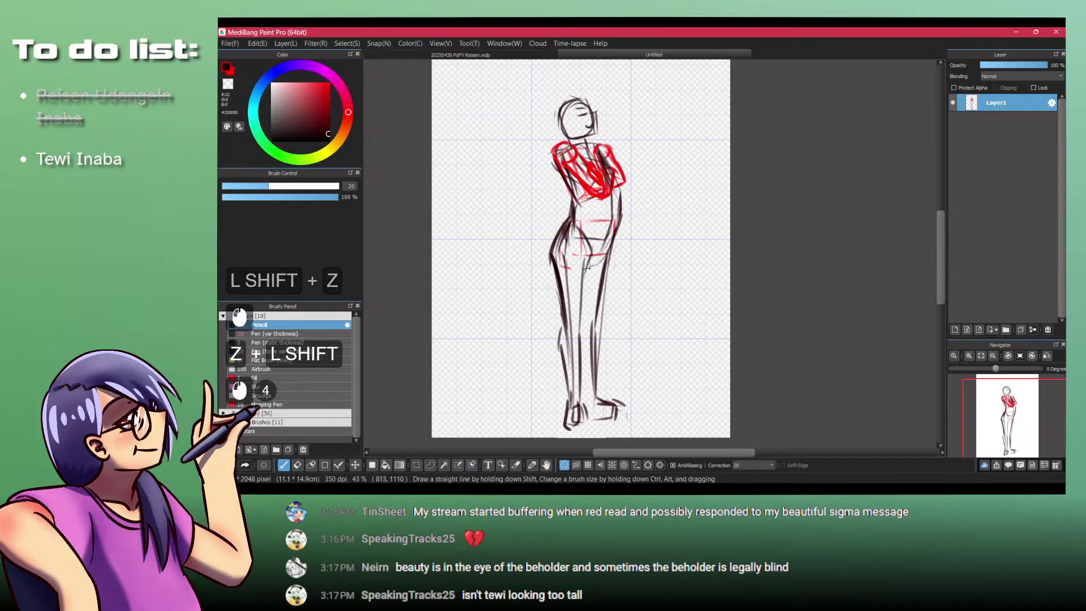
pyautogui.moveTo(585, 336); pyautogui.dragTo(583, 339)
pyautogui.hotkey('ctrl', 'z')
# Step: Darken the line between the thighs from the crotch to the knees, and rework the left-hand knee
pyautogui.moveTo(586, 260)
pyautogui.mouseDown()
pyautogui.moveTo(558, 363)
pyautogui.moveTo(564, 326)
pyautogui.moveTo(560, 390)
pyautogui.mouseUp()
pyautogui.hotkey('shift', 'z')
pyautogui.hotkey('shift', 'z')
pyautogui.hotkey('ctrl', 'z')
pyautogui.hotkey('ctrl', 'z')
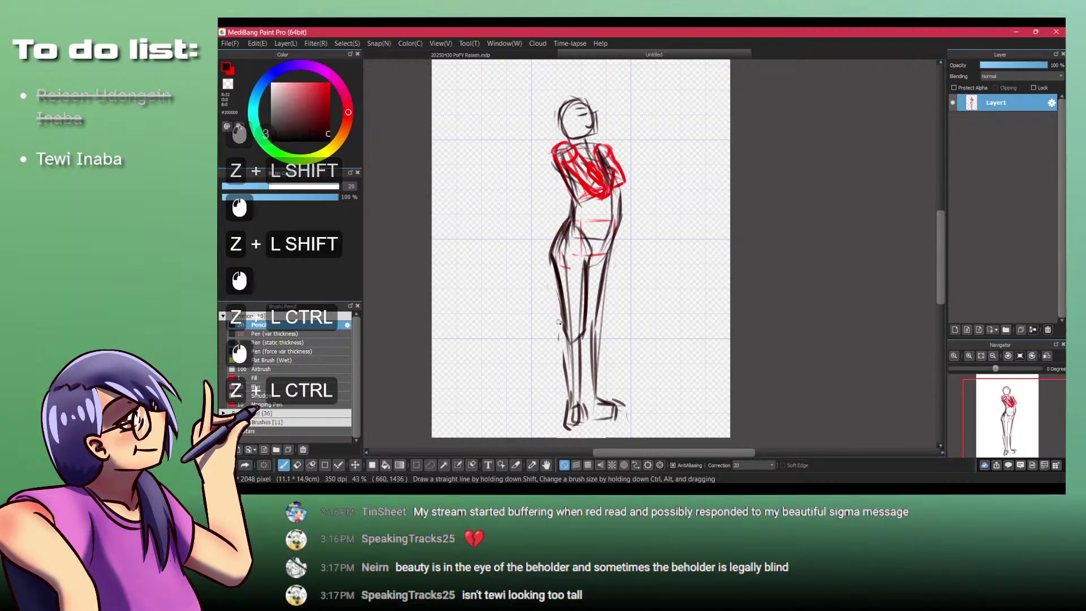
pyautogui.moveTo(561, 322)
pyautogui.mouseDown()
pyautogui.moveTo(571, 396)
pyautogui.moveTo(581, 348)
pyautogui.mouseUp()
pyautogui.moveTo(581, 345)
pyautogui.mouseDown()
pyautogui.moveTo(577, 413)
pyautogui.moveTo(584, 395)
pyautogui.moveTo(510, 335)
pyautogui.moveTo(537, 316)
pyautogui.mouseUp()
pyautogui.hotkey('ctrl', 'z')
# Step: Erase stray lines along the right-hand side of the figure's torso and legs
pyautogui.press('space')
pyautogui.hotkey('ctrl', 'space')
pyautogui.keyDown('ctrl'); pyautogui.click(501, 320); pyautogui.keyUp('ctrl')
pyautogui.press('space')
pyautogui.moveTo(512, 272); pyautogui.dragTo(500, 237)
pyautogui.hotkey('ctrl', 'space')
pyautogui.press('space')
pyautogui.moveTo(509, 210); pyautogui.dragTo(522, 239)
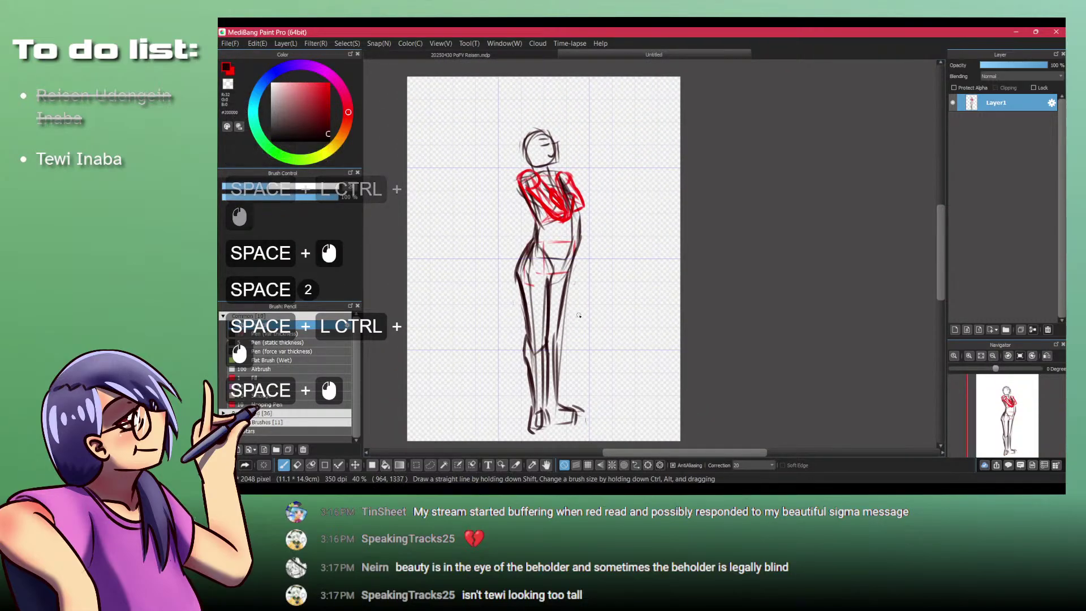
pyautogui.hotkey('shift', 'z')
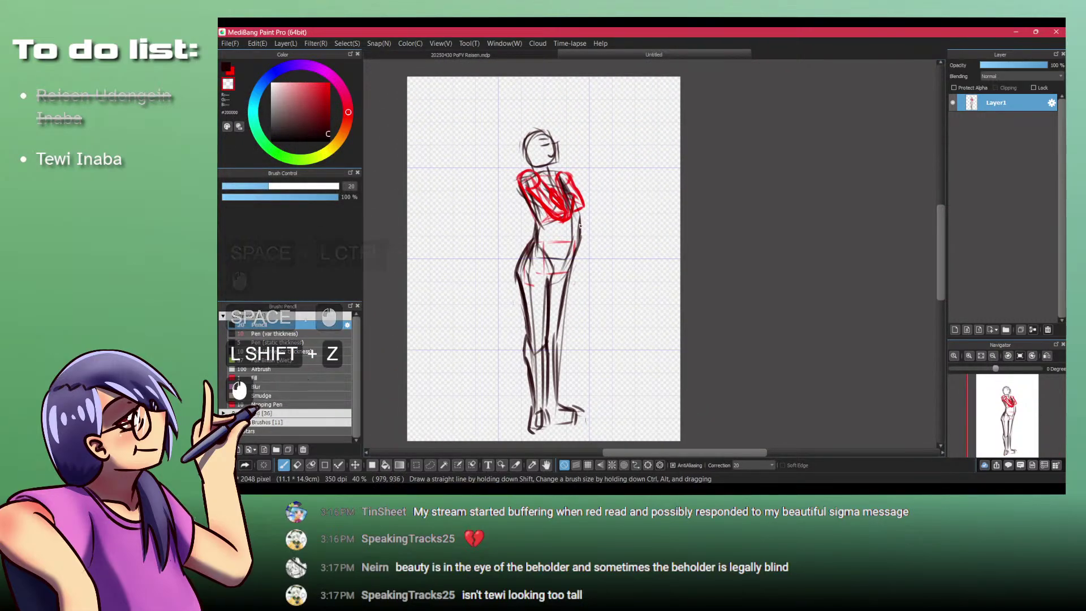
pyautogui.hotkey('shift', 'z')
# Step: Sketch two folded rabbit ears on top of the head with the pencil
pyautogui.moveTo(534, 146); pyautogui.dragTo(577, 146)
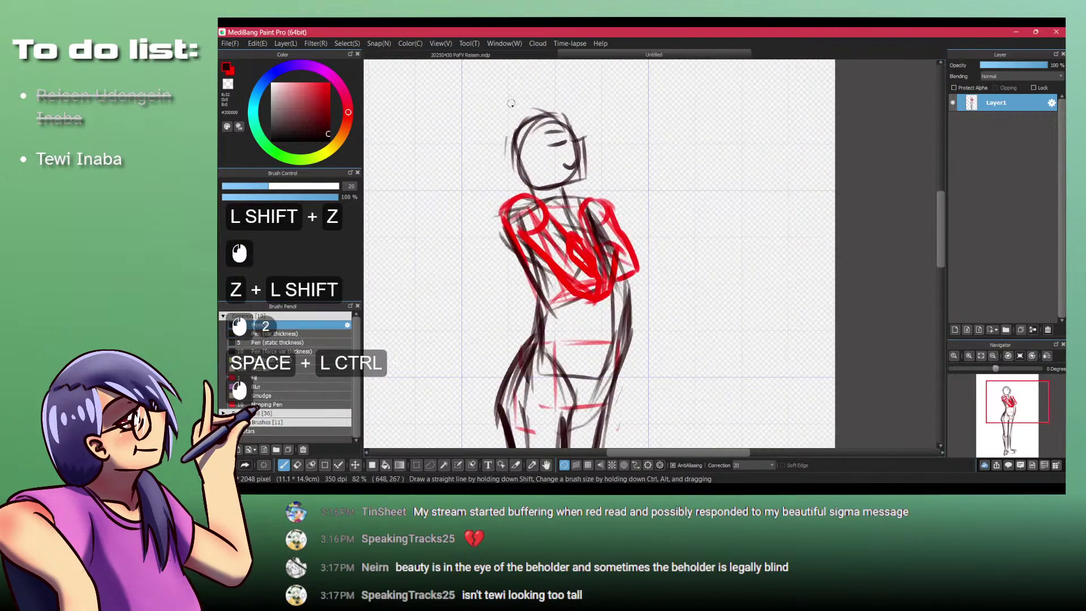
pyautogui.moveTo(519, 99)
pyautogui.mouseDown()
pyautogui.moveTo(496, 103)
pyautogui.moveTo(514, 130)
pyautogui.moveTo(541, 107)
pyautogui.moveTo(578, 114)
pyautogui.mouseUp()
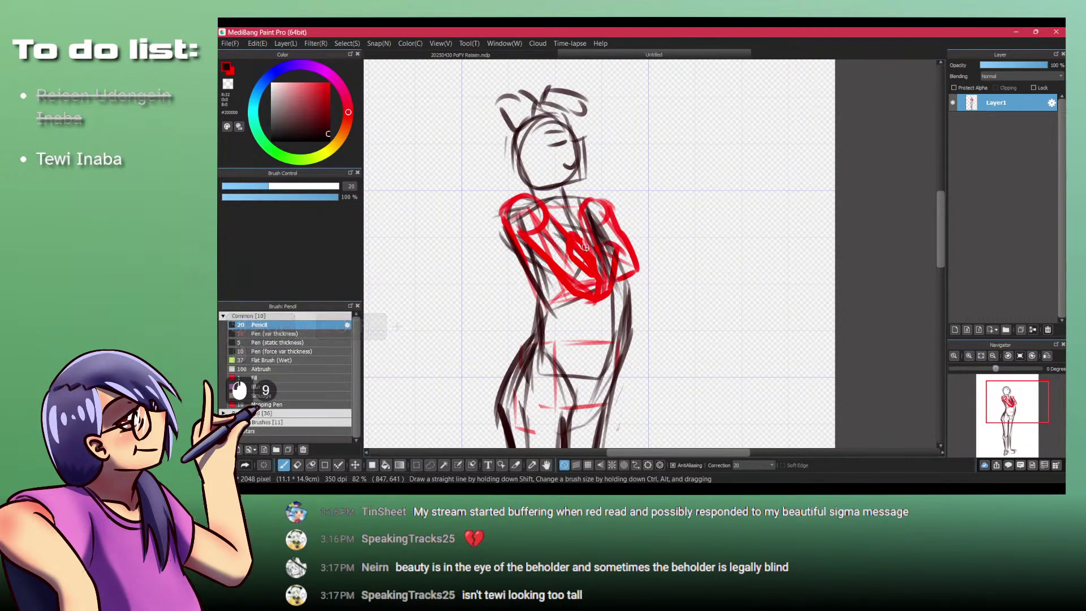
# Step: Switch to the browser to check the Tewi sprite reference sheet, and return to MediBang Paint Pro
pyautogui.moveTo(616, 488)
pyautogui.click(616, 452)
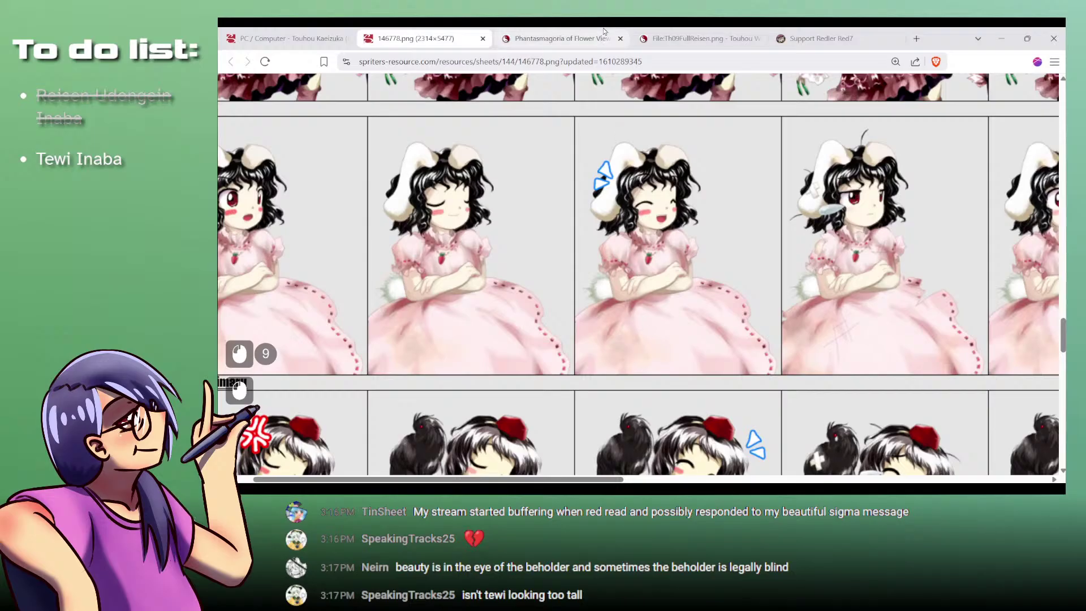
pyautogui.click(669, 487)
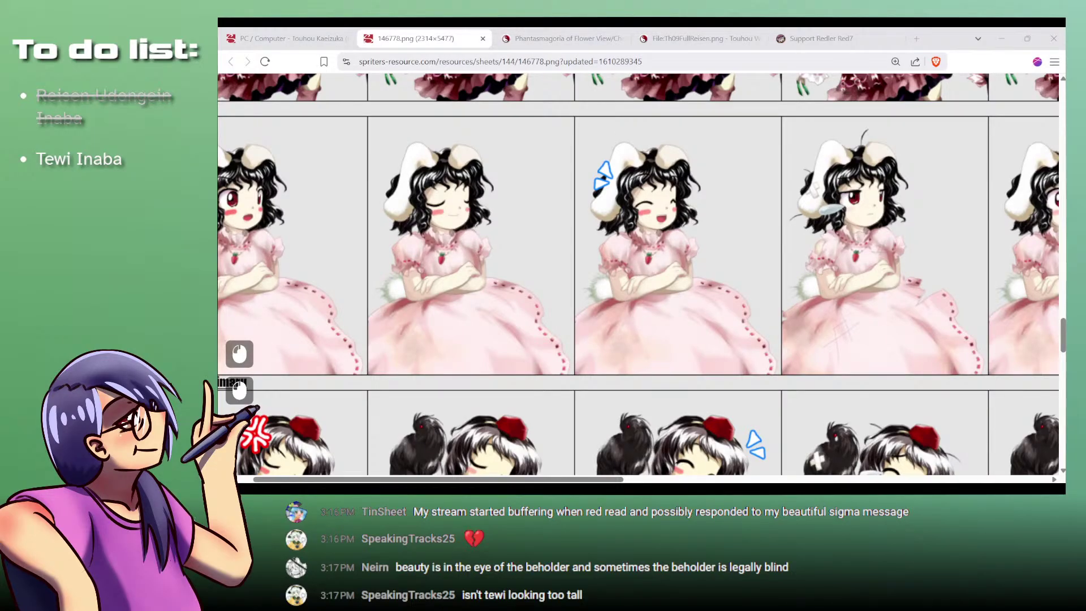
pyautogui.click(669, 488)
# Step: Clean up the right-hand waist and hip by erasing excess lines, and redraw the side contour from the chest to the hip
pyautogui.press('space')
pyautogui.moveTo(578, 328); pyautogui.dragTo(597, 229)
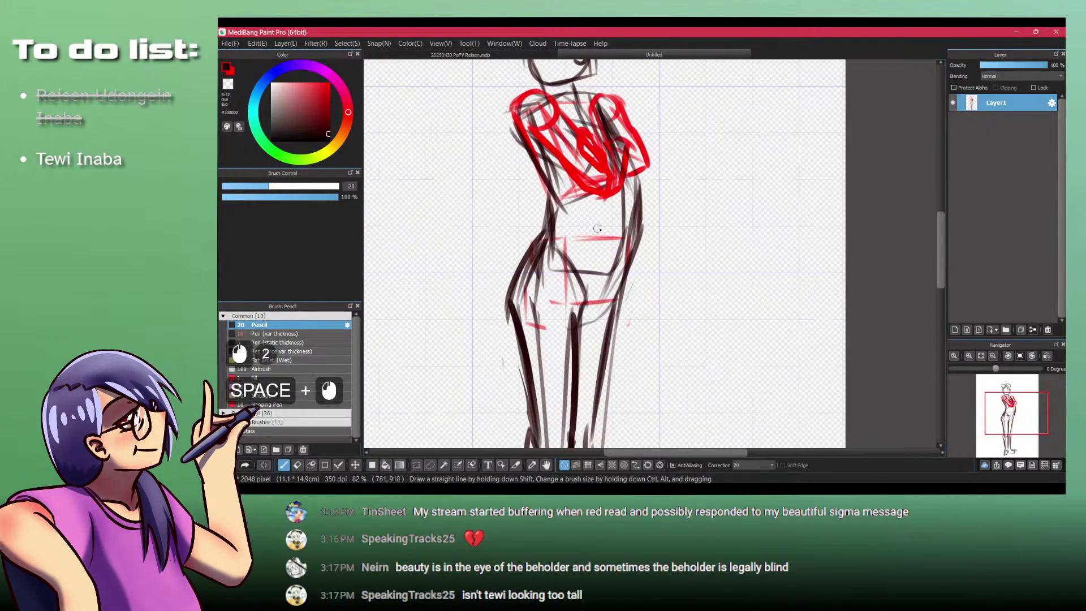
pyautogui.hotkey('shift', 'z')
pyautogui.moveTo(636, 187)
pyautogui.mouseDown()
pyautogui.moveTo(645, 231)
pyautogui.moveTo(630, 281)
pyautogui.mouseUp()
pyautogui.hotkey('shift', 'z')
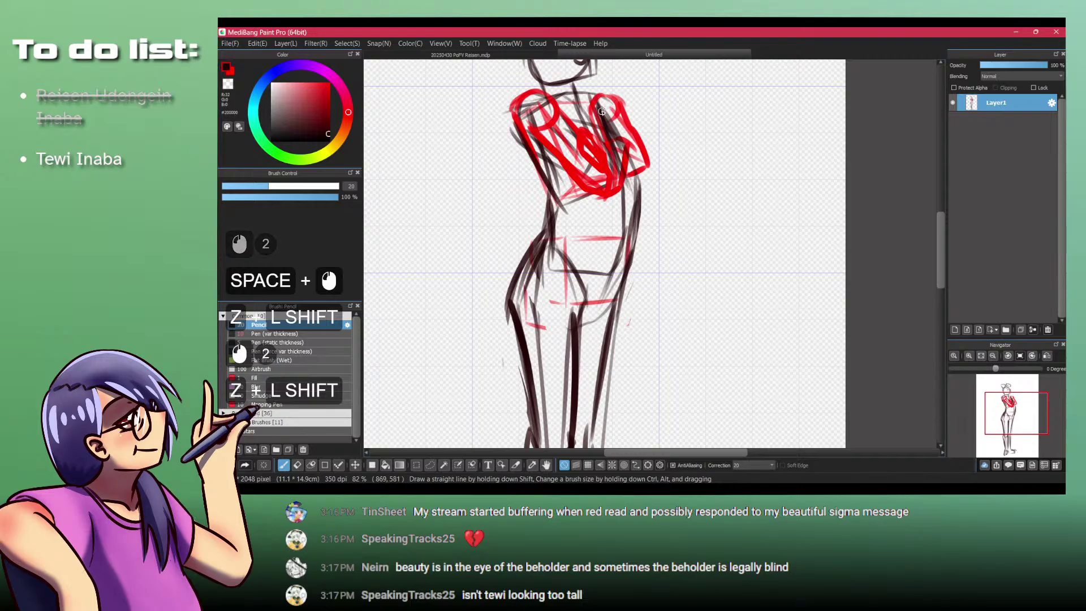
pyautogui.moveTo(604, 113)
pyautogui.mouseDown()
pyautogui.moveTo(636, 179)
pyautogui.moveTo(620, 286)
pyautogui.mouseUp()
# Step: Redraw the right-hand thigh's outer contour from the hip down to the knee with darker pencil strokes
pyautogui.hotkey('ctrl', 'space')
pyautogui.moveTo(560, 220)
pyautogui.mouseDown()
pyautogui.moveTo(498, 229)
pyautogui.moveTo(598, 251)
pyautogui.moveTo(579, 265)
pyautogui.mouseUp()
pyautogui.hotkey('ctrl', 'space')
pyautogui.moveTo(597, 234)
pyautogui.mouseDown()
pyautogui.moveTo(564, 274)
pyautogui.moveTo(591, 243)
pyautogui.moveTo(573, 359)
pyautogui.mouseUp()
pyautogui.moveTo(593, 241); pyautogui.dragTo(578, 339)
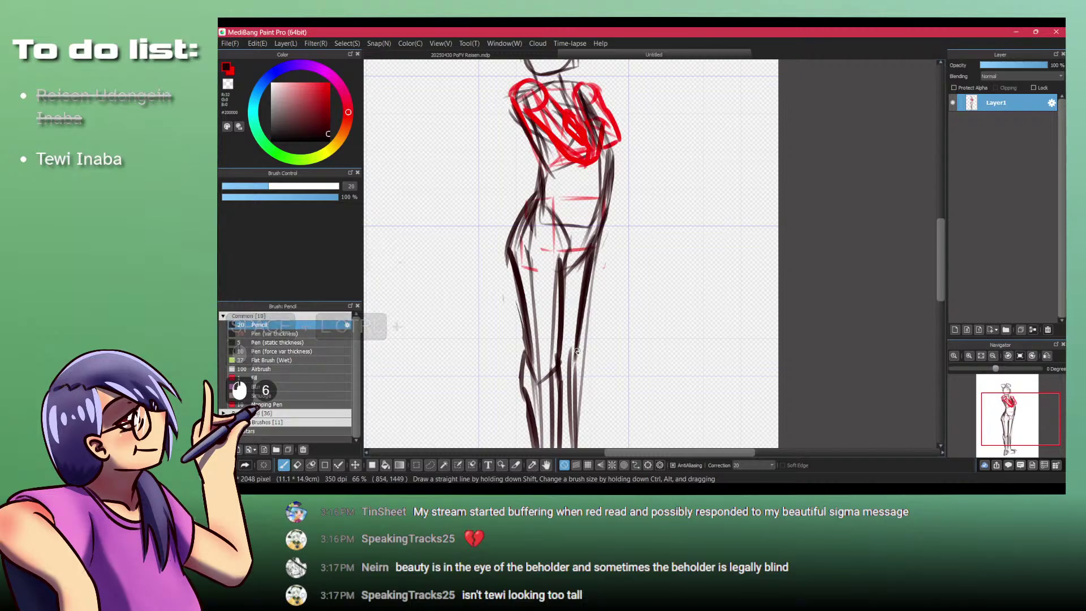
pyautogui.hotkey('ctrl', 'z')
pyautogui.moveTo(597, 242)
pyautogui.mouseDown()
pyautogui.moveTo(580, 337)
pyautogui.moveTo(556, 292)
pyautogui.moveTo(579, 368)
pyautogui.mouseUp()
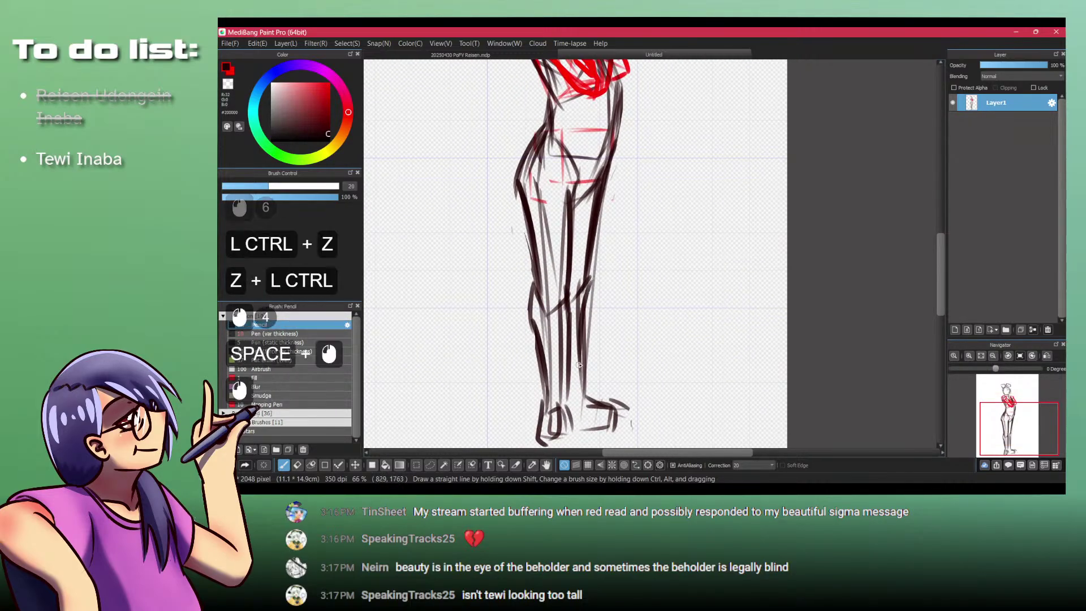
# Step: Redraw the right-hand calf contour down to the ankle, and outline the right-hand foot in darker strokes
pyautogui.hotkey('ctrl', 'z')
pyautogui.moveTo(587, 285)
pyautogui.mouseDown()
pyautogui.moveTo(577, 388)
pyautogui.moveTo(608, 412)
pyautogui.mouseUp()
pyautogui.hotkey('ctrl', 'z')
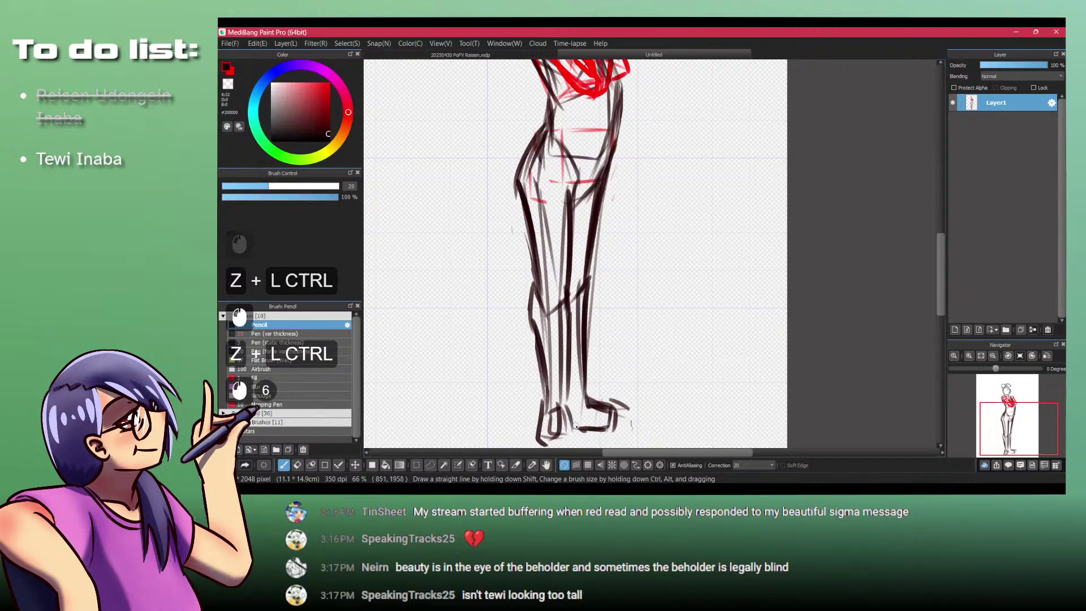
# Step: Slim the left-hand knee and calf by erasing the bulging outer contour and redrawing it straighter
pyautogui.hotkey('shift', 'z')
pyautogui.moveTo(532, 285)
pyautogui.mouseDown()
pyautogui.moveTo(534, 386)
pyautogui.moveTo(536, 291)
pyautogui.moveTo(547, 398)
pyautogui.moveTo(561, 351)
pyautogui.moveTo(549, 333)
pyautogui.moveTo(547, 363)
pyautogui.mouseUp()
pyautogui.hotkey('shift', 'z')
pyautogui.hotkey('shift', 'z')
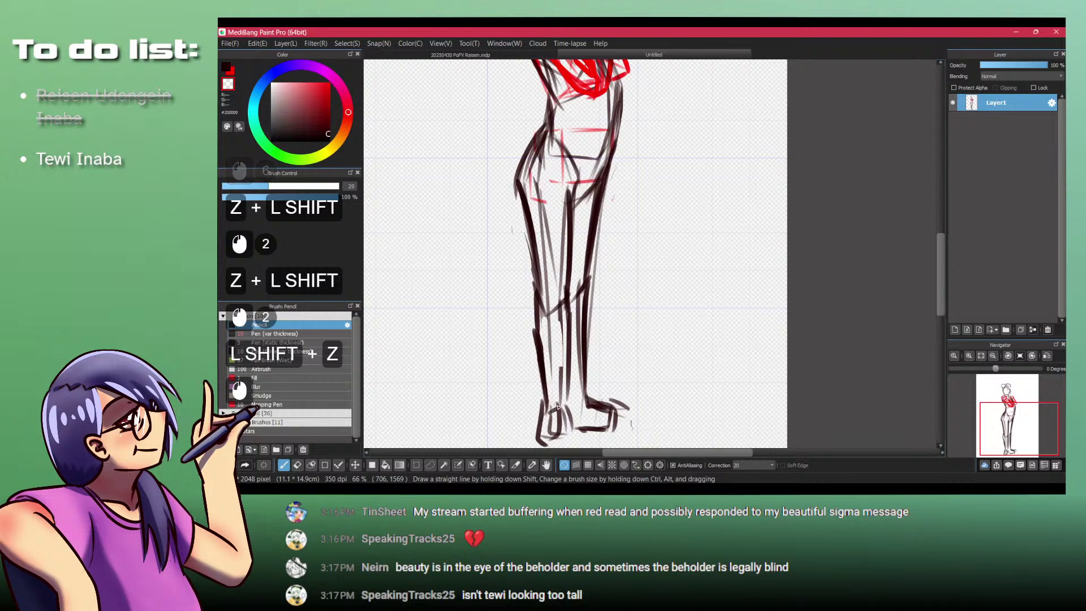
# Step: Redraw the left-hand foot and the inner calf line leading down to it
pyautogui.moveTo(557, 405)
pyautogui.mouseDown()
pyautogui.moveTo(560, 334)
pyautogui.moveTo(567, 399)
pyautogui.mouseUp()
pyautogui.hotkey('shift', 'z')
pyautogui.moveTo(569, 328)
pyautogui.mouseDown()
pyautogui.moveTo(562, 413)
pyautogui.moveTo(557, 354)
pyautogui.moveTo(546, 383)
pyautogui.moveTo(532, 375)
pyautogui.moveTo(565, 361)
pyautogui.moveTo(573, 338)
pyautogui.mouseUp()
pyautogui.hotkey('ctrl', 'z')
pyautogui.moveTo(573, 338)
pyautogui.mouseDown()
pyautogui.moveTo(521, 397)
pyautogui.moveTo(536, 164)
pyautogui.moveTo(514, 278)
pyautogui.mouseUp()
# Step: Add inner contour strokes to the left-hand thigh and the right-hand calf
pyautogui.moveTo(527, 197); pyautogui.dragTo(548, 145)
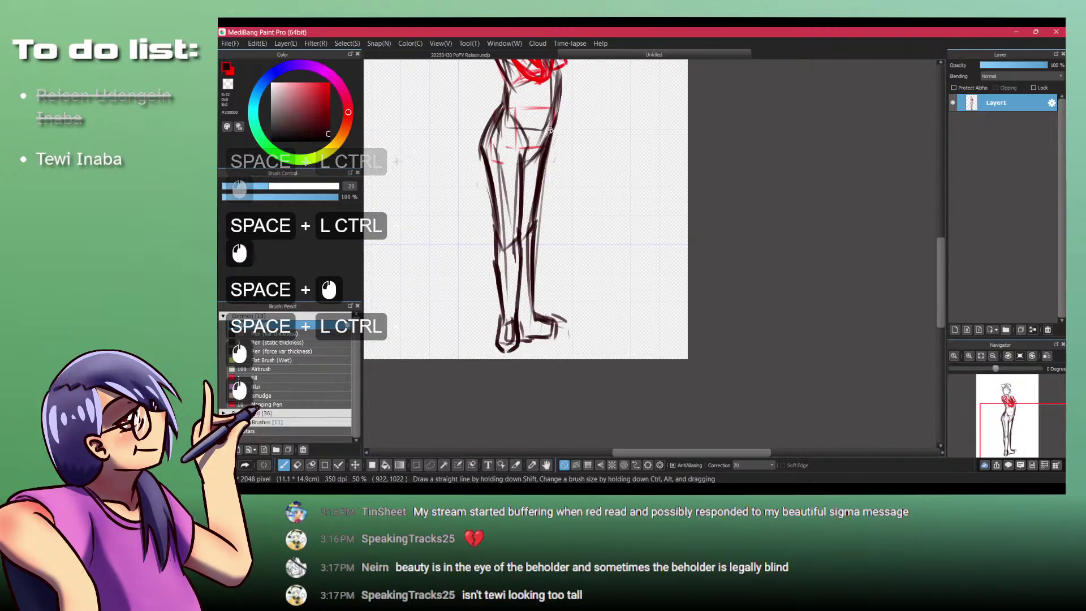
pyautogui.hotkey('ctrl', 'z')
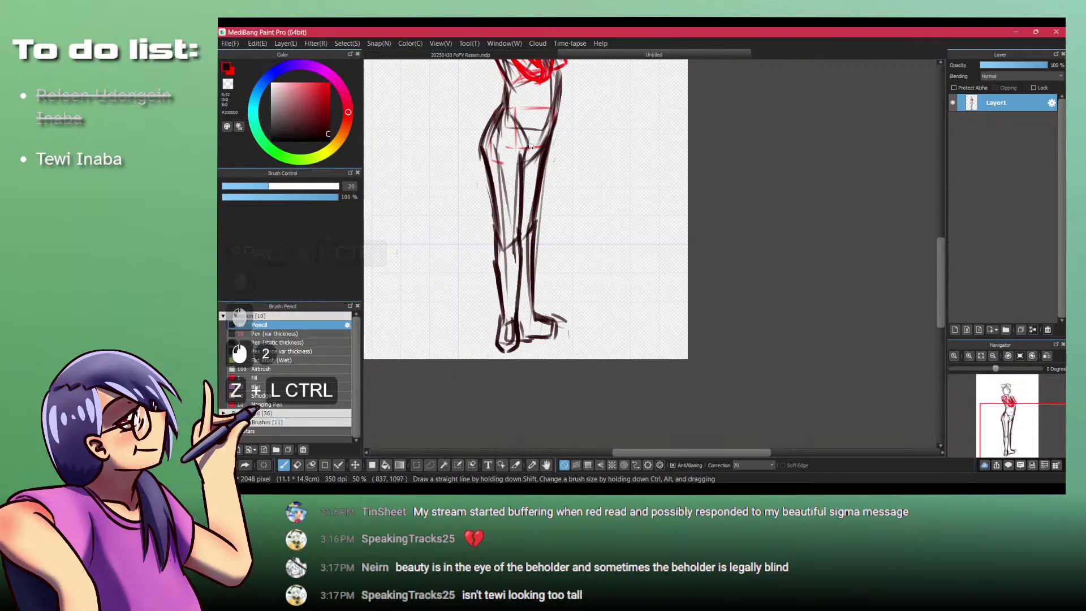
pyautogui.moveTo(528, 282); pyautogui.dragTo(522, 355)
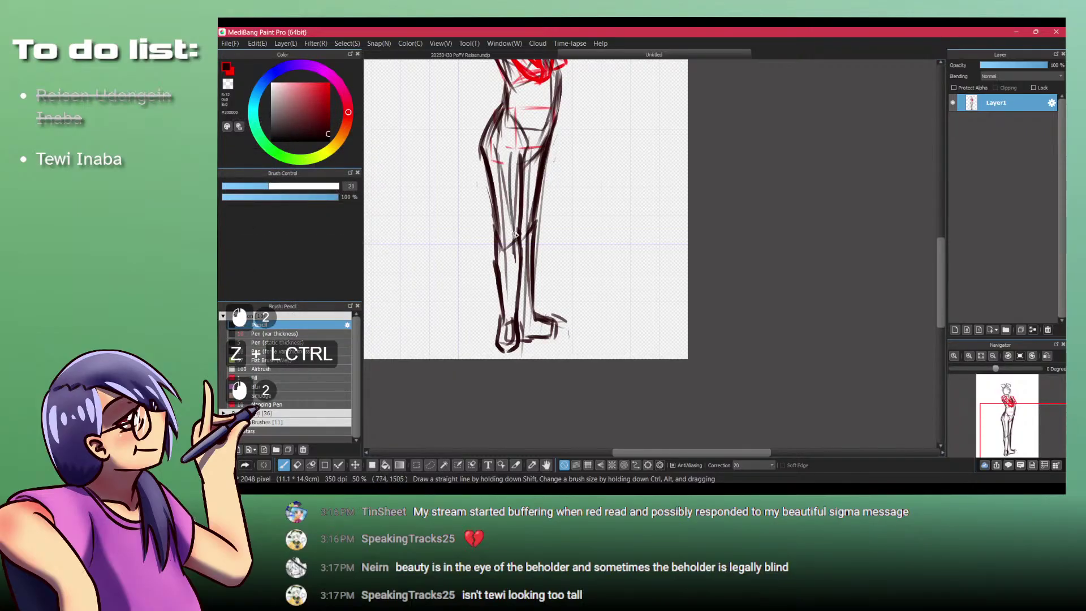
pyautogui.moveTo(510, 217); pyautogui.dragTo(531, 302)
# Step: Erase the right-hand calf's outer contour and redraw it closer to the inner line, from the knee to the foot
pyautogui.hotkey('shift', 'z')
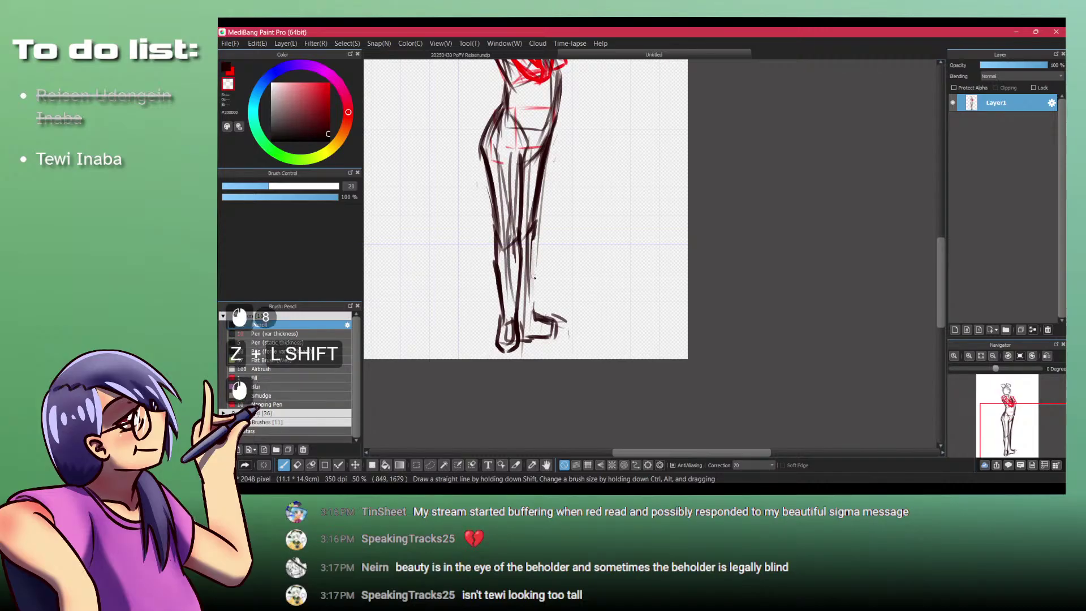
pyautogui.hotkey('shift', 'z')
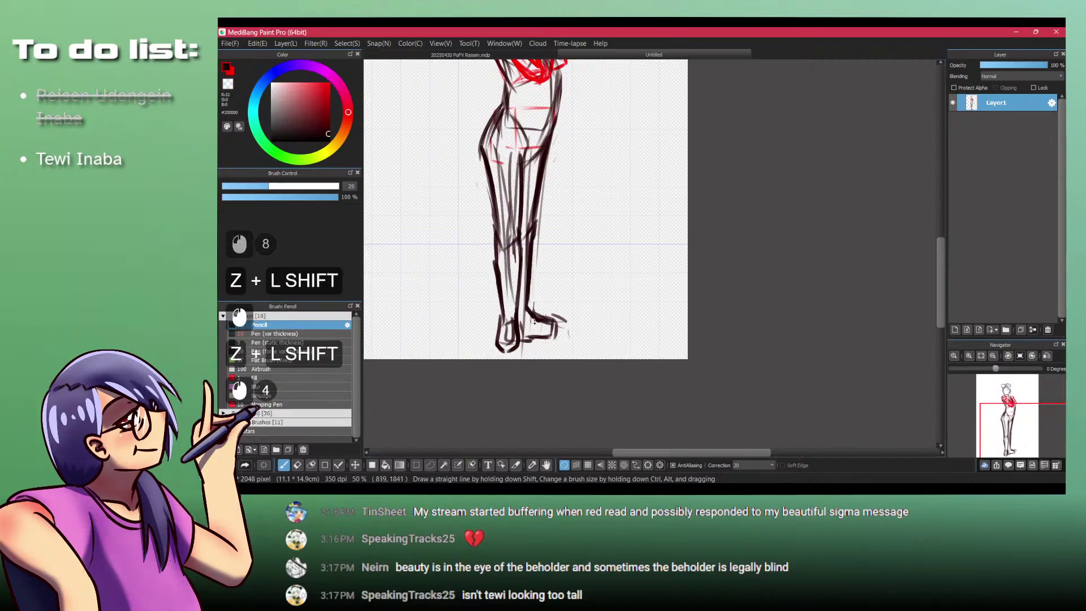
pyautogui.hotkey('ctrl', 'z')
pyautogui.moveTo(534, 226)
pyautogui.mouseDown()
pyautogui.moveTo(530, 291)
pyautogui.moveTo(530, 266)
pyautogui.mouseUp()
pyautogui.hotkey('shift', 'z')
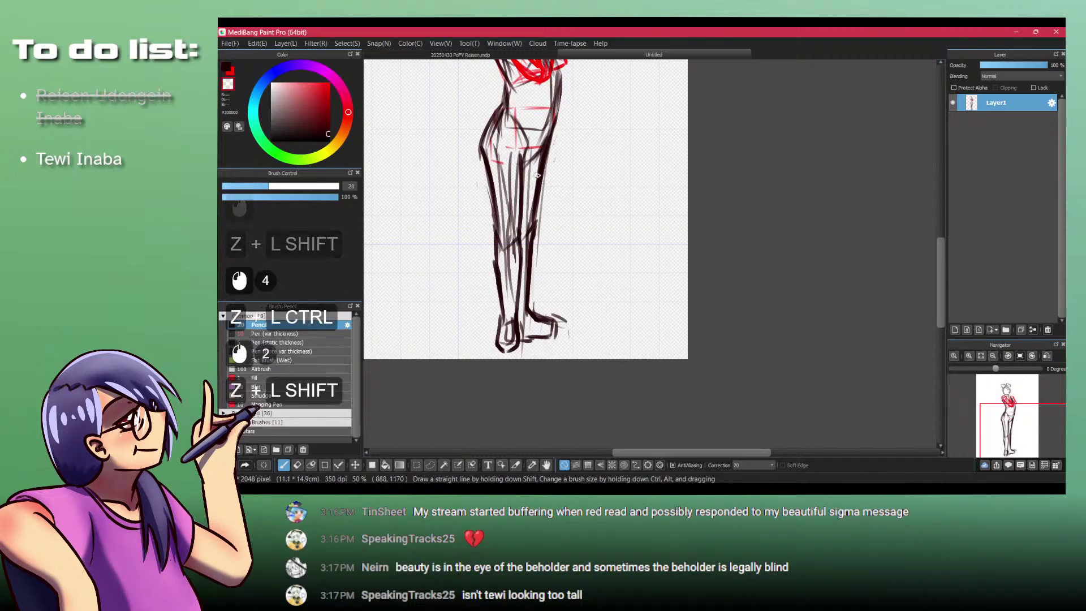
# Step: Darken the right-hand thigh's outer contour and refine the toe and sole of the foot below it
pyautogui.moveTo(543, 161); pyautogui.dragTo(537, 195)
pyautogui.moveTo(539, 178)
pyautogui.mouseDown()
pyautogui.moveTo(541, 166)
pyautogui.moveTo(531, 296)
pyautogui.moveTo(556, 322)
pyautogui.mouseUp()
pyautogui.hotkey('shift', 'z')
pyautogui.click(545, 142)
pyautogui.hotkey('ctrl', 'z')
pyautogui.moveTo(556, 322); pyautogui.dragTo(553, 337)
pyautogui.moveTo(552, 337)
pyautogui.mouseDown()
pyautogui.moveTo(531, 340)
pyautogui.moveTo(559, 324)
pyautogui.mouseUp()
pyautogui.press('space')
pyautogui.moveTo(554, 223)
pyautogui.mouseDown()
pyautogui.moveTo(537, 355)
pyautogui.moveTo(527, 271)
pyautogui.mouseUp()
pyautogui.press('space')
pyautogui.hotkey('ctrl', 'space')
pyautogui.moveTo(486, 371); pyautogui.dragTo(527, 287)
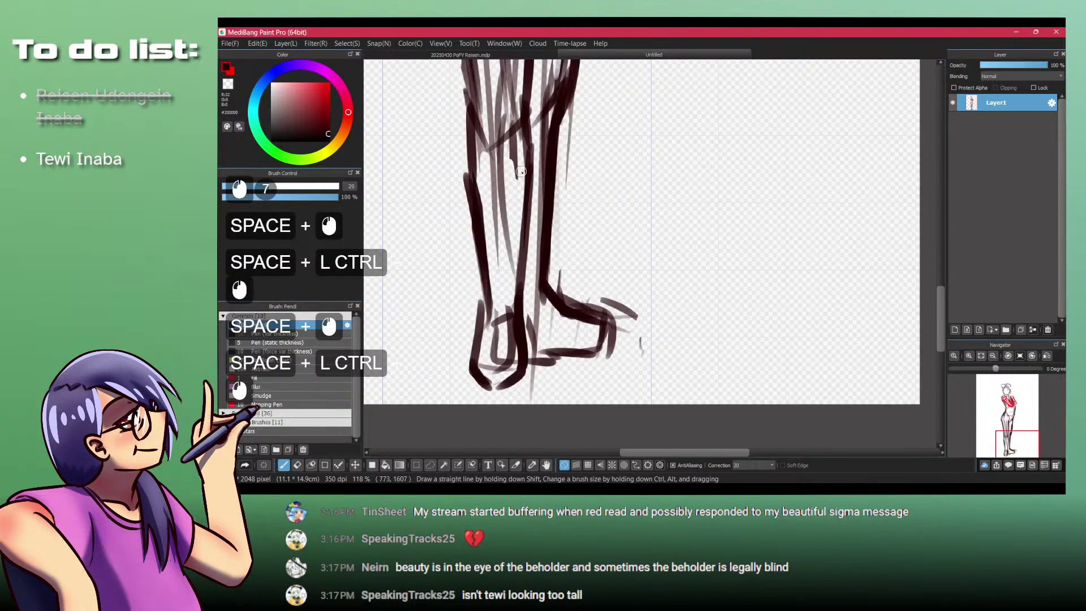
# Step: Redraw the left-hand leg's outer contour from hip to calf with a bolder line and add a curve marking the knee
pyautogui.press('space')
pyautogui.moveTo(520, 171)
pyautogui.mouseDown()
pyautogui.moveTo(524, 274)
pyautogui.moveTo(485, 204)
pyautogui.moveTo(495, 141)
pyautogui.moveTo(487, 226)
pyautogui.mouseUp()
pyautogui.hotkey('ctrl', 'space')
pyautogui.hotkey('ctrl', 'space')
pyautogui.hotkey('shift', 'z')
pyautogui.press('z')
pyautogui.hotkey('ctrl', 'z')
pyautogui.moveTo(499, 139); pyautogui.dragTo(487, 225)
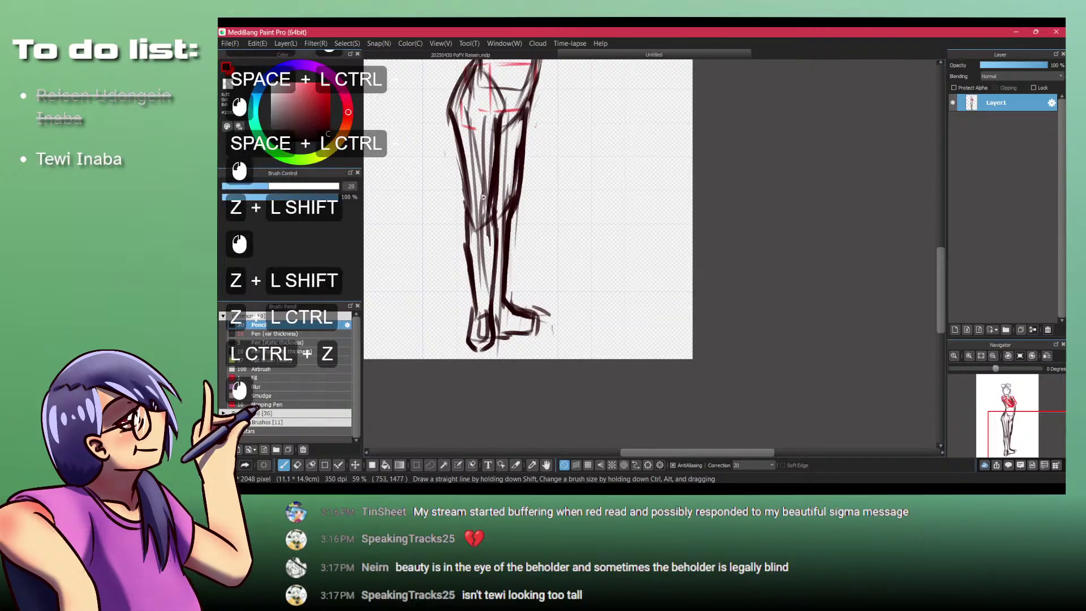
pyautogui.moveTo(450, 109)
pyautogui.mouseDown()
pyautogui.moveTo(469, 218)
pyautogui.moveTo(491, 216)
pyautogui.moveTo(490, 297)
pyautogui.mouseUp()
pyautogui.hotkey('shift', 'z')
pyautogui.hotkey('ctrl', 'z')
pyautogui.moveTo(498, 217); pyautogui.dragTo(459, 238)
pyautogui.hotkey('shift', 'z')
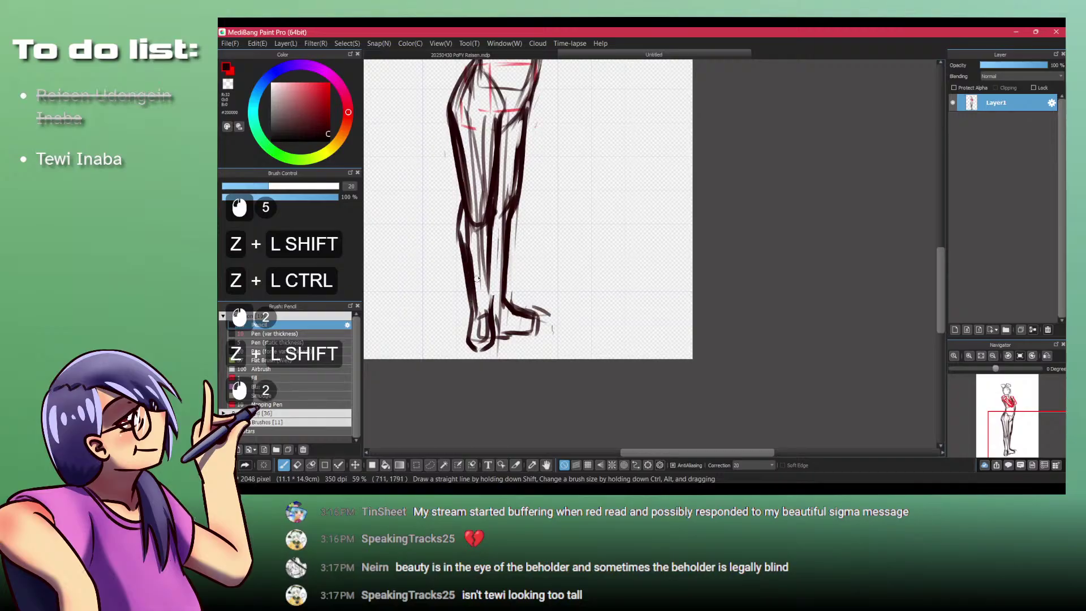
# Step: Clean up the left-hand foot's outline and the calf lines running down to it
pyautogui.hotkey('shift', 'z')
pyautogui.moveTo(471, 322)
pyautogui.mouseDown()
pyautogui.moveTo(483, 342)
pyautogui.moveTo(475, 333)
pyautogui.moveTo(496, 311)
pyautogui.moveTo(504, 336)
pyautogui.moveTo(474, 347)
pyautogui.moveTo(500, 344)
pyautogui.mouseUp()
pyautogui.hotkey('shift', 'z')
pyautogui.hotkey('ctrl', 'z')
pyautogui.moveTo(511, 250); pyautogui.dragTo(486, 251)
pyautogui.moveTo(500, 209); pyautogui.dragTo(521, 290)
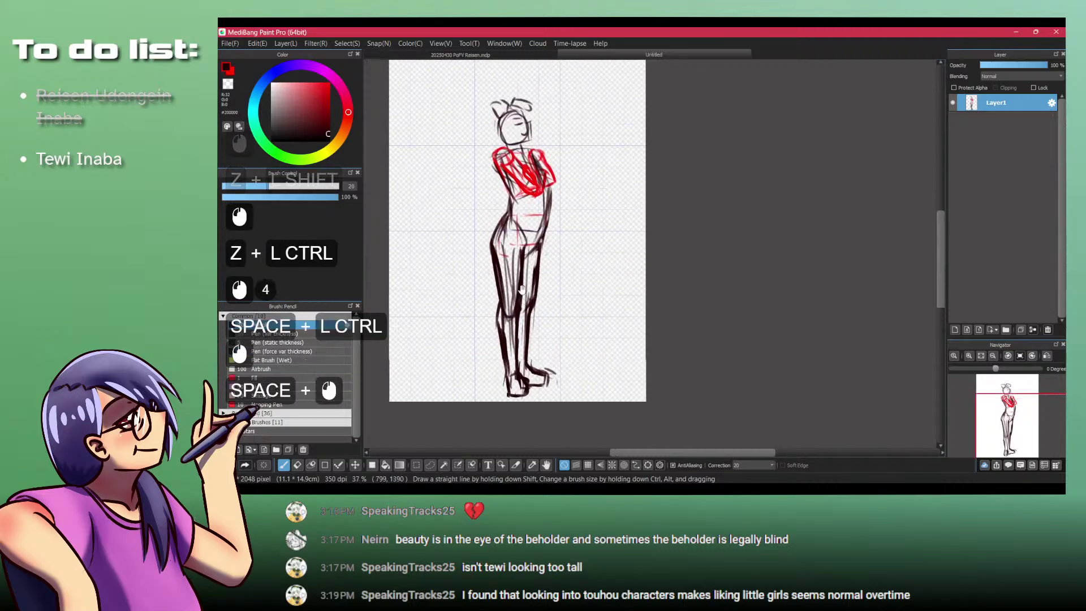
pyautogui.press('space')
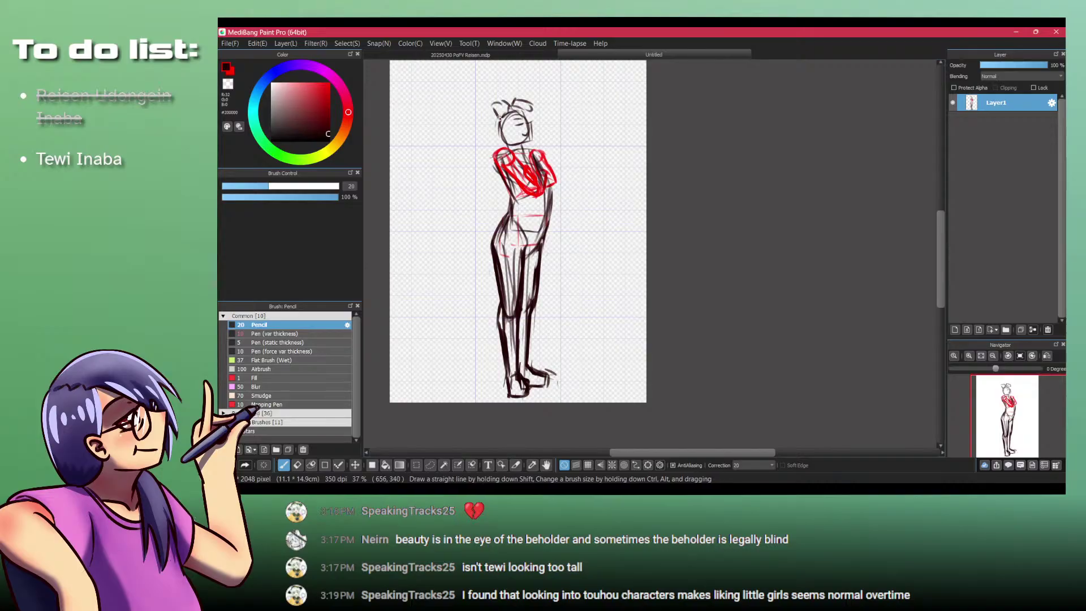
# Step: Refine the head with a bold forehead line, a left-hand cheek and jaw contour and an outlined left-hand rabbit ear
pyautogui.moveTo(517, 122)
pyautogui.mouseDown()
pyautogui.moveTo(487, 178)
pyautogui.moveTo(464, 135)
pyautogui.moveTo(478, 188)
pyautogui.moveTo(452, 169)
pyautogui.moveTo(478, 193)
pyautogui.mouseUp()
pyautogui.hotkey('ctrl', 'z')
pyautogui.moveTo(535, 132)
pyautogui.mouseDown()
pyautogui.moveTo(557, 204)
pyautogui.moveTo(547, 180)
pyautogui.mouseUp()
pyautogui.hotkey('ctrl', 'z')
pyautogui.moveTo(552, 192)
pyautogui.mouseDown()
pyautogui.moveTo(542, 174)
pyautogui.moveTo(468, 198)
pyautogui.mouseUp()
pyautogui.moveTo(474, 189); pyautogui.dragTo(456, 239)
pyautogui.moveTo(453, 235); pyautogui.dragTo(495, 297)
pyautogui.moveTo(459, 239); pyautogui.dragTo(490, 295)
pyautogui.moveTo(485, 256); pyautogui.dragTo(501, 262)
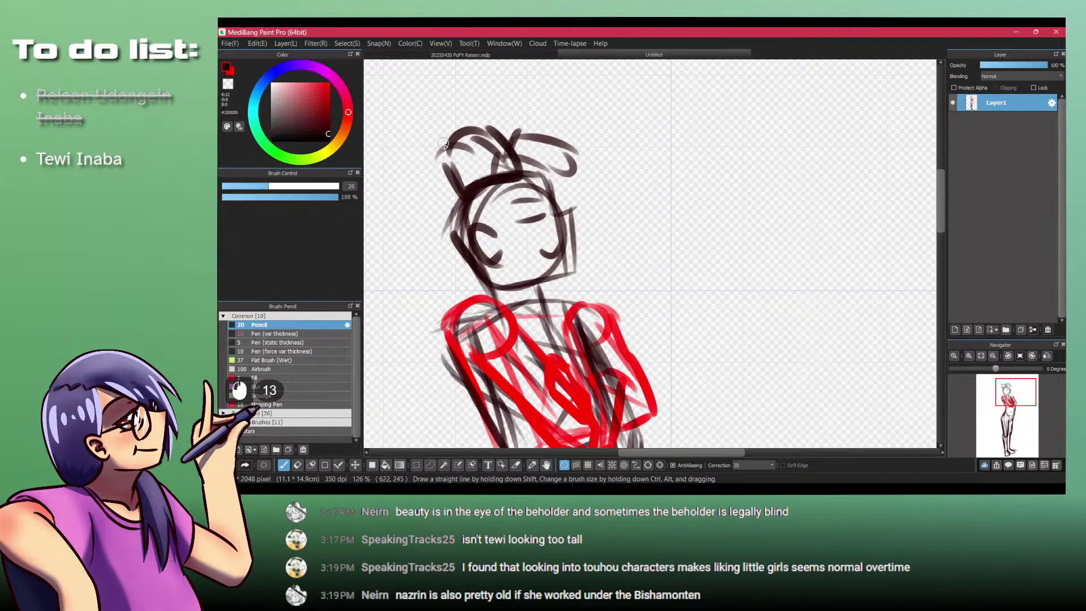
# Step: Extend the right-hand rabbit ear with a drooping outline and sketch short fringe strokes beneath it
pyautogui.moveTo(545, 129); pyautogui.dragTo(594, 169)
pyautogui.moveTo(597, 175); pyautogui.dragTo(526, 140)
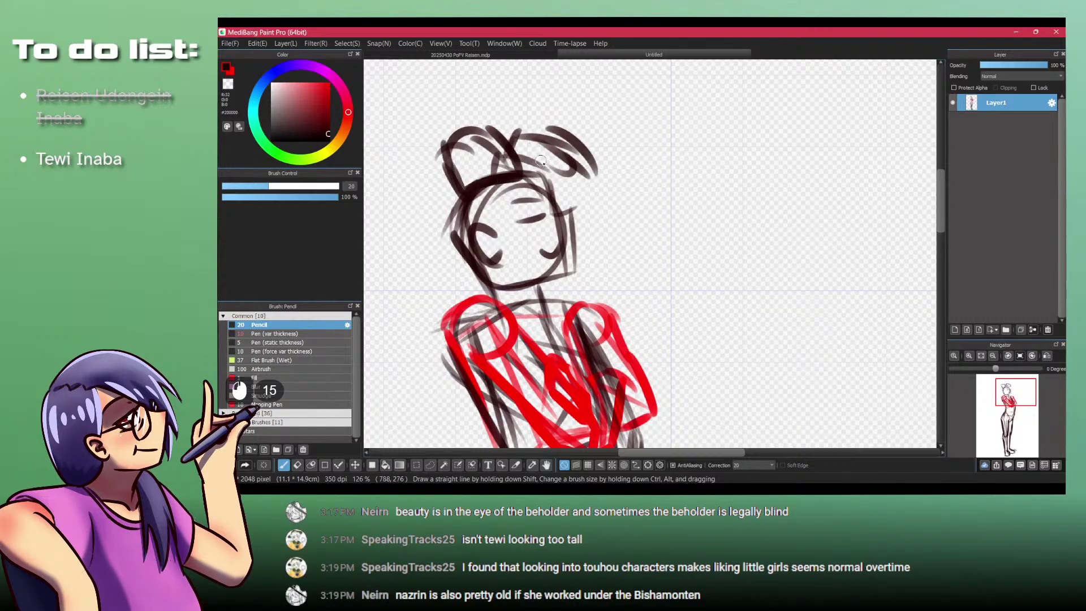
pyautogui.moveTo(550, 181); pyautogui.dragTo(500, 178)
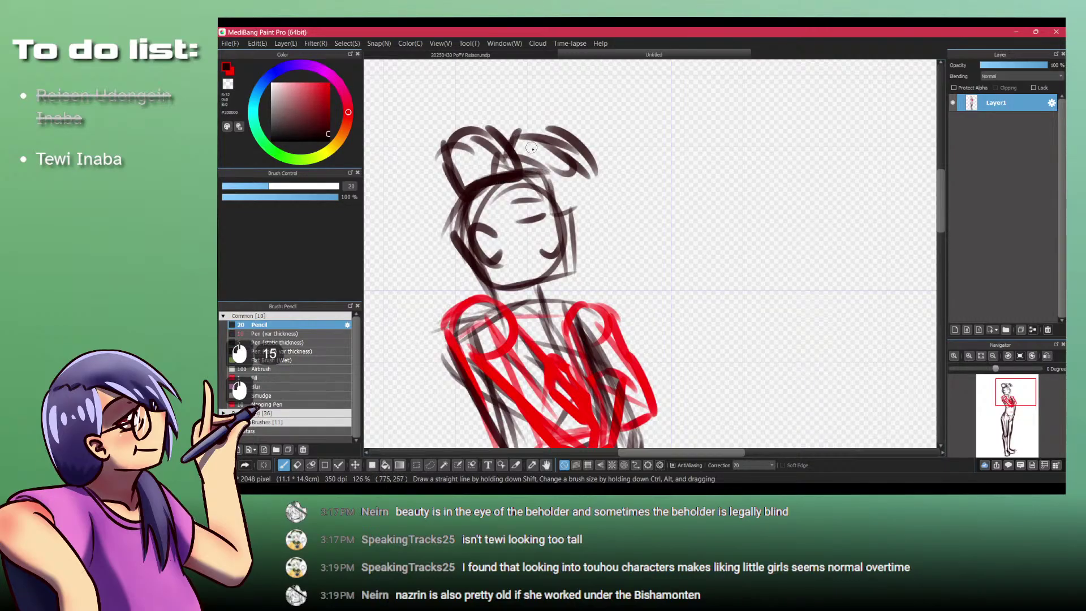
pyautogui.moveTo(550, 162); pyautogui.dragTo(563, 174)
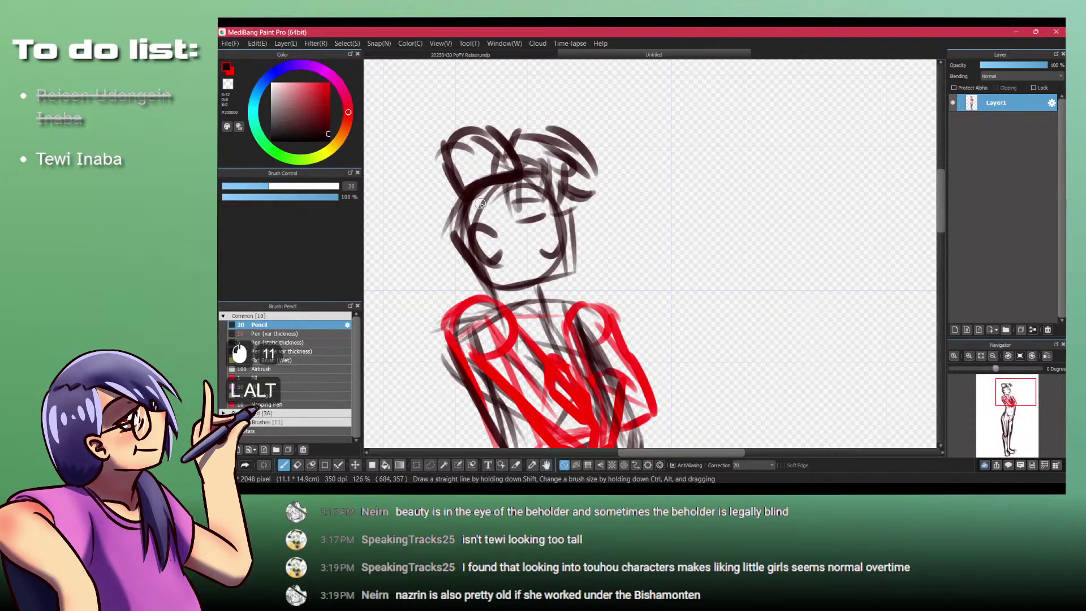
# Step: Check the reference and sketch a curl over the forehead plus the first long hair strands behind the head
pyautogui.hotkey('alt', 'Tab')
pyautogui.hotkey('alt', 'Tab')
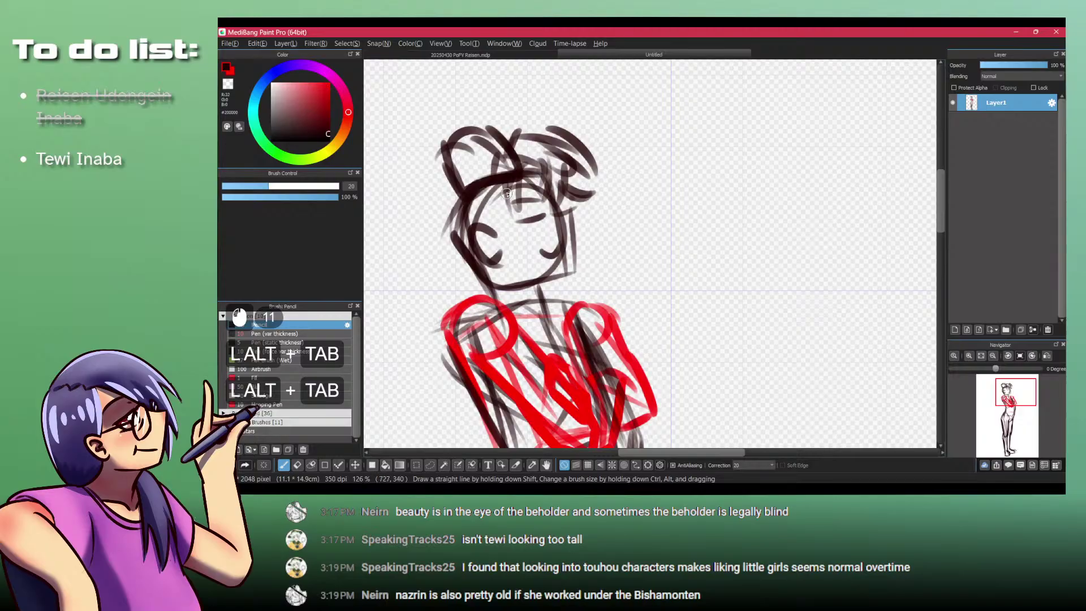
pyautogui.moveTo(507, 193)
pyautogui.mouseDown()
pyautogui.moveTo(523, 219)
pyautogui.moveTo(493, 245)
pyautogui.mouseUp()
pyautogui.hotkey('ctrl', 'z')
pyautogui.moveTo(450, 164); pyautogui.dragTo(403, 225)
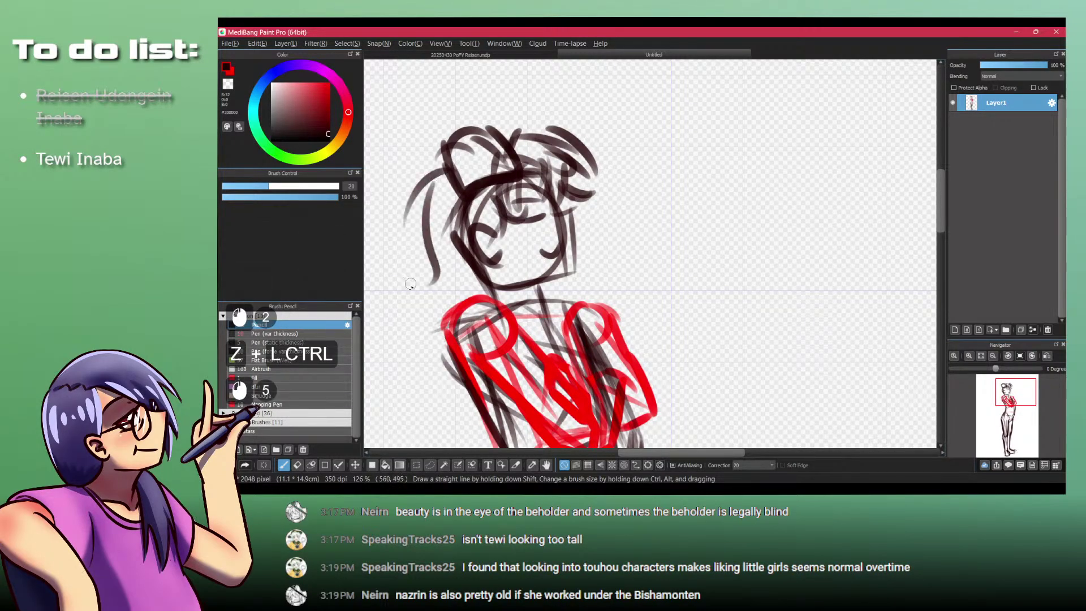
pyautogui.moveTo(449, 252)
pyautogui.mouseDown()
pyautogui.moveTo(411, 295)
pyautogui.moveTo(439, 322)
pyautogui.mouseUp()
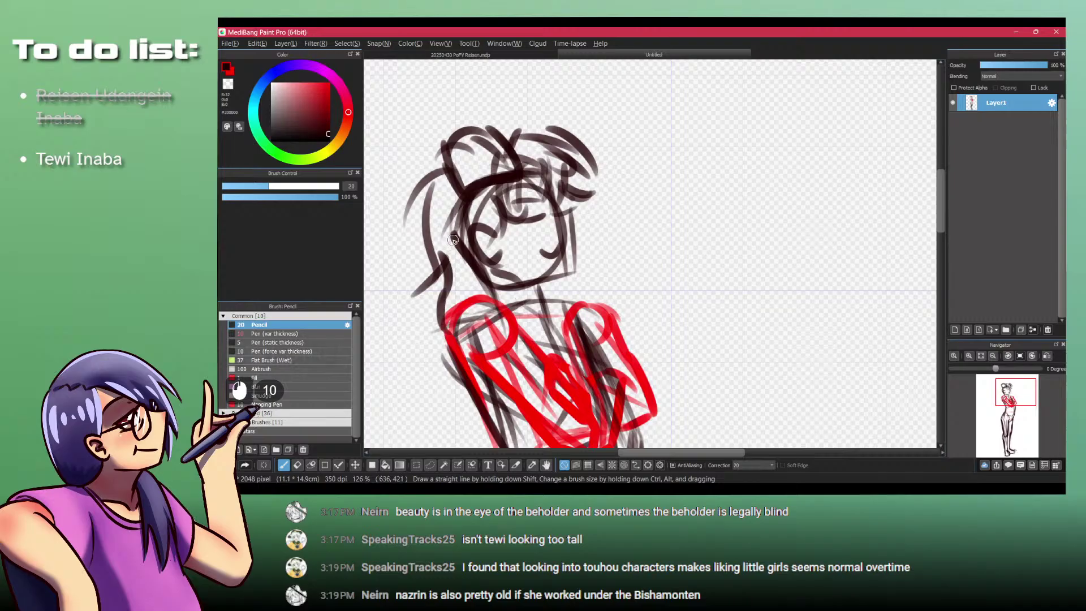
# Step: Complete the wavy hair mass behind the head down to the shoulder and add curved strands across the face
pyautogui.hotkey('alt', 'Tab')
pyautogui.hotkey('alt', 'Tab')
pyautogui.press('space')
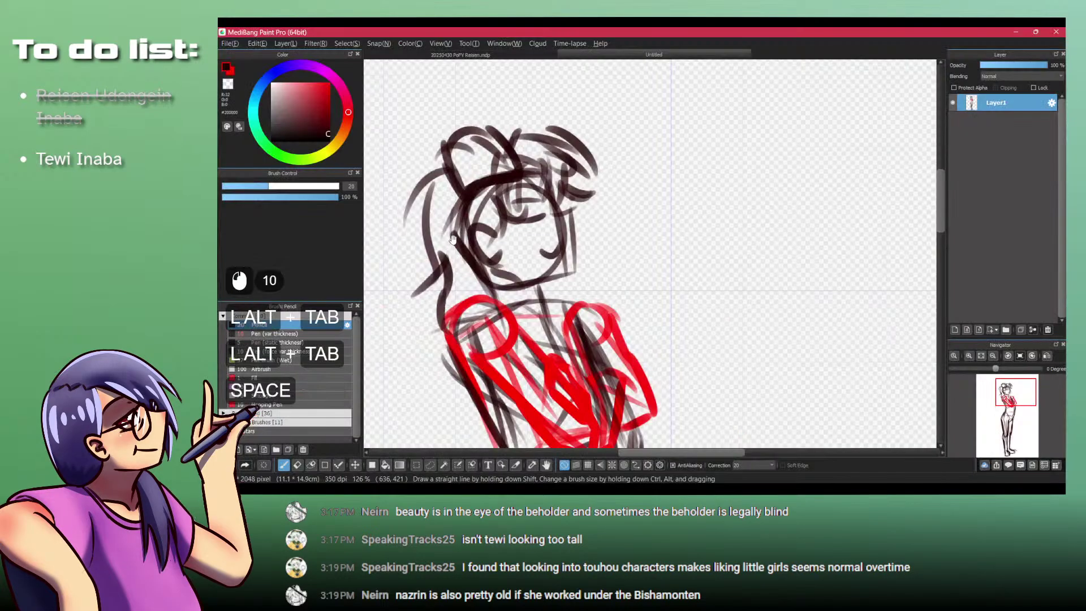
pyautogui.moveTo(395, 210)
pyautogui.mouseDown()
pyautogui.moveTo(485, 253)
pyautogui.moveTo(459, 305)
pyautogui.mouseUp()
pyautogui.hotkey('ctrl', 'z')
pyautogui.moveTo(475, 295)
pyautogui.mouseDown()
pyautogui.moveTo(465, 333)
pyautogui.moveTo(511, 348)
pyautogui.mouseUp()
pyautogui.moveTo(470, 311); pyautogui.dragTo(498, 296)
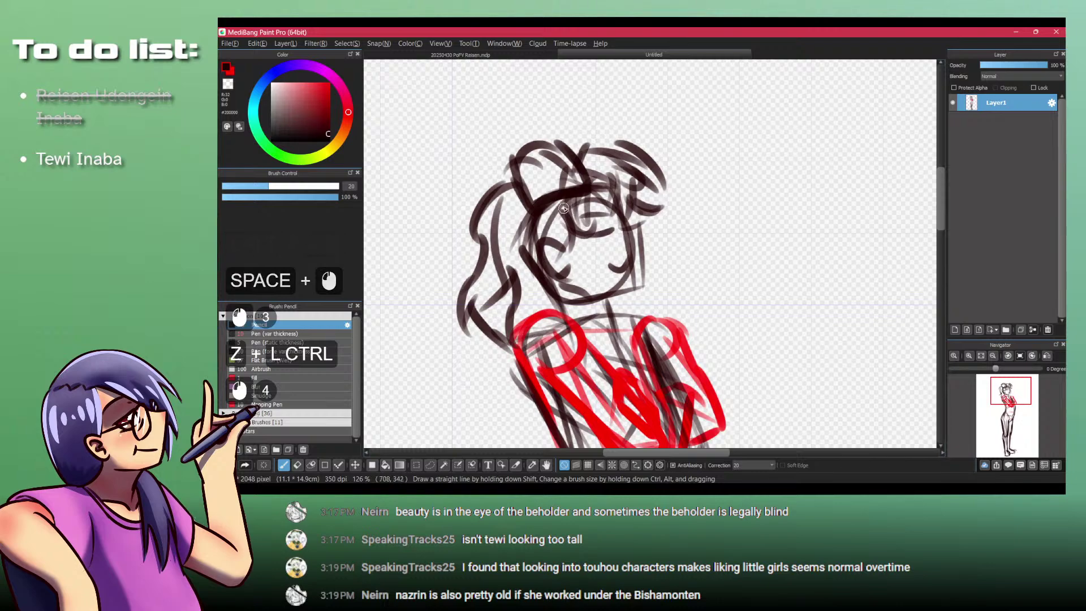
pyautogui.moveTo(563, 208)
pyautogui.mouseDown()
pyautogui.moveTo(577, 241)
pyautogui.moveTo(600, 243)
pyautogui.mouseUp()
pyautogui.moveTo(598, 247); pyautogui.dragTo(577, 251)
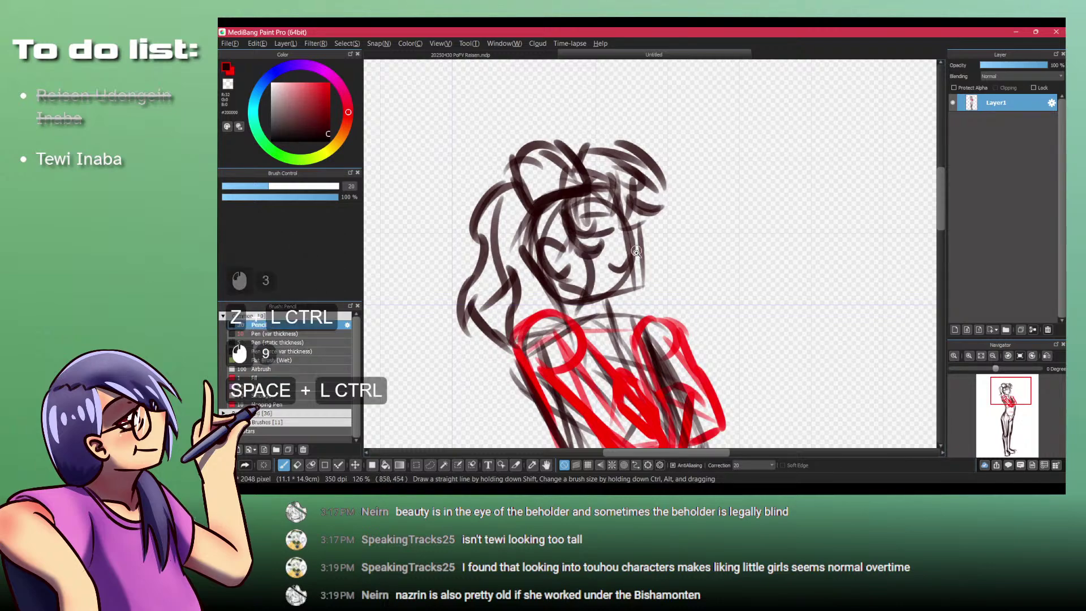
# Step: Sketch a round bunny tail behind the lower back, just above the hips
pyautogui.moveTo(581, 300); pyautogui.dragTo(582, 396)
pyautogui.moveTo(582, 395)
pyautogui.mouseDown()
pyautogui.moveTo(584, 252)
pyautogui.moveTo(586, 312)
pyautogui.moveTo(574, 265)
pyautogui.moveTo(531, 245)
pyautogui.mouseUp()
pyautogui.hotkey('ctrl', 'z')
pyautogui.moveTo(536, 249); pyautogui.dragTo(558, 278)
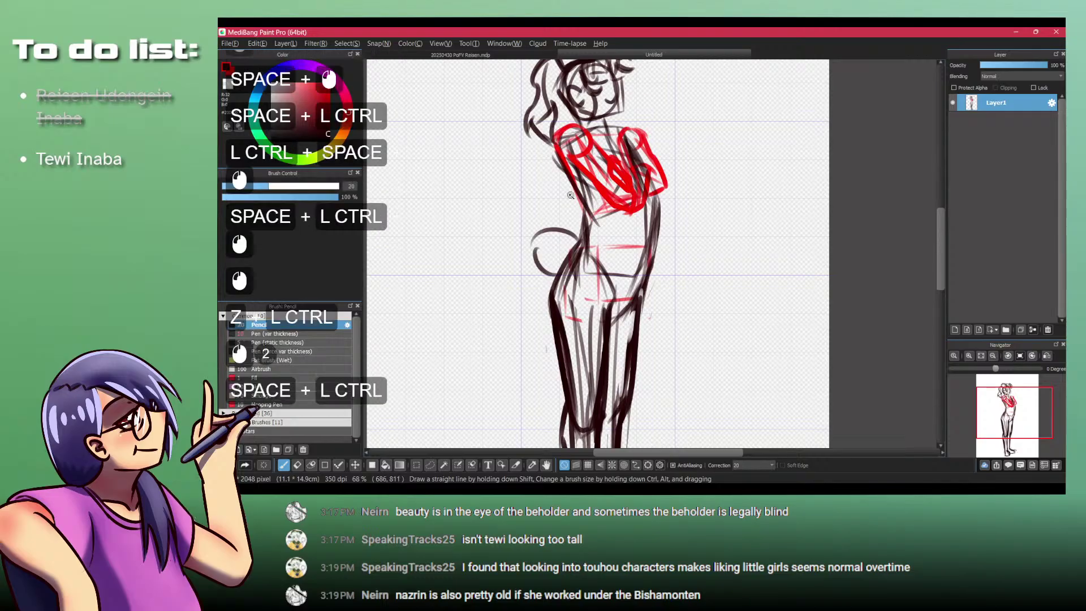
pyautogui.moveTo(569, 199); pyautogui.dragTo(570, 237)
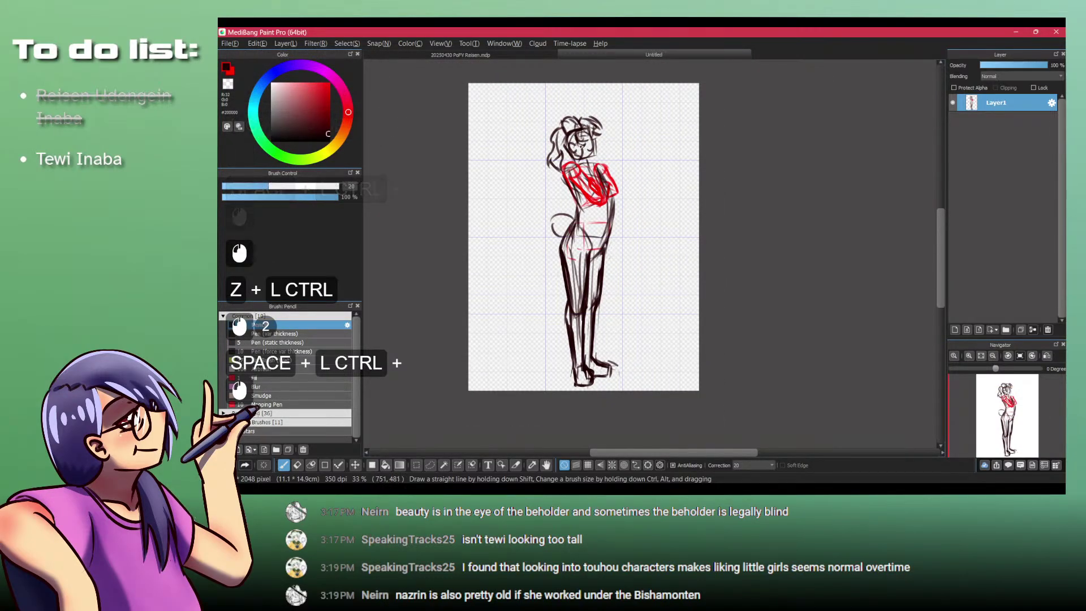
# Step: Draw a straight vertical guide line through the whole figure to check its balance, and undo it
pyautogui.press('3')
pyautogui.moveTo(588, 104); pyautogui.dragTo(589, 370)
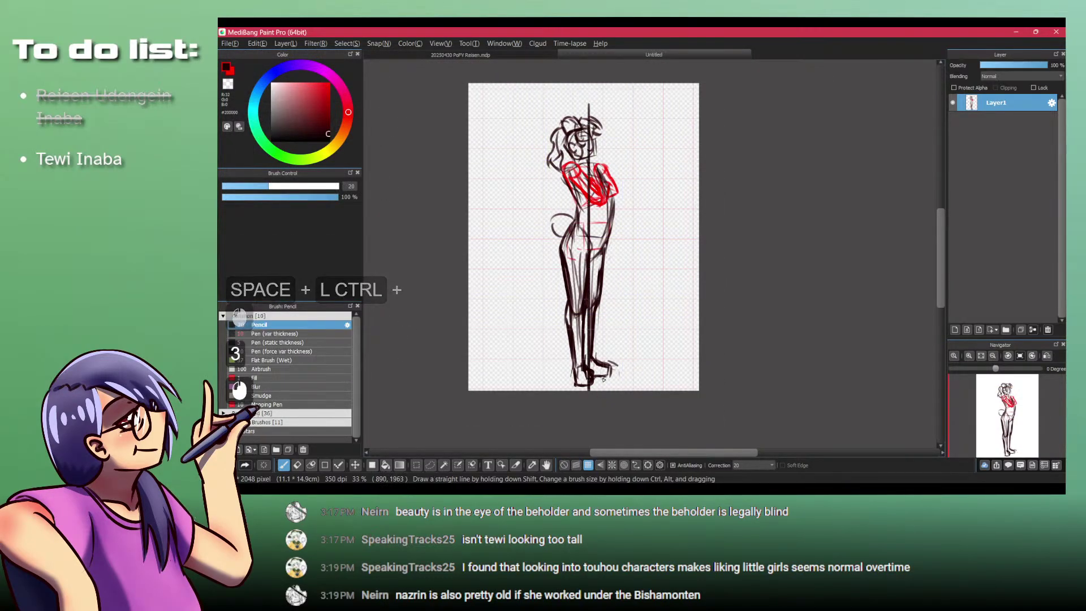
pyautogui.hotkey('ctrl', 'z')
pyautogui.press('1')
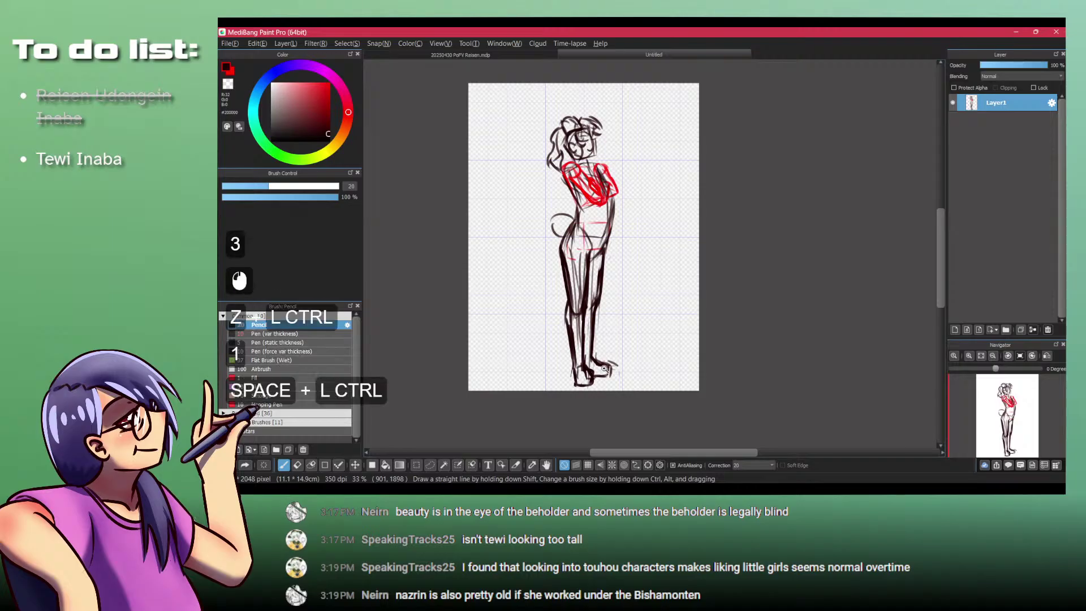
# Step: Lasso the whole right-hand leg from hip to foot, shift it slightly outward from the other leg and deselect
pyautogui.moveTo(628, 273); pyautogui.dragTo(601, 287)
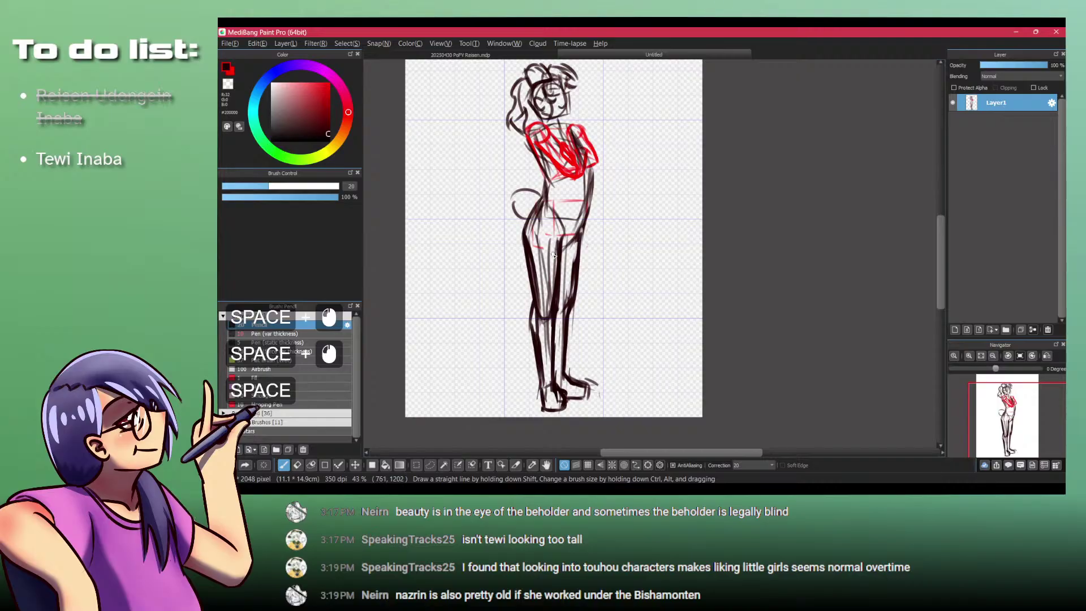
pyautogui.moveTo(586, 378); pyautogui.dragTo(579, 355)
pyautogui.press('l')
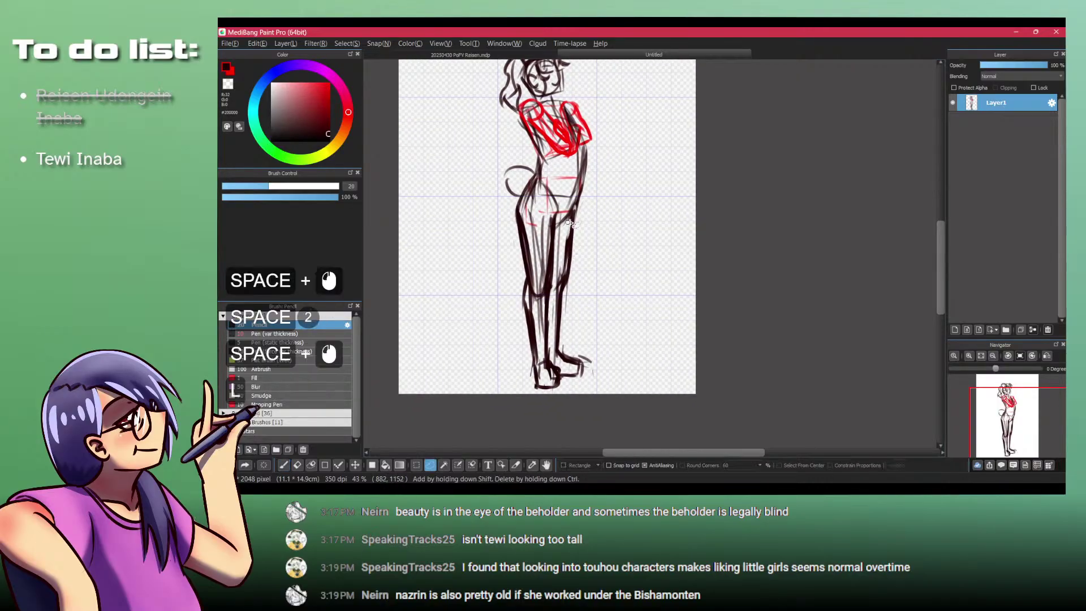
pyautogui.moveTo(574, 209); pyautogui.dragTo(557, 300)
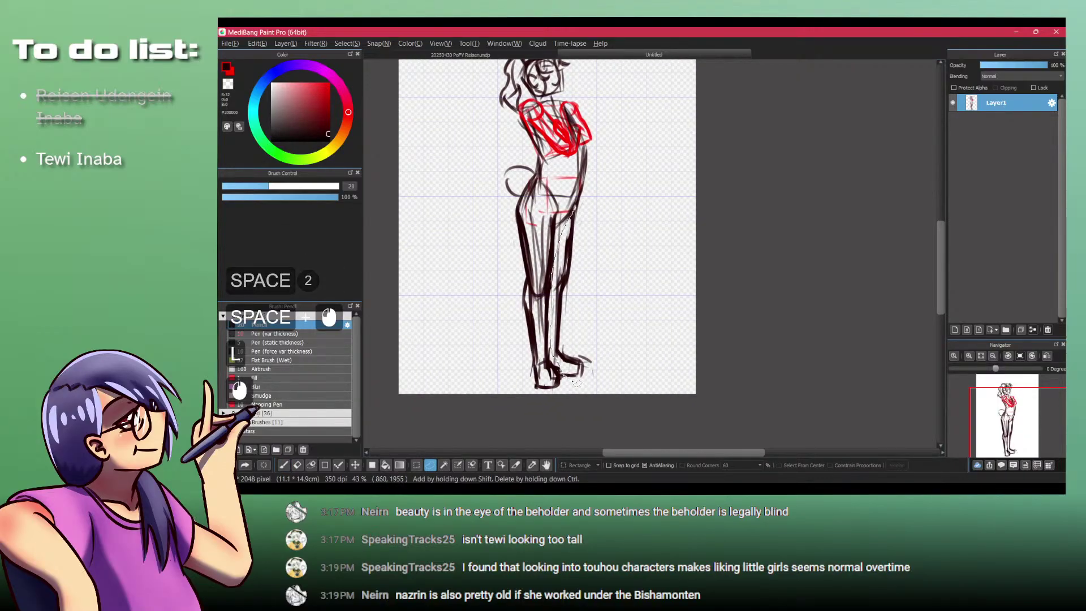
pyautogui.moveTo(577, 383); pyautogui.dragTo(601, 192)
pyautogui.press('m')
pyautogui.moveTo(570, 292); pyautogui.dragTo(581, 289)
pyautogui.hotkey('ctrl', 'shift', 'a')
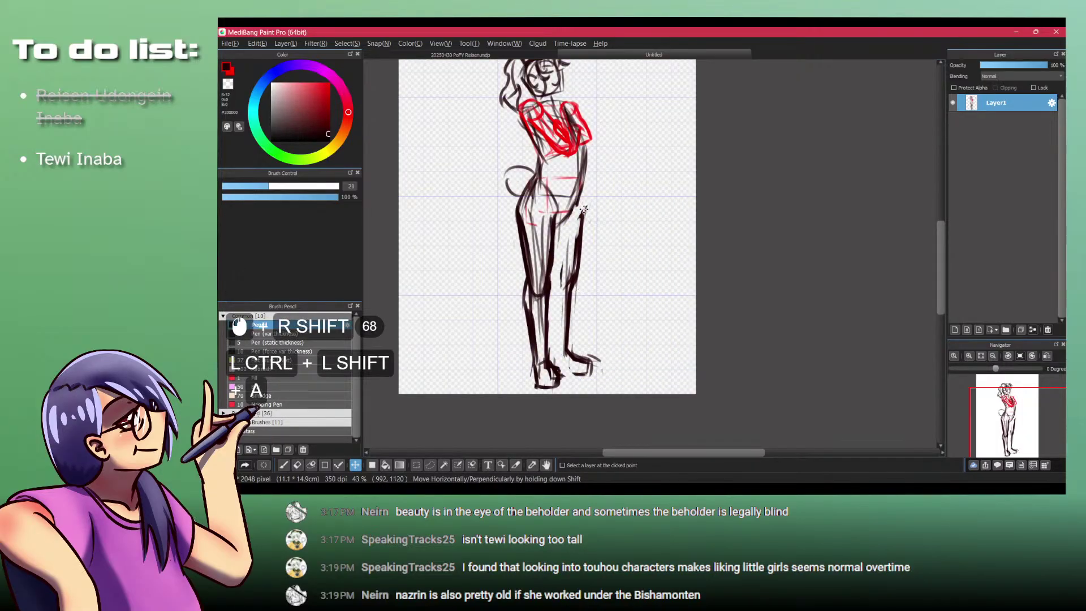
# Step: Clean up and redraw the right-hand waist and hip lines so they connect to the shifted leg
pyautogui.press('p')
pyautogui.click(584, 177)
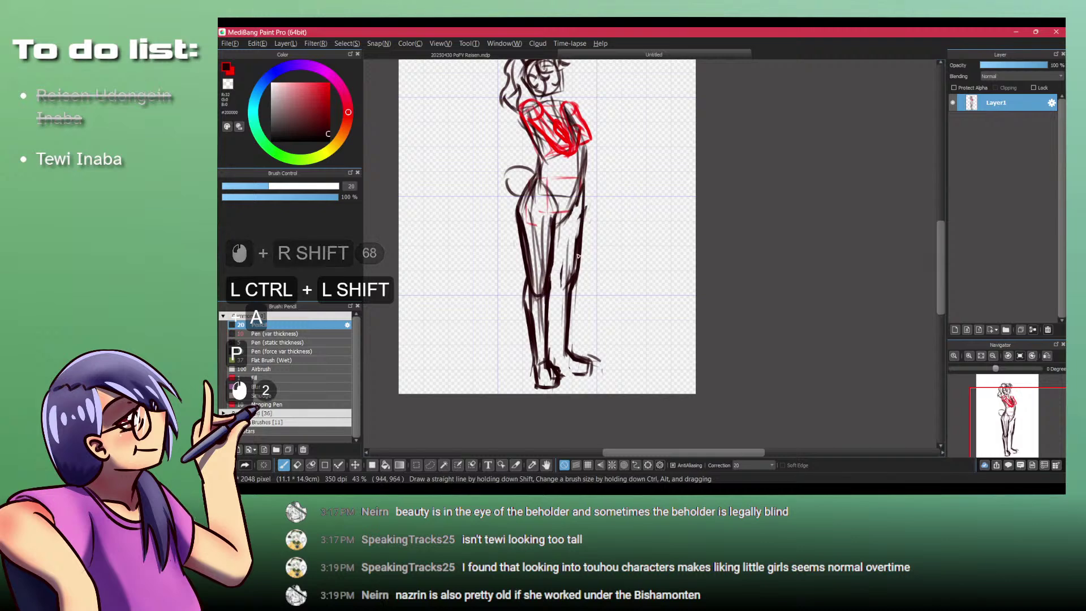
pyautogui.hotkey('ctrl', 'z')
pyautogui.click(584, 176)
pyautogui.hotkey('shift', 'z')
pyautogui.moveTo(582, 177); pyautogui.dragTo(577, 200)
pyautogui.hotkey('shift', 'z')
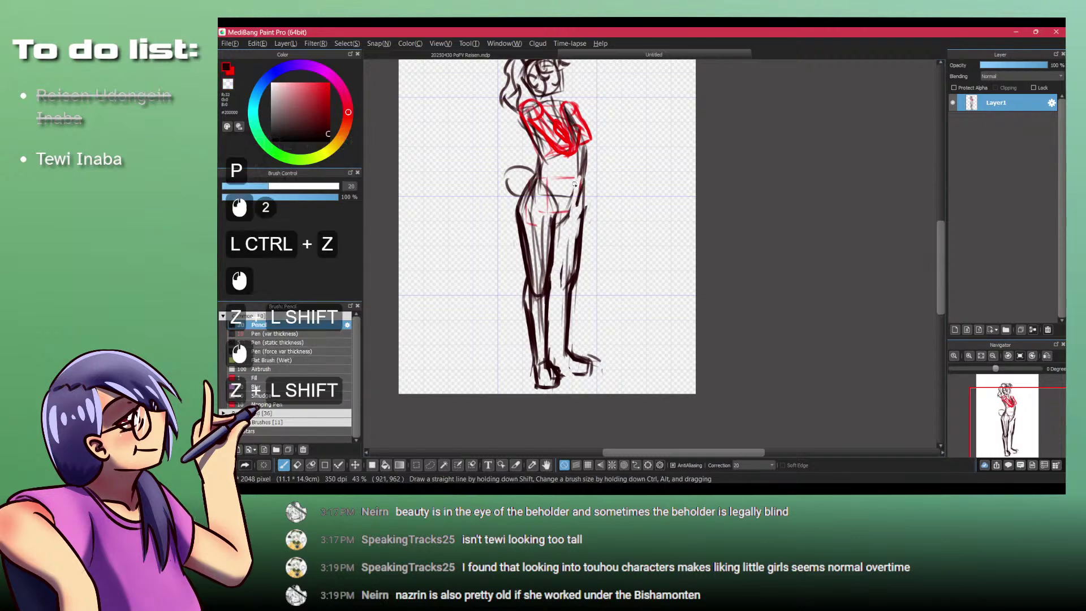
pyautogui.click(578, 187)
pyautogui.click(578, 188)
pyautogui.click(570, 216)
pyautogui.click(546, 191)
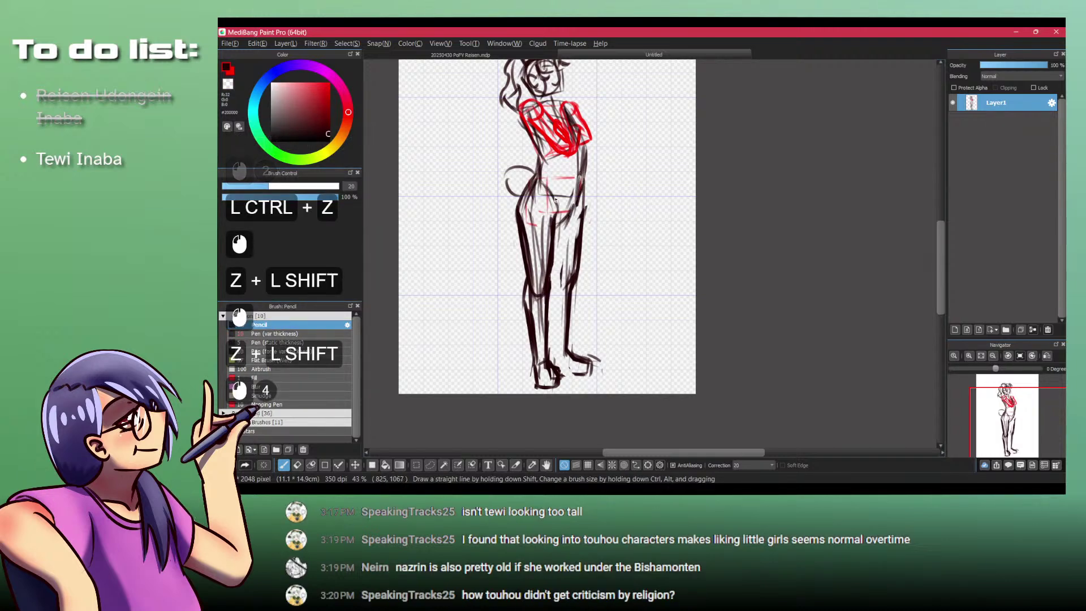
# Step: Sketch inner contour strokes on the right-hand thigh from the crotch down to the knee
pyautogui.click(557, 209)
pyautogui.click(563, 220)
pyautogui.click(568, 226)
pyautogui.moveTo(577, 207); pyautogui.dragTo(567, 260)
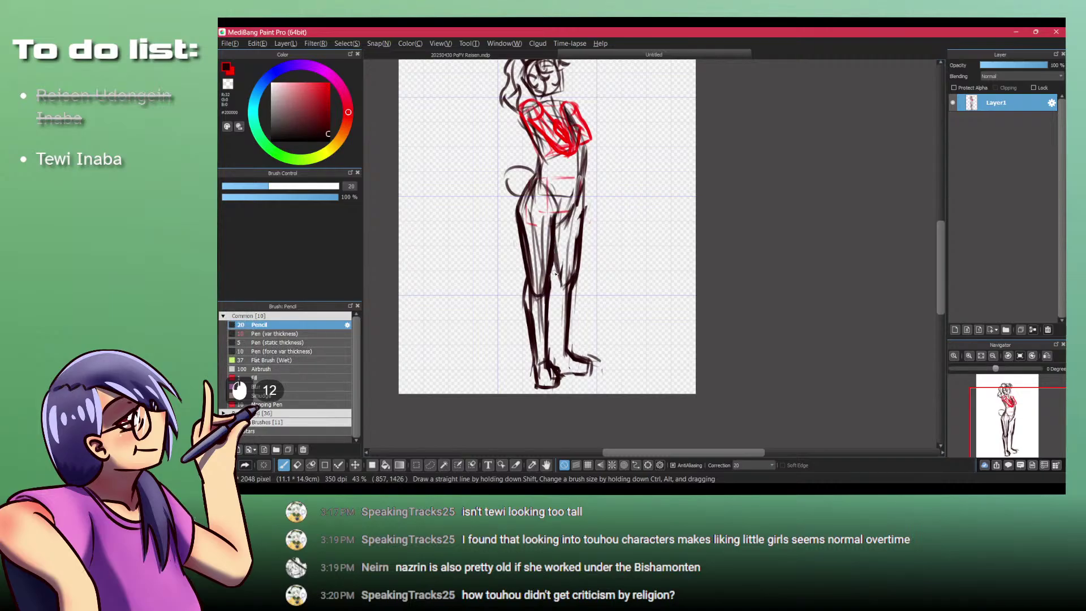
pyautogui.hotkey('ctrl', 'z')
pyautogui.hotkey('ctrl', 'z')
pyautogui.hotkey('ctrl', 'z')
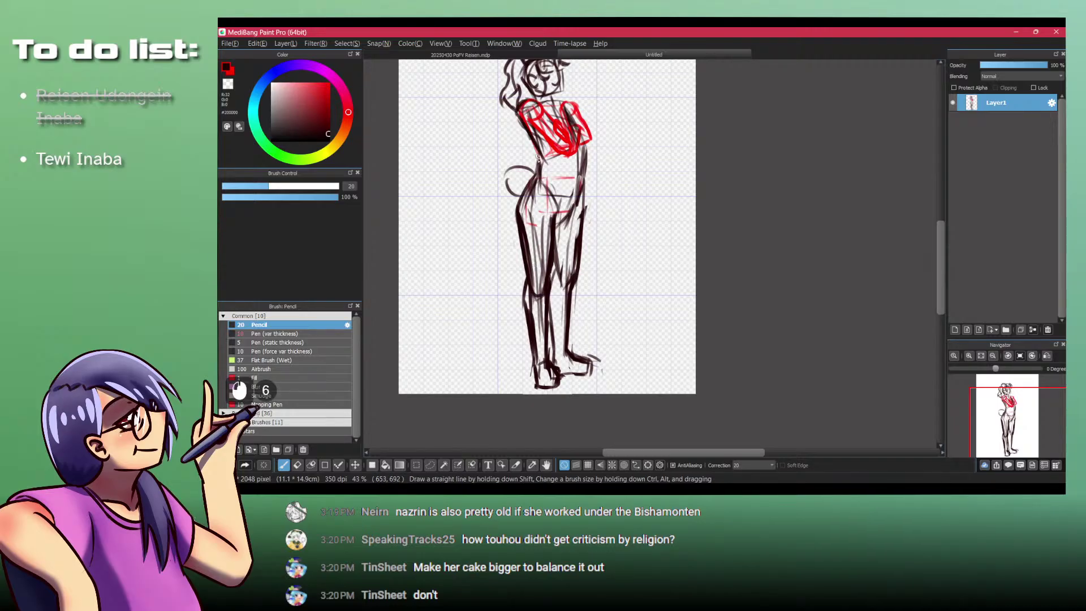
# Step: Redraw the left-hand hip and thigh contour with a fuller backside and darken the round tail behind it
pyautogui.moveTo(531, 170); pyautogui.dragTo(512, 199)
pyautogui.hotkey('ctrl', 'z')
pyautogui.moveTo(532, 164)
pyautogui.mouseDown()
pyautogui.moveTo(515, 197)
pyautogui.moveTo(532, 260)
pyautogui.mouseUp()
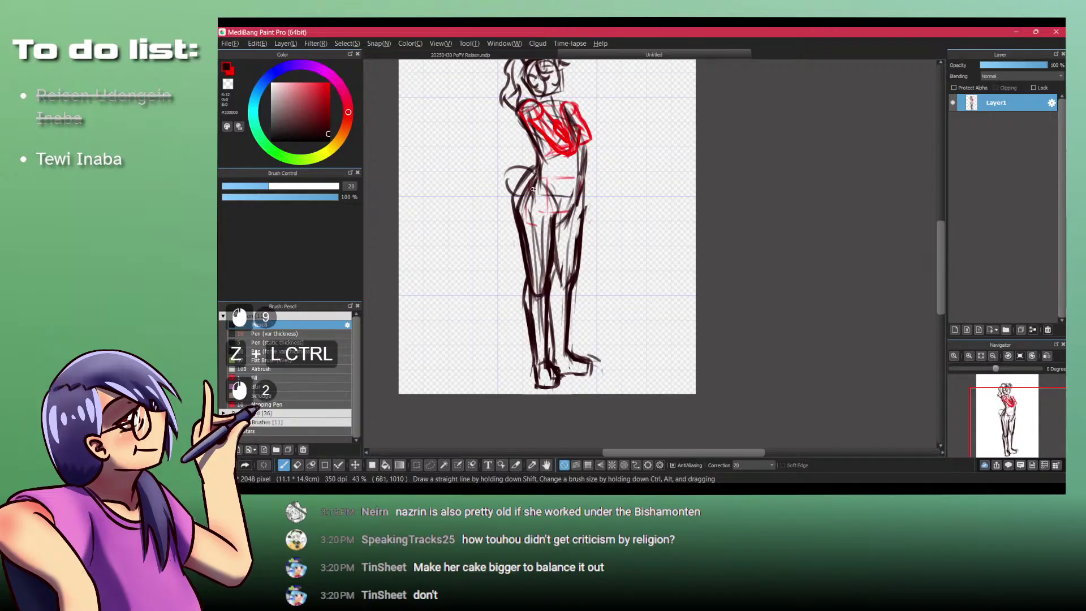
pyautogui.moveTo(516, 180); pyautogui.dragTo(523, 320)
pyautogui.moveTo(523, 320)
pyautogui.mouseDown()
pyautogui.moveTo(531, 243)
pyautogui.moveTo(498, 235)
pyautogui.moveTo(491, 267)
pyautogui.mouseUp()
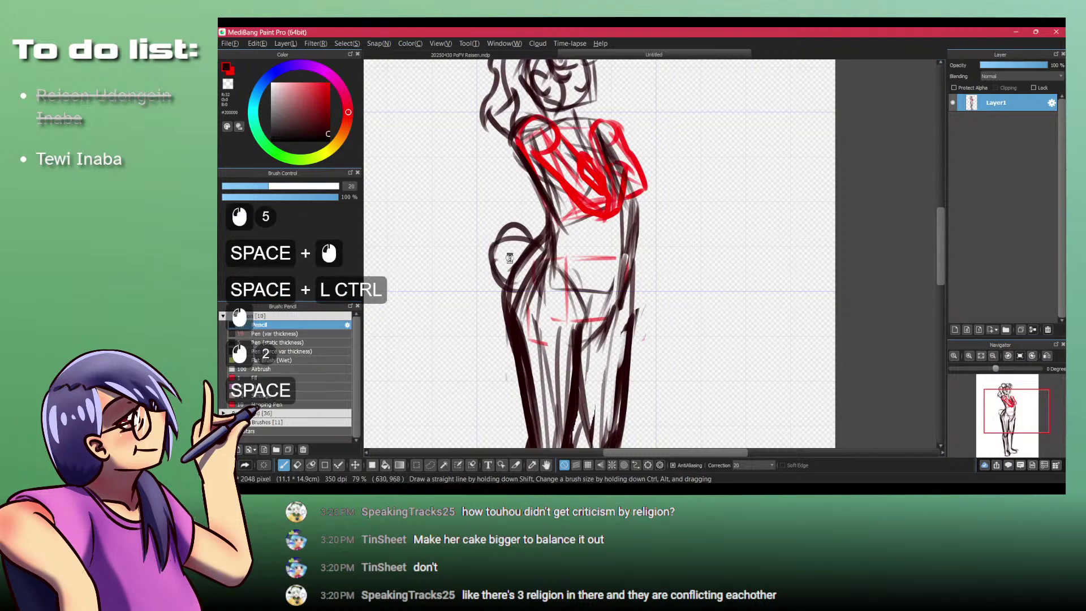
# Step: Examine the hips, torso and full figure at different zoom levels to judge the pose and proportions
pyautogui.moveTo(559, 238); pyautogui.dragTo(644, 262)
pyautogui.click(577, 343)
pyautogui.click(577, 343)
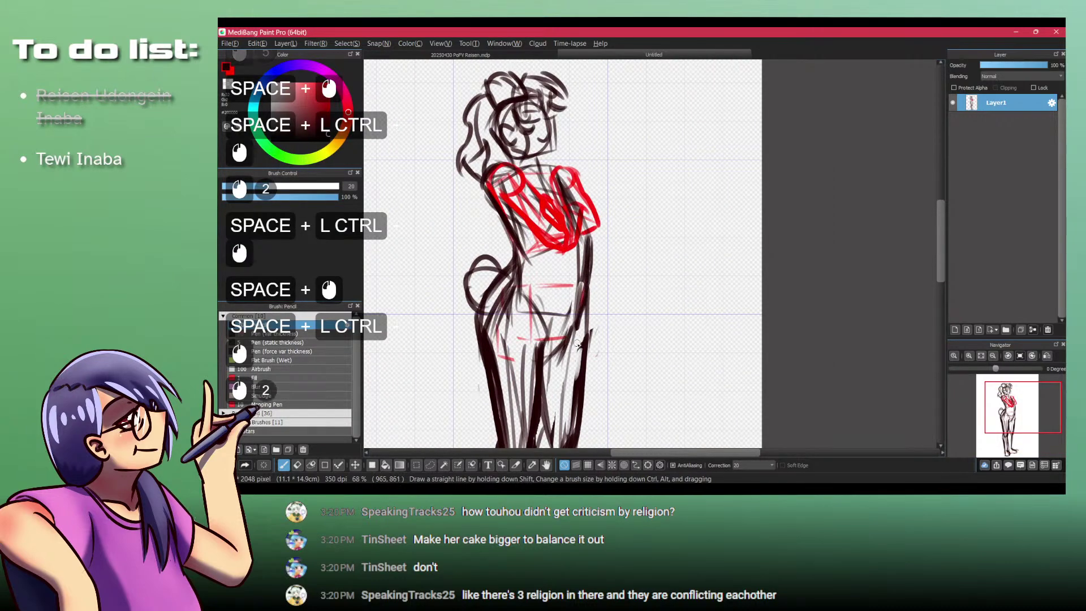
pyautogui.moveTo(580, 317); pyautogui.dragTo(557, 357)
pyautogui.moveTo(610, 332)
pyautogui.mouseDown()
pyautogui.moveTo(559, 362)
pyautogui.moveTo(570, 323)
pyautogui.moveTo(580, 324)
pyautogui.moveTo(557, 352)
pyautogui.mouseUp()
pyautogui.click(580, 324)
pyautogui.click(580, 324)
pyautogui.click(580, 324)
pyautogui.moveTo(566, 265); pyautogui.dragTo(555, 287)
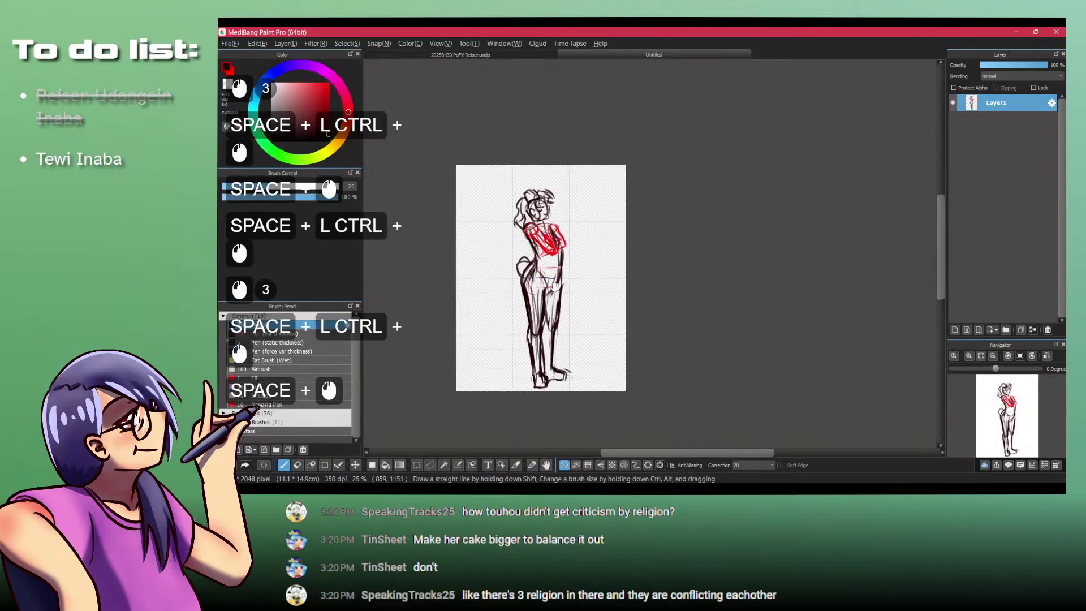
pyautogui.moveTo(547, 221)
pyautogui.mouseDown()
pyautogui.moveTo(599, 204)
pyautogui.moveTo(582, 218)
pyautogui.moveTo(531, 220)
pyautogui.mouseUp()
pyautogui.click(579, 224)
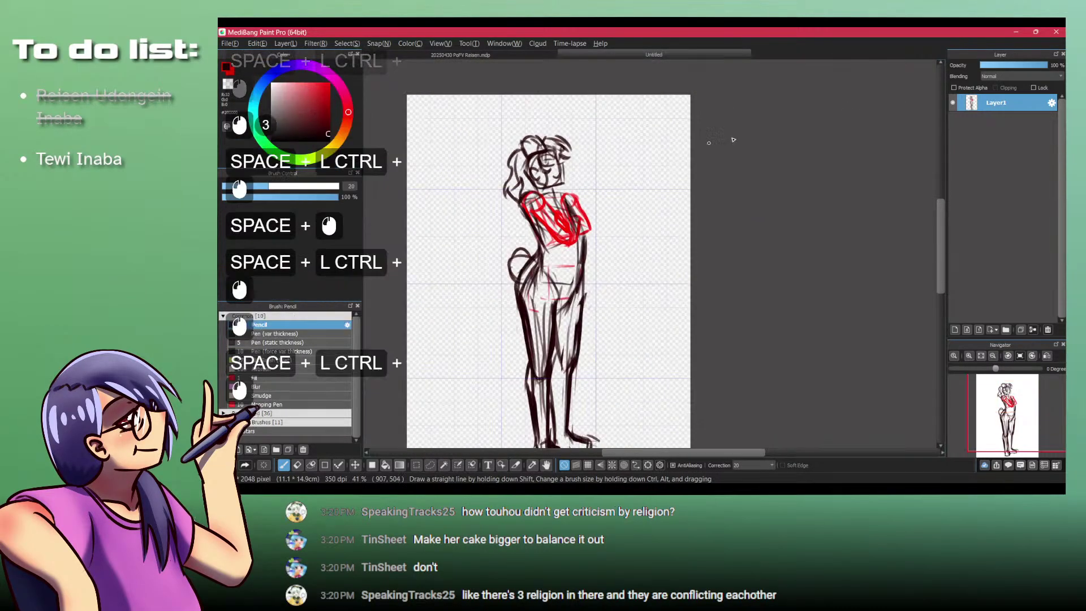
# Step: Lower the sketch layer's opacity to 46% and switch to the browser to view the Th09FullReisen.png reference
pyautogui.click(1011, 65)
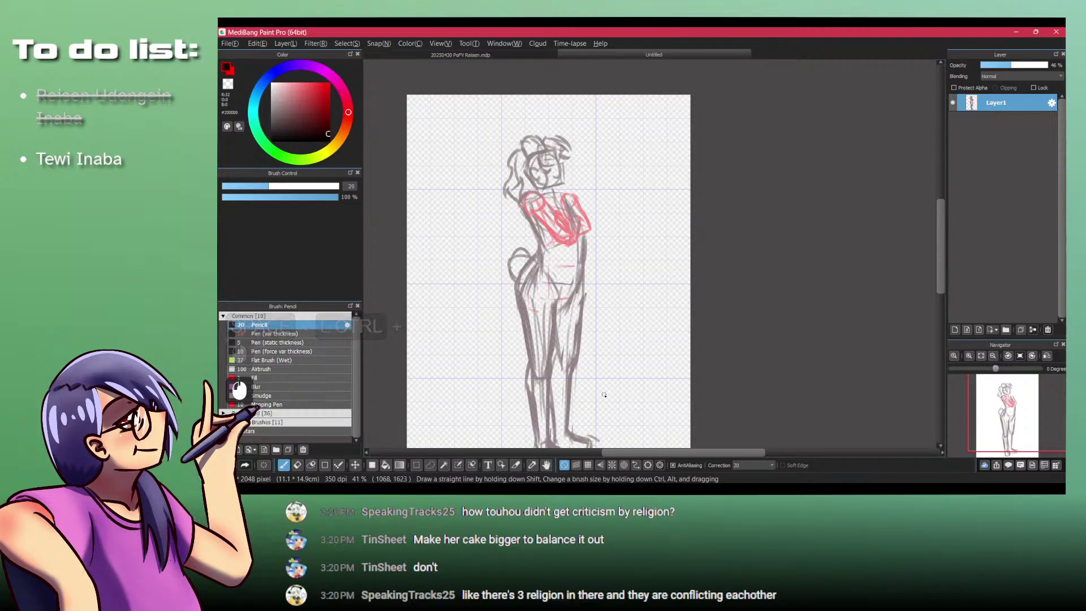
pyautogui.hotkey('alt', 'Tab')
pyautogui.click(709, 32)
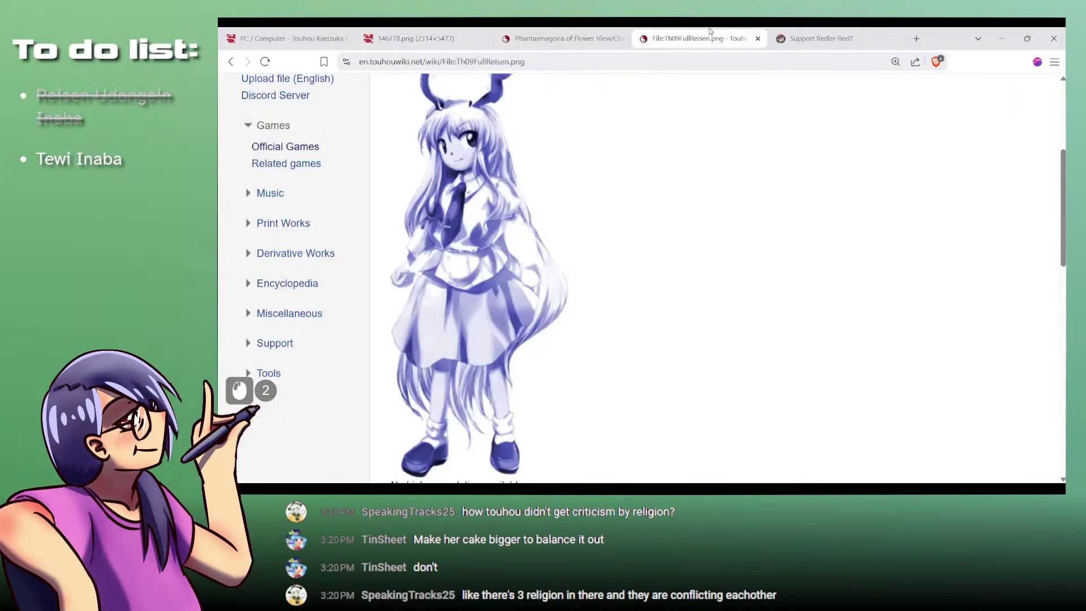
# Step: Close the Reisen portrait page and open Tewi Inaba's wiki page from the Phantasmagoria of Flower View character list
pyautogui.hotkey('ctrl', 'w')
pyautogui.click(570, 31)
pyautogui.scroll(-20, 592, 355)
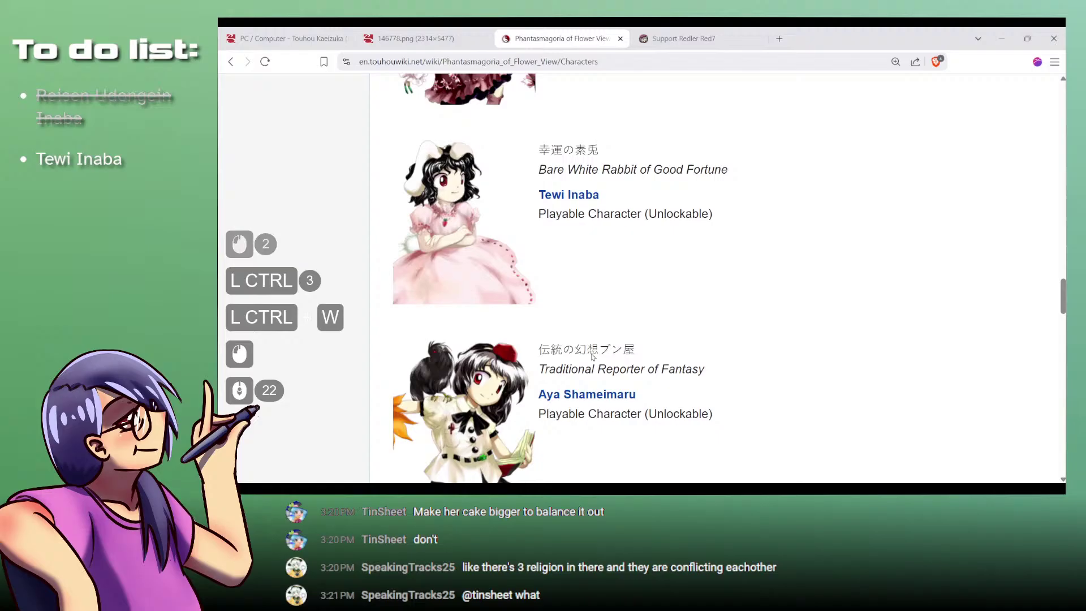
pyautogui.keyDown('ctrl'); pyautogui.click(568, 194); pyautogui.keyUp('ctrl')
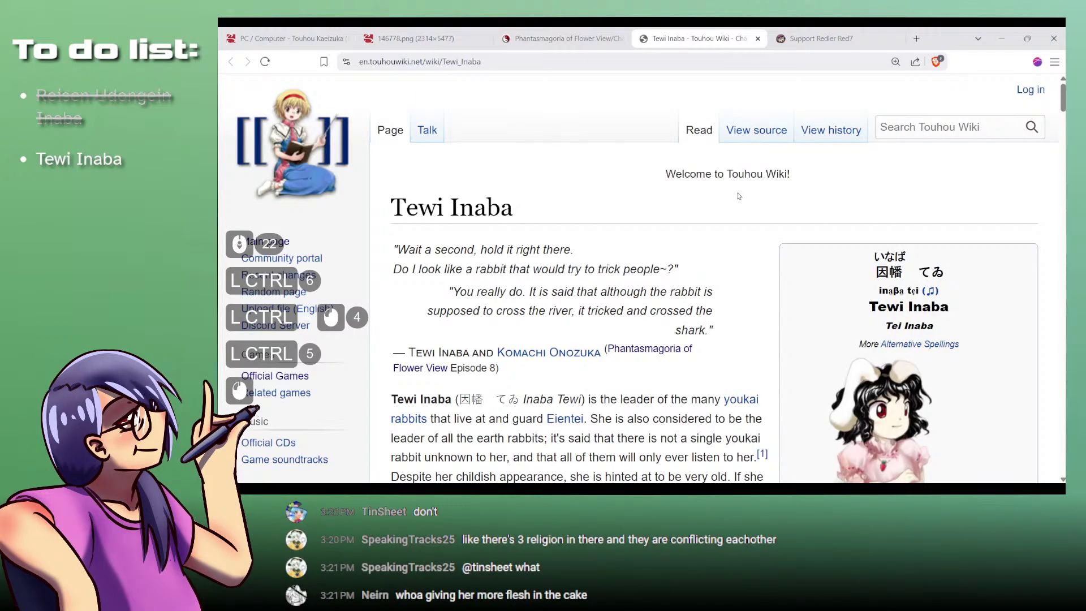
# Step: Search Tewi's page for "phantasmagoria of" and step through the matches to the Artworks gallery
pyautogui.hotkey('ctrl', 'f')
pyautogui.press('Return')
pyautogui.press('Return')
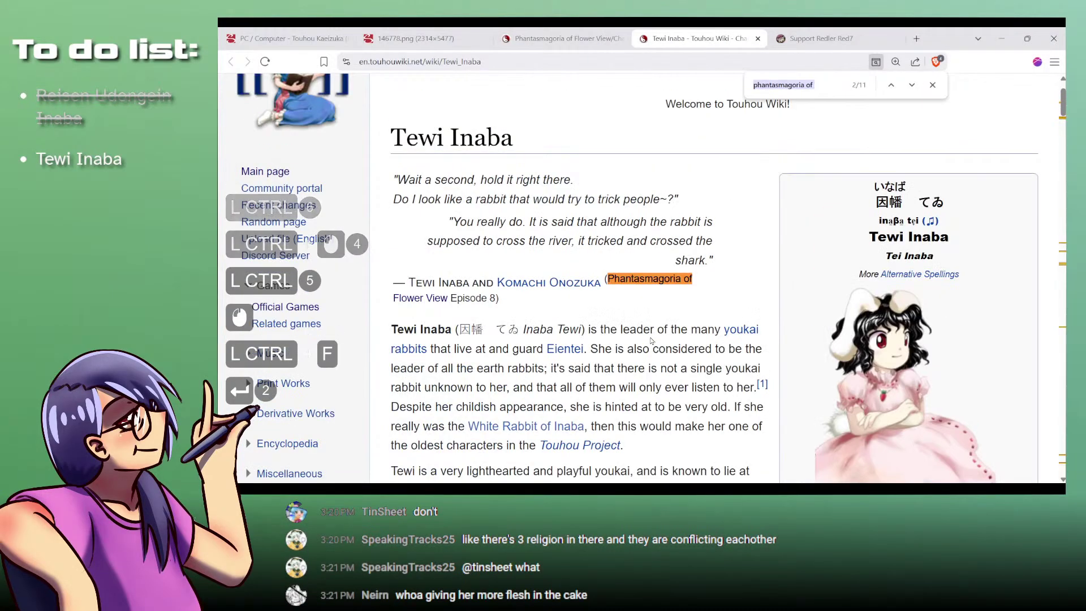
pyautogui.press('Return')
pyautogui.press('Return')
pyautogui.press('Return')
pyautogui.press('Return')
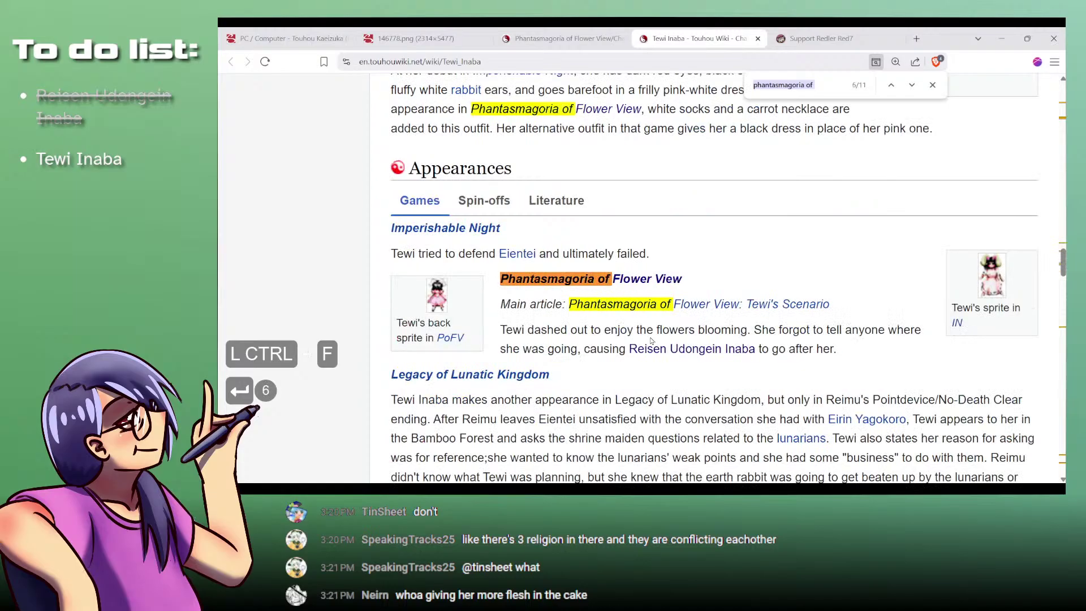
pyautogui.press('Return')
pyautogui.press('Return')
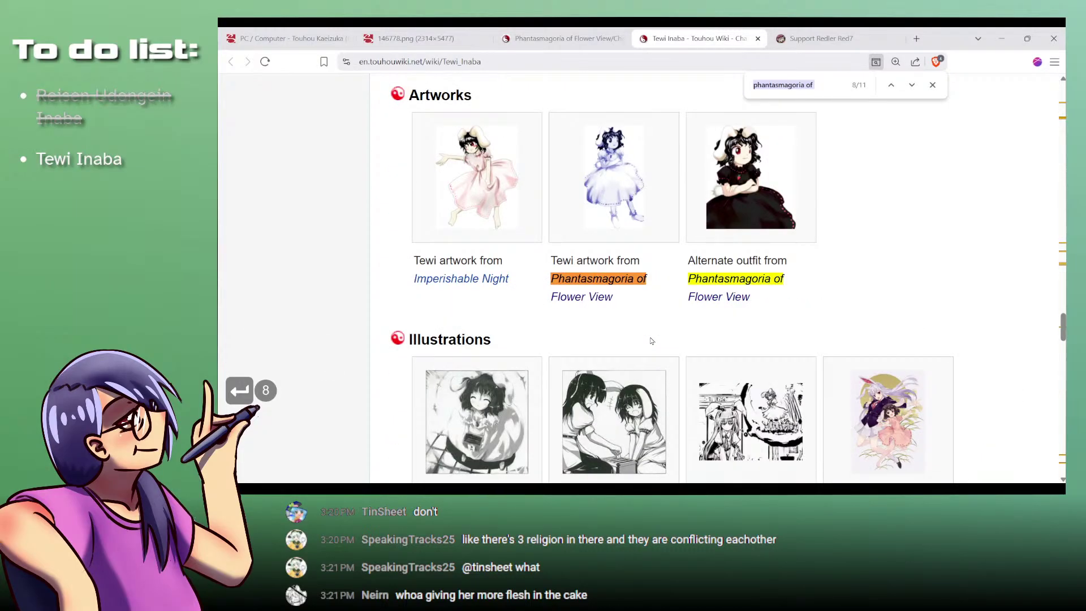
# Step: Open the Phantasmagoria of Flower View artwork file Th09FullTewi.png and view the full-body portrait down to the feet
pyautogui.press('ctrl')
pyautogui.press('ctrl')
pyautogui.press('ctrl')
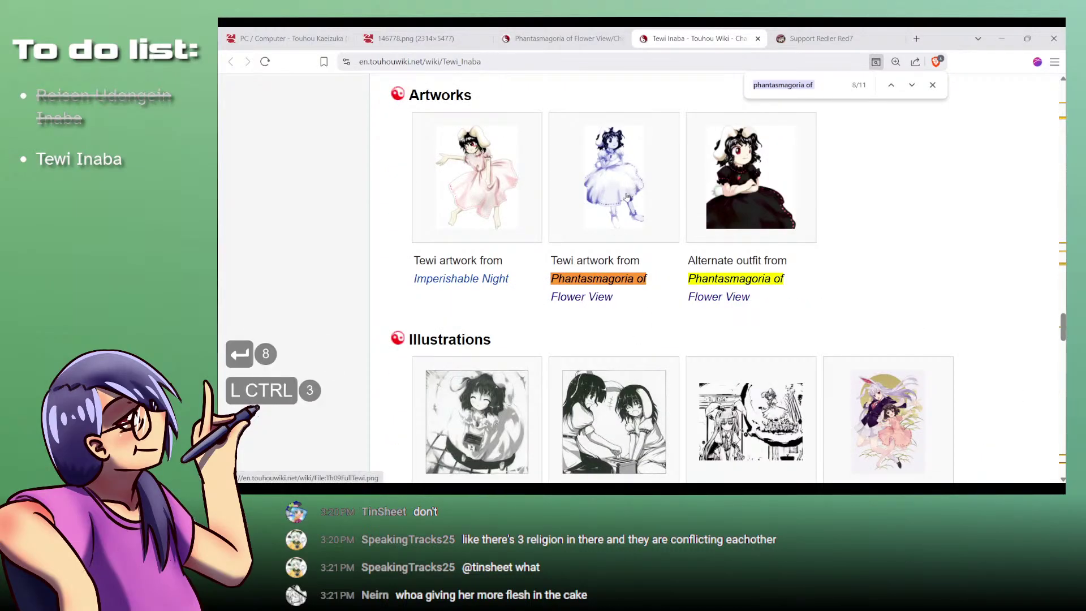
pyautogui.keyDown('ctrl'); pyautogui.click(615, 248); pyautogui.keyUp('ctrl')
pyautogui.click(742, 38)
pyautogui.scroll(-5, 724, 298)
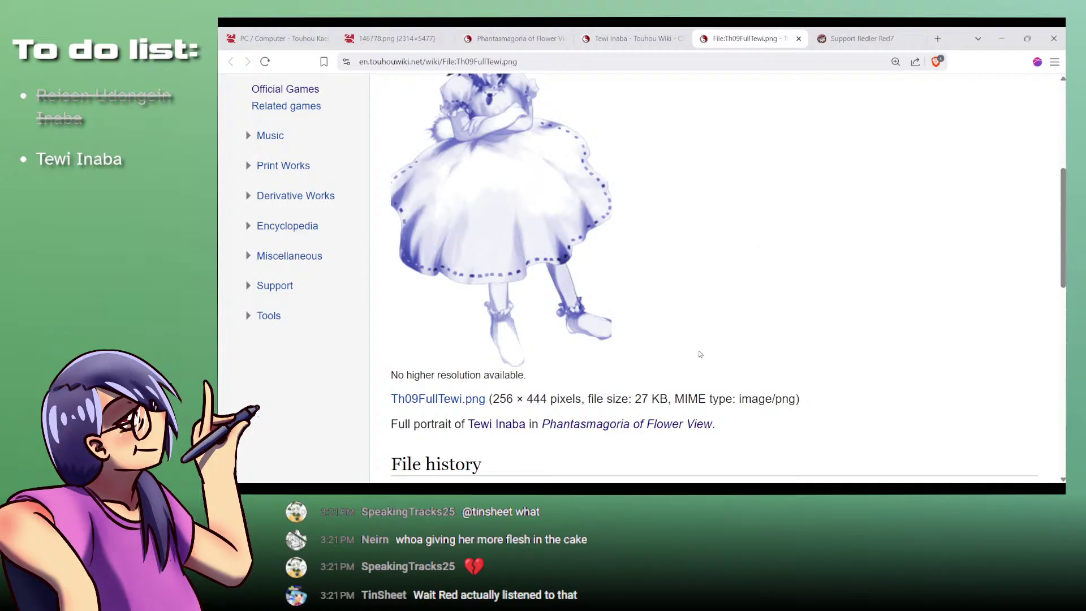
# Step: Switch to MediBang Paint Pro, lasso the figure's legs below the hips, rotate them slightly clockwise, apply the transform and deselect
pyautogui.hotkey('alt', 'Tab')
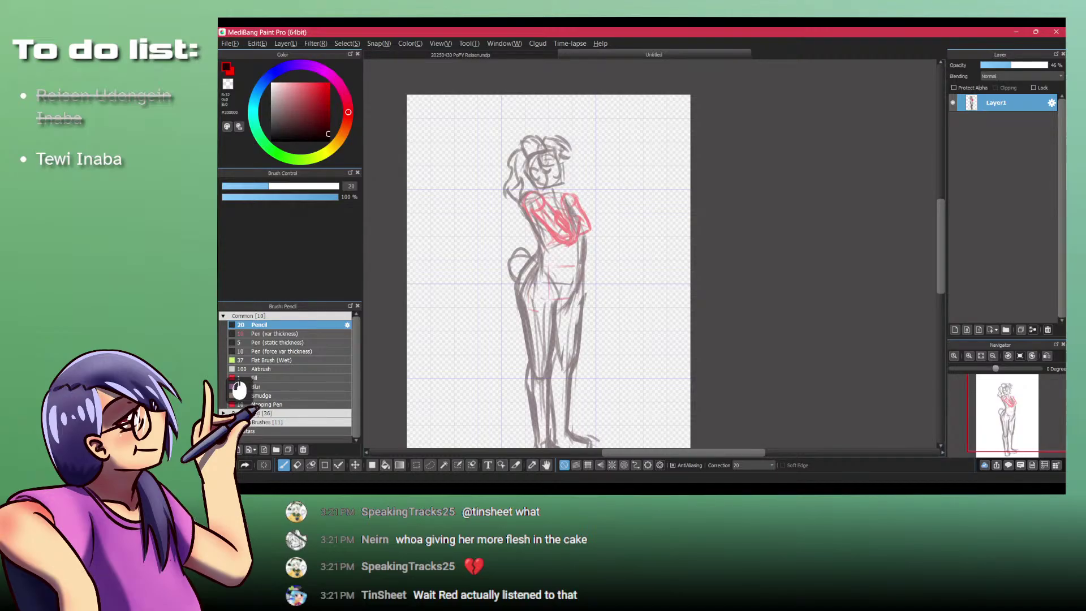
pyautogui.moveTo(510, 344); pyautogui.dragTo(495, 244)
pyautogui.moveTo(498, 203)
pyautogui.mouseDown()
pyautogui.moveTo(506, 250)
pyautogui.moveTo(530, 205)
pyautogui.mouseUp()
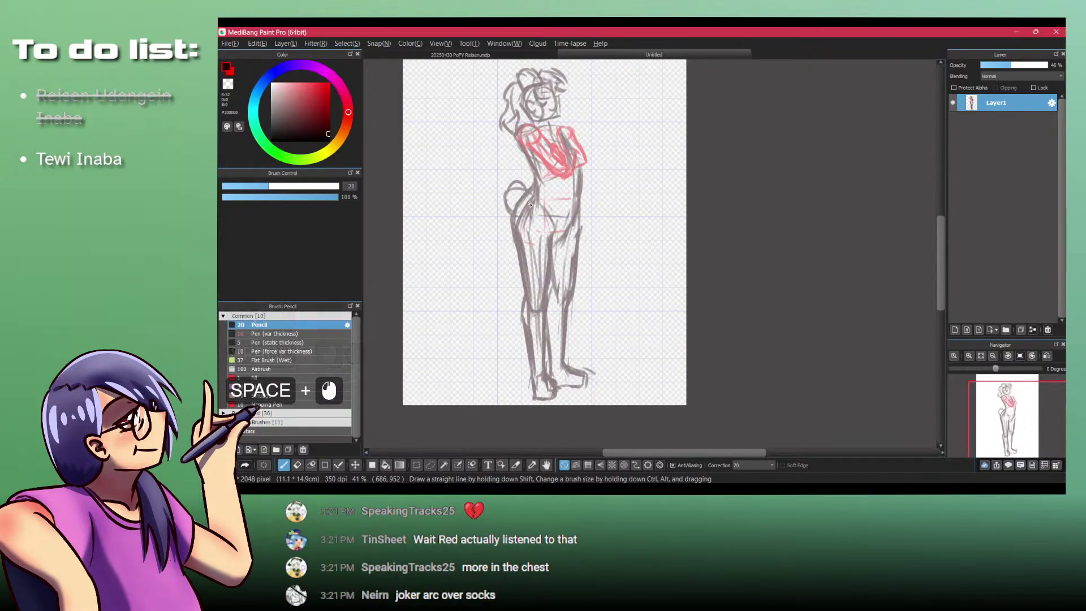
pyautogui.moveTo(537, 224)
pyautogui.mouseDown()
pyautogui.moveTo(599, 421)
pyautogui.moveTo(465, 362)
pyautogui.mouseUp()
pyautogui.press('l')
pyautogui.hotkey('ctrl', 't')
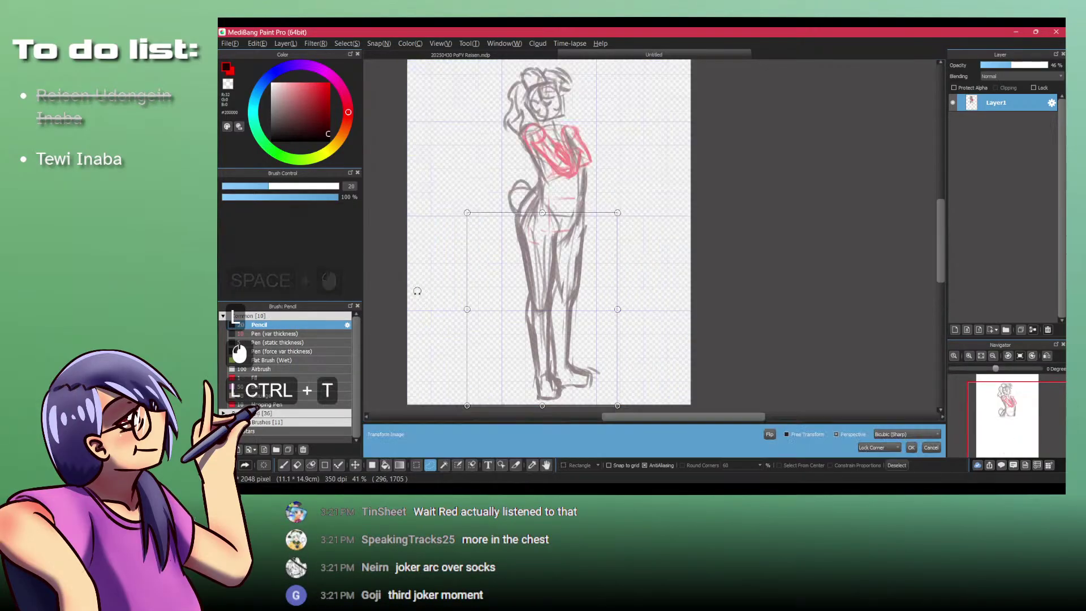
pyautogui.moveTo(437, 281); pyautogui.dragTo(441, 266)
pyautogui.moveTo(524, 297); pyautogui.dragTo(524, 303)
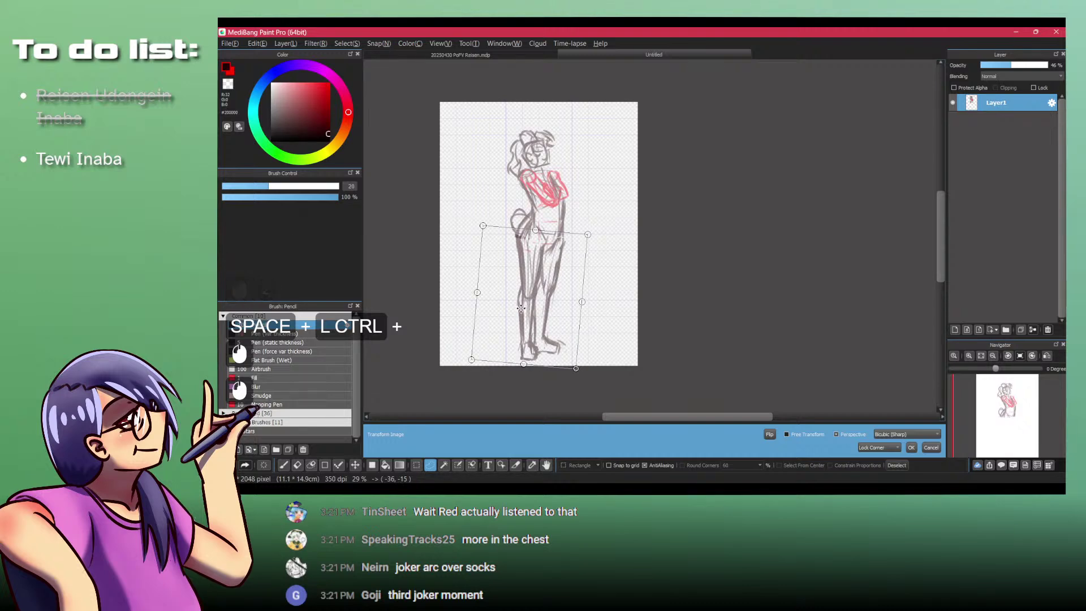
pyautogui.press('KP_Enter')
pyautogui.hotkey('ctrl', 'shift', 'a')
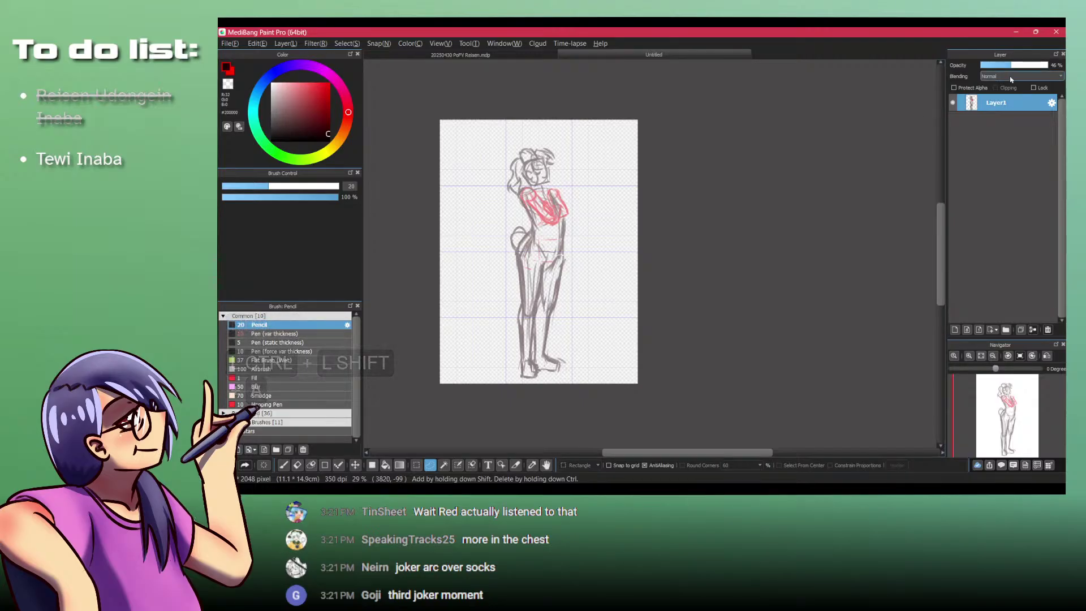
# Step: Add a new layer above the faded sketch and draw the pointed dress collar around the neck with the Pencil
pyautogui.press('d')
pyautogui.press('p')
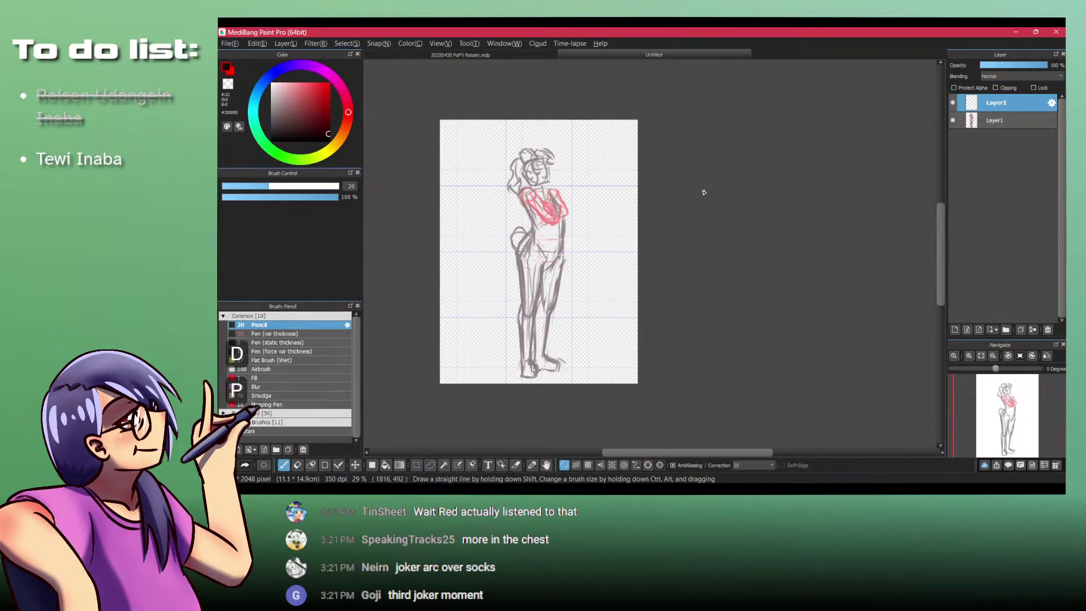
pyautogui.hotkey('alt', 'Tab')
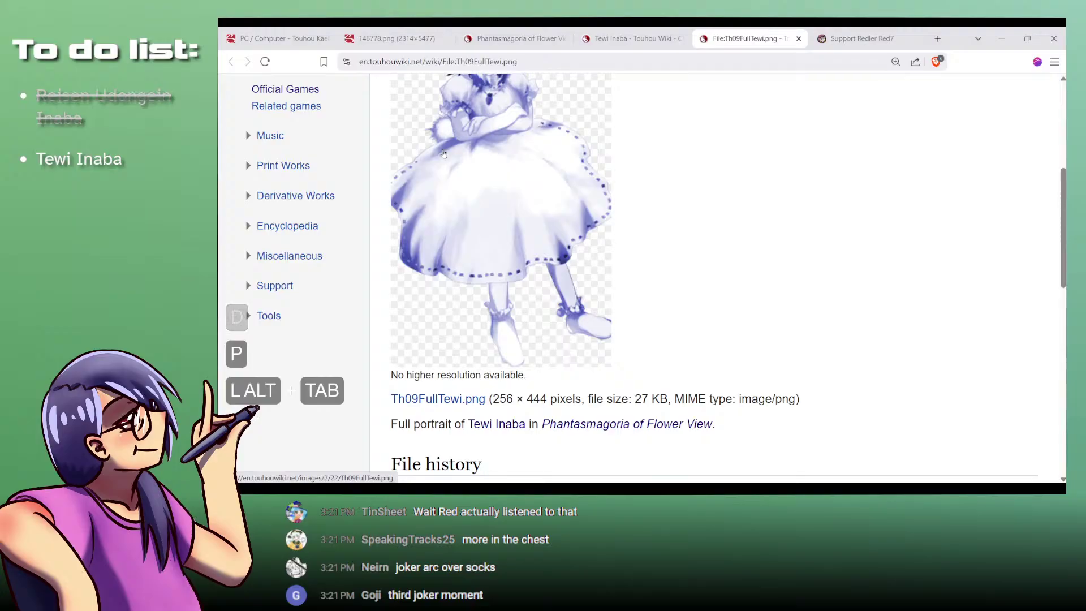
pyautogui.hotkey('alt', 'Tab')
pyautogui.moveTo(525, 192)
pyautogui.mouseDown()
pyautogui.moveTo(522, 241)
pyautogui.moveTo(598, 206)
pyautogui.moveTo(534, 182)
pyautogui.moveTo(608, 220)
pyautogui.mouseUp()
pyautogui.hotkey('ctrl', 'z')
pyautogui.hotkey('ctrl', 'z')
pyautogui.hotkey('ctrl', 'z')
pyautogui.hotkey('ctrl', 'z')
pyautogui.moveTo(593, 196)
pyautogui.mouseDown()
pyautogui.moveTo(608, 222)
pyautogui.moveTo(527, 175)
pyautogui.moveTo(532, 195)
pyautogui.moveTo(640, 226)
pyautogui.mouseUp()
pyautogui.moveTo(570, 207); pyautogui.dragTo(639, 225)
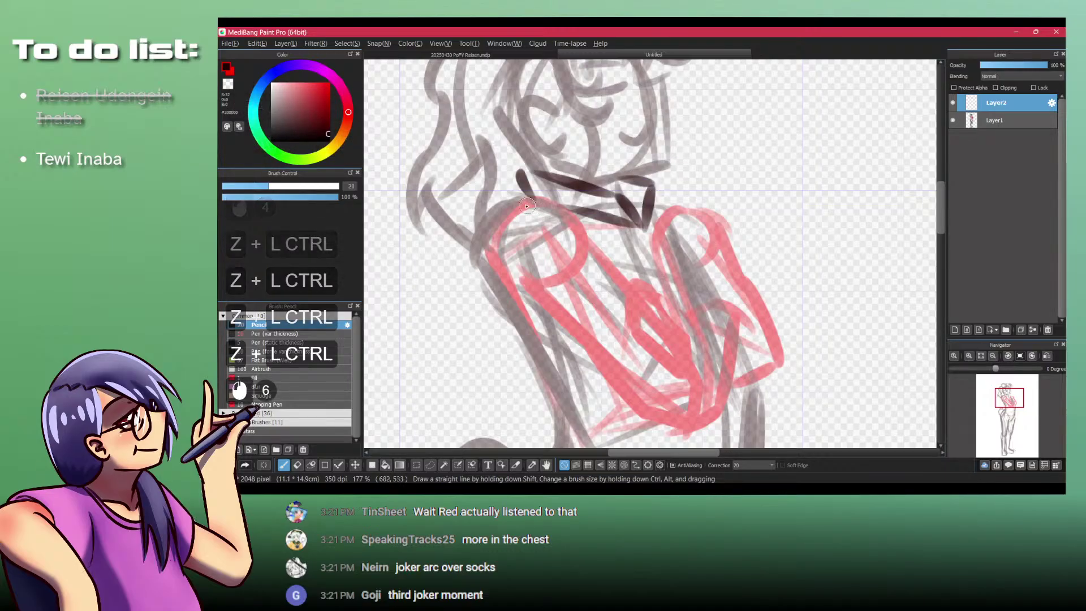
# Step: Sketch short puffed sleeves over both shoulders with curved cuffs on the upper arms
pyautogui.moveTo(532, 194)
pyautogui.mouseDown()
pyautogui.moveTo(482, 201)
pyautogui.moveTo(546, 303)
pyautogui.mouseUp()
pyautogui.moveTo(589, 241)
pyautogui.mouseDown()
pyautogui.moveTo(538, 281)
pyautogui.moveTo(594, 240)
pyautogui.mouseUp()
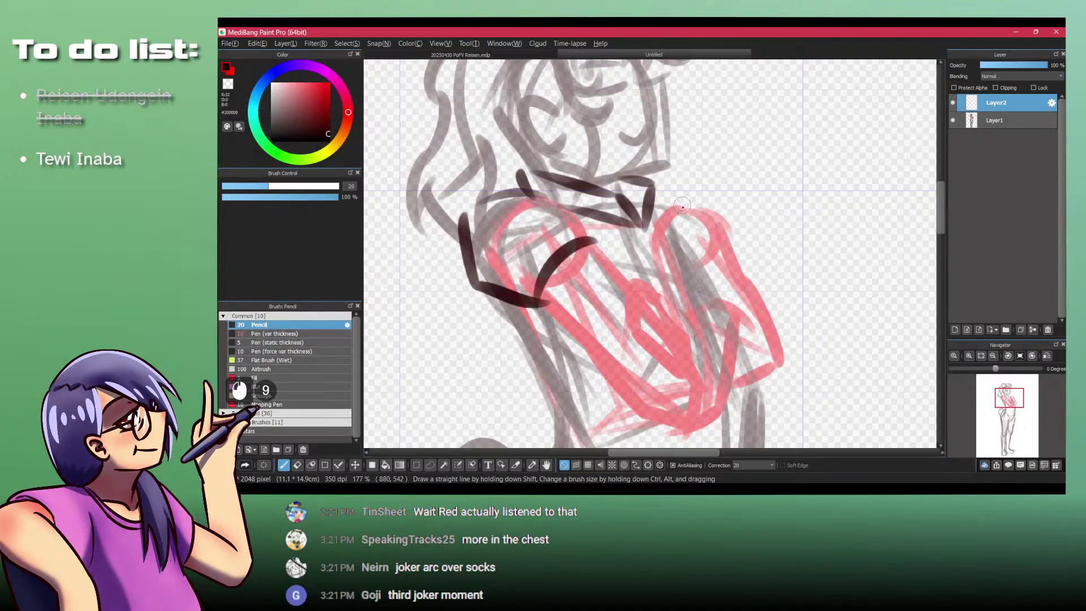
pyautogui.moveTo(657, 200); pyautogui.dragTo(699, 197)
pyautogui.hotkey('ctrl', 'z')
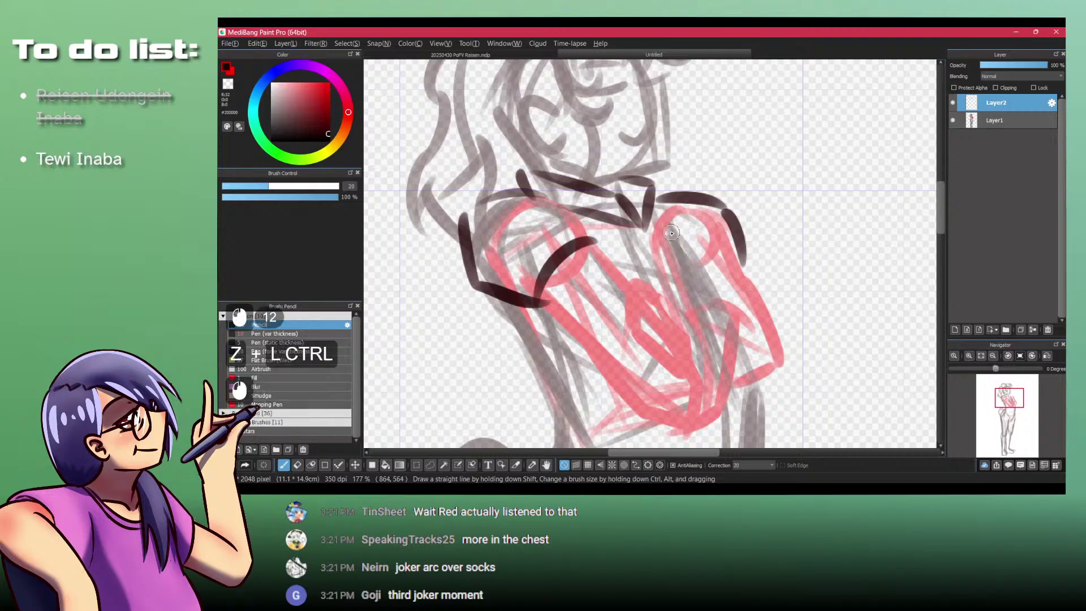
# Step: Draw the bodice's right-hand contour from the shoulder over the chest and down to the waist
pyautogui.moveTo(665, 231); pyautogui.dragTo(708, 298)
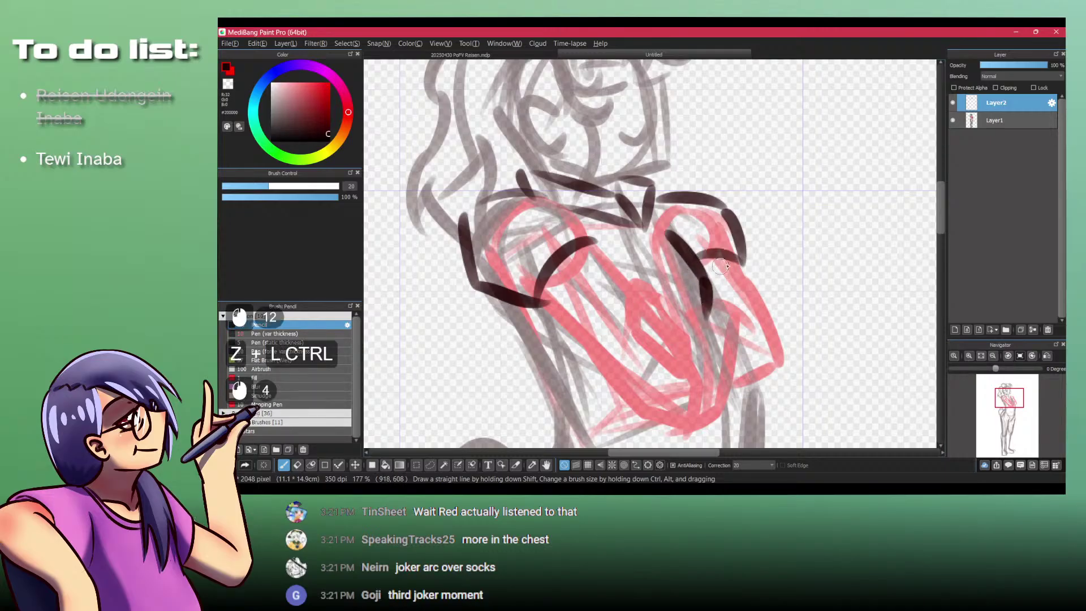
pyautogui.moveTo(675, 201); pyautogui.dragTo(641, 202)
pyautogui.moveTo(673, 237)
pyautogui.mouseDown()
pyautogui.moveTo(611, 243)
pyautogui.moveTo(673, 231)
pyautogui.mouseUp()
pyautogui.hotkey('ctrl', 'z')
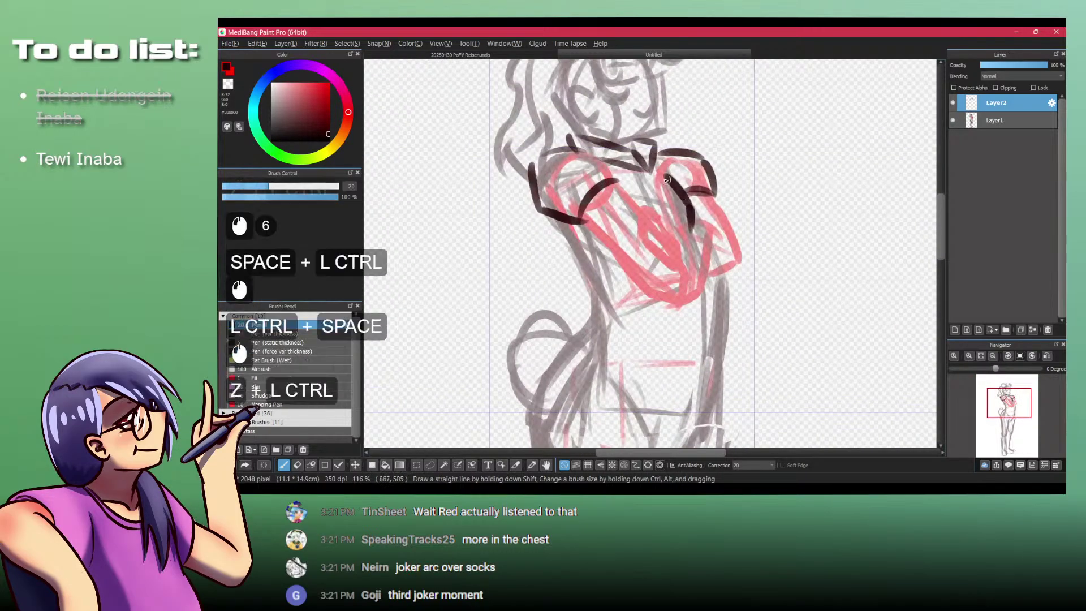
pyautogui.moveTo(667, 176); pyautogui.dragTo(713, 230)
pyautogui.hotkey('ctrl', 'z')
pyautogui.hotkey('shift', 'z')
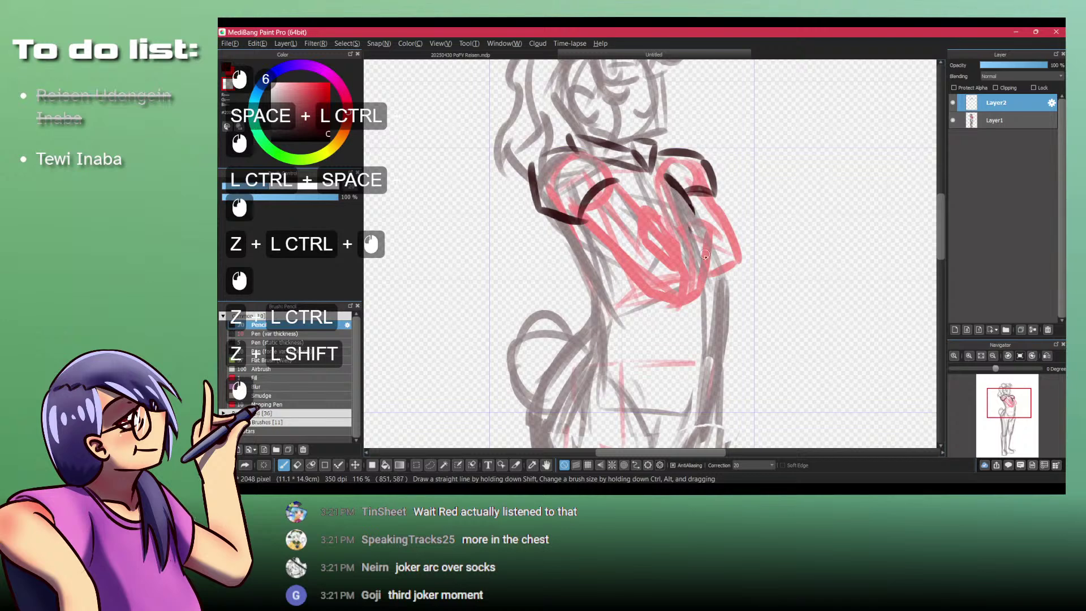
pyautogui.hotkey('shift', 'z')
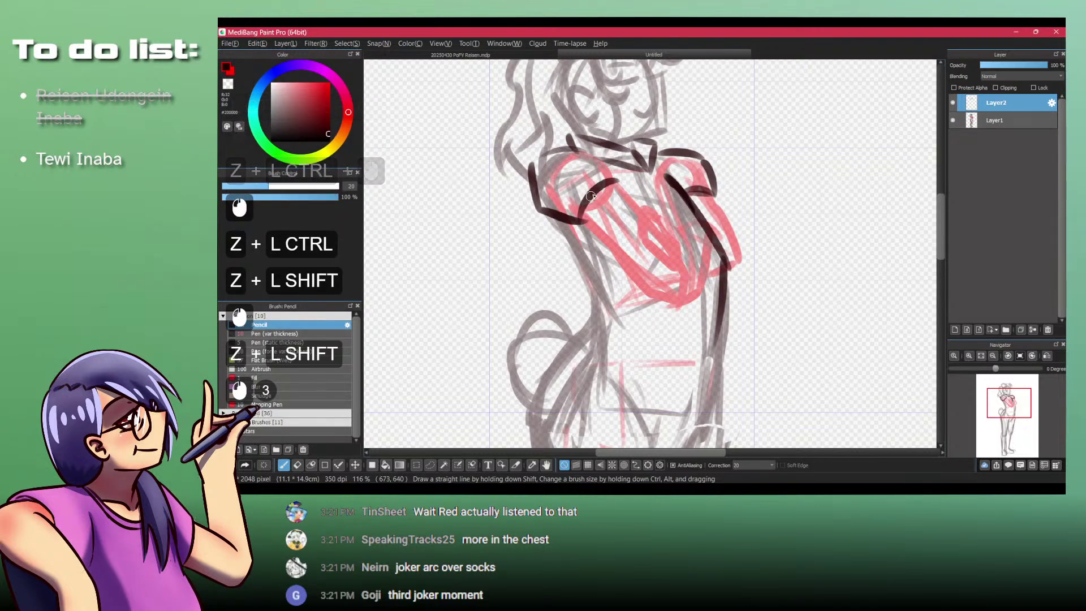
# Step: Round out the left-hand sleeve with heavier strokes and draw the back contour below it toward the waist
pyautogui.moveTo(592, 144); pyautogui.dragTo(614, 178)
pyautogui.moveTo(592, 144)
pyautogui.mouseDown()
pyautogui.moveTo(546, 156)
pyautogui.moveTo(534, 196)
pyautogui.moveTo(584, 257)
pyautogui.mouseUp()
pyautogui.moveTo(566, 239); pyautogui.dragTo(592, 269)
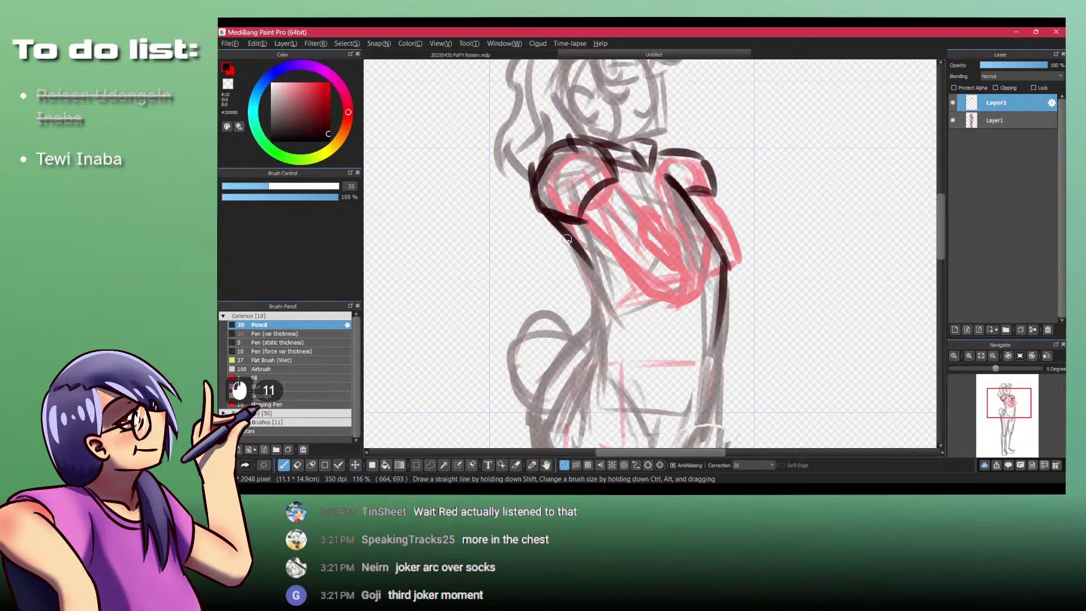
# Step: Check Tewi's official artworks in the browser, then draw the bodice's curved lower edge across the waist
pyautogui.hotkey('alt', 'Tab')
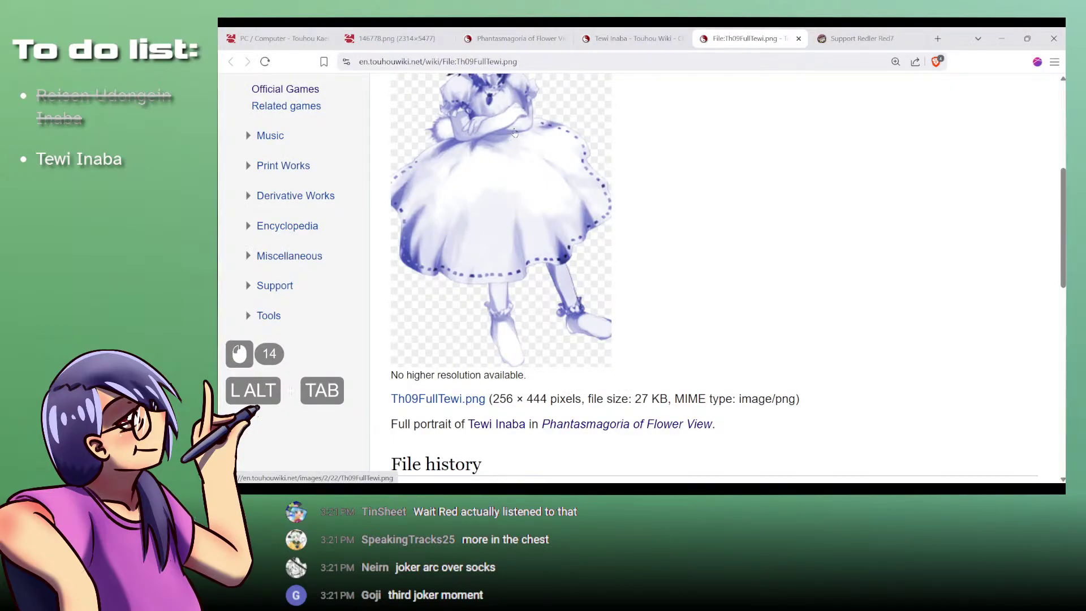
pyautogui.click(634, 38)
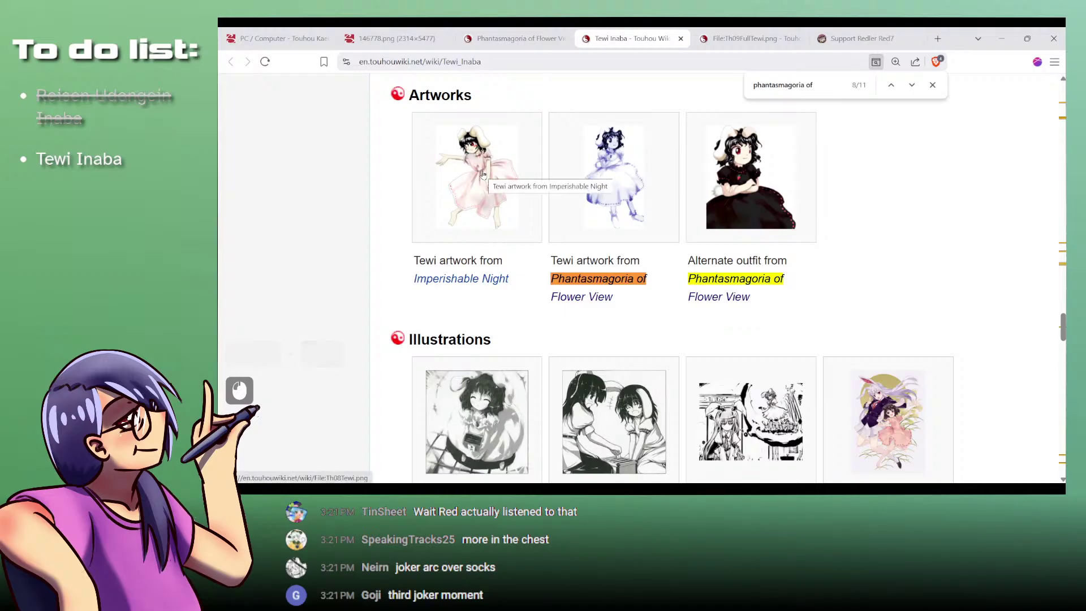
pyautogui.click(717, 30)
pyautogui.hotkey('alt', 'Tab')
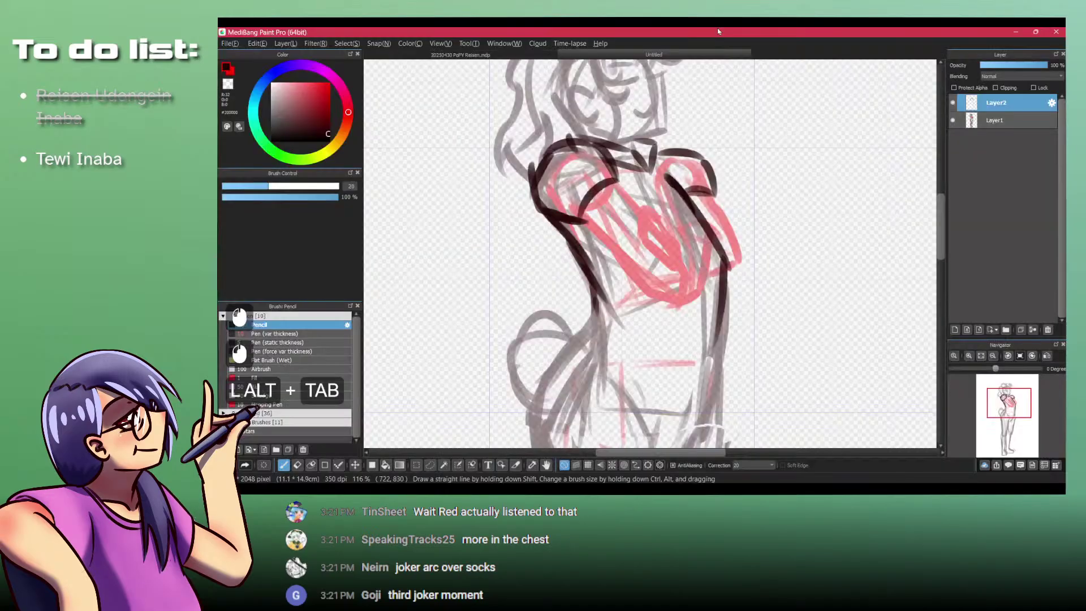
pyautogui.moveTo(595, 313)
pyautogui.mouseDown()
pyautogui.moveTo(699, 357)
pyautogui.moveTo(722, 345)
pyautogui.moveTo(678, 354)
pyautogui.moveTo(717, 336)
pyautogui.mouseUp()
pyautogui.hotkey('ctrl', 'z')
pyautogui.moveTo(724, 262)
pyautogui.mouseDown()
pyautogui.moveTo(735, 285)
pyautogui.moveTo(702, 337)
pyautogui.mouseUp()
pyautogui.hotkey('ctrl', 'z')
pyautogui.moveTo(574, 249); pyautogui.dragTo(591, 308)
pyautogui.hotkey('ctrl', 'z')
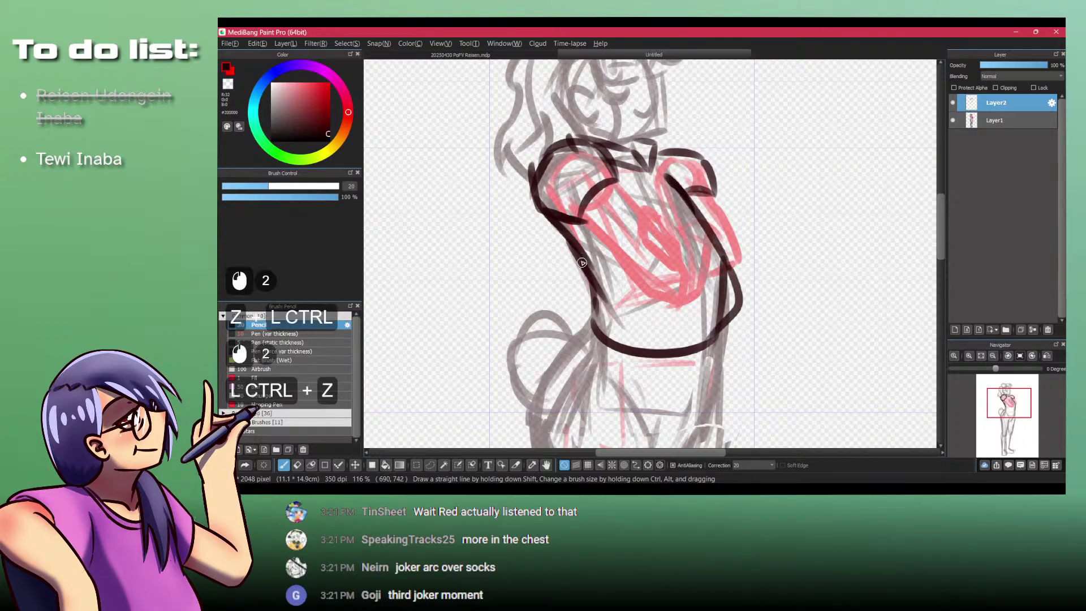
pyautogui.hotkey('ctrl', 'z')
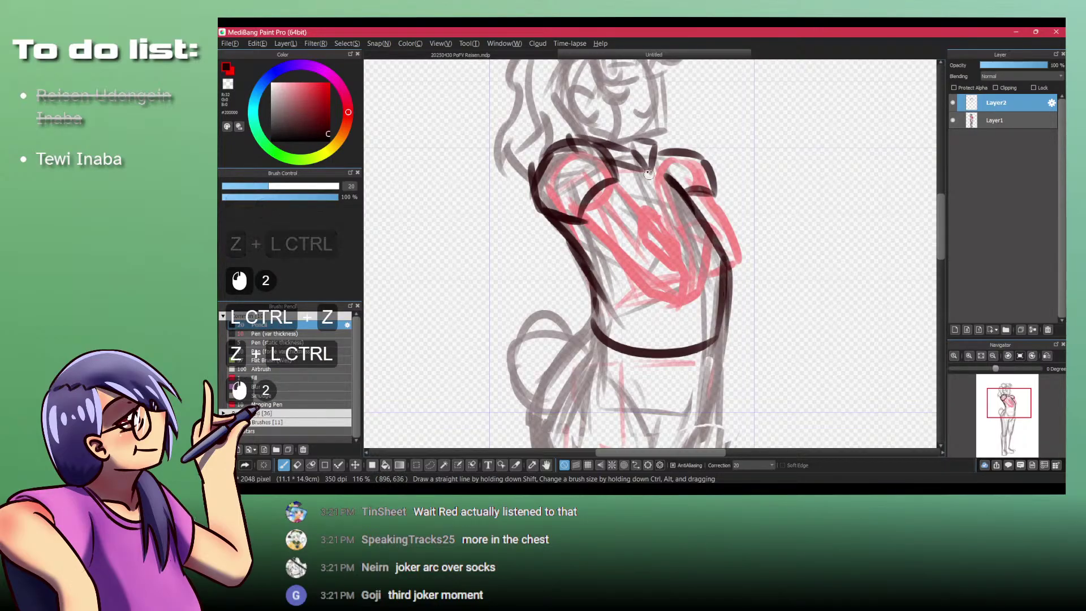
# Step: Try to draw an inner vertical line down the front of the bodice from the chest to the waist
pyautogui.moveTo(696, 247); pyautogui.dragTo(691, 240)
pyautogui.moveTo(701, 331); pyautogui.dragTo(681, 229)
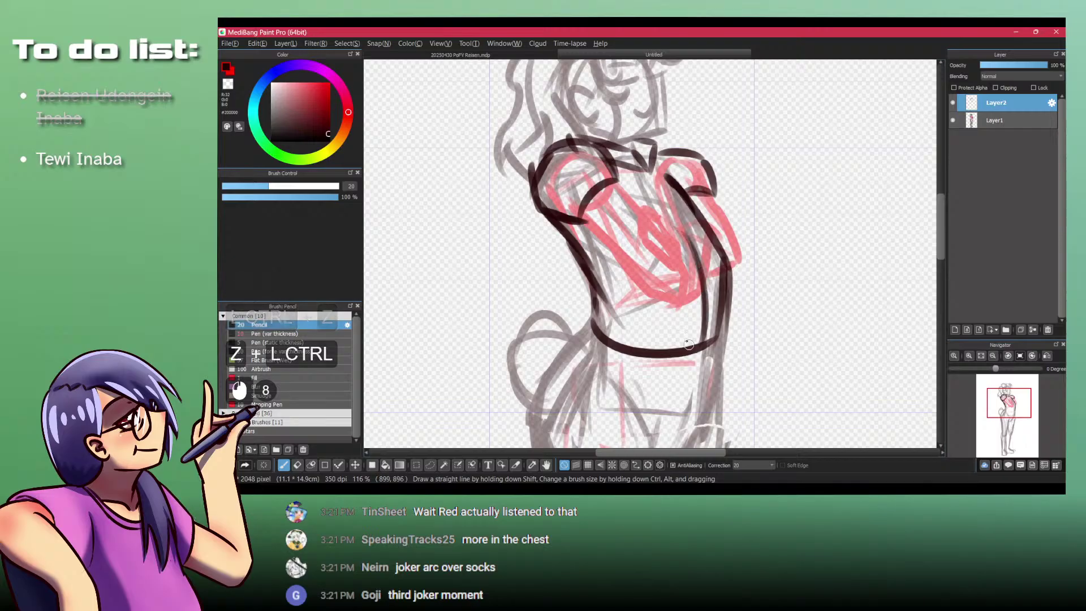
pyautogui.hotkey('ctrl', 'z')
pyautogui.hotkey('ctrl', 'z')
# Step: Sketch a small zigzag frill at the back of the waist on the bodice's left-hand edge
pyautogui.moveTo(583, 265); pyautogui.dragTo(589, 277)
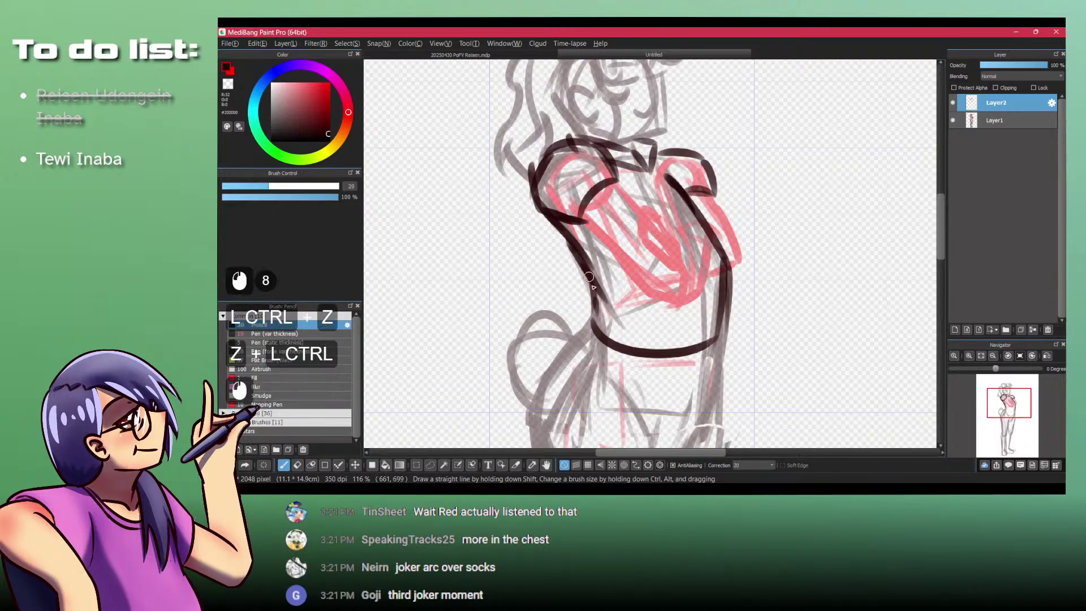
pyautogui.moveTo(591, 320); pyautogui.dragTo(597, 333)
pyautogui.moveTo(598, 297)
pyautogui.mouseDown()
pyautogui.moveTo(532, 296)
pyautogui.moveTo(598, 214)
pyautogui.moveTo(667, 214)
pyautogui.mouseUp()
pyautogui.click(561, 240)
# Step: Try several skirt side contours flaring down from the waist over the hips and thighs
pyautogui.moveTo(583, 209); pyautogui.dragTo(493, 327)
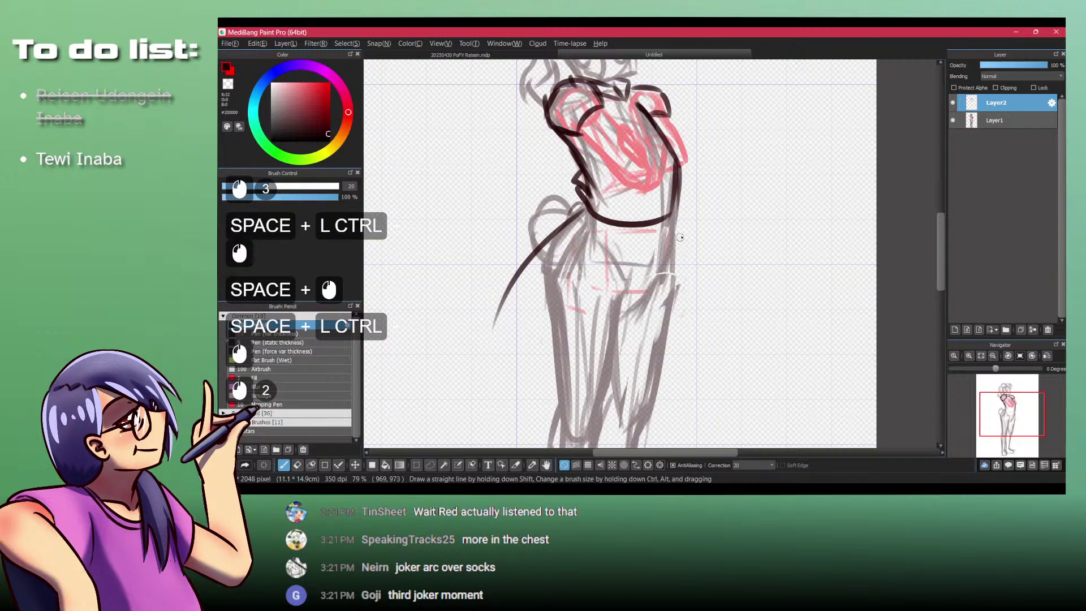
pyautogui.moveTo(673, 221); pyautogui.dragTo(670, 399)
pyautogui.moveTo(652, 278)
pyautogui.mouseDown()
pyautogui.moveTo(588, 279)
pyautogui.moveTo(695, 282)
pyautogui.mouseUp()
pyautogui.hotkey('ctrl', 'z')
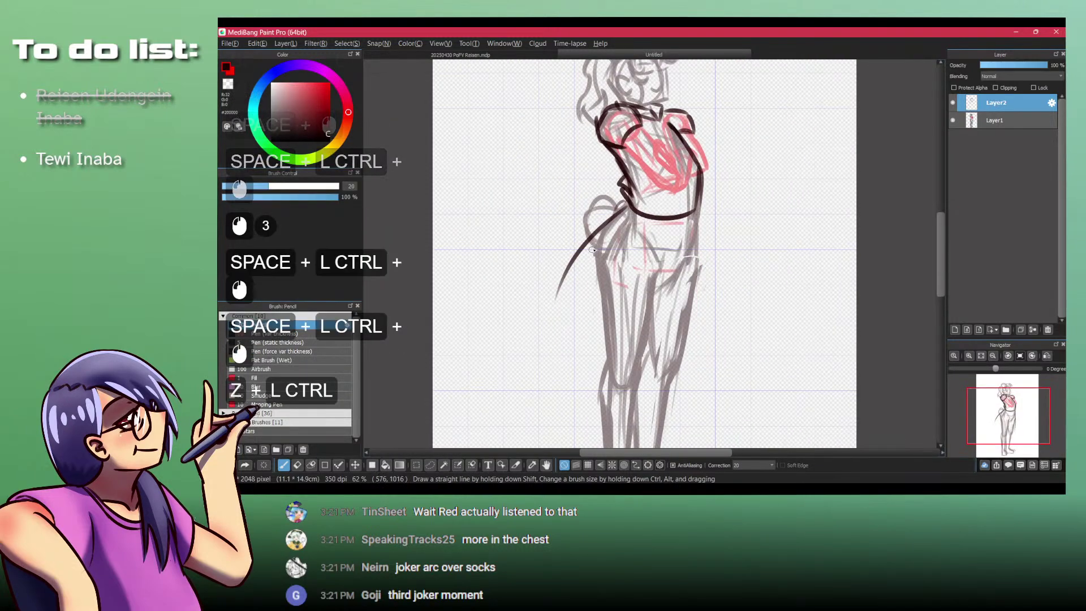
pyautogui.hotkey('ctrl', 'z')
pyautogui.moveTo(625, 204)
pyautogui.mouseDown()
pyautogui.moveTo(594, 251)
pyautogui.moveTo(588, 344)
pyautogui.mouseUp()
pyautogui.hotkey('ctrl', 'z')
pyautogui.moveTo(621, 207); pyautogui.dragTo(552, 325)
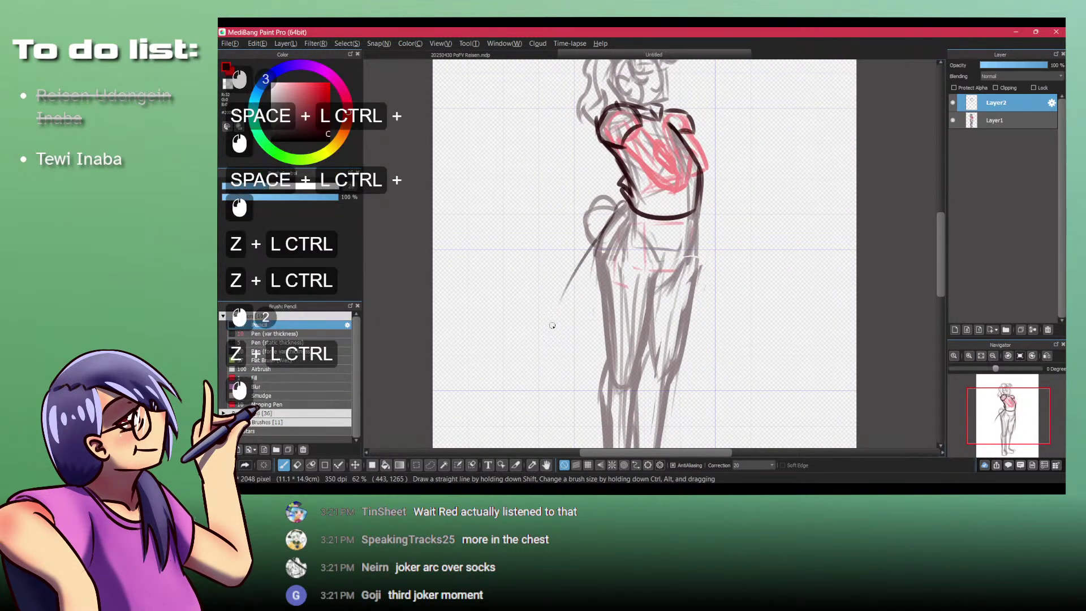
pyautogui.hotkey('ctrl', 'z')
pyautogui.moveTo(624, 205)
pyautogui.mouseDown()
pyautogui.moveTo(596, 254)
pyautogui.moveTo(679, 224)
pyautogui.moveTo(703, 419)
pyautogui.mouseUp()
pyautogui.hotkey('ctrl', 'z')
# Step: Draw the skirt's right-hand contour from the waist down to the knee and check it against the Th09FullTewi.png reference
pyautogui.moveTo(696, 211); pyautogui.dragTo(684, 400)
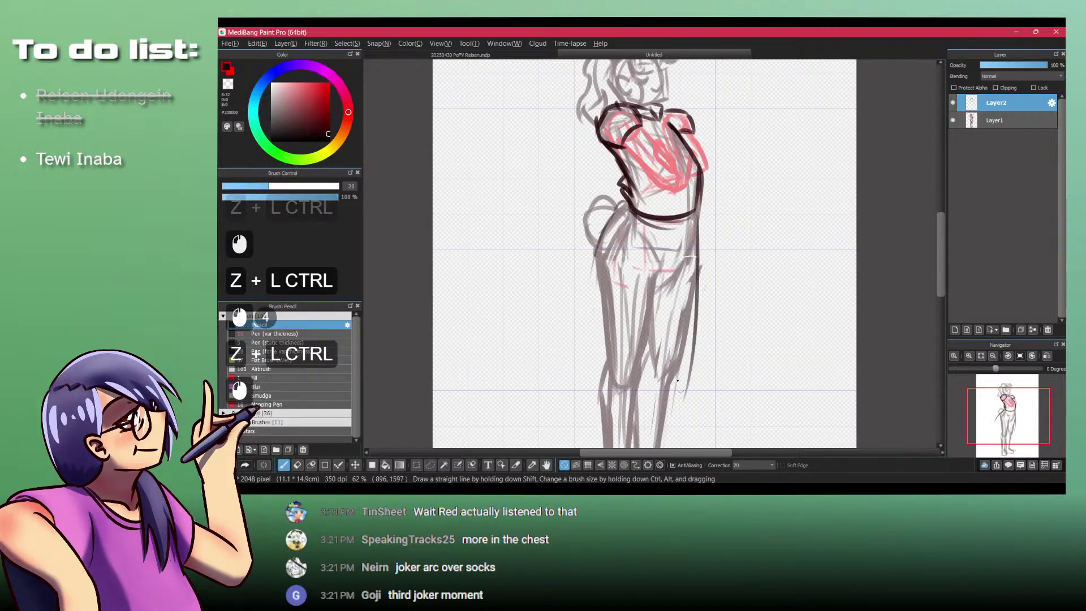
pyautogui.click(614, 203)
pyautogui.hotkey('ctrl', 'z')
pyautogui.hotkey('alt', 'Tab')
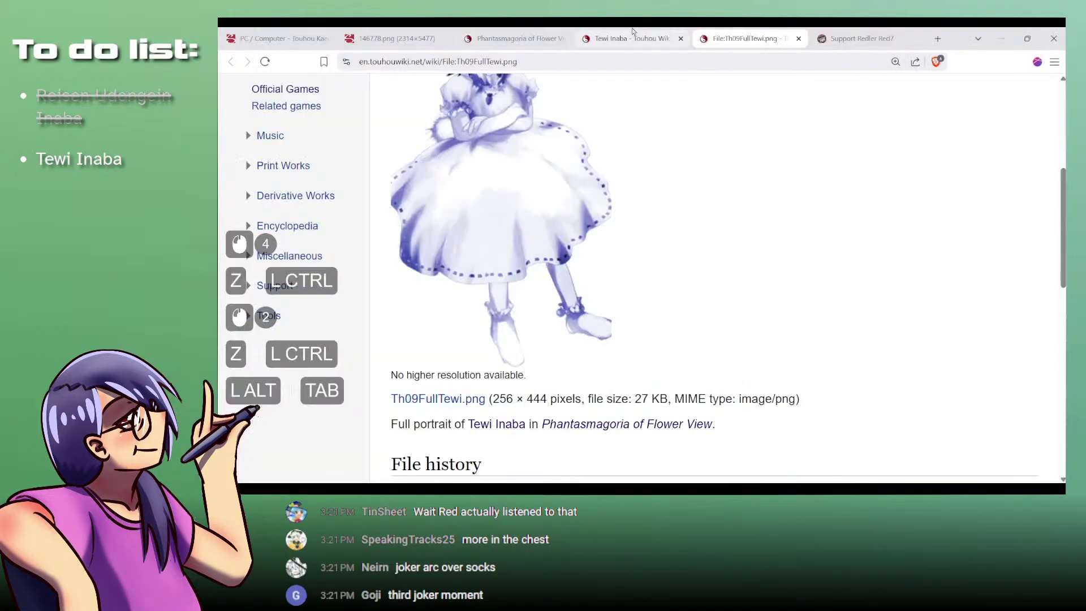
pyautogui.scroll(1, 588, 236)
pyautogui.hotkey('alt', 'Tab')
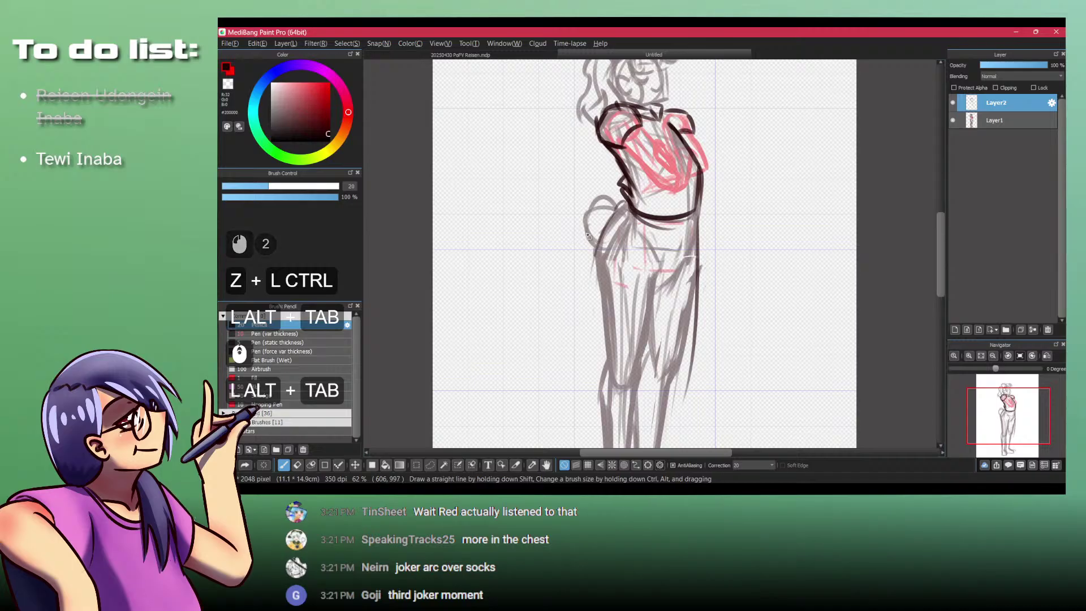
# Step: Try broad rounded skirt outlines sweeping from the waist out behind the hips and around the knees
pyautogui.moveTo(622, 236); pyautogui.dragTo(516, 283)
pyautogui.hotkey('ctrl', 'z')
pyautogui.click(526, 216)
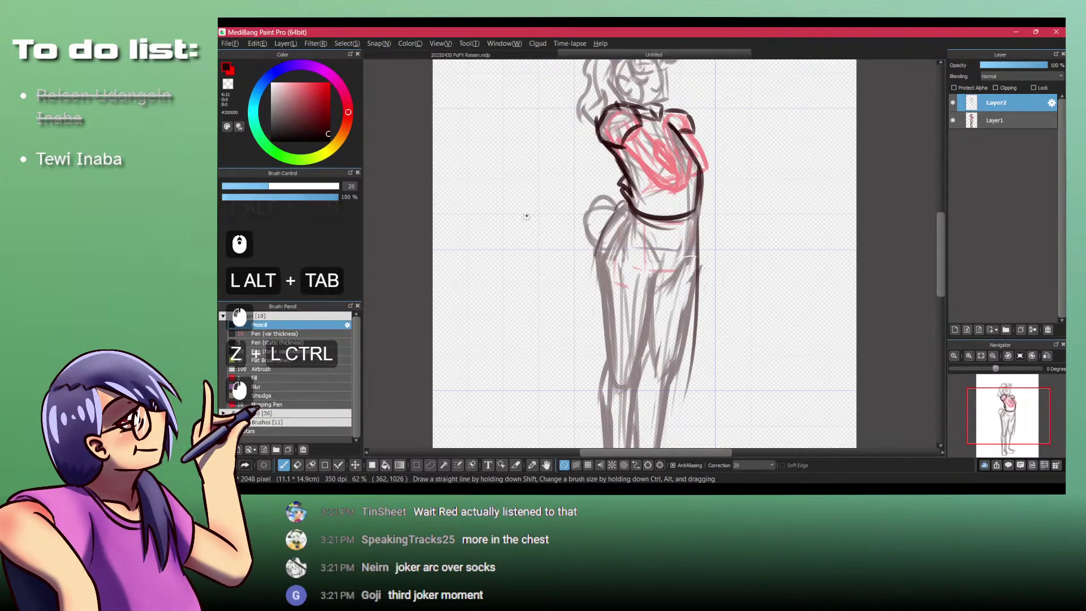
pyautogui.moveTo(500, 186); pyautogui.dragTo(526, 408)
pyautogui.moveTo(611, 171); pyautogui.dragTo(494, 241)
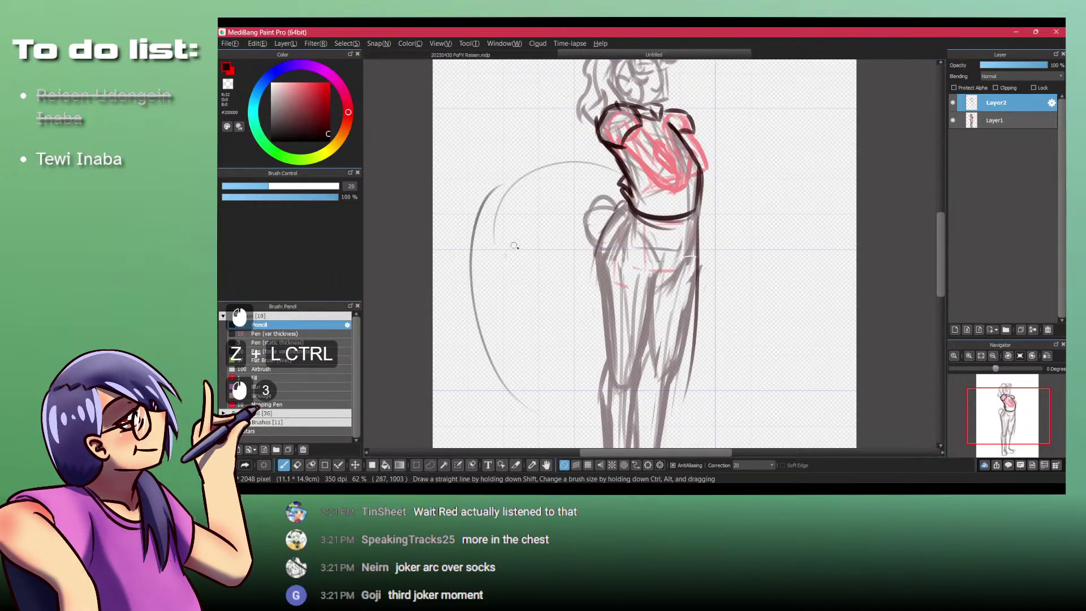
pyautogui.hotkey('ctrl', 'z')
pyautogui.hotkey('ctrl', 'z')
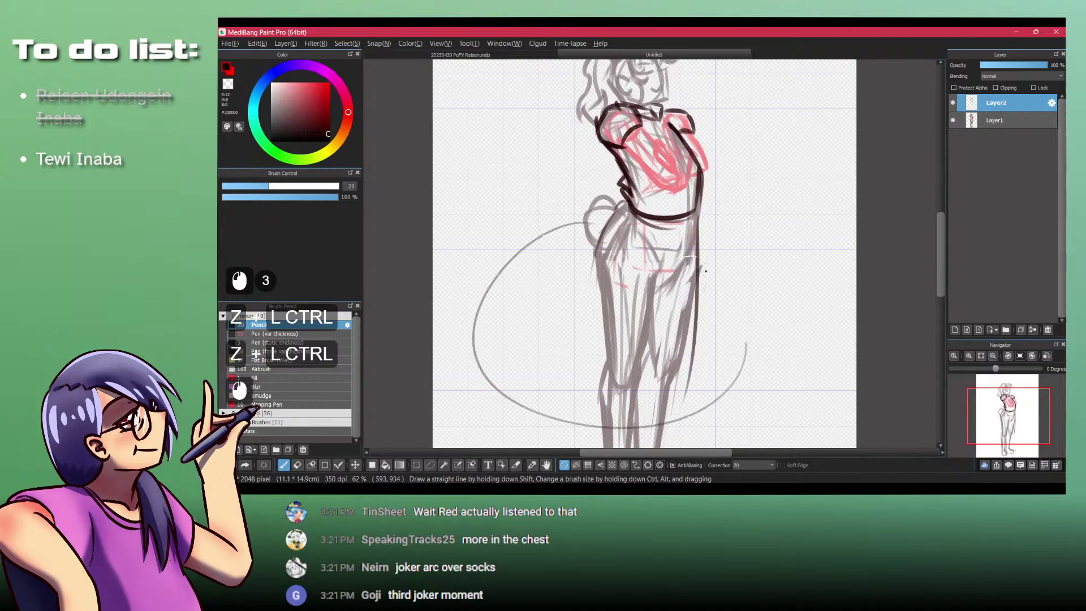
pyautogui.hotkey('ctrl', 'z')
# Step: Try a wide ellipse around the thighs and knees as the skirt's hem guide
pyautogui.moveTo(705, 271)
pyautogui.mouseDown()
pyautogui.moveTo(669, 246)
pyautogui.moveTo(666, 165)
pyautogui.mouseUp()
pyautogui.moveTo(666, 238)
pyautogui.mouseDown()
pyautogui.moveTo(599, 237)
pyautogui.moveTo(557, 309)
pyautogui.moveTo(679, 280)
pyautogui.moveTo(711, 257)
pyautogui.moveTo(558, 233)
pyautogui.mouseUp()
pyautogui.hotkey('ctrl', 'z')
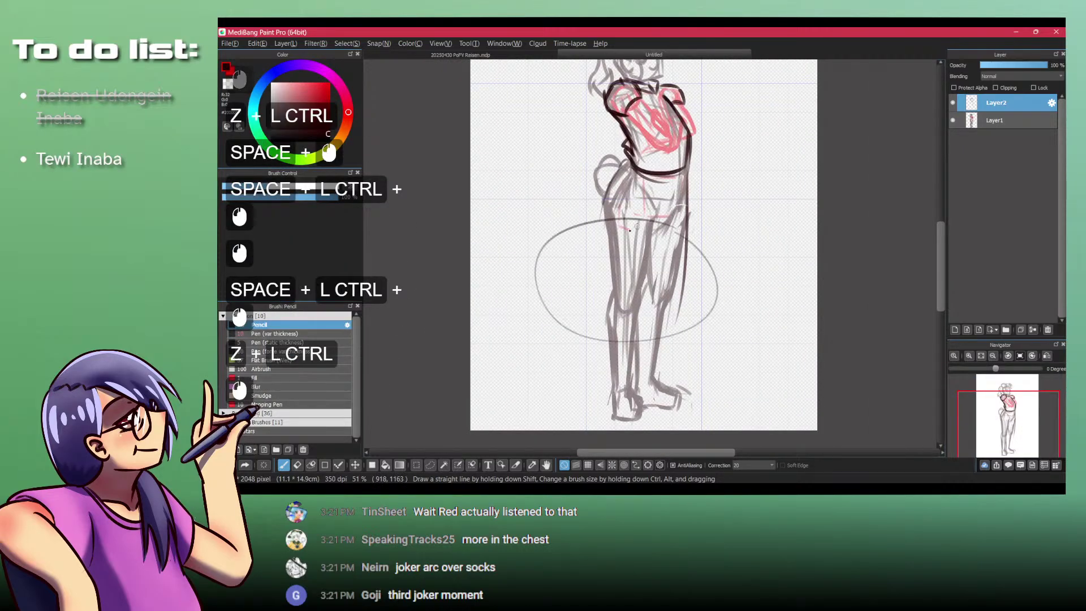
pyautogui.hotkey('ctrl', 'z')
pyautogui.moveTo(679, 247)
pyautogui.mouseDown()
pyautogui.moveTo(505, 253)
pyautogui.moveTo(685, 250)
pyautogui.moveTo(546, 284)
pyautogui.moveTo(701, 275)
pyautogui.moveTo(630, 324)
pyautogui.moveTo(707, 271)
pyautogui.mouseUp()
pyautogui.hotkey('ctrl', 'z')
pyautogui.hotkey('ctrl', 'z')
# Step: Try a back contour flaring out from the waist and a tilted hem ellipse around the knees
pyautogui.moveTo(620, 159); pyautogui.dragTo(613, 167)
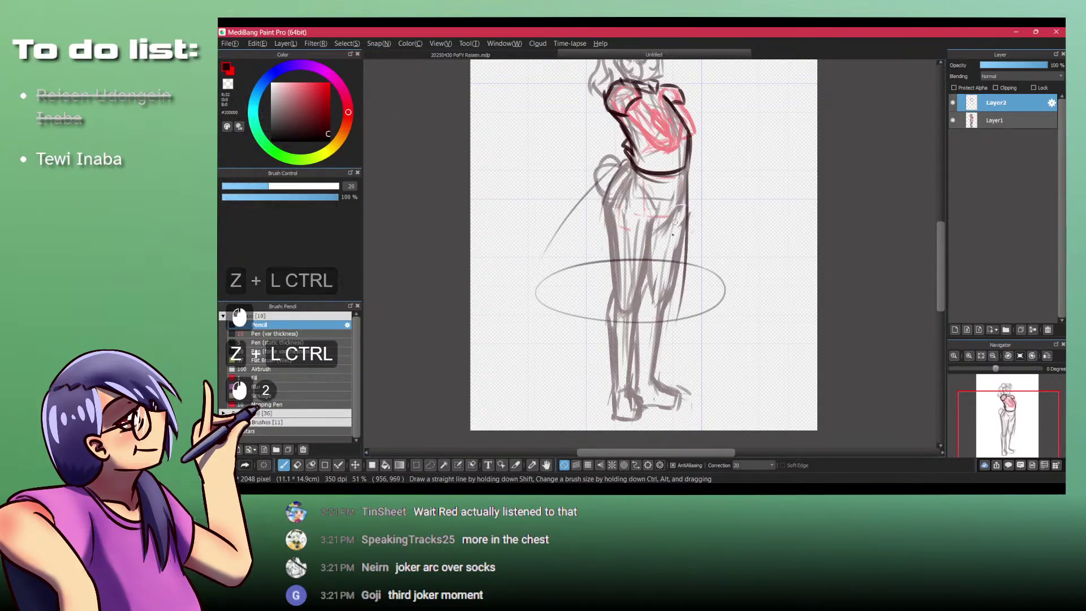
pyautogui.hotkey('ctrl', 'z')
pyautogui.hotkey('ctrl', 'z')
pyautogui.moveTo(679, 291); pyautogui.dragTo(552, 273)
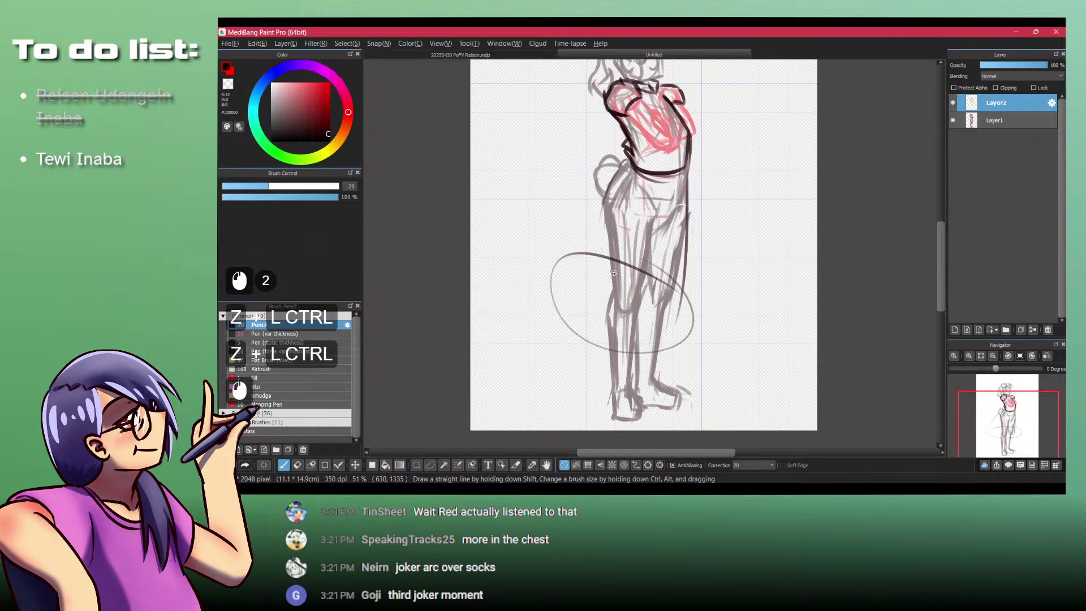
pyautogui.hotkey('ctrl', 'z')
pyautogui.hotkey('ctrl', 'z')
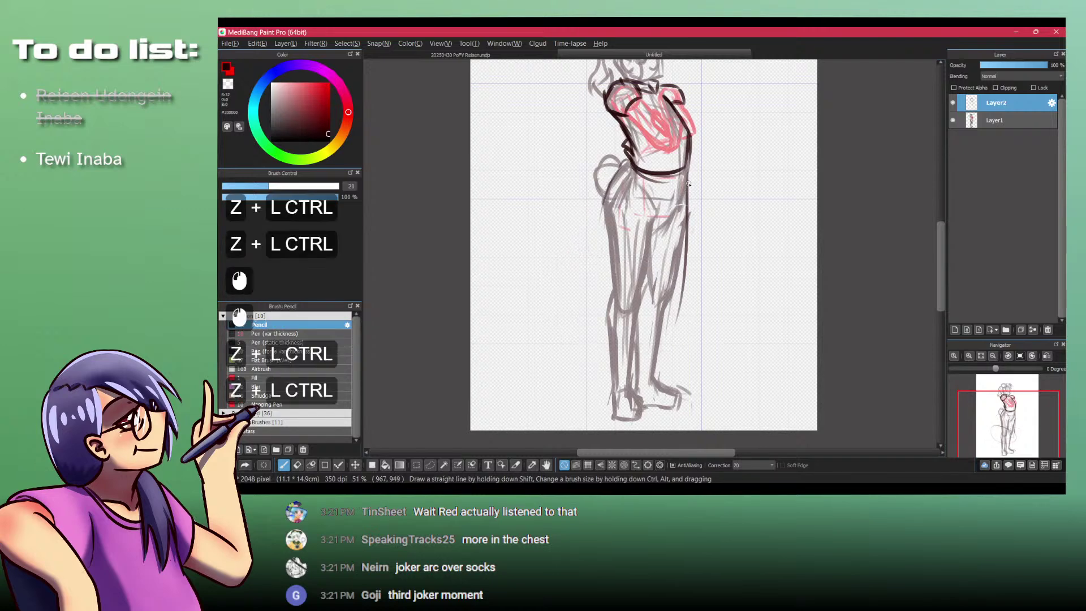
# Step: Draw a near-vertical skirt line from the right end of the waist to below the knee, and try a matching left-hand contour
pyautogui.moveTo(685, 177); pyautogui.dragTo(682, 316)
pyautogui.moveTo(605, 200)
pyautogui.mouseDown()
pyautogui.moveTo(591, 300)
pyautogui.moveTo(638, 365)
pyautogui.mouseUp()
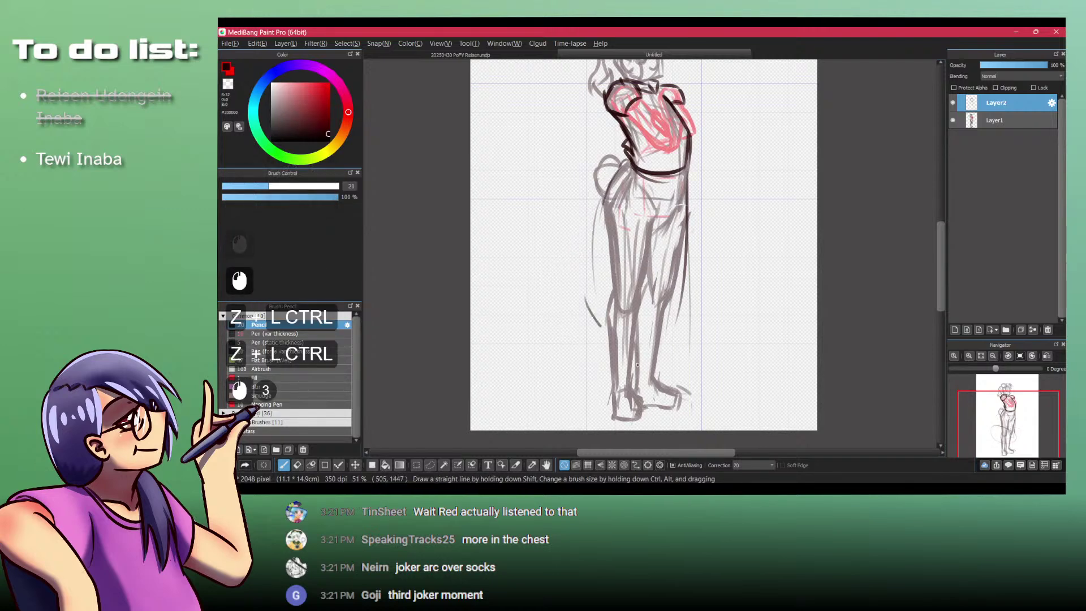
pyautogui.hotkey('ctrl', 'z')
pyautogui.hotkey('ctrl', 'z')
# Step: Try a smaller tilted hem ellipse around the knees with a curved contour joining it to the back of the waist
pyautogui.moveTo(672, 277); pyautogui.dragTo(572, 259)
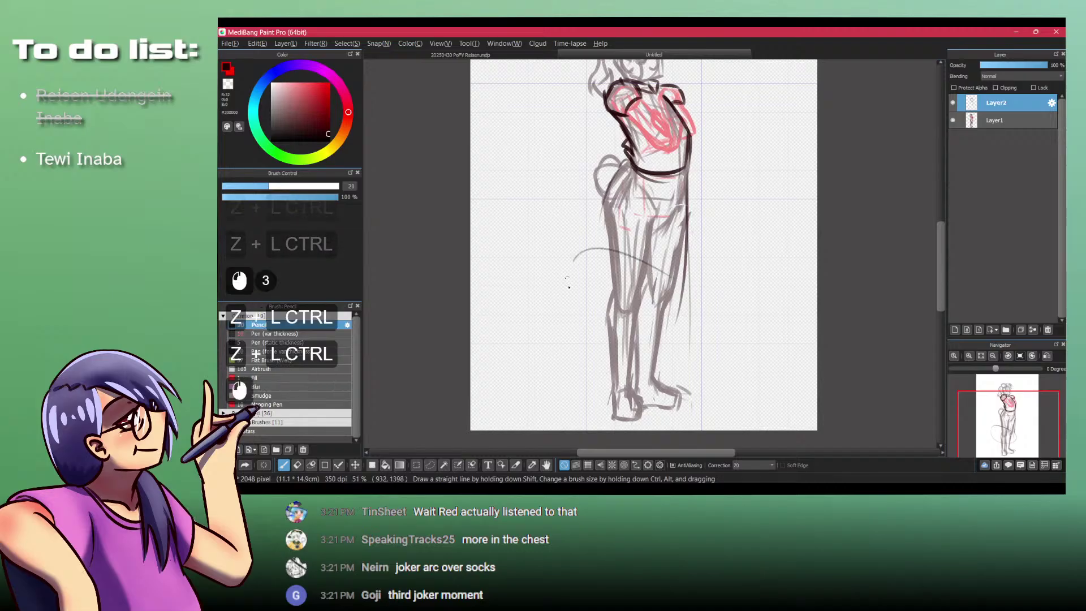
pyautogui.hotkey('ctrl', 'z')
pyautogui.hotkey('ctrl', 'z')
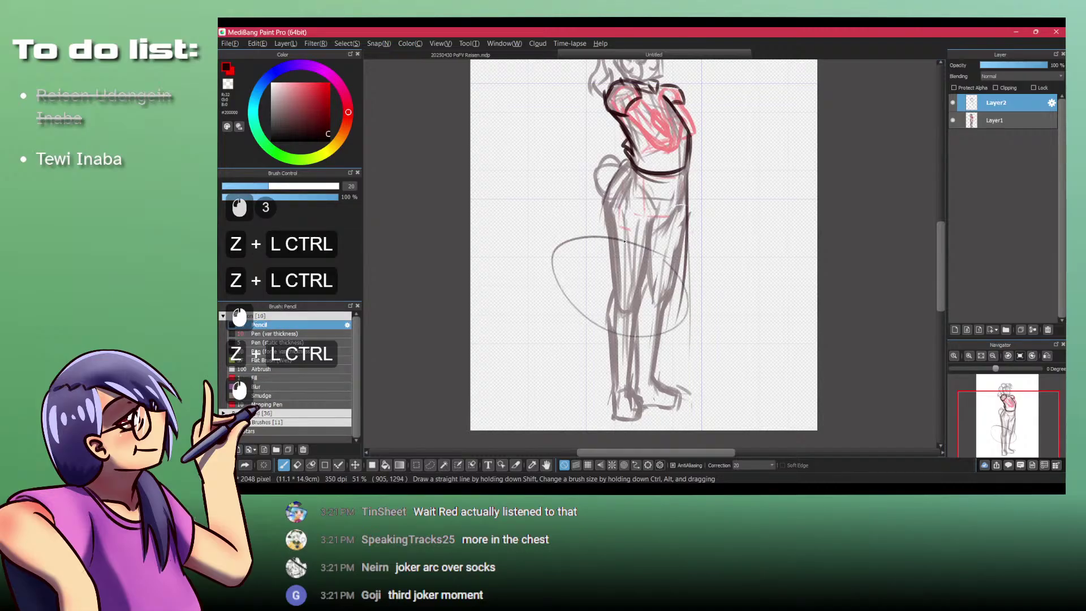
pyautogui.moveTo(560, 266)
pyautogui.mouseDown()
pyautogui.moveTo(613, 168)
pyautogui.moveTo(565, 252)
pyautogui.mouseUp()
pyautogui.hotkey('ctrl', 'z')
# Step: Examine the skirt in the Th09FullTewi.png reference and the artworks and illustrations on the Tewi Inaba wiki page
pyautogui.hotkey('alt', 'Tab')
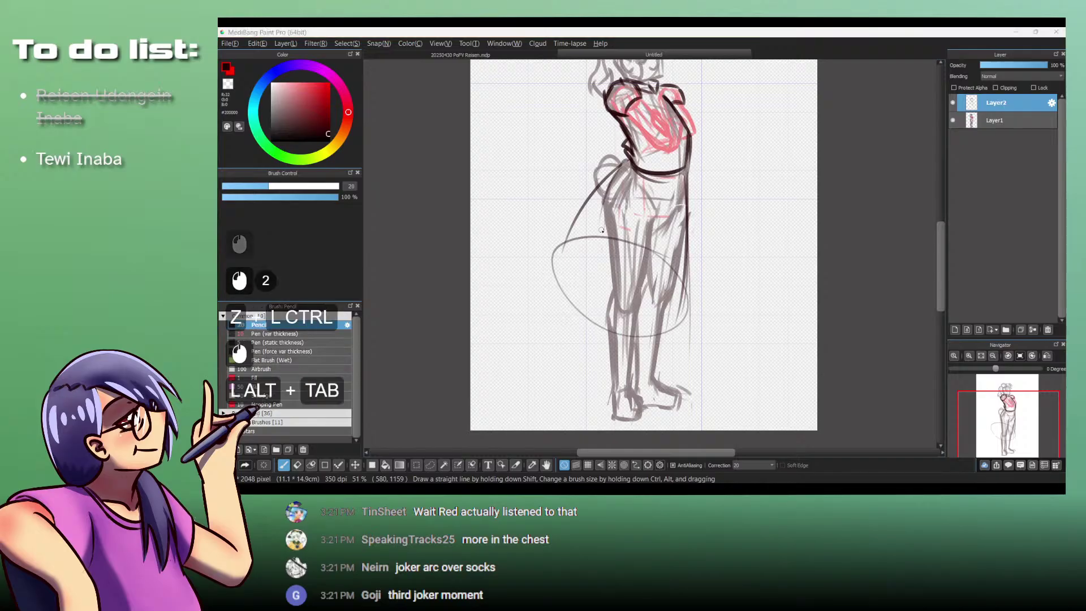
pyautogui.hotkey('alt', 'Tab')
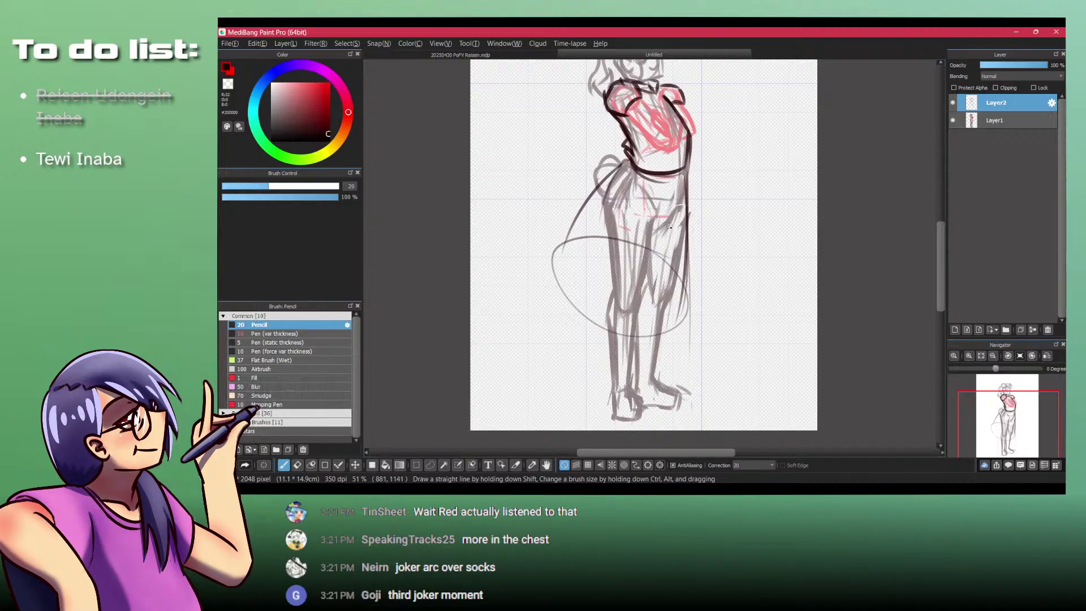
pyautogui.hotkey('alt', 'Tab')
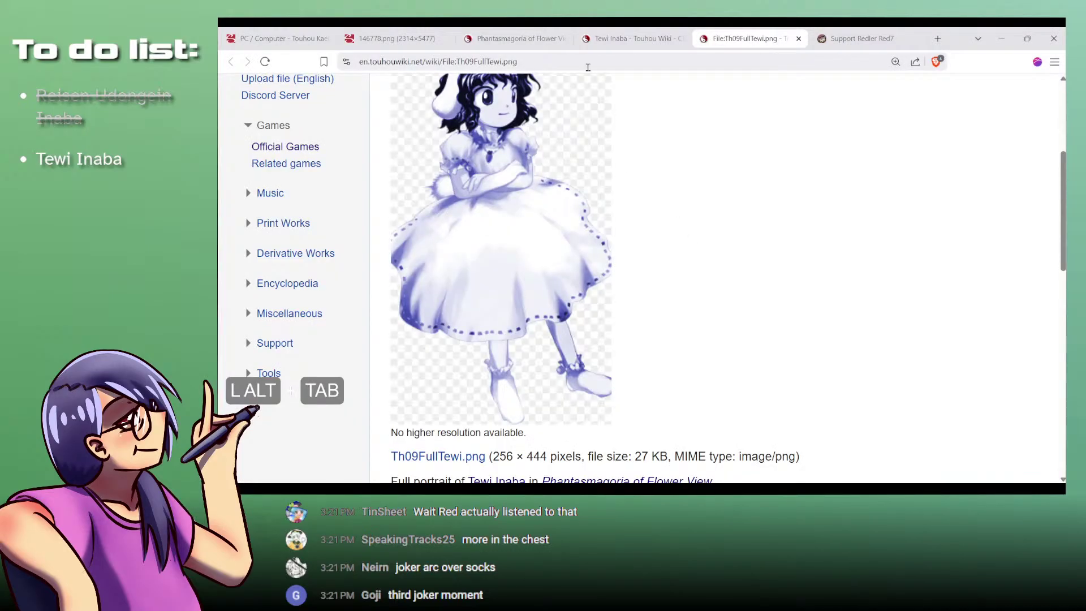
pyautogui.click(619, 32)
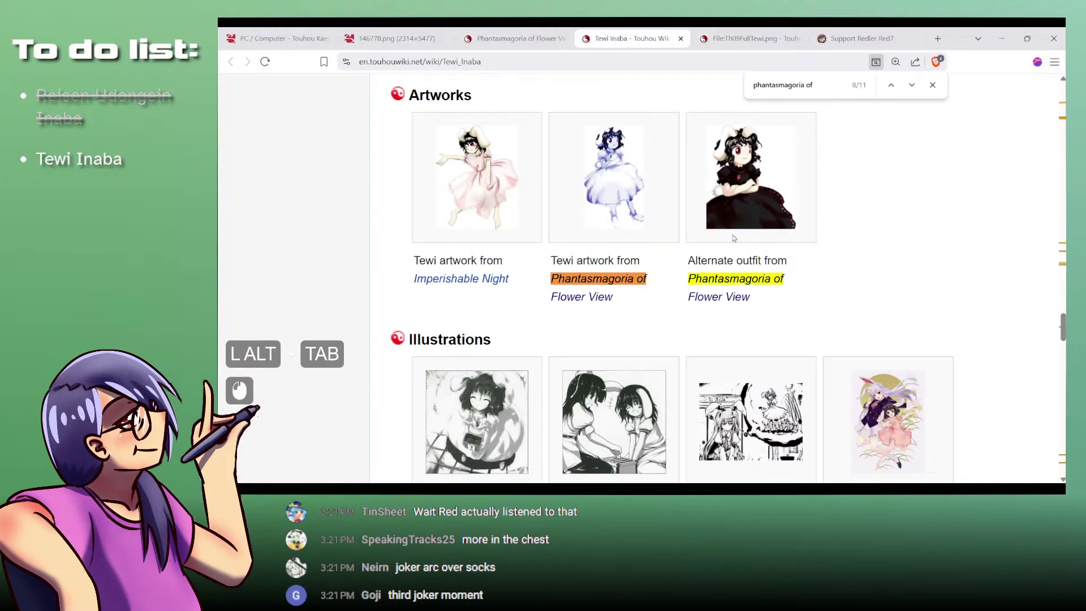
pyautogui.scroll(-2, 930, 257)
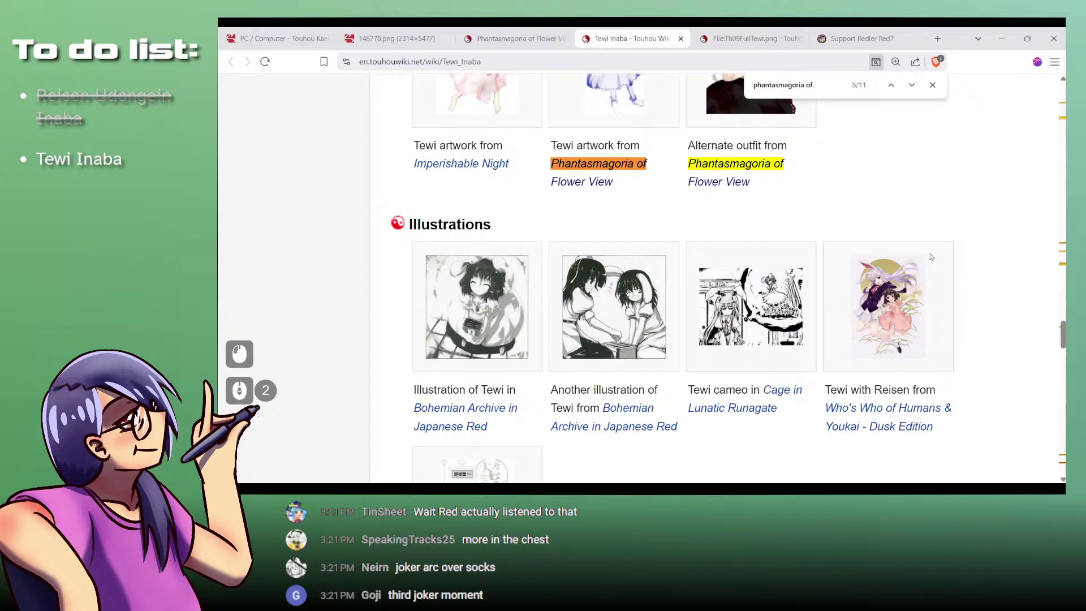
pyautogui.hotkey('alt', 'Tab')
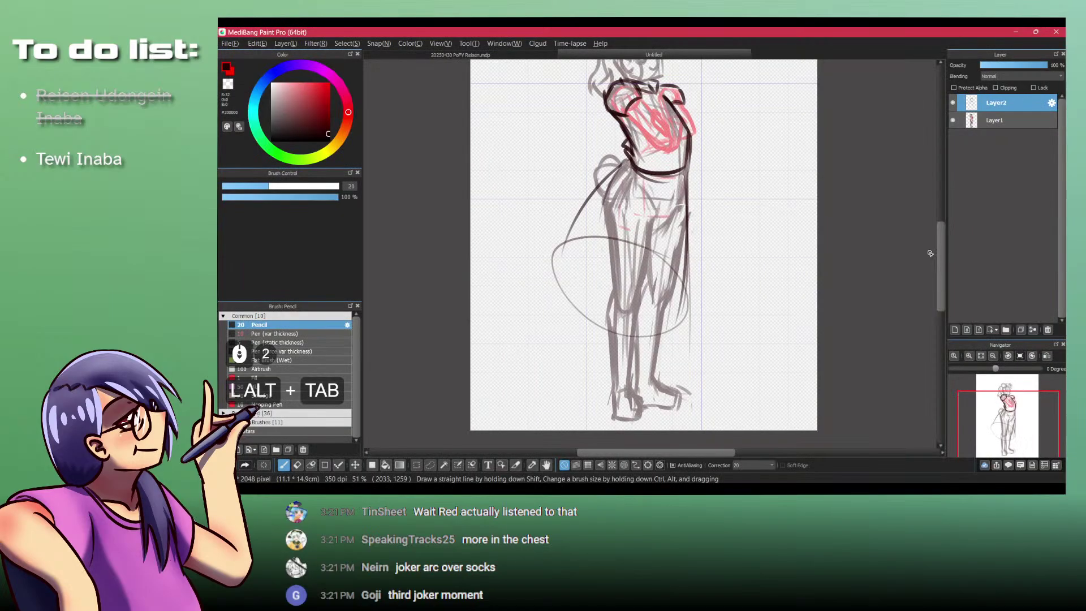
# Step: Undo the trial hem ellipse and back contour, and try wider tilted hem ellipses around the thighs
pyautogui.hotkey('ctrl', 'z')
pyautogui.hotkey('ctrl', 'z')
pyautogui.hotkey('ctrl', 'z')
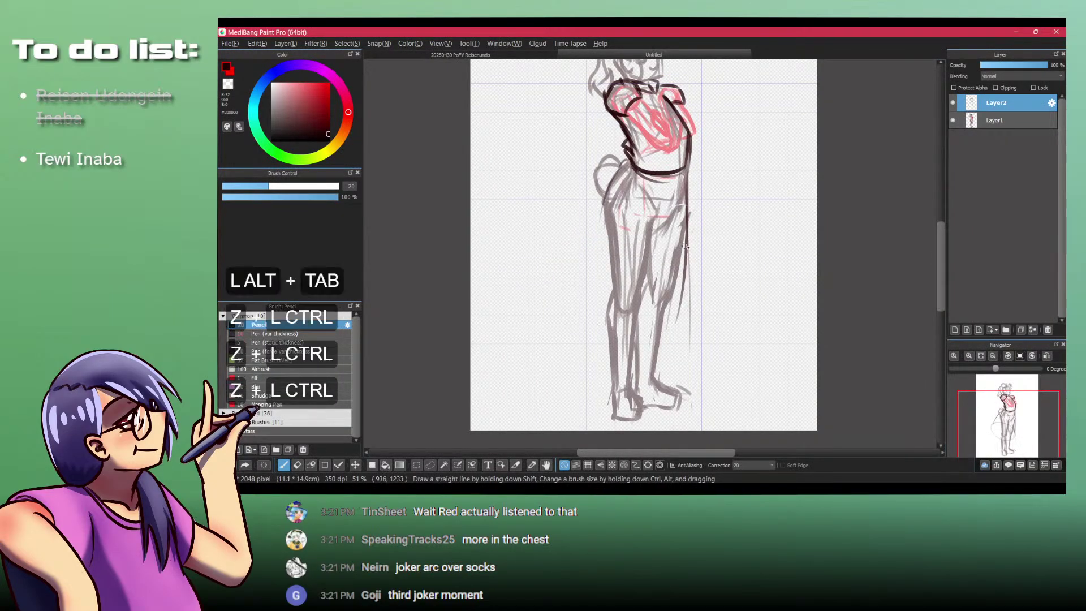
pyautogui.moveTo(713, 247)
pyautogui.mouseDown()
pyautogui.moveTo(559, 209)
pyautogui.moveTo(707, 243)
pyautogui.mouseUp()
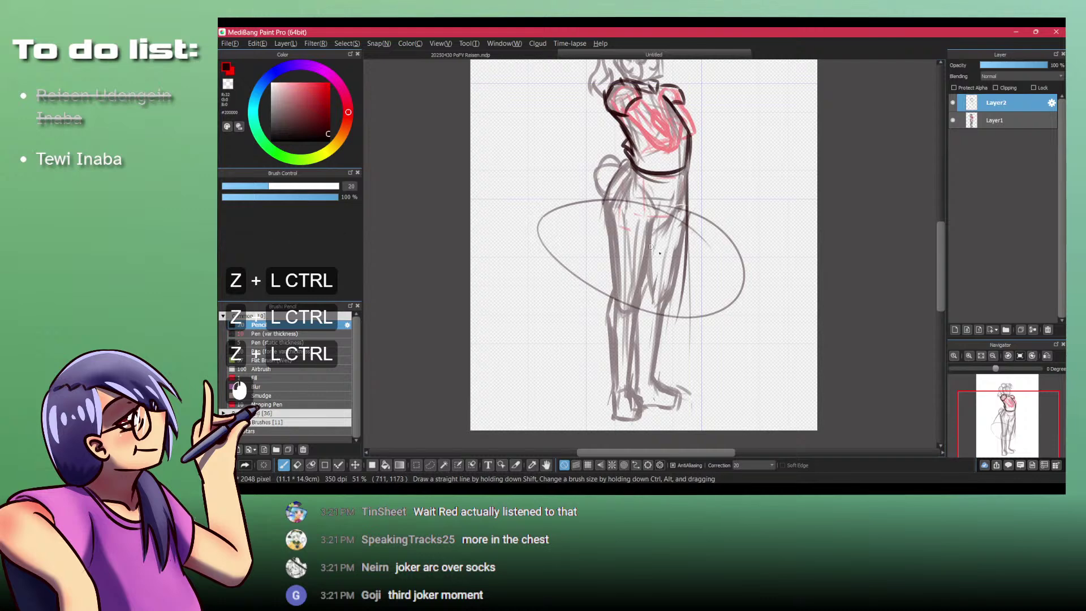
pyautogui.hotkey('ctrl', 'z')
pyautogui.moveTo(533, 235)
pyautogui.mouseDown()
pyautogui.moveTo(622, 237)
pyautogui.moveTo(592, 225)
pyautogui.moveTo(693, 254)
pyautogui.moveTo(534, 218)
pyautogui.mouseUp()
pyautogui.hotkey('ctrl', 'z')
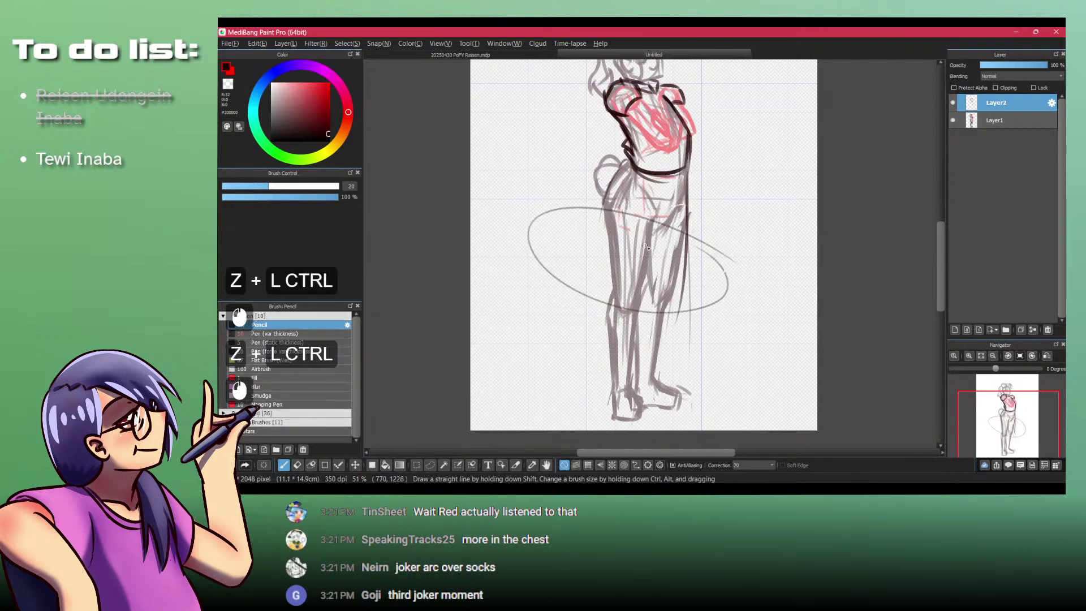
pyautogui.hotkey('ctrl', 'z')
pyautogui.moveTo(707, 252); pyautogui.dragTo(717, 265)
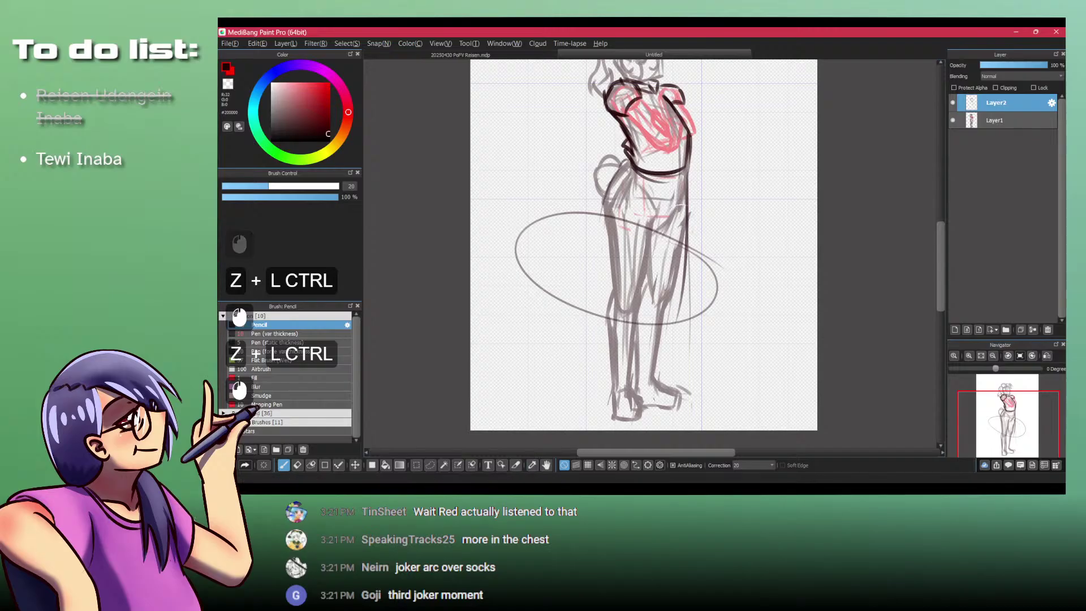
# Step: Compare the skirt's volume and hem shape with the Th09FullTewi.png reference
pyautogui.click(504, 489)
pyautogui.click(714, 36)
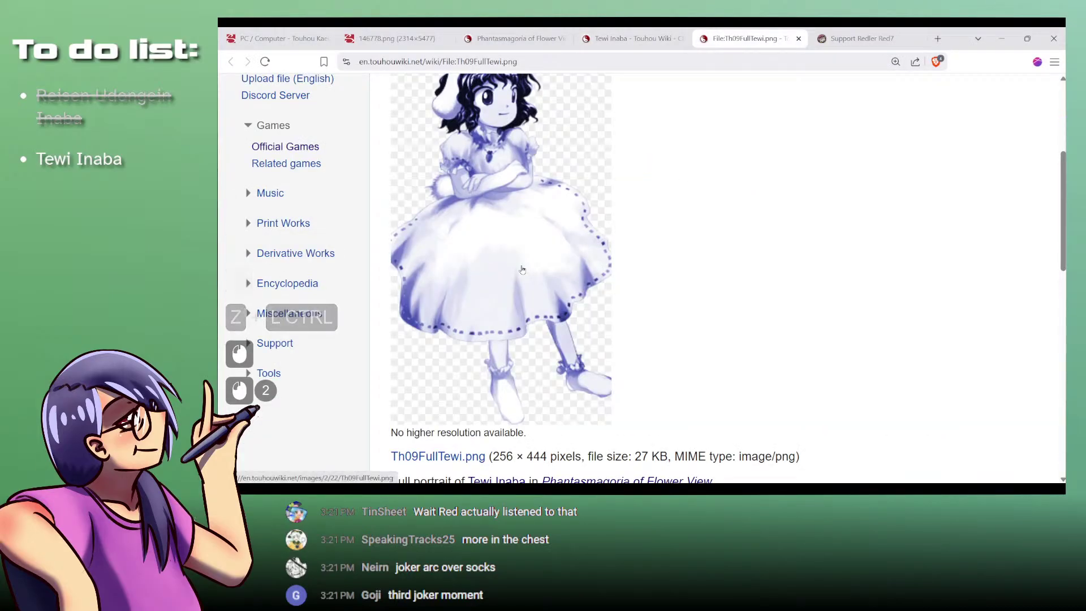
pyautogui.click(558, 489)
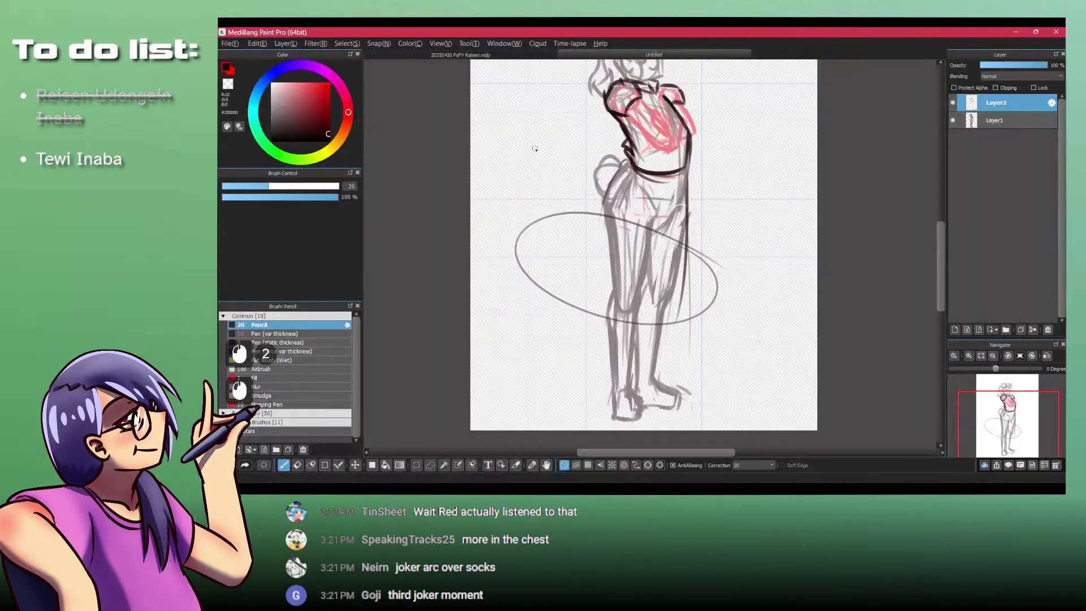
# Step: Redraw the hem guide as a larger tilted ellipse spanning from the hips to the shins, with a flared contour from the back waist
pyautogui.hotkey('ctrl', 'z')
pyautogui.moveTo(714, 322)
pyautogui.mouseDown()
pyautogui.moveTo(544, 270)
pyautogui.moveTo(679, 350)
pyautogui.moveTo(644, 276)
pyautogui.moveTo(544, 283)
pyautogui.mouseUp()
pyautogui.hotkey('ctrl', 'z')
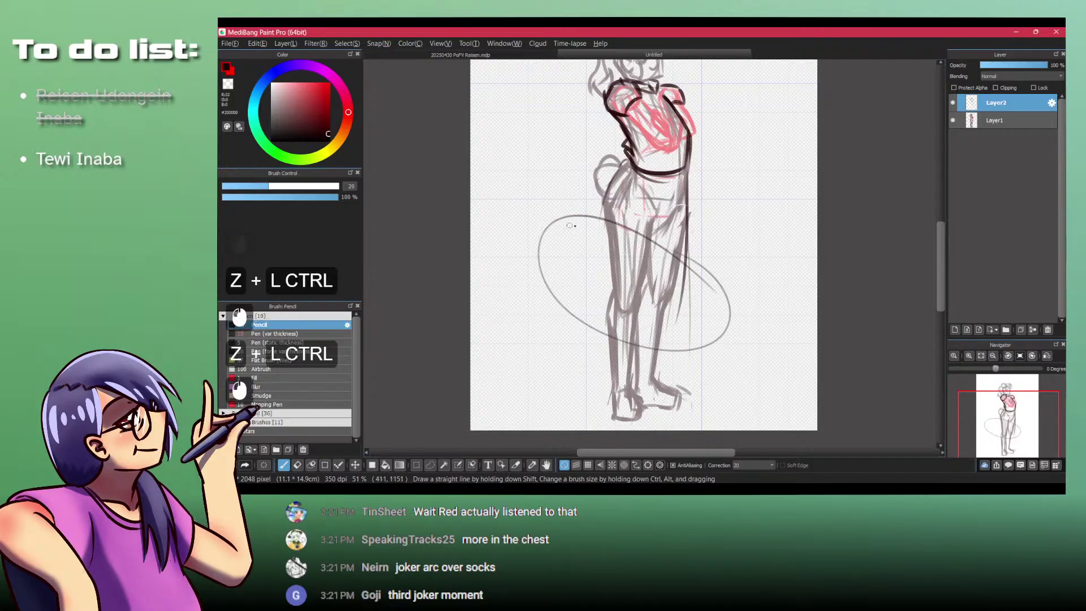
pyautogui.hotkey('ctrl', 'z')
pyautogui.moveTo(738, 274); pyautogui.dragTo(704, 241)
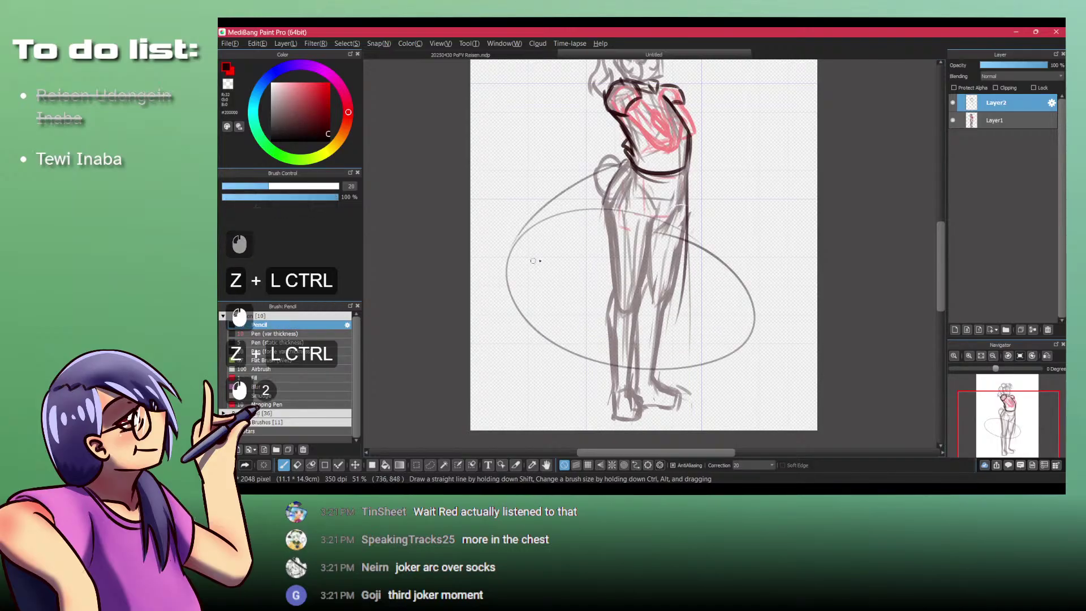
# Step: Draw the skirt's right-hand contour flaring from the waist down to the outer edge of the hem ellipse
pyautogui.moveTo(635, 173)
pyautogui.mouseDown()
pyautogui.moveTo(679, 179)
pyautogui.moveTo(718, 213)
pyautogui.mouseUp()
pyautogui.hotkey('ctrl', 'z')
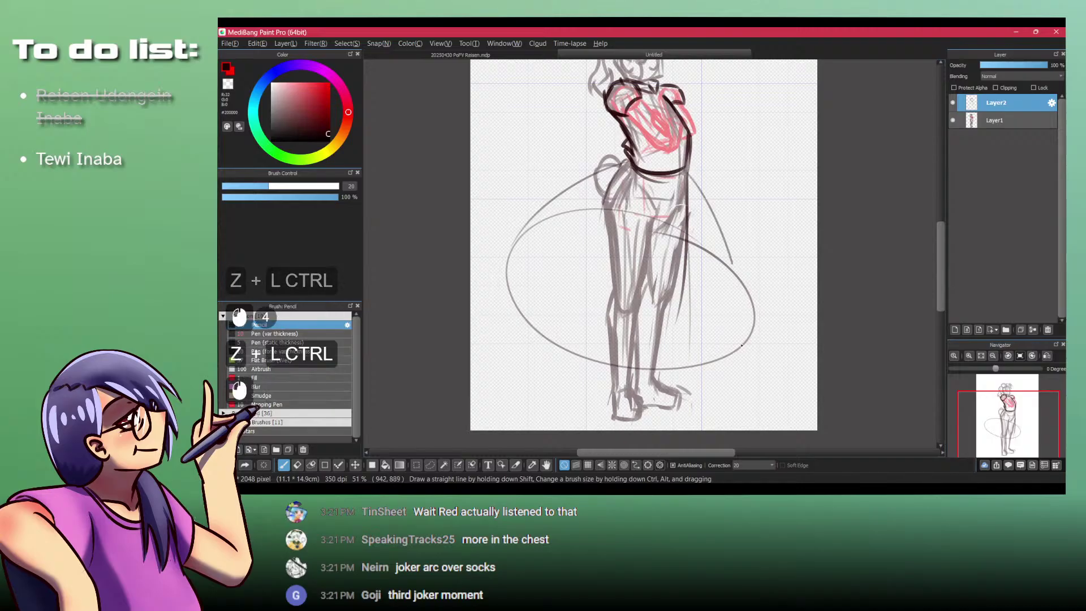
pyautogui.moveTo(743, 283); pyautogui.dragTo(751, 339)
pyautogui.moveTo(721, 263)
pyautogui.mouseDown()
pyautogui.moveTo(701, 262)
pyautogui.moveTo(729, 262)
pyautogui.mouseUp()
pyautogui.moveTo(688, 163)
pyautogui.mouseDown()
pyautogui.moveTo(683, 232)
pyautogui.moveTo(707, 111)
pyautogui.mouseUp()
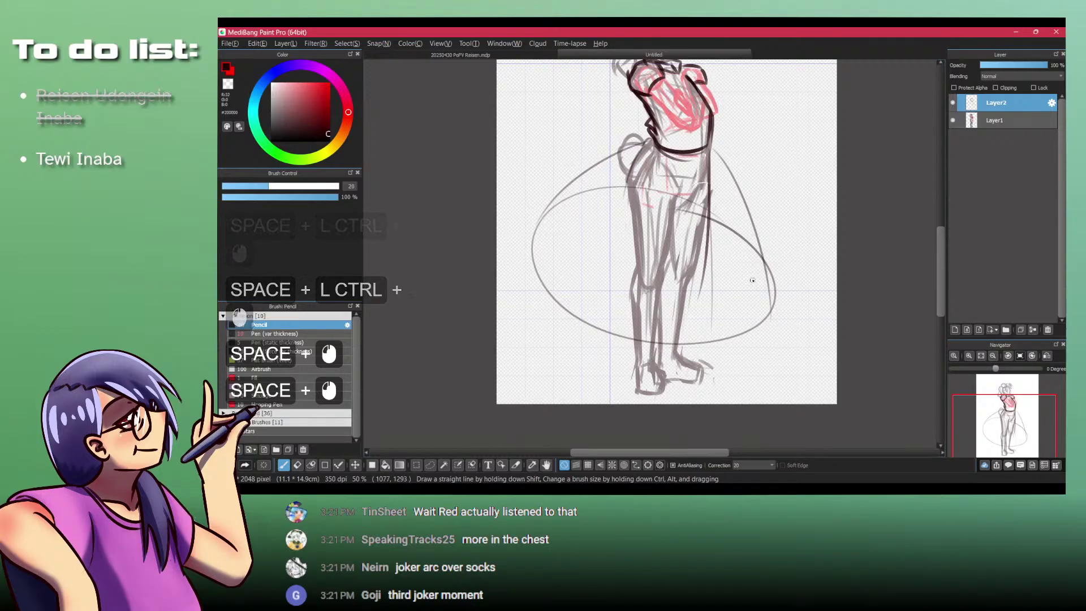
# Step: Draw a wavy, scalloped hem around the ellipse guide, checking the reference artwork
pyautogui.moveTo(752, 263)
pyautogui.mouseDown()
pyautogui.moveTo(782, 282)
pyautogui.moveTo(699, 346)
pyautogui.moveTo(624, 338)
pyautogui.mouseUp()
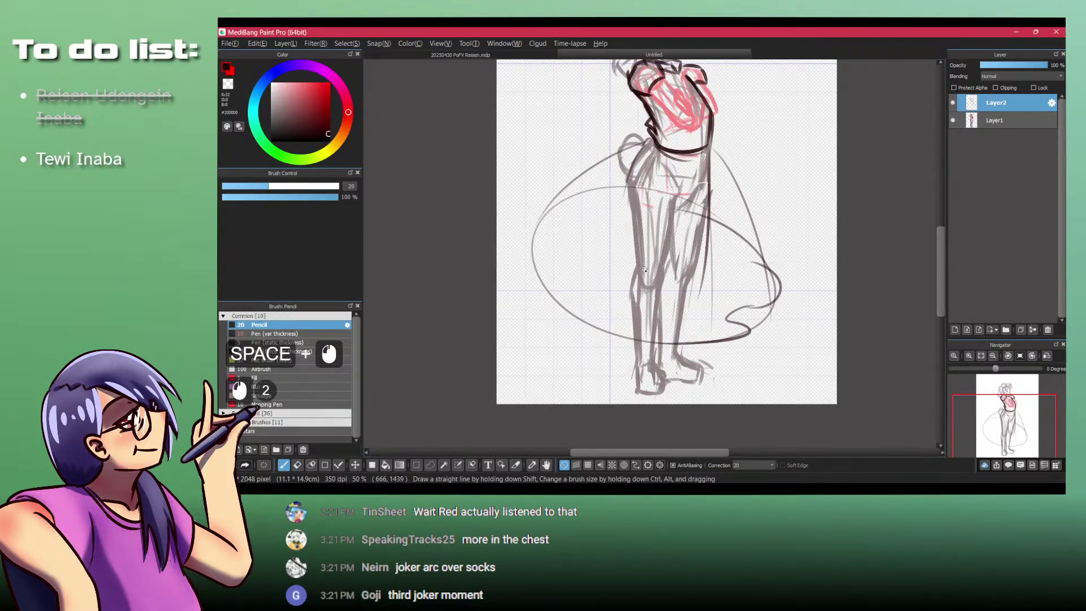
pyautogui.hotkey('alt', 'space')
pyautogui.hotkey('alt', 'Tab')
pyautogui.hotkey('alt', 'Tab')
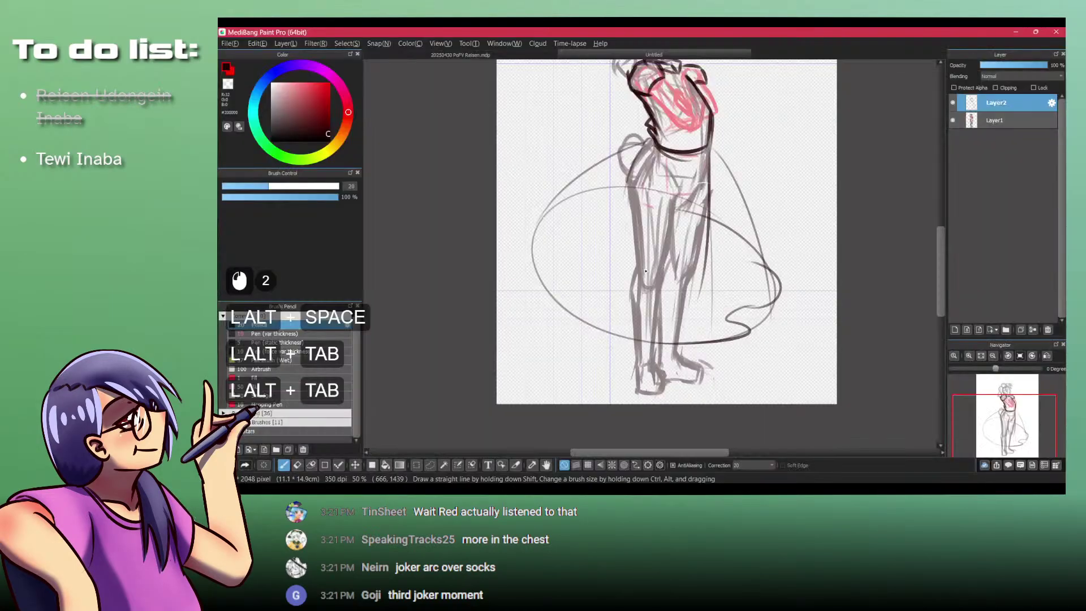
pyautogui.hotkey('ctrl', 'z')
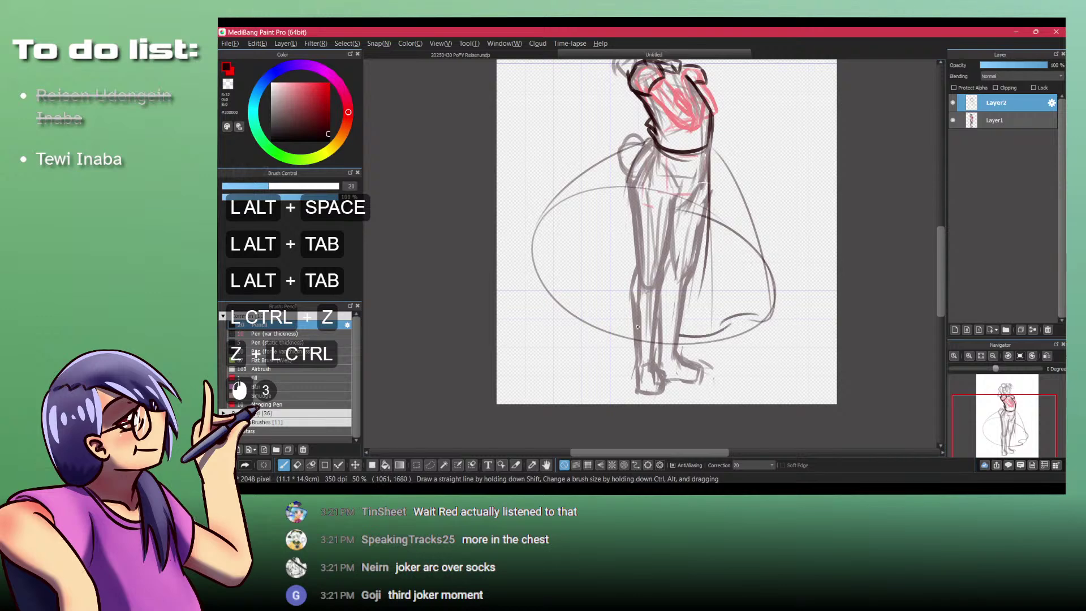
pyautogui.moveTo(637, 326); pyautogui.dragTo(632, 321)
pyautogui.moveTo(645, 320)
pyautogui.mouseDown()
pyautogui.moveTo(560, 304)
pyautogui.moveTo(572, 312)
pyautogui.moveTo(526, 229)
pyautogui.moveTo(592, 181)
pyautogui.moveTo(734, 238)
pyautogui.mouseUp()
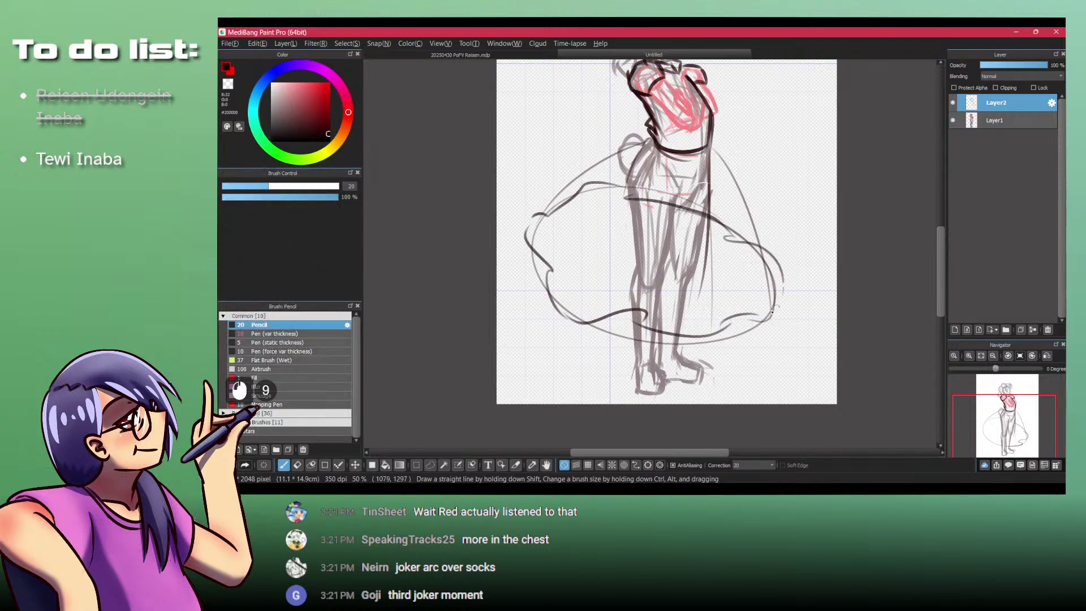
# Step: Darken the skirt's left-hand contour and draw inner fold lines on both sides running down into a bolder front hem
pyautogui.moveTo(589, 174)
pyautogui.mouseDown()
pyautogui.moveTo(528, 233)
pyautogui.moveTo(619, 152)
pyautogui.moveTo(555, 254)
pyautogui.moveTo(542, 274)
pyautogui.mouseUp()
pyautogui.hotkey('ctrl', 'z')
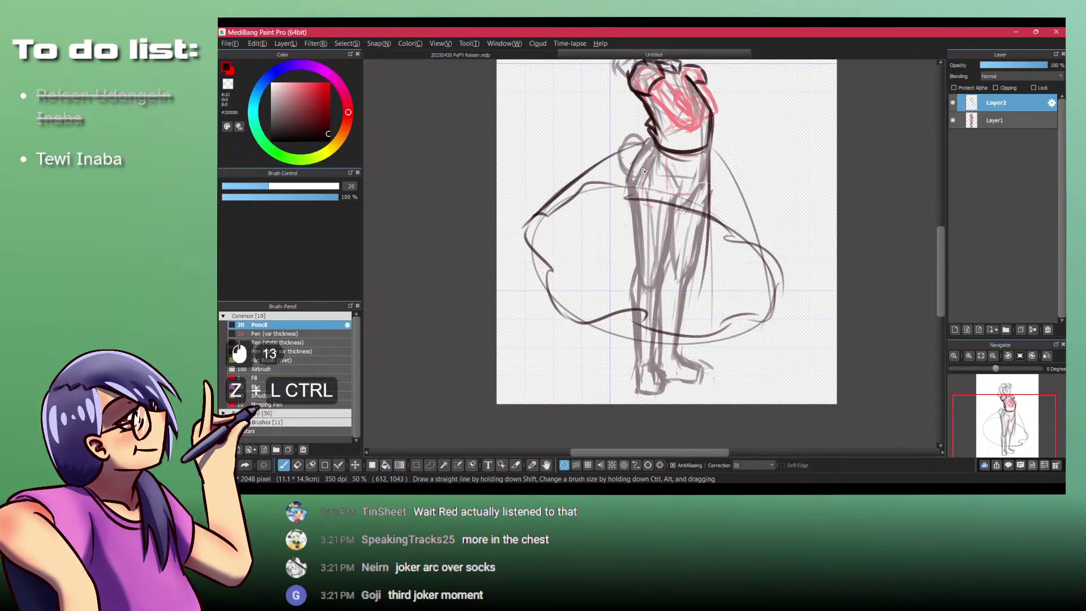
pyautogui.moveTo(653, 158); pyautogui.dragTo(546, 265)
pyautogui.hotkey('ctrl', 'z')
pyautogui.moveTo(605, 195); pyautogui.dragTo(541, 279)
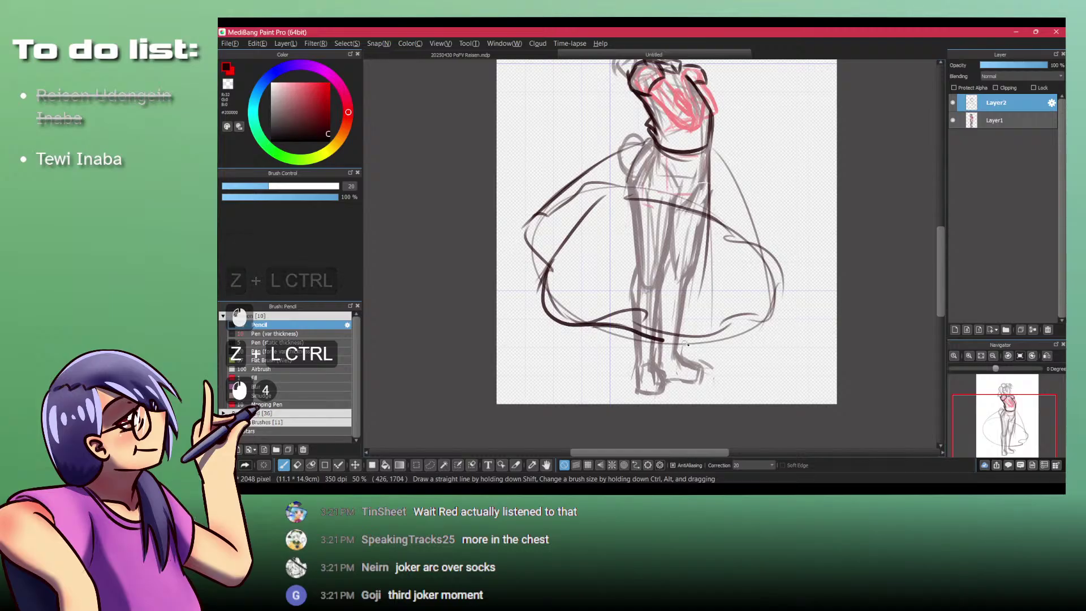
pyautogui.moveTo(723, 223); pyautogui.dragTo(732, 316)
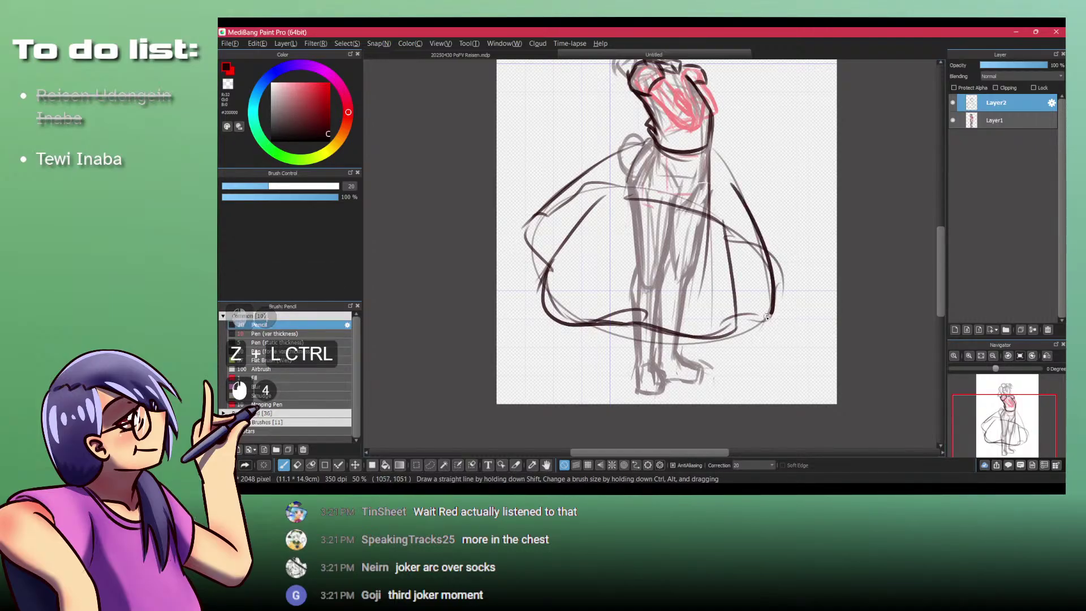
# Step: Redraw the skirt's right-hand fold line and add an outer contour flaring from the waist to the hem's edge
pyautogui.moveTo(767, 317); pyautogui.dragTo(734, 327)
pyautogui.hotkey('ctrl', 'z')
pyautogui.moveTo(735, 182); pyautogui.dragTo(769, 295)
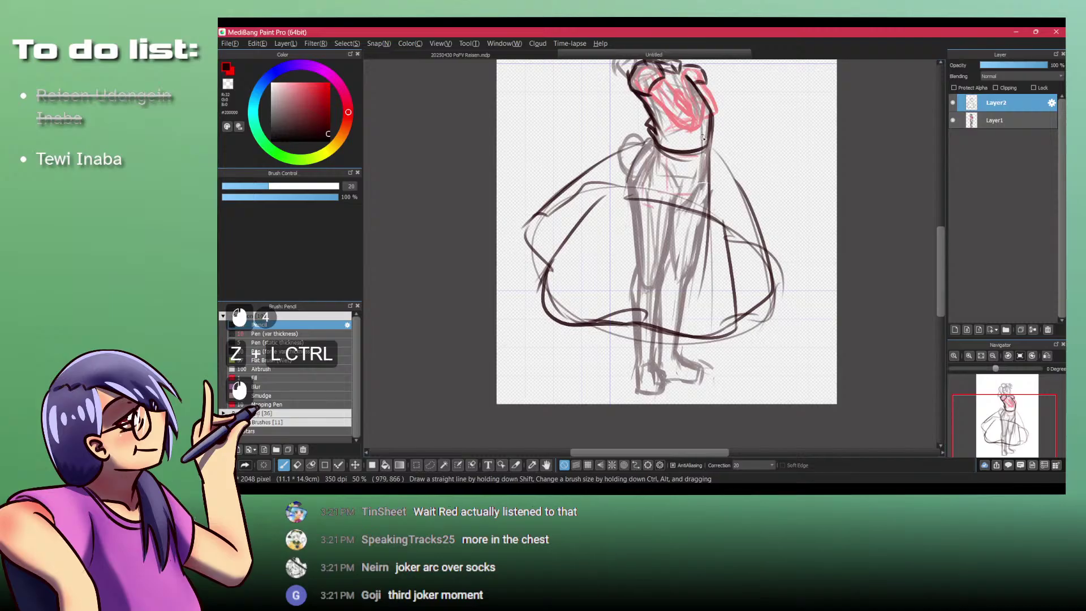
pyautogui.moveTo(704, 142); pyautogui.dragTo(784, 245)
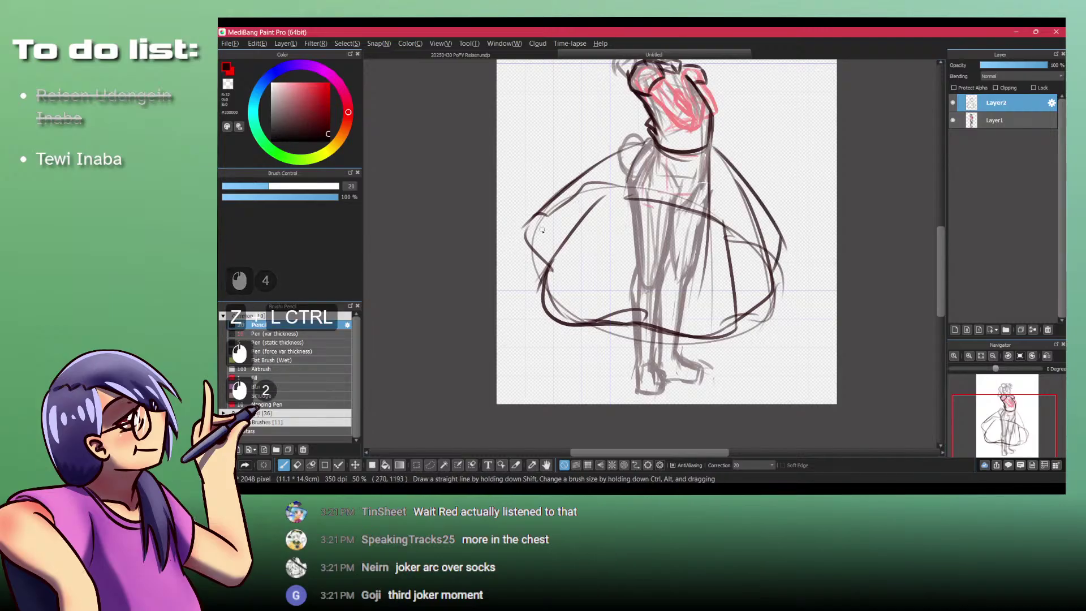
# Step: Draw a short bold line from the left side of the waist down over the hip of the skirt
pyautogui.moveTo(611, 148); pyautogui.dragTo(611, 148)
pyautogui.keyDown('ctrl'); pyautogui.click(638, 147); pyautogui.keyUp('ctrl')
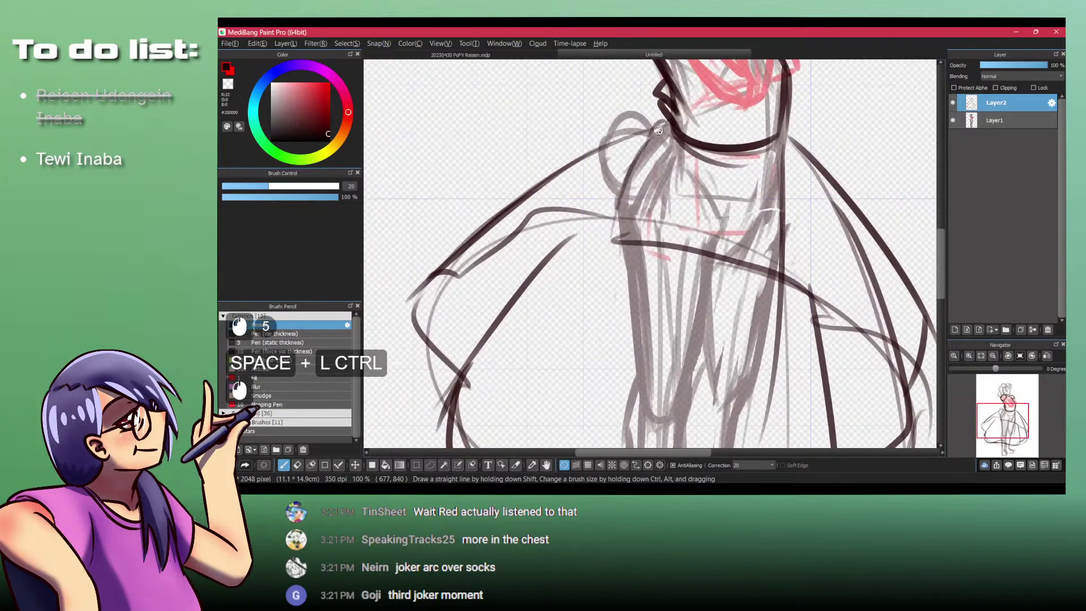
pyautogui.moveTo(663, 126); pyautogui.dragTo(600, 213)
pyautogui.hotkey('ctrl', 'z')
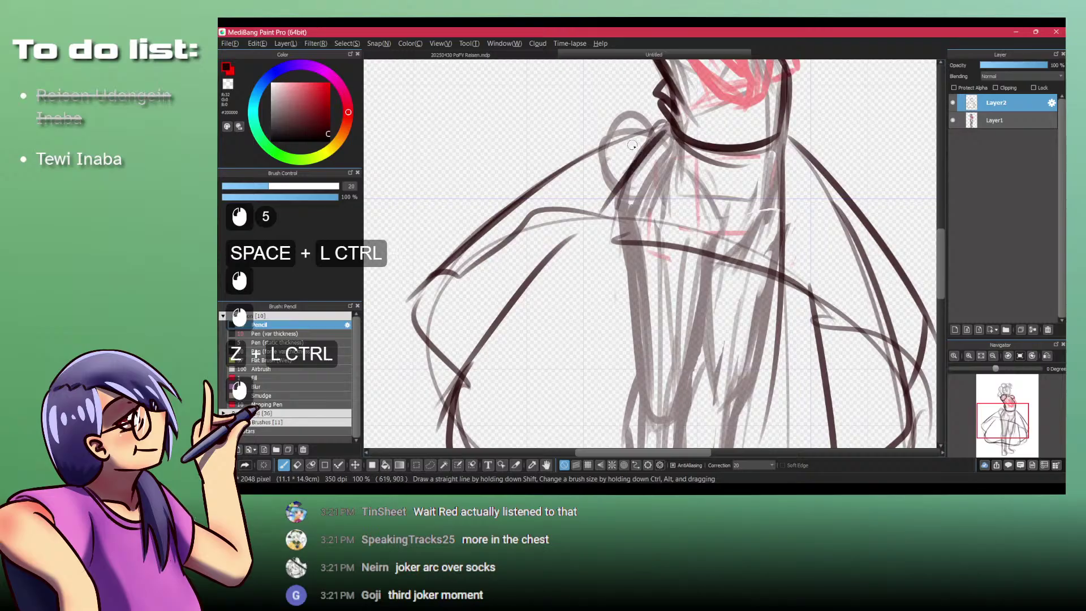
# Step: Try out curved strokes behind the waist and a new upper contour along the skirt's left-hand side
pyautogui.moveTo(621, 99)
pyautogui.mouseDown()
pyautogui.moveTo(608, 230)
pyautogui.moveTo(567, 261)
pyautogui.mouseUp()
pyautogui.hotkey('ctrl', 'z')
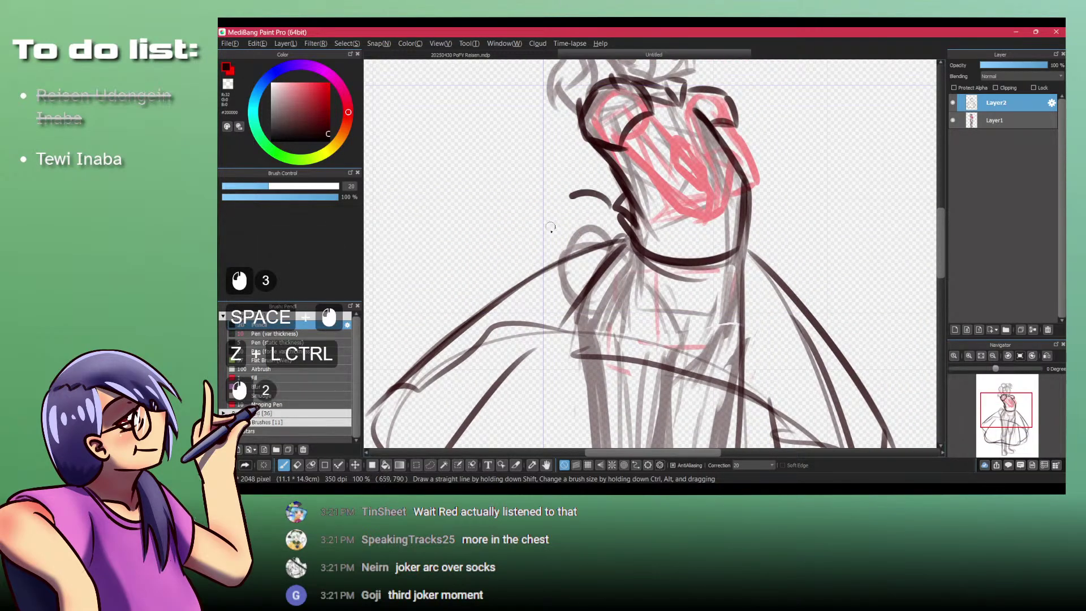
pyautogui.hotkey('ctrl', 'z')
pyautogui.hotkey('ctrl', 'z')
pyautogui.hotkey('ctrl', 'z')
pyautogui.moveTo(618, 215)
pyautogui.mouseDown()
pyautogui.moveTo(573, 209)
pyautogui.moveTo(566, 256)
pyautogui.mouseUp()
pyautogui.moveTo(572, 264)
pyautogui.mouseDown()
pyautogui.moveTo(602, 263)
pyautogui.moveTo(589, 266)
pyautogui.moveTo(551, 200)
pyautogui.moveTo(509, 215)
pyautogui.moveTo(481, 277)
pyautogui.mouseUp()
pyautogui.hotkey('ctrl', 'z')
pyautogui.hotkey('ctrl', 'z')
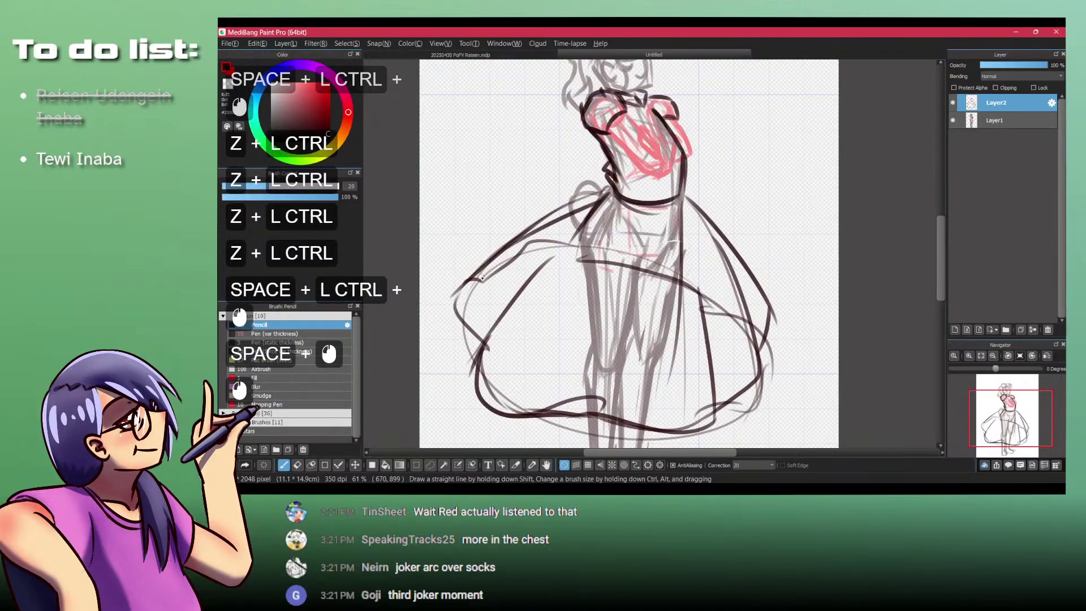
pyautogui.hotkey('ctrl', 'z')
pyautogui.moveTo(605, 195); pyautogui.dragTo(469, 280)
pyautogui.hotkey('ctrl', 'z')
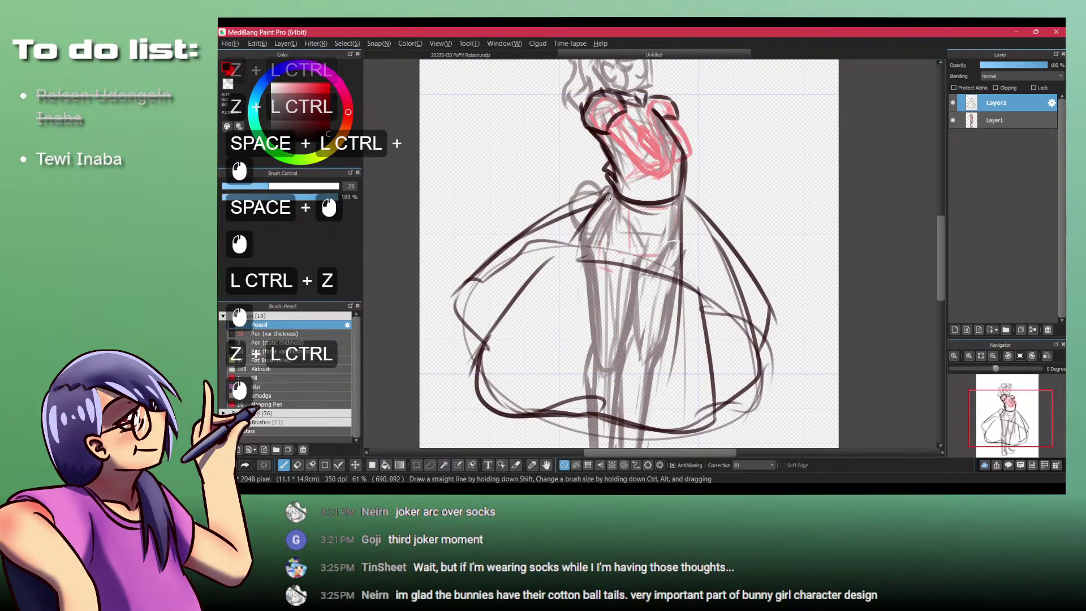
# Step: Draw the round puff behind the left side of the waist over the rough loop
pyautogui.moveTo(607, 194)
pyautogui.mouseDown()
pyautogui.moveTo(581, 208)
pyautogui.moveTo(608, 188)
pyautogui.moveTo(591, 177)
pyautogui.mouseUp()
pyautogui.hotkey('ctrl', 'z')
pyautogui.hotkey('ctrl', 'z')
pyautogui.hotkey('ctrl', 'z')
pyautogui.moveTo(588, 178)
pyautogui.mouseDown()
pyautogui.moveTo(612, 193)
pyautogui.moveTo(572, 240)
pyautogui.mouseUp()
# Step: Try to draw angular drapes sticking out from the waist above both sides of the skirt
pyautogui.moveTo(605, 192)
pyautogui.mouseDown()
pyautogui.moveTo(571, 242)
pyautogui.moveTo(530, 199)
pyautogui.mouseUp()
pyautogui.moveTo(529, 199); pyautogui.dragTo(497, 257)
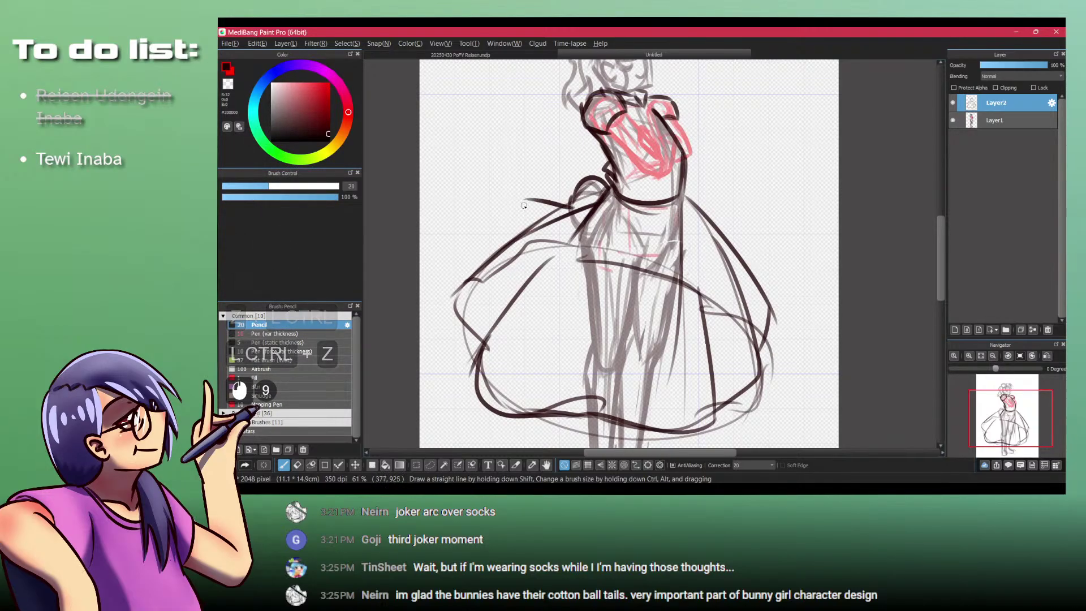
pyautogui.hotkey('ctrl', 'z')
pyautogui.moveTo(529, 199); pyautogui.dragTo(498, 248)
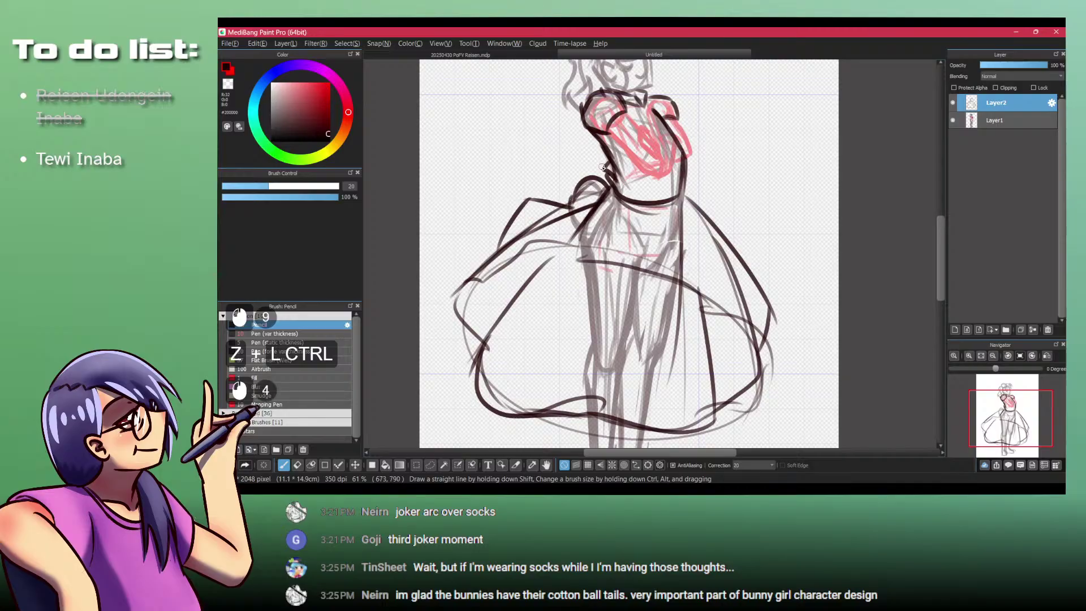
pyautogui.moveTo(684, 193); pyautogui.dragTo(729, 217)
pyautogui.keyDown('ctrl'); pyautogui.keyDown('space'); pyautogui.click(711, 190); pyautogui.keyUp('space'); pyautogui.keyUp('ctrl')
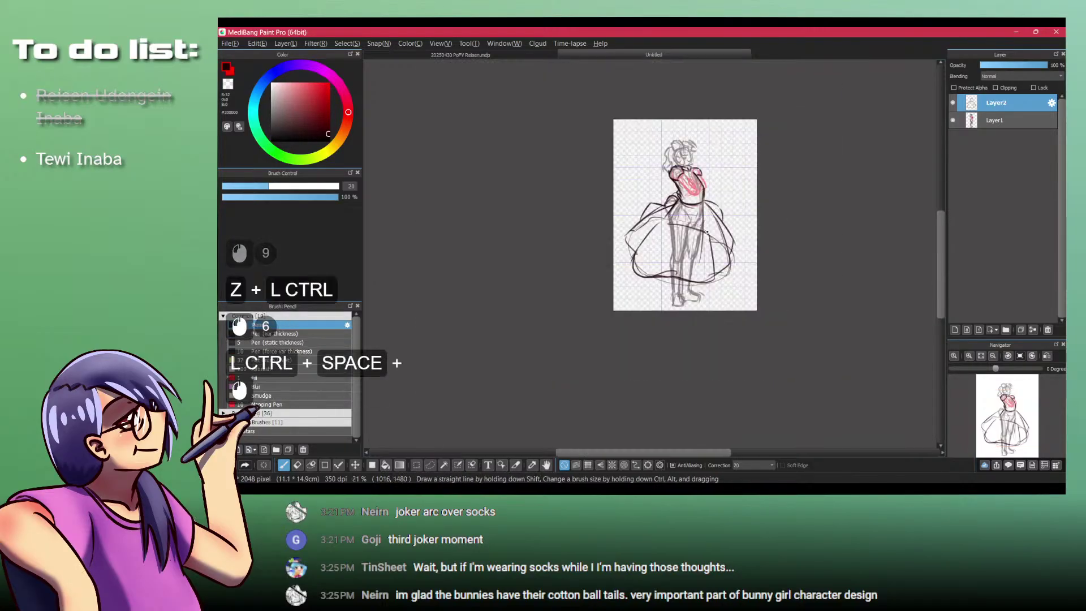
pyautogui.hotkey('ctrl', 'z')
pyautogui.hotkey('ctrl', 'z')
pyautogui.hotkey('ctrl', 'z')
pyautogui.hotkey('ctrl', 'z')
pyautogui.hotkey('ctrl', 'z')
pyautogui.hotkey('ctrl', 'z')
pyautogui.hotkey('ctrl', 'z')
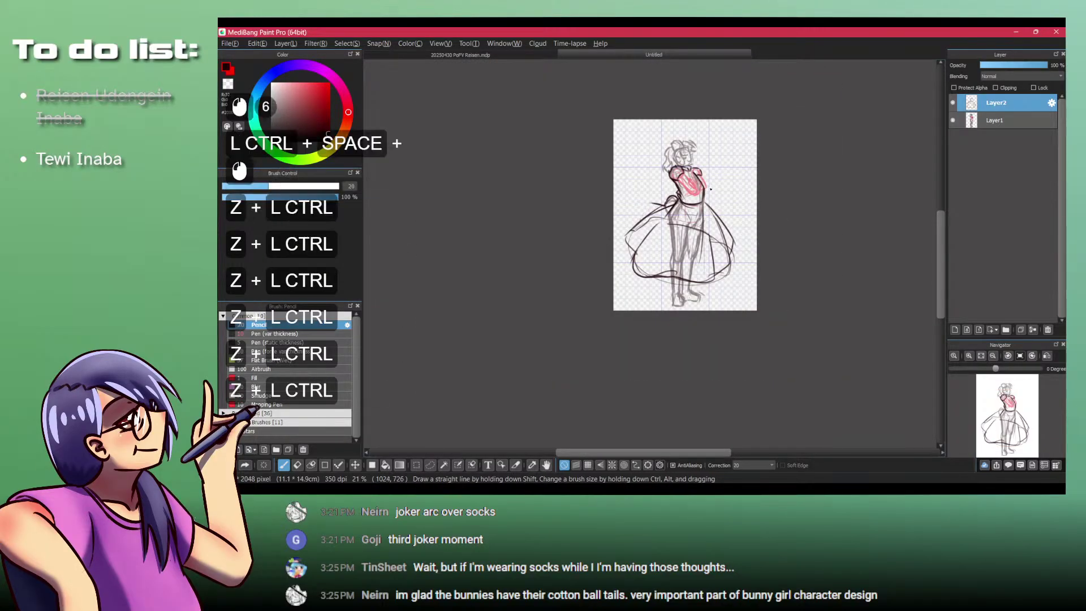
# Step: Draw the skirt's front panel with a bold edge from the waist's left side, curving round into the front hem
pyautogui.moveTo(649, 194); pyautogui.dragTo(603, 244)
pyautogui.press('space')
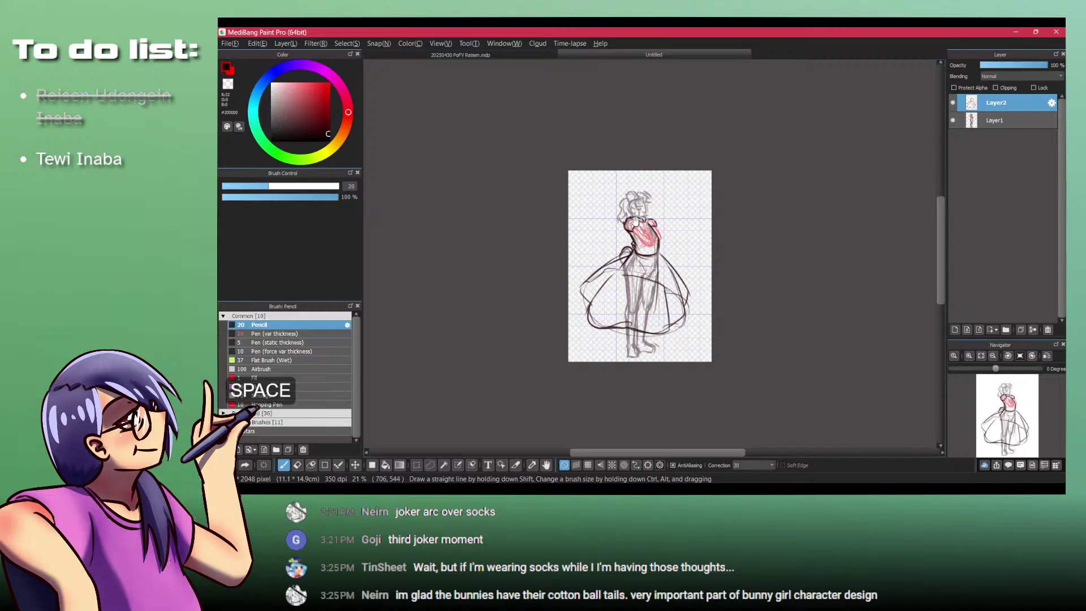
pyautogui.moveTo(650, 227); pyautogui.dragTo(588, 187)
pyautogui.moveTo(576, 238); pyautogui.dragTo(554, 239)
pyautogui.moveTo(554, 240); pyautogui.dragTo(543, 380)
pyautogui.moveTo(512, 293); pyautogui.dragTo(500, 235)
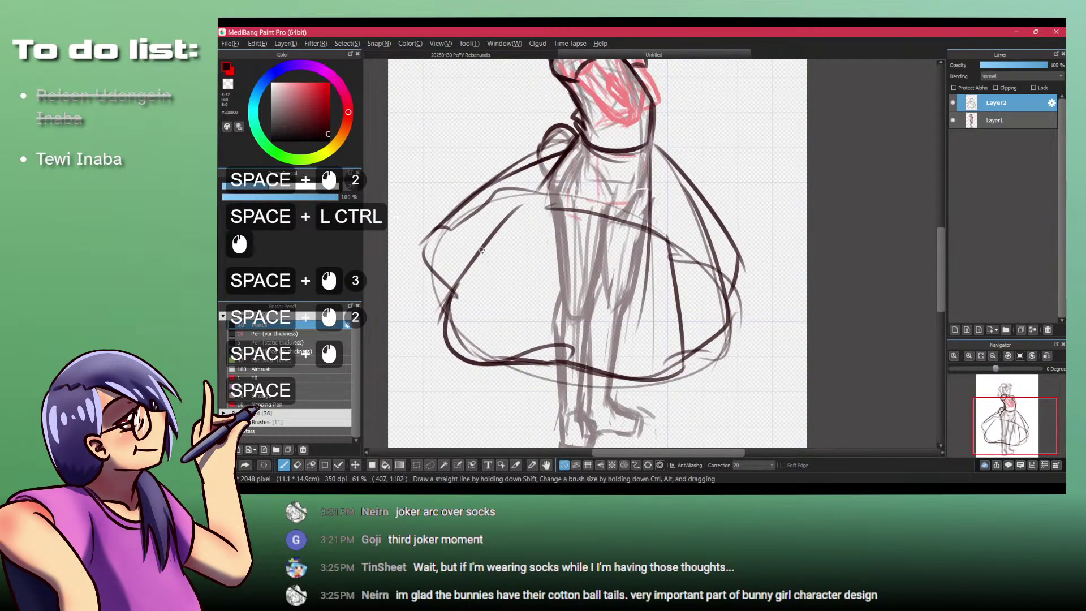
pyautogui.hotkey('ctrl', 'z')
pyautogui.moveTo(540, 188)
pyautogui.mouseDown()
pyautogui.moveTo(474, 258)
pyautogui.moveTo(455, 305)
pyautogui.moveTo(478, 339)
pyautogui.moveTo(517, 350)
pyautogui.mouseUp()
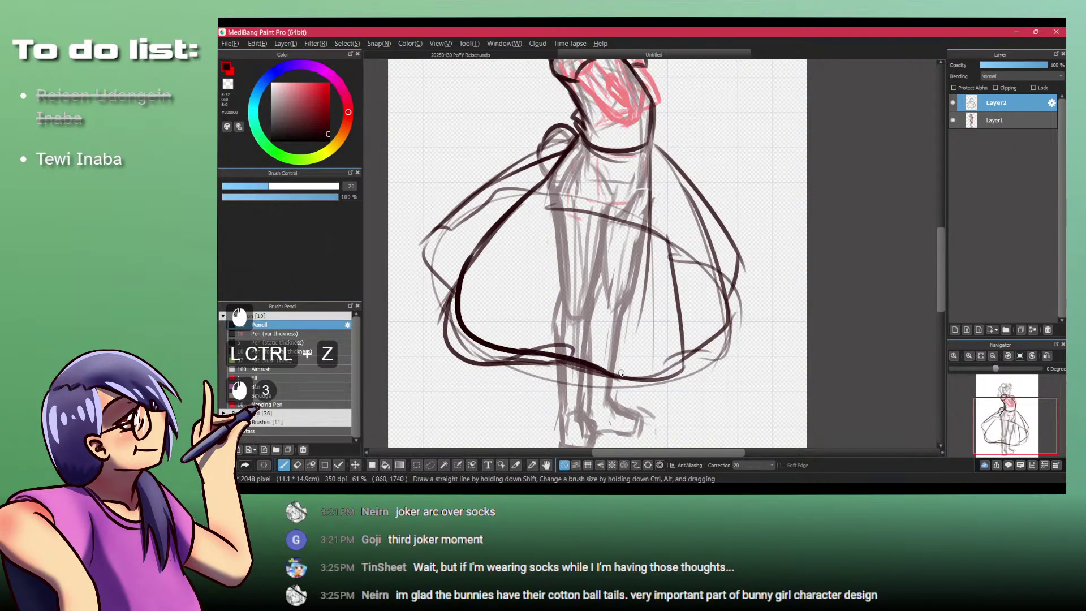
# Step: Erase the doubled lines around the front panel's lower left corner and redraw that corner into the hem
pyautogui.hotkey('shift', 'z')
pyautogui.moveTo(447, 319); pyautogui.dragTo(481, 367)
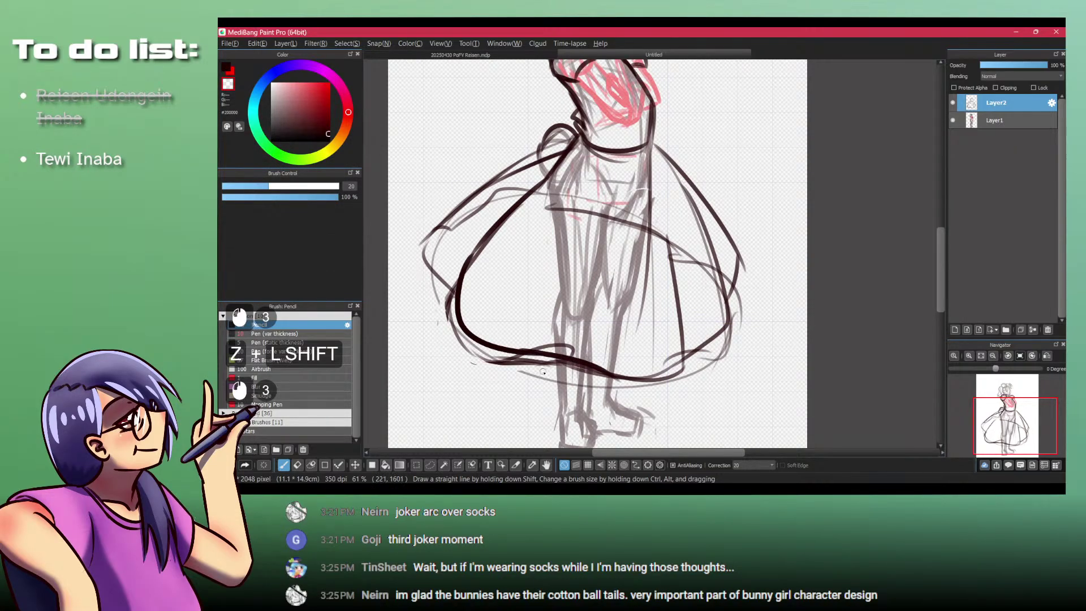
pyautogui.hotkey('shift', 'z')
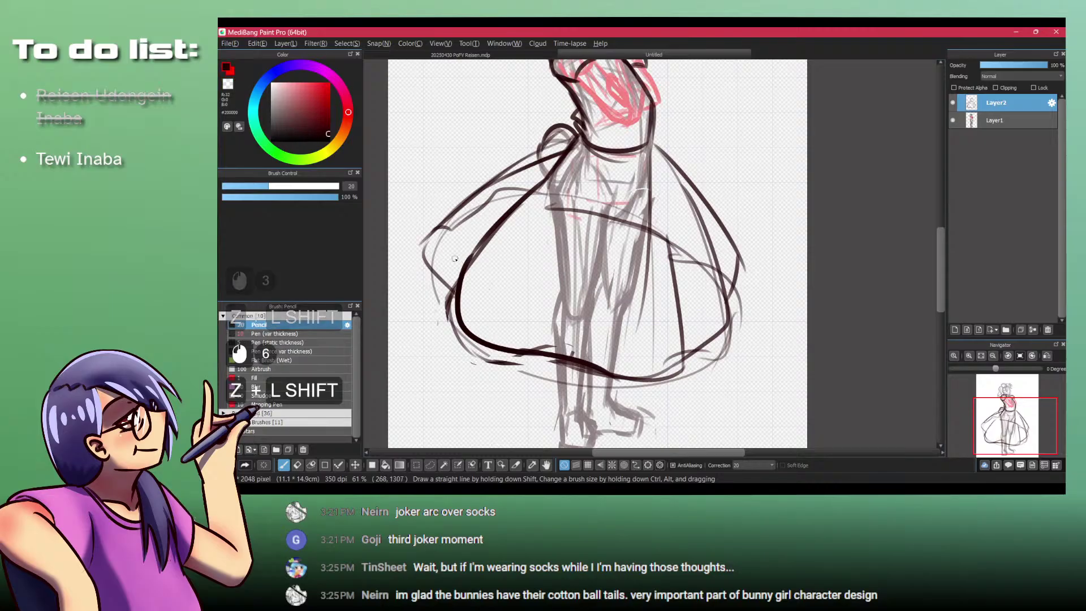
pyautogui.hotkey('shift', 'z')
pyautogui.moveTo(469, 255); pyautogui.dragTo(473, 245)
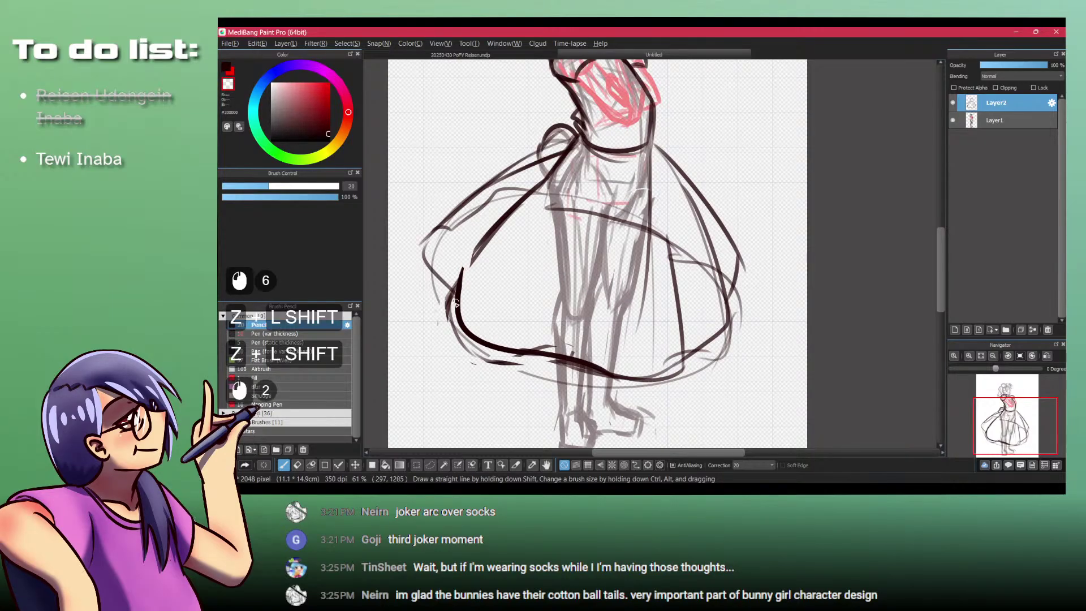
pyautogui.moveTo(455, 303)
pyautogui.mouseDown()
pyautogui.moveTo(485, 237)
pyautogui.moveTo(457, 310)
pyautogui.mouseUp()
pyautogui.click(474, 326)
pyautogui.hotkey('shift', 'z')
pyautogui.hotkey('ctrl', 'z')
# Step: Draw the left rear skirt panel with a contour from the waist and a short curve down to the front panel
pyautogui.moveTo(440, 205); pyautogui.dragTo(448, 202)
pyautogui.hotkey('ctrl', 'z')
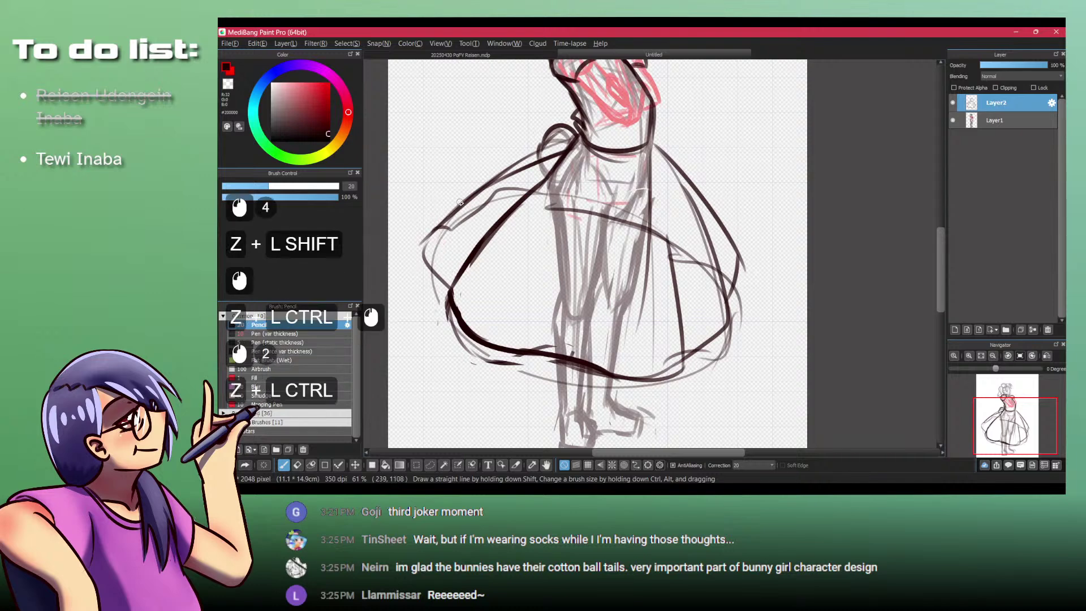
pyautogui.keyDown('ctrl'); pyautogui.click(457, 274); pyautogui.keyUp('ctrl')
pyautogui.moveTo(456, 274)
pyautogui.mouseDown()
pyautogui.moveTo(459, 203)
pyautogui.moveTo(535, 160)
pyautogui.mouseUp()
pyautogui.hotkey('ctrl', 'z')
pyautogui.moveTo(479, 188); pyautogui.dragTo(565, 150)
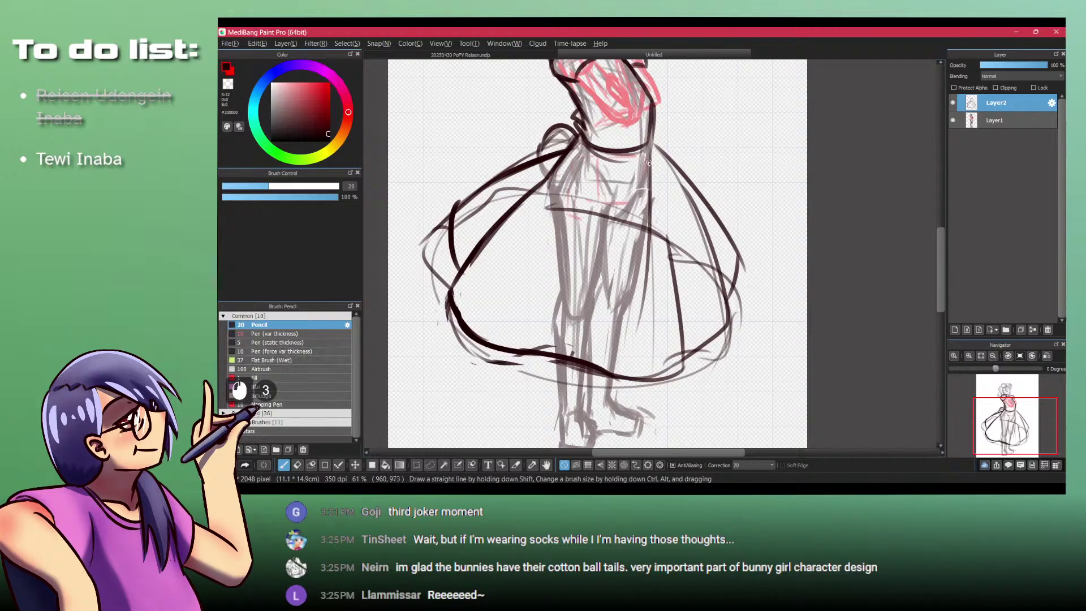
# Step: Draw the front panel's right-hand edge from the waist down and round its corner into the hem
pyautogui.moveTo(648, 163); pyautogui.dragTo(673, 276)
pyautogui.hotkey('ctrl', 'z')
pyautogui.hotkey('ctrl', 'z')
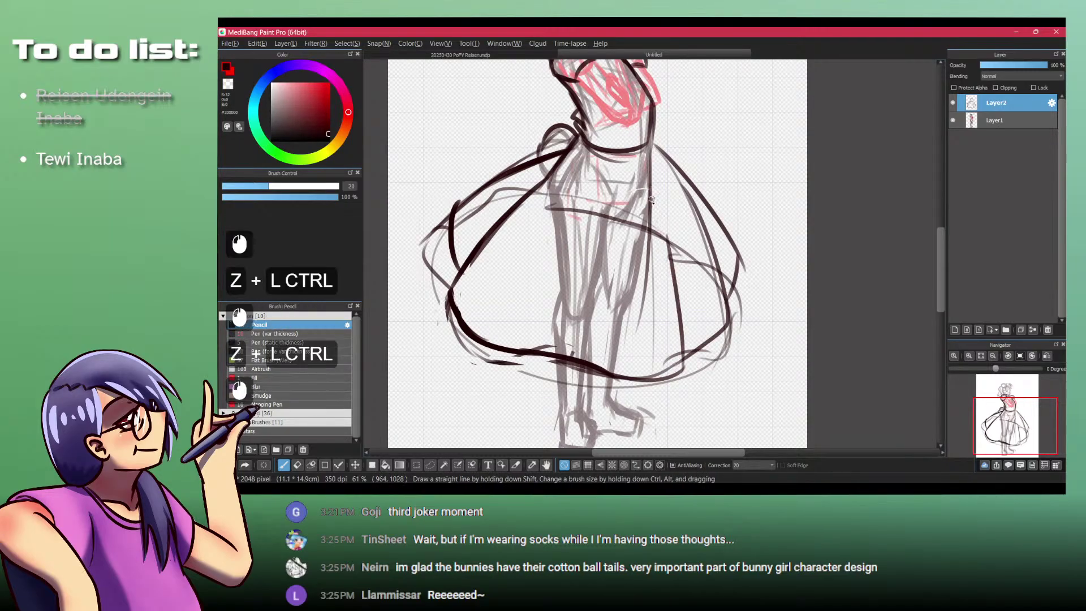
pyautogui.moveTo(649, 185); pyautogui.dragTo(681, 309)
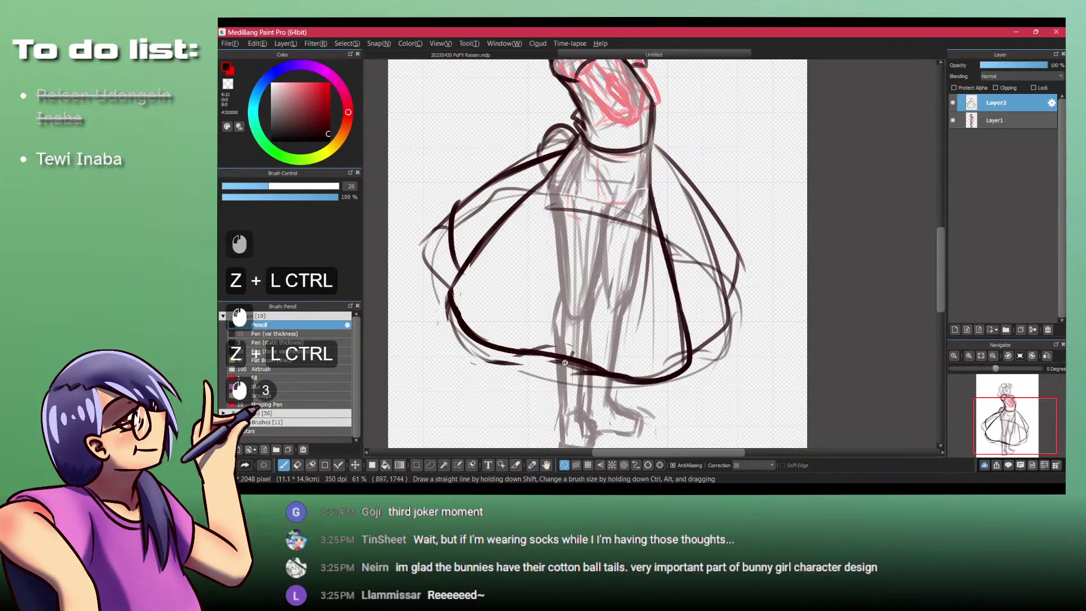
# Step: Redraw the front hem as a bold wavy line with an S-shaped fold in front of the legs
pyautogui.hotkey('ctrl', 'z')
pyautogui.moveTo(585, 388)
pyautogui.mouseDown()
pyautogui.moveTo(556, 343)
pyautogui.moveTo(511, 358)
pyautogui.moveTo(528, 344)
pyautogui.moveTo(542, 351)
pyautogui.moveTo(531, 347)
pyautogui.moveTo(523, 366)
pyautogui.moveTo(571, 258)
pyautogui.moveTo(563, 247)
pyautogui.moveTo(548, 342)
pyautogui.mouseUp()
pyautogui.hotkey('ctrl', 'z')
pyautogui.hotkey('ctrl', 'z')
pyautogui.hotkey('ctrl', 'z')
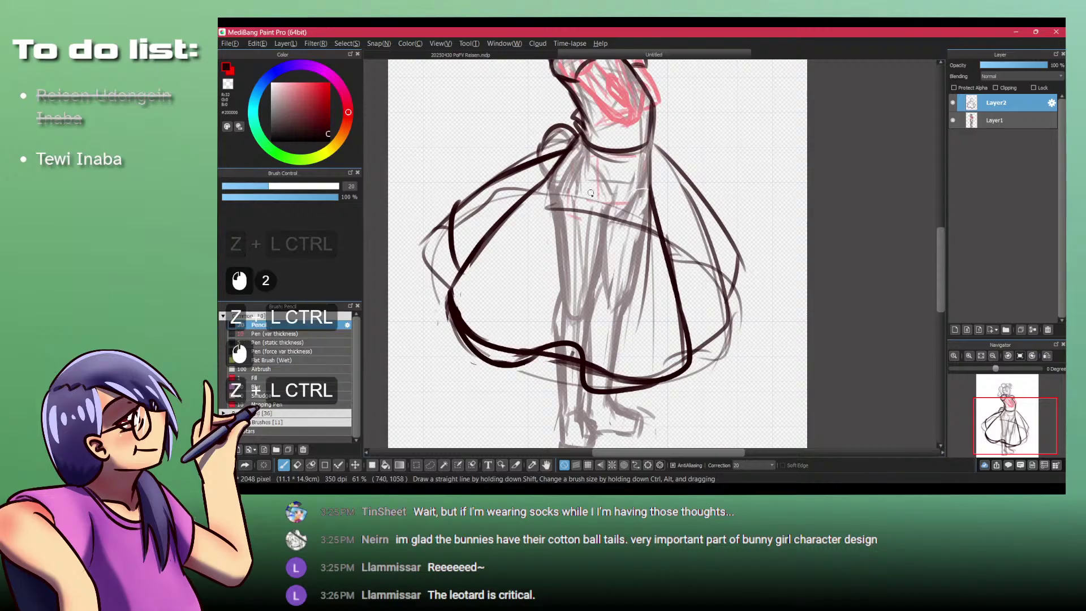
# Step: Try to redraw the skirt's right-hand outer contour flaring down from the waist
pyautogui.press('space')
pyautogui.moveTo(657, 164)
pyautogui.mouseDown()
pyautogui.moveTo(624, 210)
pyautogui.moveTo(682, 261)
pyautogui.mouseUp()
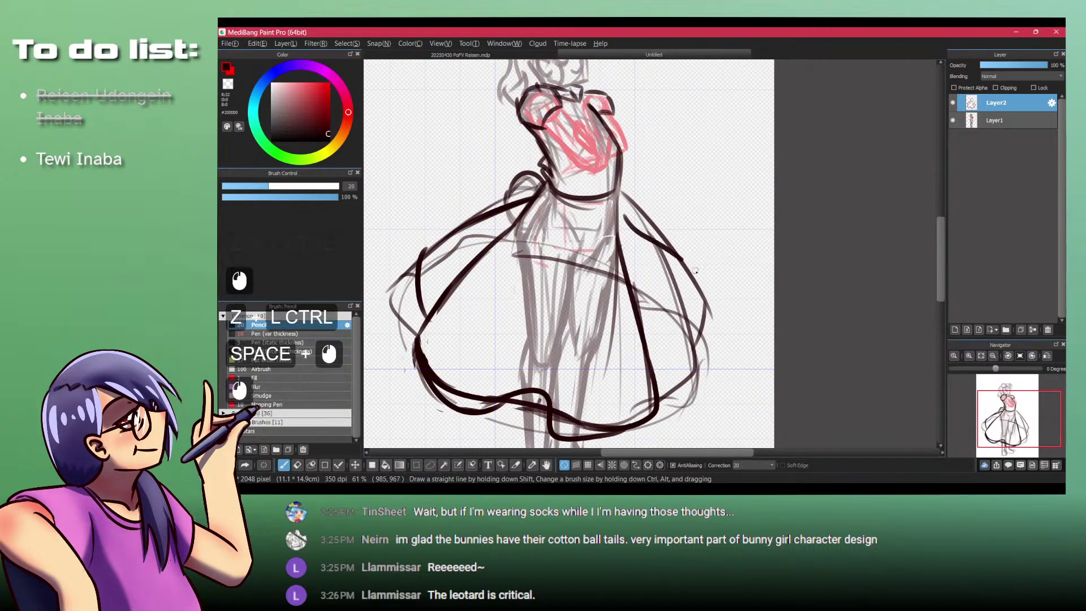
pyautogui.hotkey('ctrl', 'z')
pyautogui.moveTo(628, 212); pyautogui.dragTo(710, 340)
pyautogui.hotkey('ctrl', 'z')
pyautogui.moveTo(628, 223)
pyautogui.mouseDown()
pyautogui.moveTo(686, 320)
pyautogui.moveTo(662, 305)
pyautogui.mouseUp()
pyautogui.hotkey('ctrl', 'z')
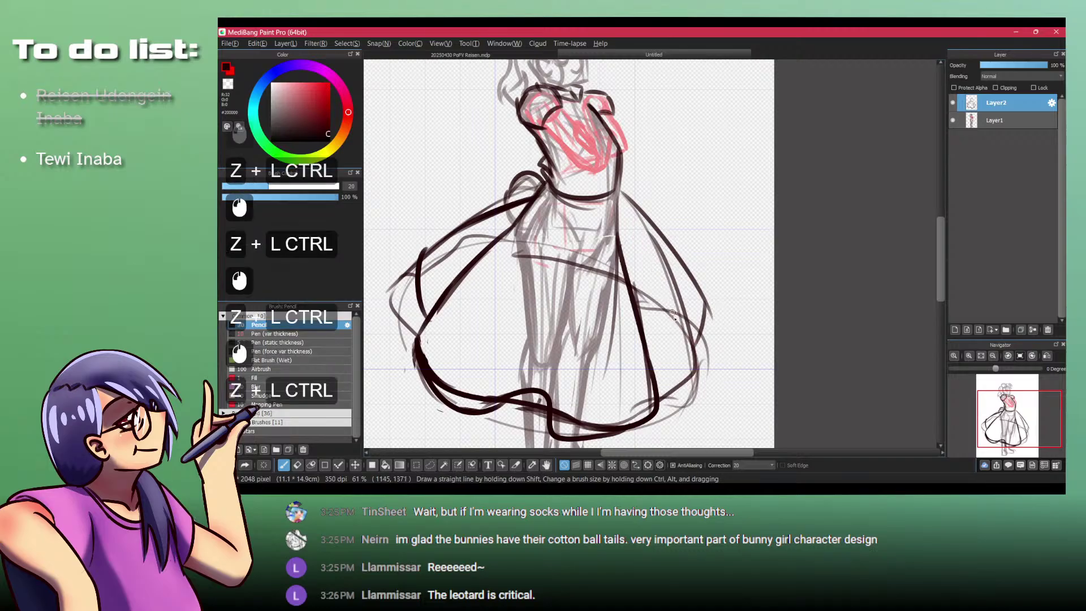
pyautogui.hotkey('ctrl', 'z')
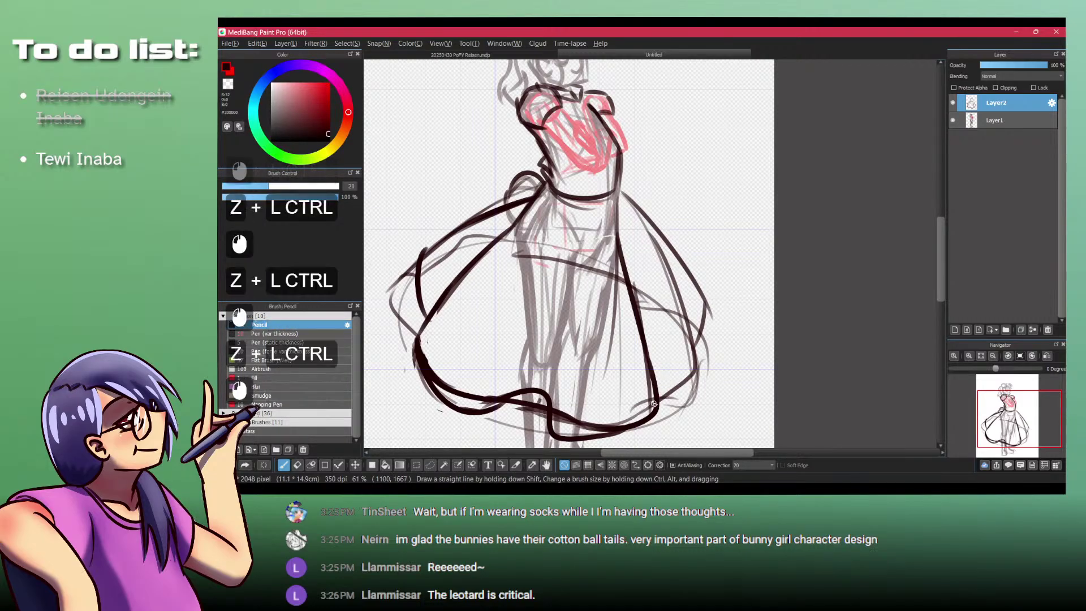
# Step: Draw the right rear skirt panel with its folded hem, a long fold line and an outer contour from the waist
pyautogui.moveTo(631, 391); pyautogui.dragTo(691, 377)
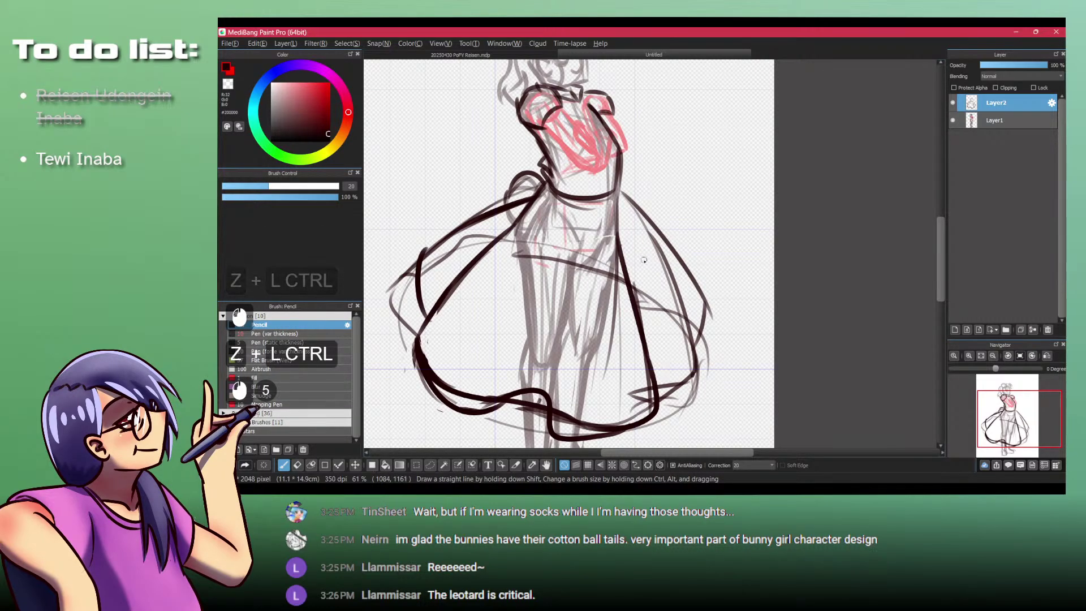
pyautogui.hotkey('ctrl', 'z')
pyautogui.moveTo(694, 345); pyautogui.dragTo(626, 229)
pyautogui.hotkey('ctrl', 'z')
pyautogui.click(623, 190)
pyautogui.hotkey('ctrl', 'z')
pyautogui.moveTo(619, 191); pyautogui.dragTo(617, 192)
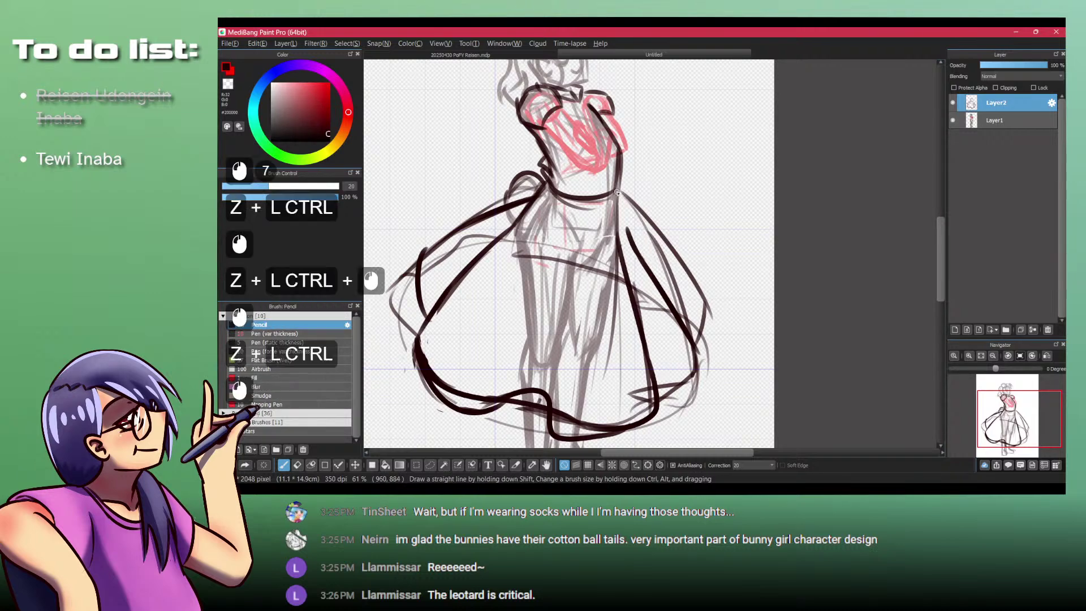
pyautogui.moveTo(645, 240); pyautogui.dragTo(692, 329)
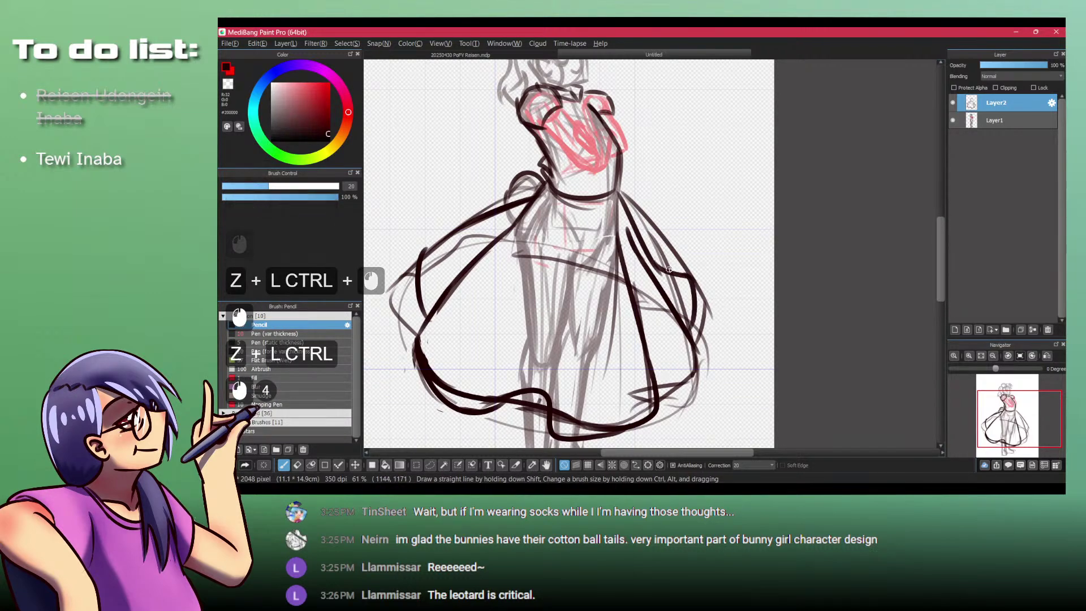
# Step: Erase parts of the skirt's left-hand upper contour and redraw it as a wavy line running to the waist
pyautogui.hotkey('shift', 'z')
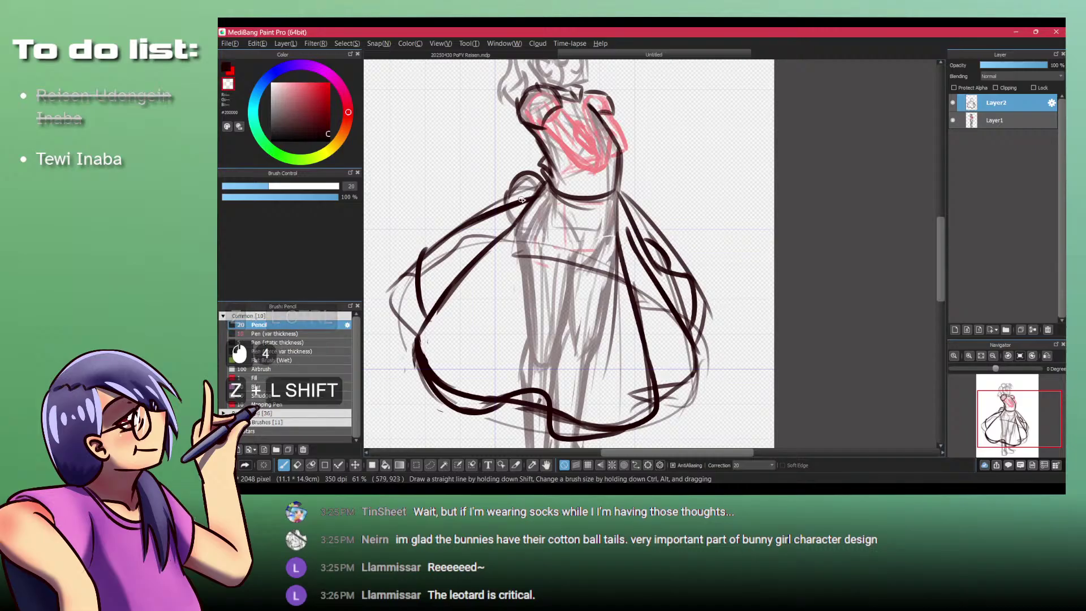
pyautogui.moveTo(458, 235)
pyautogui.mouseDown()
pyautogui.moveTo(528, 197)
pyautogui.moveTo(480, 235)
pyautogui.moveTo(532, 191)
pyautogui.moveTo(490, 228)
pyautogui.moveTo(502, 212)
pyautogui.moveTo(421, 252)
pyautogui.mouseUp()
pyautogui.hotkey('shift', 'z')
pyautogui.click(518, 196)
pyautogui.hotkey('shift', 'z')
pyautogui.moveTo(502, 199)
pyautogui.mouseDown()
pyautogui.moveTo(471, 234)
pyautogui.moveTo(511, 210)
pyautogui.mouseUp()
pyautogui.click(519, 201)
# Step: Draw a ruffled ankle cuff and rounded shoe on the left-hand foot, checking the reference artwork
pyautogui.moveTo(551, 159); pyautogui.dragTo(513, 185)
pyautogui.moveTo(534, 265); pyautogui.dragTo(540, 206)
pyautogui.moveTo(571, 359); pyautogui.dragTo(571, 338)
pyautogui.click(572, 338)
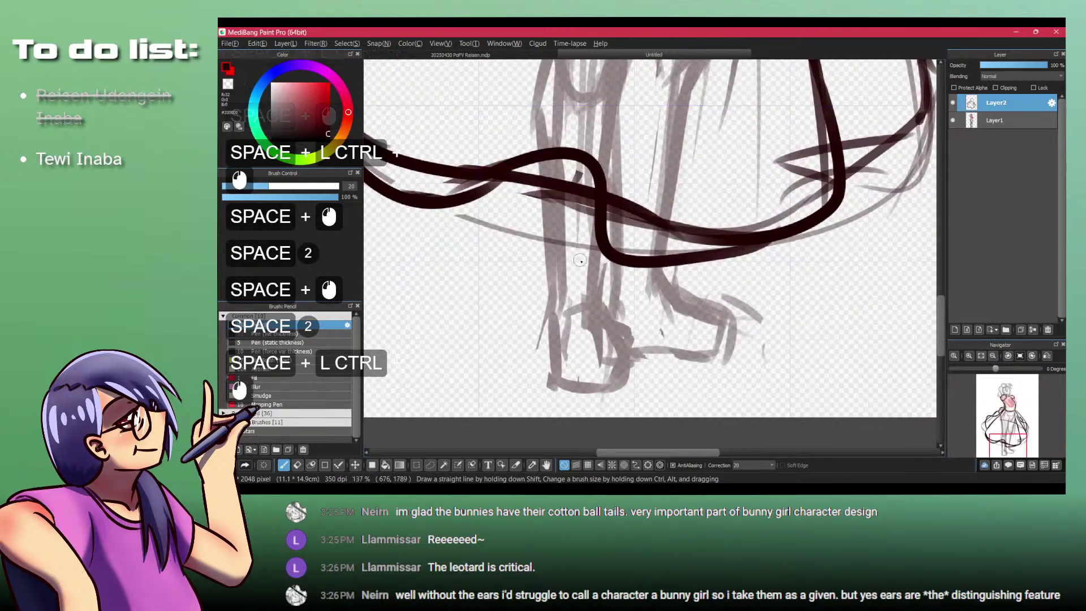
pyautogui.hotkey('alt', 'Tab')
pyautogui.hotkey('alt', 'Tab')
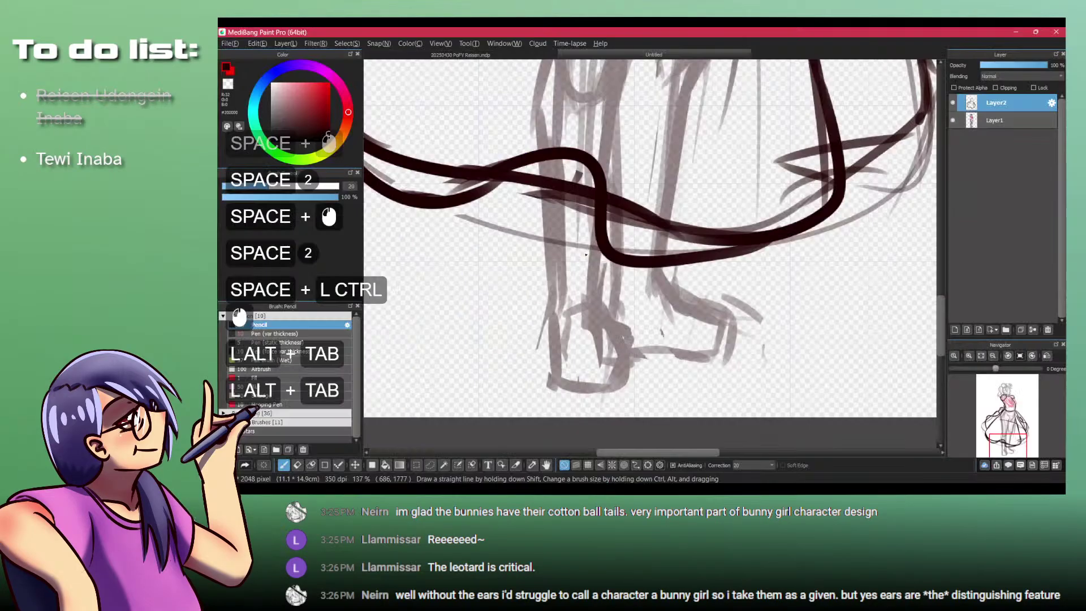
pyautogui.moveTo(513, 246)
pyautogui.mouseDown()
pyautogui.moveTo(573, 264)
pyautogui.moveTo(597, 257)
pyautogui.moveTo(516, 269)
pyautogui.moveTo(551, 302)
pyautogui.moveTo(593, 295)
pyautogui.mouseUp()
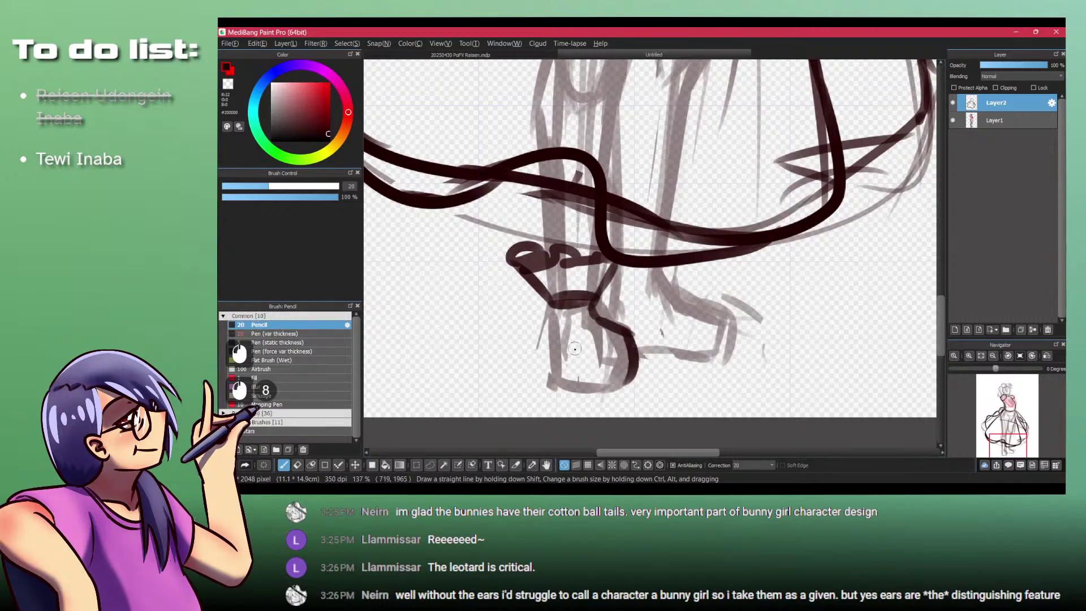
pyautogui.hotkey('ctrl', 'z')
pyautogui.hotkey('ctrl', 'z')
pyautogui.moveTo(593, 308); pyautogui.dragTo(631, 343)
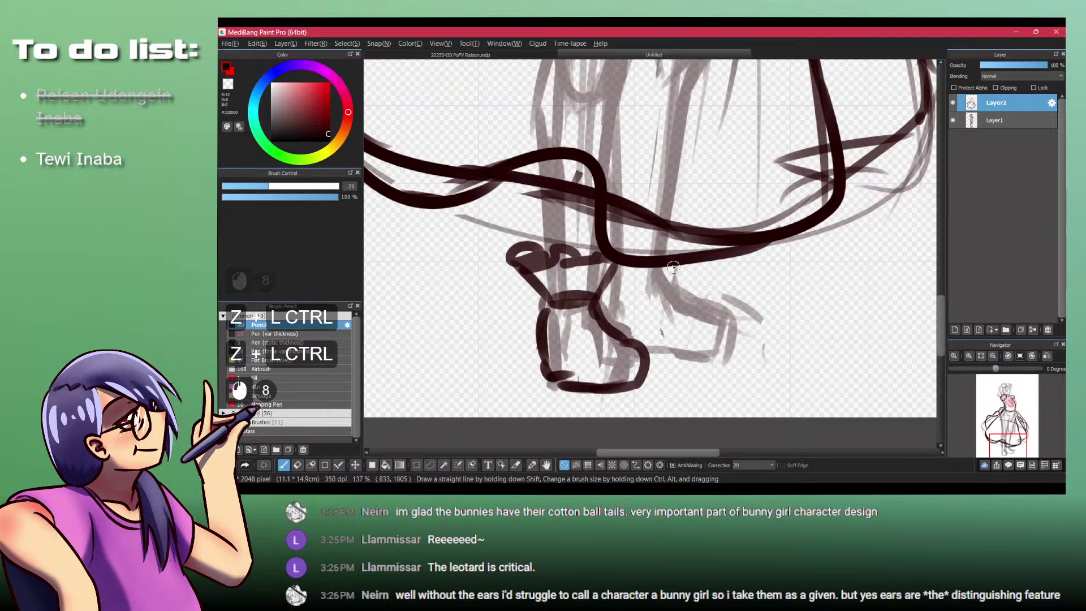
# Step: Draw the right-hand foot's ankle cuff and sideways shoe, and add a leg line between the left-hand cuff and the hem
pyautogui.moveTo(616, 278)
pyautogui.mouseDown()
pyautogui.moveTo(650, 279)
pyautogui.moveTo(636, 284)
pyautogui.mouseUp()
pyautogui.moveTo(653, 274); pyautogui.dragTo(671, 283)
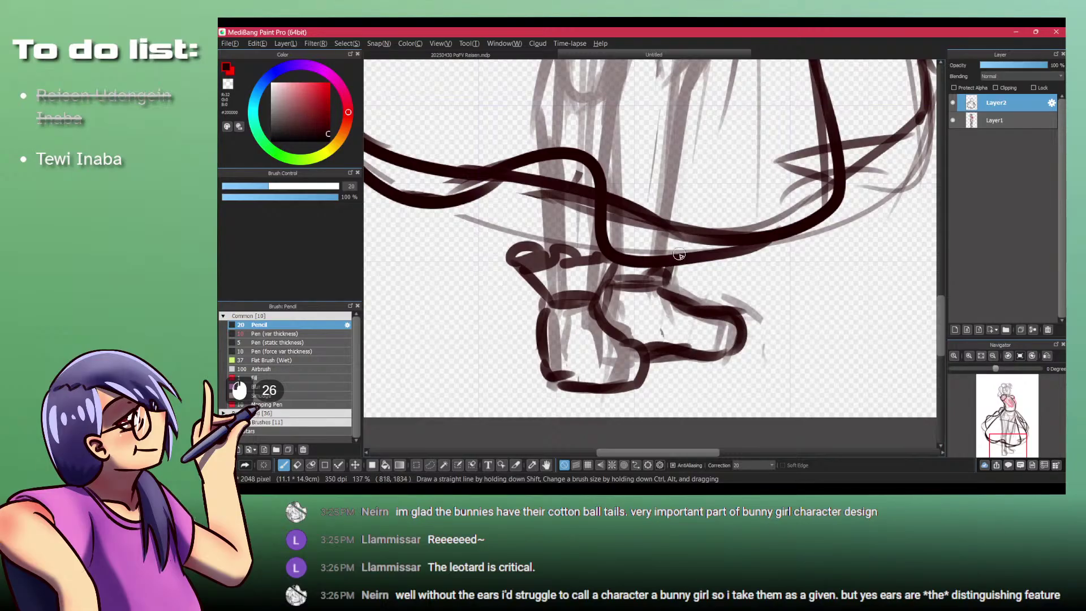
pyautogui.moveTo(679, 253)
pyautogui.mouseDown()
pyautogui.moveTo(689, 229)
pyautogui.moveTo(678, 251)
pyautogui.mouseUp()
pyautogui.moveTo(644, 169); pyautogui.dragTo(658, 225)
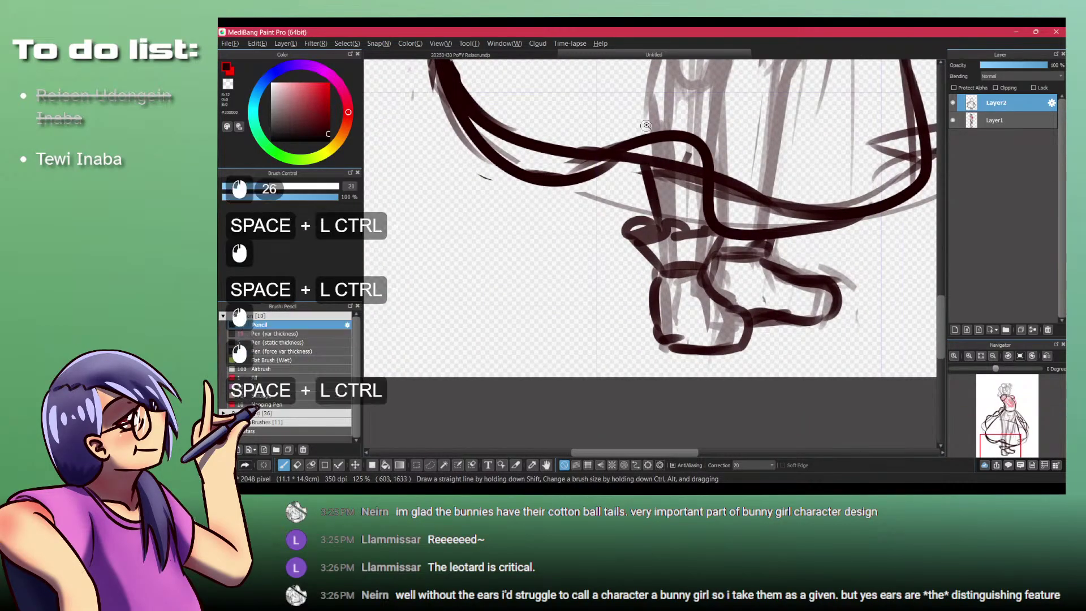
pyautogui.moveTo(646, 125); pyautogui.dragTo(580, 246)
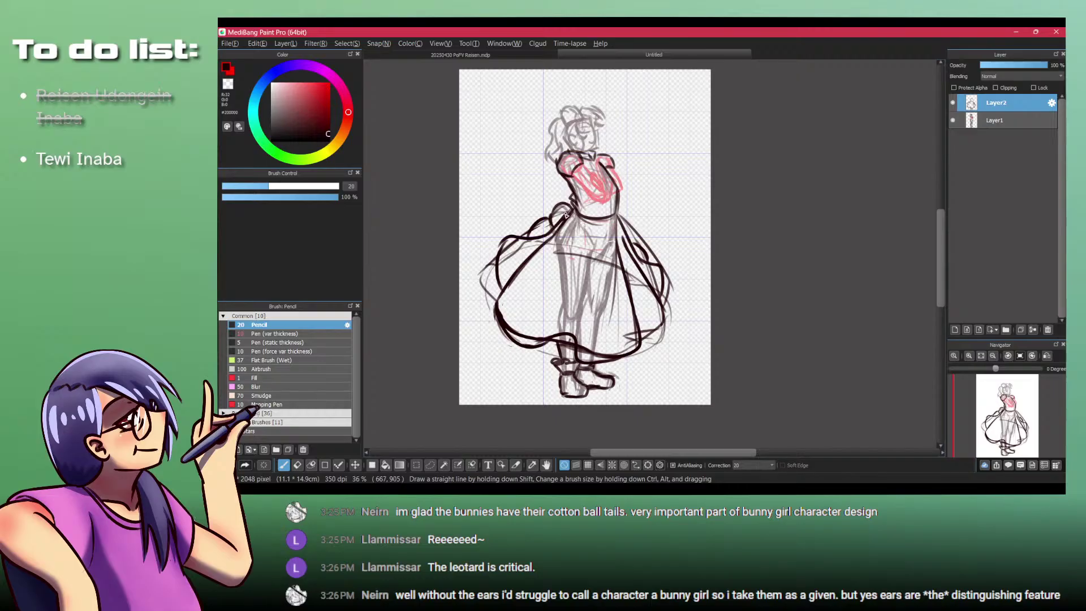
pyautogui.moveTo(575, 212); pyautogui.dragTo(564, 162)
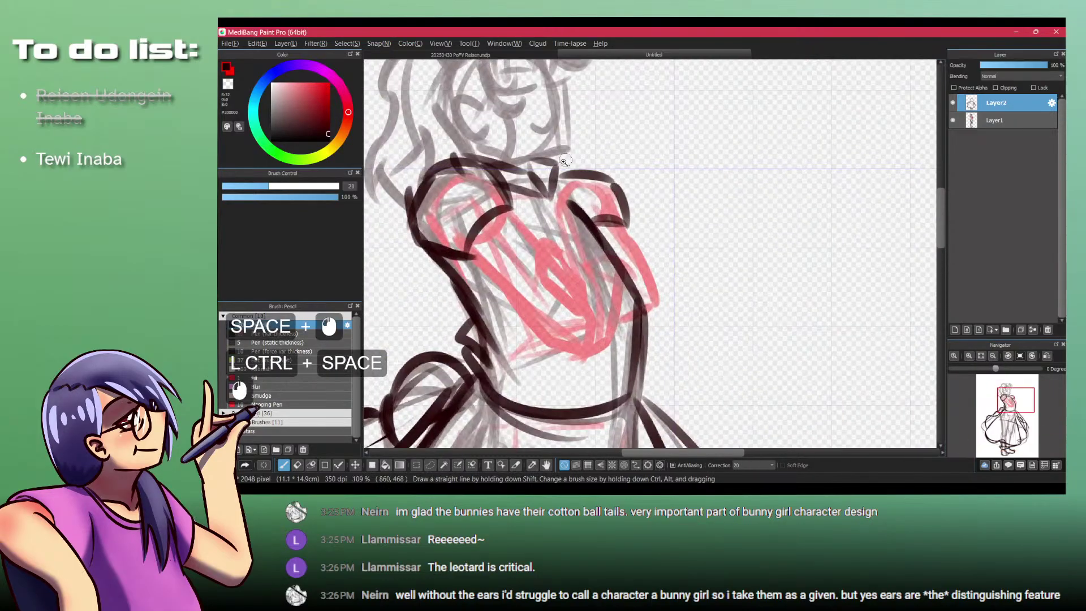
# Step: Draw doubled cuff bands and wavy frills on both puff sleeves over the crossed arms, checking the reference artwork
pyautogui.moveTo(500, 211); pyautogui.dragTo(519, 219)
pyautogui.hotkey('alt', 'Tab')
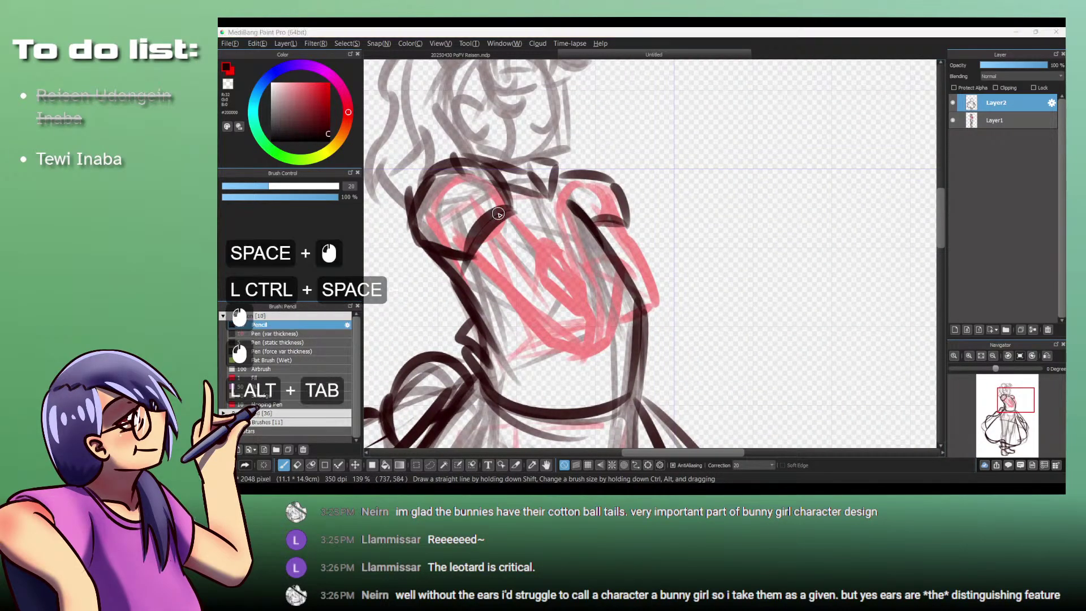
pyautogui.hotkey('alt', 'Tab')
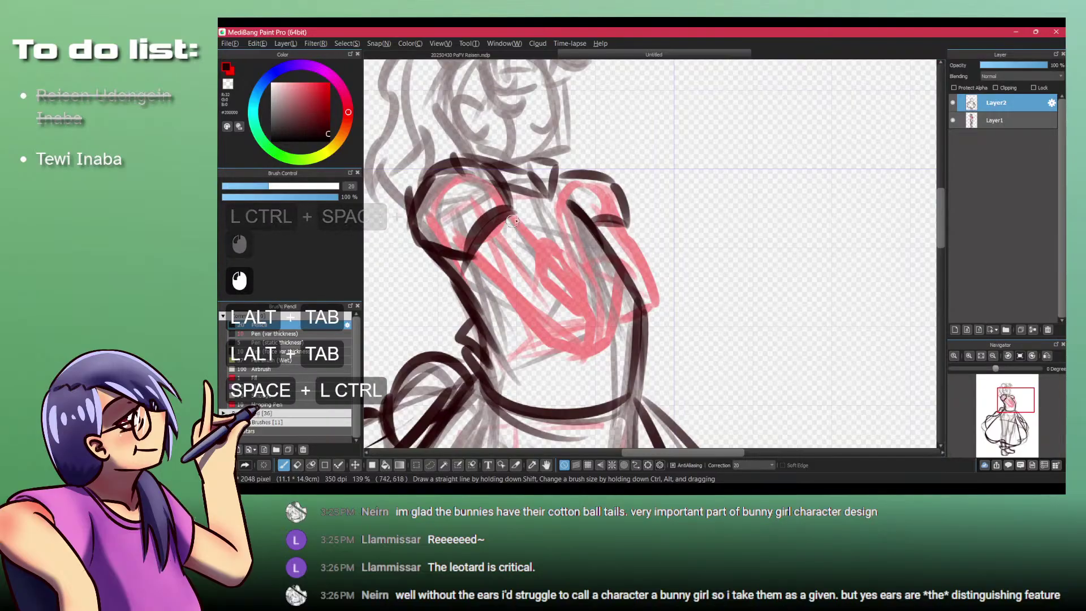
pyautogui.hotkey('ctrl', 'z')
pyautogui.moveTo(508, 215); pyautogui.dragTo(480, 247)
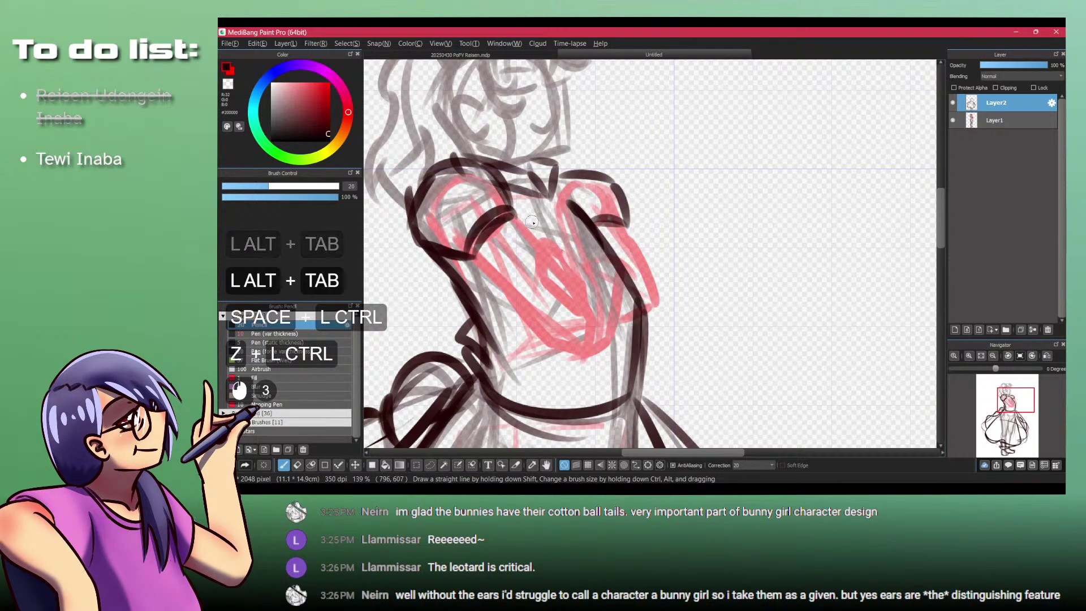
pyautogui.moveTo(480, 263); pyautogui.dragTo(490, 273)
pyautogui.moveTo(490, 271)
pyautogui.mouseDown()
pyautogui.moveTo(469, 283)
pyautogui.moveTo(482, 299)
pyautogui.mouseUp()
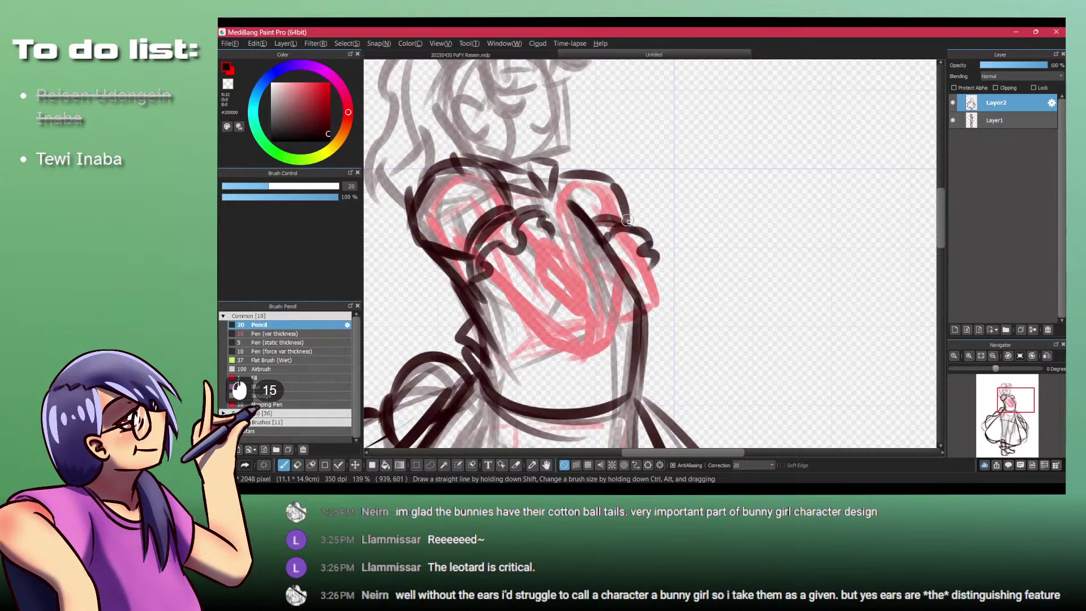
pyautogui.moveTo(627, 220)
pyautogui.mouseDown()
pyautogui.moveTo(650, 240)
pyautogui.moveTo(611, 241)
pyautogui.mouseUp()
pyautogui.moveTo(622, 150); pyautogui.dragTo(641, 224)
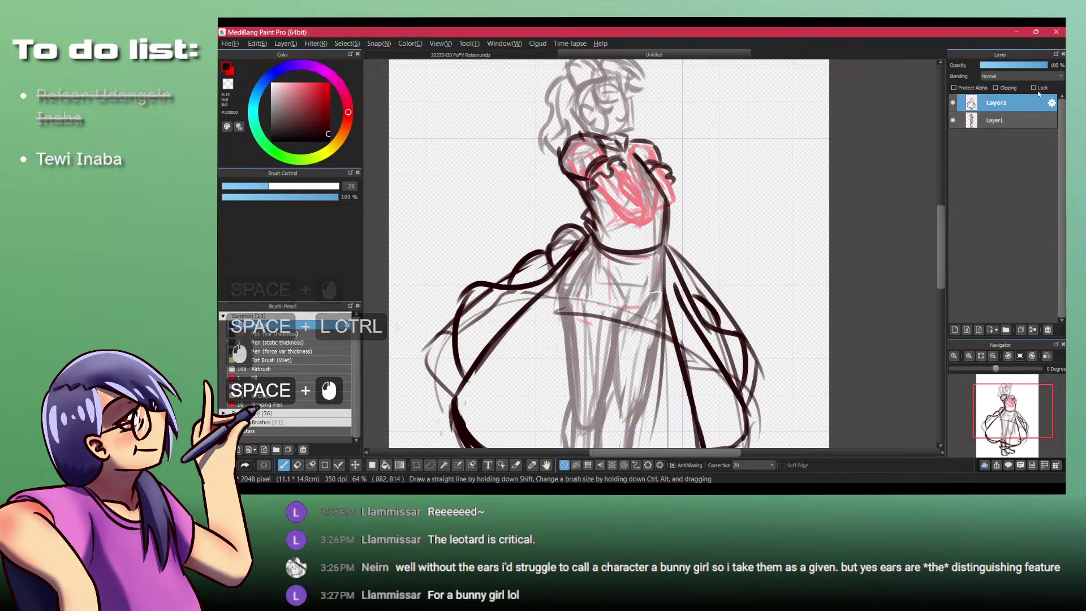
# Step: Fade Layer2 and add a new layer above it, with the pencil size set to 10
pyautogui.click(1013, 65)
pyautogui.press('d')
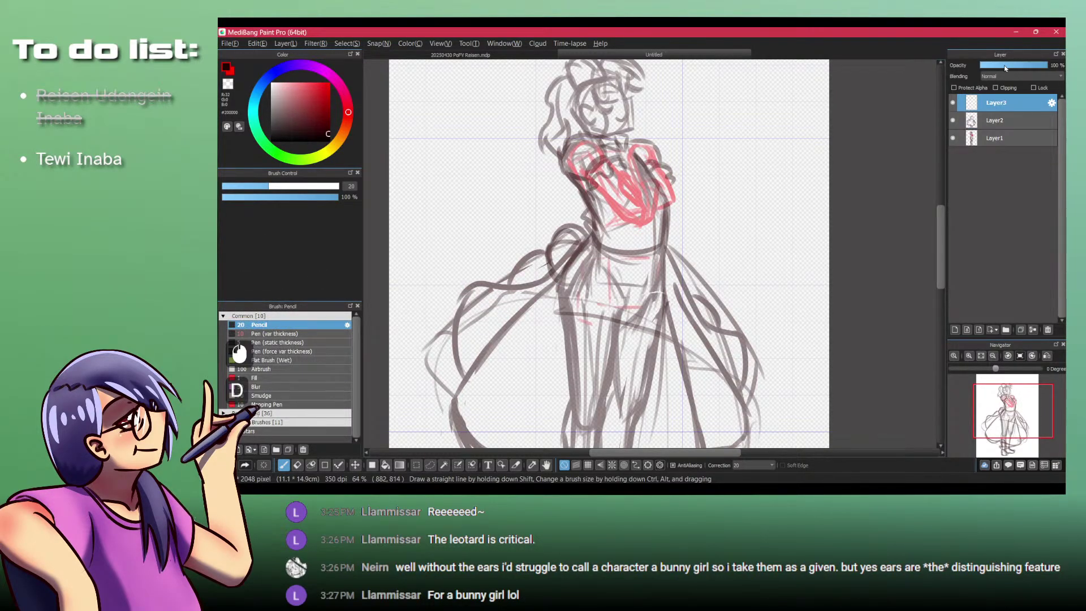
pyautogui.click(351, 186)
pyautogui.write('10')
pyautogui.press('KP_Enter')
pyautogui.click(481, 183)
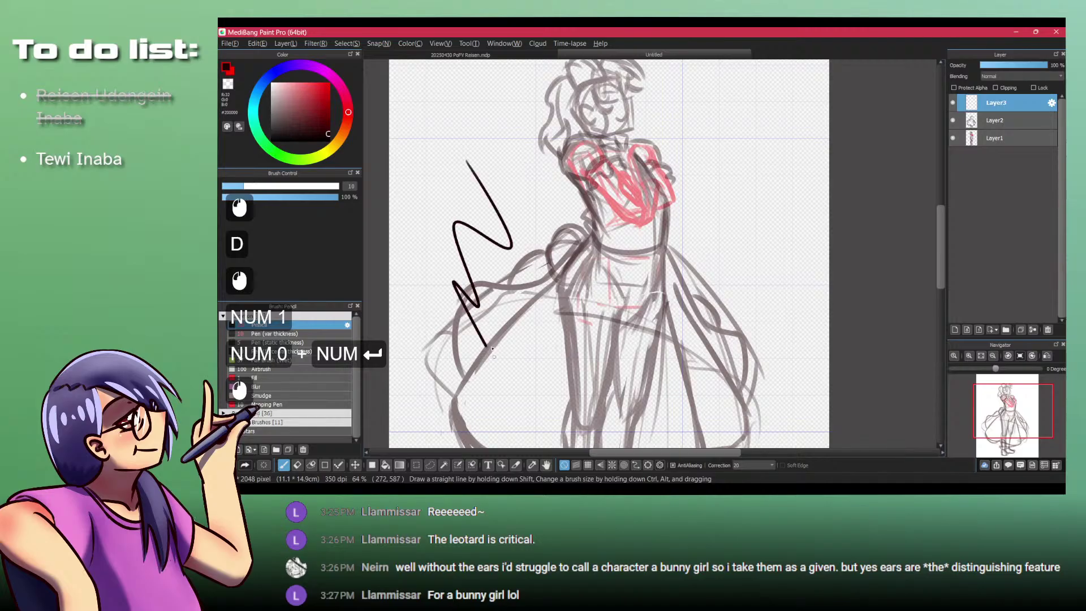
pyautogui.moveTo(492, 349); pyautogui.dragTo(494, 357)
pyautogui.hotkey('ctrl', 'z')
# Step: Draw the eye as an upper and a lower curved line with a small dot between them
pyautogui.moveTo(486, 188); pyautogui.dragTo(473, 266)
pyautogui.keyDown('ctrl'); pyautogui.click(616, 178); pyautogui.keyUp('ctrl')
pyautogui.keyDown('ctrl'); pyautogui.click(616, 178); pyautogui.keyUp('ctrl')
pyautogui.keyDown('ctrl'); pyautogui.click(616, 178); pyautogui.keyUp('ctrl')
pyautogui.keyDown('ctrl'); pyautogui.click(616, 178); pyautogui.keyUp('ctrl')
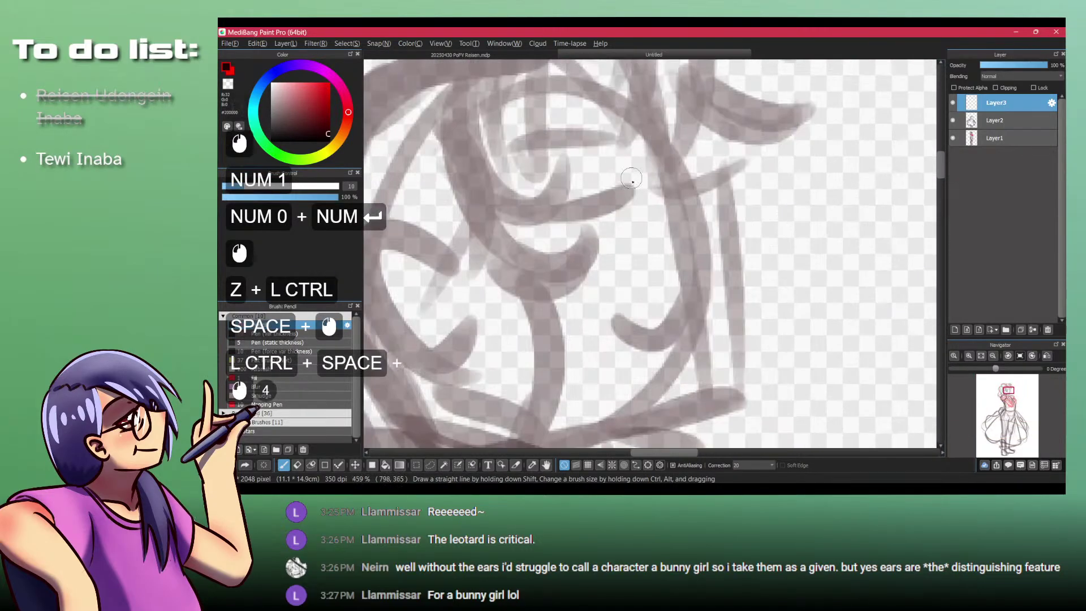
pyautogui.moveTo(646, 180); pyautogui.dragTo(563, 203)
pyautogui.moveTo(519, 129); pyautogui.dragTo(637, 110)
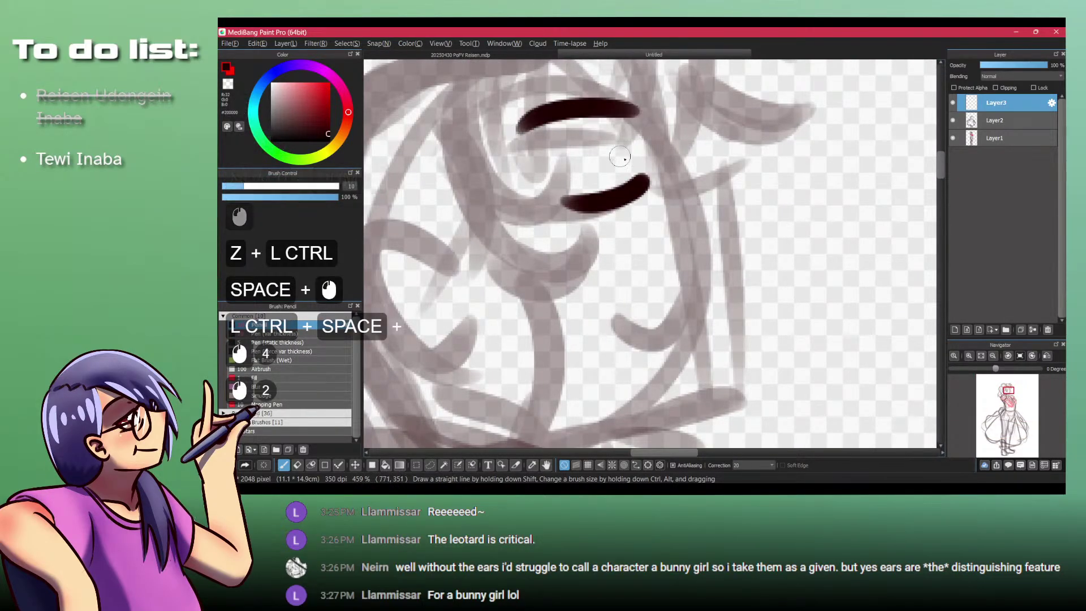
pyautogui.click(627, 142)
# Step: Draw the curved mouth line and the angular face profile with its jaw running back to the neck
pyautogui.moveTo(714, 315); pyautogui.dragTo(626, 304)
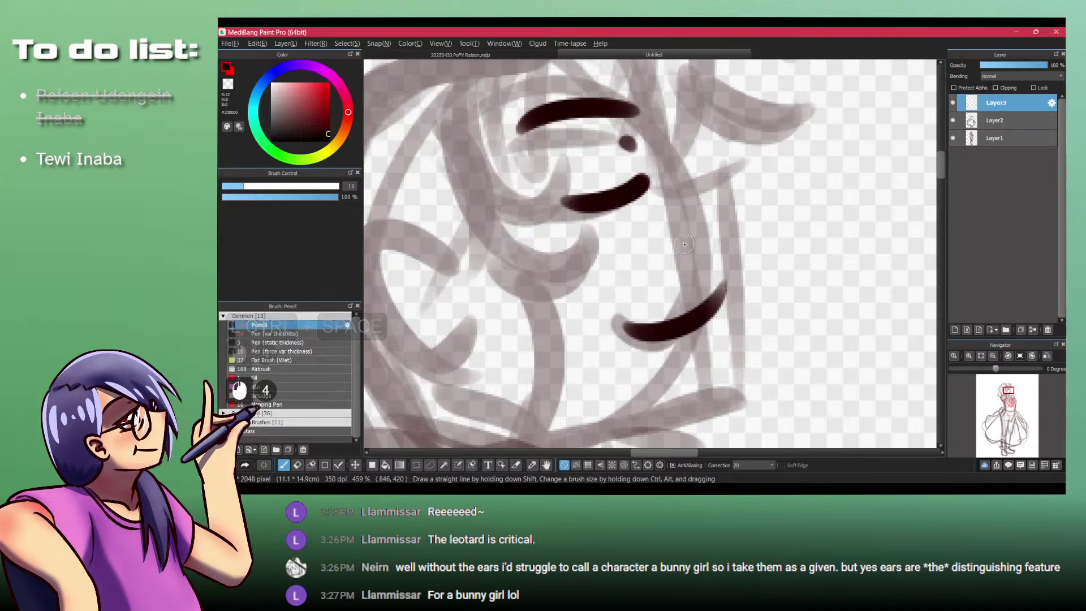
pyautogui.hotkey('ctrl', 'z')
pyautogui.moveTo(708, 317); pyautogui.dragTo(602, 298)
pyautogui.hotkey('ctrl', 'z')
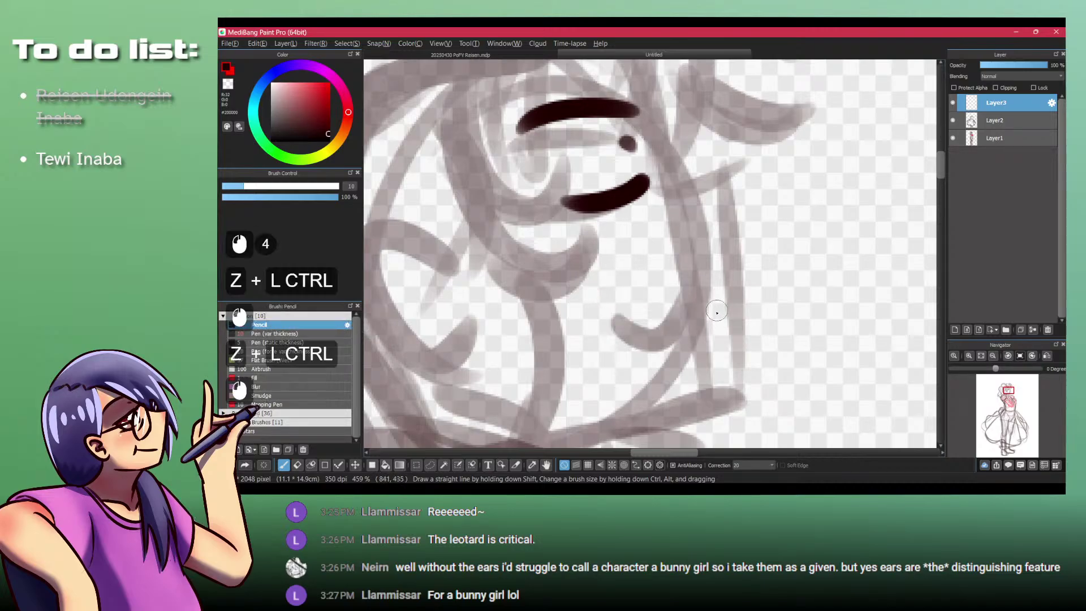
pyautogui.moveTo(716, 313); pyautogui.dragTo(616, 311)
pyautogui.moveTo(689, 178)
pyautogui.mouseDown()
pyautogui.moveTo(676, 251)
pyautogui.moveTo(717, 241)
pyautogui.moveTo(722, 371)
pyautogui.moveTo(708, 277)
pyautogui.moveTo(718, 355)
pyautogui.mouseUp()
pyautogui.moveTo(631, 383); pyautogui.dragTo(599, 388)
pyautogui.moveTo(650, 353); pyautogui.dragTo(630, 374)
pyautogui.moveTo(630, 374)
pyautogui.mouseDown()
pyautogui.moveTo(622, 277)
pyautogui.moveTo(639, 253)
pyautogui.moveTo(630, 294)
pyautogui.mouseUp()
pyautogui.moveTo(632, 254); pyautogui.dragTo(605, 288)
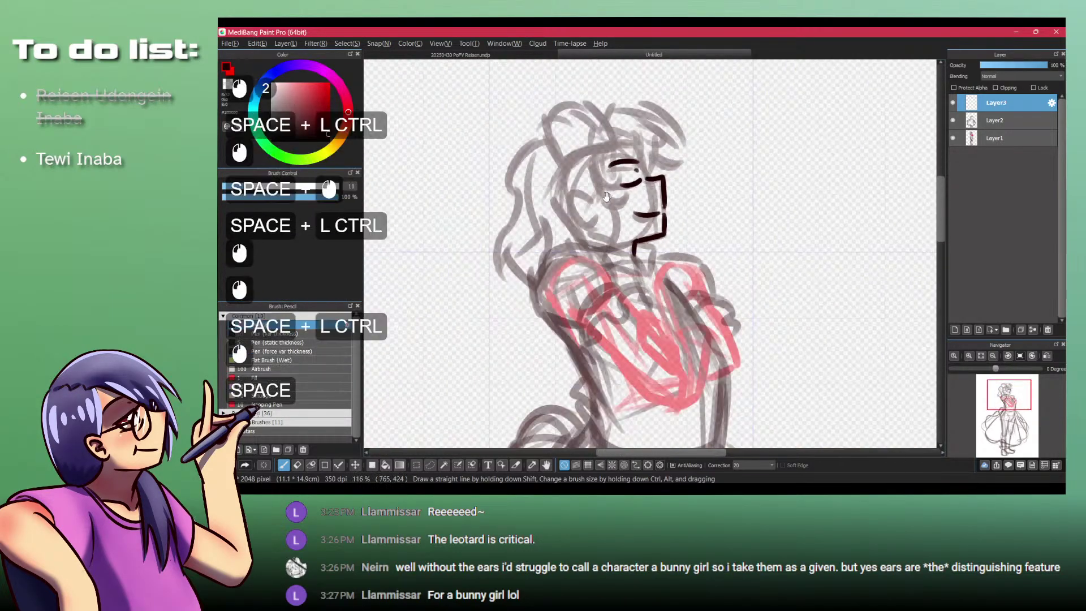
# Step: Draw the left-hand floppy ear as a closed, rounded four-sided outline over the rough
pyautogui.moveTo(596, 144)
pyautogui.mouseDown()
pyautogui.moveTo(577, 239)
pyautogui.moveTo(586, 208)
pyautogui.mouseUp()
pyautogui.moveTo(555, 159); pyautogui.dragTo(594, 242)
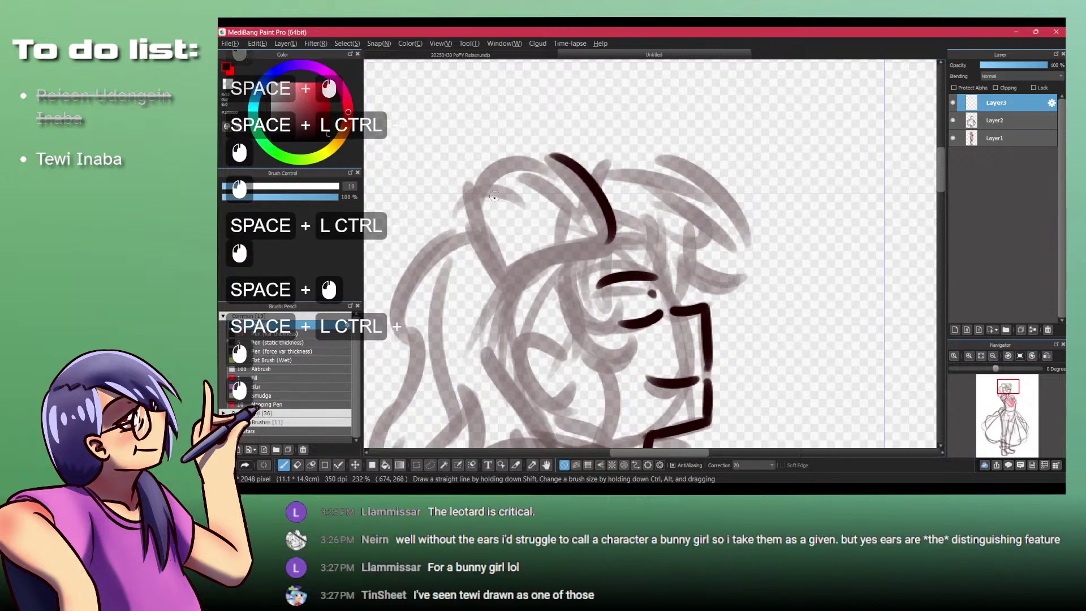
pyautogui.moveTo(501, 221); pyautogui.dragTo(542, 221)
pyautogui.moveTo(440, 179)
pyautogui.mouseDown()
pyautogui.moveTo(457, 253)
pyautogui.moveTo(564, 301)
pyautogui.moveTo(707, 248)
pyautogui.mouseUp()
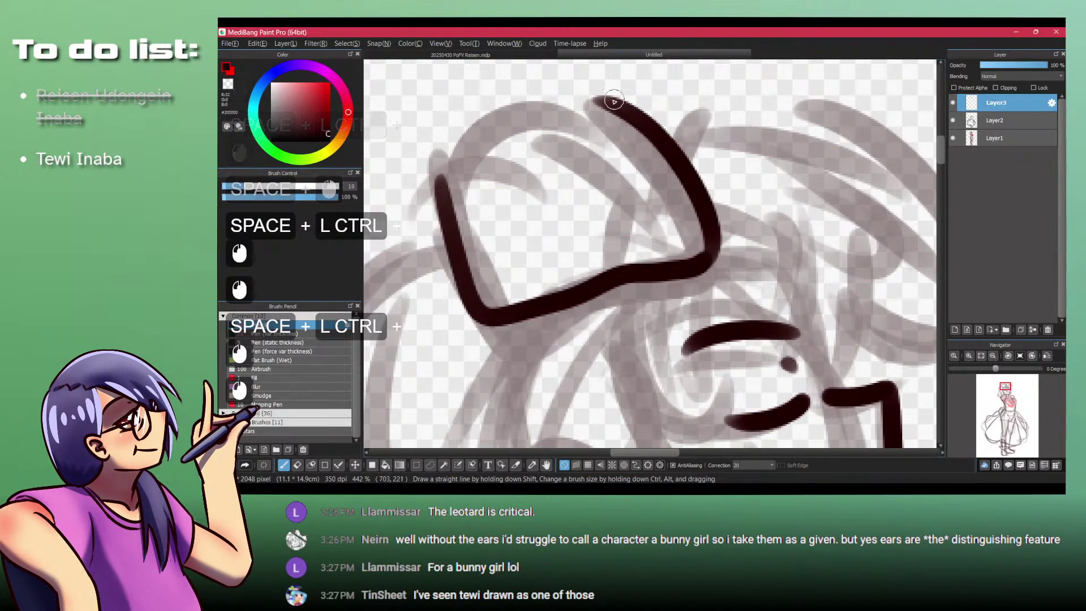
pyautogui.moveTo(596, 95)
pyautogui.mouseDown()
pyautogui.moveTo(501, 110)
pyautogui.moveTo(437, 170)
pyautogui.moveTo(518, 210)
pyautogui.moveTo(534, 234)
pyautogui.moveTo(565, 234)
pyautogui.moveTo(540, 304)
pyautogui.mouseUp()
pyautogui.hotkey('ctrl', 'z')
pyautogui.moveTo(699, 143)
pyautogui.mouseDown()
pyautogui.moveTo(559, 159)
pyautogui.moveTo(475, 203)
pyautogui.moveTo(504, 310)
pyautogui.mouseUp()
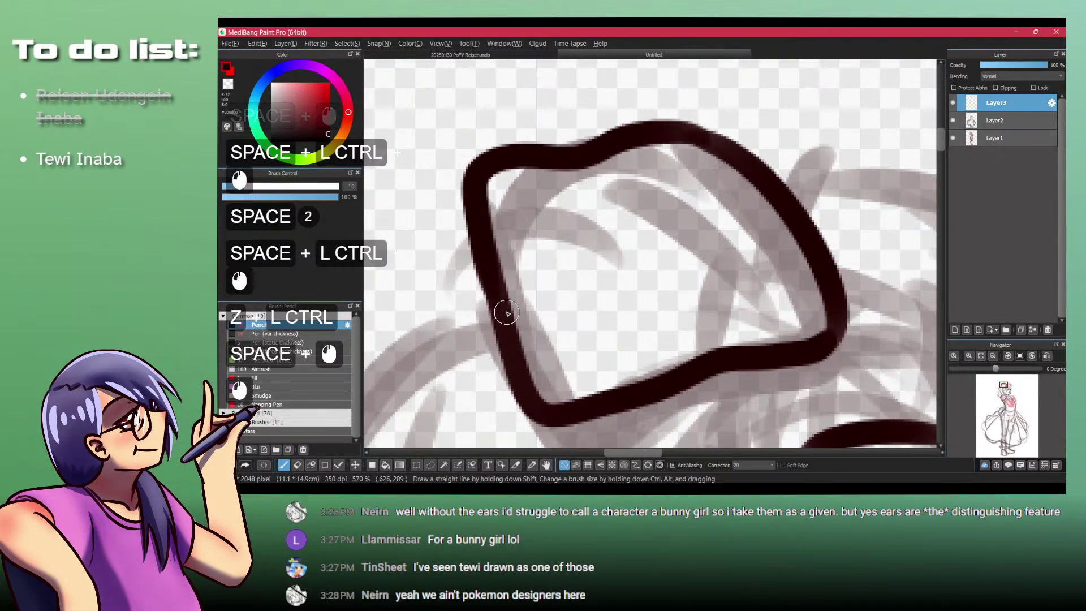
# Step: Draw the upper edge of the right-hand floppy ear, starting behind the left-hand ear
pyautogui.moveTo(513, 213); pyautogui.dragTo(435, 213)
pyautogui.moveTo(565, 226); pyautogui.dragTo(457, 194)
pyautogui.moveTo(485, 159); pyautogui.dragTo(535, 150)
pyautogui.moveTo(441, 166)
pyautogui.mouseDown()
pyautogui.moveTo(569, 165)
pyautogui.moveTo(658, 190)
pyautogui.moveTo(576, 252)
pyautogui.moveTo(490, 172)
pyautogui.mouseUp()
pyautogui.hotkey('ctrl', 'z')
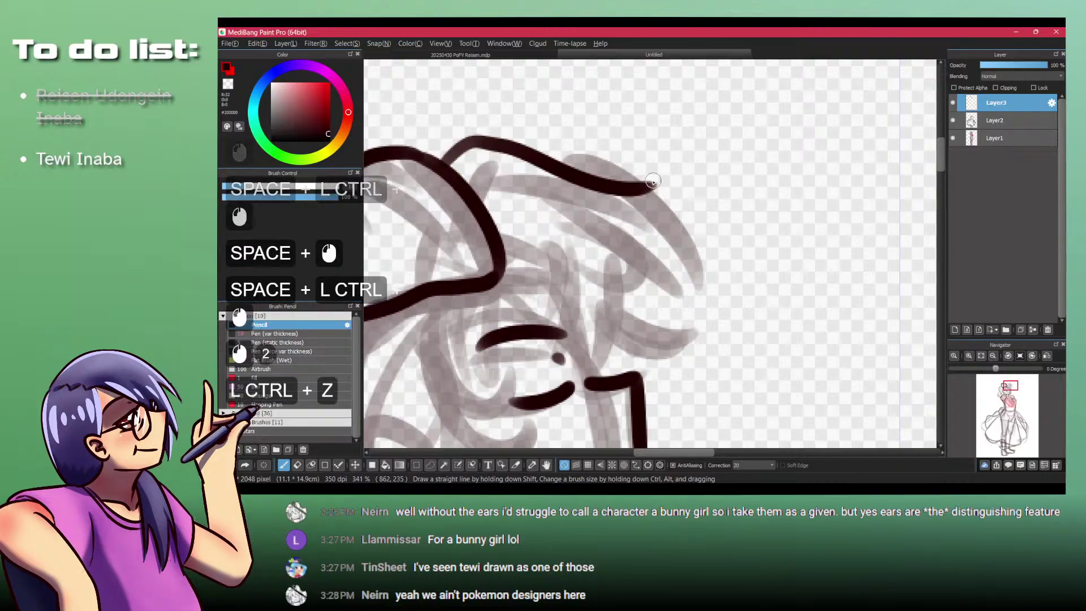
# Step: Try to close the right-hand ear with a rounded tip and a lower edge
pyautogui.moveTo(641, 187)
pyautogui.mouseDown()
pyautogui.moveTo(675, 202)
pyautogui.moveTo(476, 190)
pyautogui.moveTo(603, 243)
pyautogui.mouseUp()
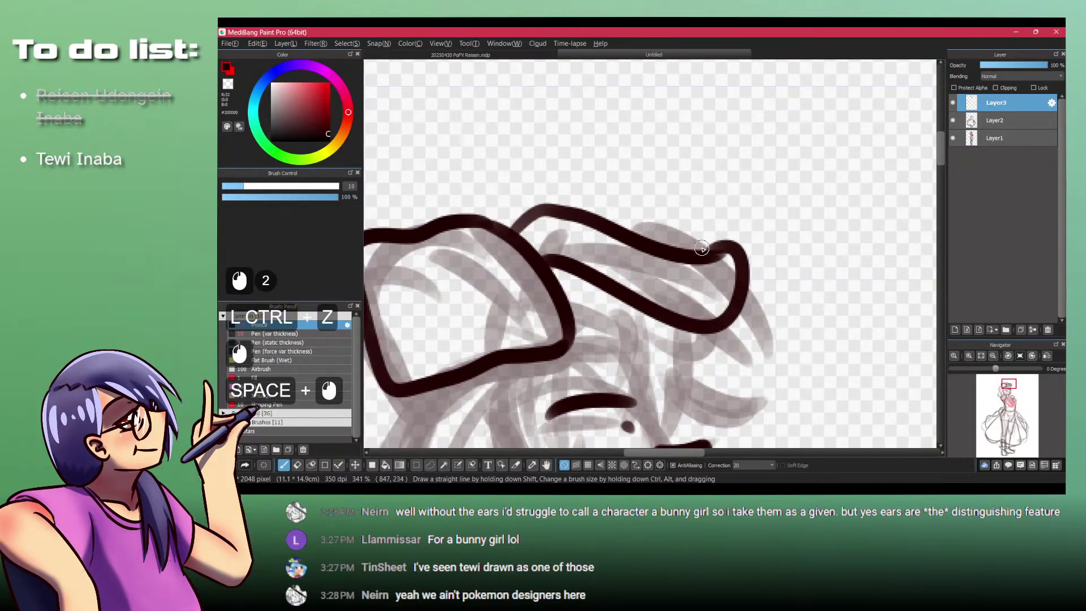
pyautogui.hotkey('ctrl', 'z')
pyautogui.moveTo(685, 258)
pyautogui.mouseDown()
pyautogui.moveTo(664, 352)
pyautogui.moveTo(570, 287)
pyautogui.moveTo(591, 319)
pyautogui.mouseUp()
# Step: Try drawing pointed fringe strands from under the right-hand ear down over the eye
pyautogui.moveTo(591, 319); pyautogui.dragTo(609, 171)
pyautogui.moveTo(697, 208); pyautogui.dragTo(666, 289)
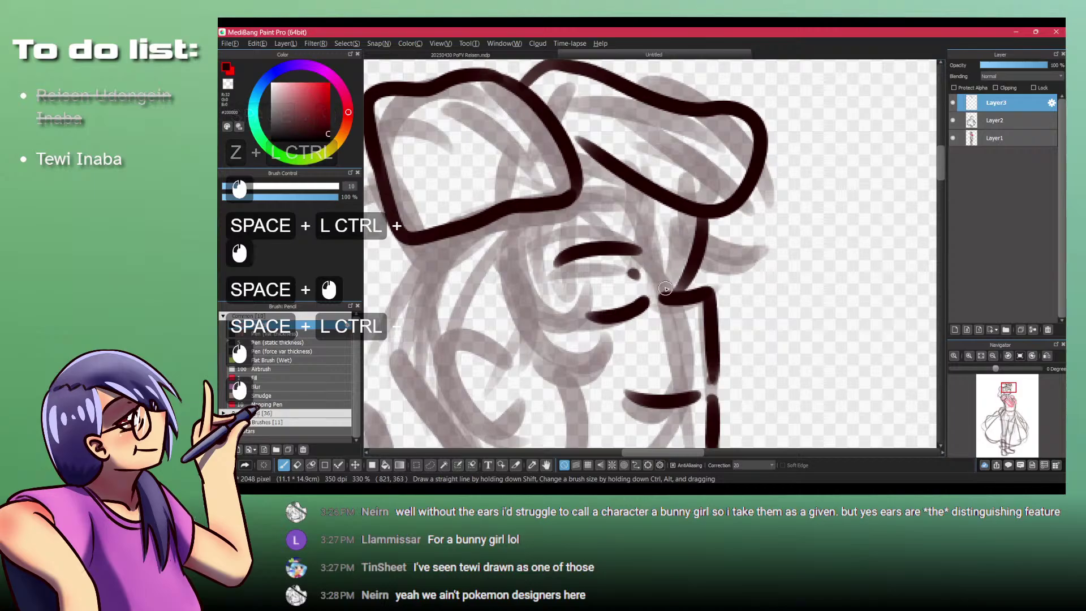
pyautogui.moveTo(659, 211); pyautogui.dragTo(644, 277)
pyautogui.moveTo(644, 181); pyautogui.dragTo(631, 280)
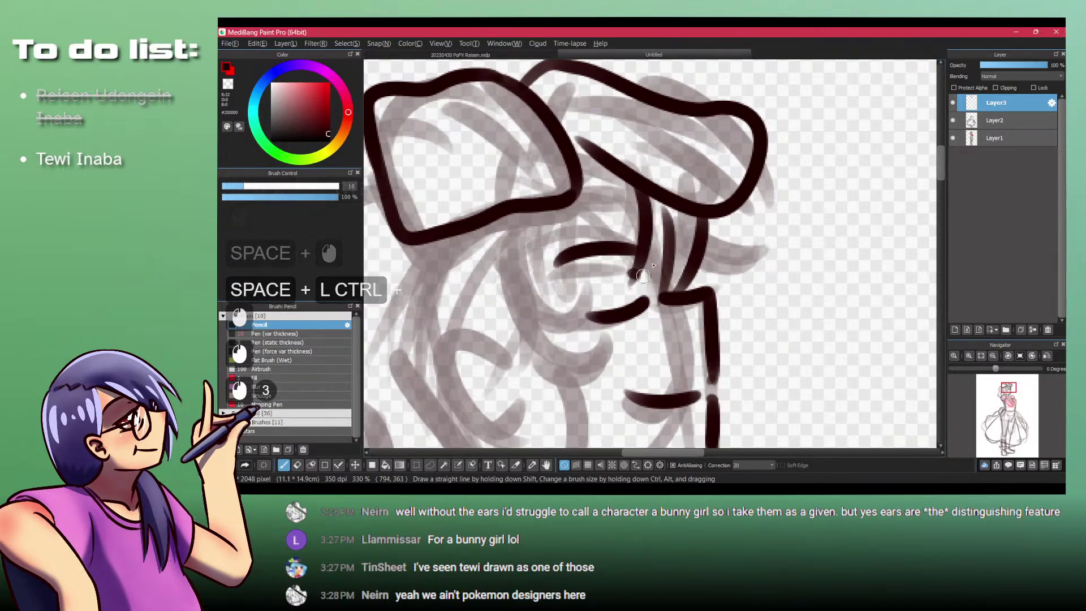
pyautogui.moveTo(579, 176); pyautogui.dragTo(619, 258)
pyautogui.hotkey('ctrl', 'z')
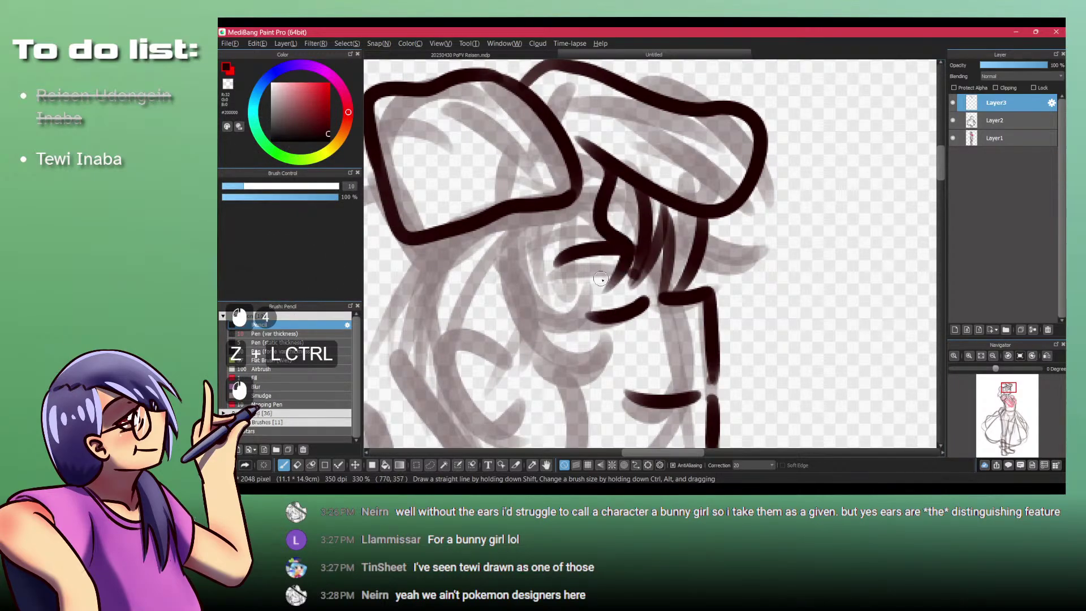
pyautogui.hotkey('ctrl', 'z')
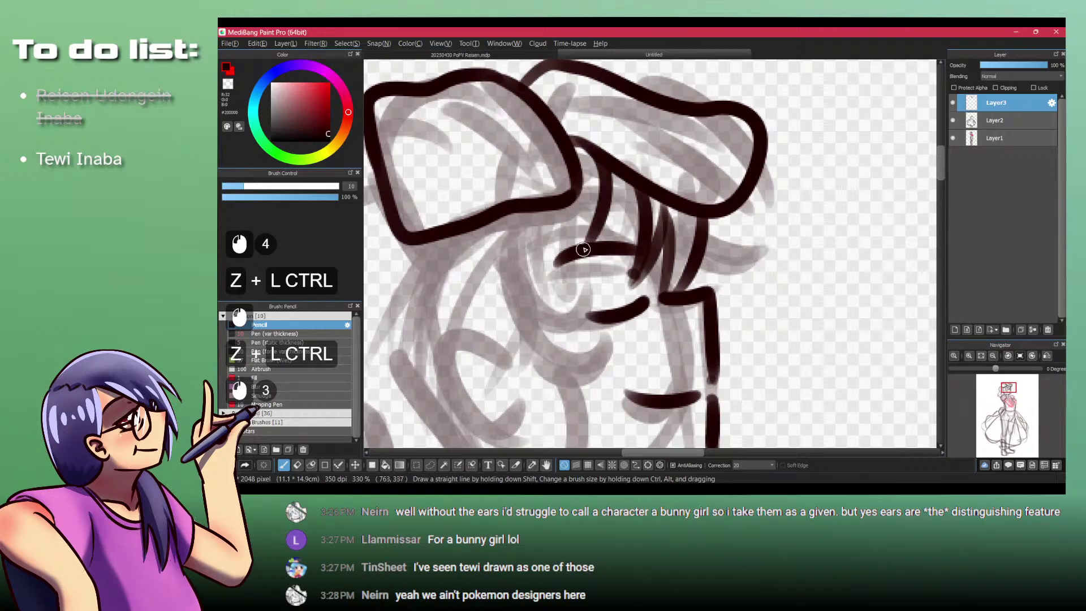
pyautogui.moveTo(621, 257)
pyautogui.mouseDown()
pyautogui.moveTo(572, 199)
pyautogui.moveTo(532, 327)
pyautogui.mouseUp()
pyautogui.hotkey('ctrl', 'z')
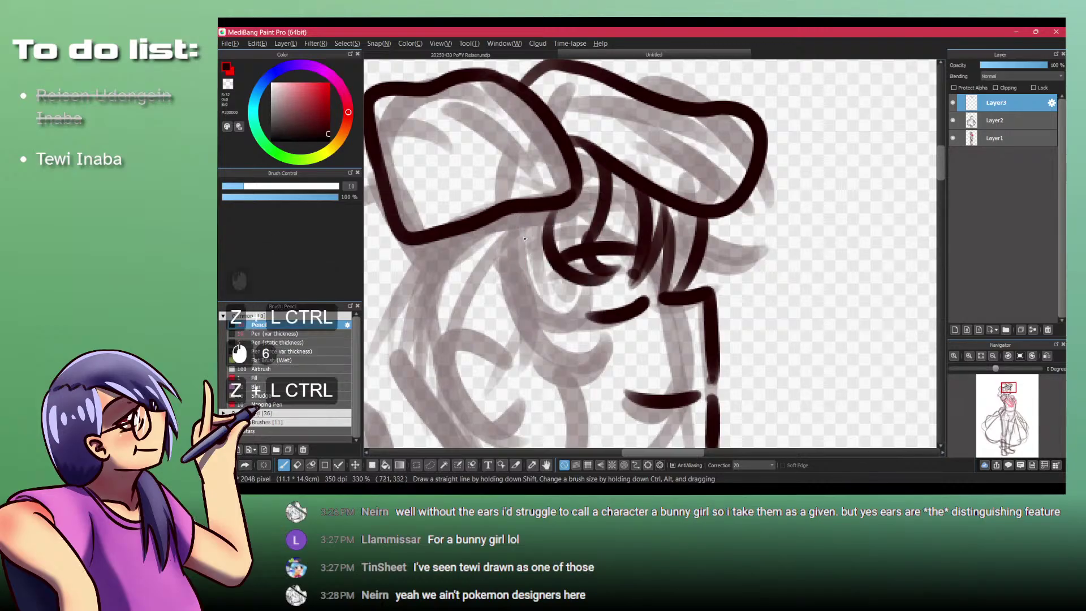
# Step: Try drawing a curved side lock beside the eye that runs down the cheek to the jaw
pyautogui.moveTo(551, 222)
pyautogui.mouseDown()
pyautogui.moveTo(524, 275)
pyautogui.moveTo(532, 325)
pyautogui.mouseUp()
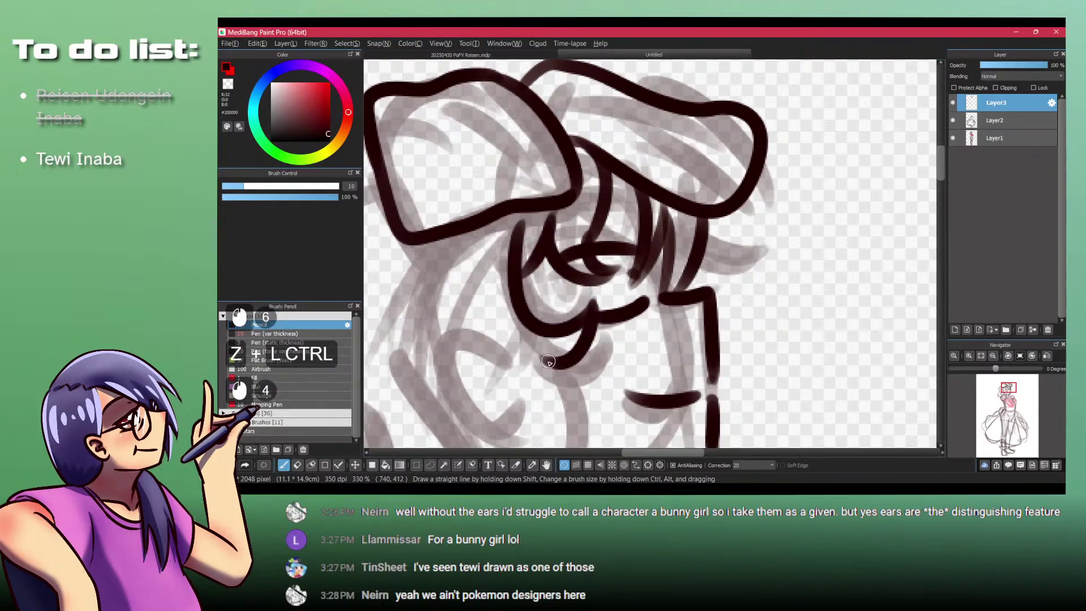
pyautogui.hotkey('ctrl', 'z')
pyautogui.press('space')
pyautogui.moveTo(553, 375)
pyautogui.mouseDown()
pyautogui.moveTo(533, 213)
pyautogui.moveTo(570, 310)
pyautogui.moveTo(551, 245)
pyautogui.moveTo(537, 305)
pyautogui.mouseUp()
pyautogui.hotkey('ctrl', 'space')
pyautogui.moveTo(559, 254); pyautogui.dragTo(511, 208)
pyautogui.press('space')
pyautogui.hotkey('ctrl', 'space')
pyautogui.moveTo(511, 208); pyautogui.dragTo(523, 194)
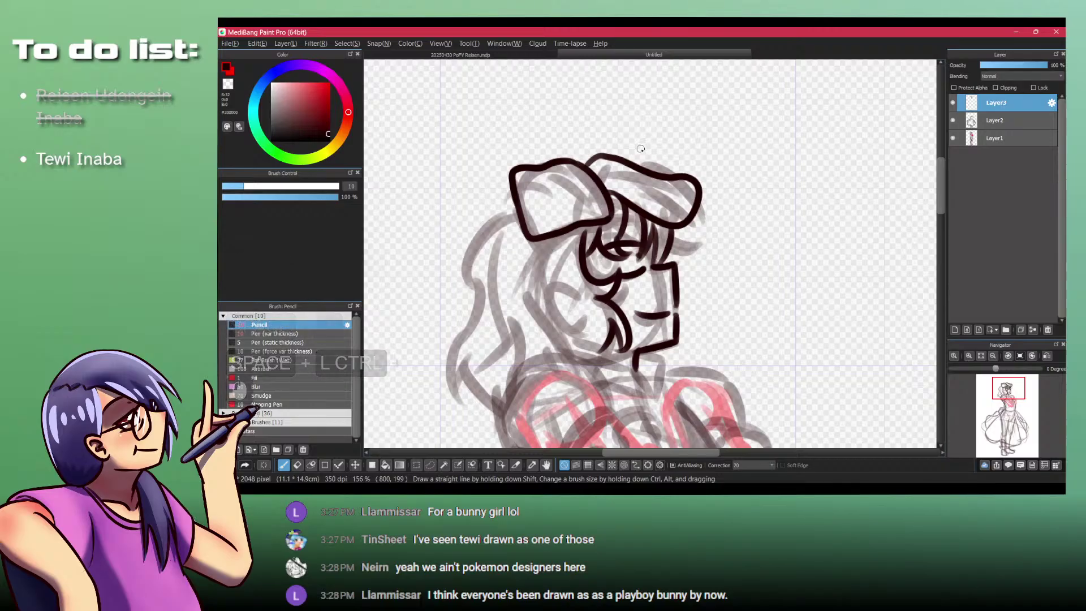
# Step: Undo the fringe, the side lock and the right-hand ear's tip and lower edge
pyautogui.hotkey('ctrl', 'z')
pyautogui.hotkey('ctrl', 'z')
pyautogui.hotkey('ctrl', 'z')
pyautogui.hotkey('ctrl', 'z')
pyautogui.hotkey('ctrl', 'z')
pyautogui.hotkey('ctrl', 'z')
pyautogui.hotkey('ctrl', 'z')
pyautogui.hotkey('ctrl', 'z')
pyautogui.hotkey('ctrl', 'z')
pyautogui.hotkey('ctrl', 'z')
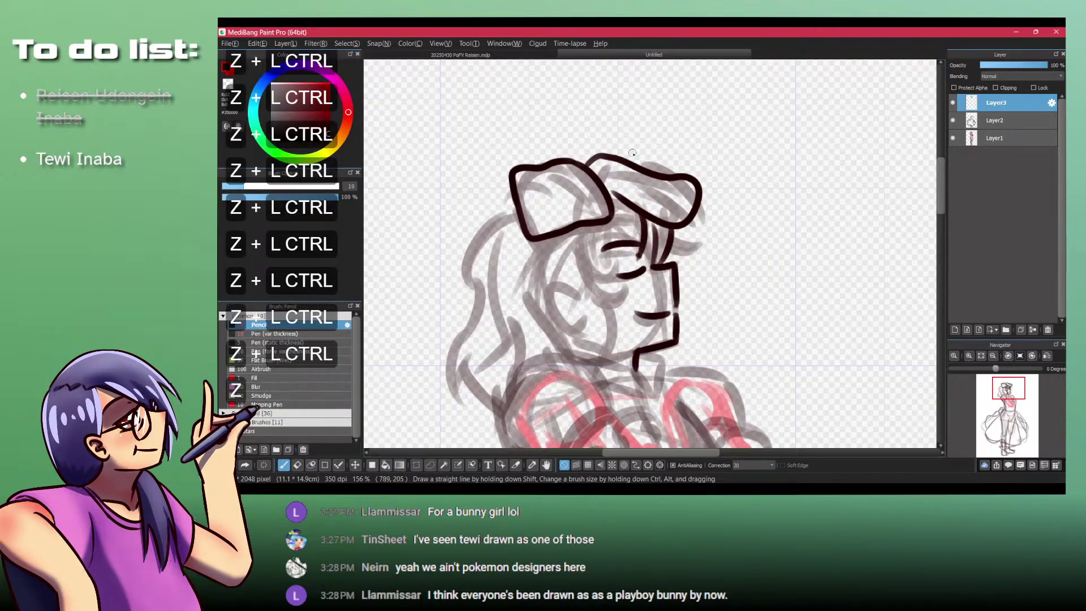
pyautogui.keyDown('ctrl'); pyautogui.click(633, 155); pyautogui.keyUp('ctrl')
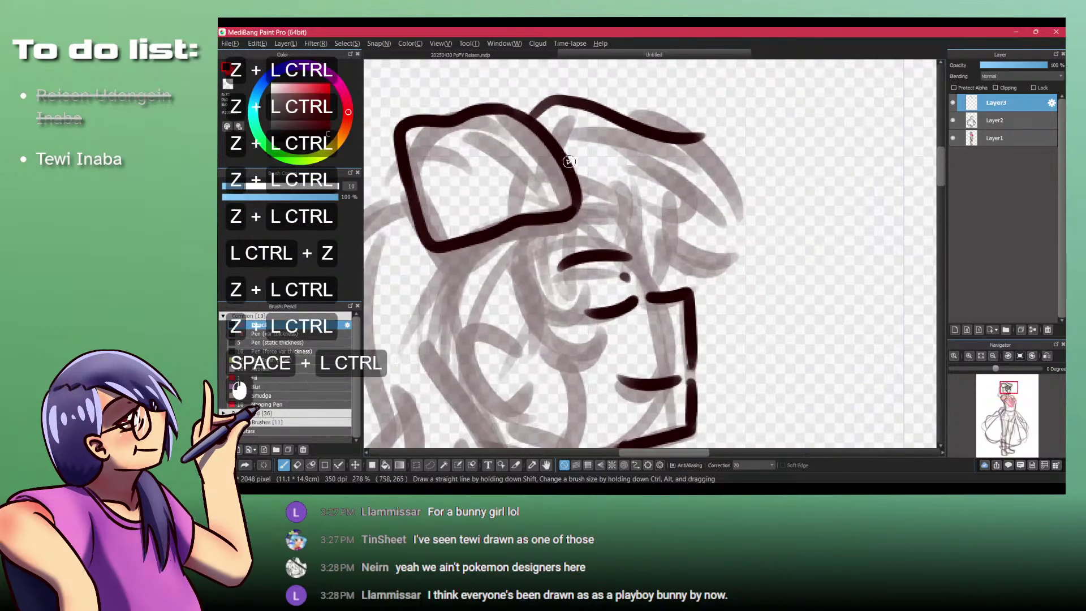
pyautogui.hotkey('ctrl', 'z')
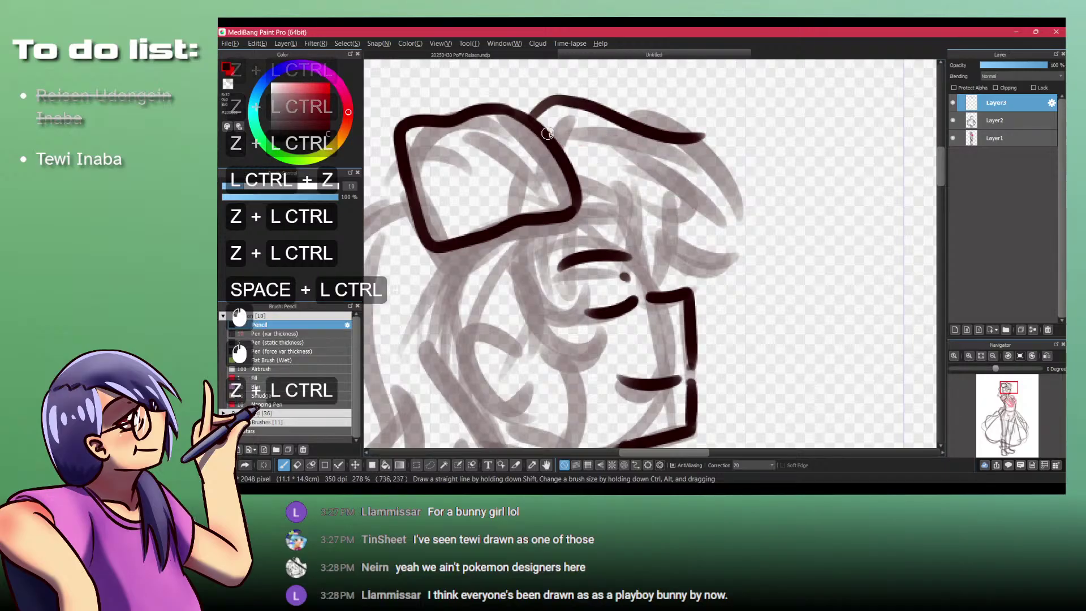
# Step: Redraw the right-hand ear's lower edge and fill in a spiky fringe beneath it across the forehead and eye
pyautogui.moveTo(559, 141)
pyautogui.mouseDown()
pyautogui.moveTo(714, 180)
pyautogui.moveTo(701, 246)
pyautogui.moveTo(650, 283)
pyautogui.moveTo(642, 210)
pyautogui.moveTo(625, 280)
pyautogui.moveTo(622, 192)
pyautogui.mouseUp()
pyautogui.moveTo(622, 192)
pyautogui.mouseDown()
pyautogui.moveTo(568, 264)
pyautogui.moveTo(558, 301)
pyautogui.moveTo(587, 245)
pyautogui.mouseUp()
pyautogui.hotkey('ctrl', 'z')
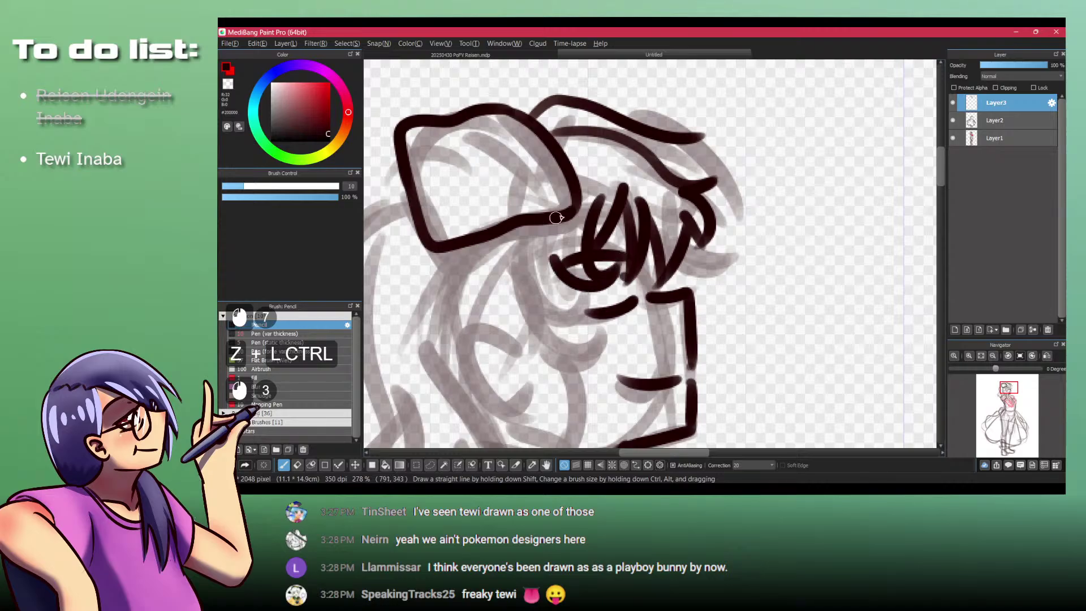
# Step: Draw the side hair curving around the eye and a pointed lock running down the cheek to the jaw
pyautogui.moveTo(515, 308)
pyautogui.mouseDown()
pyautogui.moveTo(581, 306)
pyautogui.moveTo(555, 339)
pyautogui.moveTo(590, 411)
pyautogui.mouseUp()
pyautogui.moveTo(562, 363); pyautogui.dragTo(565, 254)
pyautogui.moveTo(595, 289)
pyautogui.mouseDown()
pyautogui.moveTo(574, 257)
pyautogui.moveTo(551, 355)
pyautogui.mouseUp()
pyautogui.moveTo(565, 266); pyautogui.dragTo(509, 266)
# Step: Draw the rounded tip that closes the right-hand ear's outline beside the fringe
pyautogui.moveTo(588, 206)
pyautogui.mouseDown()
pyautogui.moveTo(617, 234)
pyautogui.moveTo(673, 234)
pyautogui.mouseUp()
pyautogui.moveTo(625, 171); pyautogui.dragTo(644, 221)
pyautogui.hotkey('ctrl', 'z')
pyautogui.moveTo(626, 172)
pyautogui.mouseDown()
pyautogui.moveTo(664, 232)
pyautogui.moveTo(605, 235)
pyautogui.moveTo(708, 152)
pyautogui.mouseUp()
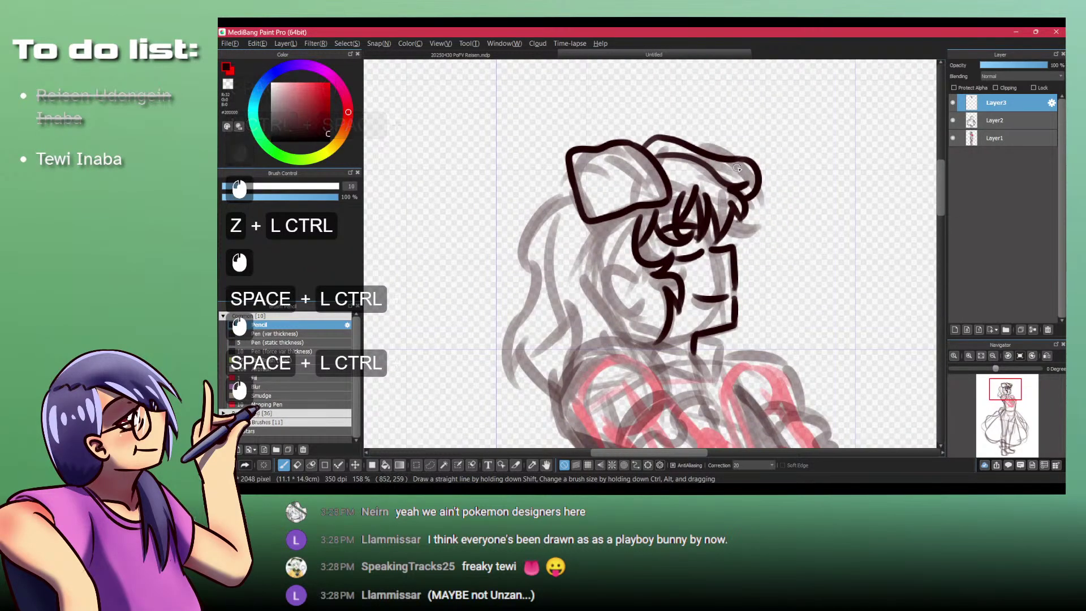
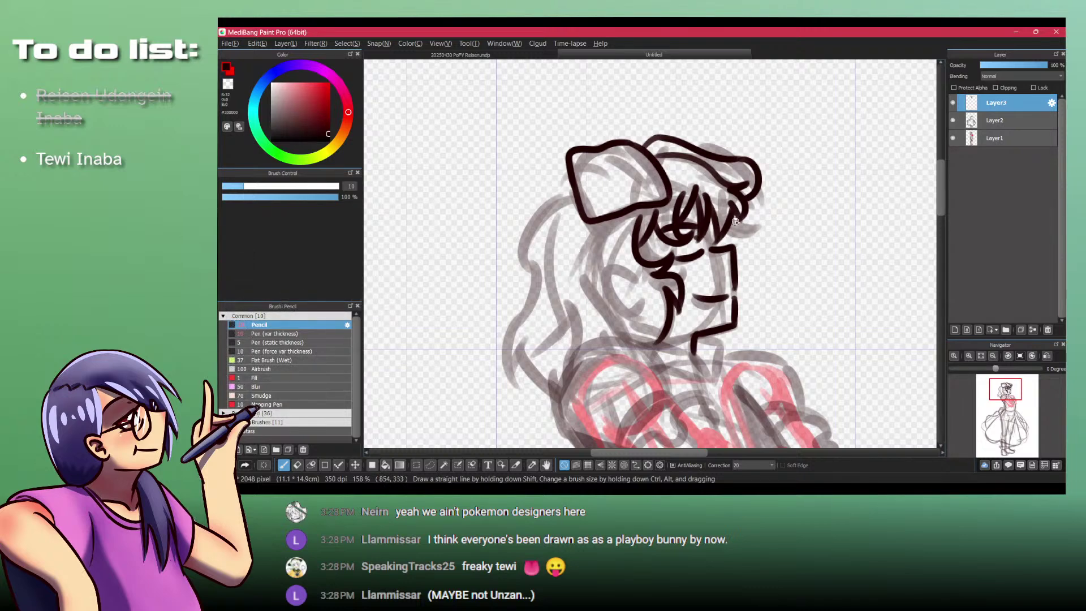
# Step: Draw the back hair's outer contour from the left-hand ear, with an outward flick and a pointed lower lock
pyautogui.hotkey('ctrl', 'z')
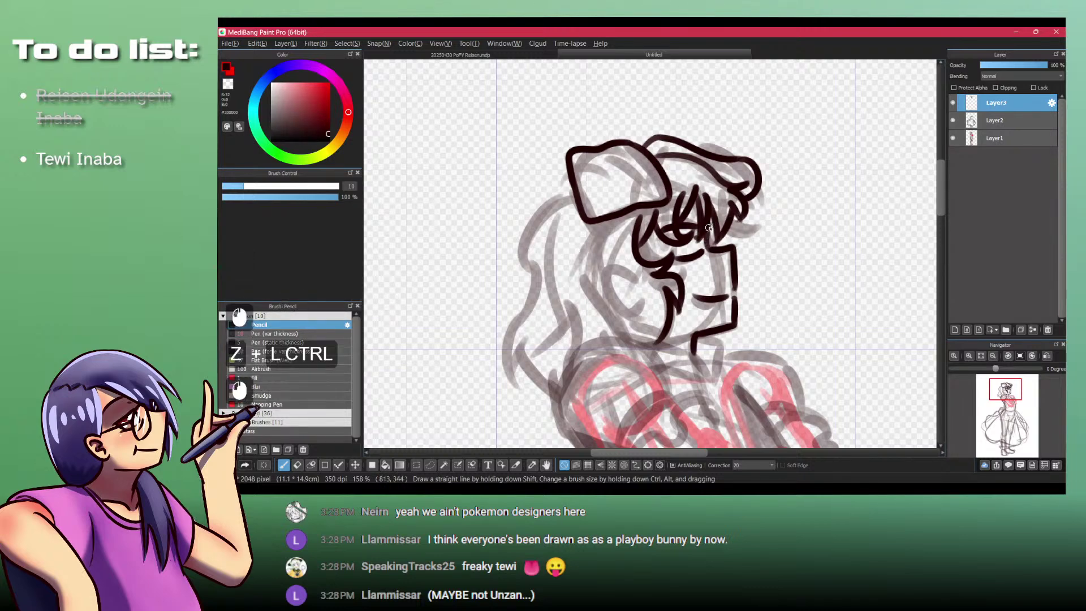
pyautogui.hotkey('ctrl', 'z')
pyautogui.hotkey('ctrl', 'z')
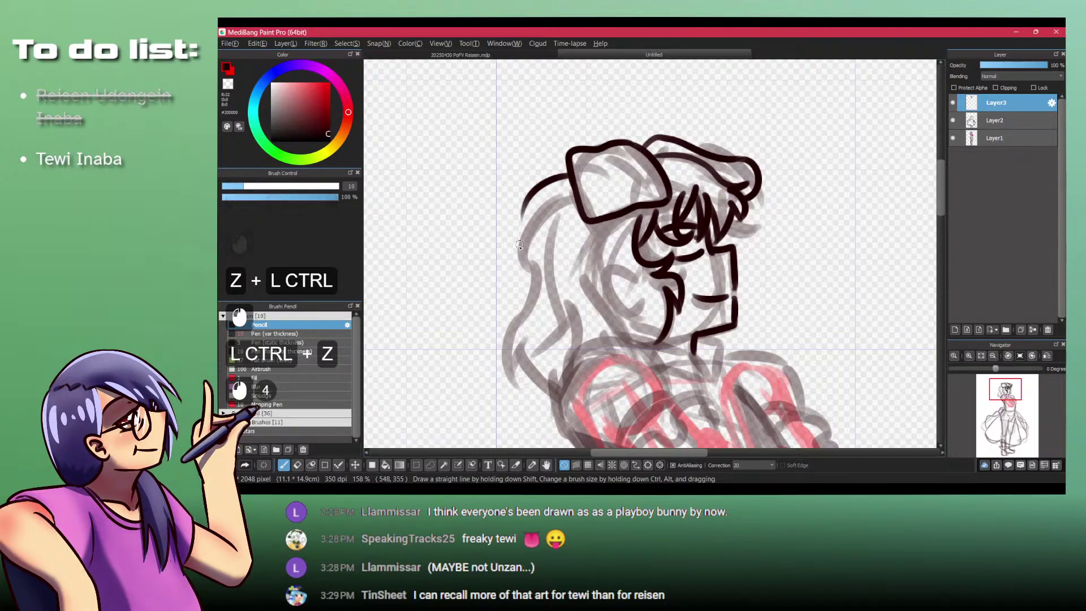
pyautogui.moveTo(529, 204); pyautogui.dragTo(502, 336)
pyautogui.hotkey('ctrl', 'z')
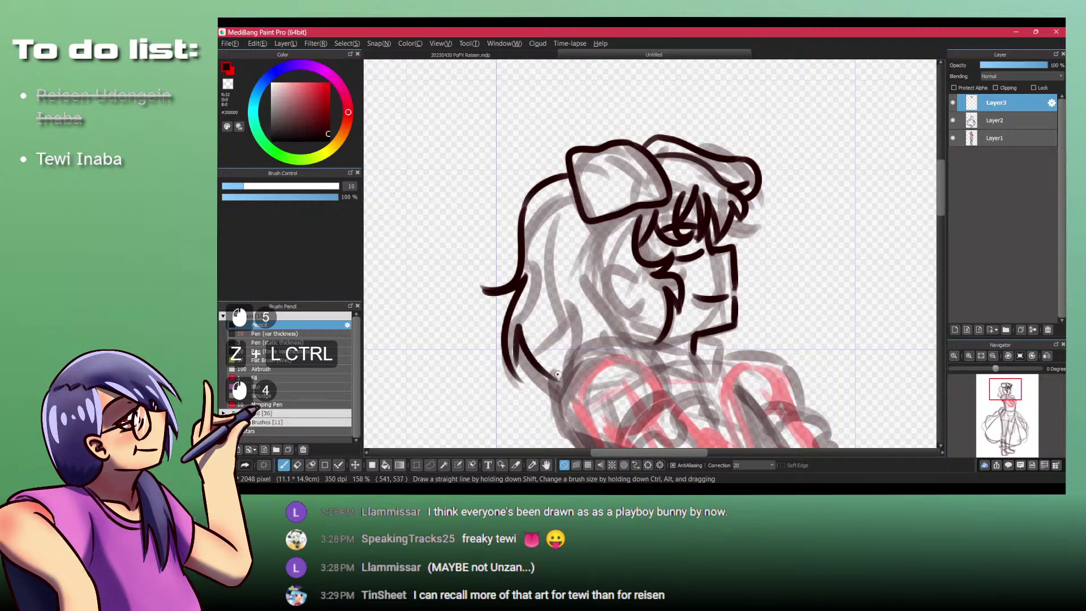
pyautogui.moveTo(554, 352); pyautogui.dragTo(523, 249)
# Step: Lower Layer1's opacity to 22%
pyautogui.moveTo(613, 238); pyautogui.dragTo(509, 238)
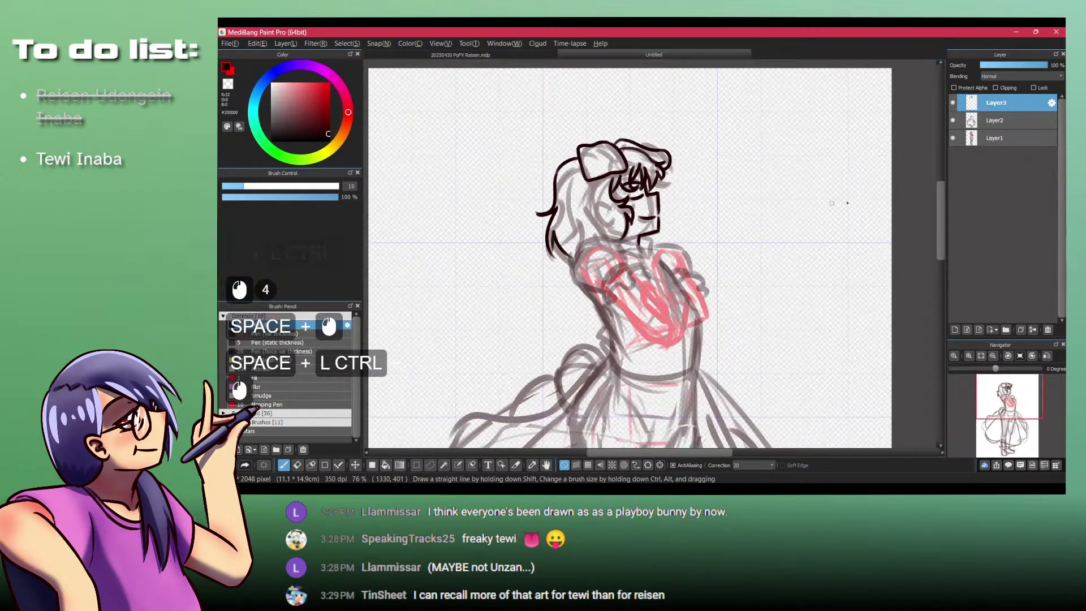
pyautogui.click(1001, 121)
pyautogui.click(995, 138)
pyautogui.click(992, 65)
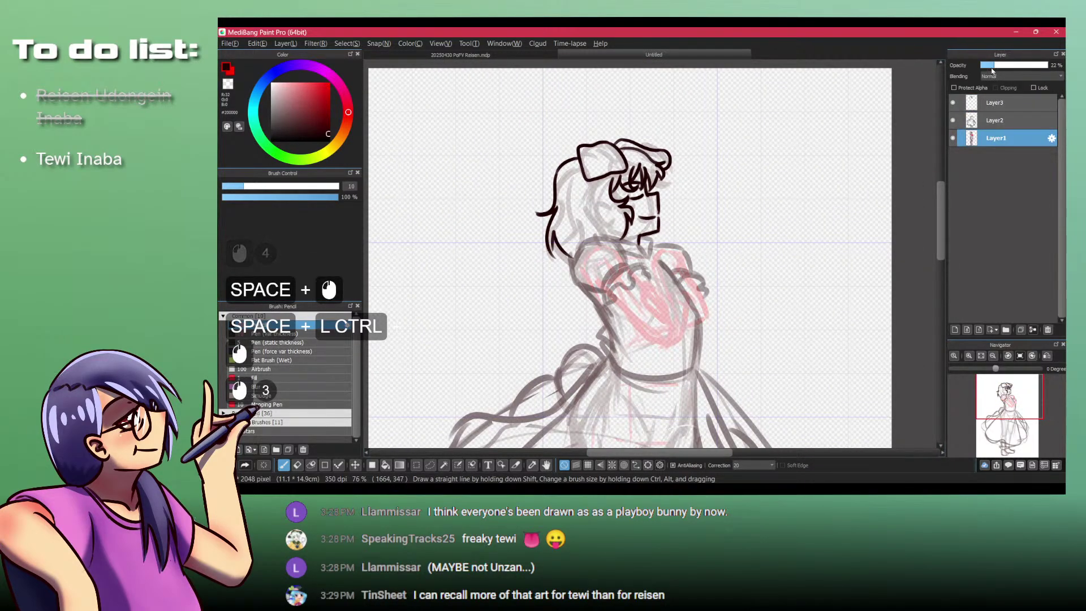
# Step: On Layer3, draw the rounded outline of the puff sleeve from under the hair around the left-hand shoulder to the cuff
pyautogui.click(996, 102)
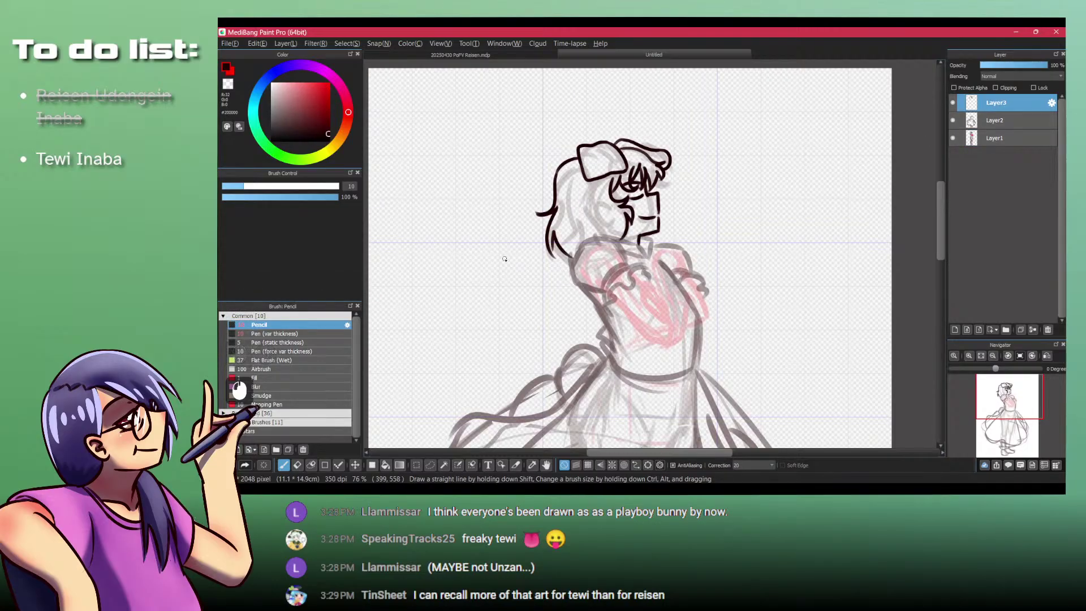
pyautogui.moveTo(505, 259); pyautogui.dragTo(515, 217)
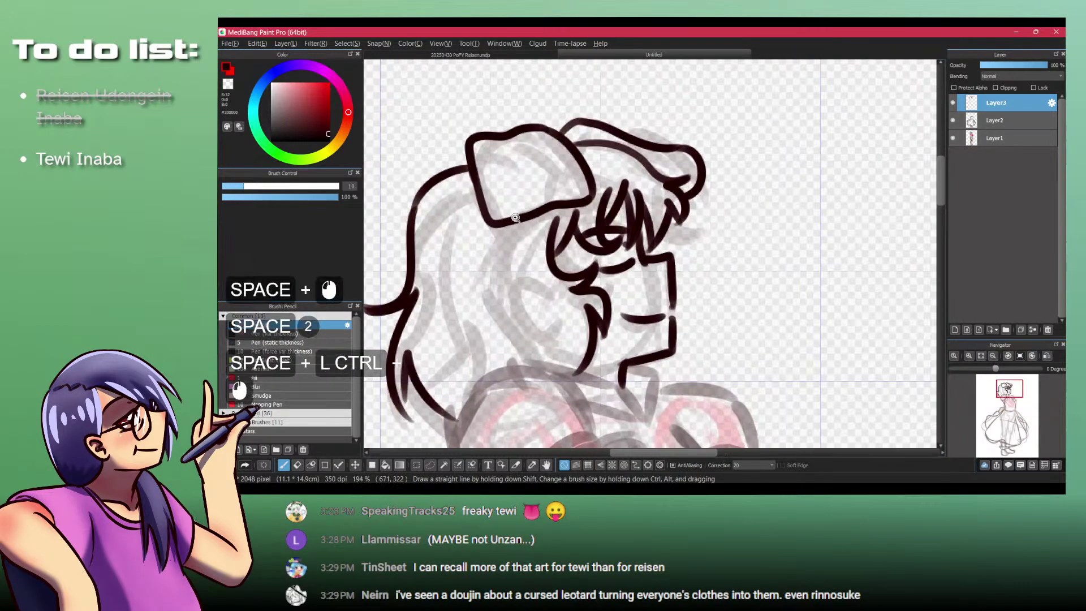
pyautogui.moveTo(493, 303); pyautogui.dragTo(540, 195)
pyautogui.moveTo(518, 281); pyautogui.dragTo(517, 242)
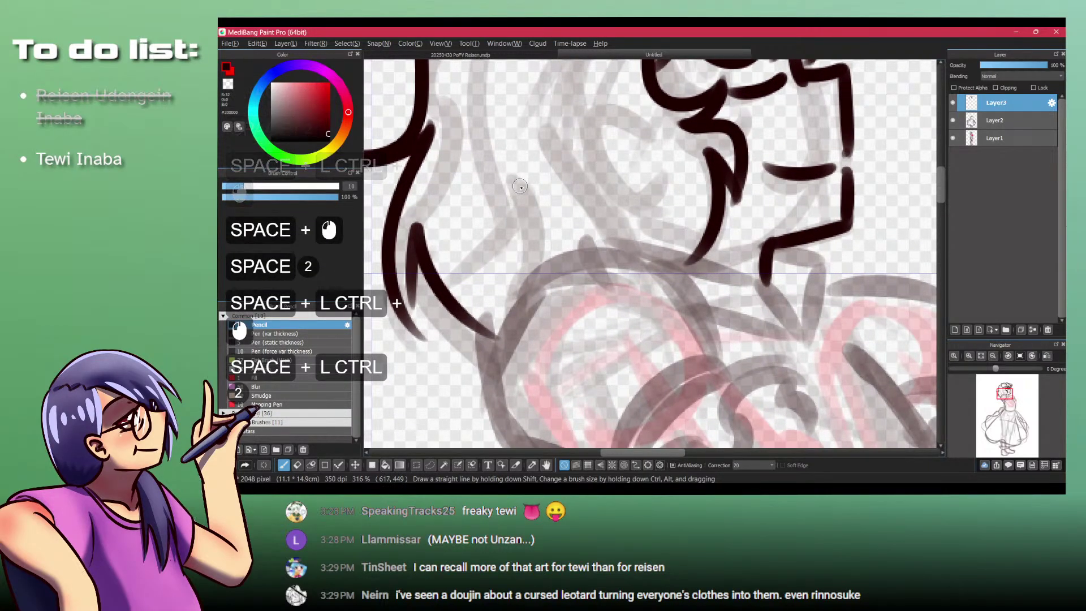
pyautogui.moveTo(521, 186); pyautogui.dragTo(572, 176)
pyautogui.moveTo(548, 235); pyautogui.dragTo(630, 228)
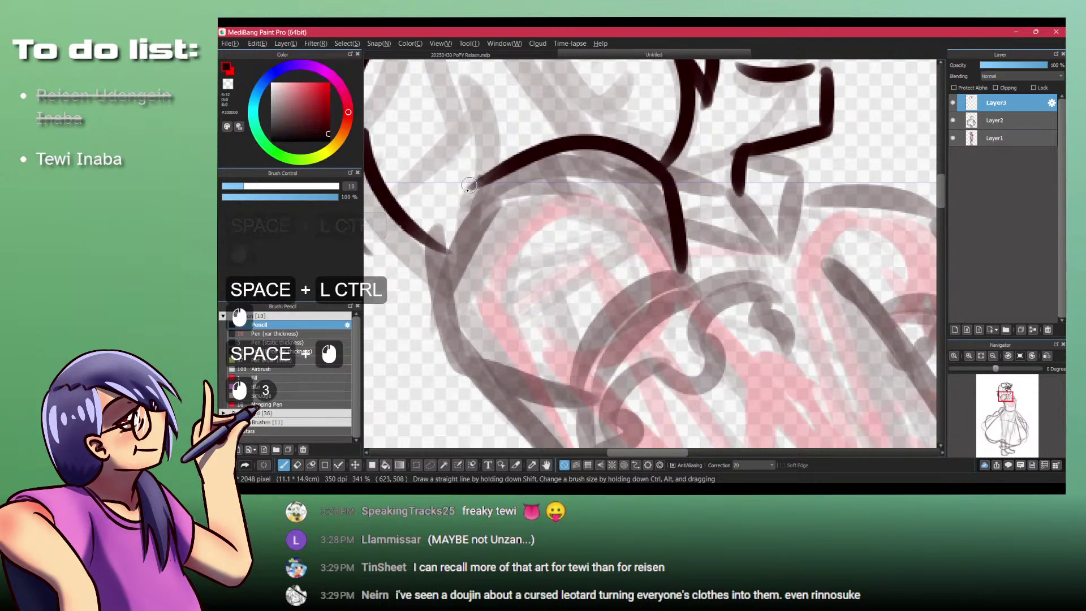
pyautogui.moveTo(464, 196); pyautogui.dragTo(459, 391)
pyautogui.hotkey('ctrl', 'z')
pyautogui.moveTo(464, 192)
pyautogui.mouseDown()
pyautogui.moveTo(461, 390)
pyautogui.moveTo(587, 394)
pyautogui.mouseUp()
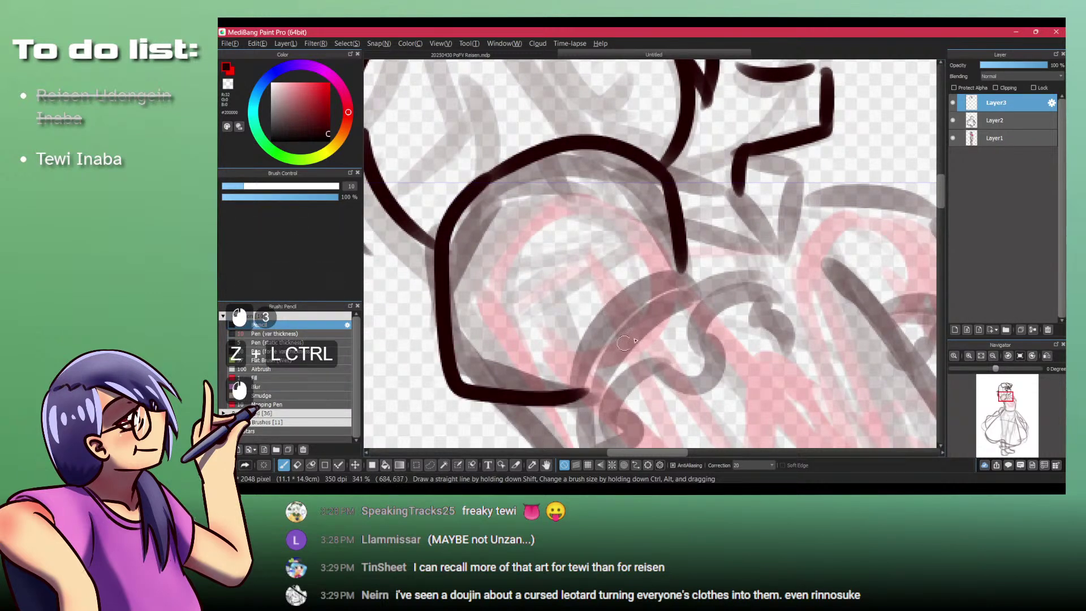
# Step: Draw the left-hand sleeve's curved cuff band with two parallel arcs and the wavy ruffle folds along its edge
pyautogui.moveTo(675, 275); pyautogui.dragTo(567, 390)
pyautogui.moveTo(680, 289); pyautogui.dragTo(585, 390)
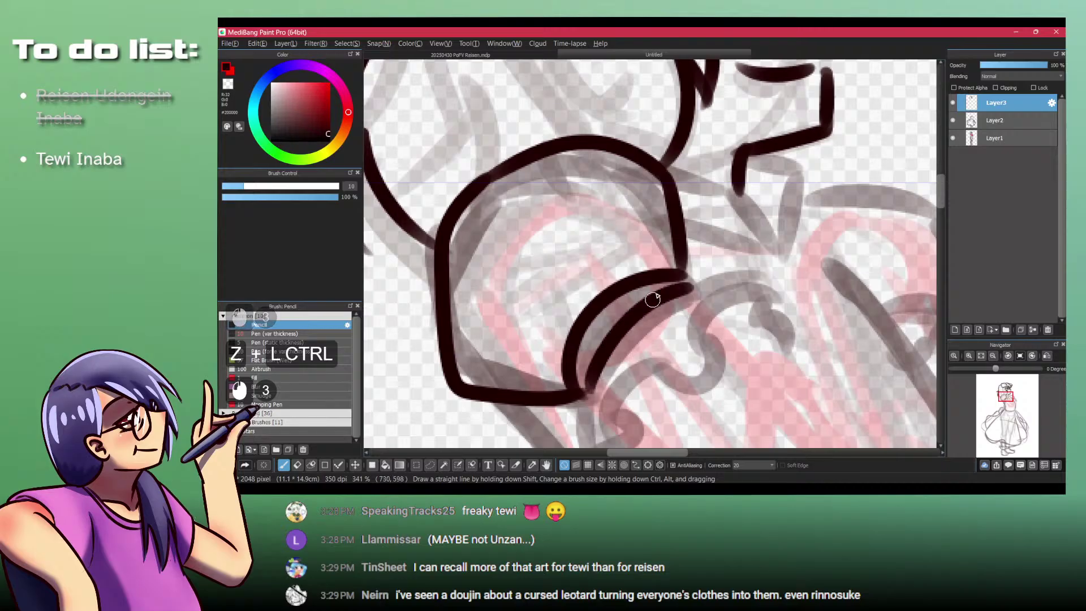
pyautogui.moveTo(724, 318)
pyautogui.mouseDown()
pyautogui.moveTo(662, 238)
pyautogui.moveTo(555, 354)
pyautogui.moveTo(544, 435)
pyautogui.mouseUp()
pyautogui.moveTo(521, 303); pyautogui.dragTo(540, 354)
pyautogui.moveTo(569, 242); pyautogui.dragTo(588, 259)
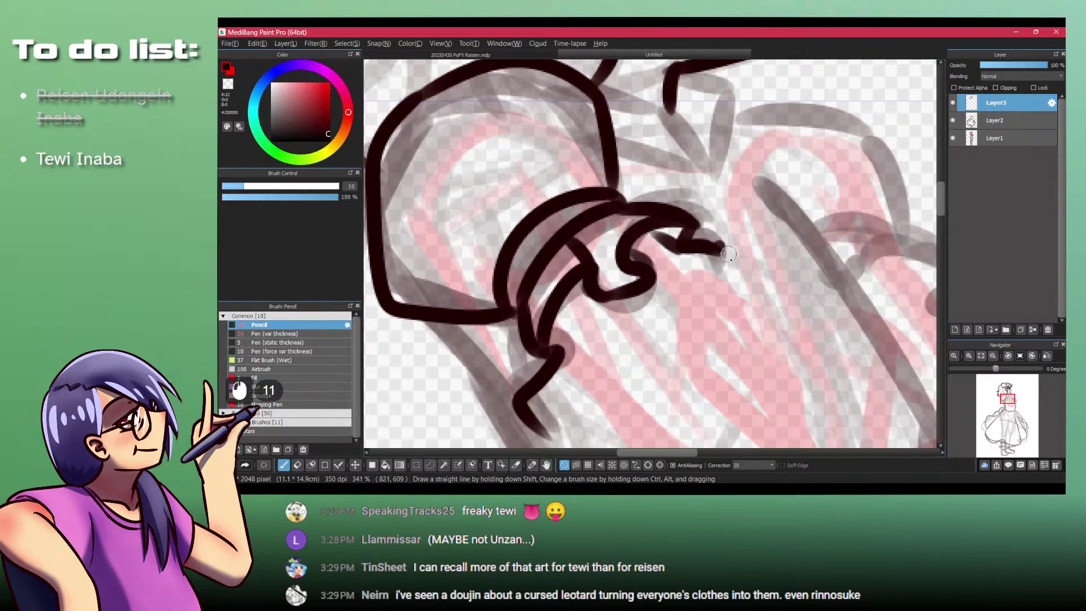
# Step: Draw the lower folds of the left-hand cuff ruffle and the fold edge joining them to the cuff band
pyautogui.press('space')
pyautogui.moveTo(508, 380); pyautogui.dragTo(516, 291)
pyautogui.moveTo(516, 227)
pyautogui.mouseDown()
pyautogui.moveTo(524, 314)
pyautogui.moveTo(564, 337)
pyautogui.moveTo(500, 324)
pyautogui.mouseUp()
pyautogui.press('space')
pyautogui.hotkey('ctrl', 'space')
pyautogui.hotkey('ctrl', 'space')
pyautogui.moveTo(453, 299)
pyautogui.mouseDown()
pyautogui.moveTo(552, 295)
pyautogui.moveTo(524, 255)
pyautogui.mouseUp()
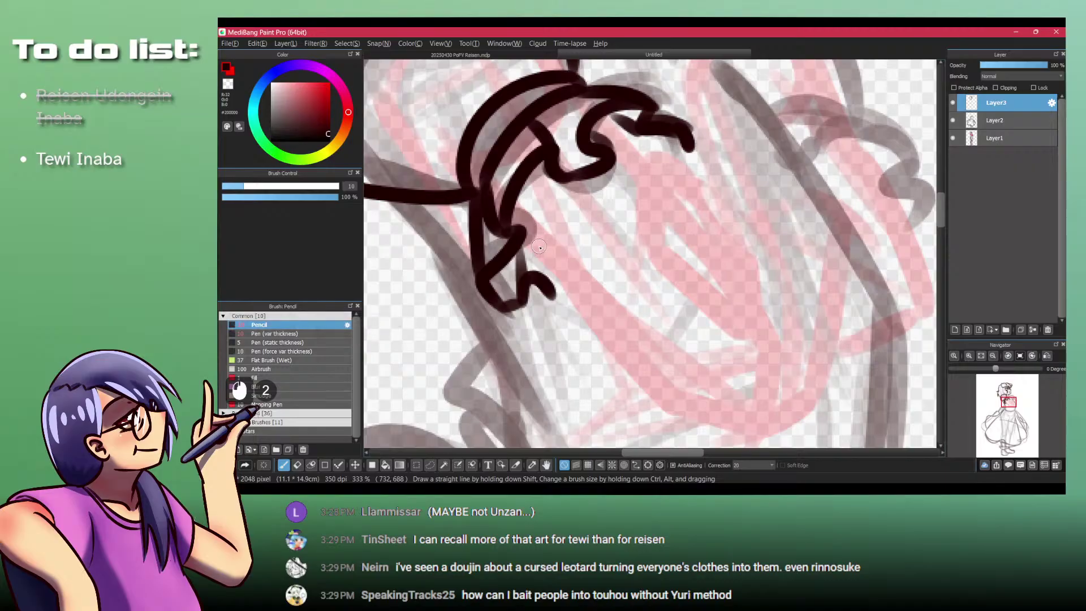
pyautogui.hotkey('ctrl', 'z')
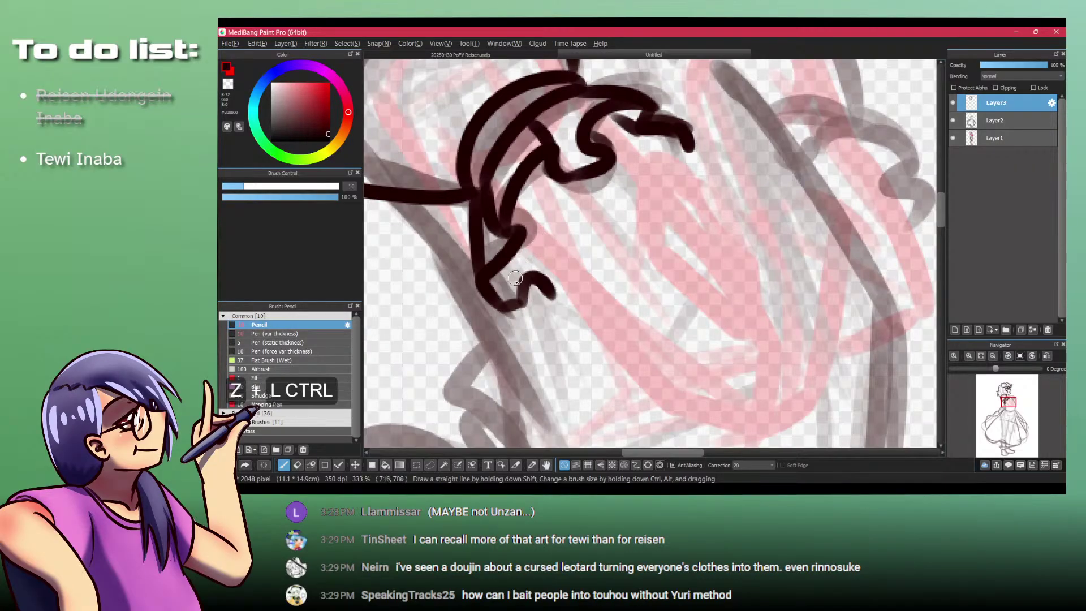
# Step: Erase overlapping bits on the lower cuff ruffle and extend its wavy hem toward the forearm
pyautogui.hotkey('shift', 'z')
pyautogui.moveTo(501, 316)
pyautogui.mouseDown()
pyautogui.moveTo(514, 316)
pyautogui.moveTo(524, 273)
pyautogui.moveTo(425, 264)
pyautogui.mouseUp()
pyautogui.hotkey('shift', 'z')
pyautogui.moveTo(509, 226)
pyautogui.mouseDown()
pyautogui.moveTo(464, 226)
pyautogui.moveTo(531, 214)
pyautogui.mouseUp()
pyautogui.hotkey('ctrl', 'z')
pyautogui.hotkey('shift', 'z')
pyautogui.moveTo(530, 219)
pyautogui.mouseDown()
pyautogui.moveTo(518, 209)
pyautogui.moveTo(560, 242)
pyautogui.moveTo(567, 224)
pyautogui.moveTo(541, 256)
pyautogui.moveTo(568, 242)
pyautogui.moveTo(547, 251)
pyautogui.moveTo(507, 194)
pyautogui.moveTo(542, 231)
pyautogui.mouseUp()
pyautogui.hotkey('shift', 'z')
# Step: Close the folded upper tip of the cuff ruffle and draw a short wrist line from beneath it toward the hand
pyautogui.press('space')
pyautogui.keyDown('ctrl'); pyautogui.click(551, 242); pyautogui.keyUp('ctrl')
pyautogui.hotkey('shift', 'z')
pyautogui.hotkey('shift', 'z')
pyautogui.hotkey('ctrl', 'z')
pyautogui.press('space')
pyautogui.moveTo(514, 175); pyautogui.dragTo(566, 243)
pyautogui.hotkey('ctrl', 'z')
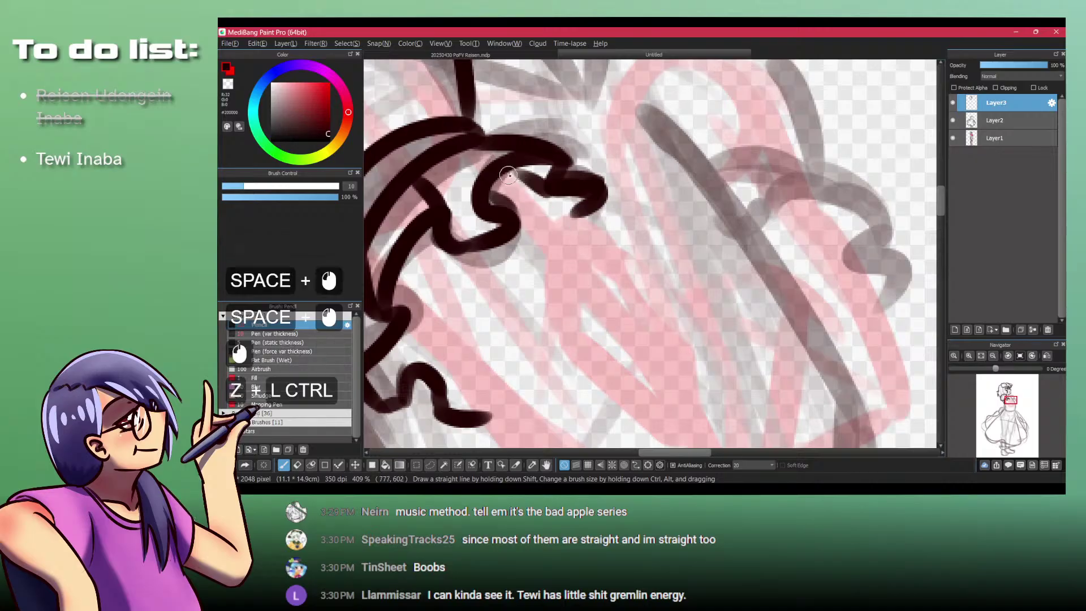
pyautogui.moveTo(534, 198)
pyautogui.mouseDown()
pyautogui.moveTo(570, 240)
pyautogui.moveTo(495, 167)
pyautogui.moveTo(495, 254)
pyautogui.mouseUp()
pyautogui.hotkey('ctrl', 'z')
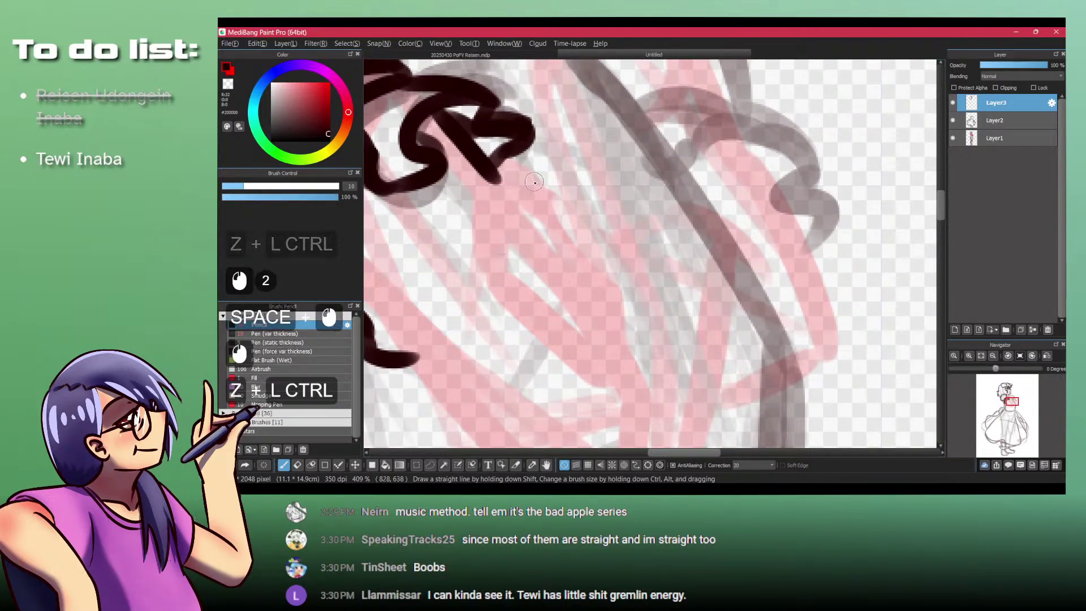
# Step: Draw the hand resting on the crossed arm, with bumpy knuckles along the top and four pointed finger shapes below
pyautogui.moveTo(530, 176)
pyautogui.mouseDown()
pyautogui.moveTo(498, 183)
pyautogui.moveTo(489, 257)
pyautogui.moveTo(525, 212)
pyautogui.moveTo(540, 310)
pyautogui.mouseUp()
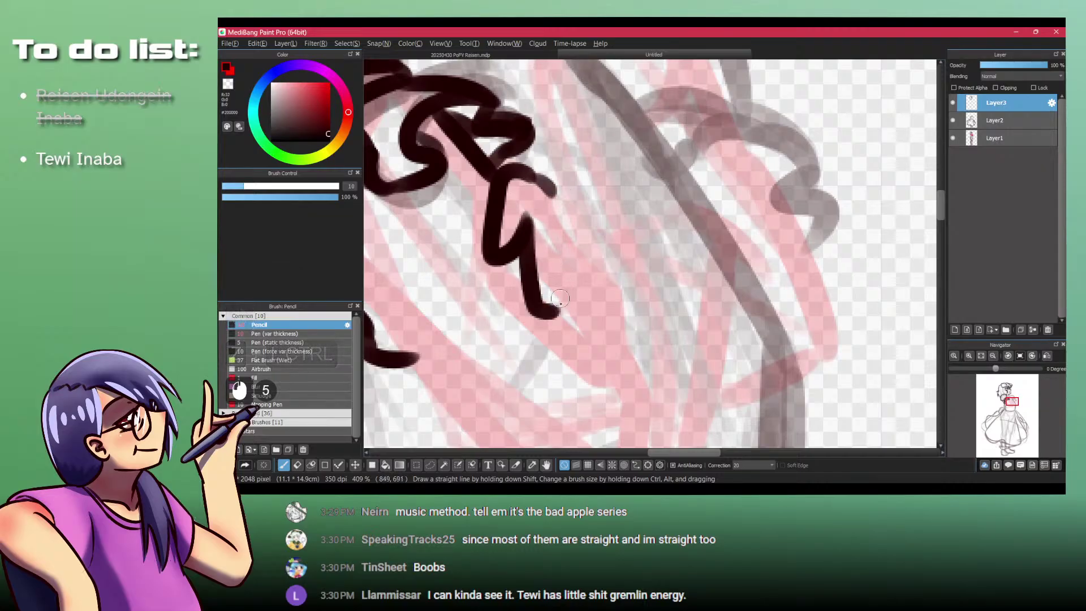
pyautogui.moveTo(567, 253); pyautogui.dragTo(588, 339)
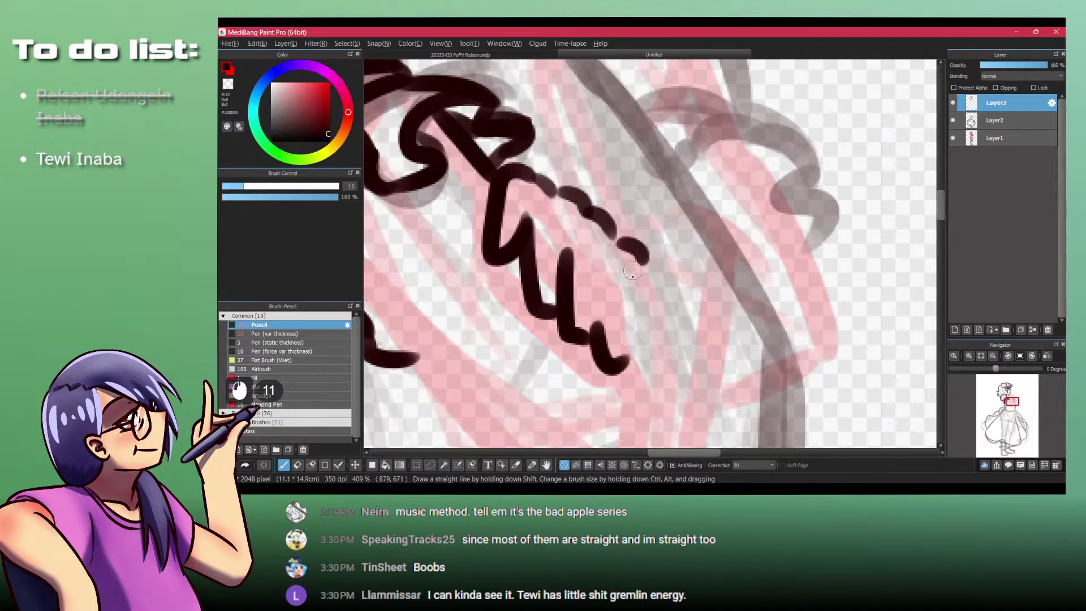
pyautogui.click(643, 254)
pyautogui.moveTo(646, 258); pyautogui.dragTo(640, 330)
# Step: Draw the forearm's lower contour from the cuff ruffle diagonally down toward the elbow, and check the reference
pyautogui.moveTo(634, 283)
pyautogui.mouseDown()
pyautogui.moveTo(590, 305)
pyautogui.moveTo(633, 283)
pyautogui.mouseUp()
pyautogui.moveTo(565, 235); pyautogui.dragTo(514, 242)
pyautogui.moveTo(449, 227); pyautogui.dragTo(519, 318)
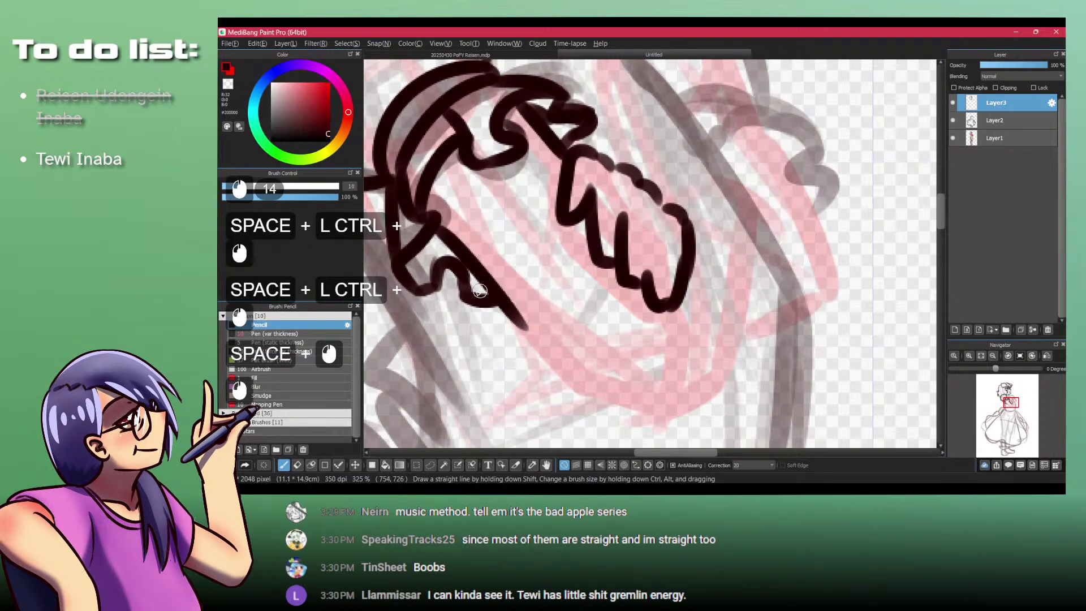
pyautogui.moveTo(460, 276); pyautogui.dragTo(399, 243)
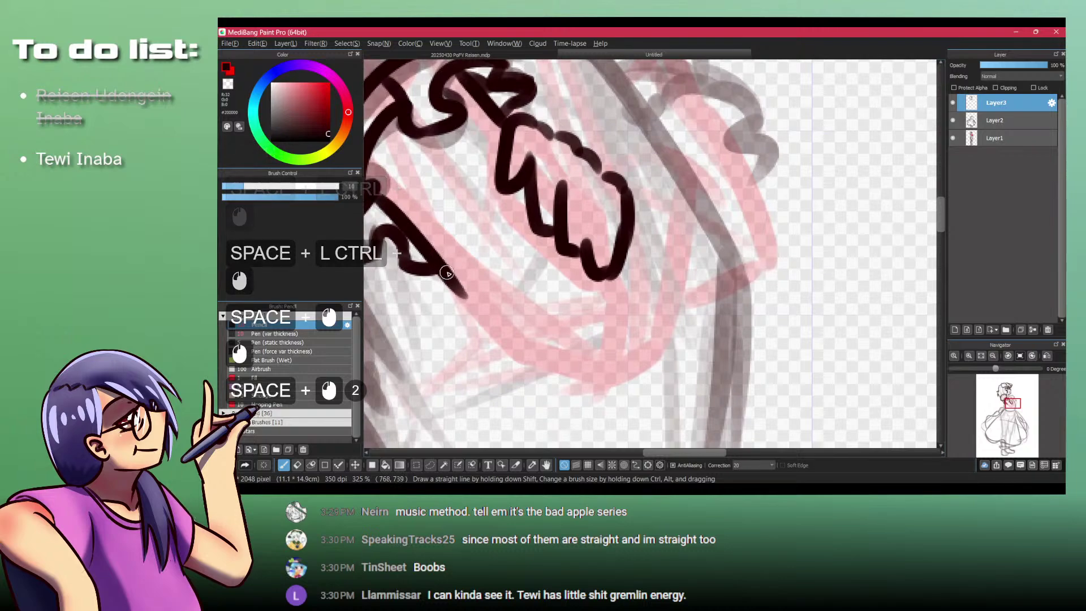
pyautogui.moveTo(447, 278)
pyautogui.mouseDown()
pyautogui.moveTo(499, 336)
pyautogui.moveTo(610, 374)
pyautogui.mouseUp()
pyautogui.moveTo(629, 223)
pyautogui.mouseDown()
pyautogui.moveTo(656, 265)
pyautogui.moveTo(646, 292)
pyautogui.mouseUp()
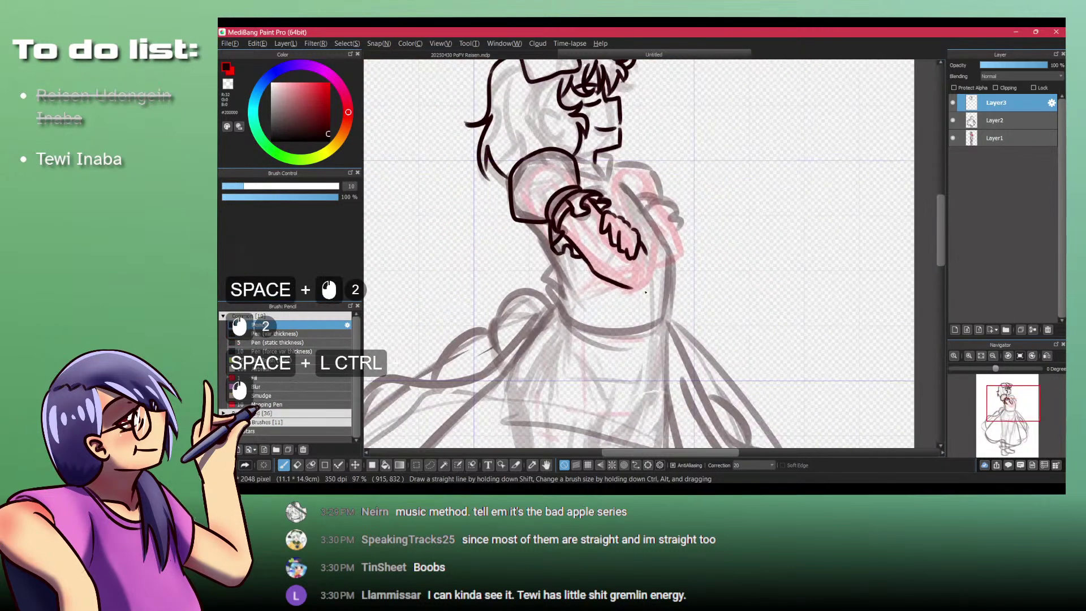
pyautogui.hotkey('alt', 'Tab')
pyautogui.hotkey('alt', 'Tab')
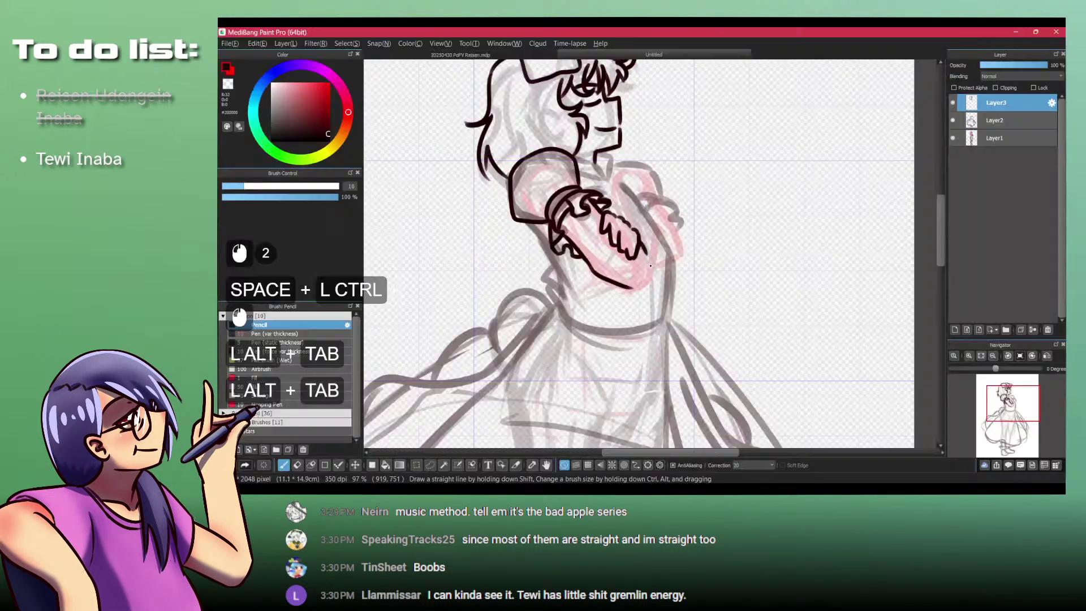
# Step: Draw a rounded arc rising from the knuckles on the right-hand side of the hand
pyautogui.press('space')
pyautogui.moveTo(667, 215)
pyautogui.mouseDown()
pyautogui.moveTo(637, 187)
pyautogui.moveTo(596, 213)
pyautogui.mouseUp()
pyautogui.hotkey('ctrl', 'z')
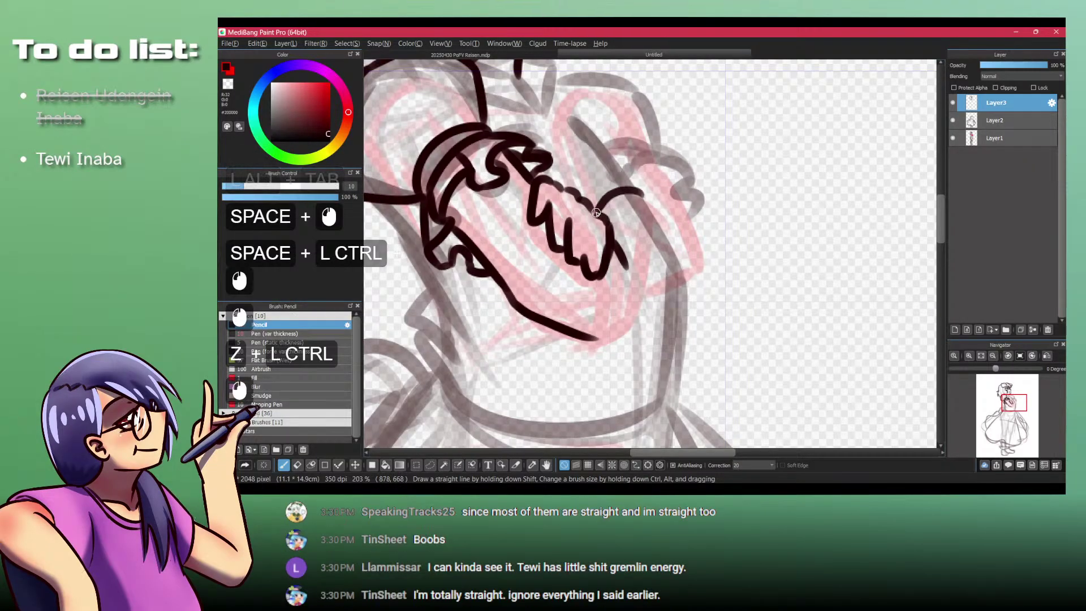
pyautogui.click(589, 211)
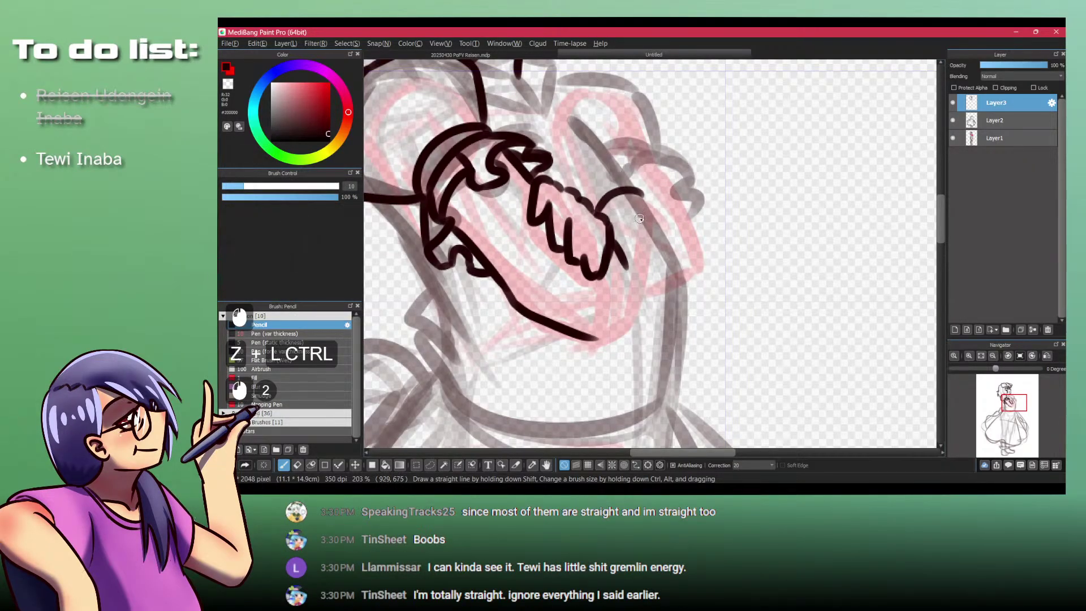
pyautogui.moveTo(654, 174); pyautogui.dragTo(667, 198)
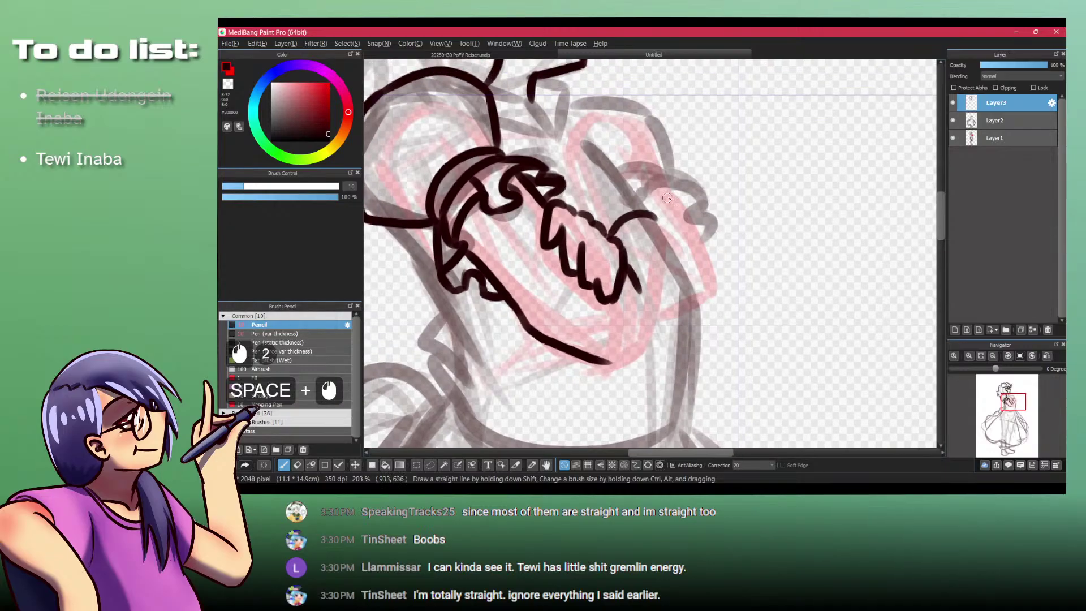
# Step: Draw the arm's near-vertical edge beside the fingers and rework the forearm line into a rounded elbow that joins it
pyautogui.keyDown('ctrl'); pyautogui.click(667, 245); pyautogui.keyUp('ctrl')
pyautogui.moveTo(657, 228)
pyautogui.mouseDown()
pyautogui.moveTo(645, 365)
pyautogui.moveTo(635, 370)
pyautogui.moveTo(651, 303)
pyautogui.mouseUp()
pyautogui.hotkey('shift', 'z')
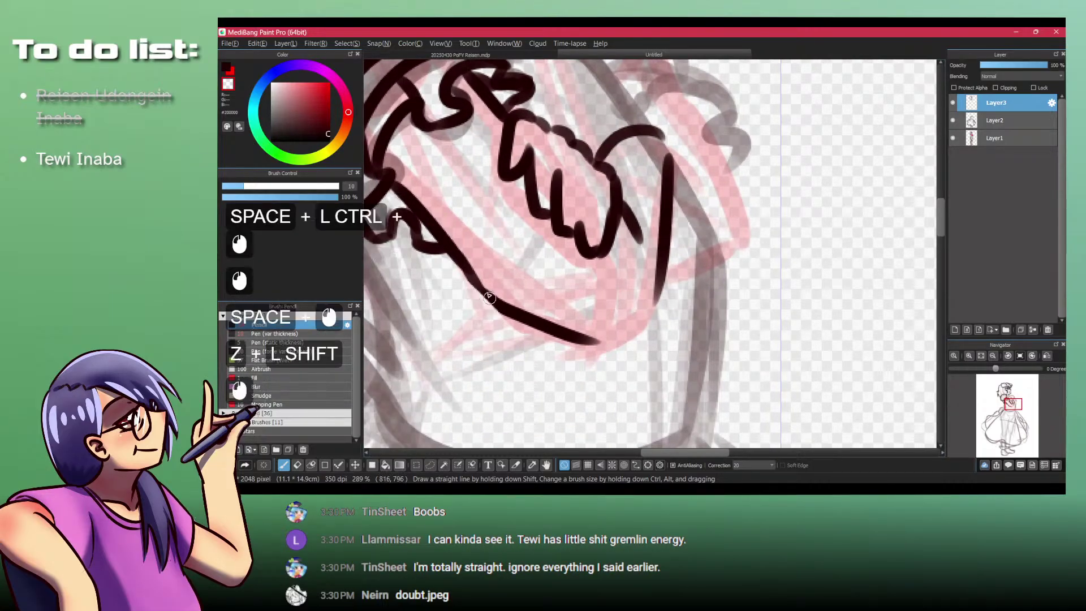
pyautogui.moveTo(530, 321)
pyautogui.mouseDown()
pyautogui.moveTo(542, 343)
pyautogui.moveTo(545, 318)
pyautogui.moveTo(518, 305)
pyautogui.moveTo(591, 347)
pyautogui.moveTo(573, 321)
pyautogui.mouseUp()
pyautogui.hotkey('shift', 'z')
pyautogui.hotkey('ctrl', 'z')
pyautogui.moveTo(469, 266)
pyautogui.mouseDown()
pyautogui.moveTo(505, 310)
pyautogui.moveTo(602, 357)
pyautogui.mouseUp()
pyautogui.hotkey('ctrl', 'z')
pyautogui.moveTo(497, 308); pyautogui.dragTo(610, 332)
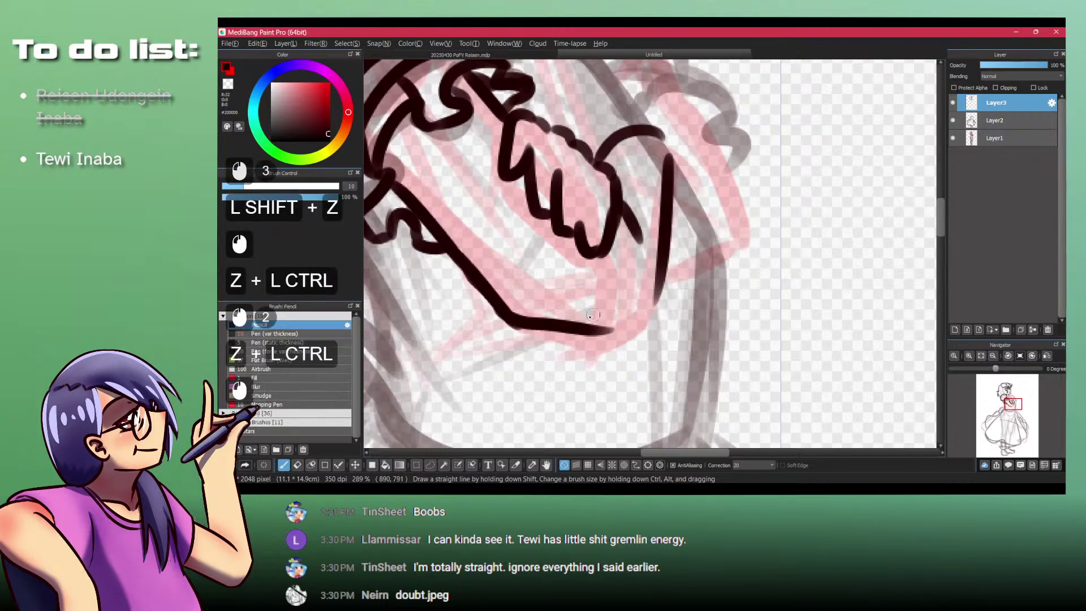
pyautogui.hotkey('ctrl', 'z')
pyautogui.moveTo(502, 317)
pyautogui.mouseDown()
pyautogui.moveTo(619, 348)
pyautogui.moveTo(618, 339)
pyautogui.moveTo(562, 343)
pyautogui.moveTo(620, 342)
pyautogui.moveTo(646, 320)
pyautogui.moveTo(661, 272)
pyautogui.mouseUp()
pyautogui.hotkey('ctrl', 'z')
# Step: Extend the arc beside the hand down to the arm's vertical edge and add a short crease where they meet
pyautogui.moveTo(628, 220)
pyautogui.mouseDown()
pyautogui.moveTo(560, 221)
pyautogui.moveTo(591, 232)
pyautogui.mouseUp()
pyautogui.moveTo(591, 237); pyautogui.dragTo(653, 234)
pyautogui.hotkey('shift', 'z')
pyautogui.hotkey('shift', 'z')
pyautogui.moveTo(583, 201)
pyautogui.mouseDown()
pyautogui.moveTo(598, 240)
pyautogui.moveTo(587, 217)
pyautogui.moveTo(625, 237)
pyautogui.mouseUp()
pyautogui.hotkey('ctrl', 'z')
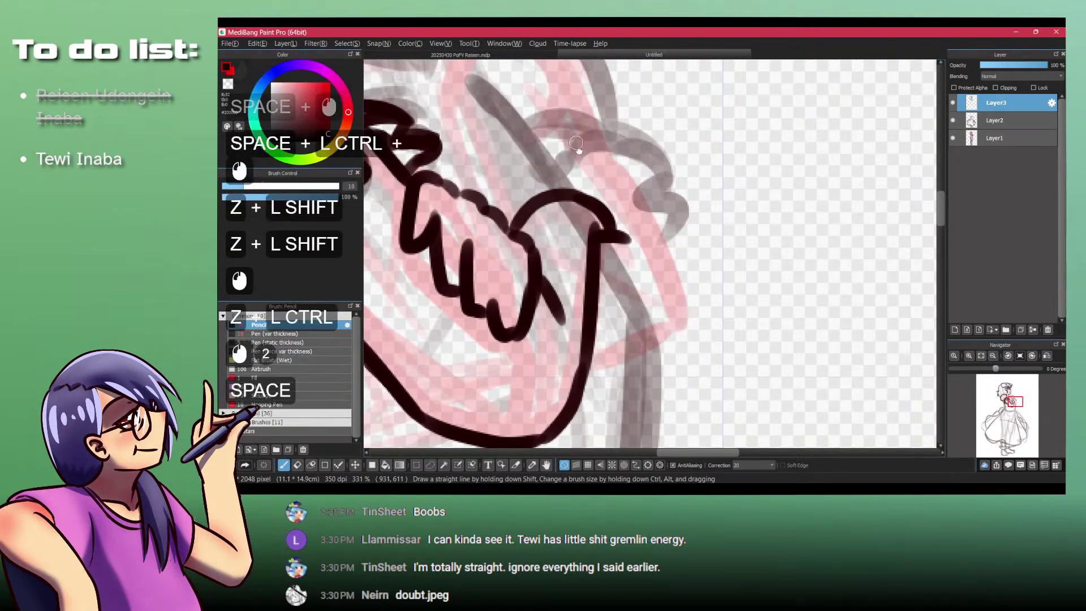
# Step: Check Tewi's reference portrait in the browser, then draw the neckline and the pointed left-hand collar flap under the chin
pyautogui.moveTo(577, 149); pyautogui.dragTo(630, 272)
pyautogui.moveTo(532, 185); pyautogui.dragTo(554, 263)
pyautogui.moveTo(452, 192); pyautogui.dragTo(582, 260)
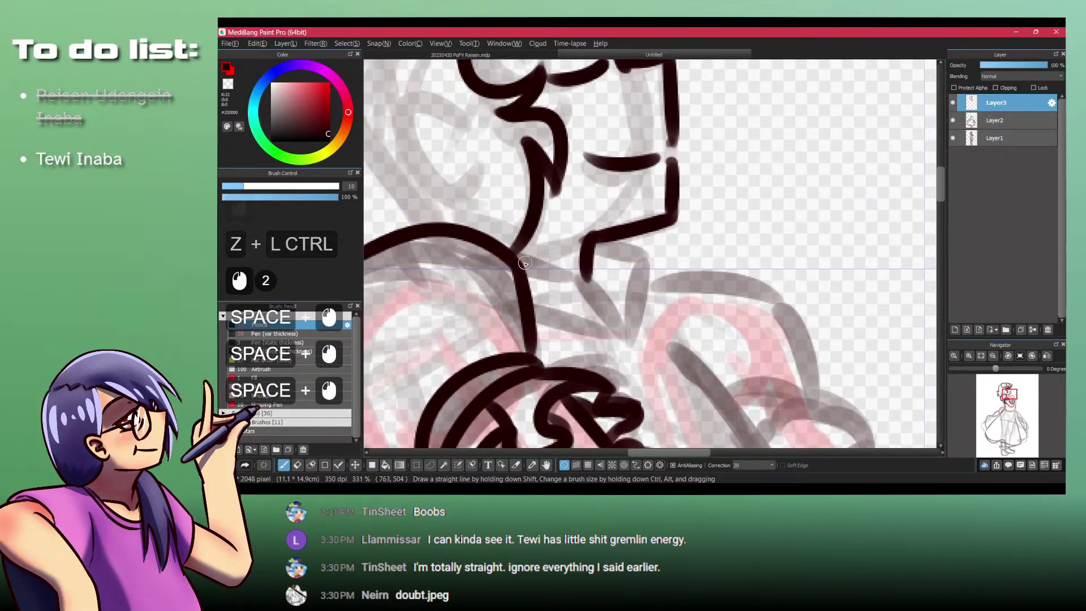
pyautogui.moveTo(515, 253); pyautogui.dragTo(567, 259)
pyautogui.hotkey('ctrl', 'z')
pyautogui.hotkey('alt', 'Tab')
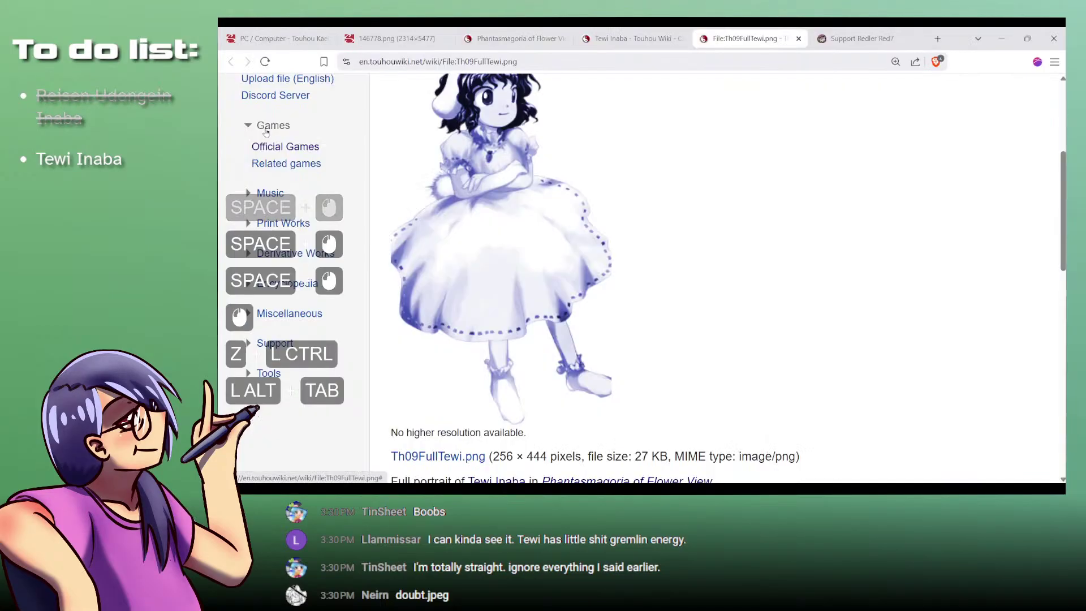
pyautogui.hotkey('alt', 'Tab')
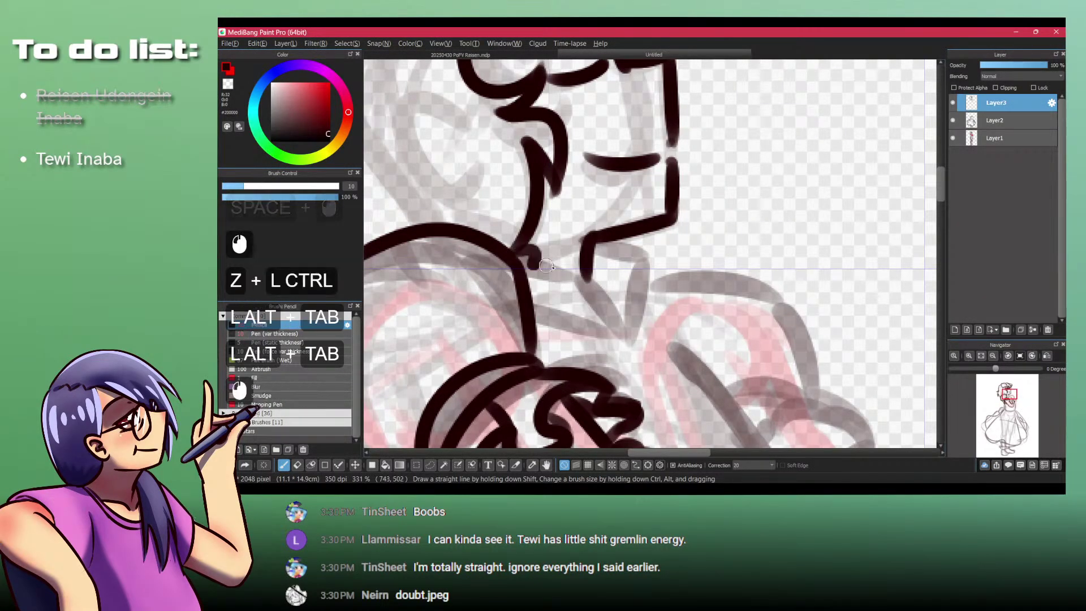
pyautogui.moveTo(529, 252)
pyautogui.mouseDown()
pyautogui.moveTo(603, 272)
pyautogui.moveTo(629, 340)
pyautogui.mouseUp()
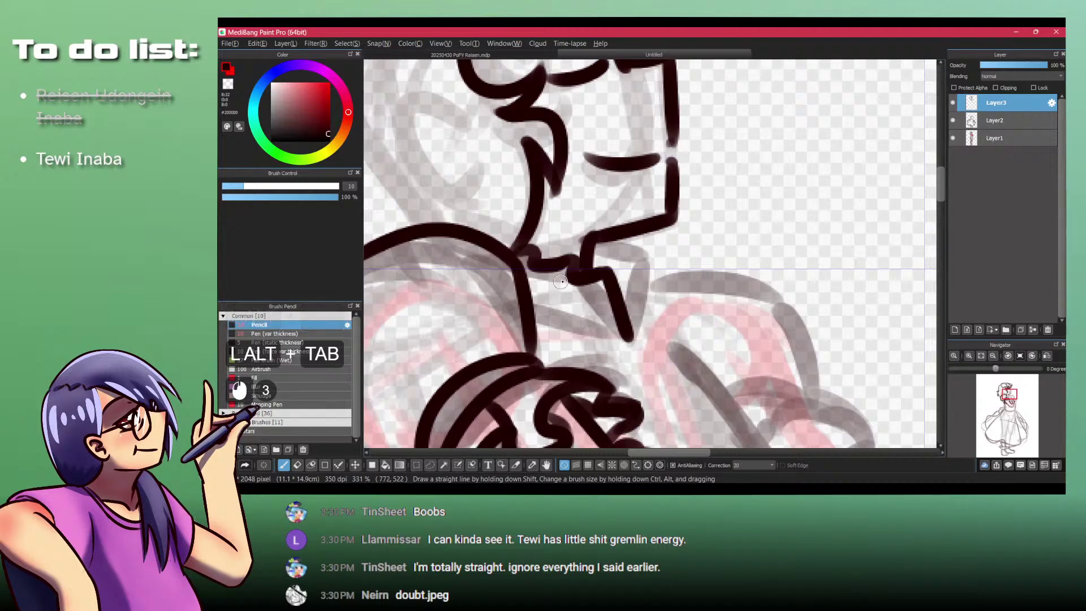
pyautogui.moveTo(563, 278); pyautogui.dragTo(588, 305)
pyautogui.moveTo(529, 264)
pyautogui.mouseDown()
pyautogui.moveTo(567, 309)
pyautogui.moveTo(547, 323)
pyautogui.moveTo(551, 311)
pyautogui.moveTo(573, 327)
pyautogui.moveTo(551, 303)
pyautogui.moveTo(596, 330)
pyautogui.mouseUp()
pyautogui.hotkey('ctrl', 'z')
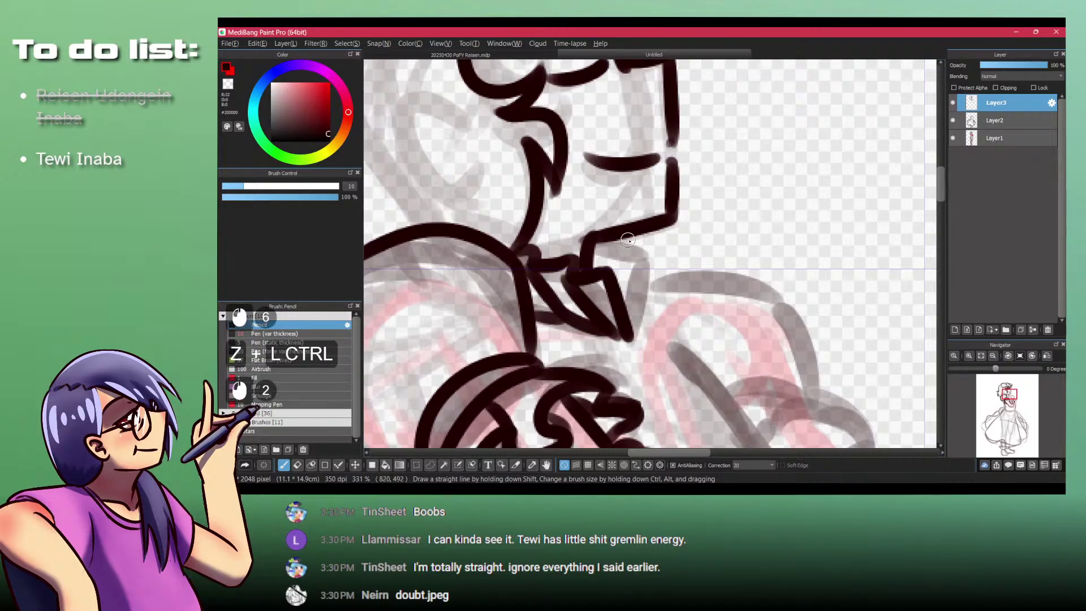
# Step: Draw the pointed right-hand collar flap under the chin, meeting the other flap at the collar's tip
pyautogui.hotkey('ctrl', 'z')
pyautogui.moveTo(656, 265); pyautogui.dragTo(629, 331)
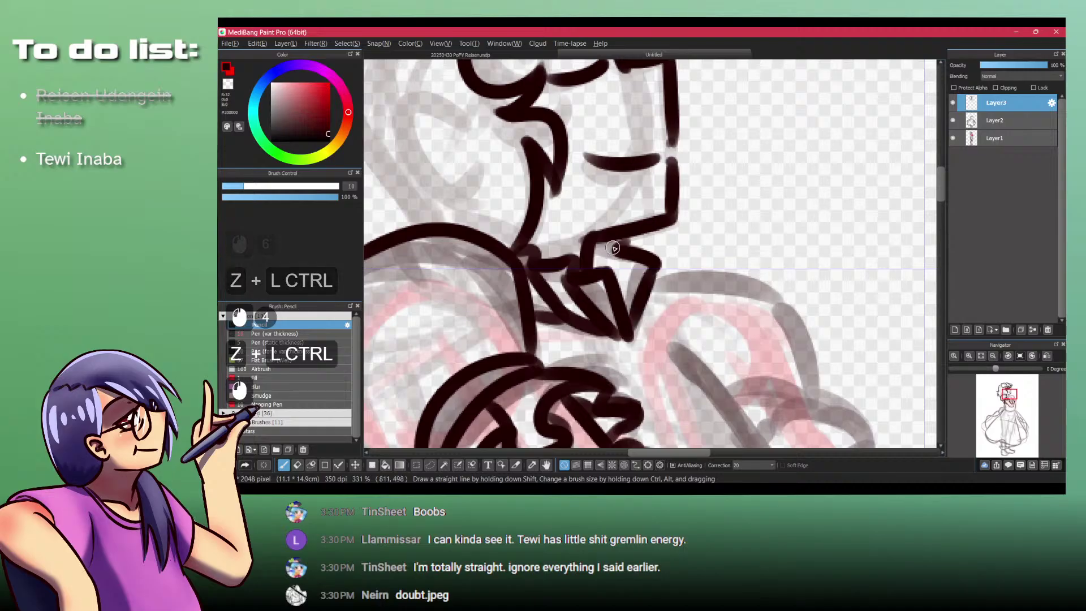
pyautogui.moveTo(619, 246)
pyautogui.mouseDown()
pyautogui.moveTo(618, 295)
pyautogui.moveTo(565, 249)
pyautogui.moveTo(520, 229)
pyautogui.mouseUp()
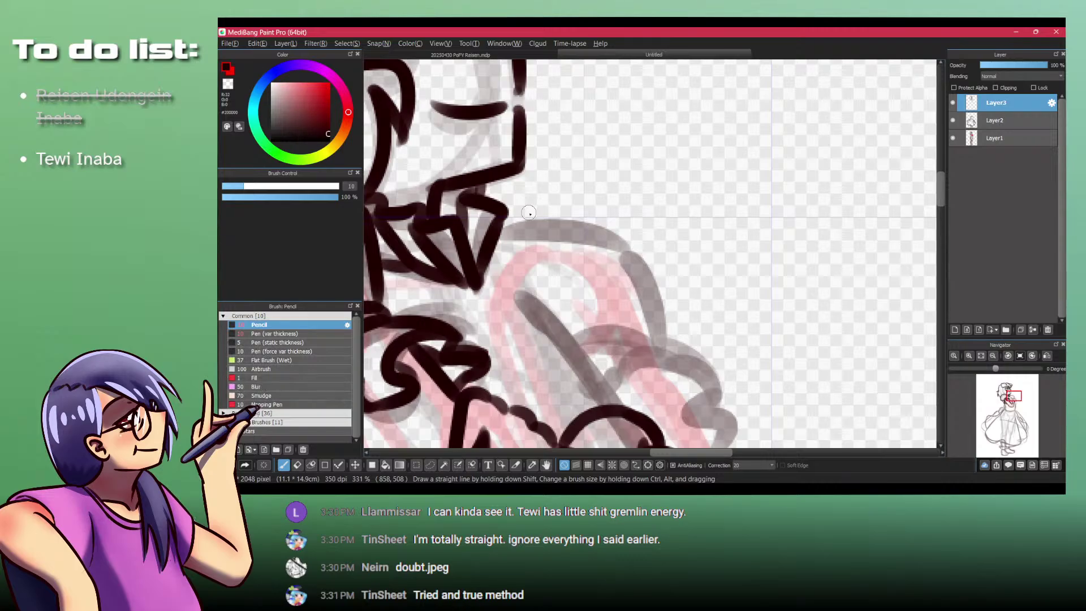
# Step: Draw the right-hand sleeve's inner edge down to the hand and its rounded puff outline from the collar over the shoulder
pyautogui.moveTo(516, 241); pyautogui.dragTo(673, 165)
pyautogui.moveTo(672, 165); pyautogui.dragTo(605, 215)
pyautogui.moveTo(605, 215); pyautogui.dragTo(517, 251)
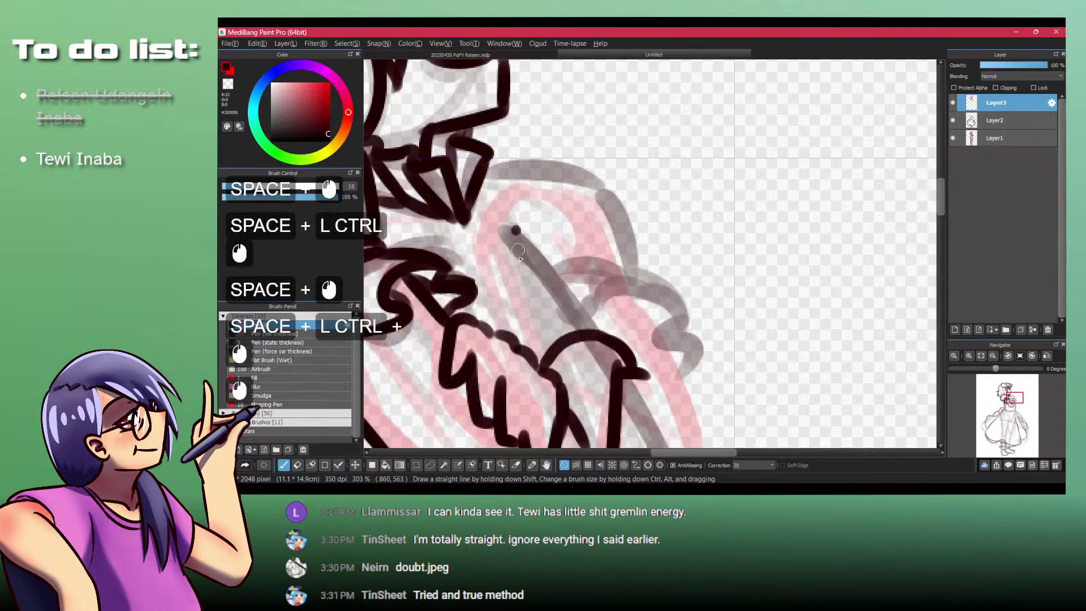
pyautogui.hotkey('ctrl', 'z')
pyautogui.hotkey('ctrl', 'z')
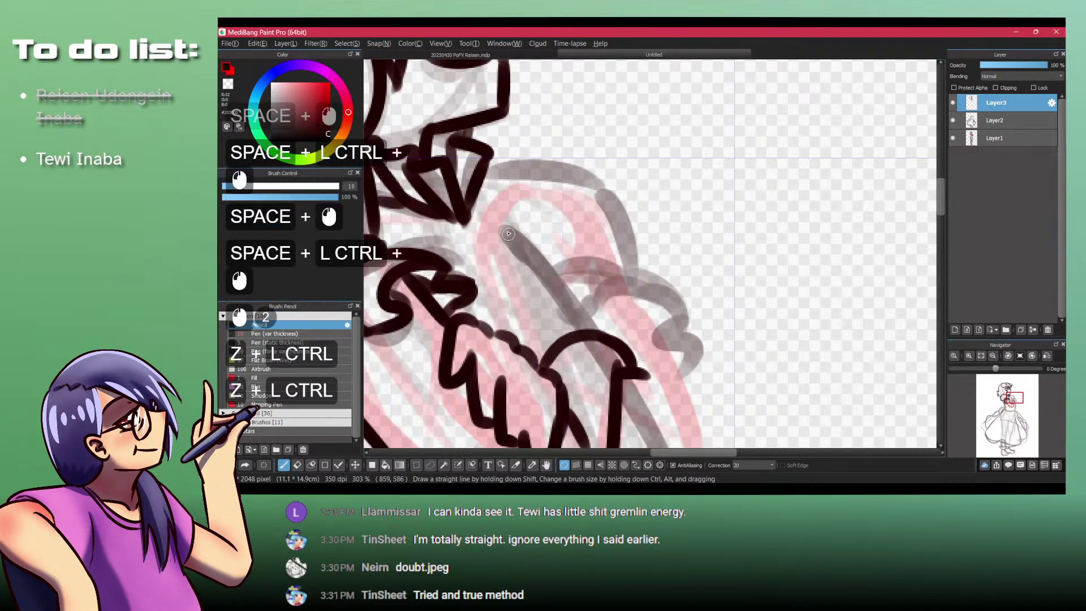
pyautogui.moveTo(505, 230); pyautogui.dragTo(565, 331)
pyautogui.moveTo(490, 166)
pyautogui.mouseDown()
pyautogui.moveTo(551, 151)
pyautogui.moveTo(620, 237)
pyautogui.mouseUp()
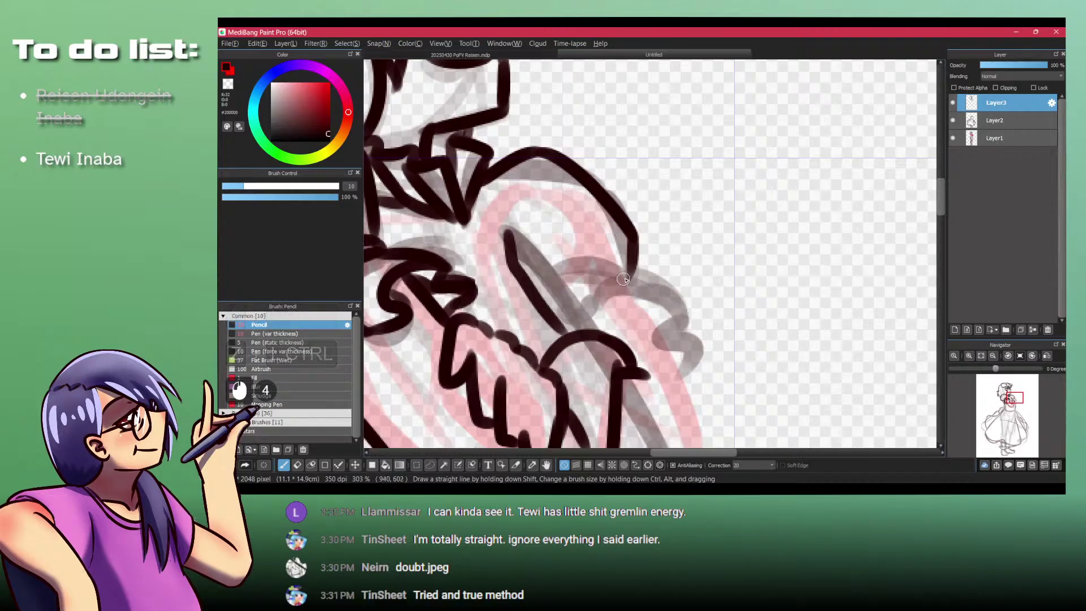
# Step: Draw the right-hand sleeve's curved cuff line and the wavy ruffle folds beneath it
pyautogui.moveTo(629, 274); pyautogui.dragTo(559, 292)
pyautogui.moveTo(674, 303); pyautogui.dragTo(609, 318)
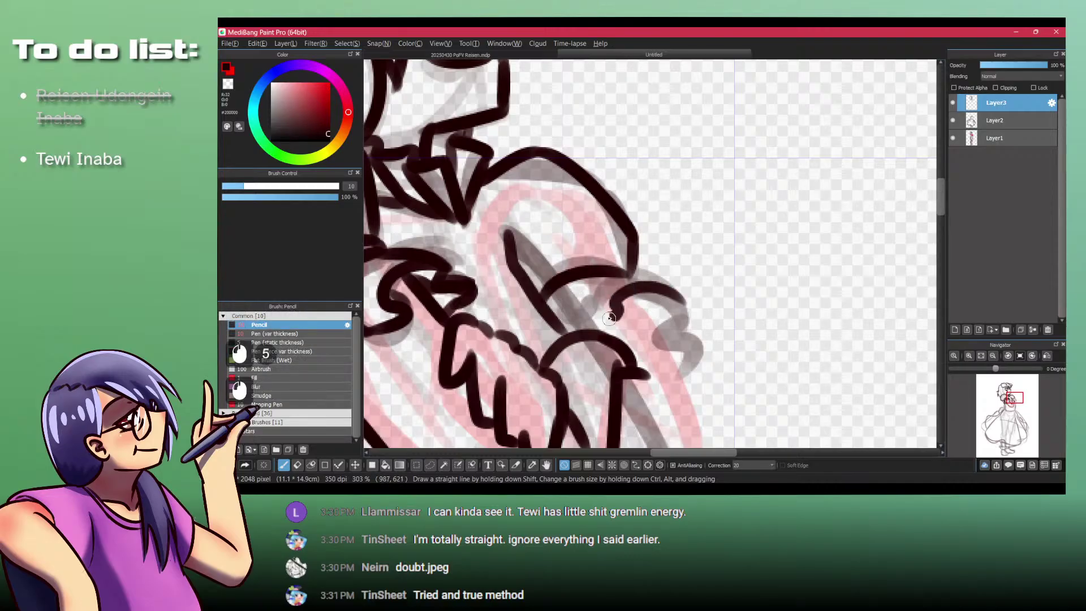
pyautogui.moveTo(620, 277)
pyautogui.mouseDown()
pyautogui.moveTo(681, 308)
pyautogui.moveTo(695, 371)
pyautogui.mouseUp()
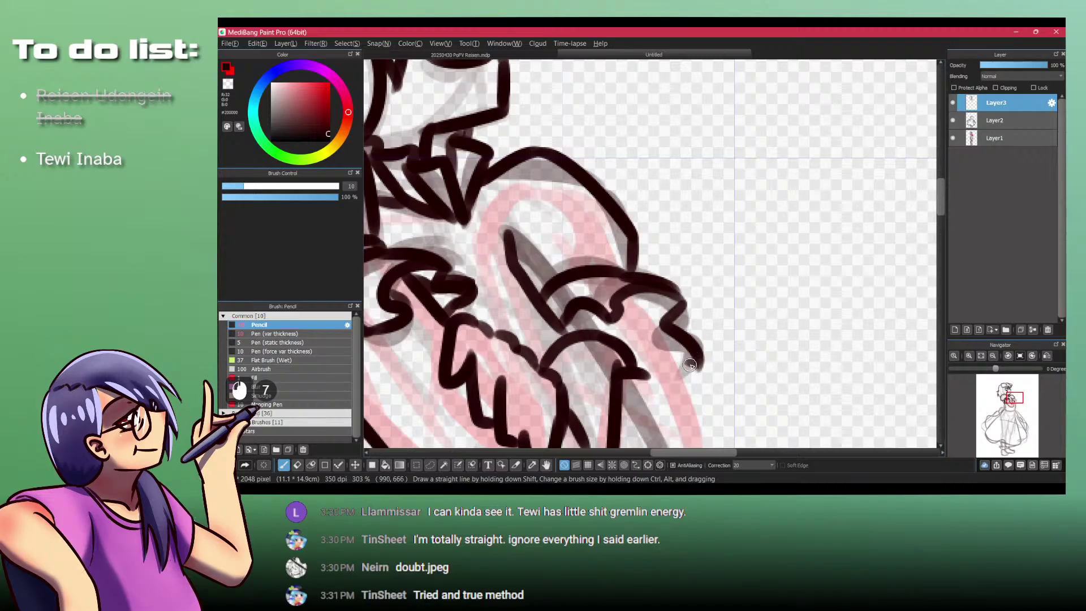
# Step: Draw the right-hand forearm's outer line from under the cuff ruffle down to the elbow, curving back beneath the front arm
pyautogui.press('space')
pyautogui.moveTo(628, 300)
pyautogui.mouseDown()
pyautogui.moveTo(702, 429)
pyautogui.moveTo(629, 288)
pyautogui.mouseUp()
pyautogui.hotkey('ctrl', 'z')
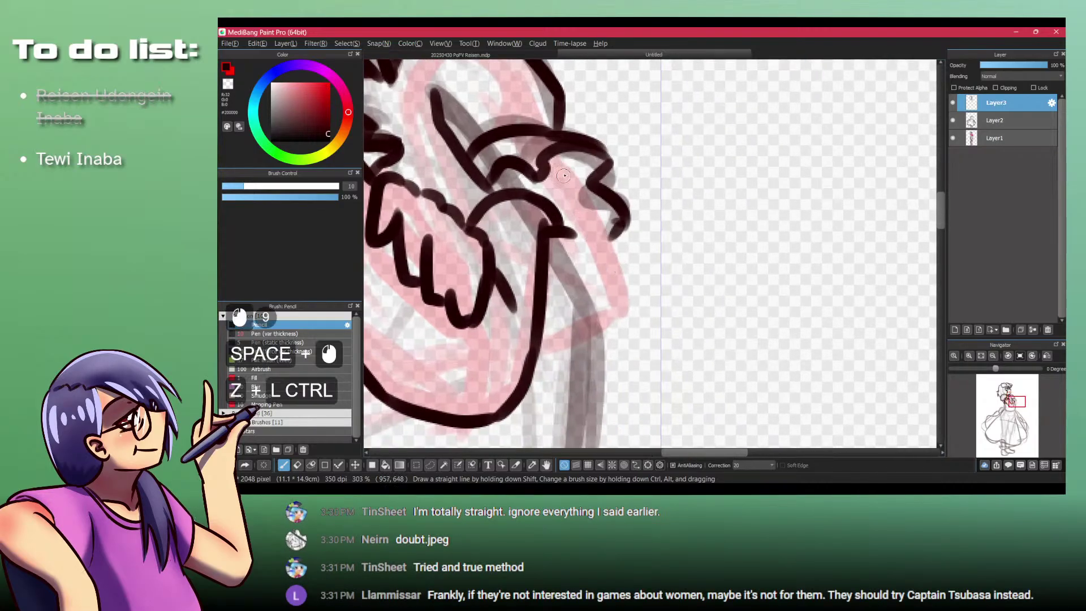
pyautogui.moveTo(555, 162); pyautogui.dragTo(624, 279)
pyautogui.hotkey('ctrl', 'z')
pyautogui.moveTo(562, 155); pyautogui.dragTo(628, 278)
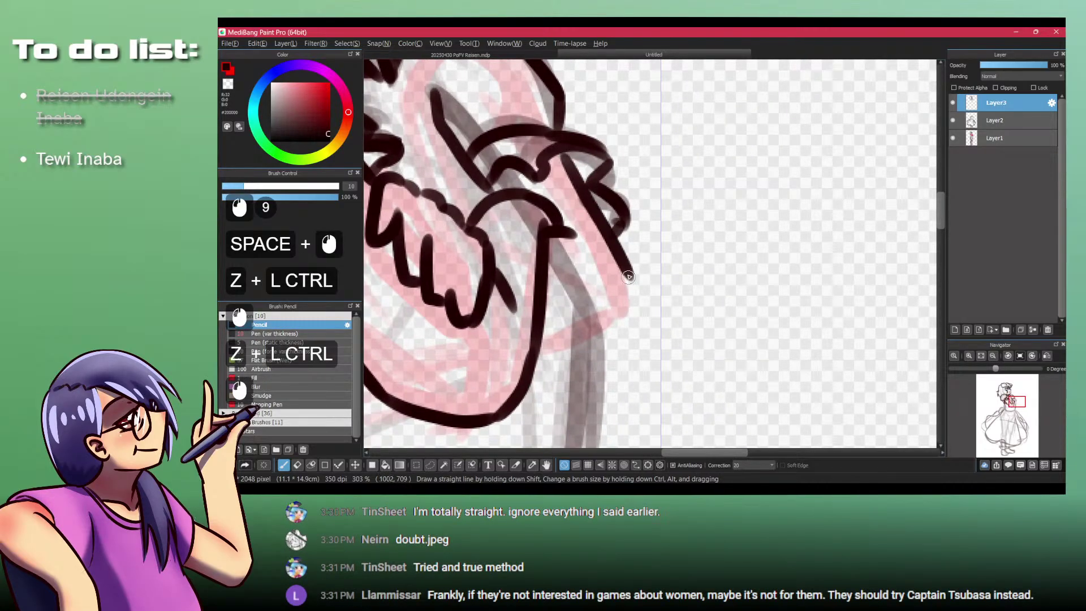
pyautogui.moveTo(603, 317)
pyautogui.mouseDown()
pyautogui.moveTo(559, 327)
pyautogui.moveTo(541, 256)
pyautogui.moveTo(551, 269)
pyautogui.moveTo(580, 260)
pyautogui.mouseUp()
# Step: Erase the front arm's right edge and redraw it as a smoother line from the hand down toward the elbow
pyautogui.hotkey('ctrl', 'space')
pyautogui.hotkey('ctrl', 'space')
pyautogui.press('space')
pyautogui.hotkey('shift', 'z')
pyautogui.moveTo(564, 354)
pyautogui.mouseDown()
pyautogui.moveTo(589, 317)
pyautogui.moveTo(593, 271)
pyautogui.mouseUp()
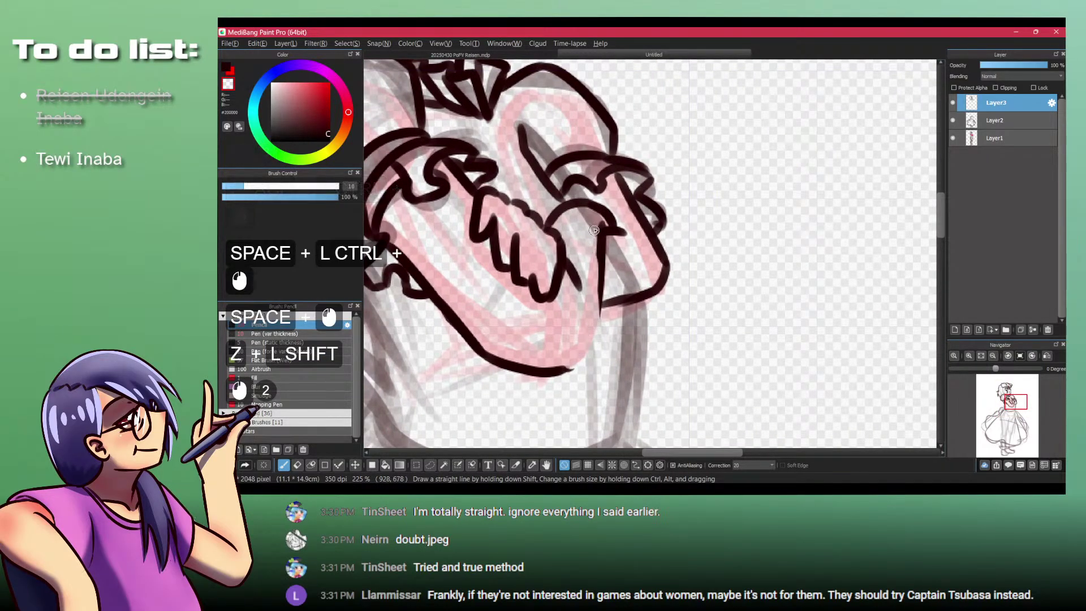
pyautogui.moveTo(596, 229)
pyautogui.mouseDown()
pyautogui.moveTo(604, 283)
pyautogui.moveTo(612, 238)
pyautogui.moveTo(601, 325)
pyautogui.mouseUp()
pyautogui.hotkey('shift', 'z')
pyautogui.moveTo(612, 249); pyautogui.dragTo(608, 300)
# Step: Erase the rounded elbow outline along the bottom of the crossed front arm
pyautogui.hotkey('shift', 'z')
pyautogui.moveTo(502, 351); pyautogui.dragTo(530, 386)
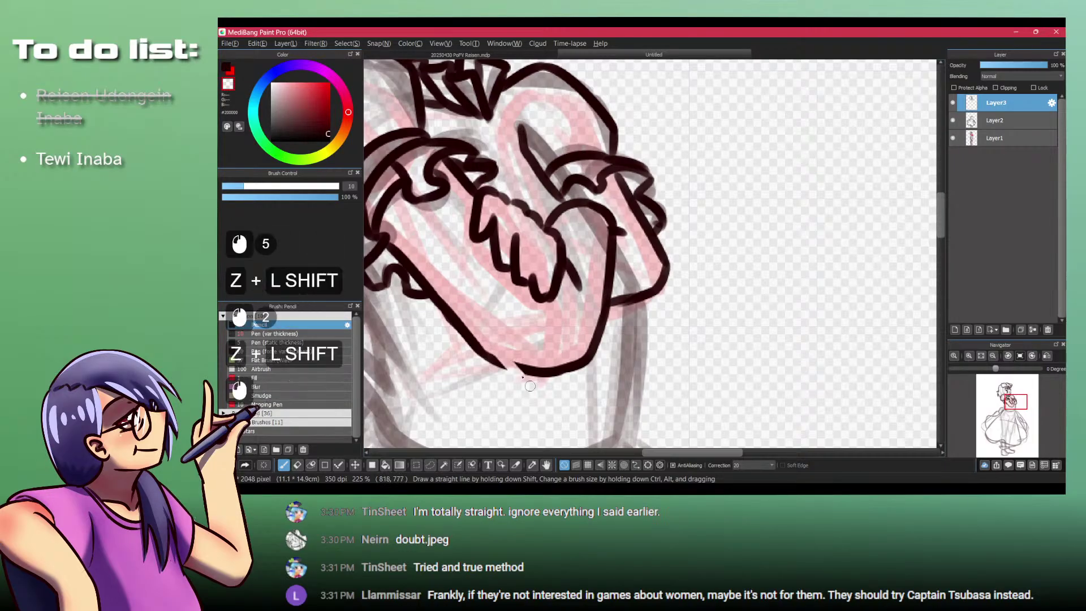
pyautogui.moveTo(475, 342); pyautogui.dragTo(504, 353)
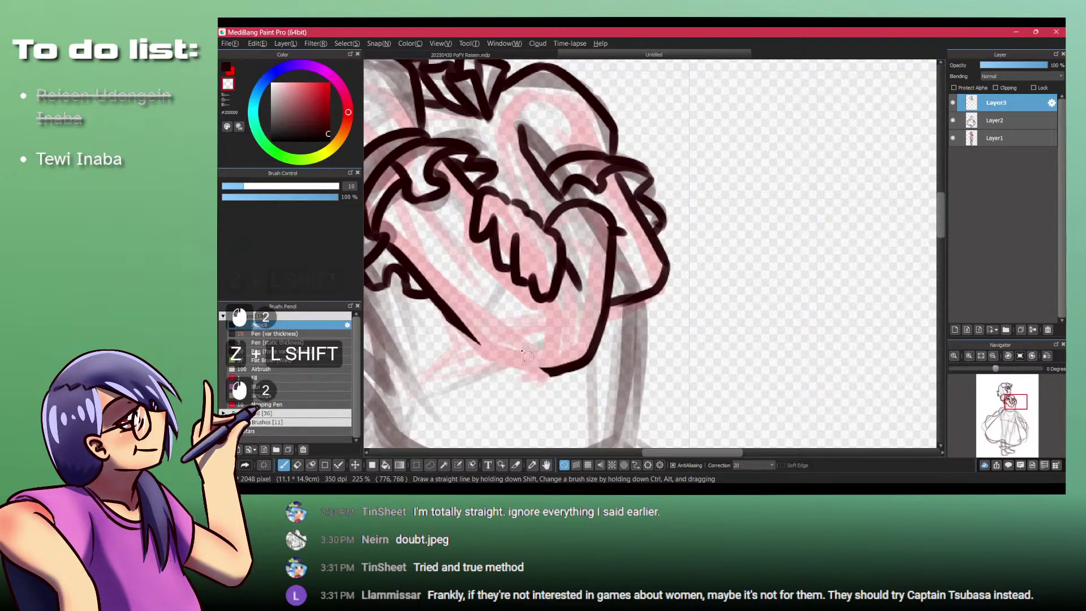
pyautogui.moveTo(569, 360)
pyautogui.mouseDown()
pyautogui.moveTo(601, 294)
pyautogui.moveTo(565, 407)
pyautogui.mouseUp()
pyautogui.hotkey('shift', 'z')
pyautogui.hotkey('shift', 'z')
pyautogui.moveTo(436, 312); pyautogui.dragTo(501, 389)
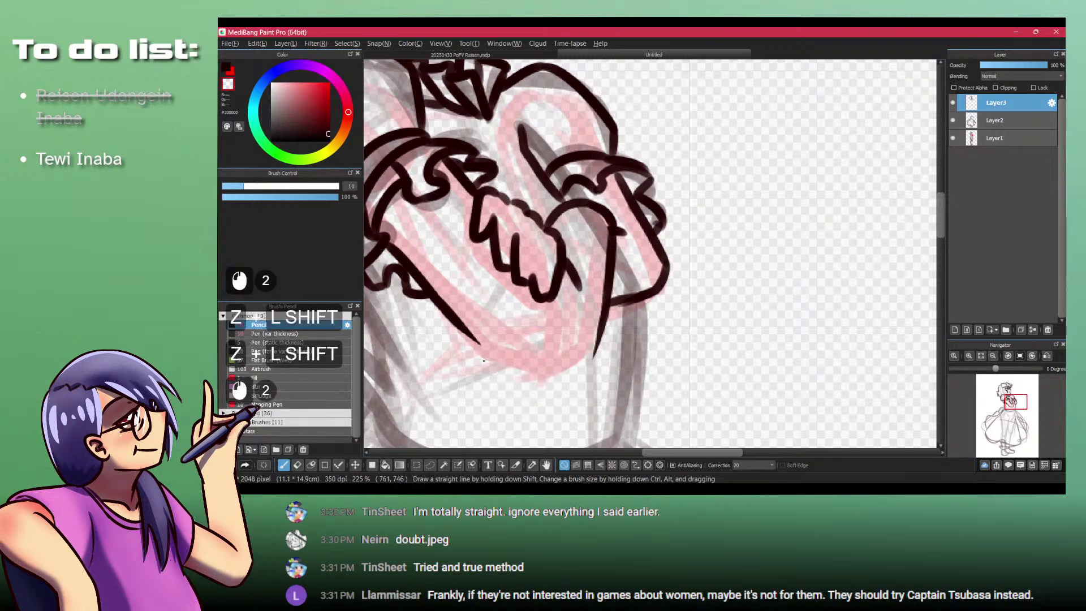
# Step: Try to draw a more pointed elbow joining the forearm's underside to the arm's right edge
pyautogui.hotkey('shift', 'z')
pyautogui.moveTo(443, 303)
pyautogui.mouseDown()
pyautogui.moveTo(519, 378)
pyautogui.moveTo(562, 389)
pyautogui.mouseUp()
pyautogui.hotkey('ctrl', 'z')
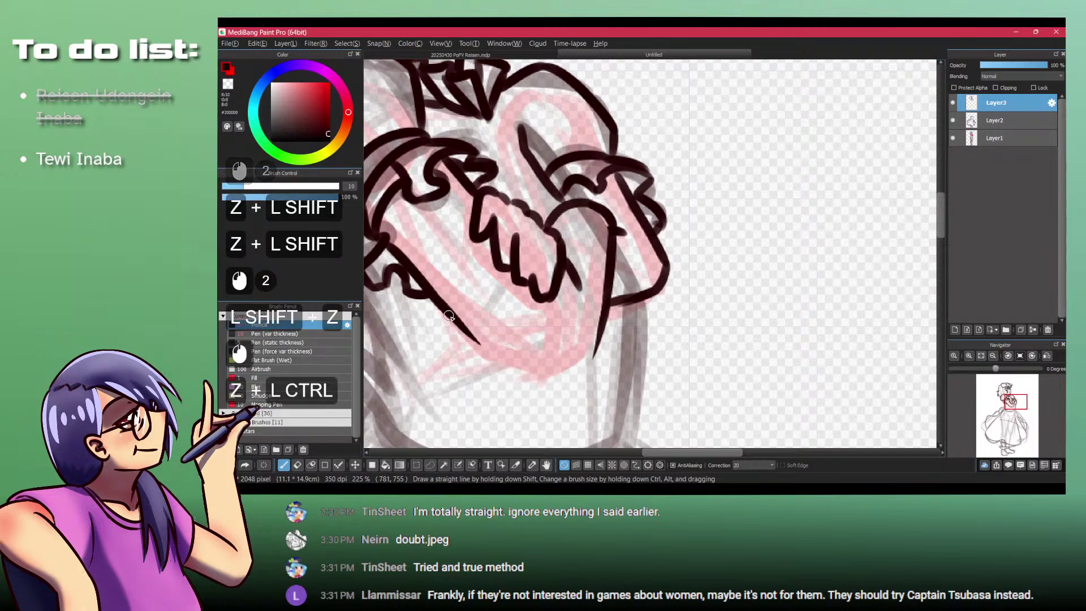
pyautogui.moveTo(449, 315)
pyautogui.mouseDown()
pyautogui.moveTo(555, 376)
pyautogui.moveTo(589, 355)
pyautogui.moveTo(598, 329)
pyautogui.mouseUp()
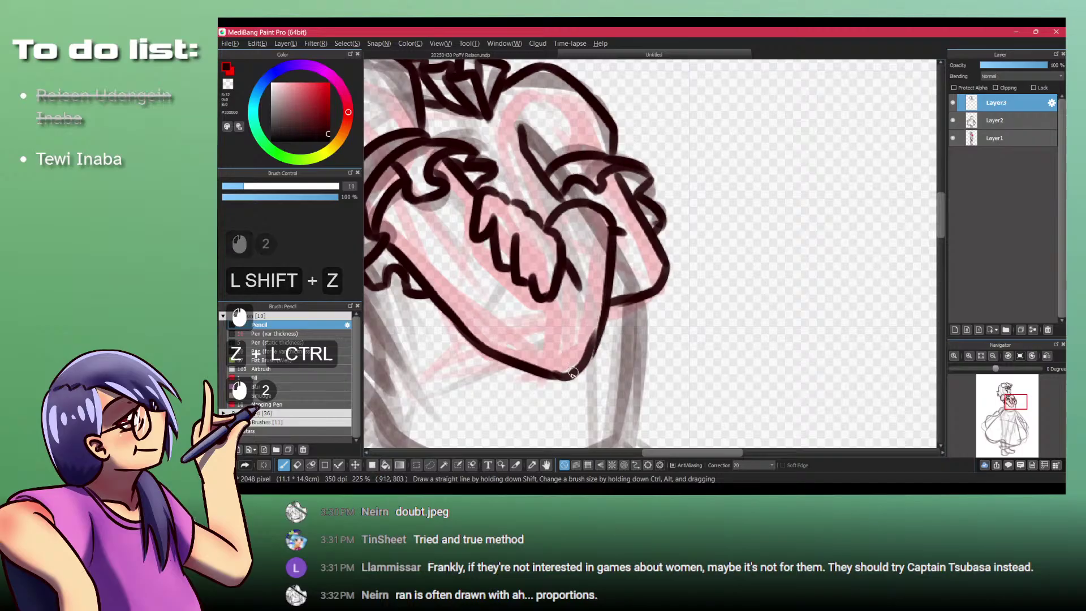
pyautogui.hotkey('ctrl', 'z')
pyautogui.moveTo(556, 375); pyautogui.dragTo(600, 329)
pyautogui.moveTo(602, 290); pyautogui.dragTo(585, 359)
pyautogui.hotkey('ctrl', 'z')
pyautogui.hotkey('ctrl', 'z')
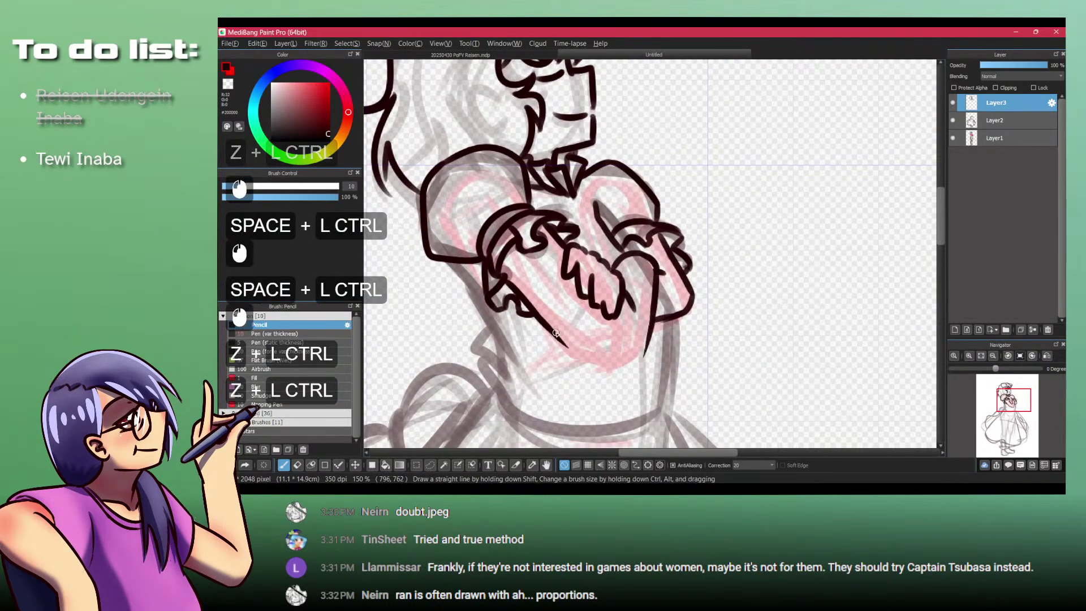
# Step: Draw the front arm's underside into an angular elbow and clean up where it meets the arm's right edge
pyautogui.hotkey('shift', 'z')
pyautogui.moveTo(632, 287); pyautogui.dragTo(637, 317)
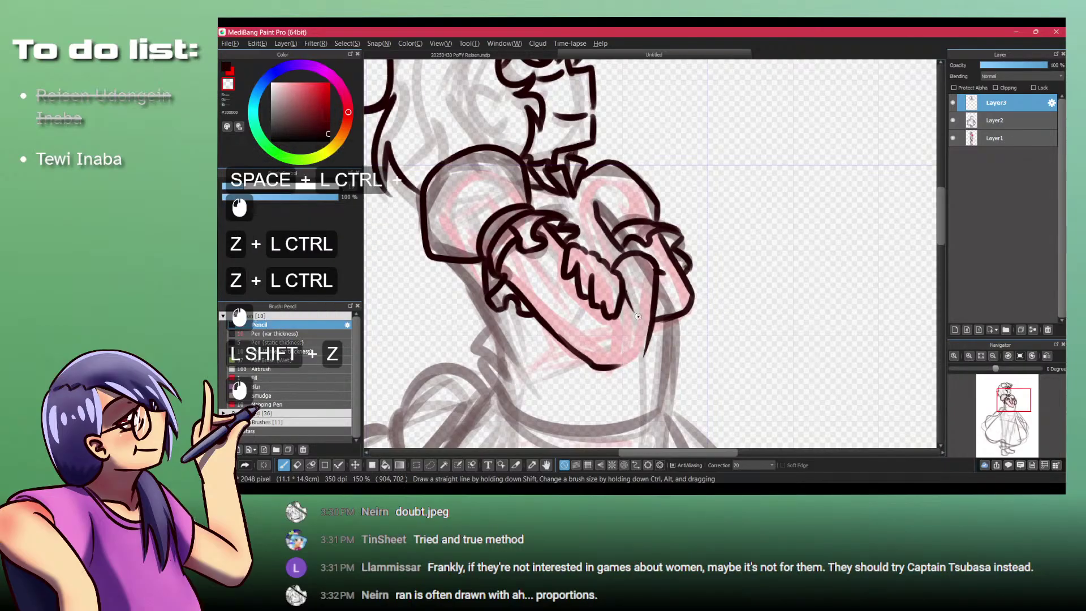
pyautogui.hotkey('shift', 'z')
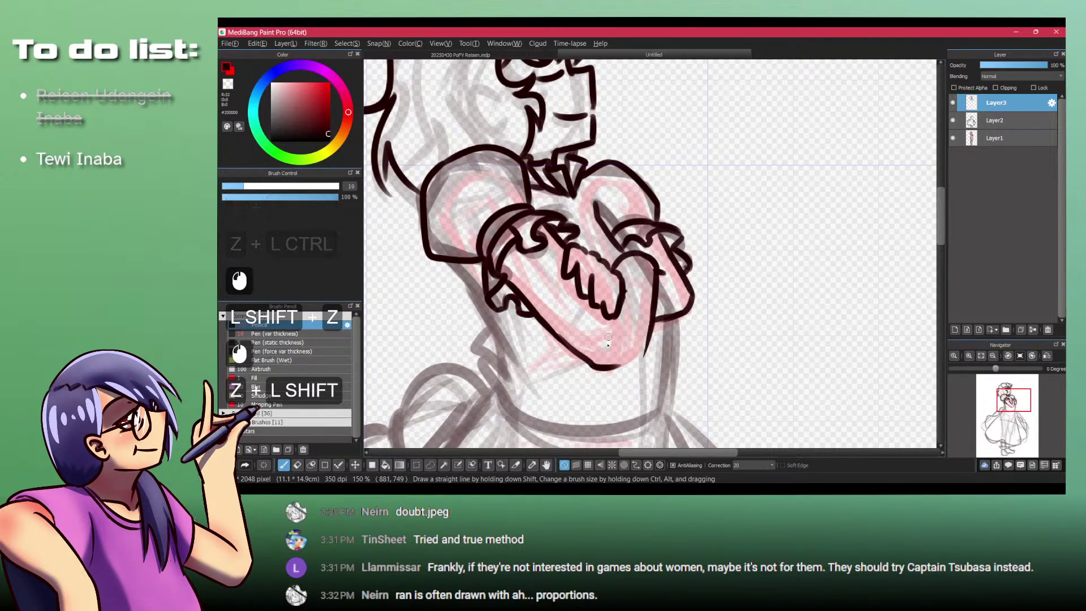
pyautogui.click(613, 368)
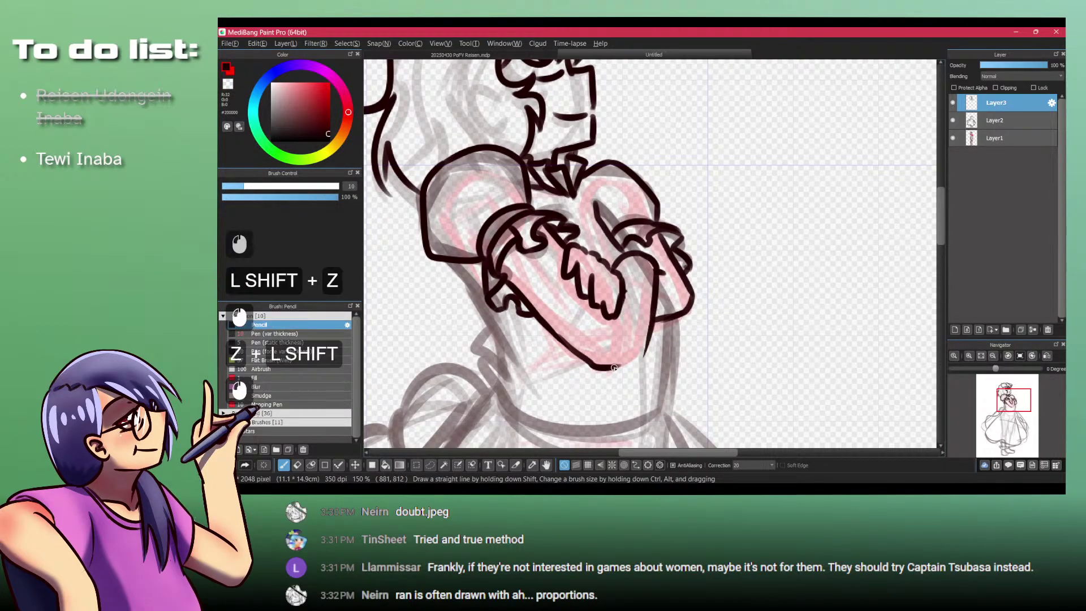
pyautogui.hotkey('shift', 'z')
pyautogui.moveTo(657, 314); pyautogui.dragTo(657, 323)
pyautogui.click(656, 312)
pyautogui.hotkey('shift', 'z')
pyautogui.click(656, 289)
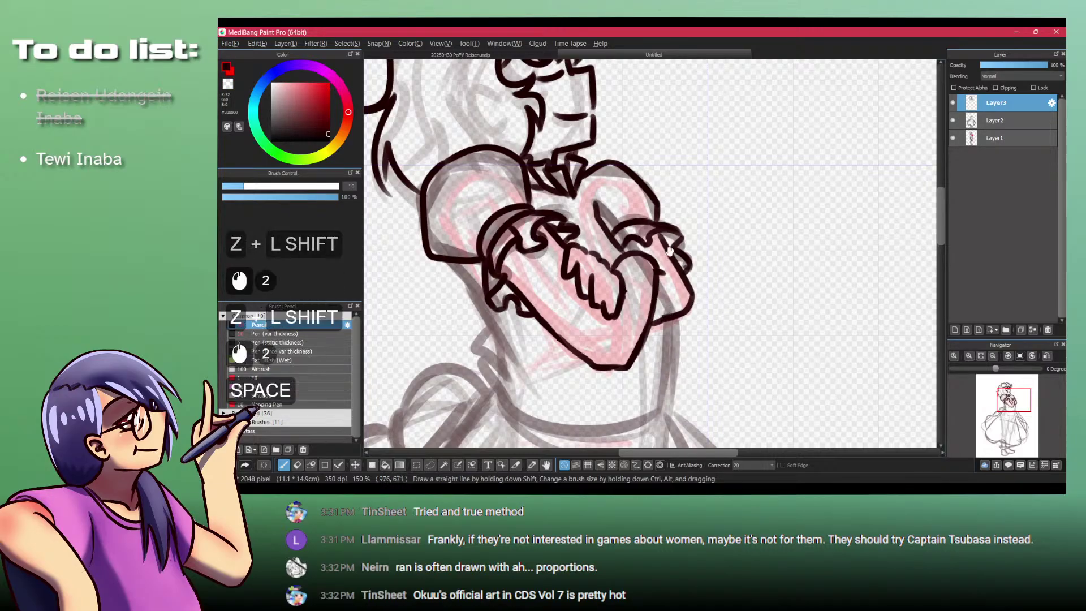
# Step: Draw the torso's right-hand side line from beneath the crossed arms down to the waist
pyautogui.moveTo(663, 317); pyautogui.dragTo(563, 340)
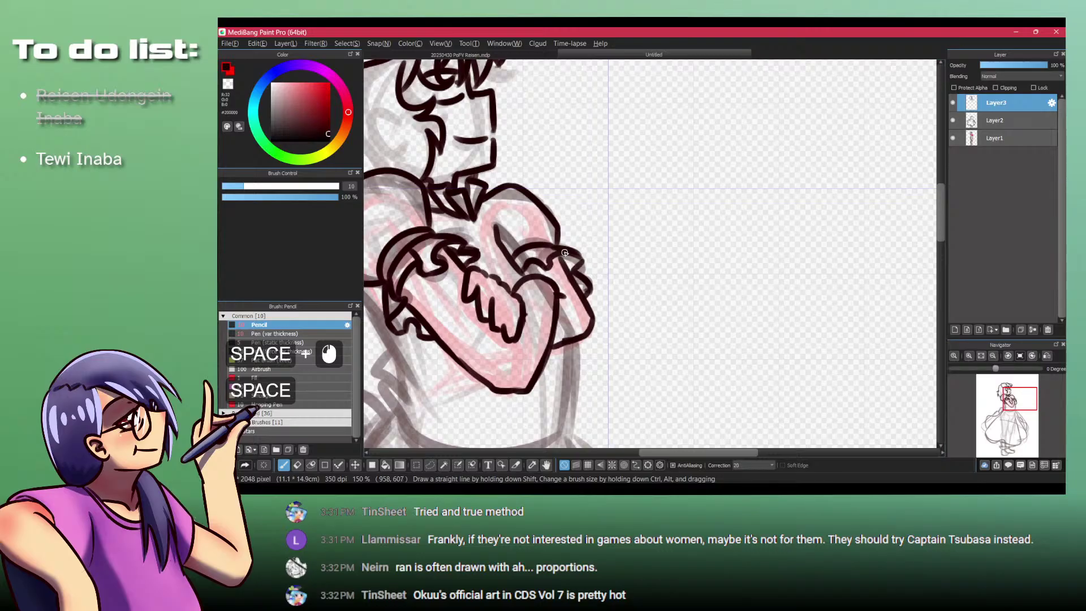
pyautogui.moveTo(564, 268); pyautogui.dragTo(664, 266)
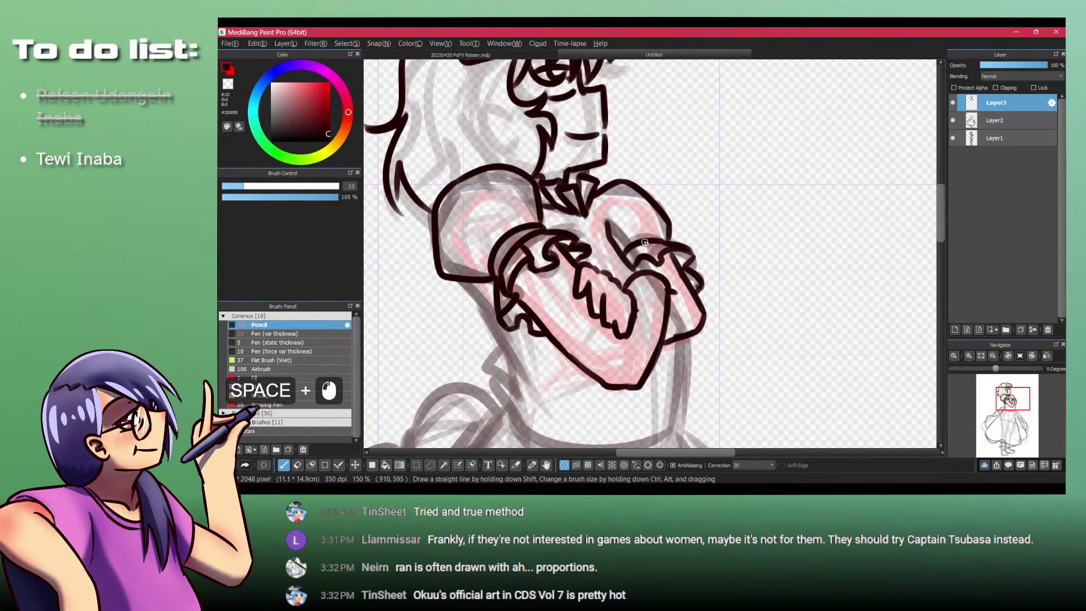
pyautogui.moveTo(672, 354); pyautogui.dragTo(676, 260)
pyautogui.click(675, 262)
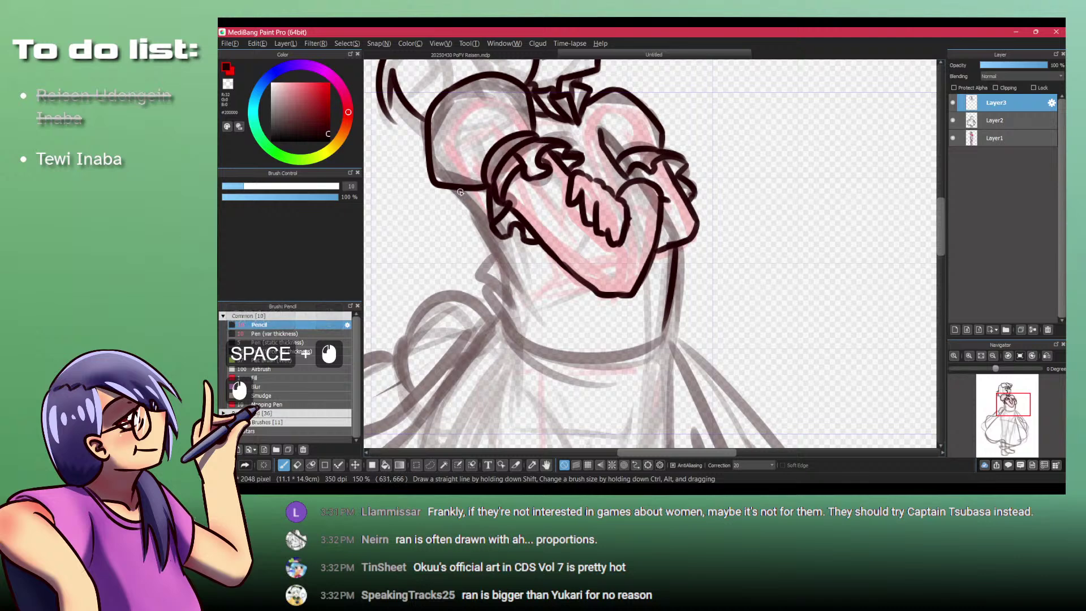
# Step: Try to erase and reshape the bottom corner of the left-hand puff sleeve
pyautogui.hotkey('shift', 'z')
pyautogui.moveTo(455, 191); pyautogui.dragTo(446, 184)
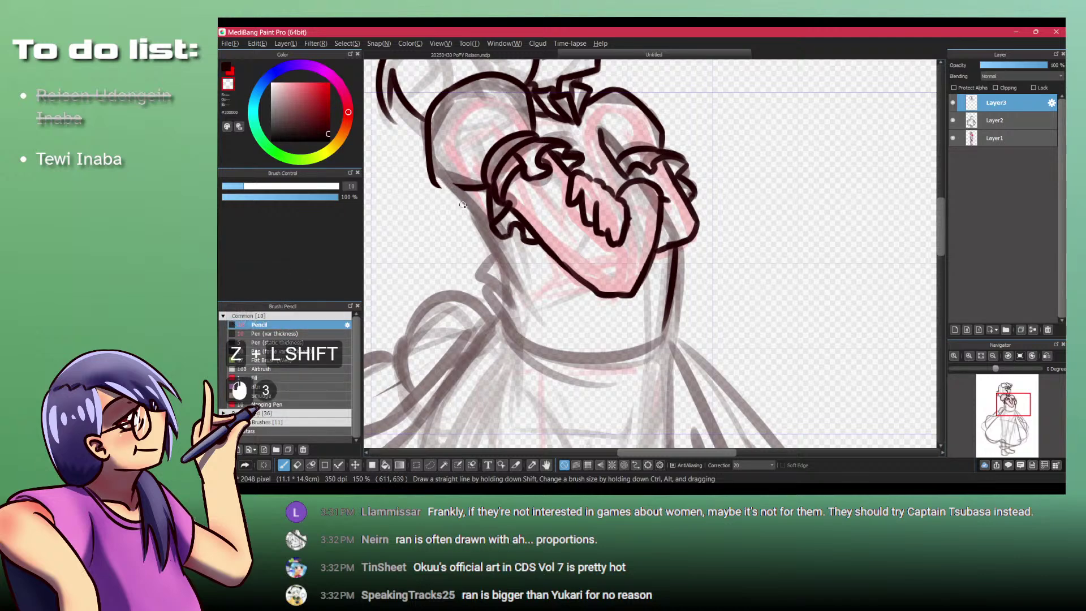
pyautogui.click(457, 190)
pyautogui.hotkey('shift', 'z')
pyautogui.click(461, 179)
pyautogui.hotkey('ctrl', 'z')
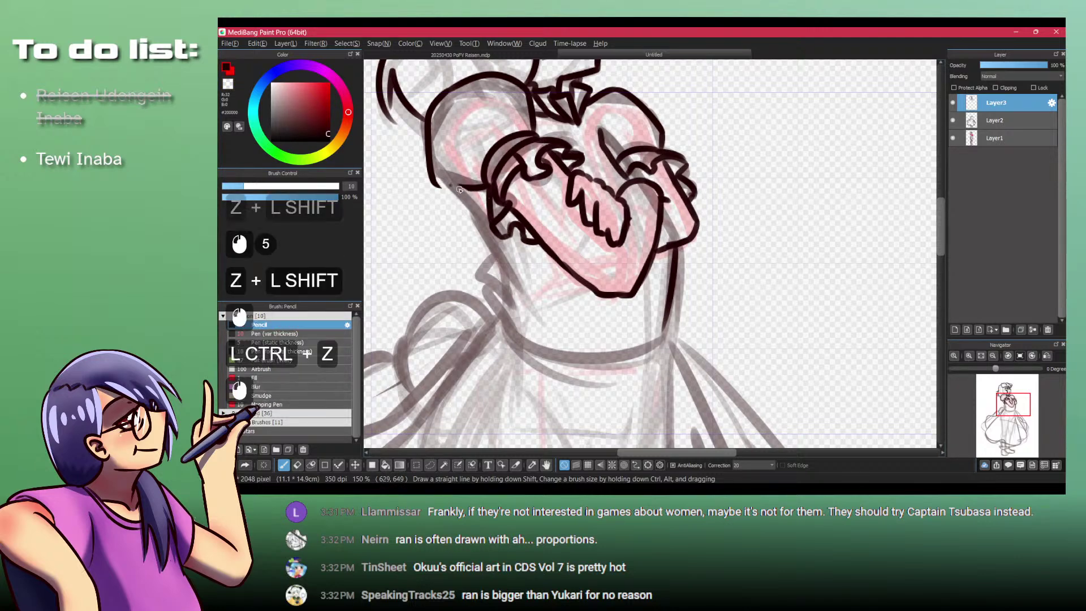
pyautogui.click(430, 188)
pyautogui.hotkey('ctrl', 'z')
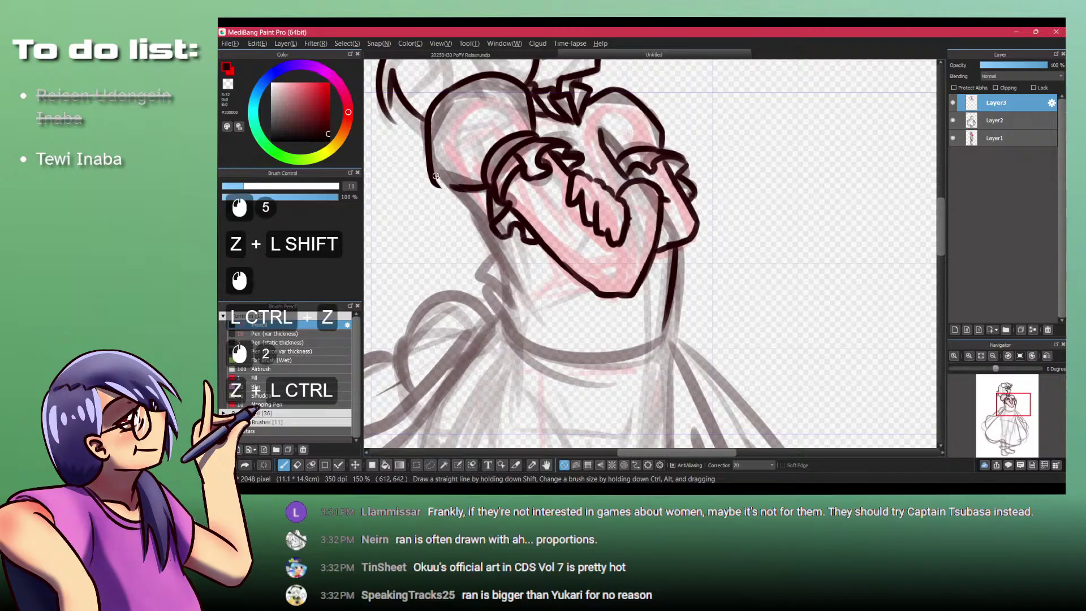
pyautogui.click(434, 182)
pyautogui.hotkey('ctrl', 'z')
pyautogui.hotkey('ctrl', 'z')
pyautogui.hotkey('ctrl', 'z')
pyautogui.hotkey('ctrl', 'z')
pyautogui.hotkey('ctrl', 'z')
pyautogui.hotkey('ctrl', 'z')
pyautogui.hotkey('ctrl', 'z')
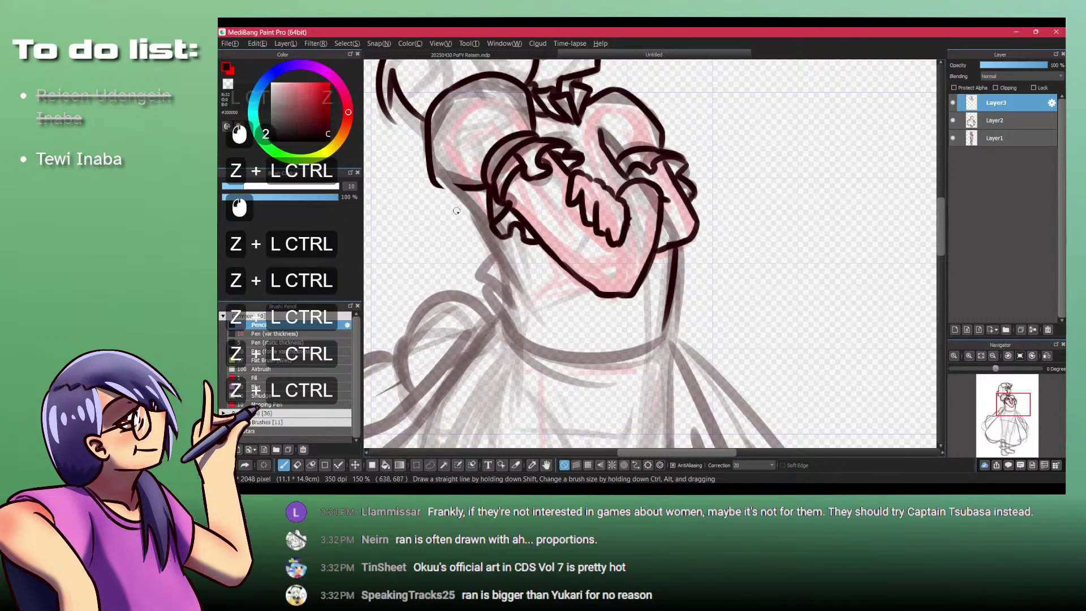
# Step: Draw the torso's left-hand side line from under the puff sleeve slanting down toward the waist
pyautogui.click(454, 199)
pyautogui.moveTo(455, 199); pyautogui.dragTo(495, 258)
pyautogui.hotkey('ctrl', 'z')
pyautogui.moveTo(485, 244); pyautogui.dragTo(525, 292)
# Step: Try to draw the small fabric folds at the left-hand side of the waist
pyautogui.moveTo(491, 257)
pyautogui.mouseDown()
pyautogui.moveTo(485, 277)
pyautogui.moveTo(510, 312)
pyautogui.moveTo(489, 284)
pyautogui.mouseUp()
pyautogui.hotkey('ctrl', 'z')
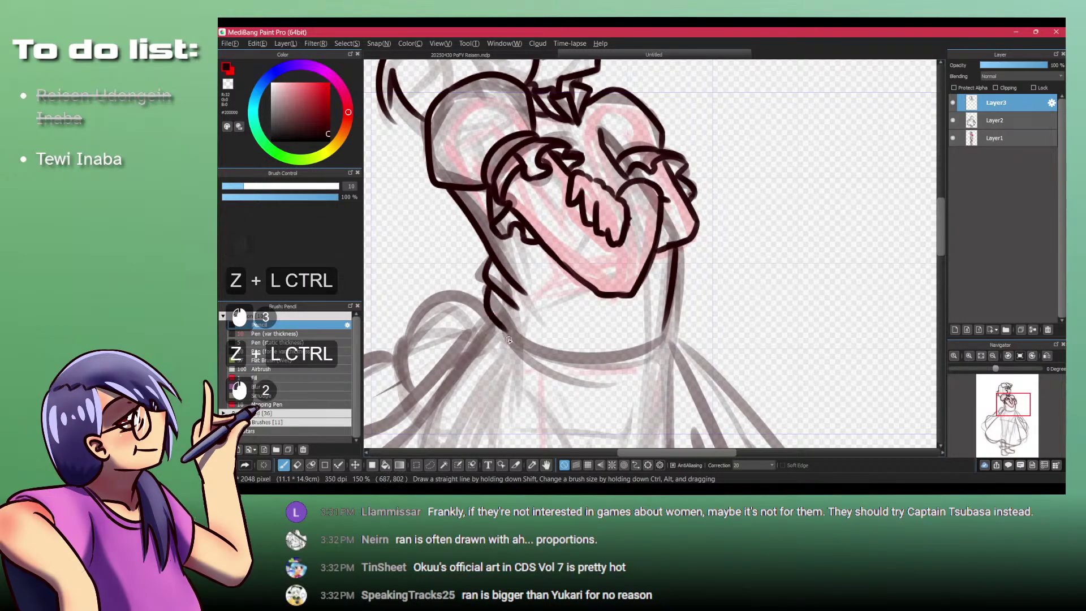
pyautogui.hotkey('ctrl', 'z')
pyautogui.hotkey('ctrl', 'z')
pyautogui.moveTo(491, 288); pyautogui.dragTo(490, 313)
pyautogui.hotkey('ctrl', 'z')
pyautogui.hotkey('ctrl', 'z')
# Step: Draw the left-hand waist folds and the curved waistline across to the torso's right-hand side
pyautogui.moveTo(491, 264)
pyautogui.mouseDown()
pyautogui.moveTo(497, 297)
pyautogui.moveTo(660, 314)
pyautogui.mouseUp()
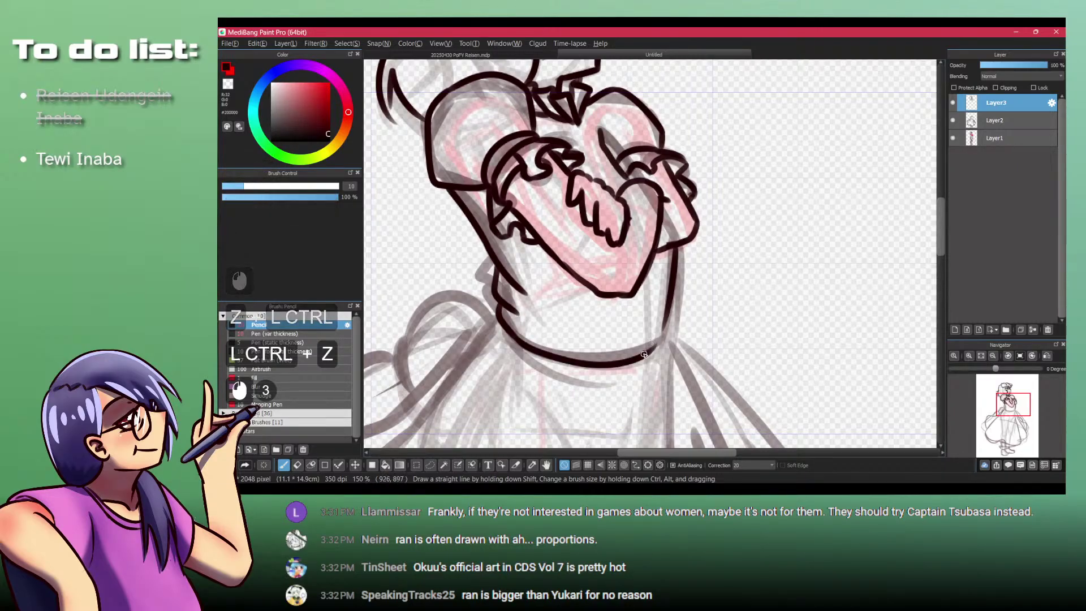
pyautogui.hotkey('ctrl', 'z')
pyautogui.moveTo(632, 328); pyautogui.dragTo(556, 256)
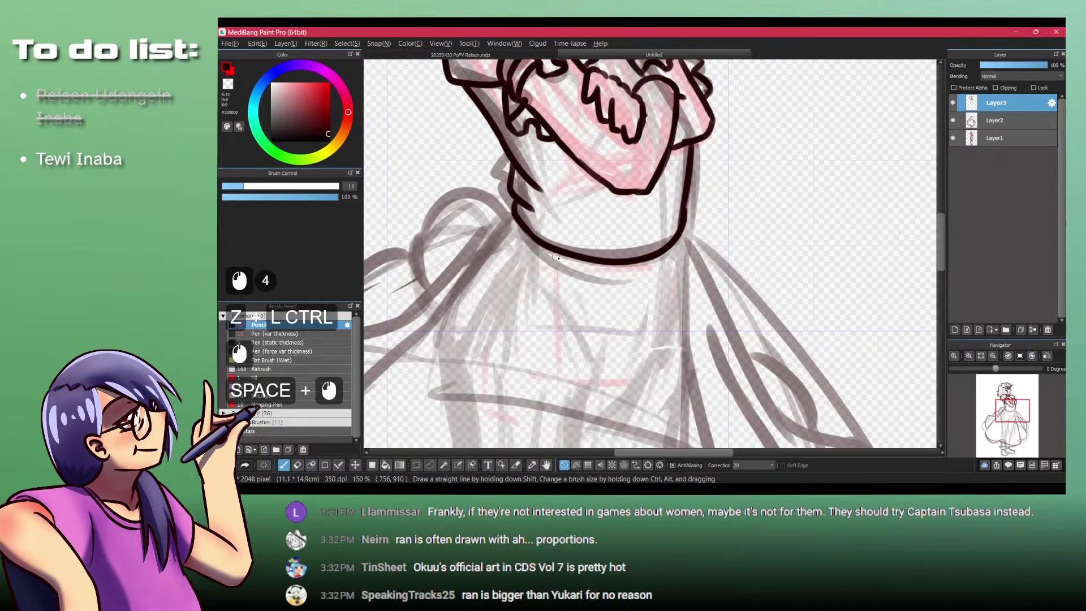
# Step: Try to draw the skirt's straight left-hand edge from near the waist down to its widest point
pyautogui.moveTo(566, 193); pyautogui.dragTo(552, 260)
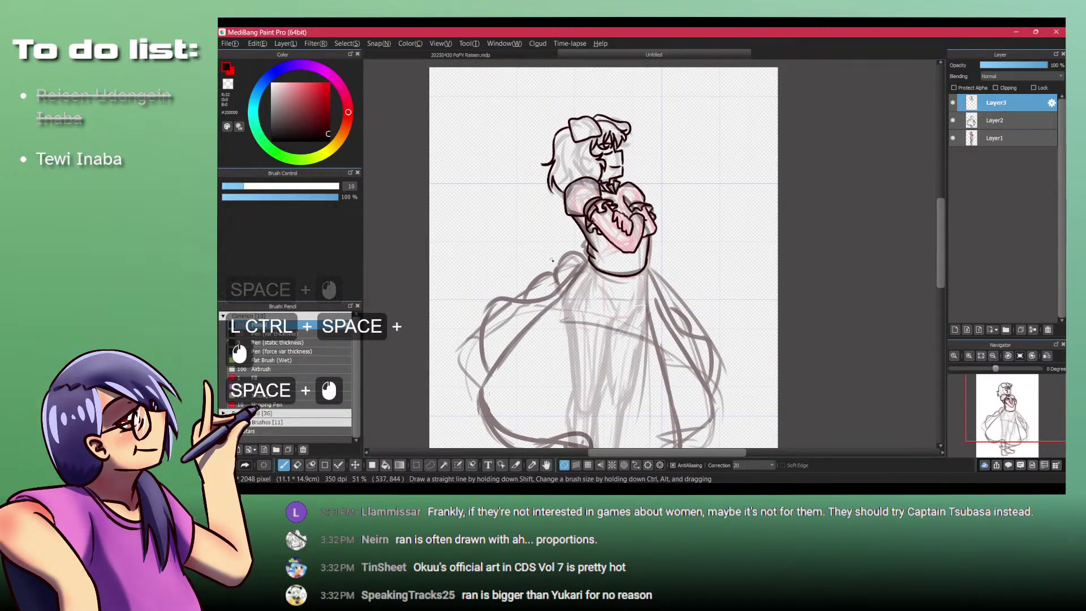
pyautogui.moveTo(551, 259); pyautogui.dragTo(448, 163)
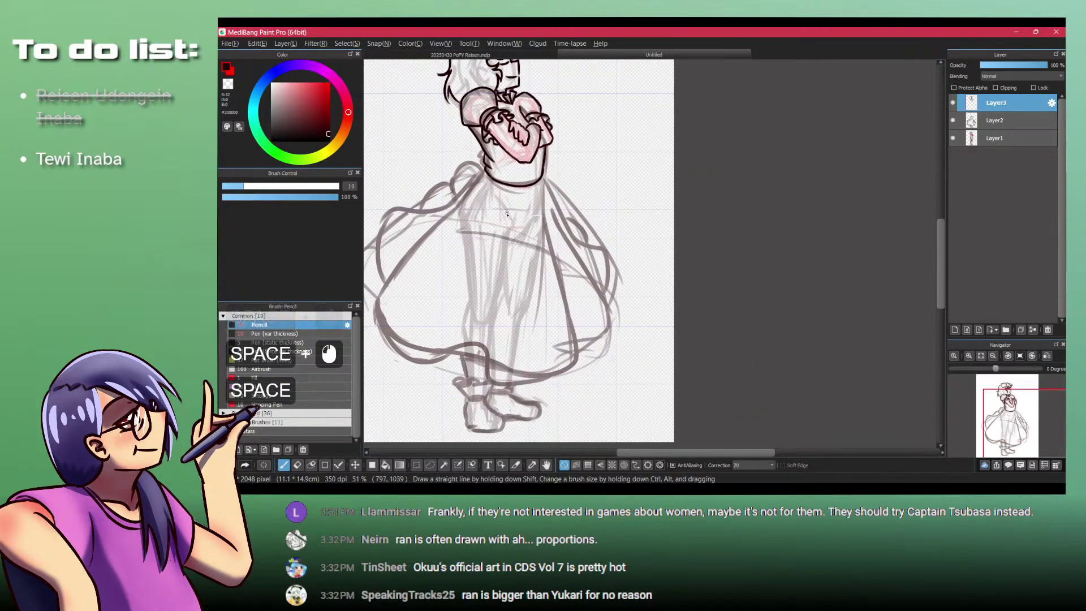
pyautogui.moveTo(507, 216); pyautogui.dragTo(553, 229)
pyautogui.moveTo(567, 313); pyautogui.dragTo(602, 301)
pyautogui.keyDown('ctrl'); pyautogui.click(485, 256); pyautogui.keyUp('ctrl')
pyautogui.moveTo(551, 190); pyautogui.dragTo(444, 322)
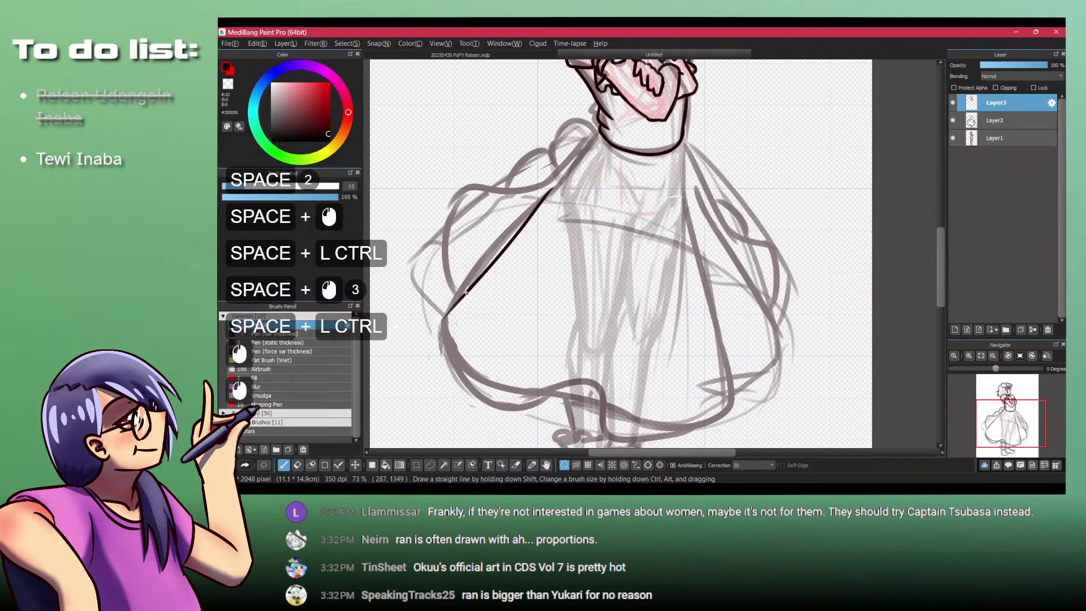
pyautogui.hotkey('ctrl', 'z')
pyautogui.moveTo(541, 196)
pyautogui.mouseDown()
pyautogui.moveTo(446, 316)
pyautogui.moveTo(448, 307)
pyautogui.moveTo(437, 337)
pyautogui.moveTo(515, 407)
pyautogui.moveTo(534, 390)
pyautogui.moveTo(510, 406)
pyautogui.moveTo(653, 438)
pyautogui.moveTo(729, 403)
pyautogui.mouseUp()
pyautogui.moveTo(642, 288)
pyautogui.mouseDown()
pyautogui.moveTo(582, 250)
pyautogui.moveTo(616, 280)
pyautogui.mouseUp()
pyautogui.hotkey('ctrl', 'z')
# Step: Try to draw the skirt's rounded lower-left hem with a fold line rising from it
pyautogui.moveTo(505, 400); pyautogui.dragTo(543, 400)
pyautogui.moveTo(467, 398)
pyautogui.mouseDown()
pyautogui.moveTo(504, 395)
pyautogui.moveTo(589, 289)
pyautogui.moveTo(647, 132)
pyautogui.mouseUp()
pyautogui.hotkey('ctrl', 'z')
pyautogui.moveTo(478, 397)
pyautogui.mouseDown()
pyautogui.moveTo(547, 377)
pyautogui.moveTo(621, 196)
pyautogui.mouseUp()
pyautogui.moveTo(569, 364); pyautogui.dragTo(537, 249)
pyautogui.hotkey('ctrl', 'z')
pyautogui.hotkey('ctrl', 'z')
pyautogui.hotkey('ctrl', 'z')
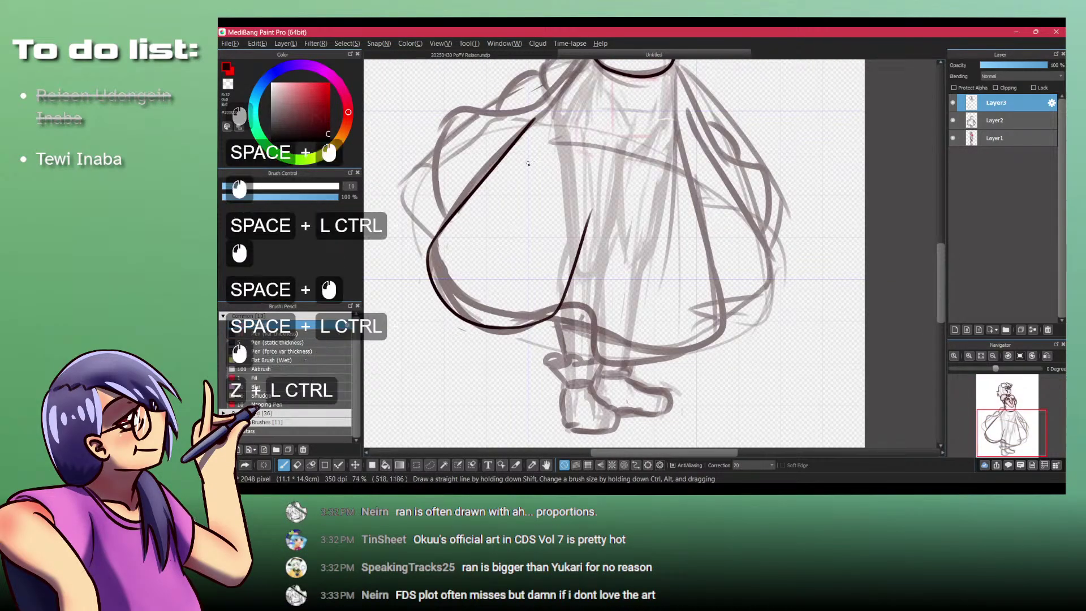
pyautogui.moveTo(486, 162); pyautogui.dragTo(505, 210)
pyautogui.hotkey('ctrl', 'z')
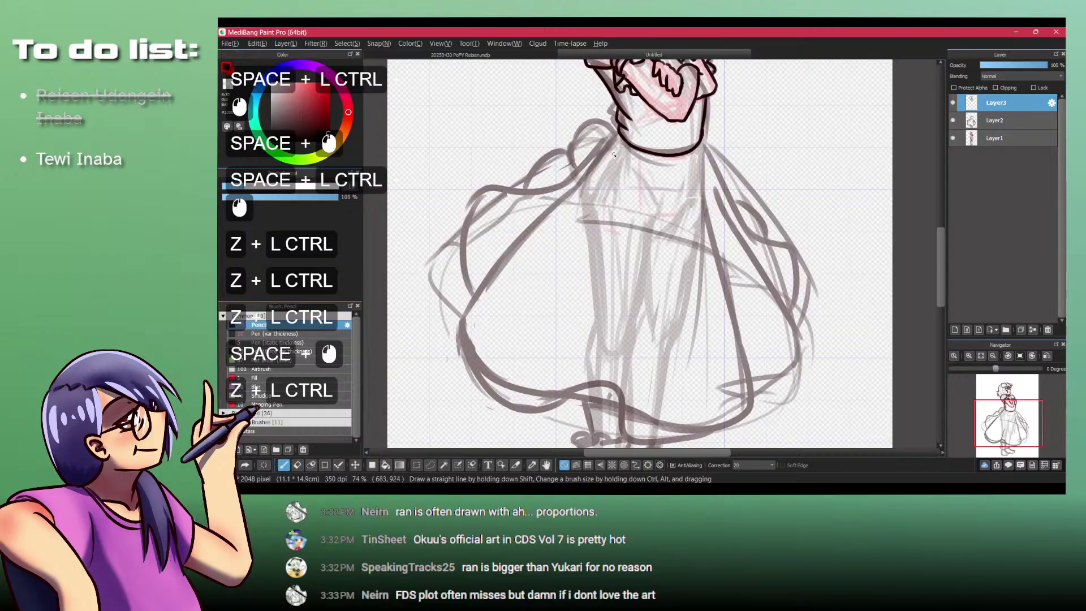
# Step: Try to draw a flared, curving left-hand skirt edge from the waist into a deep hem with upright fold lines
pyautogui.moveTo(613, 154)
pyautogui.mouseDown()
pyautogui.moveTo(526, 238)
pyautogui.moveTo(455, 356)
pyautogui.moveTo(564, 415)
pyautogui.mouseUp()
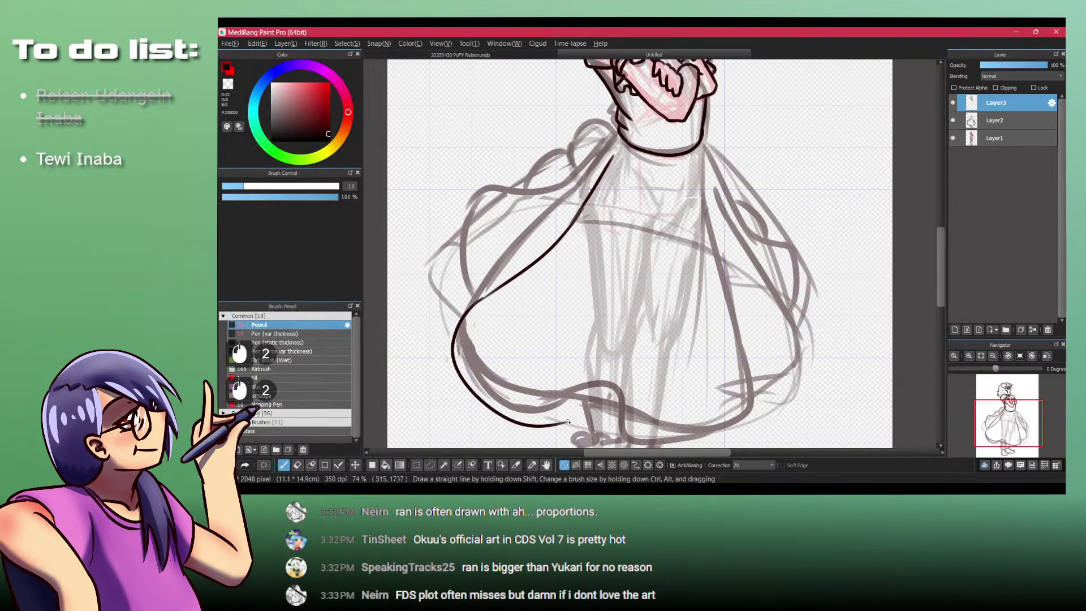
pyautogui.moveTo(608, 320)
pyautogui.mouseDown()
pyautogui.moveTo(588, 278)
pyautogui.moveTo(589, 366)
pyautogui.mouseUp()
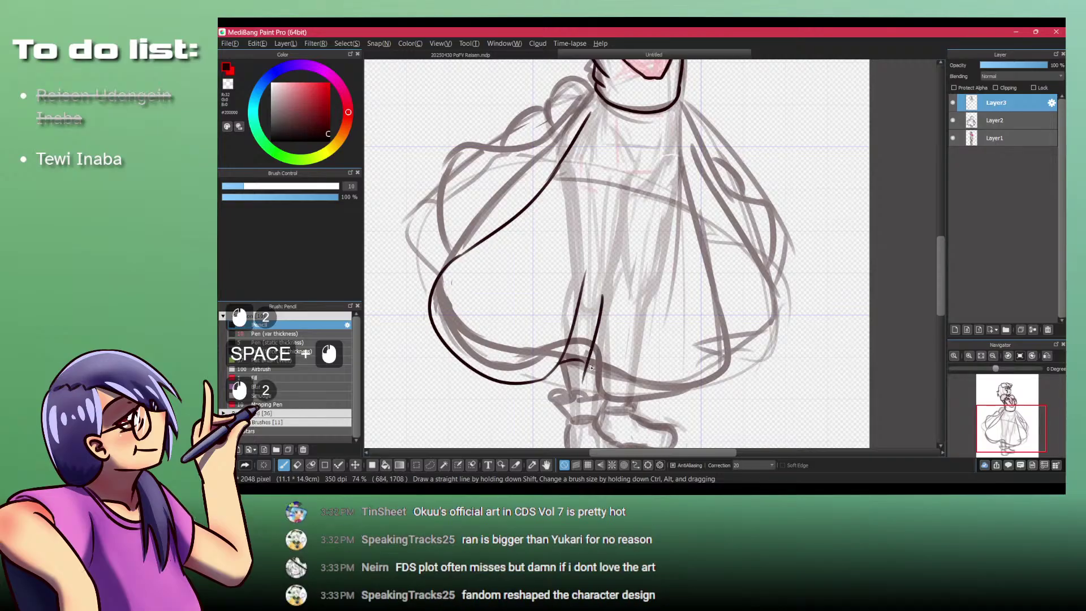
pyautogui.hotkey('ctrl', 'z')
pyautogui.hotkey('ctrl', 'z')
pyautogui.hotkey('ctrl', 'z')
pyautogui.hotkey('ctrl', 'z')
pyautogui.hotkey('ctrl', 'z')
pyautogui.hotkey('ctrl', 'z')
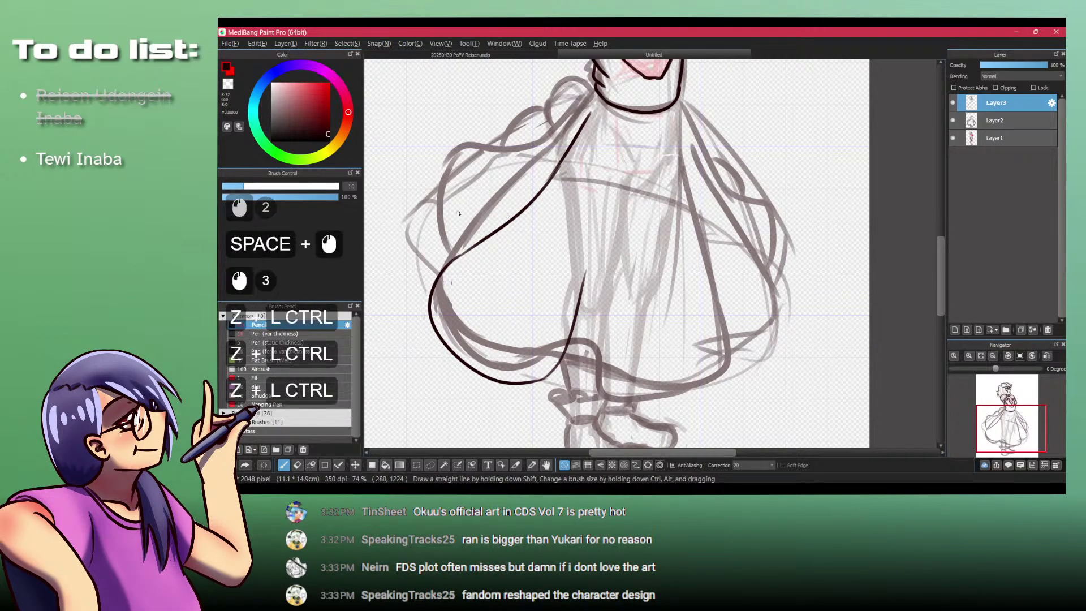
pyautogui.hotkey('ctrl', 'z')
# Step: Redraw the front skirt panel's left-hand edge to its widest point and round it into the lower-left hem
pyautogui.moveTo(472, 221); pyautogui.dragTo(454, 249)
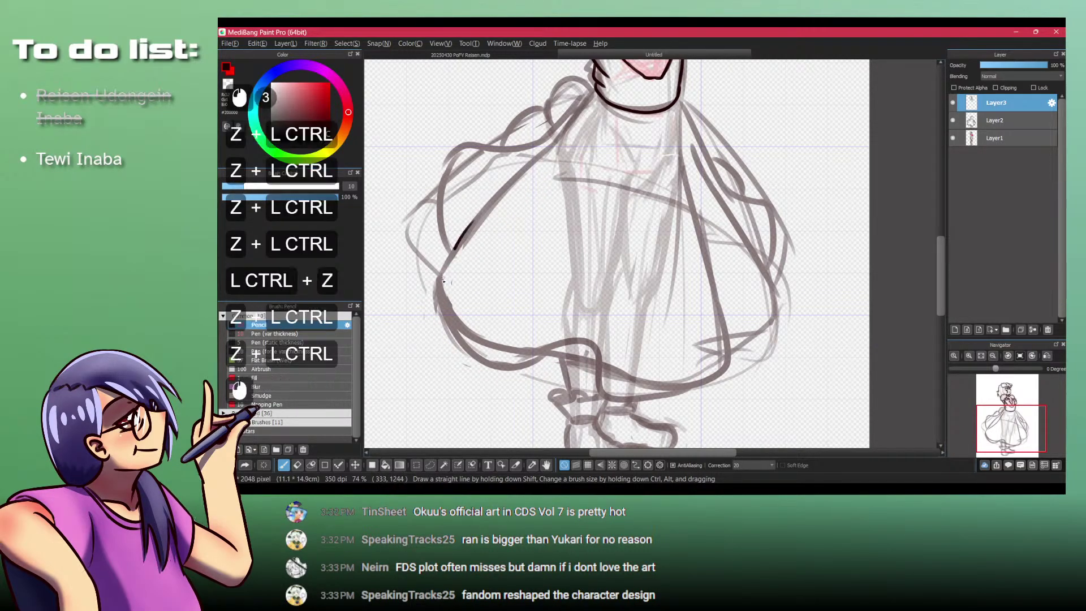
pyautogui.hotkey('ctrl', 'z')
pyautogui.moveTo(503, 180); pyautogui.dragTo(443, 255)
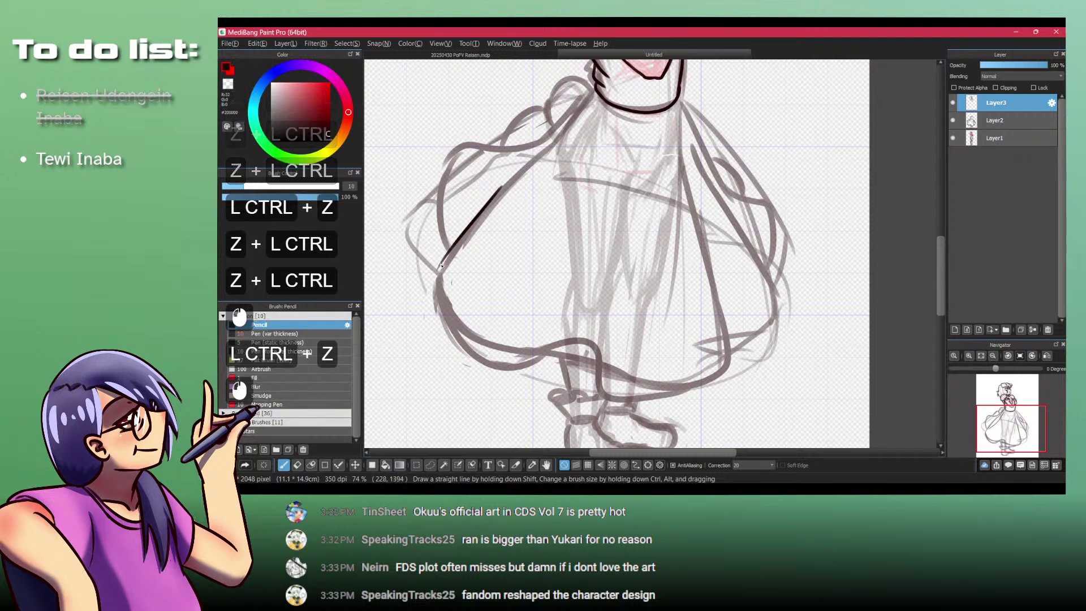
pyautogui.hotkey('ctrl', 'z')
pyautogui.moveTo(504, 179); pyautogui.dragTo(439, 258)
pyautogui.hotkey('ctrl', 'z')
pyautogui.moveTo(502, 192); pyautogui.dragTo(435, 258)
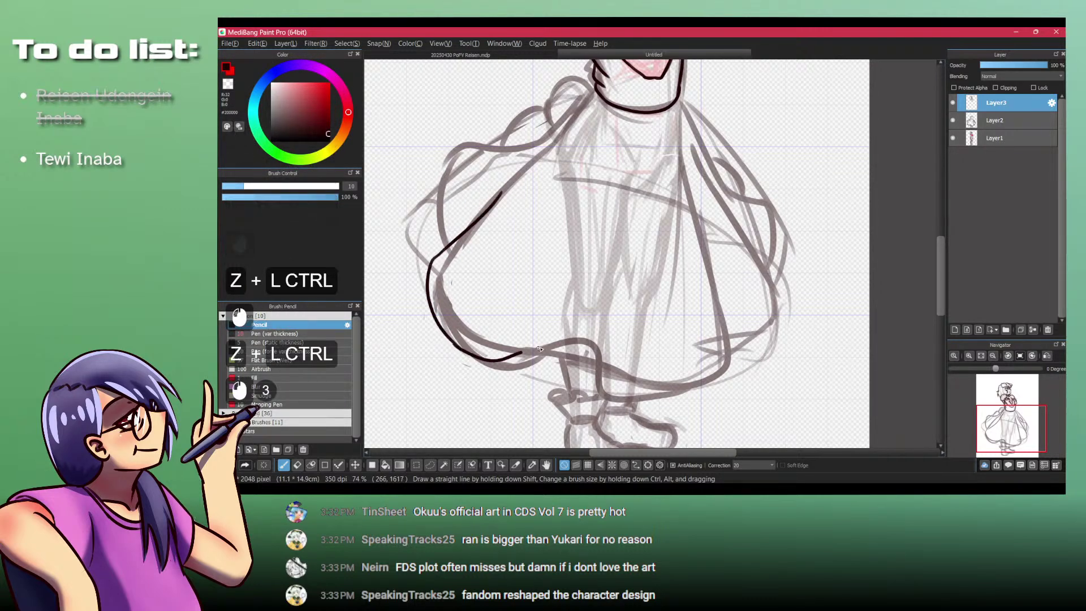
# Step: Draw the front skirt panel's wavy hem across the lower legs to its lower-right corner
pyautogui.moveTo(539, 349); pyautogui.dragTo(589, 366)
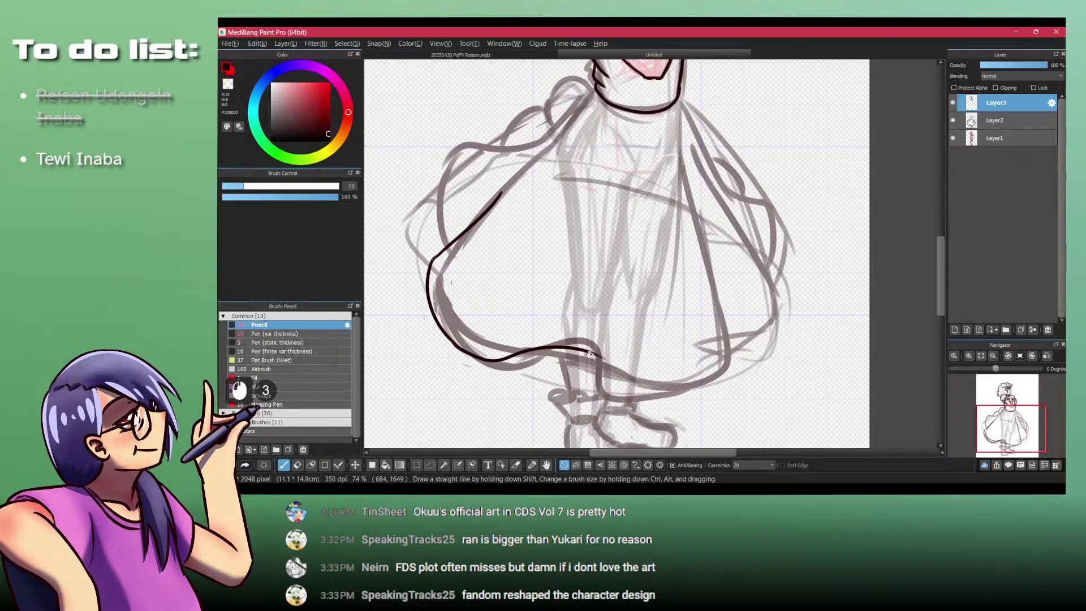
pyautogui.hotkey('ctrl', 'z')
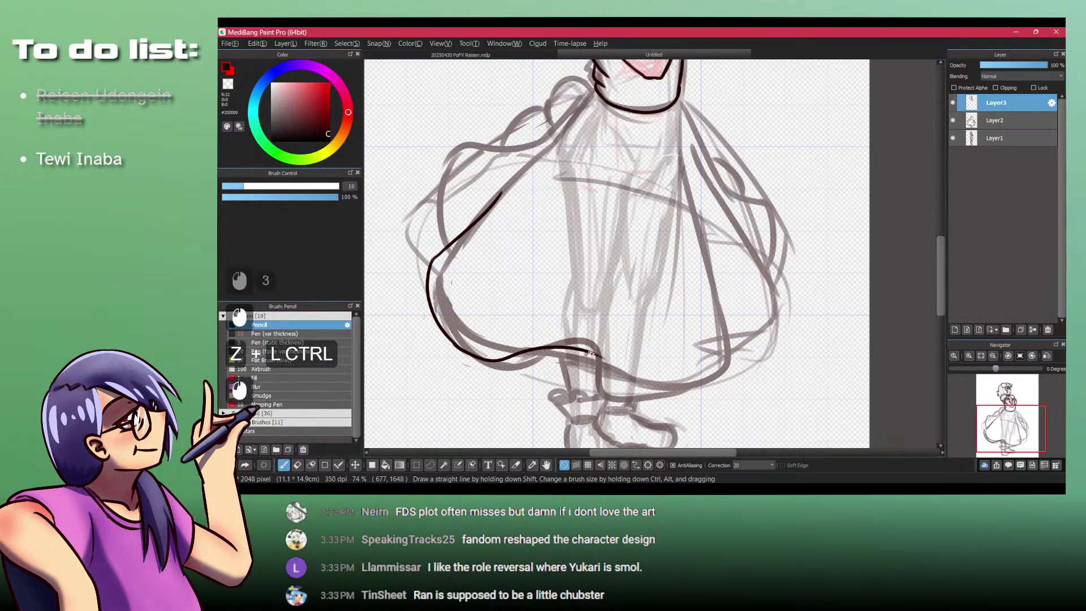
pyautogui.moveTo(740, 340); pyautogui.dragTo(740, 340)
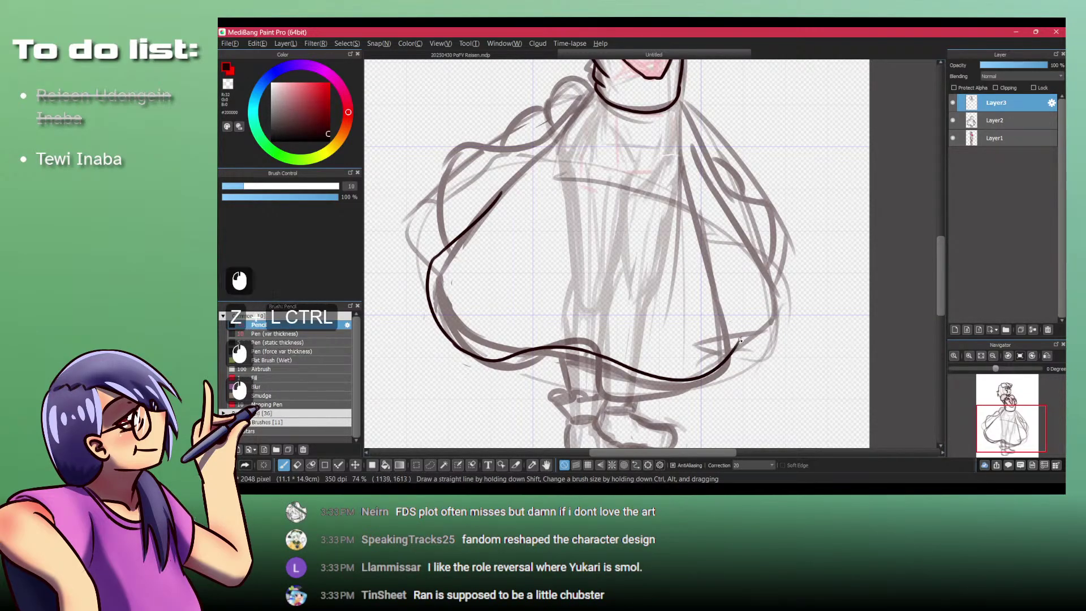
pyautogui.hotkey('ctrl', 'z')
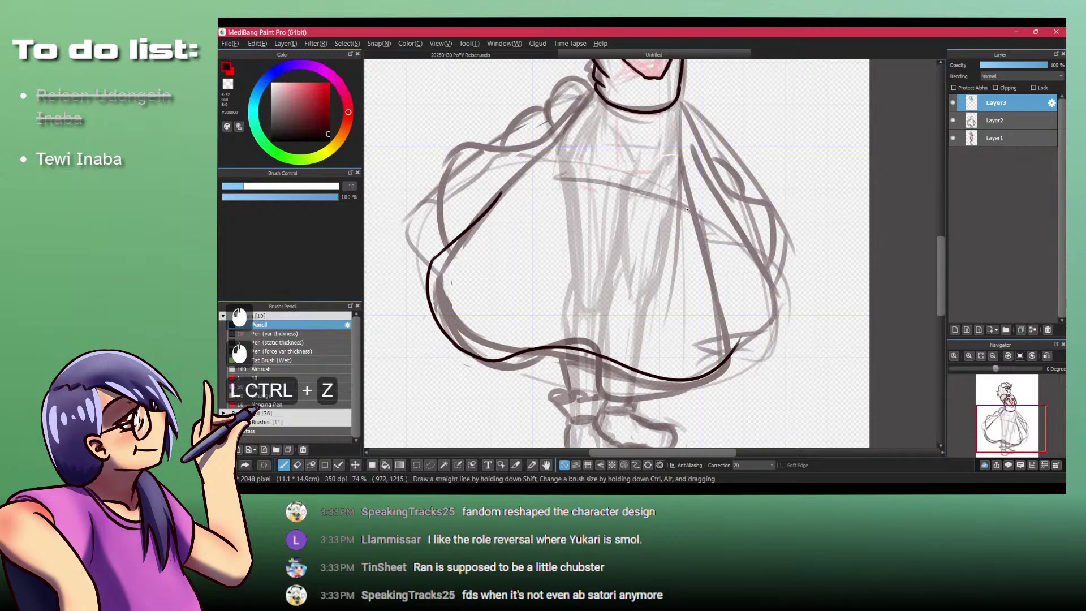
# Step: Draw the front skirt panel's sloping right-hand edge and clean up where it meets the hem's rounded corner
pyautogui.moveTo(718, 281)
pyautogui.mouseDown()
pyautogui.moveTo(735, 350)
pyautogui.moveTo(786, 349)
pyautogui.mouseUp()
pyautogui.hotkey('shift', 'z')
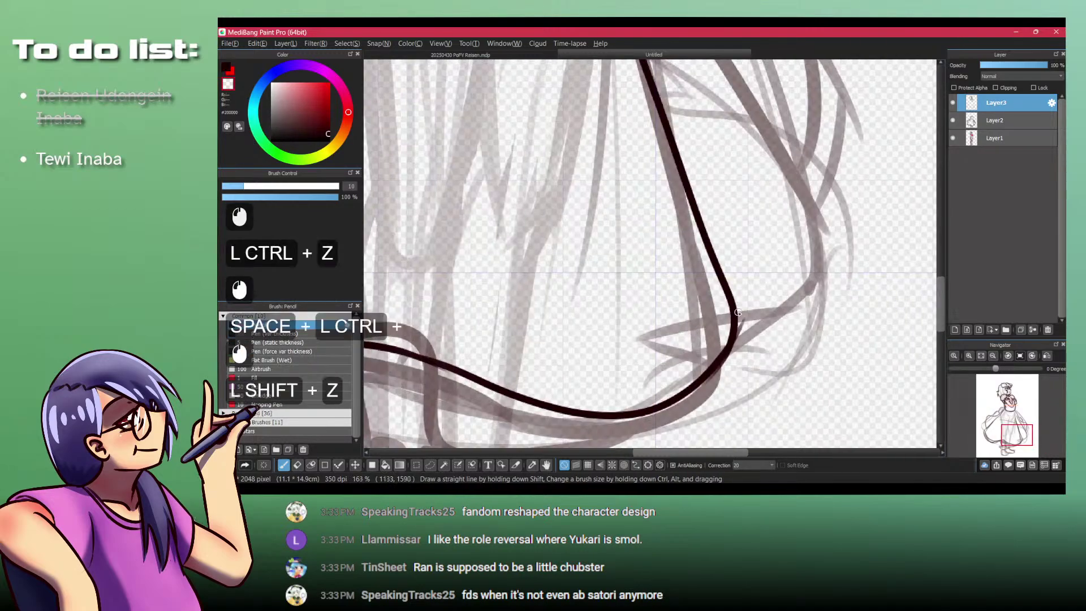
pyautogui.moveTo(745, 318)
pyautogui.mouseDown()
pyautogui.moveTo(731, 359)
pyautogui.moveTo(674, 432)
pyautogui.mouseUp()
pyautogui.hotkey('shift', 'z')
pyautogui.moveTo(674, 371)
pyautogui.mouseDown()
pyautogui.moveTo(687, 367)
pyautogui.moveTo(717, 184)
pyautogui.moveTo(685, 136)
pyautogui.mouseUp()
pyautogui.moveTo(675, 134)
pyautogui.mouseDown()
pyautogui.moveTo(683, 150)
pyautogui.moveTo(657, 266)
pyautogui.mouseUp()
pyautogui.hotkey('ctrl', 'z')
# Step: Draw the bulging outer curve of the back skirt on the right-hand side, ending at the front panel's edge
pyautogui.moveTo(657, 266); pyautogui.dragTo(687, 249)
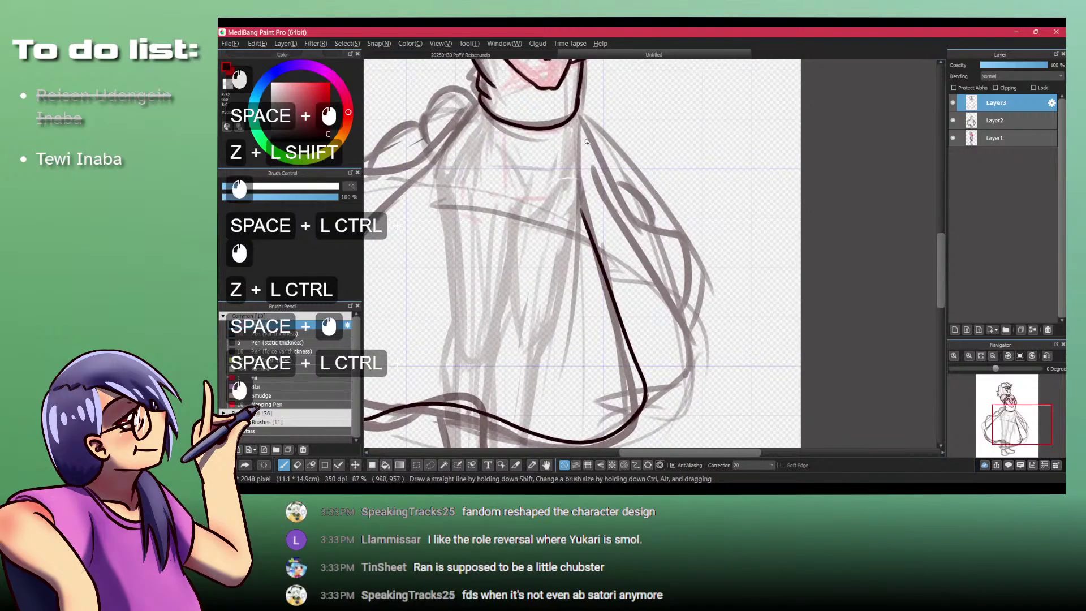
pyautogui.moveTo(617, 195); pyautogui.dragTo(639, 366)
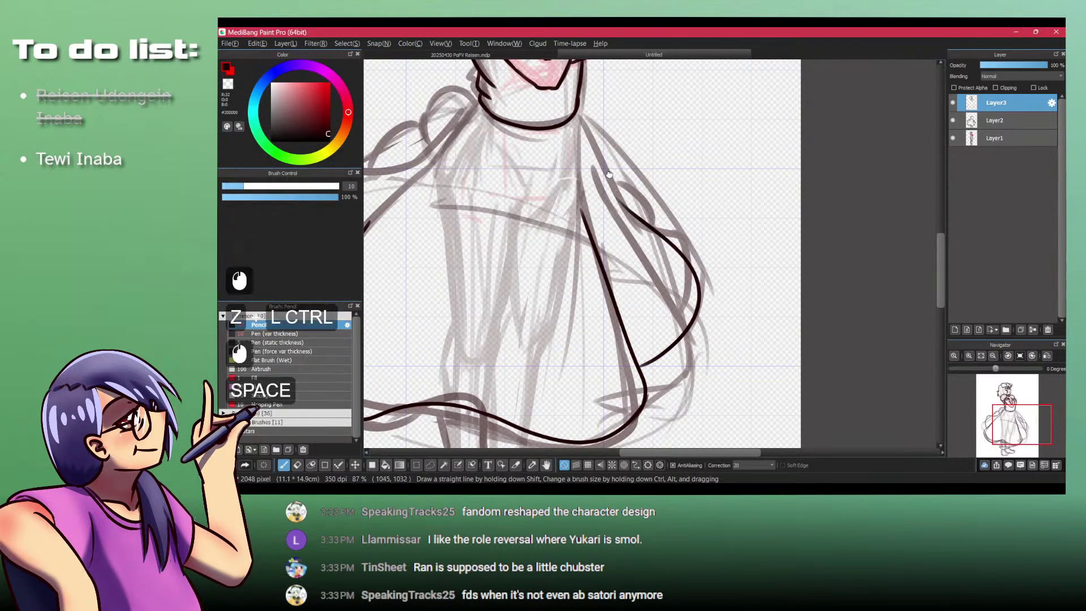
pyautogui.moveTo(615, 187); pyautogui.dragTo(568, 239)
pyautogui.moveTo(568, 238); pyautogui.dragTo(547, 222)
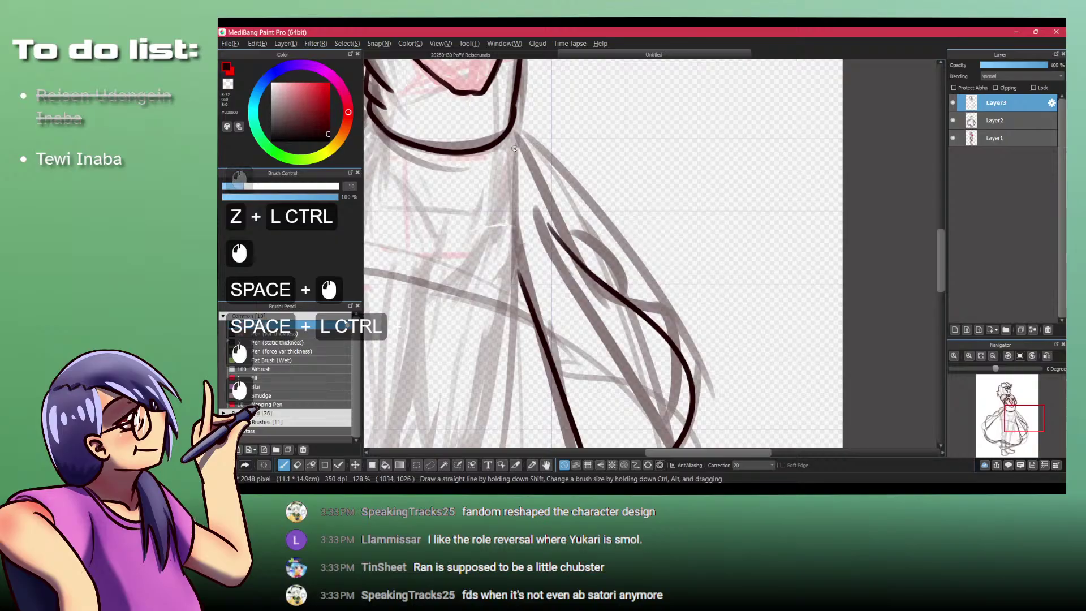
# Step: Draw the back skirt's sloping upper right-hand edge from the waist and a small rounded fold below it
pyautogui.moveTo(515, 133); pyautogui.dragTo(618, 266)
pyautogui.hotkey('ctrl', 'z')
pyautogui.moveTo(599, 229); pyautogui.dragTo(646, 296)
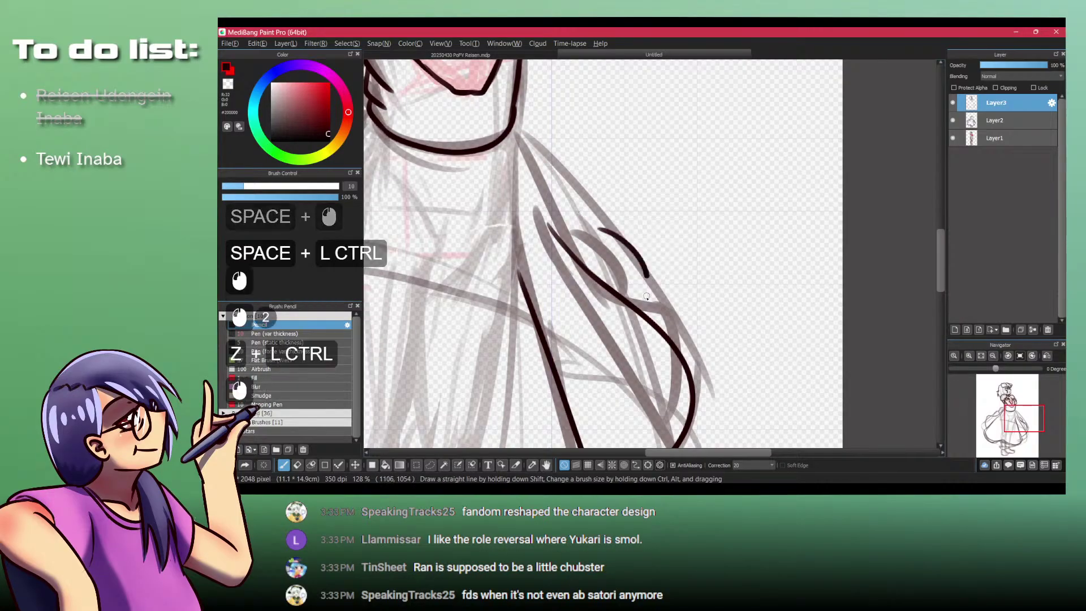
pyautogui.hotkey('ctrl', 'z')
pyautogui.moveTo(518, 130)
pyautogui.mouseDown()
pyautogui.moveTo(614, 247)
pyautogui.moveTo(627, 229)
pyautogui.moveTo(658, 304)
pyautogui.moveTo(656, 260)
pyautogui.mouseUp()
pyautogui.hotkey('ctrl', 'z')
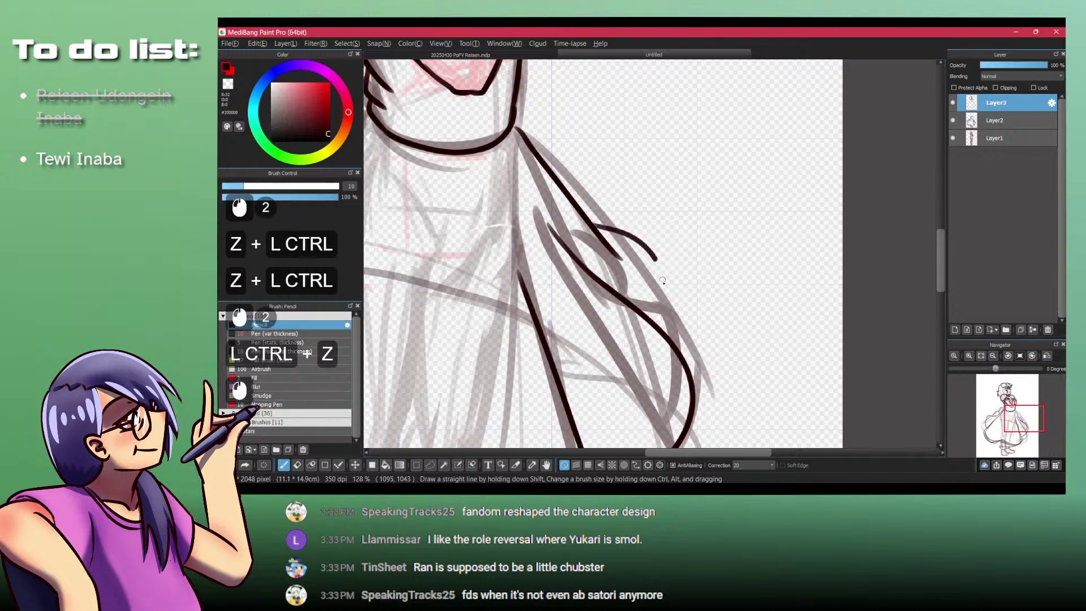
pyautogui.hotkey('ctrl', 'z')
pyautogui.hotkey('ctrl', 'z')
pyautogui.moveTo(658, 323)
pyautogui.mouseDown()
pyautogui.moveTo(646, 237)
pyautogui.moveTo(523, 226)
pyautogui.moveTo(546, 269)
pyautogui.moveTo(639, 269)
pyautogui.mouseUp()
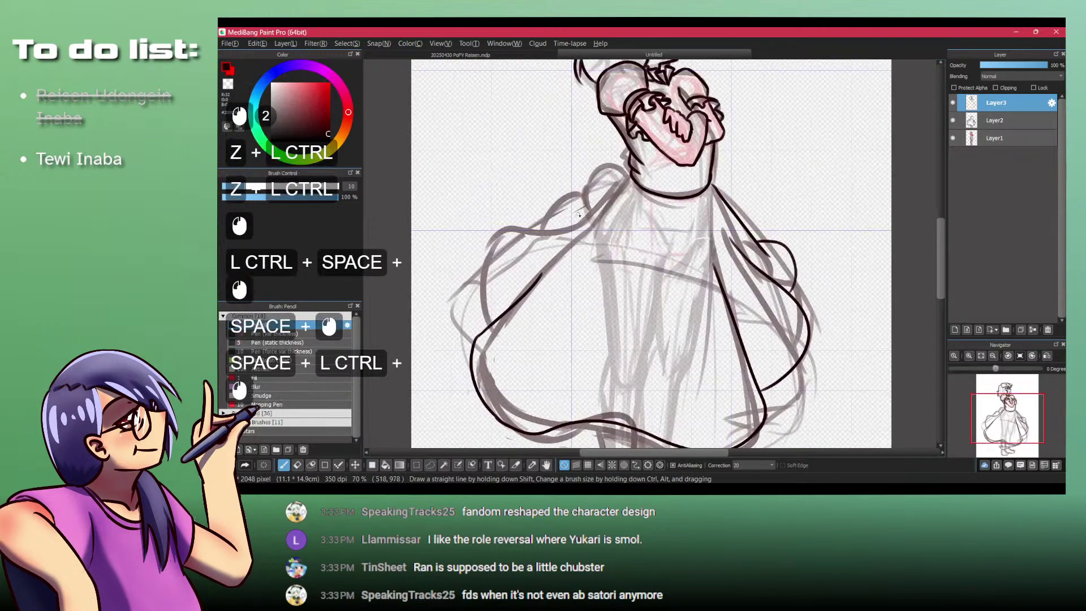
# Step: Draw the back skirt's left-hand outline from the front panel's widest point over to the waist, cleaning up the join
pyautogui.moveTo(406, 269); pyautogui.dragTo(503, 269)
pyautogui.moveTo(452, 373); pyautogui.dragTo(463, 247)
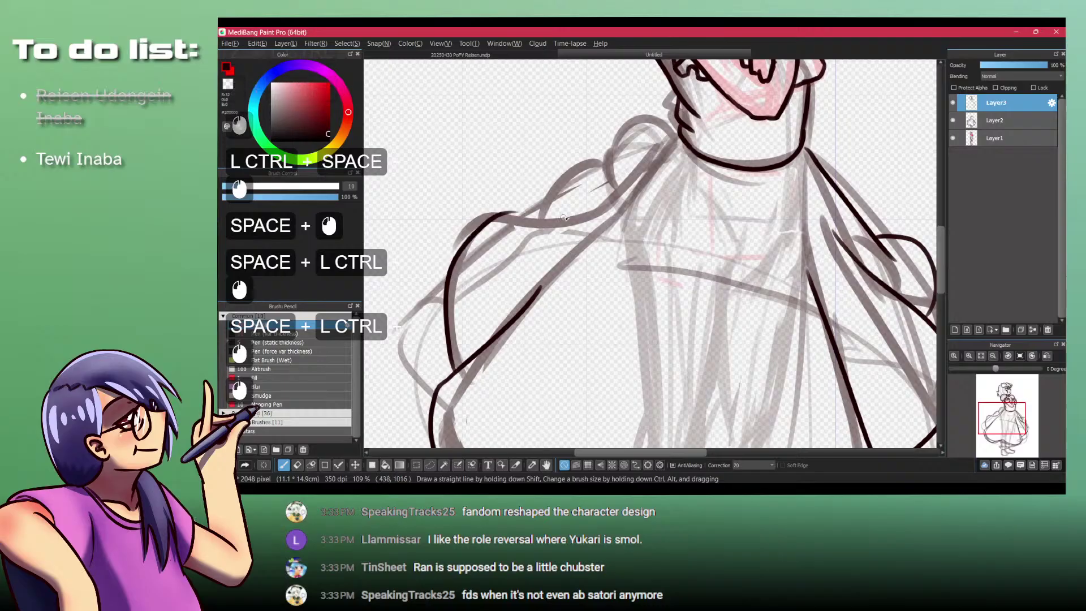
pyautogui.moveTo(564, 217); pyautogui.dragTo(582, 311)
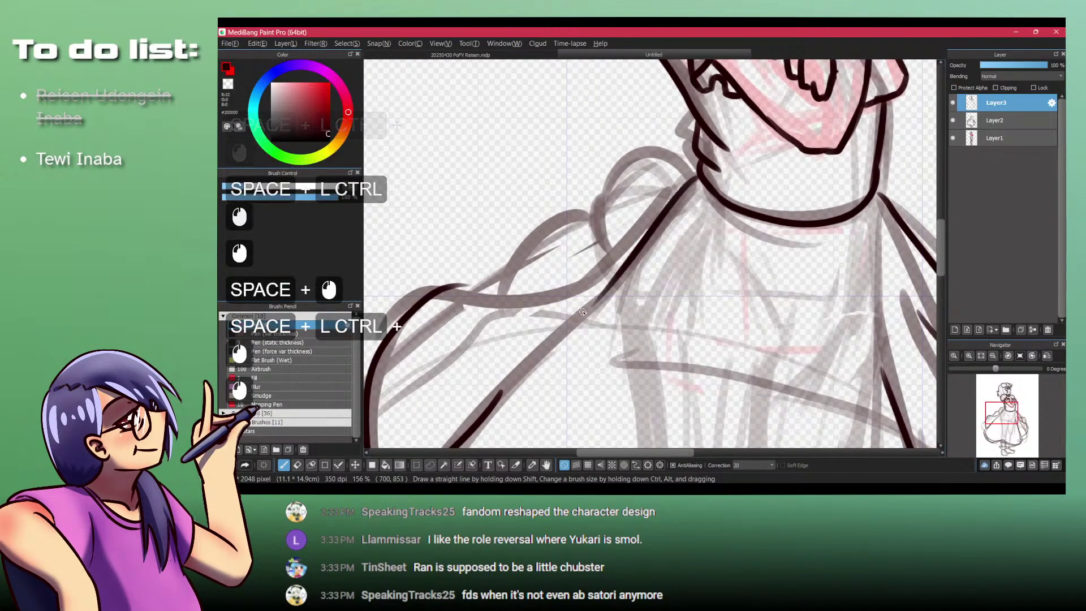
pyautogui.hotkey('ctrl', 'z')
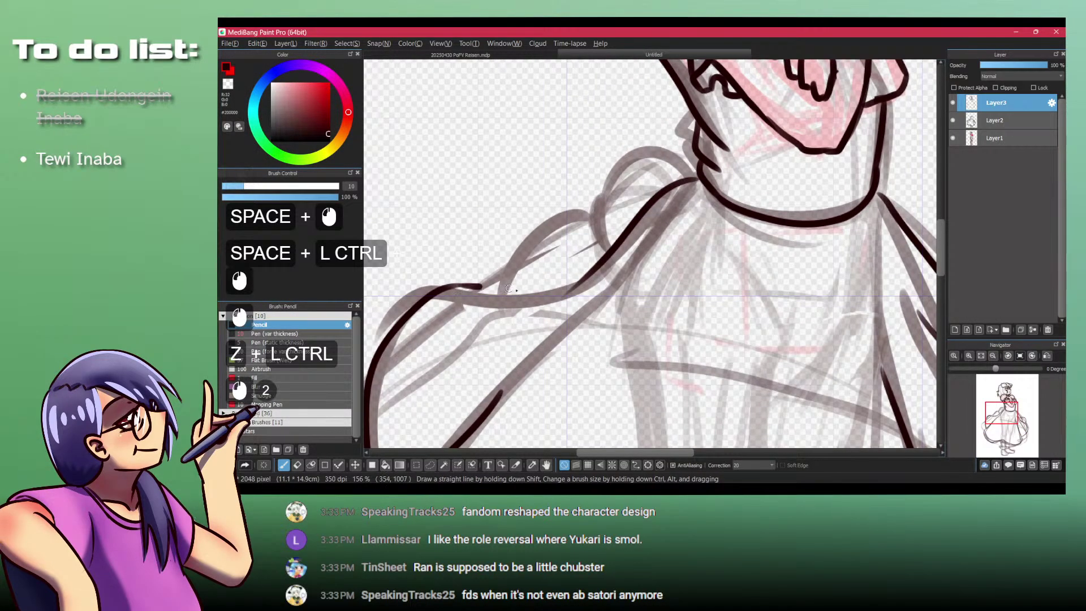
pyautogui.moveTo(509, 288)
pyautogui.mouseDown()
pyautogui.moveTo(586, 283)
pyautogui.moveTo(544, 305)
pyautogui.mouseUp()
pyautogui.hotkey('shift', 'z')
pyautogui.hotkey('shift', 'z')
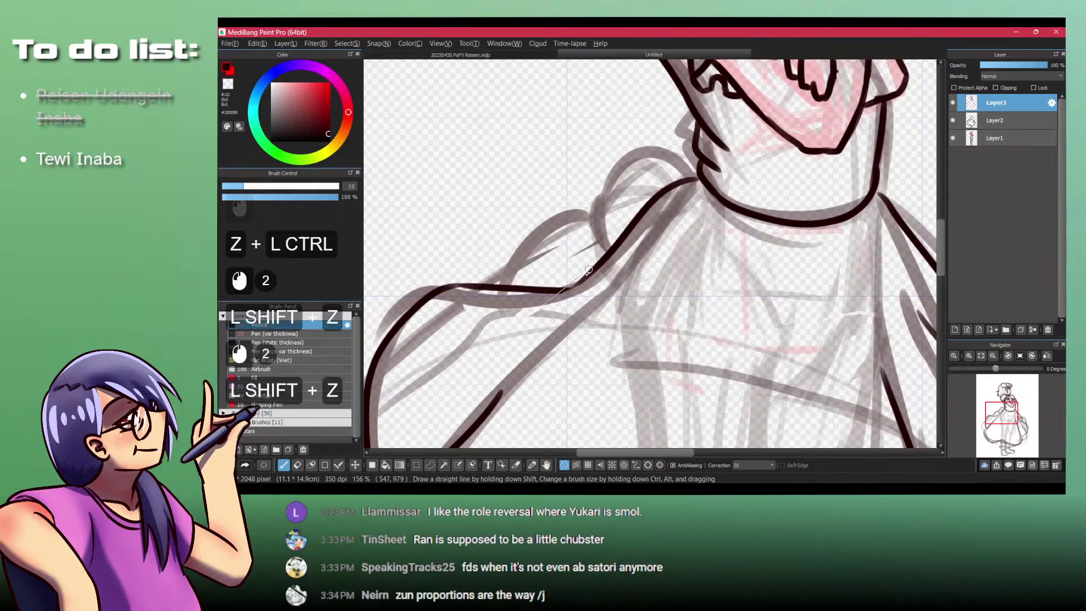
pyautogui.click(582, 276)
# Step: Draw the scalloped outline of the fluffy tail behind the waist and the rounded fold beside it
pyautogui.moveTo(678, 164); pyautogui.dragTo(628, 240)
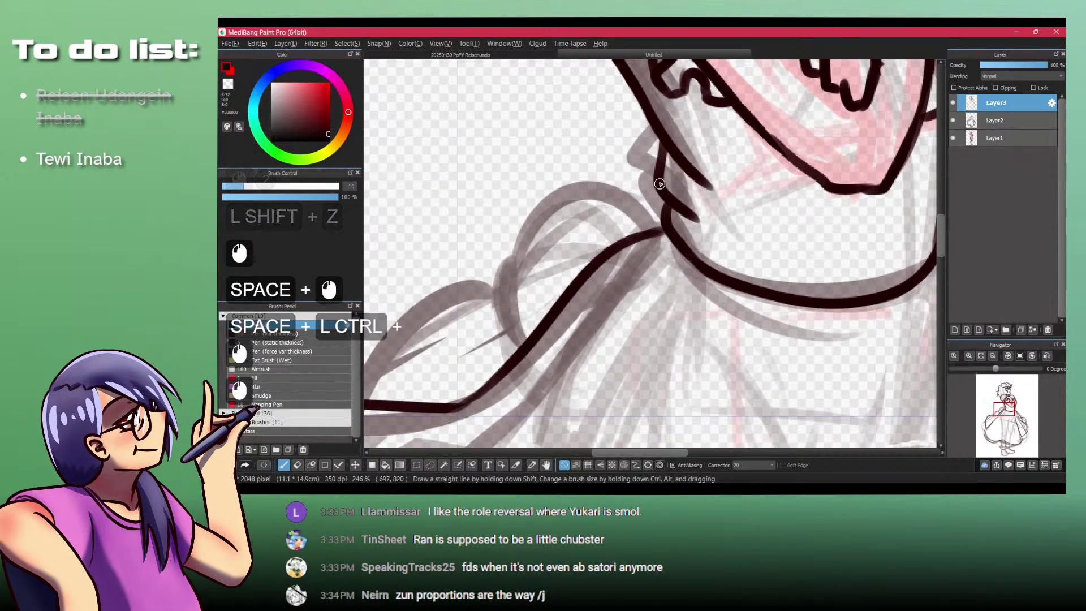
pyautogui.moveTo(633, 172)
pyautogui.mouseDown()
pyautogui.moveTo(564, 188)
pyautogui.moveTo(518, 246)
pyautogui.moveTo(524, 235)
pyautogui.moveTo(509, 302)
pyautogui.moveTo(532, 339)
pyautogui.mouseUp()
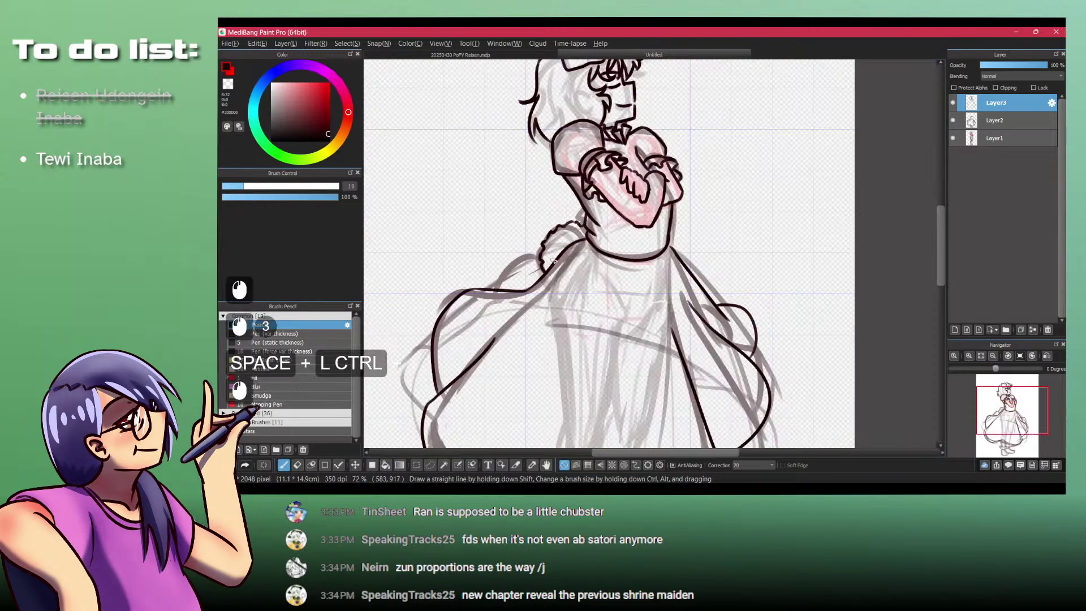
pyautogui.moveTo(537, 271); pyautogui.dragTo(551, 226)
pyautogui.moveTo(482, 290)
pyautogui.mouseDown()
pyautogui.moveTo(551, 248)
pyautogui.moveTo(531, 270)
pyautogui.moveTo(529, 243)
pyautogui.mouseUp()
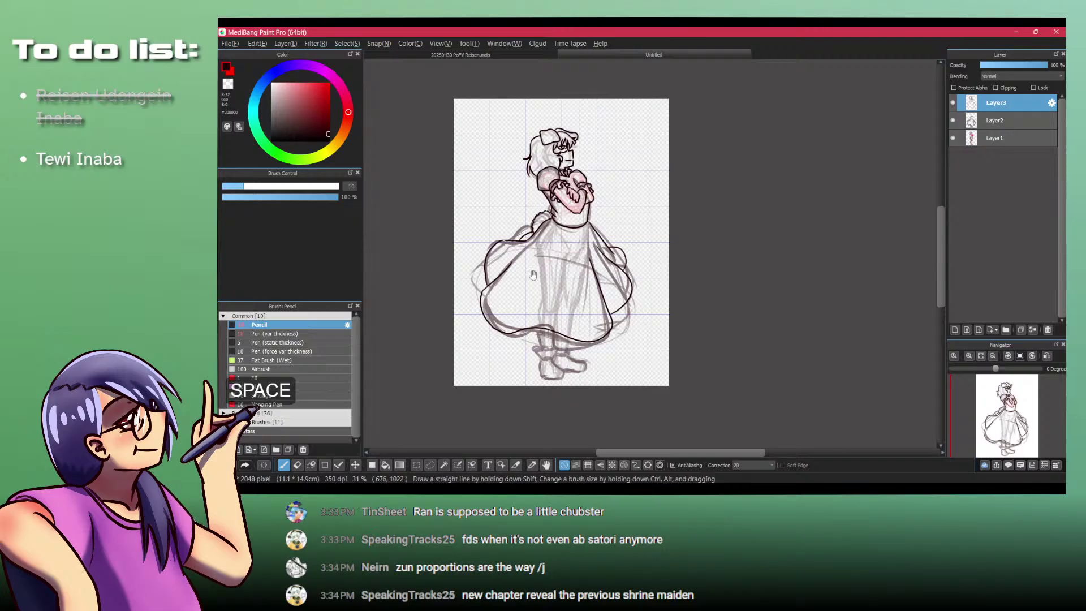
# Step: Draw the two side lines of the front leg from the skirt hem down to the ankle cuff
pyautogui.moveTo(576, 192); pyautogui.dragTo(484, 310)
pyautogui.moveTo(473, 352); pyautogui.dragTo(507, 119)
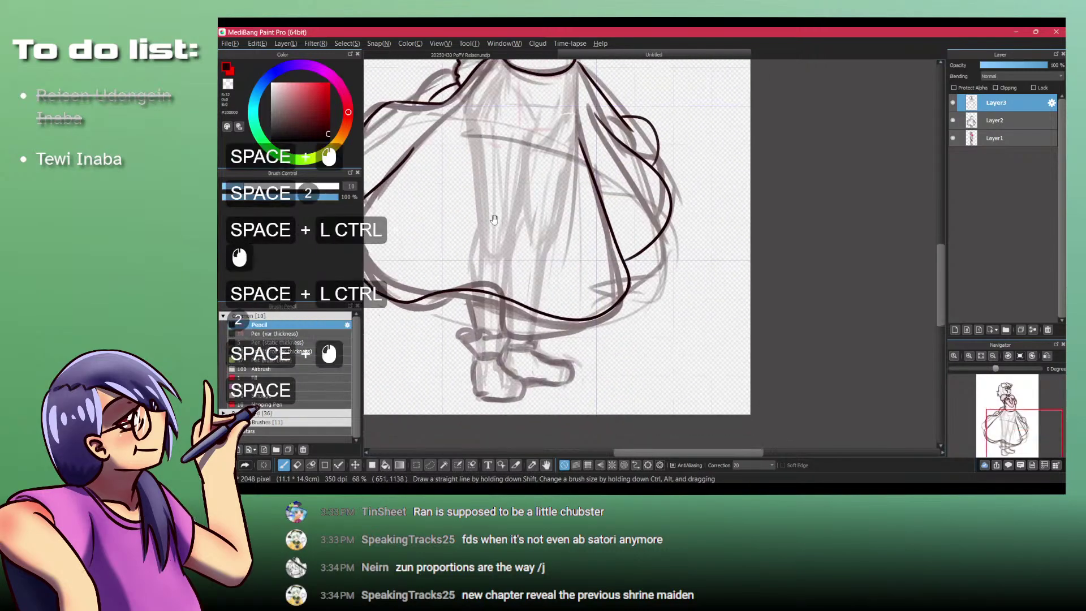
pyautogui.moveTo(492, 322); pyautogui.dragTo(486, 267)
pyautogui.moveTo(467, 214); pyautogui.dragTo(498, 335)
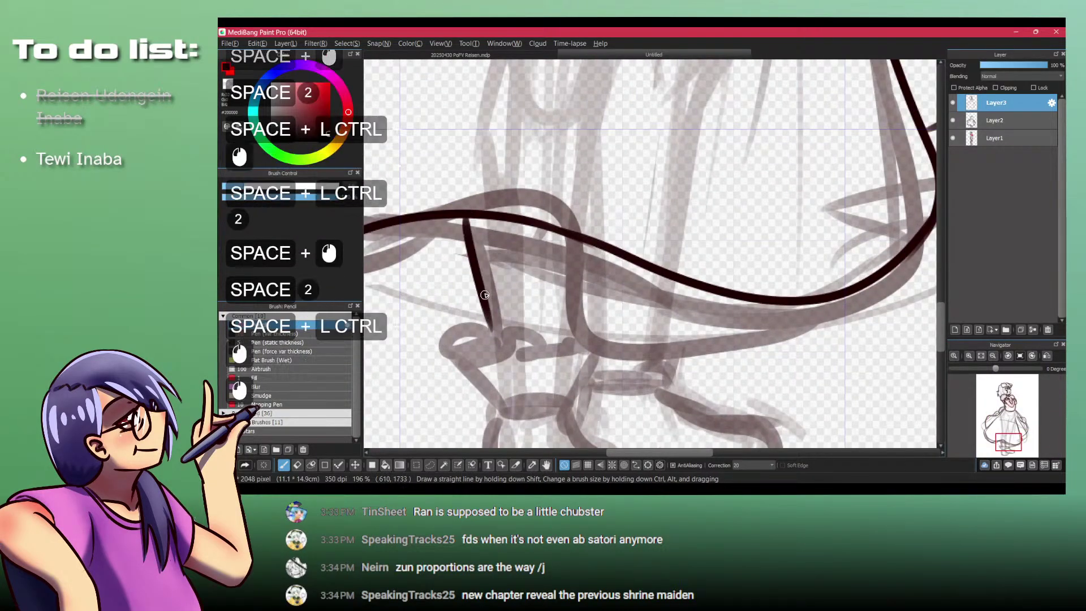
pyautogui.hotkey('ctrl', 'z')
pyautogui.moveTo(464, 208); pyautogui.dragTo(498, 336)
pyautogui.moveTo(580, 249); pyautogui.dragTo(576, 340)
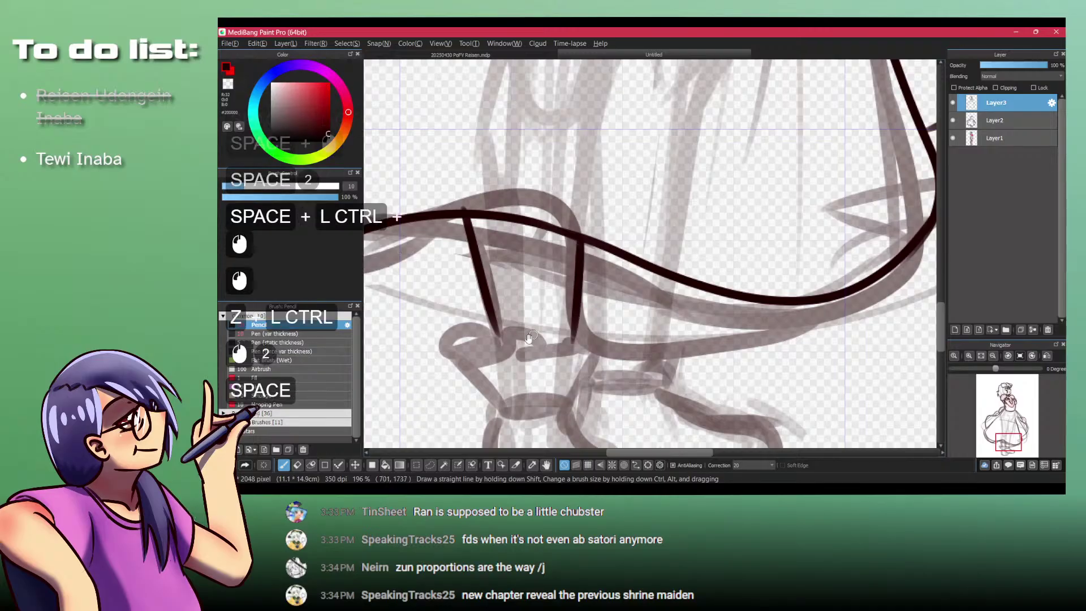
# Step: Draw the front leg's ruffled ankle cuff with a wavy upper edge, tapering sides and a central fold panel
pyautogui.moveTo(481, 318); pyautogui.dragTo(500, 267)
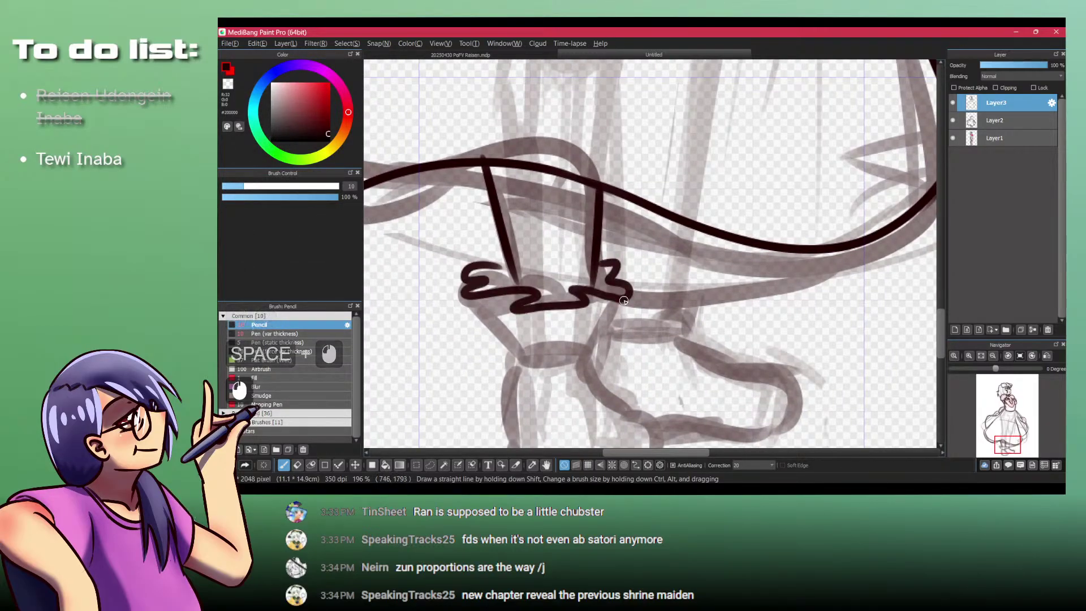
pyautogui.moveTo(629, 295); pyautogui.dragTo(589, 347)
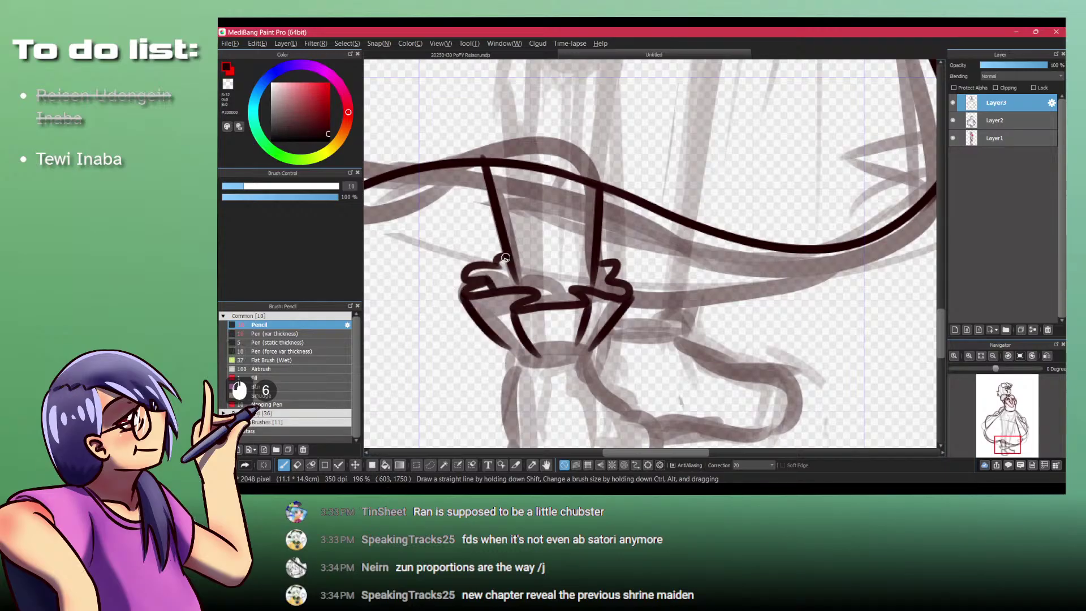
pyautogui.moveTo(507, 347)
pyautogui.mouseDown()
pyautogui.moveTo(564, 351)
pyautogui.moveTo(585, 341)
pyautogui.moveTo(534, 351)
pyautogui.mouseUp()
pyautogui.hotkey('ctrl', 'z')
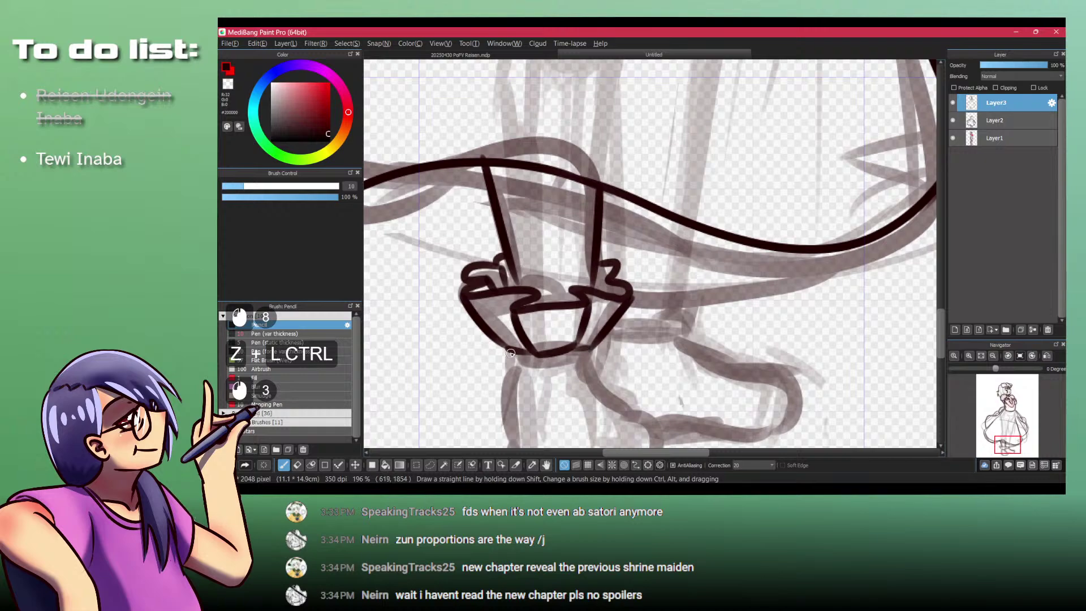
# Step: Draw the band under the front ankle cuff and the rear leg's ruffled cuff and band behind it
pyautogui.press('space')
pyautogui.moveTo(590, 353); pyautogui.dragTo(560, 198)
pyautogui.moveTo(638, 149)
pyautogui.mouseDown()
pyautogui.moveTo(573, 285)
pyautogui.moveTo(587, 284)
pyautogui.moveTo(520, 311)
pyautogui.mouseUp()
pyautogui.hotkey('ctrl', 'z')
pyautogui.hotkey('ctrl', 'z')
pyautogui.moveTo(599, 225); pyautogui.dragTo(561, 283)
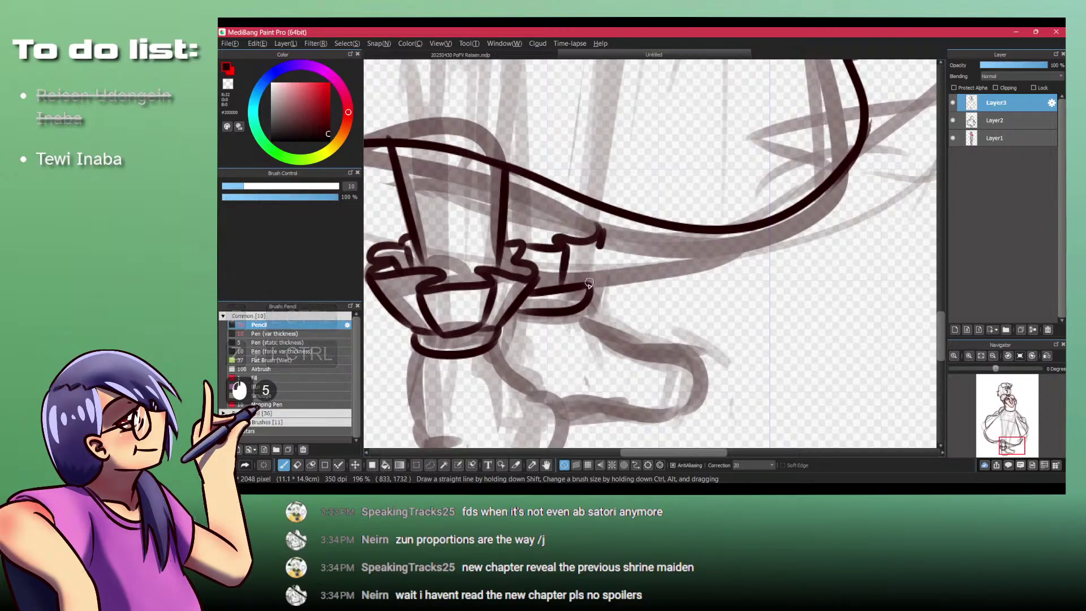
pyautogui.moveTo(601, 230); pyautogui.dragTo(591, 277)
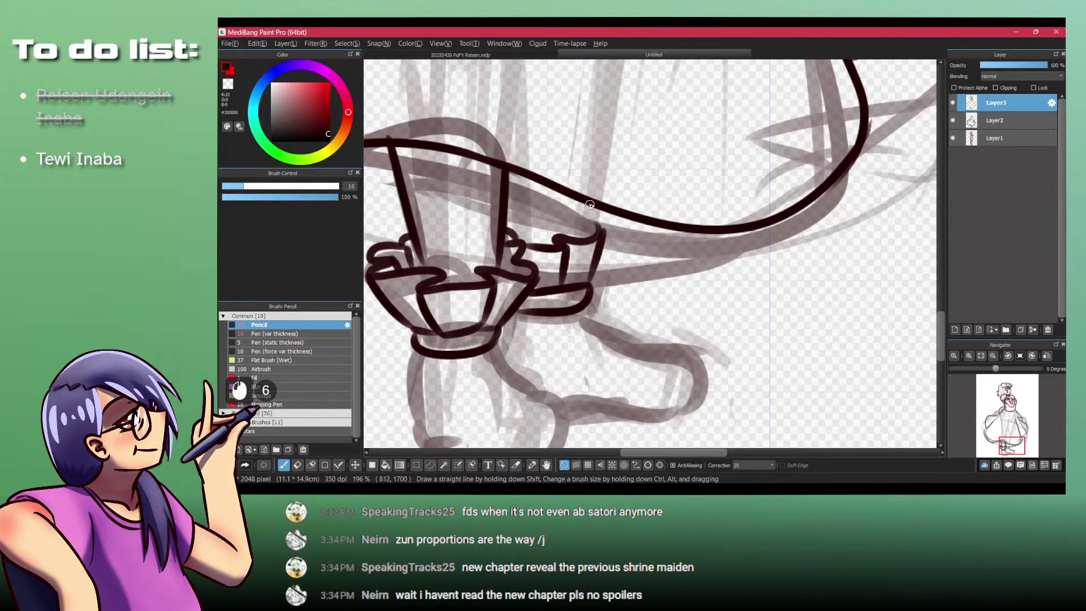
pyautogui.moveTo(587, 315); pyautogui.dragTo(581, 270)
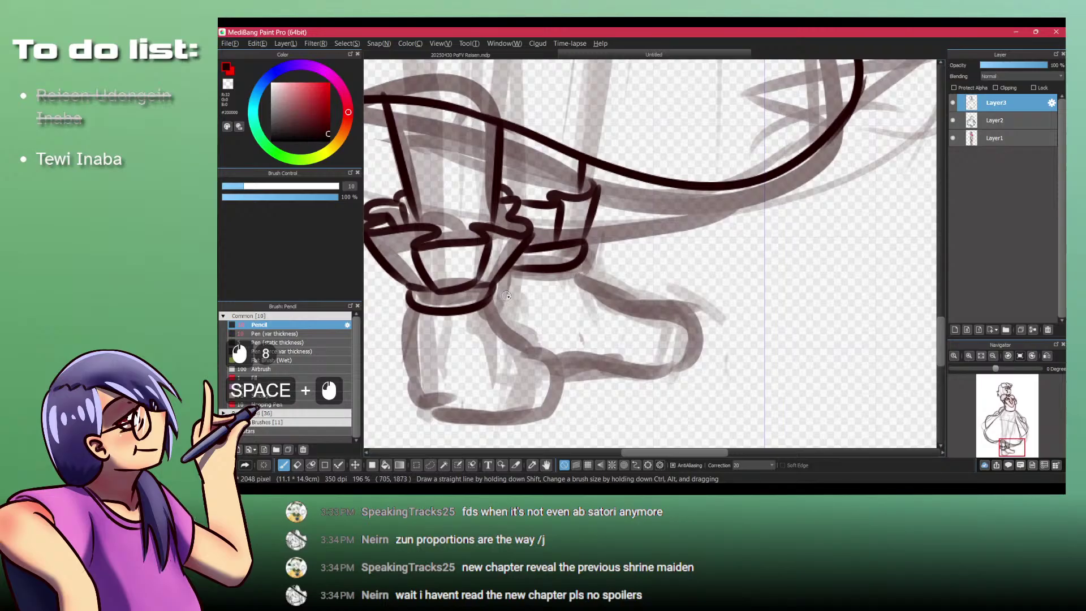
# Step: Draw the front shoe's outline from the ankle band around the heel, flat sole and rounded toe
pyautogui.moveTo(489, 300); pyautogui.dragTo(551, 358)
pyautogui.hotkey('ctrl', 'z')
pyautogui.moveTo(489, 300); pyautogui.dragTo(537, 342)
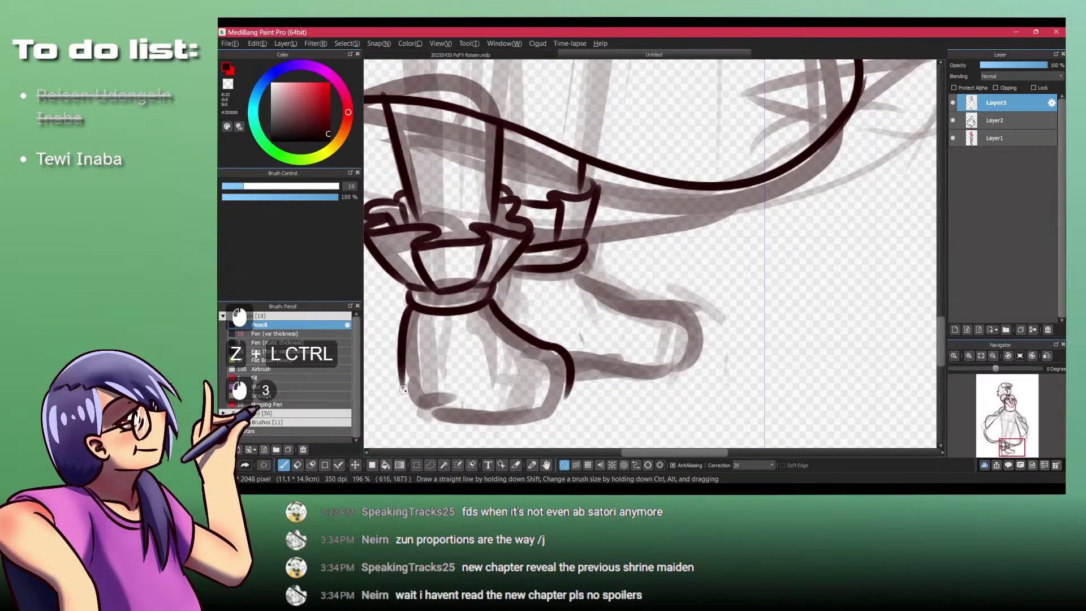
pyautogui.hotkey('ctrl', 'z')
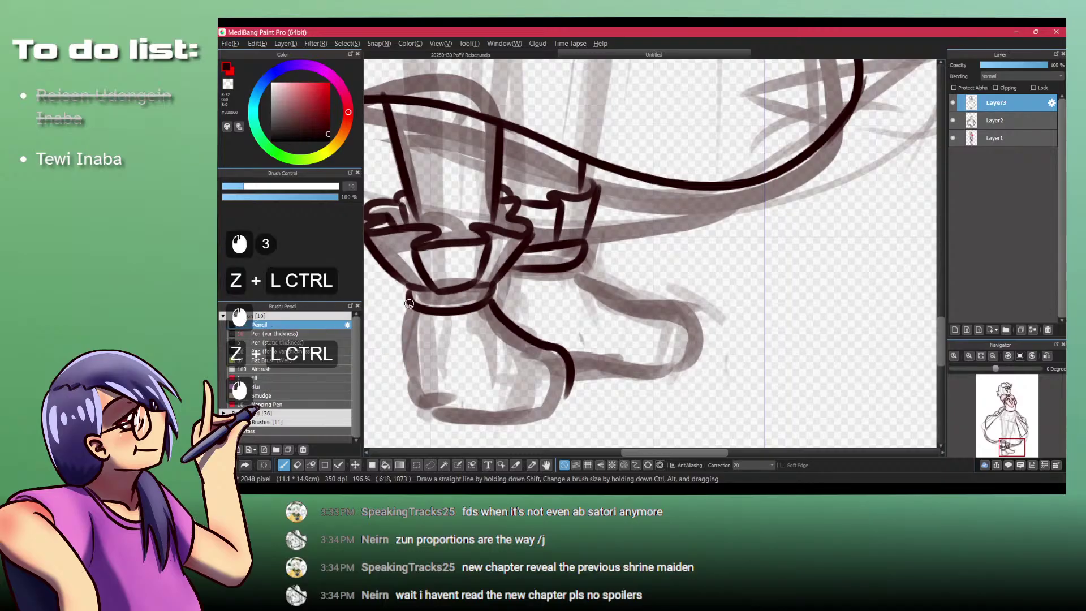
pyautogui.hotkey('ctrl', 'z')
pyautogui.moveTo(405, 380)
pyautogui.mouseDown()
pyautogui.moveTo(452, 413)
pyautogui.moveTo(442, 412)
pyautogui.moveTo(532, 421)
pyautogui.mouseUp()
pyautogui.hotkey('ctrl', 'z')
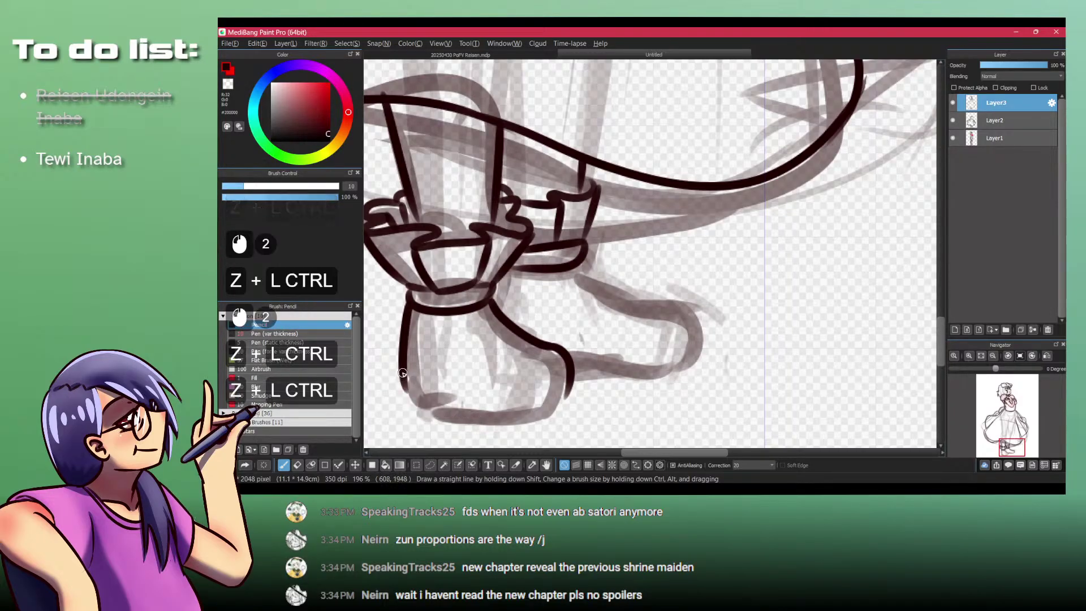
pyautogui.moveTo(402, 374)
pyautogui.mouseDown()
pyautogui.moveTo(486, 417)
pyautogui.moveTo(561, 377)
pyautogui.mouseUp()
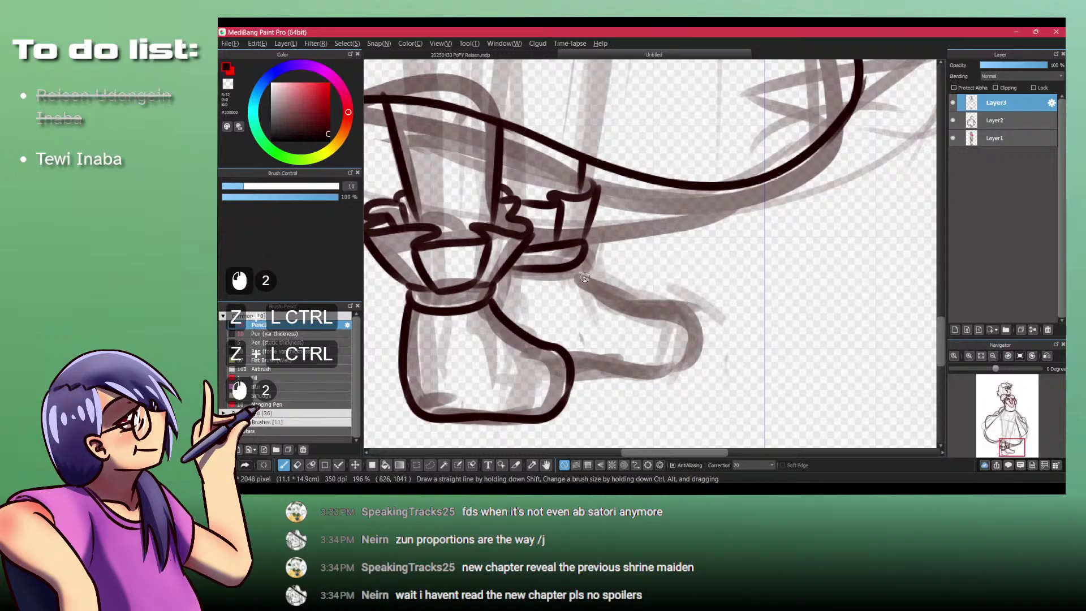
pyautogui.moveTo(663, 295); pyautogui.dragTo(672, 296)
pyautogui.moveTo(508, 352); pyautogui.dragTo(433, 355)
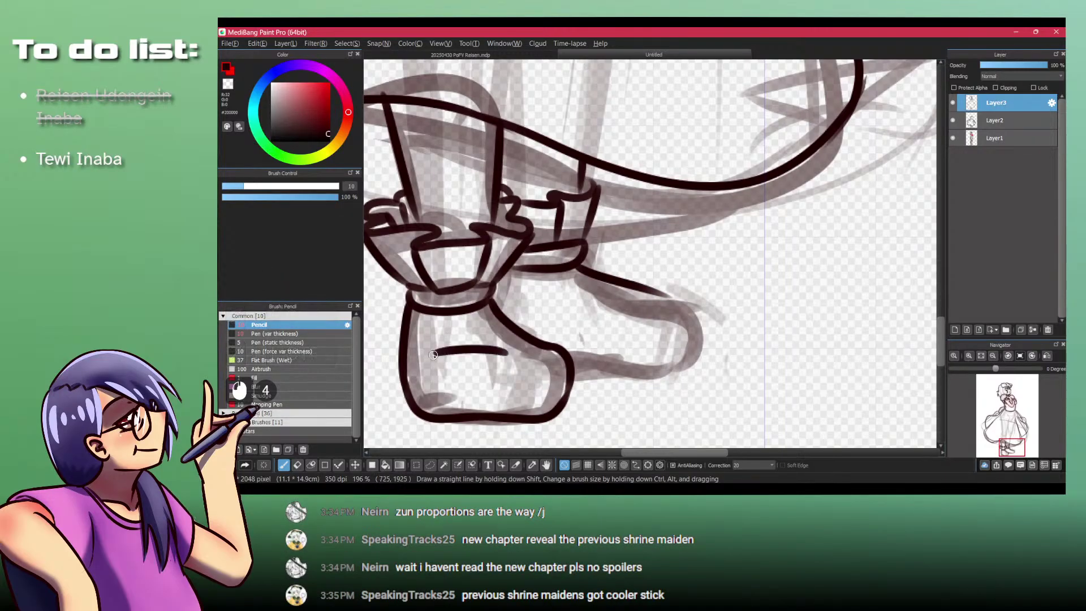
pyautogui.hotkey('ctrl', 'z')
pyautogui.hotkey('ctrl', 'z')
pyautogui.moveTo(578, 268); pyautogui.dragTo(624, 298)
pyautogui.hotkey('ctrl', 'z')
pyautogui.hotkey('ctrl', 'z')
# Step: Draw the rear shoe's outline from its ankle band around the toe and sole to the front shoe, plus the front shoe's instep line
pyautogui.click(578, 268)
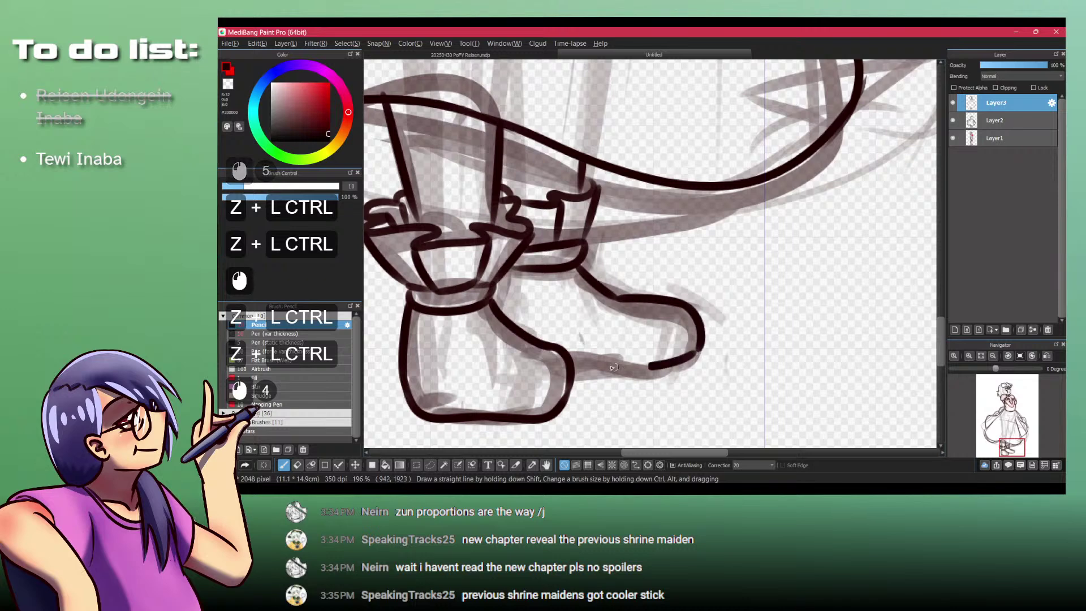
pyautogui.moveTo(507, 348); pyautogui.dragTo(420, 357)
pyautogui.moveTo(639, 366); pyautogui.dragTo(570, 370)
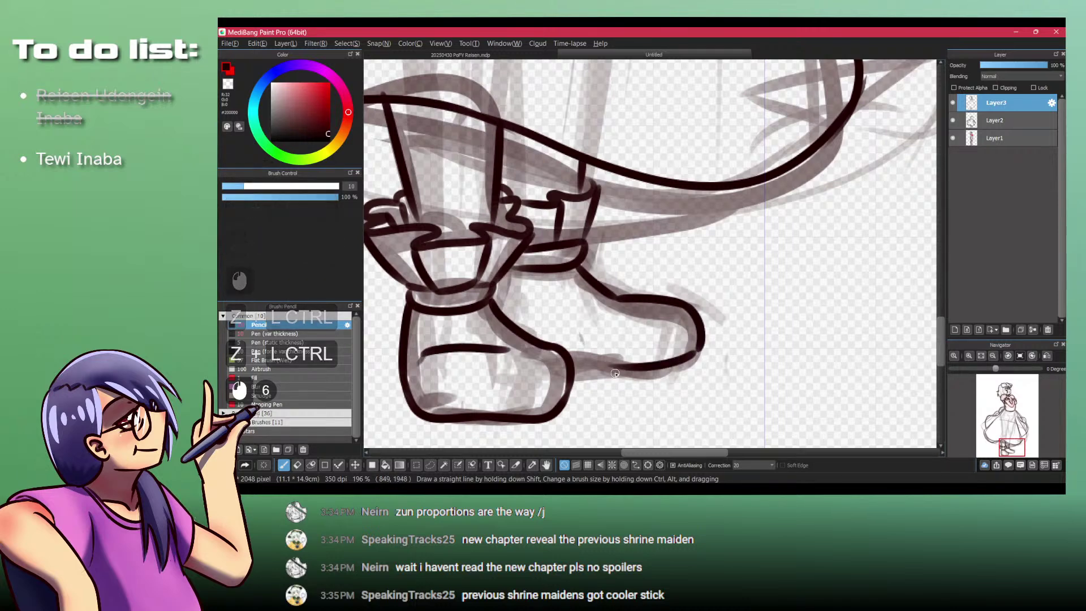
pyautogui.click(566, 359)
# Step: Trim the heel-side edge of the front shoe's outline with the transparent colour and touch up its lower corner
pyautogui.moveTo(414, 327); pyautogui.dragTo(470, 270)
pyautogui.hotkey('shift', 'z')
pyautogui.moveTo(466, 317); pyautogui.dragTo(486, 363)
pyautogui.click(465, 310)
pyautogui.hotkey('shift', 'z')
pyautogui.click(474, 357)
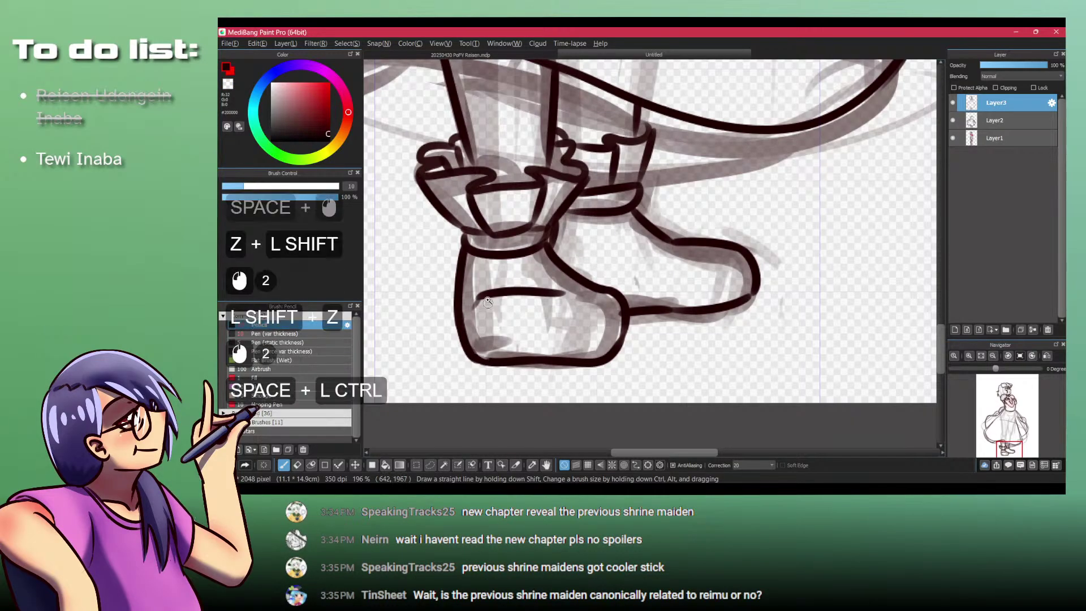
pyautogui.moveTo(487, 295); pyautogui.dragTo(499, 229)
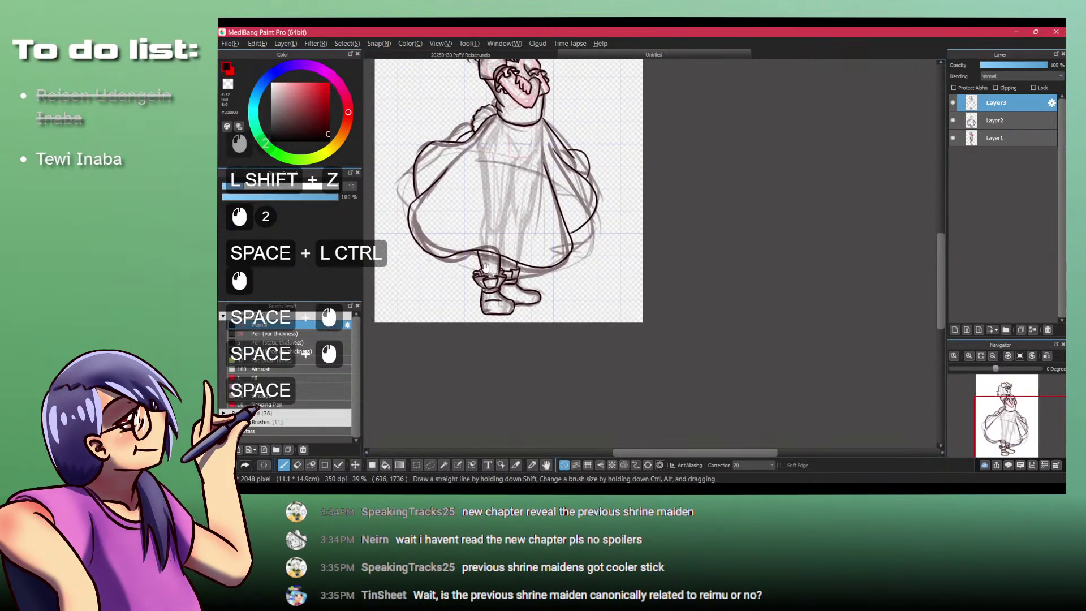
pyautogui.moveTo(492, 168); pyautogui.dragTo(493, 279)
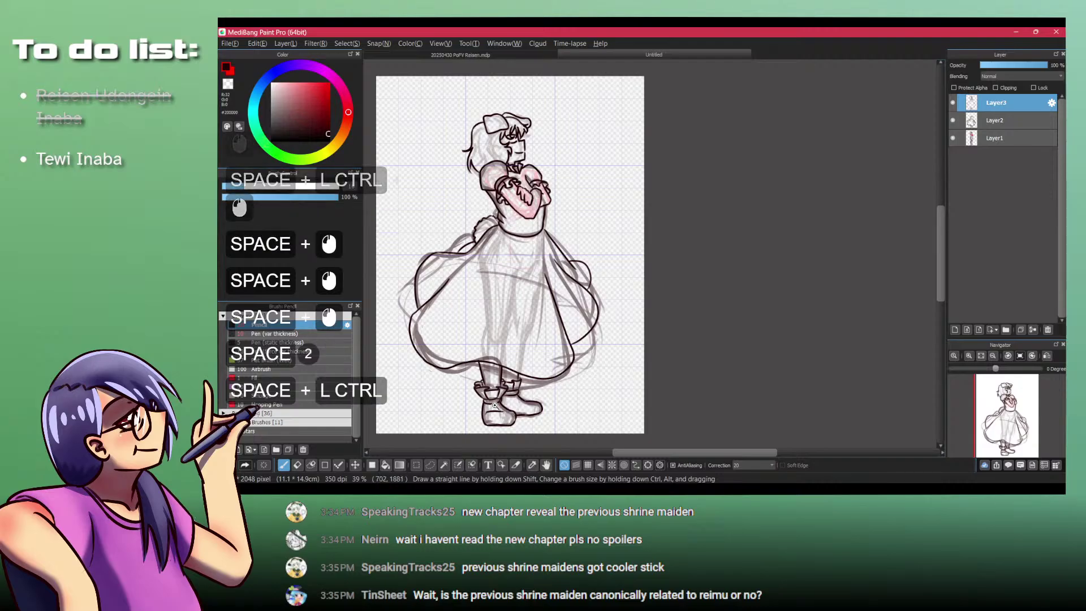
pyautogui.moveTo(494, 404); pyautogui.dragTo(470, 242)
pyautogui.click(481, 365)
pyautogui.hotkey('shift', 'z')
pyautogui.moveTo(447, 314)
pyautogui.mouseDown()
pyautogui.moveTo(565, 308)
pyautogui.moveTo(470, 309)
pyautogui.mouseUp()
pyautogui.hotkey('shift', 'z')
pyautogui.hotkey('ctrl', 'z')
pyautogui.hotkey('ctrl', 'z')
pyautogui.hotkey('ctrl', 'z')
# Step: Hide Layer1 and Layer2 and review the Layer3 line art of the whole figure on its own
pyautogui.moveTo(535, 197); pyautogui.dragTo(534, 229)
pyautogui.moveTo(532, 144); pyautogui.dragTo(546, 298)
pyautogui.moveTo(548, 258); pyautogui.dragTo(556, 239)
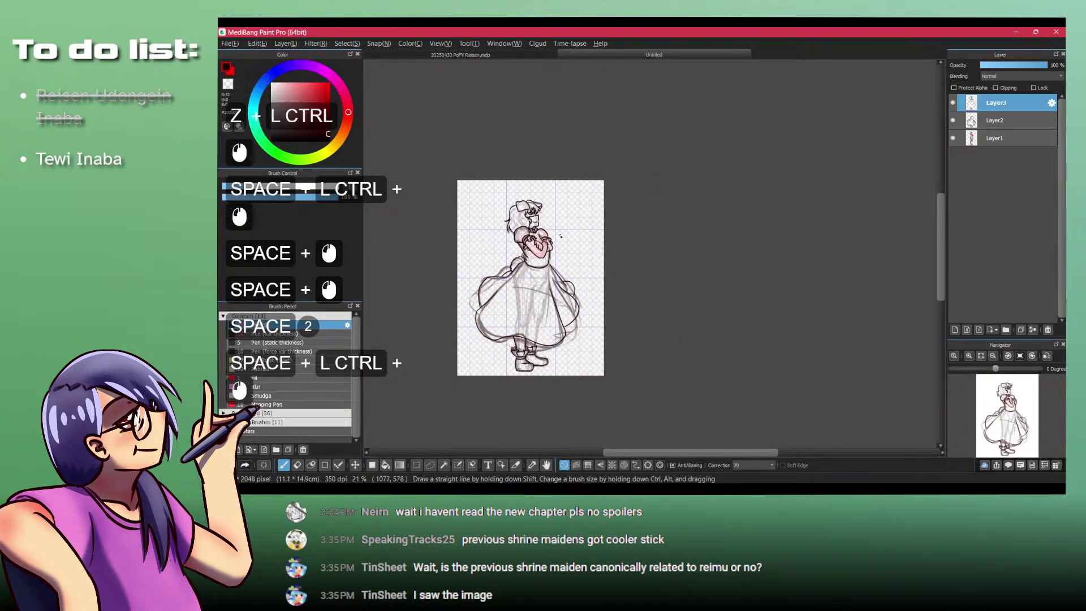
pyautogui.click(952, 137)
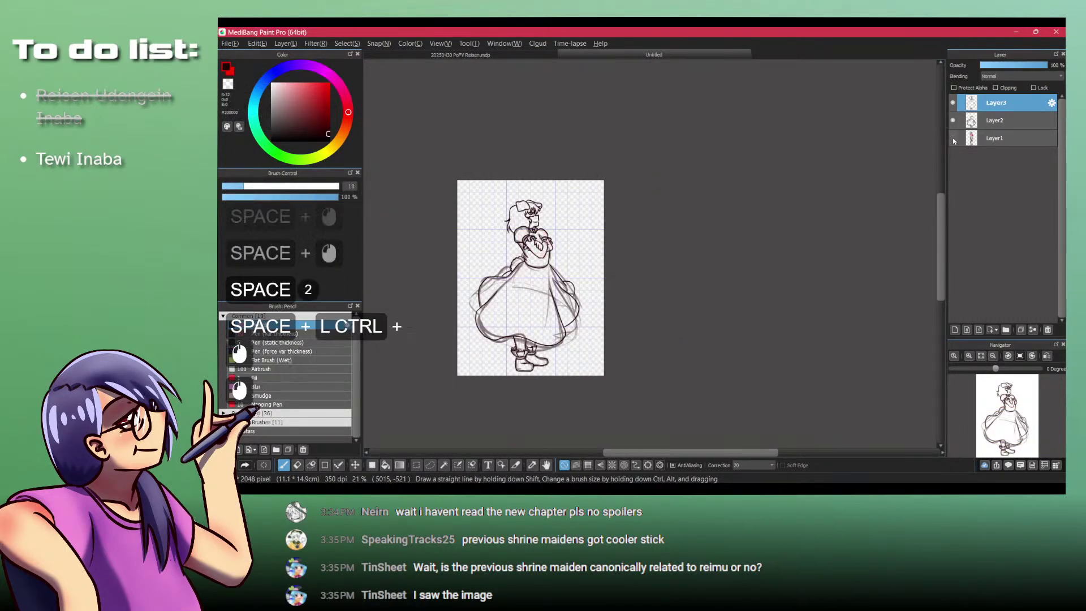
pyautogui.click(953, 120)
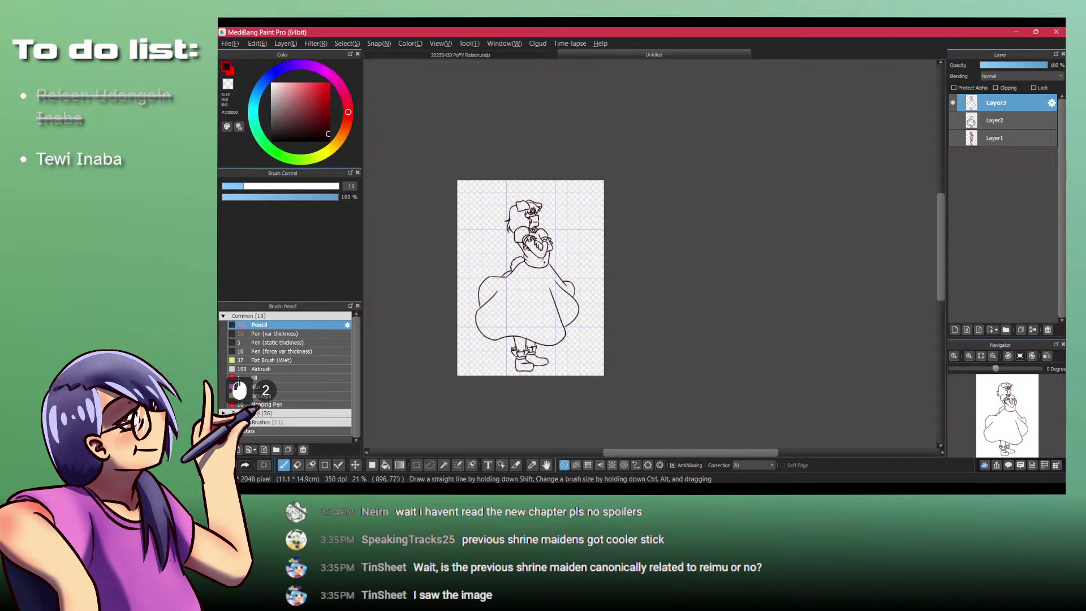
pyautogui.moveTo(542, 276); pyautogui.dragTo(566, 267)
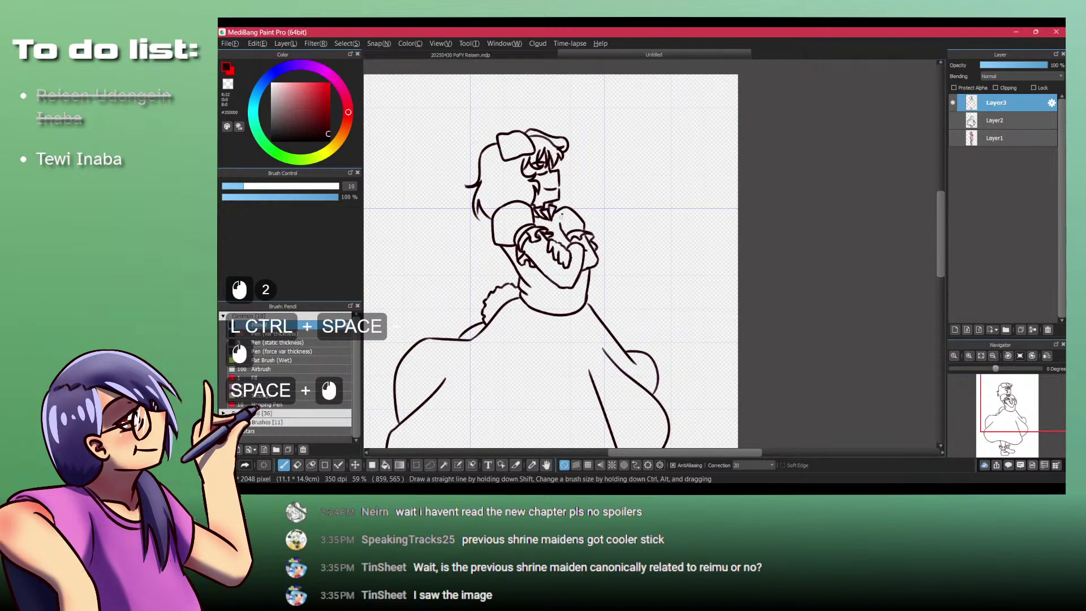
pyautogui.moveTo(562, 215)
pyautogui.mouseDown()
pyautogui.moveTo(582, 214)
pyautogui.moveTo(583, 242)
pyautogui.moveTo(562, 225)
pyautogui.moveTo(574, 133)
pyautogui.moveTo(570, 248)
pyautogui.mouseUp()
pyautogui.moveTo(574, 187); pyautogui.dragTo(581, 162)
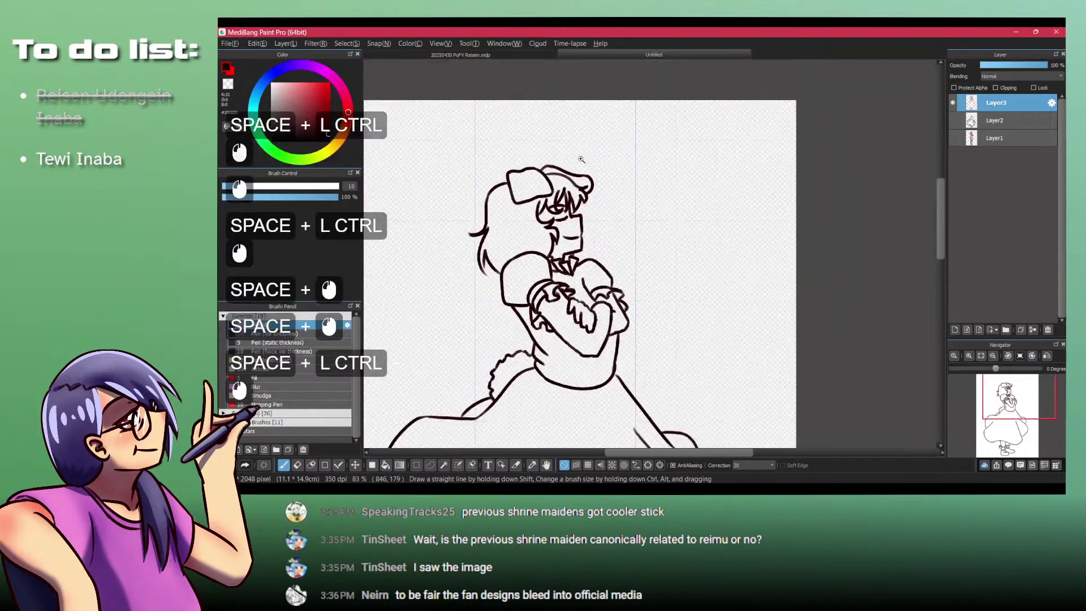
pyautogui.moveTo(607, 331); pyautogui.dragTo(595, 262)
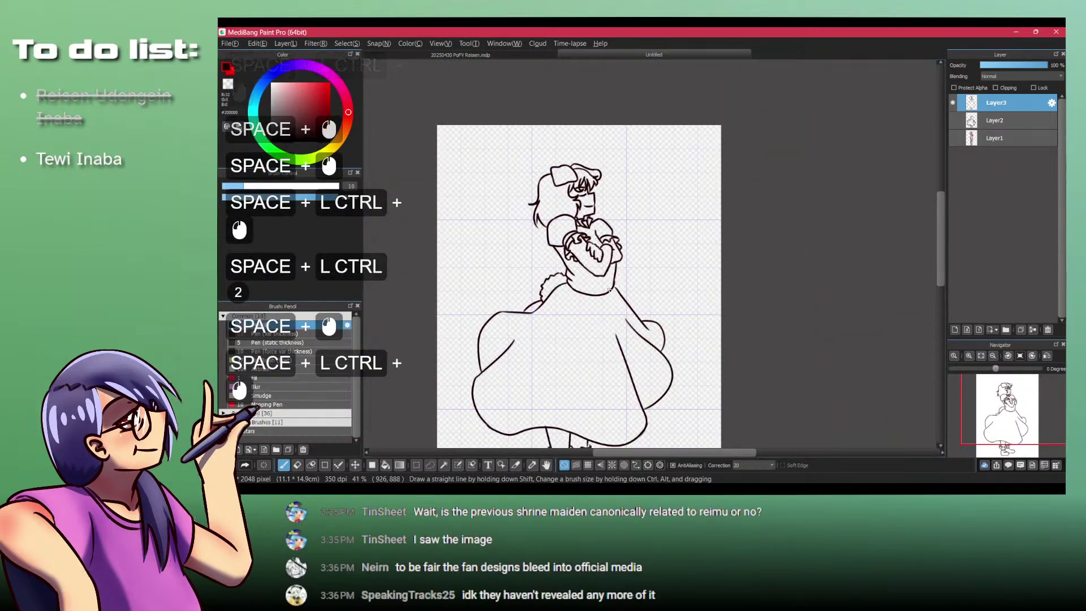
# Step: Switch to the browser and examine Tewi's reference portraits, including the expression sprite sheet 146778.png
pyautogui.hotkey('alt', 'Tab')
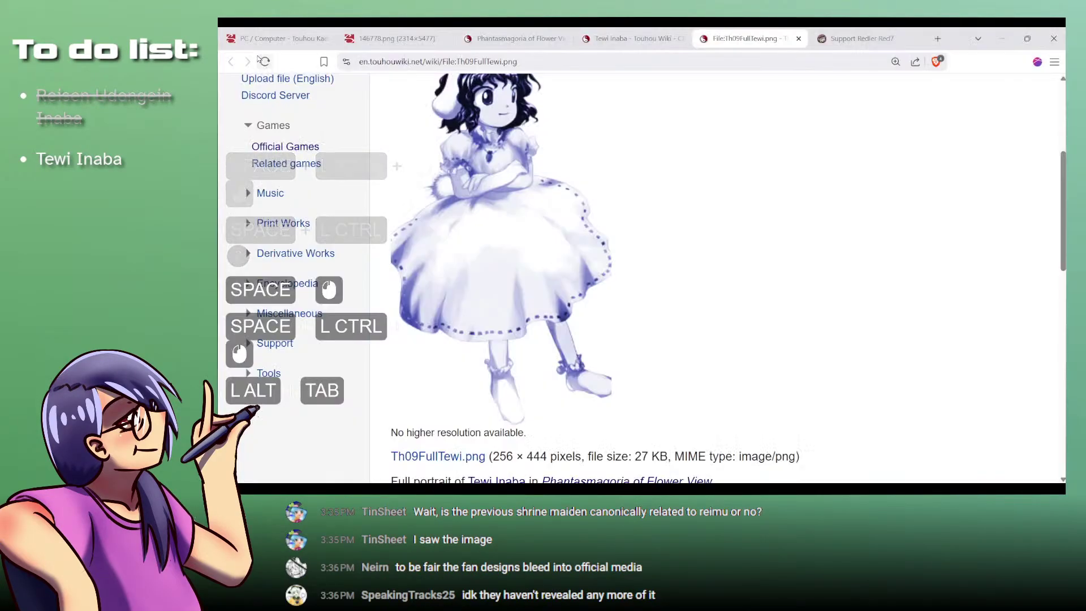
pyautogui.hotkey('ctrl', 'shift', 'Tab')
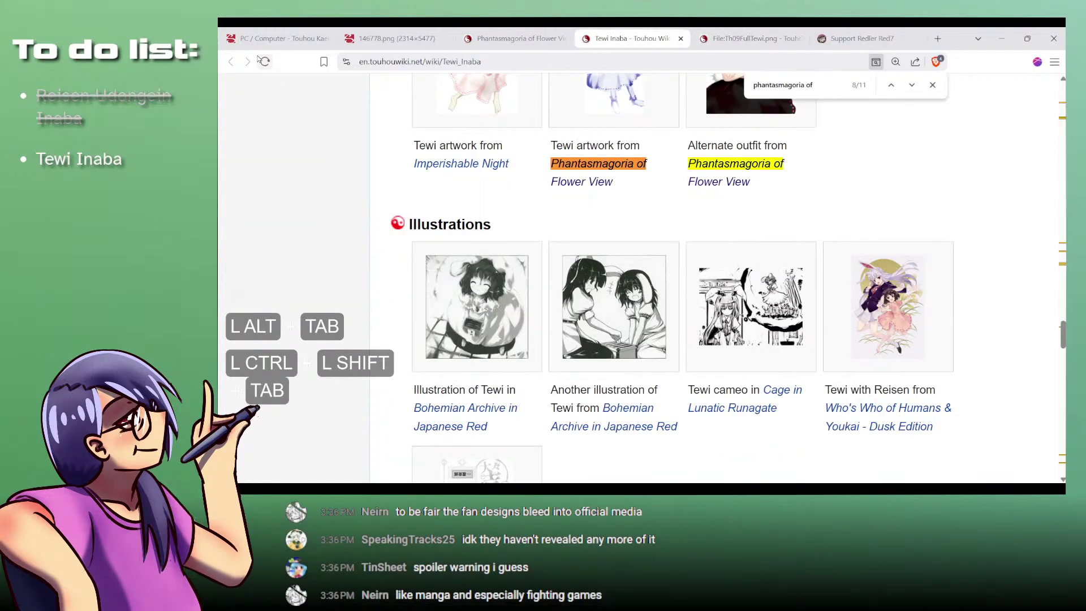
pyautogui.hotkey('ctrl', 'shift', 'Tab')
pyautogui.hotkey('ctrl', 'shift', 'Tab')
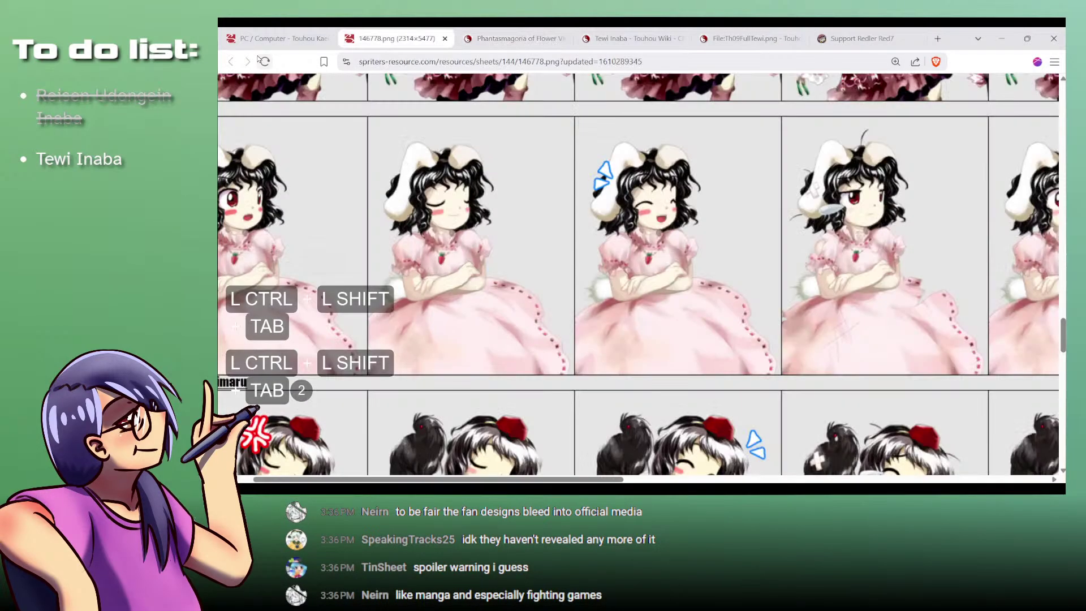
# Step: Switch back to MediBang Paint Pro and draw the small pendant with its leafy top on the chest beneath the collar
pyautogui.hotkey('alt', 'Tab')
pyautogui.hotkey('ctrl', 'space')
pyautogui.keyDown('ctrl'); pyautogui.click(523, 130); pyautogui.keyUp('ctrl')
pyautogui.press('space')
pyautogui.moveTo(523, 129)
pyautogui.mouseDown()
pyautogui.moveTo(580, 221)
pyautogui.moveTo(605, 213)
pyautogui.moveTo(532, 234)
pyautogui.moveTo(585, 277)
pyautogui.mouseUp()
pyautogui.hotkey('ctrl', 'space')
pyautogui.moveTo(569, 200); pyautogui.dragTo(585, 278)
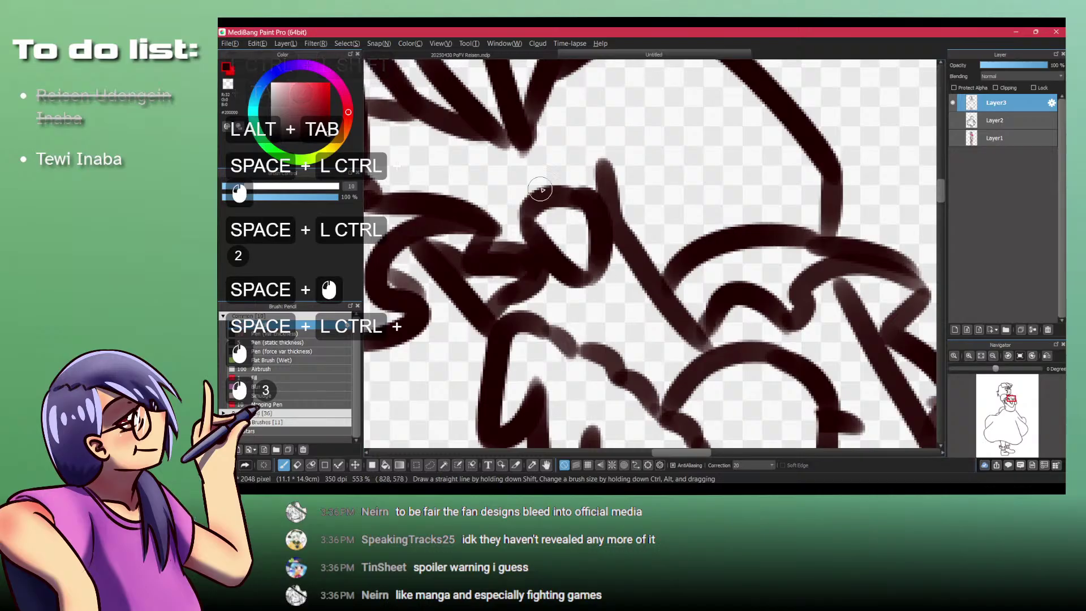
pyautogui.moveTo(548, 174)
pyautogui.mouseDown()
pyautogui.moveTo(529, 169)
pyautogui.moveTo(523, 194)
pyautogui.moveTo(578, 159)
pyautogui.moveTo(578, 187)
pyautogui.mouseUp()
pyautogui.press('space')
pyautogui.moveTo(522, 141); pyautogui.dragTo(579, 242)
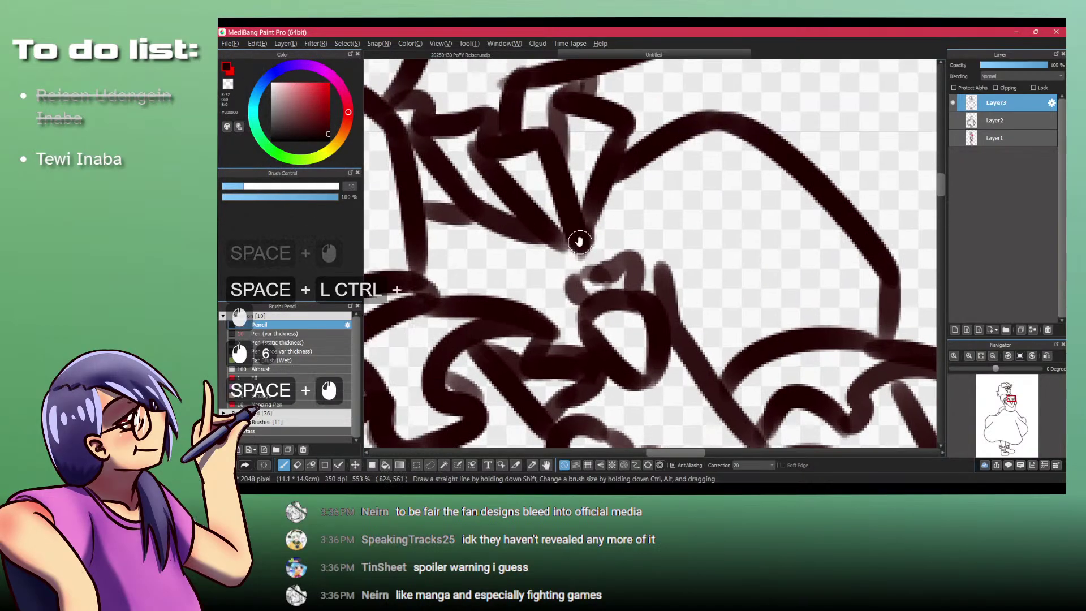
# Step: Draw the connecting lines between the collar and the top of the pendant
pyautogui.moveTo(431, 216); pyautogui.dragTo(582, 291)
pyautogui.moveTo(601, 202)
pyautogui.mouseDown()
pyautogui.moveTo(631, 268)
pyautogui.moveTo(583, 139)
pyautogui.mouseUp()
pyautogui.hotkey('ctrl', 'space')
pyautogui.press('space')
pyautogui.keyDown('ctrl'); pyautogui.click(600, 148); pyautogui.keyUp('ctrl')
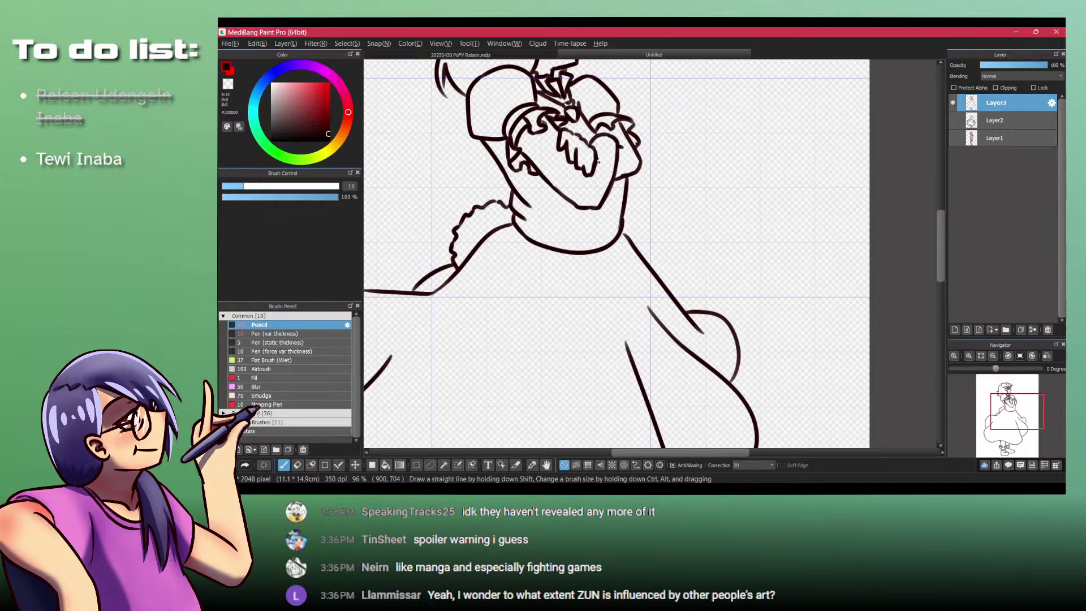
# Step: Touch up the rear shoe's sole line and erase its overlap where it meets the front shoe's toe
pyautogui.press('Down')
pyautogui.press('Down')
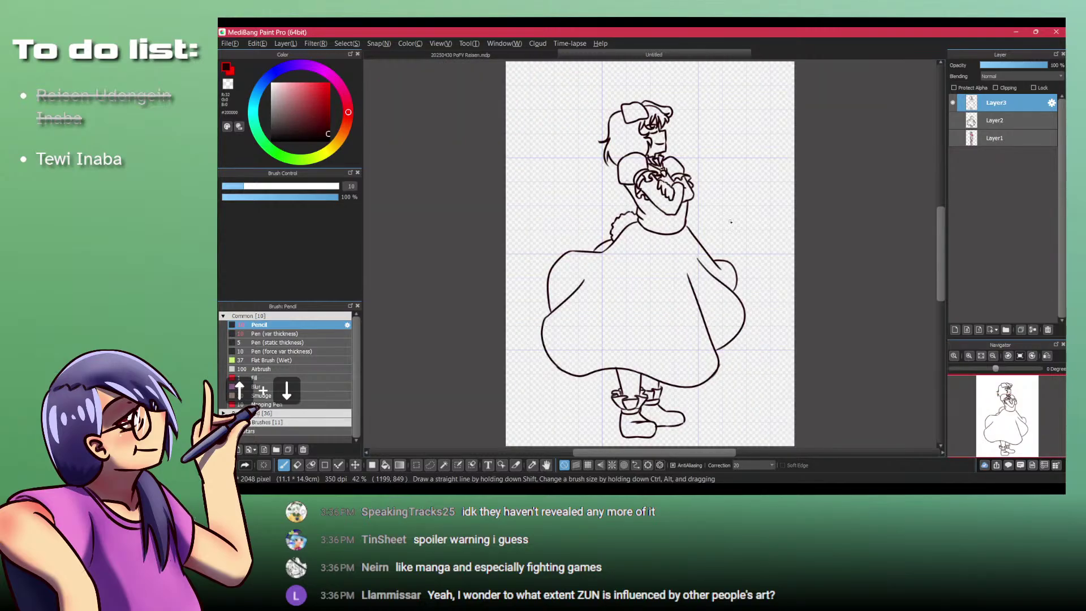
pyautogui.press('space')
pyautogui.moveTo(715, 218); pyautogui.dragTo(657, 199)
pyautogui.moveTo(653, 190); pyautogui.dragTo(617, 179)
pyautogui.hotkey('ctrl', 'space')
pyautogui.press('space')
pyautogui.moveTo(554, 361)
pyautogui.mouseDown()
pyautogui.moveTo(637, 396)
pyautogui.moveTo(614, 218)
pyautogui.mouseUp()
pyautogui.moveTo(653, 315); pyautogui.dragTo(679, 315)
pyautogui.hotkey('shift', 'z')
pyautogui.moveTo(565, 318); pyautogui.dragTo(558, 330)
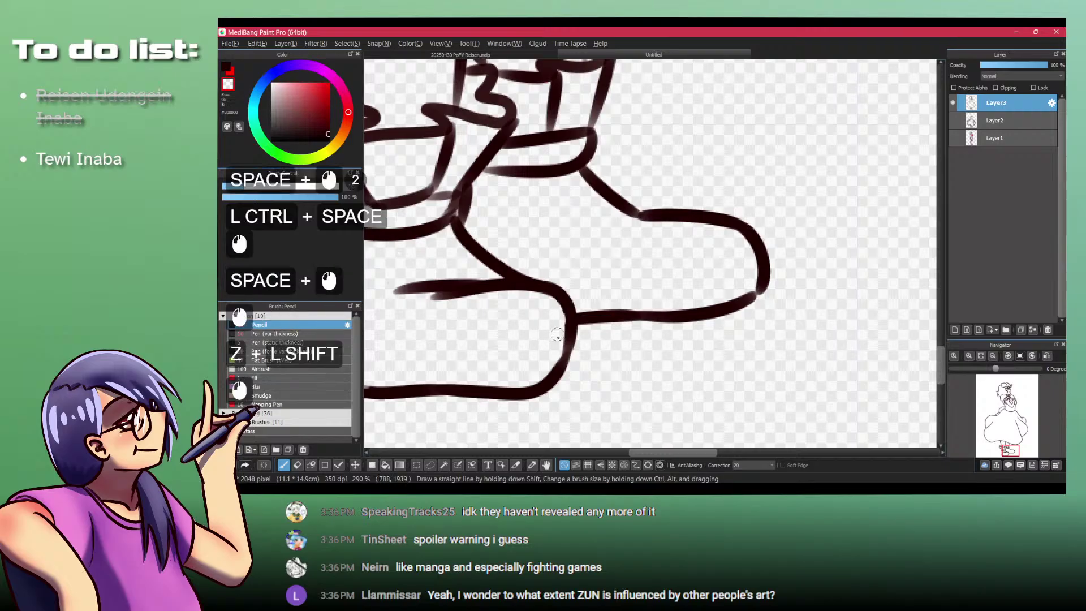
pyautogui.hotkey('shift', 'z')
pyautogui.moveTo(760, 288)
pyautogui.mouseDown()
pyautogui.moveTo(732, 153)
pyautogui.moveTo(585, 281)
pyautogui.mouseUp()
# Step: Draw a short curved fold line on the skirt running down from the waist on the tail side
pyautogui.hotkey('ctrl', 'space')
pyautogui.press('space')
pyautogui.hotkey('ctrl', 'space')
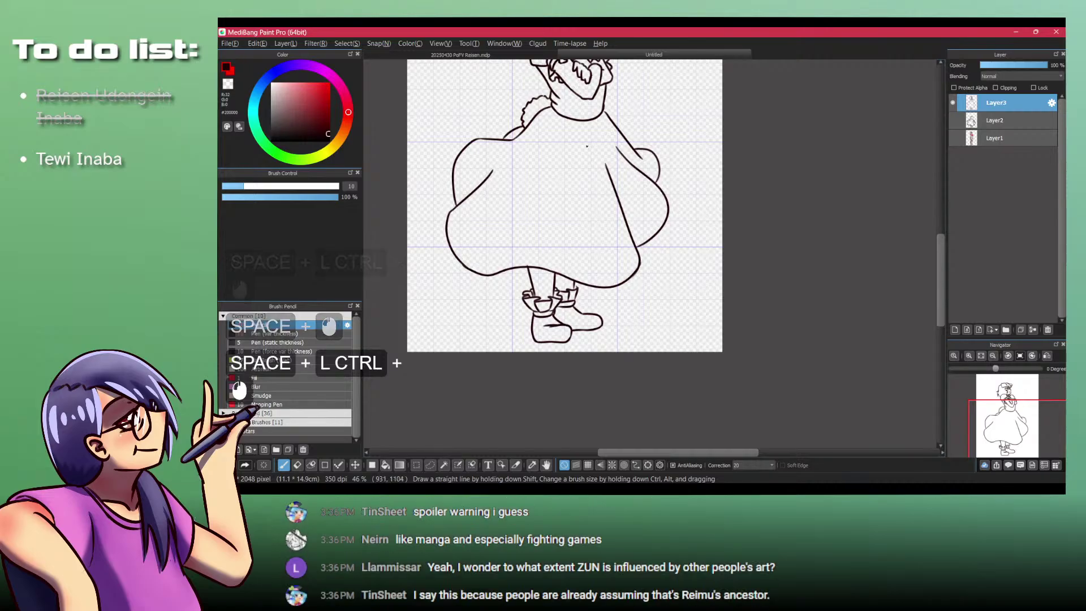
pyautogui.moveTo(586, 146)
pyautogui.mouseDown()
pyautogui.moveTo(574, 217)
pyautogui.moveTo(538, 257)
pyautogui.mouseUp()
pyautogui.hotkey('shift', 'z')
pyautogui.hotkey('shift', 'z')
pyautogui.moveTo(558, 212); pyautogui.dragTo(538, 251)
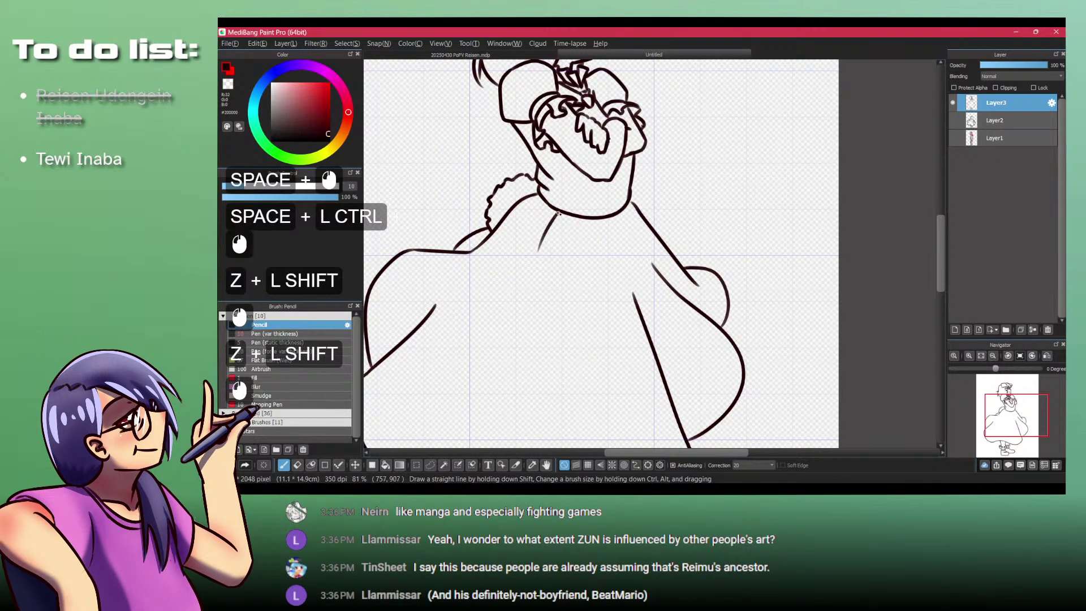
# Step: Draw short gather lines below the waist on the front side of the skirt
pyautogui.moveTo(610, 219); pyautogui.dragTo(615, 231)
pyautogui.moveTo(536, 206)
pyautogui.mouseDown()
pyautogui.moveTo(522, 227)
pyautogui.moveTo(537, 108)
pyautogui.mouseUp()
pyautogui.moveTo(547, 285); pyautogui.dragTo(495, 256)
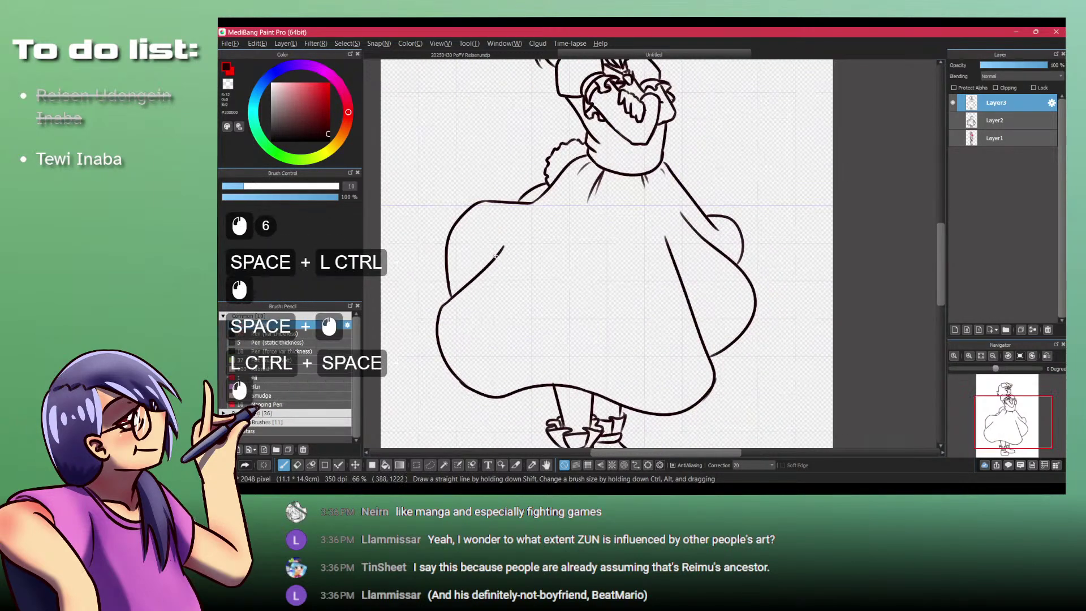
pyautogui.moveTo(532, 222); pyautogui.dragTo(548, 167)
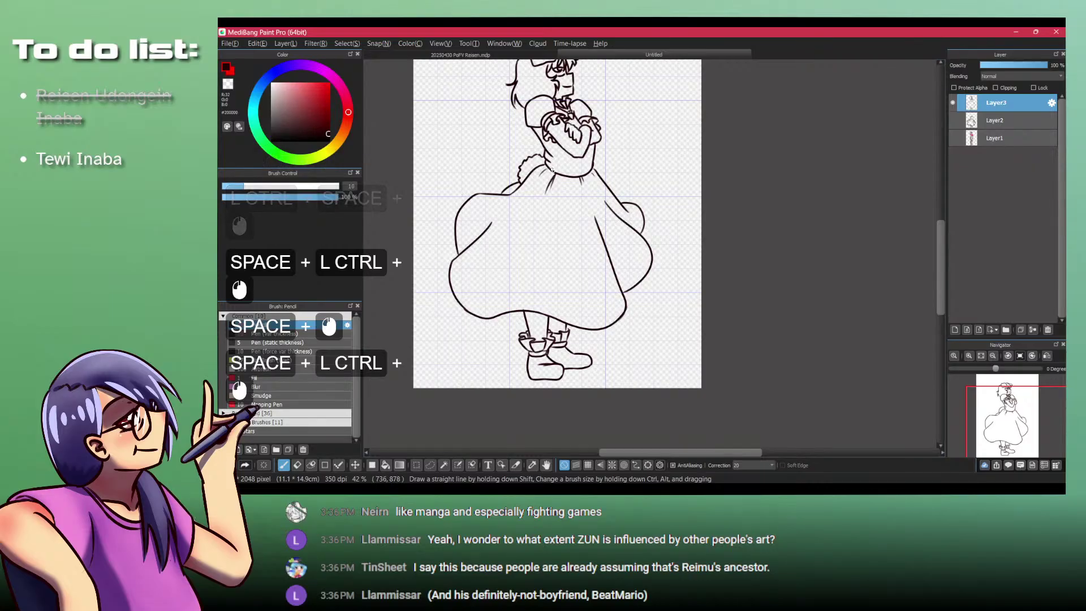
# Step: Show the rough dress sketch on Layer2 to compare it with the line art, then hide it again
pyautogui.click(953, 121)
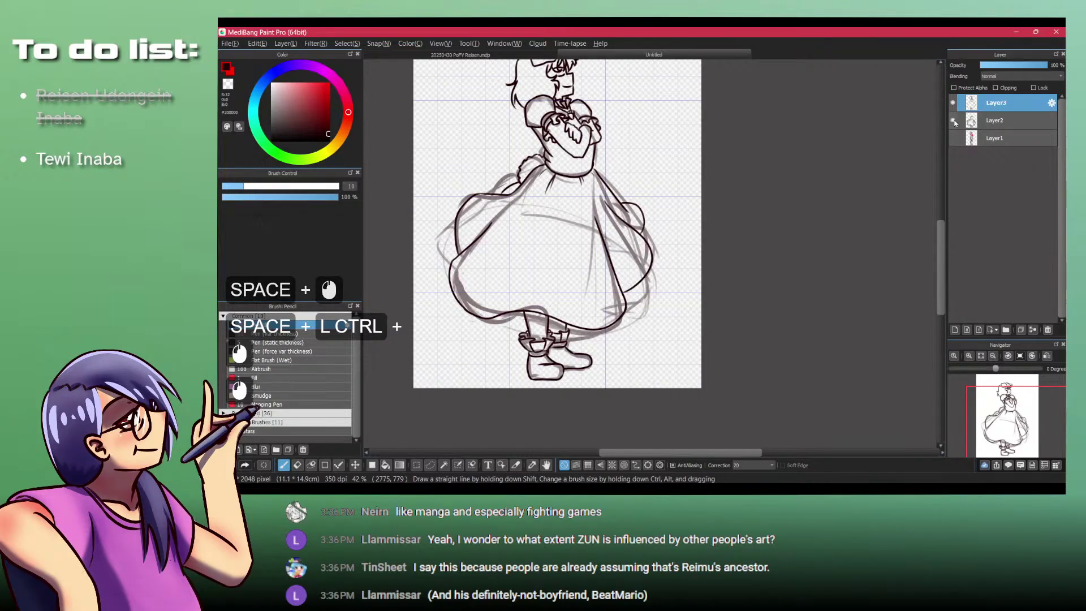
pyautogui.click(952, 121)
pyautogui.moveTo(564, 156); pyautogui.dragTo(576, 177)
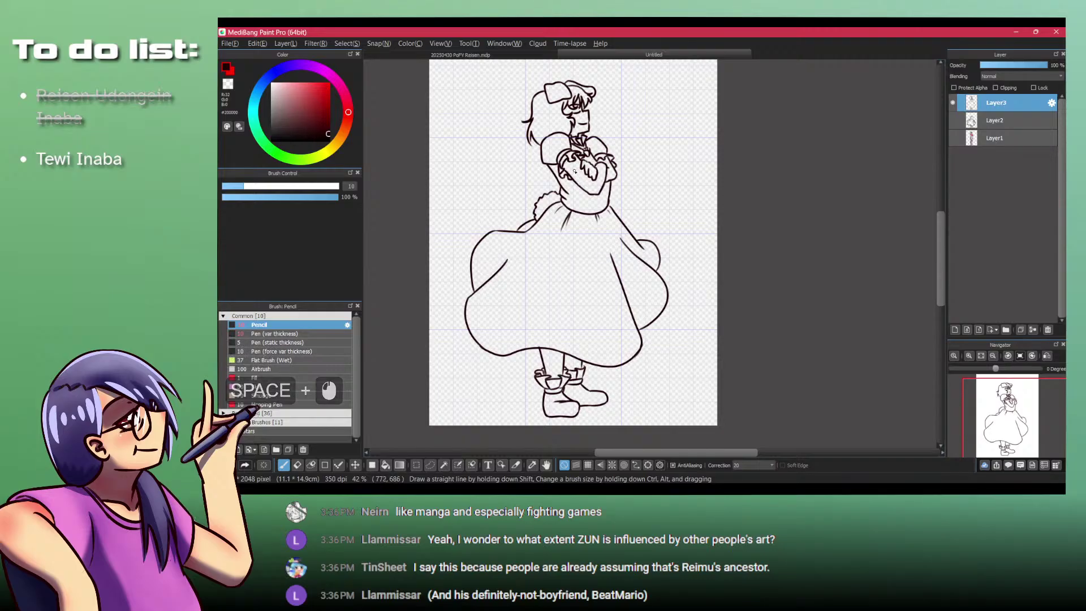
pyautogui.moveTo(575, 171); pyautogui.dragTo(567, 193)
# Step: Add a new layer directly above the Layer2 sketch, beneath the line art
pyautogui.click(1044, 120)
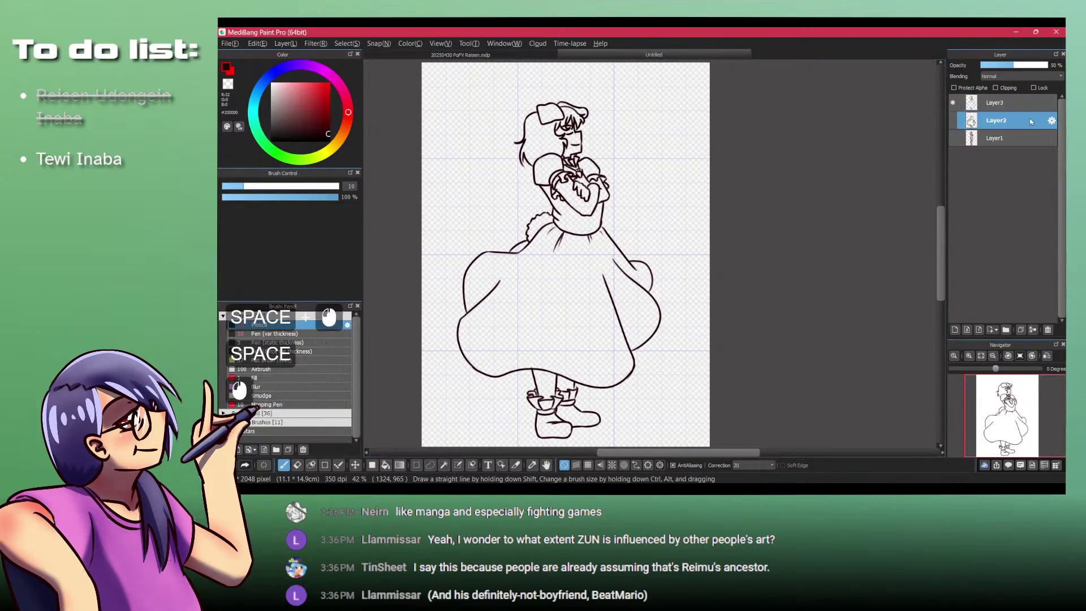
pyautogui.press('d')
pyautogui.press('w')
pyautogui.click(673, 166)
pyautogui.scroll(5, 615, 134)
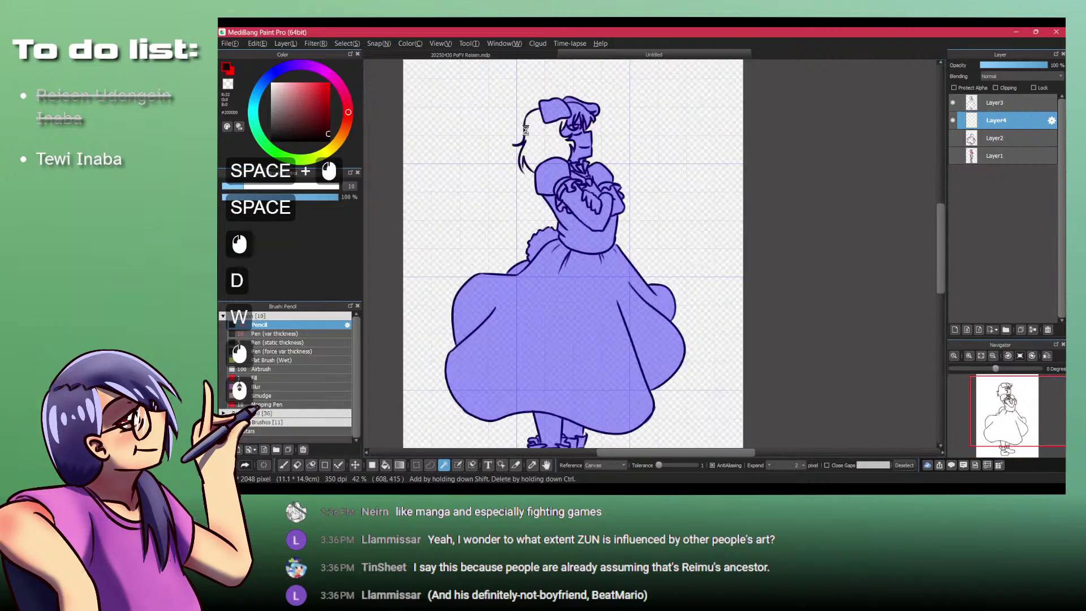
pyautogui.hotkey('ctrl', 'shift', 'a')
# Step: Close the gap in the back hair's outline on Layer3 and select the background around the figure with the Magic Wand
pyautogui.click(988, 106)
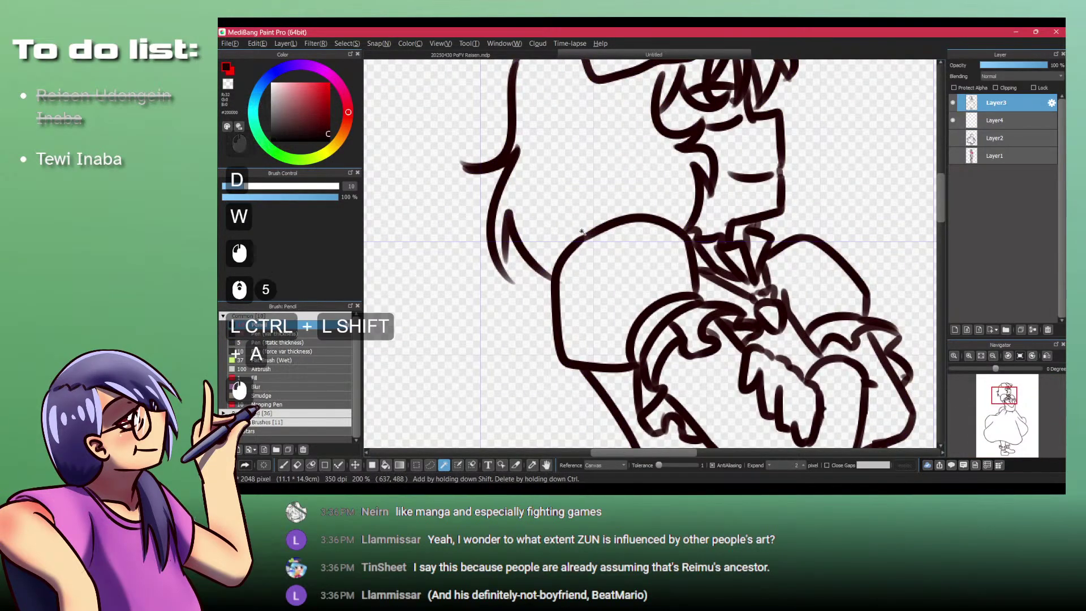
pyautogui.press('p')
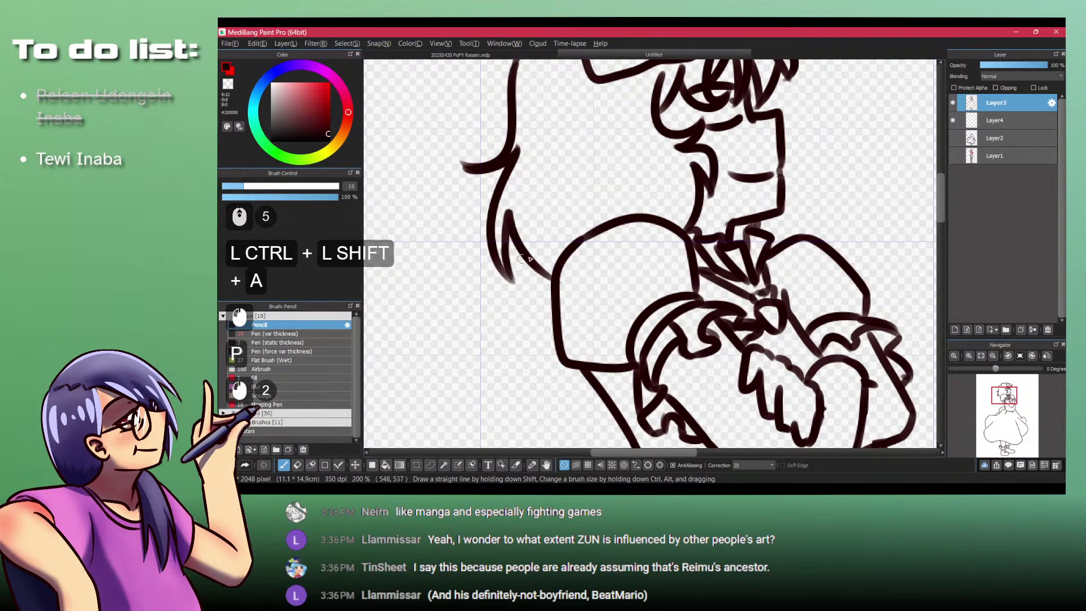
pyautogui.press('w')
pyautogui.click(852, 152)
pyautogui.scroll(-5, 852, 153)
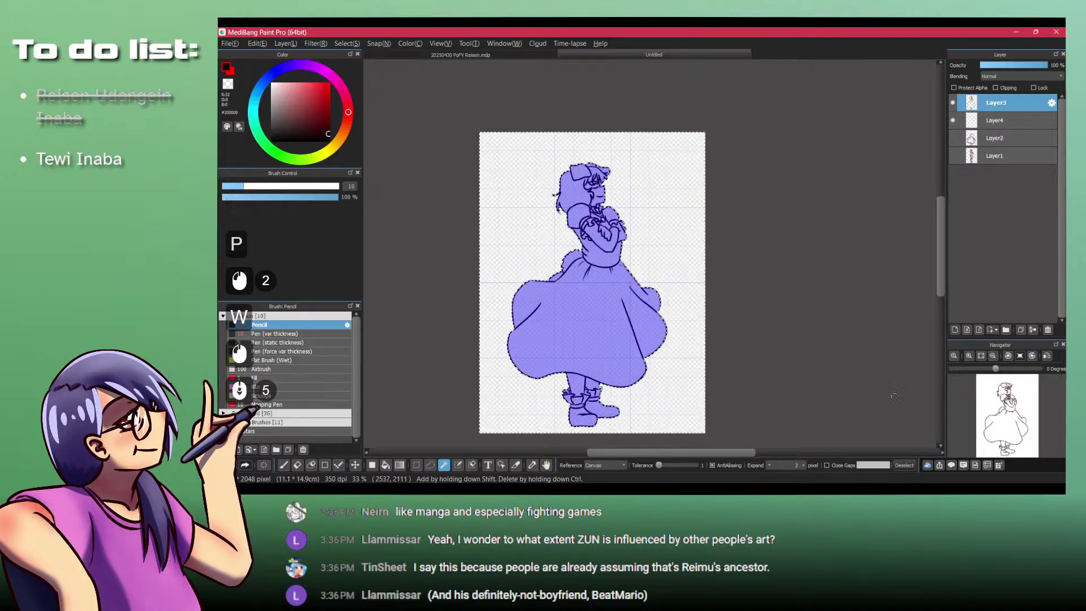
# Step: Invert the selection and fill the figure's silhouette with grey #A7A7A7 on Layer4, then clear the selection
pyautogui.click(1012, 120)
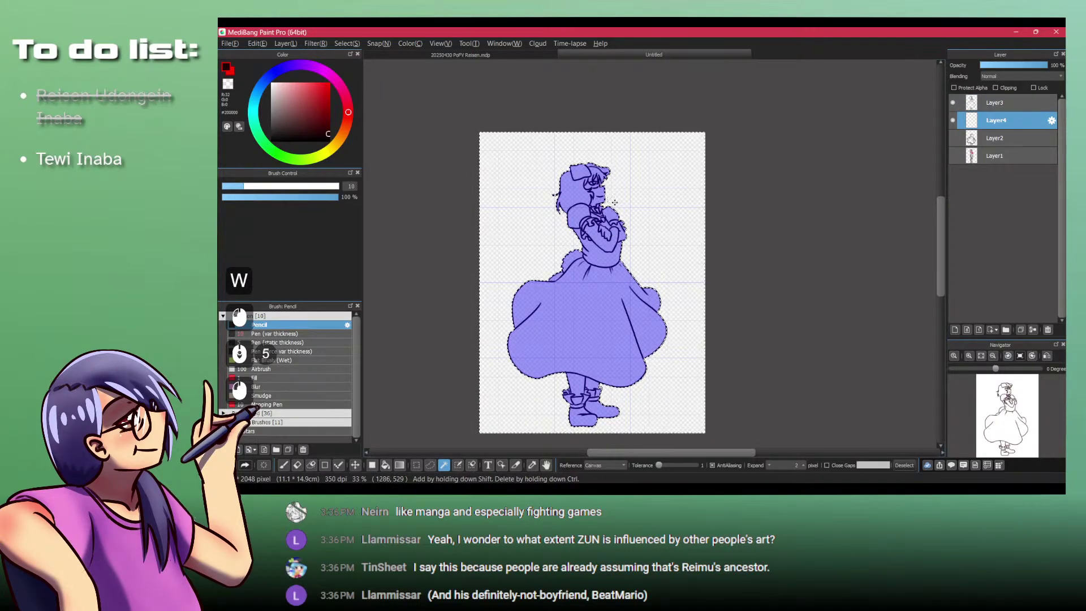
pyautogui.press('x')
pyautogui.click(271, 102)
pyautogui.hotkey('ctrl', 'shift', 'i')
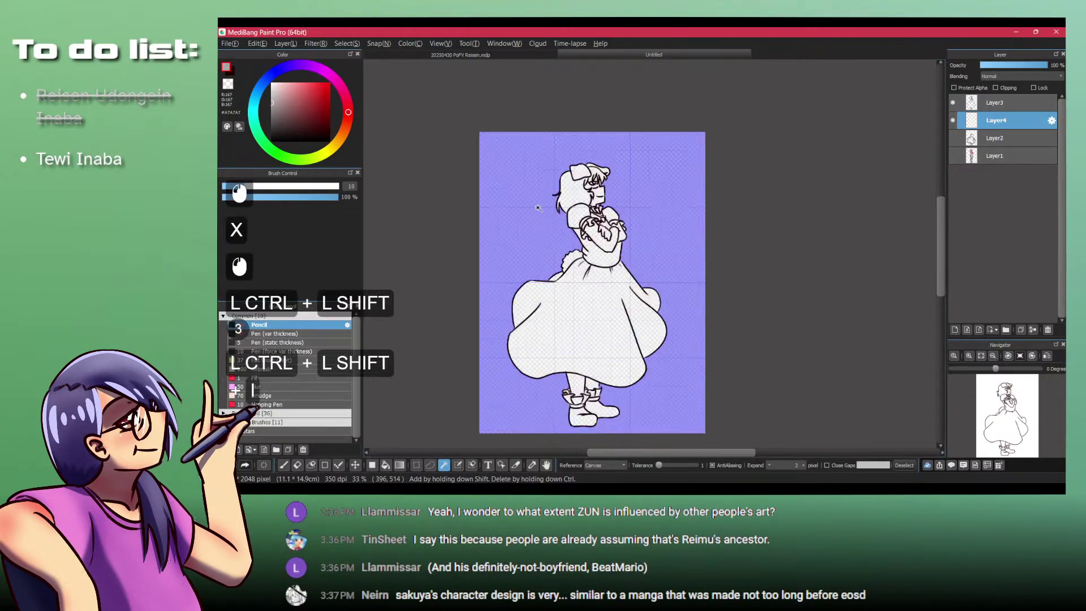
pyautogui.scroll(-1, 632, 244)
pyautogui.press('f')
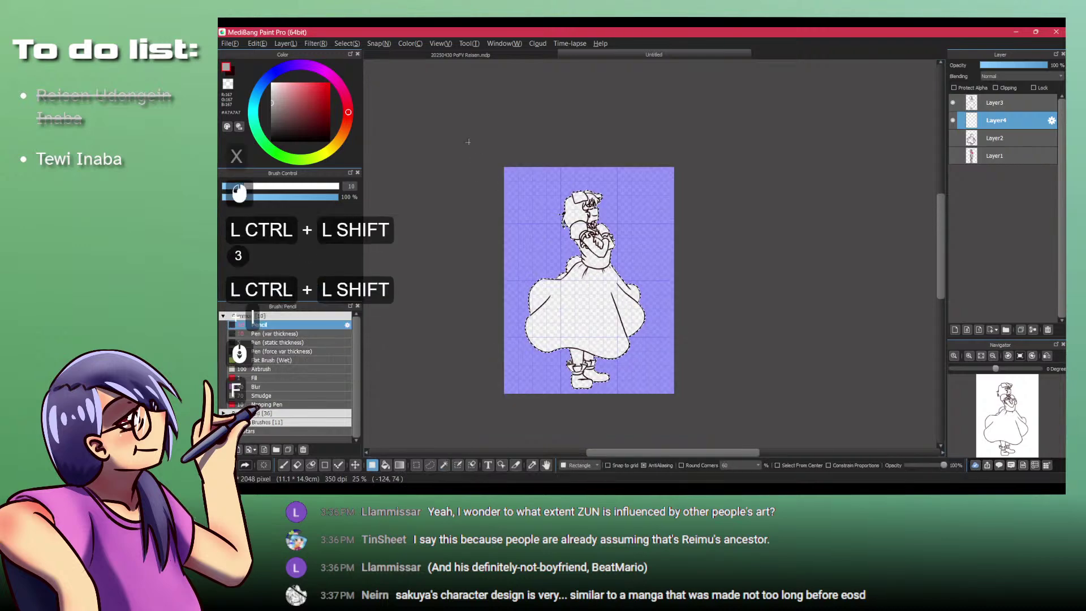
pyautogui.moveTo(468, 146); pyautogui.dragTo(813, 419)
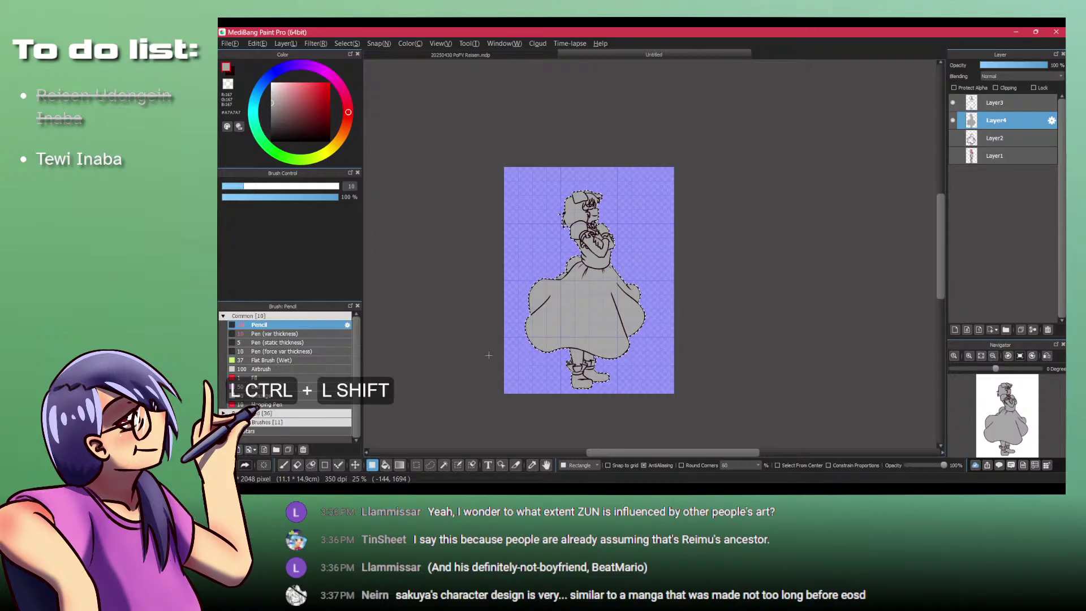
pyautogui.hotkey('ctrl', 'shift', 'a')
# Step: Add a new layer above the grey silhouette layer and turn on clipping for it
pyautogui.scroll(2, 489, 356)
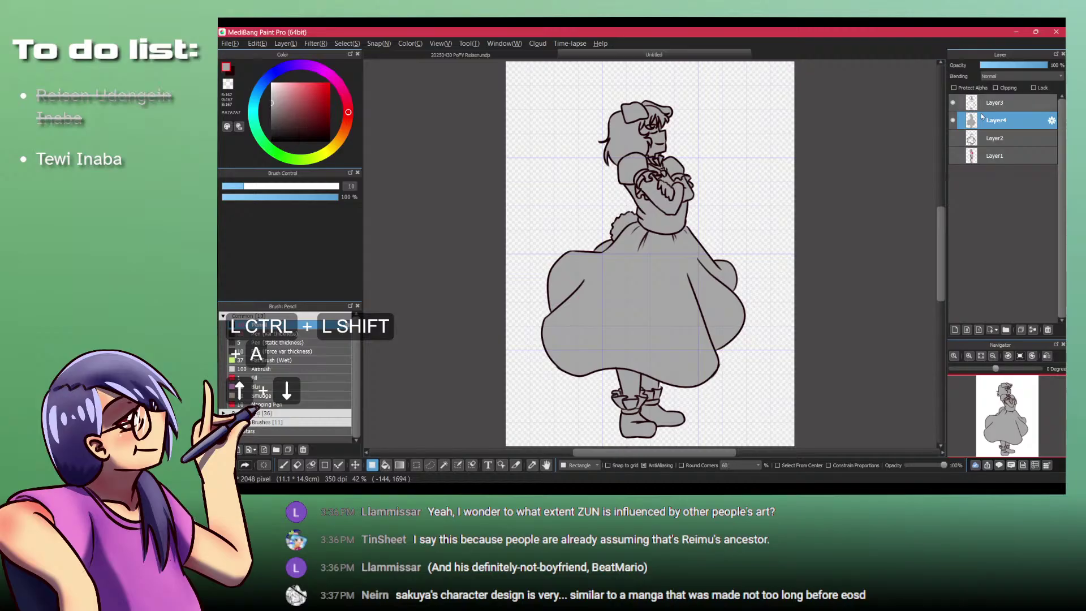
pyautogui.hotkey('ctrl', 'shift', 'n')
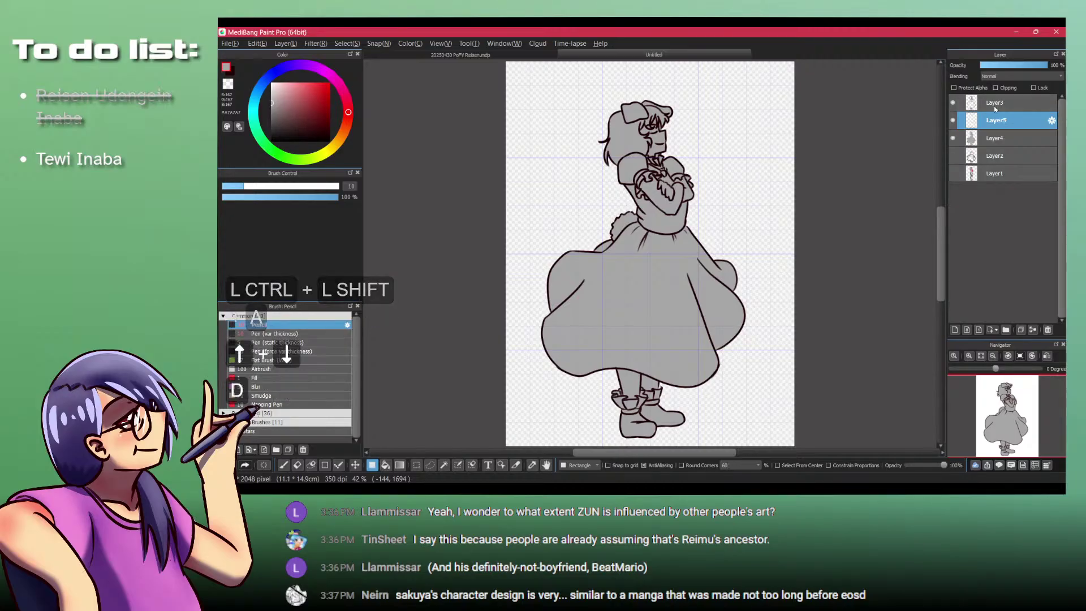
pyautogui.click(997, 88)
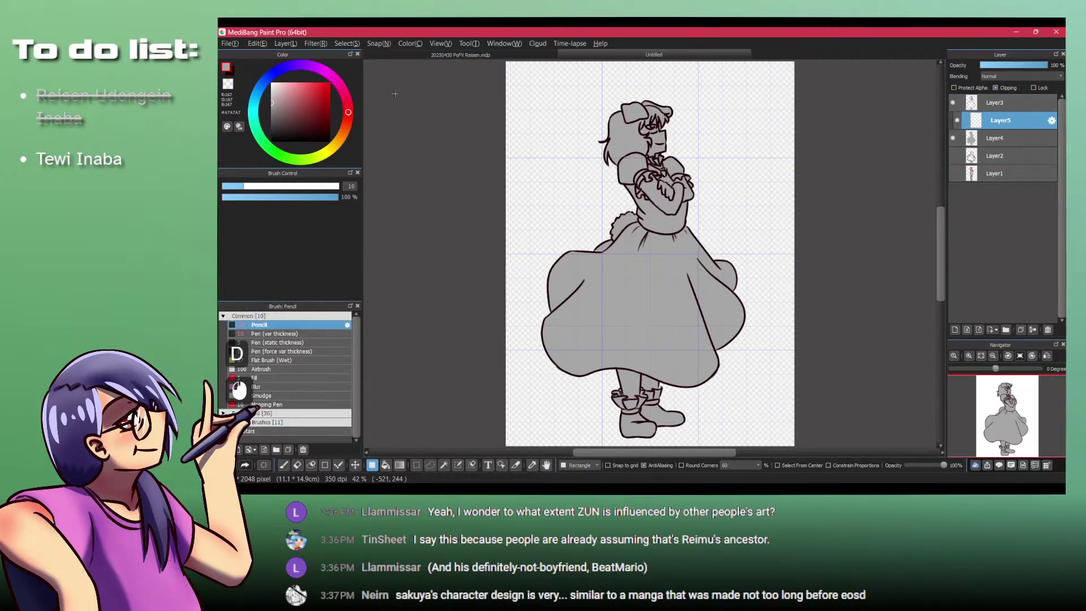
# Step: Fill the back hair and the hair on top of the head with a dark blue-grey, checking the Tewi Inaba sprites in the browser
pyautogui.moveTo(570, 266); pyautogui.dragTo(484, 338)
pyautogui.moveTo(548, 210); pyautogui.dragTo(622, 210)
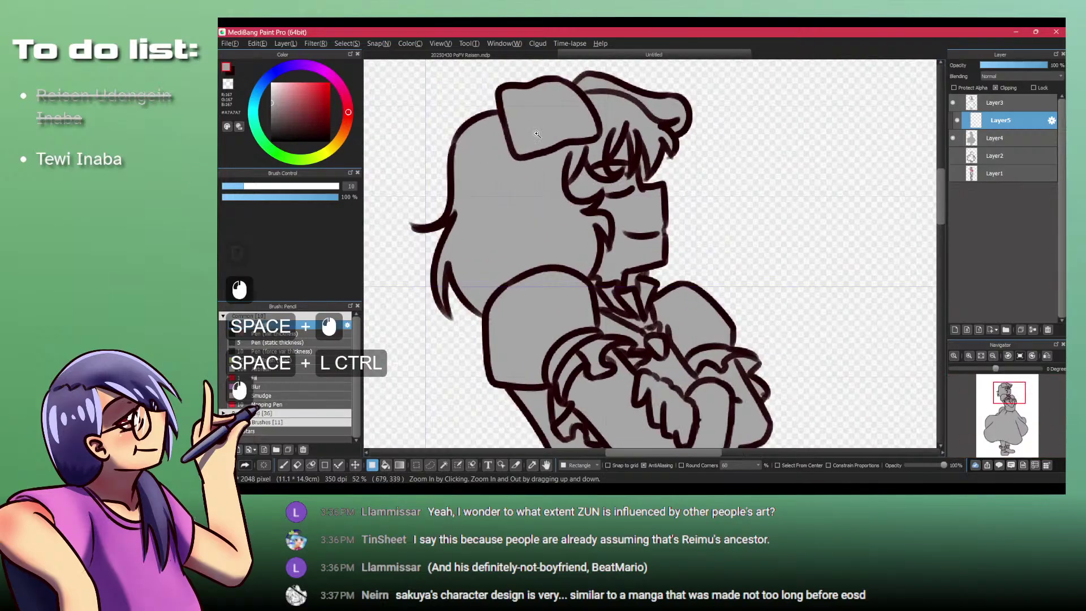
pyautogui.click(288, 127)
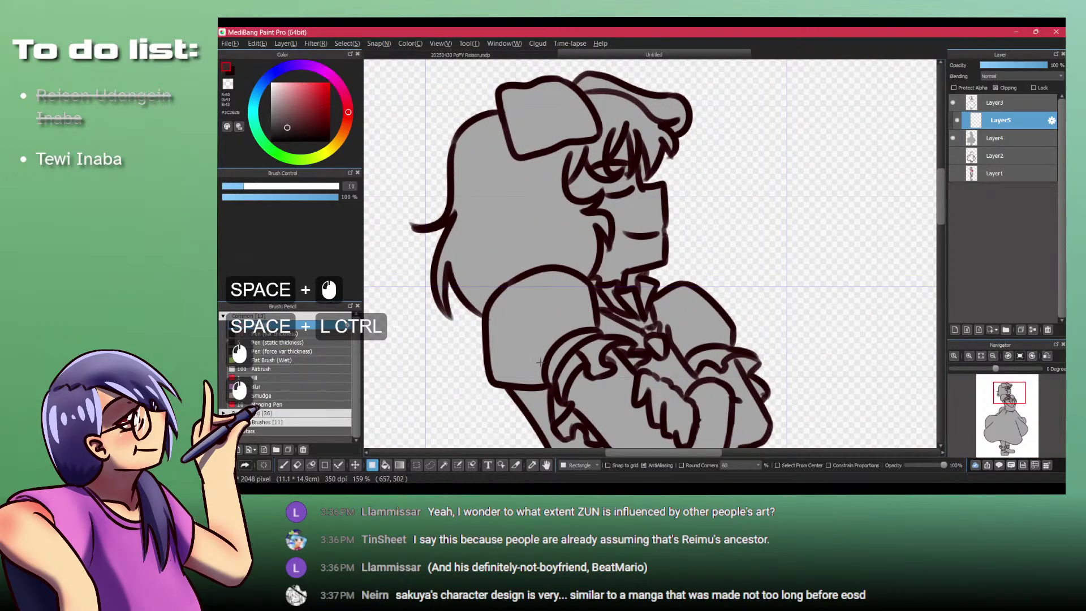
pyautogui.click(617, 491)
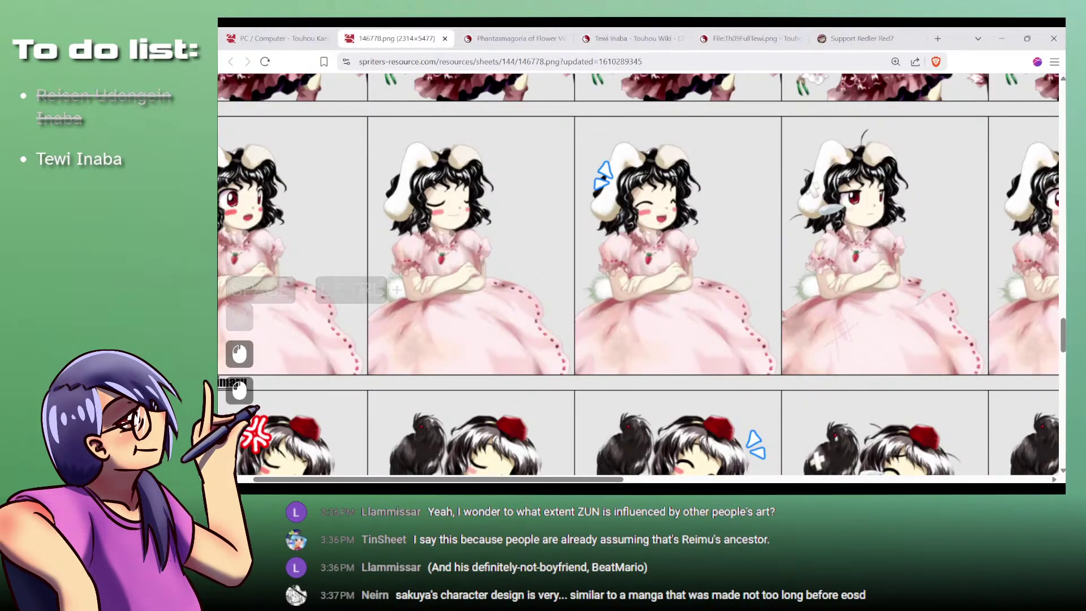
pyautogui.click(696, 491)
pyautogui.click(285, 68)
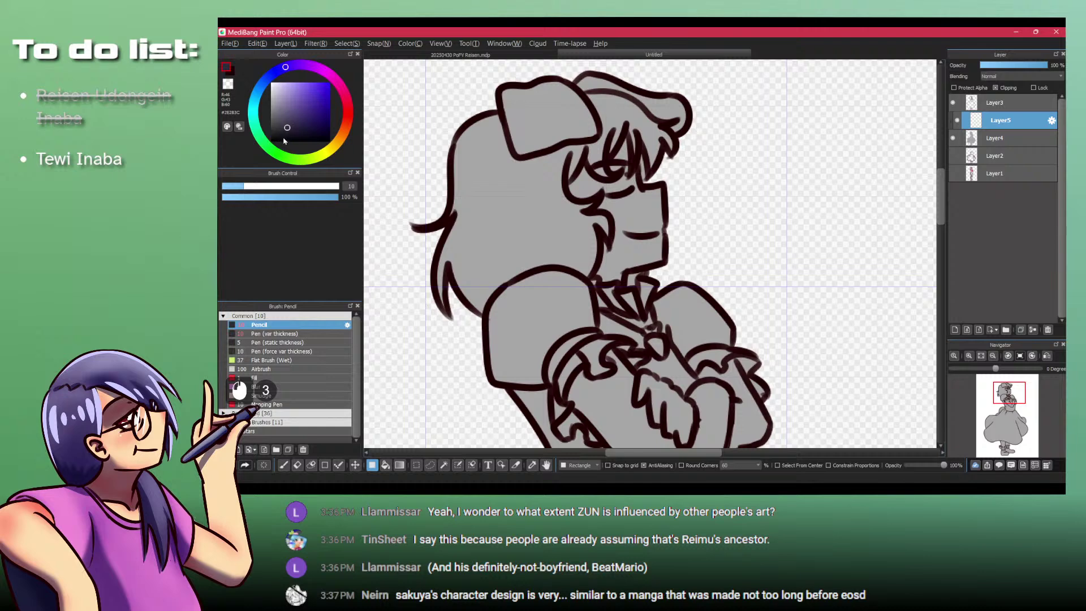
pyautogui.press('b')
pyautogui.click(550, 217)
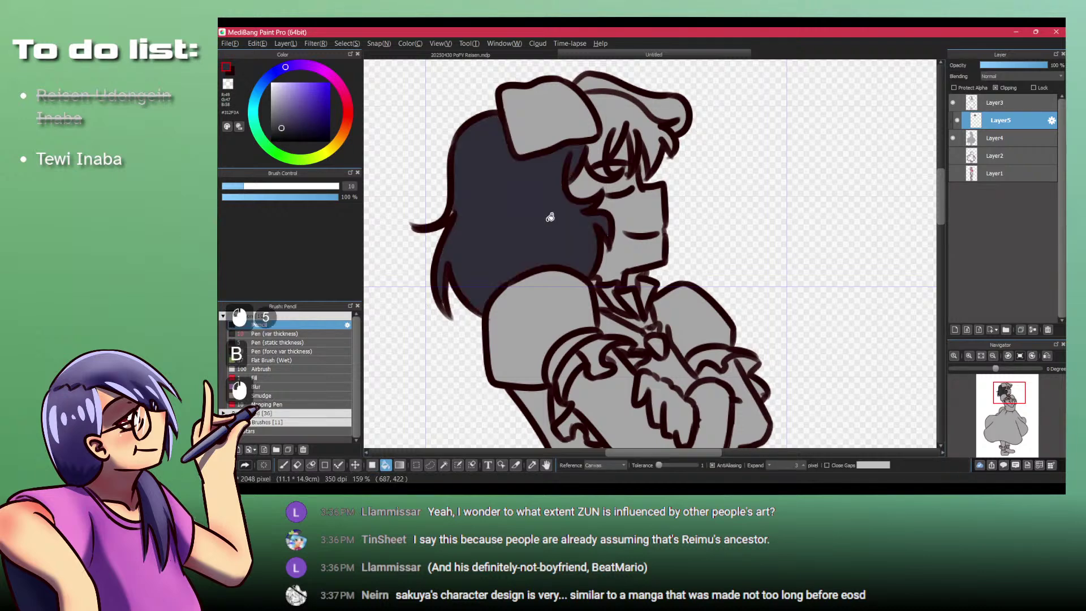
pyautogui.click(625, 101)
# Step: Paint the leftover grey gaps in the fringe and front locks with the dark hair colour using the Pencil
pyautogui.moveTo(611, 175)
pyautogui.mouseDown()
pyautogui.moveTo(558, 260)
pyautogui.moveTo(585, 187)
pyautogui.mouseUp()
pyautogui.press('p')
pyautogui.moveTo(521, 229); pyautogui.dragTo(548, 259)
pyautogui.moveTo(540, 258); pyautogui.dragTo(530, 238)
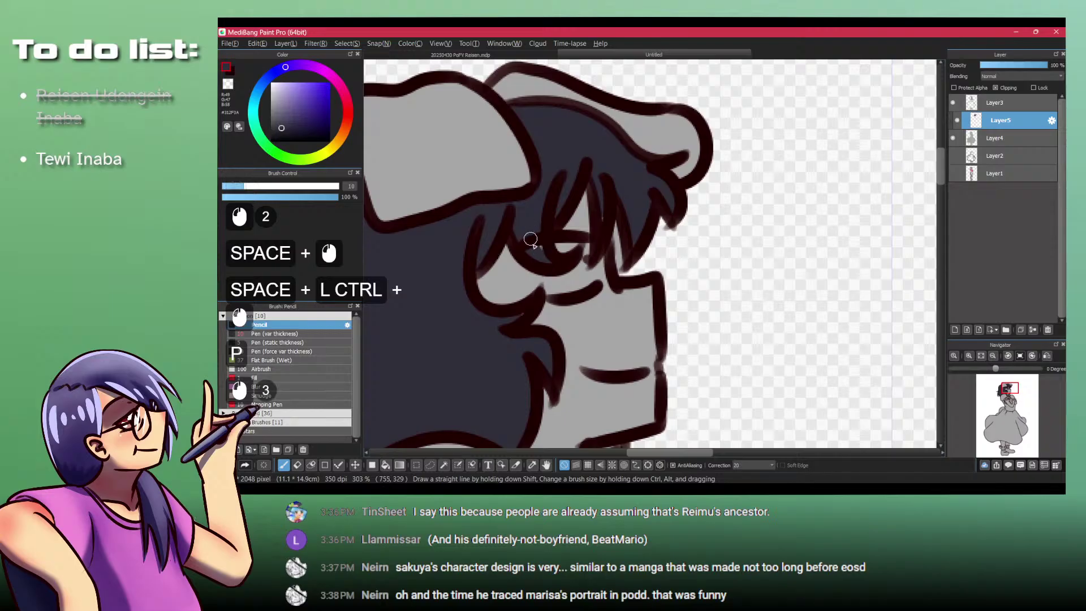
pyautogui.click(587, 162)
pyautogui.click(507, 227)
pyautogui.click(448, 284)
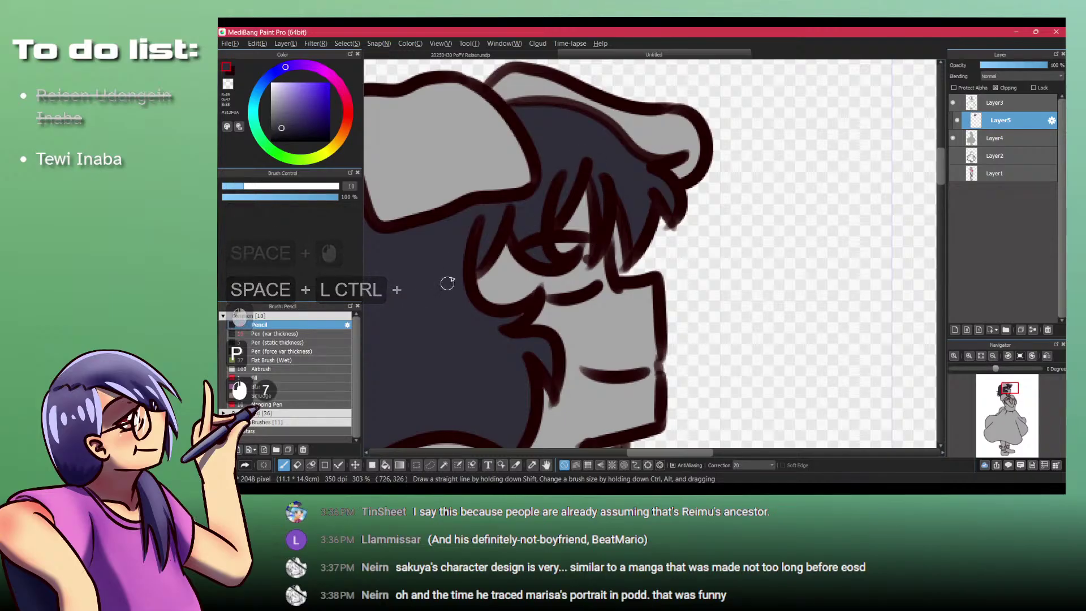
pyautogui.click(464, 272)
pyautogui.click(456, 279)
pyautogui.moveTo(523, 394); pyautogui.dragTo(554, 310)
pyautogui.click(554, 311)
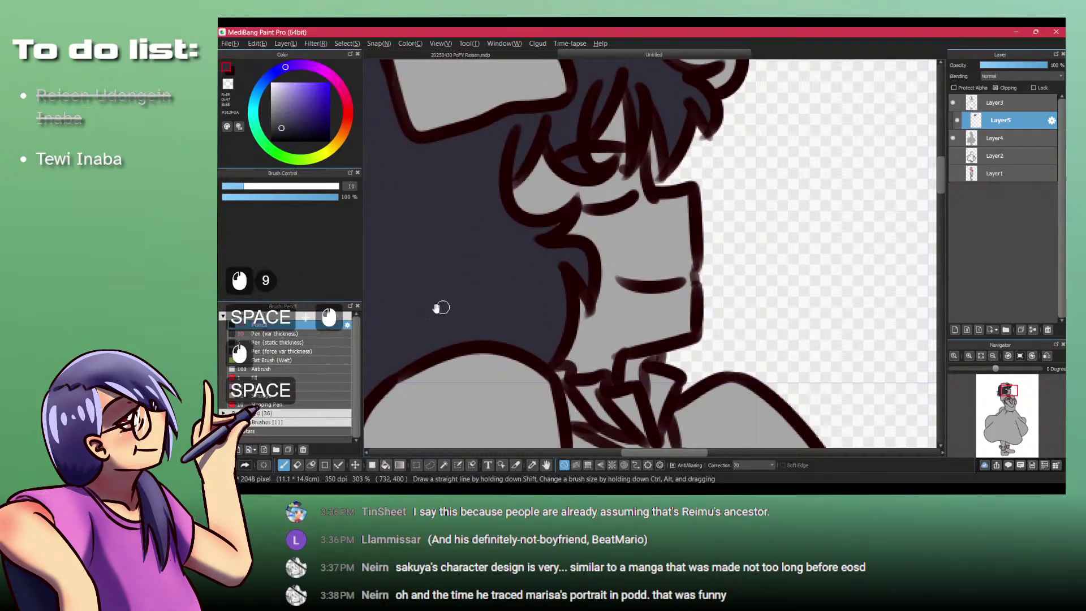
# Step: Touch up the uncoloured spots along the back hair's outer edge, its tips and the hairline beside the ears
pyautogui.moveTo(440, 308); pyautogui.dragTo(735, 232)
pyautogui.moveTo(567, 247); pyautogui.dragTo(547, 317)
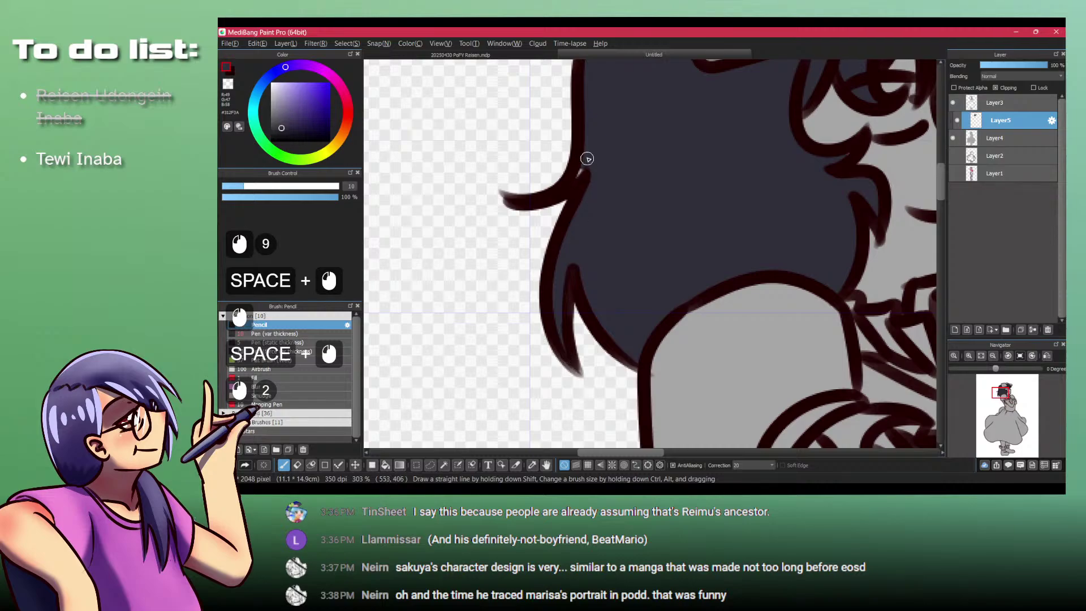
pyautogui.moveTo(587, 158)
pyautogui.mouseDown()
pyautogui.moveTo(577, 177)
pyautogui.moveTo(586, 237)
pyautogui.mouseUp()
pyautogui.moveTo(599, 179)
pyautogui.mouseDown()
pyautogui.moveTo(571, 199)
pyautogui.moveTo(537, 317)
pyautogui.mouseUp()
pyautogui.moveTo(599, 251); pyautogui.dragTo(608, 96)
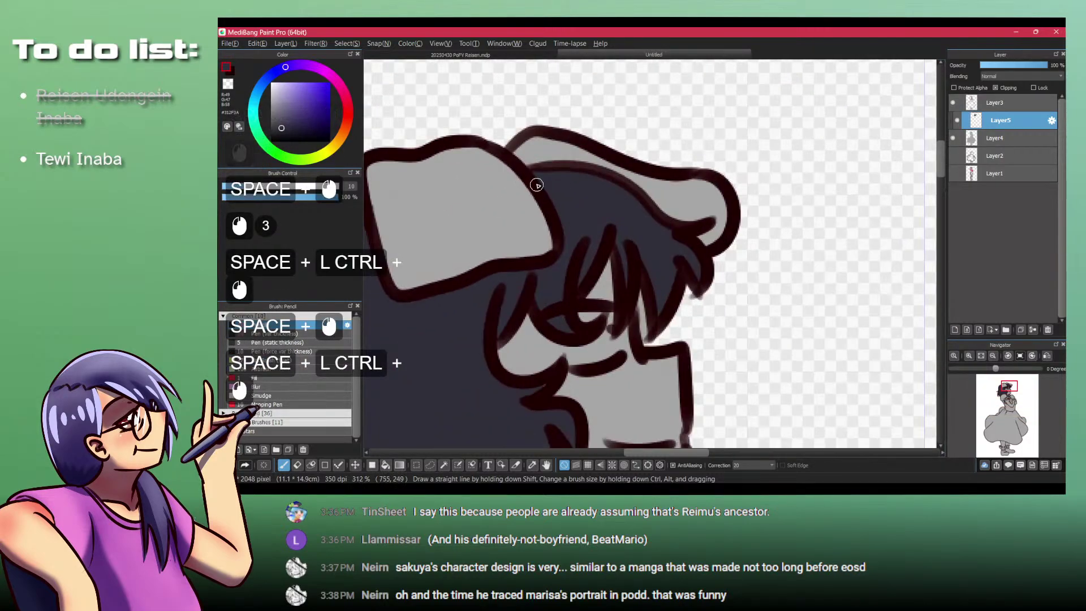
pyautogui.moveTo(585, 179); pyautogui.dragTo(637, 215)
# Step: Choose a pale lavender and fill both rabbit ears with it
pyautogui.moveTo(627, 138)
pyautogui.mouseDown()
pyautogui.moveTo(597, 276)
pyautogui.moveTo(547, 205)
pyautogui.moveTo(506, 301)
pyautogui.mouseUp()
pyautogui.press('space')
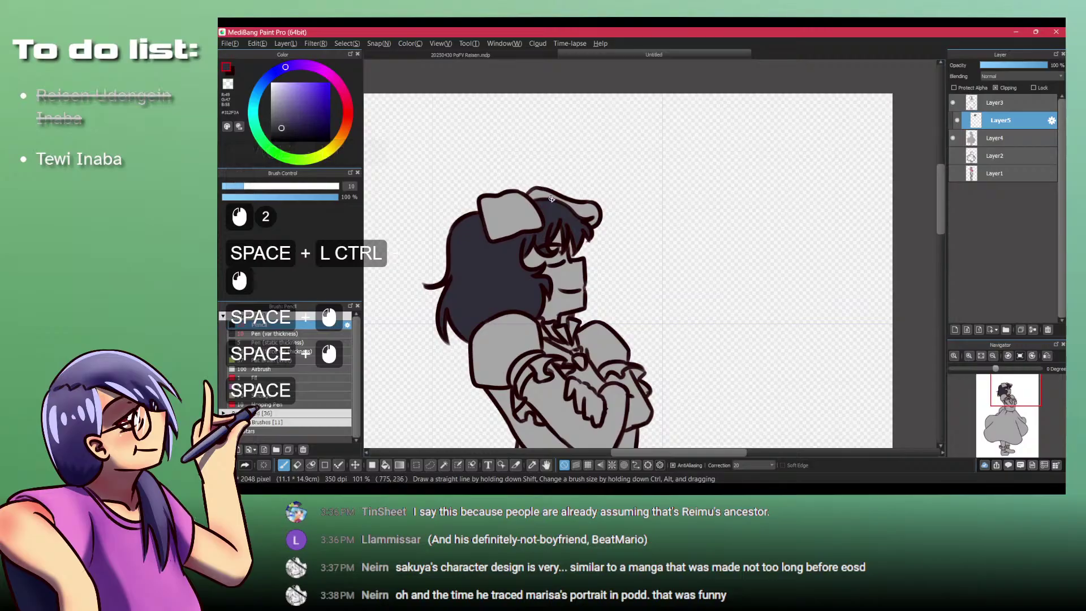
pyautogui.moveTo(527, 369)
pyautogui.mouseDown()
pyautogui.moveTo(523, 226)
pyautogui.moveTo(524, 355)
pyautogui.mouseUp()
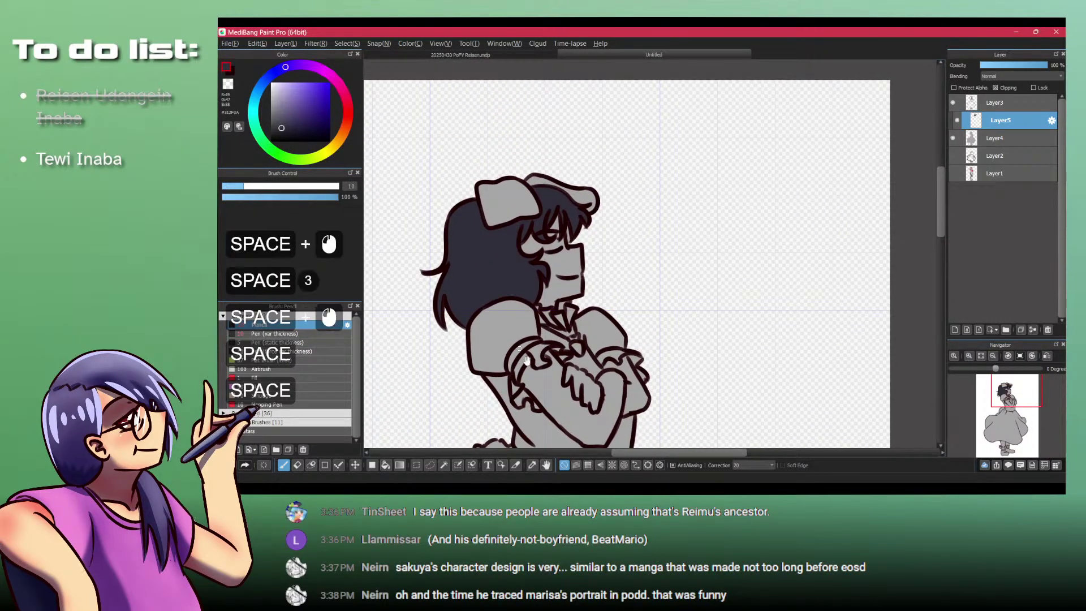
pyautogui.moveTo(571, 411); pyautogui.dragTo(501, 171)
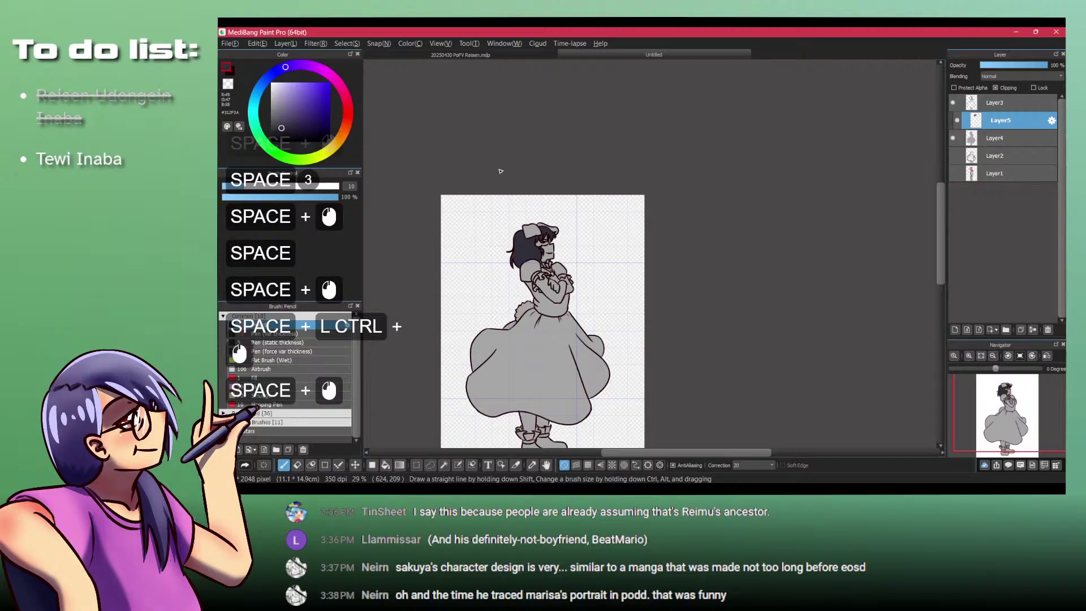
pyautogui.click(278, 83)
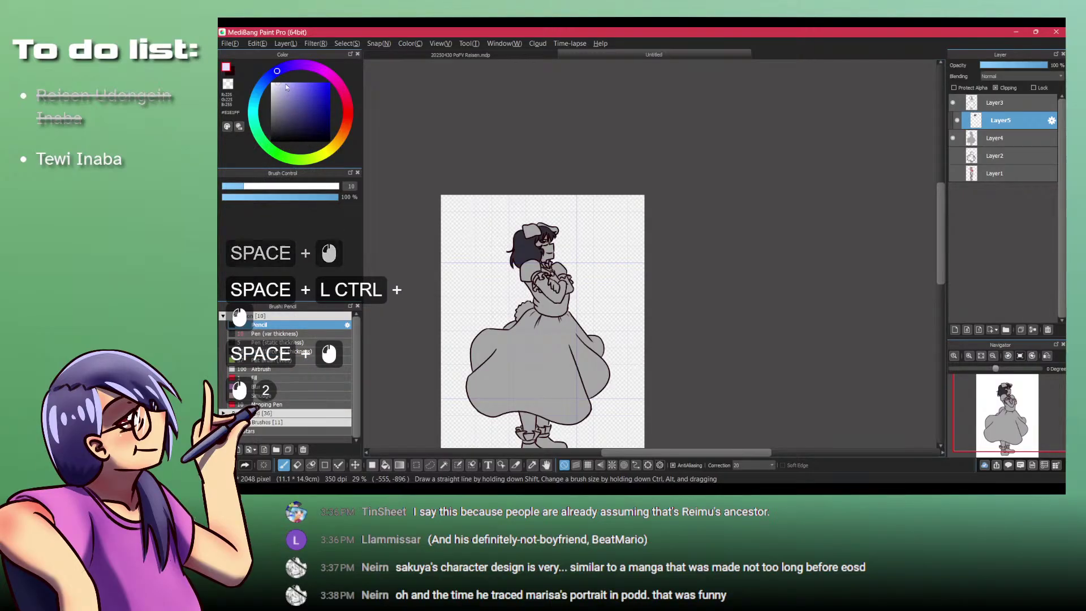
pyautogui.moveTo(536, 242); pyautogui.dragTo(491, 201)
pyautogui.press('b')
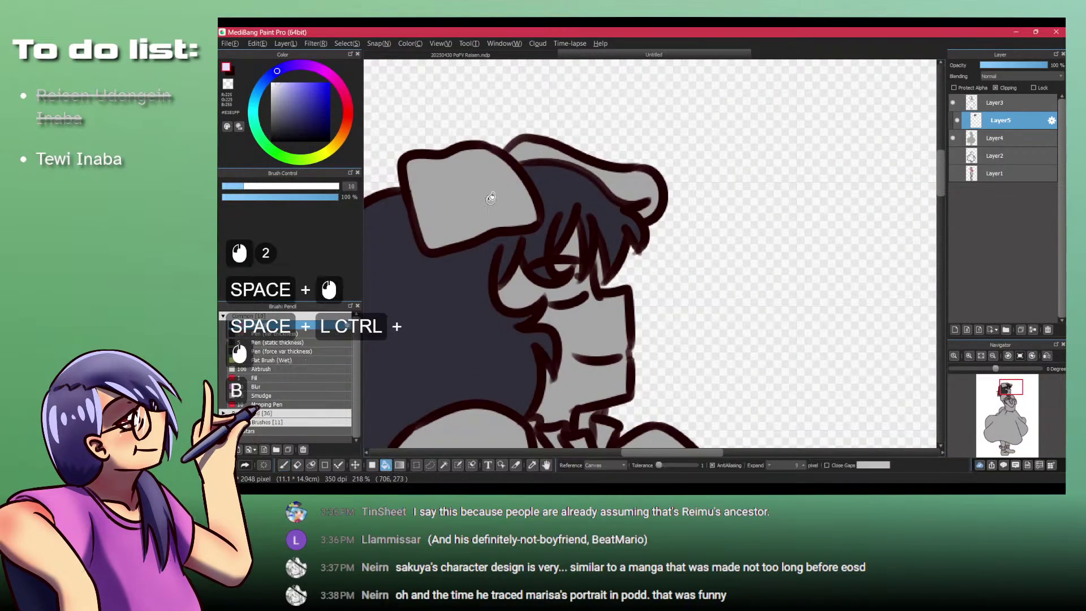
pyautogui.click(491, 201)
pyautogui.click(622, 180)
# Step: Fill both shoes with the same pale lavender
pyautogui.moveTo(647, 185); pyautogui.dragTo(649, 227)
pyautogui.moveTo(628, 351); pyautogui.dragTo(626, 131)
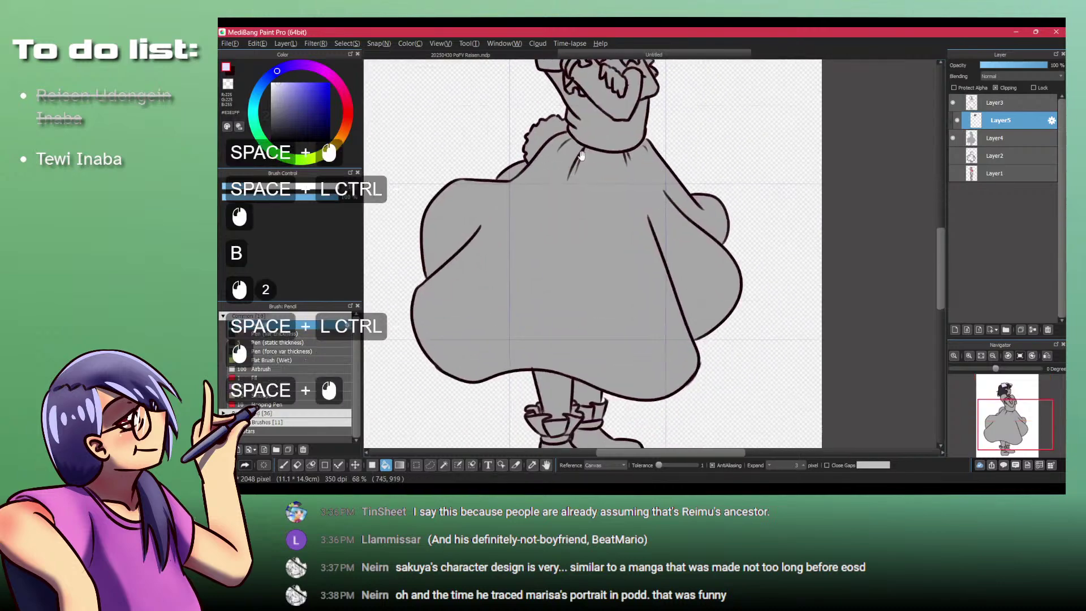
pyautogui.moveTo(628, 317); pyautogui.dragTo(622, 294)
pyautogui.moveTo(622, 339); pyautogui.dragTo(612, 289)
pyautogui.click(577, 398)
pyautogui.click(625, 380)
# Step: Fill the ruffled sock frills above both shoes with the pale lavender
pyautogui.moveTo(580, 377); pyautogui.dragTo(575, 331)
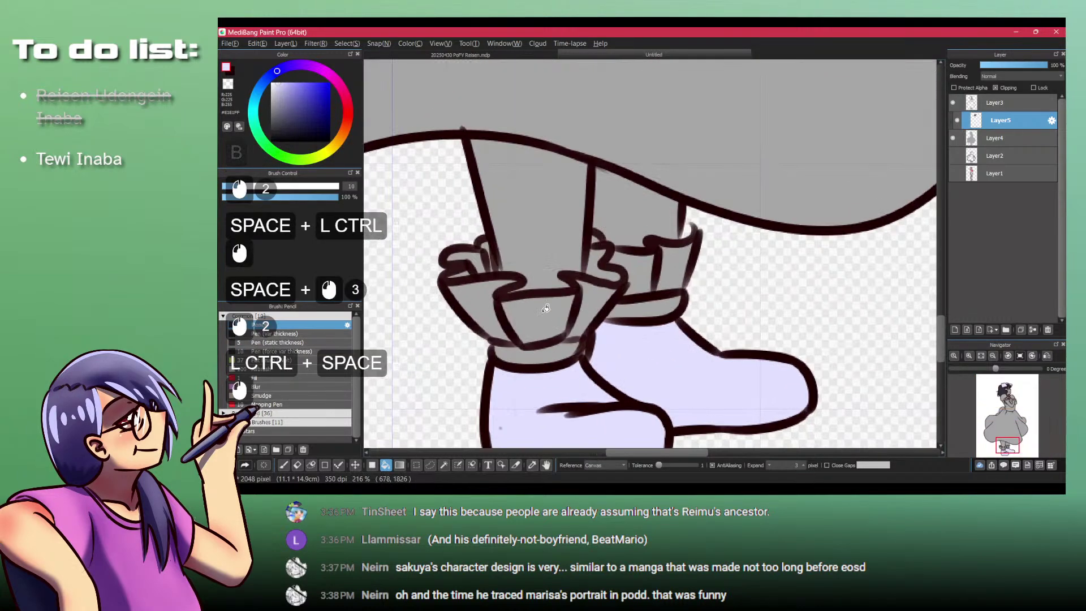
pyautogui.click(546, 311)
pyautogui.click(593, 300)
pyautogui.click(638, 264)
pyautogui.click(683, 269)
pyautogui.click(683, 269)
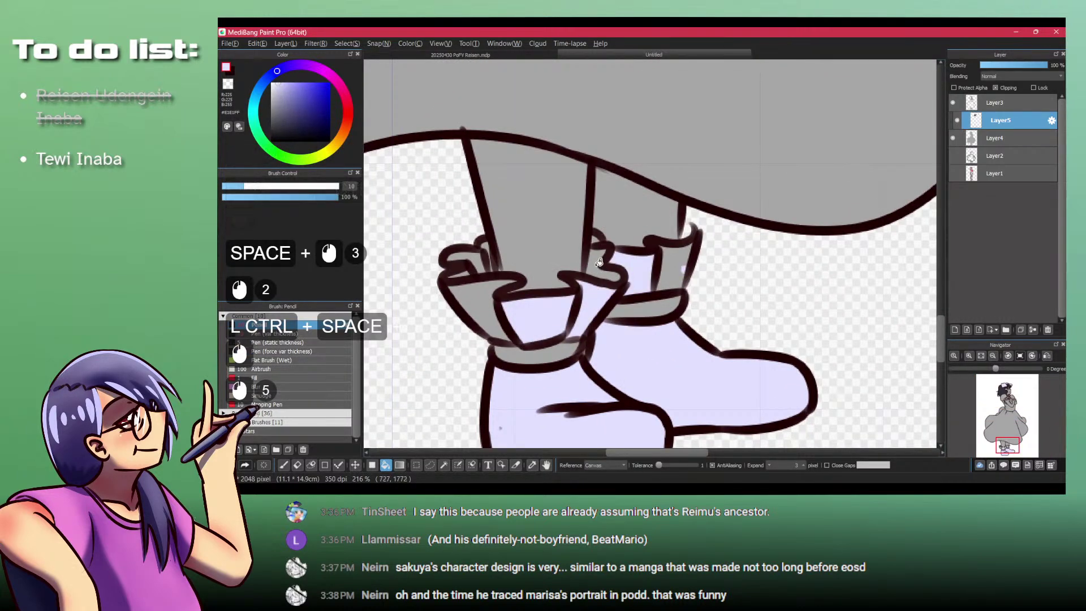
pyautogui.hotkey('ctrl', 'z')
pyautogui.click(598, 259)
pyautogui.click(678, 241)
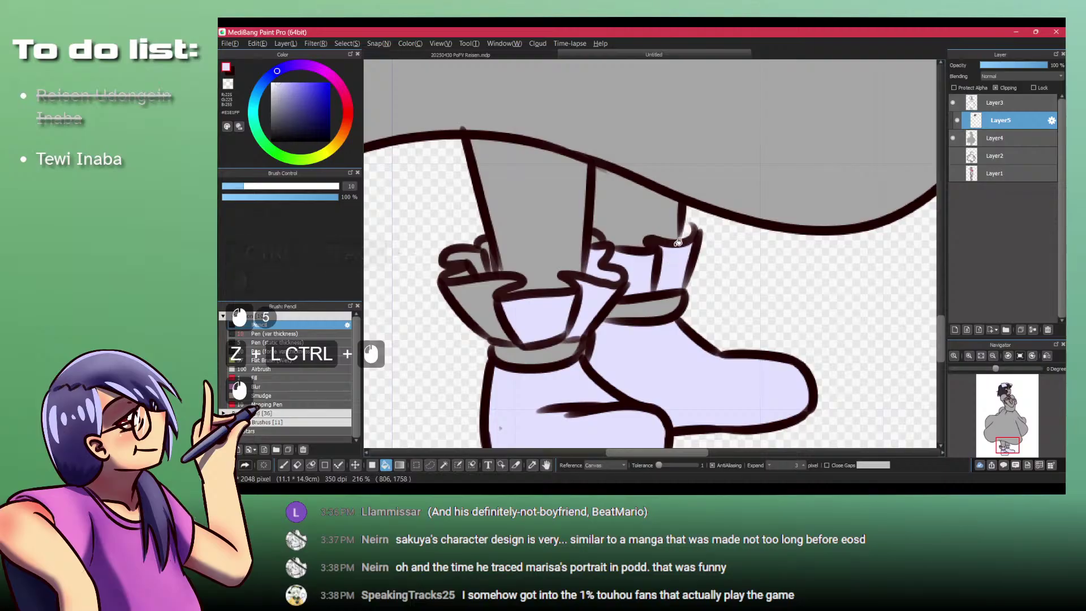
# Step: Patch the open gap at the rear frill on Layer4 with lavender Pencil and paint the front frill's folds beside the leg
pyautogui.click(993, 139)
pyautogui.press('p')
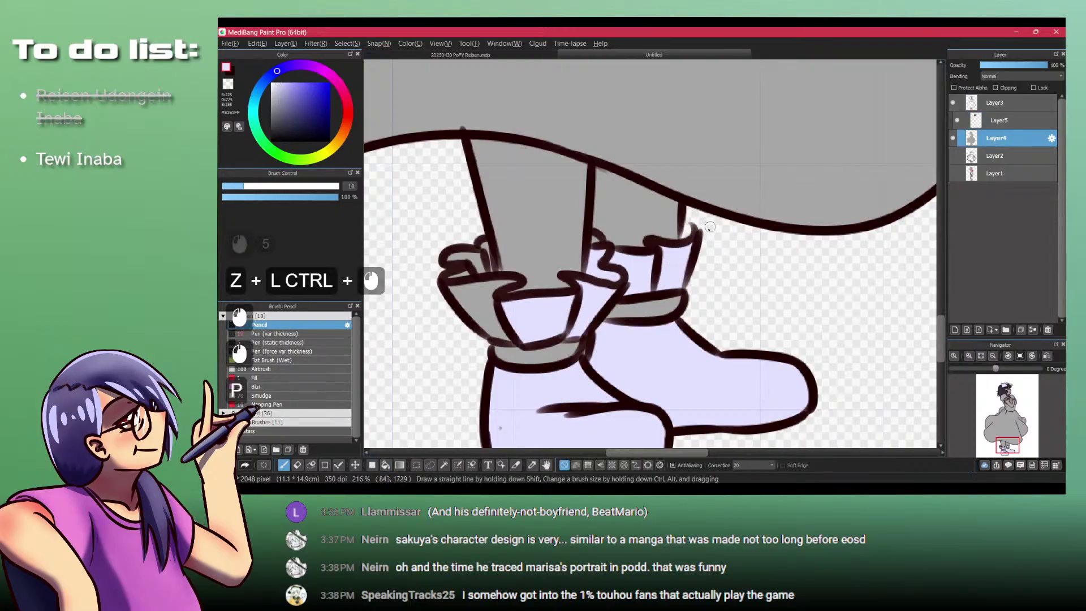
pyautogui.moveTo(686, 228); pyautogui.dragTo(692, 242)
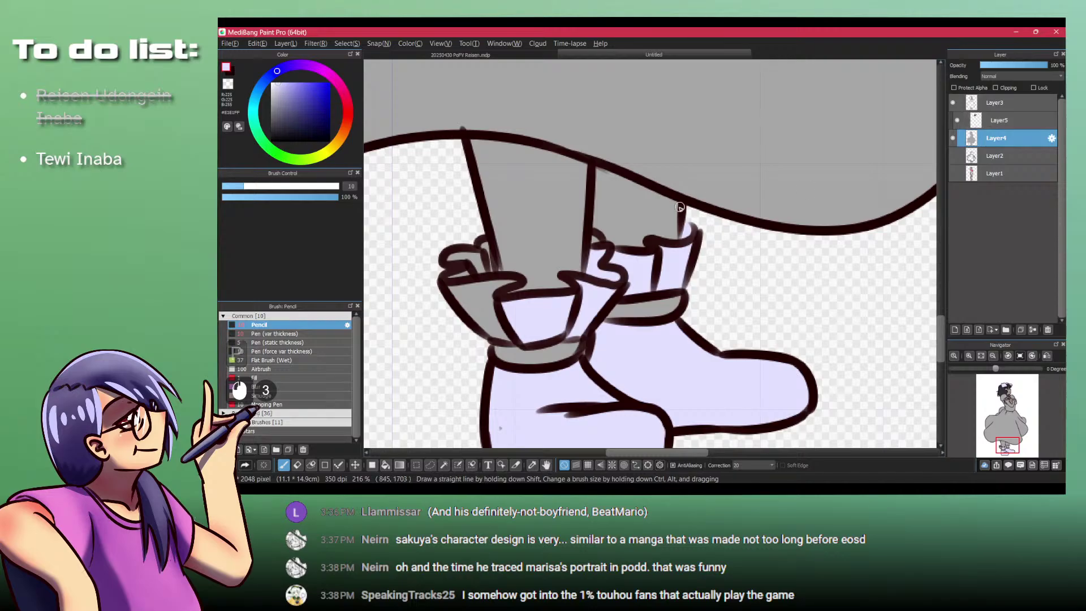
pyautogui.press('x')
pyautogui.moveTo(682, 226)
pyautogui.mouseDown()
pyautogui.moveTo(682, 249)
pyautogui.moveTo(691, 235)
pyautogui.moveTo(681, 234)
pyautogui.moveTo(677, 253)
pyautogui.moveTo(688, 228)
pyautogui.moveTo(691, 248)
pyautogui.moveTo(686, 227)
pyautogui.moveTo(695, 235)
pyautogui.moveTo(683, 261)
pyautogui.moveTo(692, 229)
pyautogui.moveTo(684, 243)
pyautogui.moveTo(687, 217)
pyautogui.moveTo(680, 250)
pyautogui.moveTo(684, 217)
pyautogui.mouseUp()
pyautogui.press('x')
pyautogui.moveTo(494, 247); pyautogui.dragTo(485, 270)
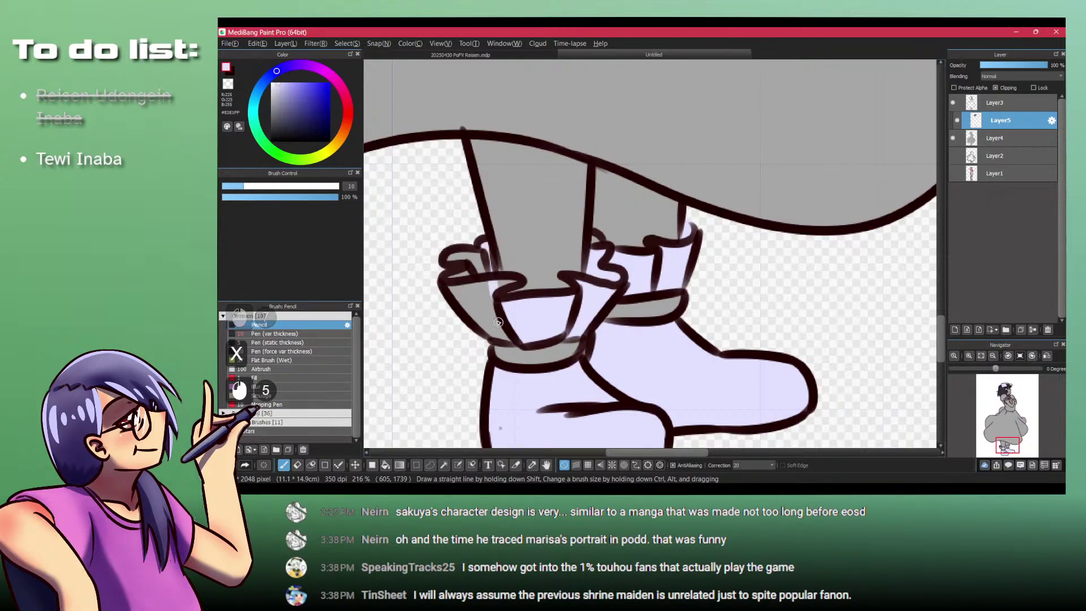
# Step: Draw short dark fold lines along the front frill's upper edge on the Layer3 line art
pyautogui.click(995, 102)
pyautogui.press('x')
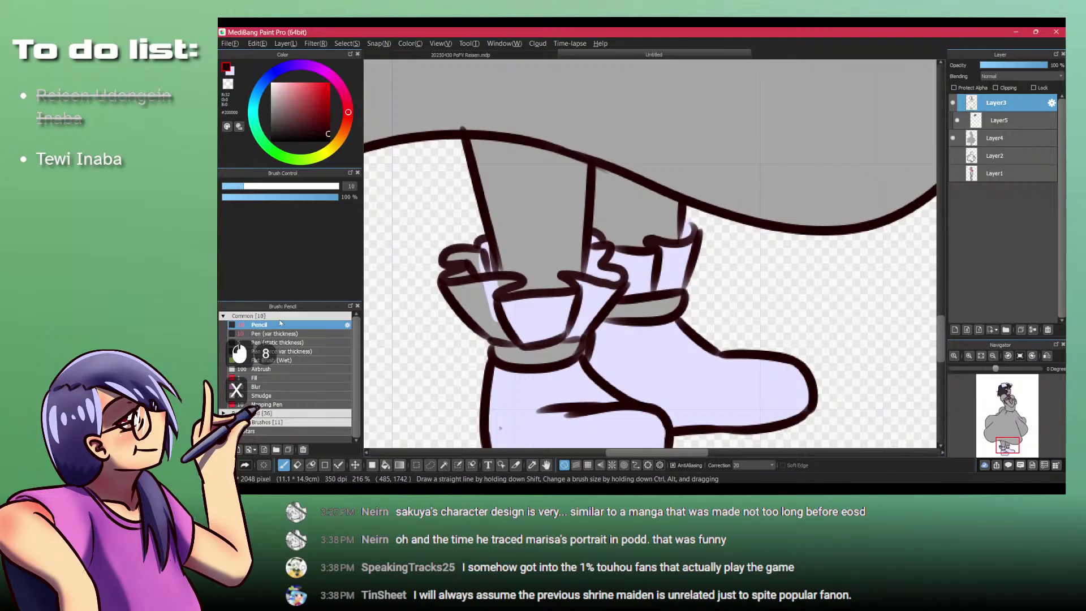
pyautogui.moveTo(559, 275); pyautogui.dragTo(558, 287)
pyautogui.hotkey('ctrl', 'z')
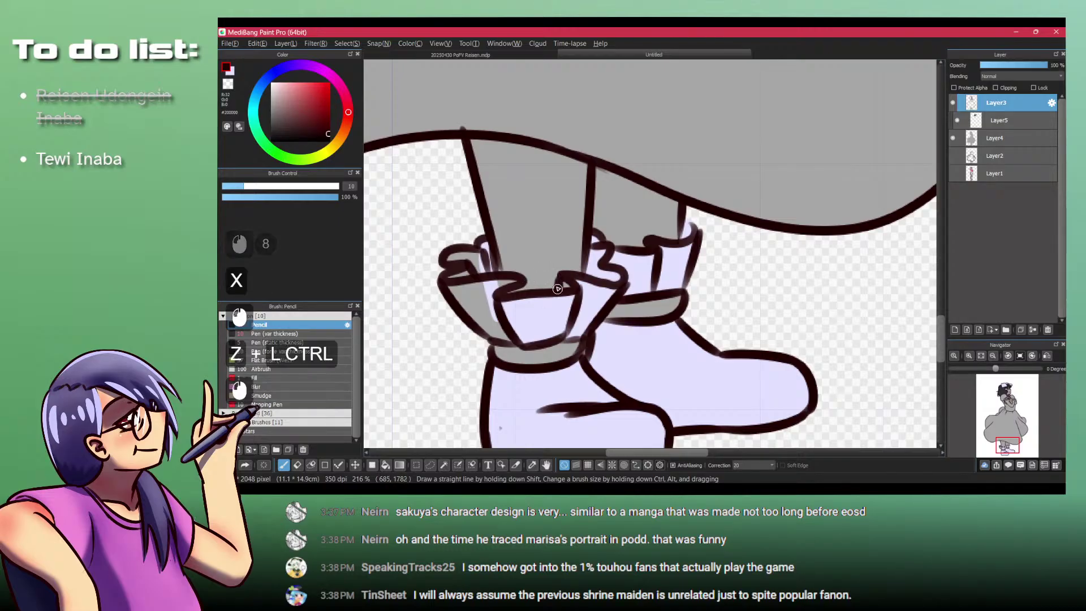
pyautogui.click(527, 280)
# Step: Paint the remaining grey areas of the front frill and both ankle cuffs lavender on Layer5
pyautogui.click(995, 120)
pyautogui.press('x')
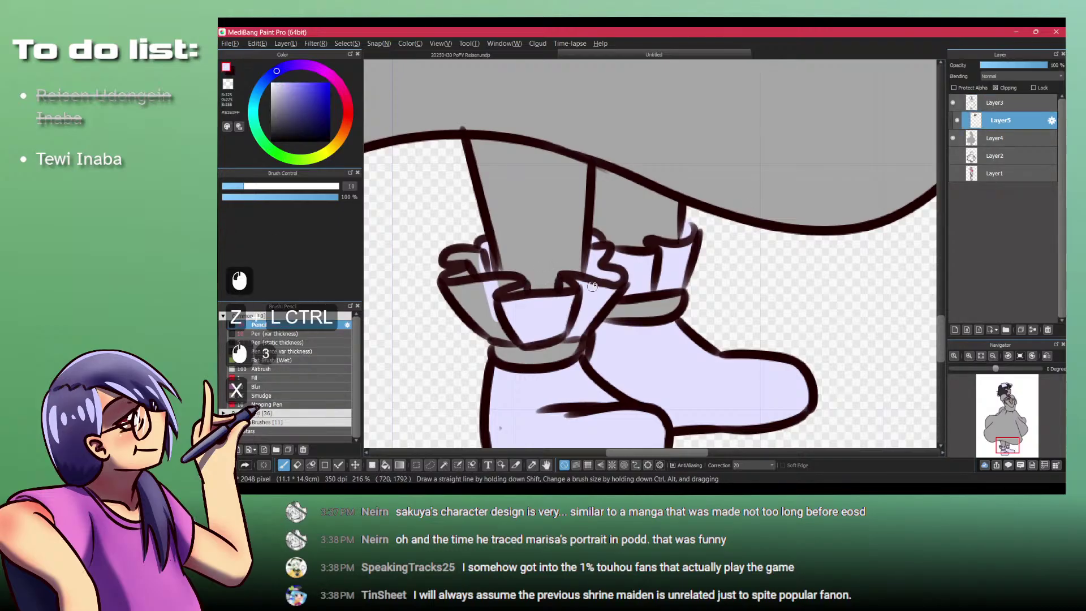
pyautogui.click(565, 282)
pyautogui.click(505, 289)
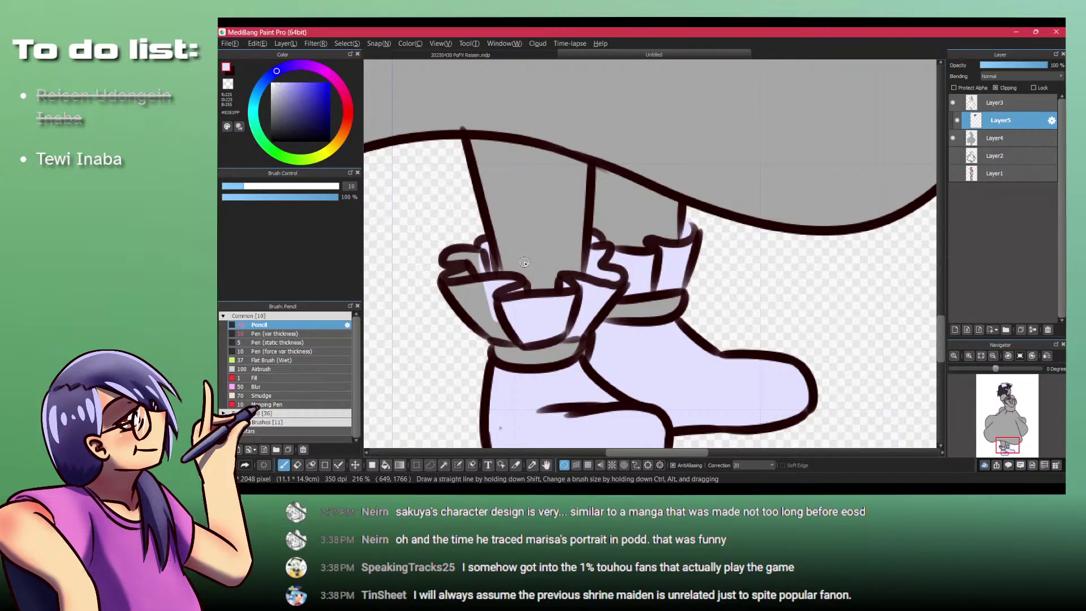
pyautogui.click(441, 268)
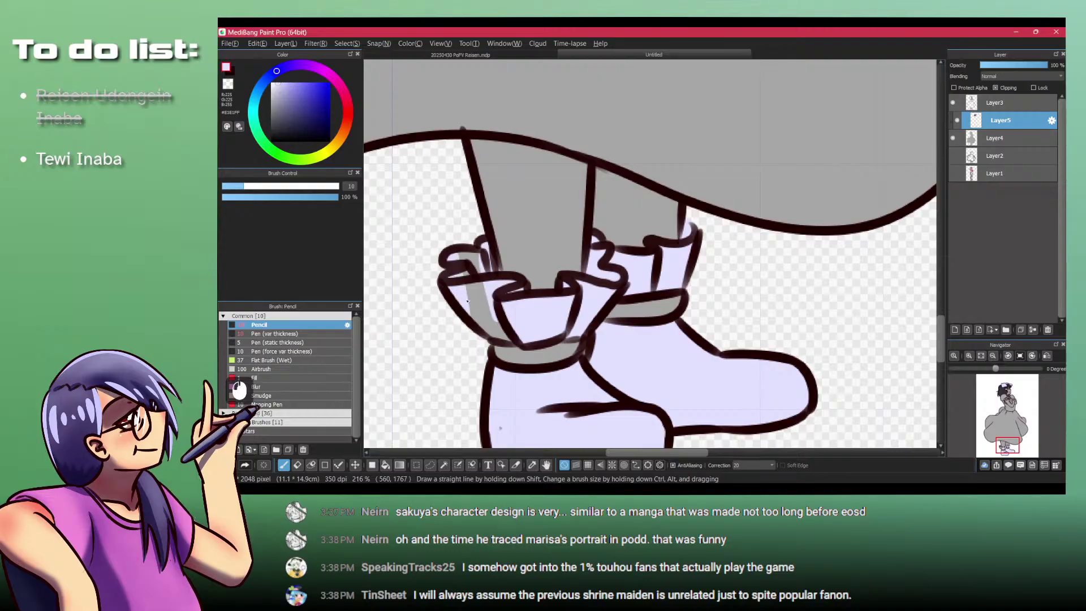
pyautogui.moveTo(463, 267)
pyautogui.mouseDown()
pyautogui.moveTo(480, 350)
pyautogui.moveTo(484, 303)
pyautogui.moveTo(469, 250)
pyautogui.moveTo(482, 295)
pyautogui.moveTo(513, 331)
pyautogui.moveTo(492, 324)
pyautogui.moveTo(528, 344)
pyautogui.mouseUp()
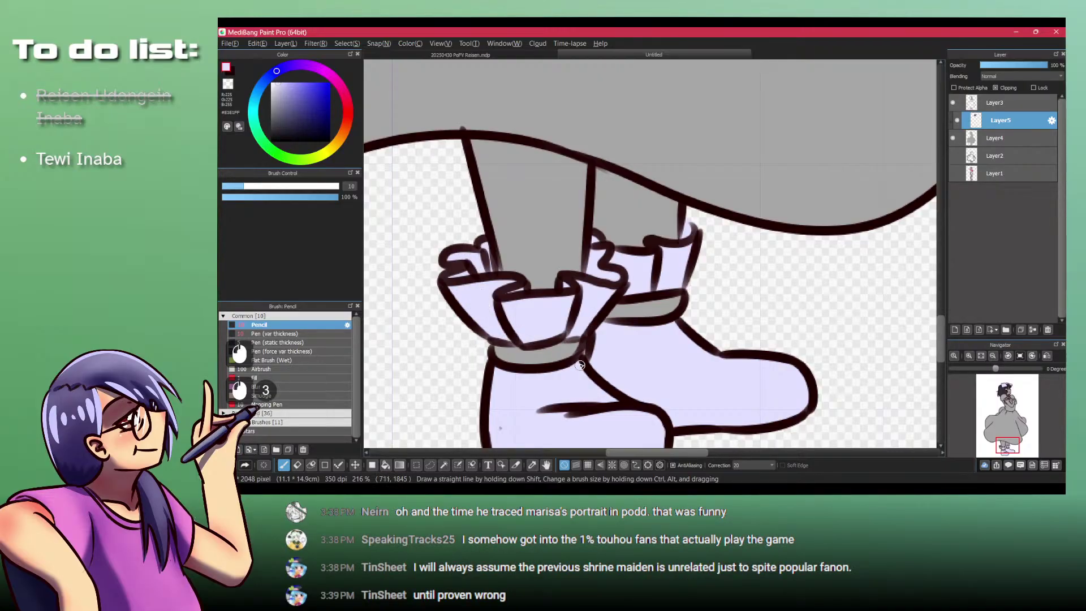
pyautogui.moveTo(649, 295)
pyautogui.mouseDown()
pyautogui.moveTo(663, 326)
pyautogui.moveTo(683, 297)
pyautogui.mouseUp()
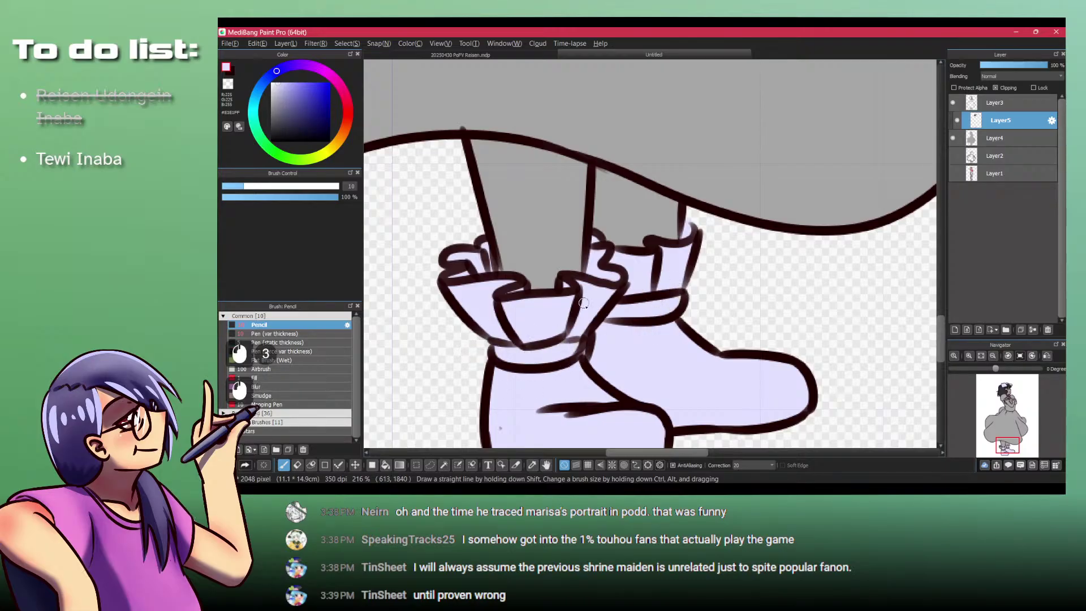
# Step: Fill the fluffy tail behind the dress with the pale lavender
pyautogui.moveTo(552, 420); pyautogui.dragTo(509, 344)
pyautogui.click(512, 331)
pyautogui.moveTo(513, 291); pyautogui.dragTo(528, 322)
pyautogui.moveTo(535, 244)
pyautogui.mouseDown()
pyautogui.moveTo(524, 346)
pyautogui.moveTo(534, 356)
pyautogui.mouseUp()
pyautogui.moveTo(518, 213); pyautogui.dragTo(504, 174)
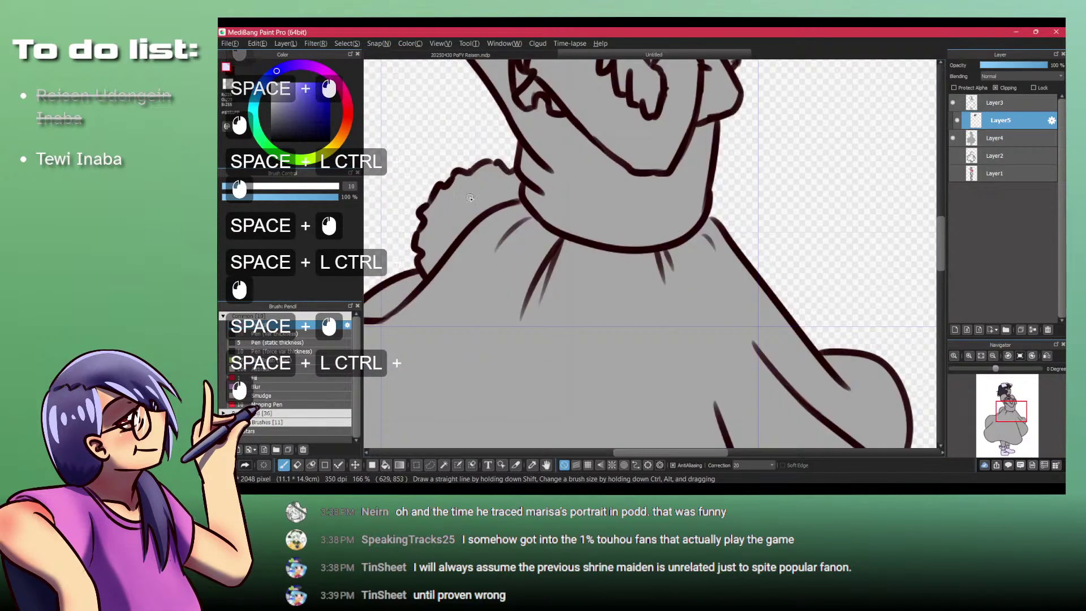
pyautogui.press('b')
pyautogui.moveTo(507, 100); pyautogui.dragTo(474, 354)
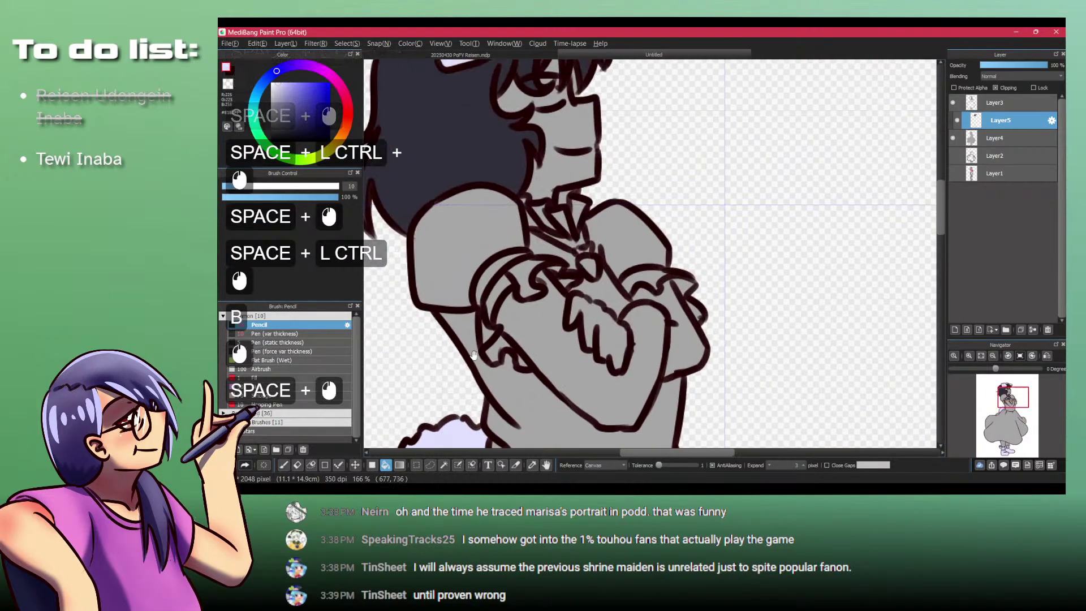
pyautogui.moveTo(501, 288); pyautogui.dragTo(501, 326)
pyautogui.moveTo(518, 261); pyautogui.dragTo(504, 296)
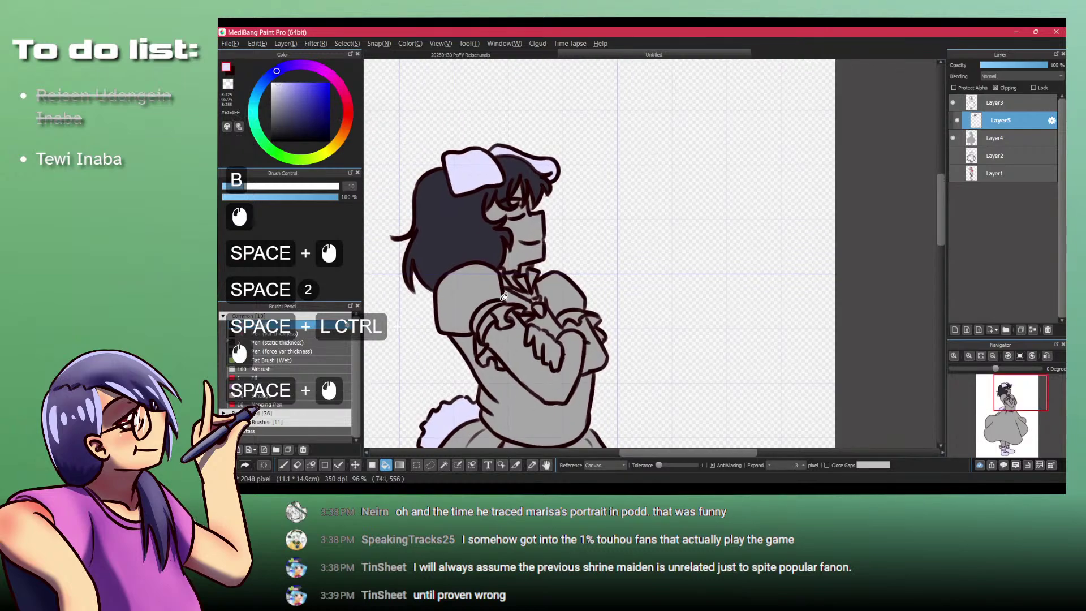
# Step: Check the Tewi reference sprite in the browser and fill the pendant at the collar with a light red in MediBang Paint
pyautogui.hotkey('ctrl', 'space')
pyautogui.hotkey('alt', 'Tab')
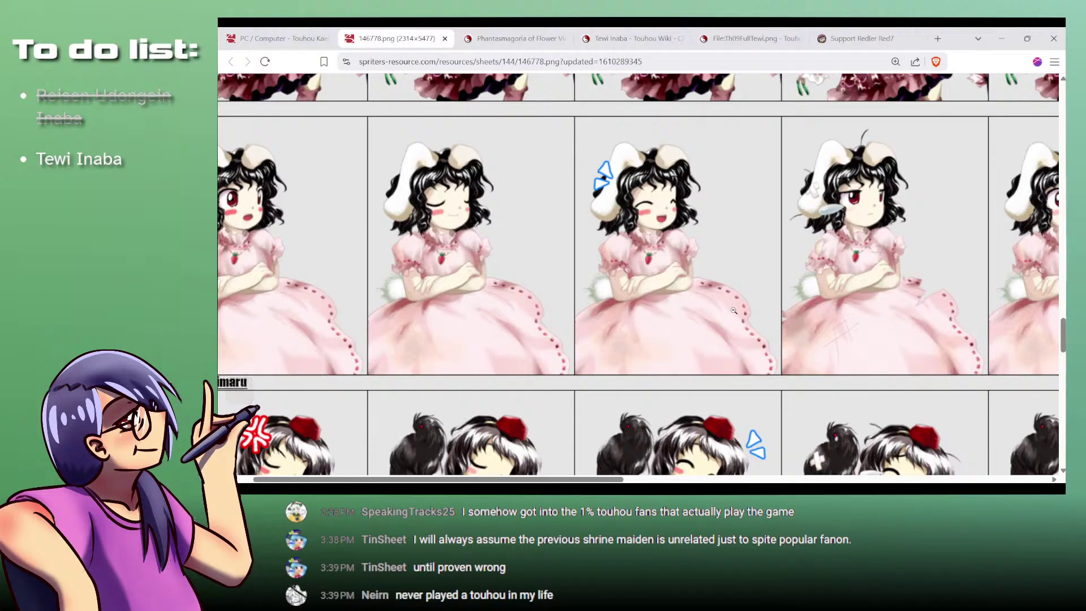
pyautogui.hotkey('alt', 'Tab')
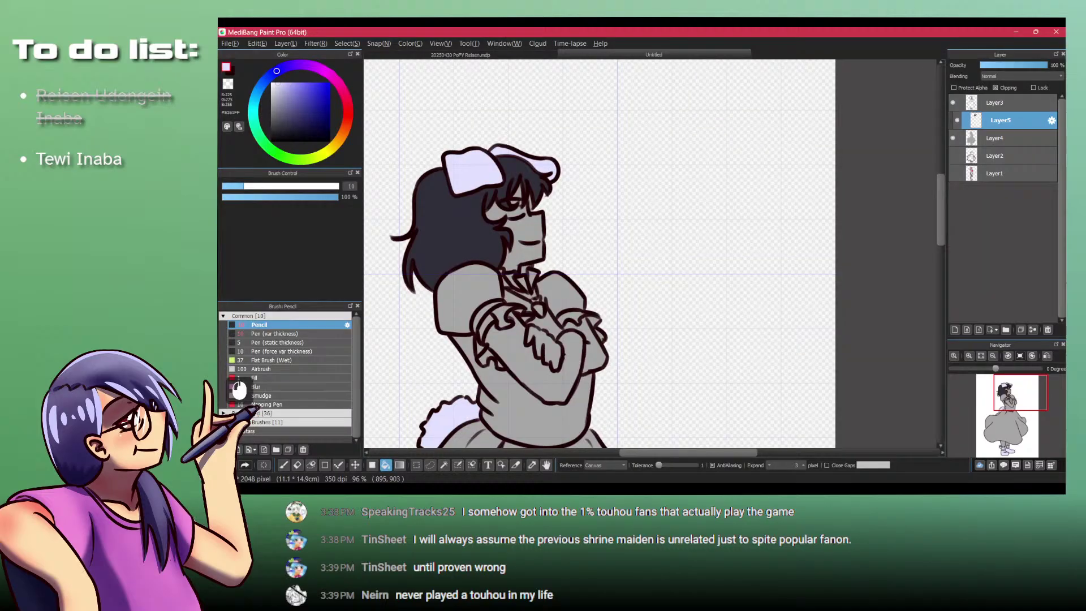
pyautogui.click(335, 115)
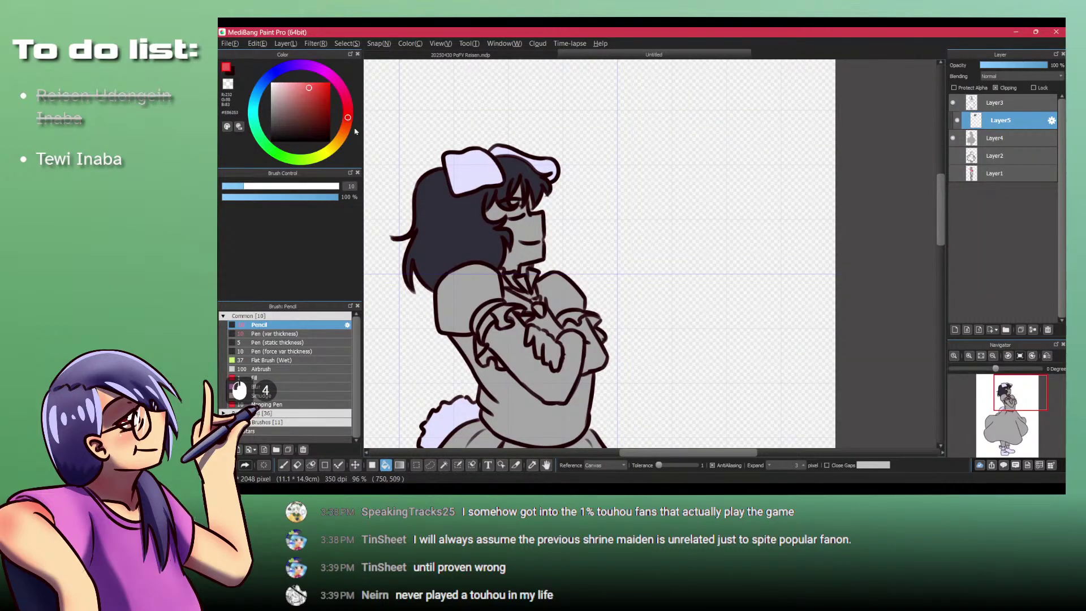
pyautogui.moveTo(528, 316); pyautogui.dragTo(565, 272)
pyautogui.click(565, 272)
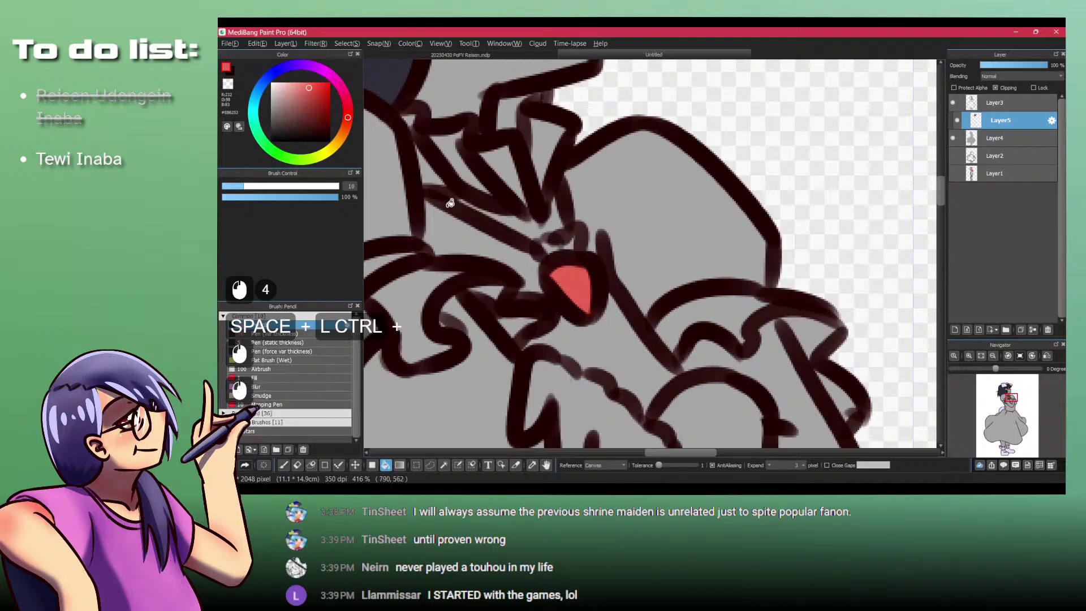
# Step: Choose a leafy green and paint the cap of the red pendant with the Pencil
pyautogui.click(281, 150)
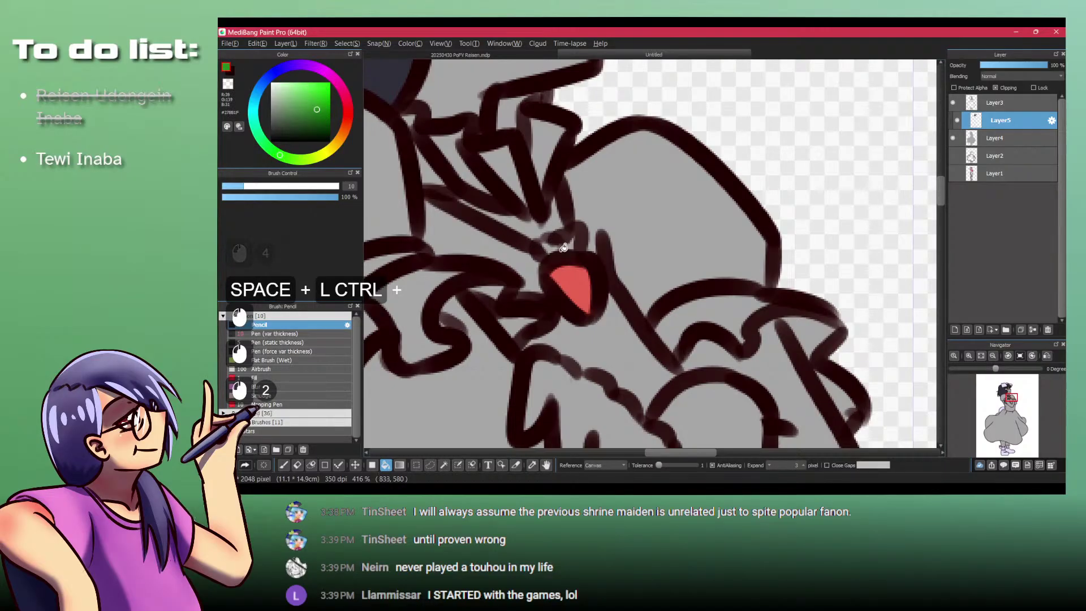
pyautogui.press('p')
pyautogui.moveTo(568, 246)
pyautogui.mouseDown()
pyautogui.moveTo(569, 227)
pyautogui.moveTo(572, 271)
pyautogui.mouseUp()
# Step: Choose a light peach skin tone and fill both legs with it
pyautogui.moveTo(591, 364)
pyautogui.mouseDown()
pyautogui.moveTo(564, 225)
pyautogui.moveTo(570, 276)
pyautogui.mouseUp()
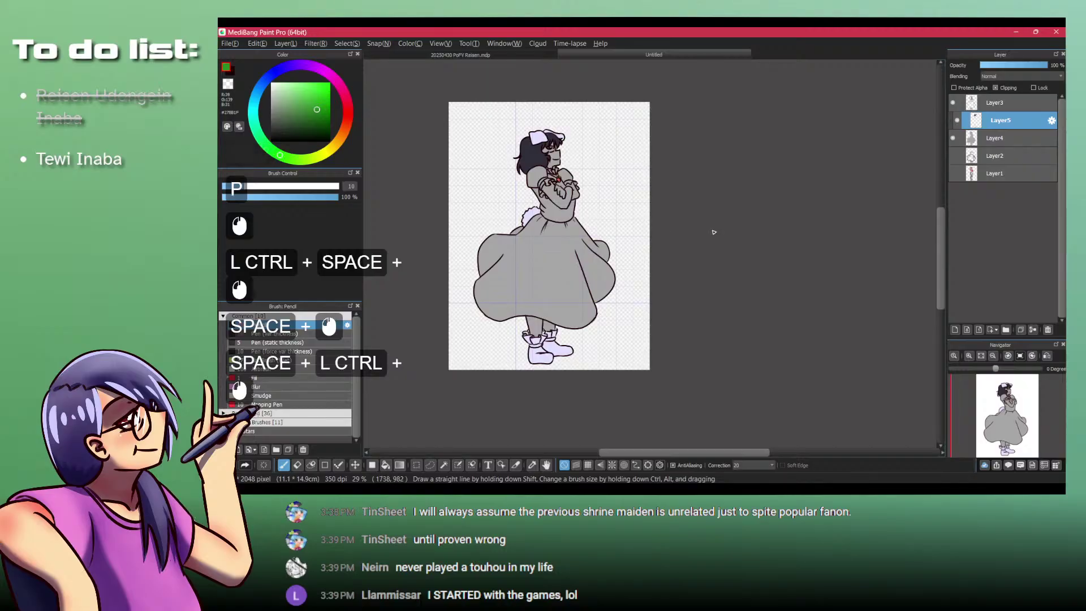
pyautogui.click(335, 145)
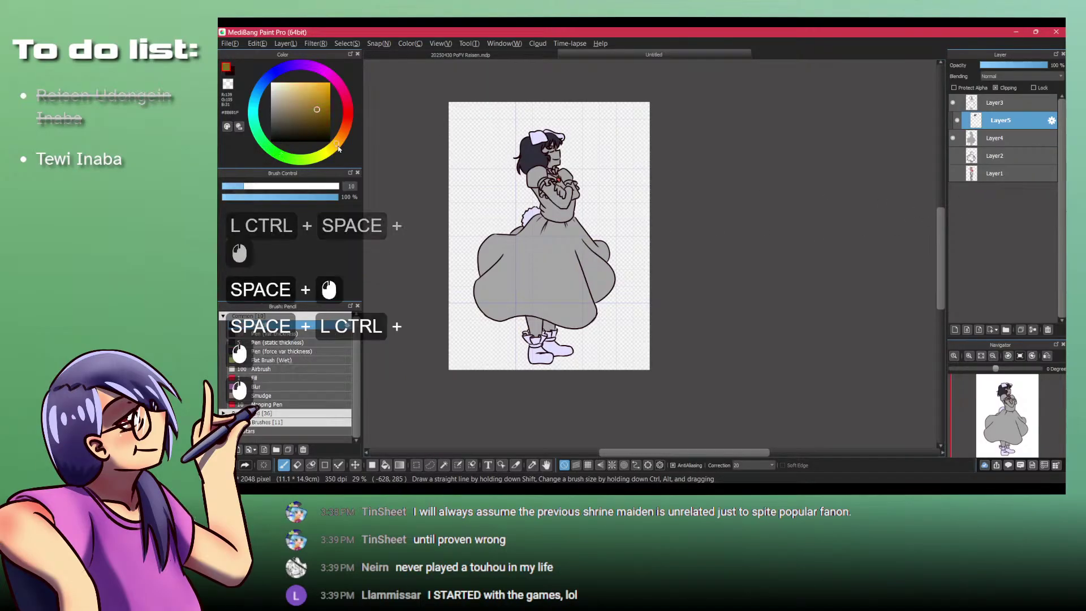
pyautogui.click(289, 84)
pyautogui.click(345, 126)
pyautogui.moveTo(560, 341); pyautogui.dragTo(490, 283)
pyautogui.press('b')
pyautogui.click(490, 282)
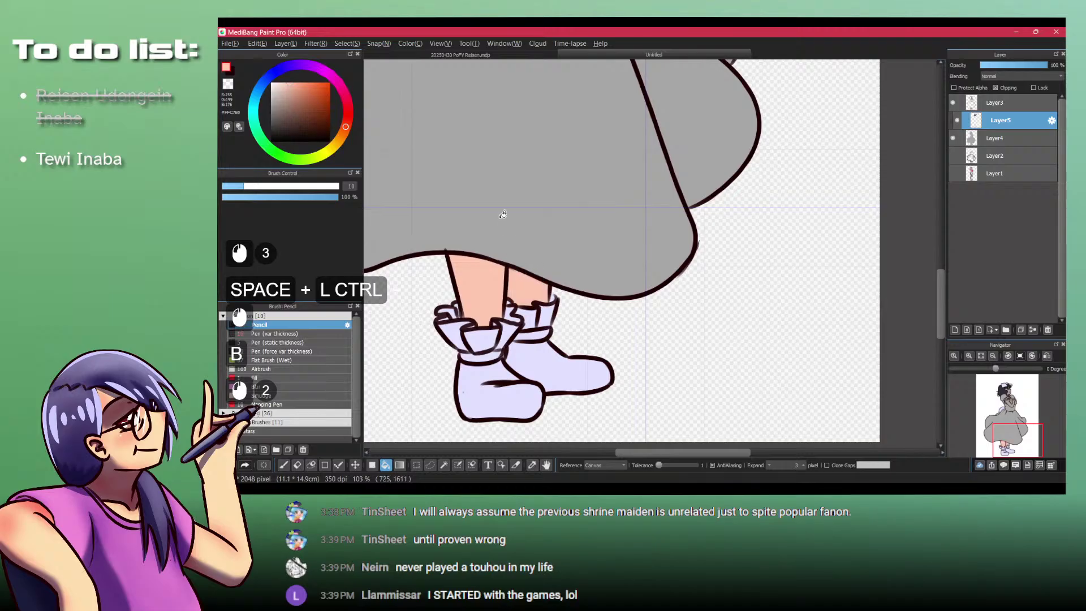
# Step: Fill the crossed arms and the hand with the peach skin tone
pyautogui.moveTo(501, 231); pyautogui.dragTo(455, 230)
pyautogui.moveTo(497, 100); pyautogui.dragTo(554, 275)
pyautogui.click(555, 278)
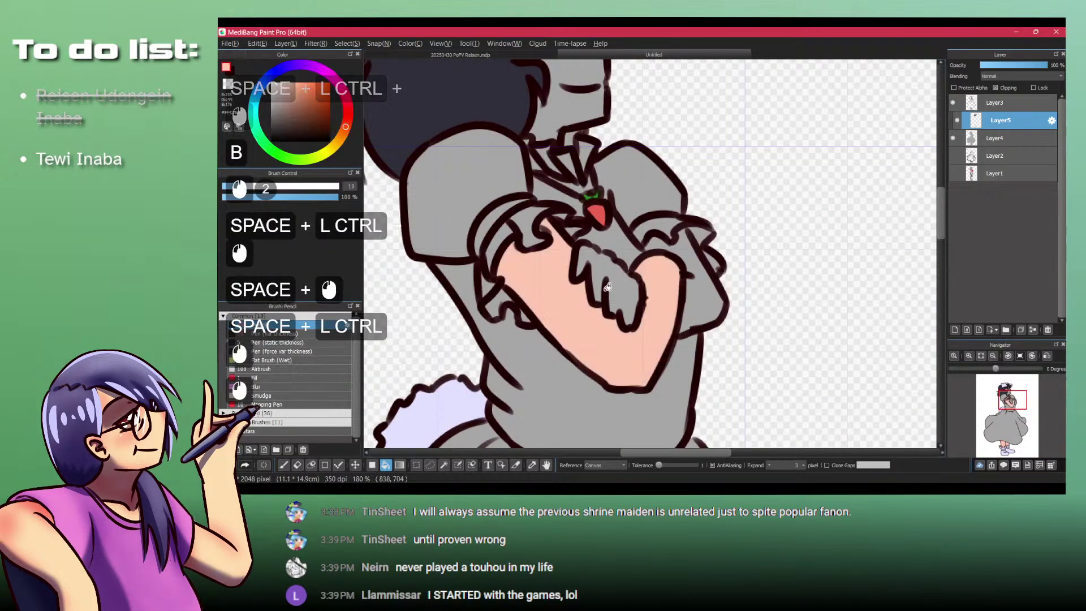
pyautogui.click(625, 288)
pyautogui.click(691, 294)
# Step: Fill the face, the neck and the skin areas around the eye and between the fringe strands with peach
pyautogui.moveTo(672, 226); pyautogui.dragTo(571, 323)
pyautogui.moveTo(550, 245); pyautogui.dragTo(570, 225)
pyautogui.click(569, 226)
pyautogui.moveTo(565, 163); pyautogui.dragTo(547, 257)
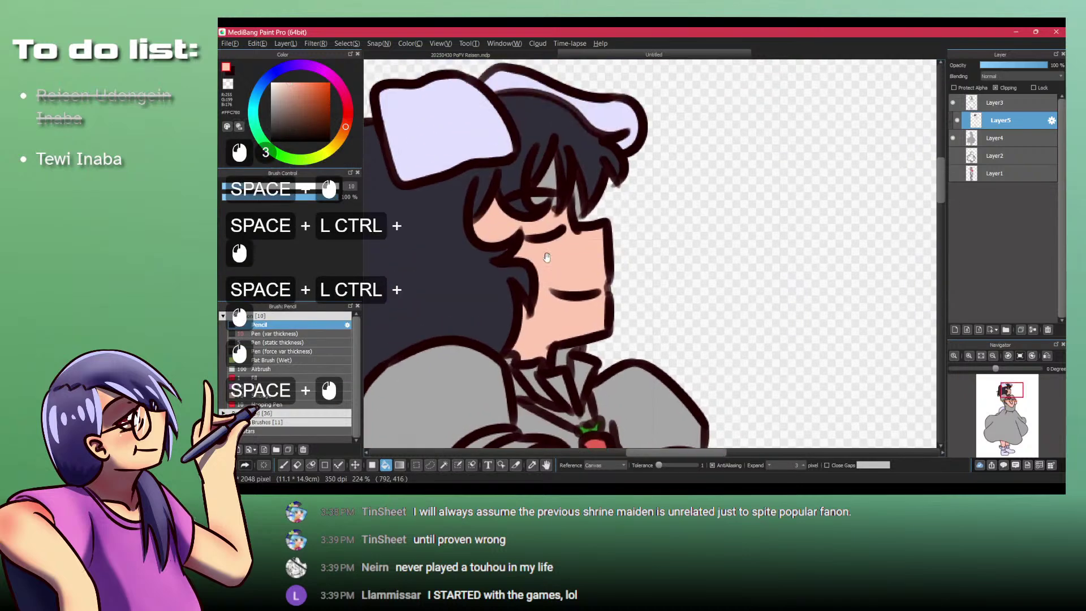
pyautogui.moveTo(543, 199); pyautogui.dragTo(565, 197)
pyautogui.click(534, 198)
pyautogui.click(547, 165)
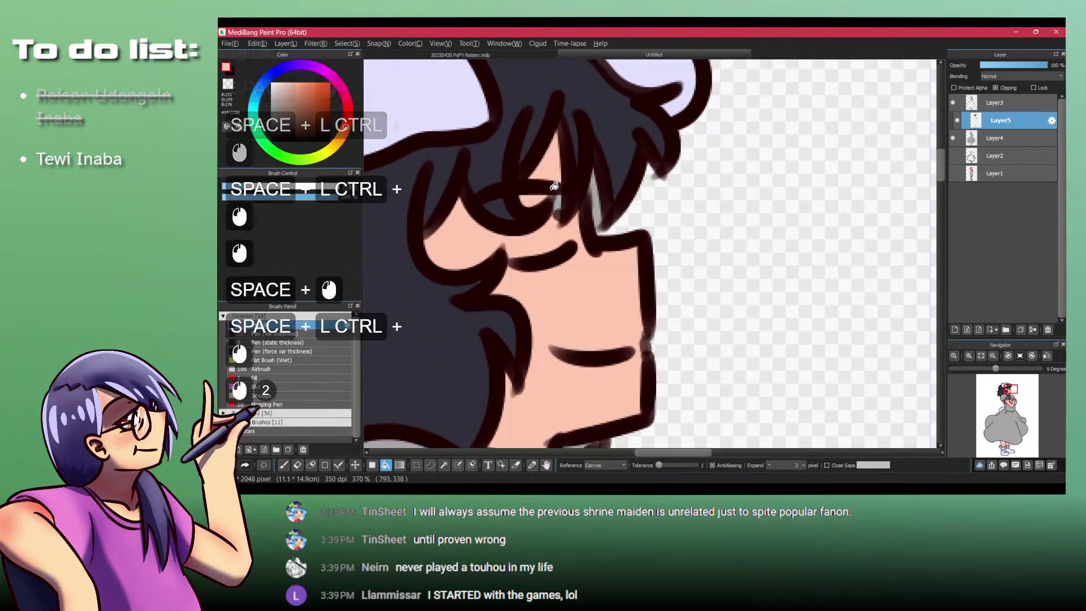
# Step: Erase the grey base between the front locks of the fringe on Layer4 using the Pencil with transparent colour
pyautogui.press('p')
pyautogui.click(995, 138)
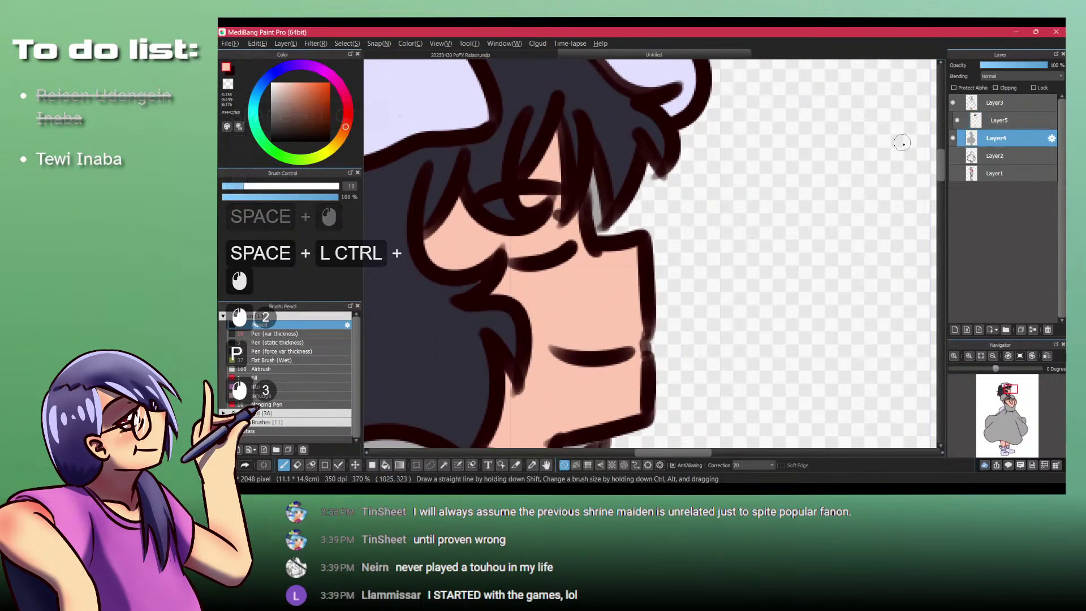
pyautogui.hotkey('shift', 'z')
pyautogui.moveTo(596, 187); pyautogui.dragTo(597, 218)
pyautogui.moveTo(601, 166)
pyautogui.mouseDown()
pyautogui.moveTo(601, 220)
pyautogui.moveTo(546, 65)
pyautogui.moveTo(547, 211)
pyautogui.mouseUp()
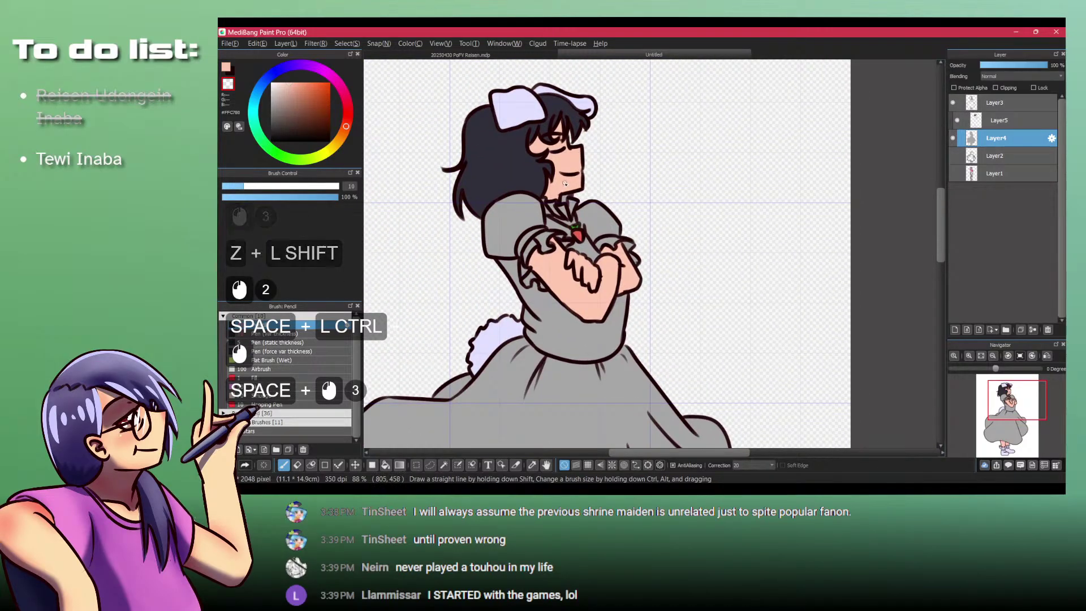
# Step: Check the character's dress colours on the sprite sheet in the browser, and return to the drawing to view the whole figure
pyautogui.hotkey('alt', 'Tab')
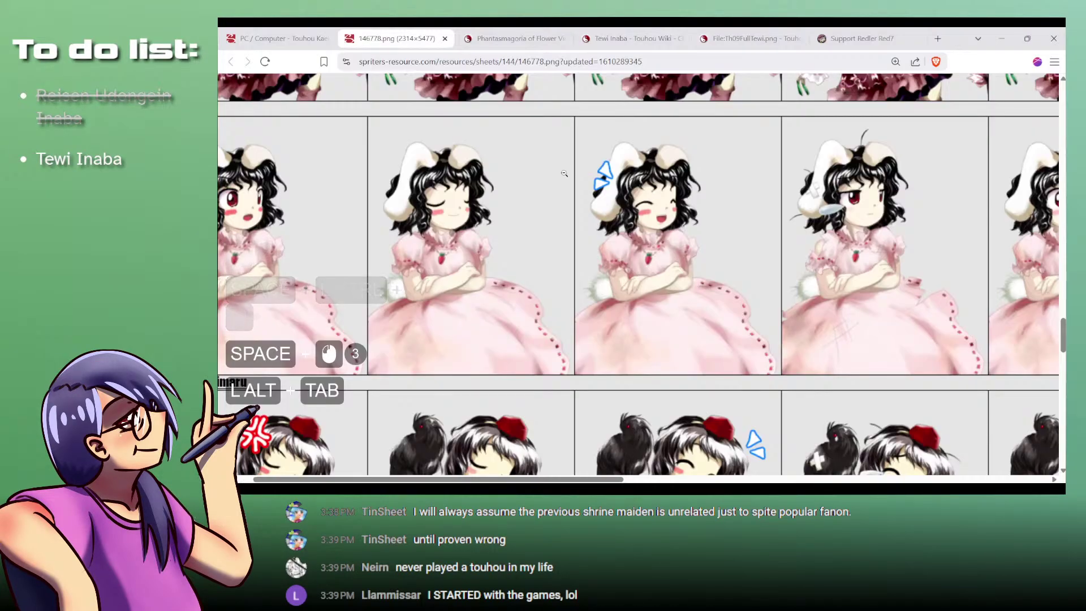
pyautogui.hotkey('alt', 'Tab')
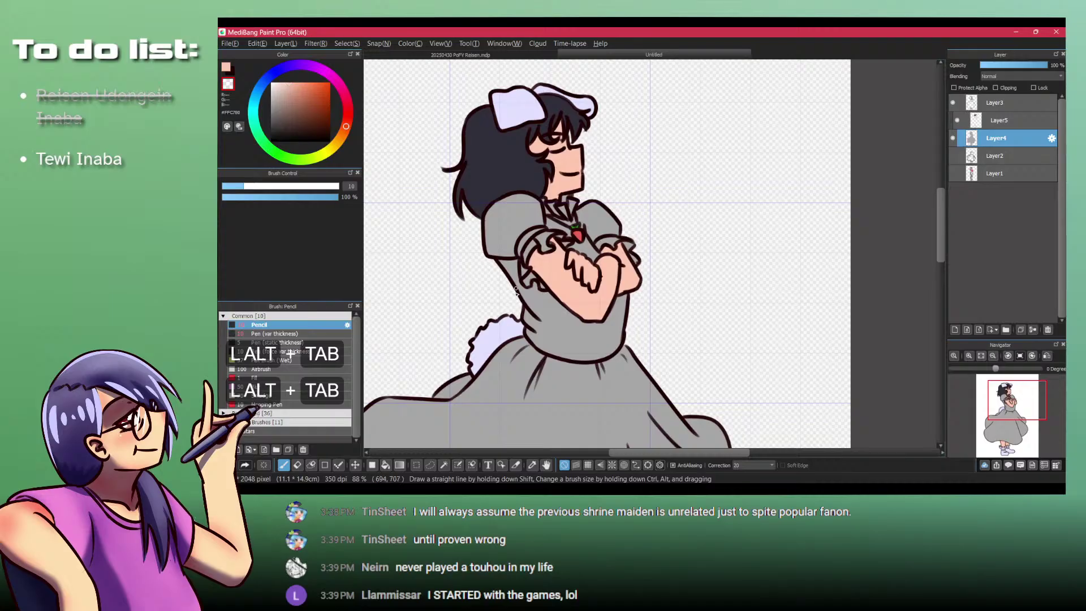
pyautogui.moveTo(588, 416)
pyautogui.mouseDown()
pyautogui.moveTo(548, 247)
pyautogui.moveTo(572, 363)
pyautogui.mouseUp()
pyautogui.moveTo(556, 248); pyautogui.dragTo(574, 328)
pyautogui.moveTo(566, 242); pyautogui.dragTo(580, 261)
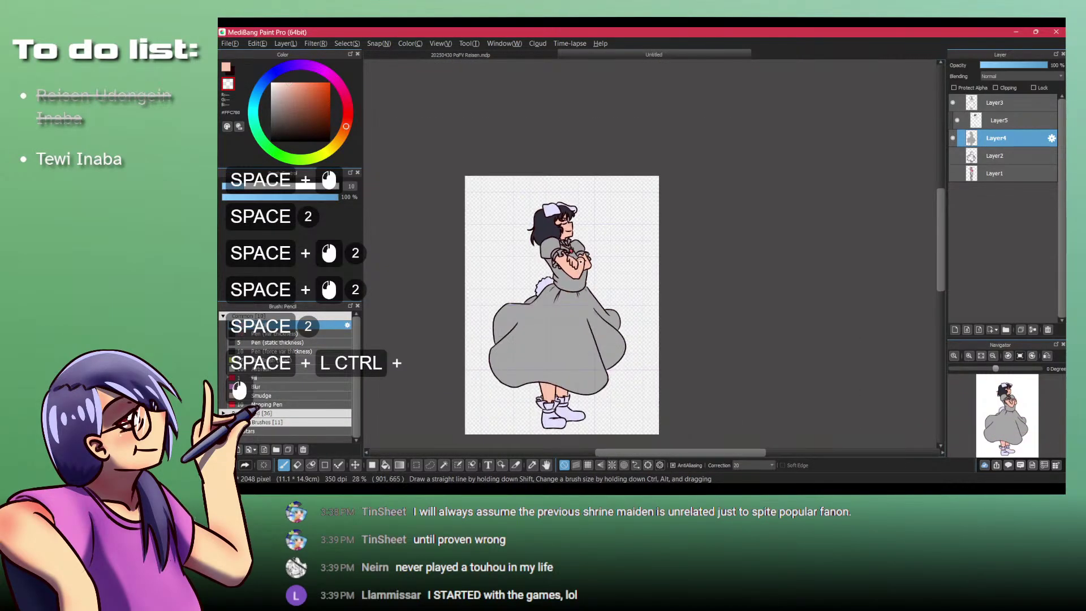
# Step: Select Layer5, sample the strawberry pendant's red and adjust it to a deeper red
pyautogui.moveTo(569, 367); pyautogui.dragTo(554, 323)
pyautogui.click(348, 113)
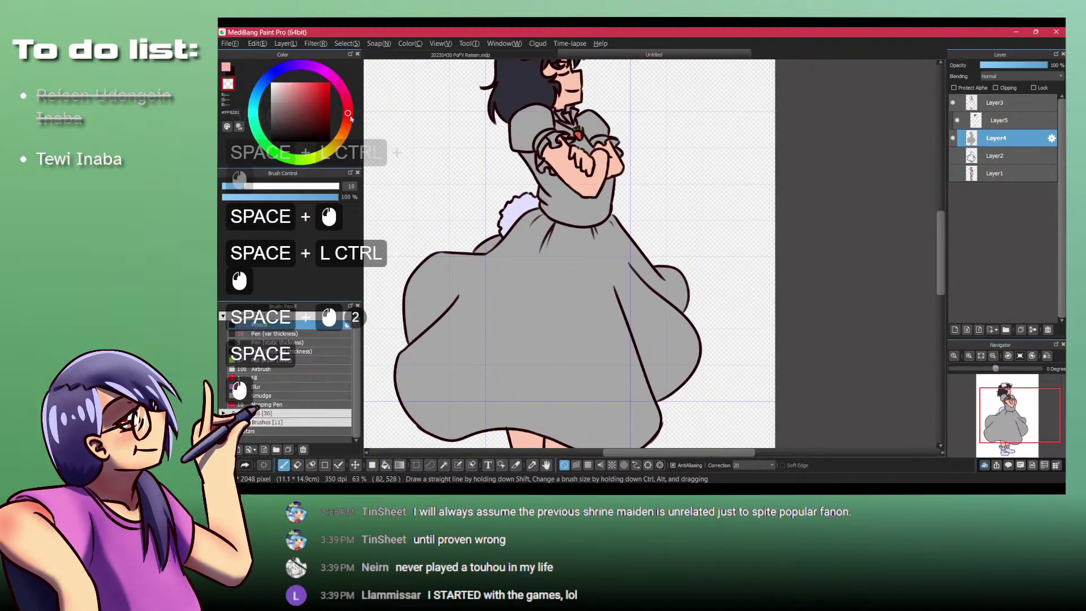
pyautogui.keyDown('alt'); pyautogui.click(580, 117); pyautogui.keyUp('alt')
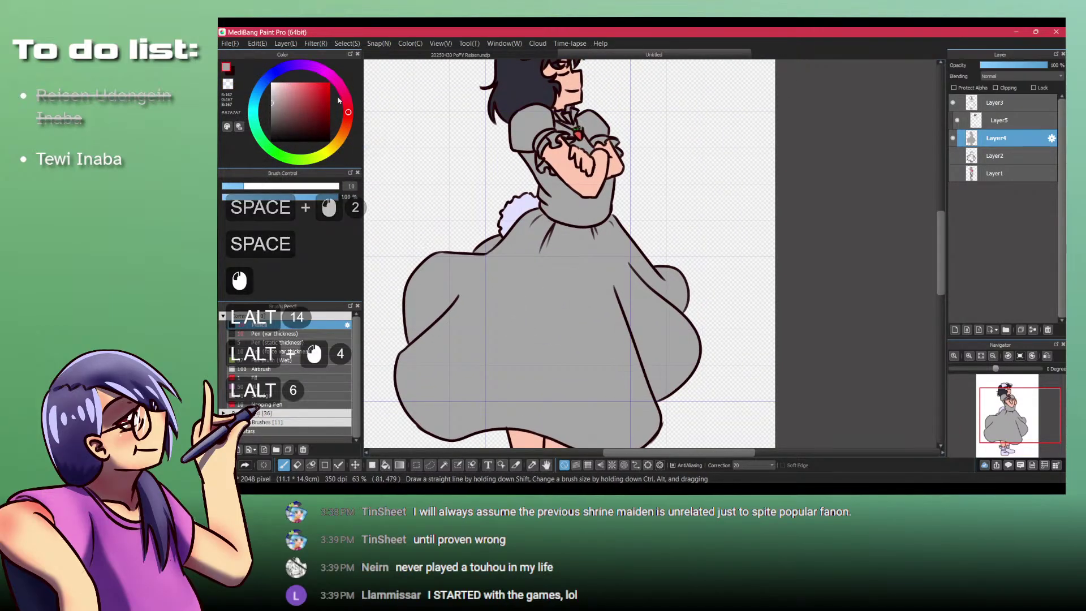
pyautogui.click(999, 120)
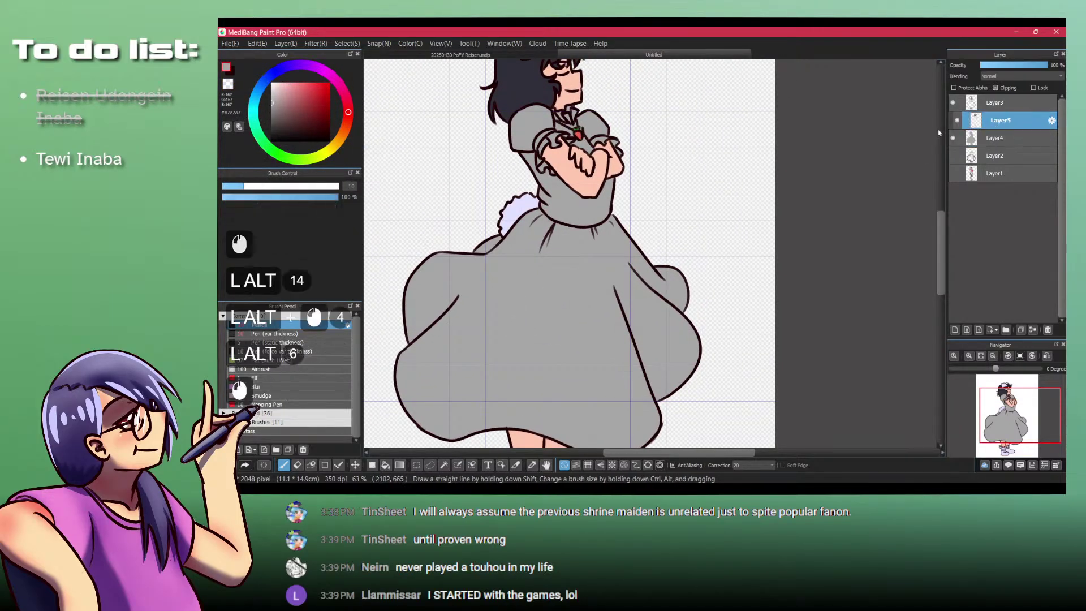
pyautogui.keyDown('alt'); pyautogui.click(579, 131); pyautogui.keyUp('alt')
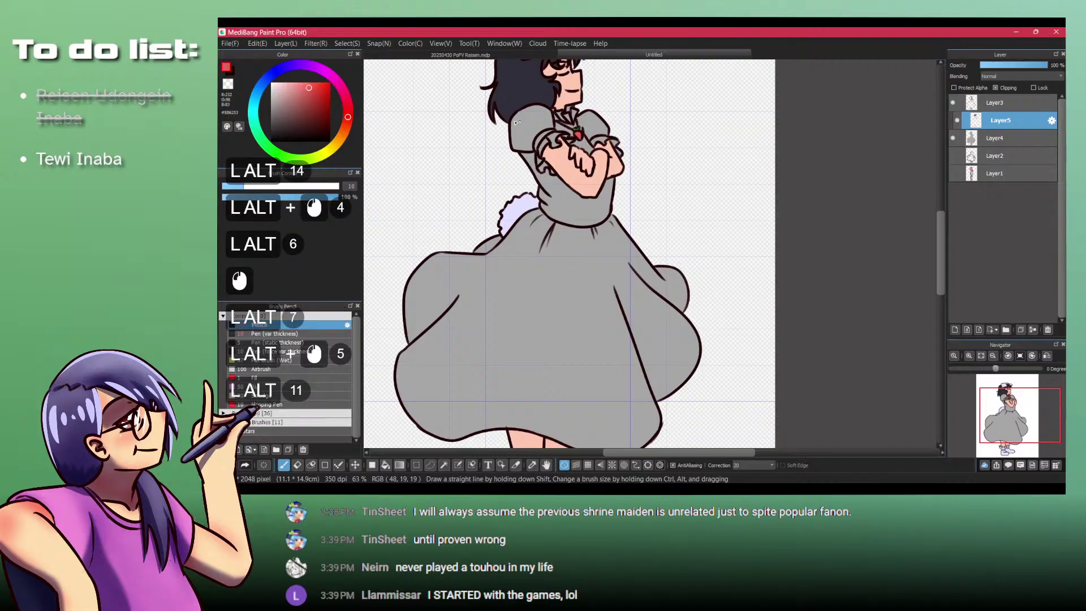
pyautogui.click(318, 98)
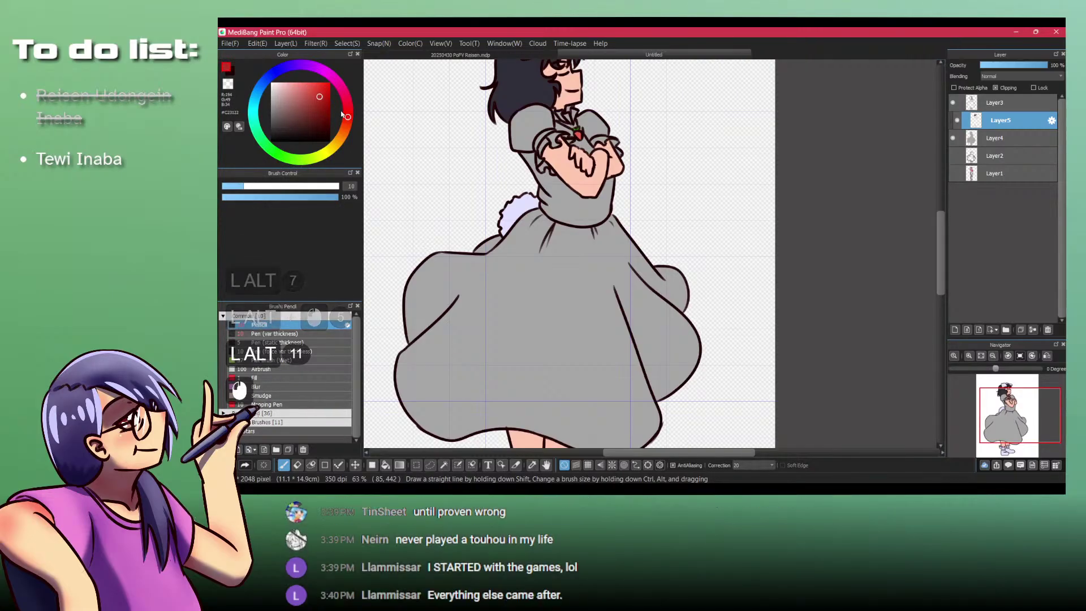
pyautogui.click(321, 95)
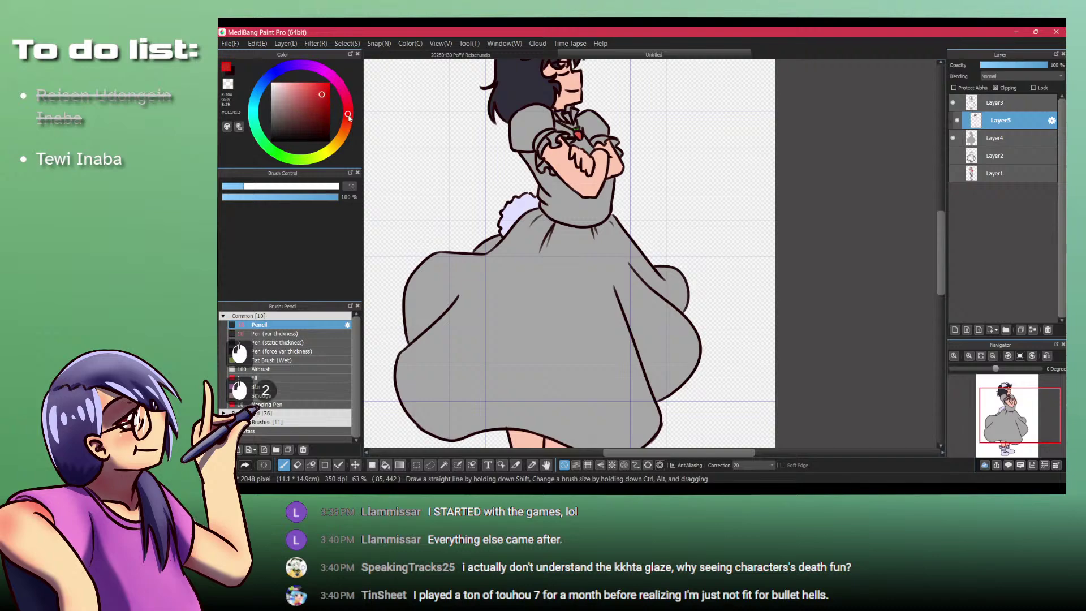
# Step: Recolour the strawberry pendant on Layer5, trying several red hues and settling on the bright red #EA282E
pyautogui.moveTo(571, 139); pyautogui.dragTo(547, 173)
pyautogui.moveTo(548, 173)
pyautogui.mouseDown()
pyautogui.moveTo(561, 174)
pyautogui.moveTo(560, 156)
pyautogui.mouseUp()
pyautogui.press('p')
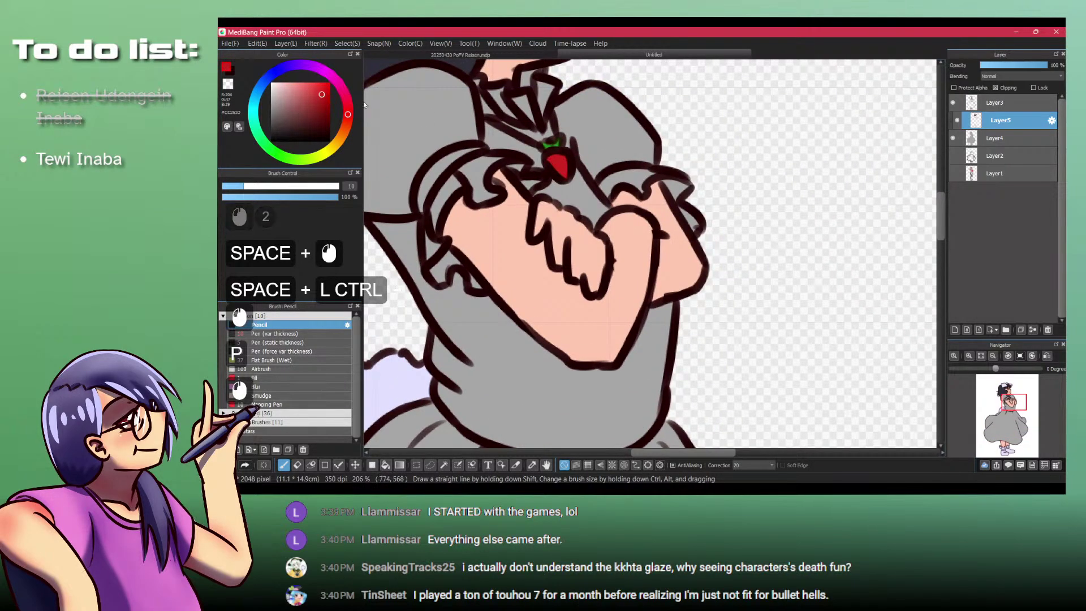
pyautogui.click(317, 104)
pyautogui.click(346, 122)
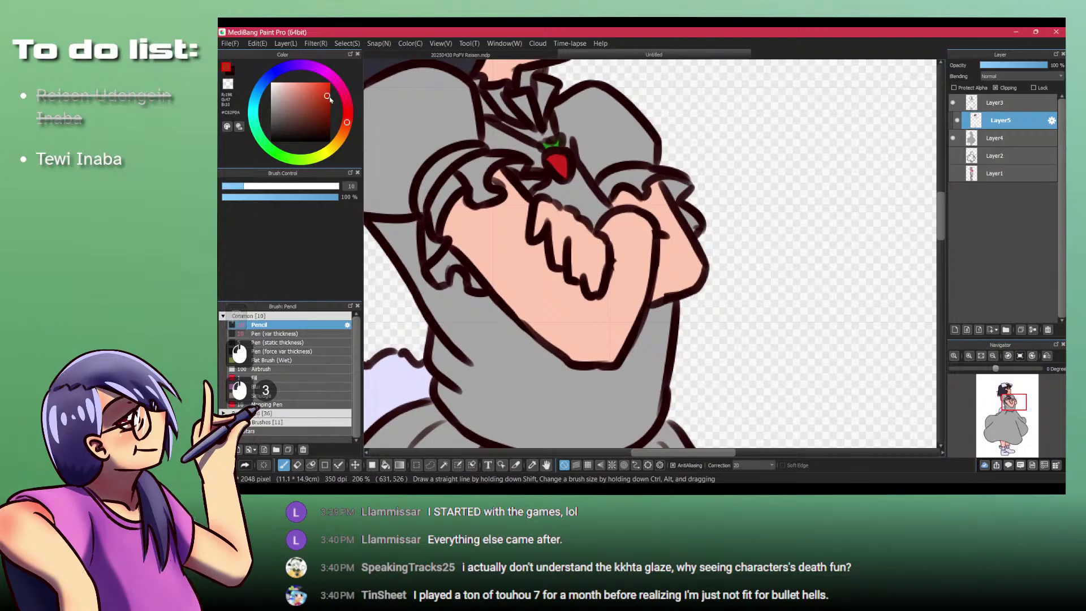
pyautogui.click(345, 98)
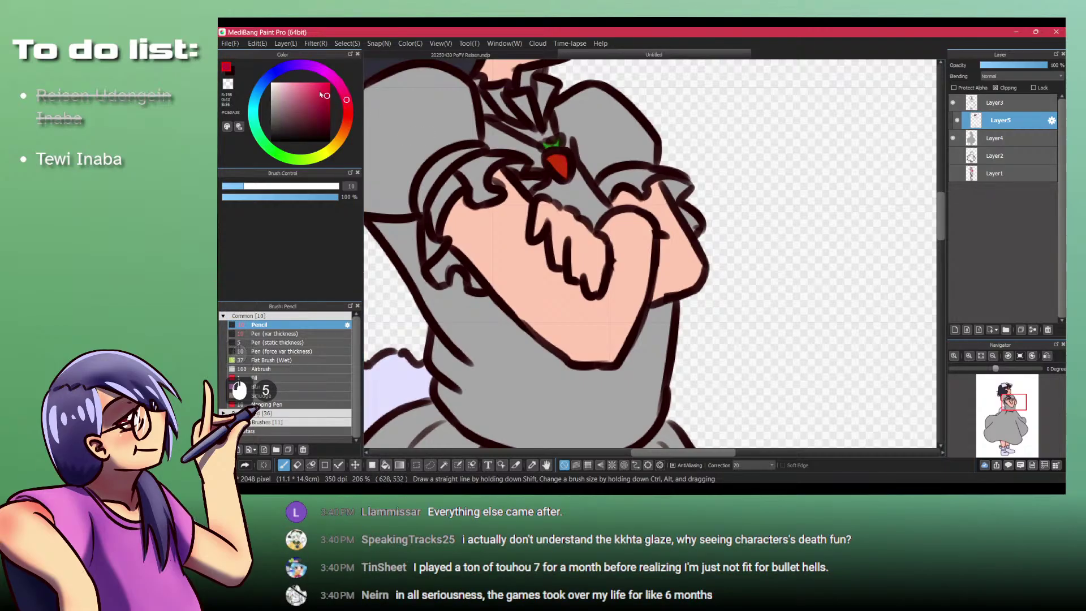
pyautogui.click(348, 110)
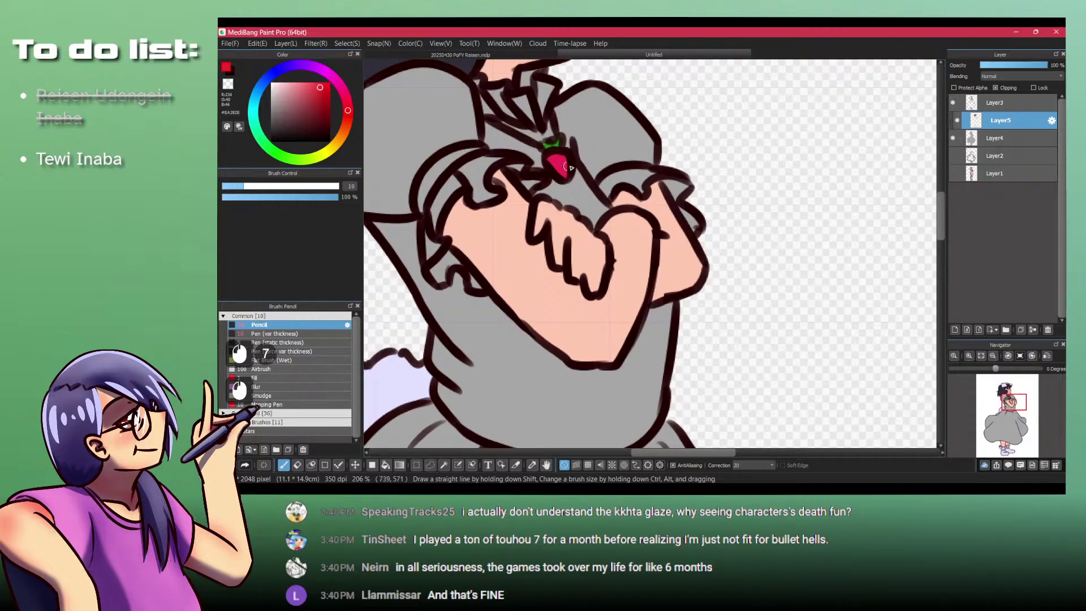
# Step: Fill the cuff band of the near puffed sleeve with the pendant's red on Layer5 using the Bucket tool
pyautogui.moveTo(560, 129); pyautogui.dragTo(476, 251)
pyautogui.click(992, 136)
pyautogui.click(986, 126)
pyautogui.moveTo(470, 257); pyautogui.dragTo(497, 220)
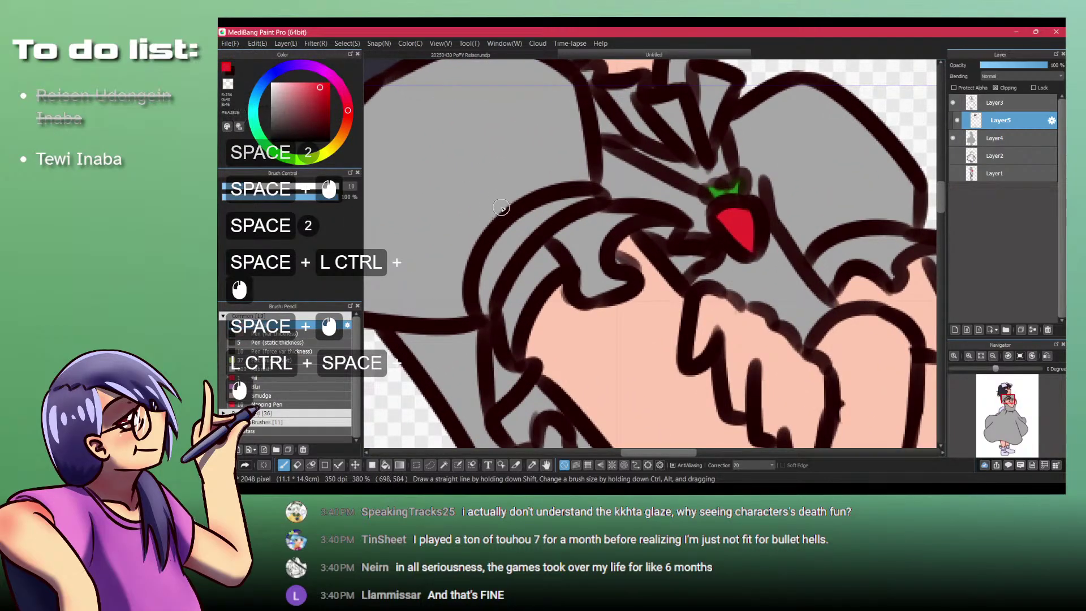
pyautogui.moveTo(444, 241); pyautogui.dragTo(501, 223)
pyautogui.press('b')
pyautogui.click(553, 241)
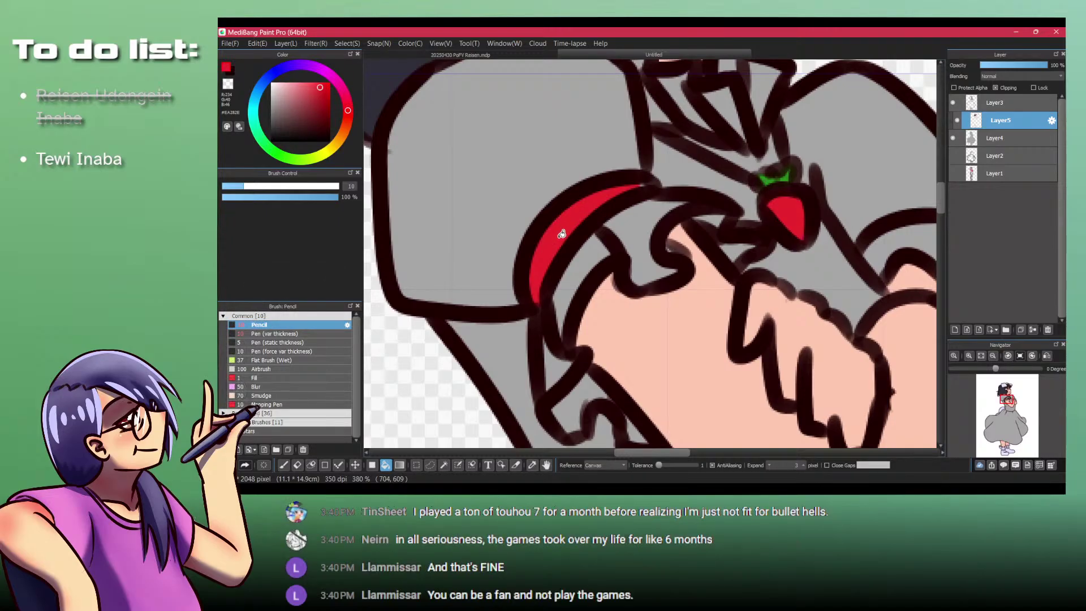
# Step: Ink the band's edge on the far sleeve on Layer3 with the dark line colour and colour that band red on Layer5
pyautogui.moveTo(562, 234); pyautogui.dragTo(508, 233)
pyautogui.moveTo(746, 194); pyautogui.dragTo(653, 227)
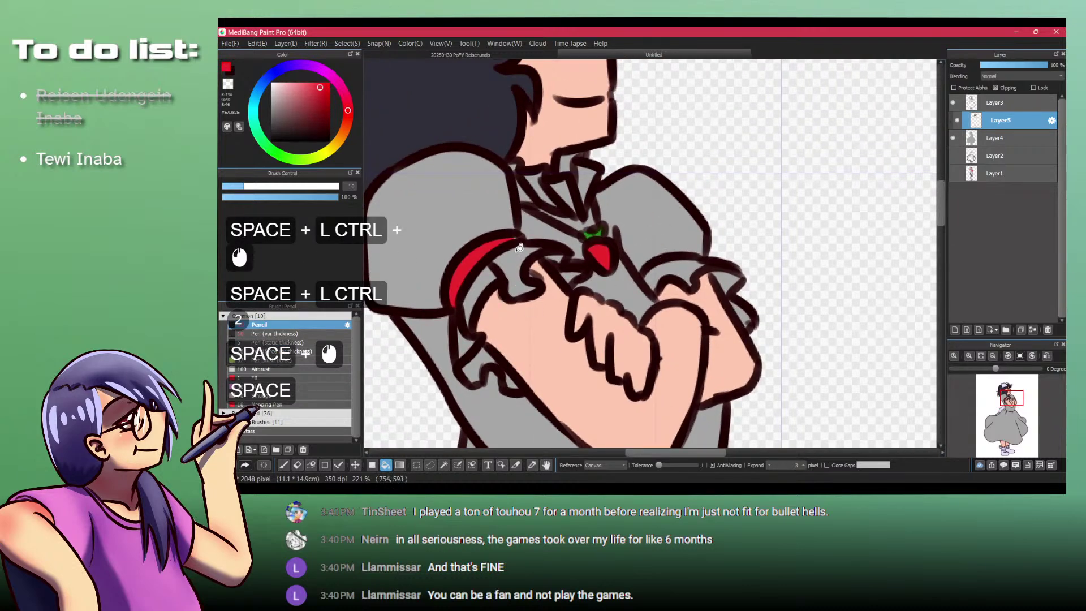
pyautogui.press('p')
pyautogui.press('x')
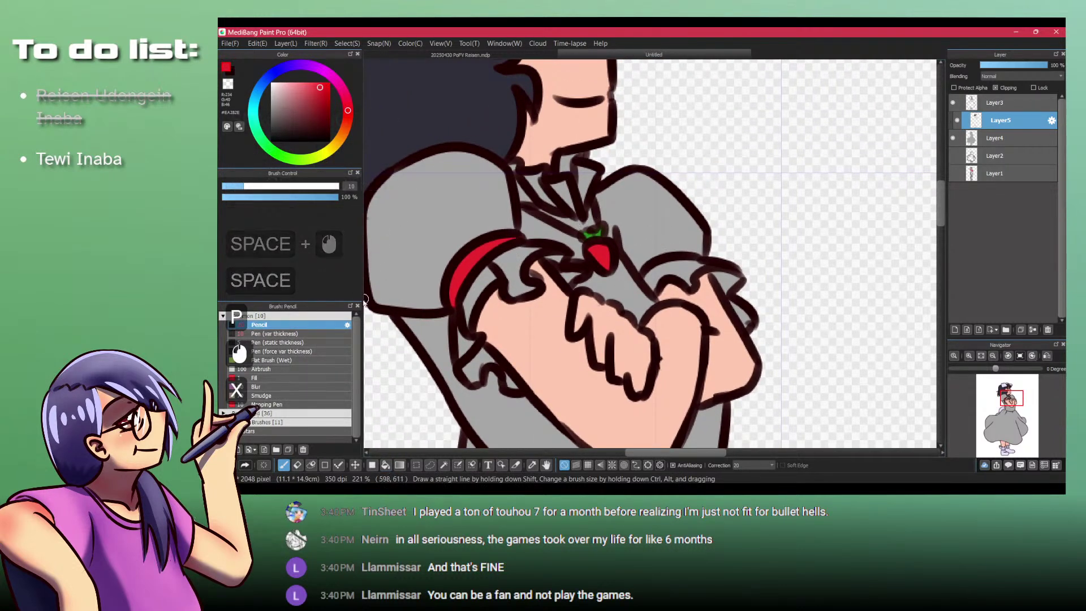
pyautogui.hotkey('shift', 'z')
pyautogui.hotkey('shift', 'z')
pyautogui.hotkey('shift', 'z')
pyautogui.press('x')
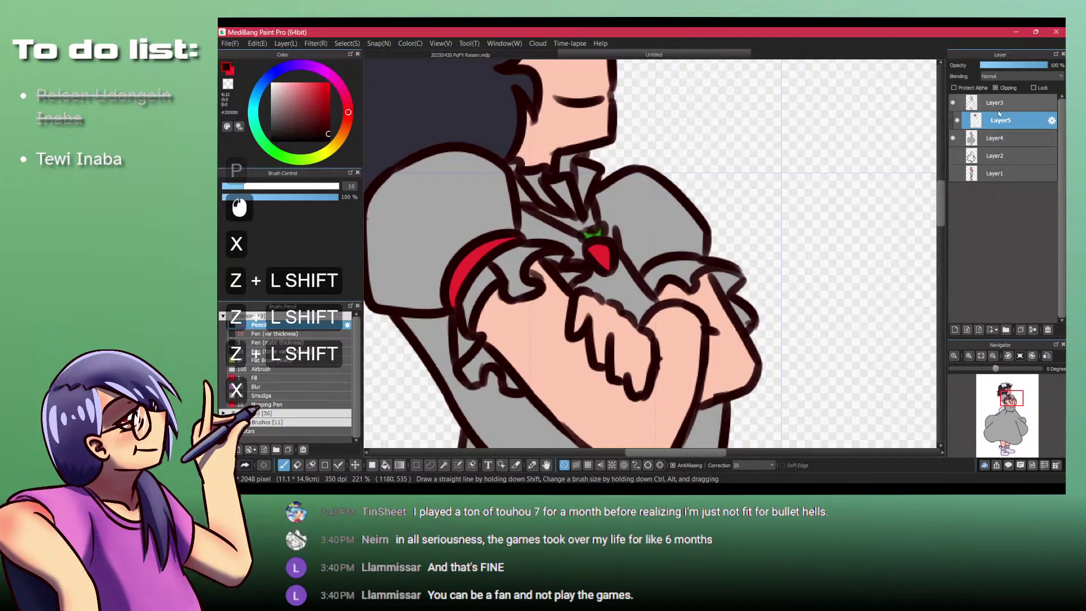
pyautogui.click(998, 105)
pyautogui.press('p')
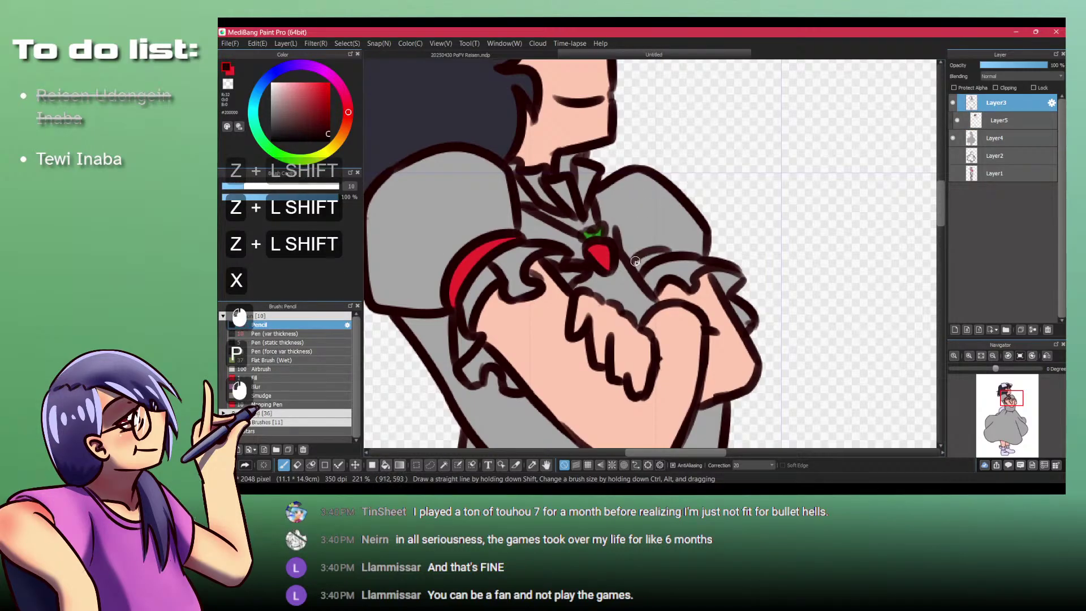
pyautogui.hotkey('ctrl', 'z')
pyautogui.moveTo(670, 250)
pyautogui.mouseDown()
pyautogui.moveTo(626, 267)
pyautogui.moveTo(635, 265)
pyautogui.mouseUp()
pyautogui.click(998, 122)
pyautogui.press('x')
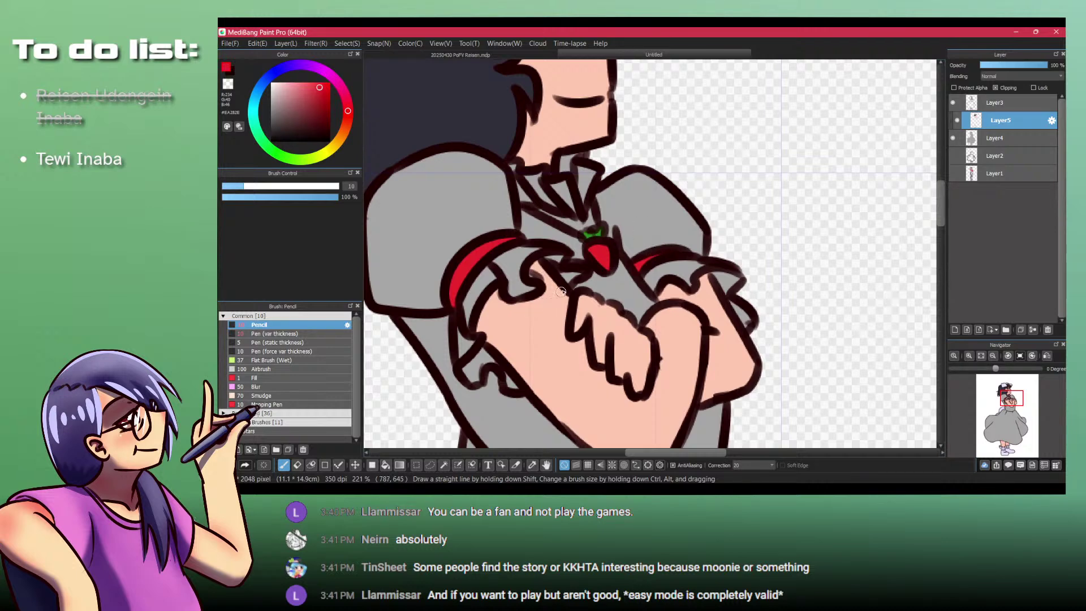
# Step: Turn on Protect Alpha for Layer4 and cover its grey base with a pink filled rectangle to colour the dress
pyautogui.moveTo(596, 236); pyautogui.dragTo(574, 243)
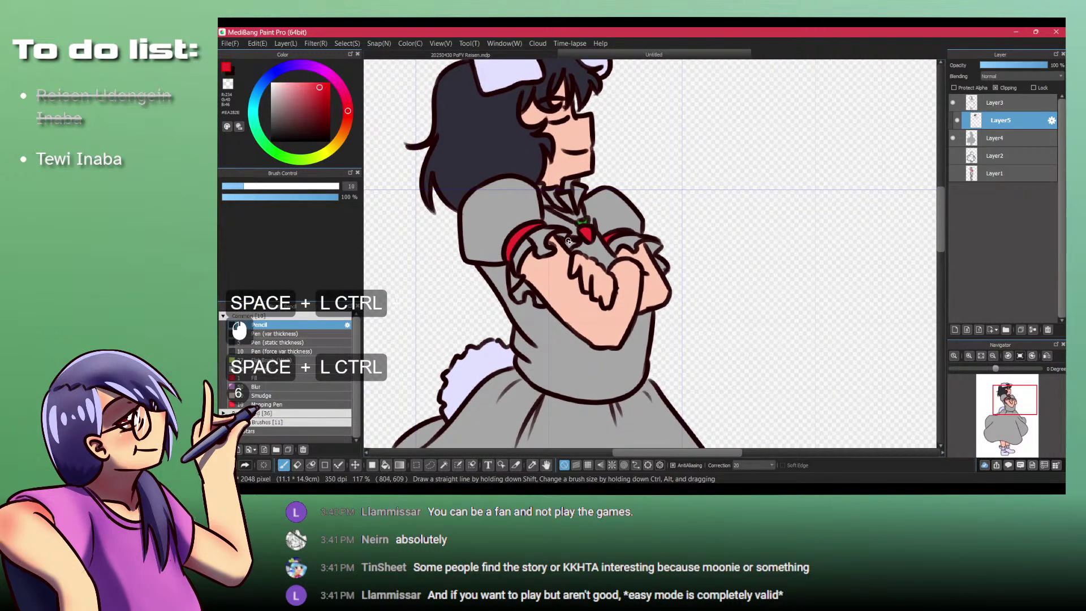
pyautogui.moveTo(596, 294); pyautogui.dragTo(577, 249)
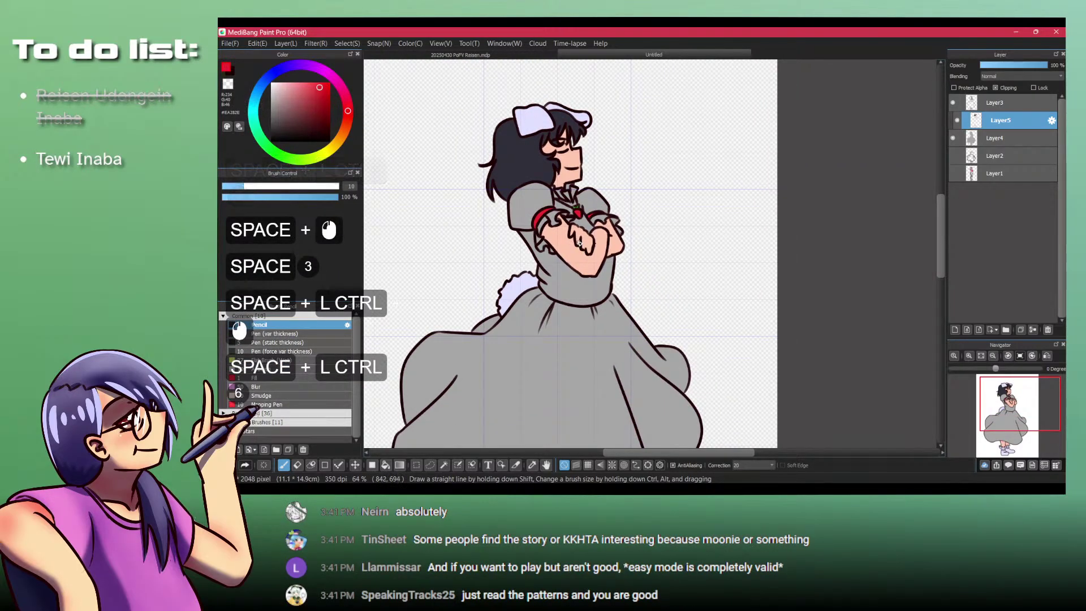
pyautogui.moveTo(600, 329); pyautogui.dragTo(588, 234)
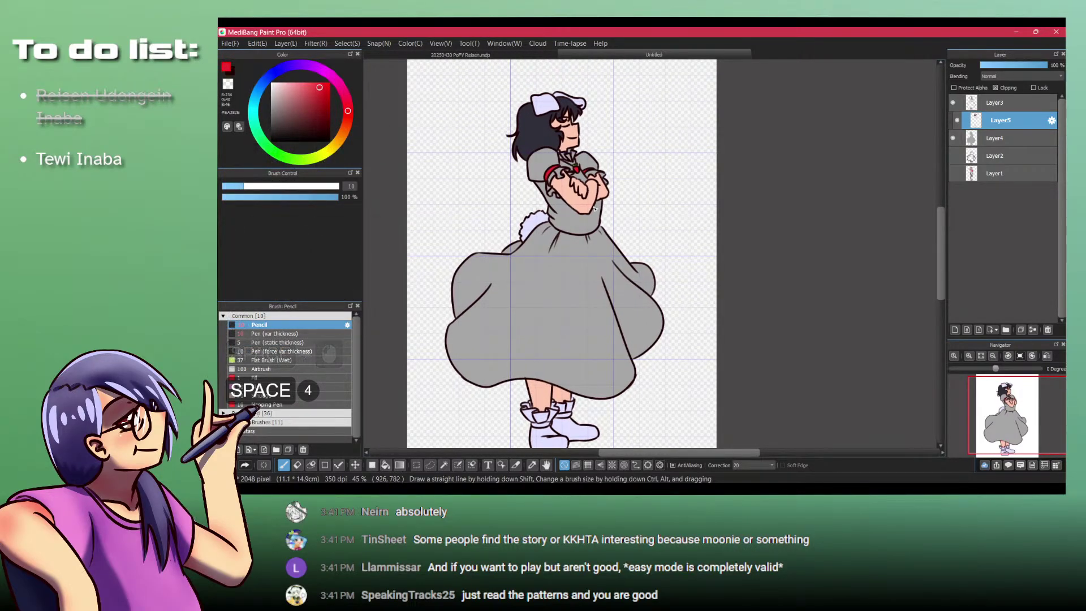
pyautogui.click(990, 139)
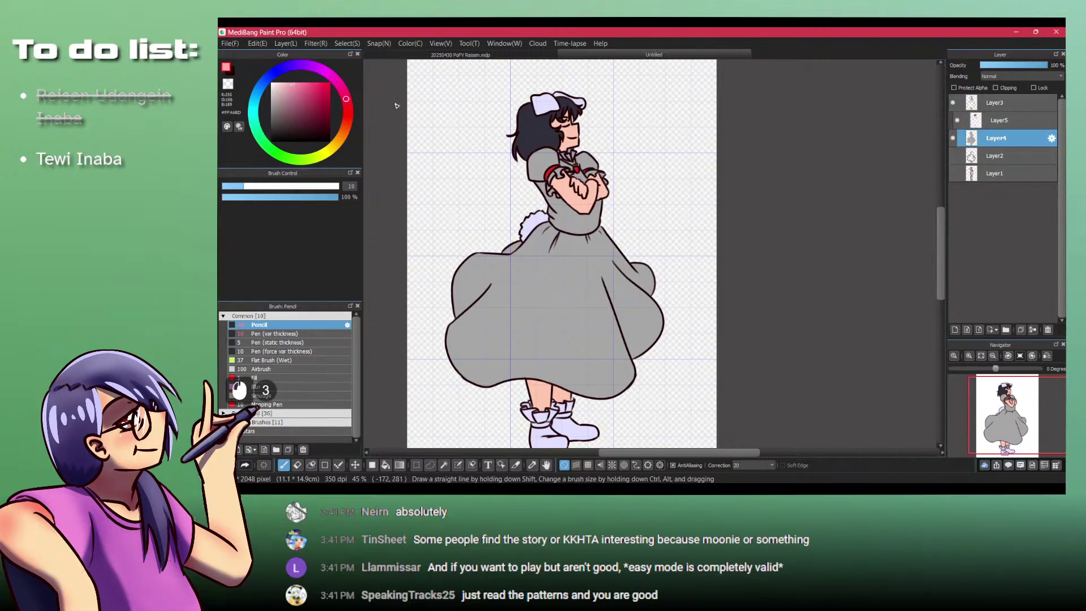
pyautogui.click(960, 89)
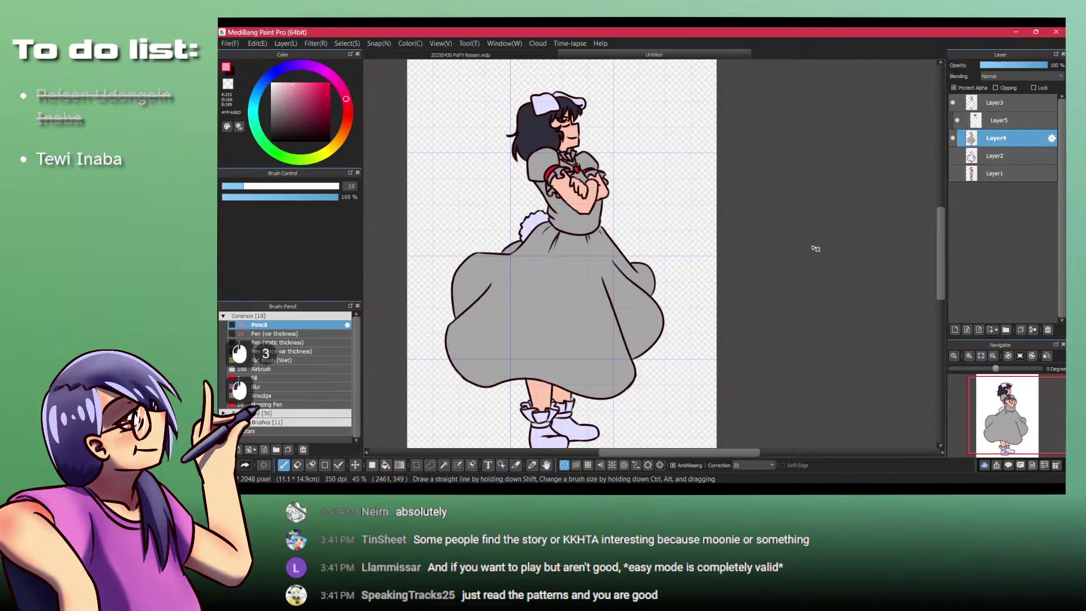
pyautogui.scroll(-4, 807, 246)
pyautogui.press('f')
pyautogui.moveTo(625, 168); pyautogui.dragTo(869, 383)
pyautogui.scroll(4, 730, 252)
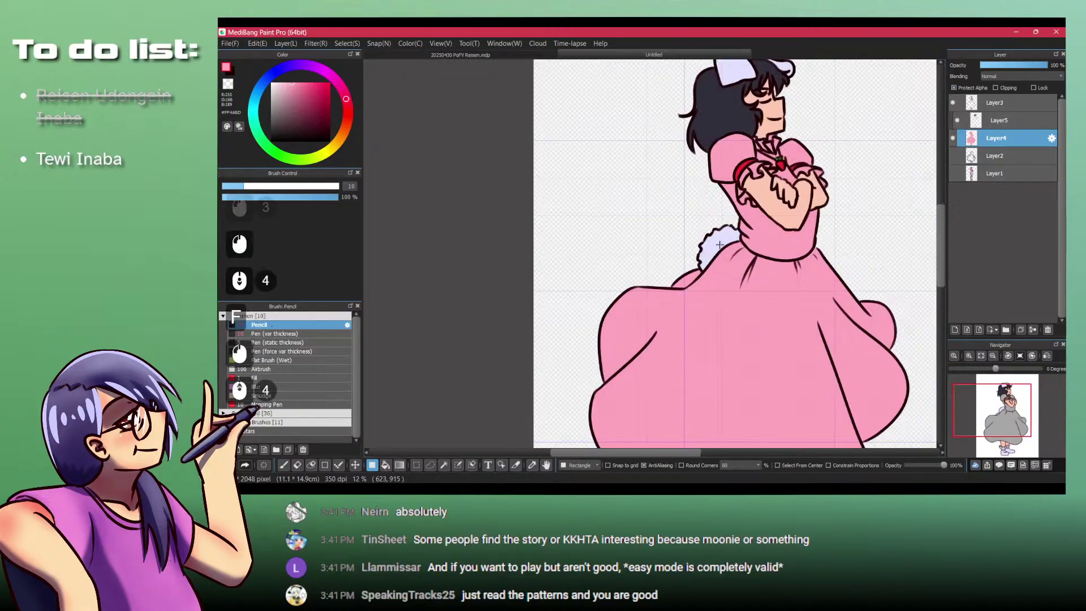
# Step: Merge Layer5 down into Layer4
pyautogui.click(975, 120)
pyautogui.hotkey('ctrl', 'd')
pyautogui.scroll(-4, 688, 271)
pyautogui.scroll(4, 688, 278)
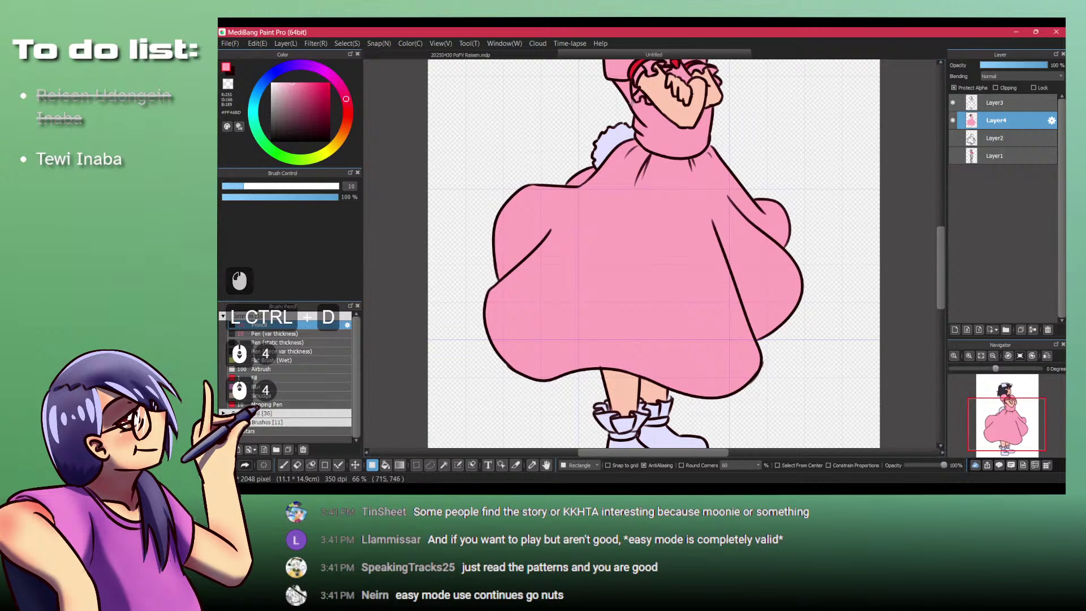
# Step: Sample the sleeve band's red, set the Pencil size to 22 and paint dashes along the skirt's lower-left hem
pyautogui.press('p')
pyautogui.keyDown('alt'); pyautogui.click(635, 63); pyautogui.keyUp('alt')
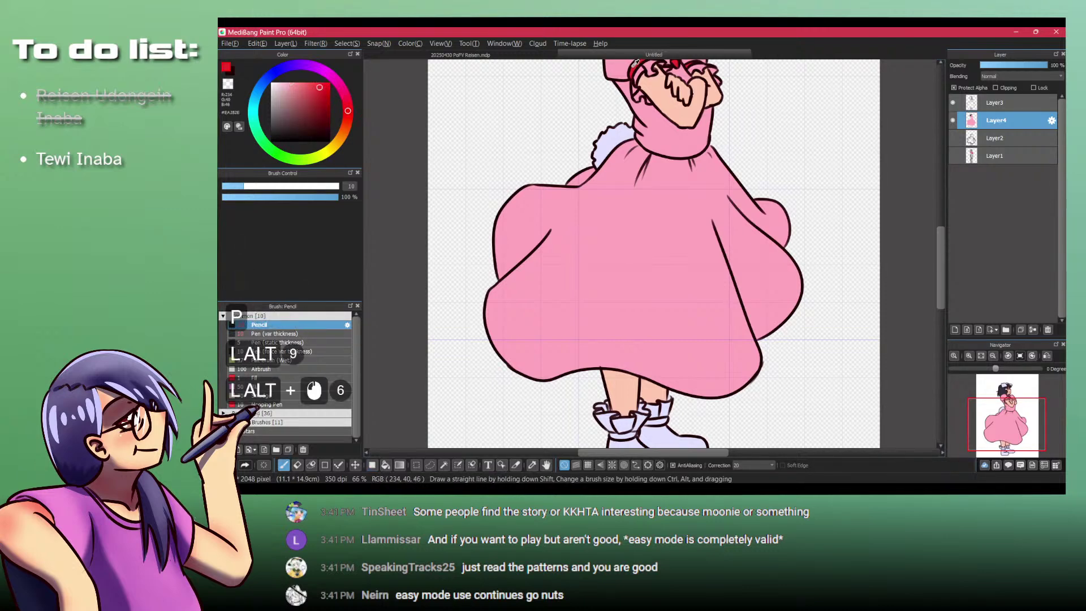
pyautogui.press('alt')
pyautogui.moveTo(498, 300)
pyautogui.mouseDown()
pyautogui.moveTo(494, 311)
pyautogui.moveTo(540, 294)
pyautogui.moveTo(484, 317)
pyautogui.mouseUp()
pyautogui.hotkey('ctrl', 'z')
pyautogui.click(274, 187)
pyautogui.hotkey('ctrl', 'space')
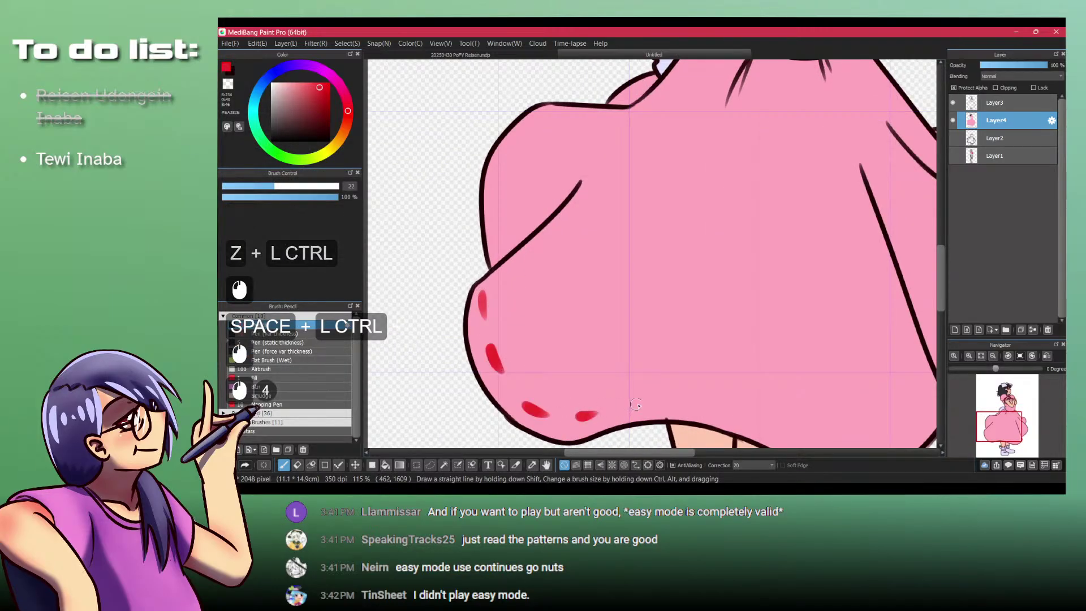
# Step: Check the dashed hem trim on the full-body portrait in the browser and return to the drawing
pyautogui.moveTo(636, 405); pyautogui.dragTo(565, 238)
pyautogui.hotkey('alt', 'Tab')
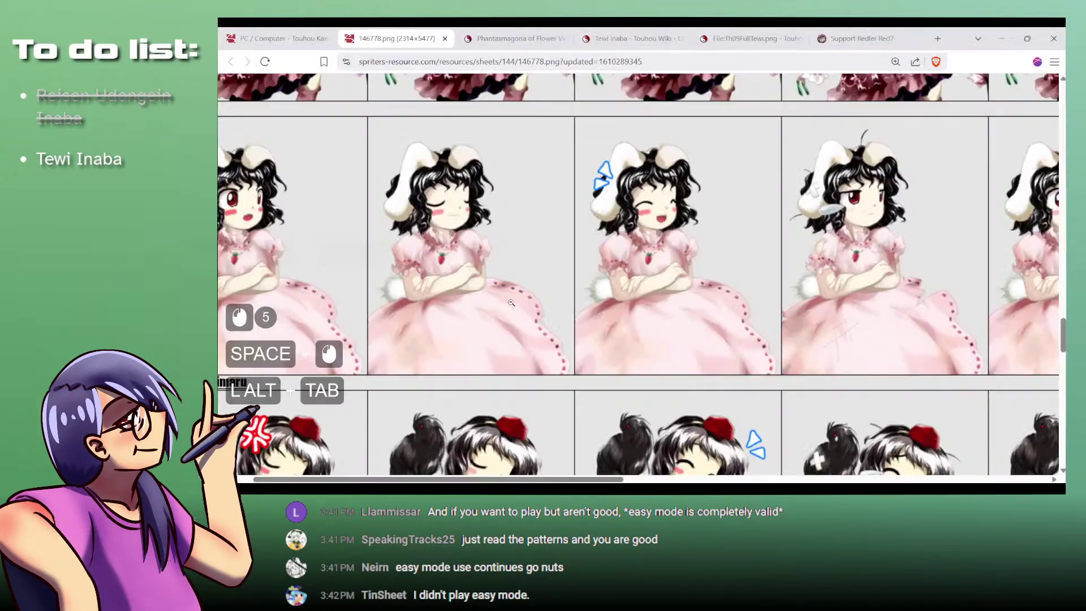
pyautogui.hotkey('ctrl', 'Tab')
pyautogui.hotkey('ctrl', 'Tab')
pyautogui.hotkey('ctrl', 'Tab')
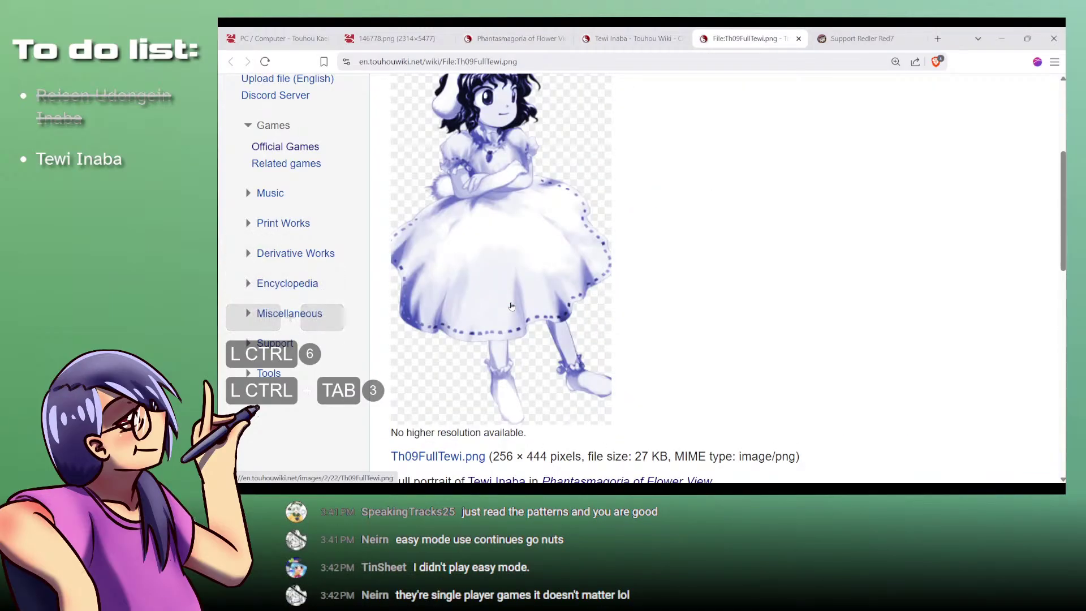
pyautogui.hotkey('alt', 'Tab')
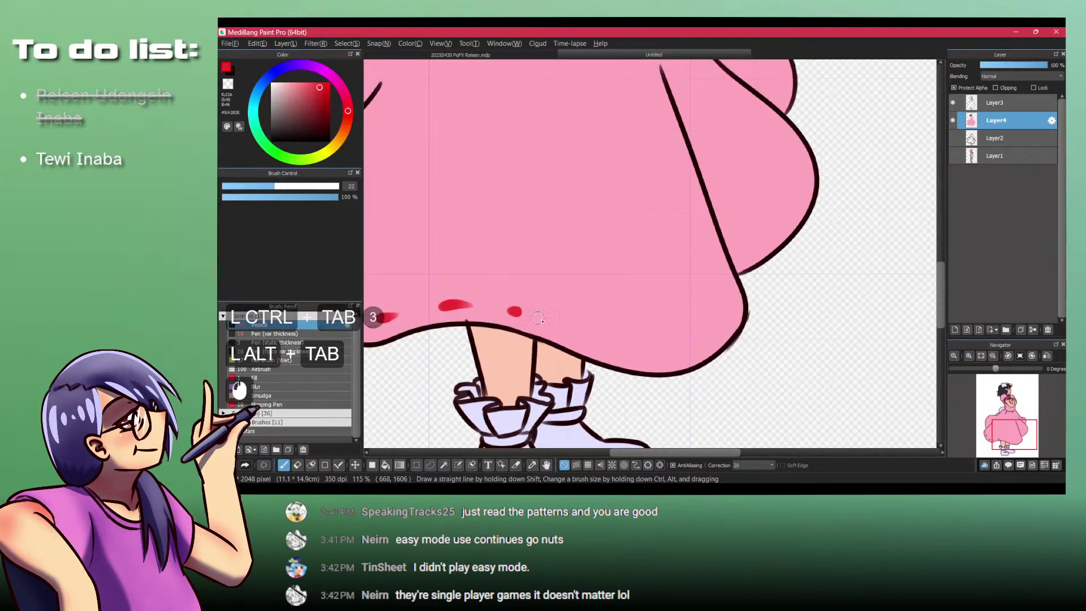
# Step: Continue the red dashes along the skirt's bottom hem and up the edge of the large right fold
pyautogui.moveTo(587, 334); pyautogui.dragTo(631, 343)
pyautogui.moveTo(736, 283); pyautogui.dragTo(721, 312)
pyautogui.press('space')
pyautogui.moveTo(780, 215); pyautogui.dragTo(739, 281)
pyautogui.moveTo(736, 183); pyautogui.dragTo(750, 225)
pyautogui.hotkey('ctrl', 'z')
pyautogui.click(751, 245)
pyautogui.hotkey('ctrl', 'z')
pyautogui.hotkey('ctrl', 'z')
pyautogui.moveTo(744, 187)
pyautogui.mouseDown()
pyautogui.moveTo(753, 236)
pyautogui.moveTo(743, 260)
pyautogui.mouseUp()
# Step: Paint red dashes along the edge of the small rear fold on the skirt's upper right
pyautogui.press('space')
pyautogui.moveTo(719, 155)
pyautogui.mouseDown()
pyautogui.moveTo(714, 223)
pyautogui.moveTo(758, 164)
pyautogui.mouseUp()
pyautogui.hotkey('ctrl', 'space')
pyautogui.moveTo(680, 194); pyautogui.dragTo(706, 199)
pyautogui.hotkey('ctrl', 'z')
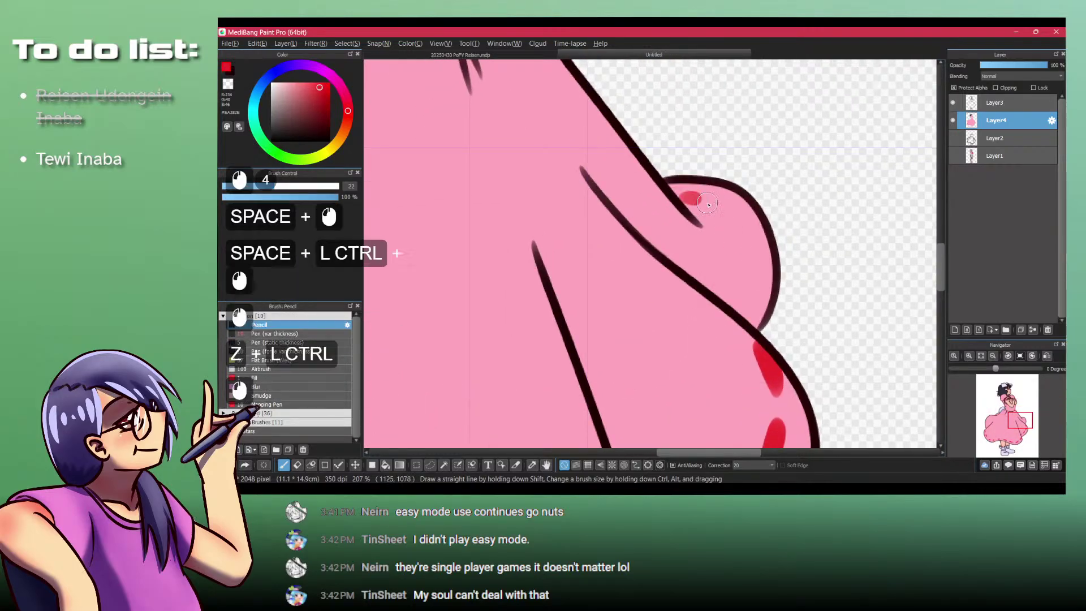
pyautogui.hotkey('ctrl', 'space')
pyautogui.moveTo(749, 269)
pyautogui.mouseDown()
pyautogui.moveTo(746, 285)
pyautogui.moveTo(684, 278)
pyautogui.mouseUp()
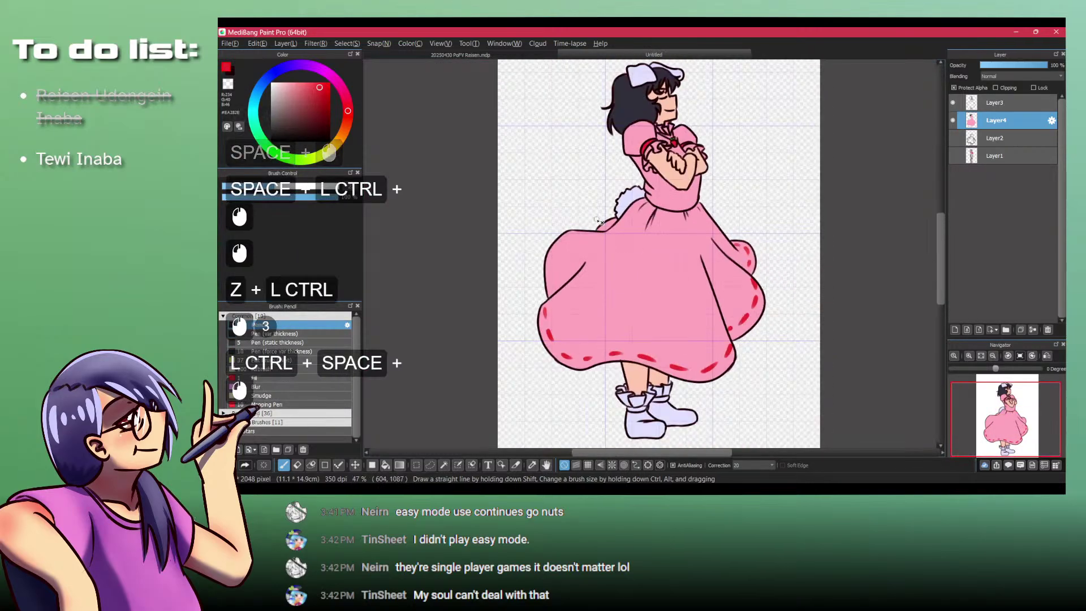
# Step: Paint red dashes along the edge of the skirt's upper-left fold
pyautogui.hotkey('ctrl', 'space')
pyautogui.moveTo(553, 261); pyautogui.dragTo(597, 260)
pyautogui.moveTo(528, 309); pyautogui.dragTo(531, 335)
pyautogui.moveTo(531, 265); pyautogui.dragTo(530, 288)
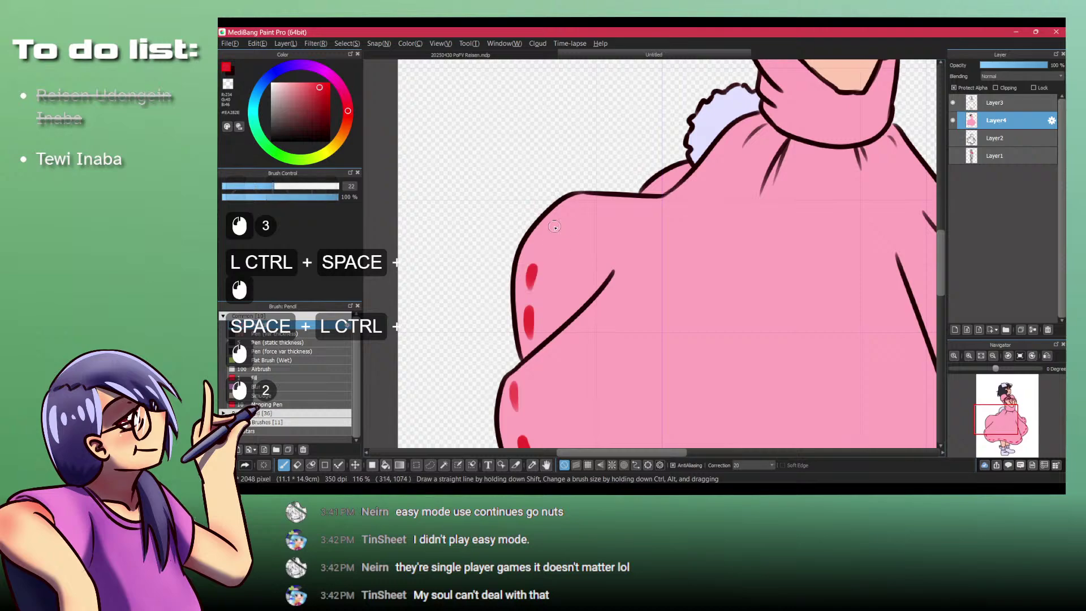
pyautogui.moveTo(590, 202)
pyautogui.mouseDown()
pyautogui.moveTo(689, 167)
pyautogui.moveTo(533, 352)
pyautogui.mouseUp()
# Step: Set the Pencil size to 5 and paint small red dashes along the frills of both sleeves
pyautogui.press('space')
pyautogui.hotkey('ctrl', 'space')
pyautogui.moveTo(595, 181)
pyautogui.mouseDown()
pyautogui.moveTo(656, 192)
pyautogui.moveTo(654, 223)
pyautogui.mouseUp()
pyautogui.click(349, 186)
pyautogui.write('5')
pyautogui.press('KP_Enter')
pyautogui.moveTo(621, 210); pyautogui.dragTo(603, 234)
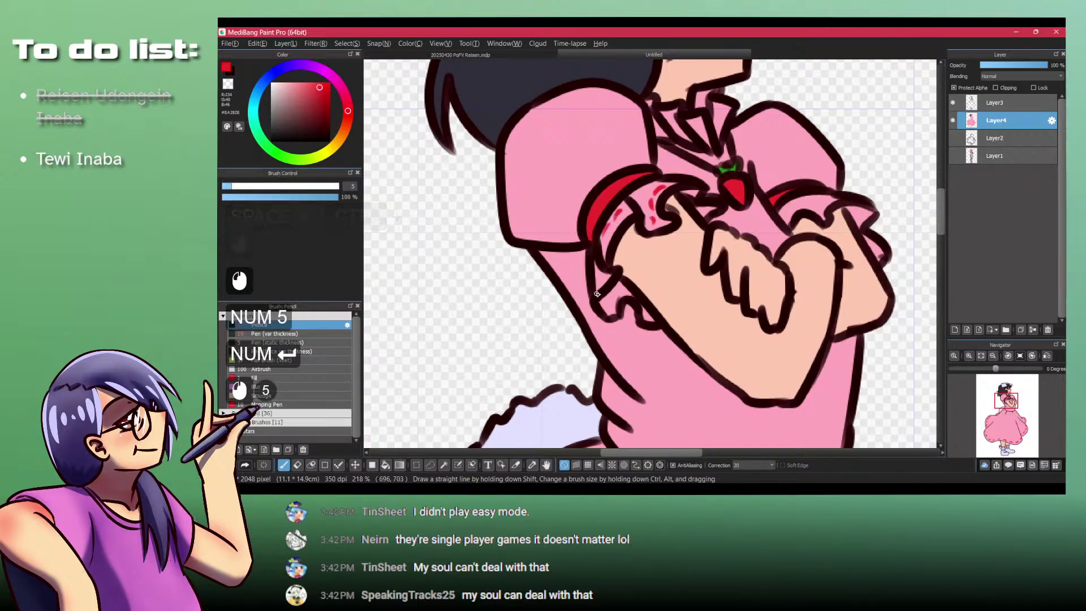
pyautogui.moveTo(802, 210); pyautogui.dragTo(797, 213)
pyautogui.moveTo(813, 205); pyautogui.dragTo(816, 203)
pyautogui.moveTo(835, 201); pyautogui.dragTo(790, 215)
# Step: Check the collar and sleeve trim on the full-body portrait in the browser and return to the drawing
pyautogui.hotkey('ctrl', 'space')
pyautogui.moveTo(807, 169); pyautogui.dragTo(799, 209)
pyautogui.hotkey('alt', 'Tab')
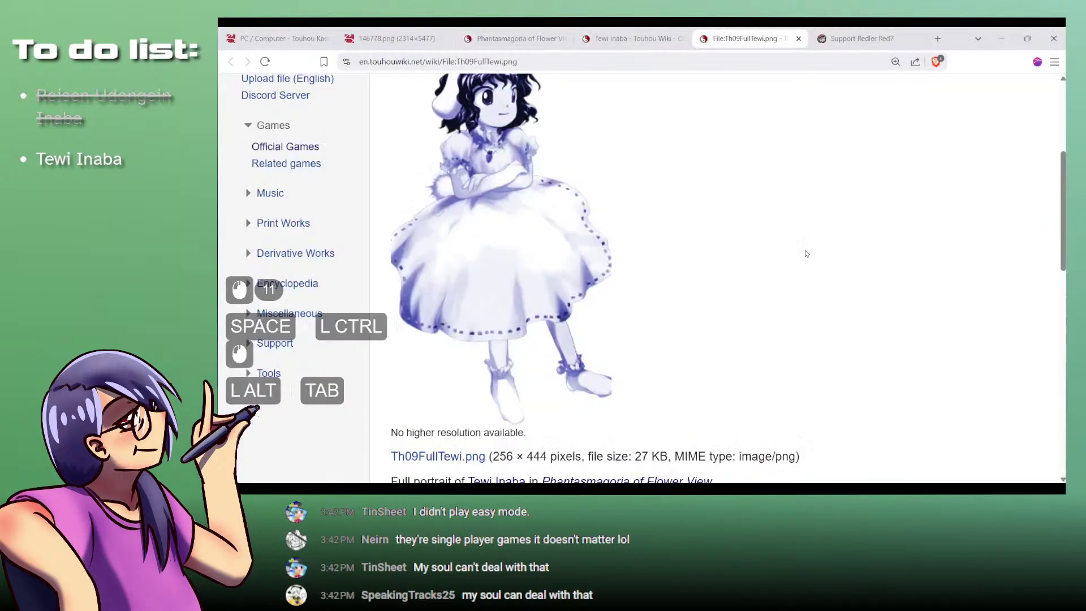
pyautogui.hotkey('alt', 'Tab')
# Step: Paint small red dashes along the dress's neckline and red dots on the collar ruffles above the pendant
pyautogui.press('space')
pyautogui.moveTo(678, 130)
pyautogui.mouseDown()
pyautogui.moveTo(659, 262)
pyautogui.moveTo(642, 272)
pyautogui.mouseUp()
pyautogui.hotkey('ctrl', 'space')
pyautogui.moveTo(656, 218); pyautogui.dragTo(661, 164)
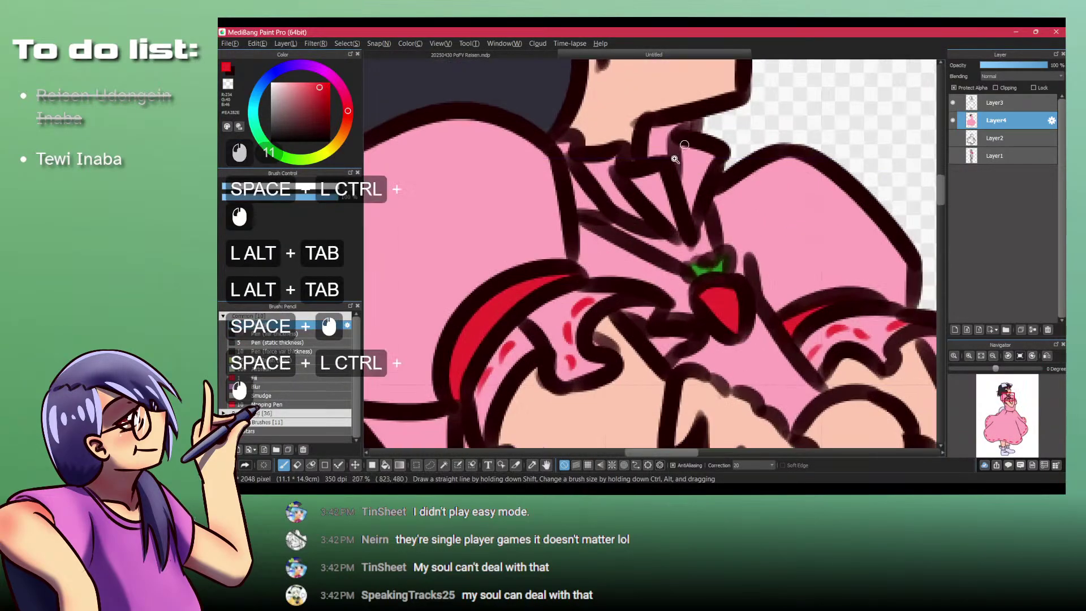
pyautogui.moveTo(581, 239); pyautogui.dragTo(630, 253)
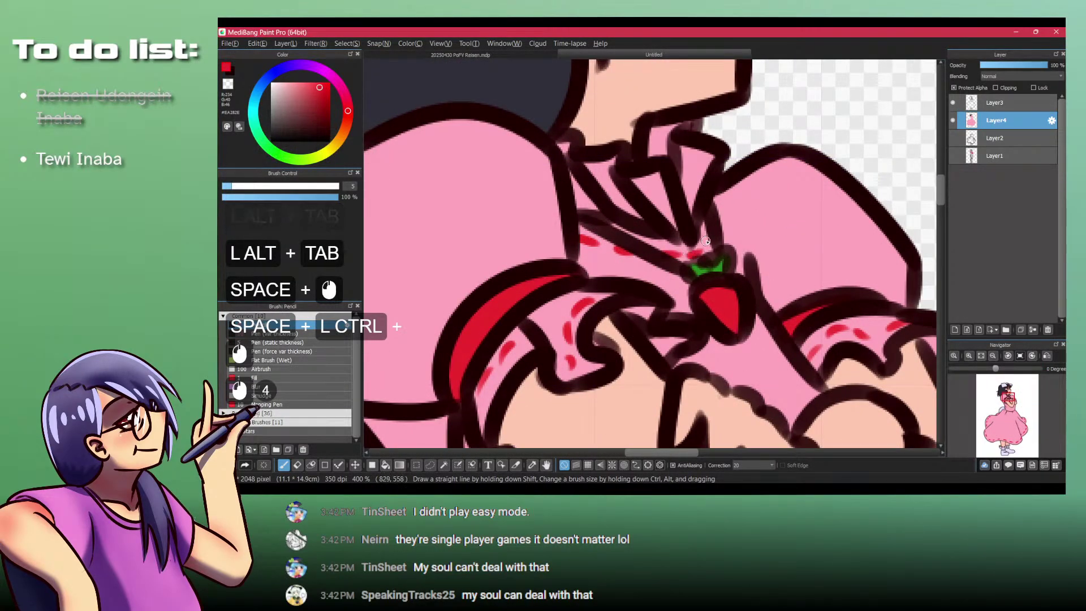
pyautogui.click(701, 162)
pyautogui.click(685, 154)
pyautogui.click(657, 133)
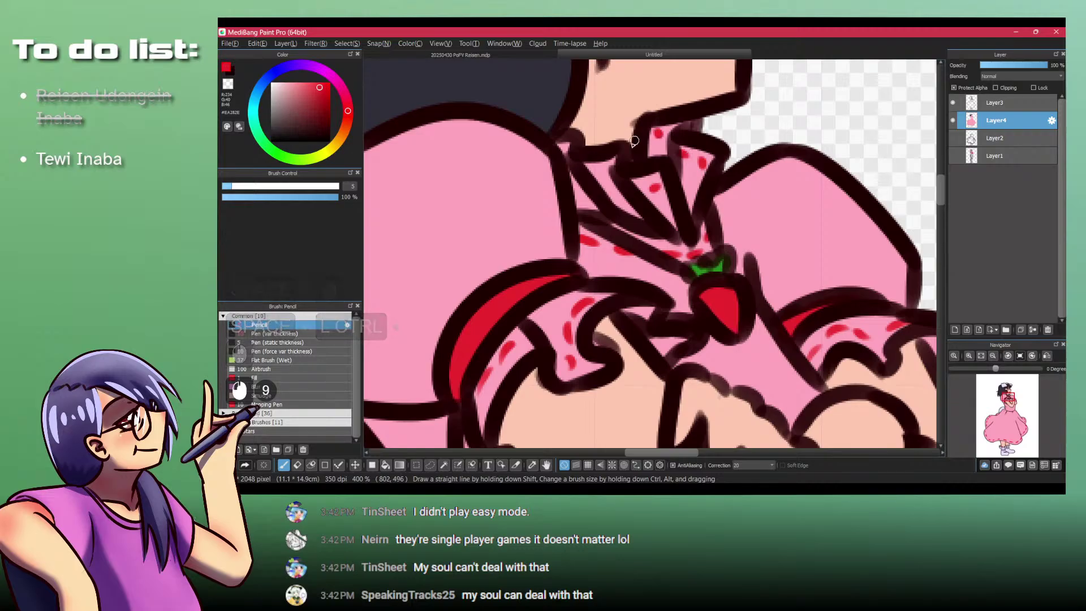
pyautogui.click(605, 169)
# Step: Compare the whole figure with the full-body portrait in the browser and return to the drawing
pyautogui.hotkey('ctrl', 'space')
pyautogui.moveTo(561, 139); pyautogui.dragTo(560, 237)
pyautogui.press('space')
pyautogui.moveTo(574, 175); pyautogui.dragTo(551, 198)
pyautogui.hotkey('ctrl', 'space')
pyautogui.press('space')
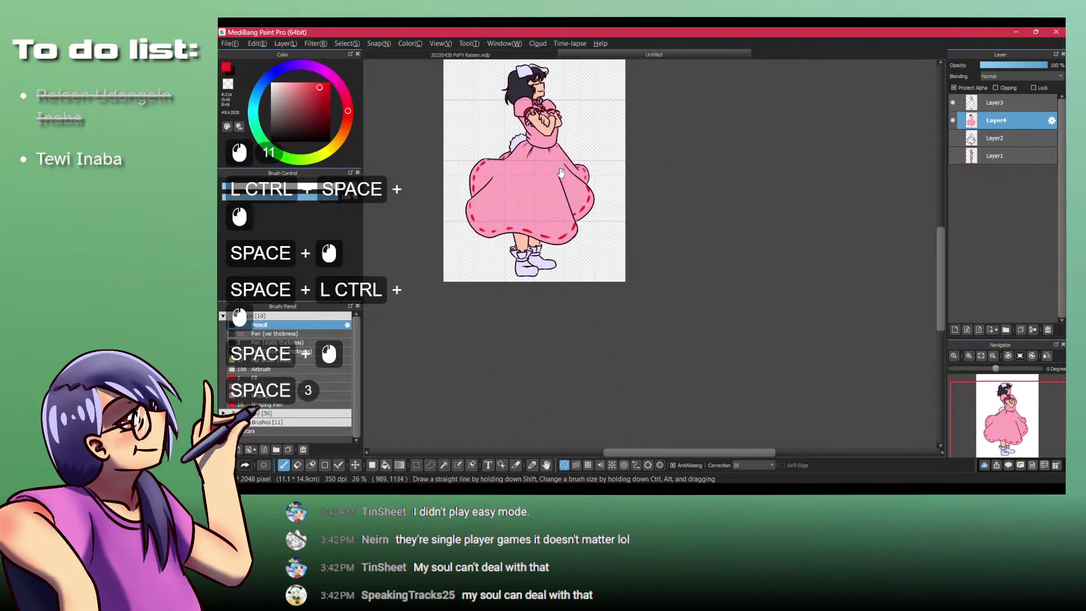
pyautogui.hotkey('alt', 'Tab')
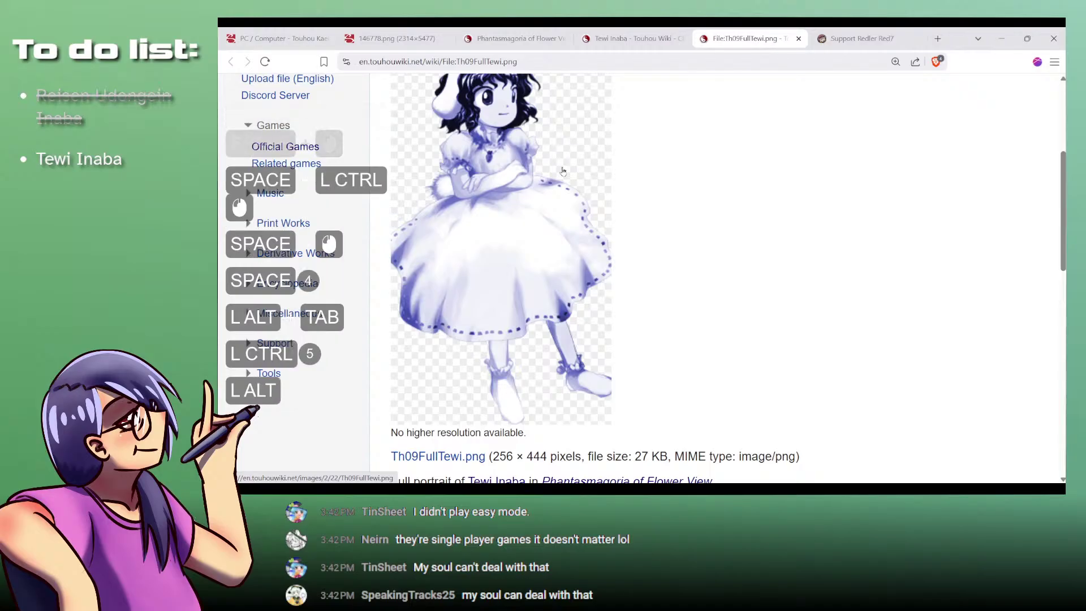
pyautogui.hotkey('alt', 'Tab')
pyautogui.moveTo(562, 172); pyautogui.dragTo(580, 256)
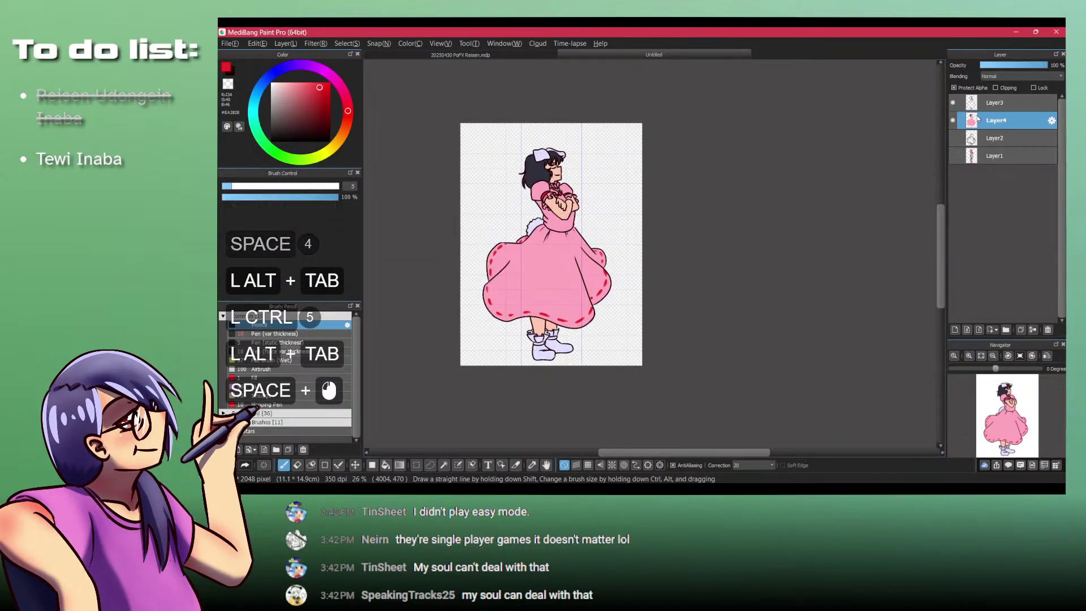
# Step: Add a layer clipped to the flat colours and sample its navy from the Shadows layer of the Reisen drawing
pyautogui.press('d')
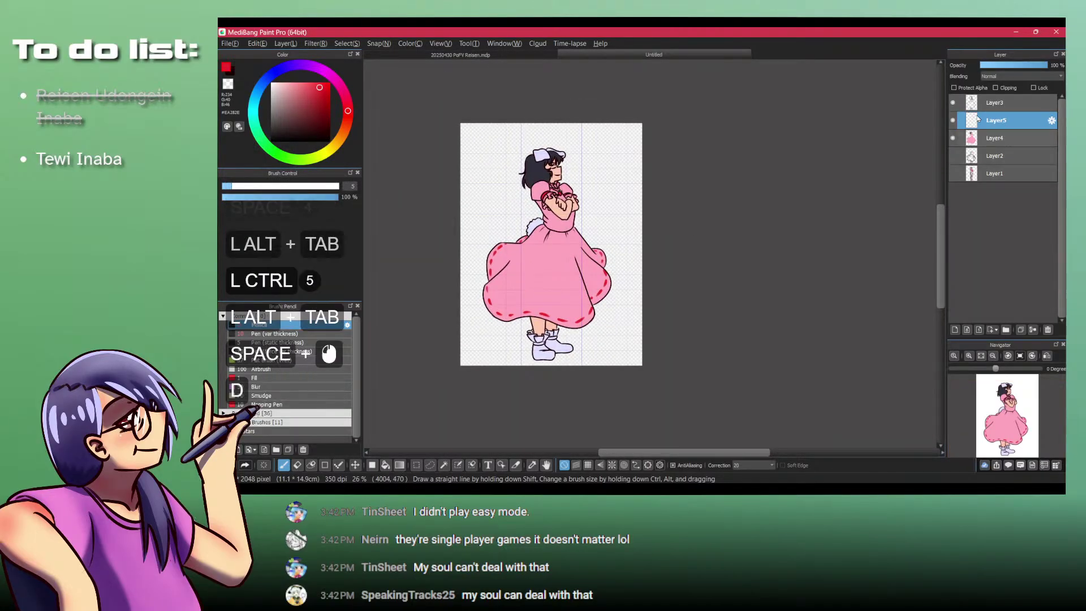
pyautogui.click(482, 57)
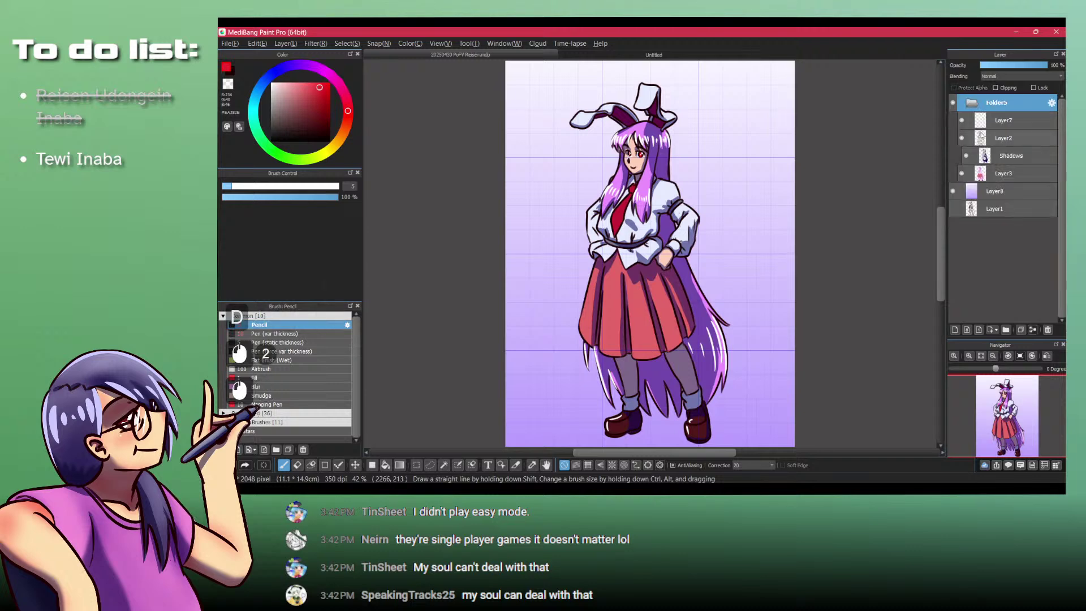
pyautogui.click(1012, 156)
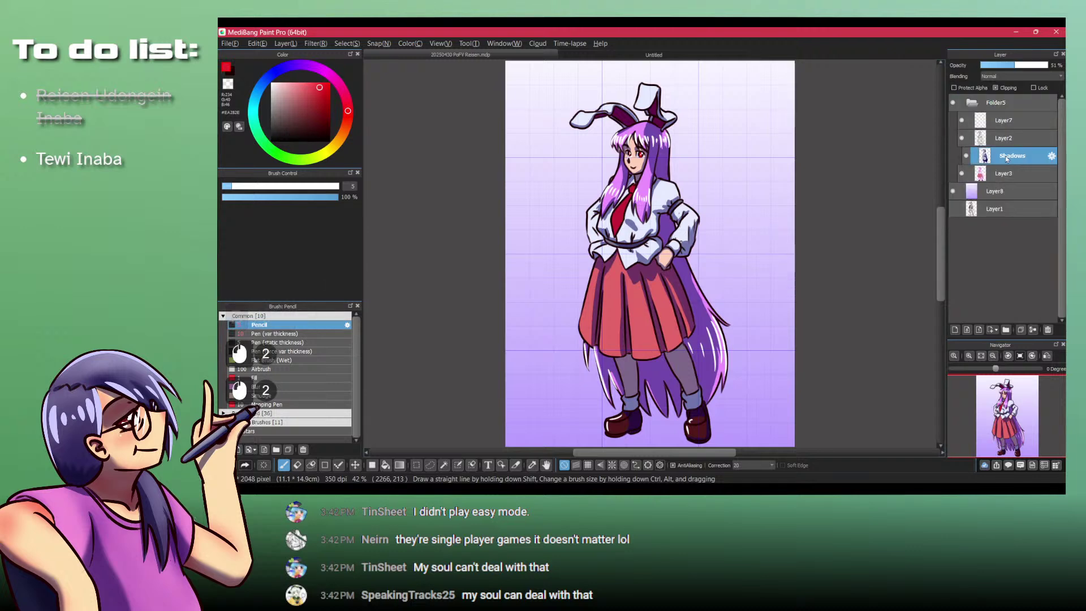
pyautogui.keyDown('alt'); pyautogui.click(687, 275); pyautogui.keyUp('alt')
pyautogui.click(690, 54)
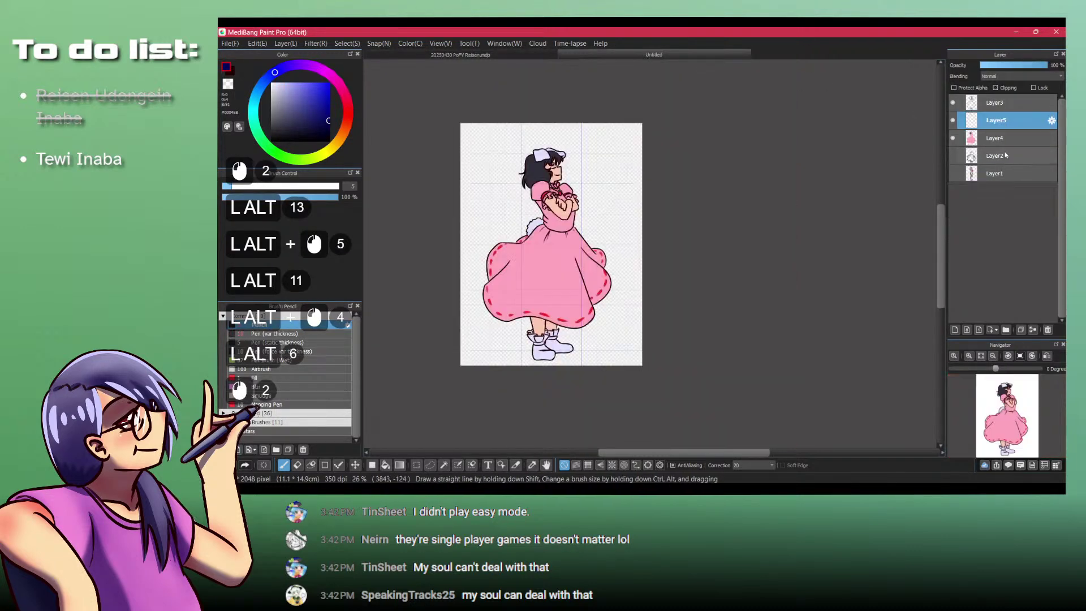
pyautogui.click(998, 89)
# Step: Set the clipped layer's opacity to 48%, previewing it with a temporary navy rectangle over the figure
pyautogui.scroll(-2, 656, 226)
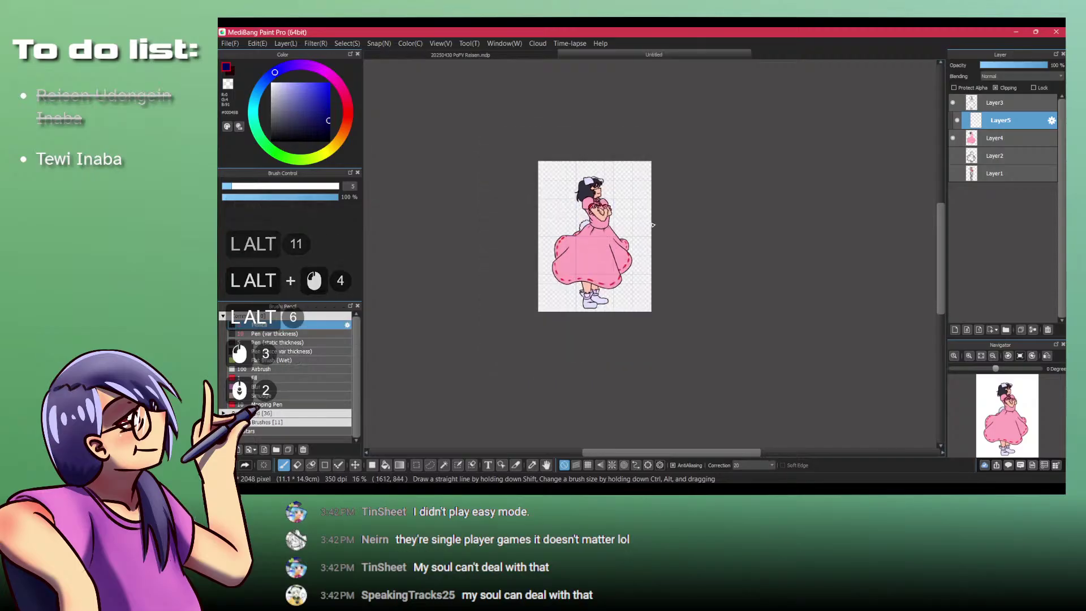
pyautogui.press('f')
pyautogui.moveTo(491, 126); pyautogui.dragTo(772, 386)
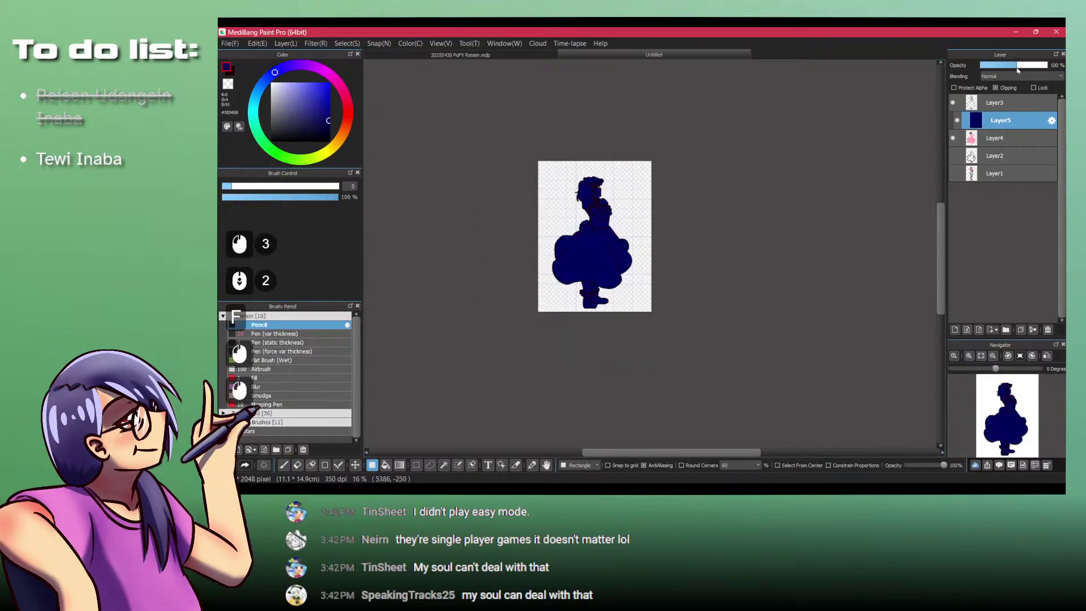
pyautogui.moveTo(1023, 73); pyautogui.dragTo(1012, 69)
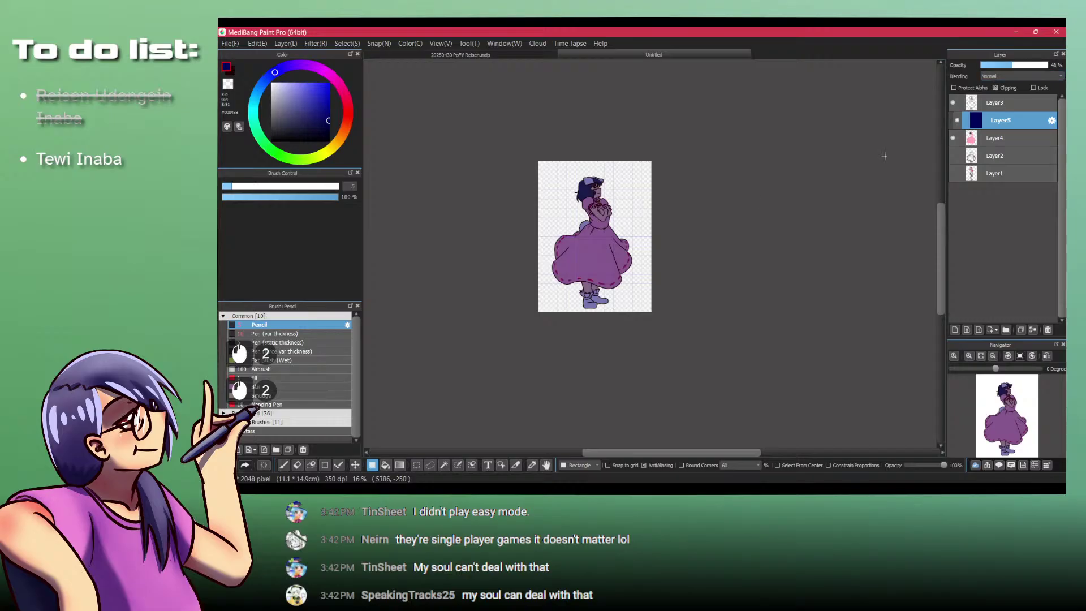
pyautogui.press('Delete')
pyautogui.press('p')
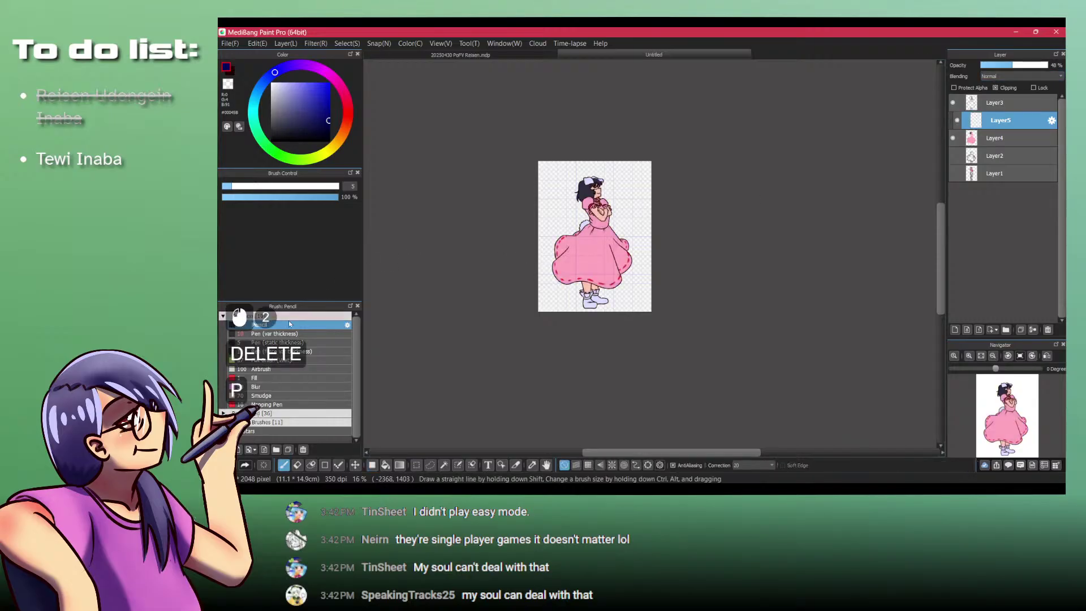
# Step: Choose Pen (var thickness) and shade the skin beside the eye beneath the fringe
pyautogui.click(288, 333)
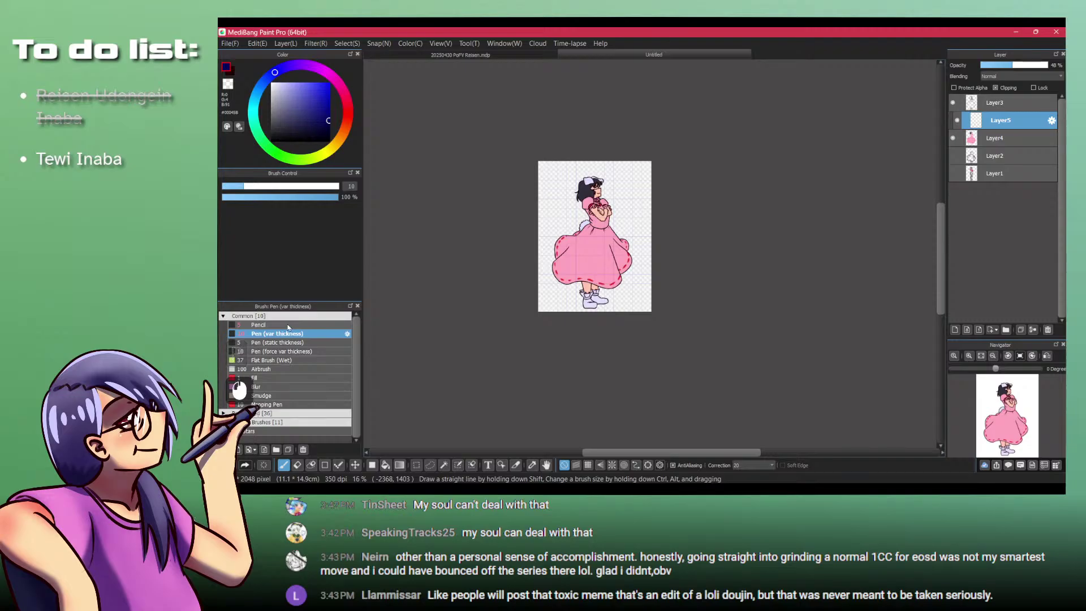
pyautogui.moveTo(529, 254); pyautogui.dragTo(503, 277)
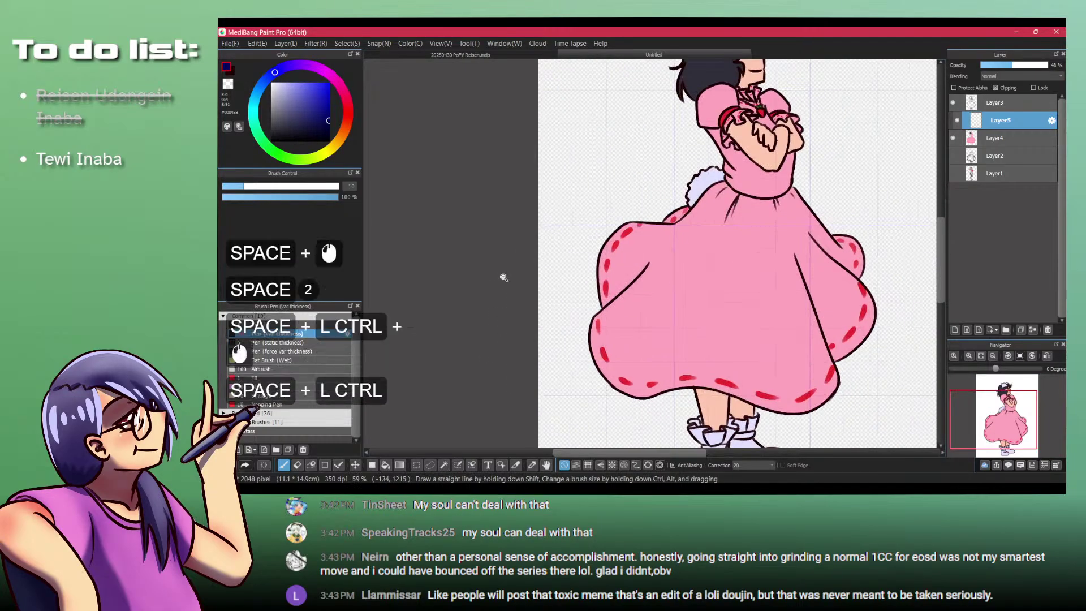
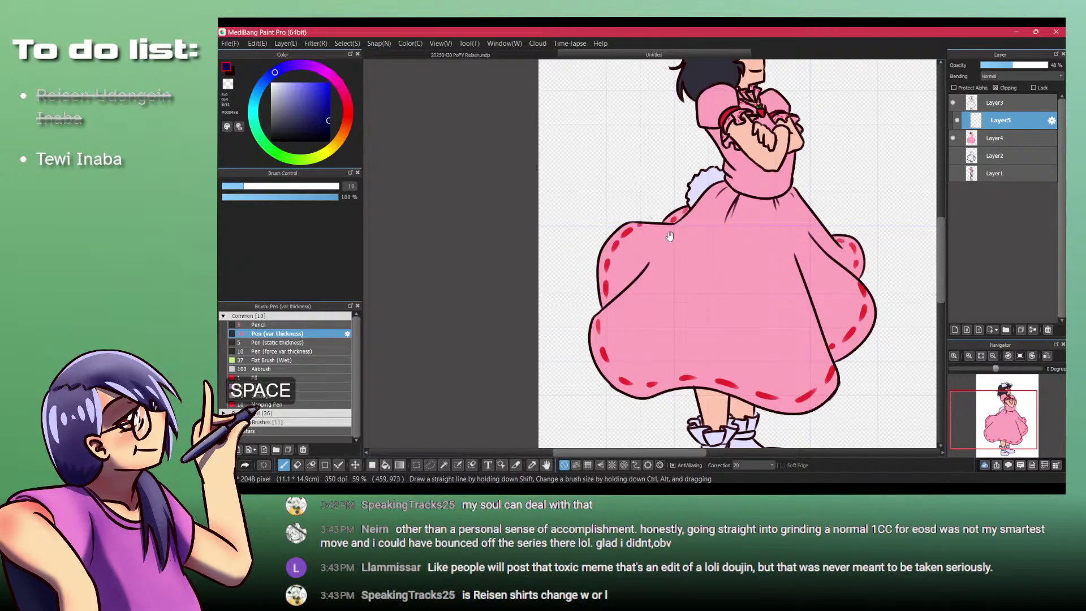
pyautogui.moveTo(671, 237)
pyautogui.mouseDown()
pyautogui.moveTo(572, 294)
pyautogui.moveTo(560, 318)
pyautogui.moveTo(617, 192)
pyautogui.moveTo(610, 357)
pyautogui.mouseUp()
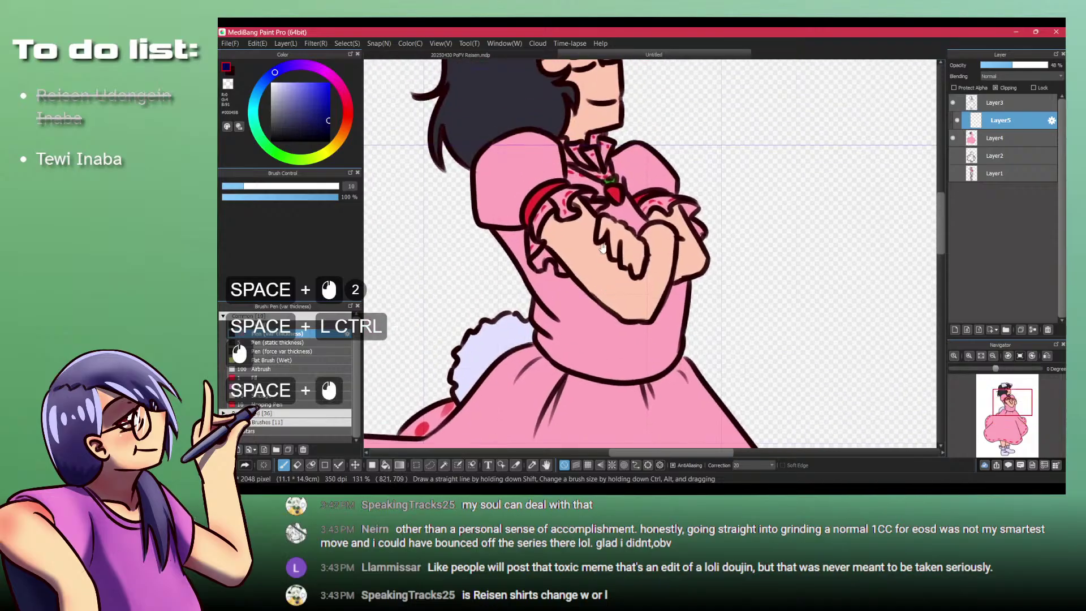
pyautogui.moveTo(571, 198); pyautogui.dragTo(593, 317)
pyautogui.moveTo(593, 266)
pyautogui.mouseDown()
pyautogui.moveTo(633, 220)
pyautogui.moveTo(567, 260)
pyautogui.mouseUp()
pyautogui.moveTo(593, 237); pyautogui.dragTo(579, 253)
pyautogui.moveTo(589, 215); pyautogui.dragTo(601, 252)
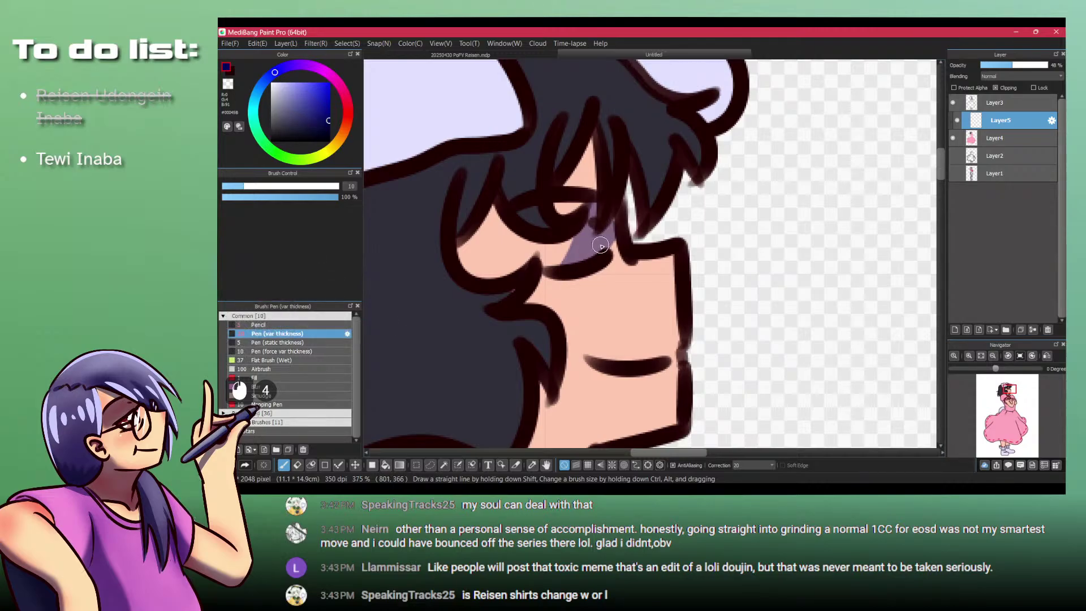
pyautogui.moveTo(602, 245); pyautogui.dragTo(616, 240)
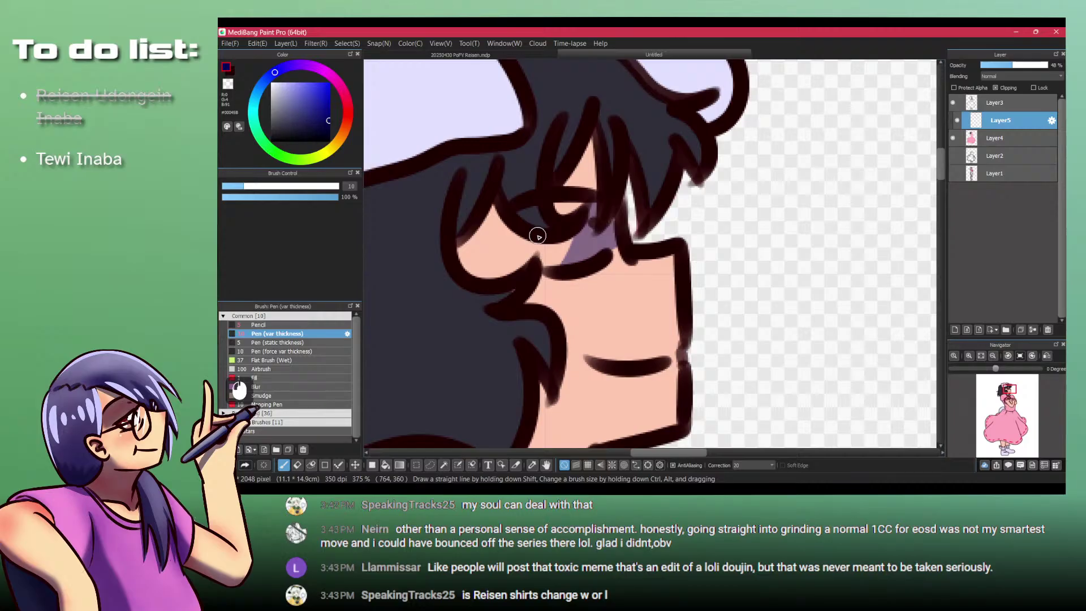
# Step: Extend the shadow under the eye, over the forehead gap and across the cheek patch beside the hair
pyautogui.moveTo(574, 242); pyautogui.dragTo(548, 260)
pyautogui.moveTo(569, 200)
pyautogui.mouseDown()
pyautogui.moveTo(587, 152)
pyautogui.moveTo(556, 200)
pyautogui.moveTo(587, 138)
pyautogui.moveTo(577, 188)
pyautogui.moveTo(582, 161)
pyautogui.mouseUp()
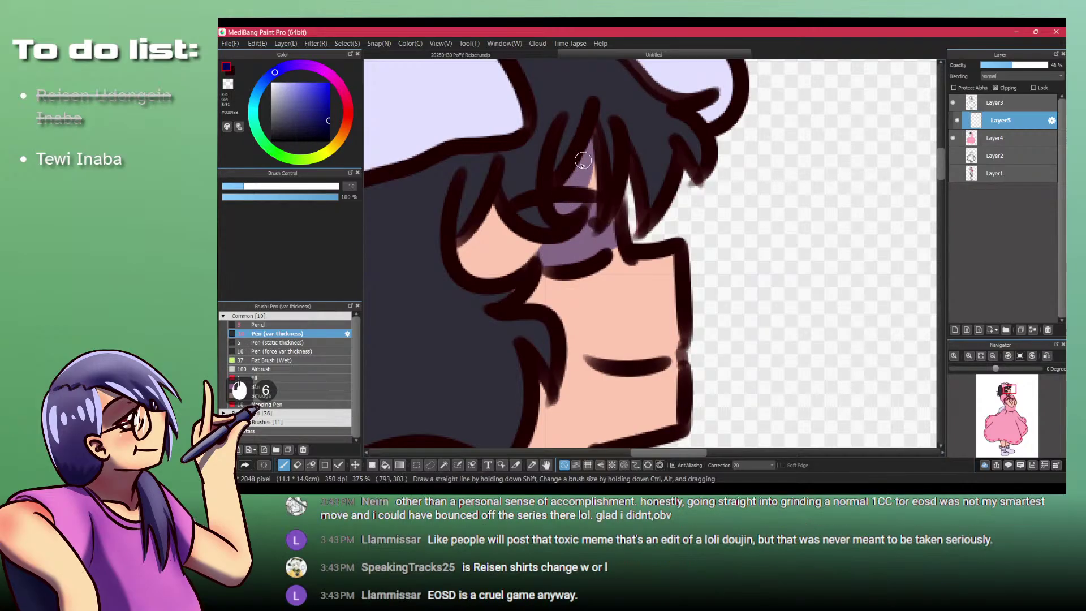
pyautogui.moveTo(490, 205)
pyautogui.mouseDown()
pyautogui.moveTo(532, 251)
pyautogui.moveTo(490, 261)
pyautogui.moveTo(464, 248)
pyautogui.mouseUp()
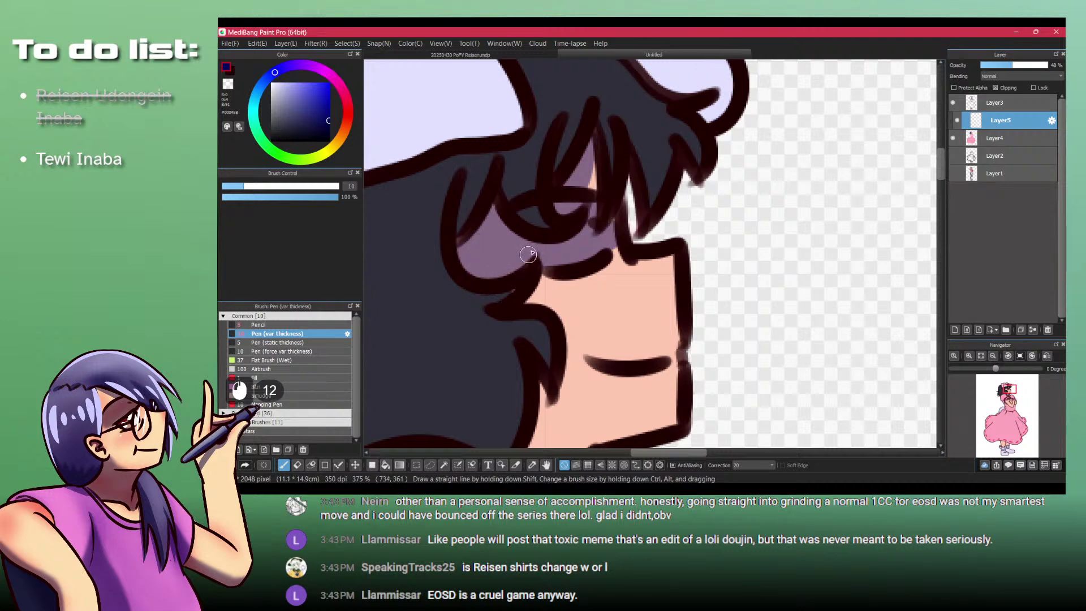
# Step: Sample the dark hair colour on the flat colour layer and touch up the fringe strands around the eye
pyautogui.click(993, 135)
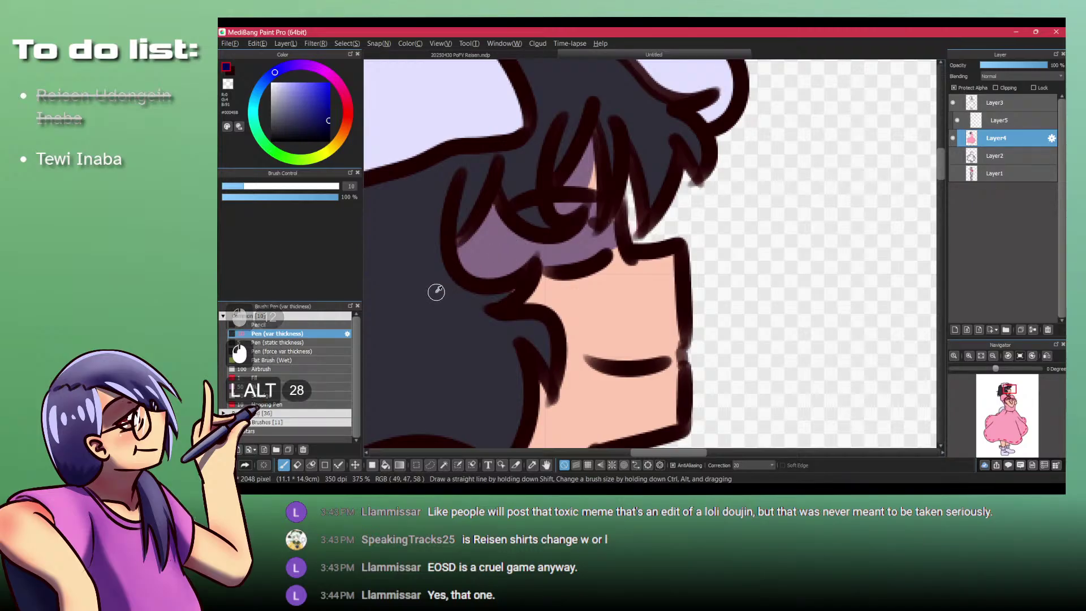
pyautogui.keyDown('alt'); pyautogui.click(438, 313); pyautogui.keyUp('alt')
pyautogui.keyDown('alt'); pyautogui.click(463, 219); pyautogui.keyUp('alt')
pyautogui.moveTo(447, 239)
pyautogui.mouseDown()
pyautogui.moveTo(488, 155)
pyautogui.moveTo(501, 153)
pyautogui.moveTo(462, 200)
pyautogui.moveTo(484, 304)
pyautogui.moveTo(523, 281)
pyautogui.moveTo(496, 169)
pyautogui.moveTo(511, 185)
pyautogui.mouseUp()
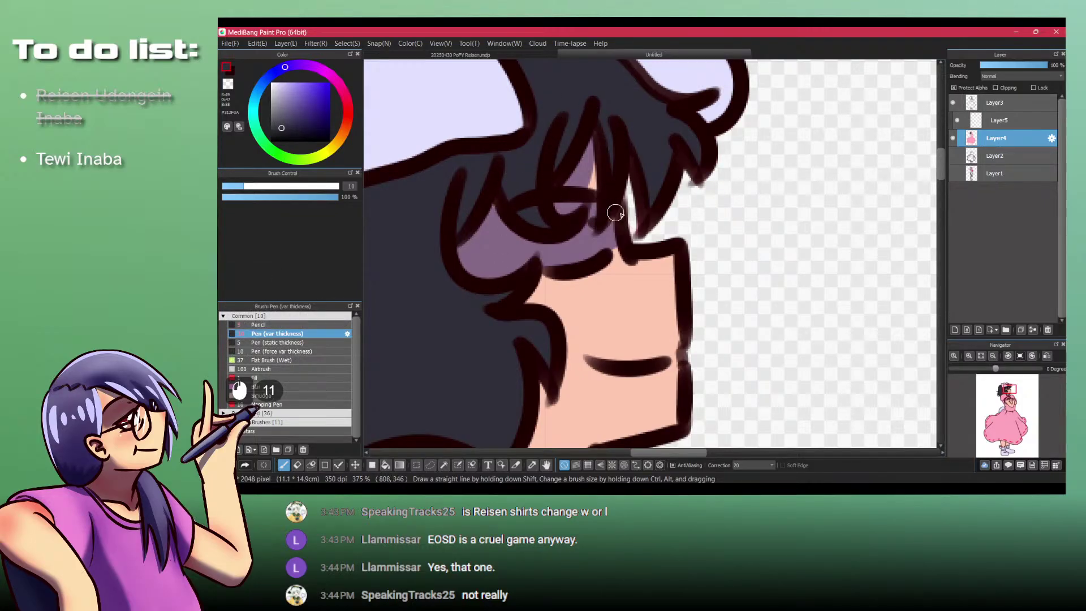
# Step: Return to the clipped shadow layer and erase the shadow directly under the eye using the transparent colour
pyautogui.click(998, 120)
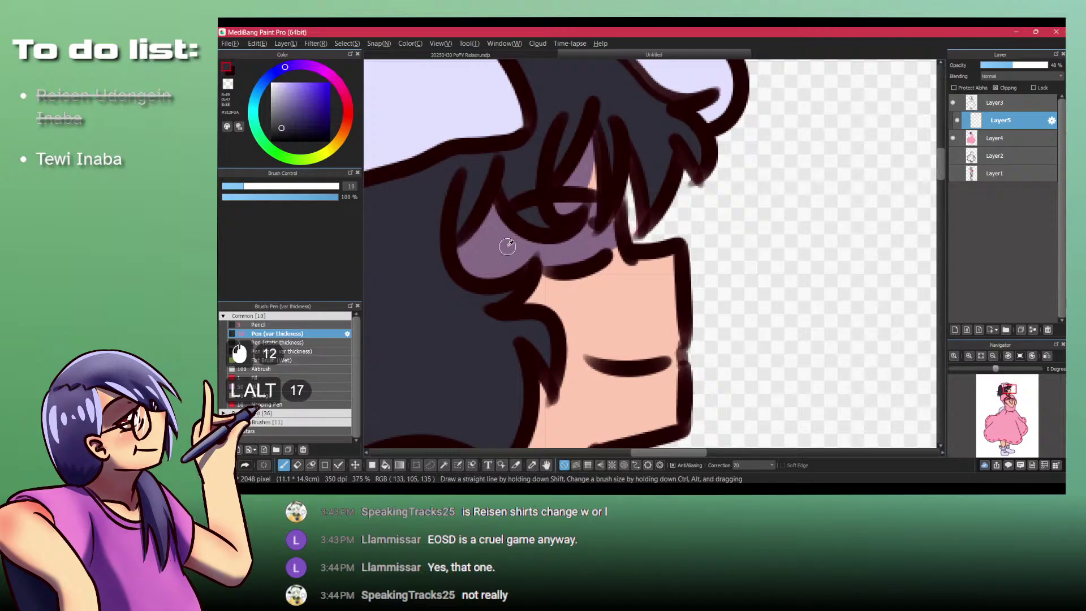
pyautogui.keyDown('alt'); pyautogui.click(583, 196); pyautogui.keyUp('alt')
pyautogui.keyDown('alt'); pyautogui.click(577, 227); pyautogui.keyUp('alt')
pyautogui.hotkey('alt', 'shift', 'z')
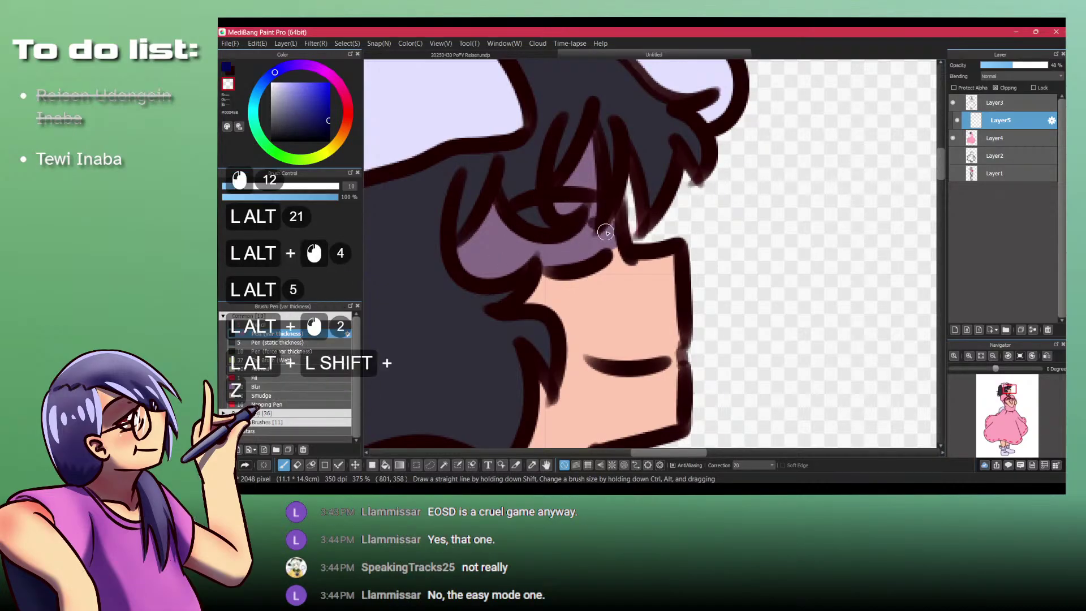
pyautogui.click(540, 256)
pyautogui.moveTo(539, 250)
pyautogui.mouseDown()
pyautogui.moveTo(544, 260)
pyautogui.moveTo(565, 255)
pyautogui.moveTo(569, 220)
pyautogui.moveTo(608, 242)
pyautogui.mouseUp()
# Step: Switch back to the navy shadow colour and add a small shadow at the front of the mouth
pyautogui.hotkey('alt', 'shift', 'z')
pyautogui.keyDown('alt'); pyautogui.click(612, 225); pyautogui.keyUp('alt')
pyautogui.moveTo(682, 360); pyautogui.dragTo(663, 356)
# Step: Outline the neck shadow from the hair along the underside of the jaw to the chin
pyautogui.moveTo(678, 350)
pyautogui.mouseDown()
pyautogui.moveTo(666, 351)
pyautogui.moveTo(650, 236)
pyautogui.mouseUp()
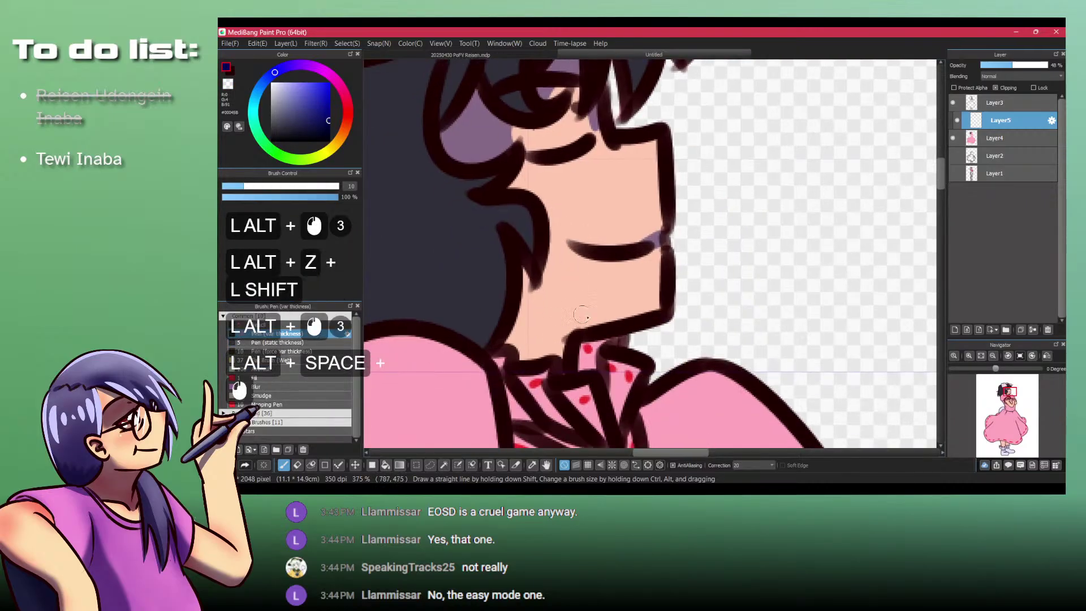
pyautogui.keyDown('alt'); pyautogui.click(581, 315); pyautogui.keyUp('alt')
pyautogui.moveTo(601, 315); pyautogui.dragTo(519, 326)
pyautogui.keyDown('alt'); pyautogui.click(521, 276); pyautogui.keyUp('alt')
pyautogui.moveTo(524, 281); pyautogui.dragTo(598, 310)
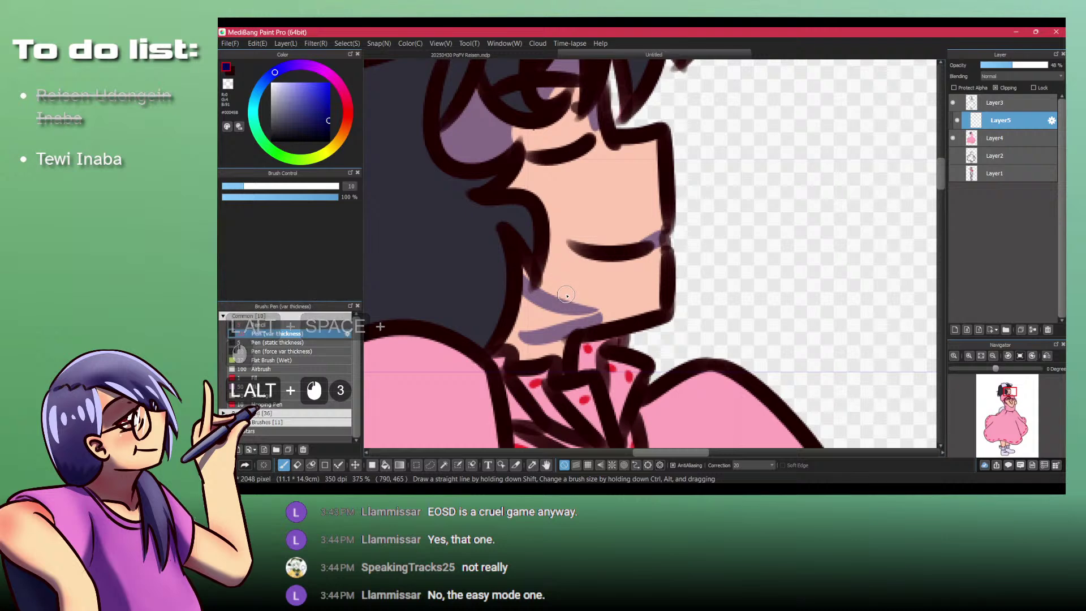
pyautogui.keyDown('alt'); pyautogui.click(563, 294); pyautogui.keyUp('alt')
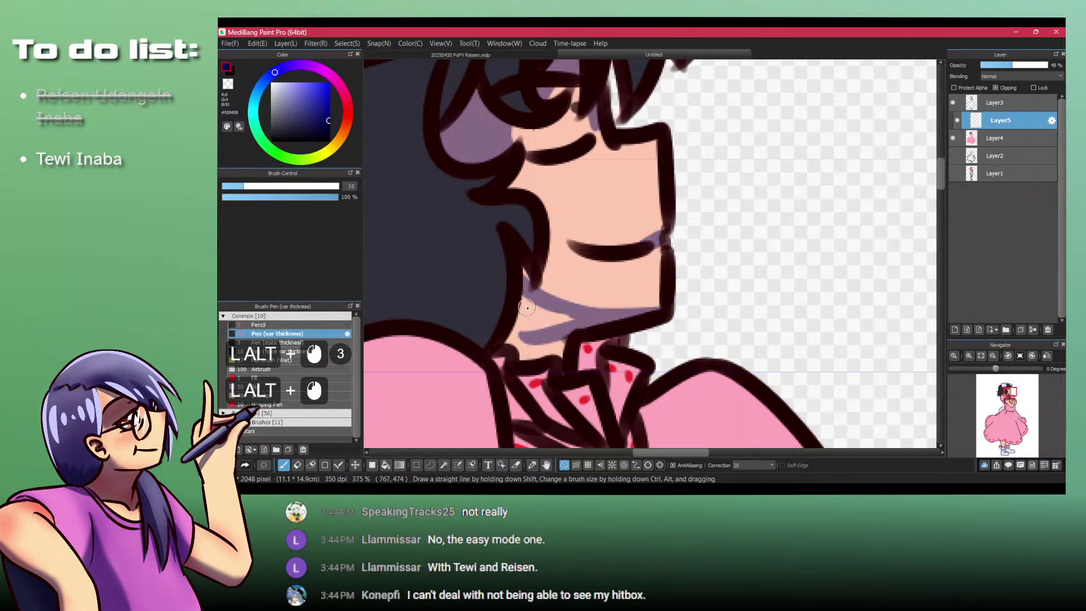
# Step: Fill in the neck shadow between the jaw line, the hair and the collar
pyautogui.keyDown('alt'); pyautogui.click(532, 326); pyautogui.keyUp('alt')
pyautogui.keyDown('alt'); pyautogui.click(529, 330); pyautogui.keyUp('alt')
pyautogui.keyDown('alt'); pyautogui.click(526, 333); pyautogui.keyUp('alt')
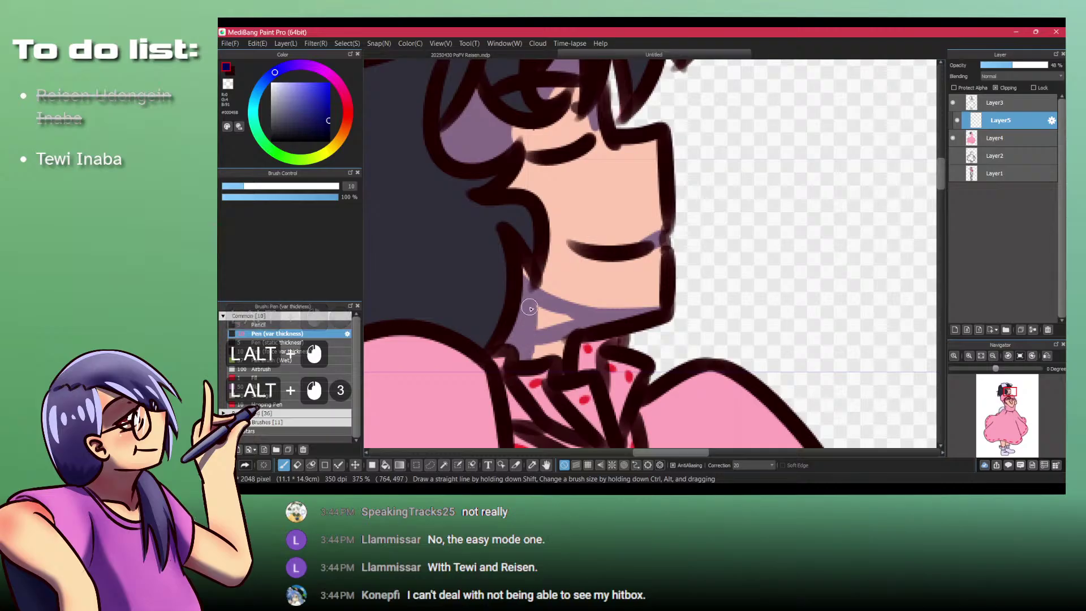
pyautogui.keyDown('alt'); pyautogui.click(531, 355); pyautogui.keyUp('alt')
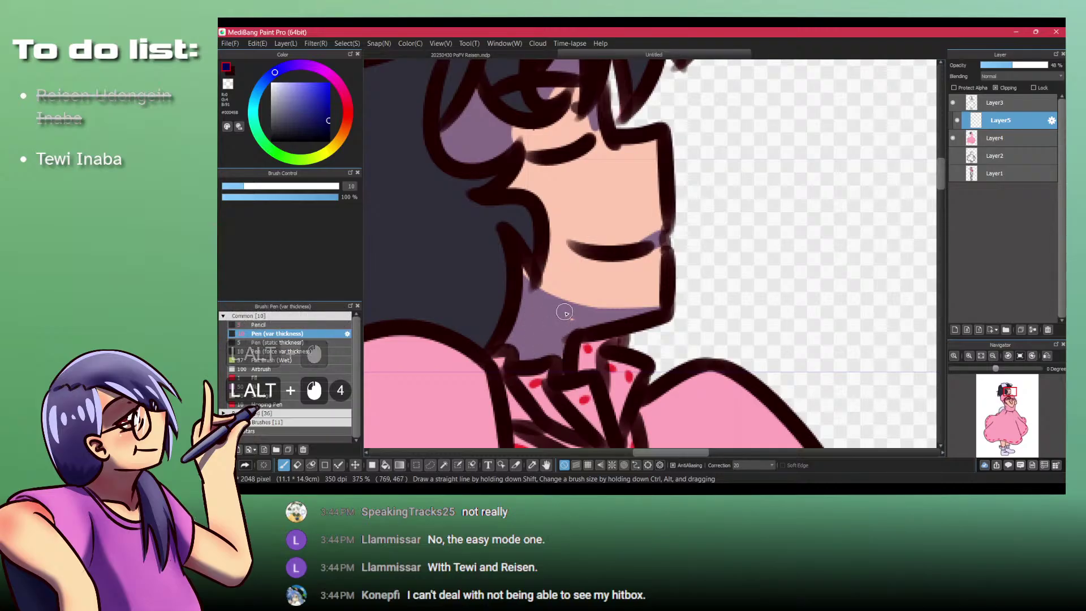
pyautogui.keyDown('alt'); pyautogui.click(560, 346); pyautogui.keyUp('alt')
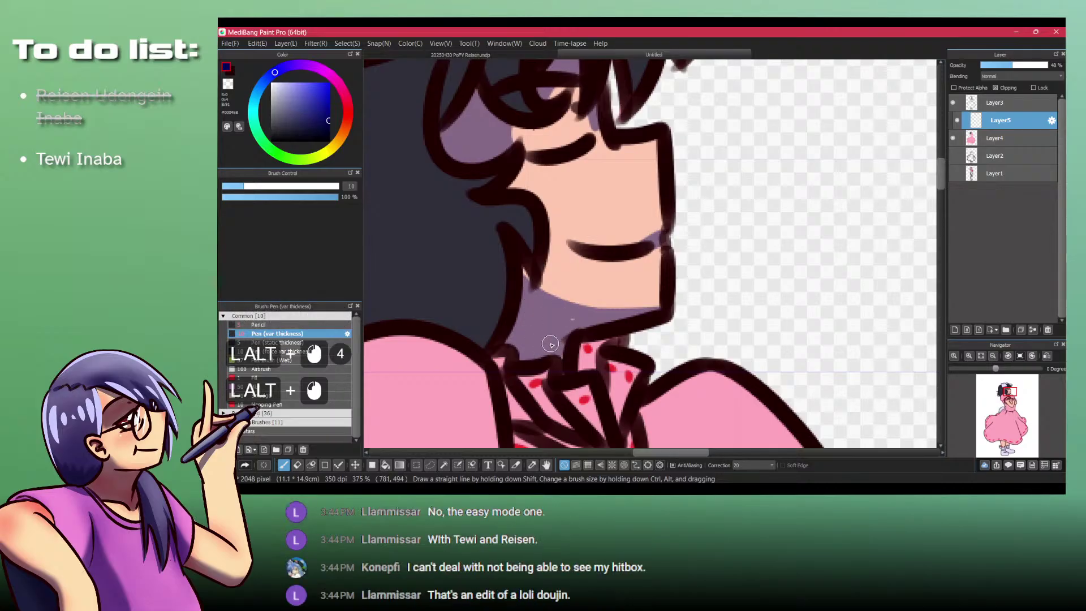
# Step: Shade the back folds of the polka-dotted collar beneath the neck with the navy shadow colour
pyautogui.keyDown('alt'); pyautogui.click(580, 320); pyautogui.keyUp('alt')
pyautogui.moveTo(664, 281); pyautogui.dragTo(614, 294)
pyautogui.moveTo(625, 305); pyautogui.dragTo(616, 243)
pyautogui.moveTo(481, 260)
pyautogui.mouseDown()
pyautogui.moveTo(487, 272)
pyautogui.moveTo(484, 261)
pyautogui.mouseUp()
pyautogui.moveTo(485, 266); pyautogui.dragTo(497, 305)
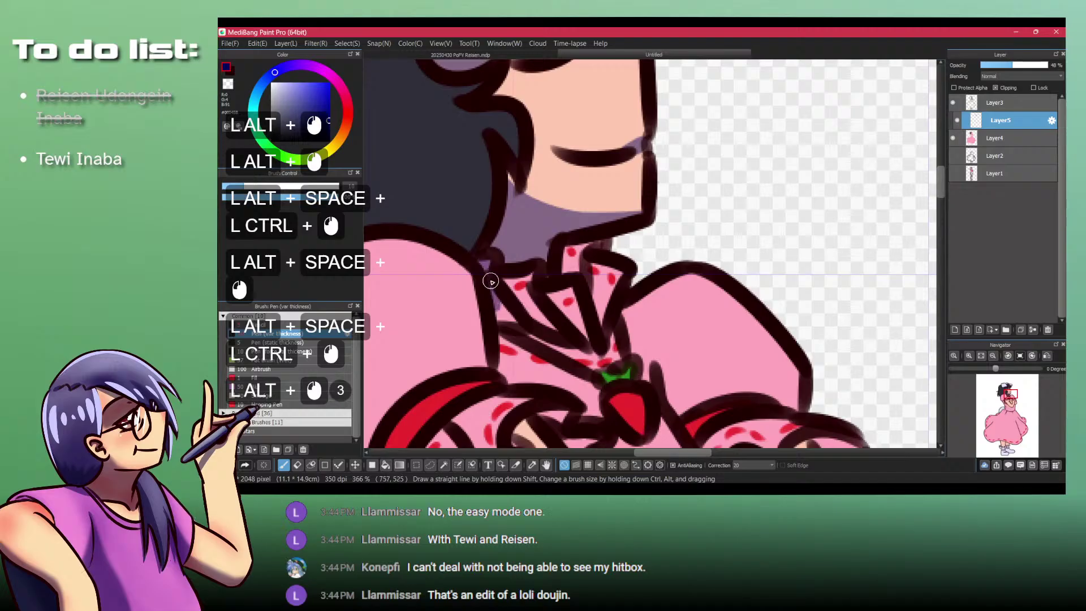
pyautogui.keyDown('alt'); pyautogui.click(500, 311); pyautogui.keyUp('alt')
pyautogui.keyDown('alt'); pyautogui.click(500, 310); pyautogui.keyUp('alt')
pyautogui.keyDown('alt'); pyautogui.click(521, 284); pyautogui.keyUp('alt')
pyautogui.keyDown('alt'); pyautogui.click(521, 284); pyautogui.keyUp('alt')
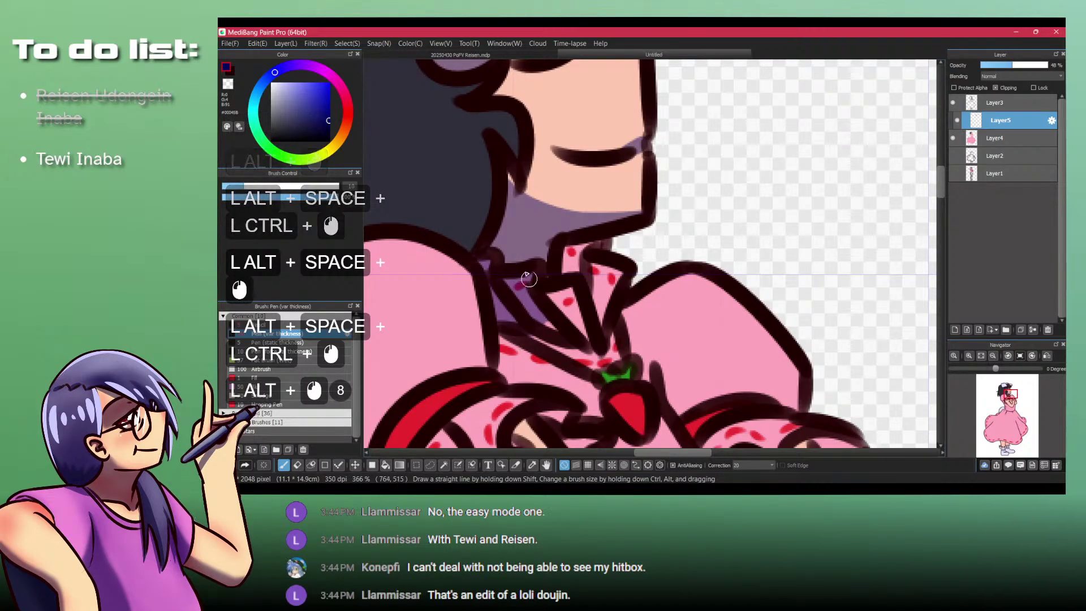
pyautogui.keyDown('alt'); pyautogui.click(553, 331); pyautogui.keyUp('alt')
pyautogui.keyDown('alt'); pyautogui.click(554, 330); pyautogui.keyUp('alt')
pyautogui.keyDown('alt'); pyautogui.click(571, 283); pyautogui.keyUp('alt')
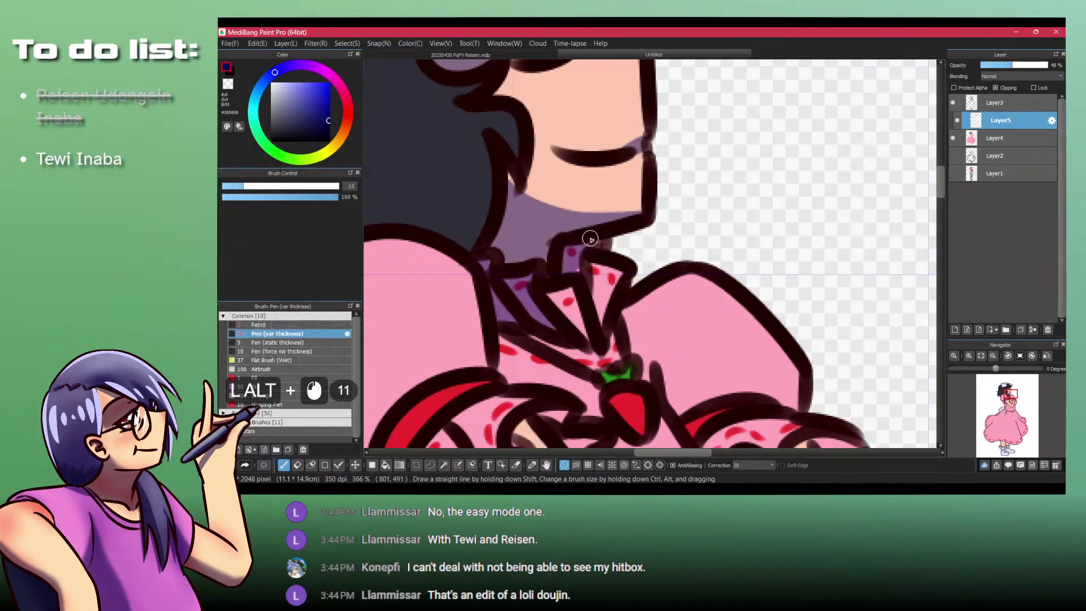
# Step: Shade the bodice beneath the collar flap, between the near sleeve and the collar's edge
pyautogui.moveTo(586, 284); pyautogui.dragTo(503, 283)
pyautogui.moveTo(503, 282); pyautogui.dragTo(589, 299)
pyautogui.moveTo(622, 315)
pyautogui.mouseDown()
pyautogui.moveTo(544, 314)
pyautogui.moveTo(557, 333)
pyautogui.mouseUp()
pyautogui.moveTo(568, 317)
pyautogui.mouseDown()
pyautogui.moveTo(555, 325)
pyautogui.moveTo(589, 305)
pyautogui.moveTo(596, 330)
pyautogui.moveTo(526, 254)
pyautogui.moveTo(589, 277)
pyautogui.mouseUp()
pyautogui.keyDown('alt'); pyautogui.click(606, 333); pyautogui.keyUp('alt')
pyautogui.keyDown('alt'); pyautogui.click(614, 326); pyautogui.keyUp('alt')
pyautogui.keyDown('alt'); pyautogui.click(559, 269); pyautogui.keyUp('alt')
pyautogui.keyDown('alt'); pyautogui.click(570, 275); pyautogui.keyUp('alt')
pyautogui.keyDown('alt'); pyautogui.click(574, 271); pyautogui.keyUp('alt')
# Step: Add a tapering shadow along the inner edge of the far puff sleeve, beside the carrot brooch
pyautogui.moveTo(625, 313); pyautogui.dragTo(633, 333)
pyautogui.click(575, 274)
pyautogui.moveTo(568, 232); pyautogui.dragTo(589, 273)
pyautogui.click(601, 311)
pyautogui.click(590, 300)
pyautogui.click(584, 293)
pyautogui.keyDown('alt'); pyautogui.click(629, 332); pyautogui.keyUp('alt')
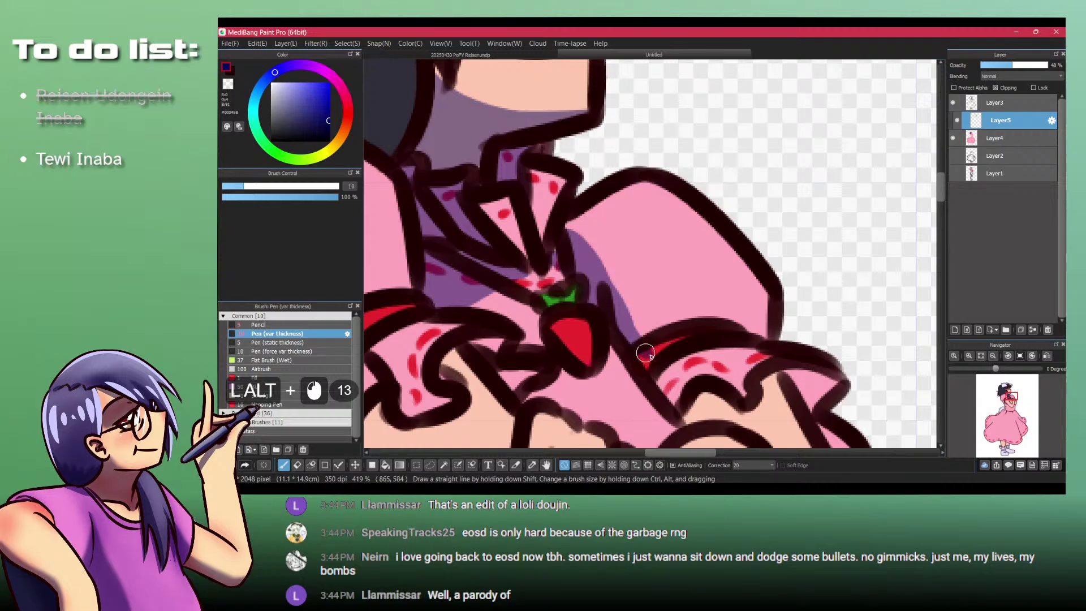
# Step: Shade the far sleeve's red band, the folds of its frill and the arm directly beneath it
pyautogui.moveTo(660, 394); pyautogui.dragTo(580, 284)
pyautogui.keyDown('alt'); pyautogui.click(611, 304); pyautogui.keyUp('alt')
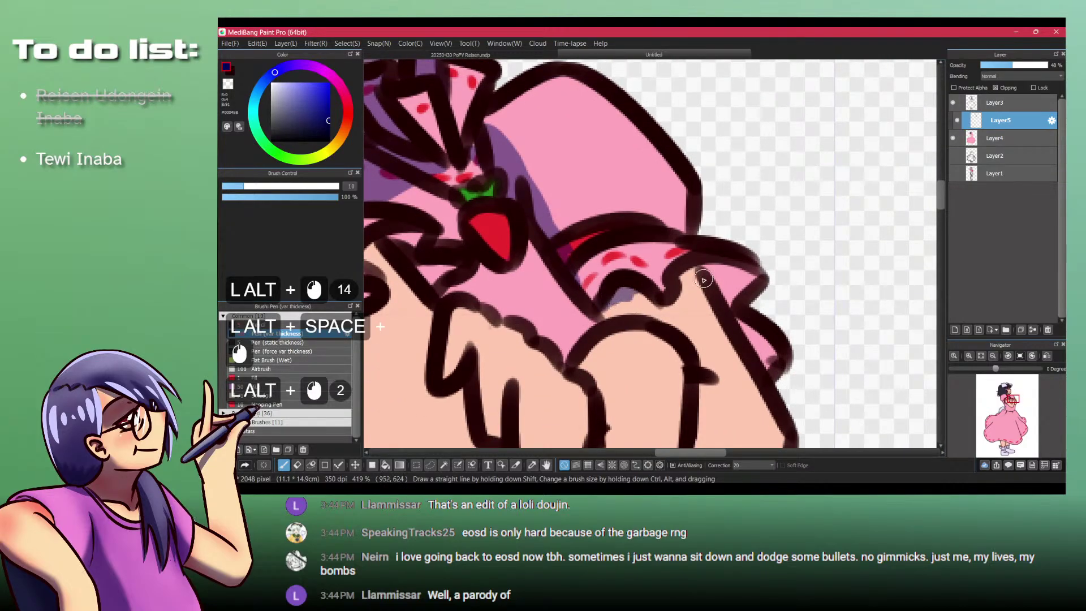
pyautogui.moveTo(703, 280); pyautogui.dragTo(756, 288)
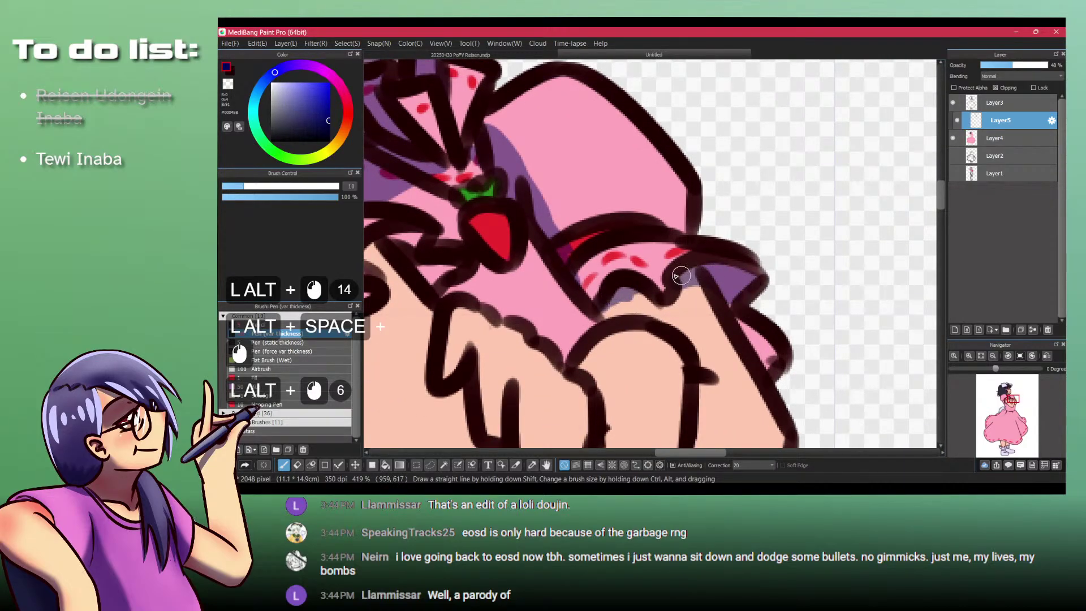
pyautogui.moveTo(643, 254); pyautogui.dragTo(661, 282)
pyautogui.click(722, 315)
pyautogui.moveTo(734, 314); pyautogui.dragTo(769, 357)
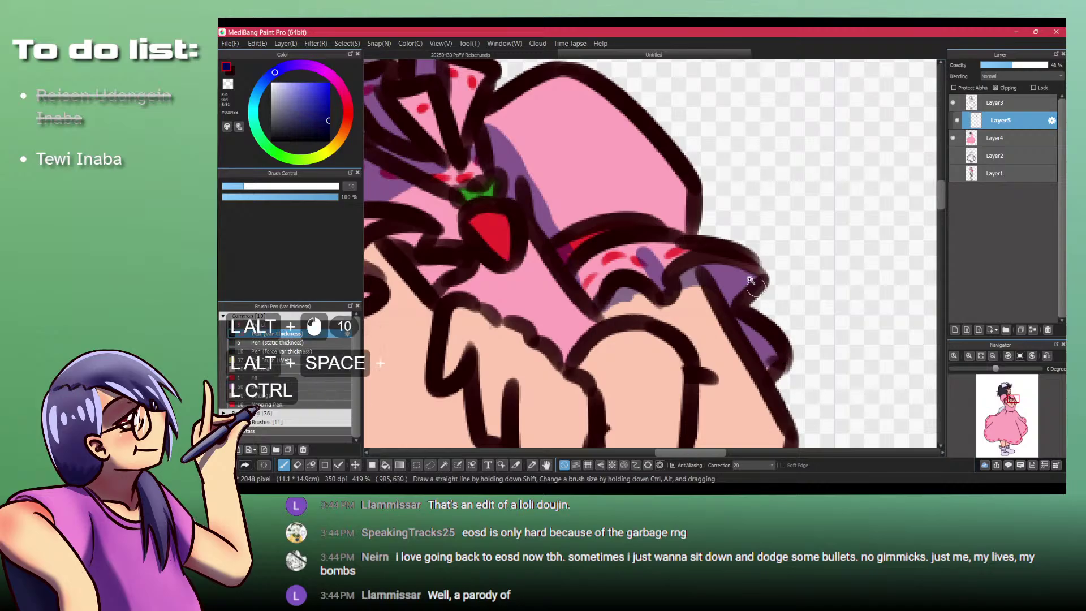
# Step: Shade the folds and inner underside of the near sleeve's frill up to its far end at the bodice
pyautogui.moveTo(749, 280); pyautogui.dragTo(696, 305)
pyautogui.moveTo(541, 265); pyautogui.dragTo(584, 228)
pyautogui.moveTo(637, 251)
pyautogui.mouseDown()
pyautogui.moveTo(680, 287)
pyautogui.moveTo(653, 285)
pyautogui.mouseUp()
pyautogui.moveTo(633, 255); pyautogui.dragTo(663, 299)
pyautogui.moveTo(638, 262); pyautogui.dragTo(628, 249)
pyautogui.moveTo(710, 268)
pyautogui.mouseDown()
pyautogui.moveTo(684, 256)
pyautogui.moveTo(735, 248)
pyautogui.moveTo(700, 249)
pyautogui.mouseUp()
pyautogui.moveTo(707, 250)
pyautogui.mouseDown()
pyautogui.moveTo(737, 243)
pyautogui.moveTo(716, 248)
pyautogui.mouseUp()
pyautogui.keyDown('alt'); pyautogui.click(748, 278); pyautogui.keyUp('alt')
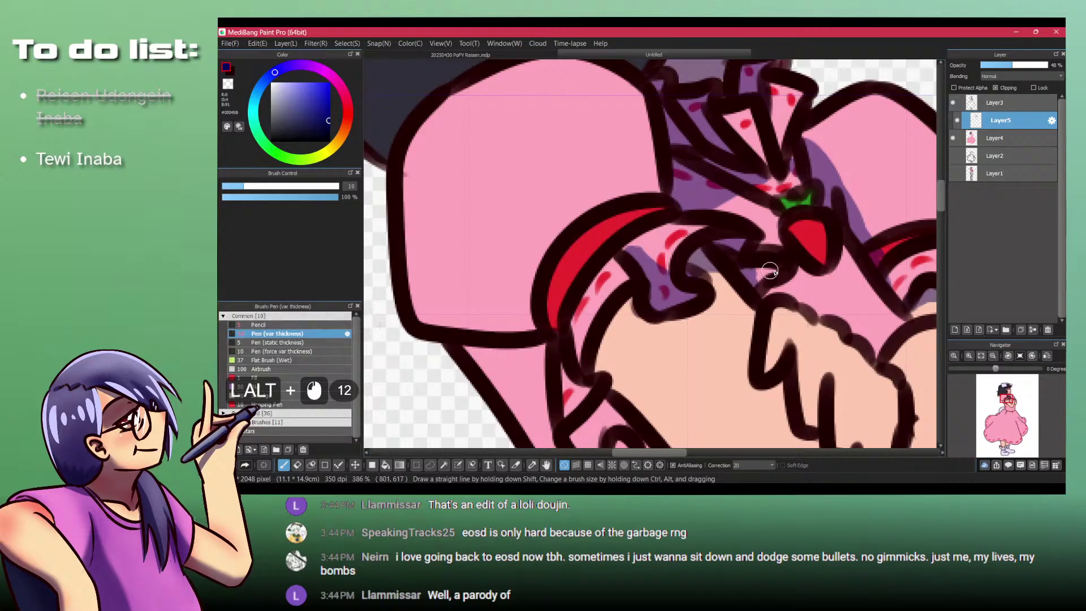
pyautogui.moveTo(769, 270); pyautogui.dragTo(755, 277)
# Step: Shade the near arm beneath the frill and bucket-fill the underside of the frill's lower folds
pyautogui.moveTo(615, 336)
pyautogui.mouseDown()
pyautogui.moveTo(650, 261)
pyautogui.moveTo(637, 311)
pyautogui.mouseUp()
pyautogui.moveTo(638, 313)
pyautogui.mouseDown()
pyautogui.moveTo(628, 276)
pyautogui.moveTo(643, 282)
pyautogui.moveTo(642, 355)
pyautogui.mouseUp()
pyautogui.moveTo(641, 348); pyautogui.dragTo(633, 318)
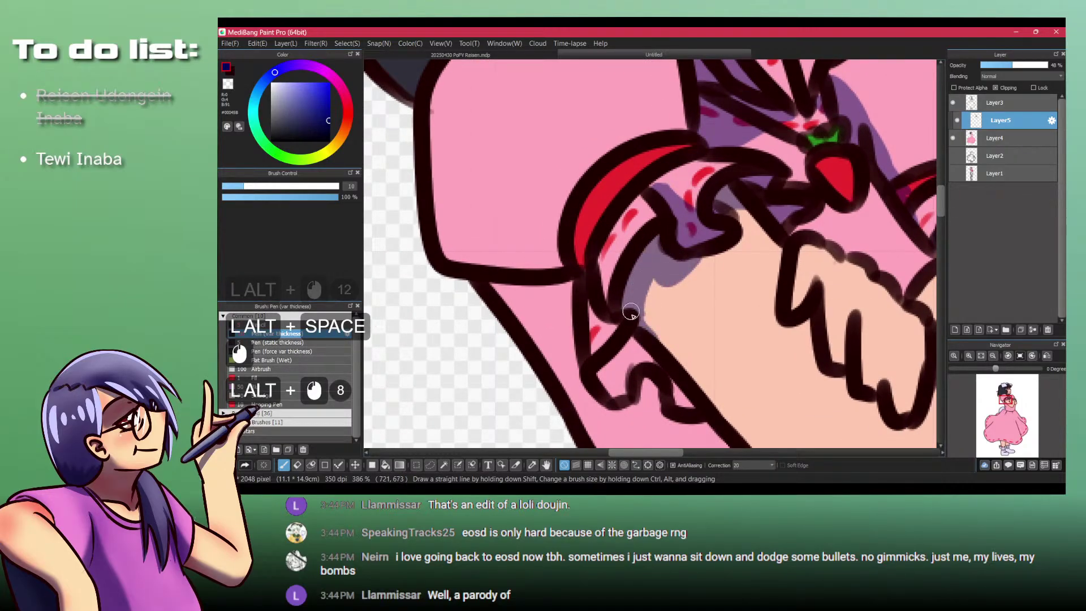
pyautogui.hotkey('alt', 'b')
pyautogui.click(616, 362)
pyautogui.hotkey('alt', 'p')
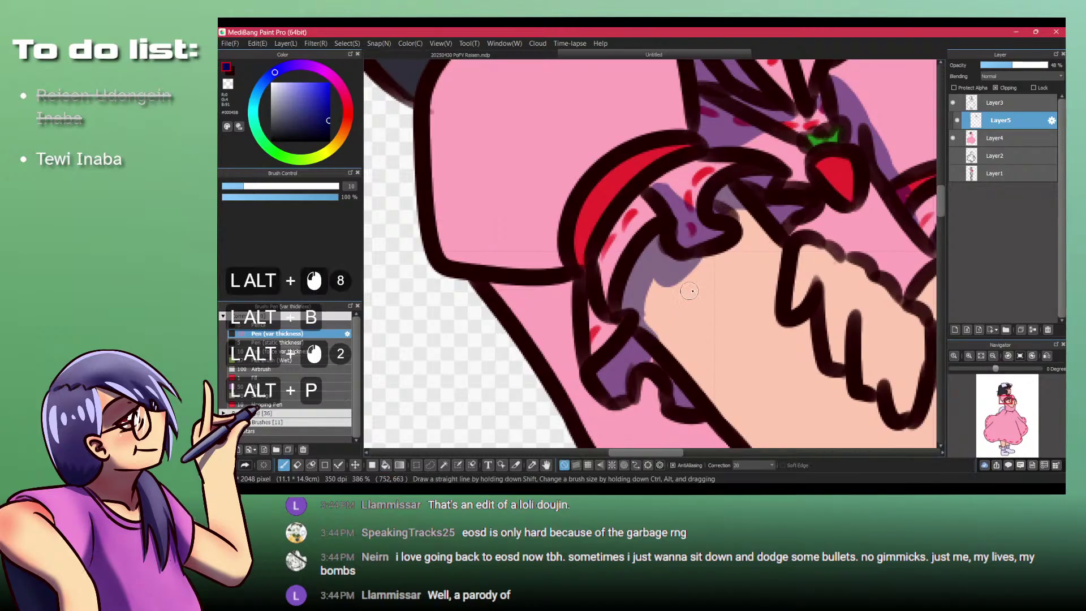
pyautogui.moveTo(664, 273)
pyautogui.mouseDown()
pyautogui.moveTo(657, 340)
pyautogui.moveTo(647, 304)
pyautogui.moveTo(677, 371)
pyautogui.mouseUp()
# Step: Paint a narrow shadow along the underside of the near forearm from the frill to the elbow tip
pyautogui.hotkey('alt', 'space')
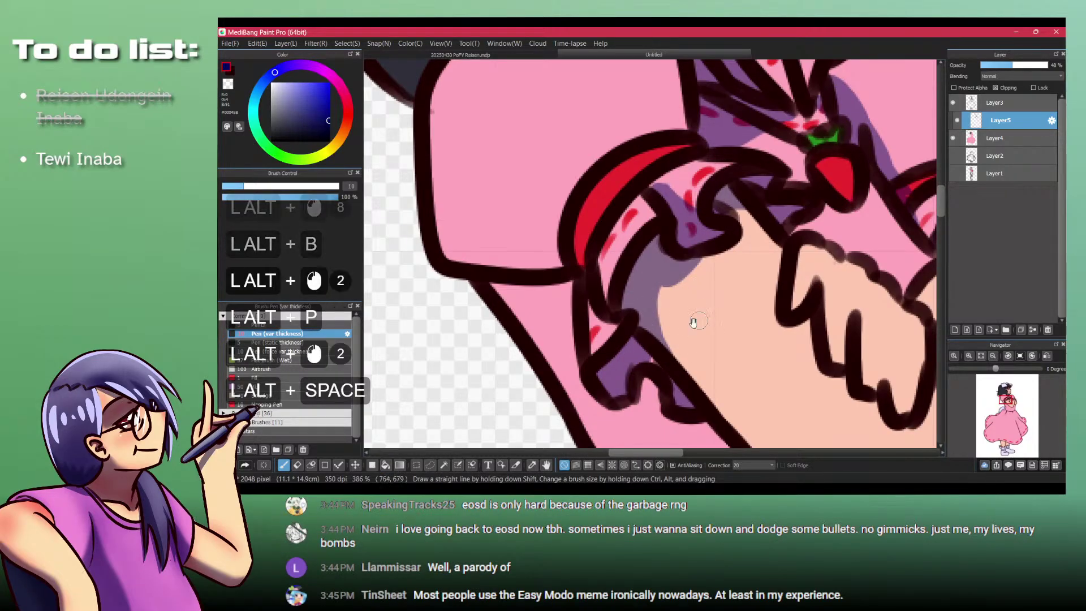
pyautogui.moveTo(690, 291); pyautogui.dragTo(593, 273)
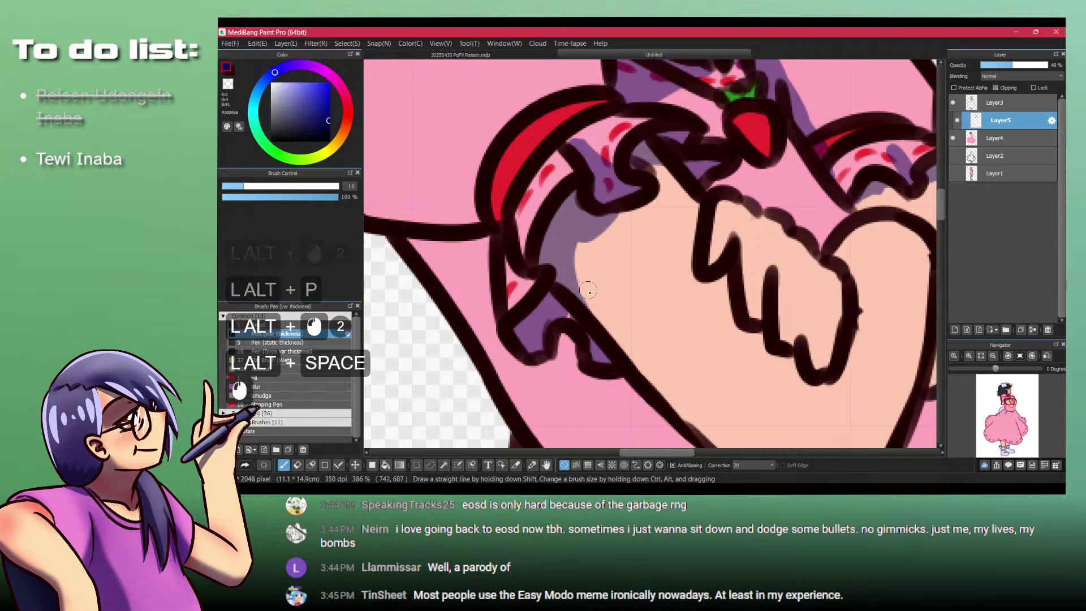
pyautogui.hotkey('alt', 'space')
pyautogui.moveTo(565, 285); pyautogui.dragTo(575, 313)
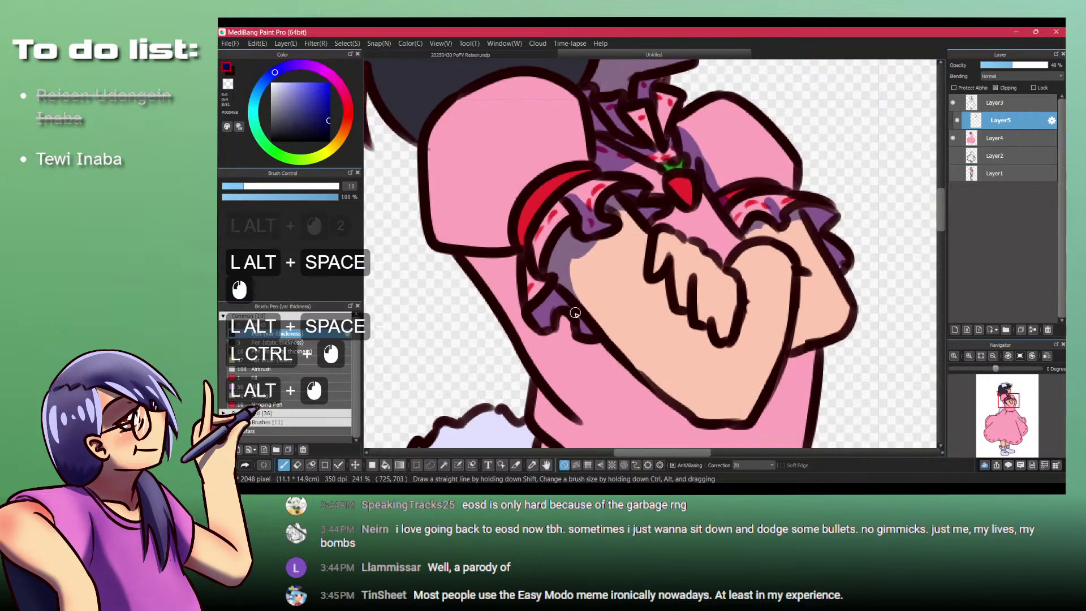
pyautogui.moveTo(639, 364); pyautogui.dragTo(579, 293)
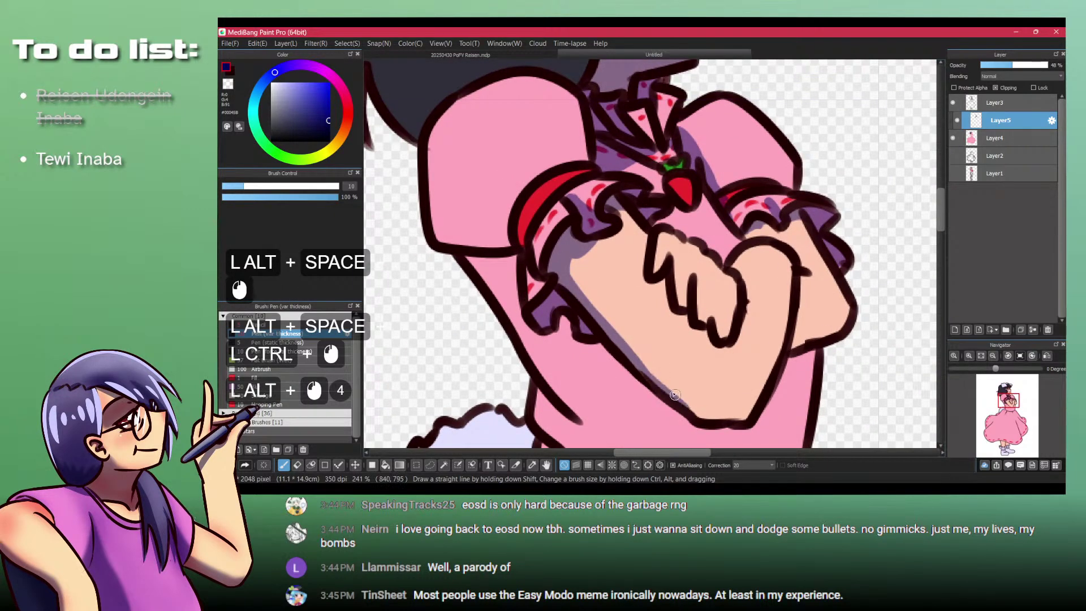
pyautogui.moveTo(626, 351); pyautogui.dragTo(716, 419)
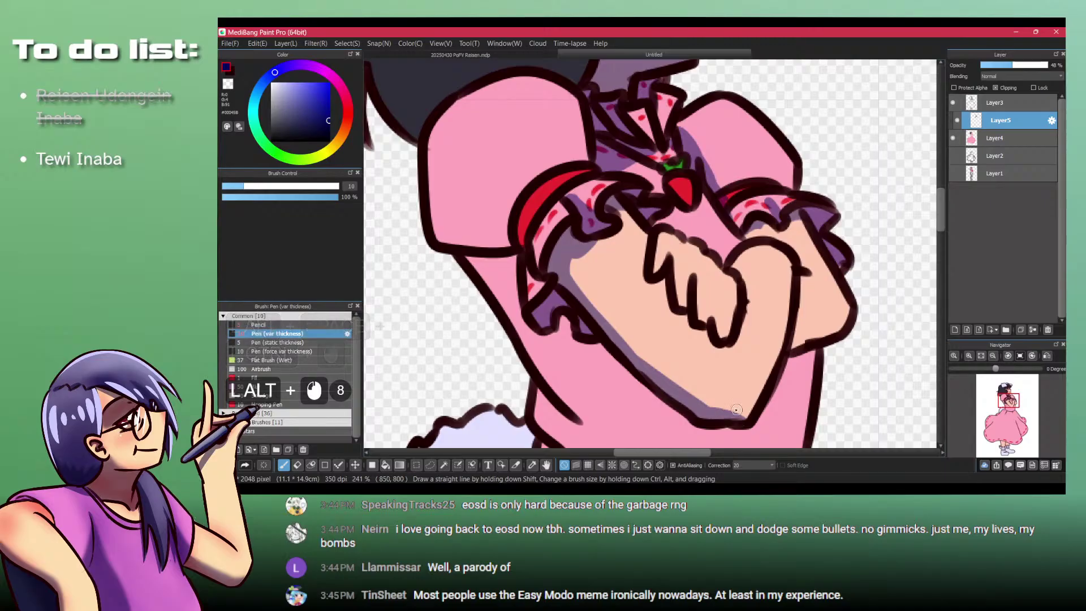
# Step: Outline a shadow along the back and lower edge of the near puff sleeve and bucket-fill it
pyautogui.press('space')
pyautogui.moveTo(506, 220); pyautogui.dragTo(539, 274)
pyautogui.keyDown('alt'); pyautogui.click(465, 193); pyautogui.keyUp('alt')
pyautogui.moveTo(462, 205); pyautogui.dragTo(518, 277)
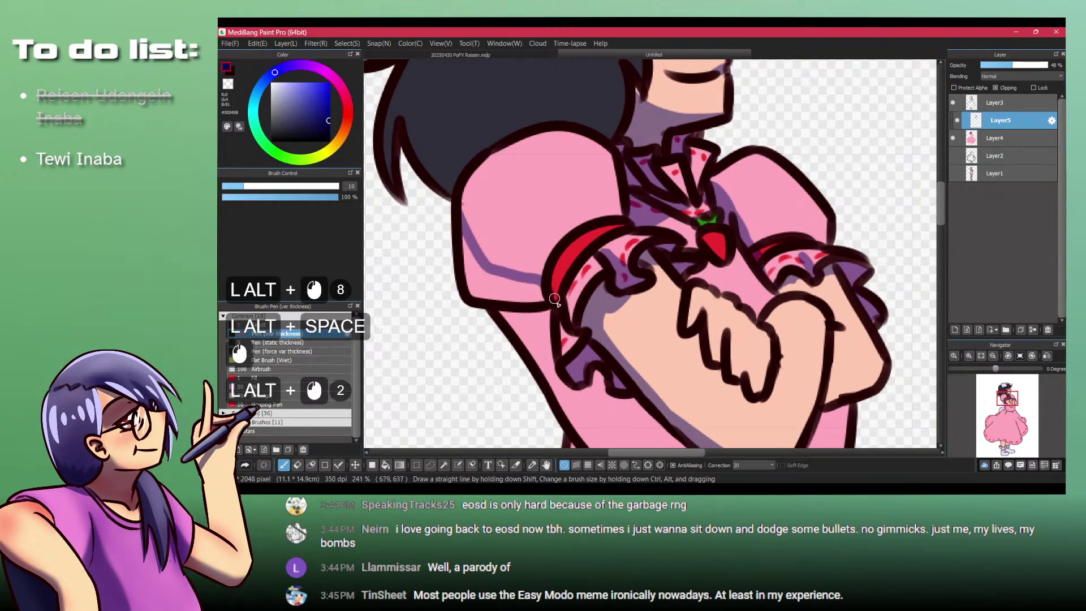
pyautogui.press('b')
pyautogui.click(500, 284)
pyautogui.press('p')
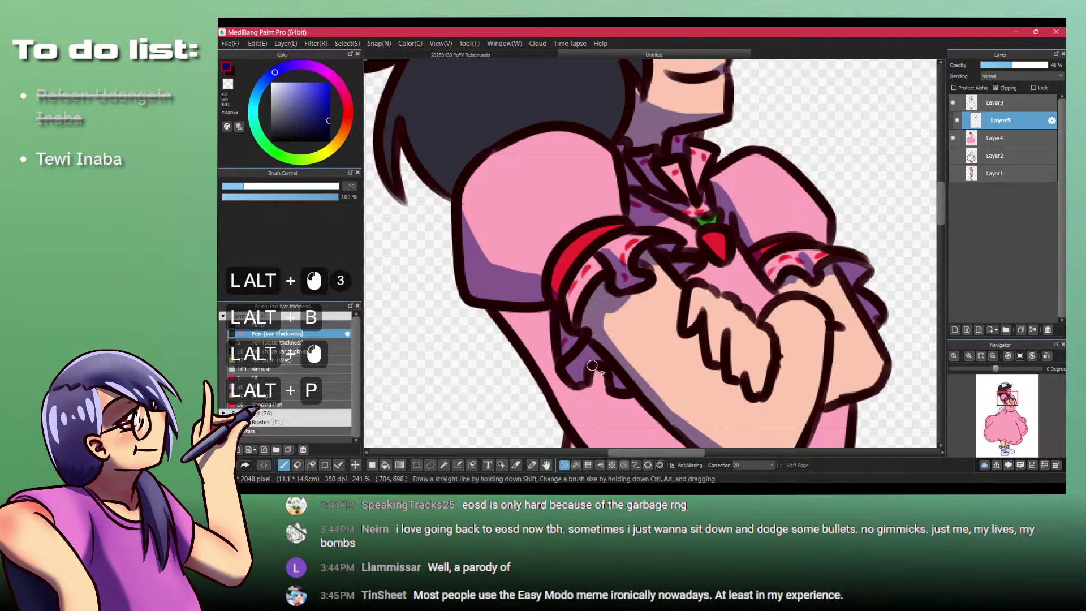
pyautogui.moveTo(625, 405)
pyautogui.mouseDown()
pyautogui.moveTo(616, 280)
pyautogui.moveTo(571, 271)
pyautogui.moveTo(593, 351)
pyautogui.moveTo(605, 346)
pyautogui.moveTo(583, 281)
pyautogui.mouseUp()
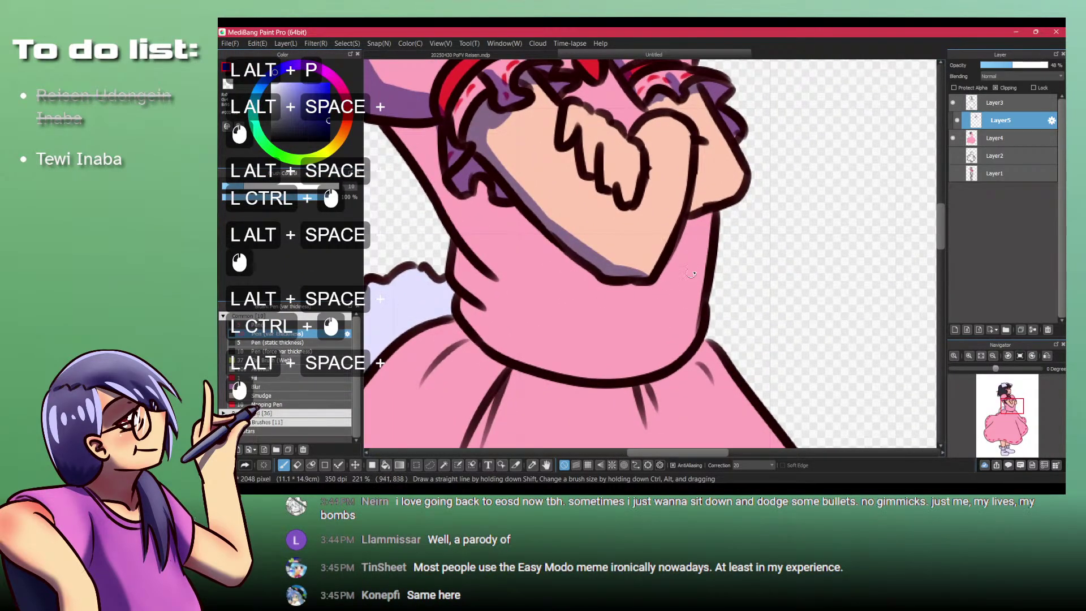
pyautogui.moveTo(700, 317); pyautogui.dragTo(688, 320)
pyautogui.hotkey('ctrl', 'z')
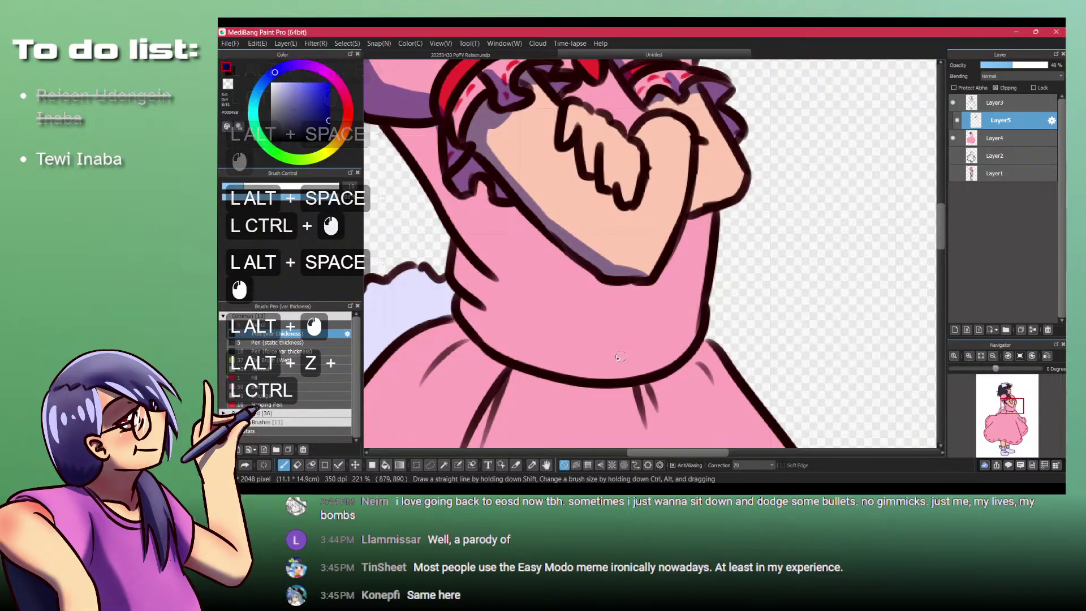
pyautogui.keyDown('alt'); pyautogui.click(691, 272); pyautogui.keyUp('alt')
pyautogui.hotkey('ctrl', 'alt', 'z')
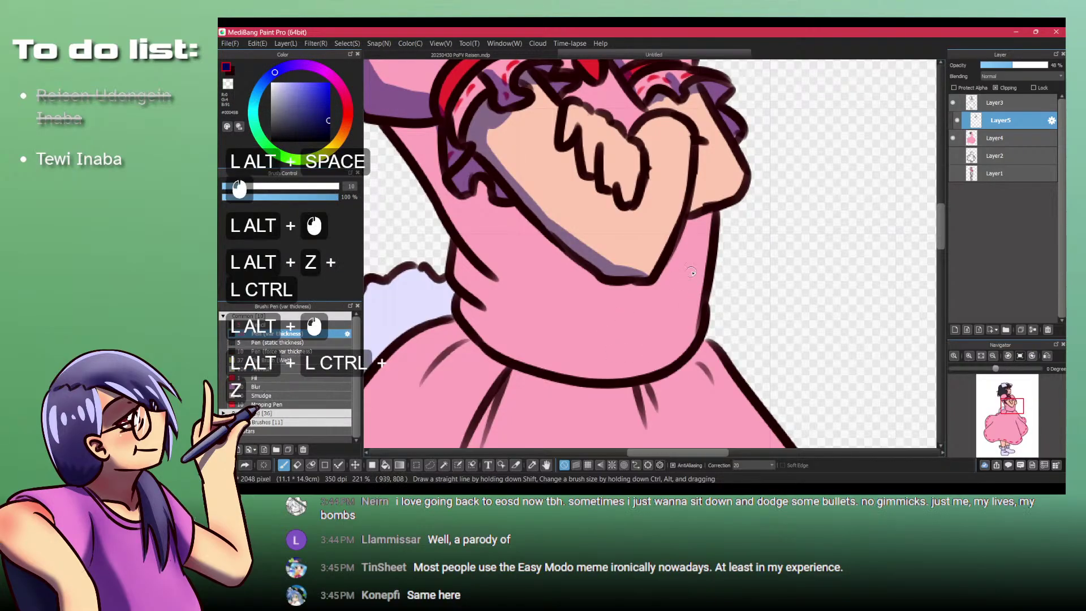
# Step: Outline a small lit area at the front of the waist and bucket-fill the rest of the torso with shadow
pyautogui.moveTo(703, 277)
pyautogui.mouseDown()
pyautogui.moveTo(691, 273)
pyautogui.moveTo(631, 362)
pyautogui.moveTo(600, 377)
pyautogui.moveTo(696, 352)
pyautogui.mouseUp()
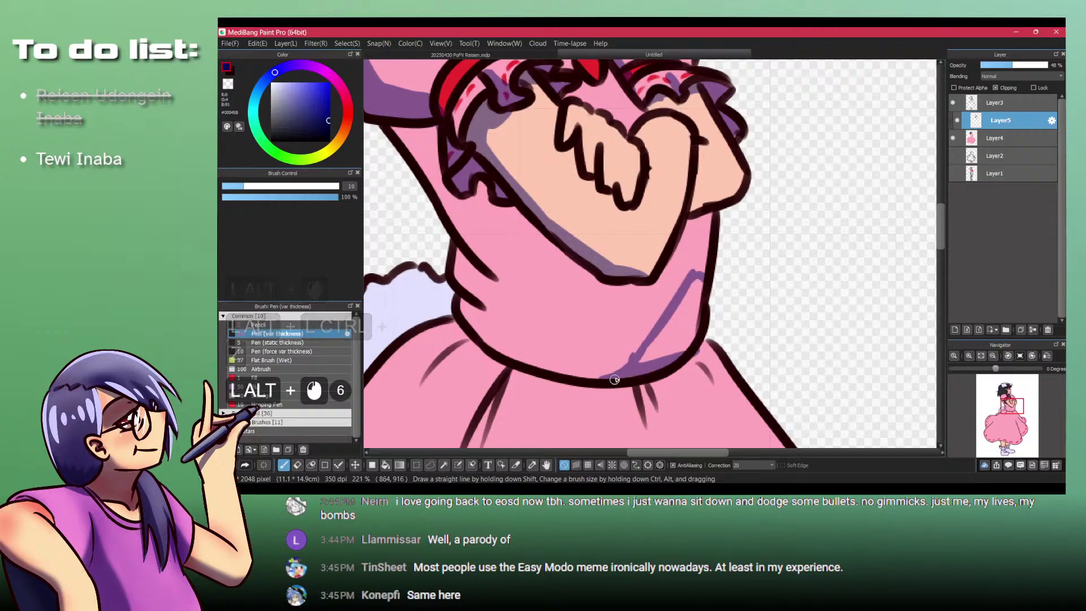
pyautogui.hotkey('alt', 'b')
pyautogui.keyDown('alt'); pyautogui.click(557, 335); pyautogui.keyUp('alt')
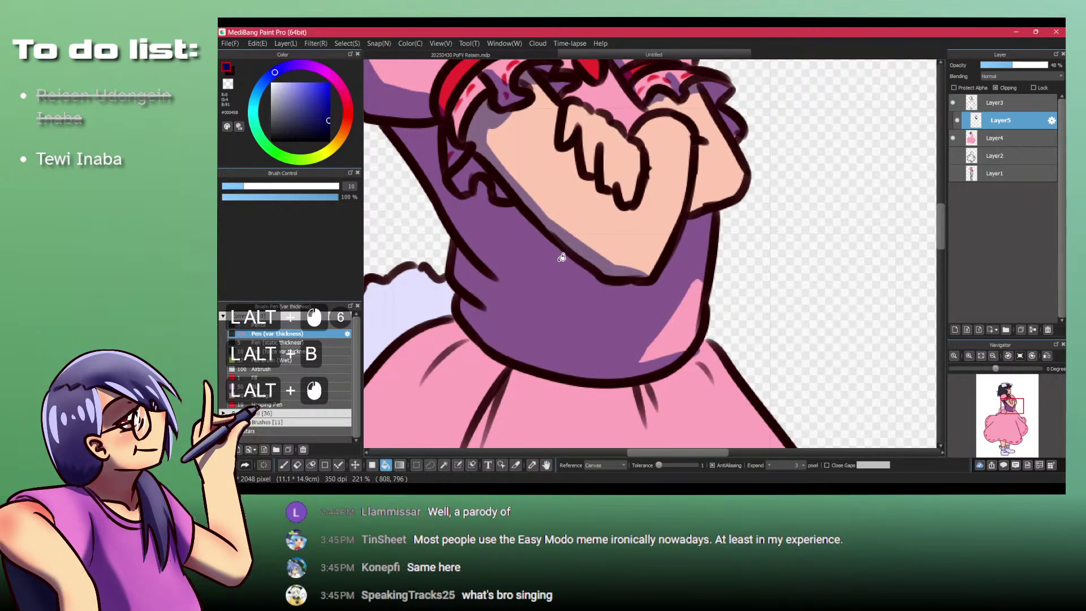
# Step: Add shadows beneath the fingers of the hand resting on the near forearm
pyautogui.press('p')
pyautogui.moveTo(559, 137)
pyautogui.mouseDown()
pyautogui.moveTo(632, 241)
pyautogui.moveTo(626, 295)
pyautogui.mouseUp()
pyautogui.hotkey('ctrl', 'z')
pyautogui.moveTo(694, 254); pyautogui.dragTo(682, 308)
pyautogui.moveTo(688, 254); pyautogui.dragTo(694, 260)
pyautogui.keyDown('alt'); pyautogui.click(676, 310); pyautogui.keyUp('alt')
pyautogui.hotkey('ctrl', 'alt', 'z')
pyautogui.hotkey('ctrl', 'alt', 'z')
pyautogui.hotkey('ctrl', 'alt', 'z')
pyautogui.hotkey('ctrl', 'alt', 'z')
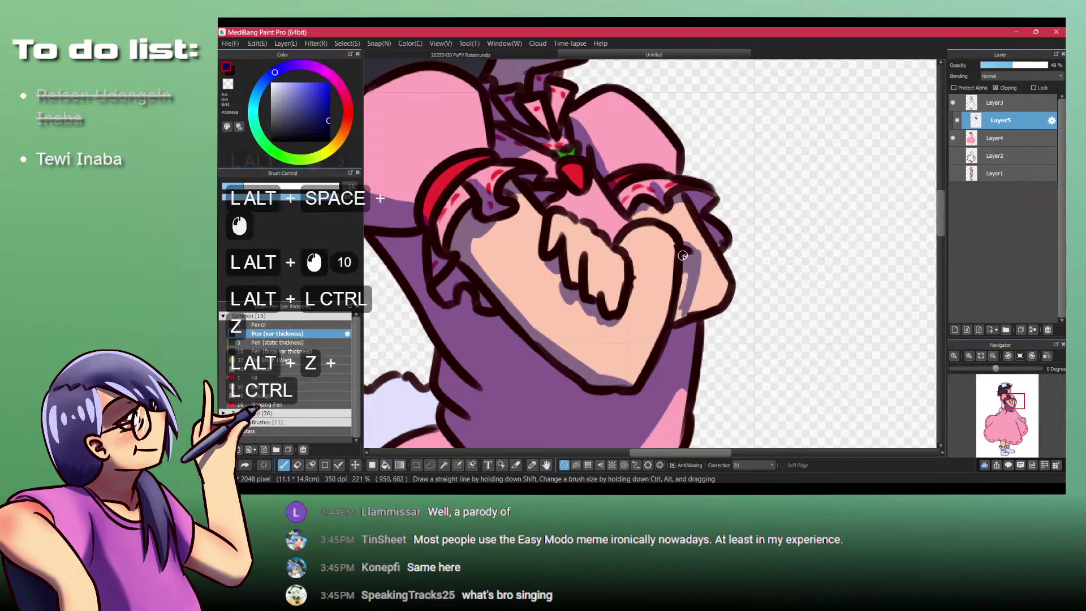
# Step: Paint the shadow on the far forearm where it passes behind the near arm
pyautogui.keyDown('alt'); pyautogui.click(685, 279); pyautogui.keyUp('alt')
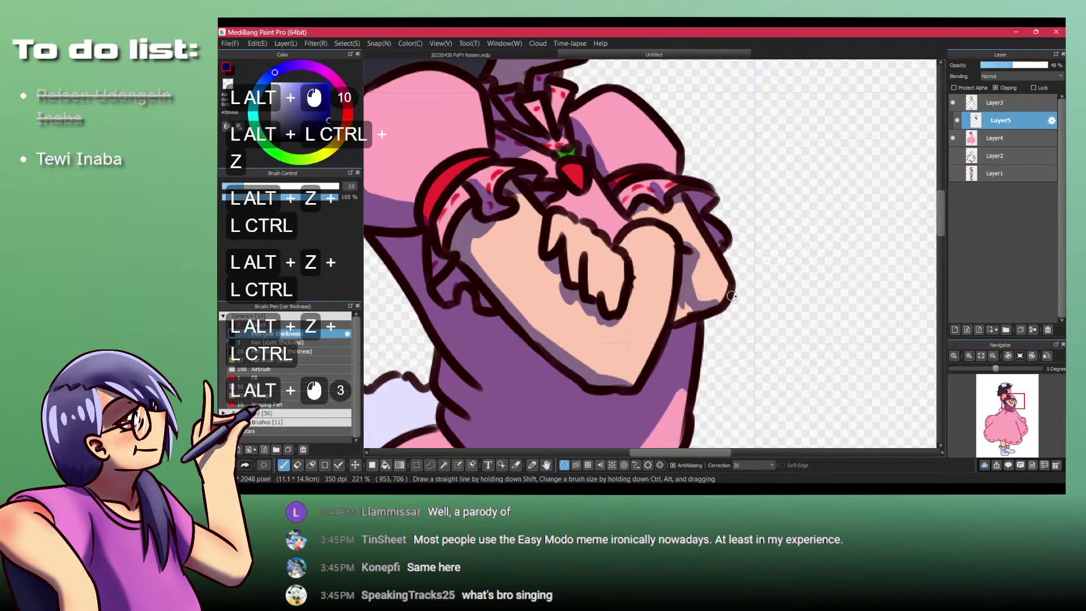
pyautogui.keyDown('alt'); pyautogui.click(706, 292); pyautogui.keyUp('alt')
pyautogui.keyDown('alt'); pyautogui.click(682, 287); pyautogui.keyUp('alt')
pyautogui.moveTo(685, 319); pyautogui.dragTo(701, 304)
pyautogui.moveTo(665, 260); pyautogui.dragTo(695, 312)
# Step: Widen the shadow along the near forearm's underside and shade the lower part of the near sleeve's red band
pyautogui.moveTo(609, 302); pyautogui.dragTo(528, 238)
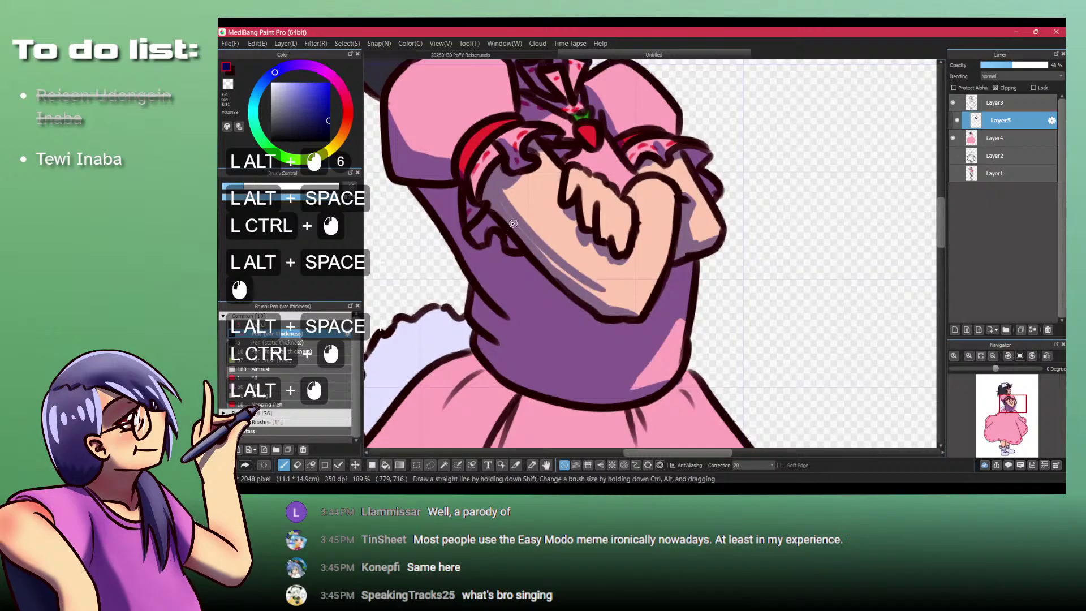
pyautogui.moveTo(497, 191)
pyautogui.mouseDown()
pyautogui.moveTo(560, 271)
pyautogui.moveTo(642, 307)
pyautogui.moveTo(622, 316)
pyautogui.mouseUp()
pyautogui.moveTo(621, 268); pyautogui.dragTo(678, 267)
pyautogui.moveTo(570, 224); pyautogui.dragTo(567, 255)
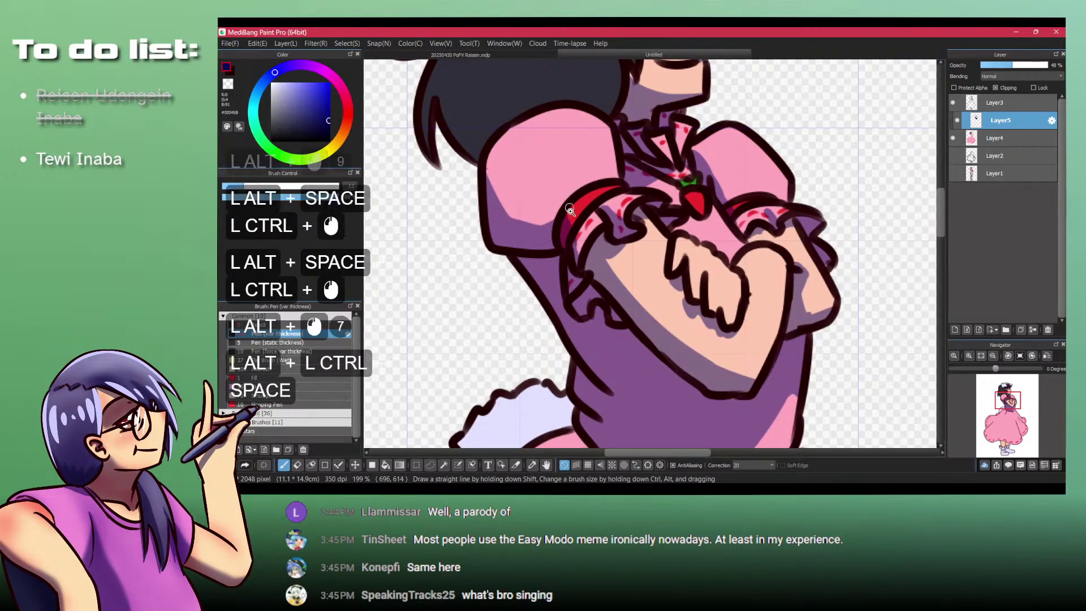
# Step: Outline the skirt's back shadow with a line from the waist down to the skirt's rear edge
pyautogui.moveTo(569, 211); pyautogui.dragTo(521, 211)
pyautogui.moveTo(565, 266); pyautogui.dragTo(612, 236)
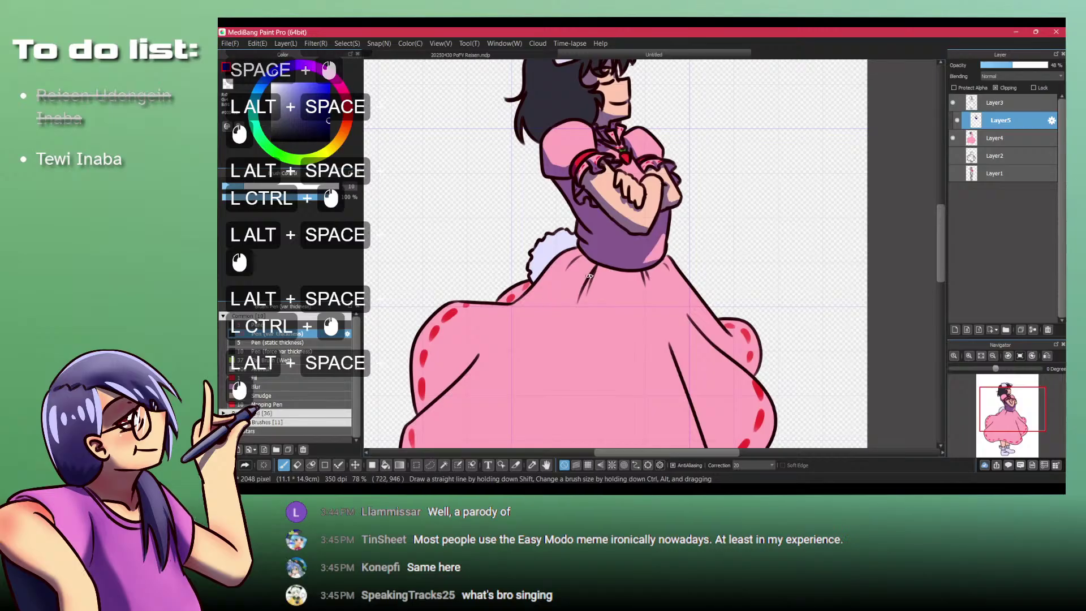
pyautogui.moveTo(626, 273); pyautogui.dragTo(568, 308)
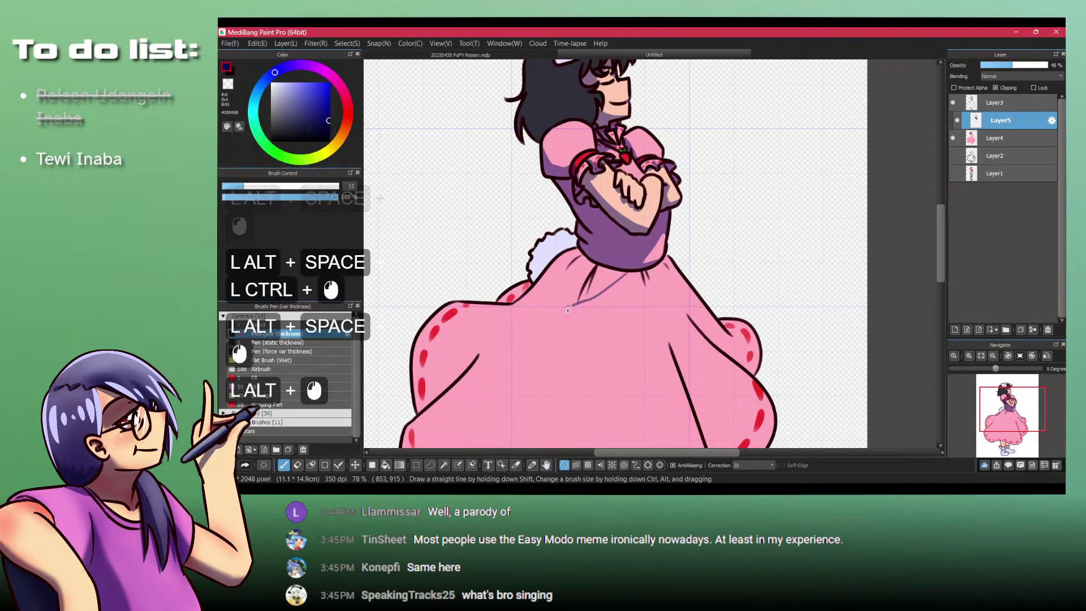
pyautogui.moveTo(508, 337); pyautogui.dragTo(468, 272)
pyautogui.hotkey('ctrl', 'z')
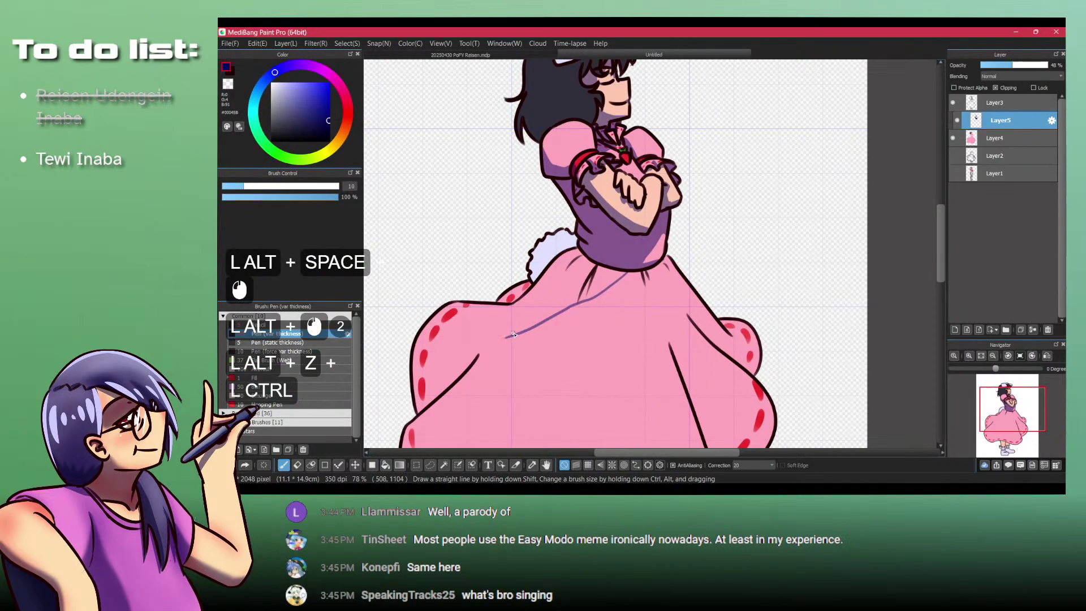
pyautogui.moveTo(511, 336); pyautogui.dragTo(398, 413)
# Step: Bucket-fill the skirt's upper back, the waist pleat and the fluffy tail with the shadow colour
pyautogui.hotkey('alt', 'b')
pyautogui.click(521, 288)
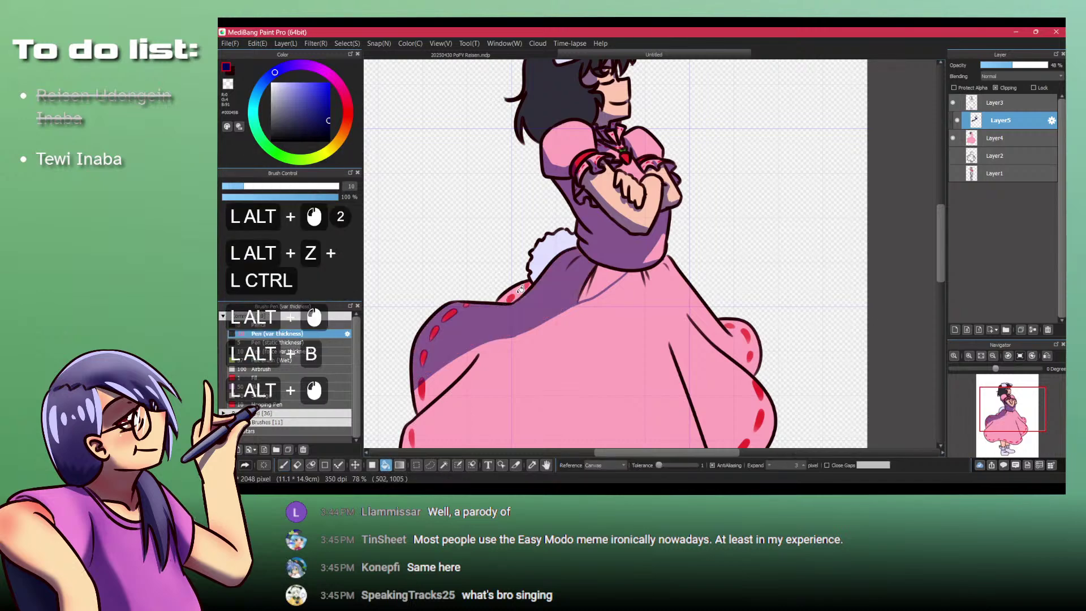
pyautogui.click(597, 274)
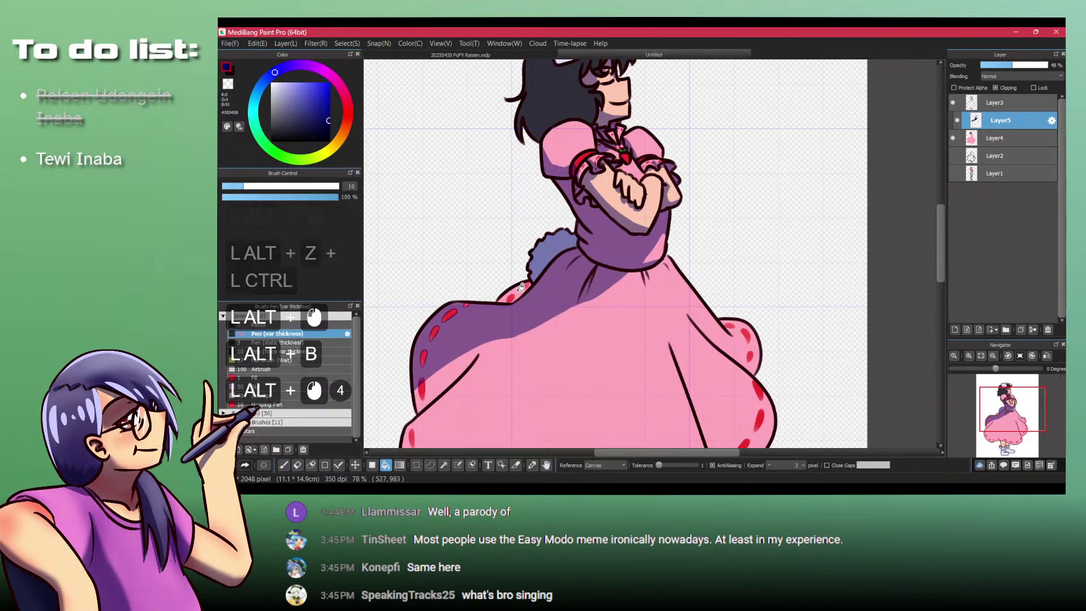
# Step: Use the Fill brush to cover the unshaded red dashes along the skirt's rear edge with shadow
pyautogui.click(283, 377)
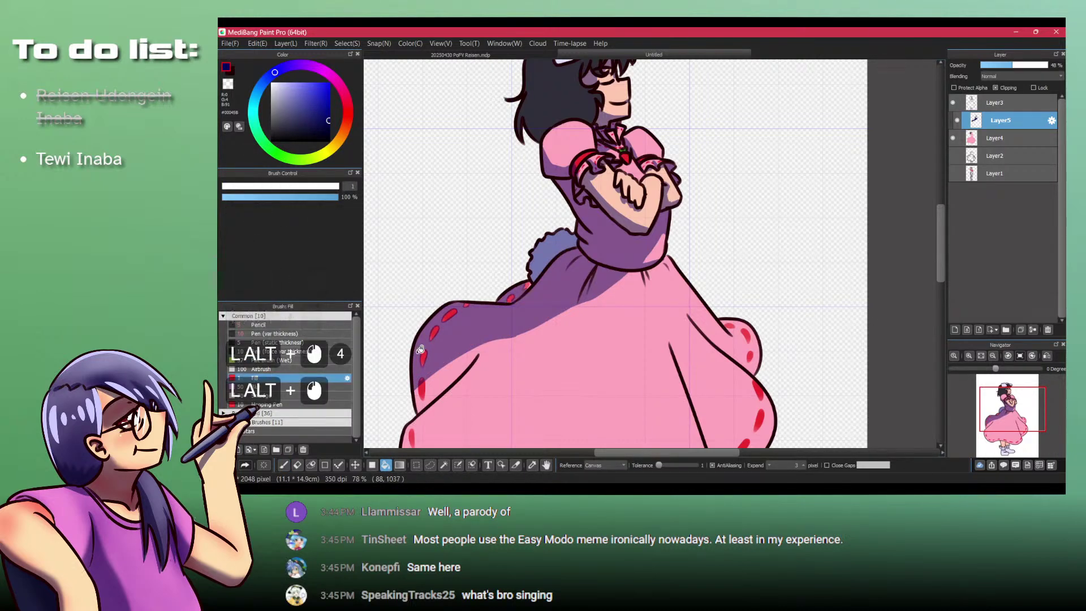
pyautogui.hotkey('alt', 'p')
pyautogui.moveTo(402, 357); pyautogui.dragTo(404, 362)
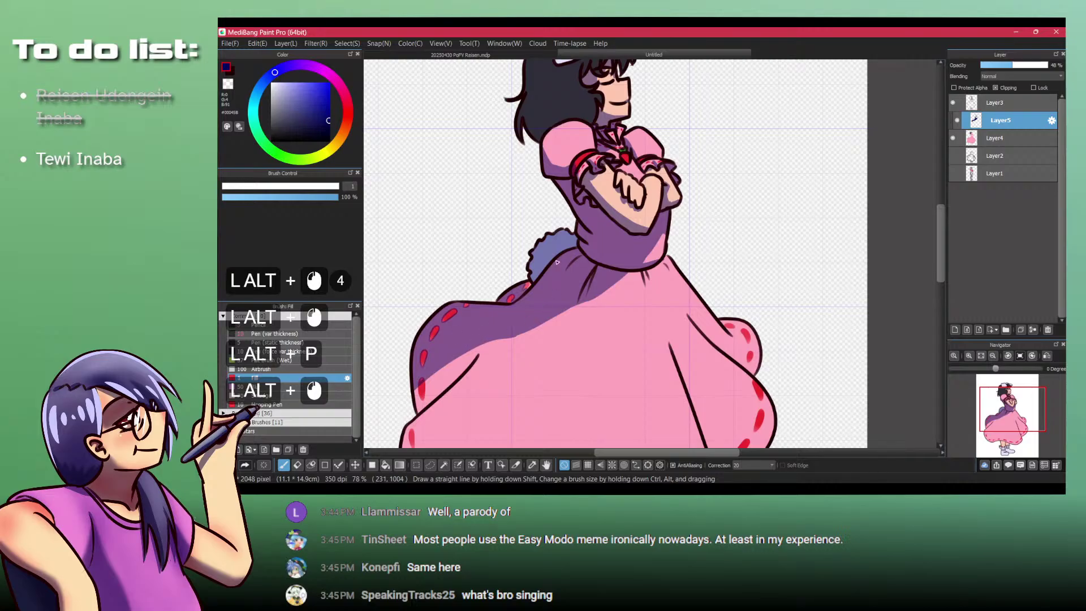
# Step: With Pen (var thickness) at size 50, extend the shadow along the skirt's rear fold line and smooth the back shadow's edge
pyautogui.click(287, 333)
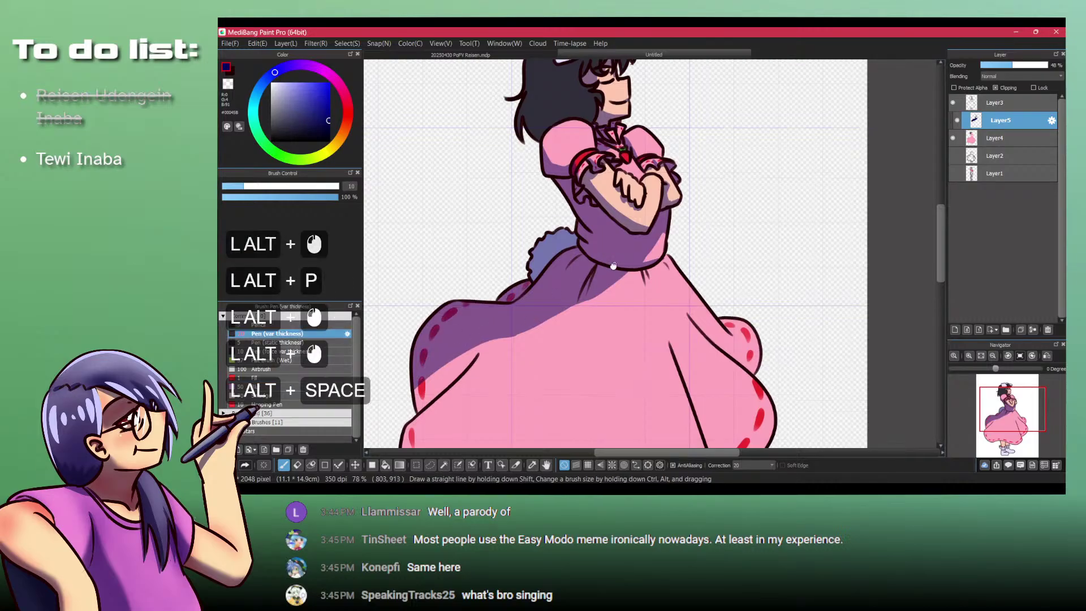
pyautogui.moveTo(613, 266); pyautogui.dragTo(575, 327)
pyautogui.moveTo(512, 410); pyautogui.dragTo(615, 275)
pyautogui.hotkey('alt', 'p')
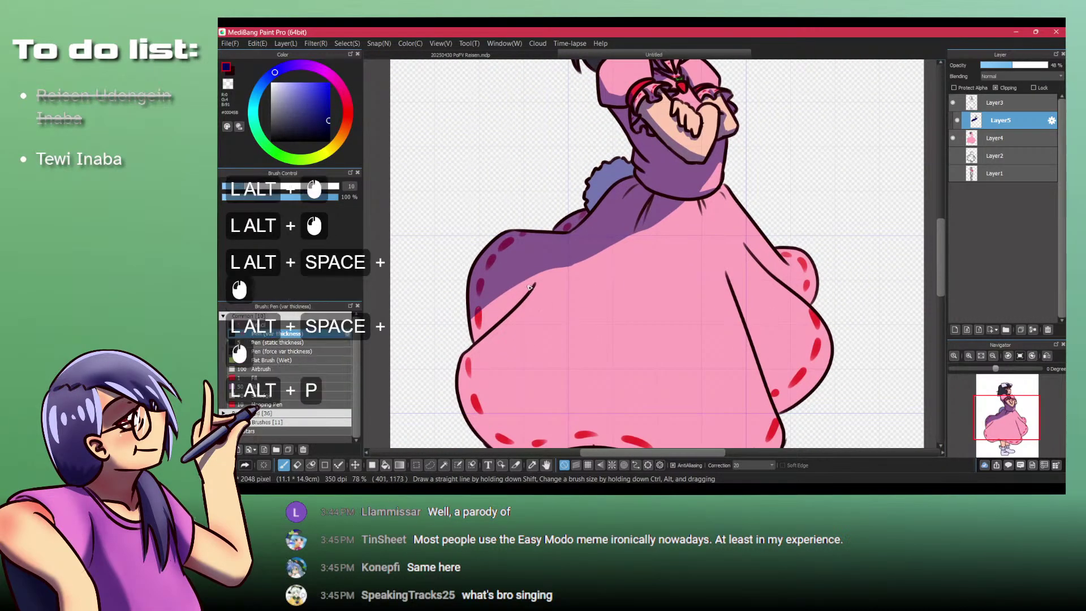
pyautogui.moveTo(533, 281); pyautogui.dragTo(467, 339)
pyautogui.hotkey('ctrl', 'z')
pyautogui.click(351, 186)
pyautogui.write('50')
pyautogui.press('Return')
pyautogui.moveTo(492, 305); pyautogui.dragTo(469, 334)
pyautogui.moveTo(484, 310); pyautogui.dragTo(458, 333)
pyautogui.moveTo(563, 260); pyautogui.dragTo(582, 252)
pyautogui.moveTo(577, 255); pyautogui.dragTo(594, 242)
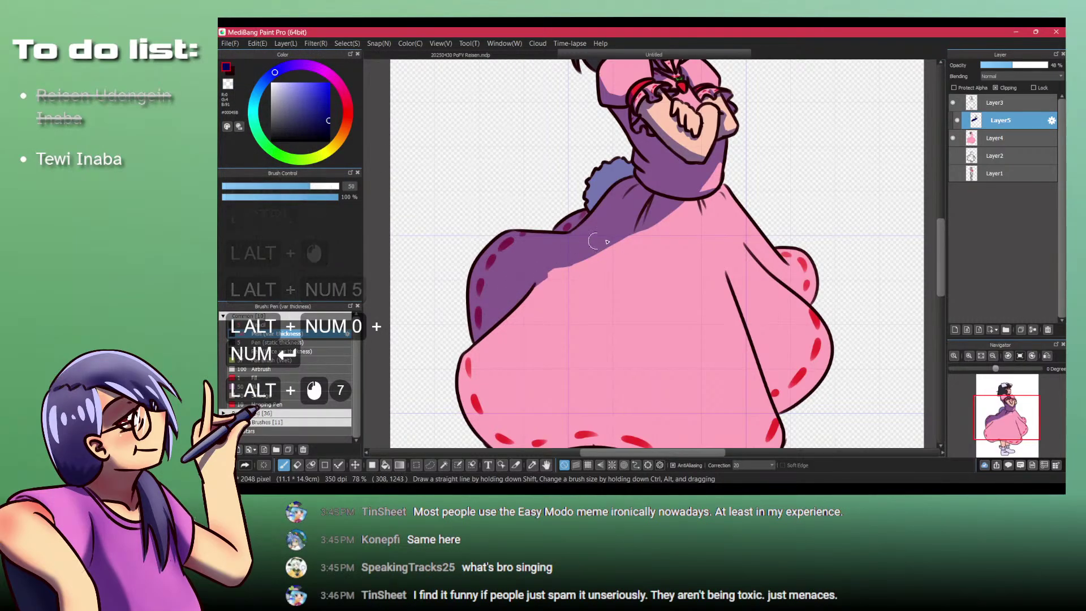
pyautogui.moveTo(540, 271)
pyautogui.mouseDown()
pyautogui.moveTo(504, 294)
pyautogui.moveTo(562, 235)
pyautogui.moveTo(453, 338)
pyautogui.mouseUp()
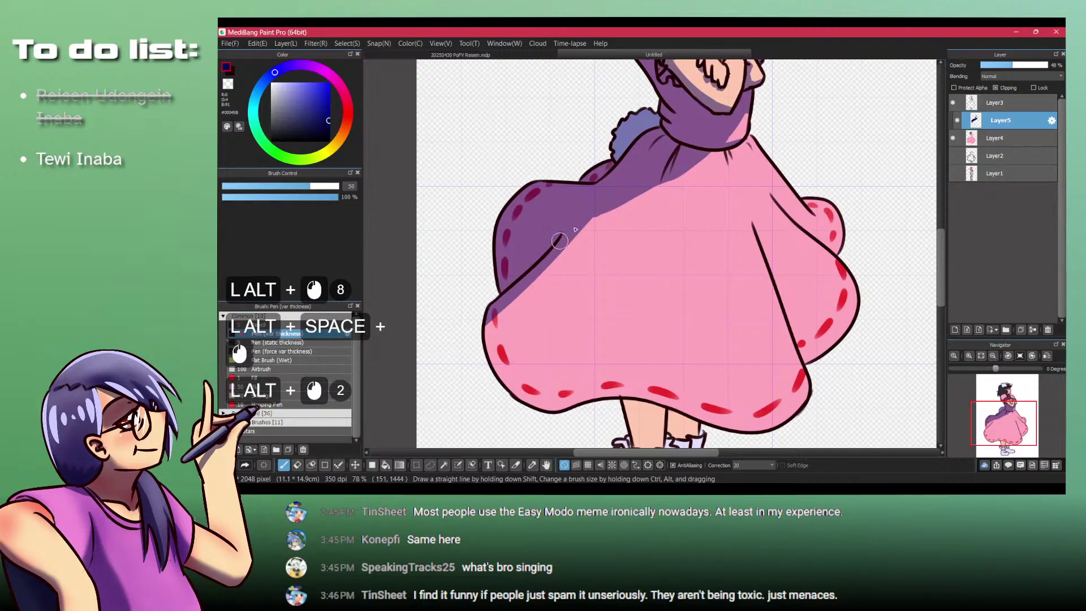
pyautogui.keyDown('alt'); pyautogui.click(660, 164); pyautogui.keyUp('alt')
# Step: Paint a tall pointed fold shadow rising from the hem in the middle of the skirt
pyautogui.moveTo(701, 319); pyautogui.dragTo(669, 264)
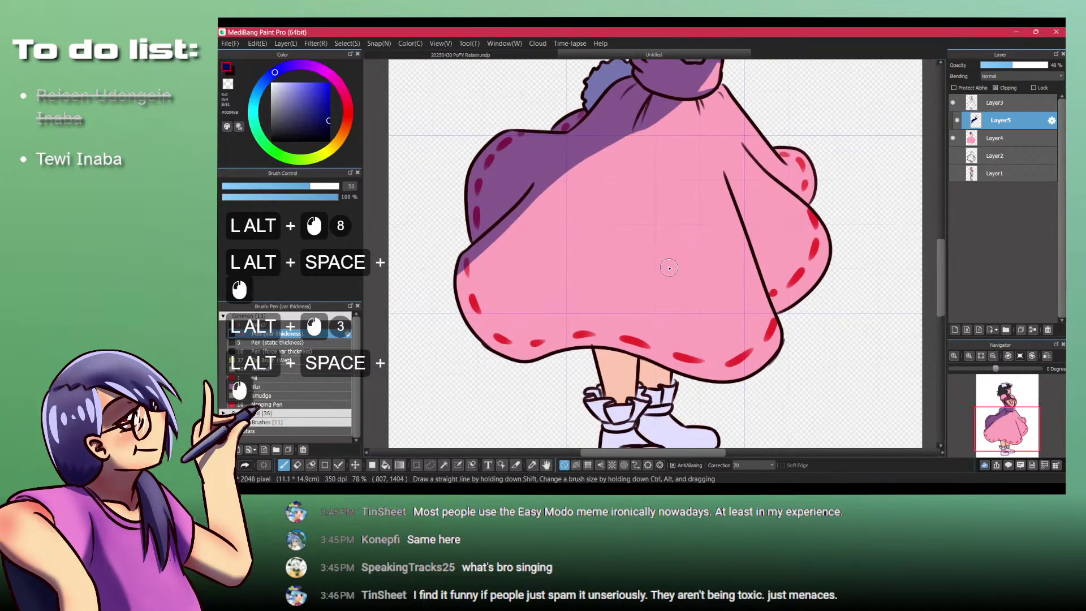
pyautogui.moveTo(659, 221)
pyautogui.mouseDown()
pyautogui.moveTo(689, 374)
pyautogui.moveTo(661, 380)
pyautogui.moveTo(648, 261)
pyautogui.moveTo(599, 272)
pyautogui.moveTo(566, 263)
pyautogui.mouseUp()
pyautogui.keyDown('alt'); pyautogui.click(660, 219); pyautogui.keyUp('alt')
# Step: Shade both legs, the ruffled cuffs and the boots beneath the skirt with the shadow colour
pyautogui.moveTo(574, 266)
pyautogui.mouseDown()
pyautogui.moveTo(605, 323)
pyautogui.moveTo(562, 311)
pyautogui.mouseUp()
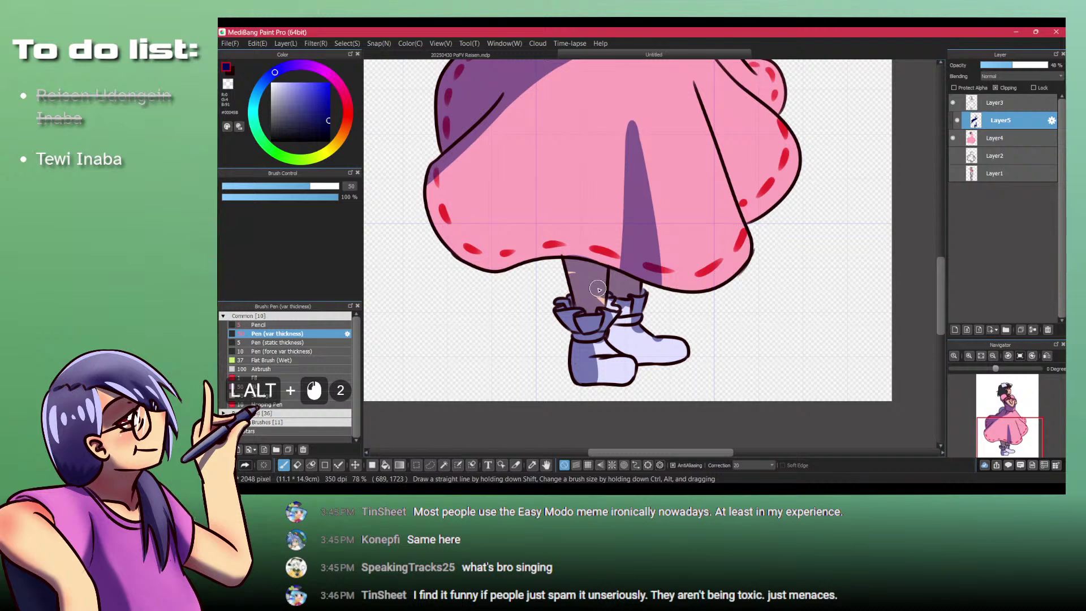
pyautogui.moveTo(577, 309); pyautogui.dragTo(549, 289)
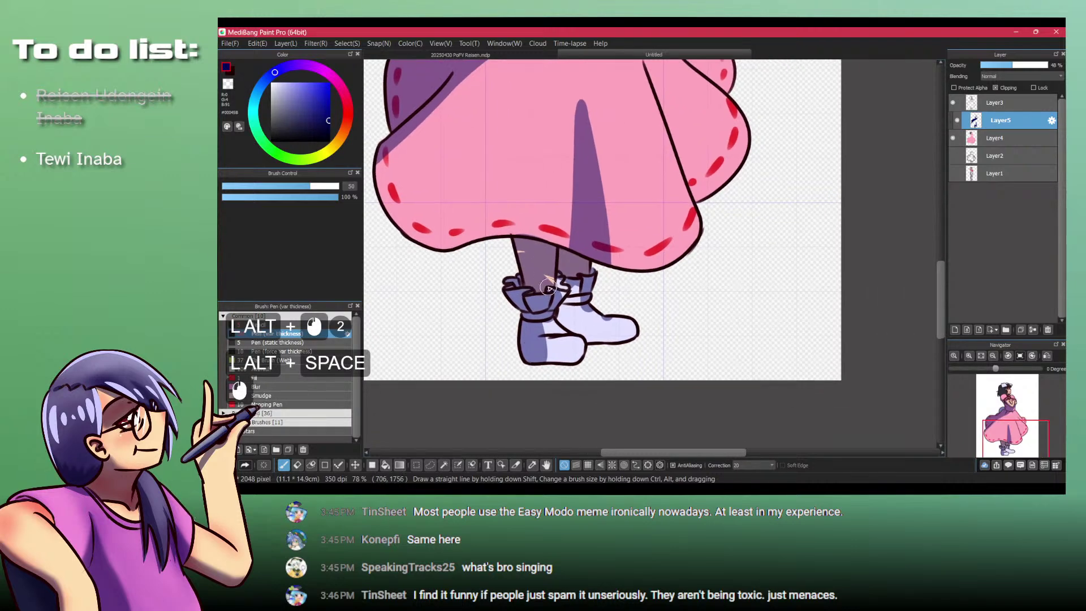
pyautogui.keyDown('alt'); pyautogui.click(550, 362); pyautogui.keyUp('alt')
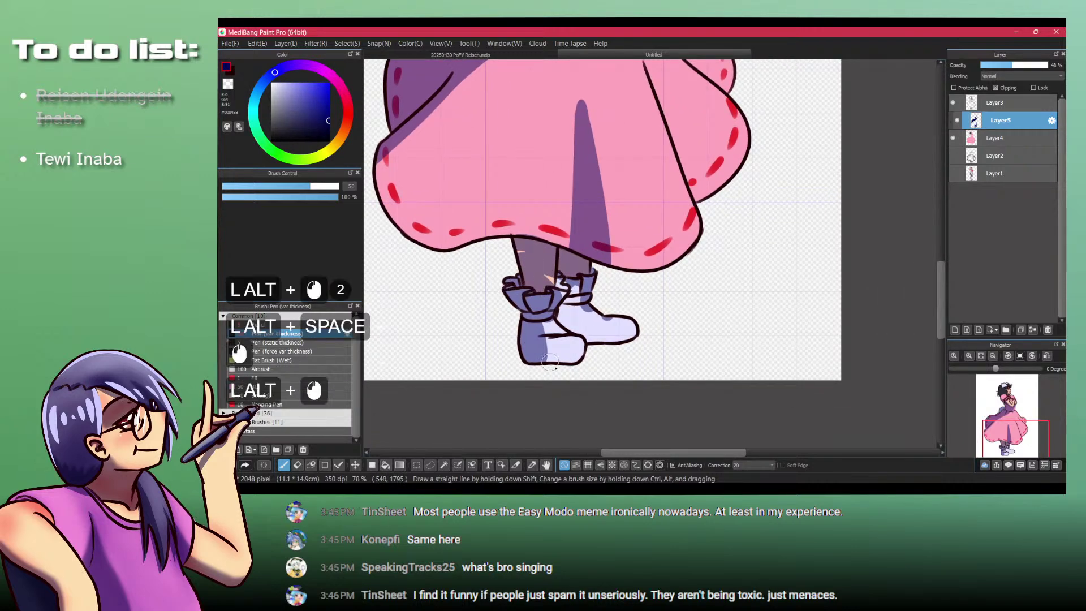
pyautogui.keyDown('alt'); pyautogui.click(559, 333); pyautogui.keyUp('alt')
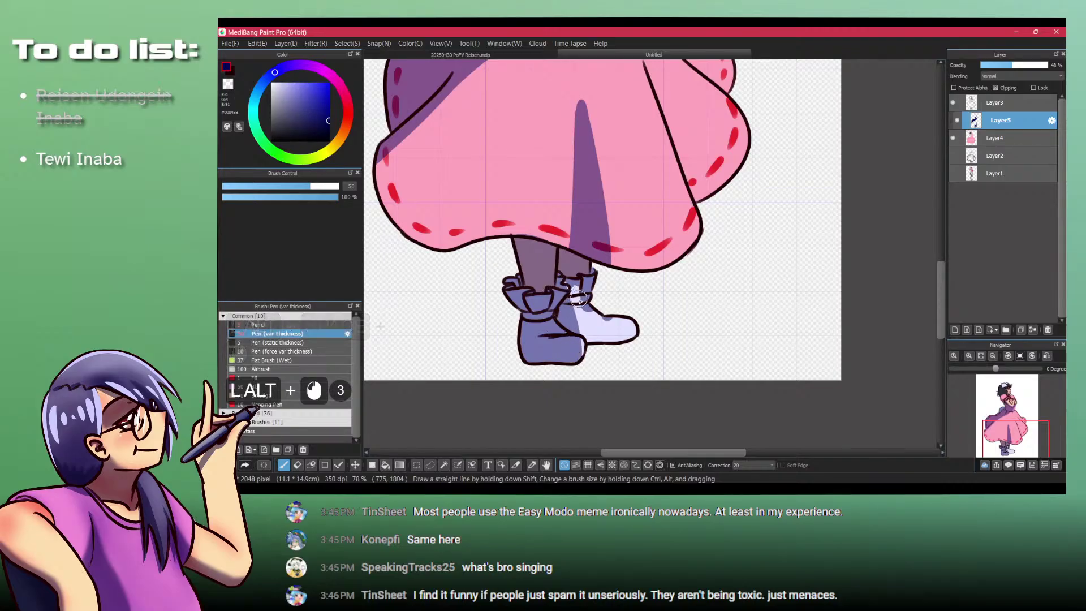
# Step: Paint tapered shadows along the two front fold lines of the skirt, redoing the lower one after undoing it
pyautogui.moveTo(590, 307)
pyautogui.mouseDown()
pyautogui.moveTo(564, 299)
pyautogui.moveTo(583, 399)
pyautogui.mouseUp()
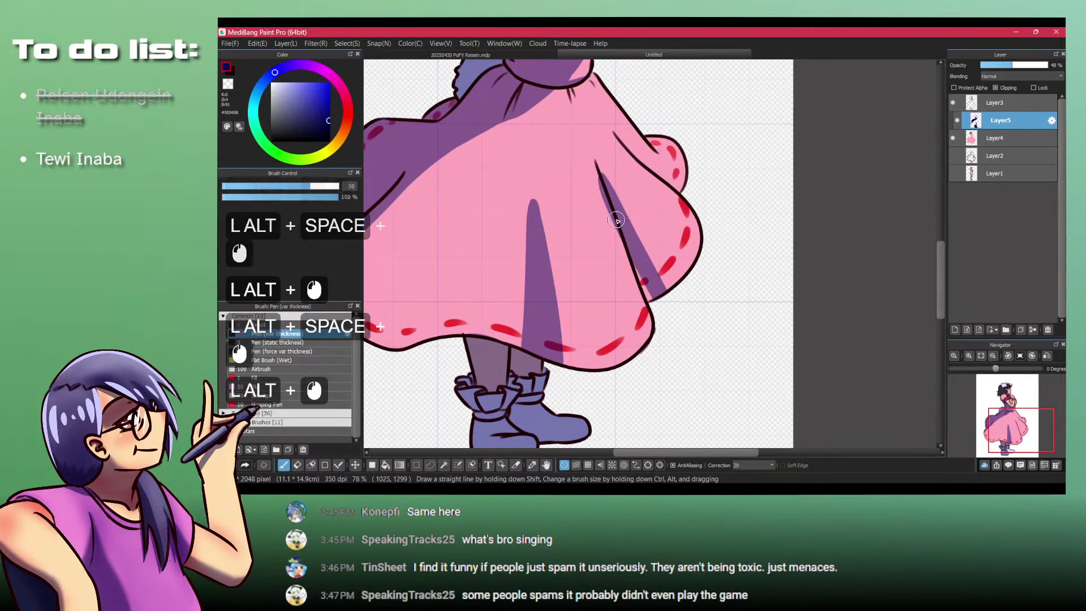
pyautogui.hotkey('ctrl', 'z')
pyautogui.moveTo(601, 174); pyautogui.dragTo(681, 324)
pyautogui.keyDown('alt'); pyautogui.click(647, 275); pyautogui.keyUp('alt')
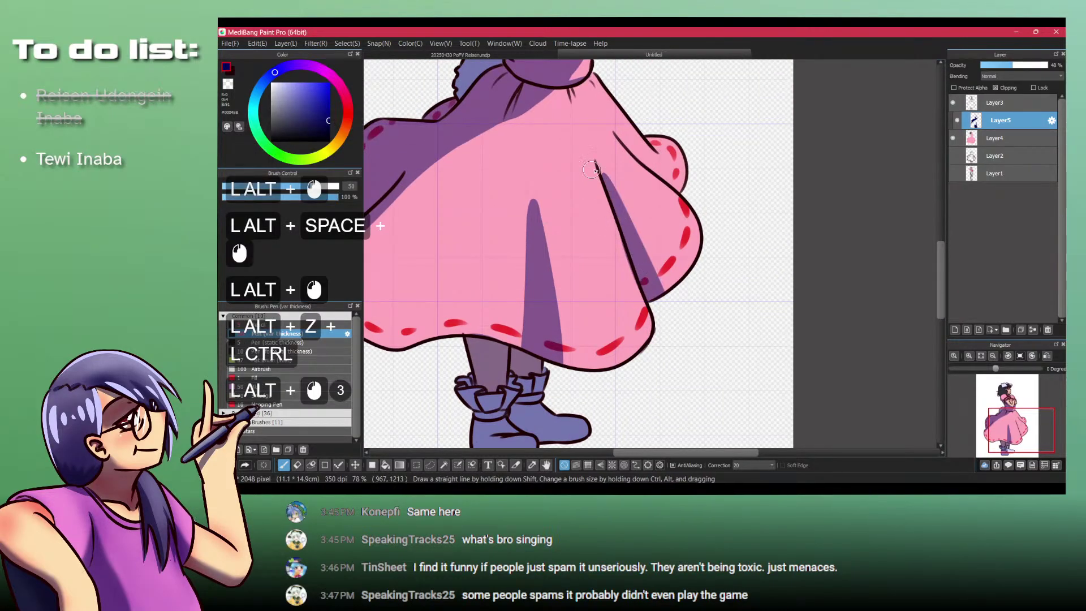
pyautogui.keyDown('alt'); pyautogui.click(649, 254); pyautogui.keyUp('alt')
pyautogui.moveTo(615, 133); pyautogui.dragTo(679, 190)
pyautogui.moveTo(639, 153); pyautogui.dragTo(687, 187)
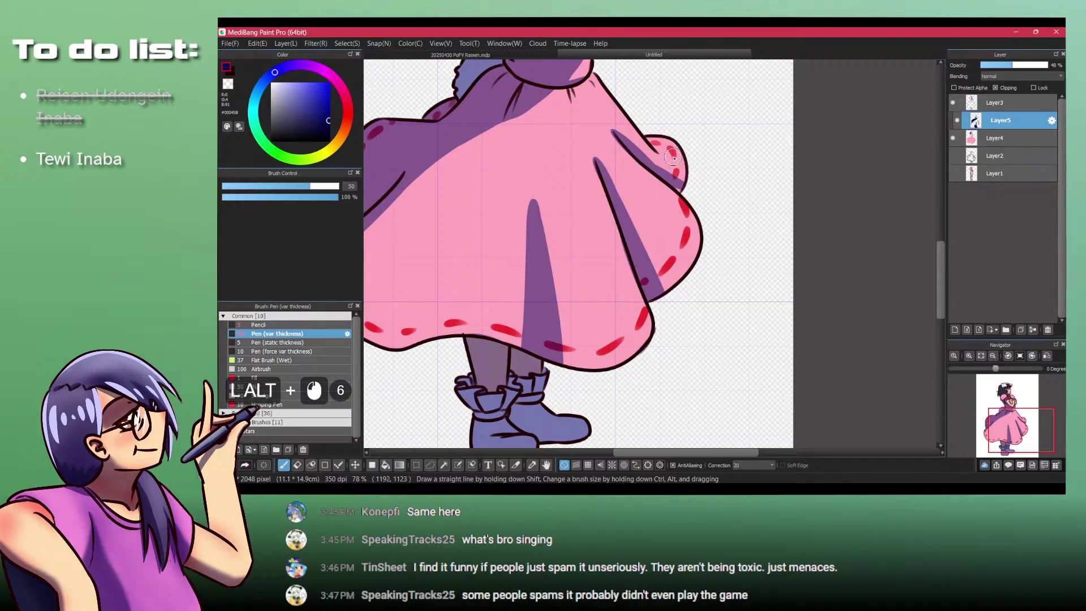
# Step: Shade the small pleat just below the front of the waist
pyautogui.moveTo(545, 280); pyautogui.dragTo(693, 271)
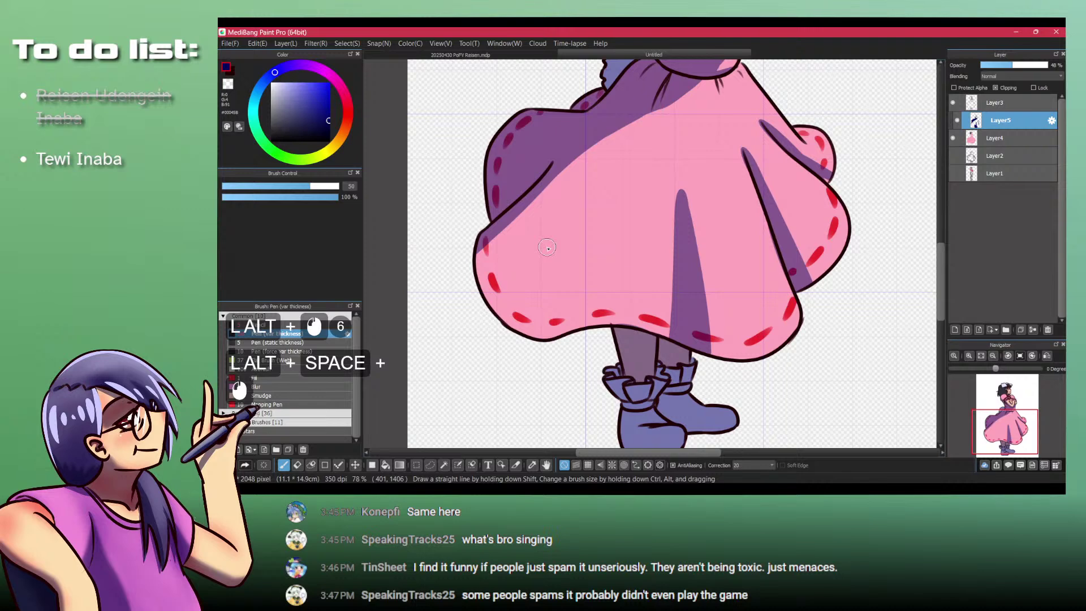
pyautogui.moveTo(547, 247); pyautogui.dragTo(648, 236)
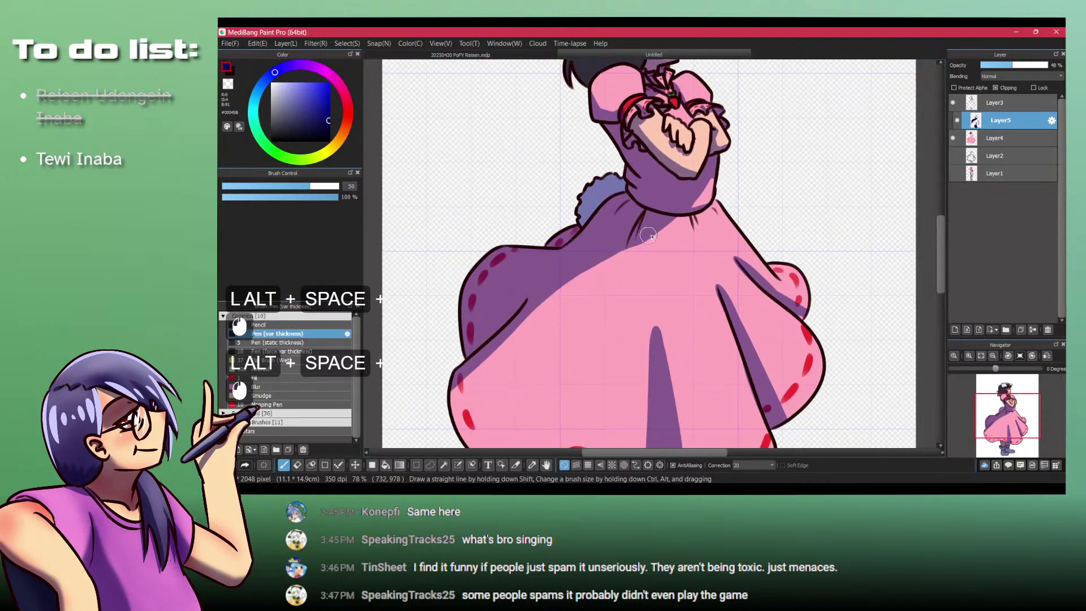
pyautogui.keyDown('alt'); pyautogui.click(692, 223); pyautogui.keyUp('alt')
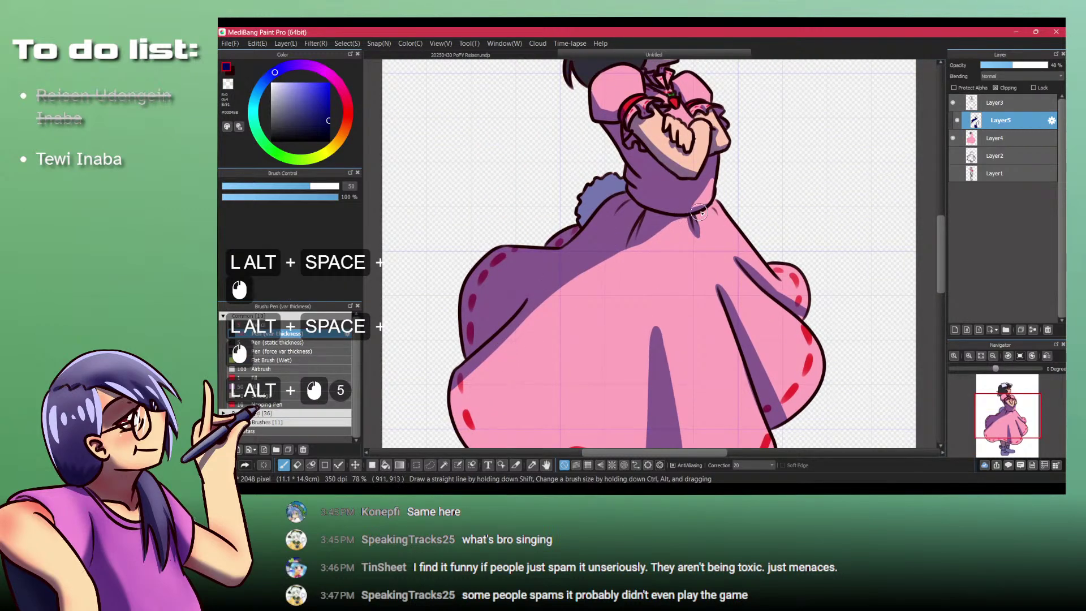
pyautogui.keyDown('alt'); pyautogui.click(705, 209); pyautogui.keyUp('alt')
# Step: Erase the skirt's back shadow around the rear waist pleat with the transparent colour, leaving the pleat itself shaded
pyautogui.moveTo(622, 325)
pyautogui.mouseDown()
pyautogui.moveTo(603, 221)
pyautogui.moveTo(639, 325)
pyautogui.mouseUp()
pyautogui.keyDown('alt'); pyautogui.click(639, 211); pyautogui.keyUp('alt')
pyautogui.moveTo(627, 221)
pyautogui.mouseDown()
pyautogui.moveTo(626, 300)
pyautogui.moveTo(625, 178)
pyautogui.moveTo(553, 290)
pyautogui.mouseUp()
pyautogui.keyDown('alt'); pyautogui.click(622, 178); pyautogui.keyUp('alt')
pyautogui.keyDown('alt'); pyautogui.click(599, 169); pyautogui.keyUp('alt')
pyautogui.hotkey('ctrl', 'alt', 'z')
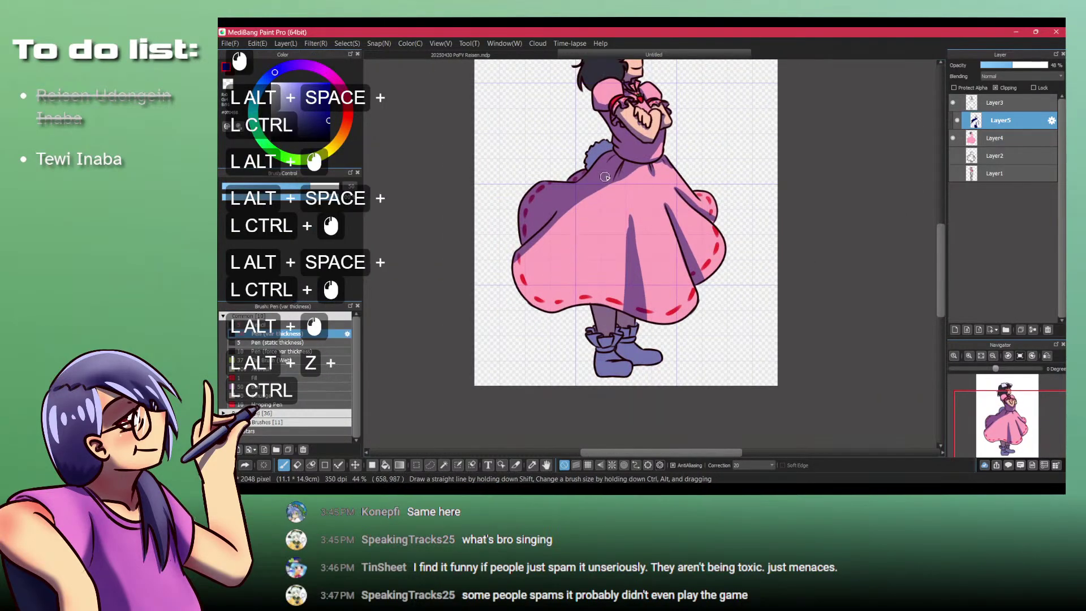
pyautogui.hotkey('shift', 'z')
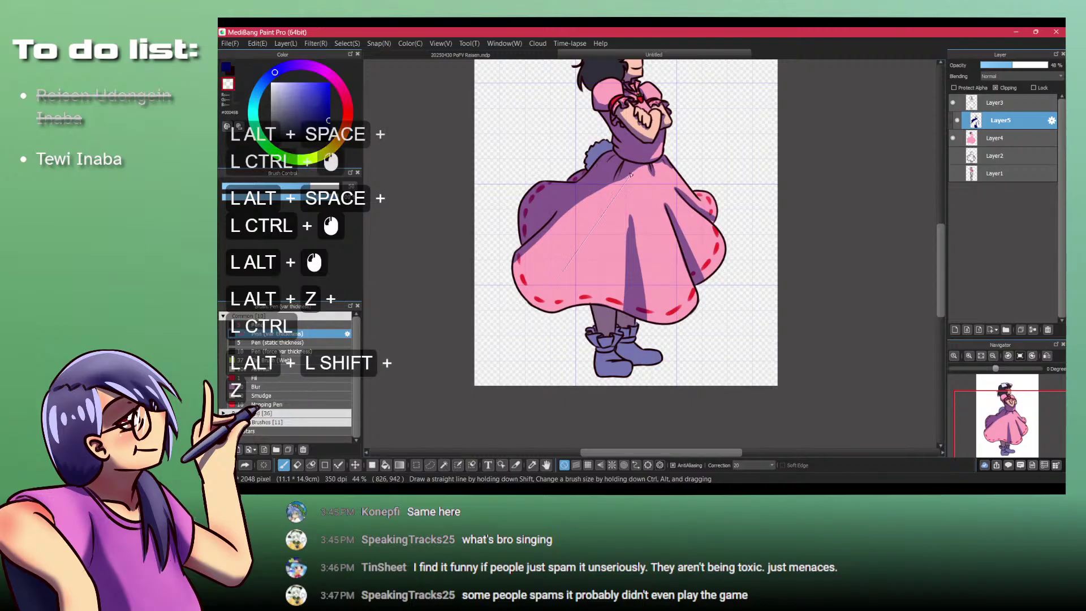
pyautogui.moveTo(618, 180); pyautogui.dragTo(625, 165)
pyautogui.moveTo(620, 179); pyautogui.dragTo(626, 168)
pyautogui.moveTo(622, 177)
pyautogui.mouseDown()
pyautogui.moveTo(619, 165)
pyautogui.moveTo(601, 263)
pyautogui.mouseUp()
pyautogui.moveTo(599, 226); pyautogui.dragTo(639, 226)
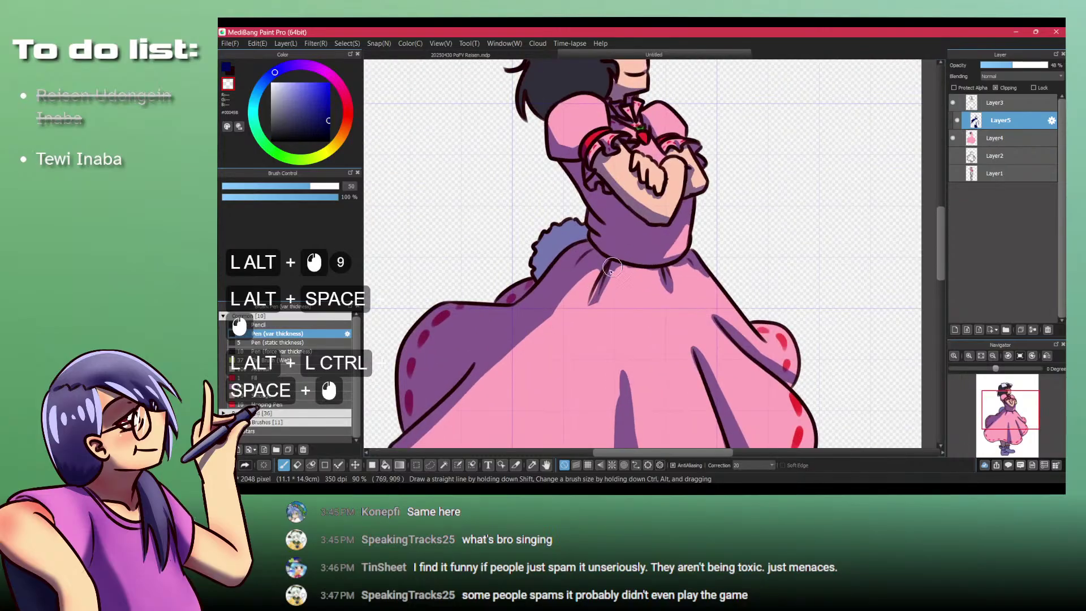
# Step: Undo the extra stroke beside the rear waist pleat and trim the shadow edge below it with the transparent colour
pyautogui.hotkey('shift', 'z')
pyautogui.moveTo(606, 268)
pyautogui.mouseDown()
pyautogui.moveTo(587, 305)
pyautogui.moveTo(603, 301)
pyautogui.moveTo(632, 328)
pyautogui.moveTo(635, 306)
pyautogui.mouseUp()
pyautogui.hotkey('ctrl', 'z')
pyautogui.hotkey('shift', 'z')
pyautogui.moveTo(632, 304); pyautogui.dragTo(574, 349)
# Step: Paint navy shadow down the back of the hair and on the locks behind the cheek
pyautogui.moveTo(591, 216); pyautogui.dragTo(591, 319)
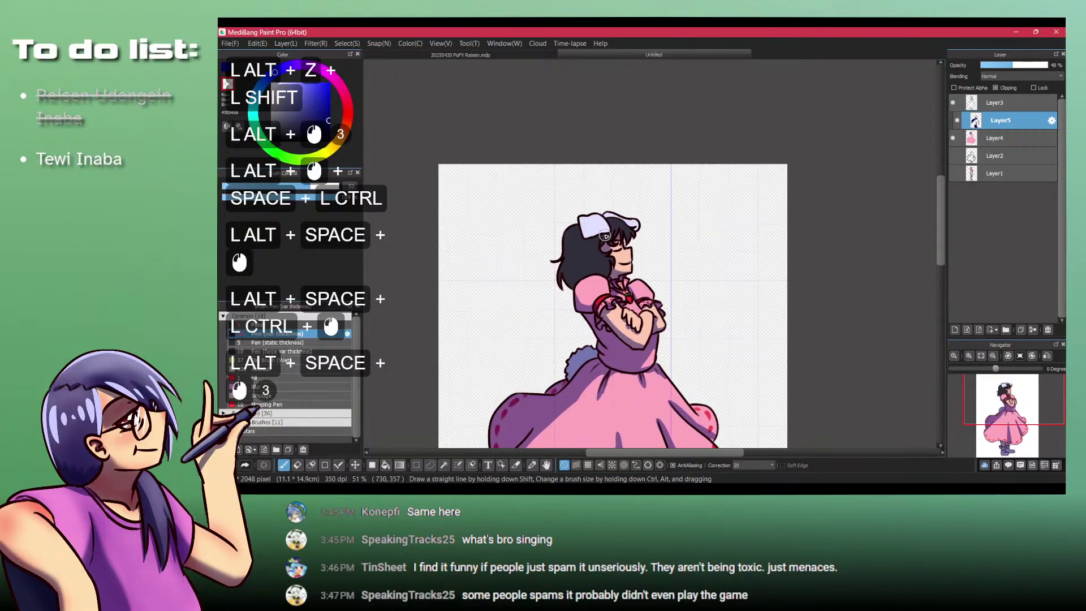
pyautogui.moveTo(599, 264); pyautogui.dragTo(658, 264)
pyautogui.hotkey('shift', 'z')
pyautogui.moveTo(502, 198)
pyautogui.mouseDown()
pyautogui.moveTo(506, 242)
pyautogui.moveTo(511, 219)
pyautogui.moveTo(519, 258)
pyautogui.moveTo(501, 266)
pyautogui.moveTo(512, 316)
pyautogui.mouseUp()
pyautogui.moveTo(512, 300); pyautogui.dragTo(531, 331)
pyautogui.moveTo(523, 294); pyautogui.dragTo(540, 327)
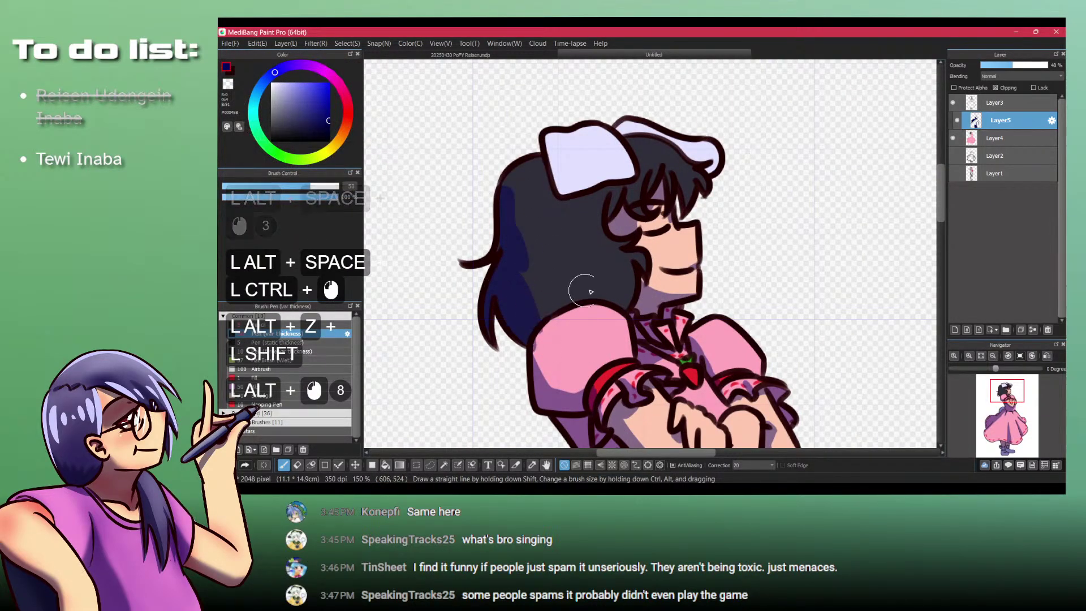
pyautogui.moveTo(634, 266); pyautogui.dragTo(619, 309)
pyautogui.moveTo(636, 263); pyautogui.dragTo(640, 276)
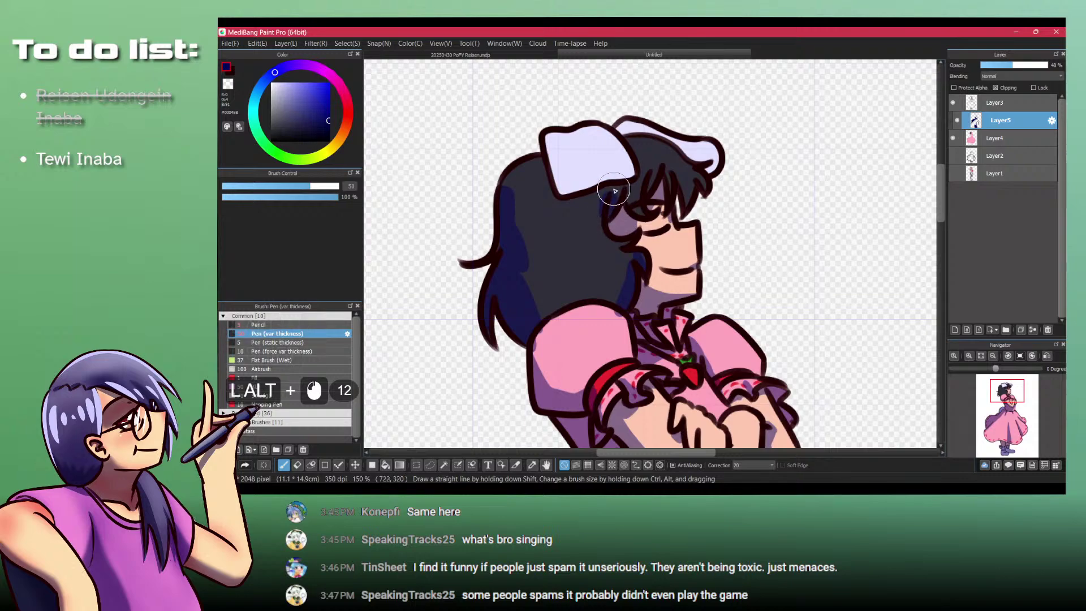
# Step: Add a new layer above Layer3 and set the pen to white at size 10
pyautogui.moveTo(701, 160); pyautogui.dragTo(582, 373)
pyautogui.moveTo(581, 374); pyautogui.dragTo(575, 266)
pyautogui.moveTo(562, 227); pyautogui.dragTo(584, 320)
pyautogui.moveTo(570, 205); pyautogui.dragTo(646, 220)
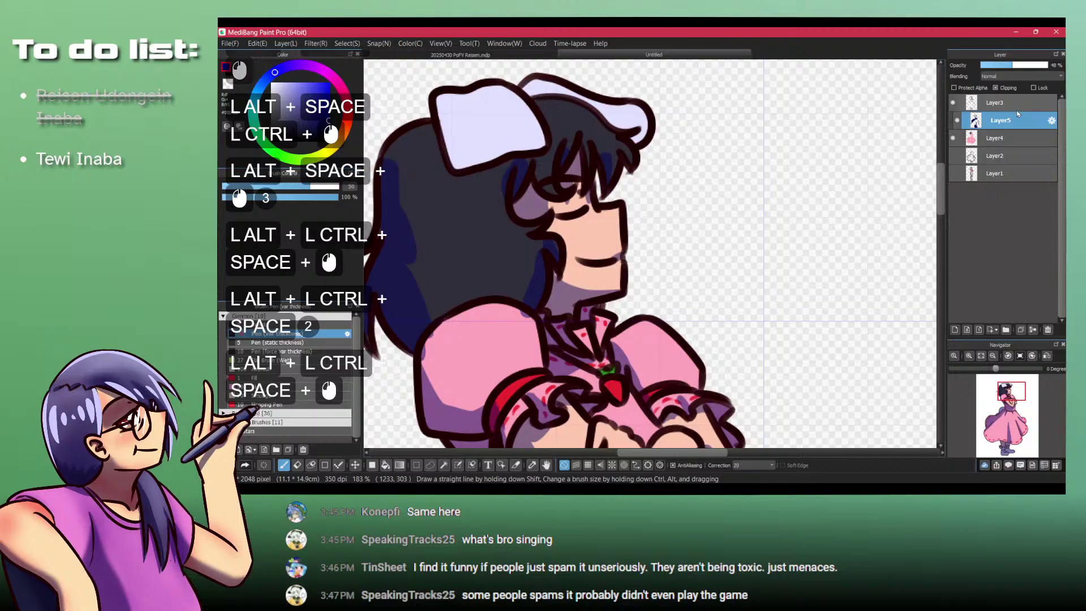
pyautogui.keyDown('alt'); pyautogui.click(1012, 96); pyautogui.keyUp('alt')
pyautogui.hotkey('alt', 'd')
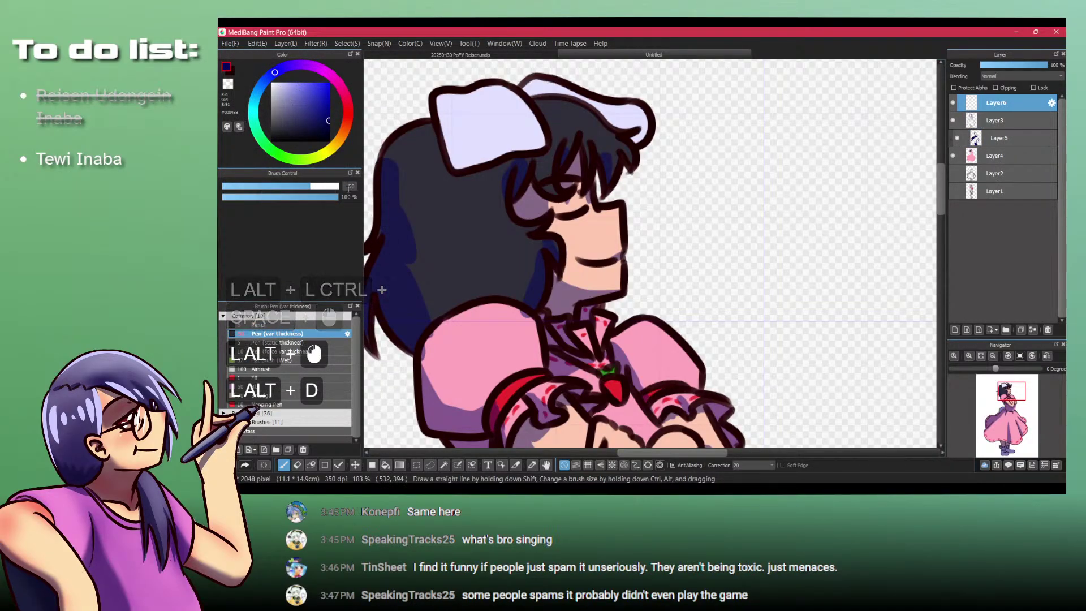
pyautogui.moveTo(343, 186); pyautogui.dragTo(392, 181)
pyautogui.write('5')
pyautogui.keyDown('alt'); pyautogui.click(492, 164); pyautogui.keyUp('alt')
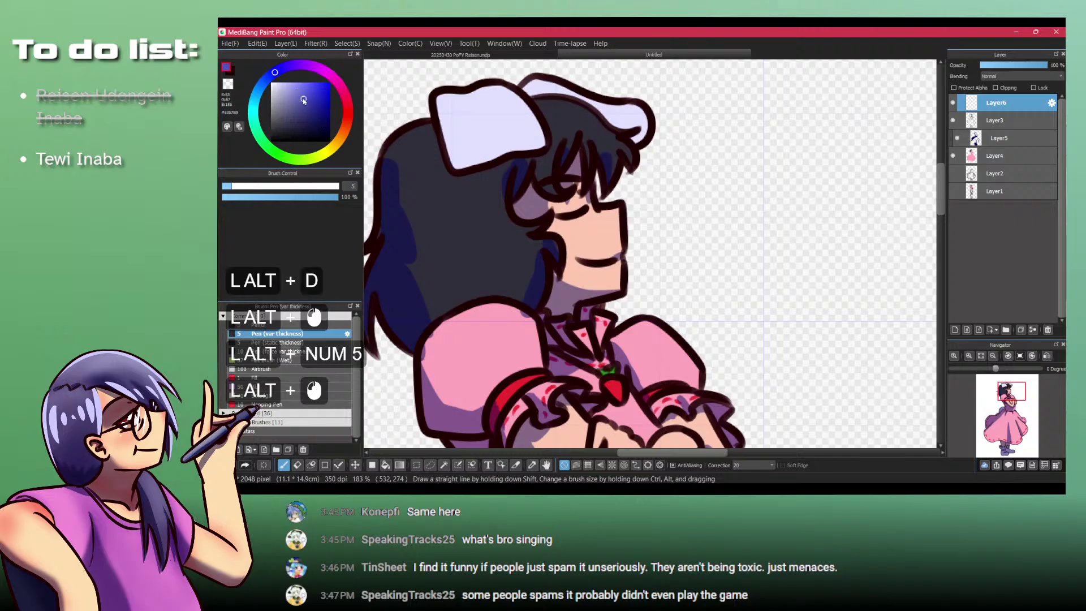
pyautogui.hotkey('ctrl', 'alt', 'z')
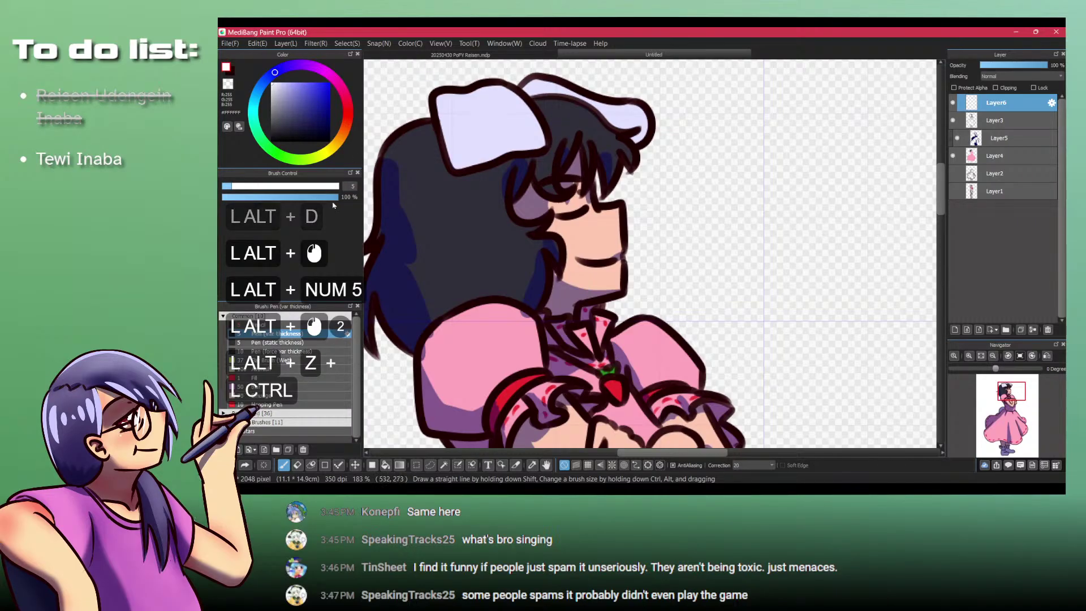
pyautogui.keyDown('alt'); pyautogui.click(351, 186); pyautogui.keyUp('alt')
pyautogui.write('10')
pyautogui.press('Return')
# Step: Paint white highlight streaks on the bangs, the crown, beside the cheek and on the rear locks of the hair
pyautogui.moveTo(604, 131); pyautogui.dragTo(615, 174)
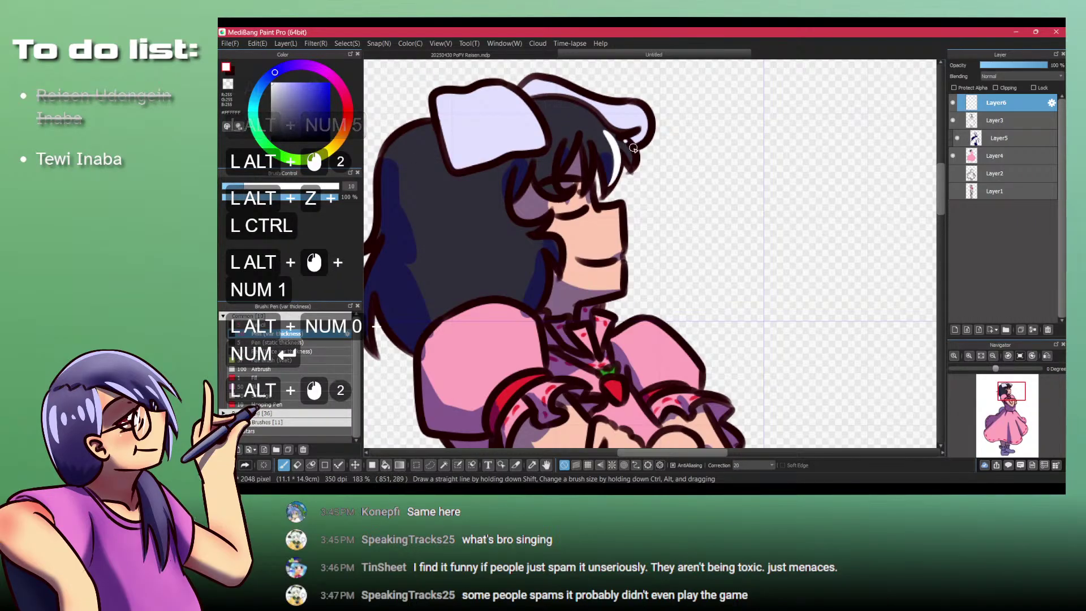
pyautogui.moveTo(585, 136)
pyautogui.mouseDown()
pyautogui.moveTo(583, 170)
pyautogui.moveTo(551, 184)
pyautogui.mouseUp()
pyautogui.moveTo(541, 157); pyautogui.dragTo(538, 185)
pyautogui.moveTo(386, 175)
pyautogui.mouseDown()
pyautogui.moveTo(458, 214)
pyautogui.moveTo(457, 240)
pyautogui.mouseUp()
pyautogui.click(470, 217)
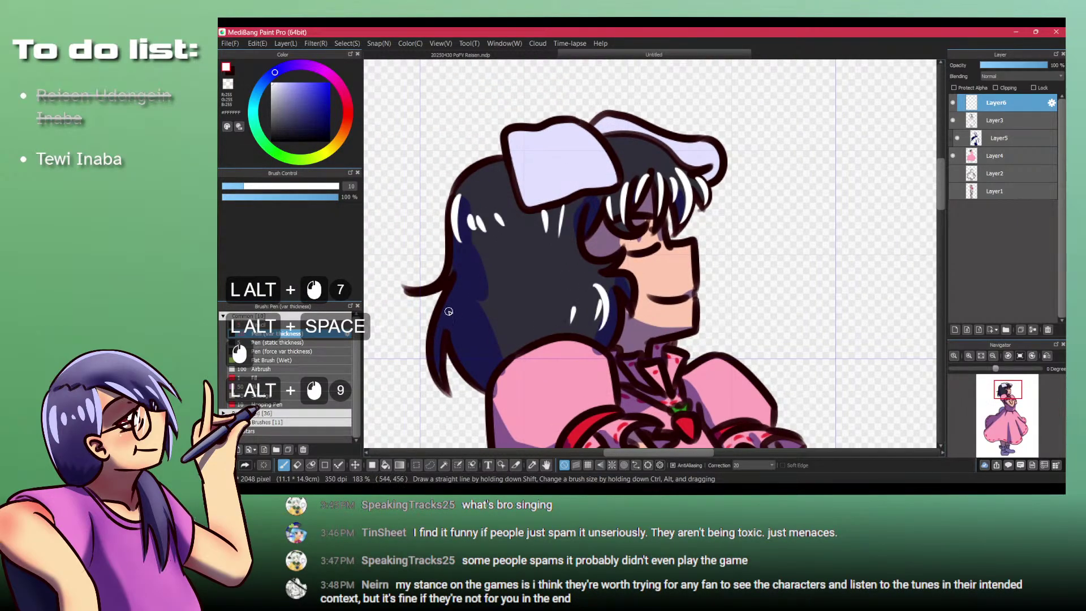
pyautogui.moveTo(452, 310); pyautogui.dragTo(445, 347)
pyautogui.moveTo(467, 329); pyautogui.dragTo(476, 359)
# Step: Add a white highlight along the upper edge of the face, undoing the unwanted strokes
pyautogui.moveTo(671, 252)
pyautogui.mouseDown()
pyautogui.moveTo(692, 248)
pyautogui.moveTo(627, 238)
pyautogui.mouseUp()
pyautogui.press('z')
pyautogui.hotkey('ctrl', 'z')
pyautogui.hotkey('ctrl', 'z')
# Step: Add more white highlight strokes between the ears and in the middle of the back hair
pyautogui.moveTo(650, 345)
pyautogui.mouseDown()
pyautogui.moveTo(588, 164)
pyautogui.moveTo(587, 273)
pyautogui.mouseUp()
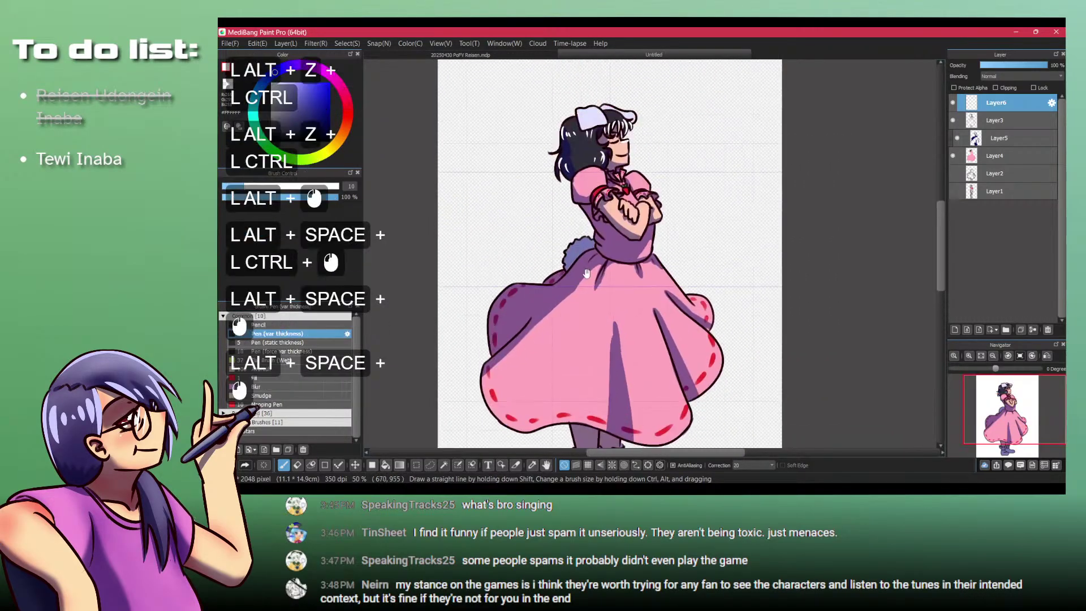
pyautogui.moveTo(594, 235); pyautogui.dragTo(580, 302)
pyautogui.moveTo(580, 297); pyautogui.dragTo(579, 303)
pyautogui.moveTo(574, 204); pyautogui.dragTo(579, 194)
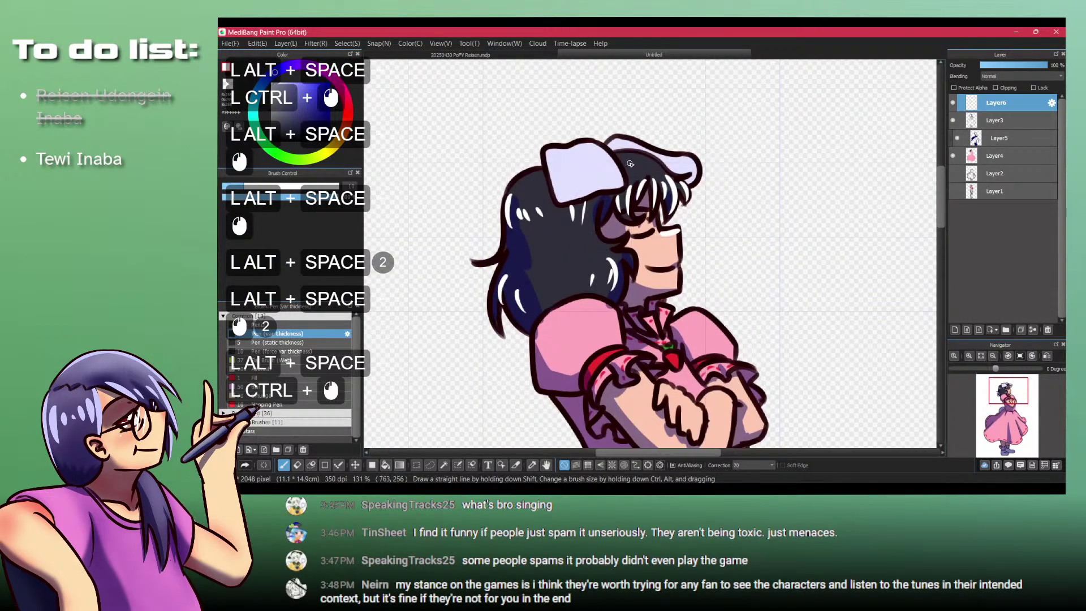
pyautogui.moveTo(631, 160); pyautogui.dragTo(657, 170)
pyautogui.moveTo(558, 252); pyautogui.dragTo(557, 273)
# Step: On Layer5, pick up the navy shadow colour and trim the hair shadow above the near shoulder with the transparent colour
pyautogui.click(996, 146)
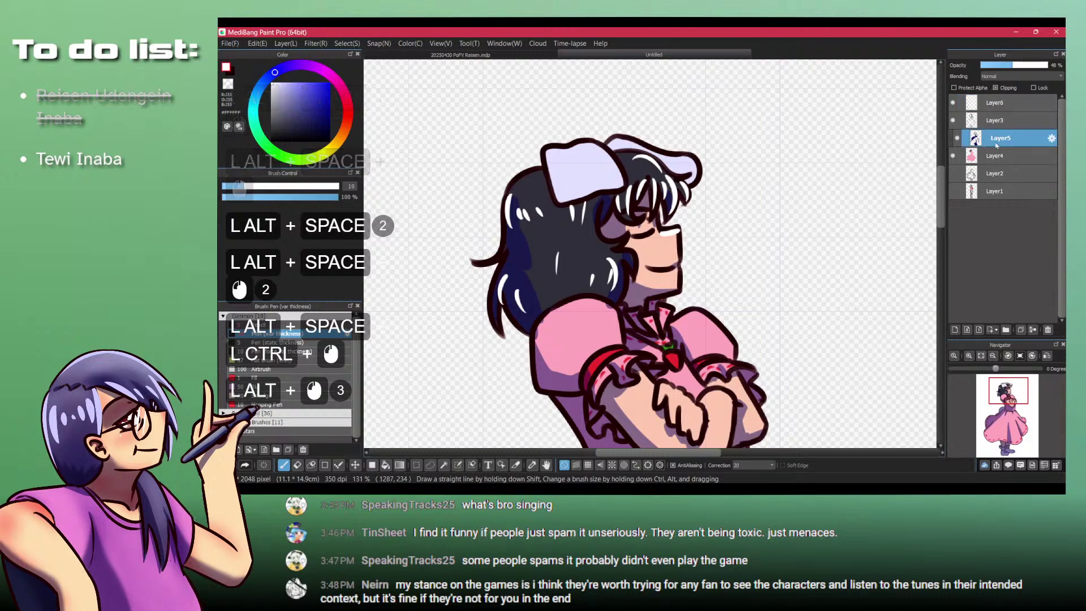
pyautogui.hotkey('alt', 'shift', 'z')
pyautogui.hotkey('alt', 'shift', 'z')
pyautogui.keyDown('alt'); pyautogui.click(615, 286); pyautogui.keyUp('alt')
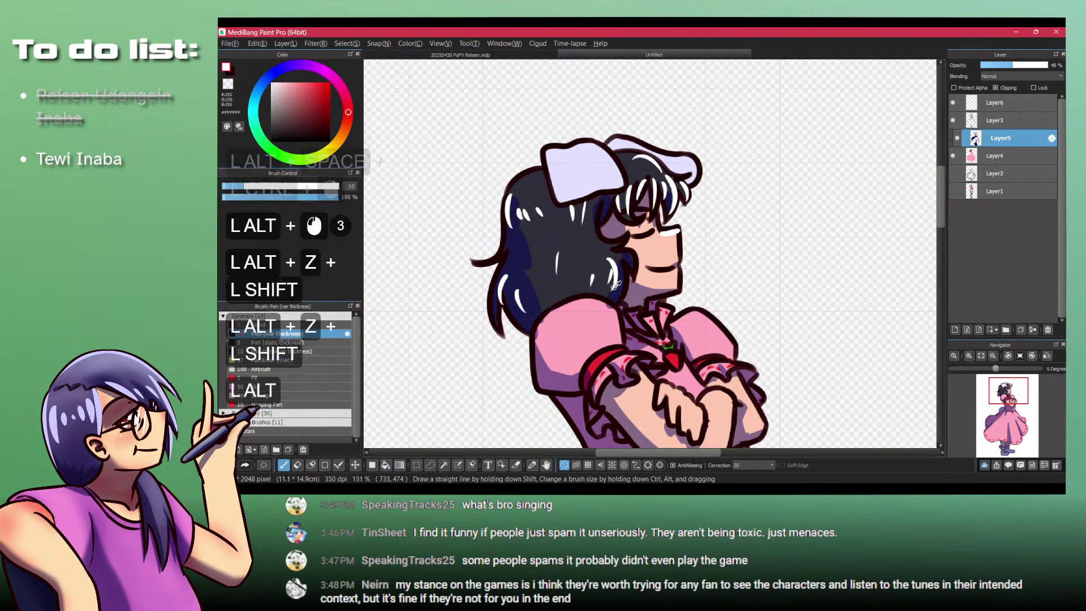
pyautogui.keyDown('alt'); pyautogui.click(609, 294); pyautogui.keyUp('alt')
pyautogui.hotkey('shift', 'z')
pyautogui.moveTo(609, 300); pyautogui.dragTo(617, 314)
pyautogui.hotkey('shift', 'z')
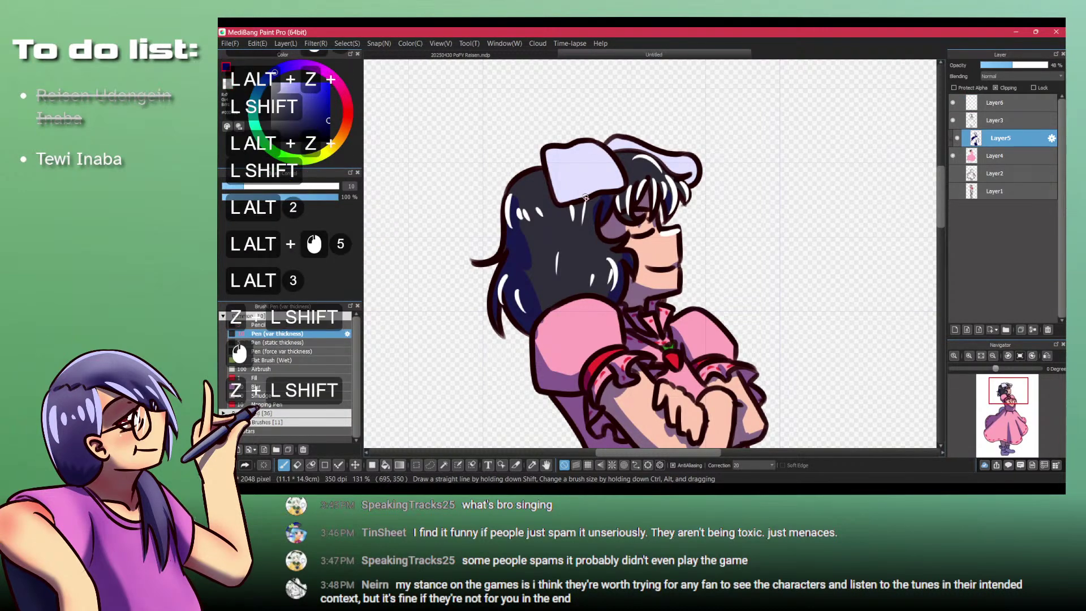
# Step: Try shading the hair beneath the near ear, undo the strokes and set the pen size to 50
pyautogui.moveTo(575, 199)
pyautogui.mouseDown()
pyautogui.moveTo(615, 234)
pyautogui.moveTo(565, 205)
pyautogui.moveTo(588, 206)
pyautogui.moveTo(568, 214)
pyautogui.moveTo(586, 232)
pyautogui.moveTo(614, 184)
pyautogui.mouseUp()
pyautogui.hotkey('ctrl', 'z')
pyautogui.click(350, 186)
pyautogui.write('50')
pyautogui.press('Return')
pyautogui.hotkey('ctrl', 'z')
# Step: Hide Layer6, Layer3 and Layer5 in turn to inspect the flat colours of the whole figure
pyautogui.moveTo(683, 176)
pyautogui.mouseDown()
pyautogui.moveTo(696, 174)
pyautogui.moveTo(622, 130)
pyautogui.mouseUp()
pyautogui.moveTo(679, 240)
pyautogui.mouseDown()
pyautogui.moveTo(576, 245)
pyautogui.moveTo(616, 244)
pyautogui.mouseUp()
pyautogui.moveTo(501, 141); pyautogui.dragTo(500, 215)
pyautogui.moveTo(509, 125)
pyautogui.mouseDown()
pyautogui.moveTo(556, 135)
pyautogui.moveTo(475, 125)
pyautogui.mouseUp()
pyautogui.moveTo(755, 73); pyautogui.dragTo(735, 213)
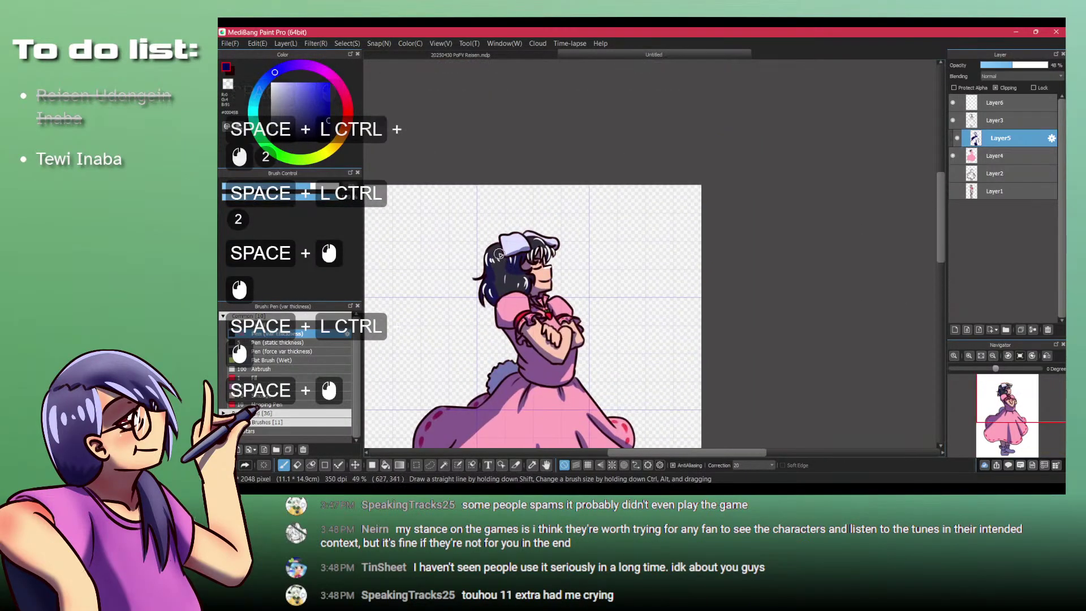
pyautogui.click(953, 105)
pyautogui.moveTo(730, 254); pyautogui.dragTo(778, 136)
pyautogui.click(952, 120)
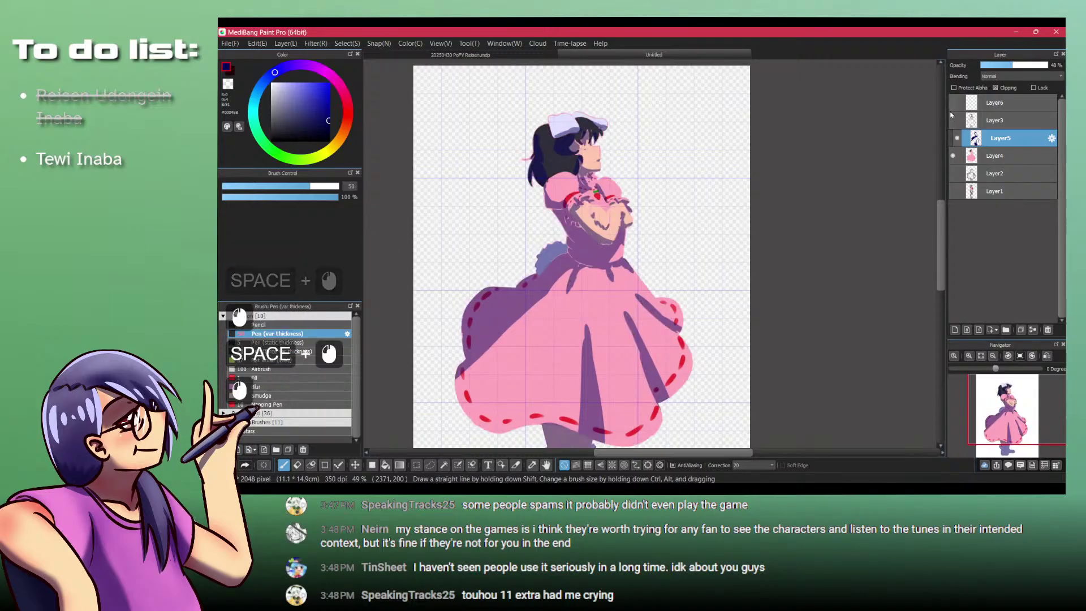
pyautogui.click(957, 138)
pyautogui.scroll(3, 523, 160)
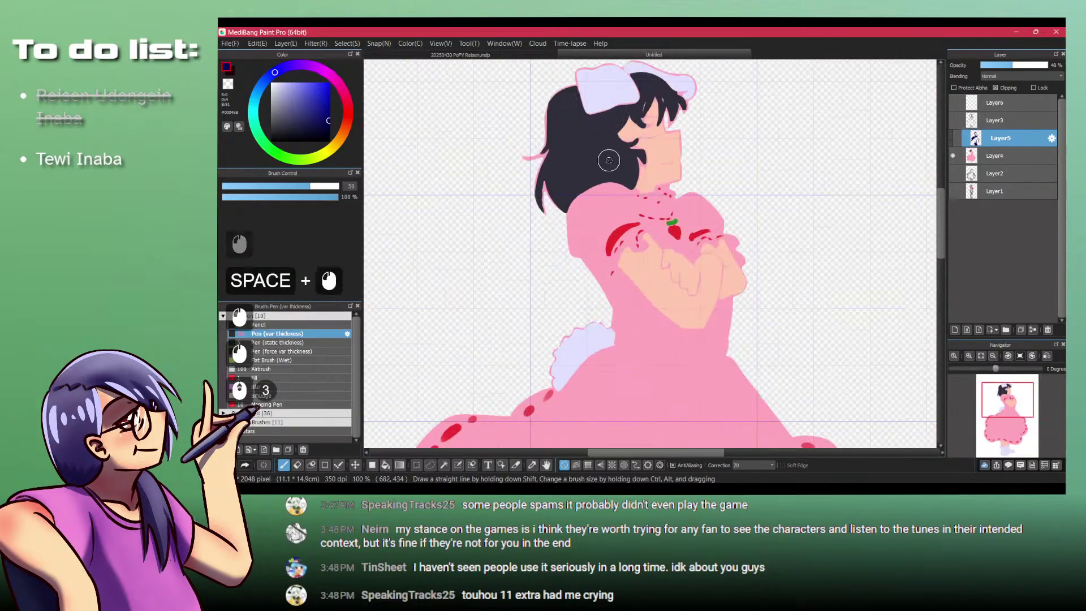
# Step: Lower the Magic Wand's selection expansion, select the black hair, and show Layer5 again
pyautogui.press('w')
pyautogui.click(543, 151)
pyautogui.scroll(3, 695, 82)
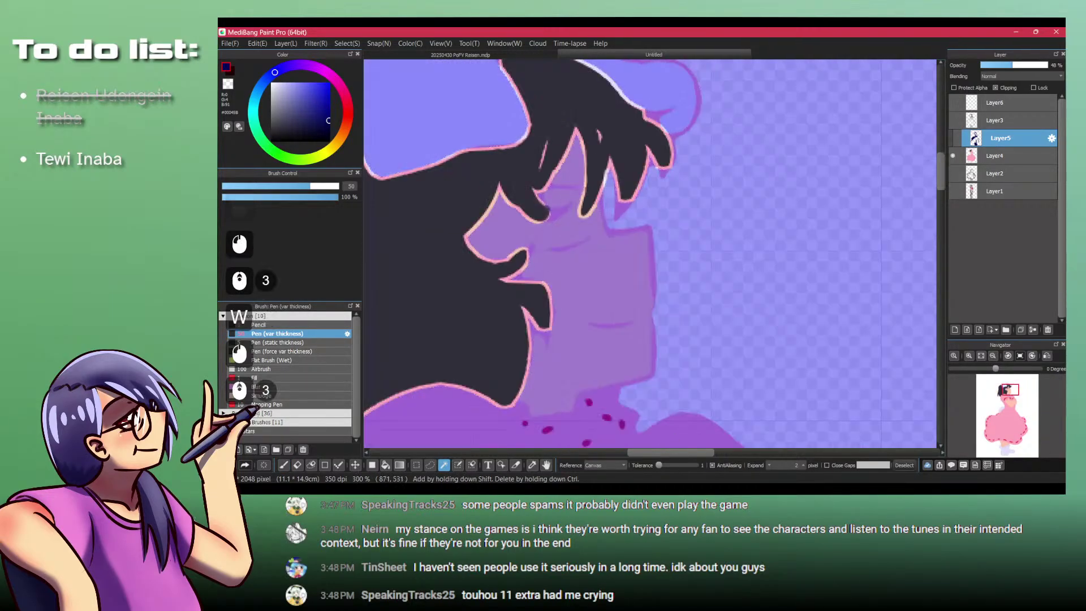
pyautogui.click(784, 463)
pyautogui.hotkey('ctrl', 'shift', 'a')
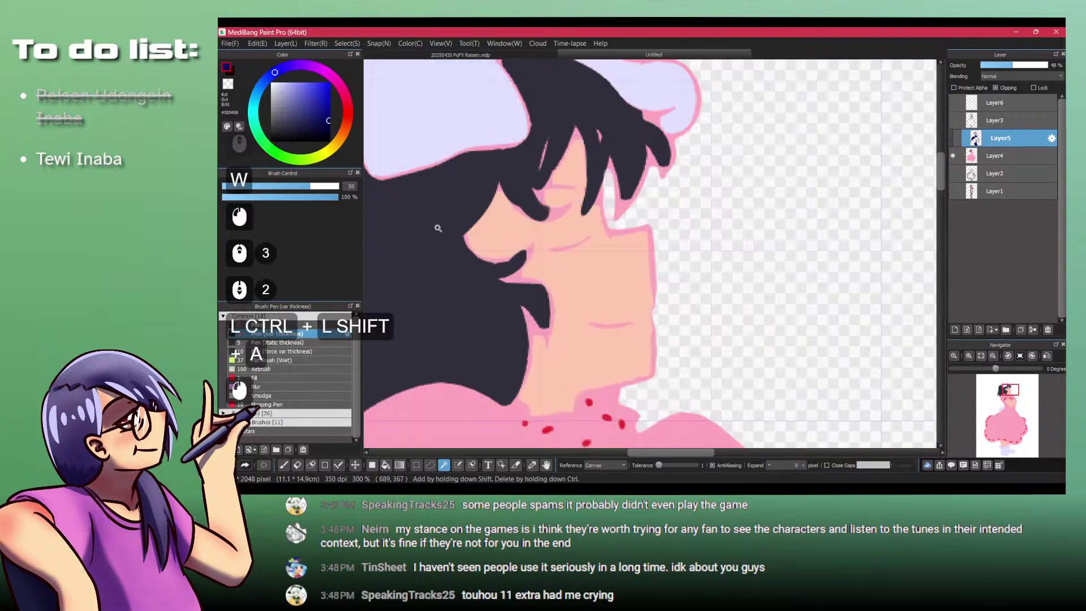
pyautogui.scroll(-6, 612, 165)
pyautogui.click(957, 139)
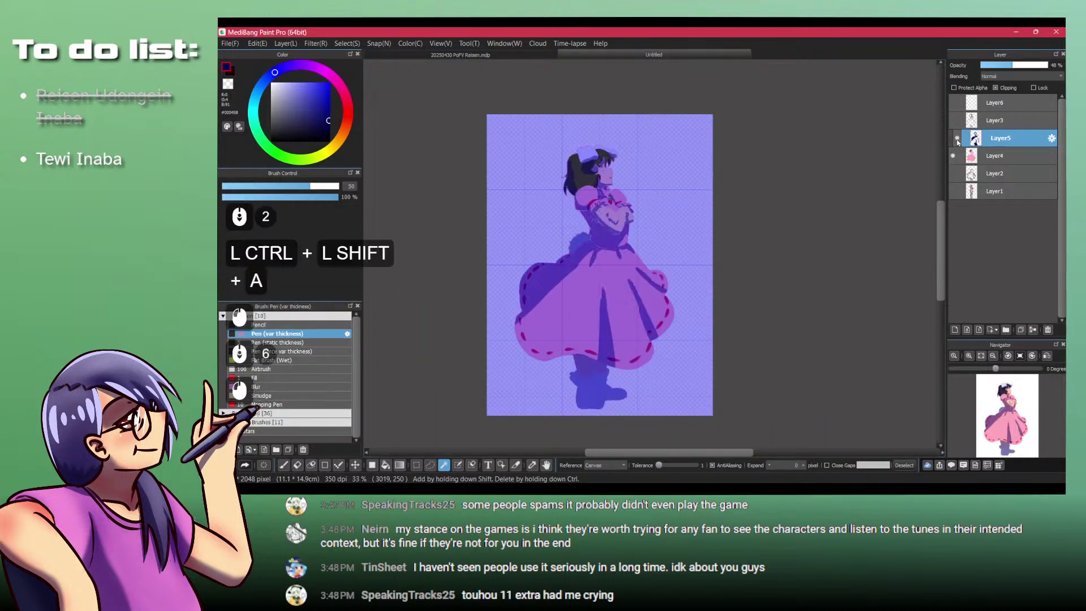
# Step: Turn on Protect Alpha for Layer5, fill the selected hair's shadows with black (#000000), and deselect
pyautogui.click(966, 89)
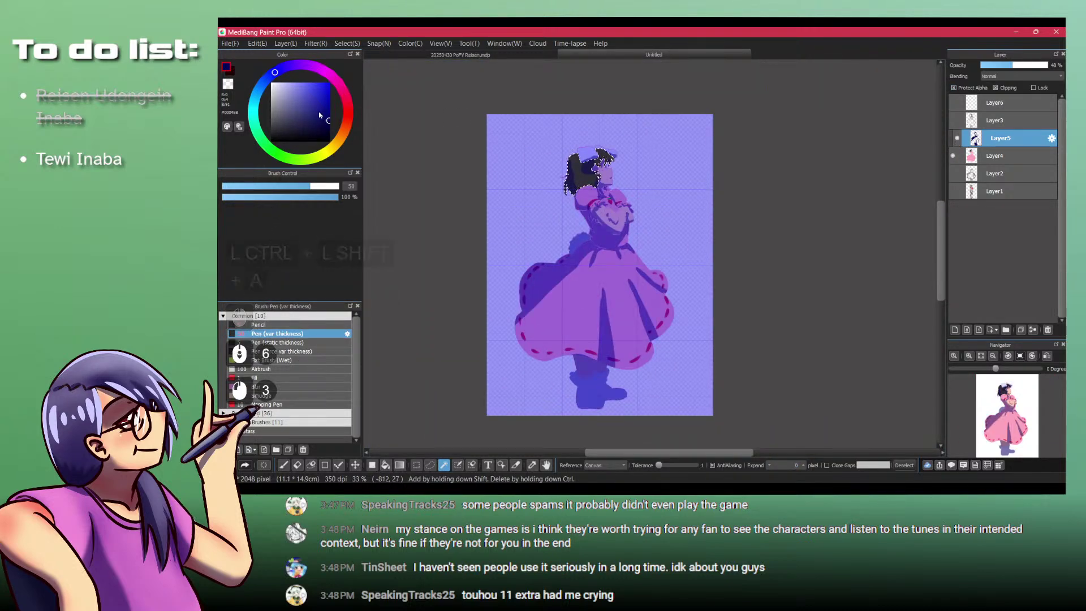
pyautogui.press('f')
pyautogui.scroll(4, 604, 148)
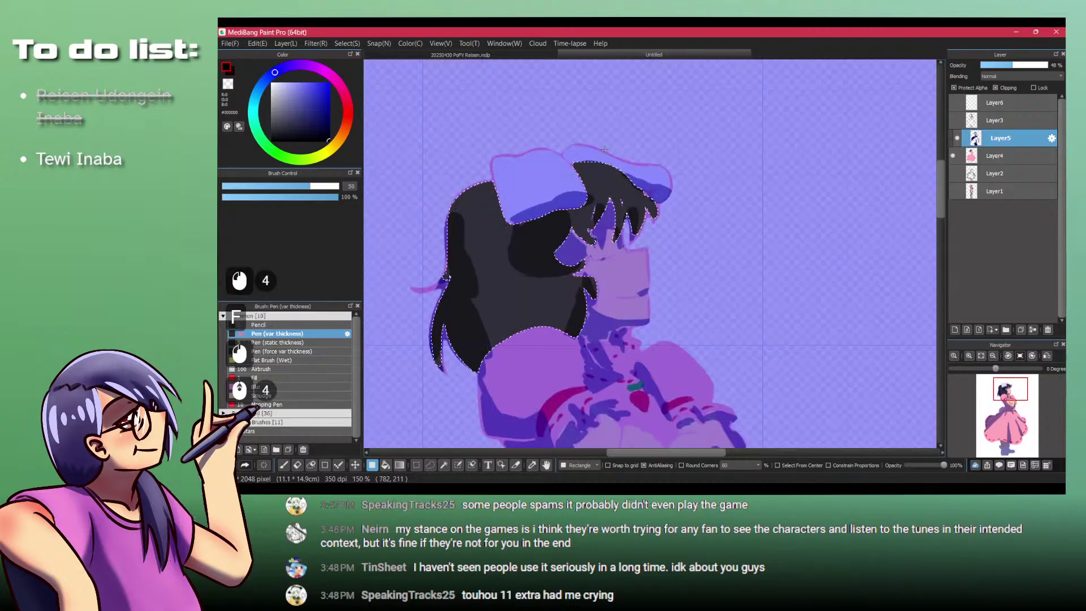
pyautogui.scroll(-2, 682, 179)
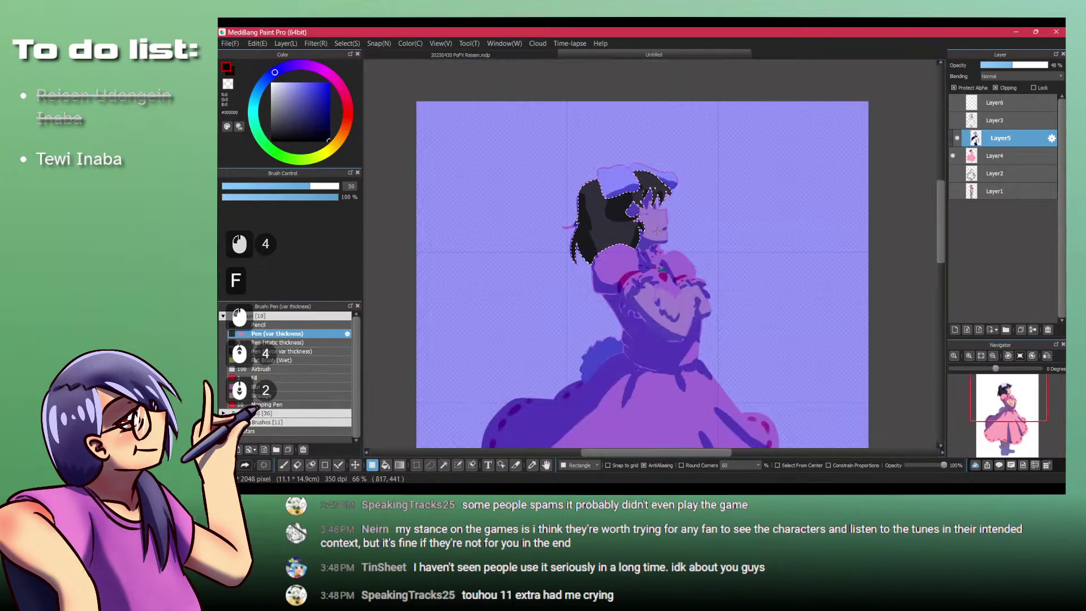
pyautogui.hotkey('ctrl', 'shift', 'a')
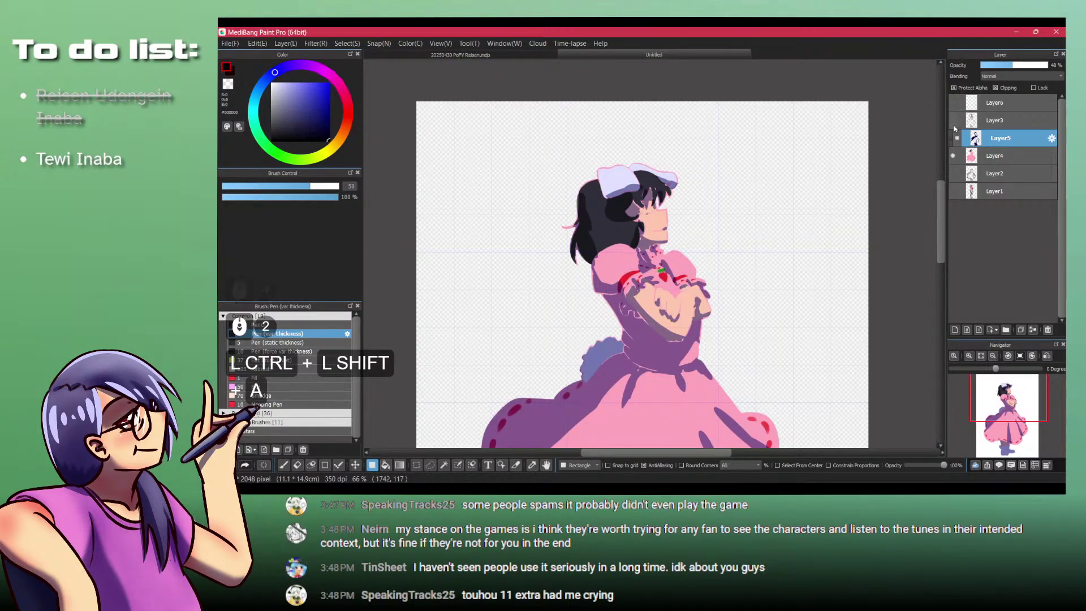
# Step: With Layer5 hidden, Magic Wand select the face skin, including the patches between the bangs, and set the tolerance to 10
pyautogui.scroll(4, 635, 231)
pyautogui.press('w')
pyautogui.click(635, 231)
pyautogui.scroll(1, 635, 231)
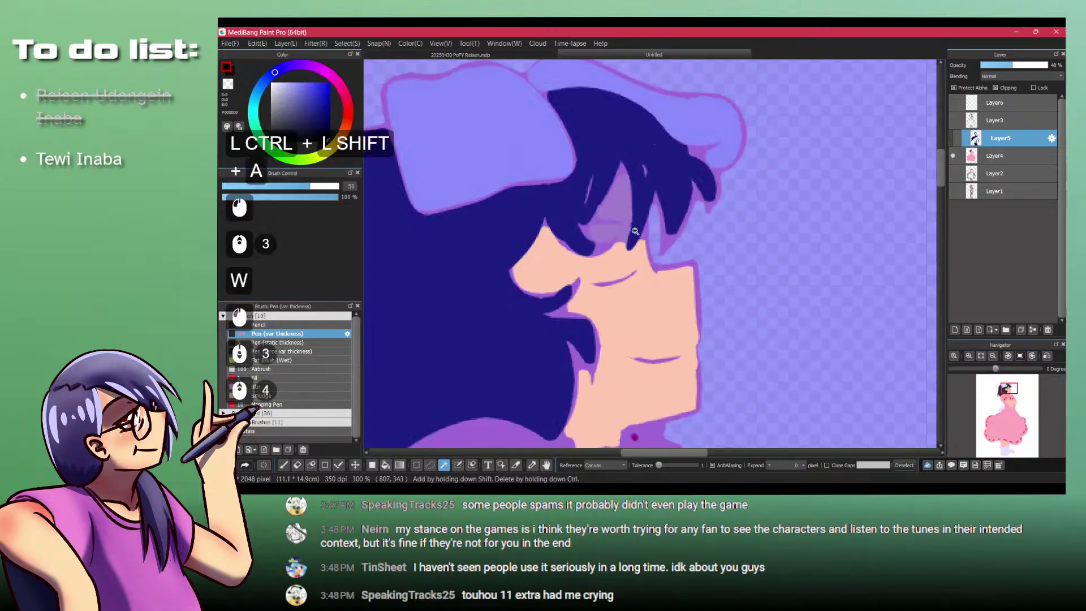
pyautogui.scroll(3, 635, 230)
pyautogui.keyDown('shift'); pyautogui.click(633, 165); pyautogui.keyUp('shift')
pyautogui.keyDown('shift'); pyautogui.click(639, 178); pyautogui.keyUp('shift')
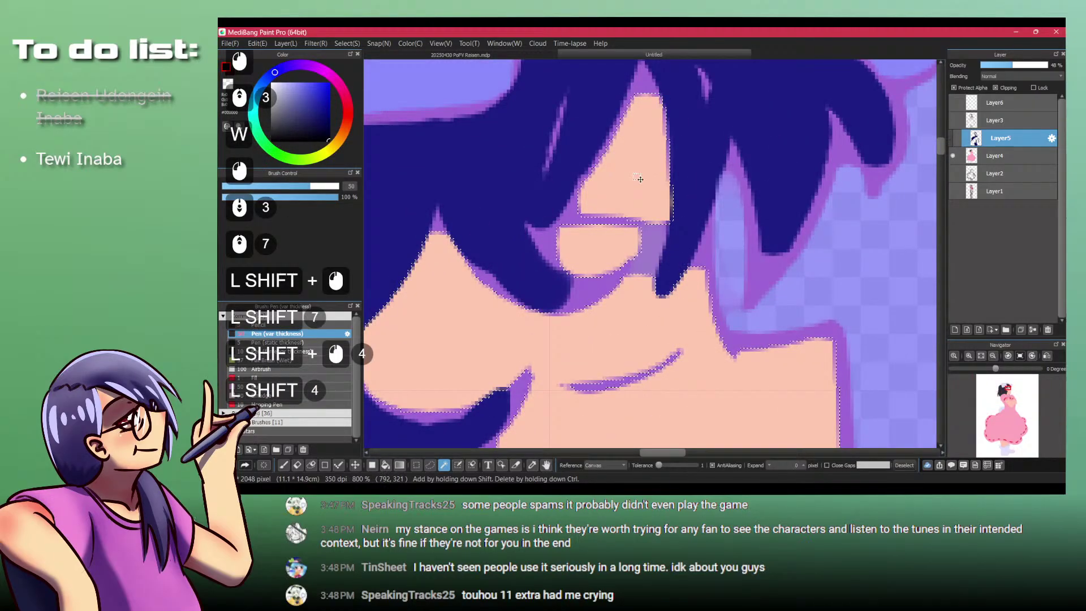
pyautogui.keyDown('shift'); pyautogui.click(646, 250); pyautogui.keyUp('shift')
pyautogui.scroll(2, 650, 246)
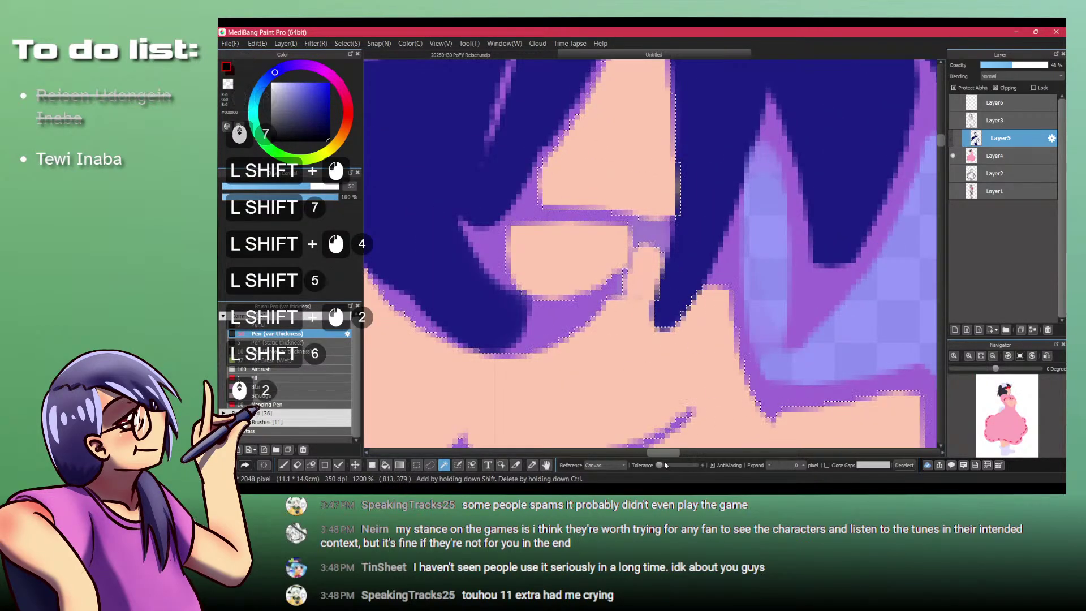
pyautogui.scroll(-10, 656, 221)
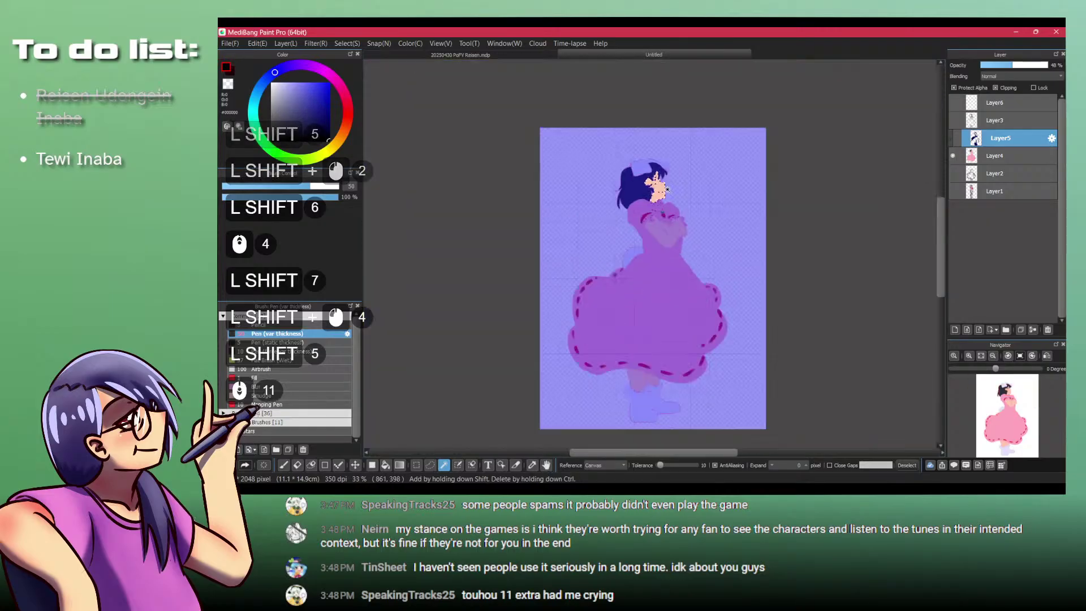
# Step: Add the crossed arms and both legs to the skin selection
pyautogui.scroll(5, 665, 223)
pyautogui.keyDown('shift'); pyautogui.click(663, 226); pyautogui.keyUp('shift')
pyautogui.scroll(-5, 668, 237)
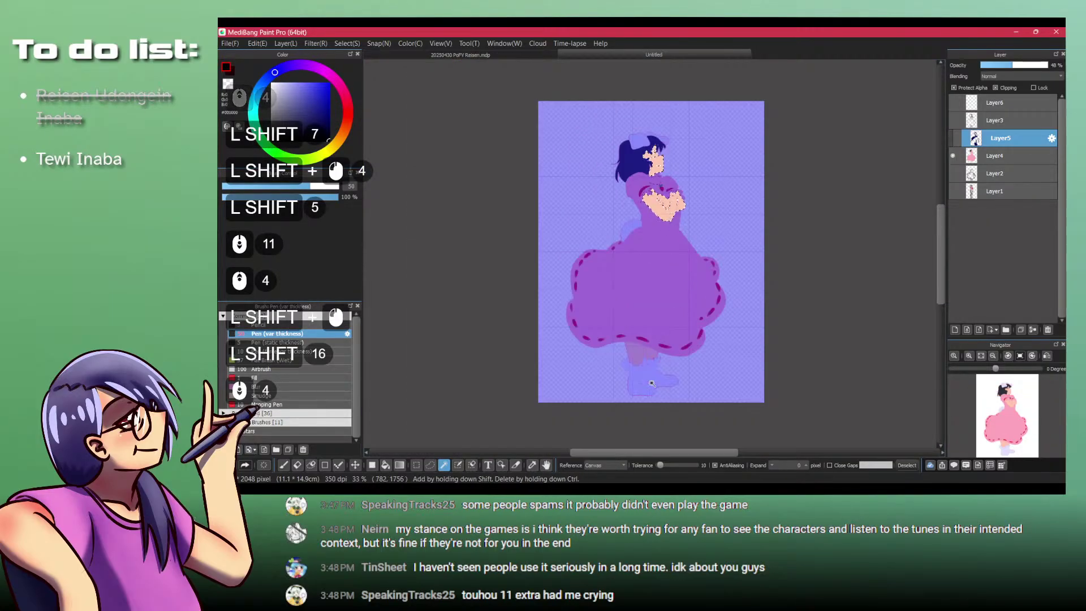
pyautogui.scroll(4, 651, 384)
pyautogui.keyDown('shift'); pyautogui.click(571, 248); pyautogui.keyUp('shift')
pyautogui.keyDown('shift'); pyautogui.click(647, 246); pyautogui.keyUp('shift')
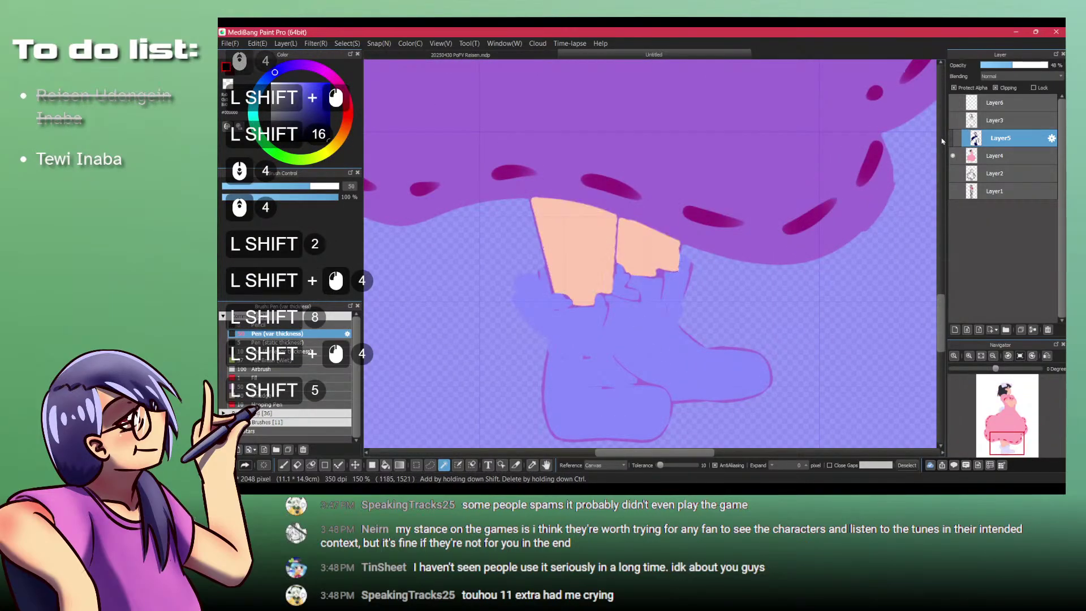
# Step: Show Layer3 and Layer5, pick up the navy shadow colour and shift its hue to dark red
pyautogui.click(953, 120)
pyautogui.click(957, 138)
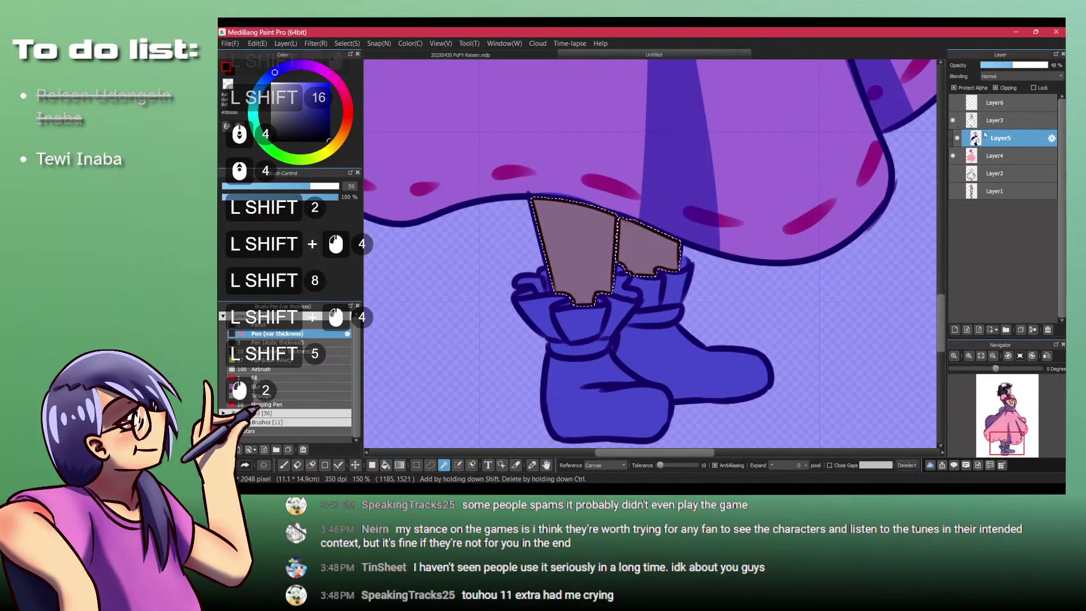
pyautogui.keyDown('alt'); pyautogui.click(657, 246); pyautogui.keyUp('alt')
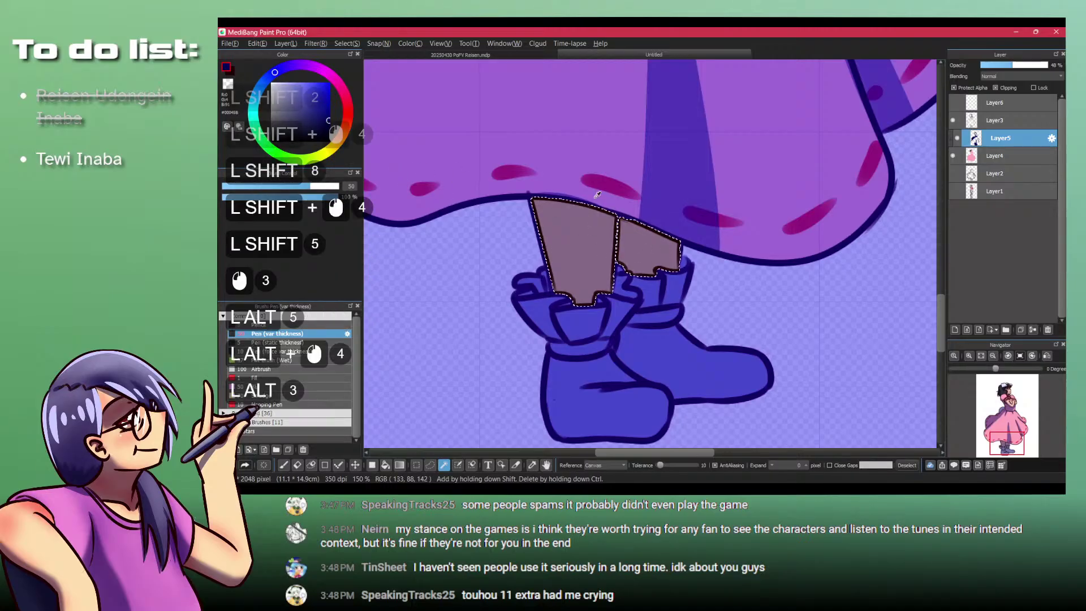
pyautogui.click(352, 102)
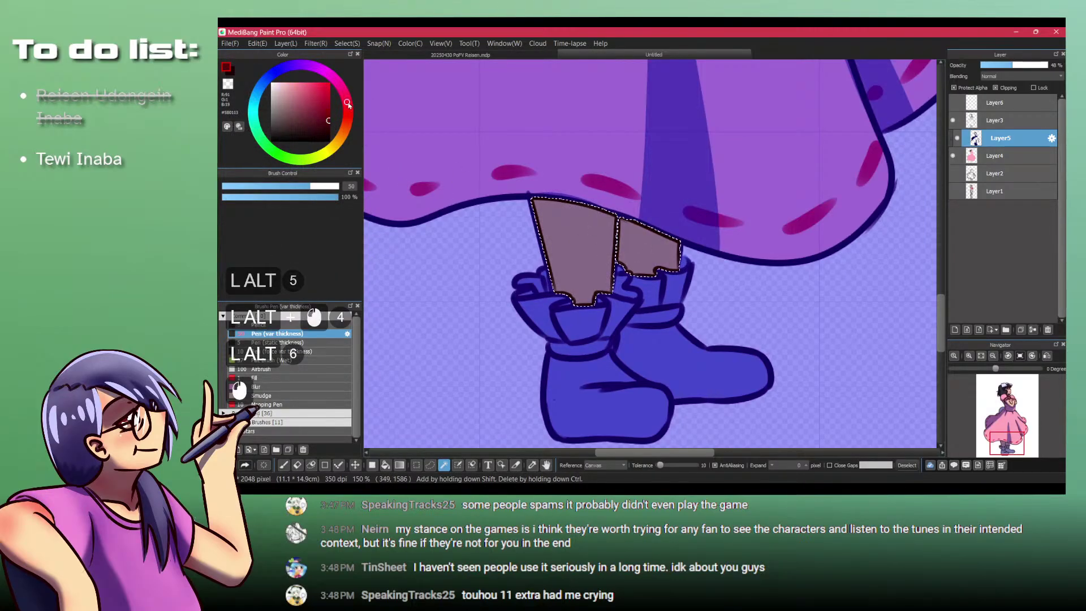
pyautogui.click(346, 99)
# Step: Recolour the shadows in the selected skin with the dark red, deselect, and show Layer6 to view the whole figure
pyautogui.scroll(-6, 737, 267)
pyautogui.press('f')
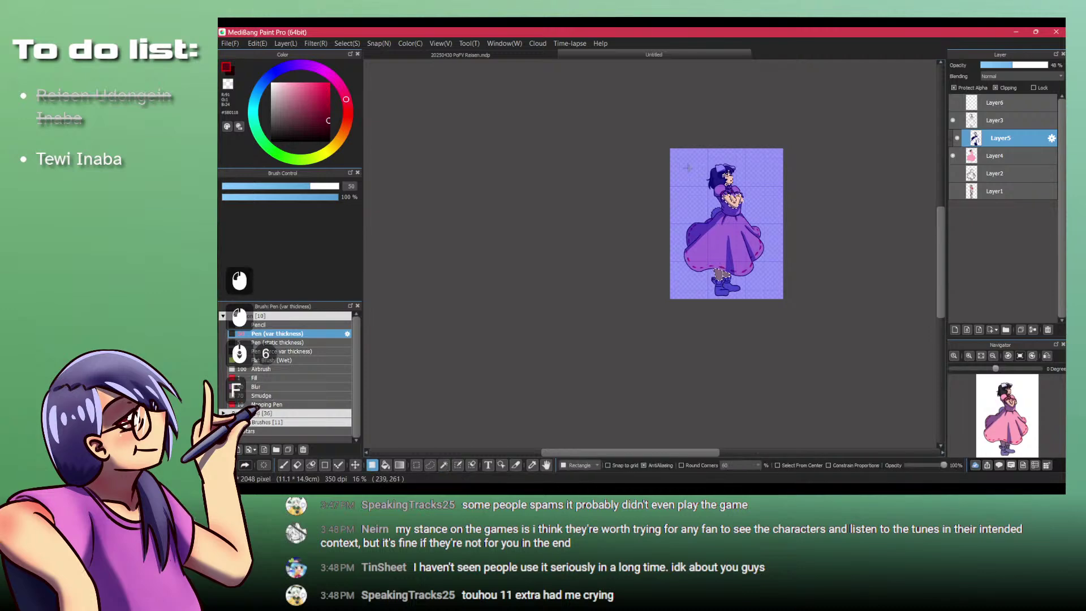
pyautogui.moveTo(947, 415); pyautogui.dragTo(948, 415)
pyautogui.scroll(4, 721, 197)
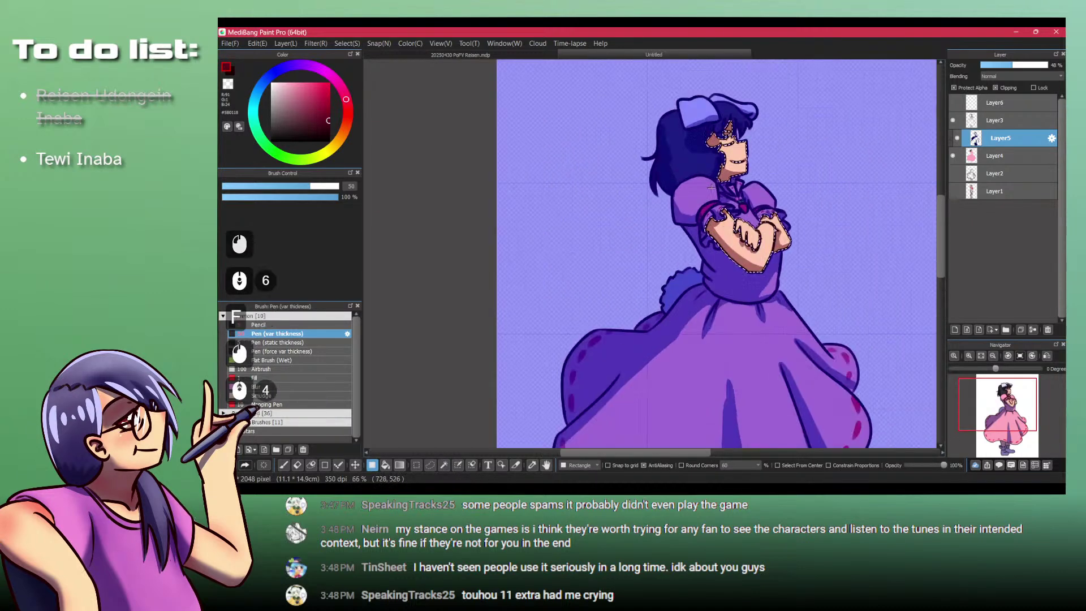
pyautogui.hotkey('ctrl', 'shift', 'a')
pyautogui.press('Up')
pyautogui.press('Down')
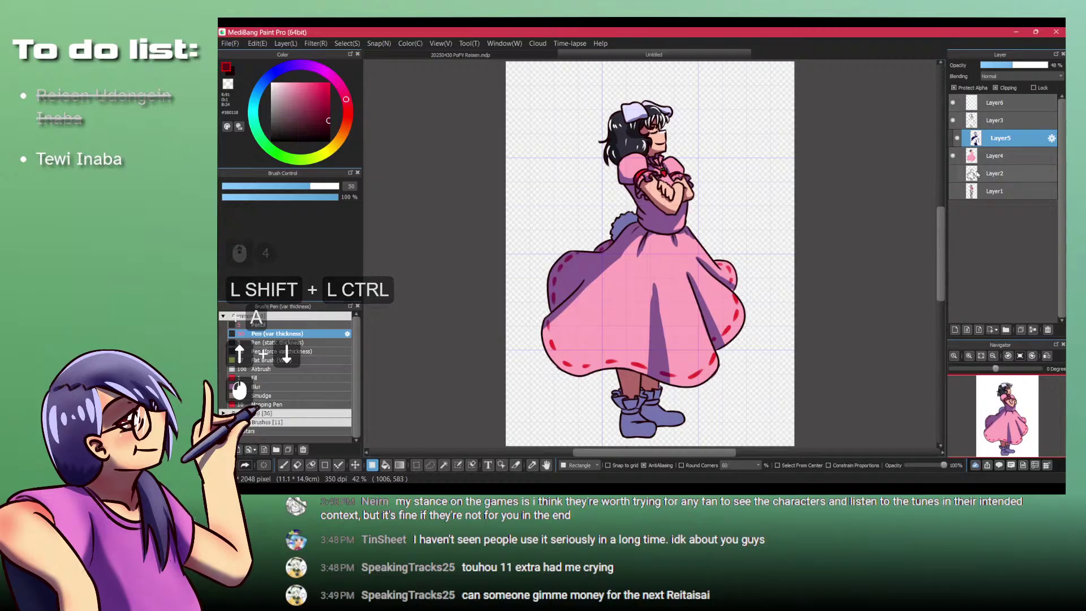
# Step: Group Layer4, Layer5, Layer3 and Layer6 into a folder and collapse it
pyautogui.click(986, 152)
pyautogui.keyDown('shift'); pyautogui.click(986, 104); pyautogui.keyUp('shift')
pyautogui.rightClick(986, 107)
pyautogui.click(967, 144)
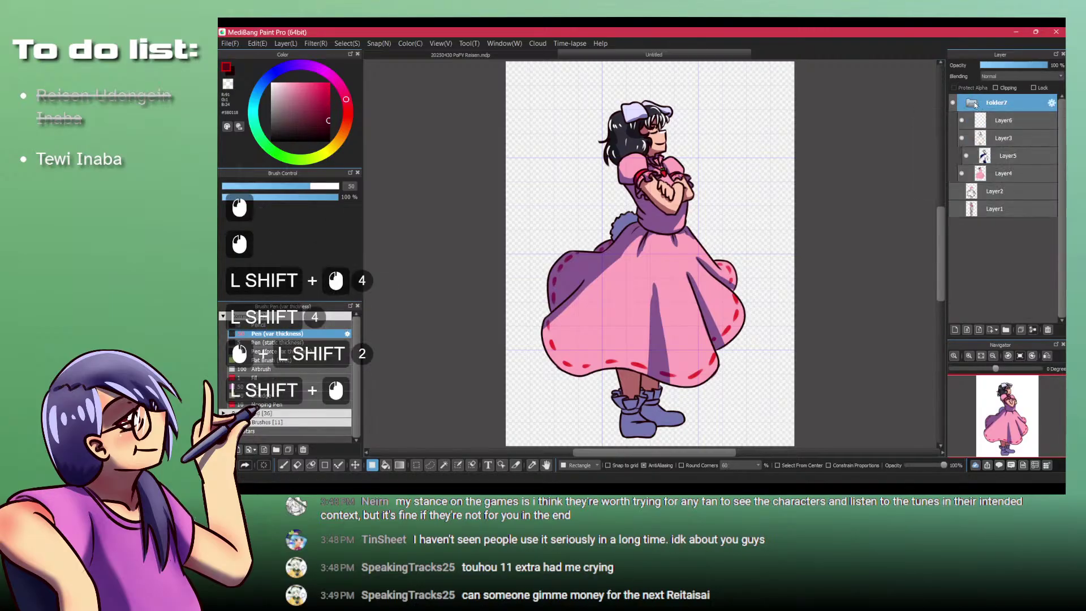
pyautogui.click(969, 102)
# Step: Add a new layer beneath the folder and fill the entire canvas on it with white
pyautogui.keyDown('shift'); pyautogui.click(1001, 123); pyautogui.keyUp('shift')
pyautogui.hotkey('shift', 'd')
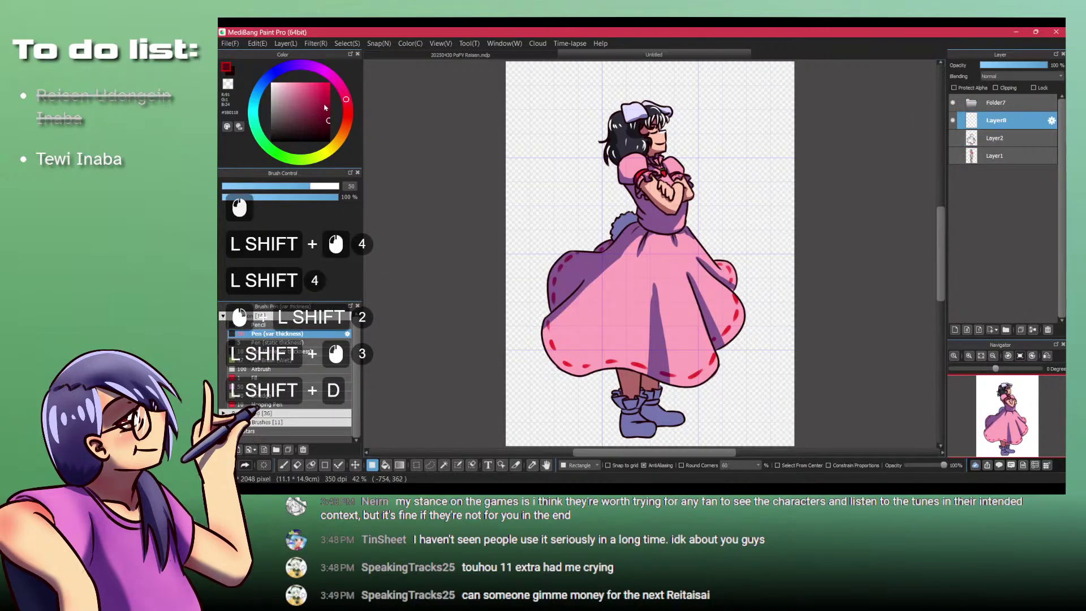
pyautogui.keyDown('shift'); pyautogui.click(271, 83); pyautogui.keyUp('shift')
pyautogui.scroll(-3, 699, 233)
pyautogui.hotkey('shift', 'f')
pyautogui.moveTo(591, 162); pyautogui.dragTo(873, 364)
pyautogui.scroll(2, 696, 238)
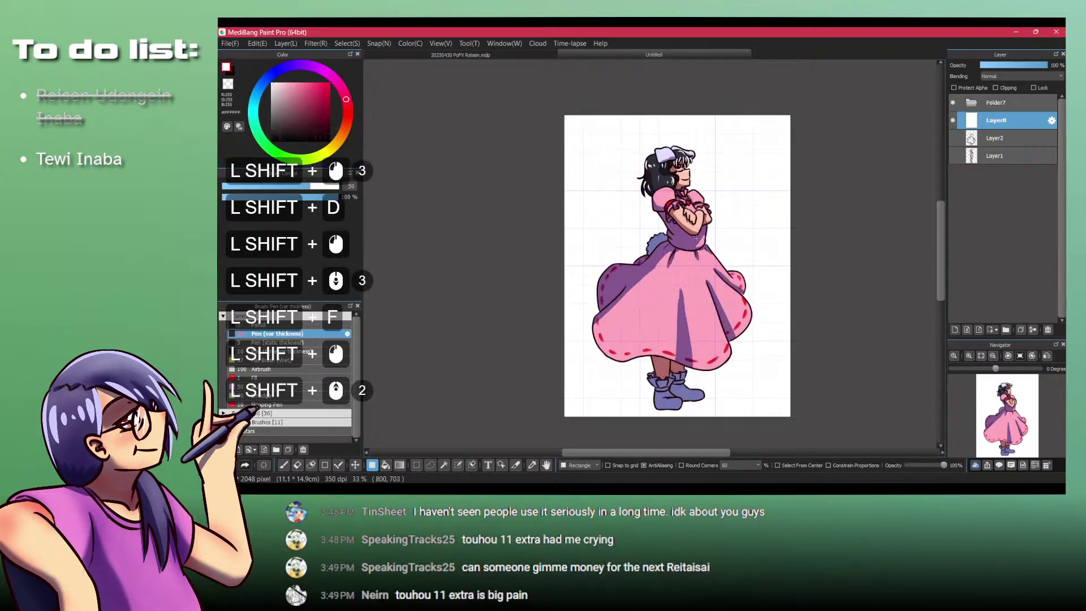
# Step: Save the drawing in the Art folder as "20250430 PoFV Tewi" in MediBang Paint Pro (*.mdp) format
pyautogui.hotkey('shift', 'g')
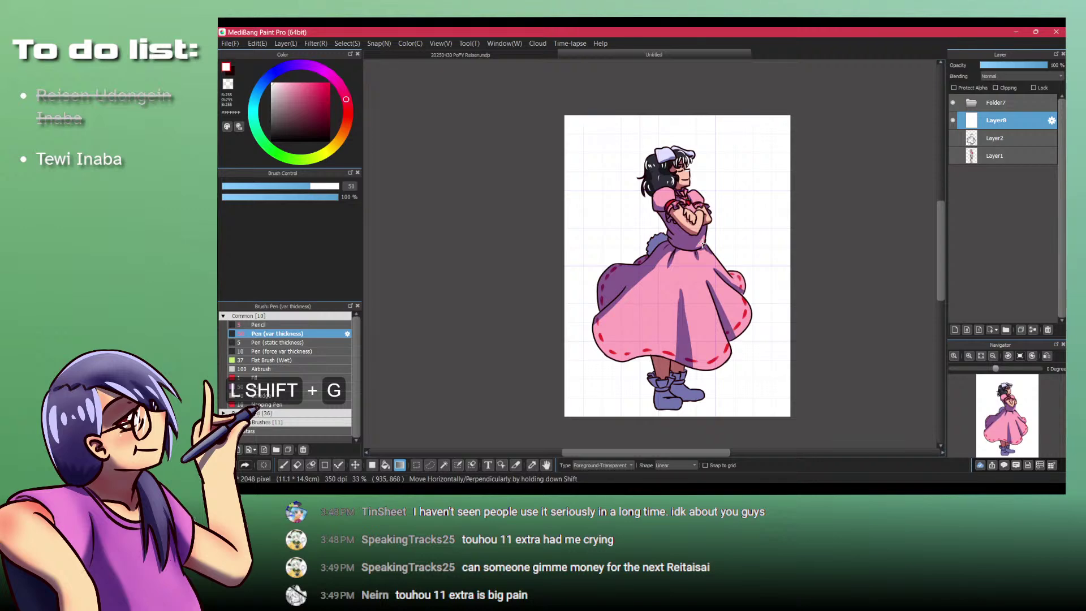
pyautogui.keyDown('shift'); pyautogui.click(446, 30); pyautogui.keyUp('shift')
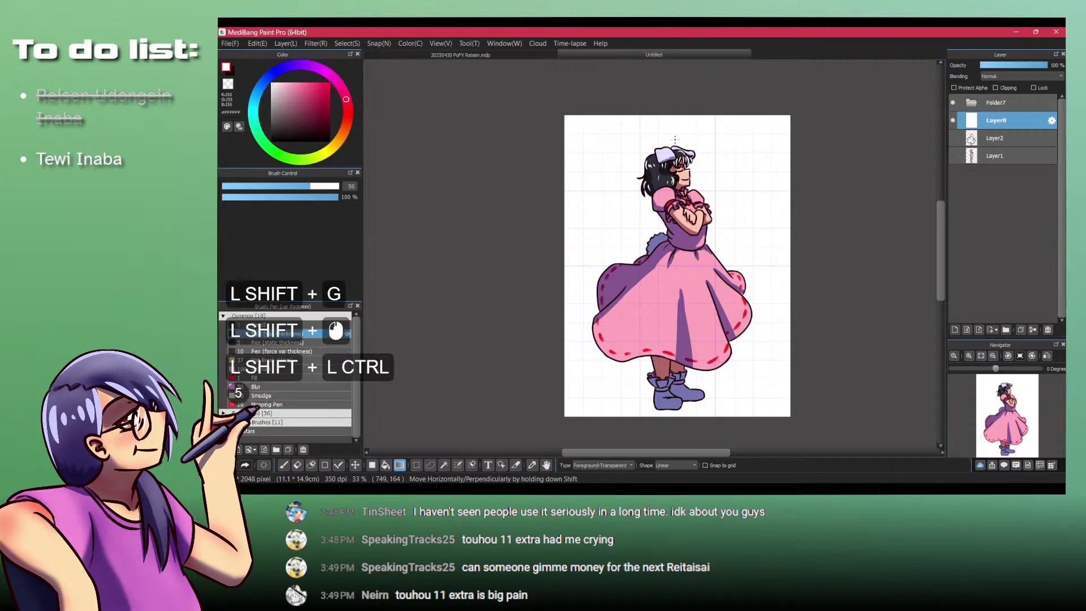
pyautogui.hotkey('ctrl', 'shift', 's')
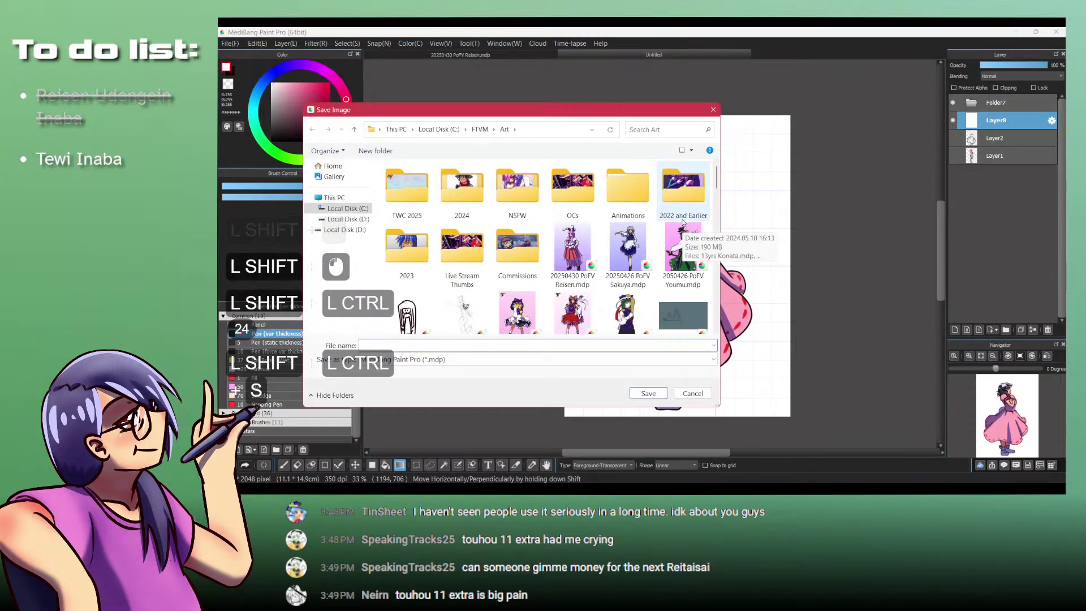
pyautogui.write('202')
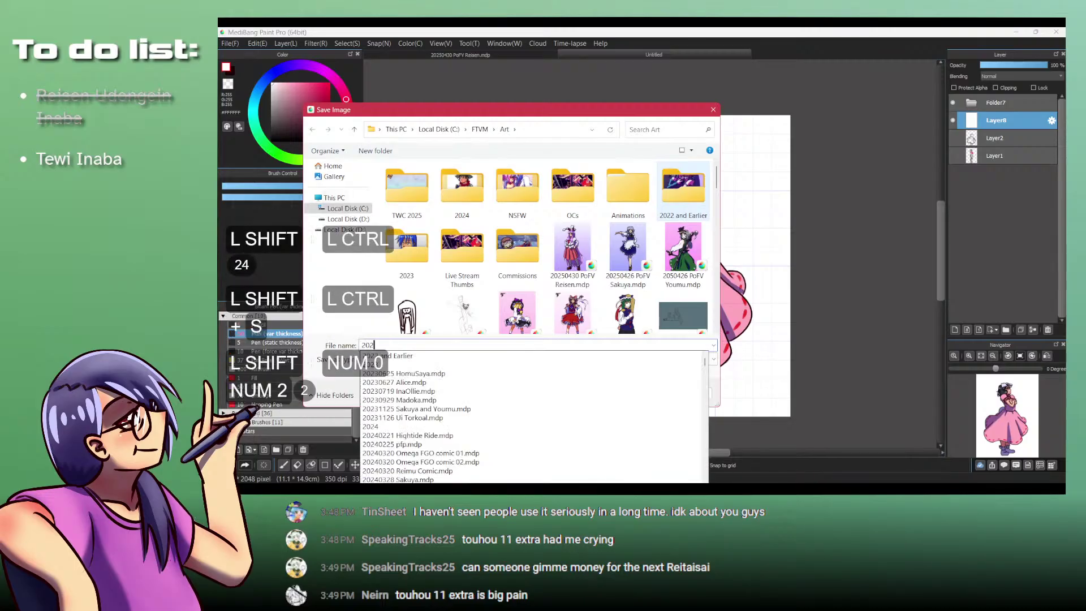
pyautogui.write('50430')
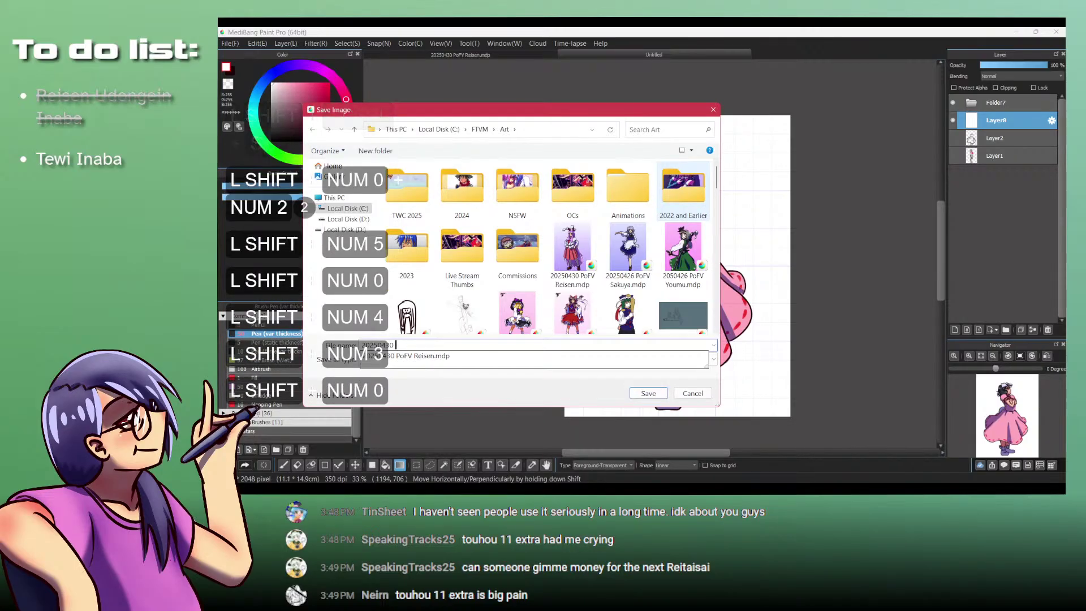
pyautogui.write(' PoFV Tewi')
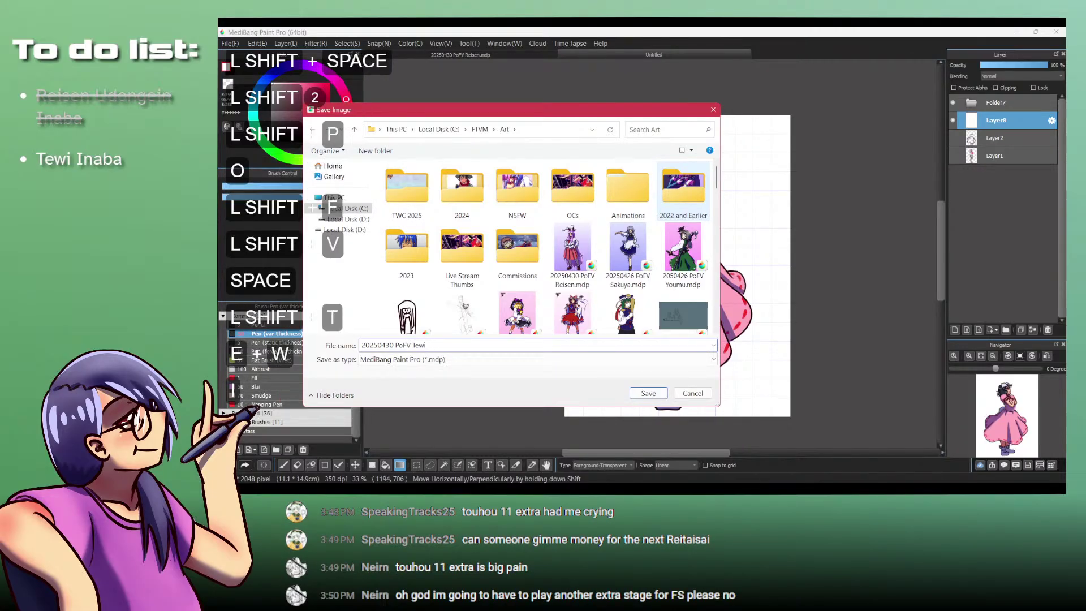
pyautogui.press('Return')
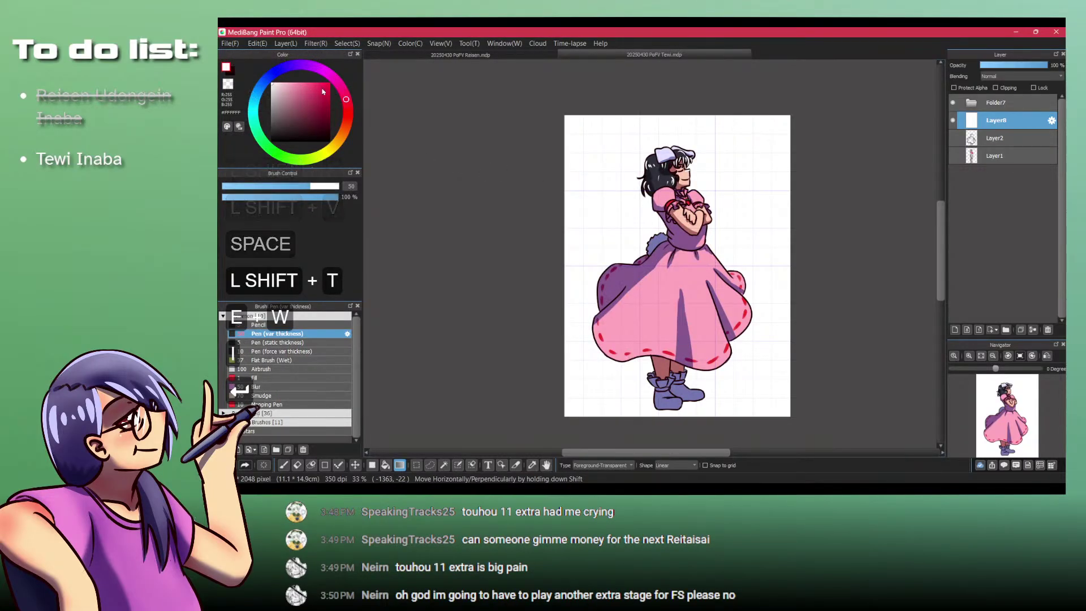
# Step: Try a light red foreground-to-transparent linear gradient rising from the bottom of the white background layer
pyautogui.moveTo(348, 104); pyautogui.dragTo(348, 115)
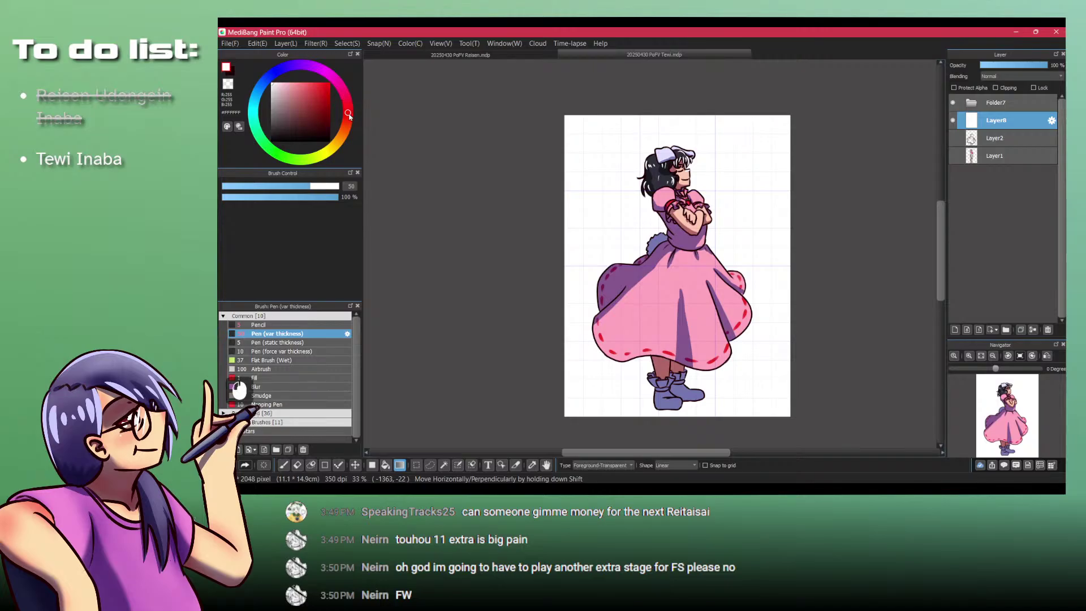
pyautogui.scroll(-4, 533, 221)
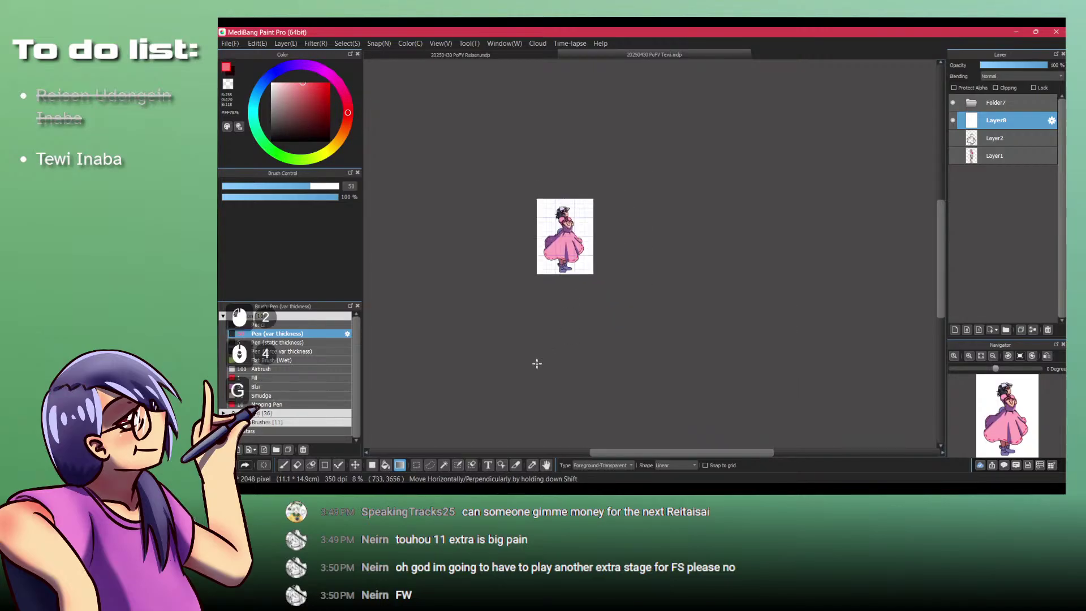
pyautogui.press('g')
pyautogui.moveTo(558, 387); pyautogui.dragTo(558, 155)
pyautogui.scroll(4, 572, 245)
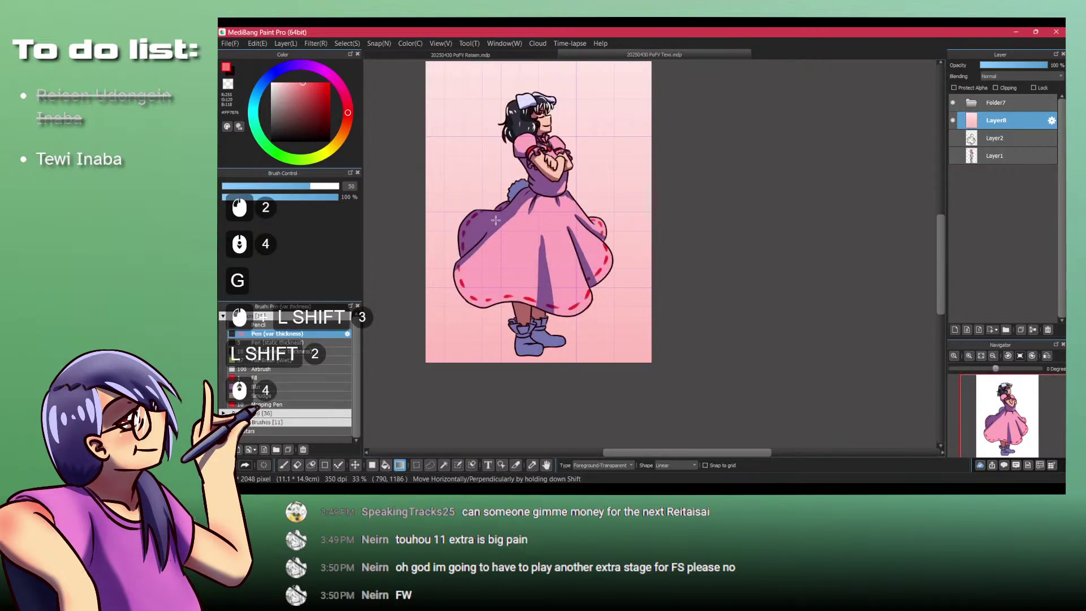
# Step: Undo the red gradient and apply a vertical light orange (#FFAE76) gradient fading upward on the background layer
pyautogui.click(343, 132)
pyautogui.scroll(-3, 588, 274)
pyautogui.hotkey('ctrl', 'z')
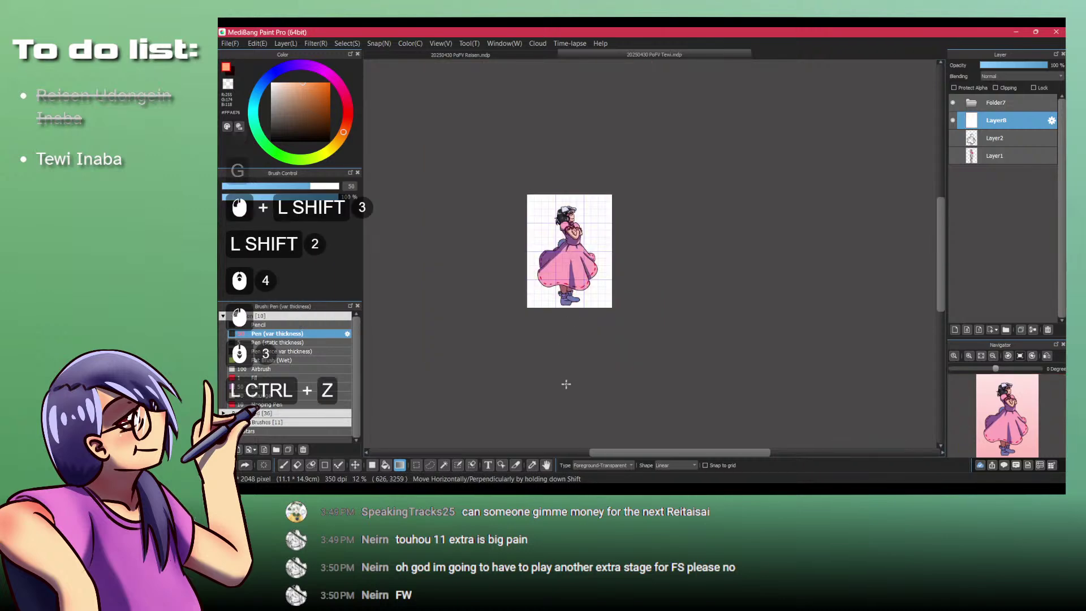
pyautogui.moveTo(567, 388); pyautogui.dragTo(575, 194)
pyautogui.scroll(-1, 580, 178)
pyautogui.hotkey('ctrl', 'z')
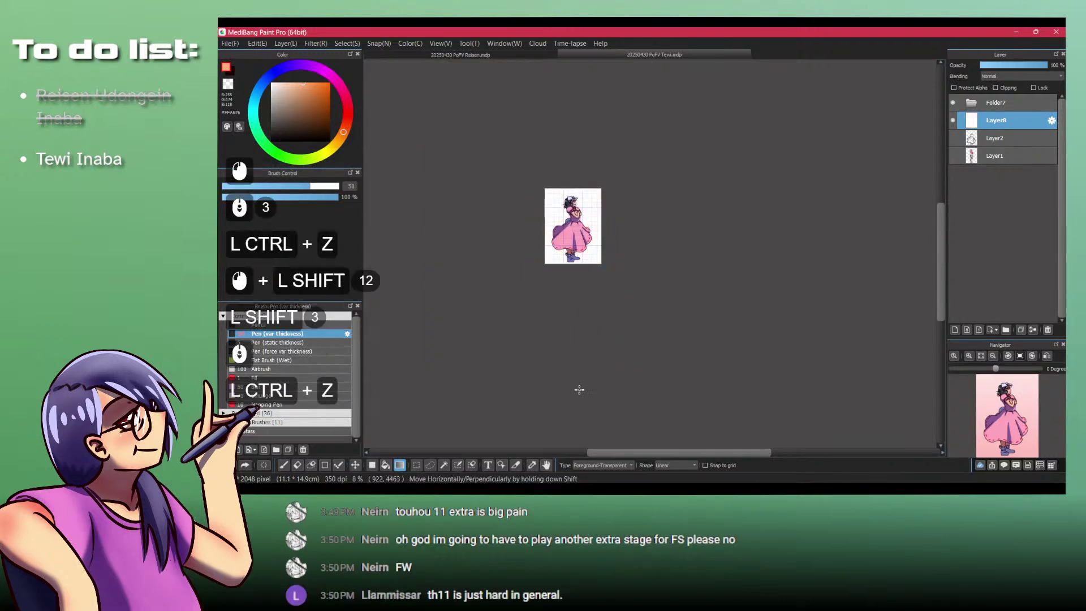
pyautogui.keyDown('shift'); pyautogui.moveTo(579, 337); pyautogui.dragTo(576, 141); pyautogui.keyUp('shift')
pyautogui.scroll(4, 576, 141)
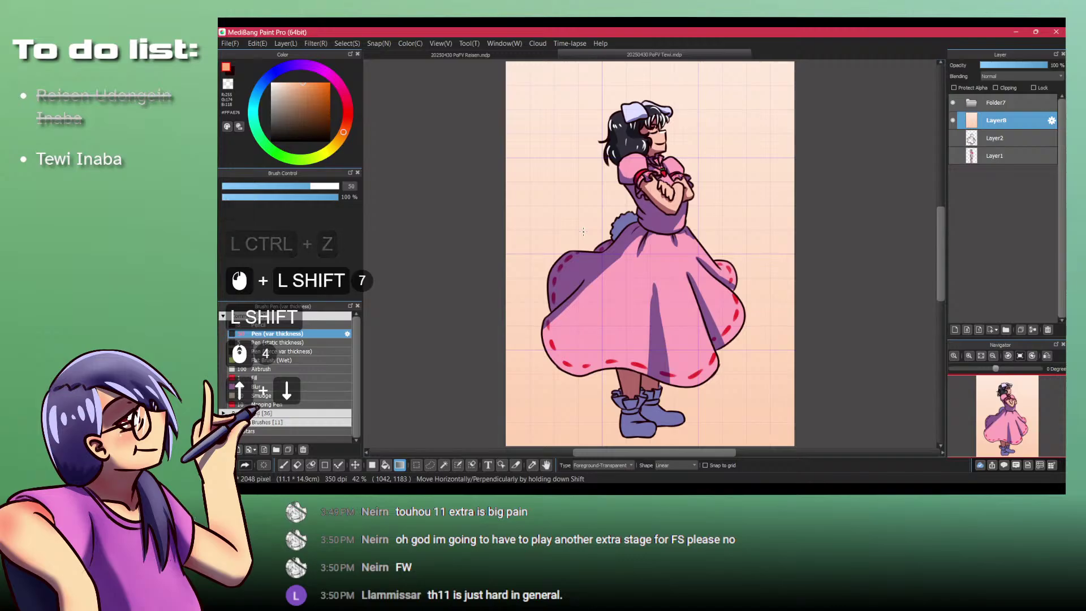
# Step: Save the Tewi drawing and create a new 1536 x 2048 pixel image at 350 dpi with a transparent background
pyautogui.hotkey('ctrl', 's')
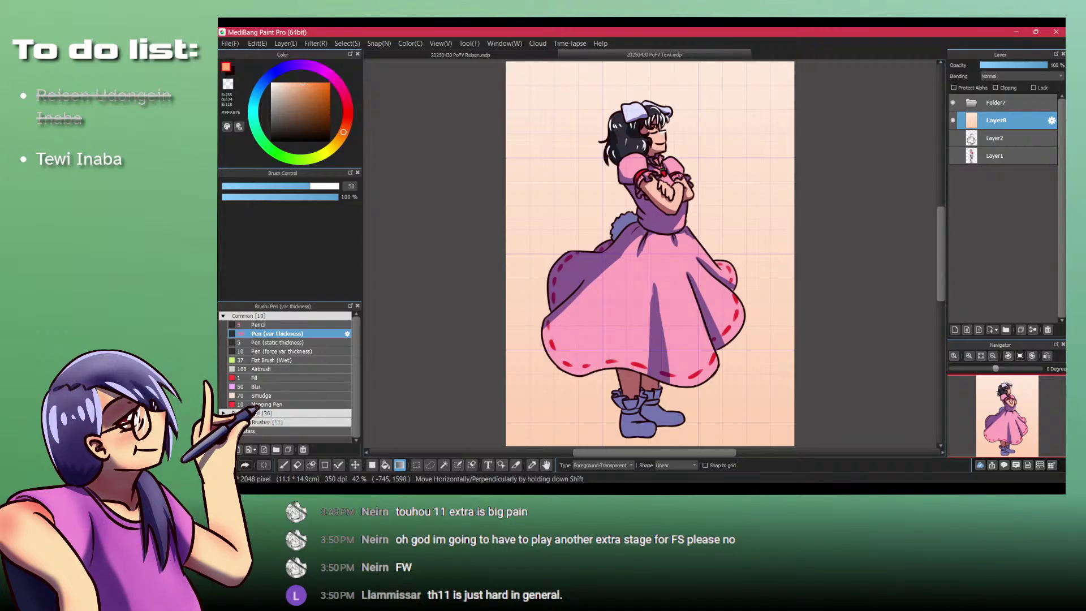
pyautogui.click(757, 31)
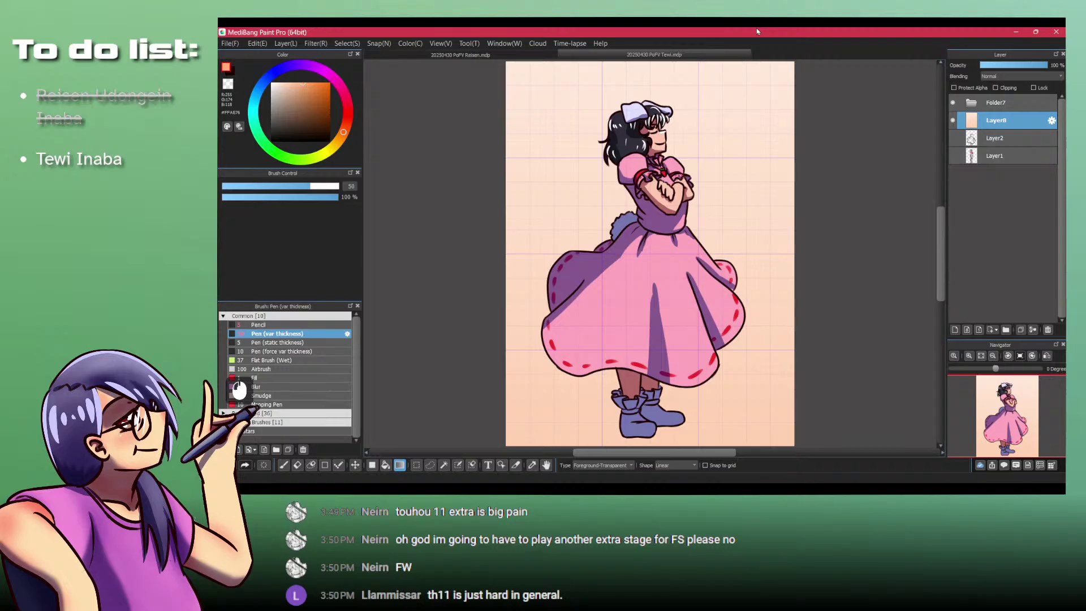
pyautogui.press('ctrl')
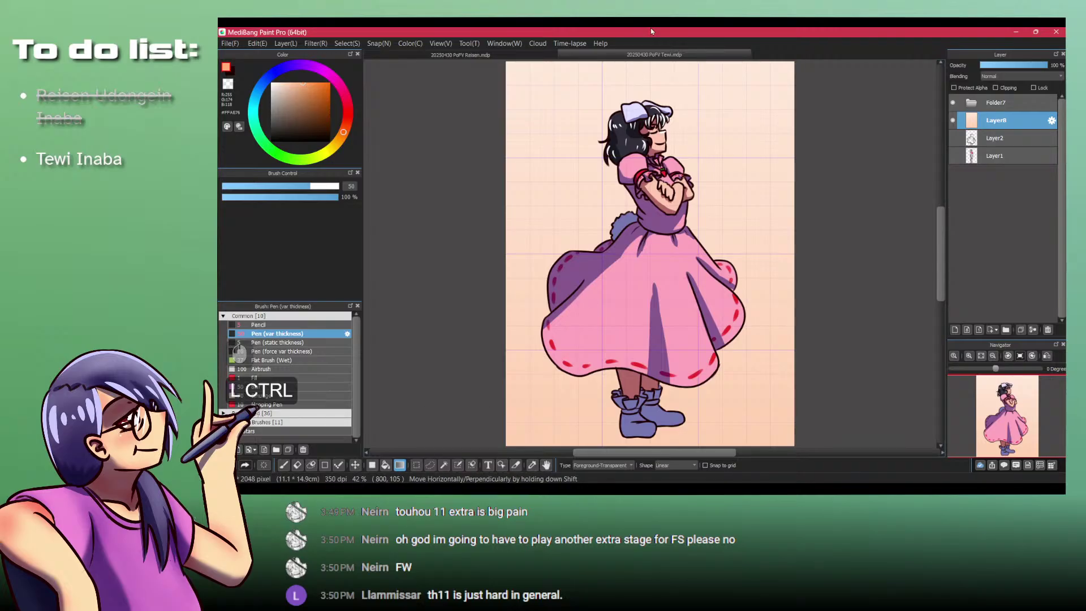
pyautogui.hotkey('ctrl', 'n')
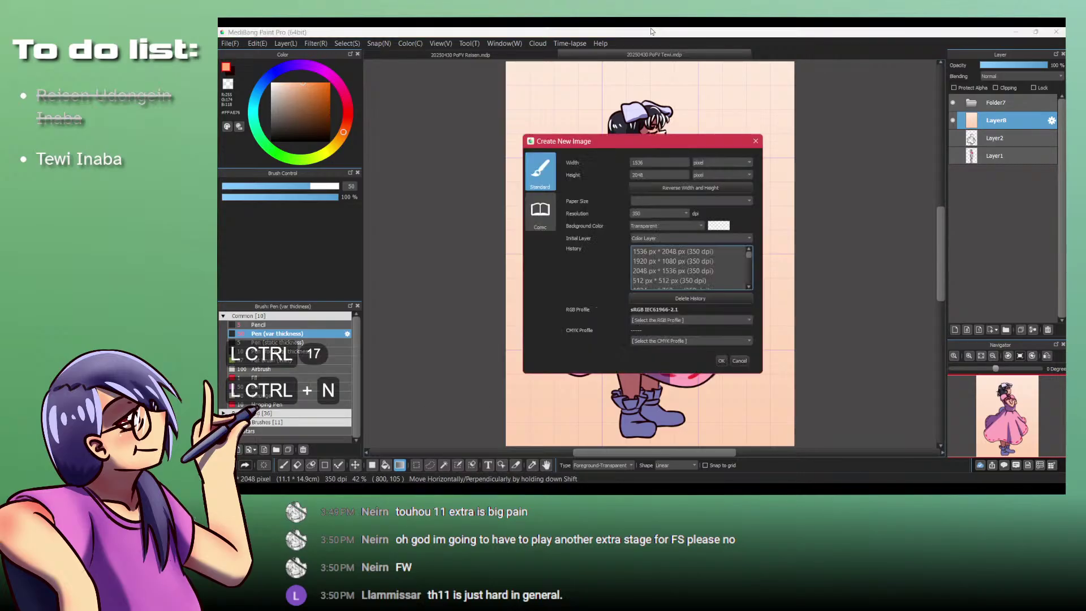
pyautogui.click(714, 359)
pyautogui.click(722, 361)
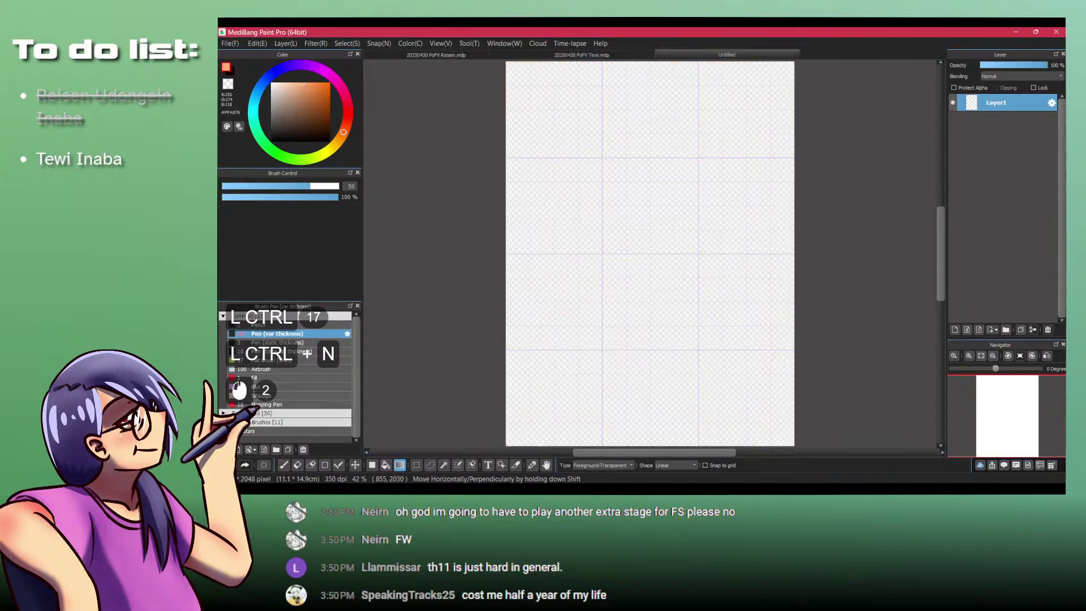
# Step: Switch to the browser, close the Tewi Inaba wiki page and open Cirno's page from the Phantasmagoria of Flower View characters list
pyautogui.click(1014, 31)
pyautogui.hotkey('ctrl', 'w')
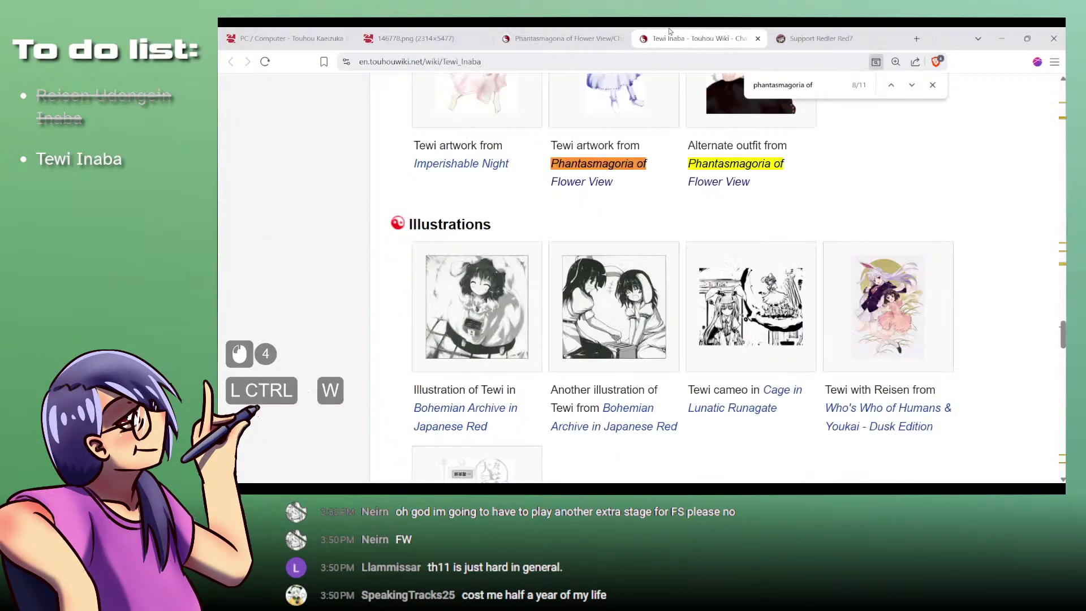
pyautogui.hotkey('ctrl', 'w')
pyautogui.scroll(19, 693, 327)
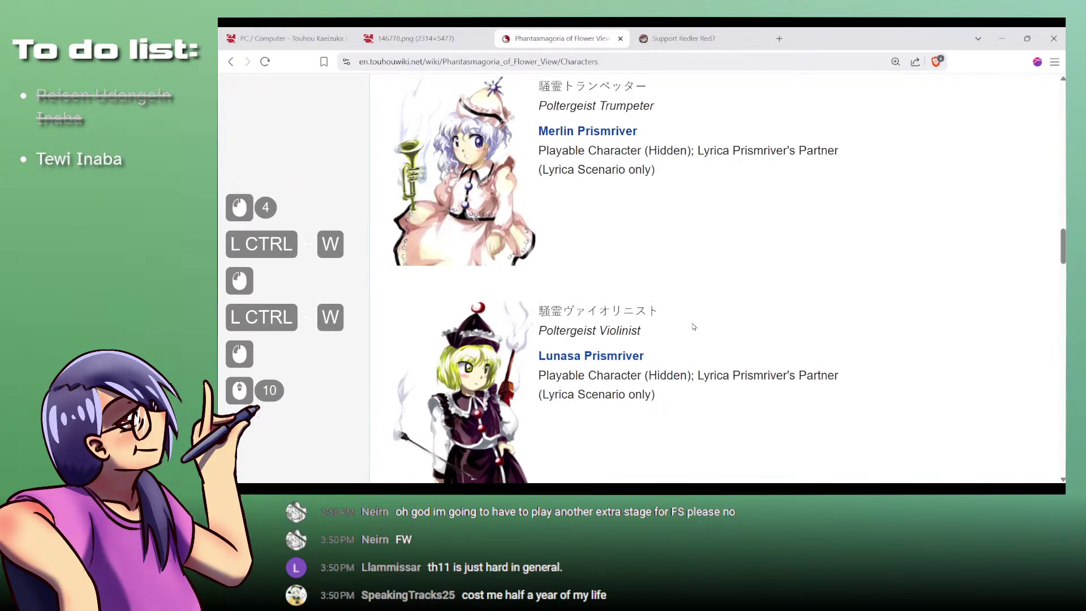
pyautogui.keyDown('ctrl'); pyautogui.click(553, 243); pyautogui.keyUp('ctrl')
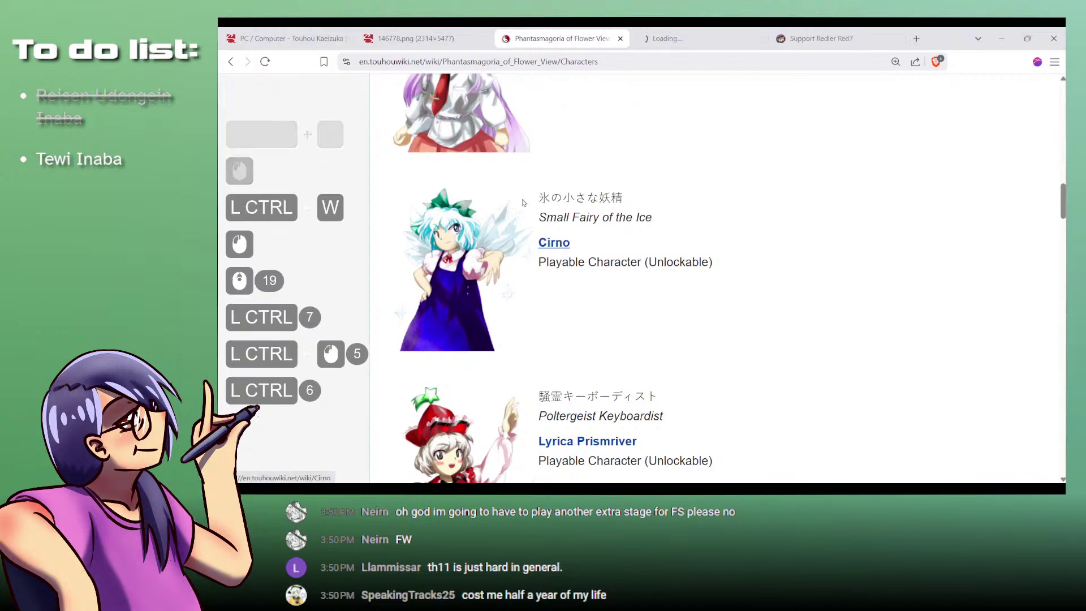
# Step: Bring up Cirno's row of portraits on the 146778.png sprite sheet
pyautogui.click(322, 37)
pyautogui.click(415, 38)
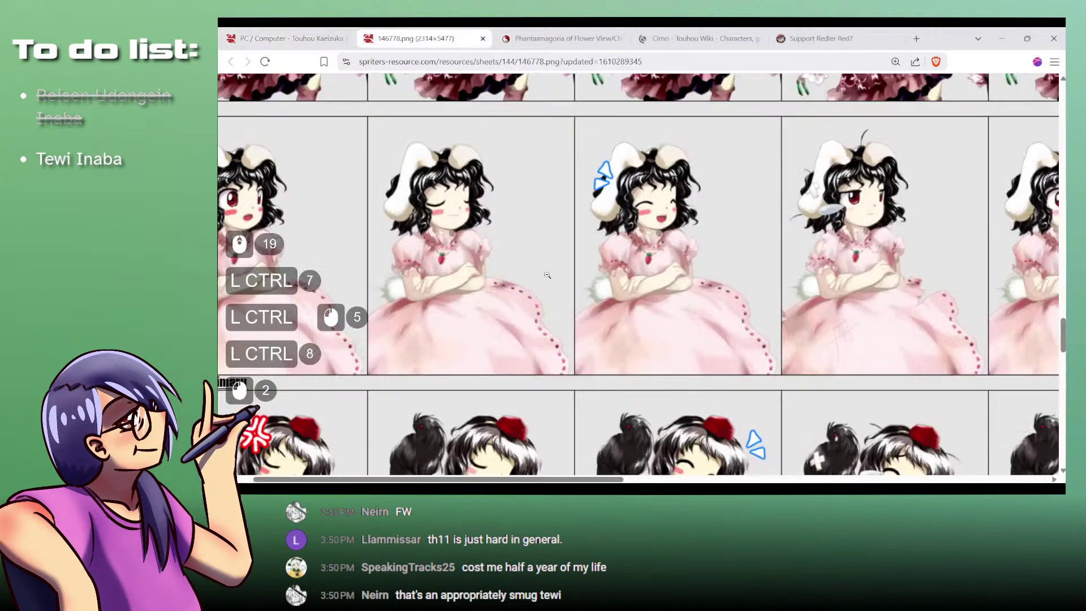
pyautogui.scroll(20, 548, 259)
pyautogui.scroll(-2, 548, 259)
pyautogui.hscroll(-6, 548, 259)
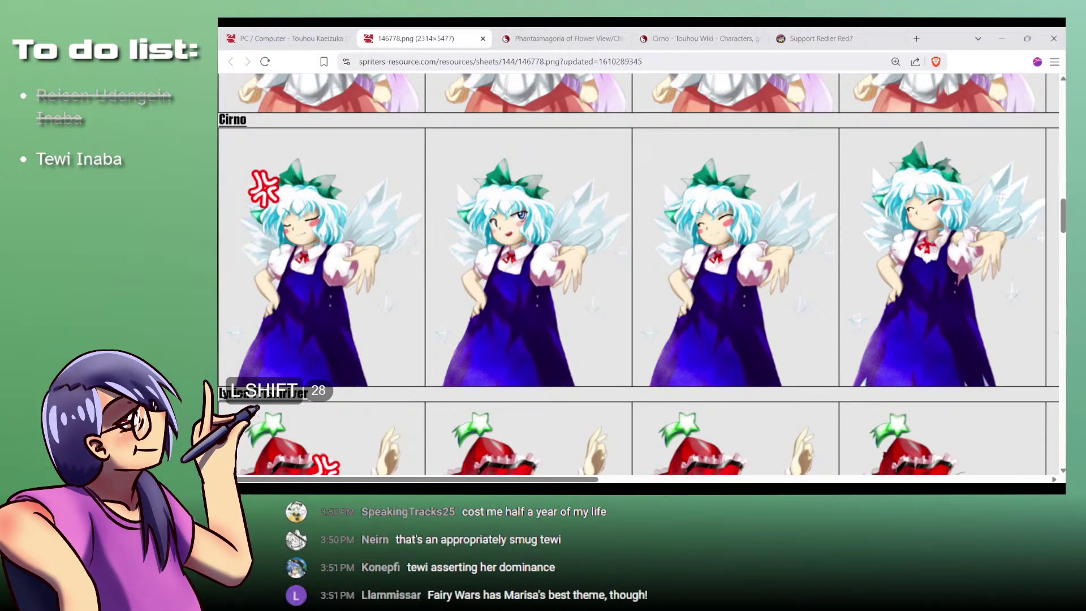
pyautogui.hscroll(-2, 638, 275)
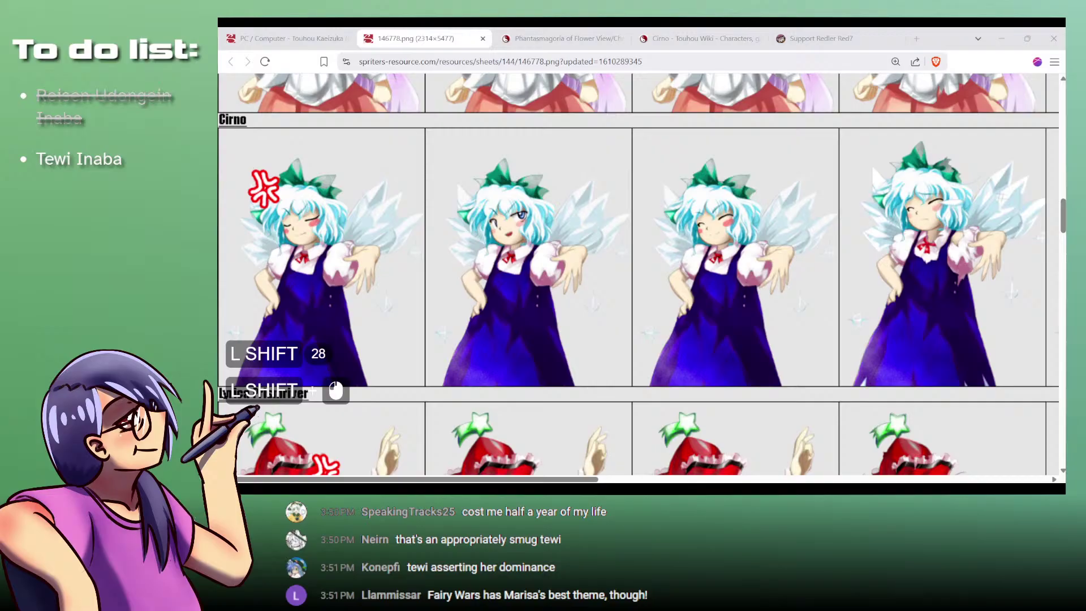
pyautogui.hscroll(-2, 638, 275)
# Step: Search Cirno's wiki page for "phantasmagoria of" and open her full-body monochrome artwork from the Artworks gallery
pyautogui.click(717, 35)
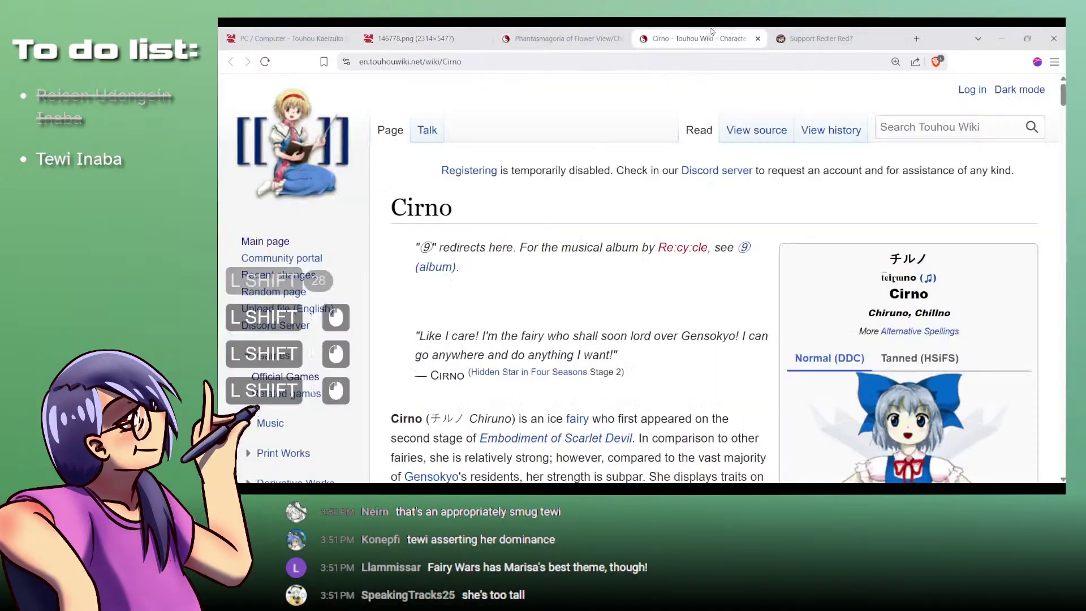
pyautogui.hotkey('ctrl', 'f')
pyautogui.hotkey('shift', 'Return')
pyautogui.hotkey('shift', 'Return')
pyautogui.hotkey('shift', 'Return')
pyautogui.hotkey('shift', 'Return')
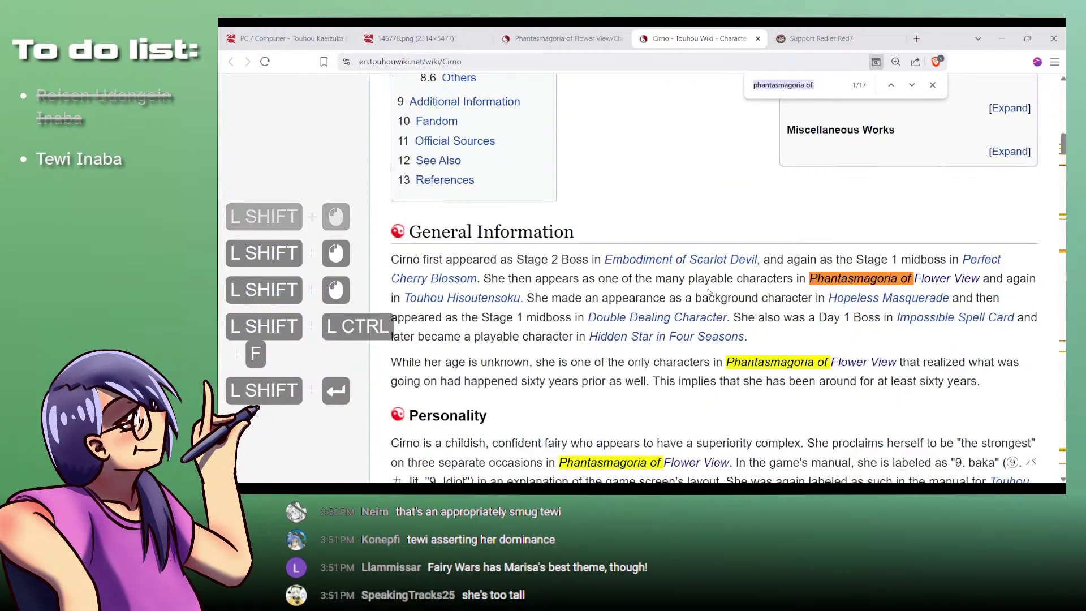
pyautogui.hotkey('shift', 'Return')
pyautogui.hotkey('shift', 'Return')
pyautogui.hotkey('shift', 'Return')
pyautogui.hotkey('shift', 'Return')
pyautogui.hotkey('shift', 'Return')
pyautogui.hotkey('shift', 'Return')
pyautogui.hotkey('shift', 'Return')
pyautogui.hotkey('shift', 'Return')
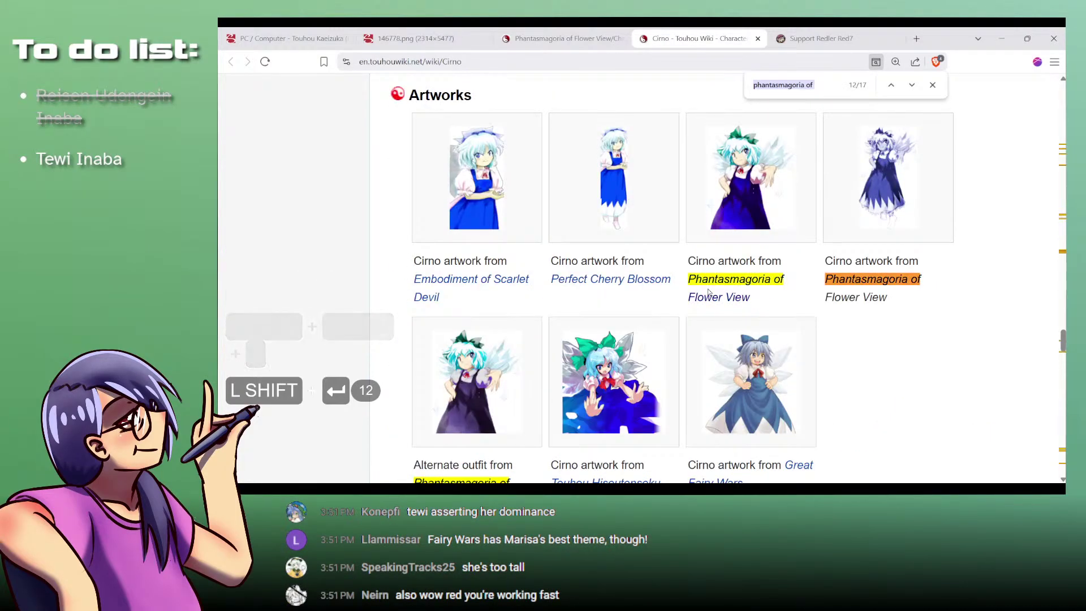
pyautogui.keyDown('shift'); pyautogui.click(882, 192); pyautogui.keyUp('shift')
pyautogui.scroll(-3, 869, 282)
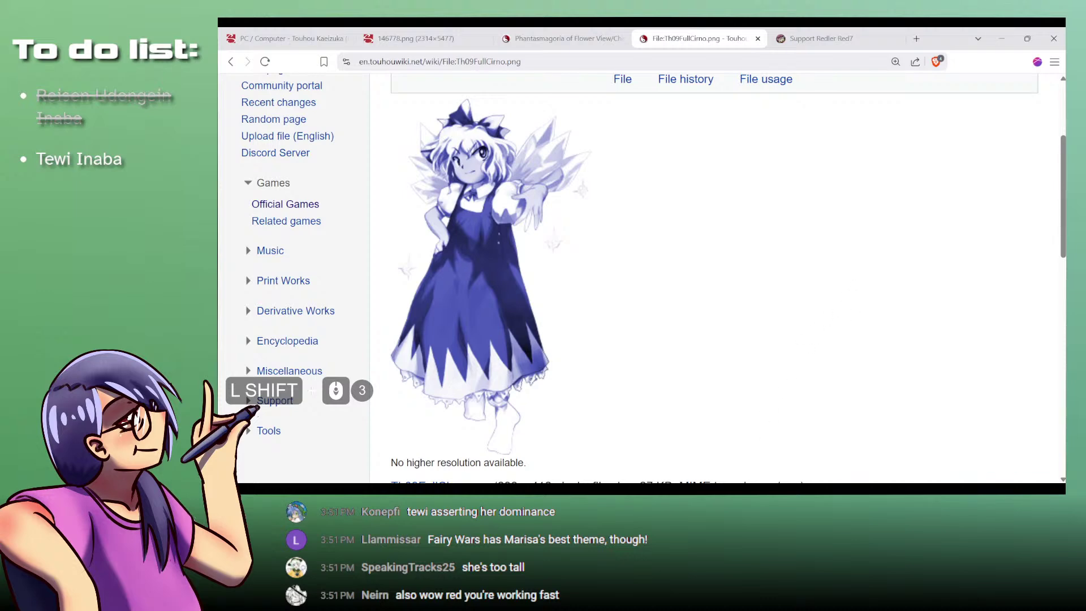
# Step: Examine Cirno's pose in the full-body artwork, the characters page and the portrait sprite sheet
pyautogui.hotkey('alt', 'Tab')
pyautogui.hotkey('alt', 'Tab')
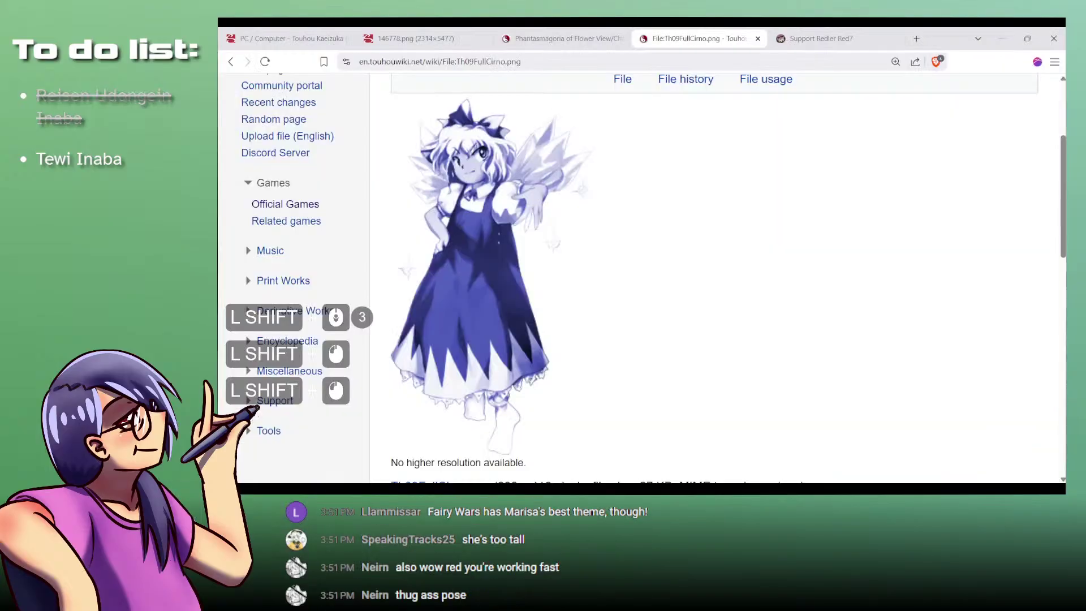
pyautogui.click(840, 47)
pyautogui.click(699, 33)
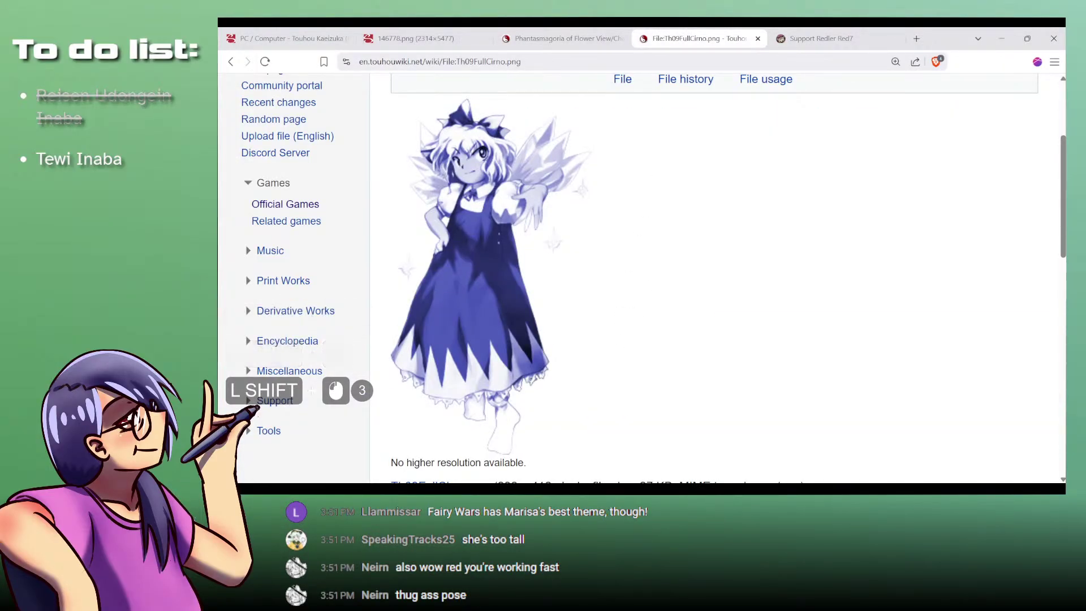
pyautogui.keyDown('shift'); pyautogui.click(548, 370); pyautogui.keyUp('shift')
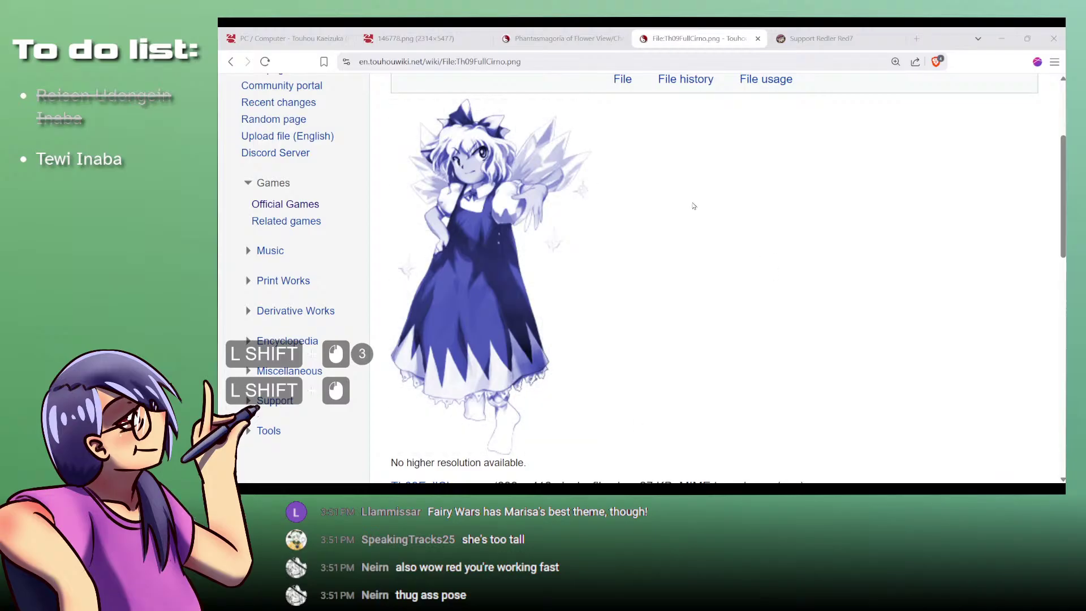
pyautogui.keyDown('shift'); pyautogui.click(567, 34); pyautogui.keyUp('shift')
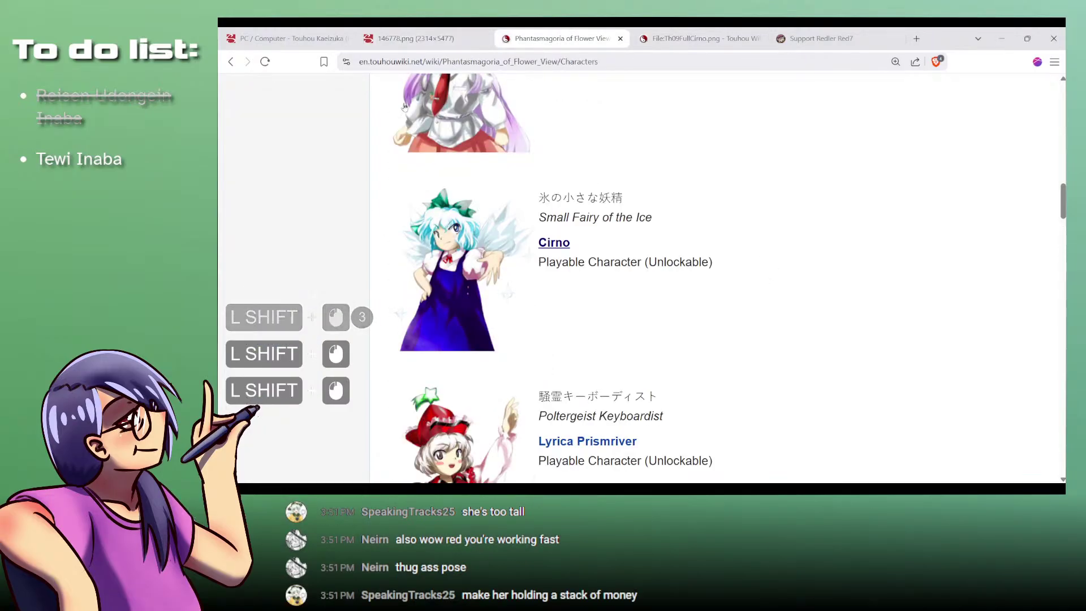
pyautogui.keyDown('shift'); pyautogui.click(308, 32); pyautogui.keyUp('shift')
pyautogui.keyDown('shift'); pyautogui.click(389, 32); pyautogui.keyUp('shift')
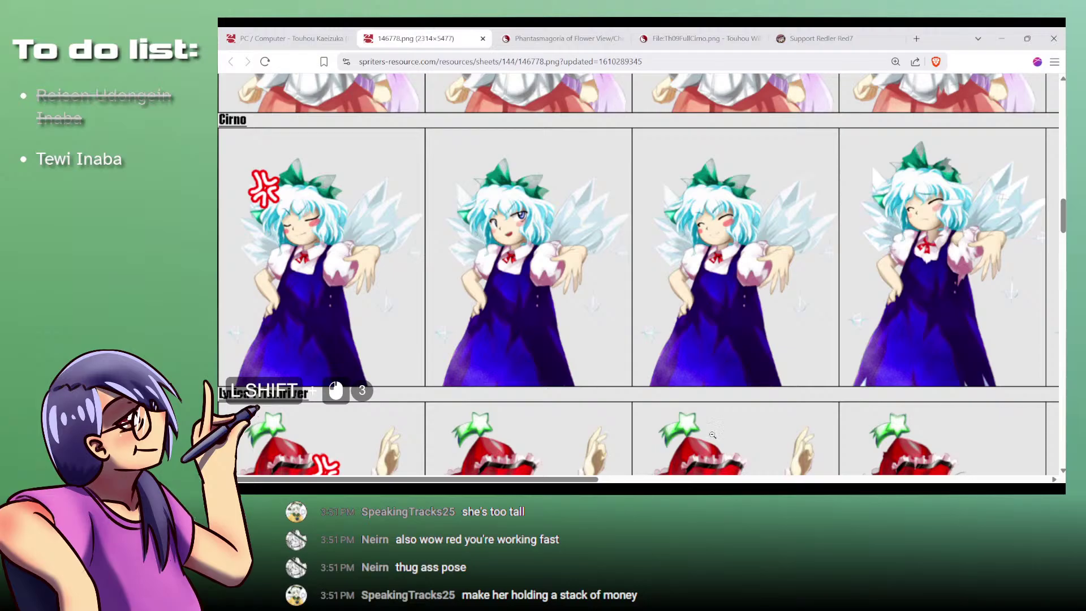
# Step: Switch to MediBang Paint Pro and save the blank canvas in the Art folder as "20250430 PoFV Cirno" in *.mdp format
pyautogui.keyDown('shift'); pyautogui.click(666, 488); pyautogui.keyUp('shift')
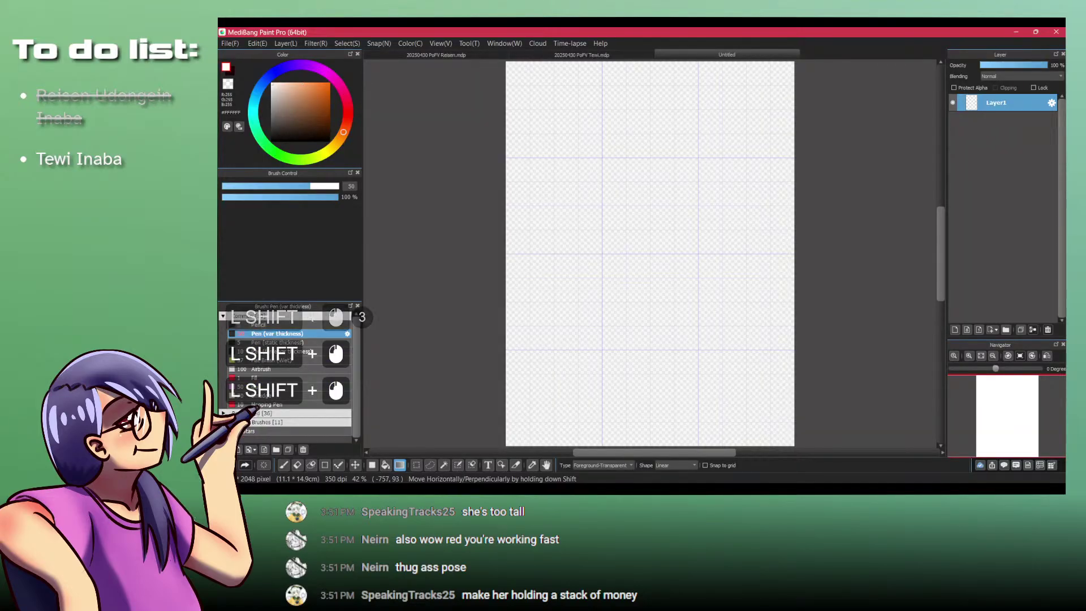
pyautogui.hotkey('ctrl', 'shift', 's')
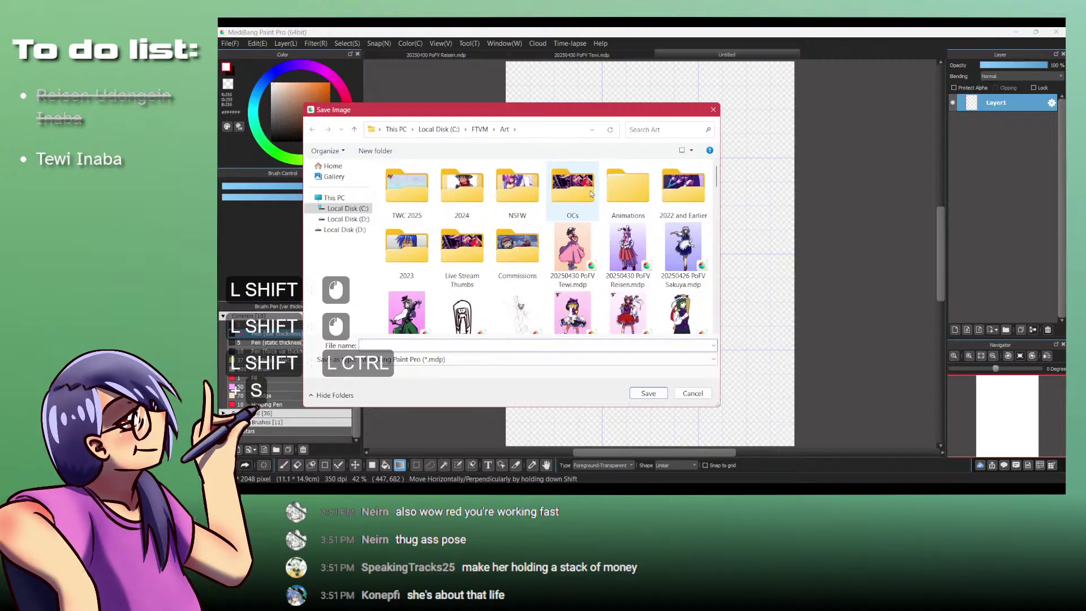
pyautogui.write('202504')
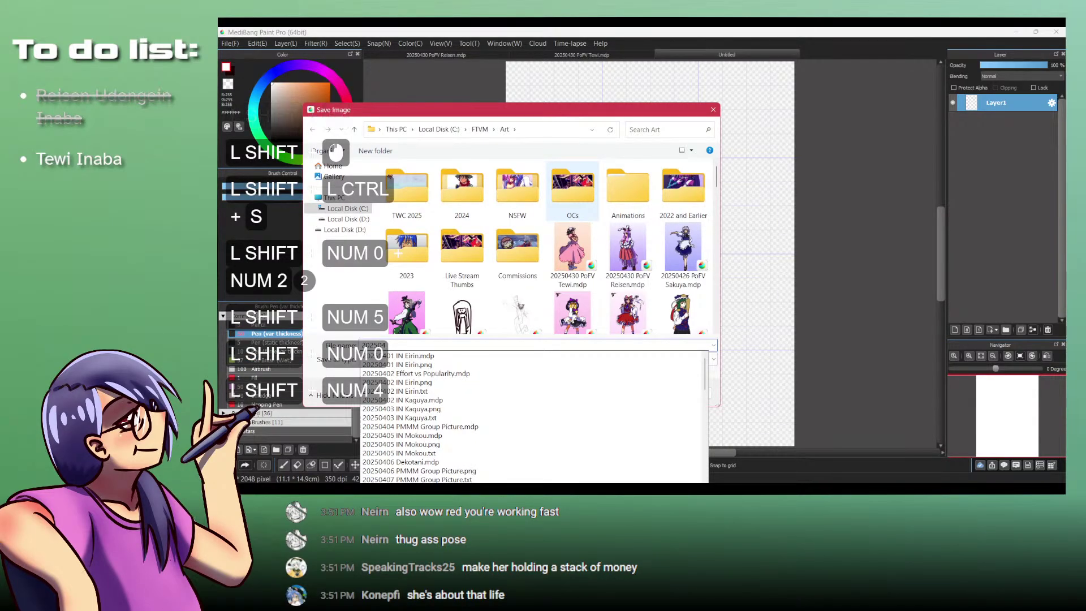
pyautogui.write('30 Cirno')
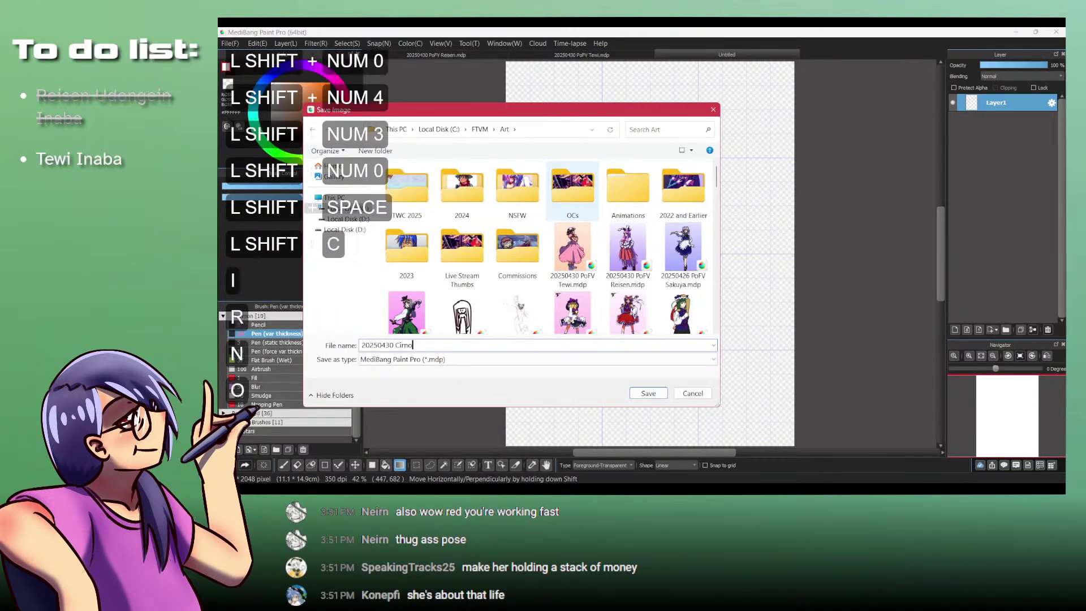
pyautogui.hotkey('ctrl', 'BackSpace')
pyautogui.write('PoF')
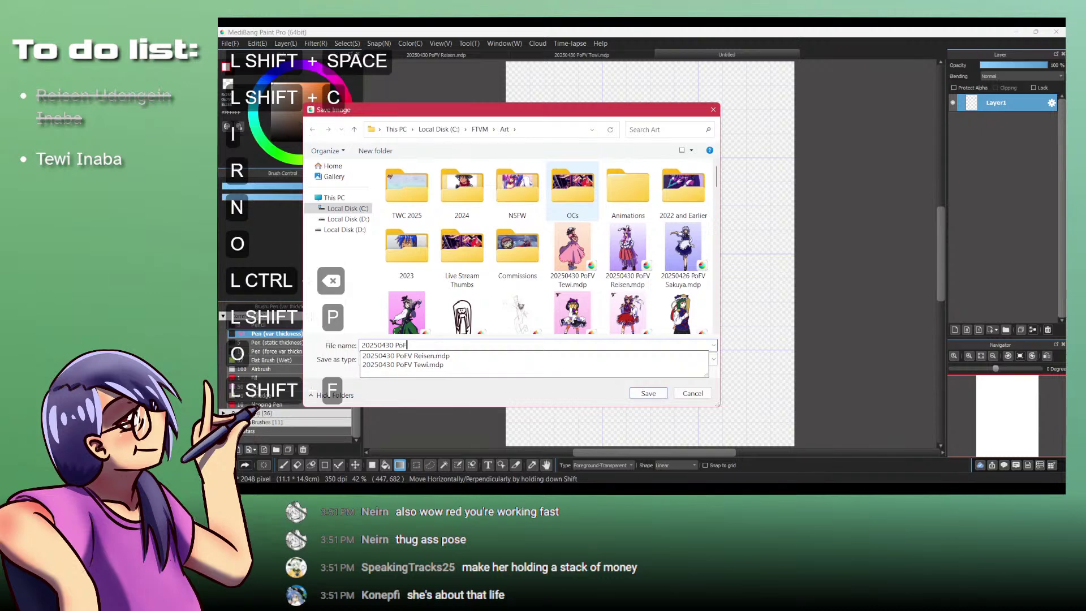
pyautogui.write('V Cirno')
pyautogui.press('Return')
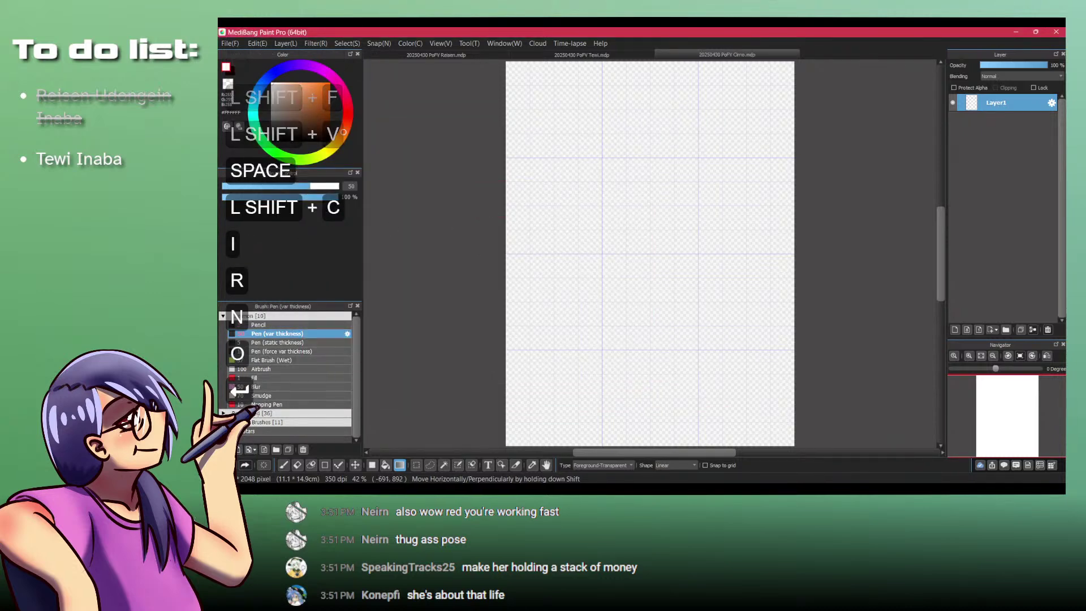
# Step: Swap to the dark foreground colour and the brush tool, clearing the stray white gradient and test stroke from the layer
pyautogui.click(652, 32)
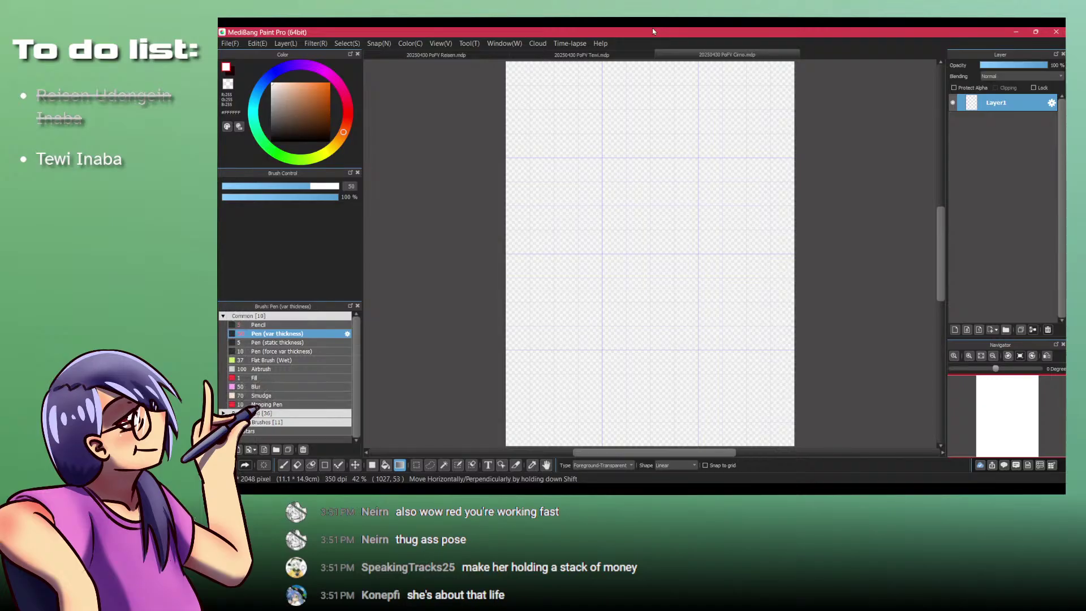
pyautogui.moveTo(599, 161); pyautogui.dragTo(565, 238)
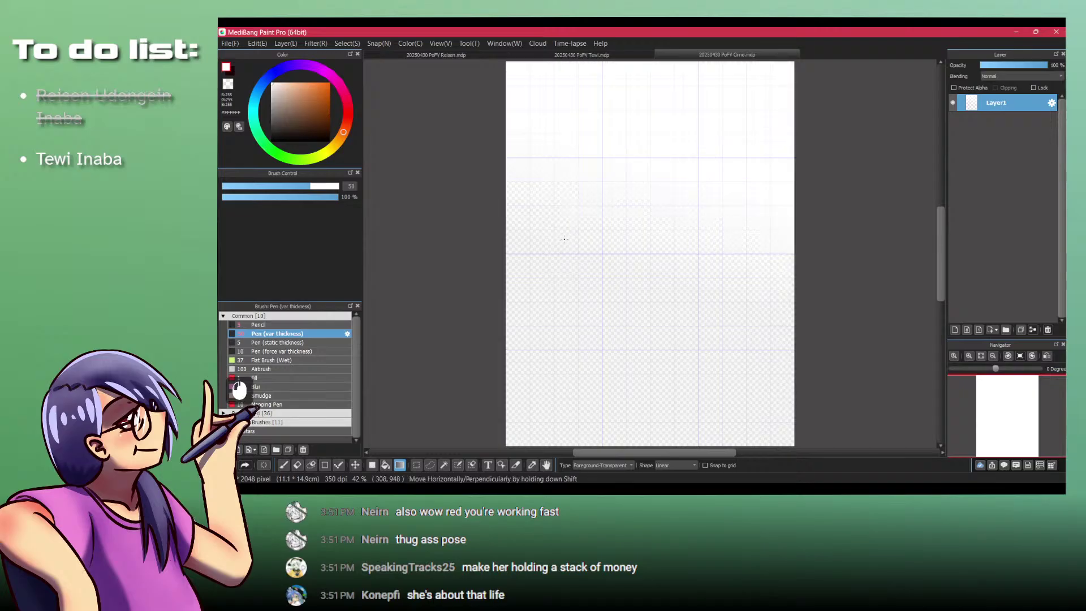
pyautogui.press('Delete')
pyautogui.press('x')
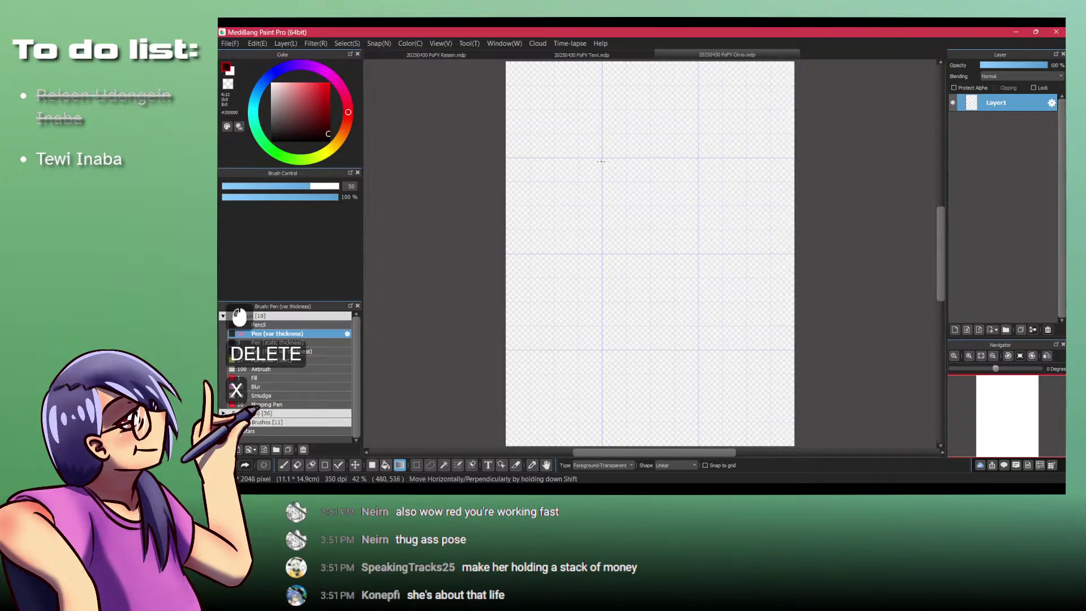
pyautogui.press('p')
pyautogui.moveTo(650, 154); pyautogui.dragTo(560, 327)
pyautogui.press('Delete')
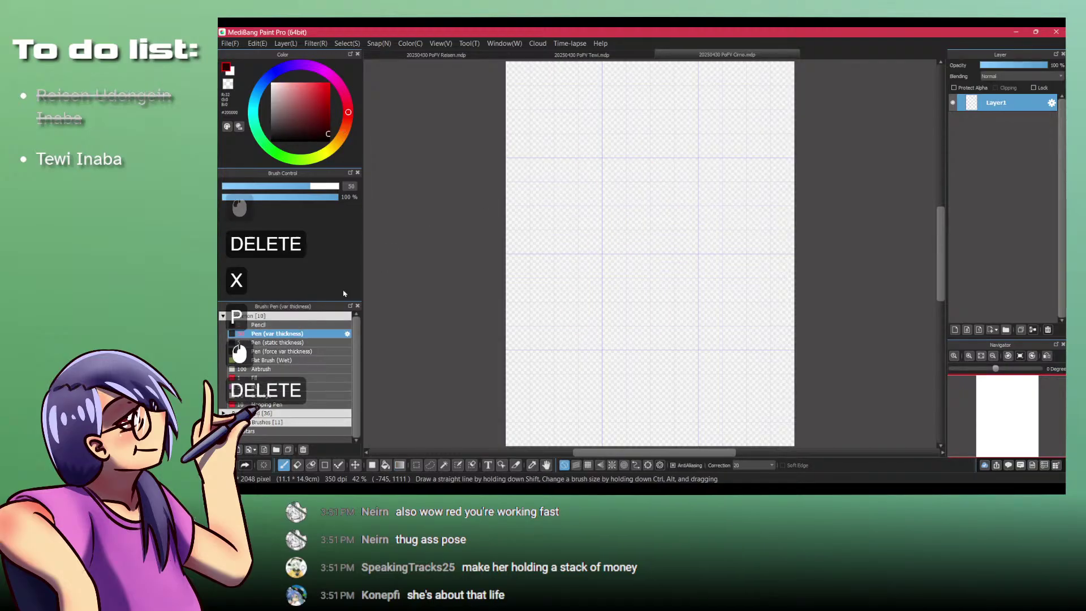
# Step: Choose the Pencil brush, try it at size 10, then set its size to 20, clearing each test stroke
pyautogui.click(300, 324)
pyautogui.moveTo(638, 158); pyautogui.dragTo(570, 307)
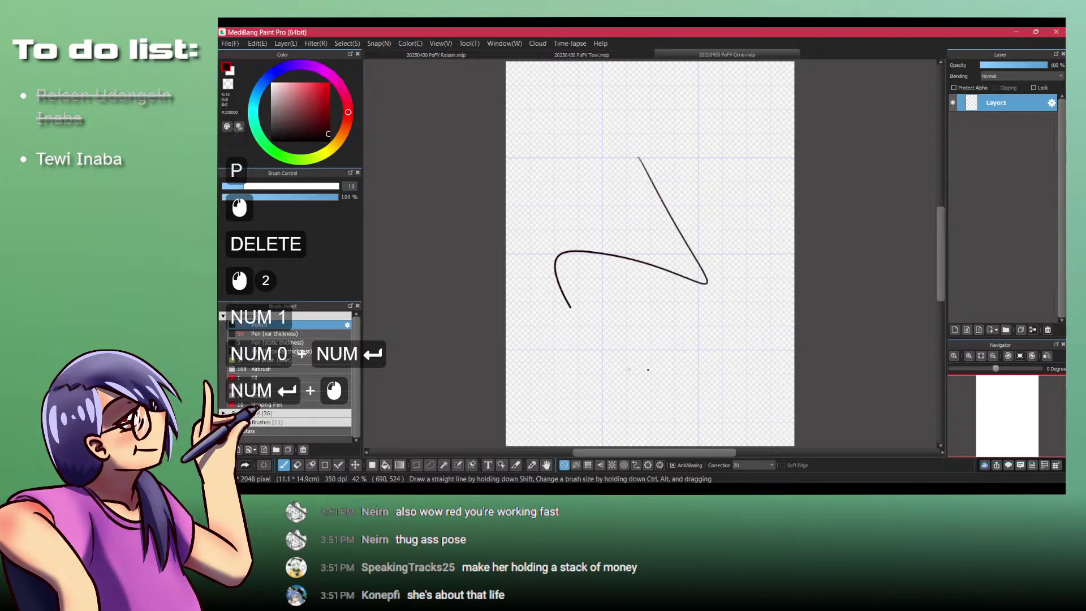
pyautogui.press('Delete')
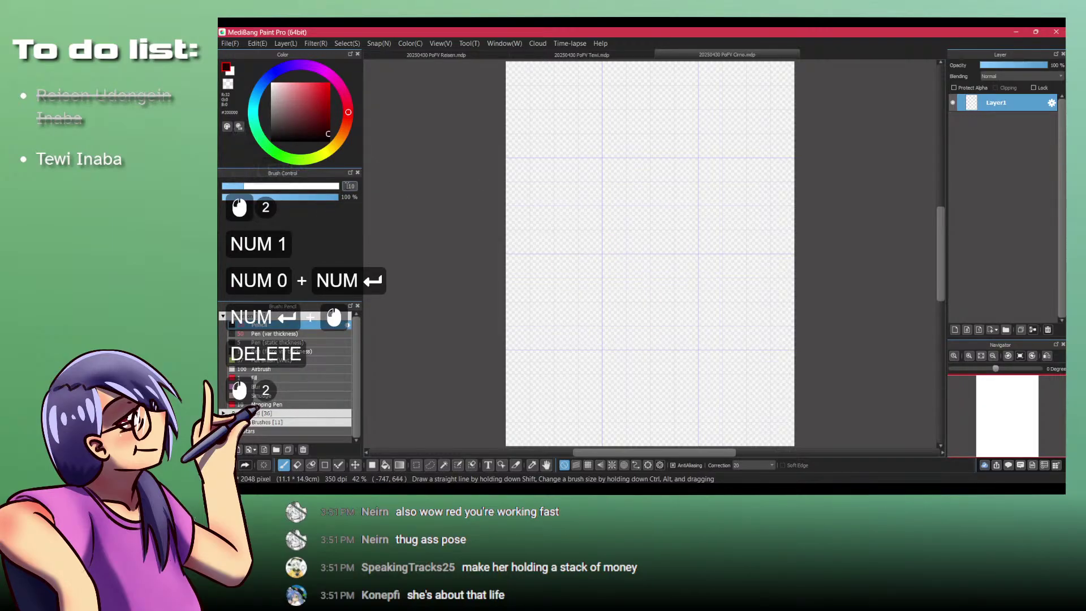
pyautogui.tripleClick(347, 186)
pyautogui.write('20')
pyautogui.press('Return')
pyautogui.moveTo(618, 172)
pyautogui.mouseDown()
pyautogui.moveTo(609, 252)
pyautogui.moveTo(646, 189)
pyautogui.moveTo(617, 330)
pyautogui.moveTo(644, 284)
pyautogui.mouseUp()
pyautogui.press('Delete')
# Step: Switch to the browser and view Cirno's portrait sprites, the characters page and her full-body artwork
pyautogui.click(650, 488)
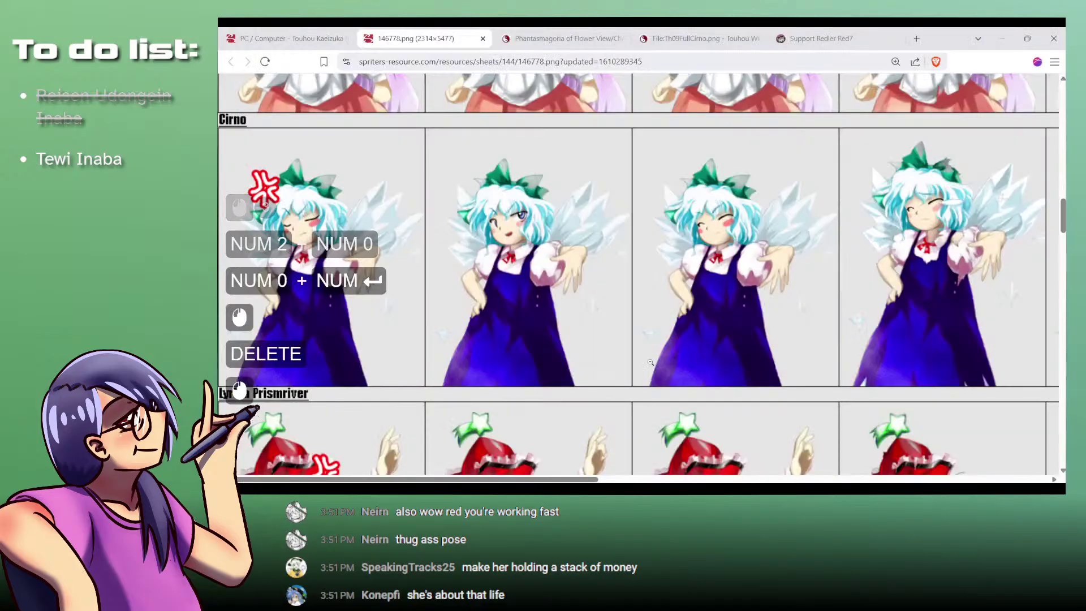
pyautogui.click(562, 38)
pyautogui.click(701, 38)
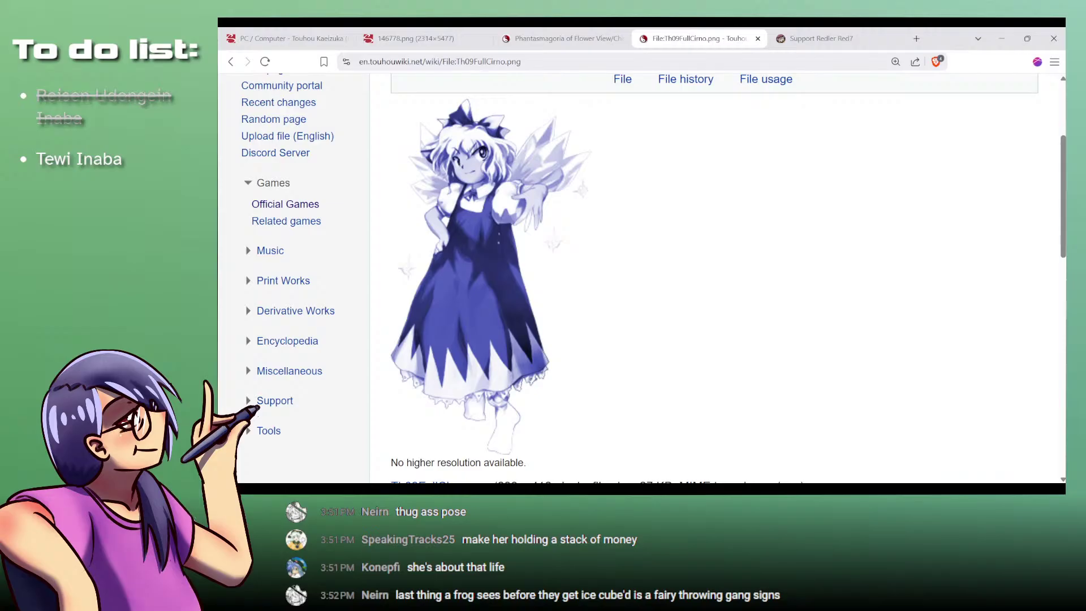
# Step: Open a new browser tab, detach it into its own window and search for "gang signs"
pyautogui.click(911, 33)
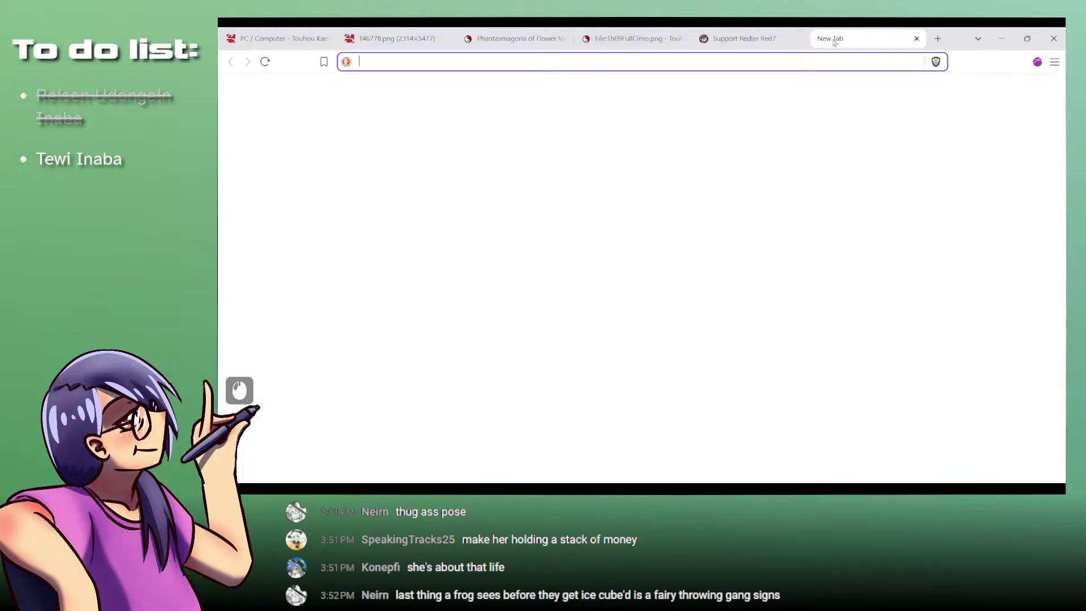
pyautogui.moveTo(833, 40); pyautogui.dragTo(217, 91)
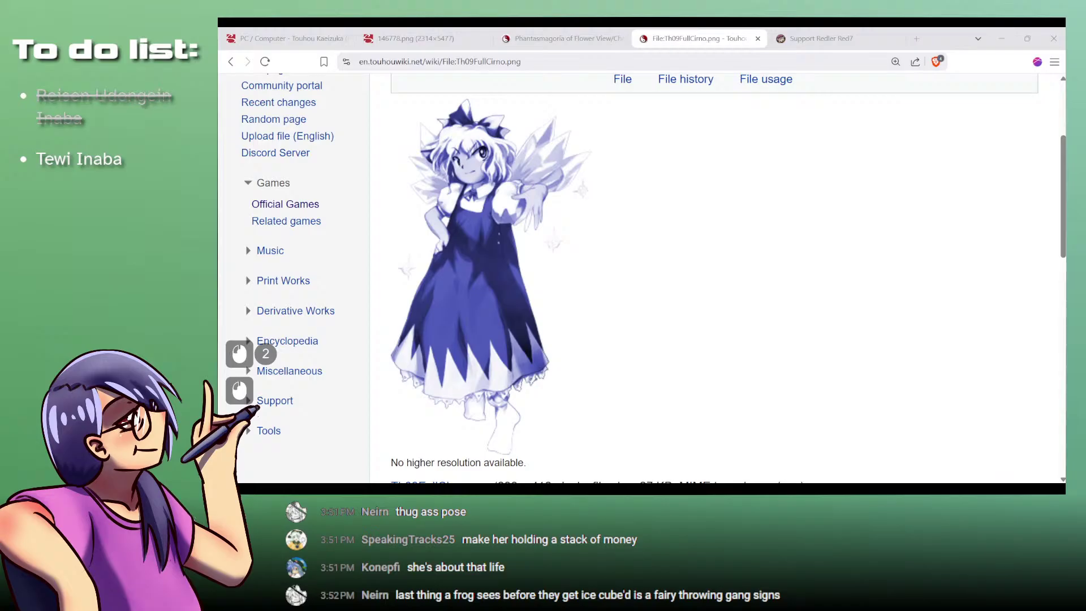
pyautogui.write('gang signs')
pyautogui.press('Return')
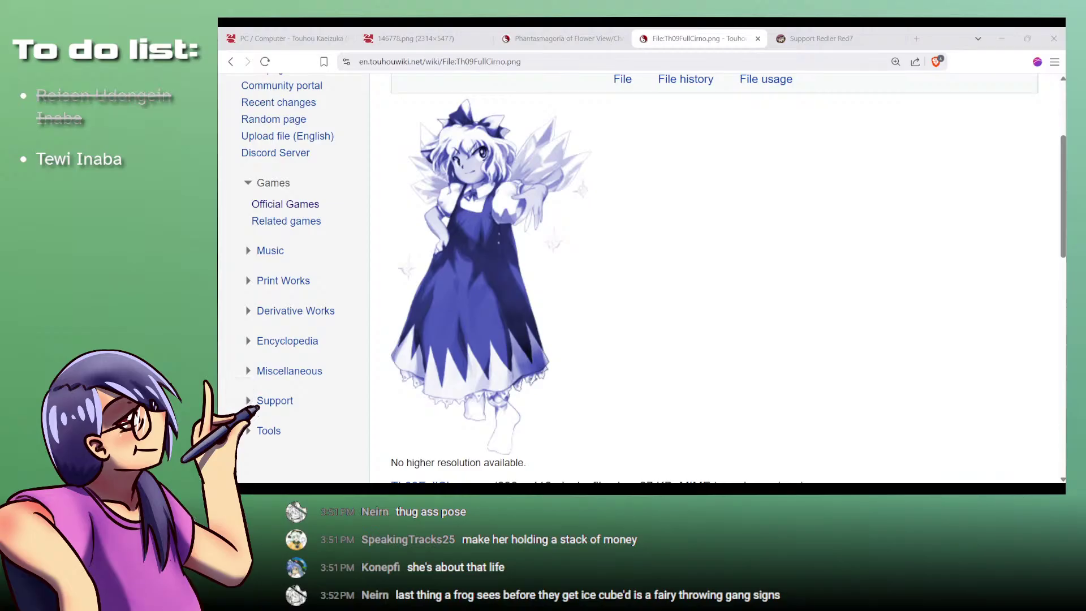
# Step: Look through the gang sign search results for a hand pose to use as reference
pyautogui.scroll(-3, 239, 390)
pyautogui.scroll(-2, 239, 390)
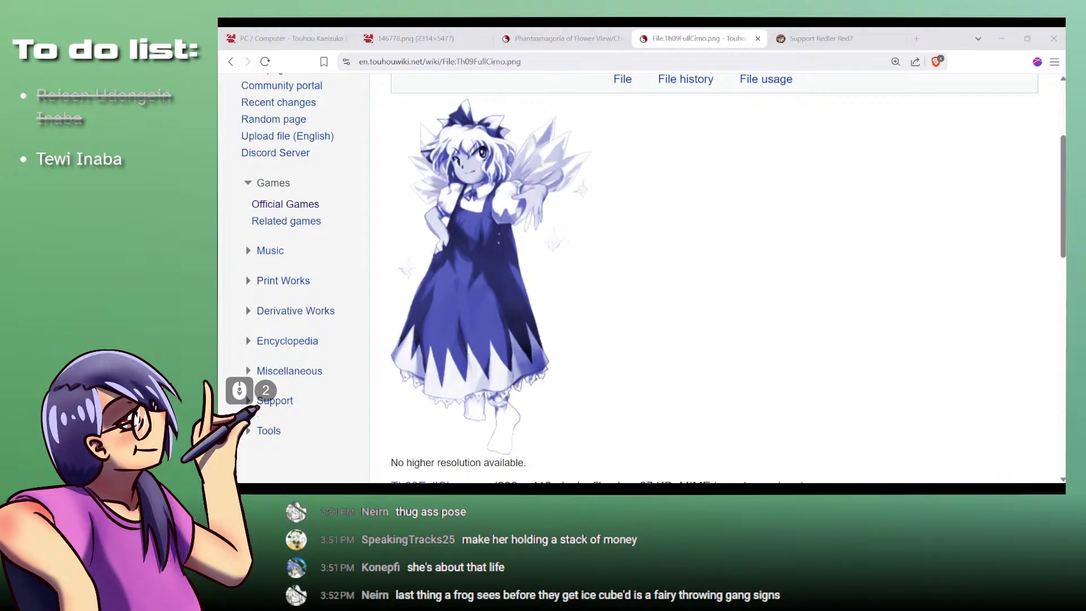
pyautogui.scroll(-2, 239, 390)
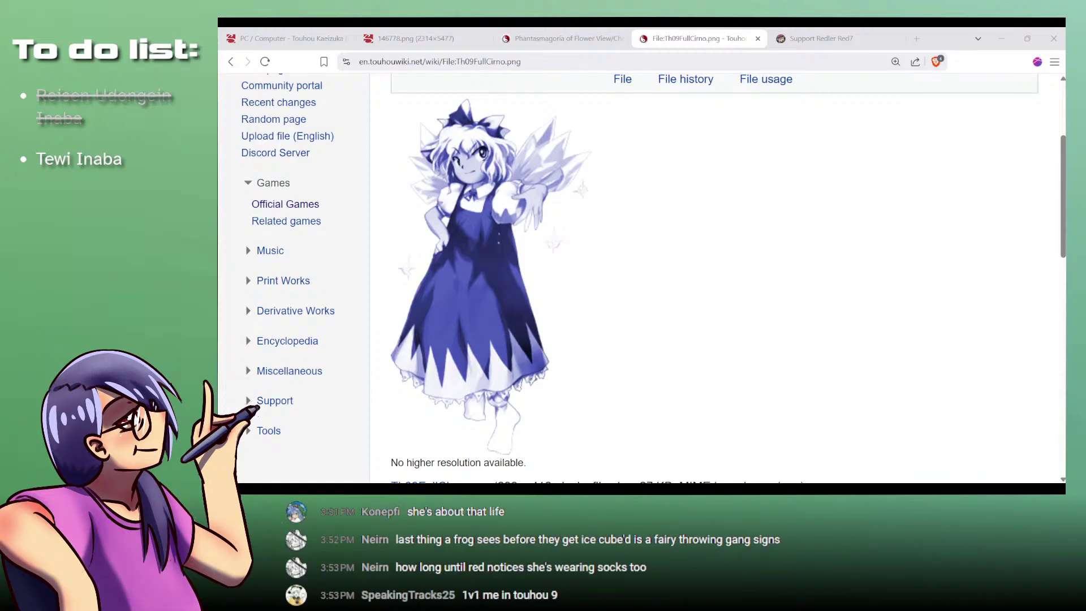
pyautogui.scroll(-3, 239, 390)
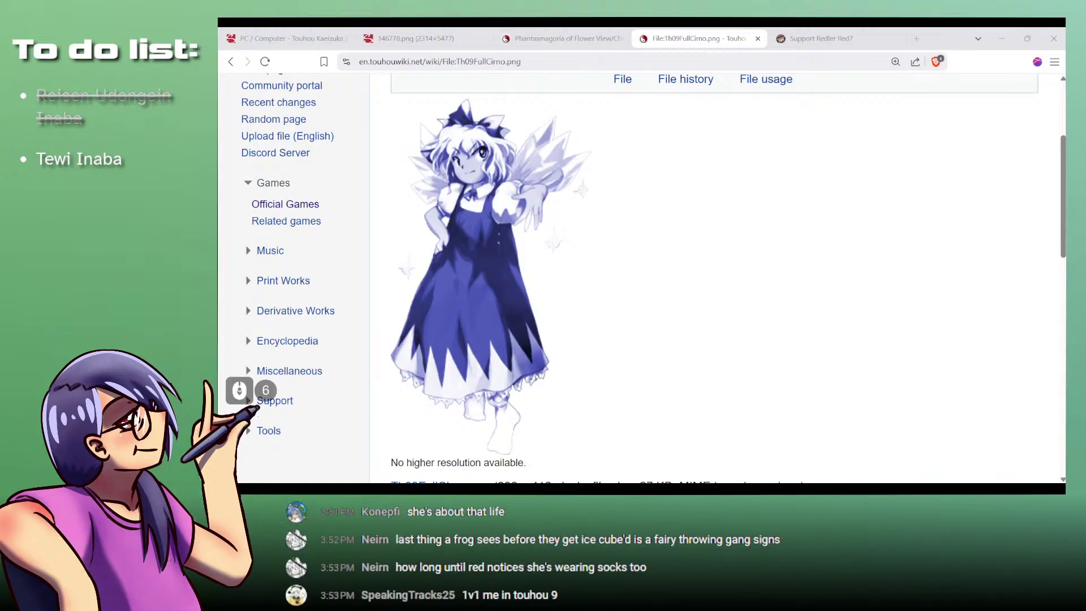
pyautogui.press('ctrl')
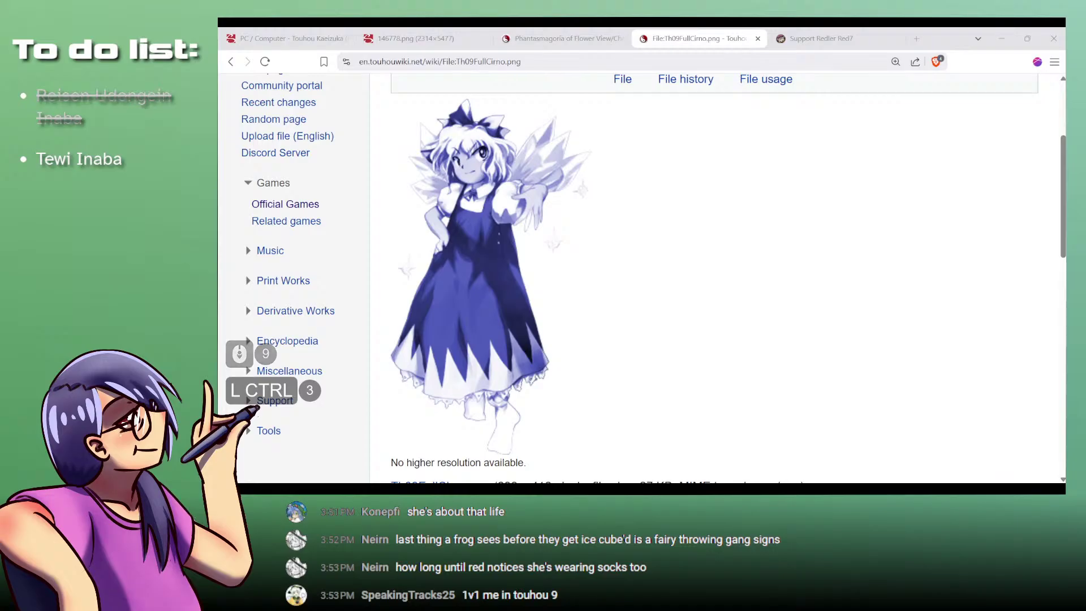
pyautogui.hotkey('ctrl', 'w')
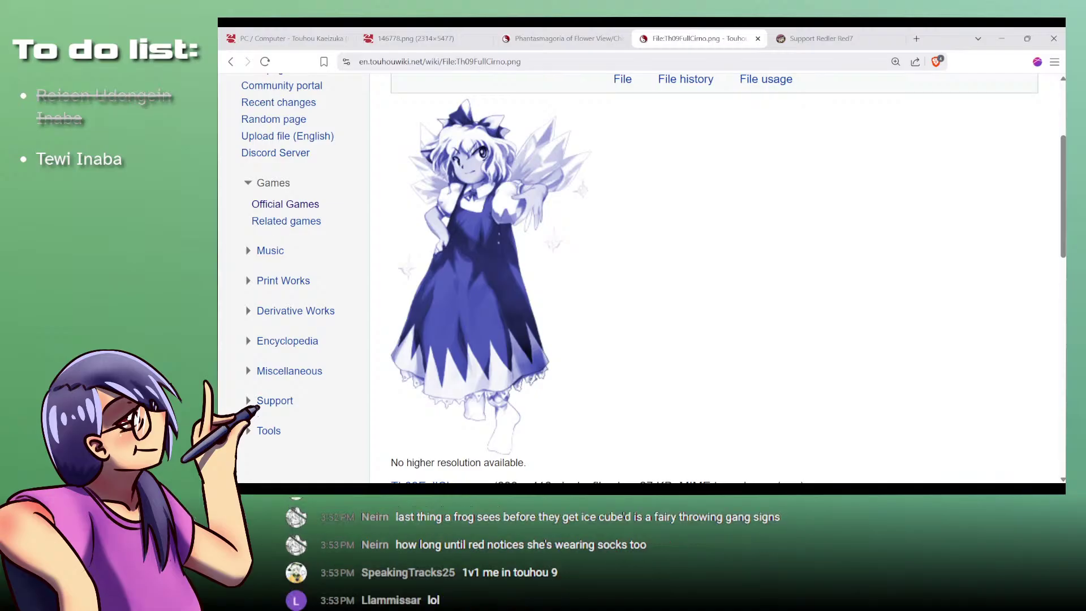
pyautogui.doubleClick(251, 401)
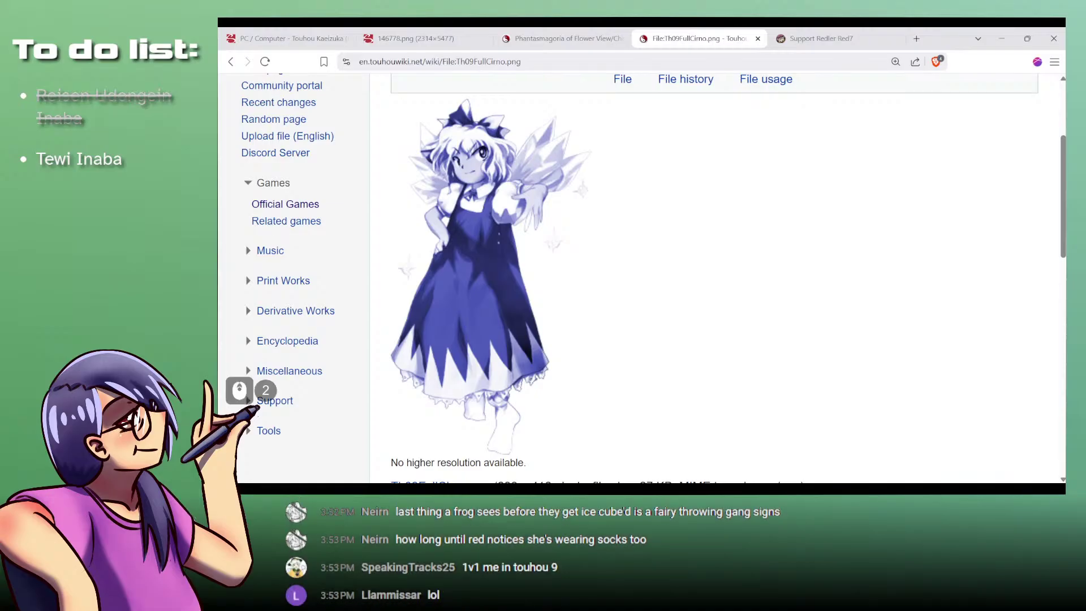
pyautogui.scroll(-1, 641, 277)
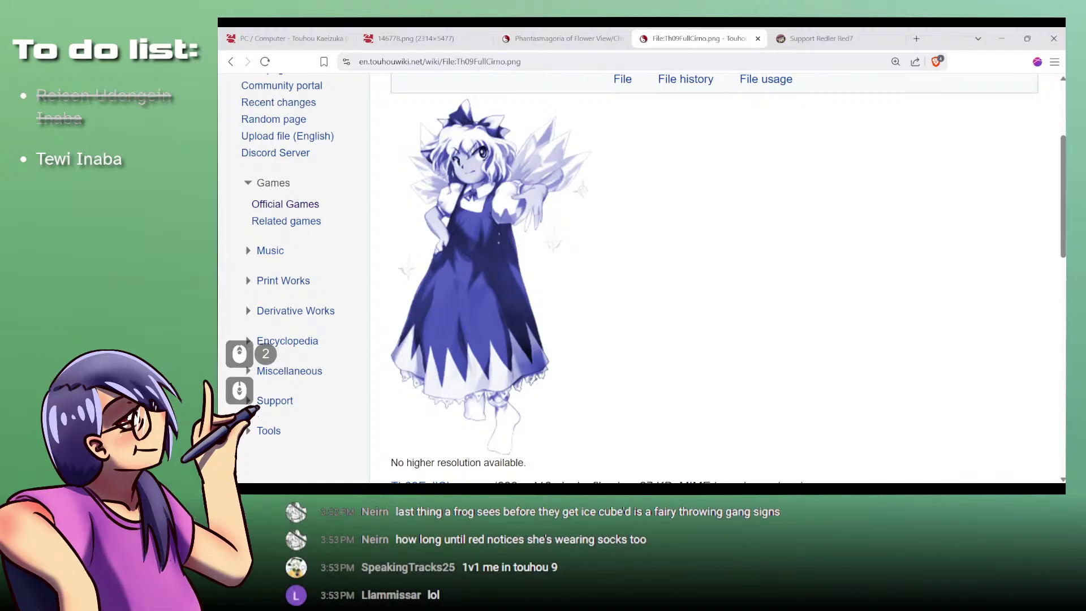
pyautogui.click(252, 401)
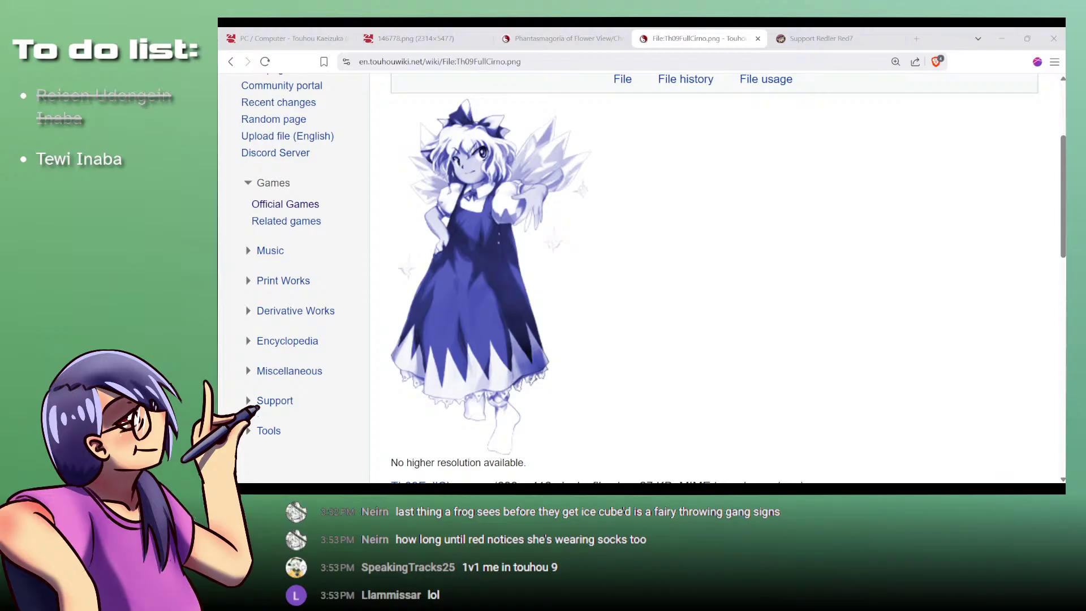
pyautogui.doubleClick(239, 390)
# Step: Return to MediBang Paint Pro and sketch a downward-pointing hand with palm, fingers and thumb in the canvas's upper right
pyautogui.click(645, 488)
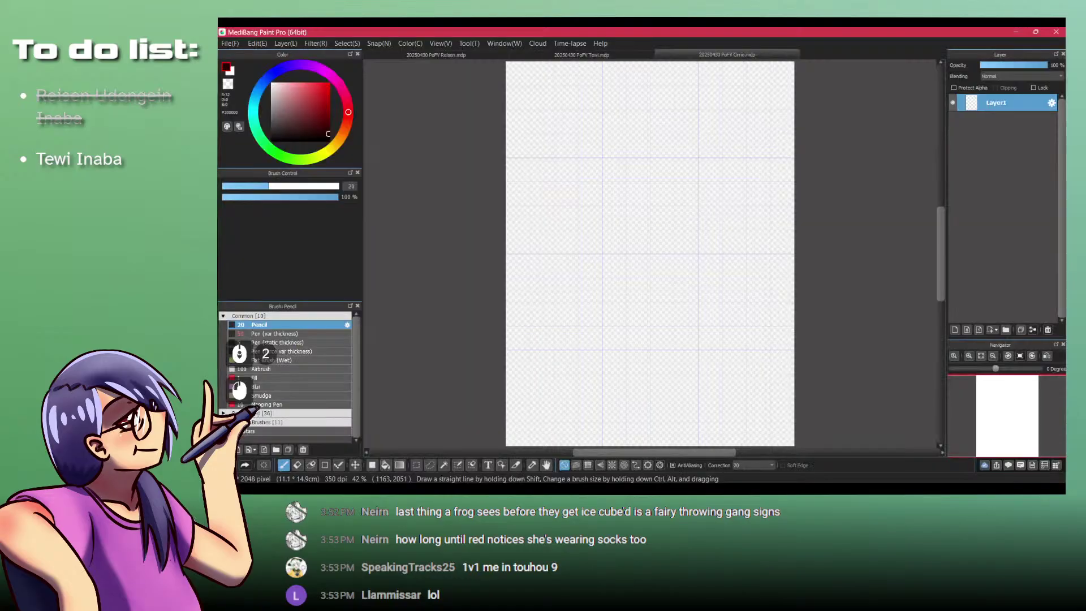
pyautogui.moveTo(642, 134)
pyautogui.mouseDown()
pyautogui.moveTo(621, 180)
pyautogui.moveTo(720, 147)
pyautogui.moveTo(724, 187)
pyautogui.moveTo(625, 189)
pyautogui.moveTo(691, 178)
pyautogui.moveTo(678, 238)
pyautogui.mouseUp()
pyautogui.hotkey('ctrl', 'z')
pyautogui.hotkey('ctrl', 'z')
pyautogui.keyDown('ctrl'); pyautogui.click(672, 180); pyautogui.keyUp('ctrl')
pyautogui.moveTo(704, 180); pyautogui.dragTo(680, 238)
pyautogui.moveTo(713, 182); pyautogui.dragTo(693, 236)
pyautogui.moveTo(731, 177)
pyautogui.mouseDown()
pyautogui.moveTo(734, 205)
pyautogui.moveTo(751, 200)
pyautogui.mouseUp()
pyautogui.moveTo(734, 205); pyautogui.dragTo(754, 196)
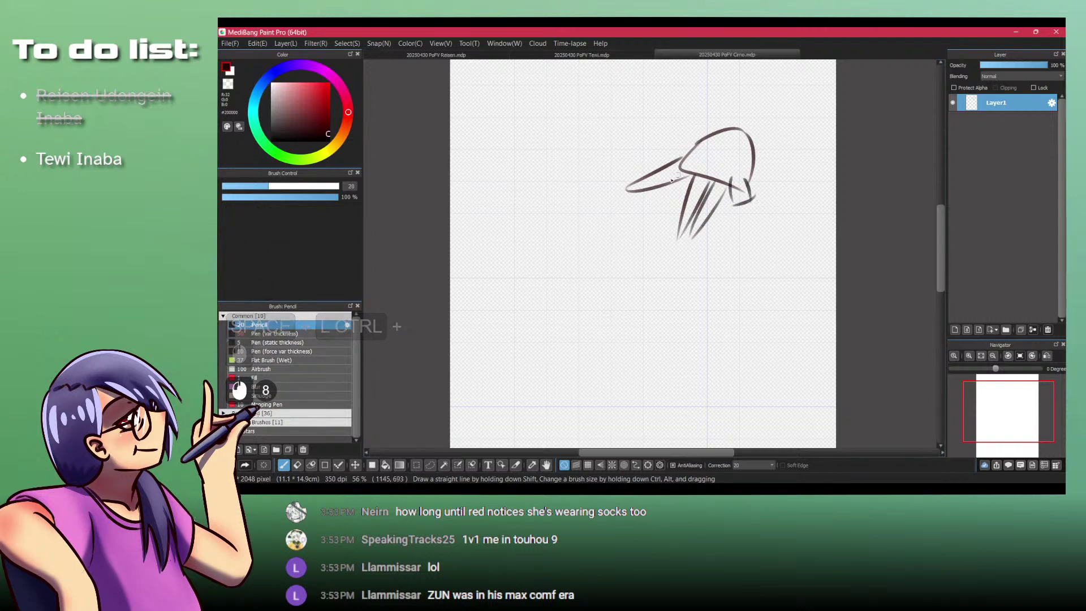
# Step: Add the hand's uppermost finger and a stroke along the top of the palm
pyautogui.moveTo(707, 138); pyautogui.dragTo(662, 144)
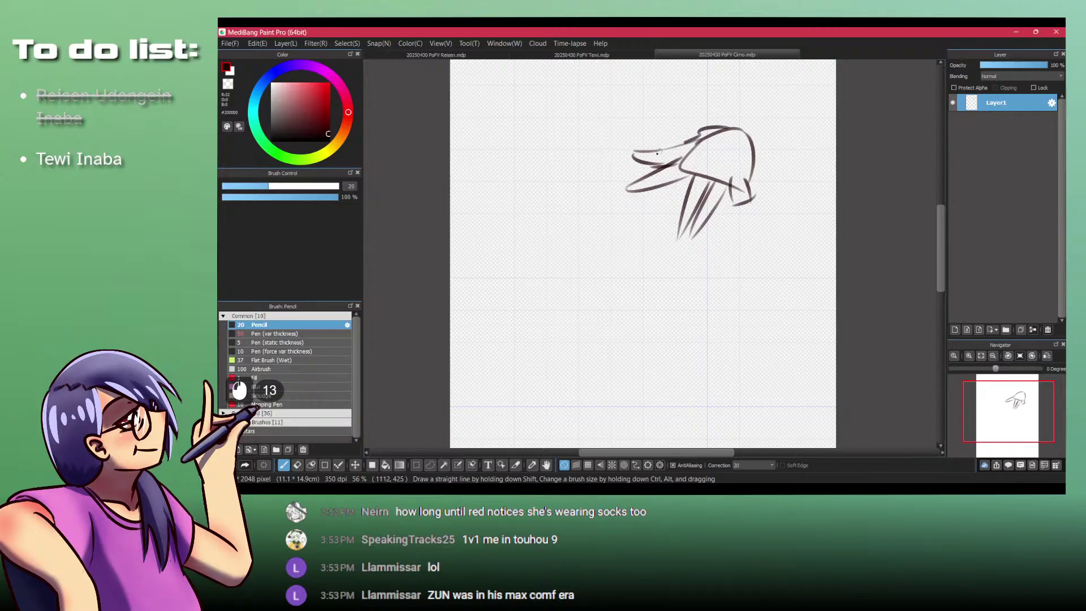
pyautogui.moveTo(700, 130); pyautogui.dragTo(740, 133)
pyautogui.press('ctrl')
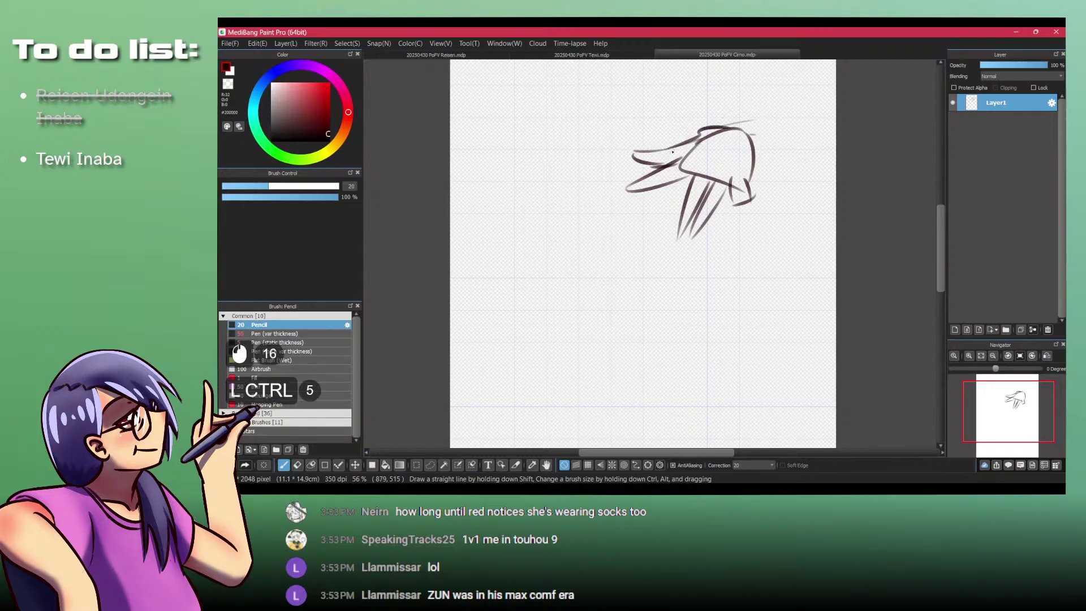
# Step: Try reworking the strokes between the hand's two upper fingers, undoing the attempts
pyautogui.moveTo(673, 158); pyautogui.dragTo(628, 166)
pyautogui.hotkey('ctrl', 'z')
pyautogui.hotkey('ctrl', 'z')
pyautogui.hotkey('ctrl', 'z')
pyautogui.hotkey('ctrl', 'z')
pyautogui.hotkey('ctrl', 'z')
pyautogui.hotkey('ctrl', 'z')
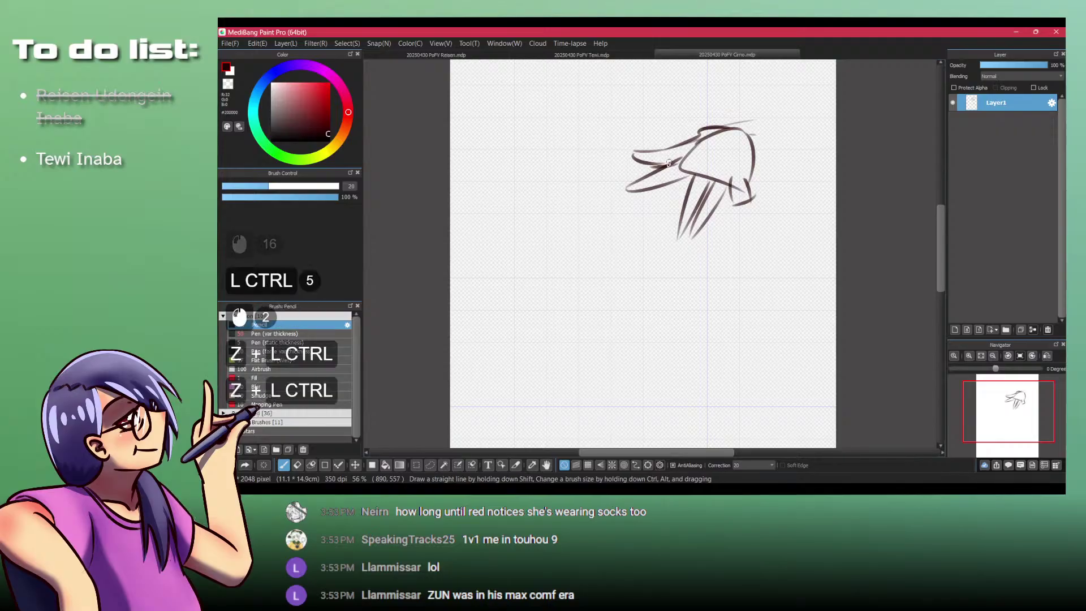
pyautogui.hotkey('ctrl', 'y')
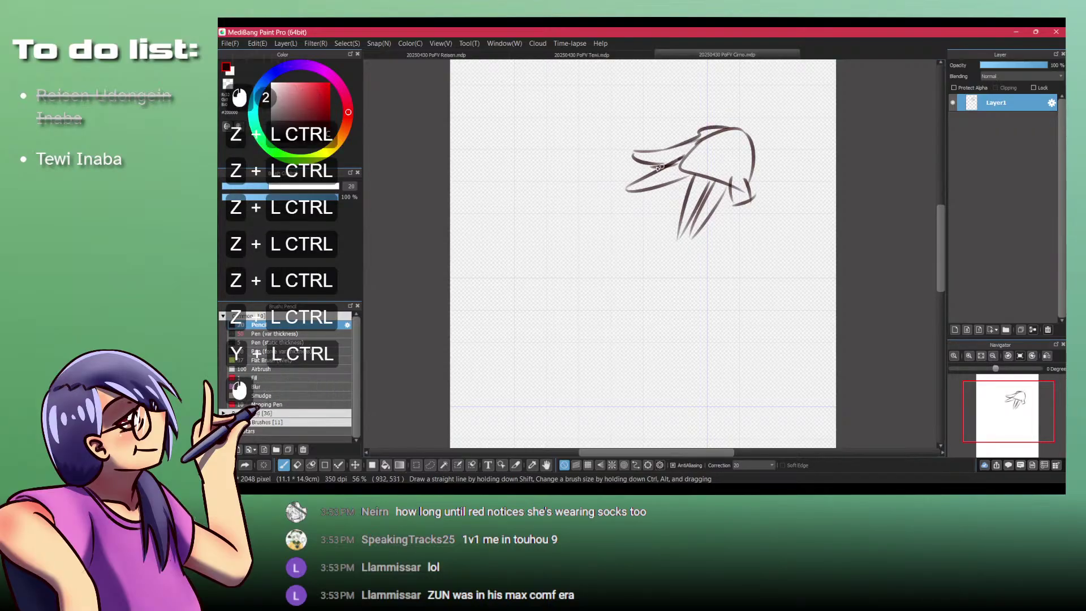
pyautogui.moveTo(685, 165); pyautogui.dragTo(648, 177)
pyautogui.hotkey('ctrl', 'z')
pyautogui.hotkey('ctrl', 'z')
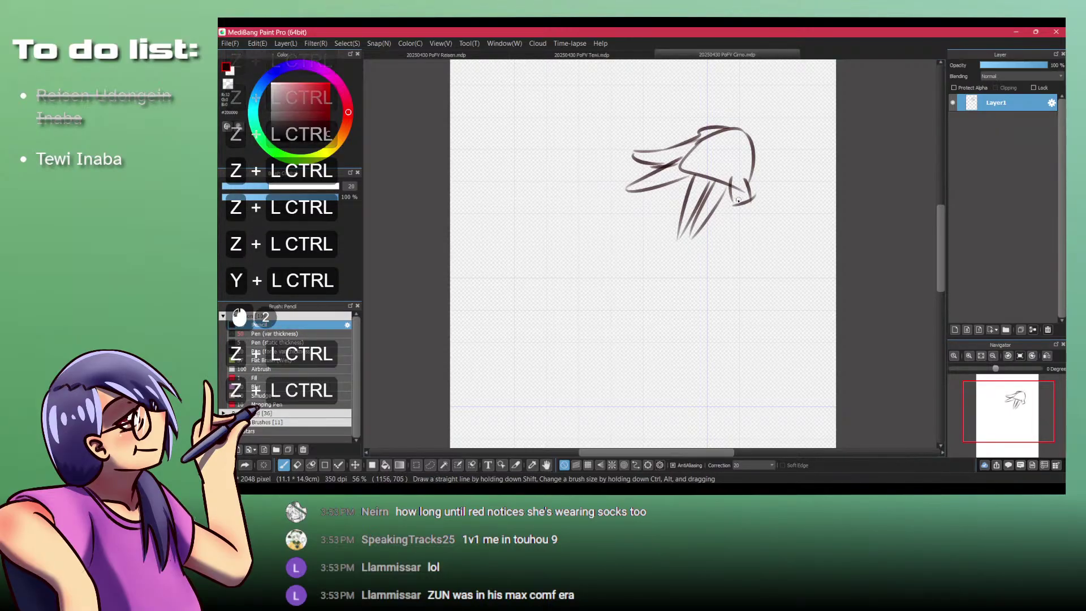
# Step: Redraw the short digit at the right of the hand with a darker, rounded outline, undoing unwanted strokes
pyautogui.moveTo(747, 186)
pyautogui.mouseDown()
pyautogui.moveTo(753, 214)
pyautogui.moveTo(745, 181)
pyautogui.moveTo(756, 198)
pyautogui.moveTo(731, 188)
pyautogui.moveTo(743, 208)
pyautogui.moveTo(748, 183)
pyautogui.mouseUp()
pyautogui.moveTo(732, 187)
pyautogui.mouseDown()
pyautogui.moveTo(742, 208)
pyautogui.moveTo(753, 189)
pyautogui.moveTo(755, 216)
pyautogui.mouseUp()
pyautogui.hotkey('ctrl', 'z')
pyautogui.hotkey('ctrl', 'z')
pyautogui.hotkey('ctrl', 'z')
pyautogui.hotkey('ctrl', 'z')
pyautogui.moveTo(750, 178); pyautogui.dragTo(746, 192)
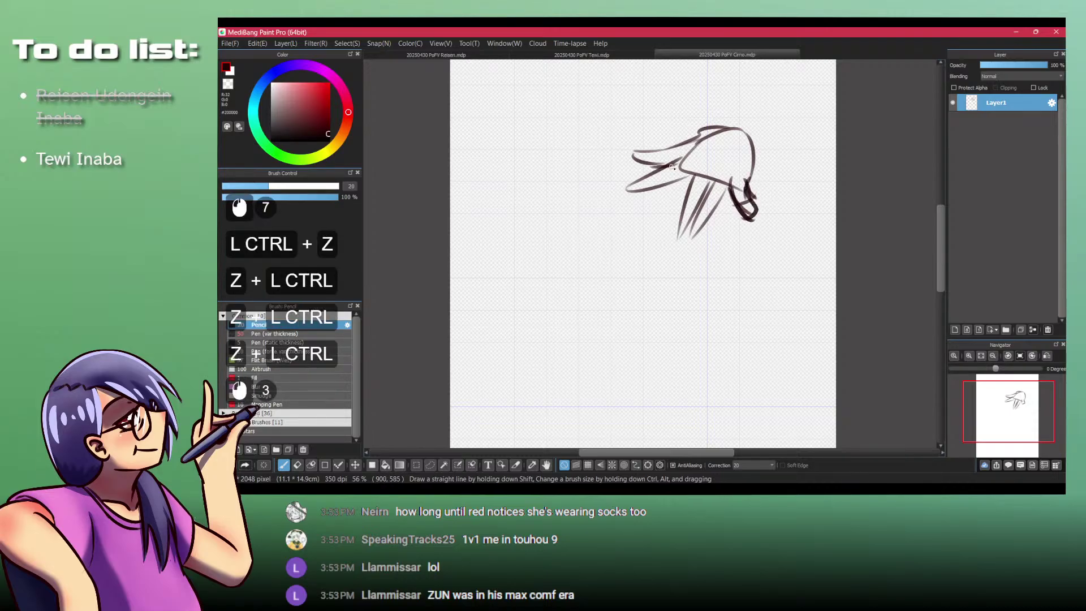
# Step: Outline the upper finger and the long lower fingers with thicker, rounded strokes
pyautogui.moveTo(666, 164)
pyautogui.mouseDown()
pyautogui.moveTo(633, 162)
pyautogui.moveTo(670, 176)
pyautogui.moveTo(657, 190)
pyautogui.moveTo(686, 168)
pyautogui.moveTo(671, 214)
pyautogui.mouseUp()
pyautogui.hotkey('ctrl', 'z')
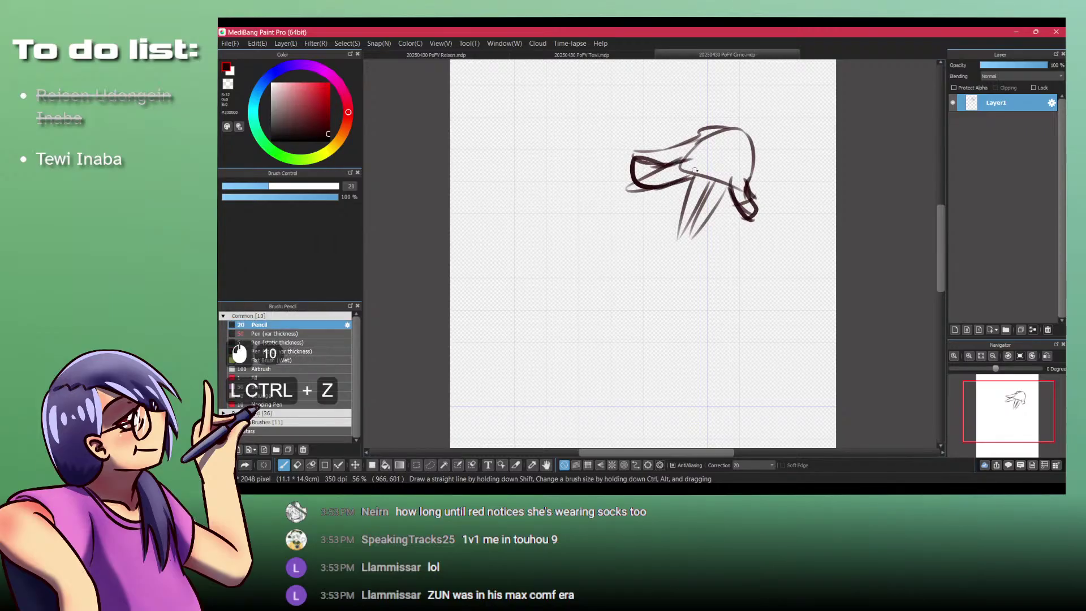
pyautogui.moveTo(708, 180)
pyautogui.mouseDown()
pyautogui.moveTo(682, 227)
pyautogui.moveTo(673, 211)
pyautogui.moveTo(667, 242)
pyautogui.moveTo(678, 233)
pyautogui.mouseUp()
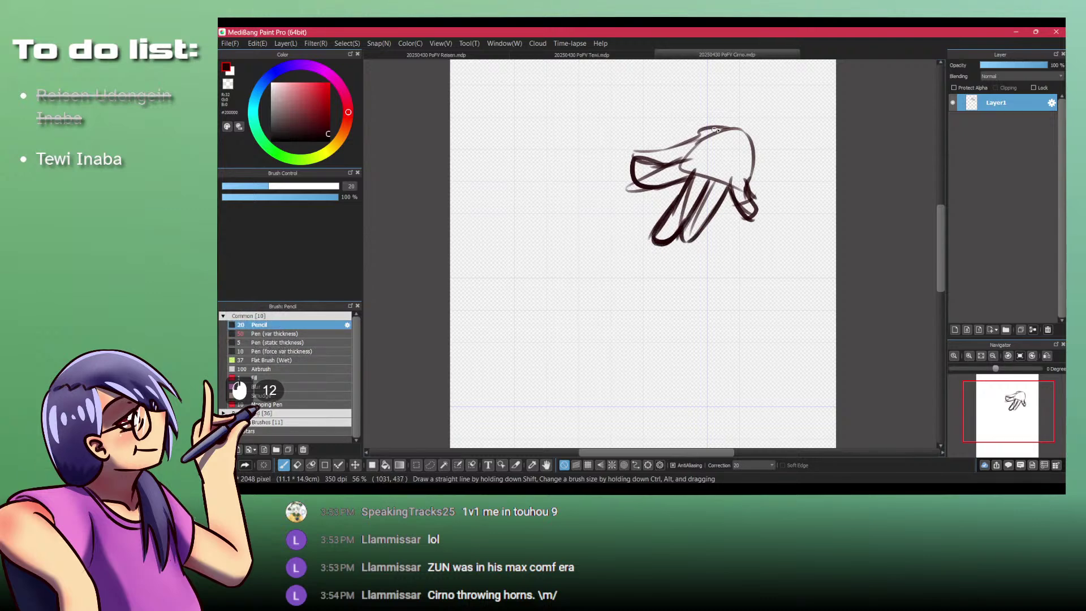
# Step: Thicken the hand's upper contour and rework the finger strokes beneath it, undoing the unwanted ones
pyautogui.moveTo(724, 127); pyautogui.dragTo(698, 131)
pyautogui.moveTo(707, 130)
pyautogui.mouseDown()
pyautogui.moveTo(635, 152)
pyautogui.moveTo(677, 138)
pyautogui.mouseUp()
pyautogui.hotkey('ctrl', 'z')
pyautogui.moveTo(681, 139)
pyautogui.mouseDown()
pyautogui.moveTo(656, 142)
pyautogui.moveTo(674, 157)
pyautogui.moveTo(648, 188)
pyautogui.moveTo(669, 206)
pyautogui.moveTo(642, 196)
pyautogui.moveTo(668, 192)
pyautogui.mouseUp()
pyautogui.hotkey('ctrl', 'z')
pyautogui.hotkey('ctrl', 'z')
pyautogui.hotkey('ctrl', 'z')
pyautogui.click(655, 165)
pyautogui.hotkey('ctrl', 'z')
pyautogui.hotkey('ctrl', 'z')
# Step: Switch to the transparent colour and erase stray guide lines around the hand's upper fingers
pyautogui.hotkey('shift', 'z')
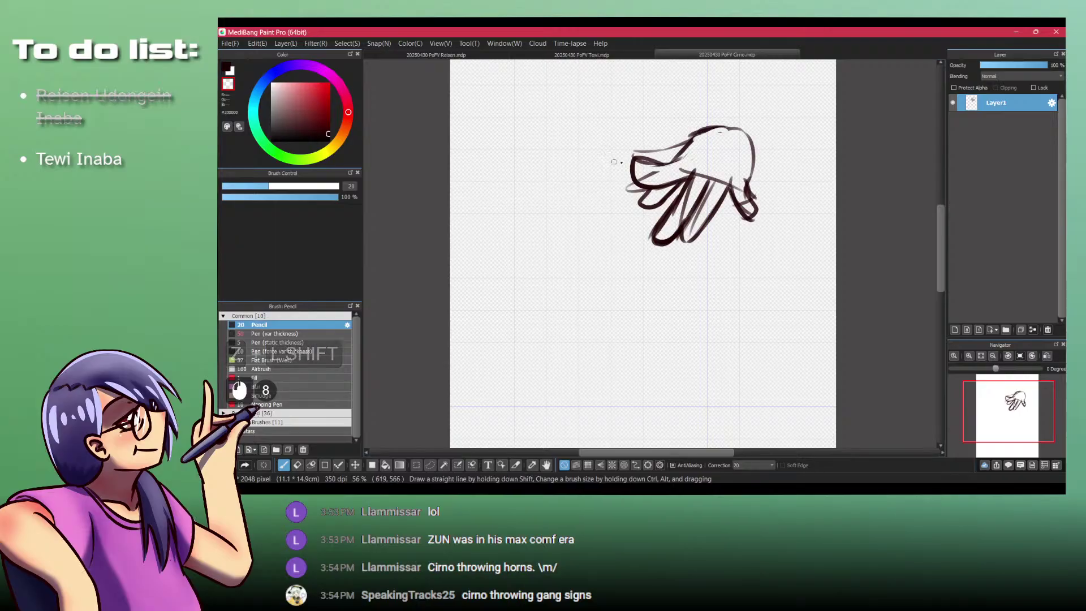
pyautogui.moveTo(631, 161); pyautogui.dragTo(524, 194)
pyautogui.hotkey('ctrl', 'space')
pyautogui.moveTo(523, 194); pyautogui.dragTo(519, 234)
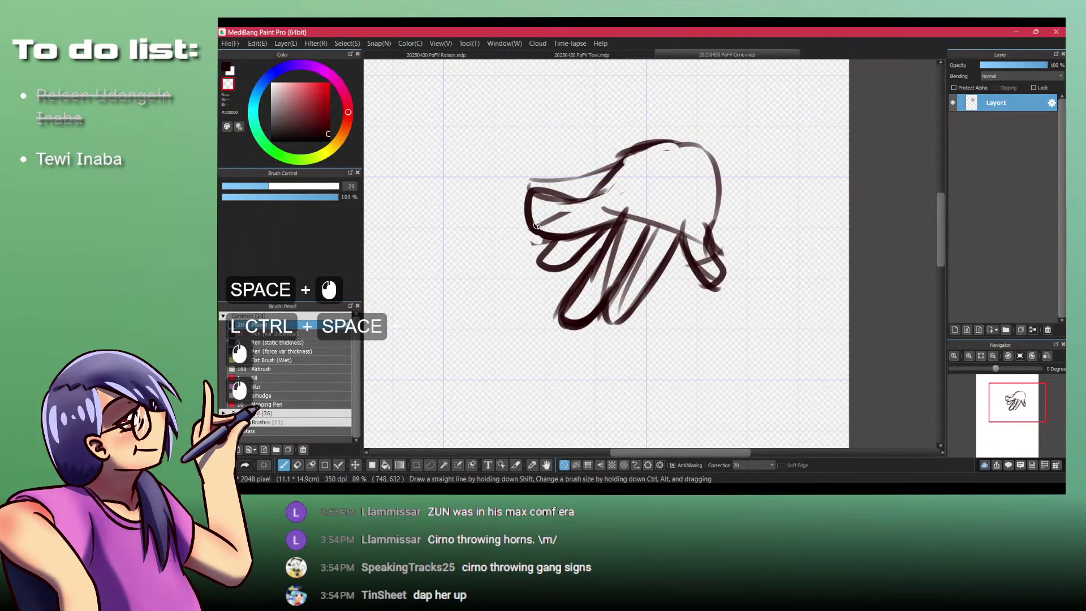
# Step: Transform the hand sketch, shrinking it proportionally to a little over half its size toward its upper-right corner
pyautogui.hotkey('ctrl', 't')
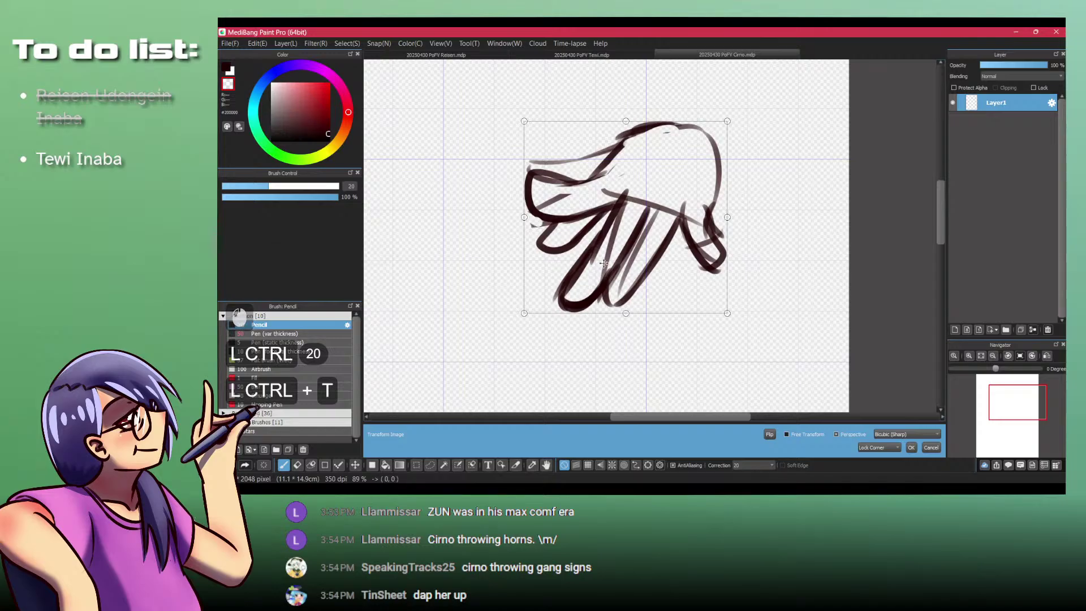
pyautogui.moveTo(524, 313); pyautogui.dragTo(613, 232)
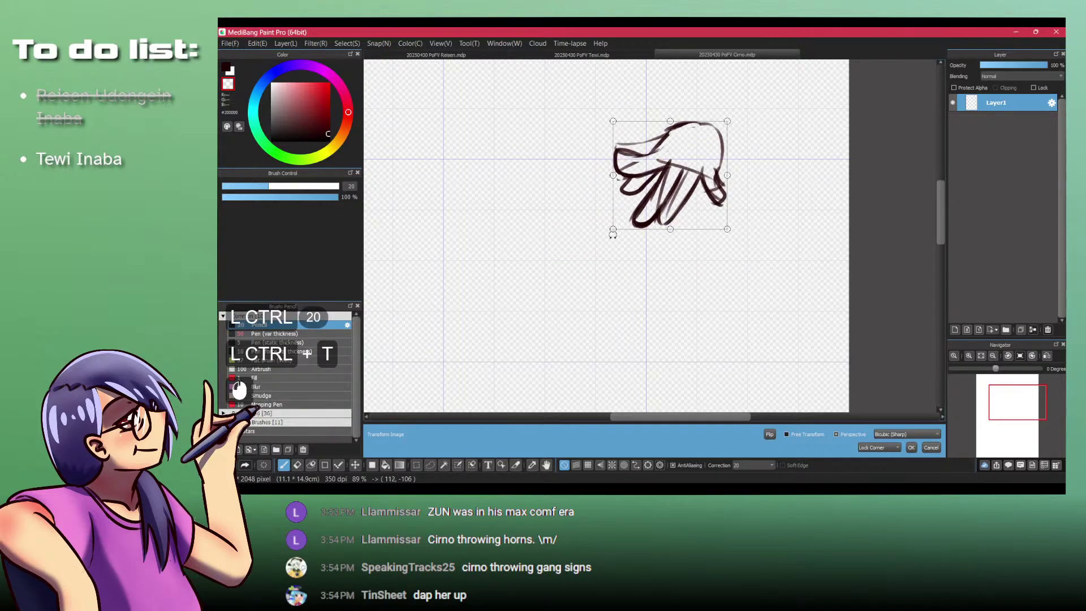
pyautogui.press('KP_Enter')
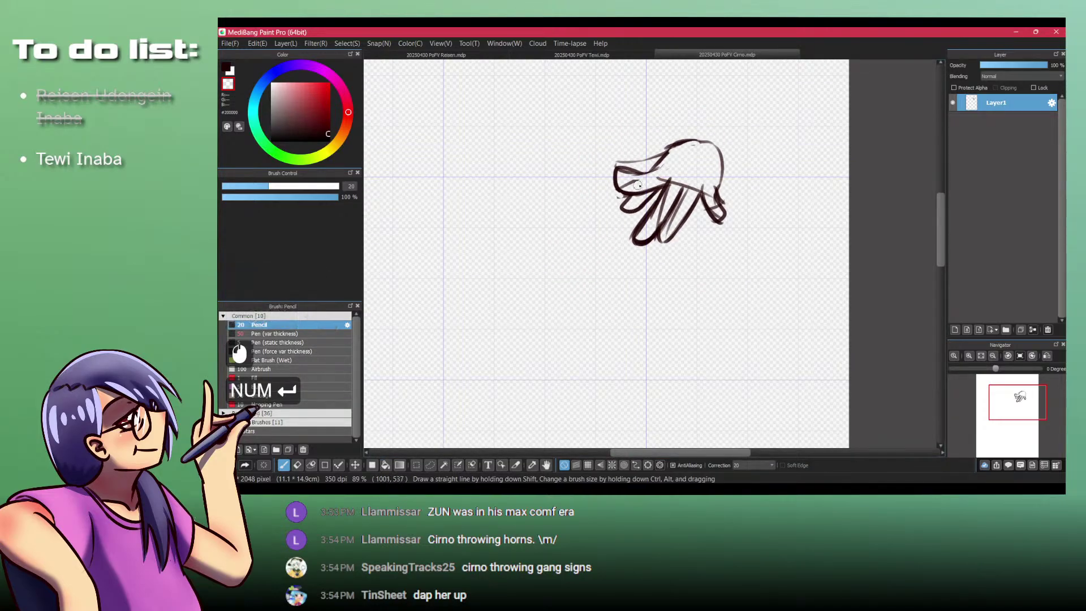
pyautogui.scroll(-3, 637, 184)
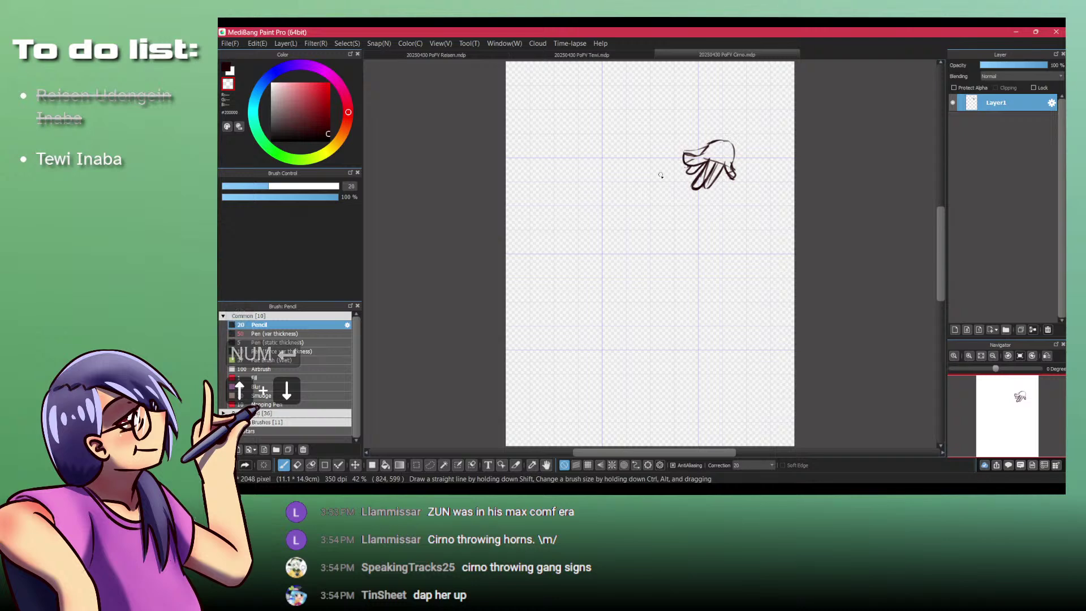
# Step: Add a new layer above the hand and sketch an oval for the head beside it in the dark colour
pyautogui.keyDown('ctrl'); pyautogui.keyDown('space'); pyautogui.click(698, 168); pyautogui.keyUp('space'); pyautogui.keyUp('ctrl')
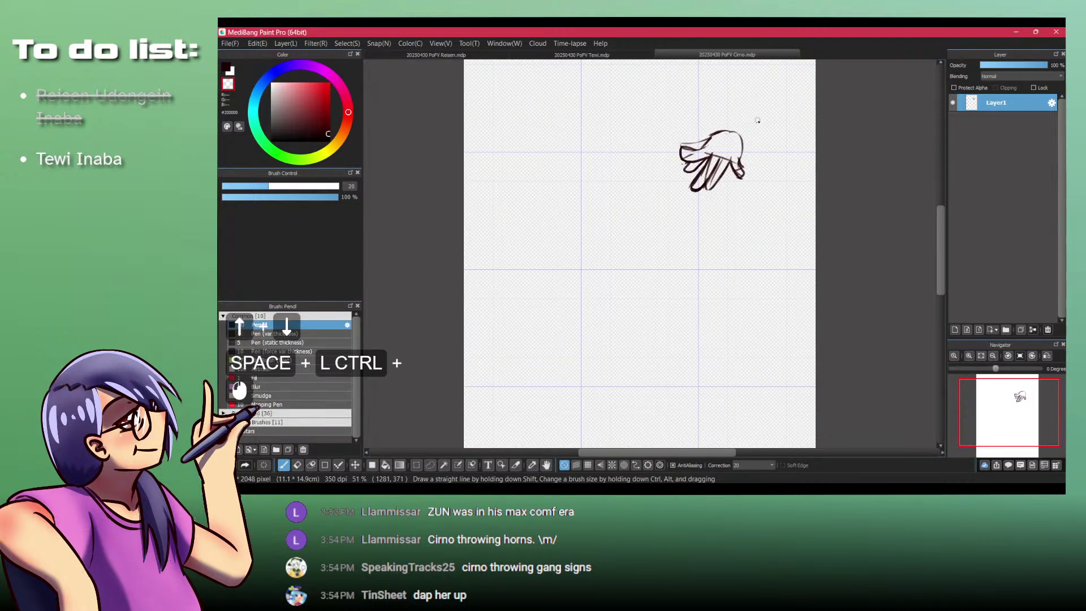
pyautogui.press('d')
pyautogui.press('p')
pyautogui.click(639, 139)
pyautogui.hotkey('shift', 'z')
pyautogui.moveTo(633, 137)
pyautogui.mouseDown()
pyautogui.moveTo(609, 150)
pyautogui.moveTo(633, 137)
pyautogui.moveTo(666, 179)
pyautogui.moveTo(639, 129)
pyautogui.mouseUp()
pyautogui.hotkey('ctrl', 'z')
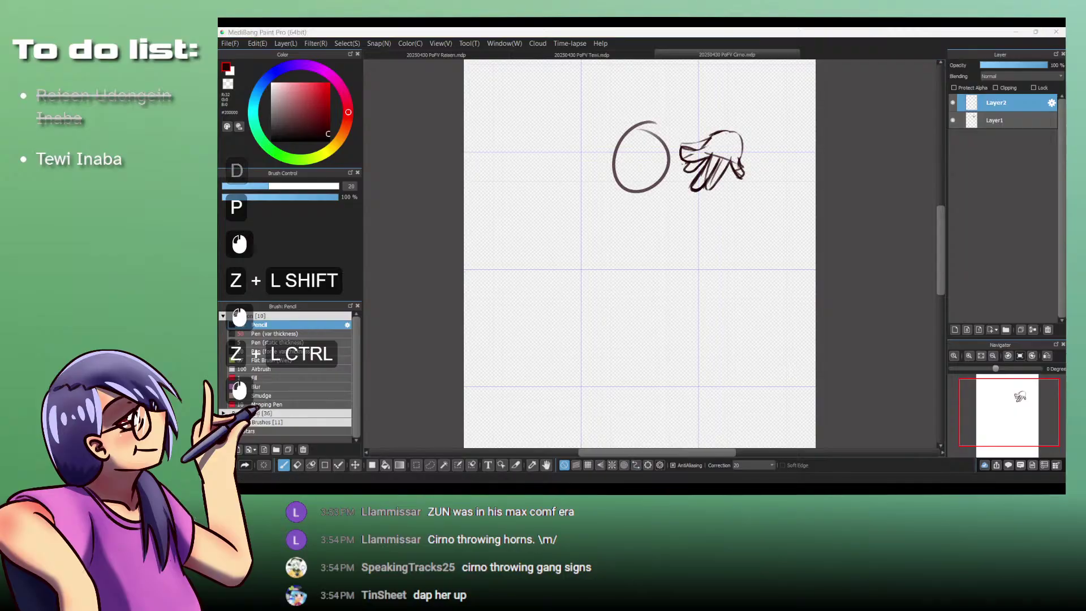
# Step: Sketch the foreshortened arm as a rounded shape behind the hand, joined to the head oval, undoing unwanted strokes
pyautogui.hotkey('alt', 'Tab')
pyautogui.hotkey('alt', 'Tab')
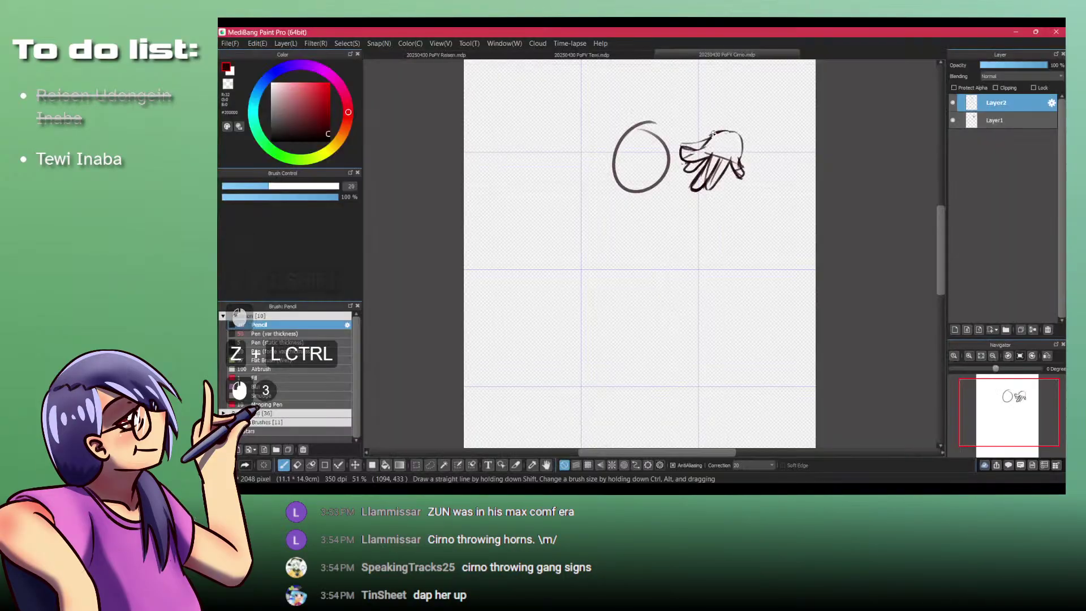
pyautogui.moveTo(714, 133); pyautogui.dragTo(656, 208)
pyautogui.press('space')
pyautogui.hotkey('ctrl', 'z')
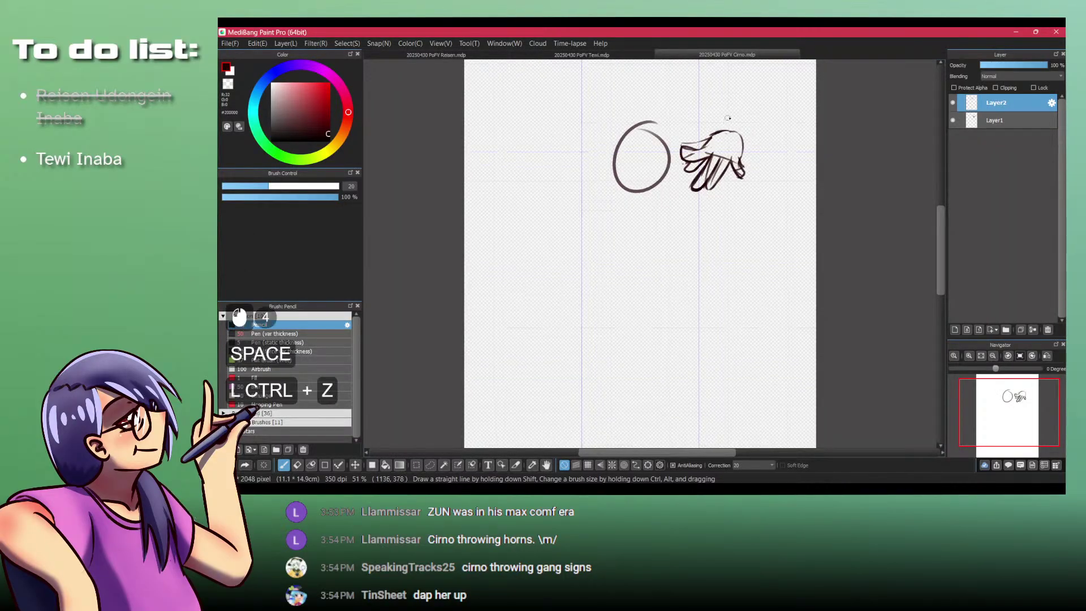
pyautogui.moveTo(716, 111)
pyautogui.mouseDown()
pyautogui.moveTo(698, 141)
pyautogui.moveTo(708, 135)
pyautogui.mouseUp()
pyautogui.hotkey('ctrl', 'z')
pyautogui.moveTo(724, 111); pyautogui.dragTo(717, 116)
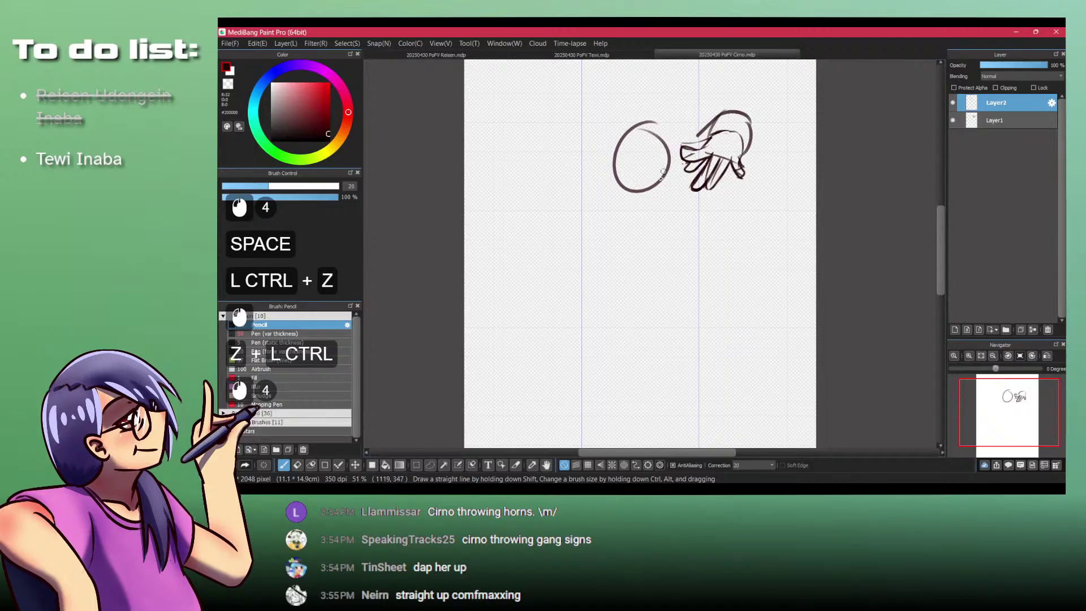
pyautogui.hotkey('ctrl', 'z')
pyautogui.moveTo(726, 110); pyautogui.dragTo(667, 166)
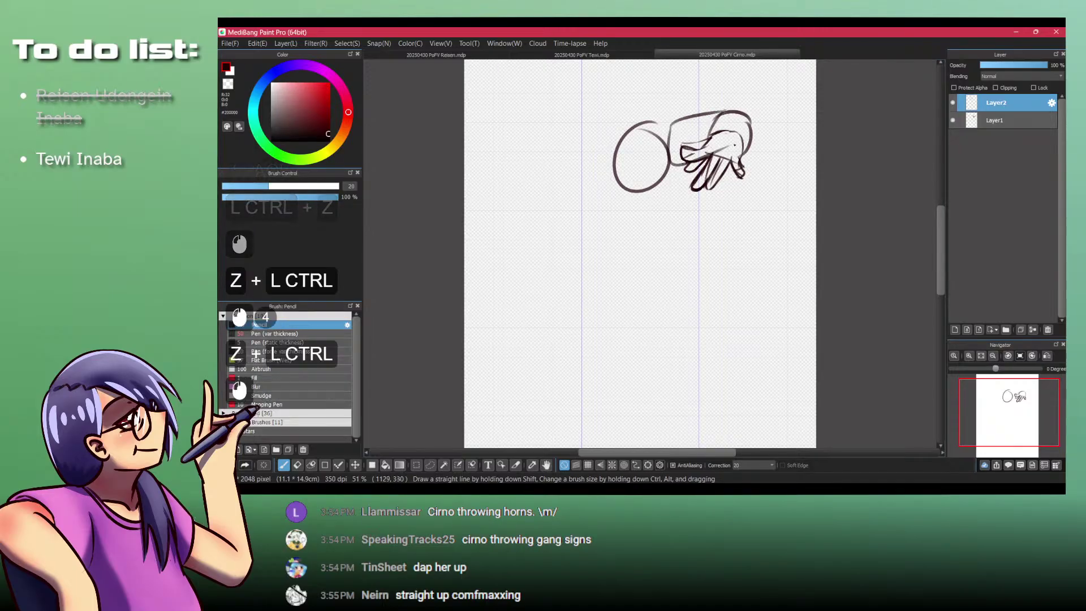
# Step: Undo the arm strokes and the head oval, leaving only the hand sketch
pyautogui.hotkey('ctrl', 'z')
pyautogui.hotkey('ctrl', 'z')
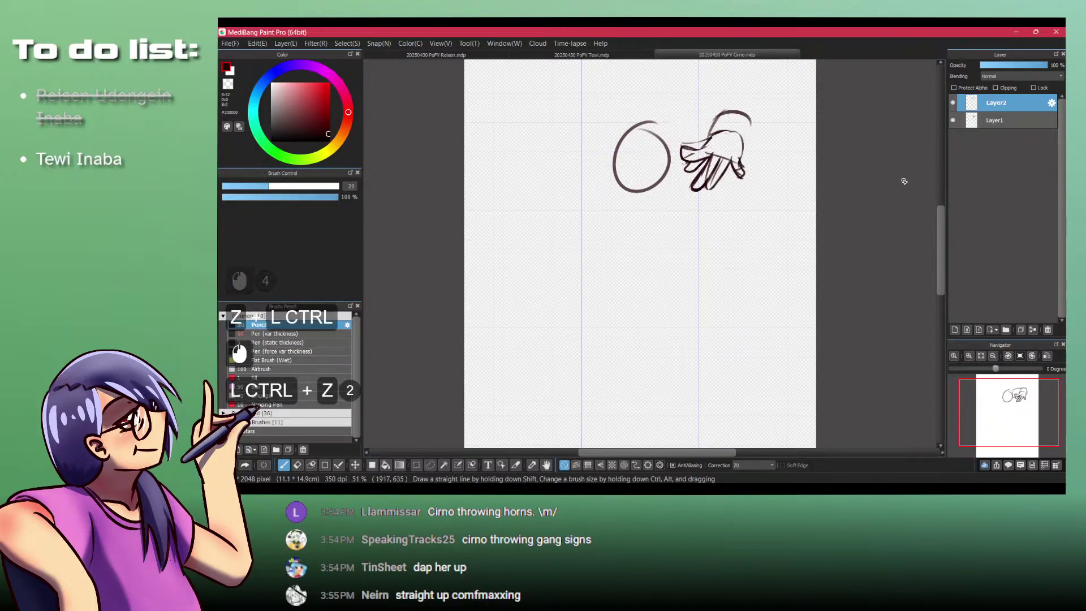
pyautogui.hotkey('ctrl', 'z')
# Step: On the hand's own layer, sketch the foreshortened arm as a rounded tapering shape behind the hand, and move both lower on the canvas
pyautogui.click(988, 121)
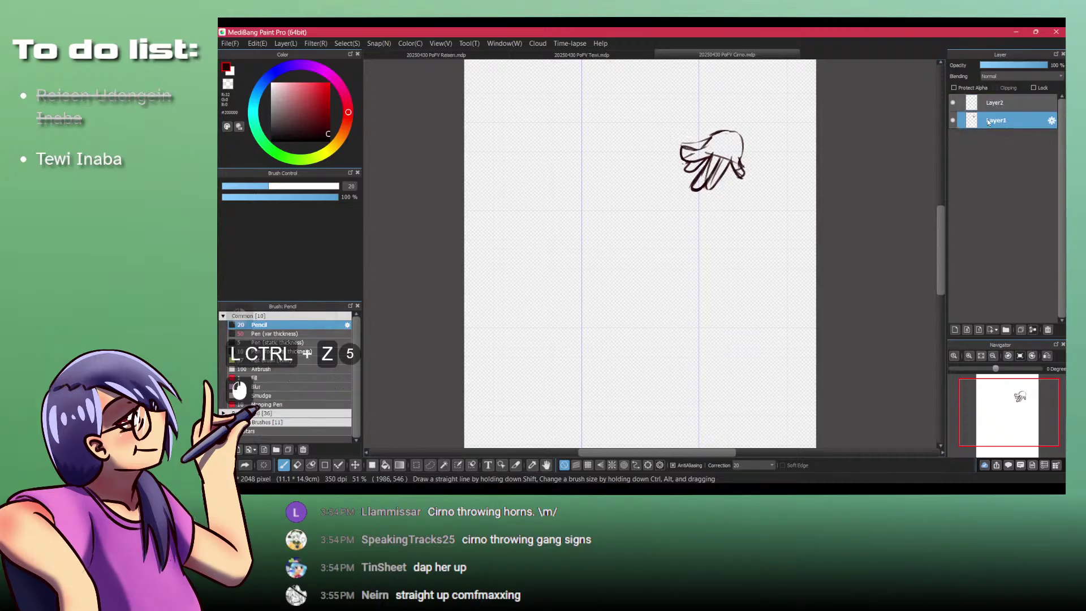
pyautogui.hotkey('ctrl', 'z')
pyautogui.moveTo(719, 116); pyautogui.dragTo(754, 109)
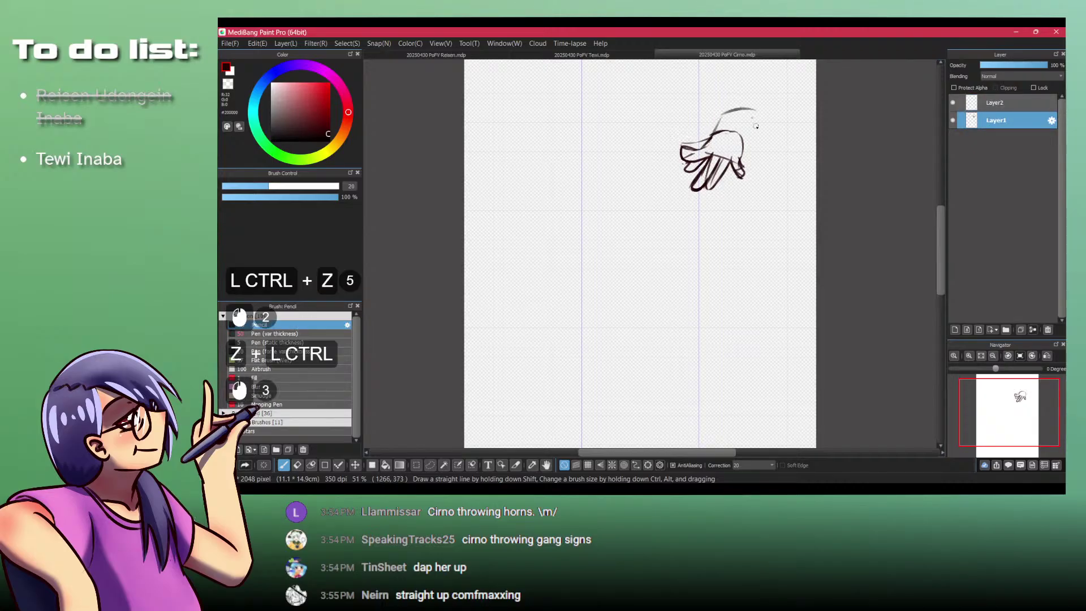
pyautogui.hotkey('ctrl', 'z')
pyautogui.moveTo(743, 150); pyautogui.dragTo(762, 135)
pyautogui.moveTo(759, 108)
pyautogui.mouseDown()
pyautogui.moveTo(737, 104)
pyautogui.moveTo(710, 136)
pyautogui.mouseUp()
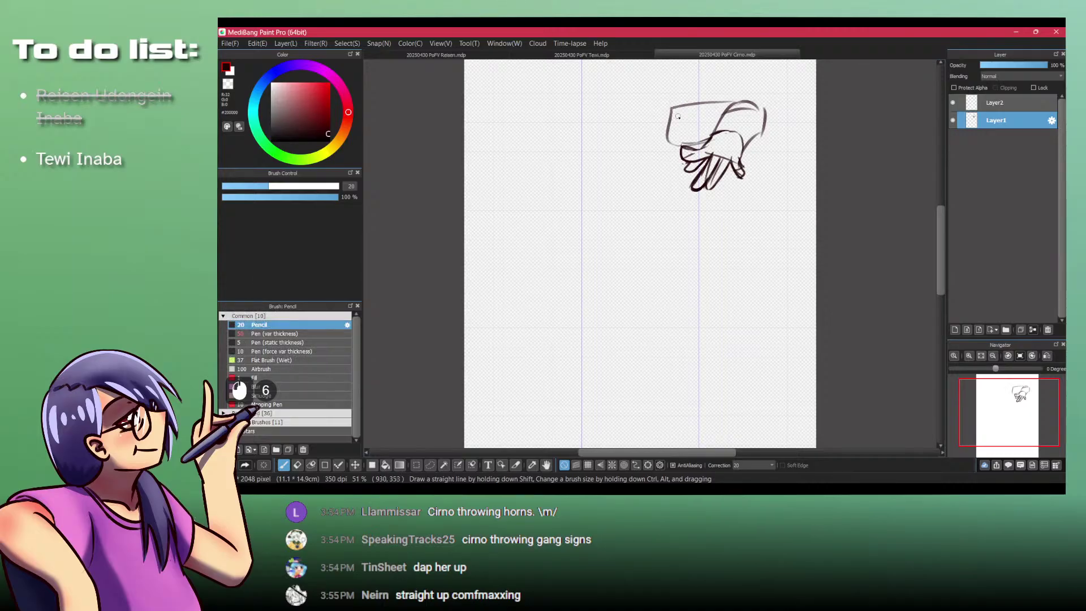
pyautogui.hotkey('ctrl', 'z')
pyautogui.hotkey('ctrl', 'z')
pyautogui.moveTo(729, 103)
pyautogui.mouseDown()
pyautogui.moveTo(673, 115)
pyautogui.moveTo(684, 156)
pyautogui.mouseUp()
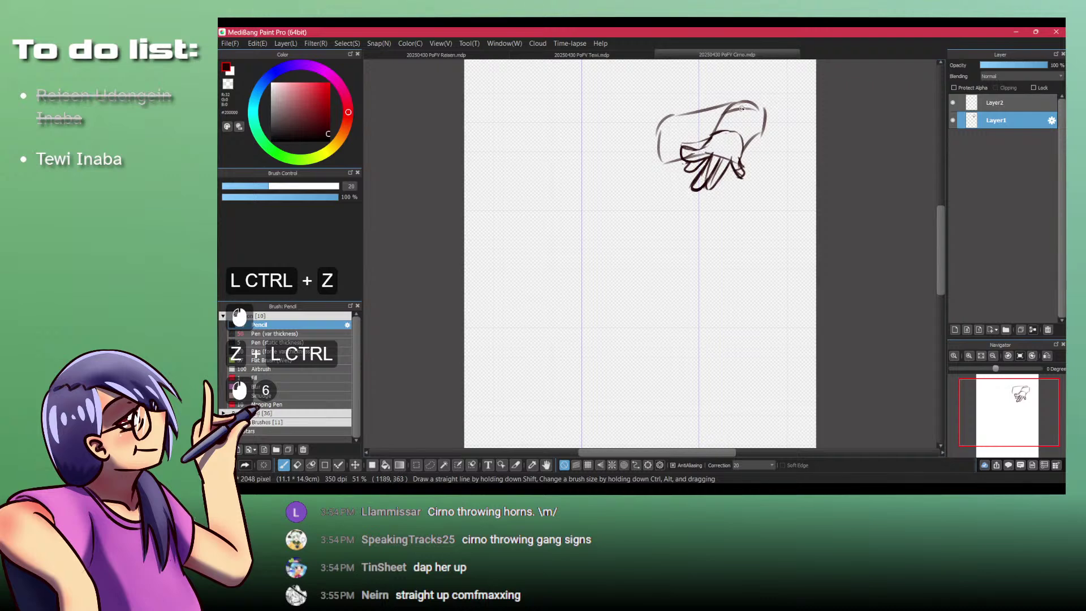
pyautogui.press('m')
pyautogui.moveTo(741, 108); pyautogui.dragTo(744, 169)
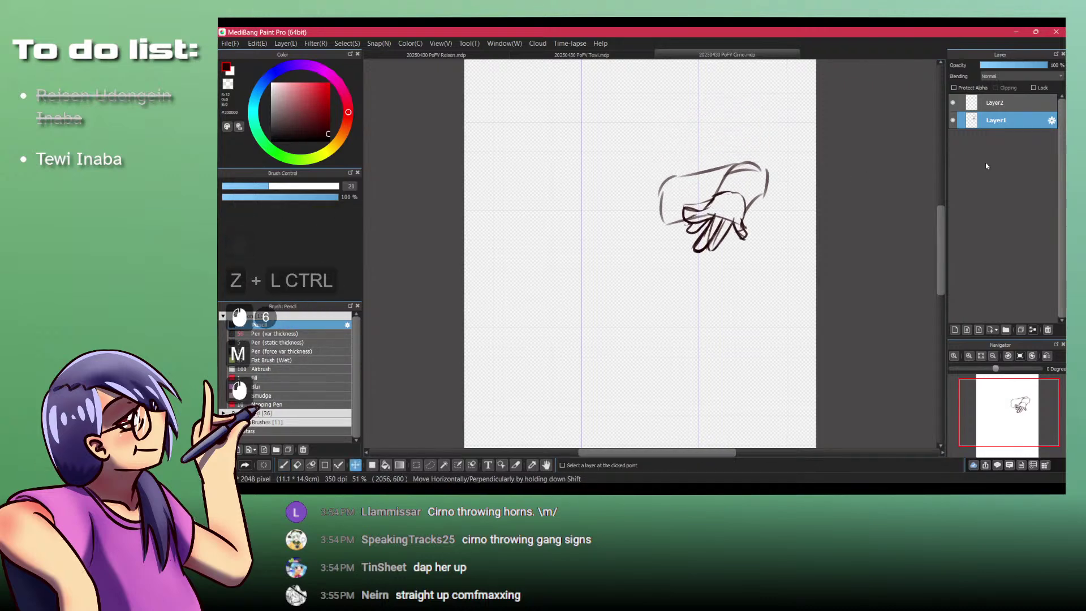
# Step: Select the empty Layer2 and sketch a round head above and beside the arm
pyautogui.click(993, 102)
pyautogui.press('p')
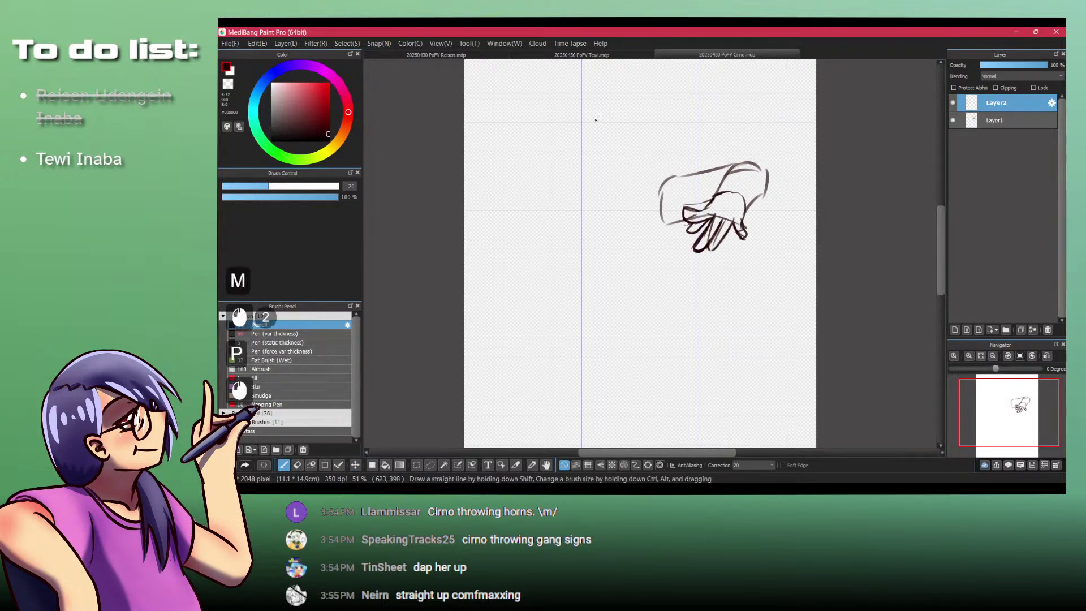
pyautogui.moveTo(595, 119)
pyautogui.mouseDown()
pyautogui.moveTo(625, 127)
pyautogui.moveTo(601, 121)
pyautogui.moveTo(637, 112)
pyautogui.mouseUp()
pyautogui.hotkey('ctrl', 'z')
pyautogui.hotkey('ctrl', 'z')
pyautogui.moveTo(636, 172); pyautogui.dragTo(576, 191)
pyautogui.moveTo(578, 196)
pyautogui.mouseDown()
pyautogui.moveTo(604, 241)
pyautogui.moveTo(635, 243)
pyautogui.mouseUp()
pyautogui.hotkey('ctrl', 'z')
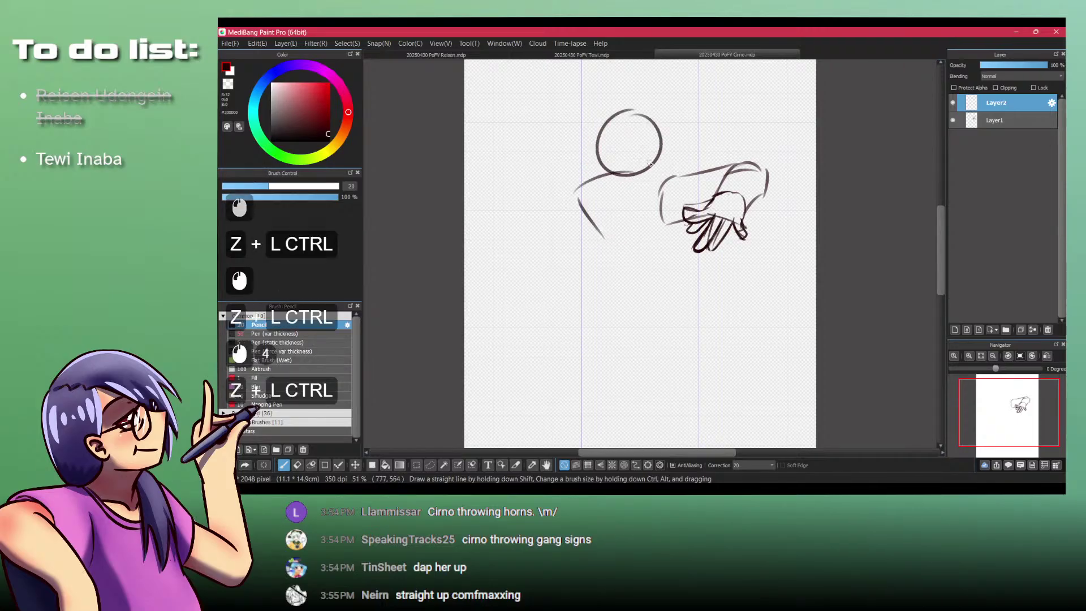
pyautogui.hotkey('ctrl', 'z')
pyautogui.hotkey('ctrl', 'z')
# Step: Sketch the chest as a tilted box under the head, undoing unwanted side and bottom strokes
pyautogui.moveTo(668, 163); pyautogui.dragTo(599, 184)
pyautogui.moveTo(602, 188); pyautogui.dragTo(617, 229)
pyautogui.moveTo(614, 230); pyautogui.dragTo(654, 240)
pyautogui.moveTo(670, 162); pyautogui.dragTo(683, 216)
pyautogui.moveTo(601, 187)
pyautogui.mouseDown()
pyautogui.moveTo(602, 225)
pyautogui.moveTo(603, 207)
pyautogui.moveTo(606, 215)
pyautogui.mouseUp()
pyautogui.hotkey('ctrl', 'z')
pyautogui.hotkey('ctrl', 'z')
pyautogui.hotkey('ctrl', 'z')
pyautogui.moveTo(606, 216); pyautogui.dragTo(657, 233)
# Step: Sketch the pelvis block below the chest and curve the hips on both sides, hiding the hand's layer for a clear view
pyautogui.moveTo(669, 152)
pyautogui.mouseDown()
pyautogui.moveTo(682, 228)
pyautogui.moveTo(638, 244)
pyautogui.moveTo(638, 286)
pyautogui.mouseUp()
pyautogui.moveTo(639, 286); pyautogui.dragTo(691, 295)
pyautogui.click(953, 120)
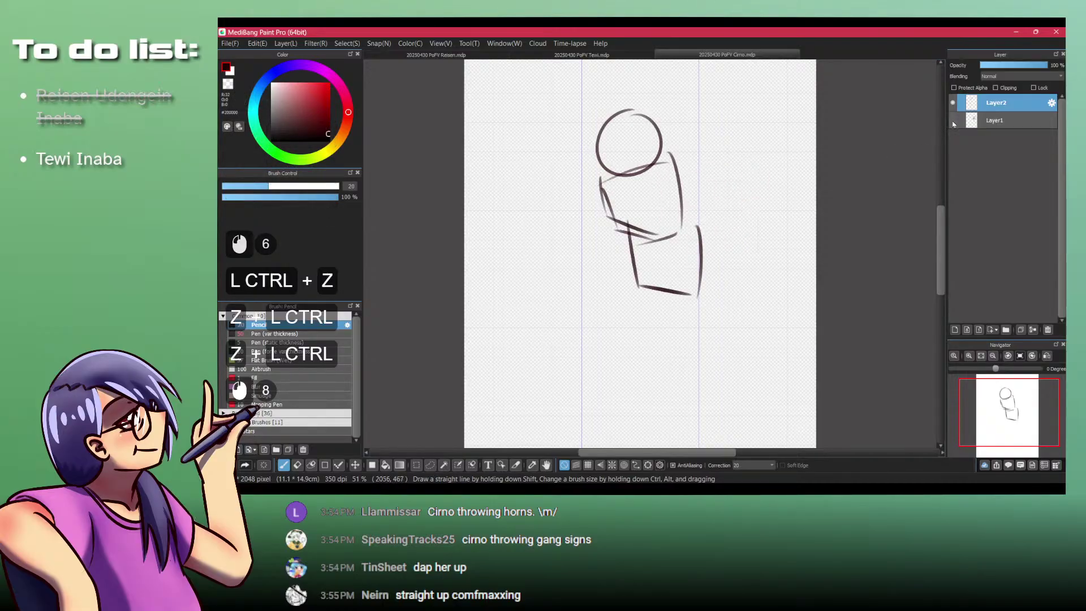
pyautogui.moveTo(681, 197); pyautogui.dragTo(701, 261)
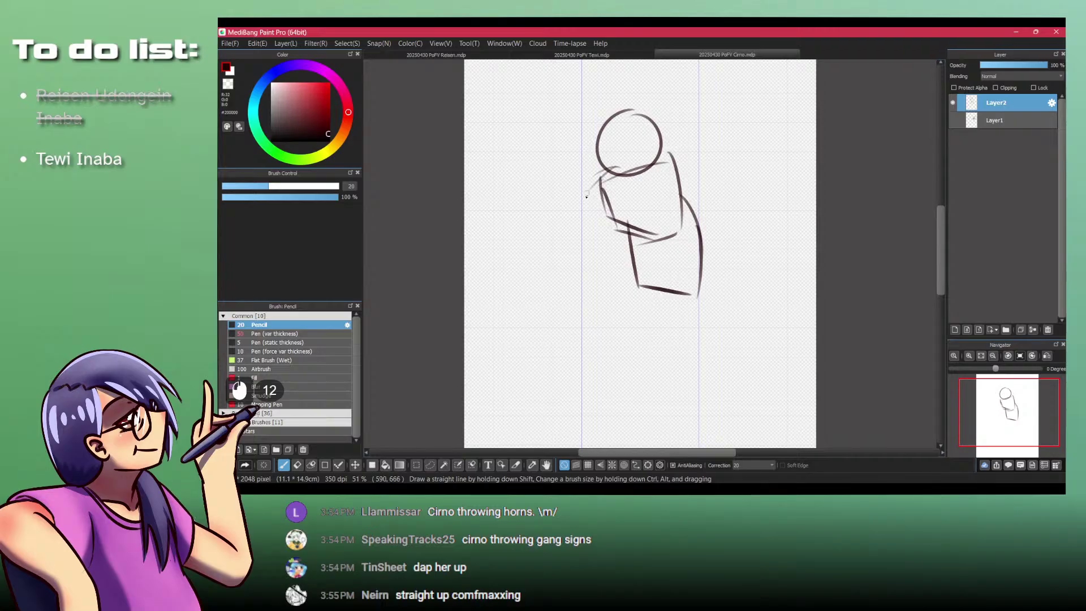
pyautogui.moveTo(586, 196)
pyautogui.mouseDown()
pyautogui.moveTo(568, 233)
pyautogui.moveTo(631, 285)
pyautogui.mouseUp()
pyautogui.hotkey('ctrl', 'z')
pyautogui.hotkey('ctrl', 'z')
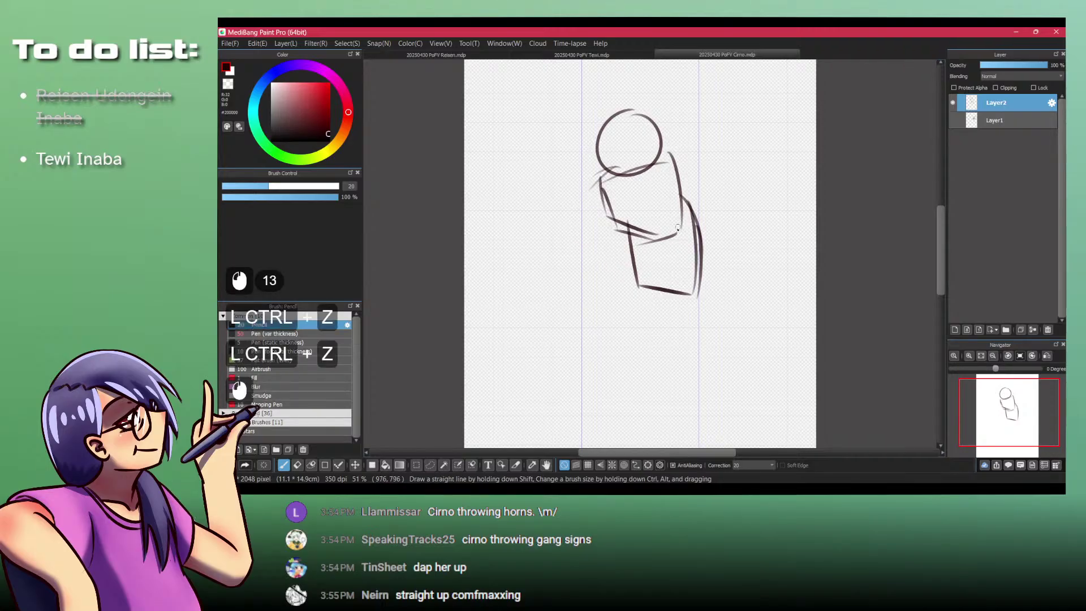
pyautogui.moveTo(627, 222); pyautogui.dragTo(614, 269)
pyautogui.moveTo(615, 270); pyautogui.dragTo(655, 299)
pyautogui.hotkey('ctrl', 'z')
# Step: Sketch a long tapering thigh hanging from the near hip, redrawing its inner and outer lines
pyautogui.moveTo(626, 246)
pyautogui.mouseDown()
pyautogui.moveTo(638, 286)
pyautogui.moveTo(654, 293)
pyautogui.moveTo(644, 388)
pyautogui.mouseUp()
pyautogui.moveTo(619, 270)
pyautogui.mouseDown()
pyautogui.moveTo(638, 402)
pyautogui.moveTo(628, 394)
pyautogui.mouseUp()
pyautogui.hotkey('ctrl', 'z')
pyautogui.hotkey('ctrl', 'z')
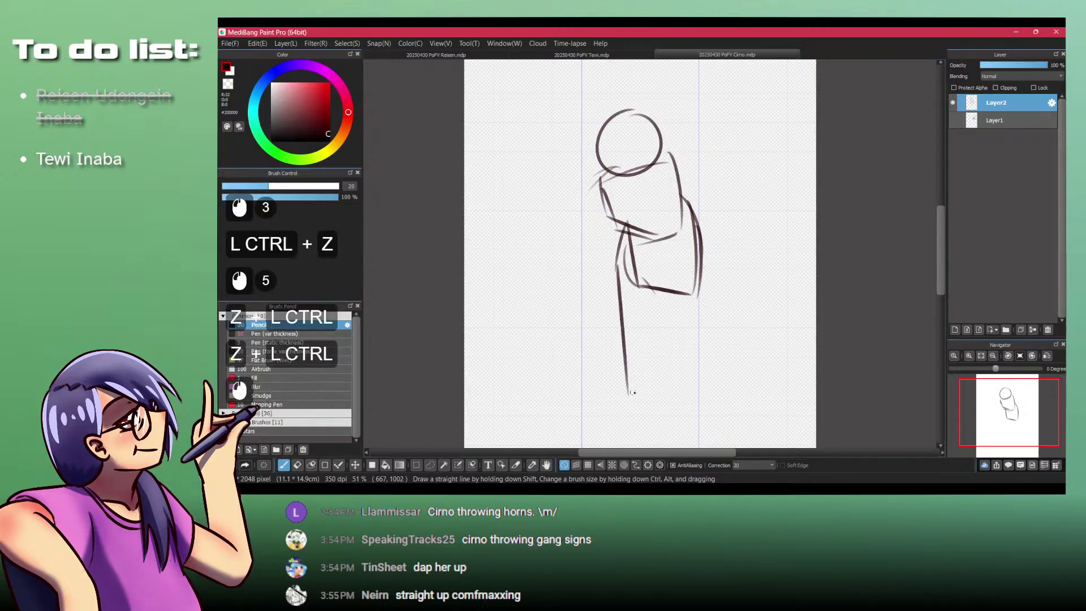
pyautogui.moveTo(653, 289); pyautogui.dragTo(636, 407)
pyautogui.hotkey('ctrl', 'z')
pyautogui.hotkey('ctrl', 'z')
pyautogui.moveTo(618, 274); pyautogui.dragTo(628, 418)
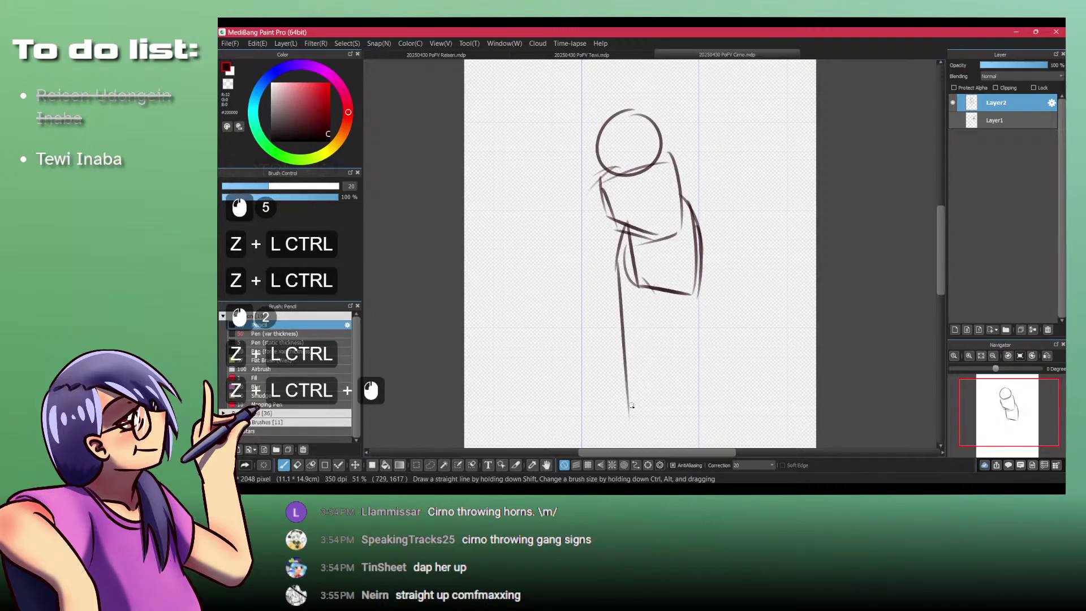
pyautogui.moveTo(649, 266)
pyautogui.mouseDown()
pyautogui.moveTo(647, 405)
pyautogui.moveTo(640, 392)
pyautogui.mouseUp()
pyautogui.hotkey('ctrl', 'z')
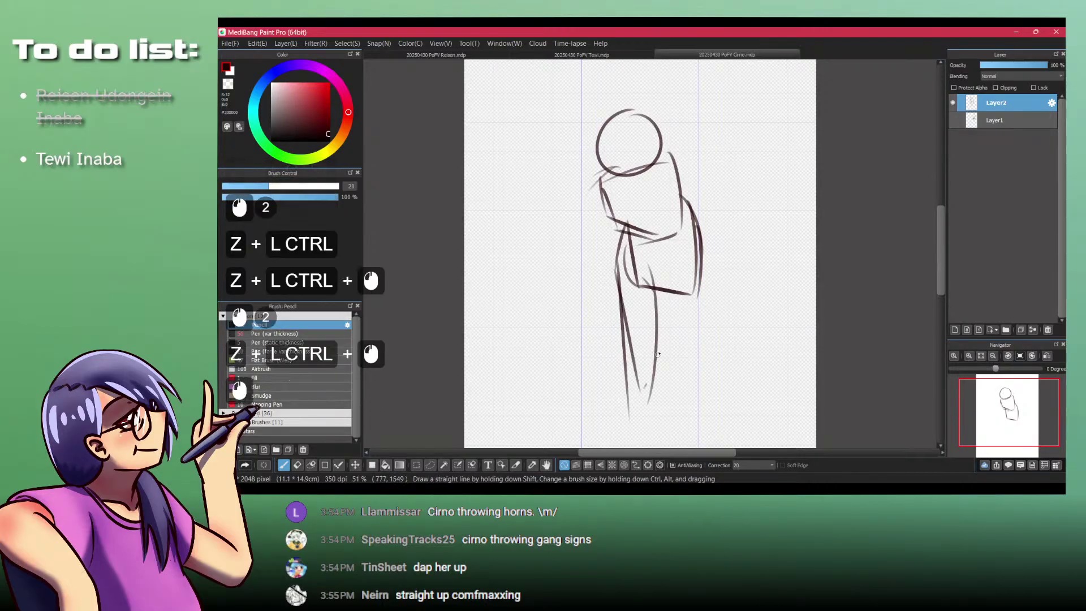
pyautogui.moveTo(658, 341); pyautogui.dragTo(644, 389)
# Step: Transform the body sketch, shrinking it proportionally to about two-thirds of its size
pyautogui.press('space')
pyautogui.moveTo(627, 365); pyautogui.dragTo(587, 275)
pyautogui.hotkey('ctrl', 'space')
pyautogui.moveTo(585, 227); pyautogui.dragTo(543, 227)
pyautogui.hotkey('ctrl', 't')
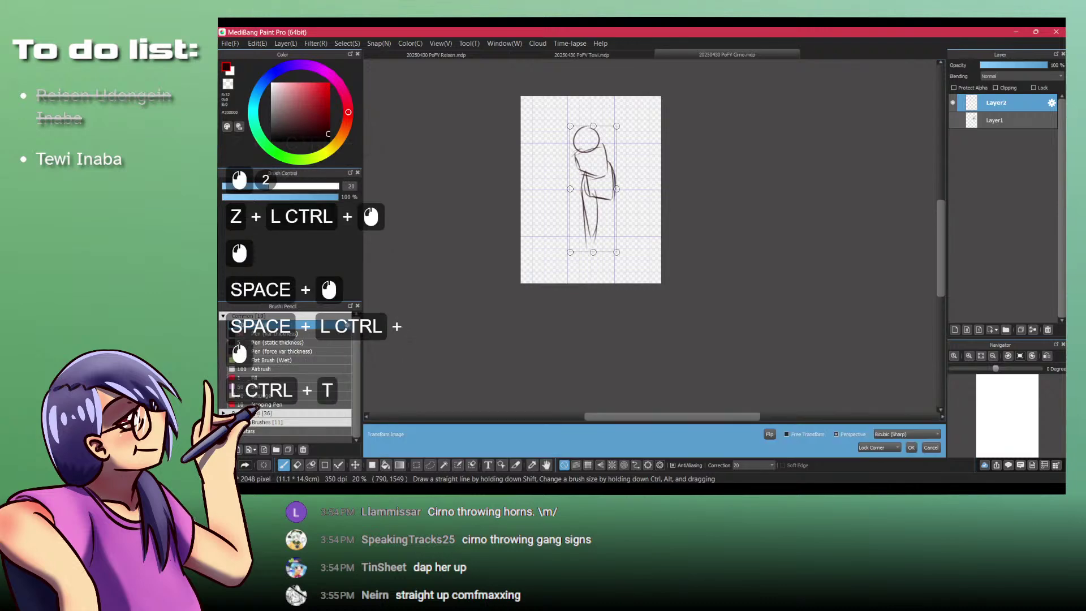
pyautogui.moveTo(569, 153); pyautogui.dragTo(584, 180)
pyautogui.press('KP_Enter')
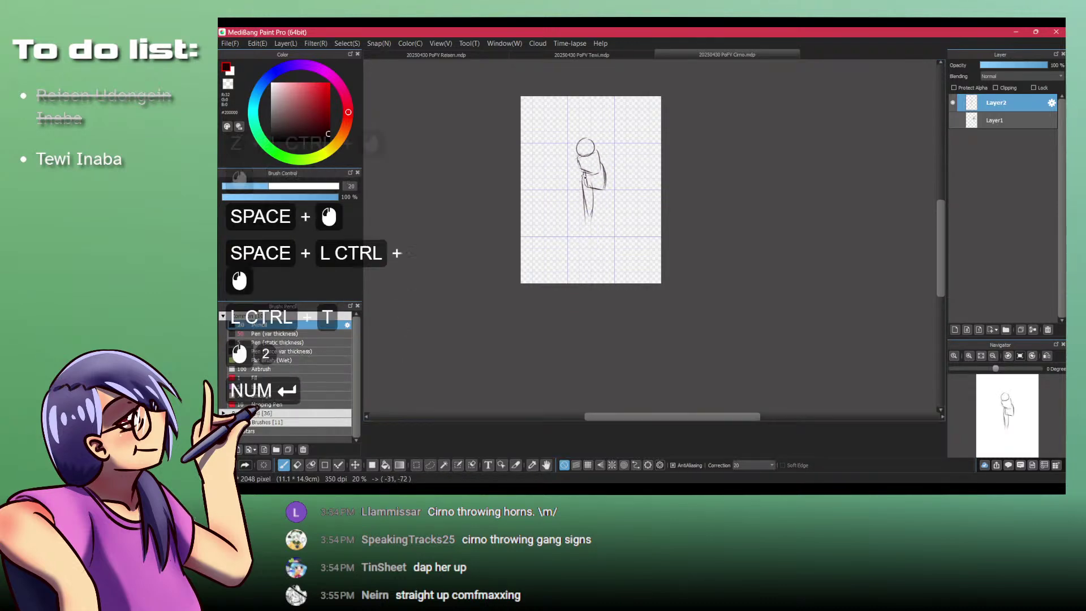
# Step: Extend the near leg with a narrow lower leg and a small foot
pyautogui.press('p')
pyautogui.moveTo(583, 245); pyautogui.dragTo(592, 266)
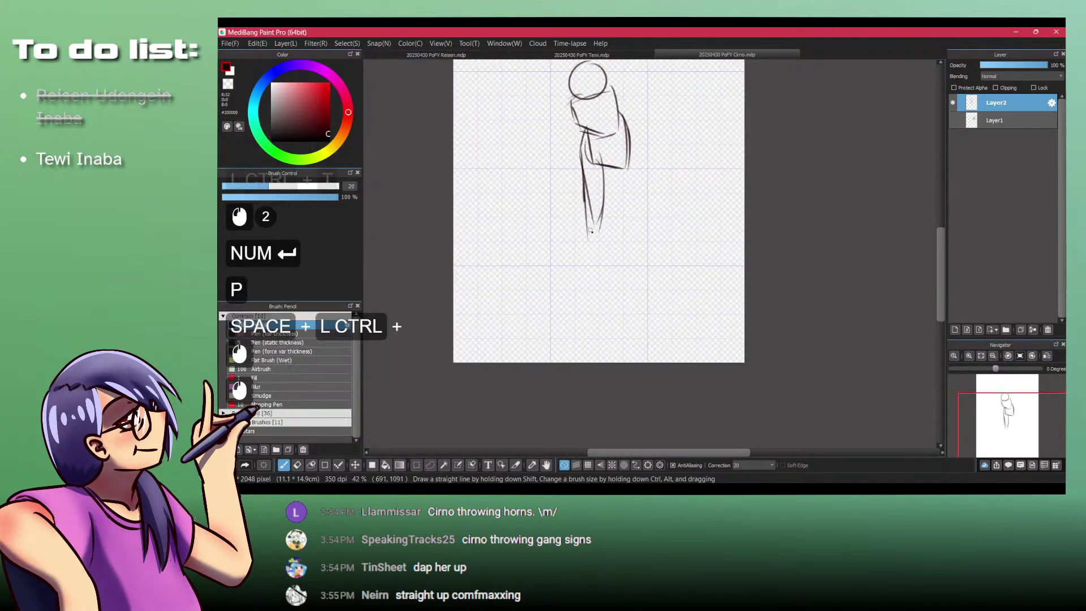
pyautogui.hotkey('ctrl', 'z')
pyautogui.hotkey('ctrl', 'z')
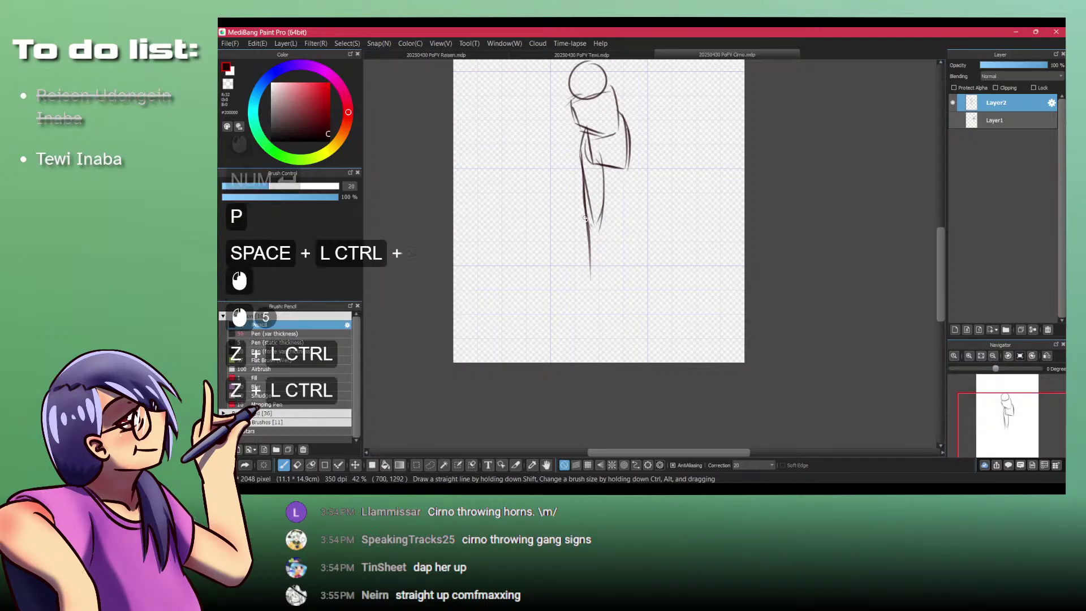
pyautogui.moveTo(585, 219)
pyautogui.mouseDown()
pyautogui.moveTo(592, 289)
pyautogui.moveTo(600, 278)
pyautogui.mouseUp()
pyautogui.moveTo(595, 272)
pyautogui.mouseDown()
pyautogui.moveTo(590, 298)
pyautogui.moveTo(602, 302)
pyautogui.moveTo(604, 280)
pyautogui.mouseUp()
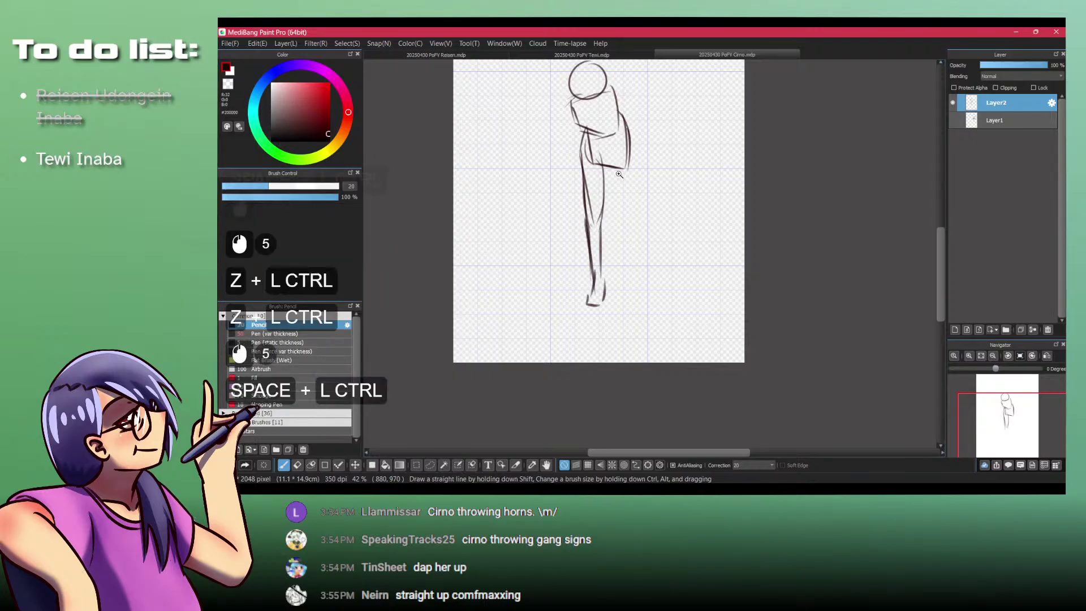
# Step: Try several outlines for the second leg, angling outward from the far hip
pyautogui.moveTo(619, 176)
pyautogui.mouseDown()
pyautogui.moveTo(631, 176)
pyautogui.moveTo(639, 222)
pyautogui.mouseUp()
pyautogui.hotkey('ctrl', 'z')
pyautogui.moveTo(641, 119); pyautogui.dragTo(638, 229)
pyautogui.moveTo(637, 169); pyautogui.dragTo(638, 237)
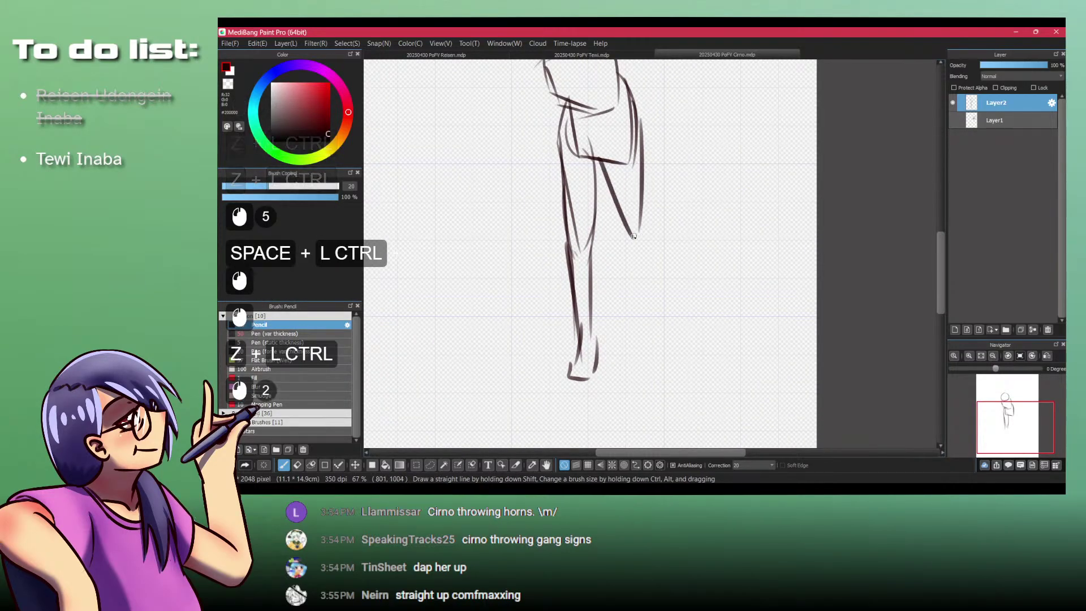
pyautogui.hotkey('ctrl', 'z')
pyautogui.hotkey('ctrl', 'z')
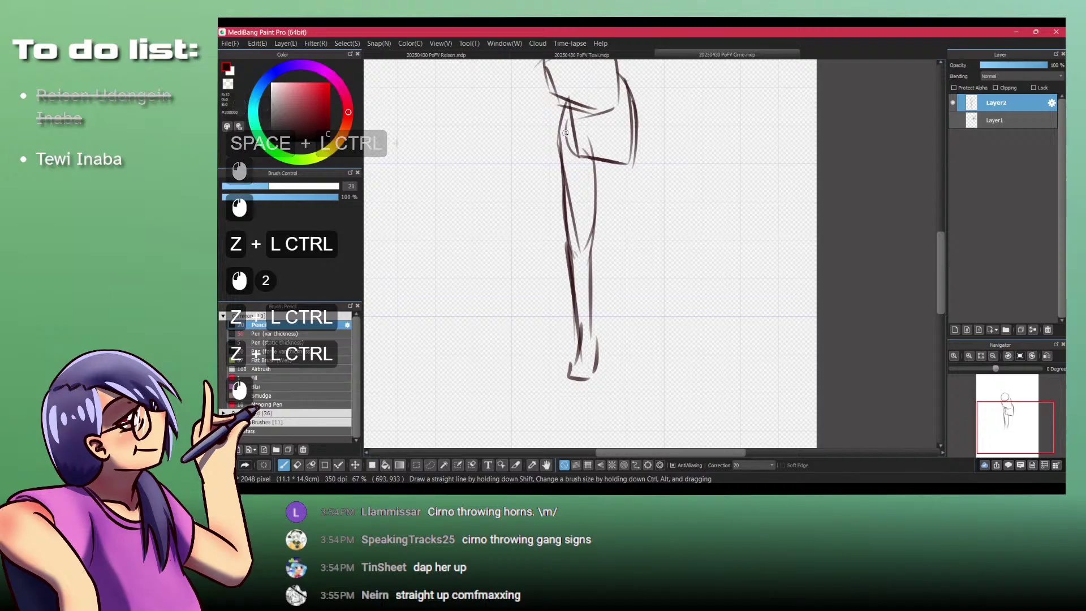
pyautogui.moveTo(612, 165)
pyautogui.mouseDown()
pyautogui.moveTo(662, 284)
pyautogui.moveTo(656, 232)
pyautogui.mouseUp()
pyautogui.hotkey('ctrl', 'z')
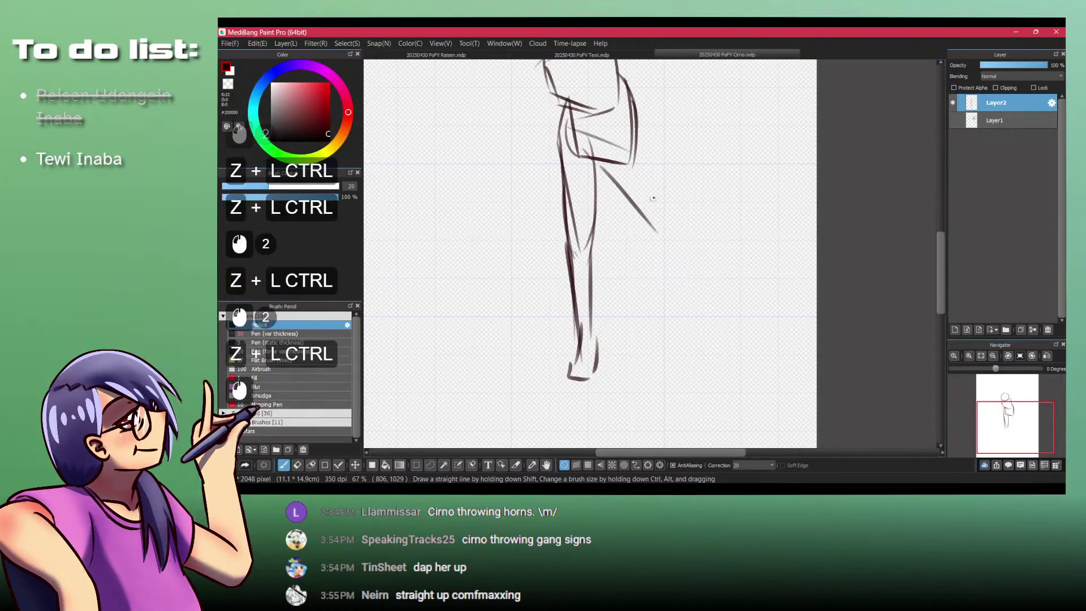
pyautogui.moveTo(639, 146); pyautogui.dragTo(675, 248)
pyautogui.moveTo(622, 170)
pyautogui.mouseDown()
pyautogui.moveTo(610, 304)
pyautogui.moveTo(624, 246)
pyautogui.mouseUp()
# Step: Lasso the legs below the pelvis, delete them and clear the selection
pyautogui.moveTo(614, 215)
pyautogui.mouseDown()
pyautogui.moveTo(632, 291)
pyautogui.moveTo(610, 222)
pyautogui.moveTo(575, 204)
pyautogui.moveTo(566, 149)
pyautogui.moveTo(491, 362)
pyautogui.moveTo(444, 281)
pyautogui.mouseUp()
pyautogui.press('l')
pyautogui.press('Delete')
pyautogui.hotkey('ctrl', 'shift', 'a')
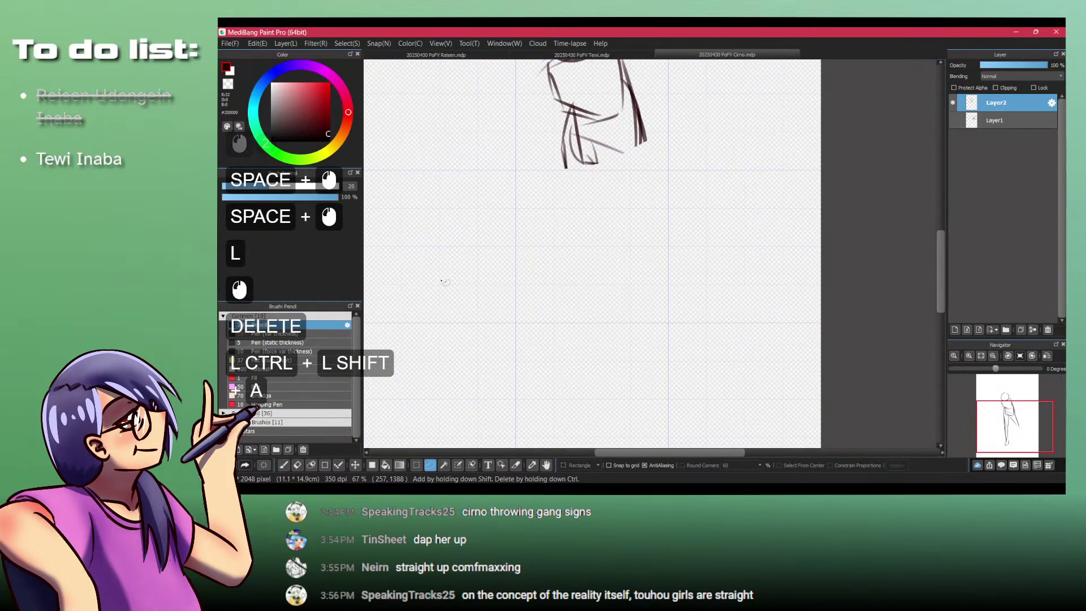
# Step: Close the pelvis with a slanted base line and sketch two long straight lines as widely spread legs
pyautogui.press('p')
pyautogui.moveTo(566, 168); pyautogui.dragTo(642, 134)
pyautogui.moveTo(649, 127)
pyautogui.mouseDown()
pyautogui.moveTo(567, 172)
pyautogui.moveTo(648, 177)
pyautogui.moveTo(630, 370)
pyautogui.mouseUp()
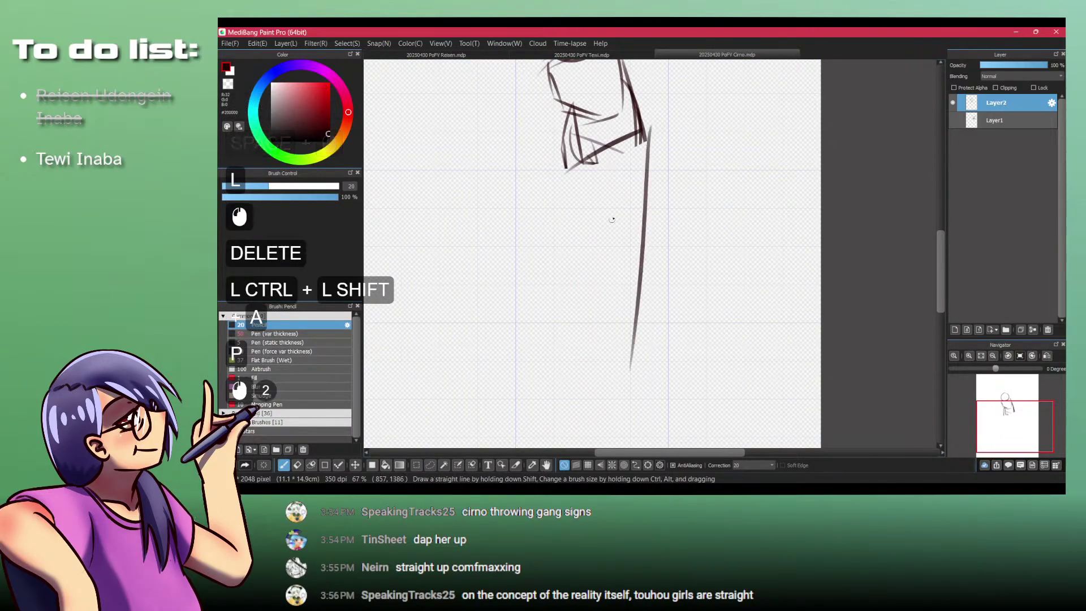
pyautogui.hotkey('ctrl', 'z')
pyautogui.moveTo(642, 138); pyautogui.dragTo(667, 389)
pyautogui.moveTo(574, 171); pyautogui.dragTo(502, 391)
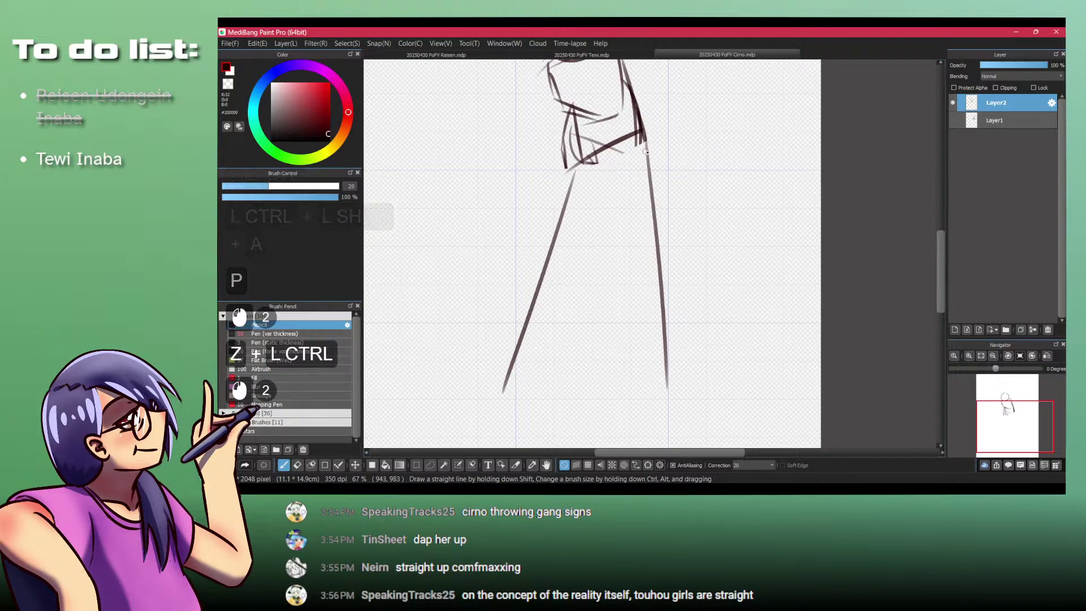
# Step: Sketch a small pointed foot at the end of each leg line
pyautogui.moveTo(659, 358)
pyautogui.mouseDown()
pyautogui.moveTo(656, 399)
pyautogui.moveTo(674, 394)
pyautogui.mouseUp()
pyautogui.moveTo(673, 372); pyautogui.dragTo(675, 393)
pyautogui.moveTo(503, 376); pyautogui.dragTo(483, 392)
pyautogui.moveTo(483, 393); pyautogui.dragTo(504, 390)
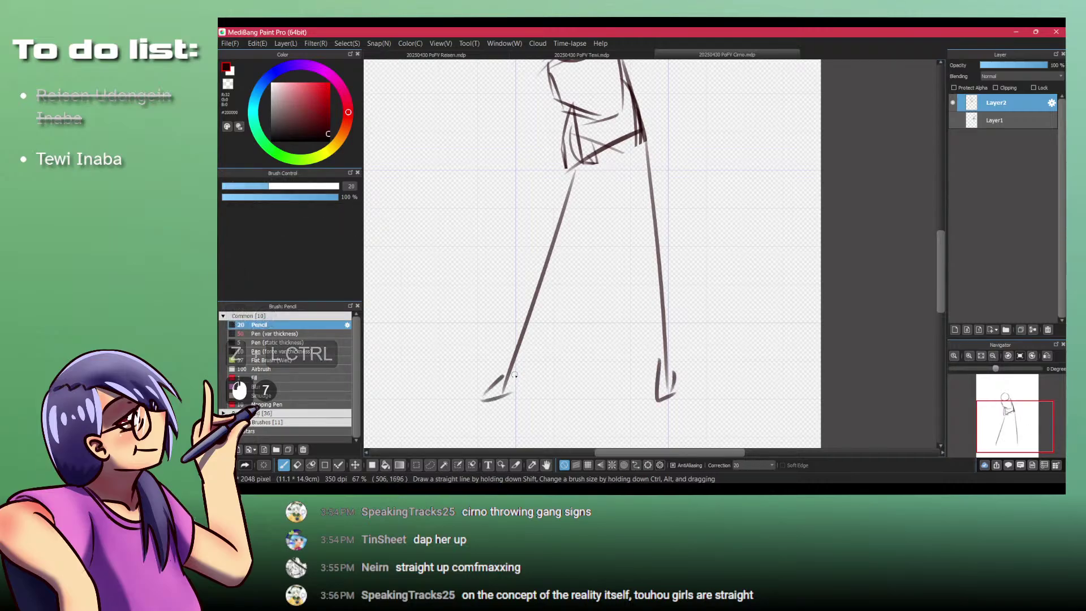
# Step: Sketch the near arm bent at the elbow with its hand at the hip, undoing unsuitable poses, and add a light line beside the near leg
pyautogui.keyDown('space'); pyautogui.moveTo(544, 98); pyautogui.dragTo(528, 187); pyautogui.keyUp('space')
pyautogui.hotkey('ctrl', 'z')
pyautogui.moveTo(532, 148); pyautogui.dragTo(478, 190)
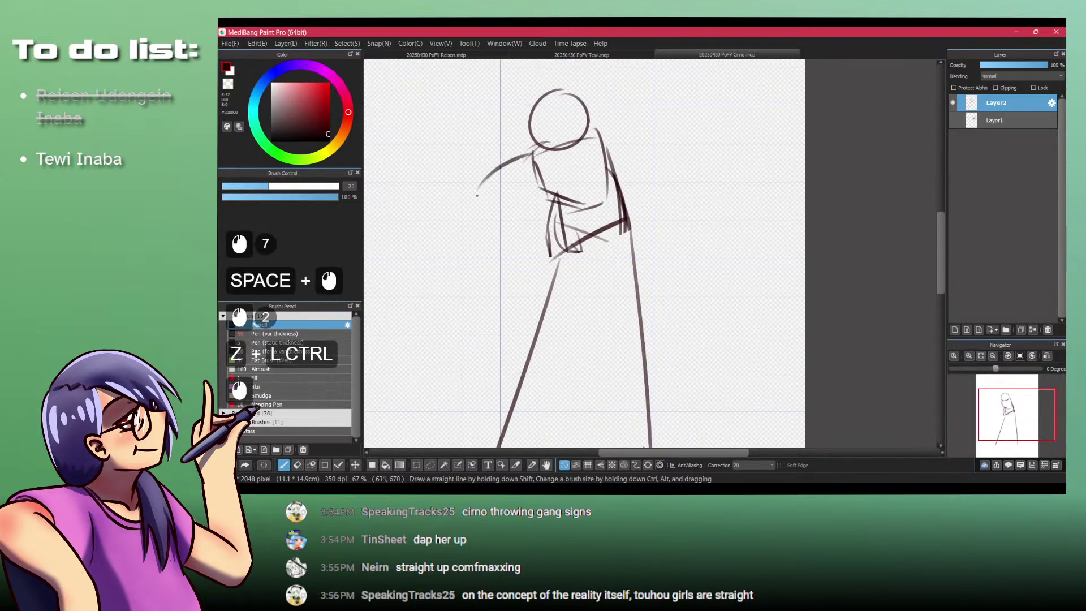
pyautogui.hotkey('ctrl', 'z')
pyautogui.moveTo(535, 144)
pyautogui.mouseDown()
pyautogui.moveTo(489, 147)
pyautogui.moveTo(558, 247)
pyautogui.mouseUp()
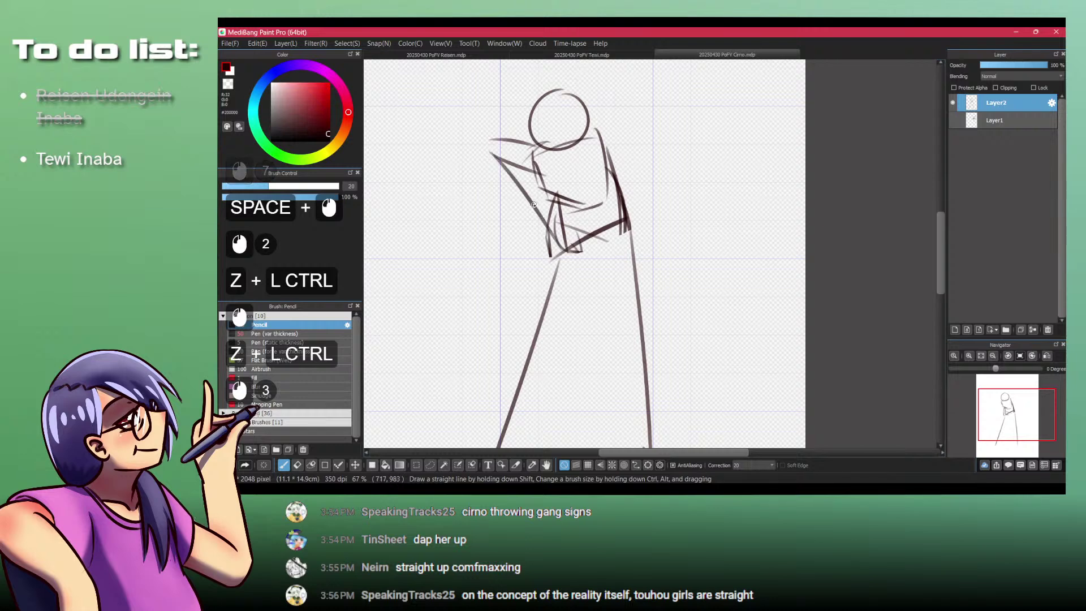
pyautogui.hotkey('ctrl', 'z')
pyautogui.hotkey('ctrl', 'z')
pyautogui.hotkey('ctrl', 'z')
pyautogui.moveTo(500, 202); pyautogui.dragTo(535, 151)
pyautogui.moveTo(500, 203); pyautogui.dragTo(544, 190)
pyautogui.hotkey('ctrl', 'z')
pyautogui.hotkey('ctrl', 'z')
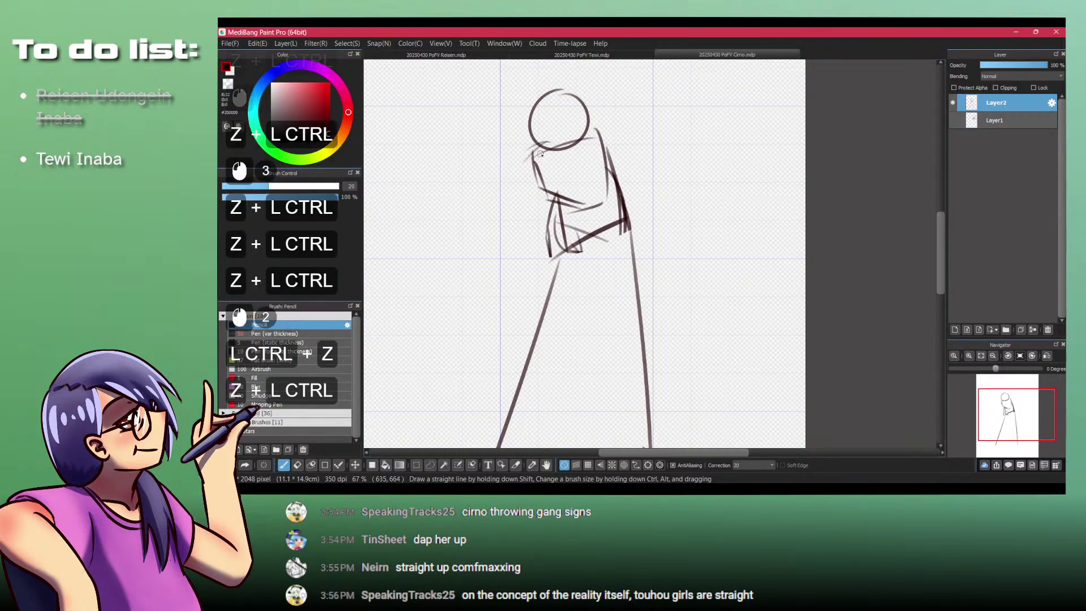
pyautogui.moveTo(535, 151)
pyautogui.mouseDown()
pyautogui.moveTo(504, 167)
pyautogui.moveTo(544, 224)
pyautogui.mouseUp()
pyautogui.moveTo(531, 204)
pyautogui.mouseDown()
pyautogui.moveTo(548, 232)
pyautogui.moveTo(510, 343)
pyautogui.mouseUp()
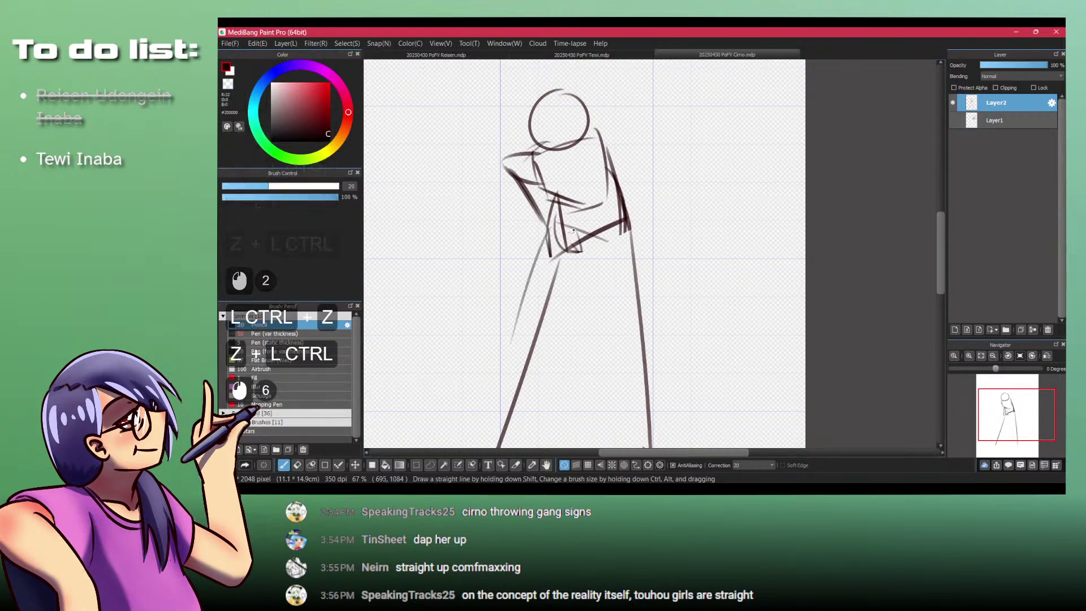
# Step: Show Layer1 and transform its arm and hand to about two-thirds size, tilted counterclockwise and attached to the far shoulder
pyautogui.click(952, 120)
pyautogui.hotkey('ctrl', 't')
pyautogui.press('Escape')
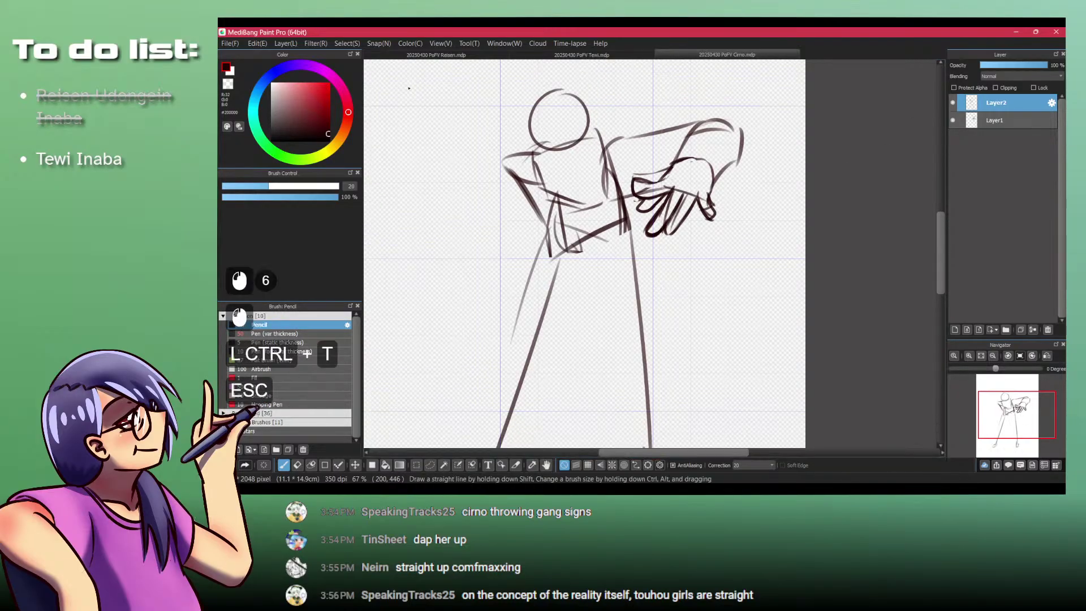
pyautogui.click(994, 121)
pyautogui.hotkey('ctrl', 't')
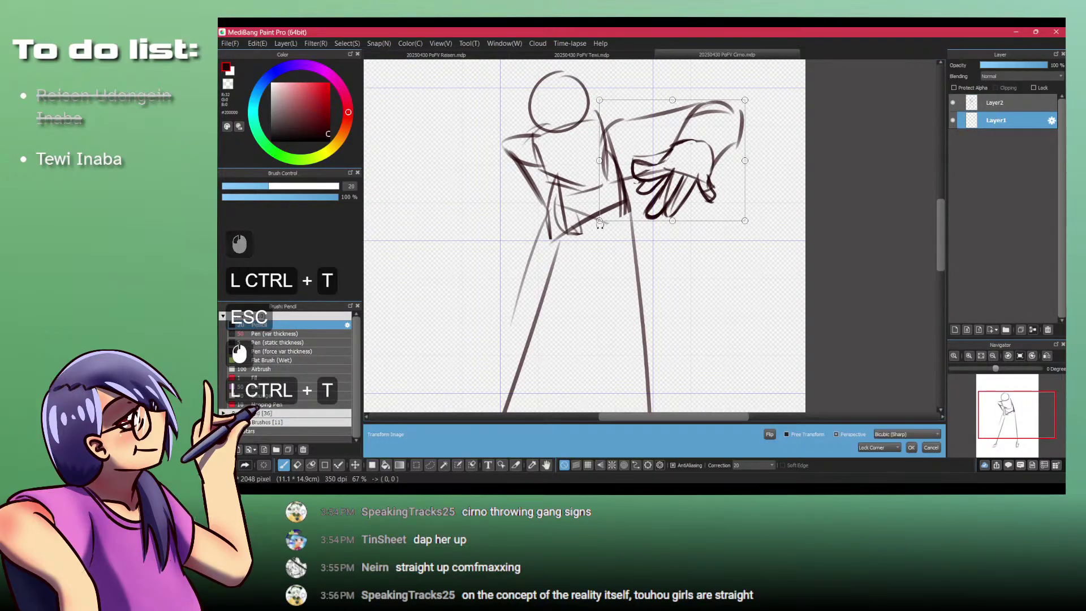
pyautogui.moveTo(599, 221)
pyautogui.mouseDown()
pyautogui.moveTo(648, 180)
pyautogui.moveTo(596, 144)
pyautogui.moveTo(606, 150)
pyautogui.mouseUp()
pyautogui.moveTo(528, 130)
pyautogui.mouseDown()
pyautogui.moveTo(487, 182)
pyautogui.moveTo(501, 99)
pyautogui.moveTo(505, 165)
pyautogui.mouseUp()
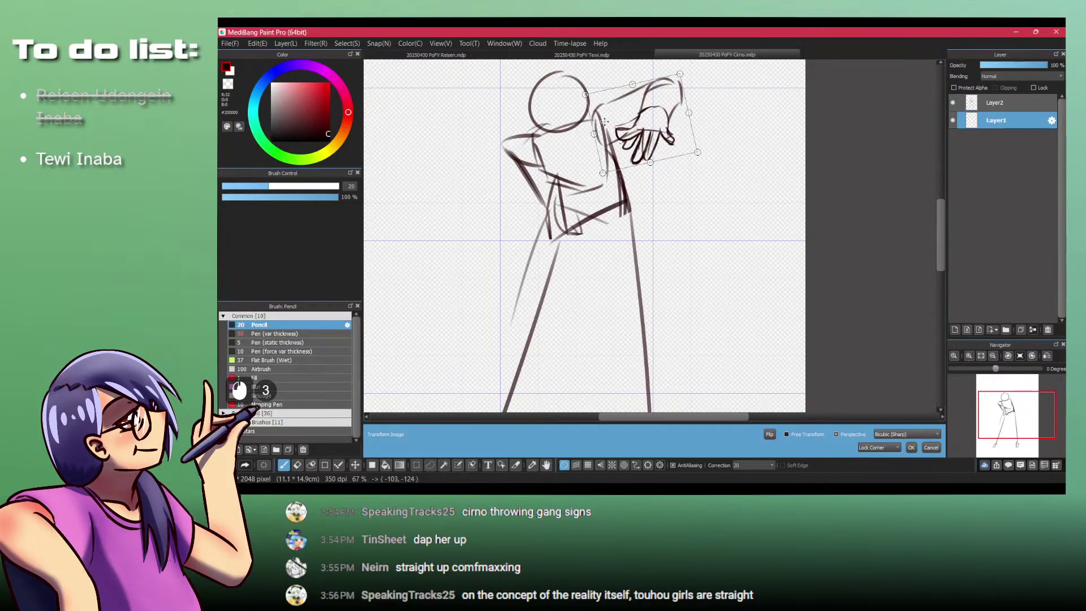
pyautogui.moveTo(604, 121); pyautogui.dragTo(600, 121)
pyautogui.press('KP_Enter')
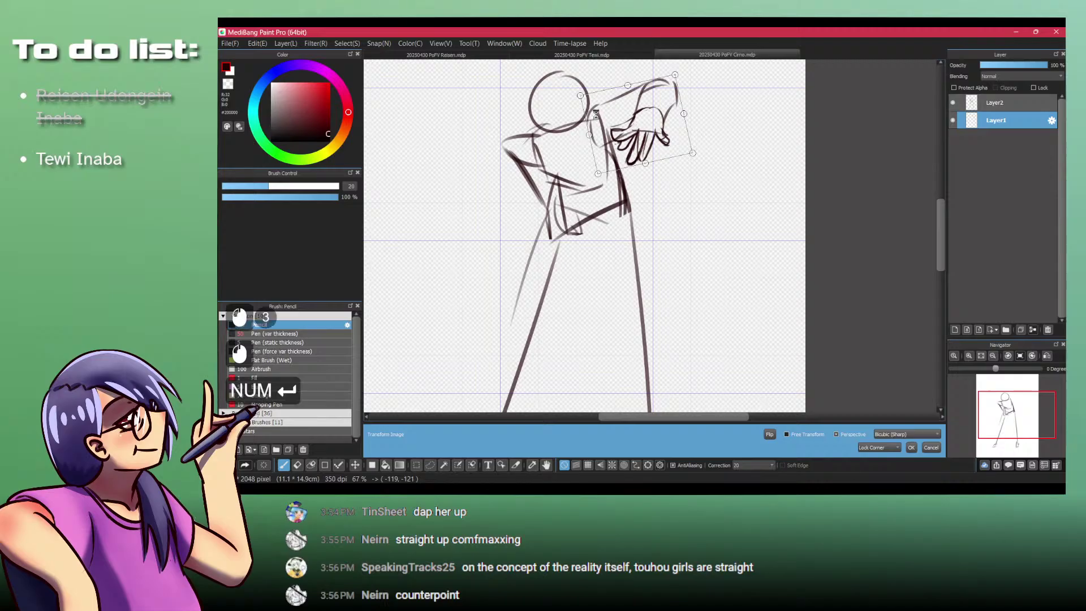
pyautogui.press('space')
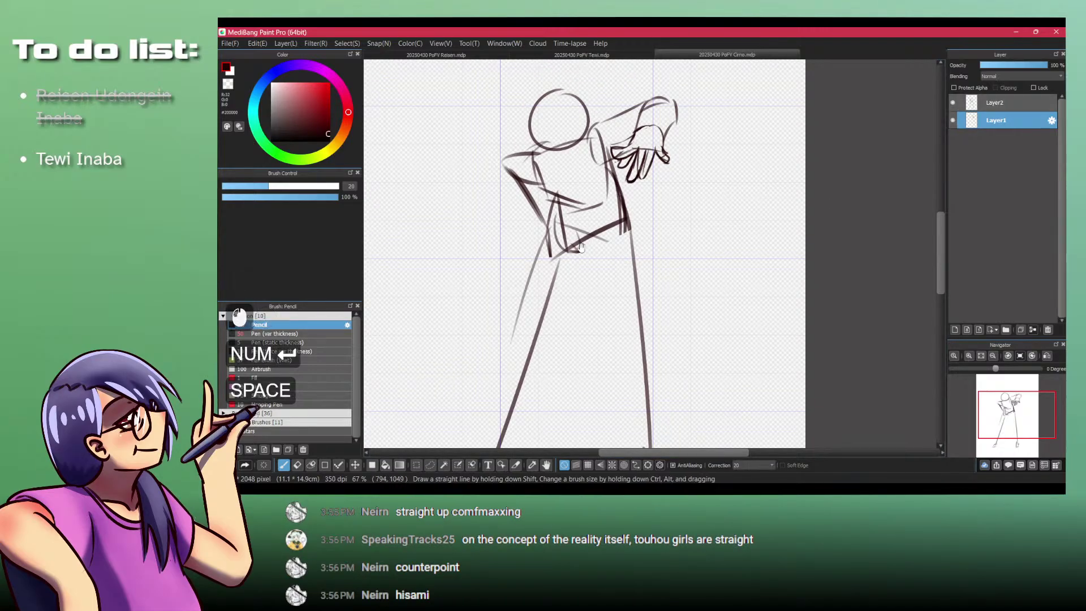
# Step: Check the full-body Cirno reference artwork in the browser, and add a new layer above Layer2 in the drawing
pyautogui.hotkey('ctrl', 'space')
pyautogui.moveTo(578, 243); pyautogui.dragTo(583, 273)
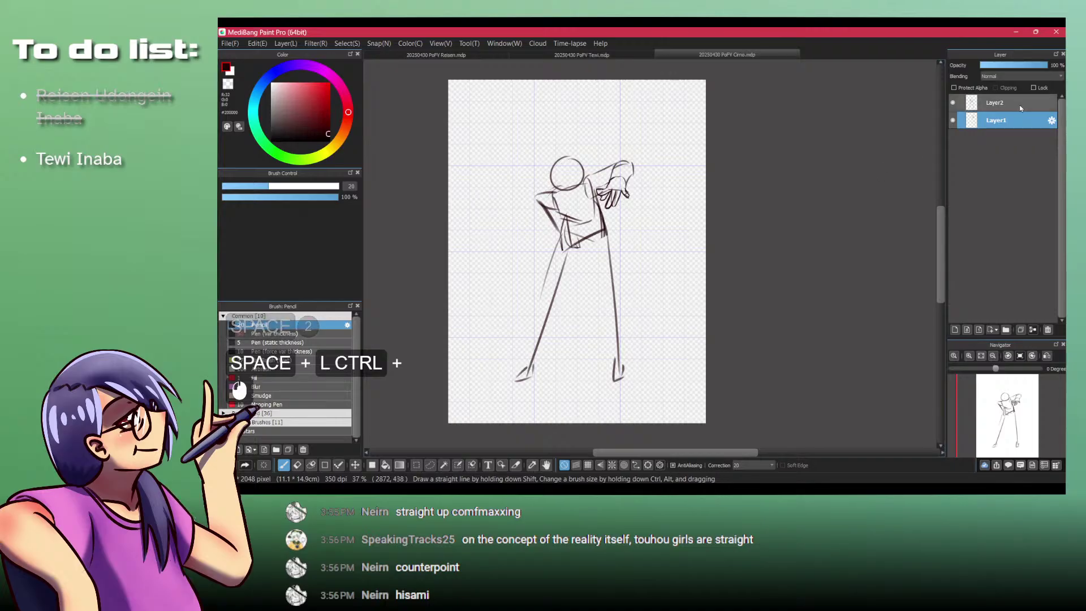
pyautogui.click(612, 488)
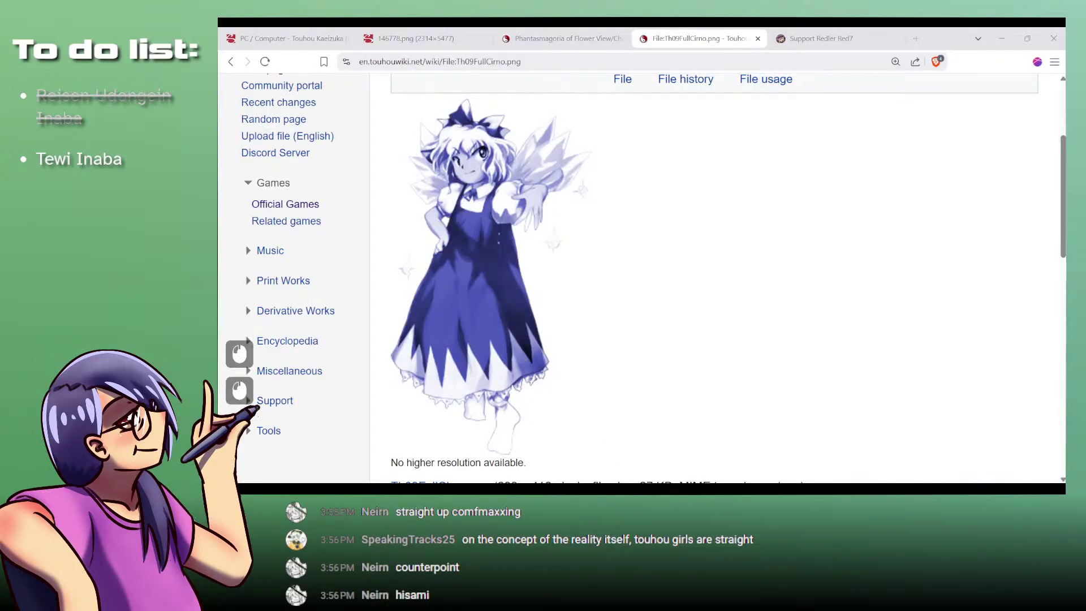
pyautogui.hotkey('alt', 'Tab')
pyautogui.press('p')
pyautogui.click(993, 101)
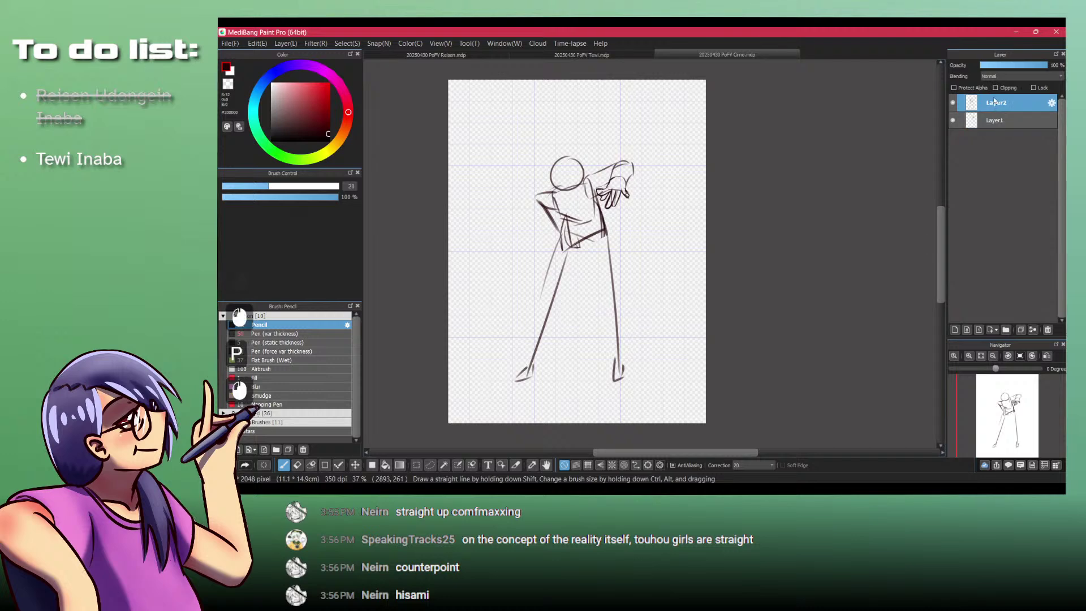
pyautogui.press('d')
# Step: Sketch a pointed jaw and chin below the head circle on the new layer
pyautogui.moveTo(565, 151)
pyautogui.mouseDown()
pyautogui.moveTo(527, 221)
pyautogui.moveTo(505, 235)
pyautogui.moveTo(519, 274)
pyautogui.mouseUp()
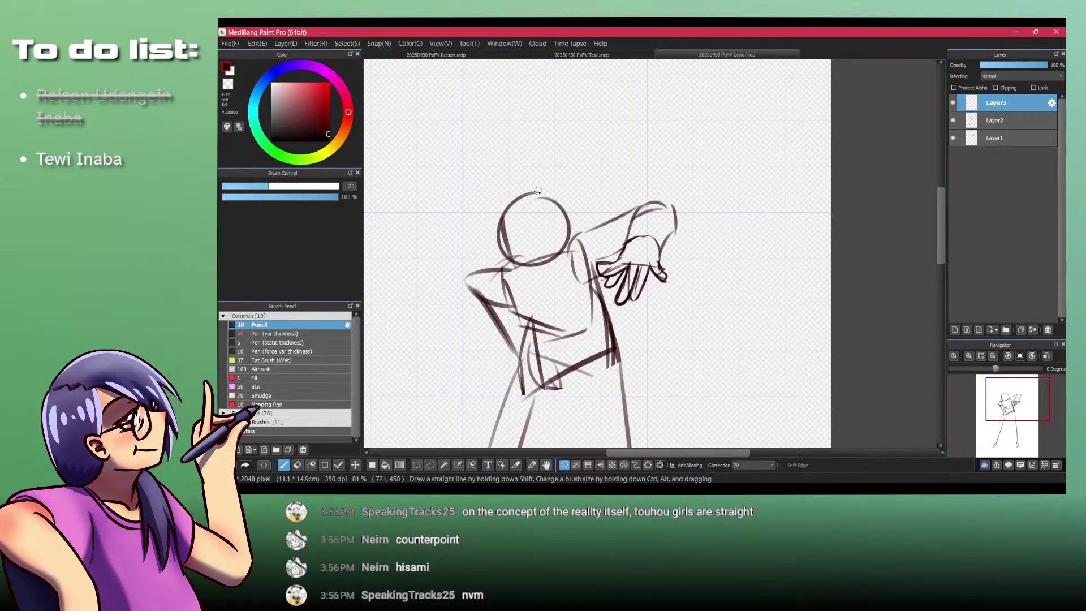
pyautogui.press('space')
pyautogui.press('space')
pyautogui.hotkey('ctrl', 'z')
pyautogui.moveTo(502, 223); pyautogui.dragTo(520, 266)
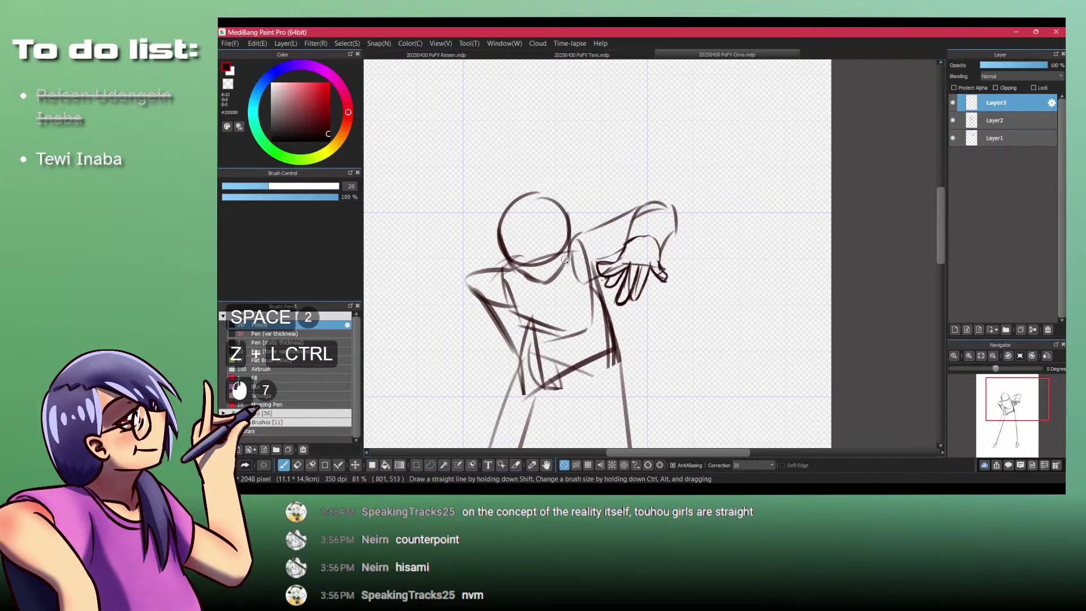
# Step: Sketch the face's tilted centre line and a rounded skull edge beside the head circle, undoing unsuitable strokes
pyautogui.moveTo(526, 194); pyautogui.dragTo(565, 210)
pyautogui.moveTo(536, 194)
pyautogui.mouseDown()
pyautogui.moveTo(507, 213)
pyautogui.moveTo(506, 242)
pyautogui.moveTo(532, 215)
pyautogui.moveTo(544, 265)
pyautogui.moveTo(508, 253)
pyautogui.moveTo(584, 241)
pyautogui.mouseUp()
pyautogui.hotkey('ctrl', 'z')
pyautogui.hotkey('ctrl', 'z')
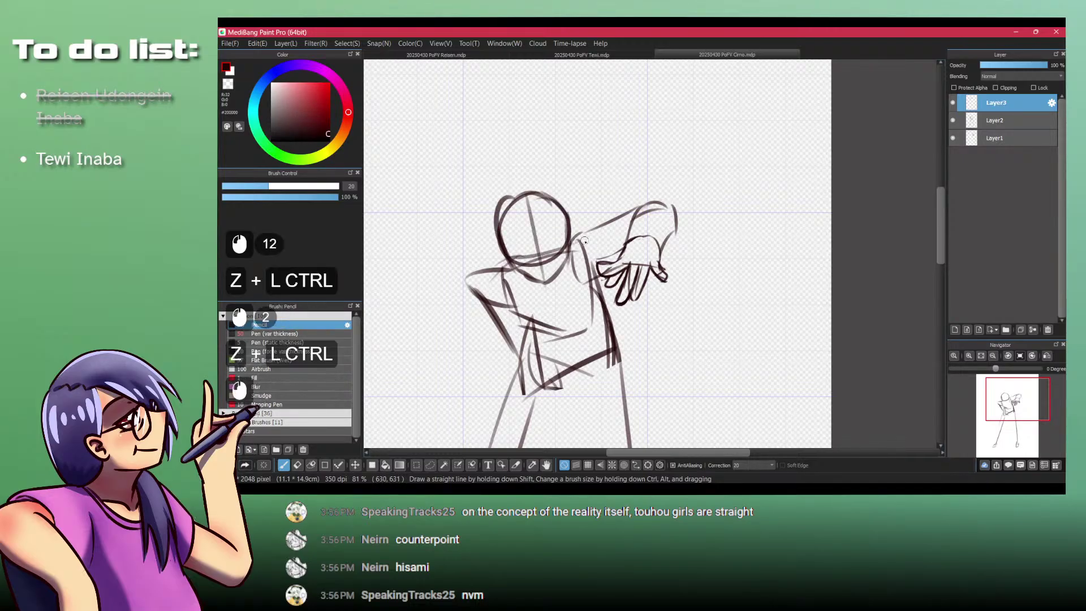
pyautogui.moveTo(511, 257)
pyautogui.mouseDown()
pyautogui.moveTo(565, 245)
pyautogui.moveTo(562, 202)
pyautogui.moveTo(588, 212)
pyautogui.mouseUp()
pyautogui.hotkey('ctrl', 'z')
pyautogui.hotkey('ctrl', 'z')
pyautogui.hotkey('ctrl', 'z')
pyautogui.hotkey('ctrl', 'z')
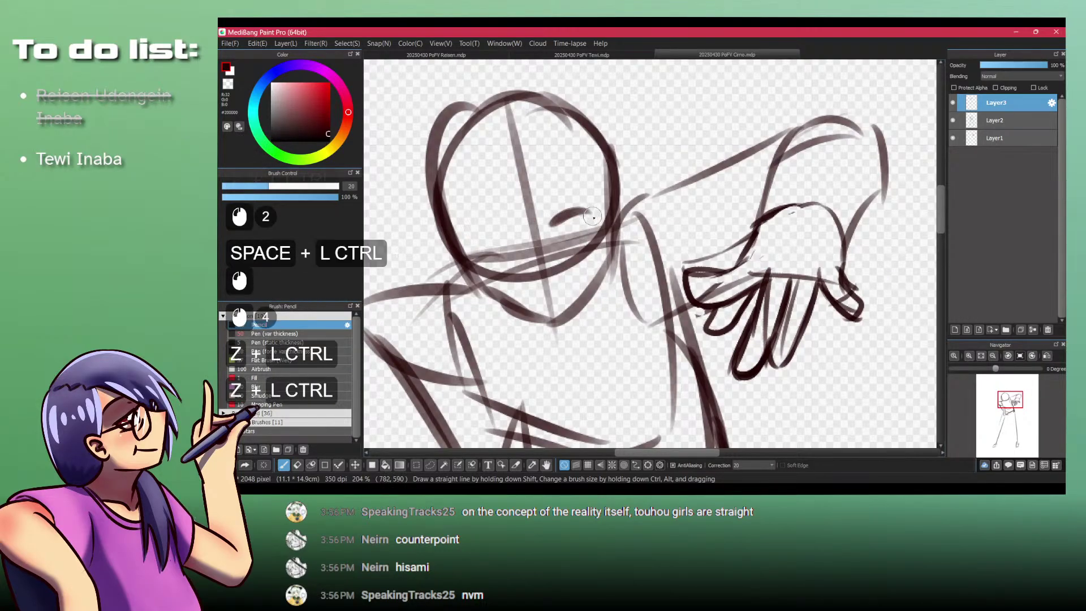
# Step: Sketch two half-closed eyes with heavy upper lids on either side of the centre line, undoing stray marks near the chin
pyautogui.moveTo(594, 211)
pyautogui.mouseDown()
pyautogui.moveTo(560, 225)
pyautogui.moveTo(558, 244)
pyautogui.mouseUp()
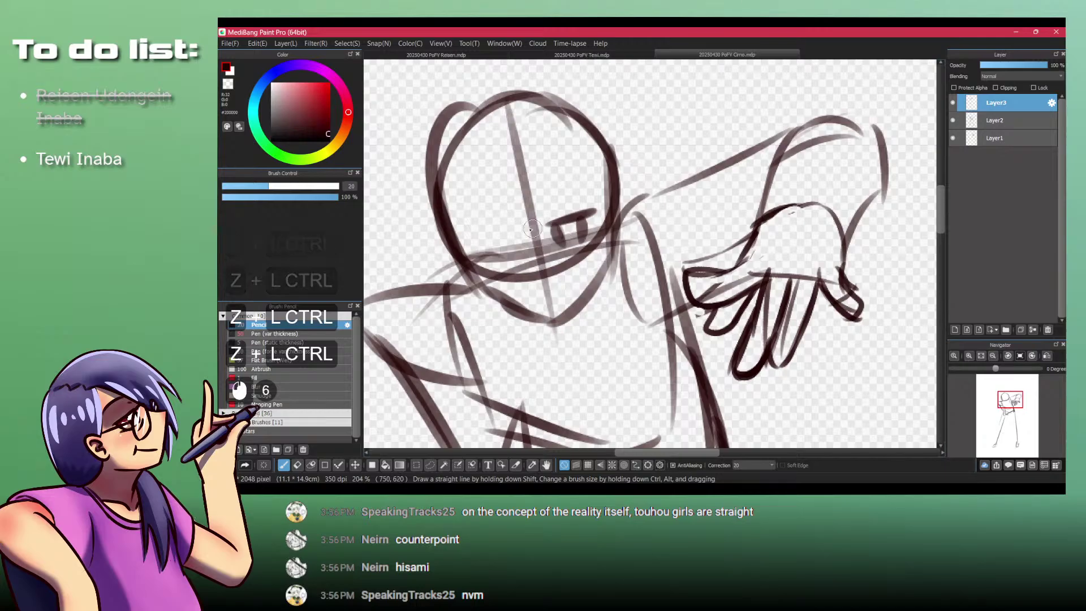
pyautogui.moveTo(469, 241); pyautogui.dragTo(512, 234)
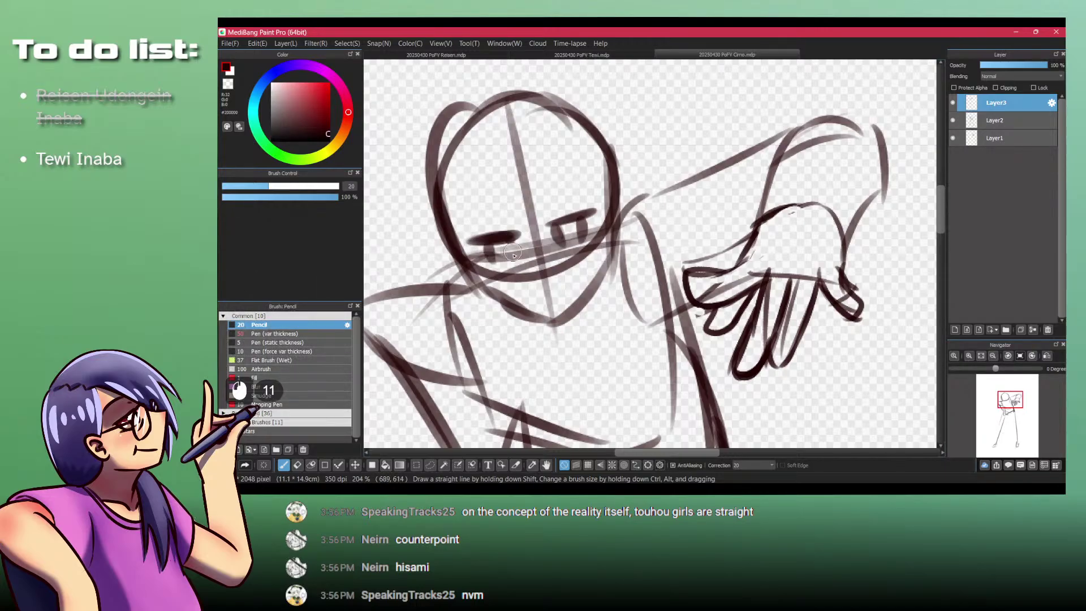
pyautogui.moveTo(535, 307); pyautogui.dragTo(532, 303)
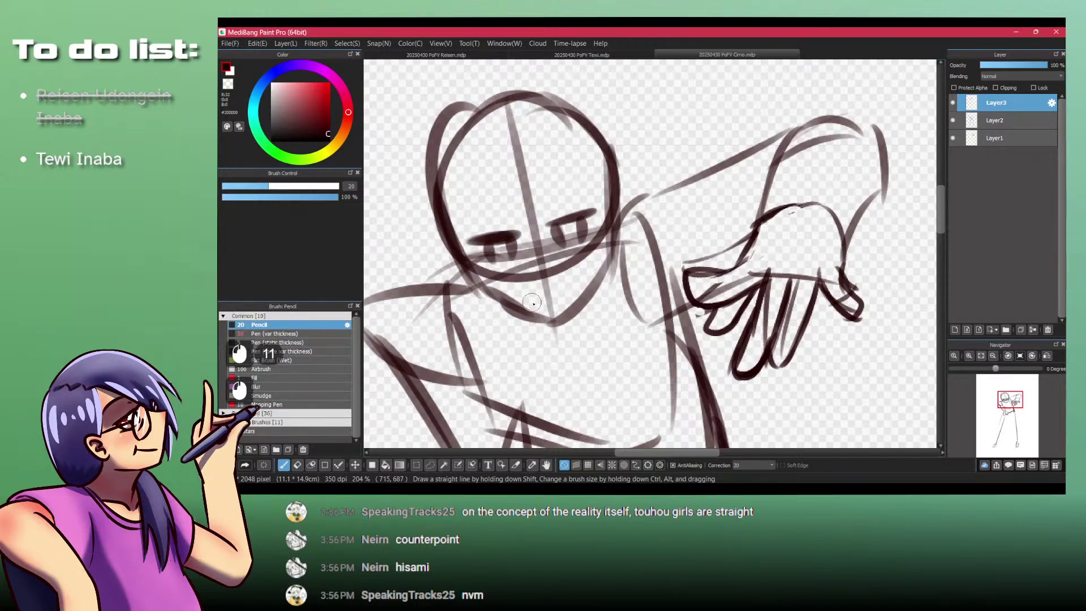
pyautogui.hotkey('ctrl', 'z')
pyautogui.hotkey('ctrl', 'z')
# Step: Sketch two eyebrows slanting angrily toward the centre line, checking the Cirno reference for the expression
pyautogui.moveTo(596, 168); pyautogui.dragTo(549, 199)
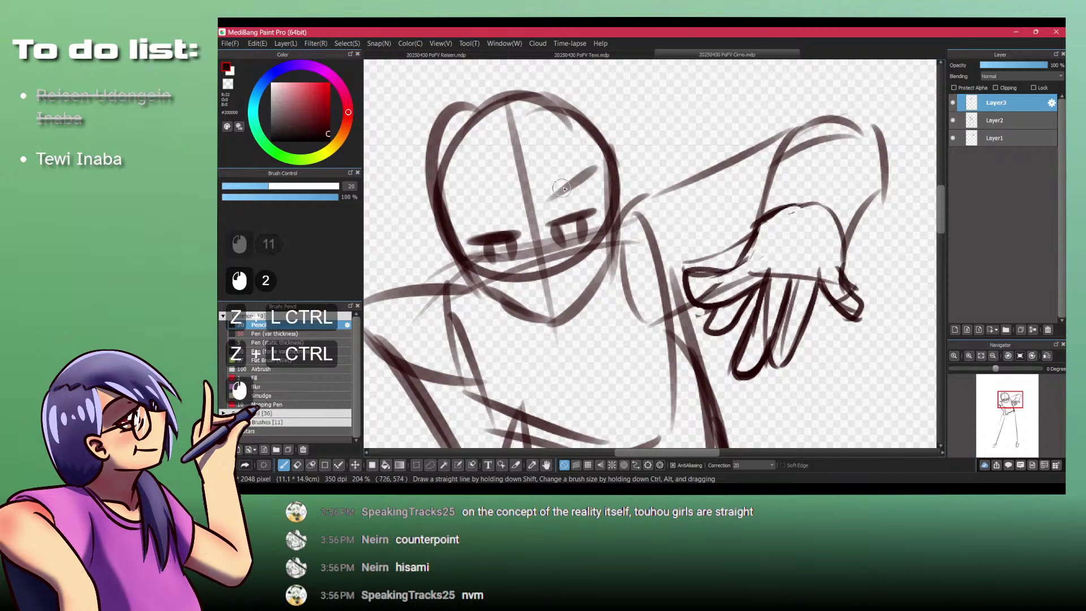
pyautogui.hotkey('alt', 'Tab')
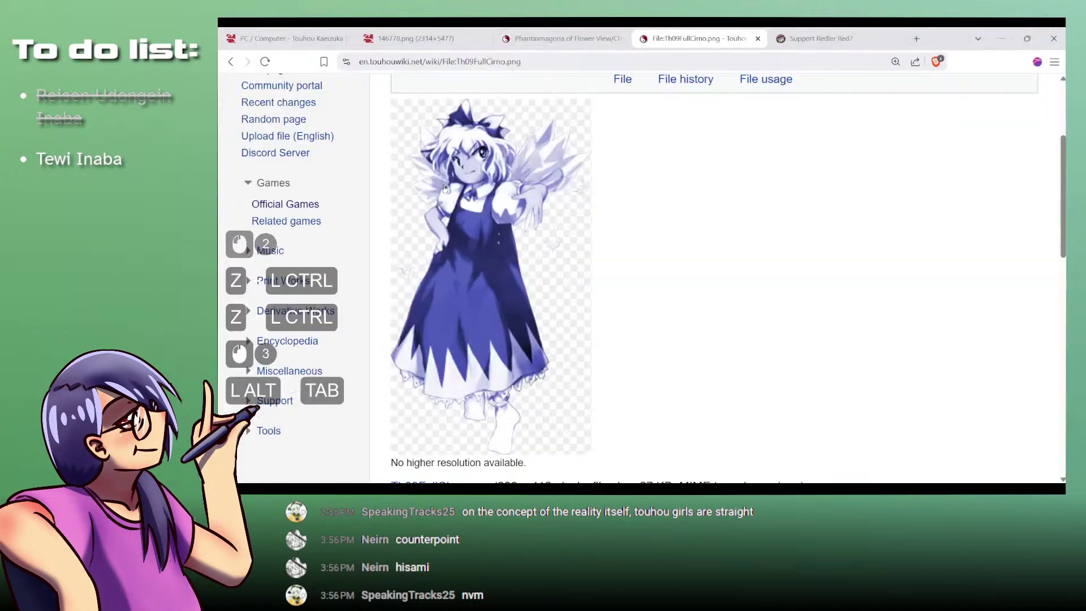
pyautogui.hotkey('alt', 'Tab')
pyautogui.click(573, 249)
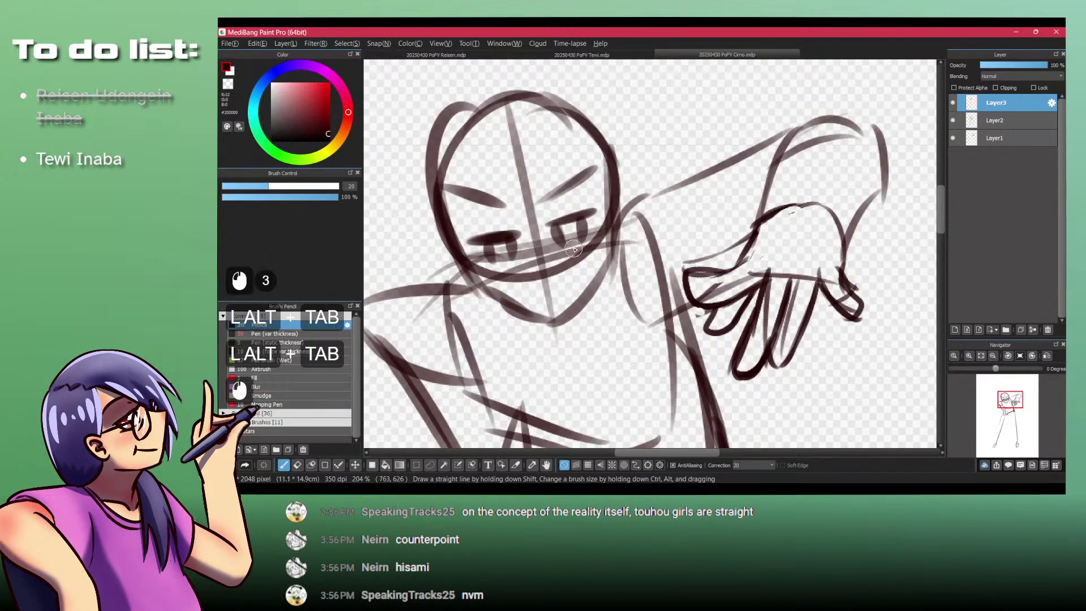
# Step: Sketch a small V-shaped mouth, redraw a wider jawline with darker strokes, and erase the excess lines along the chin
pyautogui.click(531, 299)
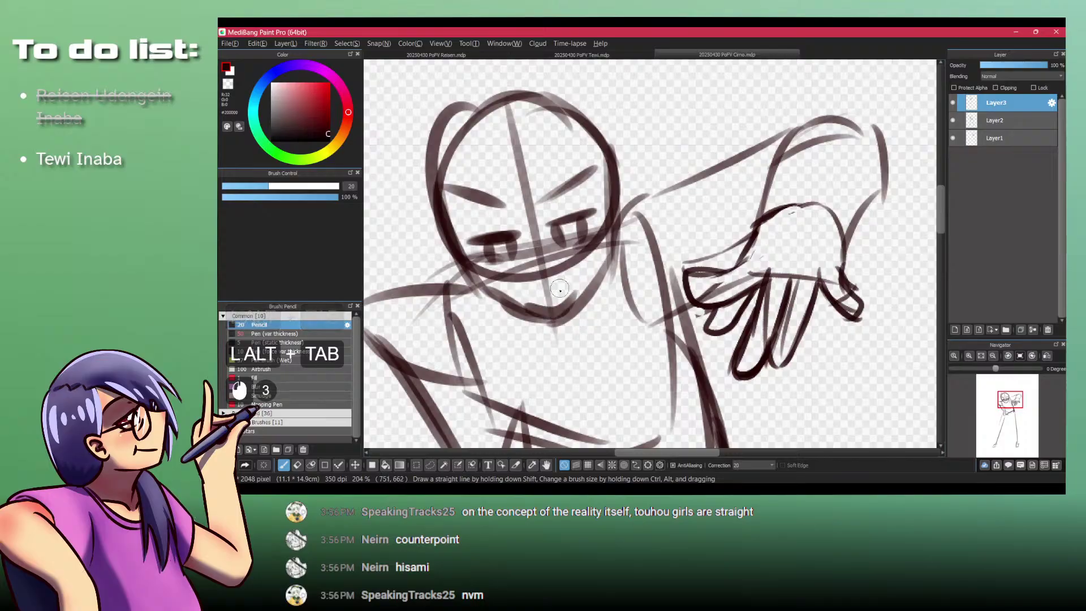
pyautogui.hotkey('ctrl', 'z')
pyautogui.moveTo(530, 300)
pyautogui.mouseDown()
pyautogui.moveTo(608, 278)
pyautogui.moveTo(621, 259)
pyautogui.mouseUp()
pyautogui.hotkey('shift', 'z')
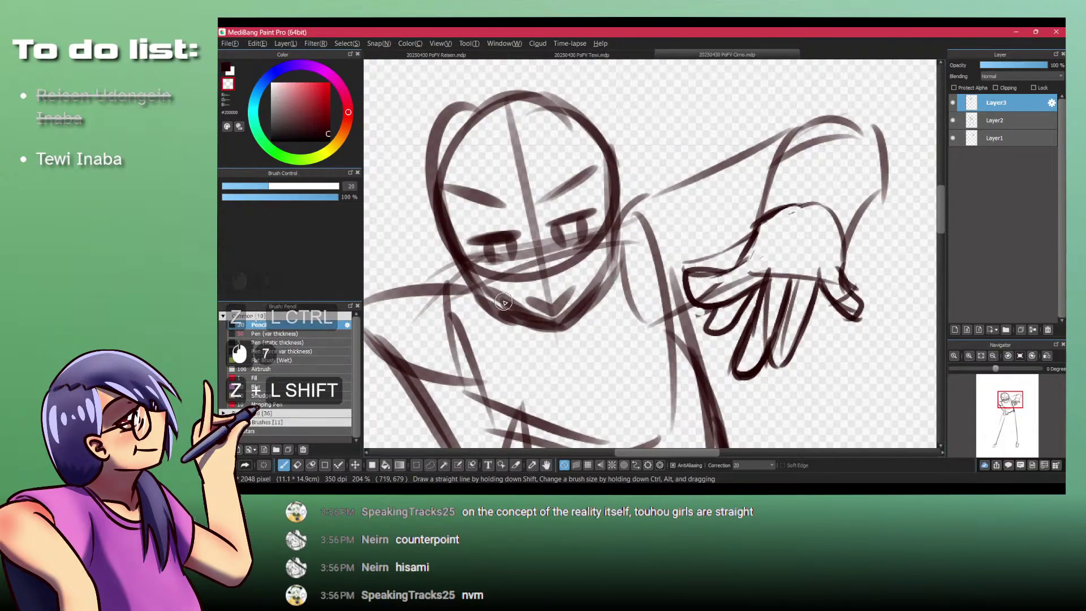
pyautogui.moveTo(484, 285); pyautogui.dragTo(505, 298)
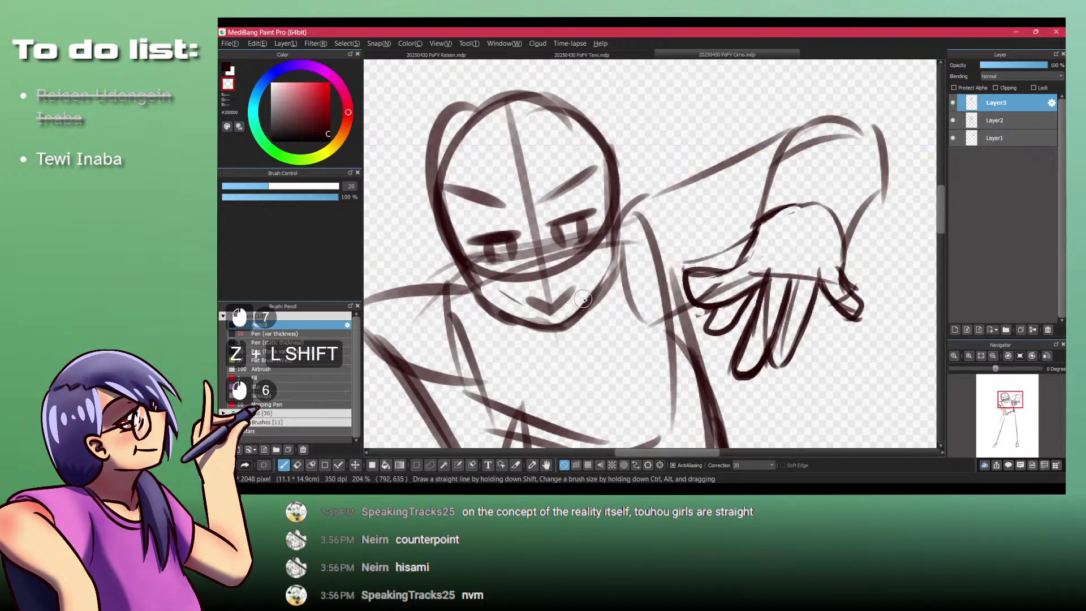
# Step: Sketch an ear on each side of the head, flipping the canvas view horizontally to check the face
pyautogui.hotkey('shift', 'z')
pyautogui.moveTo(425, 244); pyautogui.dragTo(448, 262)
pyautogui.hotkey('ctrl', 'z')
pyautogui.moveTo(610, 232); pyautogui.dragTo(643, 197)
pyautogui.moveTo(636, 210); pyautogui.dragTo(614, 253)
pyautogui.press('z')
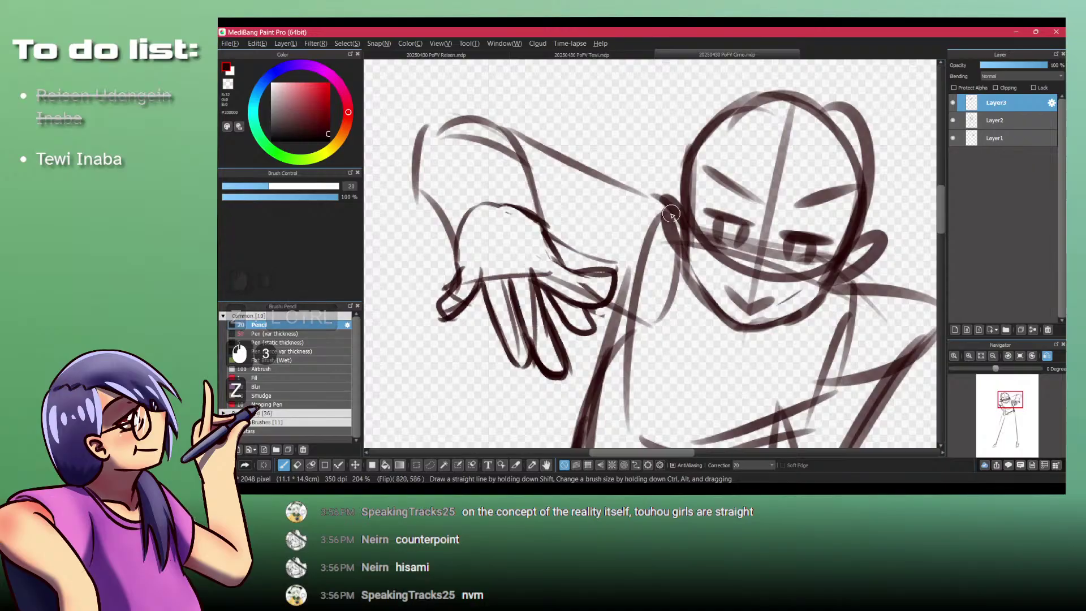
pyautogui.moveTo(681, 190); pyautogui.dragTo(688, 246)
# Step: Sketch a larger skull outline over the top and sides of the head circle, redoing the first side stroke
pyautogui.moveTo(689, 147); pyautogui.dragTo(538, 165)
pyautogui.moveTo(563, 121); pyautogui.dragTo(547, 223)
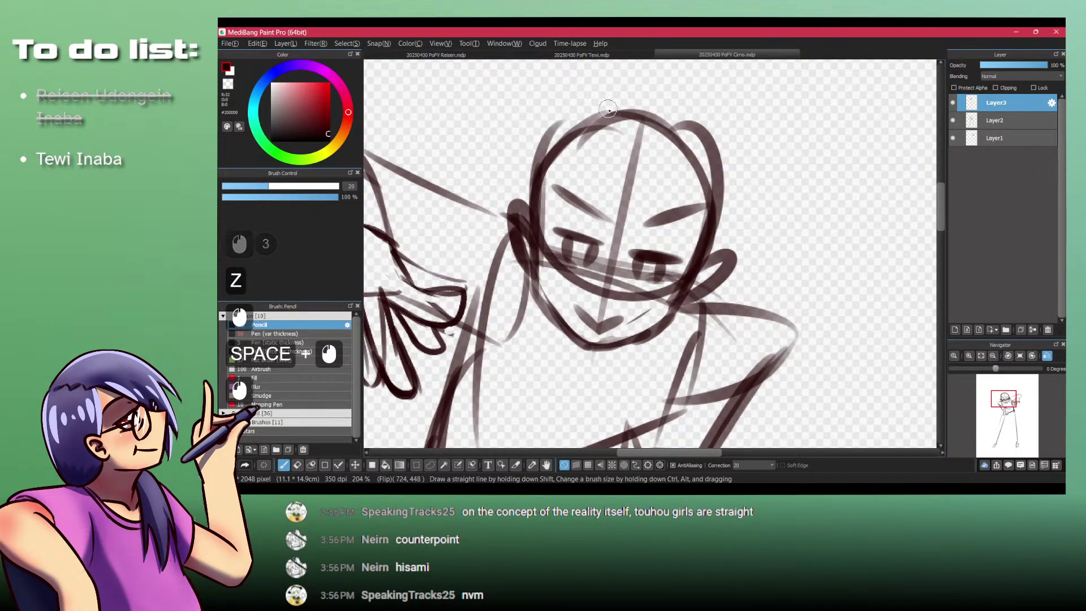
pyautogui.hotkey('ctrl', 'z')
pyautogui.moveTo(560, 120); pyautogui.dragTo(532, 173)
pyautogui.moveTo(599, 97); pyautogui.dragTo(701, 133)
pyautogui.moveTo(633, 100)
pyautogui.mouseDown()
pyautogui.moveTo(711, 178)
pyautogui.moveTo(551, 169)
pyautogui.mouseUp()
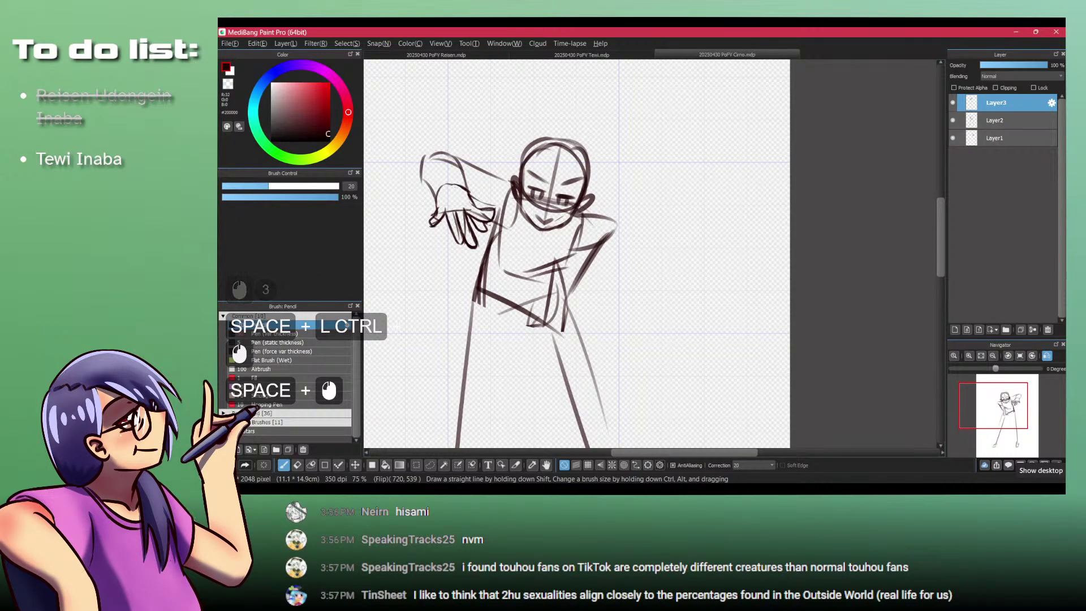
# Step: Return the canvas to its unflipped view and select the whole head sketch with a freehand lasso
pyautogui.press('z')
pyautogui.moveTo(680, 179)
pyautogui.mouseDown()
pyautogui.moveTo(498, 184)
pyautogui.moveTo(558, 126)
pyautogui.mouseUp()
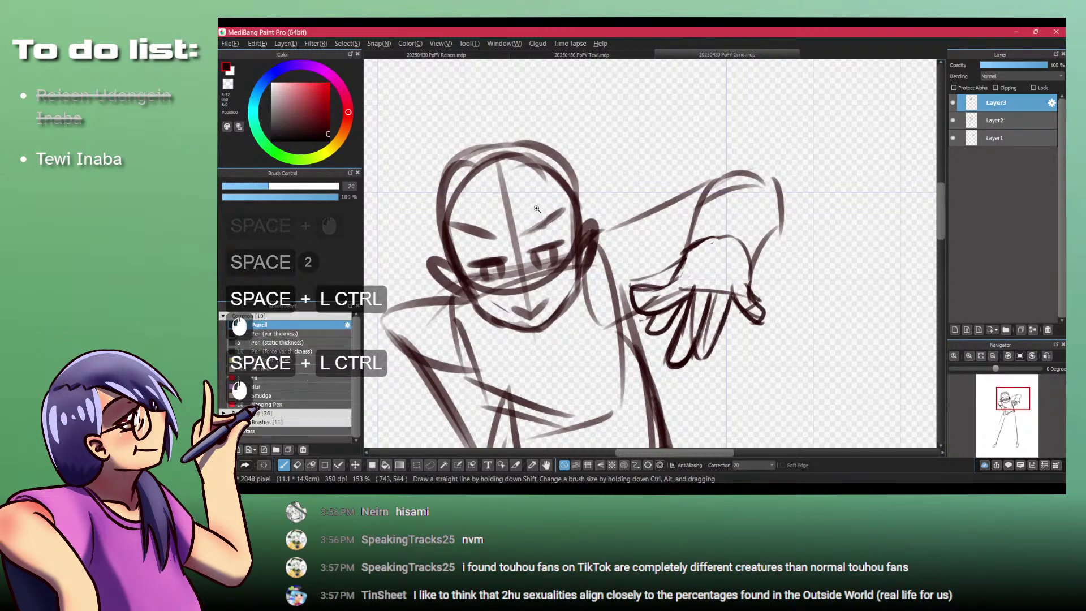
pyautogui.moveTo(537, 211); pyautogui.dragTo(571, 186)
pyautogui.moveTo(492, 252)
pyautogui.mouseDown()
pyautogui.moveTo(506, 261)
pyautogui.moveTo(515, 236)
pyautogui.mouseUp()
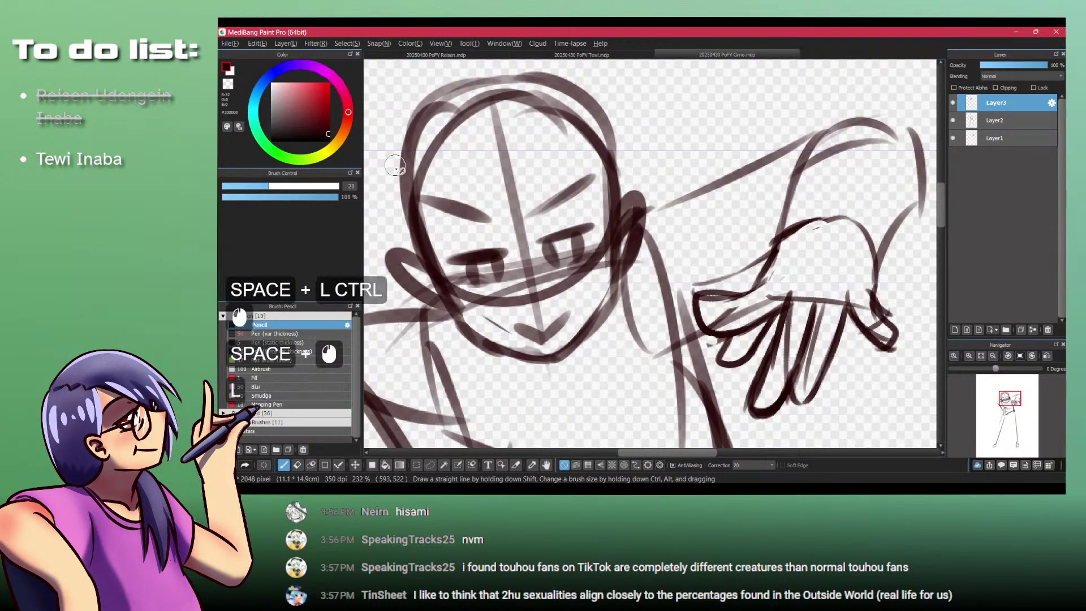
pyautogui.press('l')
pyautogui.moveTo(452, 322)
pyautogui.mouseDown()
pyautogui.moveTo(543, 368)
pyautogui.moveTo(636, 277)
pyautogui.moveTo(633, 85)
pyautogui.moveTo(406, 82)
pyautogui.moveTo(367, 212)
pyautogui.mouseUp()
pyautogui.moveTo(380, 212); pyautogui.dragTo(431, 213)
pyautogui.hotkey('ctrl', 't')
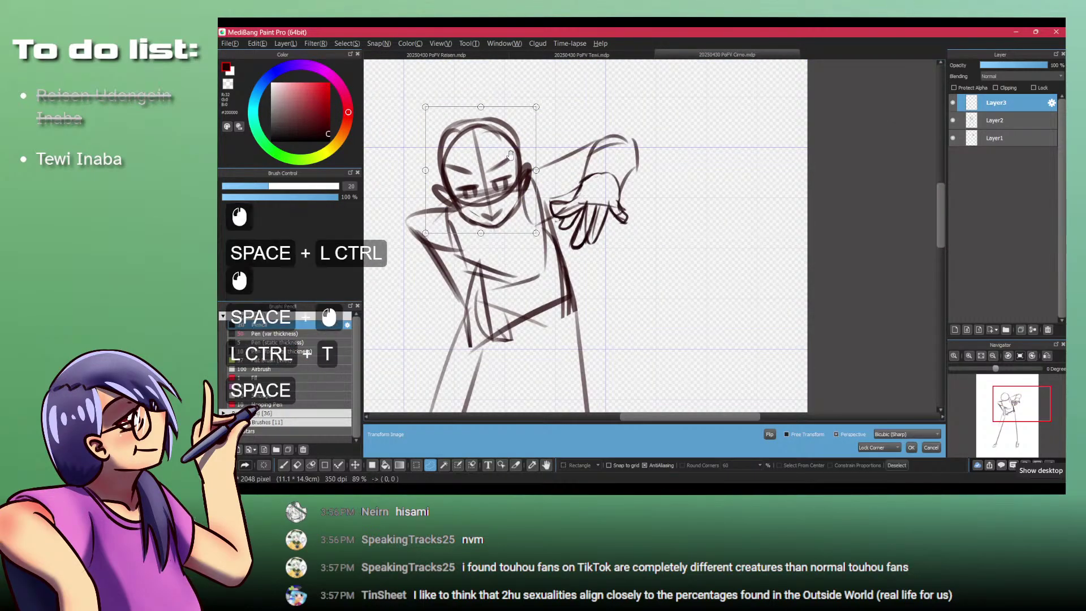
pyautogui.moveTo(461, 119)
pyautogui.mouseDown()
pyautogui.moveTo(503, 180)
pyautogui.moveTo(444, 139)
pyautogui.mouseUp()
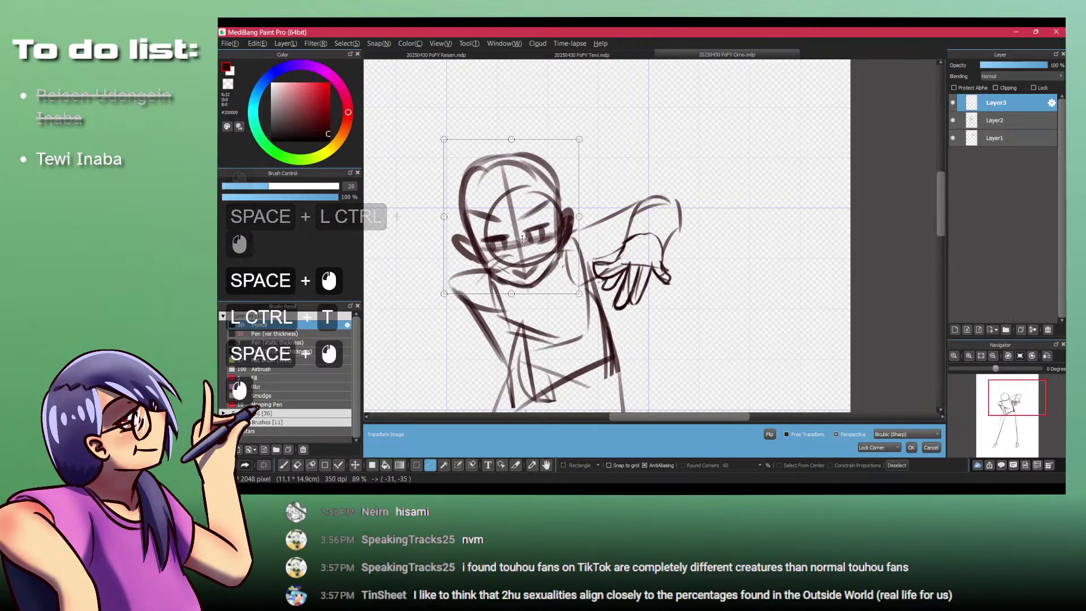
pyautogui.moveTo(526, 246); pyautogui.dragTo(513, 188)
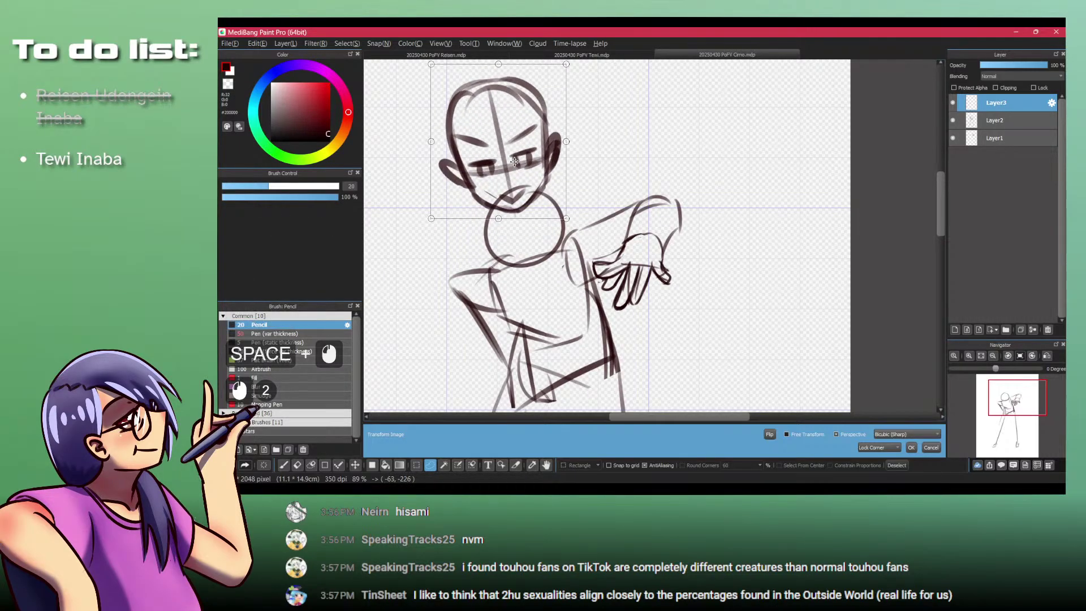
pyautogui.press('Escape')
pyautogui.hotkey('ctrl', 'z')
# Step: Transform the head sketch with a slight change in scale and position it over the neck, between the shoulders
pyautogui.hotkey('ctrl', 't')
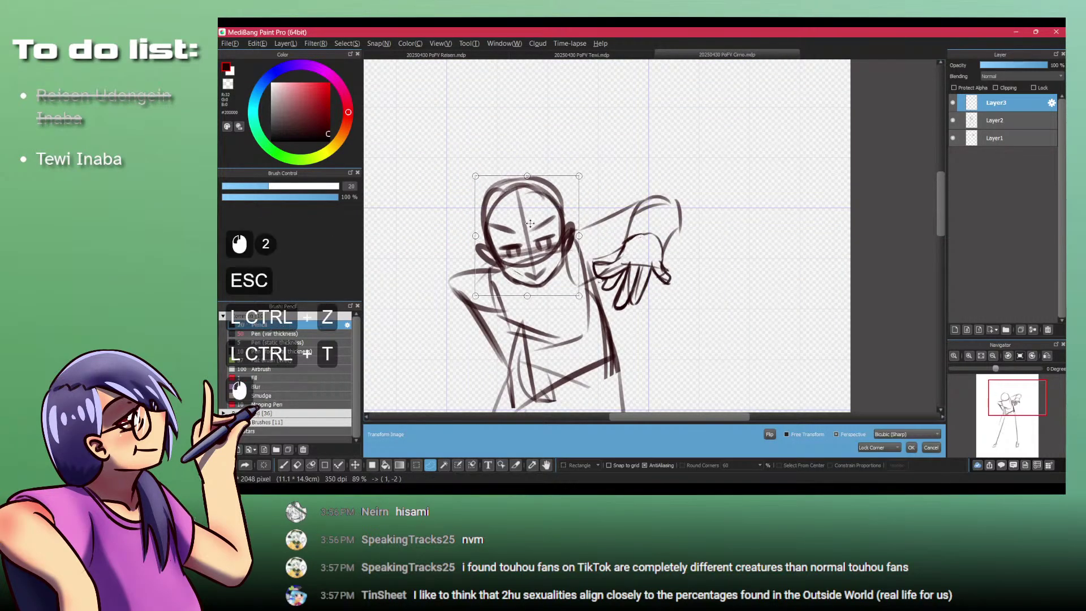
pyautogui.moveTo(532, 181)
pyautogui.mouseDown()
pyautogui.moveTo(531, 207)
pyautogui.moveTo(537, 198)
pyautogui.mouseUp()
pyautogui.moveTo(501, 264); pyautogui.dragTo(539, 263)
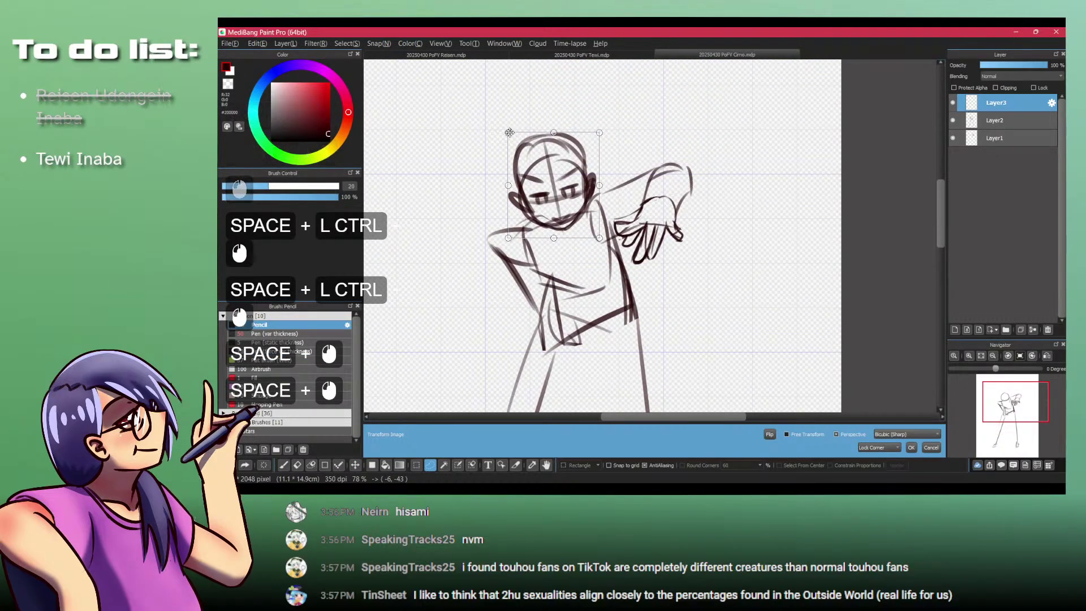
pyautogui.moveTo(509, 133); pyautogui.dragTo(506, 129)
pyautogui.moveTo(560, 210)
pyautogui.mouseDown()
pyautogui.moveTo(552, 212)
pyautogui.moveTo(563, 209)
pyautogui.mouseUp()
pyautogui.press('KP_Enter')
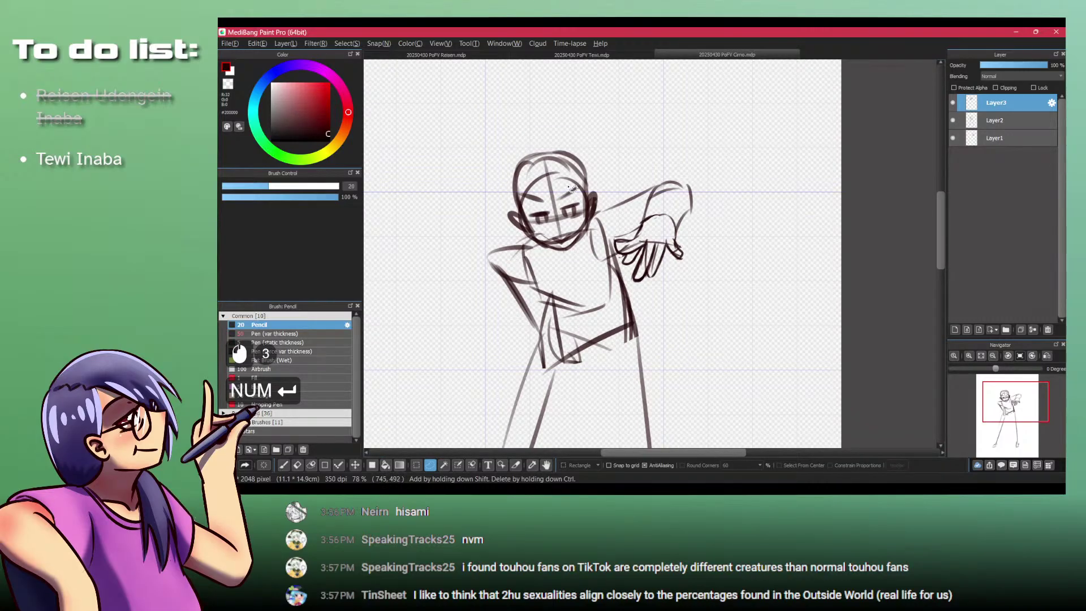
# Step: Lasso the outstretched arm on Layer1 and delete its lines, keeping only the hand, and clear the selection
pyautogui.click(968, 136)
pyautogui.moveTo(599, 190); pyautogui.dragTo(622, 261)
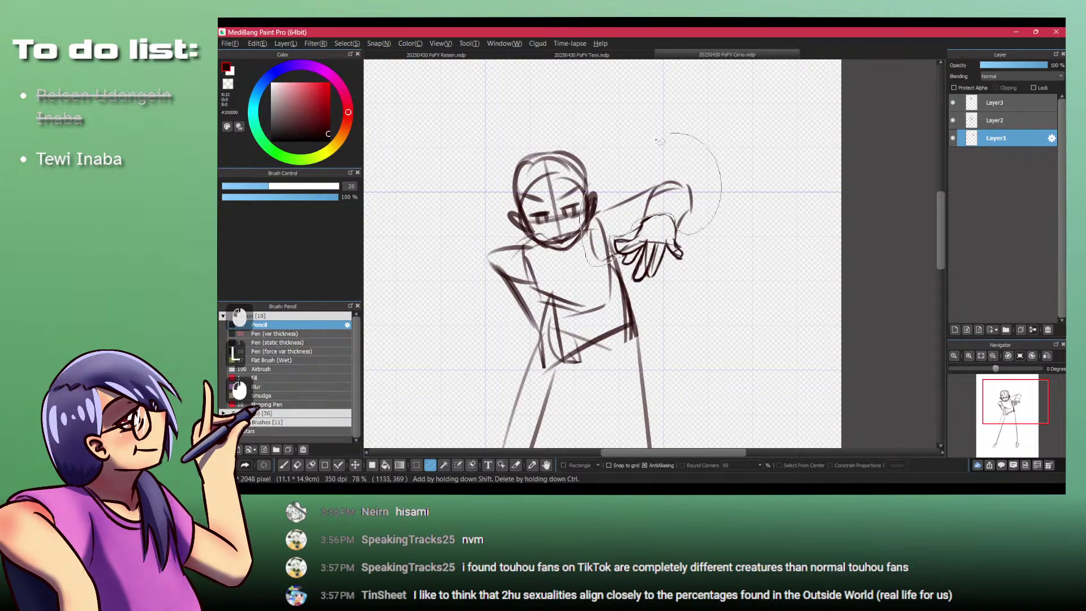
pyautogui.moveTo(659, 141); pyautogui.dragTo(594, 190)
pyautogui.press('Delete')
pyautogui.hotkey('ctrl', 'shift', 'a')
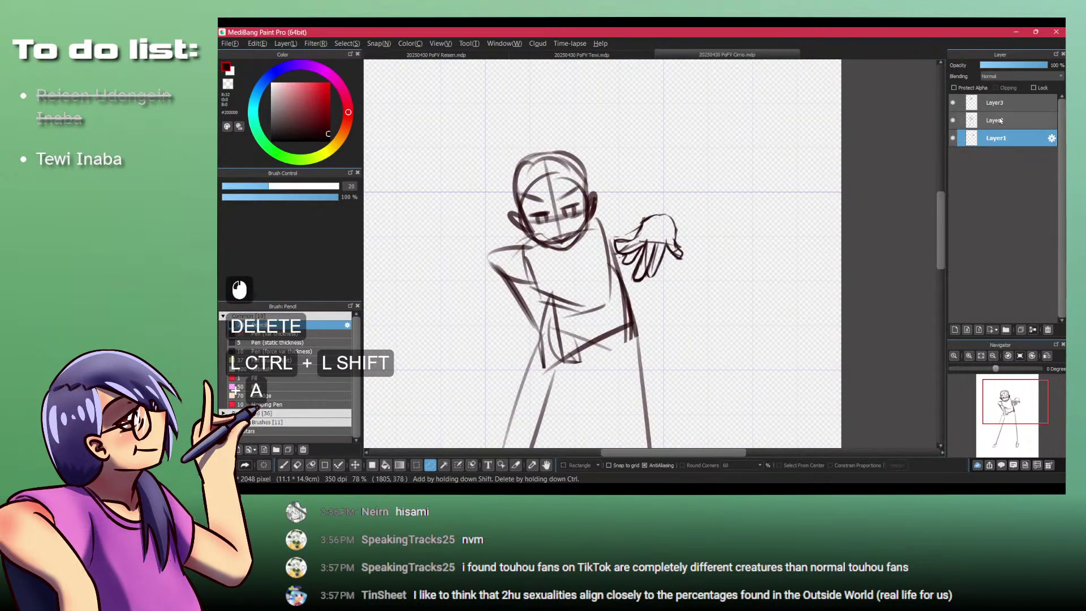
# Step: Transform the hand on Layer1, tilting it clockwise and moving it slightly up beside the far shoulder
pyautogui.click(979, 141)
pyautogui.hotkey('ctrl', 't')
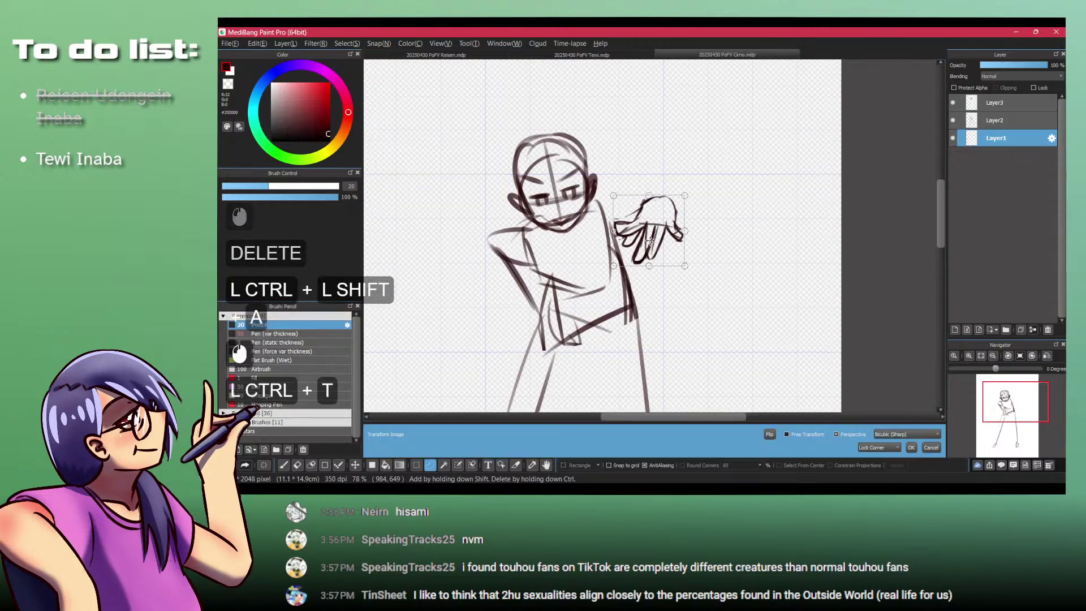
pyautogui.moveTo(527, 264); pyautogui.dragTo(534, 281)
pyautogui.moveTo(643, 219); pyautogui.dragTo(621, 166)
pyautogui.moveTo(474, 221); pyautogui.dragTo(478, 153)
pyautogui.moveTo(640, 188); pyautogui.dragTo(657, 221)
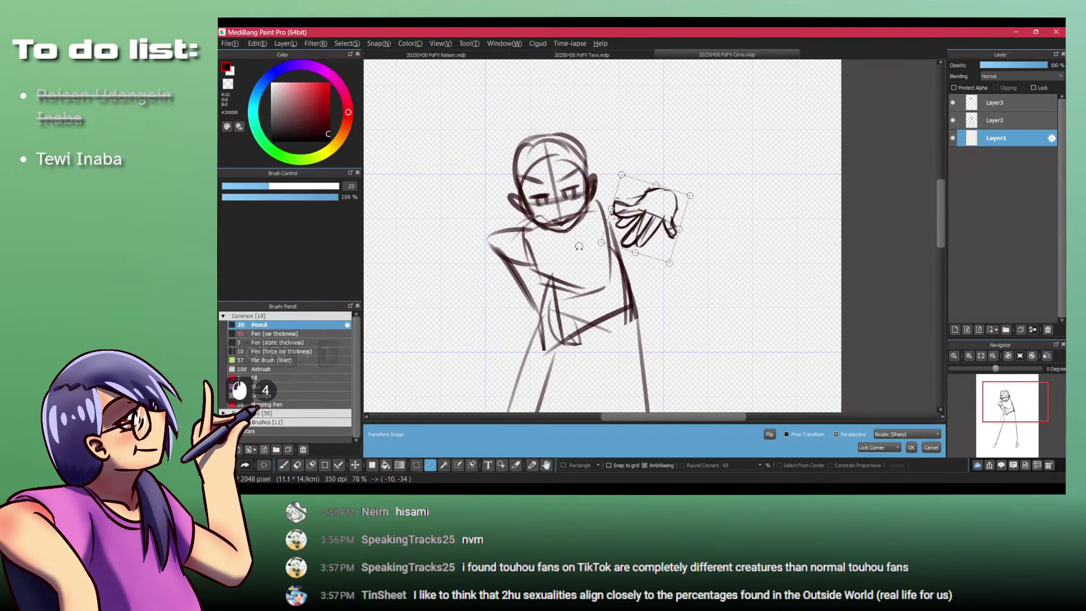
# Step: Rotate the hand sketch so its fingers point toward the face, move it beside the head and apply the transform
pyautogui.moveTo(490, 243); pyautogui.dragTo(489, 194)
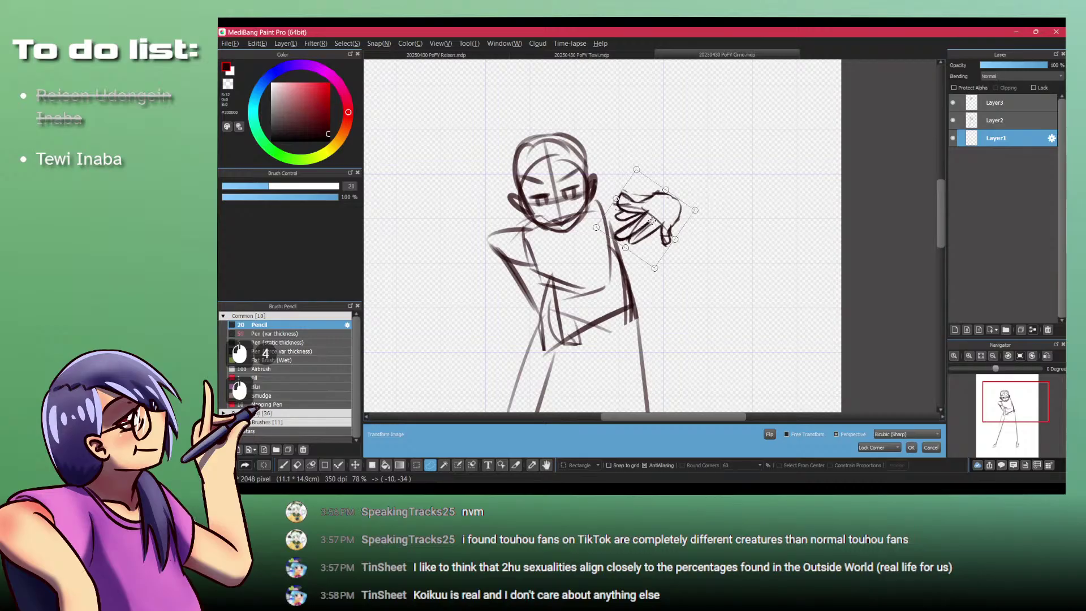
pyautogui.moveTo(651, 221); pyautogui.dragTo(634, 185)
pyautogui.moveTo(521, 207); pyautogui.dragTo(519, 186)
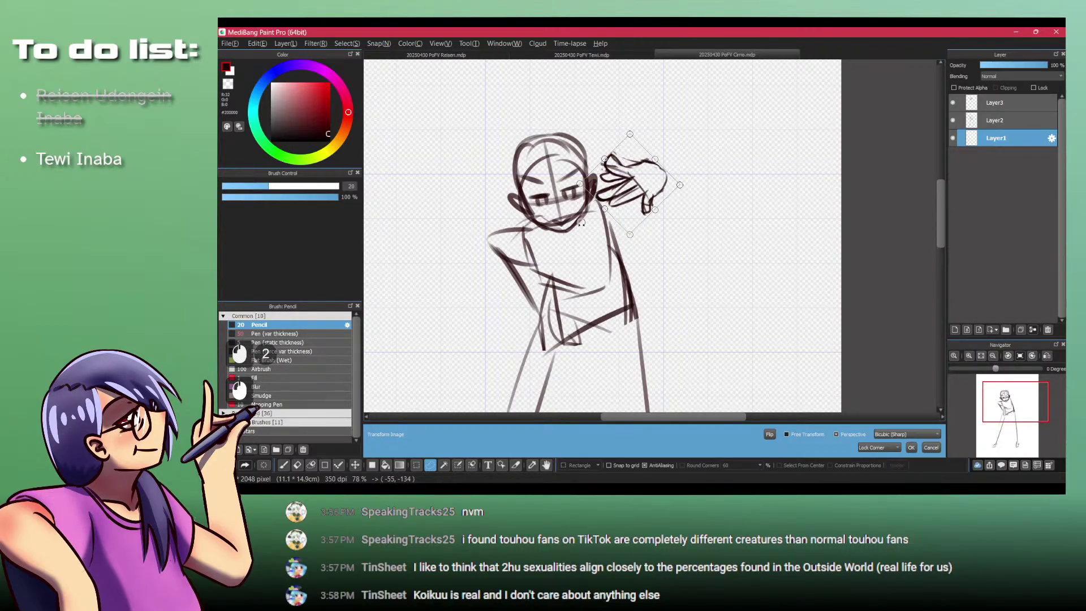
pyautogui.press('Return')
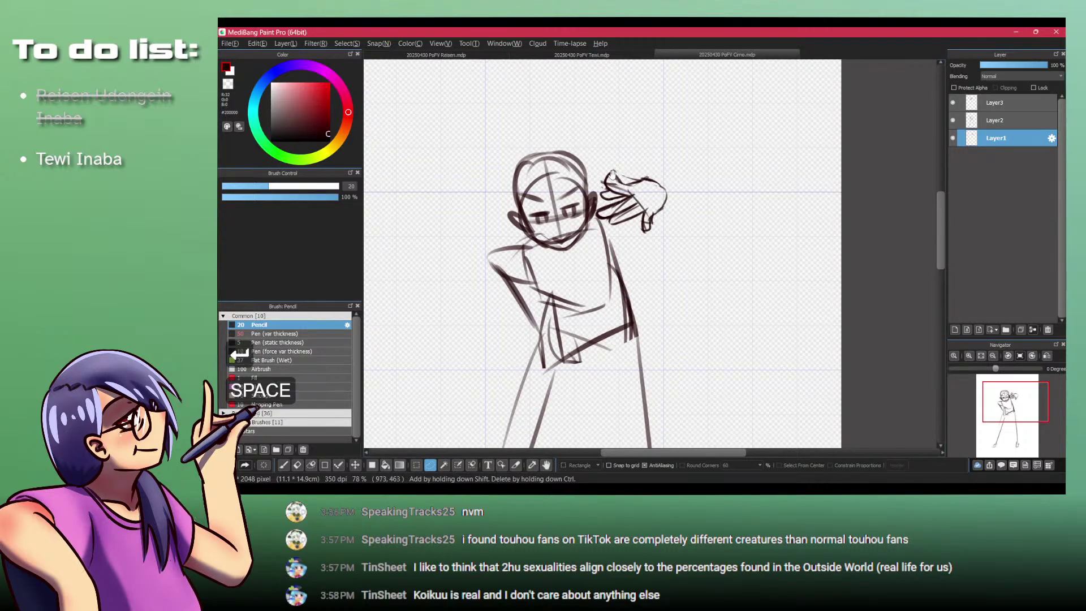
# Step: Sketch the shoulder lines and the curved lower edge of the chest on Layer1 with the Pencil
pyautogui.moveTo(661, 191); pyautogui.dragTo(627, 226)
pyautogui.moveTo(573, 251); pyautogui.dragTo(600, 195)
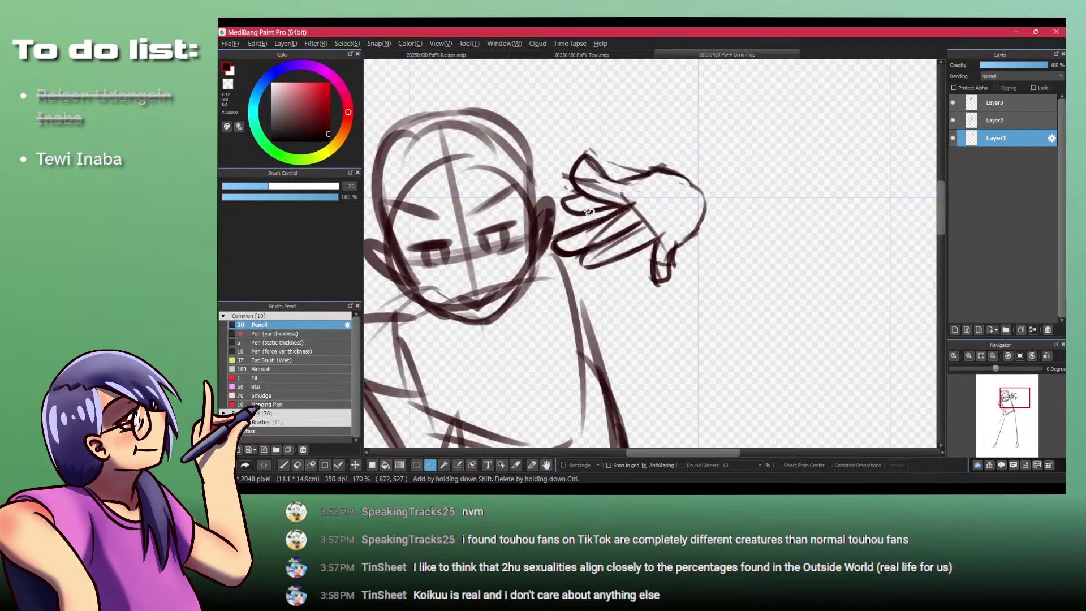
pyautogui.press('p')
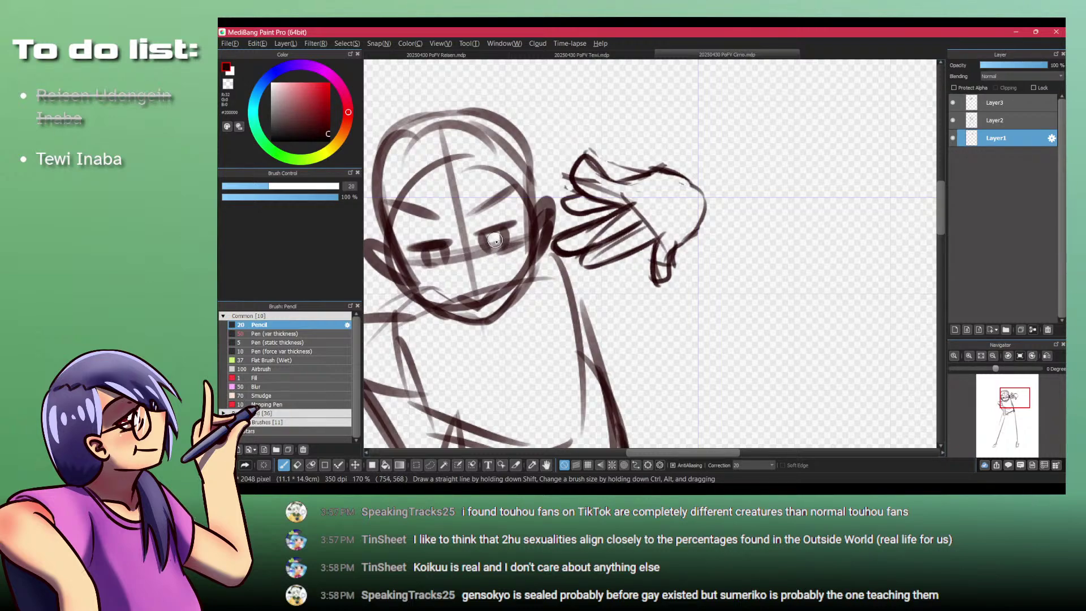
pyautogui.moveTo(495, 240); pyautogui.dragTo(594, 170)
pyautogui.moveTo(594, 170); pyautogui.dragTo(620, 182)
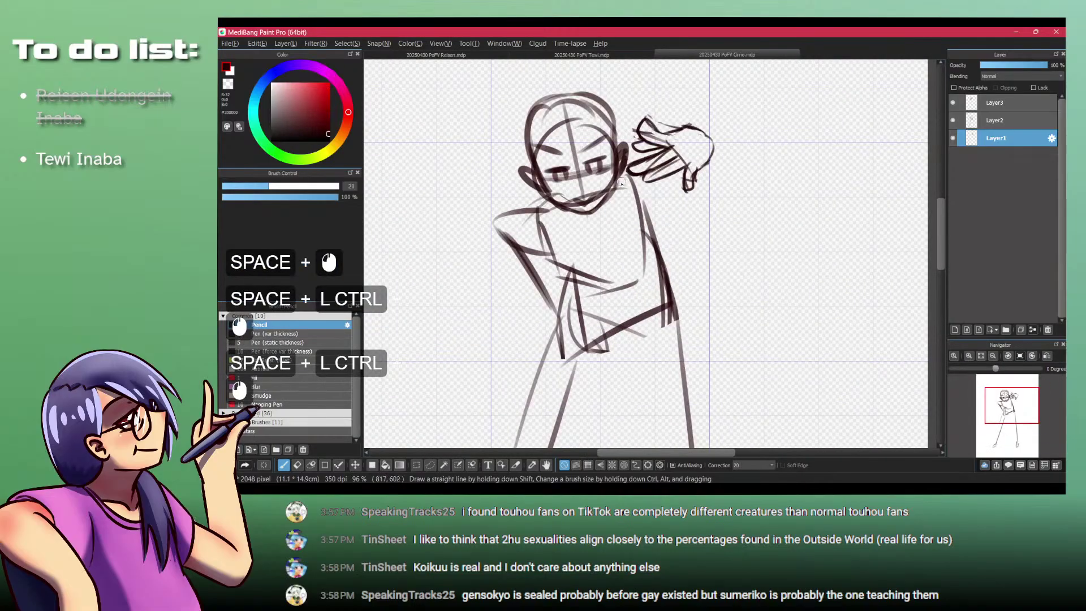
pyautogui.moveTo(561, 202); pyautogui.dragTo(535, 207)
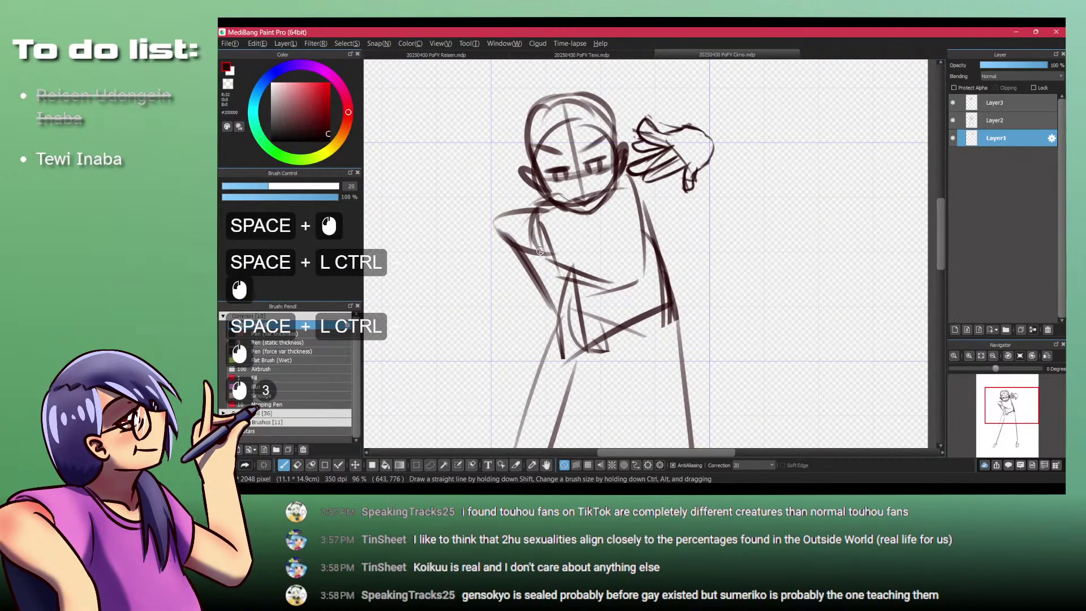
pyautogui.moveTo(540, 252); pyautogui.dragTo(568, 266)
pyautogui.moveTo(614, 188); pyautogui.dragTo(641, 181)
pyautogui.moveTo(641, 187); pyautogui.dragTo(656, 238)
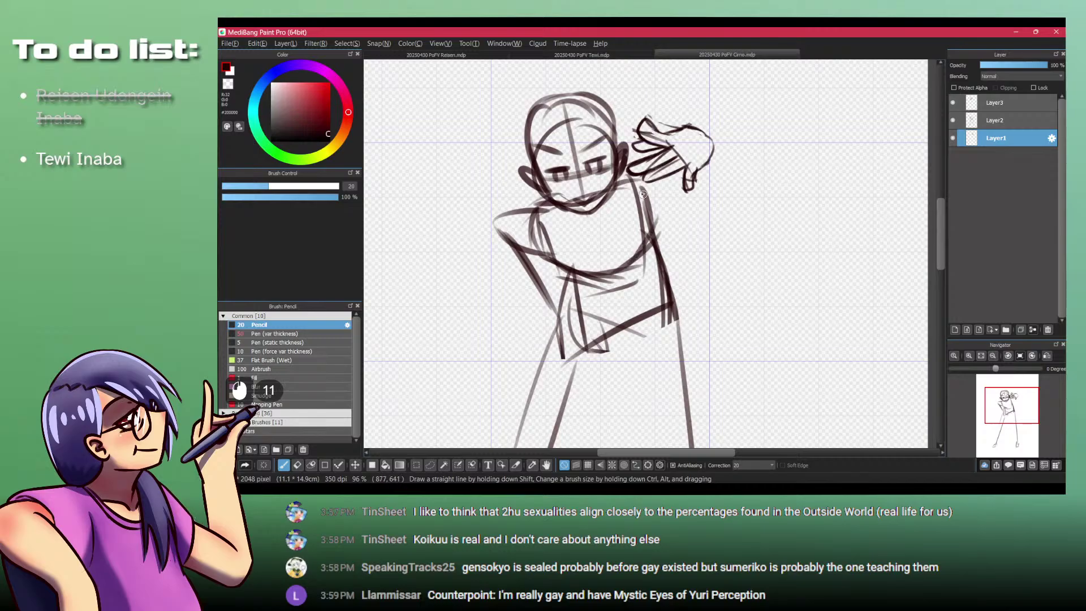
pyautogui.moveTo(609, 259); pyautogui.dragTo(594, 203)
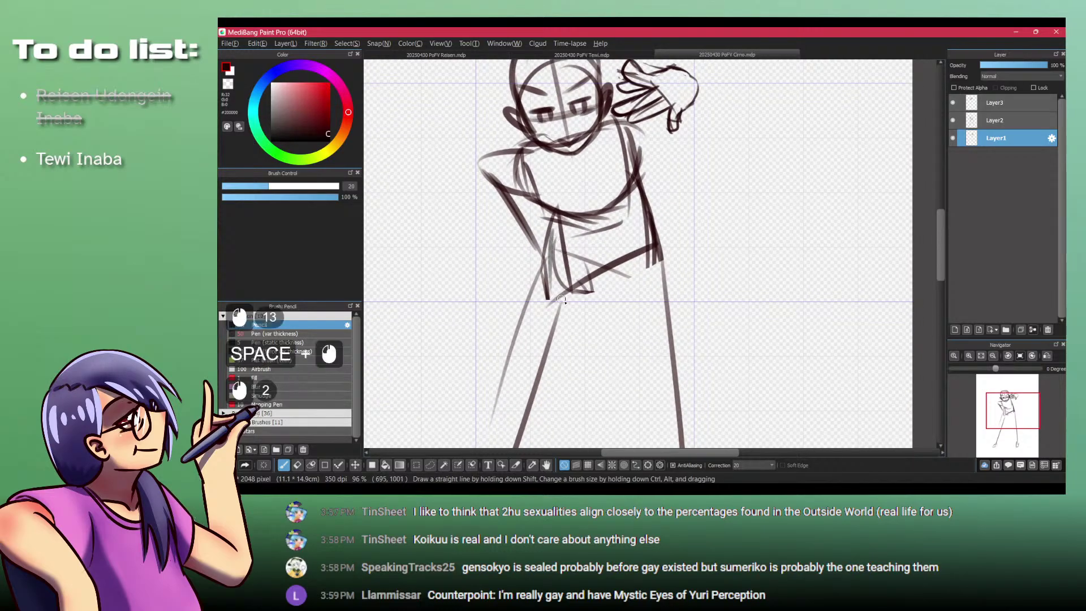
# Step: Undo the last two strokes and try to redraw and erase the torso's side line below the raised hand
pyautogui.hotkey('ctrl', 'z')
pyautogui.hotkey('ctrl', 'z')
pyautogui.moveTo(653, 258)
pyautogui.mouseDown()
pyautogui.moveTo(639, 183)
pyautogui.moveTo(639, 210)
pyautogui.mouseUp()
pyautogui.press('z')
pyautogui.moveTo(634, 172); pyautogui.dragTo(652, 238)
# Step: On Layer2, erase parts of the torso's old side line using the transparent colour
pyautogui.click(995, 119)
pyautogui.hotkey('shift', 'z')
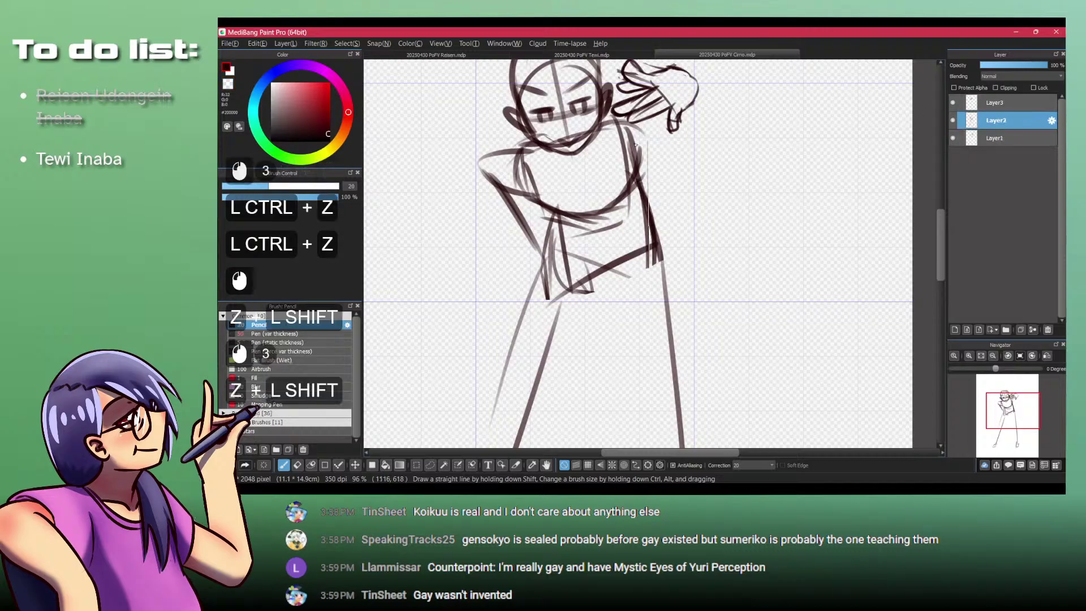
pyautogui.moveTo(630, 137); pyautogui.dragTo(636, 176)
pyautogui.hotkey('shift', 'z')
pyautogui.hotkey('ctrl', 'z')
pyautogui.moveTo(620, 133); pyautogui.dragTo(628, 169)
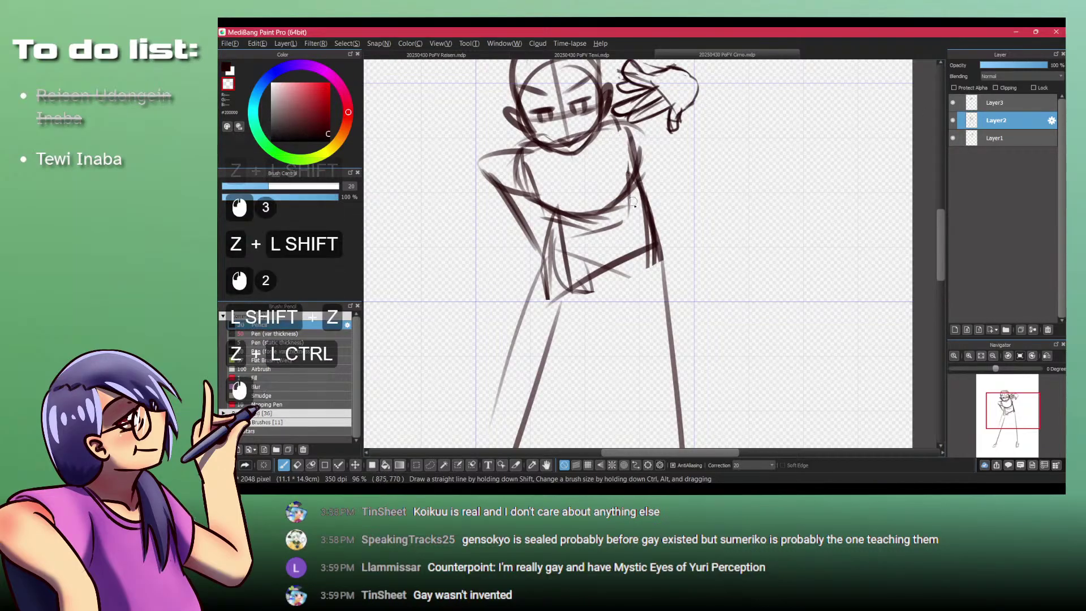
pyautogui.moveTo(644, 207); pyautogui.dragTo(648, 246)
pyautogui.hotkey('shift', 'z')
# Step: Redraw the shoulder and waist side on Layer2 and add a curved lower edge to the pelvis
pyautogui.moveTo(627, 125)
pyautogui.mouseDown()
pyautogui.moveTo(646, 154)
pyautogui.moveTo(637, 182)
pyautogui.mouseUp()
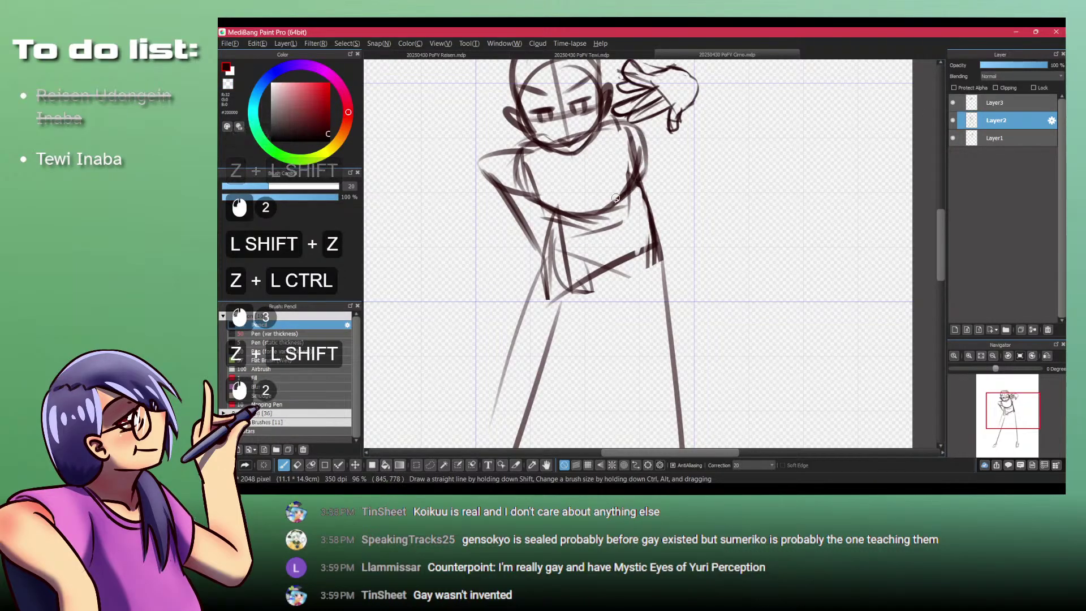
pyautogui.moveTo(544, 206)
pyautogui.mouseDown()
pyautogui.moveTo(549, 278)
pyautogui.moveTo(643, 284)
pyautogui.mouseUp()
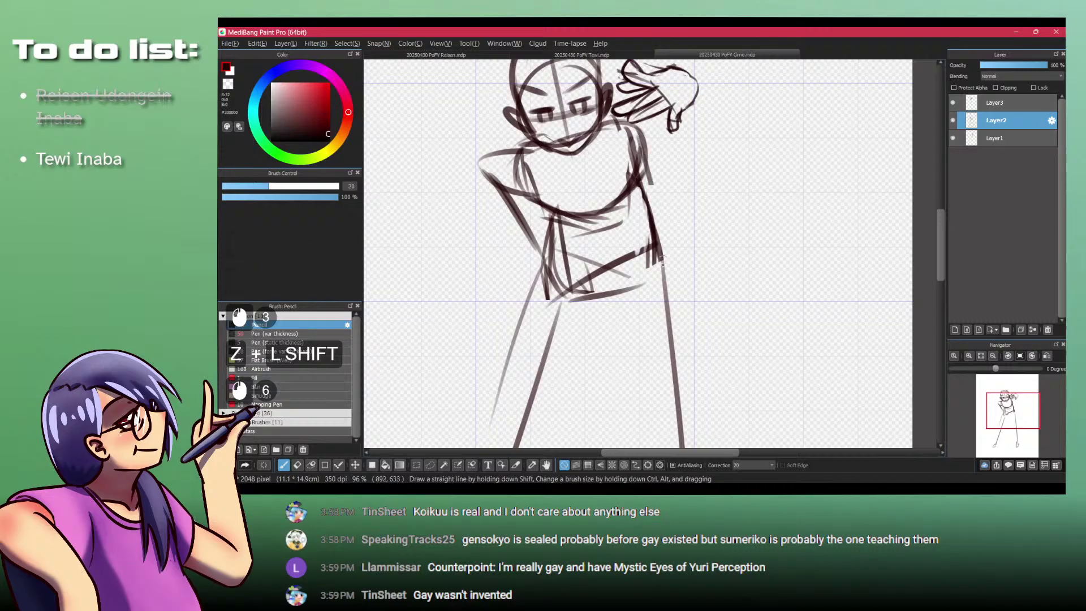
pyautogui.moveTo(649, 184); pyautogui.dragTo(661, 240)
pyautogui.moveTo(656, 226); pyautogui.dragTo(665, 266)
# Step: Sketch the inner thigh lines of both legs from the crotch down to the knees
pyautogui.moveTo(616, 224); pyautogui.dragTo(566, 224)
pyautogui.moveTo(611, 266)
pyautogui.mouseDown()
pyautogui.moveTo(613, 189)
pyautogui.moveTo(544, 284)
pyautogui.mouseUp()
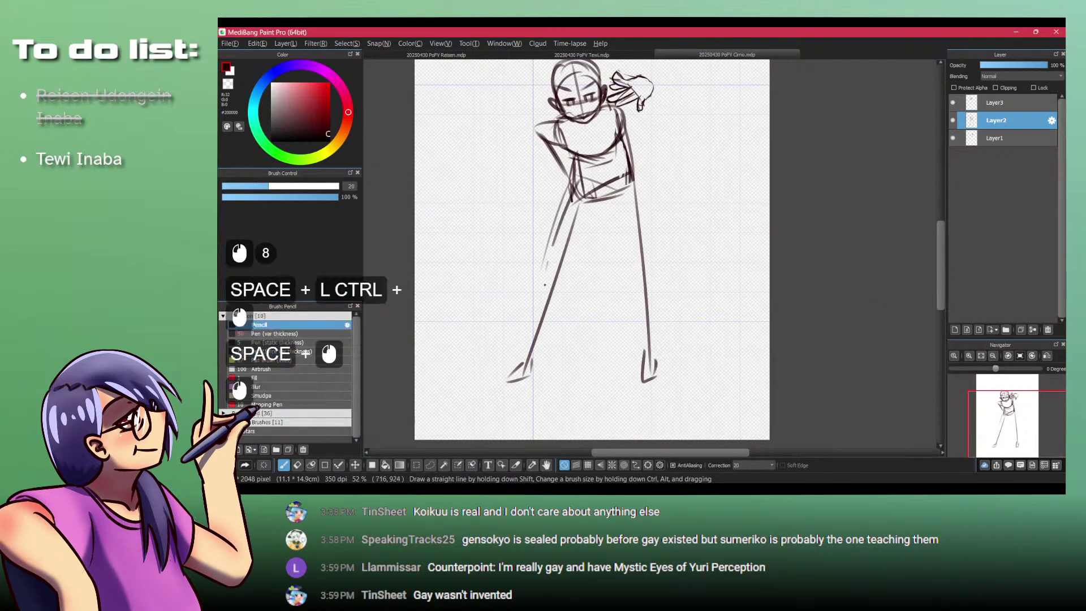
pyautogui.hotkey('ctrl', 'z')
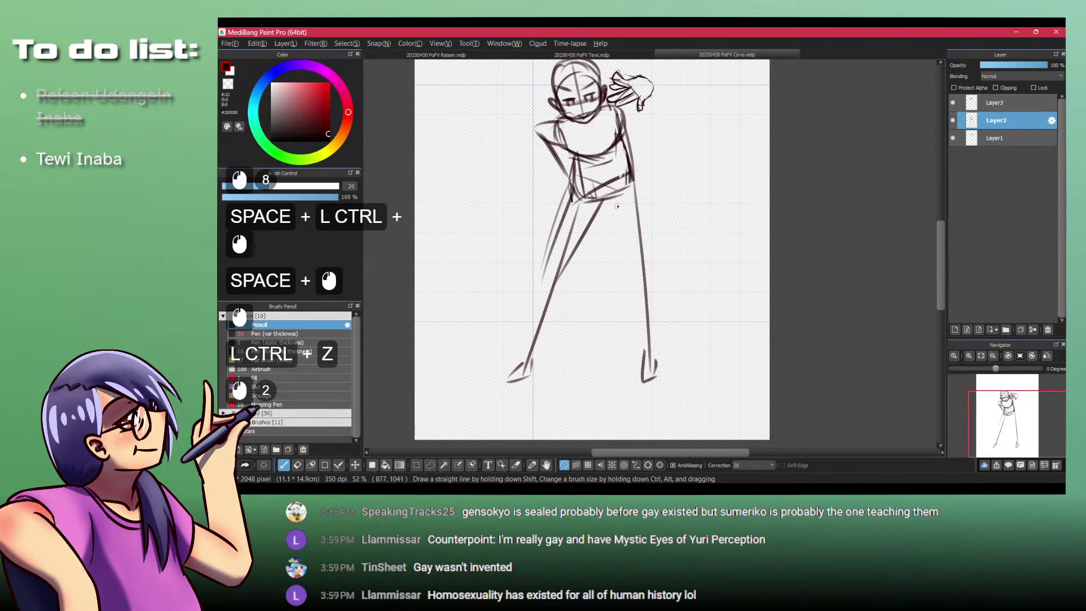
pyautogui.moveTo(614, 199); pyautogui.dragTo(642, 278)
# Step: Rework the hip contour on the raised-hand side, undoing unwanted strokes and erasing stray marks with the transparent colour
pyautogui.moveTo(626, 144); pyautogui.dragTo(648, 184)
pyautogui.hotkey('ctrl', 'z')
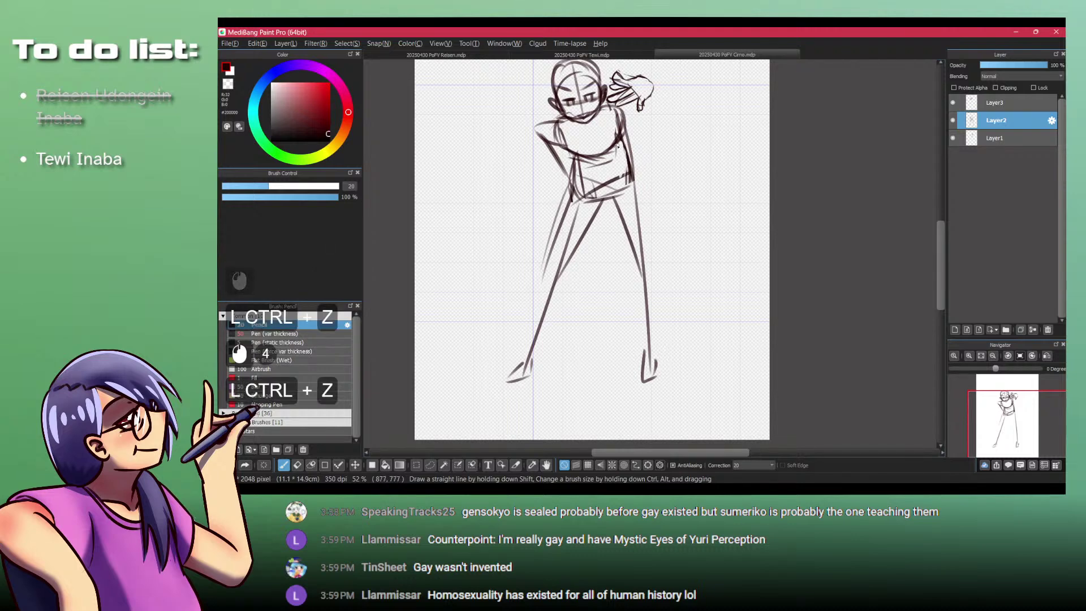
pyautogui.moveTo(617, 145); pyautogui.dragTo(636, 164)
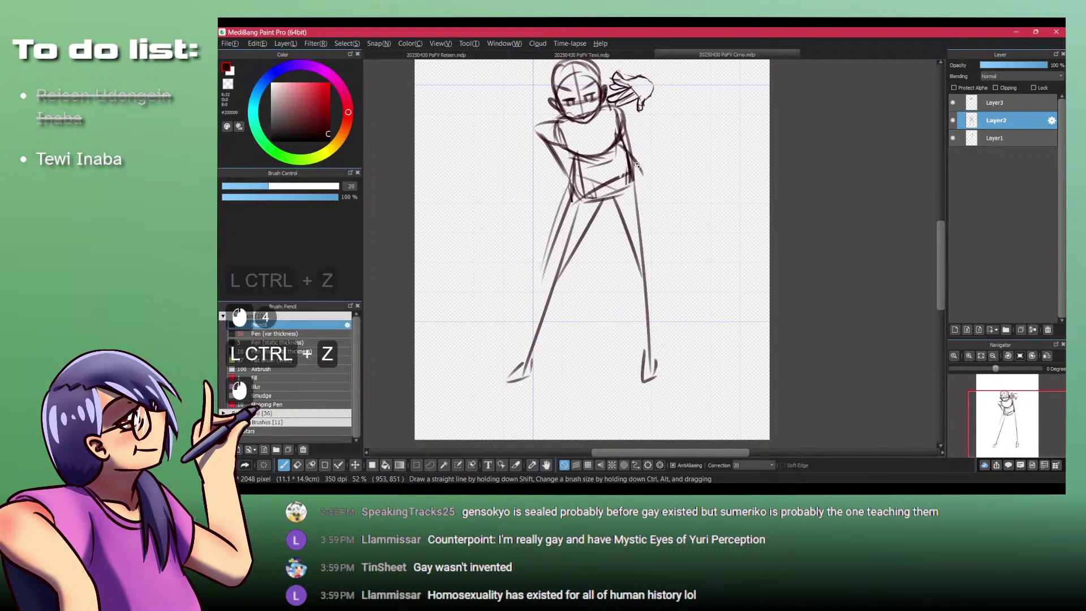
pyautogui.hotkey('ctrl', 'z')
pyautogui.hotkey('shift', 'z')
pyautogui.click(571, 192)
pyautogui.click(569, 159)
pyautogui.hotkey('shift', 'z')
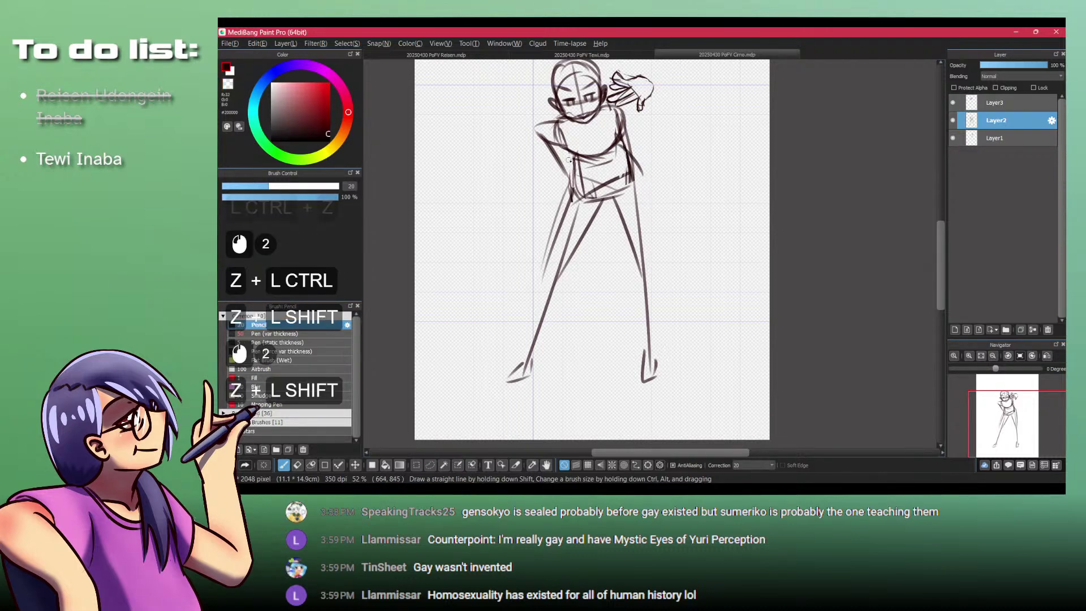
pyautogui.click(568, 160)
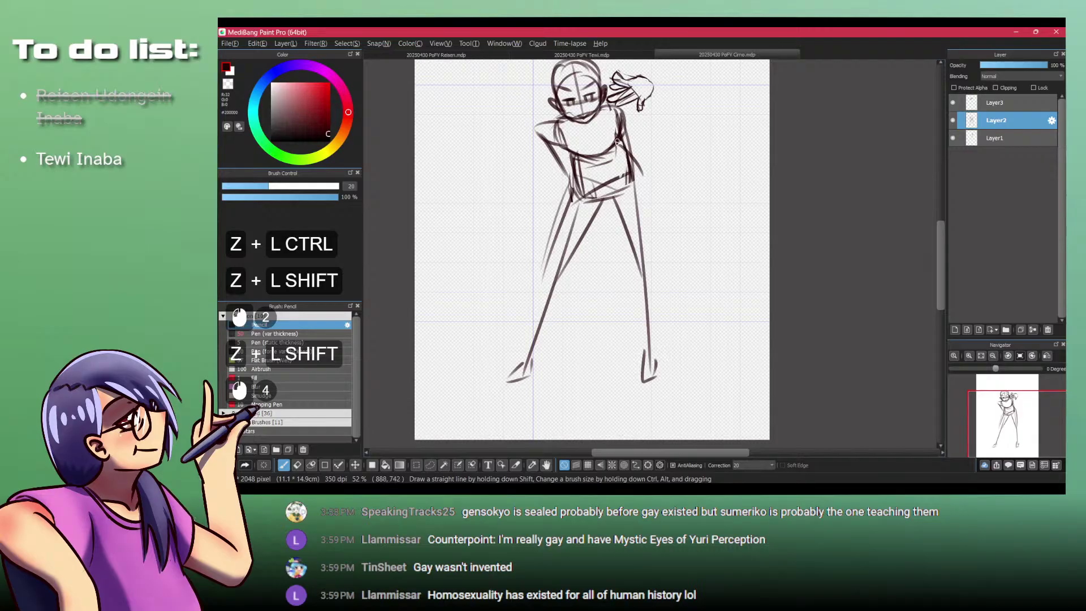
# Step: Sketch the outer thigh lines of both legs and round them off at the knees
pyautogui.moveTo(617, 142)
pyautogui.mouseDown()
pyautogui.moveTo(561, 144)
pyautogui.moveTo(590, 166)
pyautogui.moveTo(564, 151)
pyautogui.moveTo(604, 151)
pyautogui.moveTo(618, 129)
pyautogui.moveTo(645, 164)
pyautogui.moveTo(654, 249)
pyautogui.mouseUp()
pyautogui.moveTo(646, 168); pyautogui.dragTo(651, 270)
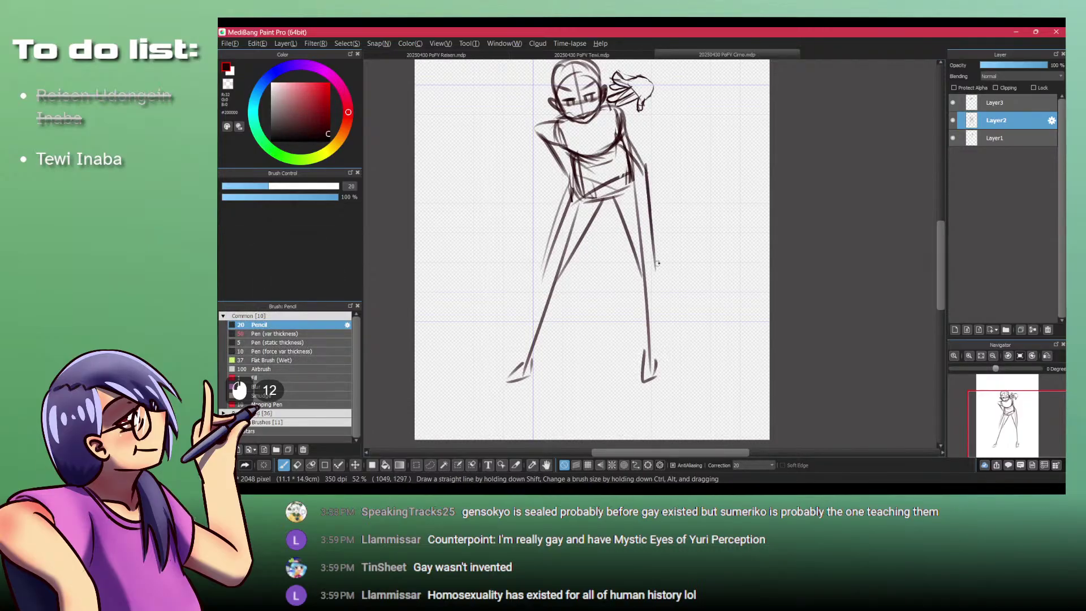
pyautogui.moveTo(652, 202); pyautogui.dragTo(653, 221)
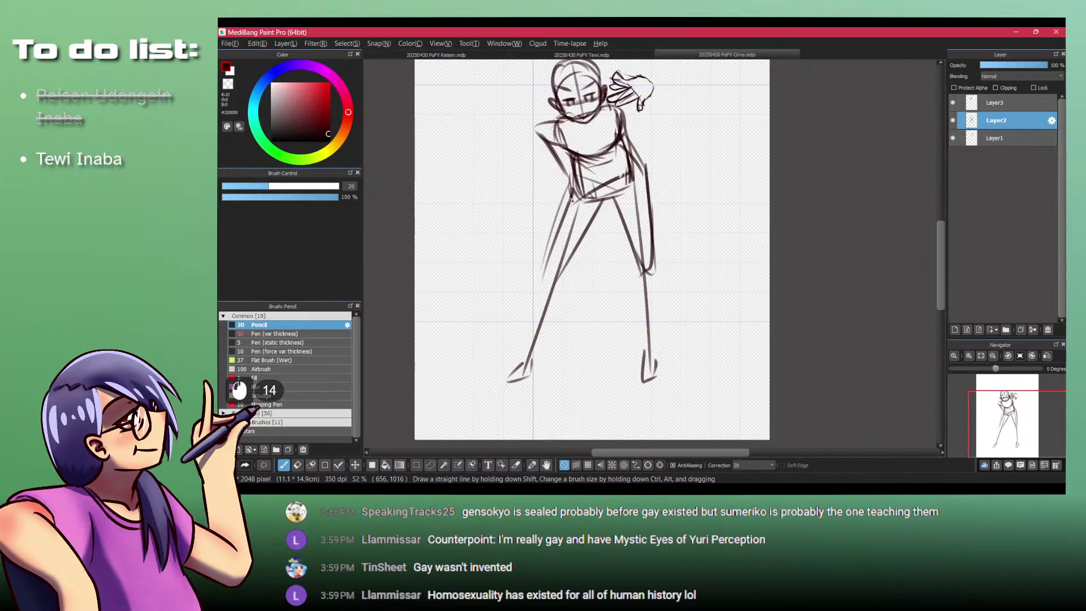
pyautogui.moveTo(570, 199)
pyautogui.mouseDown()
pyautogui.moveTo(546, 262)
pyautogui.moveTo(565, 283)
pyautogui.mouseUp()
pyautogui.hotkey('ctrl', 'z')
pyautogui.moveTo(554, 229); pyautogui.dragTo(550, 285)
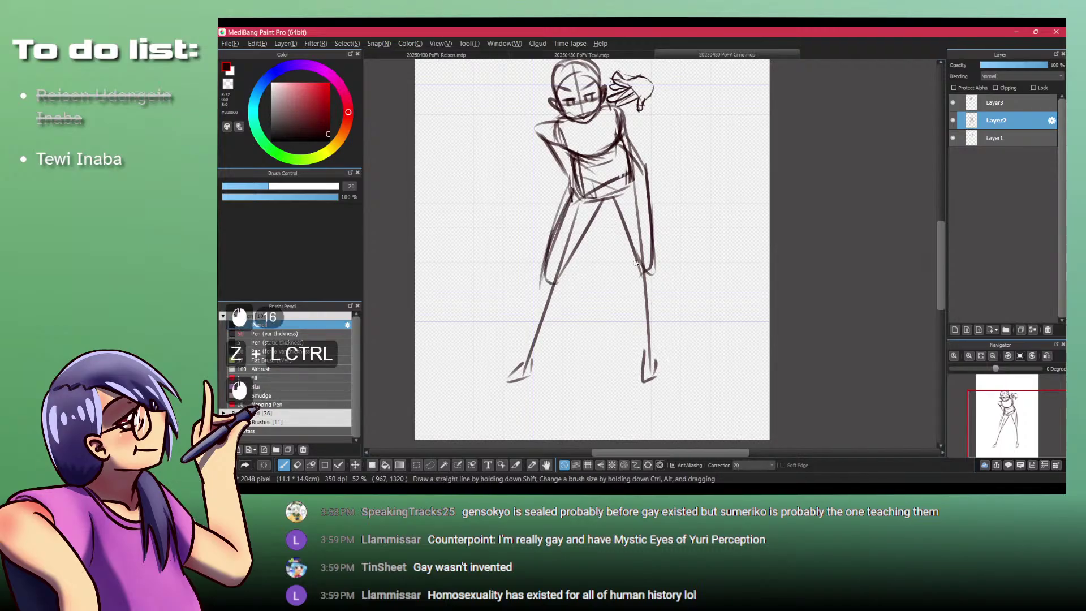
# Step: Outline the lower leg and foot on the raised-hand side, undoing and redrawing strokes as needed
pyautogui.moveTo(636, 261)
pyautogui.mouseDown()
pyautogui.moveTo(652, 305)
pyautogui.moveTo(634, 255)
pyautogui.moveTo(642, 301)
pyautogui.moveTo(655, 251)
pyautogui.moveTo(654, 344)
pyautogui.mouseUp()
pyautogui.hotkey('ctrl', 'z')
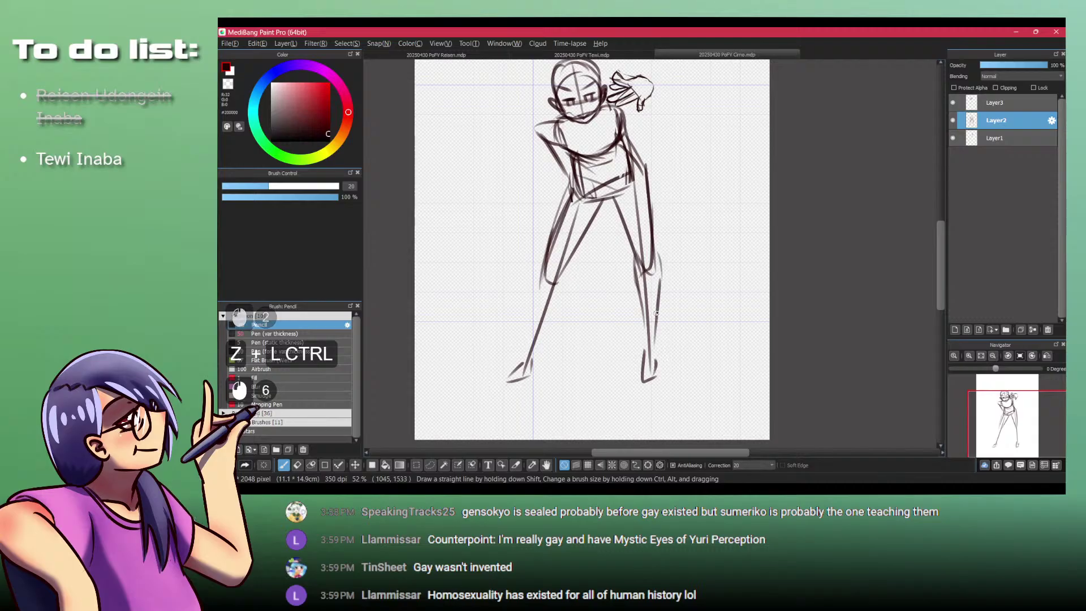
pyautogui.hotkey('ctrl', 'z')
pyautogui.moveTo(661, 275); pyautogui.dragTo(648, 365)
pyautogui.moveTo(656, 345)
pyautogui.mouseDown()
pyautogui.moveTo(652, 376)
pyautogui.moveTo(638, 384)
pyautogui.moveTo(648, 387)
pyautogui.mouseUp()
pyautogui.moveTo(646, 387); pyautogui.dragTo(656, 373)
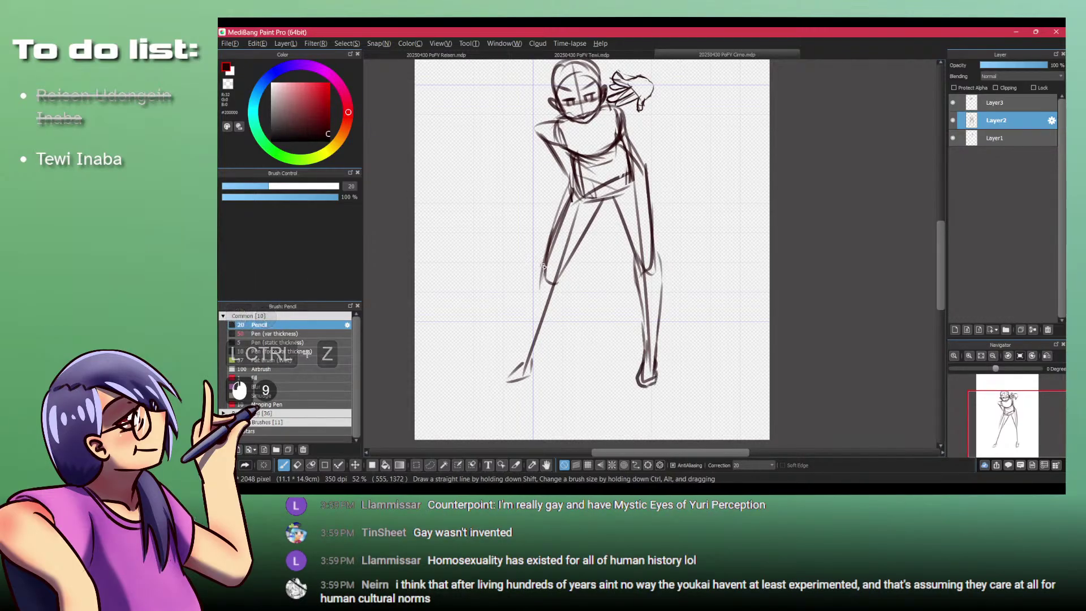
# Step: Outline the other leg's calf and foot, undoing the strokes that do not fit
pyautogui.moveTo(544, 251); pyautogui.dragTo(525, 357)
pyautogui.hotkey('ctrl', 'z')
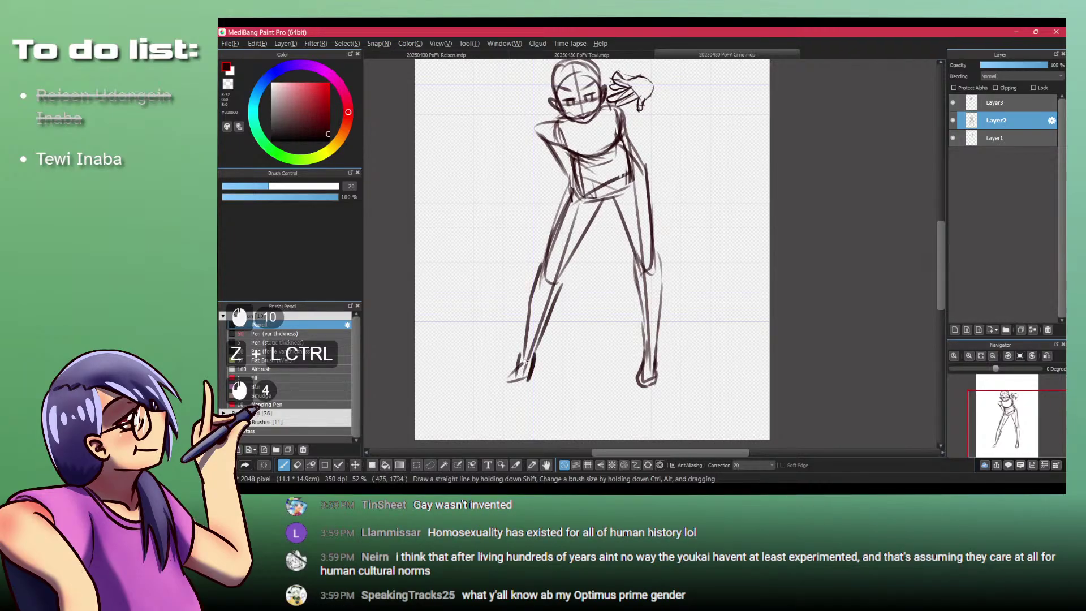
pyautogui.hotkey('ctrl', 'z')
pyautogui.moveTo(532, 354); pyautogui.dragTo(523, 386)
pyautogui.moveTo(515, 370)
pyautogui.mouseDown()
pyautogui.moveTo(533, 357)
pyautogui.moveTo(520, 385)
pyautogui.mouseUp()
pyautogui.click(532, 356)
pyautogui.hotkey('ctrl', 'z')
pyautogui.hotkey('ctrl', 'z')
pyautogui.hotkey('ctrl', 'z')
# Step: Draw a straight horizontal ground line under the feet with the crisscross snap, then turn snapping off
pyautogui.press('3')
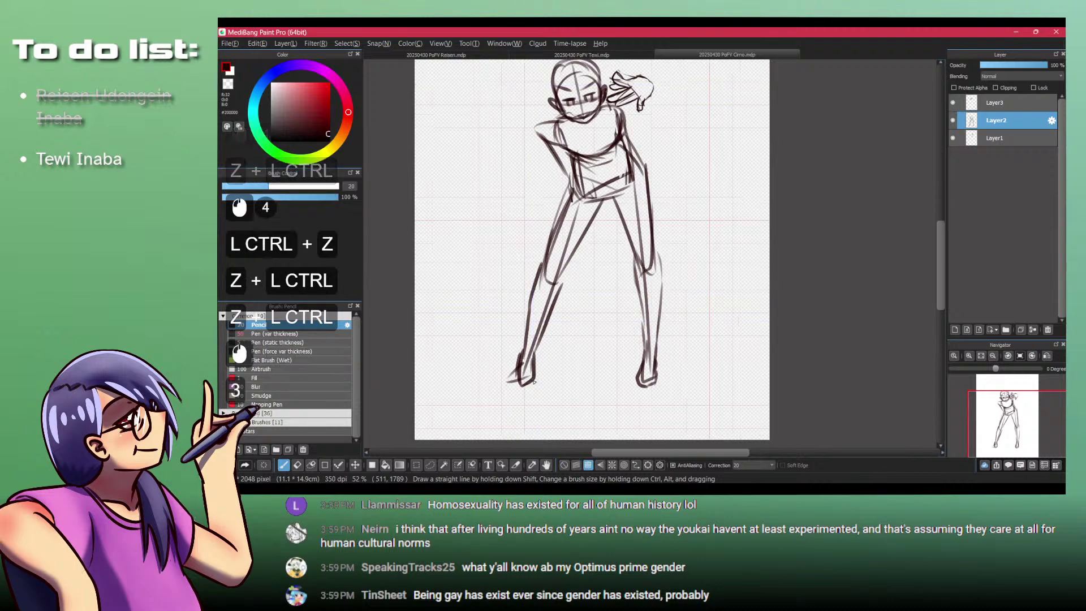
pyautogui.moveTo(396, 383); pyautogui.dragTo(905, 411)
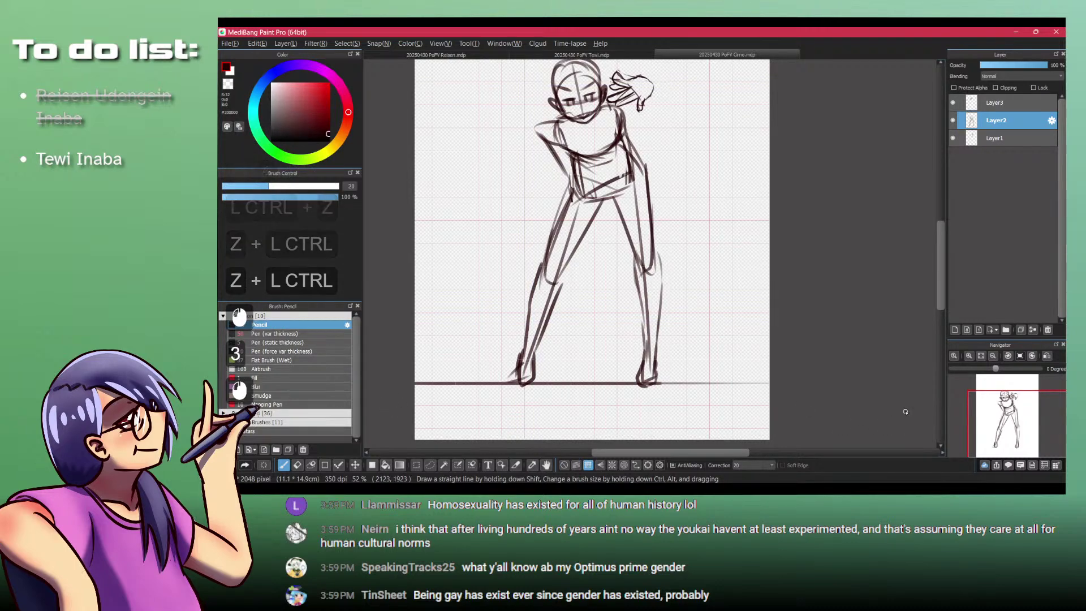
pyautogui.press('1')
# Step: Merge Layer3 and Layer2 down into Layer1
pyautogui.moveTo(614, 244); pyautogui.dragTo(509, 260)
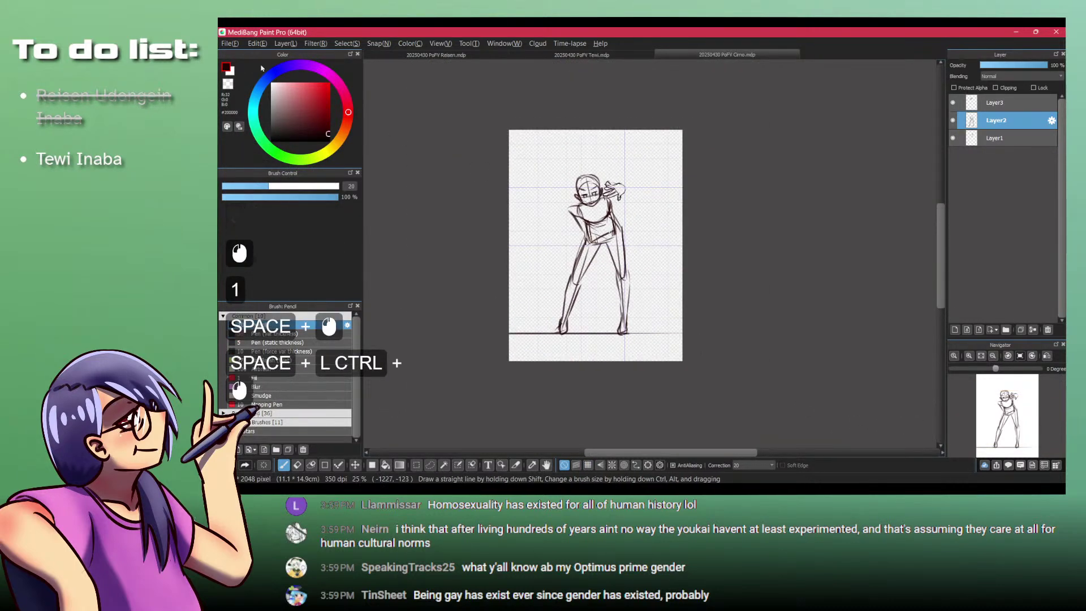
pyautogui.click(988, 103)
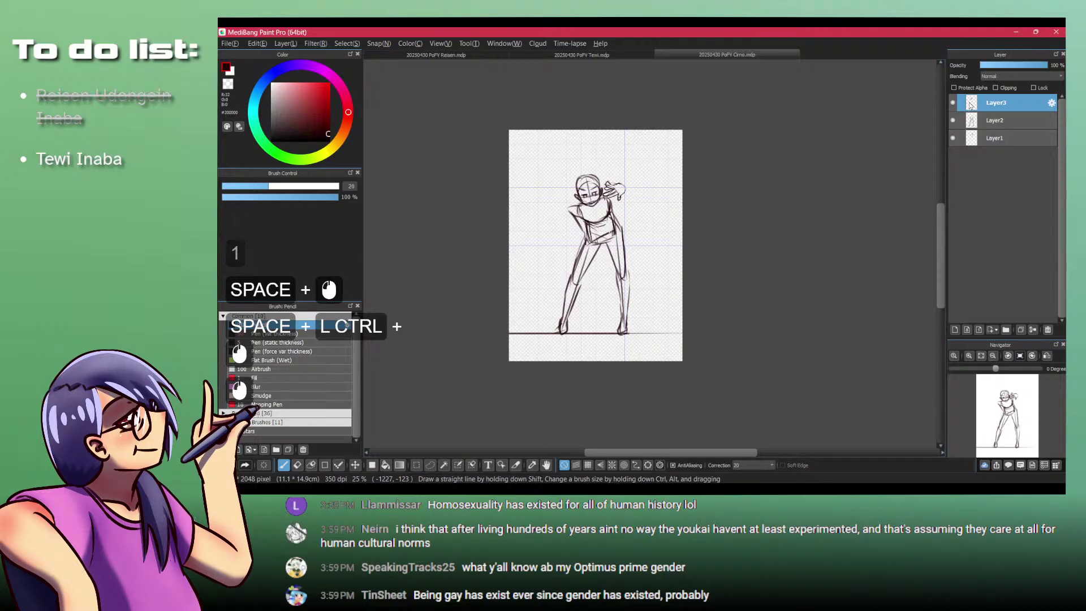
pyautogui.hotkey('ctrl', 'd')
pyautogui.hotkey('ctrl', 'd')
# Step: Transform the merged figure sketch, enlarging it slightly on the canvas, and apply the change
pyautogui.hotkey('ctrl', 't')
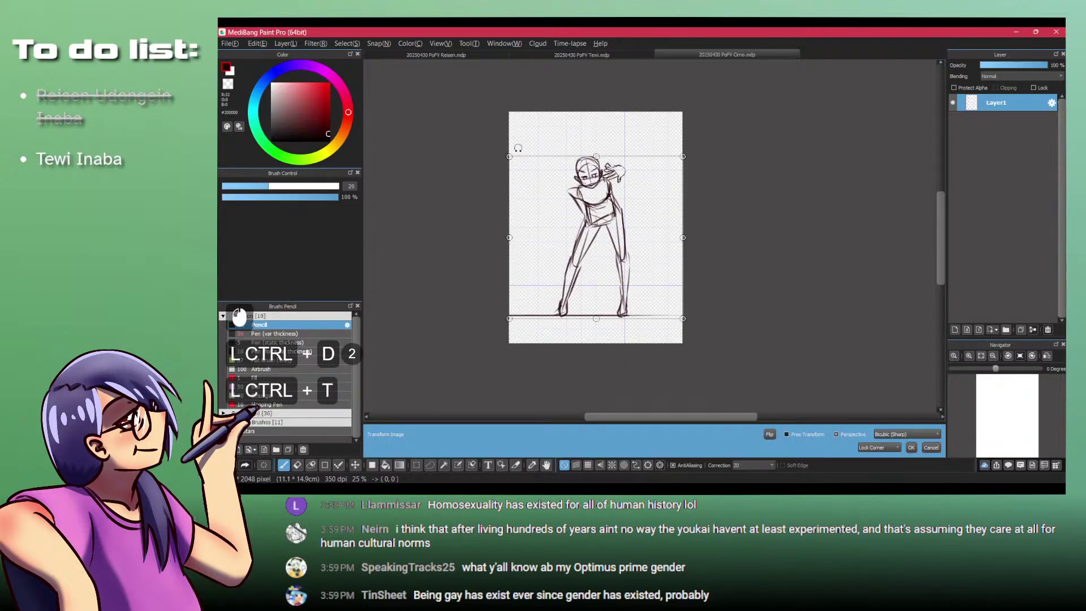
pyautogui.moveTo(507, 157)
pyautogui.mouseDown()
pyautogui.moveTo(481, 136)
pyautogui.moveTo(495, 155)
pyautogui.mouseUp()
pyautogui.press('Return')
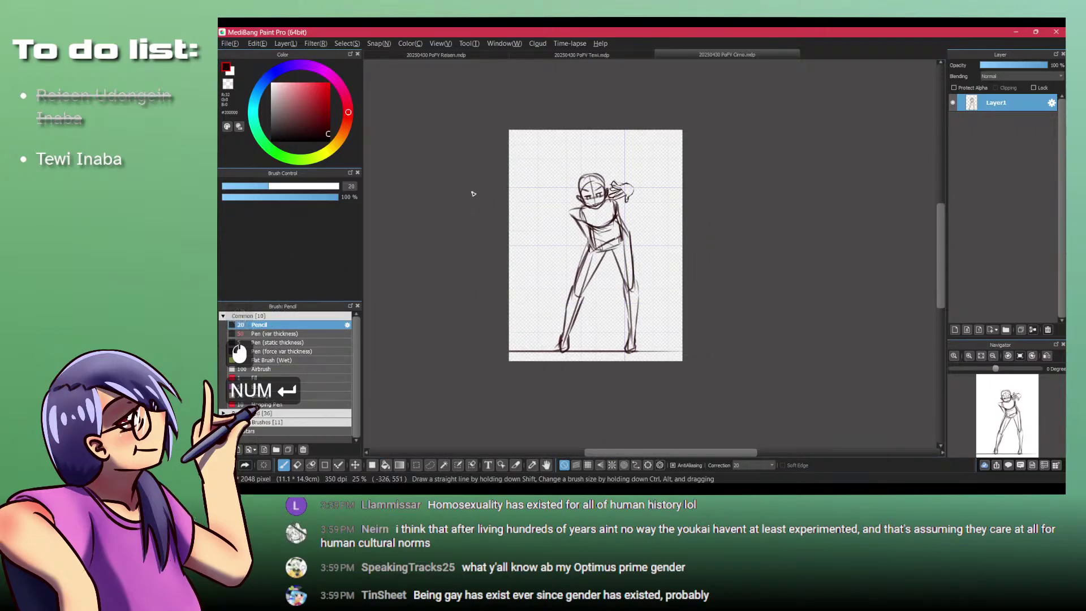
# Step: Sketch the hand resting at the hip below the bent arm with the Pencil, undoing and redrawing unsatisfactory strokes
pyautogui.press('p')
pyautogui.moveTo(474, 194); pyautogui.dragTo(555, 229)
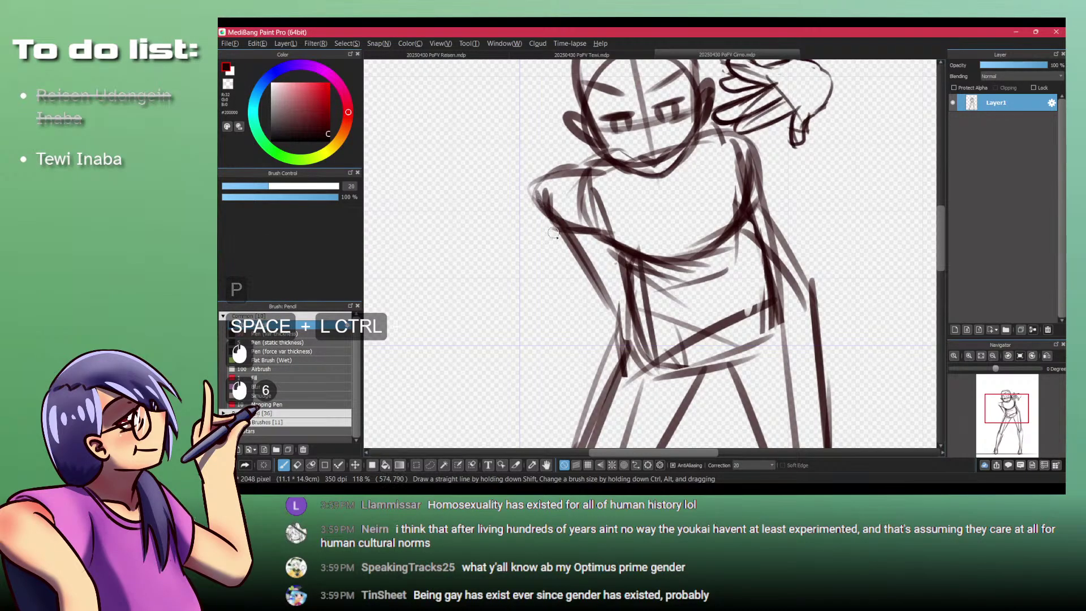
pyautogui.moveTo(616, 290)
pyautogui.mouseDown()
pyautogui.moveTo(600, 345)
pyautogui.moveTo(617, 333)
pyautogui.moveTo(606, 364)
pyautogui.mouseUp()
pyautogui.moveTo(613, 342); pyautogui.dragTo(603, 373)
pyautogui.hotkey('ctrl', 'z')
pyautogui.hotkey('ctrl', 'z')
pyautogui.moveTo(629, 310)
pyautogui.mouseDown()
pyautogui.moveTo(608, 347)
pyautogui.moveTo(614, 369)
pyautogui.moveTo(603, 328)
pyautogui.moveTo(594, 383)
pyautogui.moveTo(605, 322)
pyautogui.moveTo(588, 392)
pyautogui.mouseUp()
pyautogui.hotkey('ctrl', 'z')
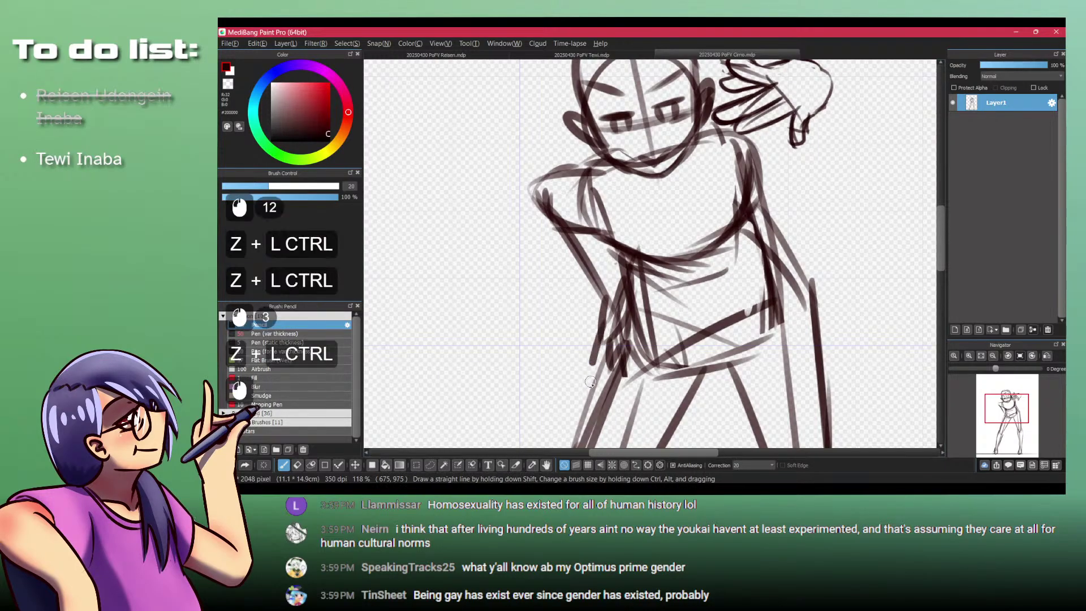
pyautogui.hotkey('ctrl', 'z')
pyautogui.moveTo(604, 329); pyautogui.dragTo(589, 361)
pyautogui.moveTo(594, 353); pyautogui.dragTo(587, 389)
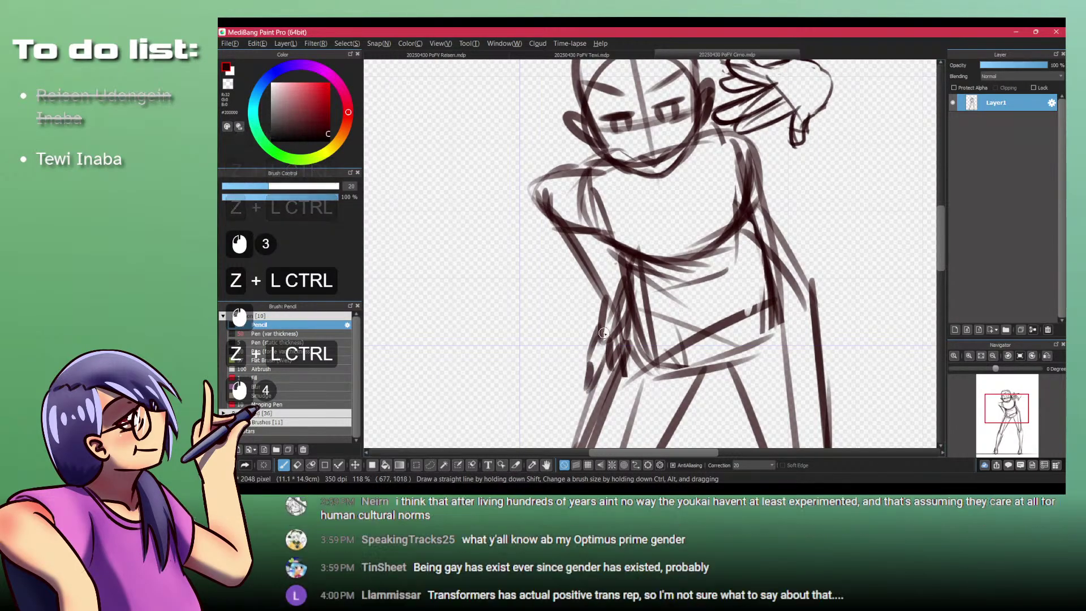
pyautogui.moveTo(603, 329); pyautogui.dragTo(590, 376)
pyautogui.moveTo(651, 266)
pyautogui.mouseDown()
pyautogui.moveTo(599, 266)
pyautogui.moveTo(636, 226)
pyautogui.mouseUp()
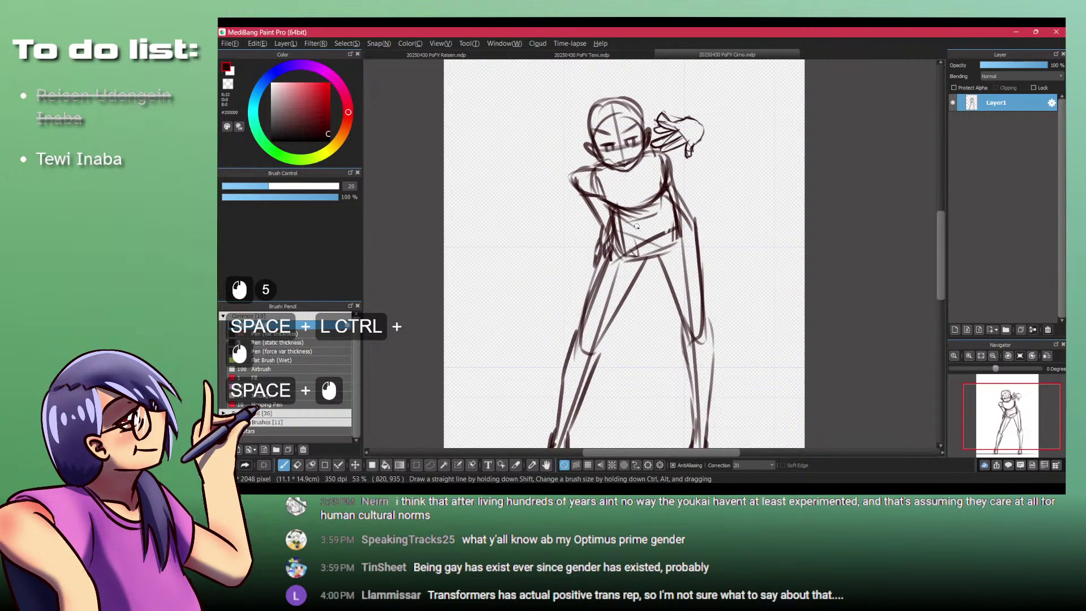
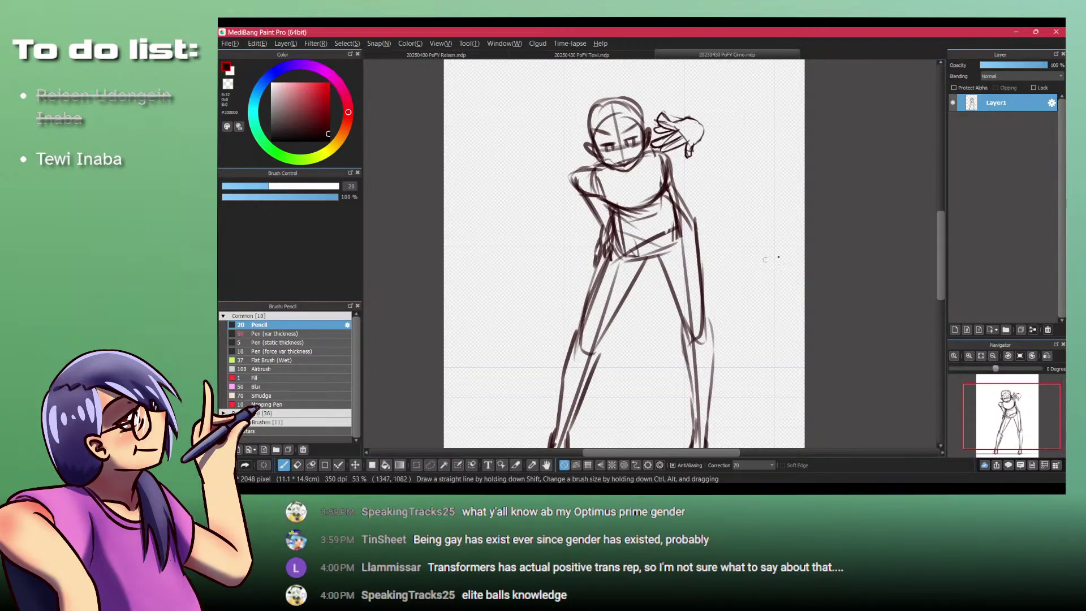
# Step: Lower the figure sketch layer's opacity to 51% and add a new layer above it
pyautogui.press('space')
pyautogui.moveTo(574, 285)
pyautogui.mouseDown()
pyautogui.moveTo(570, 219)
pyautogui.moveTo(559, 213)
pyautogui.moveTo(535, 255)
pyautogui.mouseUp()
pyautogui.moveTo(580, 166); pyautogui.dragTo(623, 213)
pyautogui.hotkey('ctrl', 'space')
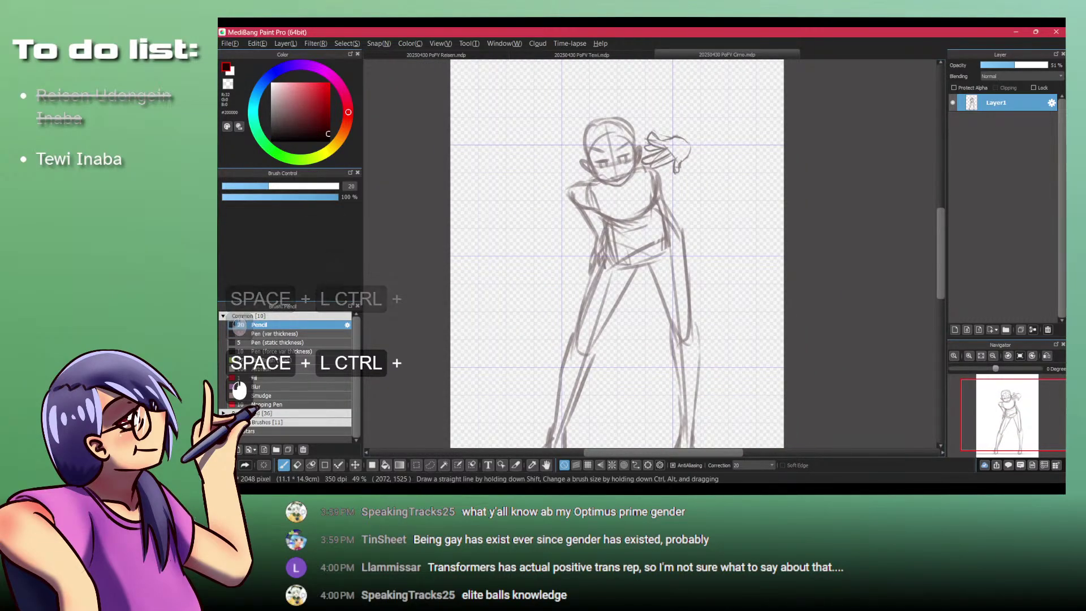
pyautogui.press('d')
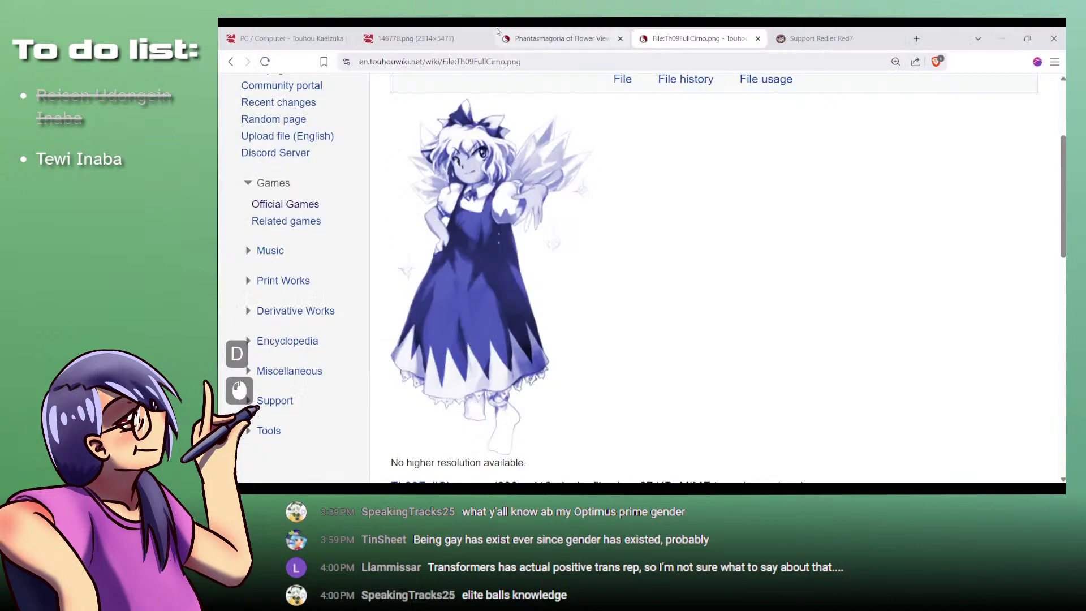
# Step: Switch to the browser and examine Cirno's sprite sheet and full-body artwork as references for the outfit
pyautogui.click(560, 38)
pyautogui.click(434, 31)
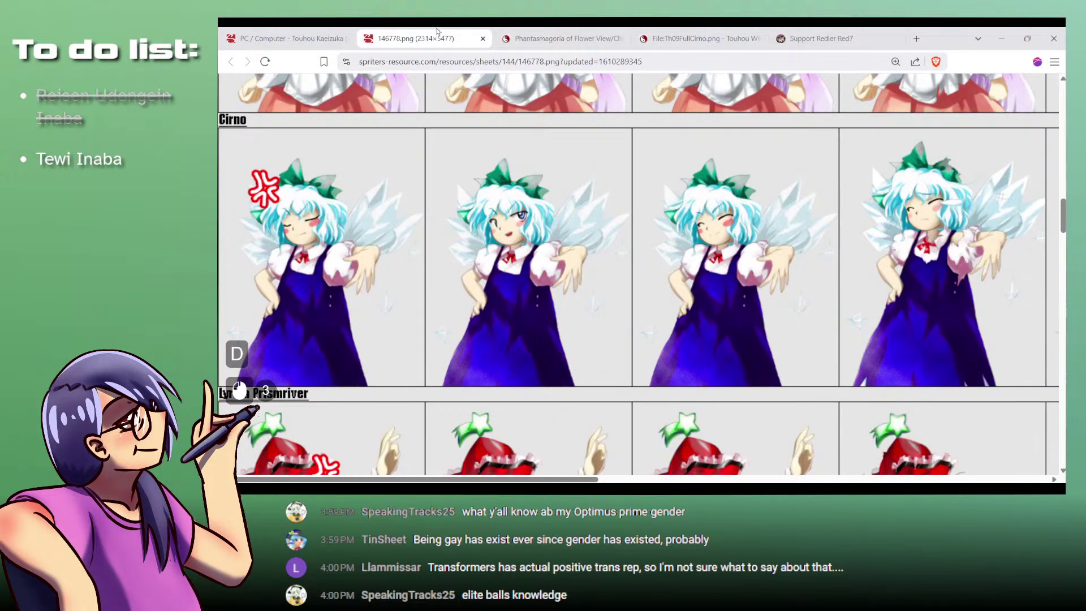
pyautogui.click(665, 33)
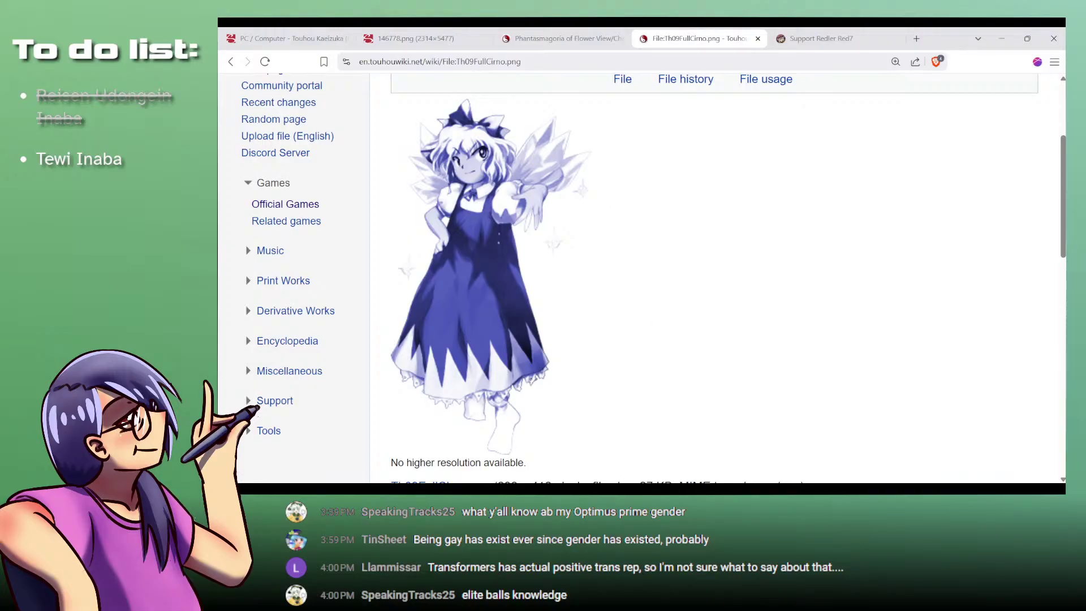
pyautogui.hotkey('alt', 'Tab')
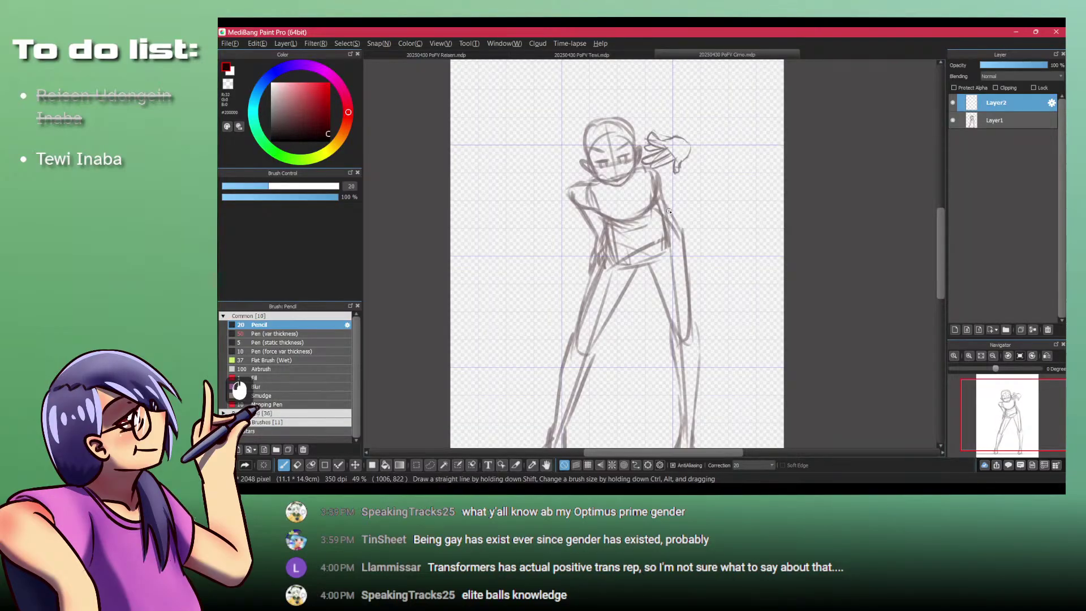
pyautogui.moveTo(669, 210); pyautogui.dragTo(708, 361)
pyautogui.hotkey('ctrl', 'z')
pyautogui.keyDown('ctrl'); pyautogui.click(662, 189); pyautogui.keyUp('ctrl')
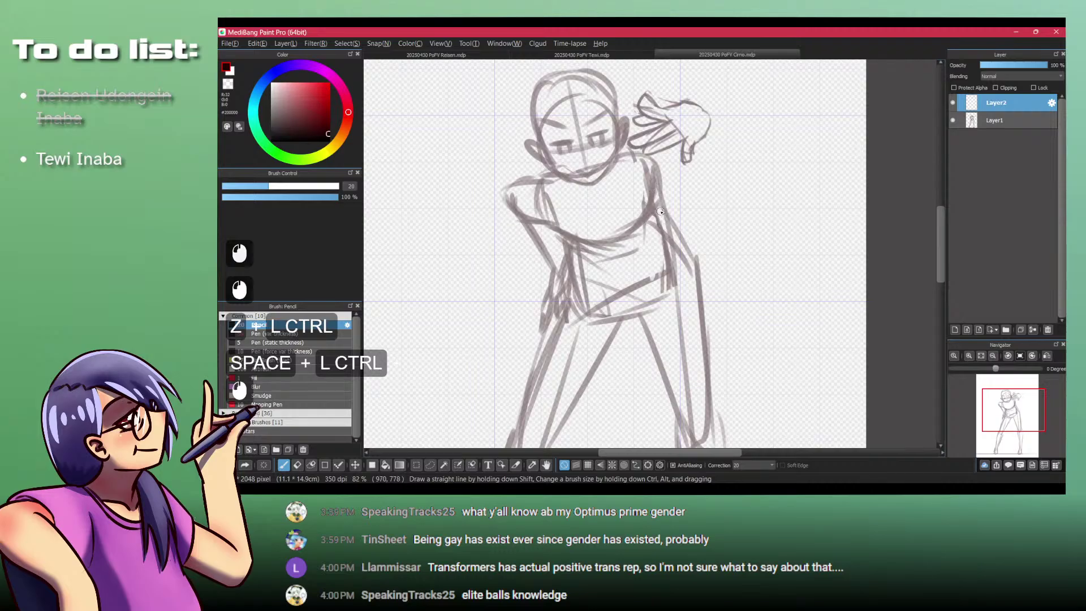
pyautogui.moveTo(660, 211); pyautogui.dragTo(659, 208)
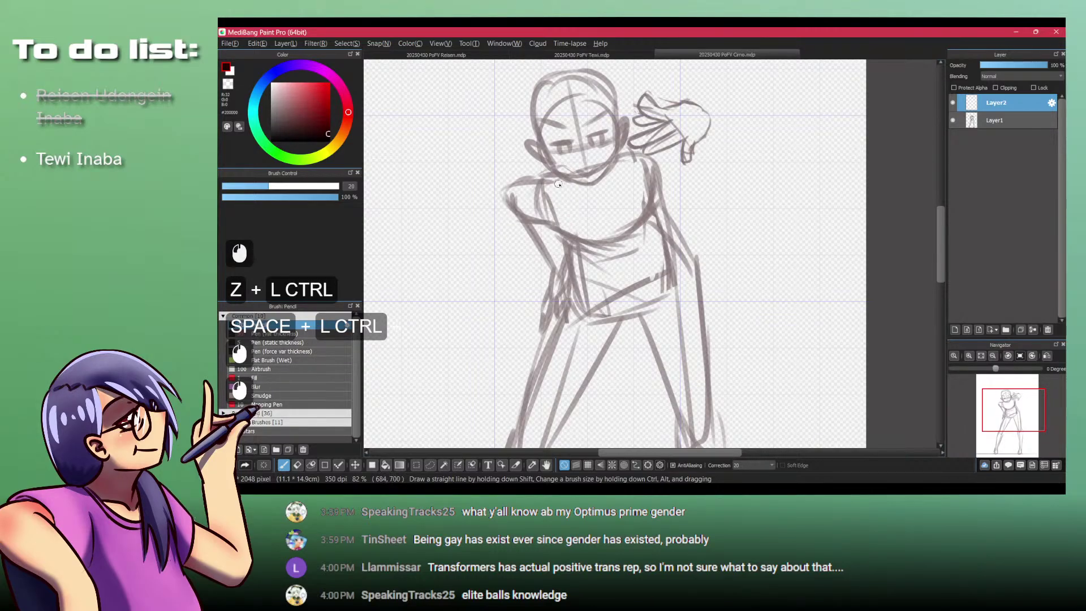
pyautogui.moveTo(555, 180); pyautogui.dragTo(574, 235)
pyautogui.moveTo(620, 160); pyautogui.dragTo(637, 198)
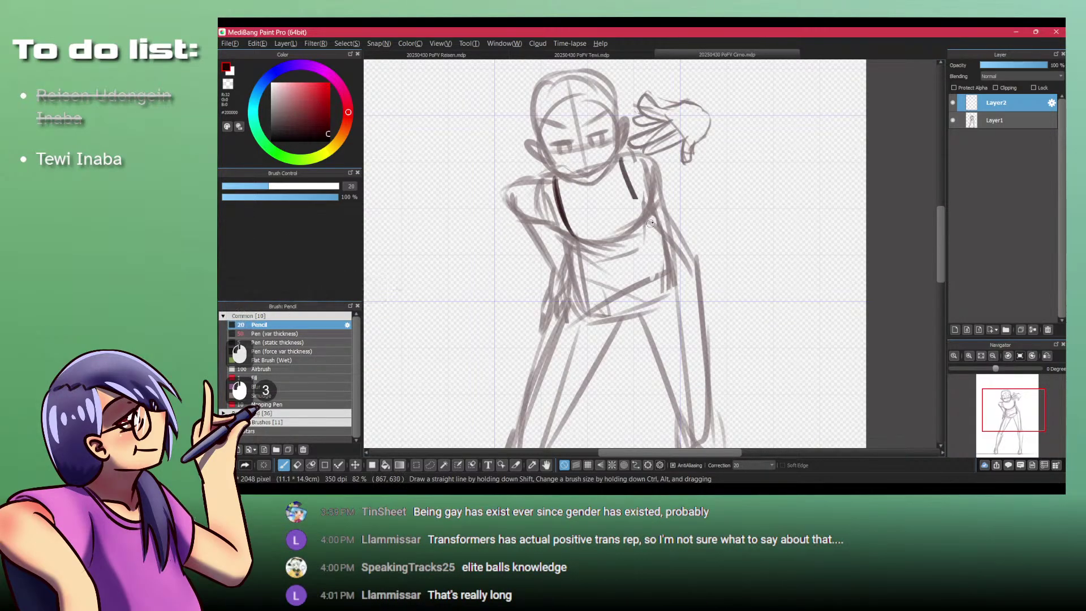
pyautogui.hotkey('ctrl', 'z')
pyautogui.moveTo(623, 161); pyautogui.dragTo(634, 225)
pyautogui.moveTo(533, 179); pyautogui.dragTo(541, 177)
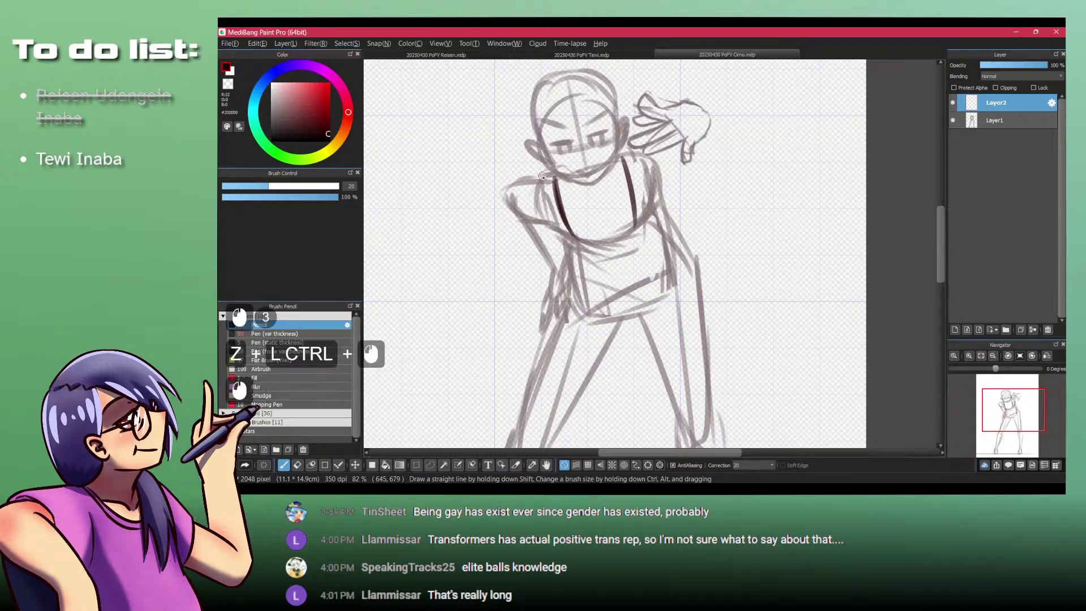
pyautogui.hotkey('alt', 'Tab')
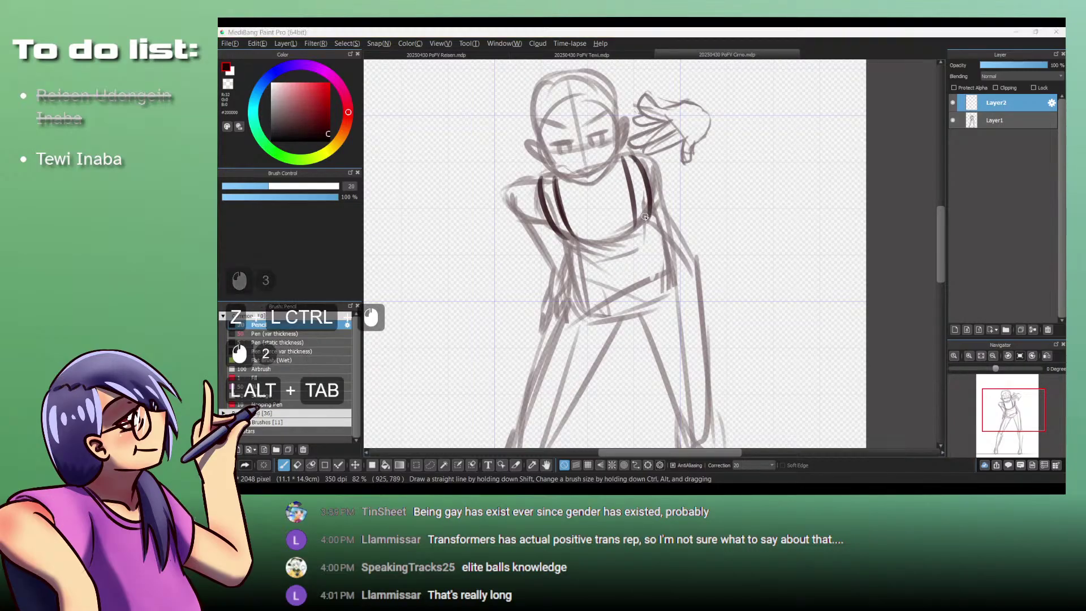
pyautogui.hotkey('alt', 'Tab')
pyautogui.click(646, 217)
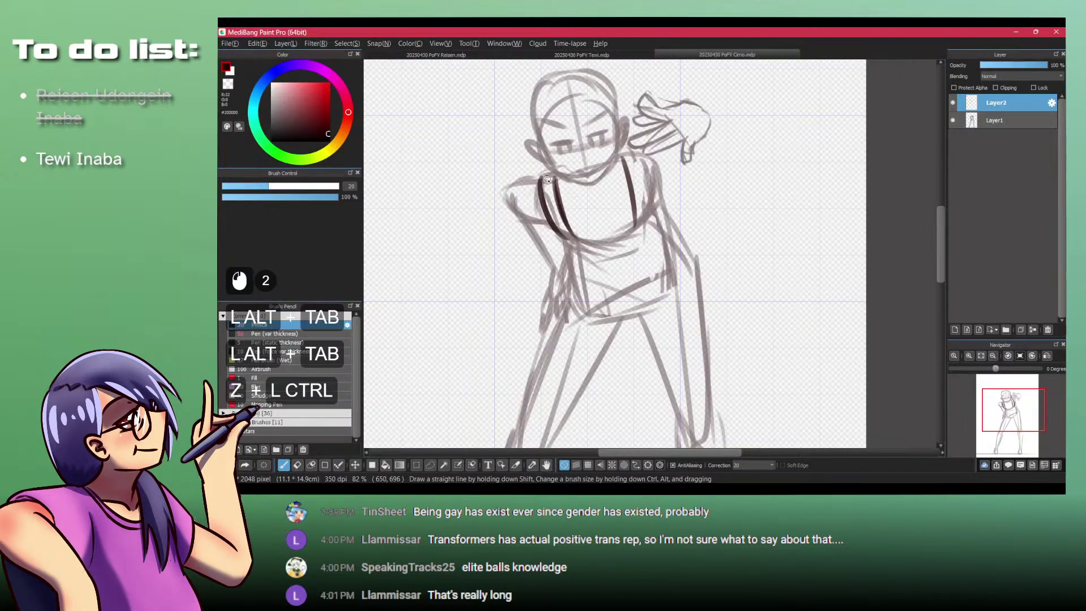
pyautogui.hotkey('ctrl', 'z')
pyautogui.hotkey('ctrl', 'z')
pyautogui.hotkey('ctrl', 'z')
pyautogui.hotkey('ctrl', 'z')
# Step: Sketch the dress's squared neckline with its straps and a puffed sleeve around each shoulder with the Pencil
pyautogui.moveTo(567, 178); pyautogui.dragTo(598, 232)
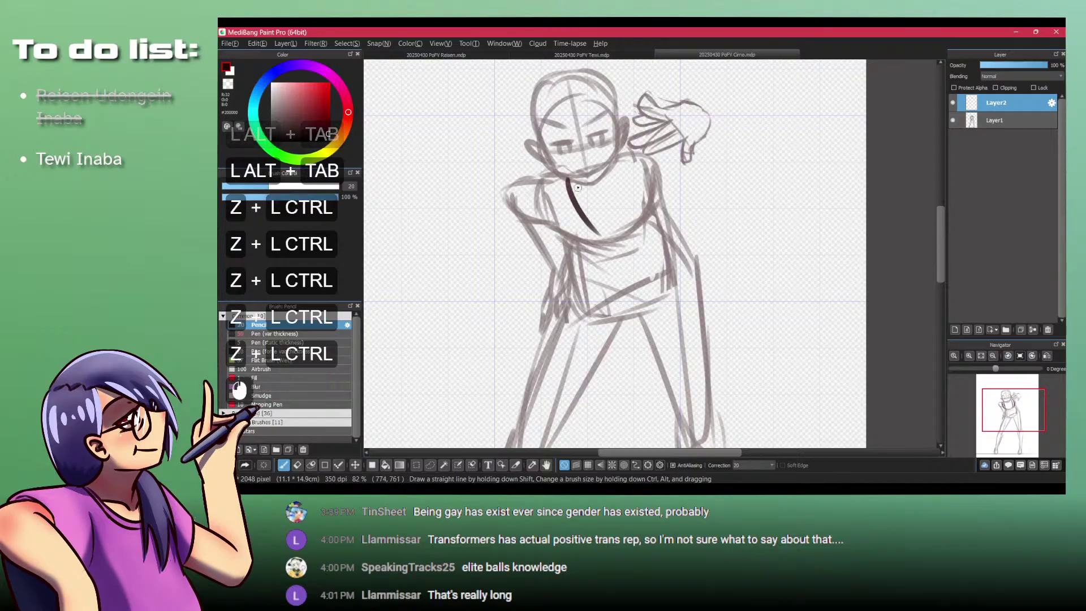
pyautogui.hotkey('ctrl', 'z')
pyautogui.moveTo(567, 179)
pyautogui.mouseDown()
pyautogui.moveTo(590, 232)
pyautogui.moveTo(636, 223)
pyautogui.mouseUp()
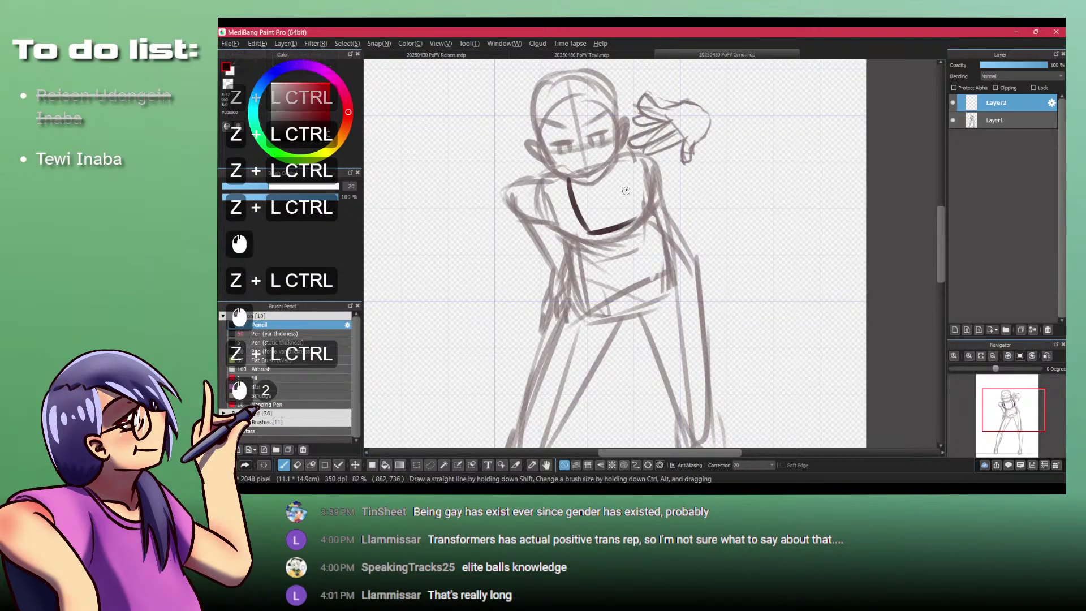
pyautogui.moveTo(618, 155)
pyautogui.mouseDown()
pyautogui.moveTo(630, 222)
pyautogui.moveTo(632, 198)
pyautogui.moveTo(632, 209)
pyautogui.mouseUp()
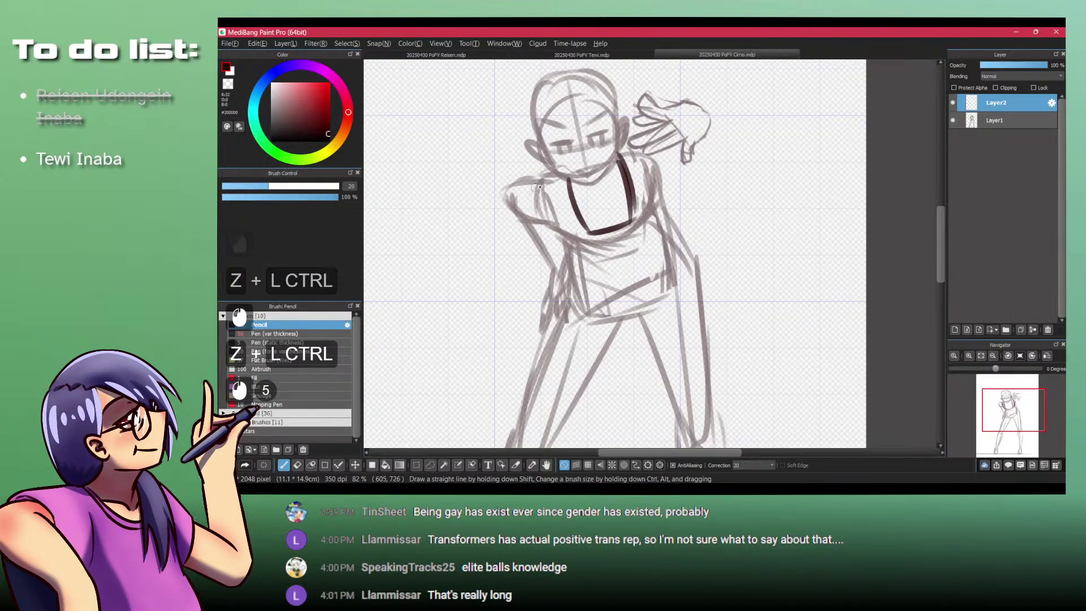
pyautogui.moveTo(539, 165)
pyautogui.mouseDown()
pyautogui.moveTo(526, 190)
pyautogui.moveTo(531, 224)
pyautogui.mouseUp()
pyautogui.moveTo(531, 225)
pyautogui.mouseDown()
pyautogui.moveTo(557, 229)
pyautogui.moveTo(572, 210)
pyautogui.mouseUp()
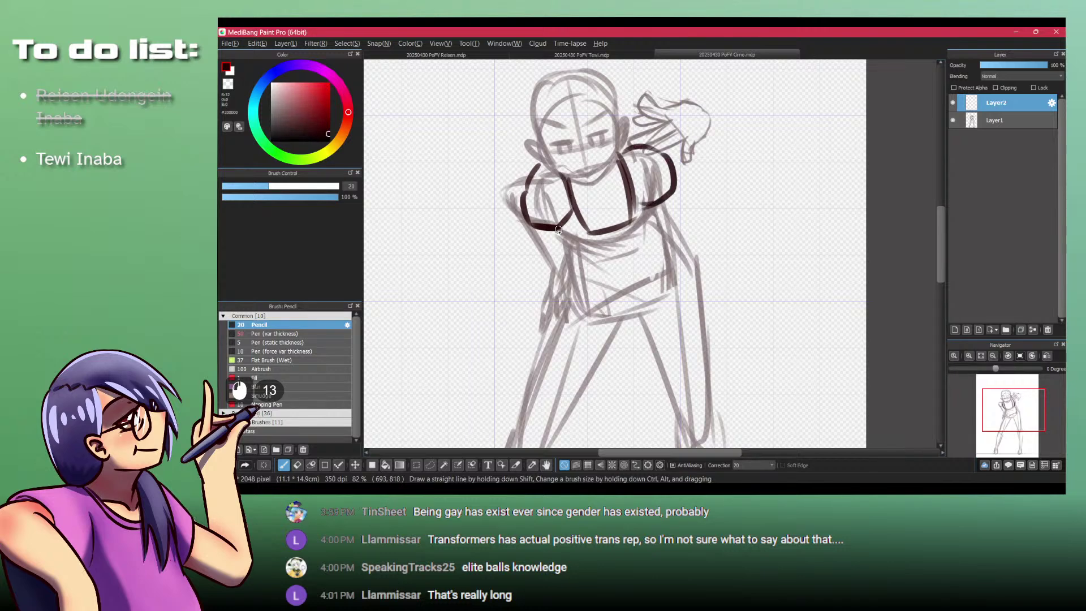
# Step: Sketch a double curved bust line beneath the neckline, undoing stray strokes down the side of the dress
pyautogui.hotkey('ctrl', 'z')
pyautogui.moveTo(560, 229)
pyautogui.mouseDown()
pyautogui.moveTo(593, 247)
pyautogui.moveTo(527, 368)
pyautogui.mouseUp()
pyautogui.hotkey('ctrl', 'z')
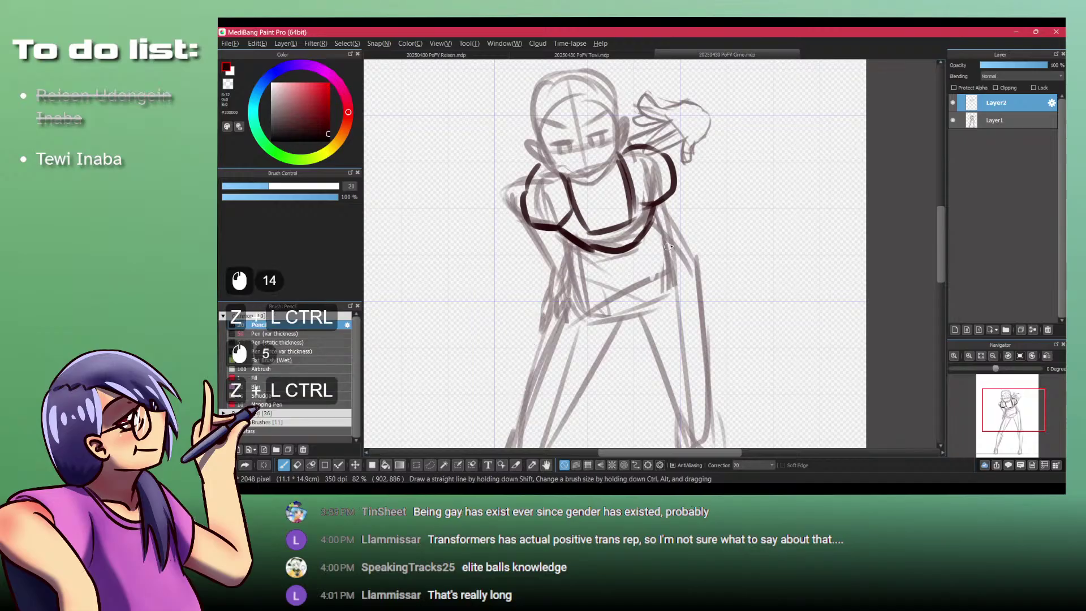
pyautogui.moveTo(566, 239)
pyautogui.mouseDown()
pyautogui.moveTo(571, 265)
pyautogui.moveTo(537, 346)
pyautogui.mouseUp()
pyautogui.hotkey('ctrl', 'z')
pyautogui.hotkey('ctrl', 'z')
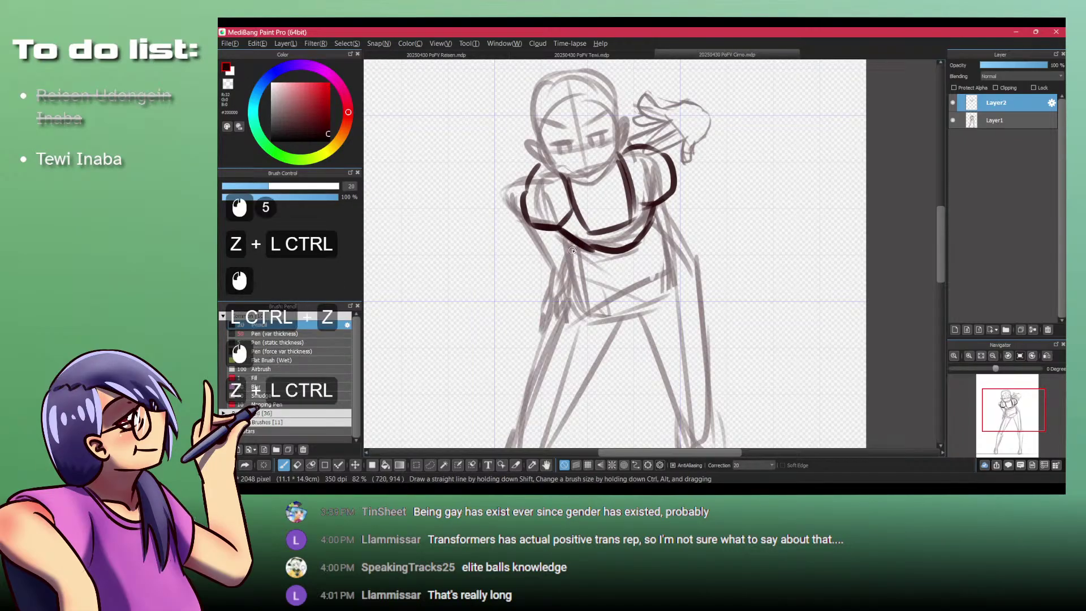
pyautogui.moveTo(574, 246); pyautogui.dragTo(623, 261)
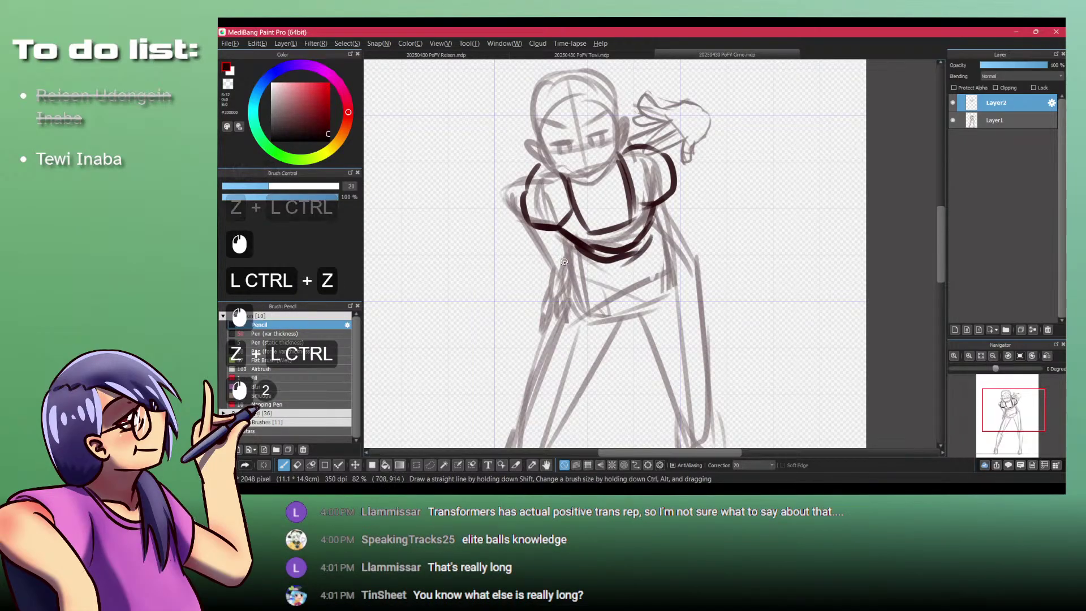
# Step: Outline both sides of the dress from the bust over the waist and hips, redrawing unsatisfactory strokes
pyautogui.moveTo(568, 239); pyautogui.dragTo(556, 338)
pyautogui.hotkey('ctrl', 'z')
pyautogui.moveTo(563, 235)
pyautogui.mouseDown()
pyautogui.moveTo(567, 293)
pyautogui.moveTo(557, 289)
pyautogui.moveTo(558, 233)
pyautogui.moveTo(582, 178)
pyautogui.moveTo(531, 332)
pyautogui.mouseUp()
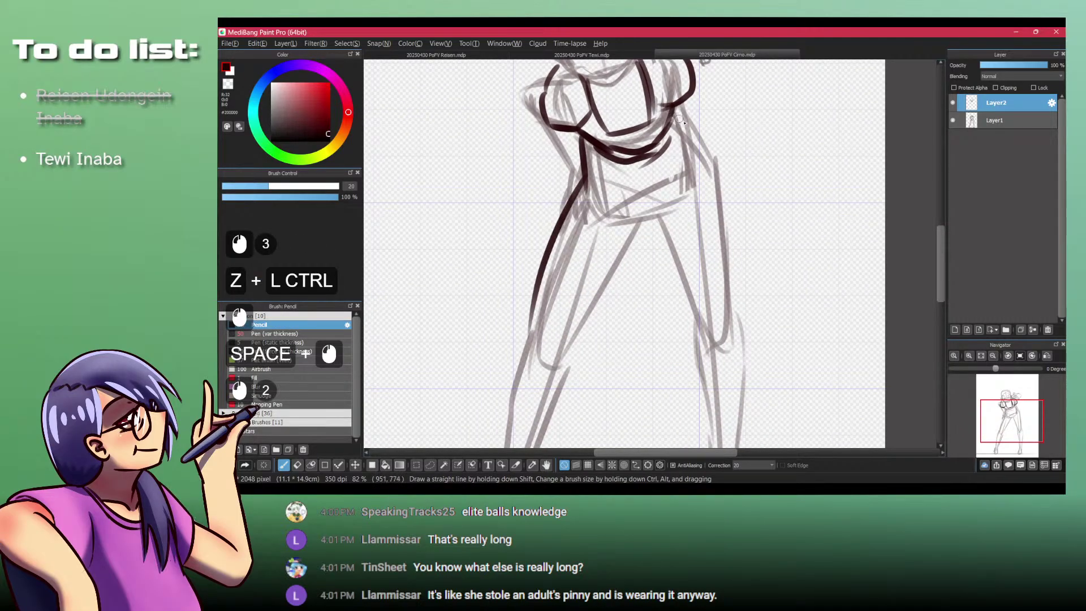
pyautogui.moveTo(674, 113)
pyautogui.mouseDown()
pyautogui.moveTo(724, 180)
pyautogui.moveTo(740, 342)
pyautogui.mouseUp()
pyautogui.hotkey('ctrl', 'z')
pyautogui.click(761, 293)
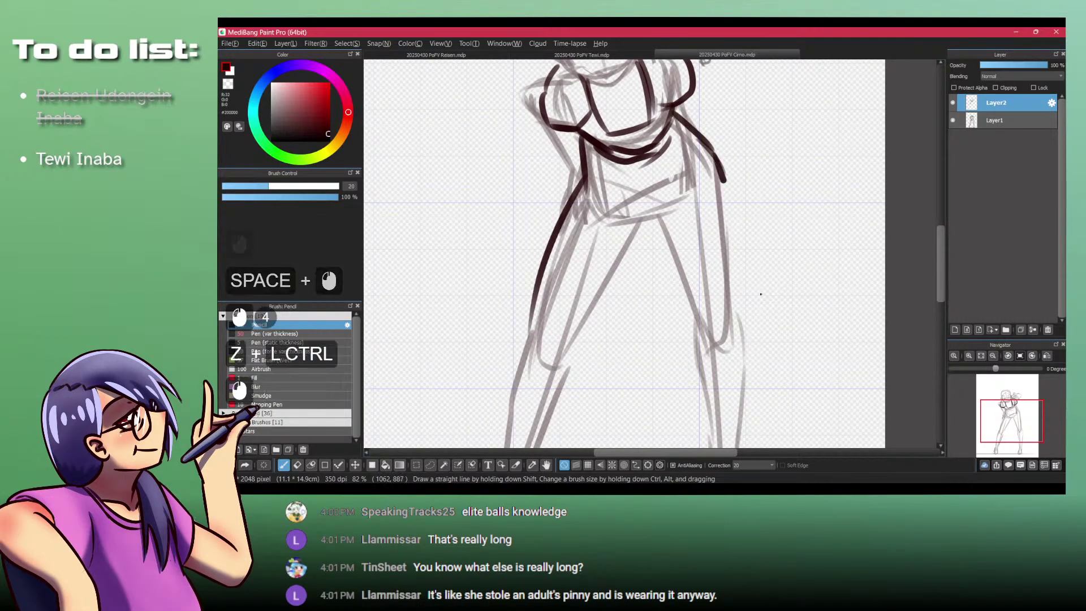
pyautogui.moveTo(721, 181)
pyautogui.mouseDown()
pyautogui.moveTo(780, 373)
pyautogui.moveTo(778, 261)
pyautogui.mouseUp()
# Step: Recheck the reference and redraw the skirt's outer sides flaring down to about knee level
pyautogui.hotkey('alt', 'Tab')
pyautogui.hotkey('alt', 'Tab')
pyautogui.moveTo(650, 243); pyautogui.dragTo(576, 243)
pyautogui.moveTo(604, 184); pyautogui.dragTo(575, 299)
pyautogui.hotkey('ctrl', 'z')
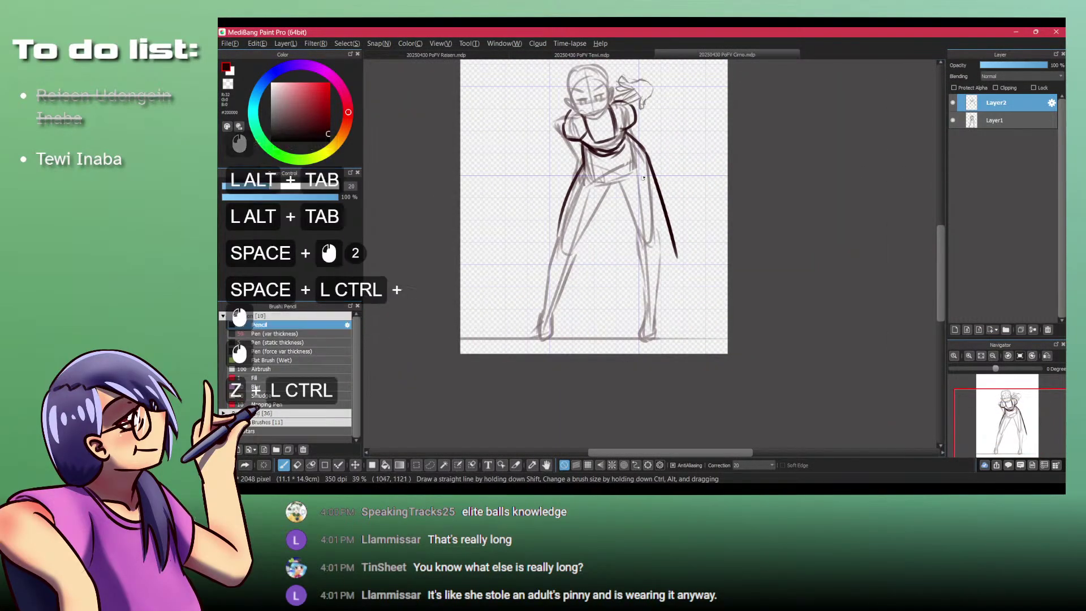
pyautogui.hotkey('ctrl', 'z')
pyautogui.moveTo(650, 157); pyautogui.dragTo(664, 263)
pyautogui.moveTo(583, 164); pyautogui.dragTo(536, 272)
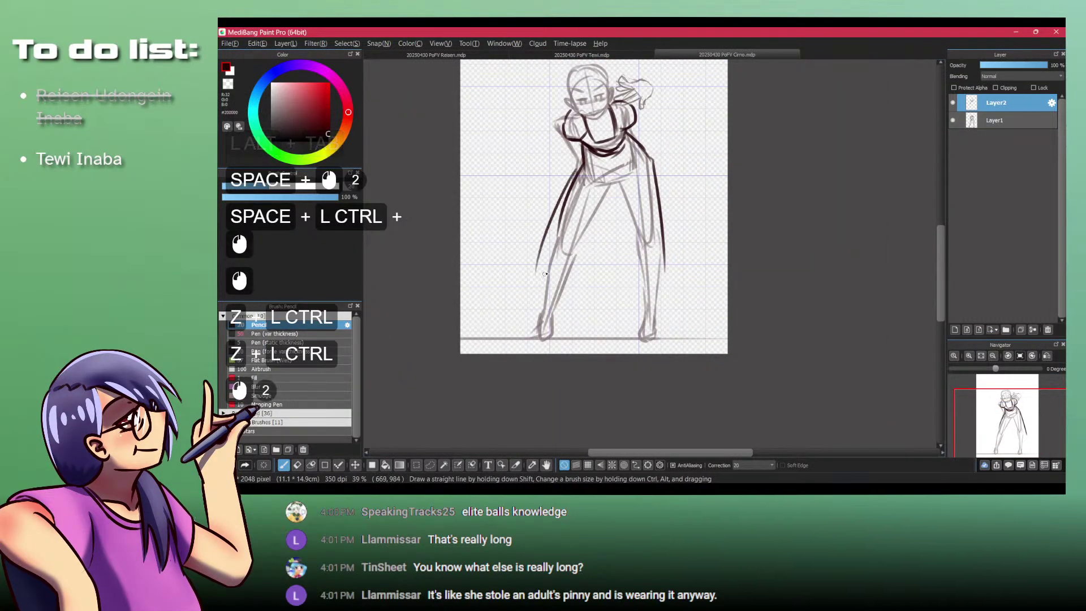
# Step: Draw long fold lines down the front of the skirt, replacing the first straight centre line
pyautogui.moveTo(609, 159); pyautogui.dragTo(609, 280)
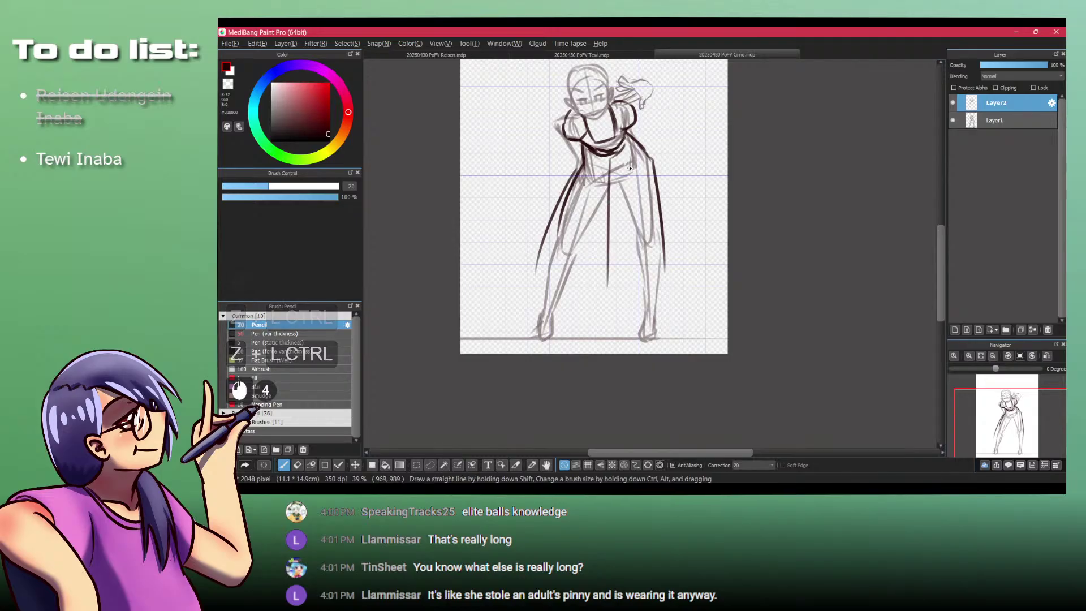
pyautogui.hotkey('ctrl', 'z')
pyautogui.moveTo(637, 156)
pyautogui.mouseDown()
pyautogui.moveTo(644, 273)
pyautogui.moveTo(616, 284)
pyautogui.mouseUp()
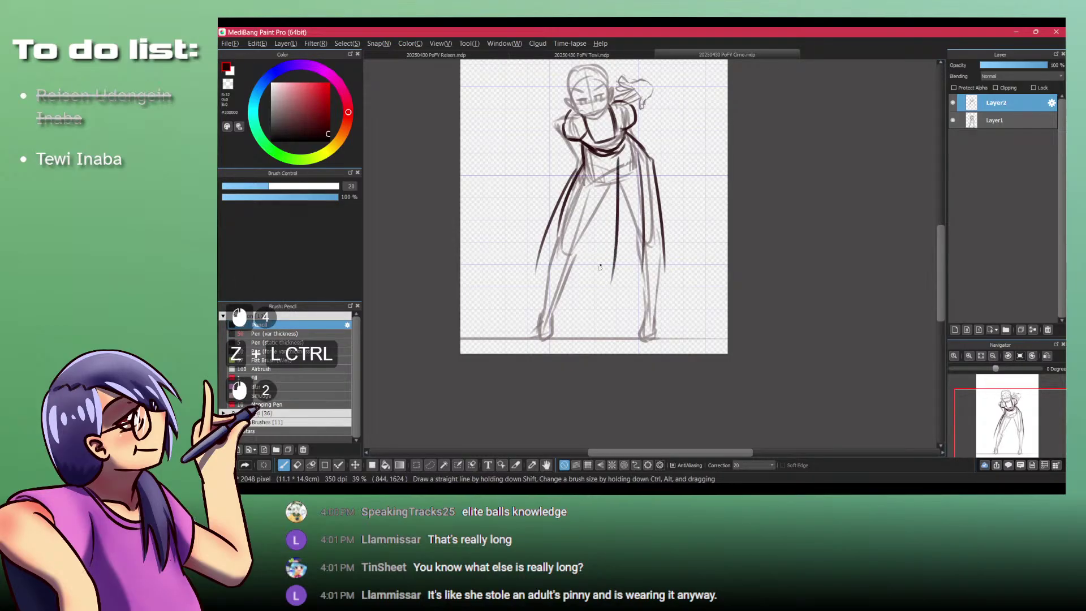
pyautogui.moveTo(597, 154); pyautogui.dragTo(571, 284)
pyautogui.keyDown('ctrl'); pyautogui.click(589, 222); pyautogui.keyUp('ctrl')
pyautogui.moveTo(589, 222); pyautogui.dragTo(613, 168)
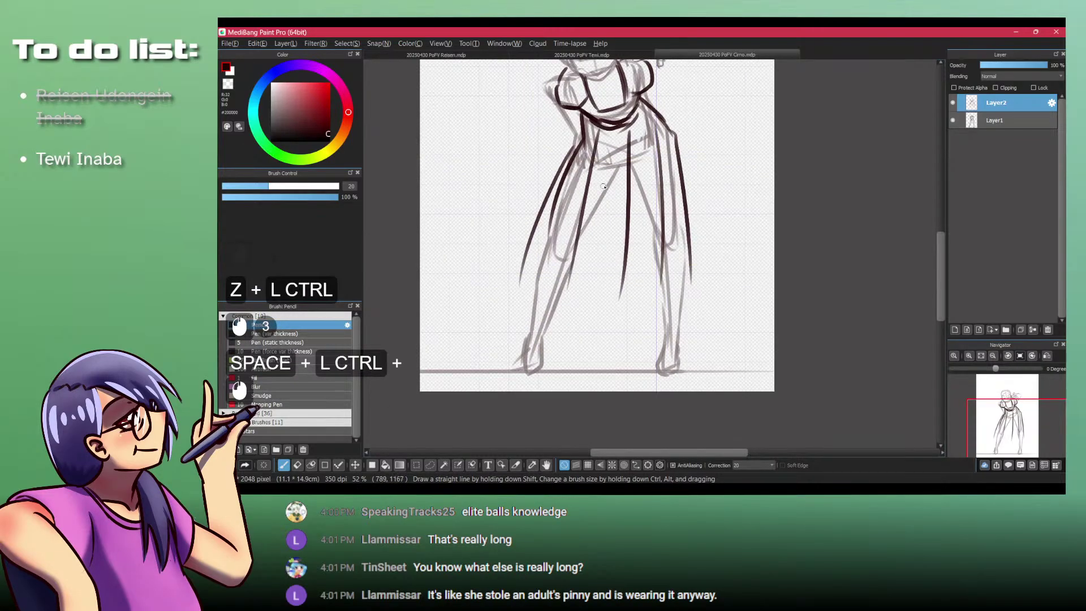
# Step: Draw the hem across the skirt's lower left corner and remove the fold line above it
pyautogui.moveTo(520, 281); pyautogui.dragTo(574, 289)
pyautogui.hotkey('ctrl', 'z')
pyautogui.hotkey('ctrl', 'z')
pyautogui.moveTo(590, 164); pyautogui.dragTo(568, 295)
pyautogui.hotkey('ctrl', 'z')
pyautogui.hotkey('ctrl', 'z')
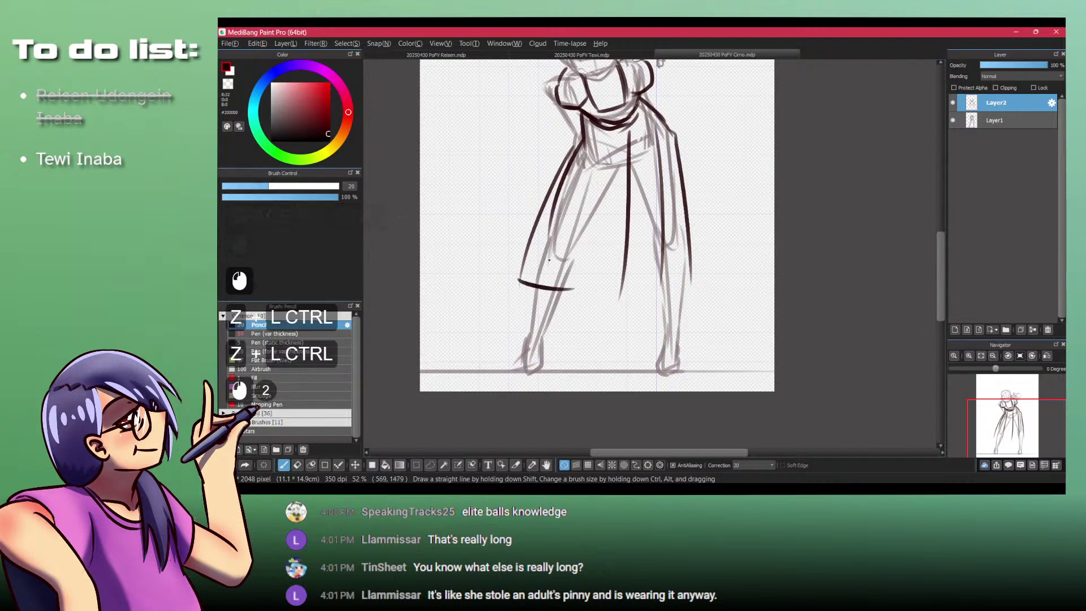
# Step: Redraw the skirt's left inner fold and close the bottom with a rounded, elliptical hem, undoing unsatisfactory strokes
pyautogui.moveTo(593, 160)
pyautogui.mouseDown()
pyautogui.moveTo(558, 307)
pyautogui.moveTo(564, 293)
pyautogui.moveTo(610, 314)
pyautogui.mouseUp()
pyautogui.click(564, 293)
pyautogui.hotkey('ctrl', 'z')
pyautogui.hotkey('ctrl', 'z')
pyautogui.hotkey('ctrl', 'z')
pyautogui.moveTo(586, 182)
pyautogui.mouseDown()
pyautogui.moveTo(561, 300)
pyautogui.moveTo(694, 261)
pyautogui.mouseUp()
pyautogui.moveTo(657, 212); pyautogui.dragTo(505, 248)
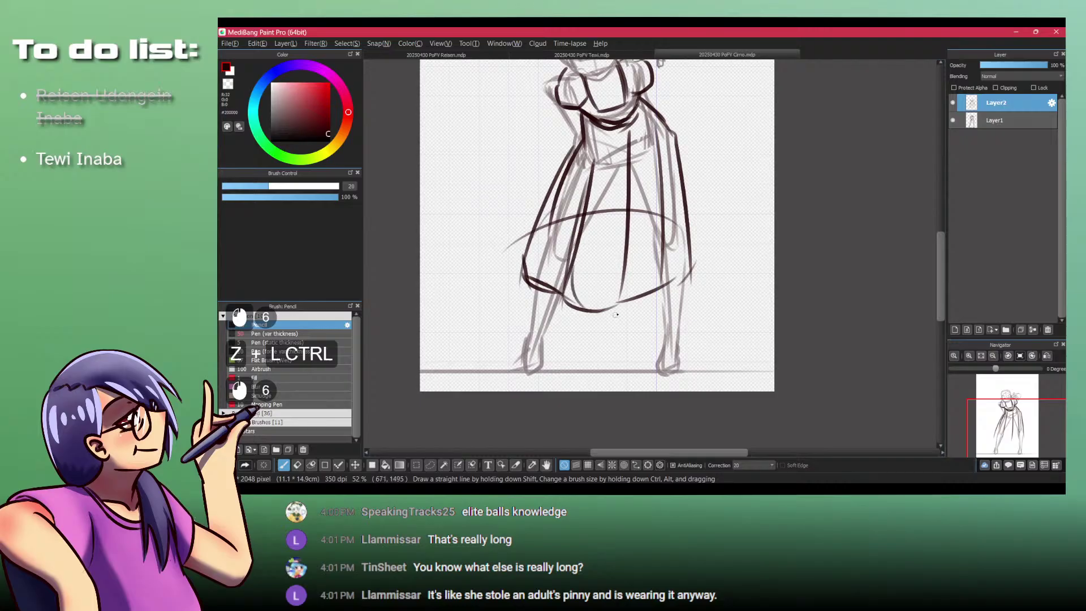
pyautogui.moveTo(576, 218); pyautogui.dragTo(560, 290)
pyautogui.moveTo(656, 300); pyautogui.dragTo(688, 265)
pyautogui.moveTo(669, 234); pyautogui.dragTo(666, 339)
# Step: Check the reference again and trace the bent arm from the sleeve down to the hand on the hip
pyautogui.hotkey('alt', 'Tab')
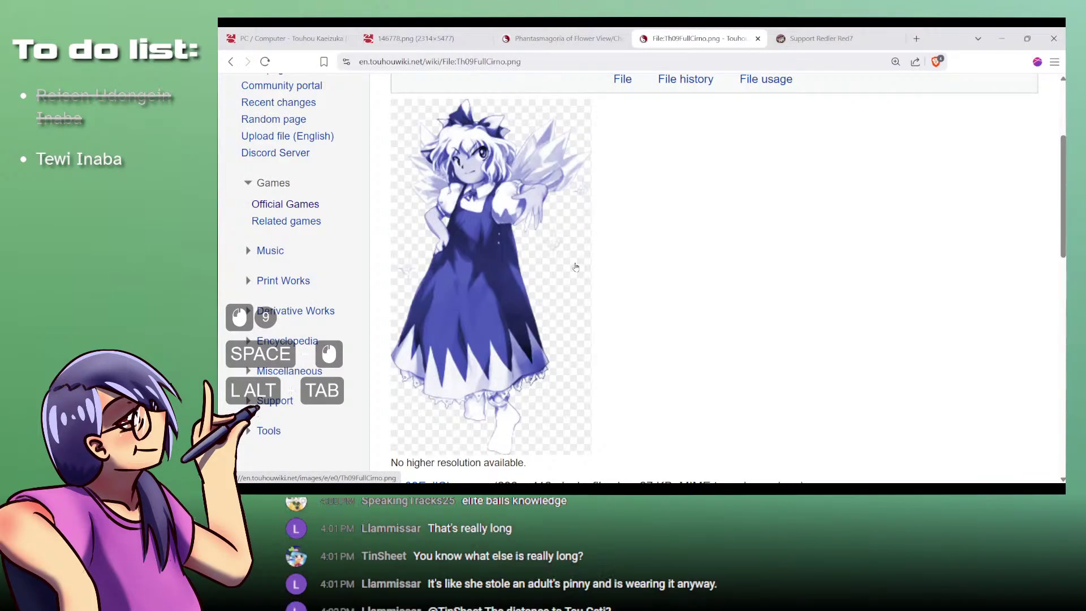
pyautogui.hotkey('alt', 'Tab')
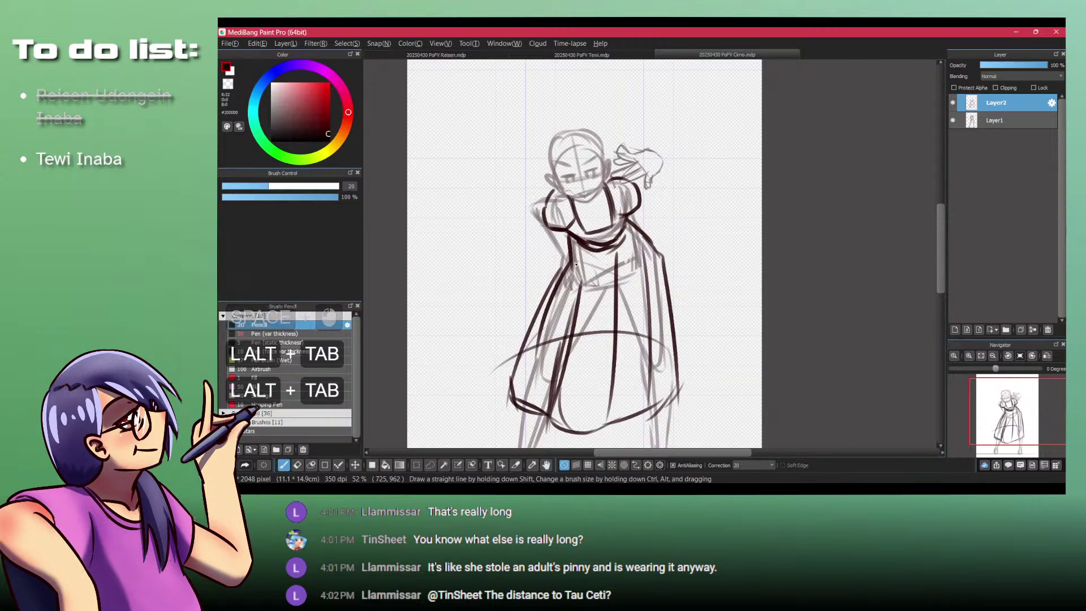
pyautogui.keyDown('ctrl'); pyautogui.click(546, 212); pyautogui.keyUp('ctrl')
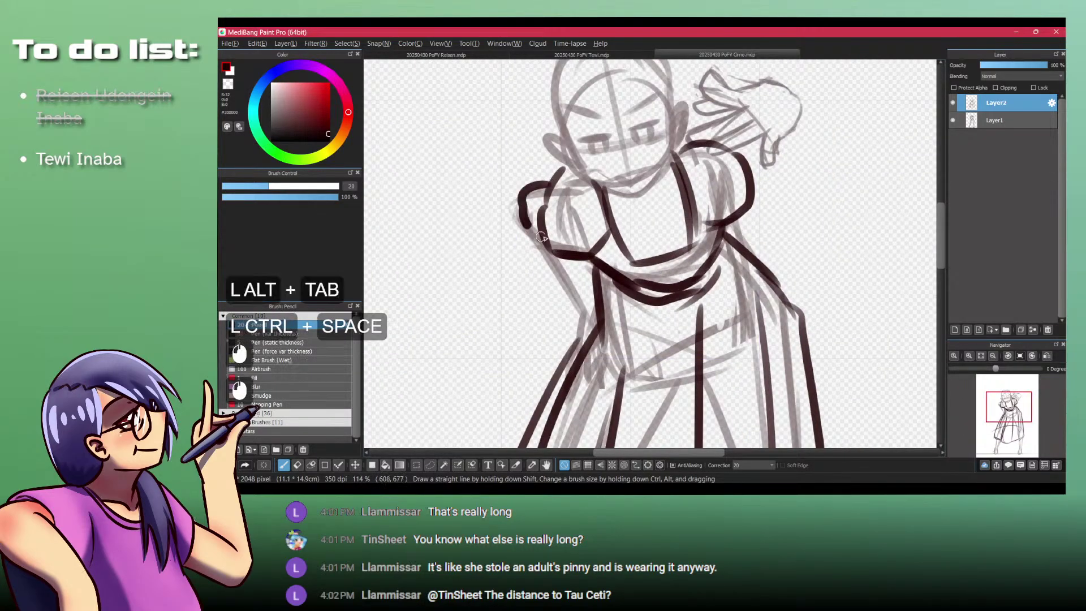
pyautogui.moveTo(543, 246); pyautogui.dragTo(567, 280)
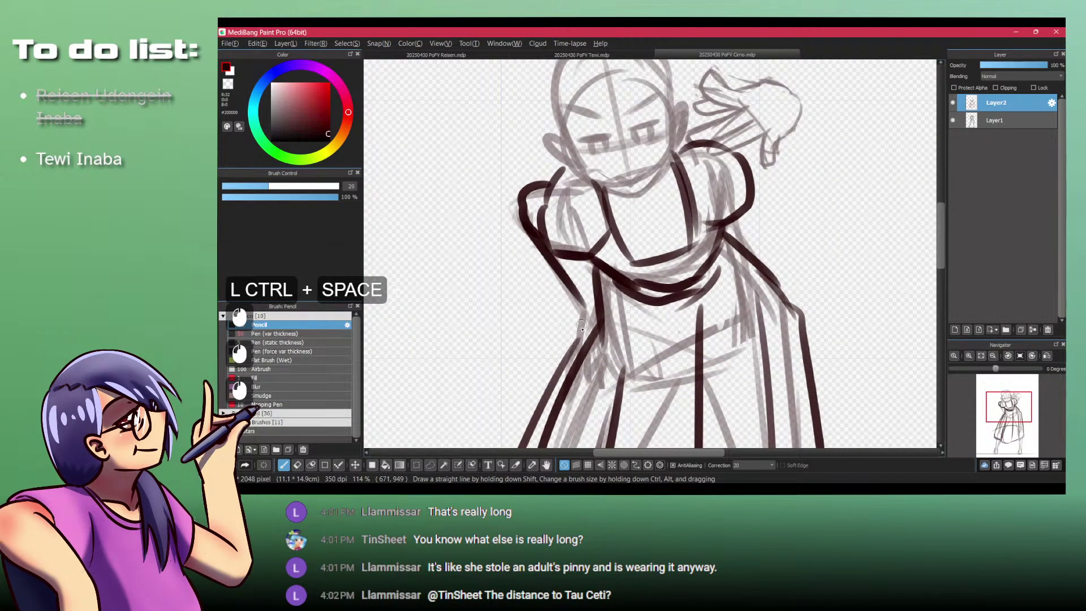
pyautogui.moveTo(580, 327)
pyautogui.mouseDown()
pyautogui.moveTo(589, 276)
pyautogui.moveTo(587, 324)
pyautogui.moveTo(561, 348)
pyautogui.mouseUp()
pyautogui.hotkey('ctrl', 'z')
pyautogui.moveTo(589, 250); pyautogui.dragTo(566, 342)
pyautogui.moveTo(588, 254)
pyautogui.mouseDown()
pyautogui.moveTo(577, 290)
pyautogui.moveTo(531, 290)
pyautogui.mouseUp()
# Step: Erase the outer part of the puffed sleeve beneath the raised hand using the transparent colour
pyautogui.moveTo(588, 164); pyautogui.dragTo(574, 190)
pyautogui.keyDown('ctrl'); pyautogui.moveTo(583, 190); pyautogui.dragTo(638, 197); pyautogui.keyUp('ctrl')
pyautogui.moveTo(627, 195)
pyautogui.mouseDown()
pyautogui.moveTo(647, 197)
pyautogui.moveTo(664, 221)
pyautogui.moveTo(653, 205)
pyautogui.moveTo(674, 151)
pyautogui.moveTo(677, 210)
pyautogui.mouseUp()
pyautogui.hotkey('ctrl', 'z')
pyautogui.hotkey('ctrl', 'z')
pyautogui.hotkey('shift', 'z')
pyautogui.hotkey('shift', 'z')
pyautogui.moveTo(675, 212); pyautogui.dragTo(707, 200)
pyautogui.hotkey('ctrl', 'z')
pyautogui.hotkey('ctrl', 'z')
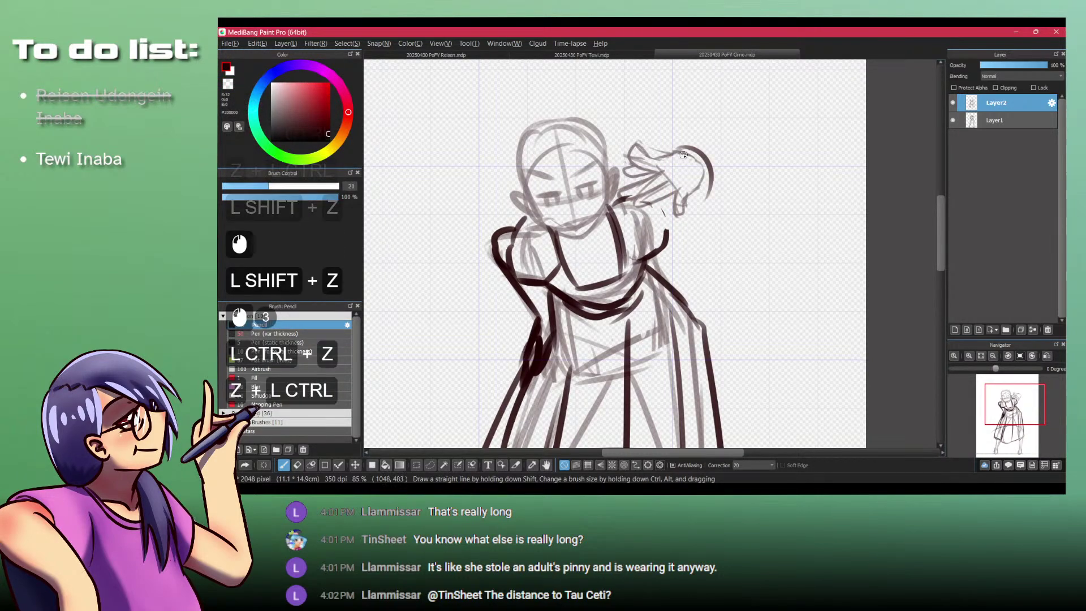
pyautogui.hotkey('ctrl', 'z')
pyautogui.moveTo(670, 160); pyautogui.dragTo(665, 229)
pyautogui.hotkey('ctrl', 'z')
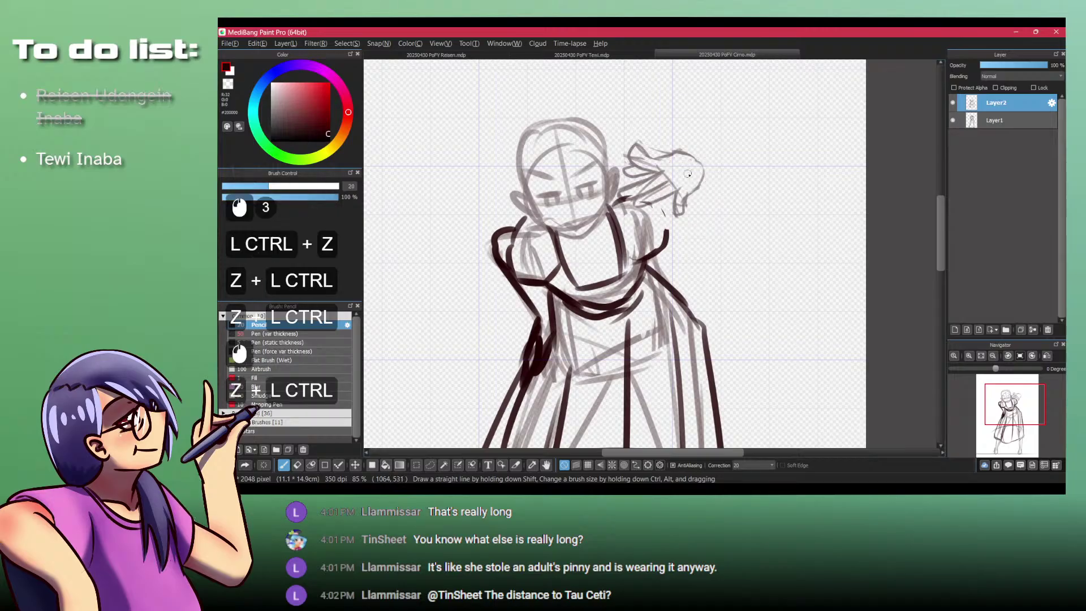
# Step: Redraw the puffed sleeve around the raised arm with a rounded outer edge, lower edge and inner cuff line
pyautogui.moveTo(678, 151); pyautogui.dragTo(668, 197)
pyautogui.moveTo(704, 165)
pyautogui.mouseDown()
pyautogui.moveTo(715, 216)
pyautogui.moveTo(681, 221)
pyautogui.moveTo(642, 207)
pyautogui.moveTo(646, 238)
pyautogui.mouseUp()
pyautogui.moveTo(667, 241); pyautogui.dragTo(709, 227)
pyautogui.moveTo(666, 196)
pyautogui.mouseDown()
pyautogui.moveTo(653, 197)
pyautogui.moveTo(665, 241)
pyautogui.mouseUp()
pyautogui.hotkey('ctrl', 'z')
pyautogui.hotkey('ctrl', 'z')
pyautogui.moveTo(652, 198); pyautogui.dragTo(659, 243)
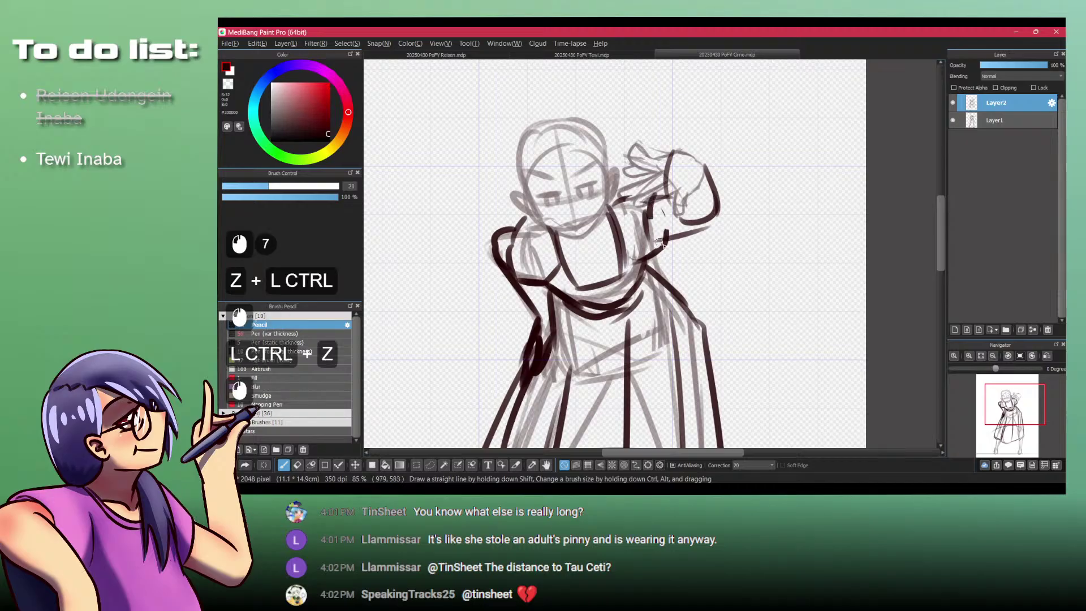
# Step: Draw the raised arm's shoulder and strap lines beside the neck, undoing the unsatisfactory strokes
pyautogui.moveTo(624, 204)
pyautogui.mouseDown()
pyautogui.moveTo(641, 271)
pyautogui.moveTo(632, 259)
pyautogui.mouseUp()
pyautogui.hotkey('ctrl', 'z')
pyautogui.hotkey('ctrl', 'z')
pyautogui.hotkey('ctrl', 'z')
pyautogui.hotkey('ctrl', 'z')
pyautogui.moveTo(630, 190); pyautogui.dragTo(618, 198)
pyautogui.moveTo(627, 189)
pyautogui.mouseDown()
pyautogui.moveTo(617, 196)
pyautogui.moveTo(653, 191)
pyautogui.moveTo(612, 198)
pyautogui.mouseUp()
pyautogui.hotkey('ctrl', 'z')
pyautogui.hotkey('ctrl', 'z')
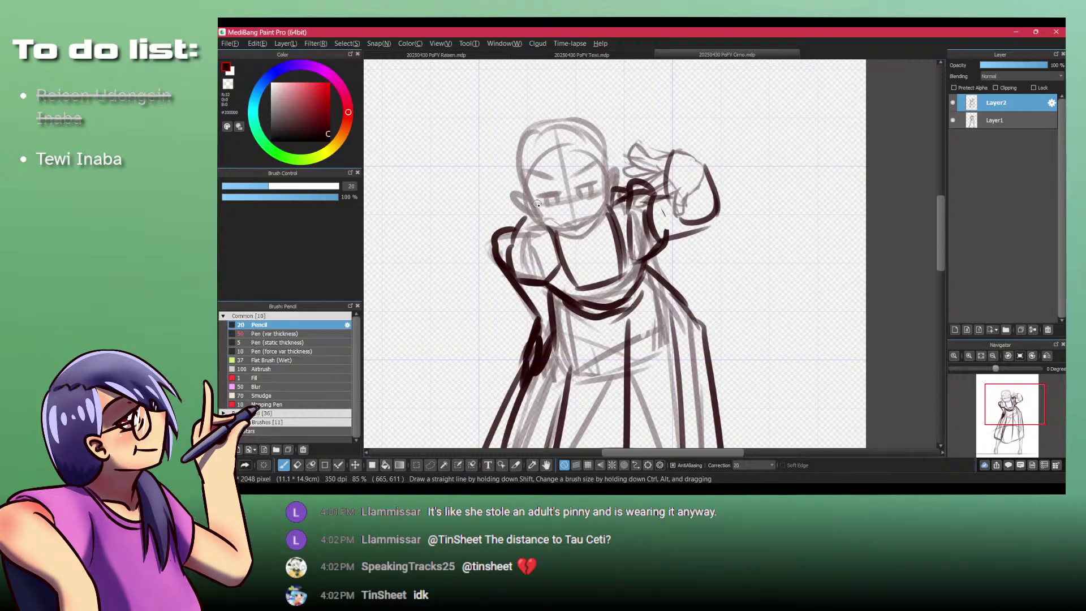
# Step: Check the Cirno reference and try extending the skirt's left outline below the hem, undoing each attempt
pyautogui.moveTo(624, 270); pyautogui.dragTo(600, 316)
pyautogui.moveTo(626, 214); pyautogui.dragTo(666, 186)
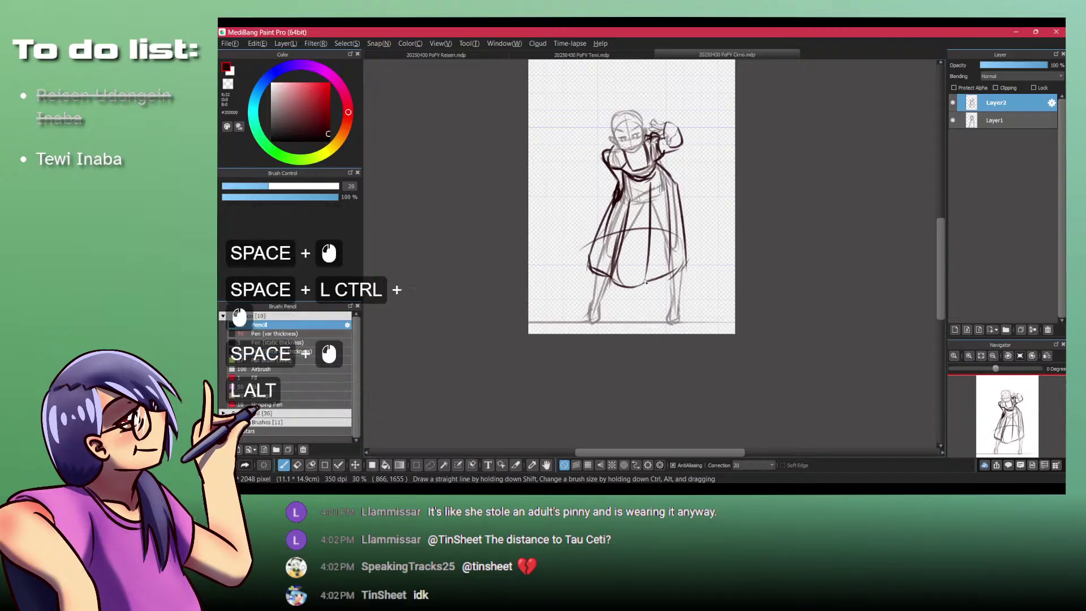
pyautogui.hotkey('alt', 'Tab')
pyautogui.hotkey('alt', 'Tab')
pyautogui.moveTo(599, 254); pyautogui.dragTo(601, 192)
pyautogui.moveTo(571, 235)
pyautogui.mouseDown()
pyautogui.moveTo(523, 275)
pyautogui.moveTo(506, 340)
pyautogui.mouseUp()
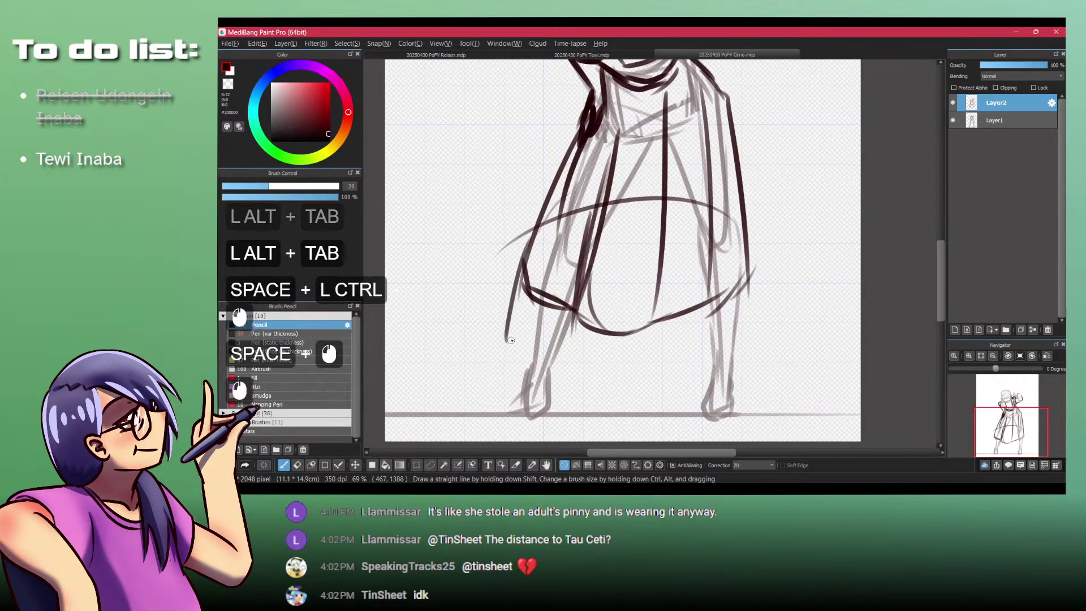
pyautogui.hotkey('ctrl', 'z')
pyautogui.moveTo(533, 237); pyautogui.dragTo(504, 322)
pyautogui.hotkey('ctrl', 'z')
pyautogui.moveTo(572, 154); pyautogui.dragTo(526, 265)
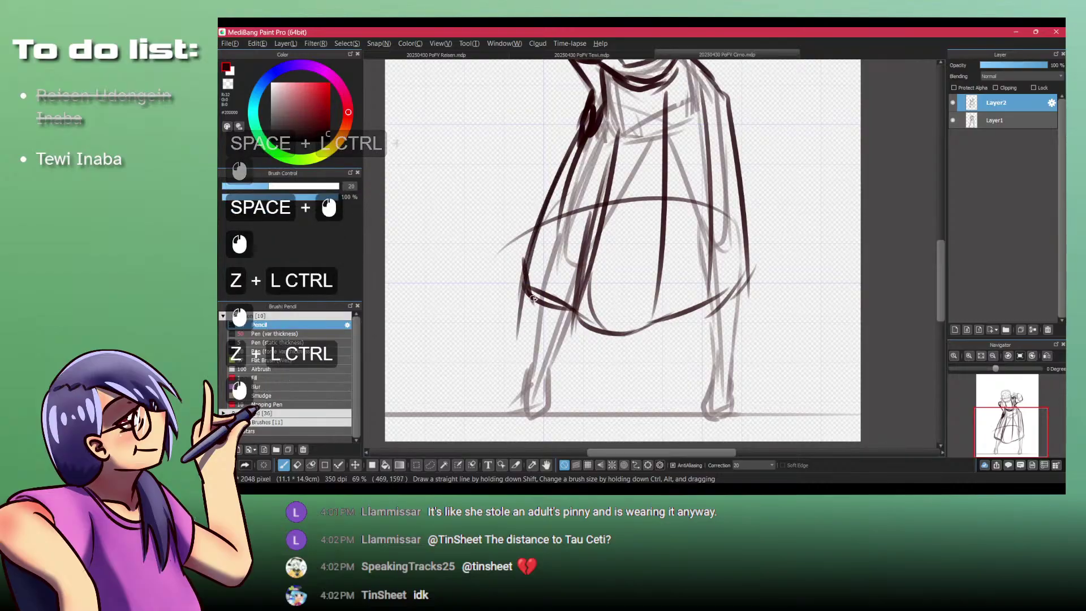
pyautogui.hotkey('ctrl', 'z')
pyautogui.moveTo(570, 156); pyautogui.dragTo(562, 200)
pyautogui.keyDown('ctrl'); pyautogui.click(560, 217); pyautogui.keyUp('ctrl')
pyautogui.keyDown('ctrl'); pyautogui.click(559, 218); pyautogui.keyUp('ctrl')
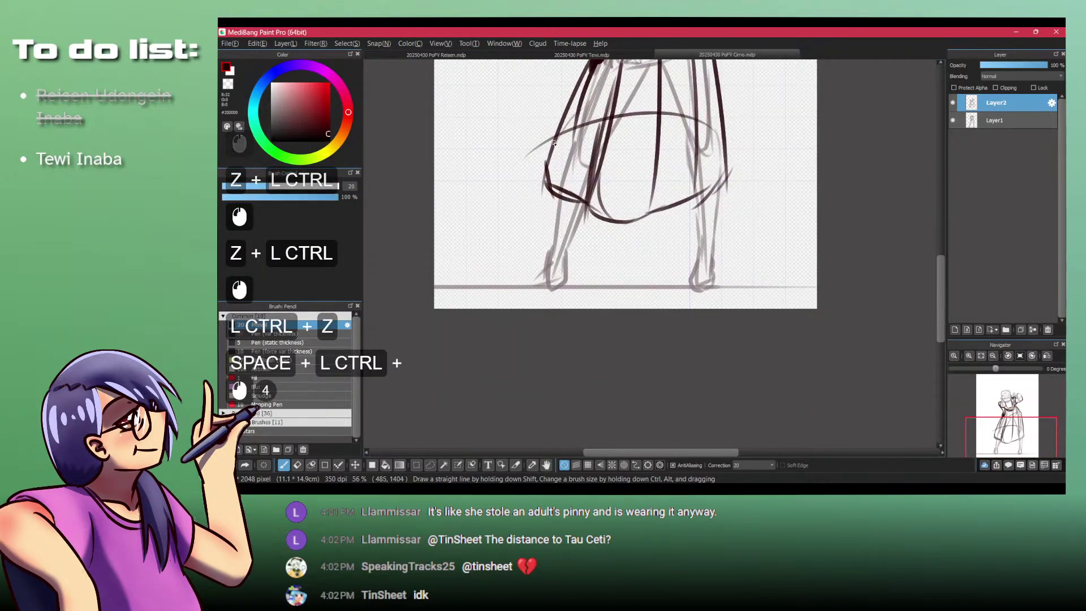
# Step: Sketch a second, lower elliptical hem beneath the existing one, with short side lines joining it to the skirt
pyautogui.moveTo(547, 164); pyautogui.dragTo(532, 220)
pyautogui.moveTo(534, 220); pyautogui.dragTo(722, 206)
pyautogui.hotkey('ctrl', 'z')
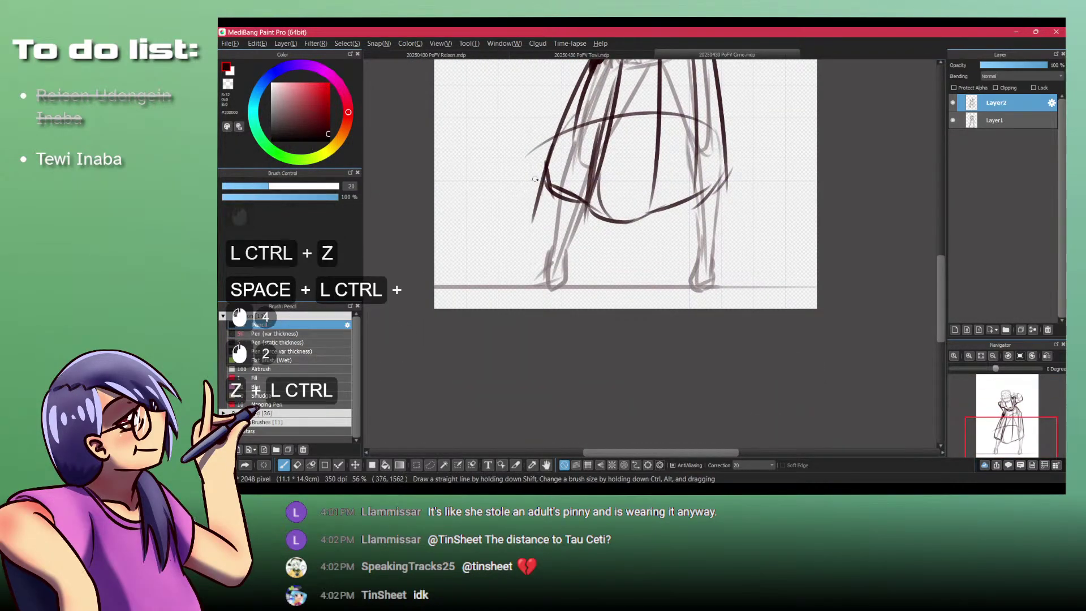
pyautogui.hotkey('ctrl', 'z')
pyautogui.moveTo(586, 206); pyautogui.dragTo(537, 240)
pyautogui.hotkey('ctrl', 'z')
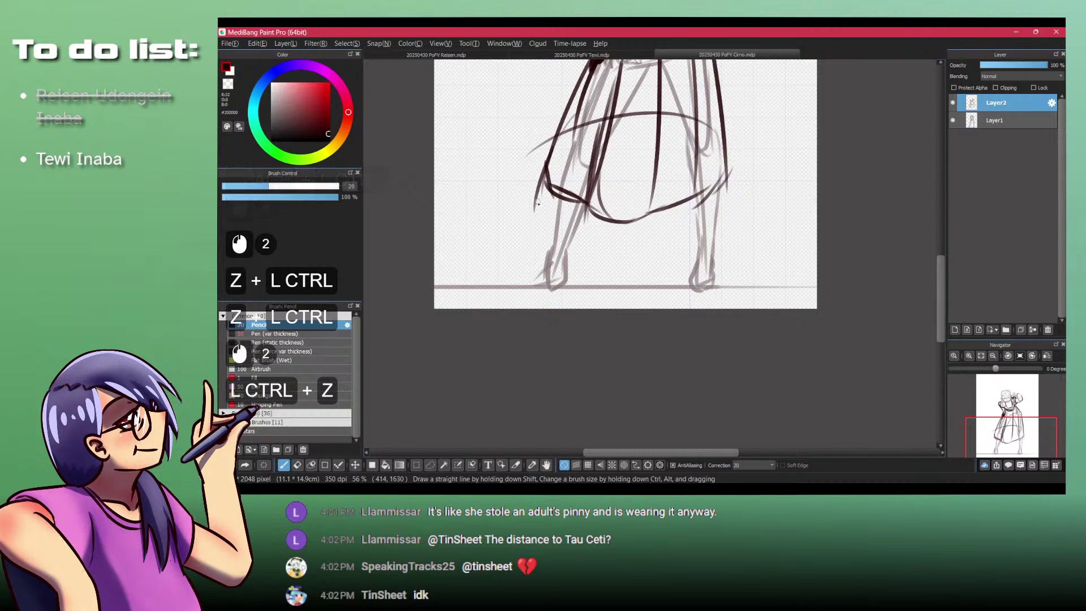
pyautogui.moveTo(541, 176)
pyautogui.mouseDown()
pyautogui.moveTo(591, 256)
pyautogui.moveTo(729, 219)
pyautogui.mouseUp()
pyautogui.hotkey('ctrl', 'z')
pyautogui.moveTo(724, 169); pyautogui.dragTo(728, 225)
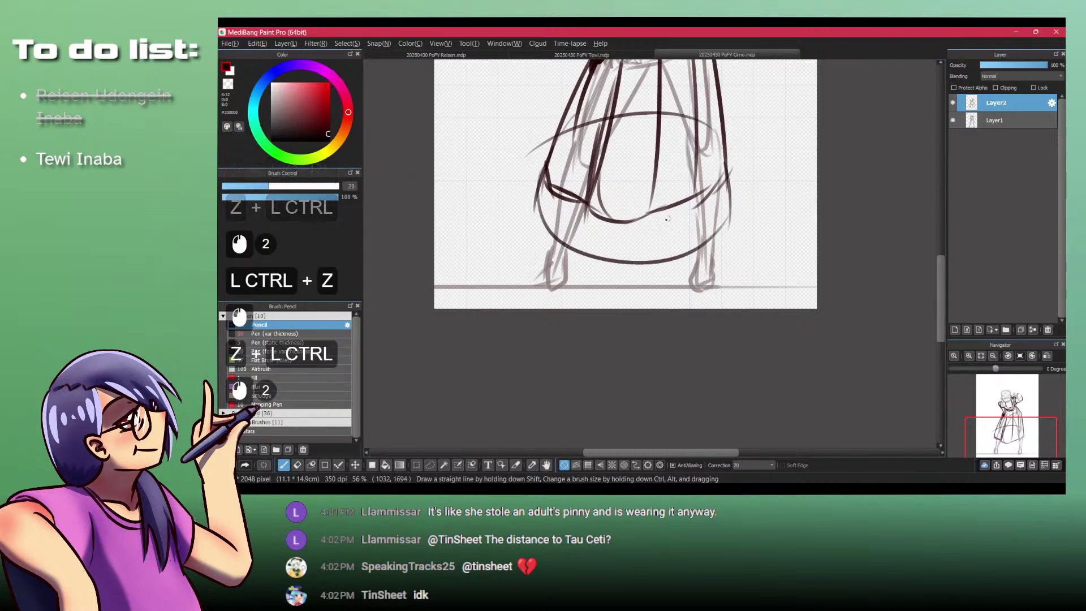
# Step: Extend the skirt's folds down to the lower hem and outline that hem in wavy segments ending in a flared right corner
pyautogui.hotkey('ctrl', 'z')
pyautogui.moveTo(593, 166); pyautogui.dragTo(580, 261)
pyautogui.hotkey('ctrl', 'z')
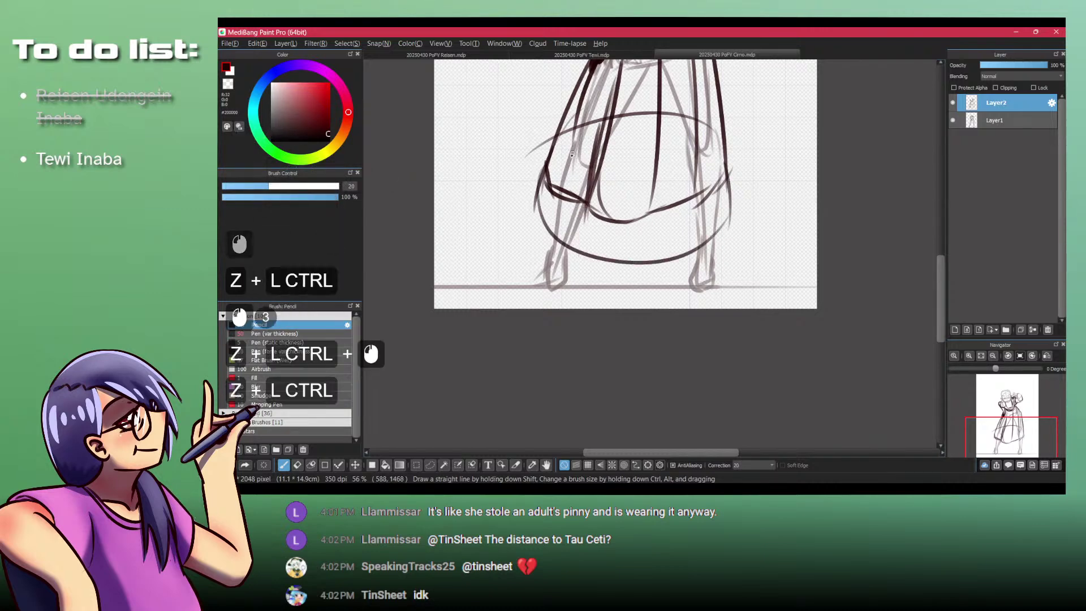
pyautogui.moveTo(535, 190); pyautogui.dragTo(536, 220)
pyautogui.moveTo(536, 212); pyautogui.dragTo(574, 242)
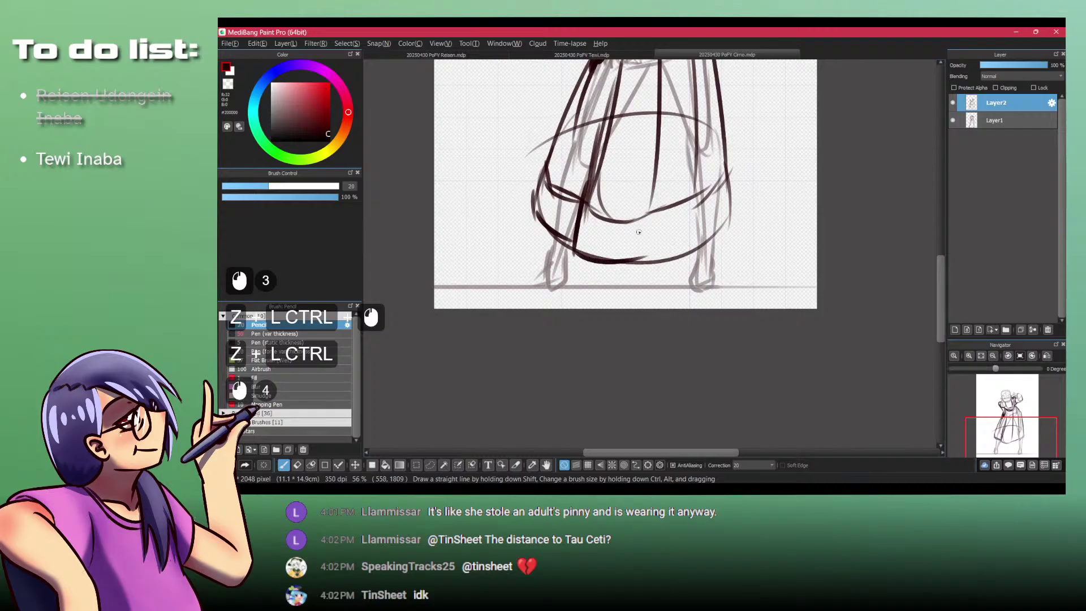
pyautogui.moveTo(643, 257)
pyautogui.mouseDown()
pyautogui.moveTo(683, 259)
pyautogui.moveTo(703, 202)
pyautogui.mouseUp()
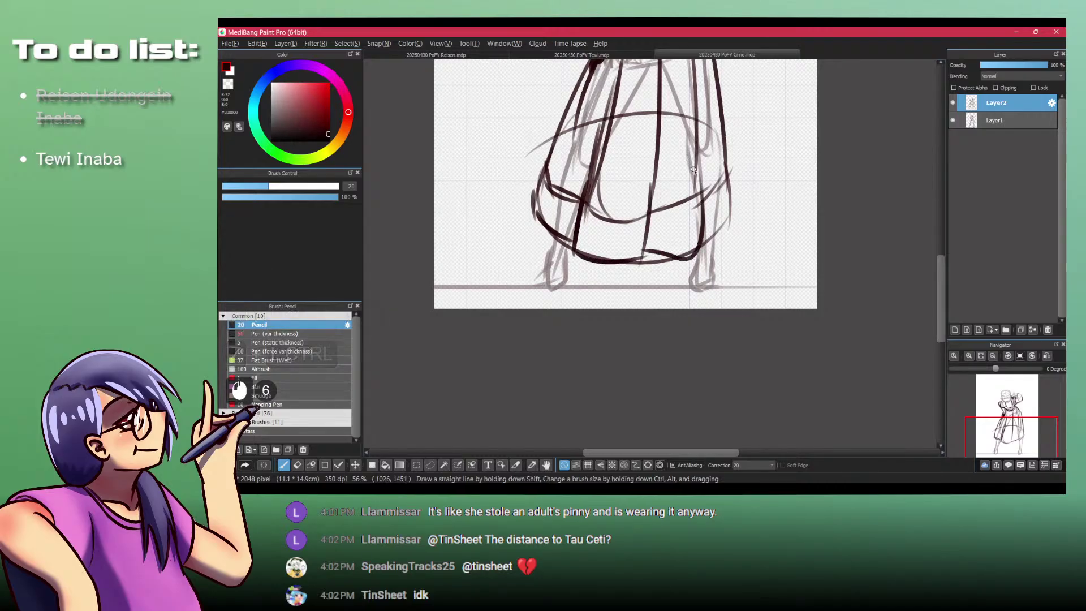
pyautogui.hotkey('ctrl', 'z')
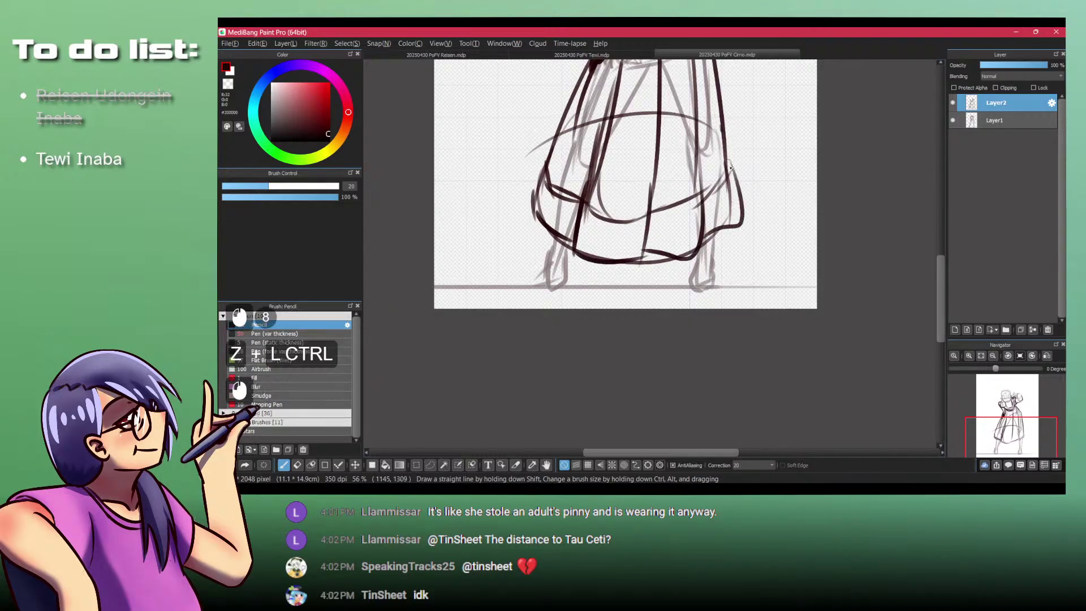
pyautogui.moveTo(737, 202); pyautogui.dragTo(723, 291)
pyautogui.hotkey('ctrl', 'z')
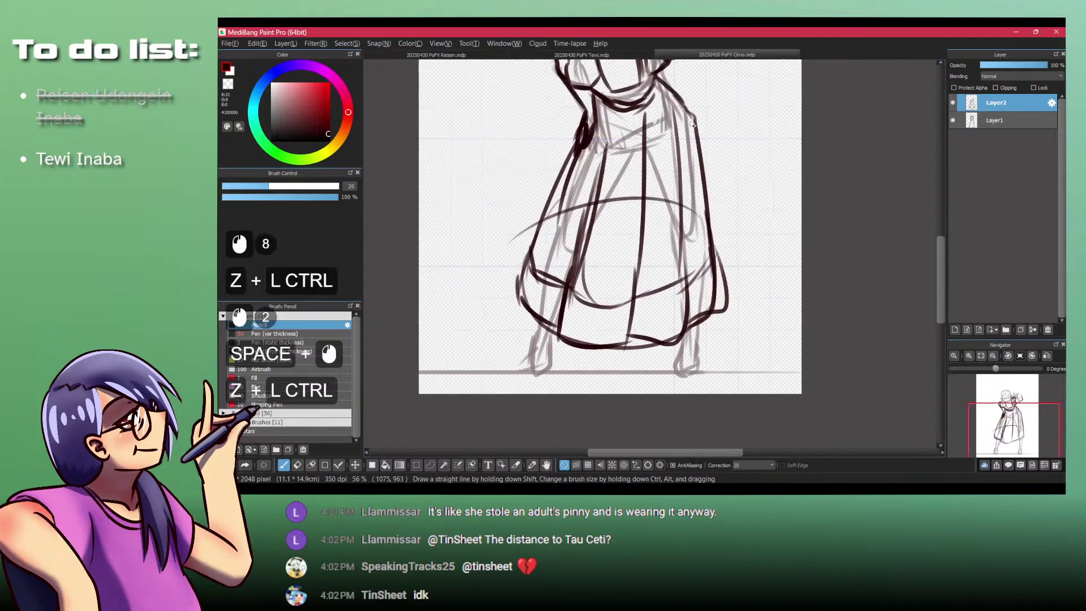
# Step: Redraw the skirt's right and left outer contours from the waist down to the lower hem, correcting the left corner
pyautogui.moveTo(695, 120)
pyautogui.mouseDown()
pyautogui.moveTo(725, 256)
pyautogui.moveTo(707, 298)
pyautogui.mouseUp()
pyautogui.click(573, 147)
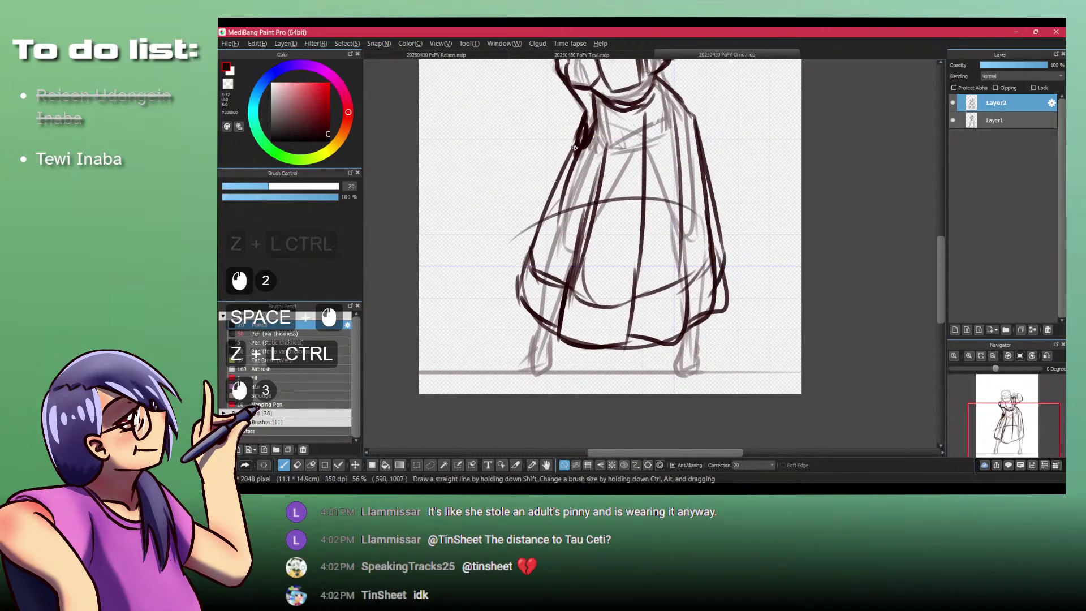
pyautogui.hotkey('ctrl', 'z')
pyautogui.moveTo(564, 174)
pyautogui.mouseDown()
pyautogui.moveTo(529, 306)
pyautogui.moveTo(517, 305)
pyautogui.mouseUp()
pyautogui.click(529, 272)
pyautogui.hotkey('shift', 'z')
pyautogui.hotkey('shift', 'z')
pyautogui.moveTo(523, 248); pyautogui.dragTo(526, 299)
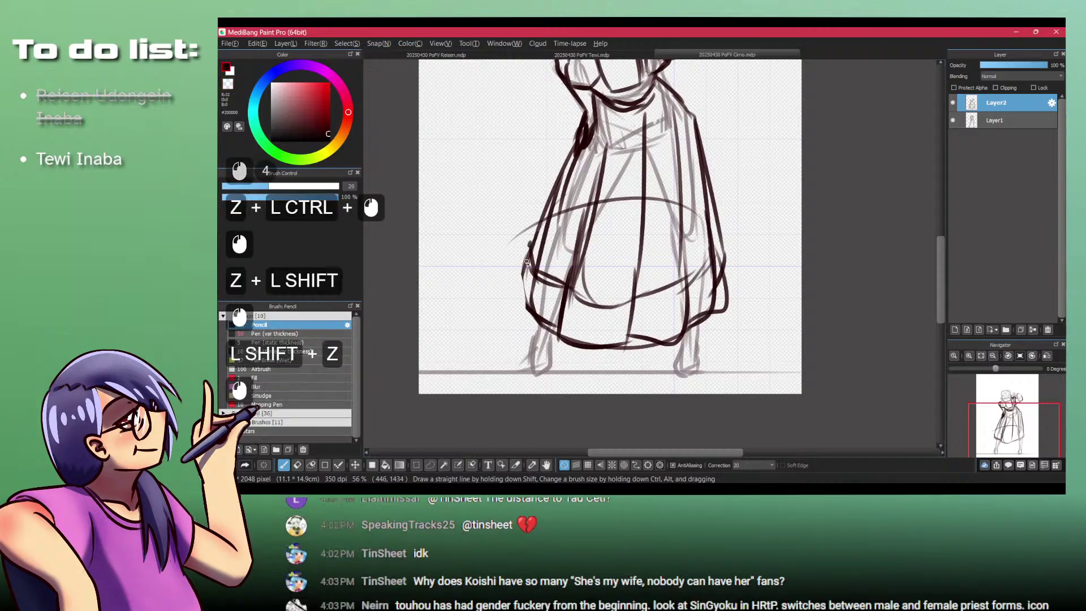
pyautogui.moveTo(534, 200)
pyautogui.mouseDown()
pyautogui.moveTo(524, 162)
pyautogui.moveTo(531, 219)
pyautogui.mouseUp()
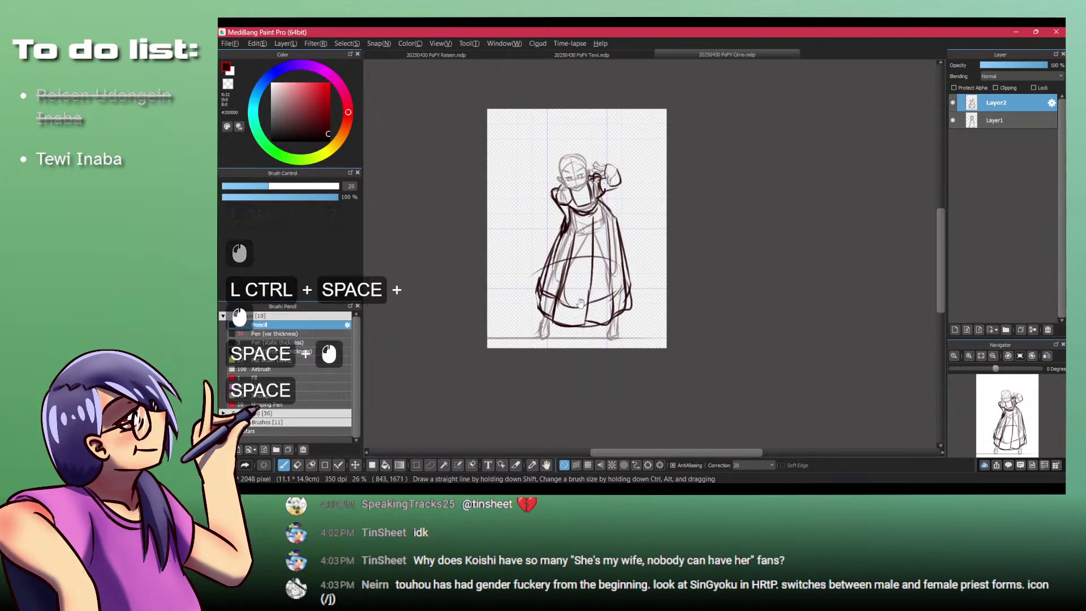
pyautogui.moveTo(597, 323)
pyautogui.mouseDown()
pyautogui.moveTo(607, 246)
pyautogui.moveTo(606, 306)
pyautogui.mouseUp()
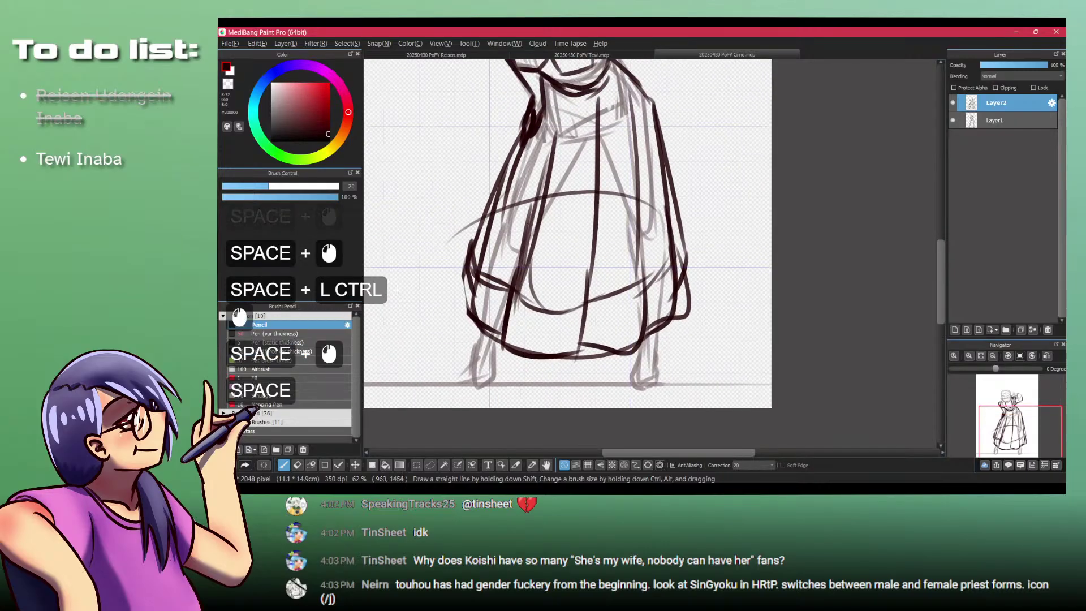
pyautogui.keyDown('space'); pyautogui.moveTo(606, 99); pyautogui.dragTo(602, 190); pyautogui.keyUp('space')
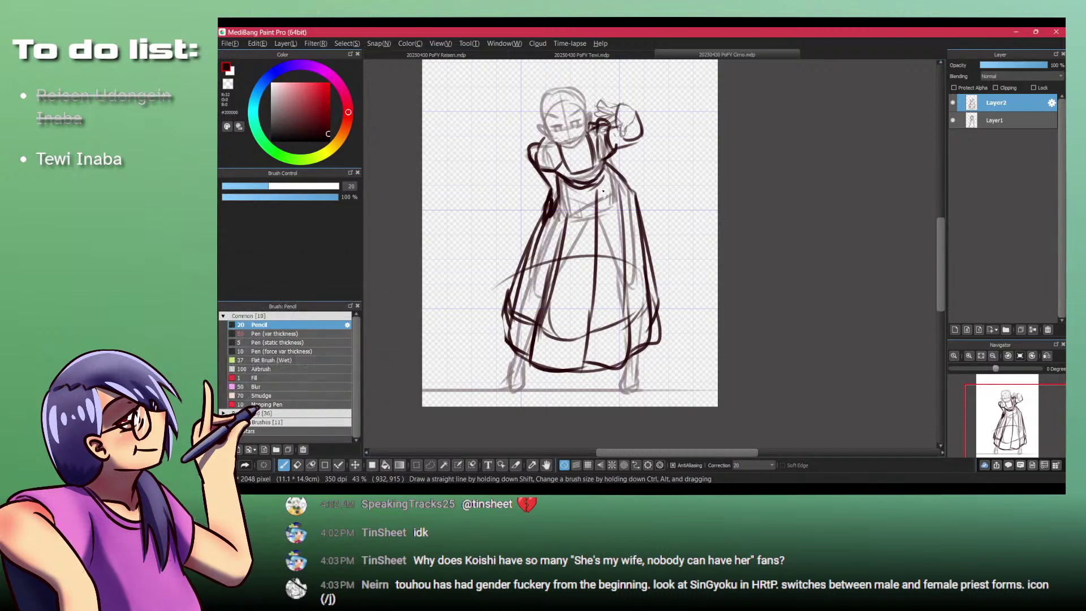
pyautogui.keyDown('space'); pyautogui.moveTo(641, 170); pyautogui.dragTo(633, 252); pyautogui.keyUp('space')
pyautogui.keyDown('ctrl'); pyautogui.keyDown('space'); pyautogui.moveTo(592, 353); pyautogui.dragTo(573, 250); pyautogui.keyUp('space'); pyautogui.keyUp('ctrl')
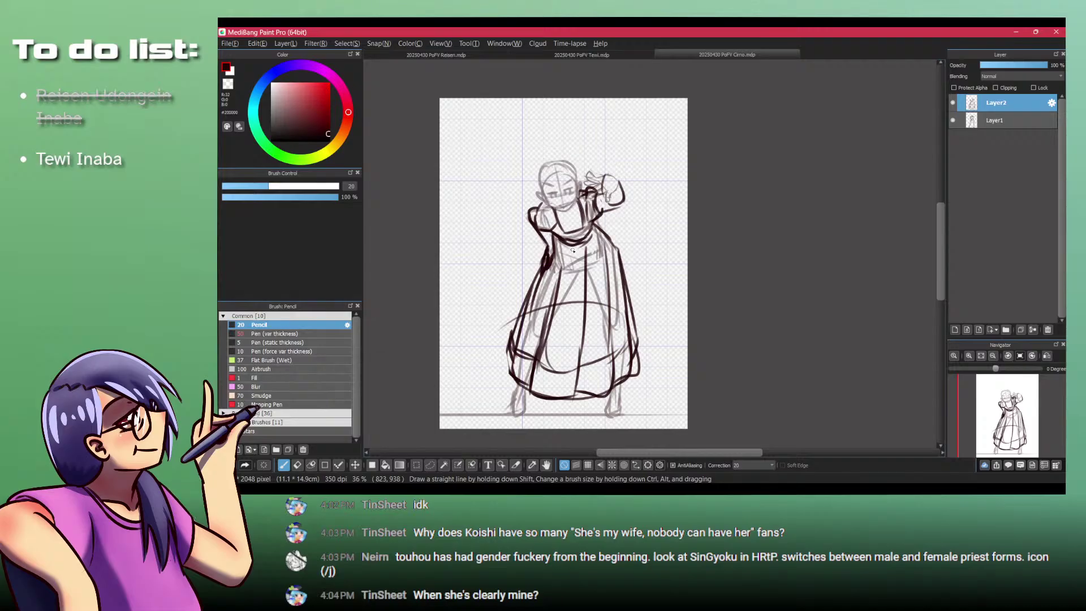
pyautogui.moveTo(541, 262); pyautogui.dragTo(543, 228)
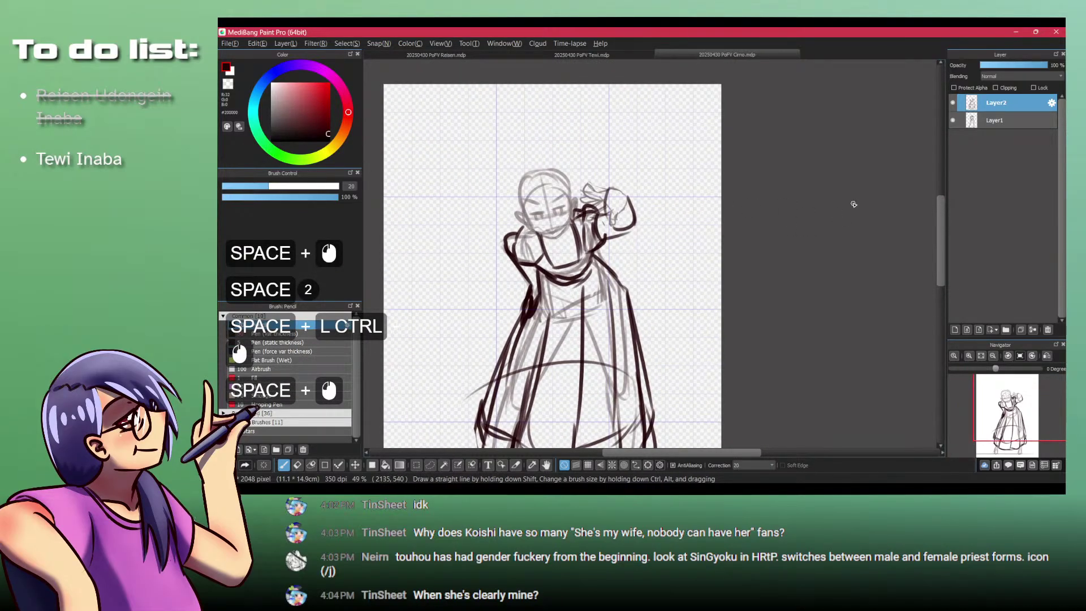
# Step: Check the reference and sketch the hair bow's knot and wavy right loop on top of the head
pyautogui.hotkey('alt', 'Tab')
pyautogui.hotkey('alt', 'Tab')
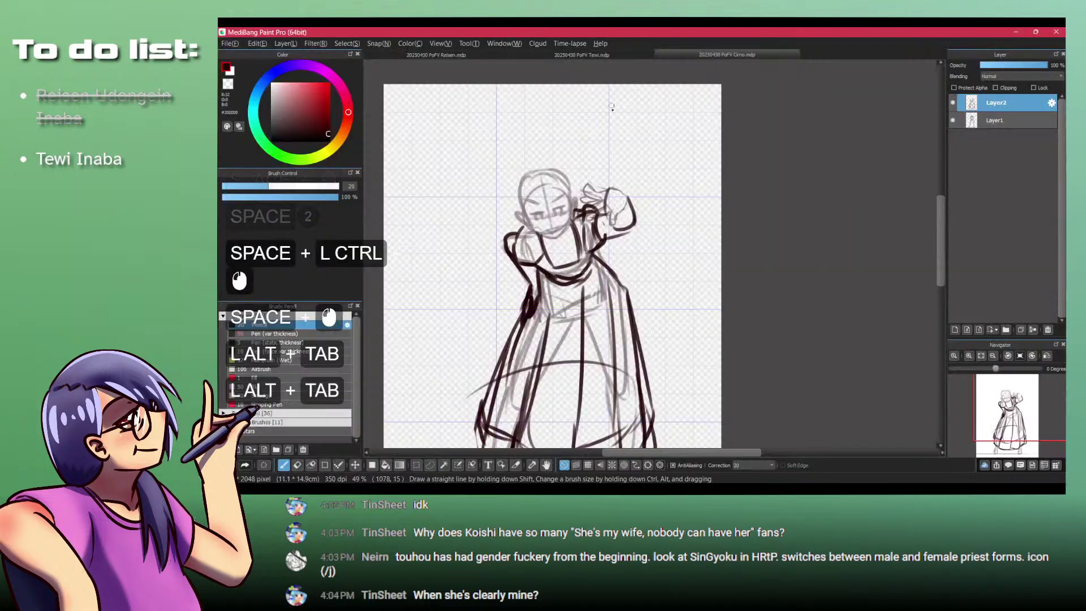
pyautogui.moveTo(584, 140); pyautogui.dragTo(608, 198)
pyautogui.moveTo(571, 231); pyautogui.dragTo(621, 215)
pyautogui.moveTo(547, 214)
pyautogui.mouseDown()
pyautogui.moveTo(628, 173)
pyautogui.moveTo(626, 191)
pyautogui.moveTo(654, 155)
pyautogui.moveTo(653, 206)
pyautogui.mouseUp()
pyautogui.hotkey('ctrl', 'z')
pyautogui.hotkey('ctrl', 'z')
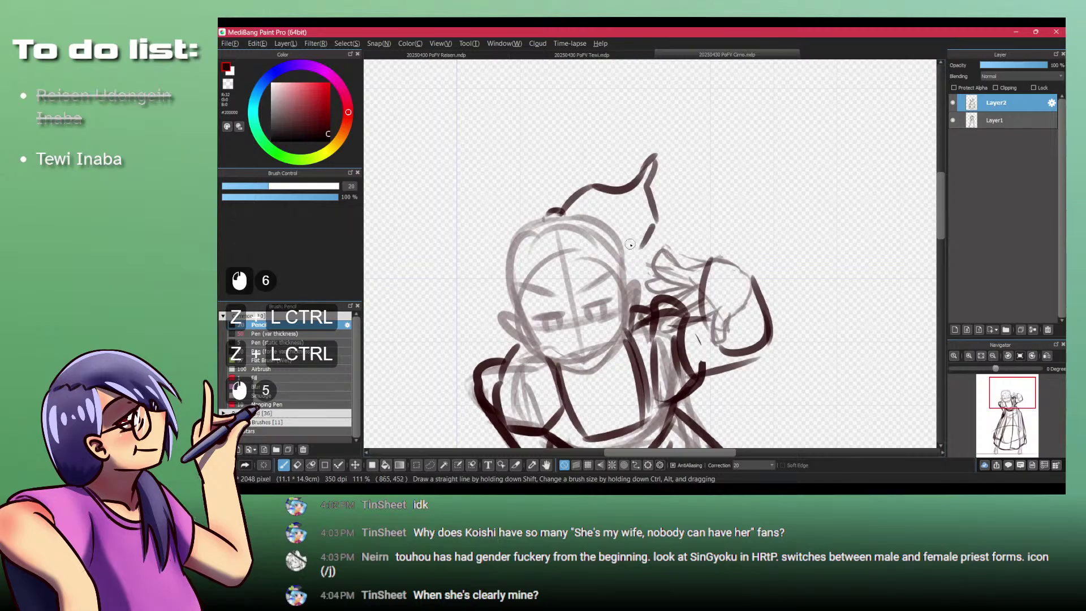
pyautogui.hotkey('ctrl', 'z')
pyautogui.hotkey('ctrl', 'z')
pyautogui.moveTo(655, 159); pyautogui.dragTo(646, 183)
pyautogui.moveTo(645, 183)
pyautogui.mouseDown()
pyautogui.moveTo(641, 223)
pyautogui.moveTo(618, 230)
pyautogui.mouseUp()
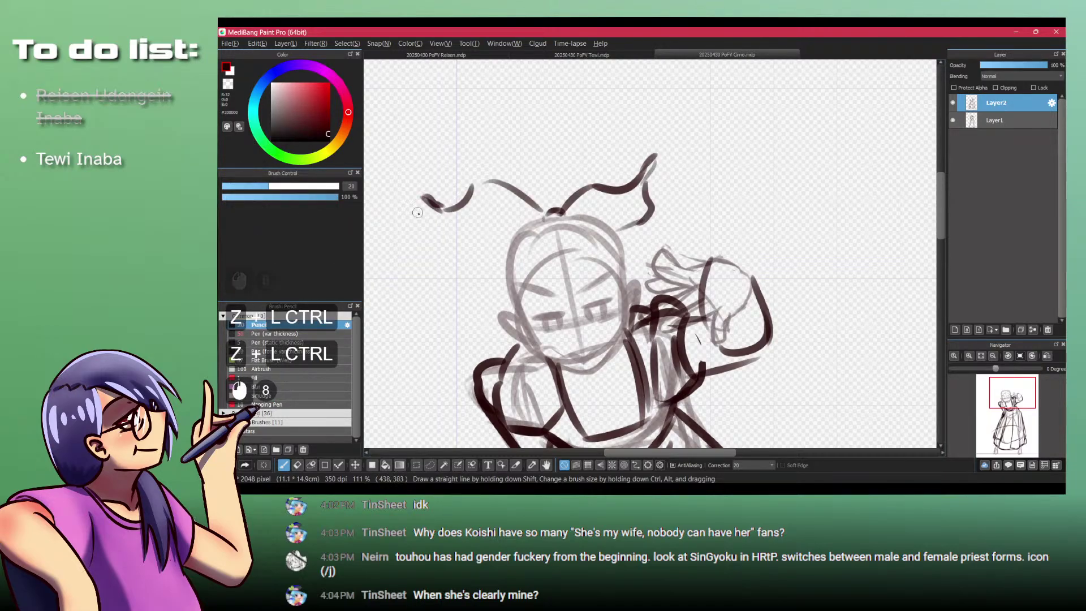
# Step: Sketch the hair bow's left loop, recheck the reference and undo both loops back to the knot
pyautogui.moveTo(421, 204)
pyautogui.mouseDown()
pyautogui.moveTo(485, 213)
pyautogui.moveTo(518, 241)
pyautogui.mouseUp()
pyautogui.hotkey('ctrl', 'z')
pyautogui.hotkey('alt', 'Tab')
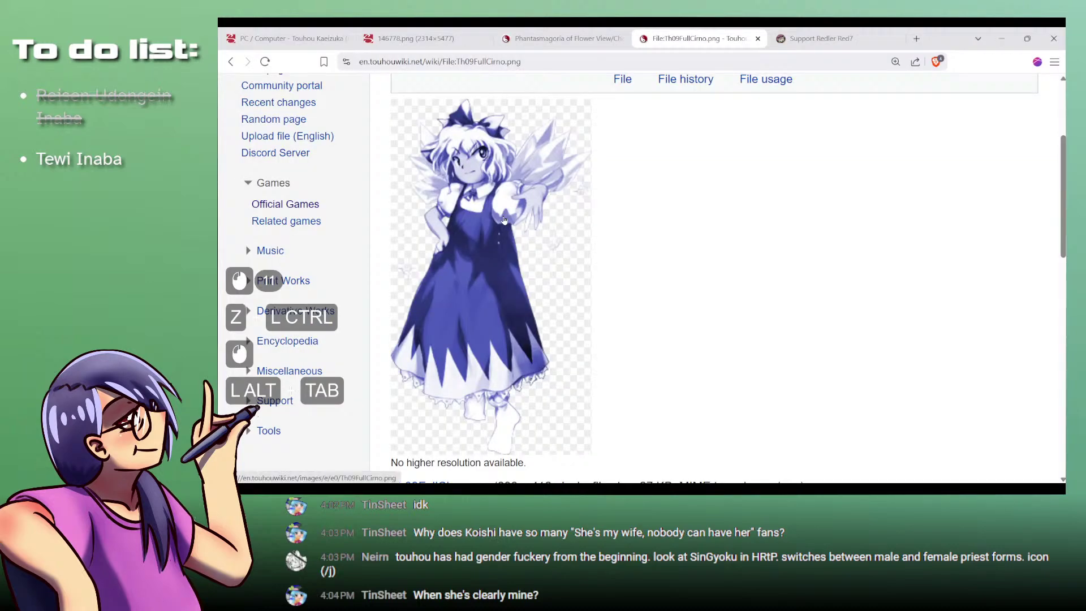
pyautogui.hotkey('alt', 'Tab')
pyautogui.hotkey('ctrl', 'z')
pyautogui.hotkey('ctrl', 'z')
pyautogui.hotkey('ctrl', 'z')
pyautogui.hotkey('ctrl', 'z')
pyautogui.hotkey('ctrl', 'z')
pyautogui.hotkey('ctrl', 'z')
pyautogui.hotkey('ctrl', 'z')
pyautogui.hotkey('ctrl', 'z')
pyautogui.hotkey('ctrl', 'z')
pyautogui.hotkey('ctrl', 'z')
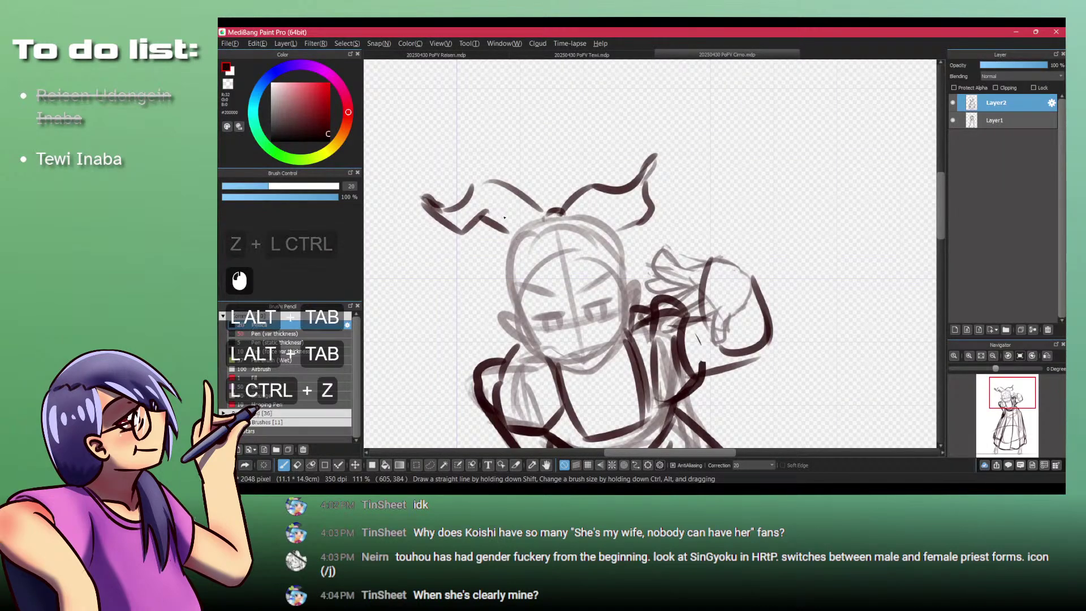
pyautogui.hotkey('ctrl', 'z')
pyautogui.hotkey('ctrl', 'z')
pyautogui.hotkey('ctrl', 'z')
pyautogui.hotkey('ctrl', 'z')
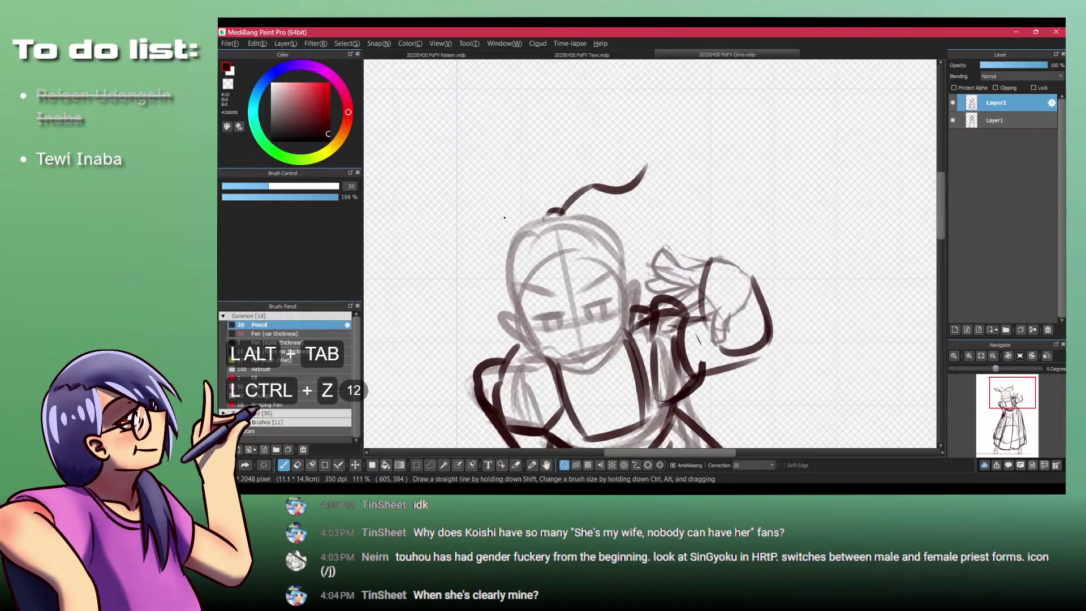
# Step: Try a taller, pointed right loop rising from the hair bow's knot
pyautogui.moveTo(559, 213); pyautogui.dragTo(586, 190)
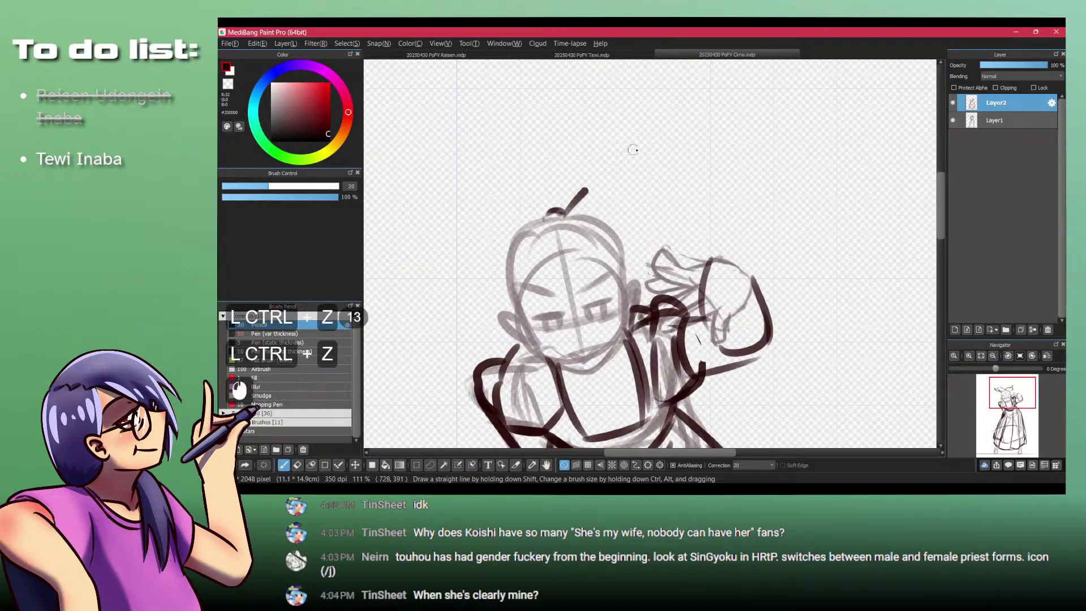
pyautogui.hotkey('ctrl', 'z')
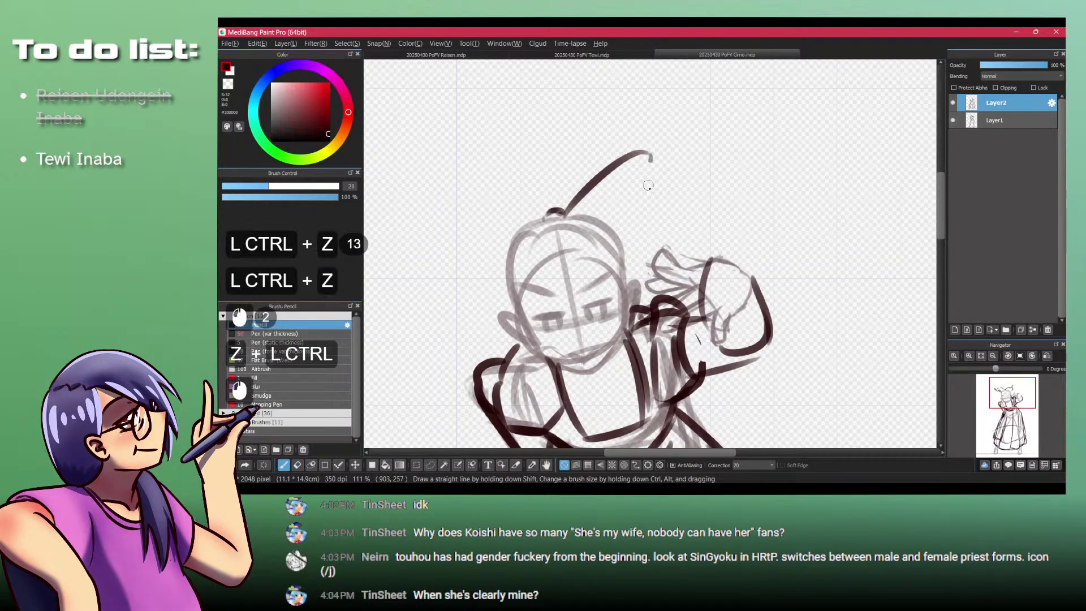
pyautogui.moveTo(650, 159); pyautogui.dragTo(656, 227)
pyautogui.hotkey('ctrl', 'z')
pyautogui.hotkey('ctrl', 'z')
pyautogui.hotkey('ctrl', 'z')
pyautogui.hotkey('ctrl', 'z')
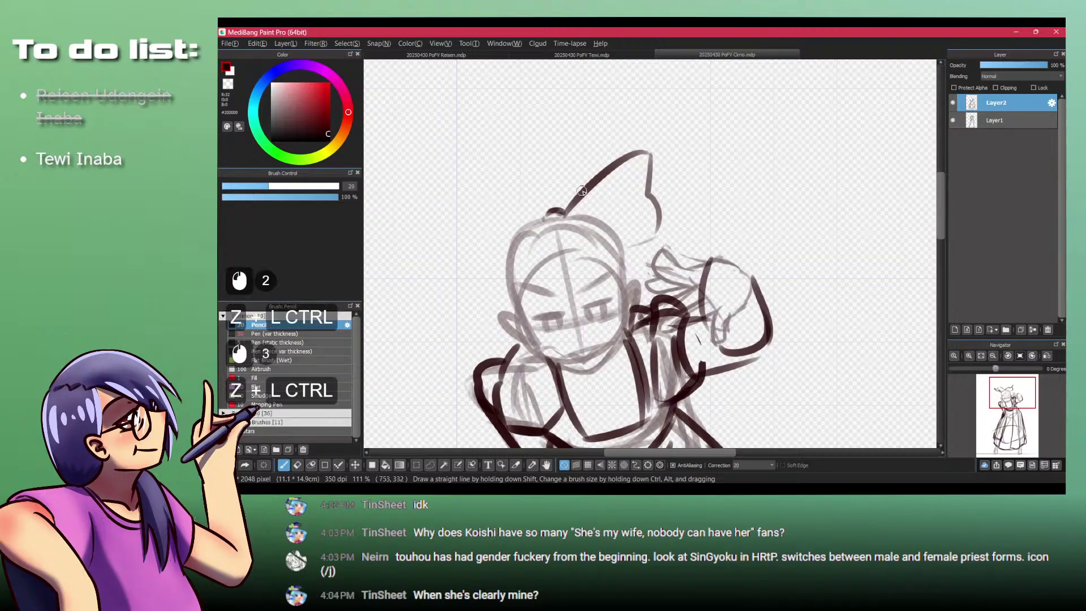
# Step: Try thin, wavy ribbon loops on both sides of the knot, compare them with the reference and undo them
pyautogui.moveTo(565, 207)
pyautogui.mouseDown()
pyautogui.moveTo(673, 197)
pyautogui.moveTo(587, 181)
pyautogui.moveTo(644, 193)
pyautogui.moveTo(657, 160)
pyautogui.moveTo(683, 182)
pyautogui.moveTo(496, 185)
pyautogui.moveTo(450, 199)
pyautogui.moveTo(447, 224)
pyautogui.mouseUp()
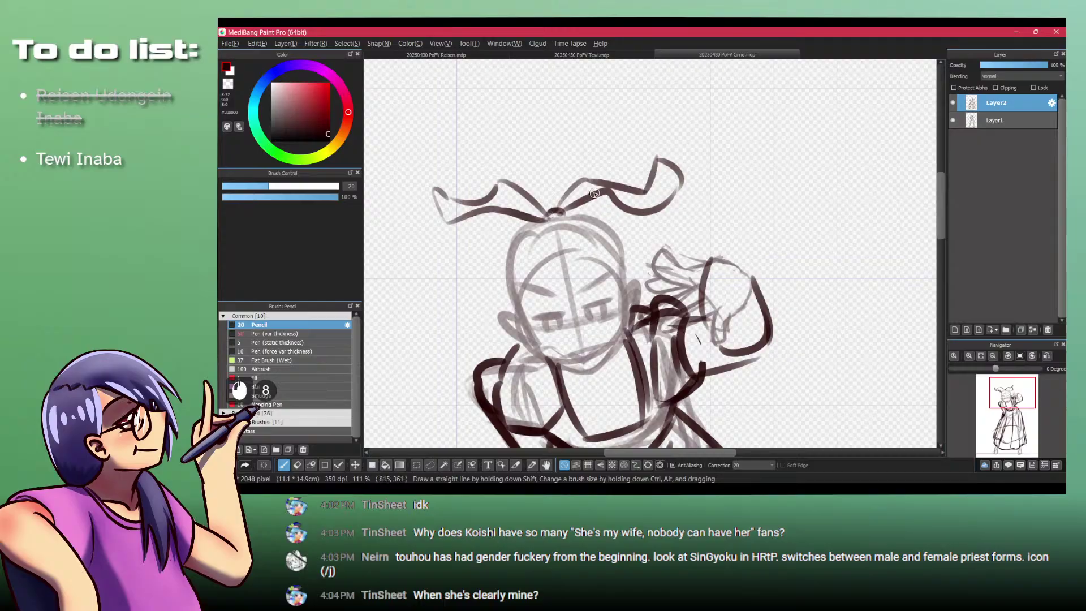
pyautogui.hotkey('alt', 'Tab')
pyautogui.hotkey('alt', 'Tab')
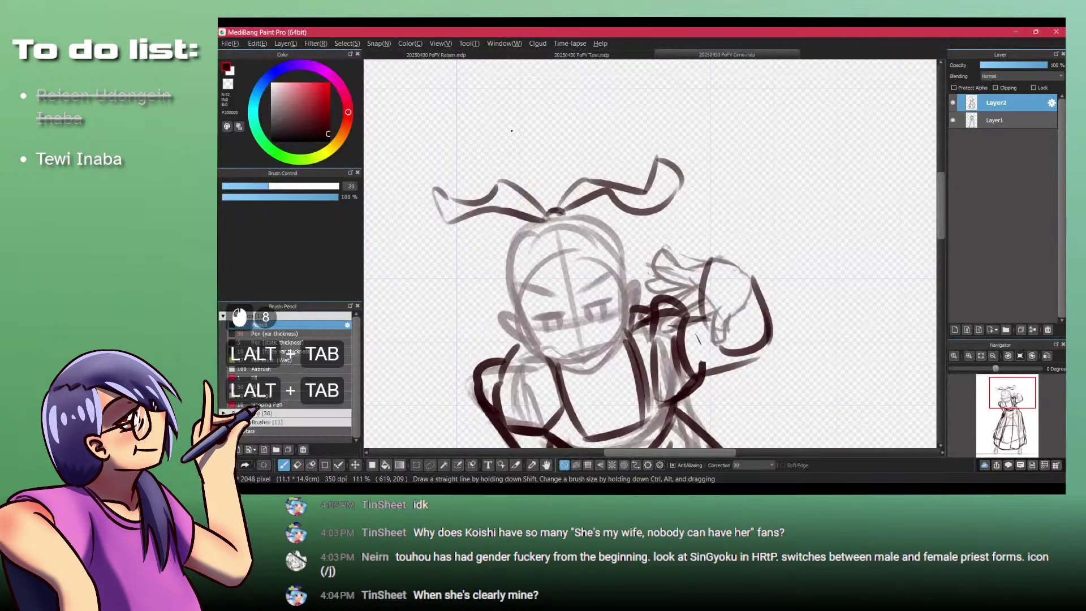
pyautogui.moveTo(621, 203); pyautogui.dragTo(667, 245)
pyautogui.hotkey('ctrl', 'z')
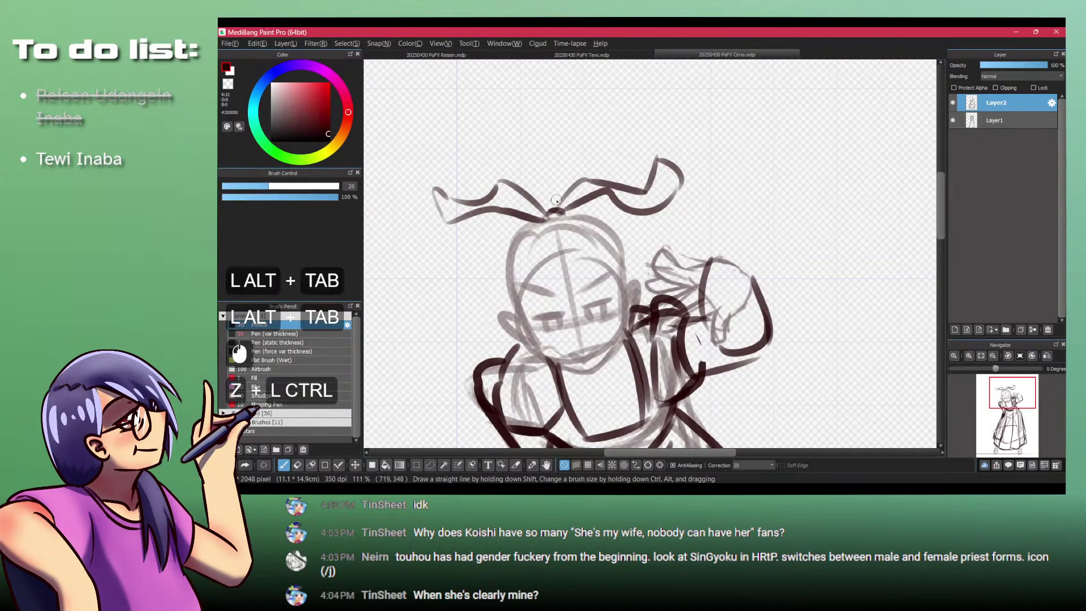
pyautogui.moveTo(580, 184); pyautogui.dragTo(622, 136)
pyautogui.hotkey('ctrl', 'z')
pyautogui.hotkey('ctrl', 'z')
pyautogui.hotkey('ctrl', 'z')
pyautogui.hotkey('ctrl', 'z')
pyautogui.hotkey('ctrl', 'z')
pyautogui.hotkey('ctrl', 'z')
pyautogui.hotkey('ctrl', 'z')
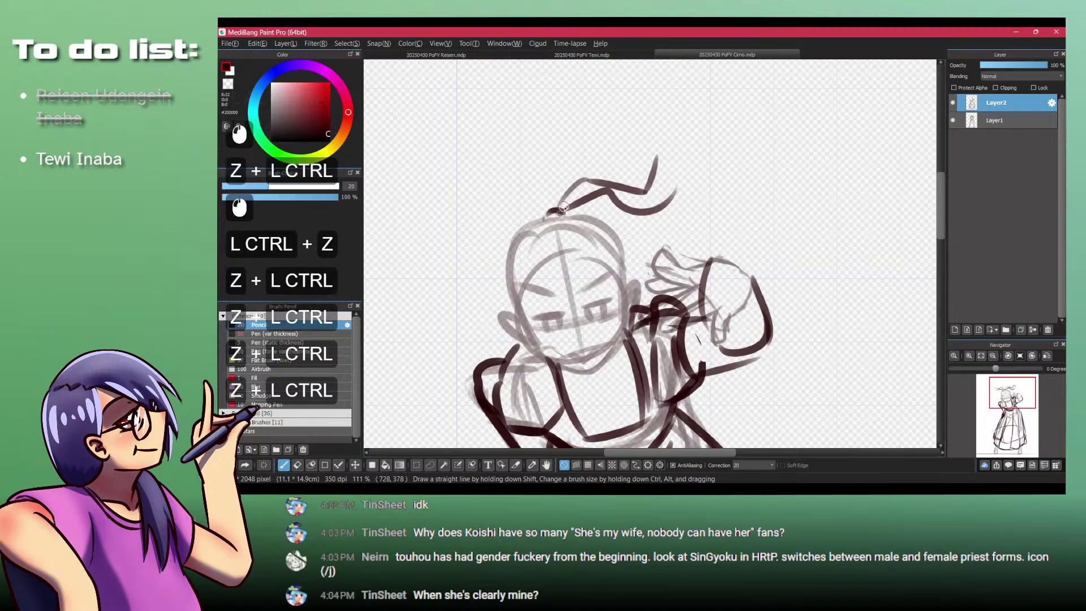
pyautogui.hotkey('ctrl', 'z')
# Step: Try angular, pointed ribbon loops on both sides of the hair bow's knot, compare them with the reference and undo them
pyautogui.moveTo(557, 208); pyautogui.dragTo(594, 171)
pyautogui.moveTo(595, 178); pyautogui.dragTo(664, 163)
pyautogui.moveTo(663, 165); pyautogui.dragTo(664, 236)
pyautogui.moveTo(657, 242); pyautogui.dragTo(543, 205)
pyautogui.hotkey('ctrl', 'z')
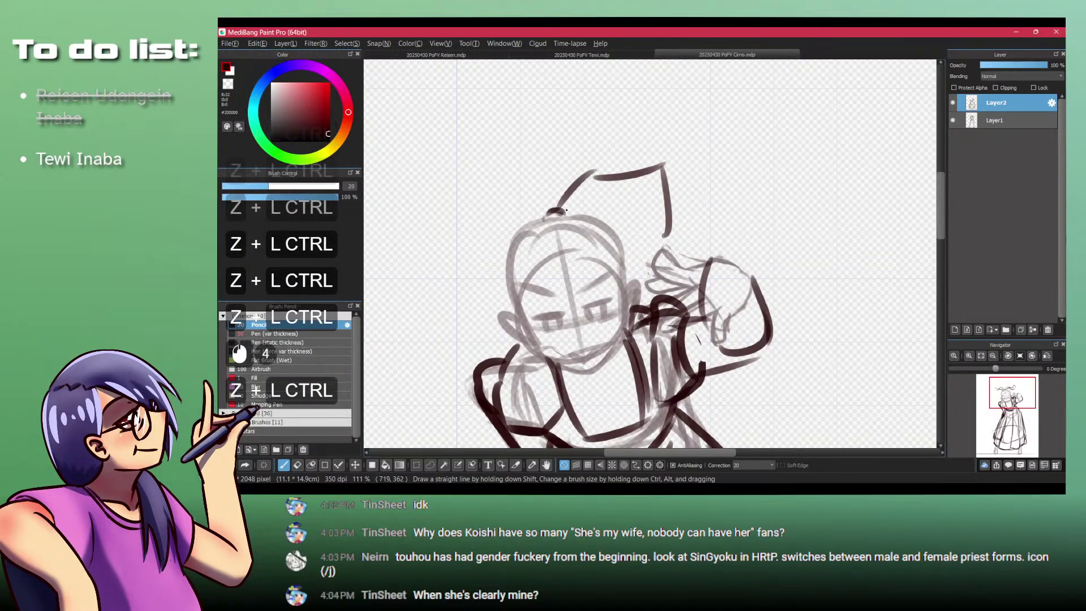
pyautogui.moveTo(659, 228); pyautogui.dragTo(648, 245)
pyautogui.moveTo(538, 209); pyautogui.dragTo(446, 176)
pyautogui.moveTo(447, 180); pyautogui.dragTo(465, 253)
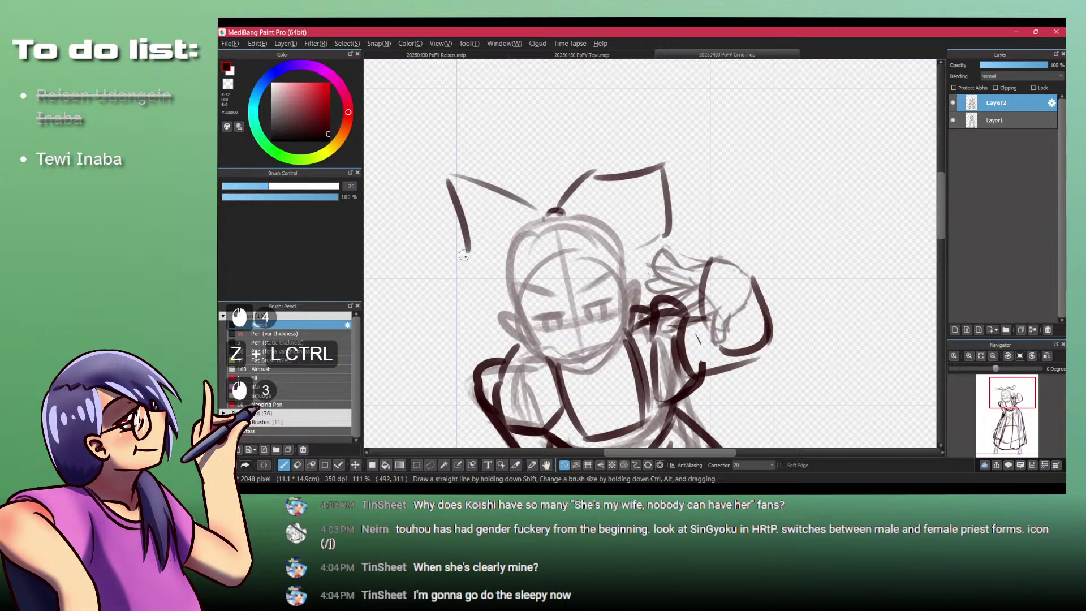
pyautogui.hotkey('alt', 'Tab')
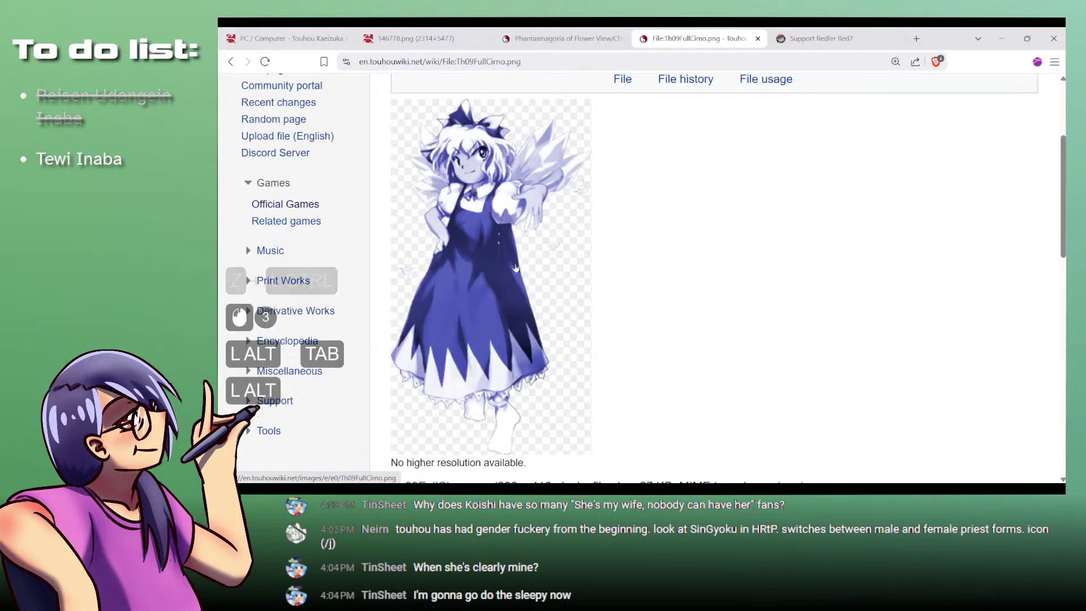
pyautogui.hotkey('alt', 'Tab')
pyautogui.hotkey('ctrl', 'z')
pyautogui.hotkey('ctrl', 'z')
pyautogui.hotkey('ctrl', 'z')
pyautogui.hotkey('ctrl', 'z')
pyautogui.hotkey('ctrl', 'z')
pyautogui.hotkey('ctrl', 'z')
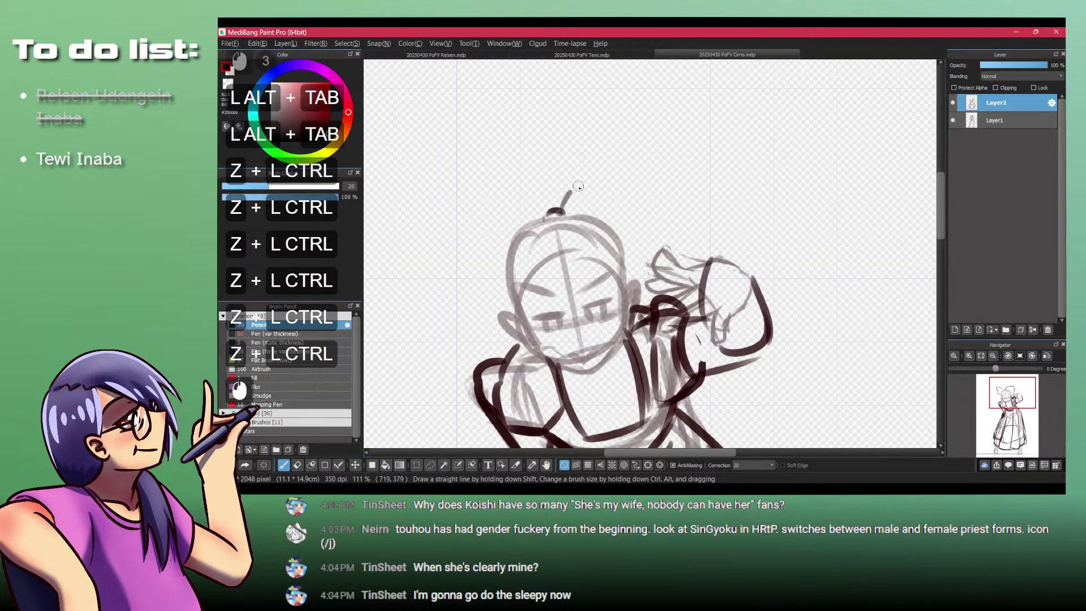
# Step: Sketch pointed loops on both sides of the hair bow's knot, with fold marks and wide ribbon ends beside the head
pyautogui.moveTo(577, 187)
pyautogui.mouseDown()
pyautogui.moveTo(622, 169)
pyautogui.moveTo(631, 229)
pyautogui.mouseUp()
pyautogui.moveTo(523, 196)
pyautogui.mouseDown()
pyautogui.moveTo(466, 178)
pyautogui.moveTo(470, 238)
pyautogui.moveTo(501, 255)
pyautogui.mouseUp()
pyautogui.moveTo(510, 214); pyautogui.dragTo(532, 216)
pyautogui.moveTo(511, 225); pyautogui.dragTo(519, 223)
pyautogui.moveTo(596, 198); pyautogui.dragTo(581, 216)
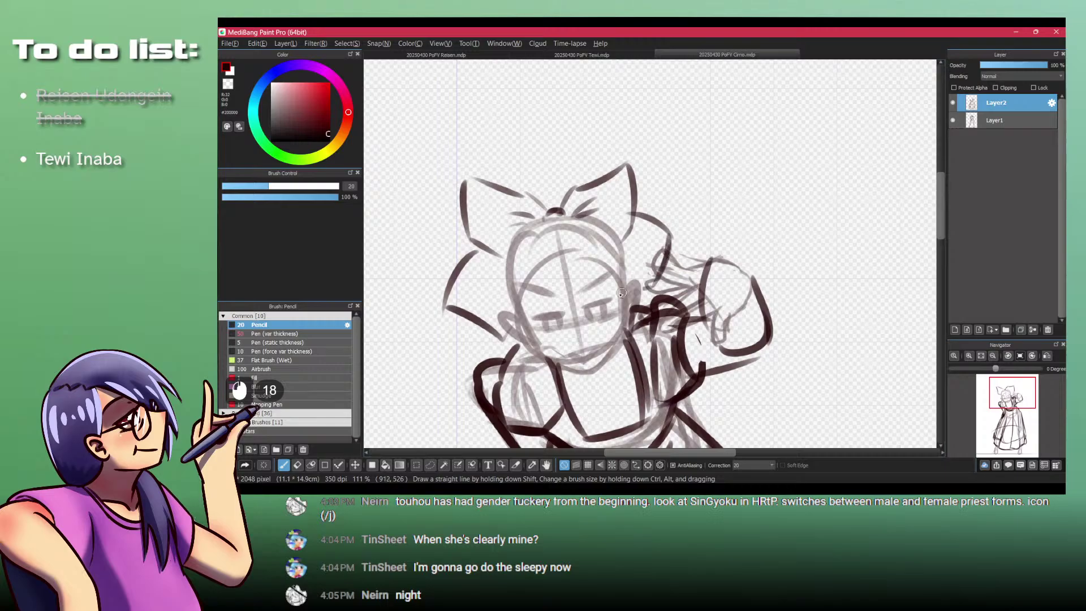
# Step: Check the reference and sketch curved fringe locks over the forehead and the wavy hair outline on the head's right side
pyautogui.hotkey('alt', 'Tab')
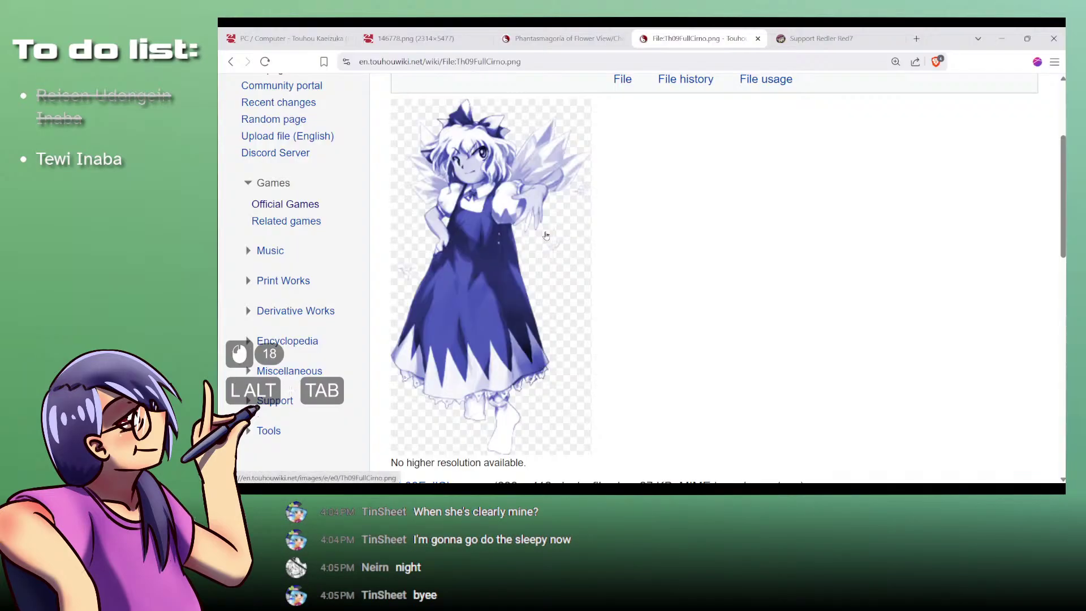
pyautogui.hotkey('alt', 'Tab')
pyautogui.moveTo(562, 236)
pyautogui.mouseDown()
pyautogui.moveTo(586, 270)
pyautogui.moveTo(565, 305)
pyautogui.mouseUp()
pyautogui.moveTo(592, 273); pyautogui.dragTo(572, 306)
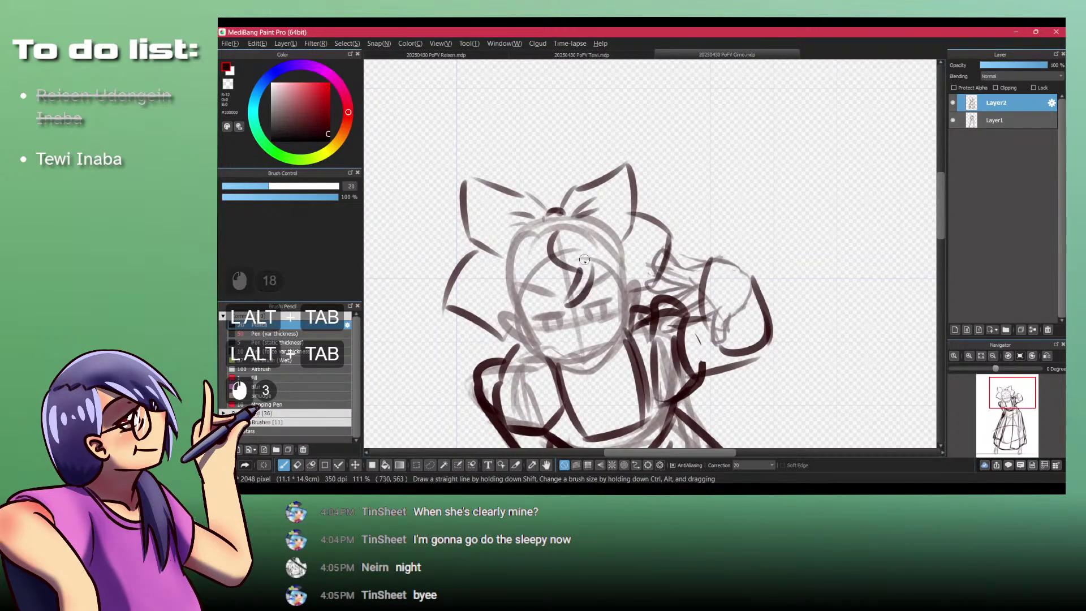
pyautogui.moveTo(608, 273); pyautogui.dragTo(601, 296)
pyautogui.moveTo(603, 274); pyautogui.dragTo(605, 300)
pyautogui.moveTo(588, 216)
pyautogui.mouseDown()
pyautogui.moveTo(641, 246)
pyautogui.moveTo(652, 280)
pyautogui.mouseUp()
pyautogui.moveTo(655, 280); pyautogui.dragTo(648, 264)
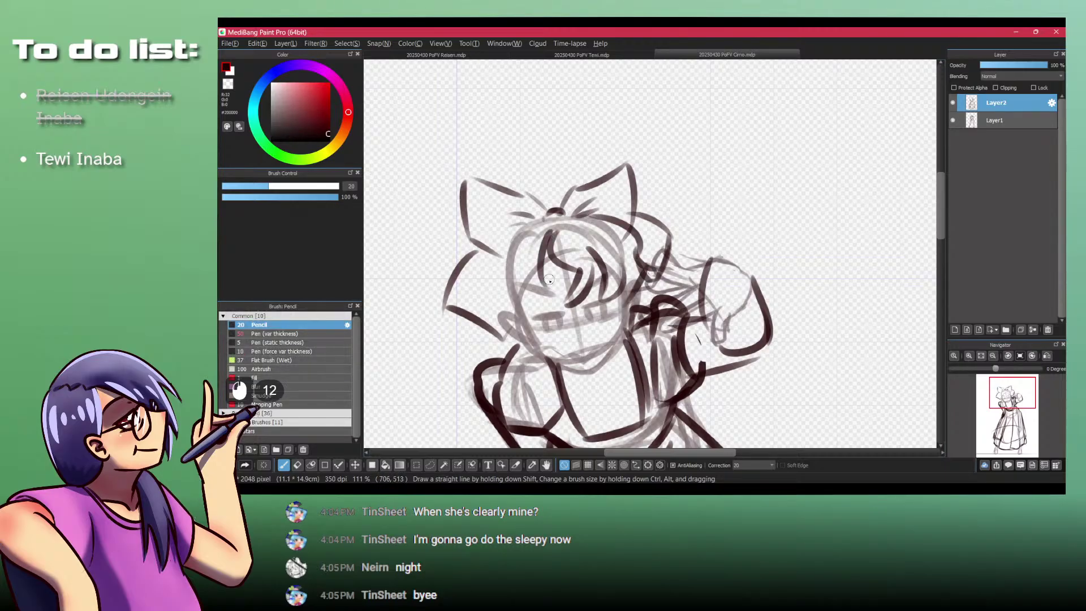
pyautogui.hotkey('ctrl', 'z')
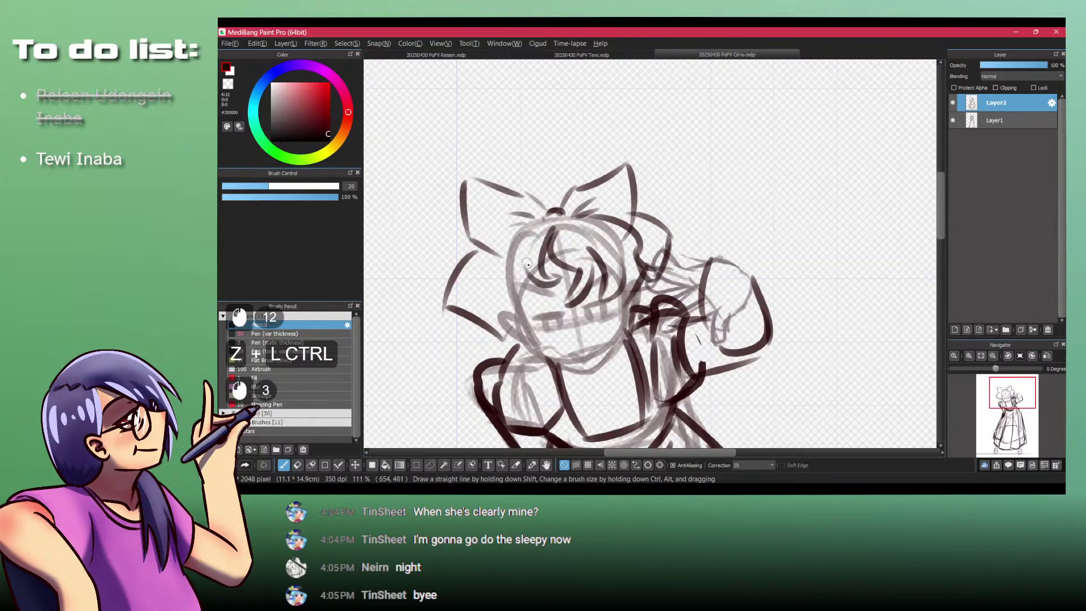
# Step: Sketch the spiky hair outline on the head's left side, reworking its lower locks, and add long locks framing the face
pyautogui.moveTo(524, 218); pyautogui.dragTo(486, 248)
pyautogui.moveTo(486, 245)
pyautogui.mouseDown()
pyautogui.moveTo(496, 281)
pyautogui.moveTo(471, 291)
pyautogui.mouseUp()
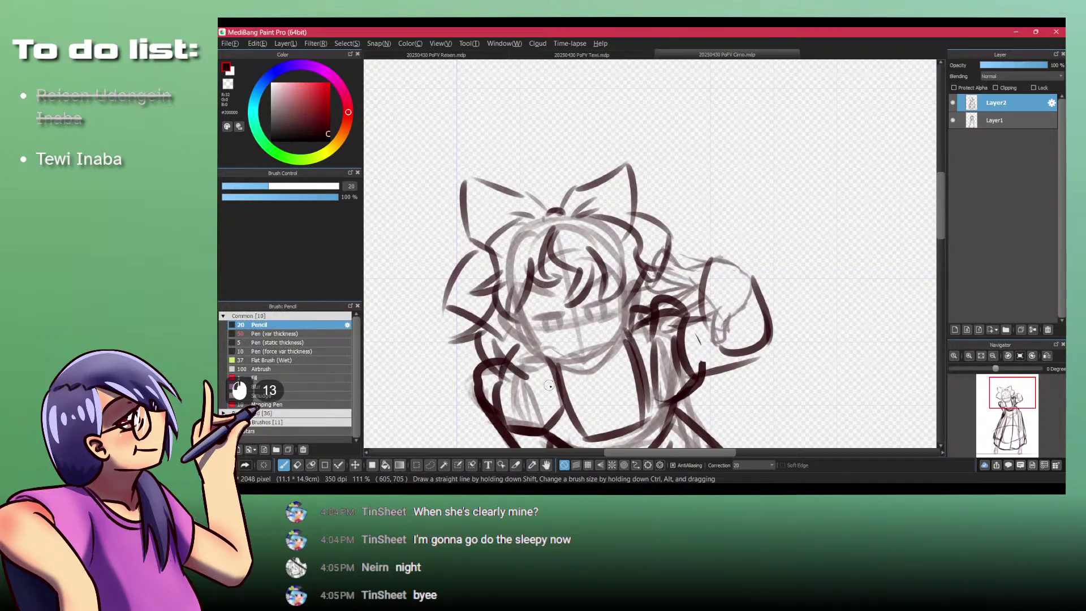
pyautogui.hotkey('ctrl', 'z')
pyautogui.hotkey('ctrl', 'z')
pyautogui.hotkey('ctrl', 'z')
pyautogui.hotkey('ctrl', 'z')
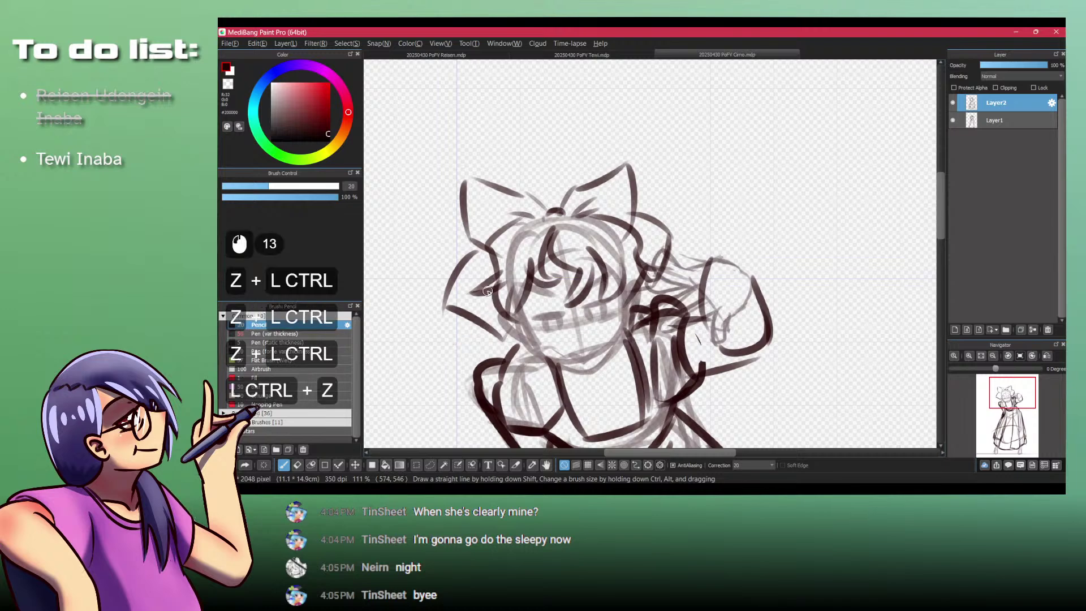
pyautogui.click(493, 290)
pyautogui.hotkey('ctrl', 'z')
pyautogui.hotkey('ctrl', 'z')
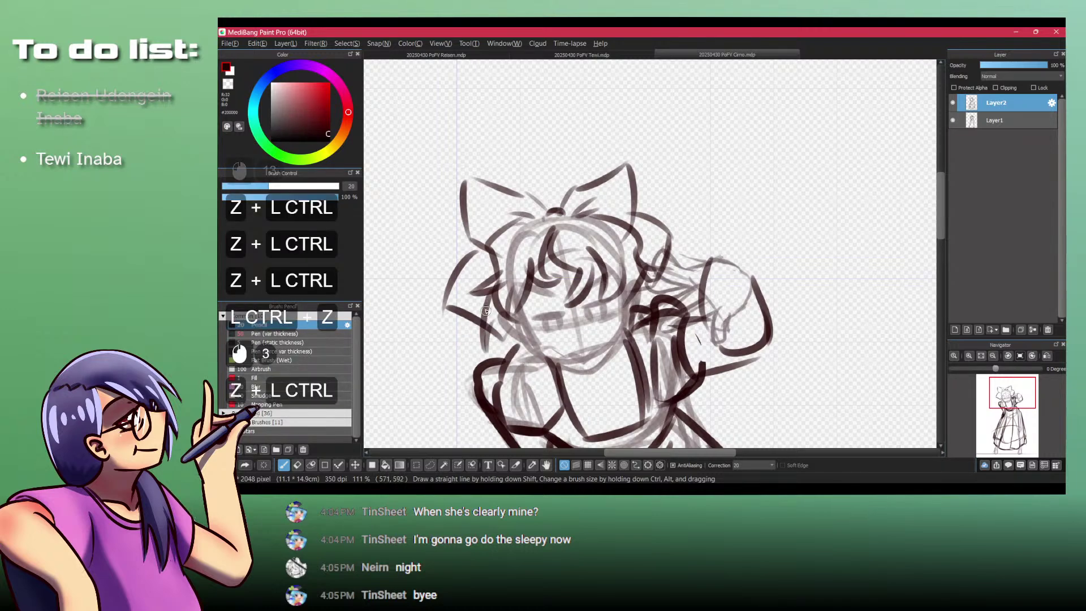
pyautogui.moveTo(493, 292); pyautogui.dragTo(461, 344)
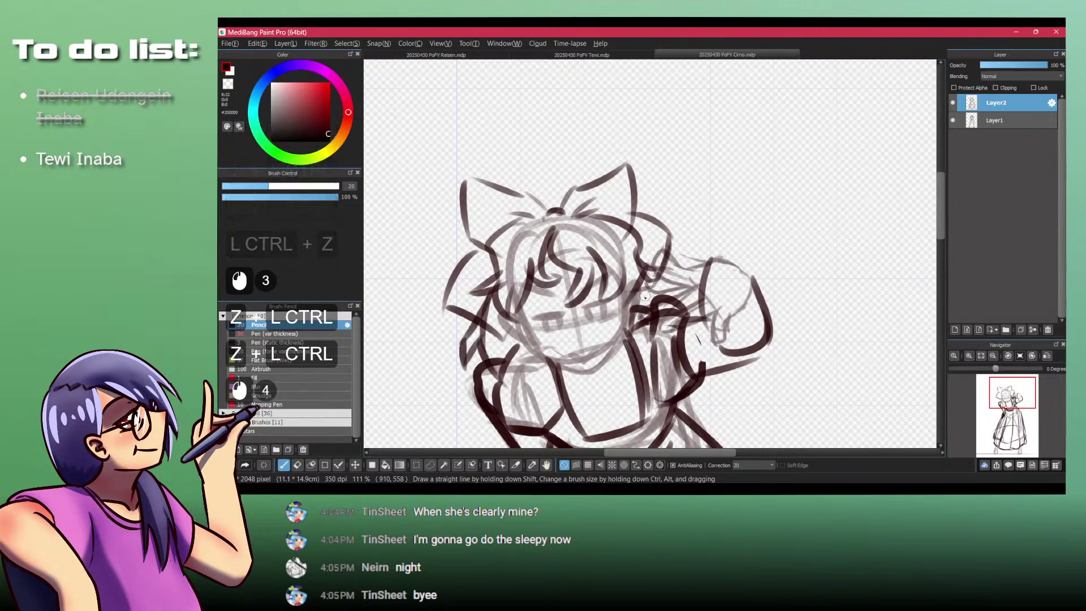
pyautogui.moveTo(626, 321); pyautogui.dragTo(630, 374)
pyautogui.moveTo(676, 321); pyautogui.dragTo(662, 337)
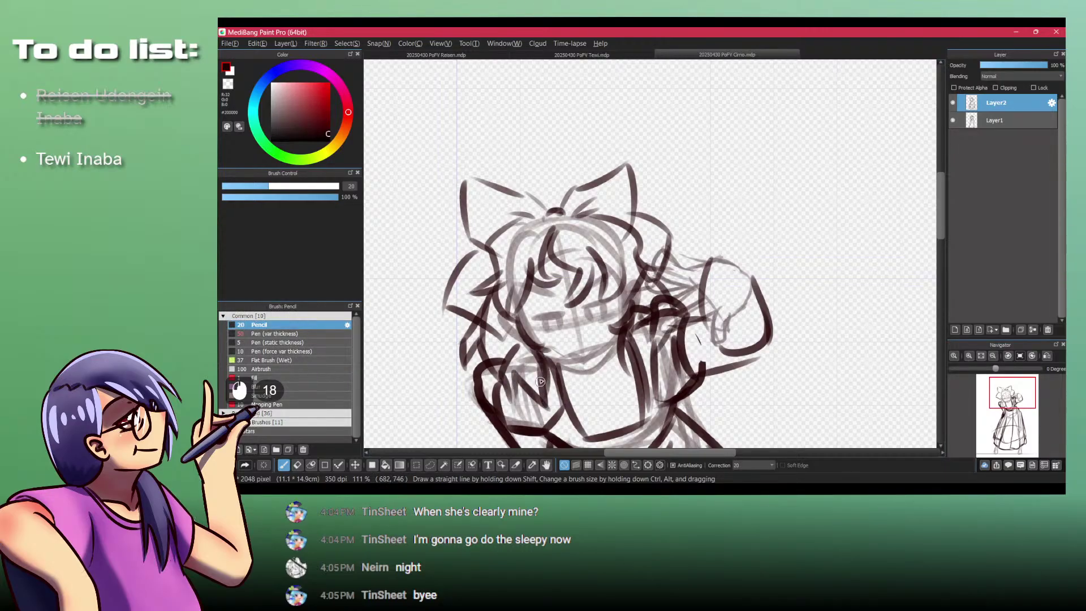
# Step: Sketch thick, slanted eyebrows over the faded face, redoing the strokes that do not fit
pyautogui.moveTo(632, 315); pyautogui.dragTo(741, 314)
pyautogui.moveTo(575, 297)
pyautogui.mouseDown()
pyautogui.moveTo(610, 295)
pyautogui.moveTo(529, 324)
pyautogui.mouseUp()
pyautogui.hotkey('ctrl', 'z')
pyautogui.moveTo(604, 307); pyautogui.dragTo(543, 320)
pyautogui.moveTo(534, 323)
pyautogui.mouseDown()
pyautogui.moveTo(599, 309)
pyautogui.moveTo(537, 322)
pyautogui.moveTo(552, 348)
pyautogui.moveTo(571, 339)
pyautogui.mouseUp()
pyautogui.moveTo(610, 249); pyautogui.dragTo(493, 301)
pyautogui.moveTo(571, 269); pyautogui.dragTo(500, 295)
pyautogui.hotkey('ctrl', 'z')
pyautogui.hotkey('ctrl', 'z')
pyautogui.moveTo(614, 250); pyautogui.dragTo(521, 293)
pyautogui.moveTo(626, 247)
pyautogui.mouseDown()
pyautogui.moveTo(560, 274)
pyautogui.moveTo(591, 261)
pyautogui.mouseUp()
pyautogui.press('space')
pyautogui.moveTo(566, 272); pyautogui.dragTo(641, 236)
pyautogui.moveTo(550, 262); pyautogui.dragTo(457, 254)
pyautogui.hotkey('ctrl', 'z')
pyautogui.moveTo(546, 261)
pyautogui.mouseDown()
pyautogui.moveTo(459, 255)
pyautogui.moveTo(469, 255)
pyautogui.mouseUp()
# Step: Sketch both narrowed eyes with heavy upper lids and dark pupils below the eyebrows
pyautogui.moveTo(557, 298); pyautogui.dragTo(486, 310)
pyautogui.moveTo(557, 299); pyautogui.dragTo(492, 310)
pyautogui.moveTo(551, 299); pyautogui.dragTo(486, 311)
pyautogui.moveTo(498, 310)
pyautogui.mouseDown()
pyautogui.moveTo(488, 314)
pyautogui.moveTo(512, 330)
pyautogui.moveTo(523, 318)
pyautogui.mouseUp()
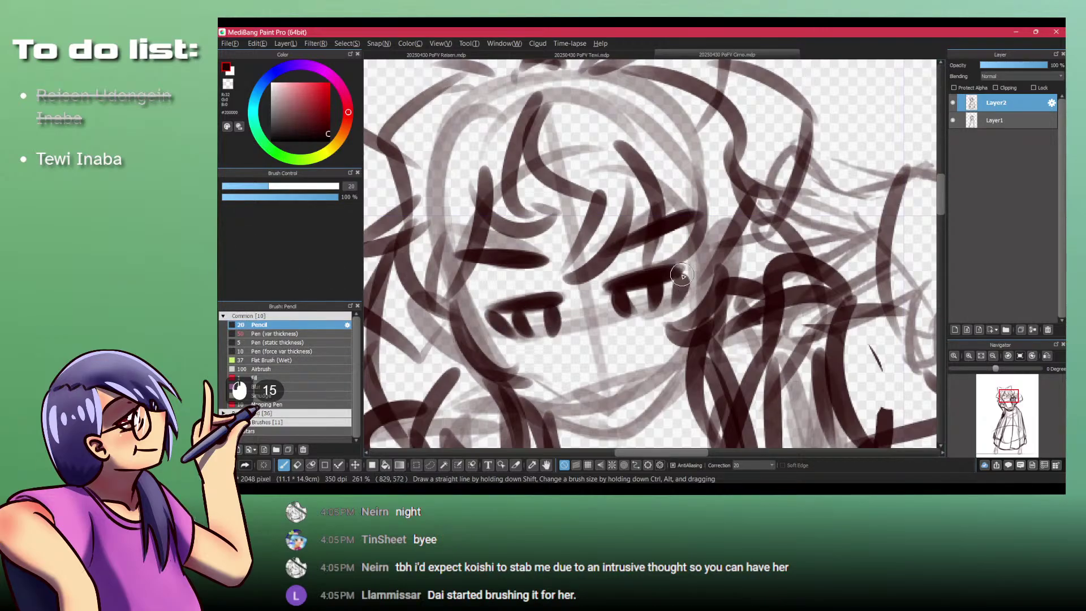
pyautogui.hotkey('ctrl', 'z')
pyautogui.hotkey('ctrl', 'z')
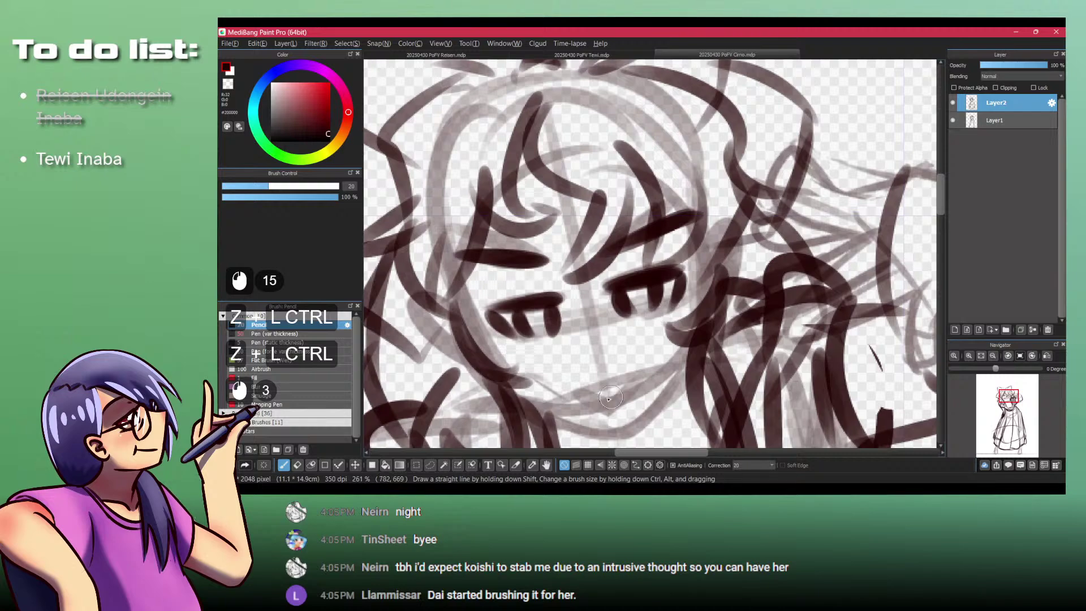
# Step: Sketch a curved smile, a short nose mark and the jawline on the face
pyautogui.moveTo(597, 404)
pyautogui.mouseDown()
pyautogui.moveTo(640, 392)
pyautogui.moveTo(538, 253)
pyautogui.moveTo(586, 236)
pyautogui.mouseUp()
pyautogui.hotkey('ctrl', 'z')
pyautogui.moveTo(595, 168); pyautogui.dragTo(631, 148)
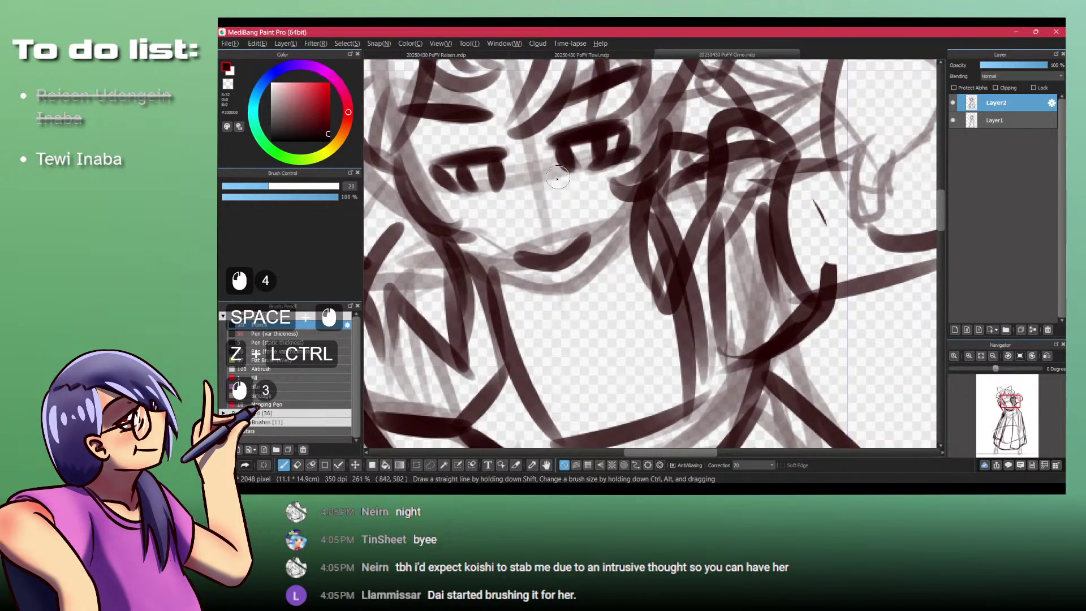
pyautogui.moveTo(533, 177); pyautogui.dragTo(537, 192)
pyautogui.hotkey('ctrl', 'space')
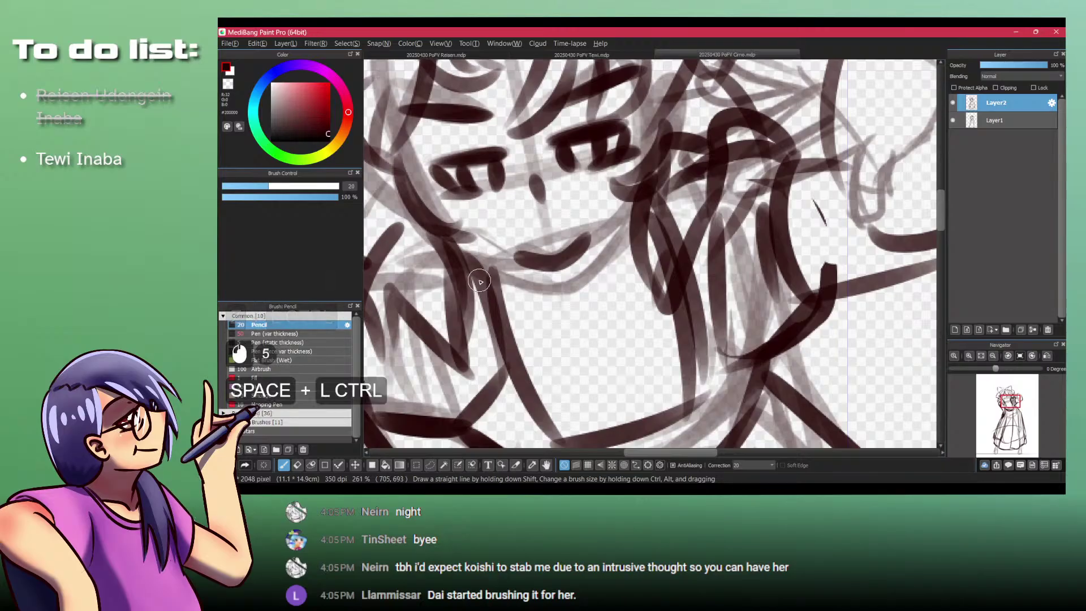
pyautogui.moveTo(497, 269)
pyautogui.mouseDown()
pyautogui.moveTo(565, 285)
pyautogui.moveTo(608, 259)
pyautogui.mouseUp()
pyautogui.moveTo(639, 195)
pyautogui.mouseDown()
pyautogui.moveTo(703, 245)
pyautogui.moveTo(634, 207)
pyautogui.mouseUp()
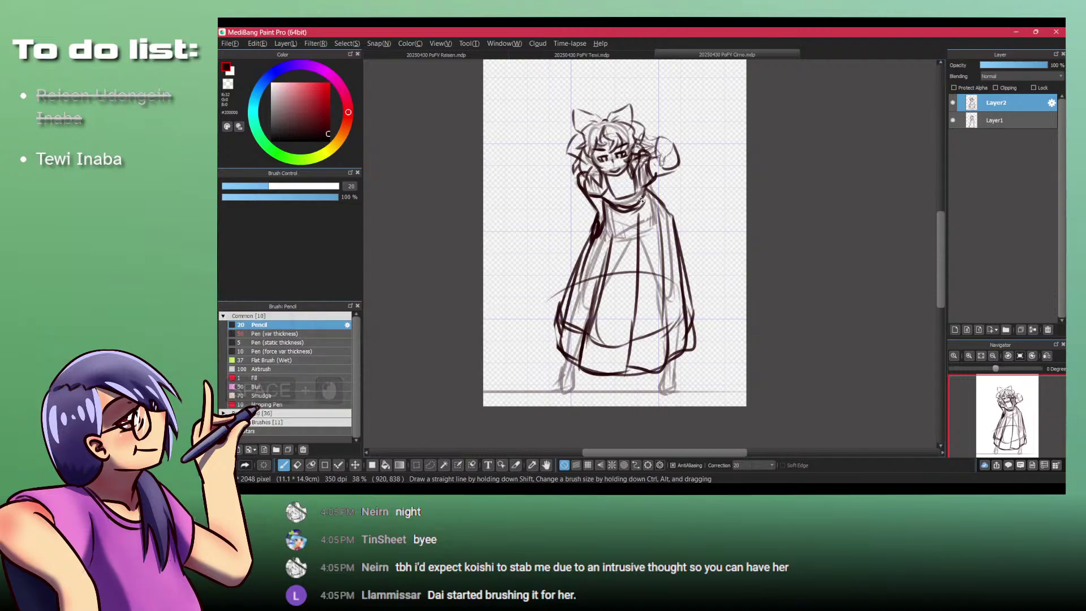
# Step: Lower the opacity of Layer2 to 47% and of Layer1 to 28%, and review the whole figure
pyautogui.moveTo(664, 157); pyautogui.dragTo(629, 190)
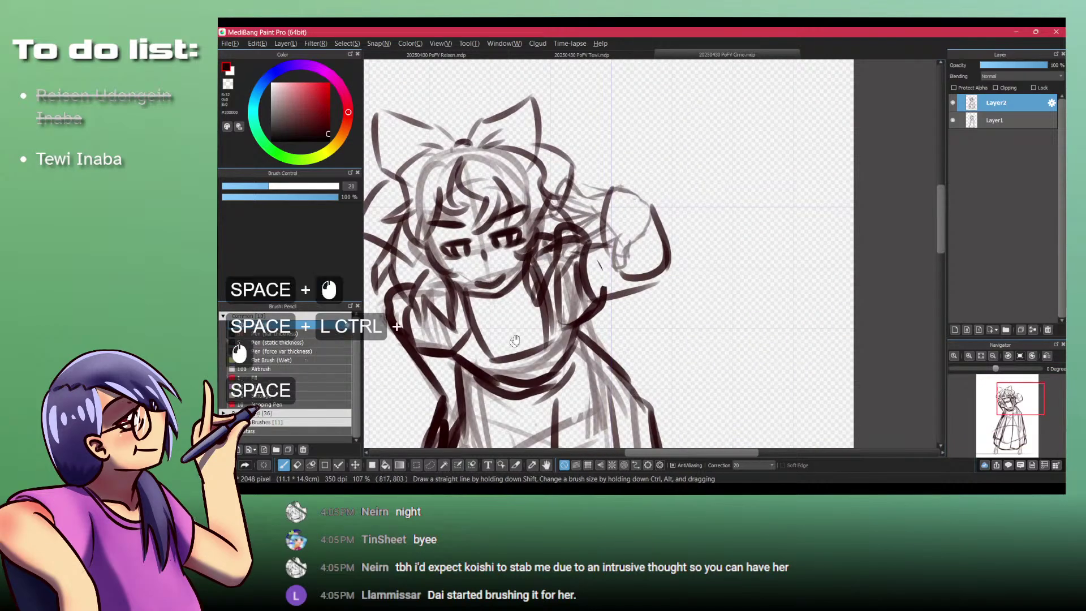
pyautogui.moveTo(514, 341); pyautogui.dragTo(538, 269)
pyautogui.click(1007, 65)
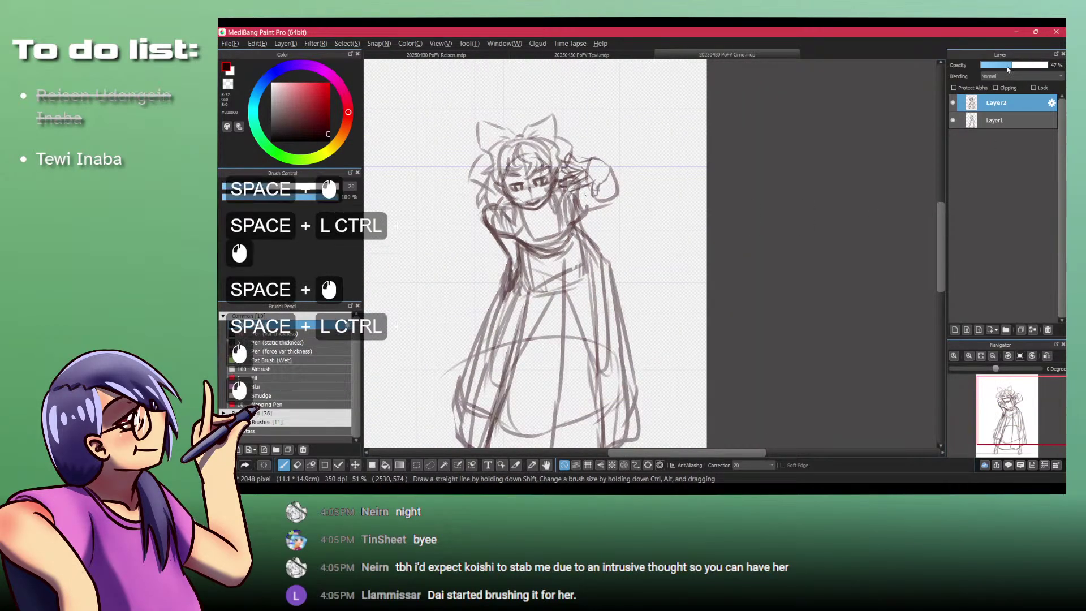
pyautogui.click(1003, 120)
pyautogui.click(997, 66)
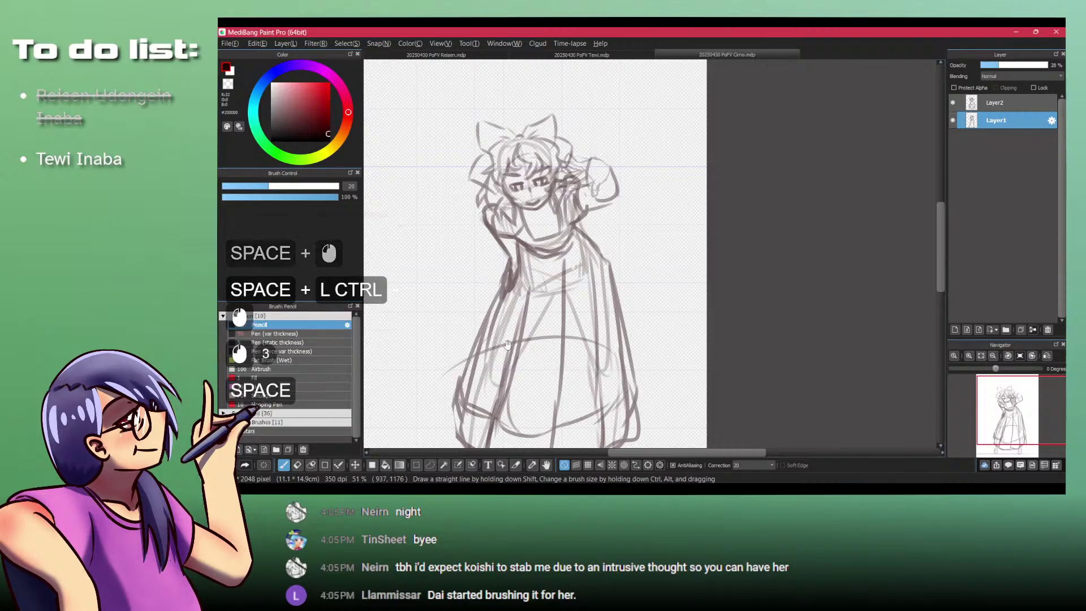
pyautogui.moveTo(503, 339); pyautogui.dragTo(524, 304)
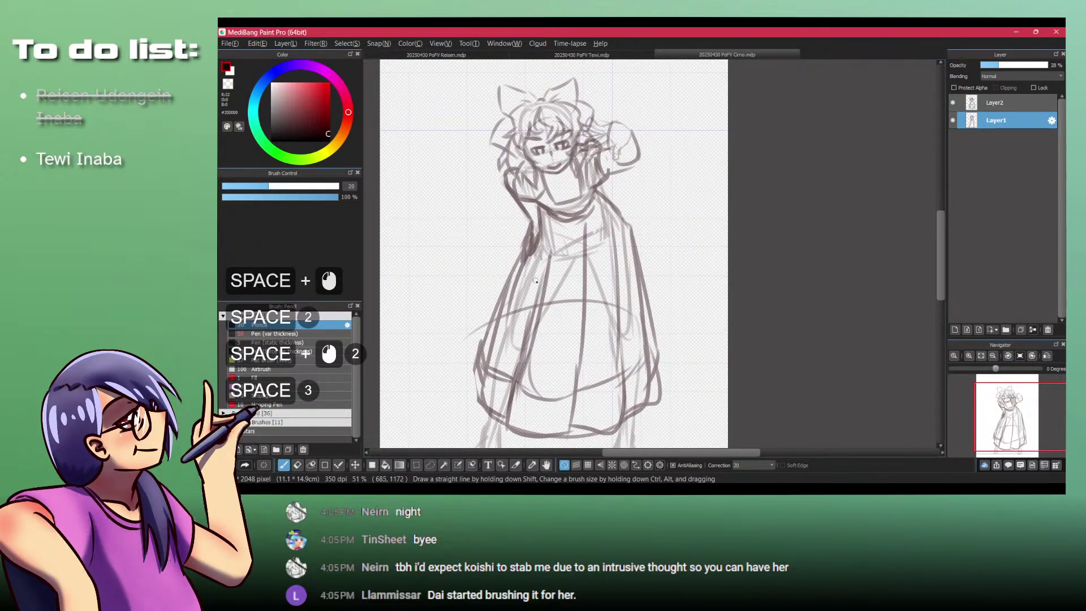
# Step: Undo both layer opacity changes and the face details, back to the finished hair sketch
pyautogui.hotkey('ctrl', 'z')
pyautogui.hotkey('ctrl', 'z')
pyautogui.hotkey('ctrl', 'z')
pyautogui.hotkey('ctrl', 'z')
pyautogui.hotkey('ctrl', 'z')
pyautogui.hotkey('ctrl', 'z')
pyautogui.hotkey('ctrl', 'z')
pyautogui.hotkey('ctrl', 'z')
pyautogui.hotkey('ctrl', 'z')
pyautogui.hotkey('ctrl', 'z')
pyautogui.hotkey('ctrl', 'z')
pyautogui.hotkey('ctrl', 'z')
pyautogui.hotkey('ctrl', 'z')
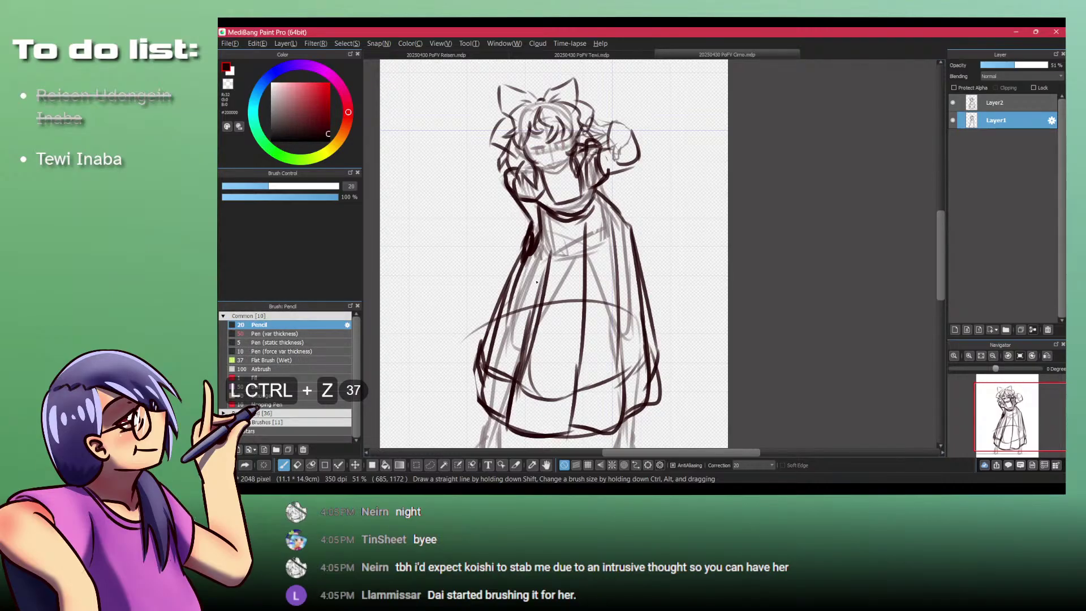
# Step: Check the reference's feet and sketch the ankle cuffs and feet below the dress hem on Layer1
pyautogui.moveTo(538, 382); pyautogui.dragTo(540, 249)
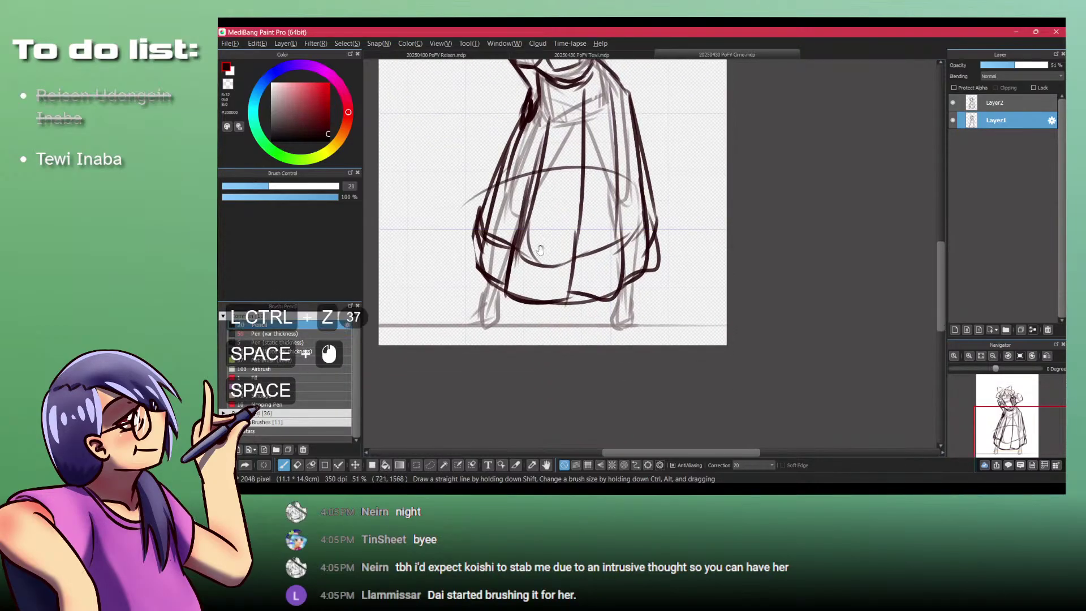
pyautogui.hotkey('alt', 'Tab')
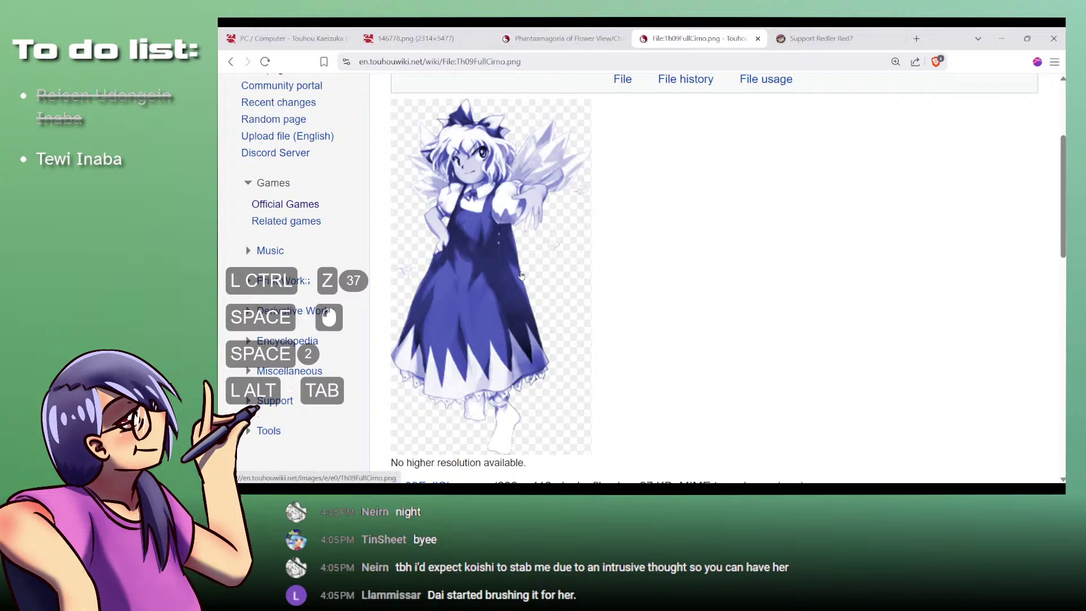
pyautogui.hotkey('alt', 'Tab')
pyautogui.moveTo(472, 271)
pyautogui.mouseDown()
pyautogui.moveTo(510, 318)
pyautogui.moveTo(551, 334)
pyautogui.moveTo(551, 321)
pyautogui.mouseUp()
pyautogui.hotkey('ctrl', 'z')
pyautogui.hotkey('ctrl', 'z')
pyautogui.moveTo(505, 284)
pyautogui.mouseDown()
pyautogui.moveTo(495, 295)
pyautogui.moveTo(503, 321)
pyautogui.mouseUp()
pyautogui.moveTo(503, 322)
pyautogui.mouseDown()
pyautogui.moveTo(544, 331)
pyautogui.moveTo(558, 300)
pyautogui.moveTo(552, 262)
pyautogui.mouseUp()
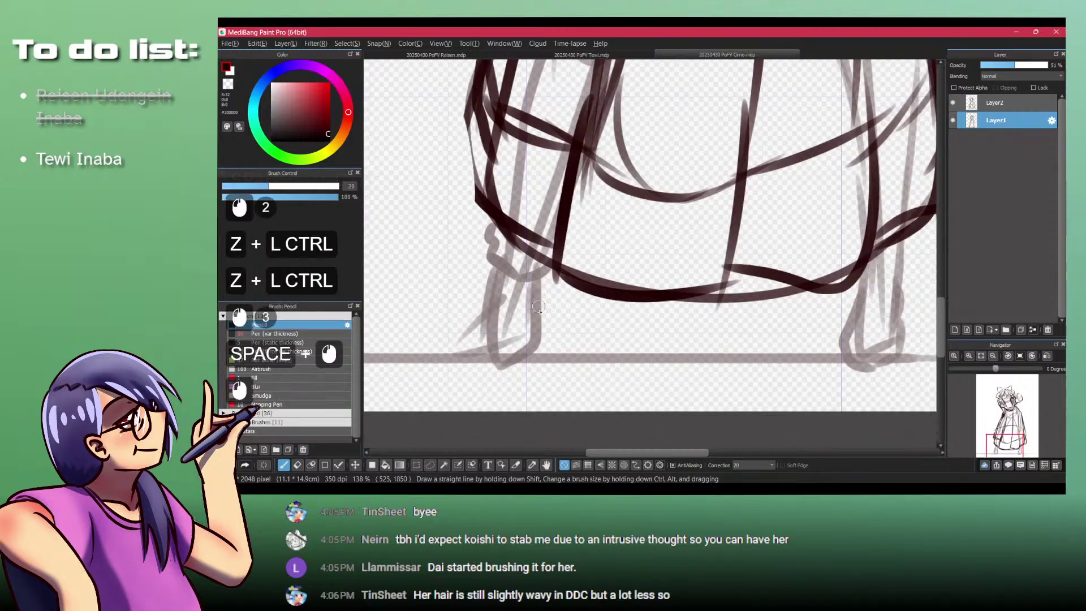
pyautogui.moveTo(848, 294); pyautogui.dragTo(699, 301)
pyautogui.moveTo(760, 267); pyautogui.dragTo(709, 203)
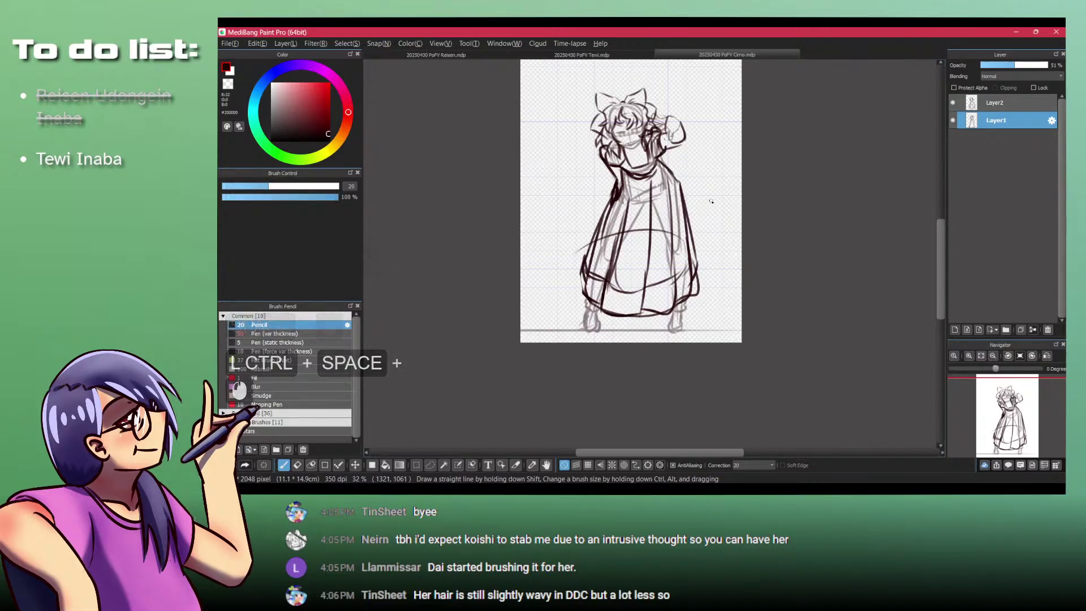
# Step: Recheck the reference, undo the stray neck strokes on Layer1 and sketch the collar's pointed corners below the chin on Layer2
pyautogui.hotkey('alt', 'Tab')
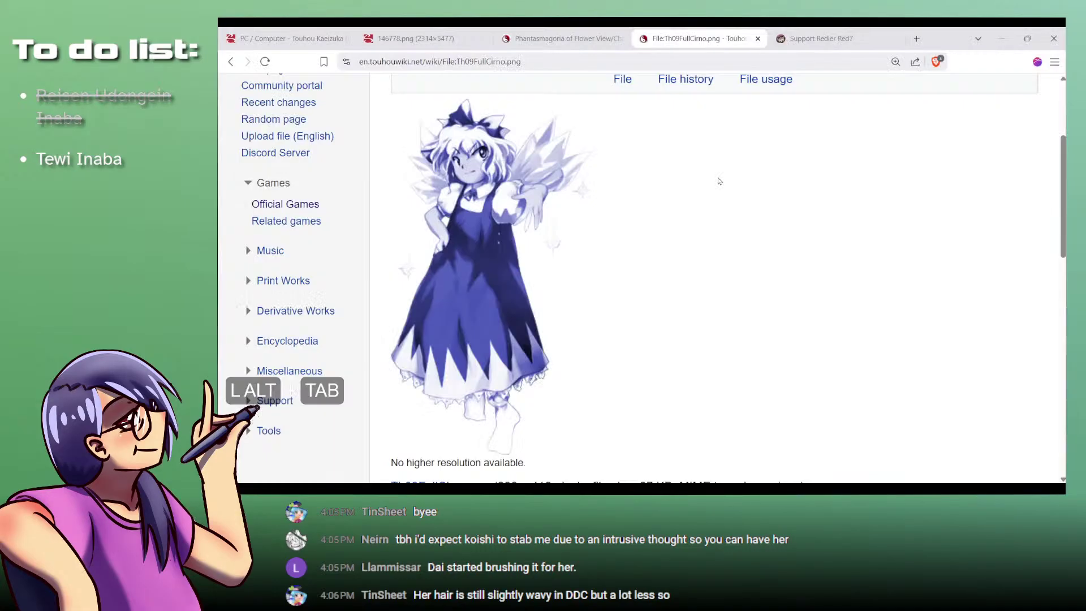
pyautogui.hotkey('alt', 'Tab')
pyautogui.moveTo(635, 139); pyautogui.dragTo(641, 176)
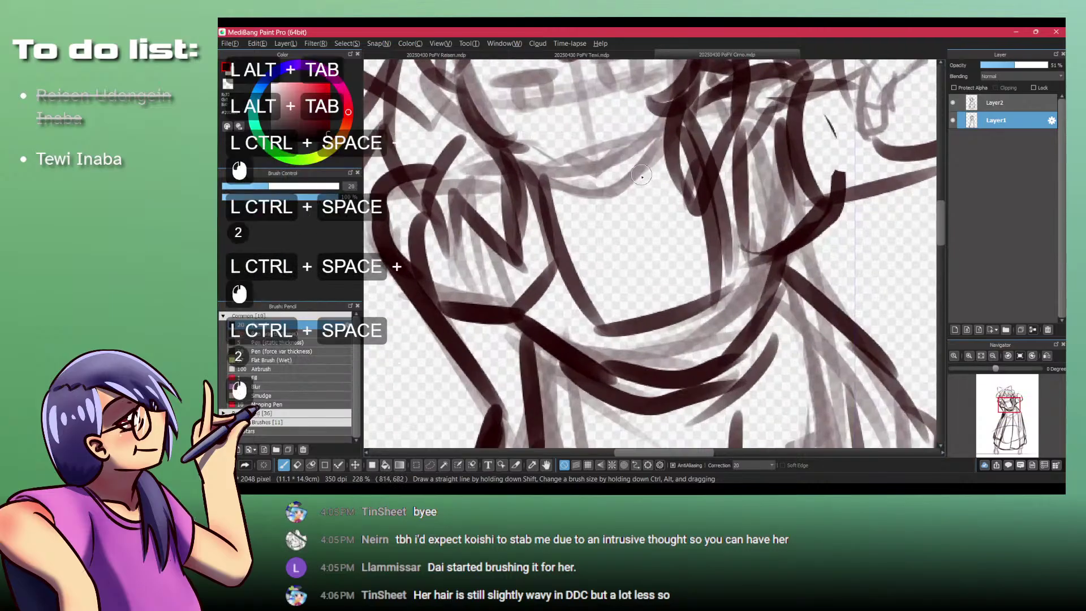
pyautogui.hotkey('ctrl', 'z')
pyautogui.hotkey('ctrl', 'z')
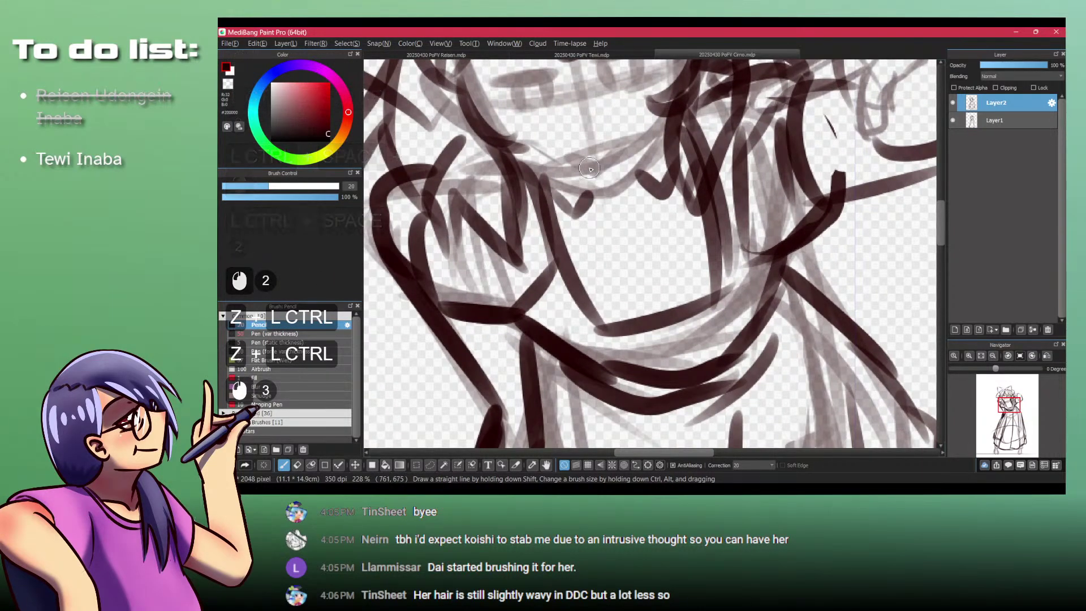
# Step: Check the collar in the reference and sketch the neck ribbon's knot and its strokes spreading over the chest
pyautogui.hotkey('alt', 'Tab')
pyautogui.hotkey('alt', 'Tab')
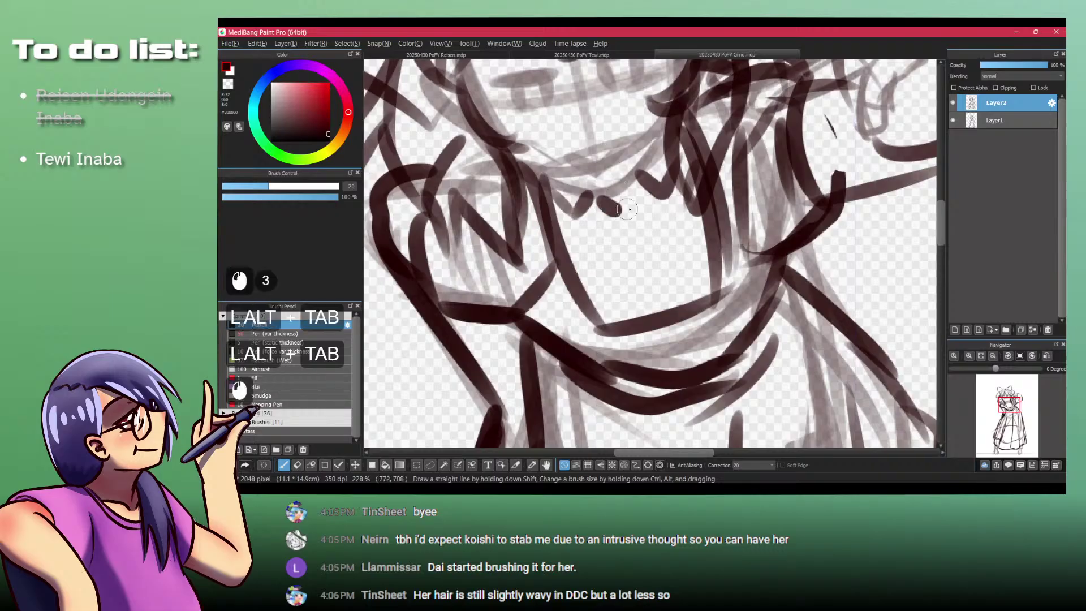
pyautogui.moveTo(625, 216); pyautogui.dragTo(585, 297)
pyautogui.moveTo(599, 201); pyautogui.dragTo(546, 308)
pyautogui.moveTo(628, 217); pyautogui.dragTo(709, 288)
pyautogui.moveTo(646, 194); pyautogui.dragTo(714, 293)
# Step: Examine Cirno's collar and neck ribbon in the coloured character art and the sprite sheet
pyautogui.hotkey('alt', 'Tab')
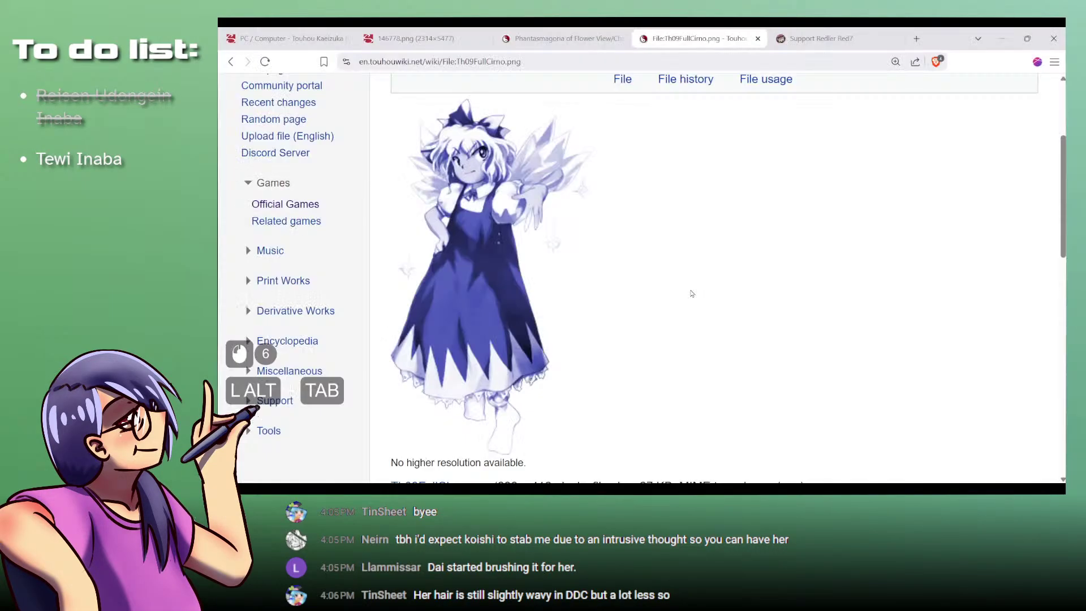
pyautogui.click(572, 45)
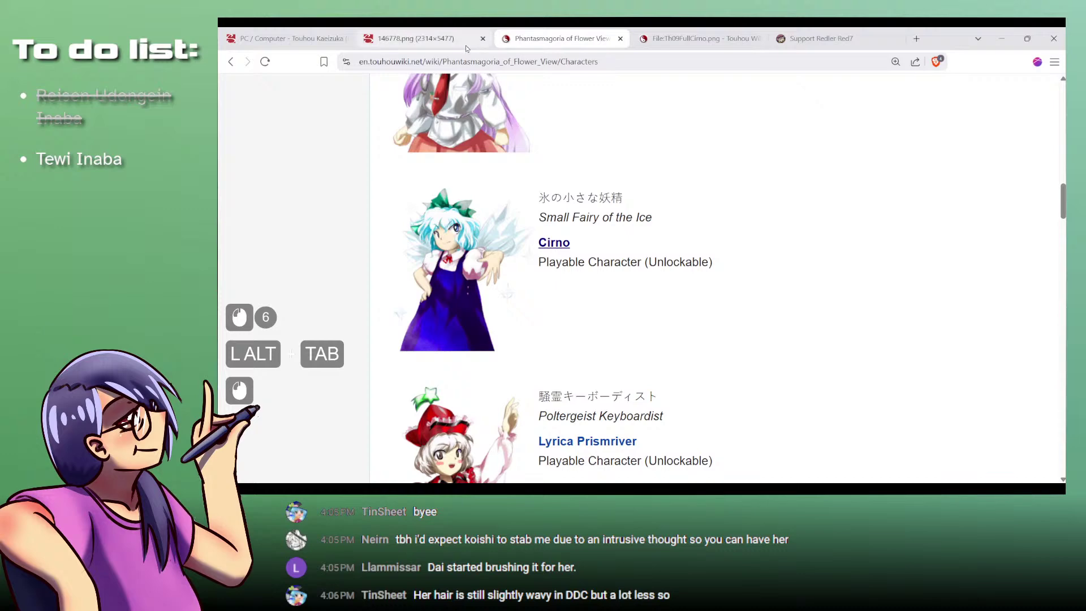
pyautogui.click(288, 38)
pyautogui.click(415, 39)
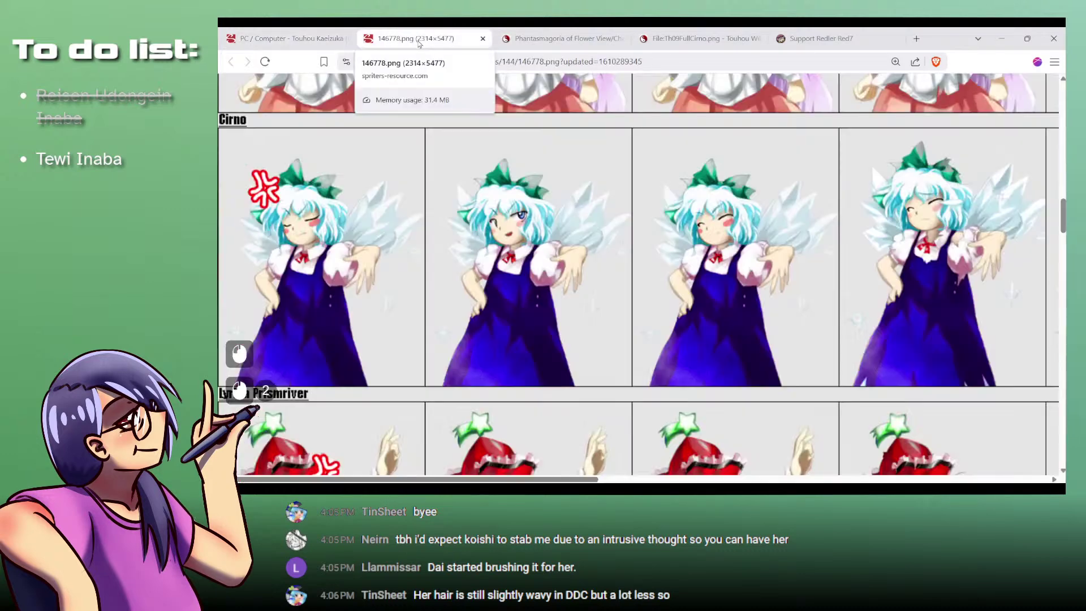
# Step: Return to MediBang Paint Pro and undo the ribbon strokes spreading over the chest below the collar knot
pyautogui.hotkey('alt', 'Tab')
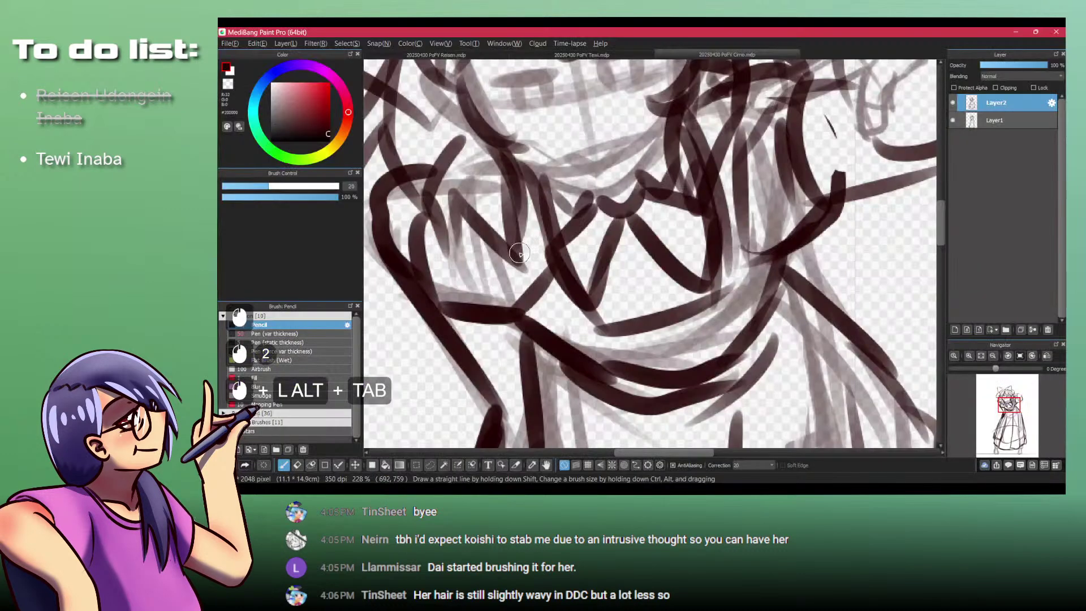
pyautogui.hotkey('ctrl', 'z')
pyautogui.hotkey('ctrl', 'z')
pyautogui.hotkey('ctrl', 'z')
pyautogui.hotkey('ctrl', 'z')
pyautogui.hotkey('ctrl', 'z')
pyautogui.hotkey('ctrl', 'z')
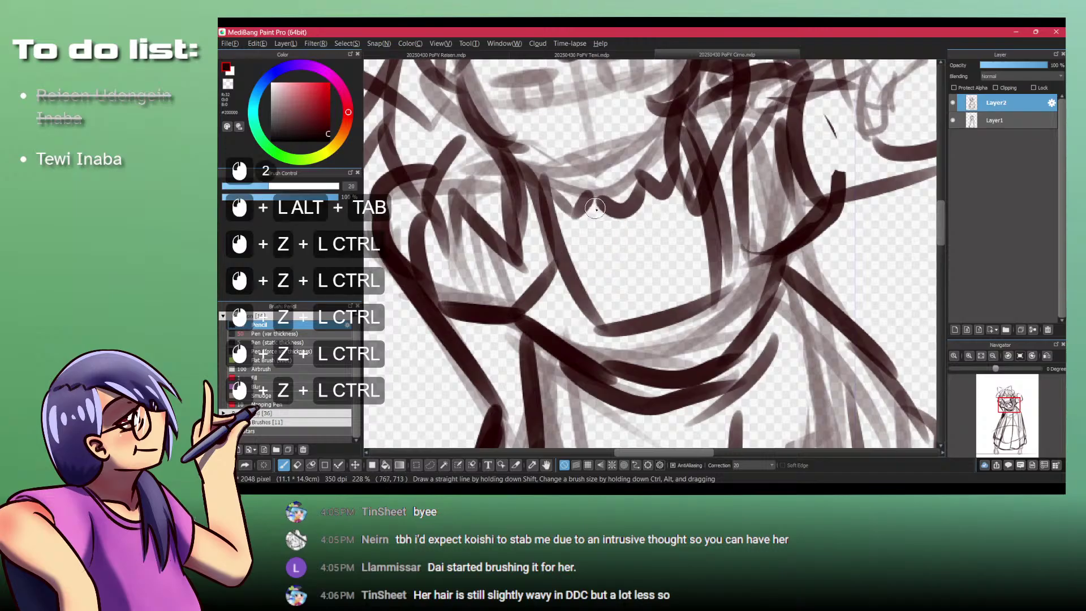
# Step: Redraw the strokes spreading from the neck ribbon's knot toward both sides of the collar on Layer2
pyautogui.moveTo(602, 201)
pyautogui.mouseDown()
pyautogui.moveTo(620, 218)
pyautogui.moveTo(632, 199)
pyautogui.moveTo(565, 338)
pyautogui.moveTo(527, 300)
pyautogui.mouseUp()
pyautogui.hotkey('ctrl', 'z')
pyautogui.moveTo(604, 228); pyautogui.dragTo(573, 338)
pyautogui.moveTo(528, 280); pyautogui.dragTo(557, 322)
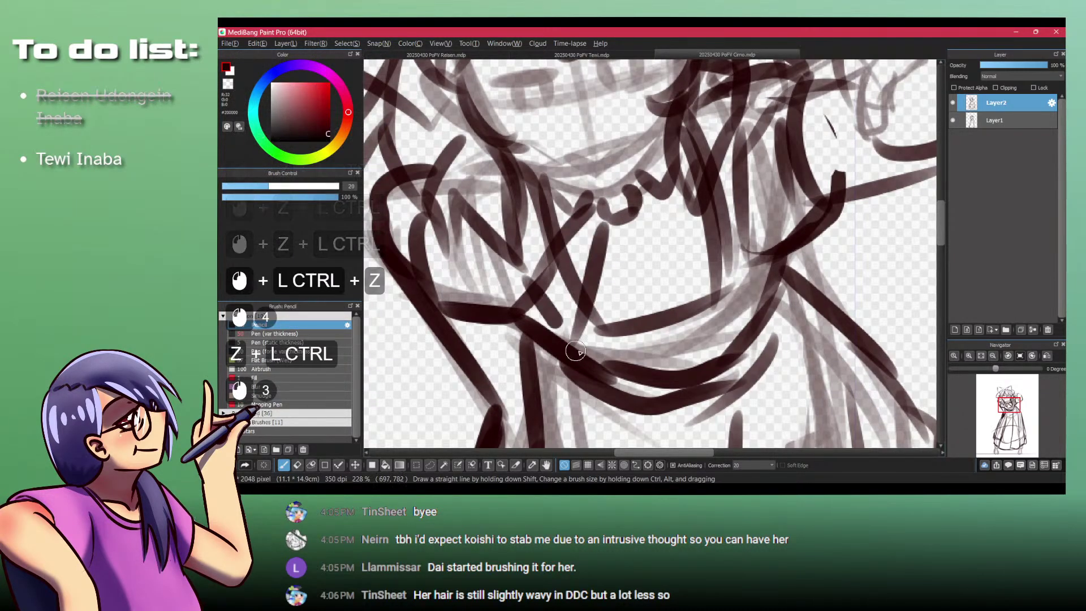
pyautogui.moveTo(639, 218); pyautogui.dragTo(683, 342)
pyautogui.moveTo(641, 197); pyautogui.dragTo(703, 267)
pyautogui.hotkey('ctrl', 'z')
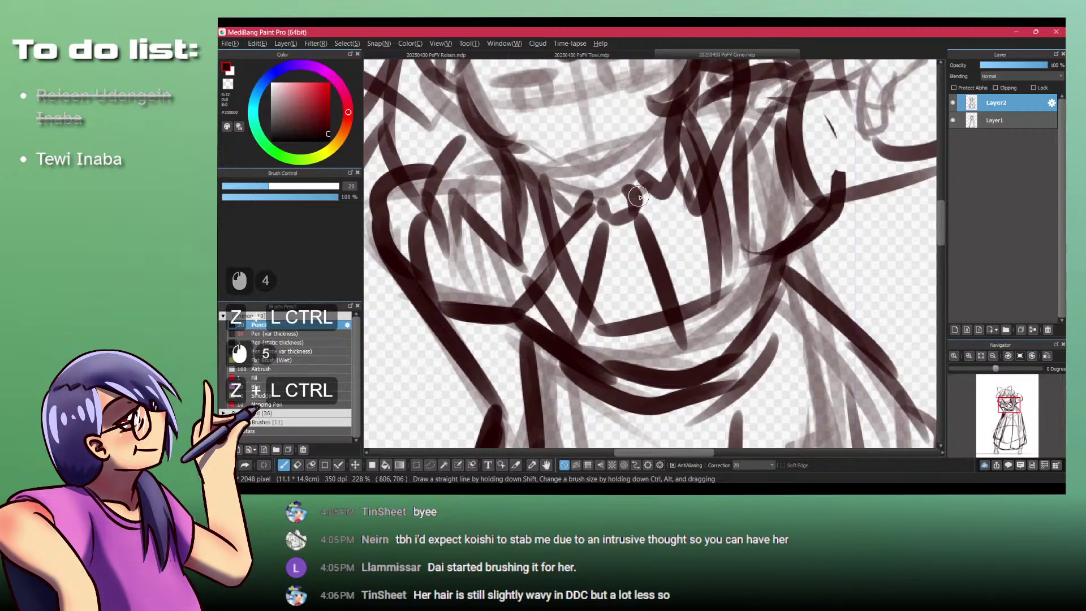
pyautogui.moveTo(643, 194); pyautogui.dragTo(717, 242)
pyautogui.moveTo(719, 241); pyautogui.dragTo(698, 324)
pyautogui.moveTo(699, 242); pyautogui.dragTo(678, 317)
# Step: Check the ice wings in the sprite sheet and sketch the angular wing crystals behind the figure's raised hand
pyautogui.moveTo(691, 270); pyautogui.dragTo(616, 281)
pyautogui.moveTo(617, 281)
pyautogui.mouseDown()
pyautogui.moveTo(597, 196)
pyautogui.moveTo(553, 186)
pyautogui.mouseUp()
pyautogui.moveTo(594, 153); pyautogui.dragTo(508, 152)
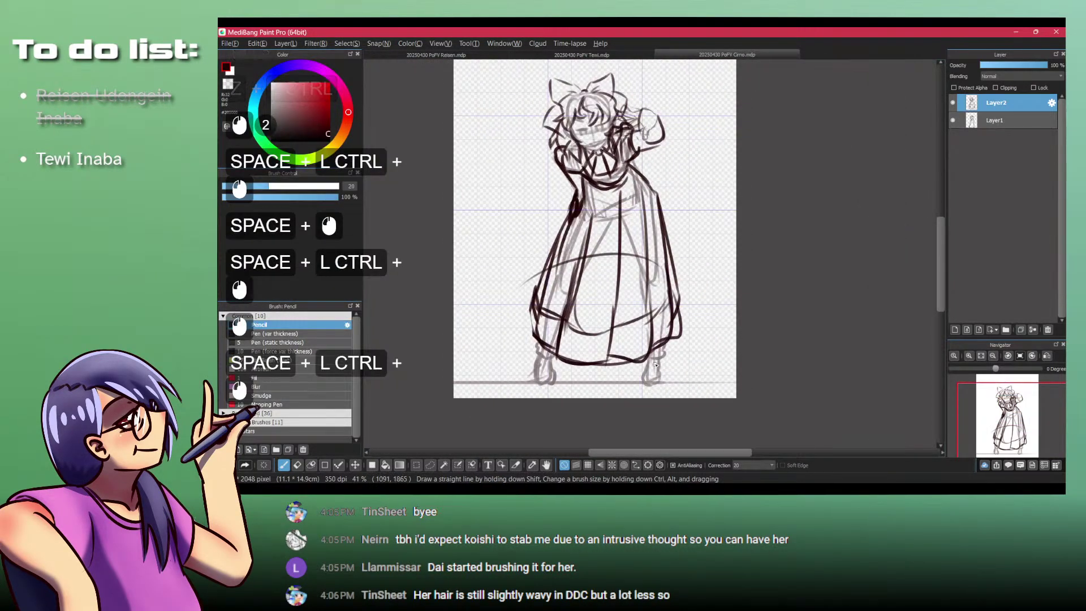
pyautogui.moveTo(657, 217); pyautogui.dragTo(646, 300)
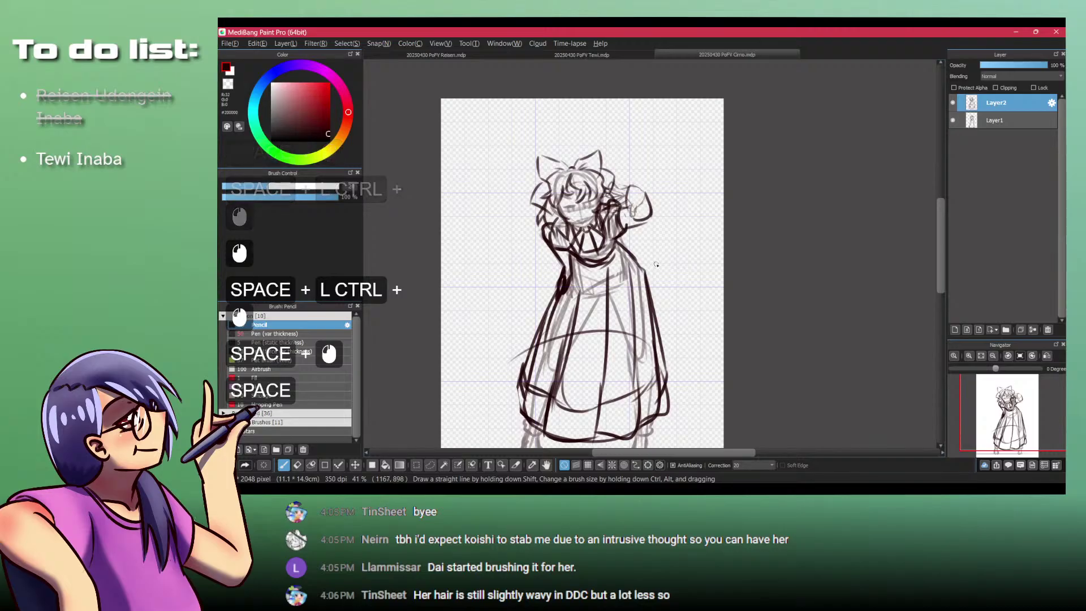
pyautogui.hotkey('alt', 'Tab')
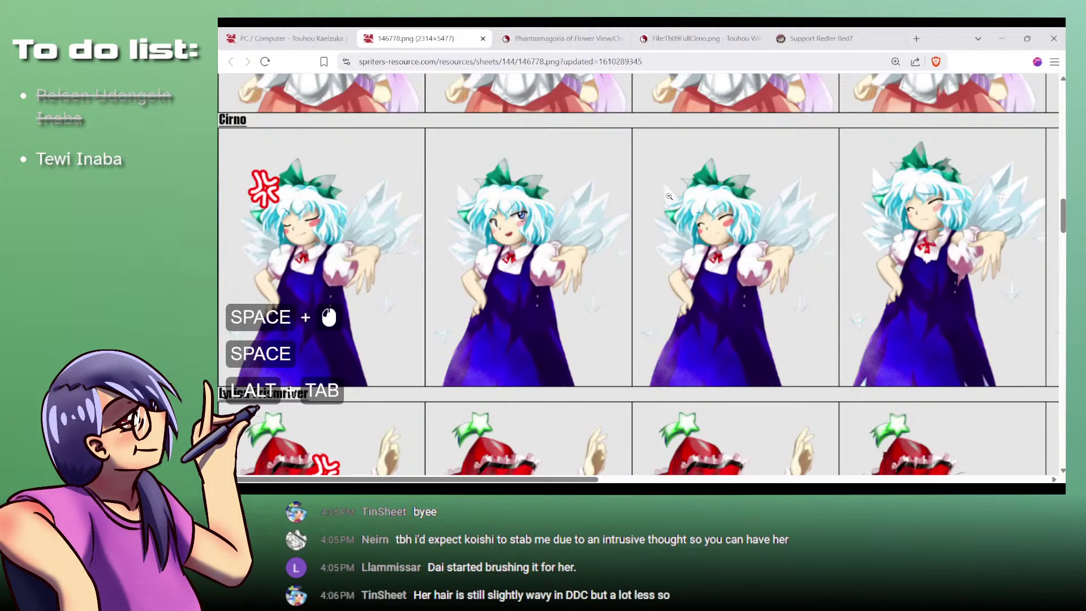
pyautogui.hotkey('alt', 'Tab')
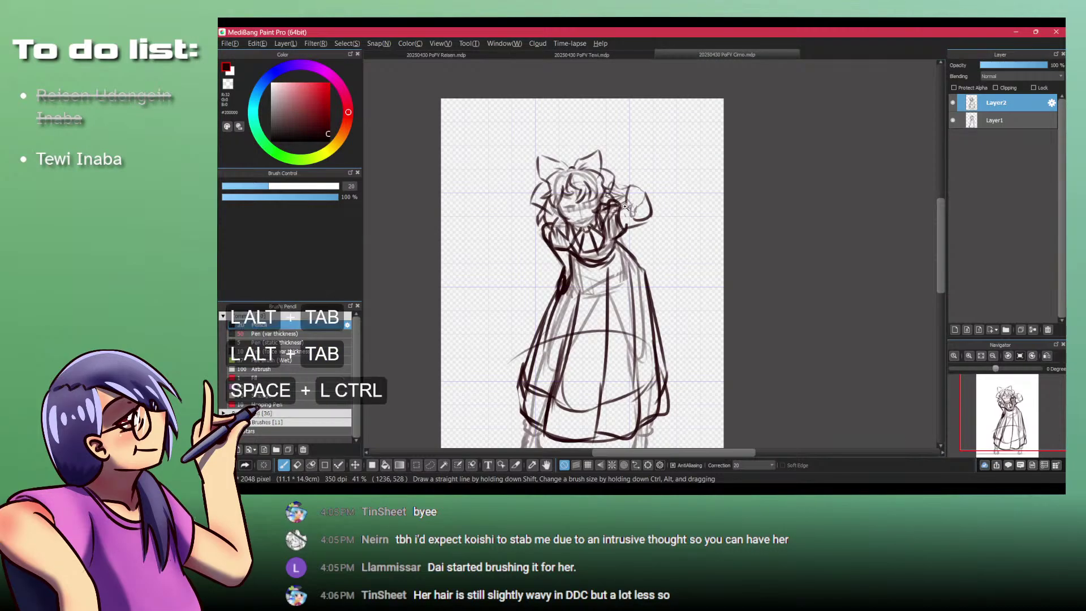
pyautogui.moveTo(669, 197); pyautogui.dragTo(612, 89)
pyautogui.moveTo(573, 171); pyautogui.dragTo(558, 231)
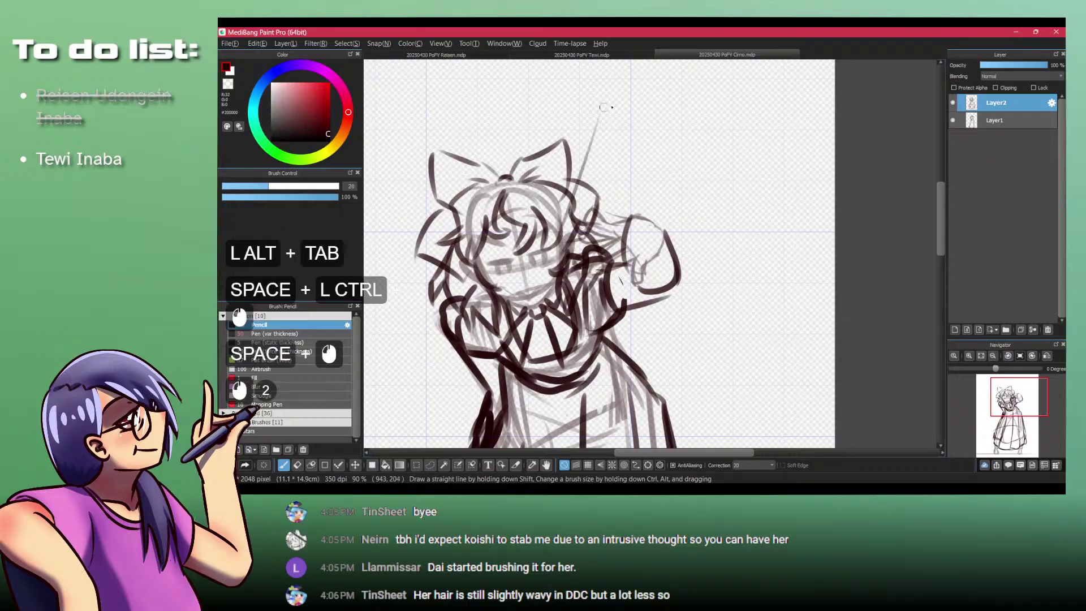
pyautogui.moveTo(601, 108); pyautogui.dragTo(700, 92)
pyautogui.moveTo(679, 200)
pyautogui.mouseDown()
pyautogui.moveTo(641, 246)
pyautogui.moveTo(776, 181)
pyautogui.moveTo(757, 285)
pyautogui.moveTo(653, 325)
pyautogui.mouseUp()
pyautogui.hotkey('ctrl', 'z')
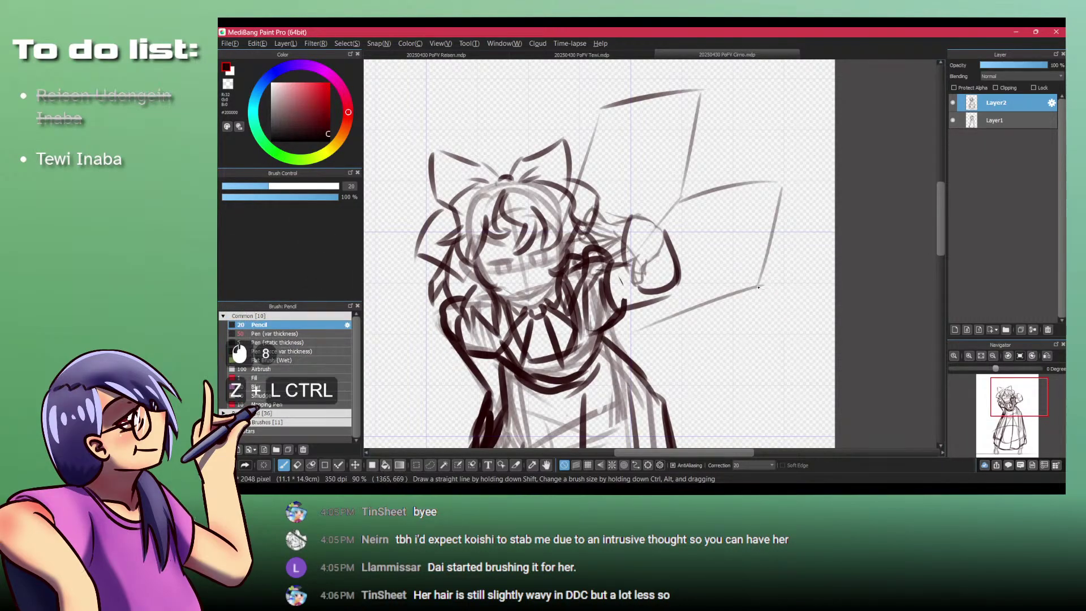
pyautogui.moveTo(758, 286); pyautogui.dragTo(806, 345)
pyautogui.moveTo(746, 389); pyautogui.dragTo(653, 360)
# Step: Sketch the two upper wing crystals on the opposite side, beside the head and shoulder
pyautogui.press('space')
pyautogui.moveTo(424, 198)
pyautogui.mouseDown()
pyautogui.moveTo(532, 211)
pyautogui.moveTo(465, 174)
pyautogui.mouseUp()
pyautogui.moveTo(464, 292); pyautogui.dragTo(536, 287)
pyautogui.press('space')
pyautogui.moveTo(462, 311)
pyautogui.mouseDown()
pyautogui.moveTo(528, 237)
pyautogui.moveTo(494, 282)
pyautogui.moveTo(561, 330)
pyautogui.moveTo(628, 291)
pyautogui.mouseUp()
pyautogui.hotkey('ctrl', 'z')
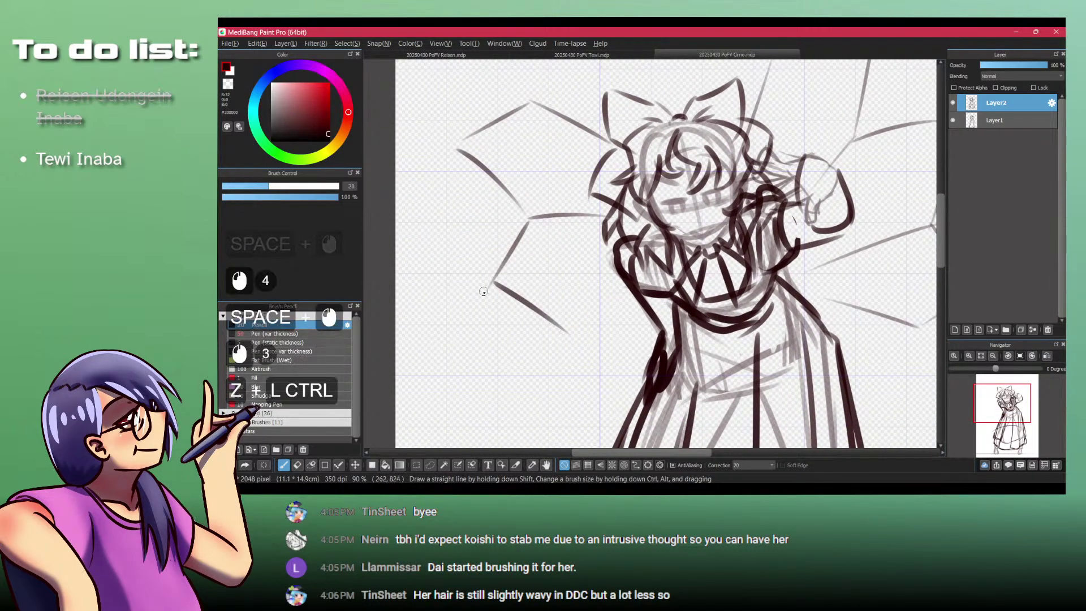
pyautogui.hotkey('ctrl', 'z')
pyautogui.moveTo(582, 327)
pyautogui.mouseDown()
pyautogui.moveTo(578, 398)
pyautogui.moveTo(643, 390)
pyautogui.mouseUp()
# Step: Sketch the lowest wing crystal beside the waist on that same side and compare the wings with the sprite sheet
pyautogui.hotkey('ctrl', 'space')
pyautogui.moveTo(643, 390)
pyautogui.mouseDown()
pyautogui.moveTo(821, 427)
pyautogui.moveTo(682, 234)
pyautogui.moveTo(738, 260)
pyautogui.mouseUp()
pyautogui.press('space')
pyautogui.hotkey('ctrl', 'space')
pyautogui.hotkey('ctrl', 'z')
pyautogui.hotkey('ctrl', 'space')
pyautogui.moveTo(622, 187); pyautogui.dragTo(548, 197)
pyautogui.hotkey('ctrl', 'space')
pyautogui.moveTo(495, 252); pyautogui.dragTo(600, 242)
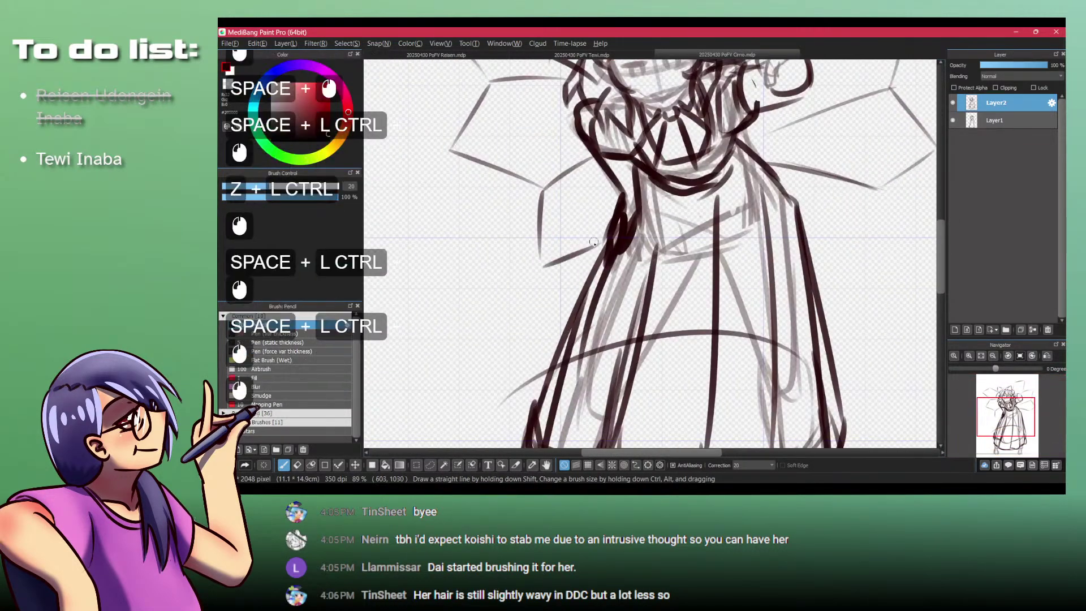
pyautogui.hotkey('ctrl', 'space')
pyautogui.moveTo(602, 201)
pyautogui.mouseDown()
pyautogui.moveTo(565, 192)
pyautogui.moveTo(550, 248)
pyautogui.mouseUp()
pyautogui.press('space')
pyautogui.hotkey('alt', 'Tab')
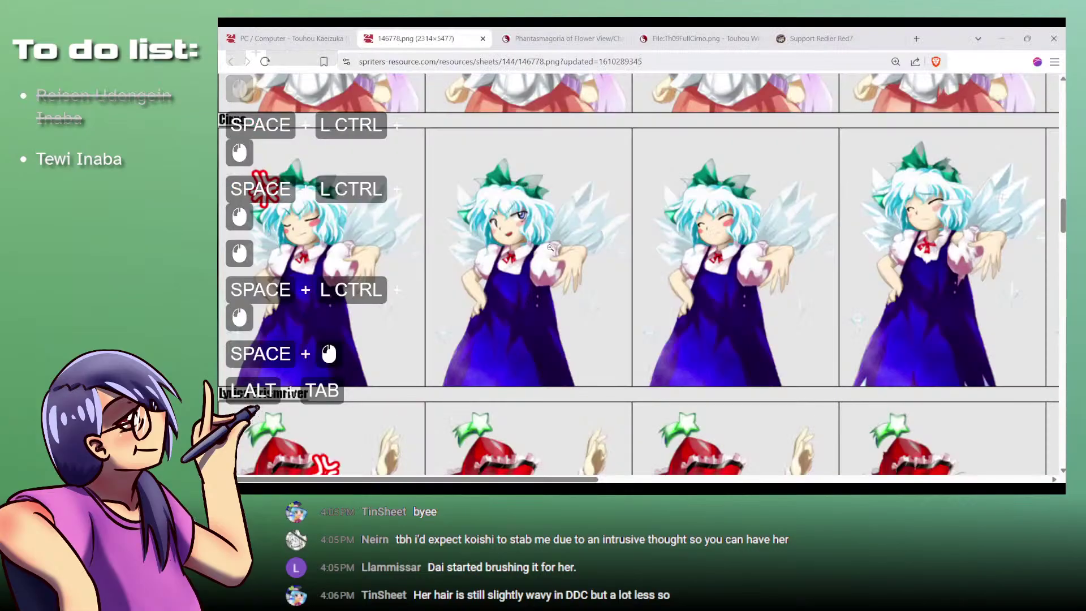
pyautogui.hotkey('alt', 'Tab')
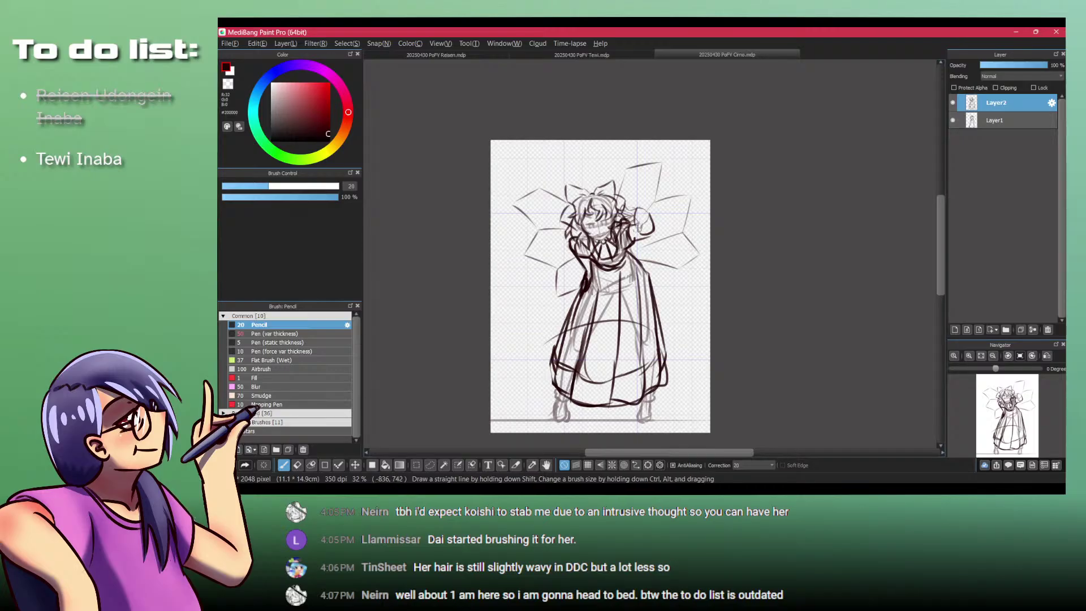
# Step: Strike through Tewi Inaba in the to-do list and add Cirno as a new bullet below it
pyautogui.click(240, 389)
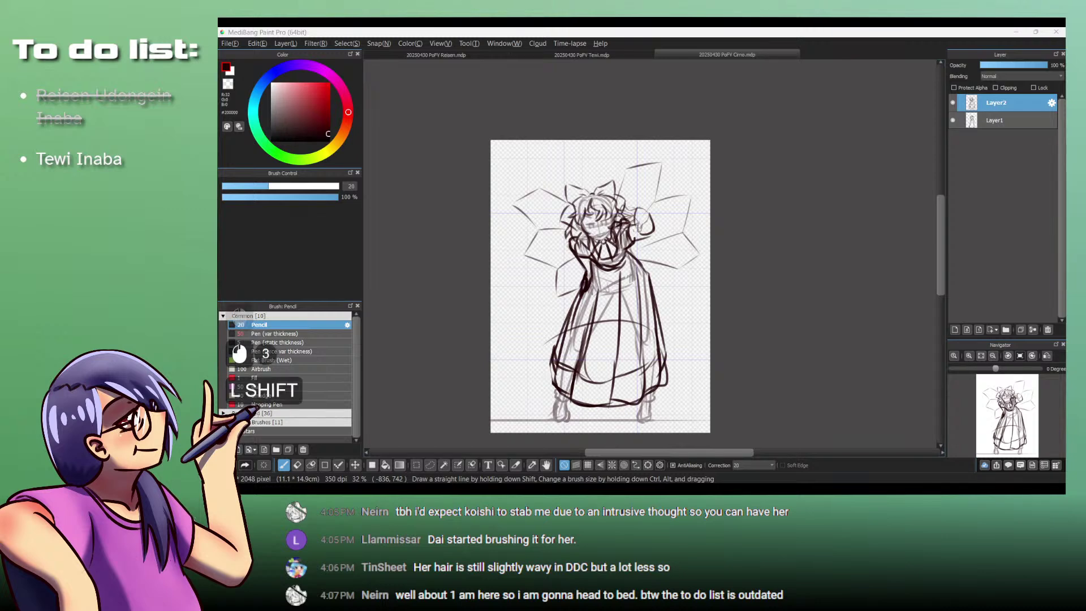
pyautogui.write('~~~~')
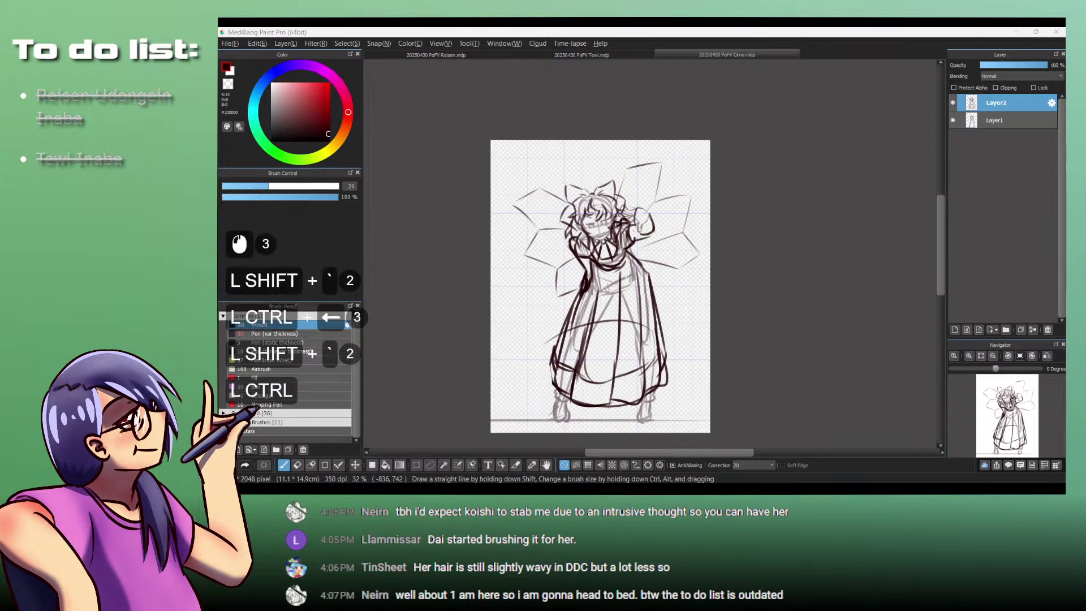
pyautogui.hotkey('ctrl', 'Right')
pyautogui.hotkey('ctrl', 'Right')
pyautogui.press('Return')
pyautogui.press('Return')
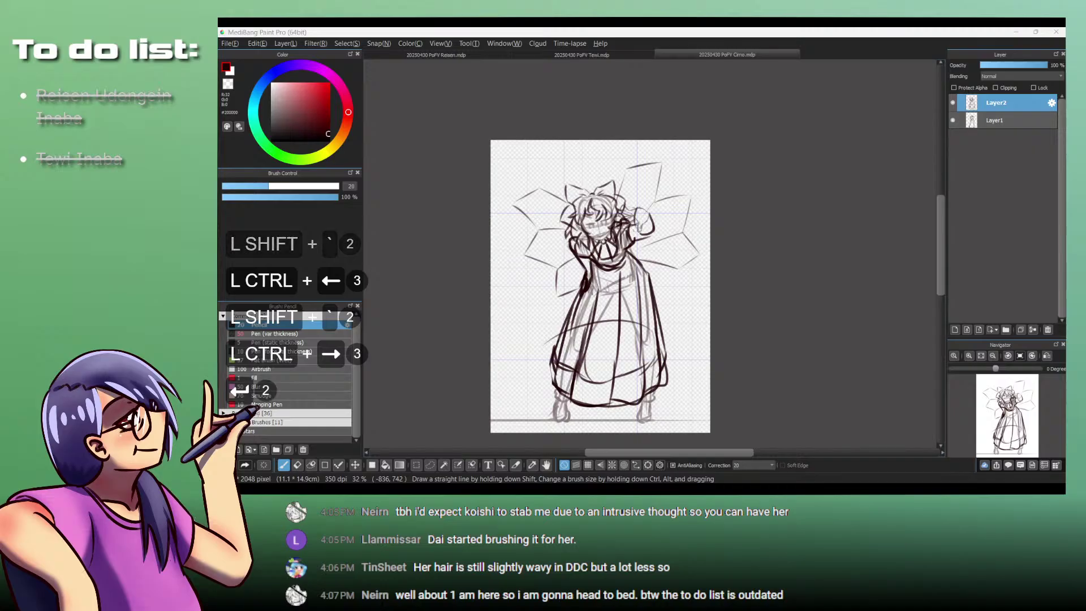
pyautogui.write('* C')
pyautogui.write('irno')
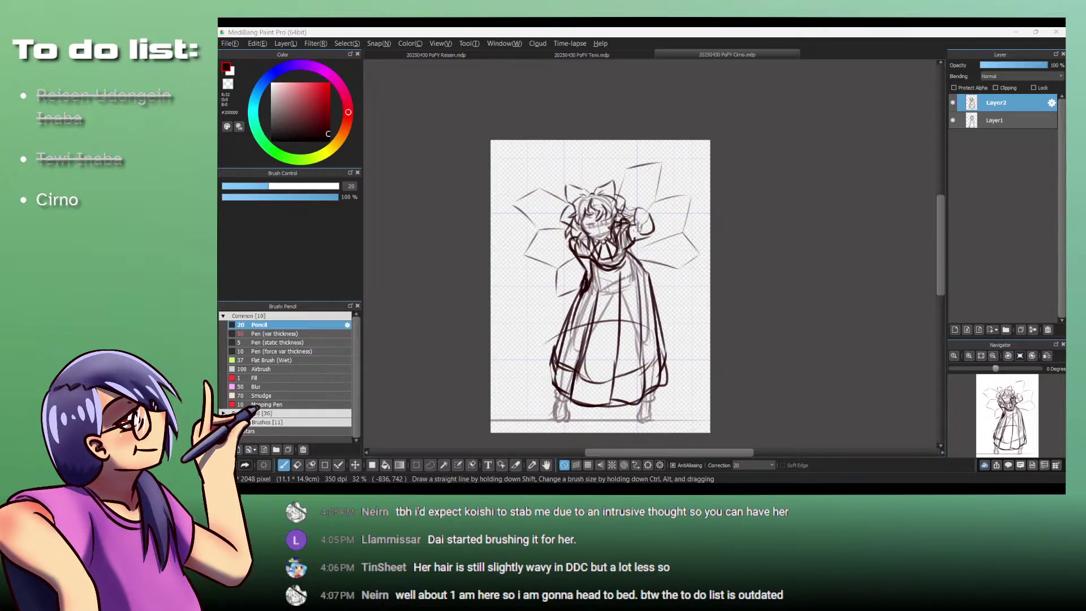
pyautogui.click(575, 31)
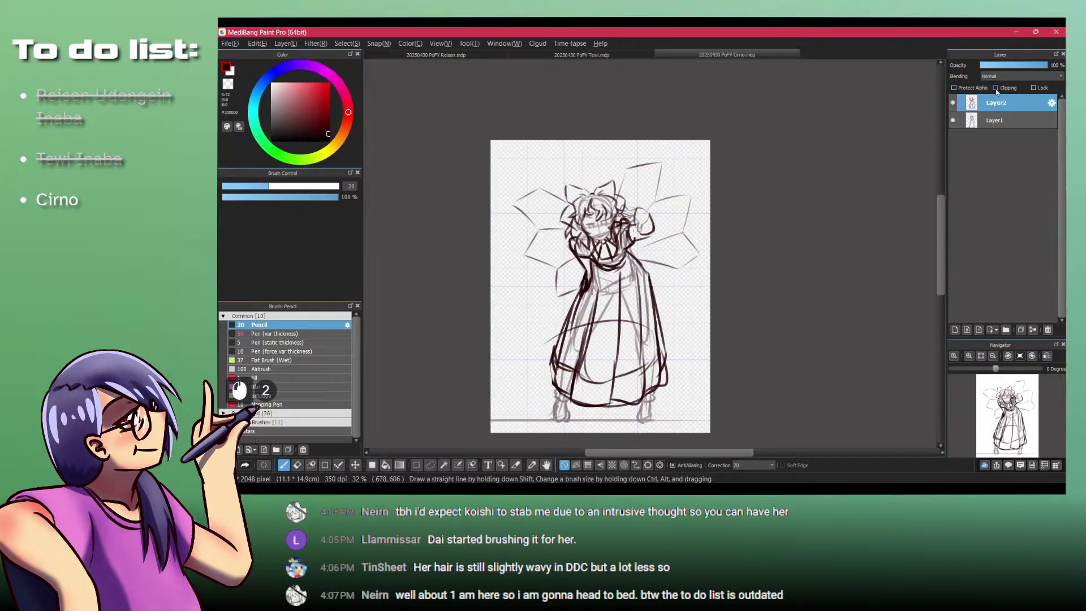
# Step: Add a new layer above Layer2, lower Layer1's opacity and set Layer2's opacity to about 25%
pyautogui.press('d')
pyautogui.click(999, 139)
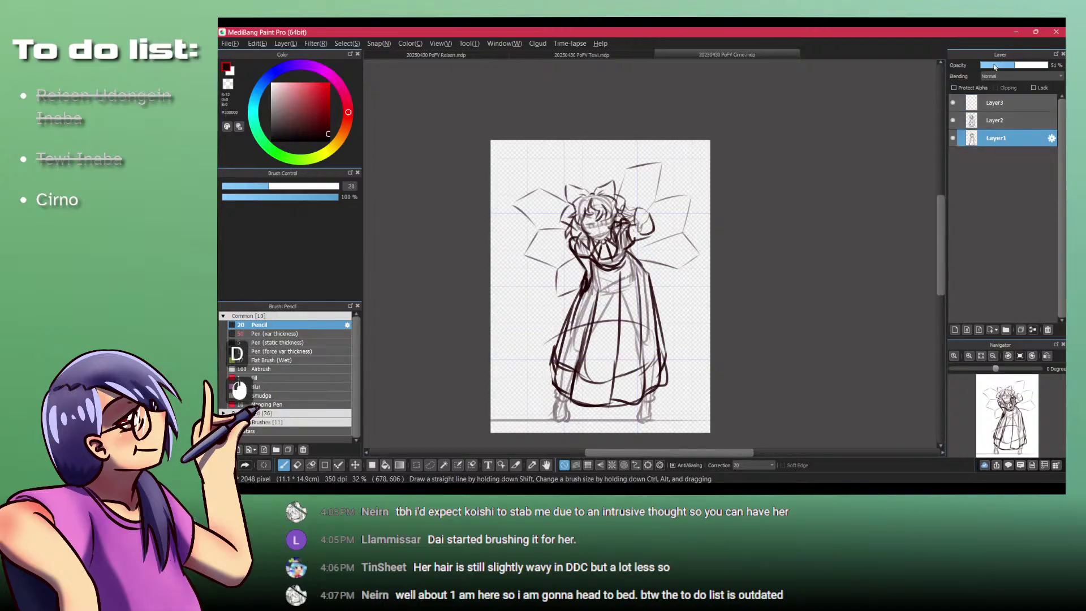
pyautogui.click(1007, 65)
pyautogui.click(998, 120)
pyautogui.click(1008, 65)
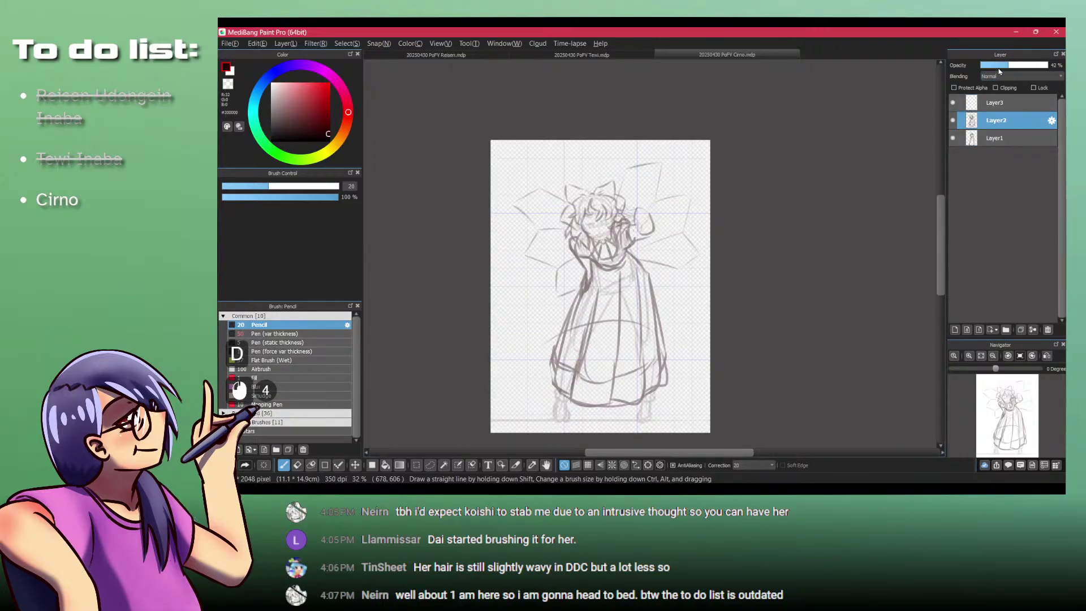
pyautogui.click(997, 65)
# Step: Set the pencil size to 10, undo the stray mark on Layer2 and make Layer3 active and empty
pyautogui.click(351, 186)
pyautogui.write('10')
pyautogui.press('KP_Enter')
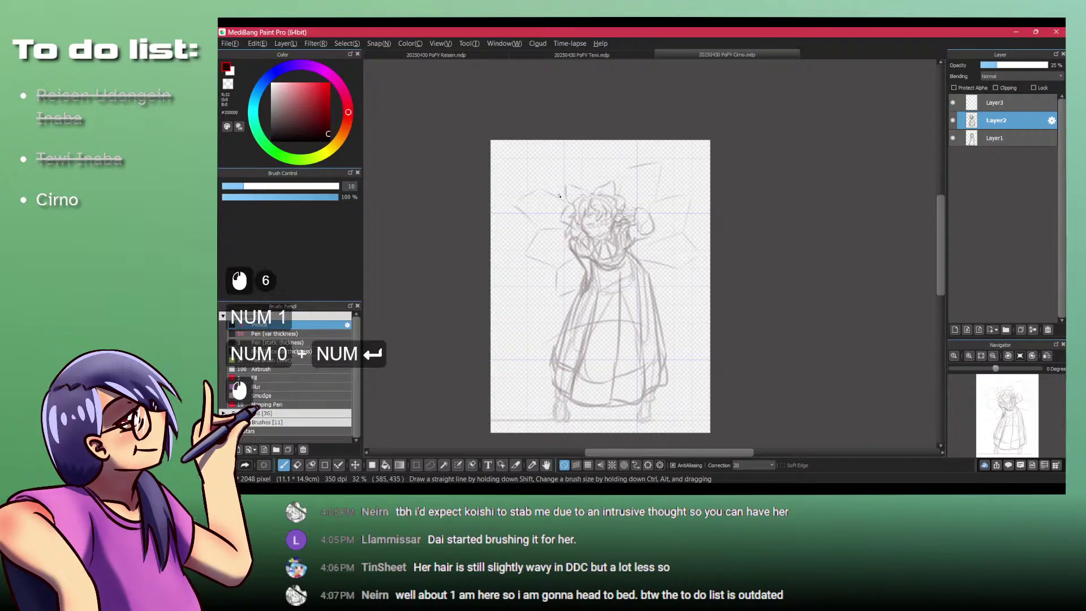
pyautogui.hotkey('ctrl', 'z')
pyautogui.click(995, 103)
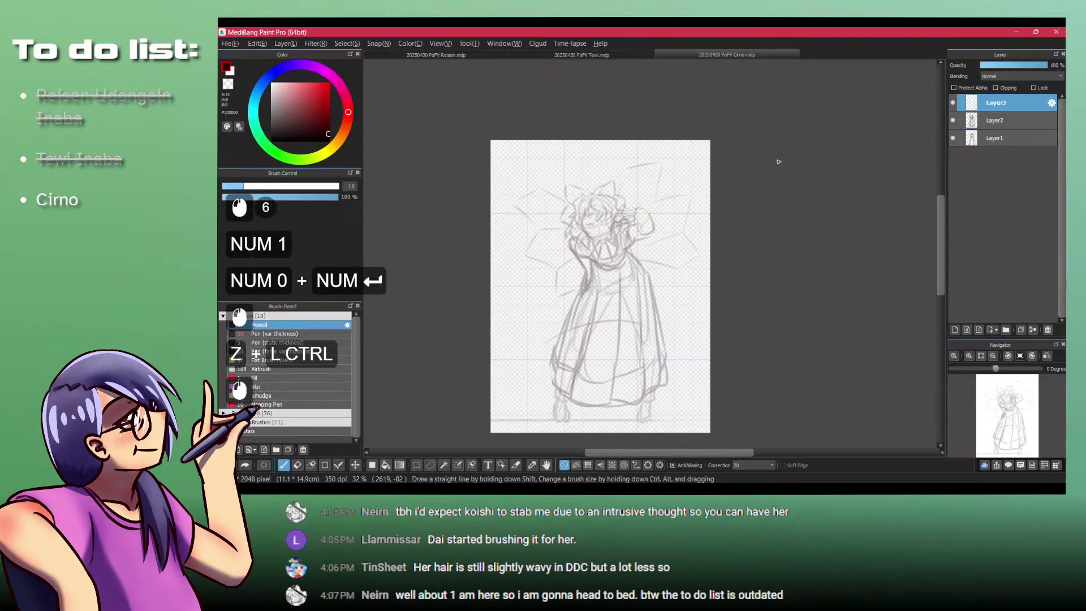
pyautogui.moveTo(636, 195)
pyautogui.mouseDown()
pyautogui.moveTo(557, 263)
pyautogui.moveTo(517, 322)
pyautogui.mouseUp()
pyautogui.press('Delete')
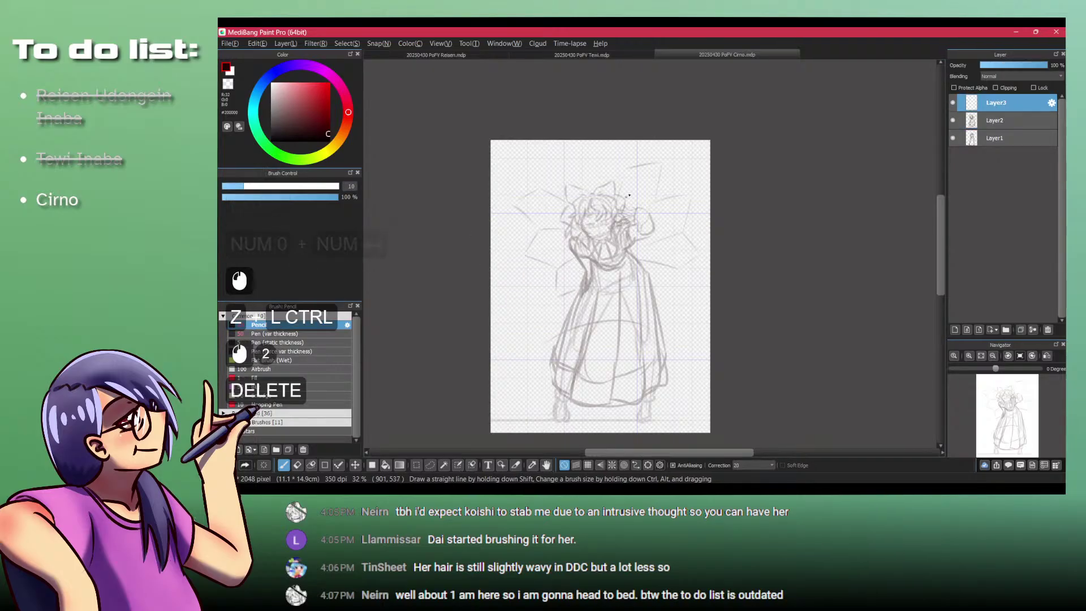
# Step: Focus on the face, raise Layer1's opacity to about 42% and make Layer3 active again
pyautogui.moveTo(591, 232); pyautogui.dragTo(584, 253)
pyautogui.moveTo(568, 202); pyautogui.dragTo(593, 203)
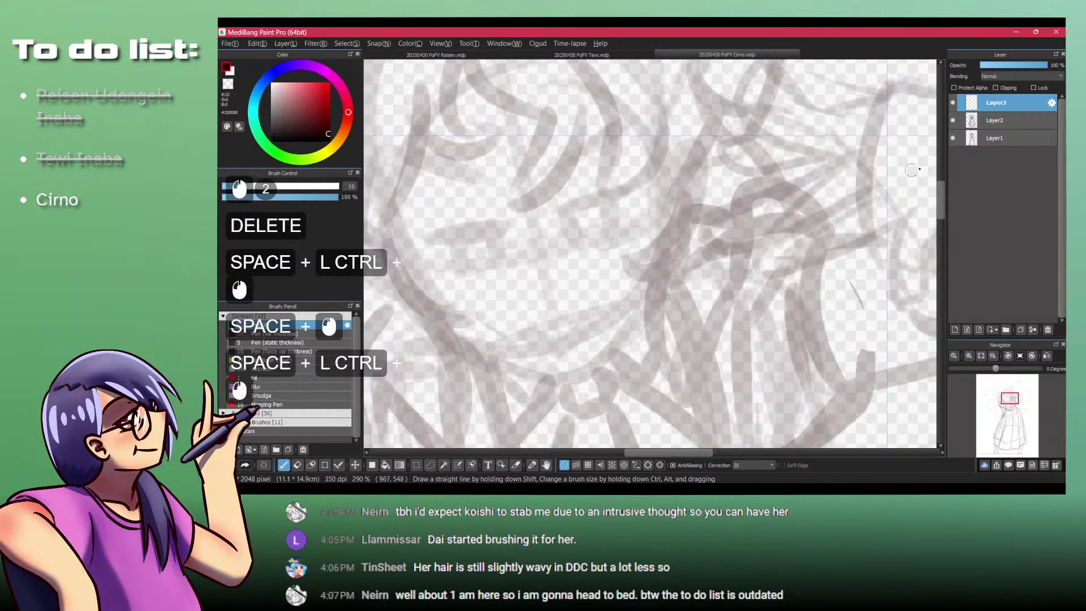
pyautogui.click(954, 126)
pyautogui.click(954, 125)
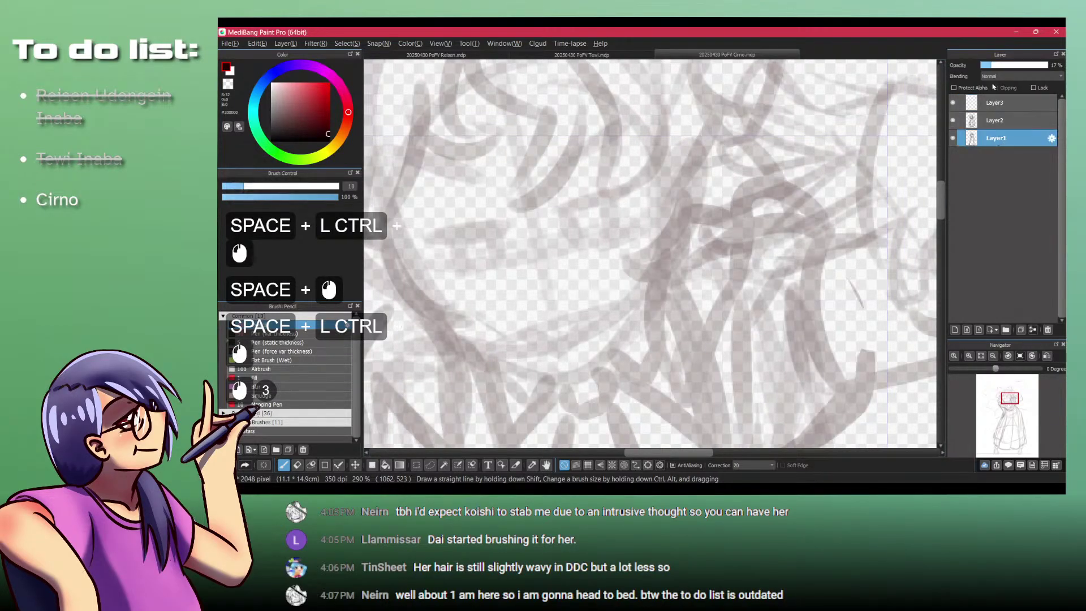
pyautogui.click(995, 137)
pyautogui.click(1000, 103)
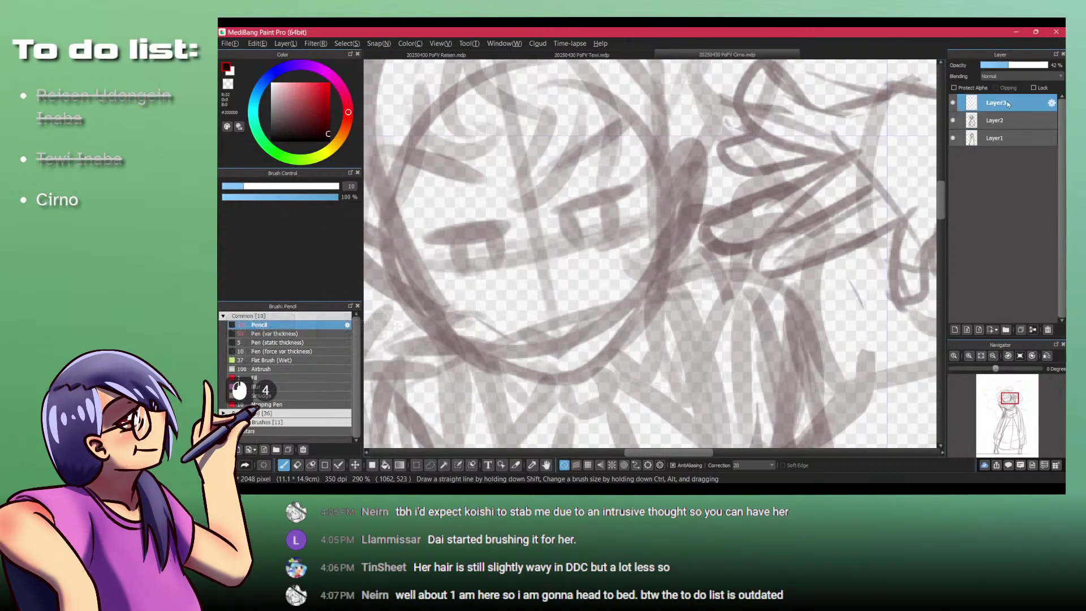
# Step: Draw the upper lid and iris sides of the eye nearer the raised hand on Layer3
pyautogui.moveTo(521, 219); pyautogui.dragTo(539, 220)
pyautogui.moveTo(661, 181); pyautogui.dragTo(558, 206)
pyautogui.hotkey('ctrl', 'z')
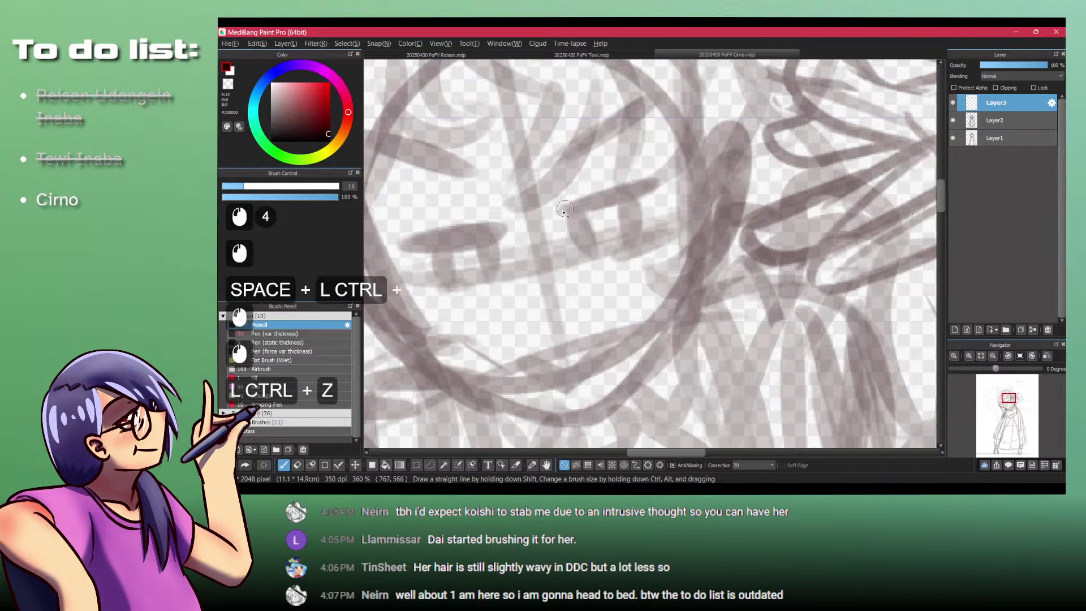
pyautogui.moveTo(663, 182); pyautogui.dragTo(560, 206)
pyautogui.hotkey('ctrl', 'z')
pyautogui.moveTo(663, 182)
pyautogui.mouseDown()
pyautogui.moveTo(554, 218)
pyautogui.moveTo(562, 209)
pyautogui.moveTo(582, 243)
pyautogui.mouseUp()
pyautogui.moveTo(621, 204); pyautogui.dragTo(619, 234)
pyautogui.moveTo(661, 188); pyautogui.dragTo(651, 227)
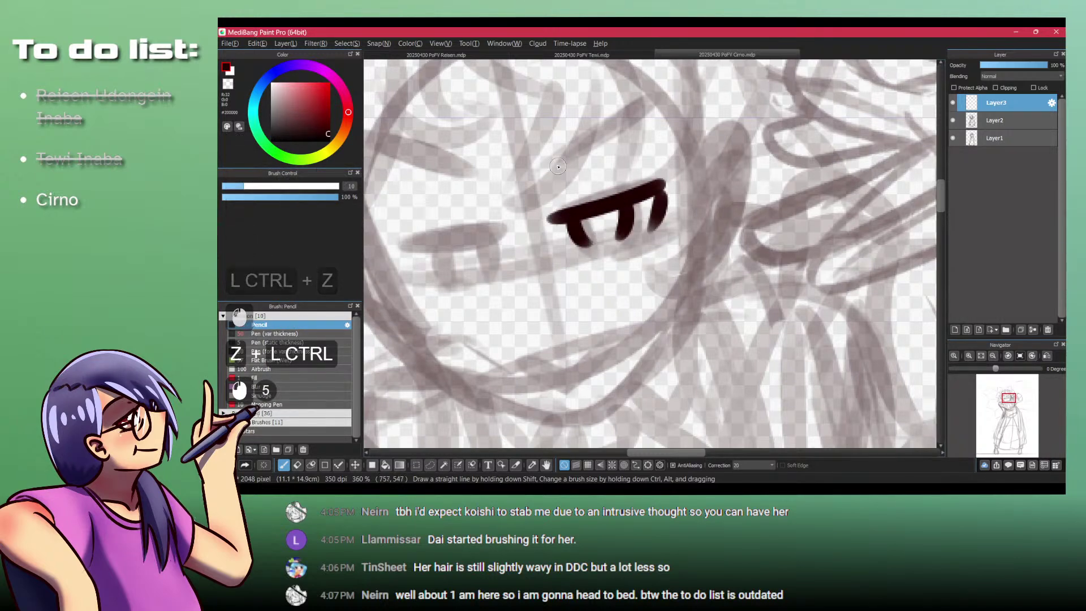
# Step: Draw a slanted eyebrow with a short inner crease above the finished eye
pyautogui.moveTo(558, 167); pyautogui.dragTo(550, 180)
pyautogui.moveTo(650, 110); pyautogui.dragTo(527, 159)
pyautogui.moveTo(467, 203); pyautogui.dragTo(570, 179)
pyautogui.hotkey('ctrl', 'z')
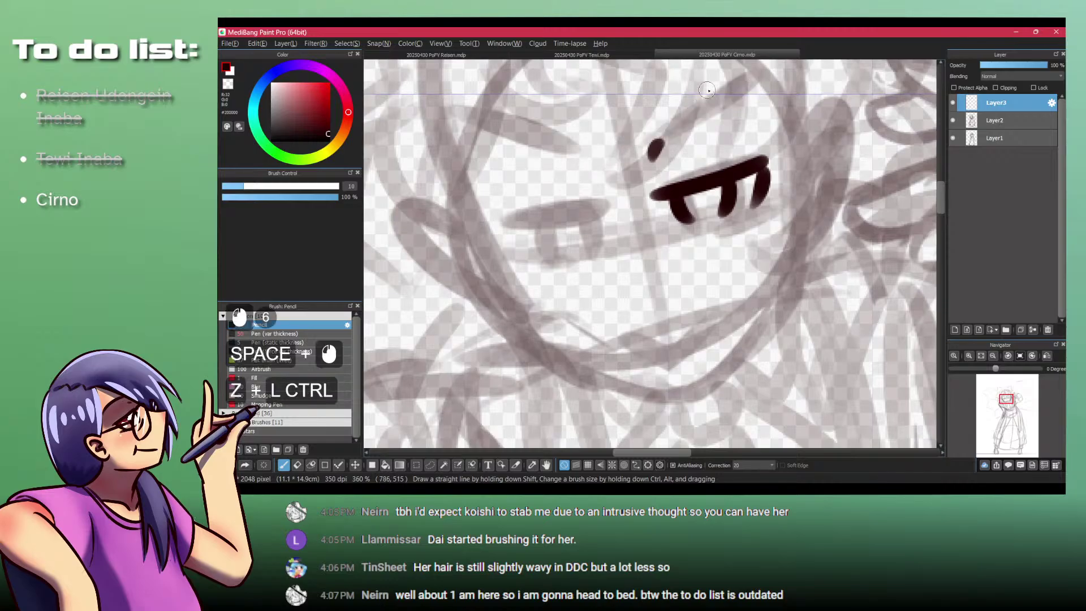
pyautogui.moveTo(706, 90); pyautogui.dragTo(693, 131)
pyautogui.moveTo(626, 182); pyautogui.dragTo(697, 134)
pyautogui.hotkey('shift', 'z')
pyautogui.hotkey('shift', 'z')
pyautogui.hotkey('ctrl', 'z')
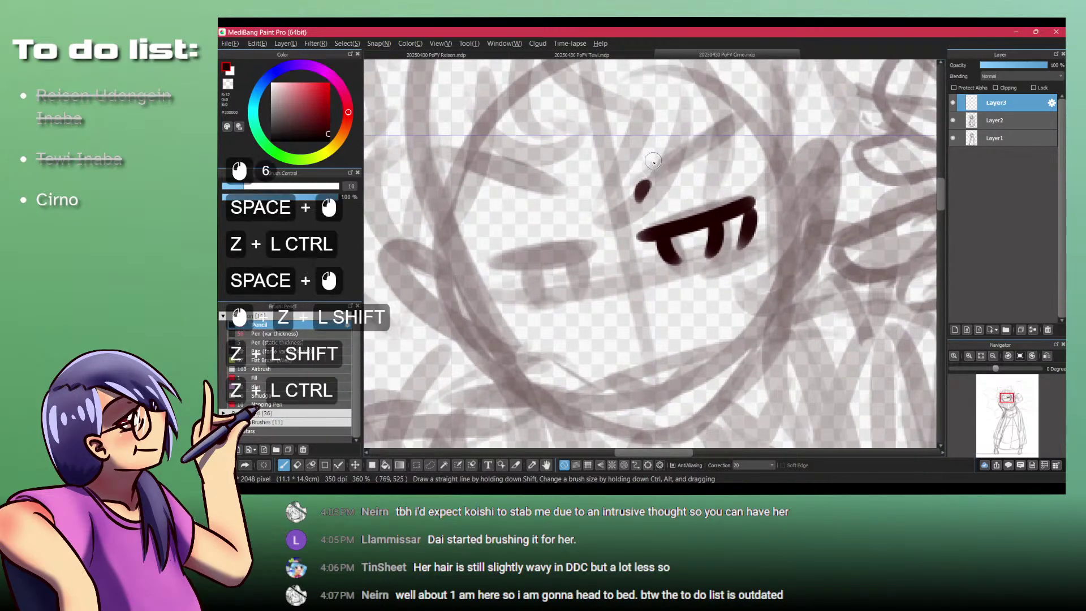
pyautogui.moveTo(622, 181); pyautogui.dragTo(744, 107)
# Step: Draw the other eye's upper lid and iris sides, and its slanted eyebrow with an inner crease
pyautogui.click(580, 248)
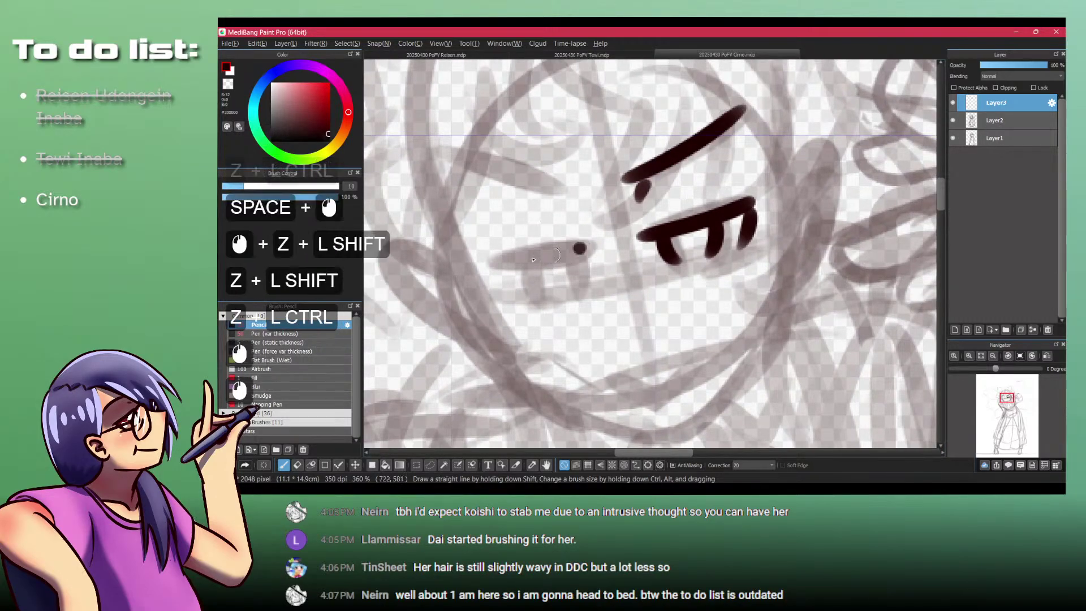
pyautogui.moveTo(533, 260); pyautogui.dragTo(477, 263)
pyautogui.hotkey('ctrl', 'z')
pyautogui.moveTo(580, 251)
pyautogui.mouseDown()
pyautogui.moveTo(488, 263)
pyautogui.moveTo(544, 288)
pyautogui.mouseUp()
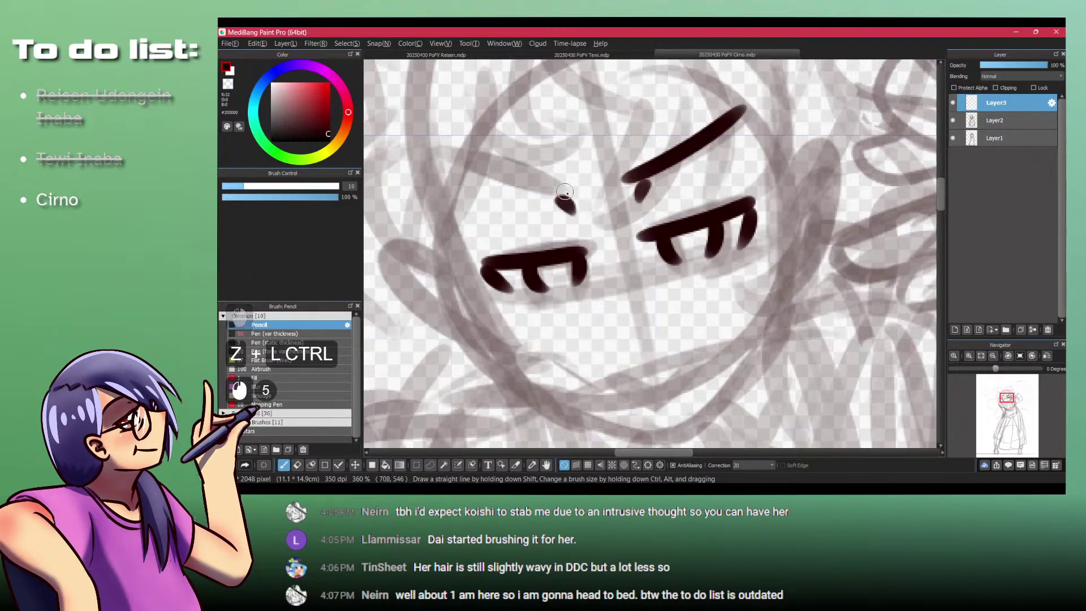
pyautogui.moveTo(577, 190); pyautogui.dragTo(425, 161)
# Step: Draw a curved smiling mouth above the chin and a lower line under the eye nearer the raised hand
pyautogui.moveTo(472, 156); pyautogui.dragTo(473, 105)
pyautogui.moveTo(537, 220)
pyautogui.mouseDown()
pyautogui.moveTo(537, 272)
pyautogui.moveTo(605, 254)
pyautogui.mouseUp()
pyautogui.hotkey('ctrl', 'z')
pyautogui.moveTo(523, 262); pyautogui.dragTo(627, 234)
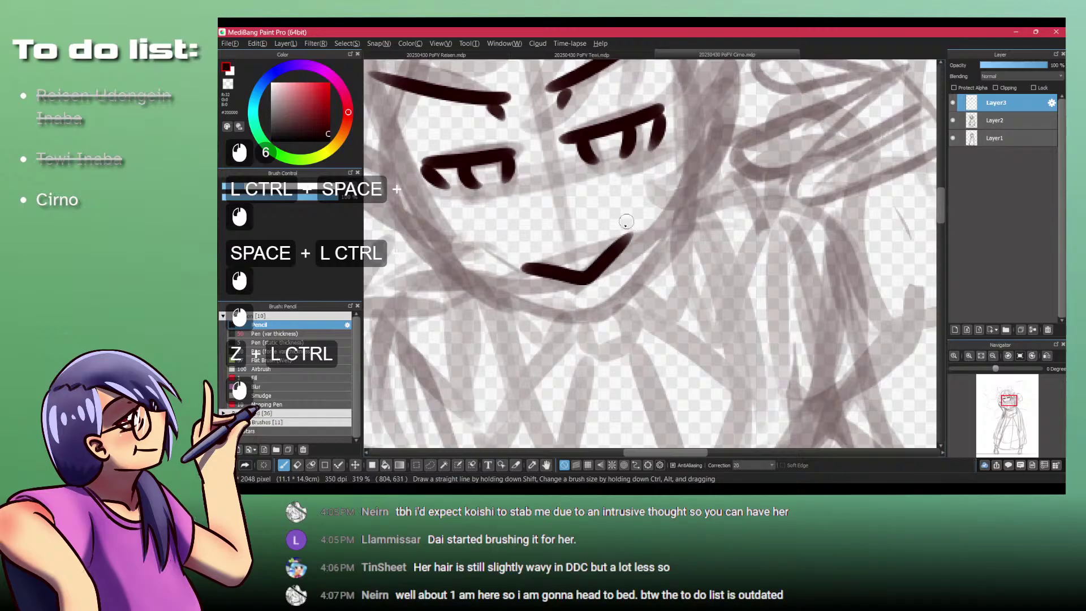
pyautogui.hotkey('ctrl', 'z')
pyautogui.moveTo(522, 261); pyautogui.dragTo(631, 232)
pyautogui.moveTo(615, 165); pyautogui.dragTo(680, 146)
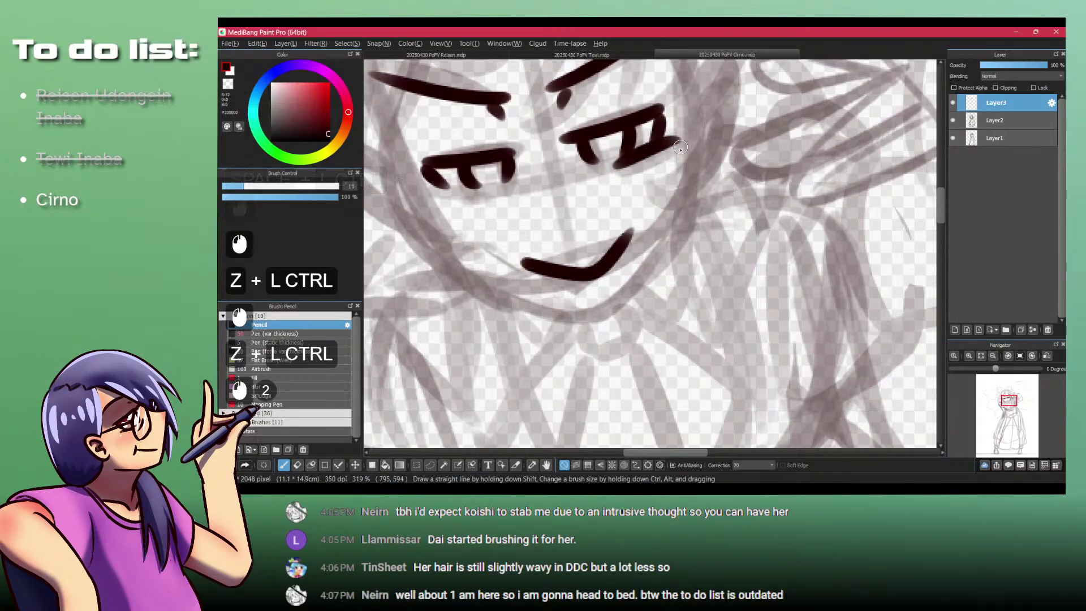
# Step: Draw the lower line under the eye farther from the raised hand and add a short nose mark
pyautogui.moveTo(430, 198); pyautogui.dragTo(484, 187)
pyautogui.moveTo(566, 127)
pyautogui.mouseDown()
pyautogui.moveTo(585, 155)
pyautogui.moveTo(593, 220)
pyautogui.moveTo(553, 157)
pyautogui.moveTo(484, 142)
pyautogui.mouseUp()
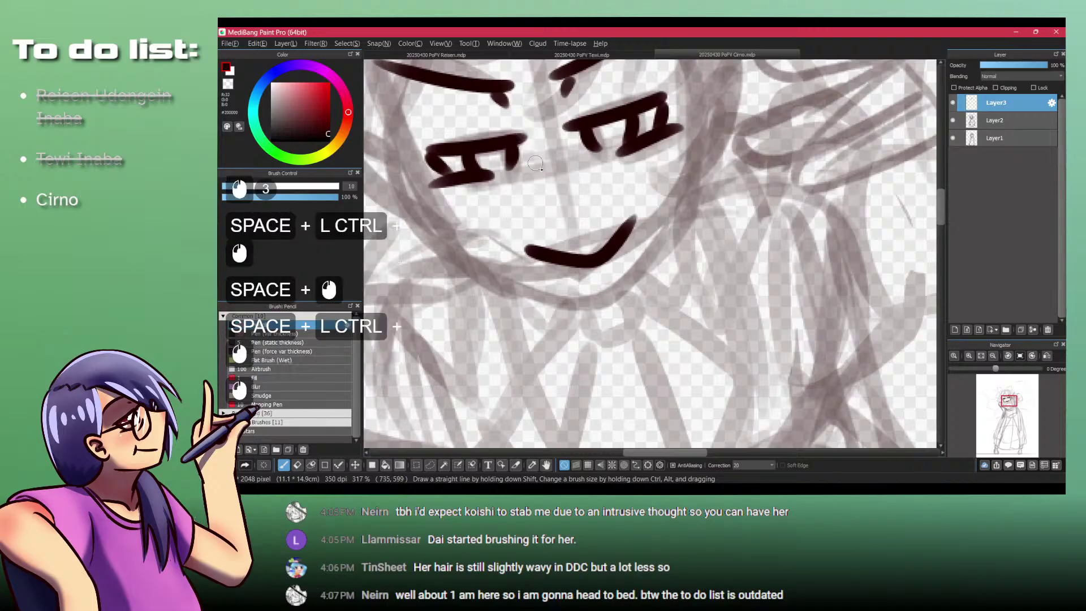
pyautogui.moveTo(558, 166); pyautogui.dragTo(565, 194)
pyautogui.moveTo(571, 141); pyautogui.dragTo(588, 173)
pyautogui.moveTo(588, 173); pyautogui.dragTo(585, 190)
pyautogui.moveTo(585, 189)
pyautogui.mouseDown()
pyautogui.moveTo(537, 116)
pyautogui.moveTo(570, 179)
pyautogui.moveTo(541, 207)
pyautogui.mouseUp()
pyautogui.moveTo(520, 170)
pyautogui.mouseDown()
pyautogui.moveTo(537, 175)
pyautogui.moveTo(594, 256)
pyautogui.mouseUp()
pyautogui.hotkey('ctrl', 'z')
pyautogui.moveTo(599, 189)
pyautogui.mouseDown()
pyautogui.moveTo(571, 264)
pyautogui.moveTo(644, 189)
pyautogui.mouseUp()
pyautogui.hotkey('ctrl', 'z')
pyautogui.hotkey('ctrl', 'z')
pyautogui.hotkey('ctrl', 'z')
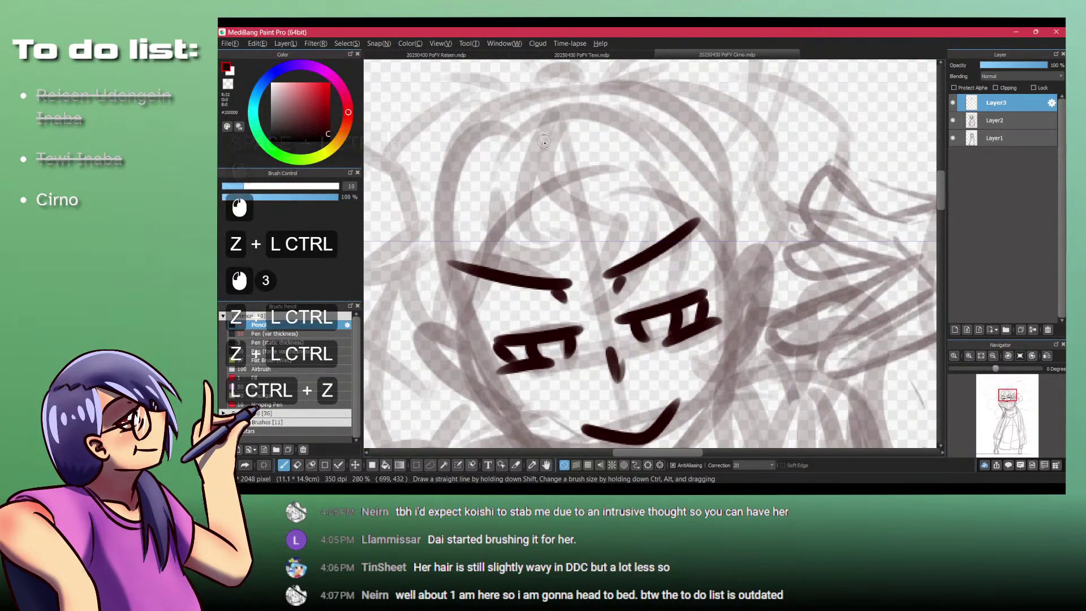
# Step: Draw the pointed, overlapping bangs across Cirno's forehead and down over the outer ends of both eyebrows
pyautogui.moveTo(536, 140); pyautogui.dragTo(600, 226)
pyautogui.moveTo(601, 180); pyautogui.dragTo(570, 275)
pyautogui.moveTo(644, 186); pyautogui.dragTo(597, 277)
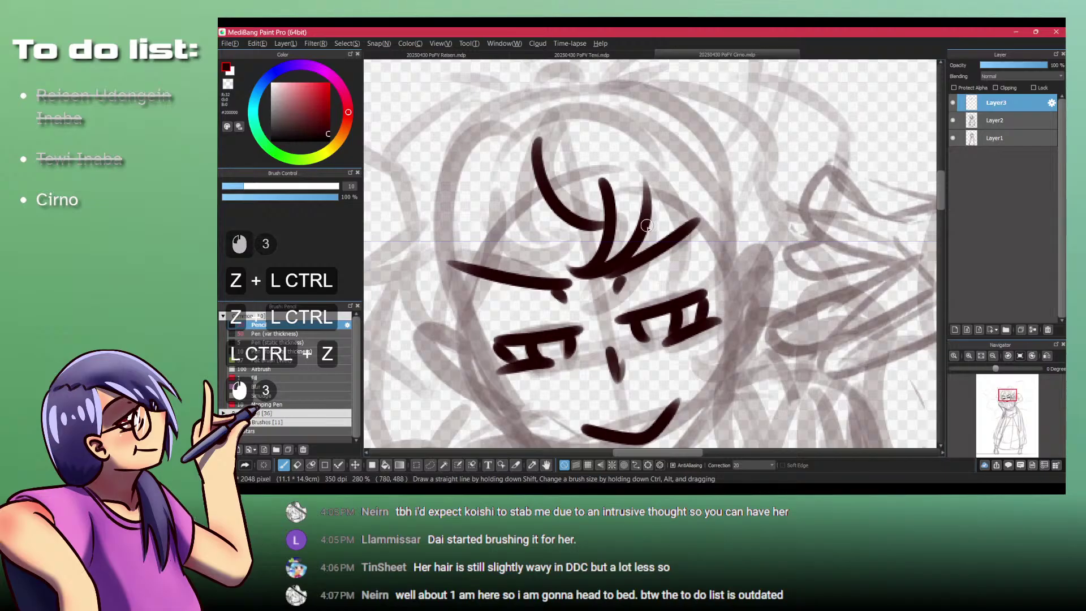
pyautogui.moveTo(656, 201)
pyautogui.mouseDown()
pyautogui.moveTo(674, 289)
pyautogui.moveTo(691, 201)
pyautogui.moveTo(725, 294)
pyautogui.mouseUp()
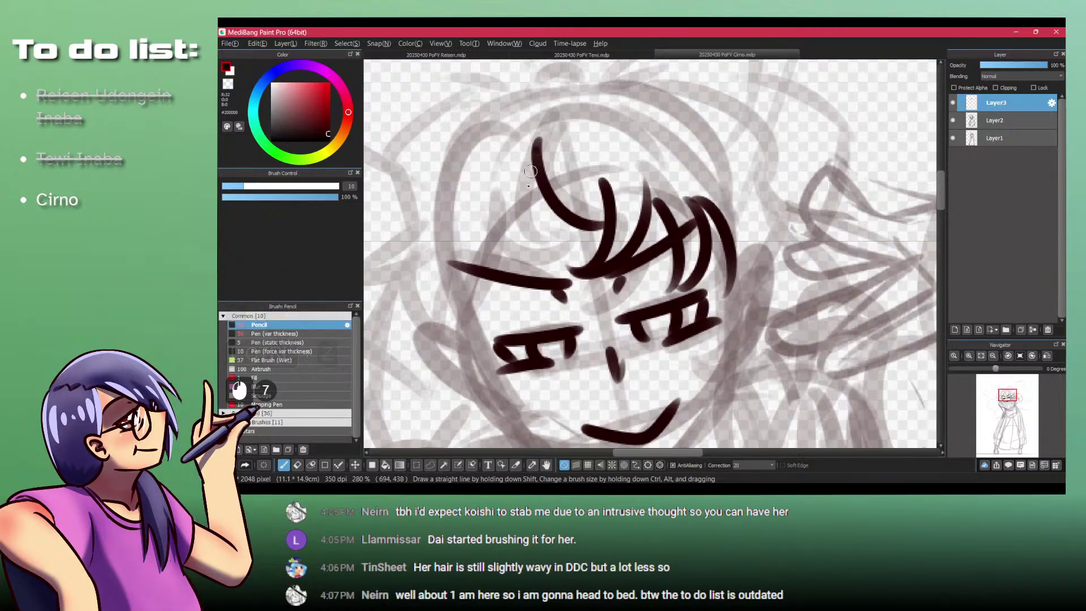
pyautogui.moveTo(498, 197)
pyautogui.mouseDown()
pyautogui.moveTo(441, 301)
pyautogui.moveTo(444, 335)
pyautogui.moveTo(502, 293)
pyautogui.moveTo(479, 339)
pyautogui.moveTo(521, 233)
pyautogui.moveTo(541, 214)
pyautogui.moveTo(486, 235)
pyautogui.mouseUp()
pyautogui.moveTo(521, 235); pyautogui.dragTo(486, 234)
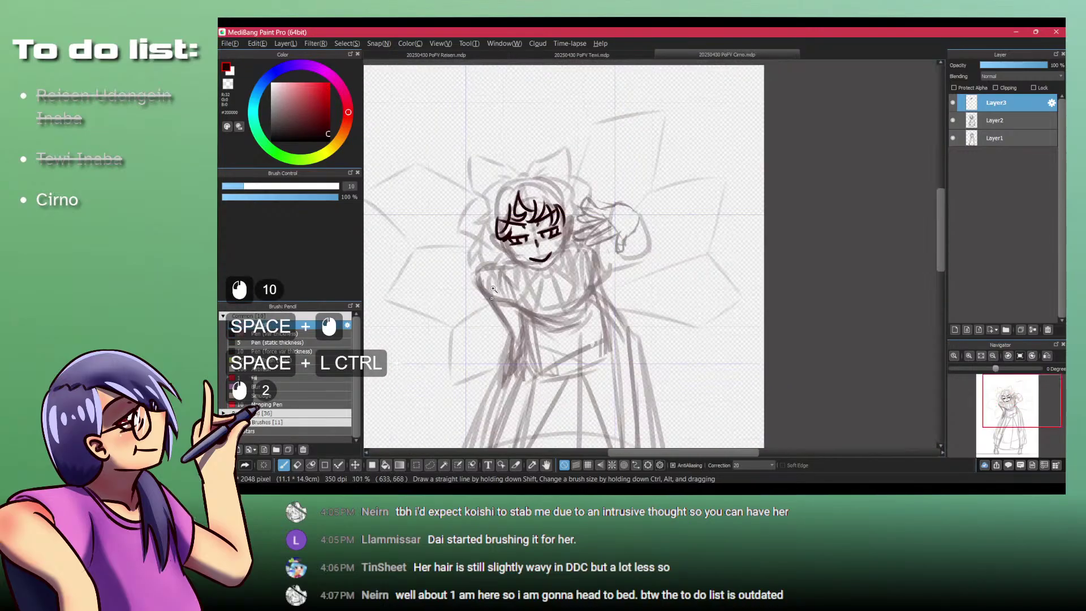
# Step: Draw the hair strand curving past the cheek nearer the raised hand and a pointed side lock hanging below it
pyautogui.moveTo(538, 203)
pyautogui.mouseDown()
pyautogui.moveTo(621, 266)
pyautogui.moveTo(644, 324)
pyautogui.mouseUp()
pyautogui.hotkey('ctrl', 'z')
pyautogui.moveTo(625, 265)
pyautogui.mouseDown()
pyautogui.moveTo(638, 316)
pyautogui.moveTo(649, 295)
pyautogui.moveTo(588, 345)
pyautogui.moveTo(642, 349)
pyautogui.moveTo(688, 243)
pyautogui.moveTo(672, 248)
pyautogui.mouseUp()
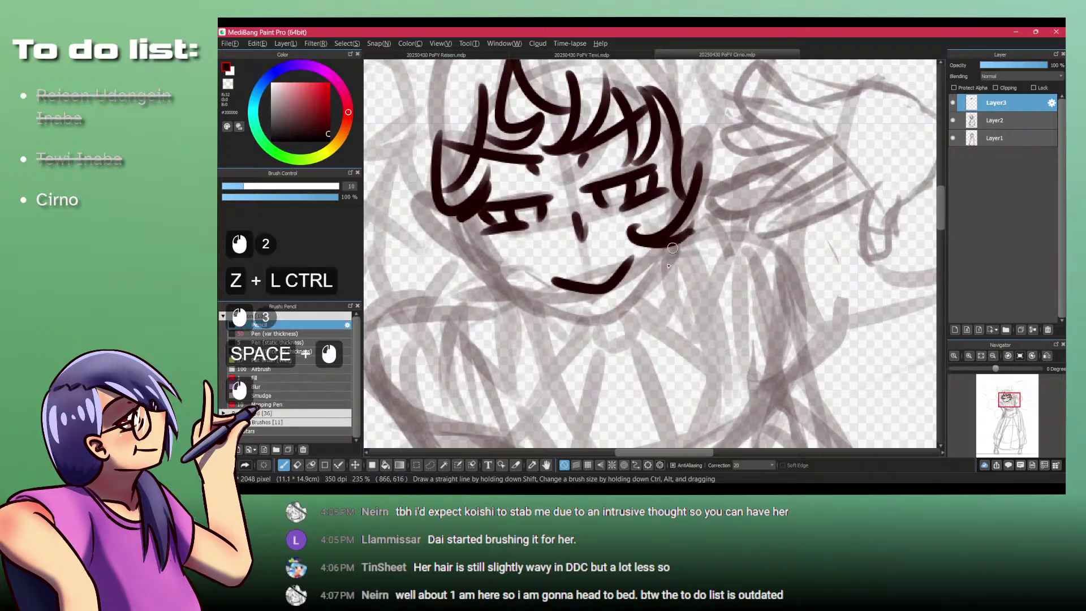
pyautogui.moveTo(714, 329); pyautogui.dragTo(733, 246)
pyautogui.moveTo(700, 212)
pyautogui.mouseDown()
pyautogui.moveTo(724, 261)
pyautogui.moveTo(726, 233)
pyautogui.mouseUp()
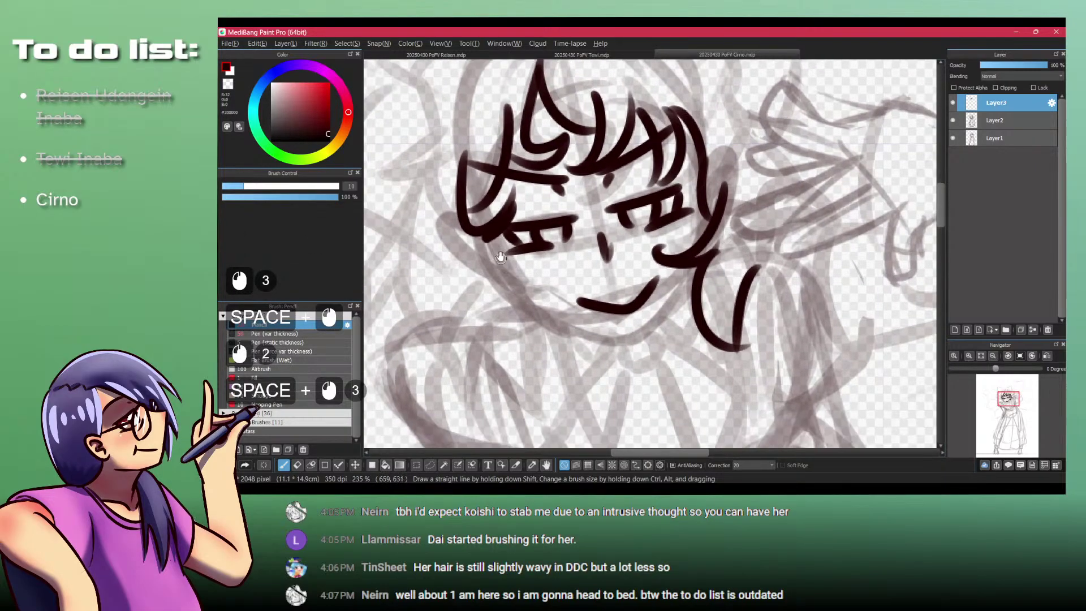
# Step: Draw the cheek contour and the outer hair locks on the side away from the raised hand
pyautogui.moveTo(486, 242)
pyautogui.mouseDown()
pyautogui.moveTo(527, 284)
pyautogui.moveTo(540, 268)
pyautogui.mouseUp()
pyautogui.moveTo(524, 276); pyautogui.dragTo(527, 342)
pyautogui.moveTo(499, 258); pyautogui.dragTo(452, 306)
pyautogui.moveTo(479, 216); pyautogui.dragTo(490, 157)
pyautogui.moveTo(519, 119); pyautogui.dragTo(461, 155)
pyautogui.moveTo(428, 237)
pyautogui.mouseDown()
pyautogui.moveTo(478, 223)
pyautogui.moveTo(498, 295)
pyautogui.moveTo(502, 228)
pyautogui.moveTo(460, 202)
pyautogui.mouseUp()
pyautogui.hotkey('ctrl', 'z')
# Step: Draw the hair outline from the crown down the side nearer the raised hand, ending in flicked locks
pyautogui.moveTo(512, 164)
pyautogui.mouseDown()
pyautogui.moveTo(654, 220)
pyautogui.moveTo(661, 297)
pyautogui.moveTo(680, 217)
pyautogui.mouseUp()
pyautogui.hotkey('ctrl', 'z')
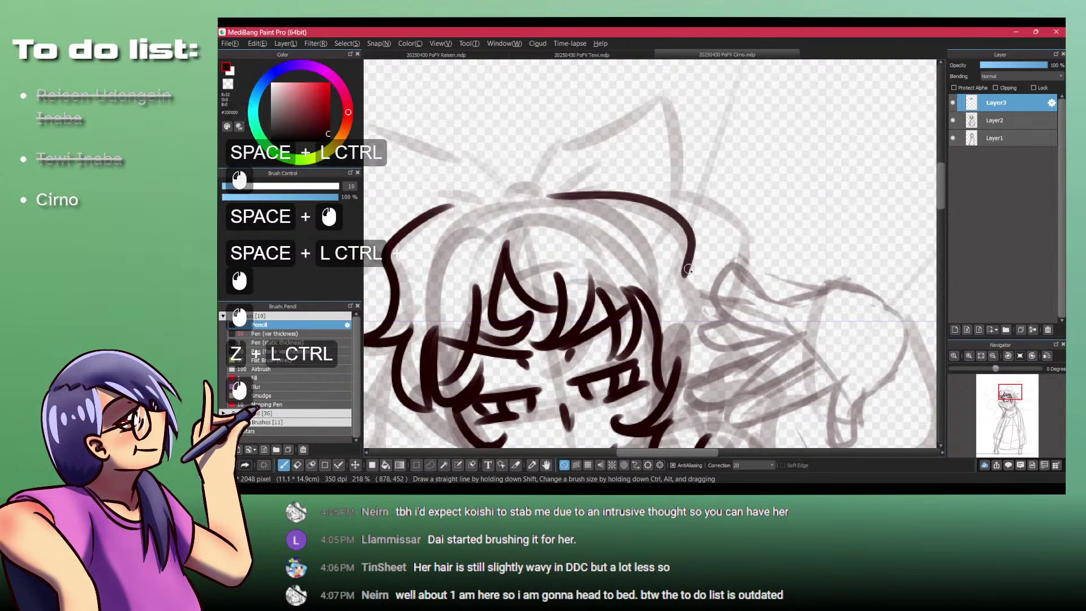
pyautogui.moveTo(689, 268)
pyautogui.mouseDown()
pyautogui.moveTo(731, 273)
pyautogui.moveTo(698, 370)
pyautogui.moveTo(623, 217)
pyautogui.mouseUp()
pyautogui.hotkey('ctrl', 'z')
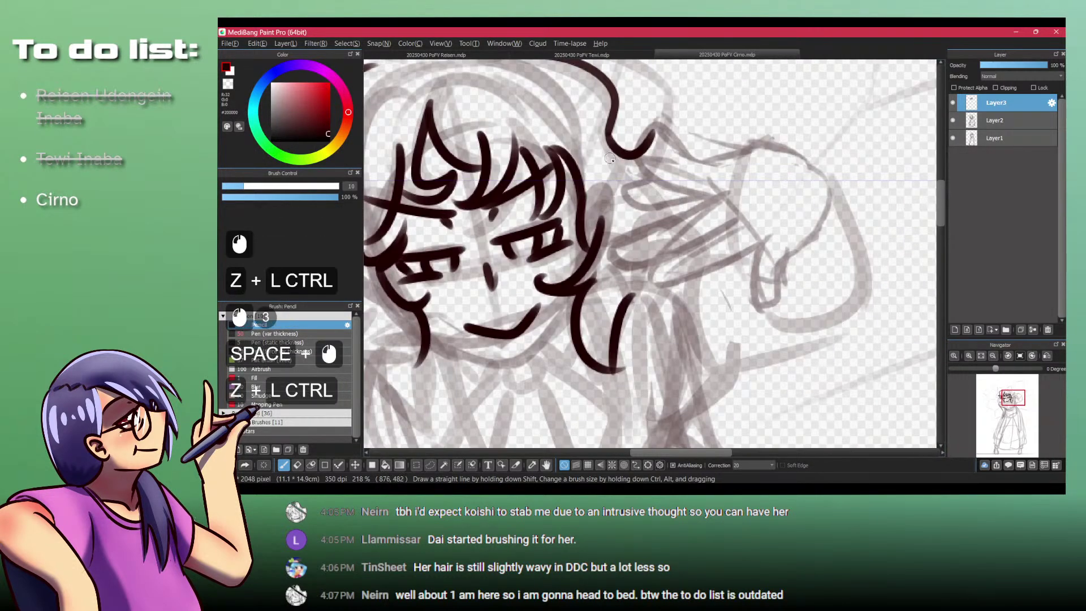
pyautogui.moveTo(636, 168)
pyautogui.mouseDown()
pyautogui.moveTo(684, 226)
pyautogui.moveTo(656, 282)
pyautogui.moveTo(690, 252)
pyautogui.moveTo(661, 267)
pyautogui.mouseUp()
pyautogui.hotkey('ctrl', 'z')
pyautogui.moveTo(384, 323); pyautogui.dragTo(548, 306)
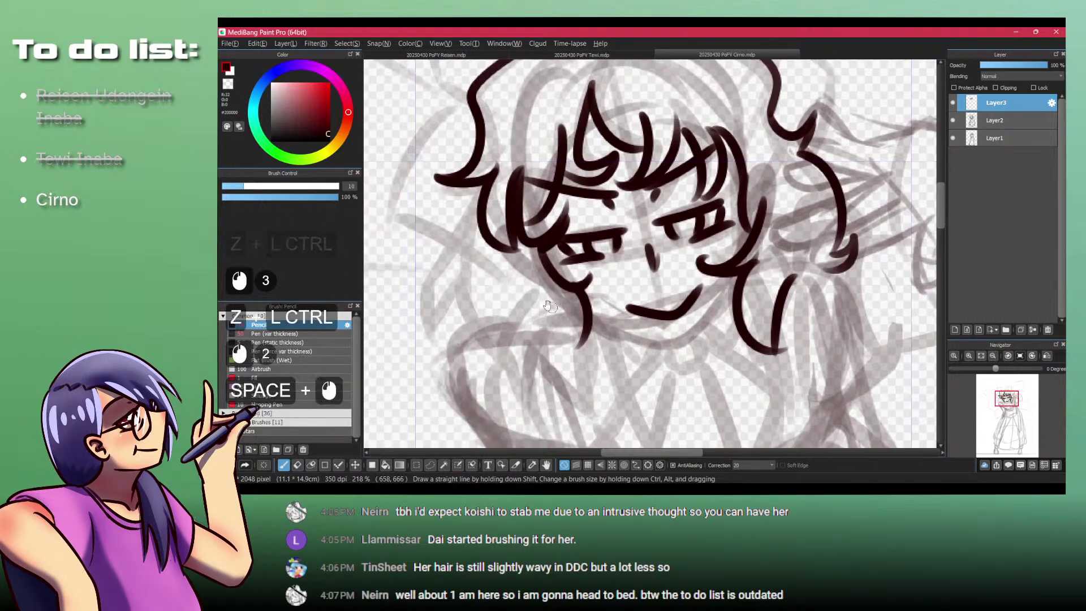
# Step: Draw the wavy lower hair locks on the side away from the raised hand, hanging over the shoulder
pyautogui.click(474, 193)
pyautogui.moveTo(425, 272); pyautogui.dragTo(489, 333)
pyautogui.moveTo(475, 243); pyautogui.dragTo(407, 243)
pyautogui.moveTo(506, 249); pyautogui.dragTo(571, 249)
pyautogui.moveTo(422, 306); pyautogui.dragTo(464, 238)
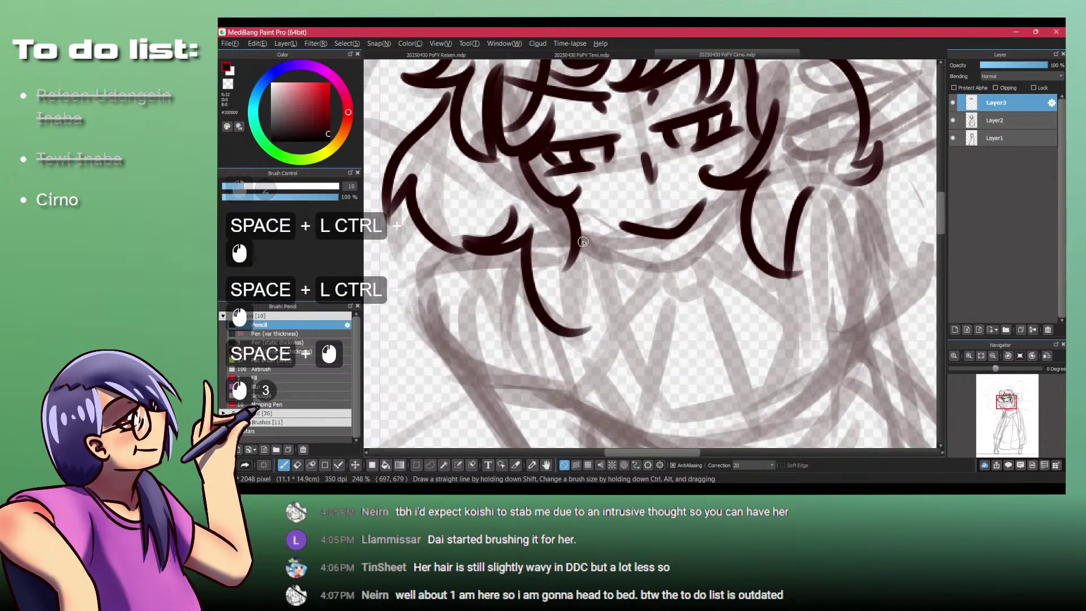
# Step: Close the long lock beneath the cheek into a hooked tip and clean up its line with the transparent colour
pyautogui.moveTo(583, 242)
pyautogui.mouseDown()
pyautogui.moveTo(622, 280)
pyautogui.moveTo(595, 318)
pyautogui.moveTo(526, 243)
pyautogui.moveTo(503, 243)
pyautogui.moveTo(556, 194)
pyautogui.mouseUp()
pyautogui.hotkey('ctrl', 'z')
pyautogui.hotkey('shift', 'z')
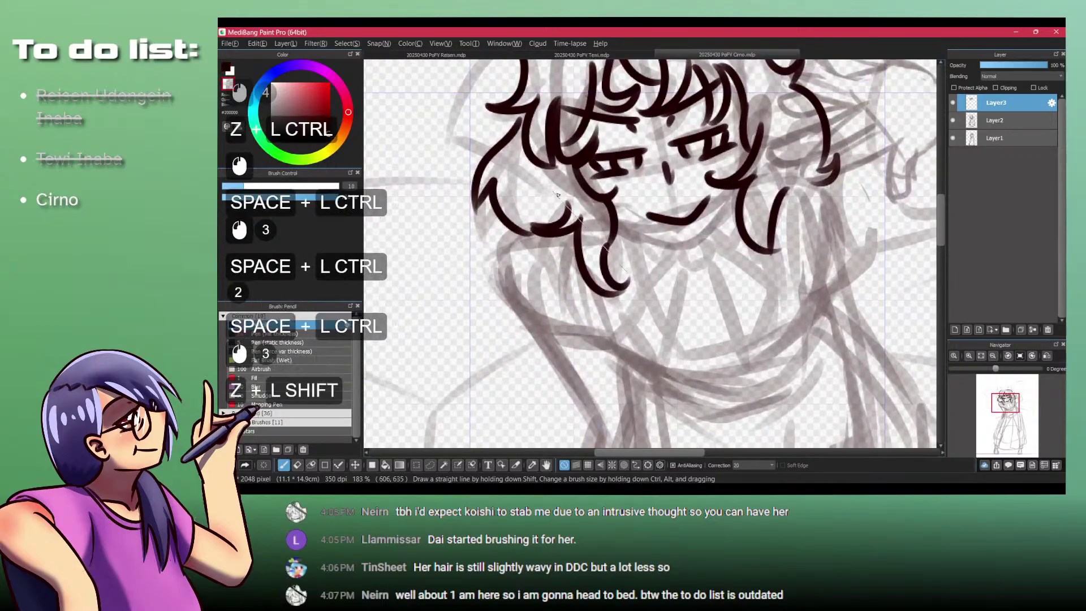
pyautogui.hotkey('shift', 'z')
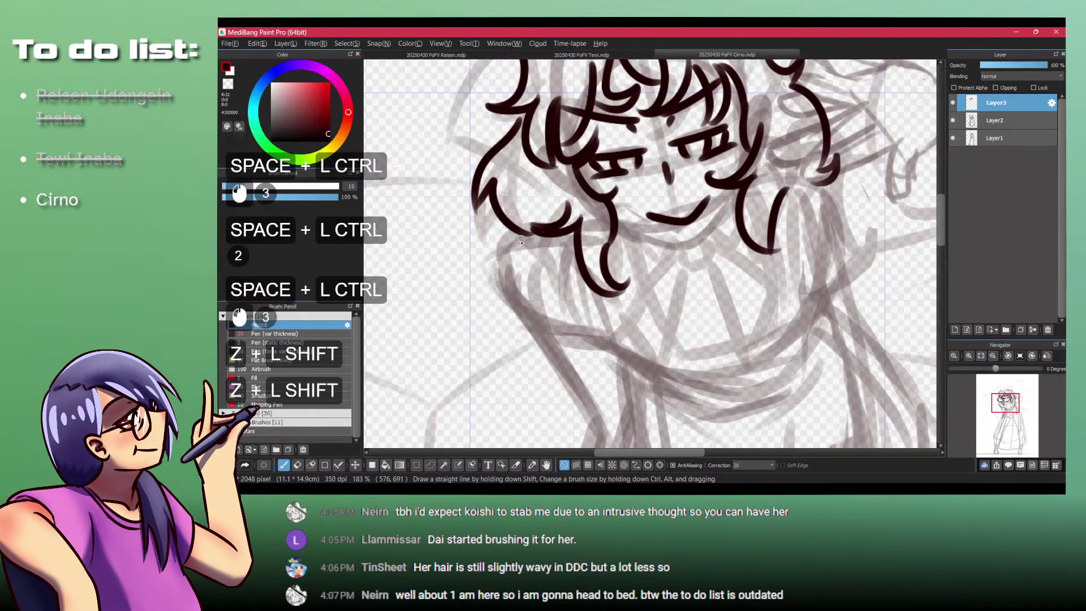
# Step: Add a new layer, Layer4, above Layer3 and hide Layer3 to expose the raised-hand sketch
pyautogui.moveTo(525, 248); pyautogui.dragTo(484, 247)
pyautogui.click(995, 138)
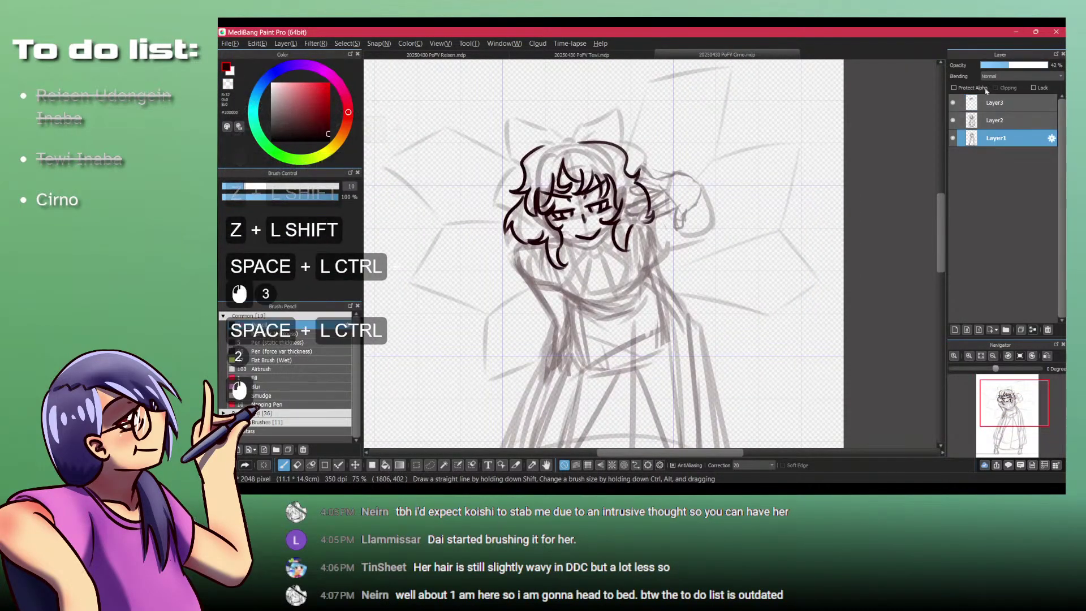
pyautogui.press('space')
pyautogui.press('space')
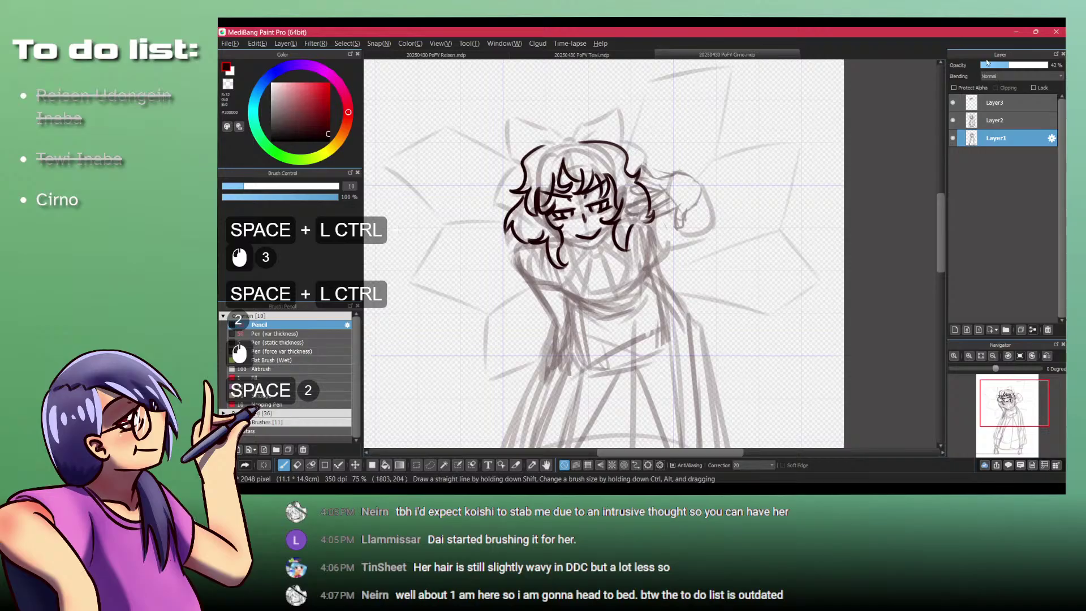
pyautogui.click(999, 96)
pyautogui.press('d')
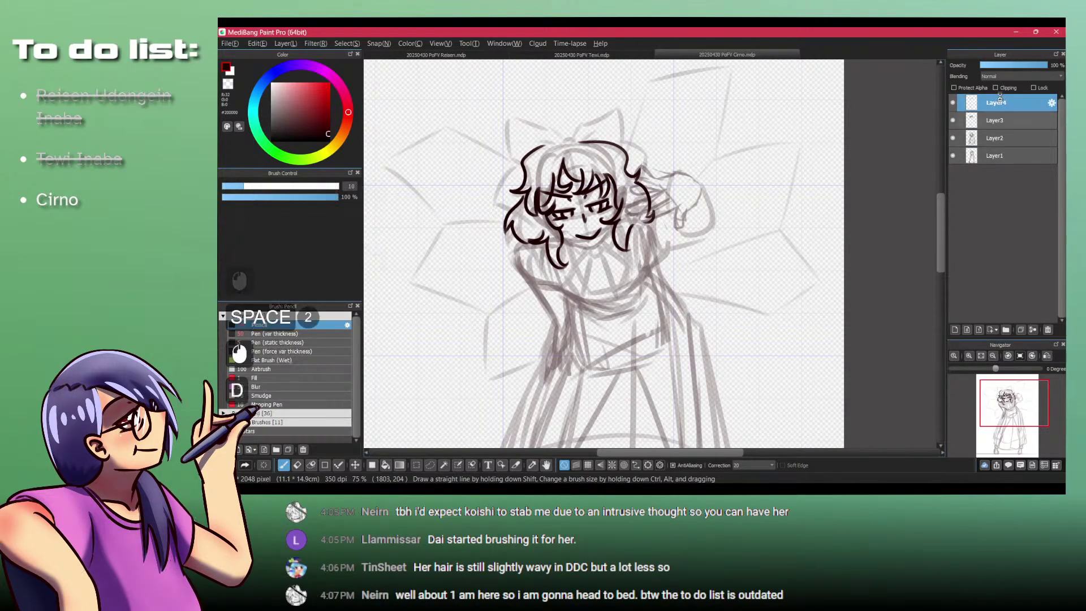
pyautogui.moveTo(645, 166); pyautogui.dragTo(715, 185)
pyautogui.click(953, 121)
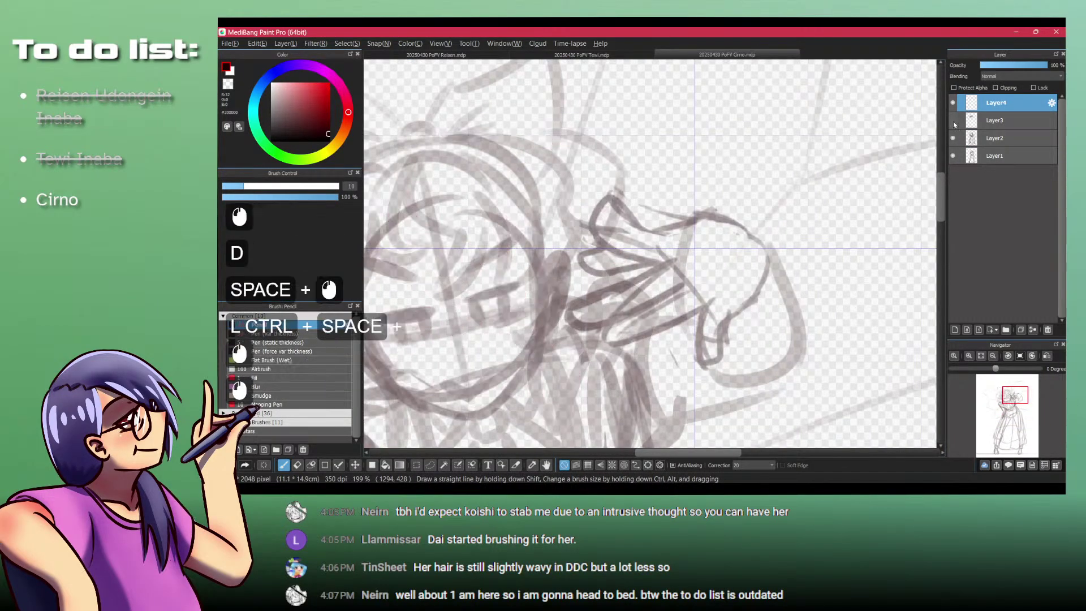
pyautogui.click(1002, 109)
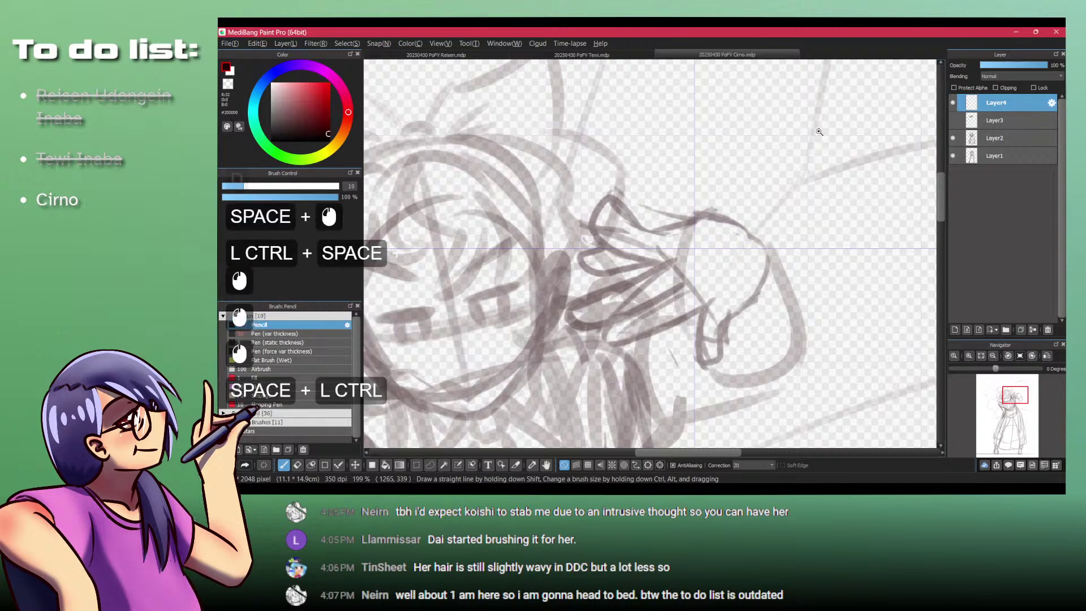
# Step: Outline the raised hand's topmost finger as a rounded loop on Layer4 and clean its inner edge with the transparent colour
pyautogui.moveTo(660, 210)
pyautogui.mouseDown()
pyautogui.moveTo(682, 210)
pyautogui.moveTo(654, 228)
pyautogui.mouseUp()
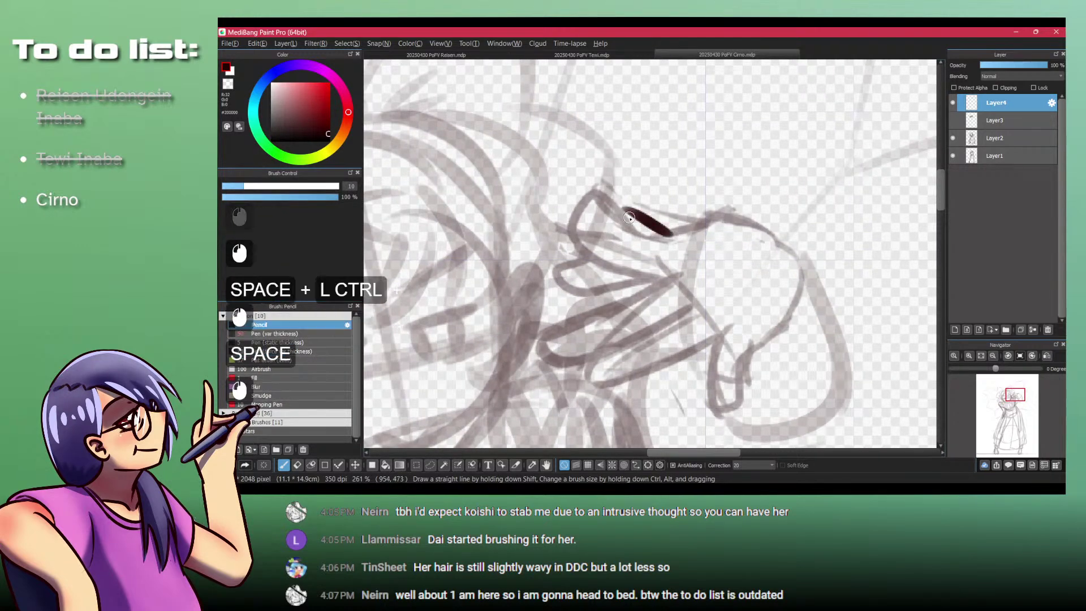
pyautogui.hotkey('ctrl', 'z')
pyautogui.moveTo(613, 195)
pyautogui.mouseDown()
pyautogui.moveTo(591, 229)
pyautogui.moveTo(620, 211)
pyautogui.moveTo(613, 203)
pyautogui.moveTo(650, 258)
pyautogui.mouseUp()
pyautogui.hotkey('ctrl', 'z')
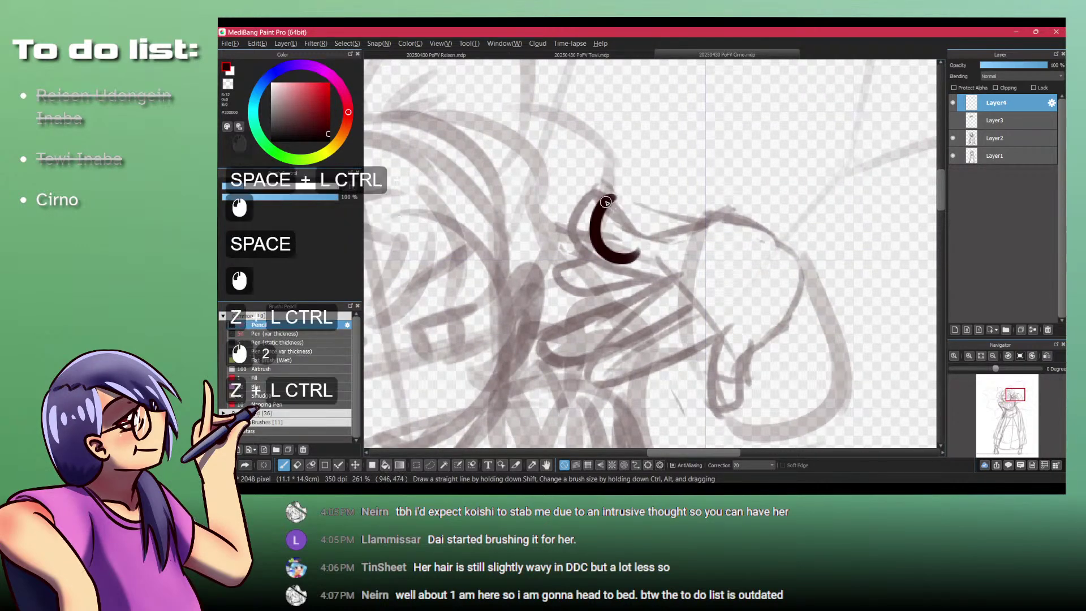
pyautogui.moveTo(619, 193)
pyautogui.mouseDown()
pyautogui.moveTo(642, 237)
pyautogui.moveTo(671, 247)
pyautogui.moveTo(656, 250)
pyautogui.mouseUp()
pyautogui.hotkey('shift', 'z')
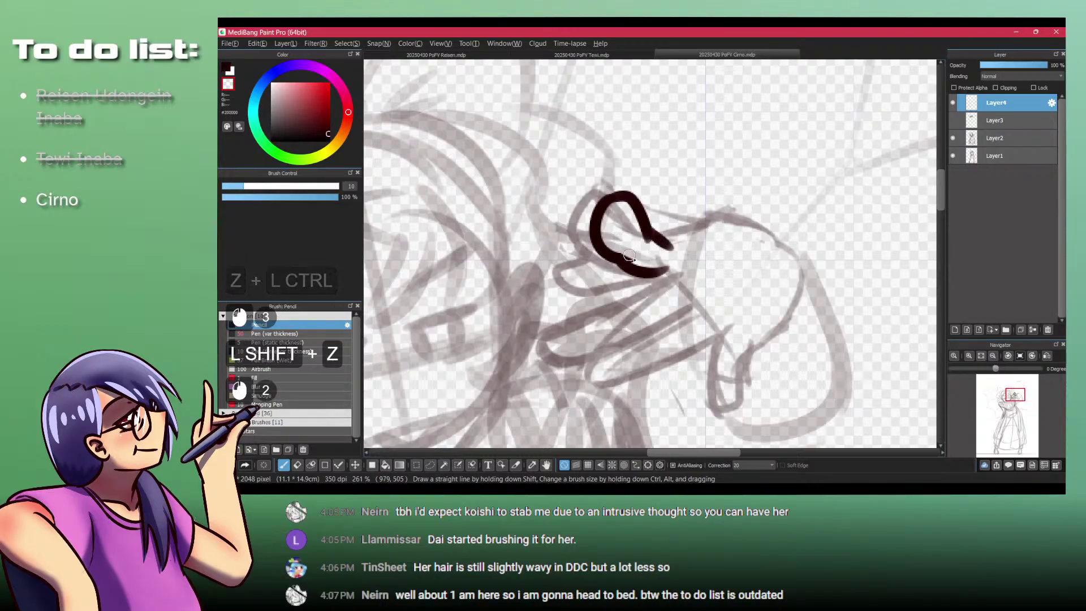
pyautogui.hotkey('shift', 'z')
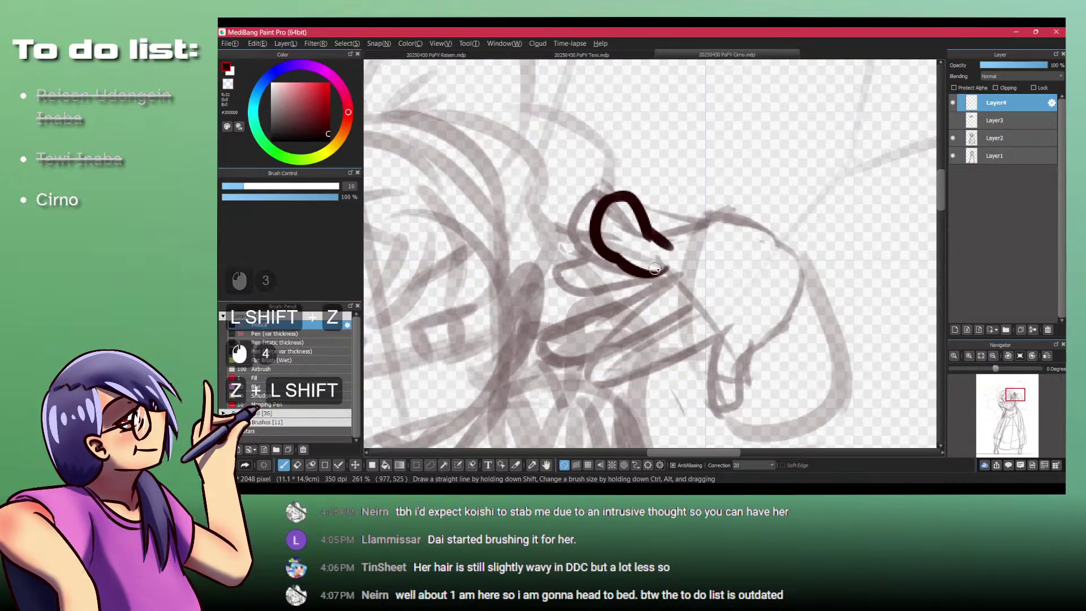
pyautogui.hotkey('shift', 'z')
pyautogui.click(666, 274)
pyautogui.click(665, 276)
pyautogui.hotkey('shift', 'z')
# Step: Outline the raised hand's two long lower fingers, extending from the palm toward the face
pyautogui.moveTo(667, 269); pyautogui.dragTo(588, 315)
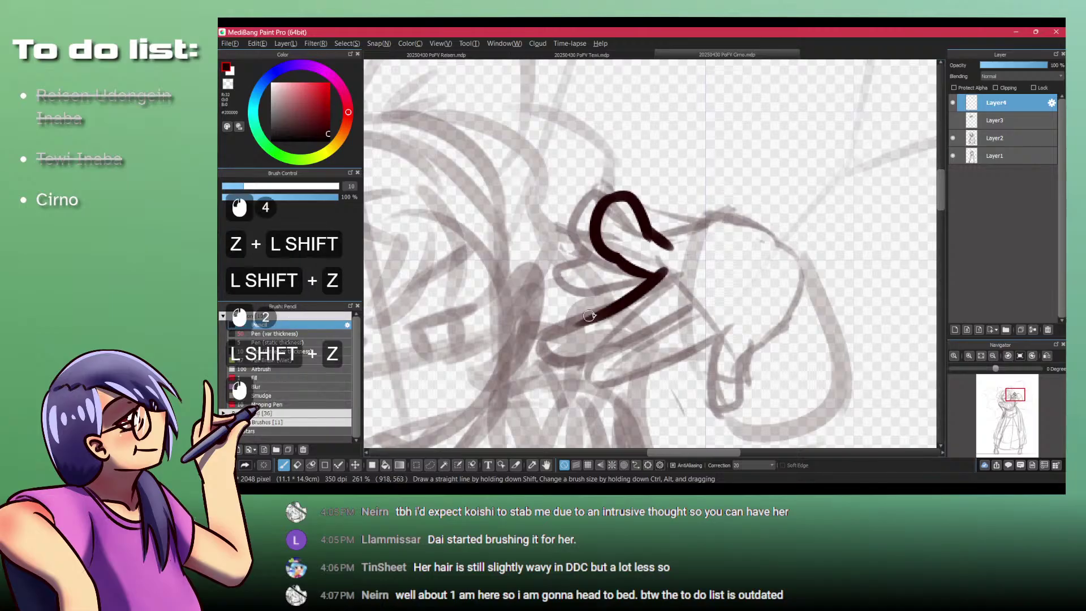
pyautogui.hotkey('ctrl', 'z')
pyautogui.moveTo(667, 270)
pyautogui.mouseDown()
pyautogui.moveTo(552, 323)
pyautogui.moveTo(587, 357)
pyautogui.moveTo(596, 341)
pyautogui.moveTo(566, 350)
pyautogui.moveTo(676, 315)
pyautogui.moveTo(589, 378)
pyautogui.moveTo(636, 374)
pyautogui.moveTo(614, 385)
pyautogui.moveTo(702, 342)
pyautogui.moveTo(681, 347)
pyautogui.moveTo(684, 359)
pyautogui.moveTo(713, 341)
pyautogui.mouseUp()
pyautogui.hotkey('ctrl', 'z')
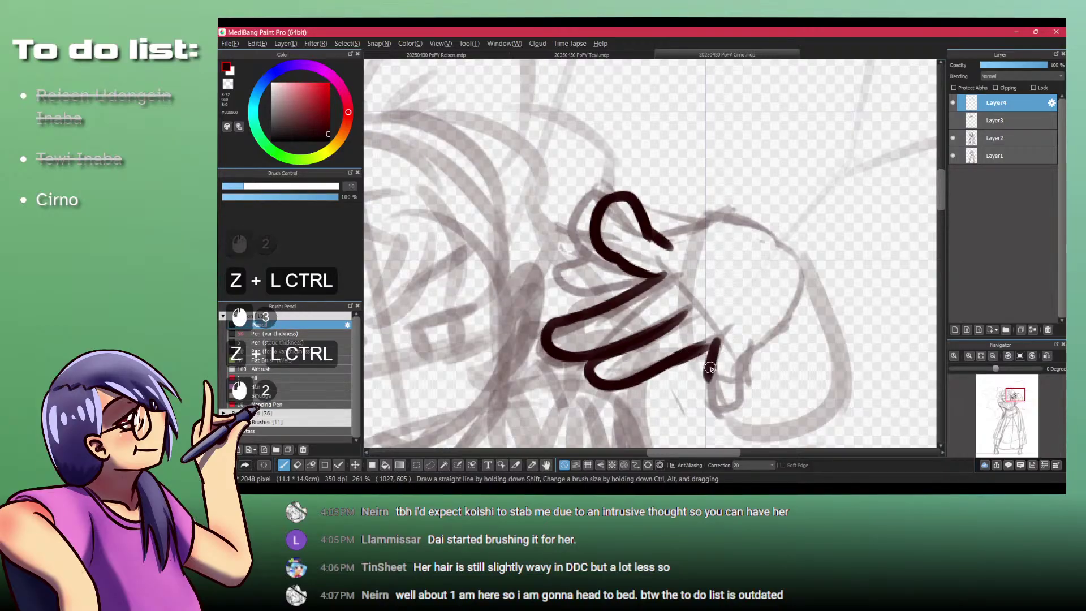
# Step: Outline the raised hand's downward-pointing thumb and continue its line along the lower edge toward the wrist
pyautogui.moveTo(700, 405)
pyautogui.mouseDown()
pyautogui.moveTo(739, 408)
pyautogui.moveTo(738, 370)
pyautogui.mouseUp()
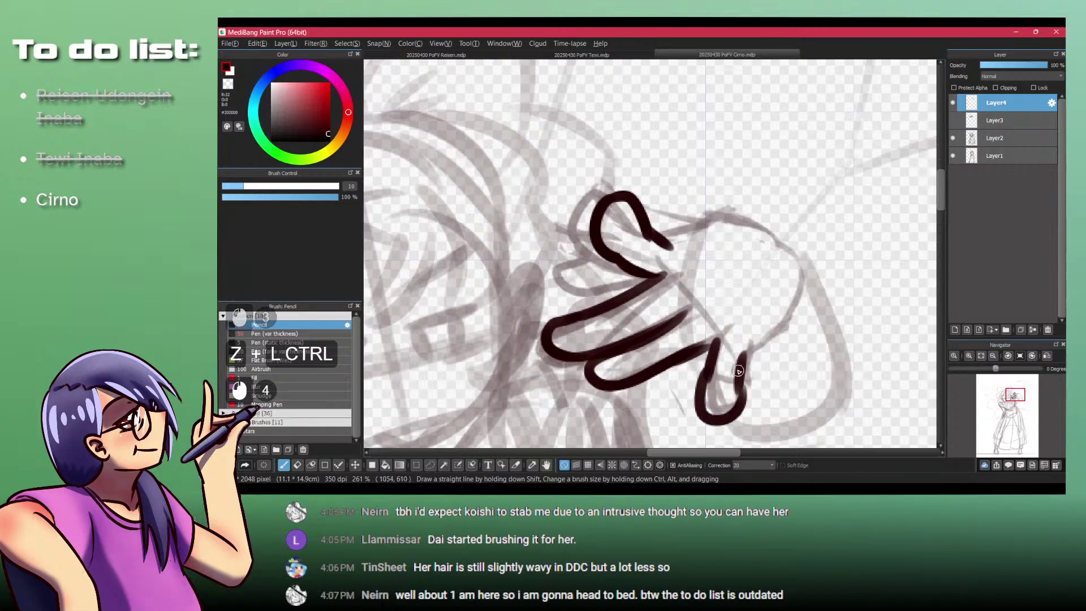
pyautogui.hotkey('ctrl', 'z')
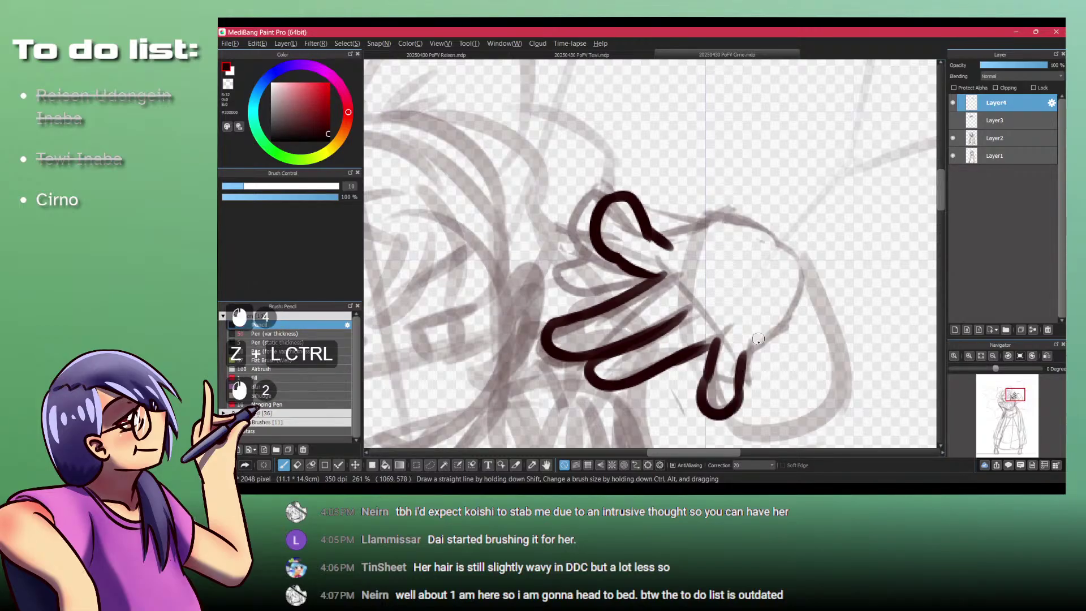
pyautogui.hotkey('ctrl', 'z')
pyautogui.moveTo(745, 362); pyautogui.dragTo(809, 298)
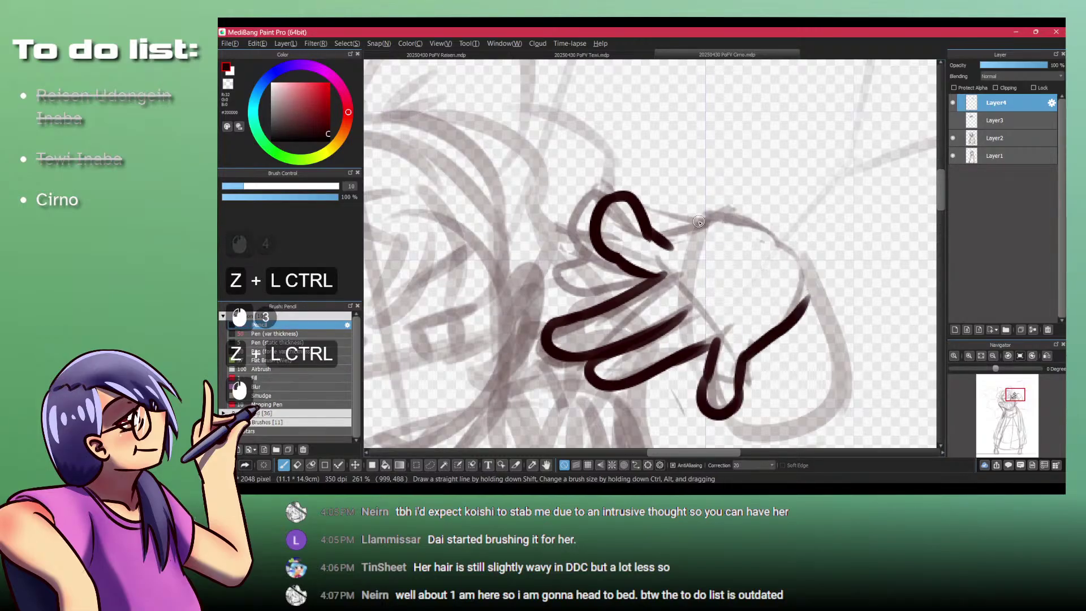
# Step: Draw the raised hand's upper edge toward the wrist and outline the short finger beneath the topmost one
pyautogui.moveTo(656, 235)
pyautogui.mouseDown()
pyautogui.moveTo(760, 226)
pyautogui.moveTo(786, 236)
pyautogui.mouseUp()
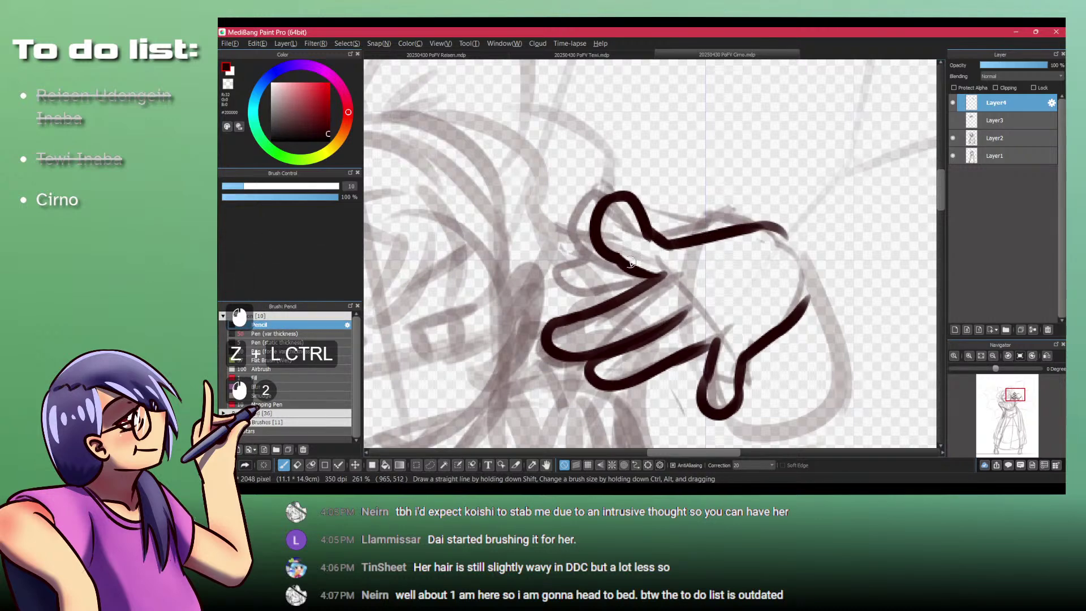
pyautogui.hotkey('ctrl', 'z')
pyautogui.hotkey('shift', 'z')
pyautogui.moveTo(759, 221)
pyautogui.mouseDown()
pyautogui.moveTo(699, 229)
pyautogui.moveTo(738, 217)
pyautogui.moveTo(727, 251)
pyautogui.moveTo(719, 245)
pyautogui.moveTo(732, 216)
pyautogui.mouseUp()
pyautogui.hotkey('shift', 'z')
pyautogui.hotkey('ctrl', 'z')
pyautogui.hotkey('shift', 'z')
pyautogui.hotkey('shift', 'z')
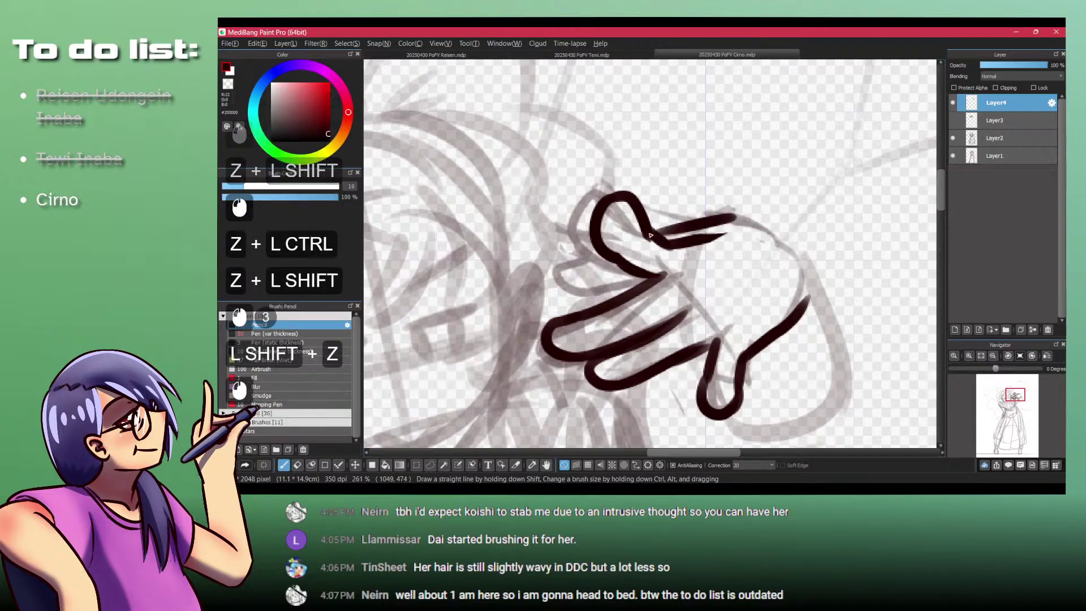
pyautogui.moveTo(664, 231)
pyautogui.mouseDown()
pyautogui.moveTo(728, 219)
pyautogui.moveTo(772, 232)
pyautogui.mouseUp()
pyautogui.moveTo(611, 253)
pyautogui.mouseDown()
pyautogui.moveTo(562, 257)
pyautogui.moveTo(571, 286)
pyautogui.moveTo(667, 274)
pyautogui.mouseUp()
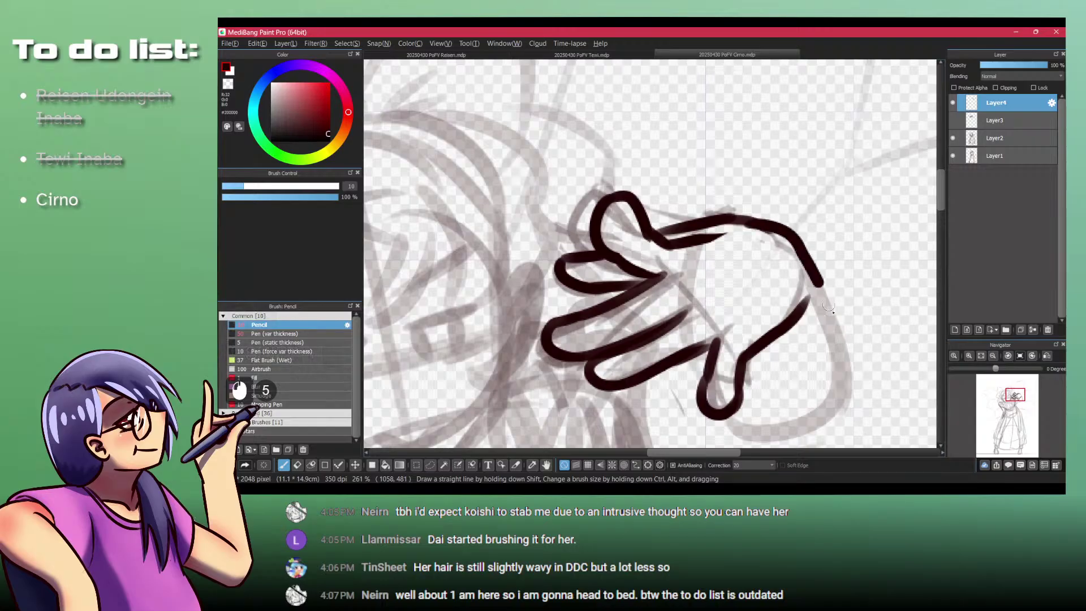
# Step: Trim the inner line at the topmost finger's base and redraw the hand's upper edge curving down to the wrist
pyautogui.moveTo(813, 244)
pyautogui.mouseDown()
pyautogui.moveTo(791, 249)
pyautogui.moveTo(848, 227)
pyautogui.mouseUp()
pyautogui.hotkey('ctrl', 'z')
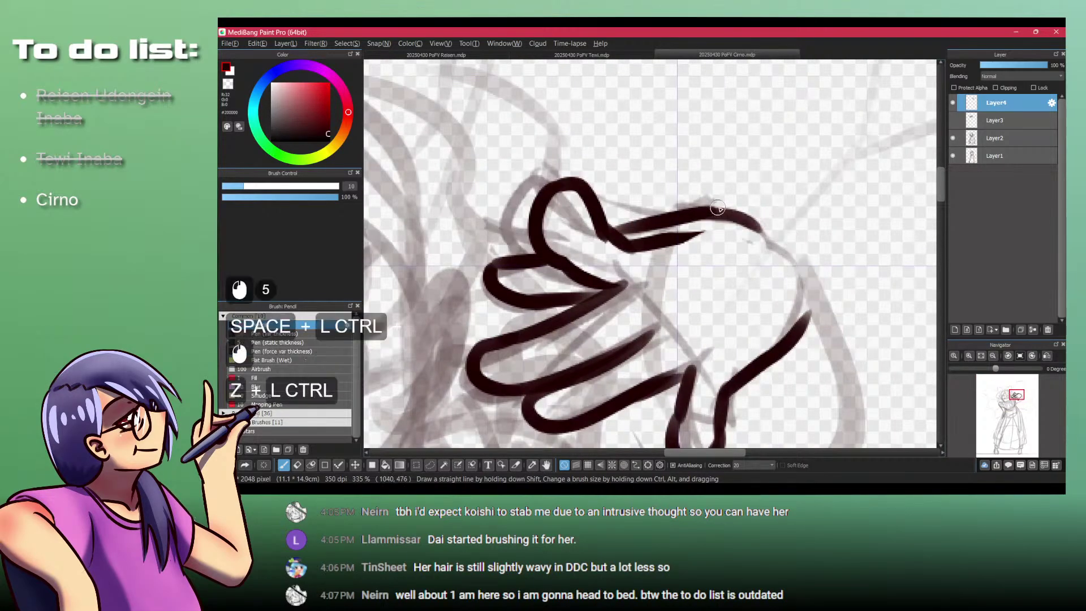
pyautogui.hotkey('ctrl', 'z')
pyautogui.hotkey('shift', 'z')
pyautogui.moveTo(762, 241); pyautogui.dragTo(716, 234)
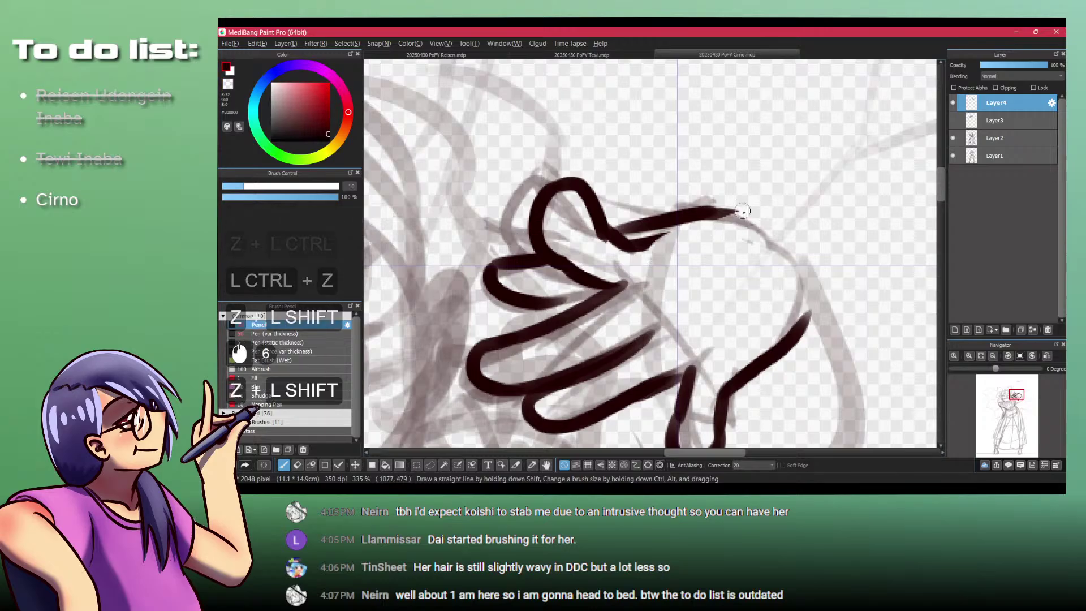
pyautogui.moveTo(678, 232); pyautogui.dragTo(815, 280)
pyautogui.moveTo(796, 240)
pyautogui.mouseDown()
pyautogui.moveTo(802, 271)
pyautogui.moveTo(787, 273)
pyautogui.moveTo(704, 199)
pyautogui.mouseUp()
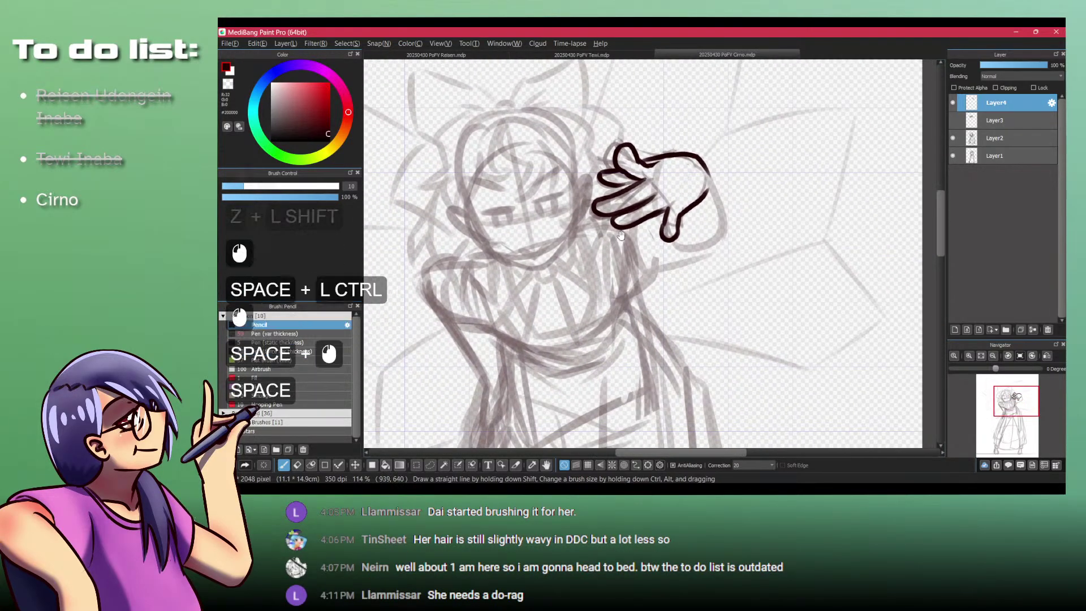
# Step: Outline the bent arm curving from the wrist behind the raised hand and back under the fingers, checking the Cirno sprite reference
pyautogui.moveTo(577, 142)
pyautogui.mouseDown()
pyautogui.moveTo(577, 221)
pyautogui.moveTo(588, 192)
pyautogui.moveTo(600, 286)
pyautogui.moveTo(650, 326)
pyautogui.mouseUp()
pyautogui.moveTo(669, 164); pyautogui.dragTo(707, 271)
pyautogui.hotkey('ctrl', 'z')
pyautogui.moveTo(639, 128)
pyautogui.mouseDown()
pyautogui.moveTo(675, 181)
pyautogui.moveTo(691, 321)
pyautogui.moveTo(527, 360)
pyautogui.mouseUp()
pyautogui.moveTo(610, 306); pyautogui.dragTo(566, 272)
pyautogui.moveTo(565, 271); pyautogui.dragTo(632, 200)
pyautogui.hotkey('alt', 'Tab')
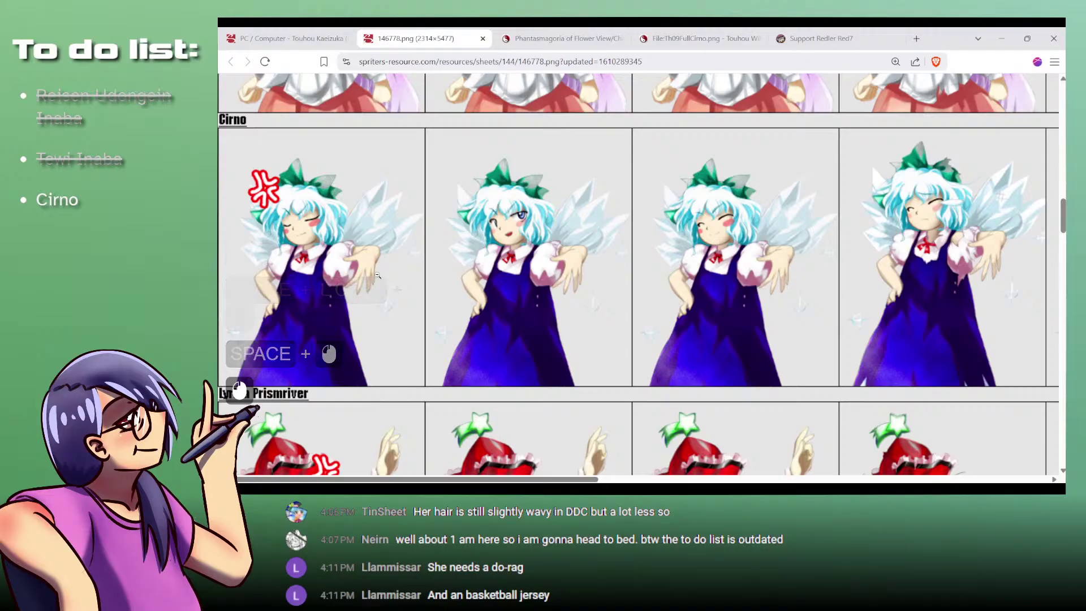
pyautogui.hotkey('alt', 'Tab')
pyautogui.moveTo(650, 234)
pyautogui.mouseDown()
pyautogui.moveTo(653, 199)
pyautogui.moveTo(620, 198)
pyautogui.moveTo(662, 265)
pyautogui.mouseUp()
# Step: Lower the opacity of Layer1 to fade the base sketch further
pyautogui.click(1009, 157)
pyautogui.moveTo(997, 68); pyautogui.dragTo(992, 67)
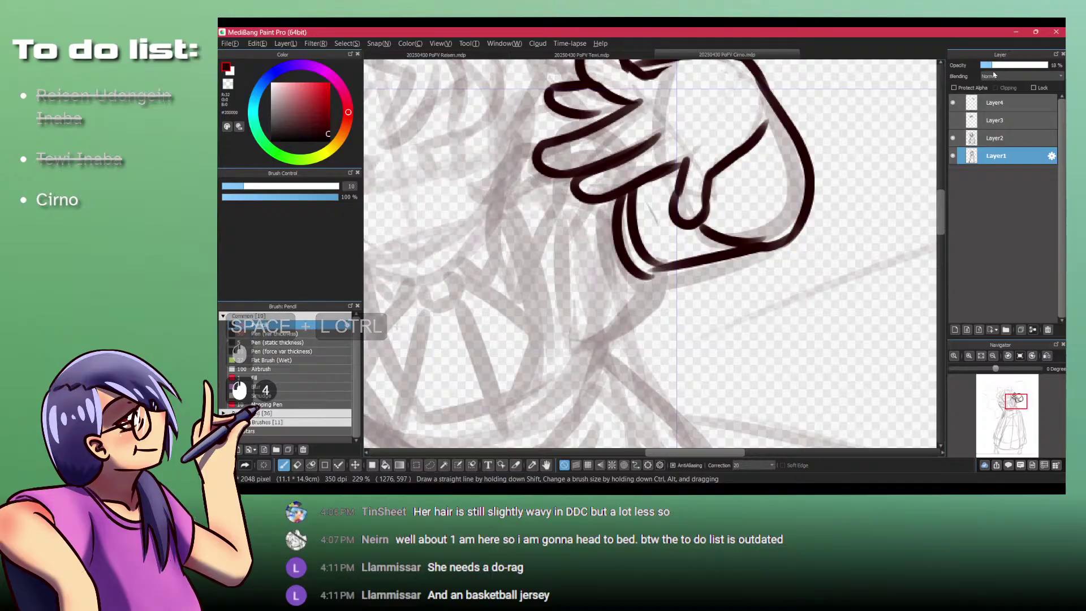
# Step: Set Layer2's opacity to 57% and make Layer4 the active layer
pyautogui.click(1017, 66)
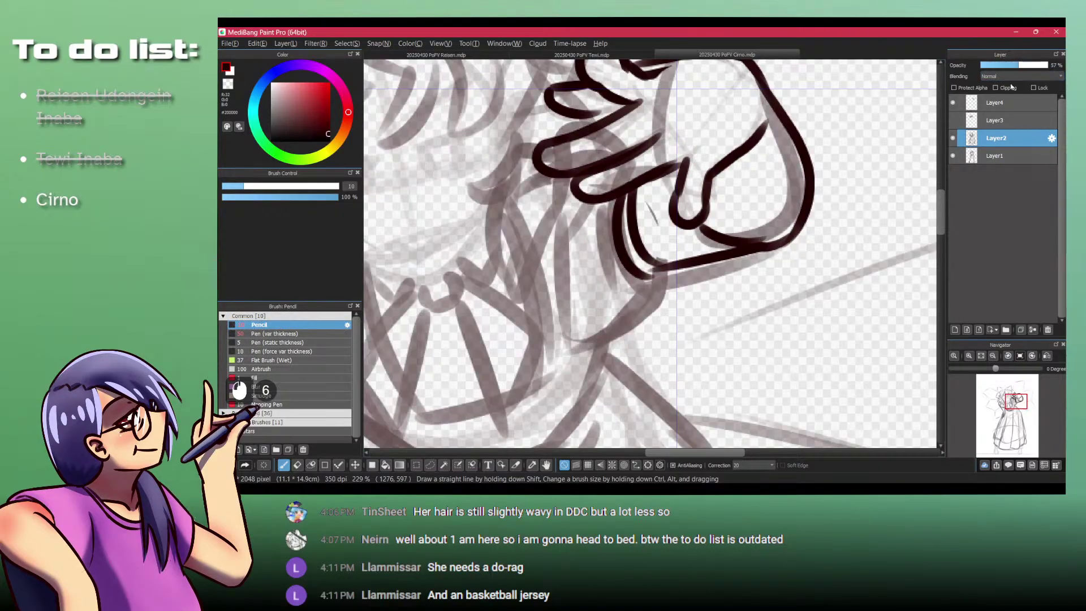
pyautogui.click(1000, 121)
pyautogui.click(1004, 104)
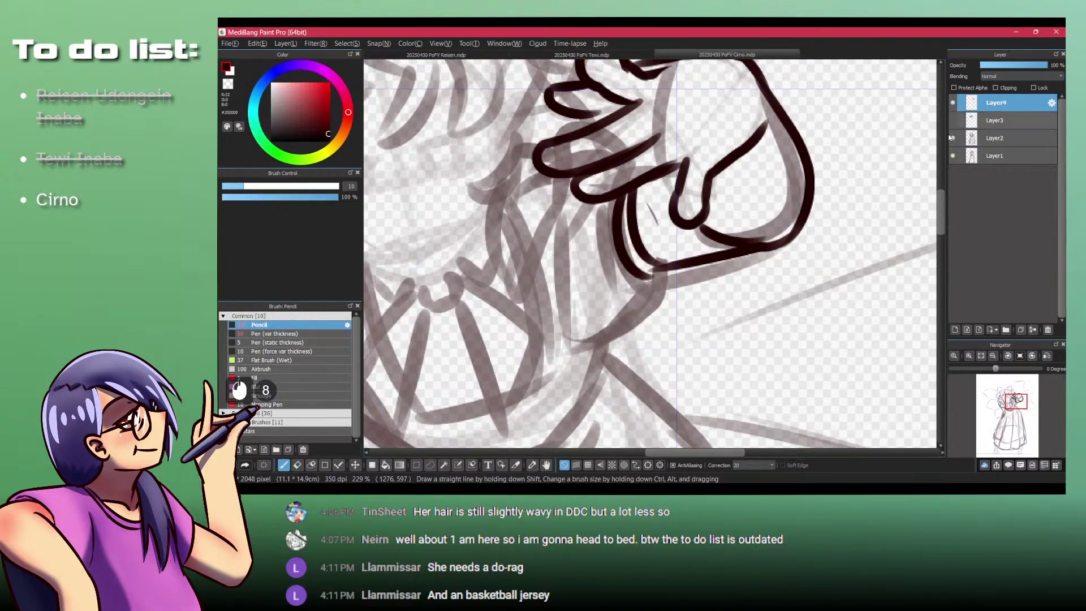
# Step: Trim the outline corner at the raised arm's wrist and draw the sleeve's lower edge curving down to a point
pyautogui.hotkey('shift', 'z')
pyautogui.click(656, 268)
pyautogui.hotkey('shift', 'z')
pyautogui.click(663, 270)
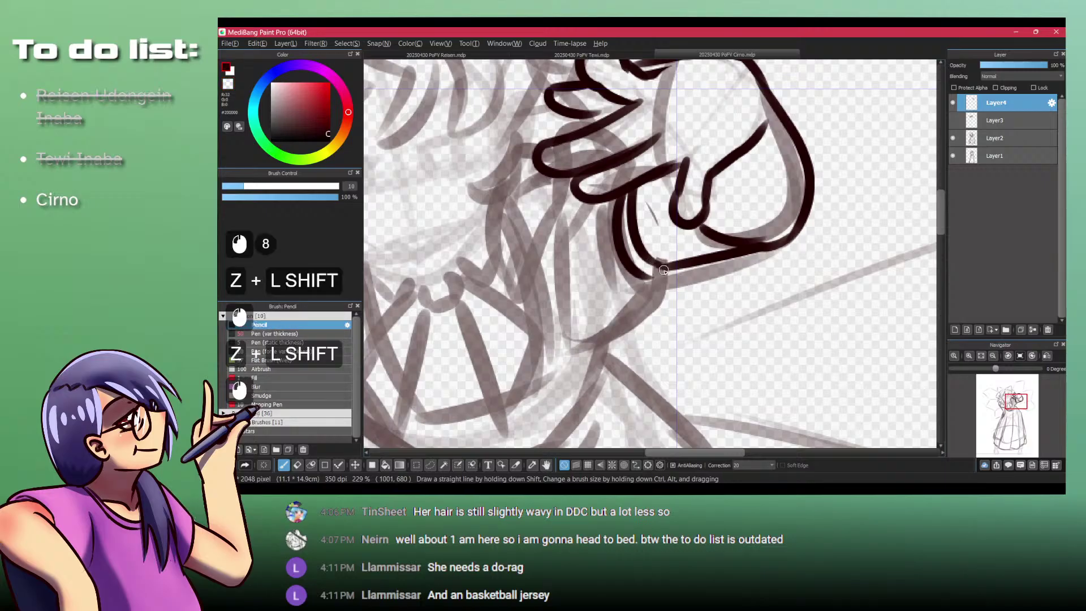
pyautogui.moveTo(590, 233); pyautogui.dragTo(675, 202)
pyautogui.moveTo(752, 298); pyautogui.dragTo(675, 362)
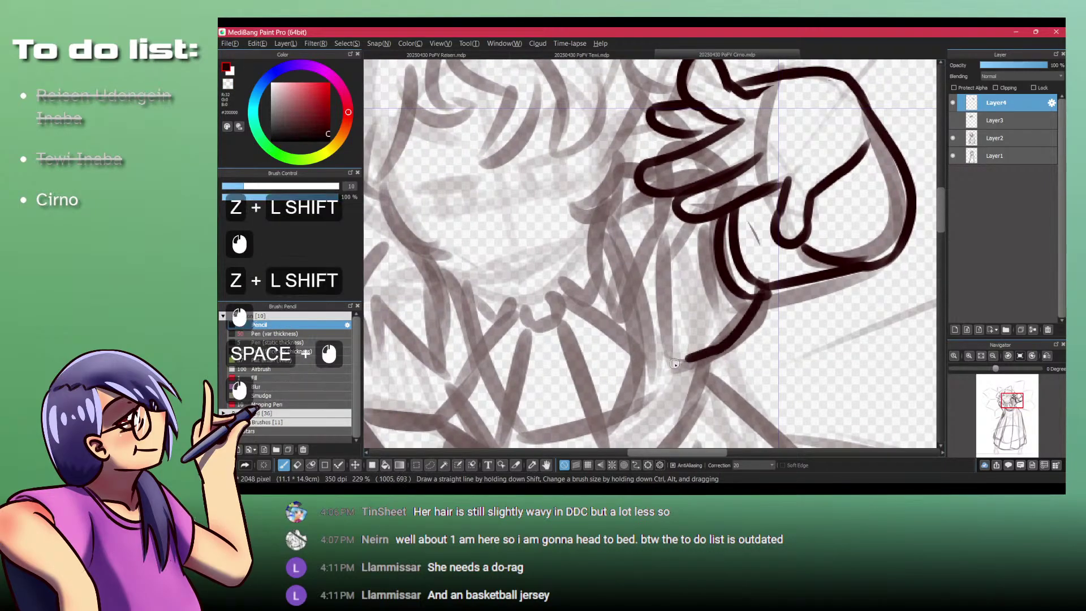
pyautogui.hotkey('ctrl', 'z')
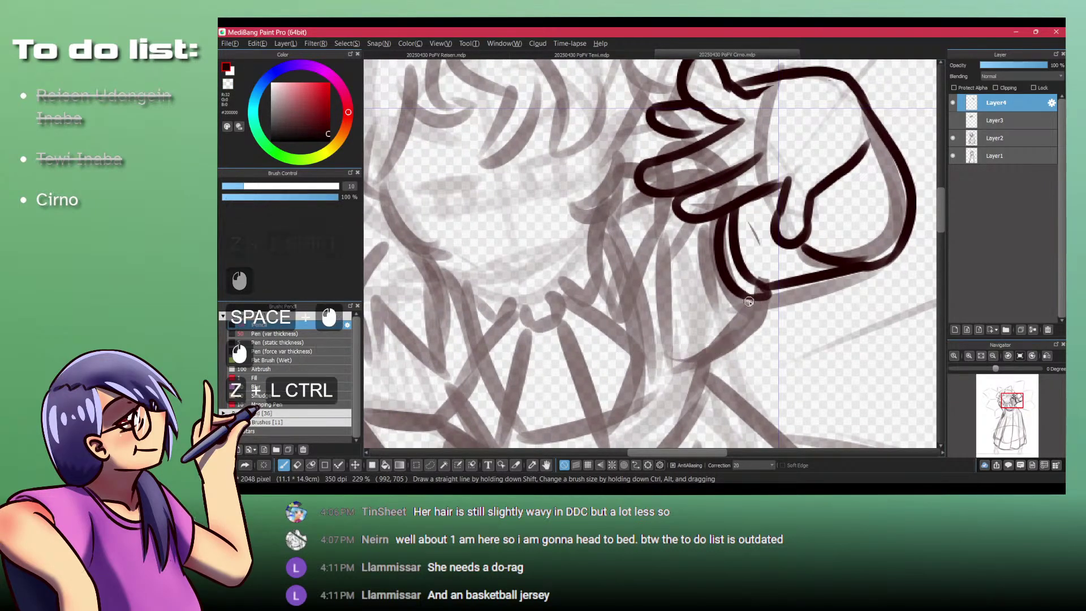
pyautogui.moveTo(726, 336); pyautogui.dragTo(691, 385)
# Step: Draw the long edge rising from the sleeve's lower point toward the chin, with a second line beside it
pyautogui.moveTo(624, 253); pyautogui.dragTo(606, 197)
pyautogui.moveTo(621, 223); pyautogui.dragTo(629, 262)
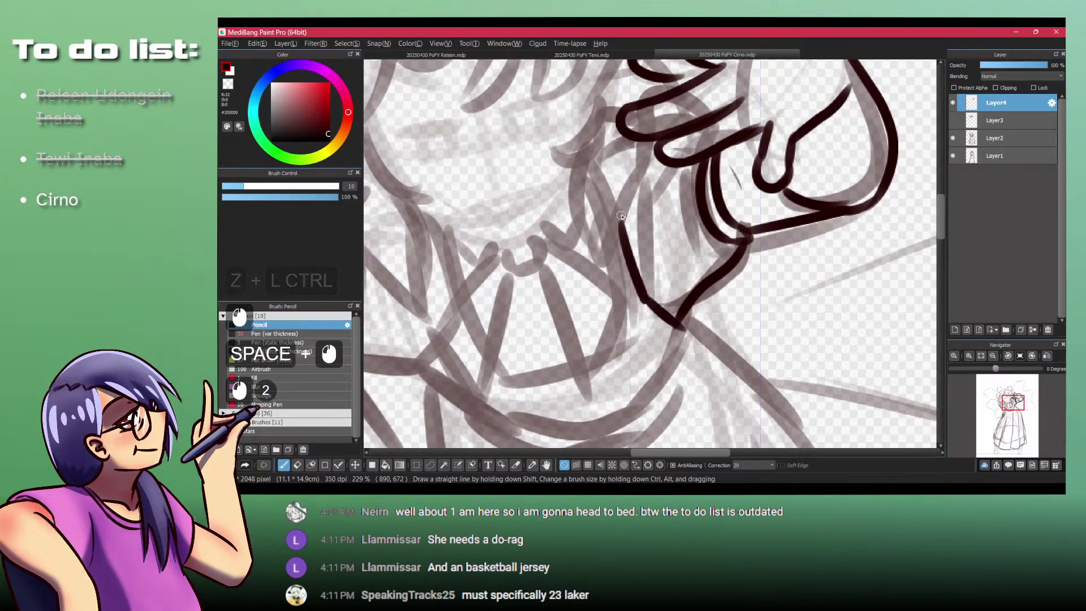
pyautogui.moveTo(603, 167); pyautogui.dragTo(630, 265)
pyautogui.hotkey('ctrl', 'z')
pyautogui.press('z')
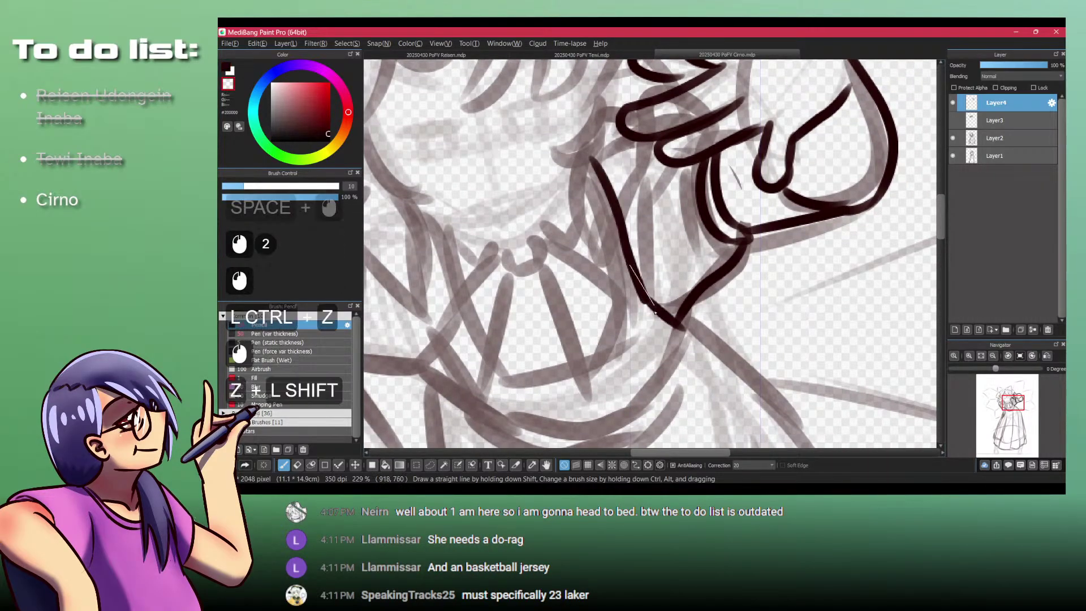
pyautogui.hotkey('shift', 'z')
pyautogui.moveTo(580, 178); pyautogui.dragTo(601, 302)
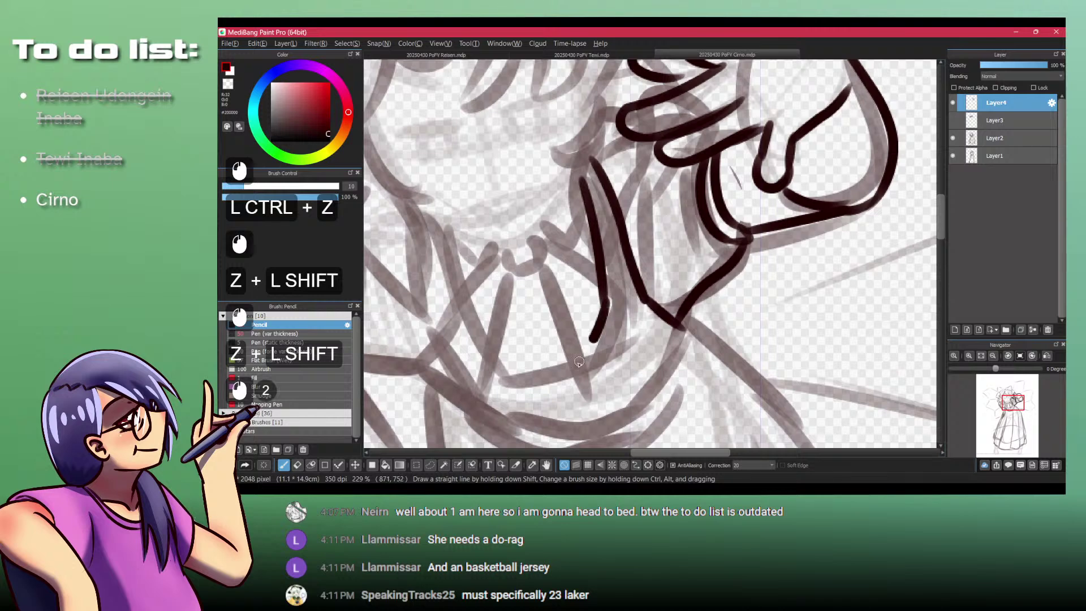
pyautogui.moveTo(578, 362); pyautogui.dragTo(614, 318)
pyautogui.hotkey('ctrl', 'z')
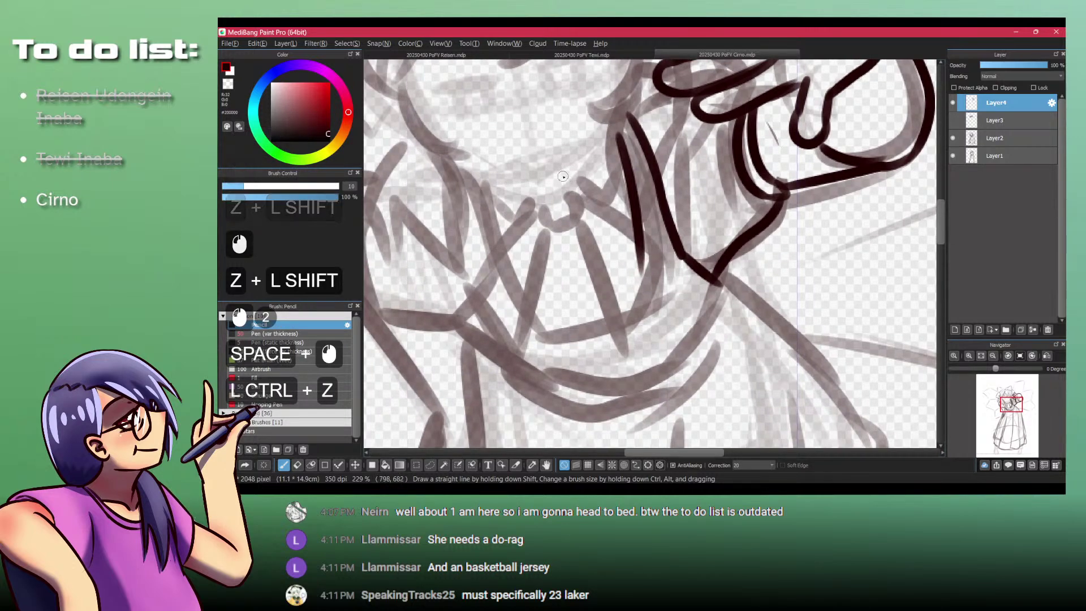
# Step: Draw the zigzag collar edge below the chin and the small round knot at its centre
pyautogui.moveTo(562, 168); pyautogui.dragTo(603, 198)
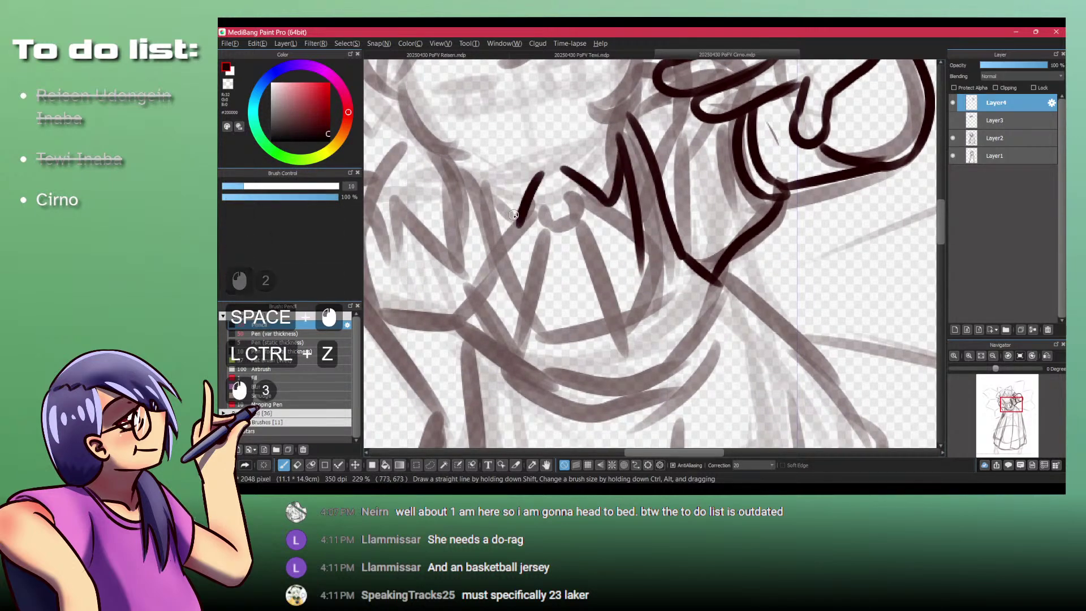
pyautogui.moveTo(487, 184); pyautogui.dragTo(516, 224)
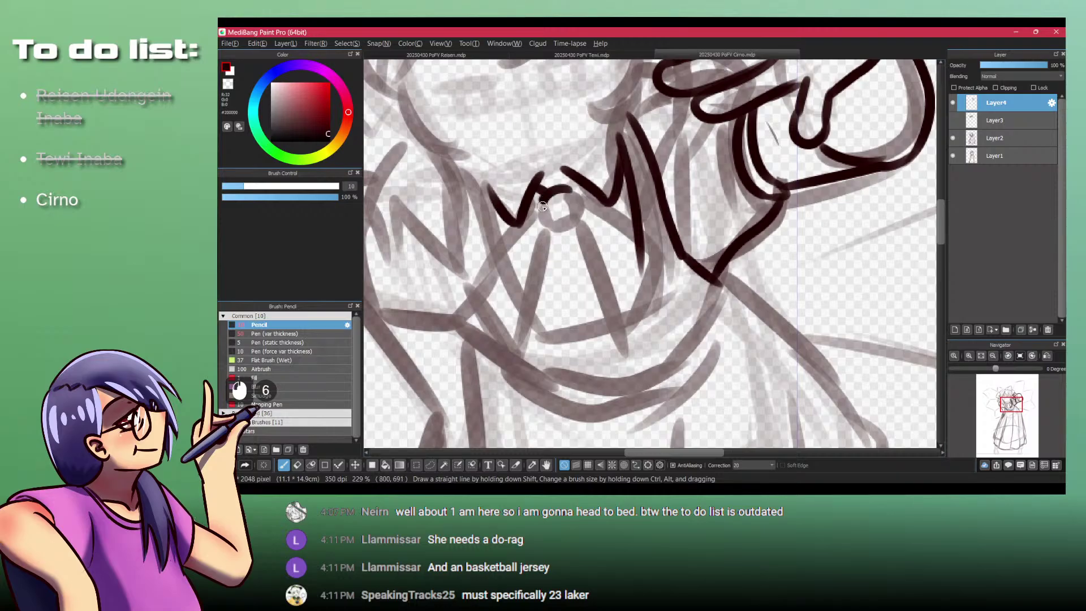
pyautogui.hotkey('ctrl', 'z')
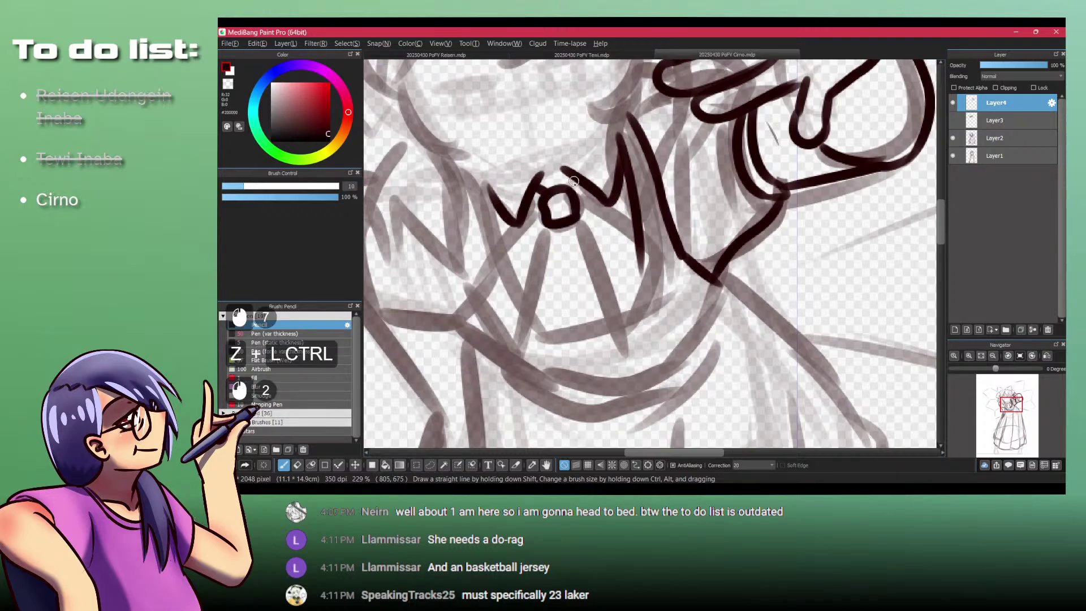
# Step: Outline the fan-shaped neck ribbon hanging from the knot, with its centre panel, fold line and two flared side panels
pyautogui.moveTo(538, 235)
pyautogui.mouseDown()
pyautogui.moveTo(484, 190)
pyautogui.moveTo(568, 289)
pyautogui.mouseUp()
pyautogui.hotkey('shift', 'z')
pyautogui.hotkey('shift', 'z')
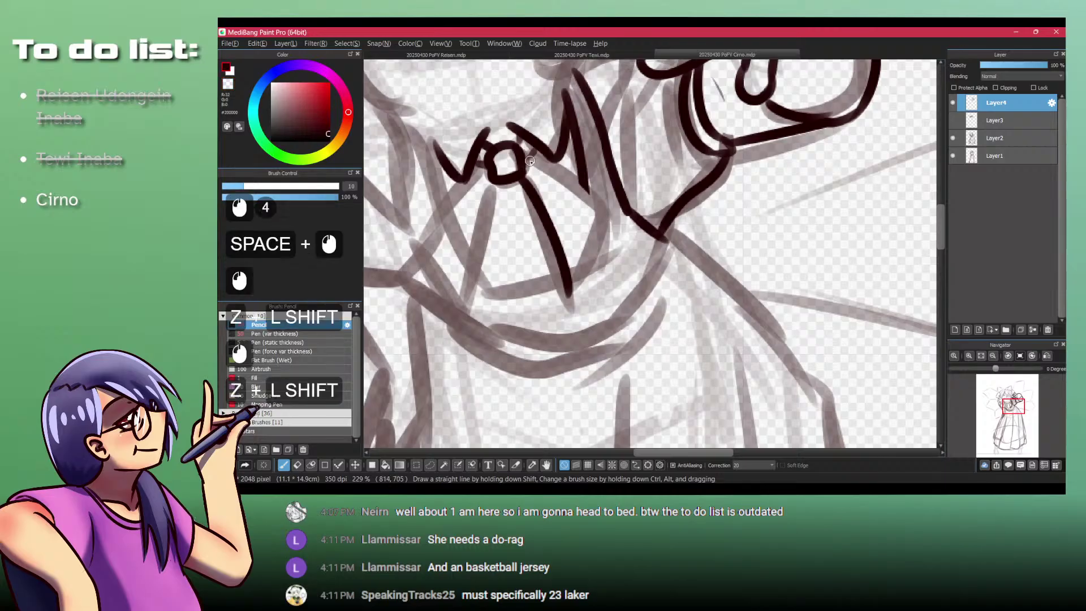
pyautogui.moveTo(531, 160)
pyautogui.mouseDown()
pyautogui.moveTo(622, 231)
pyautogui.moveTo(568, 290)
pyautogui.moveTo(656, 277)
pyautogui.mouseUp()
pyautogui.moveTo(557, 183); pyautogui.dragTo(532, 325)
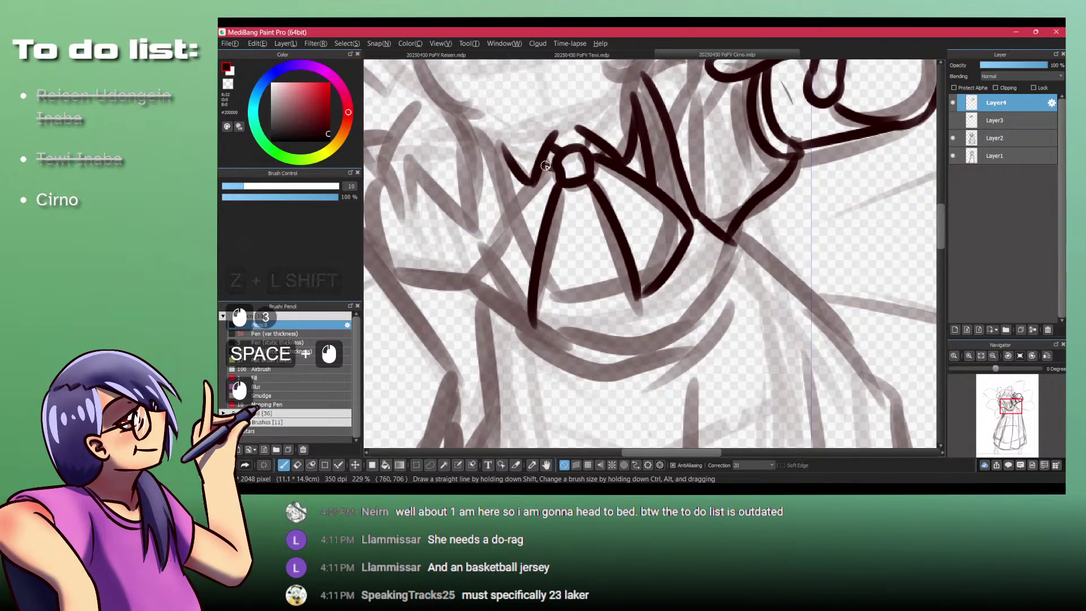
pyautogui.moveTo(513, 187)
pyautogui.mouseDown()
pyautogui.moveTo(461, 286)
pyautogui.moveTo(523, 309)
pyautogui.mouseUp()
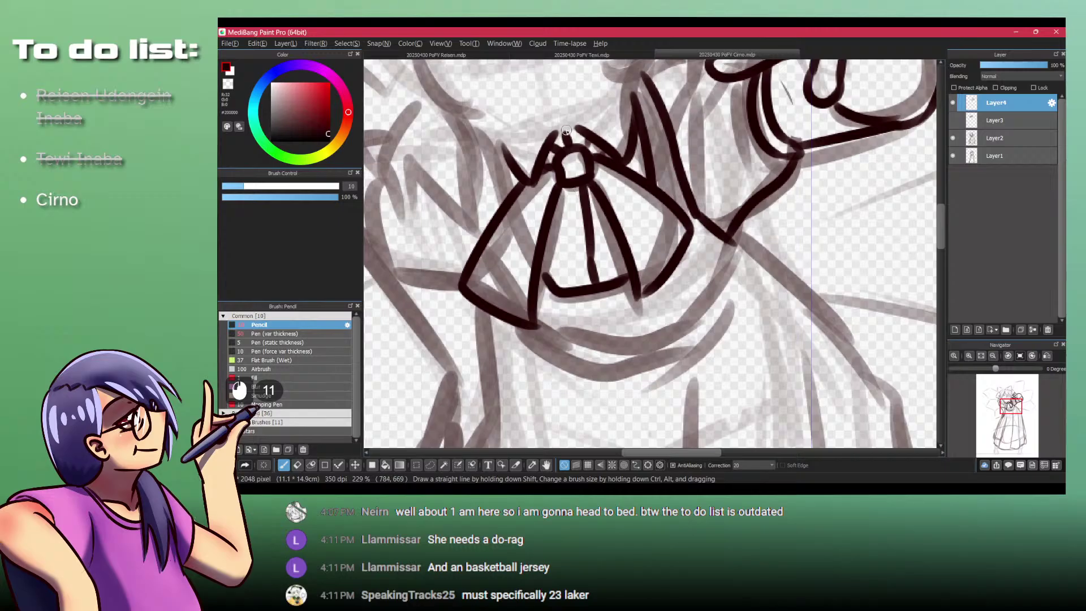
# Step: Outline the lowered arm's short sleeve and draw the collar's doubled lower hem curving up toward the raised arm
pyautogui.moveTo(492, 149)
pyautogui.mouseDown()
pyautogui.moveTo(502, 185)
pyautogui.moveTo(599, 180)
pyautogui.mouseUp()
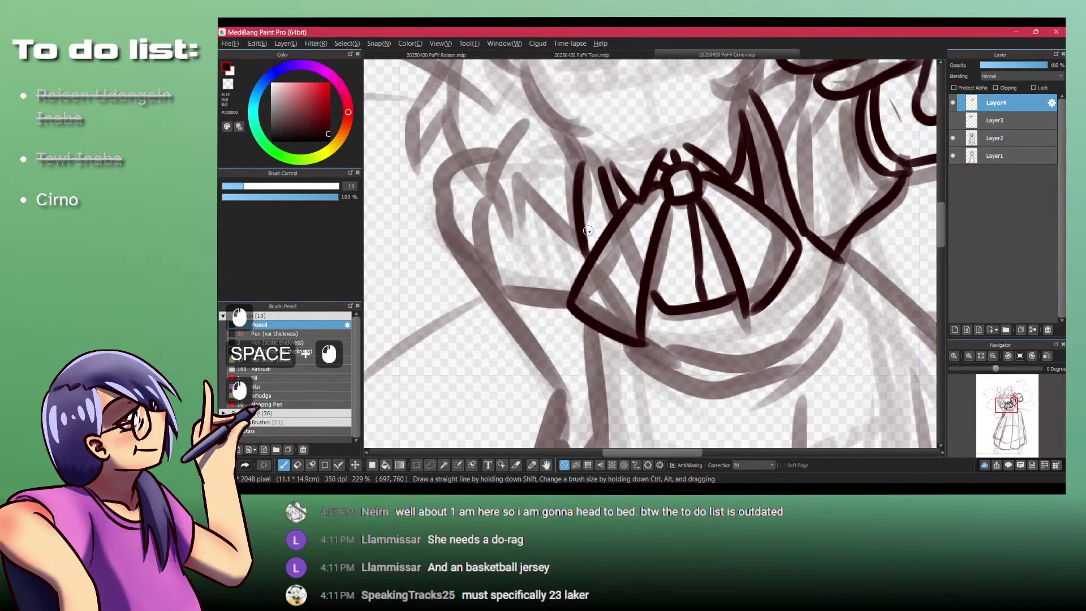
pyautogui.moveTo(485, 139)
pyautogui.mouseDown()
pyautogui.moveTo(475, 155)
pyautogui.moveTo(481, 249)
pyautogui.moveTo(564, 304)
pyautogui.moveTo(631, 228)
pyautogui.moveTo(616, 258)
pyautogui.moveTo(595, 262)
pyautogui.moveTo(715, 272)
pyautogui.mouseUp()
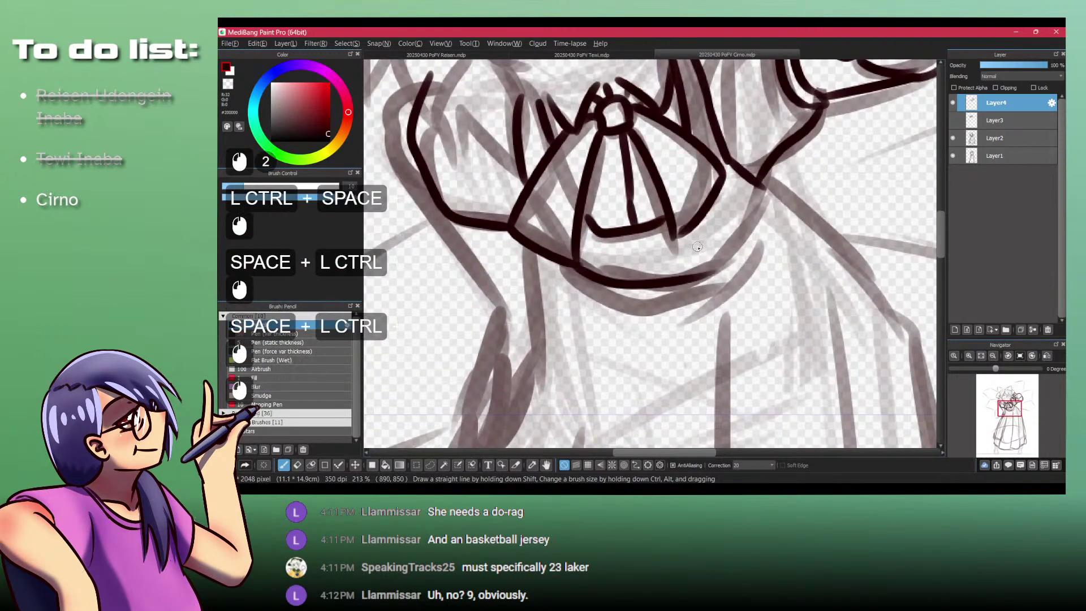
pyautogui.moveTo(771, 199)
pyautogui.mouseDown()
pyautogui.moveTo(695, 278)
pyautogui.moveTo(601, 287)
pyautogui.moveTo(773, 242)
pyautogui.moveTo(783, 157)
pyautogui.mouseUp()
pyautogui.hotkey('ctrl', 'z')
pyautogui.hotkey('ctrl', 'z')
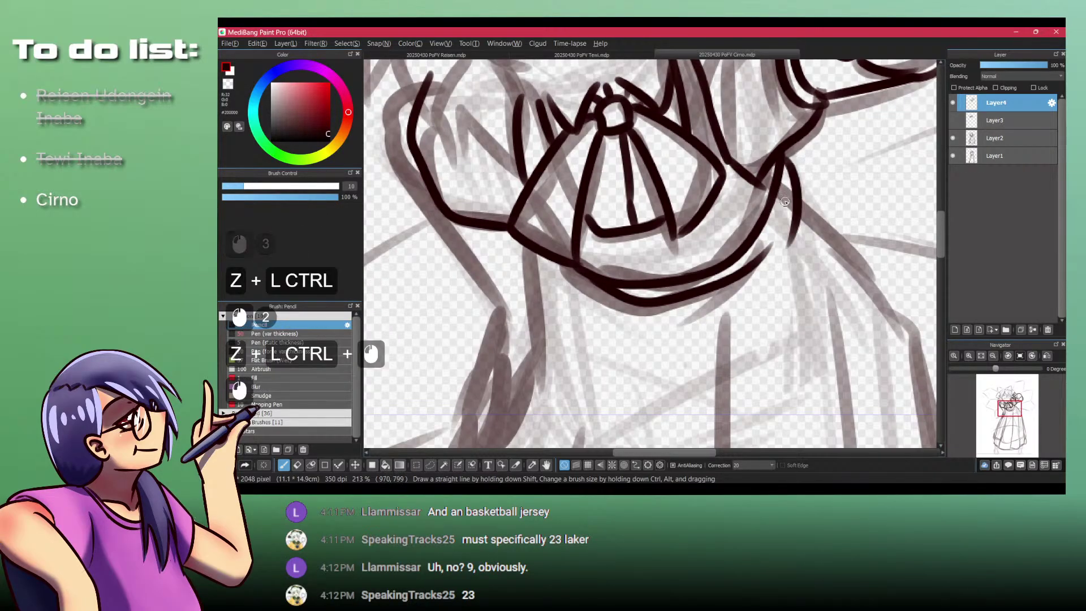
pyautogui.hotkey('ctrl', 'z')
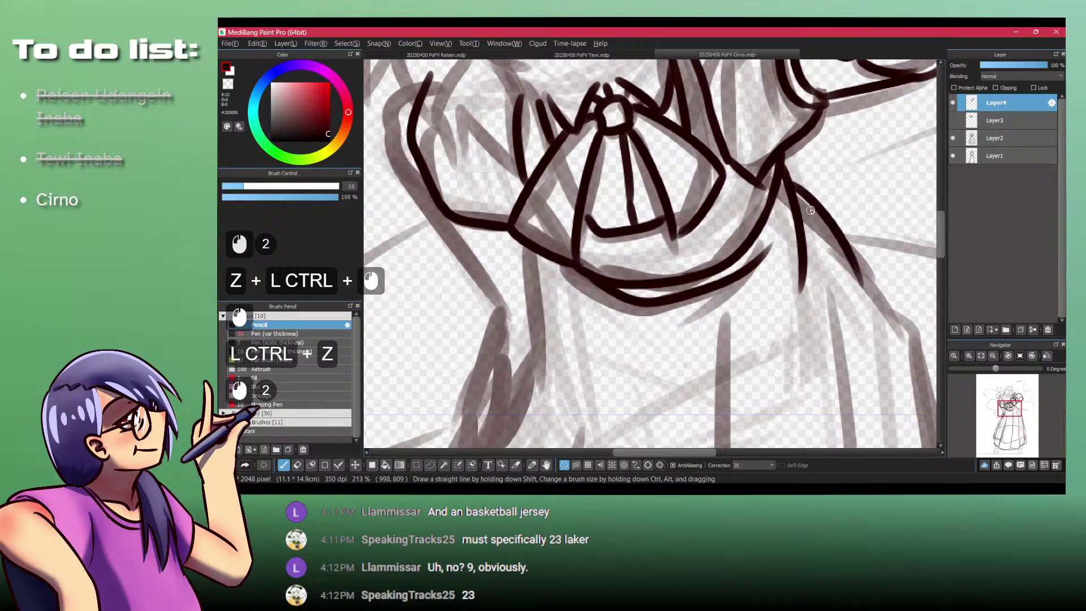
pyautogui.moveTo(811, 210); pyautogui.dragTo(728, 229)
pyautogui.moveTo(728, 229); pyautogui.dragTo(792, 229)
pyautogui.hotkey('ctrl', 'z')
pyautogui.hotkey('ctrl', 'z')
pyautogui.hotkey('ctrl', 'z')
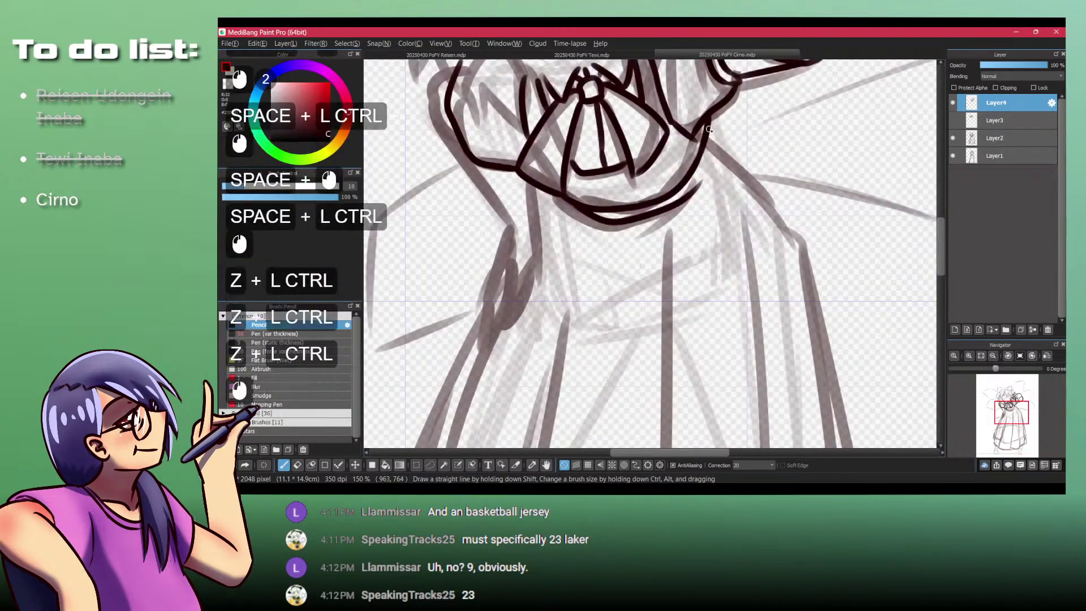
# Step: Draw the dress's outer edge and inner fold lines sweeping down from the collar on the raised-arm side
pyautogui.moveTo(709, 129); pyautogui.dragTo(808, 359)
pyautogui.hotkey('ctrl', 'z')
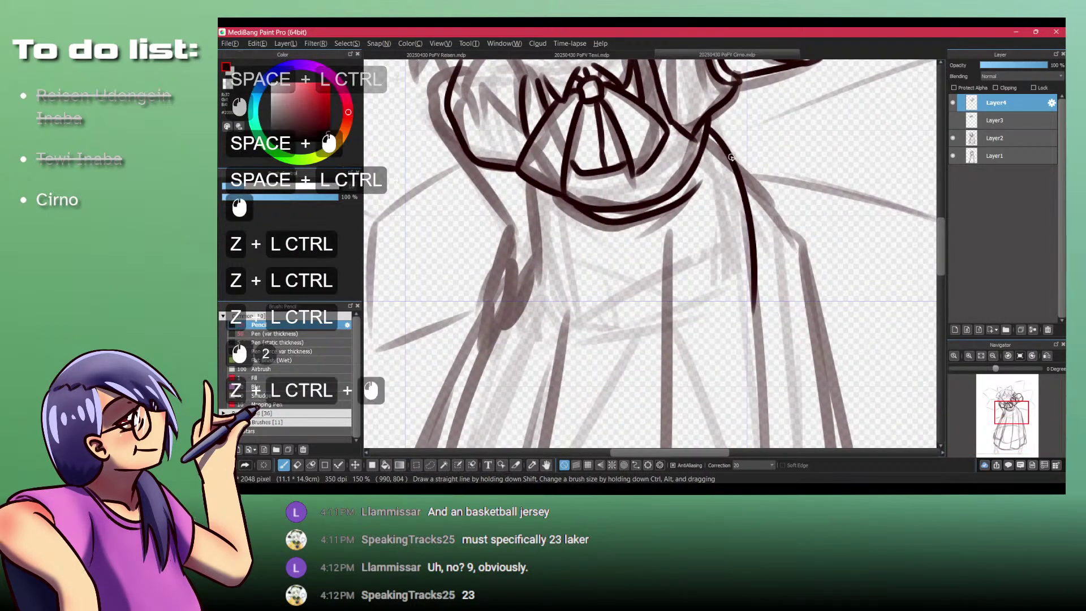
pyautogui.moveTo(736, 159)
pyautogui.mouseDown()
pyautogui.moveTo(825, 309)
pyautogui.moveTo(830, 368)
pyautogui.mouseUp()
pyautogui.moveTo(798, 264); pyautogui.dragTo(814, 325)
pyautogui.moveTo(735, 257); pyautogui.dragTo(715, 156)
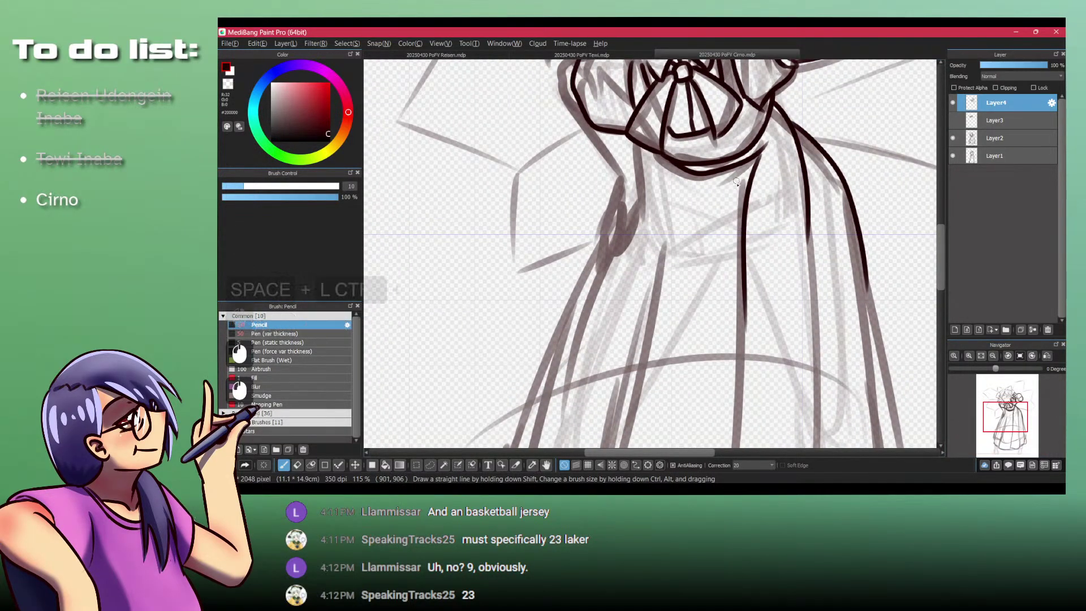
# Step: Draw the opposite waist edge of the dress, bending in beneath the collar and running down the skirt
pyautogui.hotkey('ctrl', 'z')
pyautogui.hotkey('ctrl', 'z')
pyautogui.moveTo(662, 162); pyautogui.dragTo(675, 209)
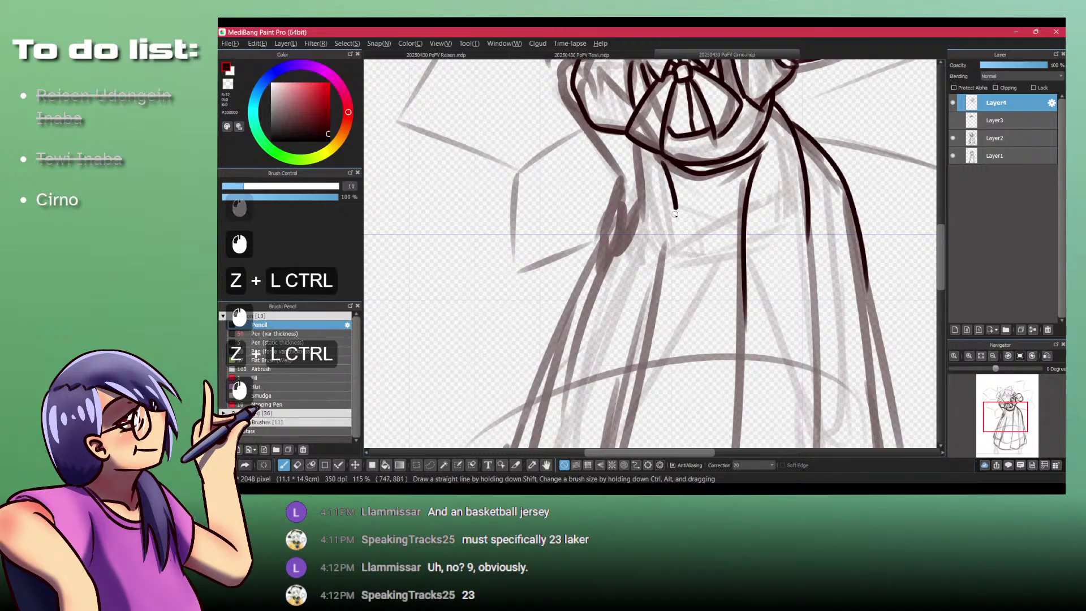
pyautogui.hotkey('ctrl', 'z')
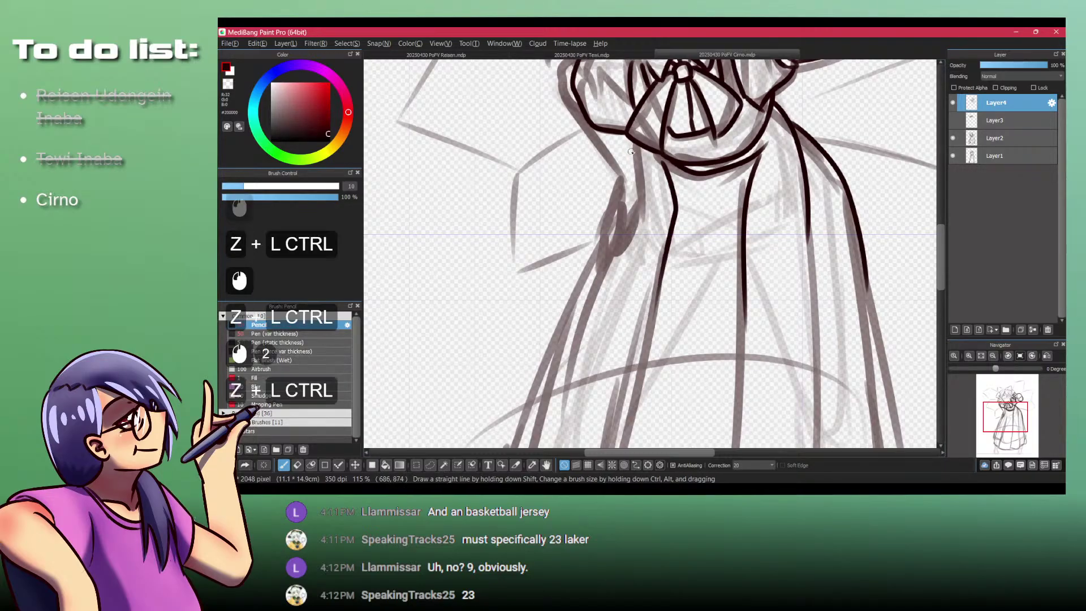
pyautogui.moveTo(632, 144)
pyautogui.mouseDown()
pyautogui.moveTo(639, 221)
pyautogui.moveTo(600, 295)
pyautogui.mouseUp()
pyautogui.hotkey('ctrl', 'z')
pyautogui.moveTo(613, 184)
pyautogui.mouseDown()
pyautogui.moveTo(639, 322)
pyautogui.moveTo(628, 383)
pyautogui.moveTo(625, 313)
pyautogui.moveTo(633, 309)
pyautogui.moveTo(619, 347)
pyautogui.moveTo(666, 277)
pyautogui.mouseUp()
pyautogui.keyDown('ctrl'); pyautogui.click(639, 268); pyautogui.keyUp('ctrl')
pyautogui.hotkey('ctrl', 'z')
pyautogui.moveTo(635, 321)
pyautogui.mouseDown()
pyautogui.moveTo(644, 352)
pyautogui.moveTo(684, 259)
pyautogui.mouseUp()
pyautogui.moveTo(608, 298)
pyautogui.mouseDown()
pyautogui.moveTo(620, 348)
pyautogui.moveTo(643, 238)
pyautogui.moveTo(611, 308)
pyautogui.mouseUp()
pyautogui.moveTo(626, 246); pyautogui.dragTo(608, 351)
pyautogui.keyDown('ctrl'); pyautogui.moveTo(612, 283); pyautogui.dragTo(667, 283); pyautogui.keyUp('ctrl')
pyautogui.hotkey('ctrl', 'z')
pyautogui.hotkey('ctrl', 'z')
pyautogui.hotkey('ctrl', 'z')
pyautogui.hotkey('ctrl', 'z')
# Step: Outline the lowered hand's inner finger as a narrow loop over the sketch beside the waist
pyautogui.keyDown('ctrl'); pyautogui.click(635, 235); pyautogui.keyUp('ctrl')
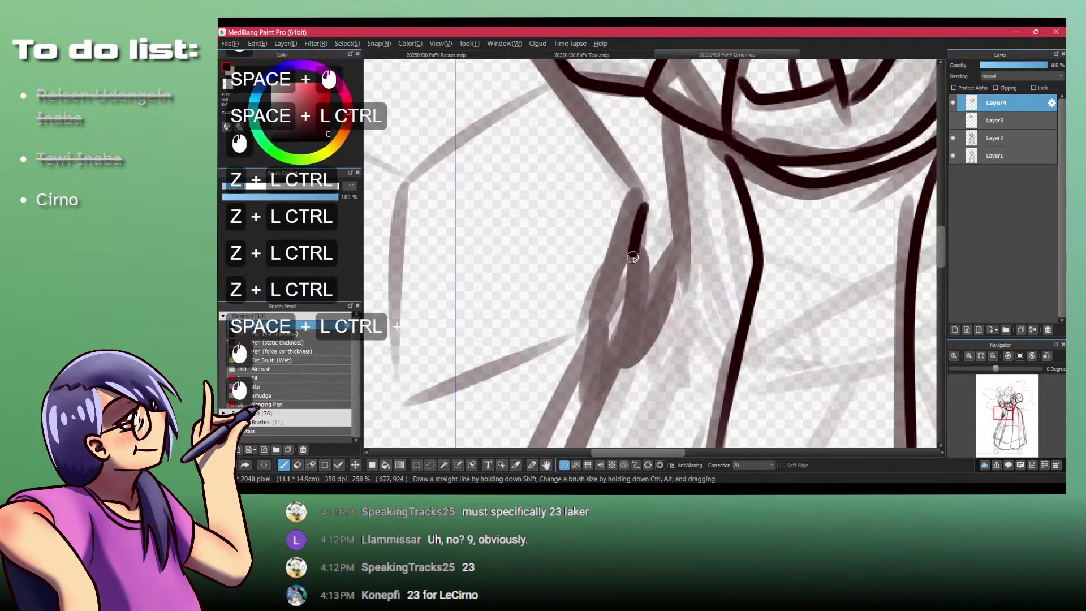
pyautogui.moveTo(668, 299); pyautogui.dragTo(677, 249)
pyautogui.hotkey('ctrl', 'z')
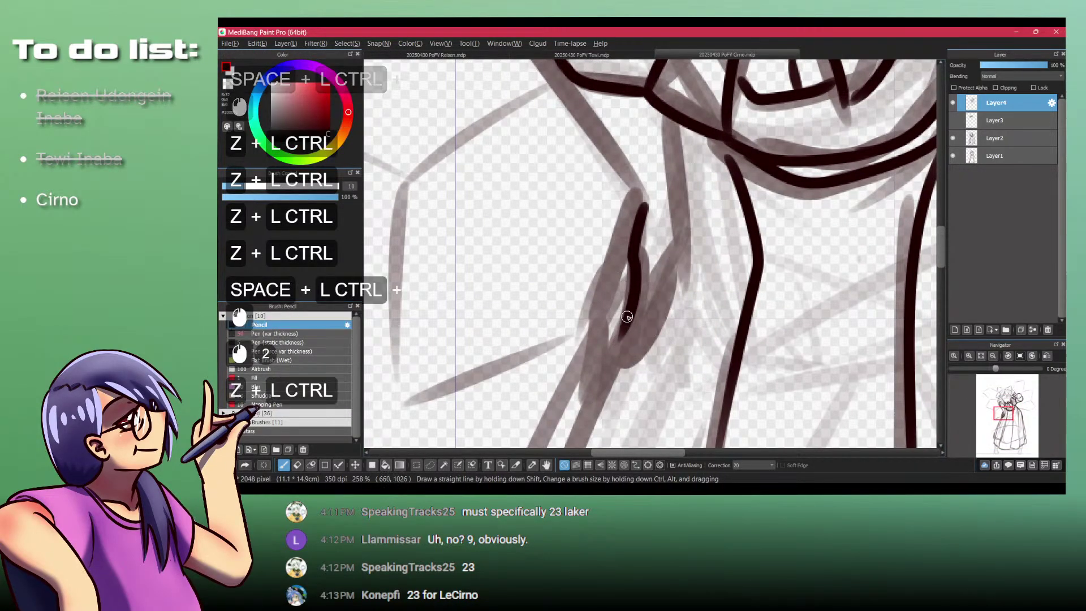
pyautogui.moveTo(628, 317)
pyautogui.mouseDown()
pyautogui.moveTo(657, 319)
pyautogui.moveTo(670, 273)
pyautogui.mouseUp()
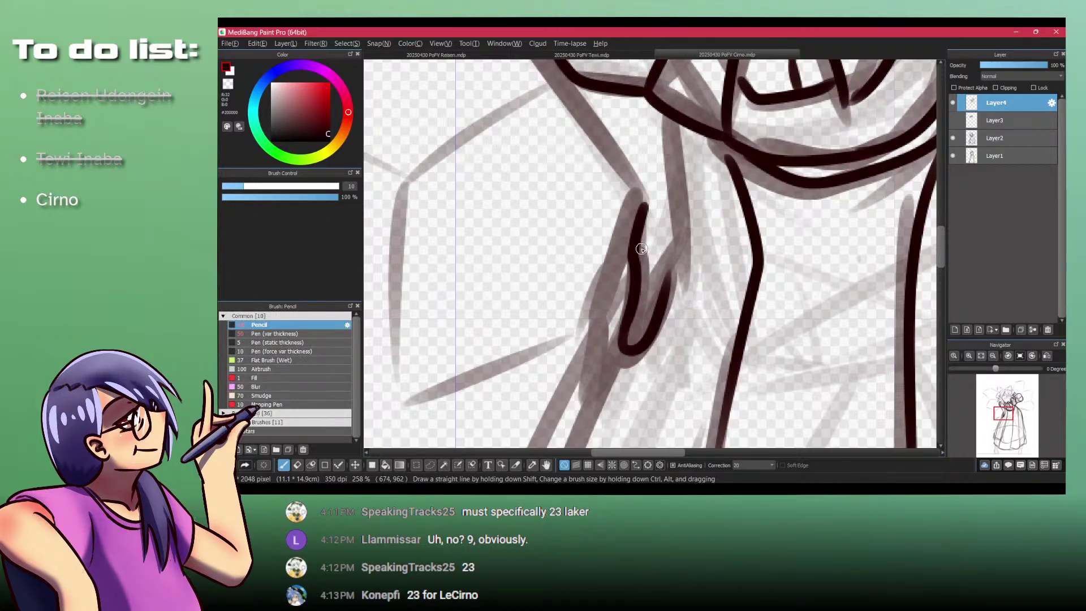
pyautogui.moveTo(644, 247)
pyautogui.mouseDown()
pyautogui.moveTo(625, 283)
pyautogui.moveTo(631, 271)
pyautogui.mouseUp()
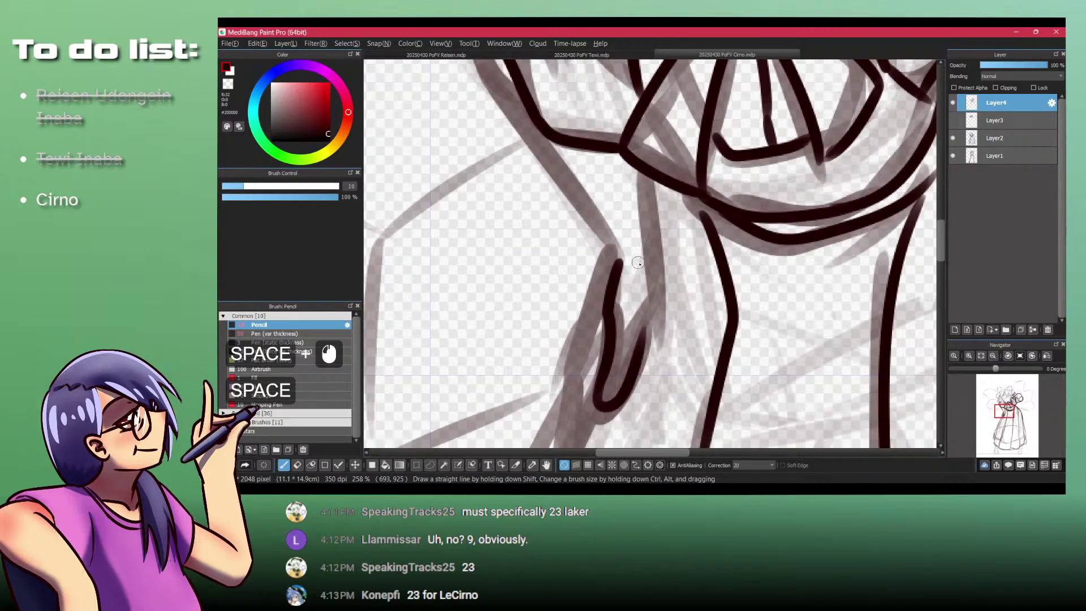
# Step: Draw the lowered arm's inner edge from beneath the collar down to the hand
pyautogui.moveTo(638, 262)
pyautogui.mouseDown()
pyautogui.moveTo(638, 367)
pyautogui.moveTo(594, 315)
pyautogui.moveTo(594, 207)
pyautogui.moveTo(556, 164)
pyautogui.mouseUp()
pyautogui.moveTo(575, 199)
pyautogui.mouseDown()
pyautogui.moveTo(538, 226)
pyautogui.moveTo(617, 231)
pyautogui.mouseUp()
pyautogui.moveTo(563, 174); pyautogui.dragTo(584, 329)
pyautogui.moveTo(573, 277); pyautogui.dragTo(556, 348)
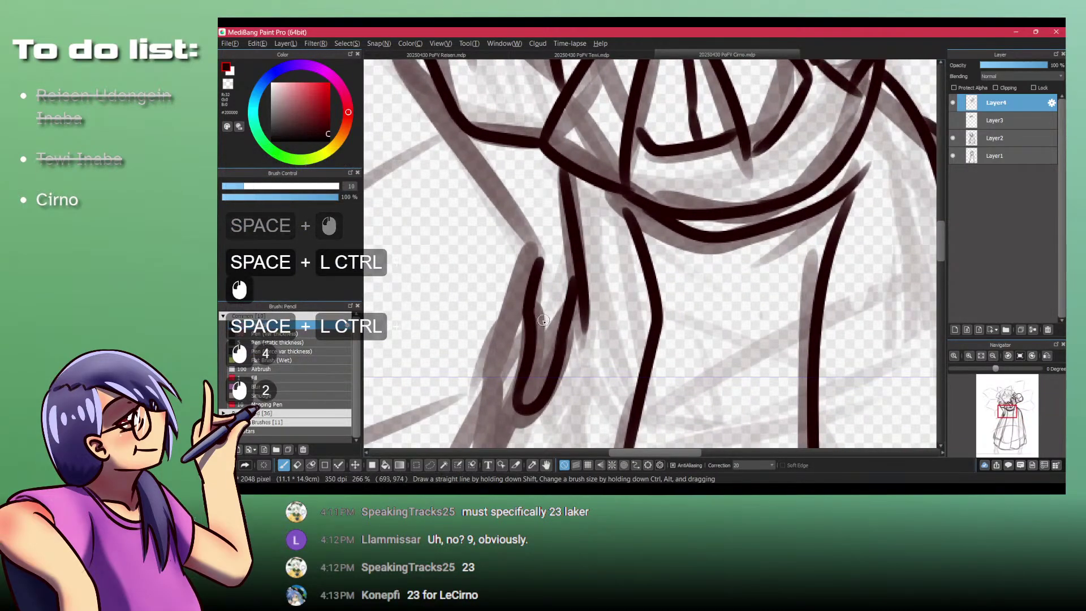
# Step: Draw the lowered hand's outer edge and round it off around the longest fingertip
pyautogui.moveTo(486, 381); pyautogui.dragTo(501, 300)
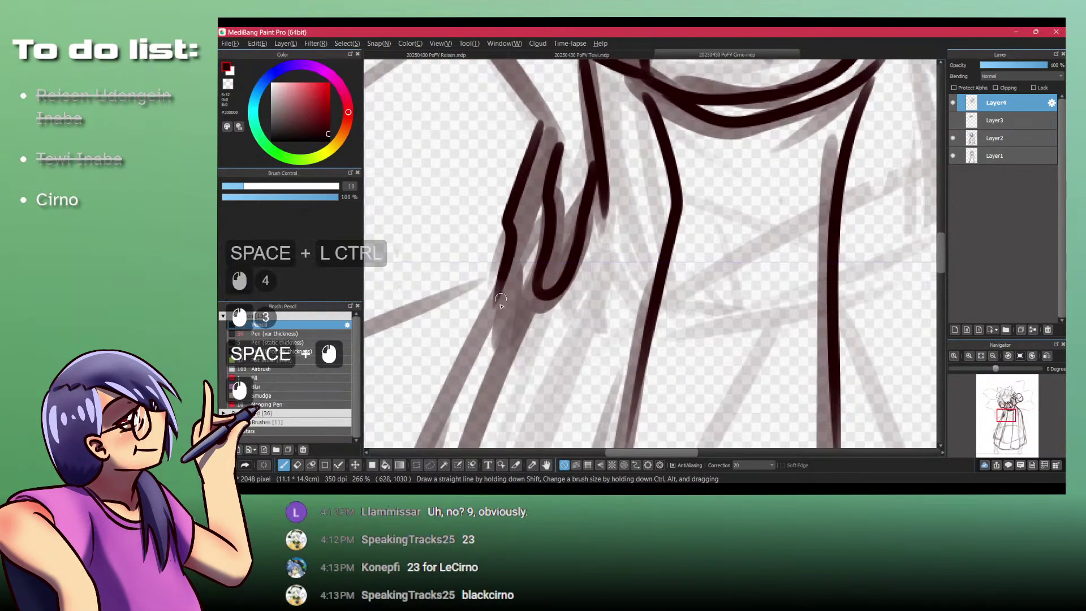
pyautogui.hotkey('ctrl', 'z')
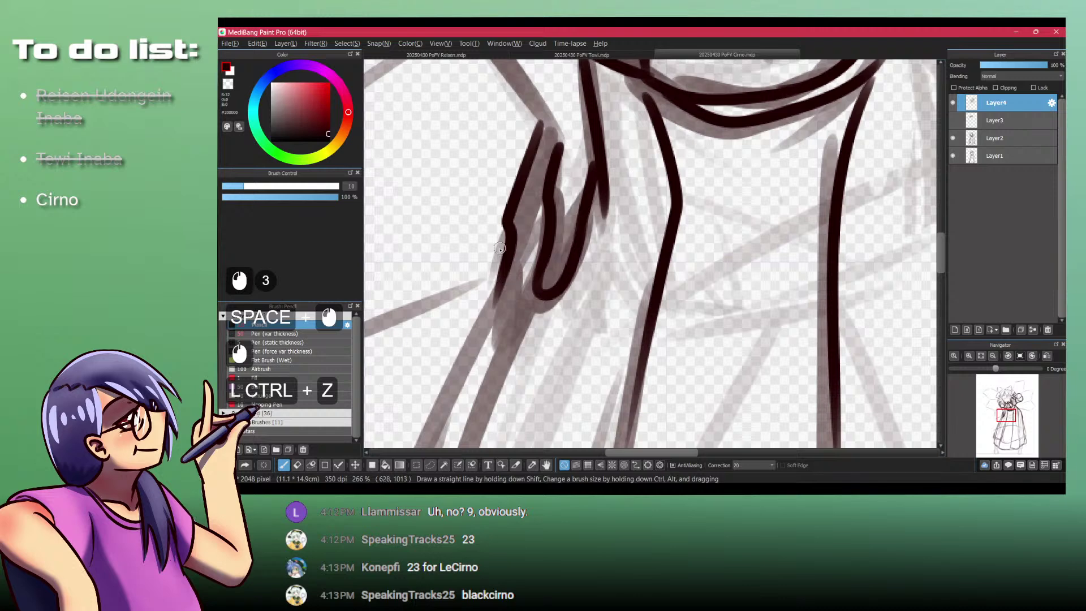
pyautogui.moveTo(501, 283); pyautogui.dragTo(510, 308)
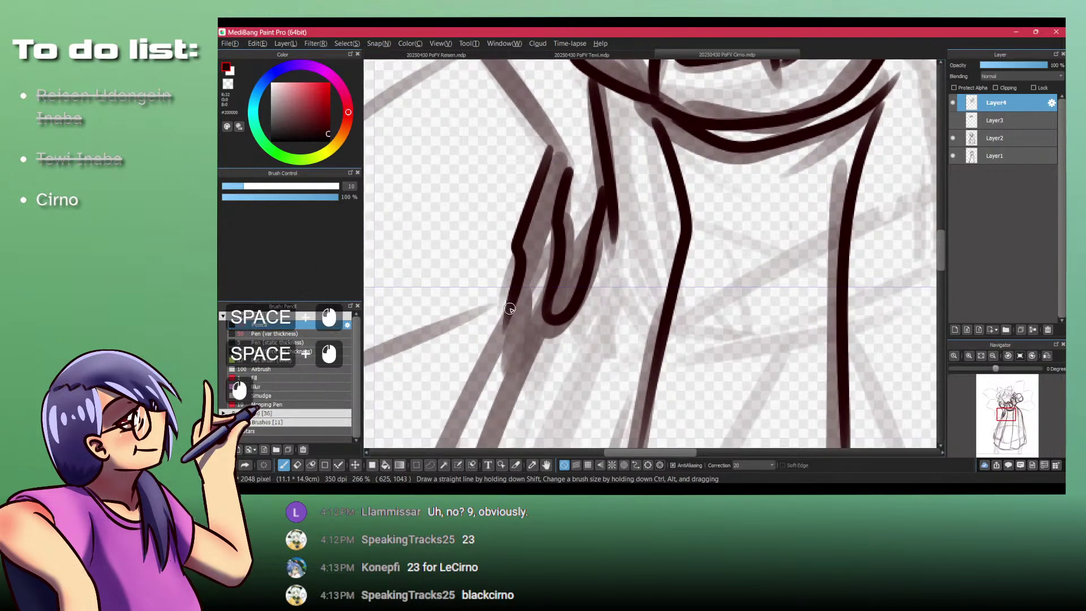
pyautogui.hotkey('ctrl', 'z')
pyautogui.moveTo(523, 261); pyautogui.dragTo(493, 368)
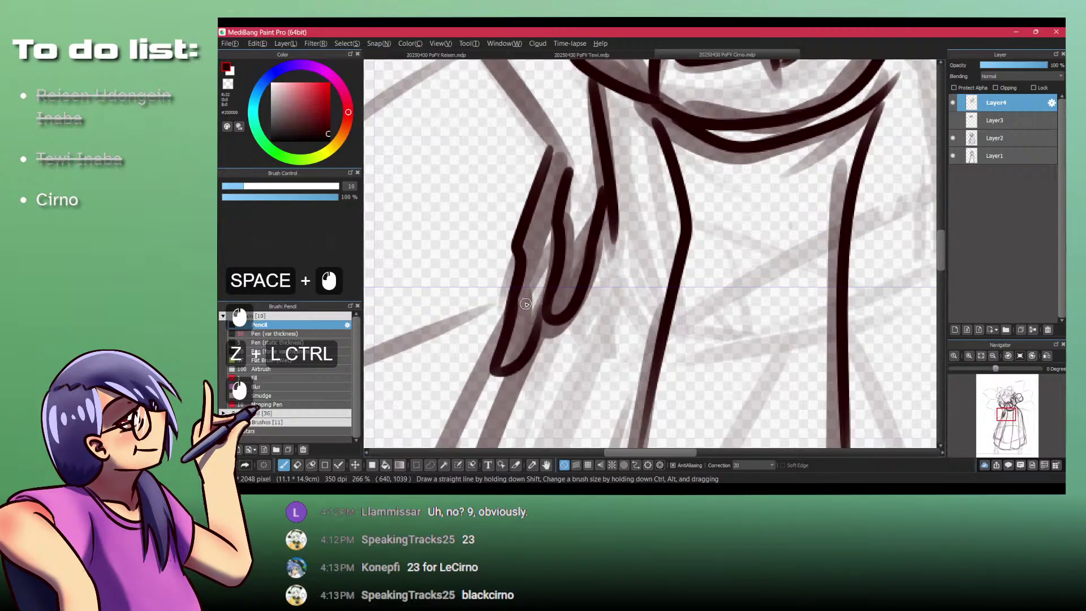
# Step: Outline the lowered arm's outer edge from the rounded top of the sleeve down to the hand
pyautogui.moveTo(531, 334)
pyautogui.mouseDown()
pyautogui.moveTo(544, 286)
pyautogui.moveTo(492, 273)
pyautogui.mouseUp()
pyautogui.moveTo(553, 201)
pyautogui.mouseDown()
pyautogui.moveTo(544, 255)
pyautogui.moveTo(530, 251)
pyautogui.mouseUp()
pyautogui.moveTo(503, 161)
pyautogui.mouseDown()
pyautogui.moveTo(526, 161)
pyautogui.moveTo(478, 191)
pyautogui.mouseUp()
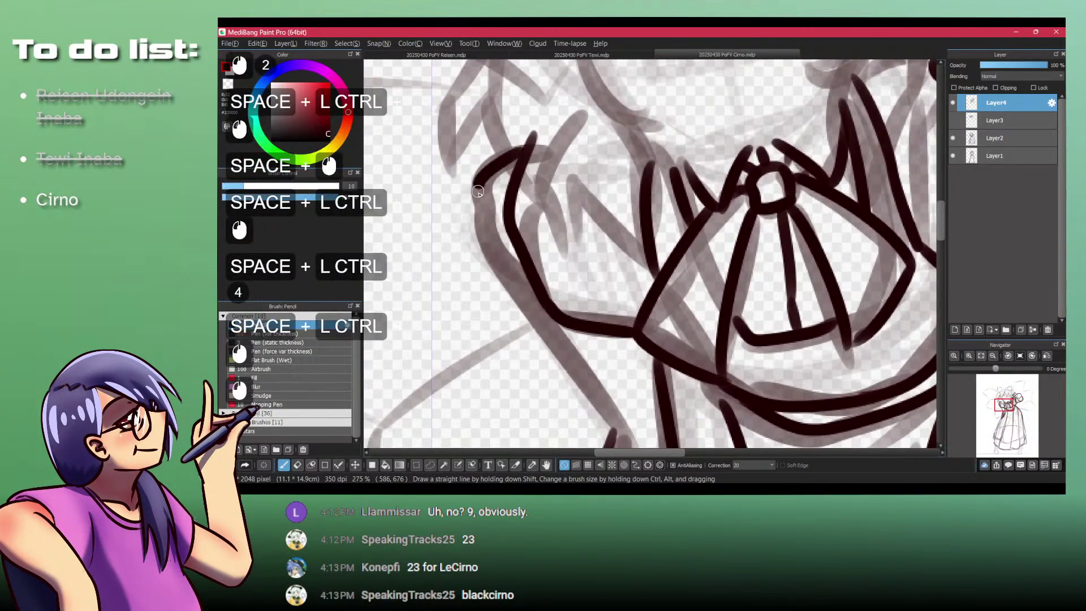
pyautogui.moveTo(473, 234); pyautogui.dragTo(565, 372)
pyautogui.moveTo(516, 319); pyautogui.dragTo(475, 203)
pyautogui.hotkey('ctrl', 'z')
pyautogui.moveTo(434, 112); pyautogui.dragTo(574, 320)
pyautogui.moveTo(509, 310); pyautogui.dragTo(475, 310)
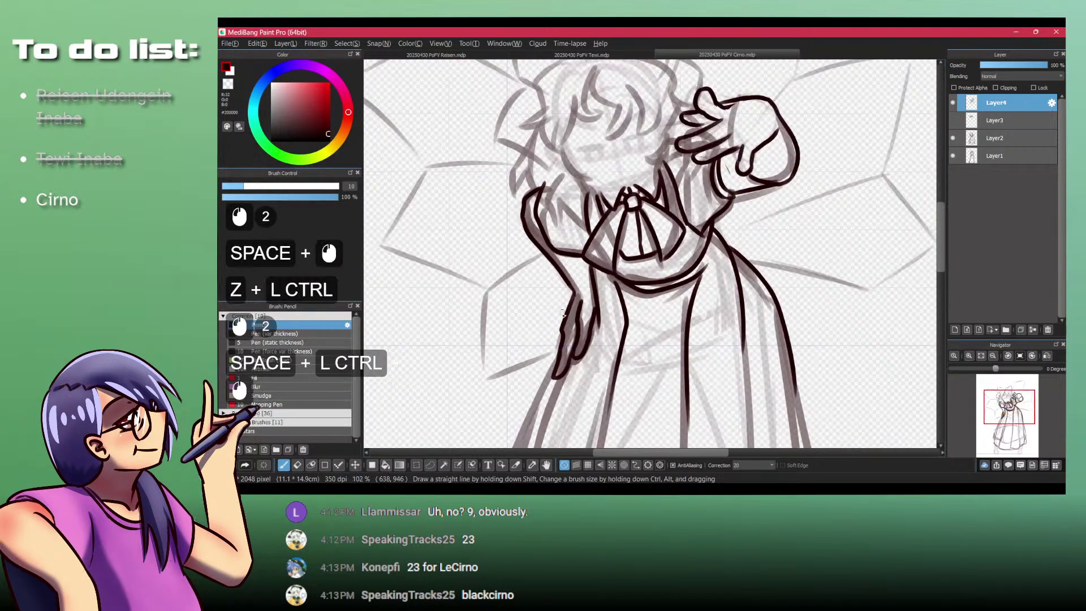
pyautogui.moveTo(475, 350)
pyautogui.mouseDown()
pyautogui.moveTo(592, 193)
pyautogui.moveTo(594, 211)
pyautogui.moveTo(525, 389)
pyautogui.moveTo(540, 262)
pyautogui.mouseUp()
pyautogui.hotkey('ctrl', 'z')
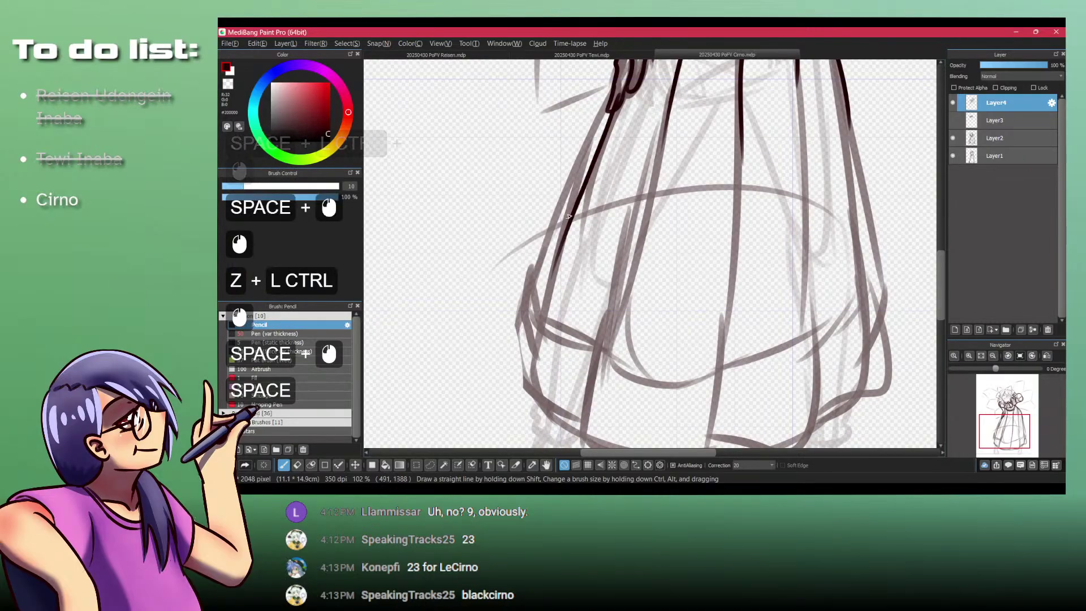
pyautogui.hotkey('ctrl', 'z')
pyautogui.moveTo(622, 97); pyautogui.dragTo(575, 263)
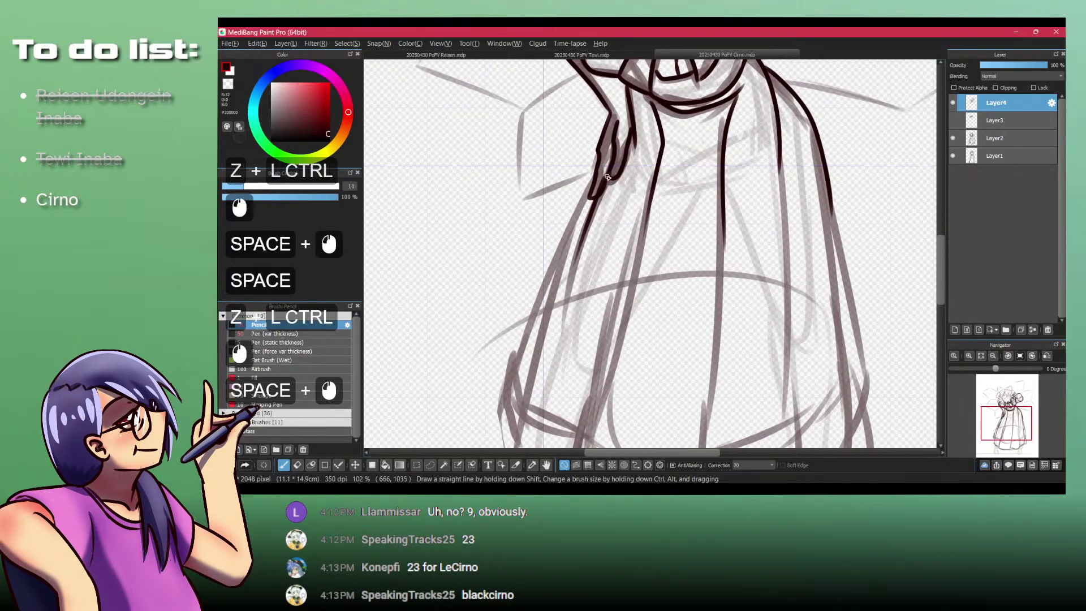
pyautogui.hotkey('ctrl', 'z')
pyautogui.moveTo(604, 191)
pyautogui.mouseDown()
pyautogui.moveTo(584, 242)
pyautogui.moveTo(620, 159)
pyautogui.moveTo(608, 194)
pyautogui.mouseUp()
pyautogui.hotkey('ctrl', 'z')
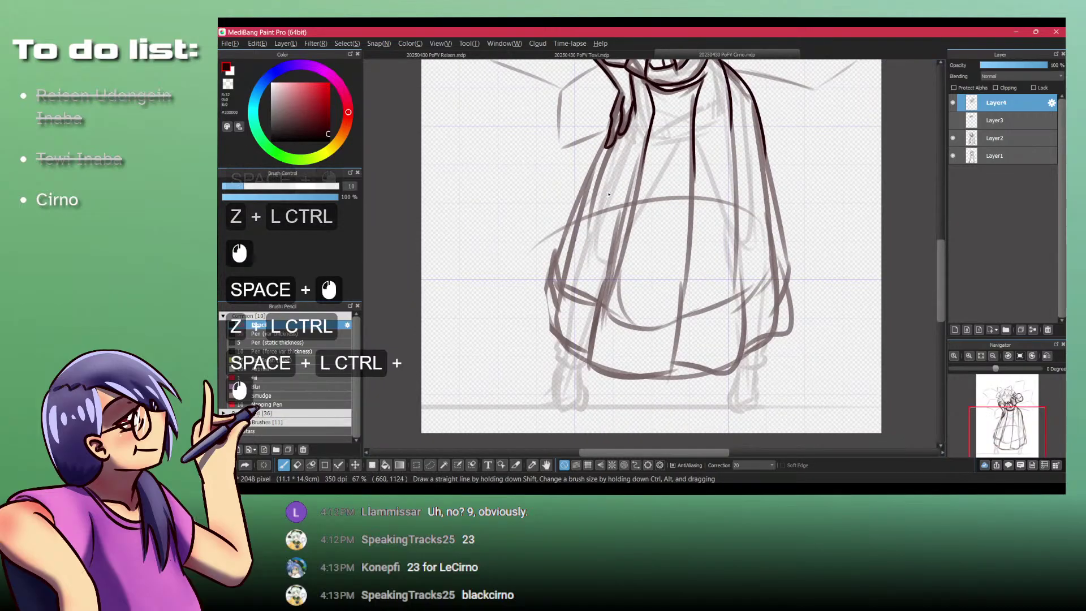
pyautogui.moveTo(616, 239); pyautogui.dragTo(588, 363)
pyautogui.hotkey('ctrl', 'z')
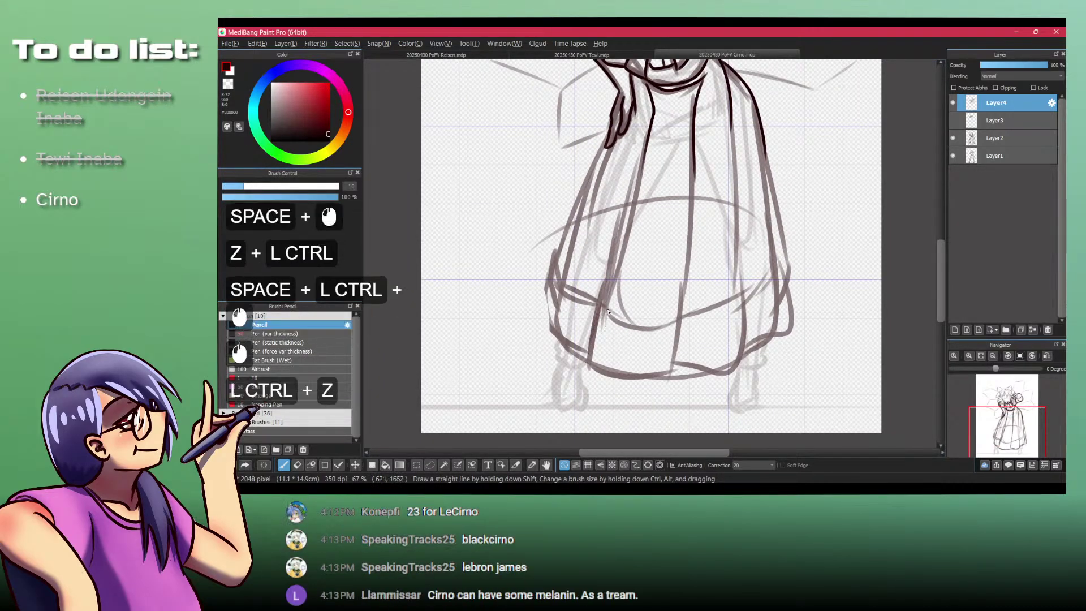
# Step: Draw the skirt's right fold line down to the hem and curve its bottom edge back toward the middle fold
pyautogui.moveTo(614, 300); pyautogui.dragTo(516, 283)
pyautogui.moveTo(681, 167)
pyautogui.mouseDown()
pyautogui.moveTo(674, 217)
pyautogui.moveTo(670, 176)
pyautogui.mouseUp()
pyautogui.moveTo(650, 226); pyautogui.dragTo(621, 181)
pyautogui.moveTo(605, 164)
pyautogui.mouseDown()
pyautogui.moveTo(610, 147)
pyautogui.moveTo(609, 224)
pyautogui.moveTo(559, 223)
pyautogui.moveTo(588, 223)
pyautogui.mouseUp()
pyautogui.moveTo(614, 292)
pyautogui.mouseDown()
pyautogui.moveTo(611, 217)
pyautogui.moveTo(624, 373)
pyautogui.moveTo(599, 395)
pyautogui.mouseUp()
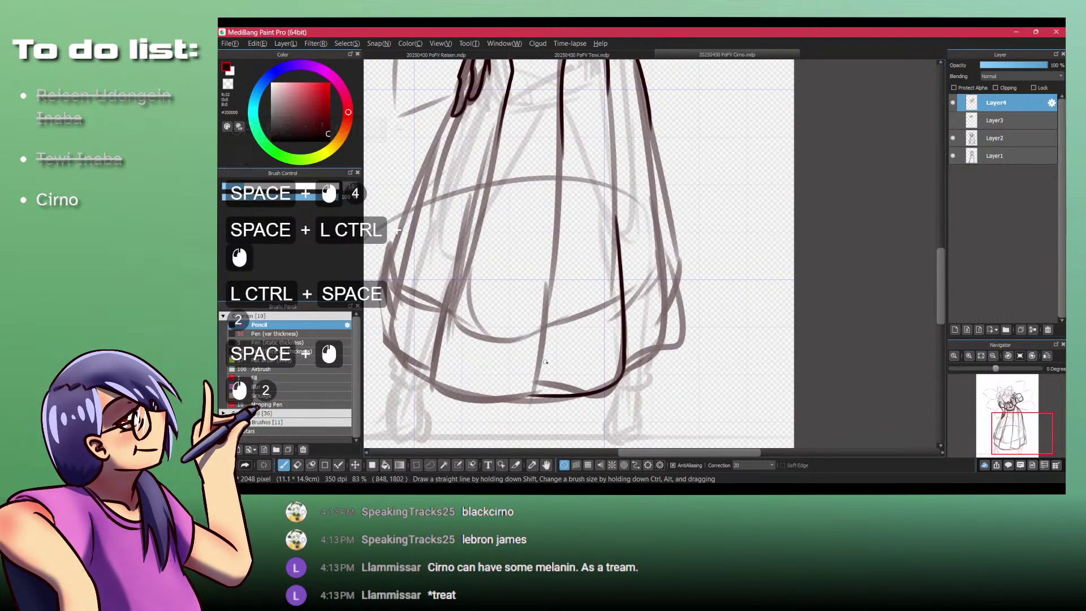
pyautogui.hotkey('ctrl', 'z')
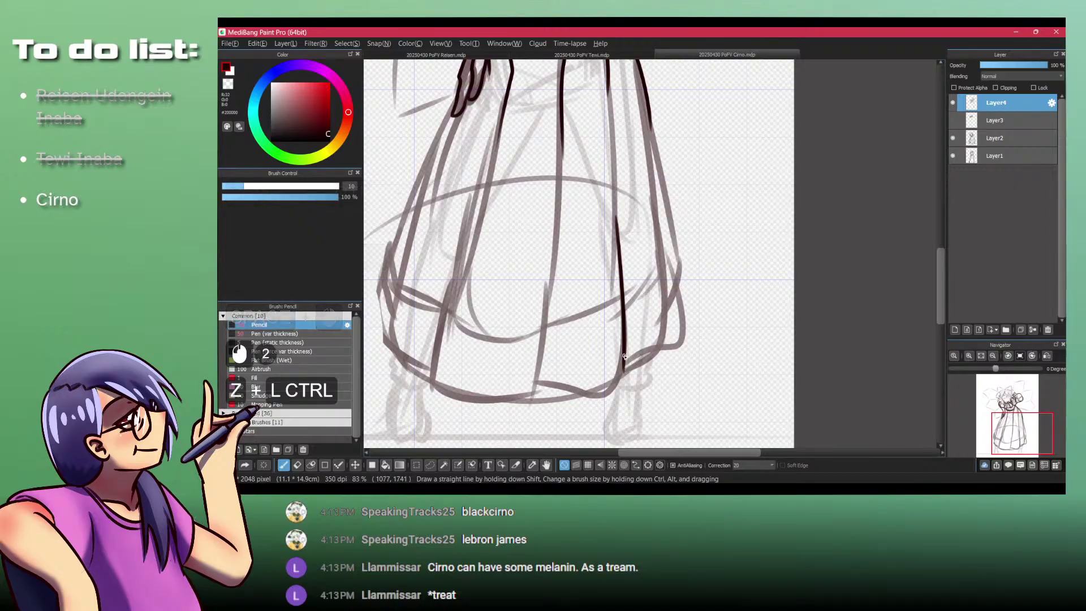
pyautogui.moveTo(623, 368); pyautogui.dragTo(620, 380)
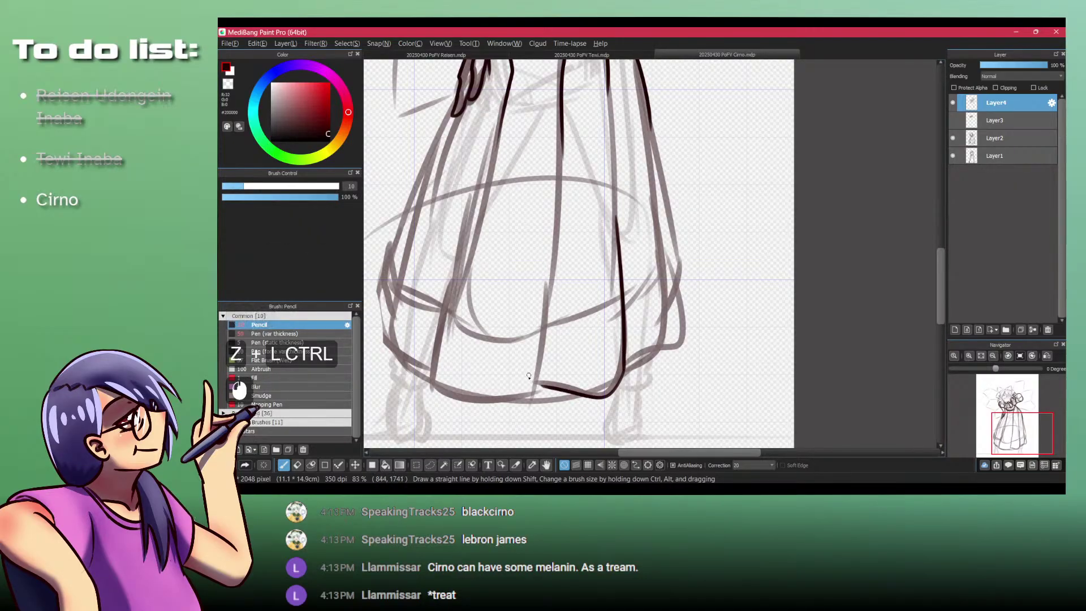
pyautogui.moveTo(529, 375); pyautogui.dragTo(543, 386)
# Step: Draw the skirt's middle fold line down to the inner end of the right panel's hem
pyautogui.moveTo(549, 241); pyautogui.dragTo(545, 300)
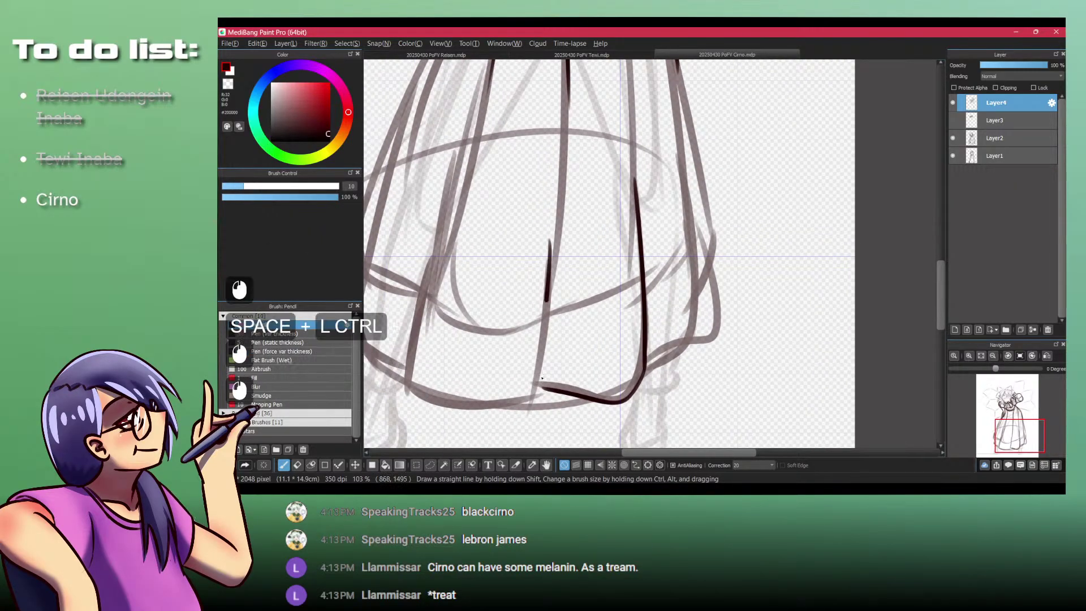
pyautogui.hotkey('ctrl', 'z')
pyautogui.moveTo(556, 202); pyautogui.dragTo(555, 287)
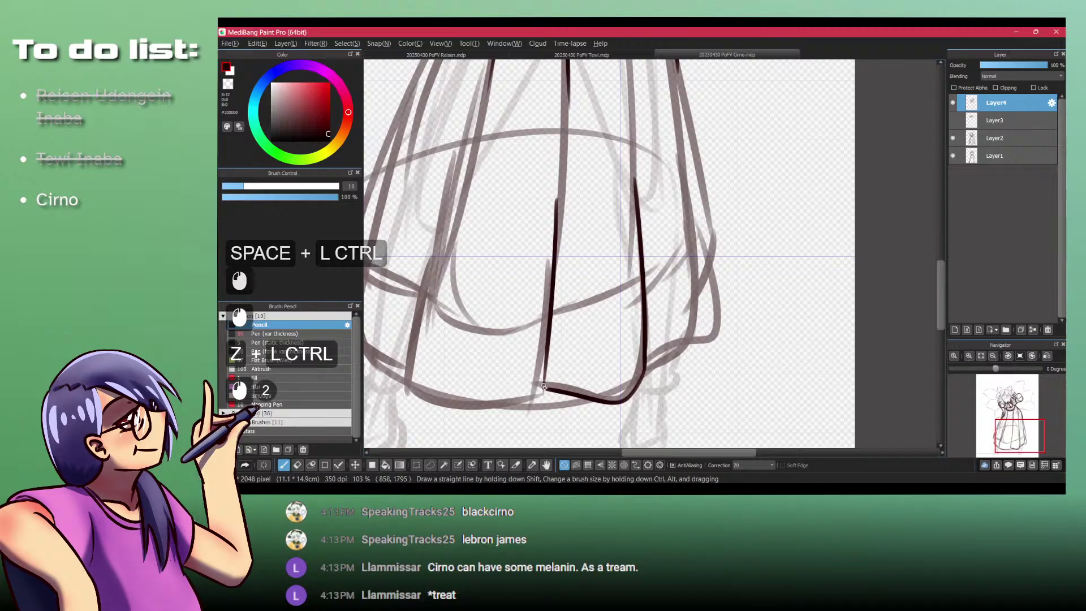
pyautogui.moveTo(544, 386)
pyautogui.mouseDown()
pyautogui.moveTo(445, 403)
pyautogui.moveTo(415, 391)
pyautogui.mouseUp()
# Step: Draw the long slanted fold line down the left side of the skirt's large front panel
pyautogui.moveTo(436, 361)
pyautogui.mouseDown()
pyautogui.moveTo(490, 339)
pyautogui.moveTo(436, 339)
pyautogui.mouseUp()
pyautogui.hotkey('ctrl', 'z')
pyautogui.moveTo(475, 177)
pyautogui.mouseDown()
pyautogui.moveTo(505, 176)
pyautogui.moveTo(476, 328)
pyautogui.mouseUp()
pyautogui.hotkey('ctrl', 'z')
pyautogui.moveTo(499, 179)
pyautogui.mouseDown()
pyautogui.moveTo(466, 339)
pyautogui.moveTo(484, 291)
pyautogui.moveTo(479, 343)
pyautogui.moveTo(491, 349)
pyautogui.moveTo(480, 333)
pyautogui.moveTo(480, 362)
pyautogui.mouseUp()
pyautogui.press('z')
pyautogui.hotkey('shift', 'z')
pyautogui.hotkey('ctrl', 'z')
# Step: Draw the front panel's hem as a shallow curve and round it up into the middle fold line
pyautogui.moveTo(476, 322); pyautogui.dragTo(658, 389)
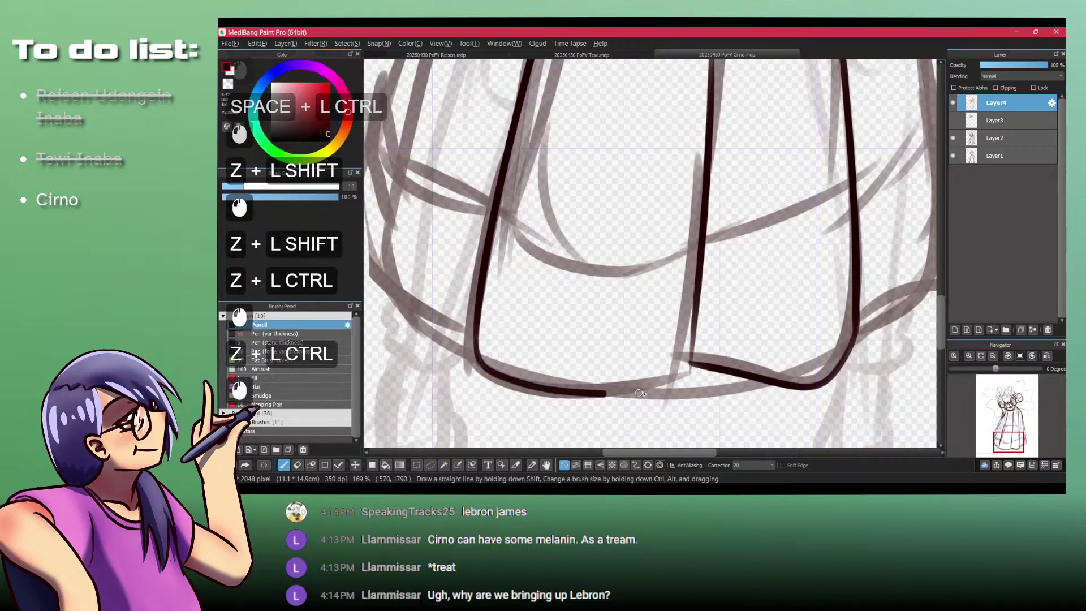
pyautogui.hotkey('ctrl', 'z')
pyautogui.moveTo(689, 353)
pyautogui.mouseDown()
pyautogui.moveTo(695, 306)
pyautogui.moveTo(681, 382)
pyautogui.moveTo(641, 390)
pyautogui.mouseUp()
pyautogui.moveTo(683, 338); pyautogui.dragTo(682, 314)
# Step: Outline the left side panel's outer edge and curve its hem across to the front panel's corner
pyautogui.moveTo(568, 313); pyautogui.dragTo(569, 327)
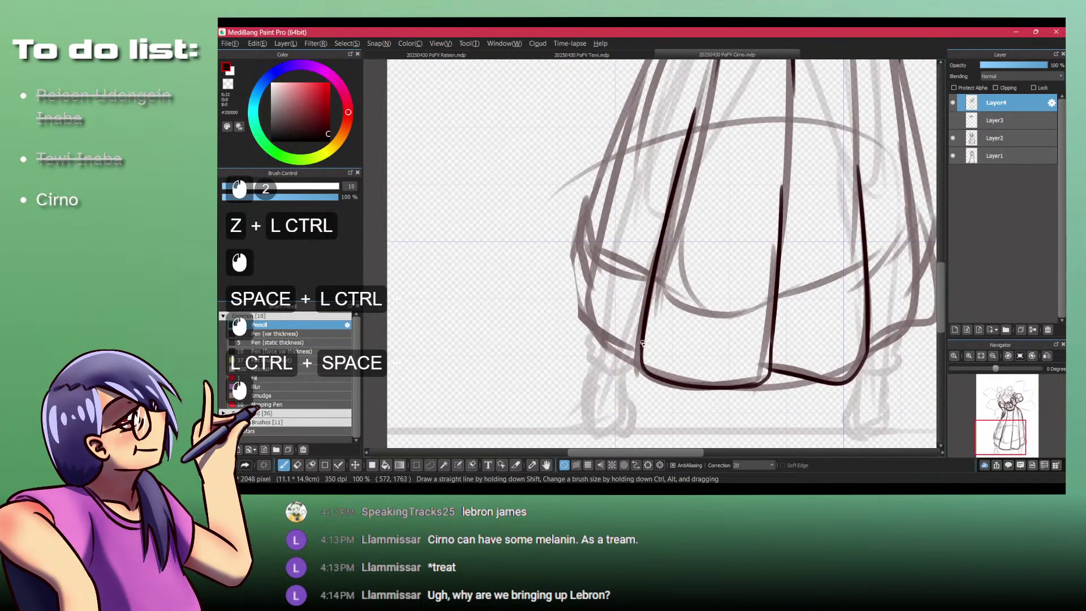
pyautogui.moveTo(633, 345); pyautogui.dragTo(588, 318)
pyautogui.hotkey('ctrl', 'z')
pyautogui.moveTo(629, 134); pyautogui.dragTo(584, 278)
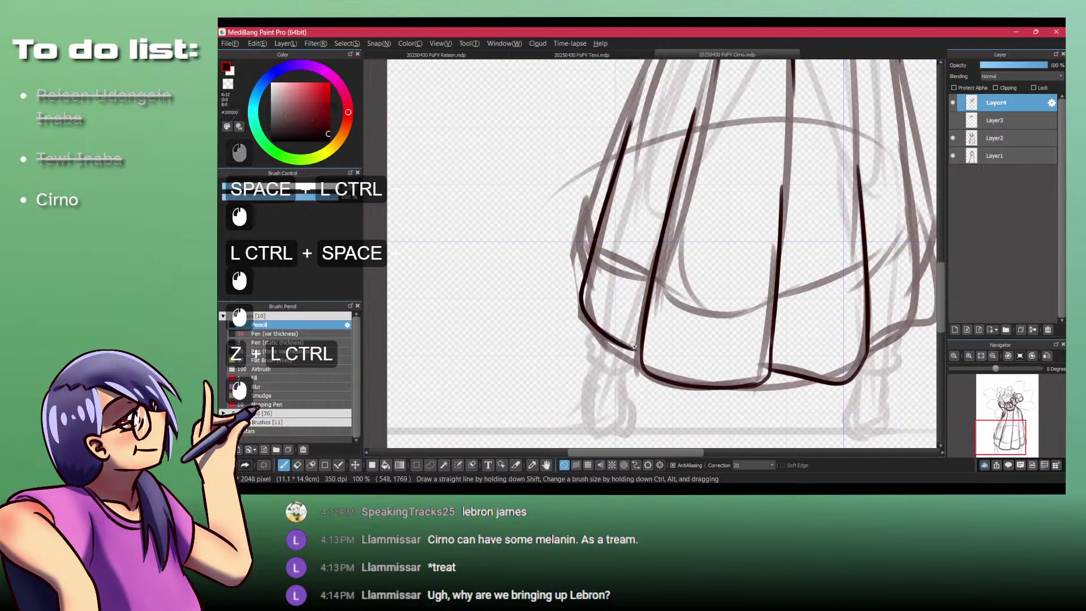
pyautogui.moveTo(632, 345); pyautogui.dragTo(640, 350)
# Step: Draw the skirt's outermost left edge from beneath the lowered hand down behind the side panel
pyautogui.moveTo(580, 258); pyautogui.dragTo(554, 348)
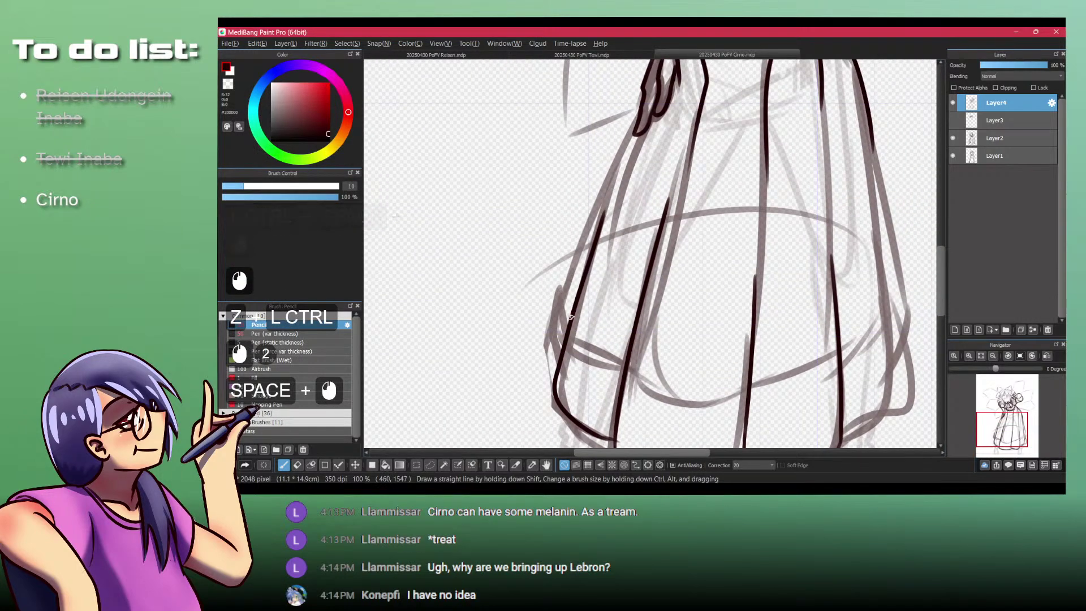
pyautogui.moveTo(584, 183)
pyautogui.mouseDown()
pyautogui.moveTo(549, 219)
pyautogui.moveTo(540, 324)
pyautogui.mouseUp()
pyautogui.hotkey('shift', 'z')
pyautogui.hotkey('shift', 'z')
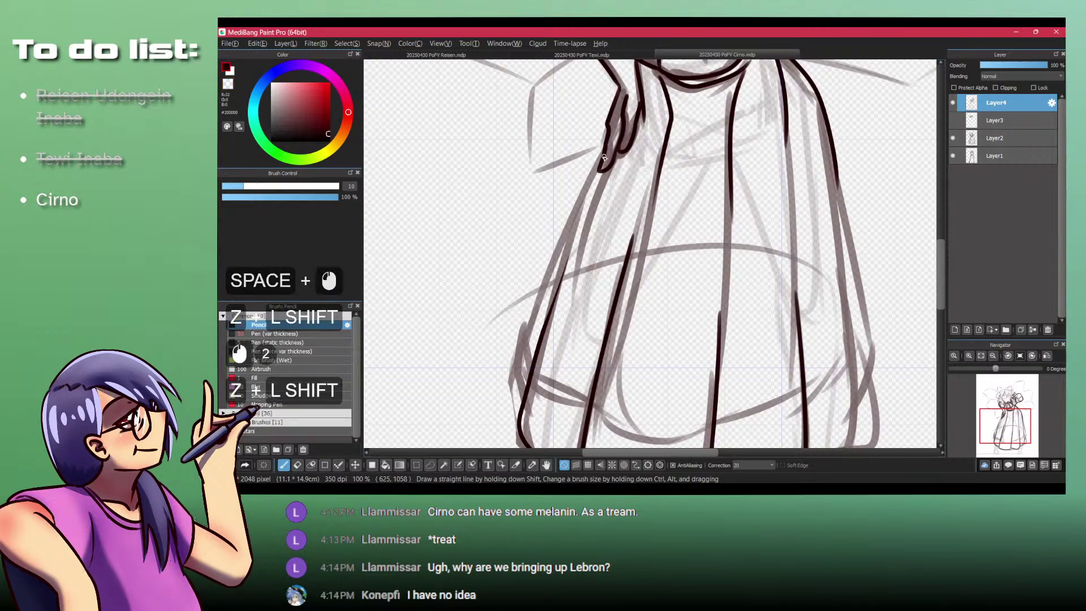
pyautogui.moveTo(594, 174)
pyautogui.mouseDown()
pyautogui.moveTo(522, 359)
pyautogui.moveTo(522, 390)
pyautogui.mouseUp()
pyautogui.hotkey('ctrl', 'z')
pyautogui.moveTo(555, 291); pyautogui.dragTo(492, 291)
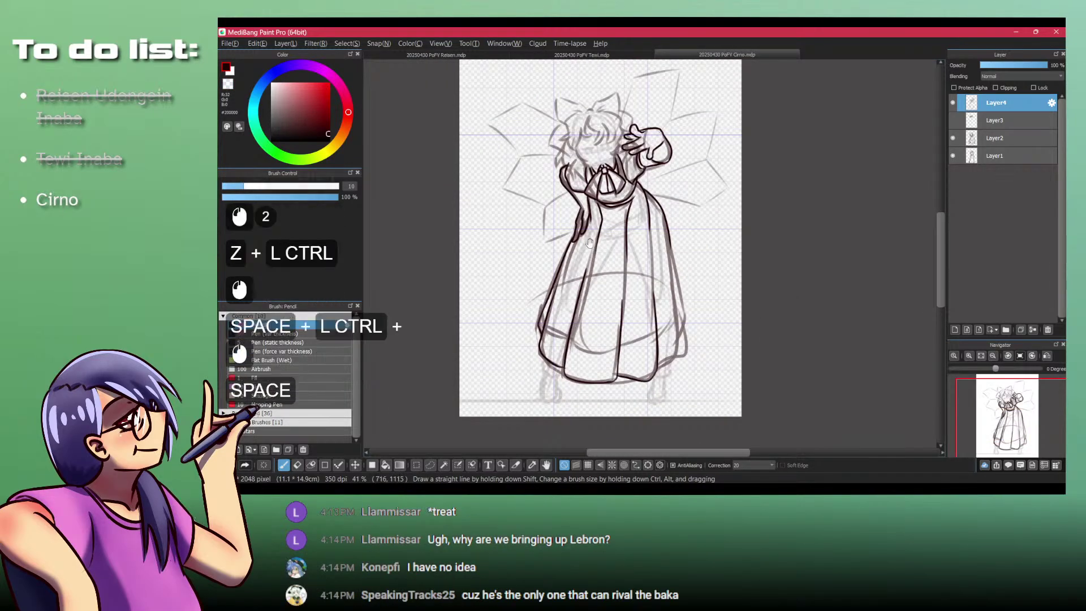
pyautogui.moveTo(574, 251); pyautogui.dragTo(547, 275)
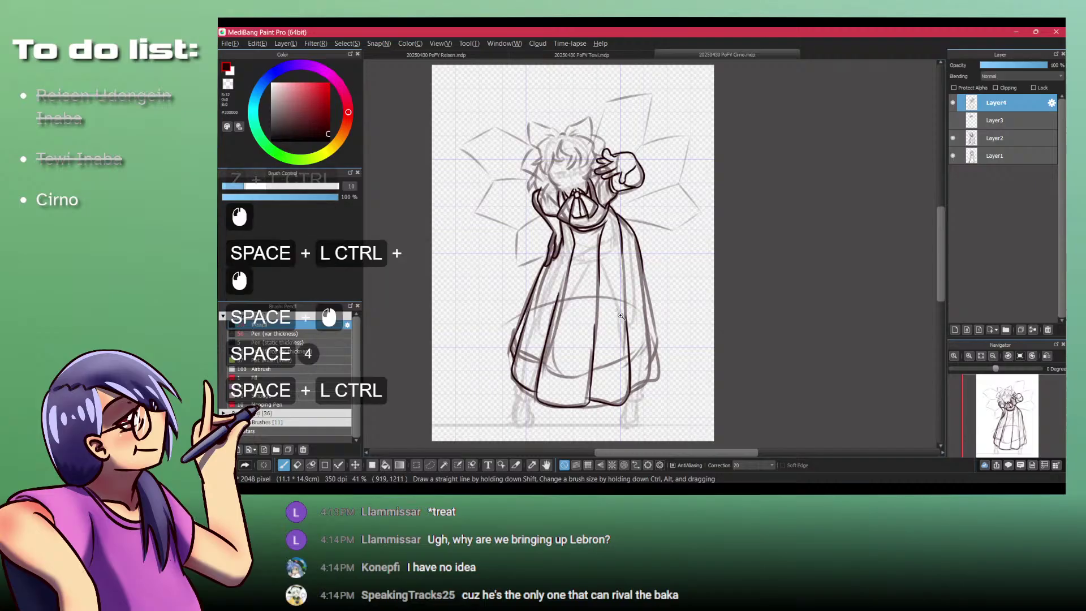
pyautogui.moveTo(607, 334); pyautogui.dragTo(617, 306)
pyautogui.moveTo(662, 273); pyautogui.dragTo(550, 147)
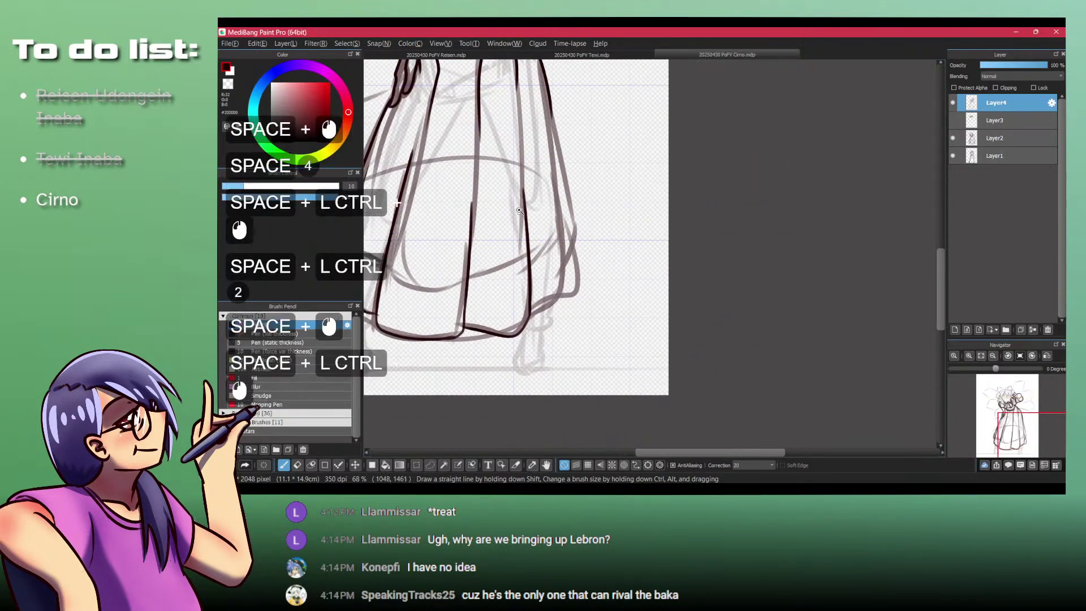
pyautogui.hotkey('shift', 'z')
pyautogui.click(524, 147)
pyautogui.moveTo(523, 191)
pyautogui.mouseDown()
pyautogui.moveTo(525, 149)
pyautogui.moveTo(532, 246)
pyautogui.mouseUp()
pyautogui.hotkey('ctrl', 'z')
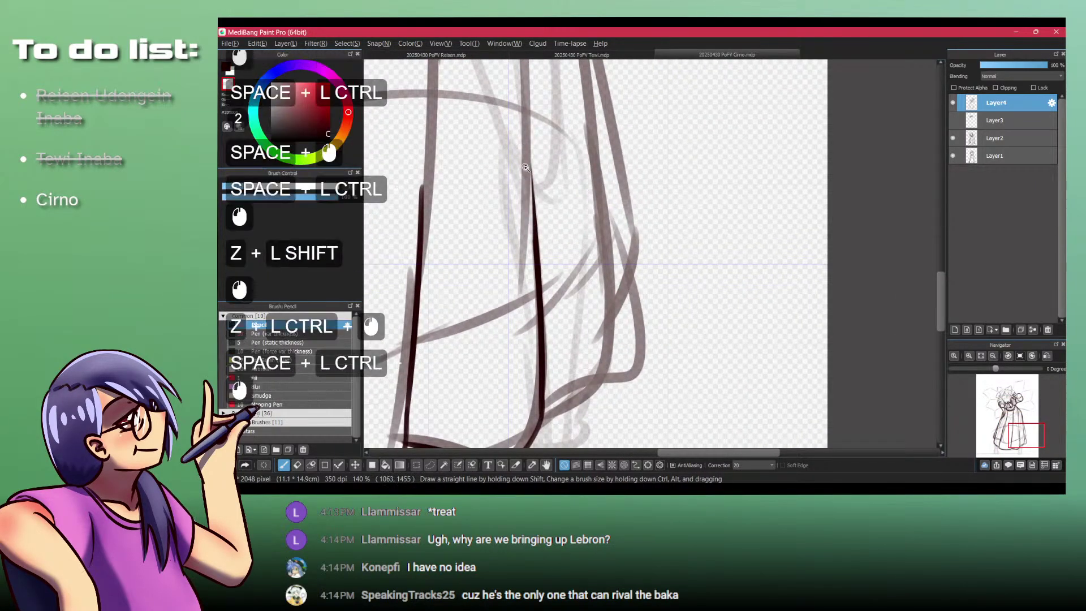
# Step: Draw the right side panel's outer fold line and curve its hem inward to the neighbouring fold
pyautogui.moveTo(526, 165); pyautogui.dragTo(481, 198)
pyautogui.moveTo(509, 198)
pyautogui.mouseDown()
pyautogui.moveTo(579, 334)
pyautogui.moveTo(609, 279)
pyautogui.moveTo(595, 378)
pyautogui.mouseUp()
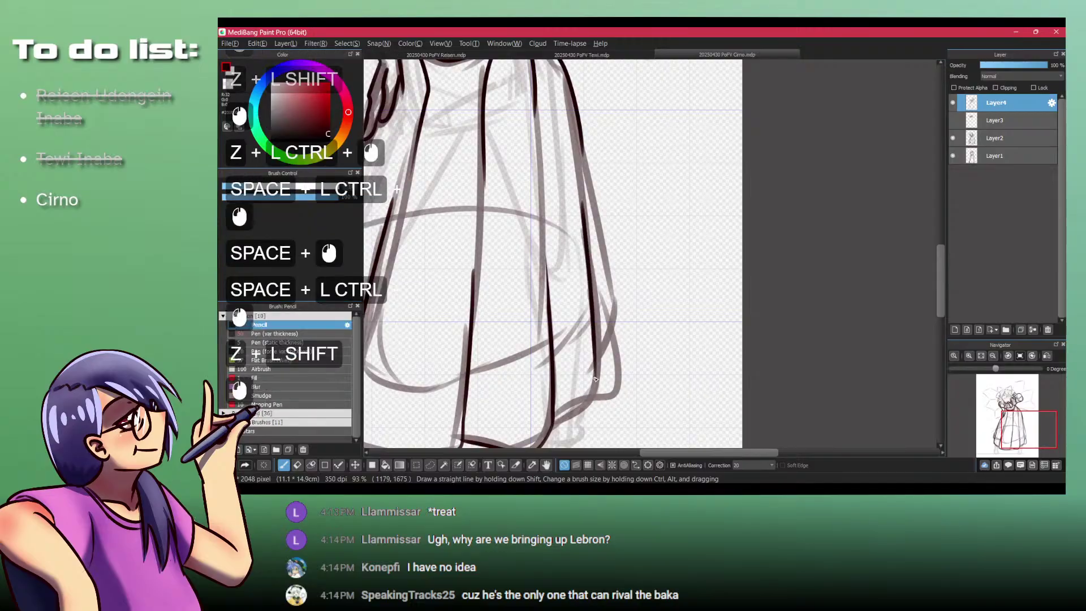
pyautogui.hotkey('shift', 'z')
pyautogui.moveTo(554, 425); pyautogui.dragTo(555, 356)
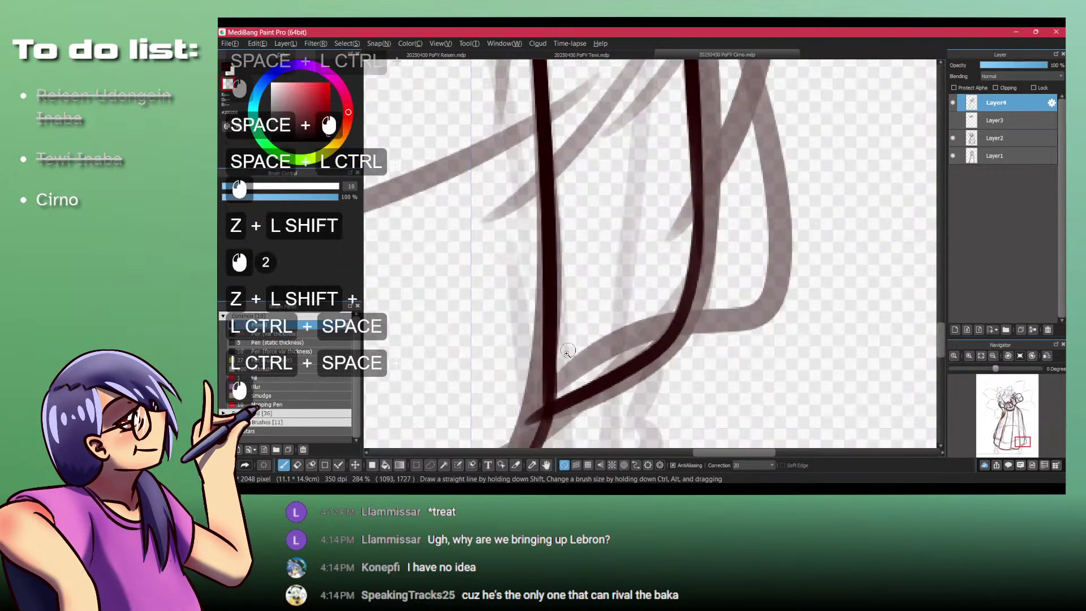
pyautogui.moveTo(544, 395); pyautogui.dragTo(540, 422)
# Step: Extend the skirt's outermost right edge from the inked hip line down toward the hem
pyautogui.moveTo(543, 319); pyautogui.dragTo(480, 320)
pyautogui.moveTo(526, 220); pyautogui.dragTo(536, 261)
pyautogui.moveTo(557, 261); pyautogui.dragTo(591, 262)
pyautogui.moveTo(594, 180); pyautogui.dragTo(585, 241)
pyautogui.hotkey('shift', 'z')
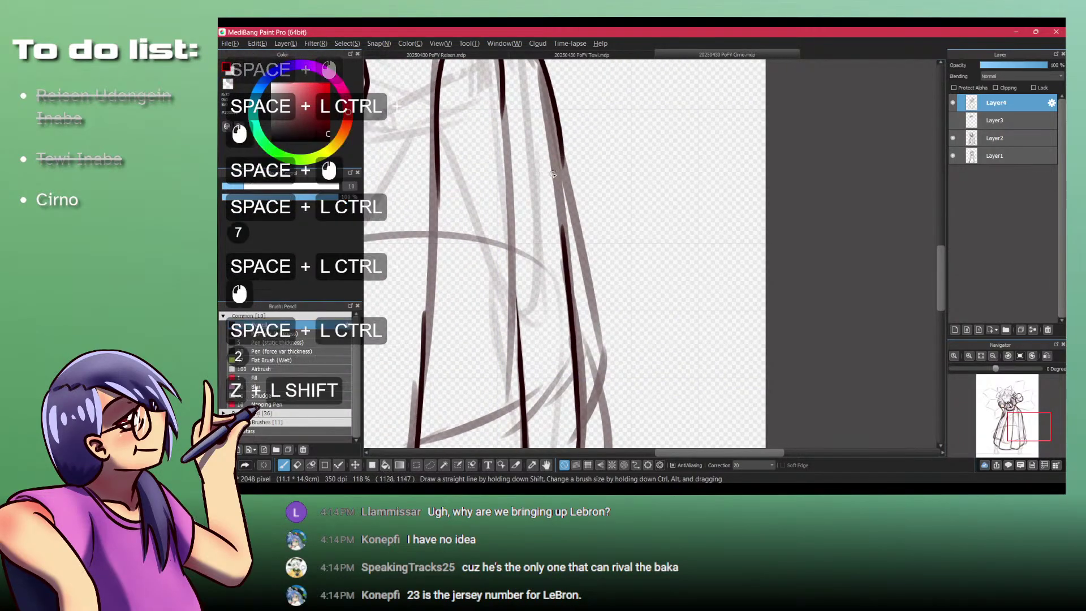
pyautogui.hotkey('shift', 'z')
pyautogui.hotkey('shift', 'z')
pyautogui.moveTo(561, 136); pyautogui.dragTo(606, 362)
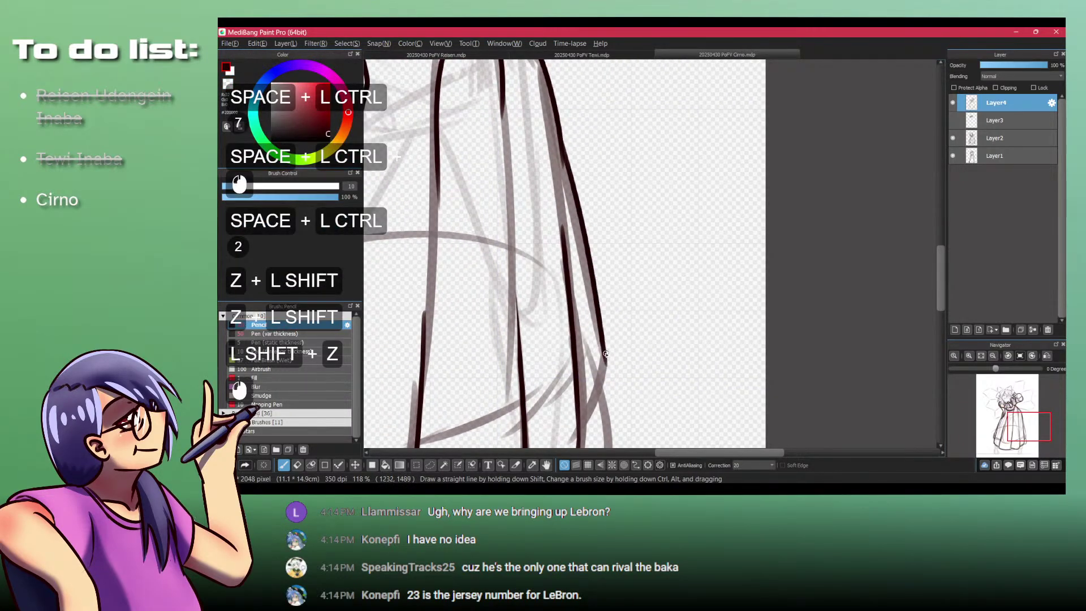
# Step: Round the outermost right edge into a short hem that meets the side panel's fold line
pyautogui.moveTo(582, 422); pyautogui.dragTo(597, 339)
pyautogui.hotkey('ctrl', 'z')
pyautogui.moveTo(606, 254); pyautogui.dragTo(639, 252)
pyautogui.moveTo(613, 260)
pyautogui.mouseDown()
pyautogui.moveTo(627, 332)
pyautogui.moveTo(586, 427)
pyautogui.mouseUp()
pyautogui.moveTo(626, 355)
pyautogui.mouseDown()
pyautogui.moveTo(531, 356)
pyautogui.moveTo(578, 274)
pyautogui.mouseUp()
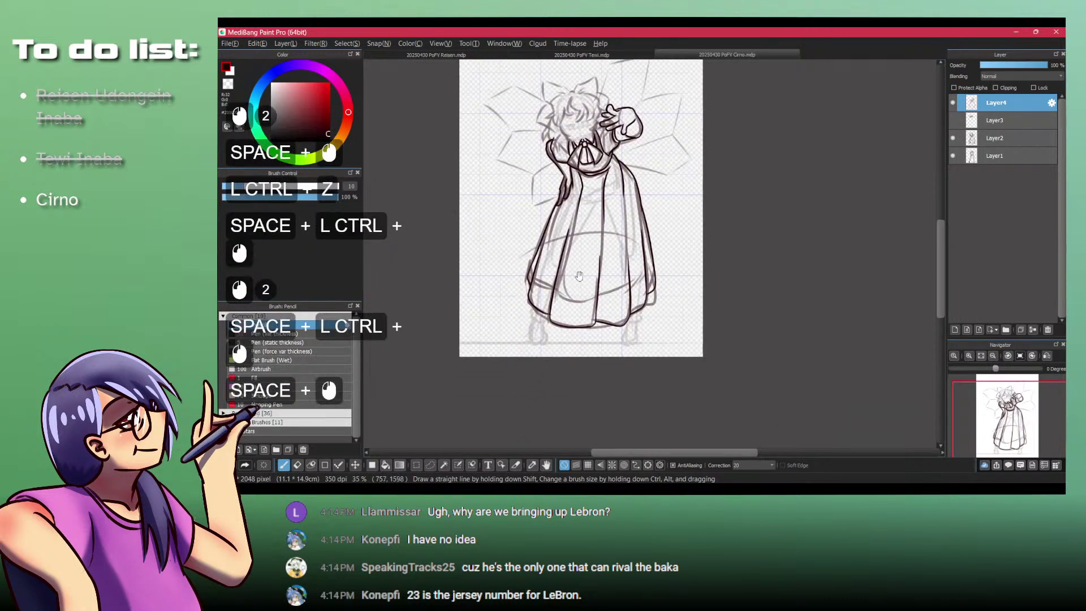
pyautogui.moveTo(609, 232)
pyautogui.mouseDown()
pyautogui.moveTo(594, 272)
pyautogui.moveTo(633, 249)
pyautogui.moveTo(668, 185)
pyautogui.mouseUp()
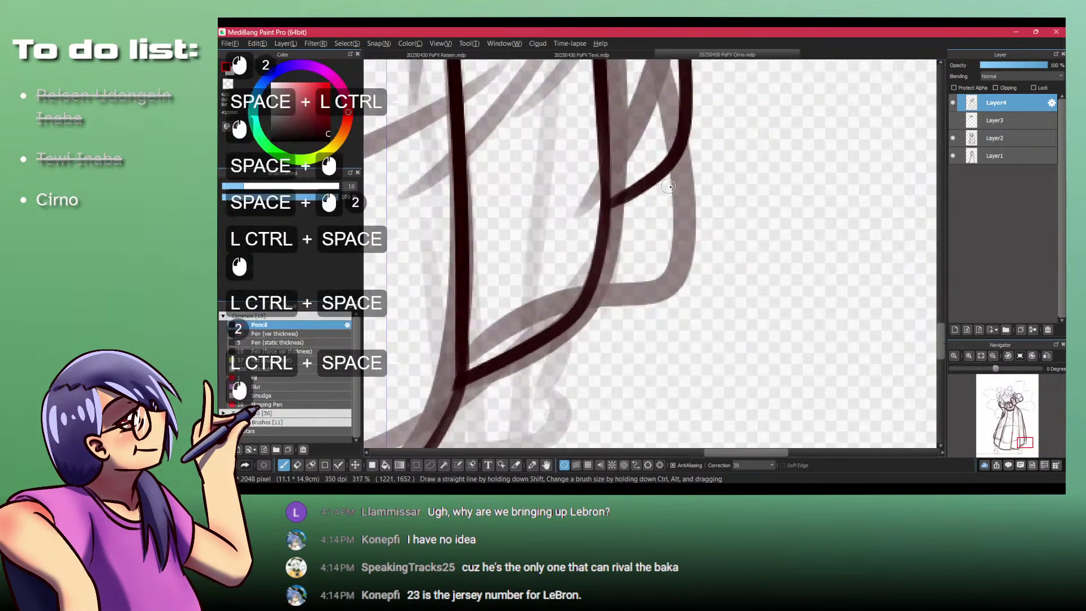
# Step: Draw a wavy ruffle edge below the hem of the skirt's right side panels
pyautogui.moveTo(661, 275)
pyautogui.mouseDown()
pyautogui.moveTo(583, 398)
pyautogui.moveTo(645, 241)
pyautogui.moveTo(575, 277)
pyautogui.moveTo(514, 380)
pyautogui.mouseUp()
pyautogui.moveTo(512, 335); pyautogui.dragTo(453, 334)
pyautogui.moveTo(452, 334)
pyautogui.mouseDown()
pyautogui.moveTo(472, 299)
pyautogui.moveTo(704, 274)
pyautogui.mouseUp()
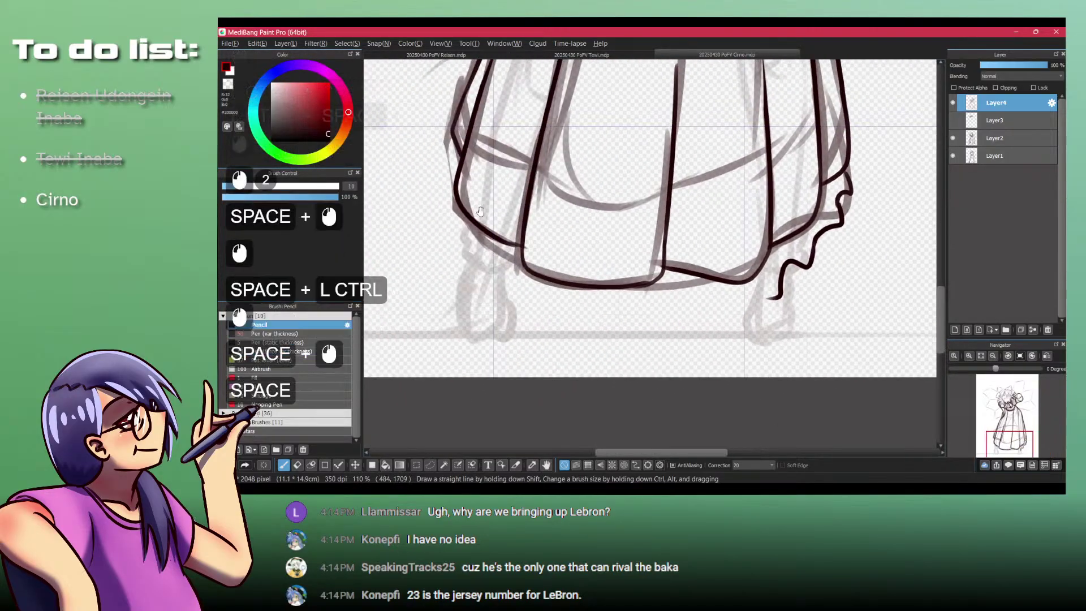
# Step: Draw a wavy ruffle edge beneath the left side panels, starting from the skirt's outermost left edge
pyautogui.moveTo(506, 215); pyautogui.dragTo(515, 243)
pyautogui.moveTo(516, 242); pyautogui.dragTo(568, 240)
pyautogui.moveTo(461, 150); pyautogui.dragTo(430, 167)
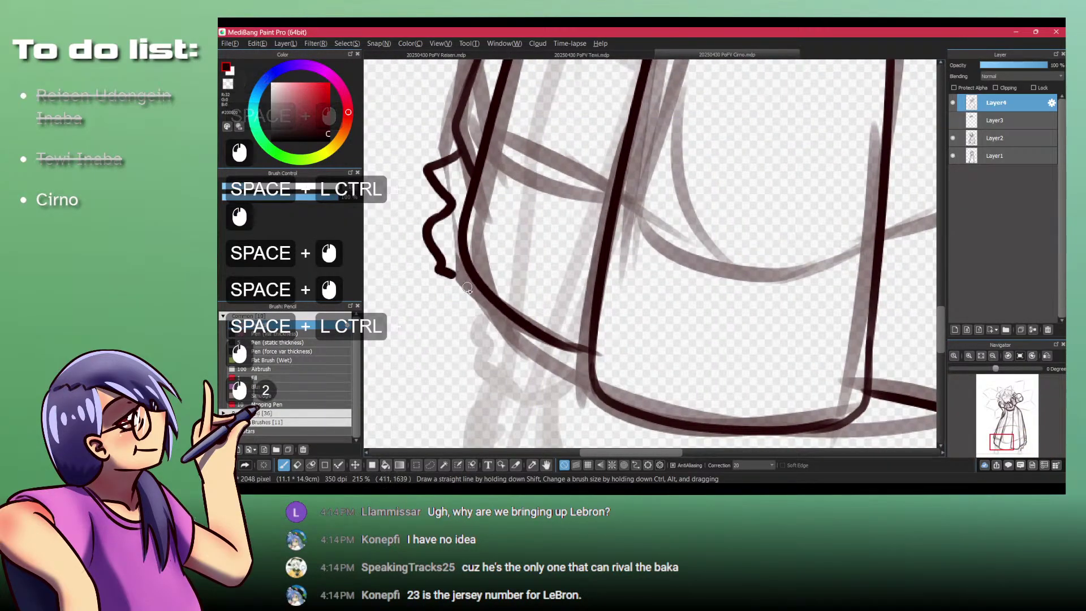
pyautogui.moveTo(458, 316)
pyautogui.mouseDown()
pyautogui.moveTo(509, 374)
pyautogui.moveTo(422, 238)
pyautogui.moveTo(516, 317)
pyautogui.moveTo(622, 324)
pyautogui.mouseUp()
# Step: Continue the wavy ruffle edge beneath the front panels and join it to the ruffle on the right
pyautogui.moveTo(607, 324); pyautogui.dragTo(489, 330)
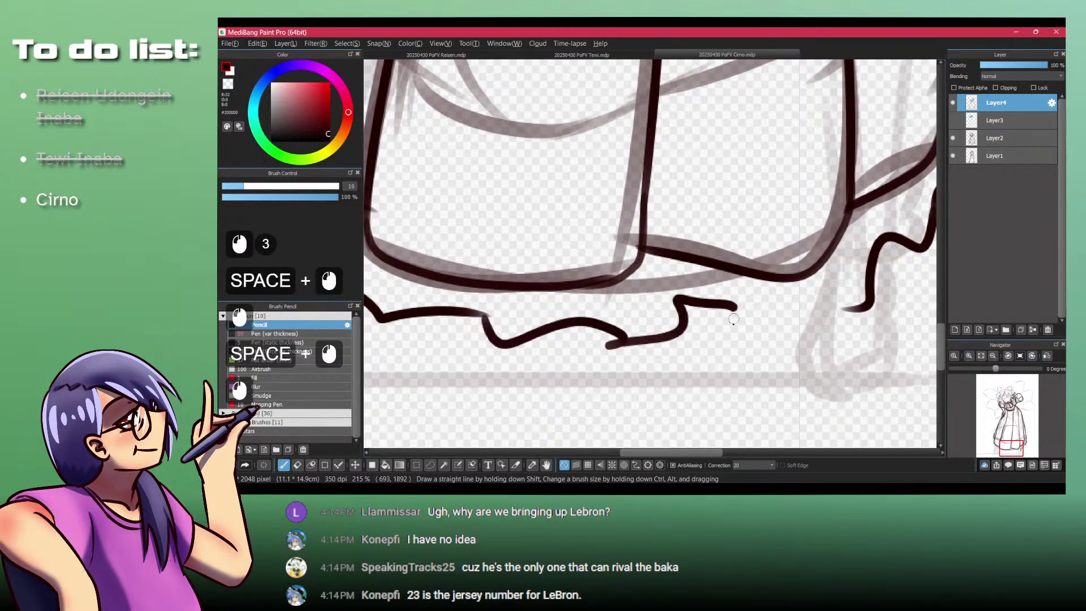
pyautogui.moveTo(831, 316); pyautogui.dragTo(862, 308)
pyautogui.moveTo(784, 274)
pyautogui.mouseDown()
pyautogui.moveTo(727, 276)
pyautogui.moveTo(530, 331)
pyautogui.mouseUp()
# Step: Draw pleat lines connecting the right side panels' hem to the inward corners of the ruffle
pyautogui.moveTo(668, 306); pyautogui.dragTo(666, 305)
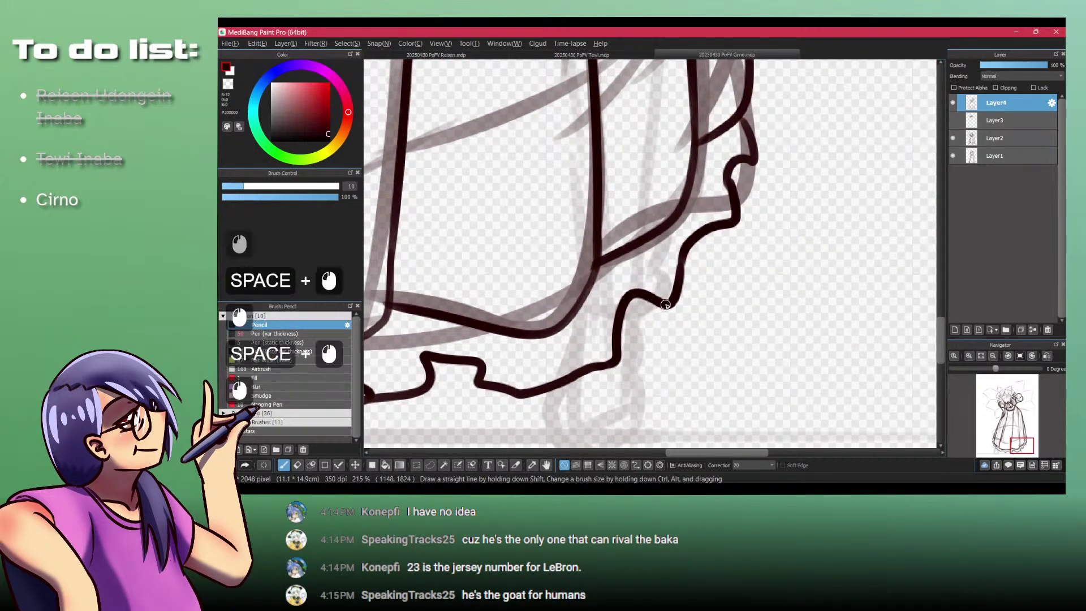
pyautogui.hotkey('ctrl', 'z')
pyautogui.moveTo(674, 221); pyautogui.dragTo(672, 274)
pyautogui.moveTo(741, 161); pyautogui.dragTo(739, 235)
pyautogui.moveTo(729, 257); pyautogui.dragTo(731, 275)
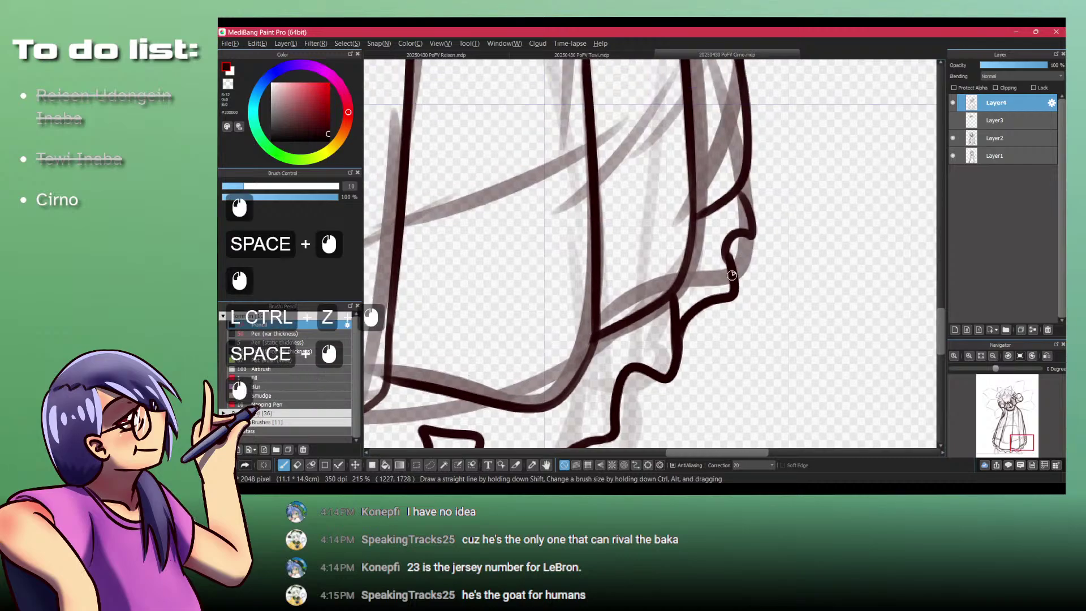
pyautogui.hotkey('ctrl', 'z')
pyautogui.moveTo(710, 217); pyautogui.dragTo(726, 261)
# Step: Draw the ruffle's pleat lines beneath the panel between the middle and right fold lines
pyautogui.moveTo(733, 215); pyautogui.dragTo(769, 136)
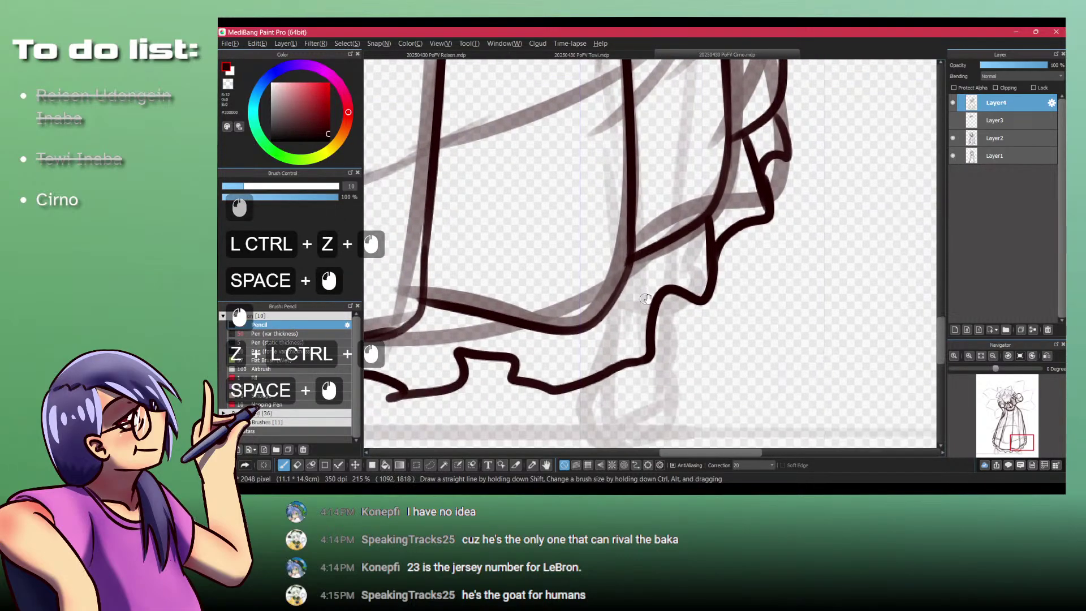
pyautogui.moveTo(634, 271)
pyautogui.mouseDown()
pyautogui.moveTo(648, 344)
pyautogui.moveTo(629, 264)
pyautogui.mouseUp()
pyautogui.hotkey('ctrl', 'z')
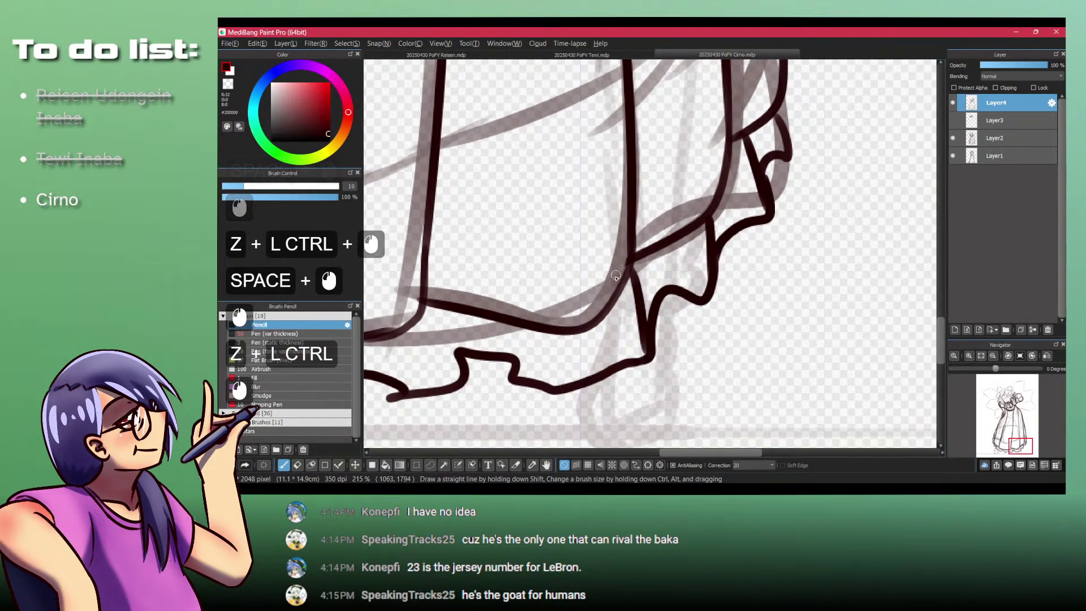
pyautogui.moveTo(513, 377); pyautogui.dragTo(511, 325)
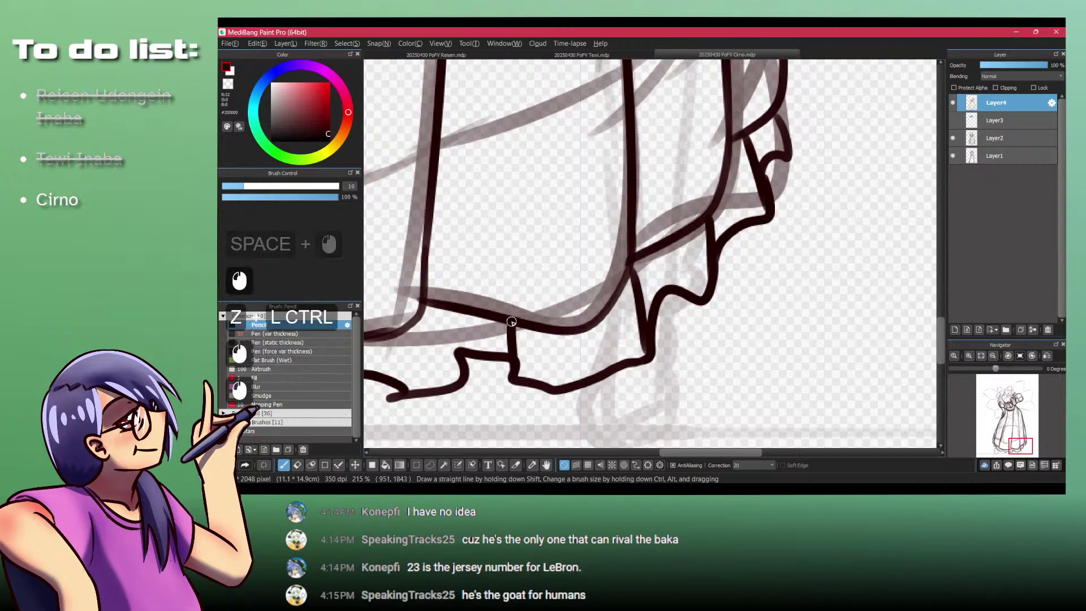
pyautogui.hotkey('shift', 'z')
pyautogui.moveTo(514, 364); pyautogui.dragTo(511, 327)
pyautogui.hotkey('shift', 'z')
pyautogui.moveTo(444, 358)
pyautogui.mouseDown()
pyautogui.moveTo(556, 356)
pyautogui.moveTo(571, 309)
pyautogui.mouseUp()
pyautogui.hotkey('shift', 'z')
pyautogui.hotkey('shift', 'z')
pyautogui.hotkey('ctrl', 'z')
pyautogui.hotkey('shift', 'z')
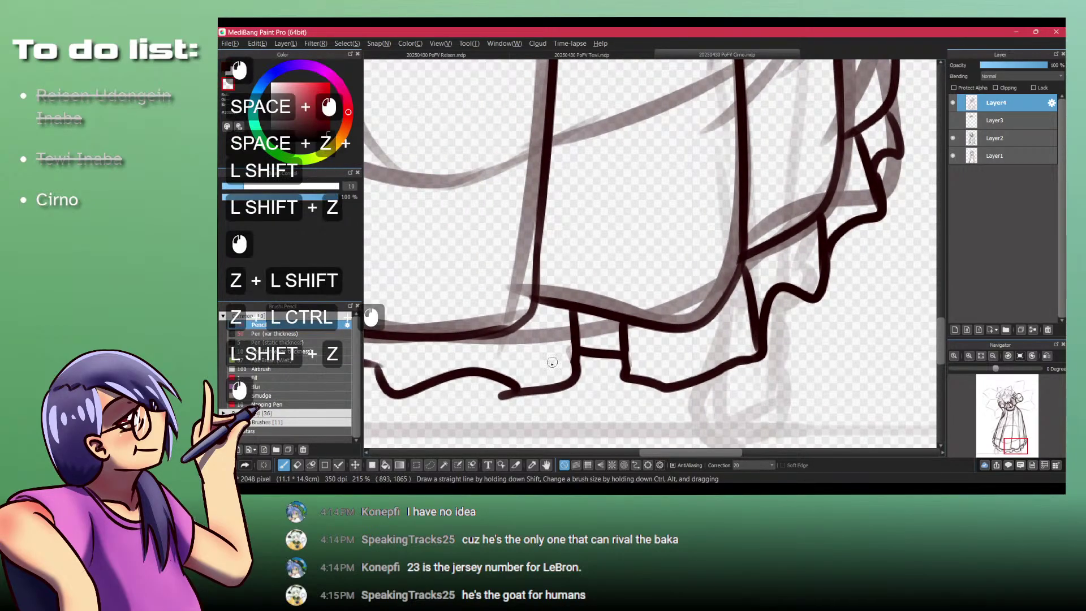
# Step: Draw the ruffle's pleat lines beneath the large front panel and at the adjoining end of the left side panel
pyautogui.moveTo(508, 387)
pyautogui.mouseDown()
pyautogui.moveTo(516, 380)
pyautogui.moveTo(501, 396)
pyautogui.moveTo(599, 369)
pyautogui.moveTo(552, 338)
pyautogui.mouseUp()
pyautogui.hotkey('shift', 'z')
pyautogui.moveTo(435, 351)
pyautogui.mouseDown()
pyautogui.moveTo(563, 376)
pyautogui.moveTo(568, 335)
pyautogui.mouseUp()
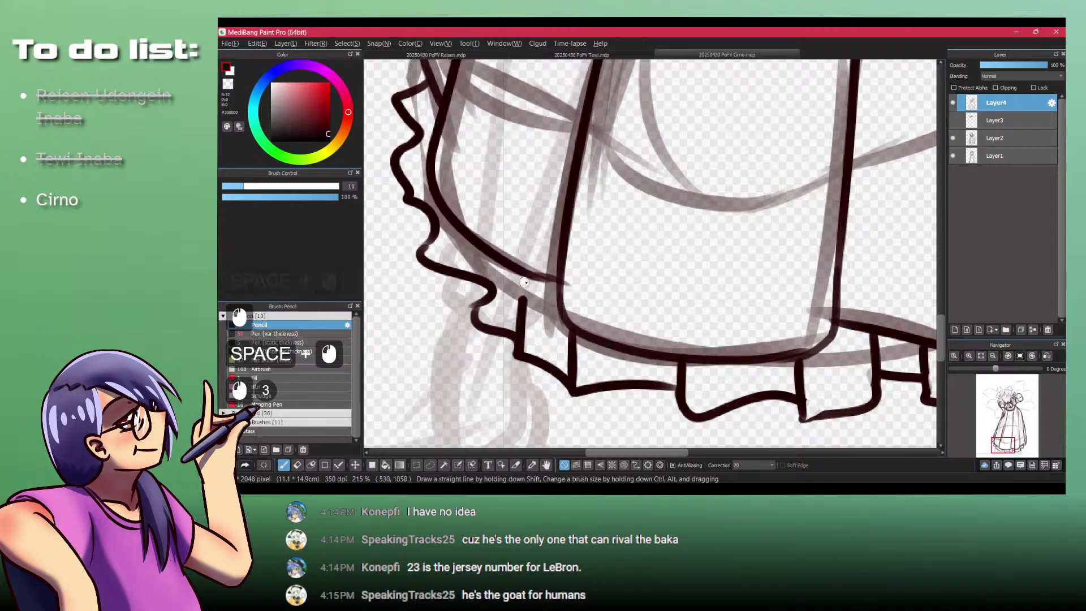
pyautogui.hotkey('ctrl', 'z')
pyautogui.moveTo(528, 274); pyautogui.dragTo(519, 353)
# Step: Draw pleat lines along the lower-left end of the dress ruffle and erase their overshooting ends
pyautogui.moveTo(478, 308)
pyautogui.mouseDown()
pyautogui.moveTo(493, 258)
pyautogui.moveTo(488, 303)
pyautogui.mouseUp()
pyautogui.hotkey('shift', 'z')
pyautogui.moveTo(488, 301); pyautogui.dragTo(496, 278)
pyautogui.hotkey('shift', 'z')
pyautogui.moveTo(421, 252)
pyautogui.mouseDown()
pyautogui.moveTo(444, 212)
pyautogui.moveTo(507, 388)
pyautogui.mouseUp()
pyautogui.hotkey('ctrl', 'z')
pyautogui.hotkey('shift', 'z')
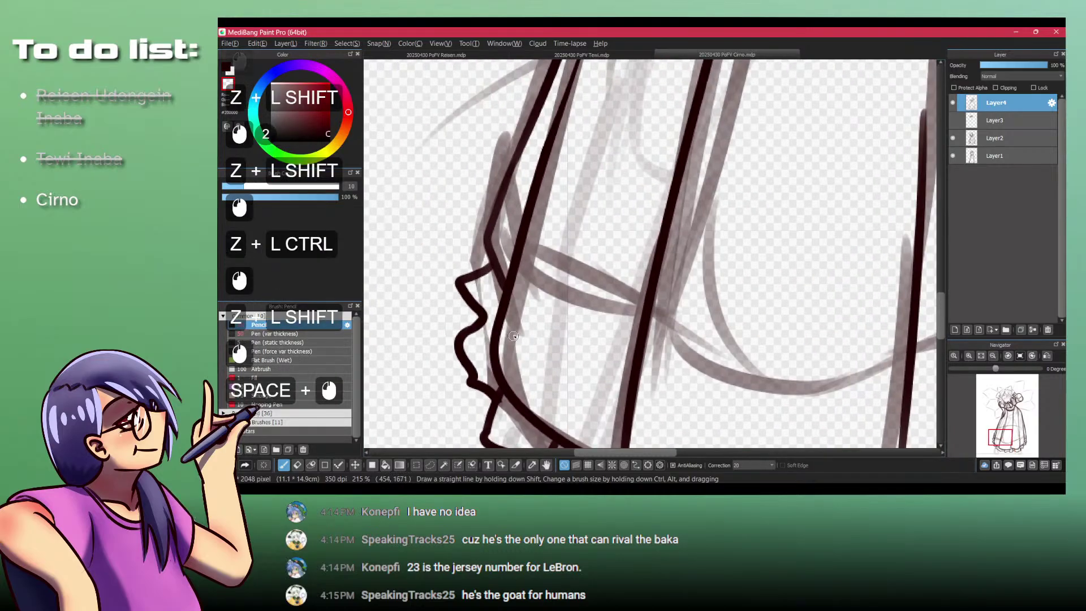
pyautogui.hotkey('shift', 'z')
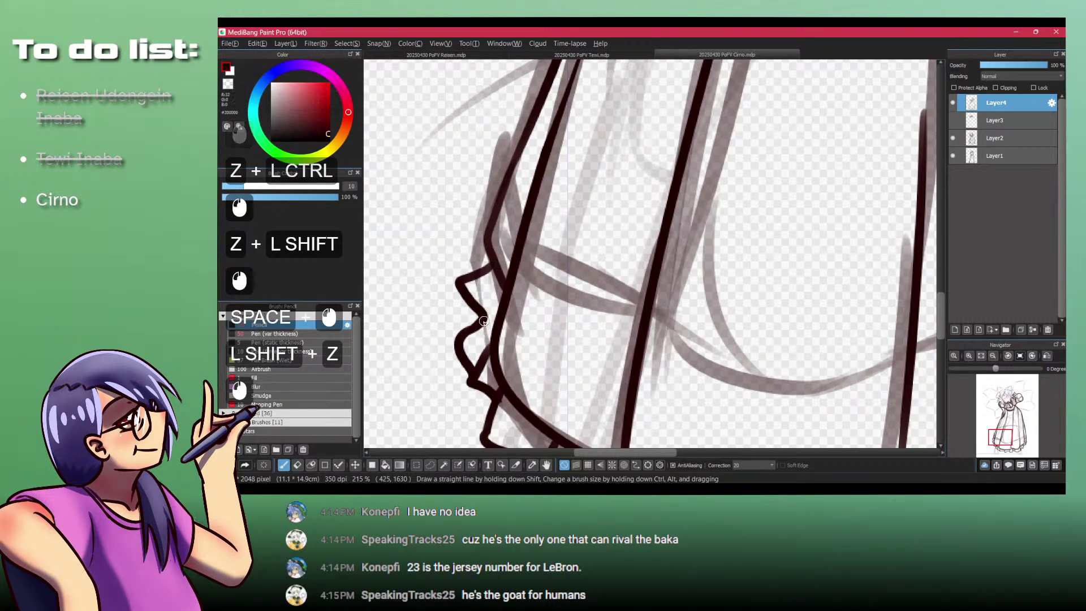
# Step: Draw the small fold lines at the upper end of the left ruffle and clean up the overlapping strokes
pyautogui.moveTo(484, 321)
pyautogui.mouseDown()
pyautogui.moveTo(491, 302)
pyautogui.moveTo(490, 339)
pyautogui.mouseUp()
pyautogui.hotkey('shift', 'z')
pyautogui.click(499, 288)
pyautogui.click(499, 289)
pyautogui.moveTo(498, 254); pyautogui.dragTo(490, 240)
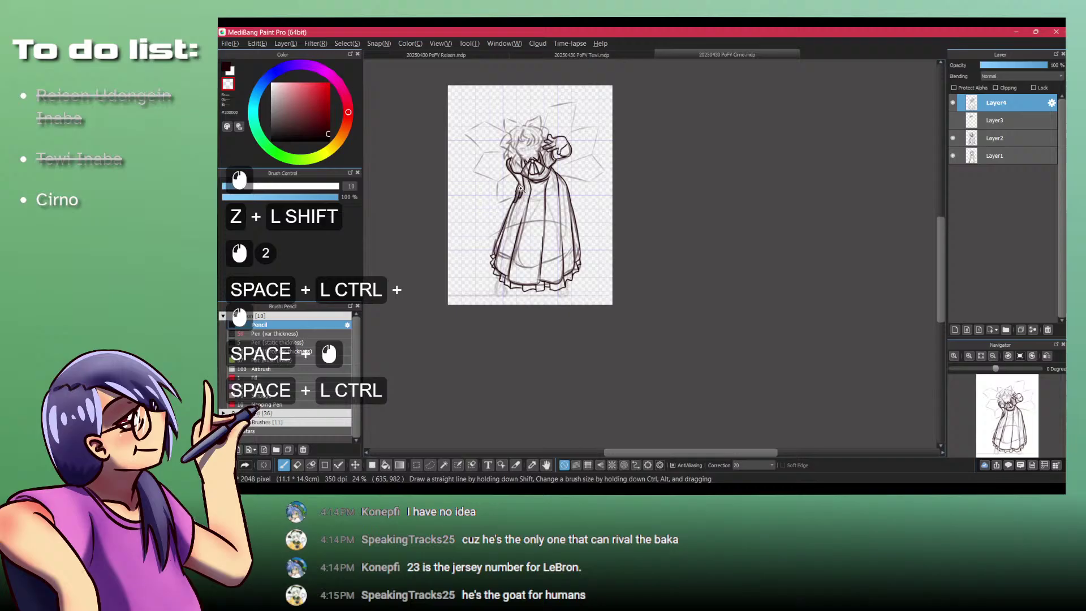
# Step: Draw the outer side of the left boot as a slanted line descending from the ruffle
pyautogui.moveTo(554, 266); pyautogui.dragTo(565, 232)
pyautogui.moveTo(424, 361); pyautogui.dragTo(613, 307)
pyautogui.moveTo(493, 291)
pyautogui.mouseDown()
pyautogui.moveTo(513, 205)
pyautogui.moveTo(503, 220)
pyautogui.moveTo(543, 242)
pyautogui.mouseUp()
pyautogui.click(544, 243)
pyautogui.hotkey('shift', 'z')
pyautogui.hotkey('ctrl', 'z')
pyautogui.moveTo(496, 331); pyautogui.dragTo(489, 353)
pyautogui.hotkey('ctrl', 'z')
pyautogui.moveTo(514, 242); pyautogui.dragTo(488, 338)
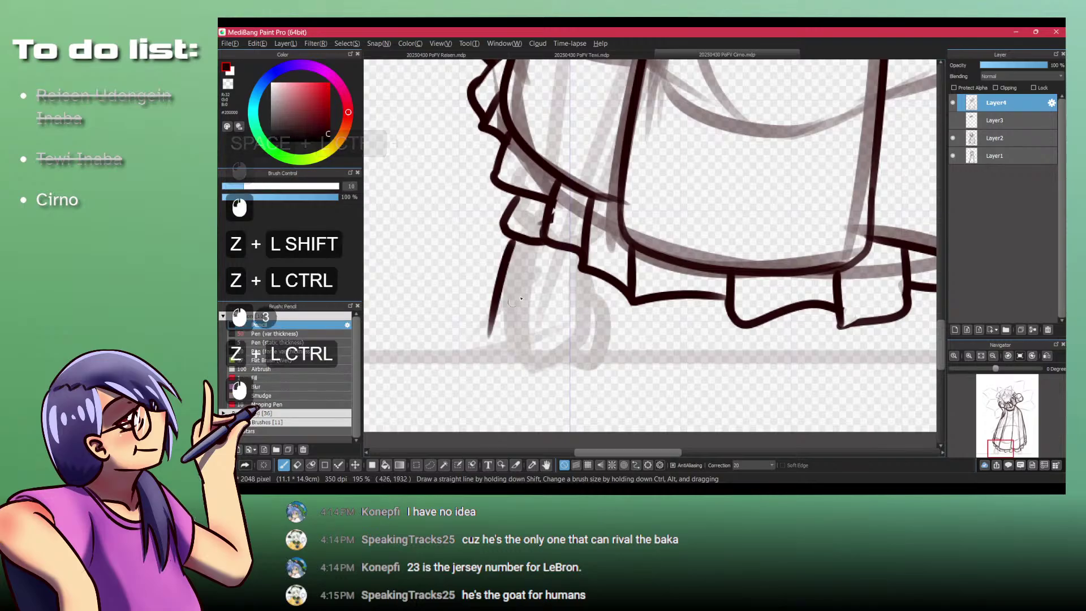
# Step: Complete the left boot with a flat sole, a rounded toe and curved instep lines
pyautogui.moveTo(540, 291); pyautogui.dragTo(635, 349)
pyautogui.hotkey('ctrl', 'z')
pyautogui.moveTo(515, 309); pyautogui.dragTo(528, 308)
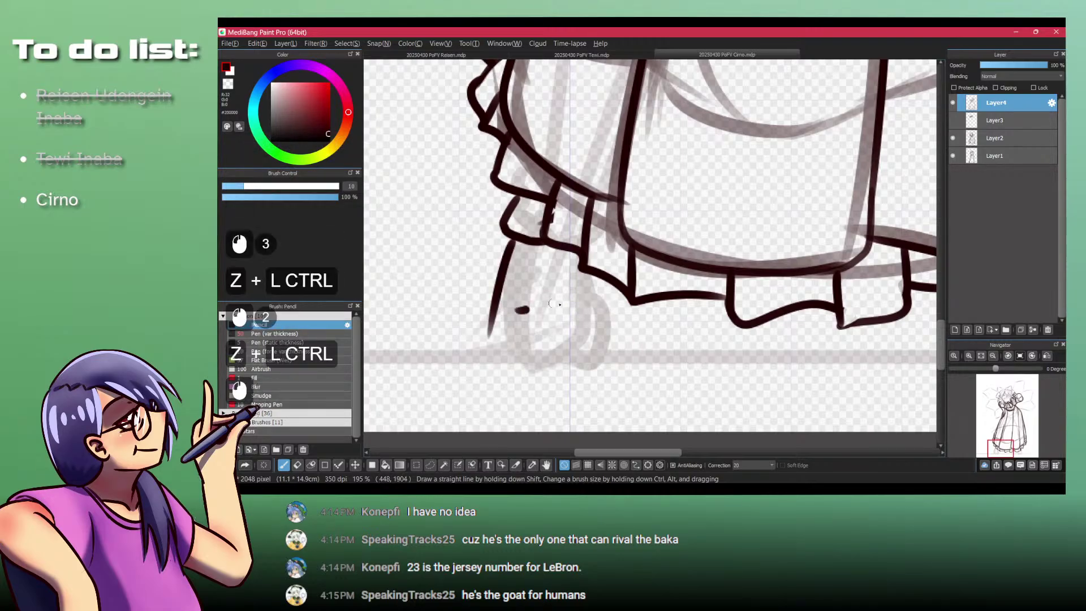
pyautogui.hotkey('ctrl', 'z')
pyautogui.click(489, 352)
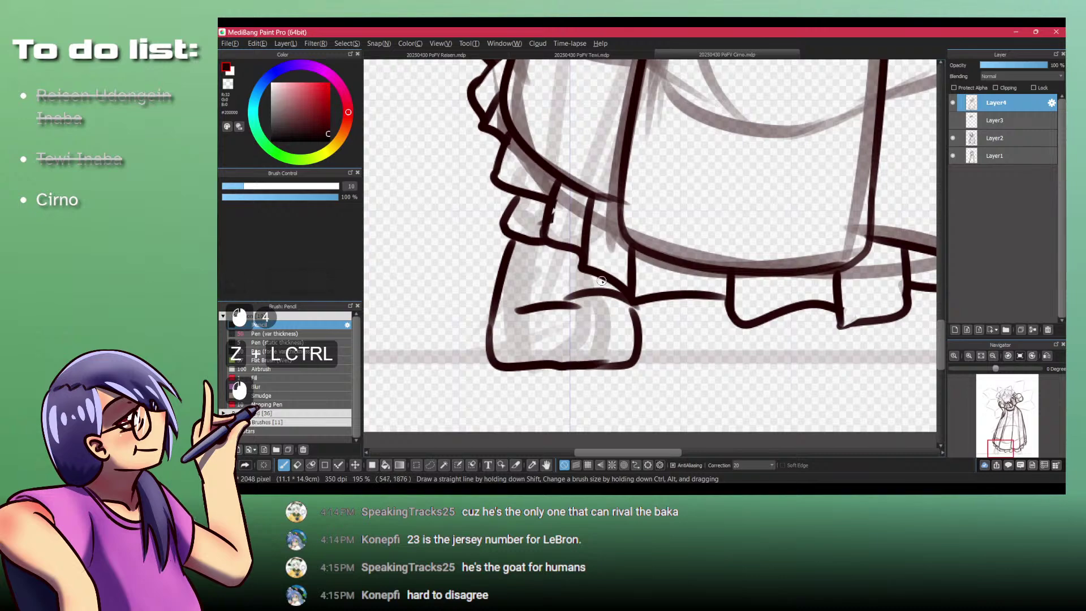
pyautogui.moveTo(601, 280)
pyautogui.mouseDown()
pyautogui.moveTo(625, 293)
pyautogui.moveTo(635, 339)
pyautogui.mouseUp()
pyautogui.moveTo(645, 294); pyautogui.dragTo(588, 294)
# Step: Draw the right boot beneath the right end of the ruffle, following the faded foot sketch
pyautogui.moveTo(803, 317)
pyautogui.mouseDown()
pyautogui.moveTo(803, 330)
pyautogui.moveTo(605, 365)
pyautogui.moveTo(676, 273)
pyautogui.mouseUp()
pyautogui.moveTo(679, 217); pyautogui.dragTo(680, 289)
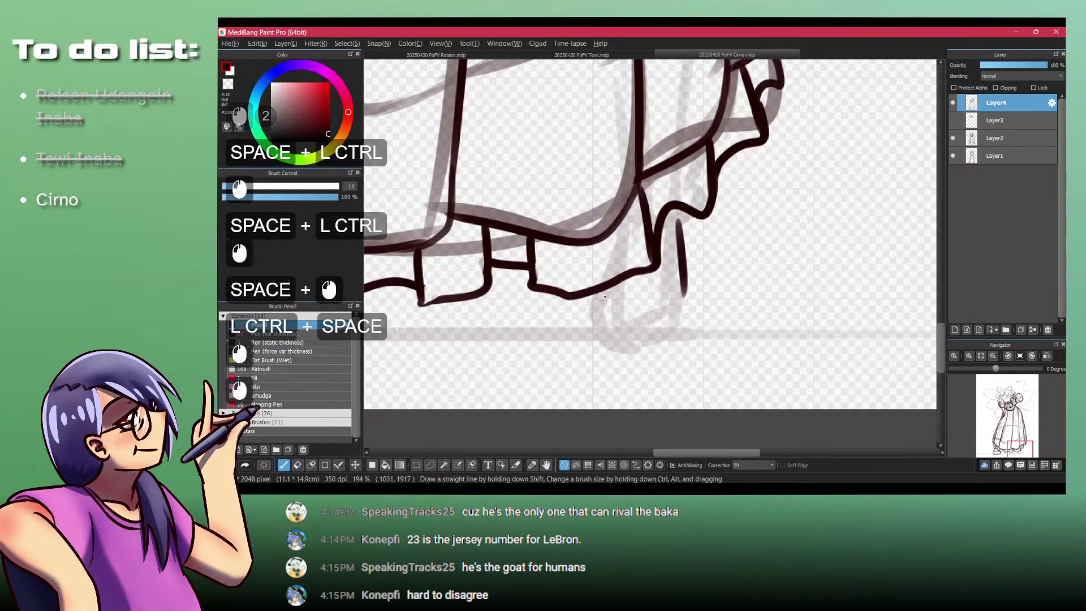
pyautogui.moveTo(585, 298)
pyautogui.mouseDown()
pyautogui.moveTo(582, 331)
pyautogui.moveTo(641, 338)
pyautogui.moveTo(691, 333)
pyautogui.moveTo(684, 286)
pyautogui.moveTo(687, 299)
pyautogui.mouseUp()
pyautogui.moveTo(698, 180); pyautogui.dragTo(619, 380)
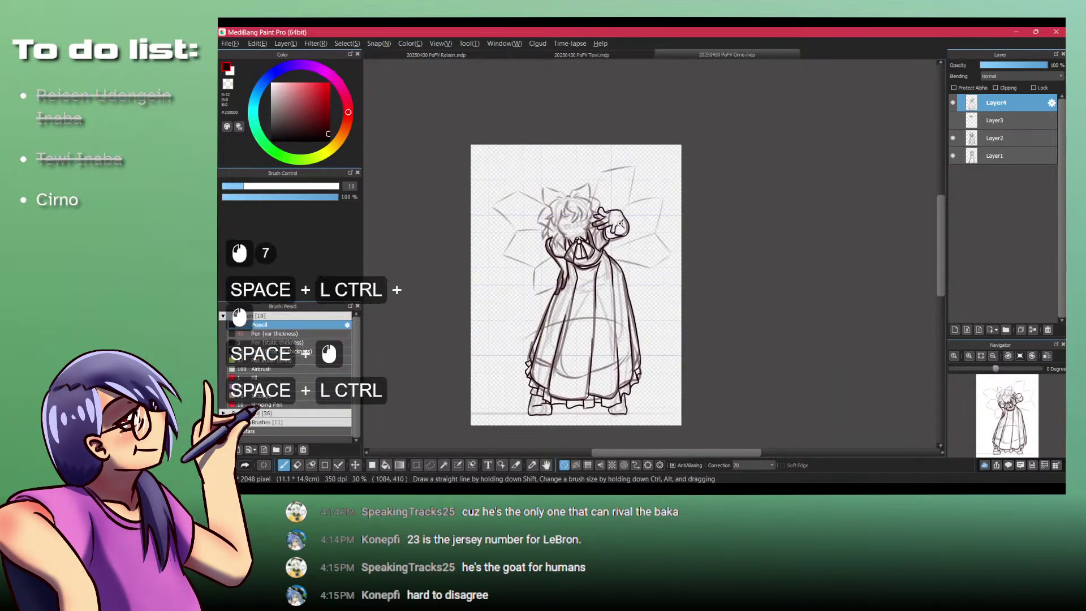
# Step: Show Layer3 with the face and hair, and lower Layer4's opacity to 37%
pyautogui.moveTo(601, 238); pyautogui.dragTo(600, 186)
pyautogui.click(953, 120)
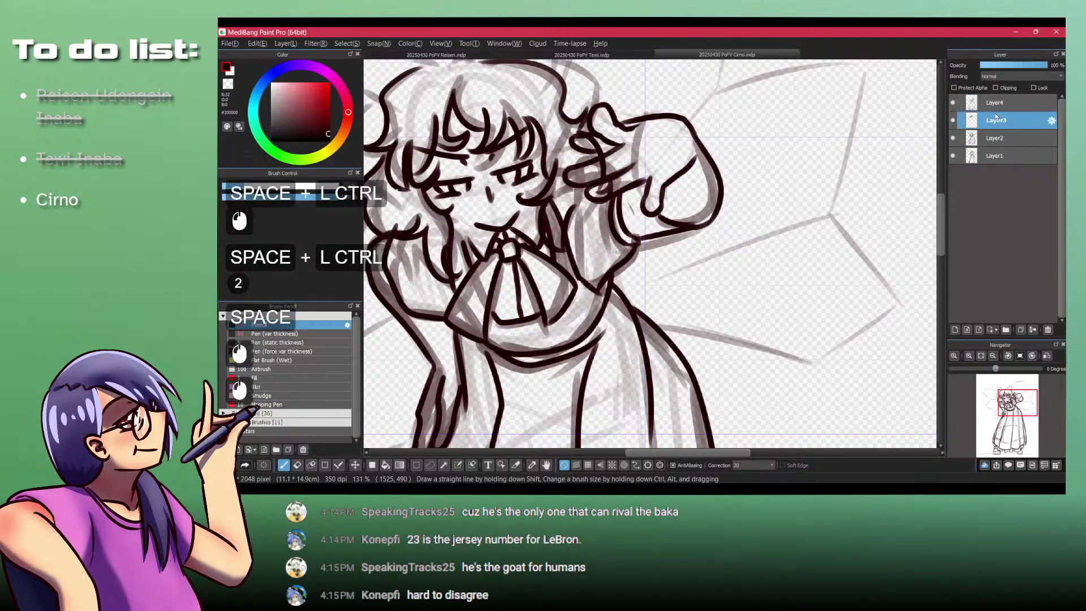
pyautogui.click(1005, 65)
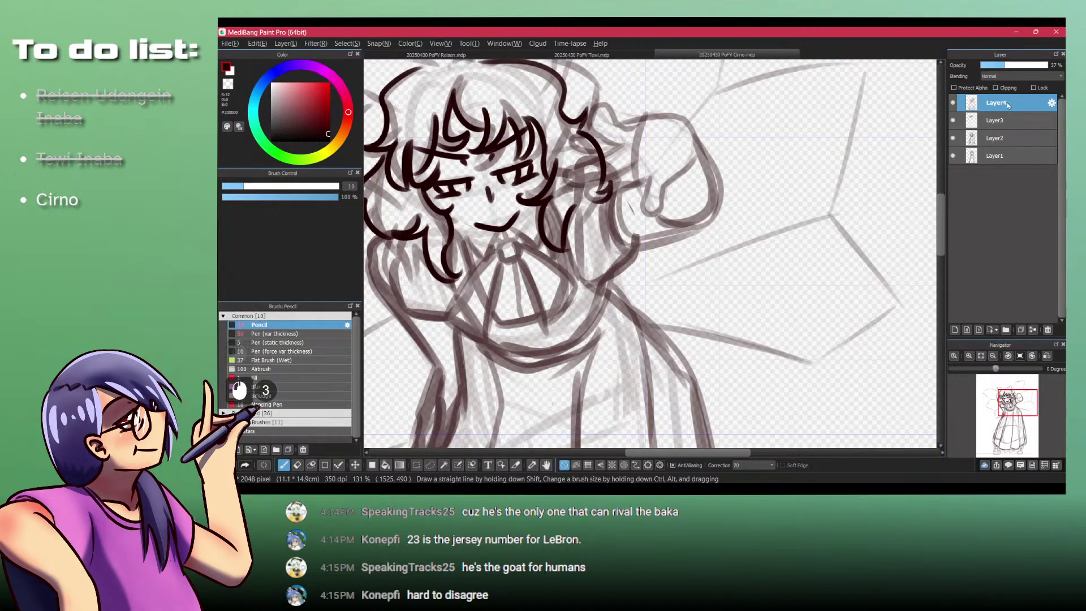
# Step: Draw the jaw and chin line beneath Cirno's smile on Layer3
pyautogui.moveTo(442, 220); pyautogui.dragTo(450, 187)
pyautogui.moveTo(471, 249); pyautogui.dragTo(589, 287)
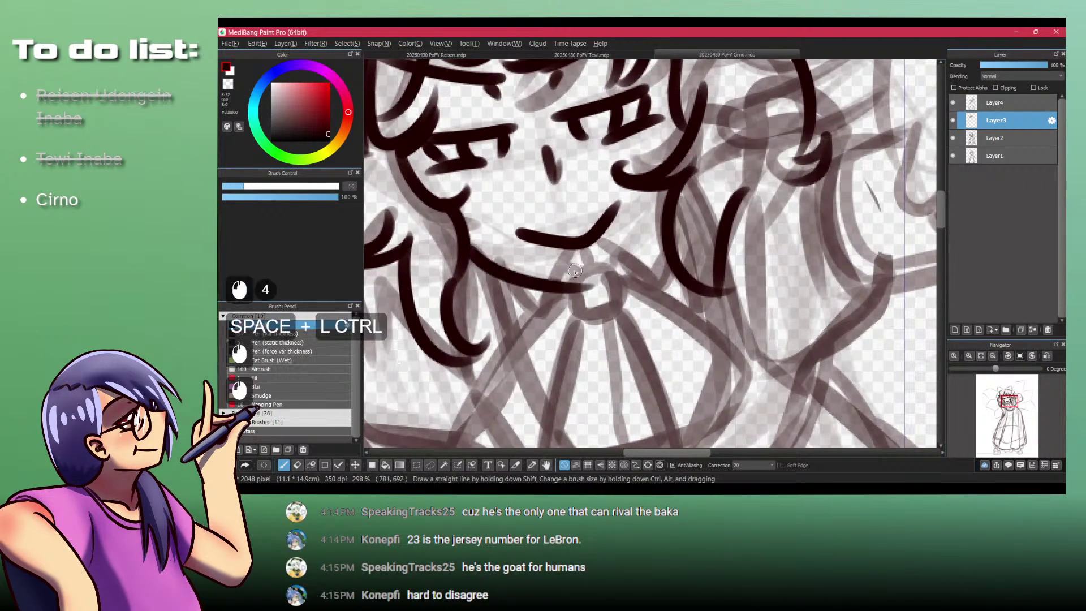
pyautogui.moveTo(650, 192); pyautogui.dragTo(650, 249)
pyautogui.moveTo(552, 325); pyautogui.dragTo(552, 365)
pyautogui.moveTo(673, 226)
pyautogui.mouseDown()
pyautogui.moveTo(670, 176)
pyautogui.moveTo(664, 244)
pyautogui.moveTo(691, 182)
pyautogui.moveTo(644, 197)
pyautogui.moveTo(622, 235)
pyautogui.moveTo(641, 235)
pyautogui.mouseUp()
pyautogui.hotkey('ctrl', 'z')
pyautogui.click(638, 198)
pyautogui.hotkey('ctrl', 'z')
# Step: Draw the bow on top of the hair with its knot, two pointed loops and short fold strokes
pyautogui.moveTo(571, 158); pyautogui.dragTo(617, 184)
pyautogui.moveTo(616, 184)
pyautogui.mouseDown()
pyautogui.moveTo(532, 210)
pyautogui.moveTo(556, 195)
pyautogui.moveTo(624, 194)
pyautogui.moveTo(630, 186)
pyautogui.moveTo(616, 176)
pyautogui.moveTo(564, 184)
pyautogui.moveTo(507, 237)
pyautogui.mouseUp()
pyautogui.hotkey('ctrl', 'z')
pyautogui.hotkey('ctrl', 'z')
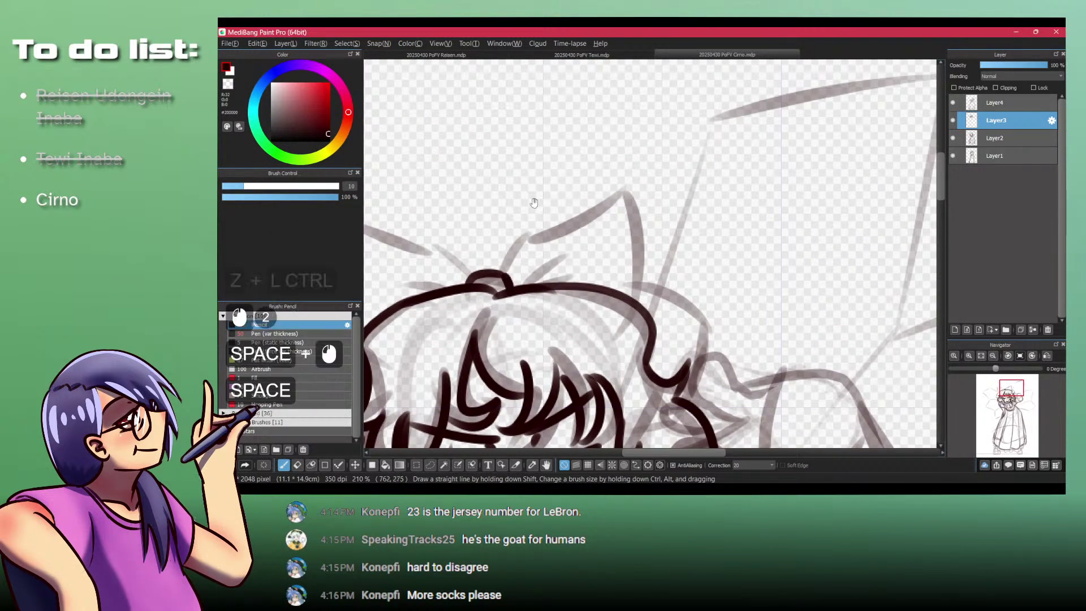
pyautogui.moveTo(534, 199); pyautogui.dragTo(554, 226)
pyautogui.keyDown('ctrl'); pyautogui.click(545, 283); pyautogui.keyUp('ctrl')
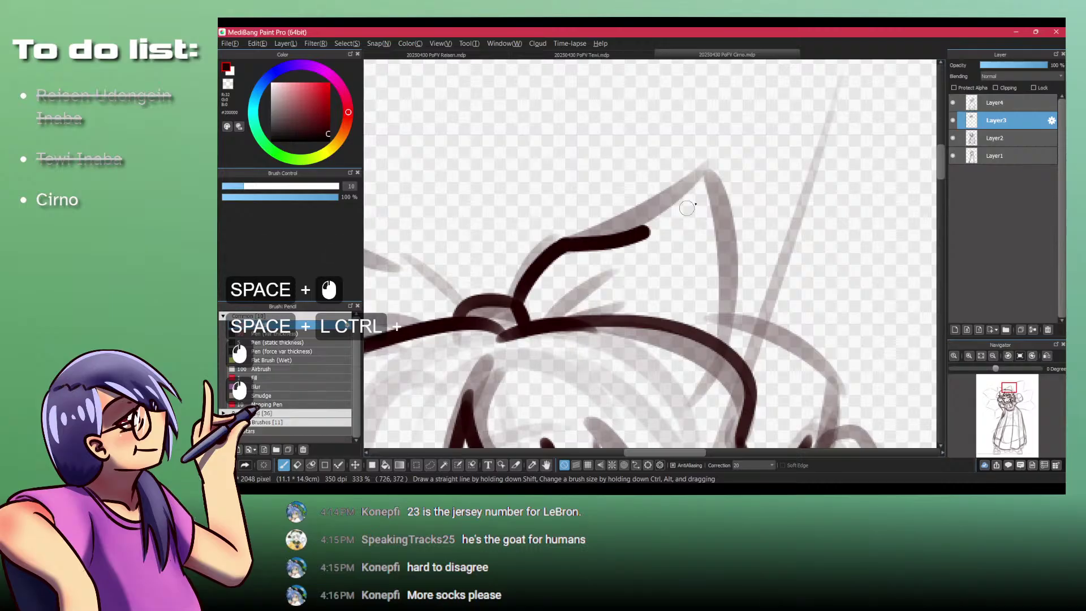
pyautogui.moveTo(714, 184); pyautogui.dragTo(735, 334)
pyautogui.hotkey('ctrl', 'z')
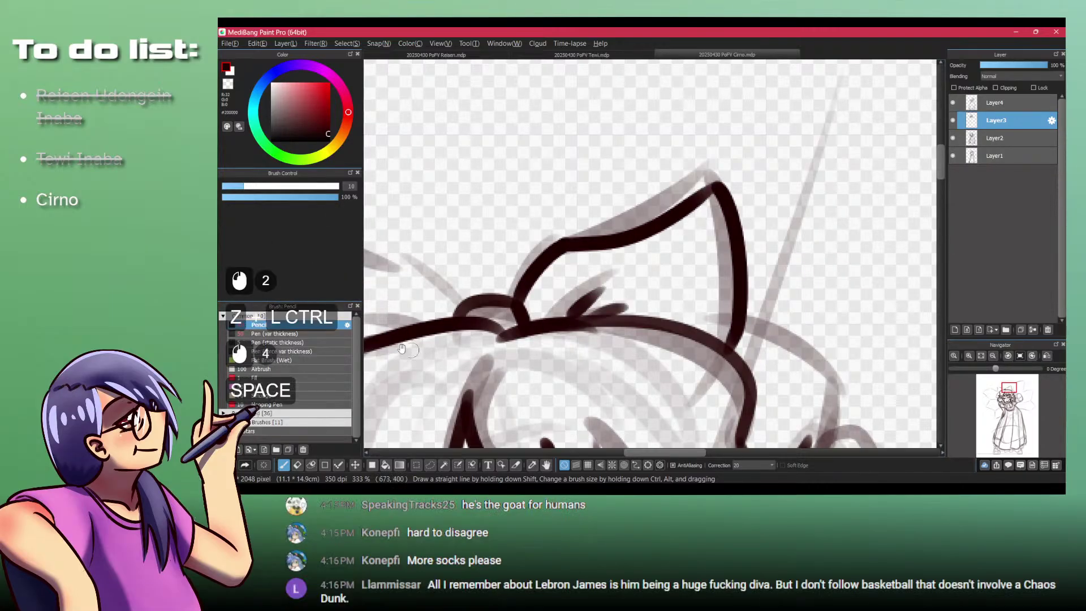
pyautogui.moveTo(389, 262); pyautogui.dragTo(575, 209)
pyautogui.moveTo(511, 186)
pyautogui.mouseDown()
pyautogui.moveTo(427, 157)
pyautogui.moveTo(417, 251)
pyautogui.moveTo(434, 355)
pyautogui.moveTo(483, 189)
pyautogui.moveTo(537, 233)
pyautogui.moveTo(675, 220)
pyautogui.mouseUp()
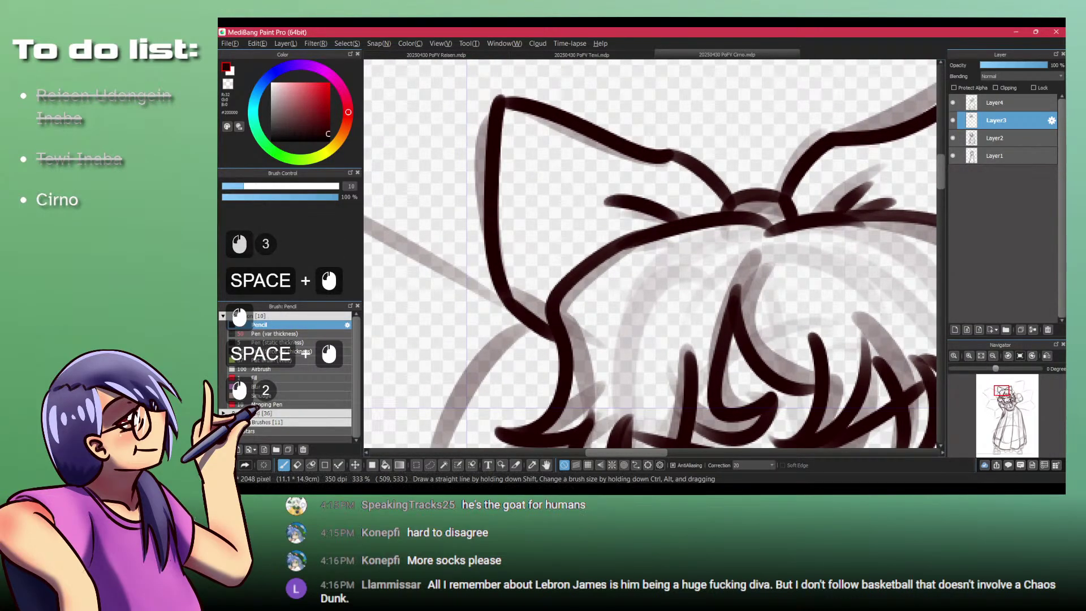
# Step: Switch to the browser and look over the artist's Ko-fi support page
pyautogui.click(667, 487)
pyautogui.click(806, 35)
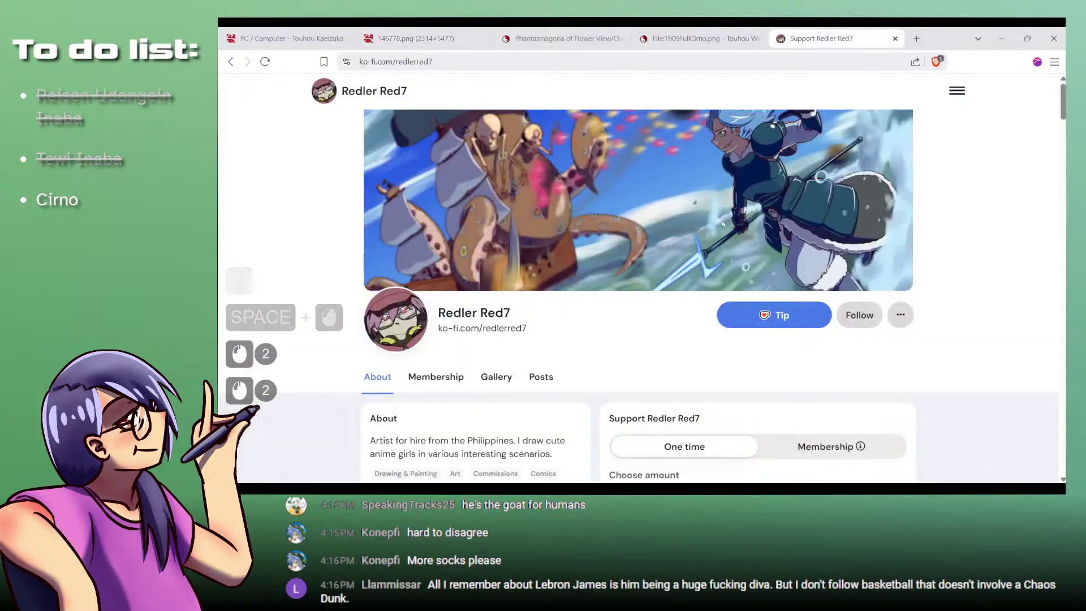
pyautogui.scroll(-3, 485, 247)
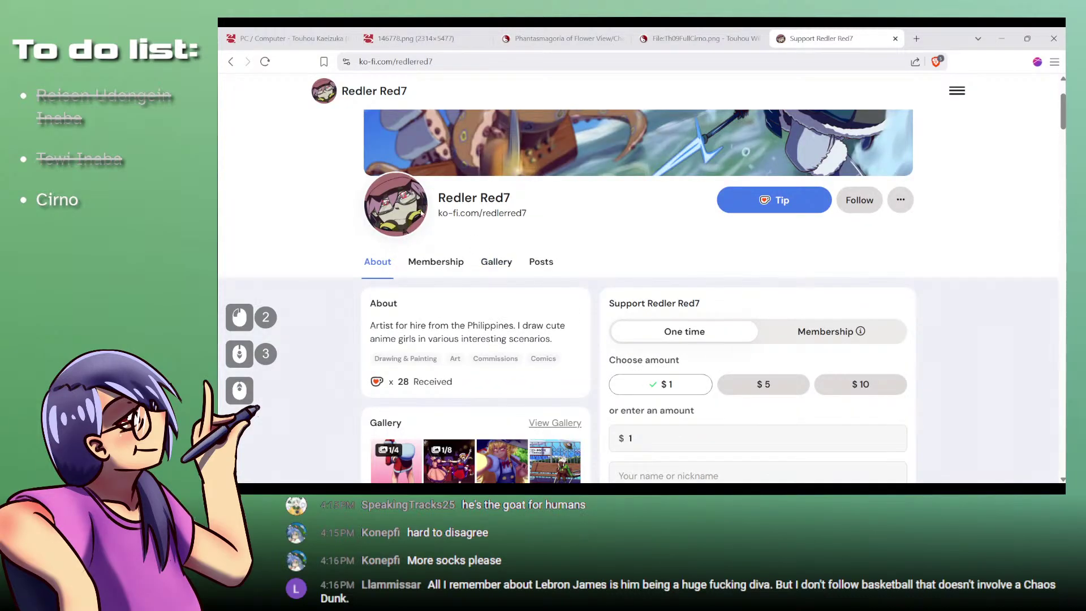
pyautogui.scroll(-3, 614, 237)
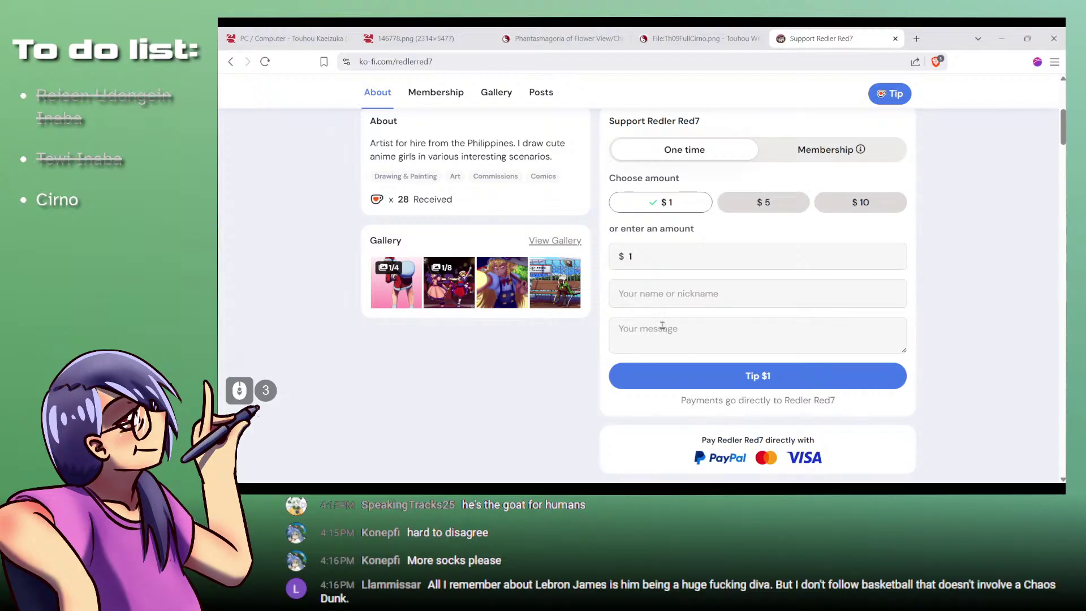
pyautogui.scroll(4, 537, 400)
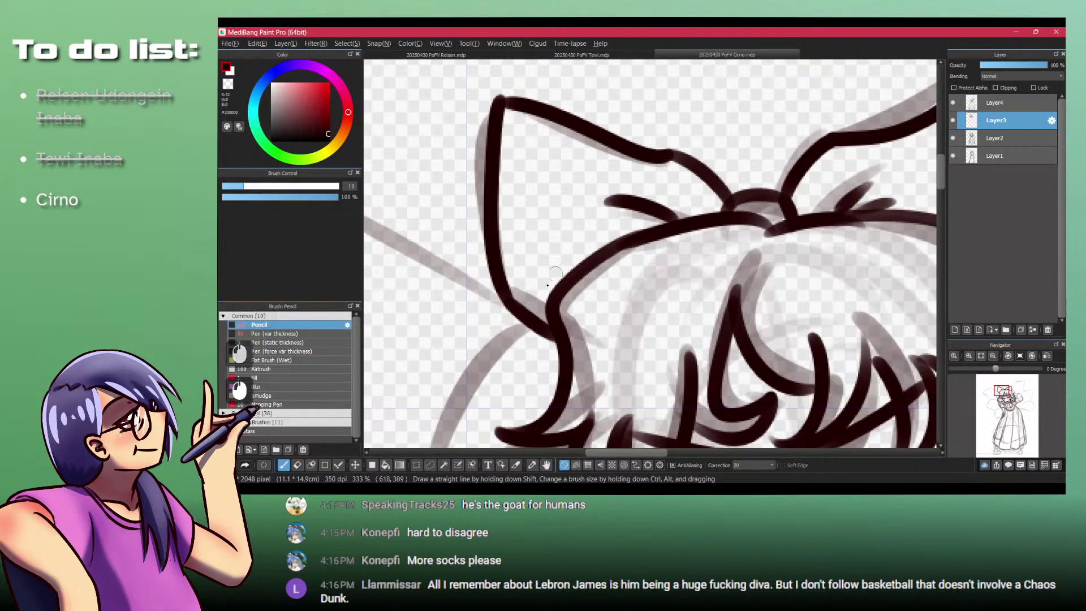
# Step: Return to MediBang Paint Pro and draw the ribbon shape hanging from the bow beside the left side of the hair
pyautogui.moveTo(555, 274)
pyautogui.mouseDown()
pyautogui.moveTo(566, 137)
pyautogui.moveTo(526, 142)
pyautogui.moveTo(519, 194)
pyautogui.mouseUp()
pyautogui.moveTo(698, 135)
pyautogui.mouseDown()
pyautogui.moveTo(570, 218)
pyautogui.moveTo(439, 232)
pyautogui.mouseUp()
pyautogui.moveTo(609, 199)
pyautogui.mouseDown()
pyautogui.moveTo(669, 245)
pyautogui.moveTo(687, 281)
pyautogui.moveTo(594, 248)
pyautogui.moveTo(551, 269)
pyautogui.mouseUp()
pyautogui.click(688, 281)
pyautogui.hotkey('ctrl', 'z')
pyautogui.moveTo(509, 186)
pyautogui.mouseDown()
pyautogui.moveTo(587, 182)
pyautogui.moveTo(661, 251)
pyautogui.moveTo(599, 255)
pyautogui.moveTo(560, 175)
pyautogui.moveTo(553, 252)
pyautogui.mouseUp()
pyautogui.hotkey('ctrl', 'z')
pyautogui.hotkey('ctrl', 'z')
pyautogui.press('space')
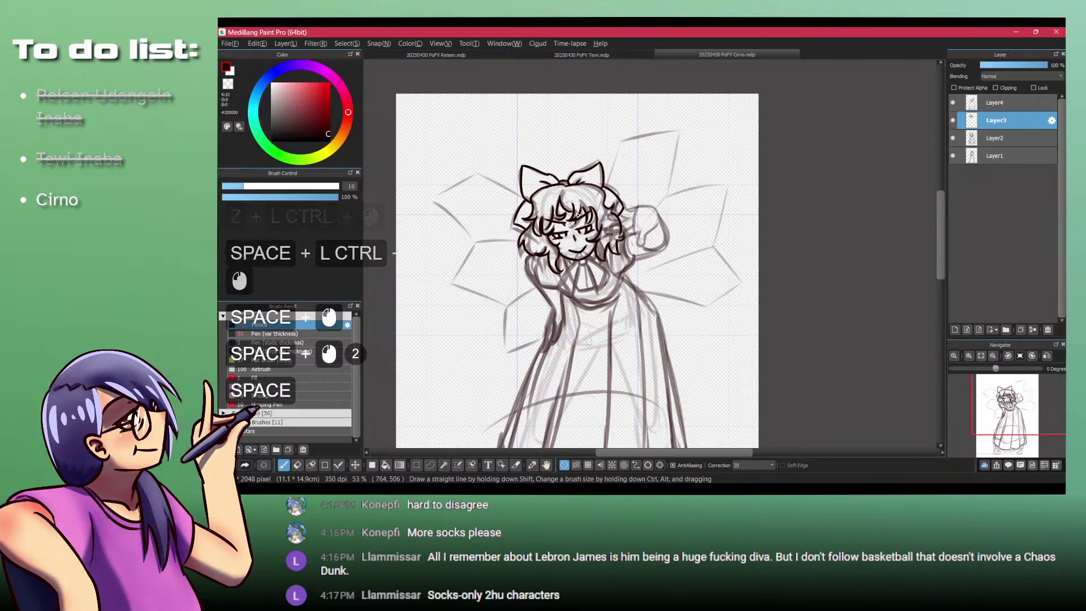
# Step: Draw the matching ribbon shape from the bow's right loop down beside the hair to the raised hand
pyautogui.moveTo(591, 195); pyautogui.dragTo(551, 271)
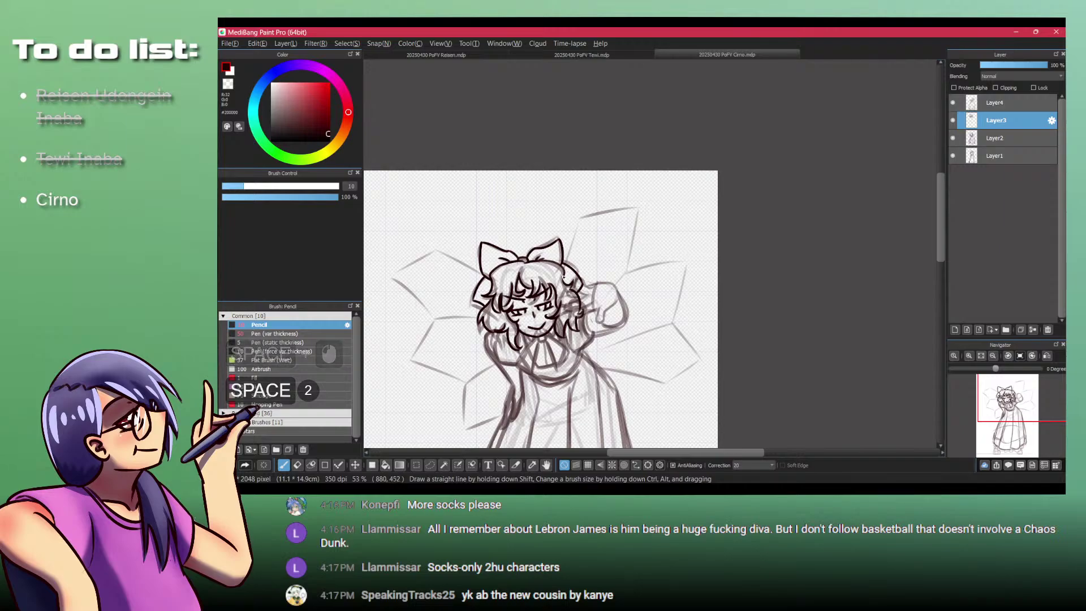
pyautogui.moveTo(564, 241)
pyautogui.mouseDown()
pyautogui.moveTo(554, 261)
pyautogui.moveTo(575, 223)
pyautogui.mouseUp()
pyautogui.moveTo(591, 168); pyautogui.dragTo(636, 255)
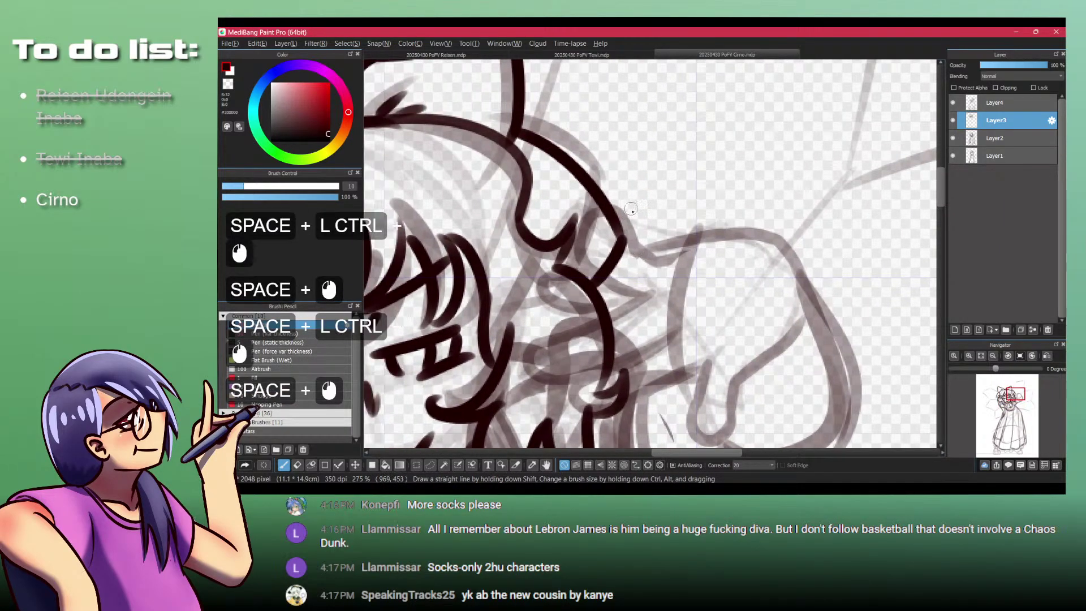
# Step: Erase the ribbon and hair lines overlapping the raised hand with the variable-thickness pen in transparent colour
pyautogui.hotkey('shift', 'z')
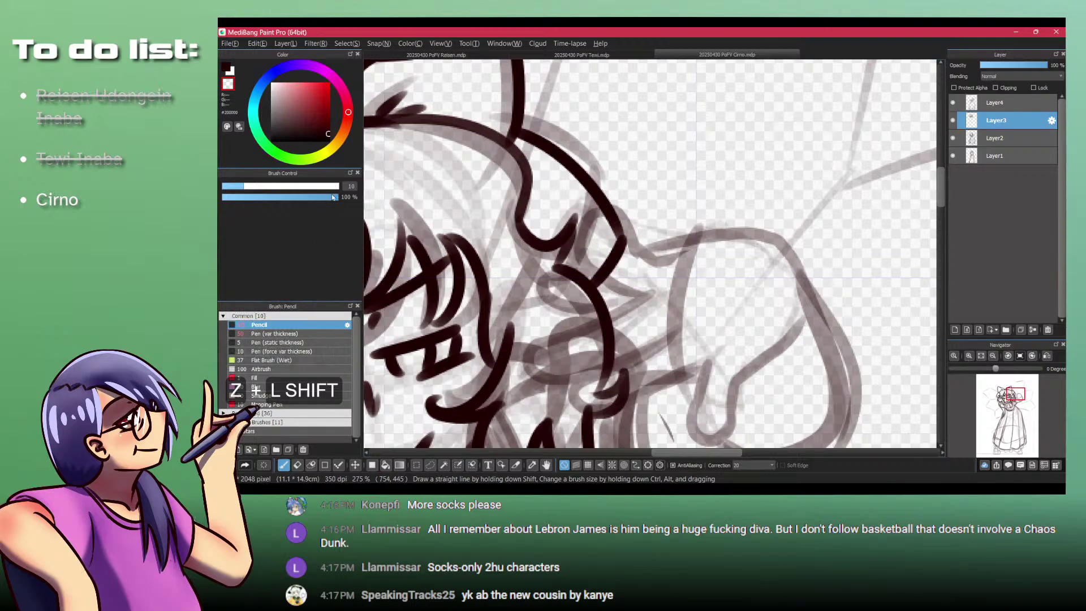
pyautogui.click(286, 336)
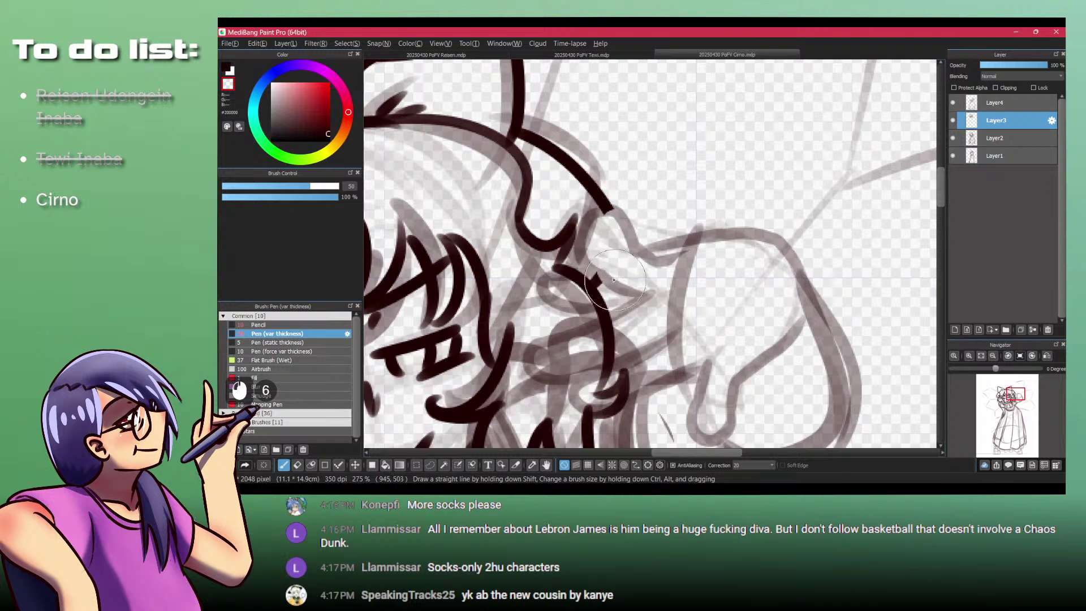
pyautogui.moveTo(620, 278); pyautogui.dragTo(600, 223)
pyautogui.hotkey('ctrl', 'z')
pyautogui.hotkey('ctrl', 'z')
pyautogui.hotkey('ctrl', 'z')
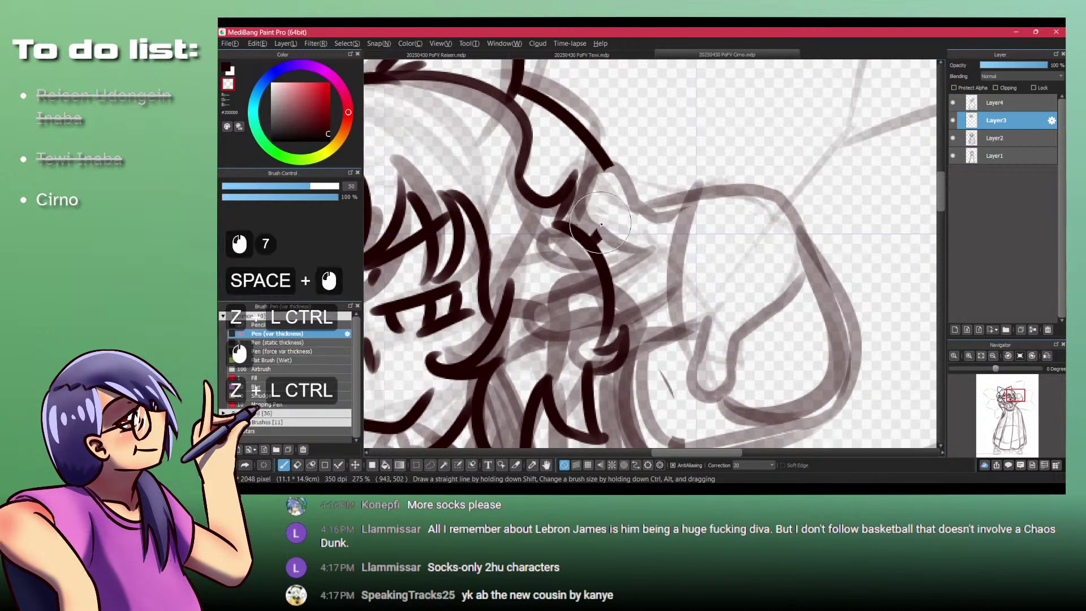
pyautogui.click(621, 275)
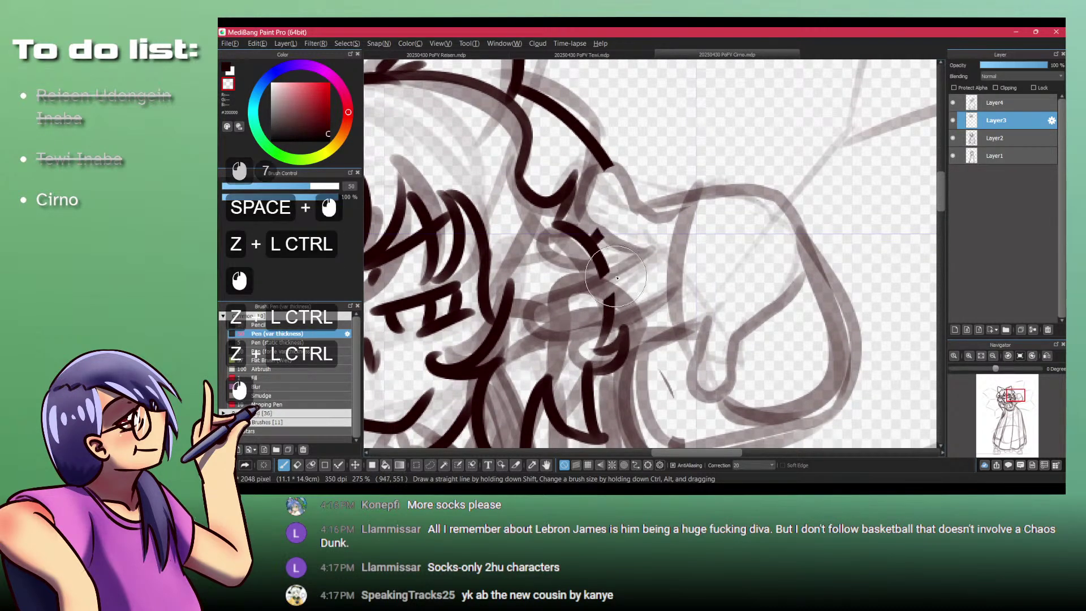
pyautogui.moveTo(606, 318)
pyautogui.mouseDown()
pyautogui.moveTo(605, 350)
pyautogui.moveTo(582, 267)
pyautogui.moveTo(612, 224)
pyautogui.moveTo(611, 199)
pyautogui.mouseUp()
# Step: Restore Layer4 to 100% opacity, fade Layer3 to 49% and hide the Layer1 and Layer2 sketches
pyautogui.press('space')
pyautogui.press('space')
pyautogui.press('space')
pyautogui.moveTo(535, 227); pyautogui.dragTo(534, 200)
pyautogui.press('space')
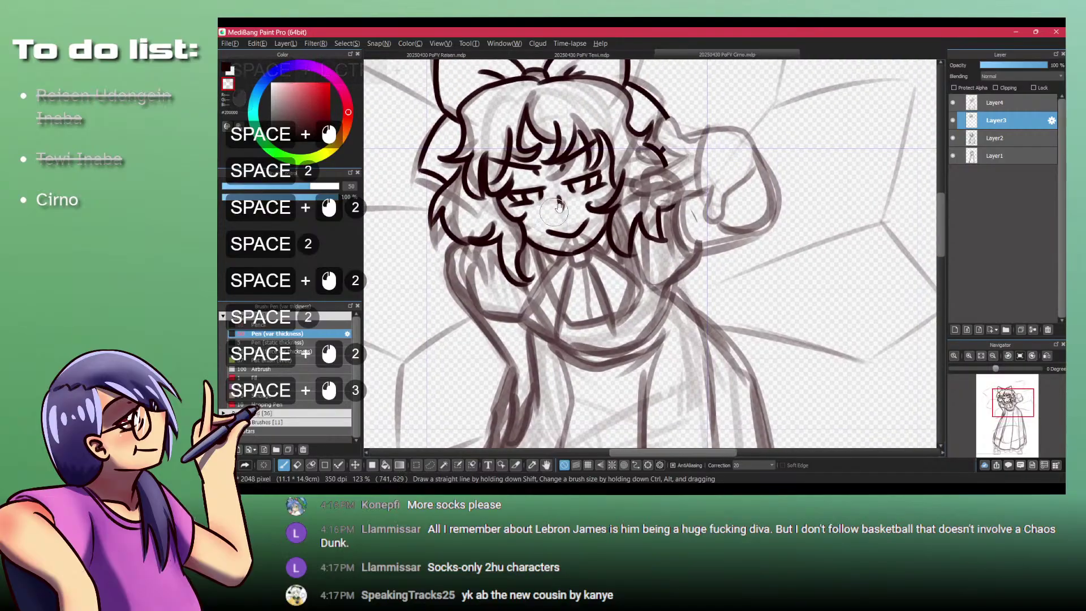
pyautogui.click(1002, 102)
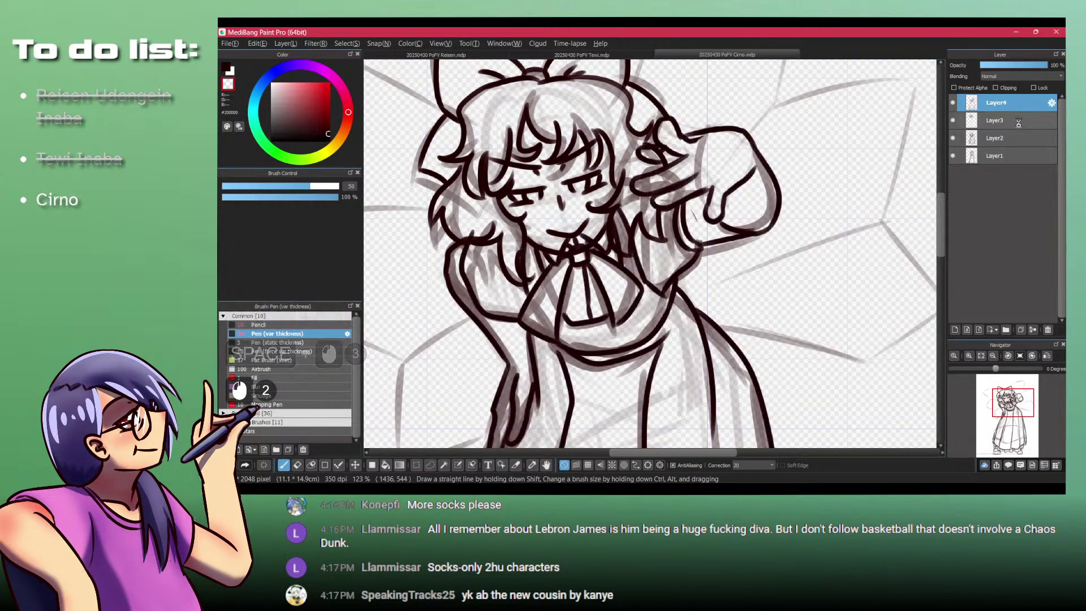
pyautogui.click(1018, 121)
pyautogui.click(1013, 66)
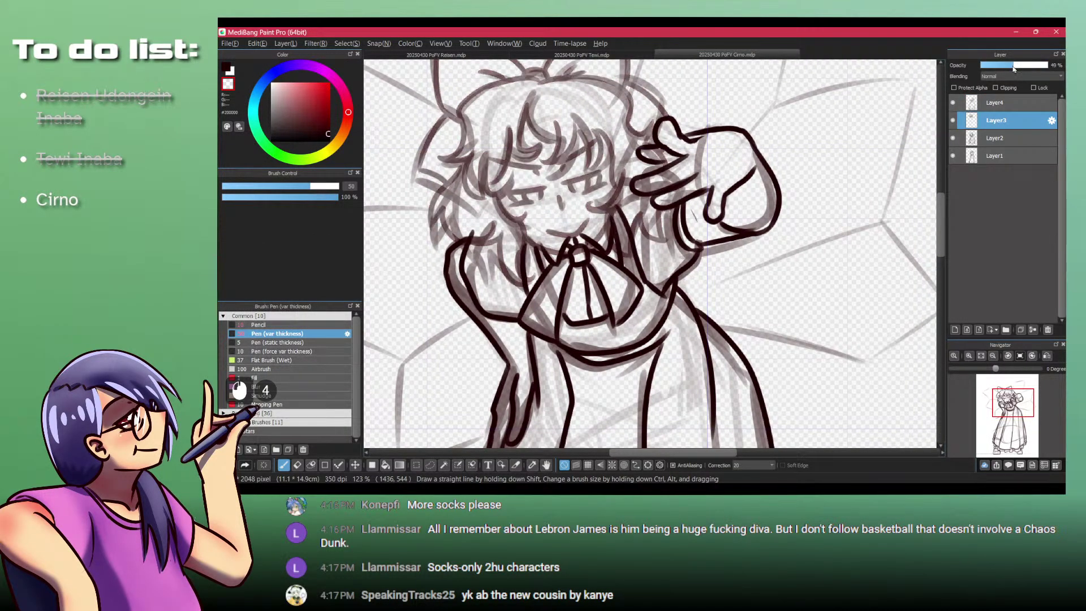
pyautogui.click(952, 156)
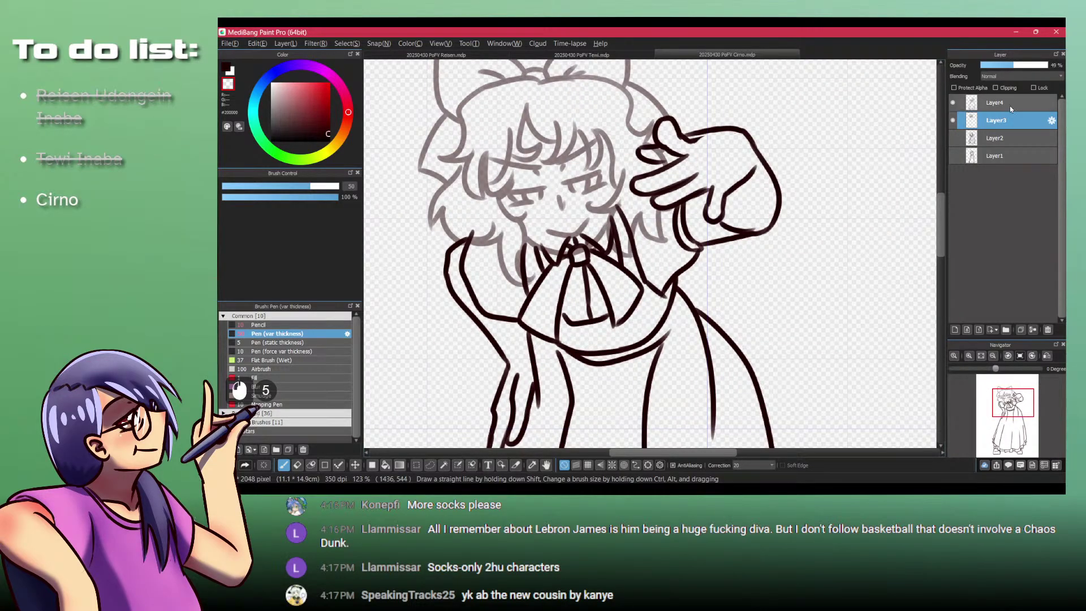
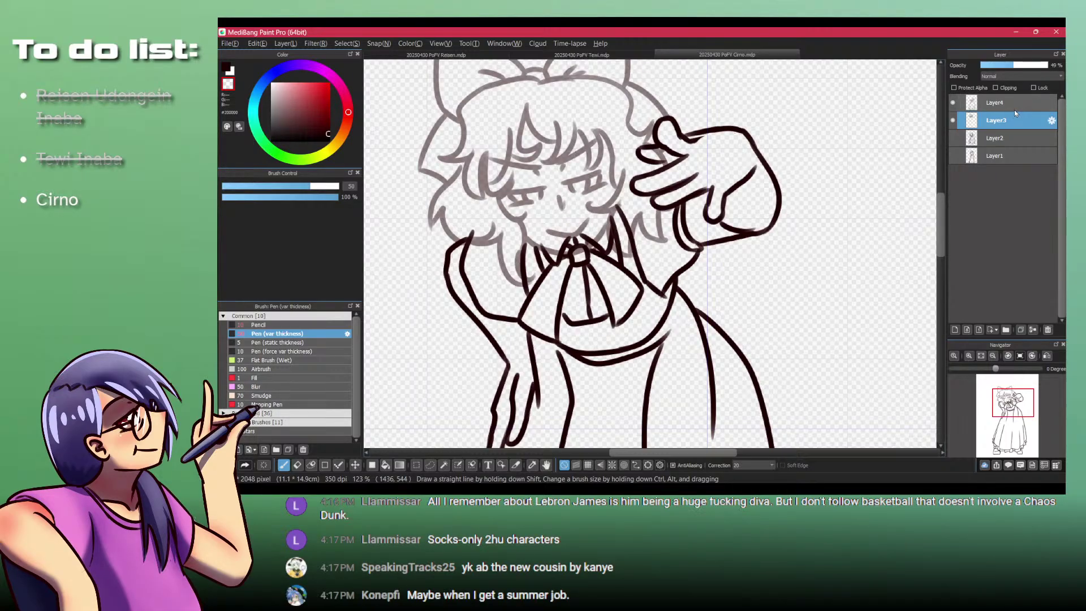
# Step: Erase the collar and neck bow lines on Layer4 that overlap the chin and the hair beside the face
pyautogui.moveTo(645, 154); pyautogui.dragTo(692, 155)
pyautogui.moveTo(670, 157)
pyautogui.mouseDown()
pyautogui.moveTo(656, 151)
pyautogui.moveTo(679, 203)
pyautogui.mouseUp()
pyautogui.moveTo(724, 113); pyautogui.dragTo(752, 65)
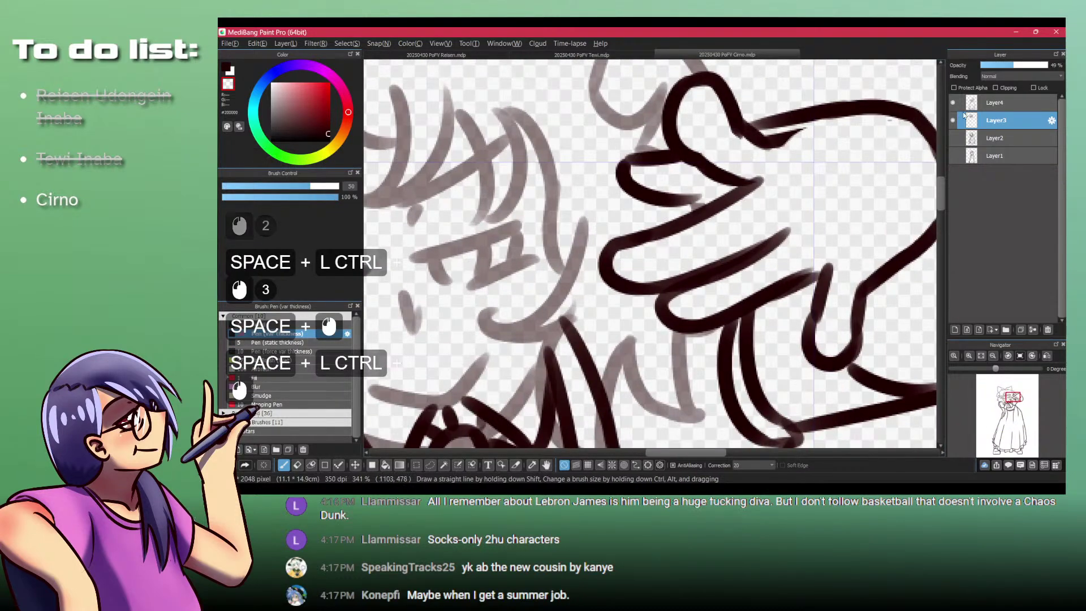
pyautogui.moveTo(421, 335); pyautogui.dragTo(548, 148)
pyautogui.click(995, 102)
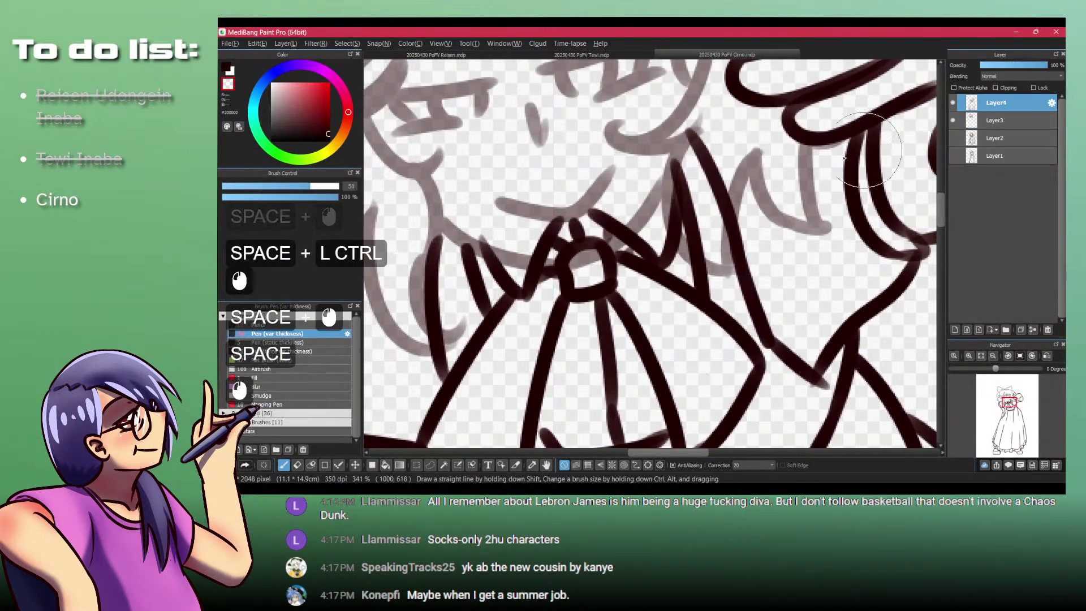
pyautogui.moveTo(674, 152); pyautogui.dragTo(683, 222)
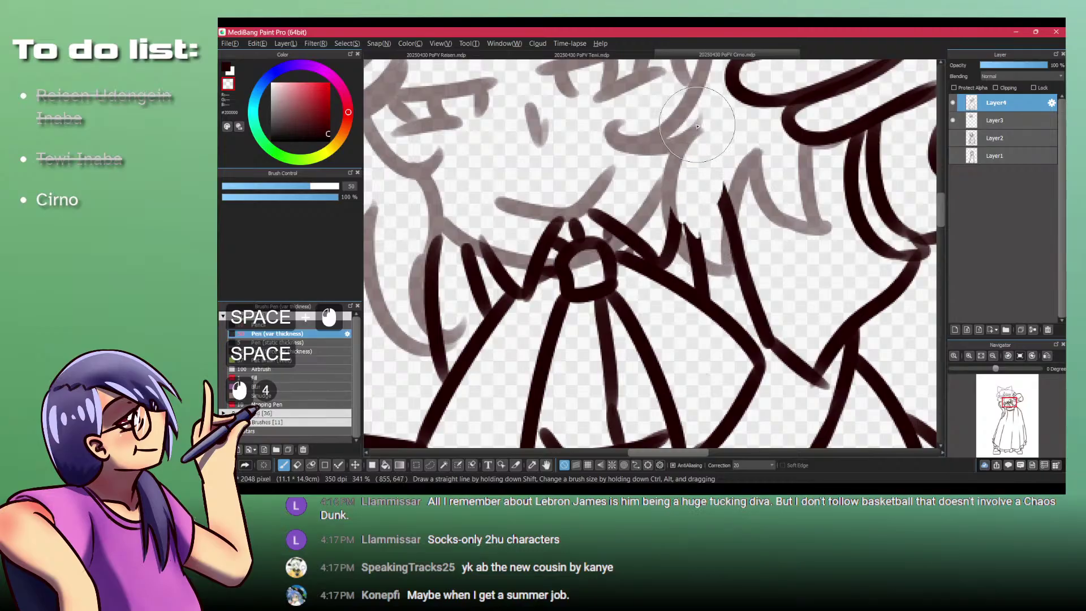
pyautogui.moveTo(709, 186)
pyautogui.mouseDown()
pyautogui.moveTo(714, 231)
pyautogui.moveTo(690, 204)
pyautogui.moveTo(710, 253)
pyautogui.mouseUp()
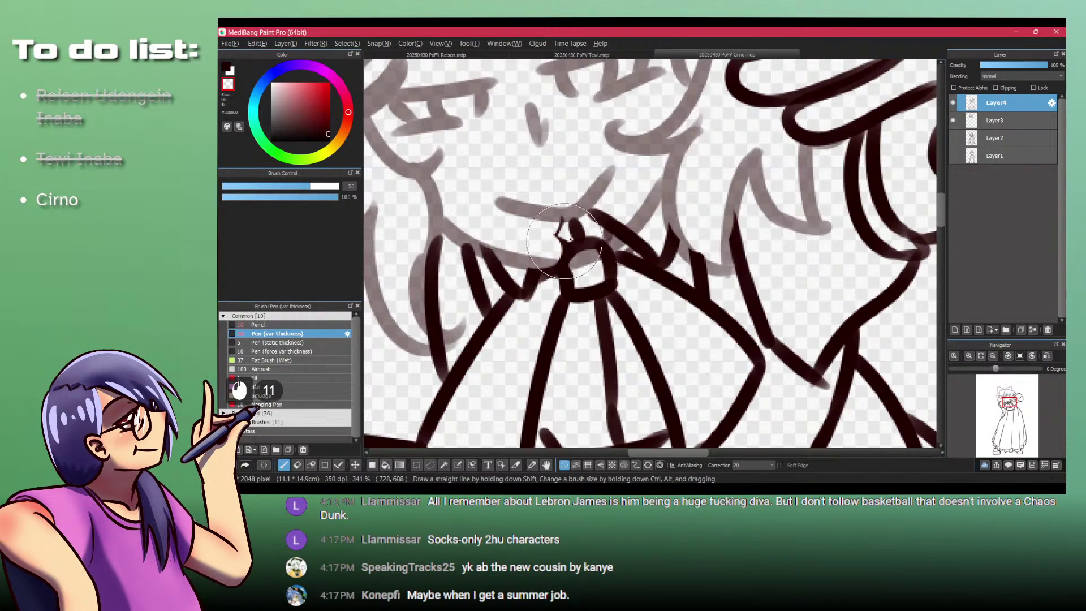
pyautogui.hotkey('ctrl', 'z')
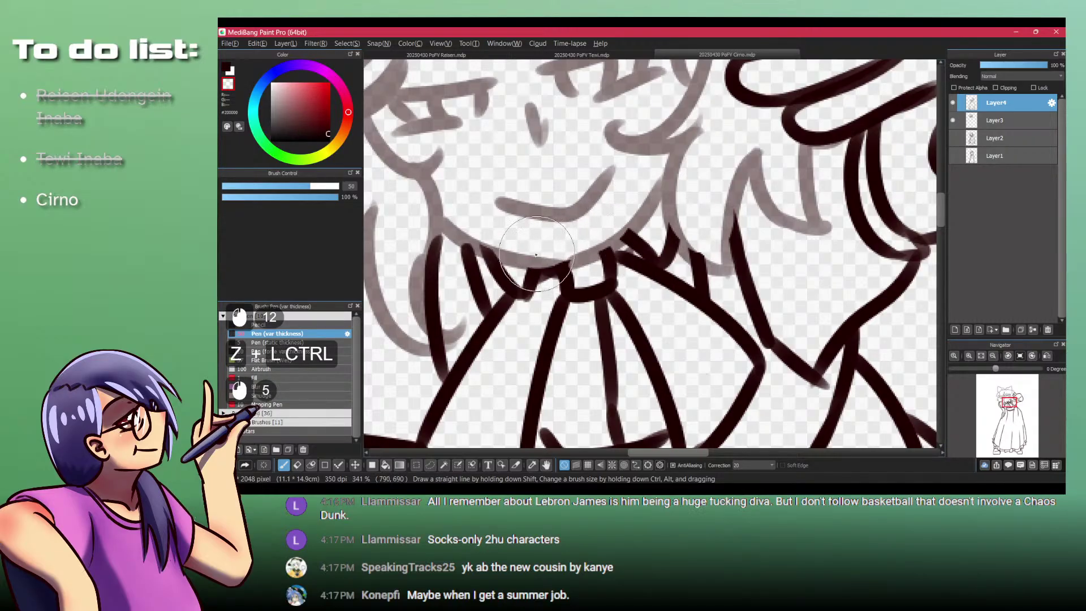
pyautogui.moveTo(630, 218)
pyautogui.mouseDown()
pyautogui.moveTo(544, 224)
pyautogui.moveTo(650, 224)
pyautogui.mouseUp()
# Step: Erase the ends of the left sleeve and collar lines on Layer4 that overlap the hair strands
pyautogui.moveTo(472, 174); pyautogui.dragTo(611, 218)
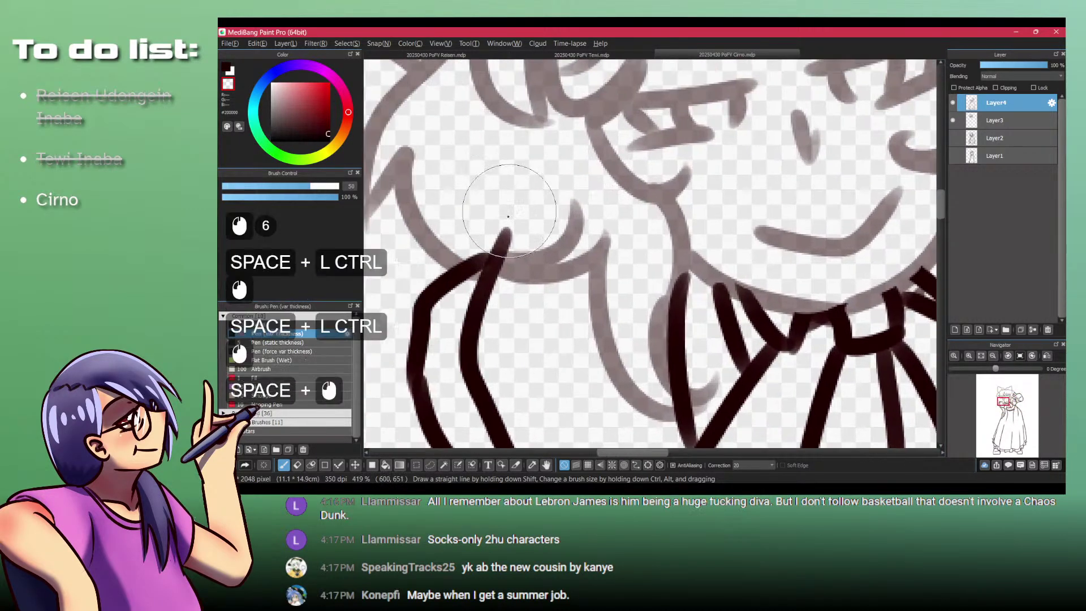
pyautogui.moveTo(498, 249); pyautogui.dragTo(508, 209)
pyautogui.moveTo(509, 212); pyautogui.dragTo(510, 232)
pyautogui.hotkey('ctrl', 'z')
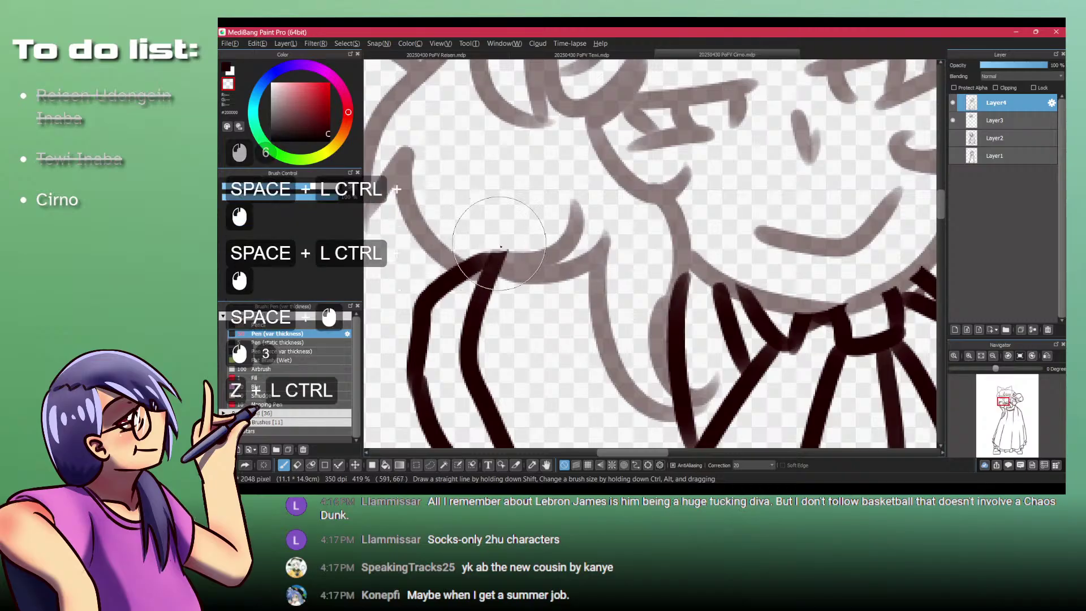
pyautogui.hotkey('ctrl', 'z')
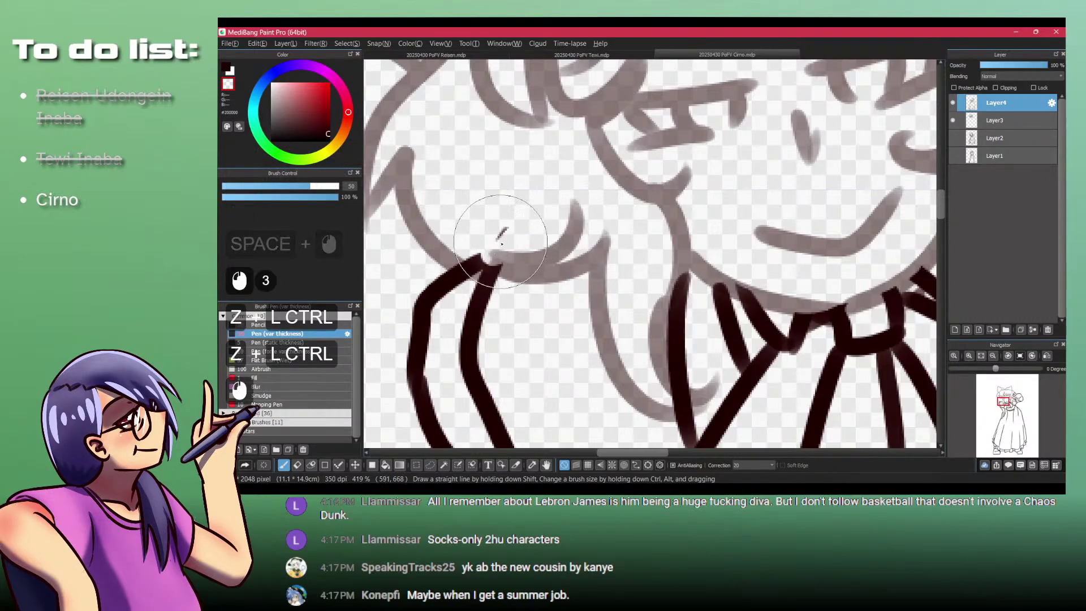
pyautogui.moveTo(501, 217)
pyautogui.mouseDown()
pyautogui.moveTo(509, 168)
pyautogui.moveTo(439, 161)
pyautogui.mouseUp()
pyautogui.moveTo(504, 152)
pyautogui.mouseDown()
pyautogui.moveTo(519, 202)
pyautogui.moveTo(518, 192)
pyautogui.mouseUp()
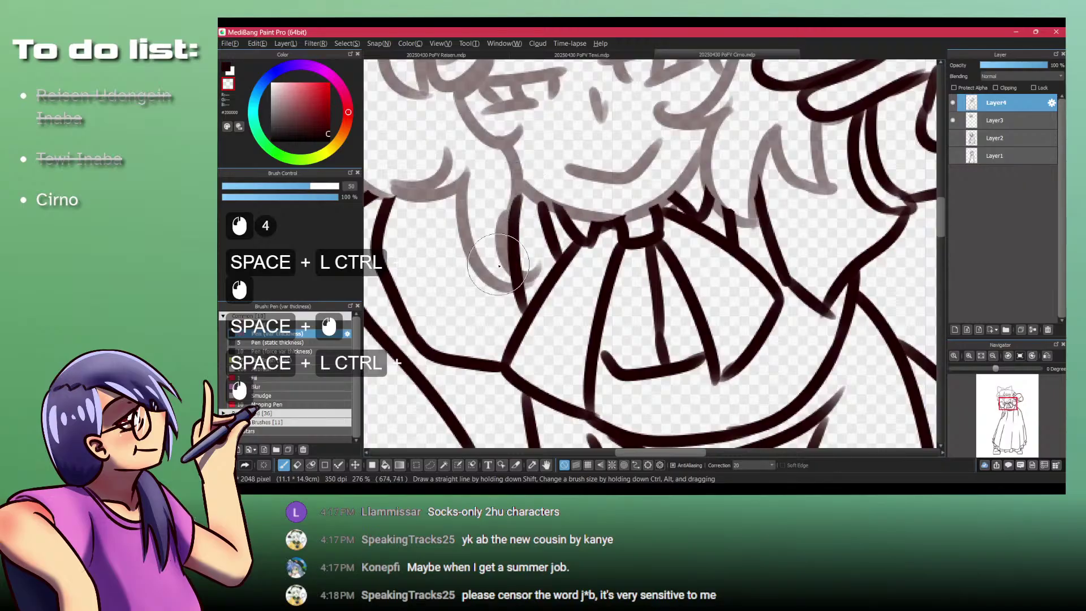
pyautogui.moveTo(499, 266)
pyautogui.mouseDown()
pyautogui.moveTo(522, 279)
pyautogui.moveTo(574, 167)
pyautogui.mouseUp()
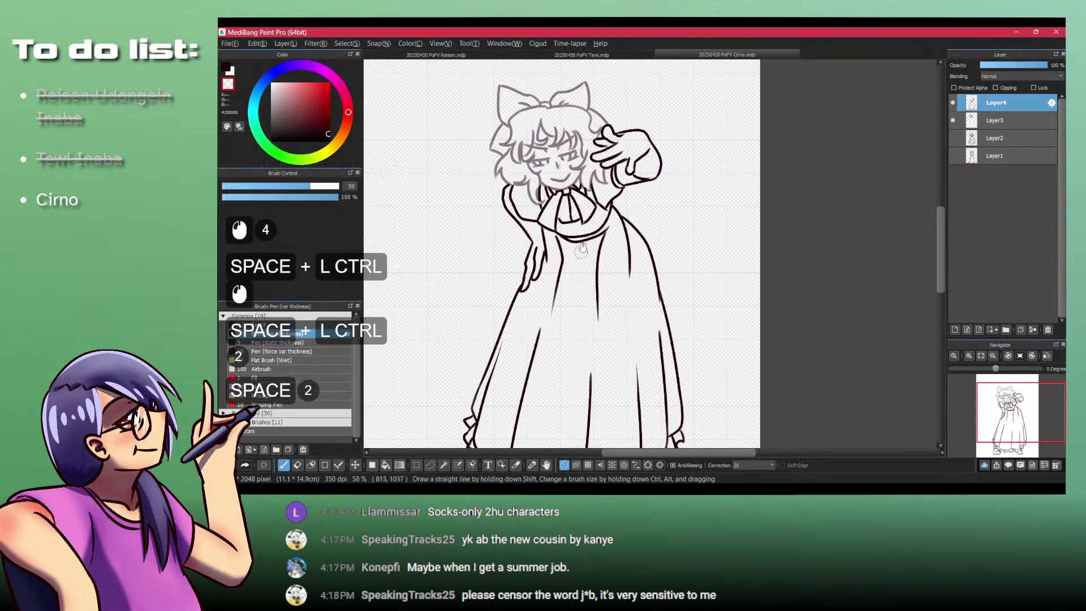
# Step: Restore Layer3 to full opacity, merge Layer4 down into it and show the Layer2 sketch
pyautogui.moveTo(802, 145); pyautogui.dragTo(819, 209)
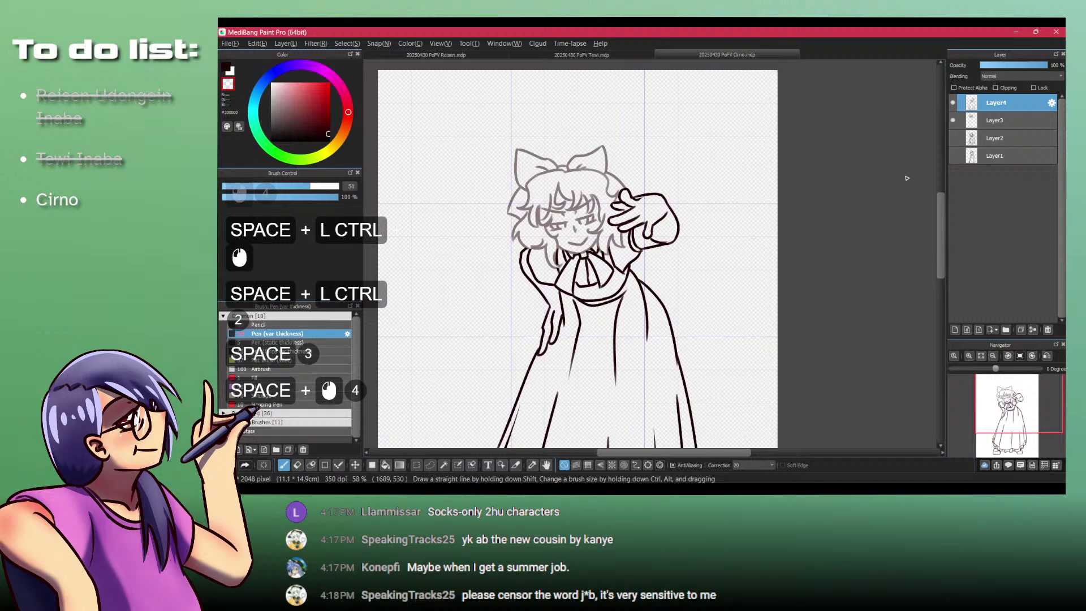
pyautogui.click(1016, 120)
pyautogui.moveTo(586, 307)
pyautogui.mouseDown()
pyautogui.moveTo(606, 207)
pyautogui.moveTo(575, 138)
pyautogui.moveTo(595, 232)
pyautogui.moveTo(592, 287)
pyautogui.mouseUp()
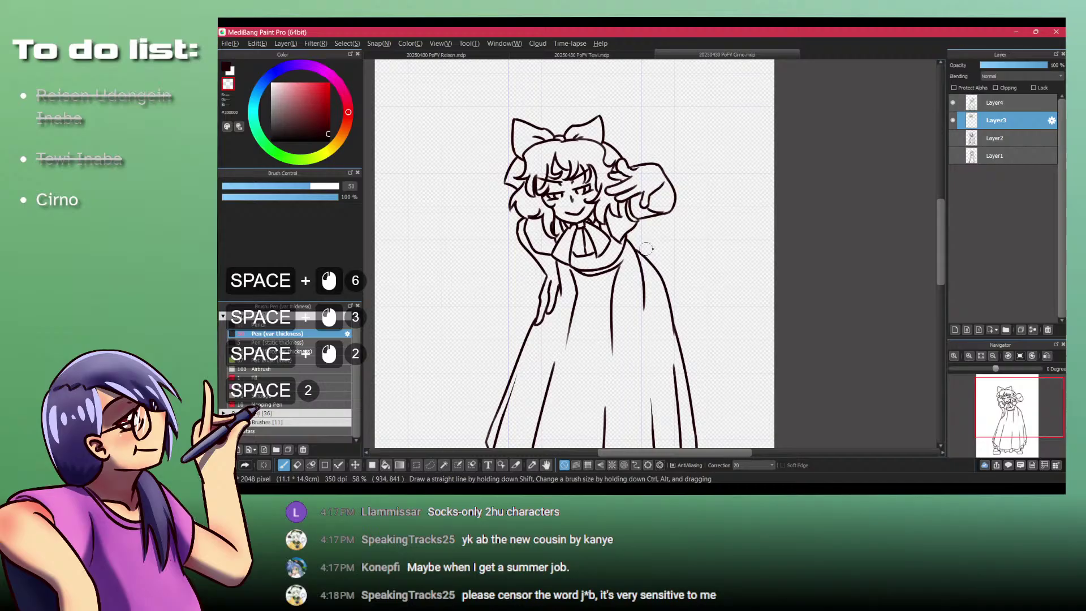
pyautogui.click(1007, 105)
pyautogui.hotkey('ctrl', 'd')
pyautogui.click(953, 120)
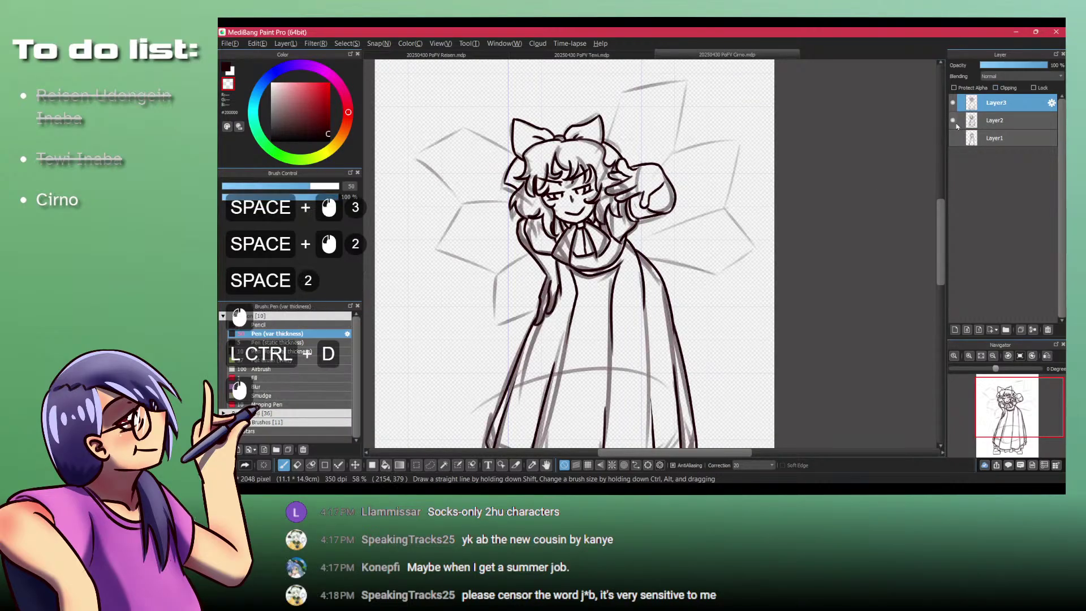
# Step: With the Pencil in the dark colour, draw the outline of the upper-right ice wing above the raised hand on Layer3
pyautogui.moveTo(756, 160); pyautogui.dragTo(734, 209)
pyautogui.click(266, 324)
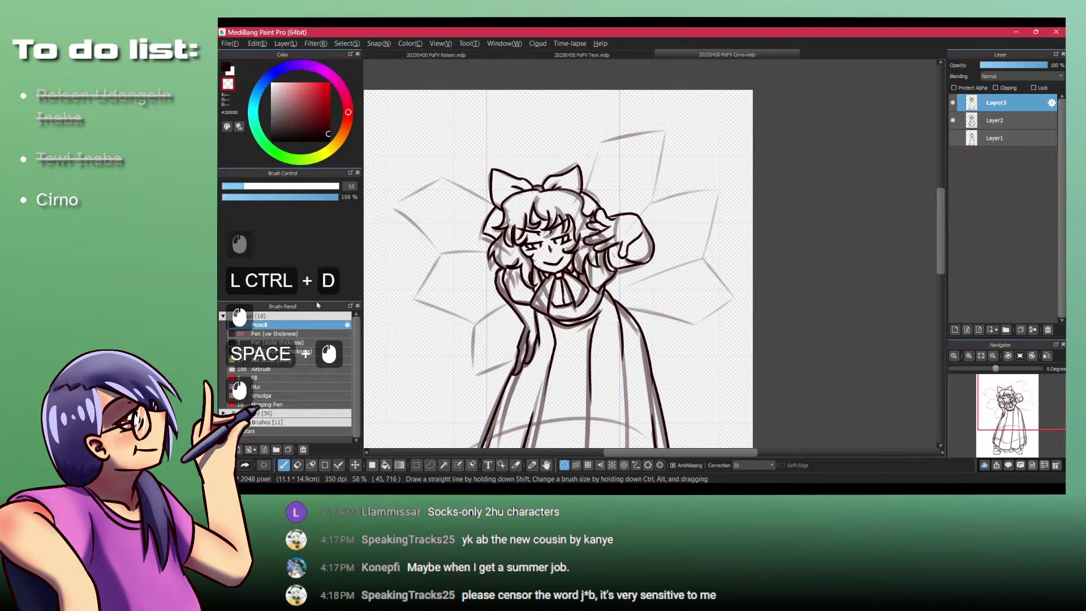
pyautogui.moveTo(607, 158); pyautogui.dragTo(622, 107)
pyautogui.click(609, 119)
pyautogui.press('z')
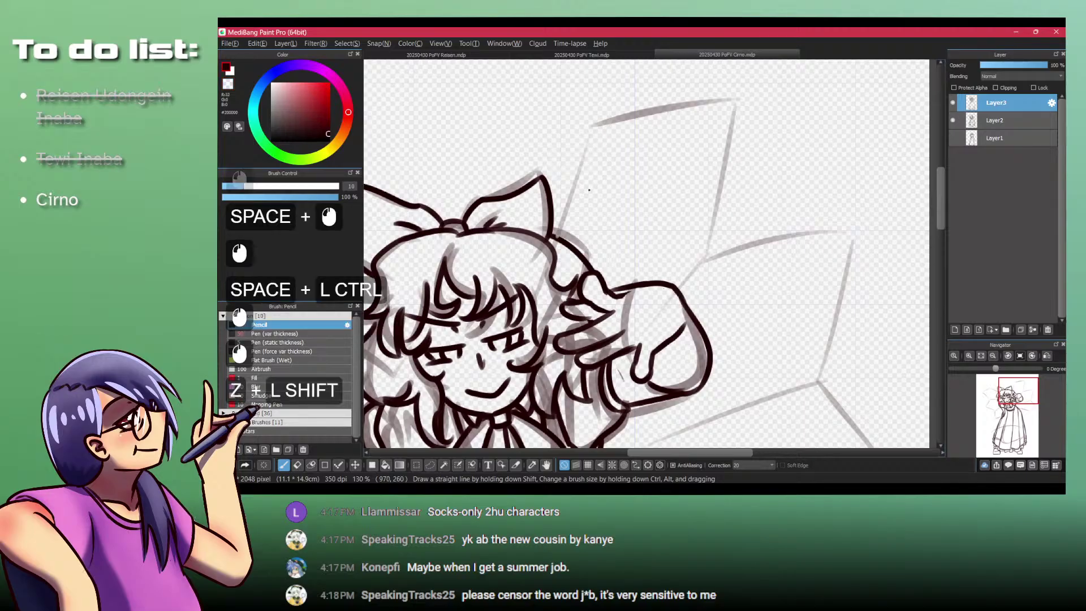
pyautogui.hotkey('ctrl', 'z')
pyautogui.moveTo(557, 235)
pyautogui.mouseDown()
pyautogui.moveTo(755, 128)
pyautogui.moveTo(680, 116)
pyautogui.moveTo(747, 122)
pyautogui.moveTo(712, 275)
pyautogui.moveTo(677, 296)
pyautogui.mouseUp()
pyautogui.hotkey('ctrl', 'z')
pyautogui.hotkey('ctrl', 'z')
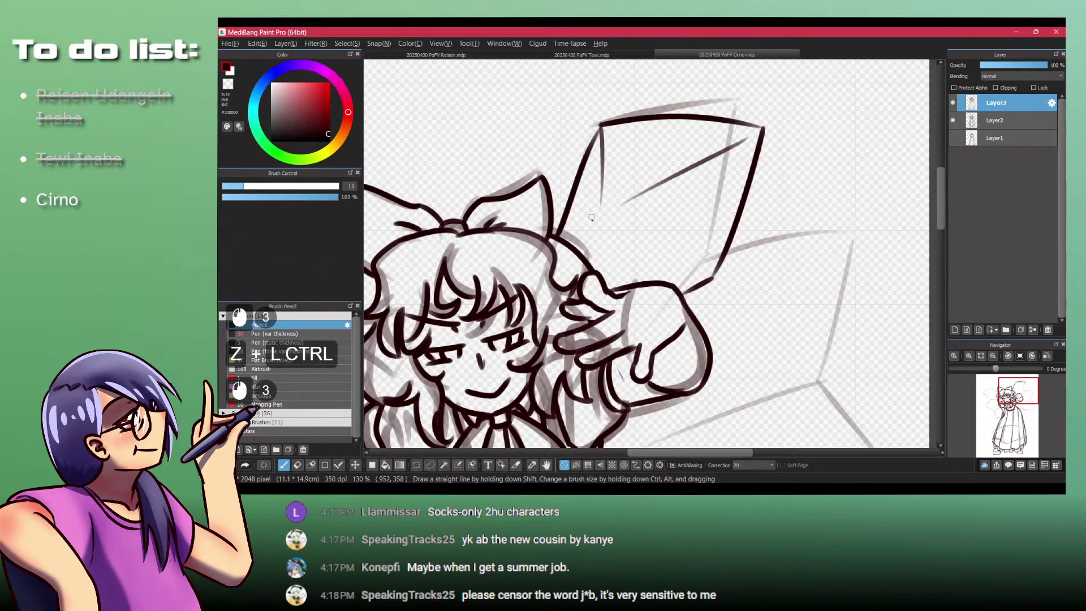
pyautogui.hotkey('ctrl', 'z')
pyautogui.hotkey('ctrl', 'z')
pyautogui.hotkey('ctrl', 'z')
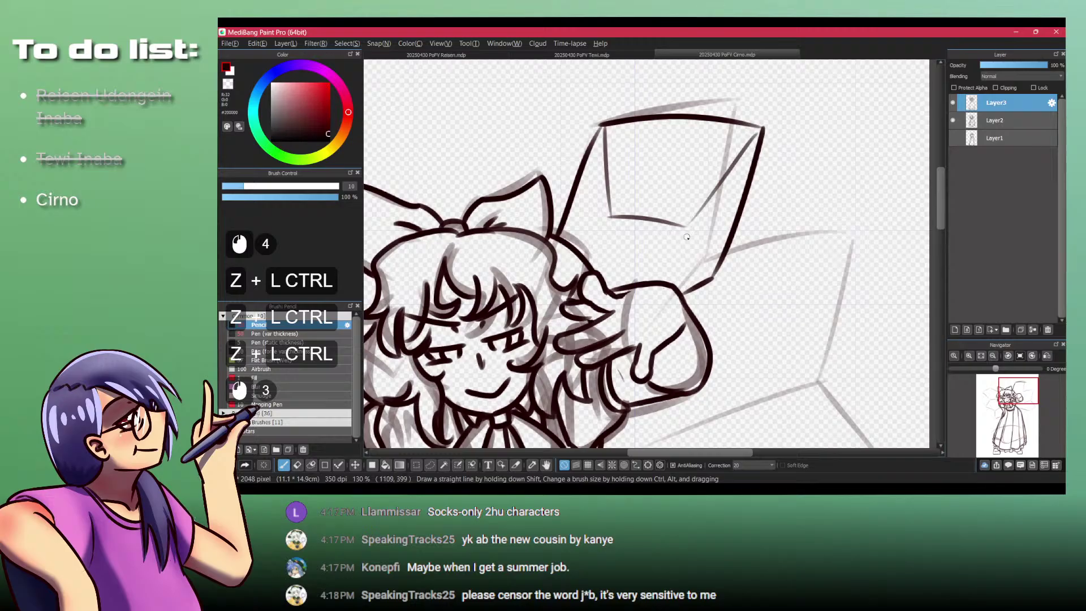
pyautogui.moveTo(685, 229); pyautogui.dragTo(671, 282)
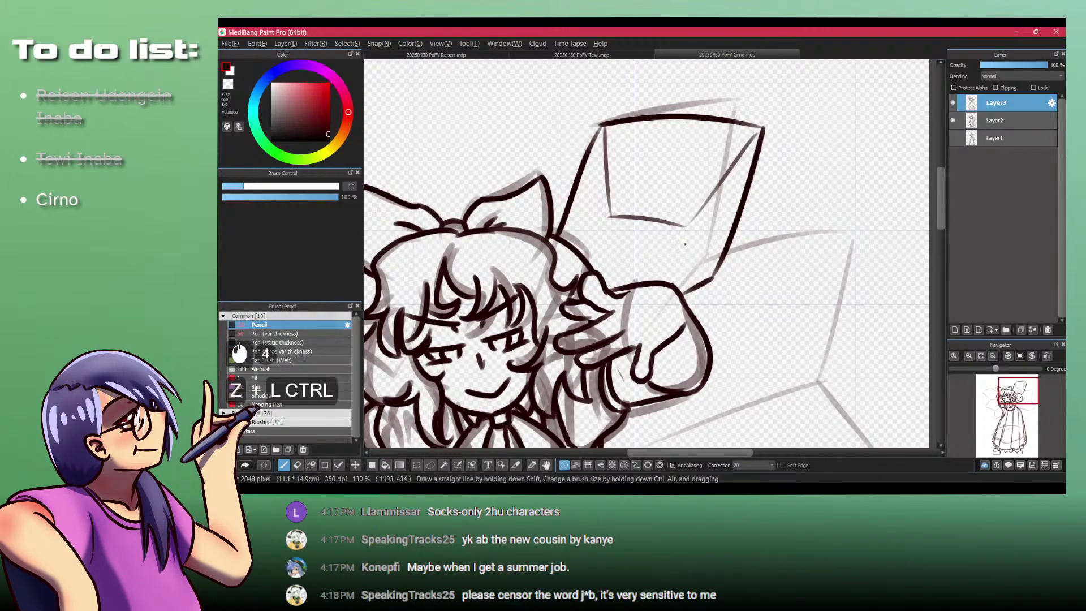
pyautogui.moveTo(583, 263); pyautogui.dragTo(501, 200)
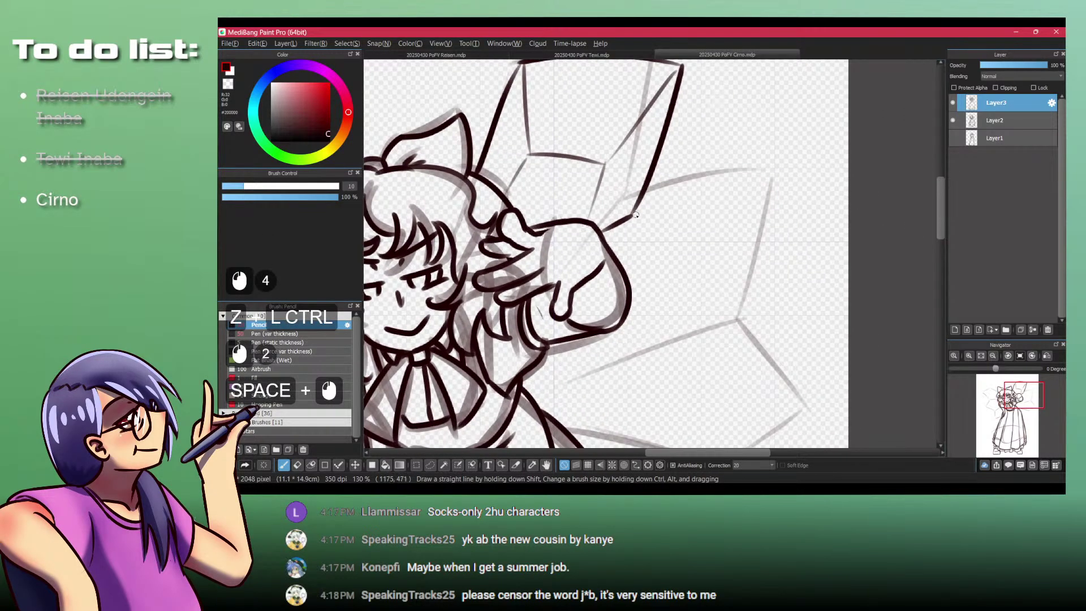
pyautogui.moveTo(630, 210); pyautogui.dragTo(767, 179)
pyautogui.hotkey('ctrl', 'z')
pyautogui.moveTo(634, 214); pyautogui.dragTo(764, 179)
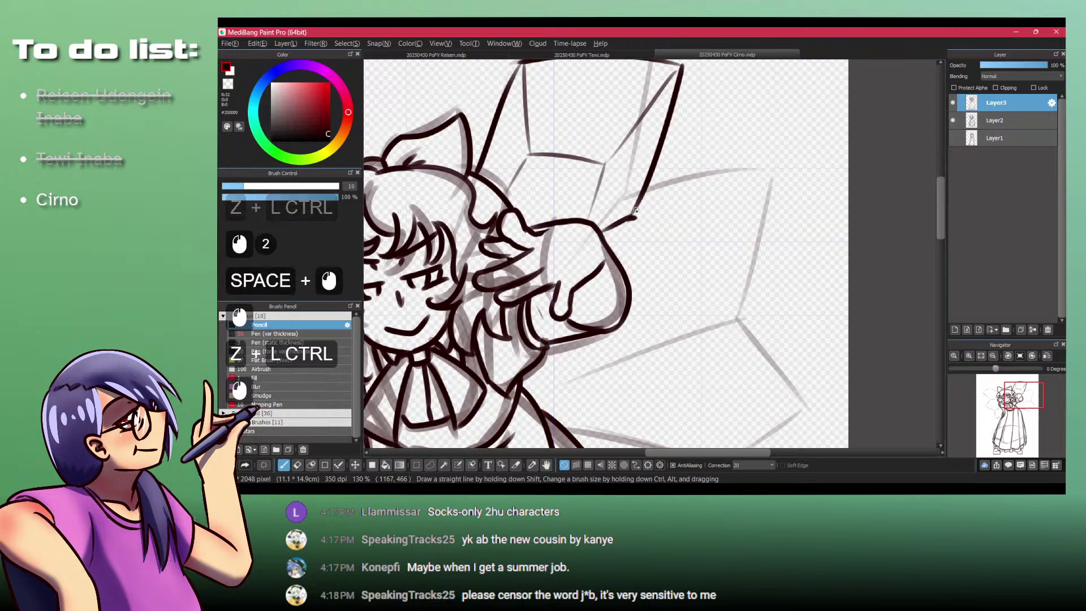
pyautogui.hotkey('ctrl', 'z')
pyautogui.hotkey('ctrl', 'z')
pyautogui.hotkey('ctrl', 'z')
pyautogui.hotkey('ctrl', 'z')
pyautogui.hotkey('ctrl', 'z')
pyautogui.hotkey('ctrl', 'z')
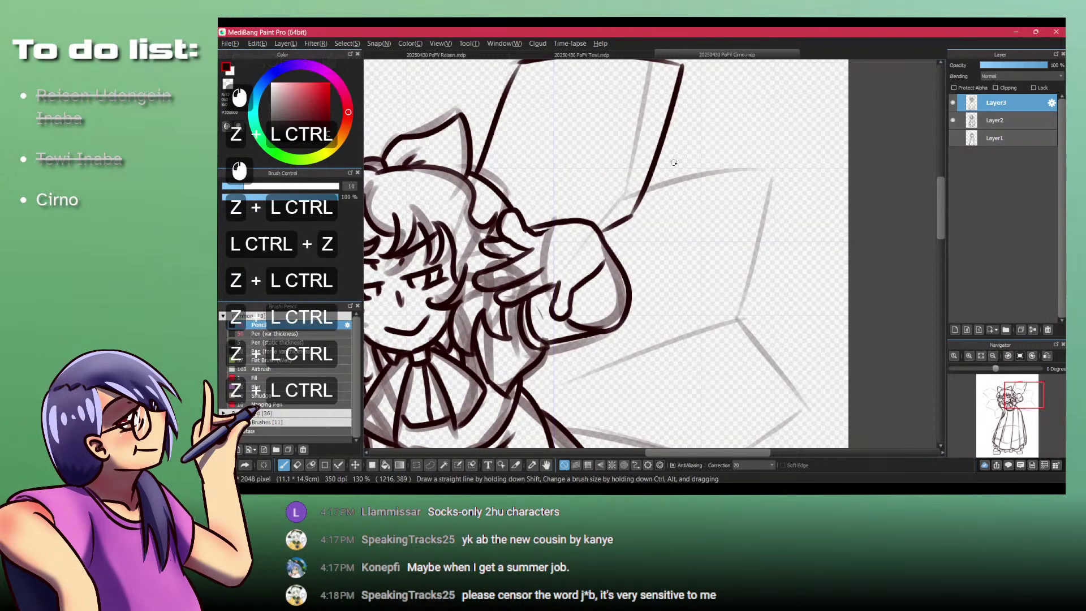
# Step: Draw the angular outlines of the middle and lower ice wings on the figure's right side
pyautogui.moveTo(657, 192); pyautogui.dragTo(651, 256)
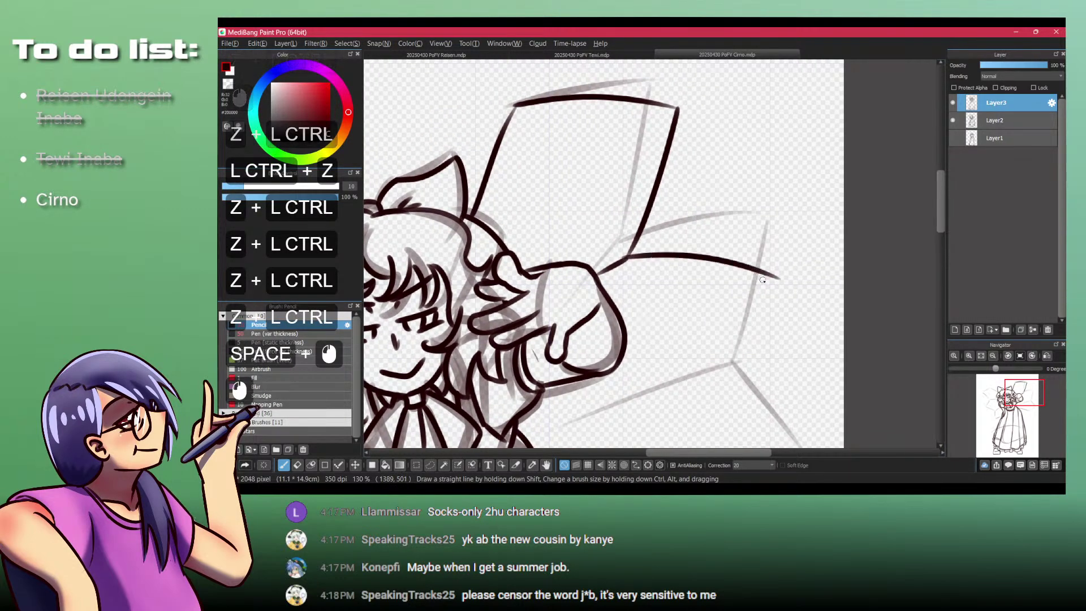
pyautogui.moveTo(777, 280); pyautogui.dragTo(703, 377)
pyautogui.hotkey('ctrl', 'z')
pyautogui.hotkey('ctrl', 'z')
pyautogui.moveTo(627, 258)
pyautogui.mouseDown()
pyautogui.moveTo(776, 294)
pyautogui.moveTo(749, 169)
pyautogui.mouseUp()
pyautogui.moveTo(760, 164)
pyautogui.mouseDown()
pyautogui.moveTo(663, 264)
pyautogui.moveTo(719, 338)
pyautogui.moveTo(642, 382)
pyautogui.moveTo(565, 350)
pyautogui.mouseUp()
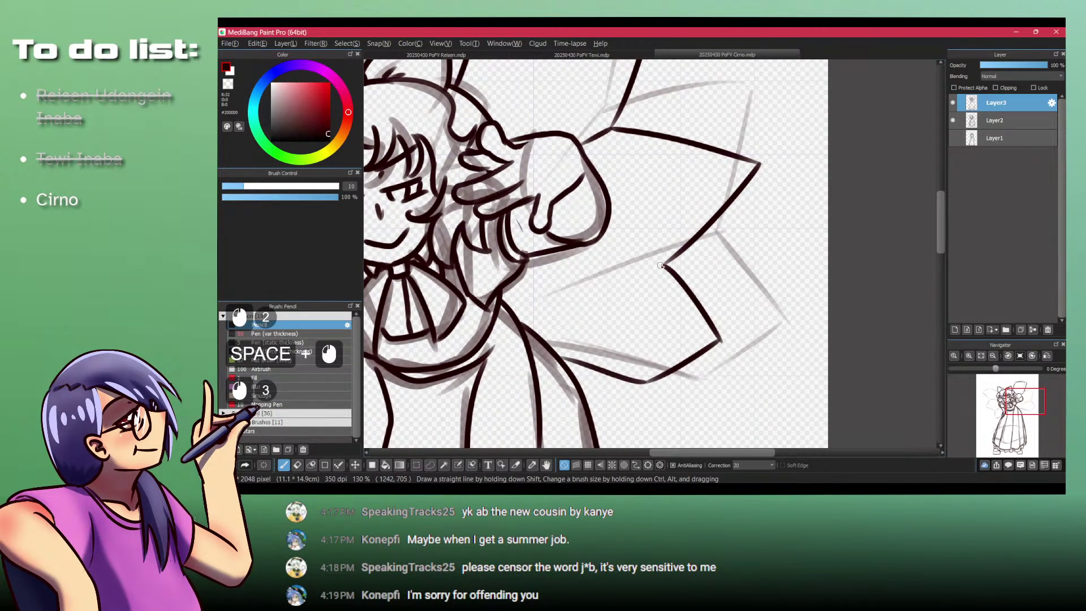
pyautogui.moveTo(660, 265); pyautogui.dragTo(557, 266)
pyautogui.hotkey('ctrl', 'z')
pyautogui.moveTo(662, 271)
pyautogui.mouseDown()
pyautogui.moveTo(489, 261)
pyautogui.moveTo(553, 259)
pyautogui.mouseUp()
# Step: Draw the outline of the upper-left ice wing, with its tip lower than in the sketch, back to the hair
pyautogui.moveTo(501, 225)
pyautogui.mouseDown()
pyautogui.moveTo(554, 223)
pyautogui.moveTo(428, 176)
pyautogui.moveTo(539, 158)
pyautogui.moveTo(462, 214)
pyautogui.moveTo(547, 276)
pyautogui.mouseUp()
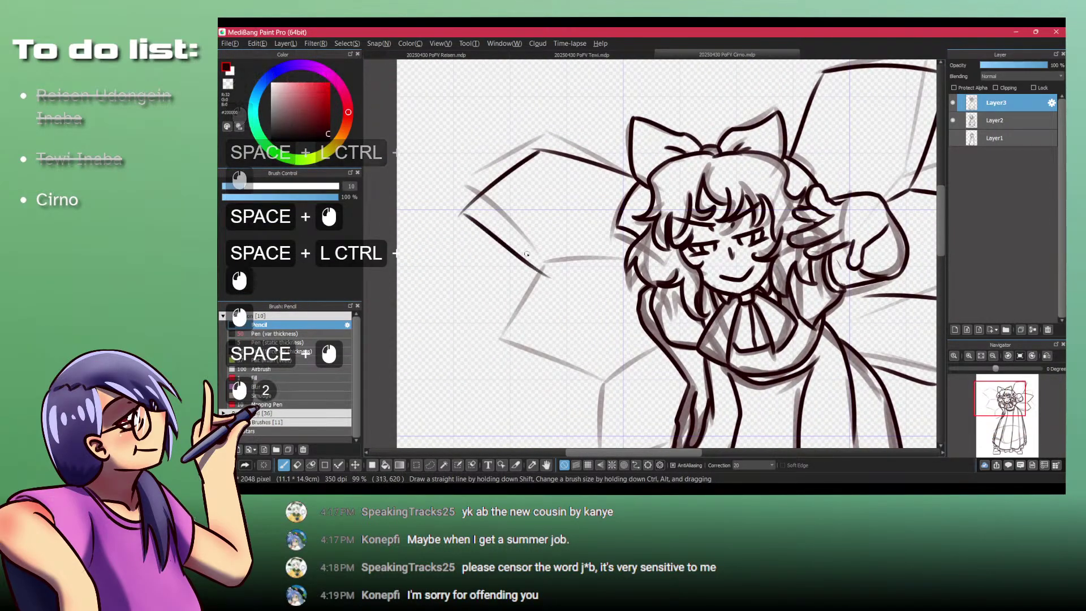
pyautogui.hotkey('ctrl', 'z')
pyautogui.hotkey('ctrl', 'z')
pyautogui.moveTo(535, 150); pyautogui.dragTo(454, 240)
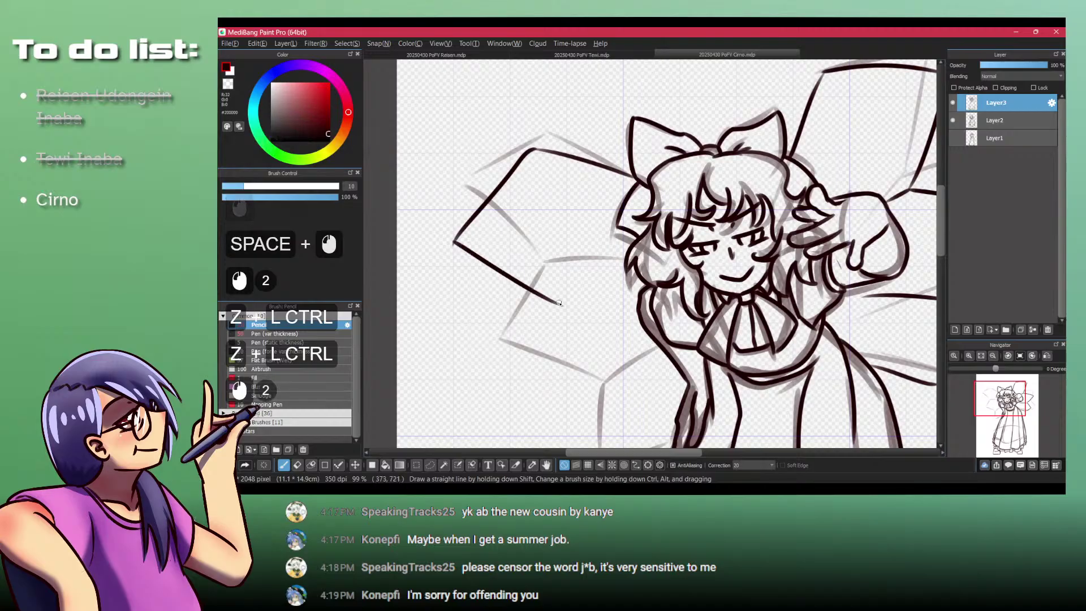
pyautogui.moveTo(559, 304)
pyautogui.mouseDown()
pyautogui.moveTo(624, 290)
pyautogui.moveTo(589, 220)
pyautogui.moveTo(519, 316)
pyautogui.mouseUp()
# Step: Redraw the middle-left ice wing outline and add the lower-left wing outline beside the lowered arm
pyautogui.hotkey('ctrl', 'z')
pyautogui.hotkey('ctrl', 'z')
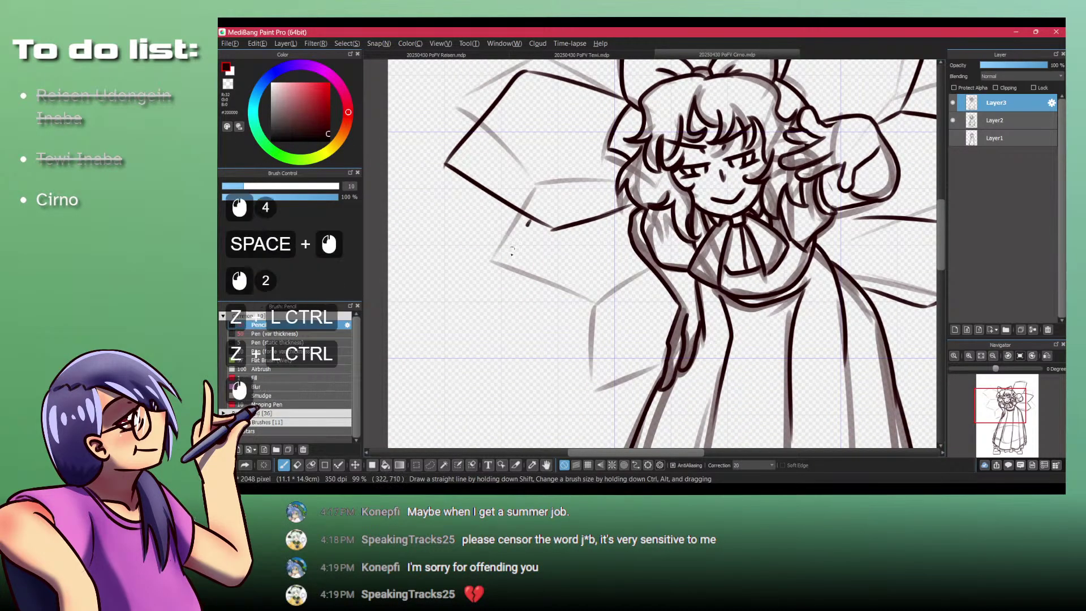
pyautogui.hotkey('ctrl', 'z')
pyautogui.moveTo(491, 293); pyautogui.dragTo(588, 310)
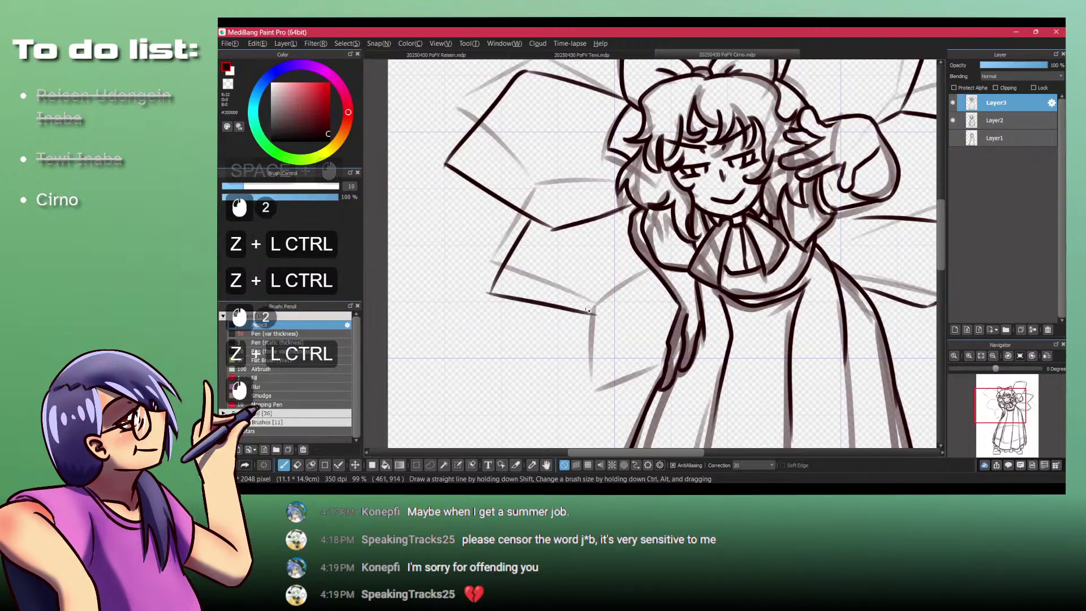
pyautogui.moveTo(653, 276); pyautogui.dragTo(636, 291)
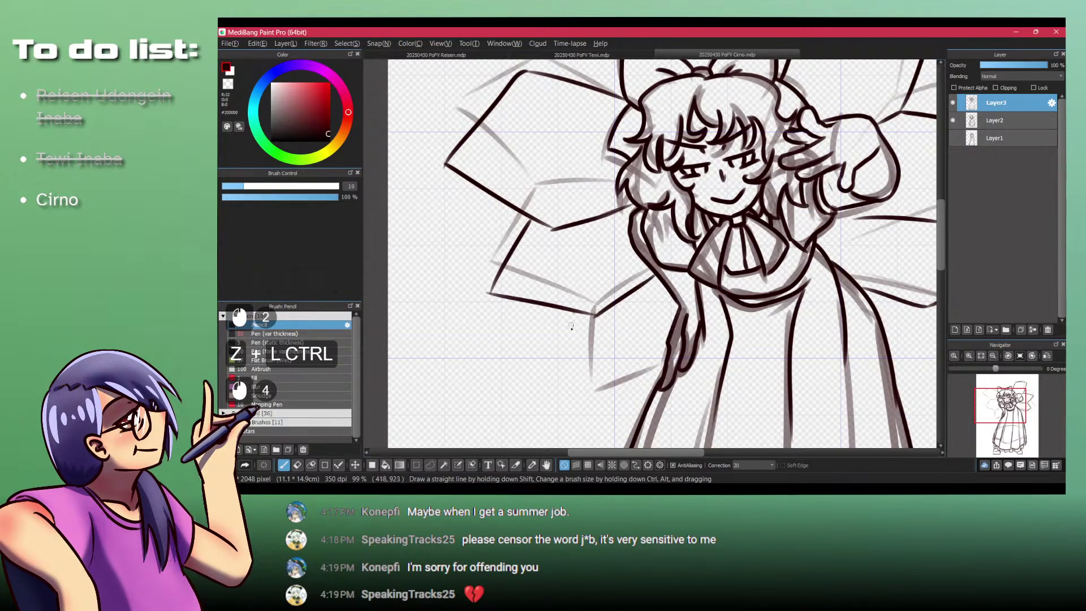
pyautogui.moveTo(571, 326); pyautogui.dragTo(566, 361)
pyautogui.moveTo(567, 361)
pyautogui.mouseDown()
pyautogui.moveTo(643, 363)
pyautogui.moveTo(669, 342)
pyautogui.moveTo(673, 235)
pyautogui.moveTo(599, 227)
pyautogui.mouseUp()
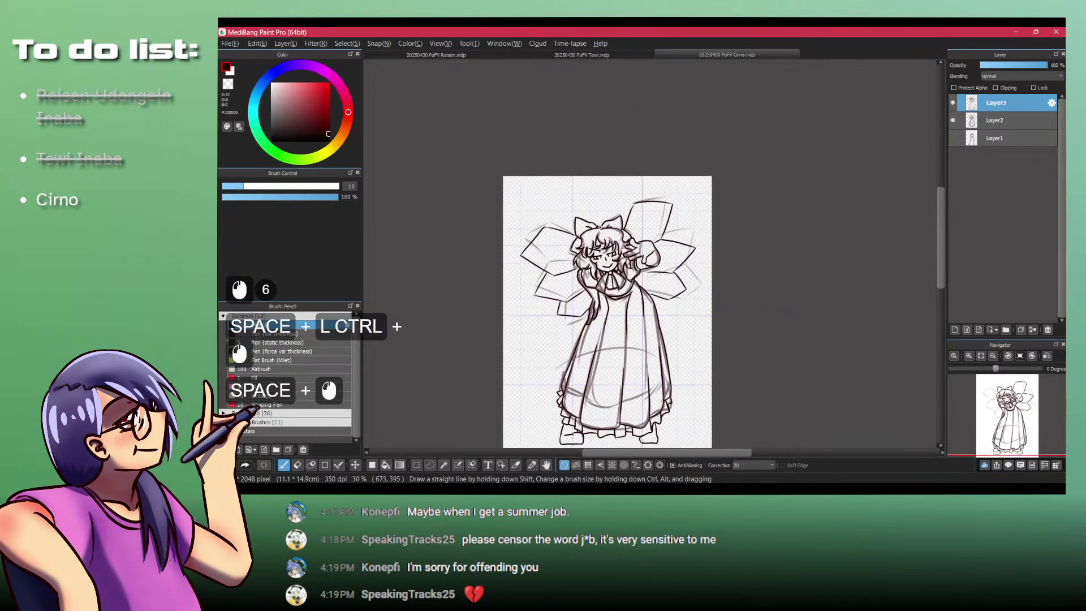
# Step: Draw the inner facet lines of the upper-left ice wing to give it a crystal shape
pyautogui.moveTo(565, 271); pyautogui.dragTo(516, 215)
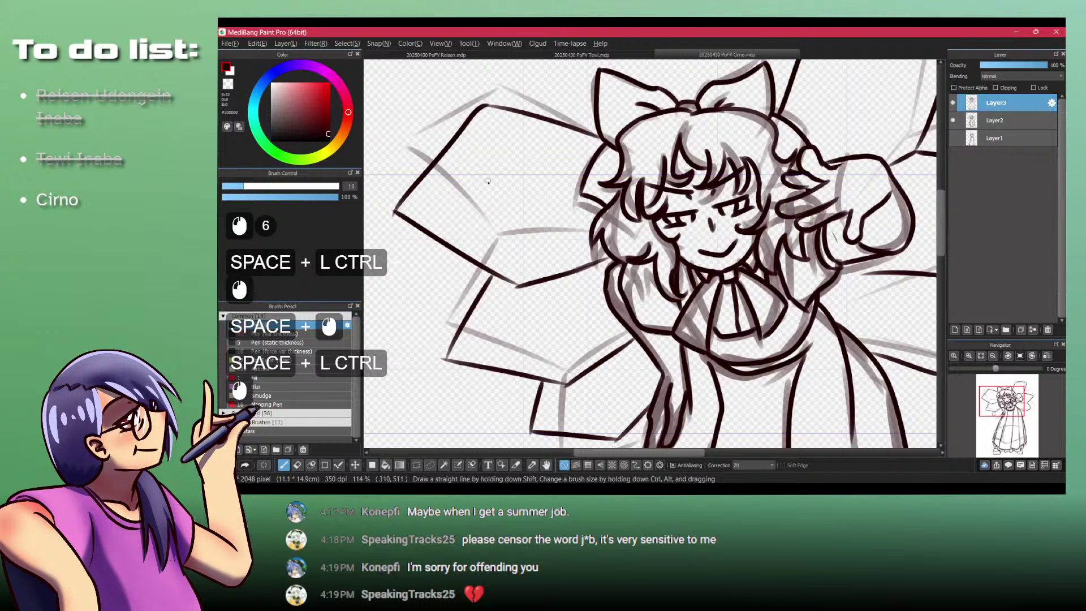
pyautogui.moveTo(480, 112); pyautogui.dragTo(554, 164)
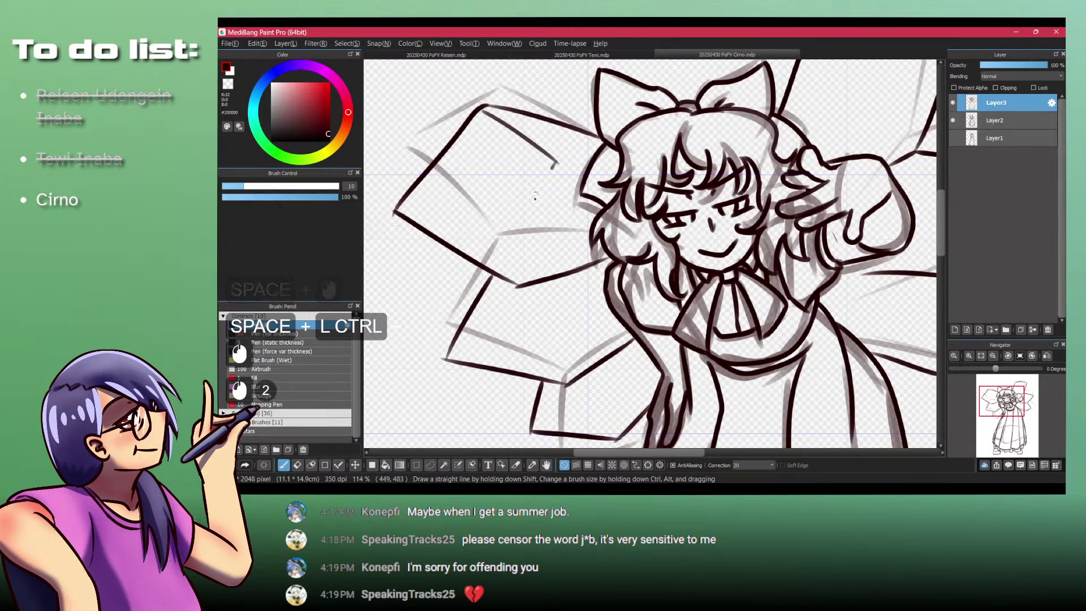
pyautogui.moveTo(555, 163)
pyautogui.mouseDown()
pyautogui.moveTo(515, 215)
pyautogui.moveTo(411, 208)
pyautogui.mouseUp()
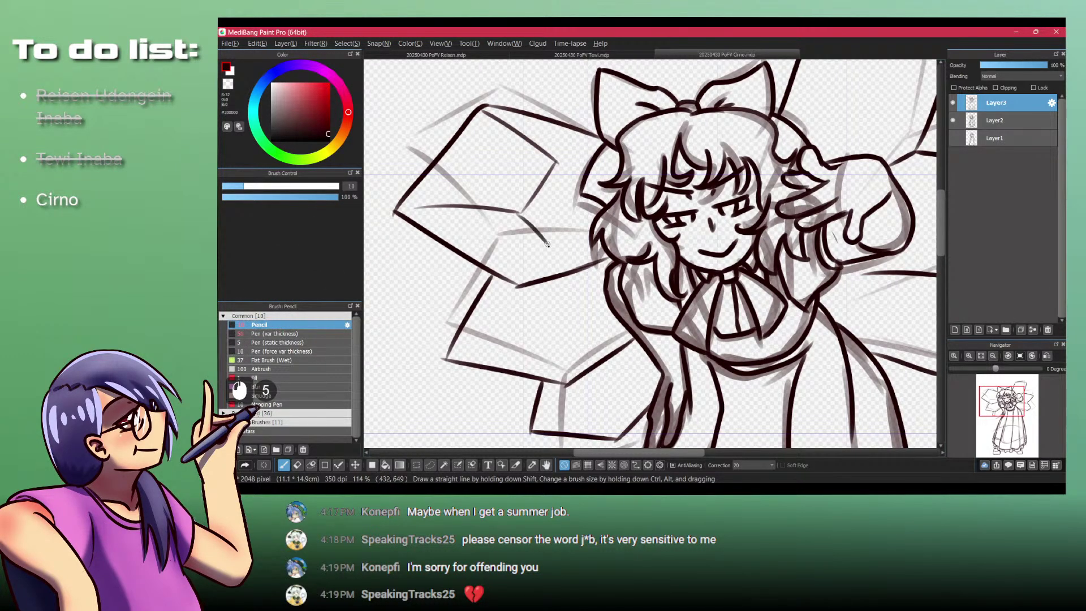
# Step: Finish the upper-left ice wing's facets and draw the inner facet lines of the middle-left and lower-left ice wings
pyautogui.moveTo(540, 309); pyautogui.dragTo(570, 266)
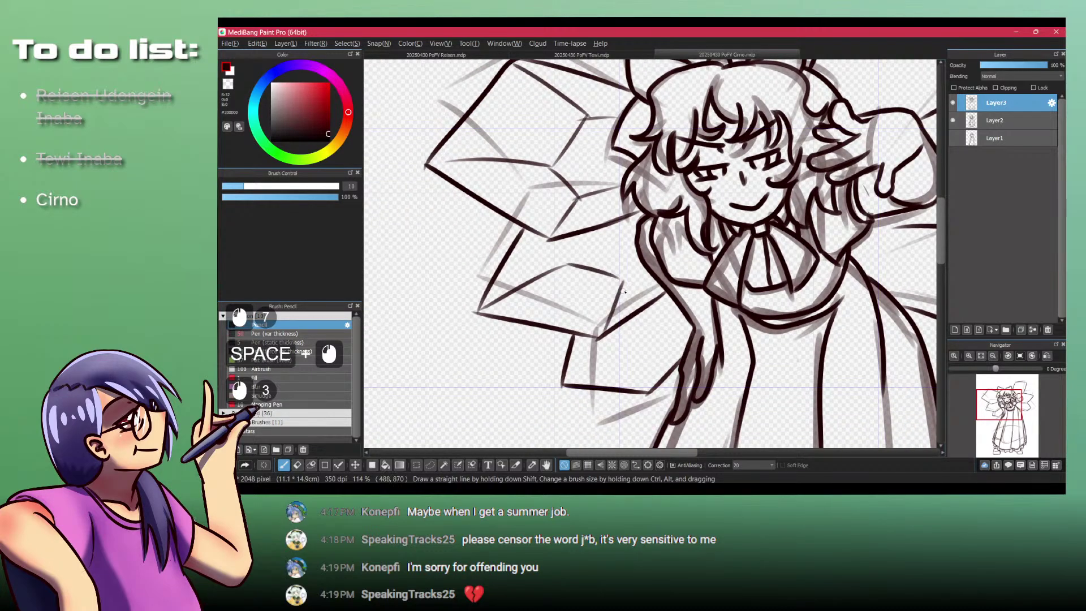
pyautogui.moveTo(590, 230); pyautogui.dragTo(582, 178)
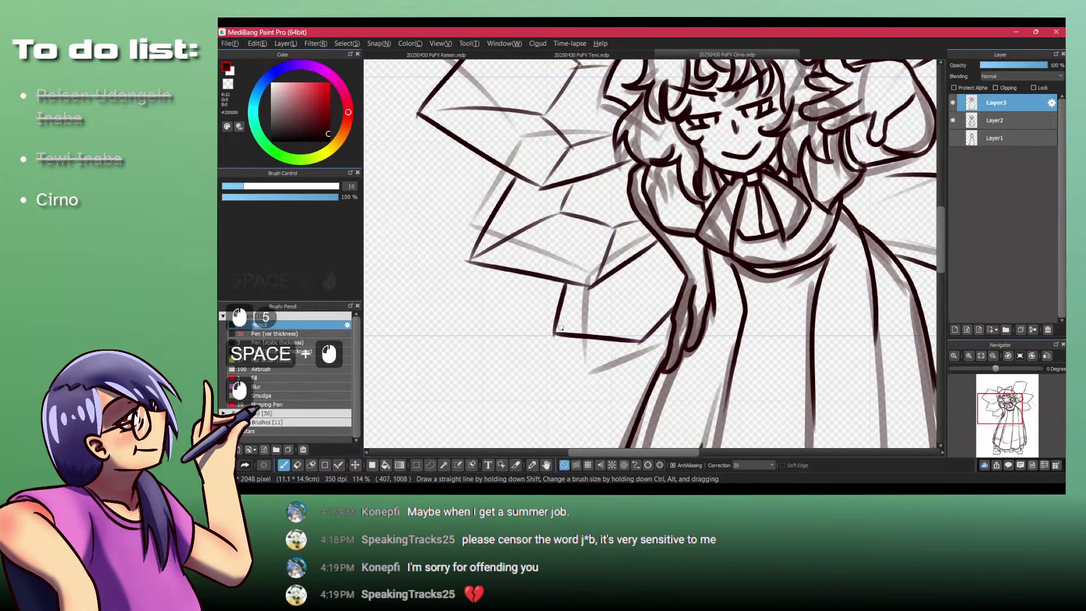
pyautogui.hotkey('ctrl', 'z')
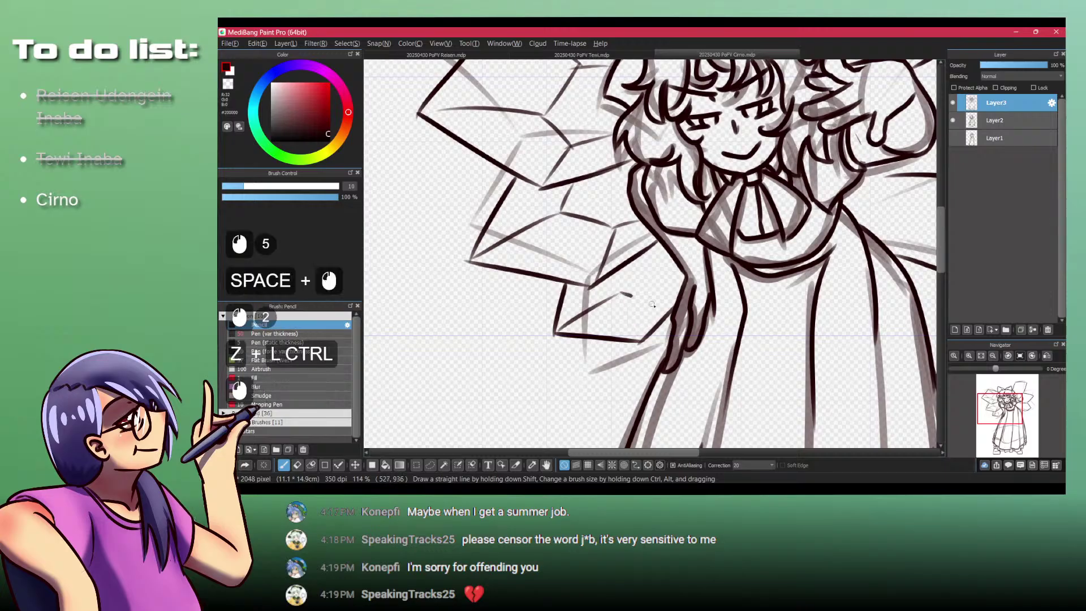
pyautogui.click(622, 279)
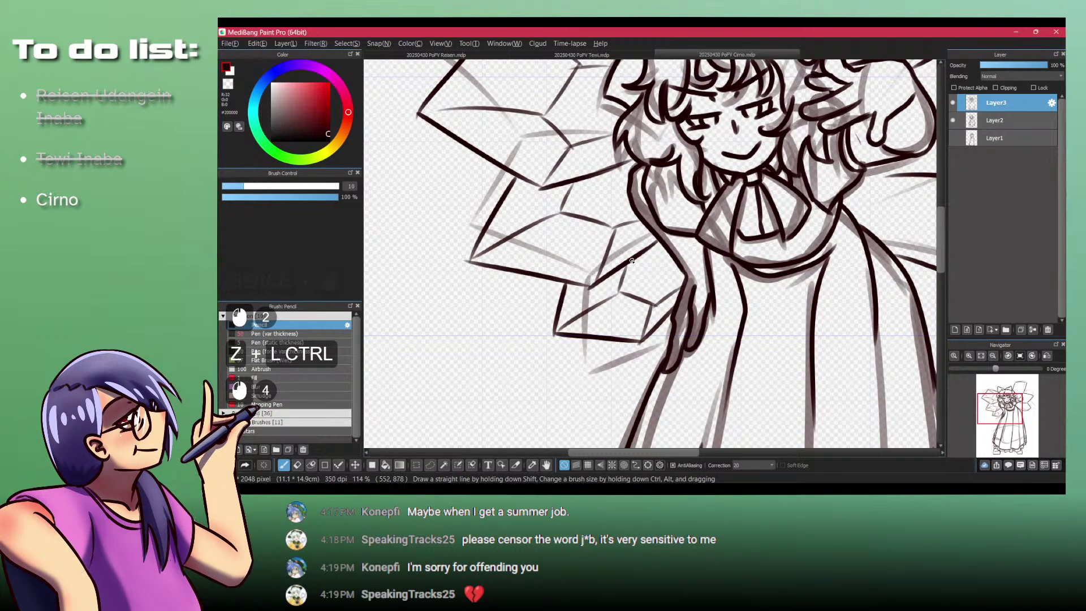
# Step: Draw the inner facet lines of the lower-right ice wing and the middle-right ice wing behind the raised arm
pyautogui.moveTo(632, 260); pyautogui.dragTo(373, 323)
pyautogui.moveTo(728, 244); pyautogui.dragTo(687, 287)
pyautogui.moveTo(686, 287); pyautogui.dragTo(767, 294)
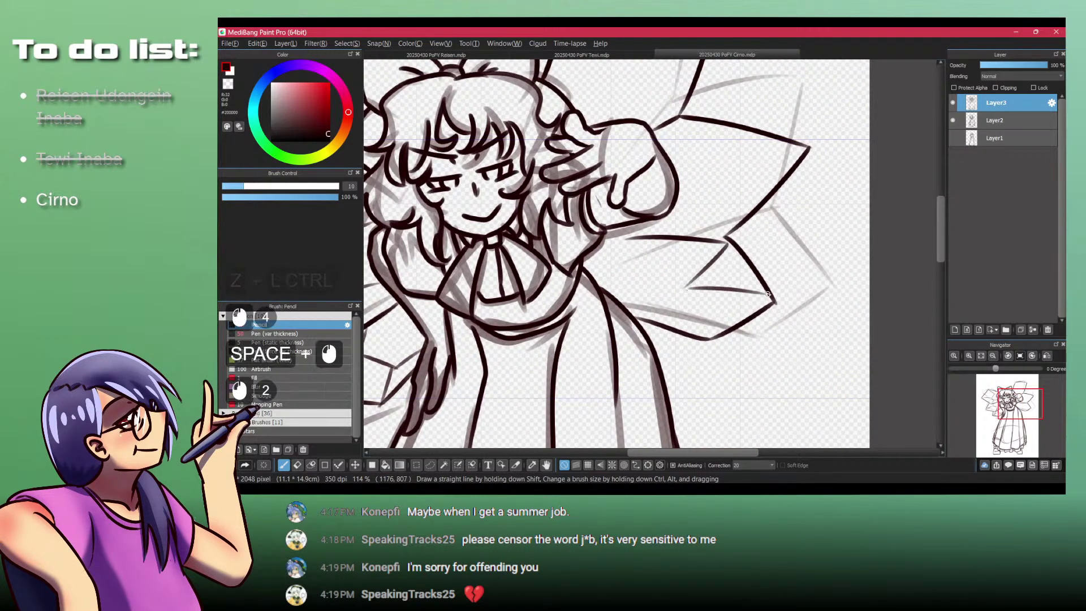
pyautogui.hotkey('ctrl', 'z')
pyautogui.hotkey('ctrl', 'z')
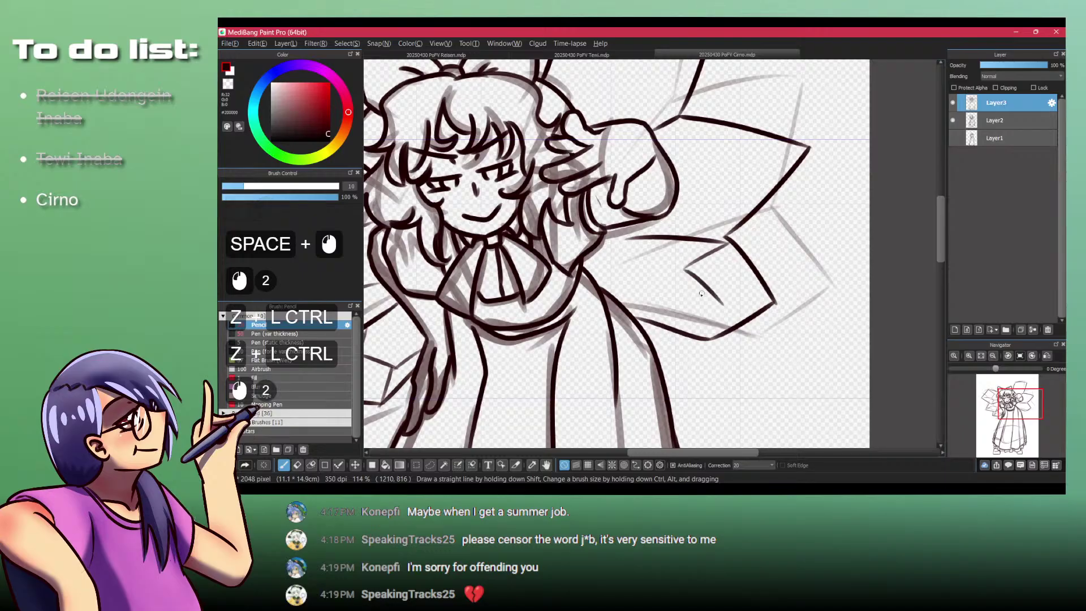
pyautogui.hotkey('ctrl', 'z')
pyautogui.moveTo(685, 270); pyautogui.dragTo(687, 302)
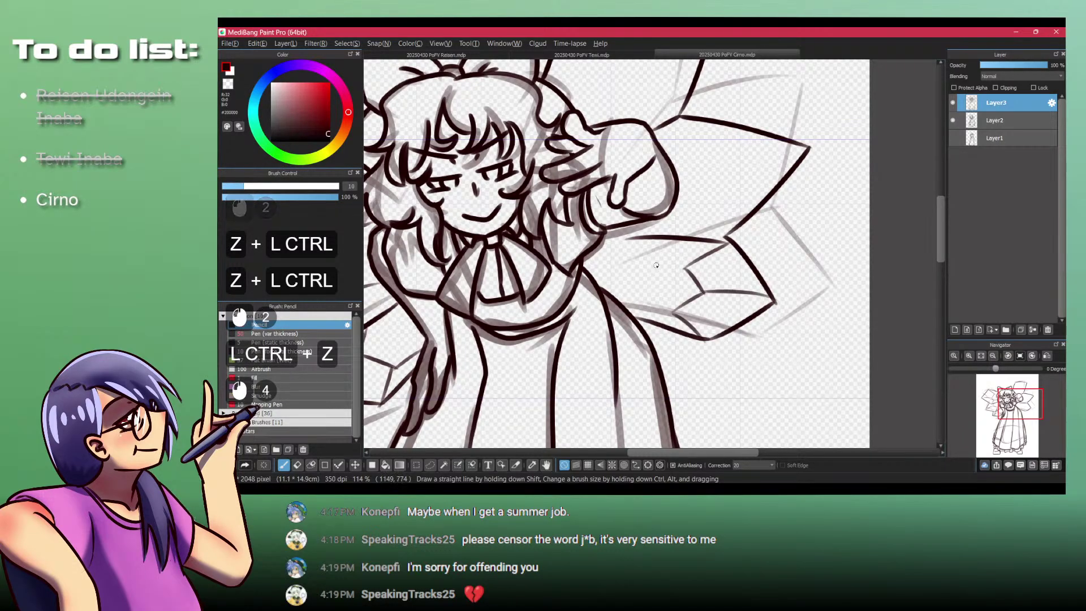
pyautogui.moveTo(770, 153); pyautogui.dragTo(745, 224)
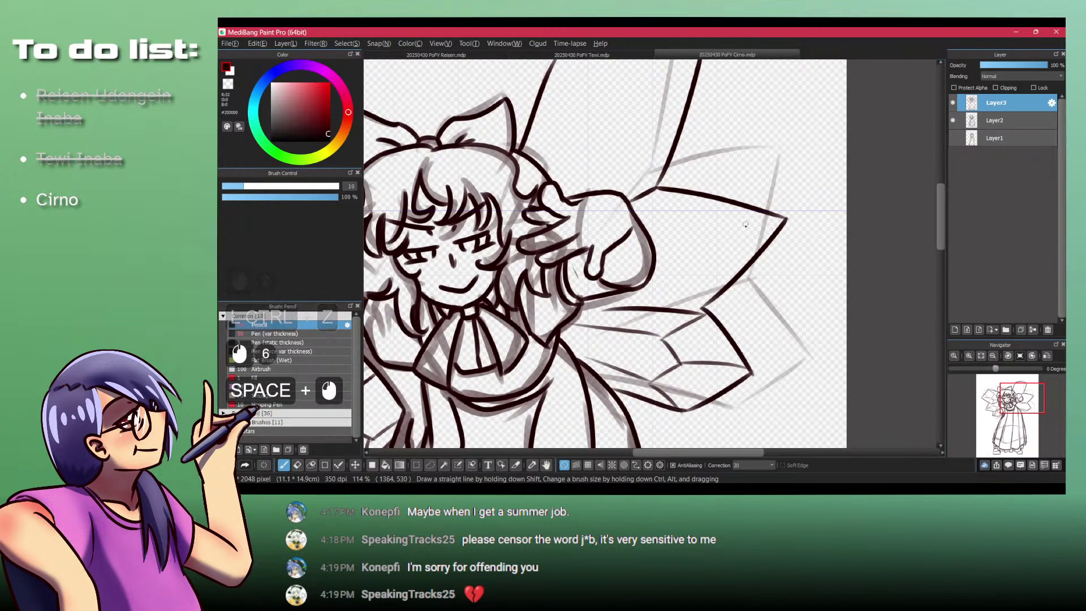
pyautogui.click(713, 201)
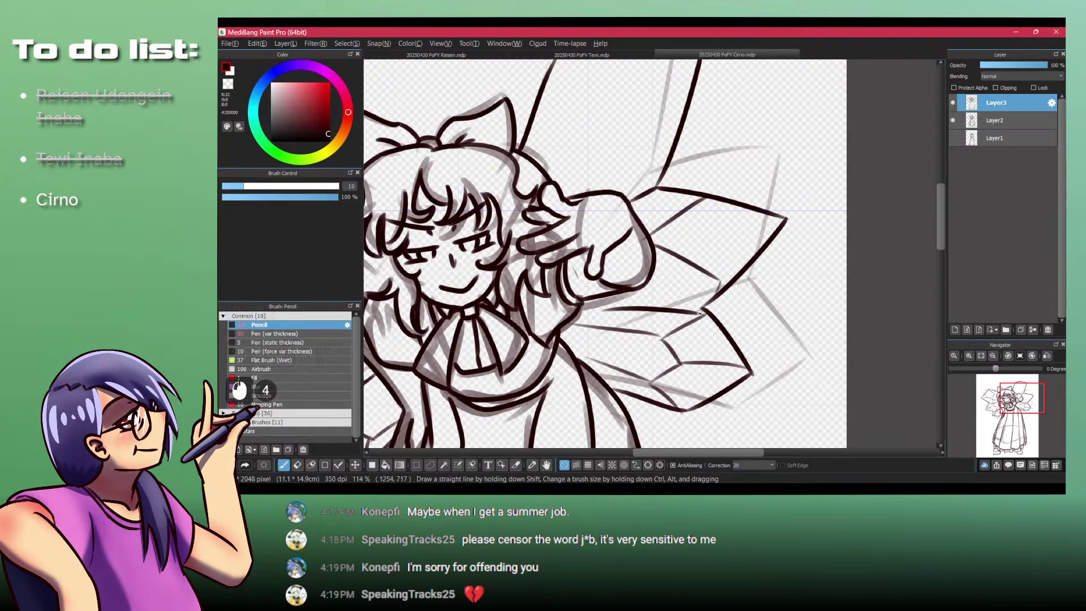
pyautogui.moveTo(650, 85); pyautogui.dragTo(689, 255)
pyautogui.moveTo(734, 226)
pyautogui.mouseDown()
pyautogui.moveTo(648, 264)
pyautogui.moveTo(615, 251)
pyautogui.mouseUp()
pyautogui.hotkey('ctrl', 'z')
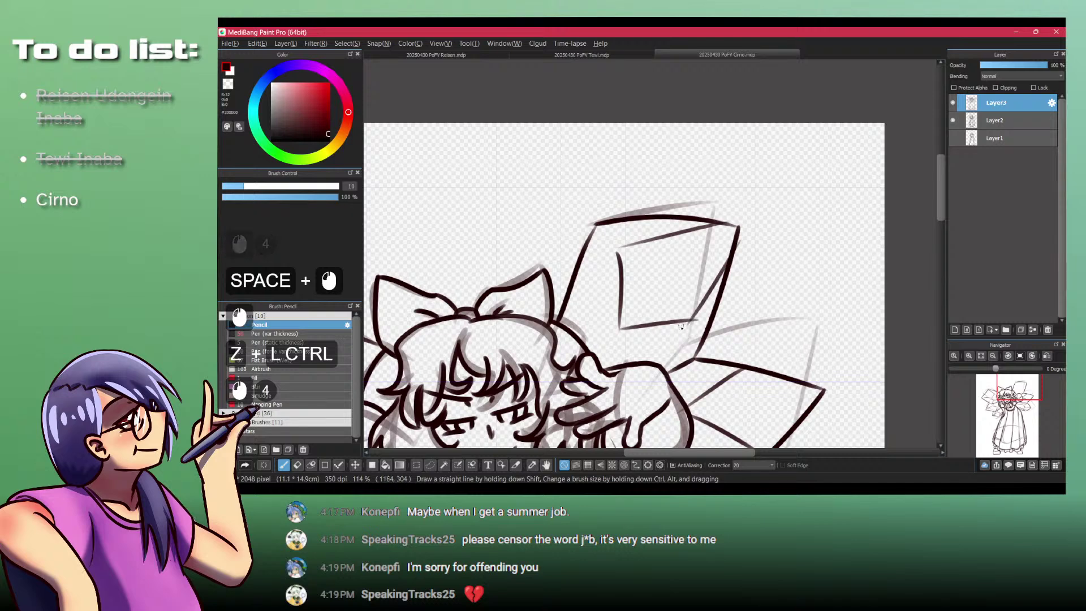
pyautogui.hotkey('ctrl', 'z')
pyautogui.moveTo(692, 321); pyautogui.dragTo(665, 383)
pyautogui.hotkey('ctrl', 'z')
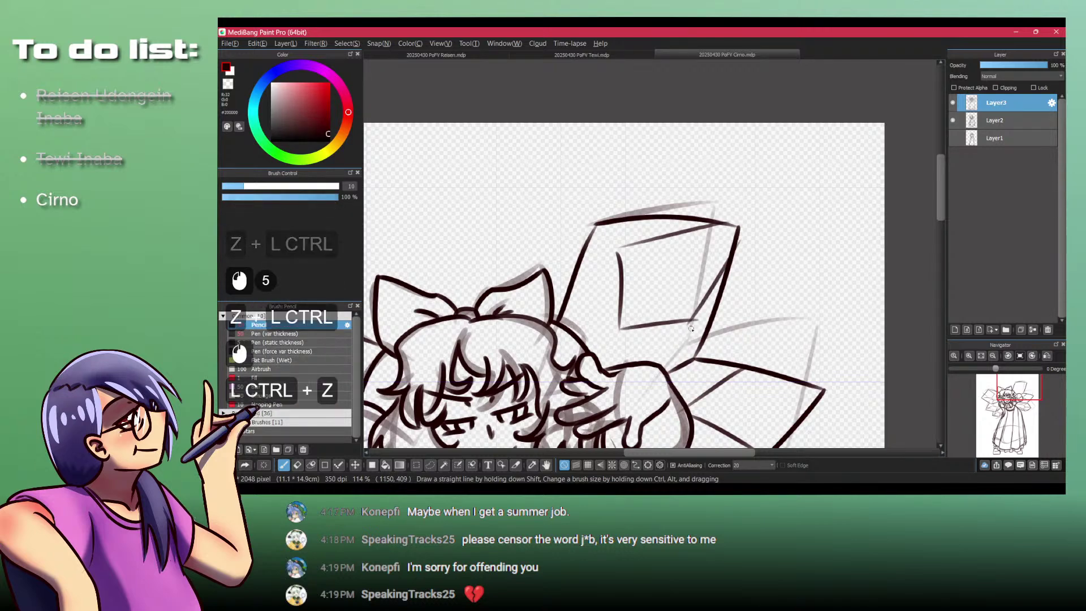
pyautogui.moveTo(687, 321); pyautogui.dragTo(692, 357)
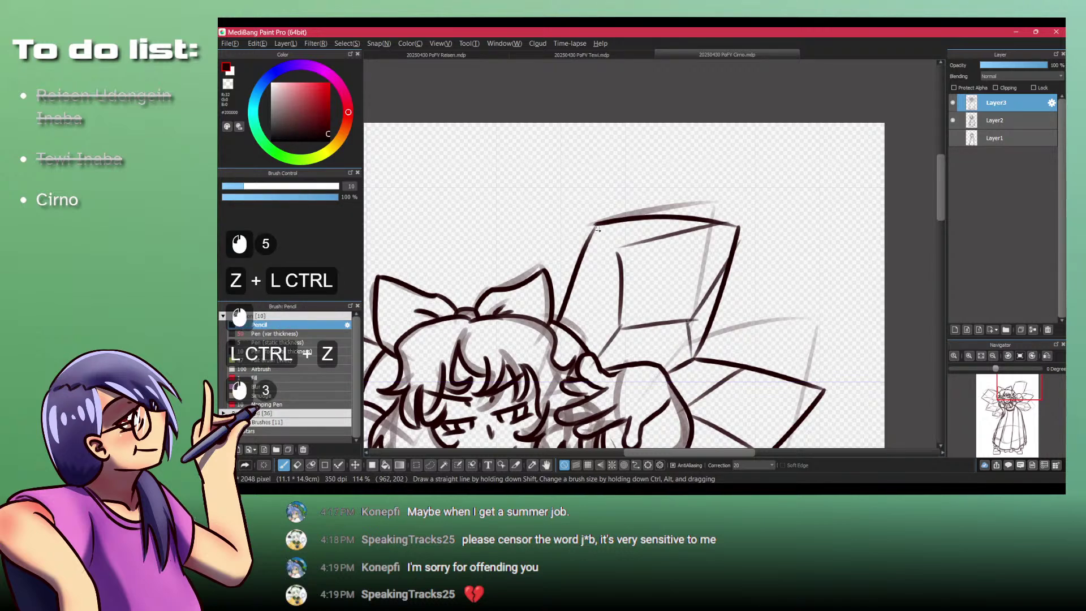
pyautogui.hotkey('ctrl', 'z')
pyautogui.moveTo(597, 227)
pyautogui.mouseDown()
pyautogui.moveTo(621, 254)
pyautogui.moveTo(565, 266)
pyautogui.moveTo(594, 203)
pyautogui.mouseUp()
pyautogui.hotkey('ctrl', 'z')
pyautogui.moveTo(626, 168)
pyautogui.mouseDown()
pyautogui.moveTo(687, 132)
pyautogui.moveTo(607, 181)
pyautogui.mouseUp()
pyautogui.hotkey('ctrl', 'z')
pyautogui.hotkey('ctrl', 'z')
pyautogui.hotkey('ctrl', 'z')
pyautogui.hotkey('ctrl', 'z')
pyautogui.hotkey('ctrl', 'z')
pyautogui.hotkey('ctrl', 'z')
pyautogui.hotkey('ctrl', 'z')
pyautogui.hotkey('ctrl', 'z')
pyautogui.hotkey('ctrl', 'z')
# Step: Draw the upper-right ice wing's facets as lines from its upper corners meeting inside and running down to the wing's base
pyautogui.moveTo(713, 112); pyautogui.dragTo(711, 111)
pyautogui.moveTo(584, 115)
pyautogui.mouseDown()
pyautogui.moveTo(618, 148)
pyautogui.moveTo(589, 208)
pyautogui.mouseUp()
pyautogui.hotkey('ctrl', 'z')
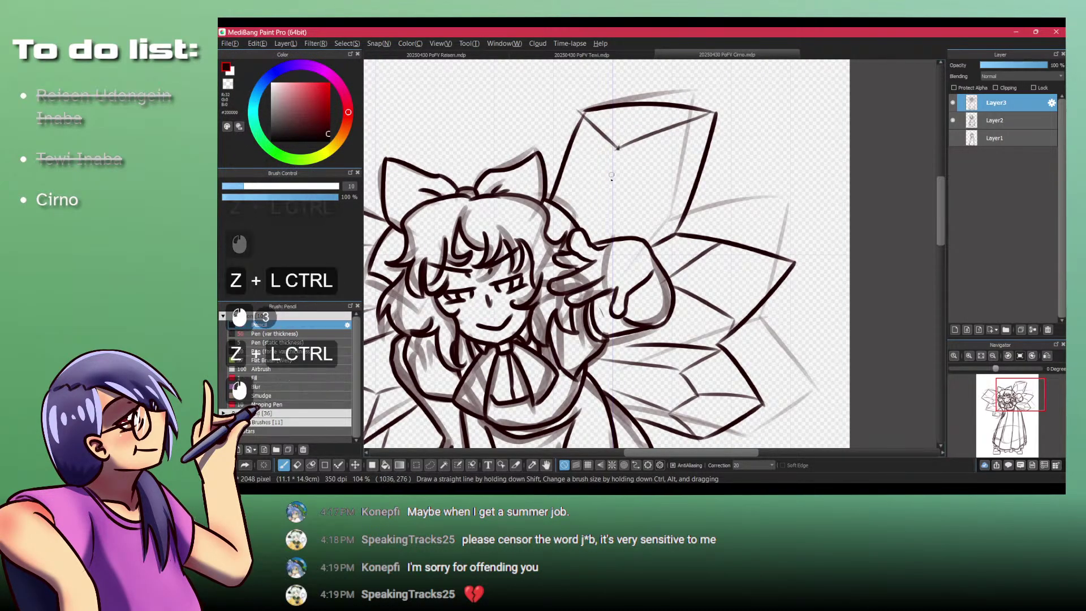
pyautogui.moveTo(618, 149); pyautogui.dragTo(588, 239)
pyautogui.moveTo(622, 117); pyautogui.dragTo(615, 223)
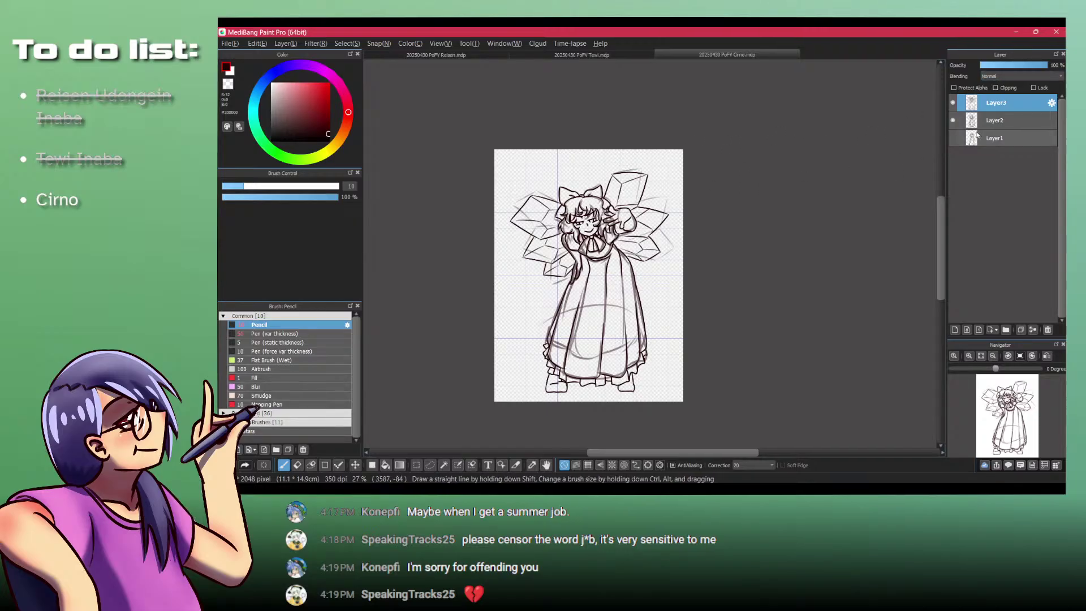
# Step: Hide the sketch layer, clean up the ice wings' facet line junctions with transparent colour, and add a new layer beneath the line art
pyautogui.keyDown('ctrl'); pyautogui.click(650, 104); pyautogui.keyUp('ctrl')
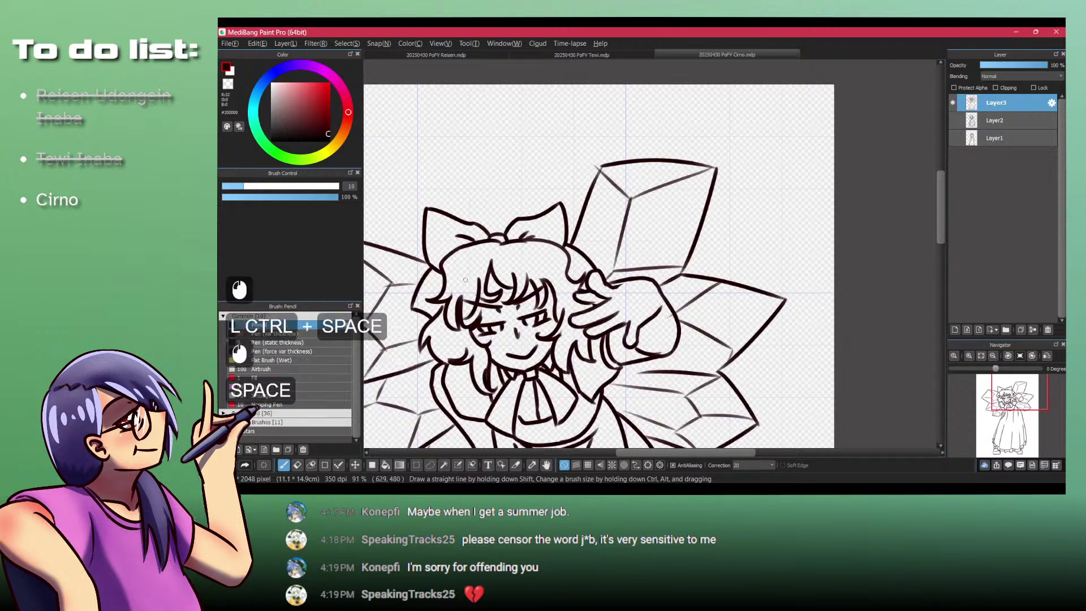
pyautogui.keyDown('ctrl'); pyautogui.click(600, 124); pyautogui.keyUp('ctrl')
pyautogui.hotkey('shift', 'z')
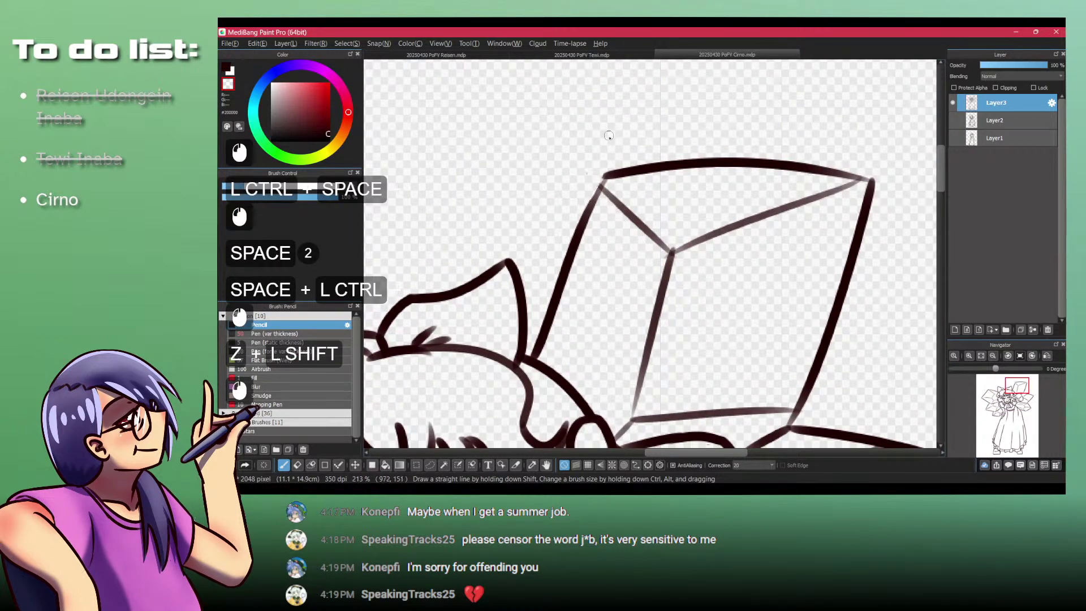
pyautogui.click(672, 252)
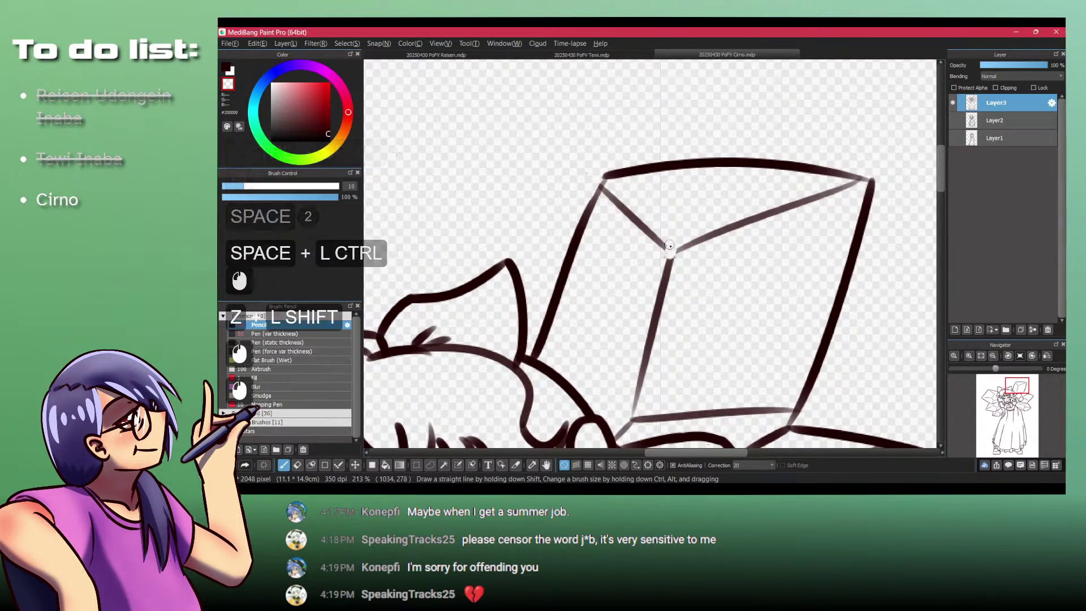
pyautogui.moveTo(641, 266); pyautogui.dragTo(588, 246)
pyautogui.moveTo(596, 322); pyautogui.dragTo(618, 310)
pyautogui.moveTo(622, 310); pyautogui.dragTo(656, 255)
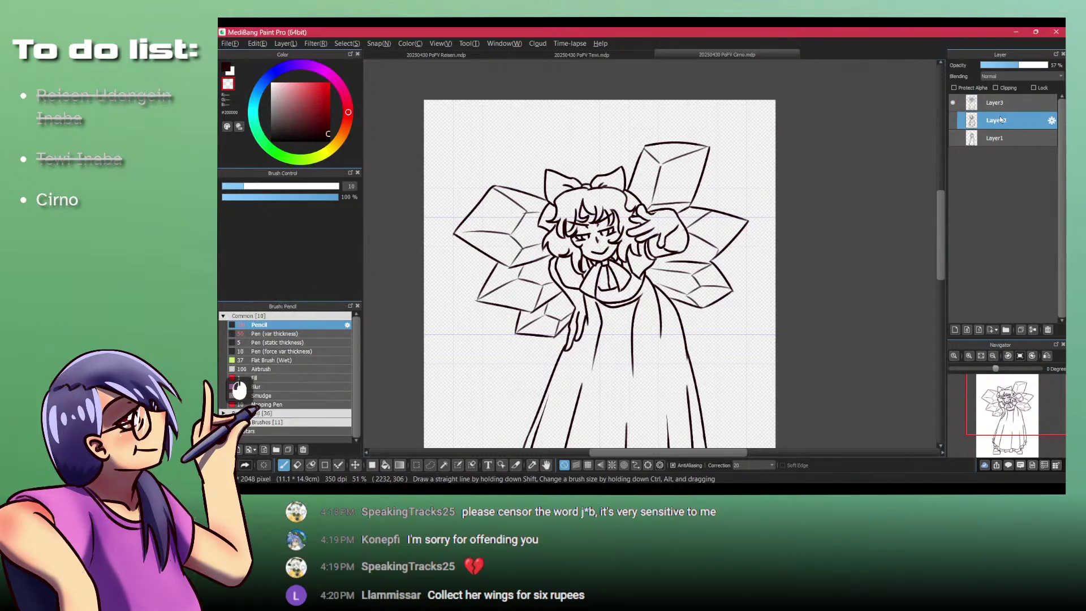
pyautogui.press('d')
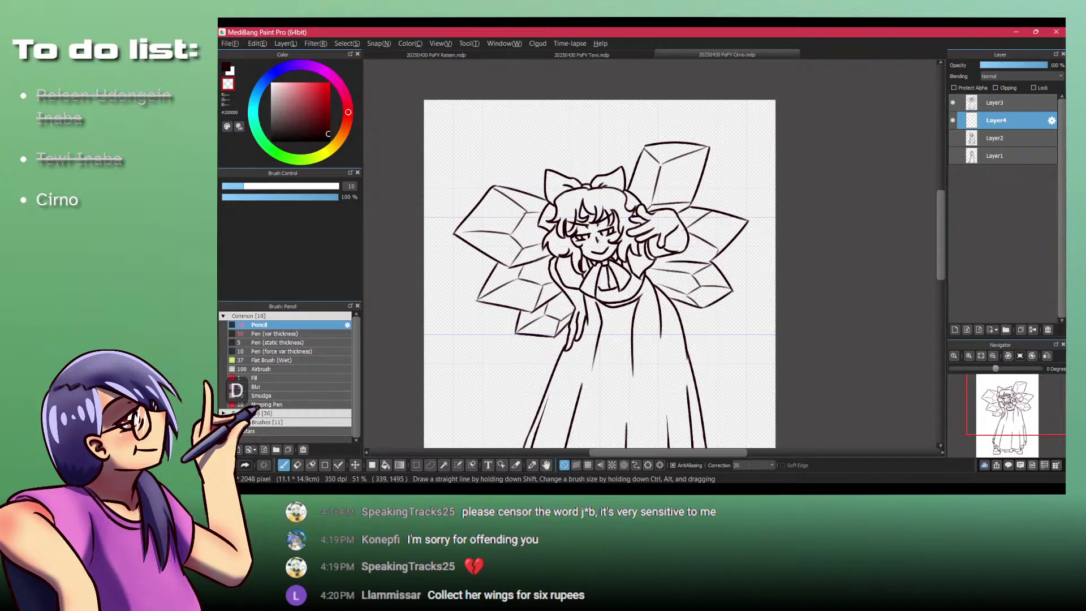
# Step: Switch to the web browser and search in a new tab for "zelda value of blue rupee"
pyautogui.hotkey('alt', 'Tab')
pyautogui.click(916, 37)
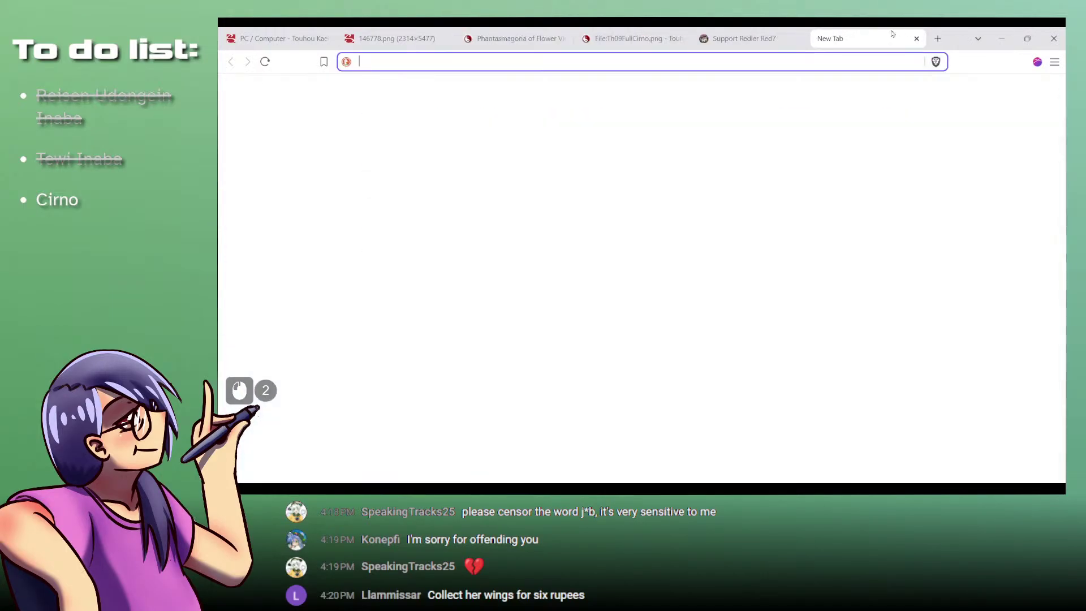
pyautogui.write('zelda valu')
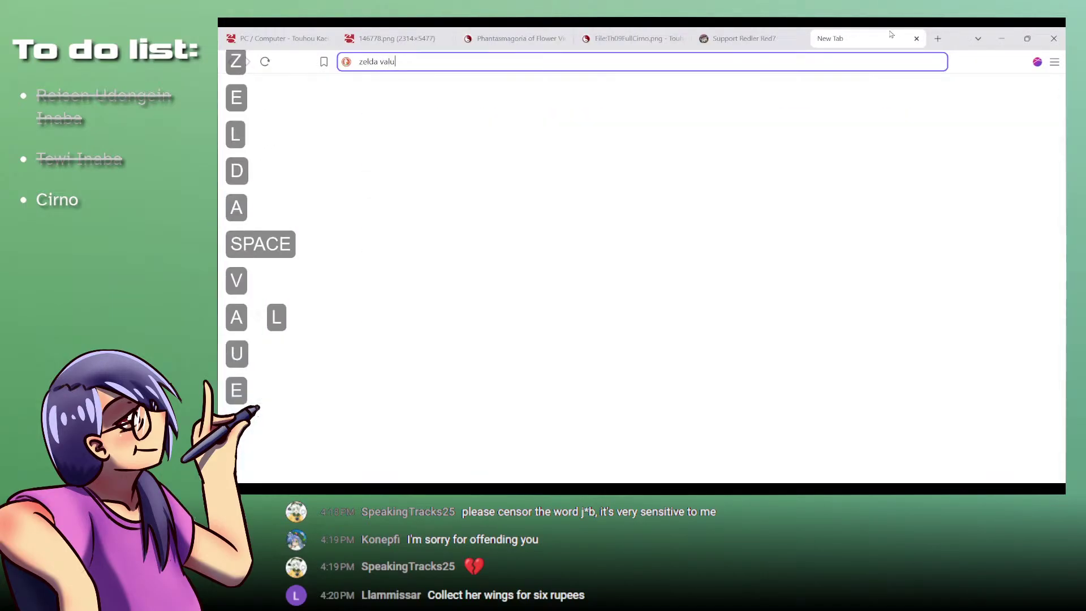
pyautogui.write('e of blue ro')
pyautogui.press('BackSpace')
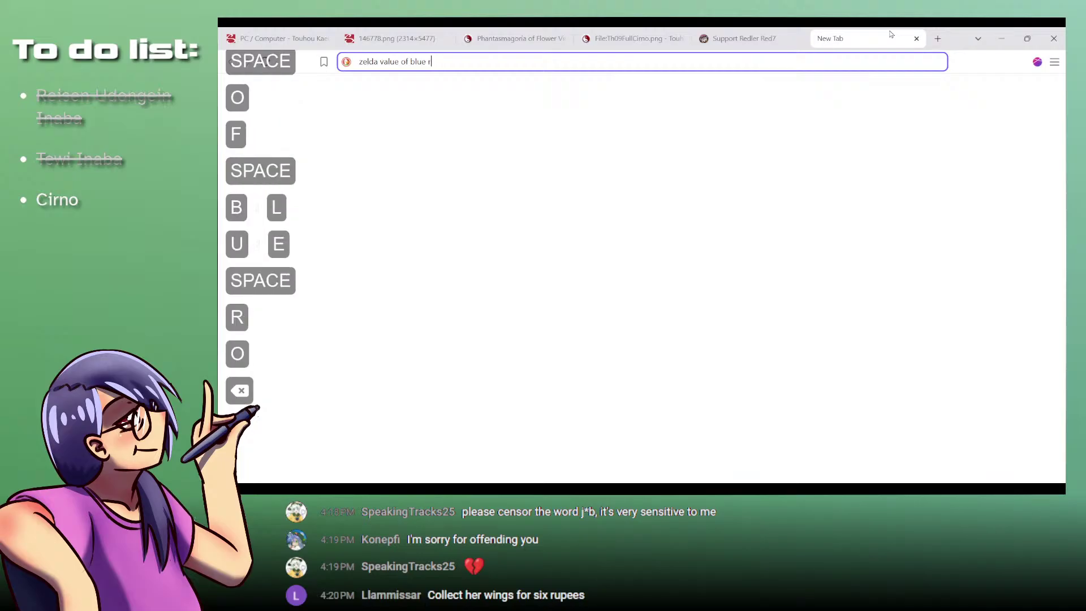
pyautogui.write('upee')
pyautogui.press('Return')
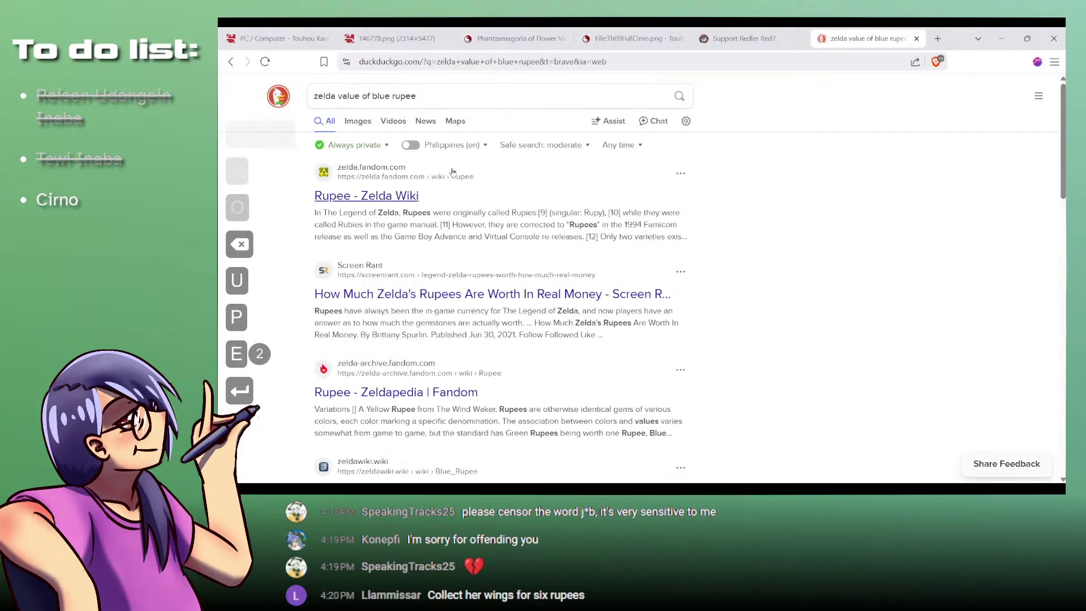
# Step: Open the Zelda Wiki article on Rupees and read through it for the value of the blue Rupee
pyautogui.click(357, 193)
pyautogui.scroll(-7, 586, 254)
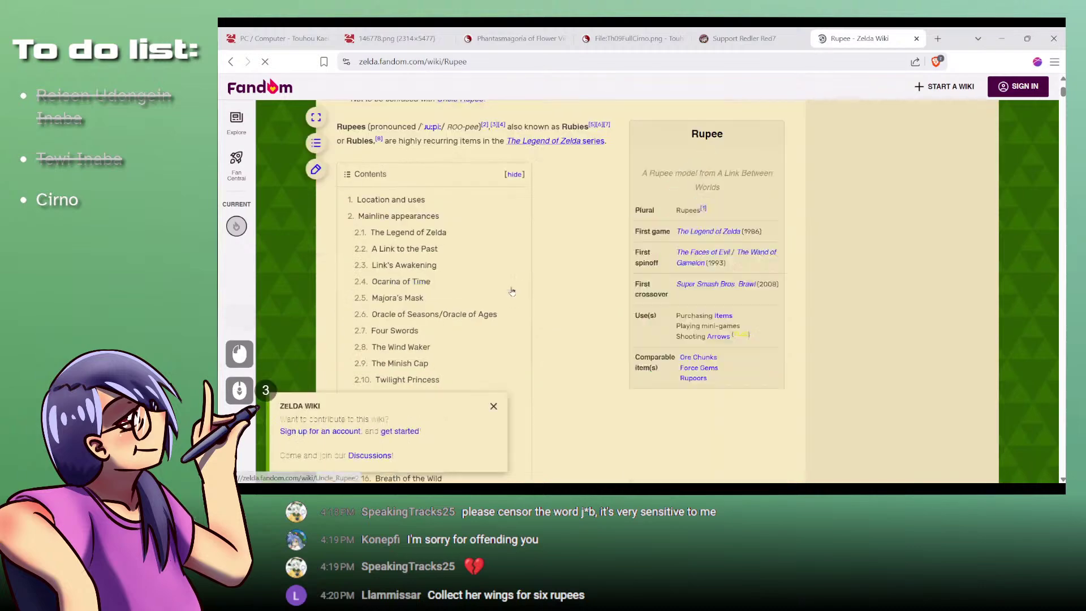
pyautogui.scroll(-16, 586, 255)
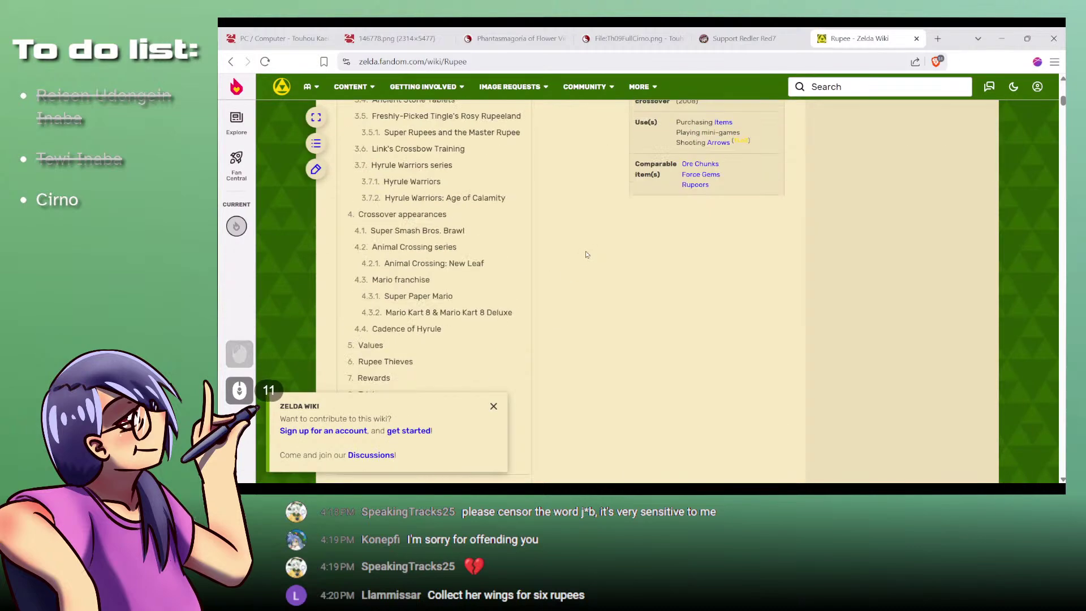
pyautogui.scroll(-4, 586, 255)
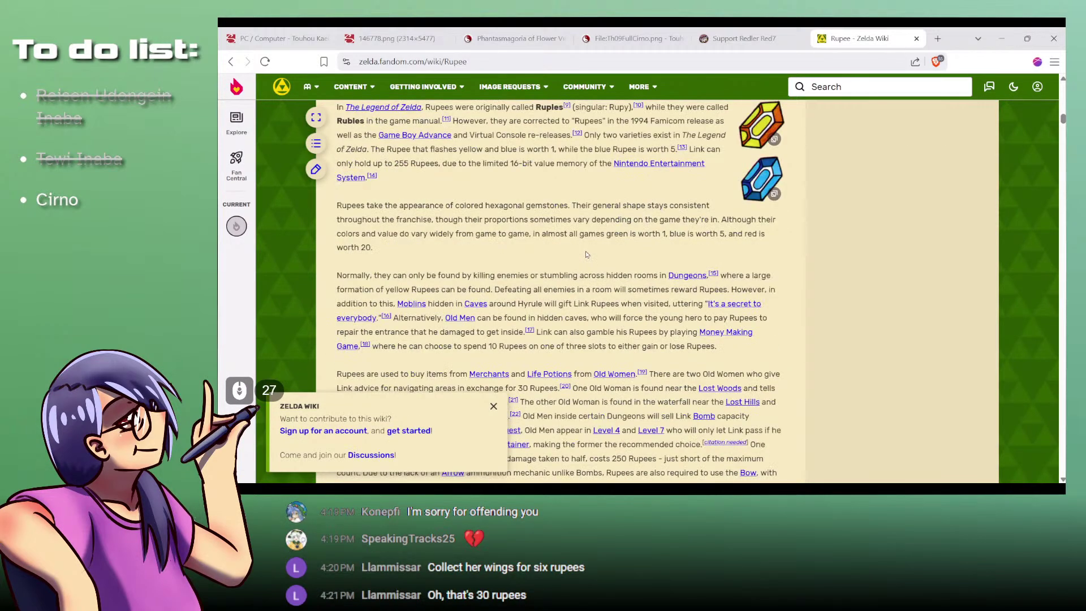
# Step: Search the Rupee wiki page for "value" and step through the matches to read about rupee worth
pyautogui.hotkey('ctrl', 'f')
pyautogui.write('value')
pyautogui.press('Return')
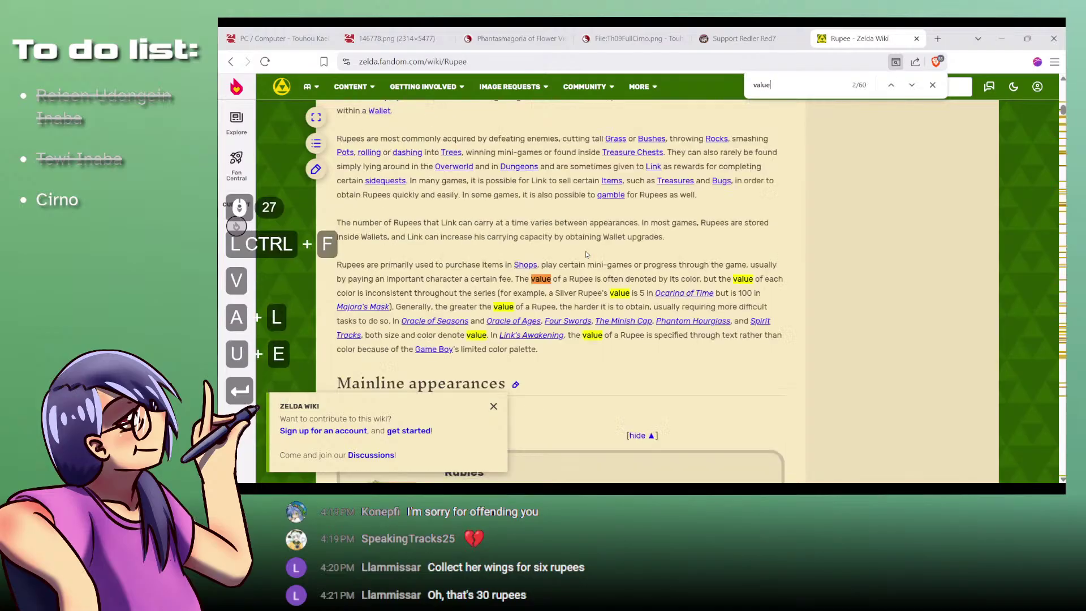
pyautogui.press('Return')
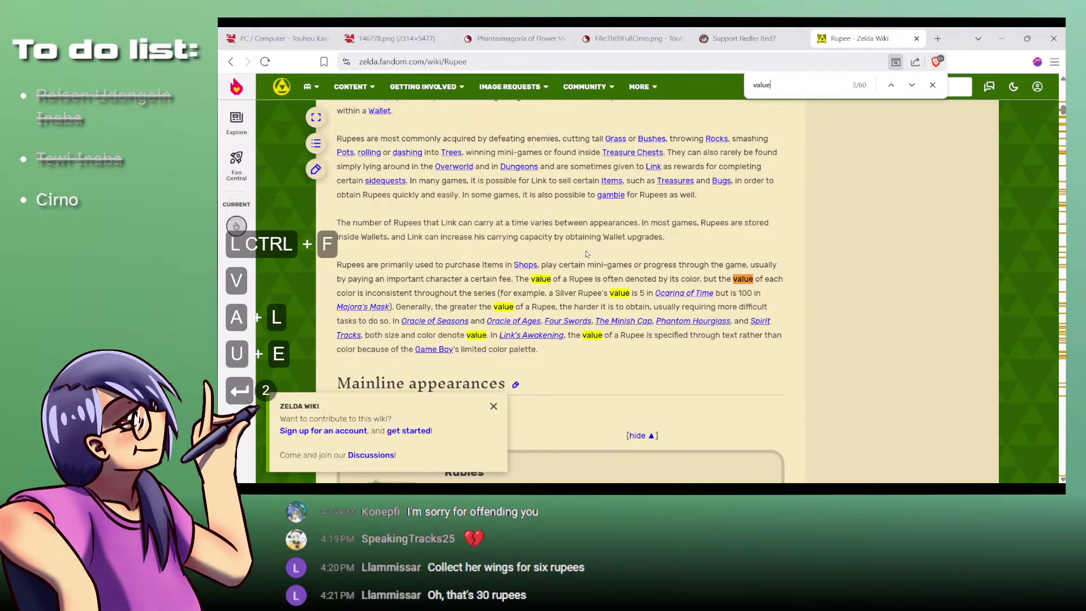
pyautogui.press('Return')
pyautogui.press('Return')
pyautogui.scroll(-4, 586, 254)
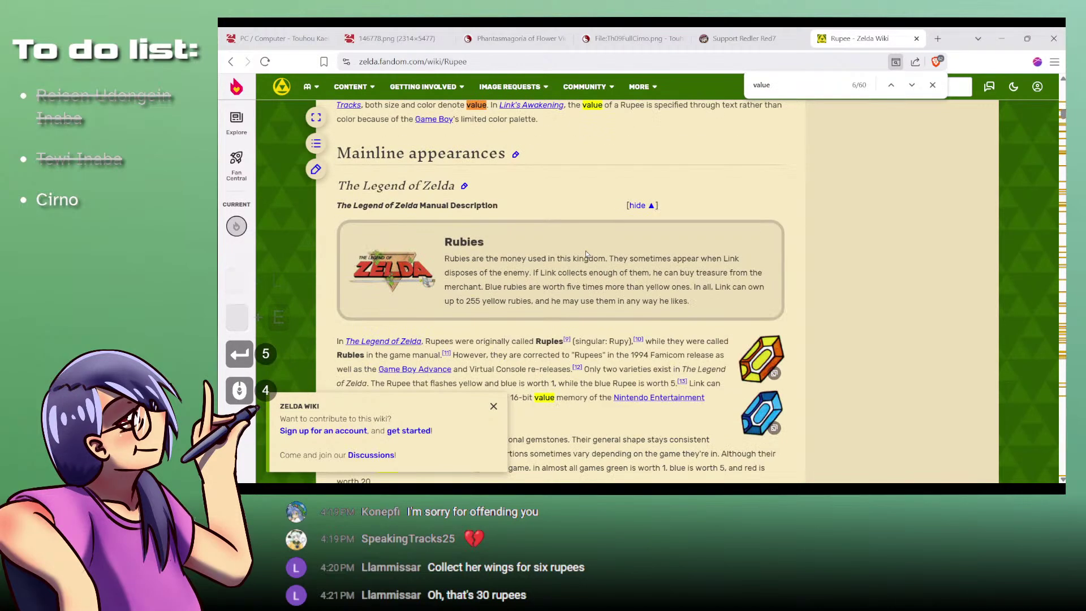
# Step: Close the Rupee wiki page and return to the Cirno drawing in MediBang Paint Pro
pyautogui.click(851, 32)
pyautogui.hotkey('ctrl', 'w')
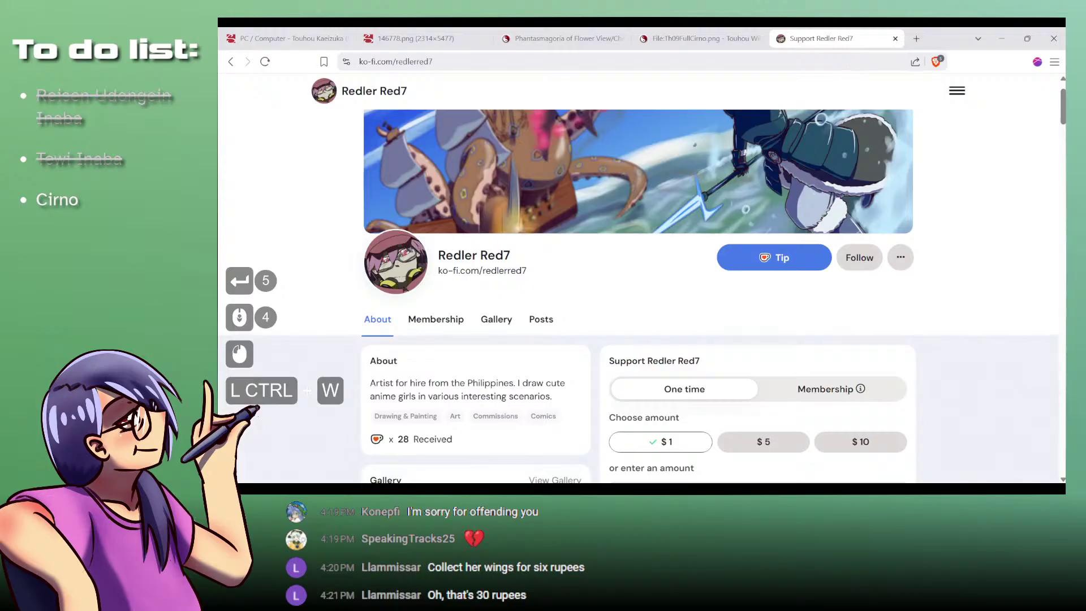
pyautogui.click(1001, 38)
pyautogui.moveTo(618, 379); pyautogui.dragTo(595, 272)
pyautogui.moveTo(670, 190); pyautogui.dragTo(729, 189)
pyautogui.moveTo(615, 129); pyautogui.dragTo(678, 245)
pyautogui.moveTo(604, 256)
pyautogui.mouseDown()
pyautogui.moveTo(645, 281)
pyautogui.moveTo(628, 219)
pyautogui.moveTo(593, 228)
pyautogui.moveTo(622, 269)
pyautogui.mouseUp()
pyautogui.moveTo(619, 315); pyautogui.dragTo(678, 315)
pyautogui.moveTo(632, 238); pyautogui.dragTo(607, 238)
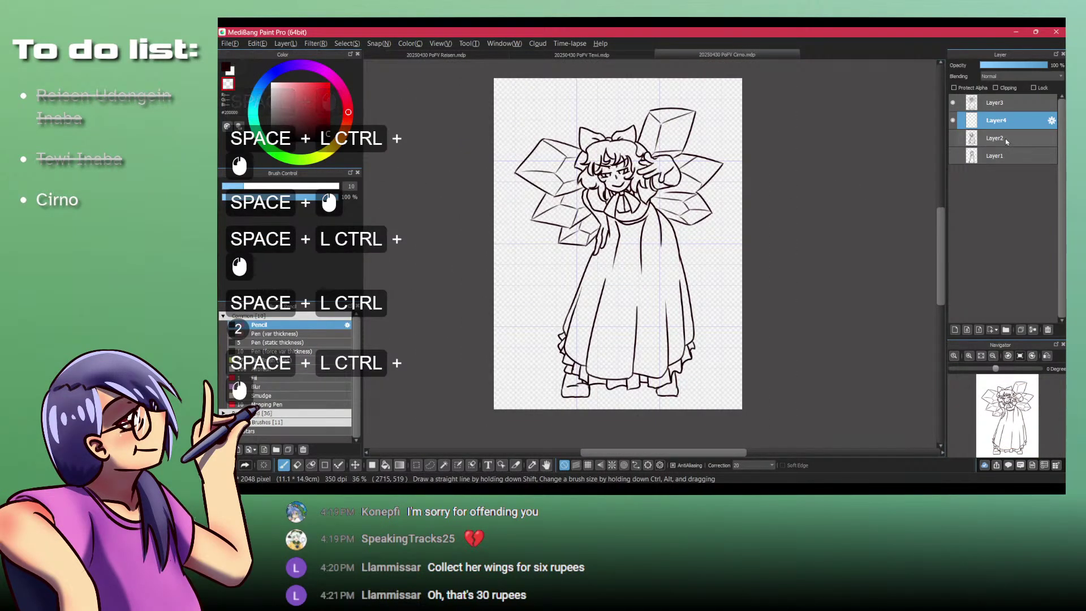
pyautogui.press('w')
pyautogui.click(729, 301)
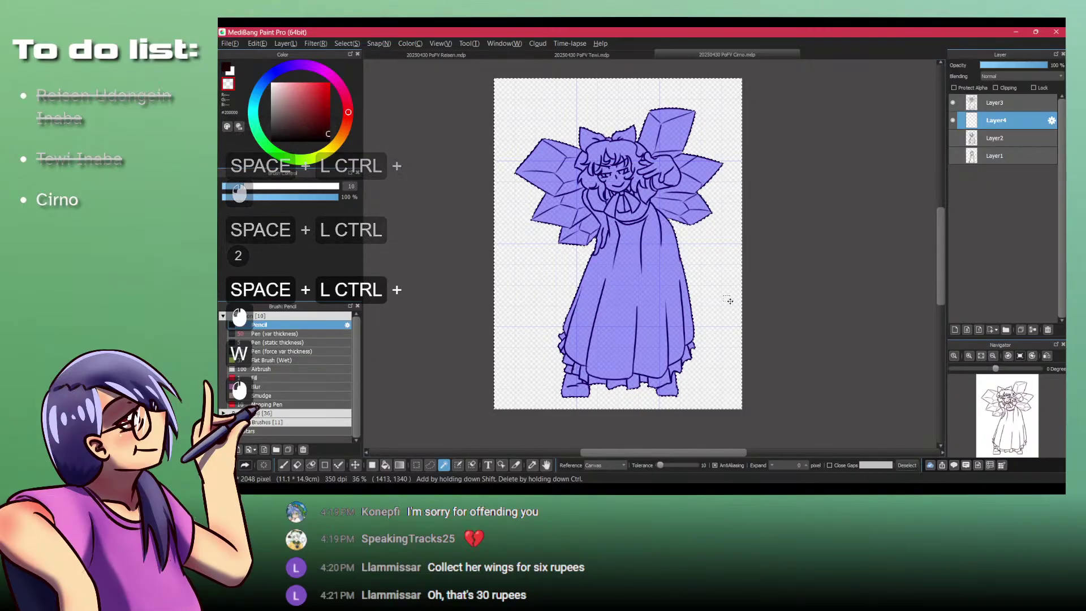
pyautogui.click(1009, 138)
pyautogui.press('d')
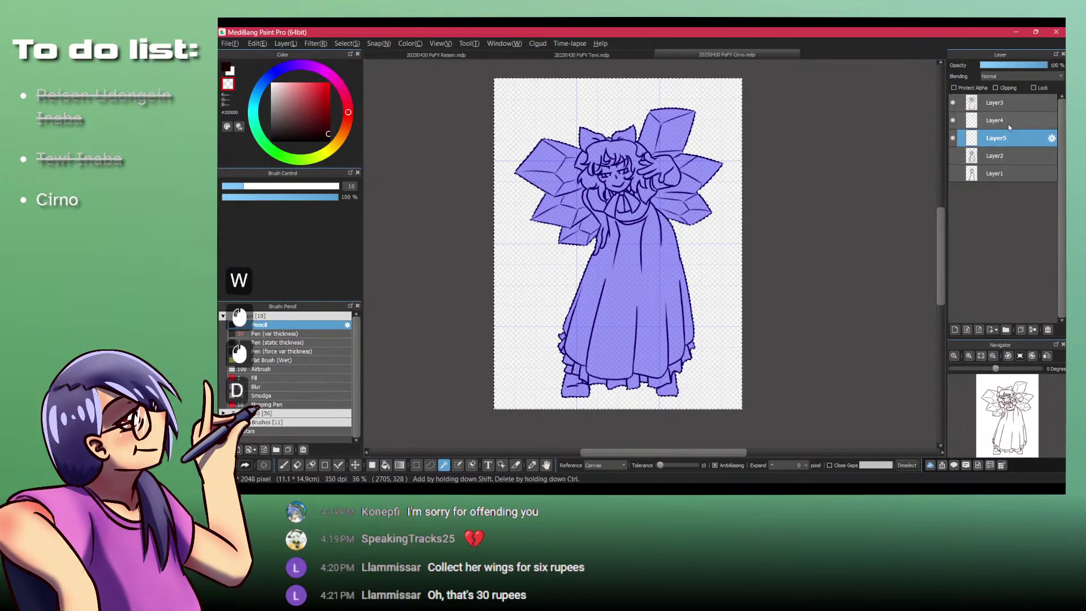
pyautogui.hotkey('ctrl', 'z')
# Step: Select the area outside the character with the Magic Wand at an Expand of 2 pixels, and invert the selection
pyautogui.scroll(2, 786, 465)
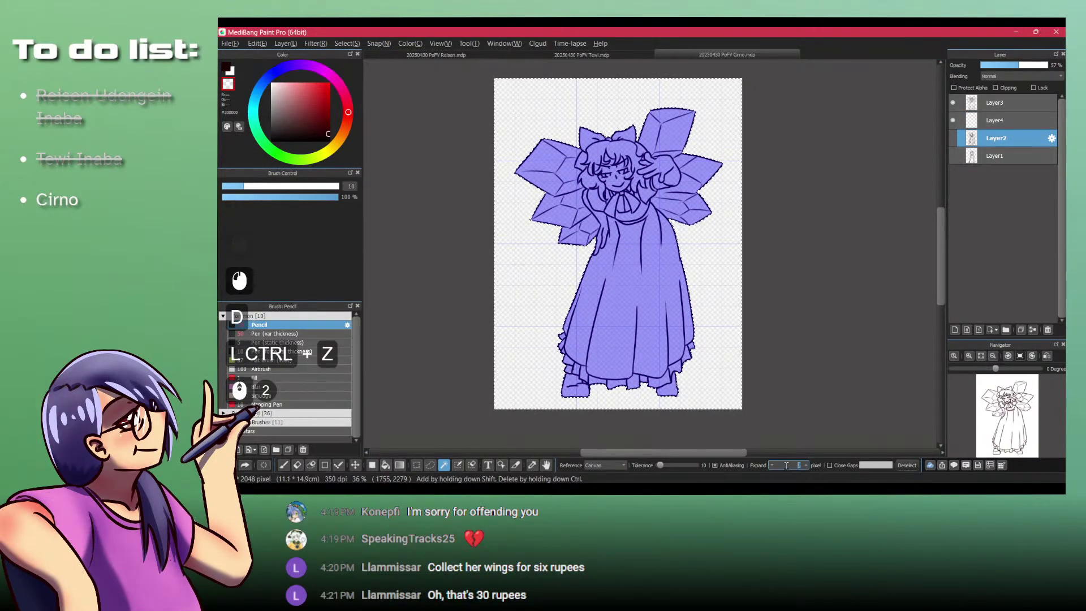
pyautogui.hotkey('ctrl', 'shift', 'a')
pyautogui.click(717, 287)
pyautogui.hotkey('ctrl', 'shift', 'i')
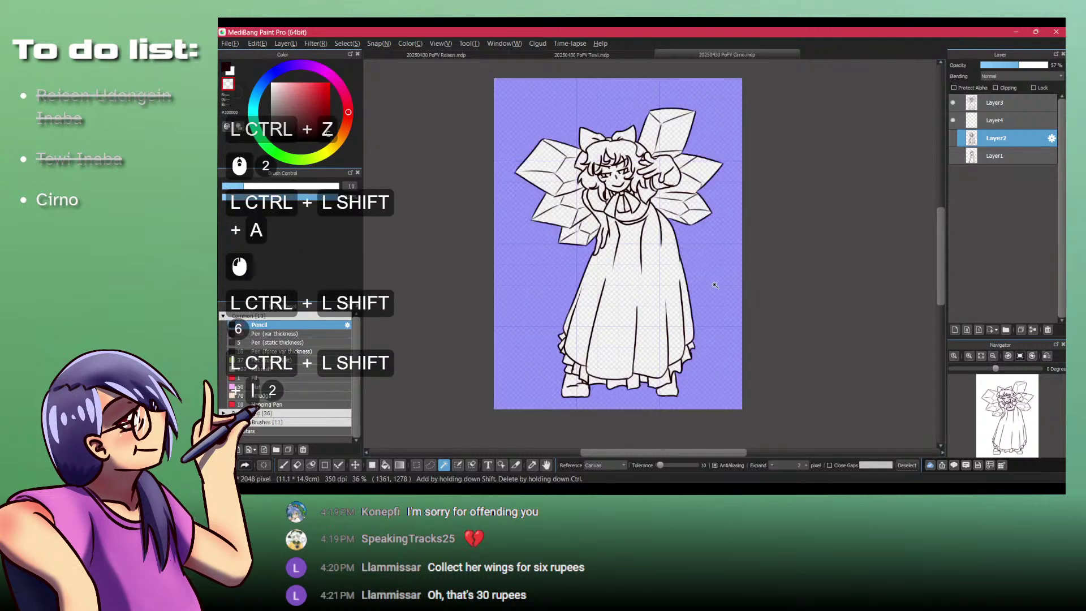
# Step: Fill the selected character silhouette on Layer4 with grey #707070 and clear the selection
pyautogui.press('x')
pyautogui.hotkey('shift', 'z')
pyautogui.press('x')
pyautogui.click(1009, 120)
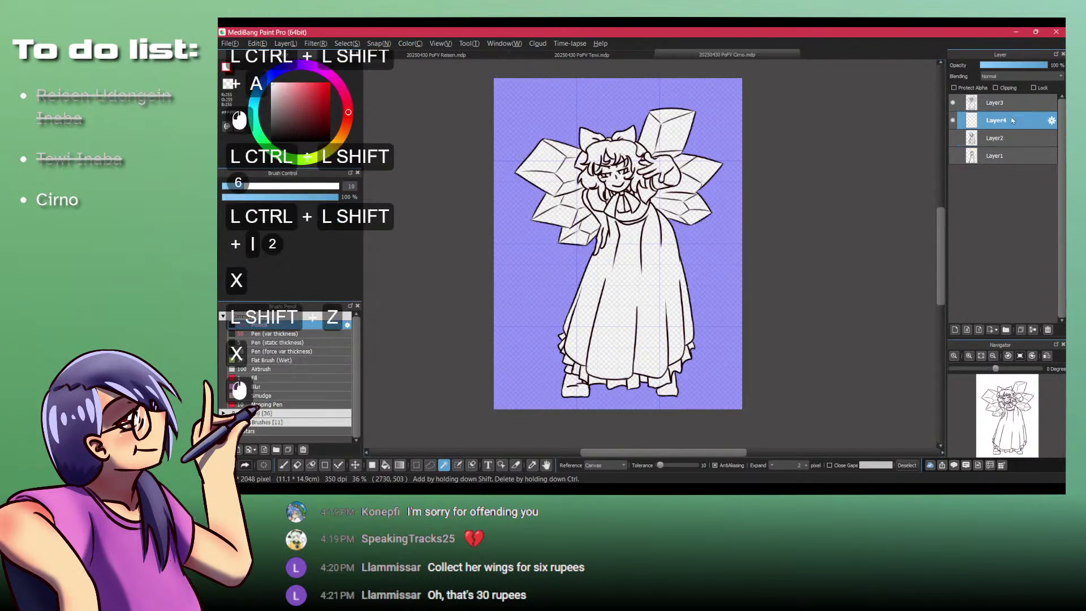
pyautogui.click(271, 115)
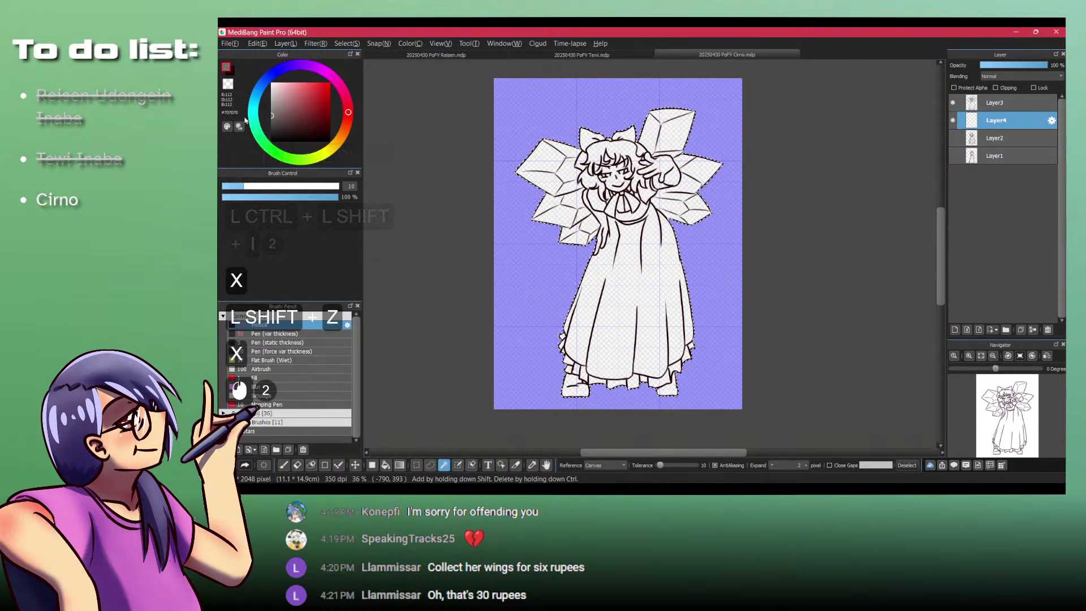
pyautogui.scroll(-2, 540, 221)
pyautogui.press('f')
pyautogui.moveTo(426, 97); pyautogui.dragTo(734, 368)
pyautogui.scroll(3, 600, 164)
pyautogui.hotkey('ctrl', 'shift', 'a')
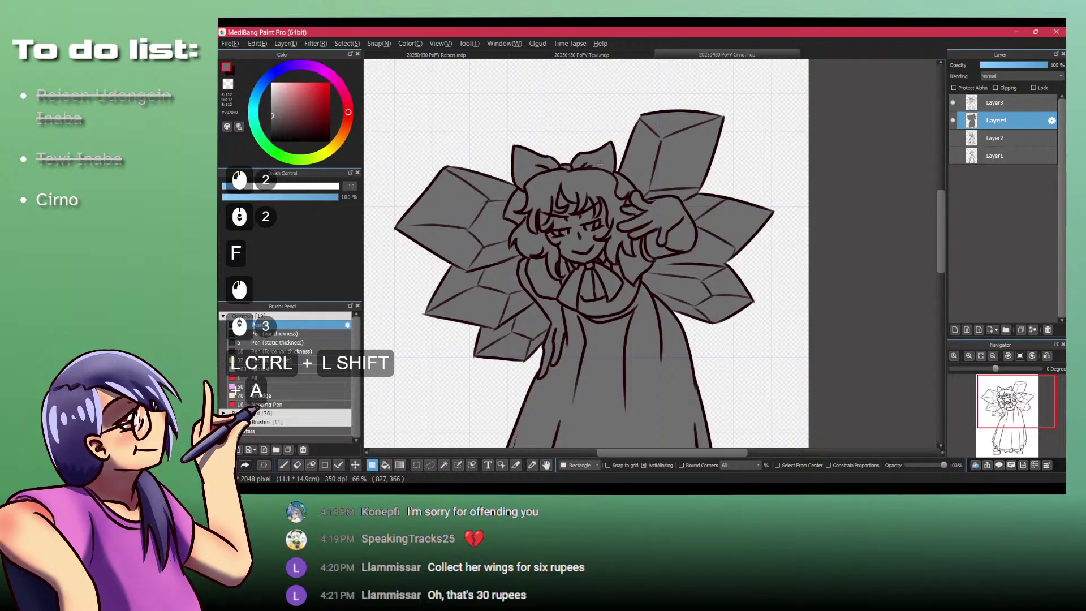
# Step: Check the Cirno sprite sheet in the browser and choose light blue as the drawing colour in MediBang Paint Pro
pyautogui.click(548, 489)
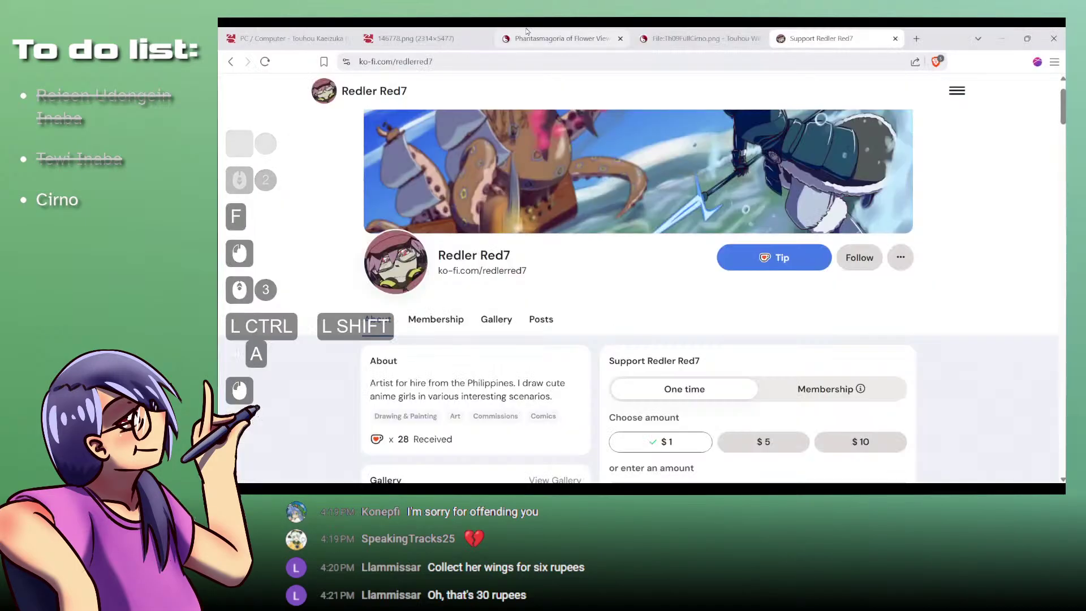
pyautogui.click(394, 33)
pyautogui.hotkey('alt', 'Tab')
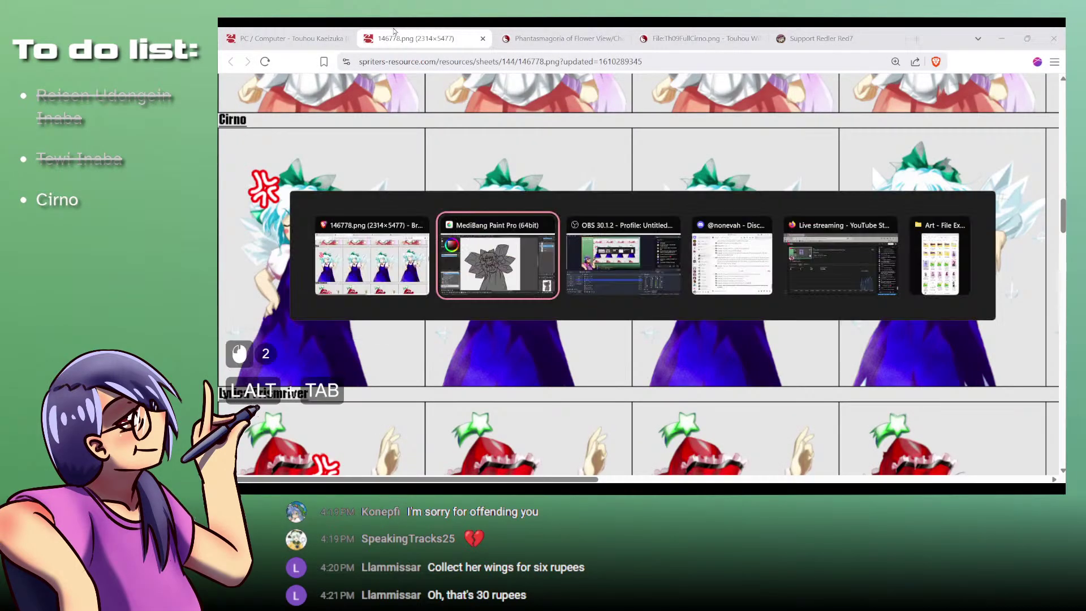
pyautogui.click(262, 90)
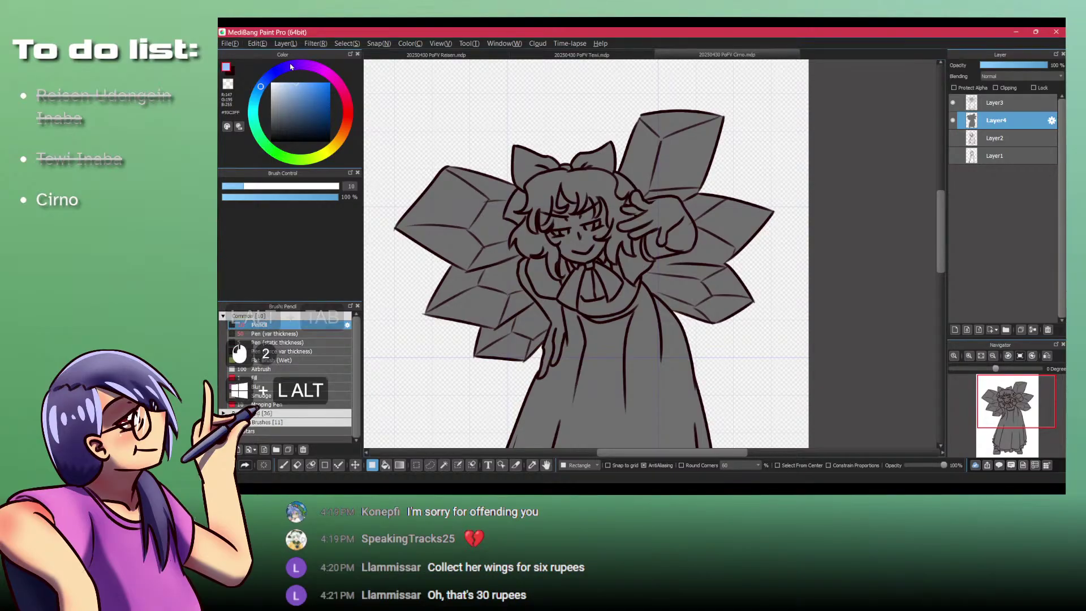
pyautogui.hotkey('alt', 'Tab')
pyautogui.hotkey('alt', 'Tab')
# Step: Fill Cirno's hair with light blue on Layer4 and brush in the missed spot at the fringe
pyautogui.moveTo(578, 177); pyautogui.dragTo(569, 108)
pyautogui.press('b')
pyautogui.click(501, 205)
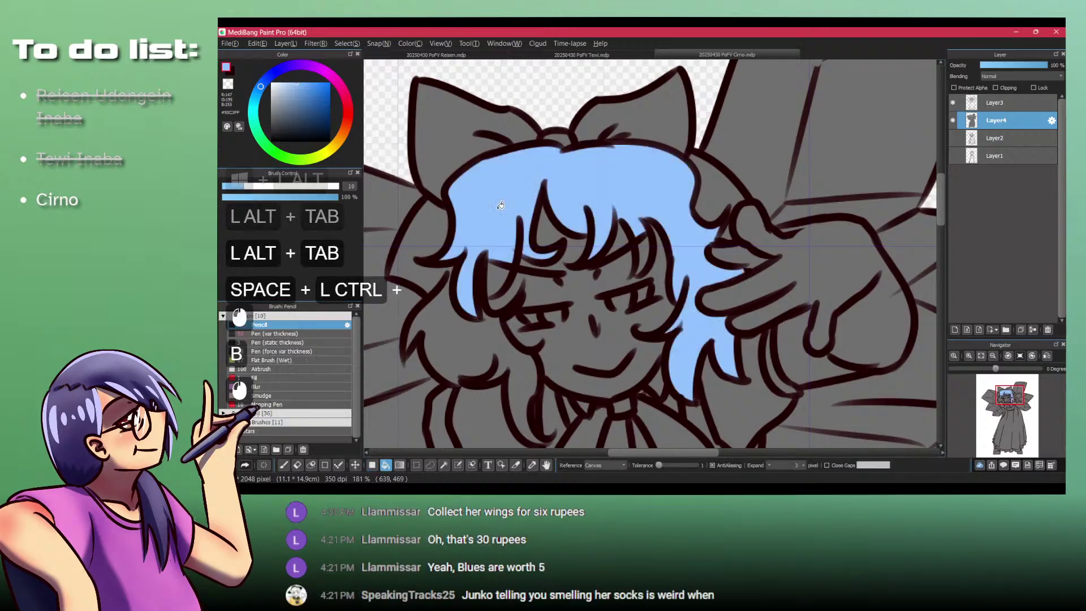
pyautogui.click(466, 343)
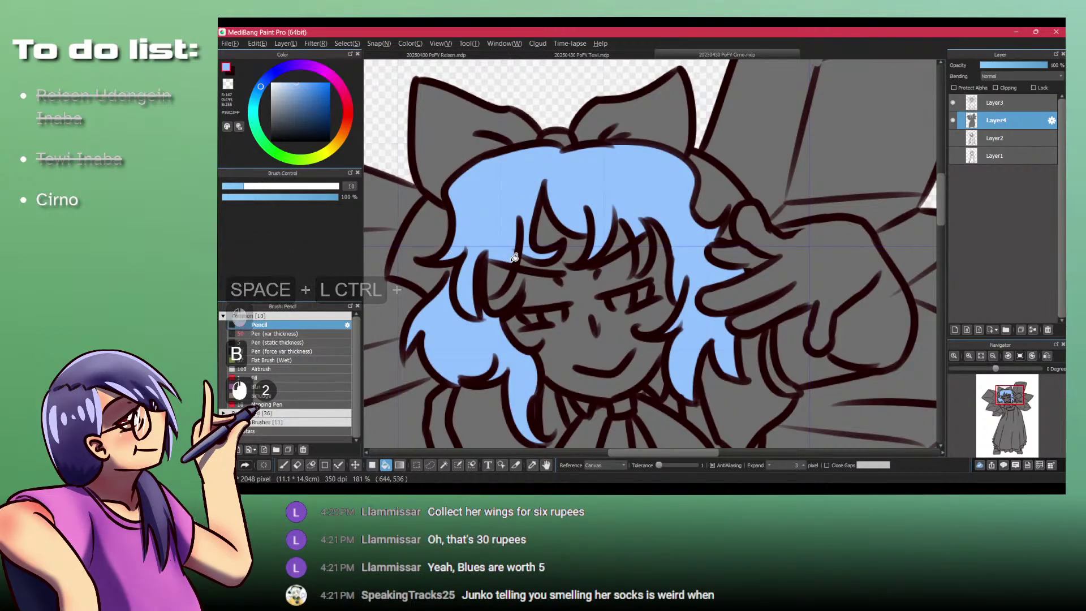
pyautogui.press('p')
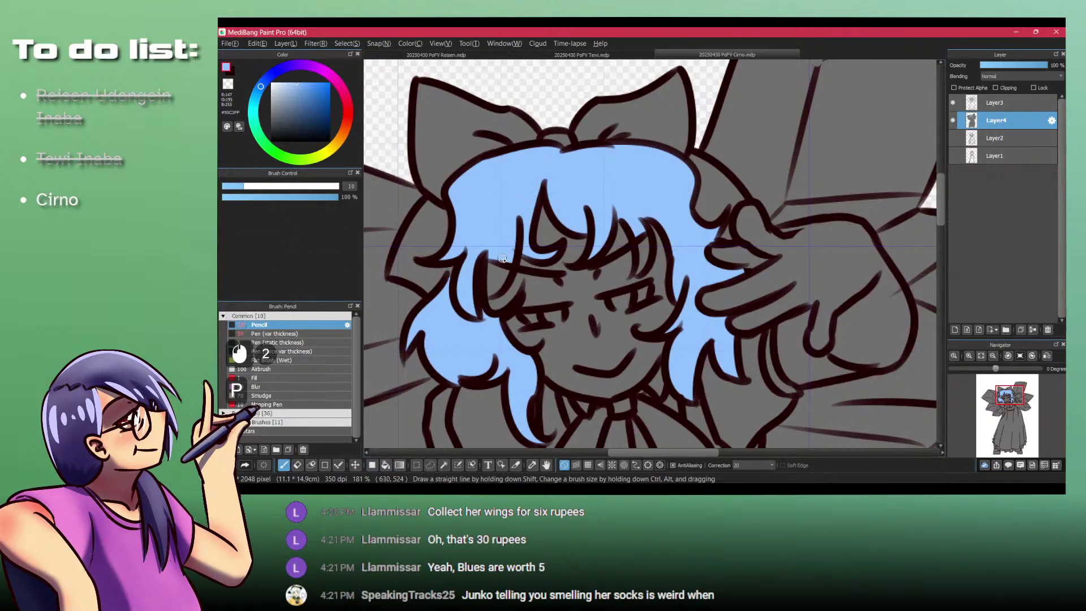
pyautogui.moveTo(510, 263); pyautogui.dragTo(497, 275)
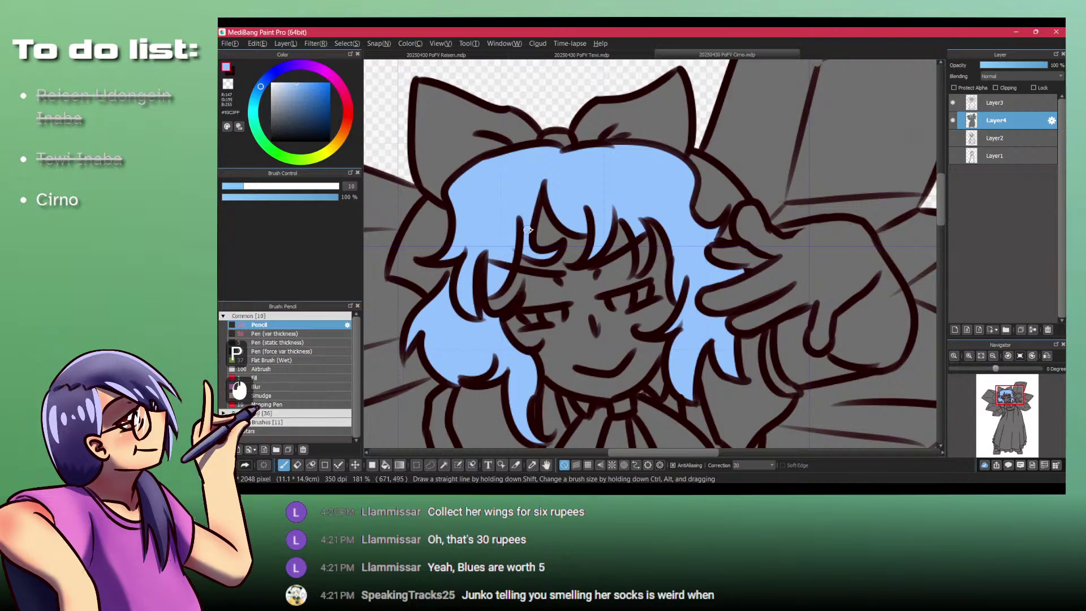
# Step: Undo the light blue hair colouring on Layer4
pyautogui.moveTo(739, 249); pyautogui.dragTo(648, 145)
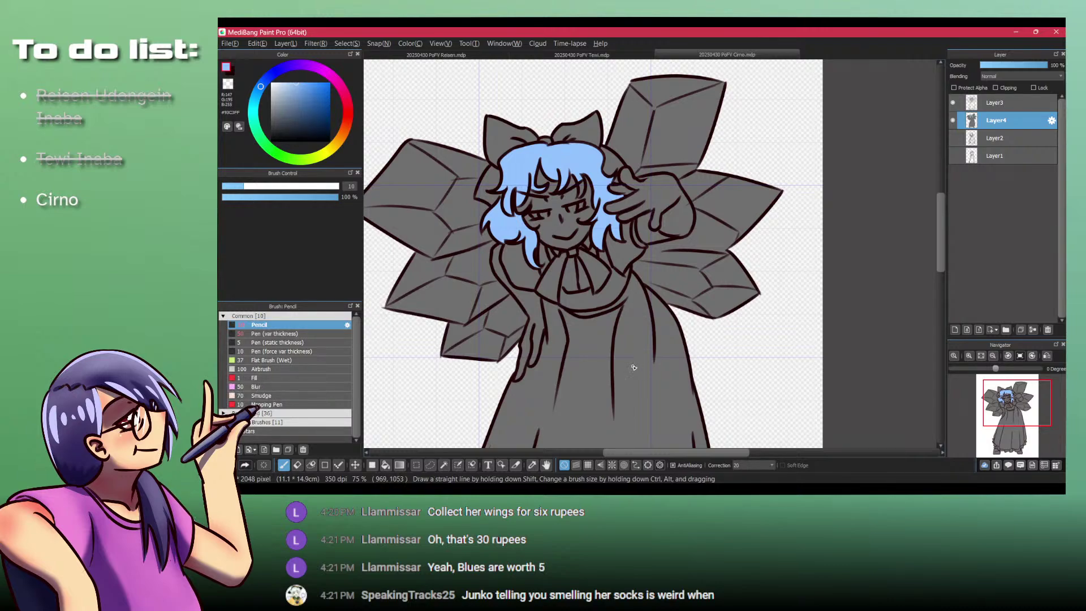
pyautogui.moveTo(569, 288); pyautogui.dragTo(572, 173)
pyautogui.moveTo(558, 131); pyautogui.dragTo(581, 263)
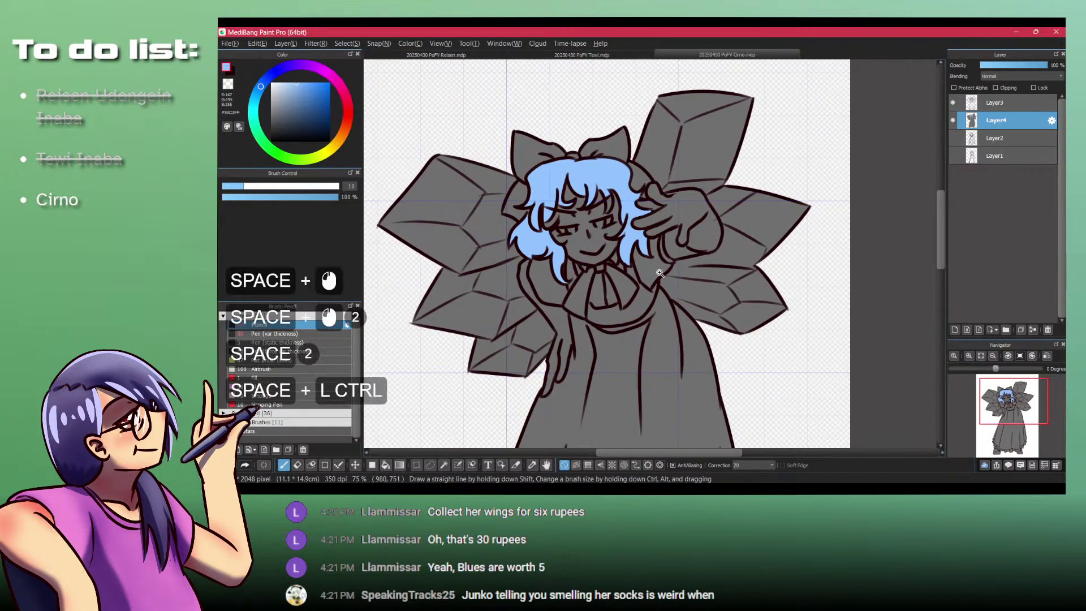
pyautogui.moveTo(659, 272); pyautogui.dragTo(662, 315)
pyautogui.moveTo(671, 377); pyautogui.dragTo(665, 267)
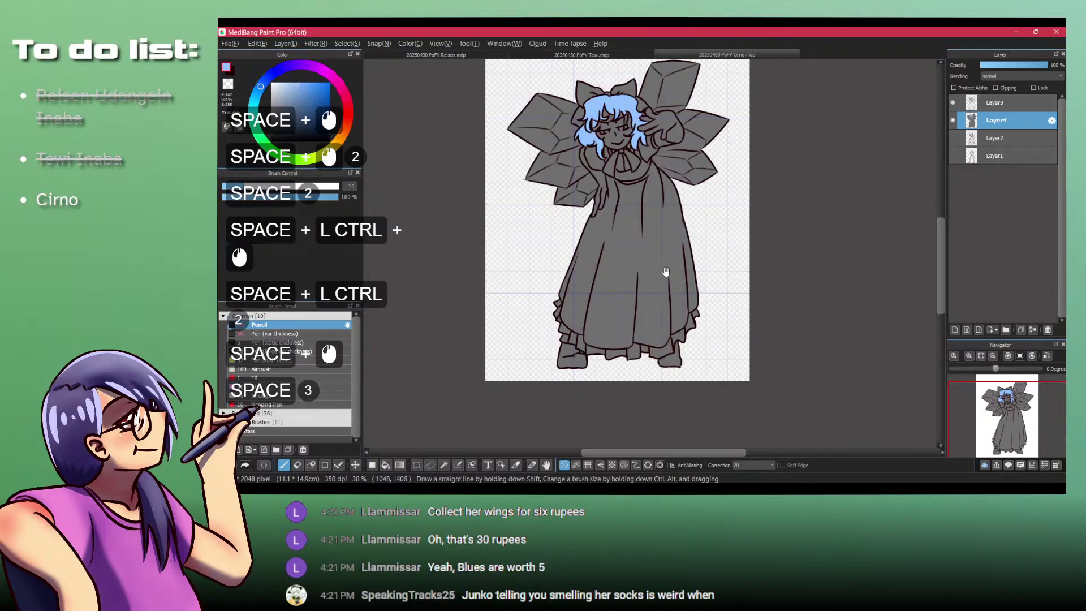
pyautogui.moveTo(577, 367); pyautogui.dragTo(578, 247)
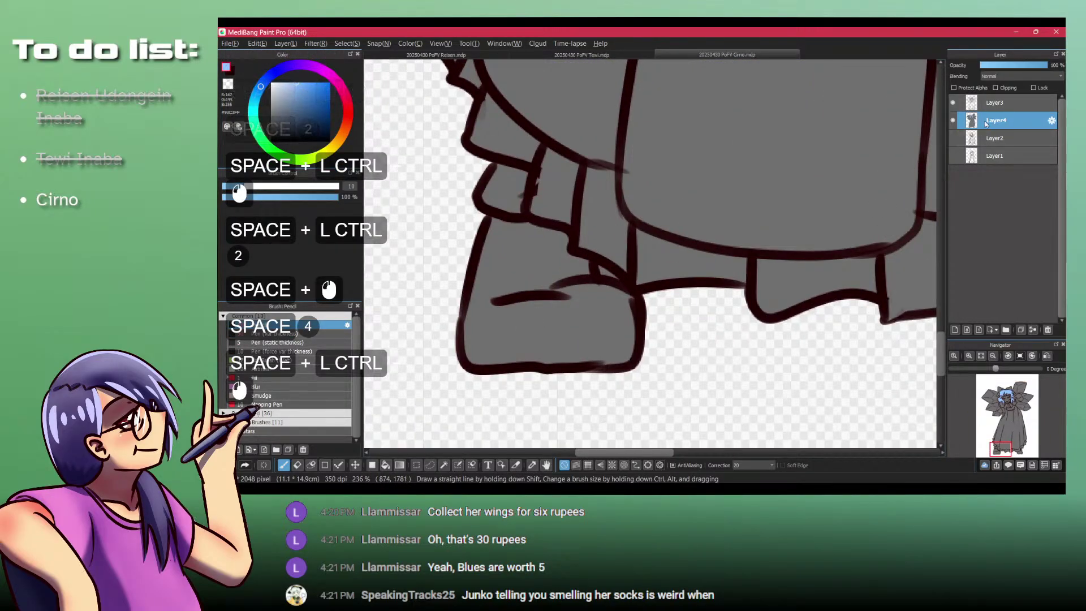
pyautogui.moveTo(622, 183); pyautogui.dragTo(635, 245)
pyautogui.moveTo(628, 140); pyautogui.dragTo(579, 278)
pyautogui.hotkey('ctrl', 'z')
pyautogui.hotkey('ctrl', 'z')
pyautogui.hotkey('ctrl', 'z')
pyautogui.hotkey('ctrl', 'z')
pyautogui.hotkey('ctrl', 'y')
# Step: Erase the grey fill from the small gap between the skirt frill and the left shoe on Layer4
pyautogui.keyDown('ctrl'); pyautogui.click(576, 287); pyautogui.keyUp('ctrl')
pyautogui.hotkey('shift', 'z')
pyautogui.hotkey('ctrl', 'z')
pyautogui.click(581, 280)
pyautogui.click(579, 277)
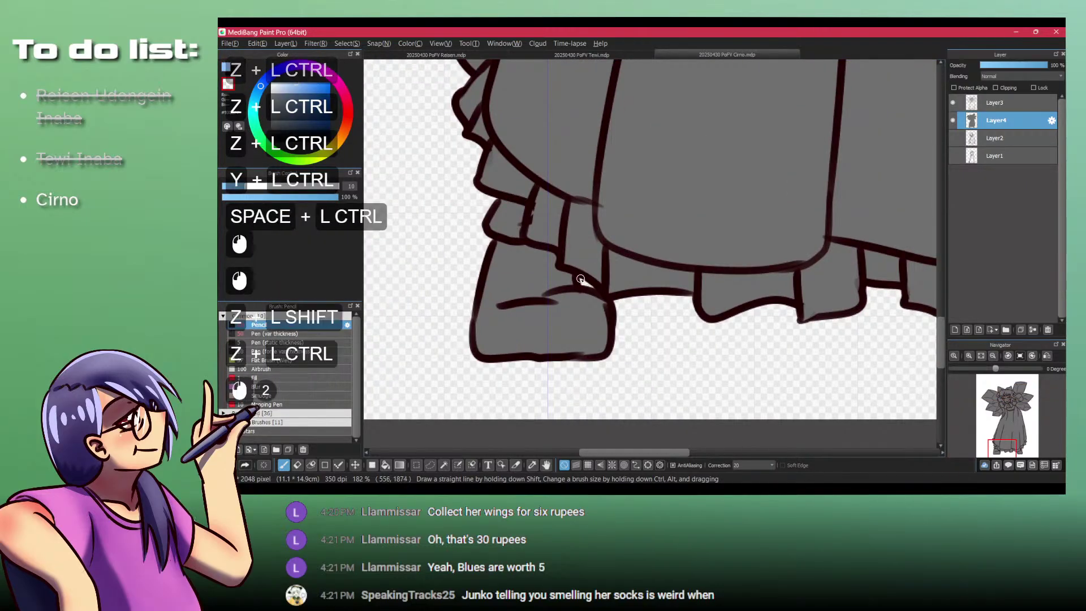
# Step: Erase the stray line end at the lower left skirt hem on Layer3 with the transparent colour
pyautogui.moveTo(585, 242); pyautogui.dragTo(592, 278)
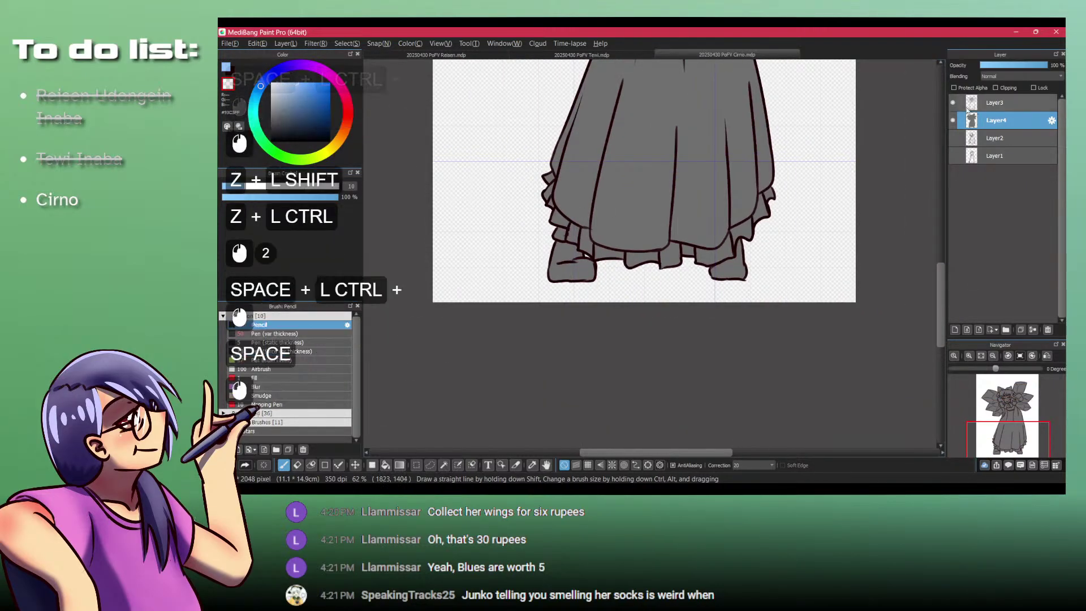
pyautogui.click(994, 102)
pyautogui.hotkey('shift', 'z')
pyautogui.moveTo(562, 226)
pyautogui.mouseDown()
pyautogui.moveTo(599, 258)
pyautogui.moveTo(575, 288)
pyautogui.mouseUp()
pyautogui.hotkey('shift', 'z')
pyautogui.hotkey('ctrl', 'z')
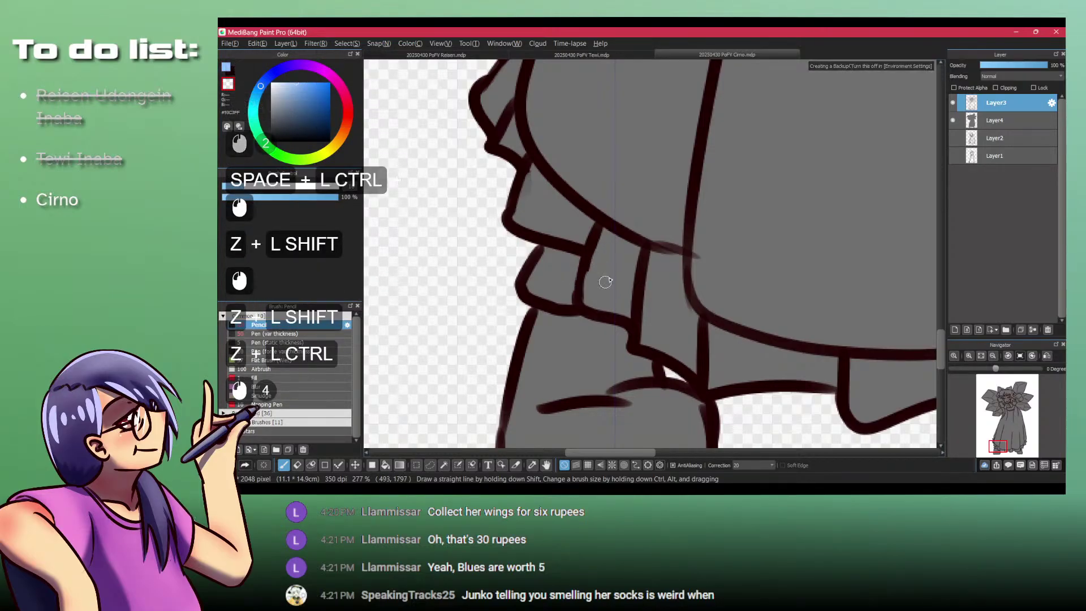
pyautogui.moveTo(693, 249); pyautogui.dragTo(705, 277)
pyautogui.moveTo(713, 214); pyautogui.dragTo(714, 248)
# Step: Add a new layer directly above Layer4 and fill Cirno's hair with light blue on it
pyautogui.click(991, 119)
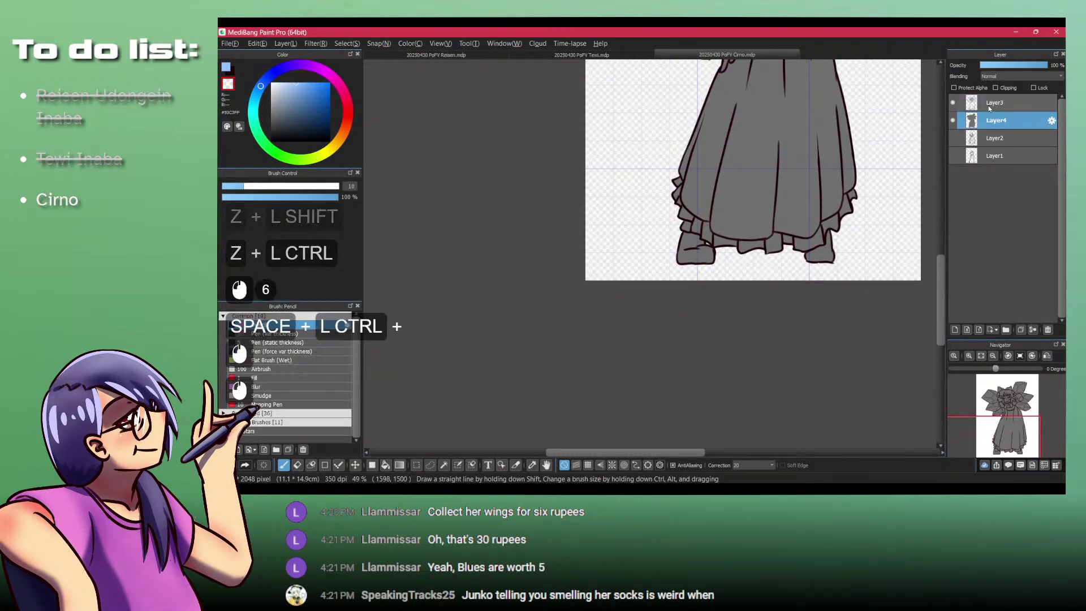
pyautogui.press('d')
pyautogui.hotkey('shift', 'z')
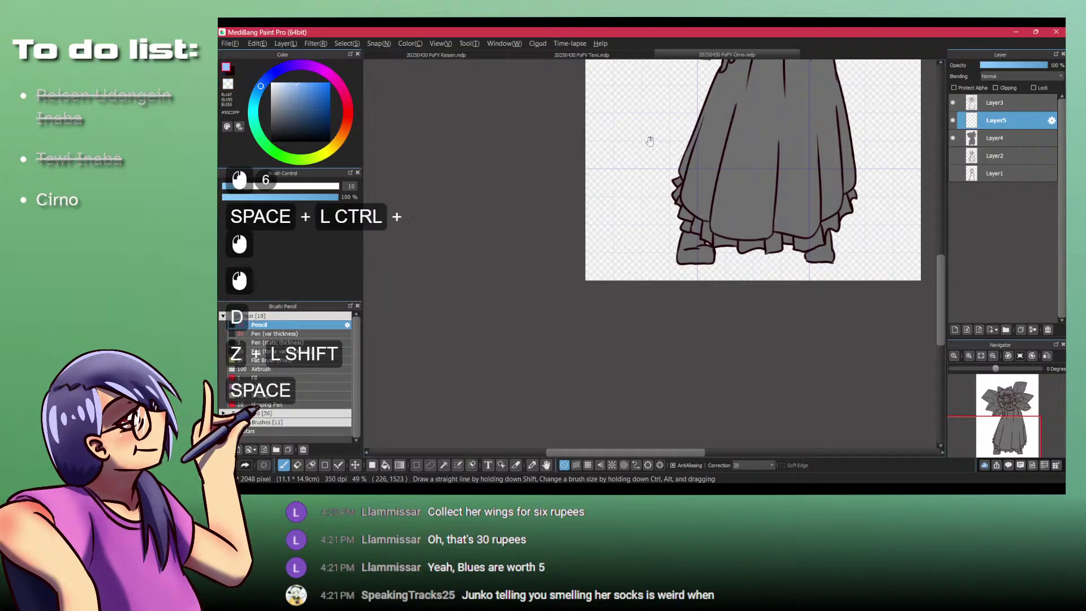
pyautogui.moveTo(711, 77); pyautogui.dragTo(565, 274)
pyautogui.moveTo(612, 99); pyautogui.dragTo(614, 63)
pyautogui.press('b')
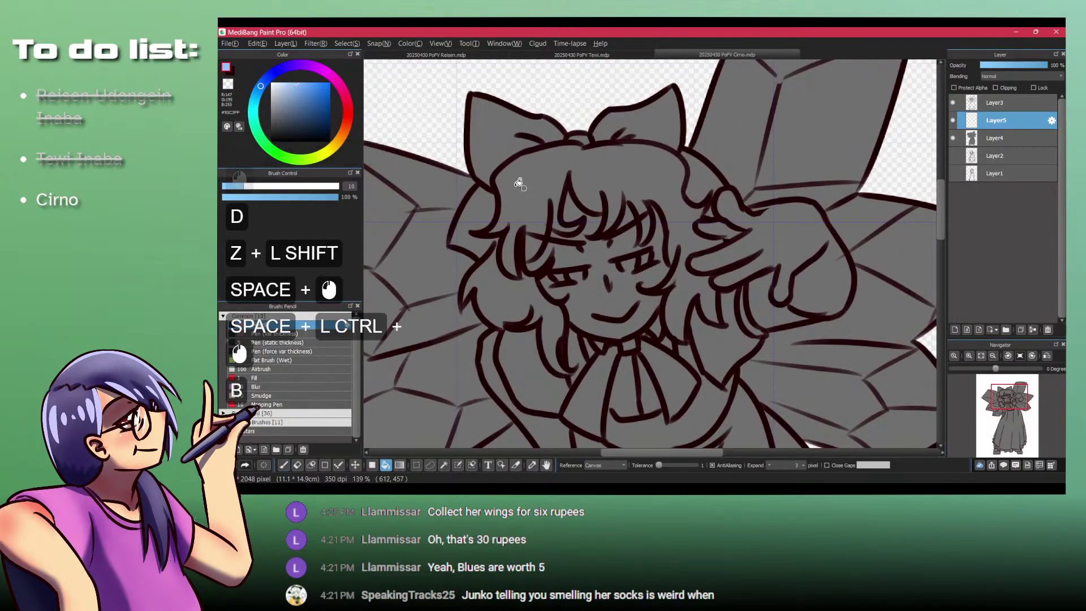
pyautogui.click(518, 185)
pyautogui.click(509, 290)
# Step: Set the Pen (var thickness) brush size to 20 and paint the unfilled spots of the fringe light blue
pyautogui.moveTo(537, 260); pyautogui.dragTo(531, 206)
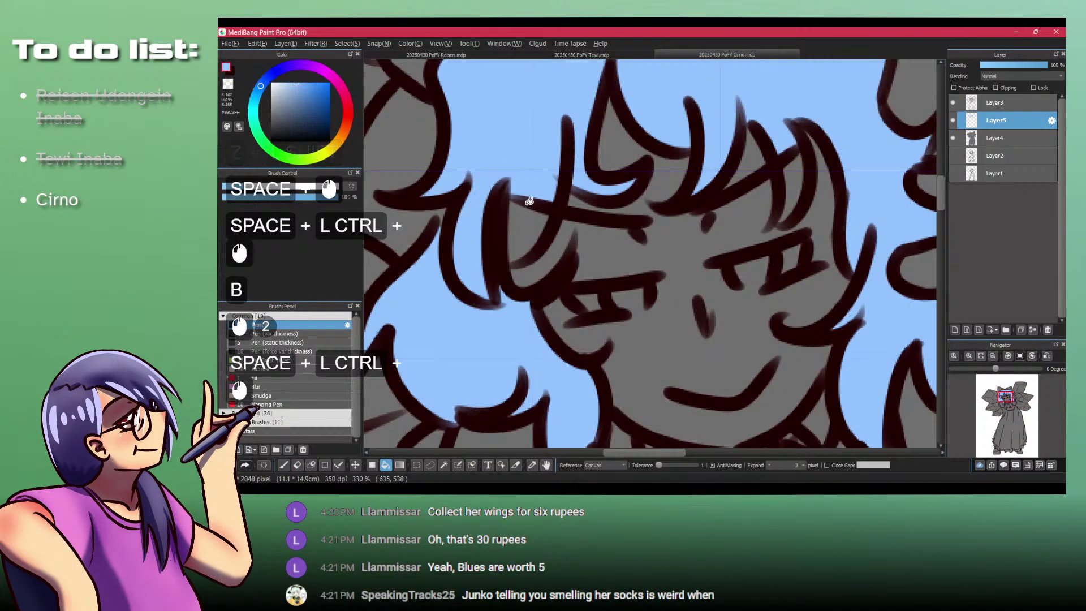
pyautogui.press('p')
pyautogui.doubleClick(349, 186)
pyautogui.write('20')
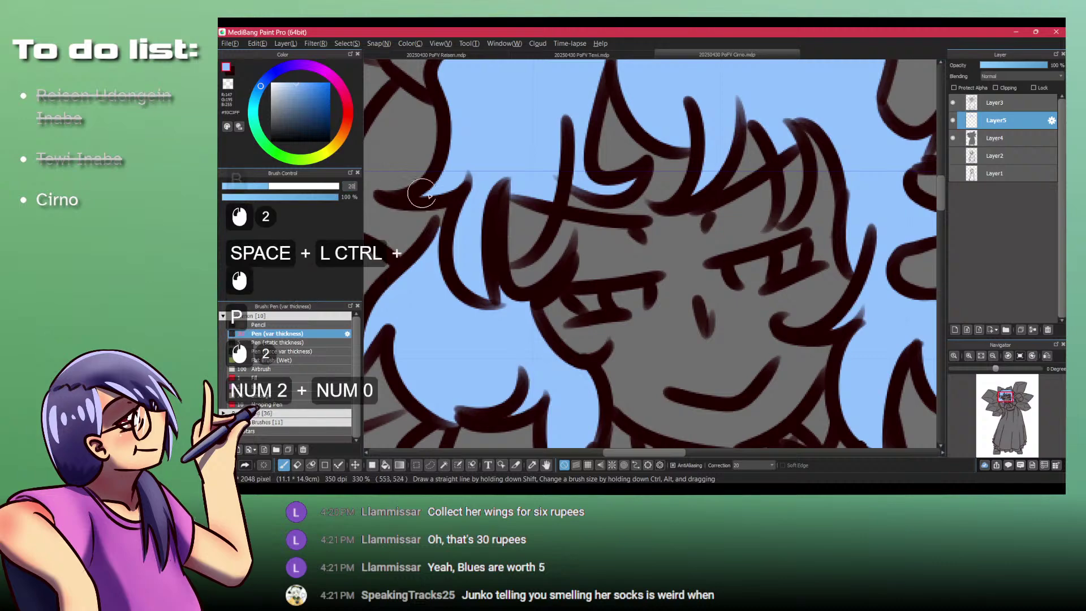
pyautogui.press('Return')
pyautogui.moveTo(511, 195)
pyautogui.mouseDown()
pyautogui.moveTo(508, 263)
pyautogui.moveTo(485, 243)
pyautogui.mouseUp()
pyautogui.moveTo(541, 184)
pyautogui.mouseDown()
pyautogui.moveTo(567, 189)
pyautogui.moveTo(551, 250)
pyautogui.mouseUp()
pyautogui.moveTo(651, 243)
pyautogui.mouseDown()
pyautogui.moveTo(664, 209)
pyautogui.moveTo(654, 197)
pyautogui.moveTo(639, 310)
pyautogui.moveTo(686, 174)
pyautogui.mouseUp()
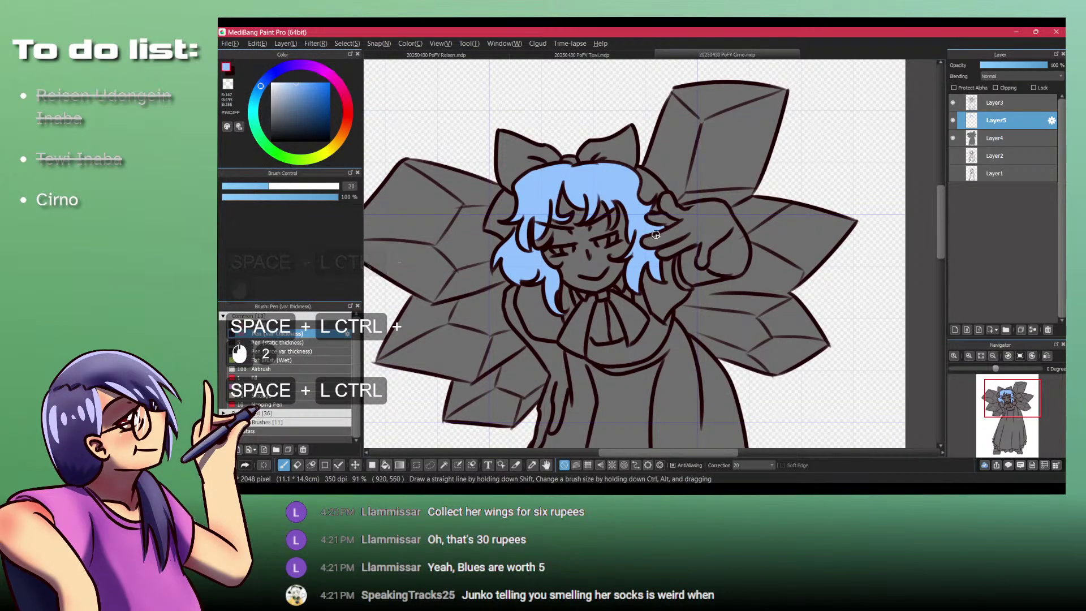
# Step: Compare the whole figure with the Cirno sprite sheet in the browser and return to the drawing
pyautogui.moveTo(622, 358); pyautogui.dragTo(594, 261)
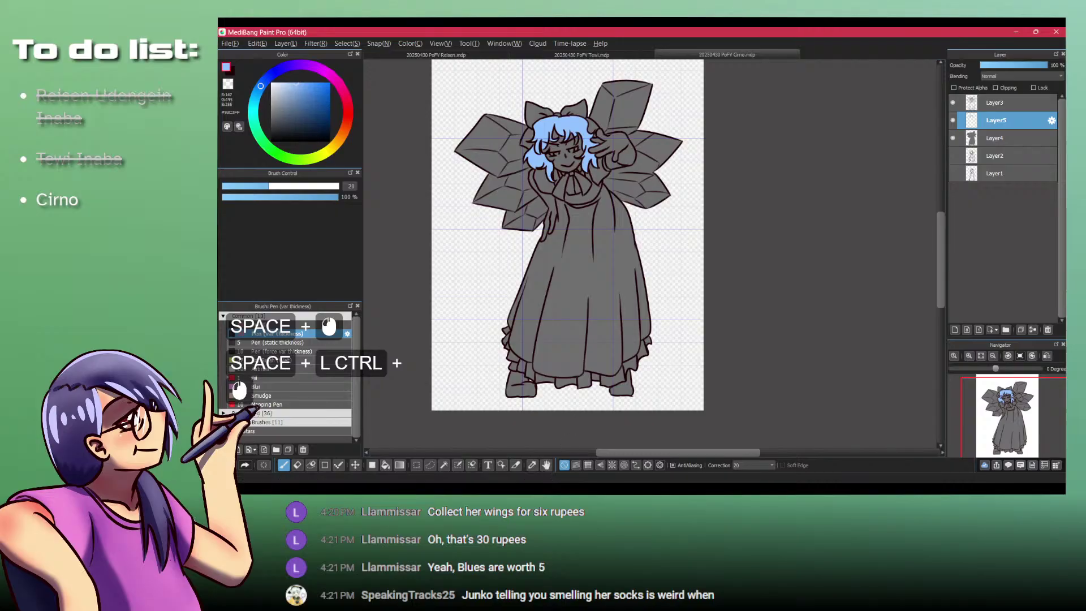
pyautogui.click(575, 489)
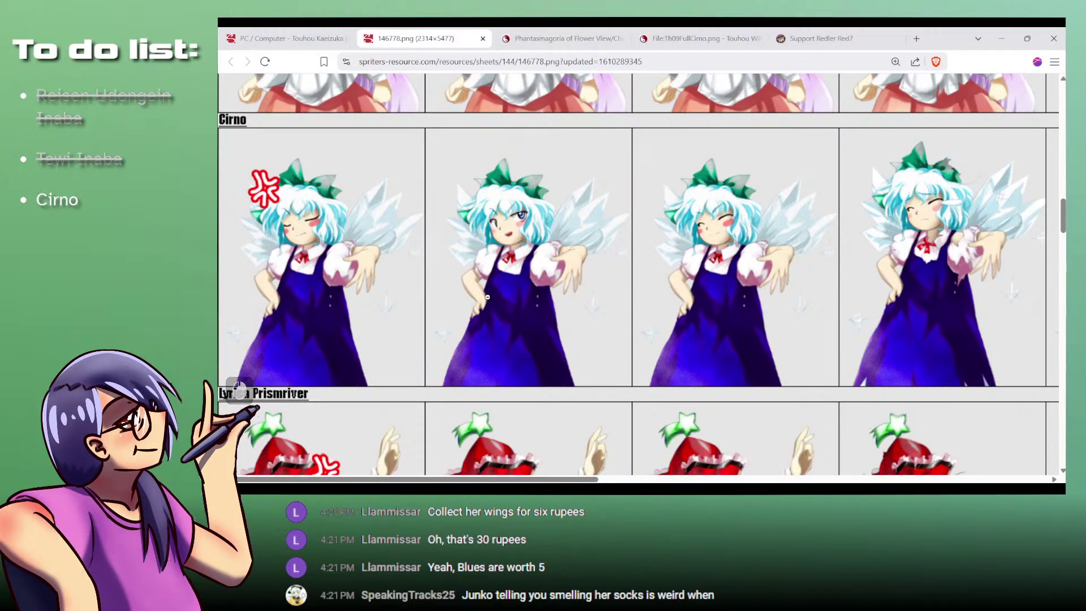
pyautogui.hotkey('alt', 'Tab')
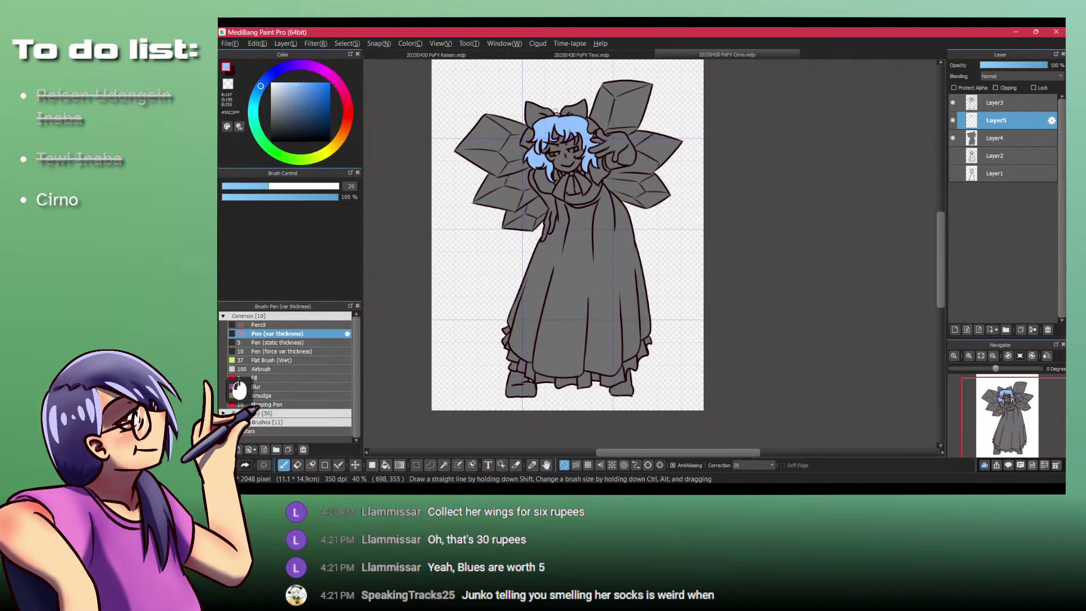
# Step: Try filling one loop of Cirno's hair bow with a yellowish dark green on Layer5
pyautogui.scroll(5, 556, 111)
pyautogui.click(284, 157)
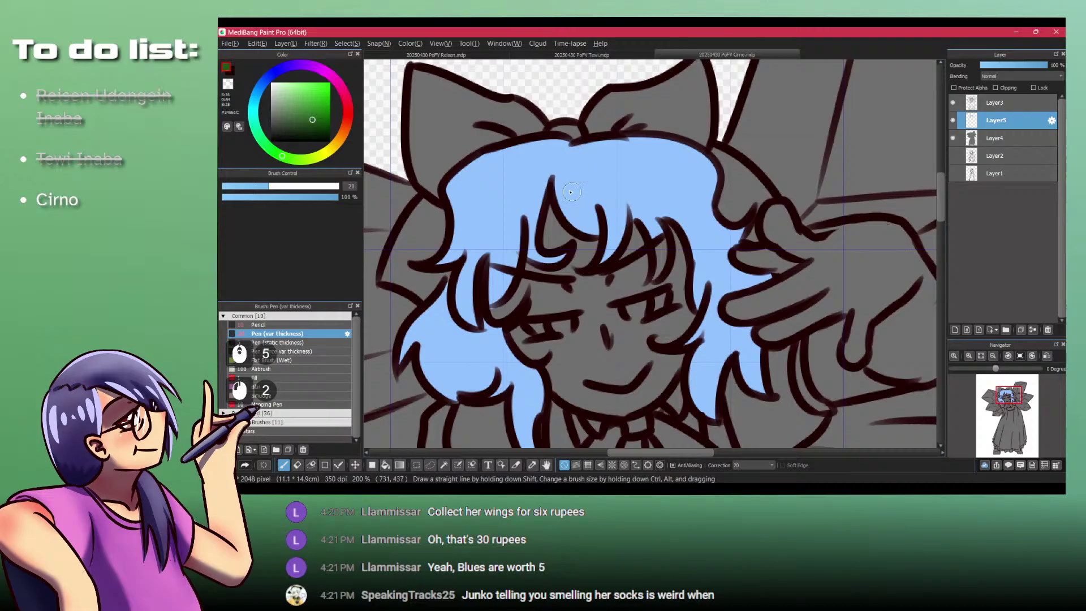
pyautogui.press('b')
pyautogui.click(526, 124)
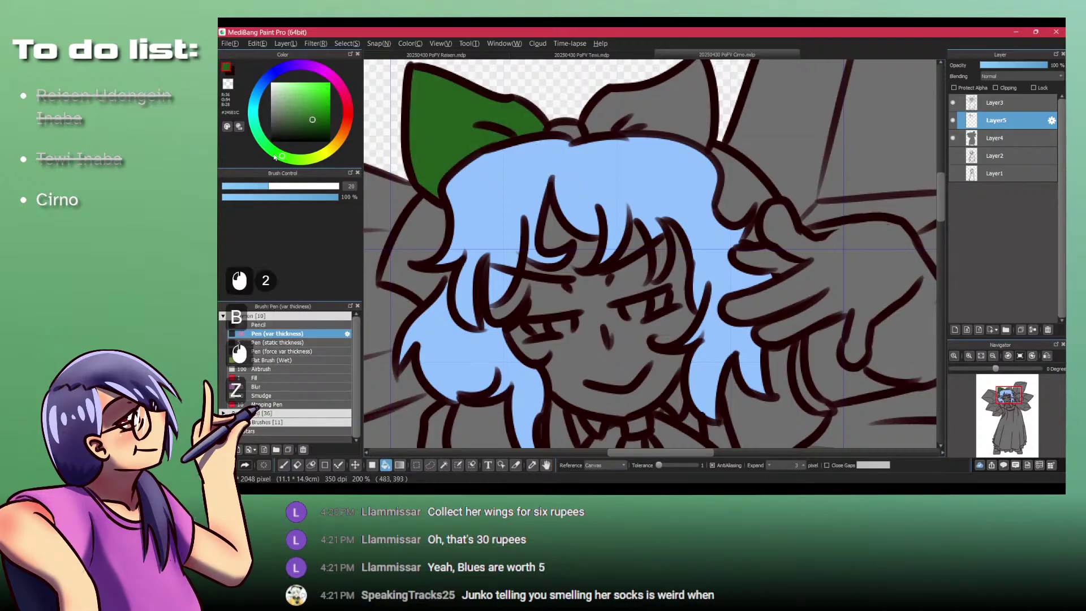
pyautogui.hotkey('ctrl', 'z')
# Step: Choose a bluish dark green and fill the hair bow's loops, knot and the ribbon parts behind the hair
pyautogui.click(271, 149)
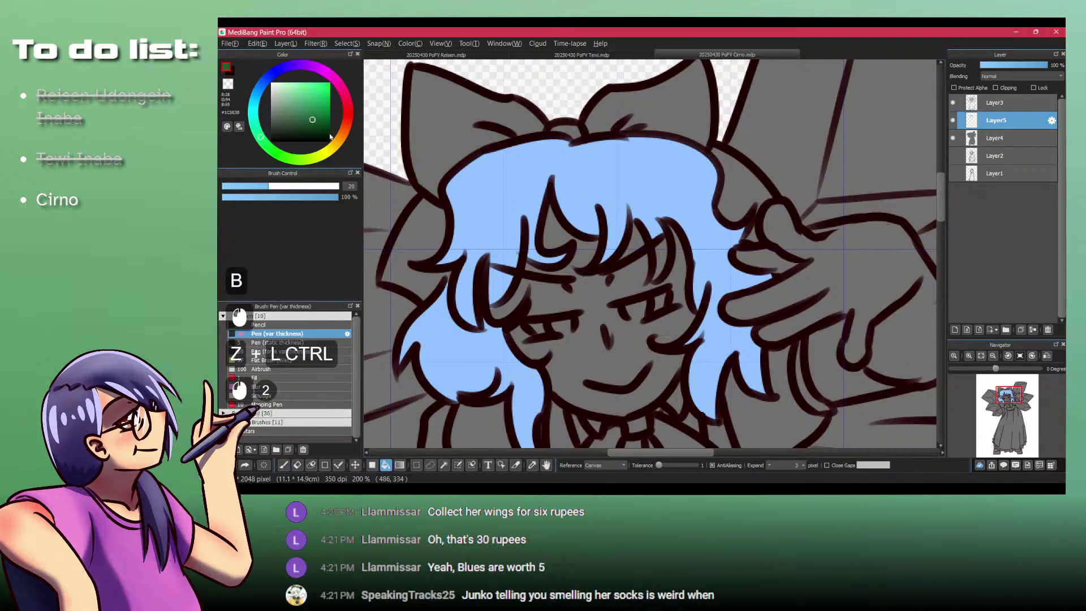
pyautogui.click(466, 122)
pyautogui.click(659, 106)
pyautogui.click(565, 128)
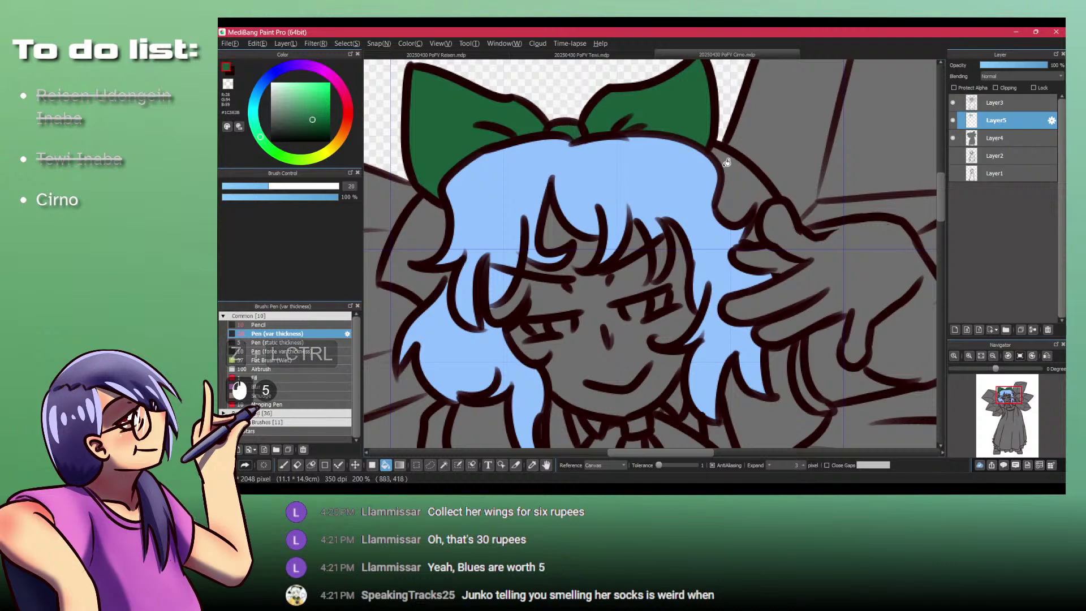
pyautogui.click(738, 187)
pyautogui.click(414, 240)
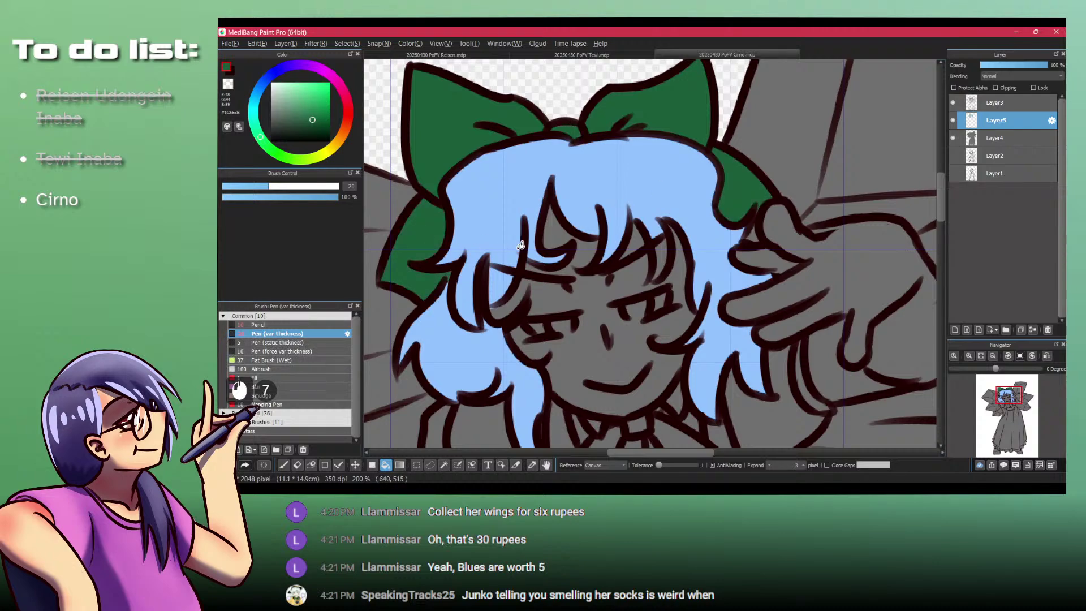
pyautogui.click(755, 233)
# Step: Check the ribbon colour on the Cirno sprite sheet in the browser and fill the neck ribbon's tails with red
pyautogui.moveTo(755, 233); pyautogui.dragTo(704, 278)
pyautogui.moveTo(704, 278); pyautogui.dragTo(634, 358)
pyautogui.moveTo(634, 358); pyautogui.dragTo(563, 205)
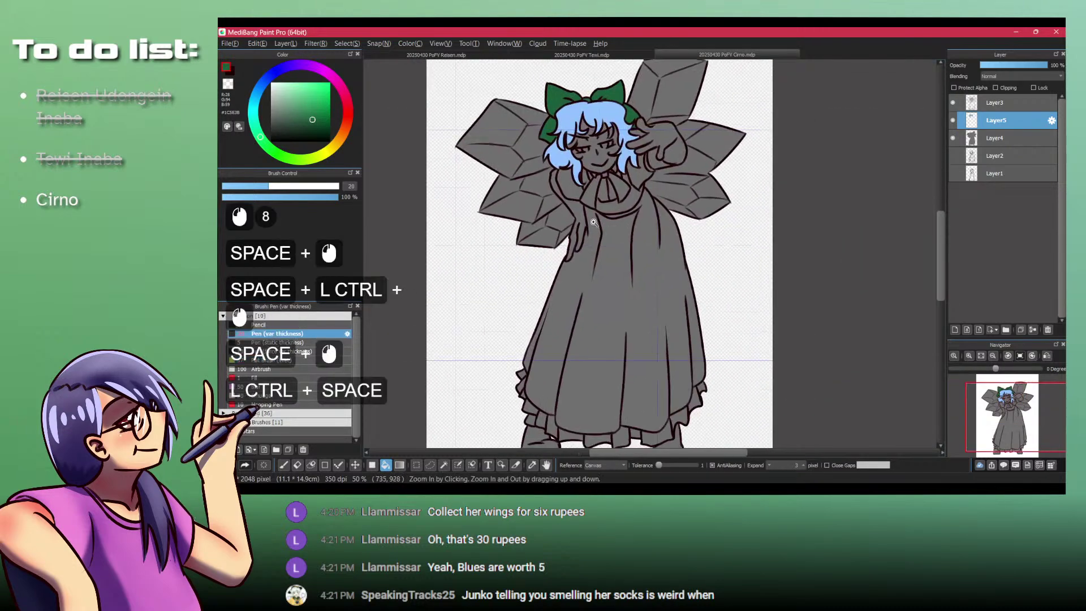
pyautogui.hotkey('alt', 'Tab')
pyautogui.hotkey('alt', 'Tab')
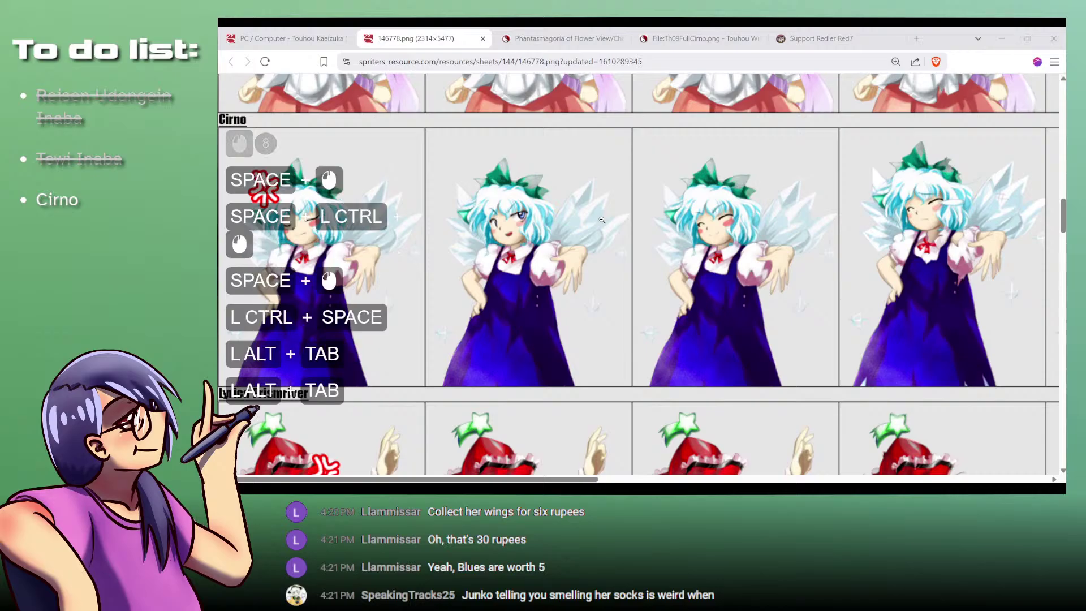
pyautogui.click(347, 113)
pyautogui.click(316, 98)
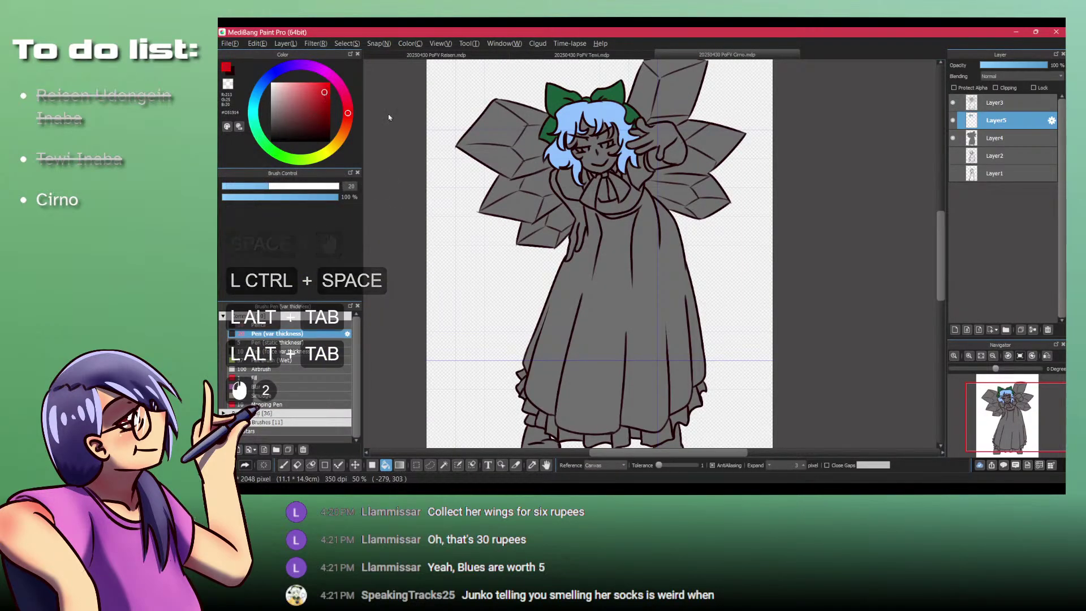
pyautogui.moveTo(625, 188); pyautogui.dragTo(584, 126)
pyautogui.click(584, 161)
pyautogui.click(446, 205)
pyautogui.click(502, 113)
# Step: Paint the neck ribbon's knot red with the Pen (var thickness) brush, undoing the strokes that miss
pyautogui.moveTo(523, 101); pyautogui.dragTo(553, 225)
pyautogui.press('p')
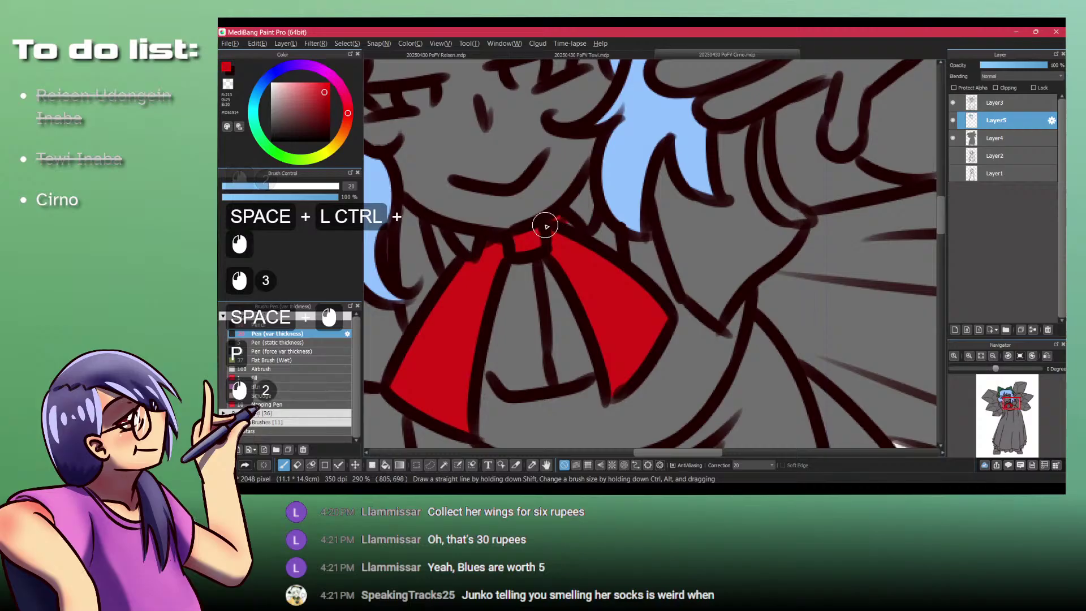
pyautogui.hotkey('ctrl', 'z')
pyautogui.hotkey('ctrl', 'z')
pyautogui.moveTo(493, 239); pyautogui.dragTo(546, 324)
pyautogui.moveTo(546, 323); pyautogui.dragTo(562, 274)
pyautogui.moveTo(567, 233); pyautogui.dragTo(564, 311)
pyautogui.moveTo(574, 237); pyautogui.dragTo(578, 271)
# Step: Fill the dress with dark navy blue and compare it with Cirno's artwork on the Touhou wiki in the browser
pyautogui.click(290, 68)
pyautogui.click(305, 112)
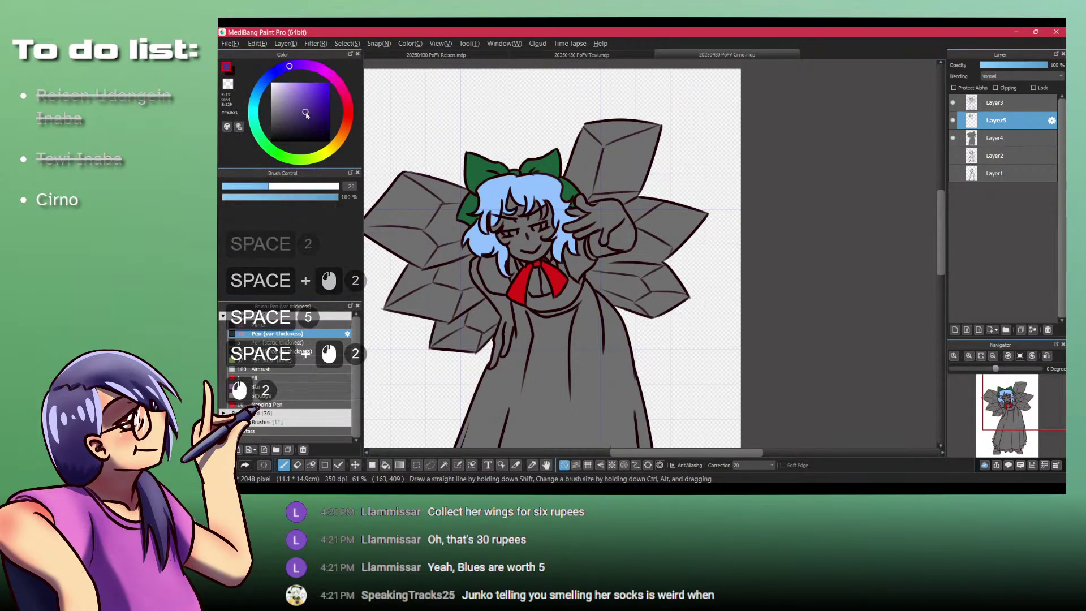
pyautogui.click(314, 121)
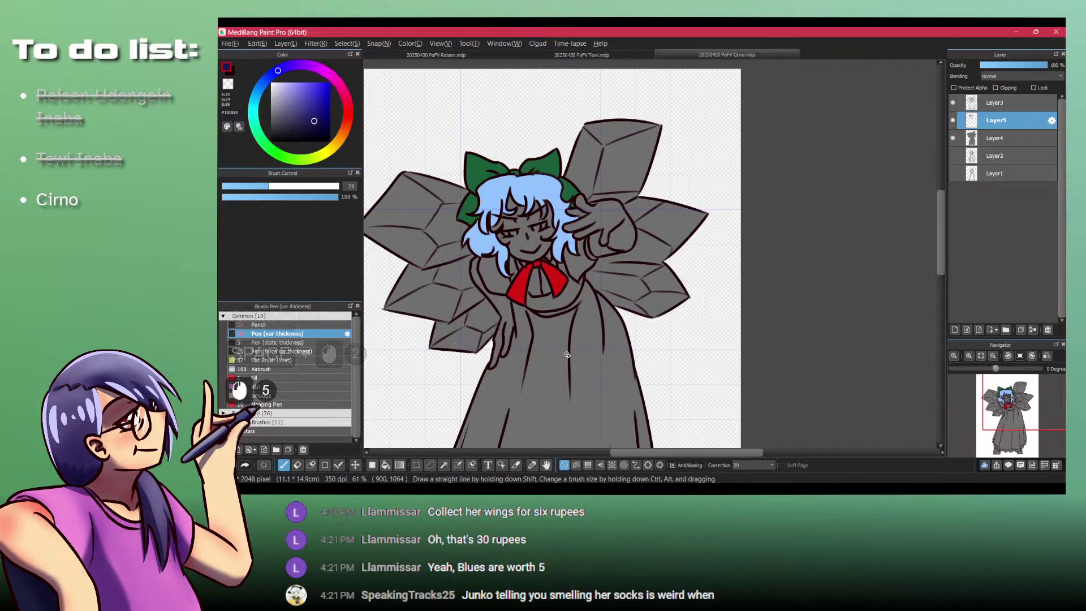
pyautogui.press('b')
pyautogui.click(565, 312)
pyautogui.hotkey('alt', 'Tab')
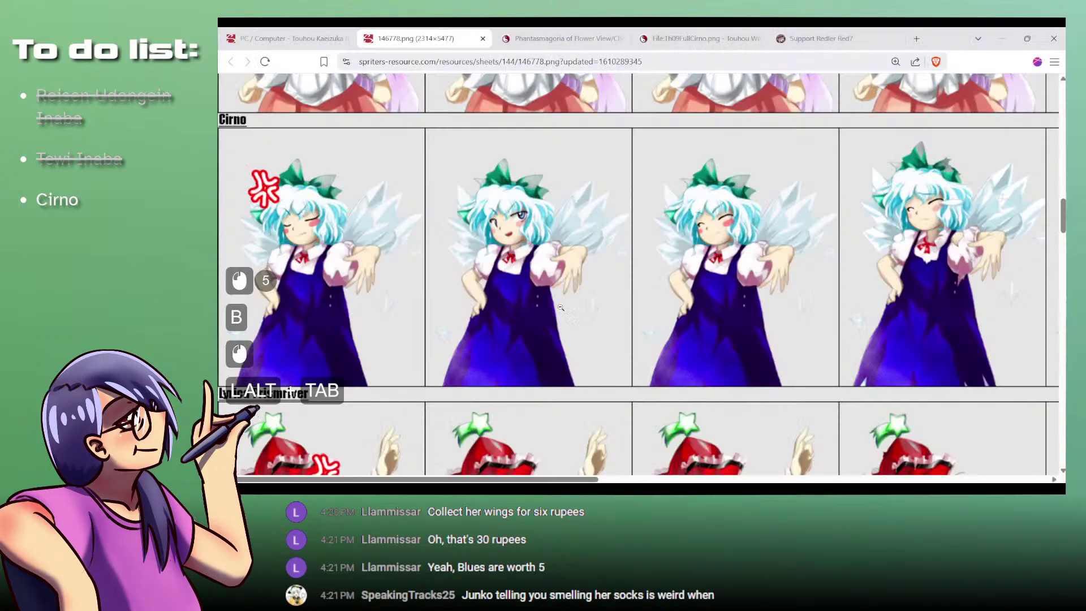
pyautogui.hotkey('ctrl', 'Tab')
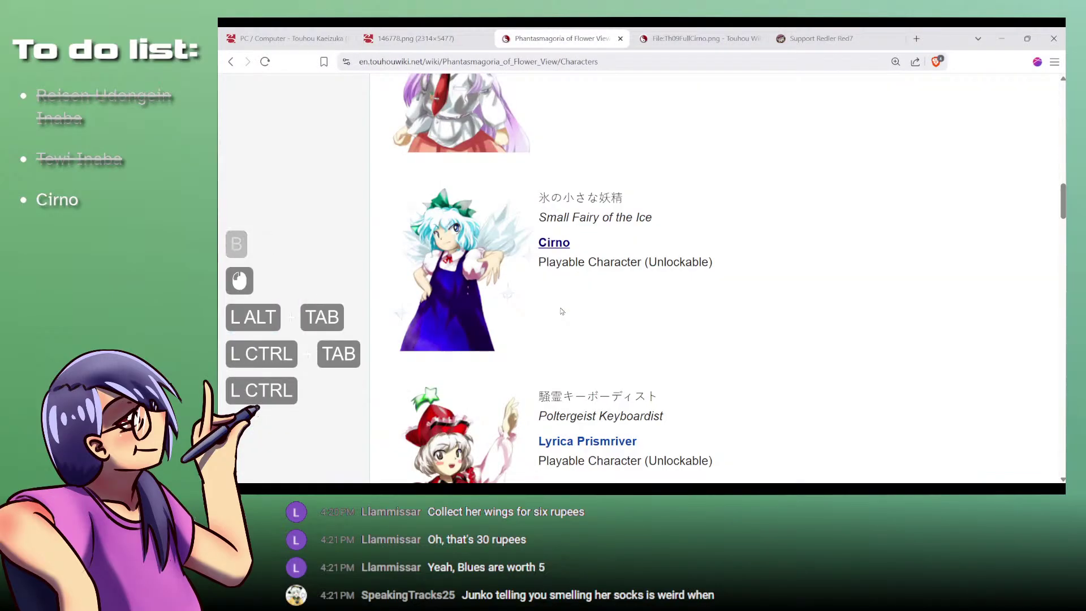
pyautogui.hotkey('ctrl', 'Tab')
pyautogui.hotkey('alt', 'Tab')
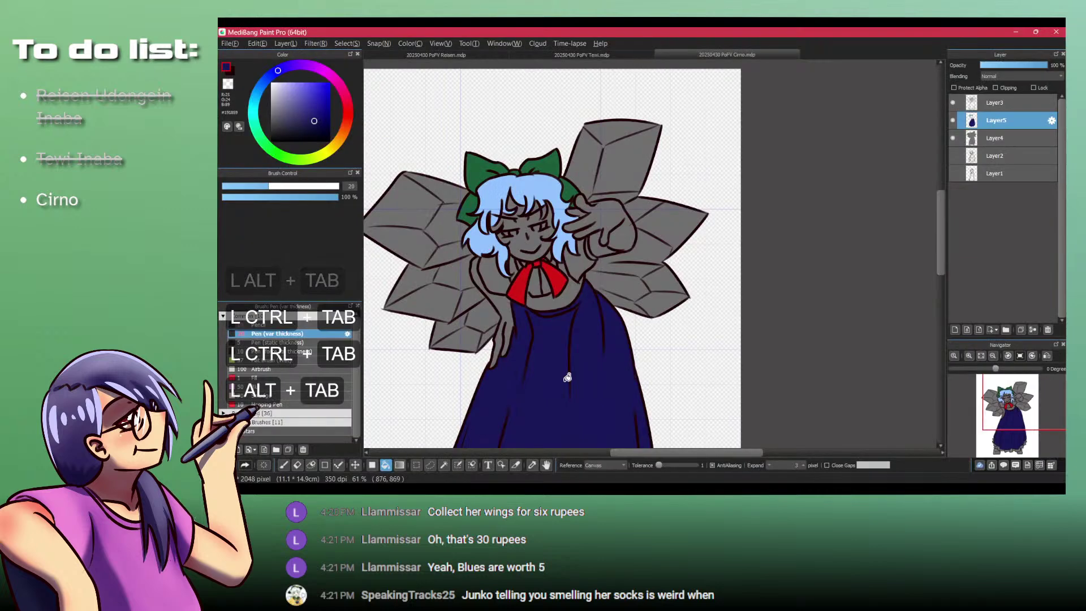
# Step: Fill the dress areas beside the neck ribbon with navy blue and touch them up with the pen
pyautogui.press('space')
pyautogui.click(544, 304)
pyautogui.moveTo(535, 290); pyautogui.dragTo(485, 213)
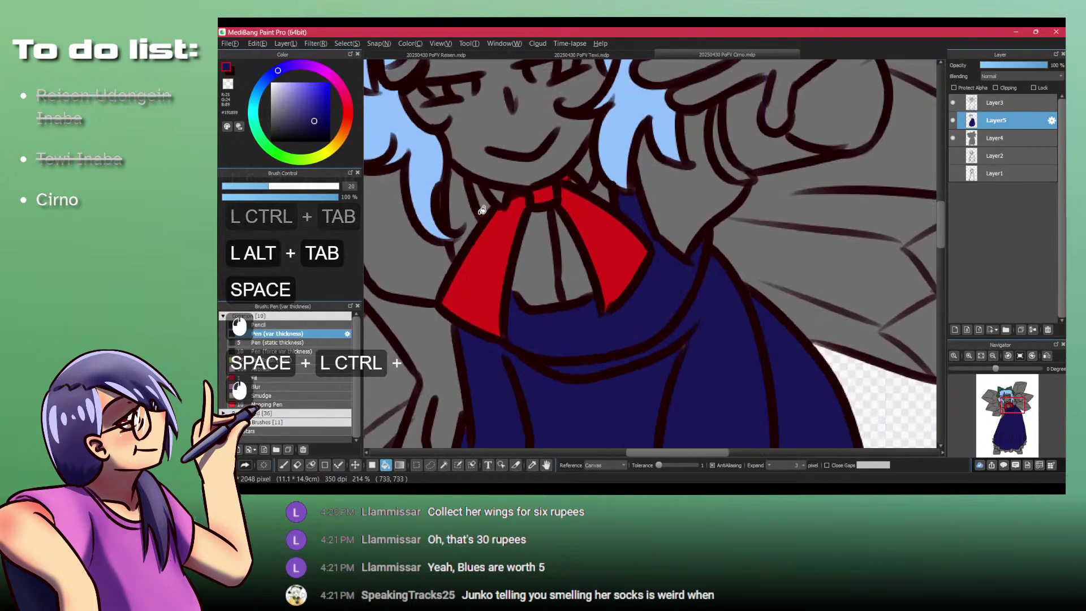
pyautogui.click(466, 201)
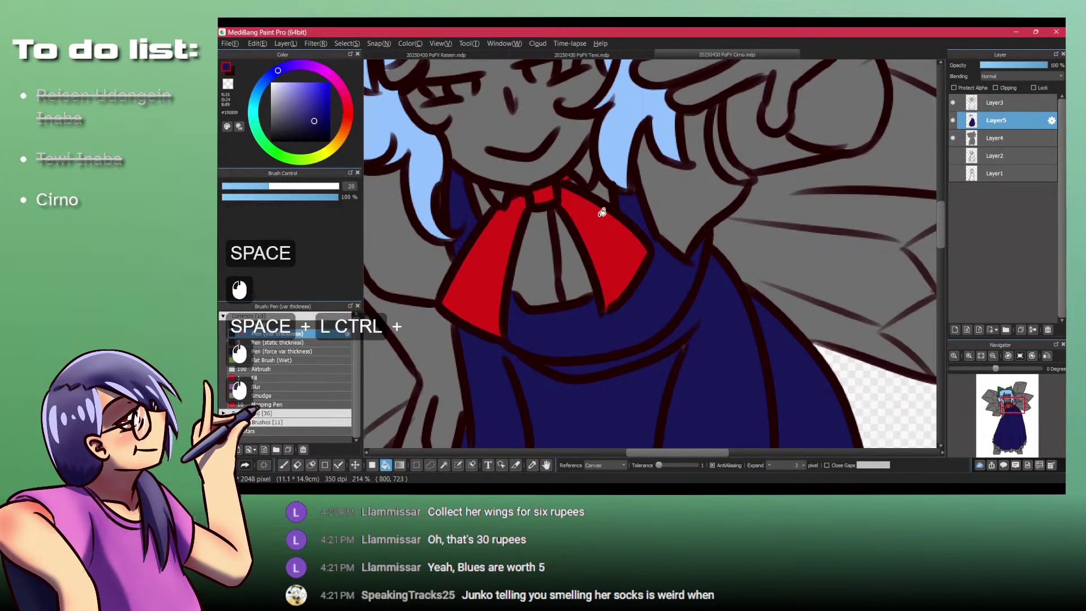
pyautogui.press('p')
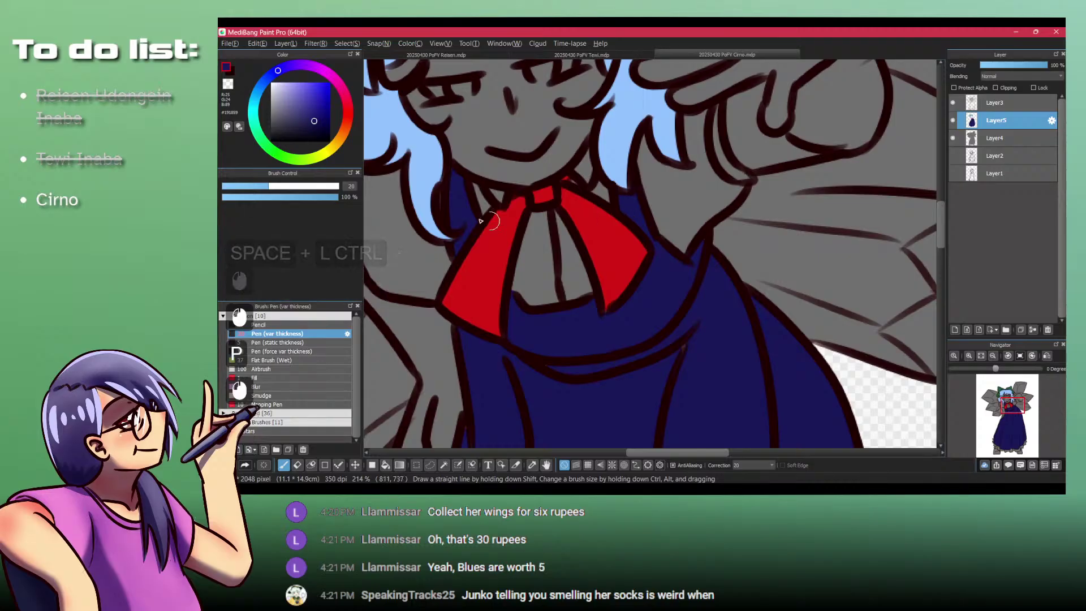
pyautogui.hotkey('ctrl', 'space')
pyautogui.moveTo(458, 186); pyautogui.dragTo(478, 250)
pyautogui.click(524, 231)
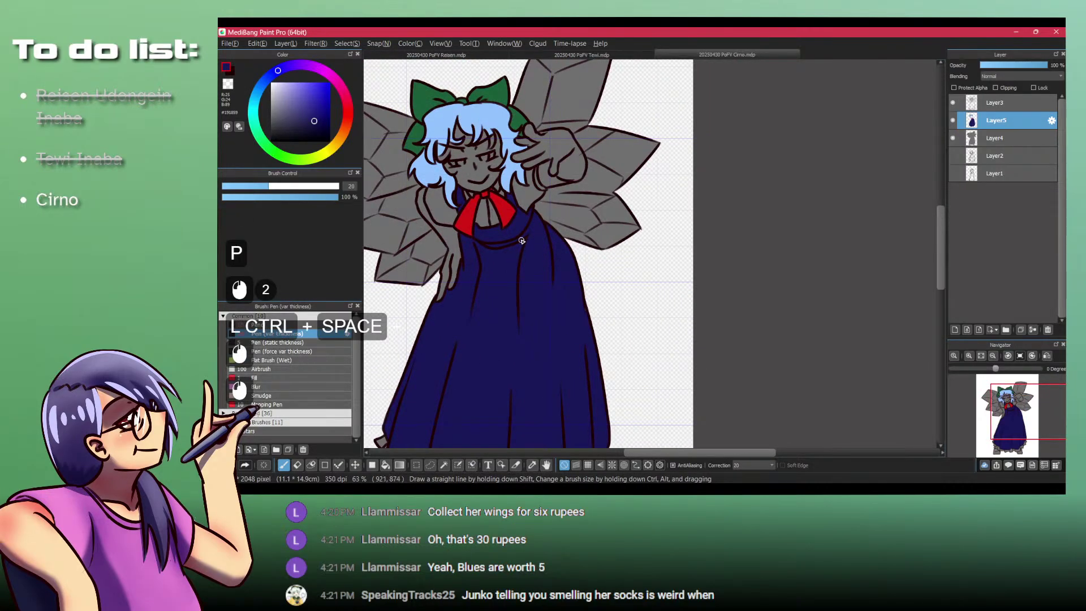
# Step: Check Cirno's wiki artwork in the browser again, choose a brighter violet-blue and refill the skirt with it
pyautogui.hotkey('alt', 'Tab')
pyautogui.click(558, 38)
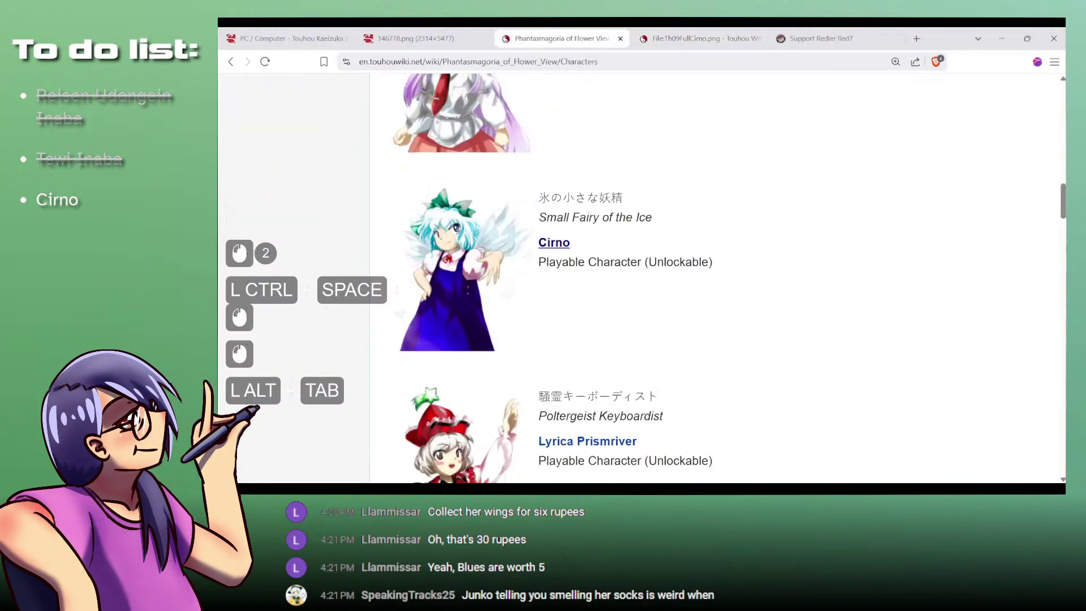
pyautogui.click(674, 32)
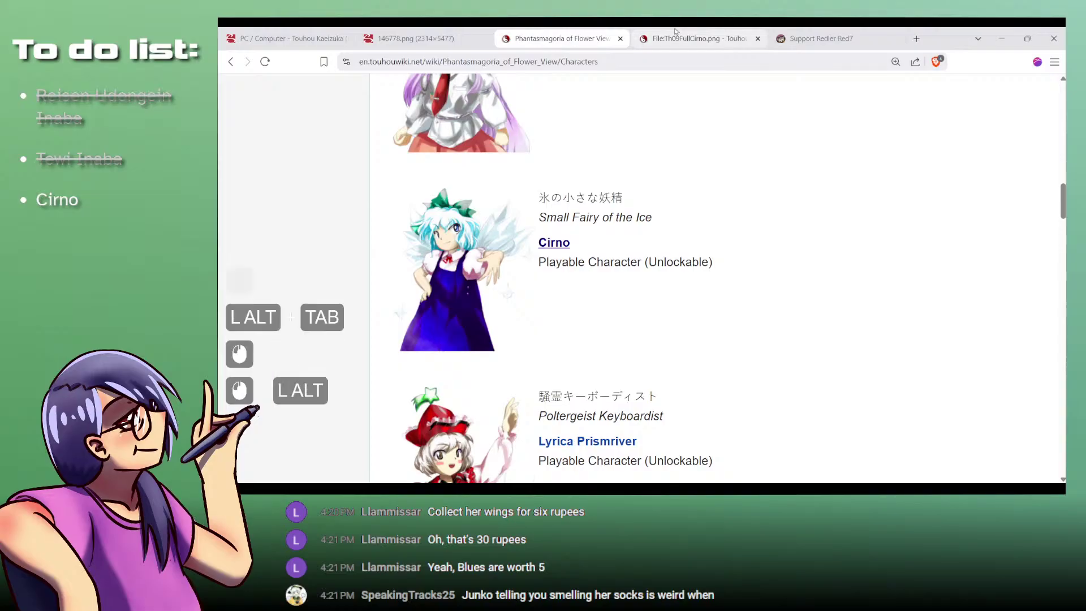
pyautogui.hotkey('alt', 'Tab')
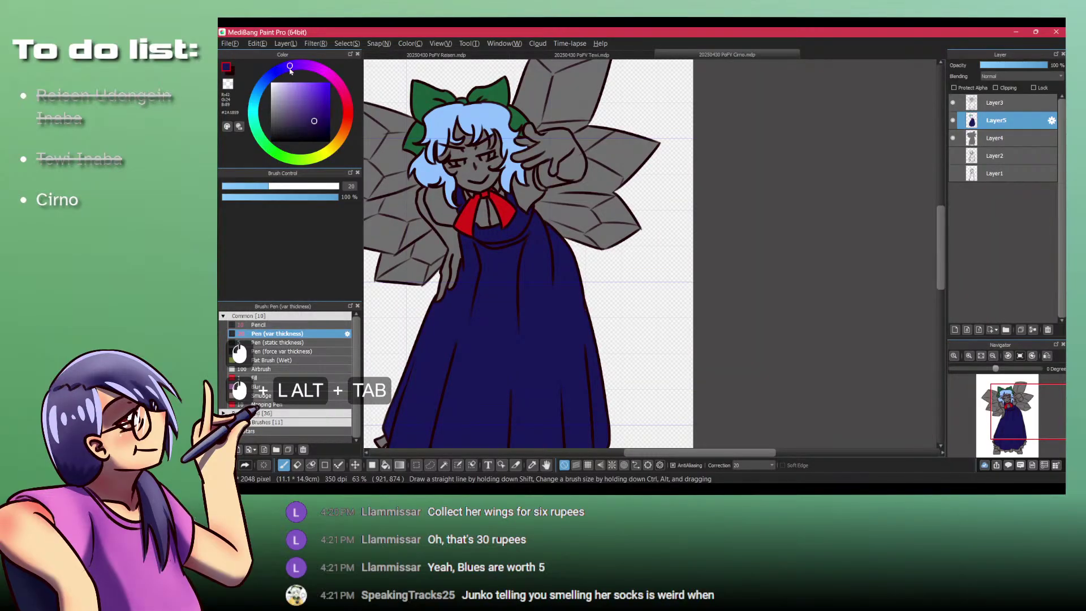
pyautogui.click(312, 106)
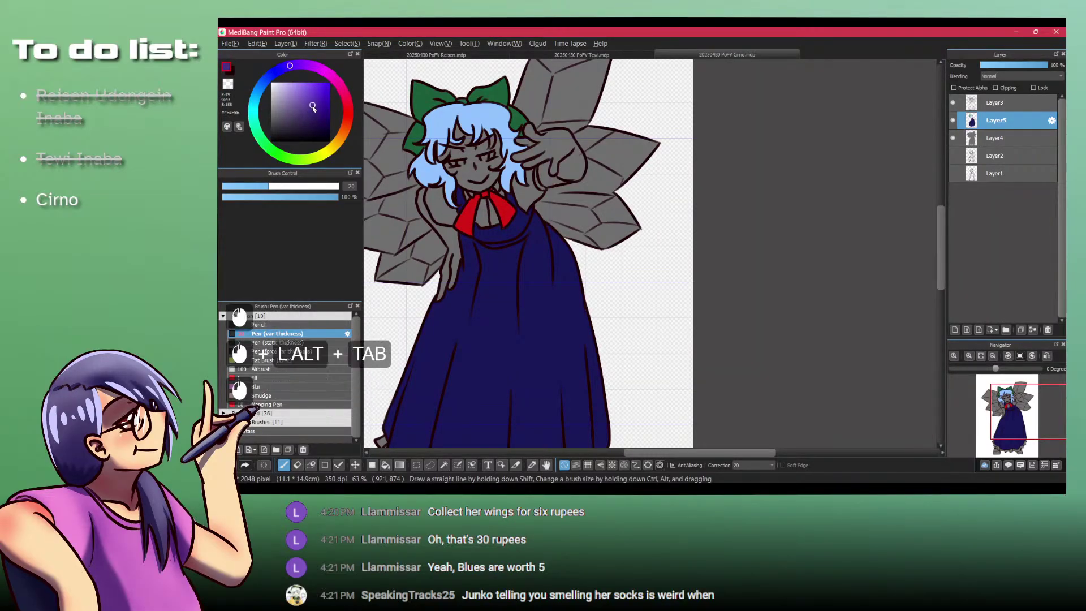
pyautogui.click(285, 66)
pyautogui.moveTo(485, 350); pyautogui.dragTo(518, 291)
pyautogui.press('b')
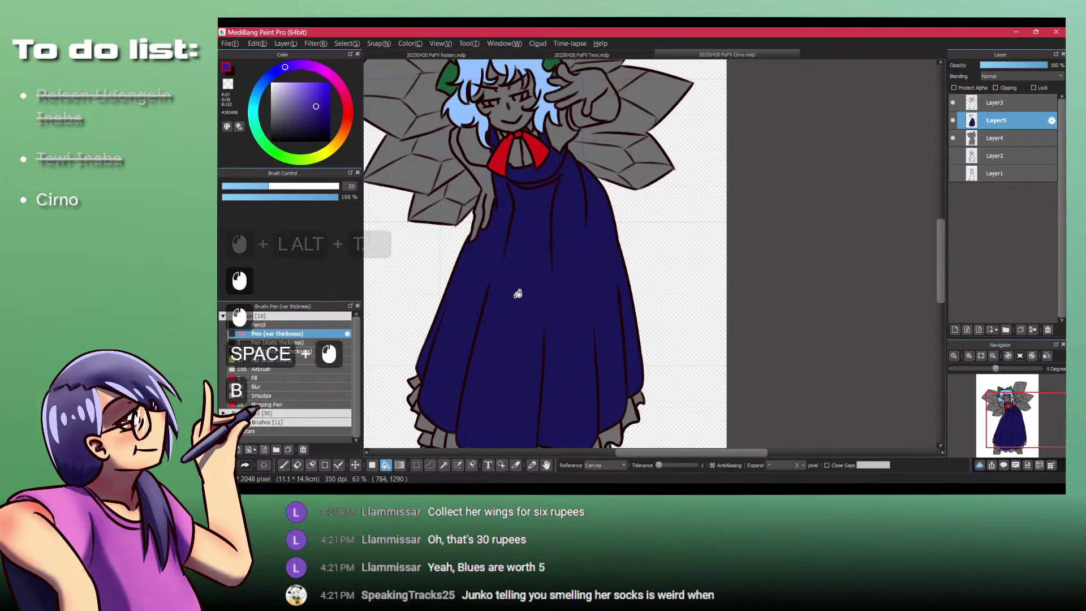
pyautogui.click(517, 293)
# Step: Refill the bodice and the shoulder areas beside the neck ribbon with the violet-blue
pyautogui.click(530, 173)
pyautogui.moveTo(530, 173); pyautogui.dragTo(531, 237)
pyautogui.moveTo(509, 265)
pyautogui.mouseDown()
pyautogui.moveTo(484, 232)
pyautogui.moveTo(506, 278)
pyautogui.moveTo(506, 255)
pyautogui.mouseUp()
pyautogui.moveTo(486, 170); pyautogui.dragTo(486, 124)
pyautogui.click(475, 218)
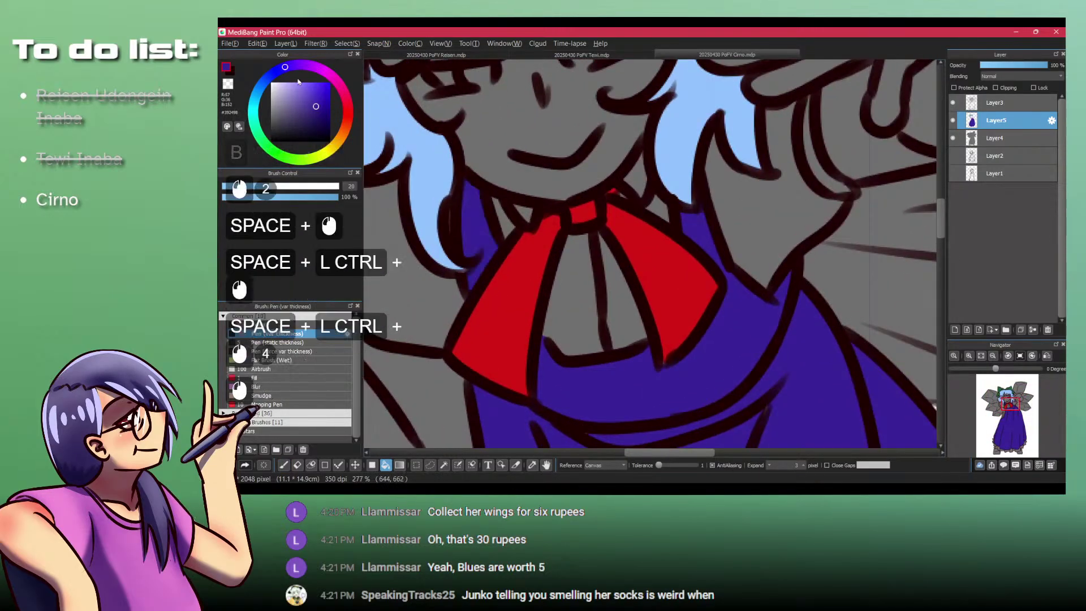
# Step: Shift the hue slightly from violet to blue and refill the whole dress with it
pyautogui.click(479, 224)
pyautogui.moveTo(480, 205); pyautogui.dragTo(494, 260)
pyautogui.click(523, 259)
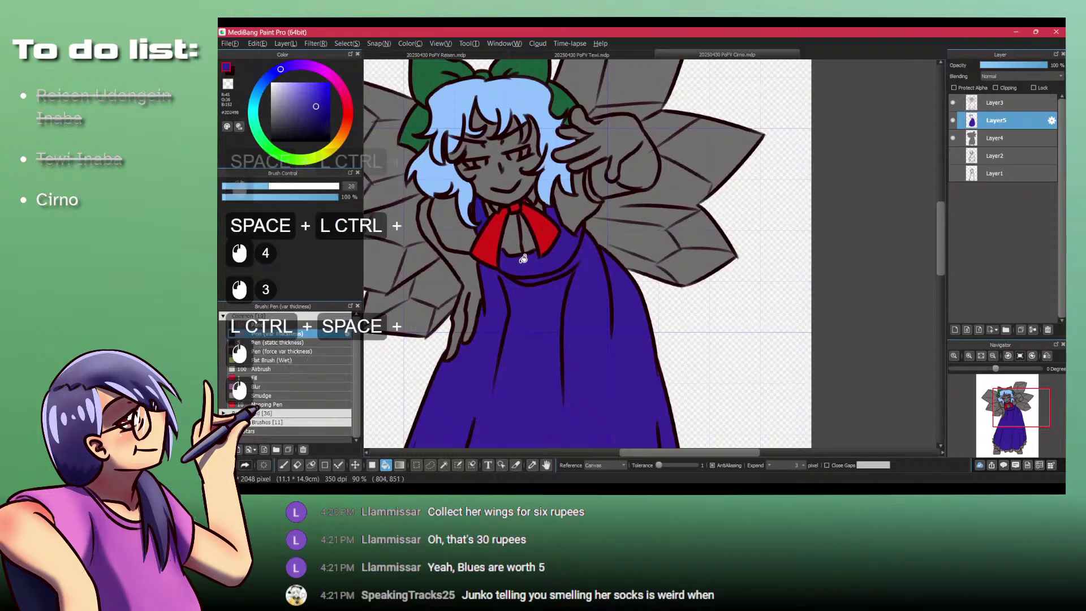
pyautogui.moveTo(526, 337); pyautogui.dragTo(532, 274)
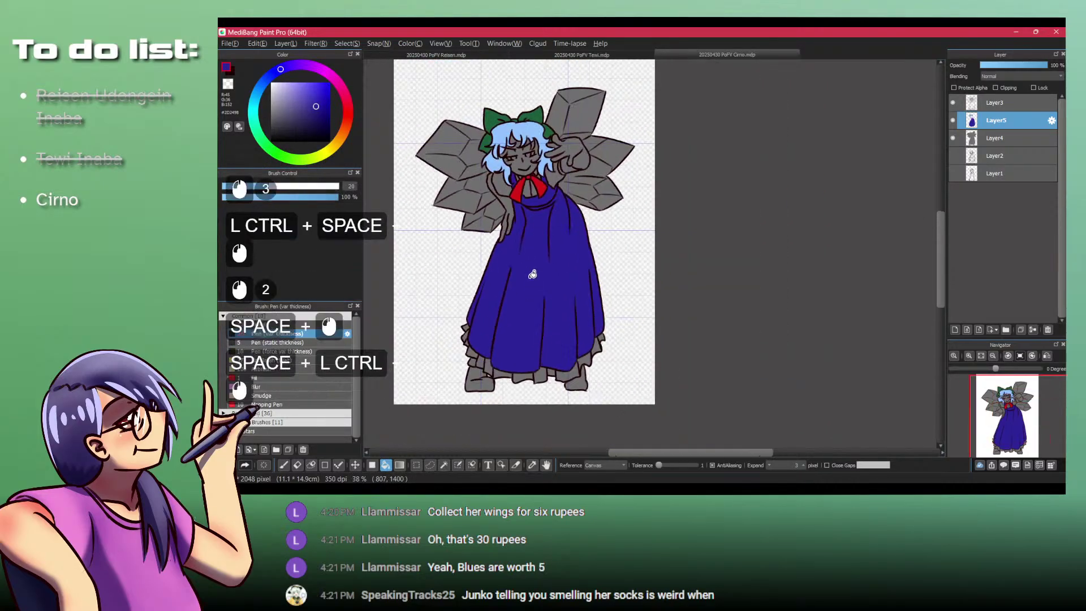
# Step: Examine the coloured figure as a whole and the face, collar and raised arm up close
pyautogui.moveTo(549, 310); pyautogui.dragTo(562, 288)
pyautogui.moveTo(568, 367); pyautogui.dragTo(591, 334)
pyautogui.moveTo(555, 232); pyautogui.dragTo(534, 360)
pyautogui.moveTo(539, 268); pyautogui.dragTo(546, 199)
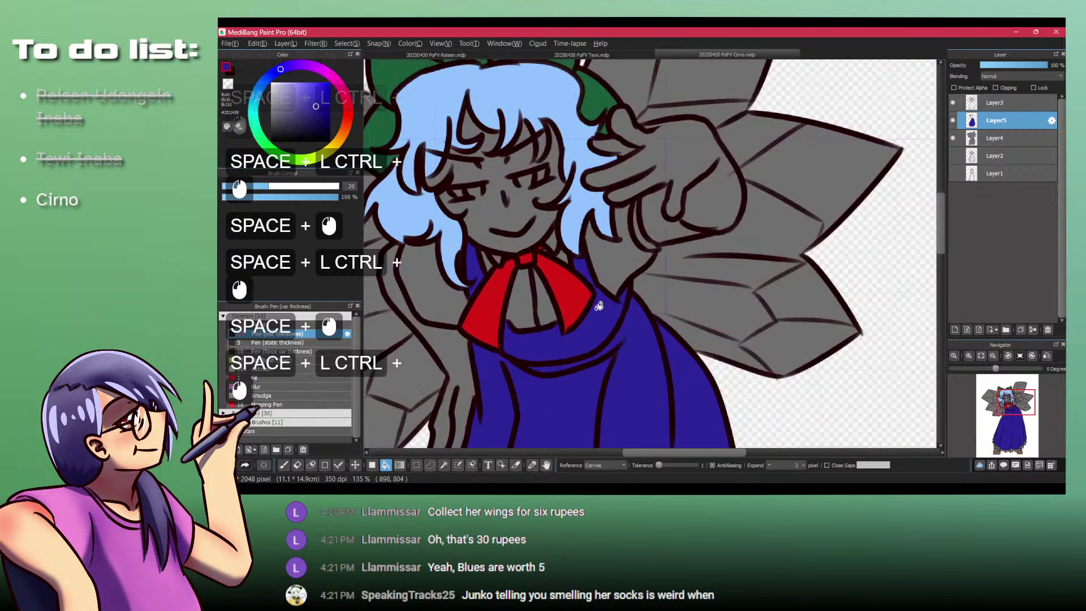
pyautogui.moveTo(647, 252); pyautogui.dragTo(625, 311)
pyautogui.moveTo(593, 376); pyautogui.dragTo(627, 361)
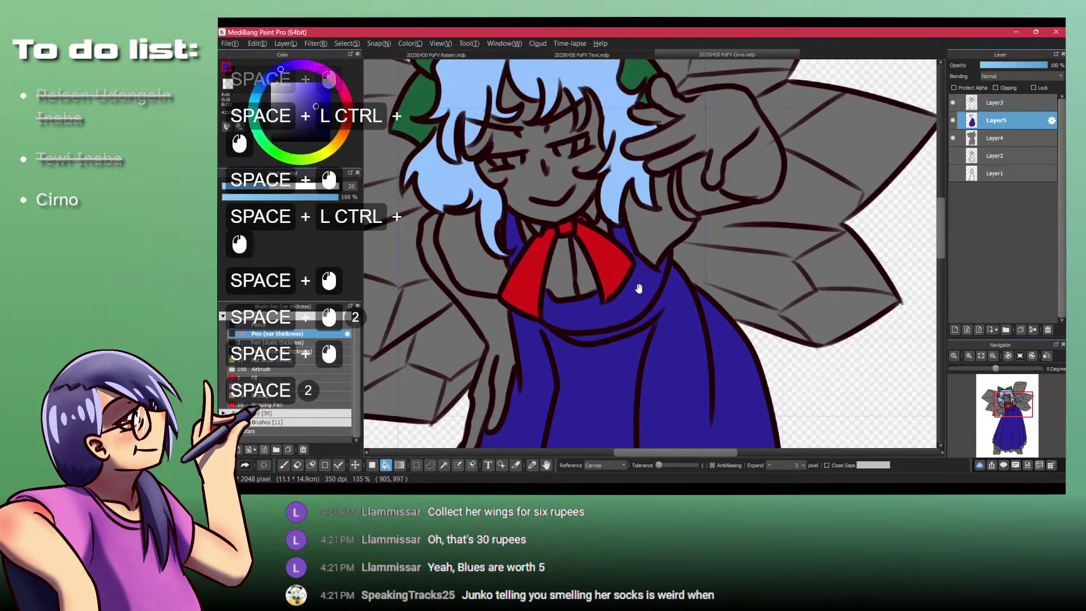
pyautogui.moveTo(639, 289); pyautogui.dragTo(599, 364)
# Step: Select Layer3 with the pen in transparent colour, return to Layer5 and clip it to Layer4
pyautogui.click(1009, 110)
pyautogui.press('p')
pyautogui.hotkey('shift', 'z')
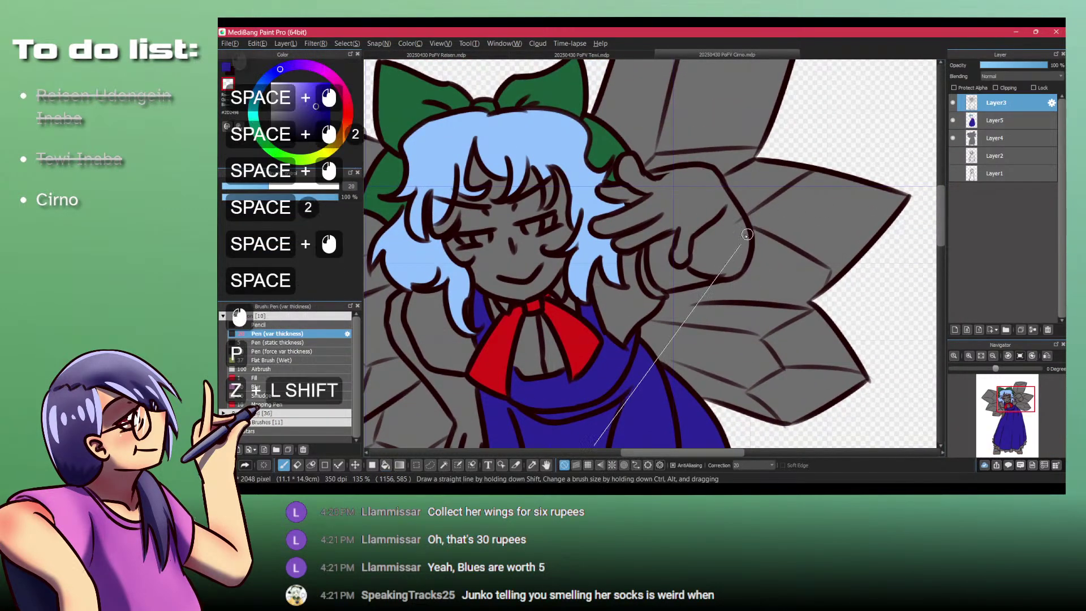
pyautogui.click(995, 120)
# Step: Set the drawing colour to a pale peach skin tone with an orange hue
pyautogui.moveTo(639, 205); pyautogui.dragTo(526, 205)
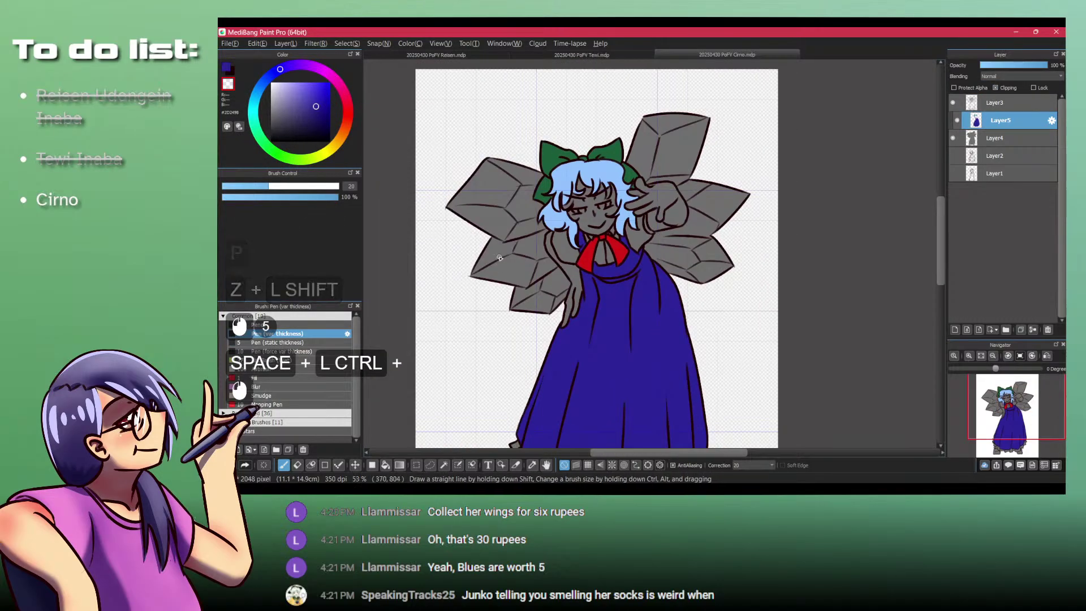
pyautogui.moveTo(638, 348); pyautogui.dragTo(595, 320)
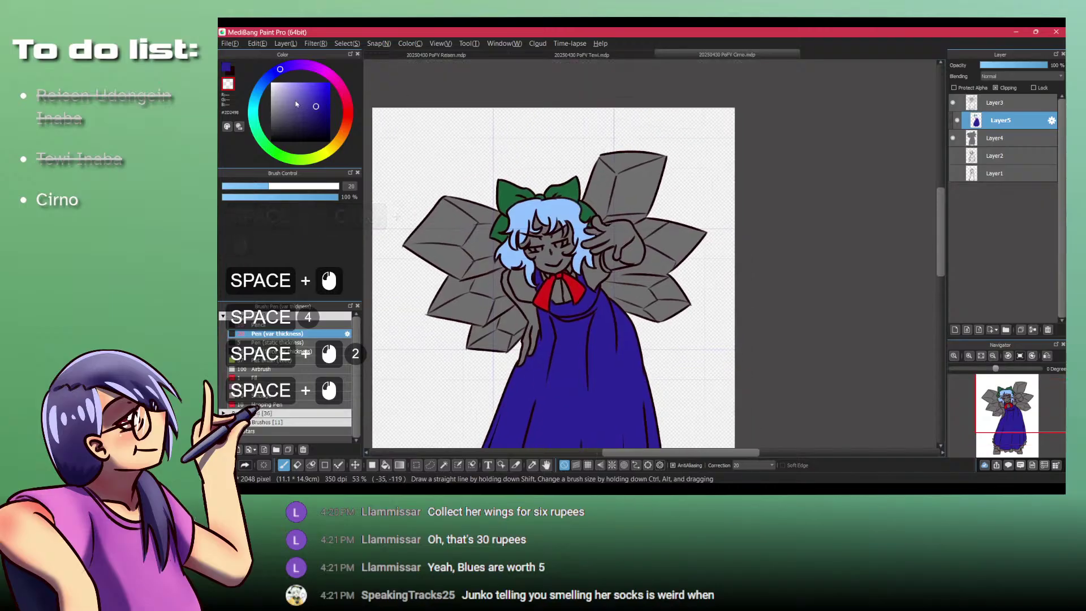
pyautogui.click(337, 146)
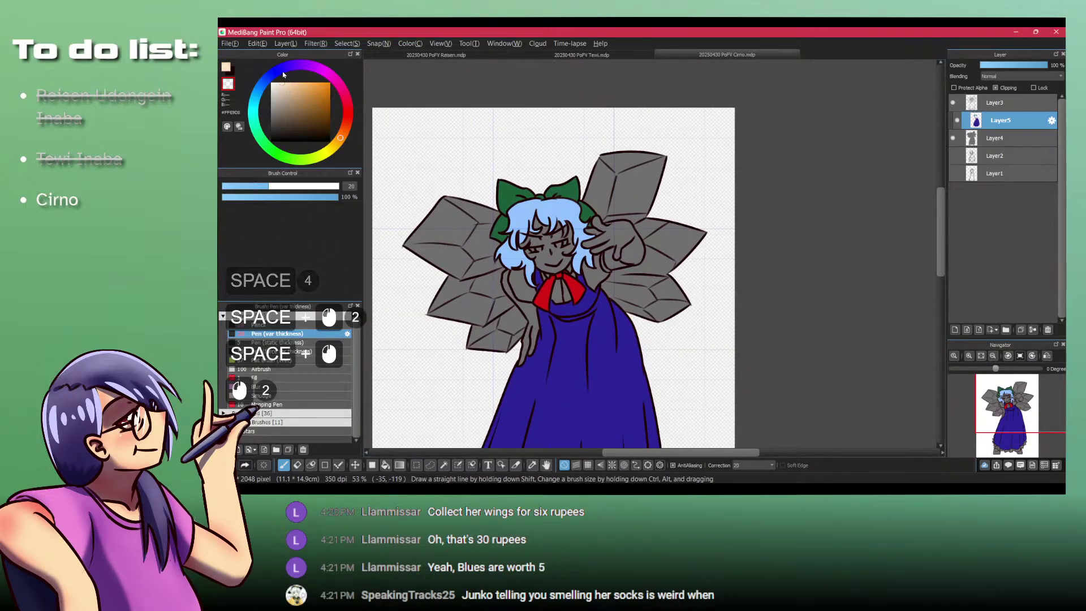
pyautogui.moveTo(282, 73); pyautogui.dragTo(285, 74)
pyautogui.moveTo(585, 244); pyautogui.dragTo(650, 245)
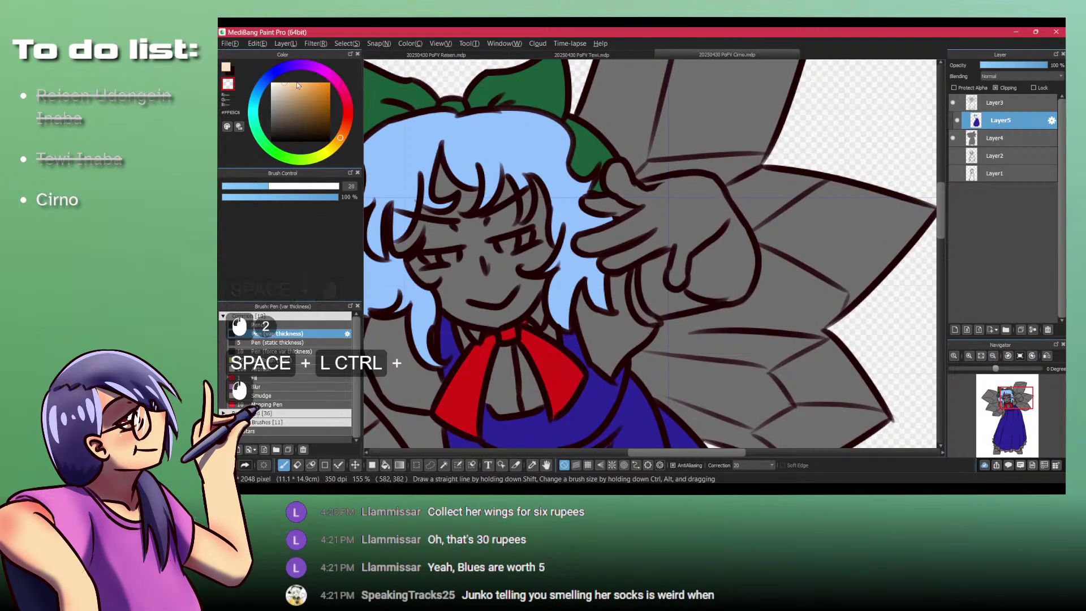
pyautogui.click(290, 88)
# Step: Bucket-fill the raised hand, its fingers and the wrist area with the peach skin tone on Layer5
pyautogui.press('b')
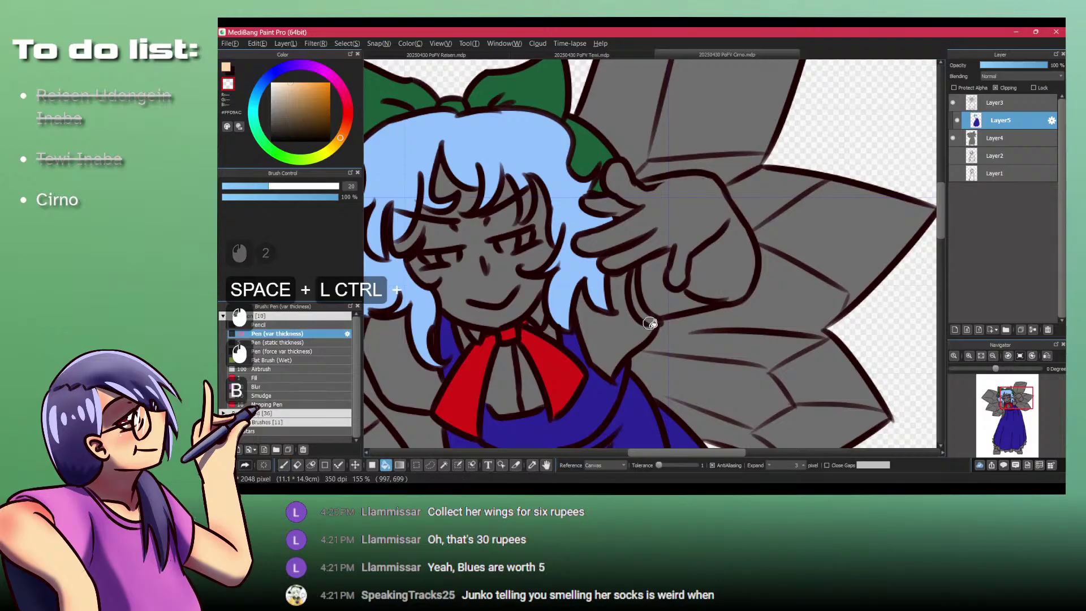
pyautogui.hotkey('shift', 'z')
pyautogui.click(656, 282)
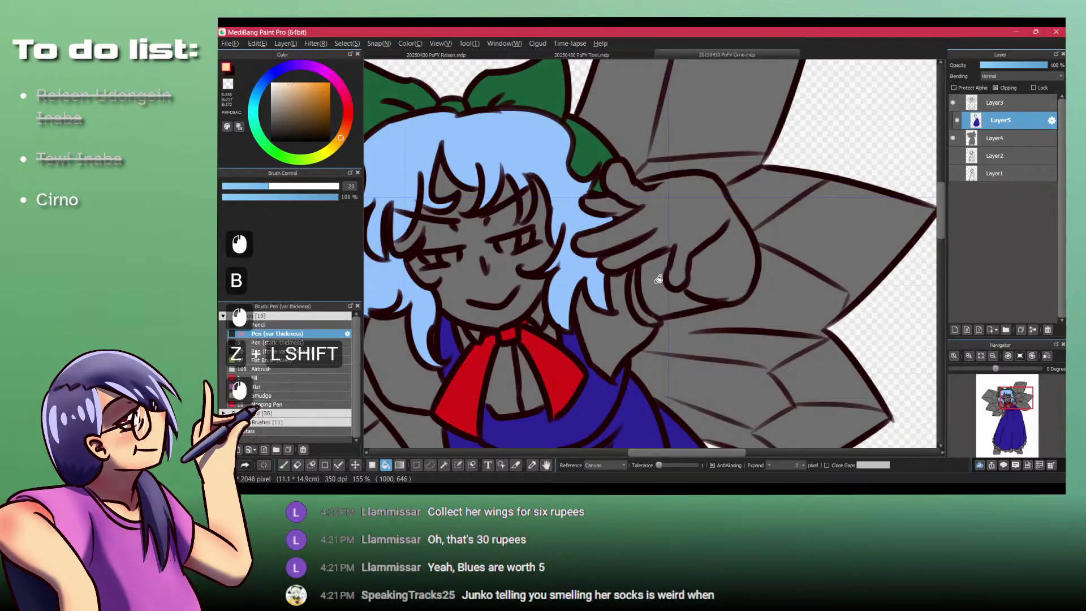
pyautogui.click(686, 230)
pyautogui.press('space')
pyautogui.click(620, 200)
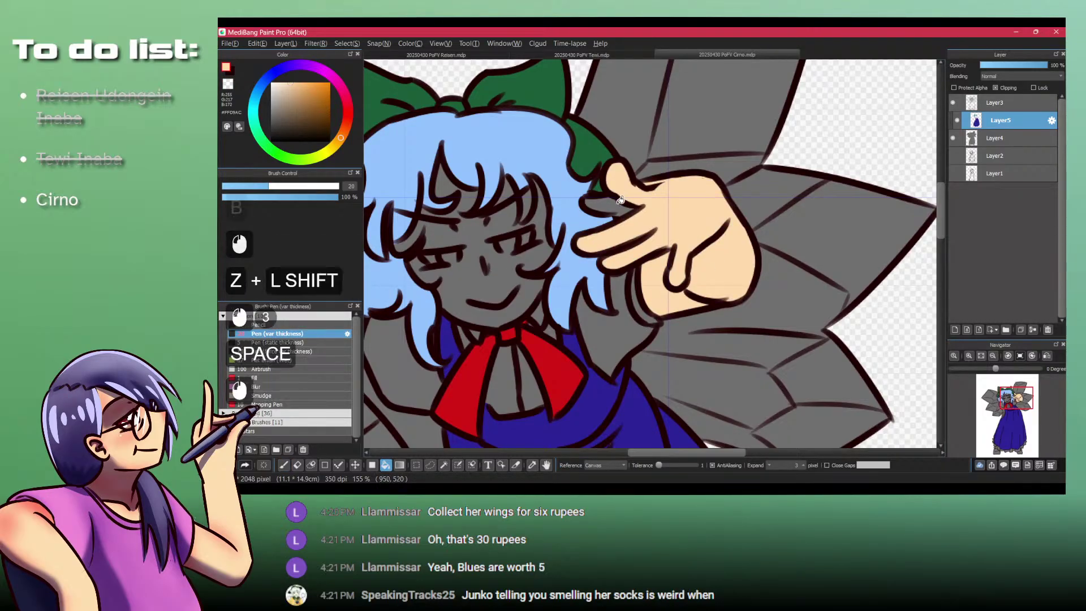
pyautogui.hotkey('ctrl', 'z')
pyautogui.click(603, 206)
# Step: Fill the lowered arm, the face and the skin areas between the fringe strands with the peach tone
pyautogui.moveTo(430, 328); pyautogui.dragTo(597, 250)
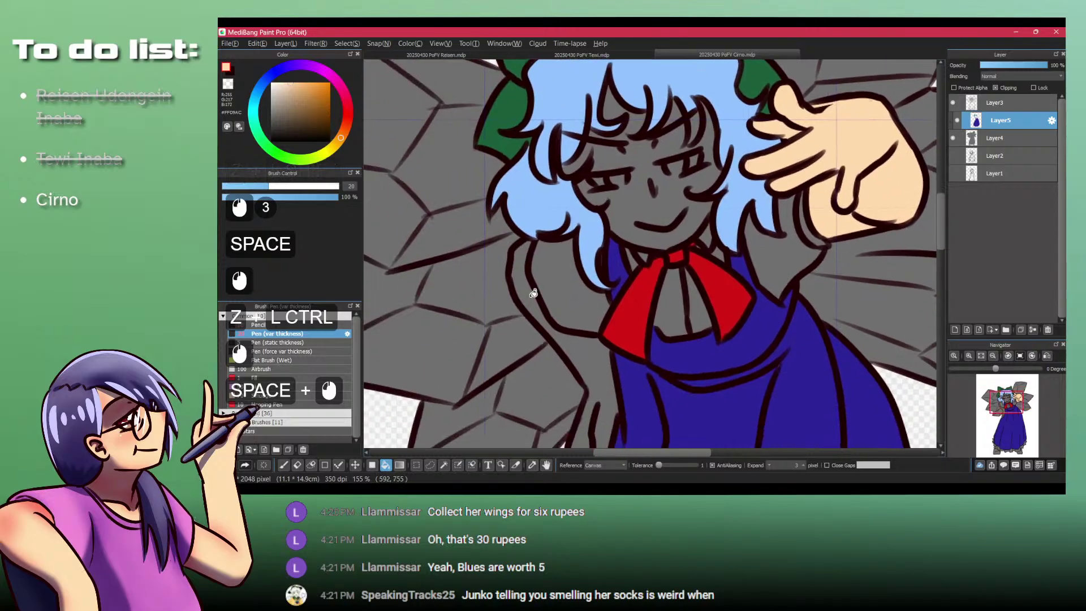
pyautogui.click(586, 365)
pyautogui.moveTo(588, 364); pyautogui.dragTo(522, 358)
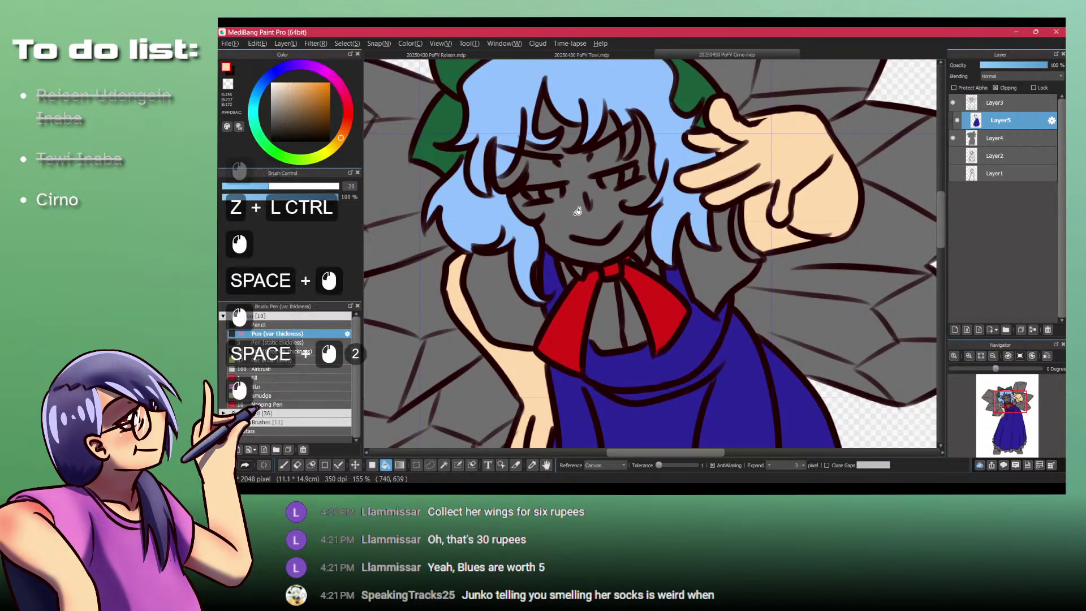
pyautogui.click(570, 160)
pyautogui.click(607, 123)
pyautogui.moveTo(608, 123); pyautogui.dragTo(600, 185)
# Step: Sample the hair's light blue with the pen and paint over the grey gaps in the fringe beside both temples
pyautogui.moveTo(601, 186); pyautogui.dragTo(503, 222)
pyautogui.press('p')
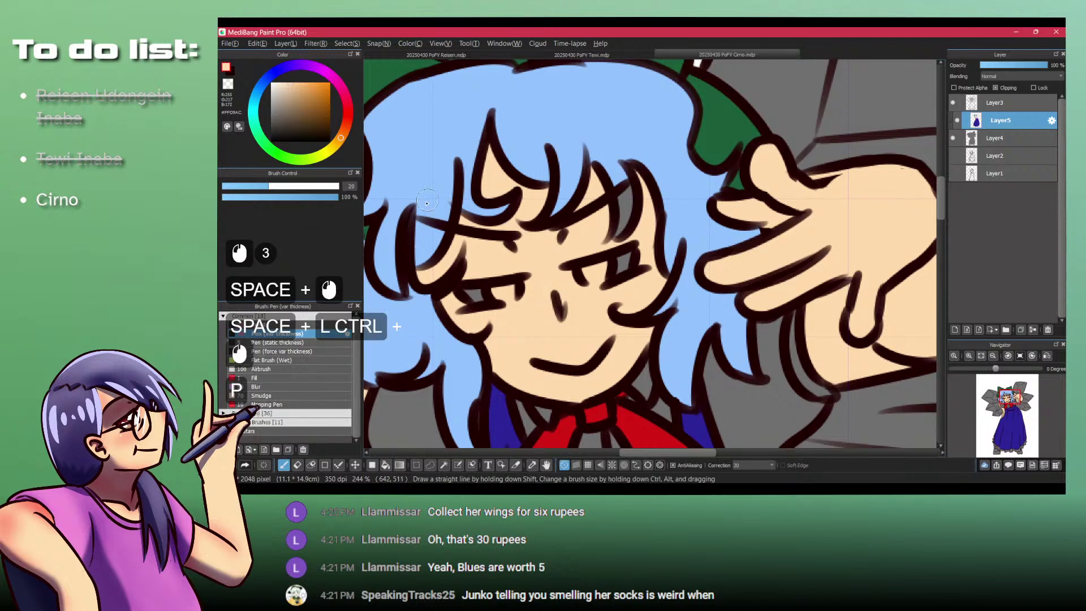
pyautogui.keyDown('alt'); pyautogui.click(433, 198); pyautogui.keyUp('alt')
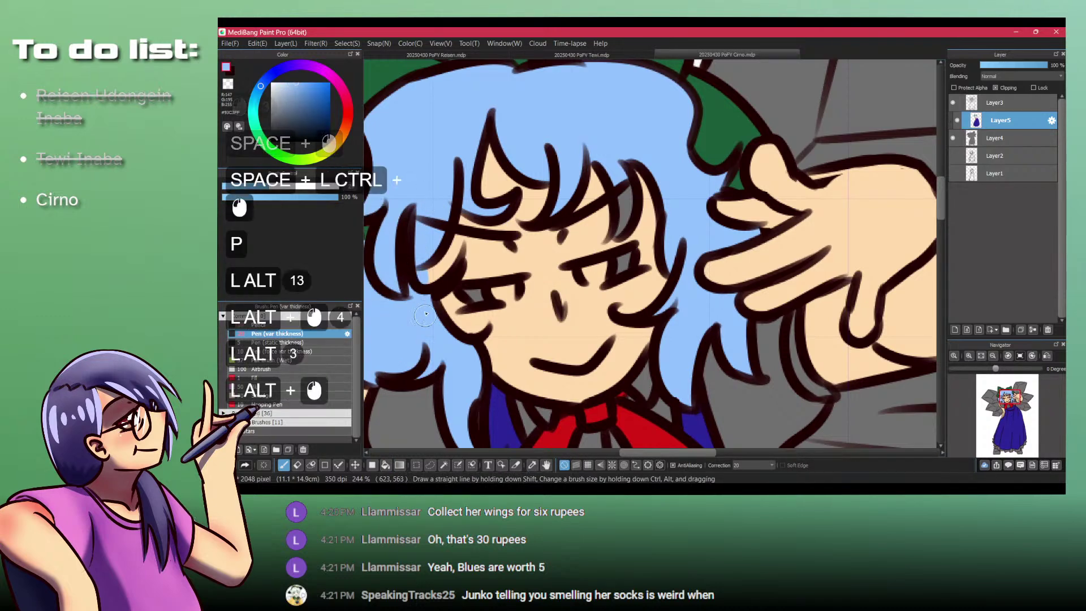
pyautogui.keyDown('alt'); pyautogui.click(421, 351); pyautogui.keyUp('alt')
pyautogui.keyDown('alt'); pyautogui.click(622, 214); pyautogui.keyUp('alt')
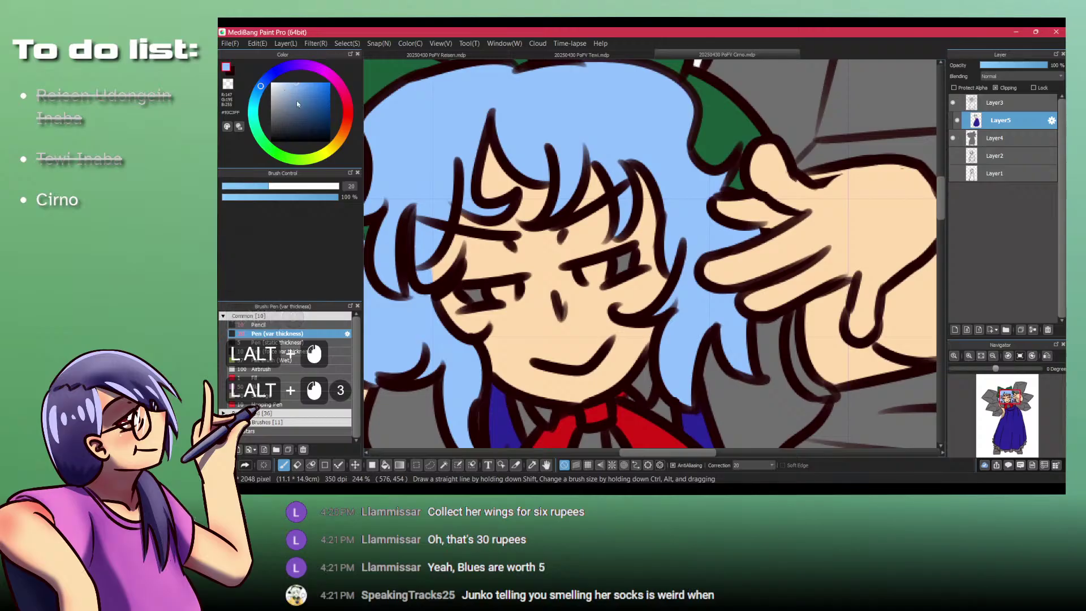
# Step: Mix a very pale mint for the ice wings, consulting Cirno's artwork on the wiki page
pyautogui.moveTo(547, 219); pyautogui.dragTo(607, 300)
pyautogui.moveTo(608, 234); pyautogui.dragTo(609, 311)
pyautogui.moveTo(605, 246); pyautogui.dragTo(598, 301)
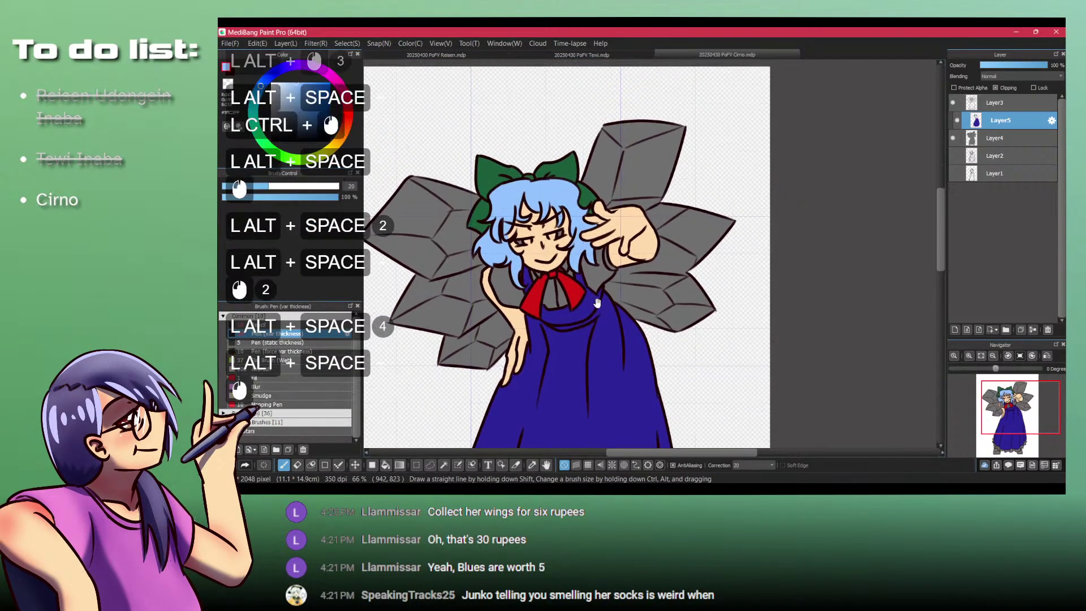
pyautogui.keyDown('alt'); pyautogui.click(254, 119); pyautogui.keyUp('alt')
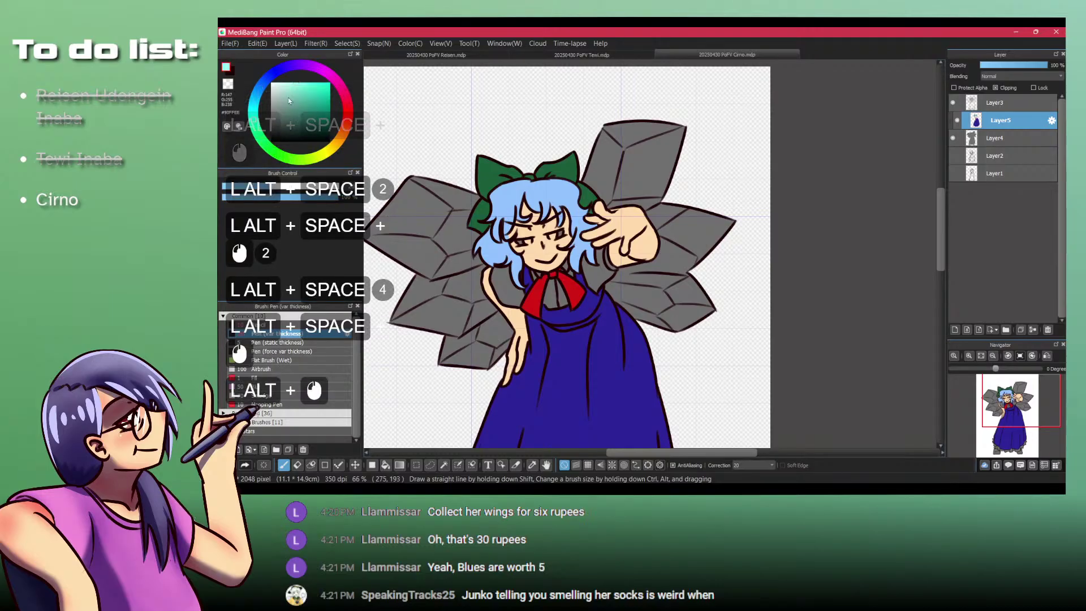
pyautogui.keyDown('alt'); pyautogui.click(290, 83); pyautogui.keyUp('alt')
pyautogui.hotkey('alt', 'Tab')
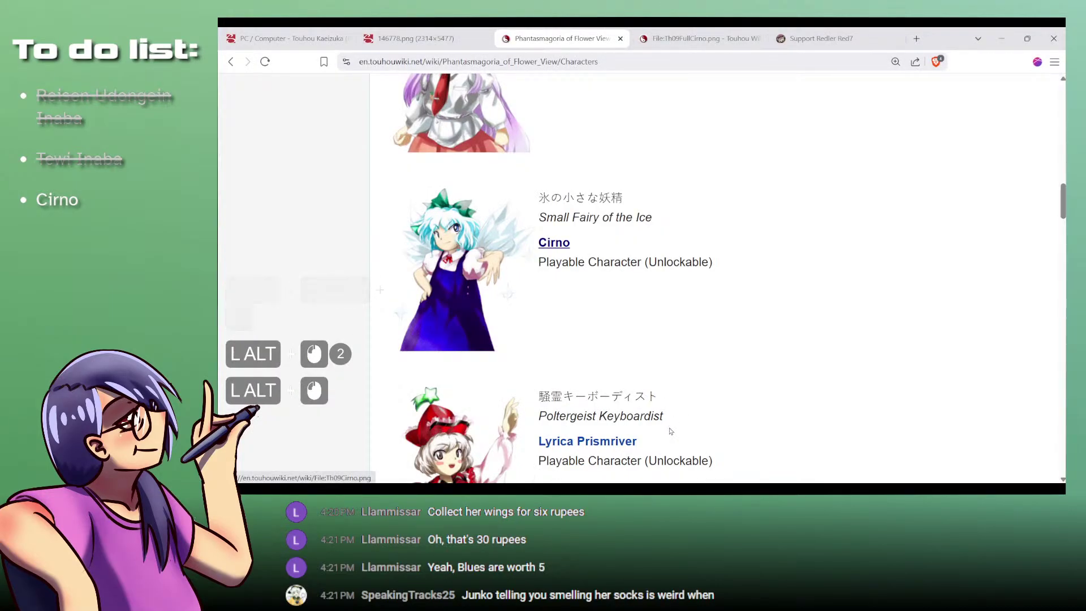
pyautogui.hotkey('alt', 'Tab')
pyautogui.keyDown('alt'); pyautogui.click(285, 88); pyautogui.keyUp('alt')
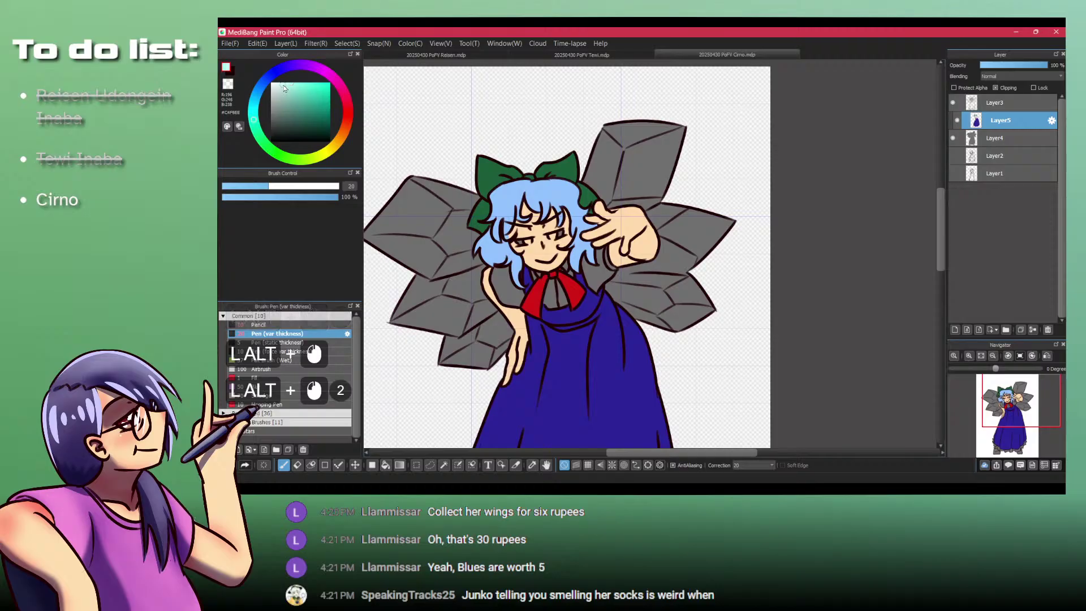
pyautogui.click(278, 85)
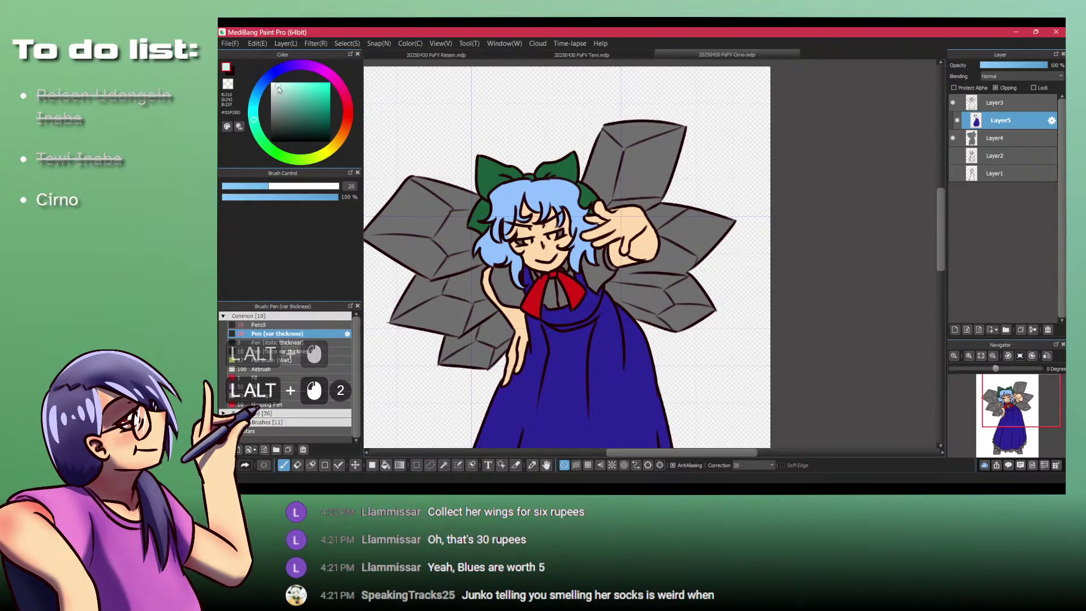
# Step: Bucket-fill every facet of the ice wings on both sides of the figure with the pale mint
pyautogui.hotkey('alt', 'b')
pyautogui.click(426, 215)
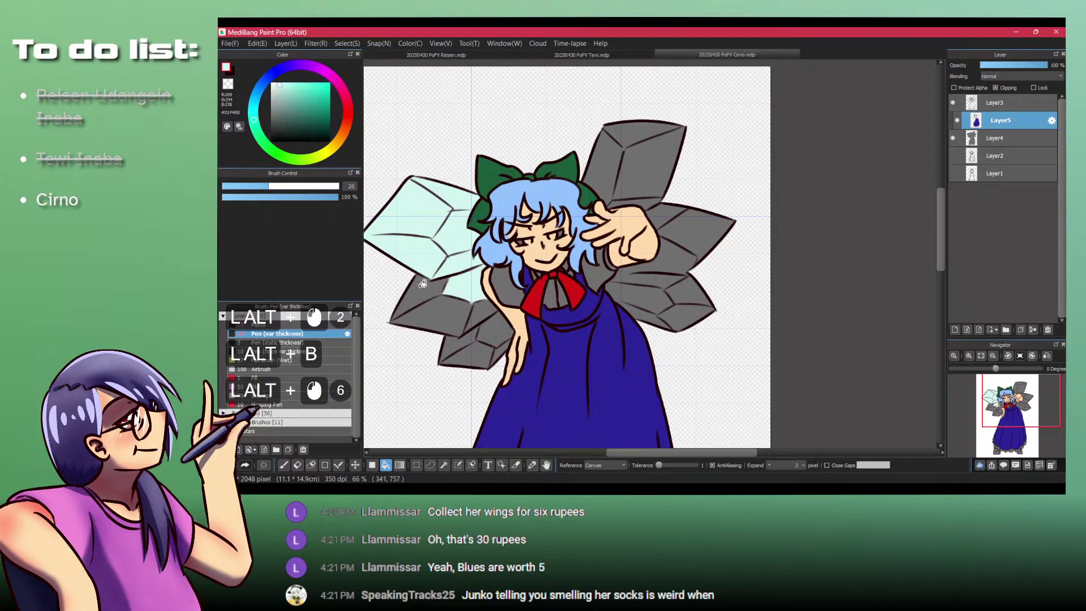
pyautogui.click(467, 317)
pyautogui.click(466, 349)
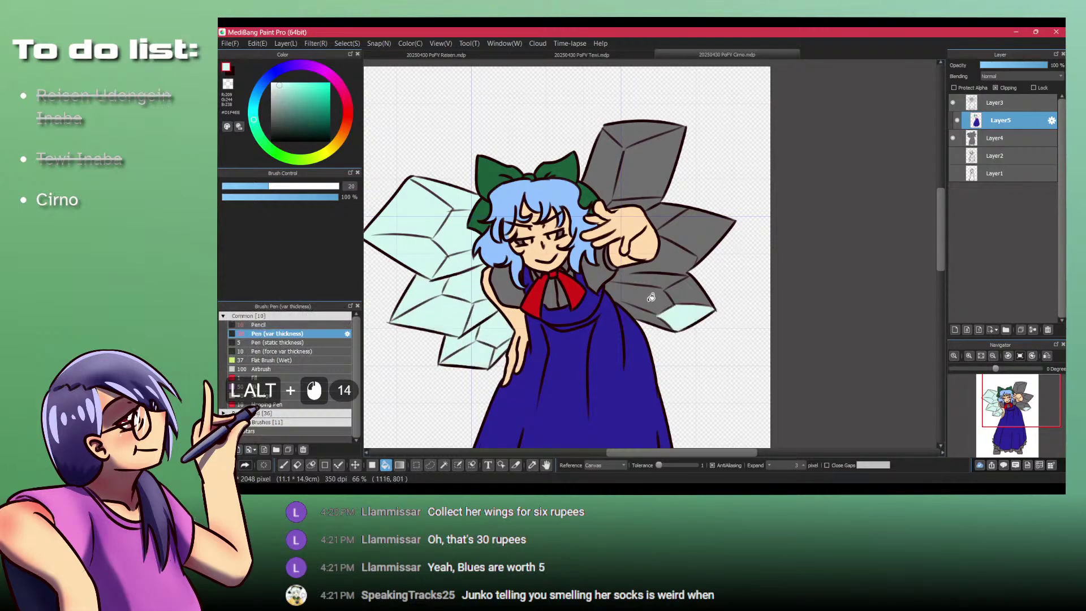
pyautogui.click(660, 279)
pyautogui.click(693, 224)
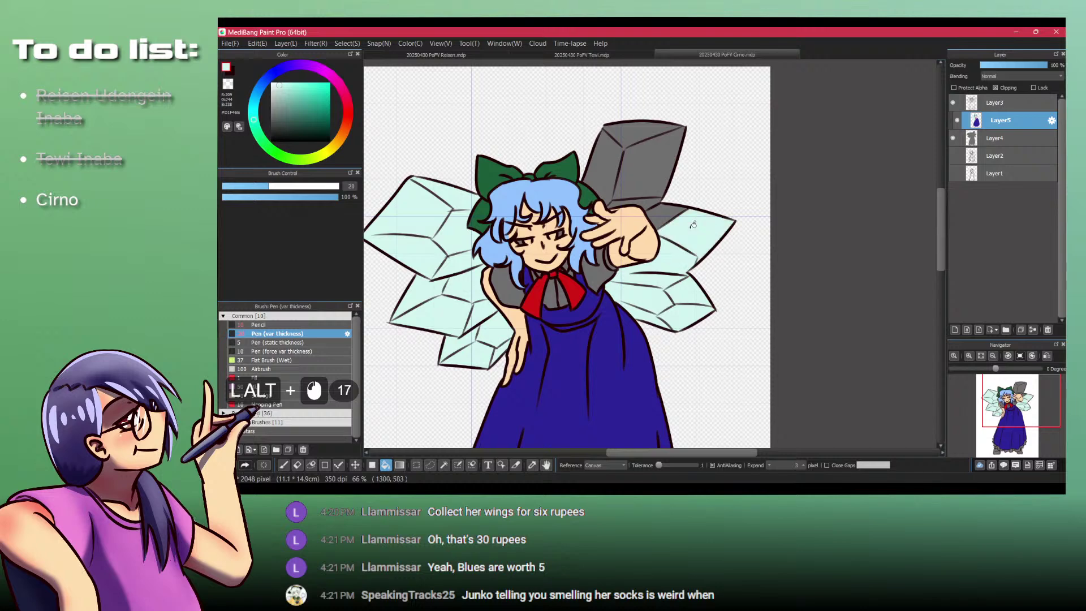
pyautogui.click(645, 200)
pyautogui.click(653, 172)
pyautogui.click(605, 165)
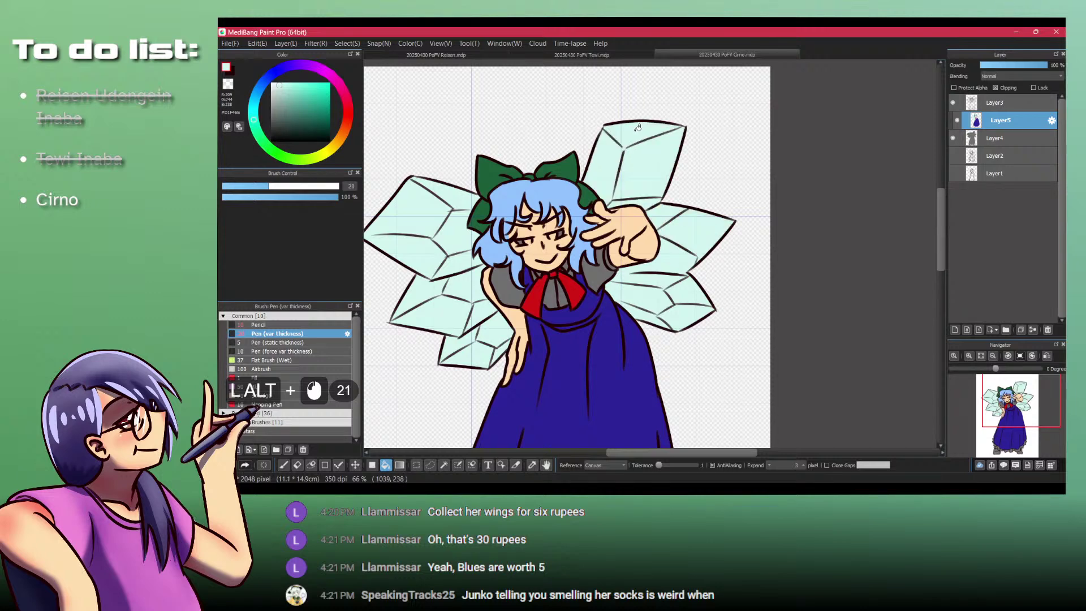
pyautogui.click(636, 127)
# Step: Recolour the alpha-protected grey base on Layer4 with pale lavender-blue (RGB 219, 228, 255) using a filled rectangle over the whole figure
pyautogui.keyDown('ctrl'); pyautogui.keyDown('alt'); pyautogui.click(639, 133); pyautogui.keyUp('alt'); pyautogui.keyUp('ctrl')
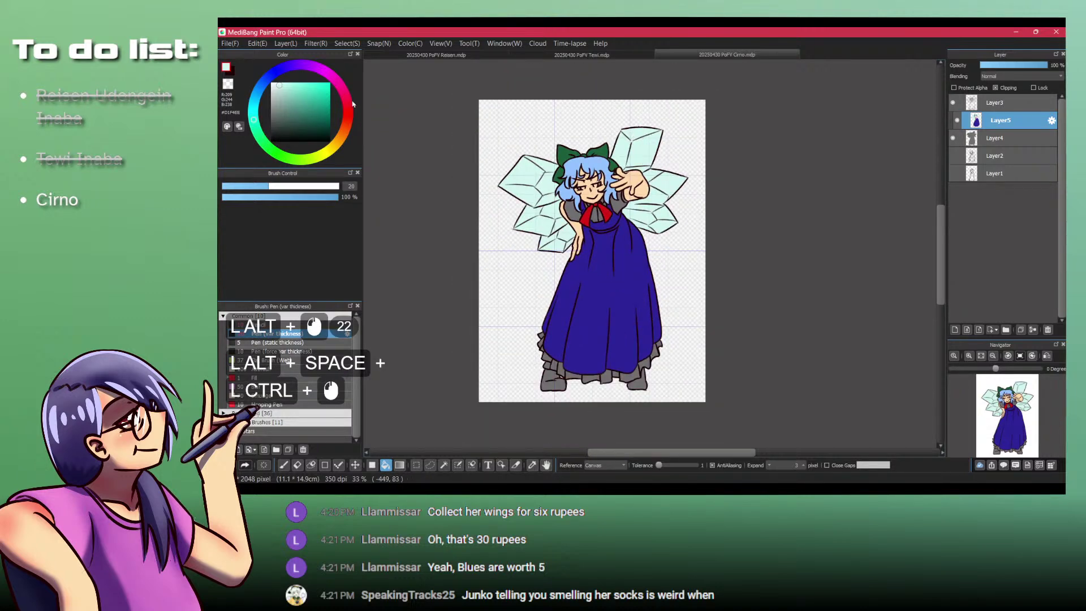
pyautogui.keyDown('alt'); pyautogui.click(279, 82); pyautogui.keyUp('alt')
pyautogui.keyDown('alt'); pyautogui.click(267, 81); pyautogui.keyUp('alt')
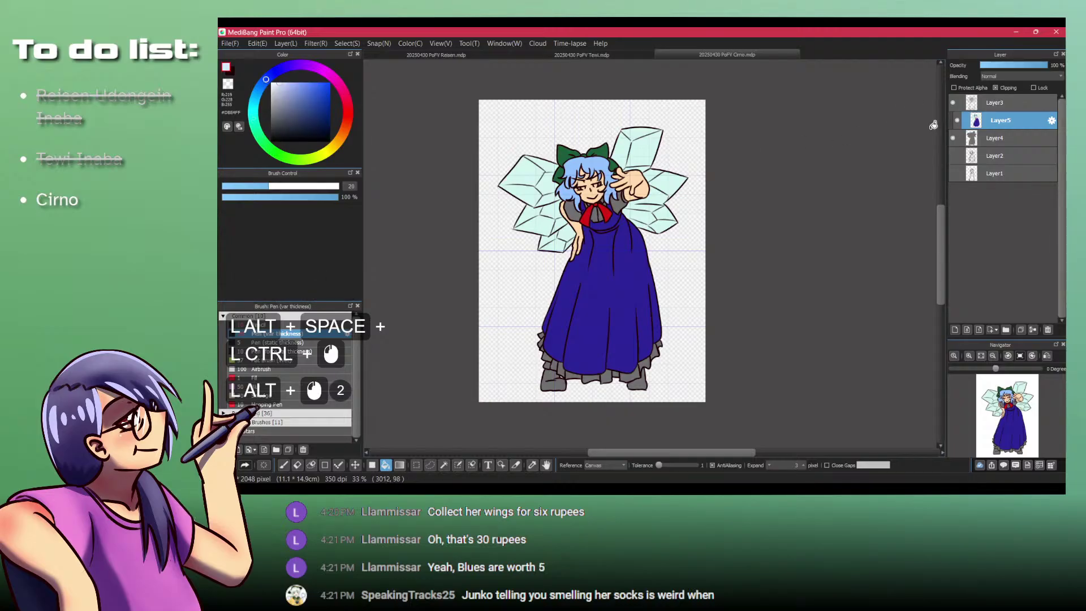
pyautogui.keyDown('alt'); pyautogui.click(976, 138); pyautogui.keyUp('alt')
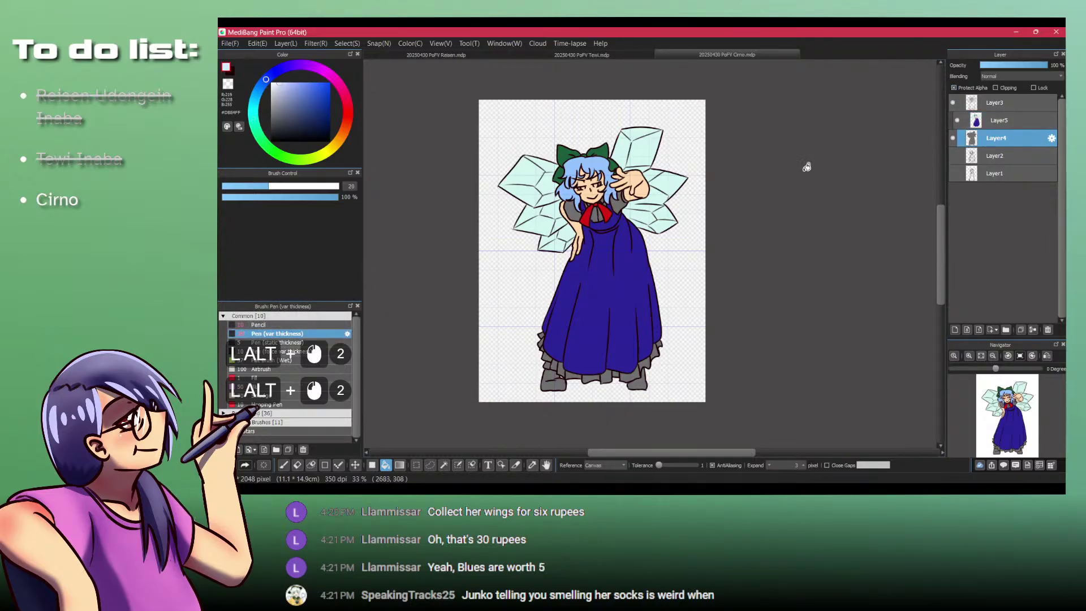
pyautogui.scroll(-3, 632, 182)
pyautogui.press('f')
pyautogui.moveTo(507, 122); pyautogui.dragTo(803, 403)
pyautogui.scroll(4, 642, 192)
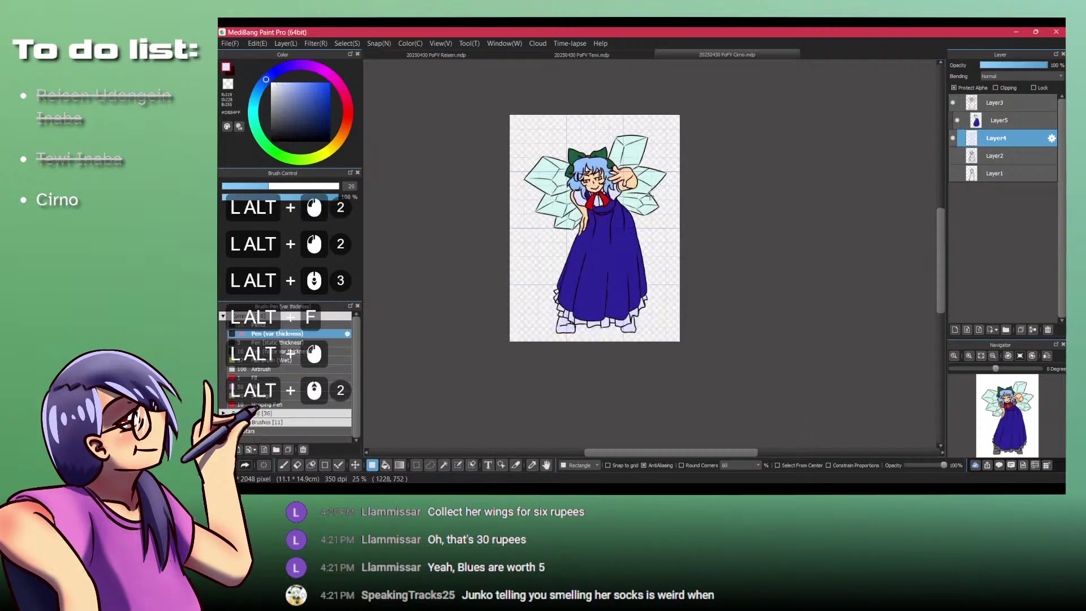
pyautogui.scroll(3, 520, 164)
# Step: Merge Layer5 down into Layer4, and sample the dress's violet-blue with the variable-thickness pen
pyautogui.keyDown('alt'); pyautogui.click(993, 122); pyautogui.keyUp('alt')
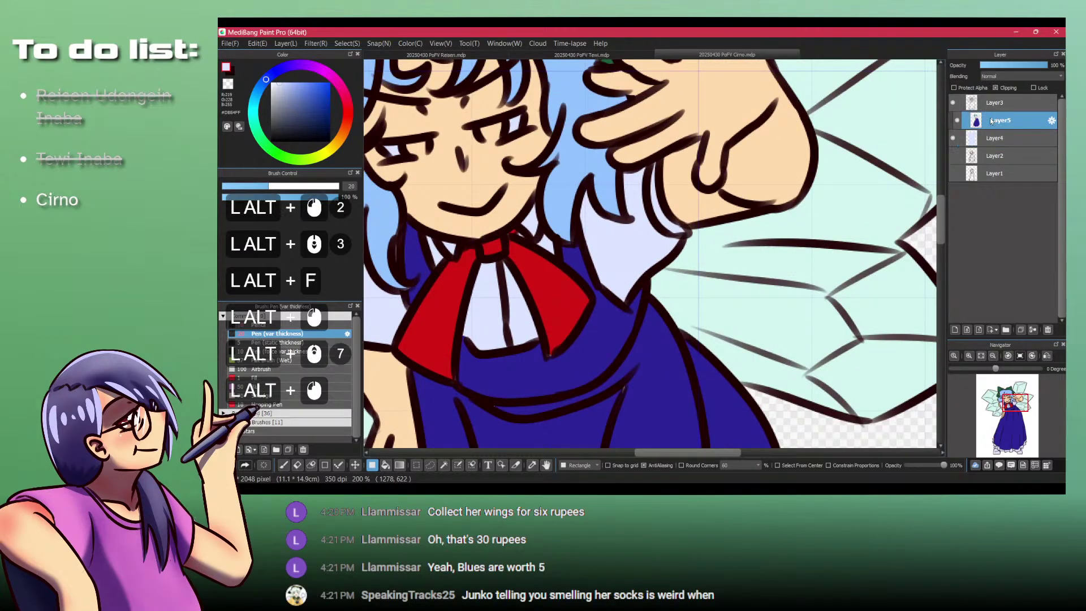
pyautogui.hotkey('ctrl', 'alt', 'd')
pyautogui.scroll(-3, 685, 247)
pyautogui.scroll(3, 685, 247)
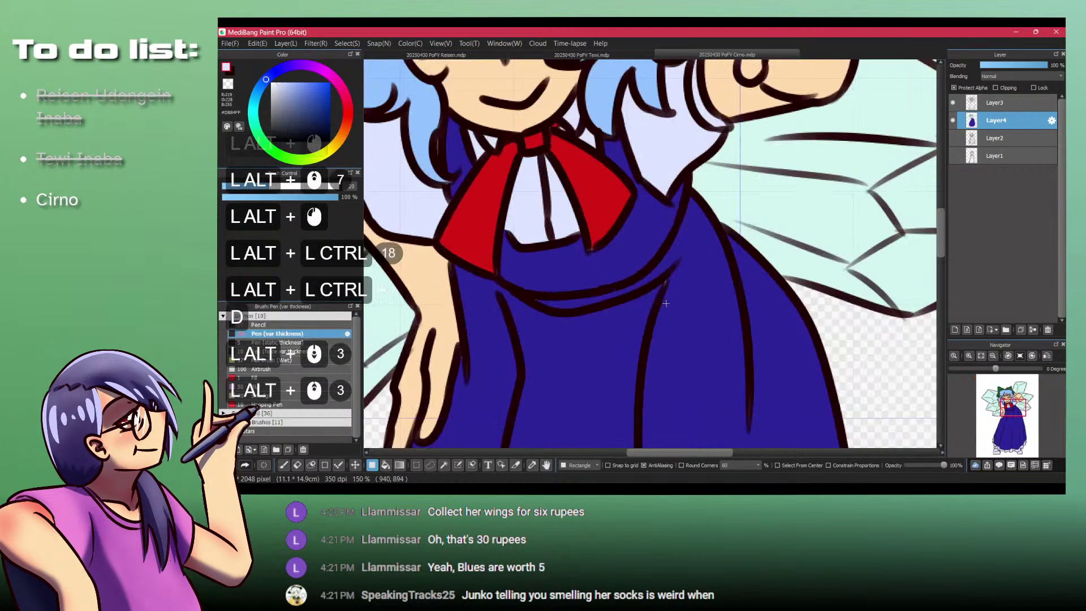
pyautogui.press('p')
pyautogui.keyDown('alt'); pyautogui.click(586, 354); pyautogui.keyUp('alt')
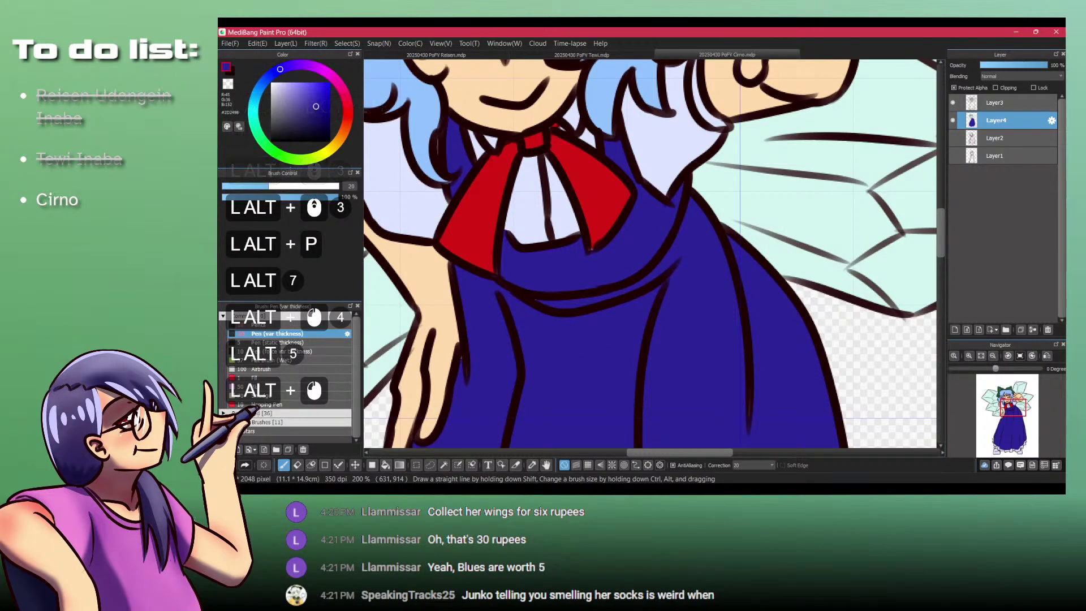
pyautogui.click(624, 29)
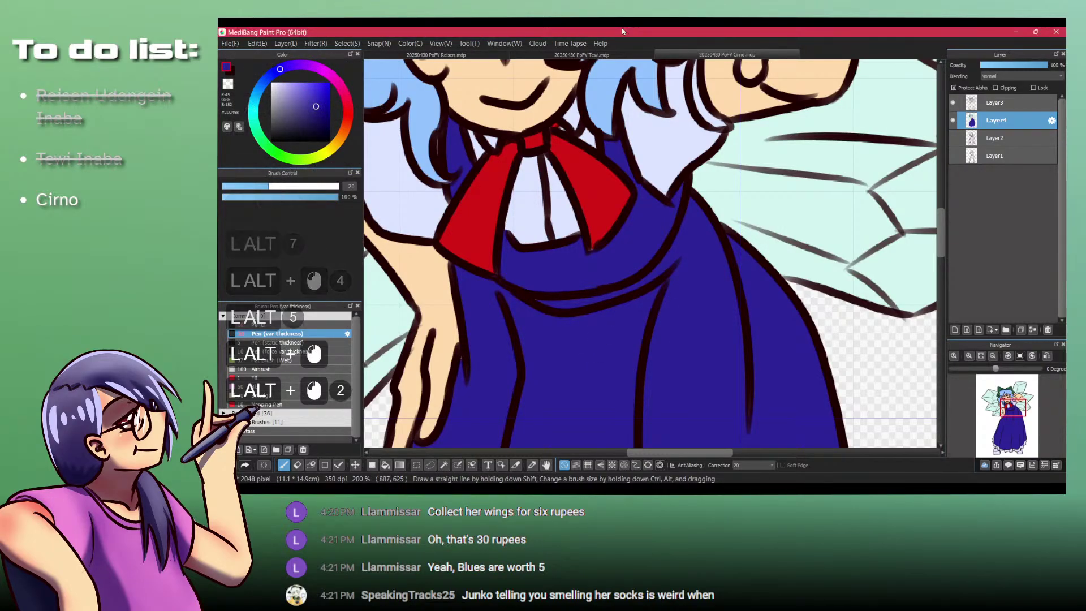
# Step: Sample the pale lavender-blue and paint the remaining skin-coloured parts of the whites in both eyes
pyautogui.moveTo(547, 211); pyautogui.dragTo(576, 428)
pyautogui.moveTo(525, 161); pyautogui.dragTo(525, 198)
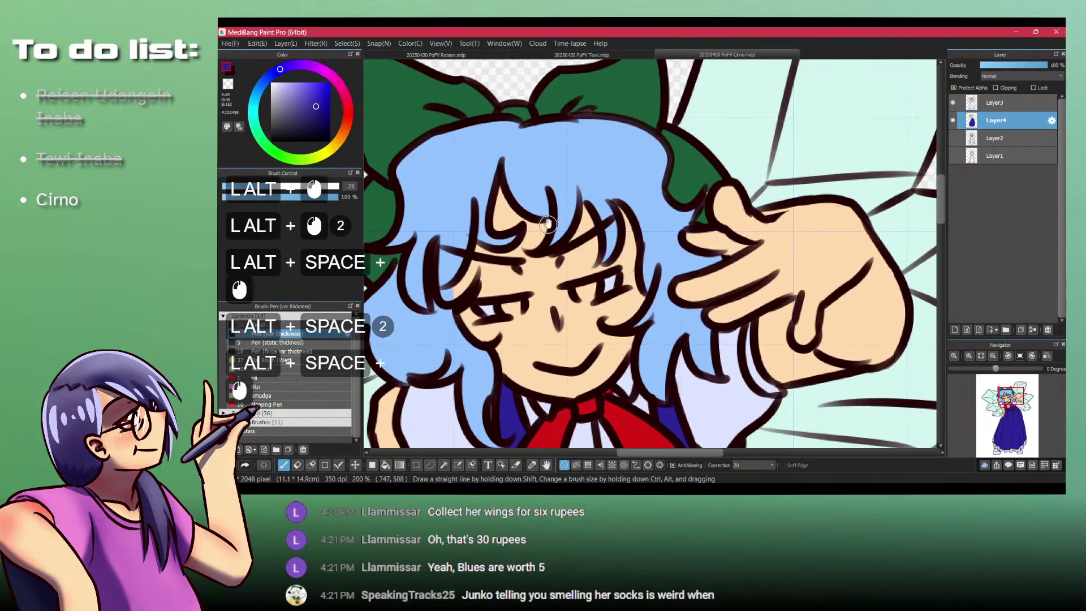
pyautogui.moveTo(403, 265); pyautogui.dragTo(462, 265)
pyautogui.hotkey('alt', 'p')
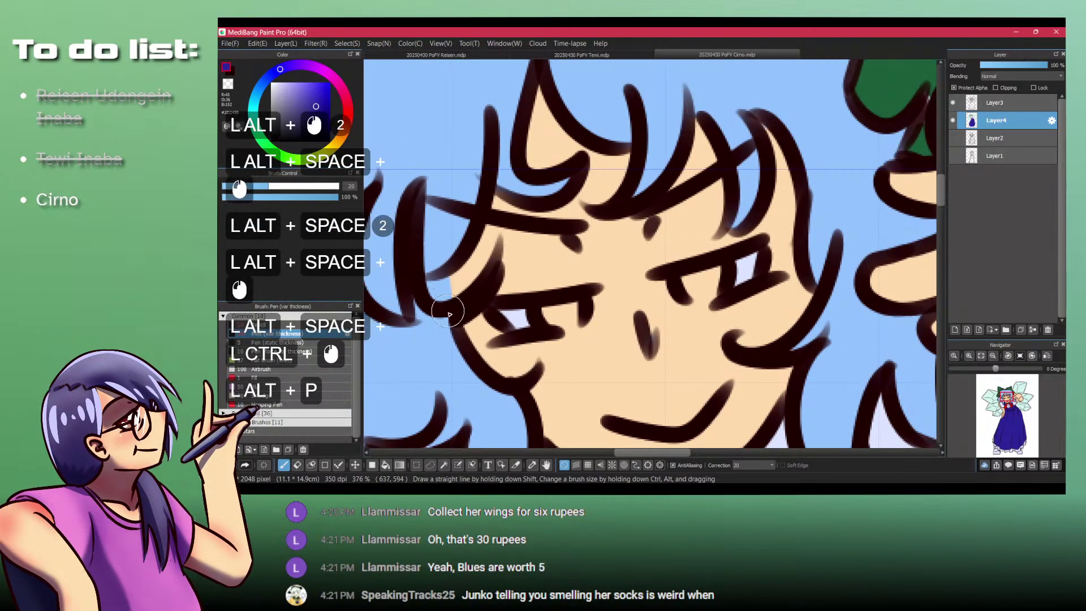
pyautogui.press('alt')
pyautogui.keyDown('alt'); pyautogui.click(515, 316); pyautogui.keyUp('alt')
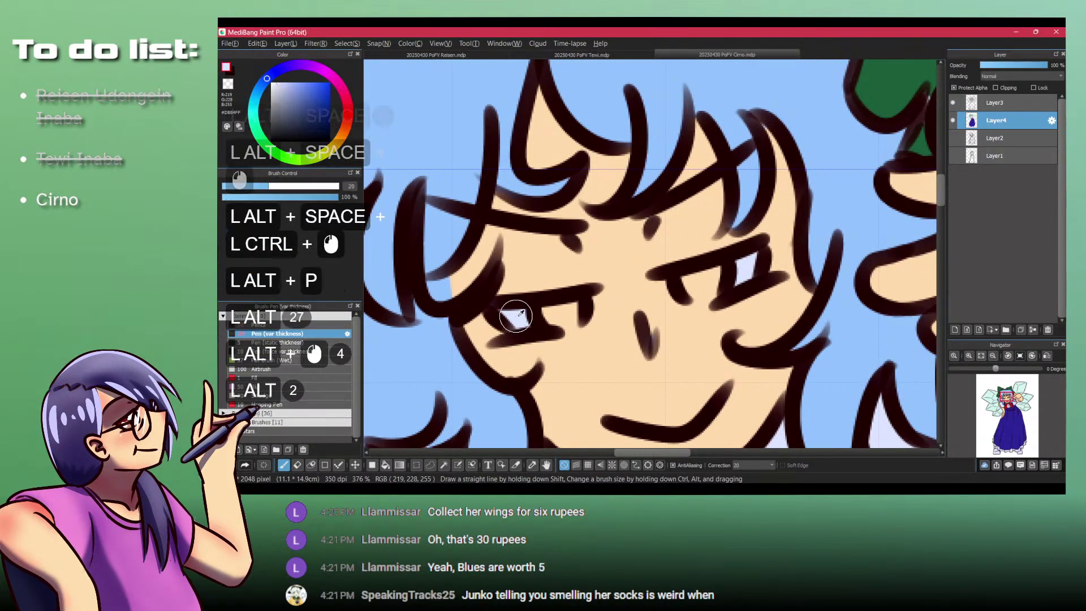
pyautogui.moveTo(589, 301); pyautogui.dragTo(592, 317)
pyautogui.moveTo(594, 300); pyautogui.dragTo(593, 317)
pyautogui.moveTo(659, 282); pyautogui.dragTo(670, 299)
pyautogui.moveTo(666, 286); pyautogui.dragTo(670, 299)
pyautogui.moveTo(665, 246); pyautogui.dragTo(661, 281)
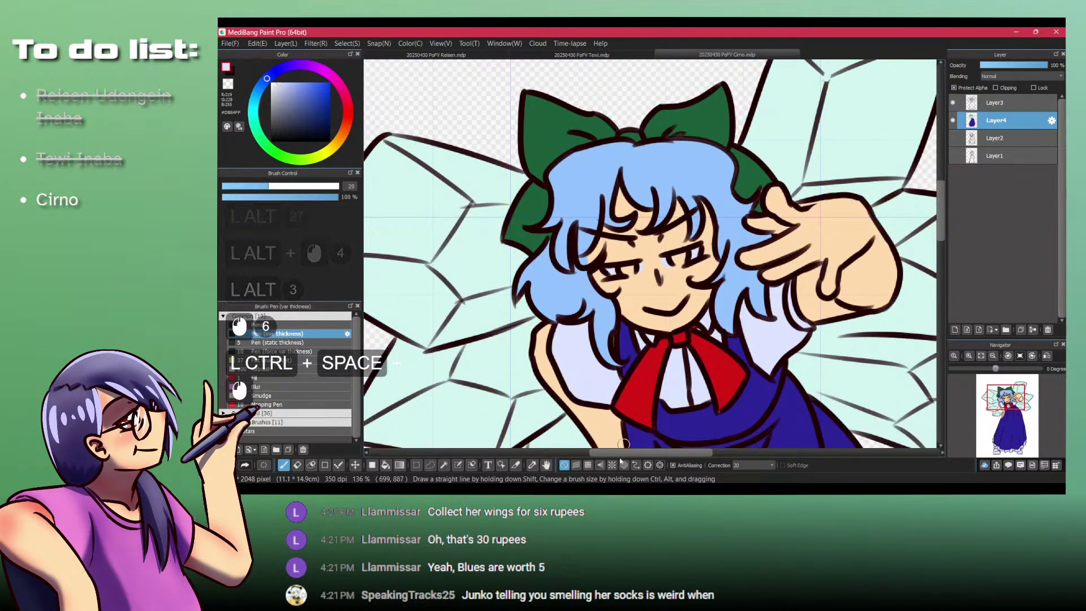
# Step: Sample the dress's violet-blue, shift it to a fully saturated bright blue, and paint the irises of both eyes
pyautogui.hotkey('alt', 'Tab')
pyautogui.hotkey('alt', 'Tab')
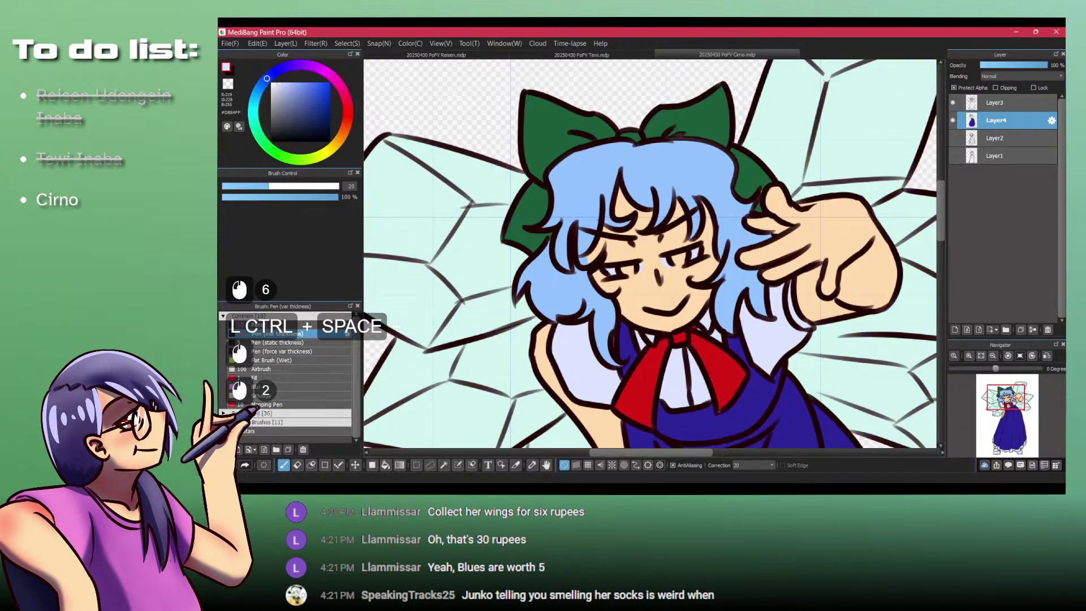
pyautogui.keyDown('alt'); pyautogui.click(758, 389); pyautogui.keyUp('alt')
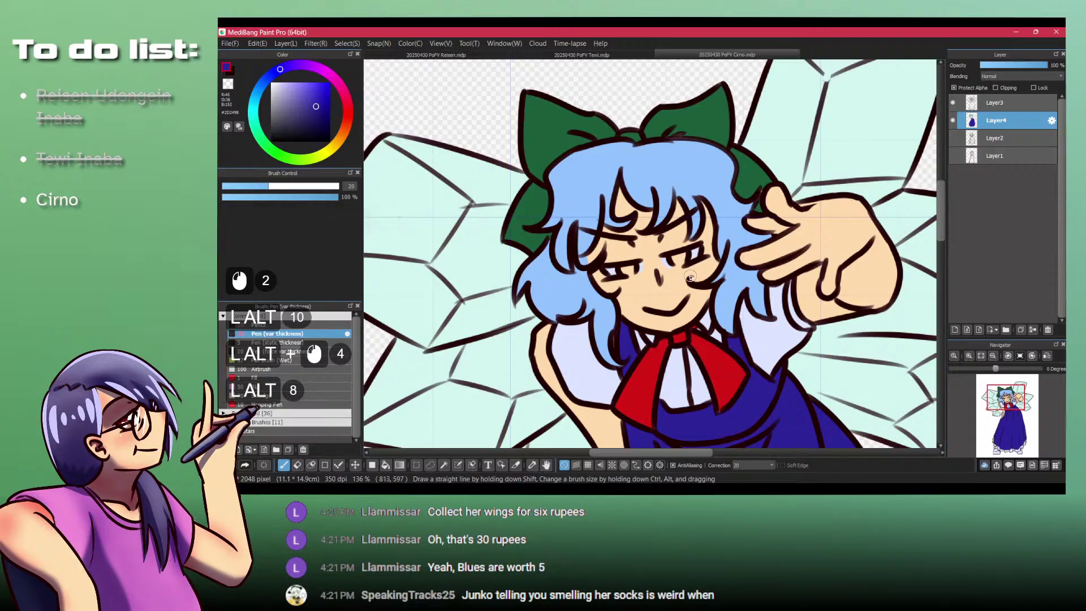
pyautogui.keyDown('ctrl'); pyautogui.click(712, 235); pyautogui.keyUp('ctrl')
pyautogui.click(328, 84)
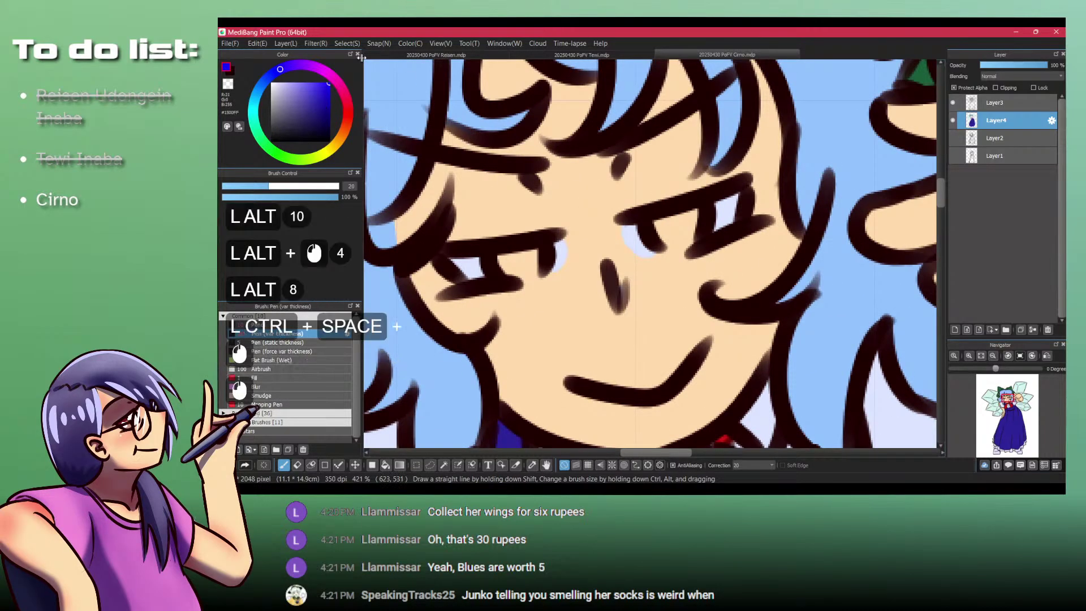
pyautogui.moveTo(661, 232); pyautogui.dragTo(689, 215)
pyautogui.moveTo(511, 255)
pyautogui.mouseDown()
pyautogui.moveTo(509, 264)
pyautogui.moveTo(598, 285)
pyautogui.mouseUp()
pyautogui.hotkey('ctrl', 'z')
pyautogui.moveTo(596, 228); pyautogui.dragTo(662, 274)
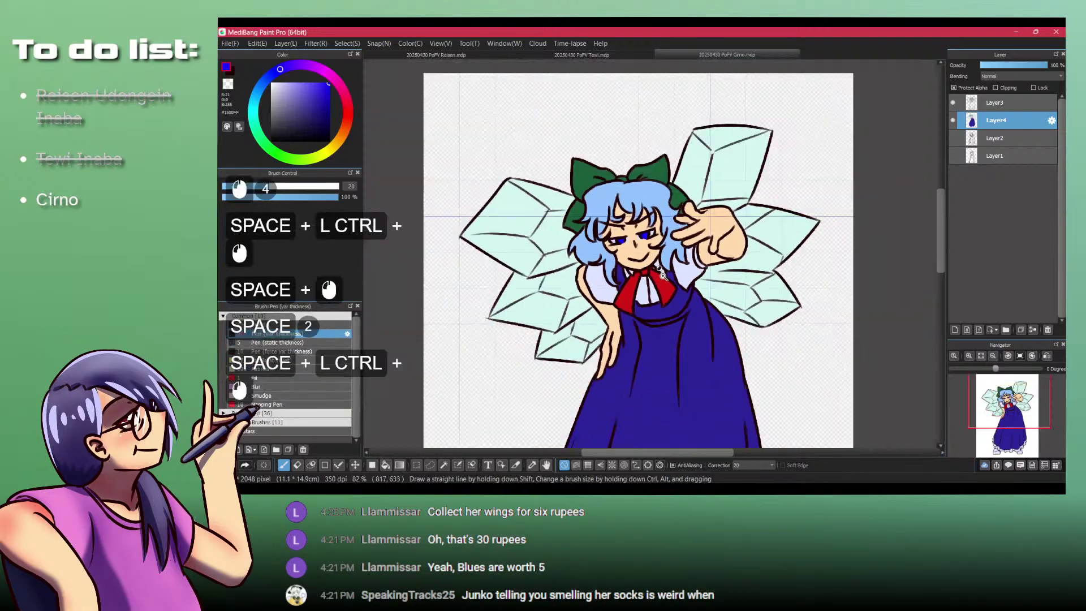
# Step: Undo the bright-blue stroke on the dress's bodice and redo the touch-up with the violet-blue sampled from the dress
pyautogui.keyDown('ctrl'); pyautogui.click(662, 275); pyautogui.keyUp('ctrl')
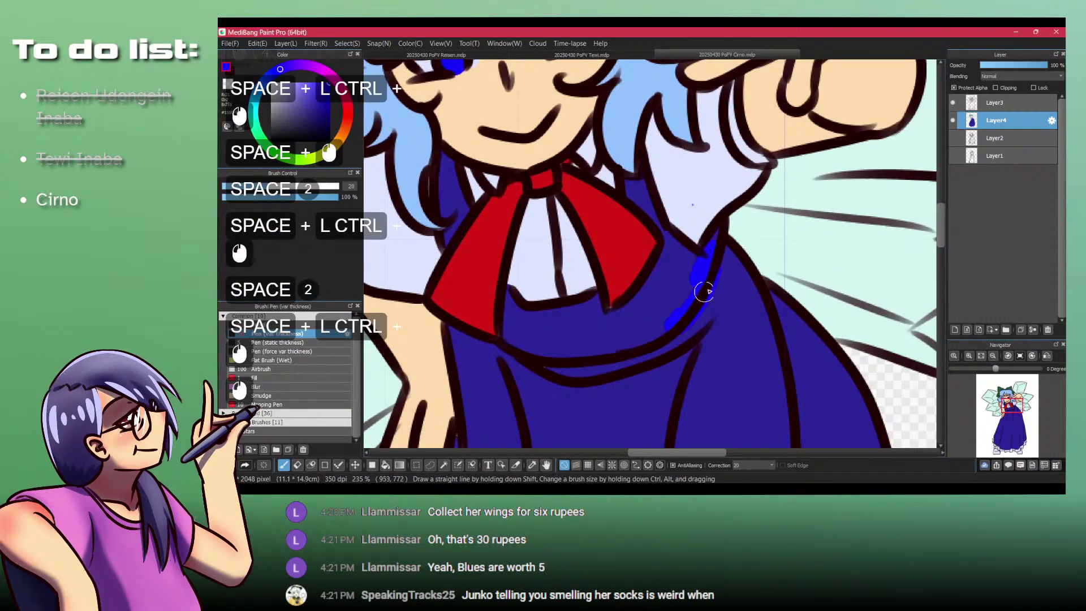
pyautogui.hotkey('ctrl', 'z')
pyautogui.keyDown('alt'); pyautogui.click(714, 271); pyautogui.keyUp('alt')
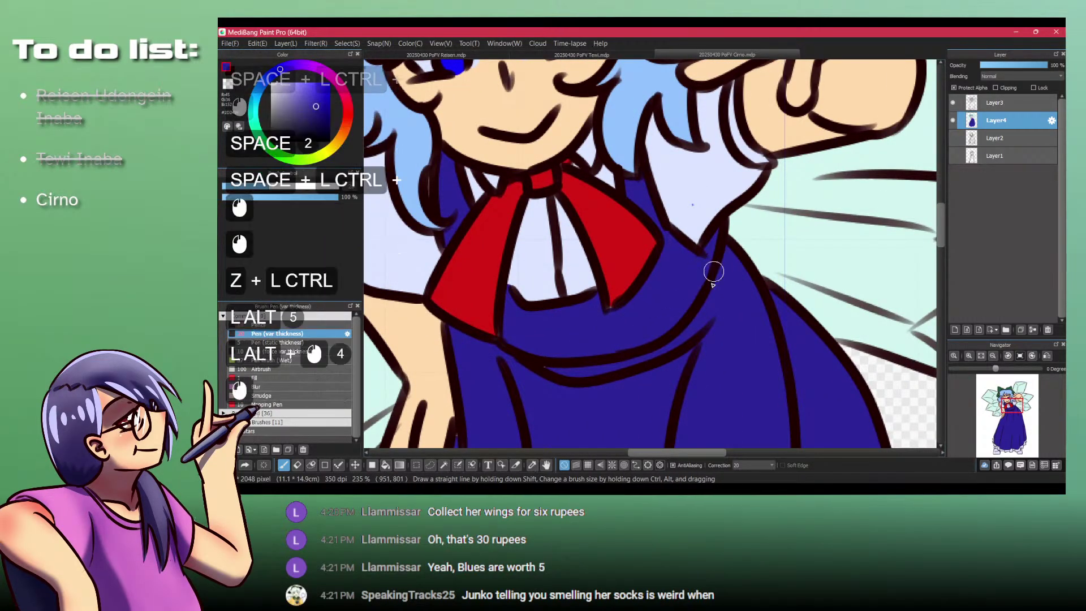
pyautogui.click(504, 328)
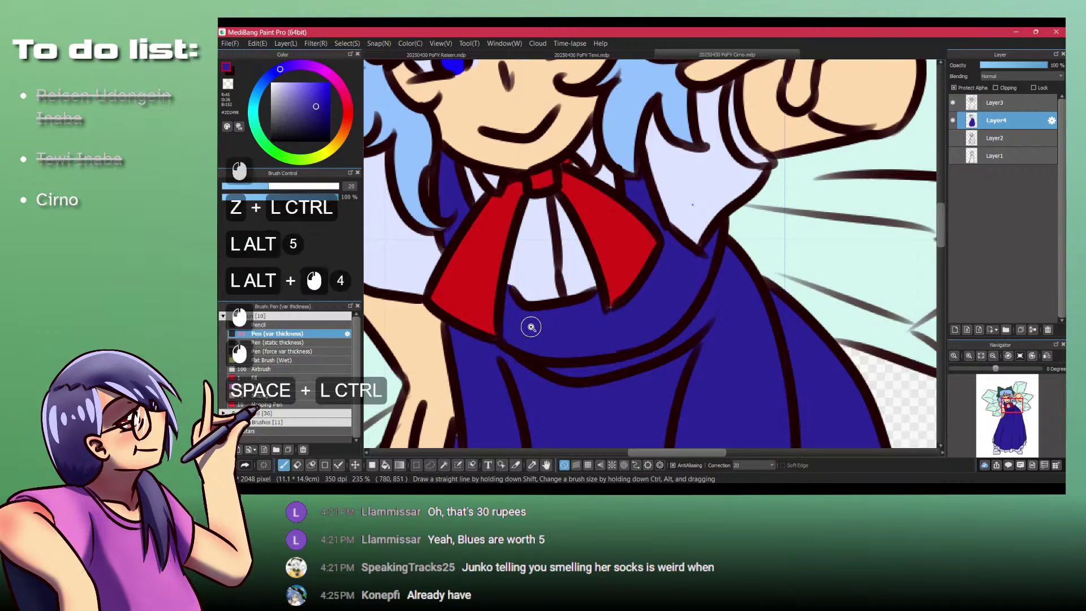
# Step: Sample the pale lavender-blue from the sleeve and paint a trim stripe along the lower edge of both red bow tails
pyautogui.moveTo(531, 326); pyautogui.dragTo(569, 262)
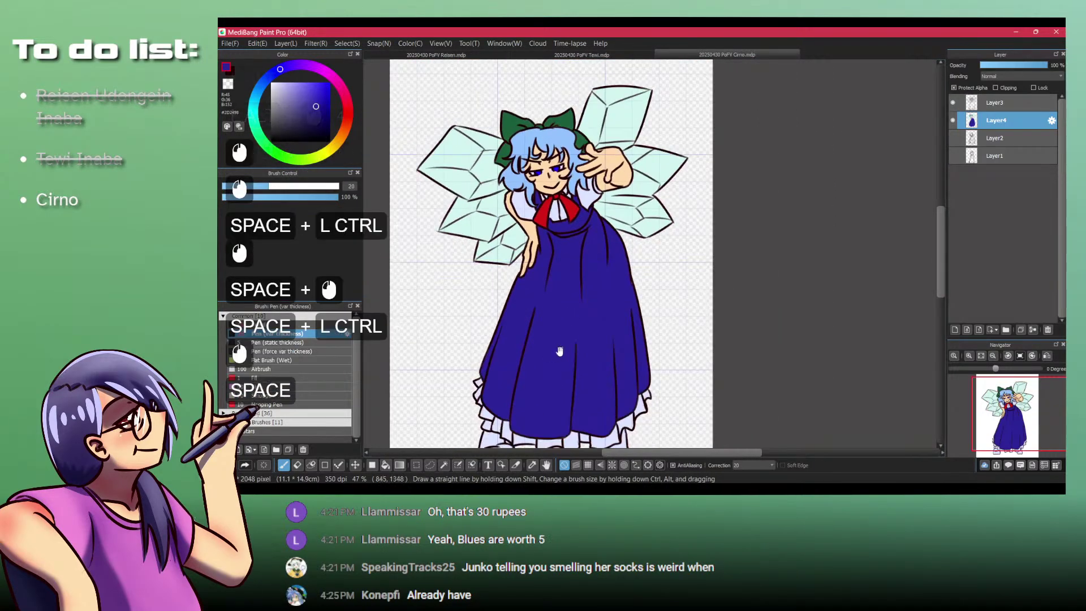
pyautogui.moveTo(560, 351)
pyautogui.mouseDown()
pyautogui.moveTo(567, 253)
pyautogui.moveTo(571, 359)
pyautogui.mouseUp()
pyautogui.moveTo(597, 277); pyautogui.dragTo(606, 359)
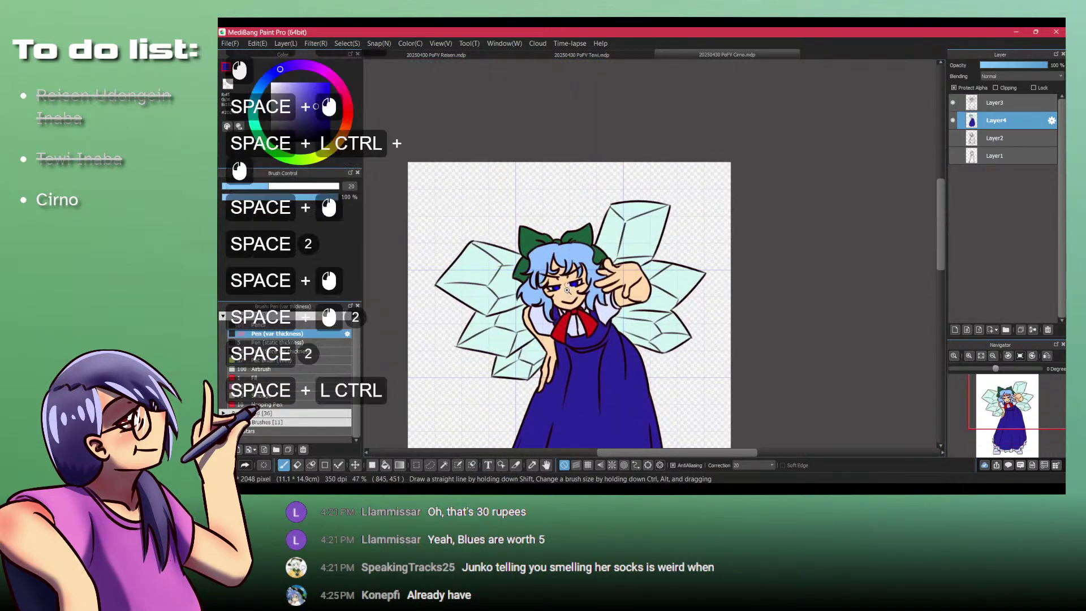
pyautogui.moveTo(567, 291); pyautogui.dragTo(605, 299)
pyautogui.moveTo(635, 392); pyautogui.dragTo(584, 218)
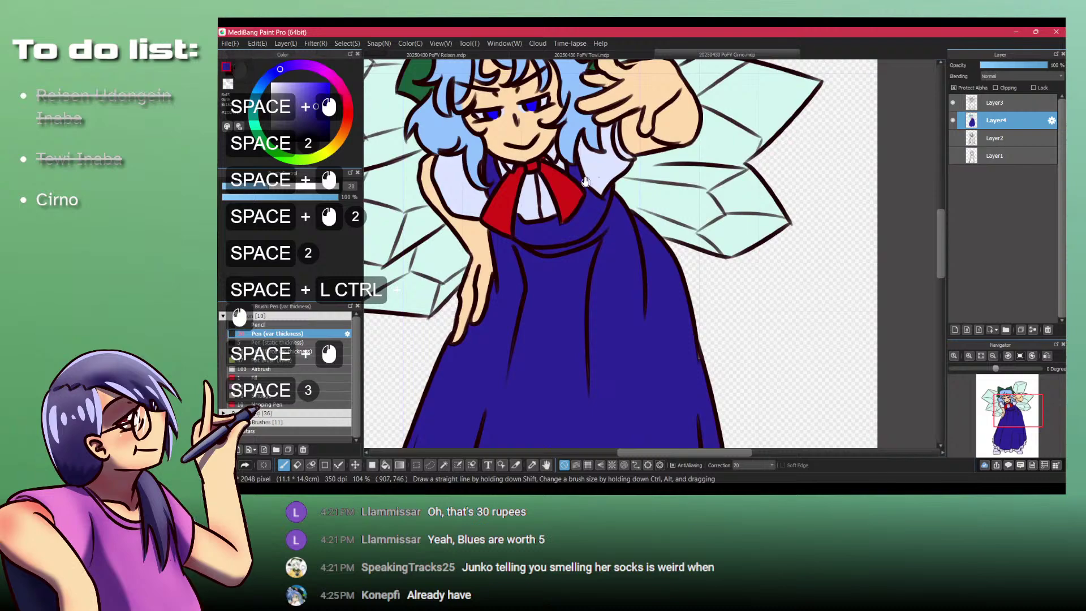
pyautogui.moveTo(585, 182); pyautogui.dragTo(623, 209)
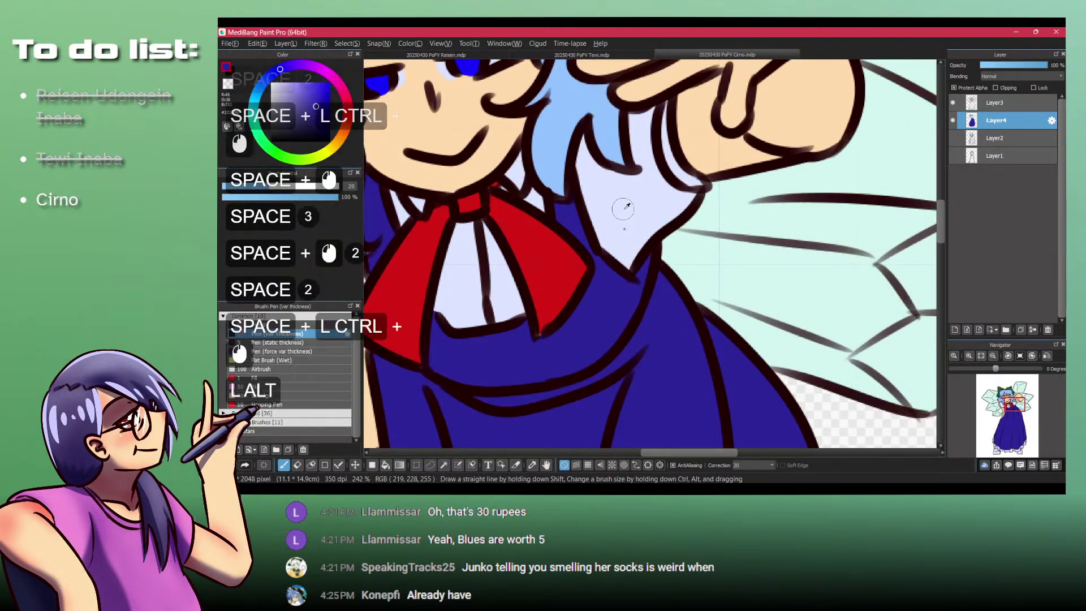
pyautogui.keyDown('alt'); pyautogui.click(624, 212); pyautogui.keyUp('alt')
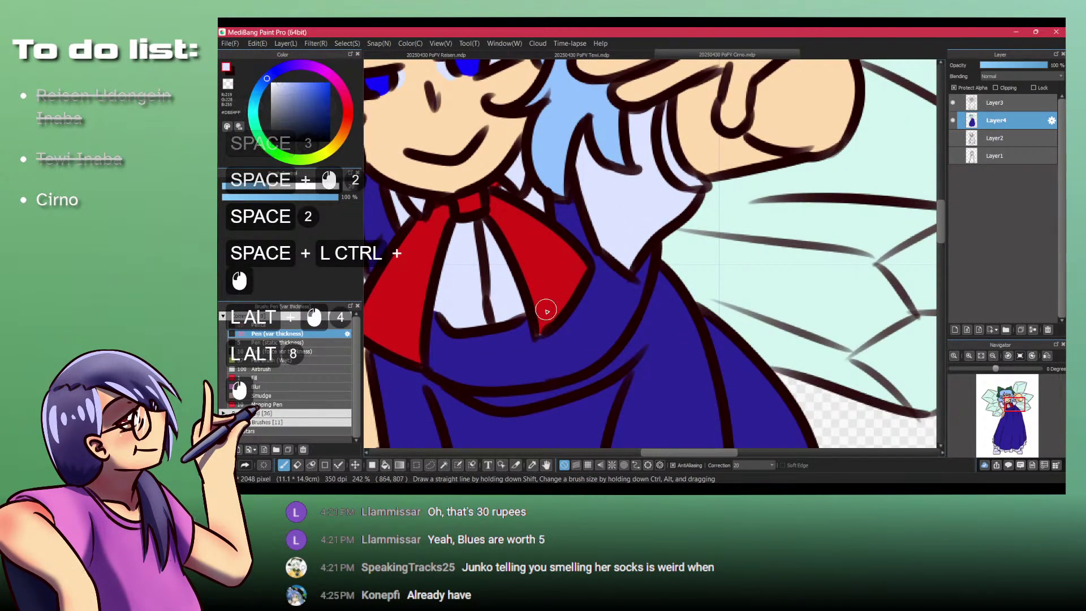
pyautogui.moveTo(546, 310)
pyautogui.mouseDown()
pyautogui.moveTo(571, 271)
pyautogui.moveTo(539, 319)
pyautogui.mouseUp()
pyautogui.hotkey('ctrl', 'z')
pyautogui.hotkey('ctrl', 'z')
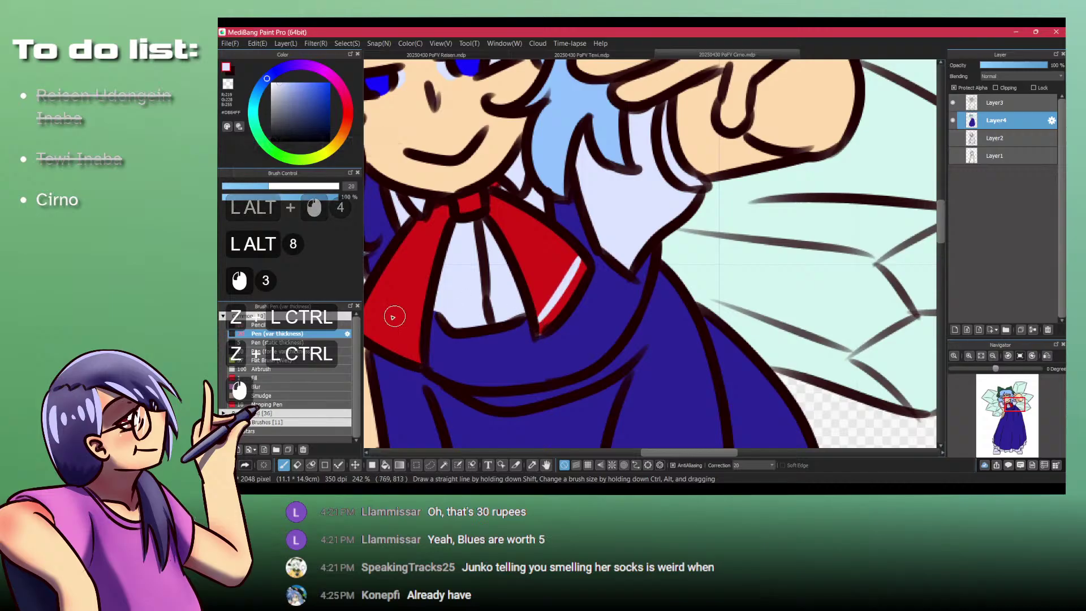
pyautogui.press('space')
pyautogui.moveTo(388, 330); pyautogui.dragTo(469, 348)
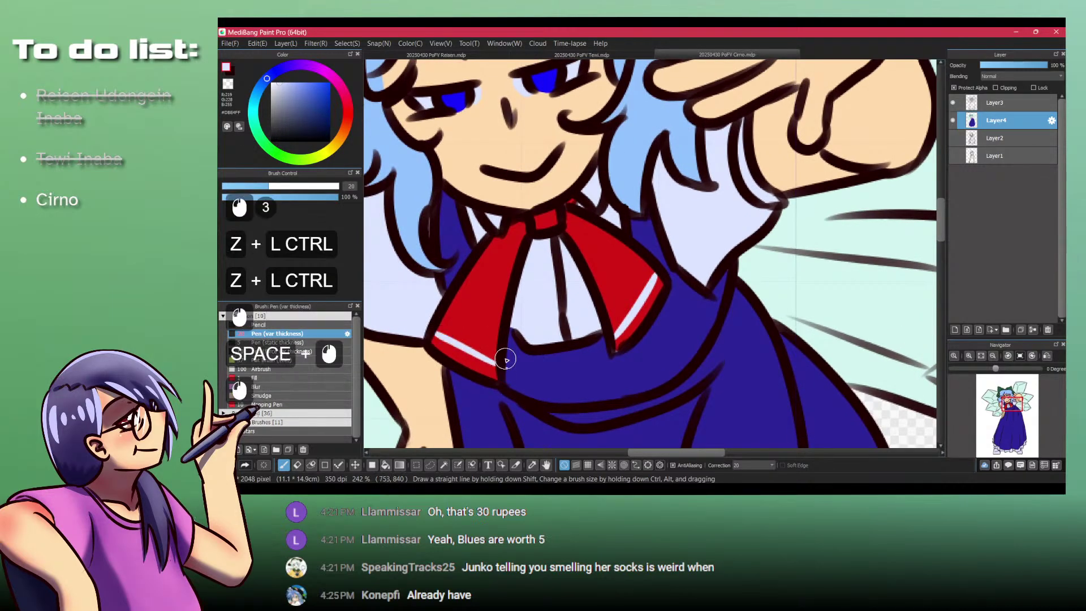
# Step: Switch to the browser, examine the dress hem on the full Cirno artwork, and return to the drawing
pyautogui.click(632, 490)
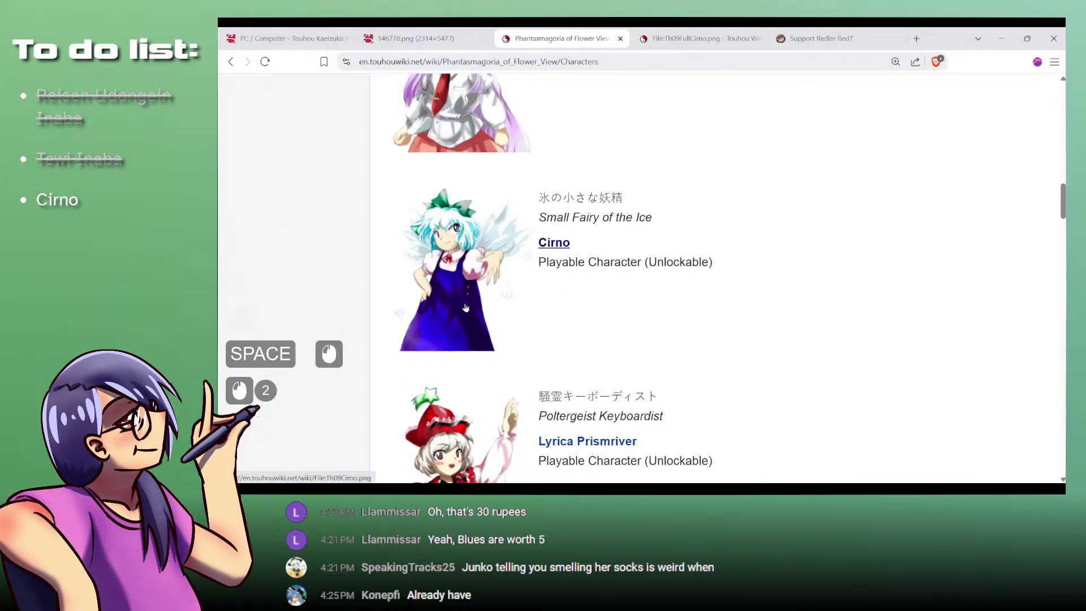
pyautogui.click(728, 32)
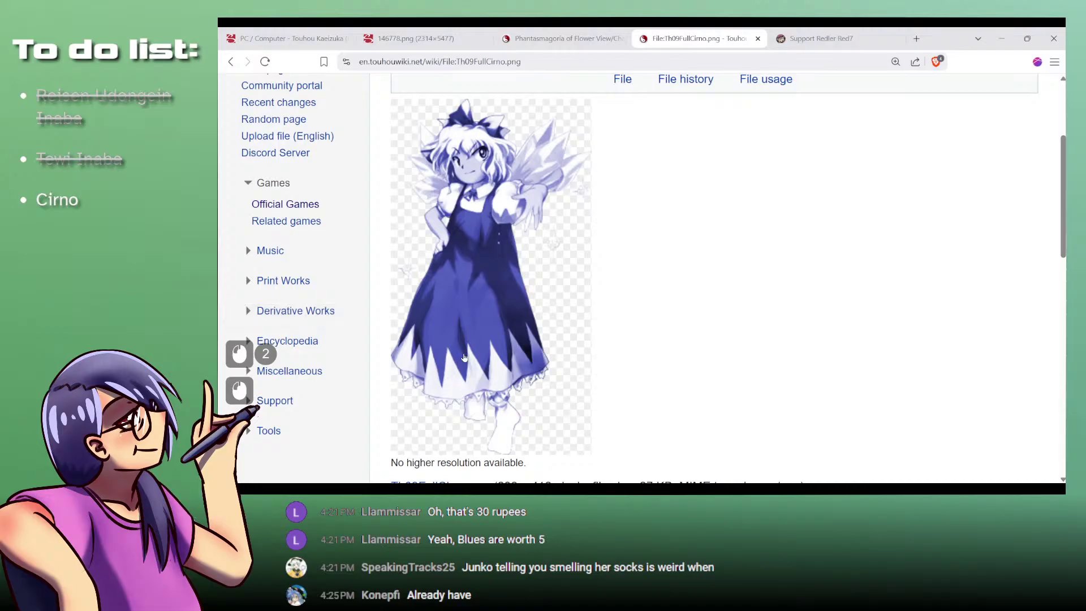
pyautogui.click(698, 488)
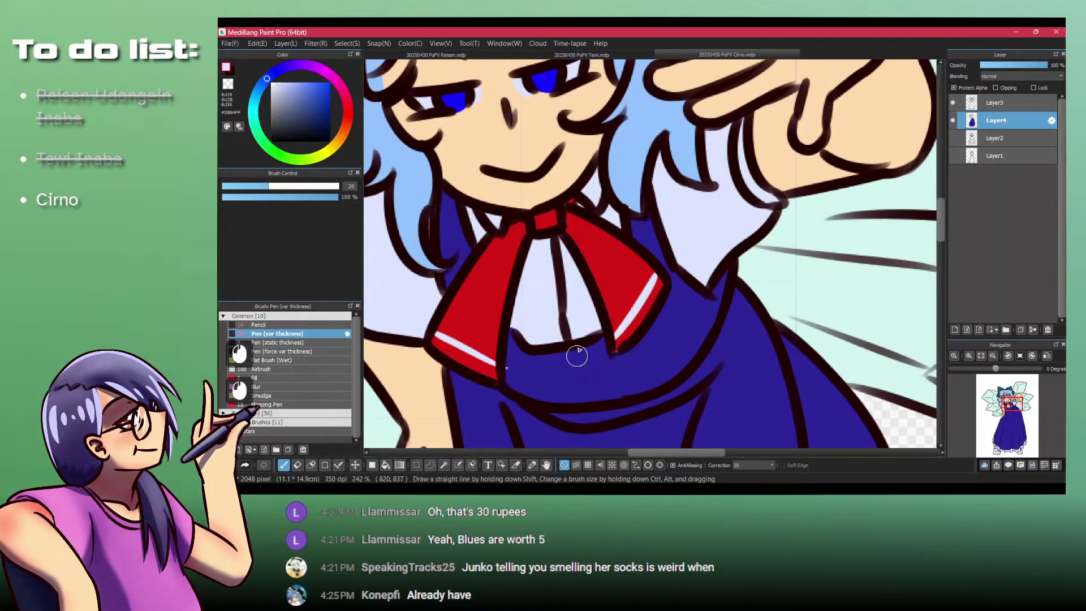
# Step: Cover the stray speck beside the bow's lower corner with the sampled dress violet-blue, and resample the pale lavender-blue from the shirt
pyautogui.keyDown('alt'); pyautogui.click(521, 373); pyautogui.keyUp('alt')
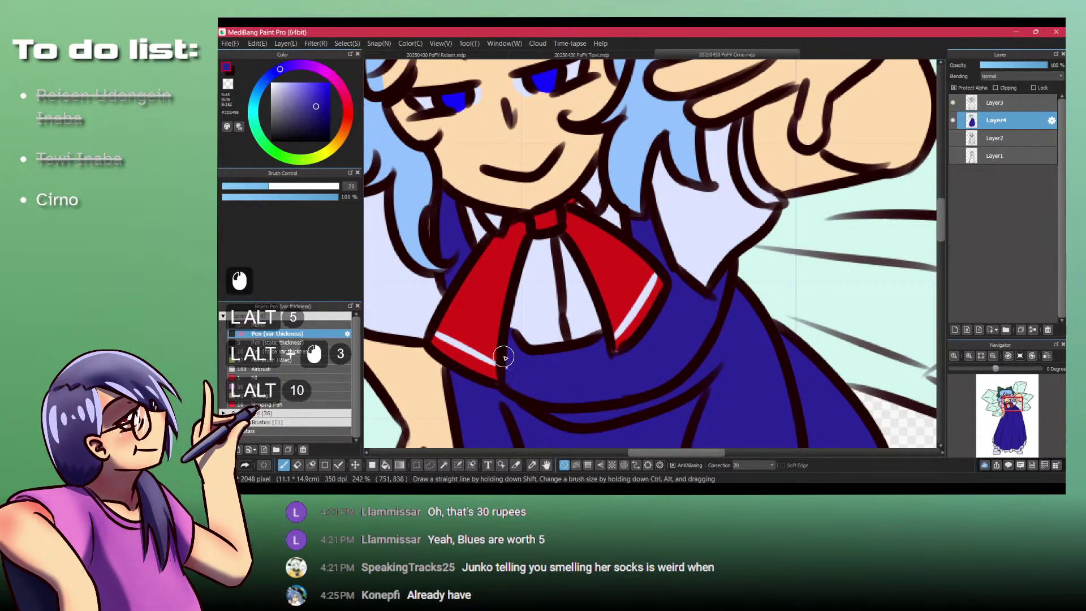
pyautogui.click(505, 363)
pyautogui.keyDown('alt'); pyautogui.click(533, 306); pyautogui.keyUp('alt')
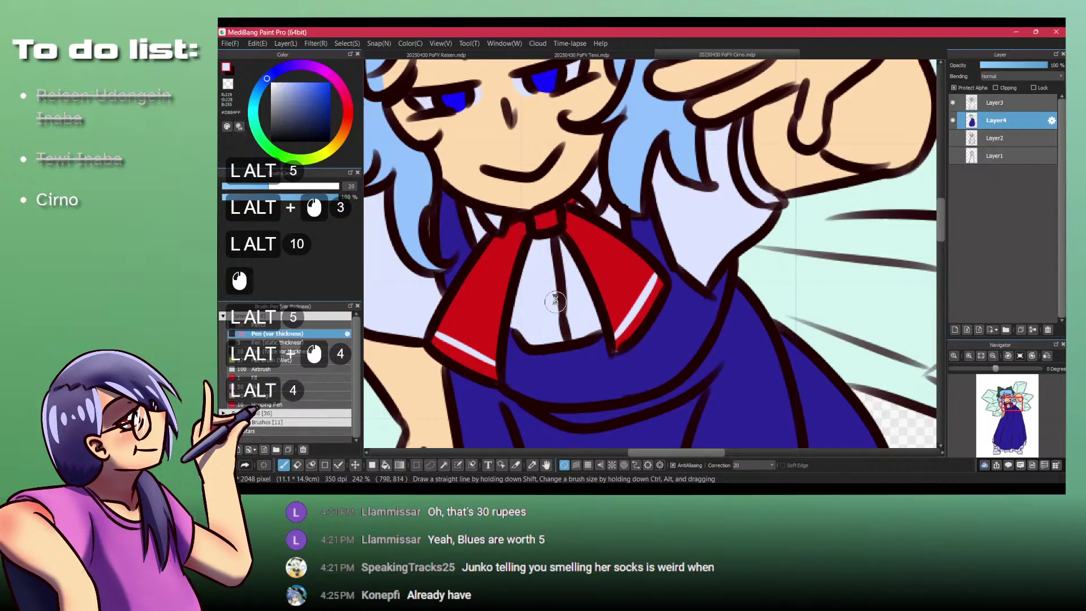
pyautogui.moveTo(555, 301)
pyautogui.mouseDown()
pyautogui.moveTo(545, 364)
pyautogui.moveTo(533, 161)
pyautogui.mouseUp()
pyautogui.moveTo(517, 303)
pyautogui.mouseDown()
pyautogui.moveTo(533, 239)
pyautogui.moveTo(489, 369)
pyautogui.mouseUp()
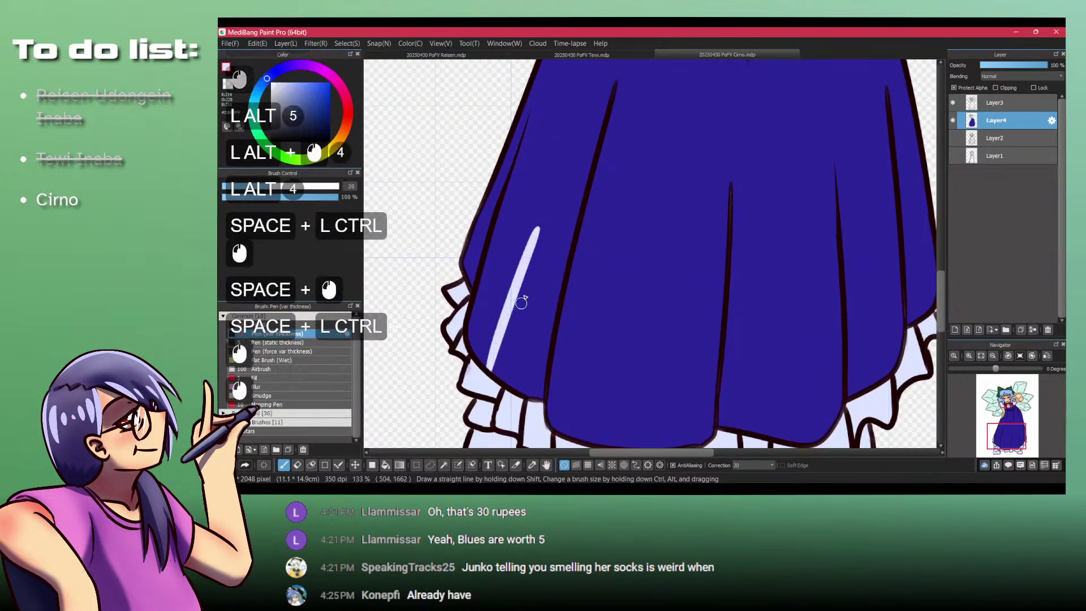
pyautogui.hotkey('ctrl', 'z')
pyautogui.moveTo(542, 214)
pyautogui.mouseDown()
pyautogui.moveTo(476, 357)
pyautogui.moveTo(528, 351)
pyautogui.moveTo(516, 390)
pyautogui.mouseUp()
pyautogui.hotkey('ctrl', 'z')
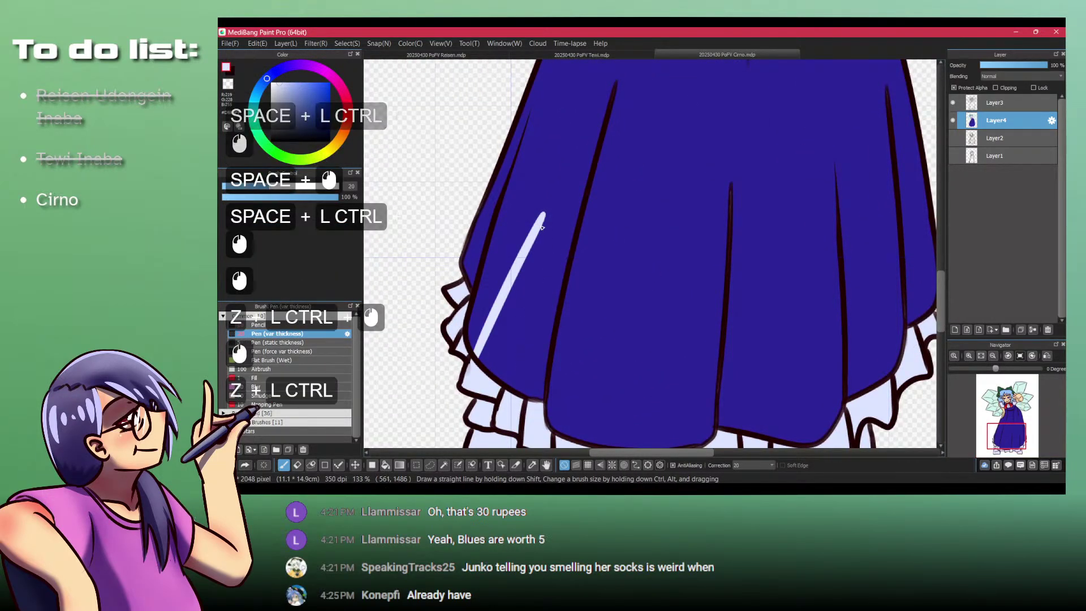
pyautogui.hotkey('ctrl', 'z')
# Step: Draw a tall zigzag outline in pale lavender-blue across the skirt's left front panel, undoing the strokes that miss
pyautogui.moveTo(552, 184); pyautogui.dragTo(481, 334)
pyautogui.moveTo(552, 182); pyautogui.dragTo(525, 350)
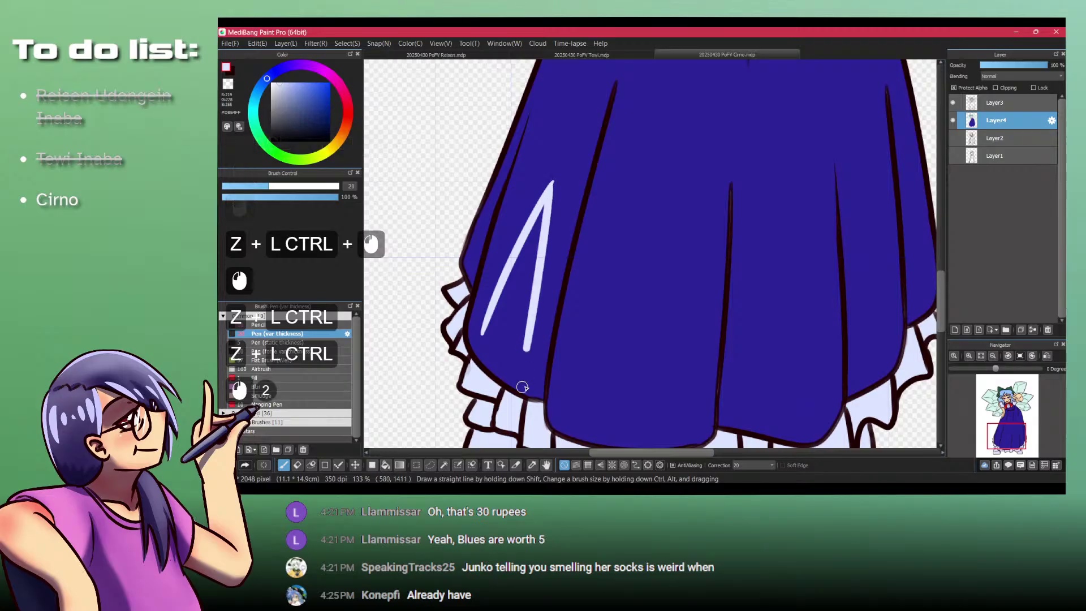
pyautogui.moveTo(516, 178); pyautogui.dragTo(479, 341)
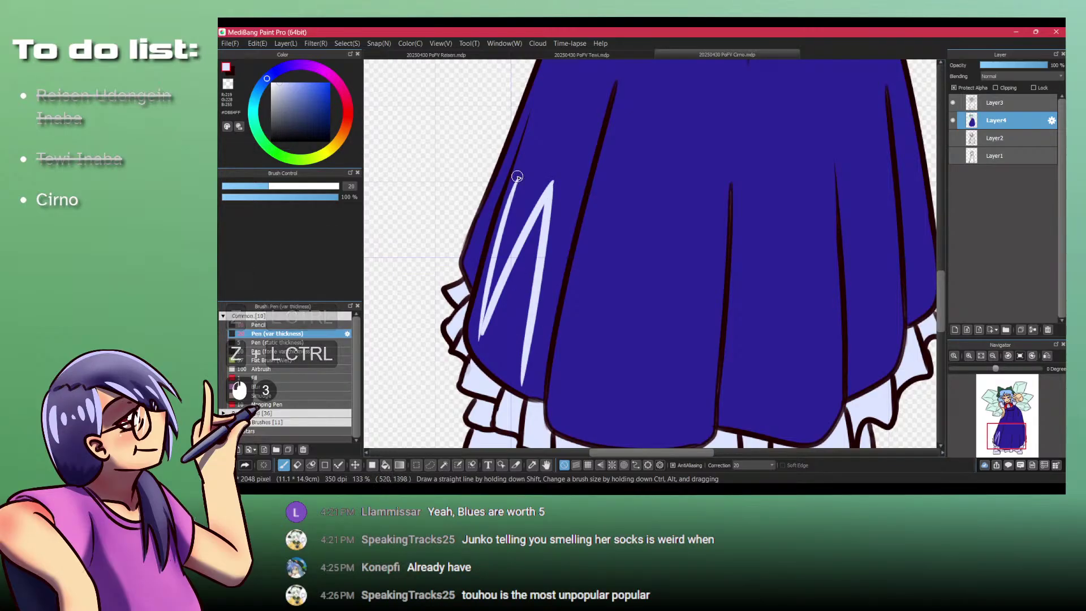
pyautogui.moveTo(489, 244); pyautogui.dragTo(512, 184)
pyautogui.hotkey('ctrl', 'z')
pyautogui.moveTo(489, 244)
pyautogui.mouseDown()
pyautogui.moveTo(513, 180)
pyautogui.moveTo(479, 340)
pyautogui.mouseUp()
pyautogui.hotkey('ctrl', 'z')
pyautogui.hotkey('ctrl', 'z')
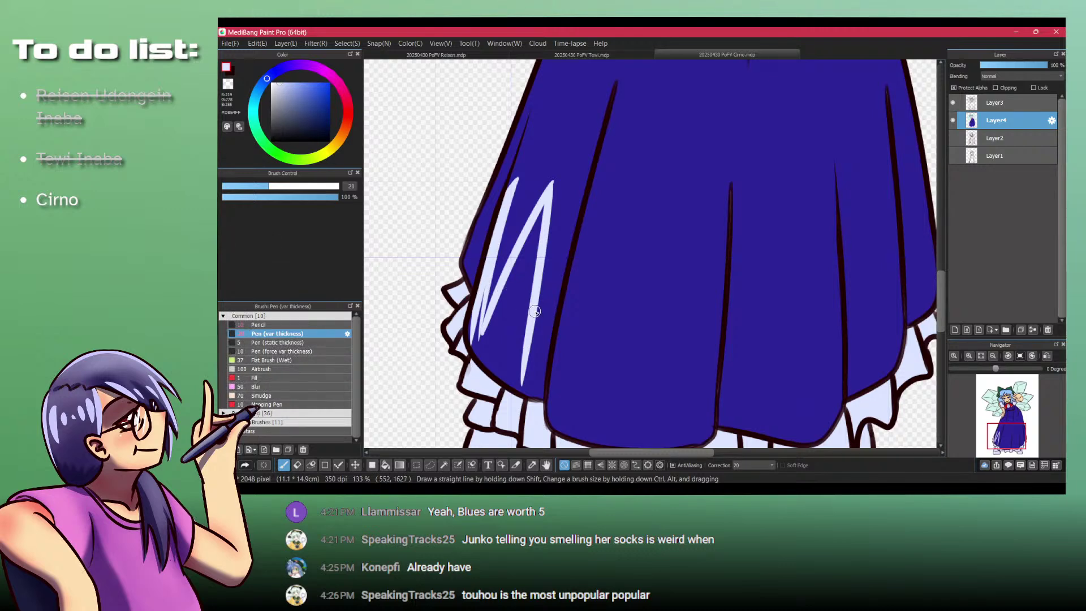
# Step: Bucket-fill the left front panel below the zigzag with pale lavender-blue and touch up its outer edge with the pen
pyautogui.press('b')
pyautogui.press('o')
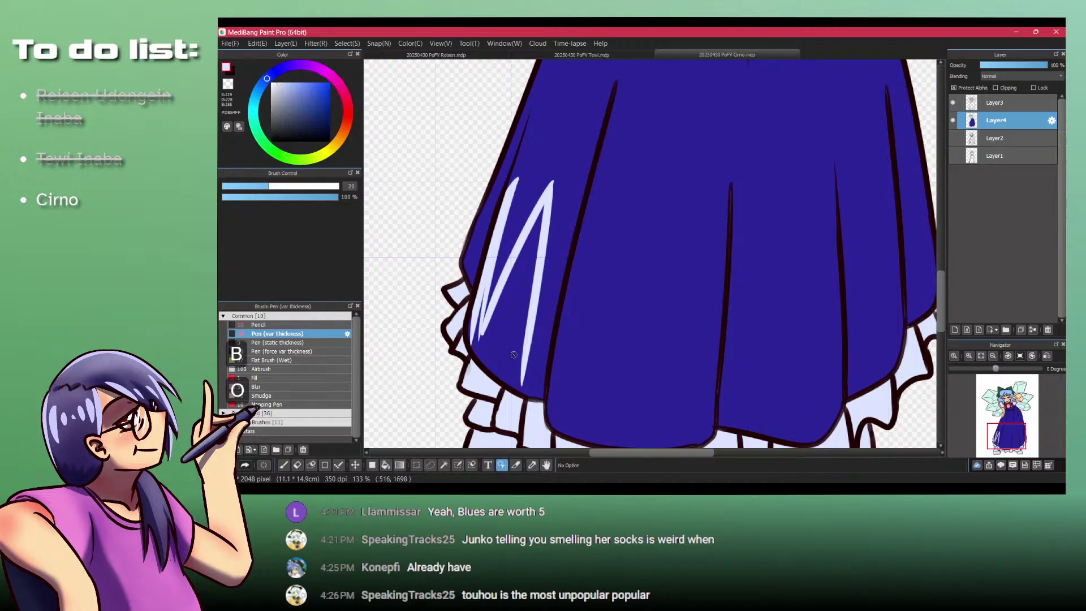
pyautogui.press('p')
pyautogui.moveTo(522, 349); pyautogui.dragTo(511, 412)
pyautogui.press('b')
pyautogui.click(507, 343)
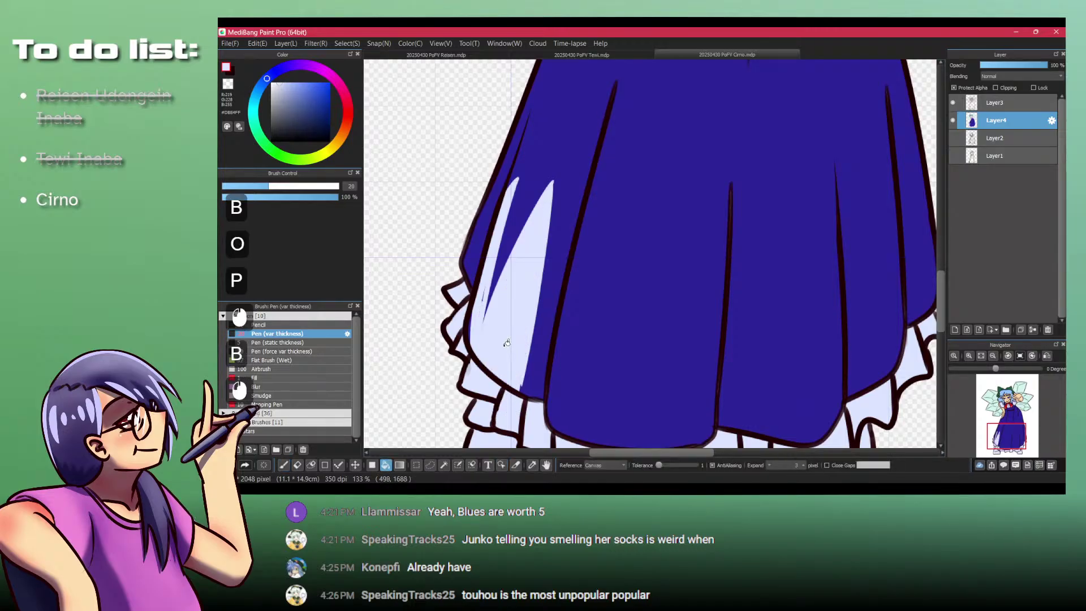
pyautogui.press('p')
pyautogui.moveTo(472, 303); pyautogui.dragTo(470, 331)
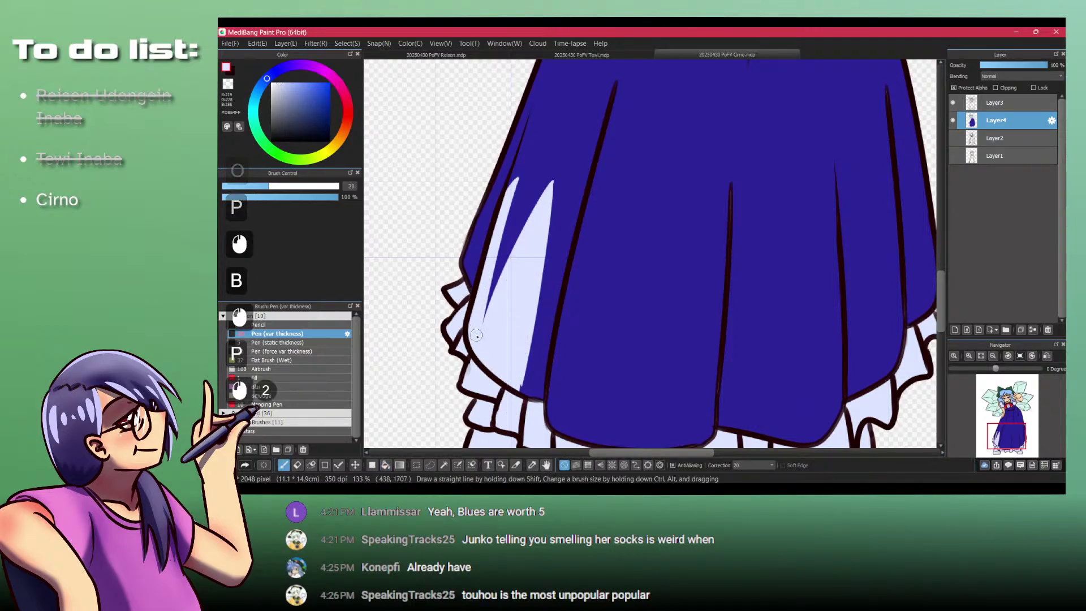
# Step: Paint another lavender-blue spike against the left panel's right fold and fill the lower part of the narrow outer-left skirt panel
pyautogui.moveTo(580, 214)
pyautogui.mouseDown()
pyautogui.moveTo(522, 410)
pyautogui.moveTo(550, 333)
pyautogui.mouseUp()
pyautogui.press('space')
pyautogui.click(521, 404)
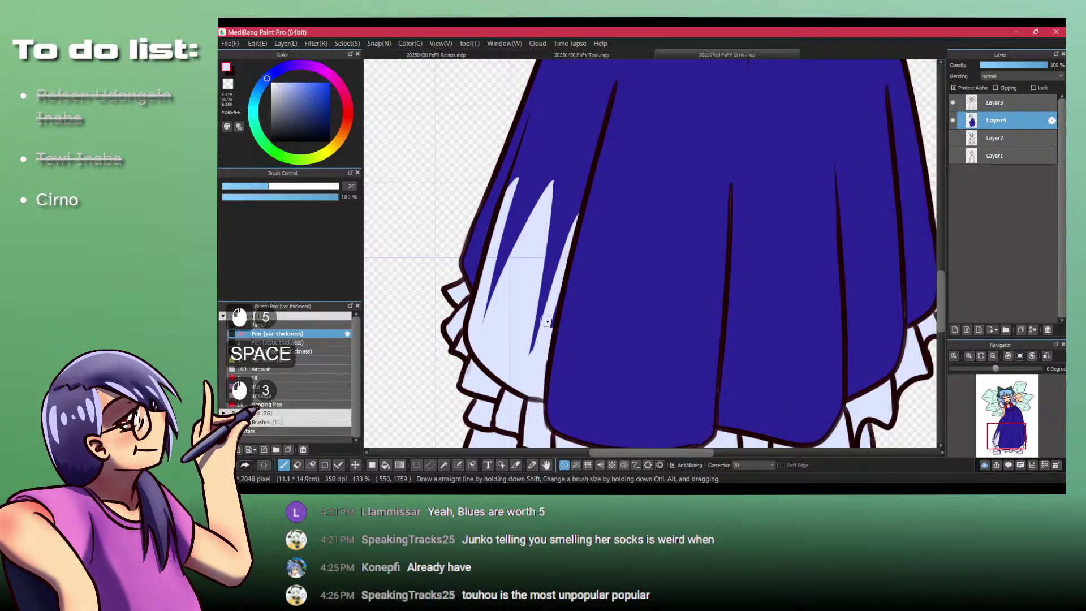
pyautogui.hotkey('ctrl', 'space')
pyautogui.moveTo(503, 169); pyautogui.dragTo(472, 276)
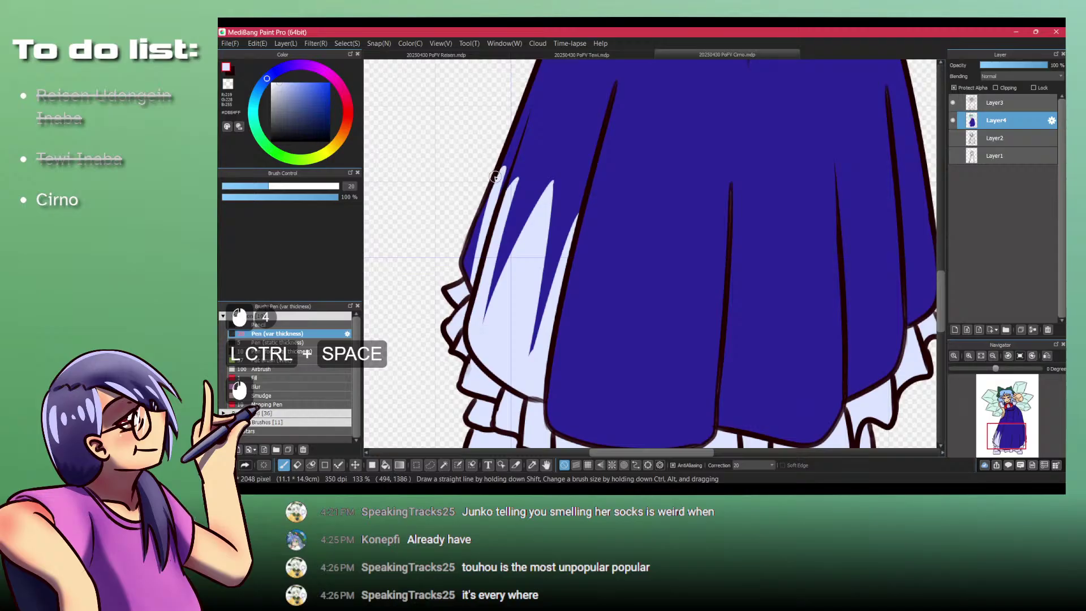
pyautogui.moveTo(495, 177)
pyautogui.mouseDown()
pyautogui.moveTo(465, 255)
pyautogui.moveTo(475, 294)
pyautogui.mouseUp()
pyautogui.hotkey('ctrl', 'space')
pyautogui.hotkey('ctrl', 'space')
pyautogui.moveTo(497, 250)
pyautogui.mouseDown()
pyautogui.moveTo(531, 172)
pyautogui.moveTo(521, 162)
pyautogui.moveTo(526, 308)
pyautogui.mouseUp()
pyautogui.hotkey('ctrl', 'z')
pyautogui.hotkey('ctrl', 'z')
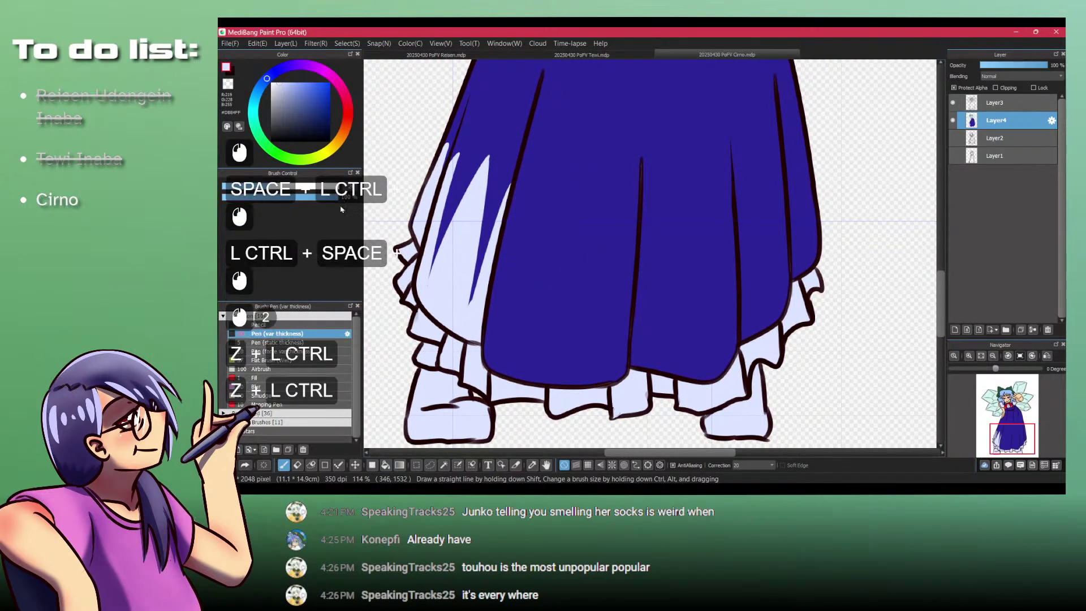
# Step: Set the pen size to 5 and draw the zigzag trim outline in pale lavender-blue across the two middle skirt panels
pyautogui.write('5')
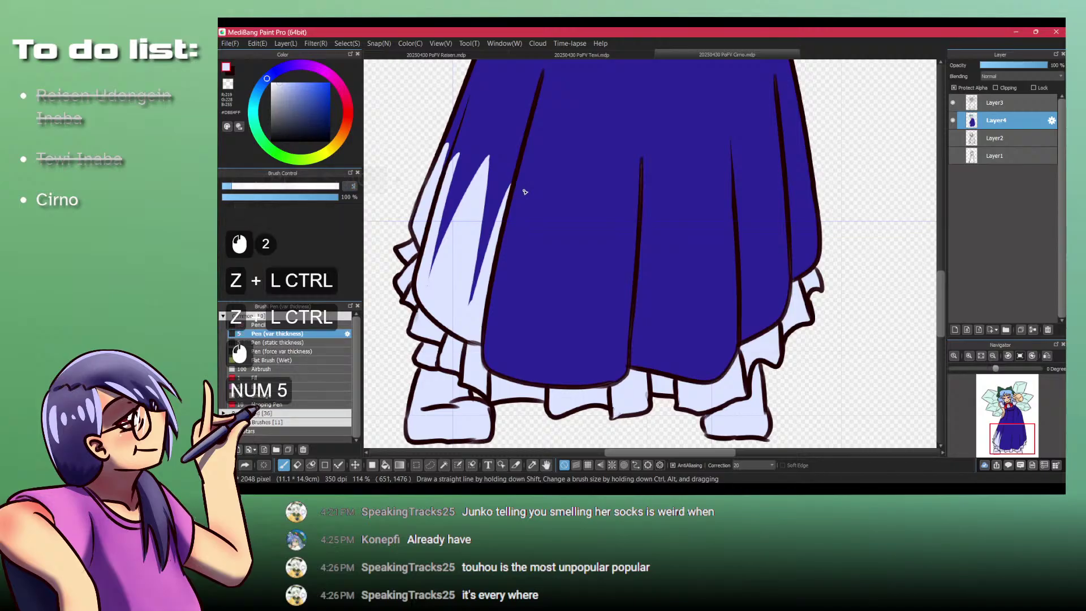
pyautogui.press('Return')
pyautogui.moveTo(520, 223)
pyautogui.mouseDown()
pyautogui.moveTo(525, 325)
pyautogui.moveTo(587, 175)
pyautogui.moveTo(602, 331)
pyautogui.mouseUp()
pyautogui.moveTo(602, 331)
pyautogui.mouseDown()
pyautogui.moveTo(628, 262)
pyautogui.moveTo(641, 165)
pyautogui.mouseUp()
pyautogui.hotkey('ctrl', 'z')
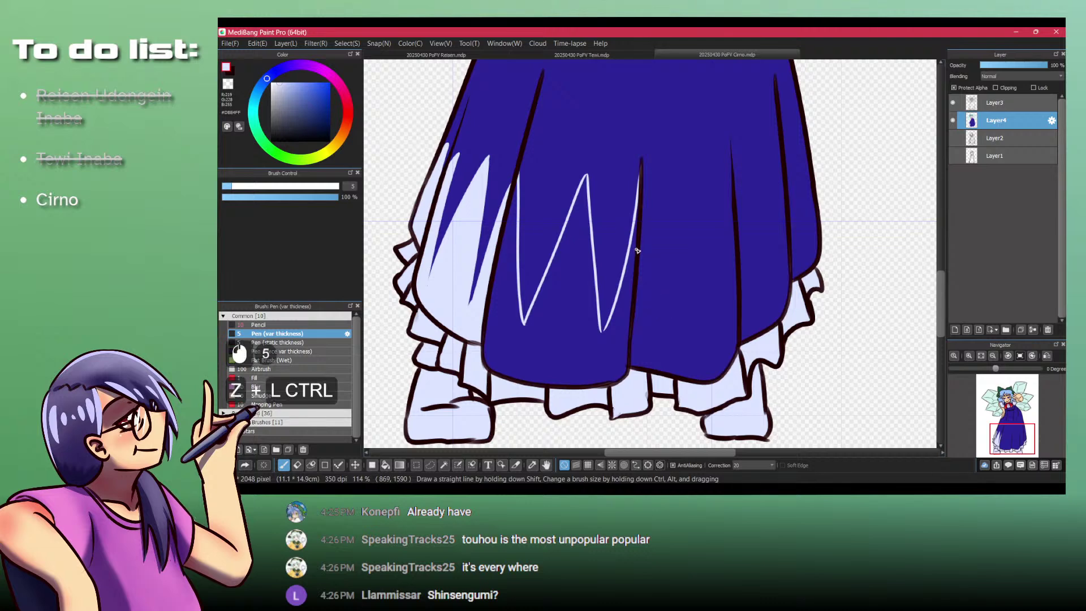
pyautogui.moveTo(639, 256); pyautogui.dragTo(654, 330)
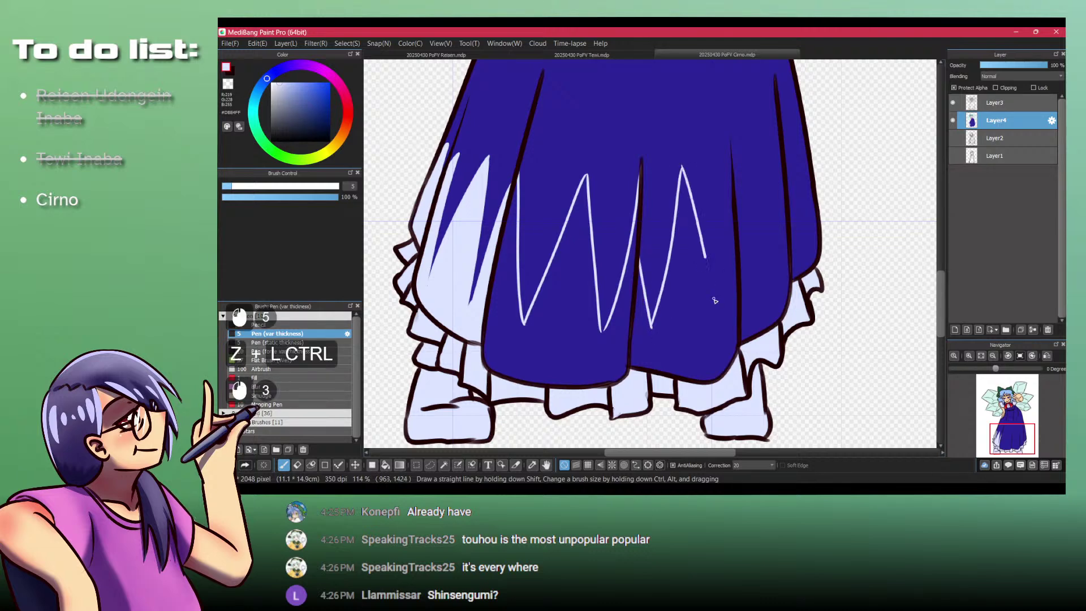
pyautogui.moveTo(714, 300); pyautogui.dragTo(729, 194)
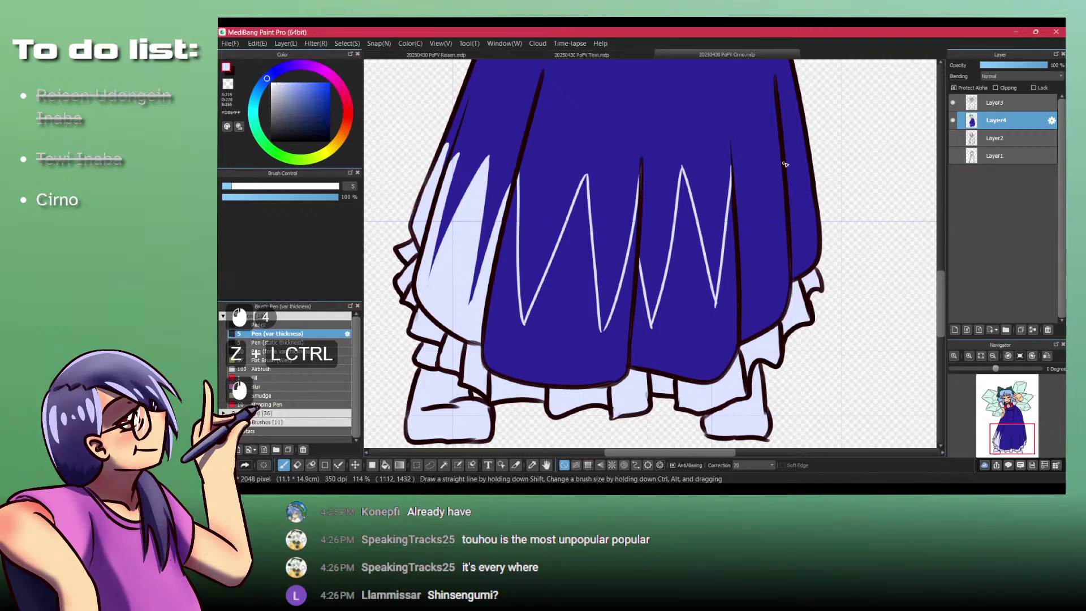
pyautogui.moveTo(785, 164)
pyautogui.mouseDown()
pyautogui.moveTo(674, 259)
pyautogui.moveTo(666, 249)
pyautogui.mouseUp()
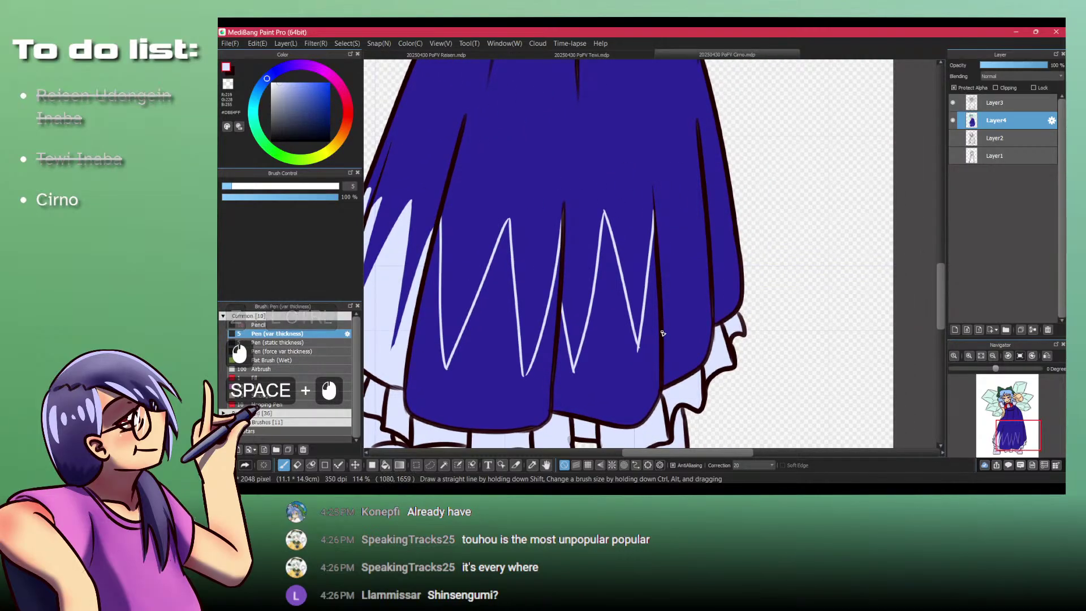
# Step: Draw the pale lavender-blue zigzag trim outline across the two rightmost skirt panels, undoing the stroke that misses
pyautogui.moveTo(663, 330)
pyautogui.mouseDown()
pyautogui.moveTo(677, 208)
pyautogui.moveTo(698, 214)
pyautogui.mouseUp()
pyautogui.hotkey('ctrl', 'z')
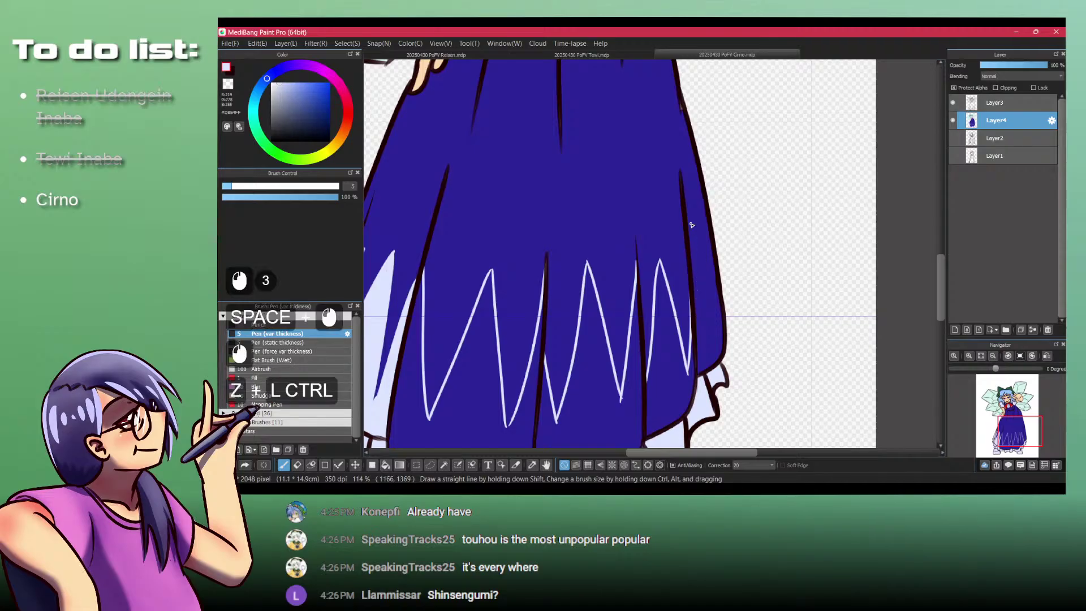
pyautogui.click(686, 215)
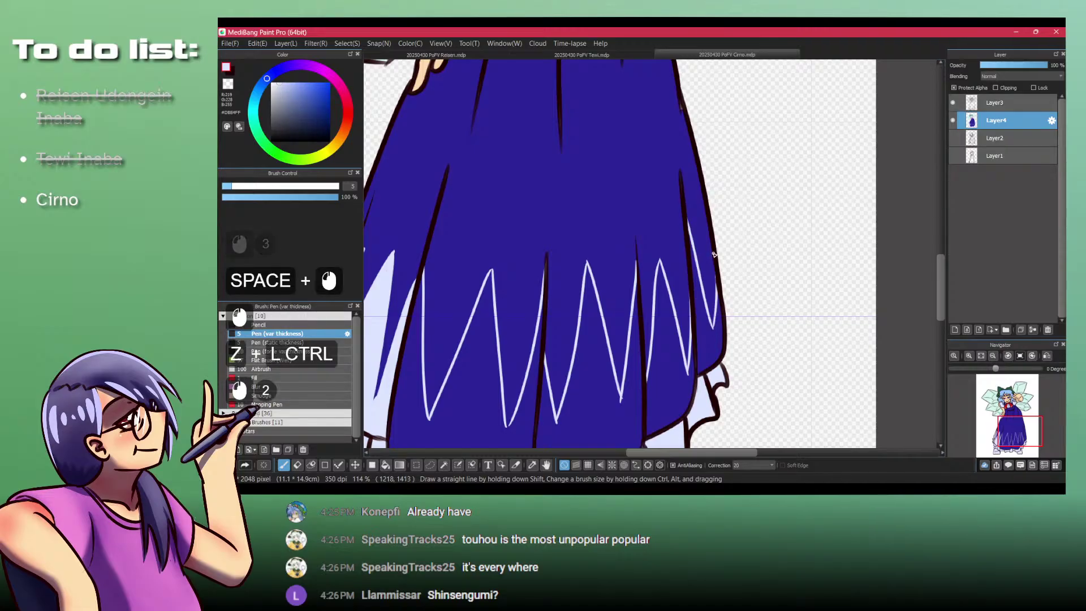
# Step: Try to bucket-fill the left middle skirt panel below its zigzag outline with pale lavender-blue
pyautogui.moveTo(714, 254); pyautogui.dragTo(557, 249)
pyautogui.moveTo(540, 257); pyautogui.dragTo(575, 265)
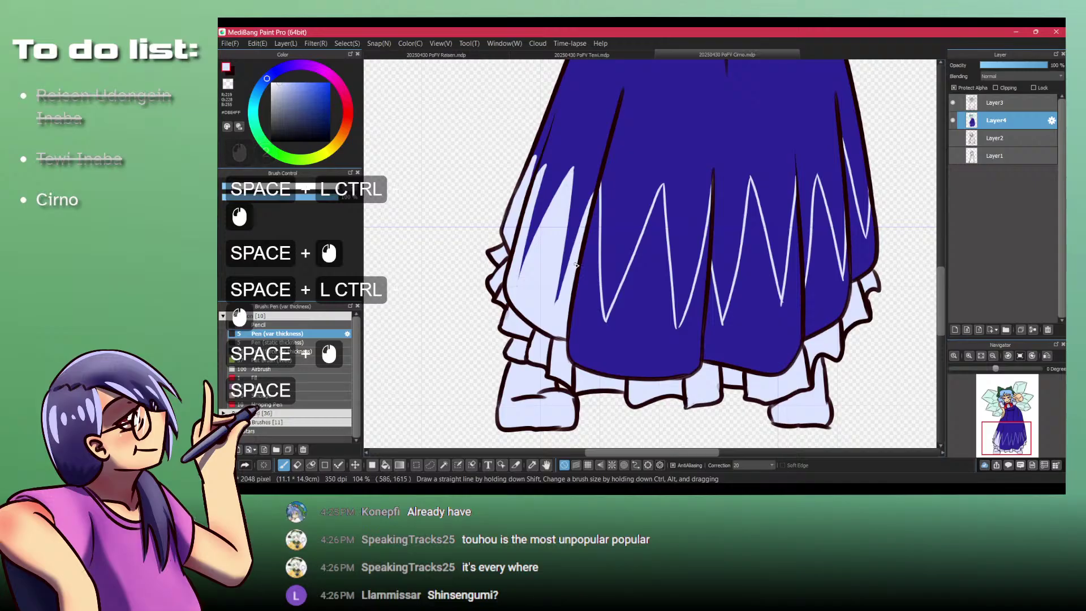
pyautogui.press('n')
pyautogui.press('b')
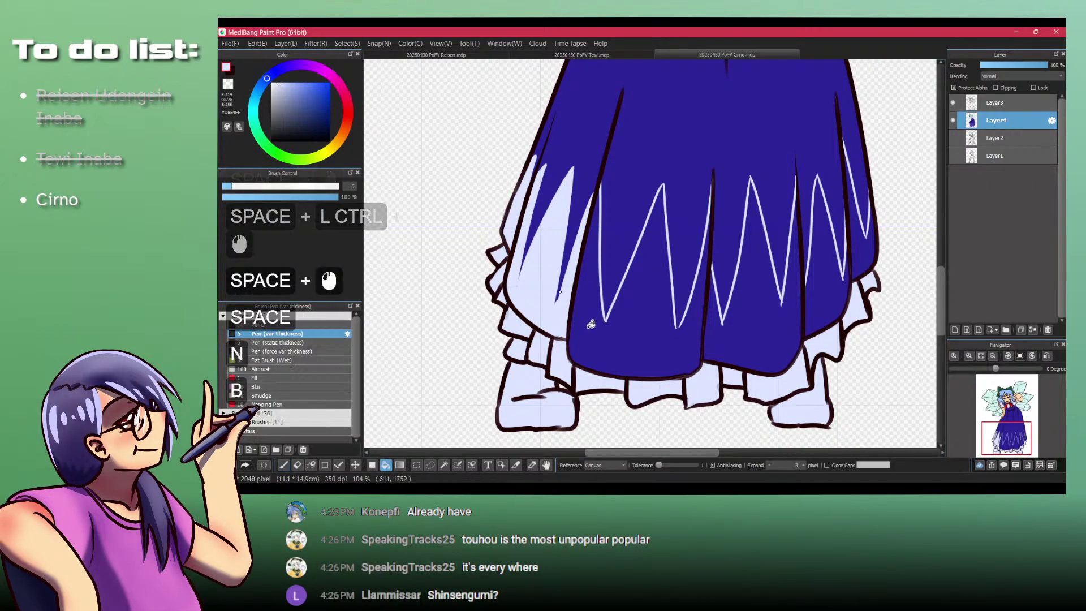
pyautogui.click(590, 323)
pyautogui.hotkey('ctrl', 'z')
pyautogui.moveTo(591, 324); pyautogui.dragTo(569, 231)
pyautogui.click(625, 362)
pyautogui.hotkey('ctrl', 'z')
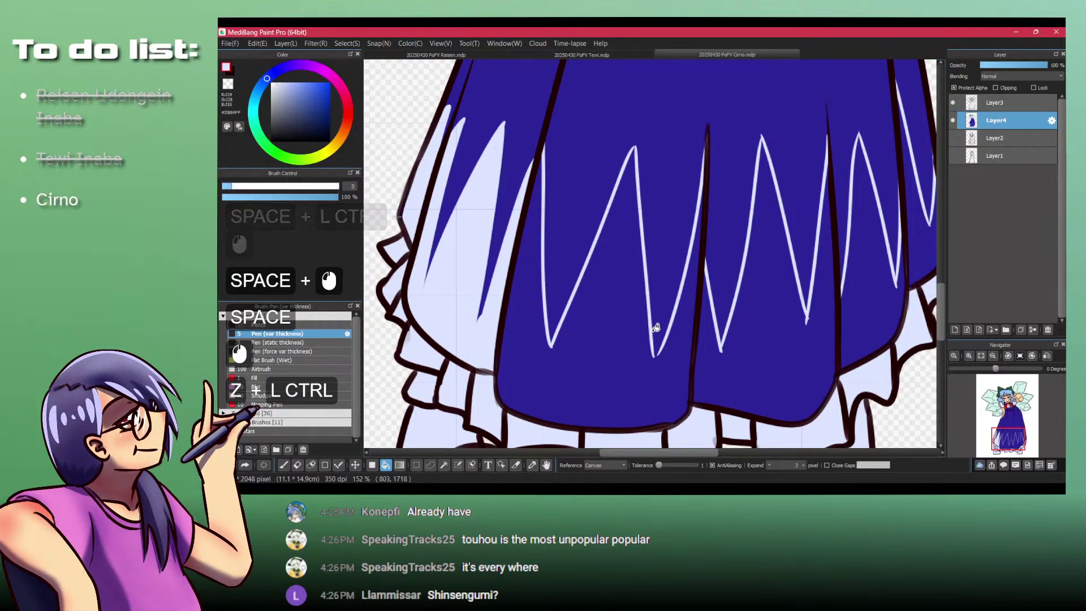
# Step: Patch the left middle panel's zigzag outline with the pen and bucket-fill the middle and right skirt panels below it with pale lavender-blue
pyautogui.press('p')
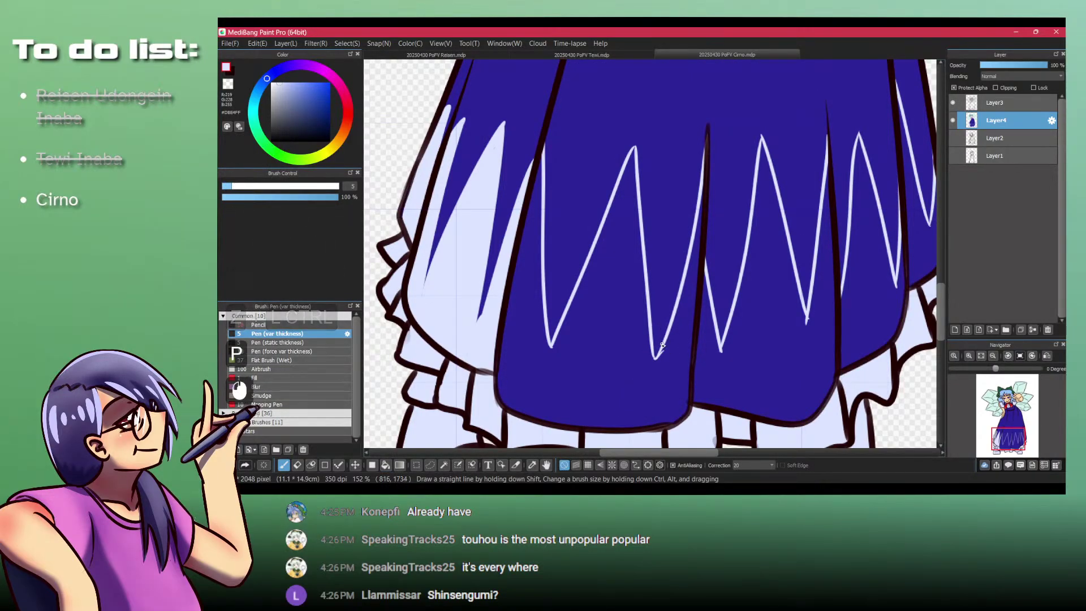
pyautogui.press('b')
pyautogui.click(637, 392)
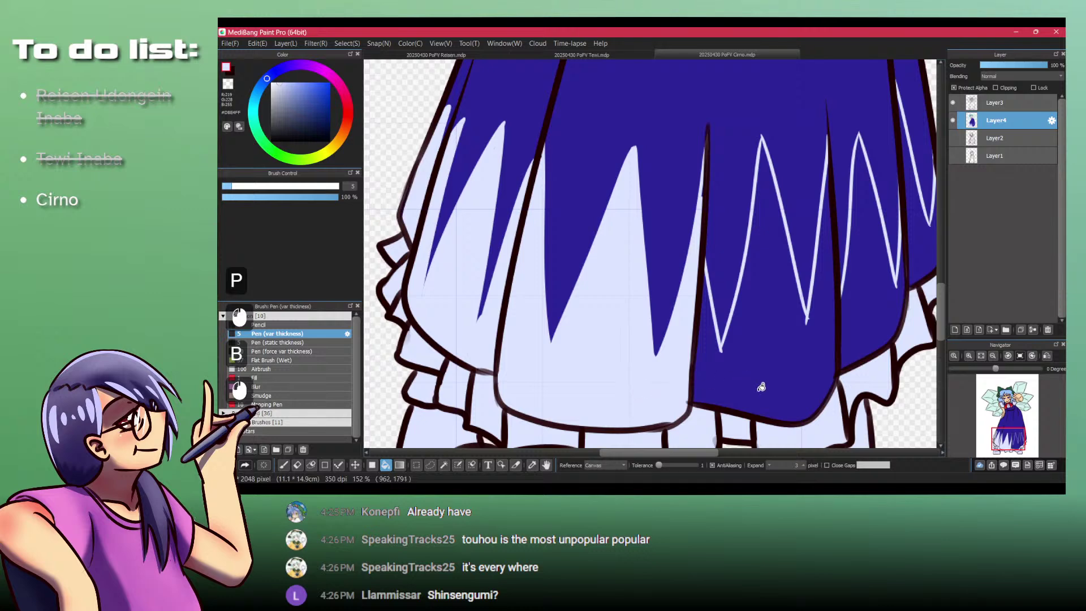
pyautogui.click(762, 386)
pyautogui.moveTo(795, 322); pyautogui.dragTo(618, 375)
pyautogui.click(688, 353)
pyautogui.click(750, 308)
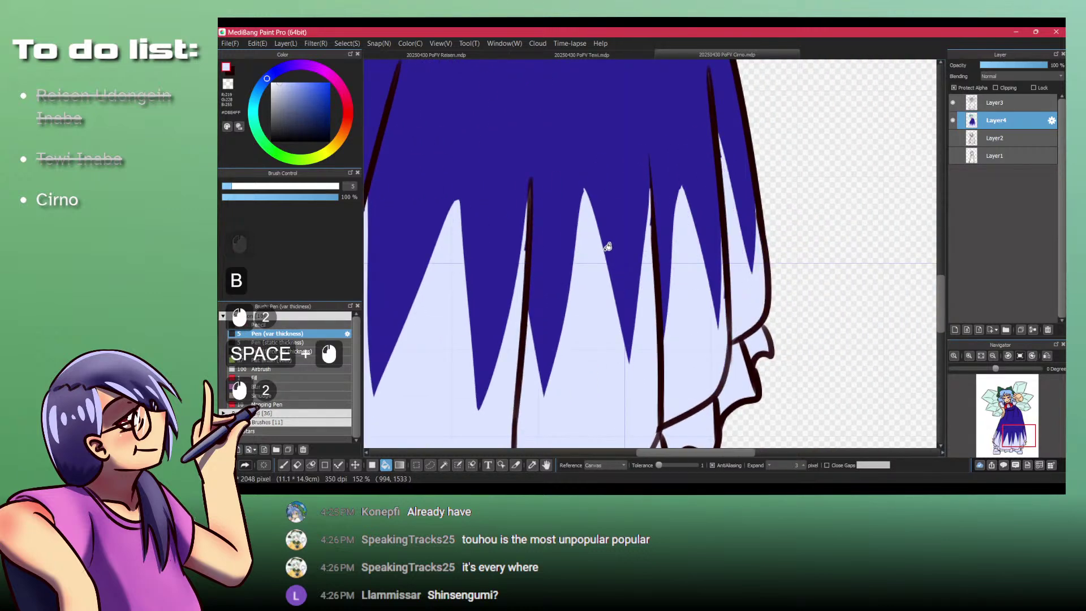
# Step: Set the pen size to 10 and clean up the zigzag edges of the right middle panel with the dress's sampled dark blue
pyautogui.press('p')
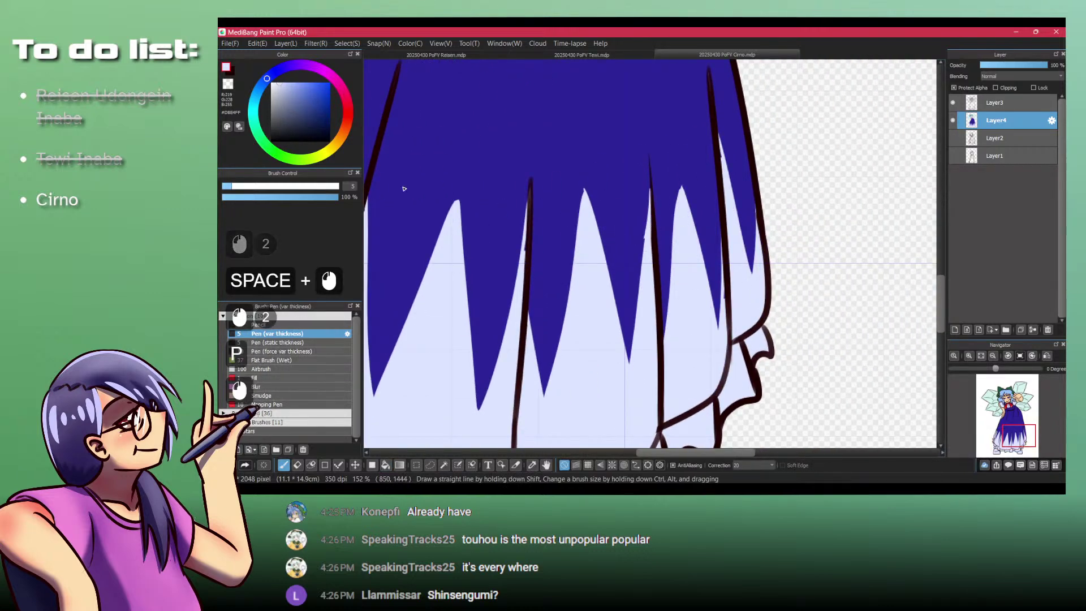
pyautogui.write('10')
pyautogui.press('Return')
pyautogui.click(645, 230)
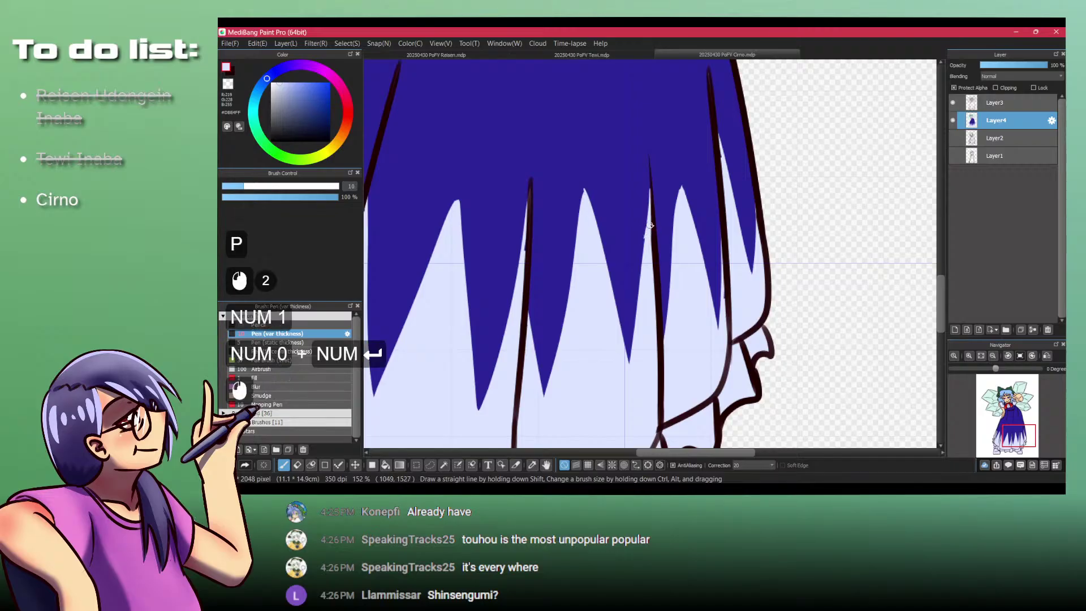
pyautogui.press('z')
pyautogui.moveTo(644, 186); pyautogui.dragTo(642, 242)
pyautogui.hotkey('ctrl', 'z')
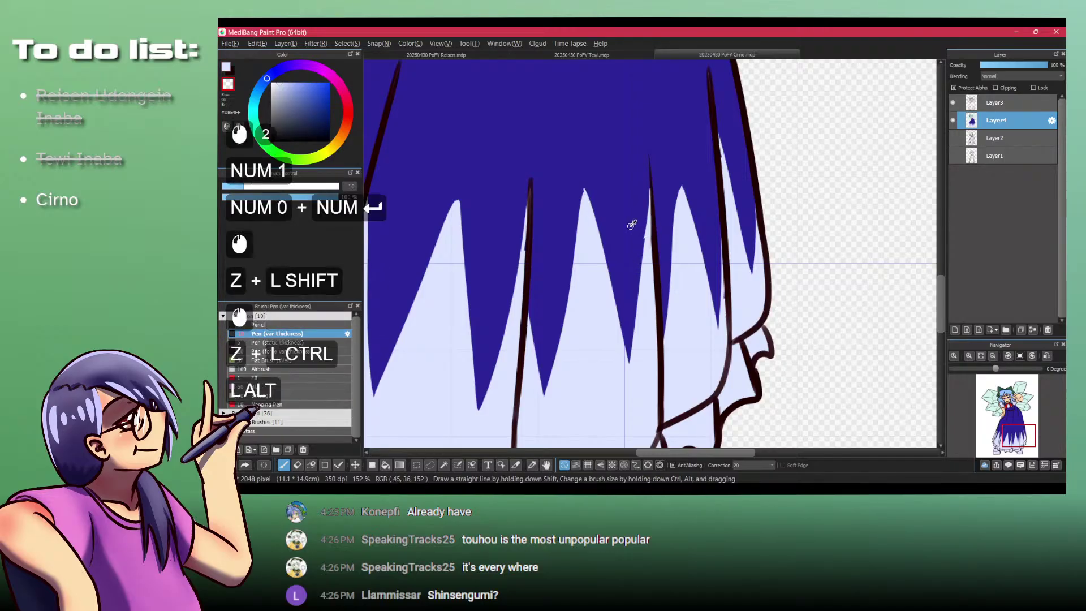
pyautogui.keyDown('alt'); pyautogui.click(645, 198); pyautogui.keyUp('alt')
pyautogui.moveTo(648, 190); pyautogui.dragTo(633, 313)
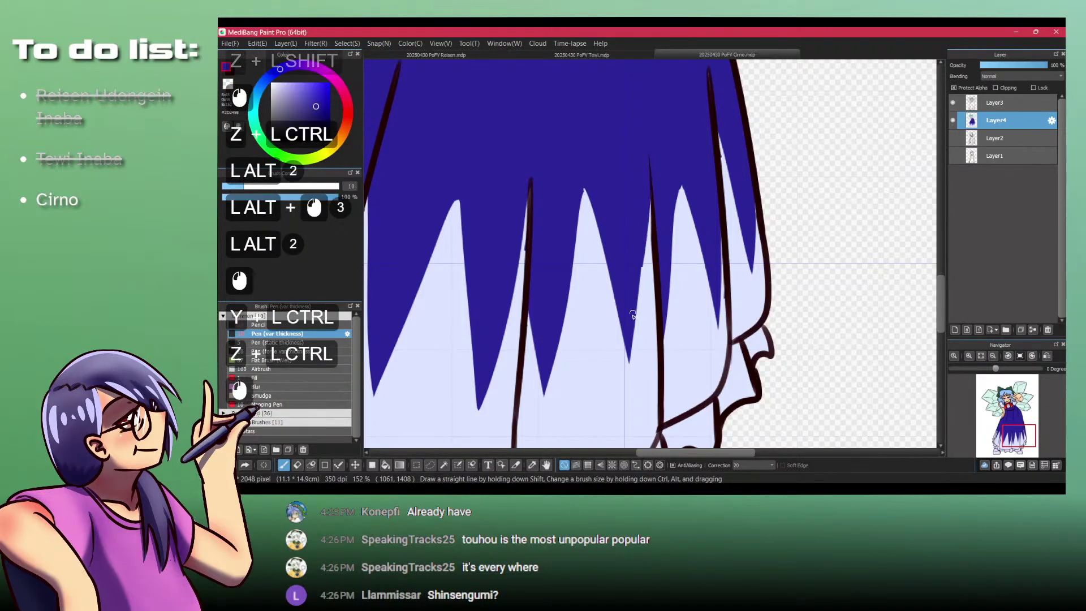
pyautogui.moveTo(585, 185); pyautogui.dragTo(578, 222)
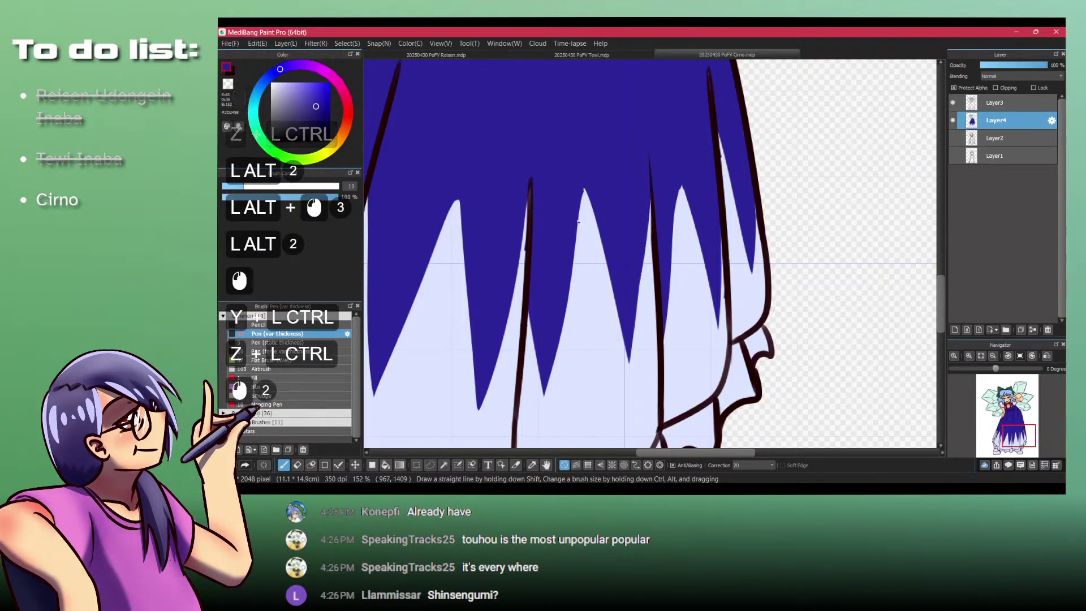
# Step: Sample the pale lavender-blue trim colour and touch up the zigzag beside the centre fold, undoing the stray stroke
pyautogui.click(522, 238)
pyautogui.keyDown('alt'); pyautogui.click(525, 238); pyautogui.keyUp('alt')
pyautogui.moveTo(527, 237); pyautogui.dragTo(527, 305)
pyautogui.hotkey('ctrl', 'z')
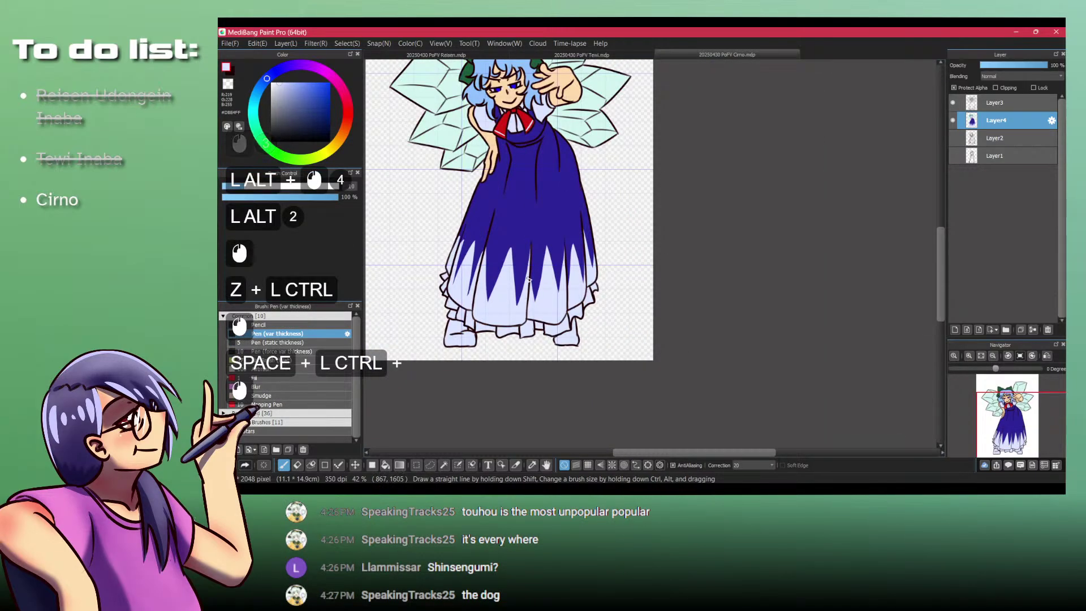
pyautogui.press('Up')
pyautogui.press('Down')
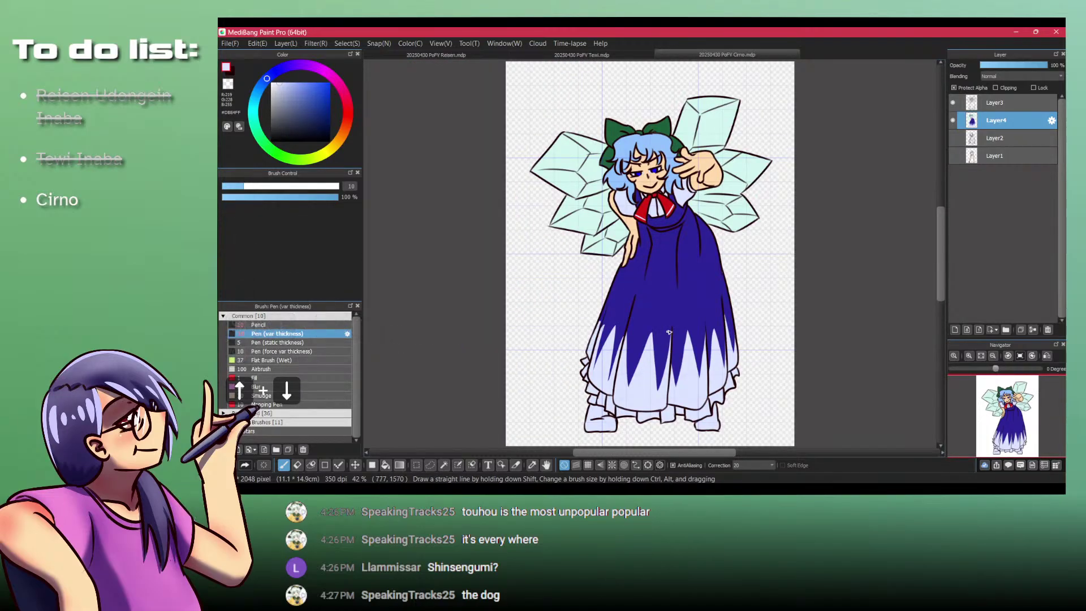
pyautogui.moveTo(670, 255); pyautogui.dragTo(586, 358)
pyautogui.moveTo(589, 308); pyautogui.dragTo(613, 282)
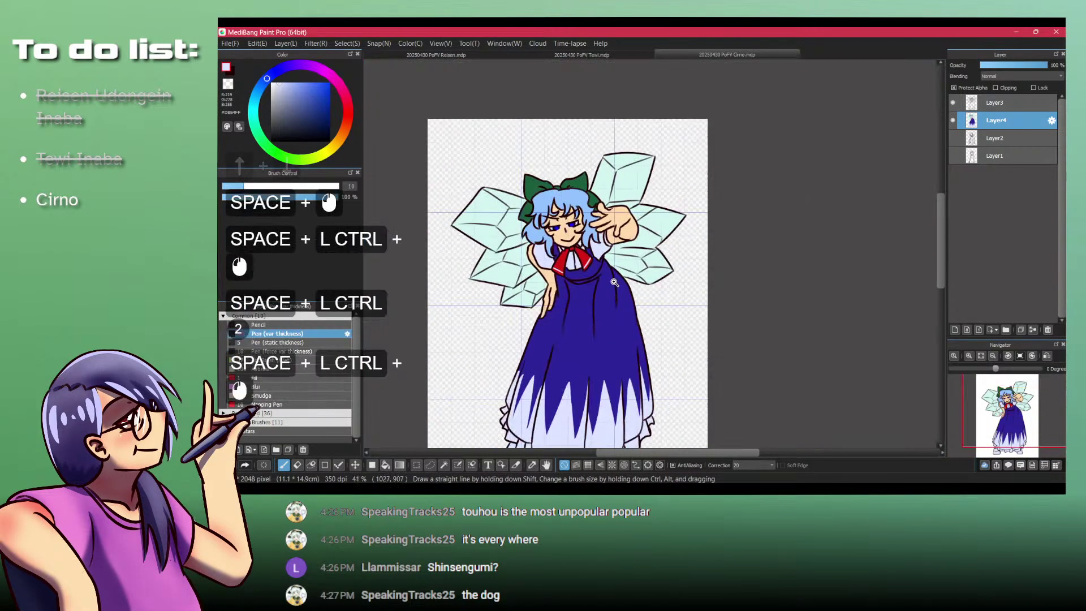
pyautogui.moveTo(616, 401); pyautogui.dragTo(636, 282)
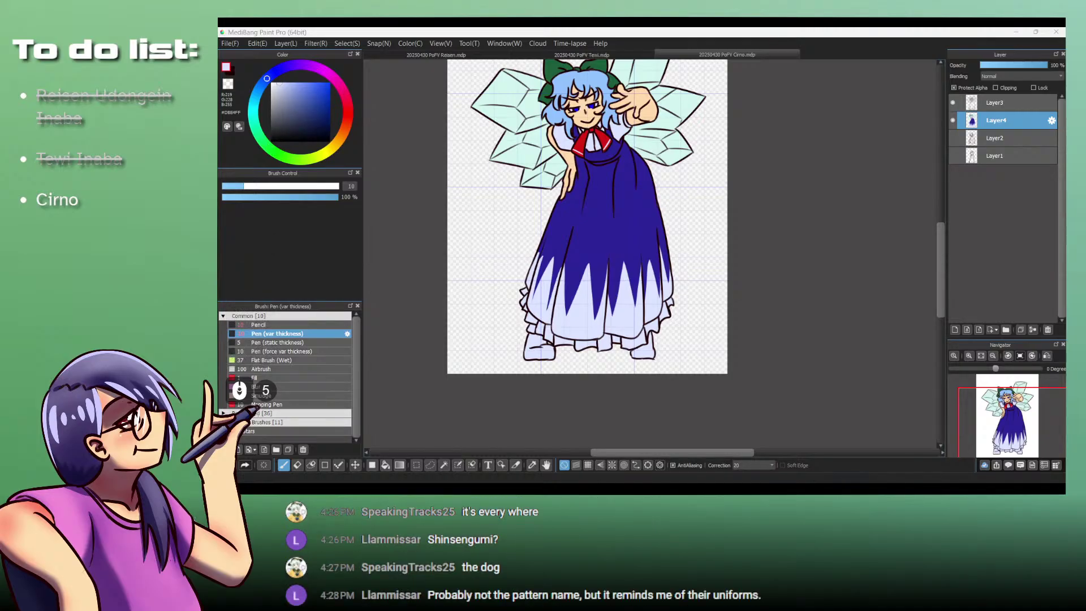
# Step: Open the picture 20241115 Cirno & Daiyosei.png in the image viewer, examine its skirt hem and upper figures at full size, and close it
pyautogui.doubleClick(710, 300)
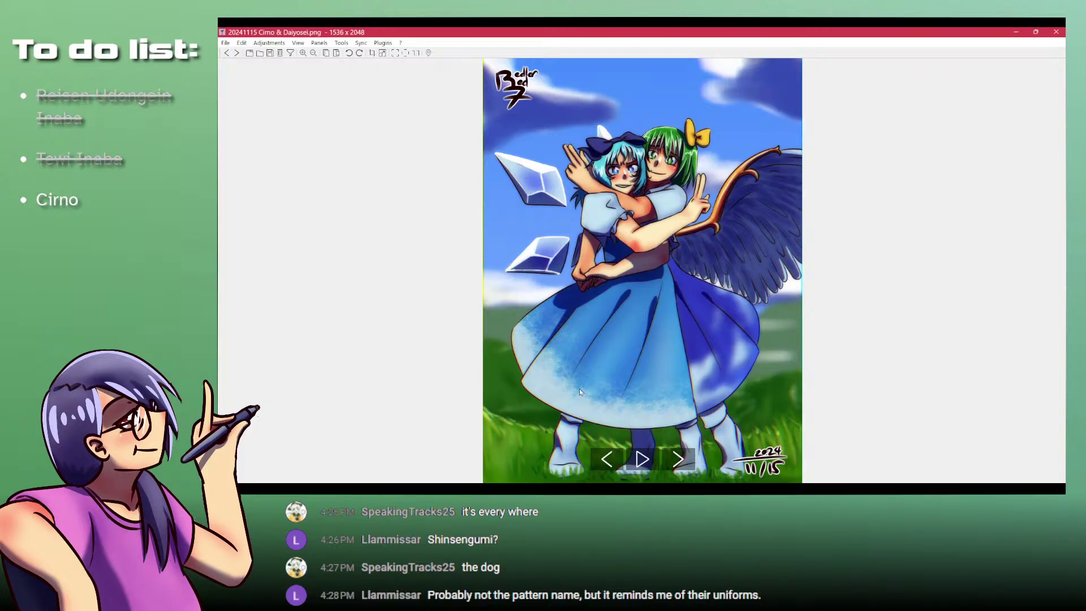
pyautogui.click(618, 384)
pyautogui.hotkey('ctrl', '1')
pyautogui.moveTo(511, 408); pyautogui.dragTo(593, 276)
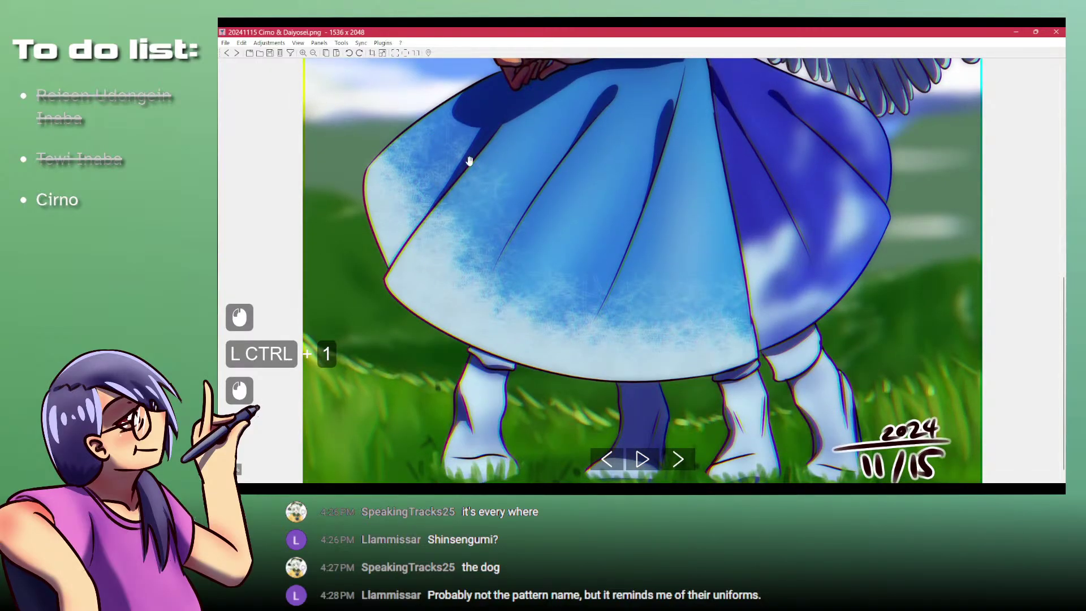
pyautogui.moveTo(684, 138); pyautogui.dragTo(630, 435)
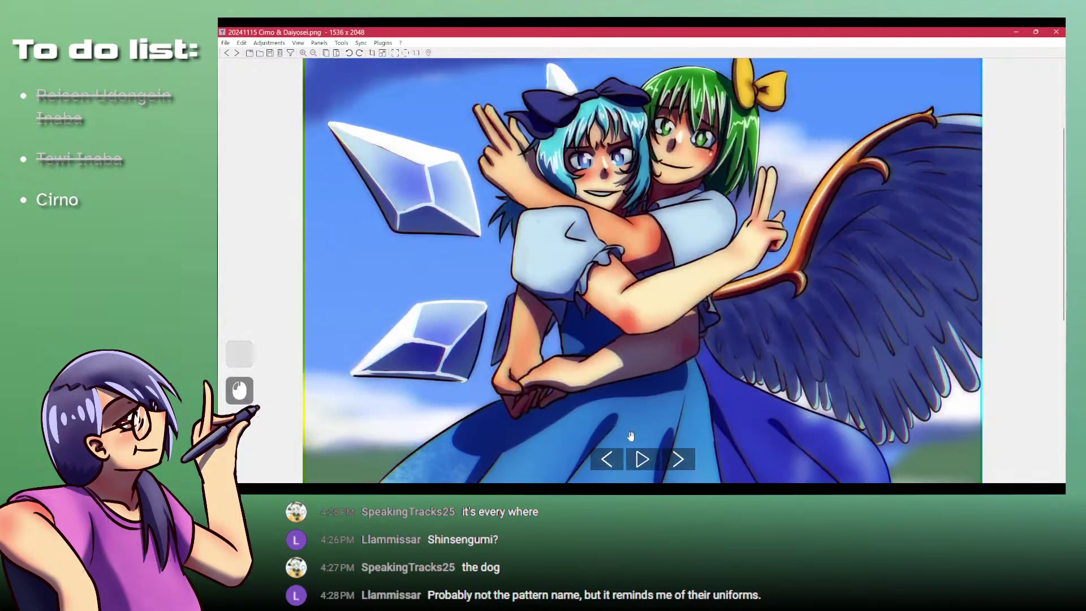
pyautogui.moveTo(643, 287); pyautogui.dragTo(676, 406)
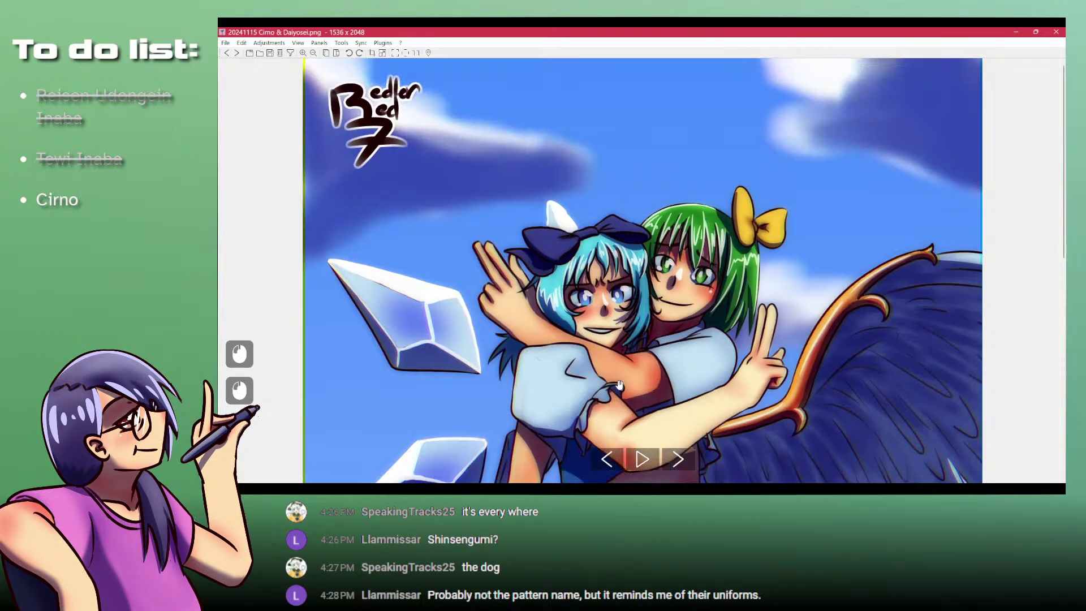
pyautogui.moveTo(619, 385); pyautogui.dragTo(757, 206)
pyautogui.click(1055, 32)
pyautogui.click(665, 32)
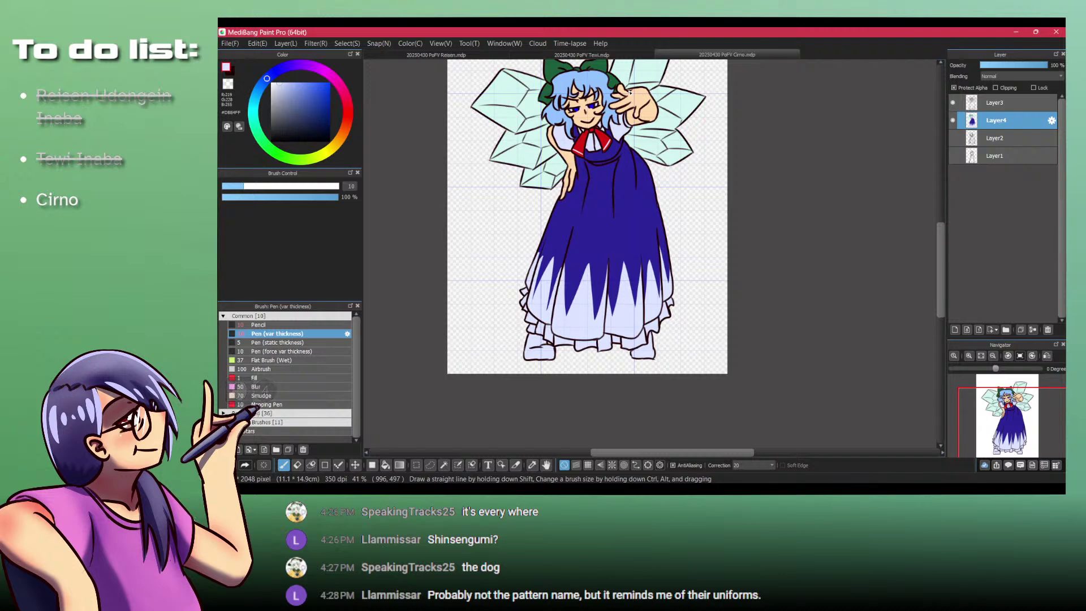
# Step: Add a new layer above the flat-colour layer in the Cirno drawing and clip it to that layer
pyautogui.moveTo(574, 255); pyautogui.dragTo(573, 338)
pyautogui.moveTo(585, 316); pyautogui.dragTo(582, 312)
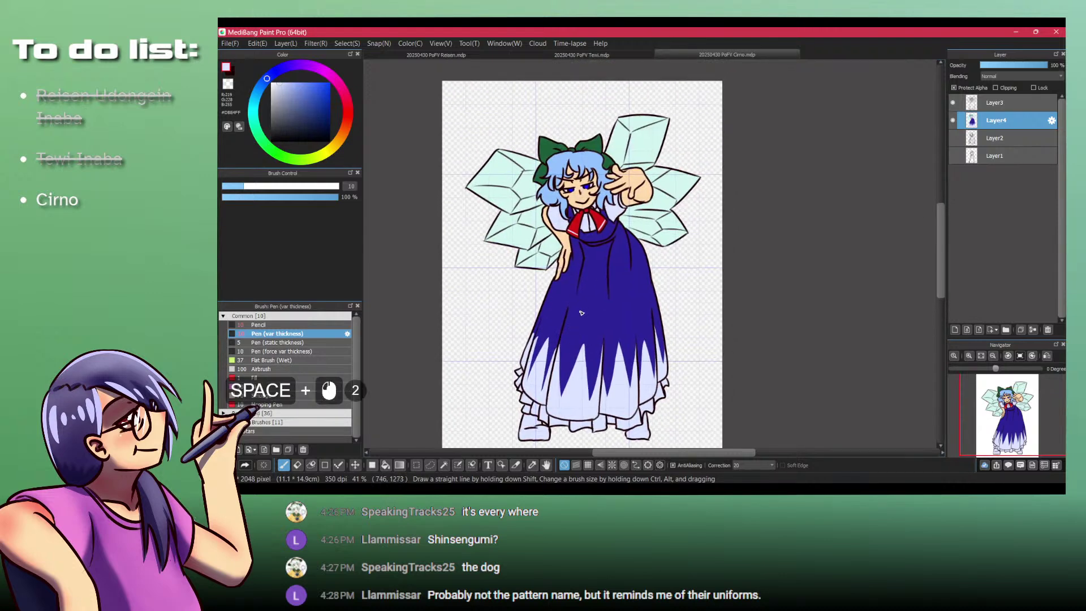
pyautogui.keyDown('ctrl'); pyautogui.click(588, 284); pyautogui.keyUp('ctrl')
pyautogui.moveTo(620, 234); pyautogui.dragTo(763, 162)
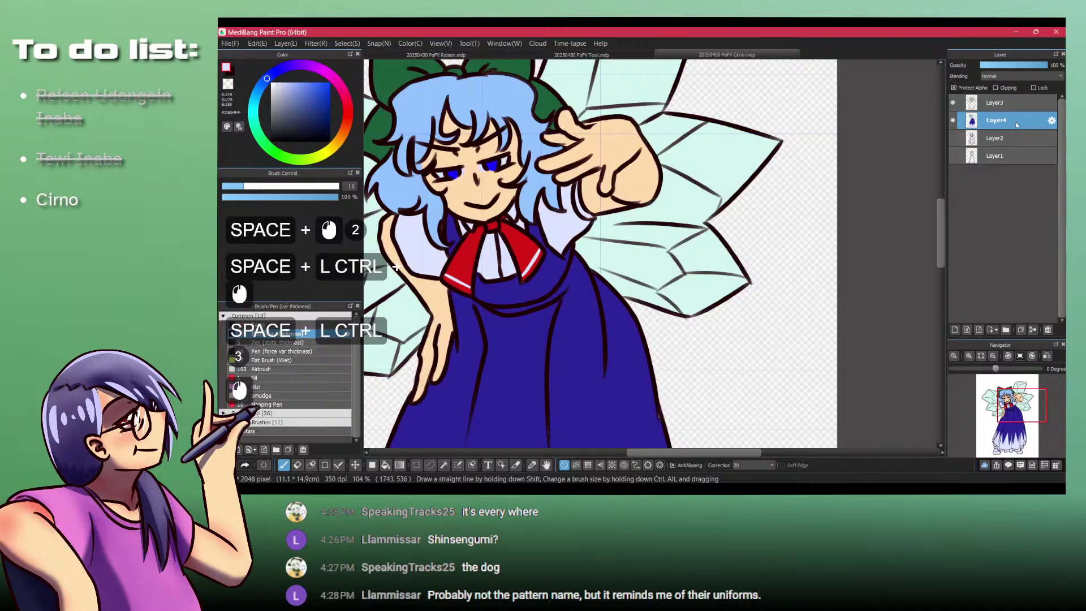
pyautogui.press('d')
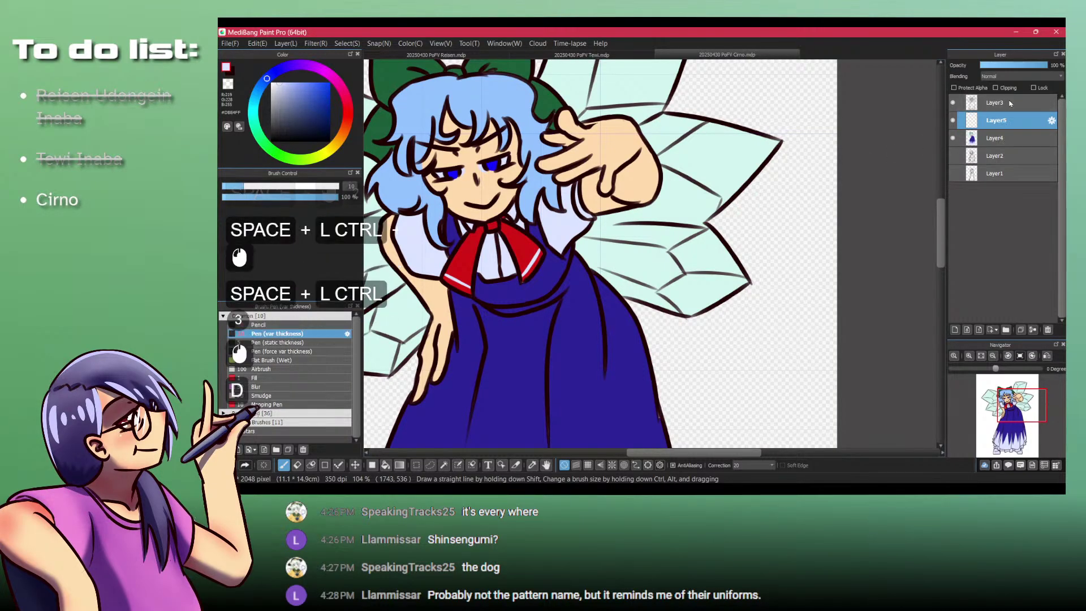
# Step: Sample the dark blue shadow colour from the clipped shading layer of the Tewi drawing and return to the Cirno drawing
pyautogui.click(582, 54)
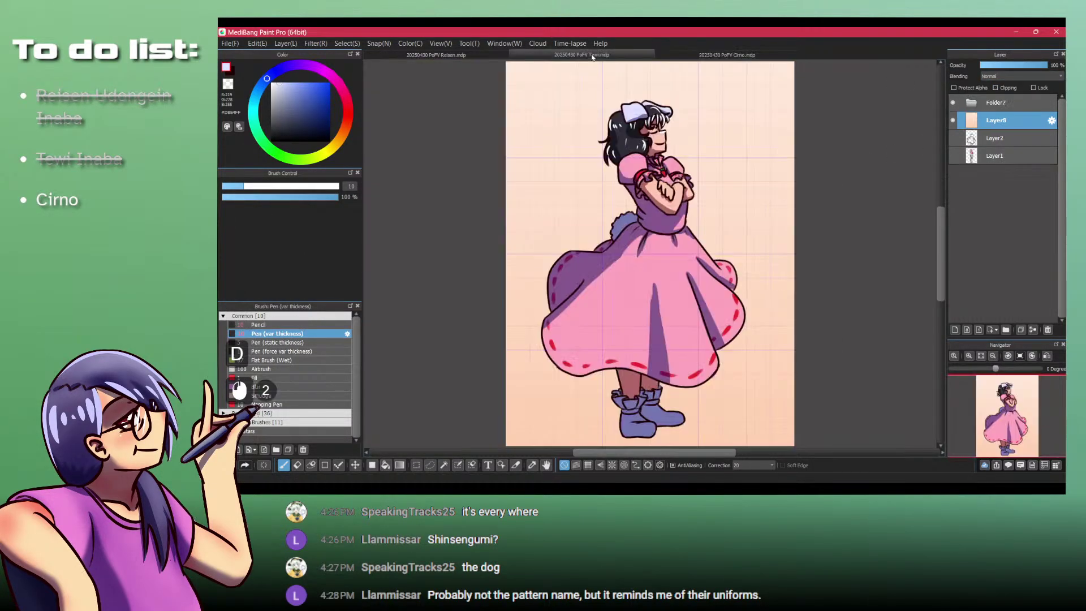
pyautogui.click(973, 103)
pyautogui.click(1009, 155)
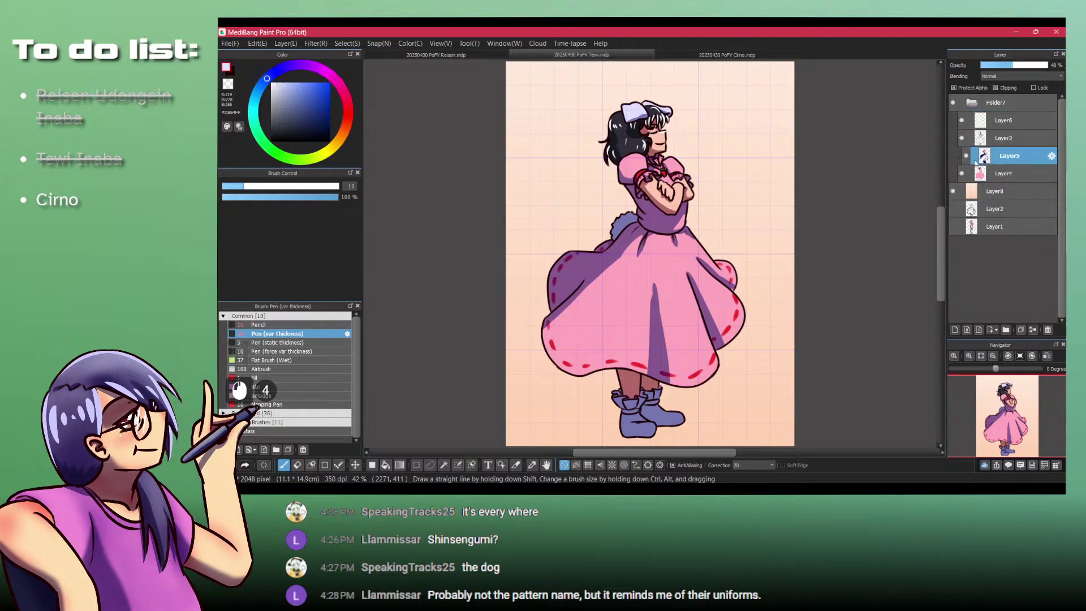
pyautogui.keyDown('alt'); pyautogui.click(586, 261); pyautogui.keyUp('alt')
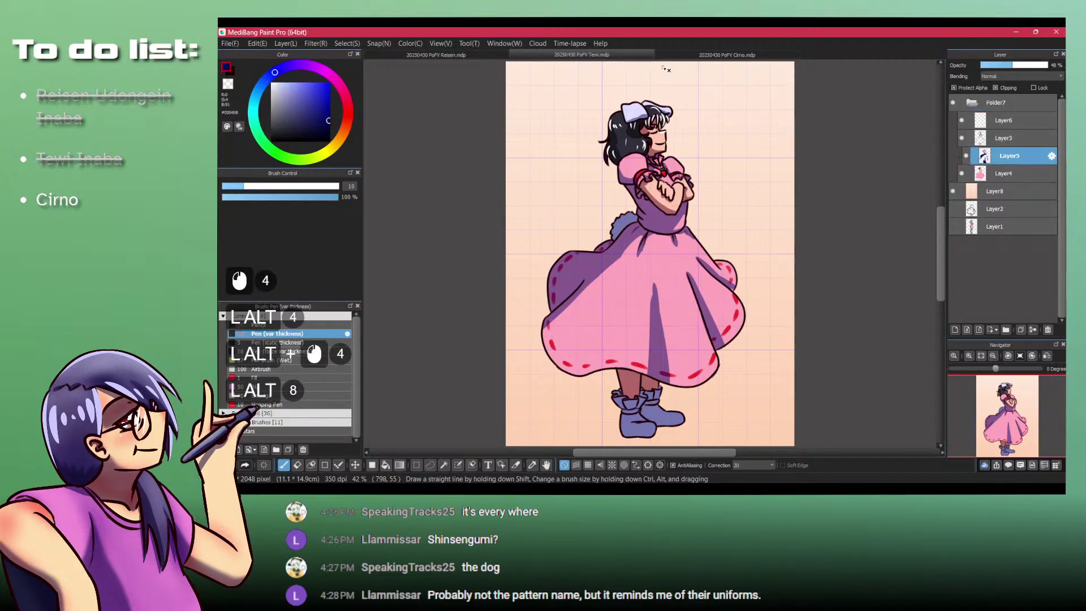
pyautogui.click(683, 56)
# Step: Set the shading layer's opacity to 52% using a dark blue rectangle over the whole canvas as a preview, and clear the rectangle
pyautogui.moveTo(661, 198); pyautogui.dragTo(633, 212)
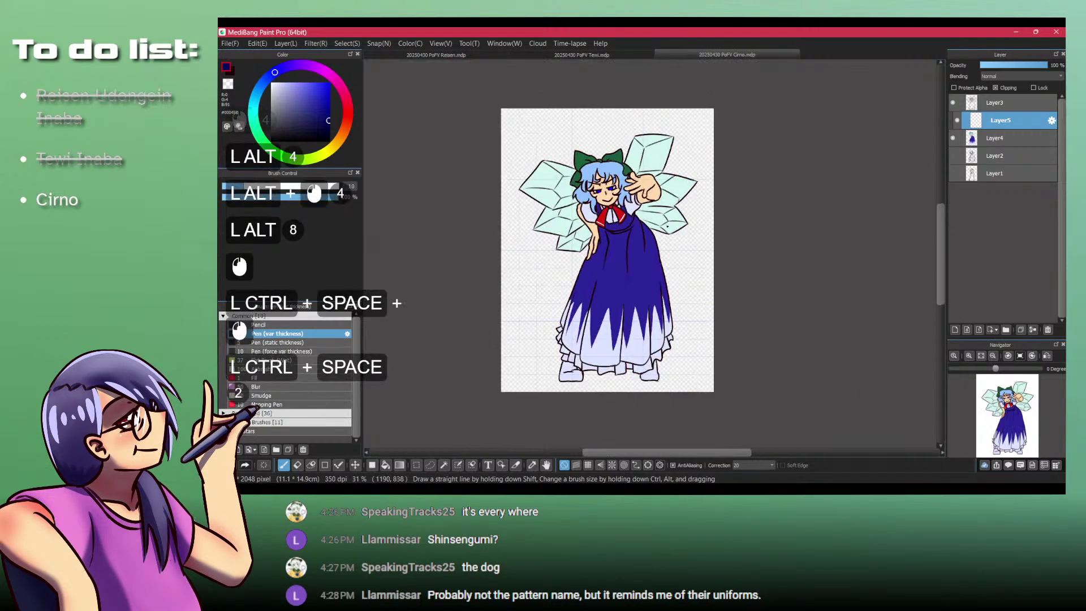
pyautogui.press('d')
pyautogui.press('f')
pyautogui.hotkey('ctrl', 'z')
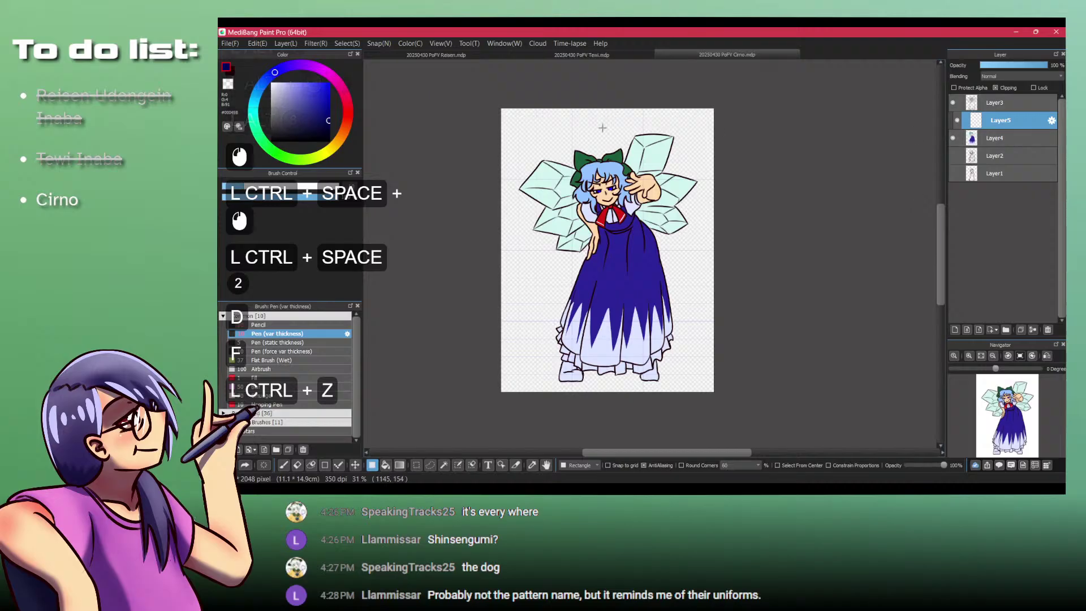
pyautogui.press('f')
pyautogui.moveTo(502, 116); pyautogui.dragTo(938, 450)
pyautogui.click(1015, 66)
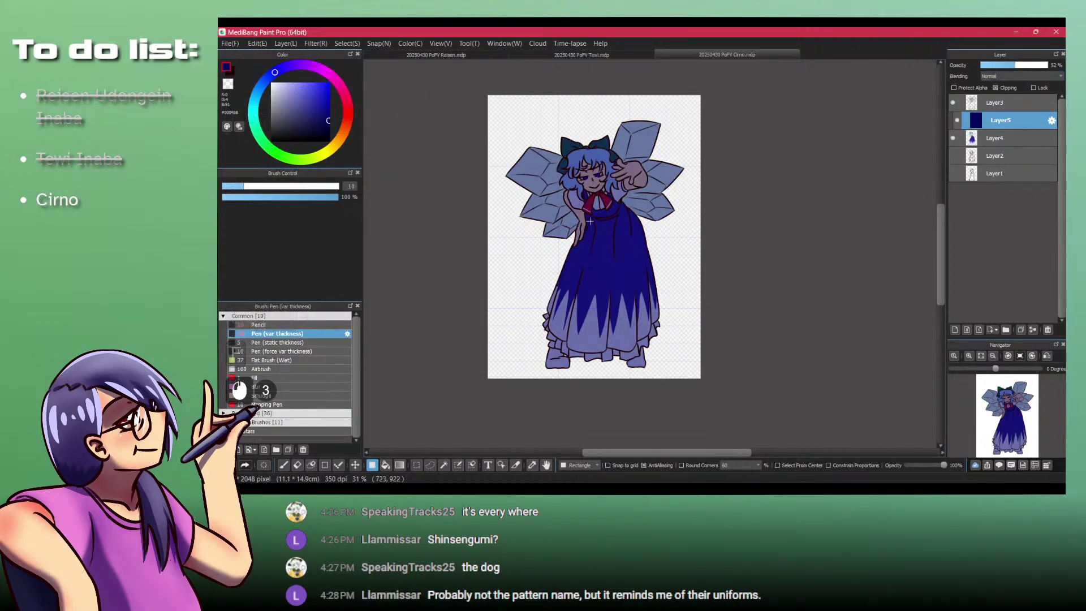
pyautogui.press('Delete')
# Step: Set the pen size to 20 and test shadow strokes on the skirt, undoing each one
pyautogui.press('p')
pyautogui.click(582, 333)
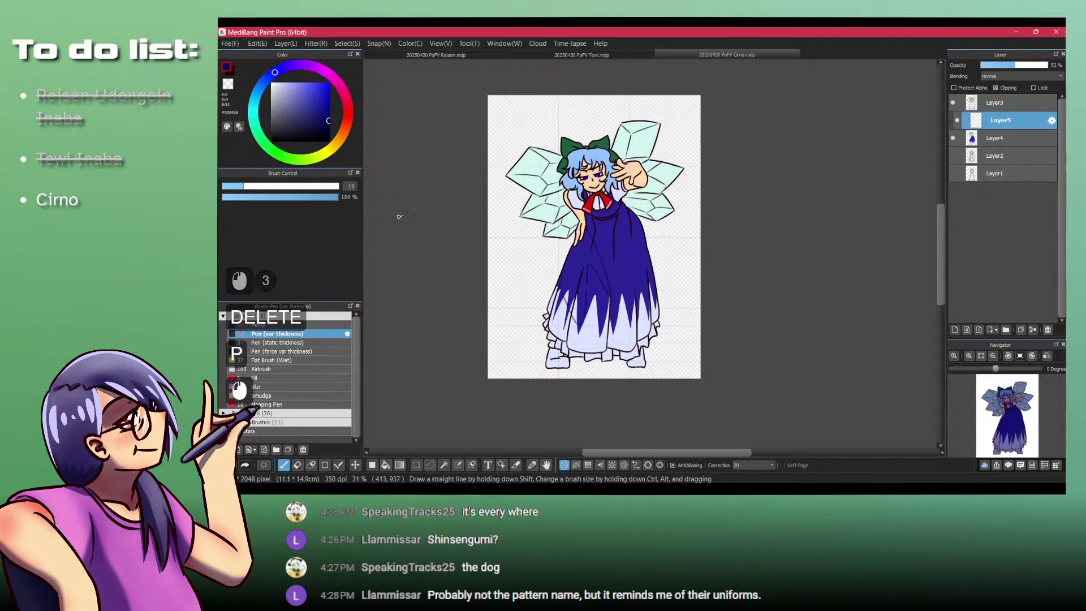
pyautogui.hotkey('ctrl', 'z')
pyautogui.click(349, 186)
pyautogui.write('20')
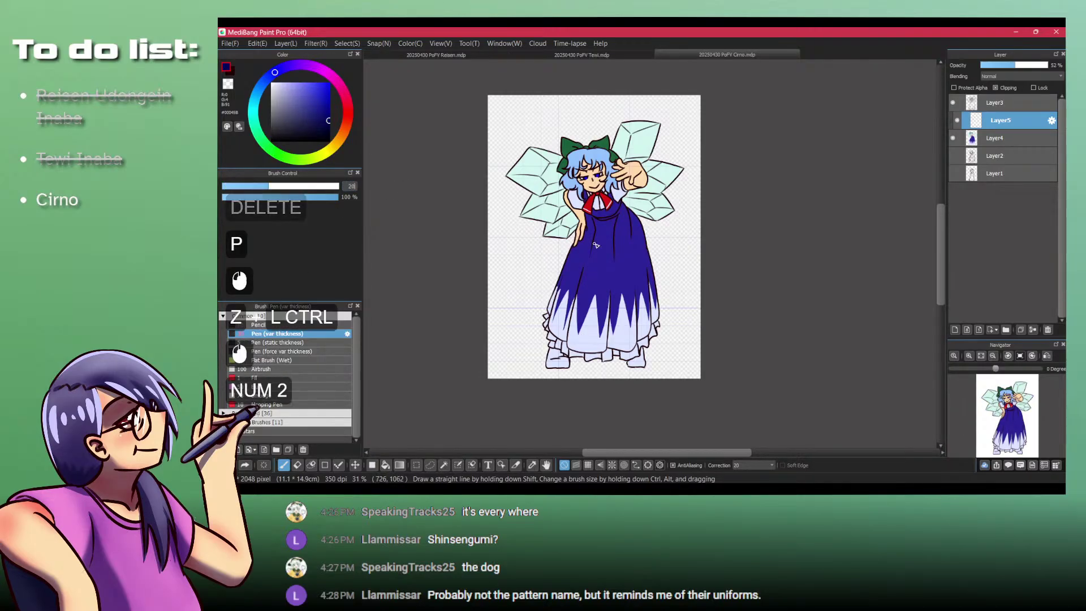
pyautogui.press('Return')
pyautogui.moveTo(605, 247); pyautogui.dragTo(565, 353)
pyautogui.hotkey('ctrl', 'z')
# Step: Paint dark blue shadows on Cirno's face beneath the fringe and down the right cheek to the jaw
pyautogui.moveTo(600, 176)
pyautogui.mouseDown()
pyautogui.moveTo(560, 134)
pyautogui.moveTo(610, 231)
pyautogui.mouseUp()
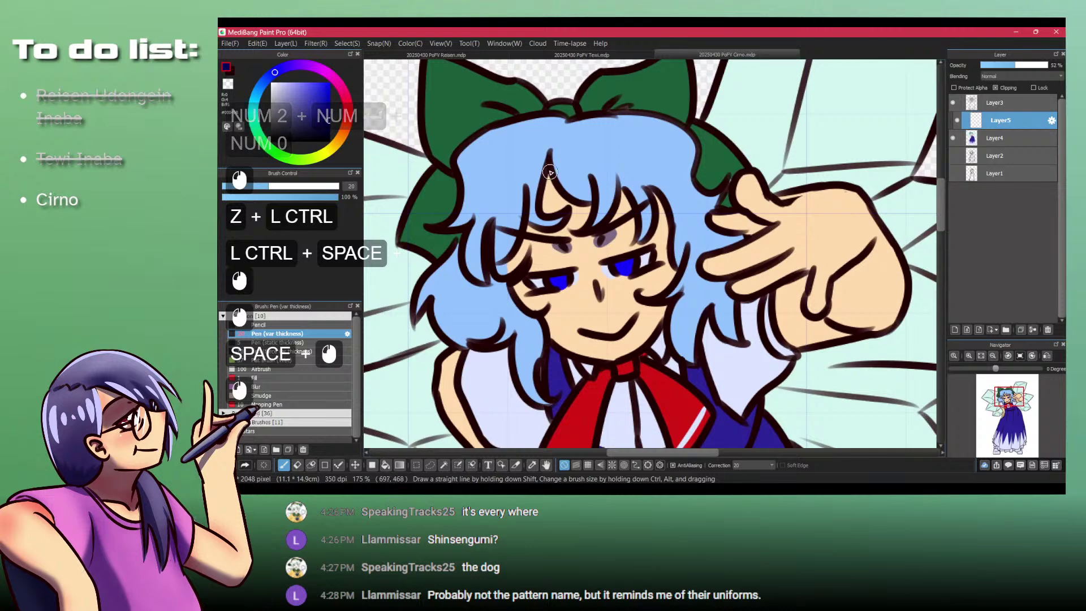
pyautogui.moveTo(550, 172)
pyautogui.mouseDown()
pyautogui.moveTo(569, 203)
pyautogui.moveTo(588, 208)
pyautogui.moveTo(583, 225)
pyautogui.mouseUp()
pyautogui.moveTo(624, 193)
pyautogui.mouseDown()
pyautogui.moveTo(652, 210)
pyautogui.moveTo(652, 196)
pyautogui.moveTo(665, 244)
pyautogui.moveTo(665, 314)
pyautogui.moveTo(636, 347)
pyautogui.mouseUp()
pyautogui.moveTo(669, 309); pyautogui.dragTo(663, 319)
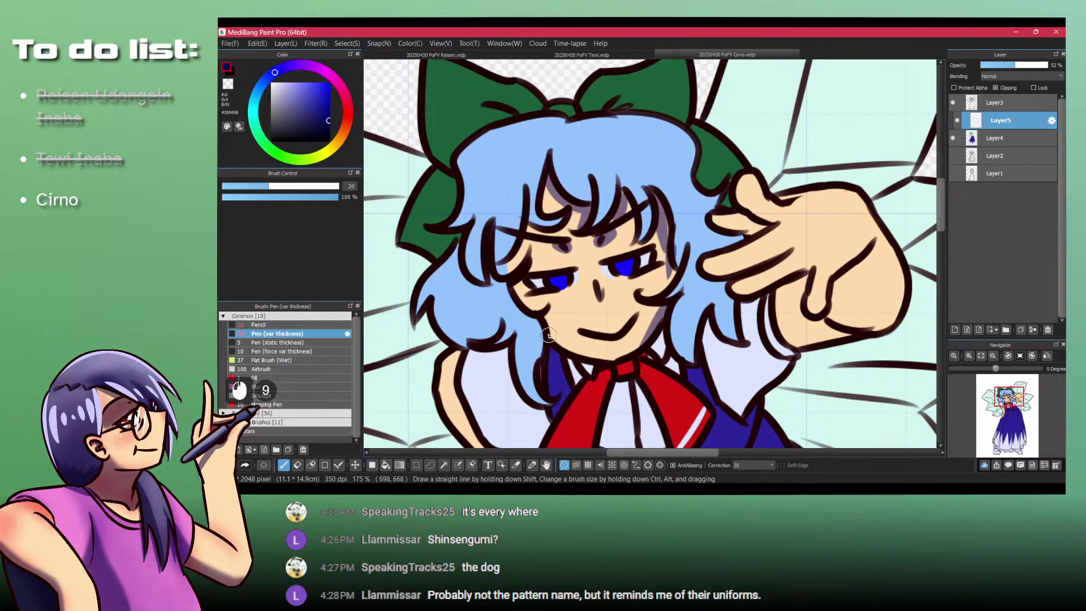
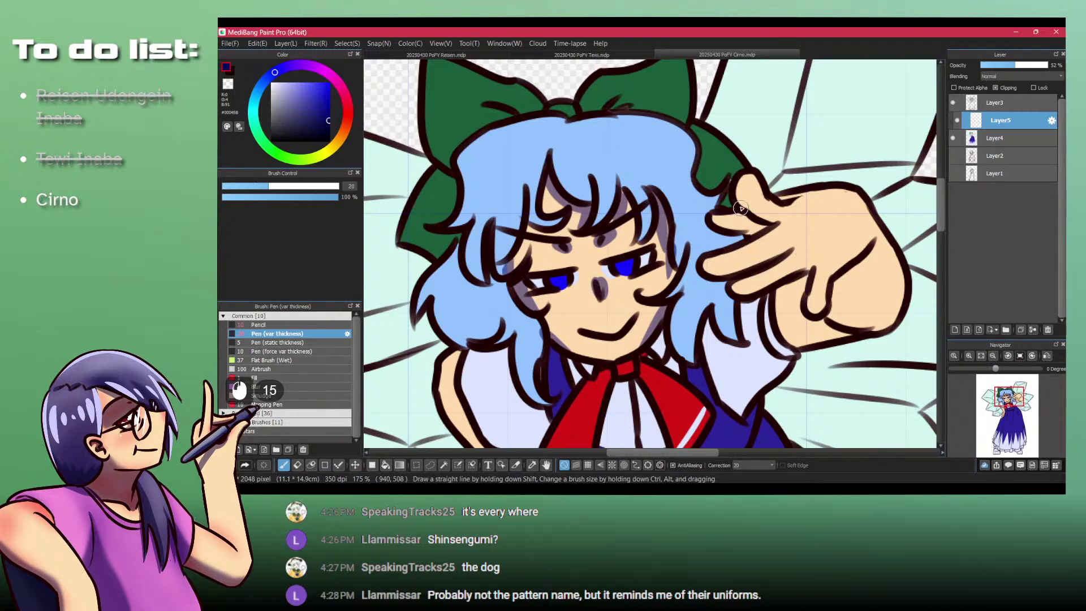
# Step: Shade the curled fingers of Cirno's outstretched hand and fill its forearm with dark blue shadow
pyautogui.moveTo(738, 188)
pyautogui.mouseDown()
pyautogui.moveTo(755, 213)
pyautogui.moveTo(739, 192)
pyautogui.moveTo(753, 215)
pyautogui.moveTo(743, 201)
pyautogui.moveTo(741, 222)
pyautogui.moveTo(723, 227)
pyautogui.moveTo(762, 225)
pyautogui.moveTo(723, 221)
pyautogui.mouseUp()
pyautogui.hotkey('ctrl', 'z')
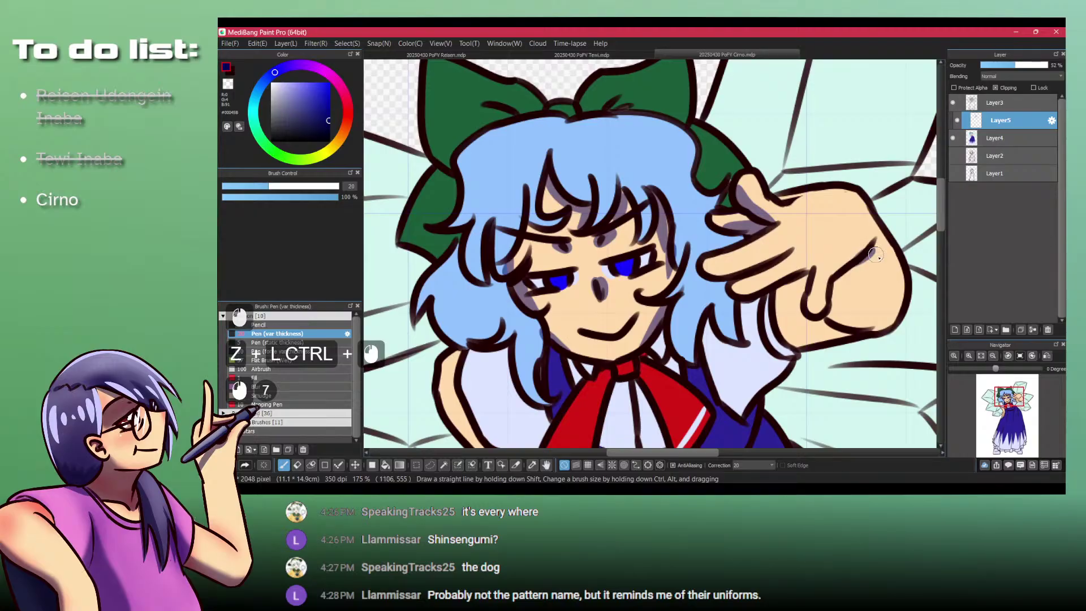
pyautogui.moveTo(791, 306); pyautogui.dragTo(687, 269)
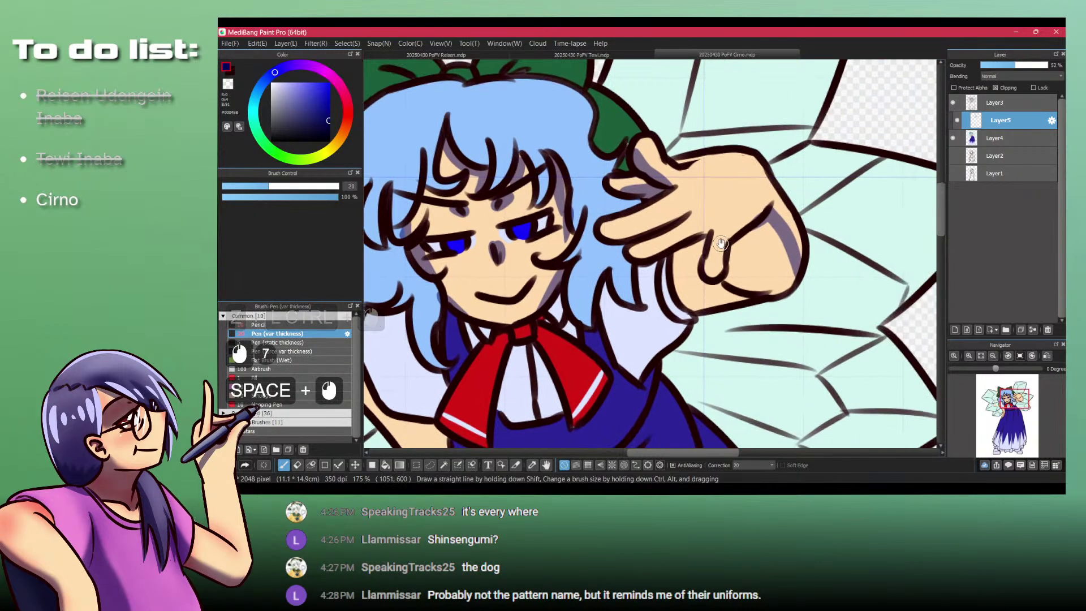
pyautogui.press('b')
pyautogui.click(690, 266)
pyautogui.click(705, 230)
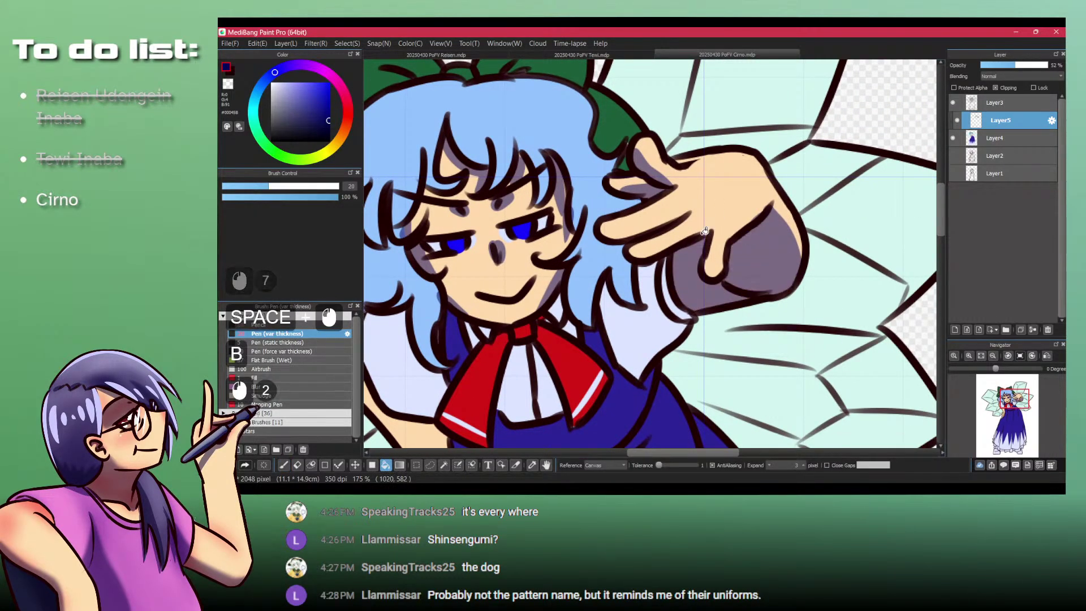
pyautogui.press('p')
pyautogui.click(724, 229)
pyautogui.hotkey('ctrl', 'z')
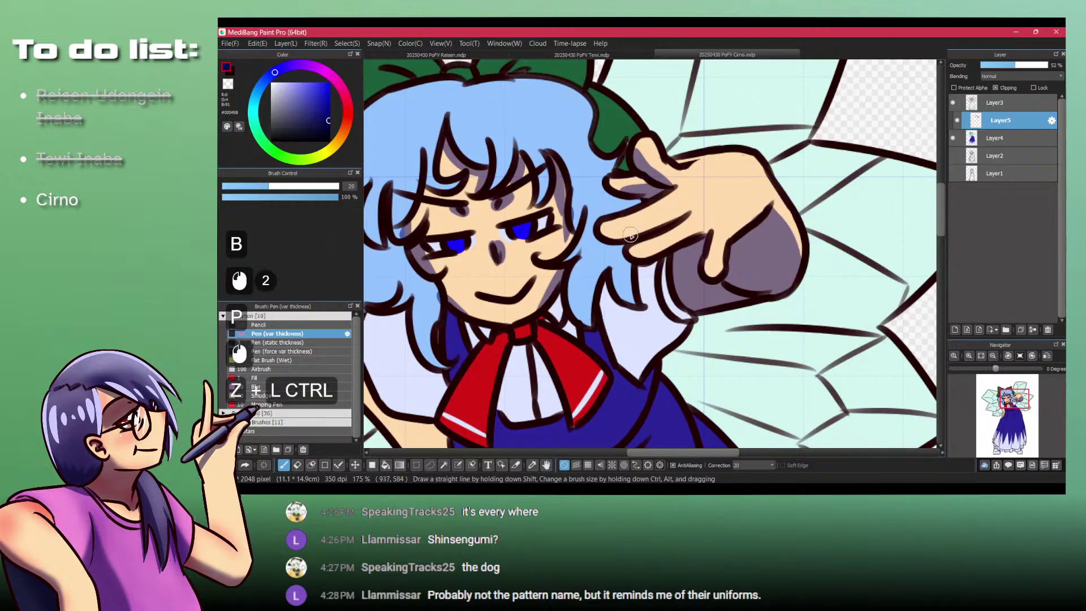
pyautogui.hotkey('ctrl', 'z')
pyautogui.moveTo(616, 242)
pyautogui.mouseDown()
pyautogui.moveTo(678, 216)
pyautogui.moveTo(658, 196)
pyautogui.moveTo(605, 243)
pyautogui.mouseUp()
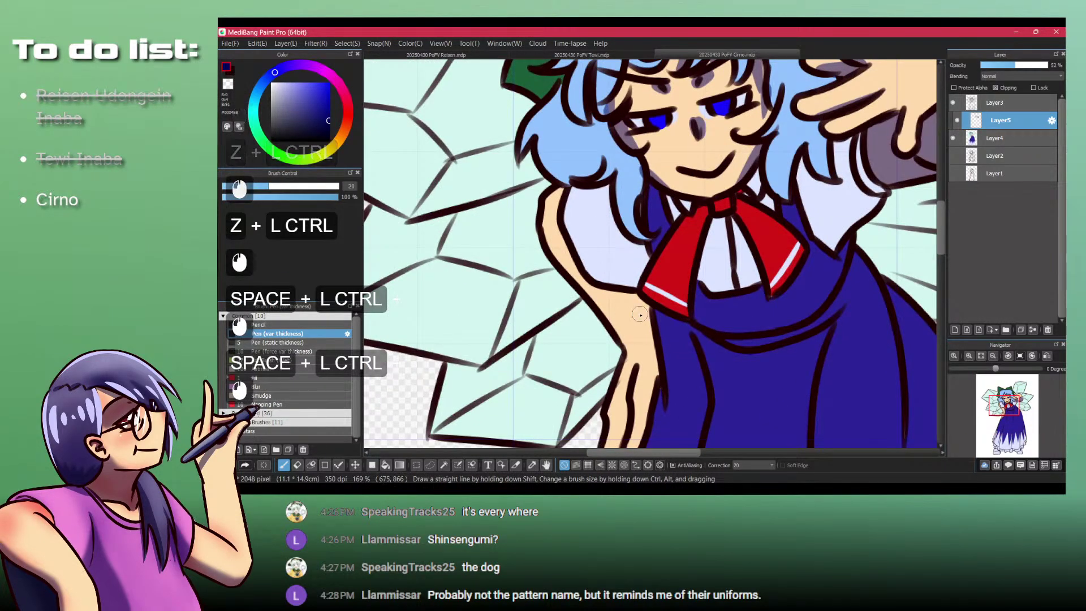
# Step: Fill the arm resting on the hip with shadow and clear a lit strip along the outer upper arm
pyautogui.press('b')
pyautogui.click(639, 343)
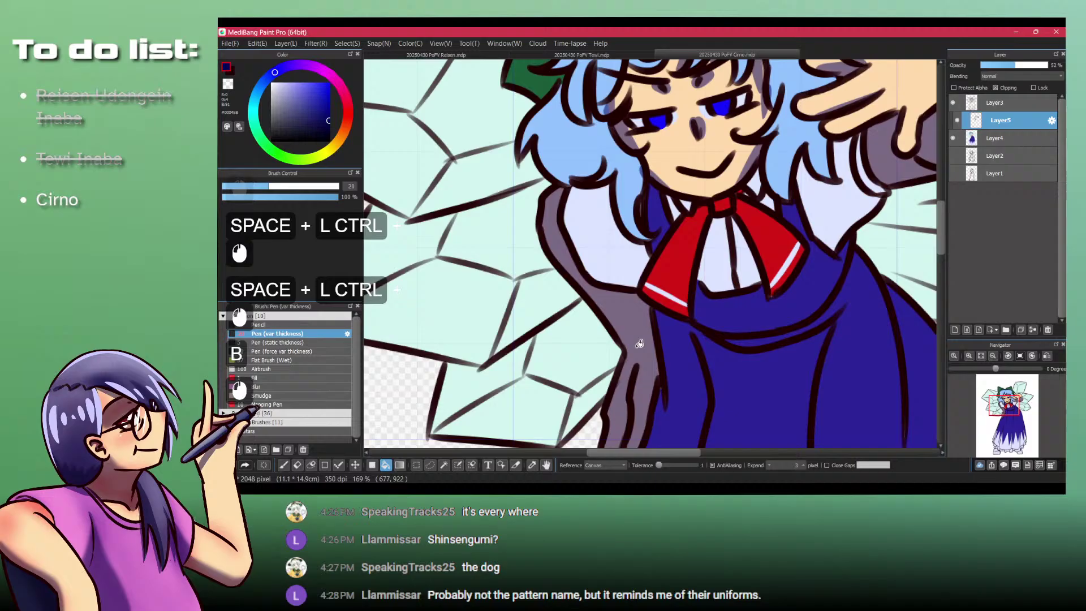
pyautogui.press('p')
pyautogui.hotkey('shift', 'z')
pyautogui.click(552, 228)
pyautogui.hotkey('shift', 'z')
pyautogui.moveTo(559, 191); pyautogui.dragTo(548, 239)
pyautogui.hotkey('ctrl', 'z')
# Step: Shade the lower part of the hip arm's white sleeve and the dress strap beside the collar
pyautogui.moveTo(552, 228)
pyautogui.mouseDown()
pyautogui.moveTo(555, 258)
pyautogui.moveTo(577, 246)
pyautogui.moveTo(640, 272)
pyautogui.mouseUp()
pyautogui.hotkey('shift', 'z')
pyautogui.moveTo(606, 260)
pyautogui.mouseDown()
pyautogui.moveTo(647, 265)
pyautogui.moveTo(629, 281)
pyautogui.mouseUp()
pyautogui.moveTo(631, 272); pyautogui.dragTo(648, 244)
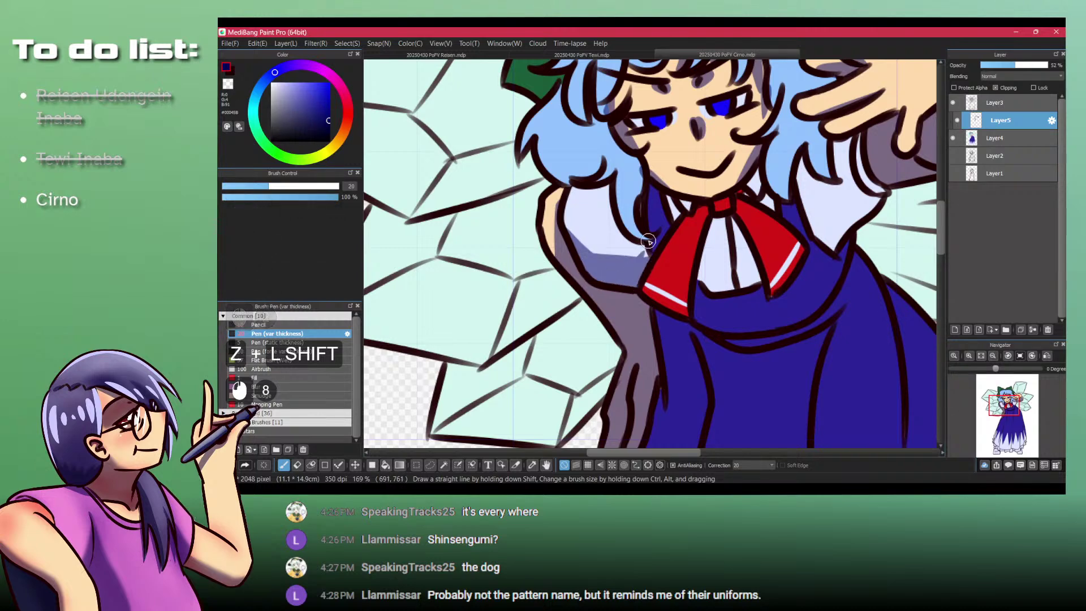
pyautogui.click(648, 243)
pyautogui.click(652, 238)
pyautogui.click(649, 190)
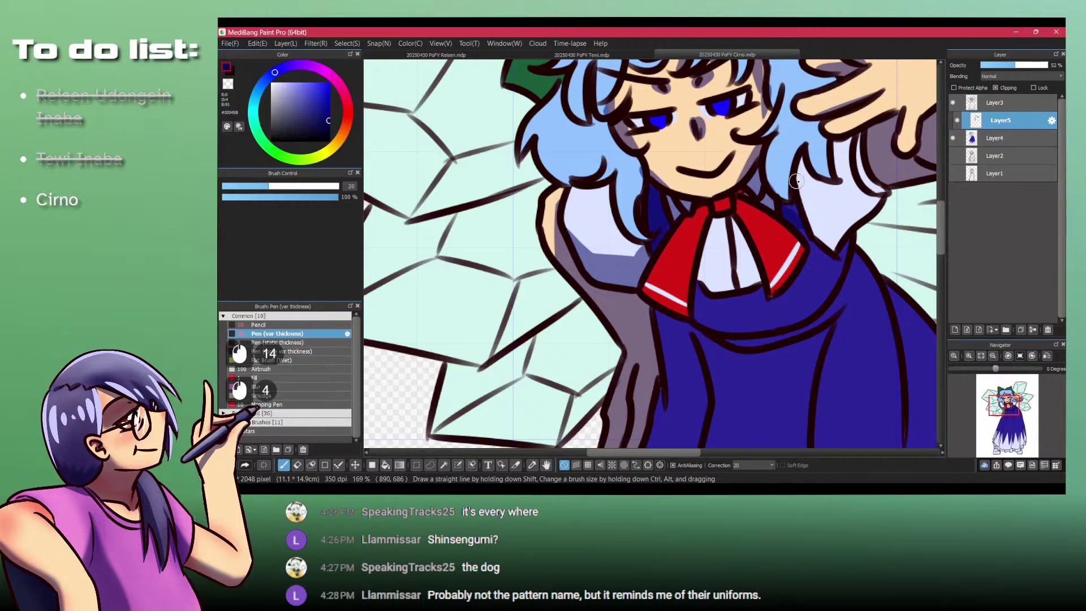
# Step: Fill the raised arm's white sleeve and its cuff with dark blue shadow
pyautogui.moveTo(795, 181); pyautogui.dragTo(704, 229)
pyautogui.press('b')
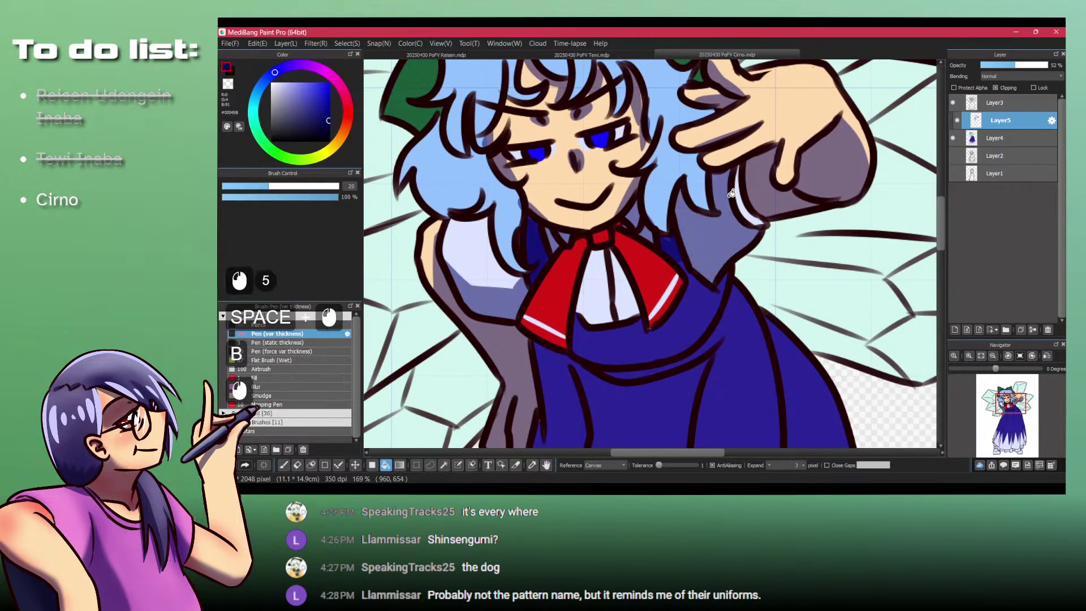
pyautogui.press('p')
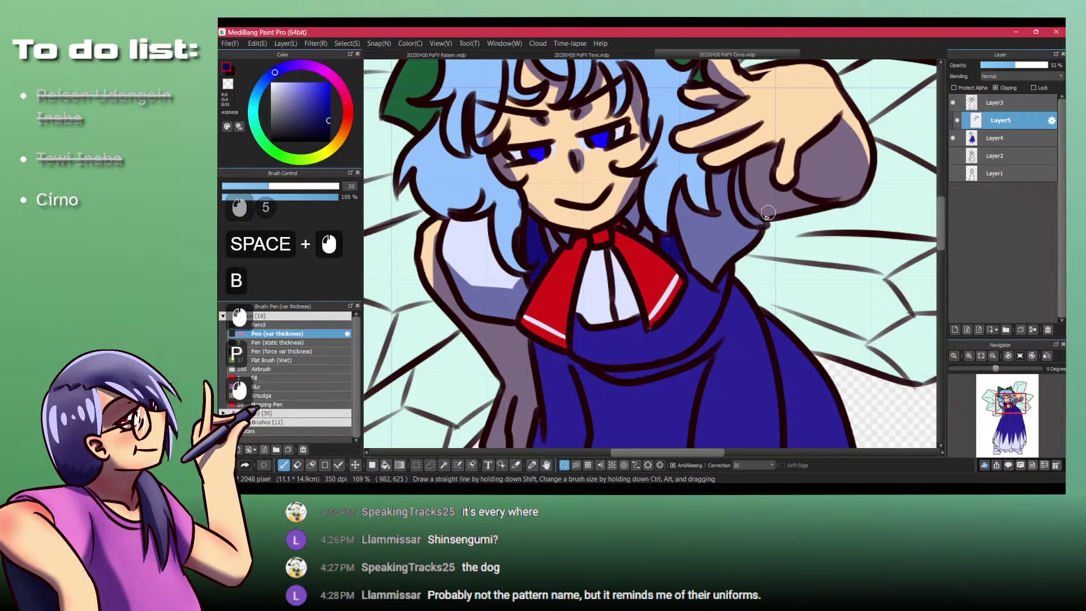
pyautogui.moveTo(768, 213)
pyautogui.mouseDown()
pyautogui.moveTo(628, 220)
pyautogui.moveTo(696, 221)
pyautogui.mouseUp()
# Step: Shade the white shirt along the edges of the red bow and undo the stray stroke
pyautogui.moveTo(584, 189); pyautogui.dragTo(571, 237)
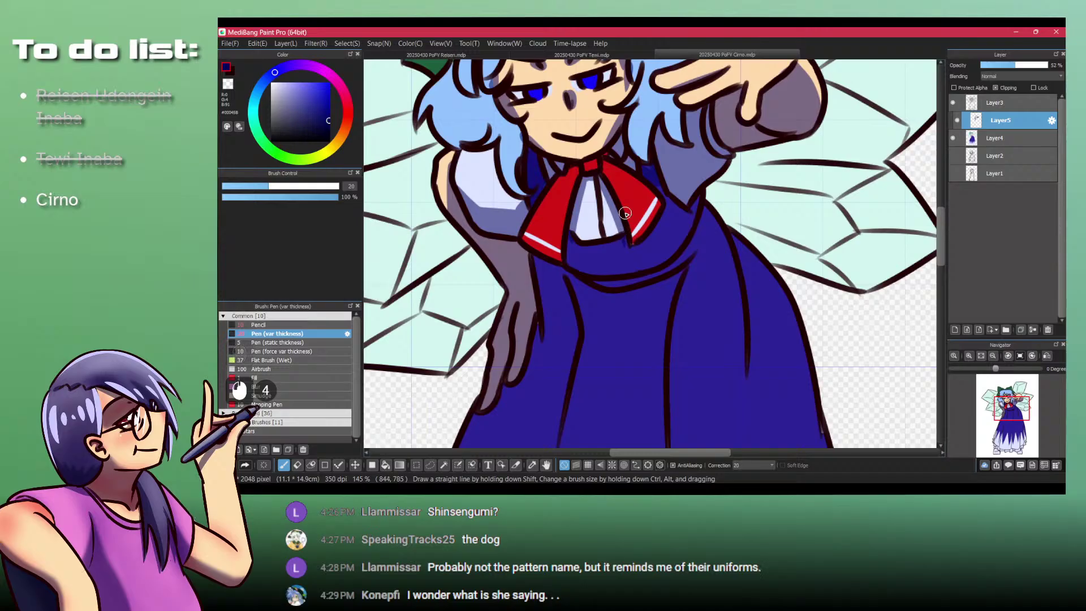
pyautogui.moveTo(573, 231); pyautogui.dragTo(583, 266)
pyautogui.hotkey('ctrl', 'z')
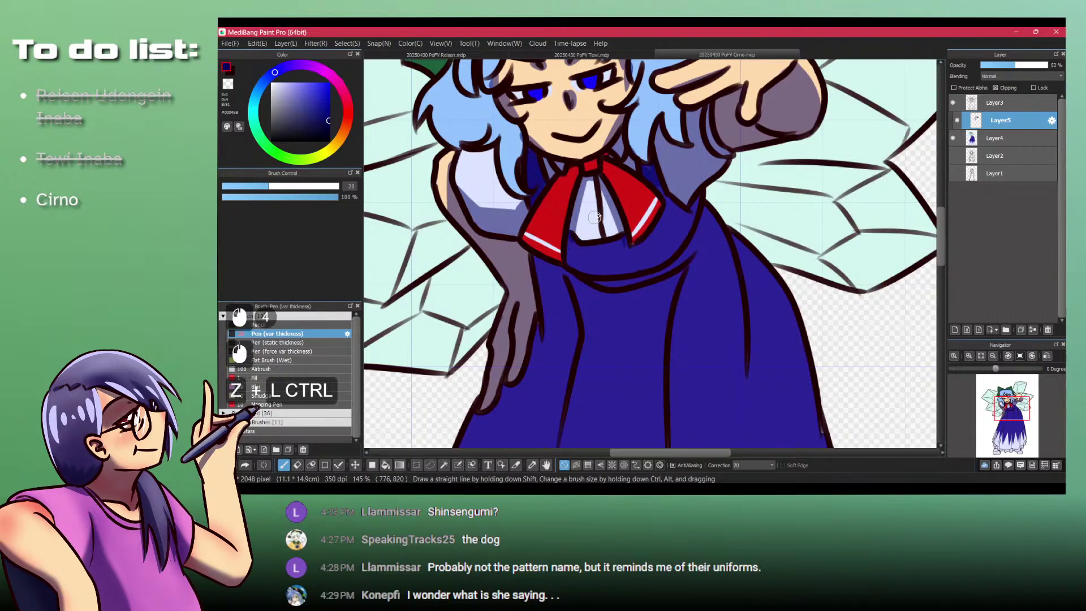
pyautogui.moveTo(725, 92); pyautogui.dragTo(714, 188)
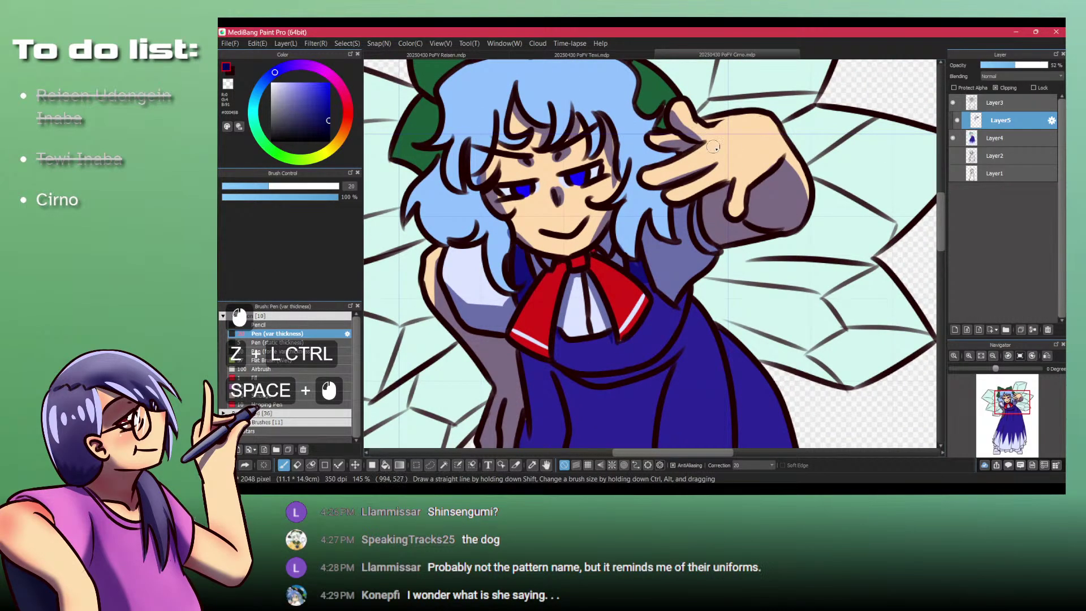
pyautogui.press('space')
pyautogui.moveTo(674, 220); pyautogui.dragTo(595, 172)
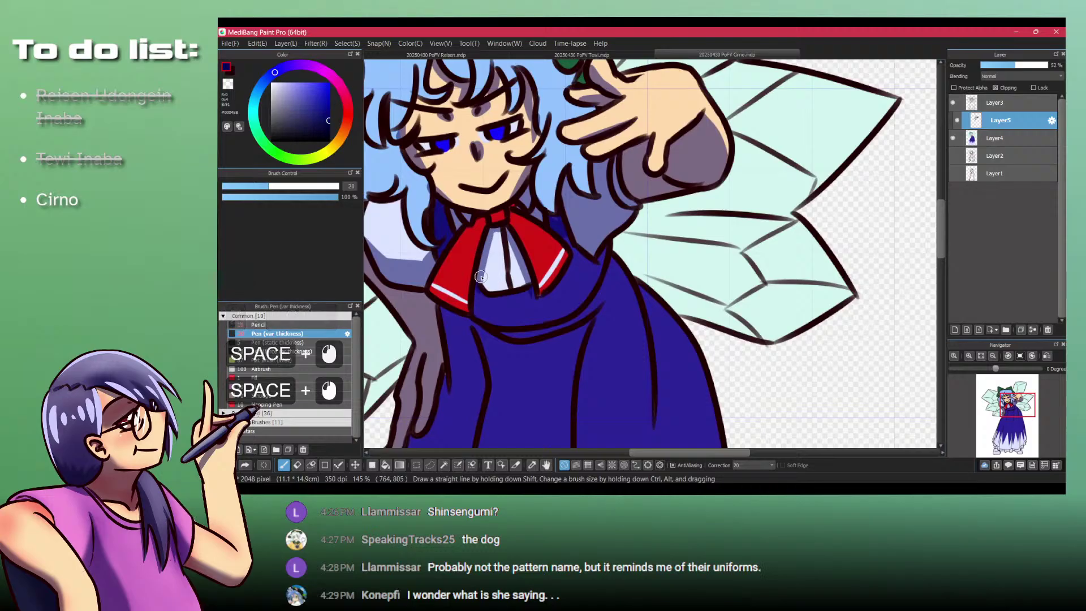
# Step: Outline a shadow across the dress bodice beneath the bow and shirt, and fill it out to the raised sleeve
pyautogui.moveTo(500, 305); pyautogui.dragTo(537, 300)
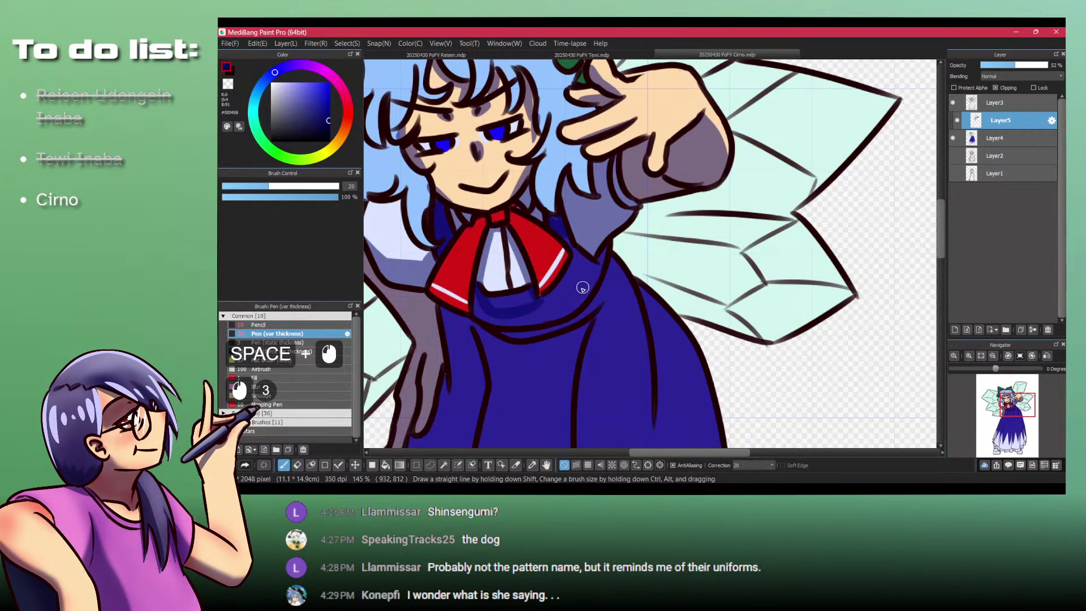
pyautogui.press('b')
pyautogui.click(591, 261)
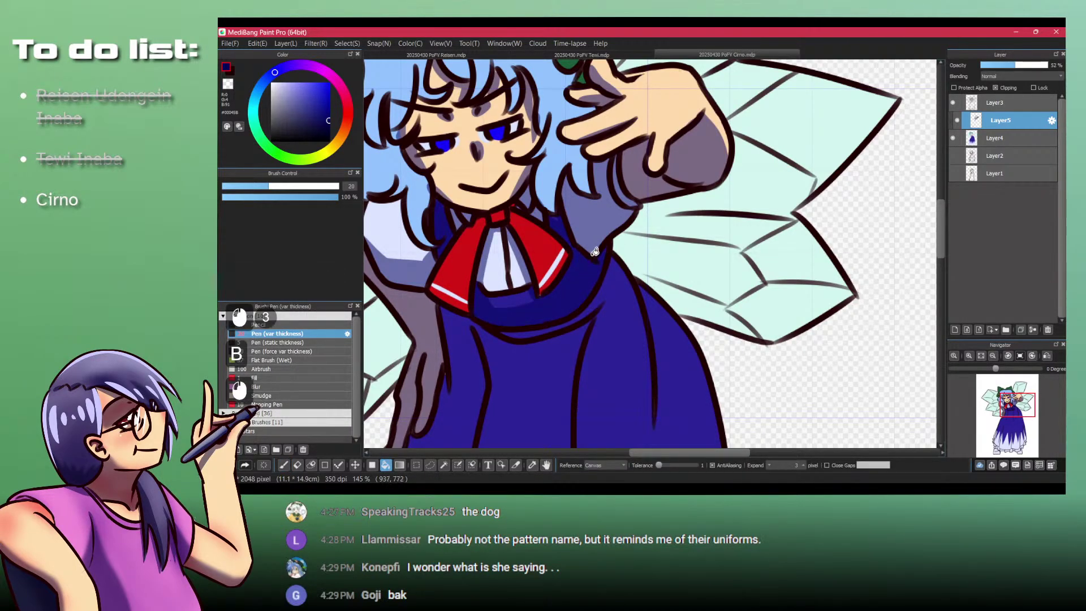
pyautogui.press('p')
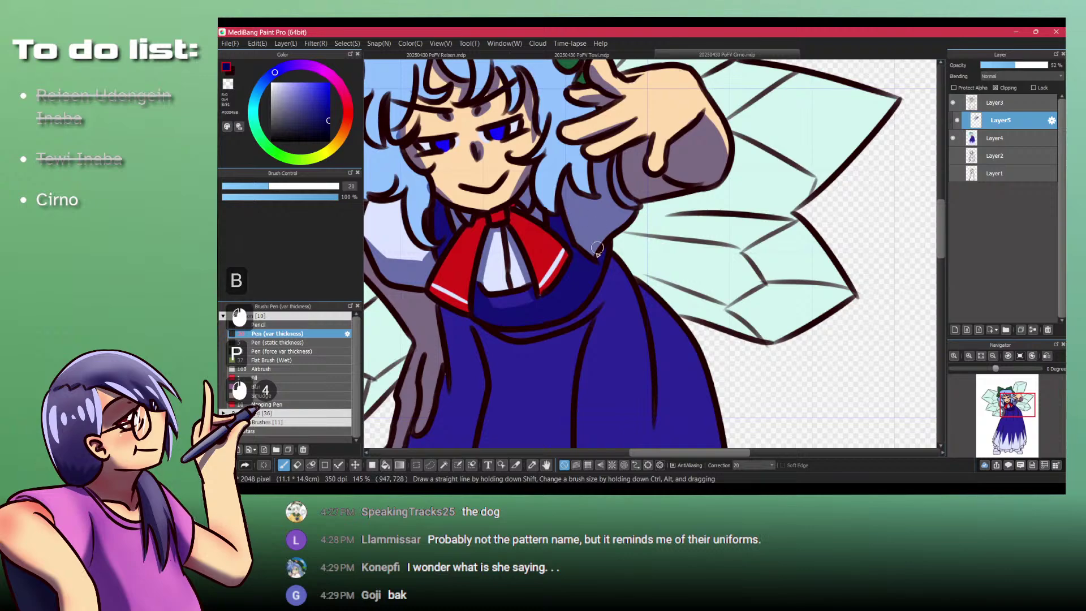
pyautogui.keyDown('ctrl'); pyautogui.click(566, 321); pyautogui.keyUp('ctrl')
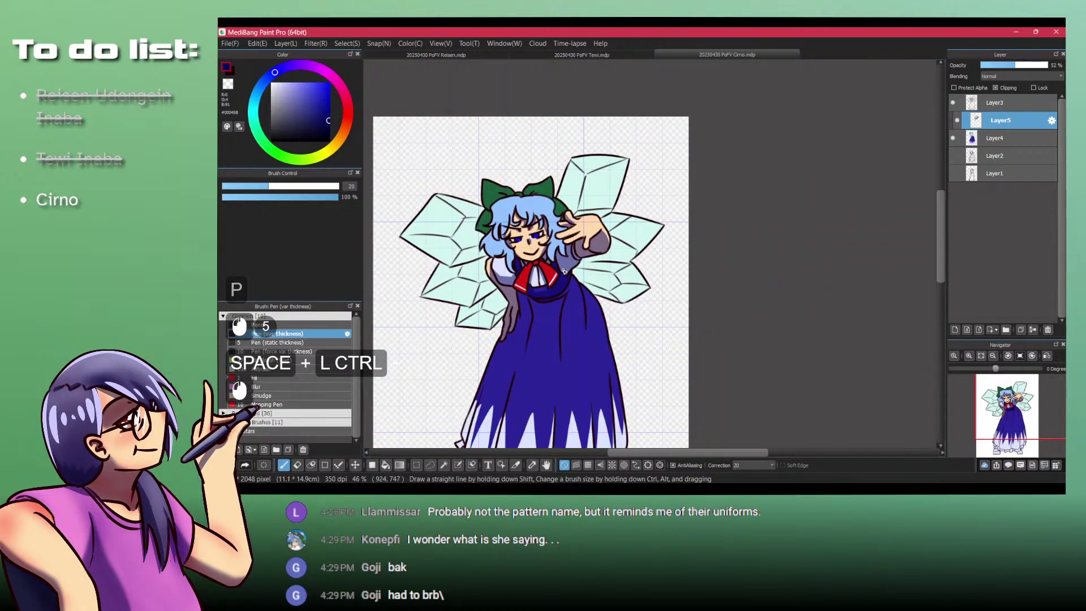
pyautogui.moveTo(563, 268); pyautogui.dragTo(527, 266)
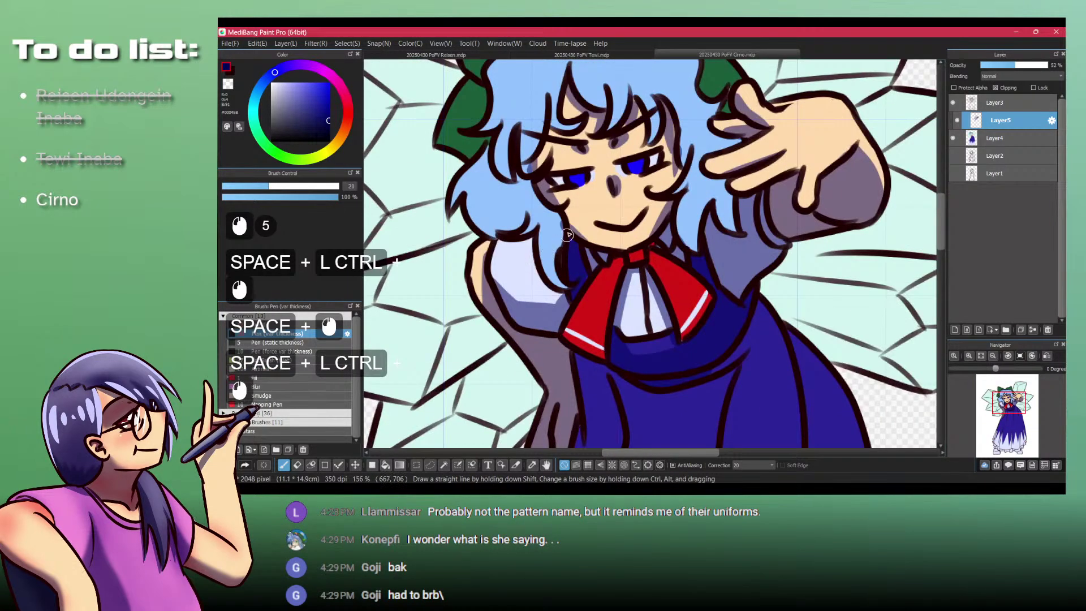
pyautogui.moveTo(567, 235); pyautogui.dragTo(561, 295)
pyautogui.moveTo(520, 231); pyautogui.dragTo(461, 256)
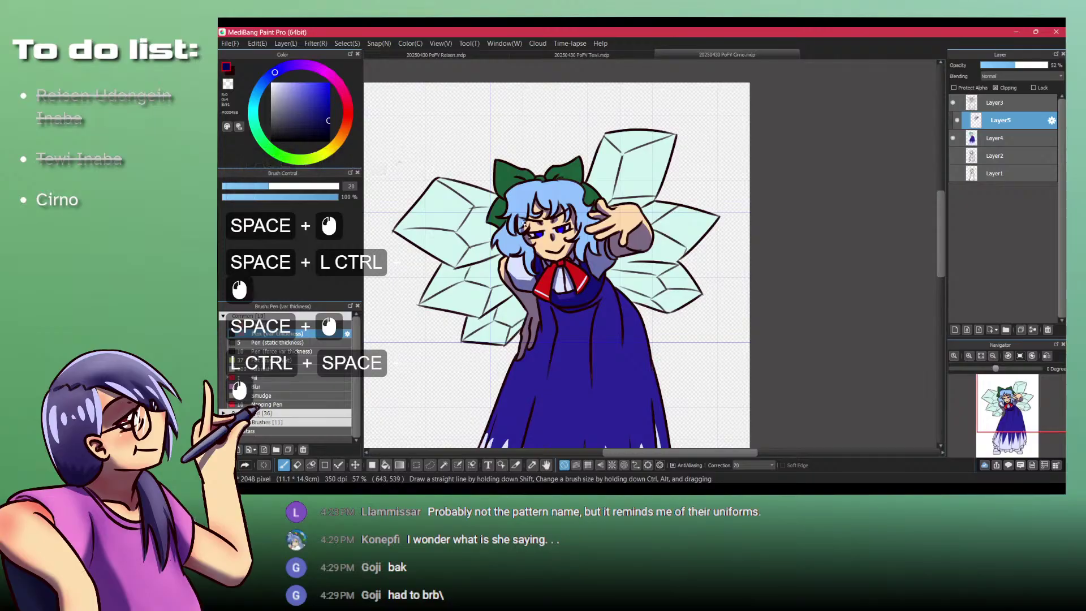
pyautogui.moveTo(525, 224)
pyautogui.mouseDown()
pyautogui.moveTo(553, 168)
pyautogui.moveTo(551, 207)
pyautogui.mouseUp()
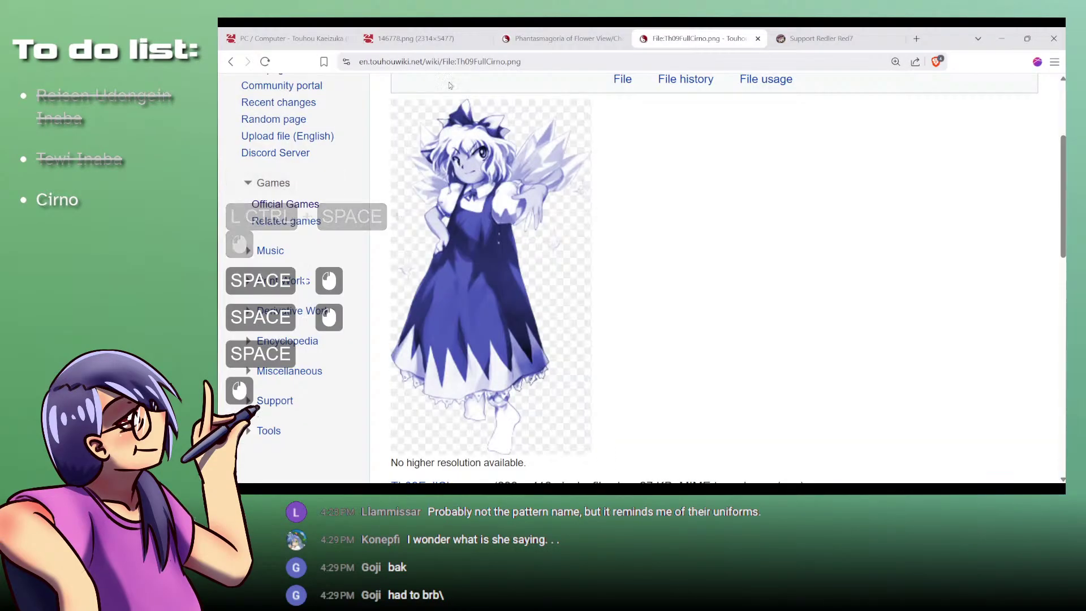
# Step: Check Cirno's shading in the browser's reference artwork and sprite sheet, and return to the drawing
pyautogui.click(565, 37)
pyautogui.click(421, 34)
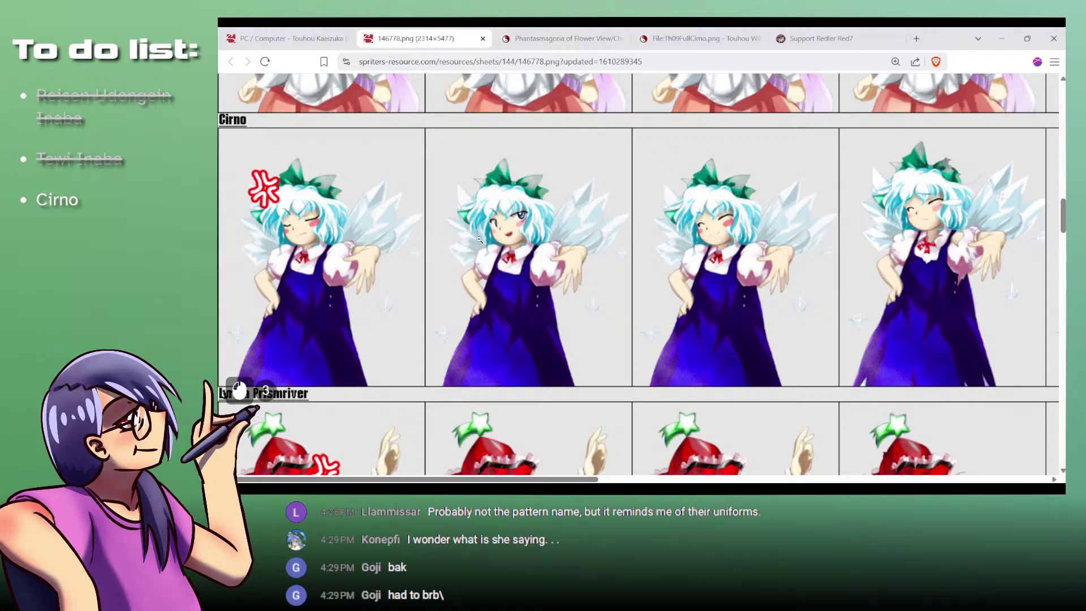
pyautogui.click(1001, 38)
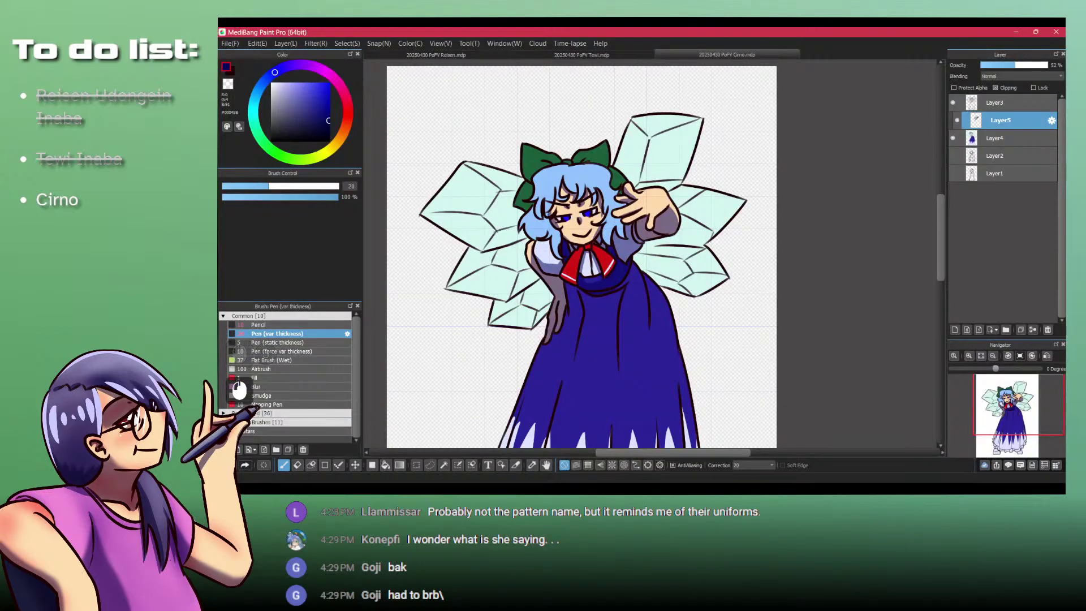
# Step: Paint a shadow on the hip arm's white sleeve where the hair hangs over it
pyautogui.hotkey('ctrl', 'space')
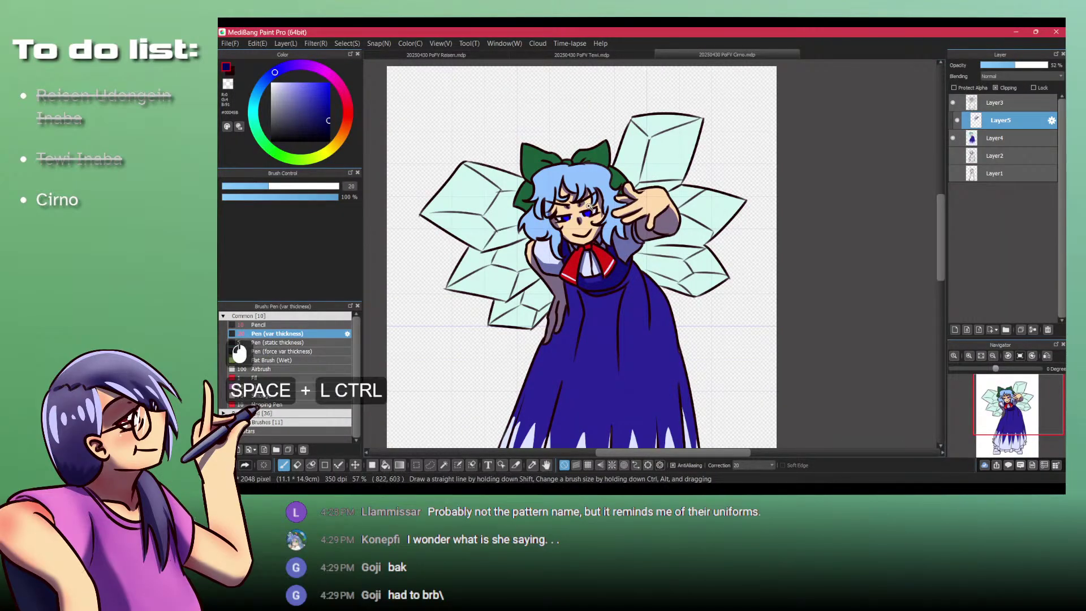
pyautogui.click(589, 206)
pyautogui.moveTo(509, 242); pyautogui.dragTo(530, 275)
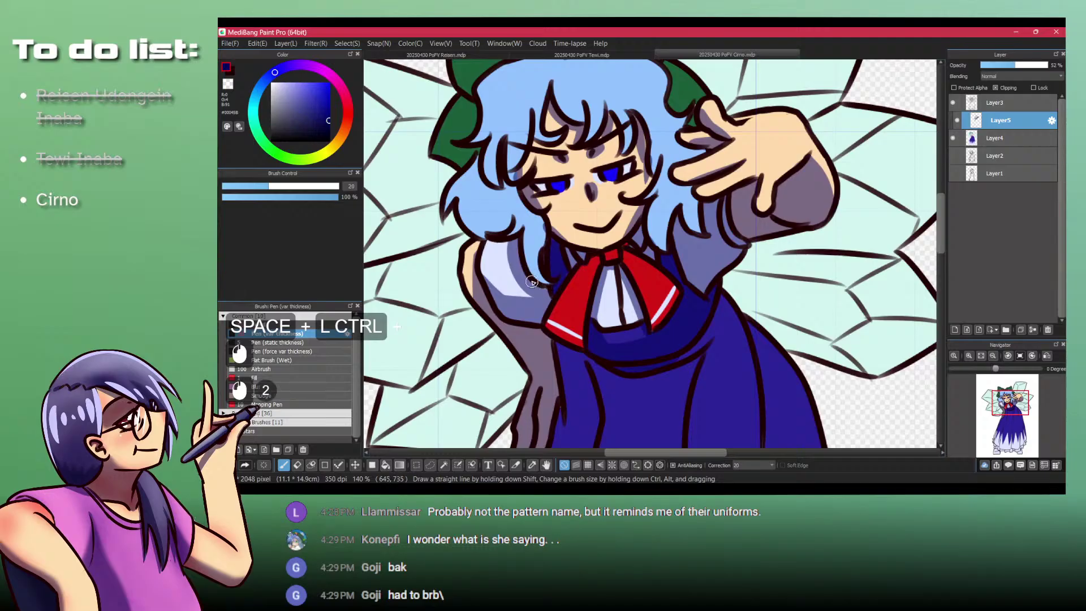
# Step: Paint a dark blue shadow inside the rounded hair clump above the hip arm's sleeve, reworking its upper edge
pyautogui.hotkey('shift', 'z')
pyautogui.moveTo(536, 218)
pyautogui.mouseDown()
pyautogui.moveTo(490, 212)
pyautogui.moveTo(507, 214)
pyautogui.moveTo(488, 224)
pyautogui.moveTo(501, 207)
pyautogui.moveTo(481, 220)
pyautogui.moveTo(462, 191)
pyautogui.moveTo(475, 228)
pyautogui.mouseUp()
pyautogui.hotkey('shift', 'z')
pyautogui.click(508, 213)
pyautogui.moveTo(483, 211); pyautogui.dragTo(480, 237)
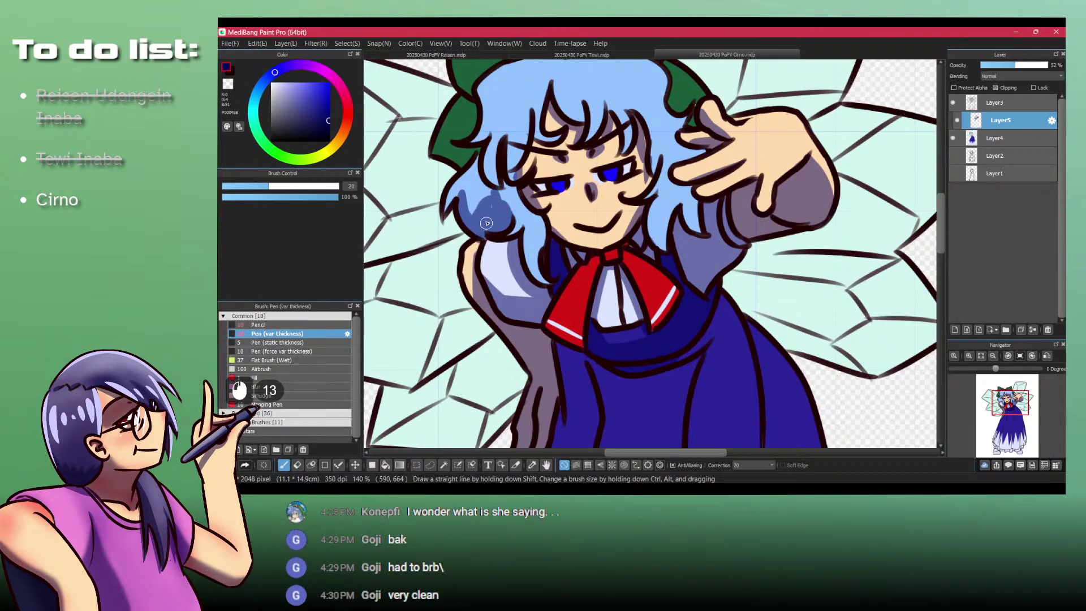
pyautogui.hotkey('ctrl', 'z')
pyautogui.hotkey('ctrl', 'z')
pyautogui.click(505, 220)
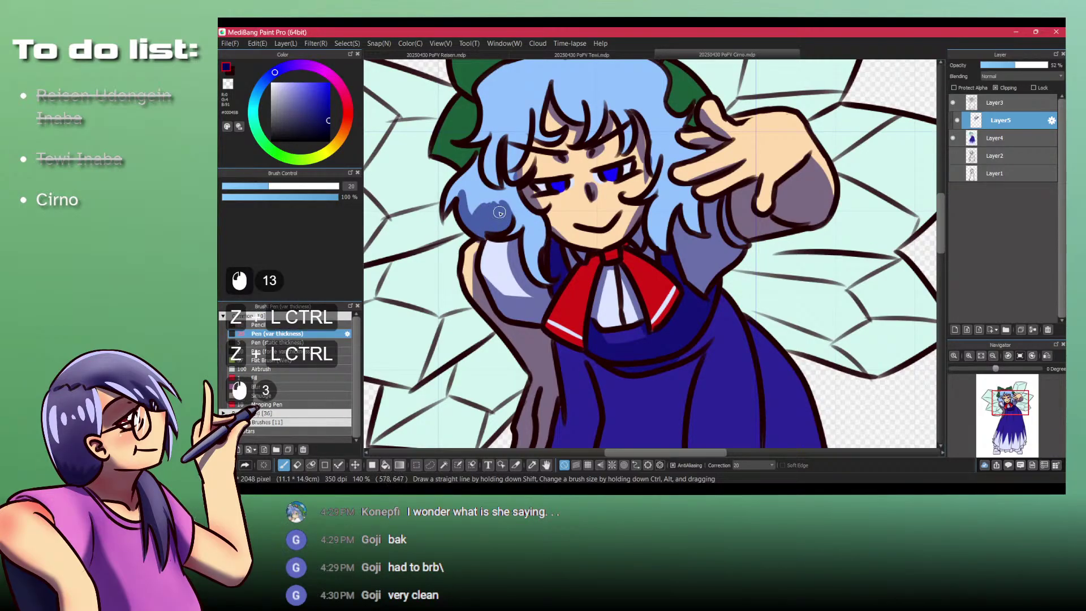
# Step: Fill the green ribbon tails behind the hair with shadow and shade the upper bow loops around the knot
pyautogui.moveTo(462, 116); pyautogui.dragTo(487, 182)
pyautogui.press('b')
pyautogui.click(488, 182)
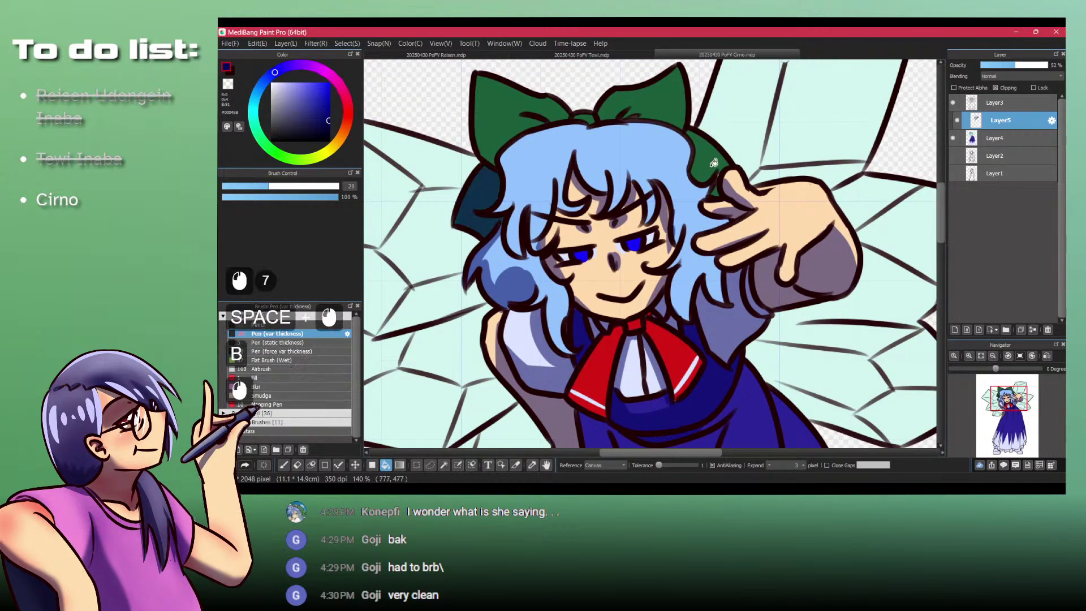
pyautogui.click(708, 160)
pyautogui.press('p')
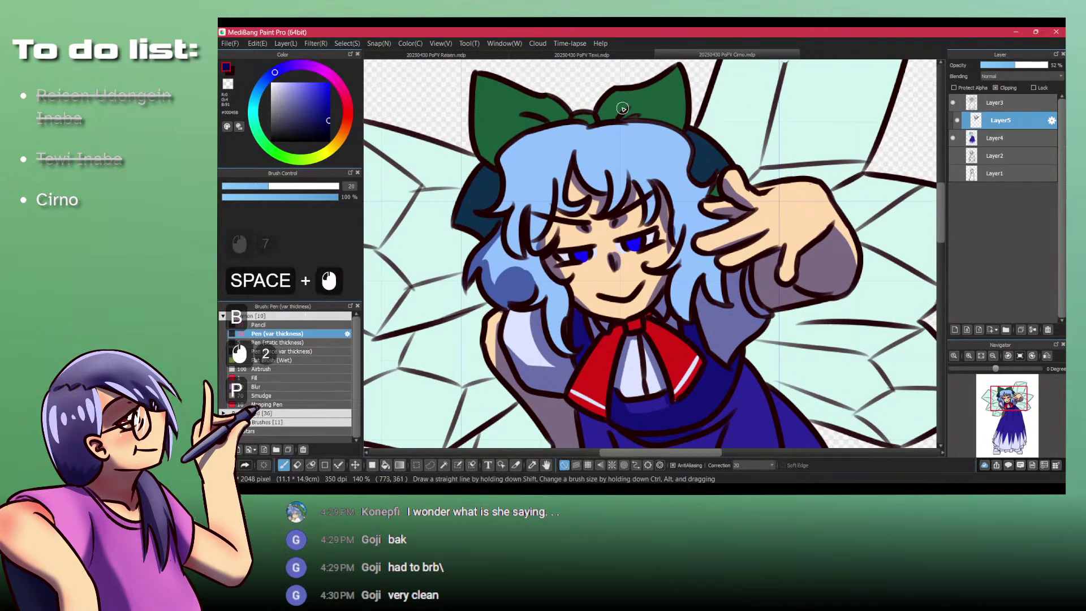
pyautogui.moveTo(622, 115)
pyautogui.mouseDown()
pyautogui.moveTo(647, 110)
pyautogui.moveTo(617, 118)
pyautogui.mouseUp()
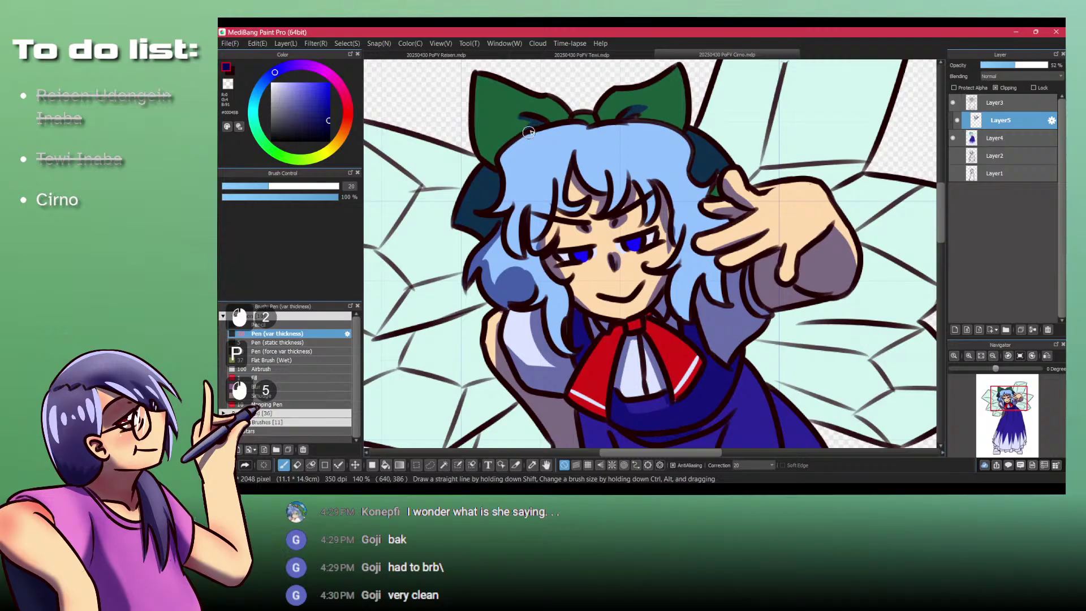
pyautogui.moveTo(529, 132); pyautogui.dragTo(582, 116)
pyautogui.click(596, 119)
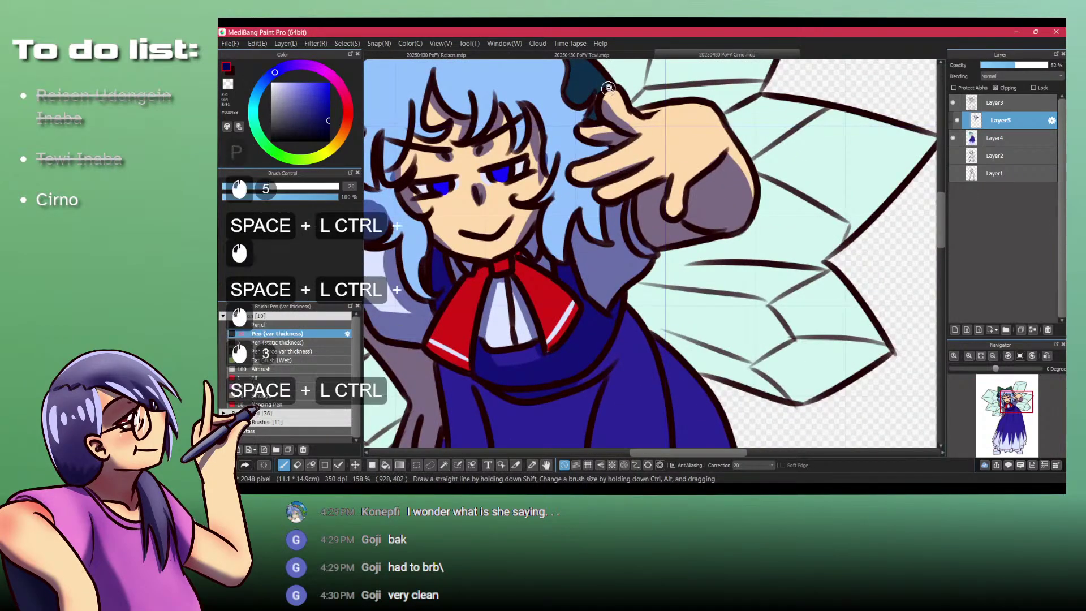
# Step: Paint dark blue shadow on the dress beneath the red bow and bodice edge, and along the fold beside the hip hand
pyautogui.moveTo(622, 201); pyautogui.dragTo(563, 205)
pyautogui.moveTo(566, 145); pyautogui.dragTo(564, 201)
pyautogui.moveTo(503, 182); pyautogui.dragTo(557, 180)
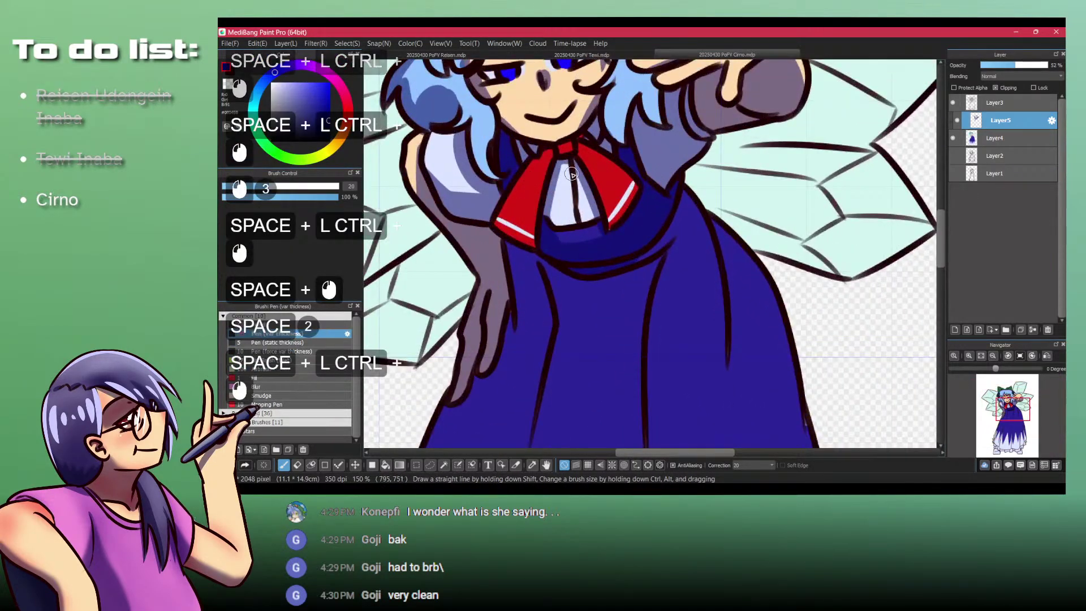
pyautogui.moveTo(515, 252); pyautogui.dragTo(568, 248)
pyautogui.click(500, 239)
pyautogui.click(498, 247)
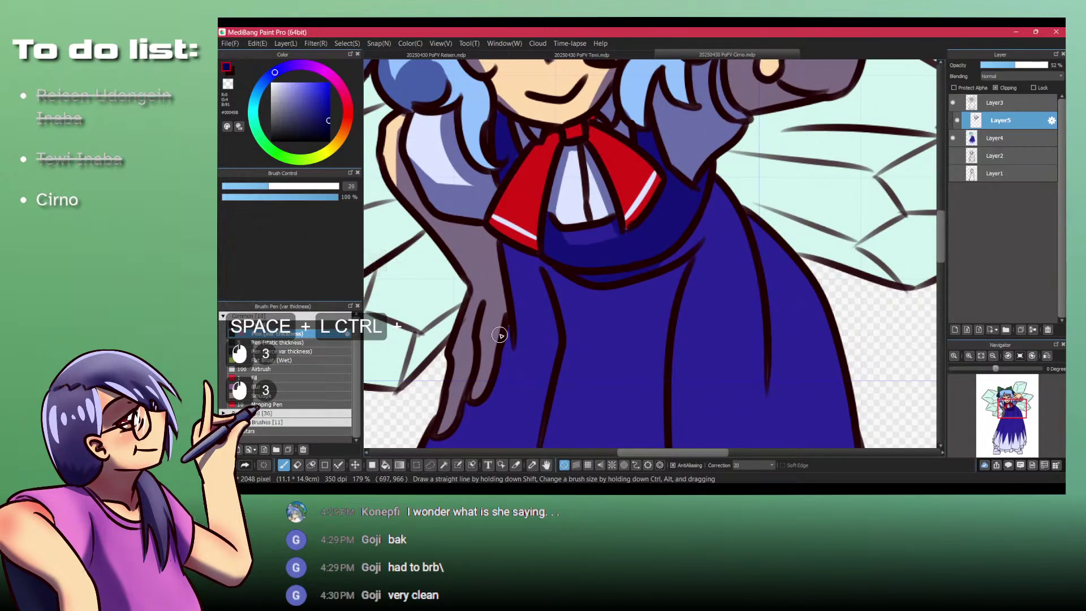
pyautogui.moveTo(520, 291); pyautogui.dragTo(566, 229)
pyautogui.moveTo(552, 187); pyautogui.dragTo(528, 286)
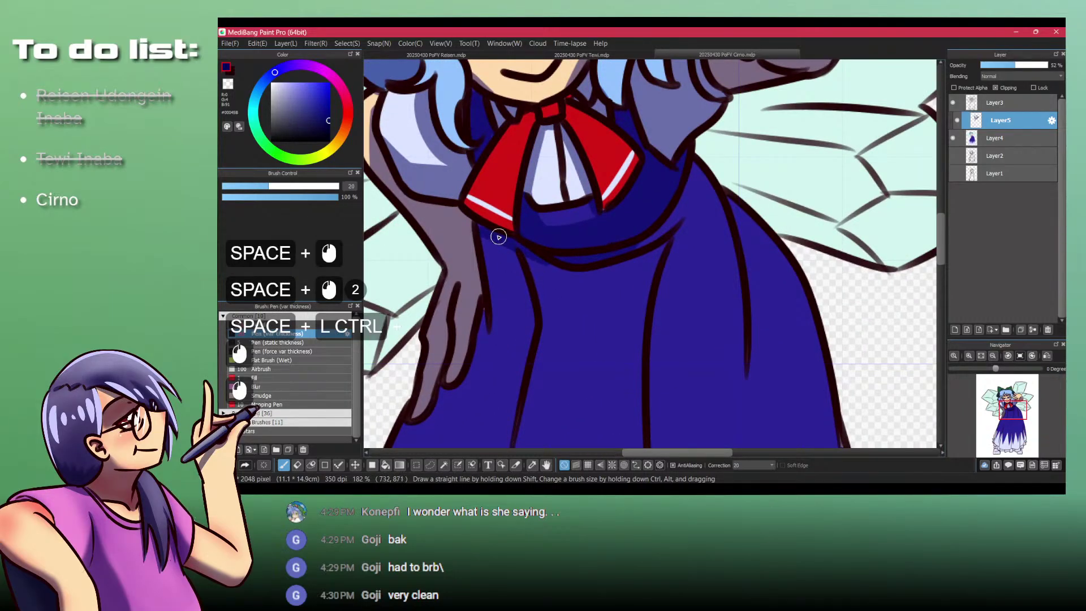
pyautogui.moveTo(490, 232)
pyautogui.mouseDown()
pyautogui.moveTo(563, 266)
pyautogui.moveTo(526, 246)
pyautogui.moveTo(553, 278)
pyautogui.moveTo(514, 250)
pyautogui.mouseUp()
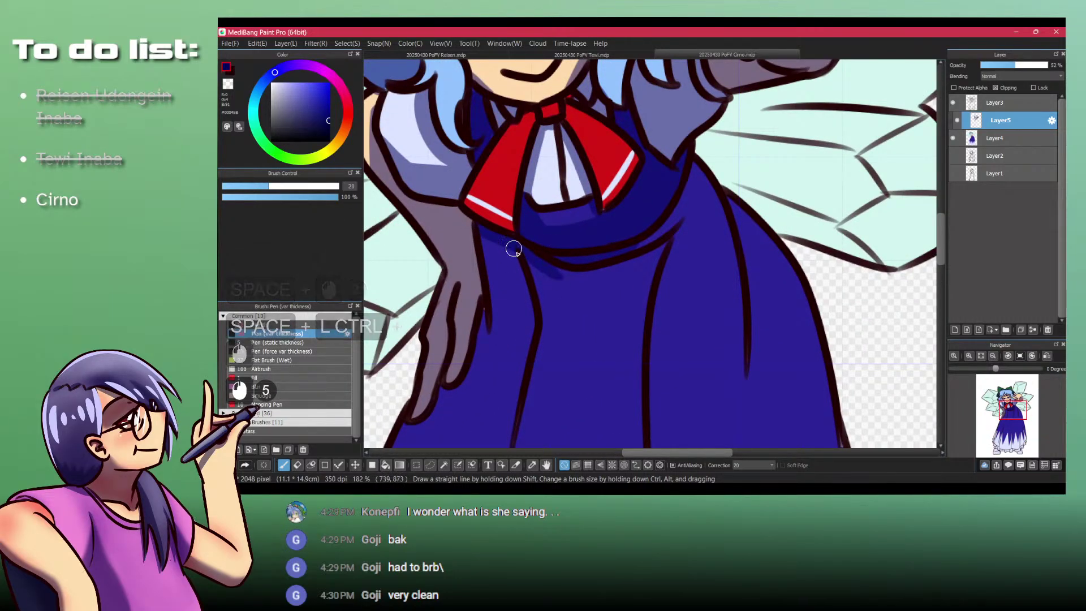
pyautogui.moveTo(518, 310); pyautogui.dragTo(524, 367)
pyautogui.moveTo(534, 289)
pyautogui.mouseDown()
pyautogui.moveTo(533, 328)
pyautogui.moveTo(558, 213)
pyautogui.mouseUp()
pyautogui.moveTo(531, 168)
pyautogui.mouseDown()
pyautogui.moveTo(541, 155)
pyautogui.moveTo(550, 210)
pyautogui.moveTo(539, 267)
pyautogui.mouseUp()
pyautogui.moveTo(588, 151); pyautogui.dragTo(509, 227)
pyautogui.moveTo(613, 195); pyautogui.dragTo(637, 148)
pyautogui.moveTo(637, 148)
pyautogui.mouseDown()
pyautogui.moveTo(628, 184)
pyautogui.moveTo(631, 138)
pyautogui.moveTo(618, 172)
pyautogui.moveTo(627, 90)
pyautogui.mouseUp()
pyautogui.moveTo(617, 190)
pyautogui.mouseDown()
pyautogui.moveTo(579, 263)
pyautogui.moveTo(546, 225)
pyautogui.mouseUp()
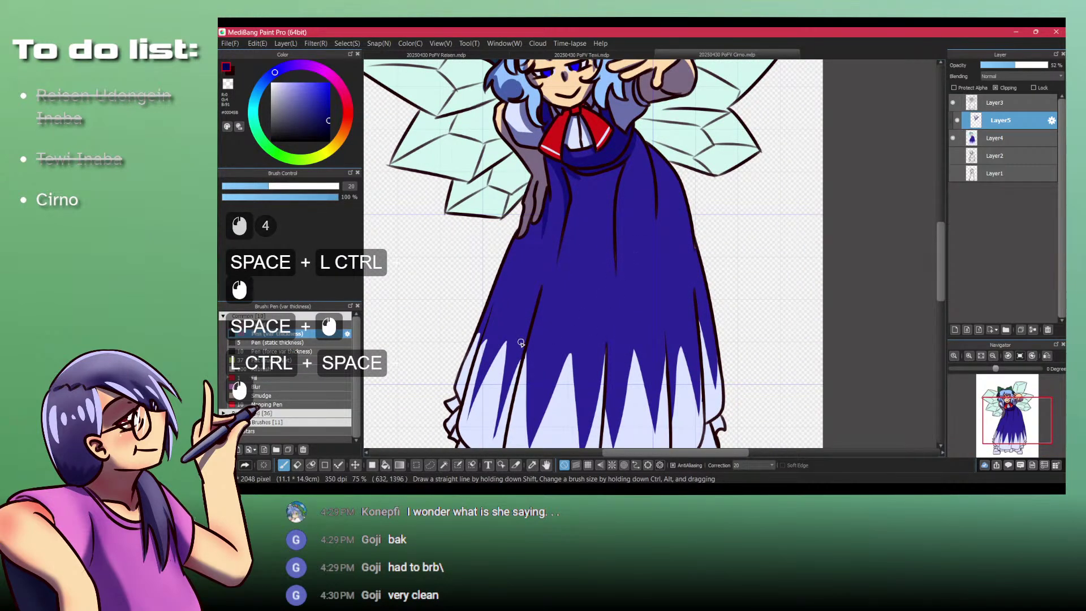
pyautogui.hotkey('ctrl', 'z')
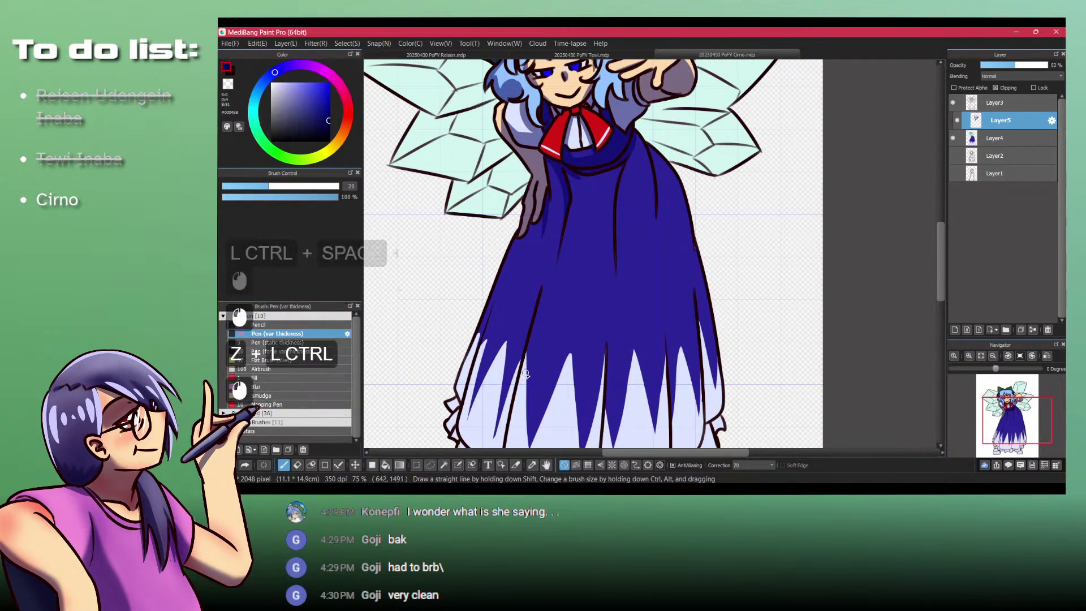
pyautogui.moveTo(526, 373)
pyautogui.mouseDown()
pyautogui.moveTo(583, 405)
pyautogui.moveTo(603, 372)
pyautogui.mouseUp()
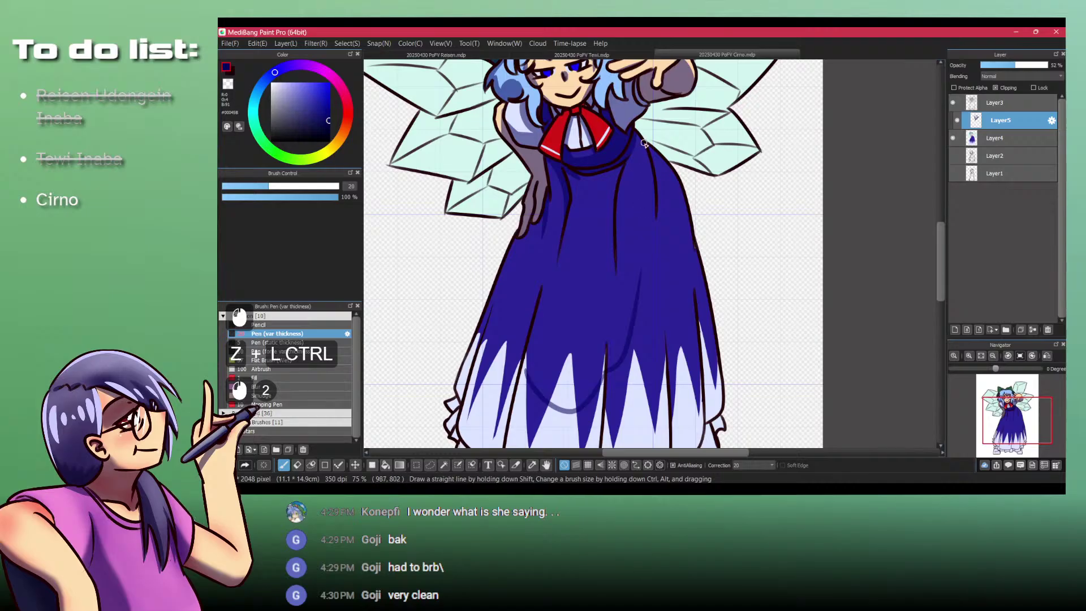
pyautogui.moveTo(657, 170); pyautogui.dragTo(639, 325)
pyautogui.hotkey('ctrl', 'z')
pyautogui.moveTo(655, 173); pyautogui.dragTo(634, 320)
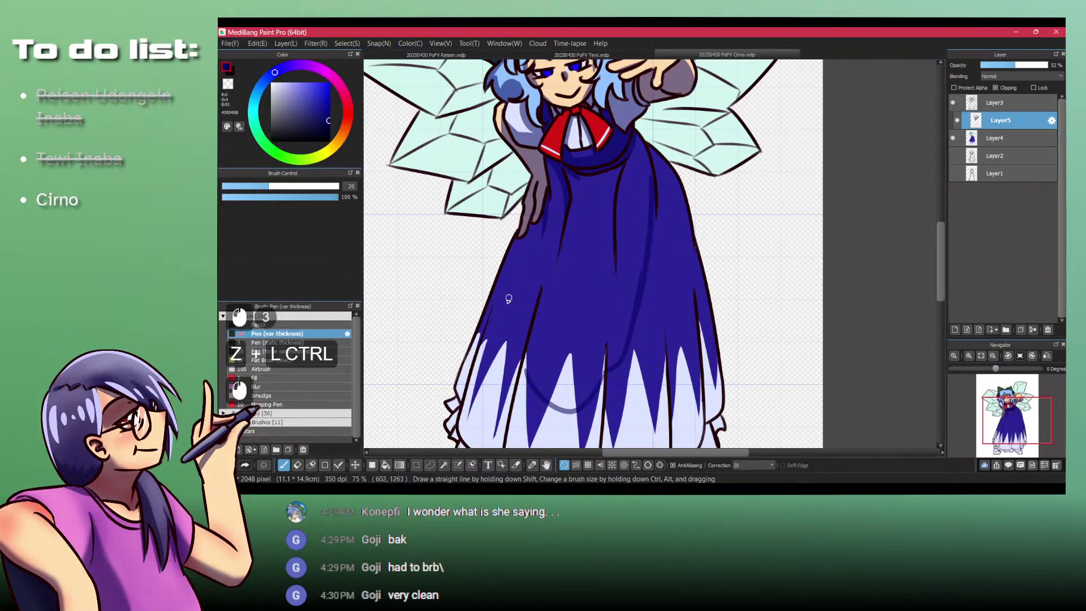
pyautogui.hotkey('ctrl', 'z')
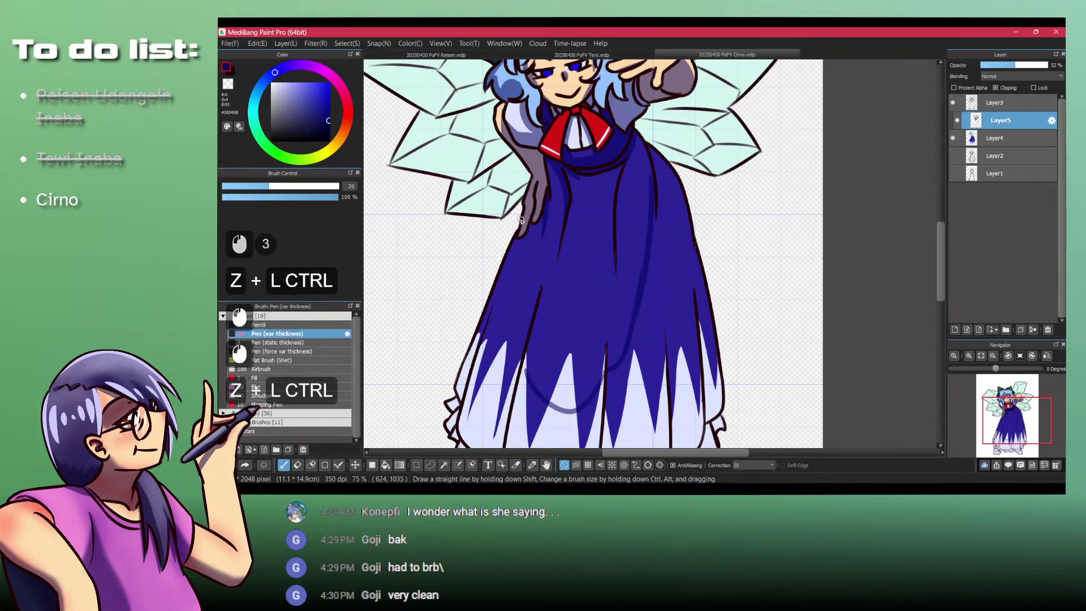
pyautogui.moveTo(506, 249); pyautogui.dragTo(514, 350)
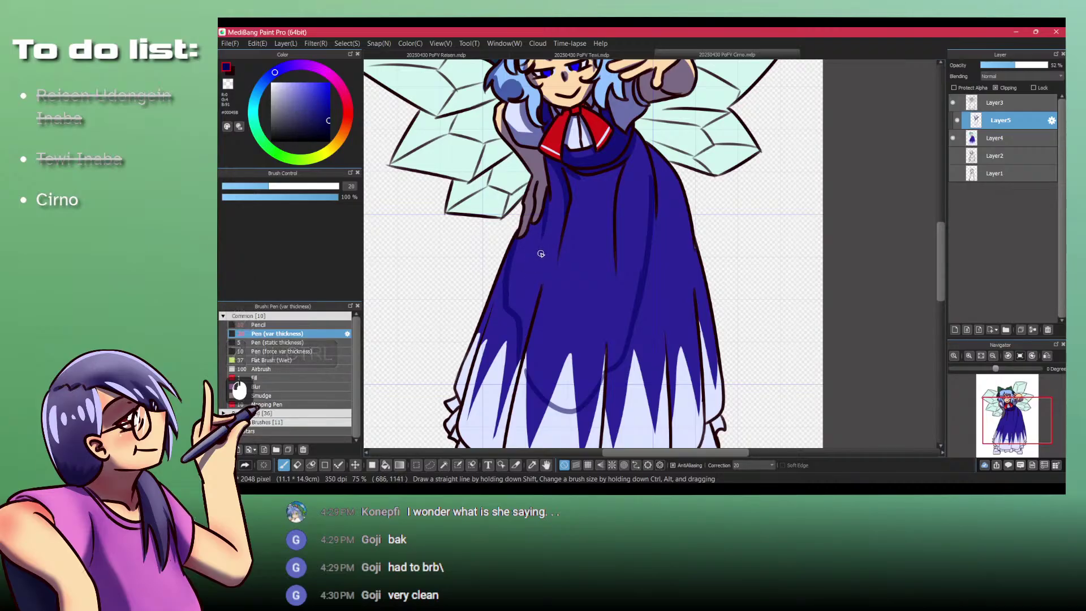
pyautogui.hotkey('ctrl', 'z')
pyautogui.hotkey('ctrl', 'z')
pyautogui.hotkey('ctrl', 'z')
pyautogui.hotkey('ctrl', 'z')
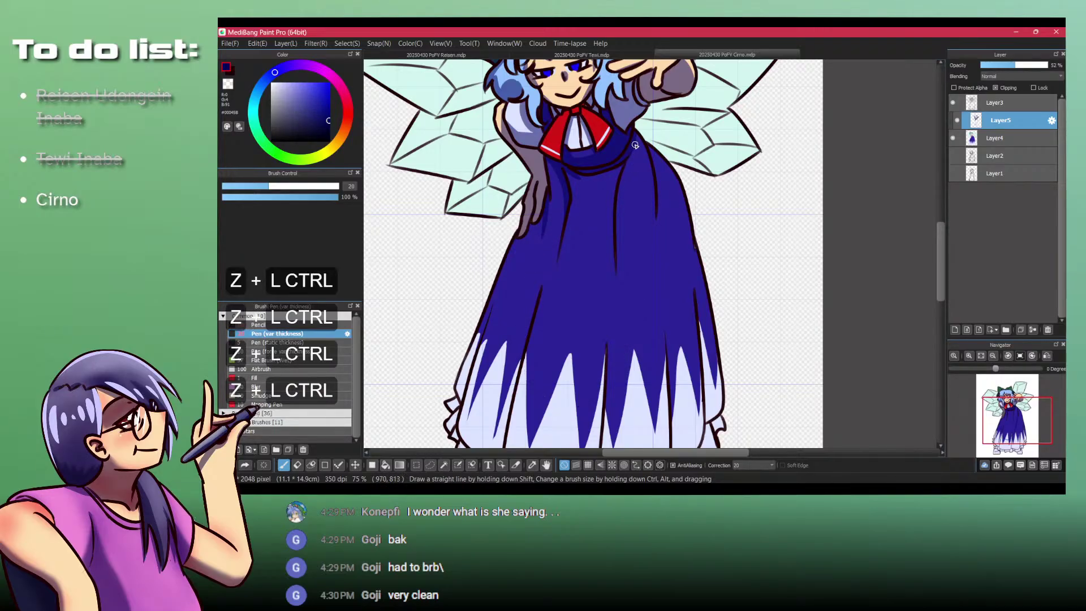
# Step: Outline the skirt's shadow area with a long line down the central fold and a curved edge across the front panel
pyautogui.click(628, 163)
pyautogui.moveTo(623, 276)
pyautogui.mouseDown()
pyautogui.moveTo(602, 375)
pyautogui.moveTo(622, 228)
pyautogui.moveTo(620, 373)
pyautogui.mouseUp()
pyautogui.hotkey('ctrl', 'z')
pyautogui.click(634, 225)
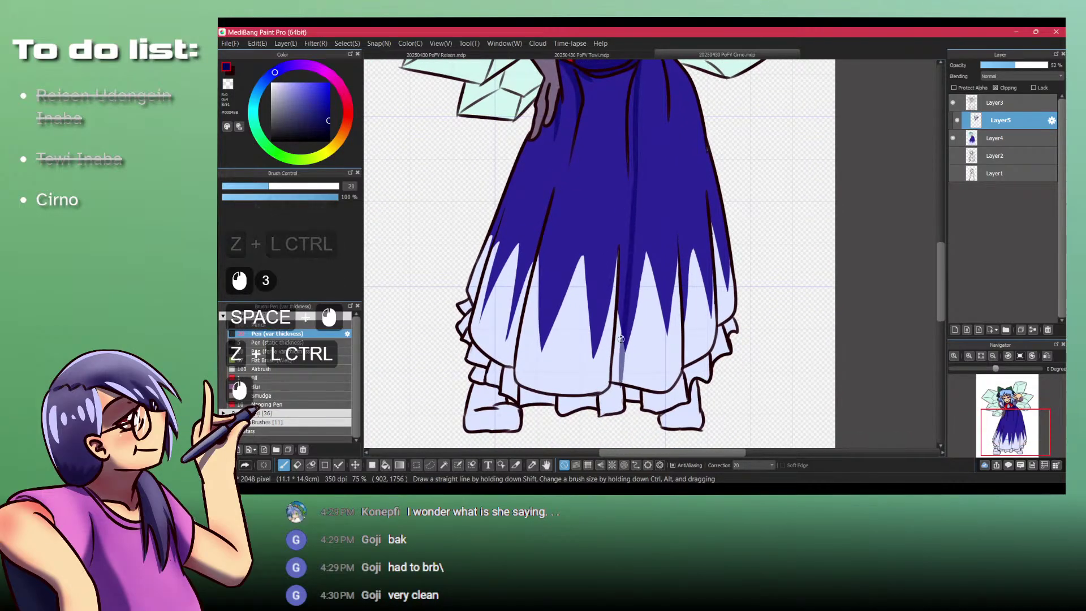
pyautogui.moveTo(616, 261); pyautogui.dragTo(555, 275)
pyautogui.hotkey('ctrl', 'z')
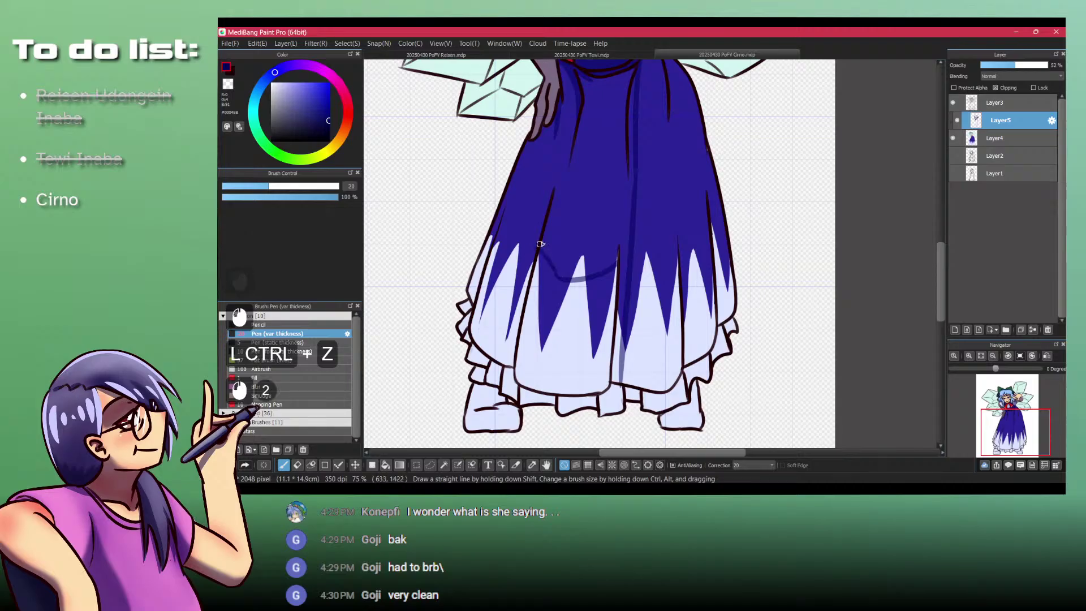
pyautogui.moveTo(642, 162); pyautogui.dragTo(642, 218)
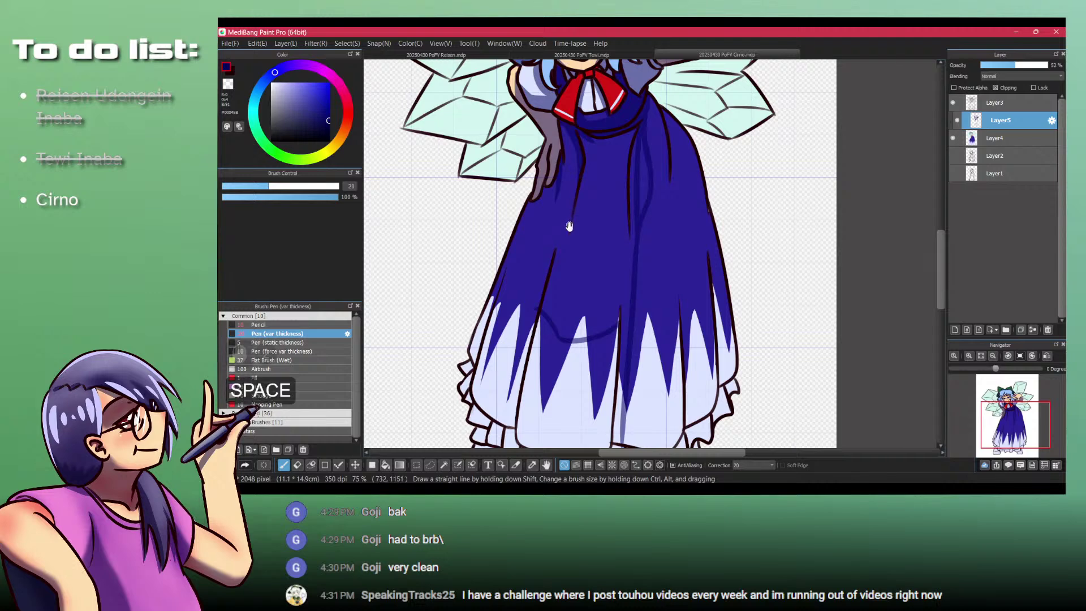
pyautogui.moveTo(574, 204); pyautogui.dragTo(586, 253)
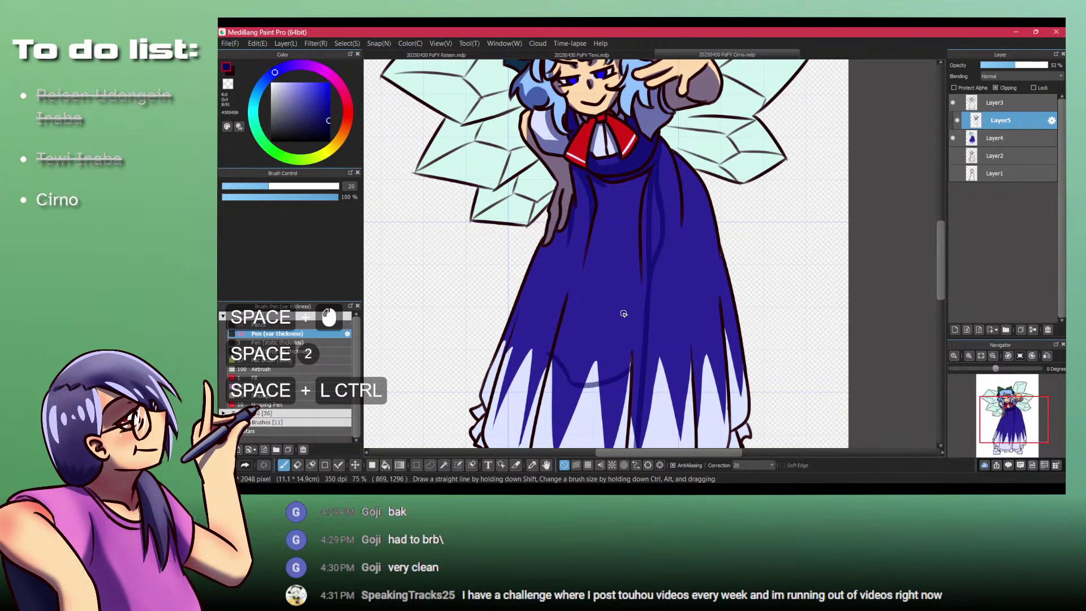
# Step: Fill the outlined skirt area with dark blue shadow and set the shading layer's opacity to 83%
pyautogui.press('b')
pyautogui.click(616, 308)
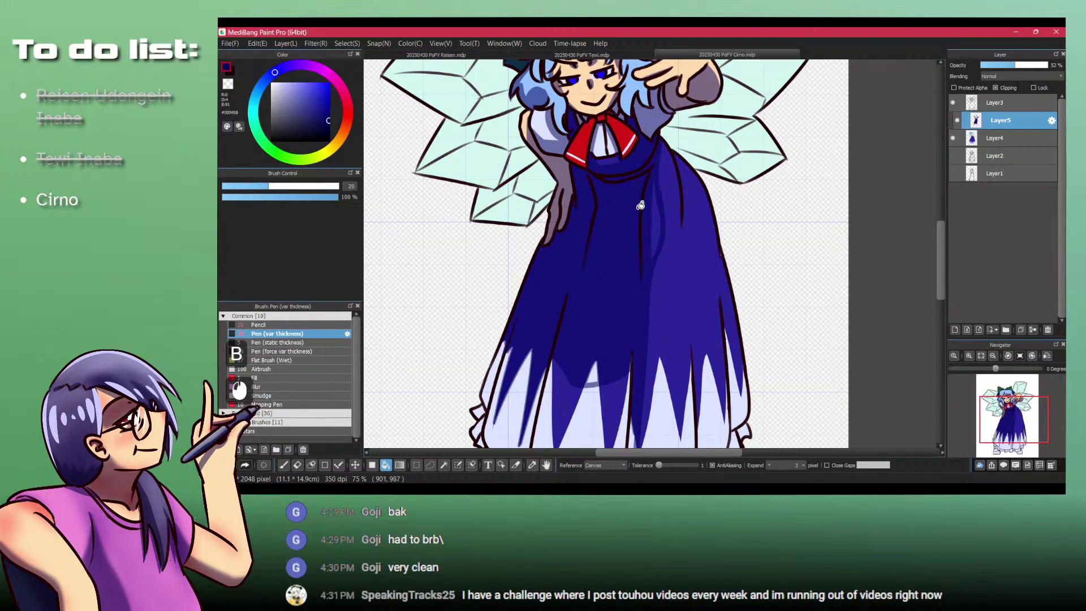
pyautogui.press('p')
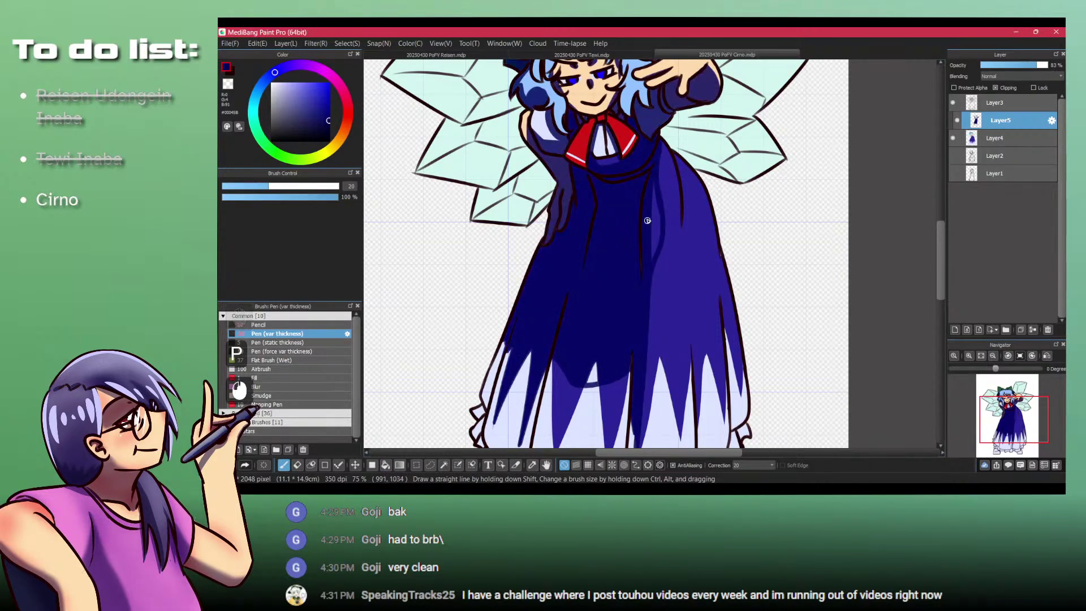
# Step: Fill the skirt's side panels below the hip hand with shadow, covering their white hem spikes
pyautogui.moveTo(654, 196)
pyautogui.mouseDown()
pyautogui.moveTo(656, 206)
pyautogui.moveTo(684, 111)
pyautogui.moveTo(691, 150)
pyautogui.mouseUp()
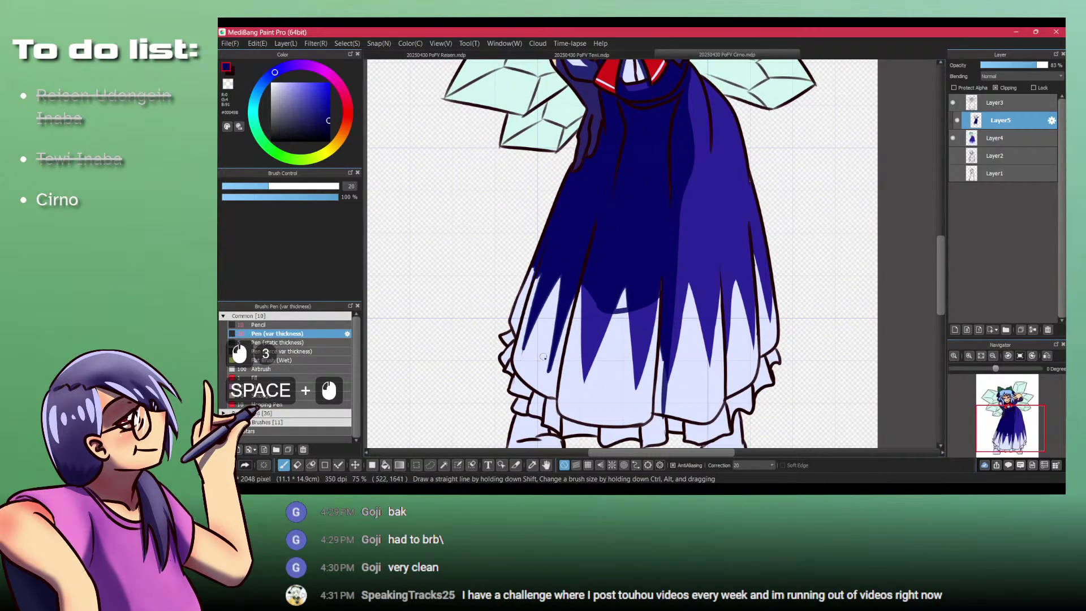
pyautogui.press('b')
pyautogui.click(517, 314)
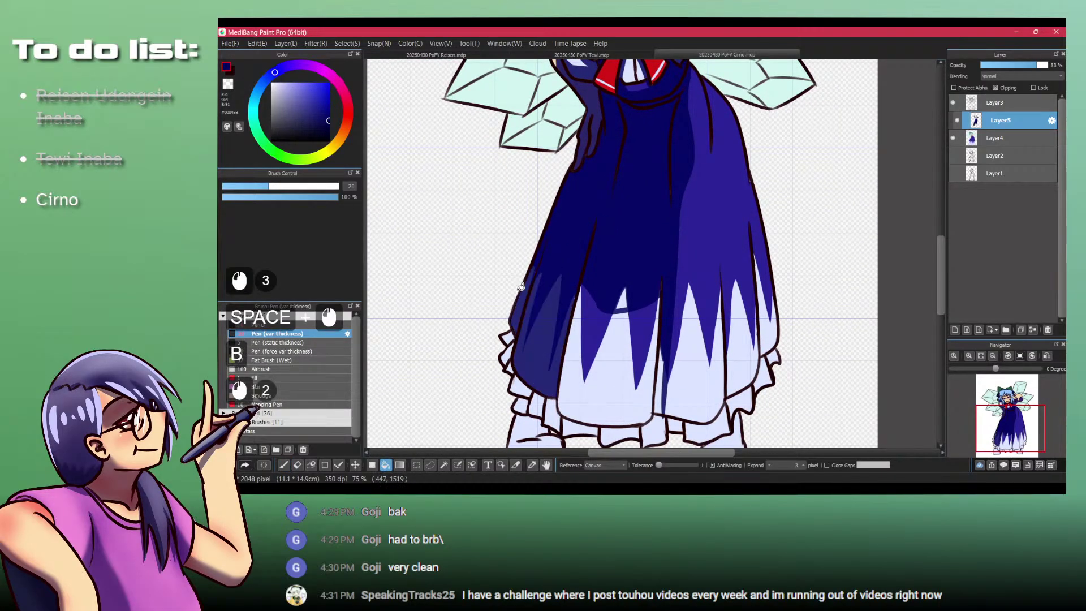
pyautogui.press('p')
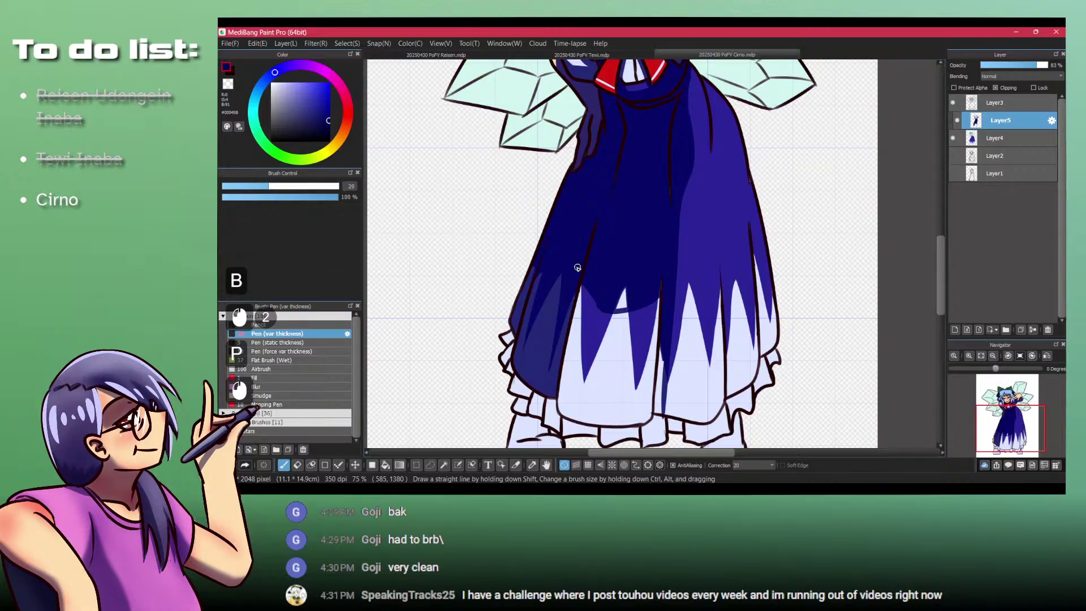
pyautogui.click(547, 245)
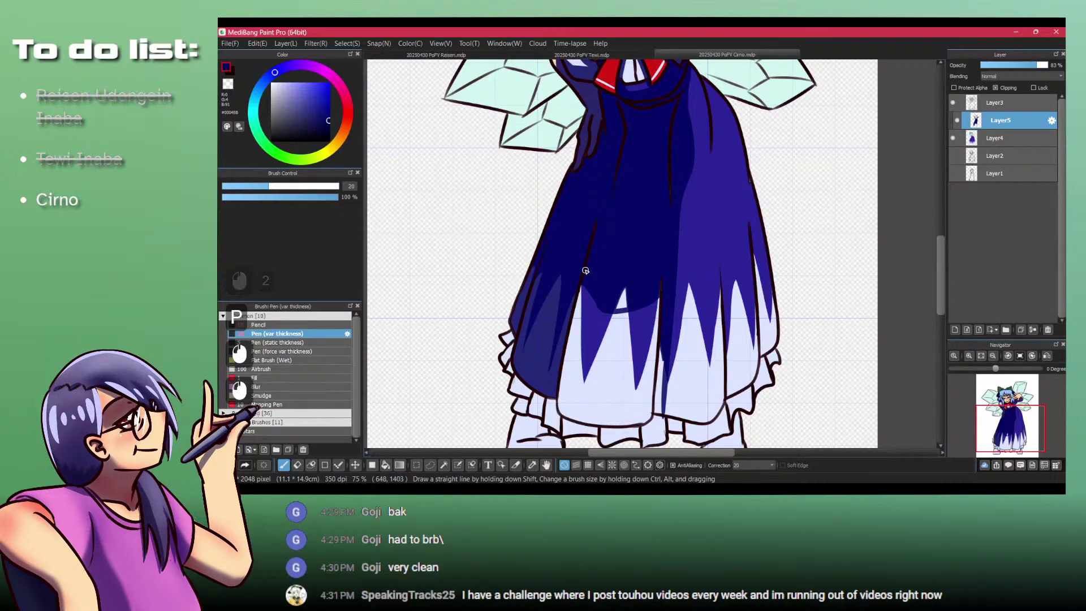
# Step: Erase part of the shadow on the side panel with transparent colour, leaving a light strip over its white spike
pyautogui.hotkey('shift', 'z')
pyautogui.moveTo(566, 253); pyautogui.dragTo(532, 374)
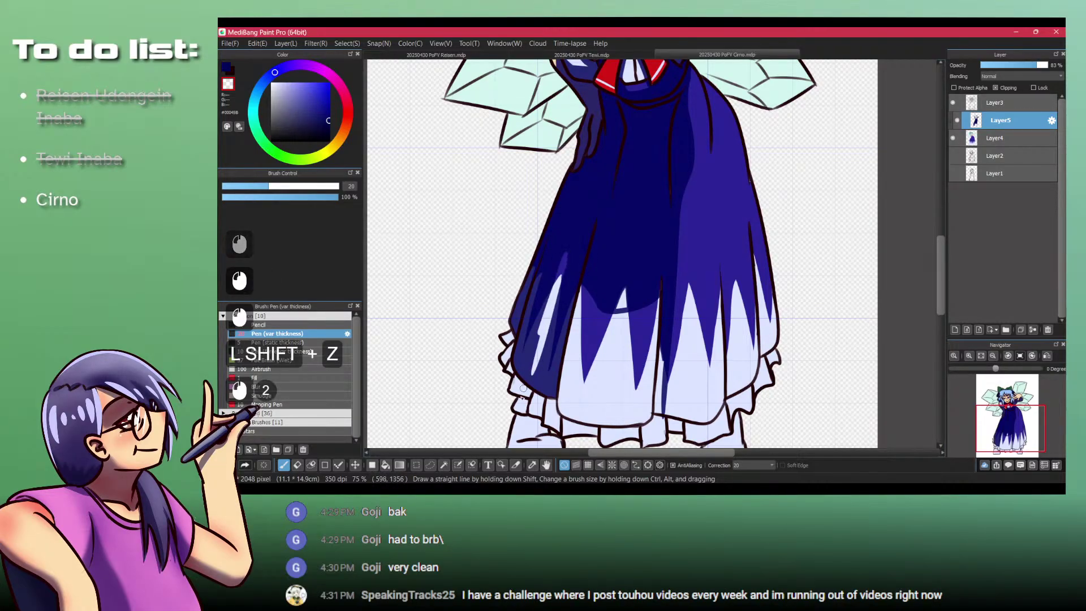
pyautogui.moveTo(565, 267); pyautogui.dragTo(536, 389)
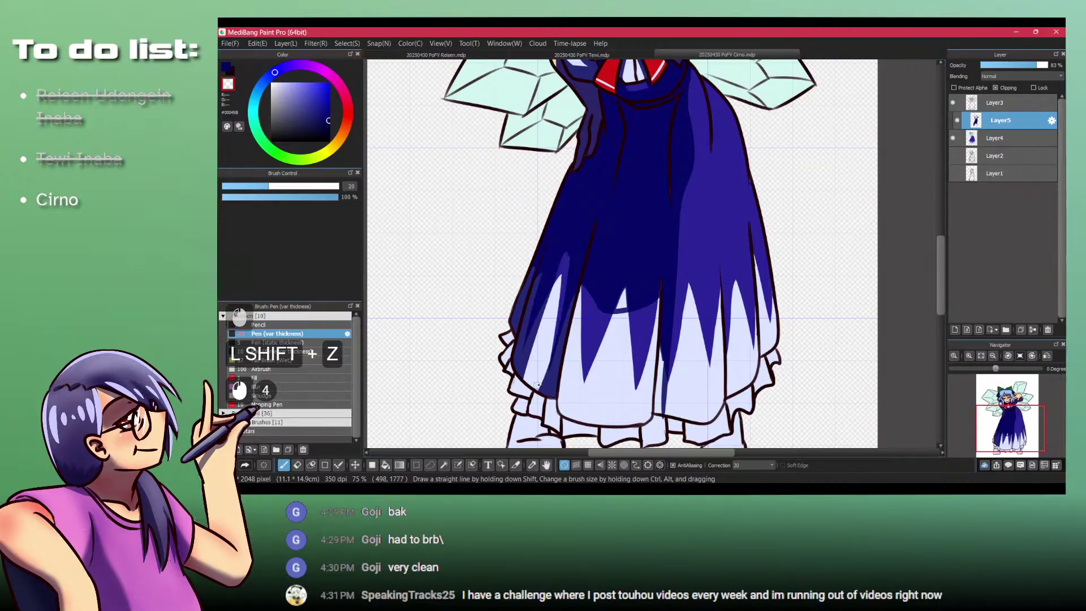
pyautogui.click(566, 272)
pyautogui.hotkey('ctrl', 'space')
pyautogui.moveTo(570, 277); pyautogui.dragTo(559, 331)
pyautogui.click(588, 265)
# Step: Refine the side panel's shadow edge and shade the white spike tip within the front panel's curved shadow
pyautogui.hotkey('shift', 'z')
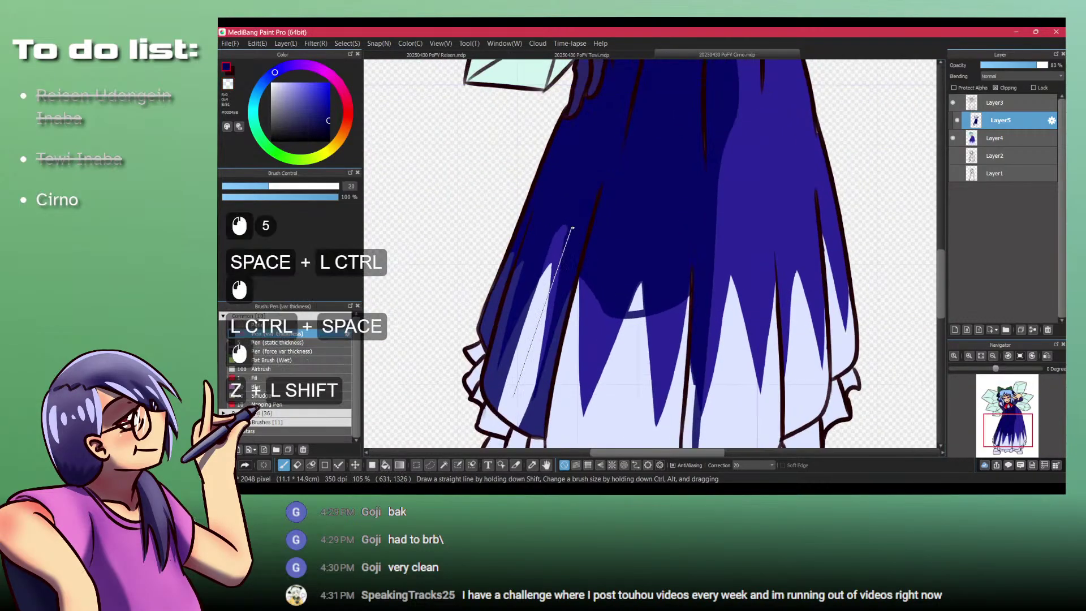
pyautogui.moveTo(561, 258)
pyautogui.mouseDown()
pyautogui.moveTo(557, 217)
pyautogui.moveTo(584, 266)
pyautogui.moveTo(635, 305)
pyautogui.mouseUp()
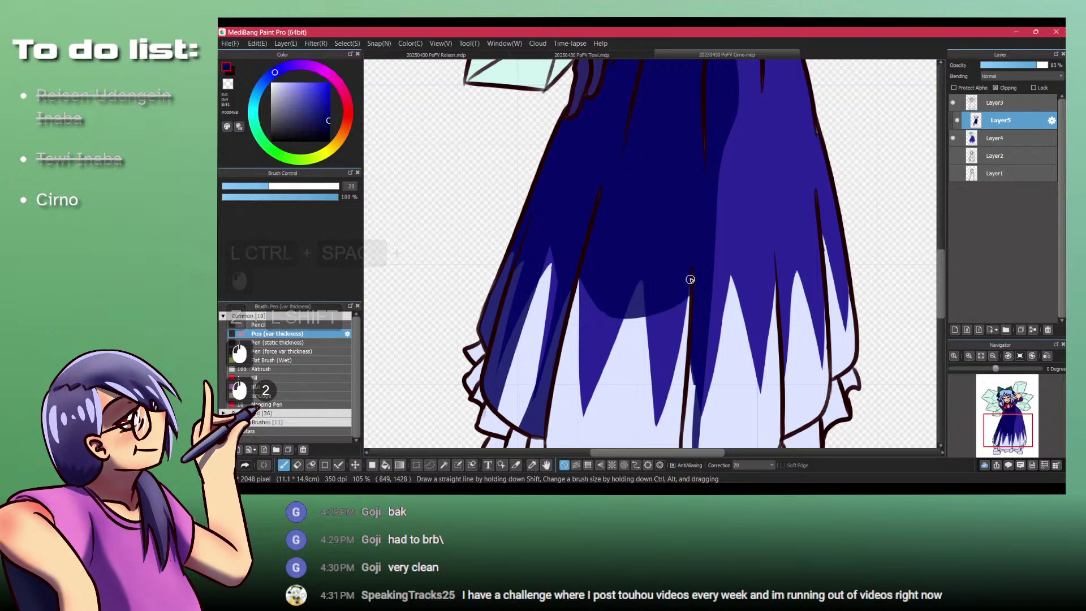
pyautogui.moveTo(689, 279); pyautogui.dragTo(697, 263)
pyautogui.press('space')
pyautogui.moveTo(739, 325); pyautogui.dragTo(693, 292)
# Step: Paint narrow shadows along the folds on the skirt's lighter side and shade the frill beneath them
pyautogui.hotkey('shift', 'z')
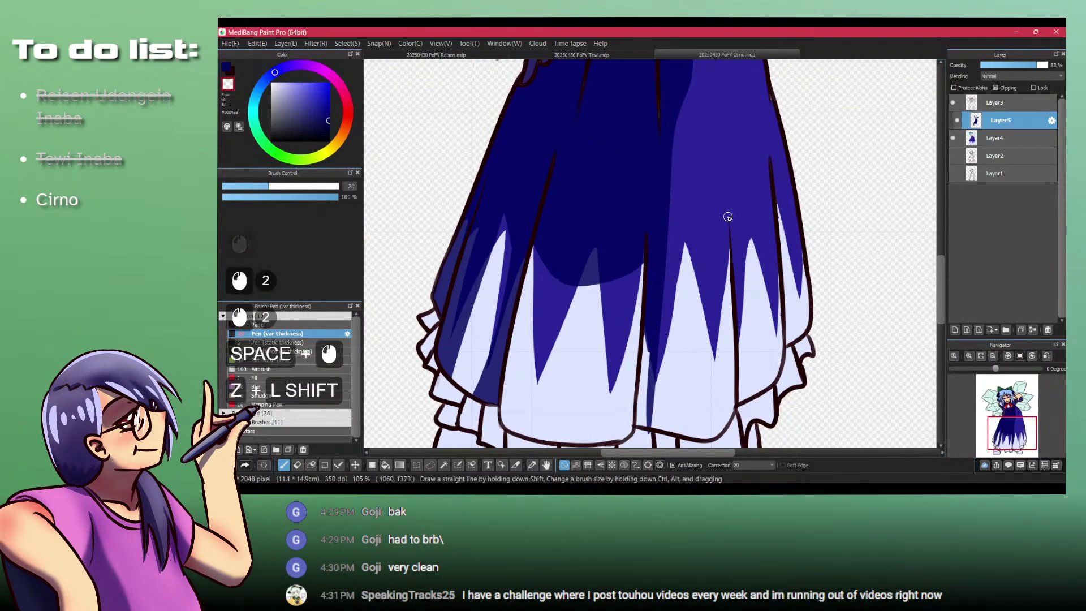
pyautogui.hotkey('shift', 'z')
pyautogui.moveTo(731, 228); pyautogui.dragTo(742, 412)
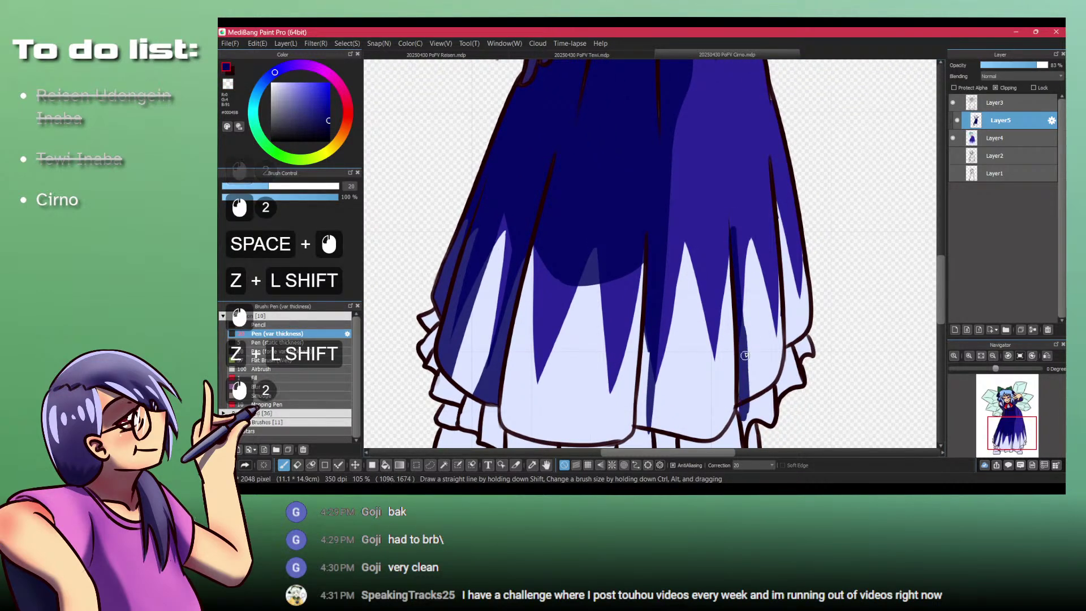
pyautogui.hotkey('ctrl', 'z')
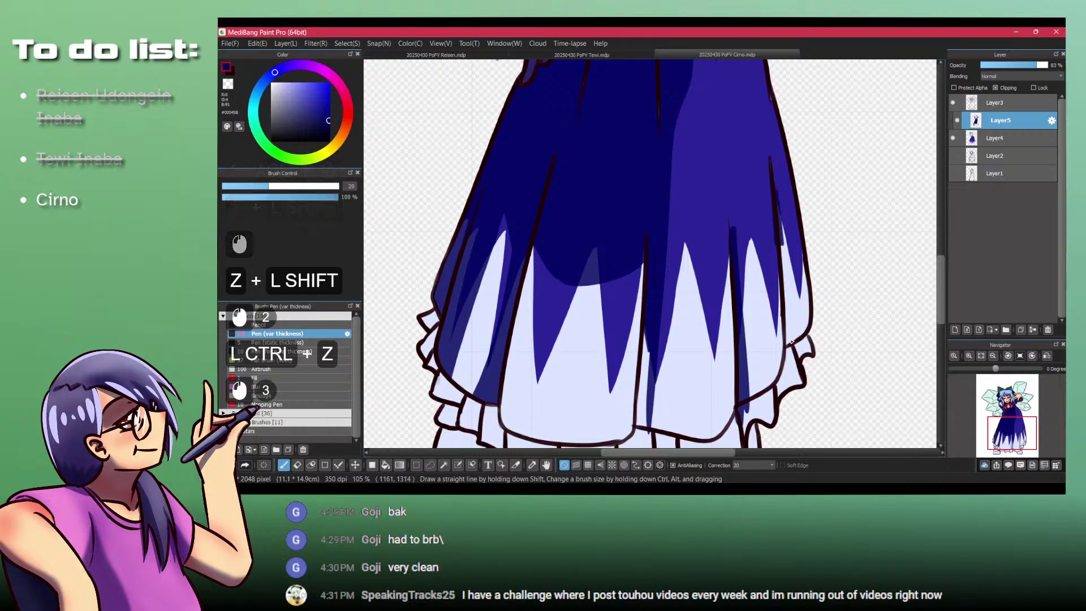
pyautogui.moveTo(783, 246)
pyautogui.mouseDown()
pyautogui.moveTo(795, 384)
pyautogui.moveTo(796, 365)
pyautogui.mouseUp()
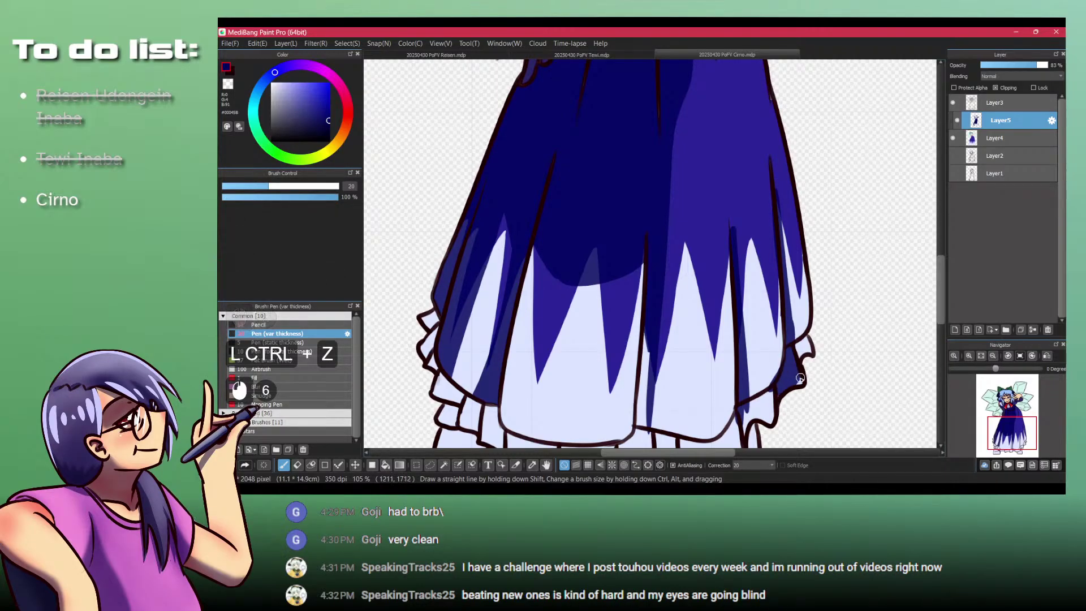
pyautogui.click(800, 378)
# Step: Shade the upper parts of the red neck bow around its knot, and clean up the edge with transparent colour
pyautogui.moveTo(808, 323); pyautogui.dragTo(595, 248)
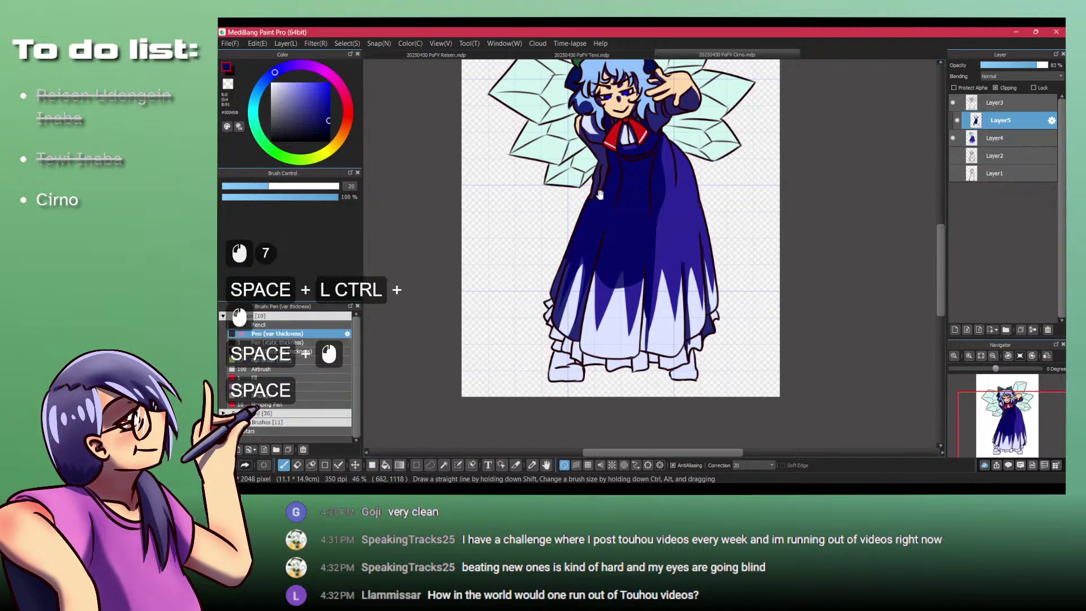
pyautogui.moveTo(599, 163); pyautogui.dragTo(597, 242)
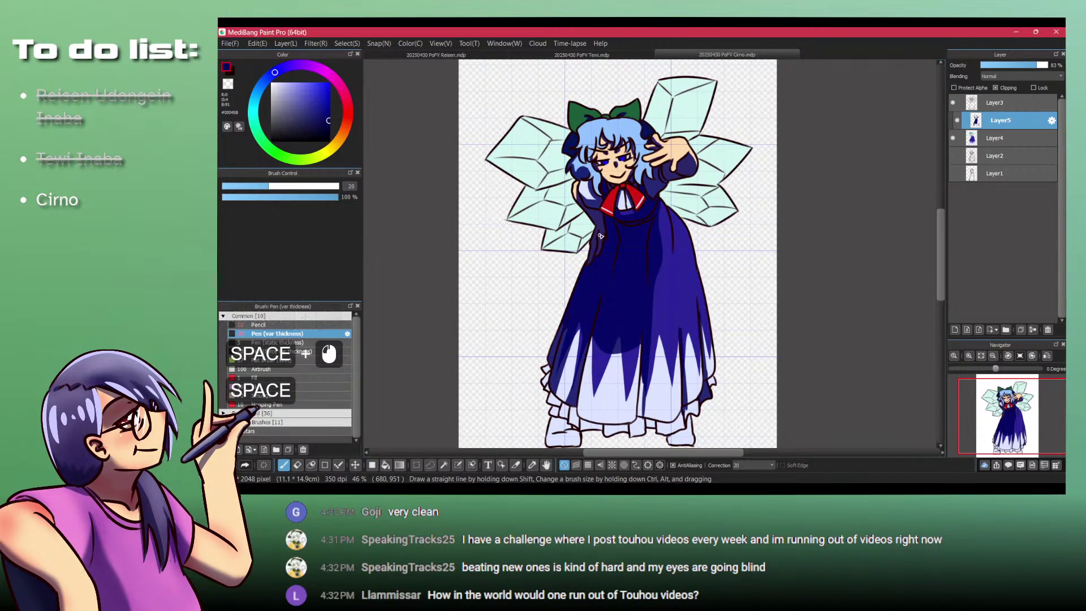
pyautogui.moveTo(600, 231)
pyautogui.mouseDown()
pyautogui.moveTo(631, 218)
pyautogui.moveTo(638, 229)
pyautogui.moveTo(567, 251)
pyautogui.moveTo(569, 241)
pyautogui.moveTo(553, 266)
pyautogui.mouseUp()
pyautogui.moveTo(551, 266)
pyautogui.mouseDown()
pyautogui.moveTo(540, 291)
pyautogui.moveTo(531, 277)
pyautogui.moveTo(551, 260)
pyautogui.moveTo(603, 264)
pyautogui.mouseUp()
pyautogui.moveTo(600, 257); pyautogui.dragTo(590, 242)
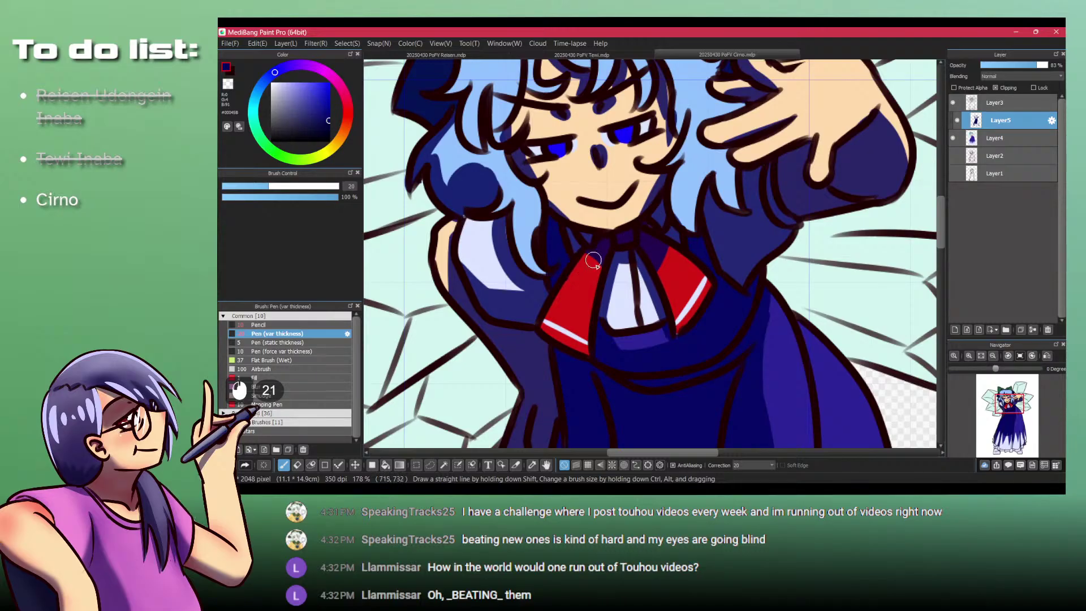
pyautogui.hotkey('shift', 'z')
pyautogui.moveTo(597, 279)
pyautogui.mouseDown()
pyautogui.moveTo(571, 274)
pyautogui.moveTo(582, 262)
pyautogui.moveTo(596, 297)
pyautogui.mouseUp()
# Step: Paint dark blue shadow inside the hair locks framing the face on the raised hand's side
pyautogui.hotkey('ctrl', 'space')
pyautogui.press('space')
pyautogui.press('space')
pyautogui.press('space')
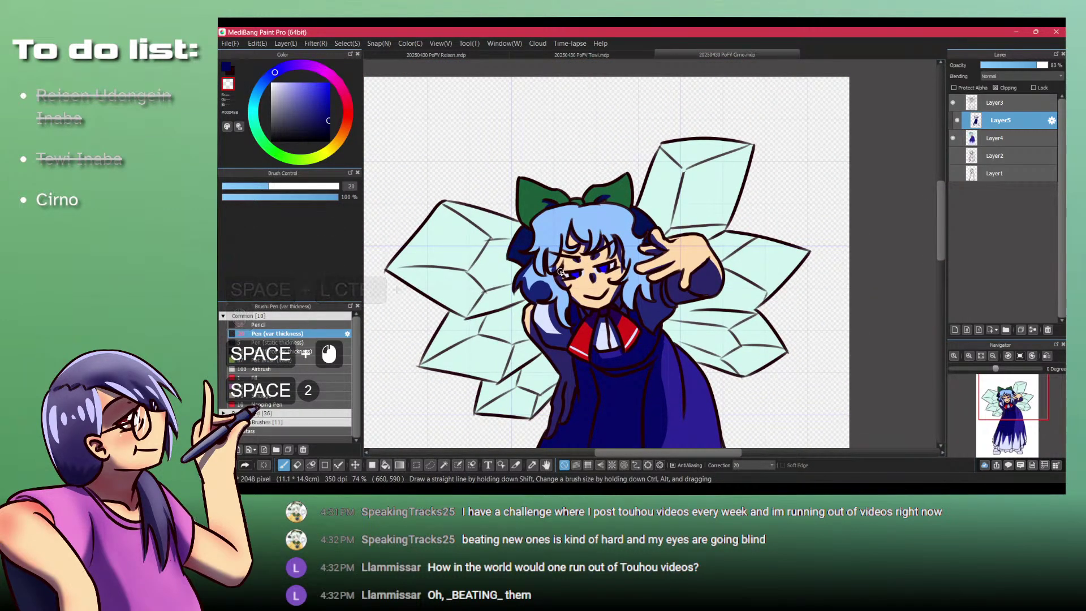
pyautogui.press('space')
pyautogui.moveTo(589, 252); pyautogui.dragTo(617, 133)
pyautogui.hotkey('ctrl', 'space')
pyautogui.moveTo(619, 133); pyautogui.dragTo(667, 131)
pyautogui.press('space')
pyautogui.moveTo(672, 128); pyautogui.dragTo(635, 162)
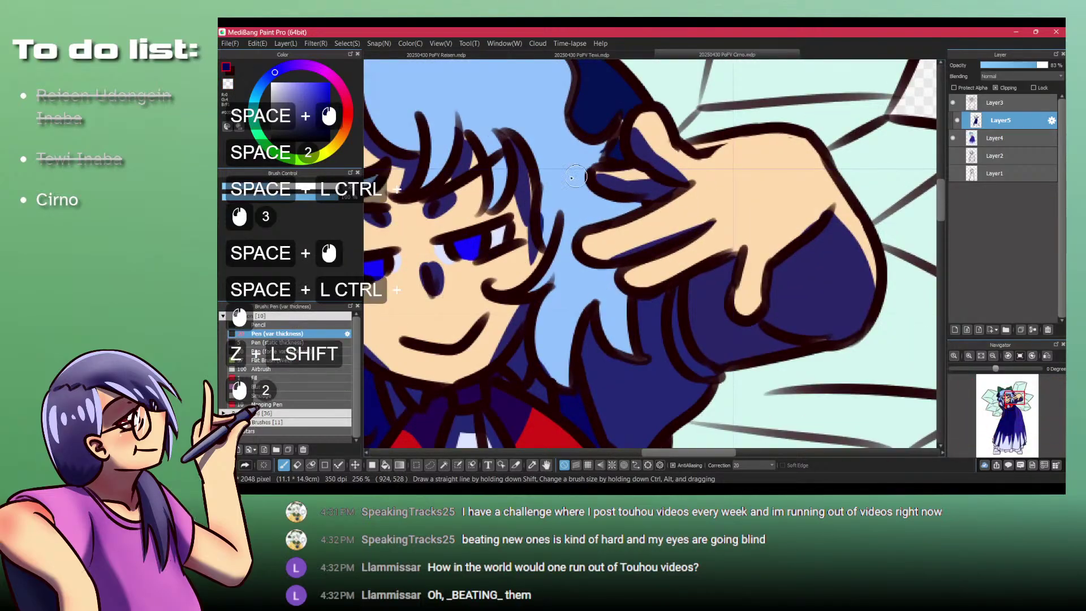
pyautogui.moveTo(548, 249); pyautogui.dragTo(545, 171)
pyautogui.moveTo(541, 158)
pyautogui.mouseDown()
pyautogui.moveTo(489, 106)
pyautogui.moveTo(542, 212)
pyautogui.mouseUp()
pyautogui.moveTo(487, 104); pyautogui.dragTo(482, 193)
pyautogui.press('space')
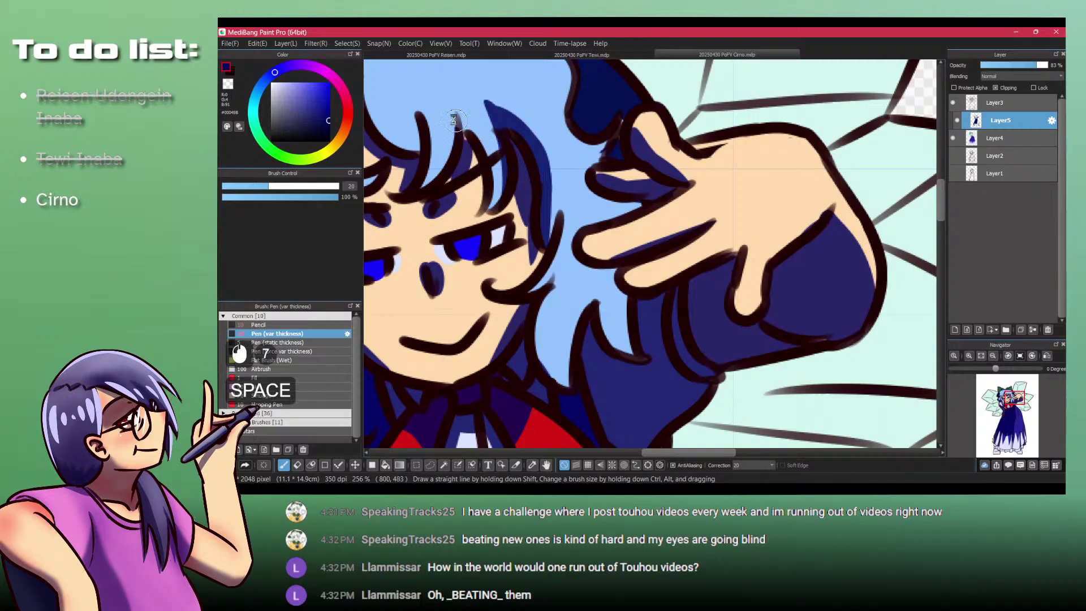
# Step: Paint dark blue shadow inside the fringe locks above the forehead
pyautogui.moveTo(443, 114)
pyautogui.mouseDown()
pyautogui.moveTo(569, 216)
pyautogui.moveTo(561, 258)
pyautogui.mouseUp()
pyautogui.moveTo(531, 196); pyautogui.dragTo(539, 252)
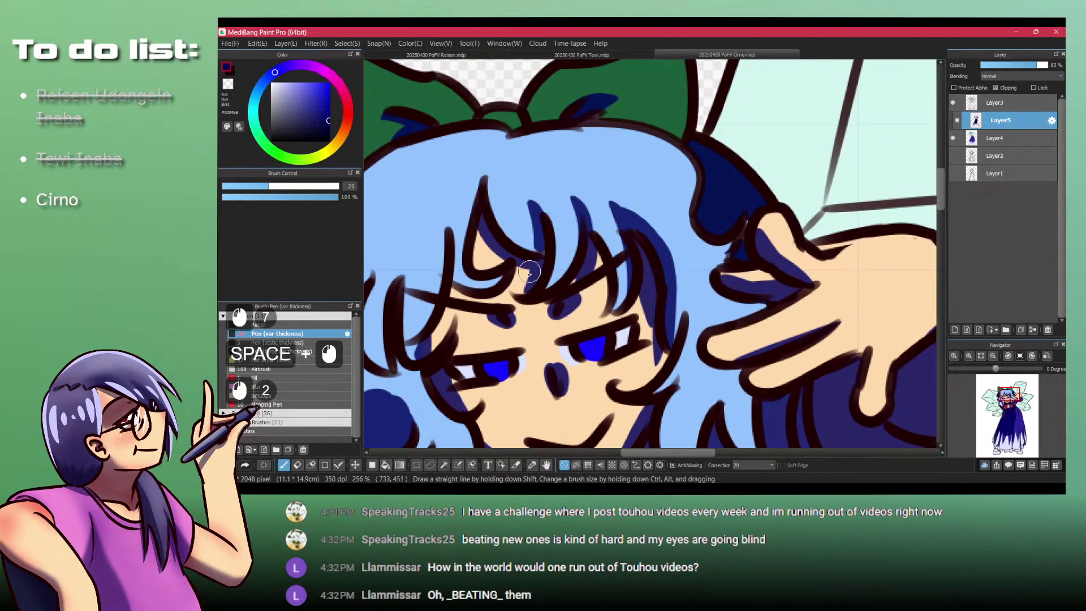
pyautogui.moveTo(476, 188); pyautogui.dragTo(439, 334)
# Step: Fill the skirt's ruffled underskirt pieces and the shoe on the lighter side with the dark blue shadow colour
pyautogui.hotkey('ctrl', 'space')
pyautogui.moveTo(463, 287); pyautogui.dragTo(447, 362)
pyautogui.press('space')
pyautogui.moveTo(464, 345); pyautogui.dragTo(524, 286)
pyautogui.hotkey('ctrl', 'space')
pyautogui.hotkey('ctrl', 'space')
pyautogui.press('space')
pyautogui.moveTo(452, 396); pyautogui.dragTo(492, 334)
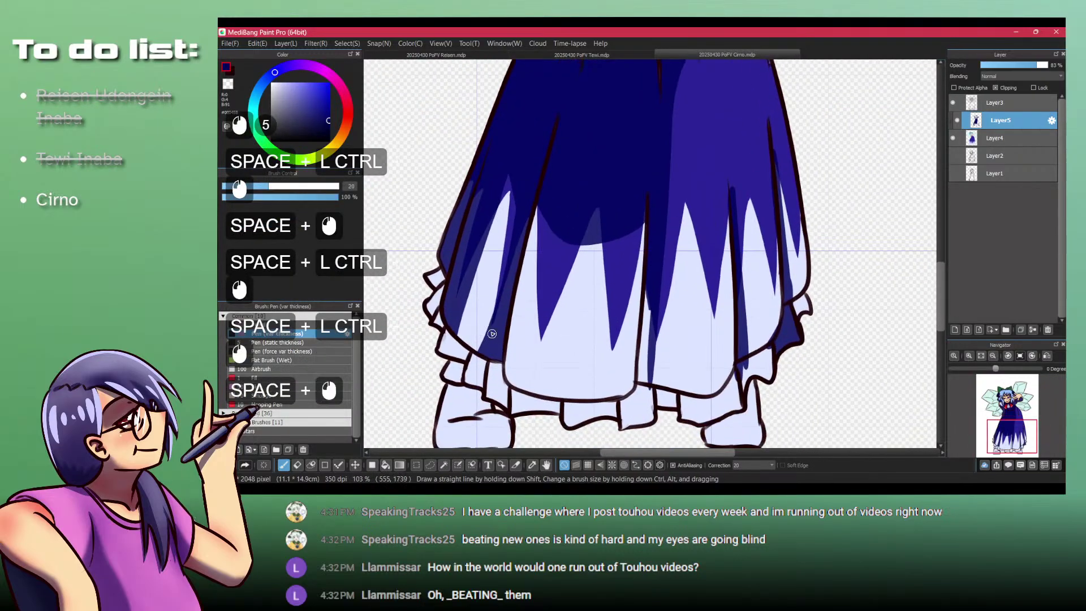
pyautogui.press('b')
pyautogui.click(762, 360)
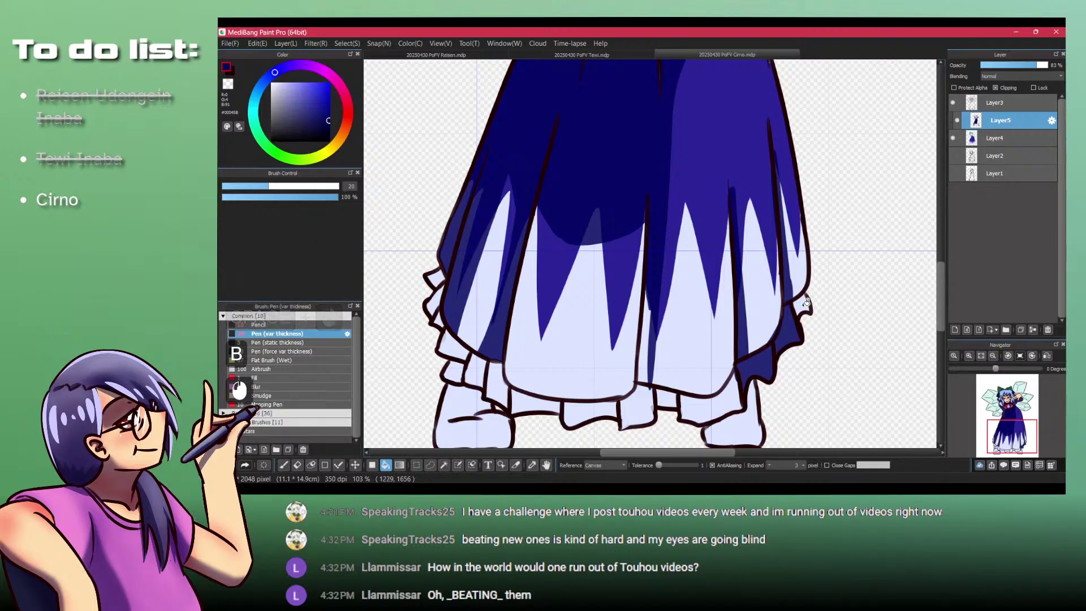
pyautogui.click(695, 403)
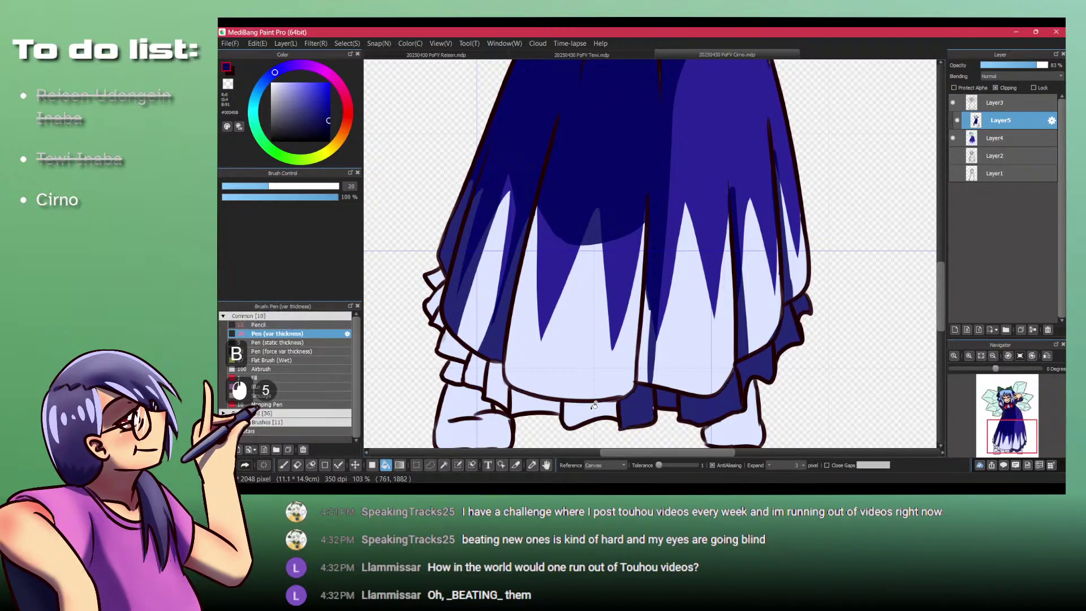
pyautogui.click(736, 427)
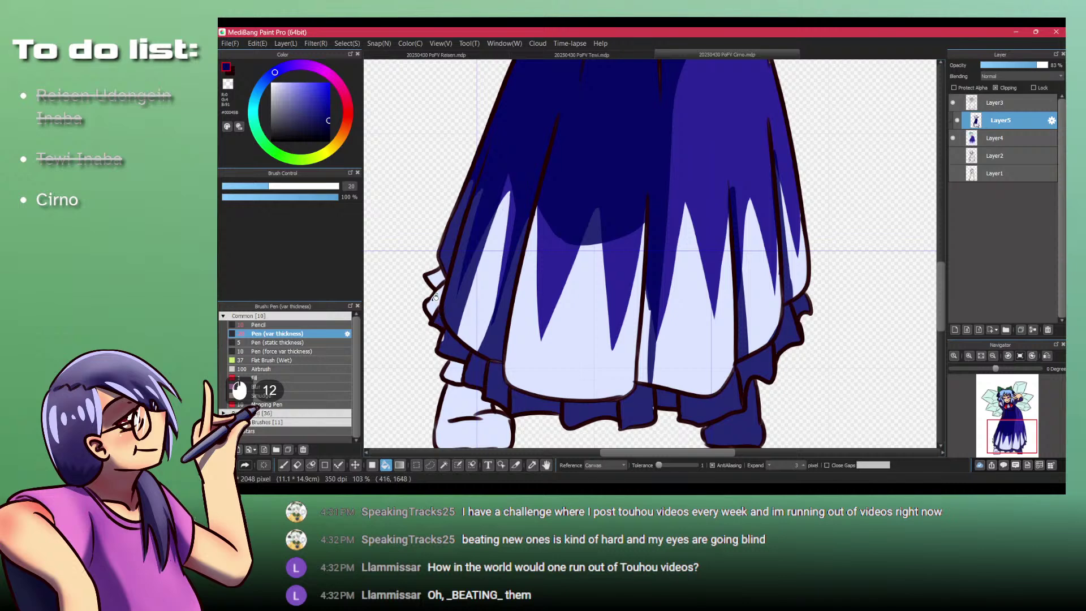
# Step: Fill the remaining shoe with dark blue shadow and touch up unfilled spots along the frill and shoe with the pen
pyautogui.press('p')
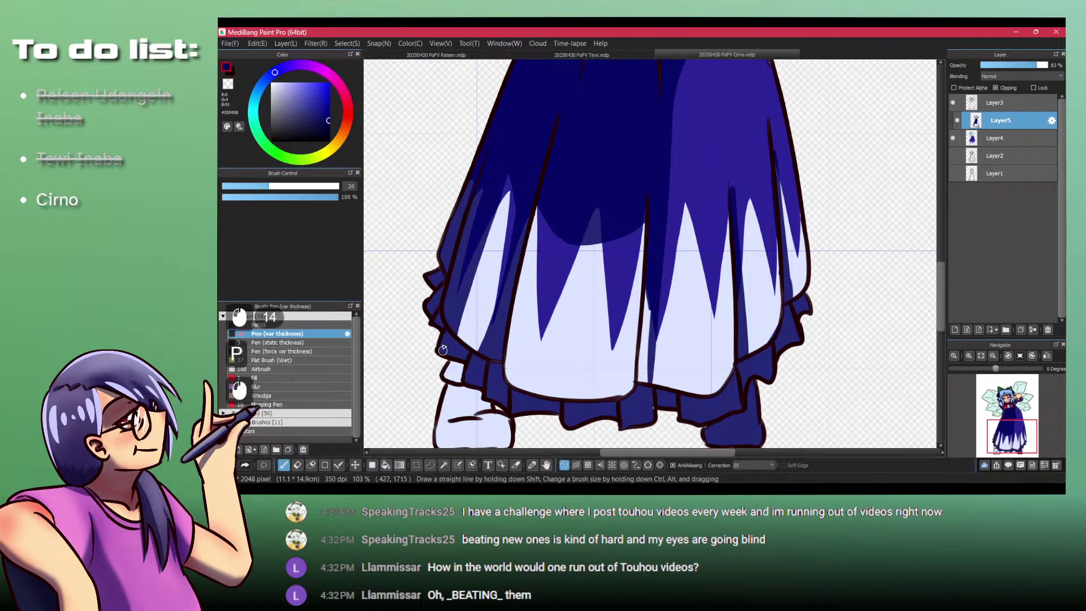
pyautogui.moveTo(466, 378); pyautogui.dragTo(478, 310)
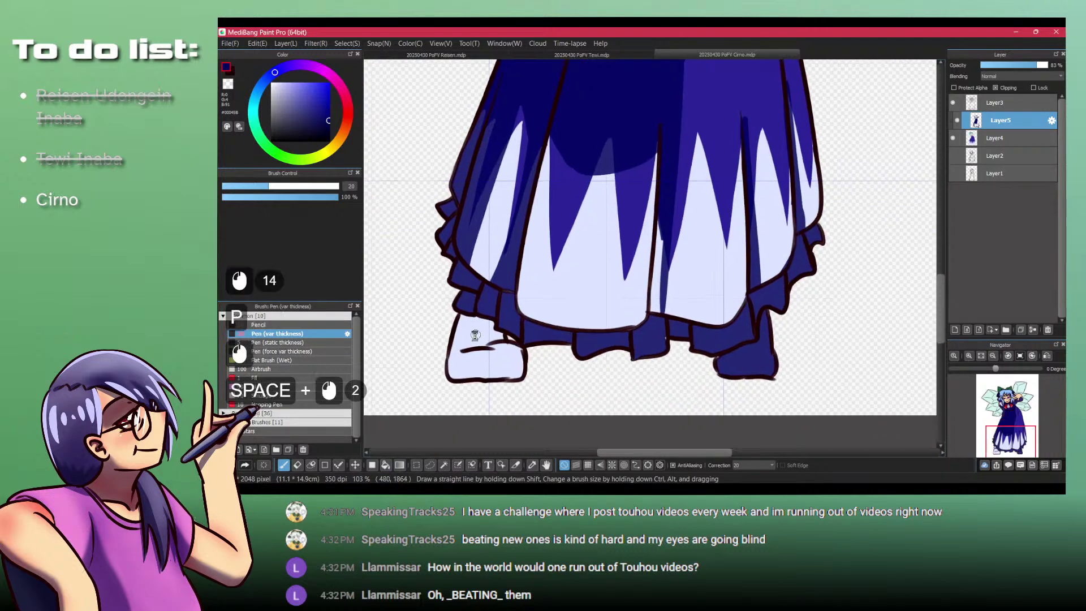
pyautogui.press('b')
pyautogui.click(504, 350)
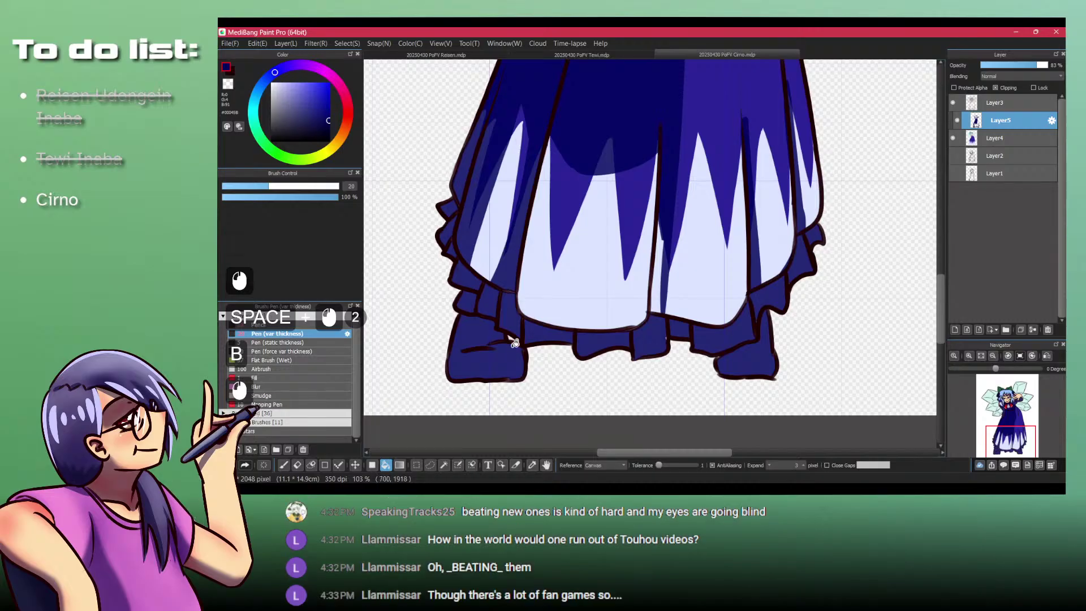
pyautogui.press('p')
pyautogui.moveTo(484, 377); pyautogui.dragTo(514, 382)
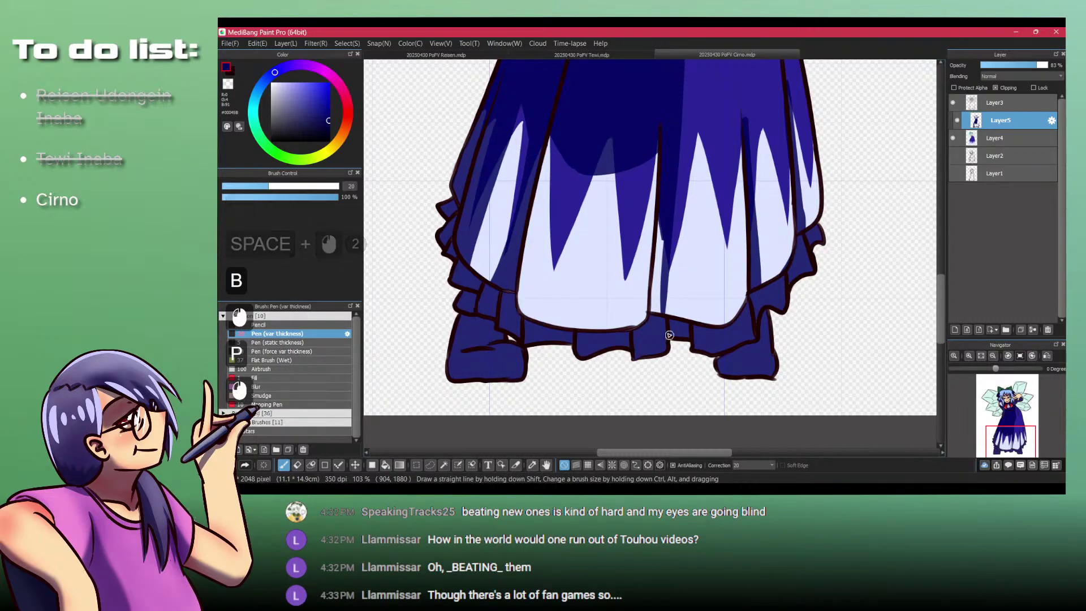
# Step: Carve lit areas out of the frill's shadow on the skirt's lighter side with transparent colour and refine their edge
pyautogui.hotkey('shift', 'z')
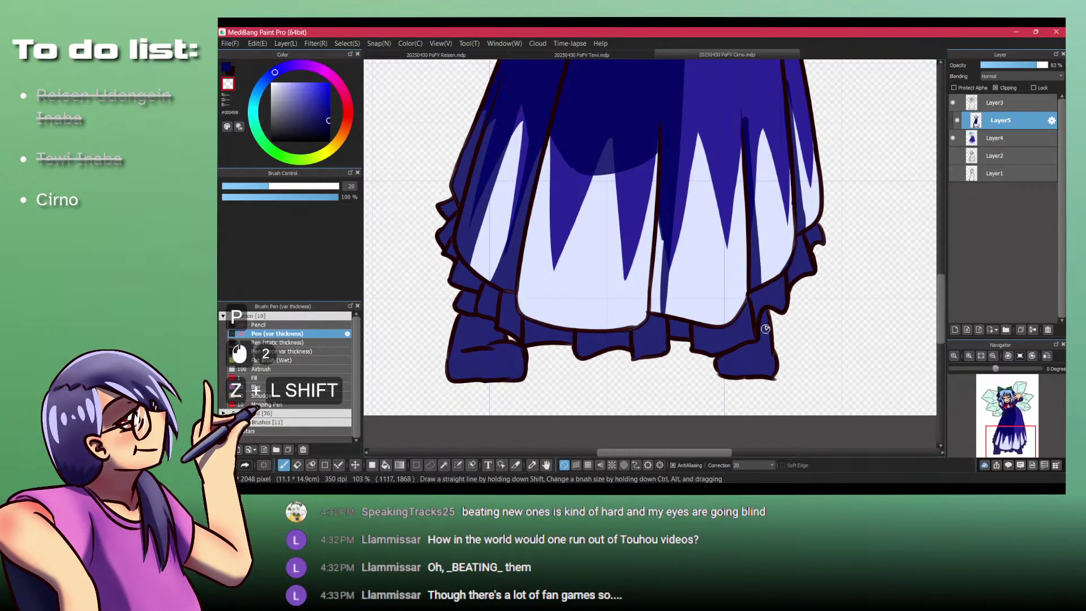
pyautogui.moveTo(765, 328); pyautogui.dragTo(717, 370)
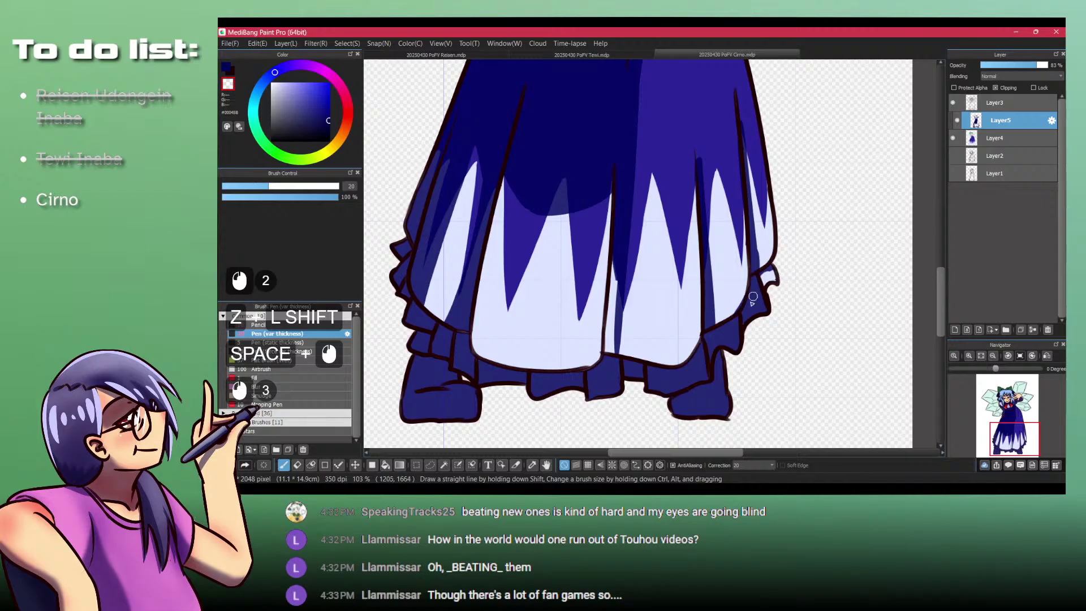
pyautogui.moveTo(757, 290)
pyautogui.mouseDown()
pyautogui.moveTo(758, 311)
pyautogui.moveTo(745, 318)
pyautogui.mouseUp()
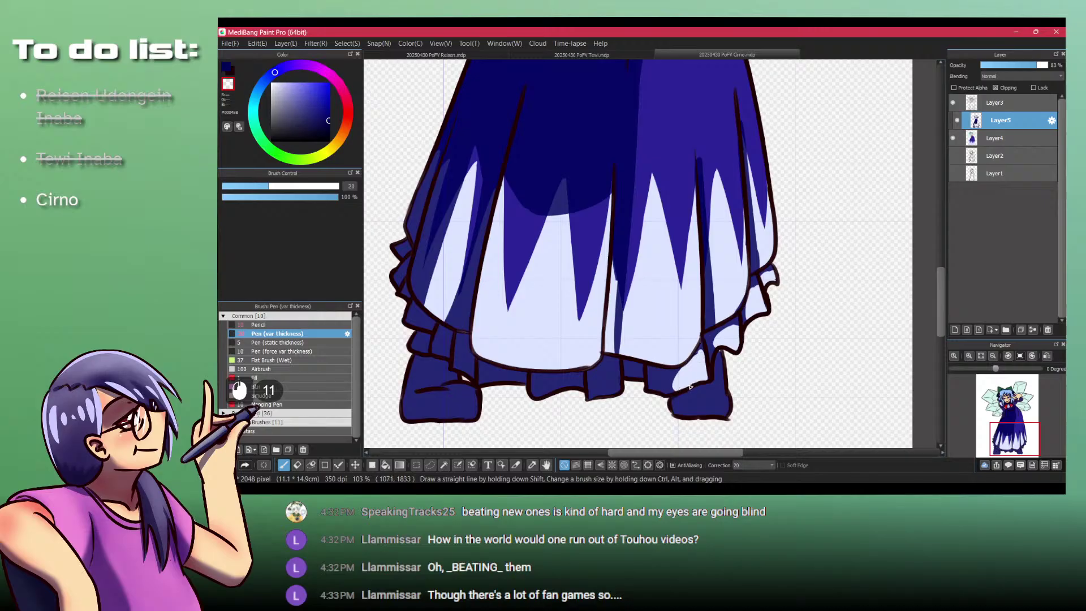
pyautogui.hotkey('shift', 'z')
pyautogui.moveTo(667, 391); pyautogui.dragTo(693, 363)
pyautogui.hotkey('shift', 'z')
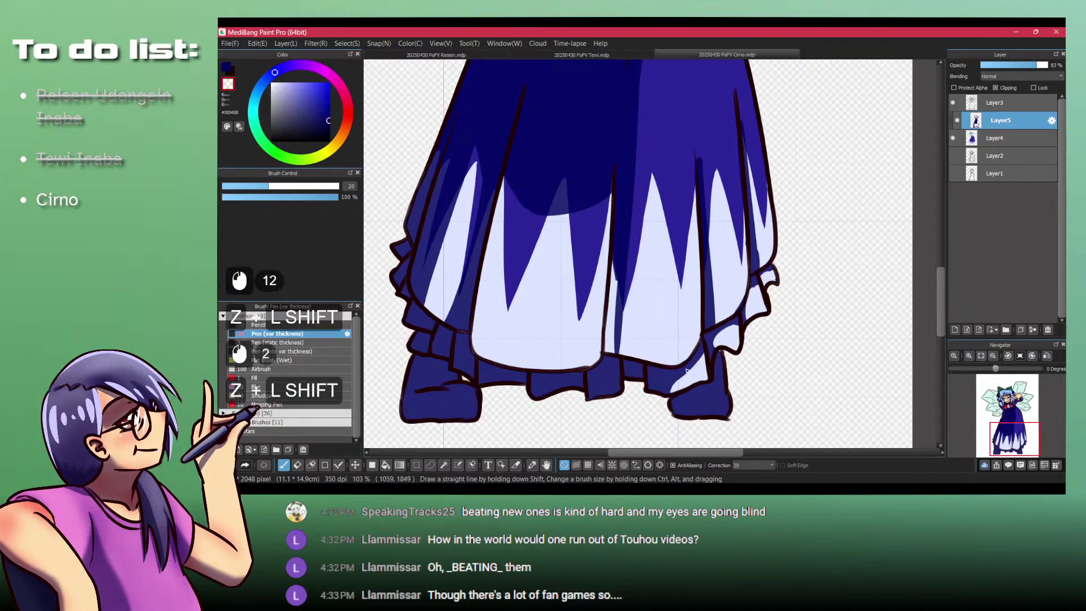
# Step: Erase small lit patches from the front frill pieces and from the shoe on the lighter side
pyautogui.hotkey('shift', 'z')
pyautogui.moveTo(617, 373); pyautogui.dragTo(616, 389)
pyautogui.hotkey('shift', 'z')
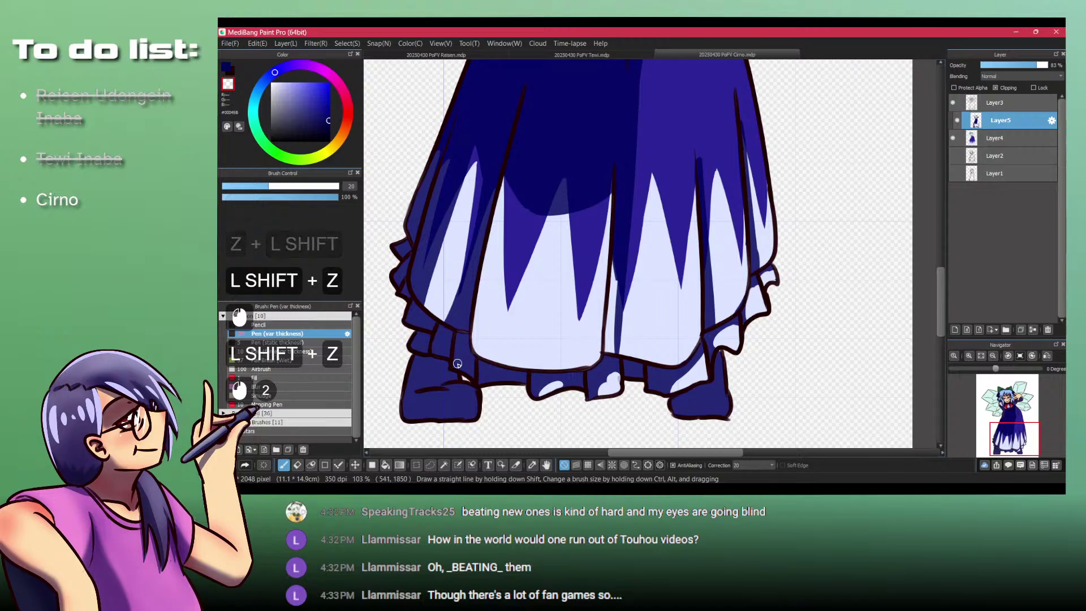
pyautogui.click(484, 381)
pyautogui.click(458, 360)
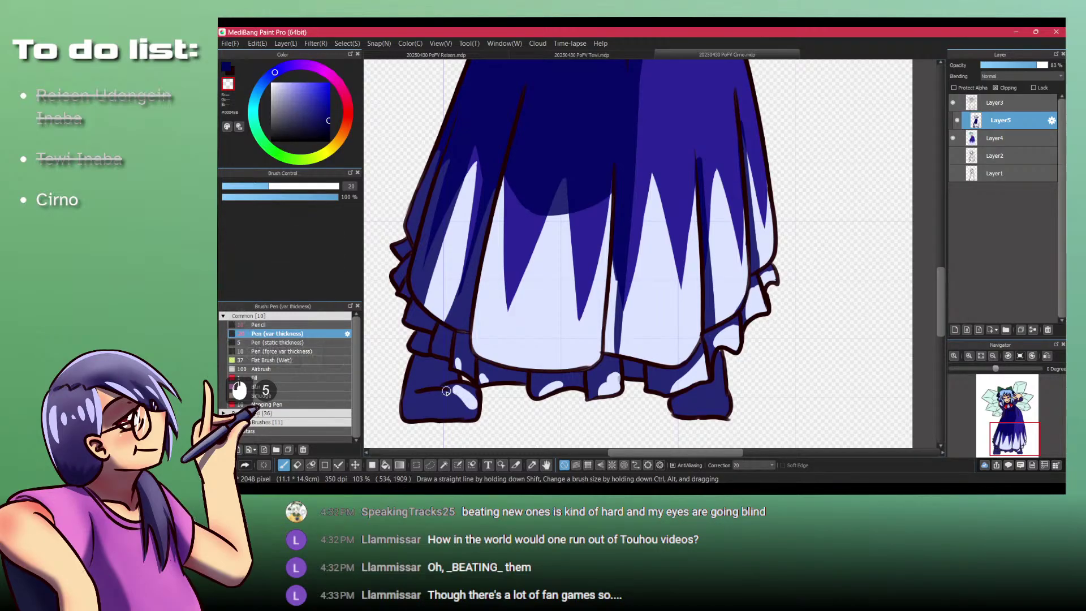
pyautogui.hotkey('ctrl', 'z')
pyautogui.moveTo(709, 389); pyautogui.dragTo(717, 409)
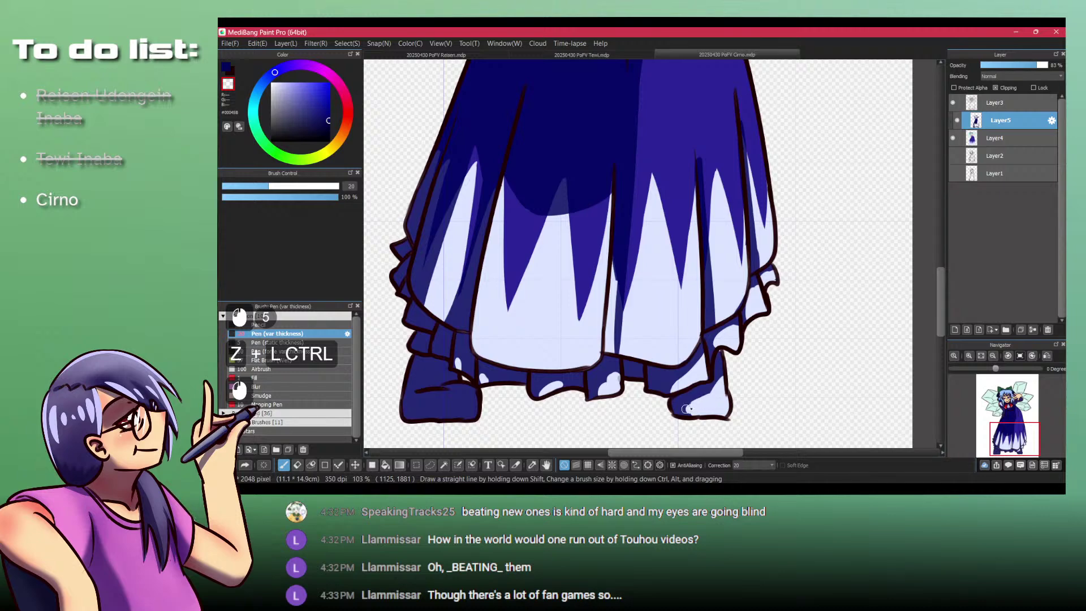
# Step: Try the shadow layer at 51% opacity on the whole figure, and set it to 100%
pyautogui.moveTo(456, 326); pyautogui.dragTo(396, 326)
pyautogui.moveTo(469, 215); pyautogui.dragTo(514, 294)
pyautogui.click(1014, 65)
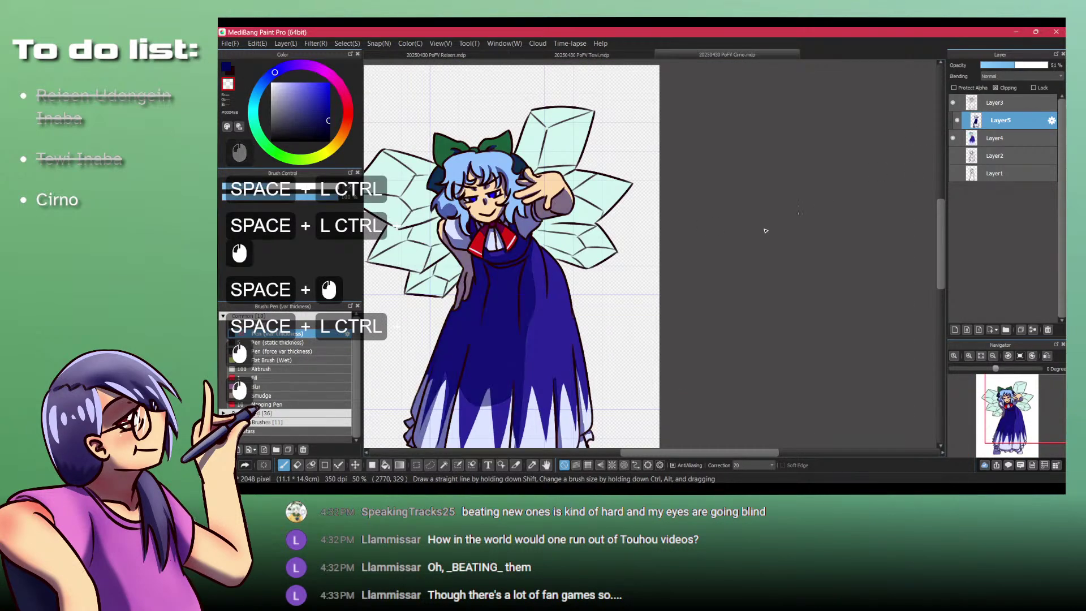
pyautogui.moveTo(492, 330); pyautogui.dragTo(536, 291)
pyautogui.moveTo(522, 209); pyautogui.dragTo(537, 253)
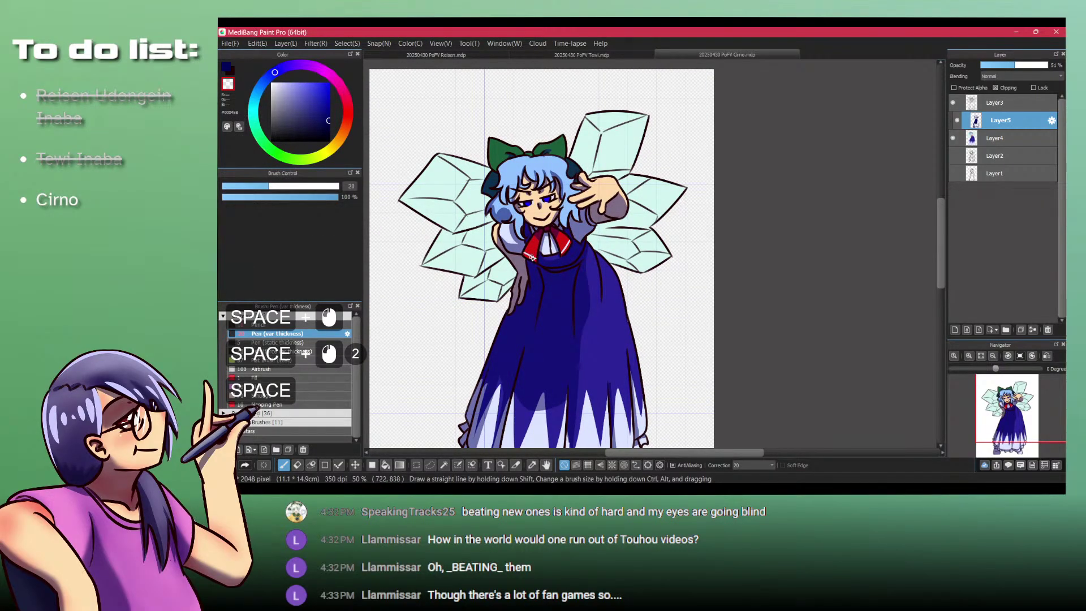
pyautogui.click(1046, 65)
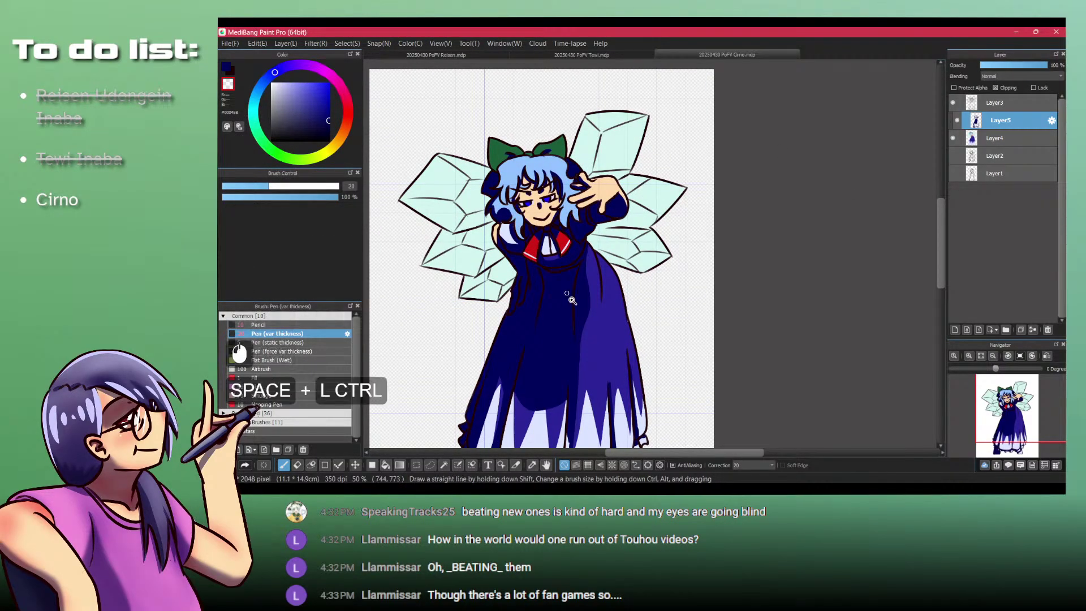
# Step: Shade the lower facets of the two lower ice wings on the raised hand's side in dark blue
pyautogui.moveTo(575, 305); pyautogui.dragTo(613, 306)
pyautogui.moveTo(560, 377); pyautogui.dragTo(565, 309)
pyautogui.hotkey('shift', 'z')
pyautogui.hotkey('ctrl', 'z')
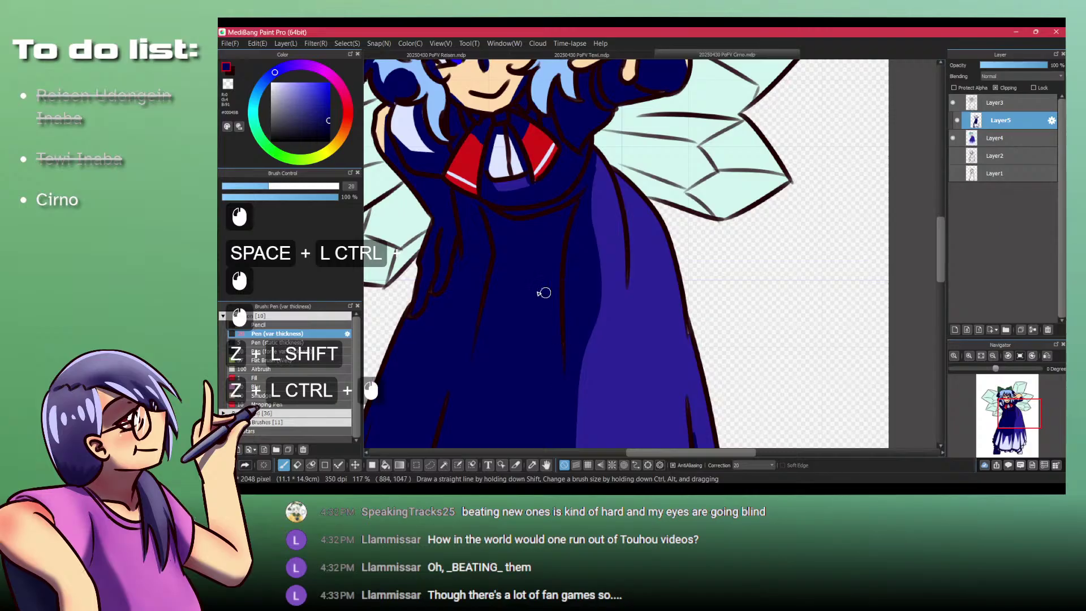
pyautogui.moveTo(475, 271); pyautogui.dragTo(473, 341)
pyautogui.moveTo(577, 255); pyautogui.dragTo(568, 380)
pyautogui.click(605, 288)
pyautogui.moveTo(609, 289)
pyautogui.mouseDown()
pyautogui.moveTo(656, 332)
pyautogui.moveTo(609, 290)
pyautogui.moveTo(683, 324)
pyautogui.mouseUp()
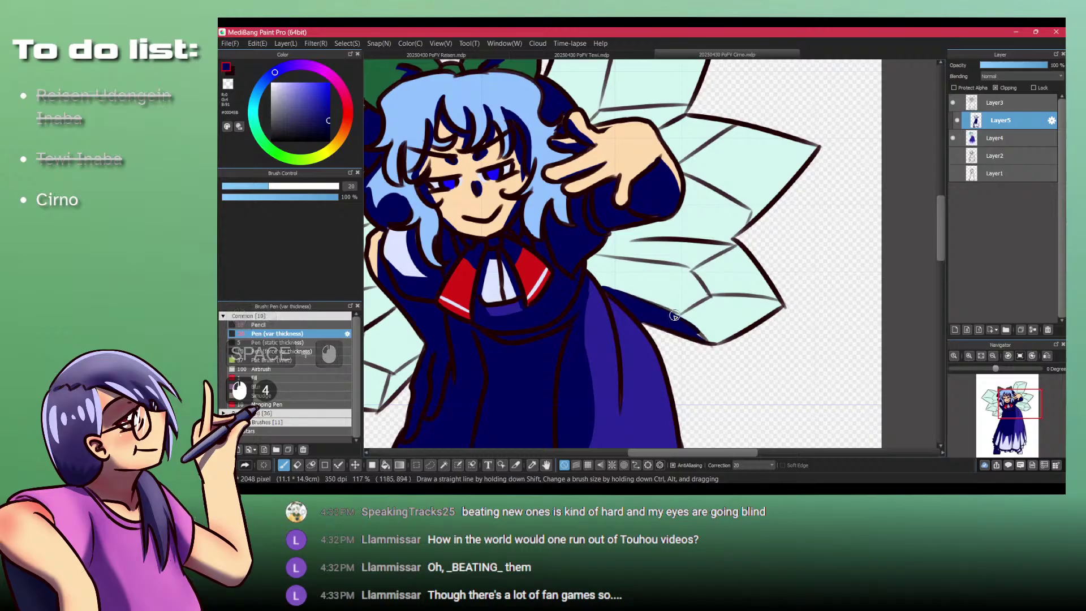
pyautogui.press('space')
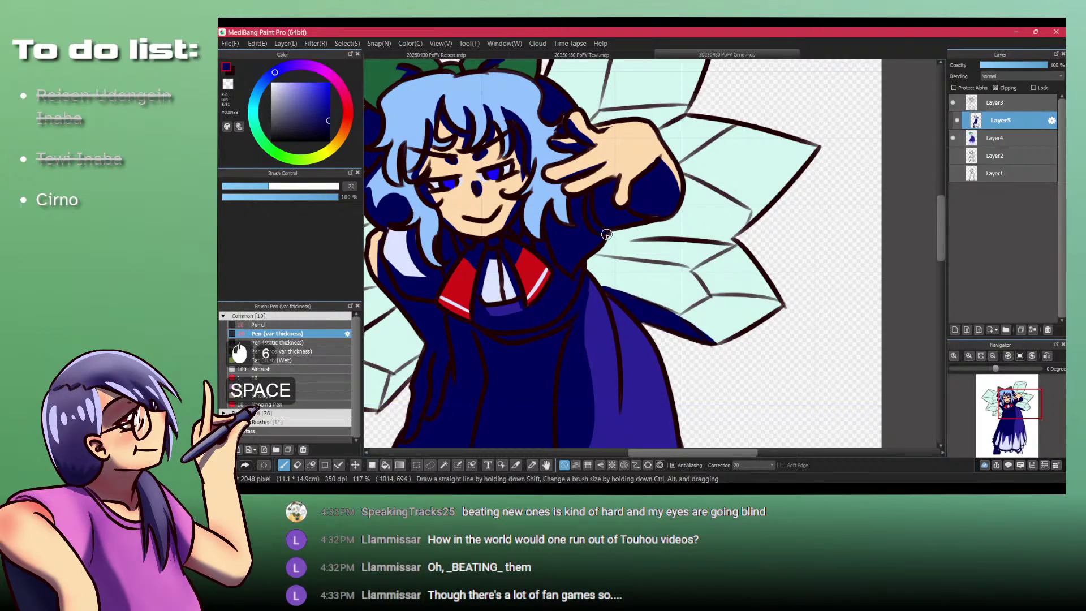
pyautogui.press('b')
pyautogui.click(696, 204)
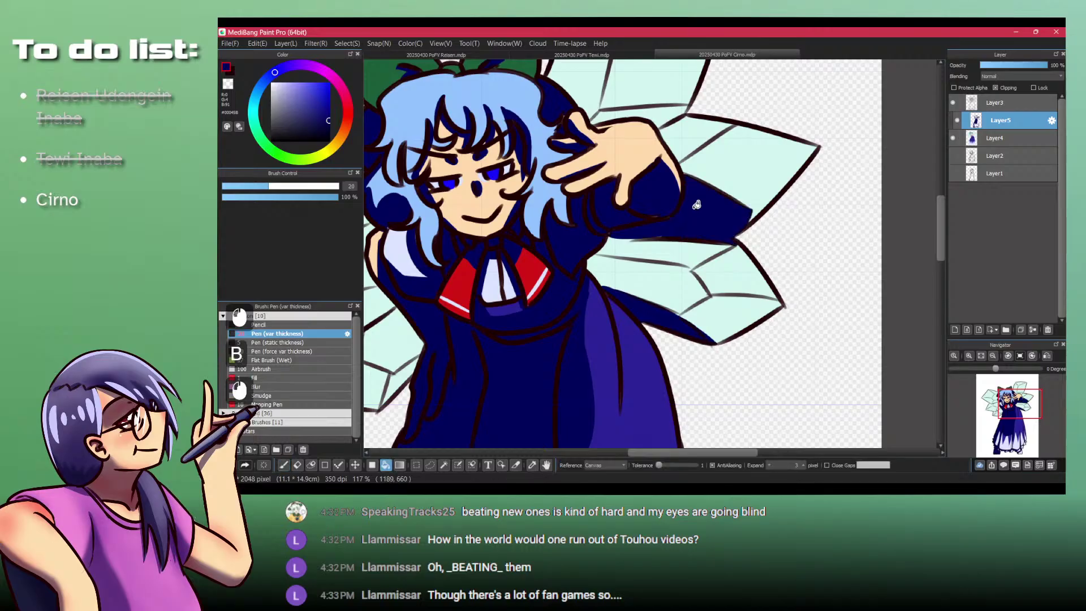
# Step: Fill lower facets of the ice wings on the opposite side with dark blue, including the upper wing's inner lower facet
pyautogui.moveTo(427, 260); pyautogui.dragTo(662, 208)
pyautogui.click(609, 333)
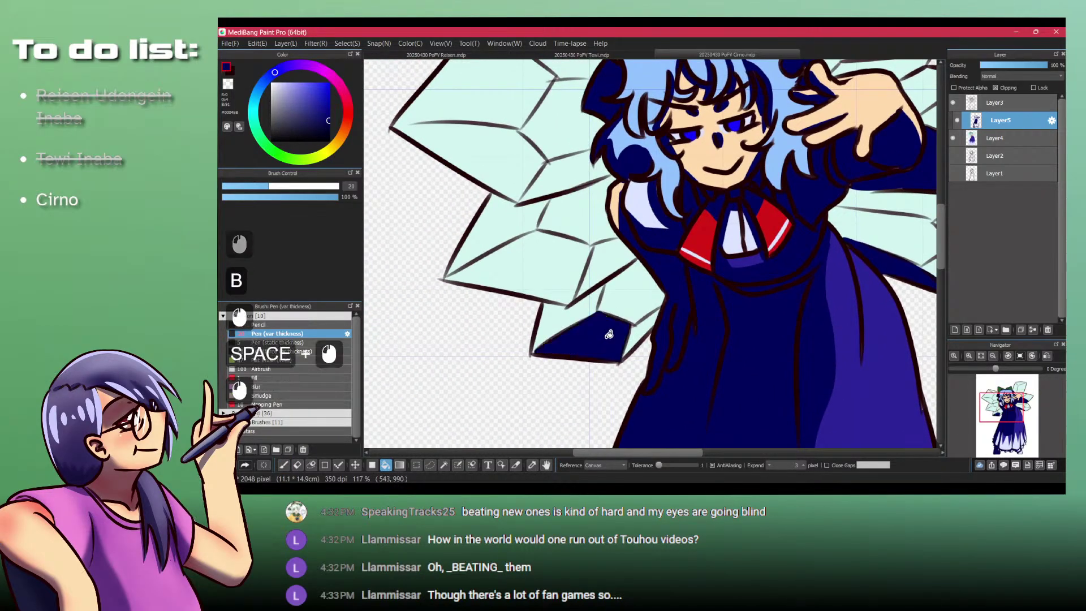
pyautogui.moveTo(603, 252); pyautogui.dragTo(604, 339)
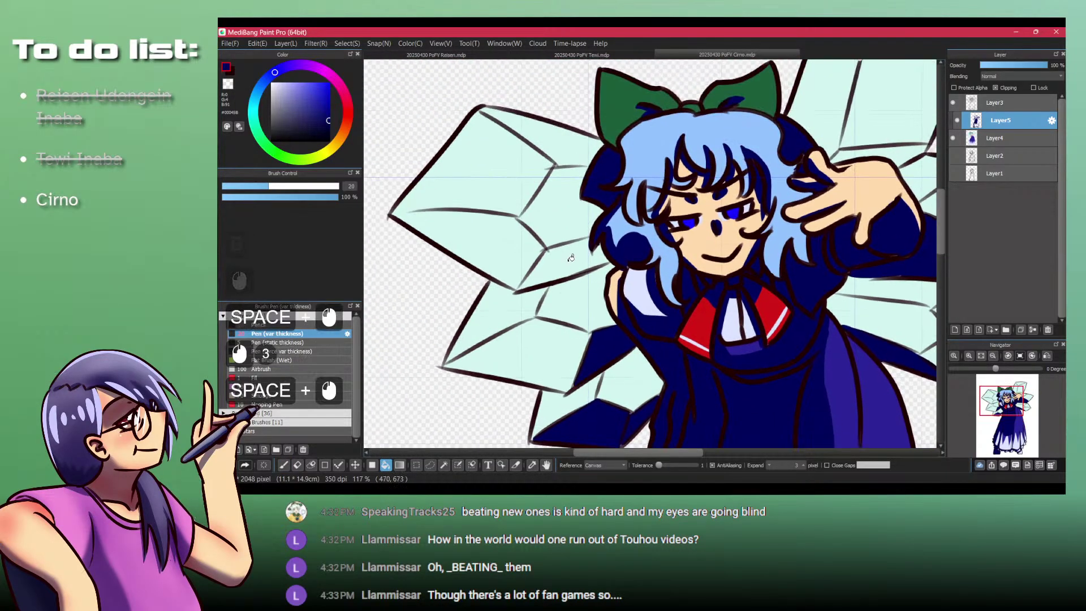
pyautogui.click(562, 256)
pyautogui.click(510, 252)
pyautogui.hotkey('ctrl', 'z')
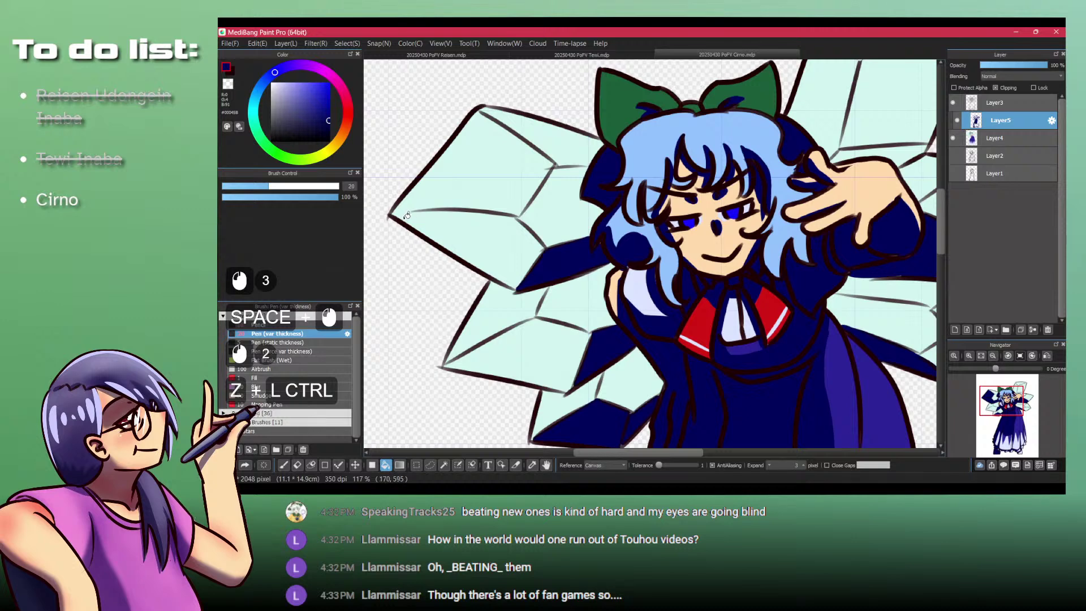
# Step: Close the line gap at the upper wing's tip with the pen and fill the lower facets of the upper and middle wings
pyautogui.press('p')
pyautogui.moveTo(391, 215); pyautogui.dragTo(457, 213)
pyautogui.press('b')
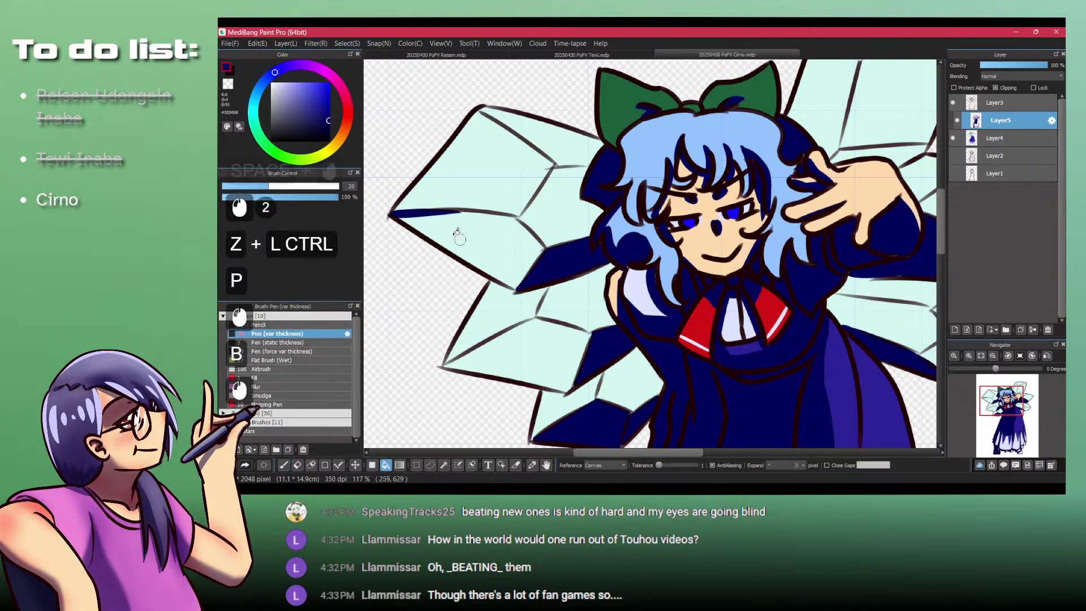
pyautogui.click(456, 235)
pyautogui.click(535, 354)
pyautogui.moveTo(545, 305); pyautogui.dragTo(547, 341)
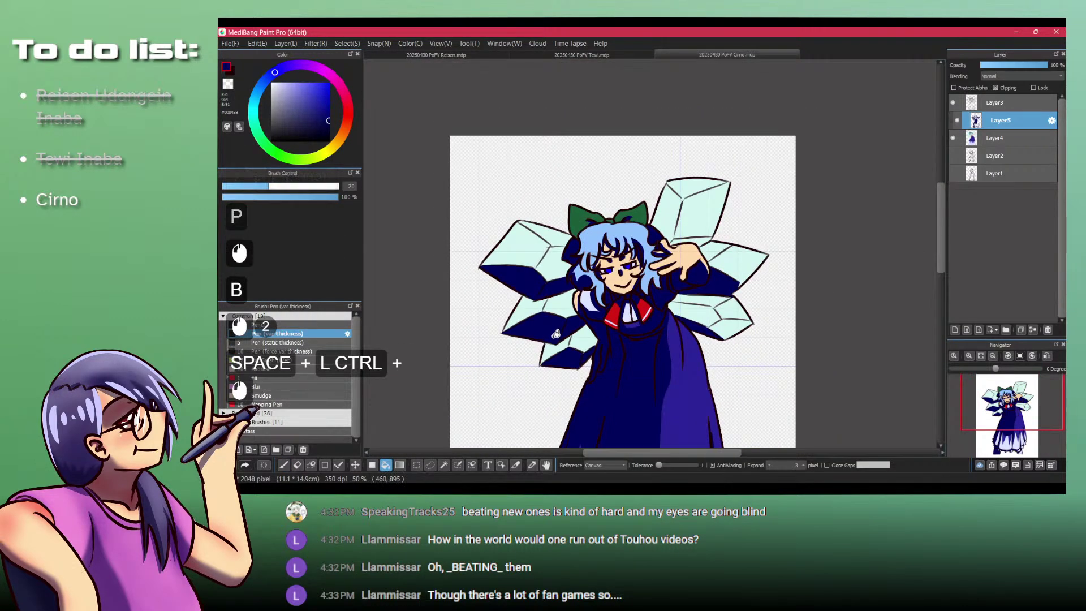
# Step: Fill the remaining light facets of the lower two wings on that side with dark blue
pyautogui.click(552, 346)
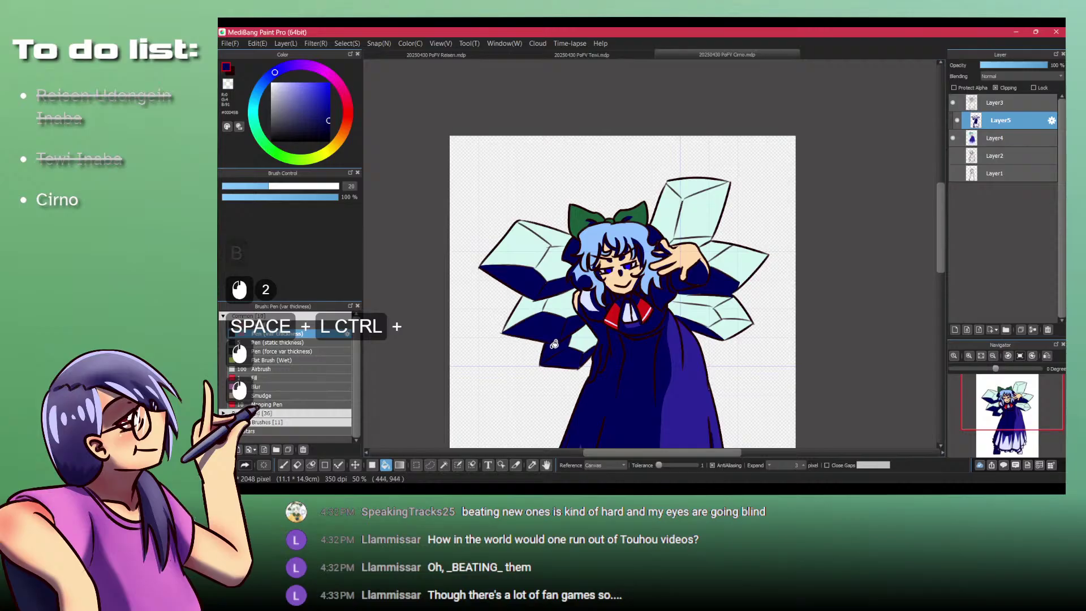
pyautogui.click(575, 322)
pyautogui.click(557, 303)
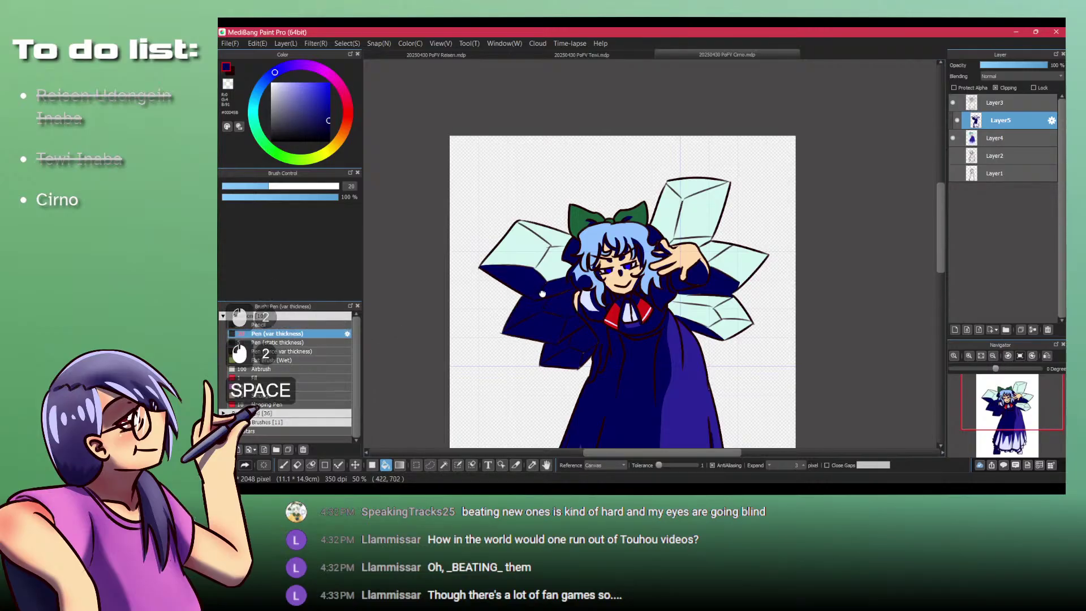
# Step: Fill further facets of the lowest ice wing on the raised hand's side with dark blue shadow
pyautogui.moveTo(534, 285); pyautogui.dragTo(505, 317)
pyautogui.moveTo(567, 208); pyautogui.dragTo(783, 387)
pyautogui.click(648, 327)
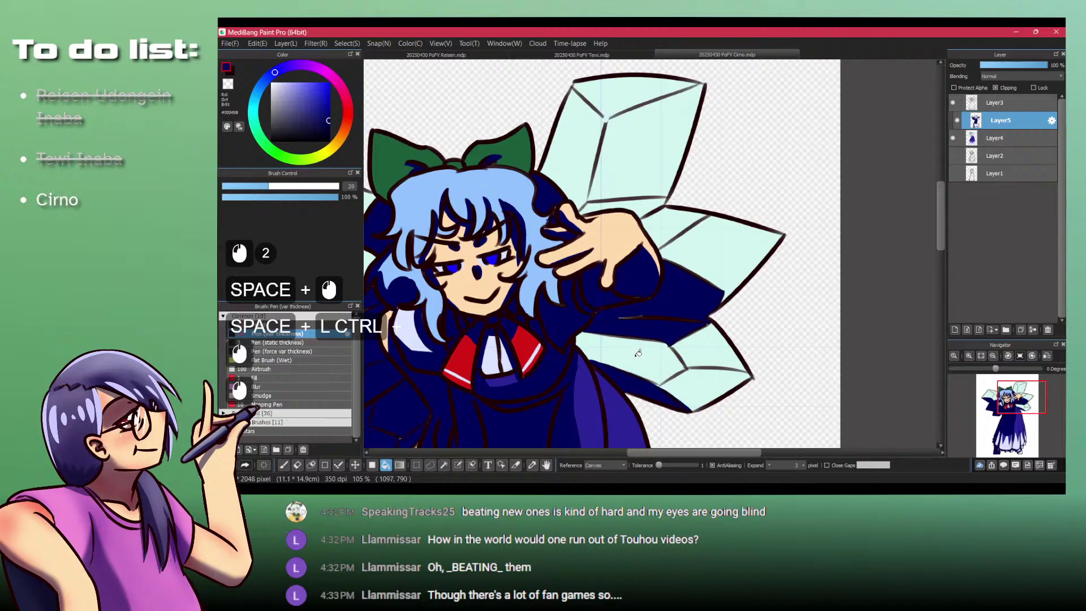
pyautogui.click(638, 353)
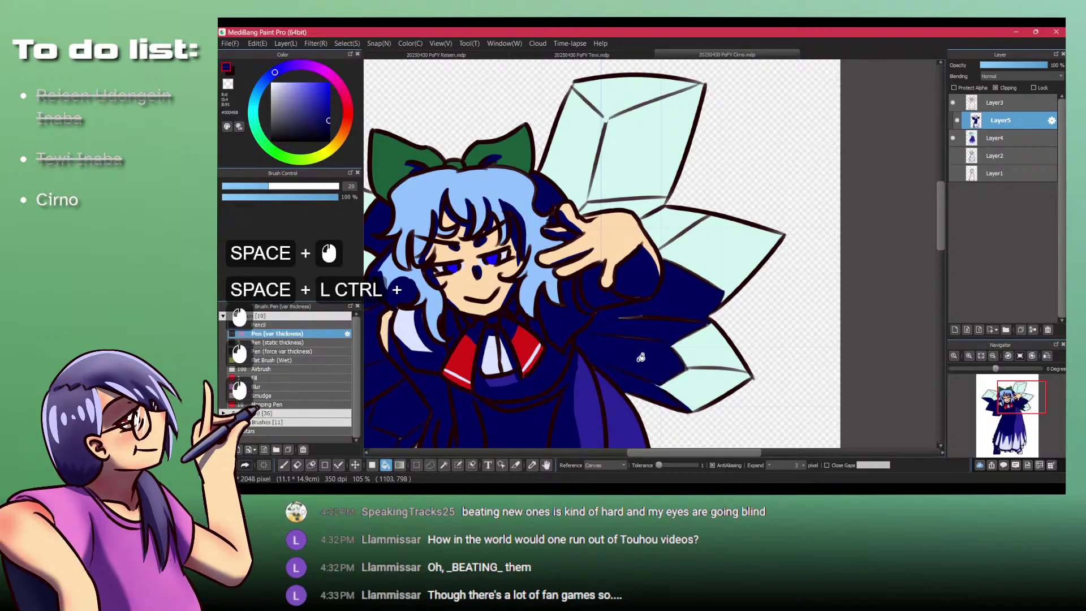
pyautogui.click(690, 387)
pyautogui.moveTo(689, 341); pyautogui.dragTo(650, 422)
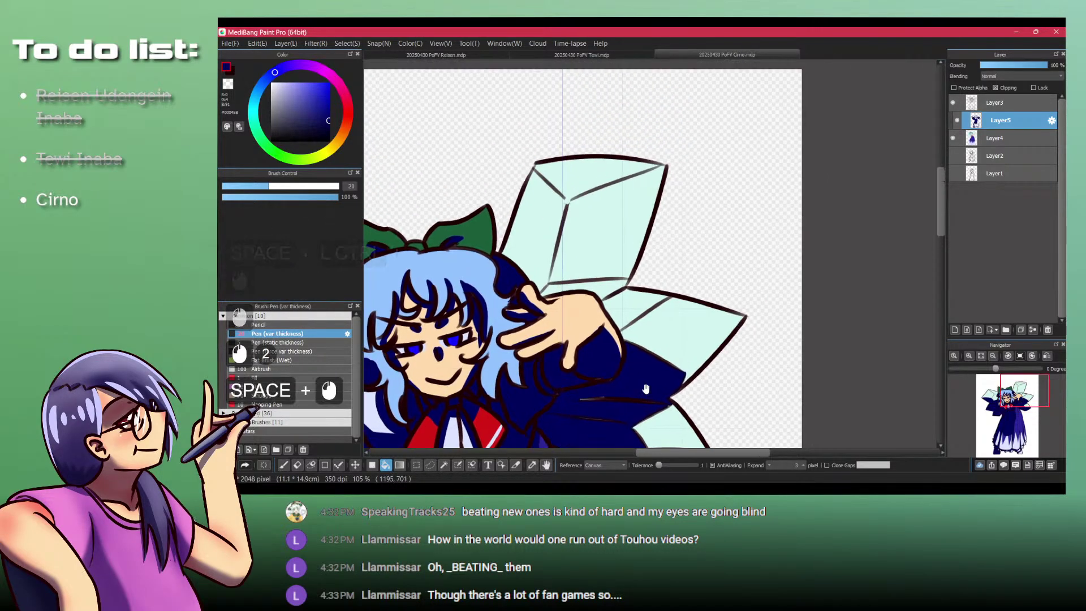
# Step: Close the line gap at the uppermost wing's inner corner and fill its base and inner side facet with dark blue
pyautogui.click(599, 288)
pyautogui.click(536, 242)
pyautogui.moveTo(547, 198)
pyautogui.mouseDown()
pyautogui.moveTo(516, 220)
pyautogui.moveTo(563, 201)
pyautogui.mouseUp()
pyautogui.hotkey('ctrl', 'z')
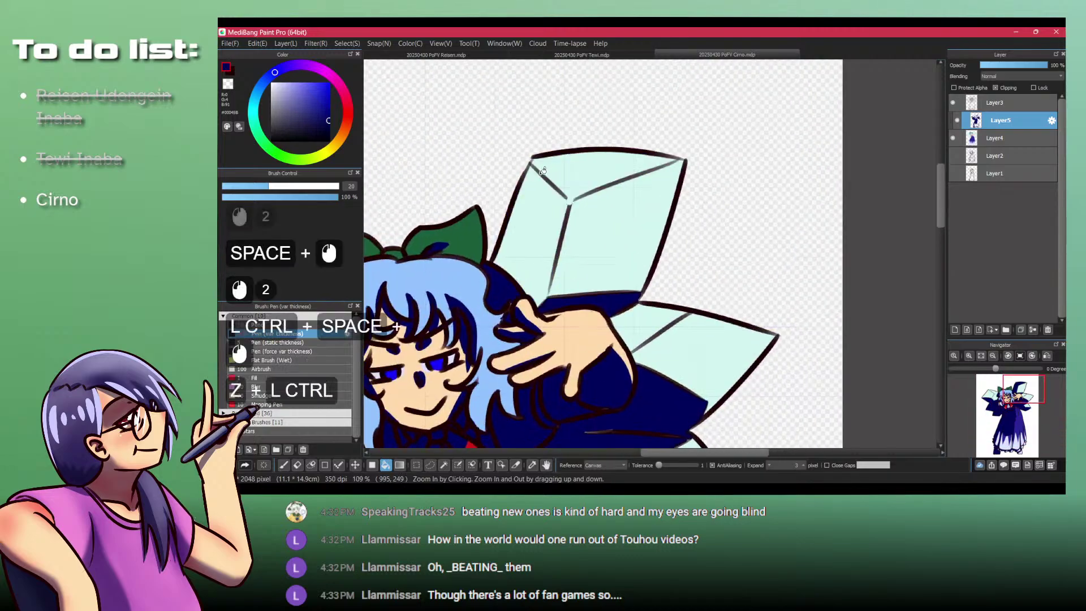
pyautogui.press('p')
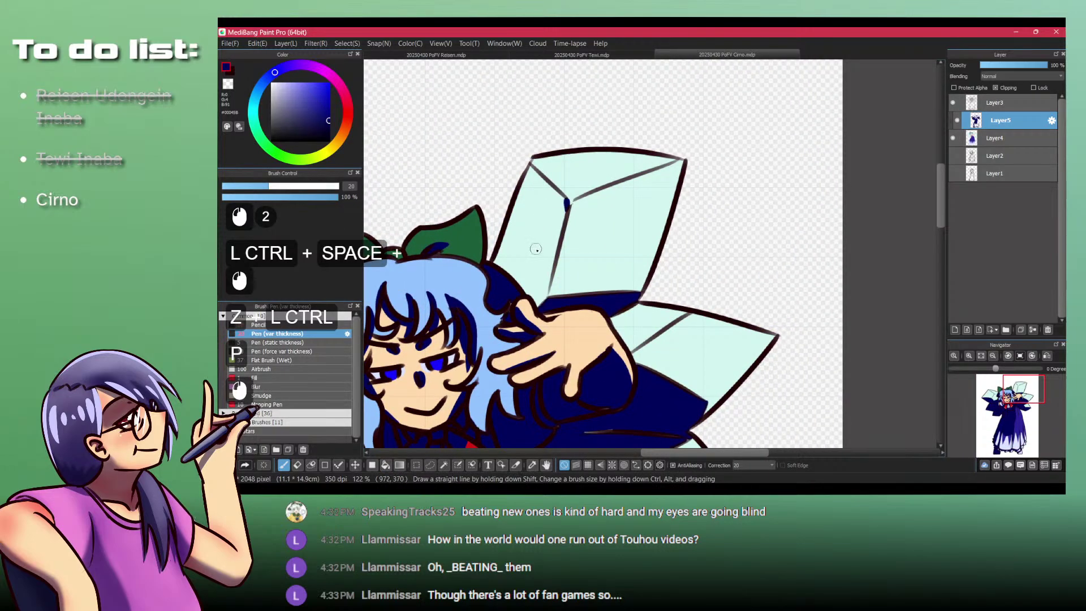
pyautogui.press('b')
pyautogui.click(553, 201)
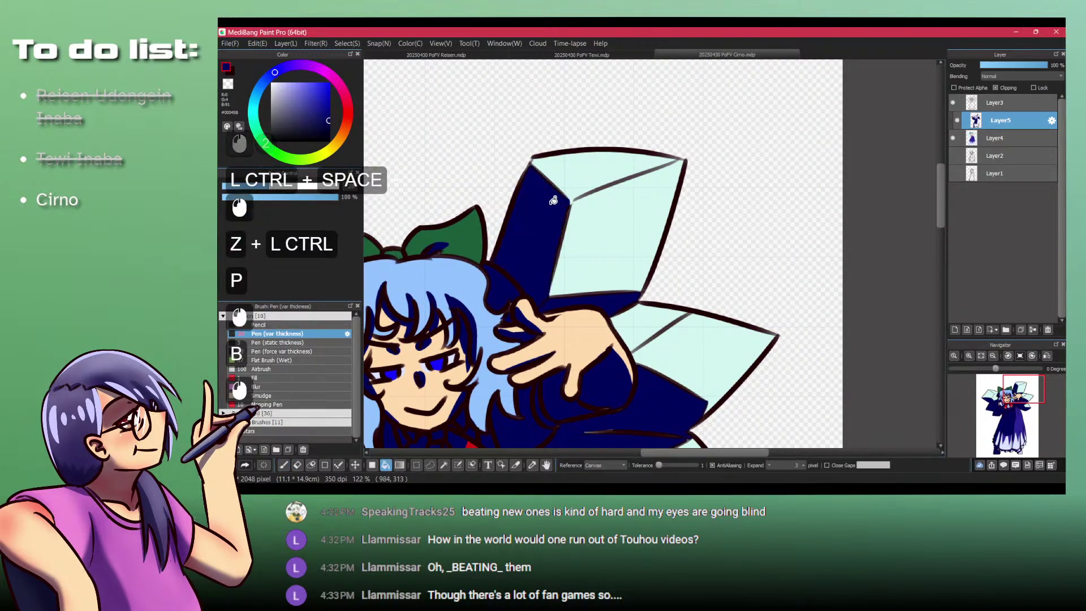
# Step: Lower the shadow layer's opacity to about 58% and, with line art and shading hidden, select all ice wing areas with the Magic Wand
pyautogui.click(953, 103)
pyautogui.moveTo(1028, 62); pyautogui.dragTo(1013, 69)
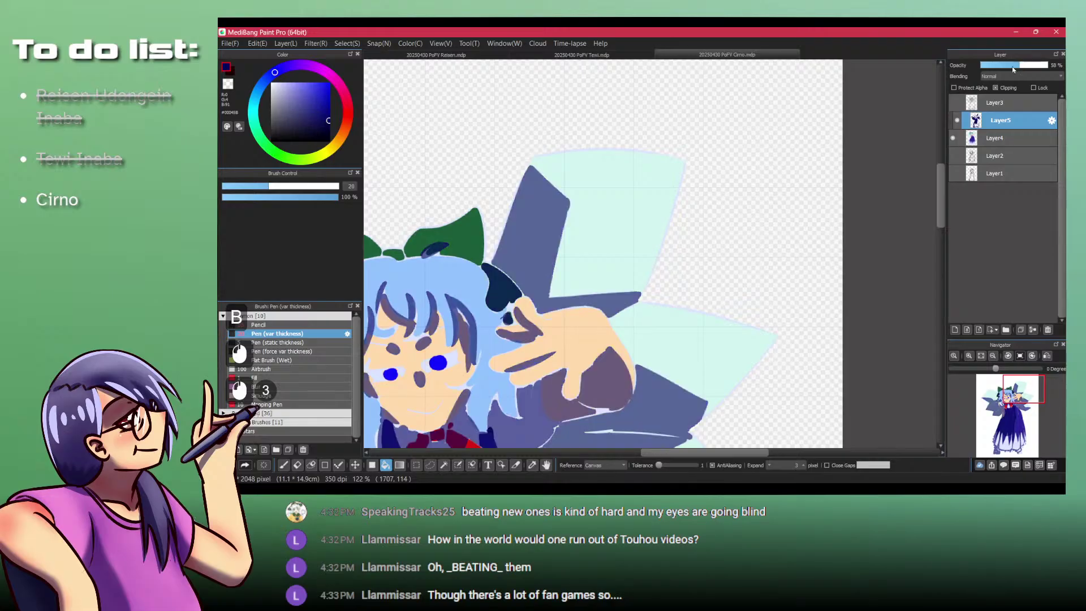
pyautogui.click(953, 119)
pyautogui.press('w')
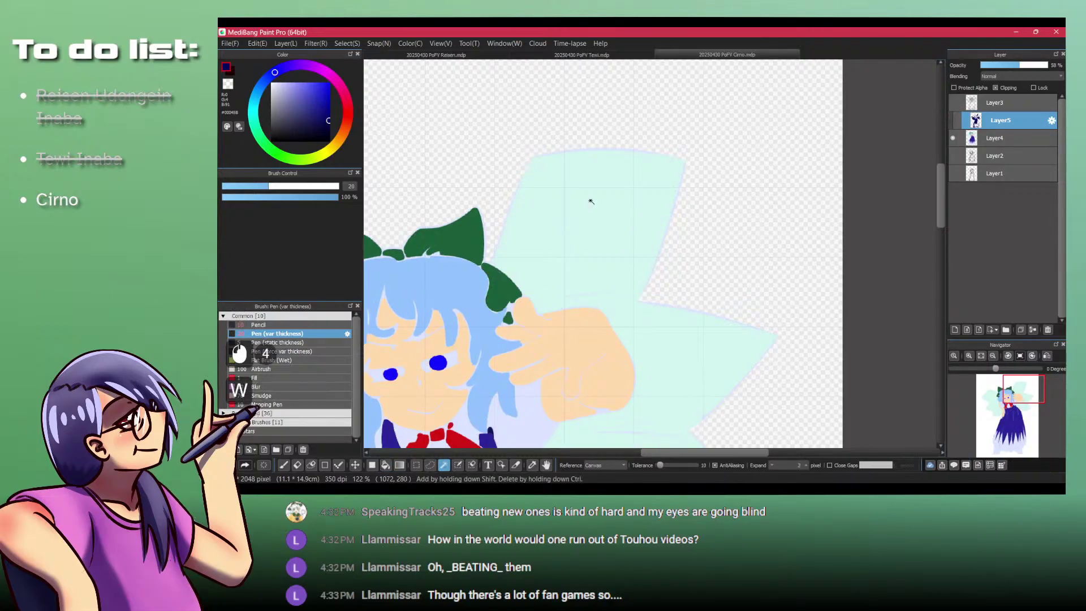
pyautogui.click(588, 199)
pyautogui.scroll(-3, 589, 199)
pyautogui.scroll(2, 490, 281)
pyautogui.press('shift')
pyautogui.keyDown('shift'); pyautogui.click(490, 281); pyautogui.keyUp('shift')
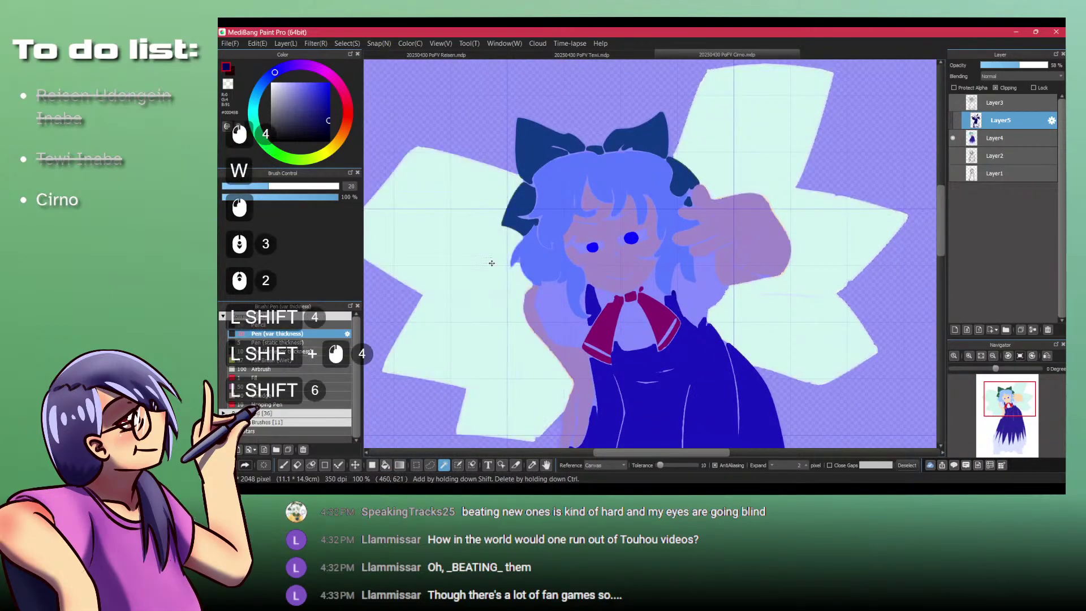
pyautogui.keyDown('shift'); pyautogui.click(742, 355); pyautogui.keyUp('shift')
pyautogui.keyDown('shift'); pyautogui.click(684, 168); pyautogui.keyUp('shift')
# Step: Protect the shadow layer's alpha, recolour the selected ice wing shadows to a muted grey-blue with a filled rectangle, and deselect
pyautogui.click(956, 120)
pyautogui.click(974, 120)
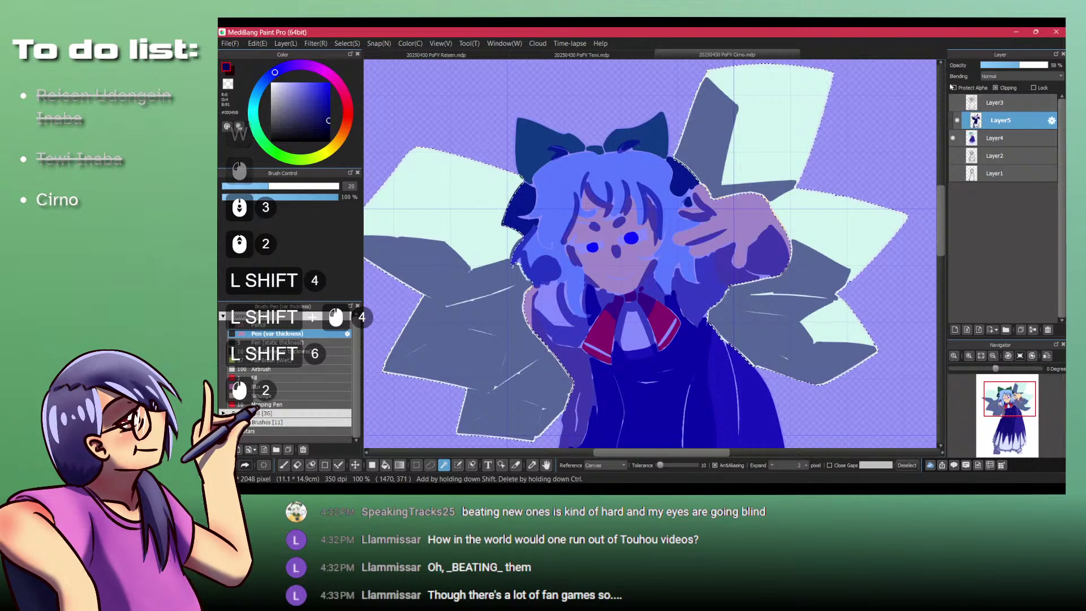
pyautogui.click(954, 87)
pyautogui.click(953, 102)
pyautogui.scroll(-2, 534, 218)
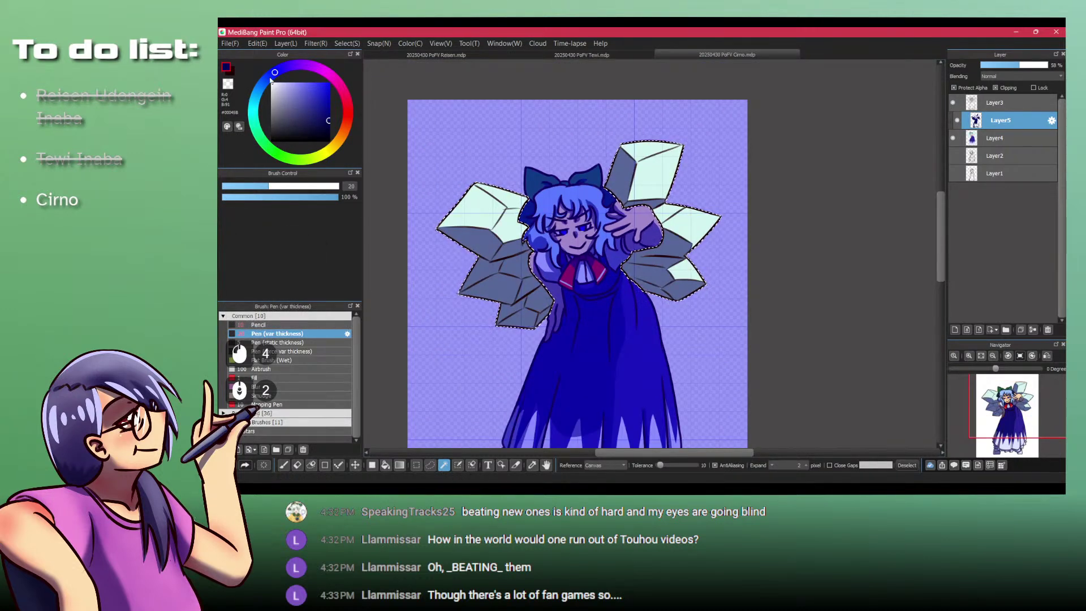
pyautogui.moveTo(270, 81); pyautogui.dragTo(257, 92)
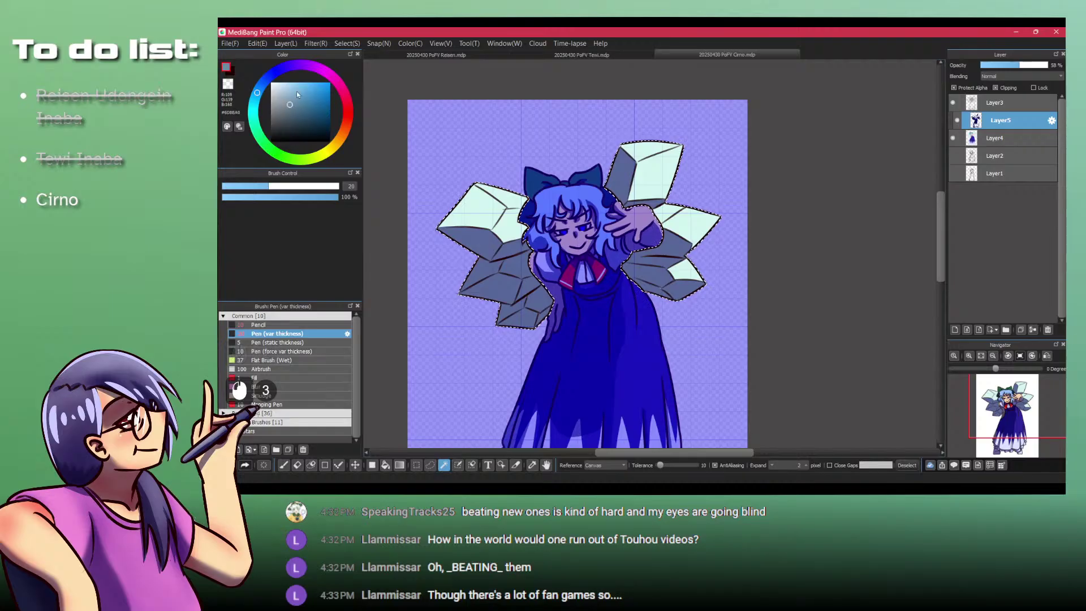
pyautogui.scroll(-2, 596, 220)
pyautogui.press('f')
pyautogui.moveTo(505, 150); pyautogui.dragTo(862, 411)
pyautogui.scroll(3, 644, 252)
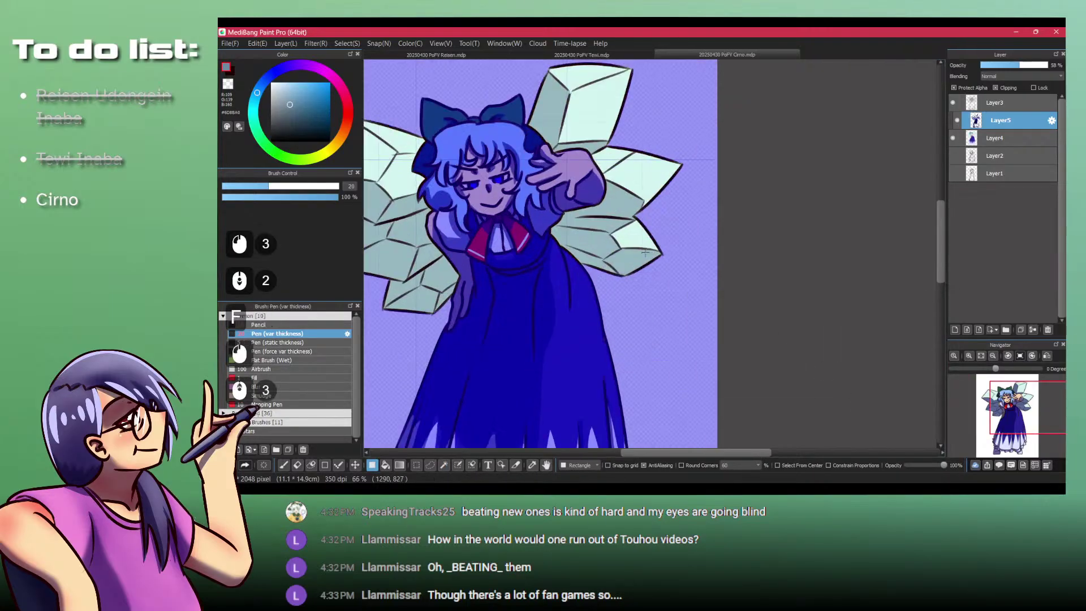
pyautogui.scroll(-1, 657, 241)
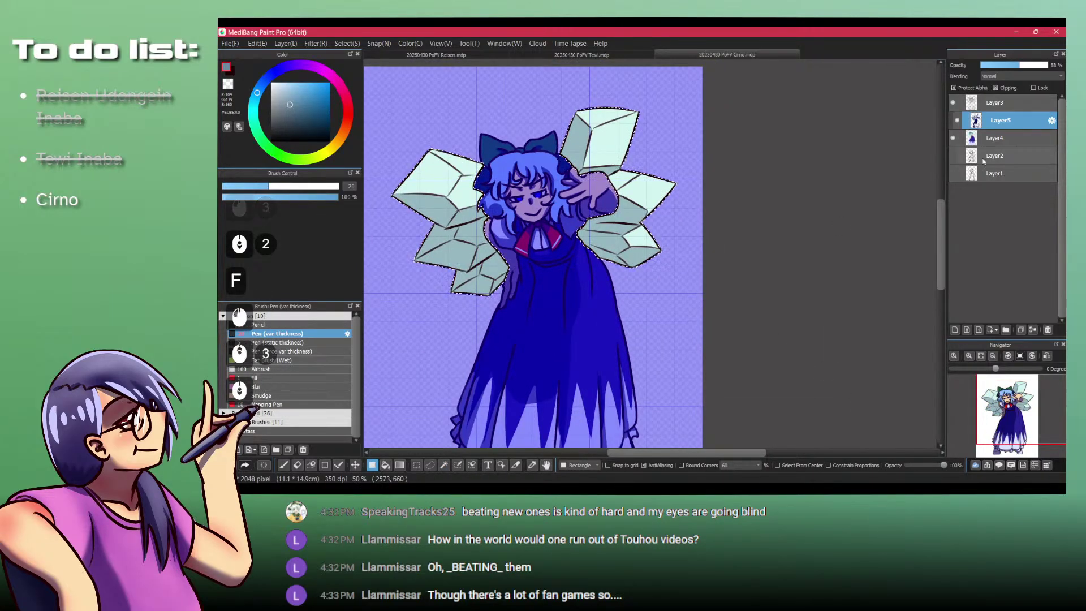
pyautogui.hotkey('ctrl', 'shift', 'a')
# Step: Try a Magic Wand selection of the blue dress on the flat colours, set its expansion to 0 pixels, and deselect
pyautogui.press('w')
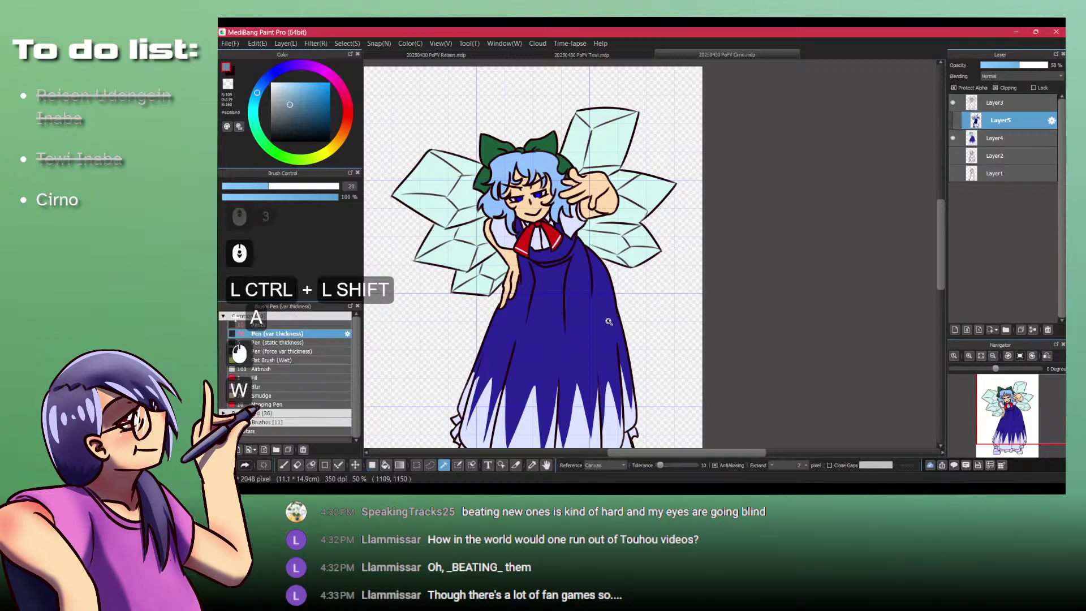
pyautogui.click(598, 330)
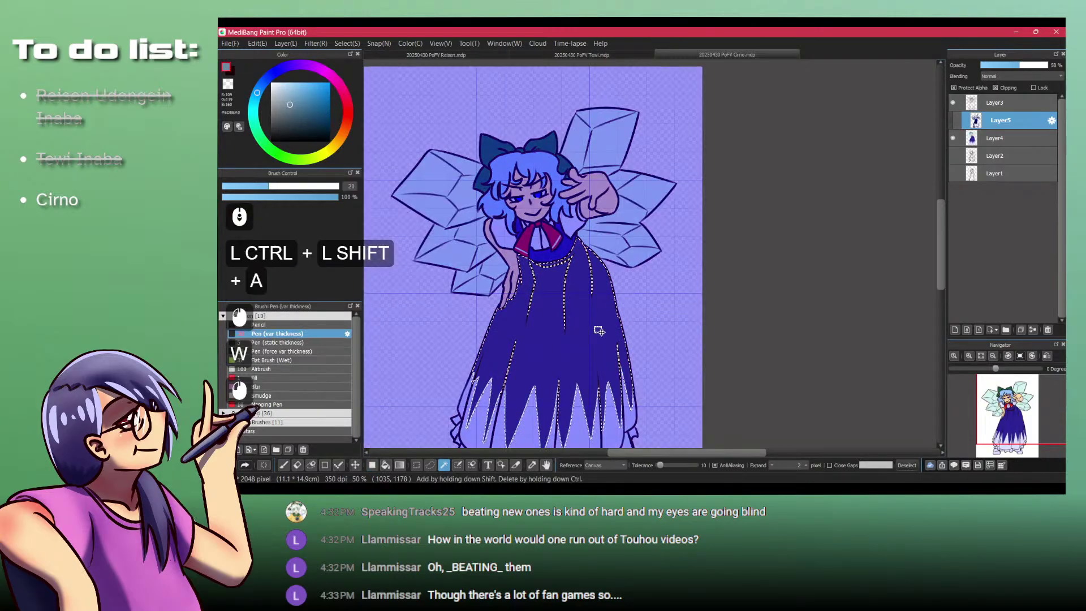
pyautogui.click(952, 102)
pyautogui.scroll(3, 532, 256)
pyautogui.hotkey('ctrl', 'shift', 'a')
pyautogui.click(595, 249)
pyautogui.scroll(2, 501, 181)
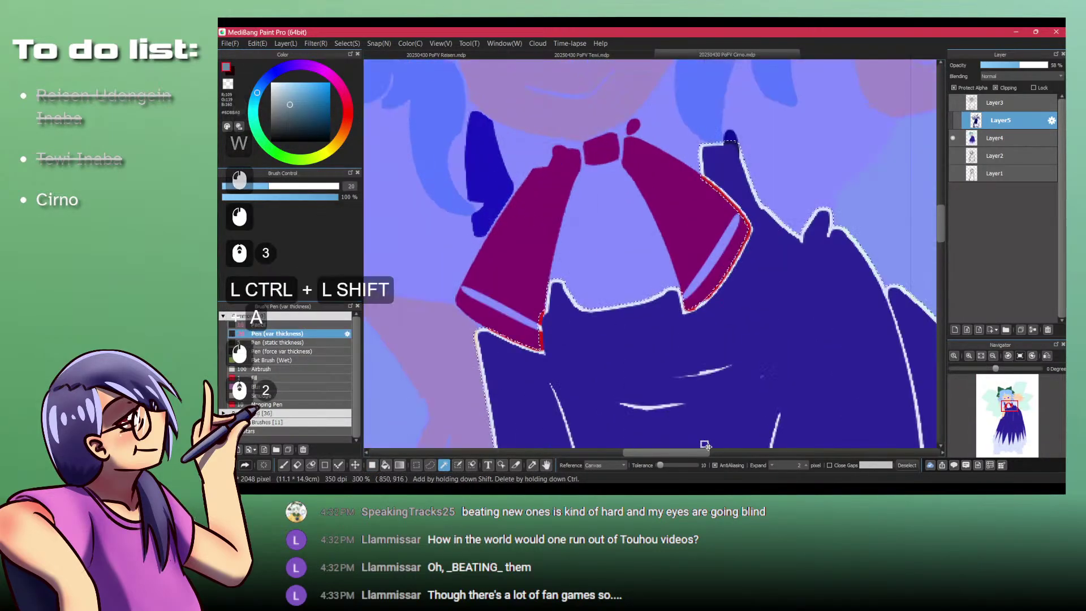
pyautogui.click(784, 465)
pyautogui.hotkey('ctrl', 'shift', 'a')
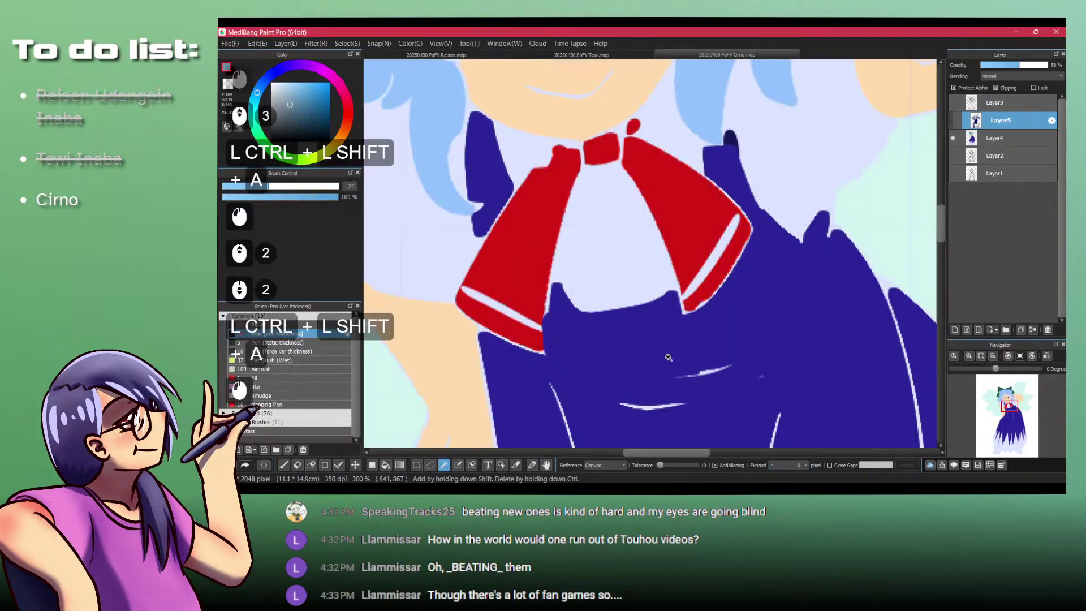
# Step: Select the blue dress with the Magic Wand, including the separate strap pieces beside the red bow
pyautogui.click(736, 356)
pyautogui.keyDown('shift'); pyautogui.click(488, 173); pyautogui.keyUp('shift')
pyautogui.keyDown('shift'); pyautogui.click(738, 142); pyautogui.keyUp('shift')
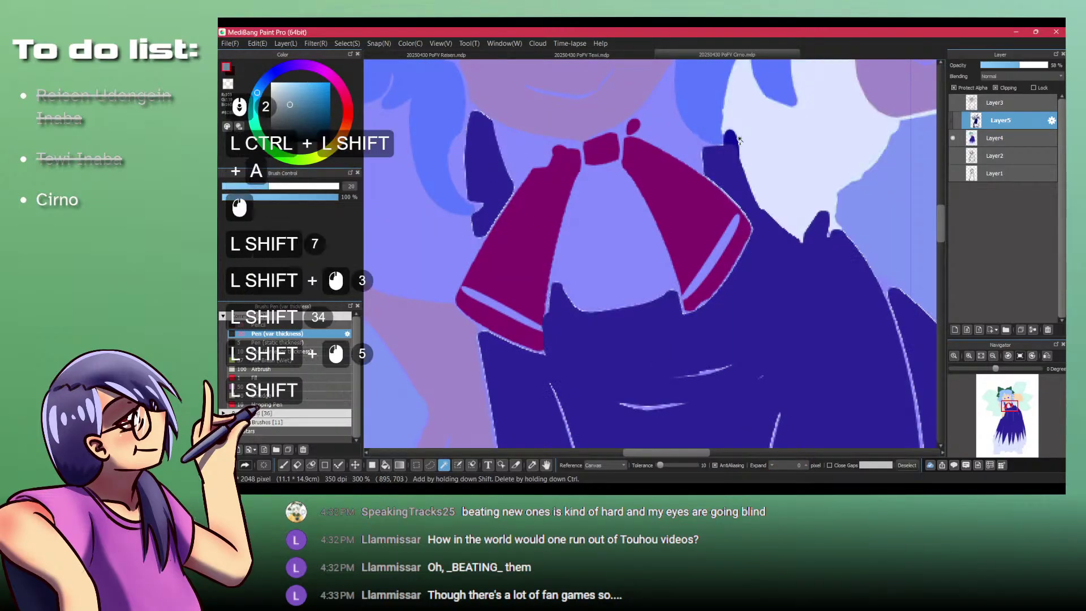
pyautogui.hotkey('ctrl', 'z')
pyautogui.keyDown('shift'); pyautogui.click(731, 138); pyautogui.keyUp('shift')
pyautogui.scroll(-4, 667, 149)
pyautogui.scroll(-3, 668, 149)
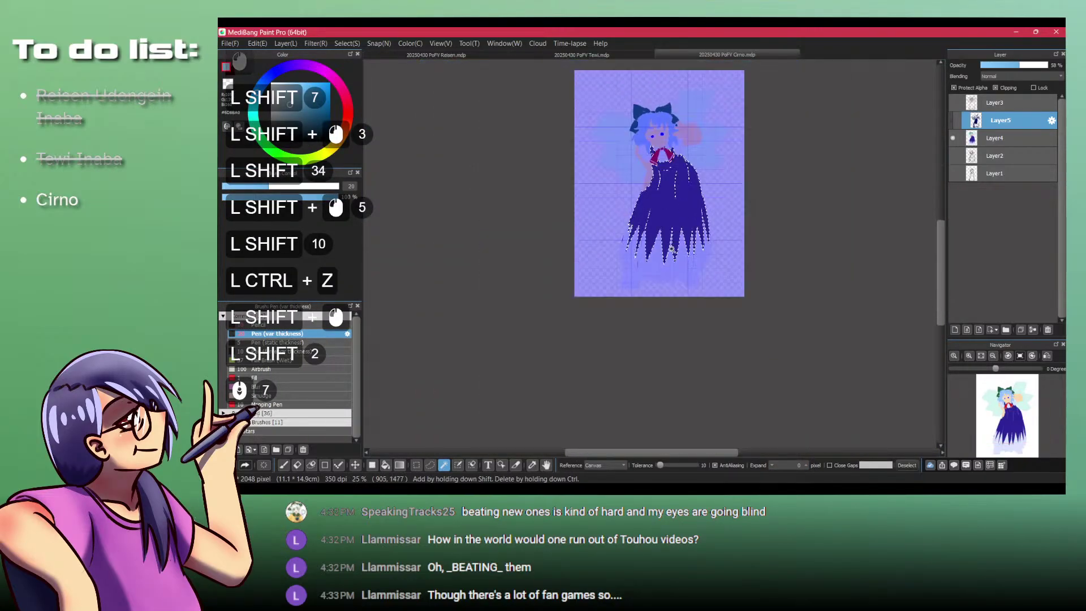
pyautogui.scroll(2, 668, 149)
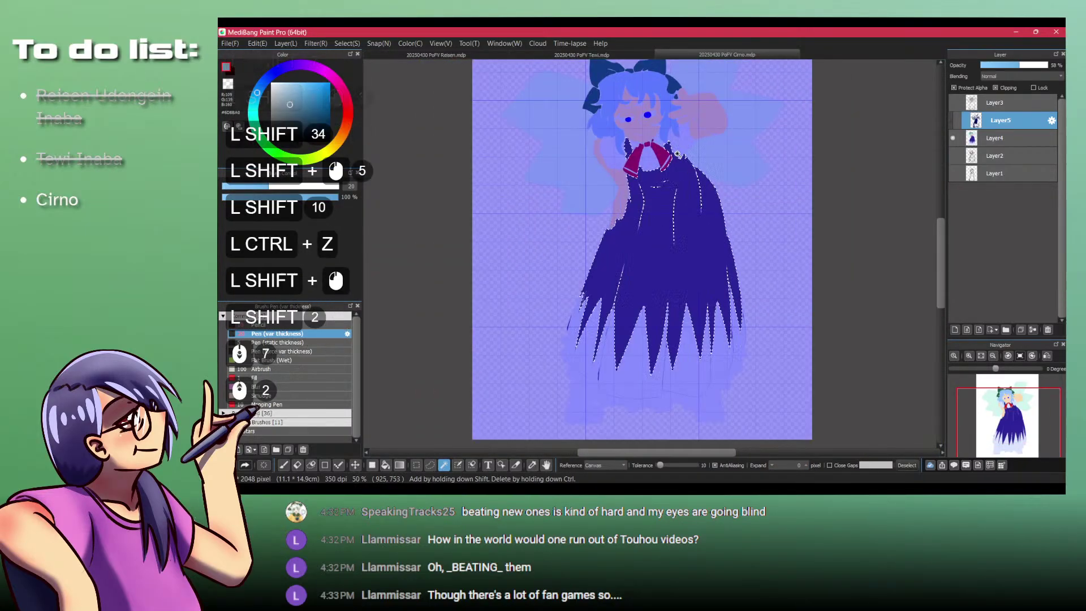
# Step: Recolour the selected dress shadows to black with a filled rectangle on the shadow layer, deselect, and show the line art again
pyautogui.click(957, 120)
pyautogui.hotkey('ctrl', 'd')
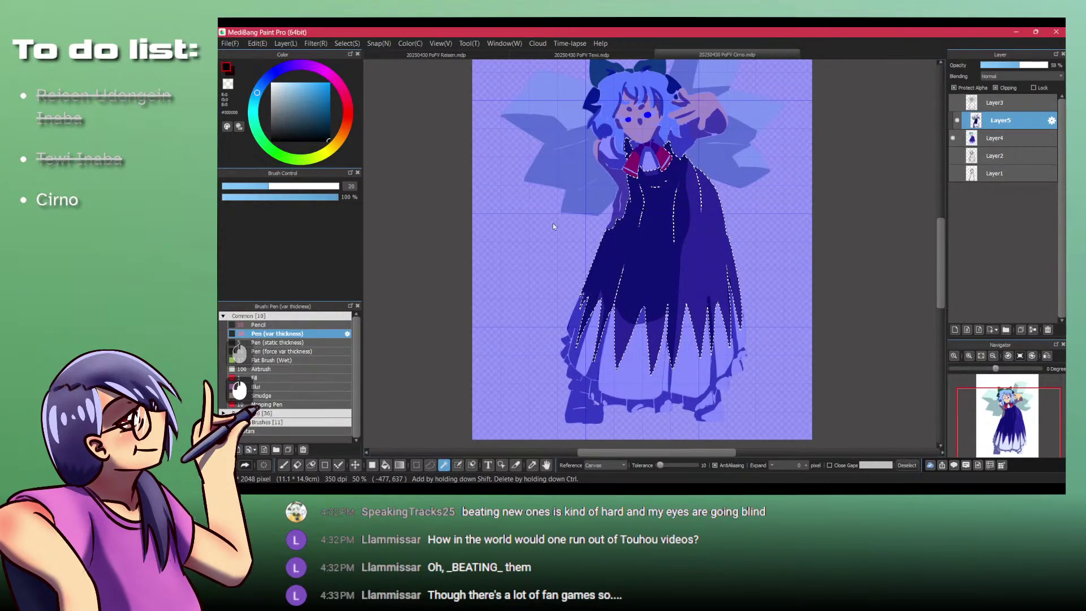
pyautogui.scroll(-3, 554, 226)
pyautogui.press('f')
pyautogui.click(607, 209)
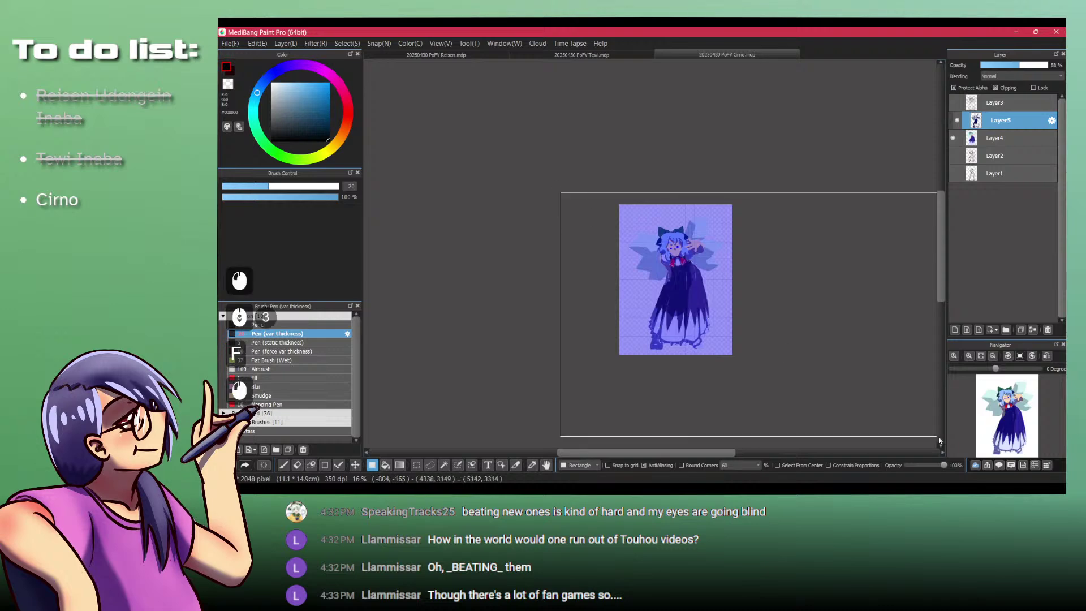
pyautogui.scroll(4, 665, 295)
pyautogui.hotkey('ctrl', 'shift', 'a')
pyautogui.click(953, 102)
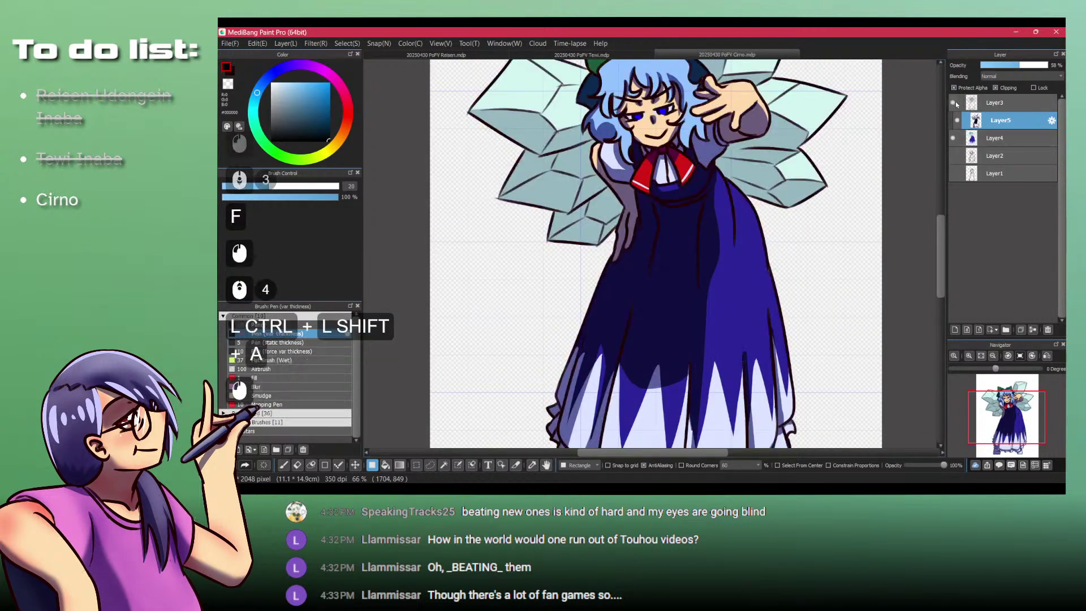
pyautogui.scroll(-1, 677, 229)
pyautogui.scroll(-1, 676, 229)
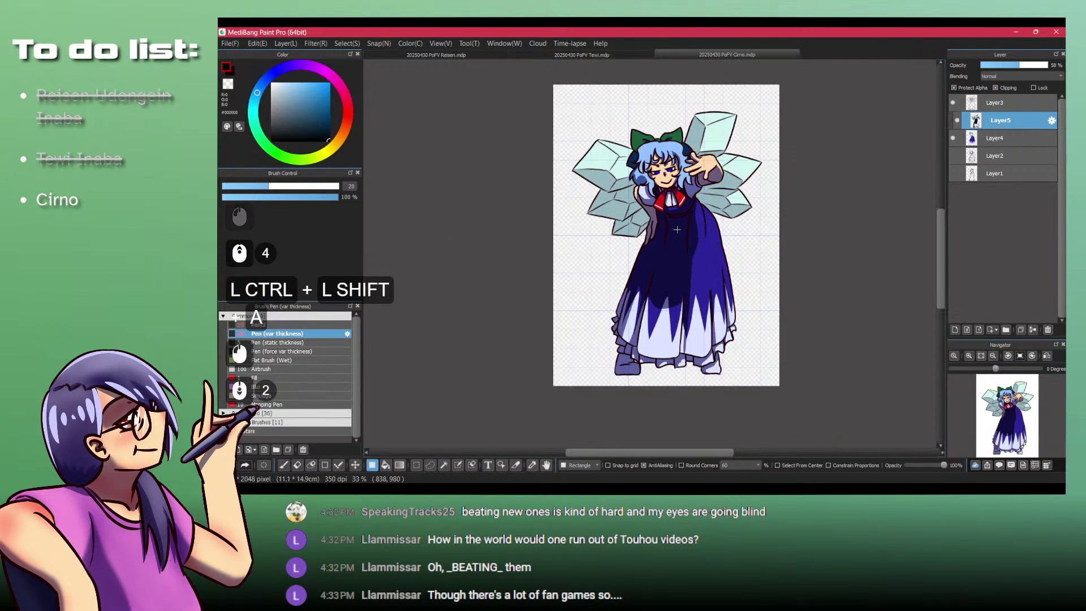
# Step: With line art and shading hidden, select the skin of the raised hand, the face and the lowered arm
pyautogui.scroll(3, 616, 157)
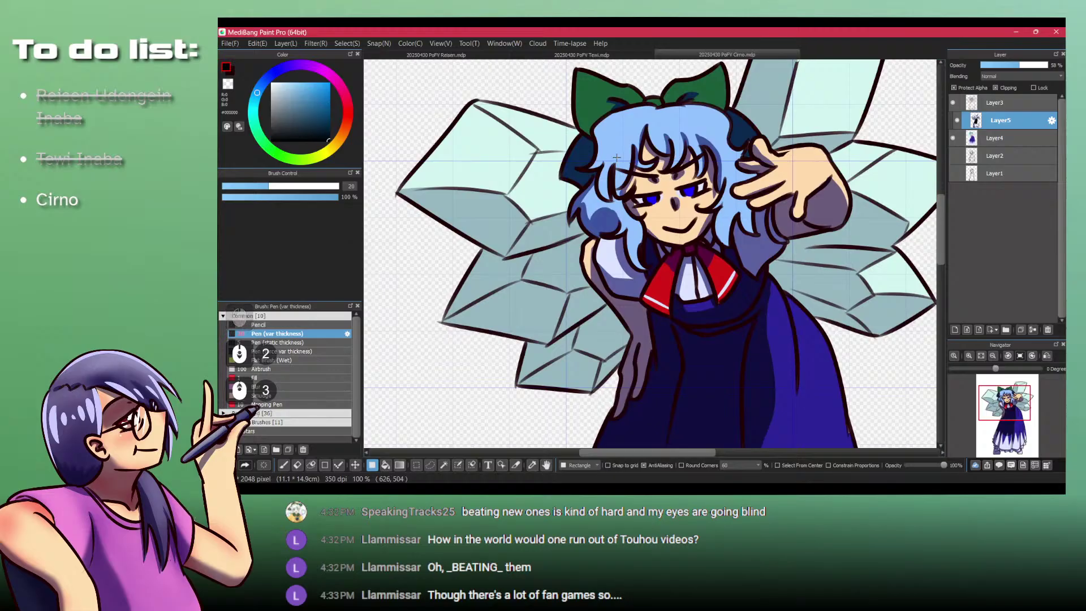
pyautogui.click(955, 104)
pyautogui.click(957, 121)
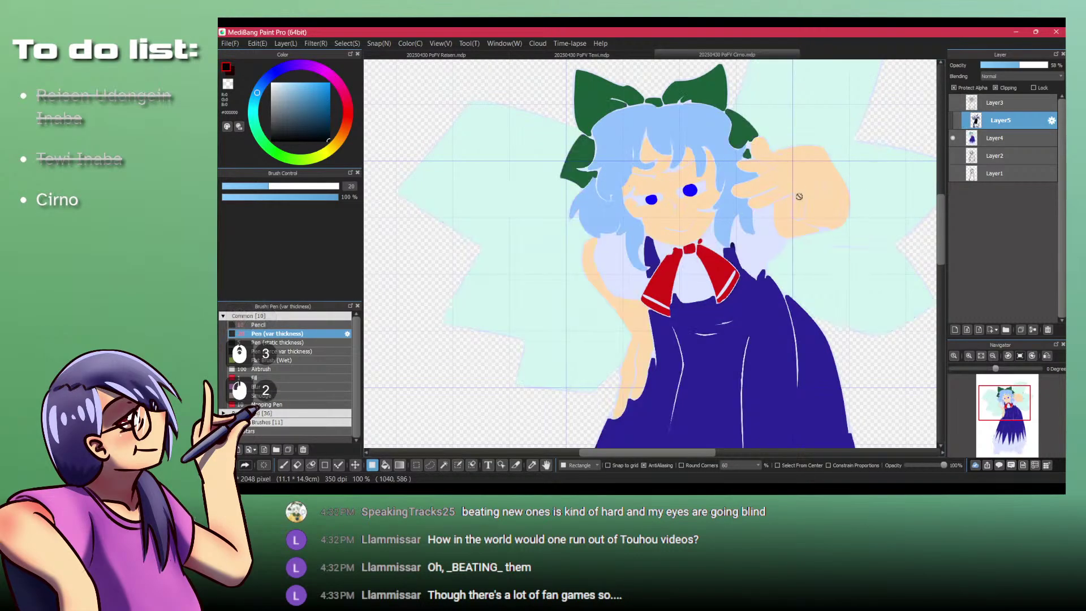
pyautogui.scroll(1, 798, 196)
pyautogui.press('w')
pyautogui.click(831, 194)
pyautogui.keyDown('shift'); pyautogui.click(627, 240); pyautogui.keyUp('shift')
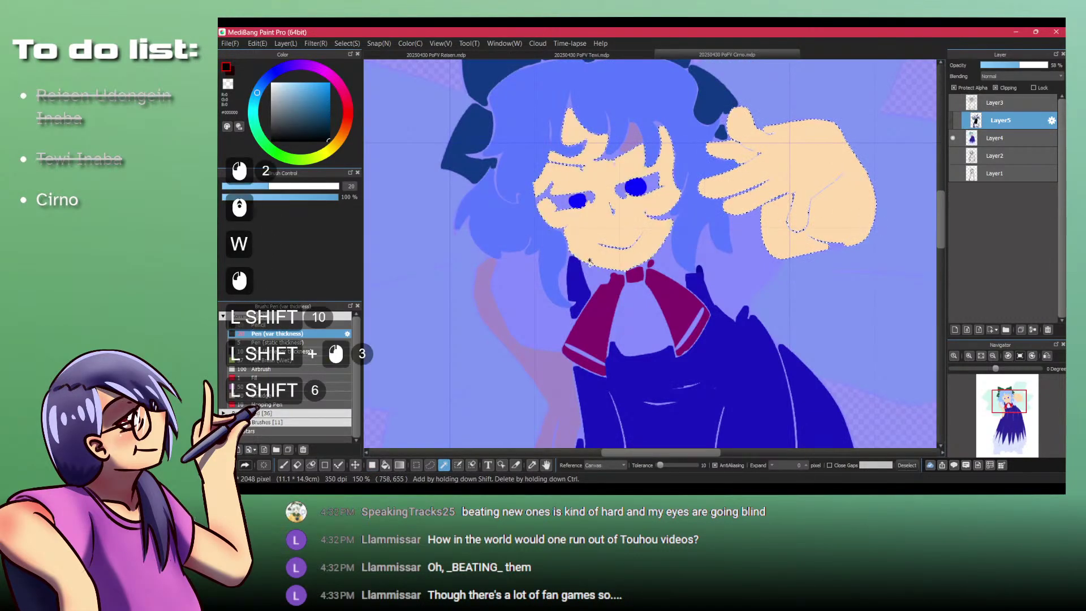
pyautogui.keyDown('shift'); pyautogui.click(553, 380); pyautogui.keyUp('shift')
# Step: Add the small skin patches between the hair fringe strands to the selection
pyautogui.scroll(3, 586, 146)
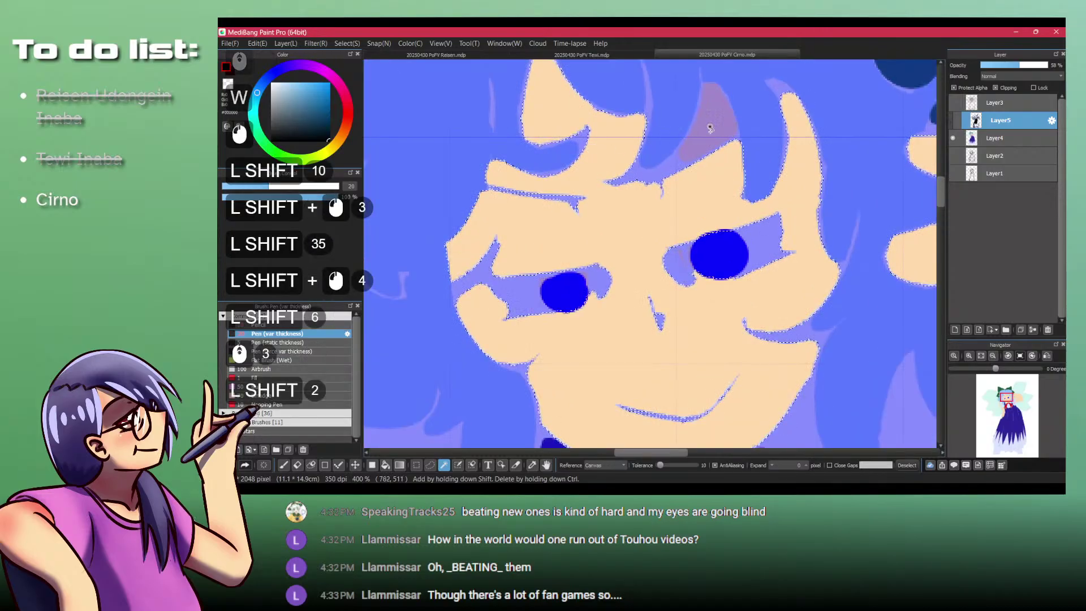
pyautogui.keyDown('shift'); pyautogui.click(708, 128); pyautogui.keyUp('shift')
pyautogui.keyDown('shift'); pyautogui.click(790, 92); pyautogui.keyUp('shift')
pyautogui.keyDown('shift'); pyautogui.click(787, 91); pyautogui.keyUp('shift')
pyautogui.keyDown('shift'); pyautogui.click(785, 89); pyautogui.keyUp('shift')
pyautogui.keyDown('shift'); pyautogui.click(781, 87); pyautogui.keyUp('shift')
pyautogui.keyDown('shift'); pyautogui.click(778, 85); pyautogui.keyUp('shift')
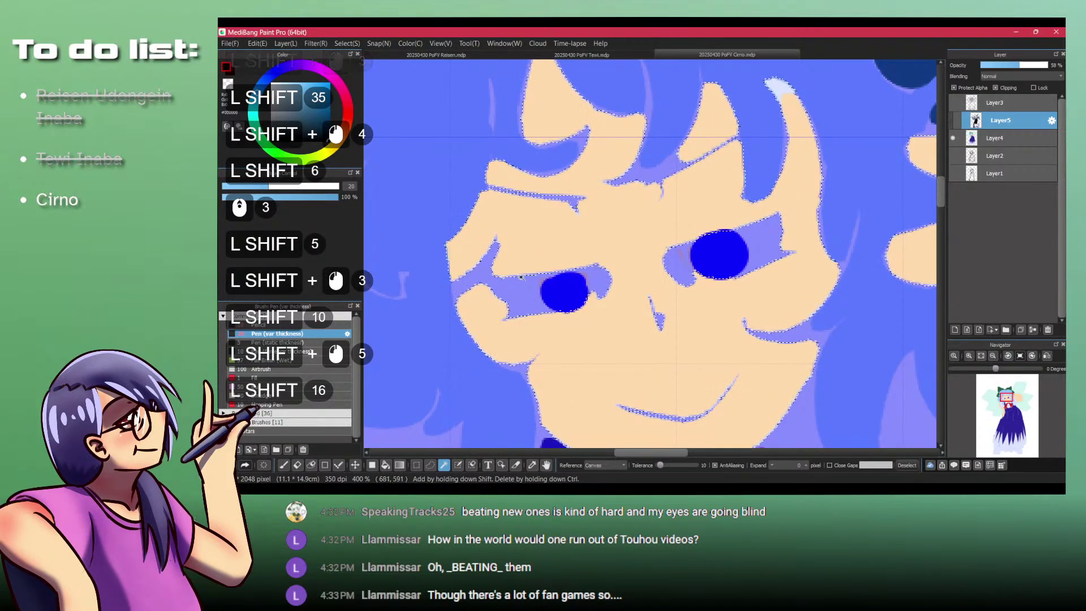
pyautogui.scroll(-8, 576, 246)
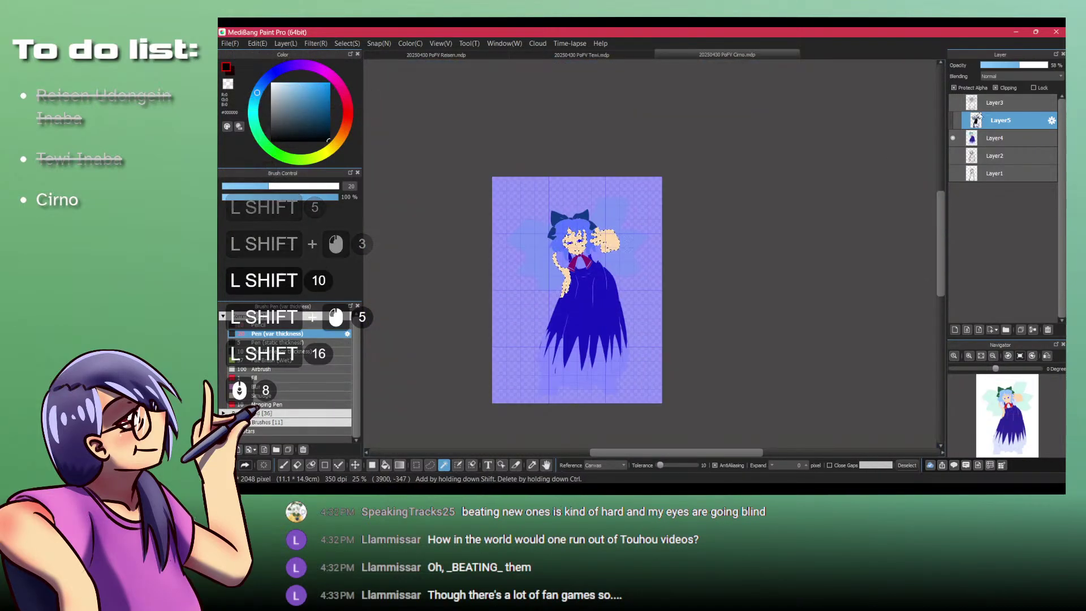
# Step: Show line art and shading again, shift the sampled shadow colour's hue to dark red, fill the selected skin shadows, and deselect
pyautogui.click(953, 103)
pyautogui.scroll(1, 639, 179)
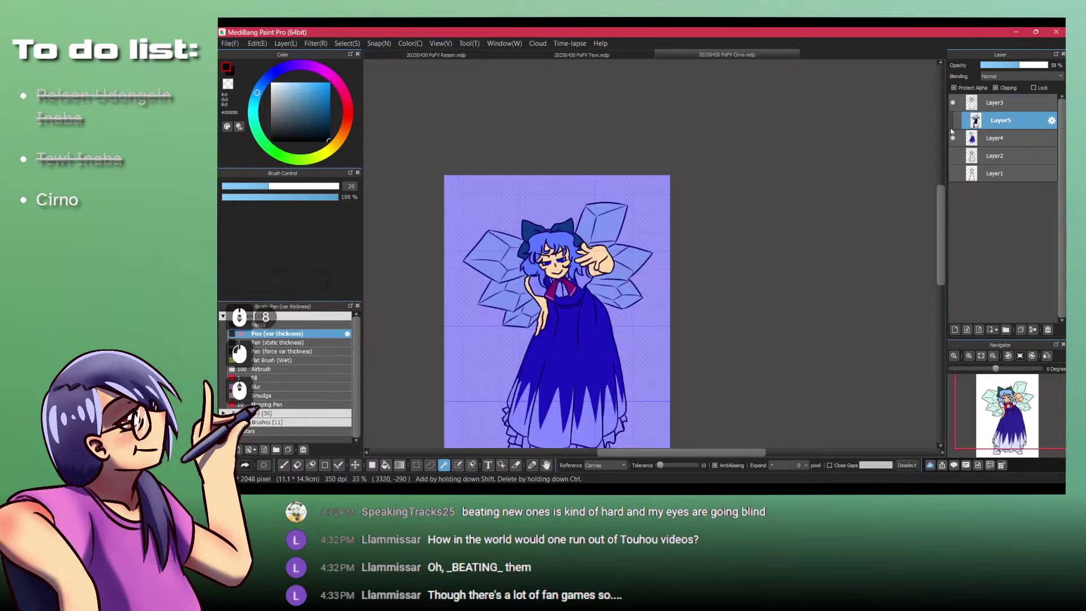
pyautogui.click(957, 121)
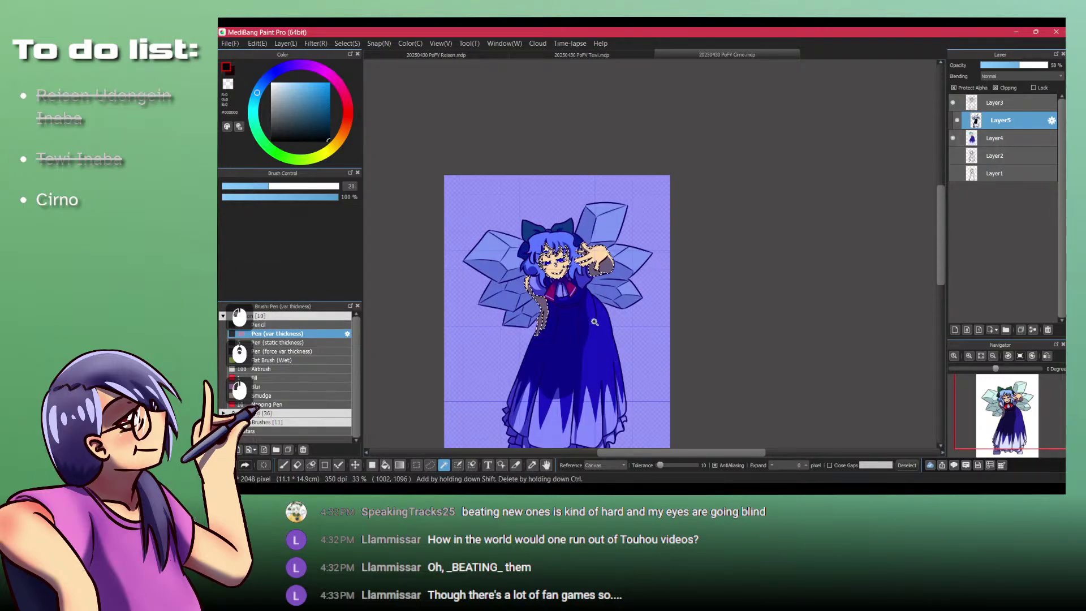
pyautogui.scroll(3, 617, 256)
pyautogui.keyDown('alt'); pyautogui.click(562, 201); pyautogui.keyUp('alt')
pyautogui.keyDown('alt'); pyautogui.click(563, 201); pyautogui.keyUp('alt')
pyautogui.keyDown('alt'); pyautogui.click(562, 201); pyautogui.keyUp('alt')
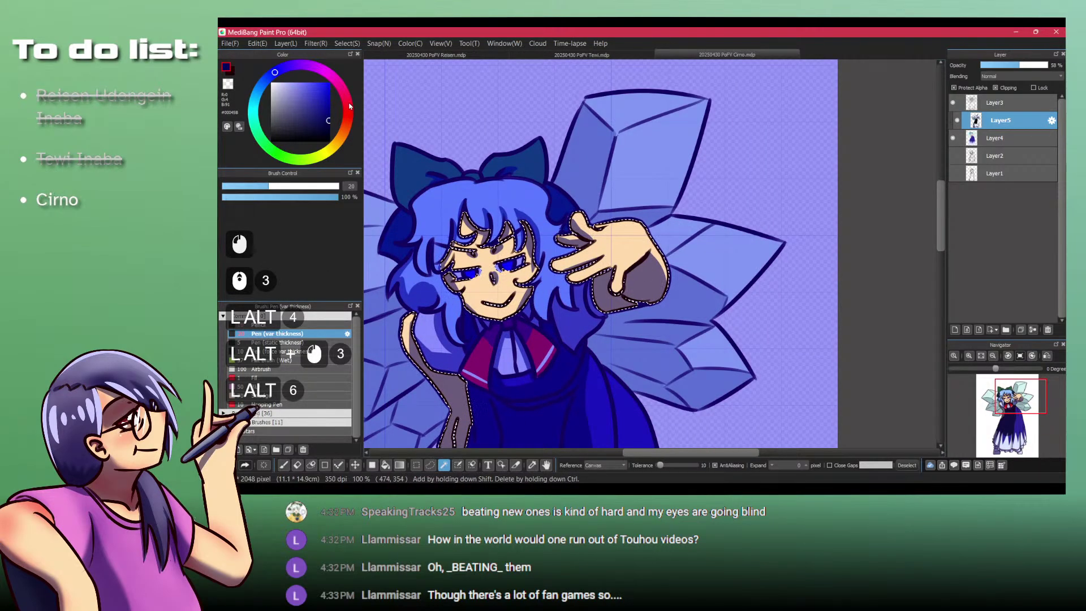
pyautogui.click(347, 103)
pyautogui.click(348, 103)
pyautogui.scroll(-3, 645, 264)
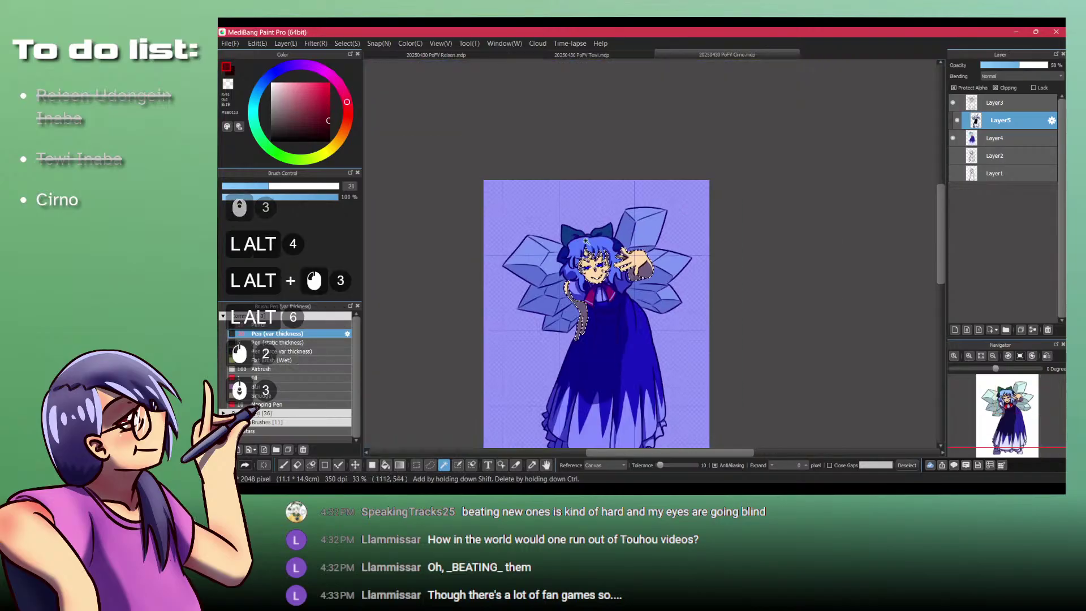
pyautogui.press('f')
pyautogui.moveTo(474, 198); pyautogui.dragTo(781, 398)
pyautogui.hotkey('ctrl', 'shift', 'a')
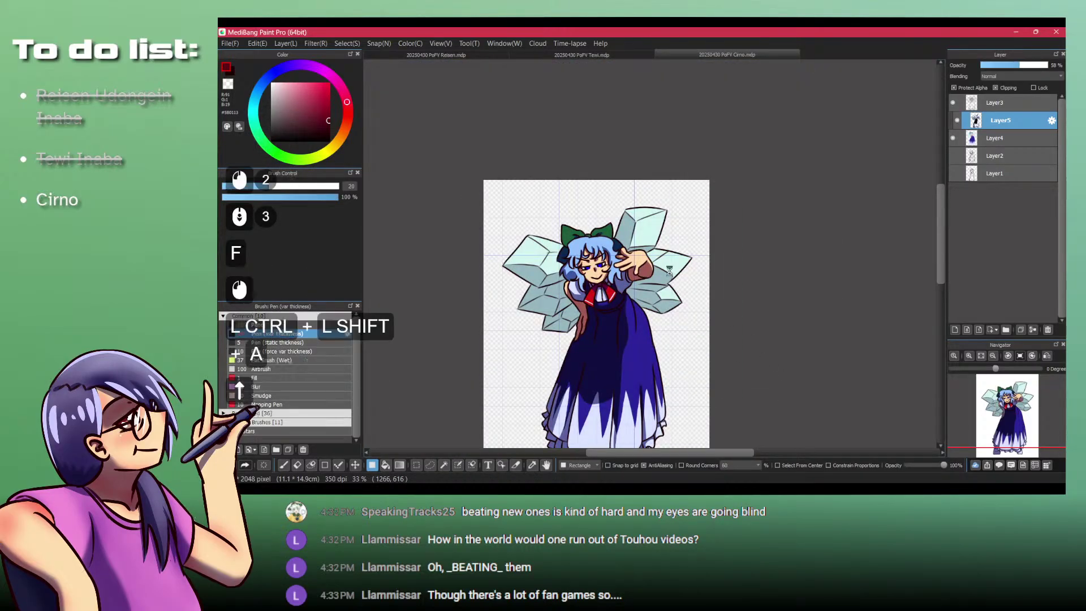
pyautogui.scroll(1, 670, 271)
# Step: Add a new layer above the line art and set up the Pencil brush with white
pyautogui.click(985, 103)
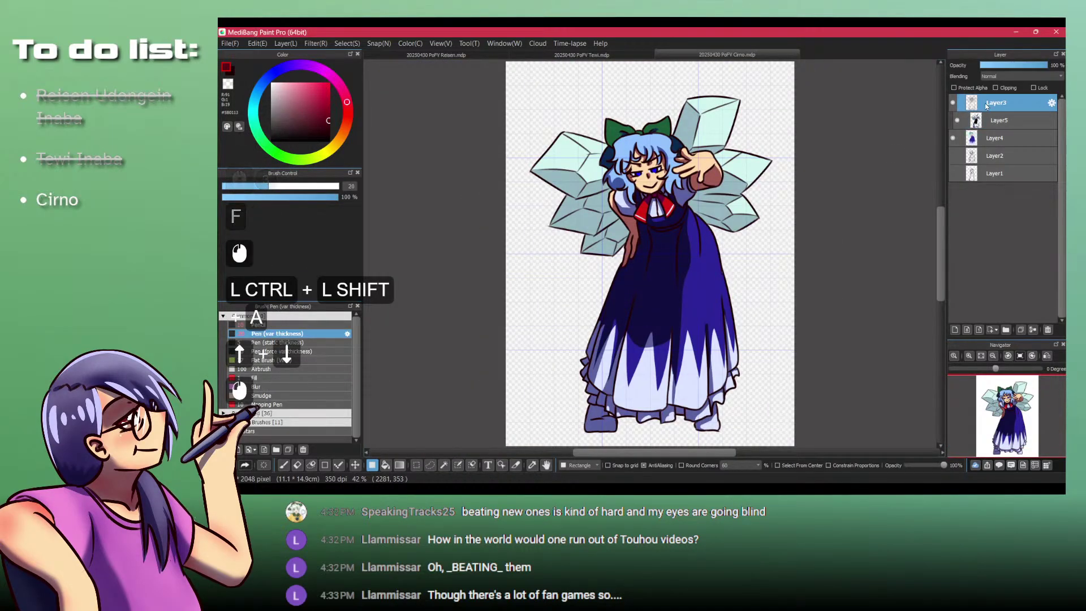
pyautogui.press('d')
pyautogui.click(272, 83)
pyautogui.click(287, 324)
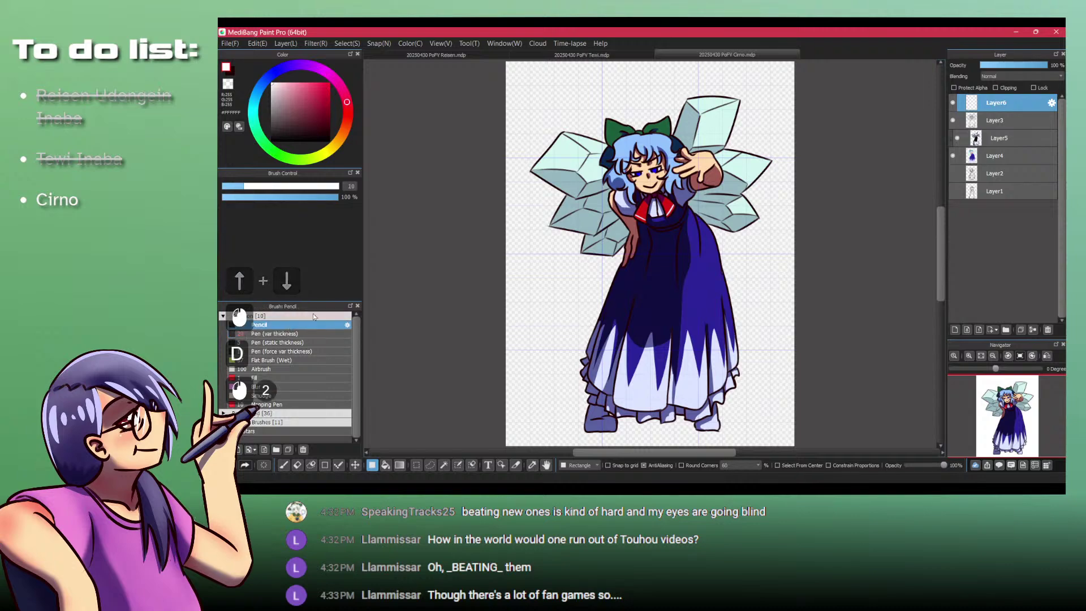
# Step: Switch to the Pen (var thickness) brush for the face and set its size to 10
pyautogui.moveTo(666, 192)
pyautogui.mouseDown()
pyautogui.moveTo(603, 298)
pyautogui.moveTo(573, 199)
pyautogui.moveTo(583, 247)
pyautogui.mouseUp()
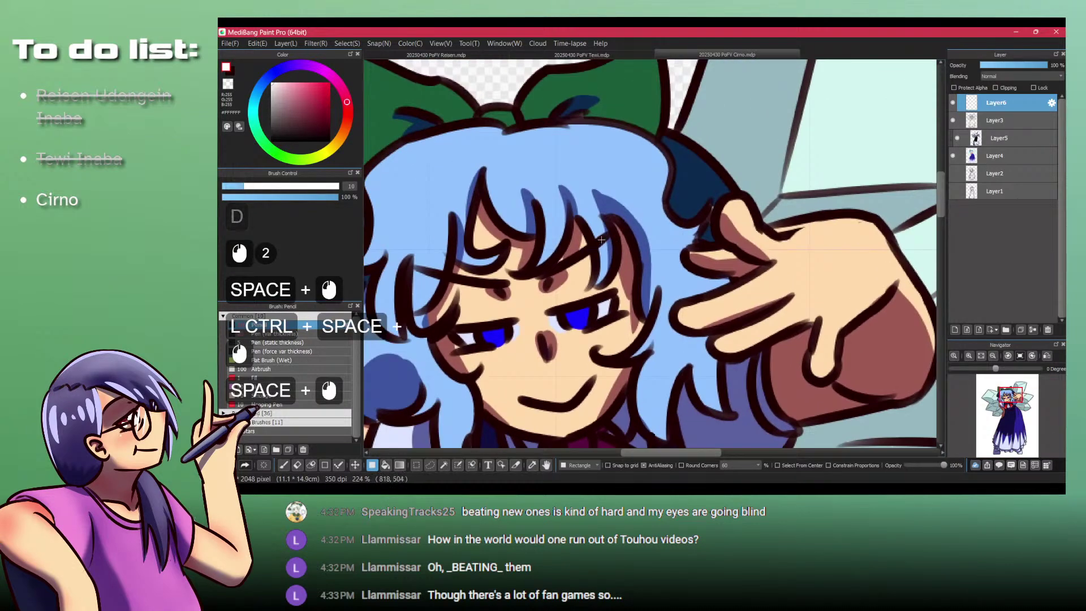
pyautogui.press('p')
pyautogui.moveTo(584, 206); pyautogui.dragTo(594, 219)
pyautogui.hotkey('ctrl', 'z')
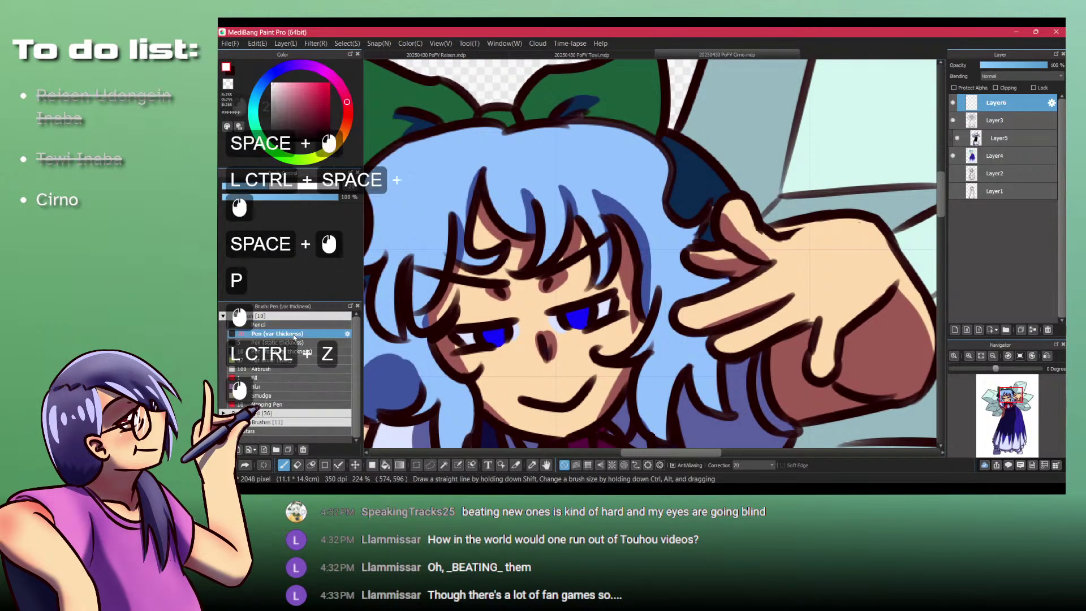
pyautogui.press('KP_1')
pyautogui.write('0')
pyautogui.press('Return')
# Step: Paint small white highlights in both eyes and on the nose of the face
pyautogui.click(581, 314)
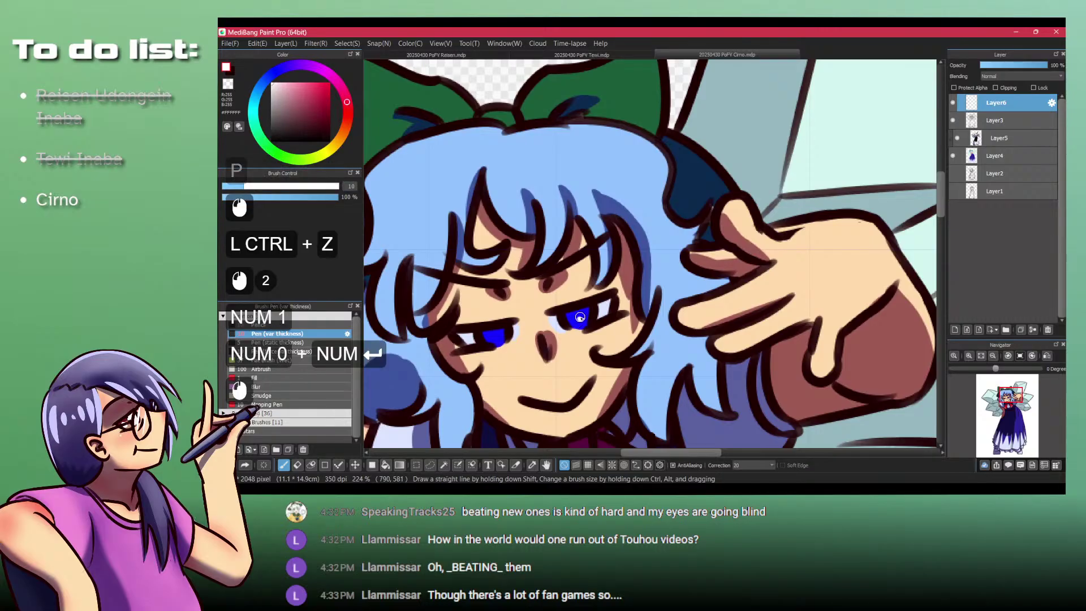
pyautogui.hotkey('ctrl', 'z')
pyautogui.moveTo(578, 317); pyautogui.dragTo(580, 313)
pyautogui.click(578, 316)
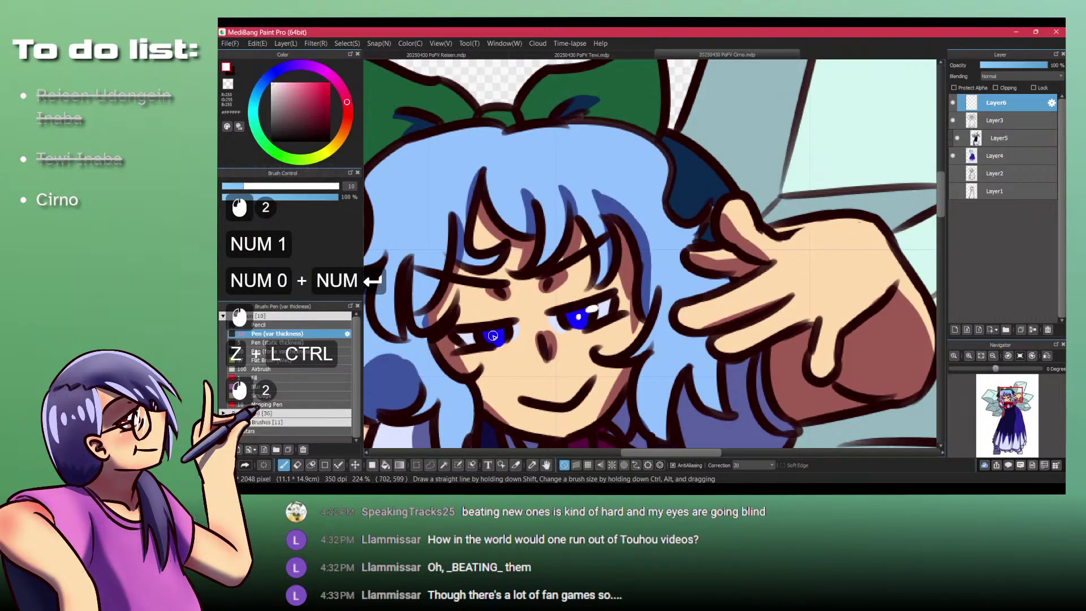
pyautogui.moveTo(502, 330)
pyautogui.mouseDown()
pyautogui.moveTo(479, 342)
pyautogui.moveTo(547, 334)
pyautogui.mouseUp()
pyautogui.moveTo(540, 327)
pyautogui.mouseDown()
pyautogui.moveTo(550, 336)
pyautogui.moveTo(543, 329)
pyautogui.mouseUp()
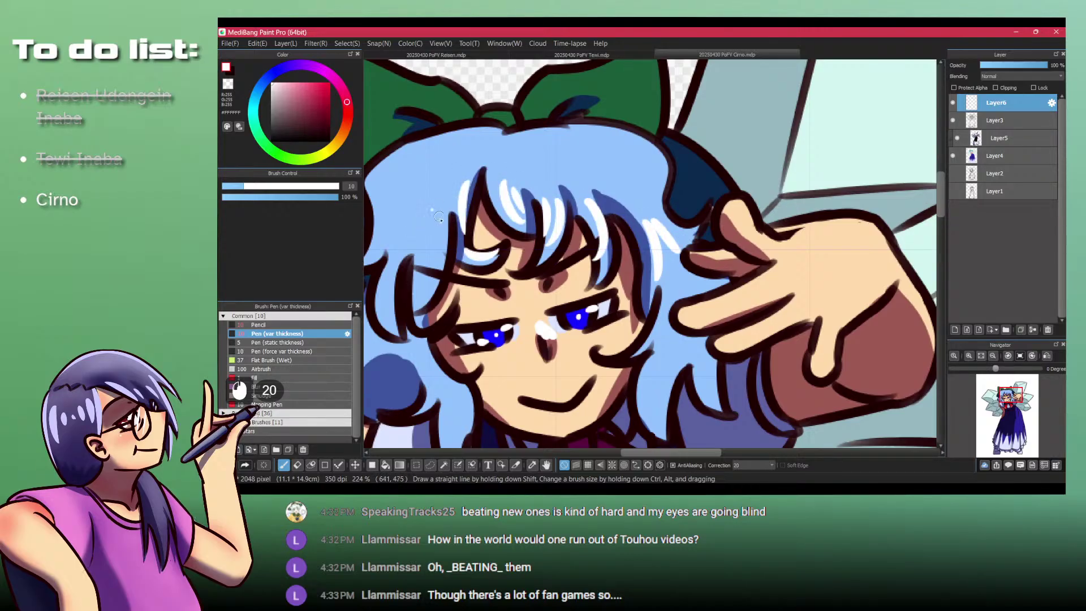
# Step: Paint white highlight strokes along the strands of the hair fringe and the side locks
pyautogui.moveTo(438, 217); pyautogui.dragTo(587, 215)
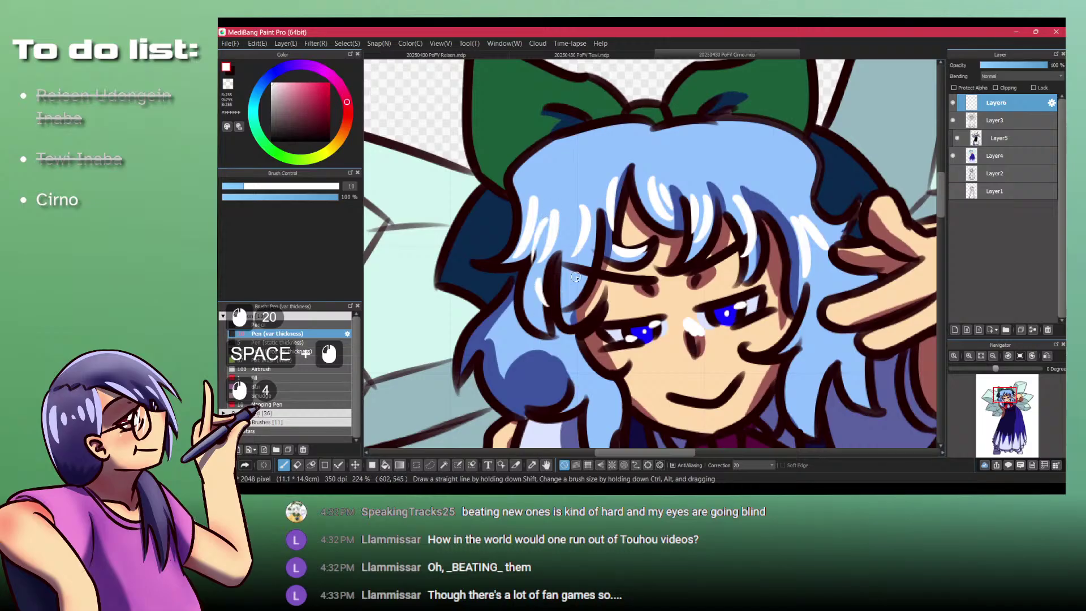
pyautogui.moveTo(803, 320); pyautogui.dragTo(796, 353)
pyautogui.moveTo(818, 341); pyautogui.dragTo(809, 383)
pyautogui.hotkey('ctrl', 'z')
pyautogui.hotkey('ctrl', 'z')
pyautogui.moveTo(819, 341)
pyautogui.mouseDown()
pyautogui.moveTo(810, 383)
pyautogui.moveTo(860, 388)
pyautogui.mouseUp()
pyautogui.moveTo(770, 264); pyautogui.dragTo(707, 264)
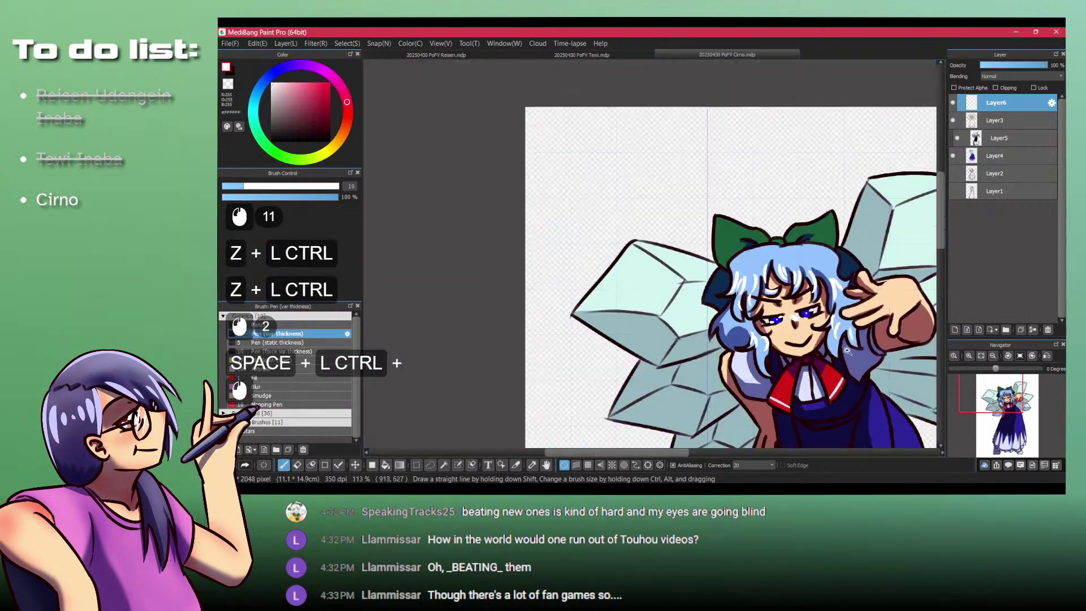
# Step: Close the corners of the top facet on the ice crystal above the raised hand, and fill that facet white
pyautogui.moveTo(831, 164)
pyautogui.mouseDown()
pyautogui.moveTo(641, 198)
pyautogui.moveTo(674, 183)
pyautogui.mouseUp()
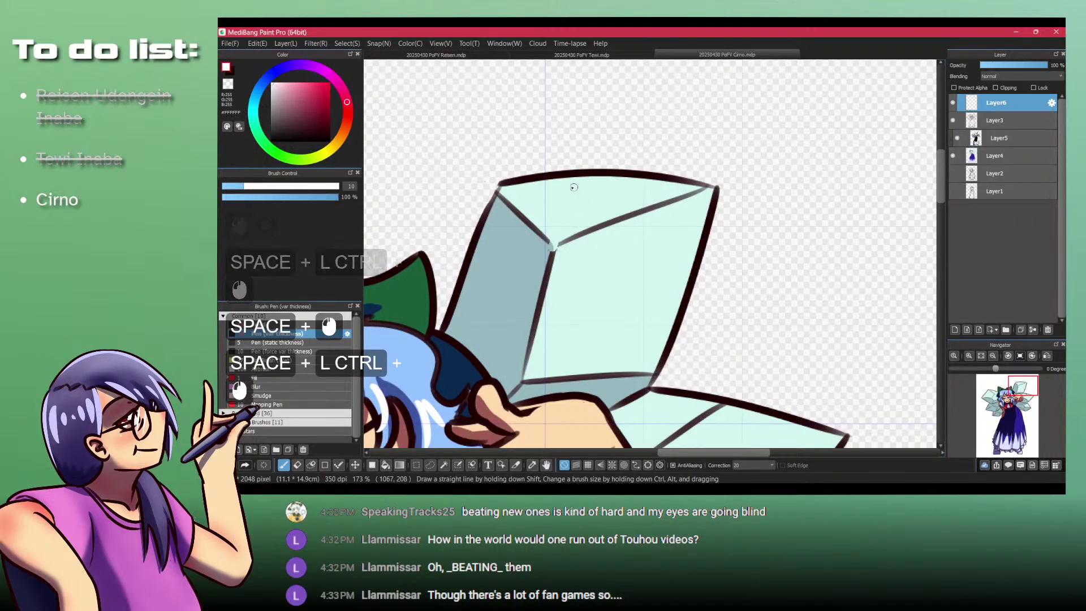
pyautogui.press('p')
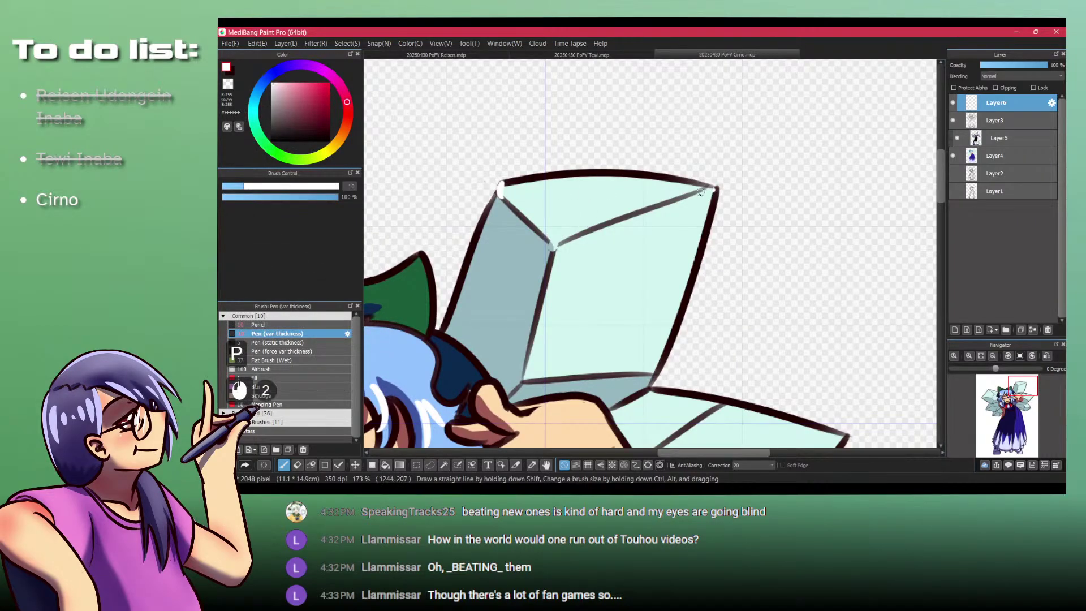
pyautogui.press('b')
pyautogui.click(608, 195)
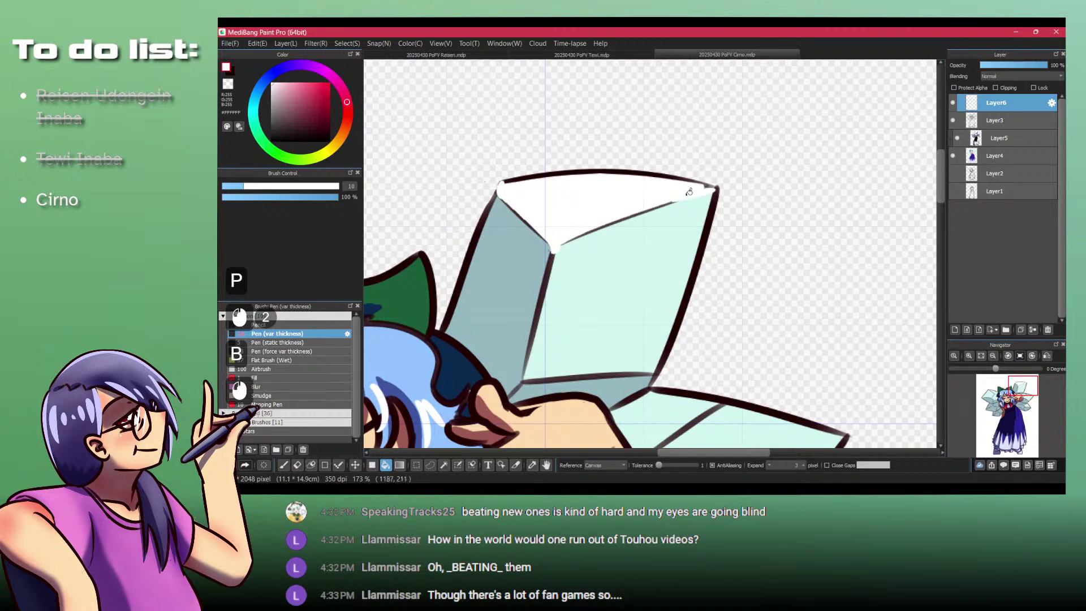
pyautogui.press('p')
pyautogui.click(711, 189)
pyautogui.click(714, 188)
# Step: Draw a white closing line along the open edge of the large facet on the crystal beside the raised hand, and fill it white
pyautogui.hotkey('ctrl', 'space')
pyautogui.moveTo(695, 177)
pyautogui.mouseDown()
pyautogui.moveTo(675, 256)
pyautogui.moveTo(649, 181)
pyautogui.moveTo(715, 218)
pyautogui.mouseUp()
pyautogui.hotkey('ctrl', 'space')
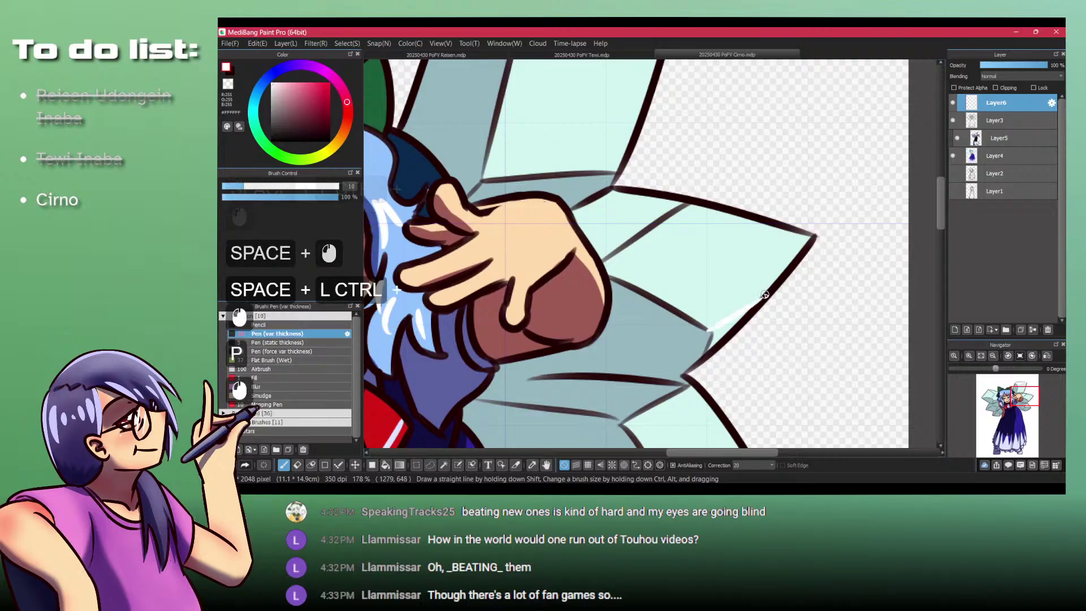
pyautogui.press('p')
pyautogui.moveTo(759, 299); pyautogui.dragTo(708, 328)
pyautogui.press('b')
pyautogui.click(716, 298)
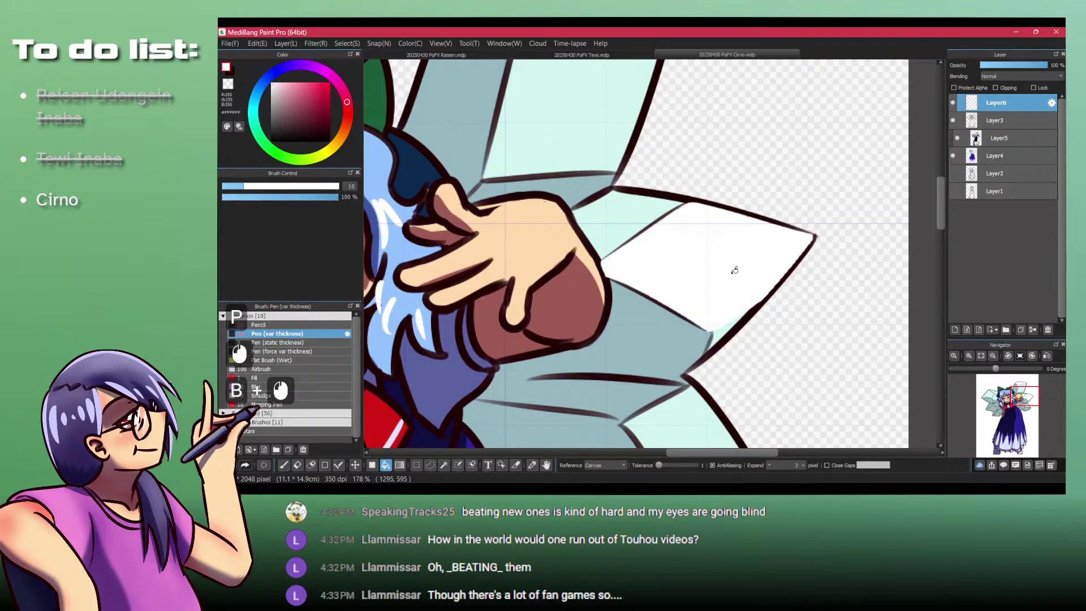
# Step: Close the upper facet of the large crystal beside the hair ribbon with a white line against the ribbon, and fill it white
pyautogui.hotkey('ctrl', 'space')
pyautogui.moveTo(748, 236); pyautogui.dragTo(661, 235)
pyautogui.moveTo(601, 220); pyautogui.dragTo(583, 131)
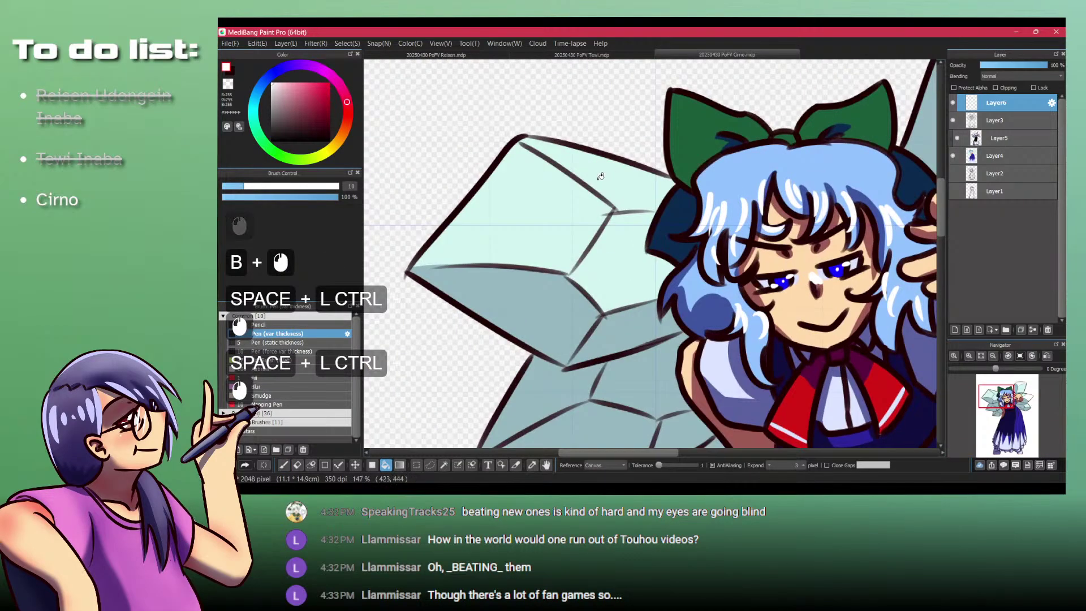
pyautogui.press('b')
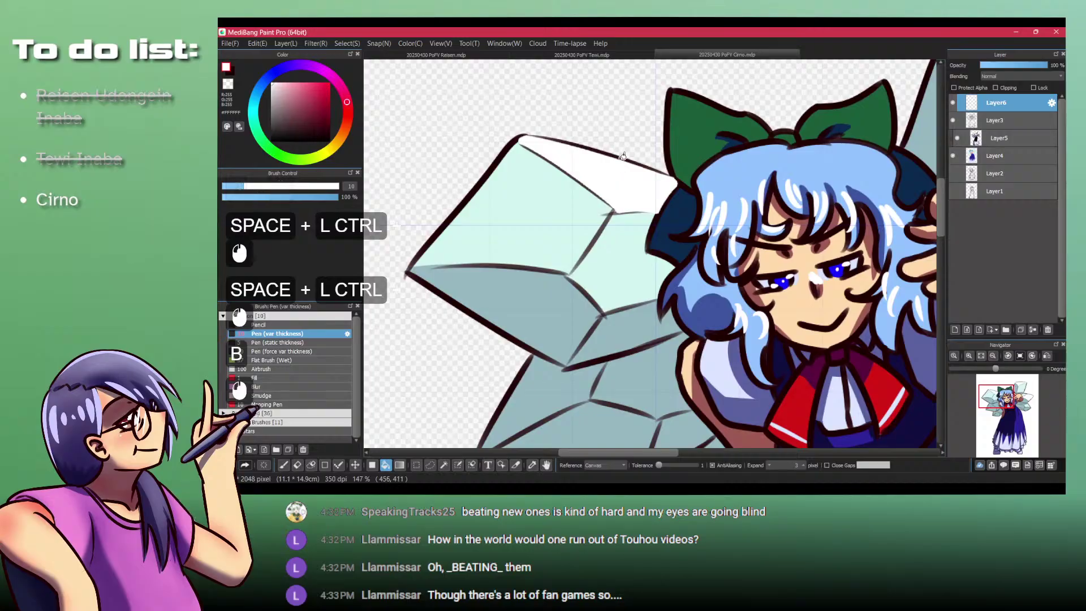
pyautogui.hotkey('ctrl', 'z')
pyautogui.keyDown('ctrl'); pyautogui.click(673, 176); pyautogui.keyUp('ctrl')
pyautogui.press('p')
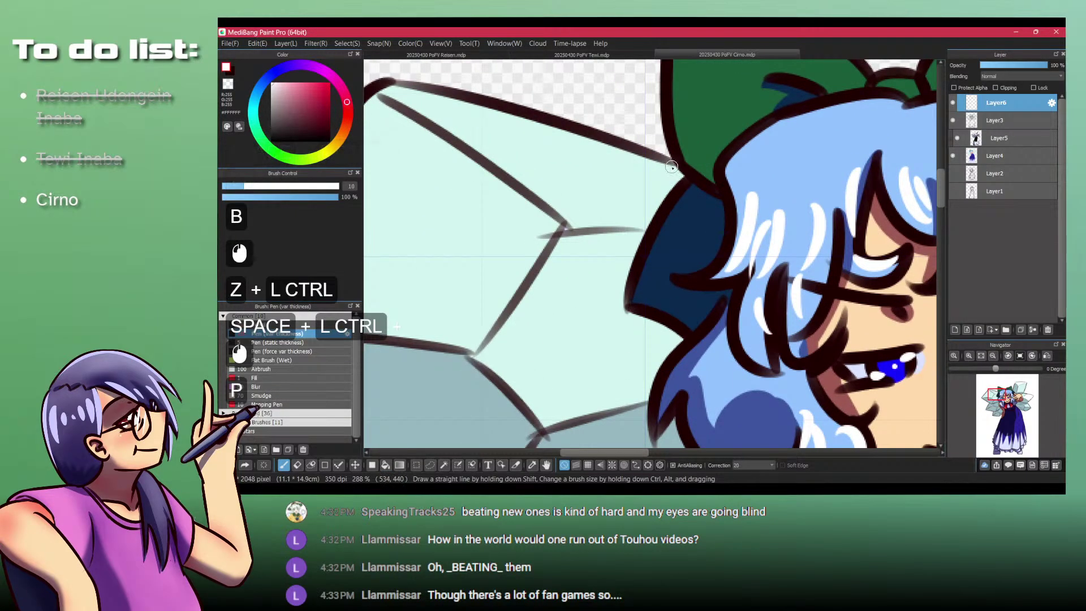
pyautogui.moveTo(671, 166); pyautogui.dragTo(679, 176)
pyautogui.moveTo(678, 174); pyautogui.dragTo(641, 226)
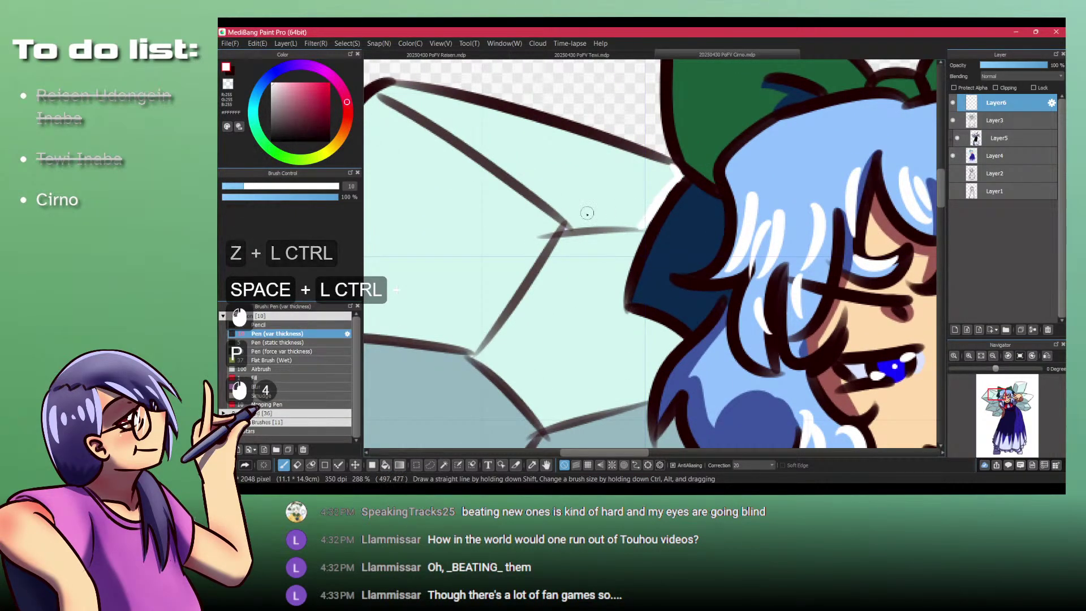
pyautogui.press('b')
pyautogui.hotkey('ctrl', 'space')
pyautogui.moveTo(592, 179); pyautogui.dragTo(616, 260)
# Step: Fill the upper outer facet of the lowest crystal on the raised hand's side with white
pyautogui.press('space')
pyautogui.moveTo(692, 218); pyautogui.dragTo(591, 141)
pyautogui.hotkey('ctrl', 'space')
pyautogui.click(664, 214)
pyautogui.hotkey('ctrl', 'space')
pyautogui.moveTo(665, 208); pyautogui.dragTo(650, 249)
pyautogui.moveTo(469, 250); pyautogui.dragTo(610, 282)
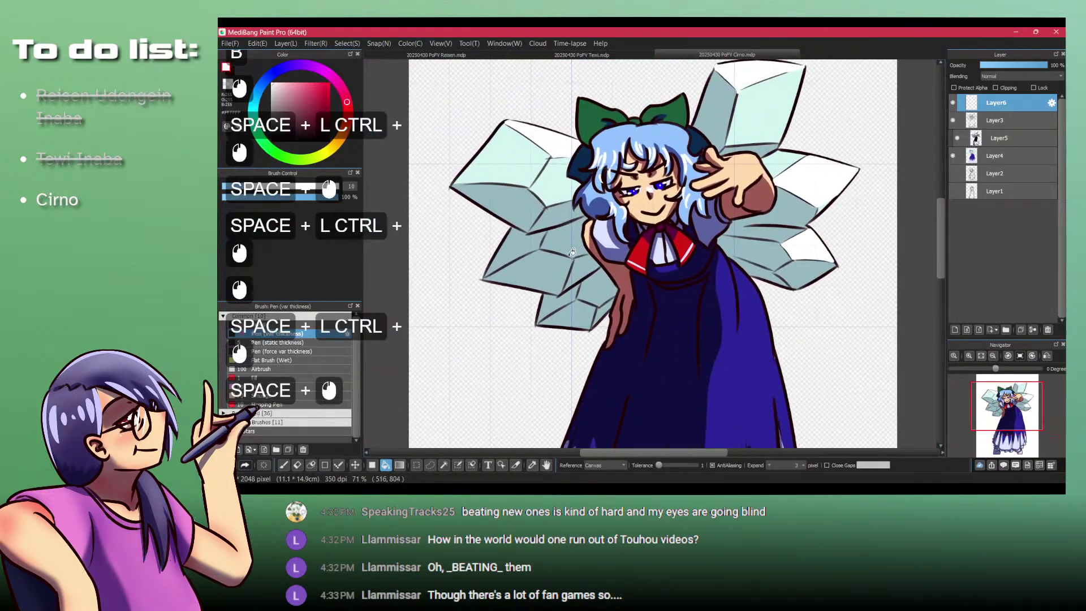
pyautogui.moveTo(605, 190); pyautogui.dragTo(582, 260)
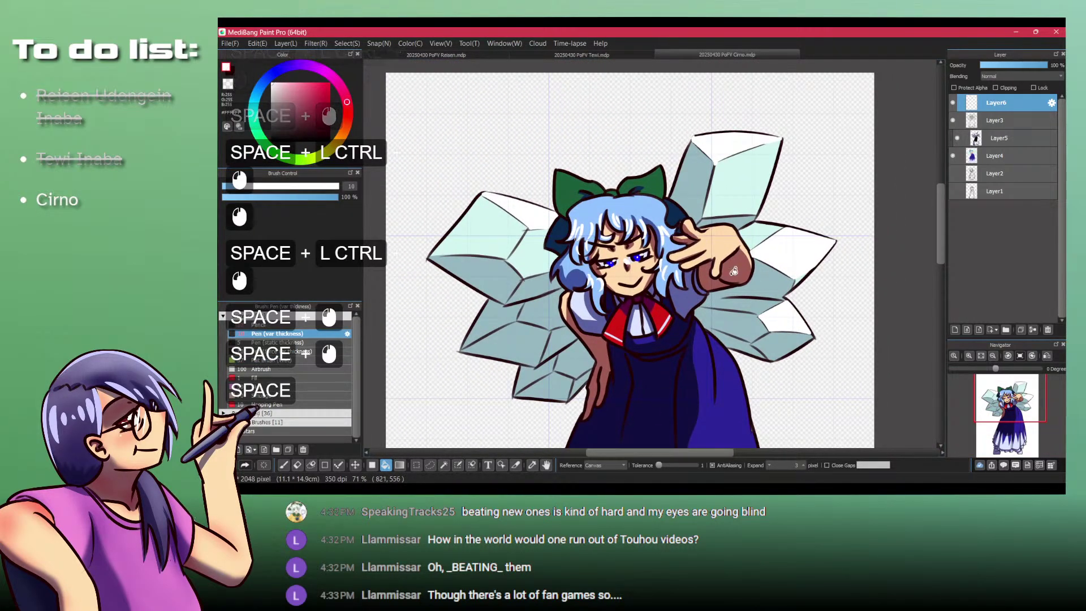
# Step: Draw thin white glint strokes across the shaded facets of the crystals on the raised hand's side, undoing a misplaced one
pyautogui.press('p')
pyautogui.moveTo(776, 334); pyautogui.dragTo(759, 348)
pyautogui.moveTo(798, 339)
pyautogui.mouseDown()
pyautogui.moveTo(773, 360)
pyautogui.moveTo(740, 346)
pyautogui.moveTo(728, 322)
pyautogui.mouseUp()
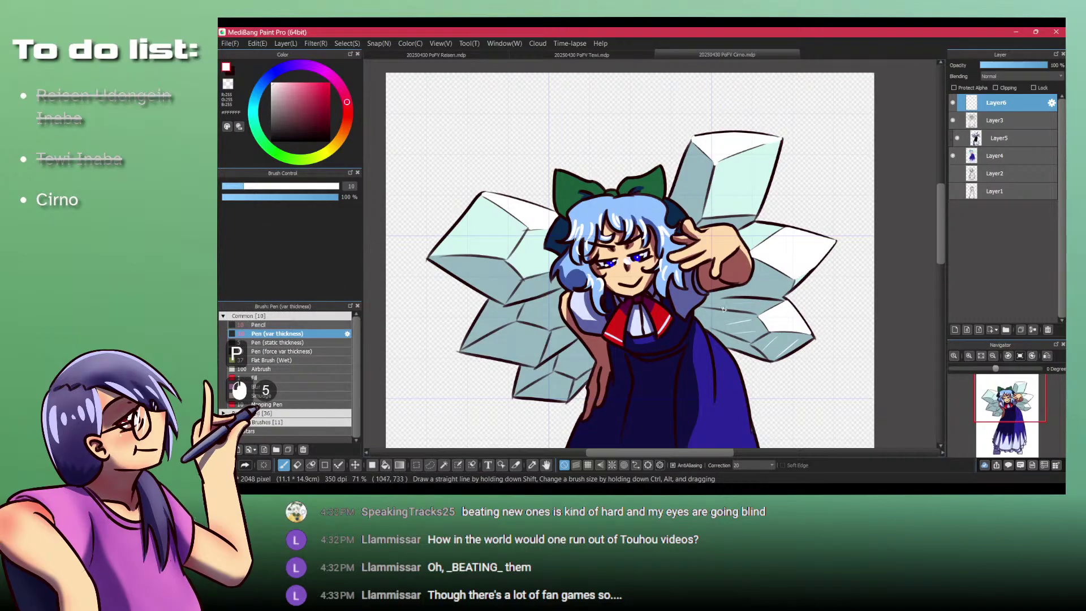
pyautogui.moveTo(775, 276); pyautogui.dragTo(741, 286)
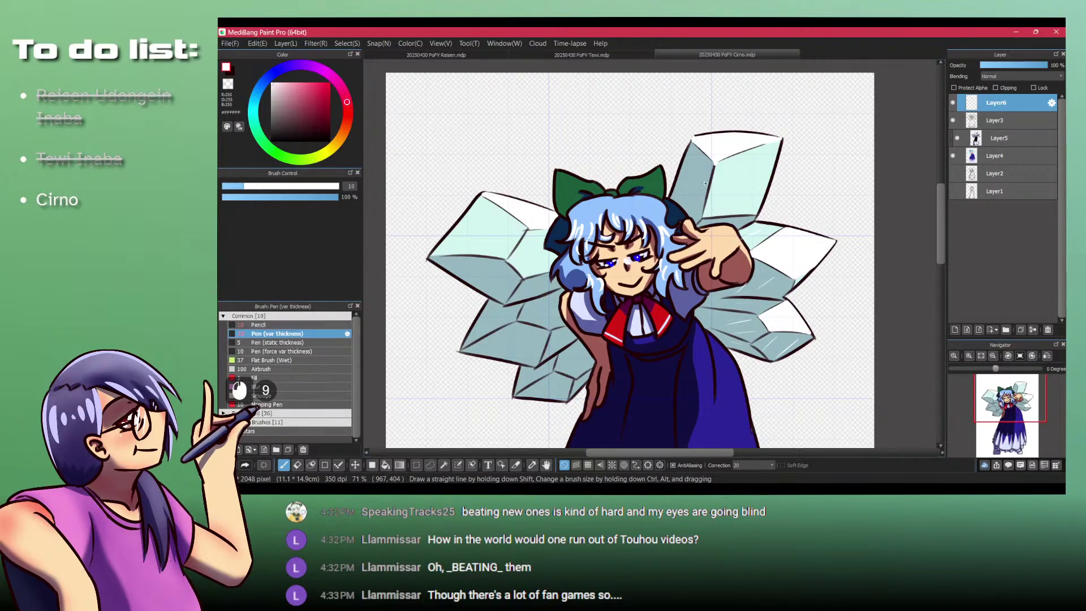
pyautogui.hotkey('ctrl', 'z')
pyautogui.moveTo(700, 159); pyautogui.dragTo(683, 187)
pyautogui.moveTo(697, 187)
pyautogui.mouseDown()
pyautogui.moveTo(687, 205)
pyautogui.moveTo(713, 233)
pyautogui.mouseUp()
# Step: Draw thin white glint strokes across the shaded facets of the crystals on the lowered arm's side
pyautogui.moveTo(489, 262)
pyautogui.mouseDown()
pyautogui.moveTo(476, 275)
pyautogui.moveTo(493, 288)
pyautogui.mouseUp()
pyautogui.moveTo(546, 281); pyautogui.dragTo(512, 355)
pyautogui.moveTo(538, 333)
pyautogui.mouseDown()
pyautogui.moveTo(530, 350)
pyautogui.moveTo(549, 347)
pyautogui.mouseUp()
pyautogui.moveTo(547, 380)
pyautogui.mouseDown()
pyautogui.moveTo(537, 395)
pyautogui.moveTo(563, 395)
pyautogui.mouseUp()
pyautogui.moveTo(592, 362); pyautogui.dragTo(581, 371)
pyautogui.moveTo(547, 301); pyautogui.dragTo(537, 308)
pyautogui.moveTo(564, 410); pyautogui.dragTo(553, 208)
pyautogui.moveTo(553, 208); pyautogui.dragTo(564, 154)
pyautogui.moveTo(564, 154); pyautogui.dragTo(559, 220)
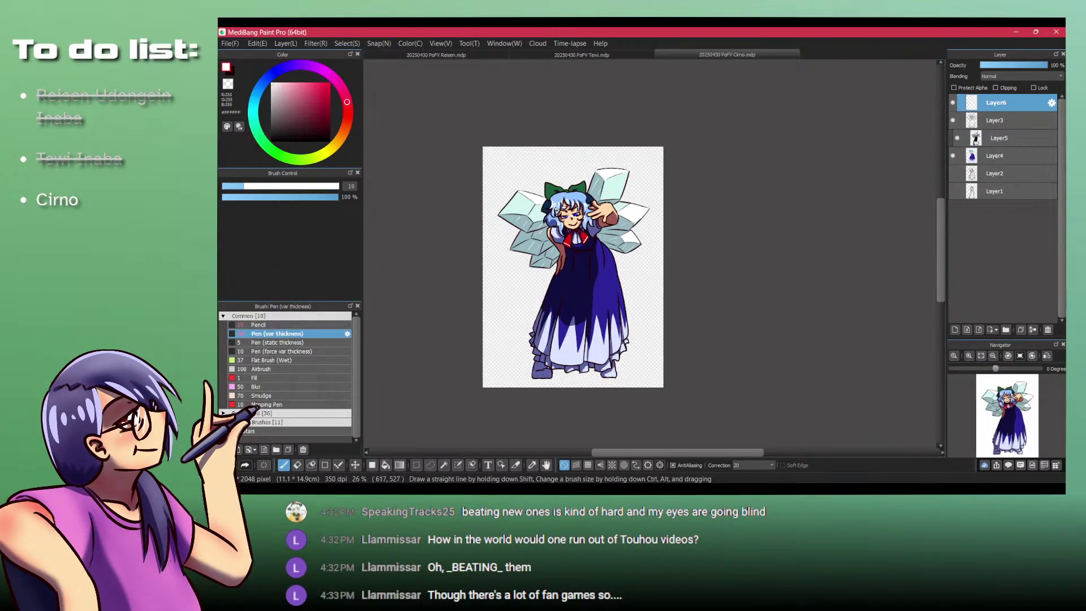
pyautogui.press('Up')
pyautogui.press('Down')
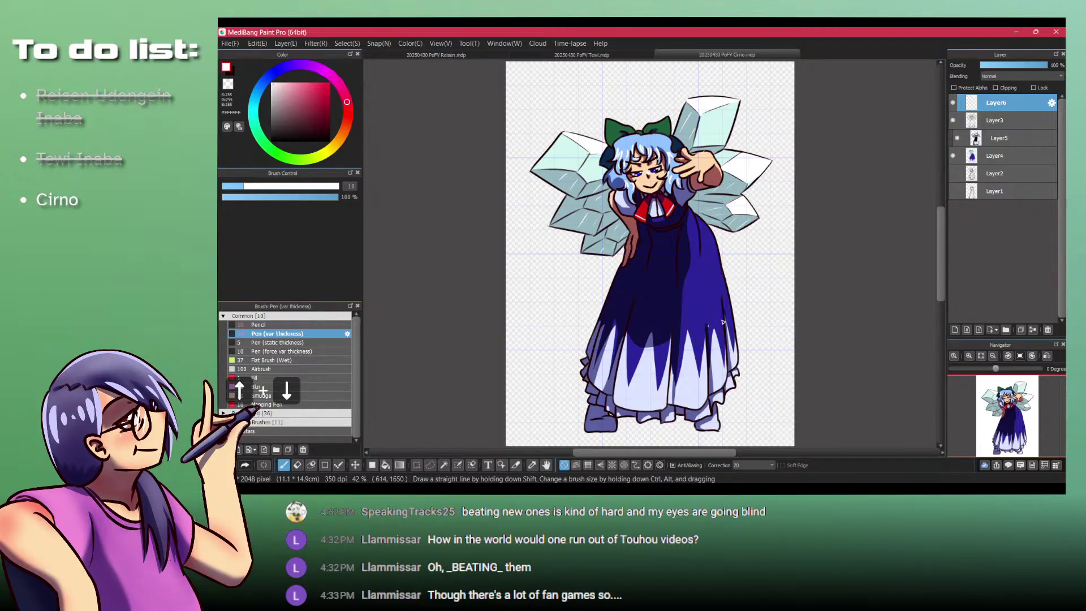
# Step: Group Layer4 through Layer6 into one folder, collapse it, and save the drawing
pyautogui.click(996, 171)
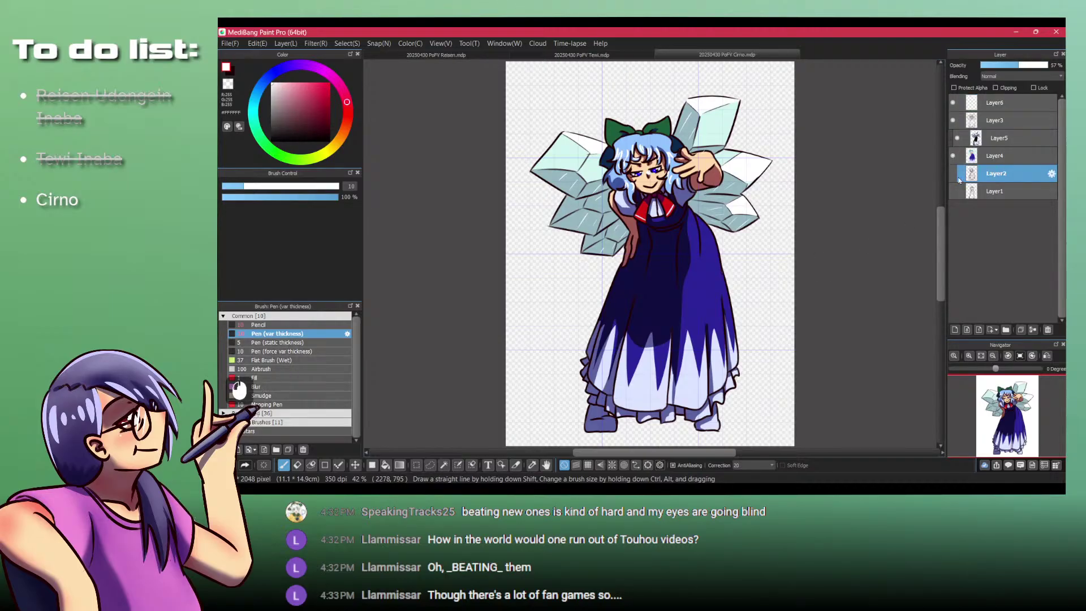
pyautogui.click(997, 160)
pyautogui.keyDown('shift'); pyautogui.click(990, 103); pyautogui.keyUp('shift')
pyautogui.rightClick(985, 102)
pyautogui.click(952, 152)
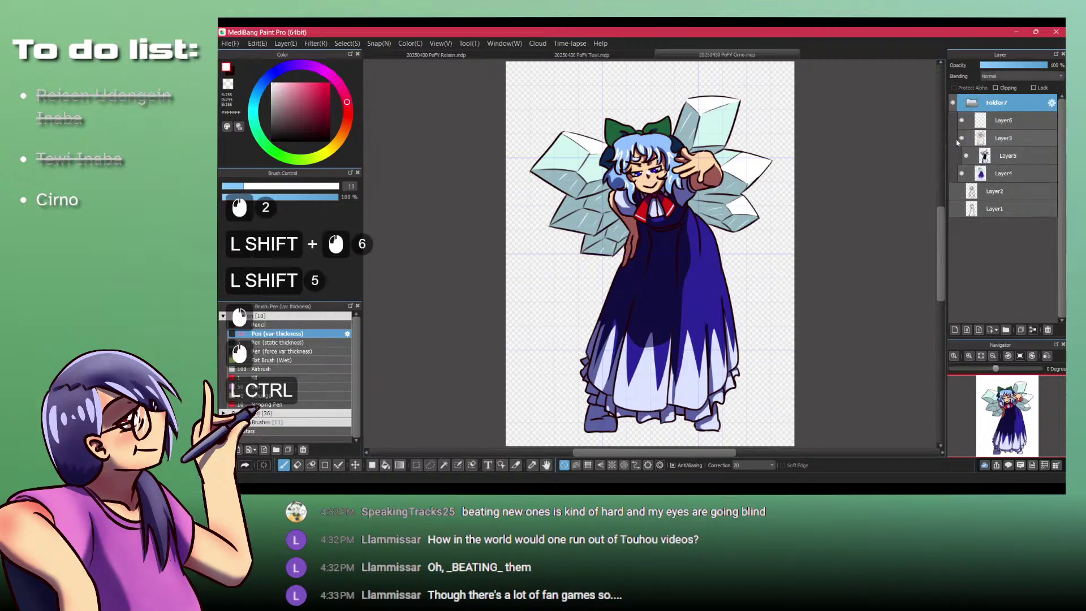
pyautogui.hotkey('ctrl', 's')
# Step: Add a new layer above Layer2, beneath the character folder, and cover the whole canvas with a white rectangle
pyautogui.click(989, 120)
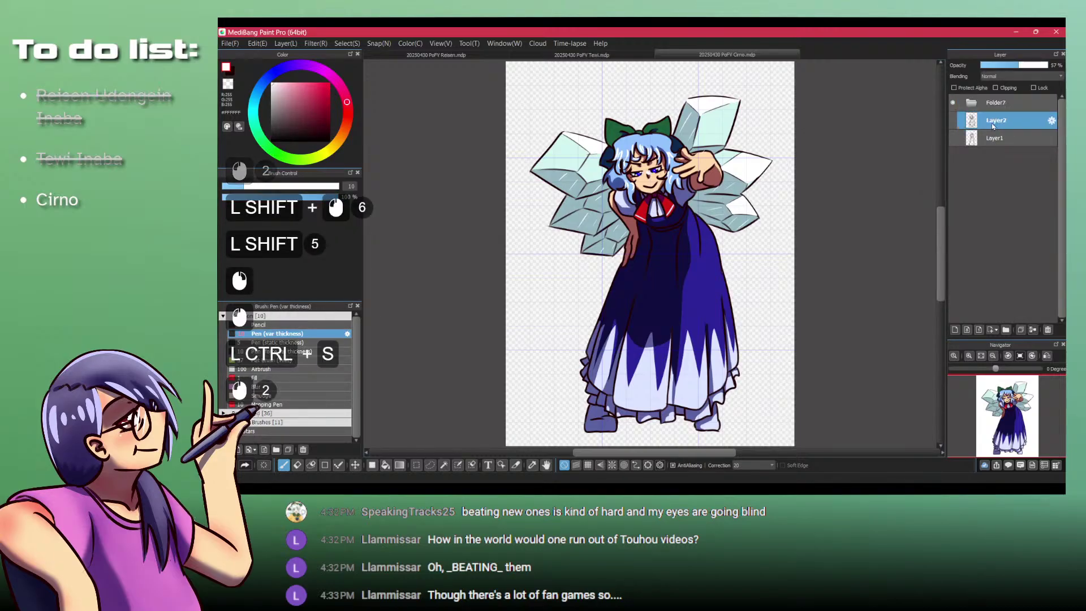
pyautogui.press('d')
pyautogui.scroll(-3, 764, 219)
pyautogui.press('f')
pyautogui.moveTo(599, 123); pyautogui.dragTo(899, 380)
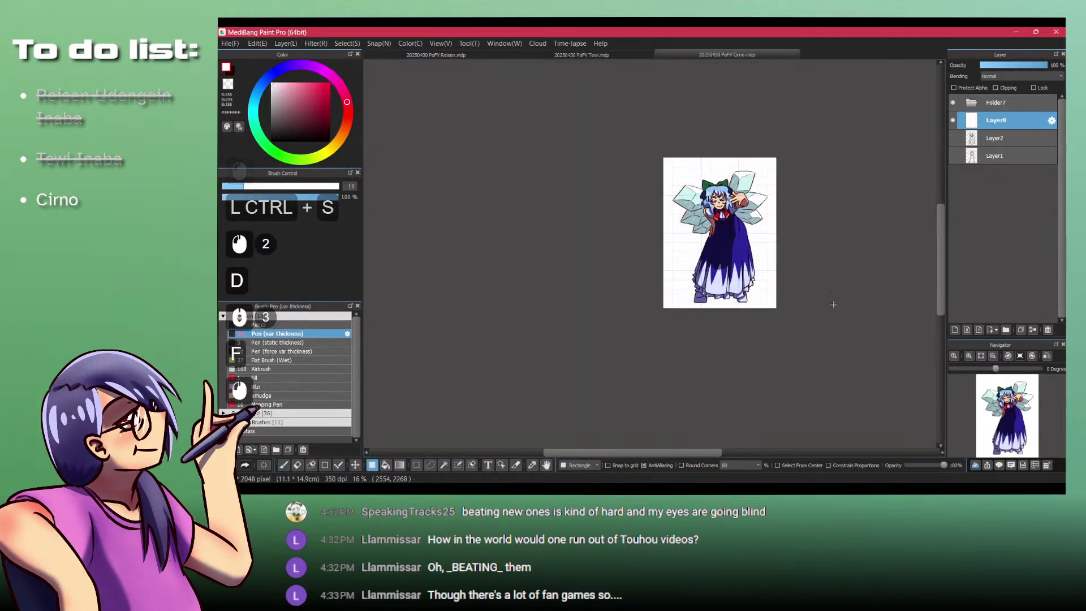
# Step: Set the foreground colour to a bright blue and switch to the linear Foreground-Transparent Gradient tool
pyautogui.scroll(3, 772, 265)
pyautogui.click(261, 82)
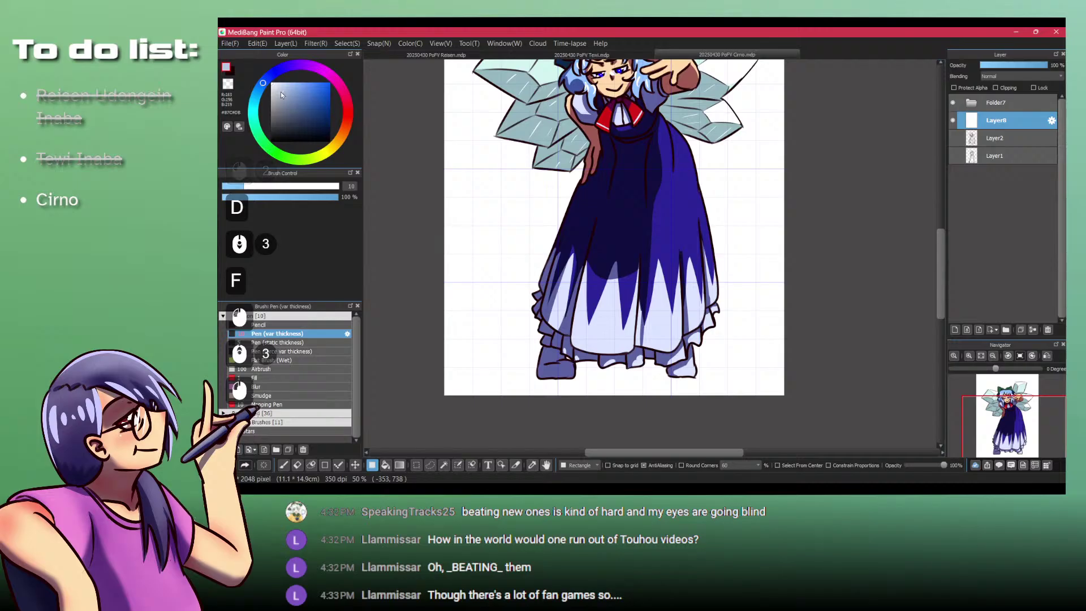
pyautogui.moveTo(280, 91); pyautogui.dragTo(223, 46)
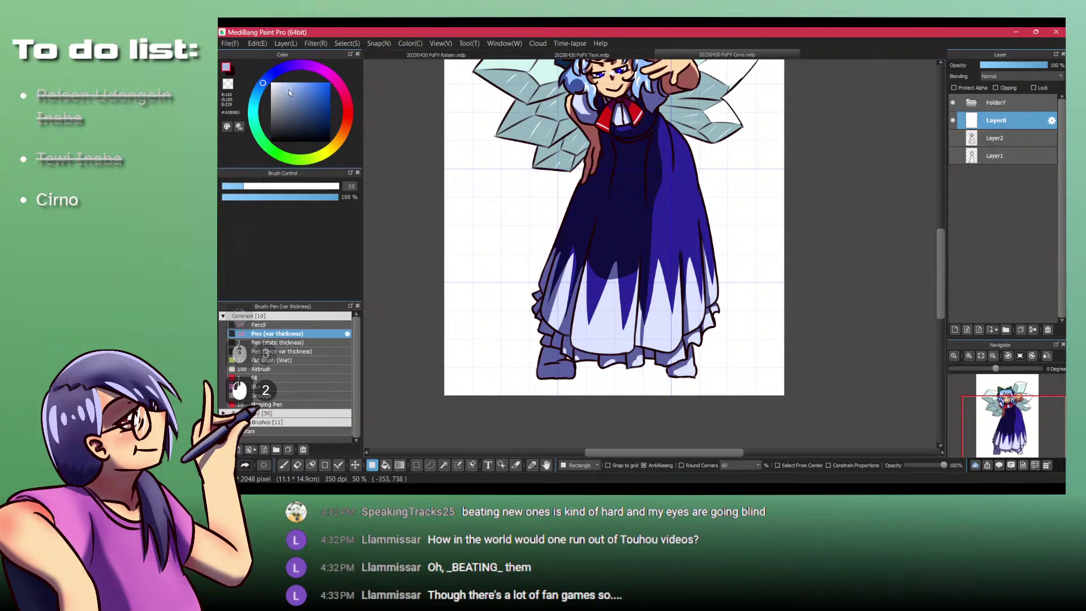
pyautogui.click(311, 83)
pyautogui.press('g')
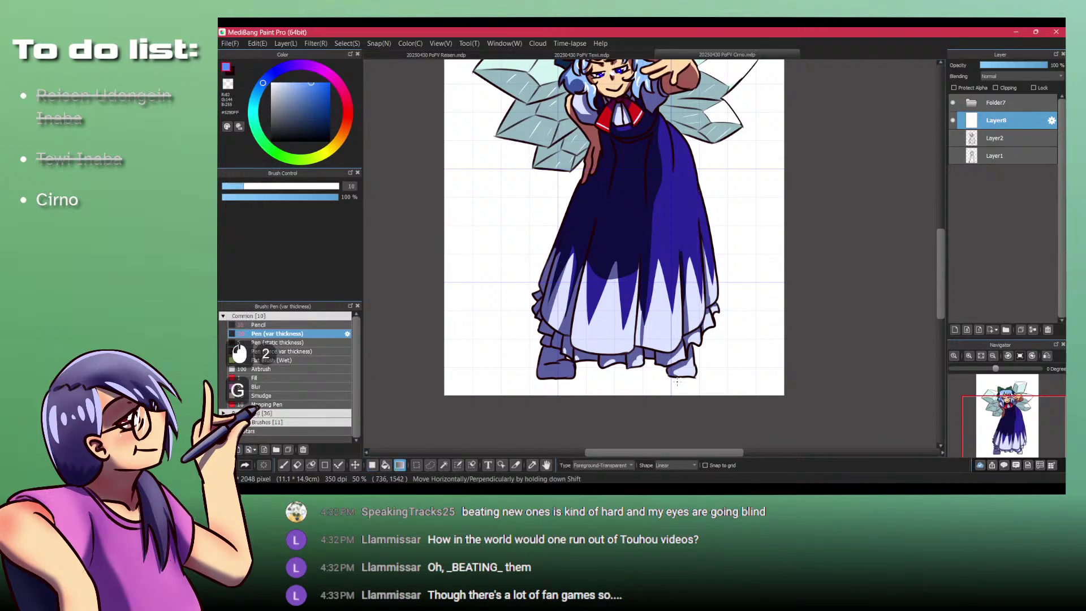
pyautogui.scroll(-4, 664, 390)
pyautogui.moveTo(663, 423); pyautogui.dragTo(649, 250)
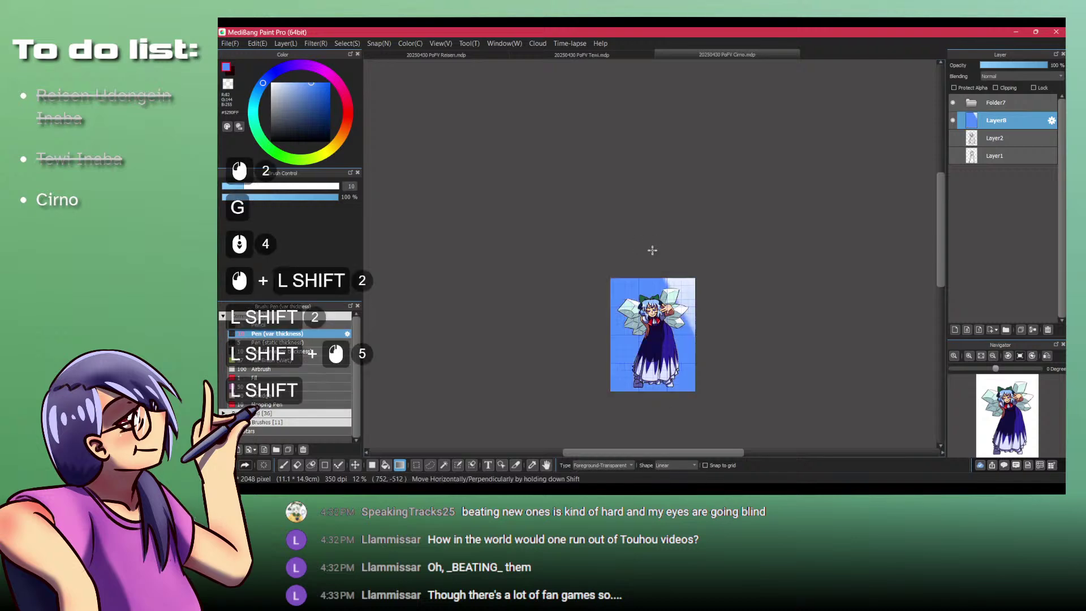
pyautogui.scroll(-3, 648, 250)
pyautogui.hotkey('ctrl', 'z')
pyautogui.hotkey('ctrl', 'z')
pyautogui.moveTo(645, 380); pyautogui.dragTo(646, 206)
pyautogui.scroll(4, 646, 205)
pyautogui.hotkey('ctrl', 'z')
# Step: Apply a vertical blue gradient fading upward from below the feet to above the canvas on the background layer, and save the drawing
pyautogui.moveTo(627, 402); pyautogui.dragTo(639, 194)
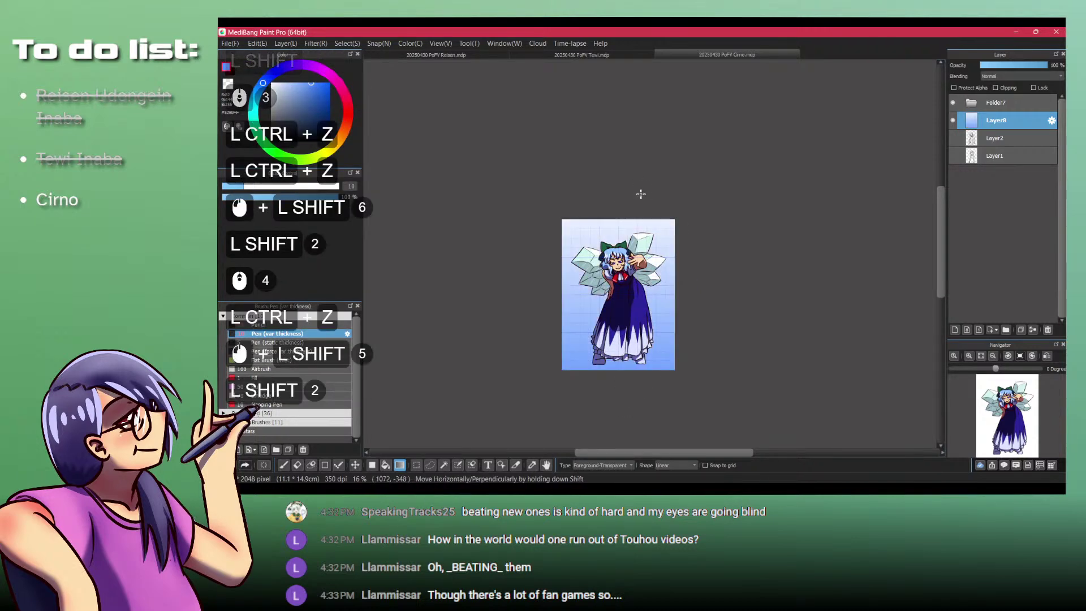
pyautogui.scroll(4, 640, 194)
pyautogui.scroll(-4, 634, 283)
pyautogui.scroll(3, 620, 365)
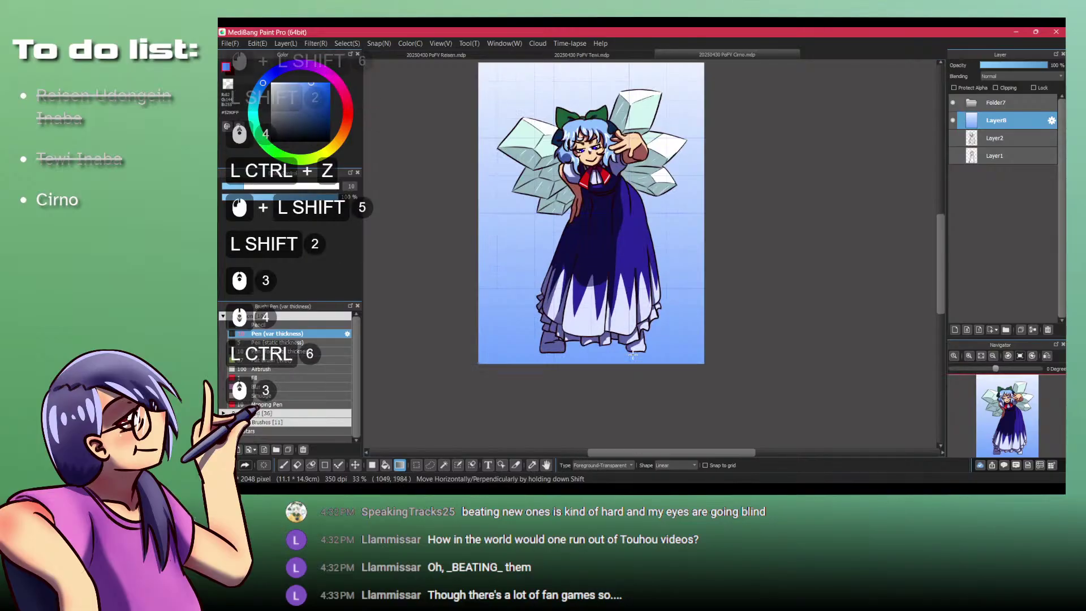
pyautogui.scroll(1, 632, 354)
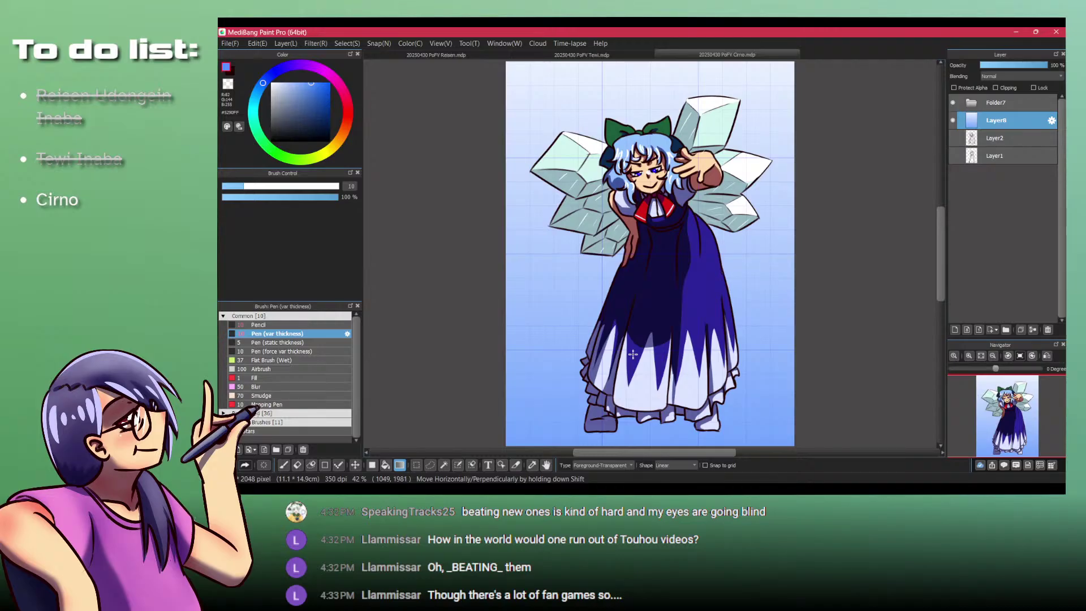
pyautogui.hotkey('ctrl', 's')
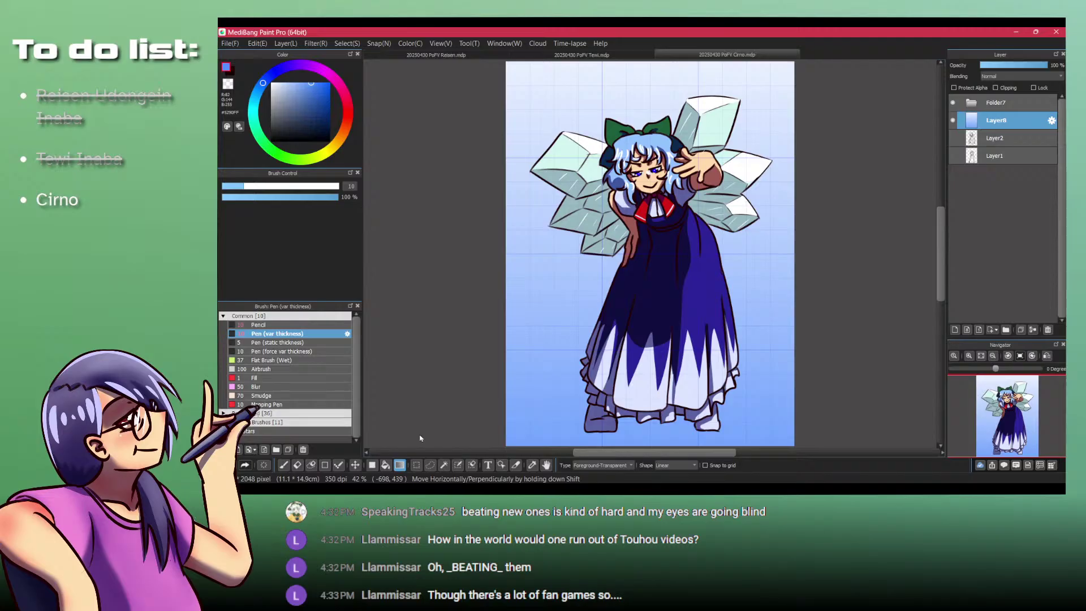
# Step: Switch to the browser and examine the character sprite sheet from Cirno's row down through Mystia Lorelei to Tewi Inaba
pyautogui.click(634, 487)
pyautogui.scroll(-3, 671, 362)
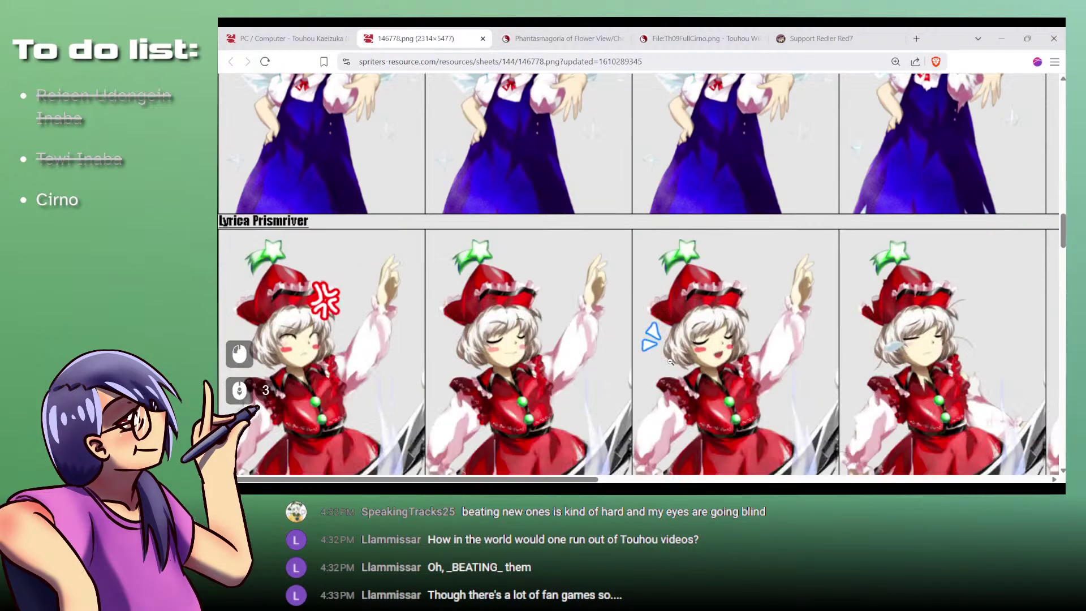
pyautogui.scroll(-17, 670, 362)
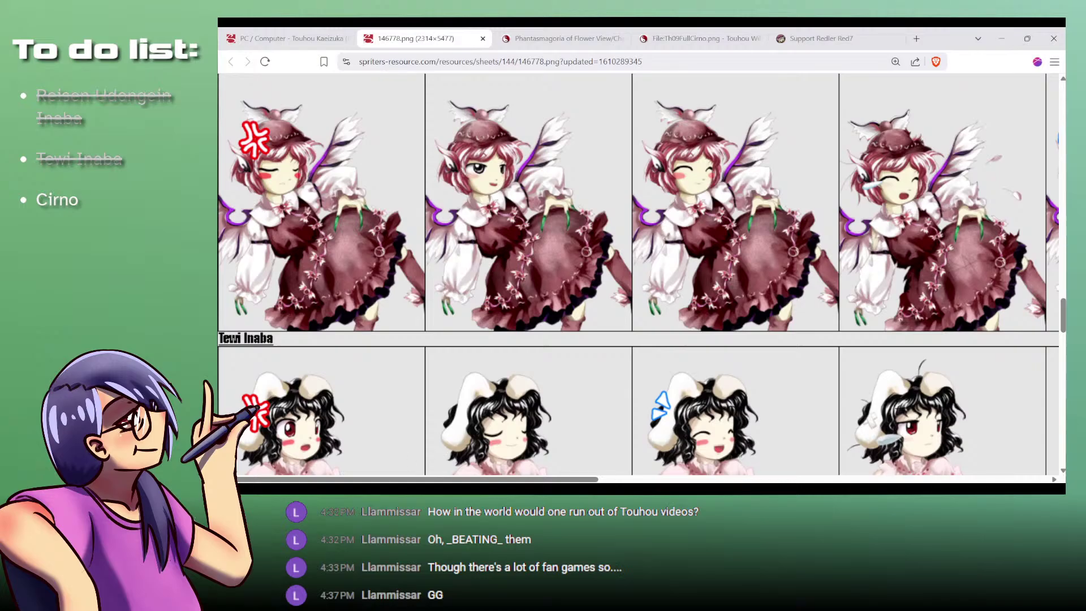
pyautogui.click(240, 390)
pyautogui.click(239, 390)
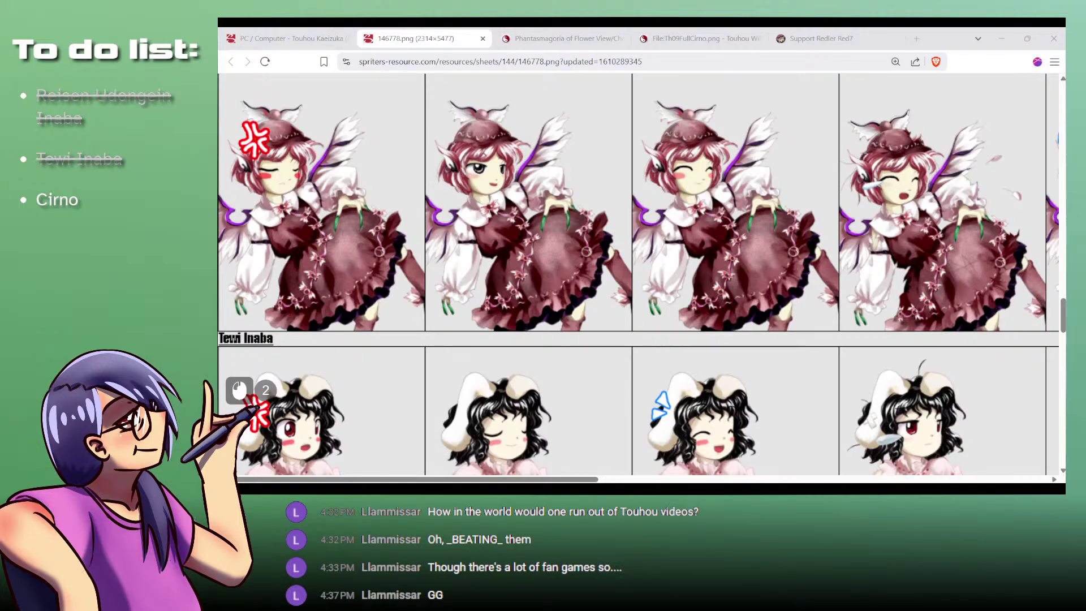
pyautogui.click(239, 390)
# Step: Switch back to MediBang Paint Pro and review the Tewi, Reisen and Cirno drawings in turn
pyautogui.hotkey('alt', 'Tab')
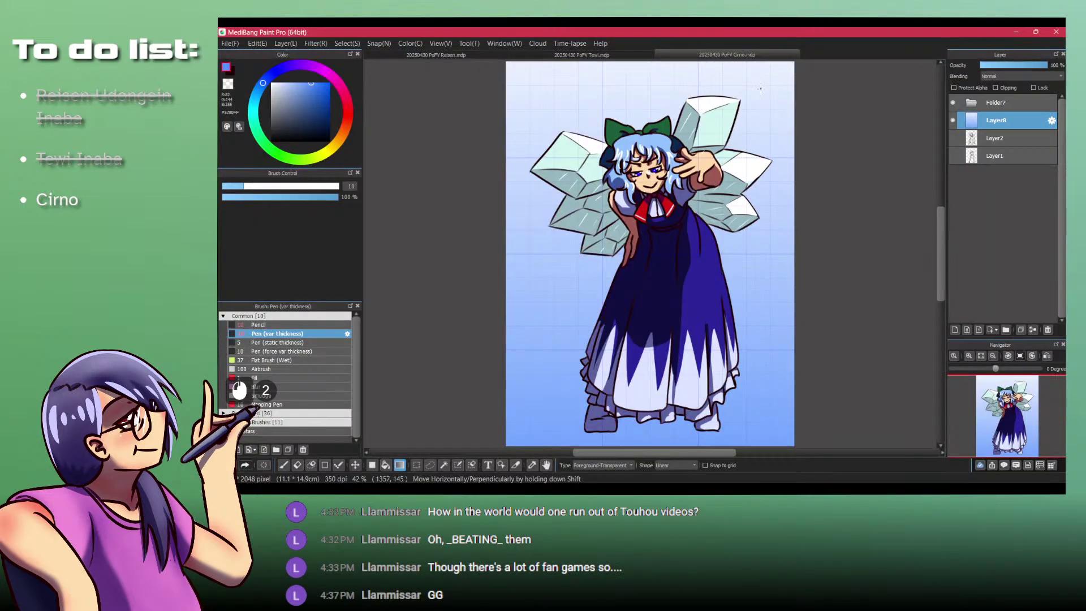
pyautogui.click(616, 56)
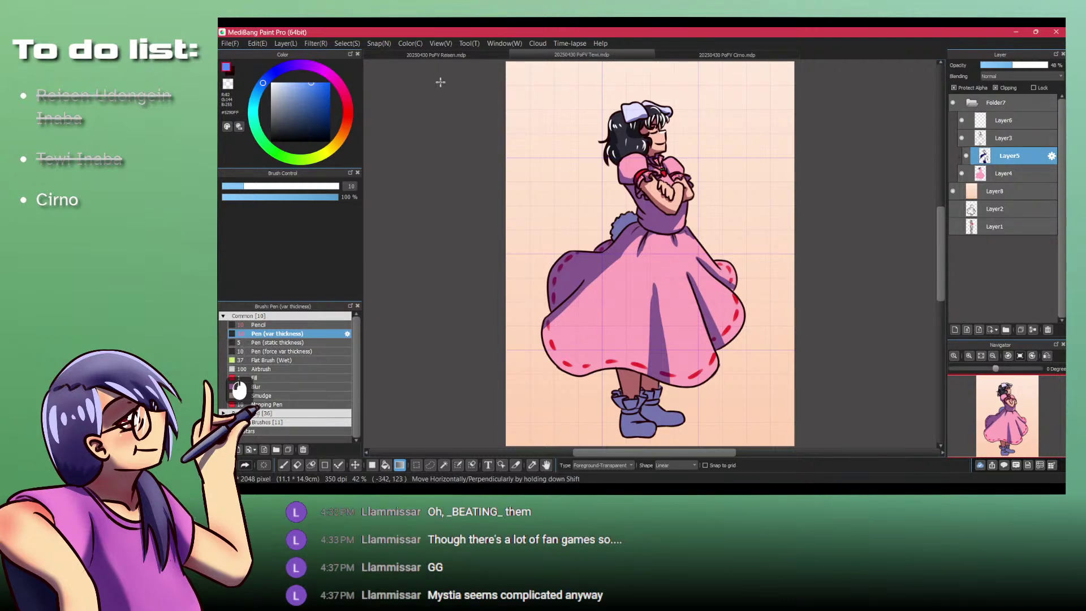
pyautogui.click(440, 56)
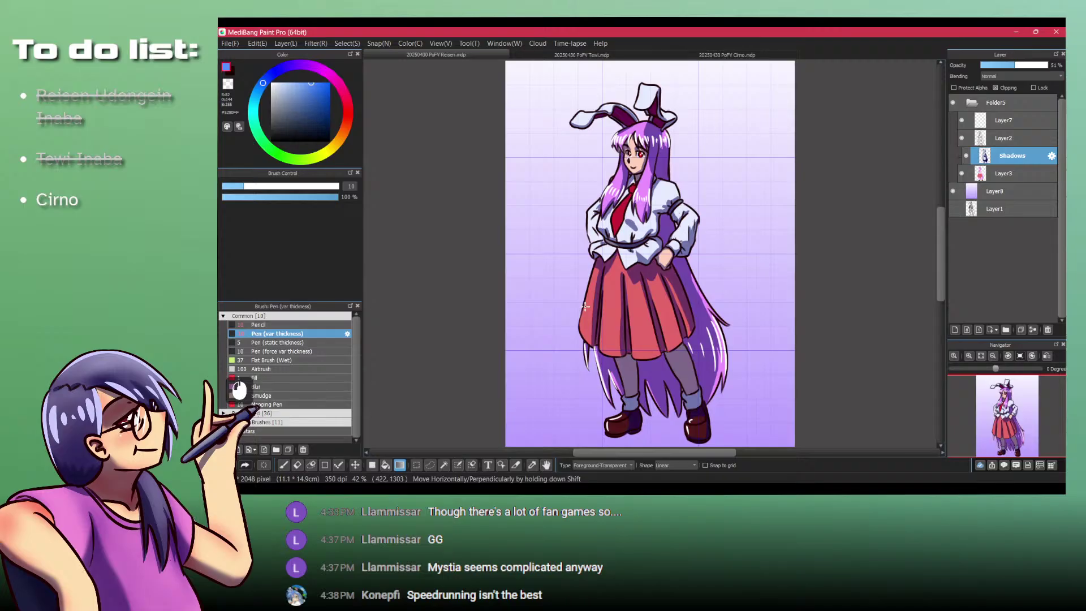
pyautogui.click(758, 54)
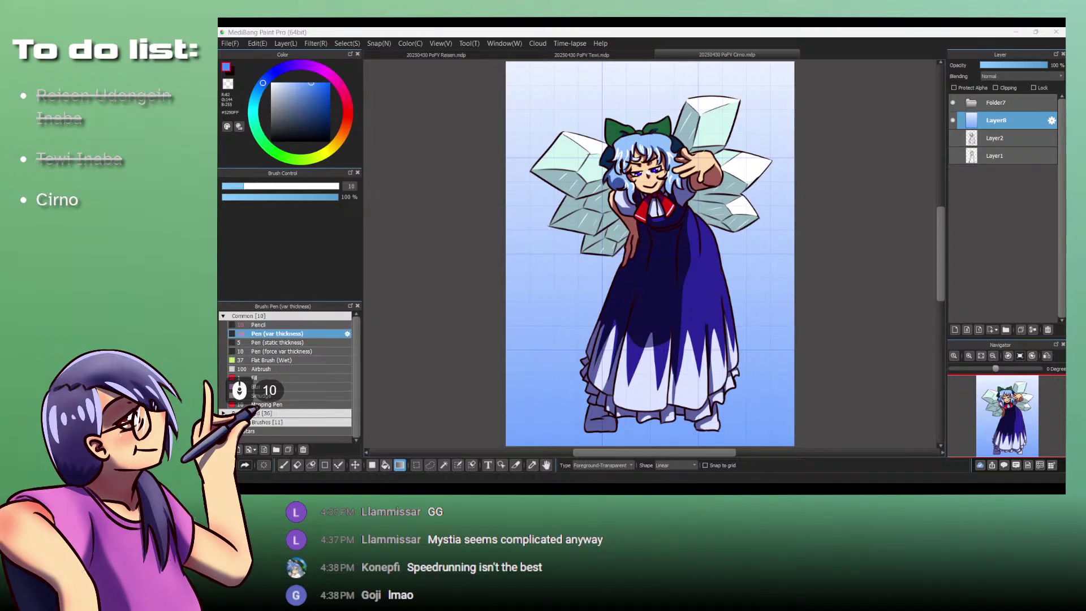
# Step: Switch to the image viewer, examine 20250319 IN Mystia.png at actual size around the face, wings and outfit, and close the image
pyautogui.press('Home+Insert')
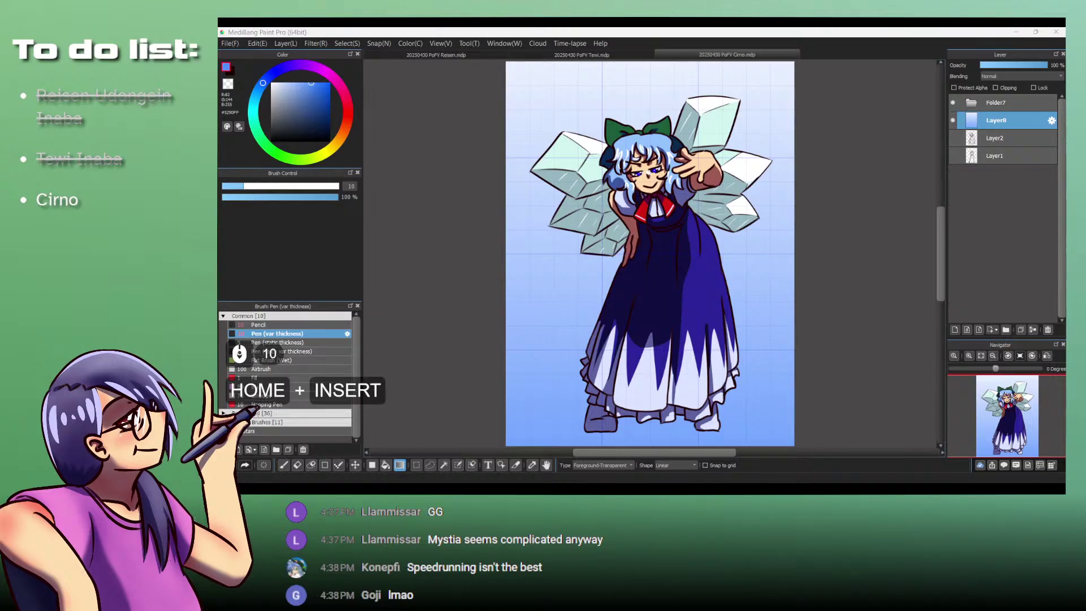
pyautogui.press('BackSpace')
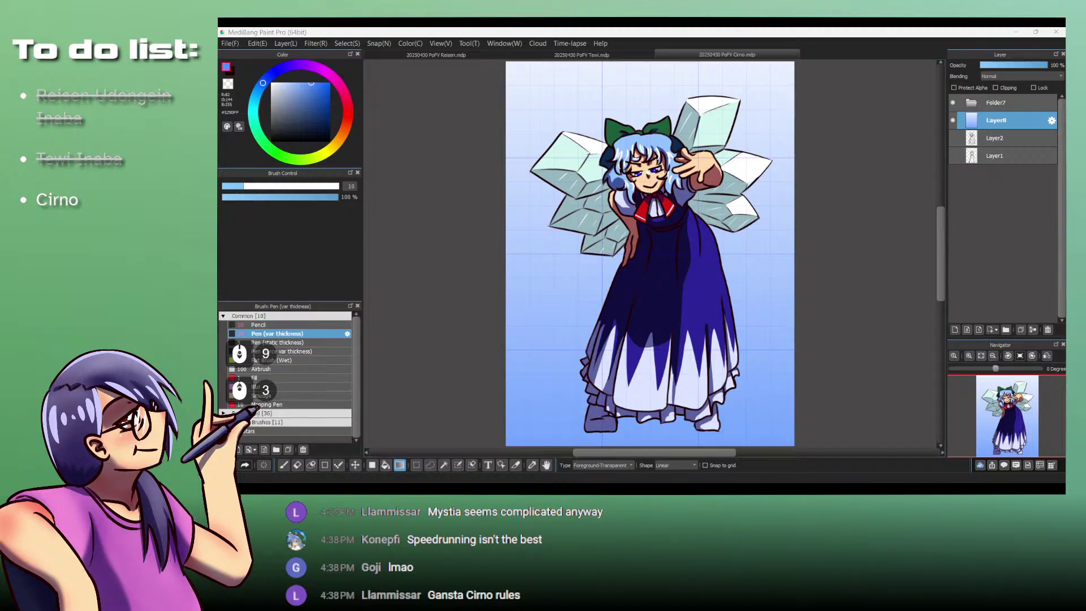
pyautogui.hotkey('alt', 'Tab')
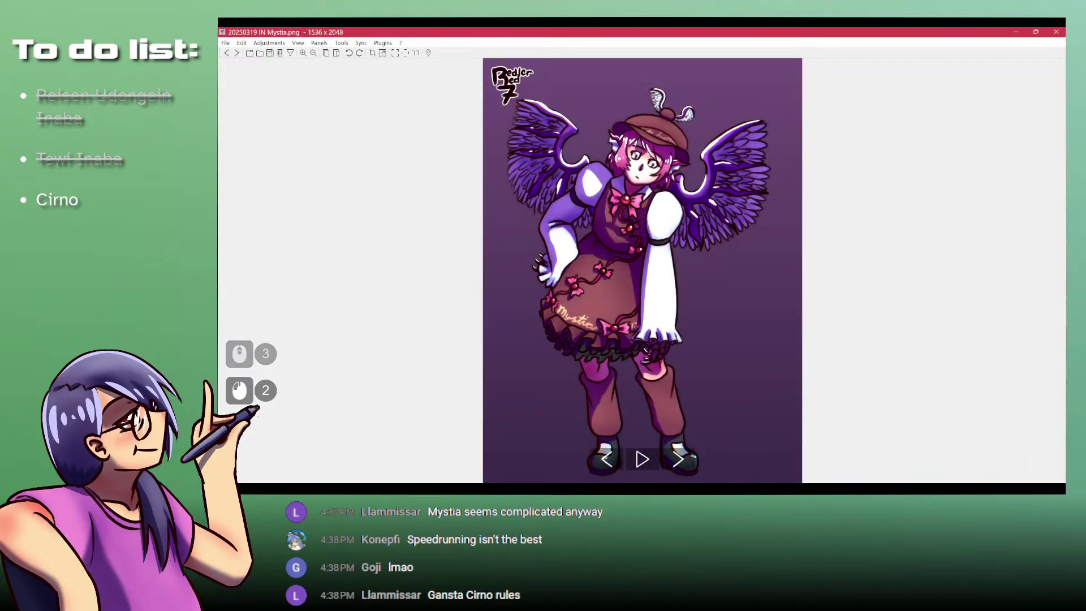
pyautogui.click(650, 352)
pyautogui.press('ctrl')
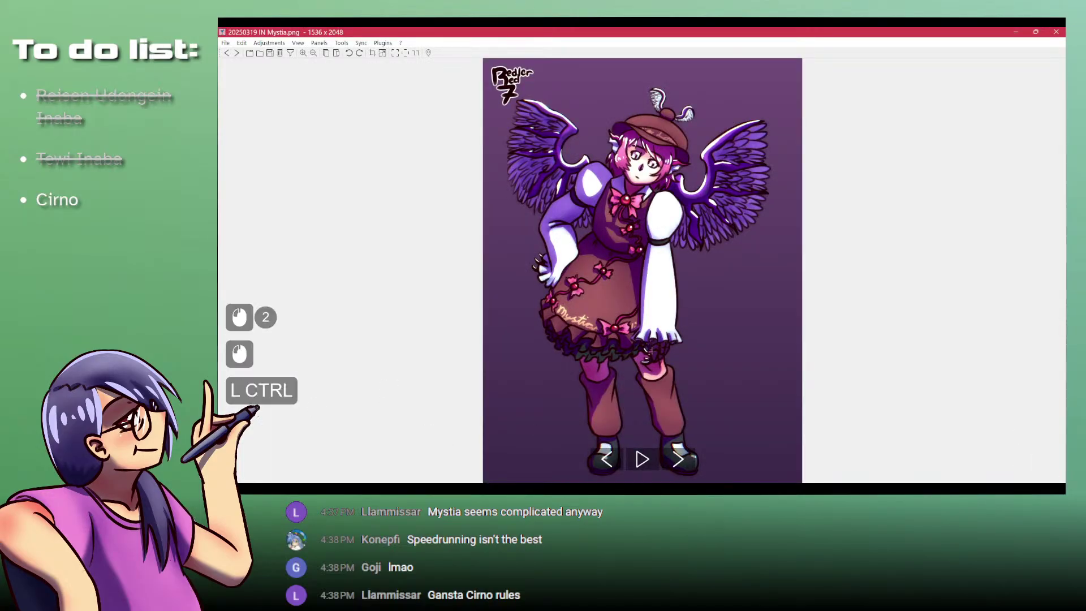
pyautogui.hotkey('ctrl', '1')
pyautogui.moveTo(695, 377); pyautogui.dragTo(669, 447)
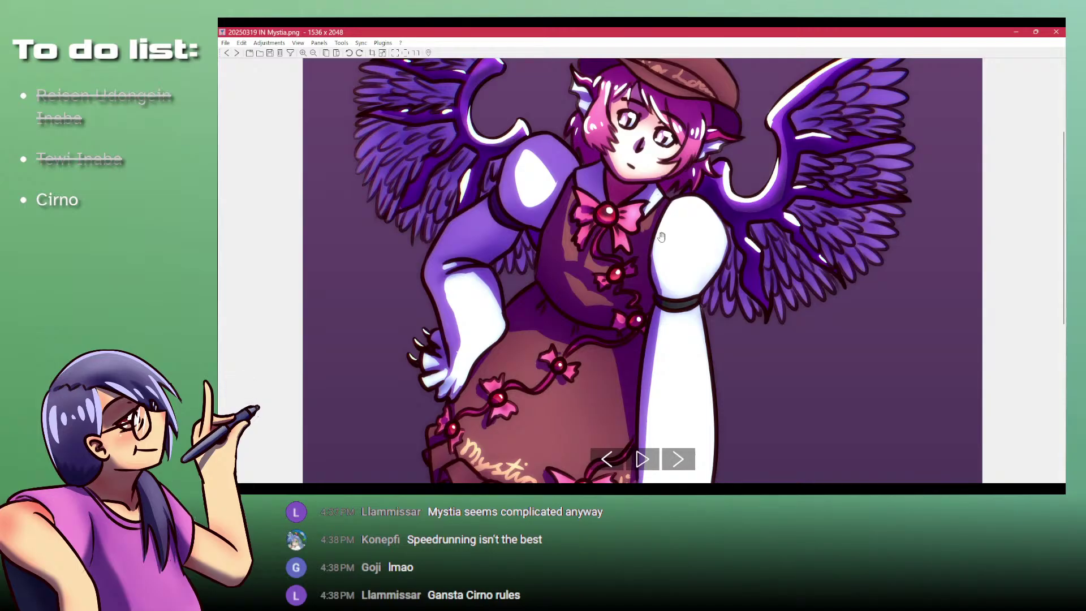
pyautogui.moveTo(661, 184); pyautogui.dragTo(714, 317)
pyautogui.moveTo(705, 411); pyautogui.dragTo(699, 164)
pyautogui.moveTo(699, 341); pyautogui.dragTo(670, 390)
pyautogui.moveTo(664, 194); pyautogui.dragTo(673, 343)
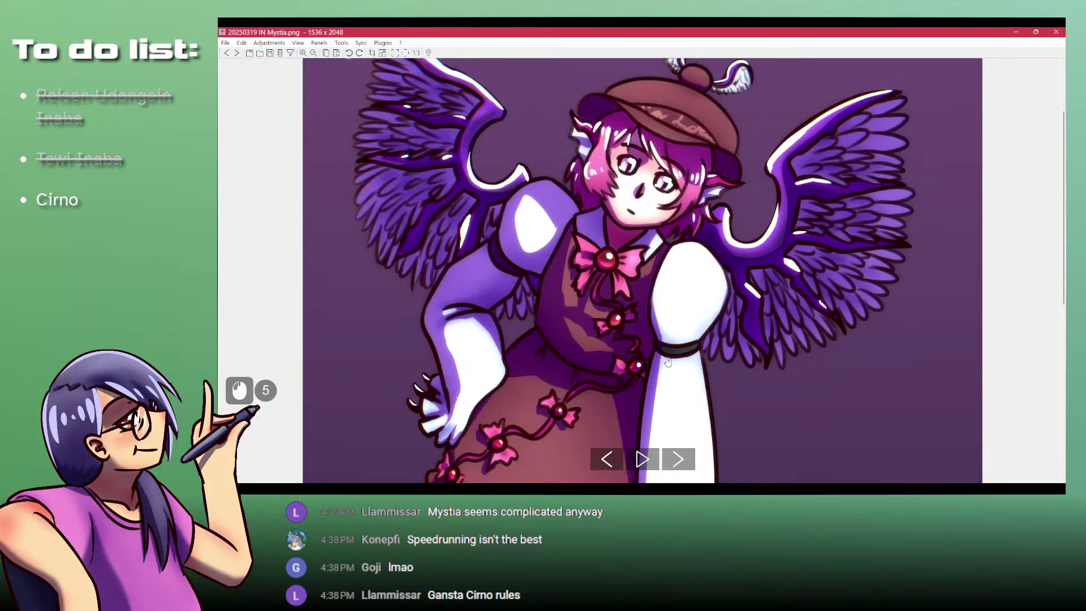
pyautogui.click(1050, 32)
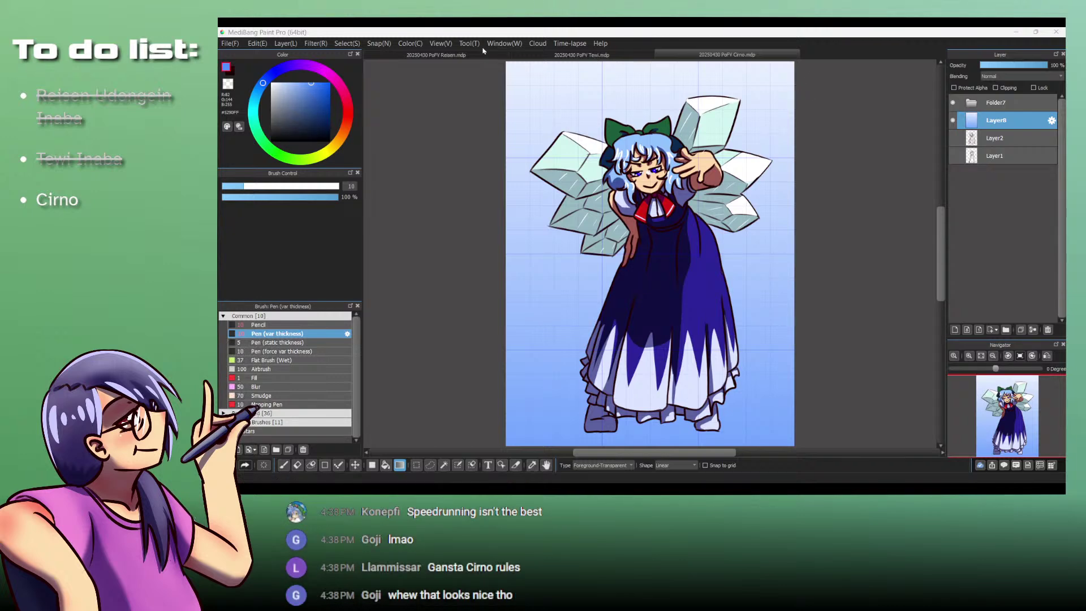
# Step: Show the Reisen drawing, and switch to the browser to examine the sprite sheet from Mystia Lorelei down to Aya Shameimaru and Medicine Melancholy
pyautogui.click(446, 55)
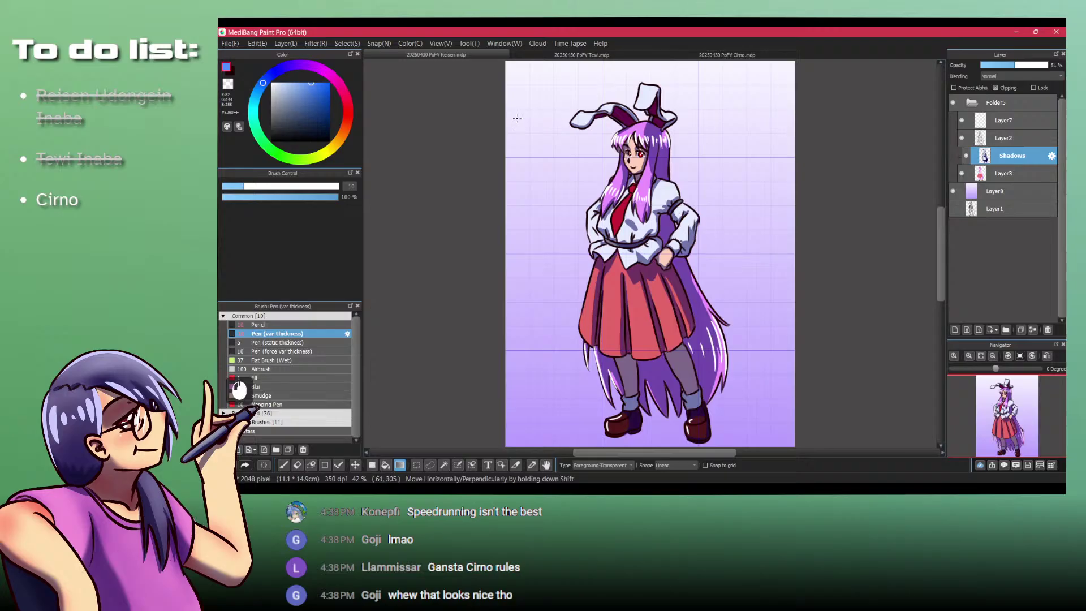
pyautogui.moveTo(617, 488)
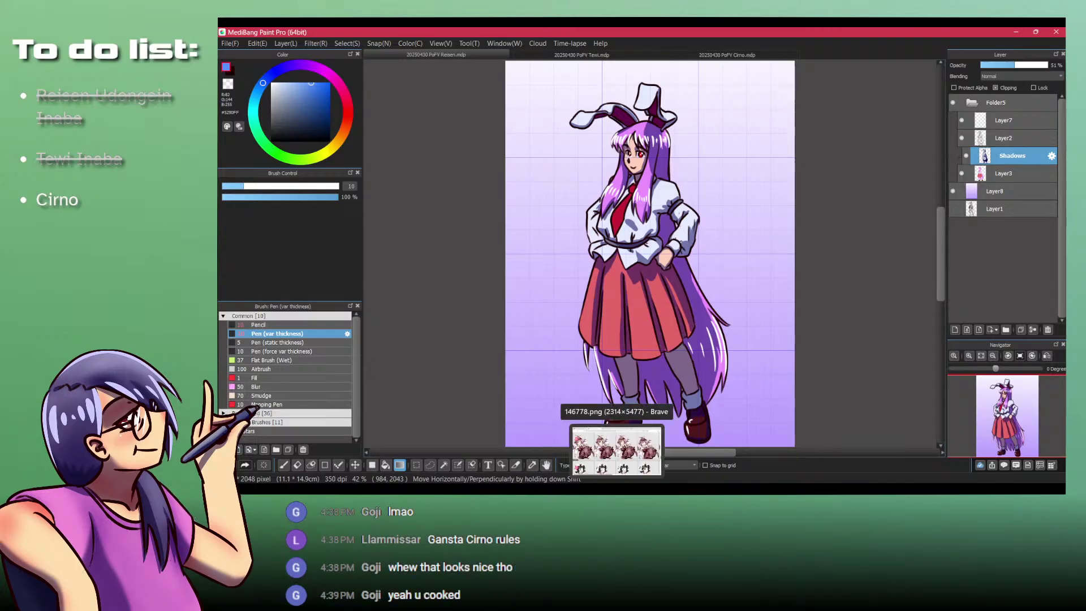
pyautogui.click(636, 469)
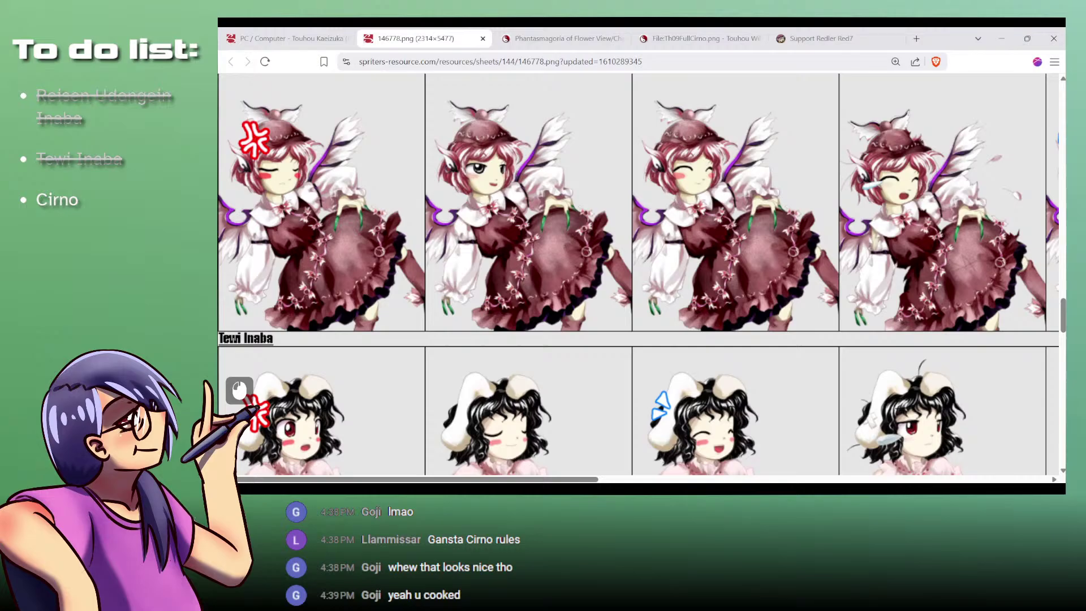
pyautogui.click(1034, 486)
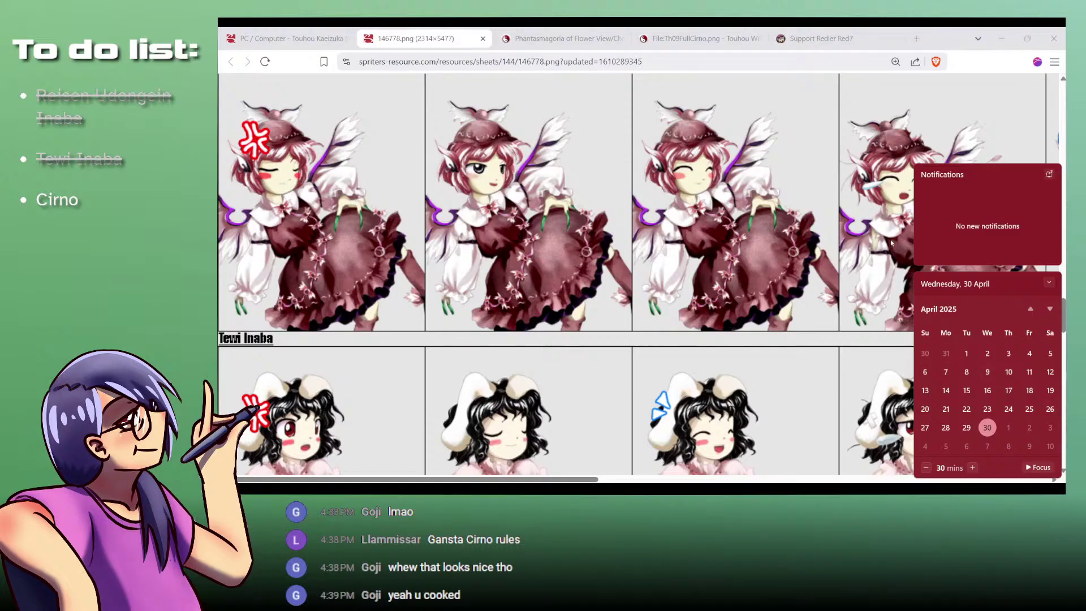
pyautogui.click(436, 32)
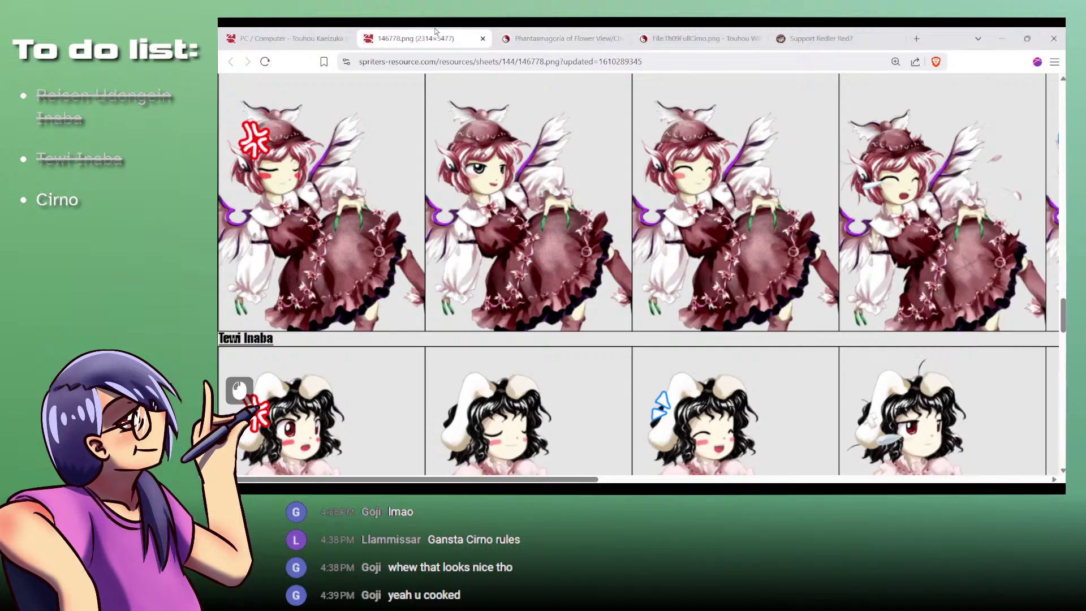
pyautogui.scroll(-1, 620, 229)
pyautogui.scroll(2, 509, 227)
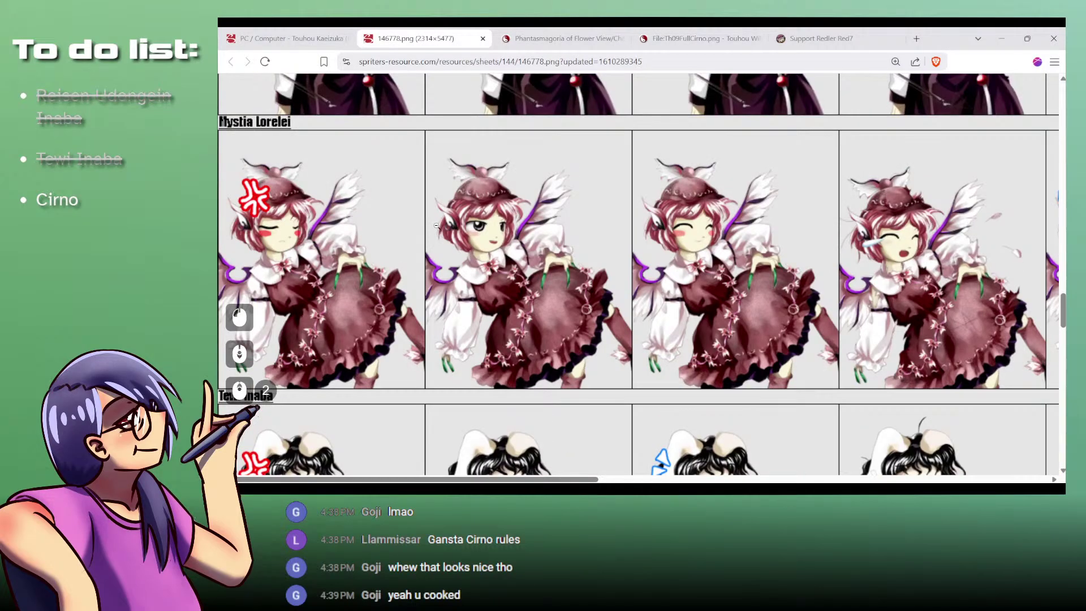
pyautogui.scroll(-12, 436, 225)
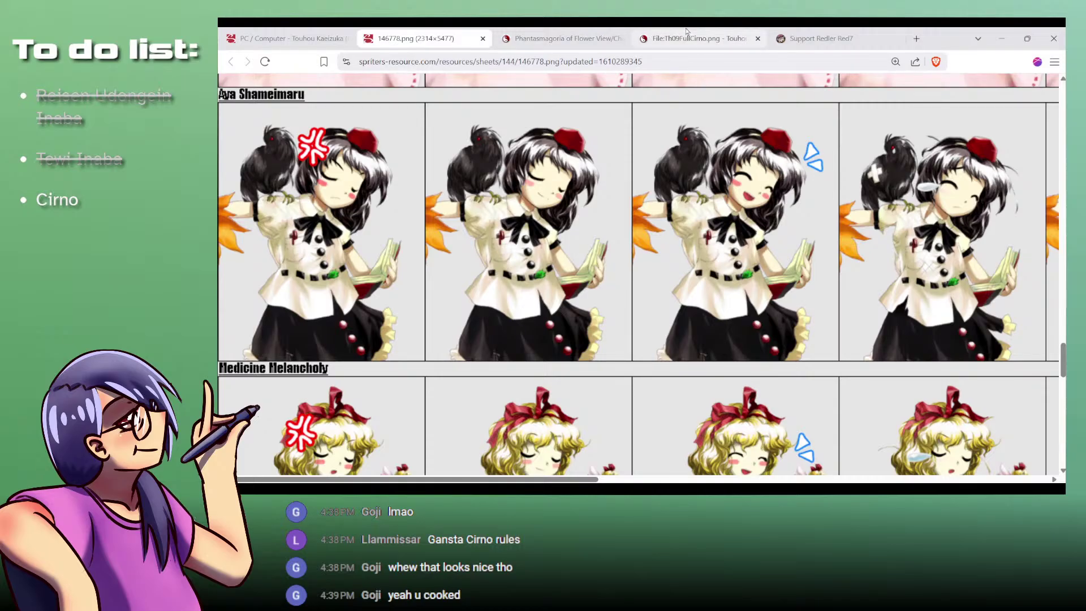
# Step: Look at the Touhou Kaeizuka game page, and view the artist's Ko-fi page with its address, About and support sections
pyautogui.click(283, 38)
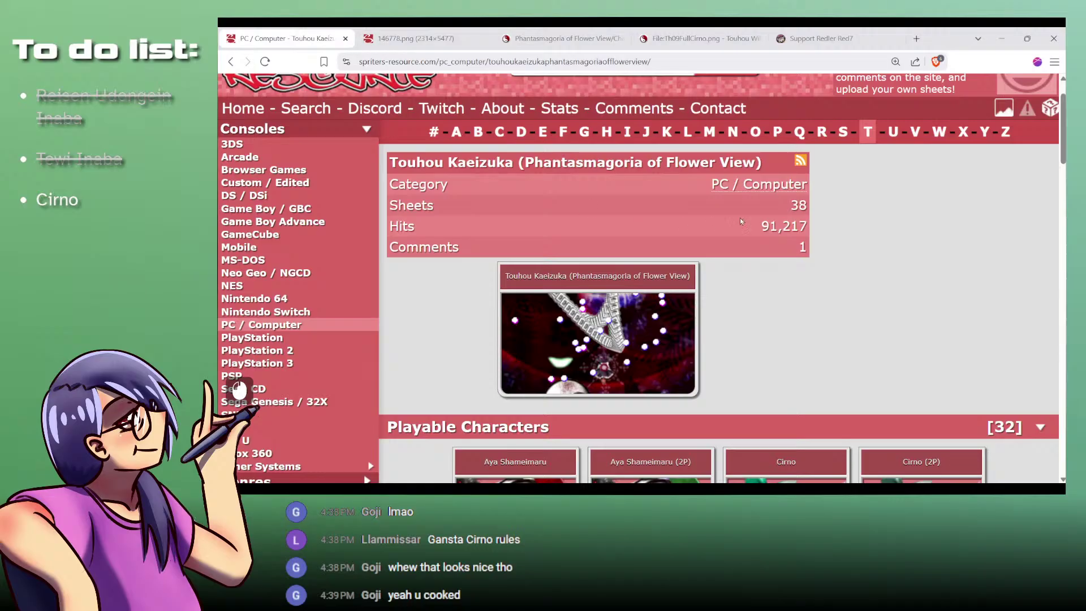
pyautogui.click(831, 34)
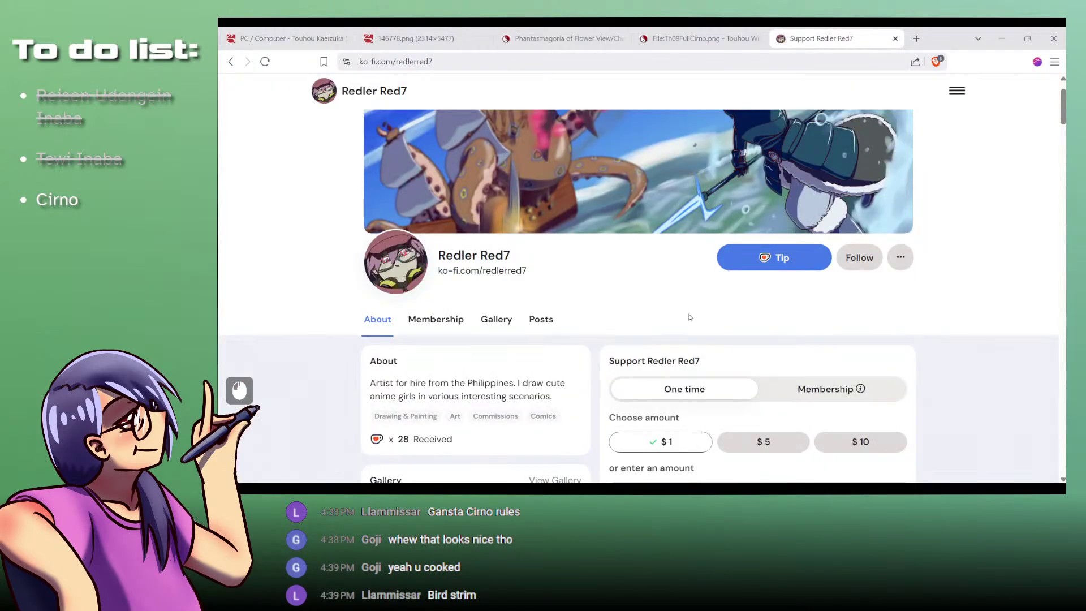
pyautogui.scroll(-2, 689, 317)
pyautogui.scroll(2, 379, 322)
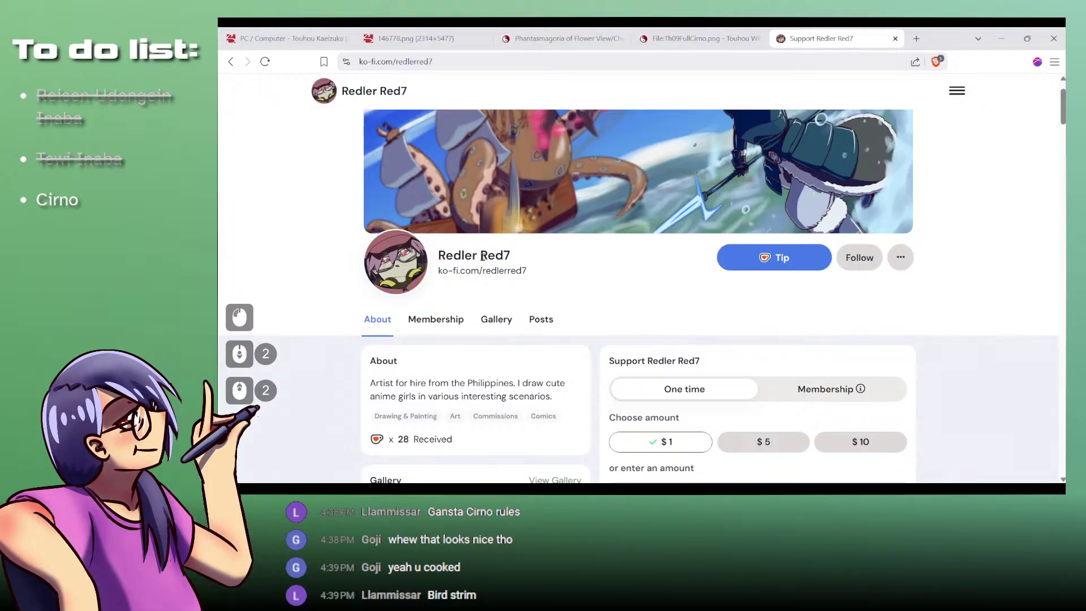
pyautogui.doubleClick(436, 272)
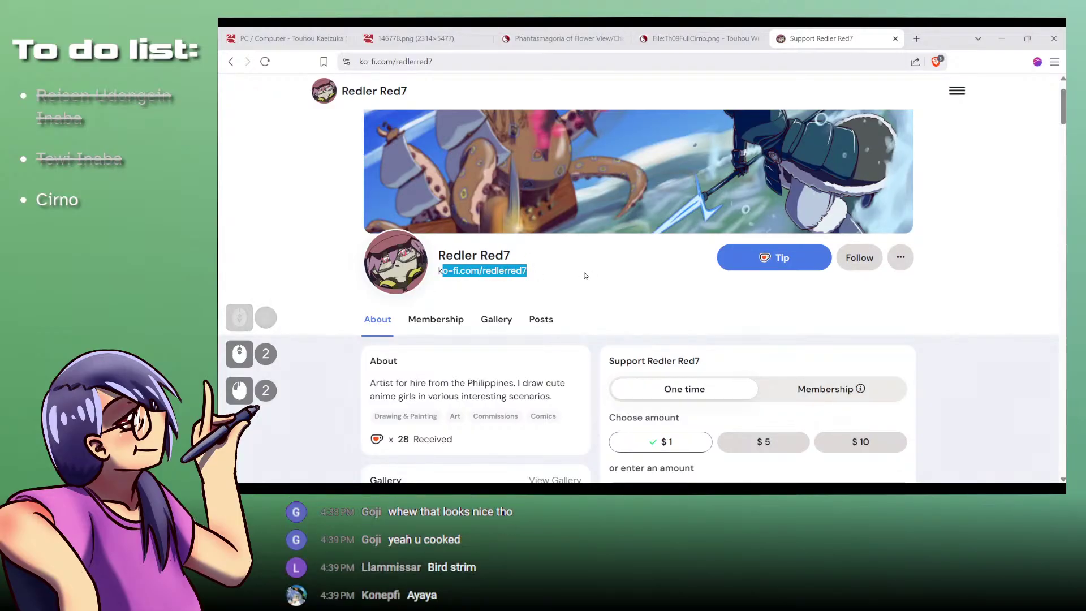
pyautogui.scroll(-2, 585, 276)
pyautogui.scroll(1, 586, 275)
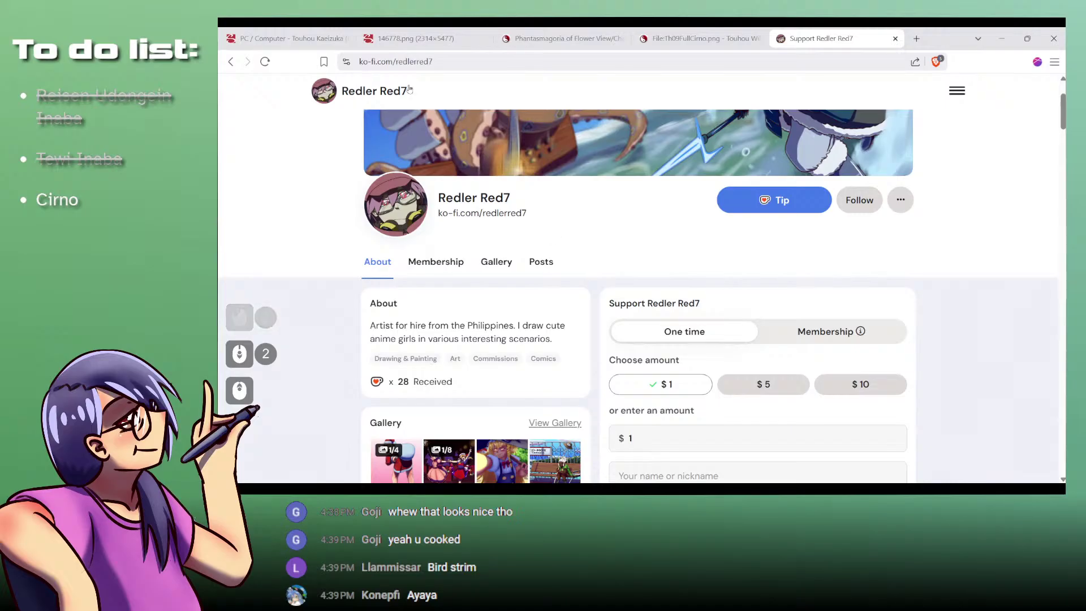
# Step: View the top of the artist's Ko-fi page again, and return to the Aya Shameimaru sprites on the sprite sheet
pyautogui.click(289, 38)
pyautogui.click(785, 32)
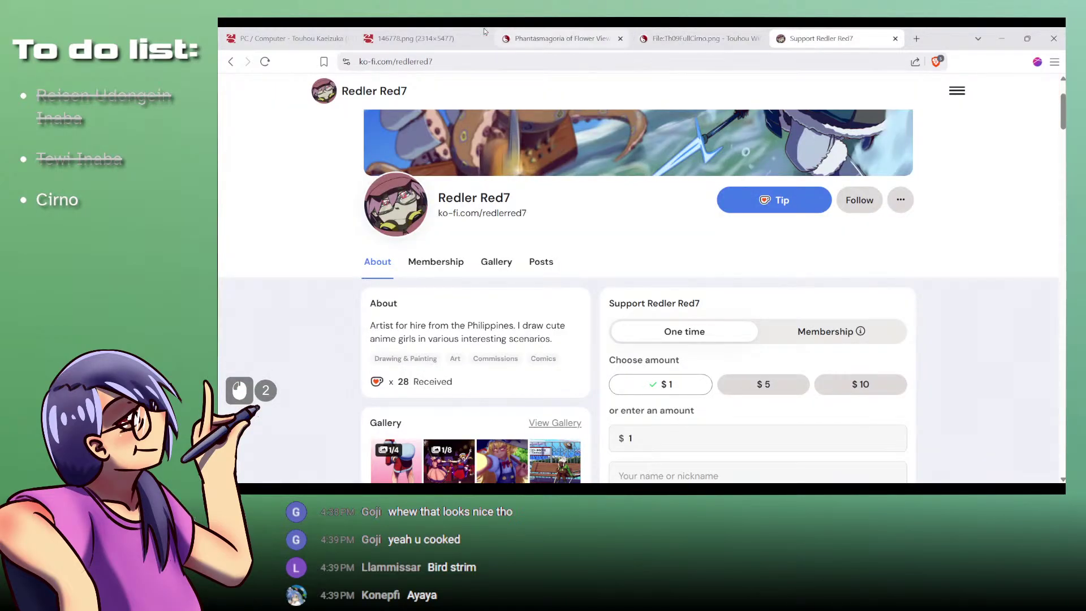
pyautogui.click(417, 38)
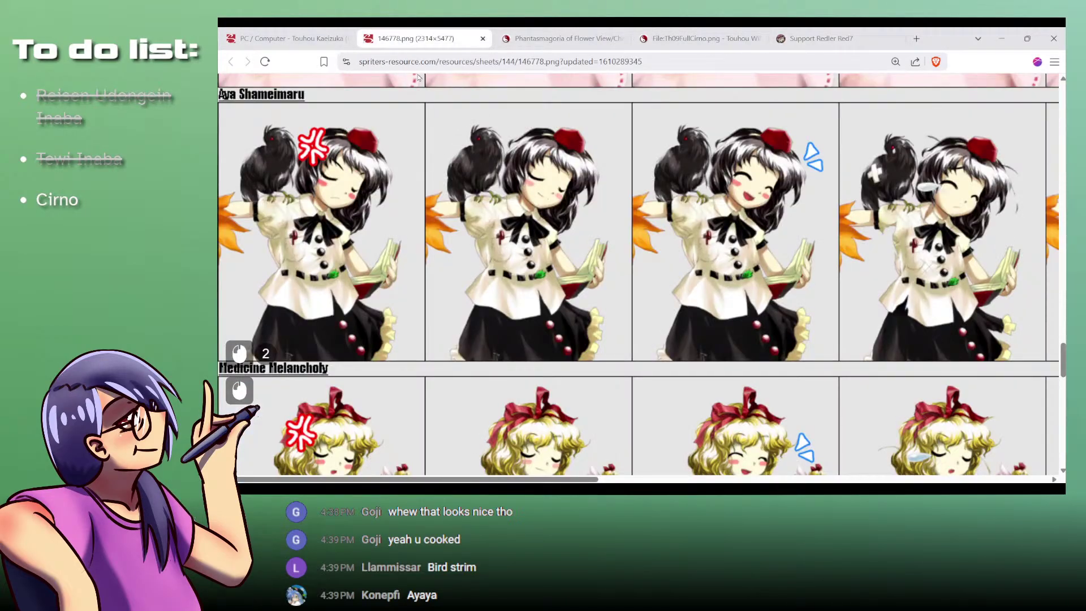
pyautogui.click(843, 35)
pyautogui.scroll(5, 768, 269)
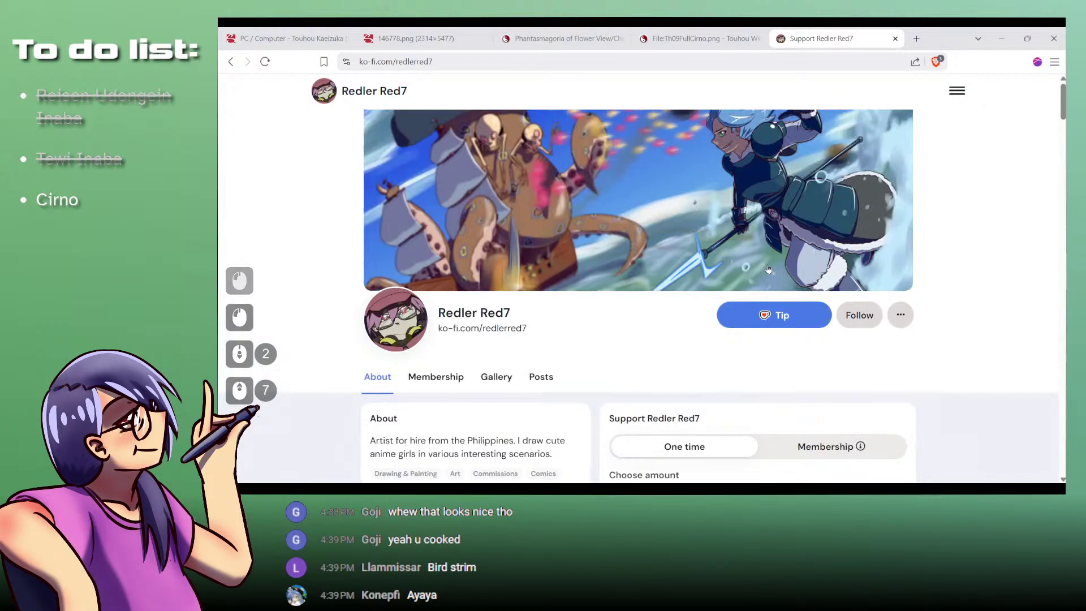
pyautogui.click(462, 33)
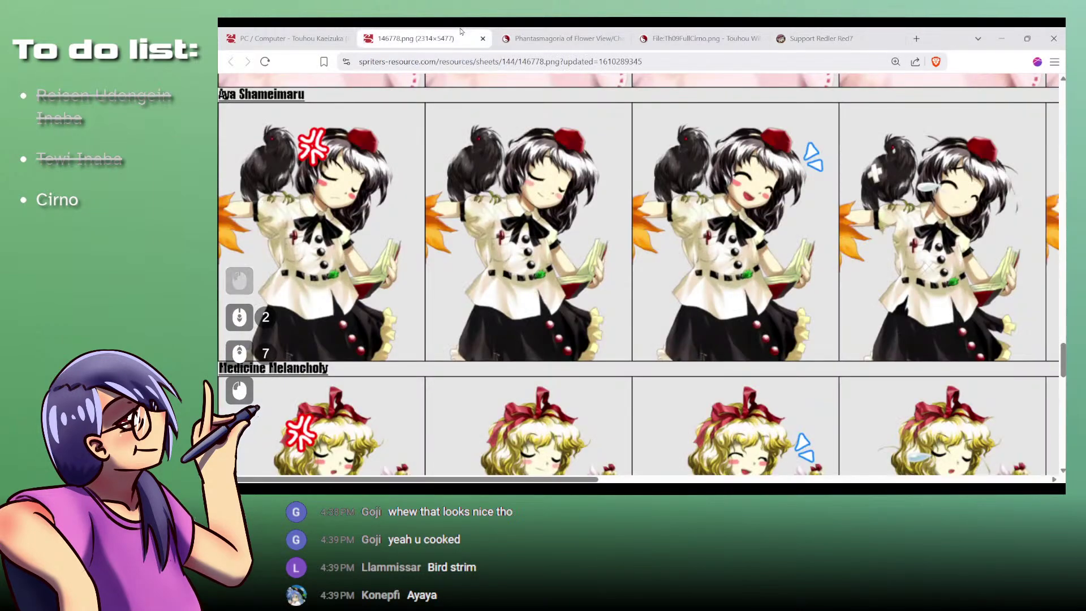